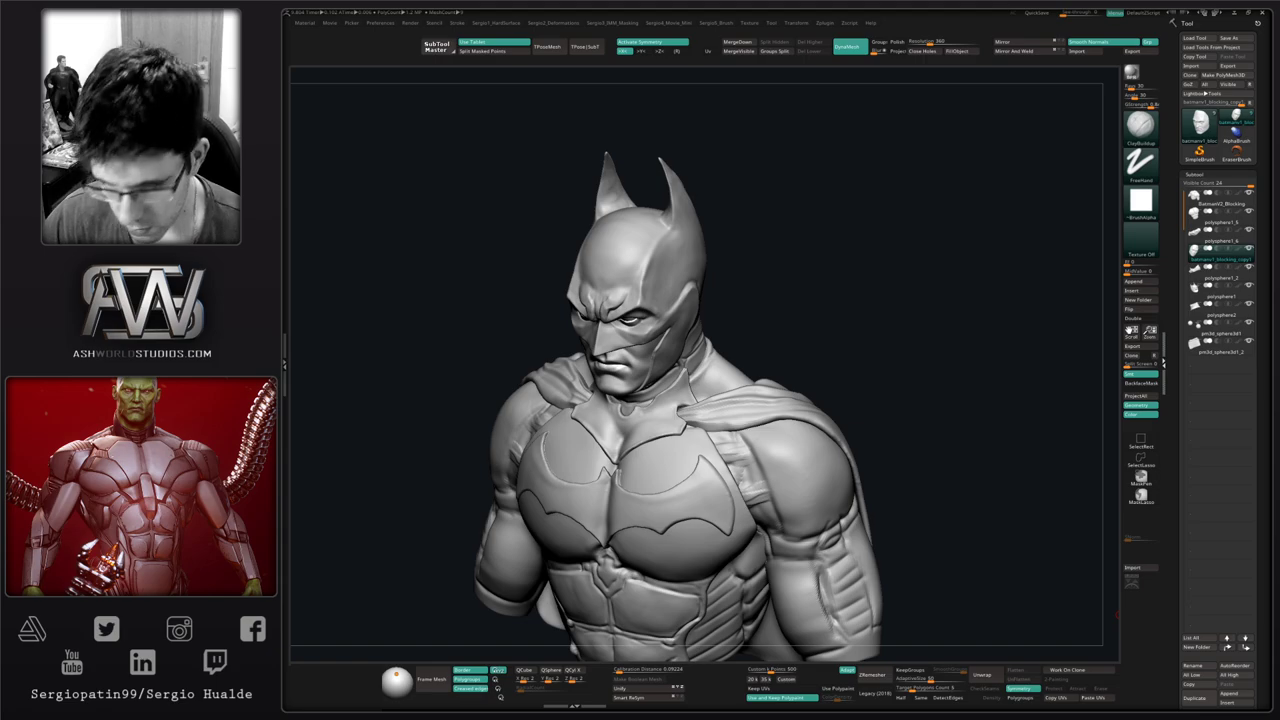
# Isolate the BatmanV2_Blocking torso subtool and check its polygroups
pyautogui.moveTo(520, 463); pyautogui.dragTo(1087, 457)
pyautogui.keyDown('alt'); pyautogui.moveTo(951, 414); pyautogui.dragTo(1009, 417); pyautogui.keyUp('alt')
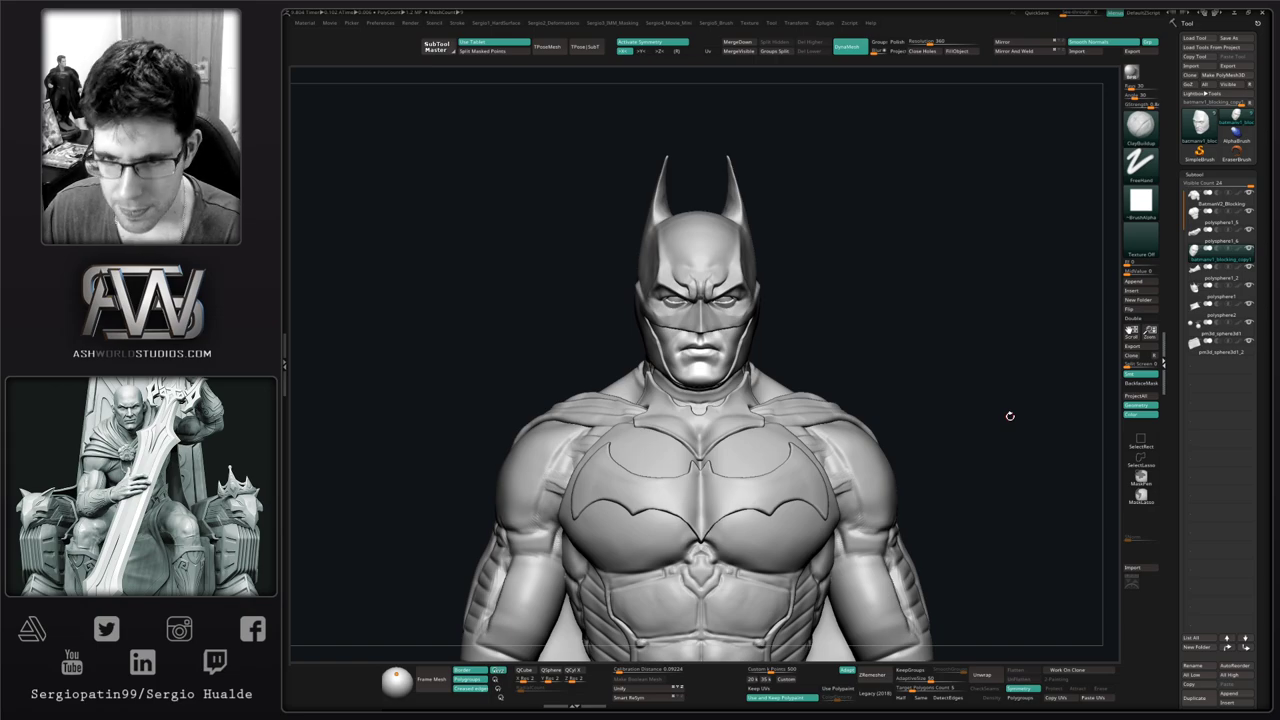
pyautogui.moveTo(905, 344); pyautogui.dragTo(842, 181)
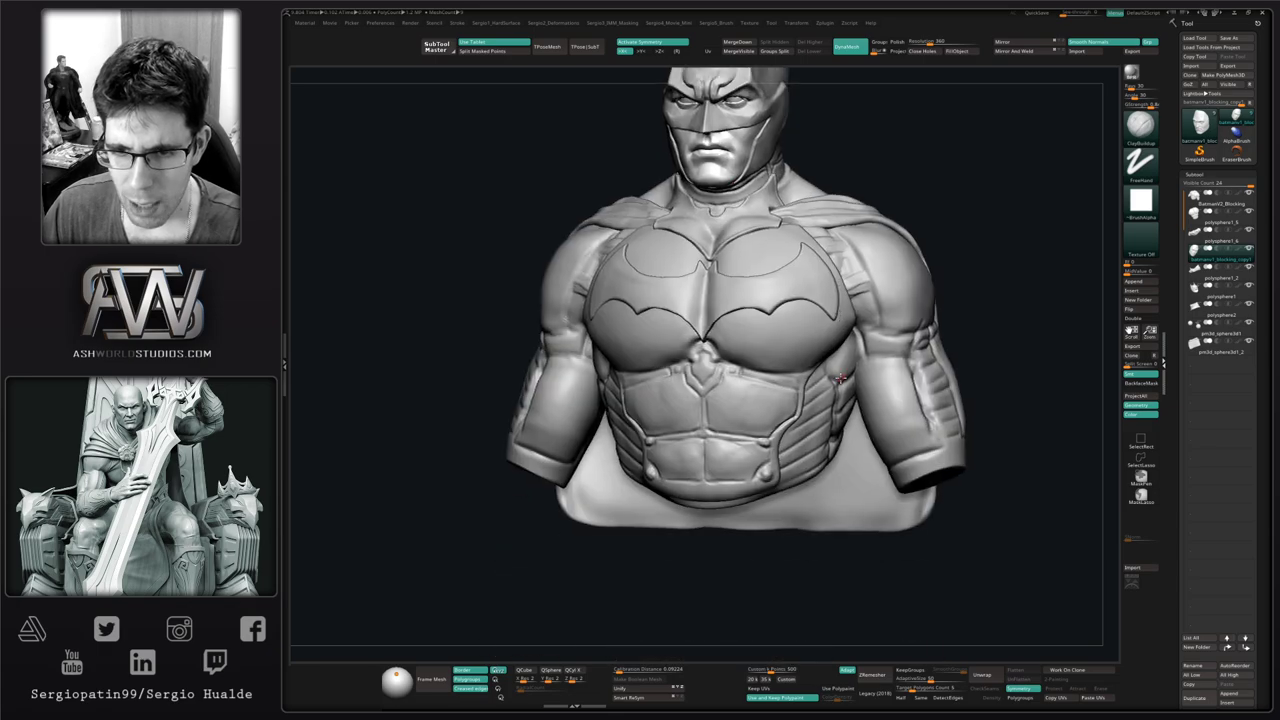
pyautogui.keyDown('alt'); pyautogui.click(812, 410); pyautogui.keyUp('alt')
pyautogui.hotkey('alt', 's')
pyautogui.keyDown('ctrl'); pyautogui.moveTo(814, 416); pyautogui.dragTo(778, 366, button='right'); pyautogui.keyUp('ctrl')
pyautogui.moveTo(778, 366); pyautogui.dragTo(829, 396, button='right')
pyautogui.hotkey('shift', 'f')
pyautogui.hotkey('shift', 'f')
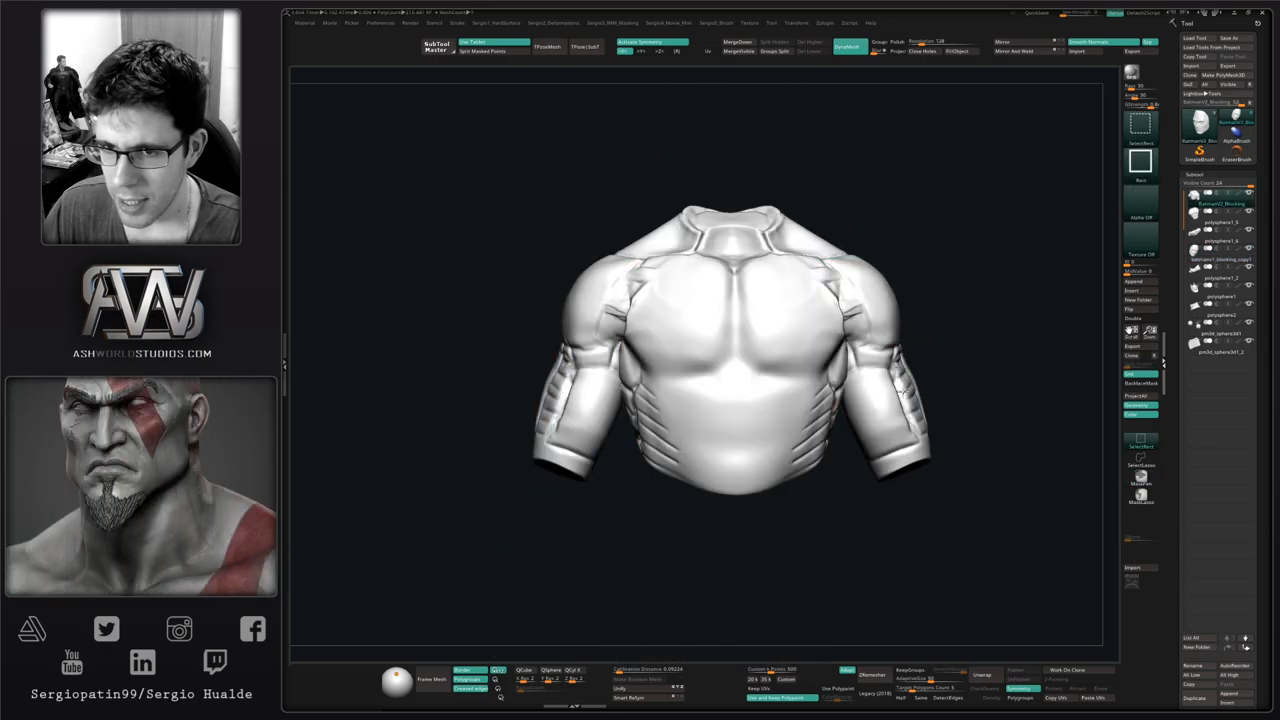
# Hide both arms of the torso mesh, keeping only the trunk displayed
pyautogui.keyDown('ctrl'); pyautogui.keyDown('shift'); pyautogui.click(905, 395); pyautogui.keyUp('shift'); pyautogui.keyUp('ctrl')
pyautogui.keyDown('ctrl'); pyautogui.keyDown('shift'); pyautogui.moveTo(956, 374); pyautogui.dragTo(837, 429); pyautogui.keyUp('shift'); pyautogui.keyUp('ctrl')
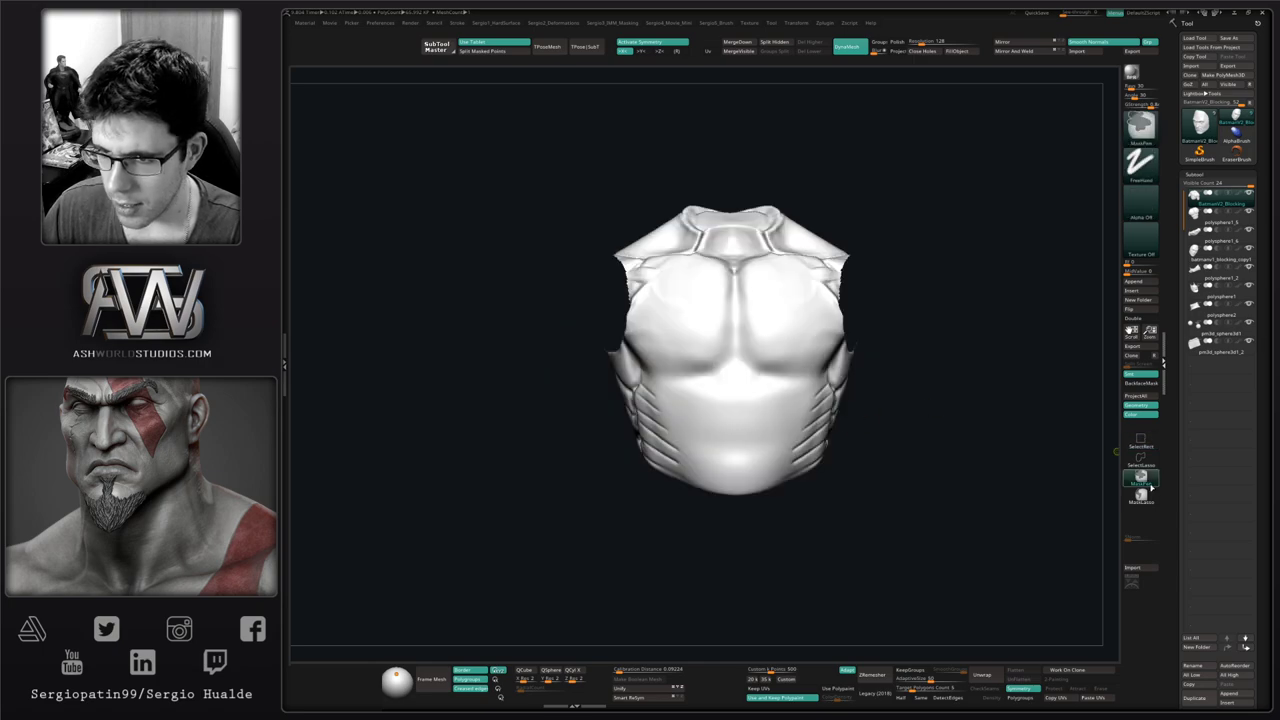
pyautogui.keyDown('alt'); pyautogui.moveTo(865, 417); pyautogui.dragTo(863, 437, button='right'); pyautogui.keyUp('alt')
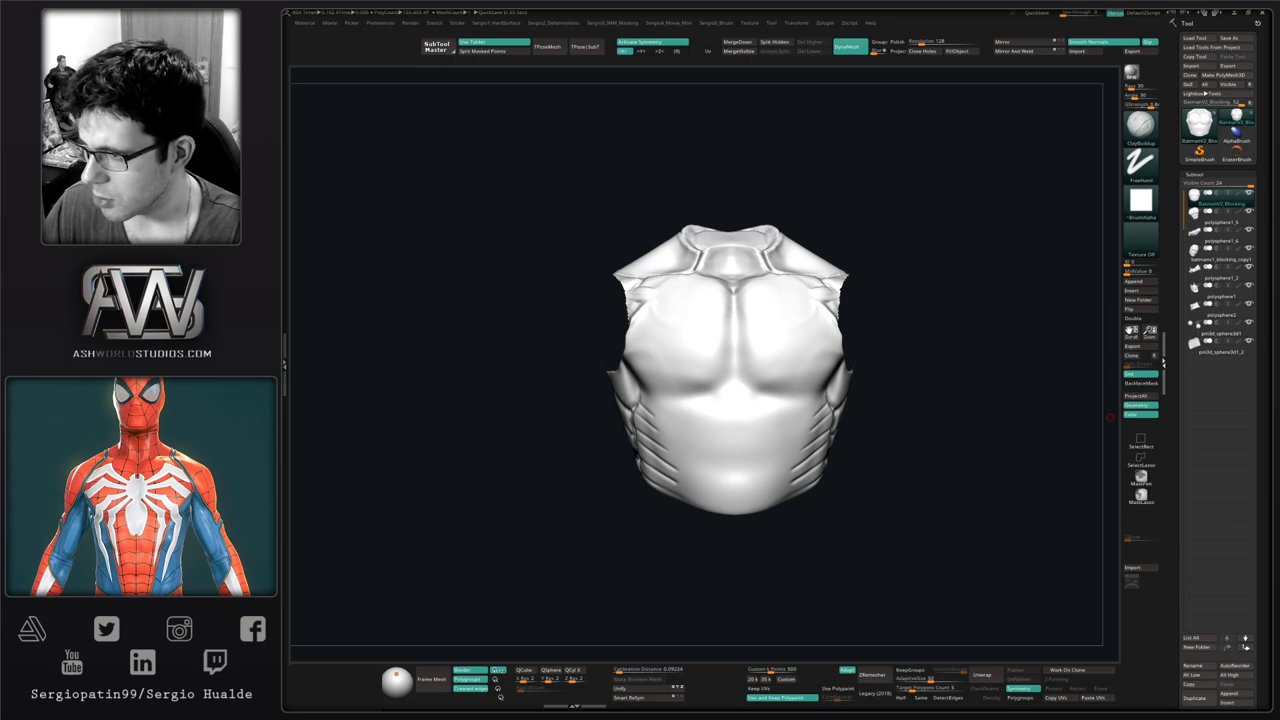
pyautogui.moveTo(966, 457); pyautogui.dragTo(966, 443)
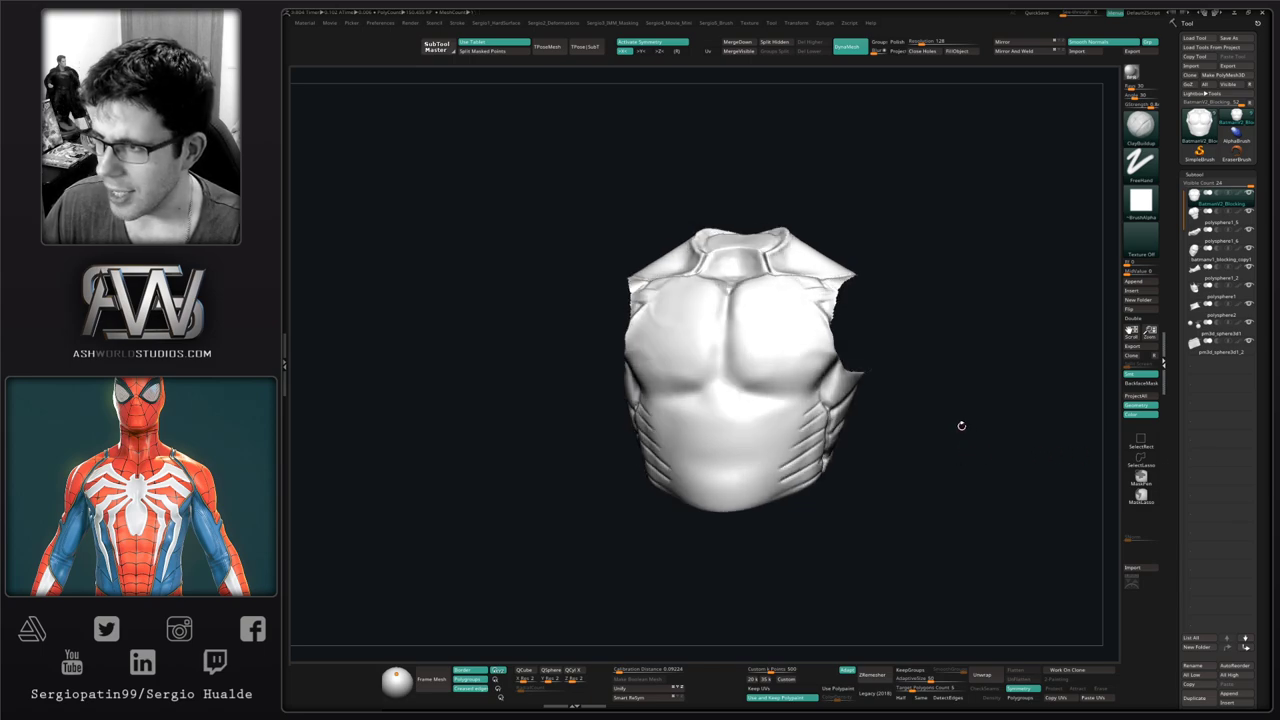
pyautogui.moveTo(931, 400); pyautogui.dragTo(886, 434)
pyautogui.press('4')
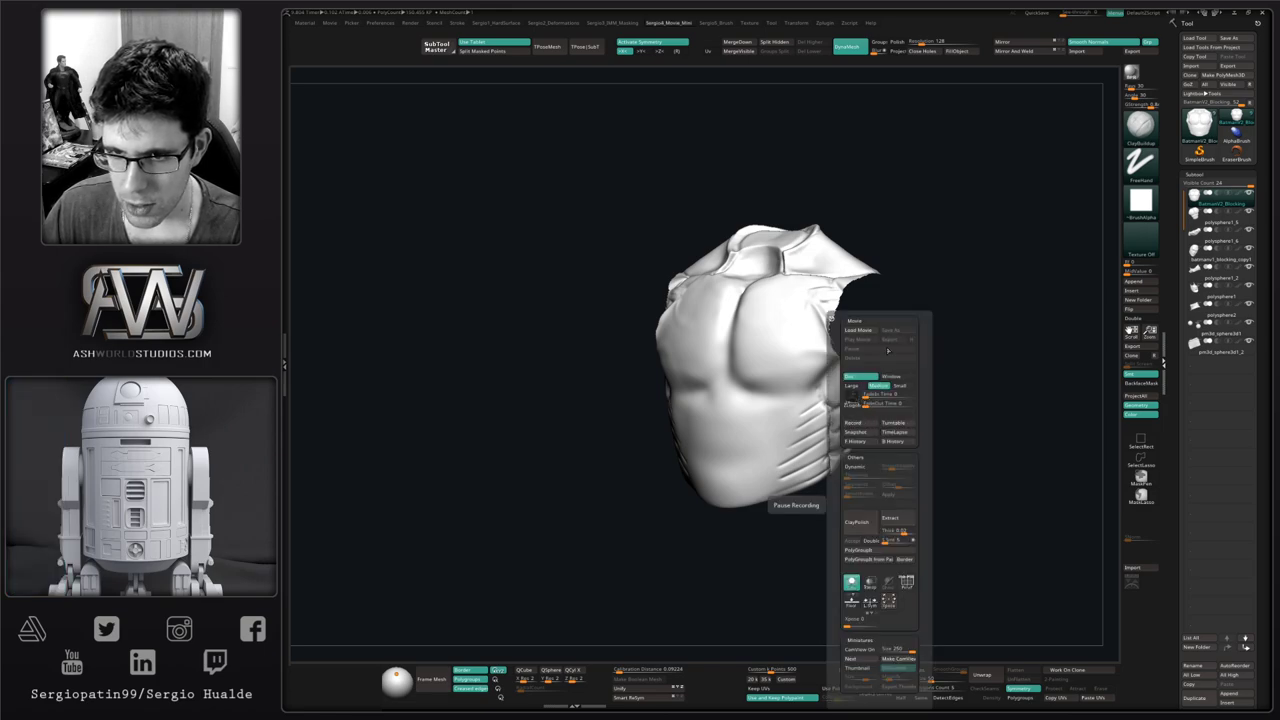
pyautogui.keyDown('alt'); pyautogui.moveTo(772, 455); pyautogui.dragTo(751, 422, button='right'); pyautogui.keyUp('alt')
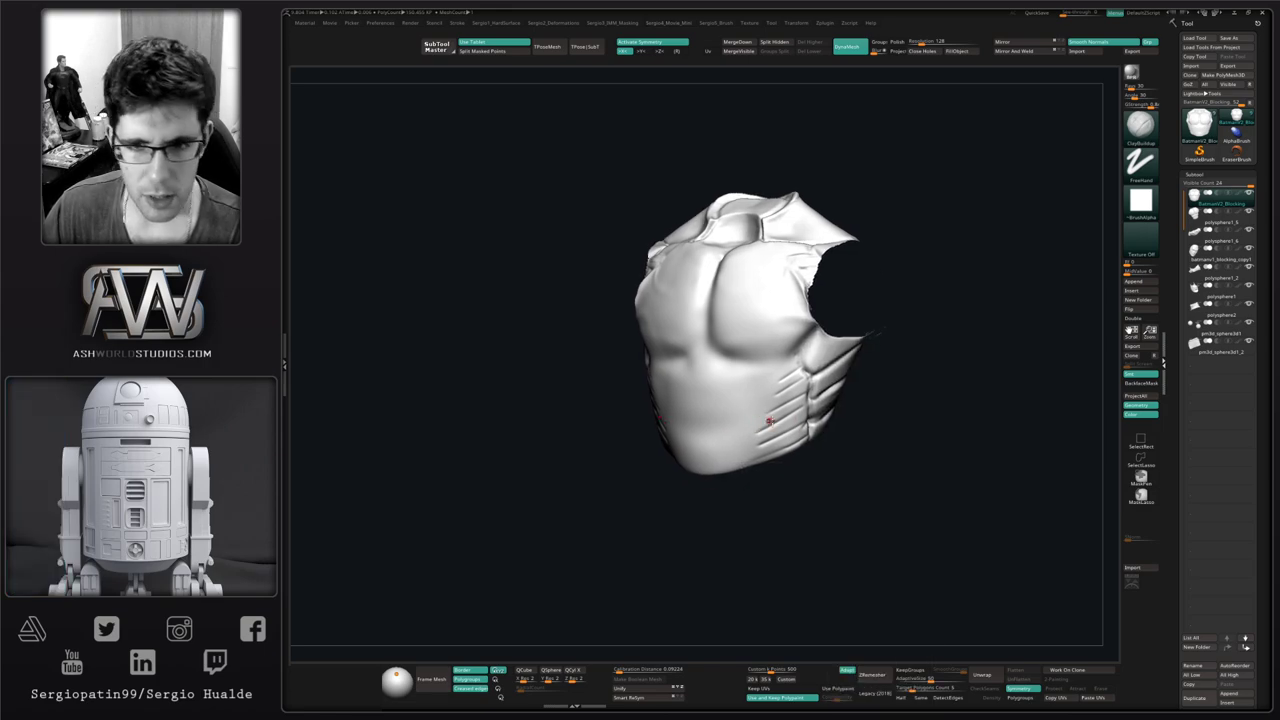
pyautogui.moveTo(832, 456); pyautogui.dragTo(869, 421)
# Switch to the Move brush and adjust its size for reshaping the trunk's lower edge
pyautogui.press('b')
pyautogui.press('m')
pyautogui.press('v')
pyautogui.press('s')
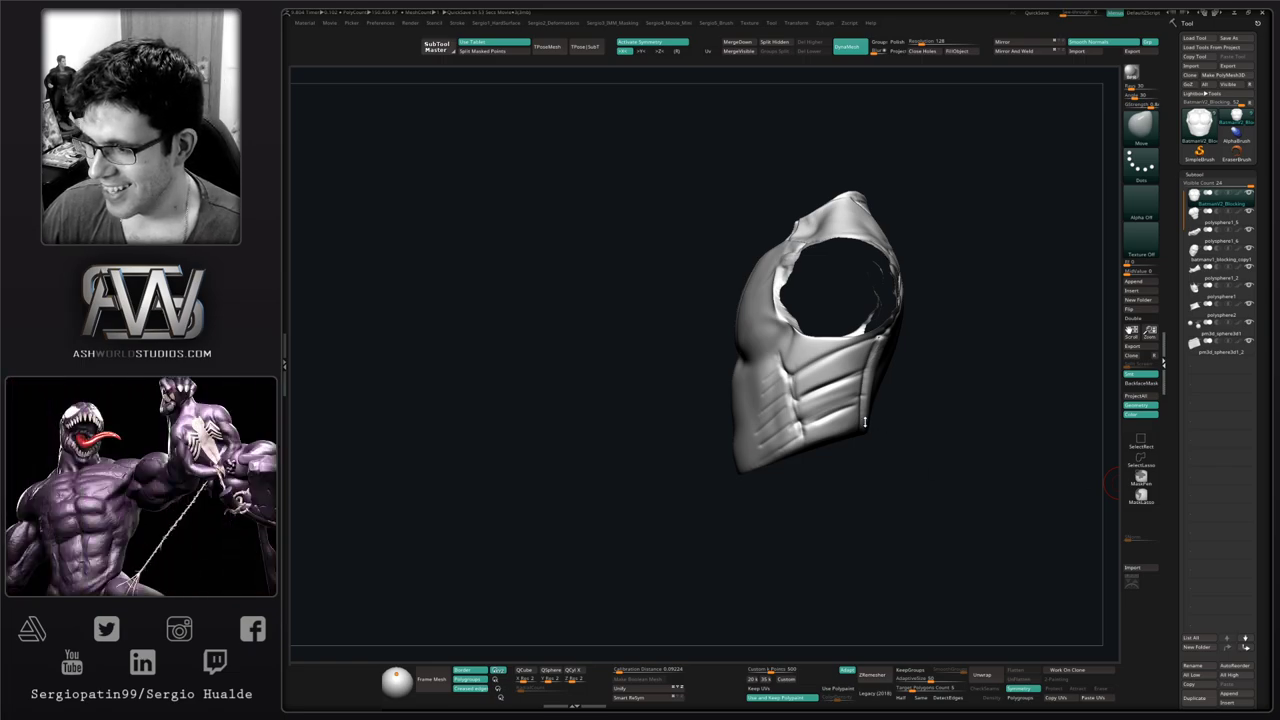
pyautogui.moveTo(865, 422); pyautogui.dragTo(895, 427)
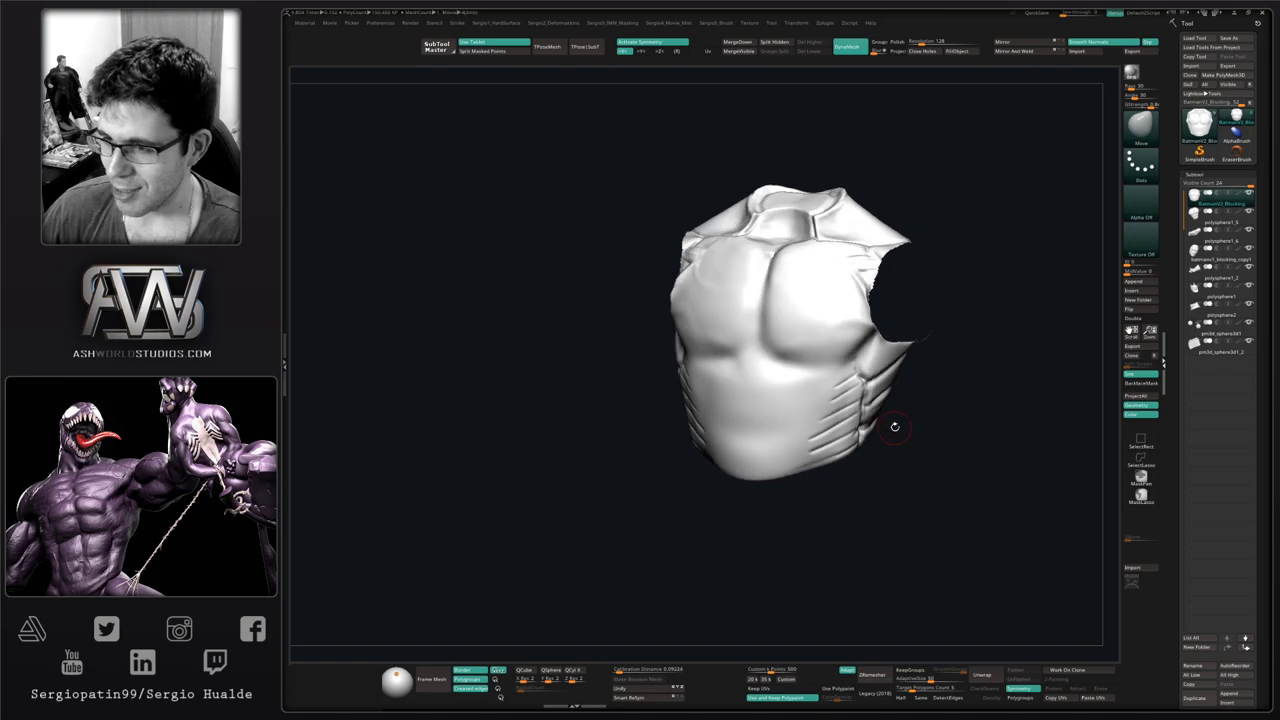
pyautogui.moveTo(1017, 367)
pyautogui.mouseDown()
pyautogui.moveTo(980, 383)
pyautogui.moveTo(817, 371)
pyautogui.moveTo(716, 401)
pyautogui.moveTo(553, 495)
pyautogui.mouseUp()
# Mask the whole trunk except its lower waist and soften the mask's edge
pyautogui.press('ctrl')
pyautogui.keyDown('alt'); pyautogui.moveTo(724, 470); pyautogui.dragTo(811, 457); pyautogui.keyUp('alt')
pyautogui.keyDown('ctrl'); pyautogui.click(796, 450); pyautogui.keyUp('ctrl')
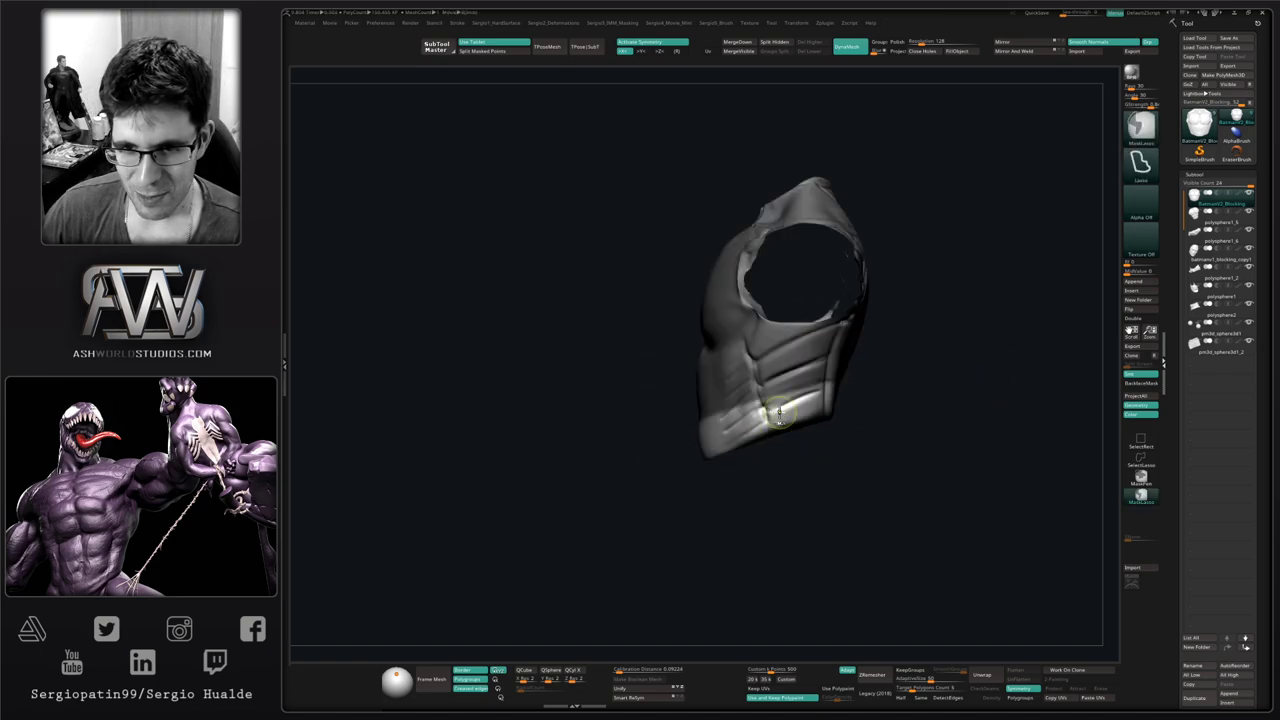
pyautogui.keyDown('ctrl'); pyautogui.click(780, 413); pyautogui.keyUp('ctrl')
pyautogui.keyDown('ctrl'); pyautogui.click(797, 446); pyautogui.keyUp('ctrl')
pyautogui.keyDown('ctrl'); pyautogui.click(786, 404); pyautogui.keyUp('ctrl')
pyautogui.keyDown('ctrl'); pyautogui.click(798, 451); pyautogui.keyUp('ctrl')
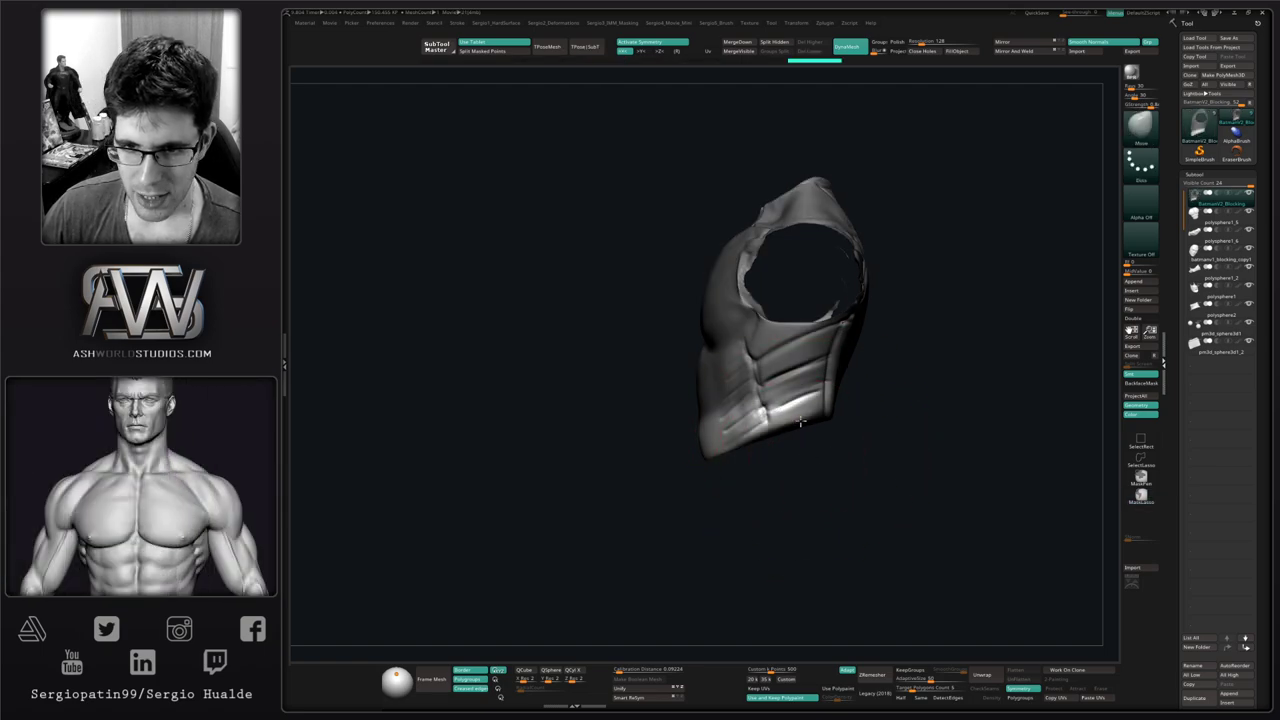
# Pull the unmasked front and sides of the waist downward with the Move brush, adjusting the brush settings as needed
pyautogui.press('space')
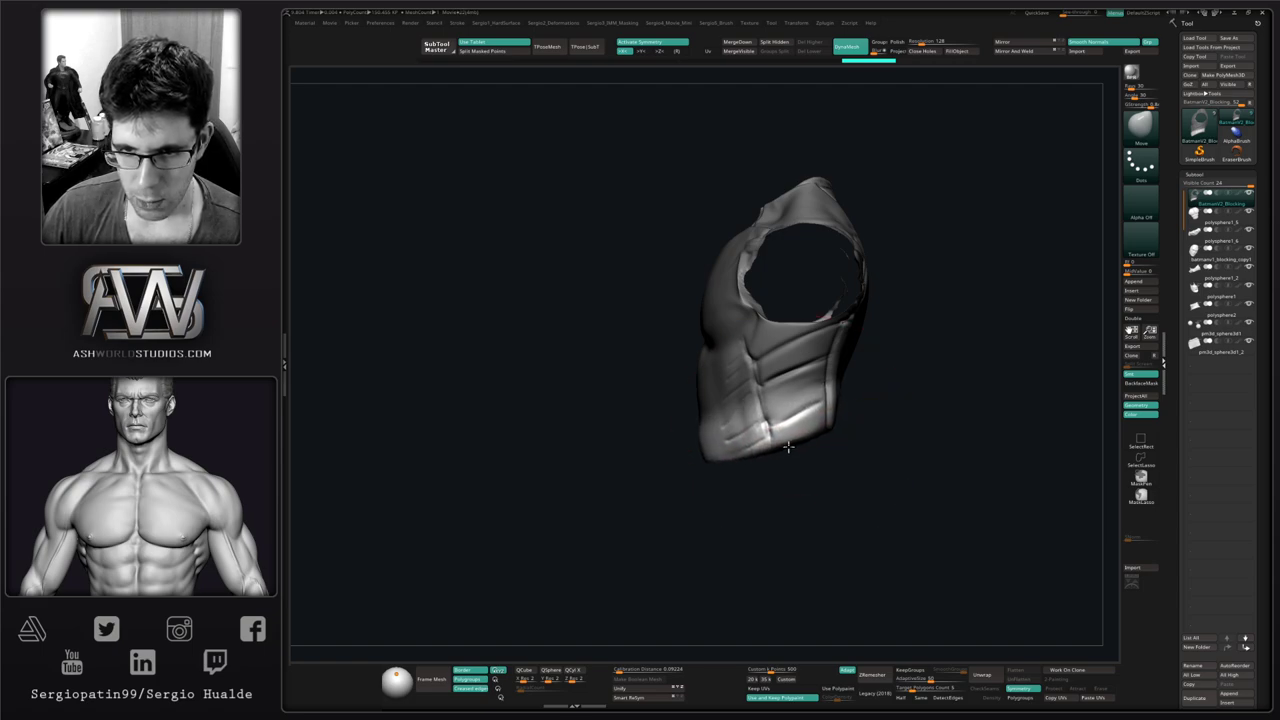
pyautogui.moveTo(800, 452); pyautogui.dragTo(776, 436)
pyautogui.moveTo(697, 444); pyautogui.dragTo(703, 464)
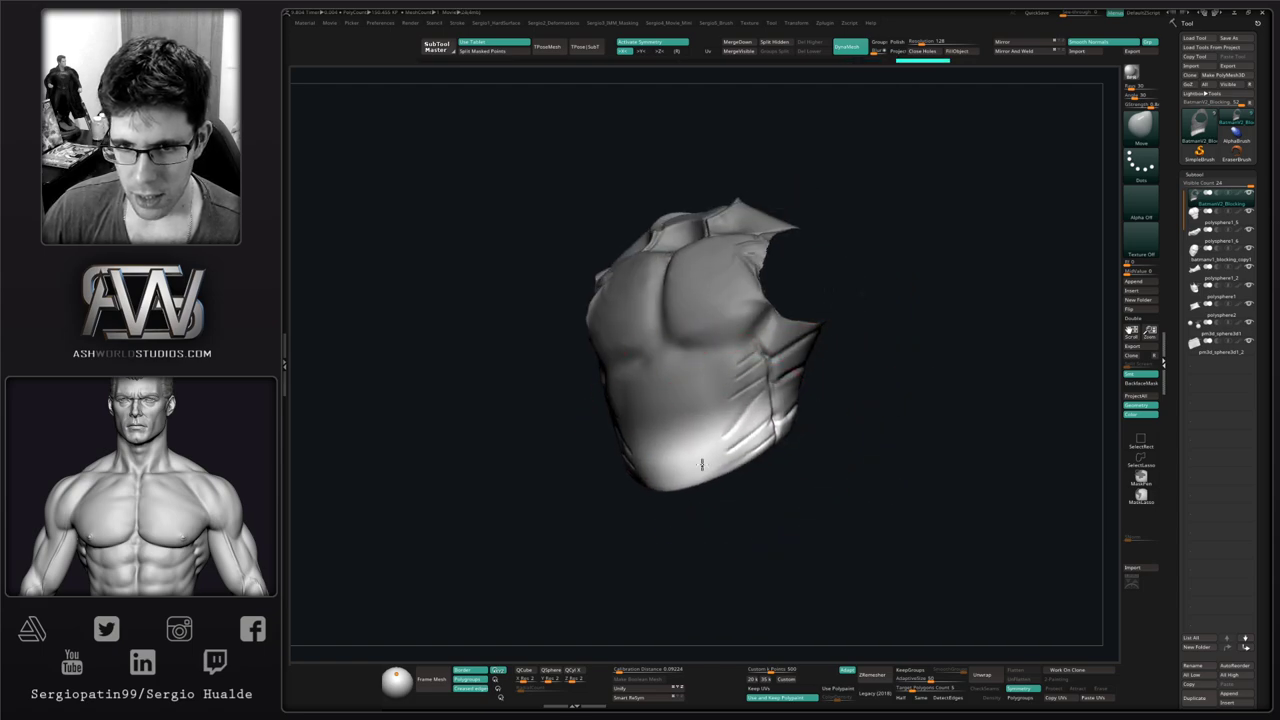
pyautogui.moveTo(836, 470); pyautogui.dragTo(743, 460)
pyautogui.moveTo(815, 429); pyautogui.dragTo(820, 446)
pyautogui.moveTo(743, 445)
pyautogui.mouseDown()
pyautogui.moveTo(774, 460)
pyautogui.moveTo(747, 430)
pyautogui.moveTo(763, 452)
pyautogui.mouseUp()
pyautogui.press('space')
pyautogui.press('space')
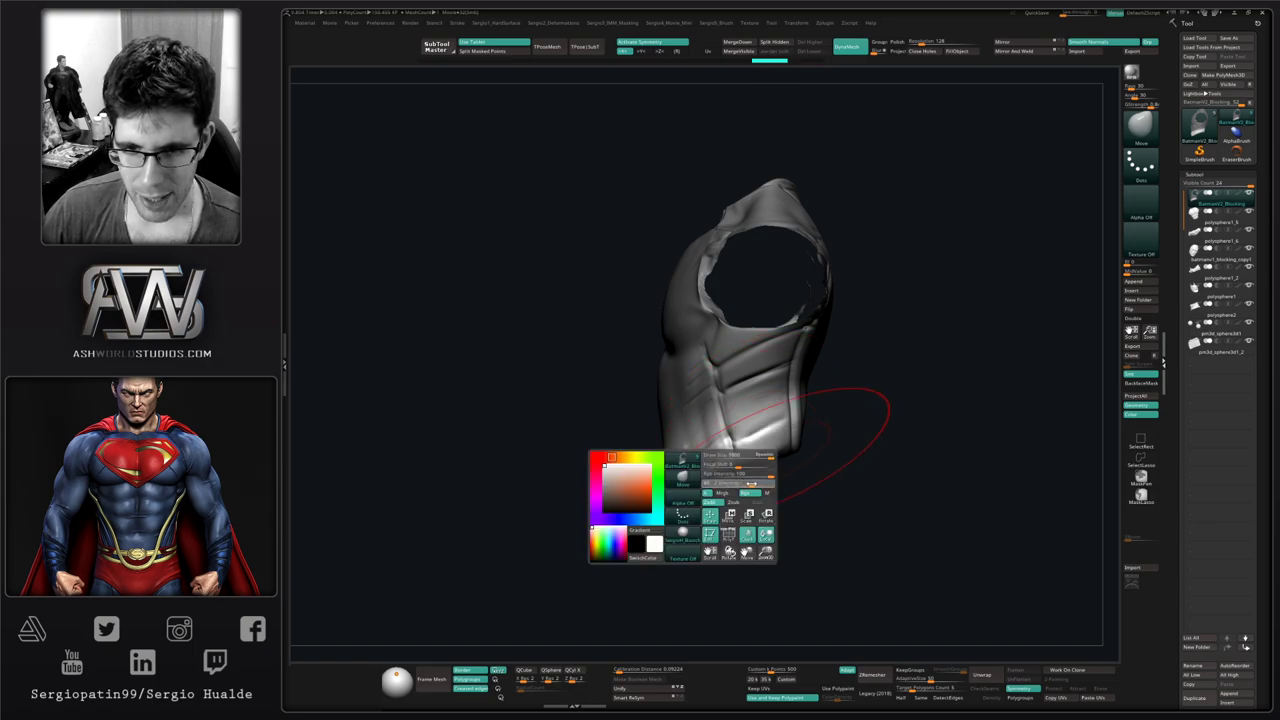
# Refine the waist's lower edge from the front and show the other bust subtools again
pyautogui.press('ctrl')
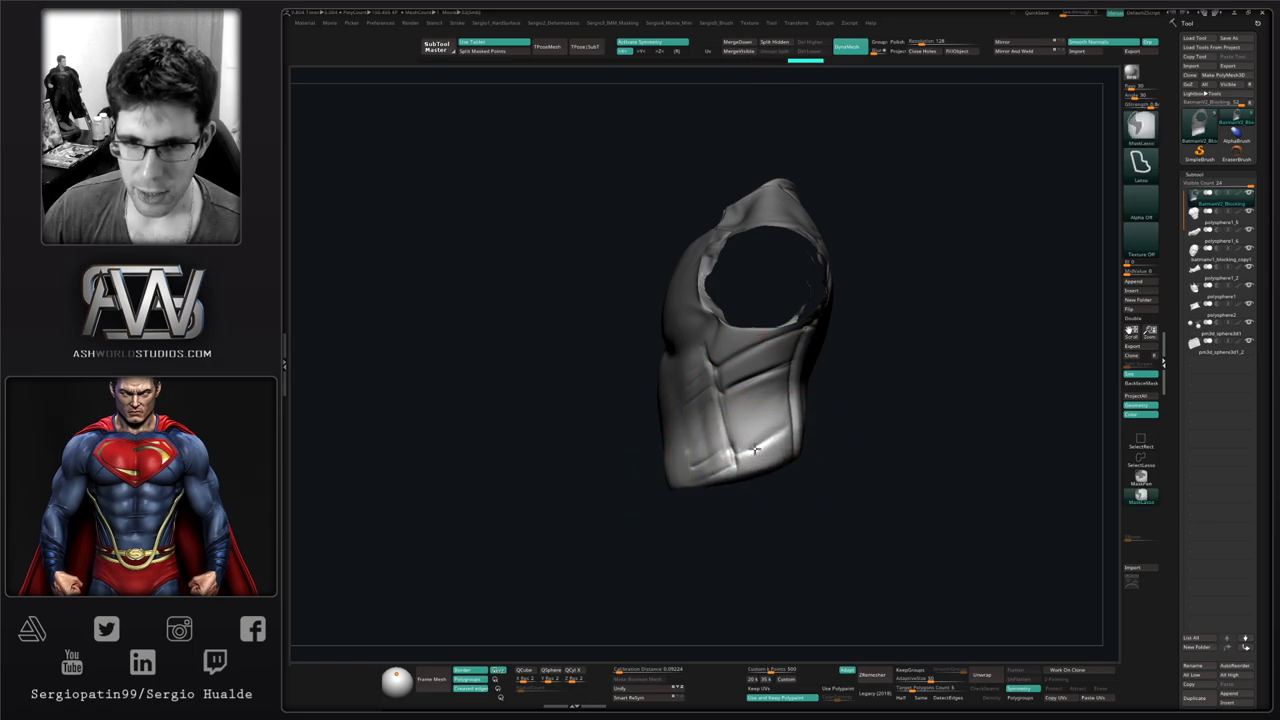
pyautogui.moveTo(755, 450)
pyautogui.mouseDown(button='right')
pyautogui.moveTo(747, 431)
pyautogui.moveTo(794, 429)
pyautogui.moveTo(826, 460)
pyautogui.moveTo(812, 454)
pyautogui.mouseUp(button='right')
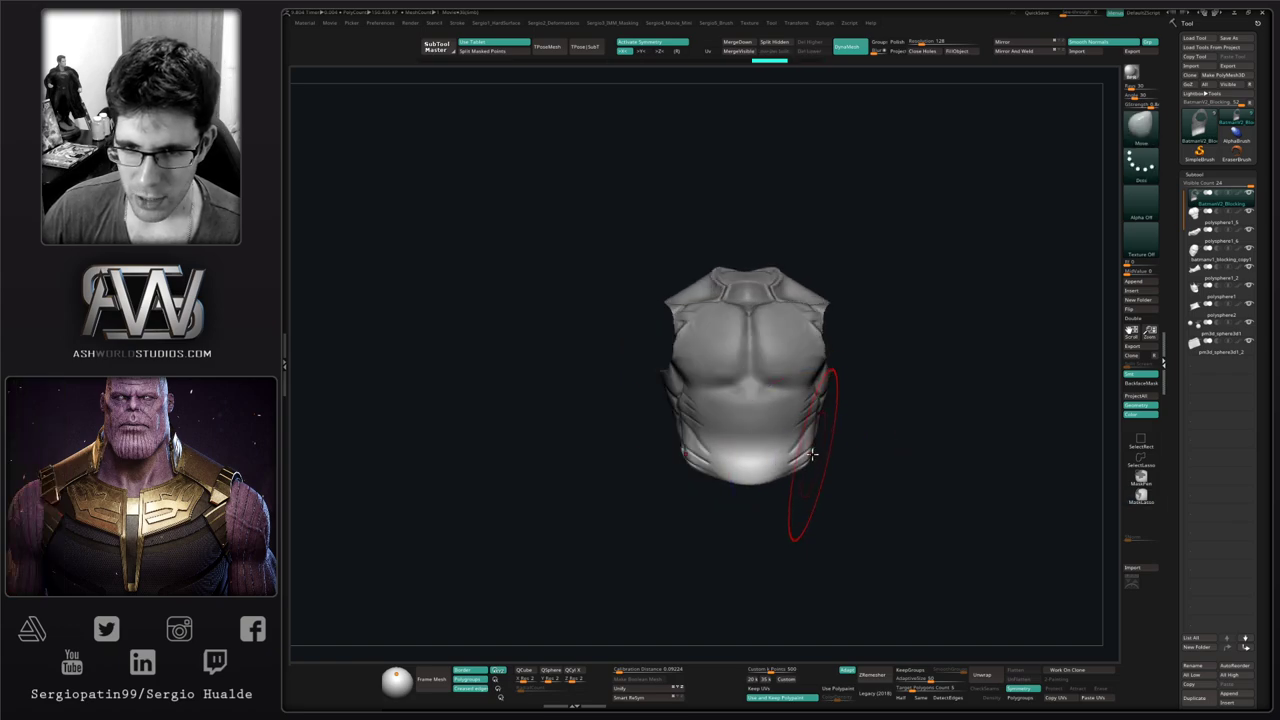
pyautogui.moveTo(812, 454); pyautogui.dragTo(813, 463)
pyautogui.keyDown('alt'); pyautogui.moveTo(817, 463); pyautogui.dragTo(818, 488, button='right'); pyautogui.keyUp('alt')
pyautogui.press('ctrl')
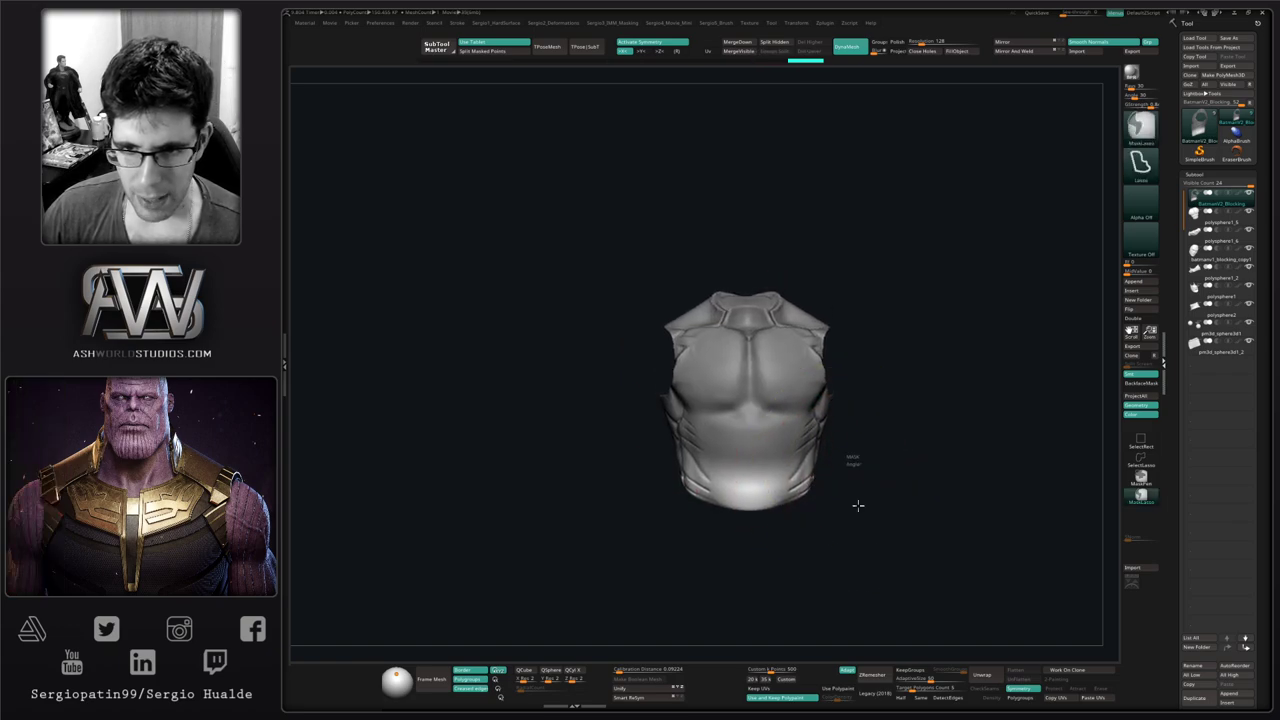
pyautogui.moveTo(858, 505)
pyautogui.mouseDown()
pyautogui.moveTo(846, 466)
pyautogui.moveTo(746, 482)
pyautogui.moveTo(737, 518)
pyautogui.moveTo(719, 478)
pyautogui.mouseUp()
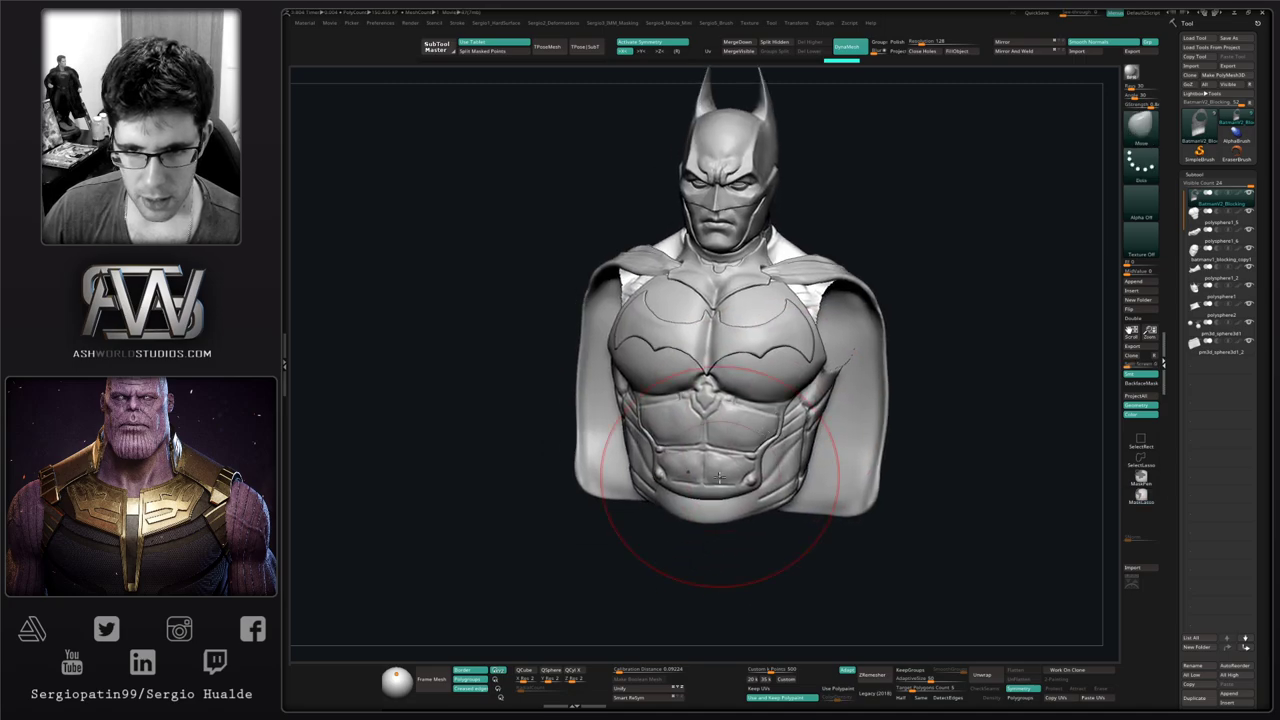
# Select the polysphere1_5 chest and abdomen armor and adjust the Move brush size over its abdominal plates
pyautogui.keyDown('alt'); pyautogui.click(719, 477); pyautogui.keyUp('alt')
pyautogui.moveTo(719, 477); pyautogui.dragTo(794, 374, button='right')
pyautogui.keyDown('alt'); pyautogui.moveTo(794, 374); pyautogui.dragTo(738, 427, button='right'); pyautogui.keyUp('alt')
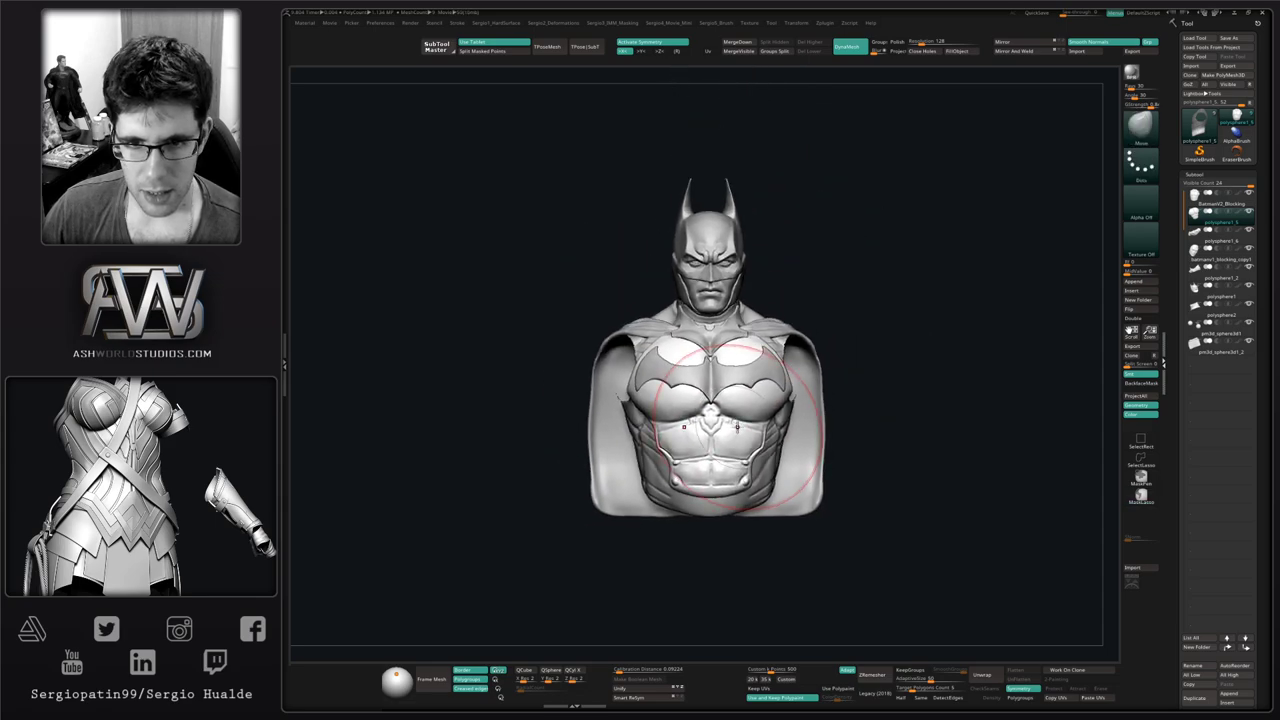
pyautogui.moveTo(731, 430); pyautogui.dragTo(726, 428)
pyautogui.press('s')
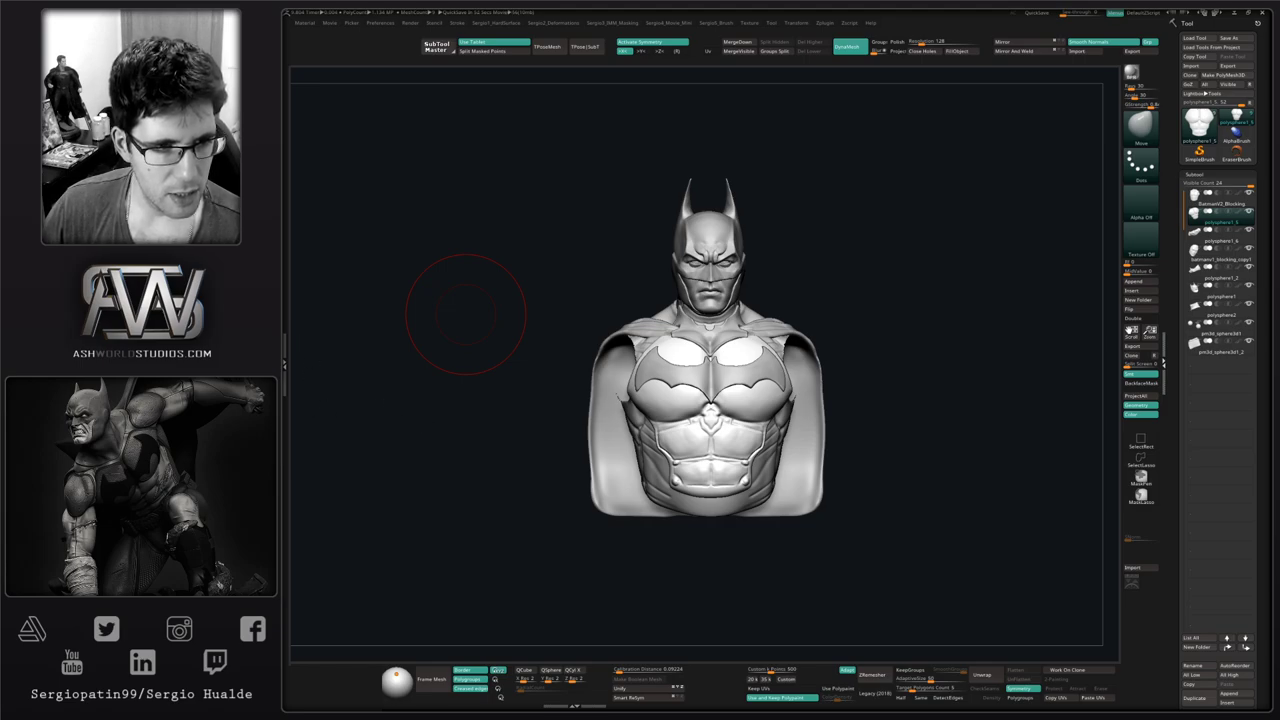
pyautogui.moveTo(878, 420); pyautogui.dragTo(731, 422, button='right')
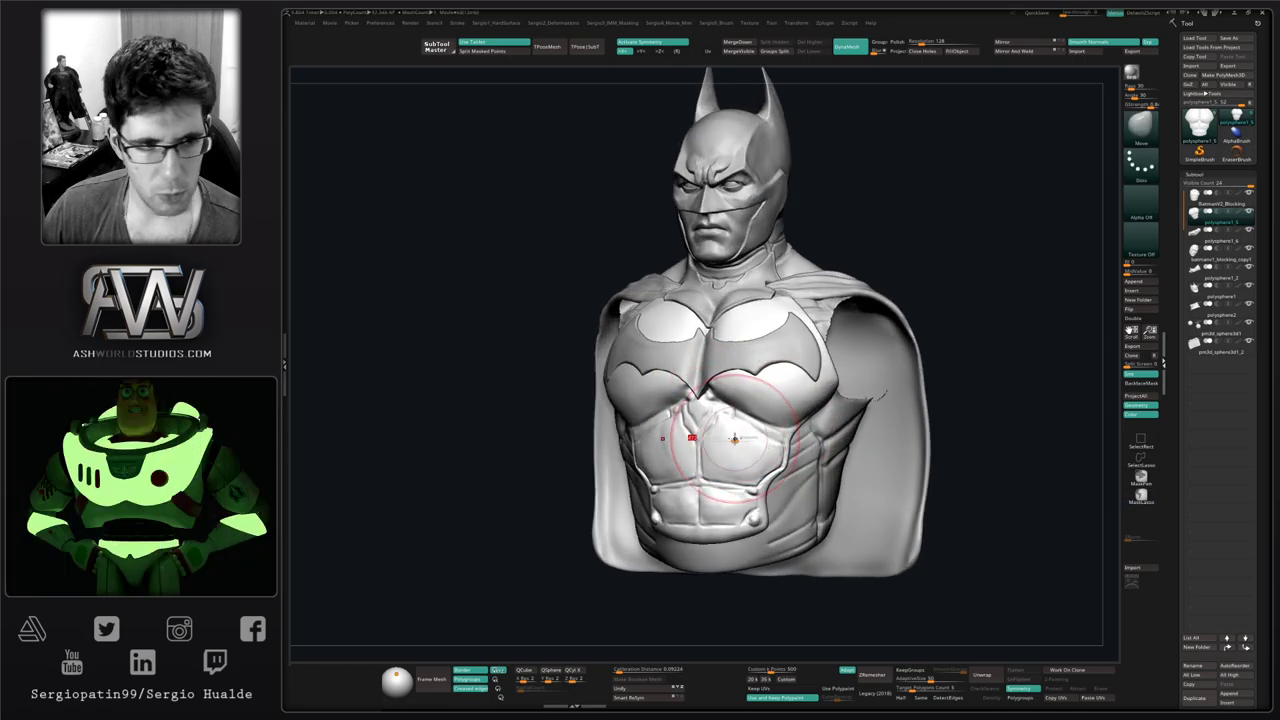
pyautogui.moveTo(749, 464); pyautogui.dragTo(768, 465)
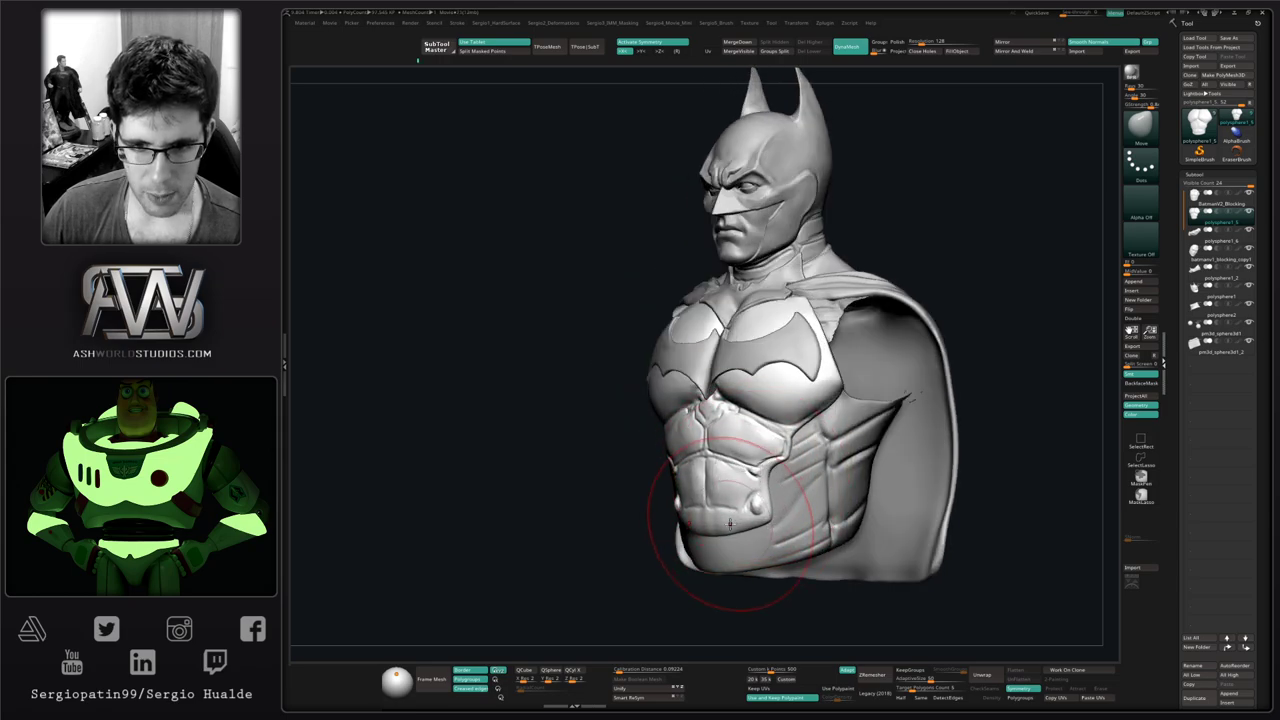
pyautogui.moveTo(730, 523); pyautogui.dragTo(732, 496)
pyautogui.keyDown('alt'); pyautogui.moveTo(735, 500); pyautogui.dragTo(732, 449, button='right'); pyautogui.keyUp('alt')
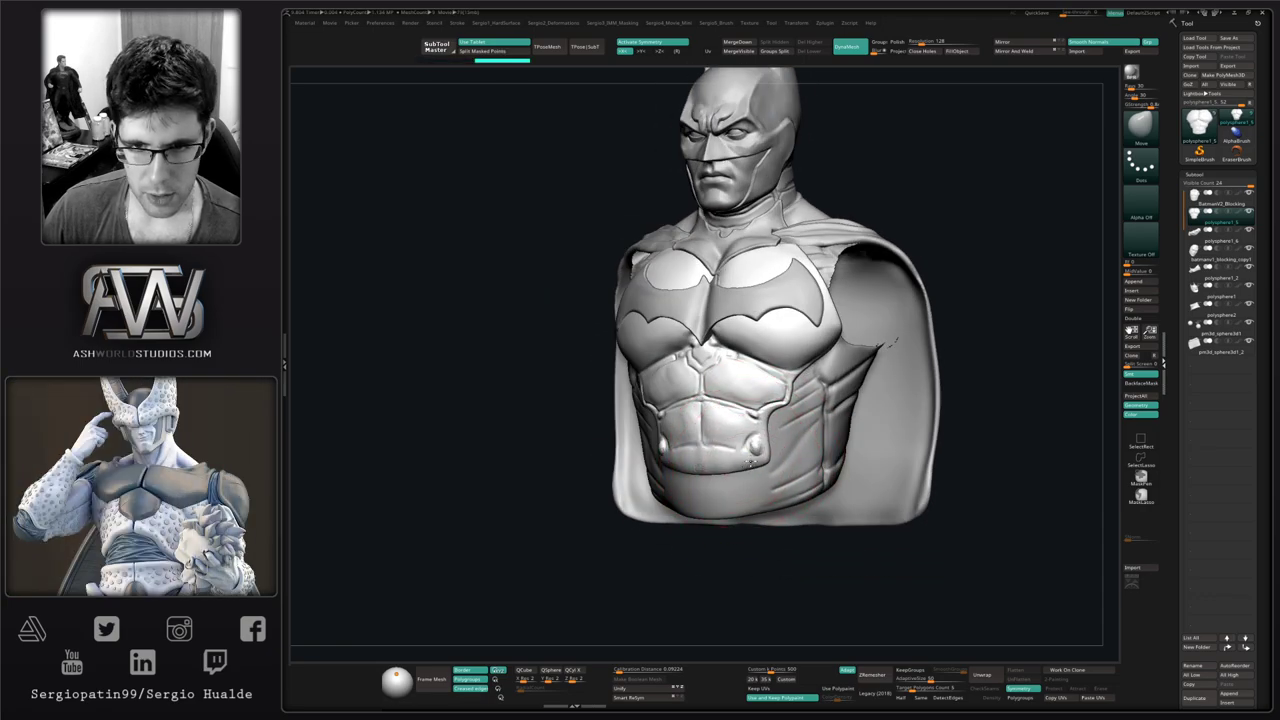
# Isolate the chest and abdomen armor and mask everything except its lowest abdominal section
pyautogui.moveTo(745, 441)
pyautogui.mouseDown(button='right')
pyautogui.moveTo(757, 453)
pyautogui.moveTo(771, 430)
pyautogui.moveTo(794, 428)
pyautogui.mouseUp(button='right')
pyautogui.hotkey('alt', 's')
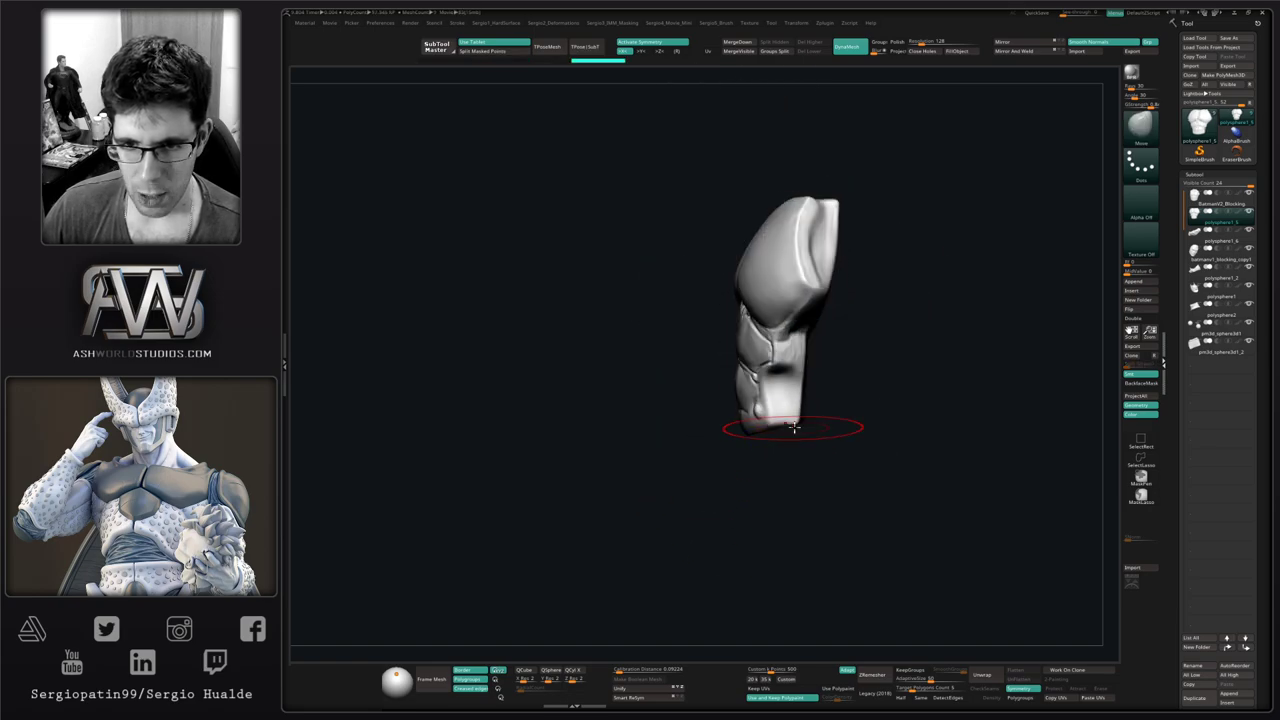
pyautogui.moveTo(712, 418)
pyautogui.keyDown('ctrl'); pyautogui.mouseDown()
pyautogui.moveTo(851, 531)
pyautogui.moveTo(848, 410)
pyautogui.mouseUp(); pyautogui.keyUp('ctrl')
pyautogui.keyDown('ctrl'); pyautogui.click(782, 484); pyautogui.keyUp('ctrl')
pyautogui.moveTo(782, 484)
pyautogui.mouseDown()
pyautogui.moveTo(773, 447)
pyautogui.moveTo(832, 465)
pyautogui.mouseUp()
pyautogui.press('s')
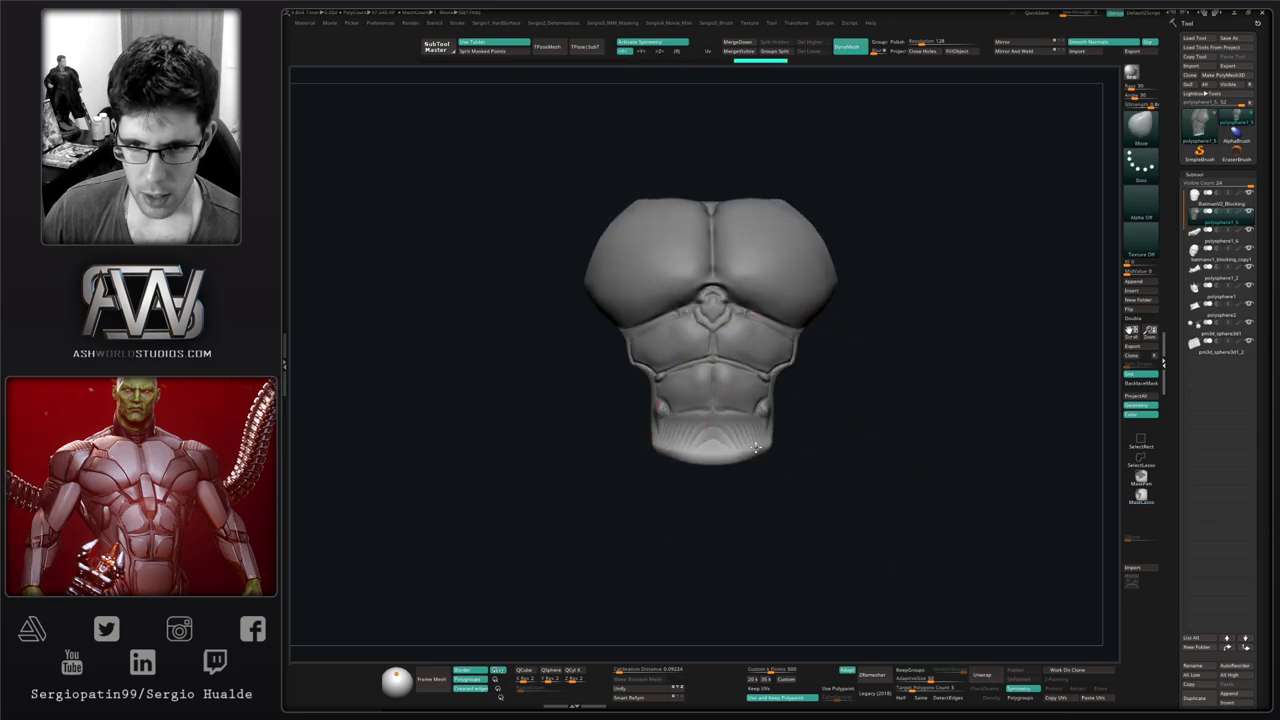
# Stretch the lowest abdominal section downward with the Move brush, check it against the full bust and clear the mask
pyautogui.moveTo(756, 447); pyautogui.dragTo(752, 446)
pyautogui.hotkey('alt', 's')
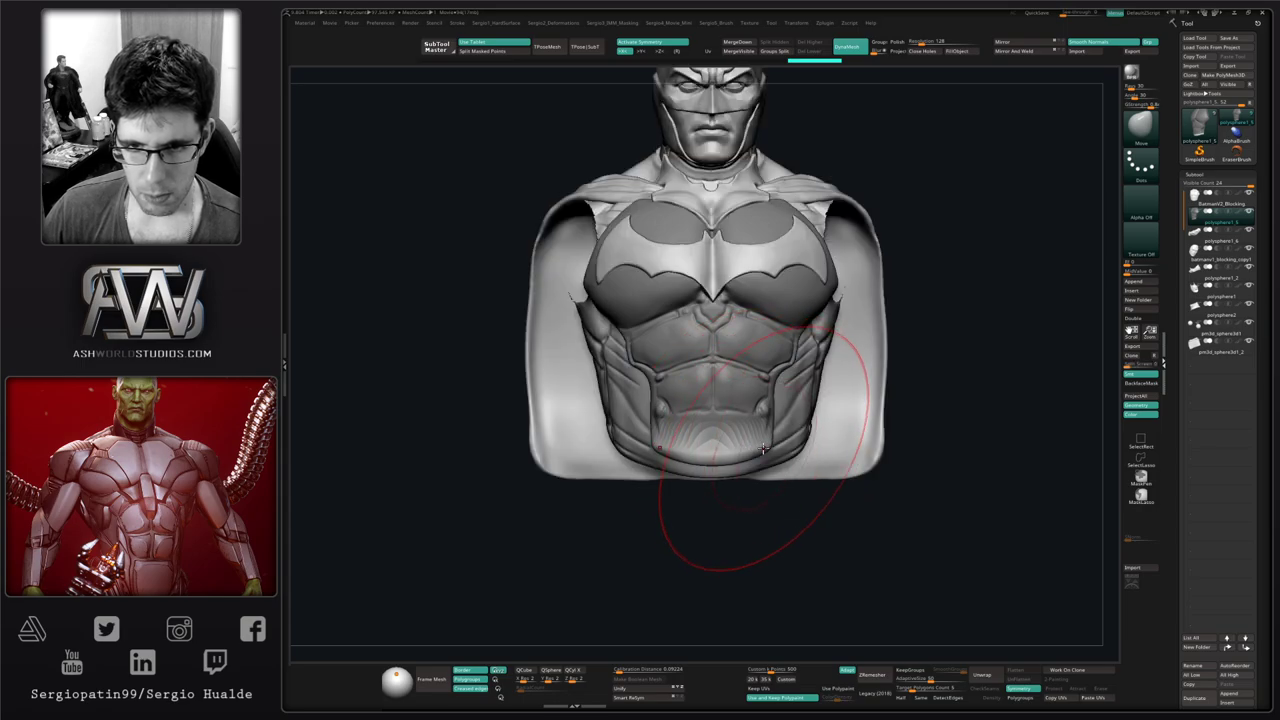
pyautogui.hotkey('alt', 's')
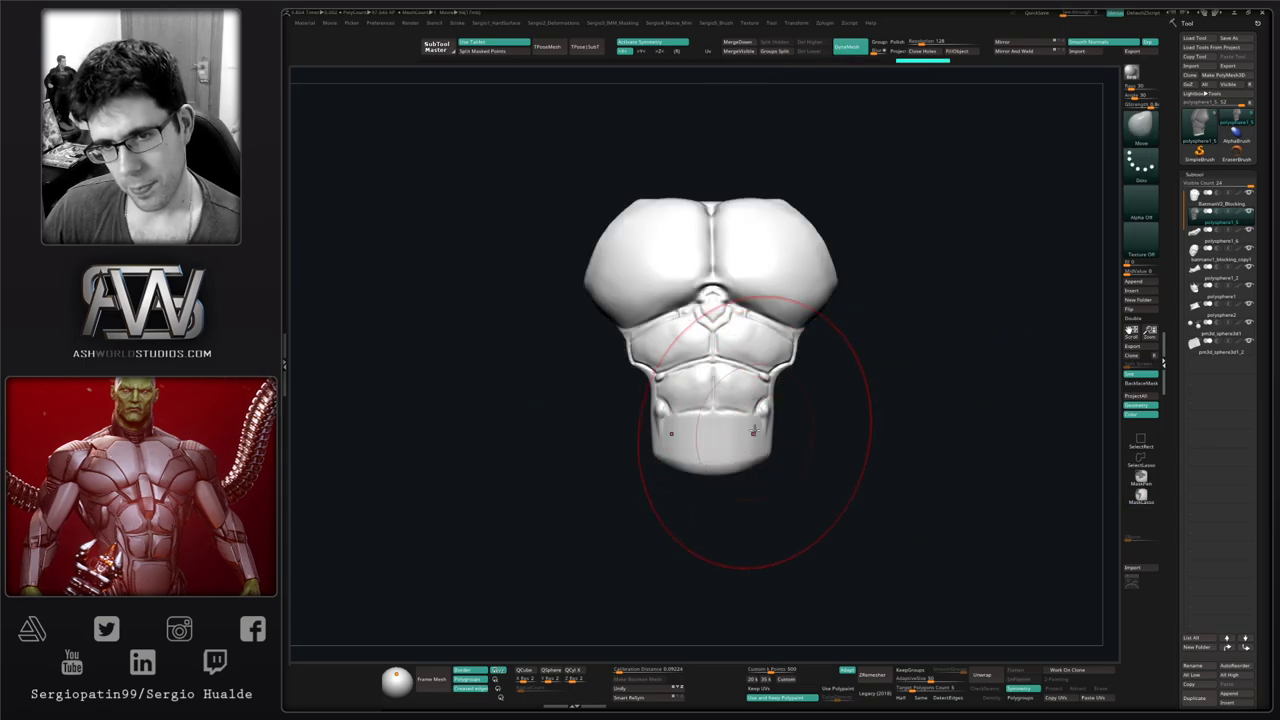
pyautogui.press('s')
pyautogui.moveTo(749, 420)
pyautogui.keyDown('alt'); pyautogui.mouseDown(button='right')
pyautogui.moveTo(757, 375)
pyautogui.moveTo(769, 411)
pyautogui.mouseUp(button='right'); pyautogui.keyUp('alt')
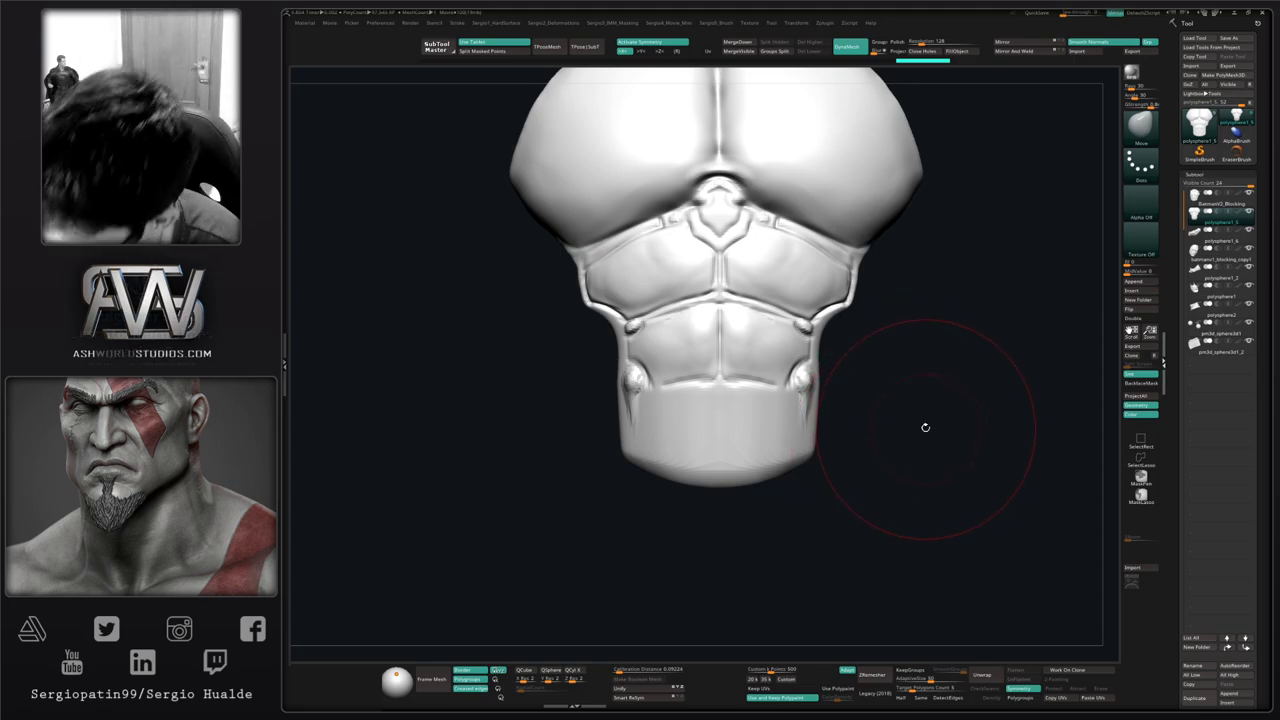
# Inspect the wireframe of the stretched abdomen and remesh the armor with DynaMesh
pyautogui.moveTo(935, 352); pyautogui.dragTo(872, 367)
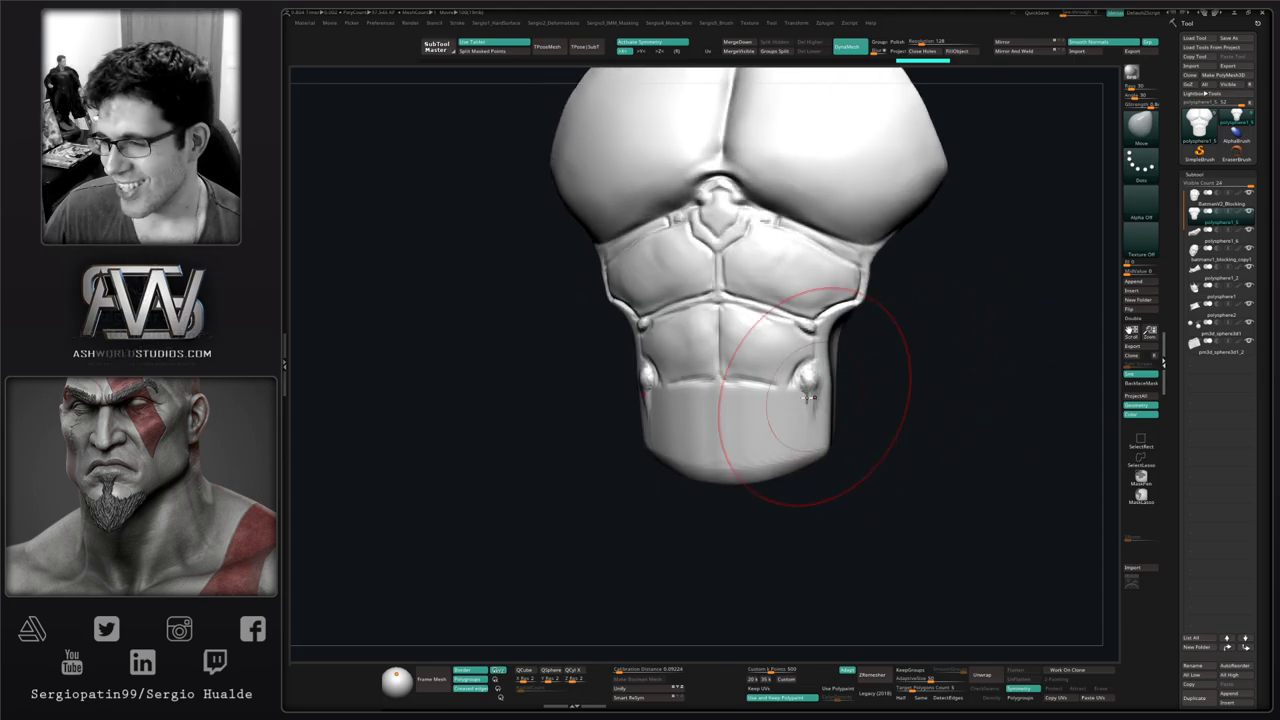
pyautogui.press('s')
pyautogui.moveTo(759, 412); pyautogui.dragTo(737, 413)
pyautogui.hotkey('shift', 'f')
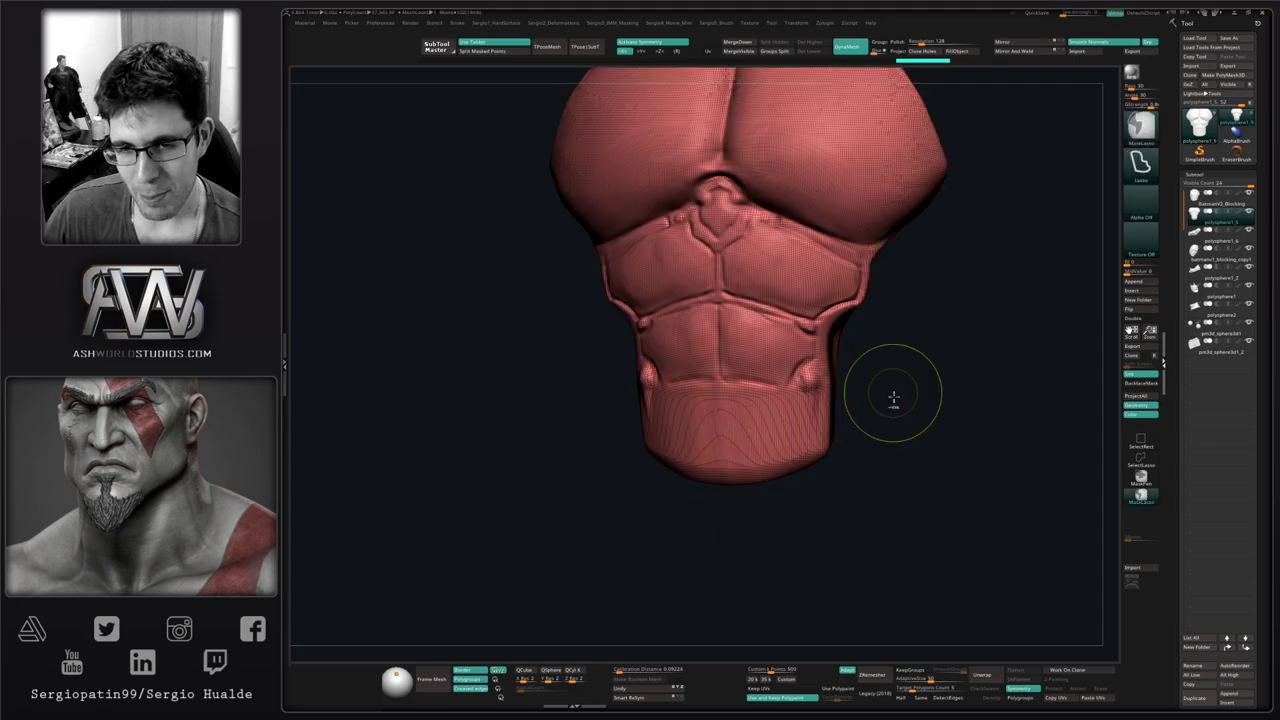
pyautogui.hotkey('shift', 'f')
pyautogui.moveTo(708, 463)
pyautogui.mouseDown(button='right')
pyautogui.moveTo(737, 429)
pyautogui.moveTo(740, 449)
pyautogui.moveTo(734, 434)
pyautogui.mouseUp(button='right')
# Carve a vertical center groove into the smooth lower abdominal section with the DamStandard brush, undoing the unwanted stroke
pyautogui.press('b')
pyautogui.press('d')
pyautogui.press('s')
pyautogui.moveTo(745, 429); pyautogui.dragTo(738, 432)
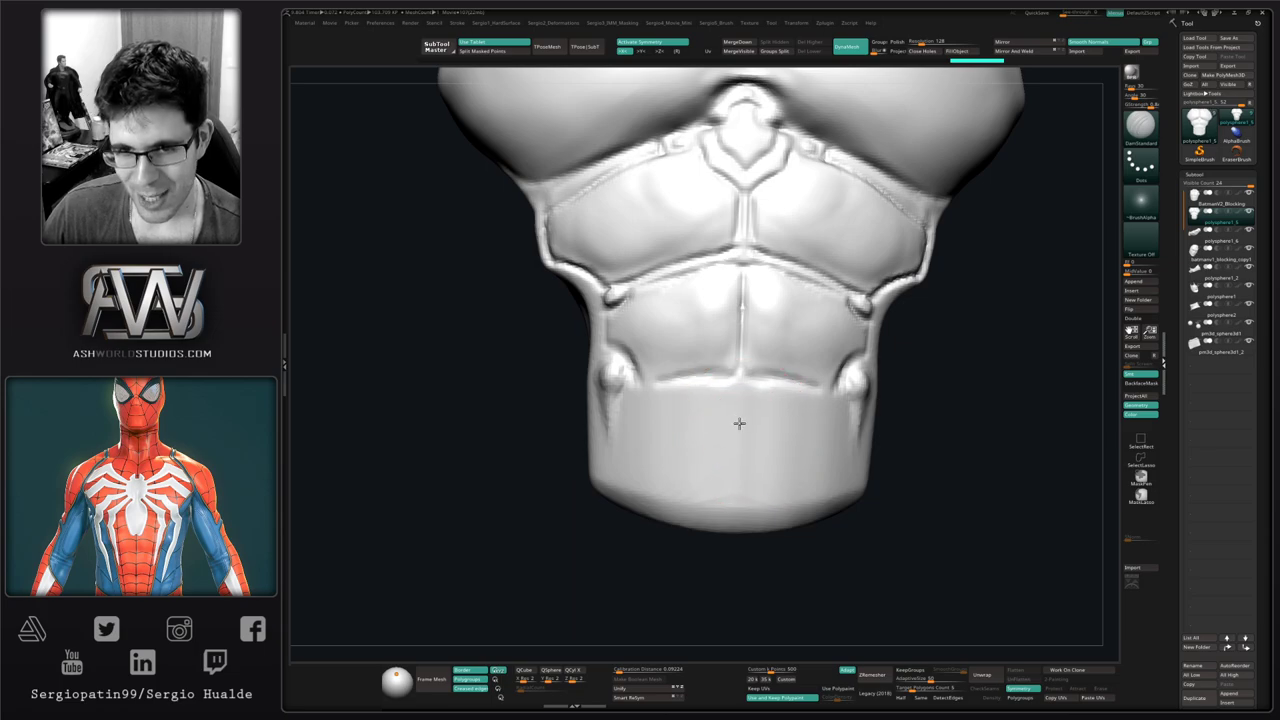
pyautogui.keyDown('alt'); pyautogui.moveTo(740, 423); pyautogui.dragTo(720, 415, button='right'); pyautogui.keyUp('alt')
pyautogui.press('s')
pyautogui.moveTo(731, 405); pyautogui.dragTo(729, 409)
pyautogui.moveTo(731, 409); pyautogui.dragTo(719, 405, button='right')
pyautogui.press('s')
pyautogui.moveTo(720, 405); pyautogui.dragTo(717, 485)
pyautogui.press('s')
pyautogui.hotkey('ctrl', 'z')
# Carve the angled side and bottom outline of the lower abdominal plates, plus the curved groove along their upper border
pyautogui.moveTo(714, 423)
pyautogui.mouseDown()
pyautogui.moveTo(717, 498)
pyautogui.moveTo(780, 500)
pyautogui.moveTo(817, 486)
pyautogui.moveTo(840, 405)
pyautogui.mouseUp()
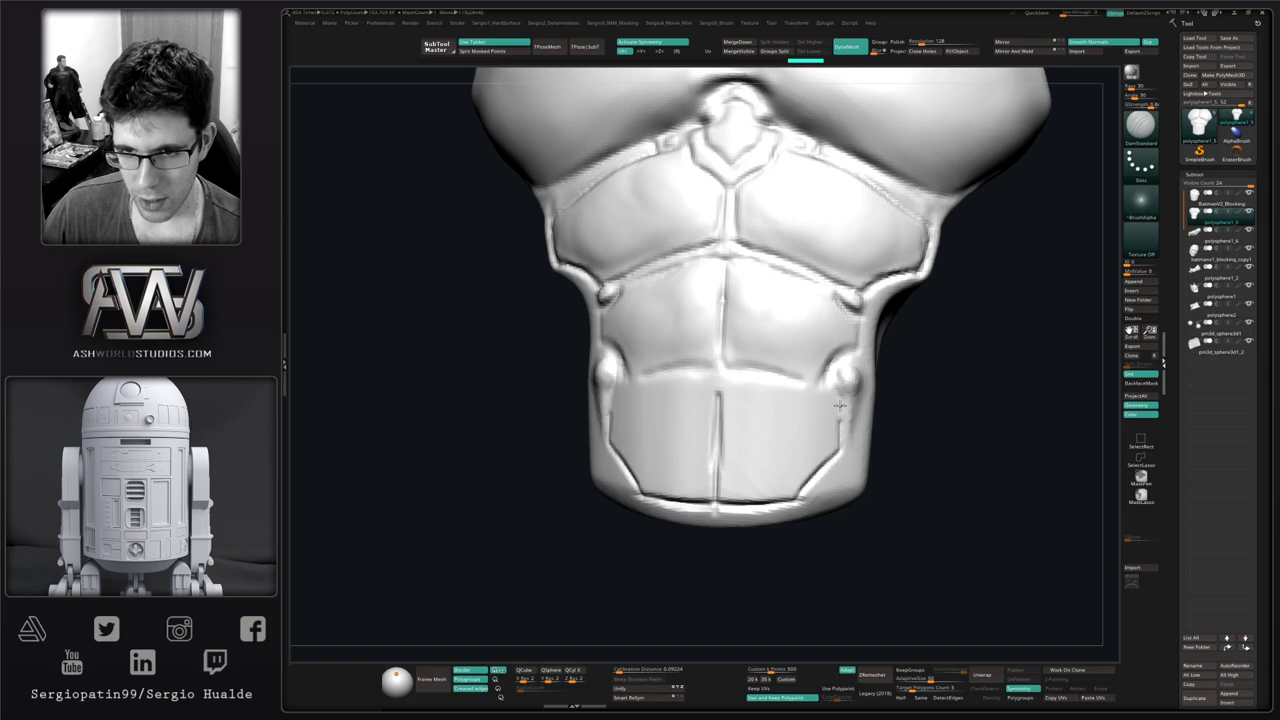
pyautogui.keyDown('alt'); pyautogui.moveTo(789, 419); pyautogui.dragTo(784, 448, button='right'); pyautogui.keyUp('alt')
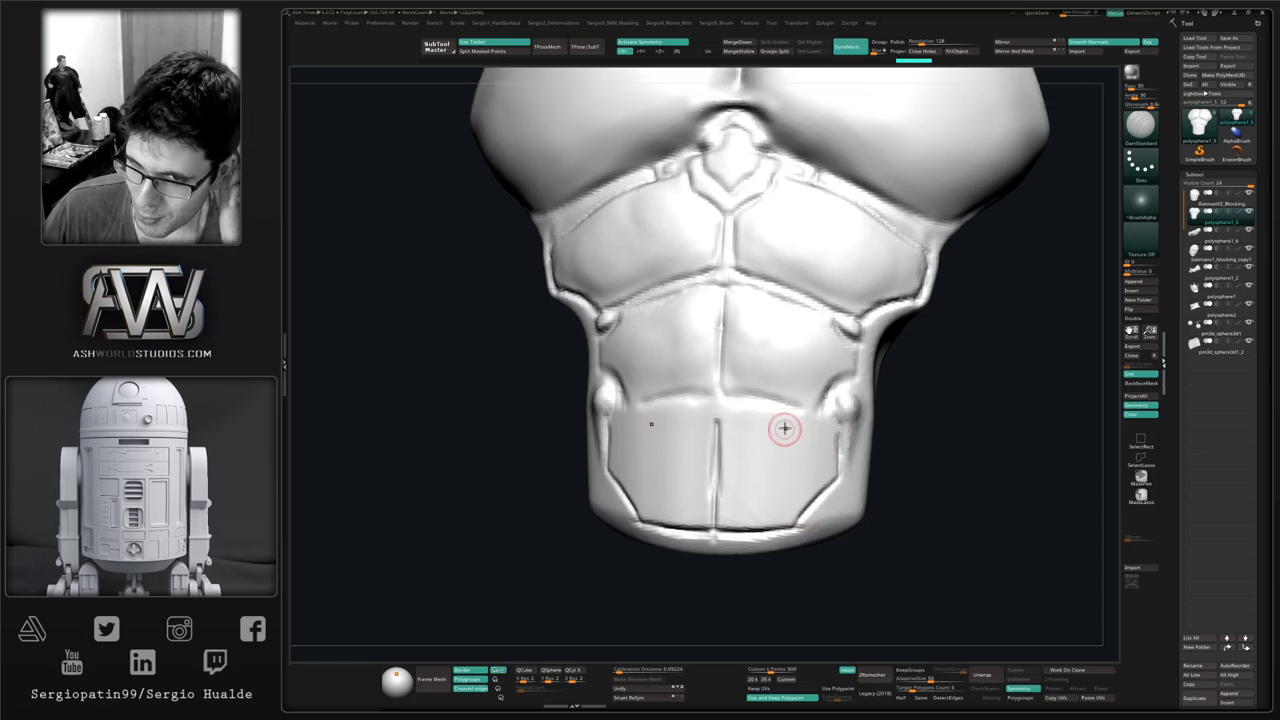
pyautogui.moveTo(806, 421)
pyautogui.mouseDown()
pyautogui.moveTo(829, 435)
pyautogui.moveTo(720, 411)
pyautogui.moveTo(812, 425)
pyautogui.moveTo(739, 413)
pyautogui.moveTo(714, 516)
pyautogui.mouseUp()
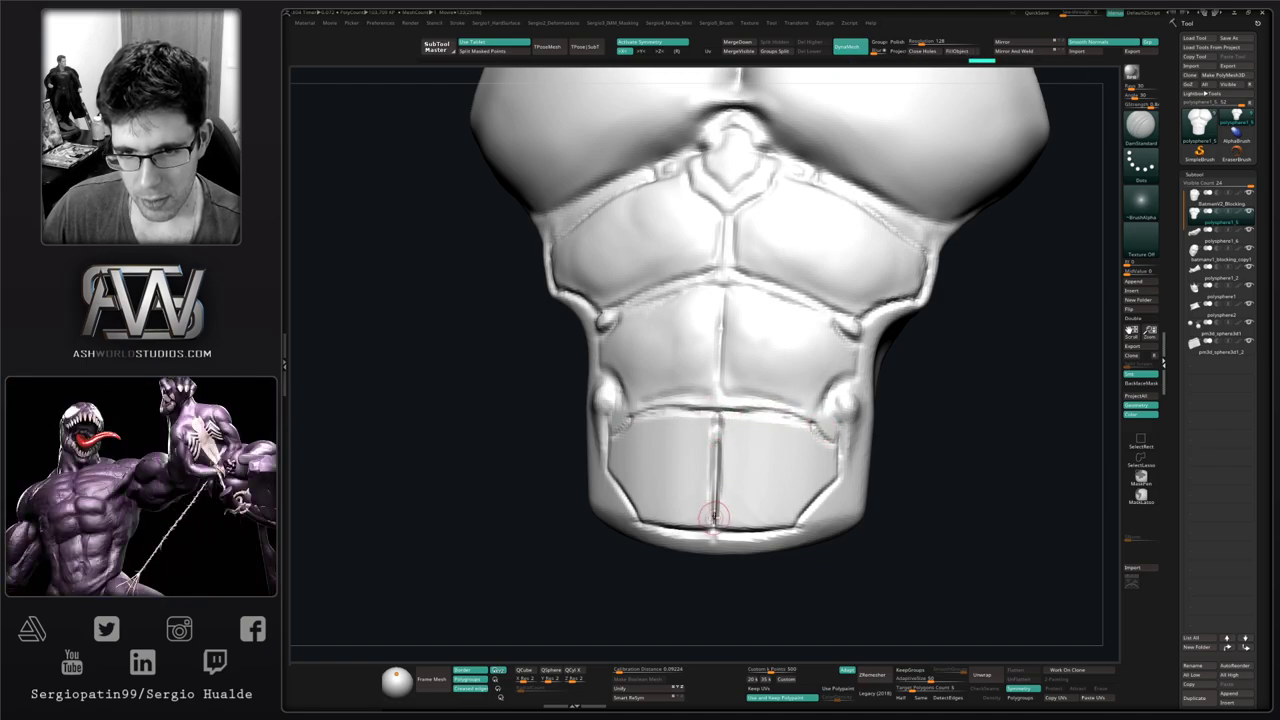
# Flatten the side edges and surfaces of the lower abdominal plates with the TrimDynamic brush
pyautogui.moveTo(808, 519)
pyautogui.keyDown('ctrl'); pyautogui.mouseDown(button='right')
pyautogui.moveTo(823, 466)
pyautogui.moveTo(787, 432)
pyautogui.moveTo(818, 492)
pyautogui.moveTo(742, 490)
pyautogui.mouseUp(button='right'); pyautogui.keyUp('ctrl')
pyautogui.press('b')
pyautogui.press('t')
pyautogui.press('d')
pyautogui.moveTo(804, 488)
pyautogui.mouseDown()
pyautogui.moveTo(830, 486)
pyautogui.moveTo(843, 412)
pyautogui.mouseUp()
pyautogui.moveTo(845, 530); pyautogui.dragTo(820, 443, button='right')
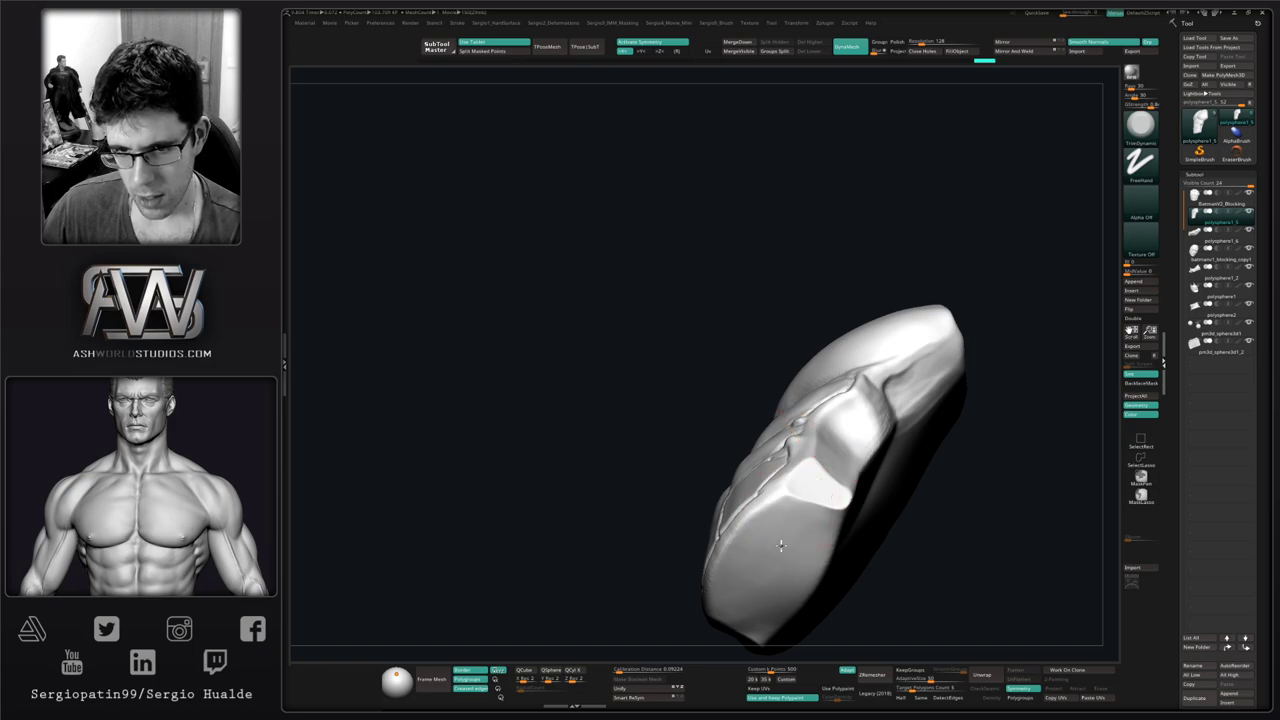
pyautogui.moveTo(781, 545)
pyautogui.mouseDown(button='right')
pyautogui.moveTo(790, 520)
pyautogui.moveTo(818, 510)
pyautogui.mouseUp(button='right')
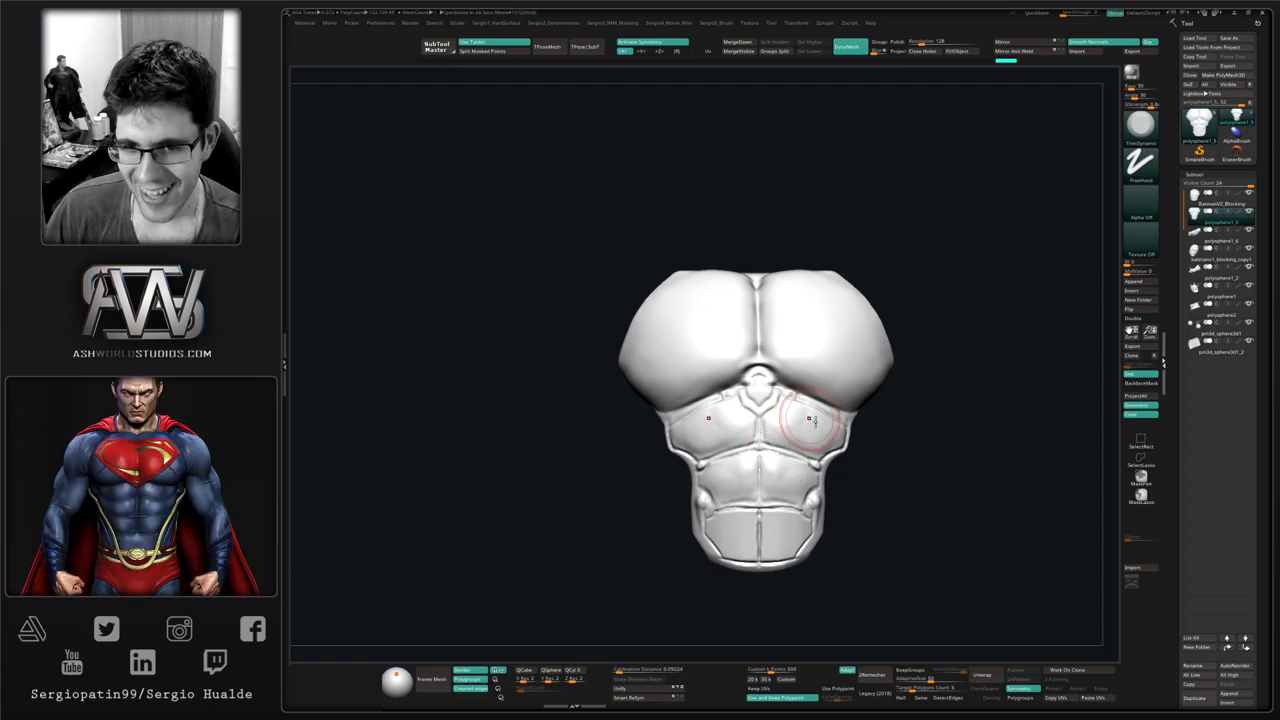
pyautogui.moveTo(908, 482)
pyautogui.mouseDown(button='right')
pyautogui.moveTo(888, 483)
pyautogui.moveTo(852, 430)
pyautogui.moveTo(822, 502)
pyautogui.moveTo(779, 490)
pyautogui.moveTo(785, 412)
pyautogui.mouseUp(button='right')
pyautogui.moveTo(771, 466); pyautogui.dragTo(783, 458)
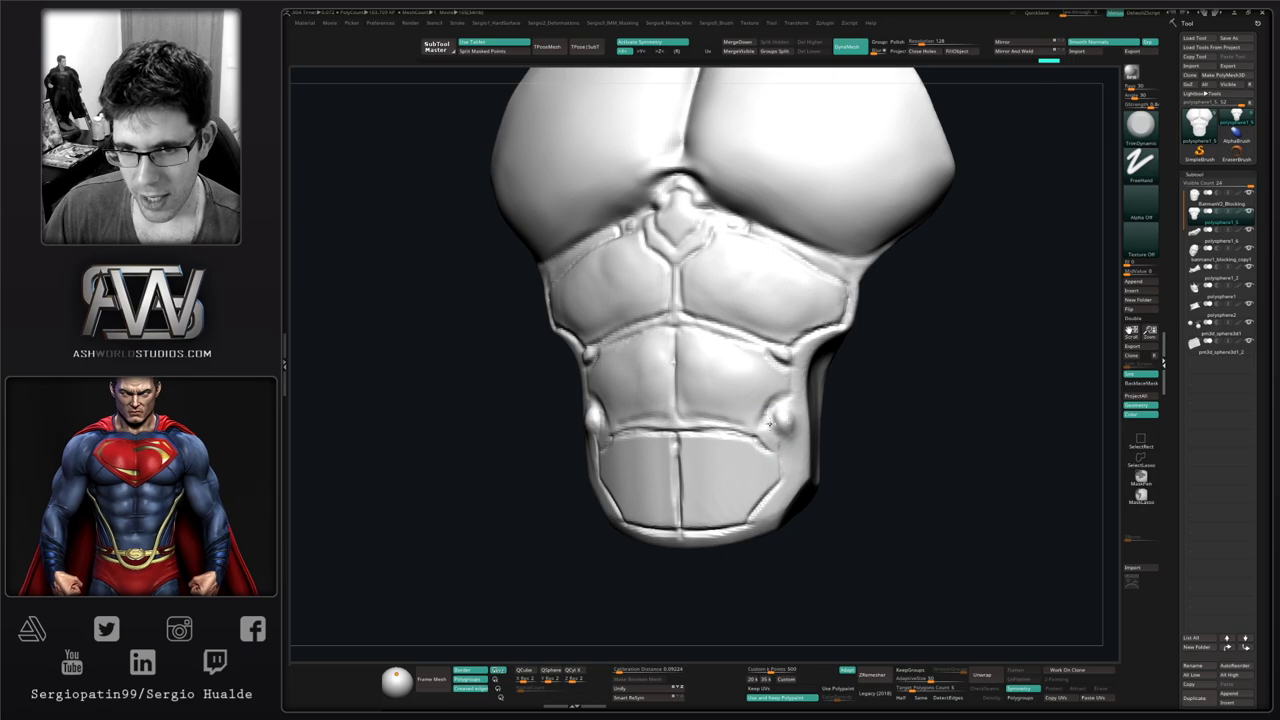
# Carve the lower border of the middle abdominal plates with the DamStandard brush, undoing the last stroke
pyautogui.moveTo(766, 423)
pyautogui.mouseDown(button='right')
pyautogui.moveTo(757, 471)
pyautogui.moveTo(786, 514)
pyautogui.mouseUp(button='right')
pyautogui.press('b')
pyautogui.press('d')
pyautogui.press('s')
pyautogui.moveTo(790, 497)
pyautogui.mouseDown()
pyautogui.moveTo(680, 481)
pyautogui.moveTo(722, 482)
pyautogui.moveTo(663, 463)
pyautogui.moveTo(675, 470)
pyautogui.mouseUp()
pyautogui.moveTo(675, 470); pyautogui.dragTo(729, 449, button='right')
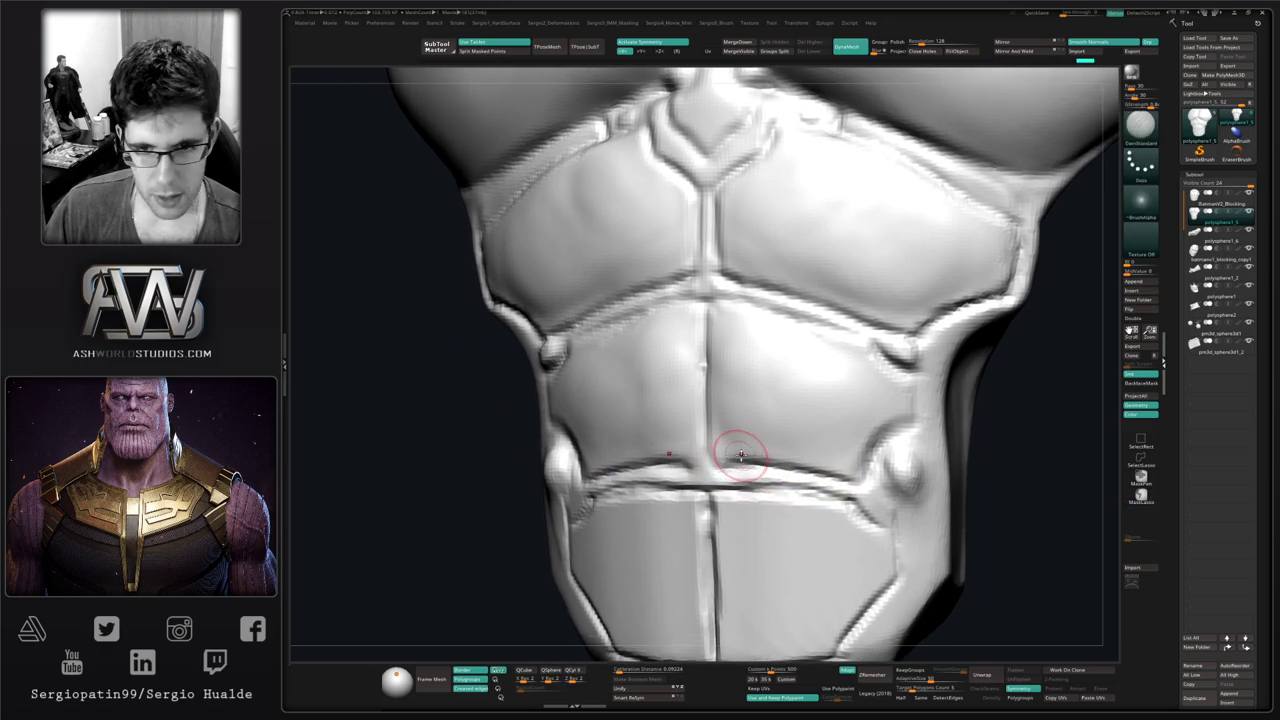
pyautogui.moveTo(707, 452)
pyautogui.mouseDown()
pyautogui.moveTo(708, 300)
pyautogui.moveTo(858, 336)
pyautogui.mouseUp()
pyautogui.hotkey('ctrl', 'z')
# Select the body on the full bust, pull the sides of the waist inward with the Move brush and unhide the arms
pyautogui.keyDown('ctrl'); pyautogui.moveTo(861, 390); pyautogui.dragTo(834, 432, button='right'); pyautogui.keyUp('ctrl')
pyautogui.keyDown('alt'); pyautogui.click(832, 436); pyautogui.keyUp('alt')
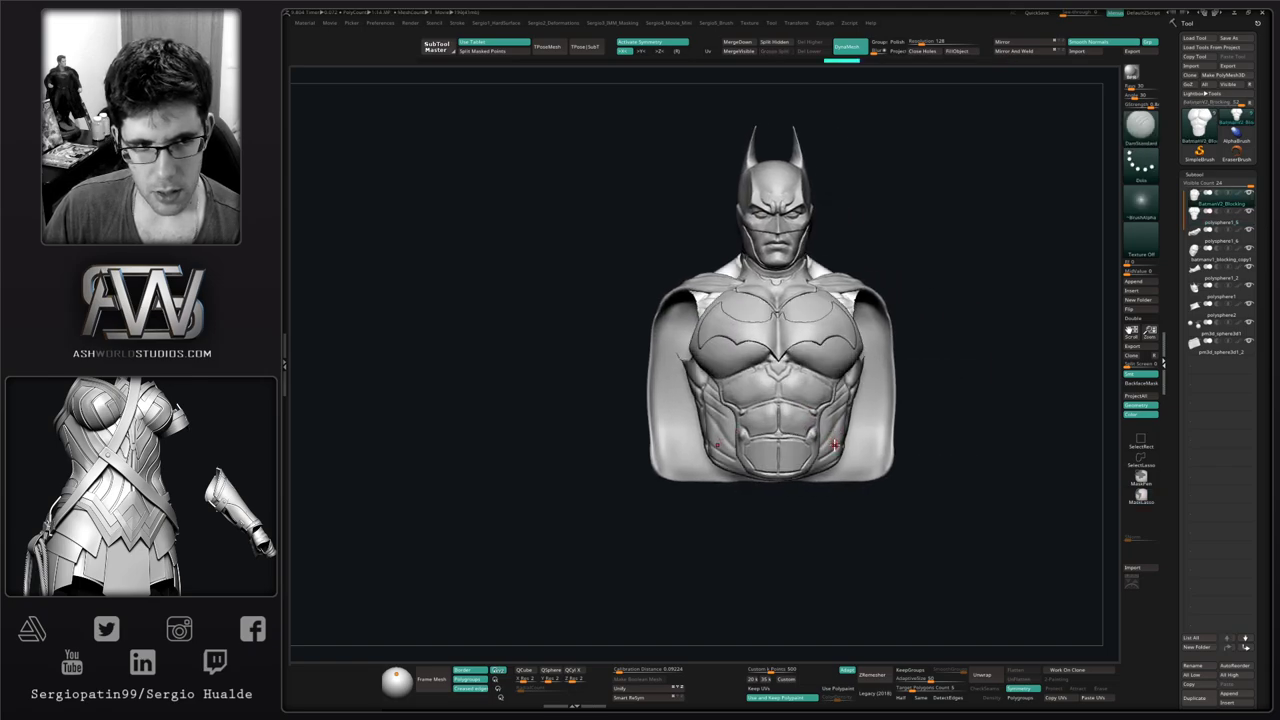
pyautogui.press('b')
pyautogui.press('m')
pyautogui.press('v')
pyautogui.press('s')
pyautogui.moveTo(841, 438); pyautogui.dragTo(831, 437)
pyautogui.moveTo(832, 437)
pyautogui.mouseDown(button='right')
pyautogui.moveTo(872, 426)
pyautogui.moveTo(874, 452)
pyautogui.mouseUp(button='right')
pyautogui.keyDown('ctrl'); pyautogui.keyDown('shift'); pyautogui.click(975, 378); pyautogui.keyUp('shift'); pyautogui.keyUp('ctrl')
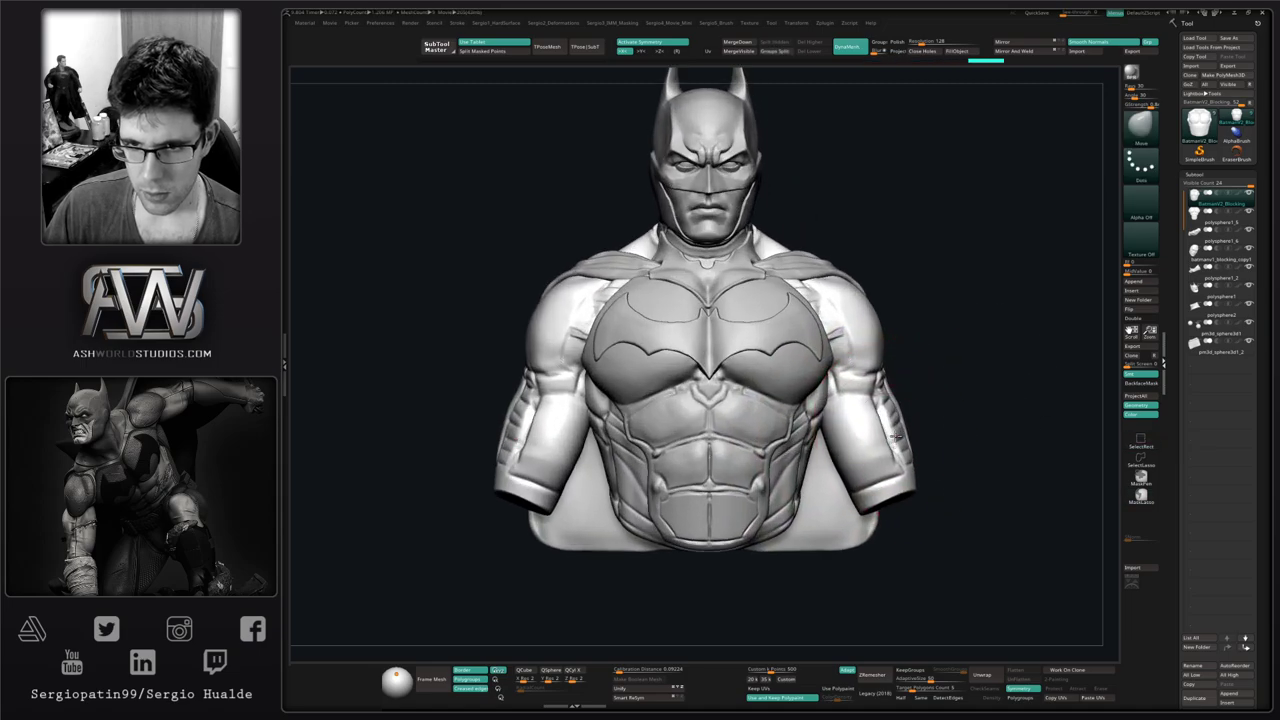
# Nudge the arms slightly inward with the Move brush and check the silhouette from the side
pyautogui.moveTo(864, 444); pyautogui.dragTo(845, 438)
pyautogui.moveTo(891, 486)
pyautogui.mouseDown(button='right')
pyautogui.moveTo(966, 457)
pyautogui.moveTo(880, 383)
pyautogui.moveTo(894, 429)
pyautogui.mouseUp(button='right')
pyautogui.keyDown('shift'); pyautogui.moveTo(966, 394); pyautogui.dragTo(899, 430, button='right'); pyautogui.keyUp('shift')
pyautogui.keyDown('ctrl'); pyautogui.moveTo(809, 523); pyautogui.dragTo(790, 485, button='right'); pyautogui.keyUp('ctrl')
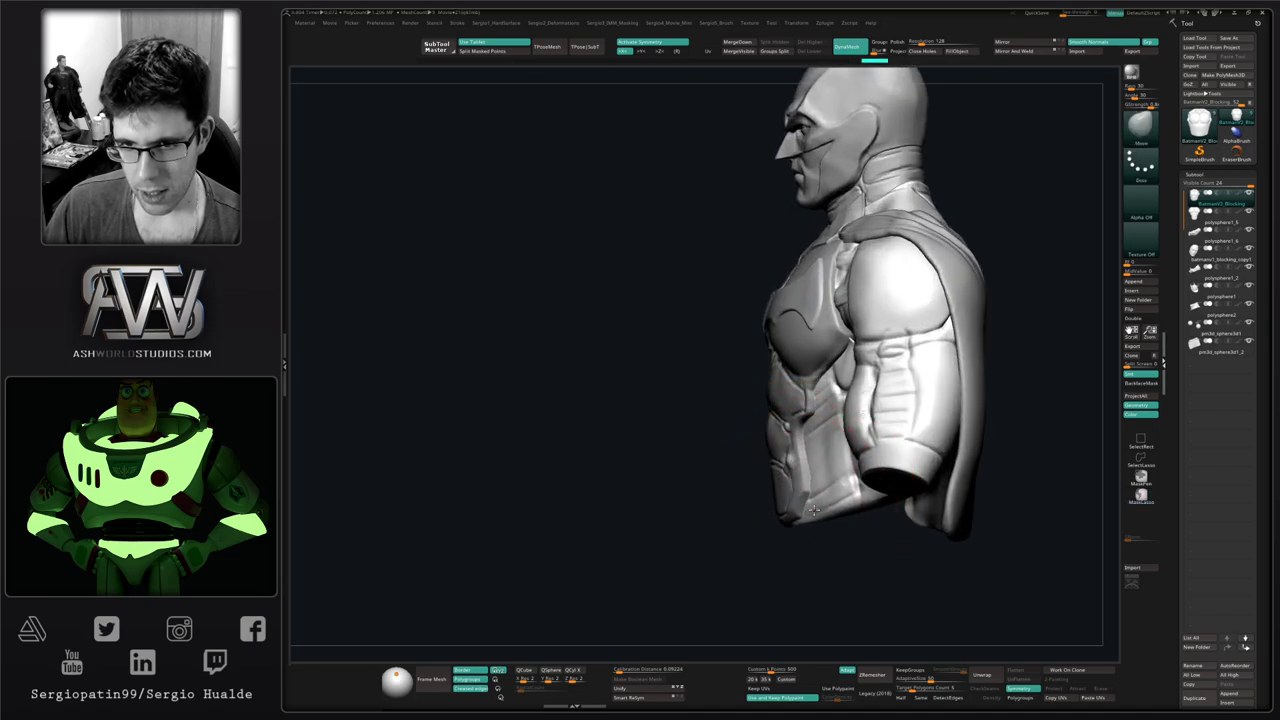
pyautogui.moveTo(803, 485); pyautogui.dragTo(840, 490, button='right')
pyautogui.keyDown('alt'); pyautogui.moveTo(840, 490); pyautogui.dragTo(842, 437, button='right'); pyautogui.keyUp('alt')
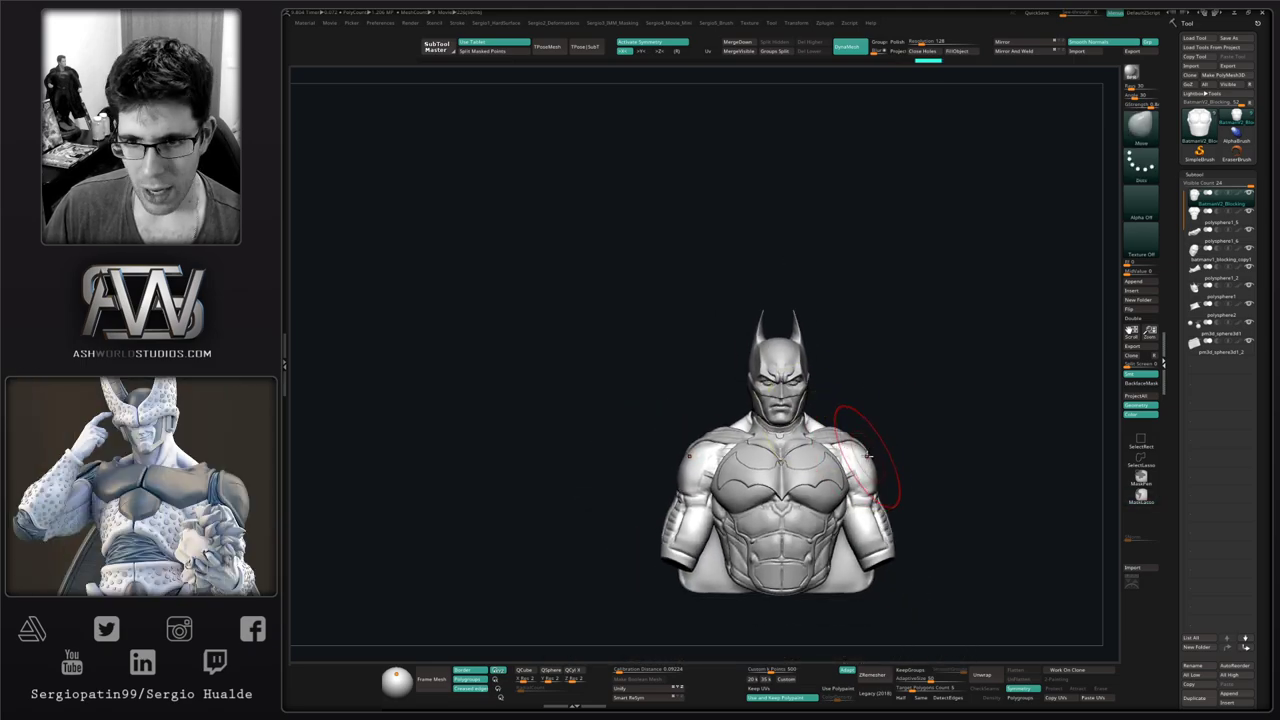
# Select the cowl and shift the head and cowl together slightly upward with the transform gizmo
pyautogui.keyDown('ctrl'); pyautogui.moveTo(868, 457); pyautogui.dragTo(848, 425, button='right'); pyautogui.keyUp('ctrl')
pyautogui.keyDown('alt'); pyautogui.moveTo(848, 425); pyautogui.dragTo(803, 452, button='right'); pyautogui.keyUp('alt')
pyautogui.keyDown('alt'); pyautogui.click(779, 469); pyautogui.keyUp('alt')
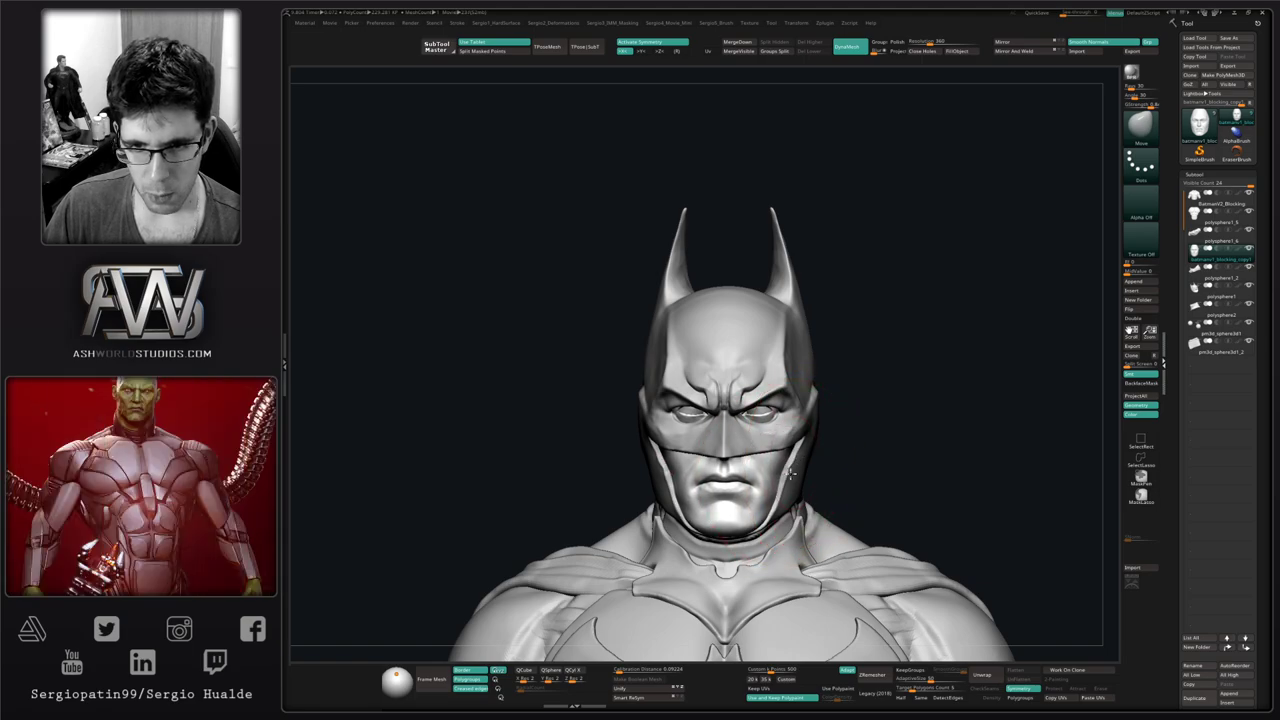
pyautogui.keyDown('alt'); pyautogui.click(790, 481); pyautogui.keyUp('alt')
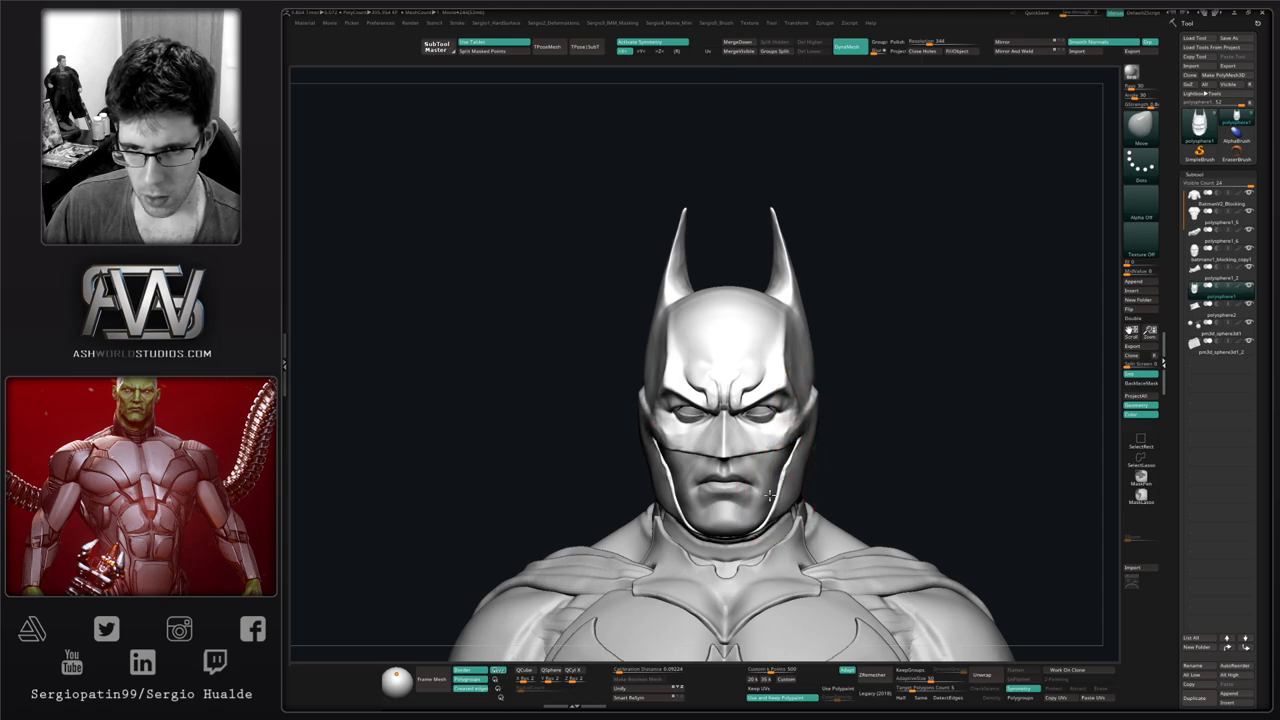
pyautogui.keyDown('ctrl'); pyautogui.moveTo(779, 481); pyautogui.dragTo(799, 502, button='right'); pyautogui.keyUp('ctrl')
pyautogui.moveTo(849, 420); pyautogui.dragTo(754, 413, button='right')
pyautogui.press('w')
pyautogui.moveTo(860, 405)
pyautogui.mouseDown(button='right')
pyautogui.moveTo(829, 387)
pyautogui.moveTo(860, 357)
pyautogui.moveTo(858, 316)
pyautogui.moveTo(828, 325)
pyautogui.mouseUp(button='right')
pyautogui.click(771, 360)
pyautogui.moveTo(736, 325); pyautogui.dragTo(736, 322)
pyautogui.press('q')
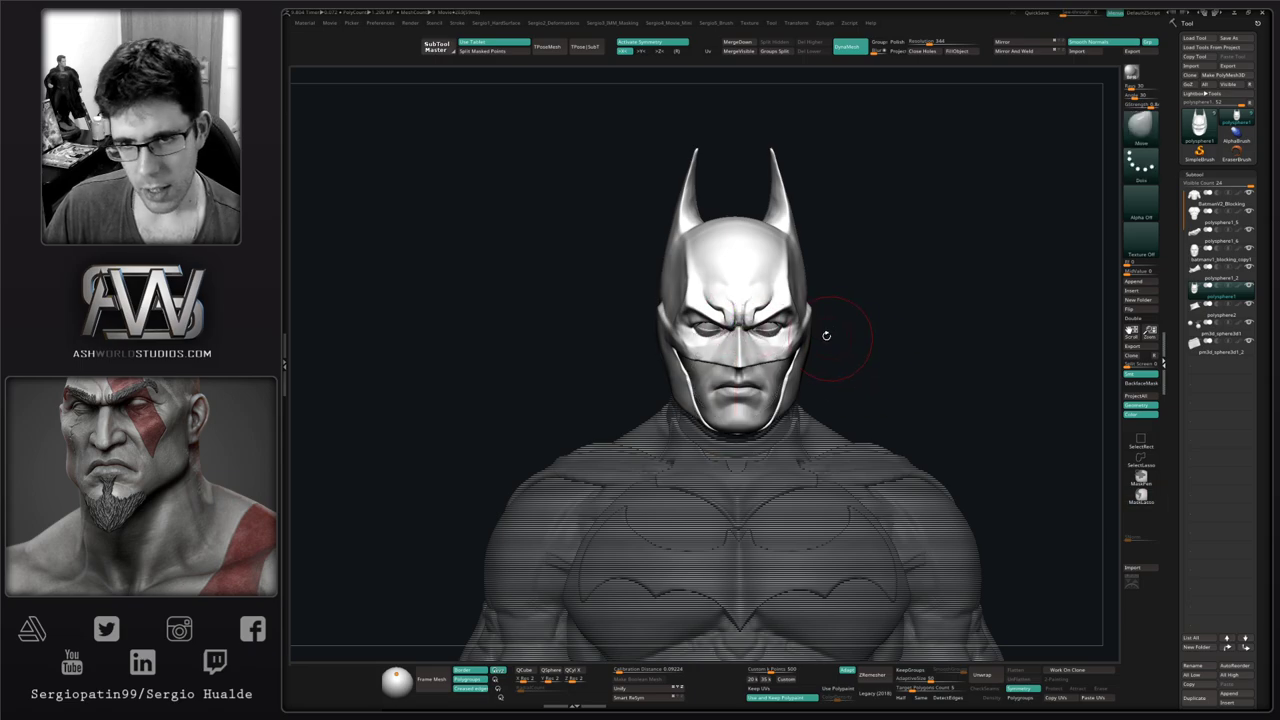
pyautogui.press('w')
pyautogui.click(771, 299)
pyautogui.press('q')
# Adjust the shape of the cowl's ears with a larger Move brush from the front and side, undoing the unwanted change
pyautogui.moveTo(846, 375)
pyautogui.keyDown('ctrl'); pyautogui.mouseDown(button='right')
pyautogui.moveTo(852, 329)
pyautogui.moveTo(846, 346)
pyautogui.moveTo(782, 330)
pyautogui.moveTo(775, 384)
pyautogui.mouseUp(button='right'); pyautogui.keyUp('ctrl')
pyautogui.press('s')
pyautogui.moveTo(757, 318); pyautogui.dragTo(770, 318)
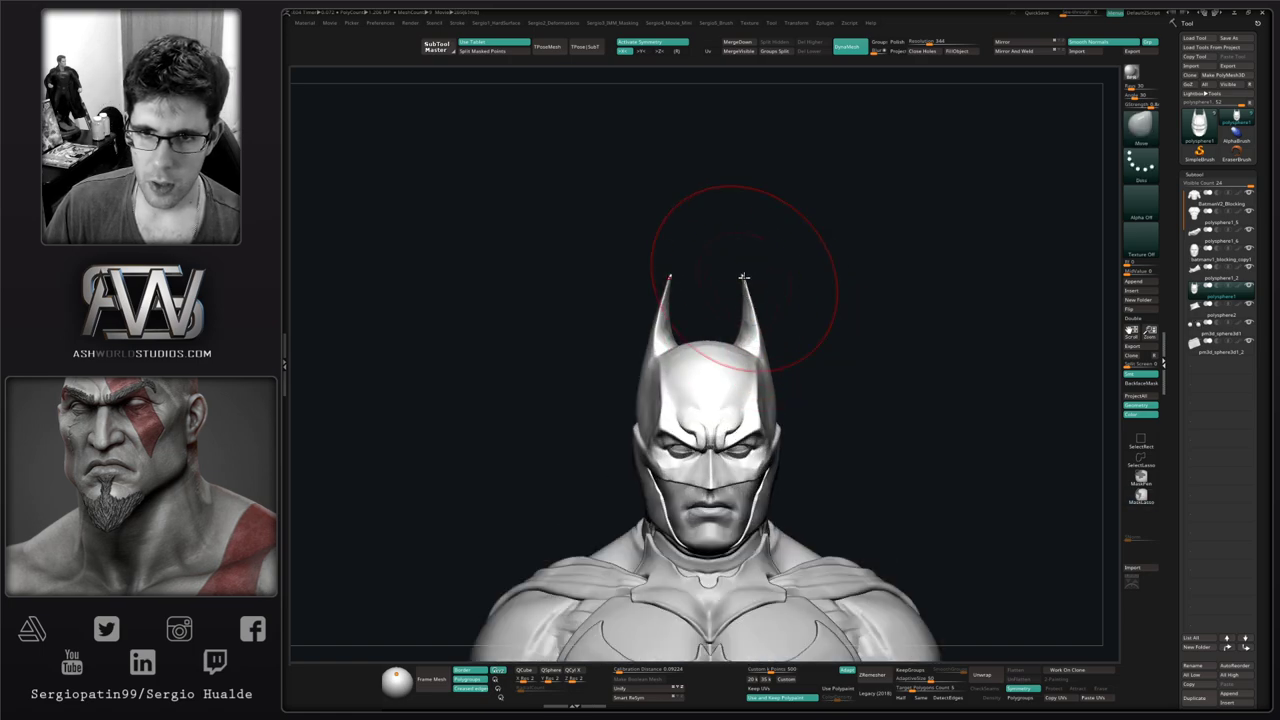
pyautogui.moveTo(743, 277); pyautogui.dragTo(748, 264)
pyautogui.moveTo(800, 279); pyautogui.dragTo(754, 279, button='right')
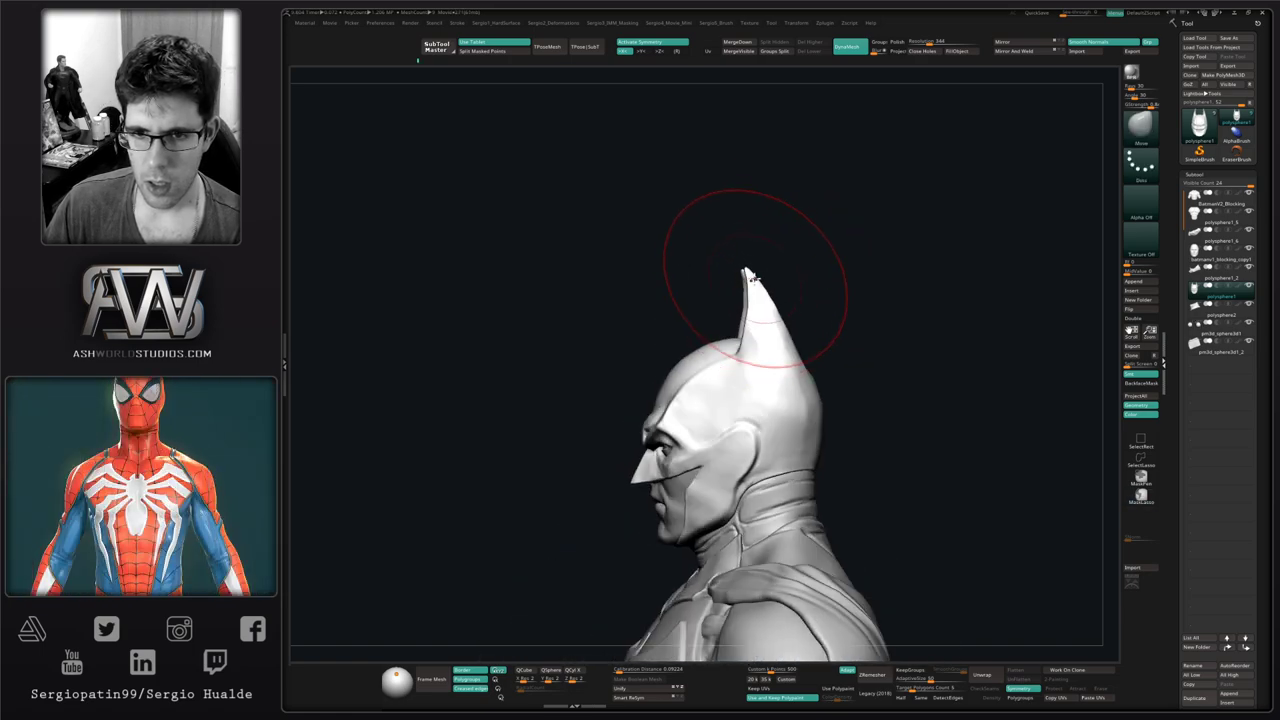
pyautogui.hotkey('ctrl', 'z')
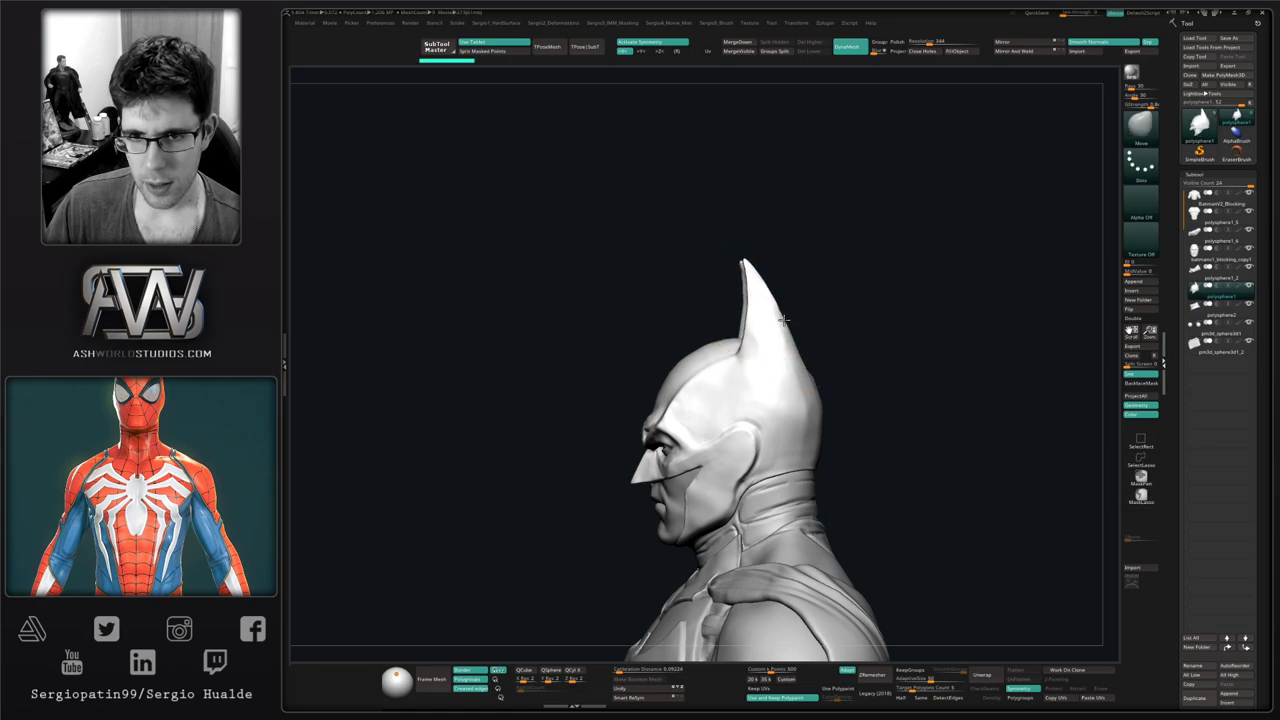
pyautogui.moveTo(785, 320)
pyautogui.mouseDown()
pyautogui.moveTo(819, 355)
pyautogui.moveTo(797, 321)
pyautogui.mouseUp()
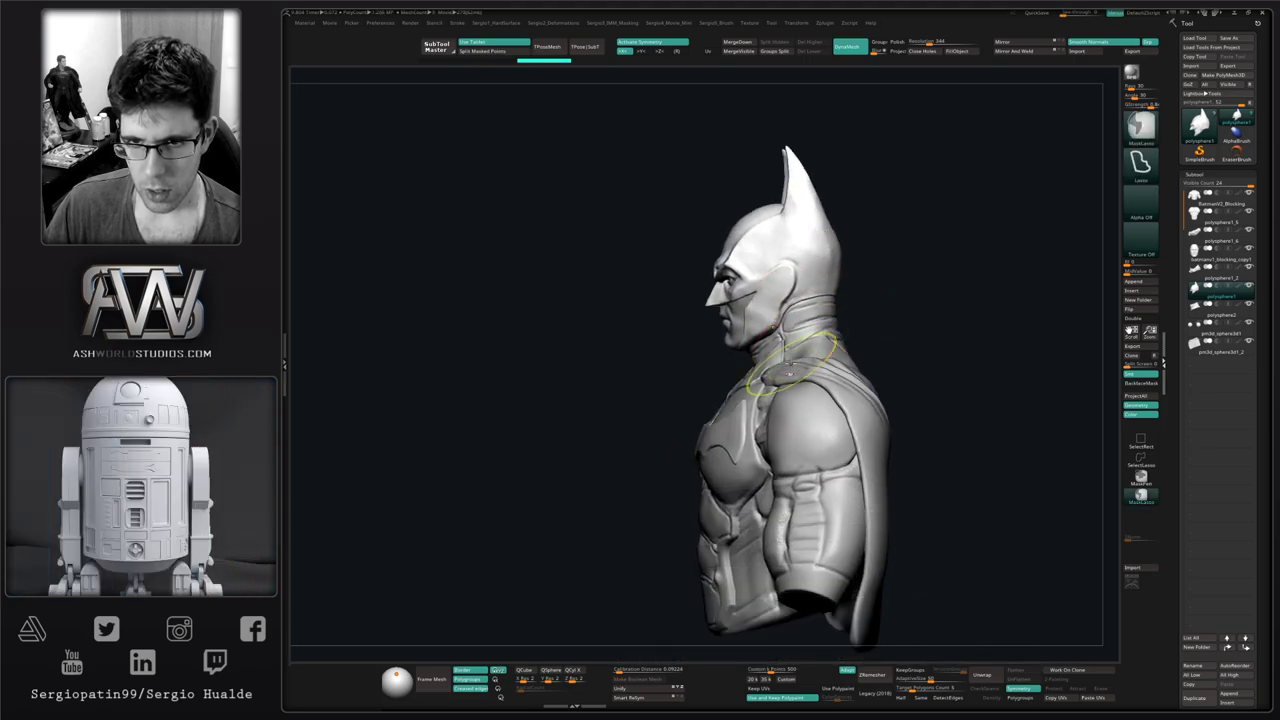
# Examine the proportions of the whole bust from both sides and the front, making the torso armor the active subtool
pyautogui.keyDown('ctrl'); pyautogui.moveTo(799, 364); pyautogui.dragTo(795, 352, button='right'); pyautogui.keyUp('ctrl')
pyautogui.moveTo(795, 352); pyautogui.dragTo(818, 362, button='right')
pyautogui.moveTo(870, 324); pyautogui.dragTo(797, 349)
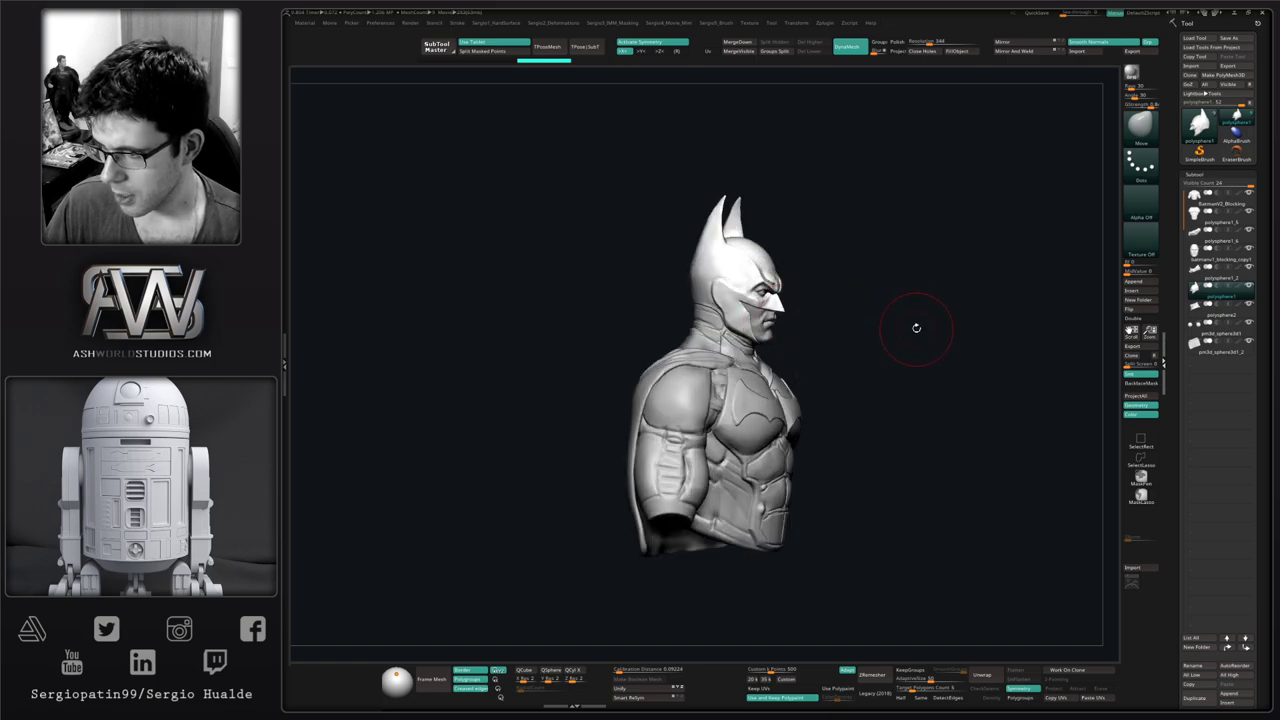
pyautogui.moveTo(916, 327)
pyautogui.mouseDown()
pyautogui.moveTo(906, 340)
pyautogui.moveTo(850, 330)
pyautogui.mouseUp()
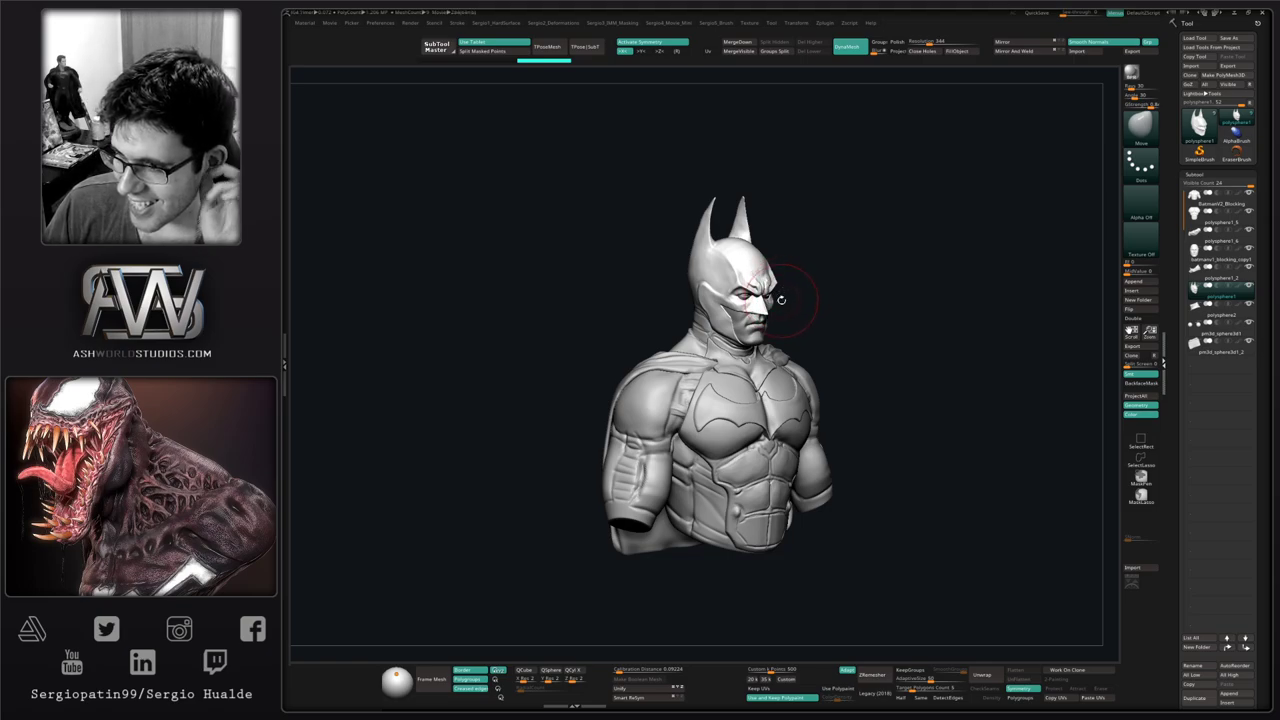
pyautogui.moveTo(858, 327); pyautogui.dragTo(866, 340, button='right')
pyautogui.keyDown('alt'); pyautogui.moveTo(786, 430); pyautogui.dragTo(755, 395, button='right'); pyautogui.keyUp('alt')
pyautogui.moveTo(755, 395)
pyautogui.keyDown('ctrl'); pyautogui.mouseDown(button='right')
pyautogui.moveTo(757, 466)
pyautogui.moveTo(766, 430)
pyautogui.mouseUp(button='right'); pyautogui.keyUp('ctrl')
pyautogui.keyDown('alt'); pyautogui.click(770, 432); pyautogui.keyUp('alt')
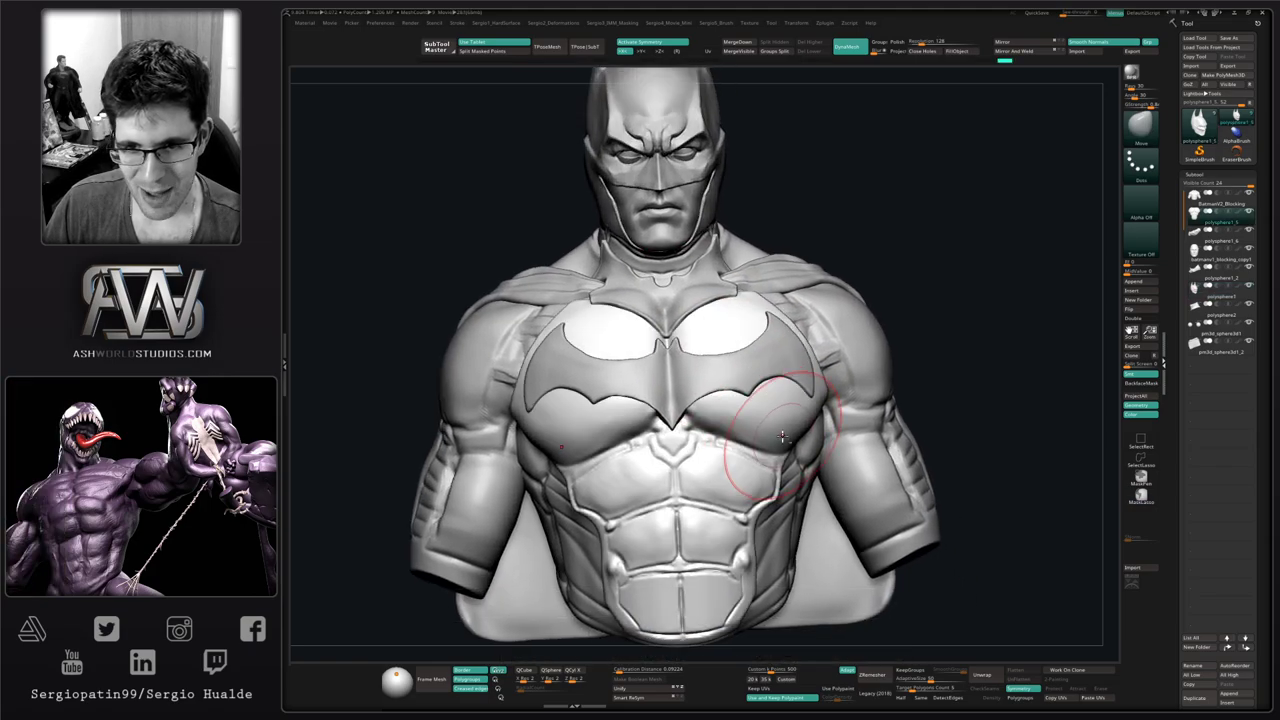
pyautogui.moveTo(771, 432); pyautogui.dragTo(560, 370)
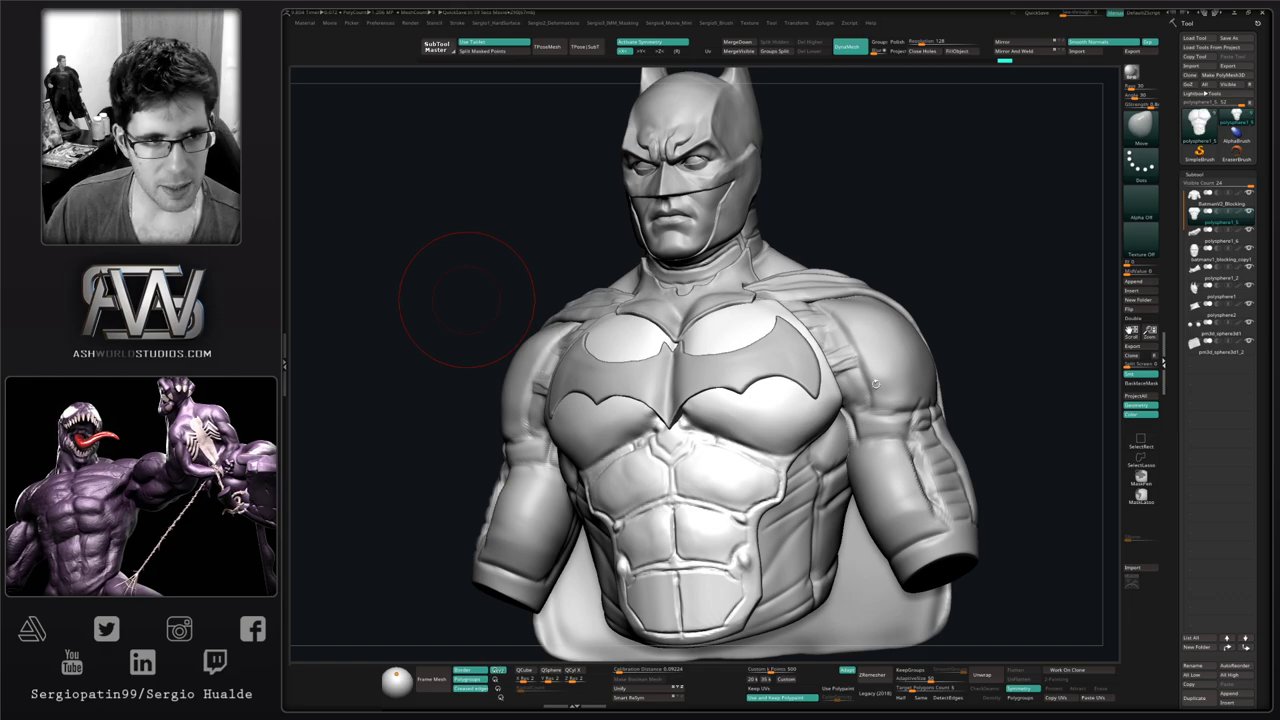
pyautogui.moveTo(1005, 328); pyautogui.dragTo(1050, 340)
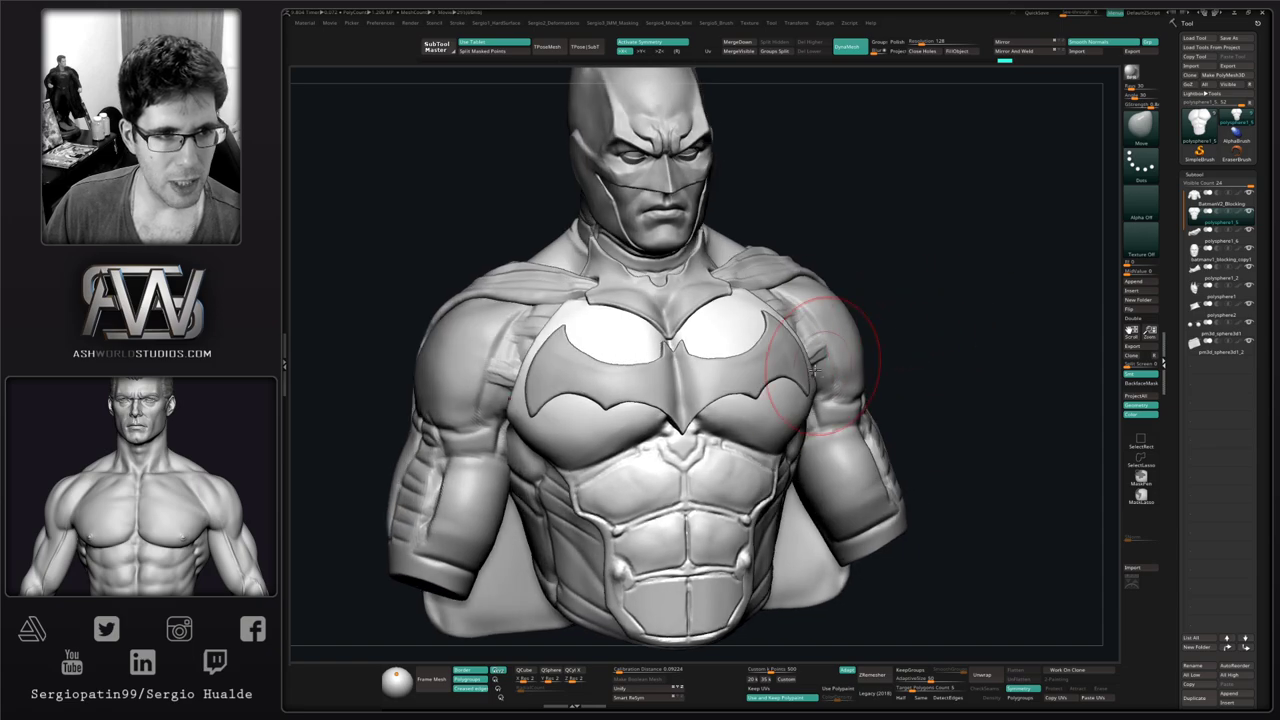
pyautogui.keyDown('alt'); pyautogui.moveTo(774, 407); pyautogui.dragTo(806, 437, button='right'); pyautogui.keyUp('alt')
pyautogui.moveTo(960, 430); pyautogui.dragTo(895, 436)
pyautogui.keyDown('alt'); pyautogui.moveTo(811, 446); pyautogui.dragTo(772, 420, button='right'); pyautogui.keyUp('alt')
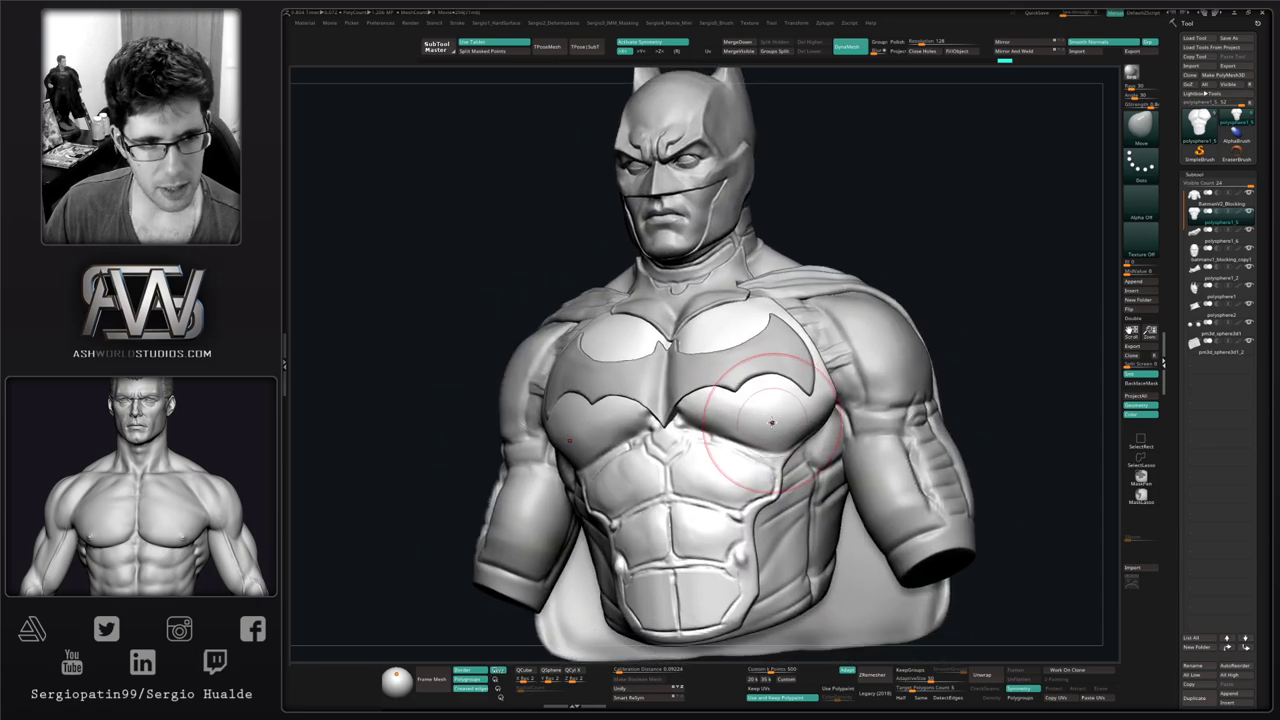
pyautogui.press('s')
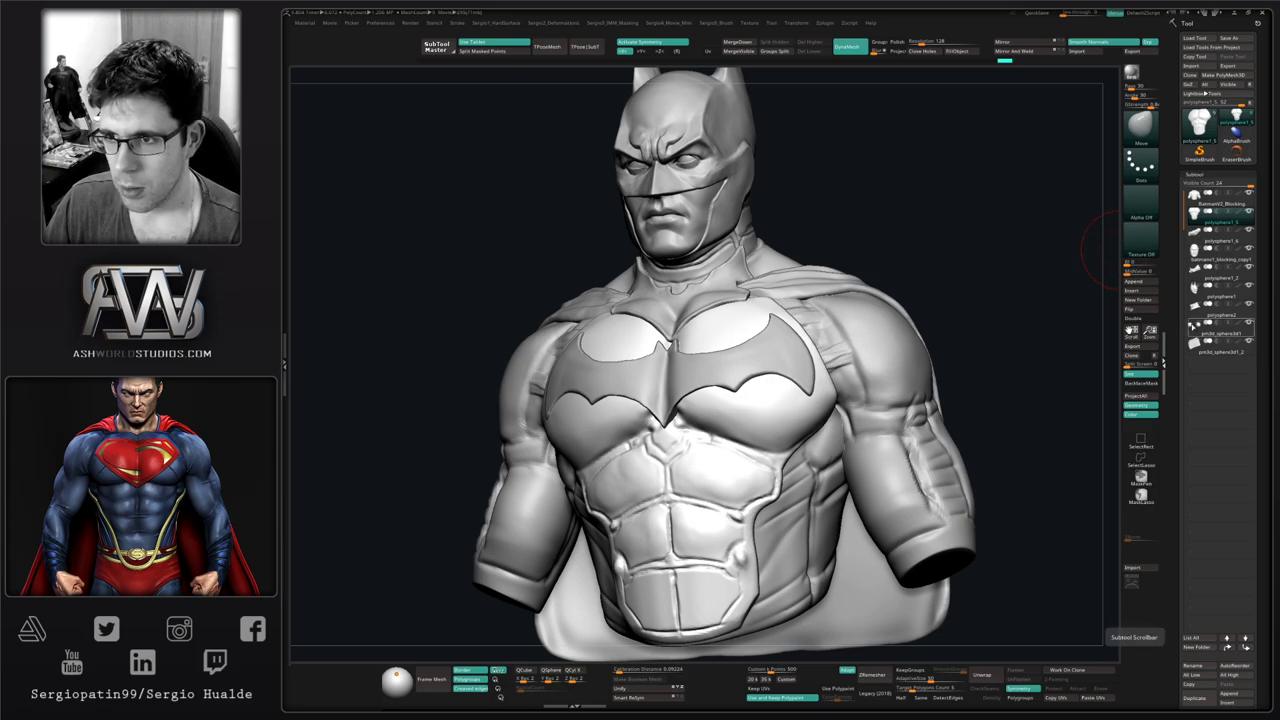
# Hide the cape, duplicate the torso armor and frame the isolated copy from the front
pyautogui.click(1249, 341)
pyautogui.moveTo(964, 368); pyautogui.dragTo(981, 363)
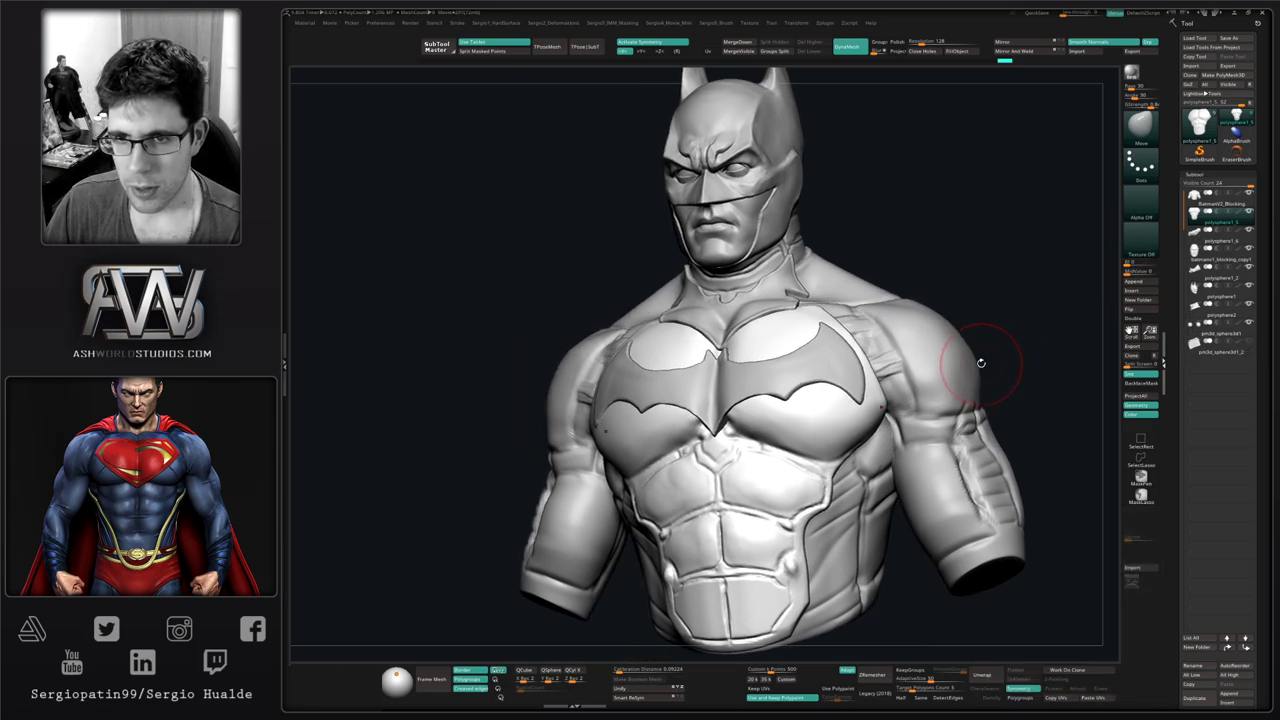
pyautogui.hotkey('ctrl', 'shift', 'd')
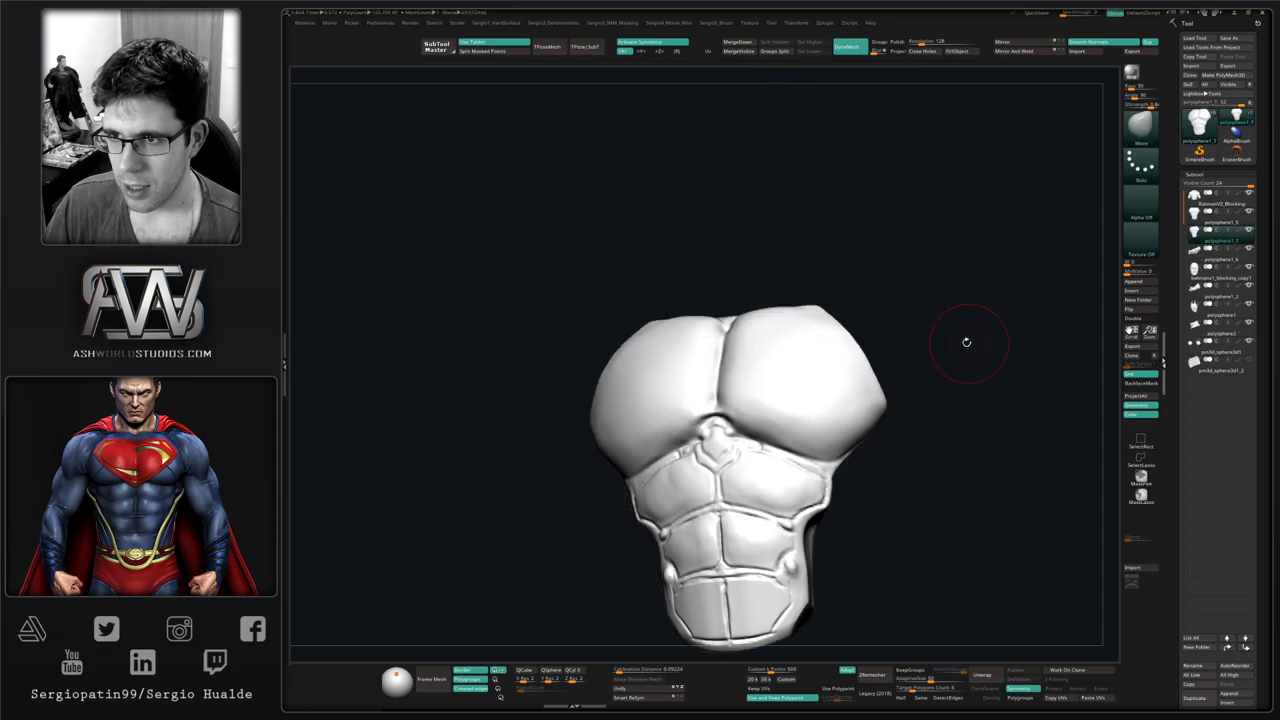
pyautogui.moveTo(777, 417); pyautogui.dragTo(795, 384, button='right')
pyautogui.press('f')
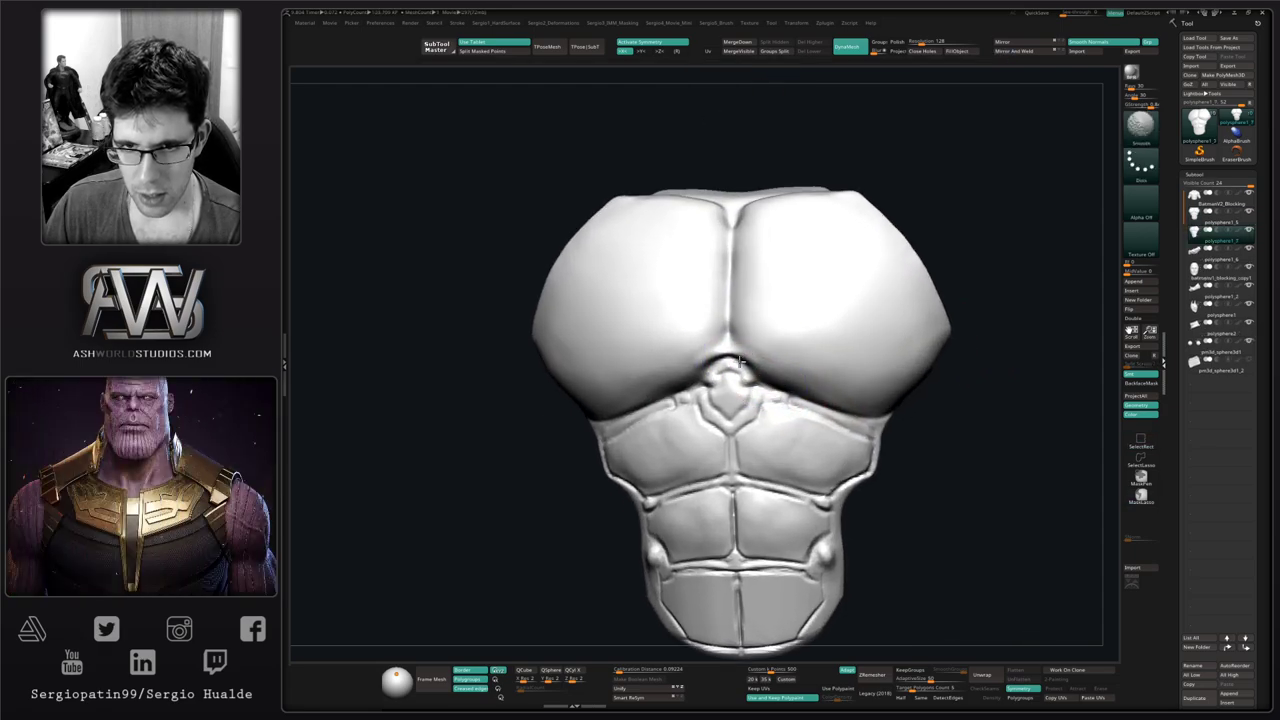
# Fill the recess above the central ornament and the area under the chest with the Clay brush
pyautogui.press('b')
pyautogui.press('c')
pyautogui.press('l')
pyautogui.moveTo(738, 353); pyautogui.dragTo(726, 350)
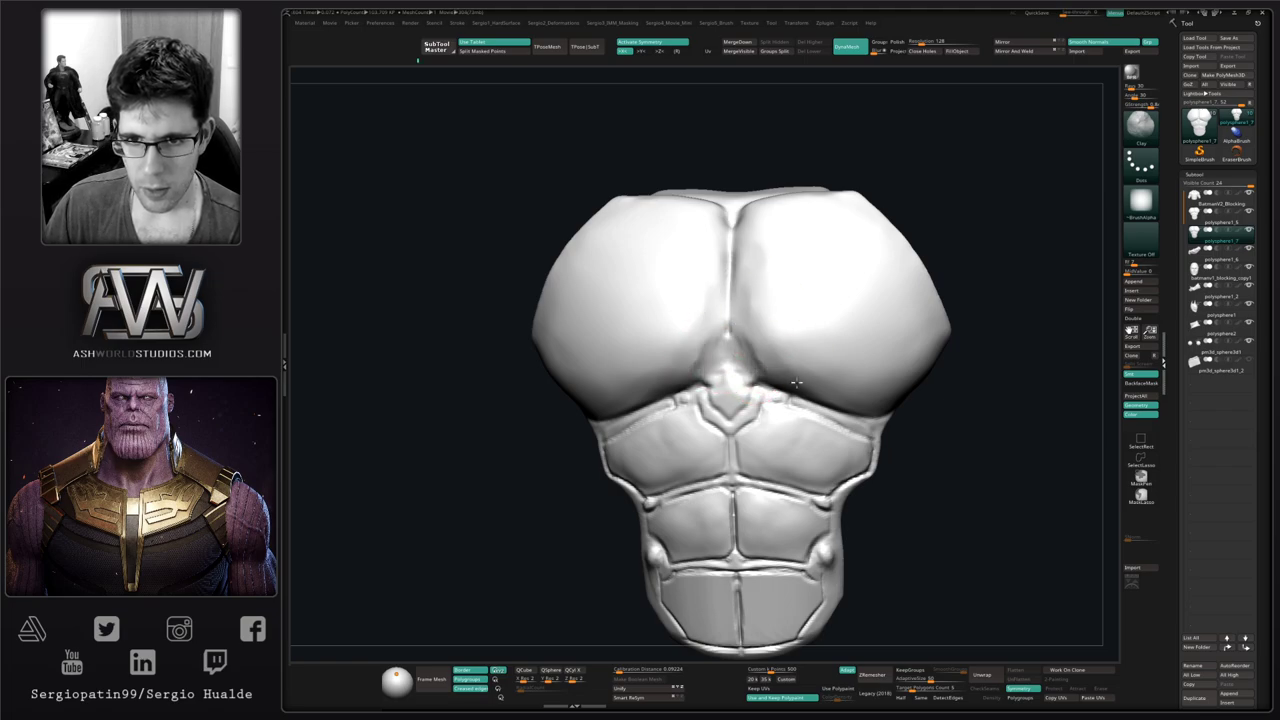
pyautogui.moveTo(817, 384); pyautogui.dragTo(848, 378)
pyautogui.keyDown('alt'); pyautogui.moveTo(822, 426); pyautogui.dragTo(816, 362, button='right'); pyautogui.keyUp('alt')
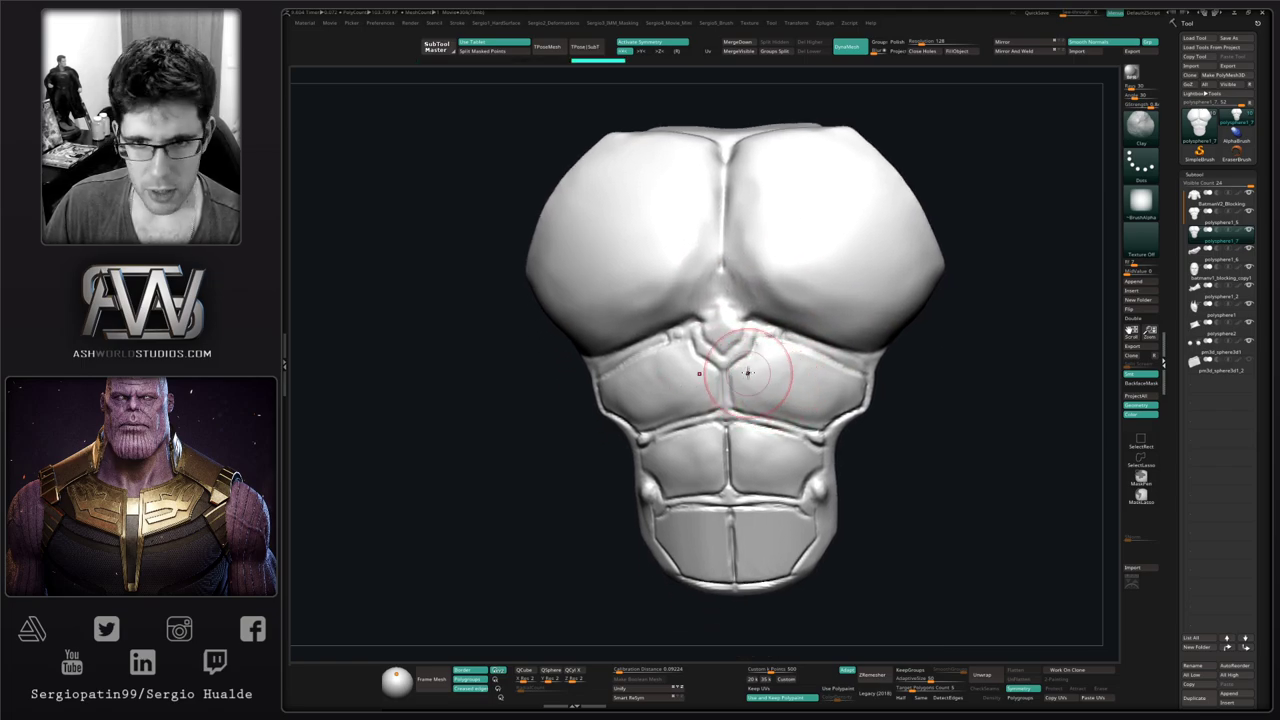
# Smooth away the ornament, plate grooves and chest center line on the armor copy, flattening raised spots with TrimDynamic
pyautogui.moveTo(737, 344)
pyautogui.keyDown('shift'); pyautogui.mouseDown()
pyautogui.moveTo(728, 352)
pyautogui.moveTo(800, 340)
pyautogui.moveTo(830, 420)
pyautogui.moveTo(757, 400)
pyautogui.moveTo(760, 500)
pyautogui.moveTo(797, 461)
pyautogui.mouseUp(); pyautogui.keyUp('shift')
pyautogui.press('space')
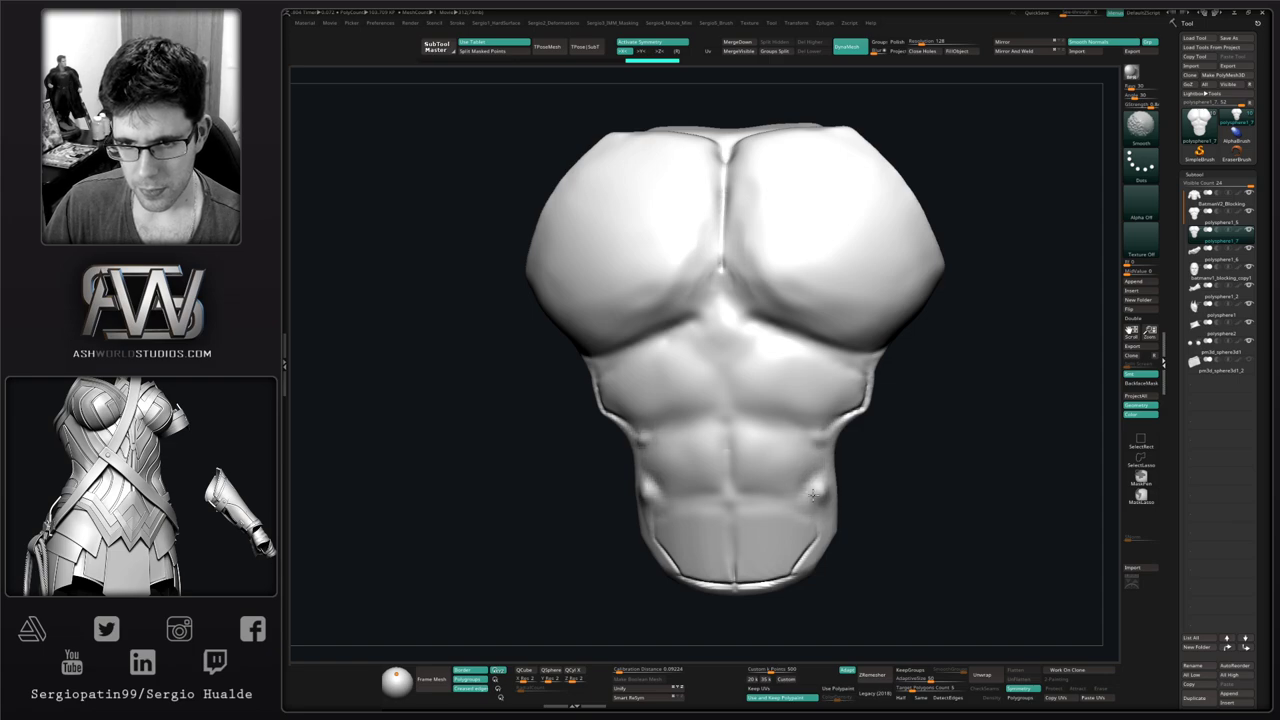
pyautogui.keyDown('alt'); pyautogui.moveTo(788, 444); pyautogui.dragTo(748, 426, button='right'); pyautogui.keyUp('alt')
pyautogui.moveTo(782, 482); pyautogui.dragTo(773, 521)
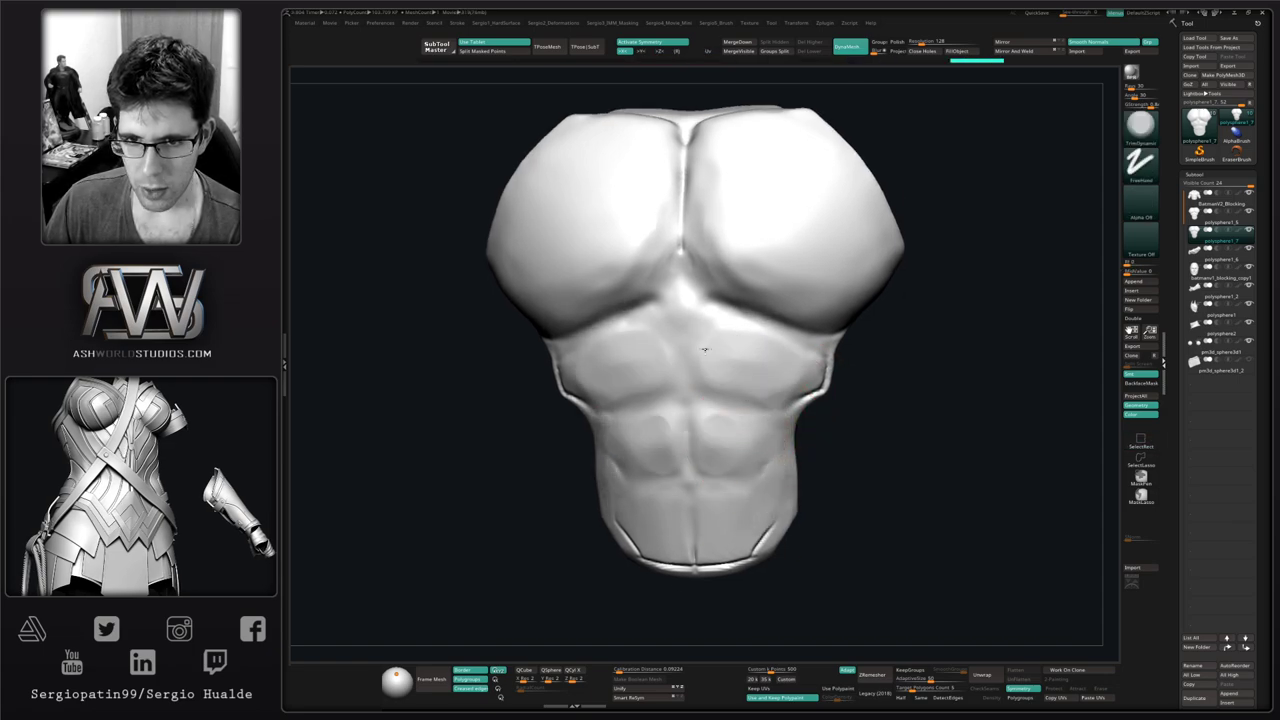
pyautogui.moveTo(808, 366)
pyautogui.mouseDown()
pyautogui.moveTo(763, 354)
pyautogui.moveTo(769, 401)
pyautogui.mouseUp()
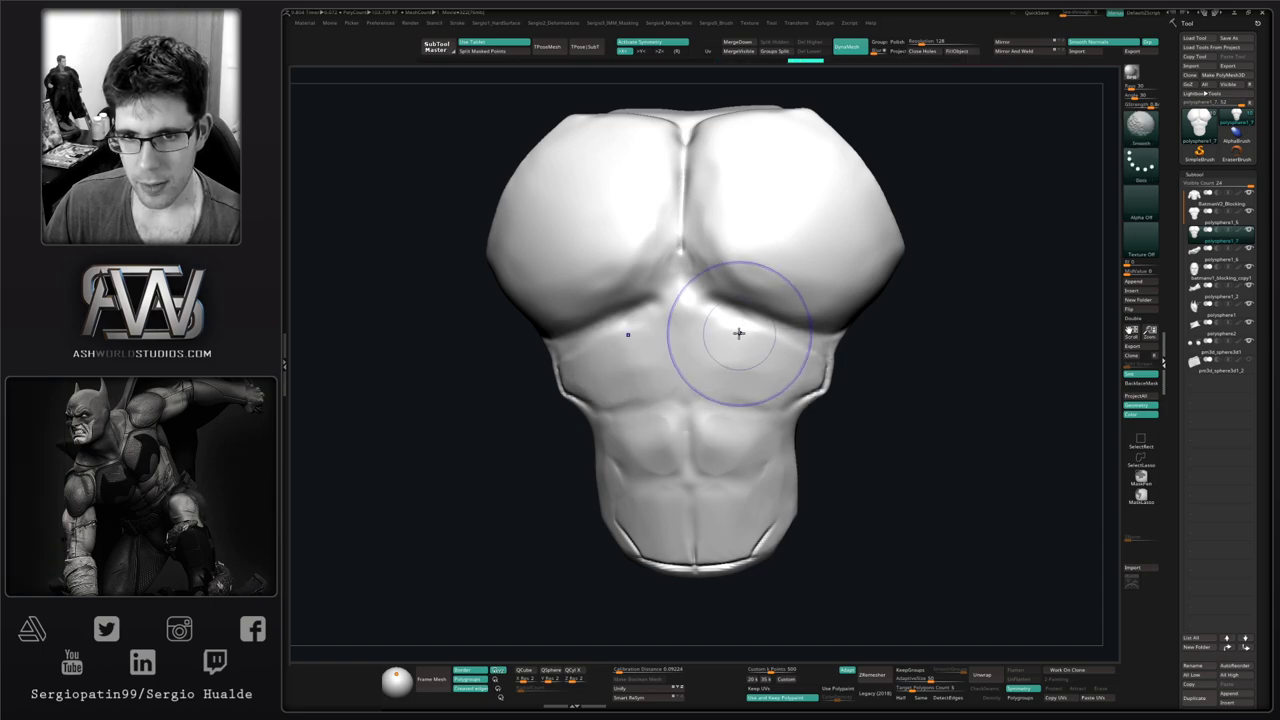
pyautogui.moveTo(738, 334)
pyautogui.keyDown('shift'); pyautogui.mouseDown()
pyautogui.moveTo(788, 365)
pyautogui.moveTo(757, 524)
pyautogui.moveTo(753, 402)
pyautogui.mouseUp(); pyautogui.keyUp('shift')
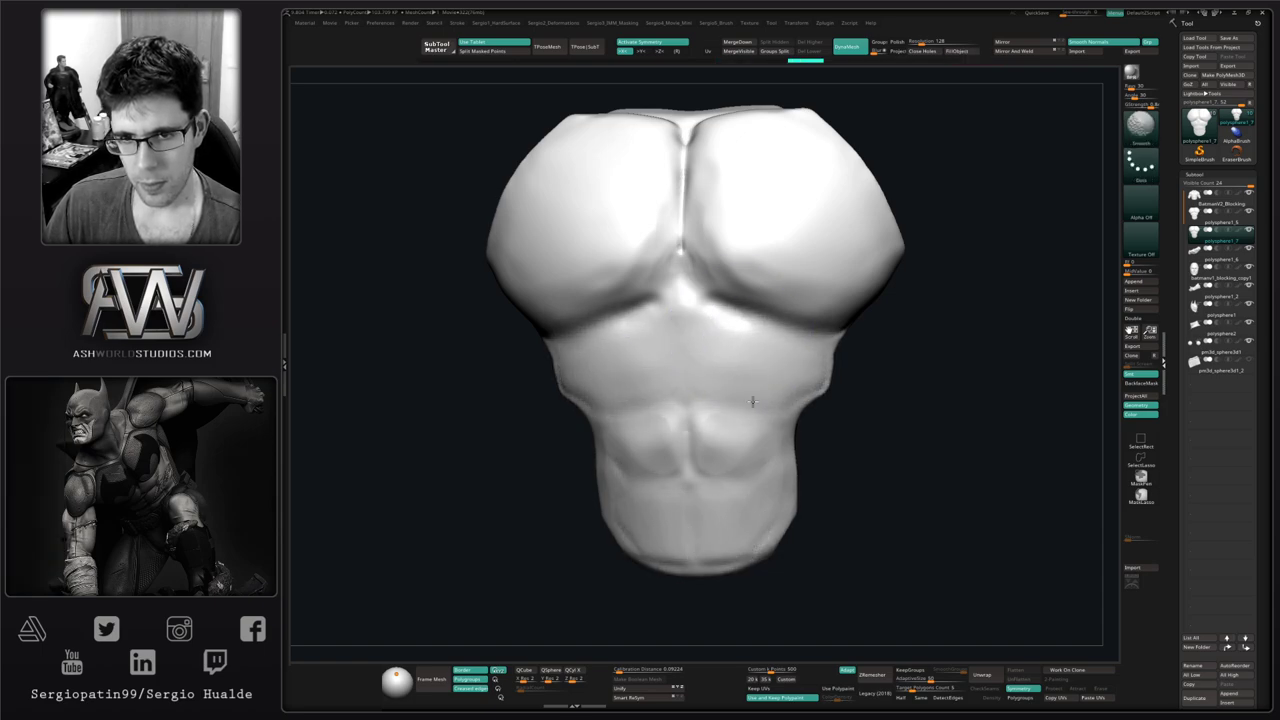
pyautogui.keyDown('alt'); pyautogui.moveTo(785, 381); pyautogui.dragTo(785, 468, button='right'); pyautogui.keyUp('alt')
pyautogui.keyDown('ctrl'); pyautogui.moveTo(785, 468); pyautogui.dragTo(777, 402, button='right'); pyautogui.keyUp('ctrl')
pyautogui.keyDown('shift'); pyautogui.moveTo(720, 345); pyautogui.dragTo(731, 313); pyautogui.keyUp('shift')
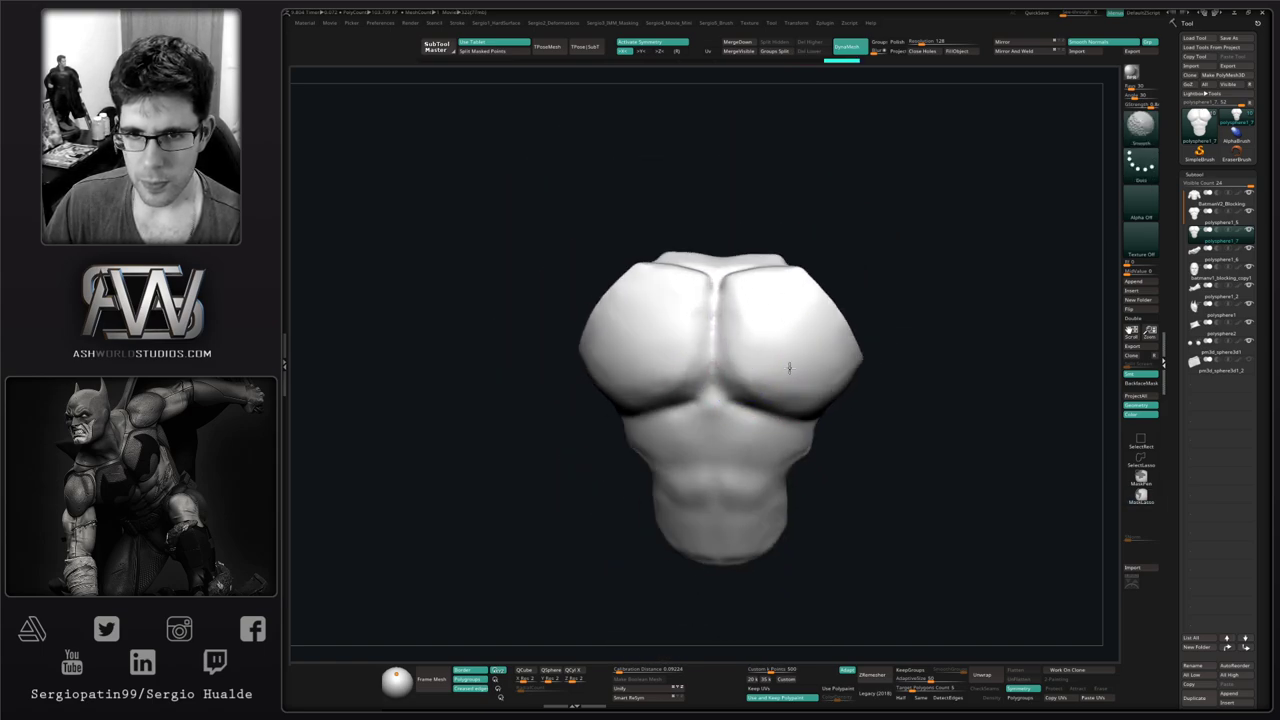
# Flatten the side walls of the armor copy below the arm openings and around the waist notch with TrimDynamic
pyautogui.moveTo(771, 337)
pyautogui.mouseDown(button='right')
pyautogui.moveTo(666, 343)
pyautogui.moveTo(686, 333)
pyautogui.moveTo(647, 327)
pyautogui.mouseUp(button='right')
pyautogui.moveTo(645, 381)
pyautogui.mouseDown(button='right')
pyautogui.moveTo(632, 378)
pyautogui.moveTo(634, 357)
pyautogui.mouseUp(button='right')
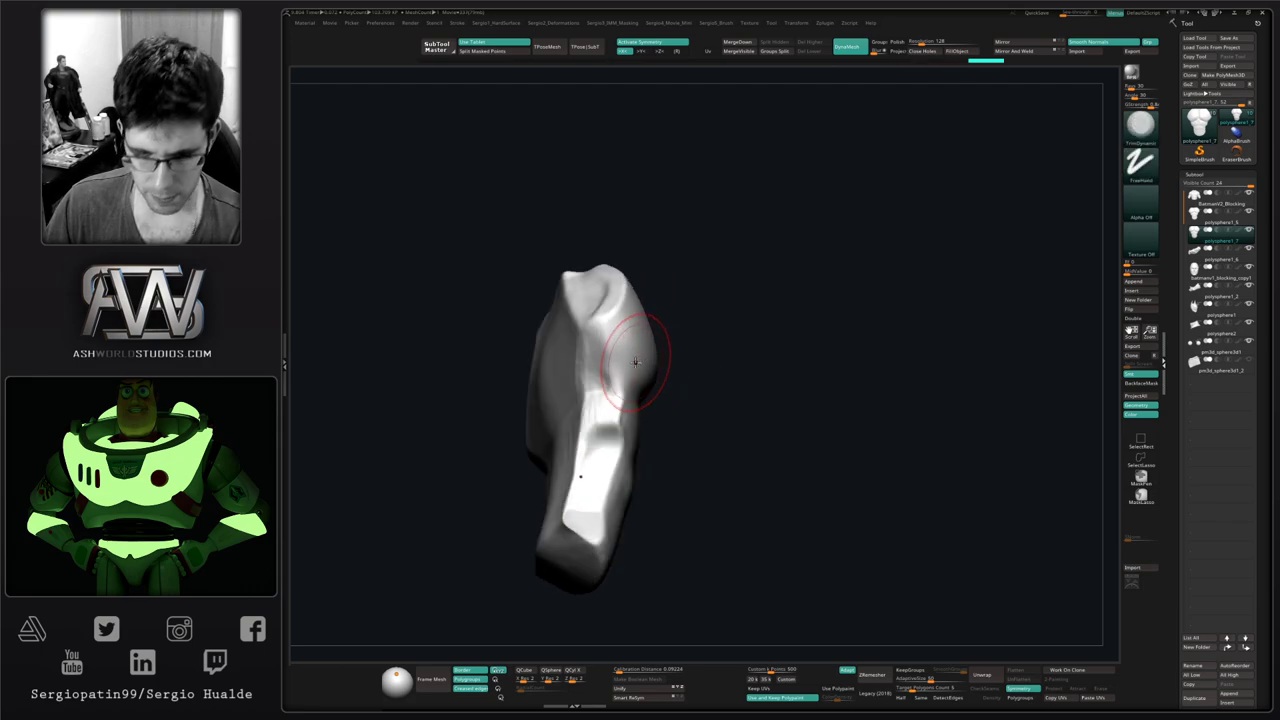
pyautogui.moveTo(610, 376); pyautogui.dragTo(598, 343)
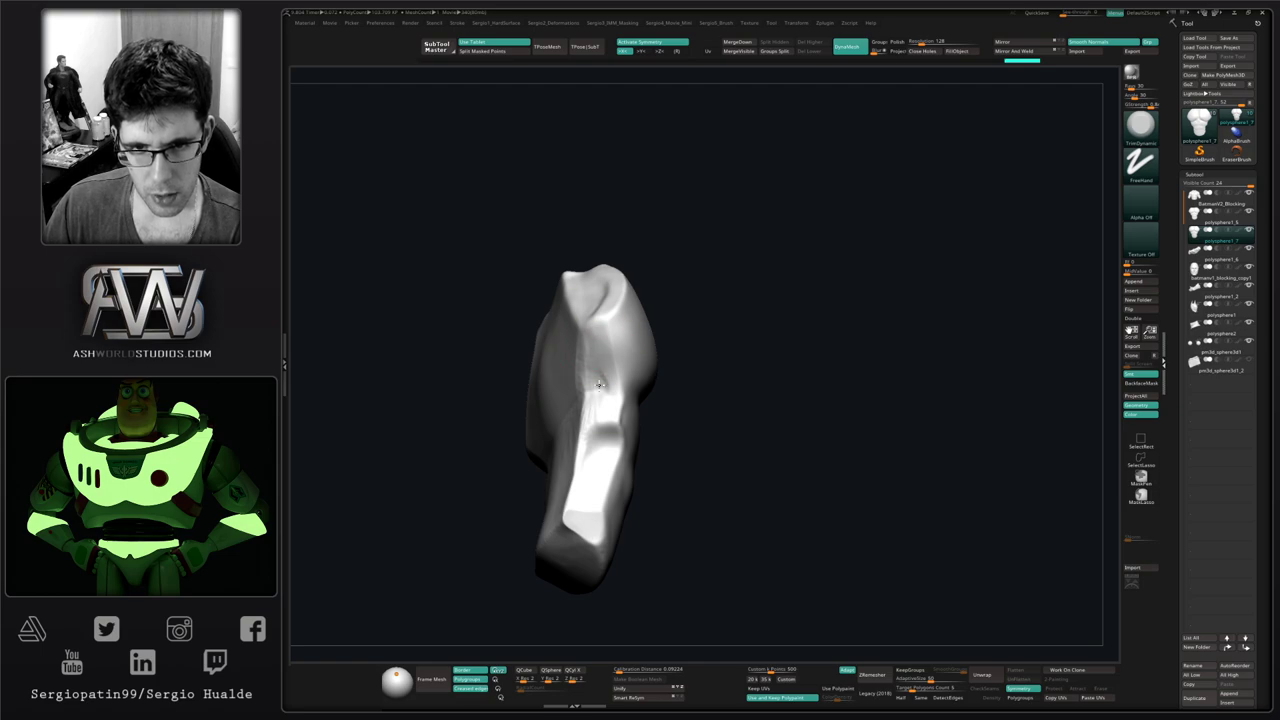
pyautogui.moveTo(605, 411); pyautogui.dragTo(608, 397, button='right')
pyautogui.moveTo(608, 397); pyautogui.dragTo(603, 421)
pyautogui.moveTo(603, 421); pyautogui.dragTo(606, 405, button='right')
pyautogui.moveTo(770, 450)
pyautogui.keyDown('alt'); pyautogui.mouseDown(button='right')
pyautogui.moveTo(688, 443)
pyautogui.moveTo(686, 368)
pyautogui.moveTo(694, 429)
pyautogui.moveTo(706, 409)
pyautogui.mouseUp(button='right'); pyautogui.keyUp('alt')
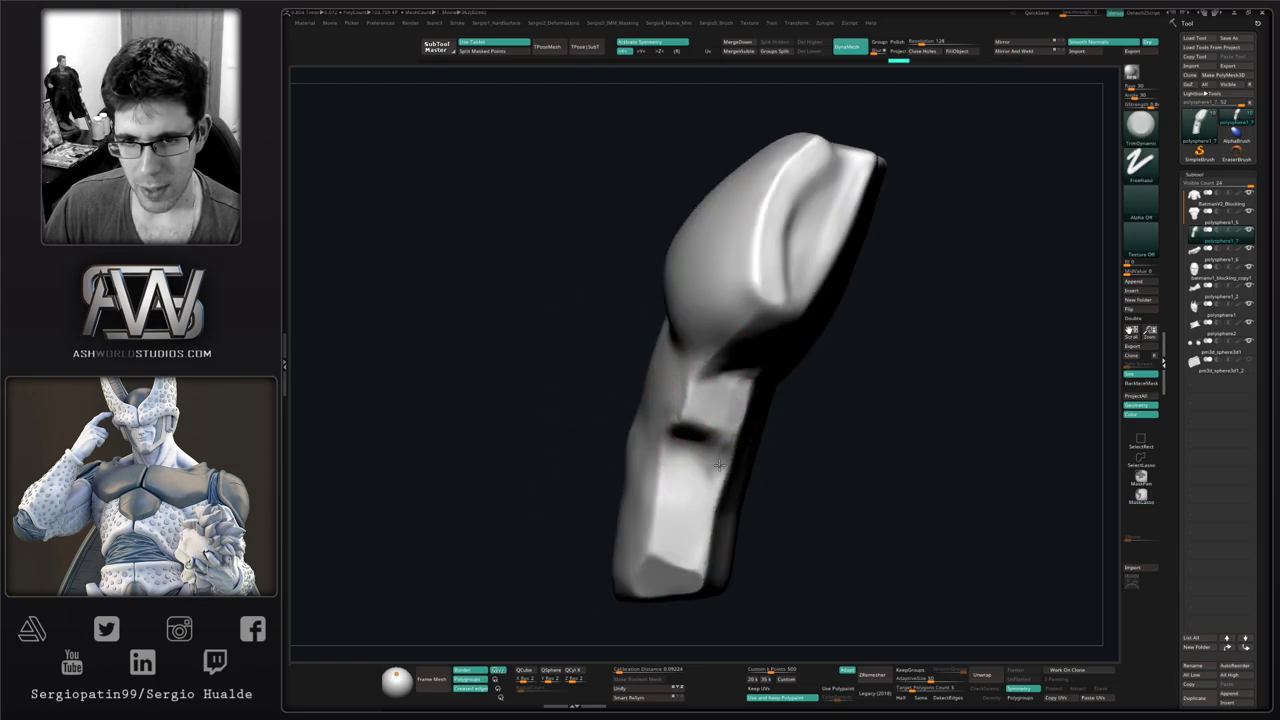
pyautogui.moveTo(726, 468); pyautogui.dragTo(694, 469)
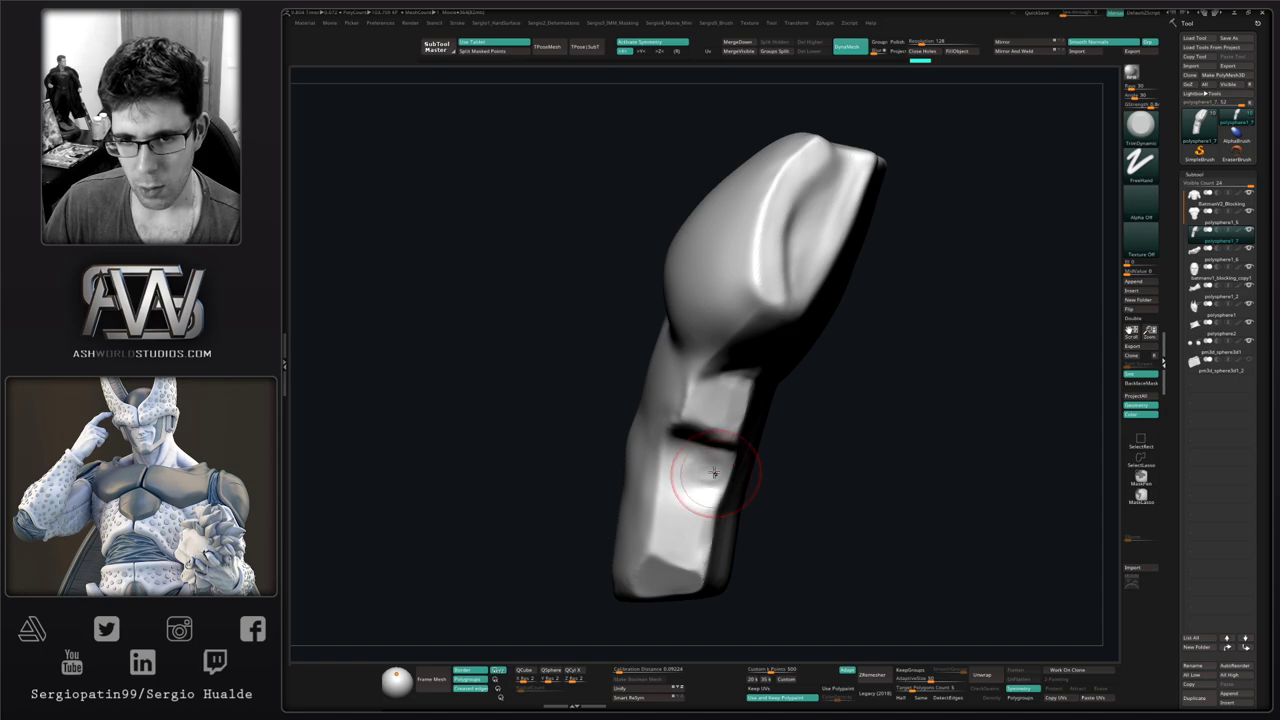
pyautogui.moveTo(694, 469); pyautogui.dragTo(709, 486, button='right')
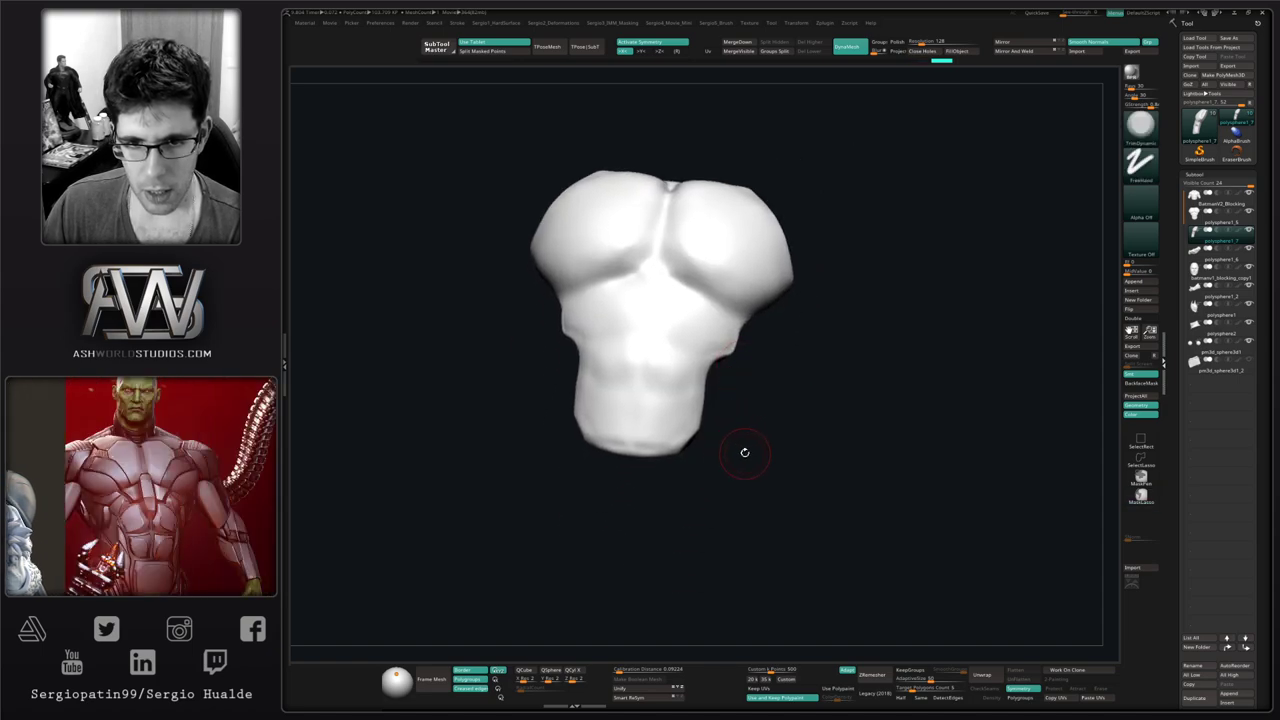
# Smooth the waist sides, the chest center and the lower pectoral edges of the armor copy
pyautogui.press('shift')
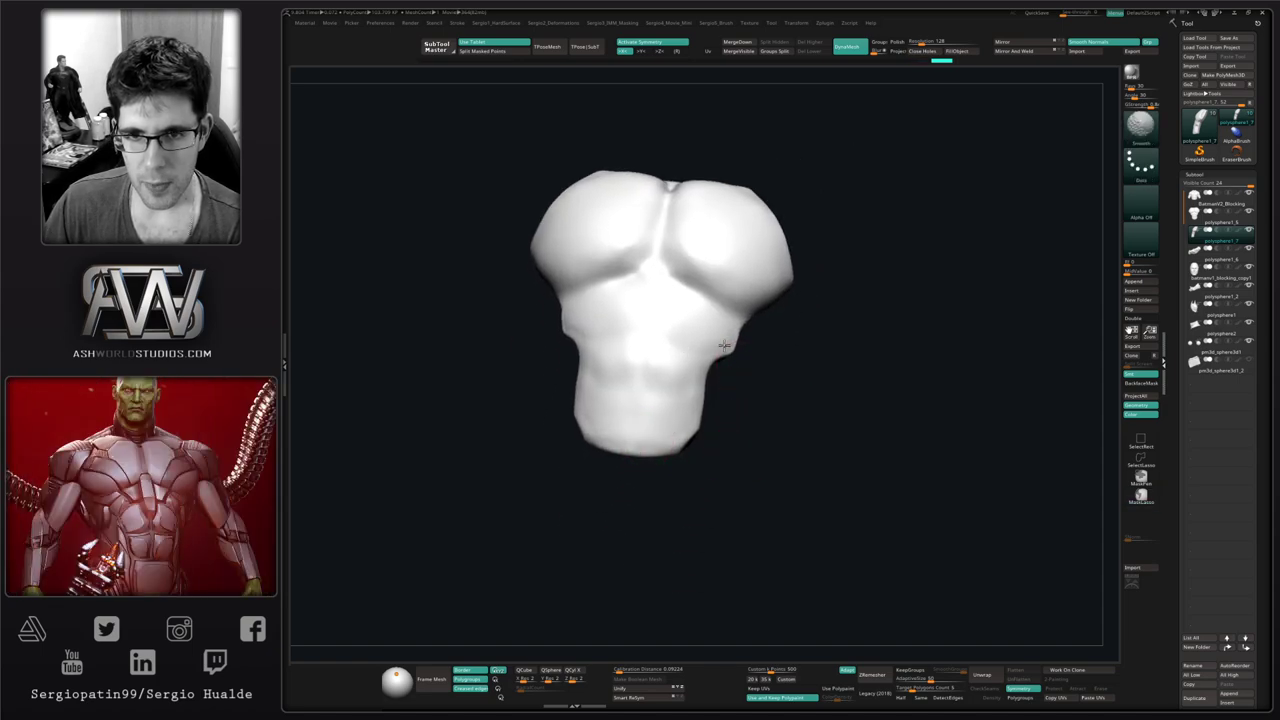
pyautogui.moveTo(724, 345)
pyautogui.mouseDown(button='right')
pyautogui.moveTo(686, 373)
pyautogui.moveTo(710, 355)
pyautogui.moveTo(718, 307)
pyautogui.mouseUp(button='right')
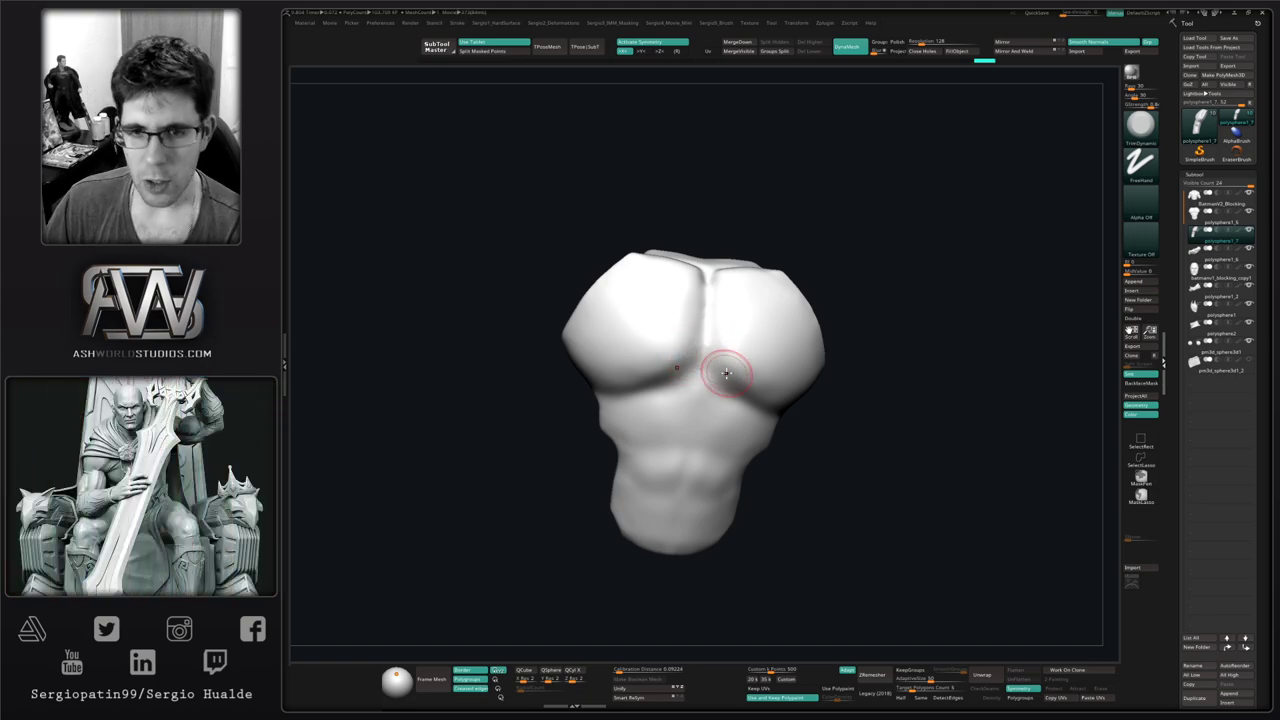
pyautogui.moveTo(726, 373)
pyautogui.mouseDown(button='right')
pyautogui.moveTo(686, 371)
pyautogui.moveTo(729, 349)
pyautogui.moveTo(714, 309)
pyautogui.mouseUp(button='right')
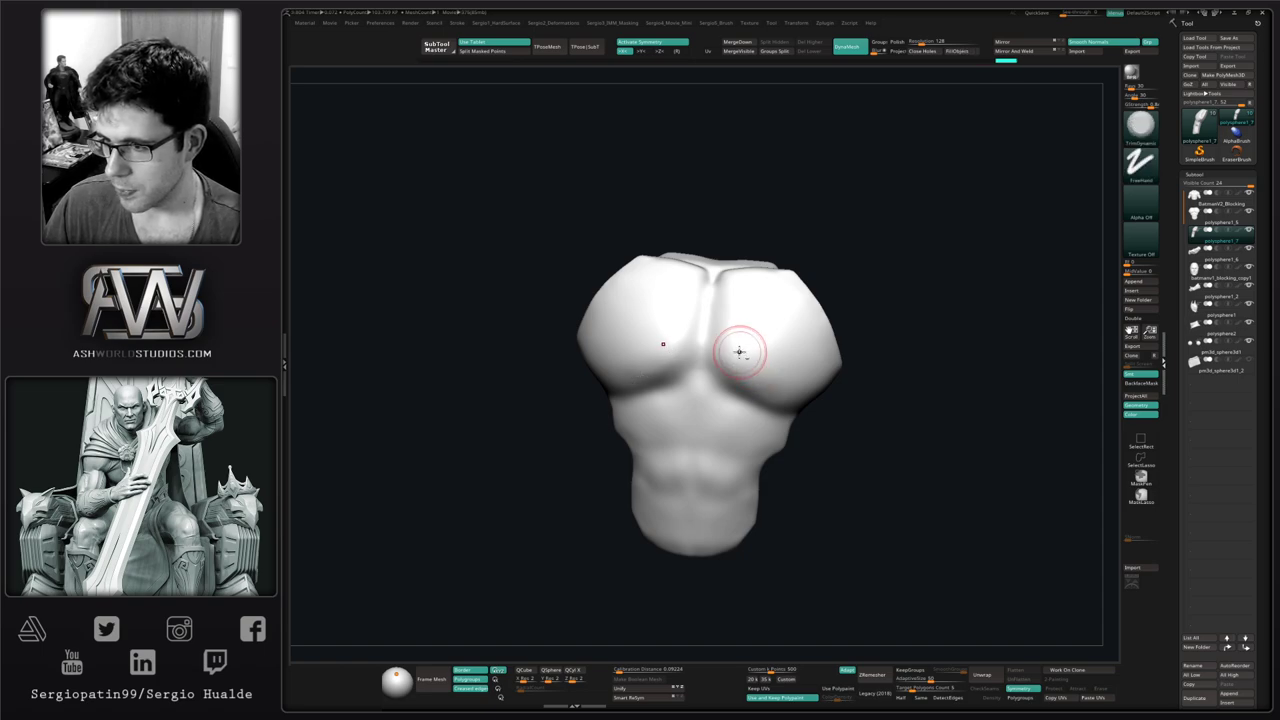
pyautogui.keyDown('alt'); pyautogui.moveTo(740, 350); pyautogui.dragTo(747, 424, button='right'); pyautogui.keyUp('alt')
pyautogui.moveTo(747, 424)
pyautogui.keyDown('ctrl'); pyautogui.mouseDown(button='right')
pyautogui.moveTo(720, 423)
pyautogui.moveTo(711, 371)
pyautogui.moveTo(737, 462)
pyautogui.mouseUp(button='right'); pyautogui.keyUp('ctrl')
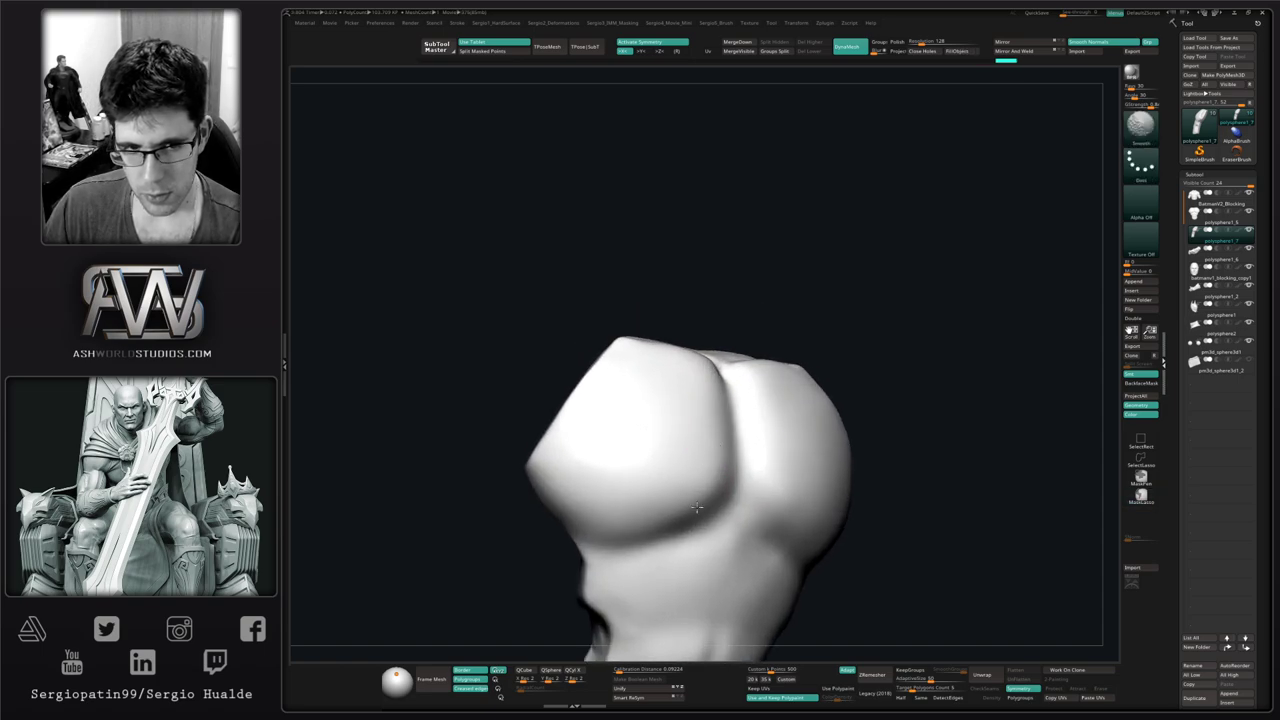
pyautogui.moveTo(697, 508); pyautogui.dragTo(765, 330, button='right')
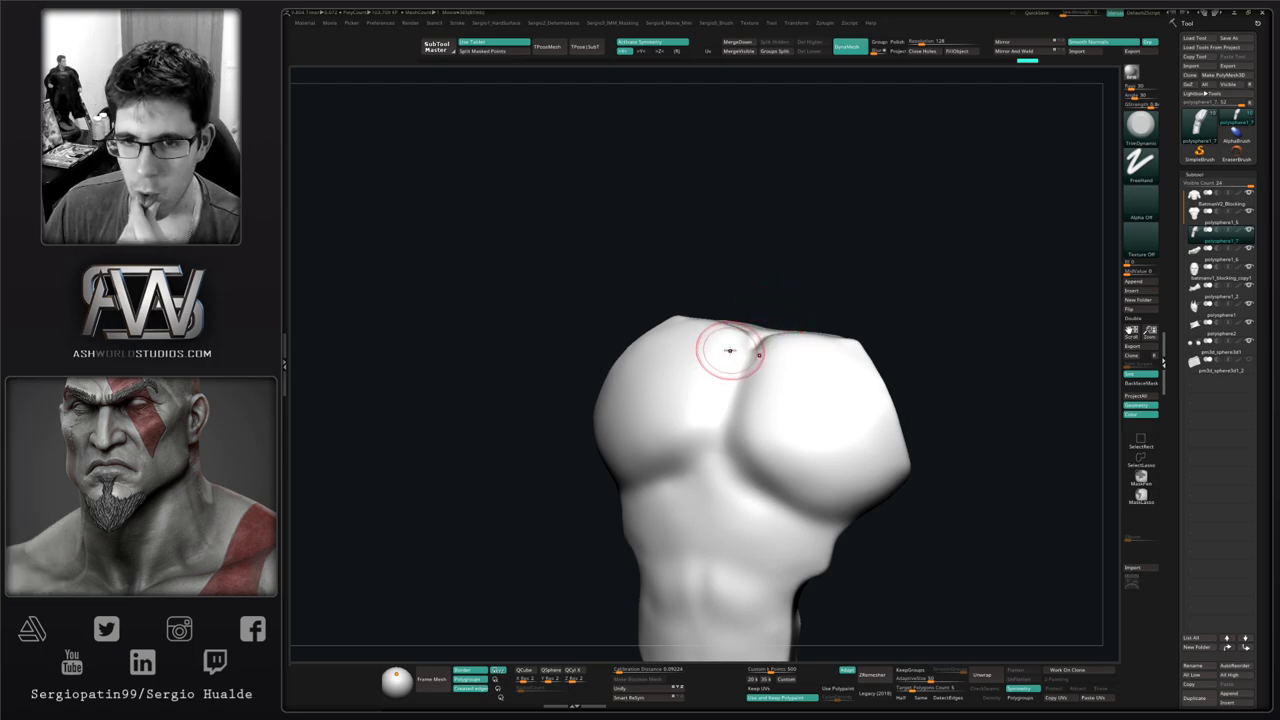
pyautogui.moveTo(729, 392)
pyautogui.mouseDown(button='right')
pyautogui.moveTo(774, 409)
pyautogui.moveTo(757, 389)
pyautogui.moveTo(771, 404)
pyautogui.moveTo(768, 452)
pyautogui.moveTo(760, 409)
pyautogui.moveTo(749, 432)
pyautogui.moveTo(731, 413)
pyautogui.mouseUp(button='right')
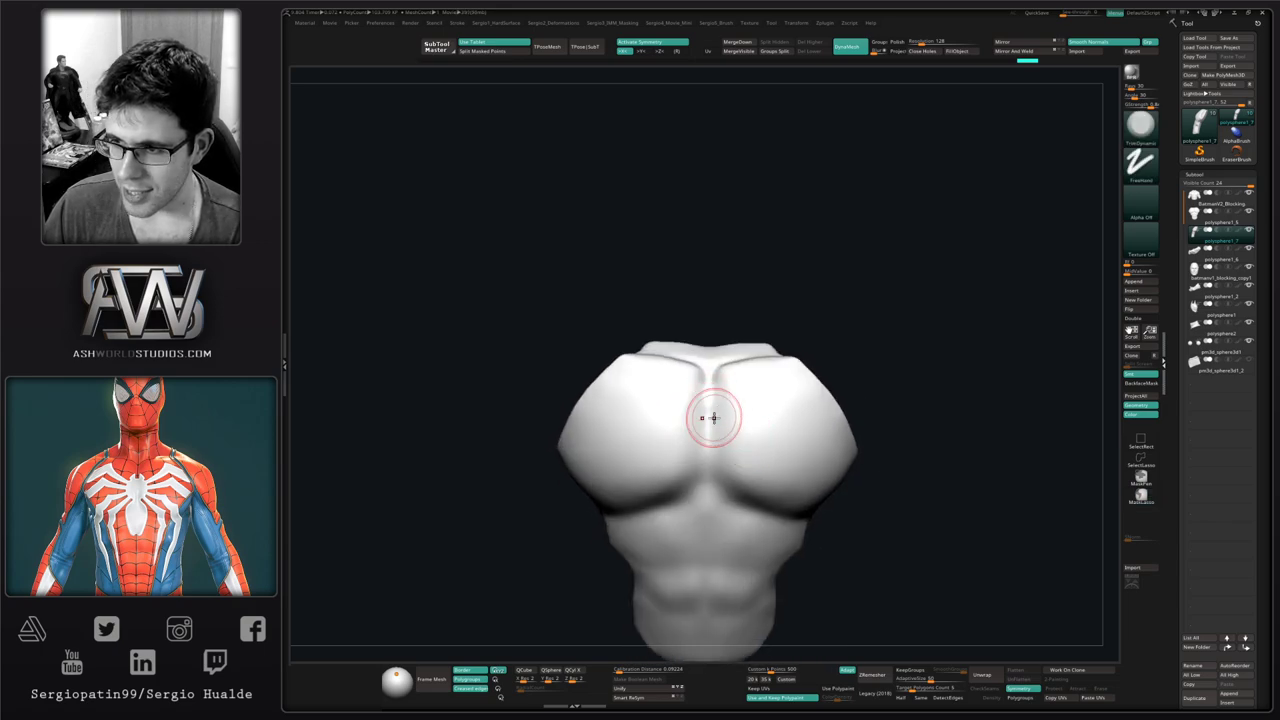
# Mask the front of both pectorals and the chest center symmetrically with the MaskPen brush
pyautogui.press('ctrl')
pyautogui.keyDown('ctrl'); pyautogui.click(1141, 478); pyautogui.keyUp('ctrl')
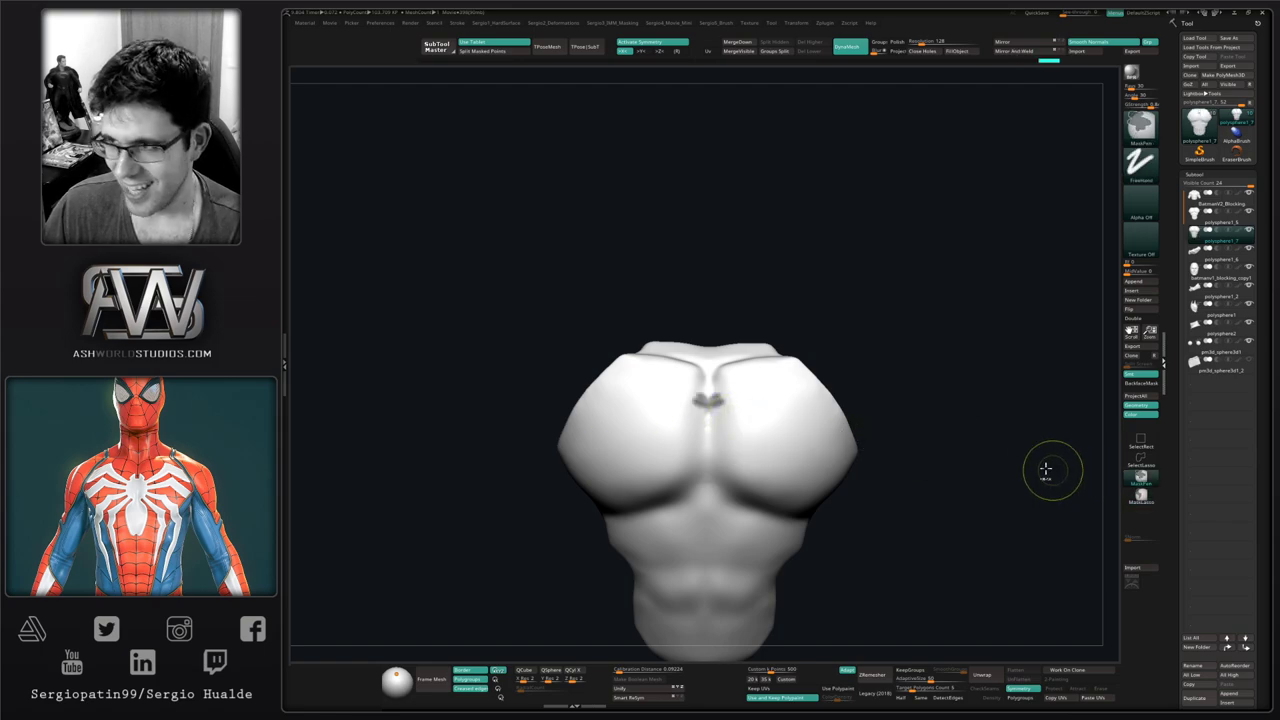
pyautogui.keyDown('ctrl'); pyautogui.moveTo(737, 377); pyautogui.dragTo(735, 425, button='right'); pyautogui.keyUp('ctrl')
pyautogui.moveTo(735, 425); pyautogui.dragTo(737, 430, button='right')
pyautogui.moveTo(716, 398)
pyautogui.keyDown('ctrl'); pyautogui.mouseDown()
pyautogui.moveTo(716, 382)
pyautogui.moveTo(816, 367)
pyautogui.moveTo(860, 400)
pyautogui.moveTo(860, 460)
pyautogui.moveTo(783, 423)
pyautogui.moveTo(709, 534)
pyautogui.moveTo(775, 538)
pyautogui.mouseUp(); pyautogui.keyUp('ctrl')
pyautogui.moveTo(770, 525); pyautogui.dragTo(755, 425, button='right')
pyautogui.moveTo(719, 456)
pyautogui.keyDown('ctrl'); pyautogui.mouseDown()
pyautogui.moveTo(737, 459)
pyautogui.moveTo(825, 393)
pyautogui.moveTo(892, 390)
pyautogui.mouseUp(); pyautogui.keyUp('ctrl')
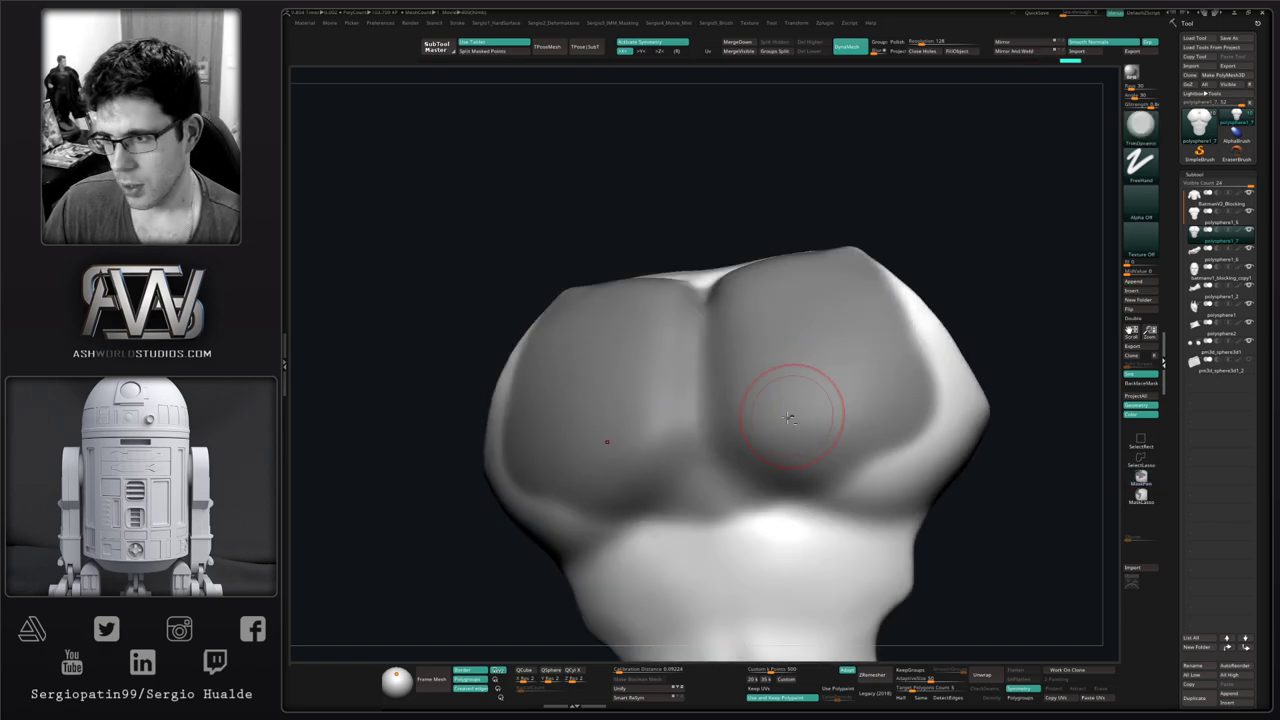
# Extend the mask over the outer pectorals to the arm-opening edge, trimming the overspill along the upper border
pyautogui.moveTo(640, 431)
pyautogui.keyDown('alt'); pyautogui.mouseDown(button='right')
pyautogui.moveTo(743, 397)
pyautogui.moveTo(822, 463)
pyautogui.moveTo(737, 409)
pyautogui.mouseUp(button='right'); pyautogui.keyUp('alt')
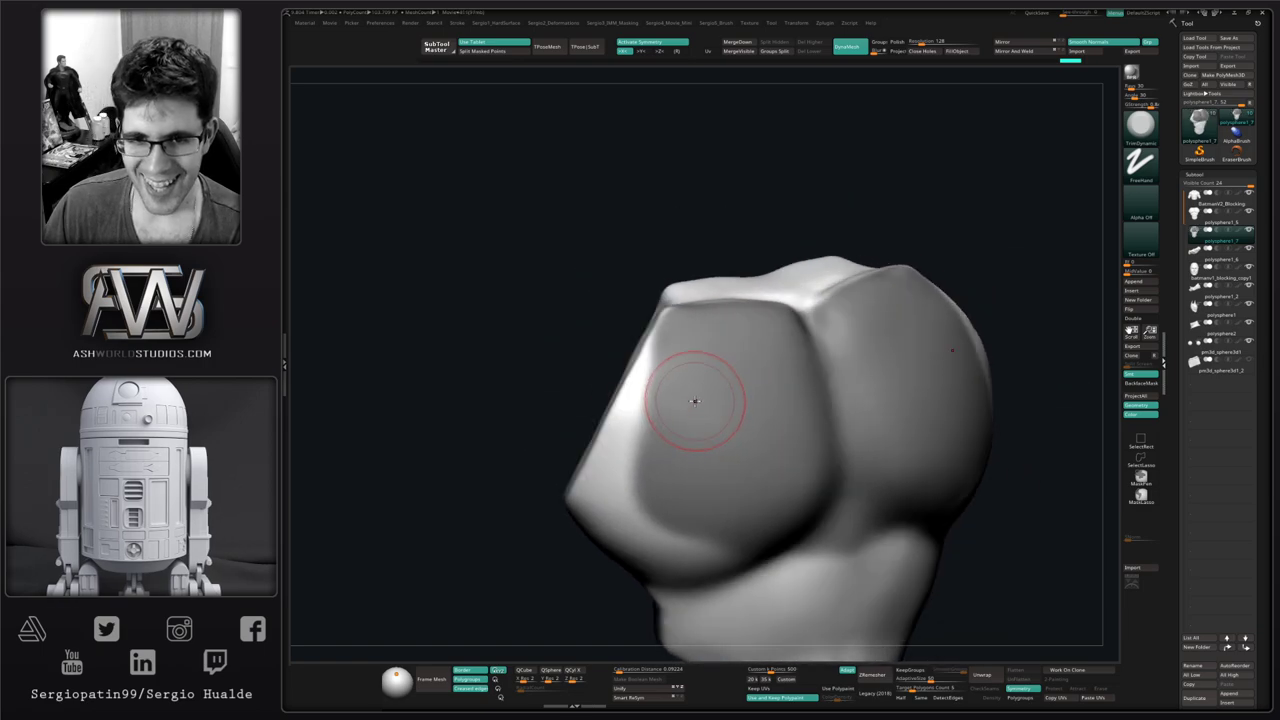
pyautogui.moveTo(686, 366)
pyautogui.mouseDown(button='right')
pyautogui.moveTo(747, 383)
pyautogui.moveTo(805, 255)
pyautogui.mouseUp(button='right')
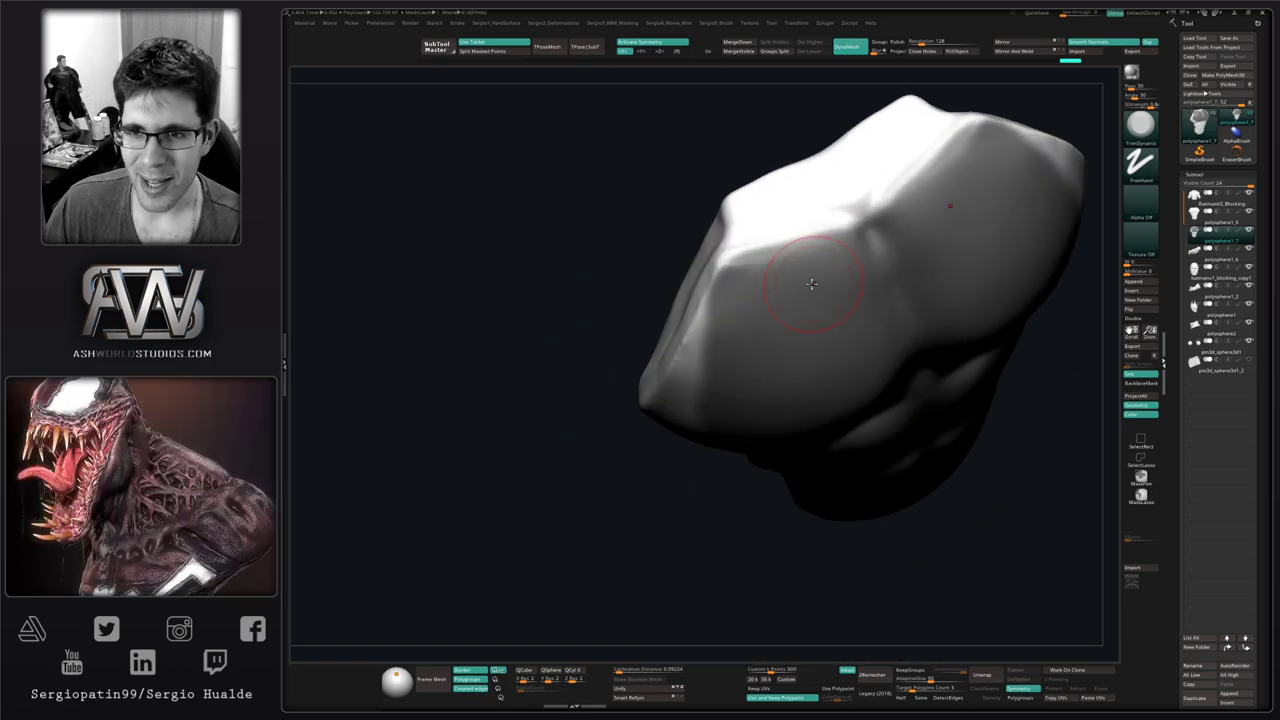
pyautogui.moveTo(757, 240)
pyautogui.keyDown('ctrl'); pyautogui.keyDown('alt'); pyautogui.mouseDown()
pyautogui.moveTo(746, 246)
pyautogui.moveTo(848, 223)
pyautogui.mouseUp(); pyautogui.keyUp('alt'); pyautogui.keyUp('ctrl')
pyautogui.moveTo(768, 331)
pyautogui.mouseDown(button='right')
pyautogui.moveTo(814, 286)
pyautogui.moveTo(786, 263)
pyautogui.mouseUp(button='right')
pyautogui.moveTo(786, 263)
pyautogui.keyDown('ctrl'); pyautogui.mouseDown()
pyautogui.moveTo(777, 254)
pyautogui.moveTo(722, 343)
pyautogui.mouseUp(); pyautogui.keyUp('ctrl')
pyautogui.moveTo(735, 330); pyautogui.dragTo(766, 274, button='right')
pyautogui.keyDown('ctrl'); pyautogui.moveTo(766, 274); pyautogui.dragTo(736, 324); pyautogui.keyUp('ctrl')
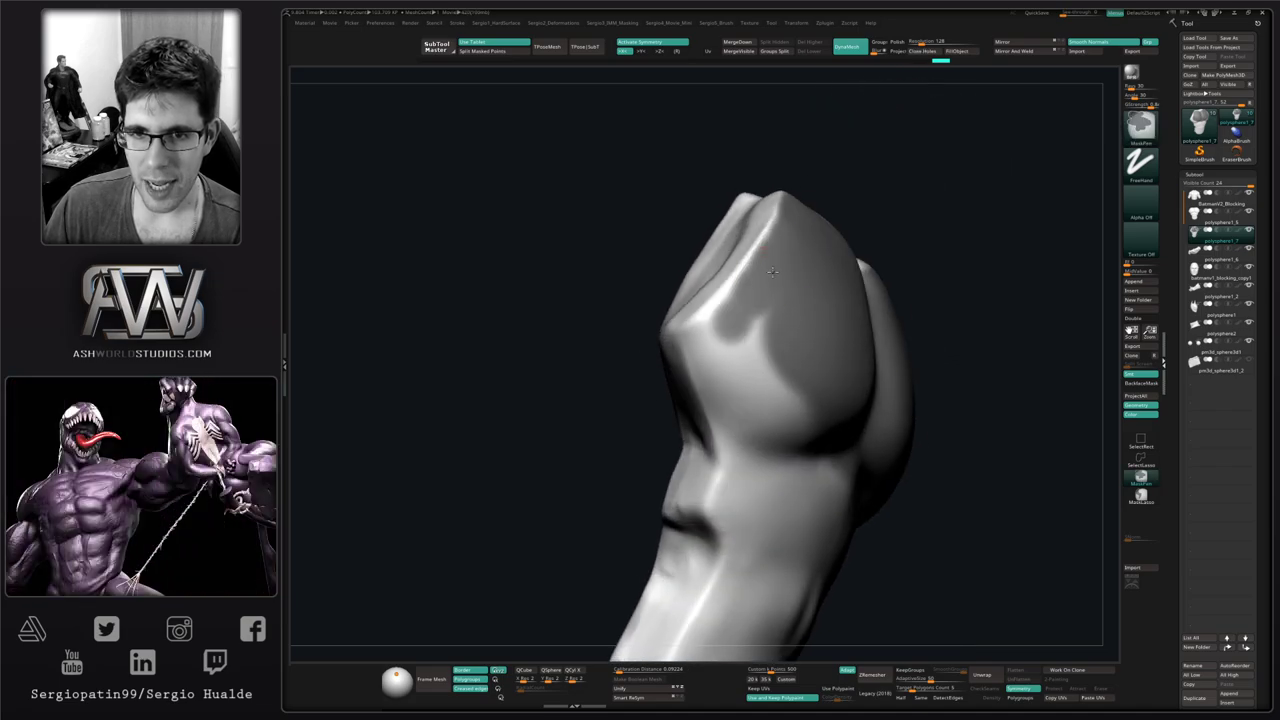
pyautogui.moveTo(759, 281)
pyautogui.keyDown('ctrl'); pyautogui.mouseDown()
pyautogui.moveTo(714, 326)
pyautogui.moveTo(713, 348)
pyautogui.moveTo(773, 330)
pyautogui.mouseUp(); pyautogui.keyUp('ctrl')
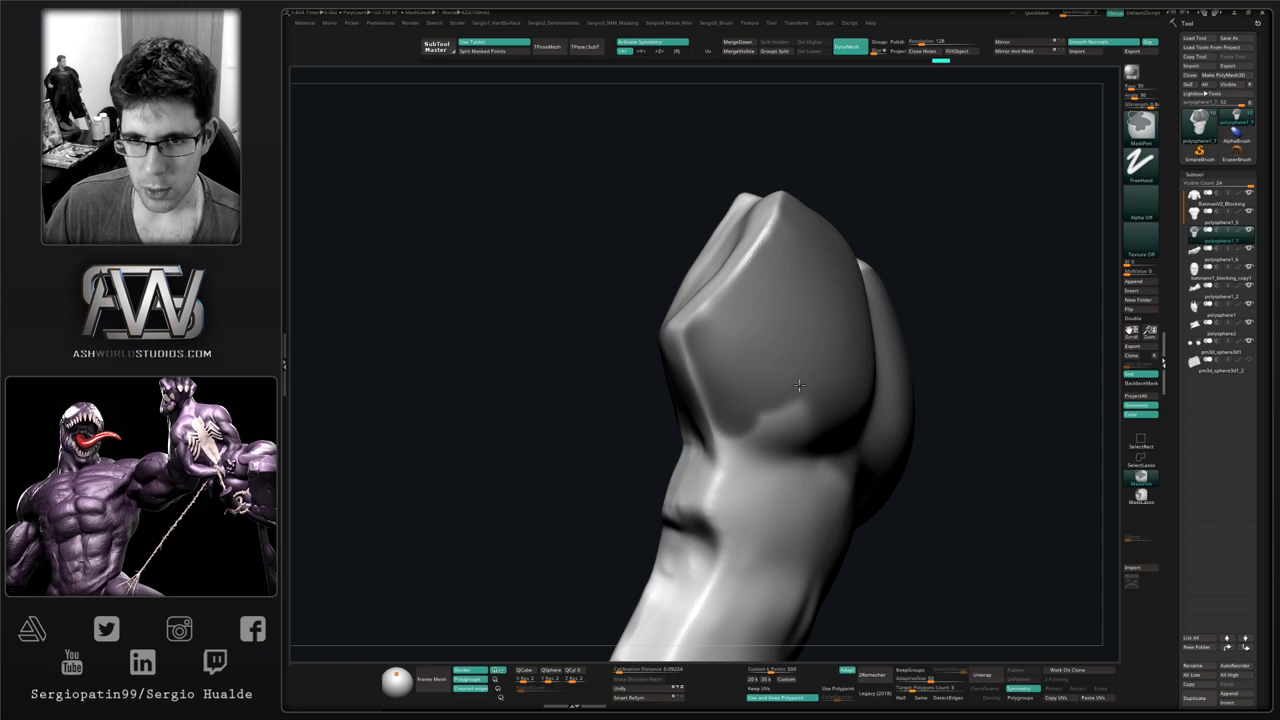
# Mask the area beneath the outer pectorals and clean the mask border along the side edge
pyautogui.moveTo(749, 300)
pyautogui.mouseDown(button='right')
pyautogui.moveTo(694, 294)
pyautogui.moveTo(735, 300)
pyautogui.moveTo(720, 334)
pyautogui.moveTo(714, 297)
pyautogui.mouseUp(button='right')
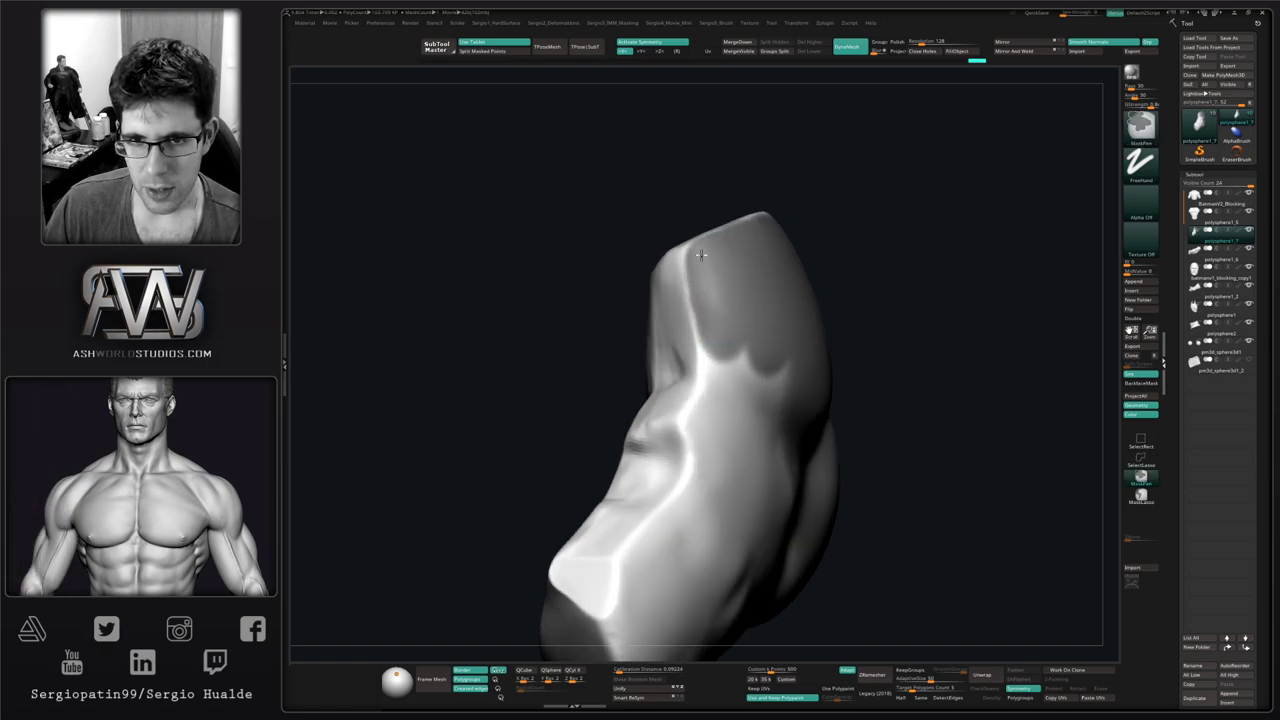
pyautogui.keyDown('ctrl'); pyautogui.moveTo(721, 358); pyautogui.dragTo(709, 342); pyautogui.keyUp('ctrl')
pyautogui.keyDown('ctrl'); pyautogui.moveTo(736, 409); pyautogui.dragTo(797, 404); pyautogui.keyUp('ctrl')
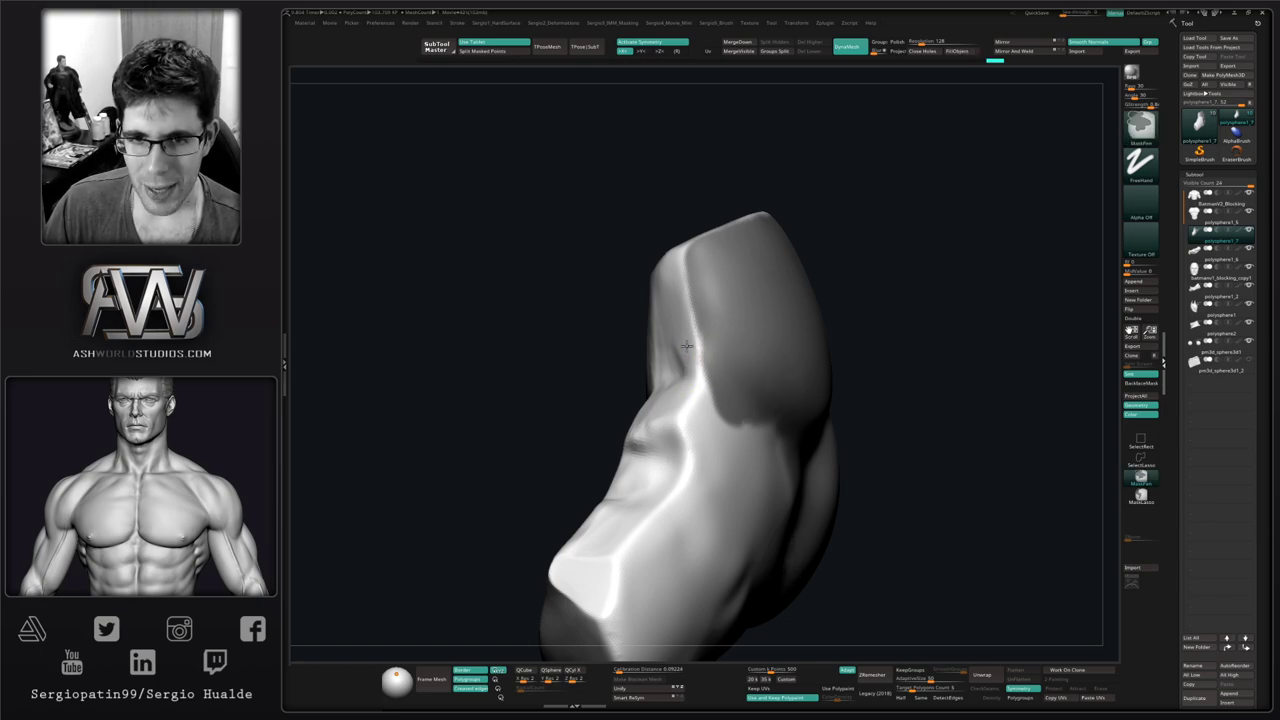
pyautogui.keyDown('ctrl'); pyautogui.keyDown('alt'); pyautogui.moveTo(701, 403); pyautogui.dragTo(718, 350); pyautogui.keyUp('alt'); pyautogui.keyUp('ctrl')
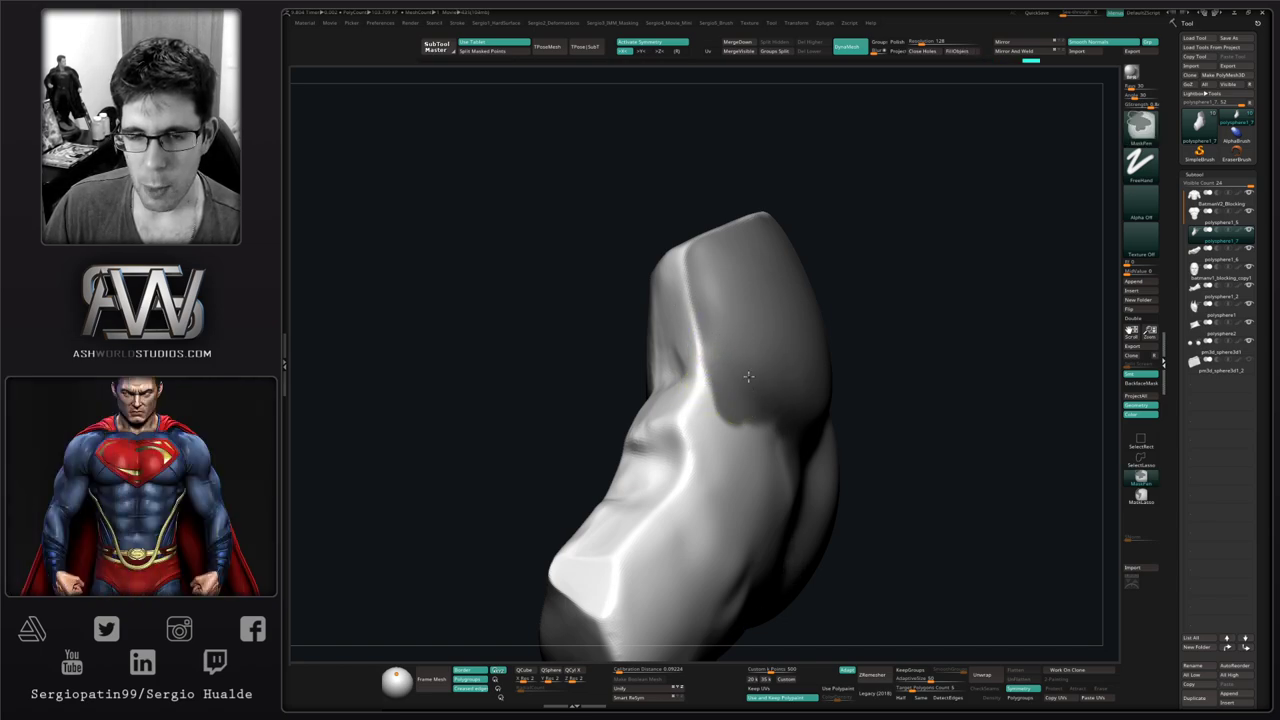
# Continue the mask from the underside of the chest across the ribs and upper abdomen
pyautogui.press('f')
pyautogui.moveTo(752, 538)
pyautogui.mouseDown()
pyautogui.moveTo(788, 412)
pyautogui.moveTo(914, 358)
pyautogui.moveTo(850, 450)
pyautogui.mouseUp()
pyautogui.moveTo(780, 308)
pyautogui.keyDown('ctrl'); pyautogui.mouseDown()
pyautogui.moveTo(901, 332)
pyautogui.moveTo(882, 382)
pyautogui.moveTo(828, 352)
pyautogui.moveTo(806, 312)
pyautogui.moveTo(784, 348)
pyautogui.moveTo(756, 346)
pyautogui.mouseUp(); pyautogui.keyUp('ctrl')
pyautogui.moveTo(640, 358); pyautogui.dragTo(730, 348)
pyautogui.moveTo(753, 318)
pyautogui.keyDown('ctrl'); pyautogui.mouseDown()
pyautogui.moveTo(744, 332)
pyautogui.moveTo(734, 320)
pyautogui.mouseUp(); pyautogui.keyUp('ctrl')
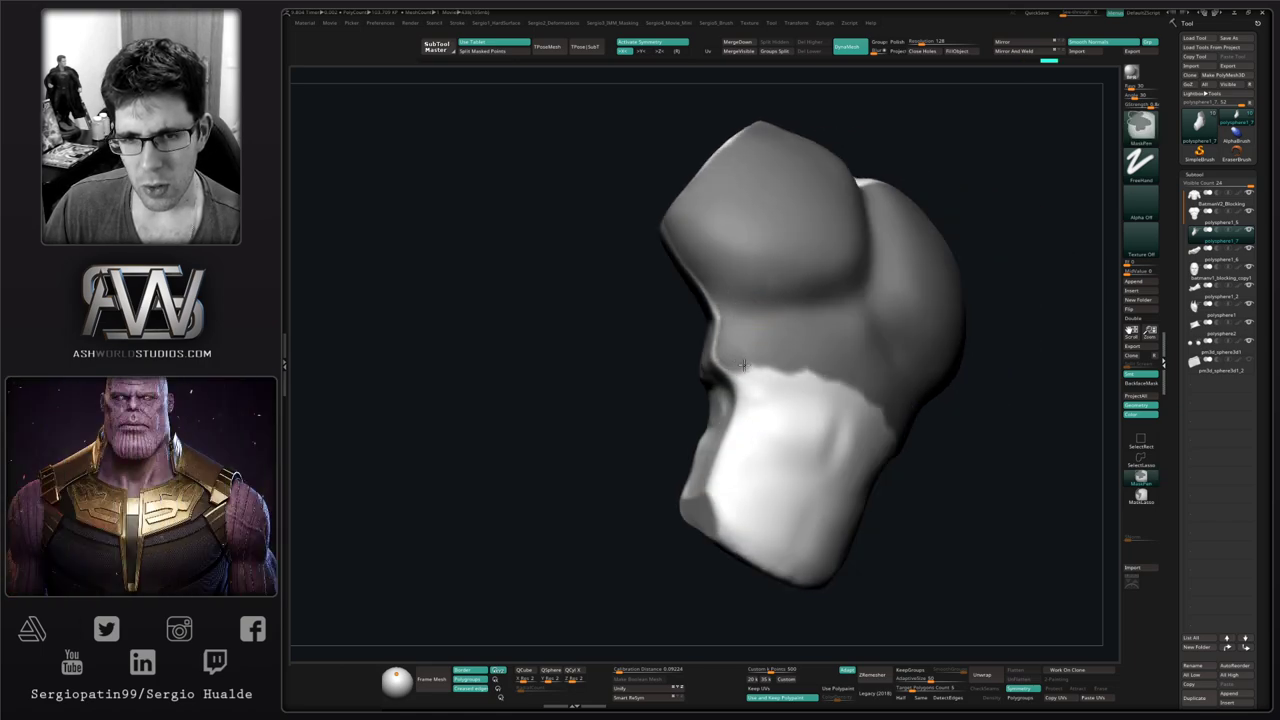
pyautogui.moveTo(742, 366)
pyautogui.keyDown('ctrl'); pyautogui.mouseDown()
pyautogui.moveTo(759, 390)
pyautogui.moveTo(820, 395)
pyautogui.moveTo(845, 425)
pyautogui.moveTo(835, 455)
pyautogui.mouseUp(); pyautogui.keyUp('ctrl')
# Mask the waist edges and lower abdomen to complete the mask over the whole torso front
pyautogui.keyDown('alt'); pyautogui.moveTo(811, 376); pyautogui.dragTo(797, 328, button='right'); pyautogui.keyUp('alt')
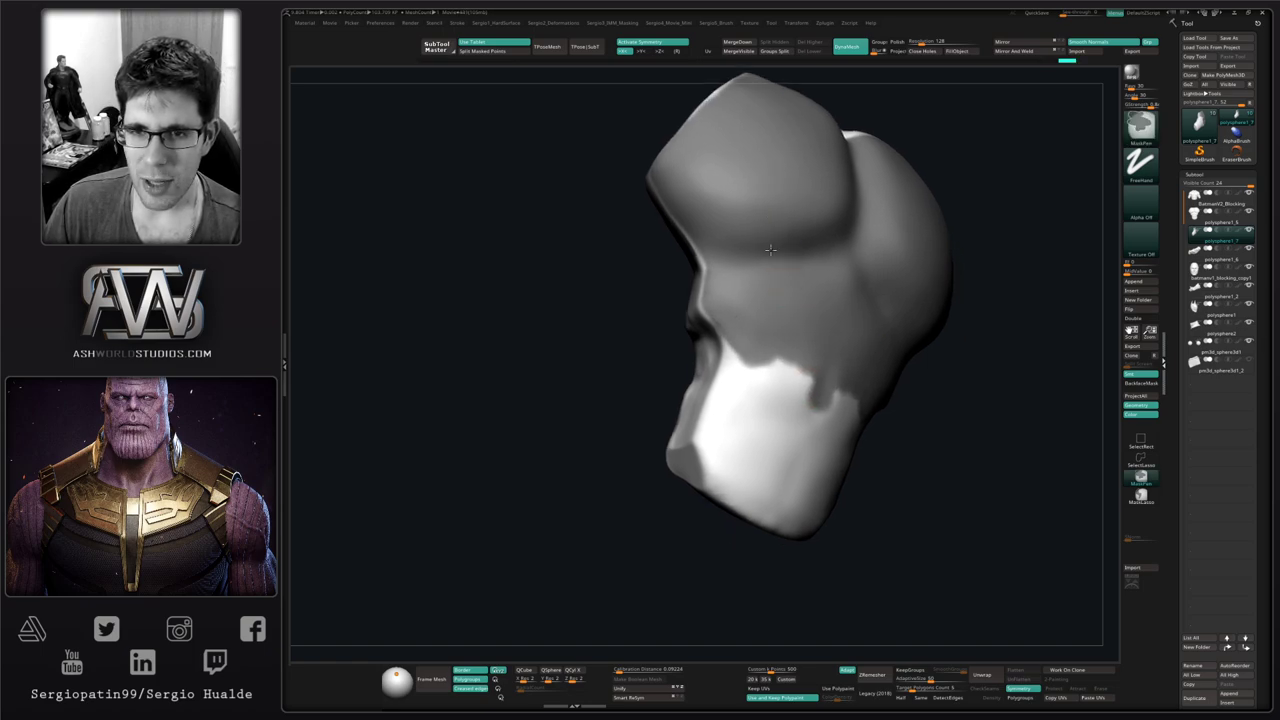
pyautogui.moveTo(765, 358)
pyautogui.keyDown('ctrl'); pyautogui.mouseDown()
pyautogui.moveTo(772, 388)
pyautogui.moveTo(740, 362)
pyautogui.mouseUp(); pyautogui.keyUp('ctrl')
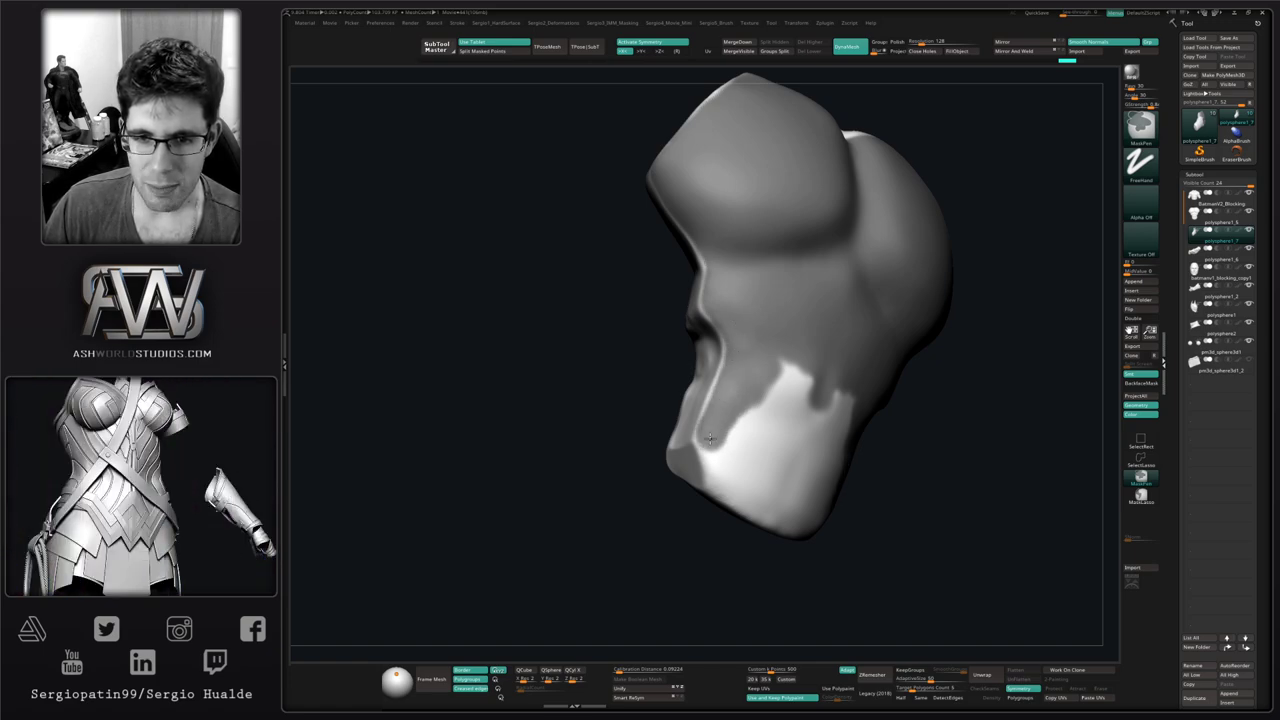
pyautogui.keyDown('ctrl'); pyautogui.moveTo(709, 437); pyautogui.dragTo(714, 457); pyautogui.keyUp('ctrl')
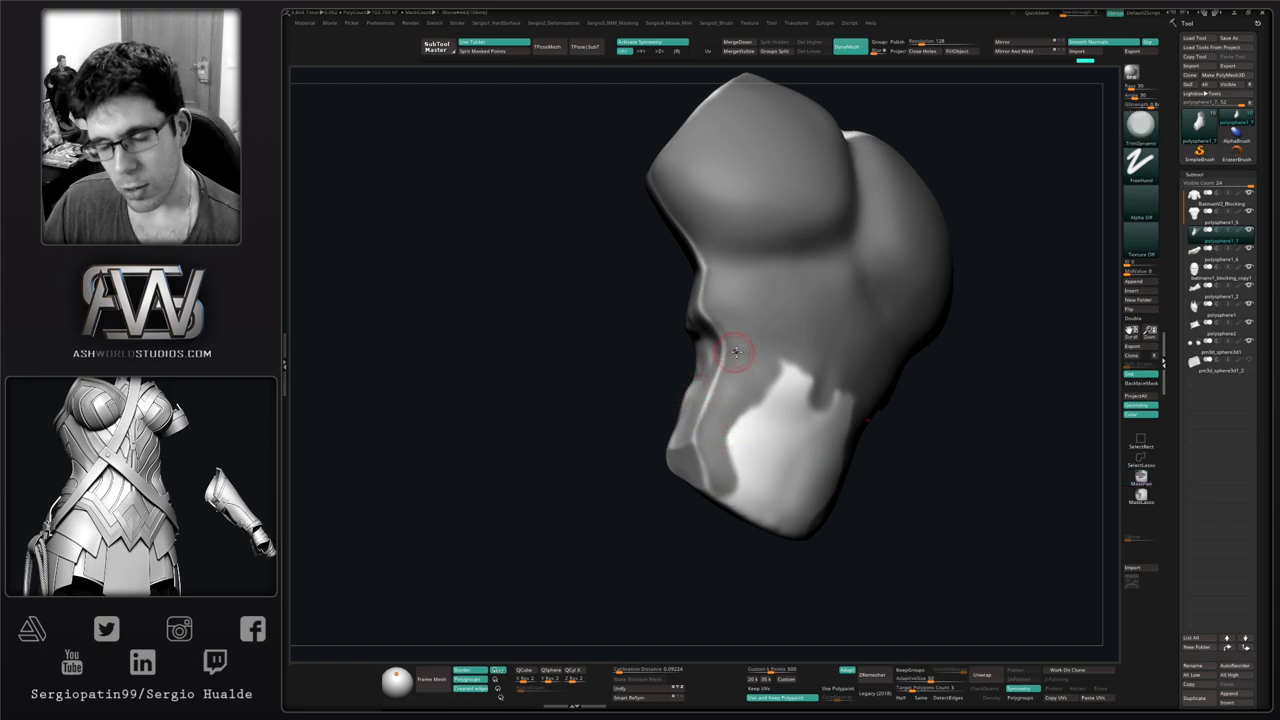
pyautogui.moveTo(783, 384); pyautogui.dragTo(751, 331, button='right')
pyautogui.moveTo(754, 328)
pyautogui.keyDown('ctrl'); pyautogui.mouseDown()
pyautogui.moveTo(737, 306)
pyautogui.moveTo(766, 328)
pyautogui.moveTo(753, 337)
pyautogui.moveTo(760, 400)
pyautogui.moveTo(775, 410)
pyautogui.moveTo(706, 366)
pyautogui.moveTo(730, 420)
pyautogui.moveTo(760, 440)
pyautogui.moveTo(740, 460)
pyautogui.moveTo(697, 426)
pyautogui.mouseUp(); pyautogui.keyUp('ctrl')
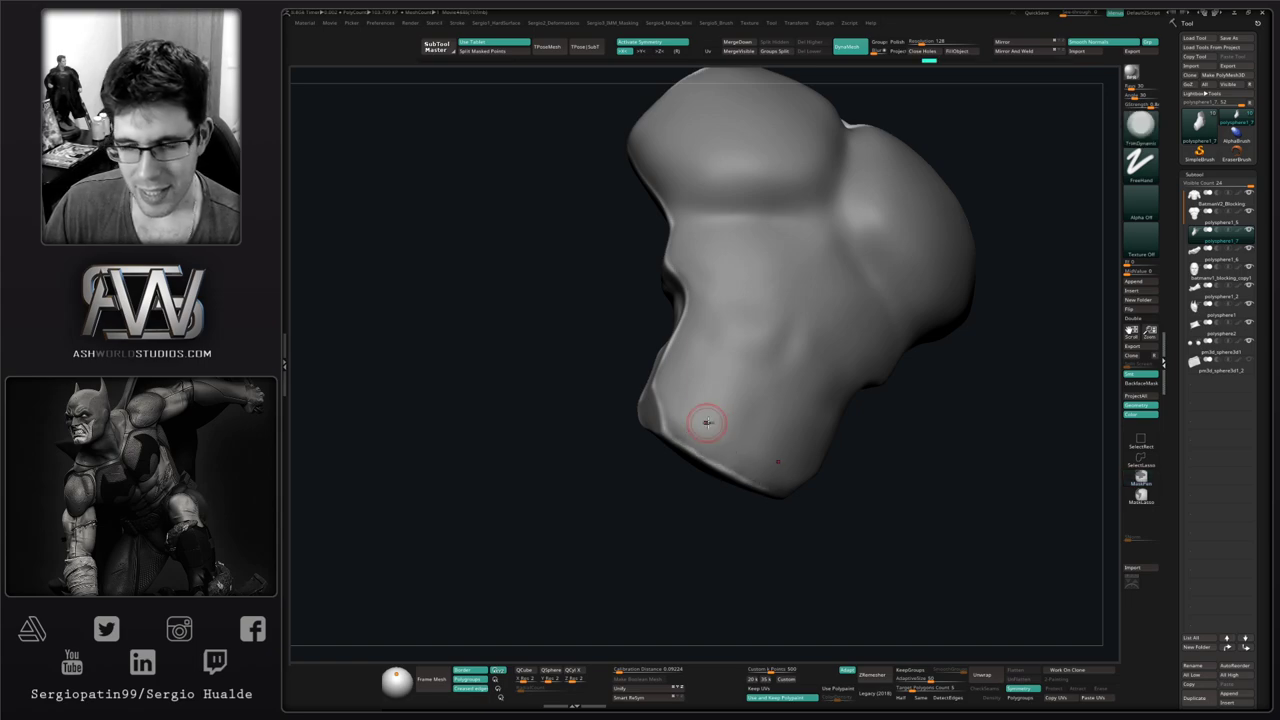
# Reduce the armor copy to its masked front surface, checking it from several angles, and clear the mask
pyautogui.moveTo(706, 423)
pyautogui.keyDown('ctrl'); pyautogui.mouseDown(button='right')
pyautogui.moveTo(706, 346)
pyautogui.moveTo(740, 380)
pyautogui.moveTo(755, 425)
pyautogui.moveTo(749, 443)
pyautogui.moveTo(700, 377)
pyautogui.mouseUp(button='right'); pyautogui.keyUp('ctrl')
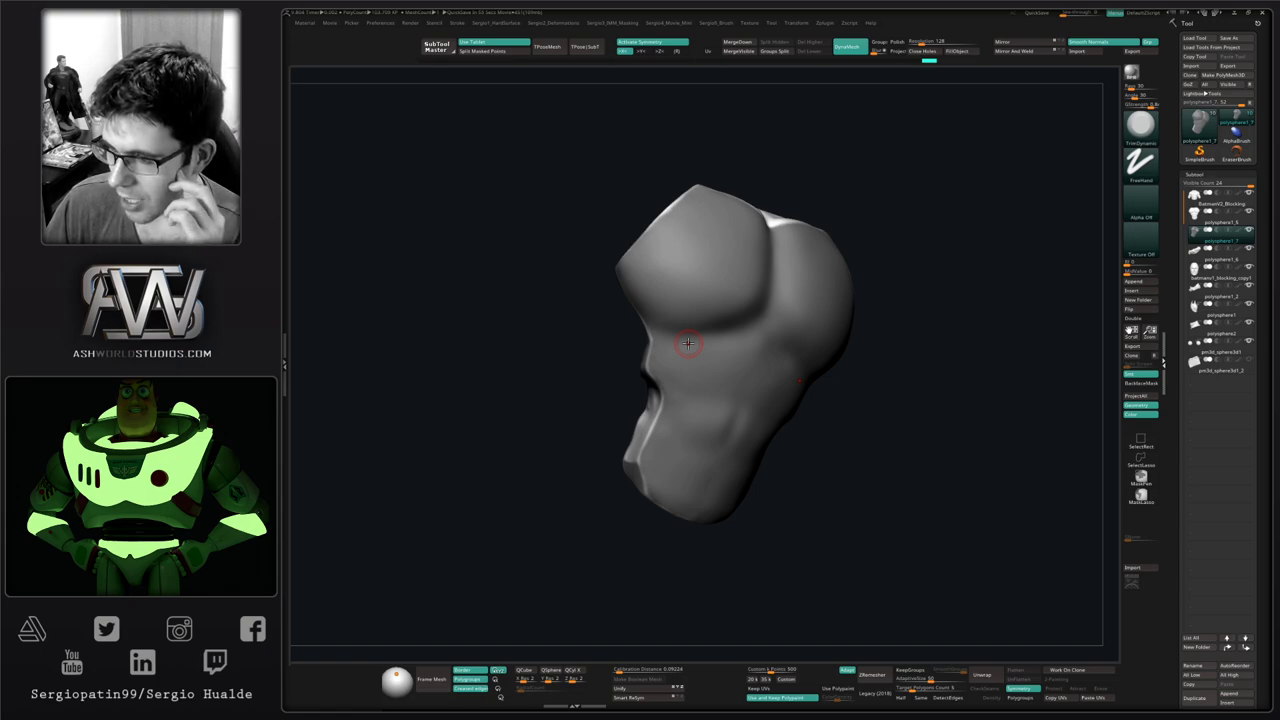
pyautogui.moveTo(710, 361)
pyautogui.mouseDown(button='right')
pyautogui.moveTo(766, 423)
pyautogui.moveTo(703, 374)
pyautogui.moveTo(720, 306)
pyautogui.mouseUp(button='right')
pyautogui.moveTo(746, 407)
pyautogui.mouseDown(button='right')
pyautogui.moveTo(616, 398)
pyautogui.moveTo(763, 440)
pyautogui.moveTo(786, 463)
pyautogui.moveTo(737, 423)
pyautogui.moveTo(767, 454)
pyautogui.moveTo(705, 430)
pyautogui.mouseUp(button='right')
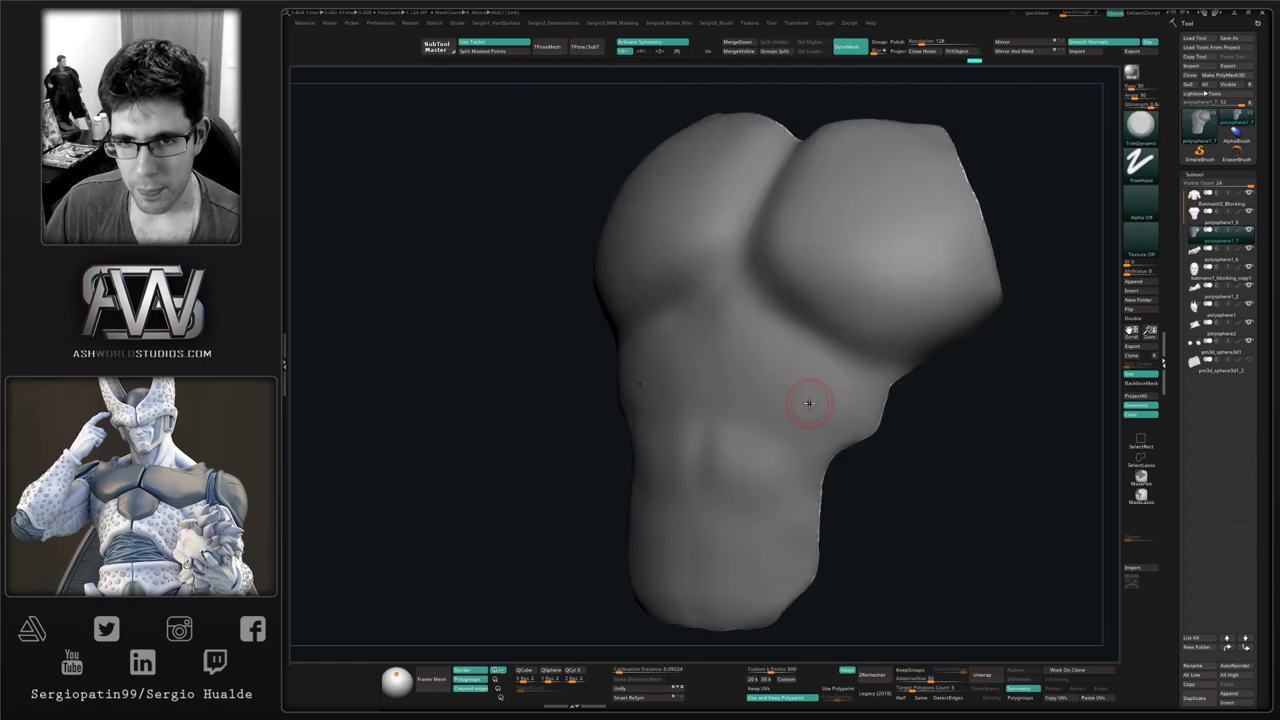
pyautogui.moveTo(809, 403); pyautogui.dragTo(818, 366, button='right')
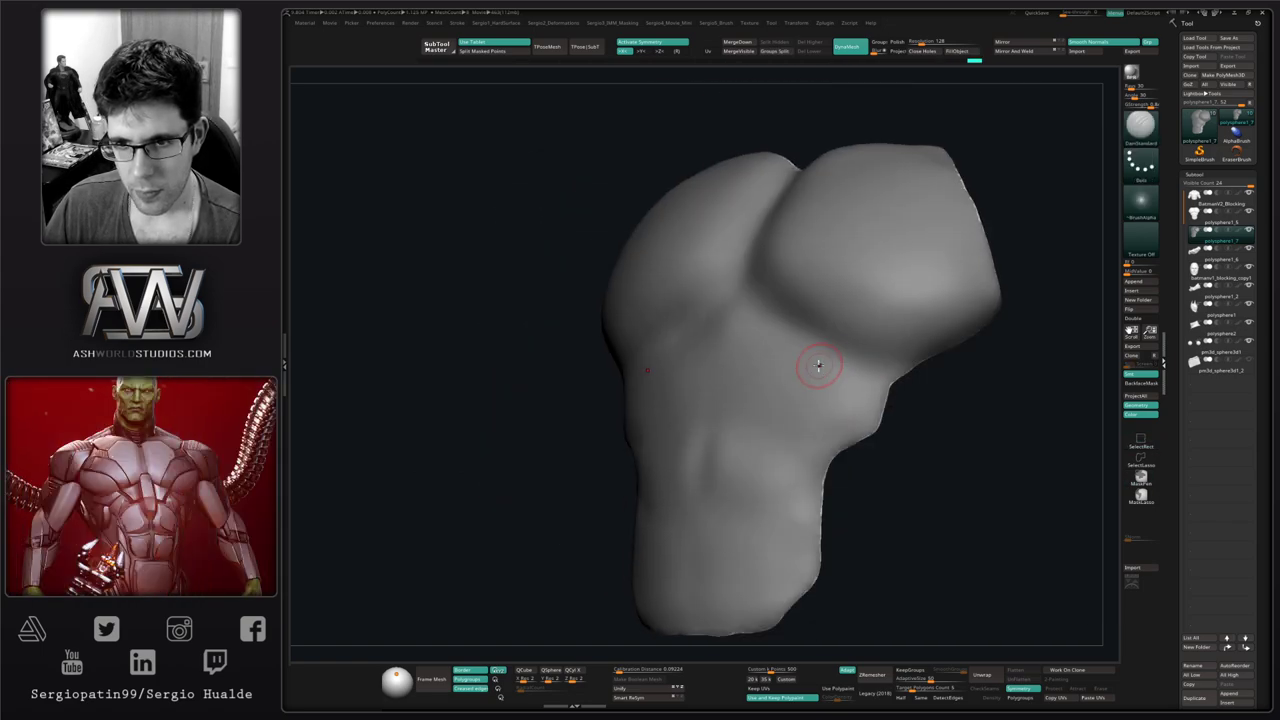
pyautogui.keyDown('ctrl'); pyautogui.moveTo(925, 425); pyautogui.dragTo(960, 460); pyautogui.keyUp('ctrl')
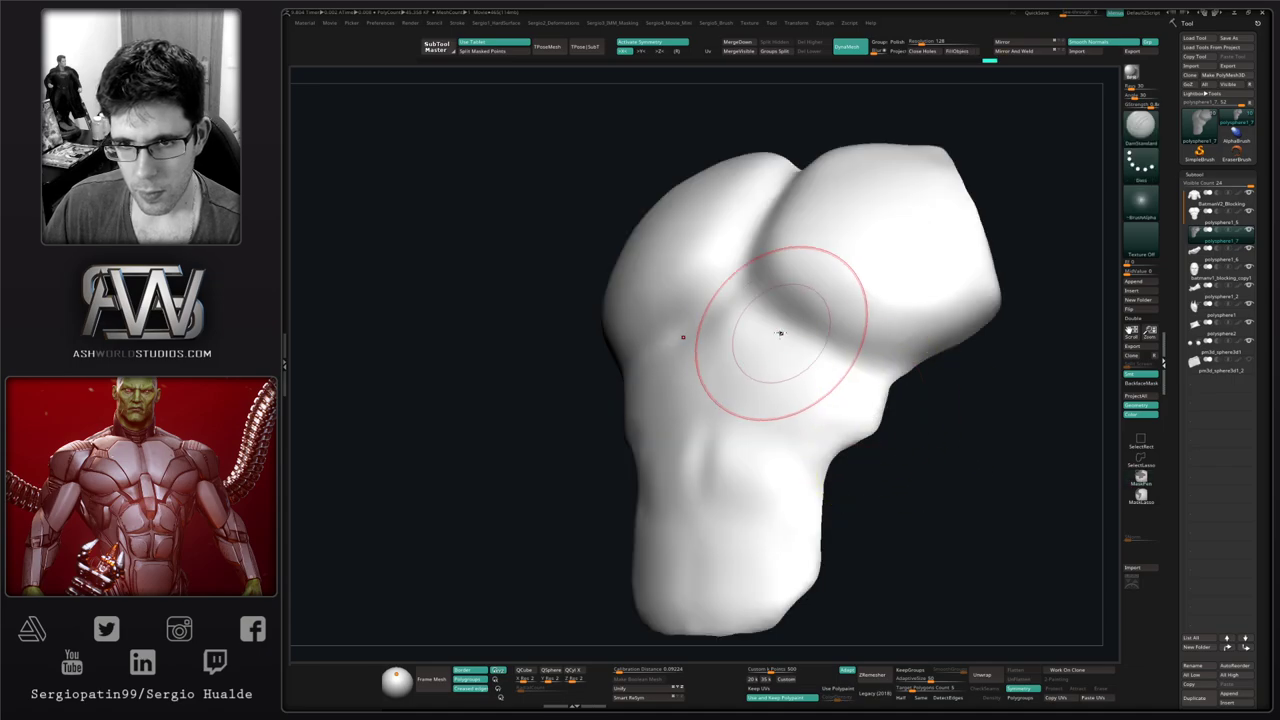
# Adjust the DamStandard brush, deepen the creases under the pectorals and smooth their junction at the chest center
pyautogui.press('space')
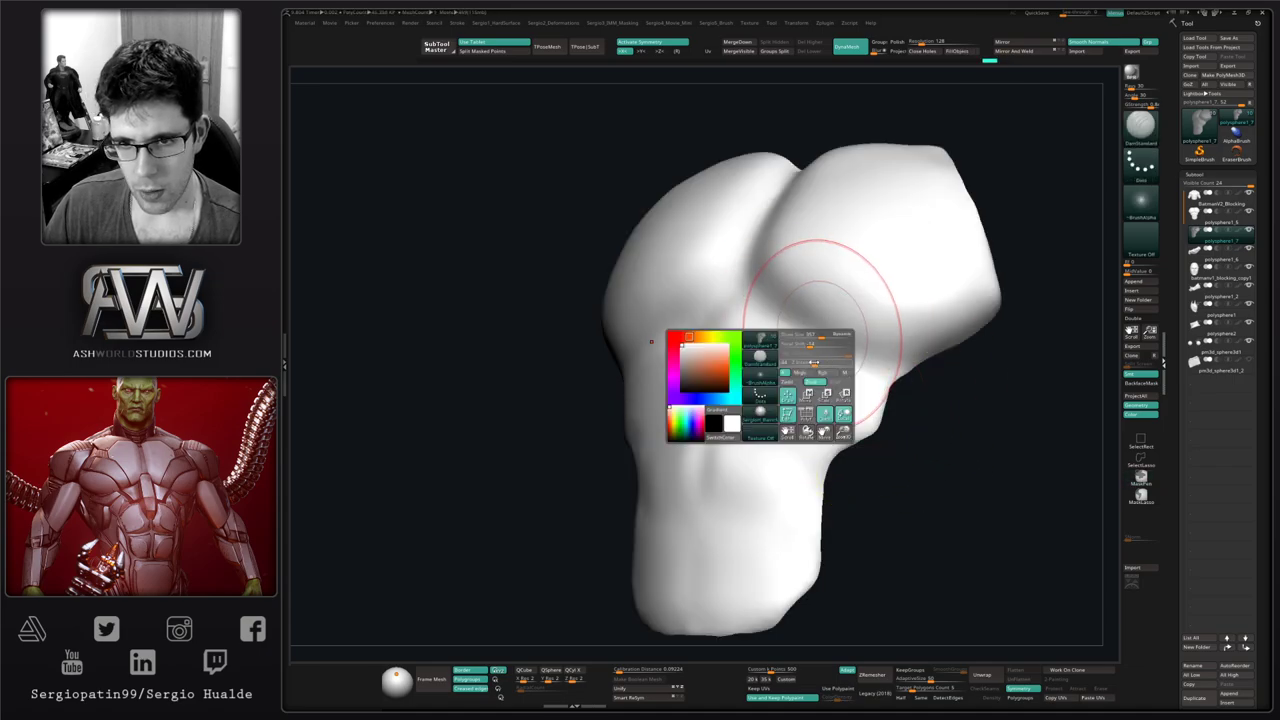
pyautogui.moveTo(826, 349)
pyautogui.mouseDown(button='right')
pyautogui.moveTo(740, 292)
pyautogui.moveTo(829, 337)
pyautogui.mouseUp(button='right')
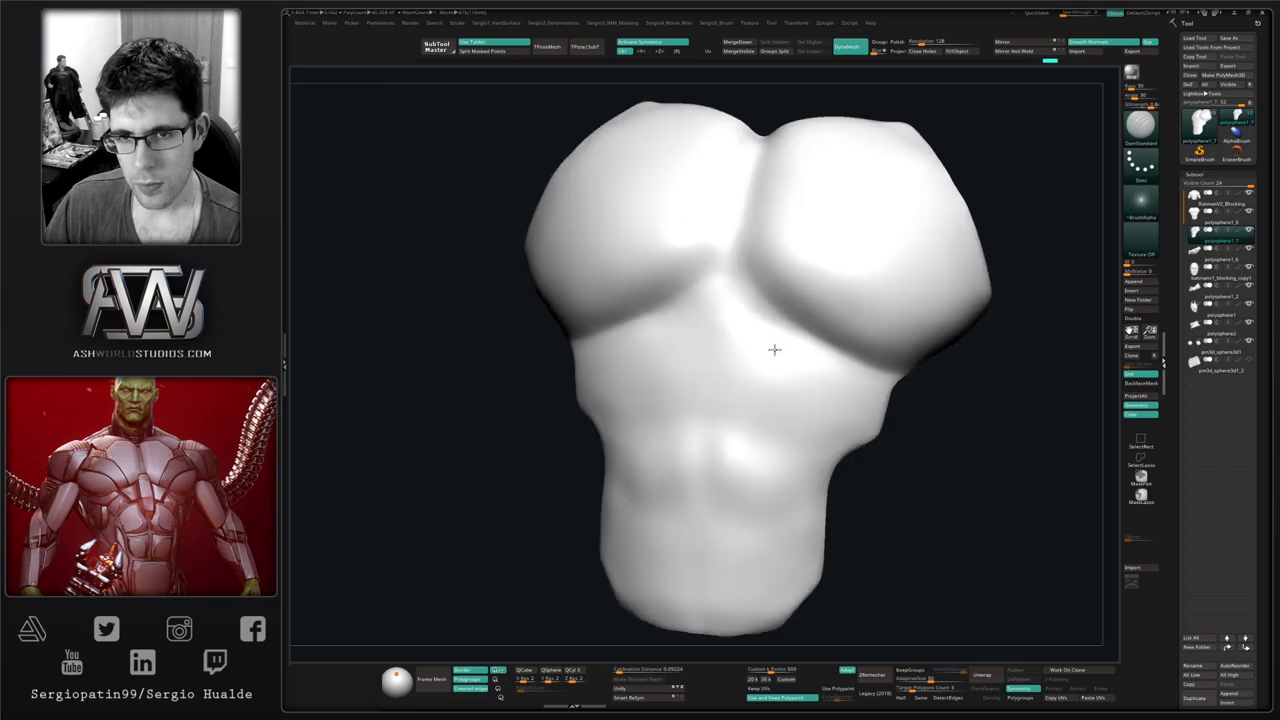
pyautogui.moveTo(826, 352); pyautogui.dragTo(745, 380, button='right')
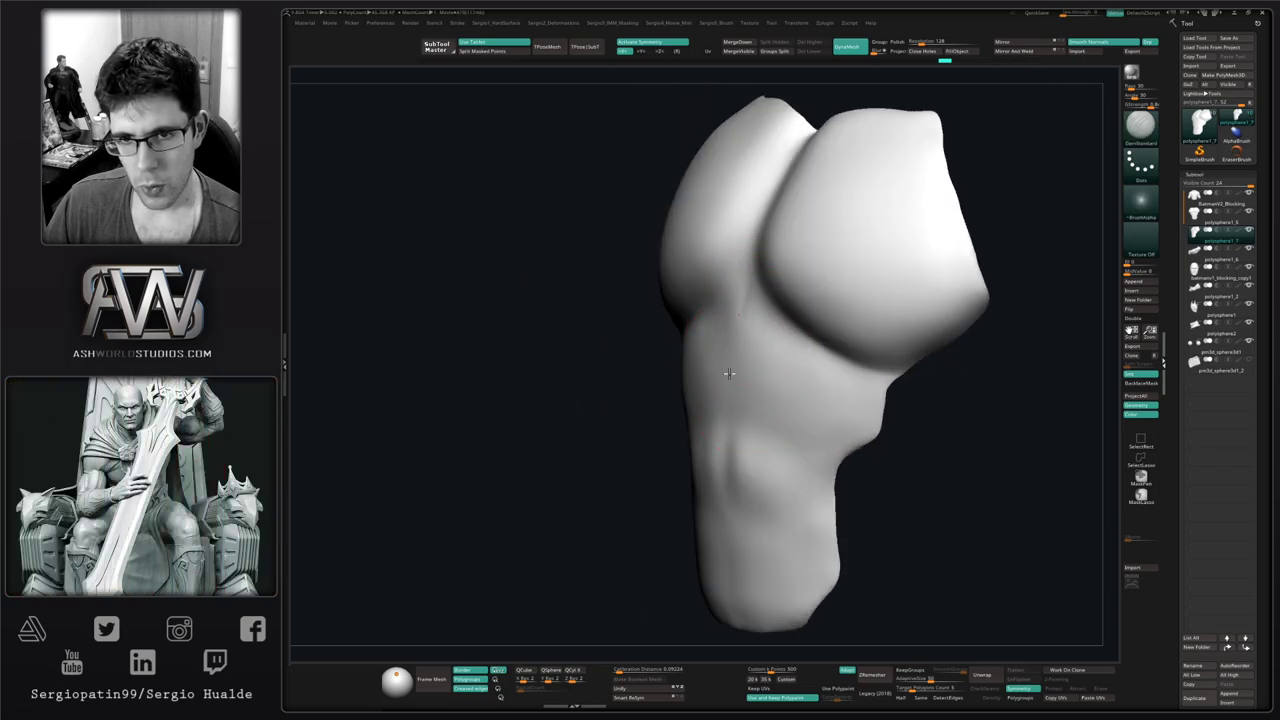
pyautogui.moveTo(751, 325); pyautogui.dragTo(757, 304)
pyautogui.keyDown('shift'); pyautogui.moveTo(752, 325); pyautogui.dragTo(757, 275); pyautogui.keyUp('shift')
# Retopologize the torso surface with ZRemesher and display its polyframe
pyautogui.keyDown('ctrl'); pyautogui.moveTo(769, 383); pyautogui.dragTo(811, 403, button='right'); pyautogui.keyUp('ctrl')
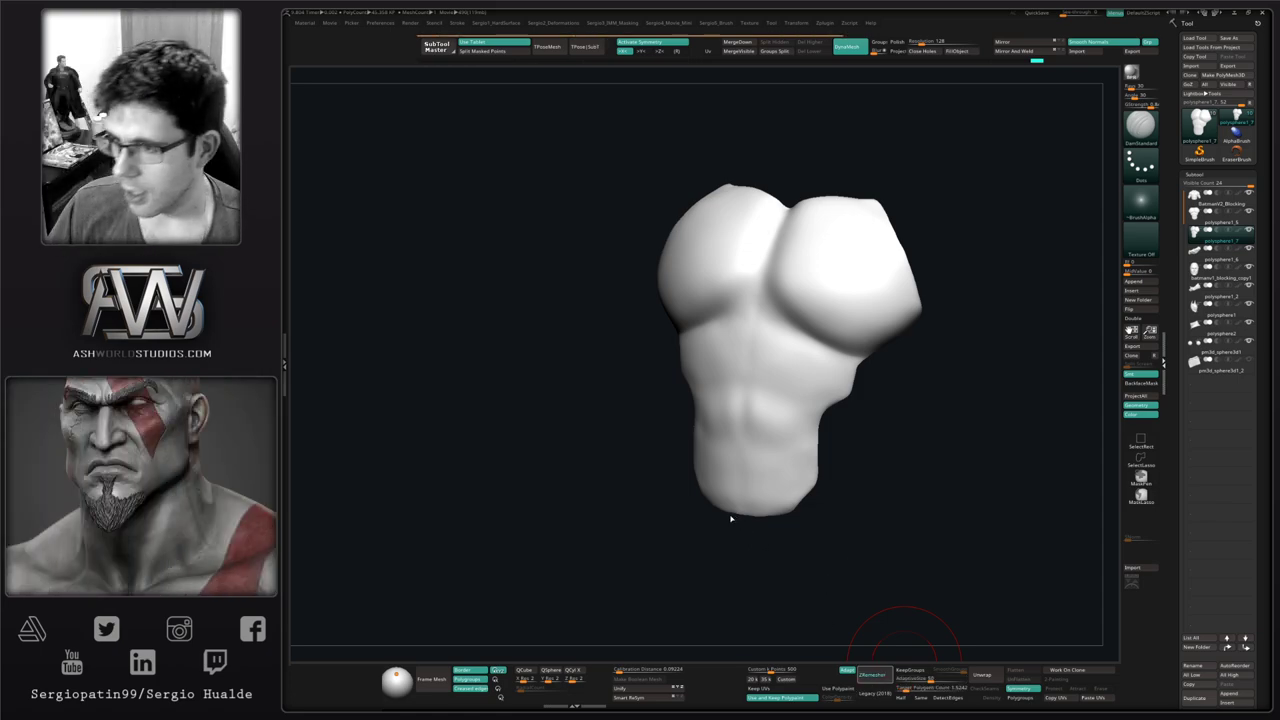
pyautogui.hotkey('ctrl', 'z')
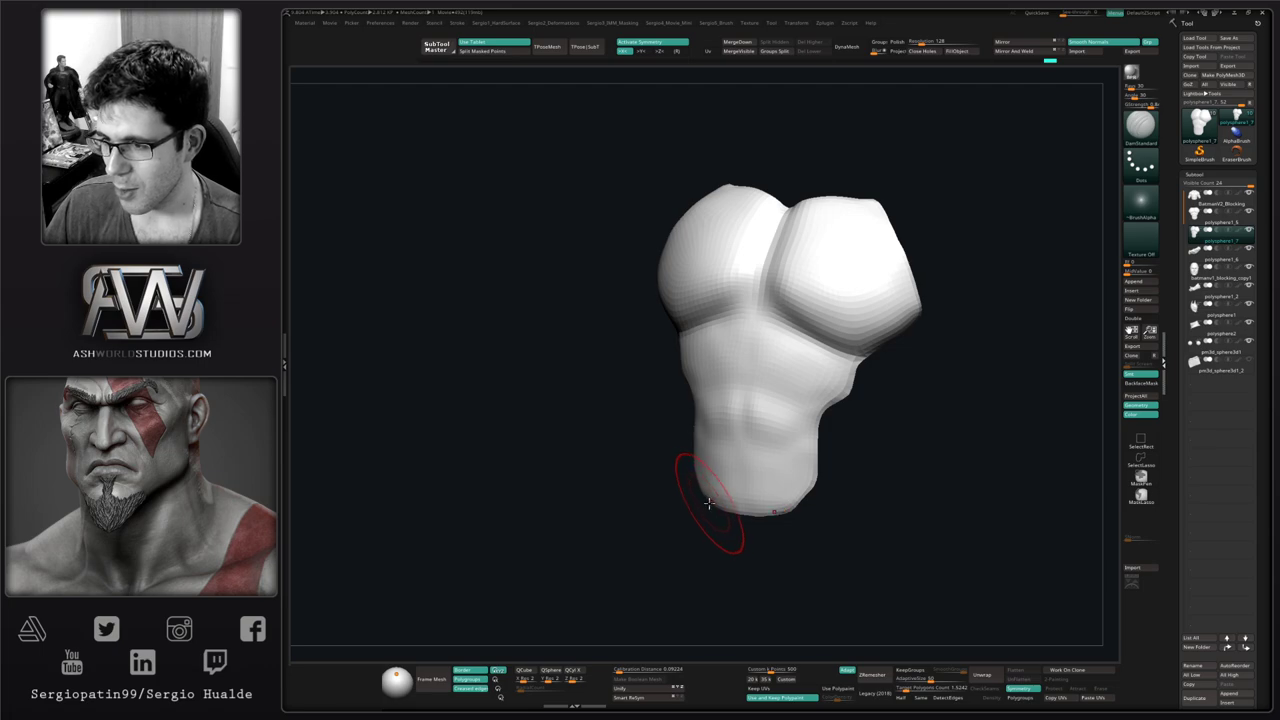
pyautogui.hotkey('shift', 'f')
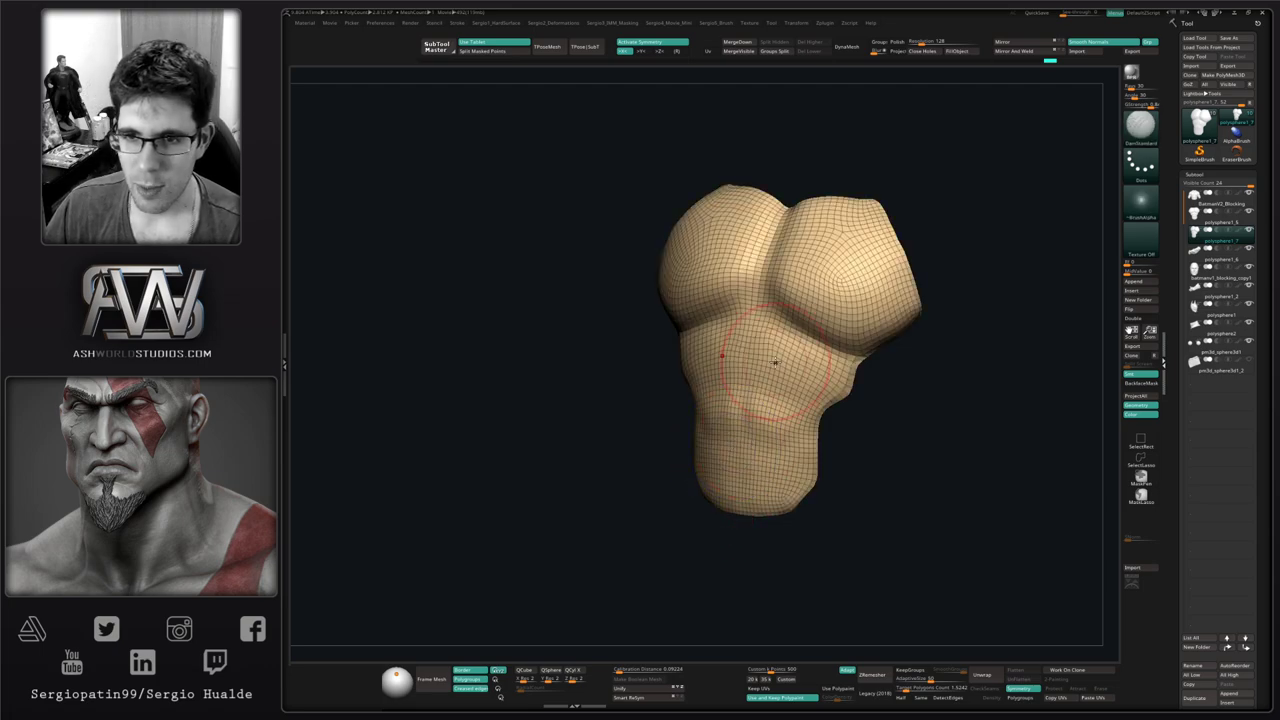
# Hide the polyframe and reshape the lower abdomen edge of the torso surface with the Move brush
pyautogui.hotkey('shift', 'f')
pyautogui.moveTo(777, 470)
pyautogui.keyDown('alt'); pyautogui.mouseDown(button='right')
pyautogui.moveTo(777, 394)
pyautogui.moveTo(780, 446)
pyautogui.mouseUp(button='right'); pyautogui.keyUp('alt')
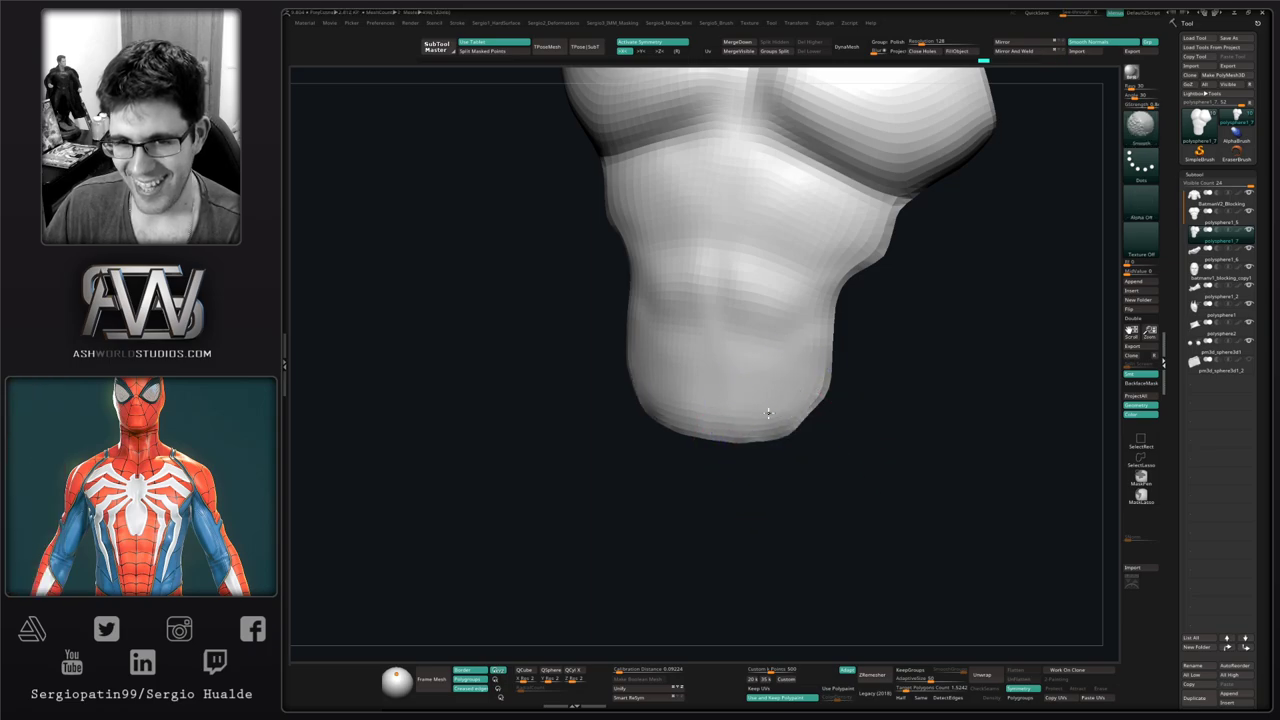
pyautogui.press('s')
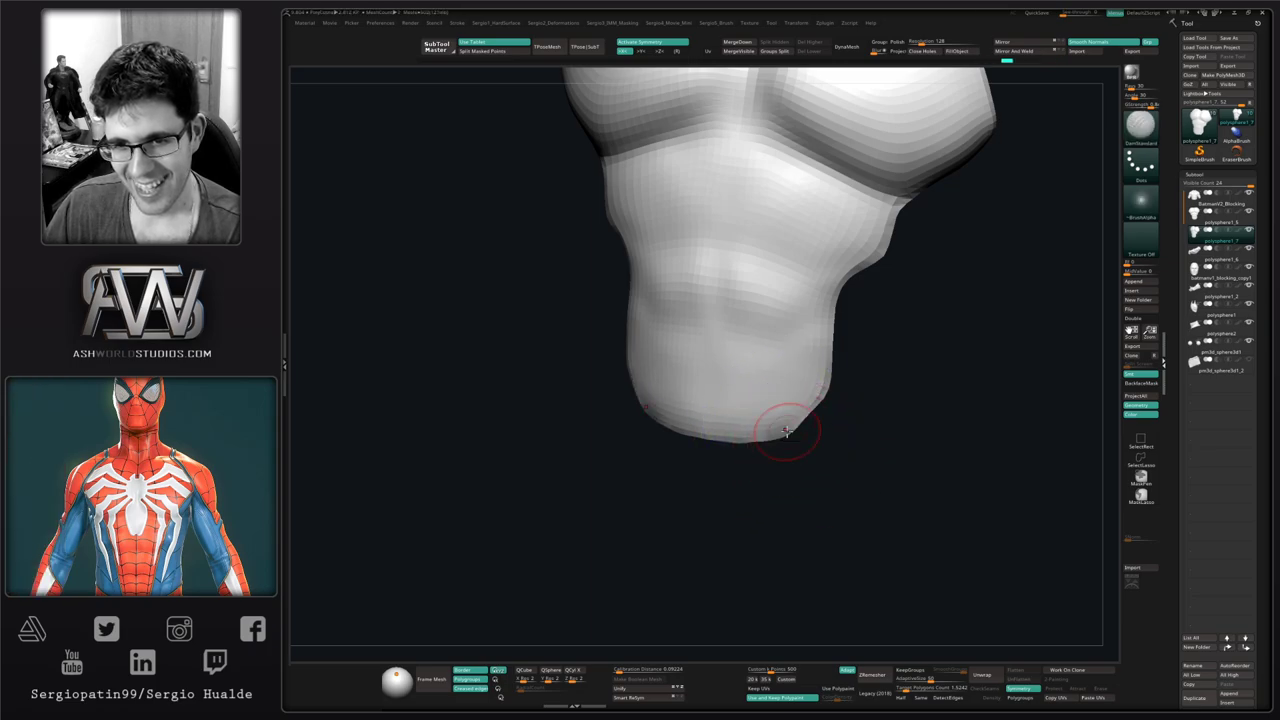
pyautogui.press('b')
pyautogui.press('m')
pyautogui.press('v')
pyautogui.moveTo(750, 435); pyautogui.dragTo(750, 441)
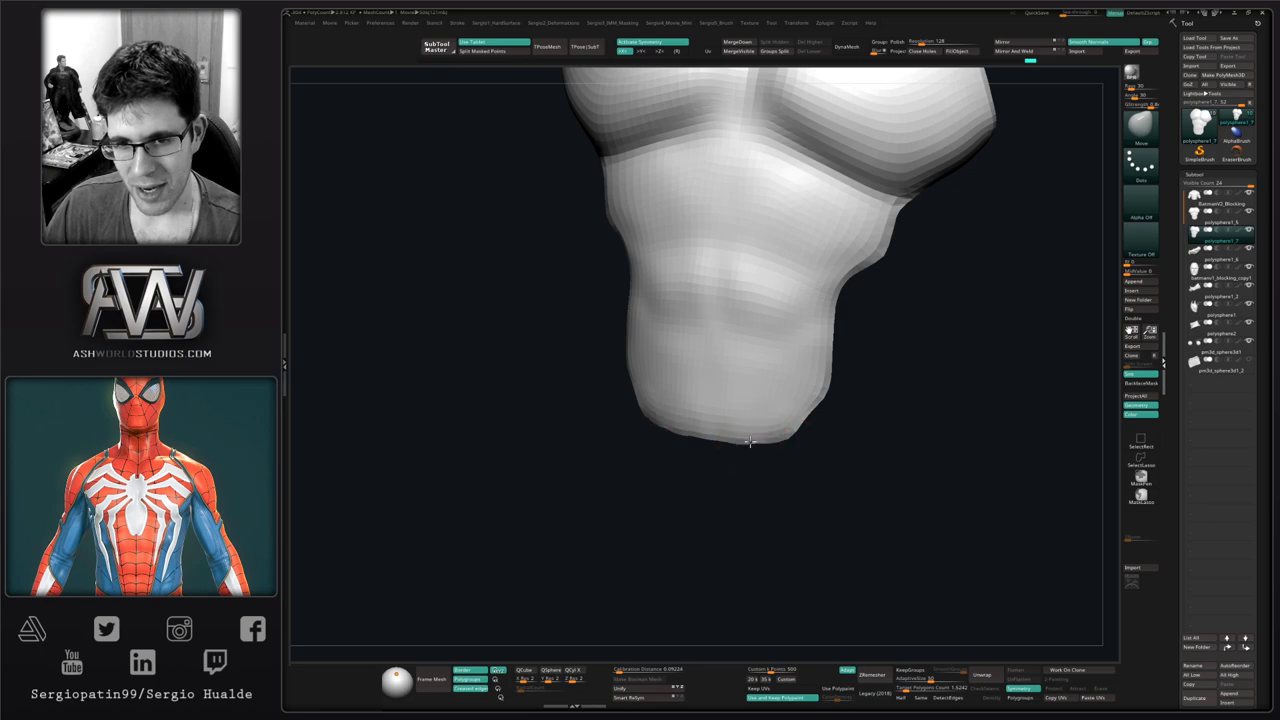
pyautogui.press('shift')
# Lasso-mask the torso surface so that only the strip along its lower abdomen edge stays unmasked
pyautogui.keyDown('ctrl'); pyautogui.moveTo(793, 453); pyautogui.dragTo(816, 570, button='right'); pyautogui.keyUp('ctrl')
pyautogui.keyDown('ctrl'); pyautogui.moveTo(878, 444); pyautogui.dragTo(866, 441); pyautogui.keyUp('ctrl')
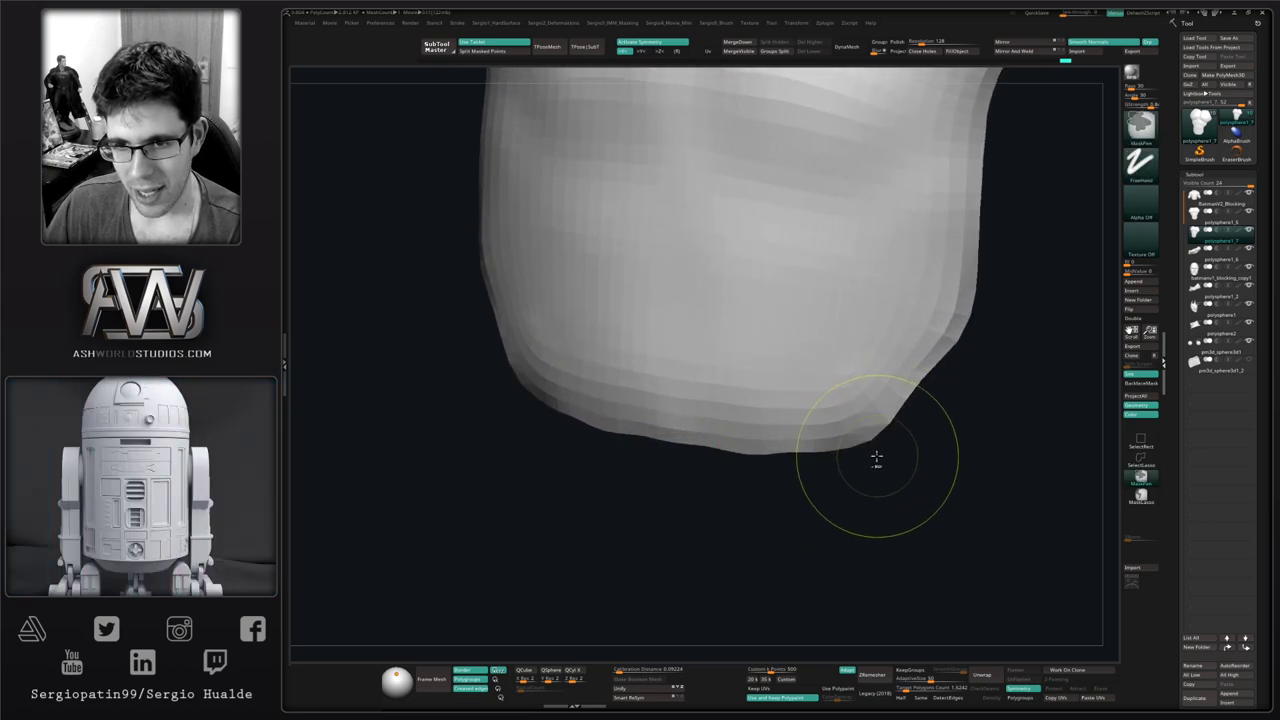
pyautogui.keyDown('ctrl'); pyautogui.click(886, 460); pyautogui.keyUp('ctrl')
pyautogui.keyDown('ctrl'); pyautogui.click(1141, 495); pyautogui.keyUp('ctrl')
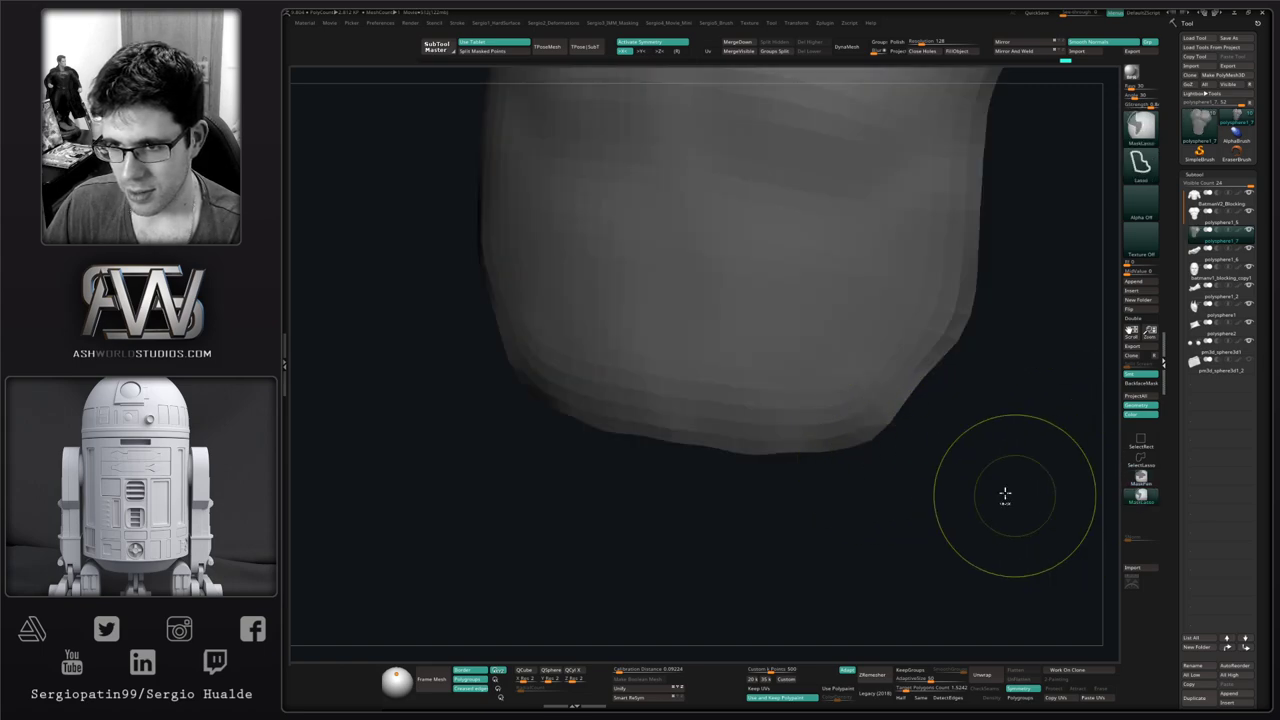
pyautogui.keyDown('ctrl'); pyautogui.click(955, 552); pyautogui.keyUp('ctrl')
pyautogui.moveTo(823, 427)
pyautogui.keyDown('ctrl'); pyautogui.mouseDown()
pyautogui.moveTo(630, 400)
pyautogui.moveTo(771, 486)
pyautogui.mouseUp(); pyautogui.keyUp('ctrl')
pyautogui.keyDown('ctrl'); pyautogui.click(800, 491); pyautogui.keyUp('ctrl')
# Apply Polish By Features to the unmasked lower edge strip and clear the mask
pyautogui.press('2')
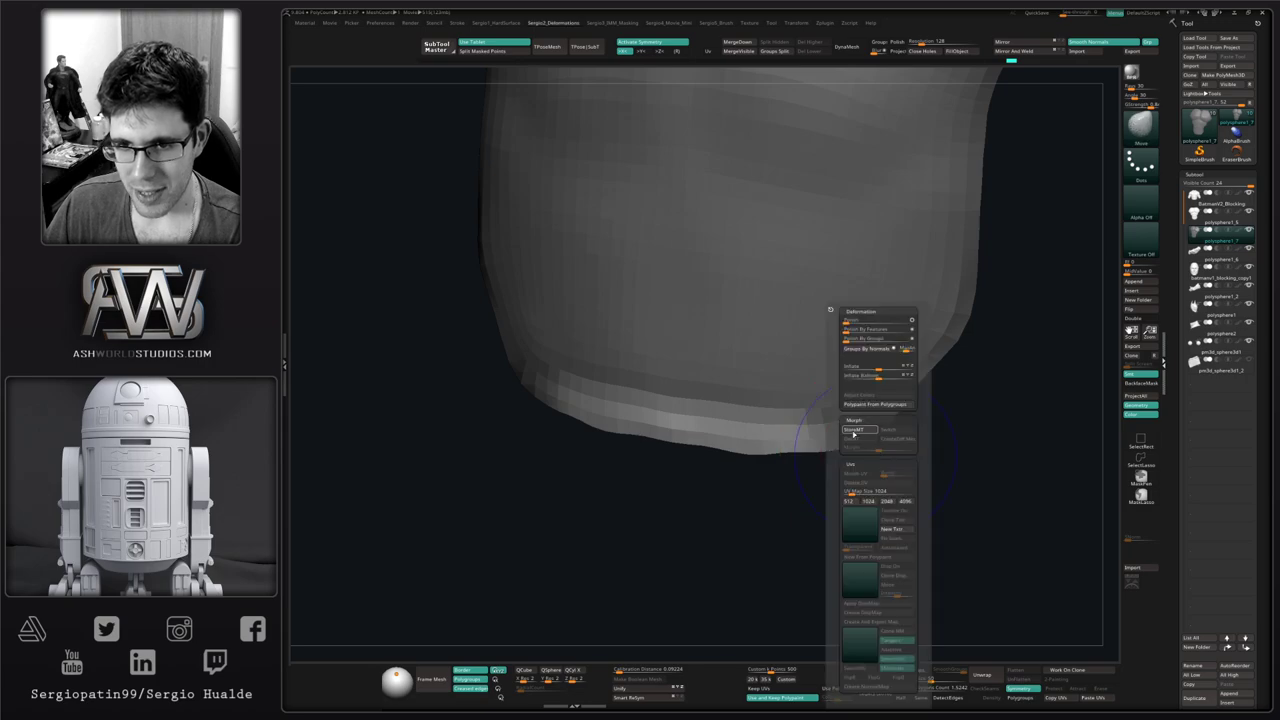
pyautogui.moveTo(847, 330); pyautogui.dragTo(853, 330)
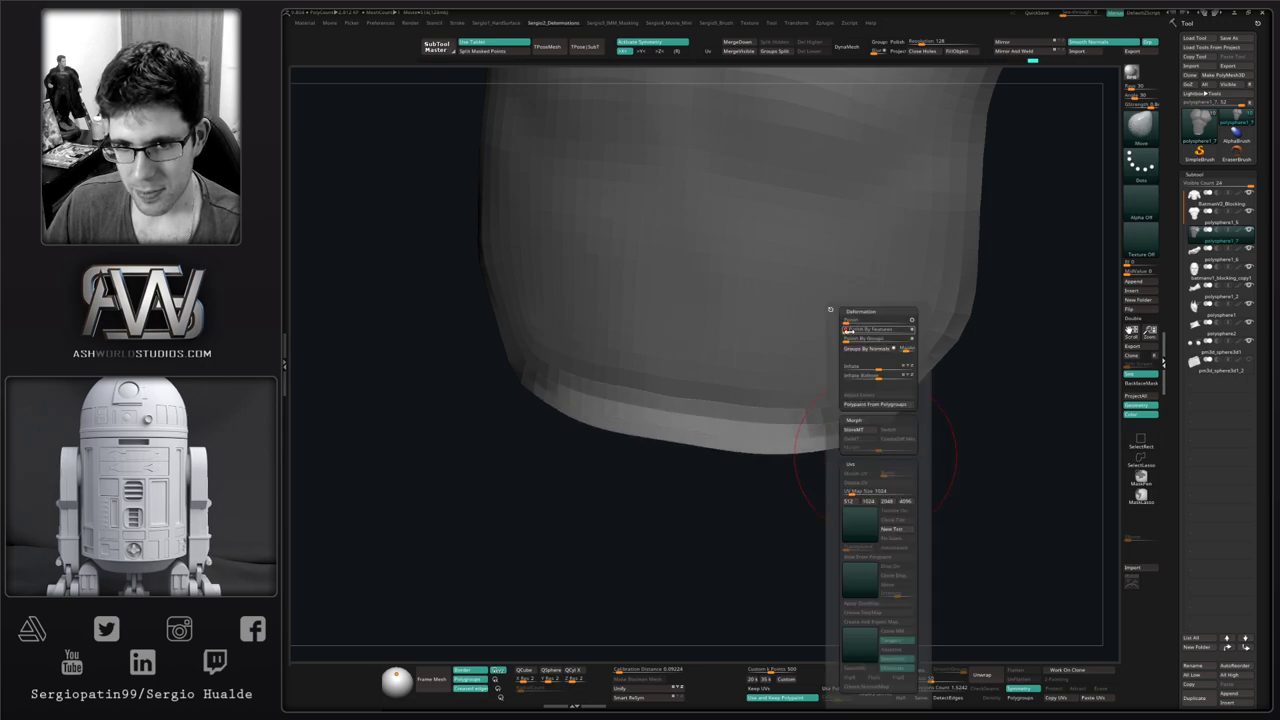
pyautogui.keyDown('ctrl'); pyautogui.moveTo(905, 516); pyautogui.dragTo(893, 535); pyautogui.keyUp('ctrl')
pyautogui.keyDown('alt'); pyautogui.moveTo(893, 535); pyautogui.dragTo(845, 398); pyautogui.keyUp('alt')
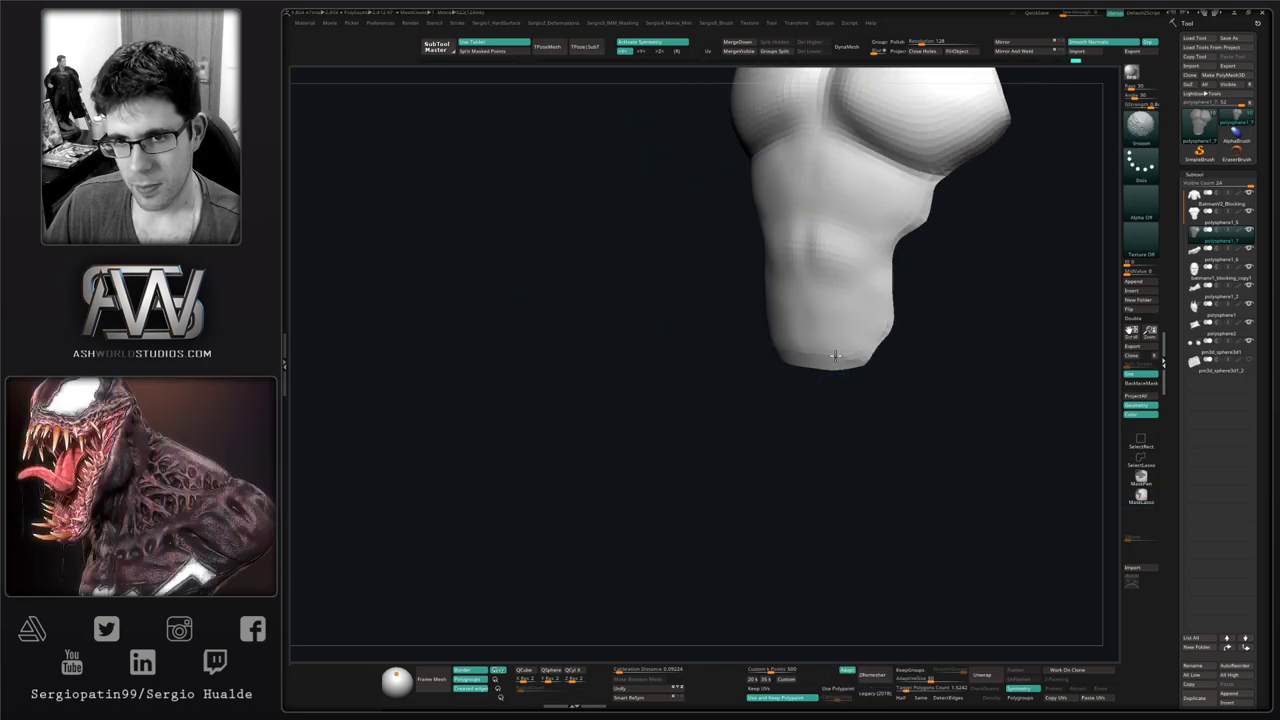
# Reshape the side notch below the pectoral and the waist contour with the Move brush
pyautogui.moveTo(928, 226)
pyautogui.keyDown('alt'); pyautogui.mouseDown()
pyautogui.moveTo(851, 366)
pyautogui.moveTo(857, 440)
pyautogui.mouseUp(); pyautogui.keyUp('alt')
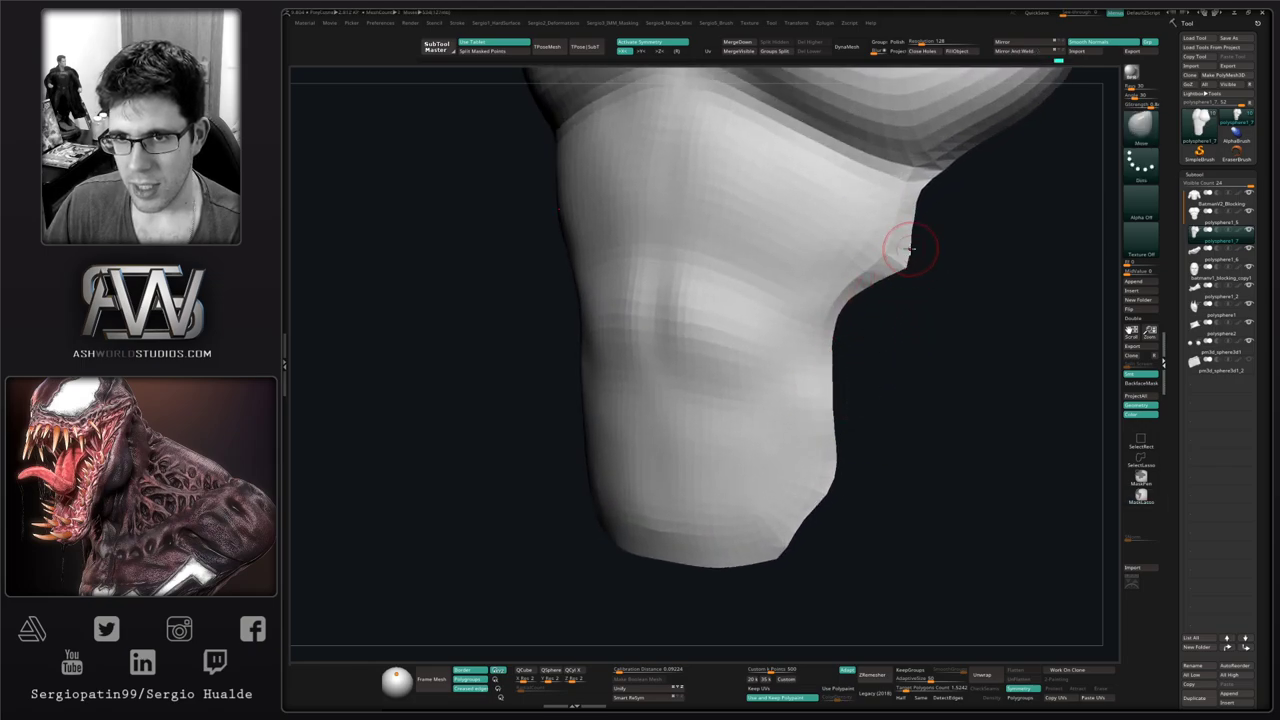
pyautogui.moveTo(921, 180); pyautogui.dragTo(909, 188)
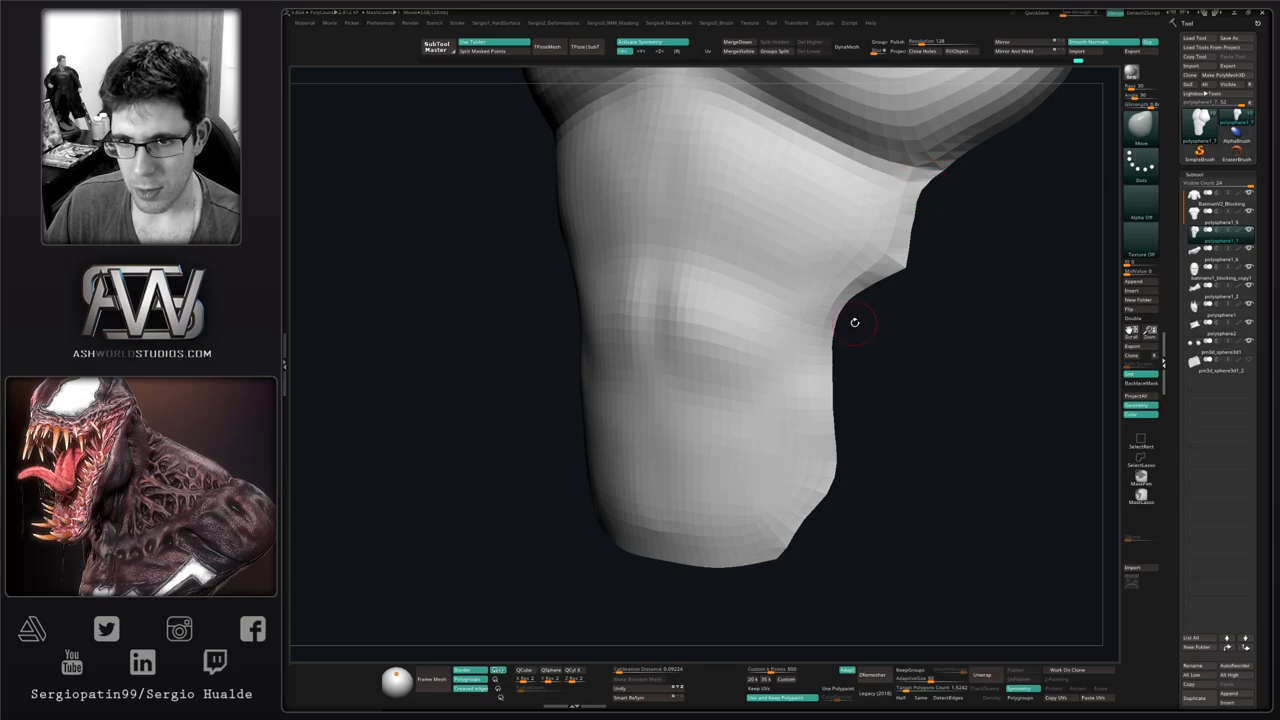
pyautogui.moveTo(848, 301); pyautogui.dragTo(832, 300)
pyautogui.moveTo(837, 400)
pyautogui.keyDown('ctrl'); pyautogui.mouseDown(button='right')
pyautogui.moveTo(788, 434)
pyautogui.moveTo(825, 378)
pyautogui.moveTo(923, 394)
pyautogui.moveTo(909, 351)
pyautogui.moveTo(926, 363)
pyautogui.moveTo(880, 334)
pyautogui.moveTo(865, 285)
pyautogui.moveTo(860, 435)
pyautogui.moveTo(840, 430)
pyautogui.mouseUp(button='right'); pyautogui.keyUp('ctrl')
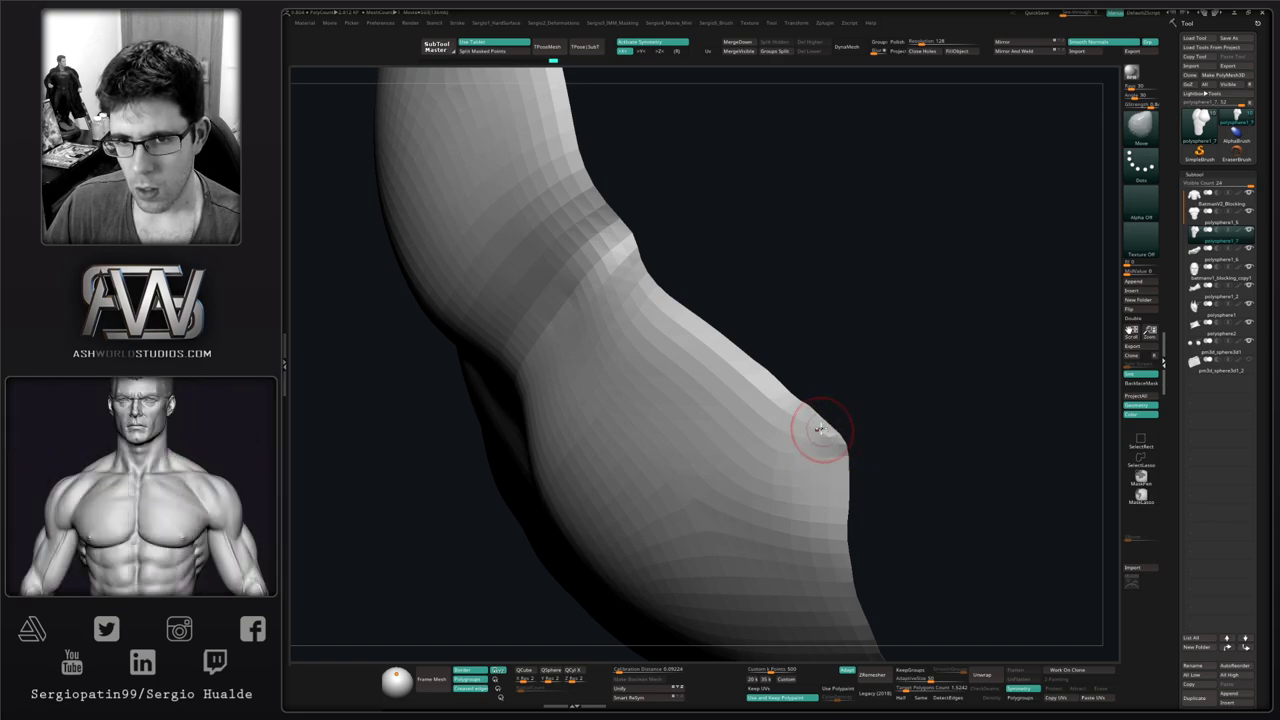
# Lasso-mask the outer border strip along the upper chest and invert the mask
pyautogui.moveTo(630, 225)
pyautogui.keyDown('ctrl'); pyautogui.mouseDown()
pyautogui.moveTo(695, 265)
pyautogui.moveTo(720, 345)
pyautogui.moveTo(820, 437)
pyautogui.moveTo(835, 420)
pyautogui.mouseUp(); pyautogui.keyUp('ctrl')
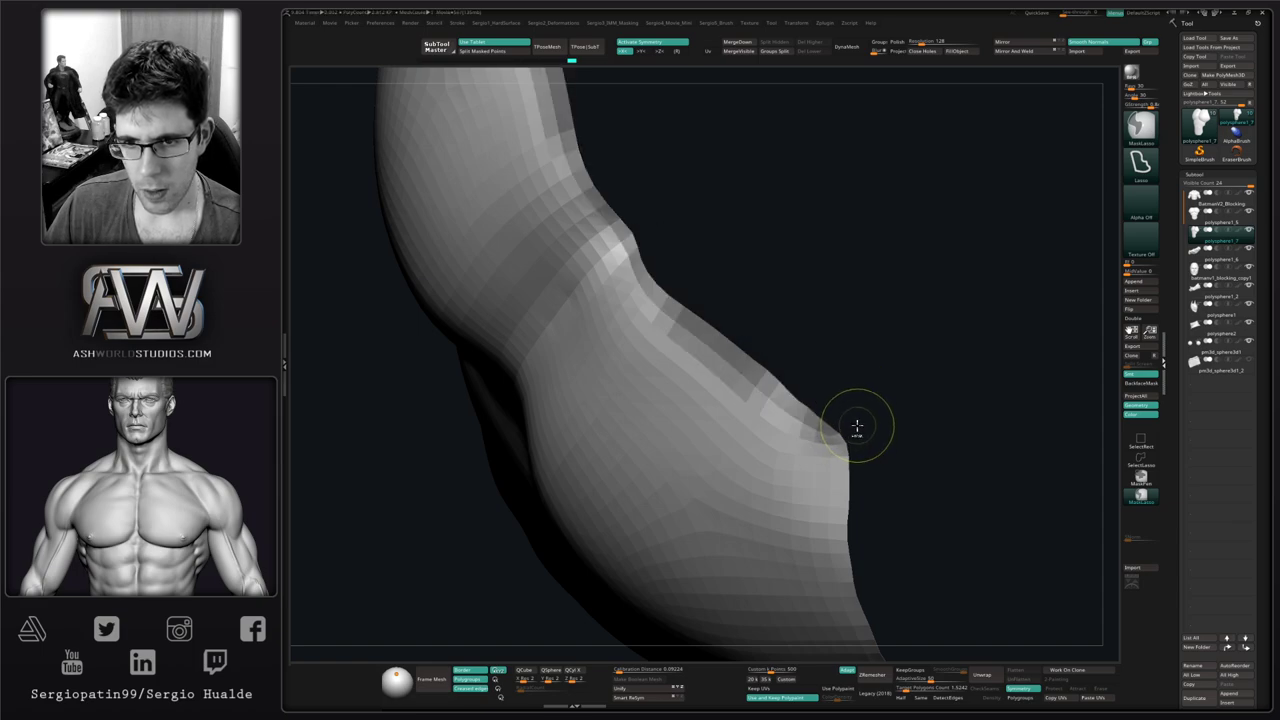
pyautogui.rightClick(873, 372)
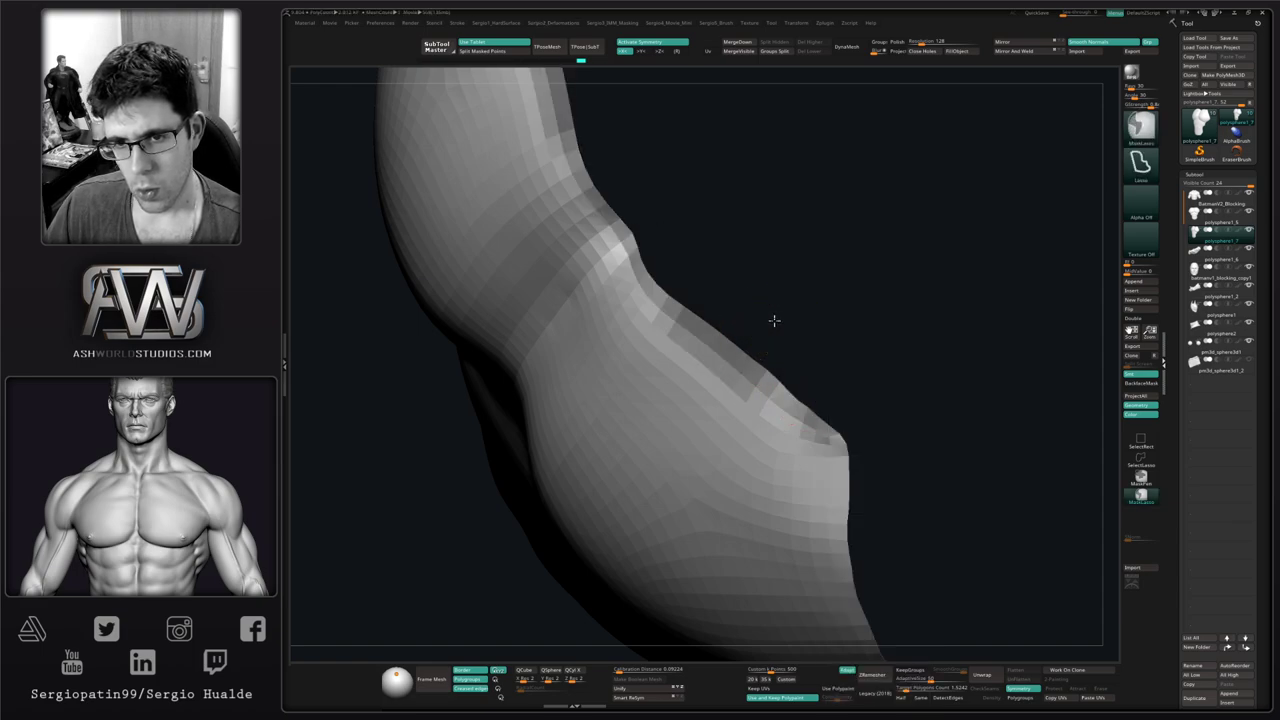
pyautogui.keyDown('ctrl'); pyautogui.moveTo(774, 320); pyautogui.dragTo(817, 349); pyautogui.keyUp('ctrl')
pyautogui.moveTo(824, 434)
pyautogui.keyDown('ctrl'); pyautogui.mouseDown()
pyautogui.moveTo(771, 370)
pyautogui.moveTo(832, 400)
pyautogui.mouseUp(); pyautogui.keyUp('ctrl')
pyautogui.keyDown('ctrl'); pyautogui.click(854, 388); pyautogui.keyUp('ctrl')
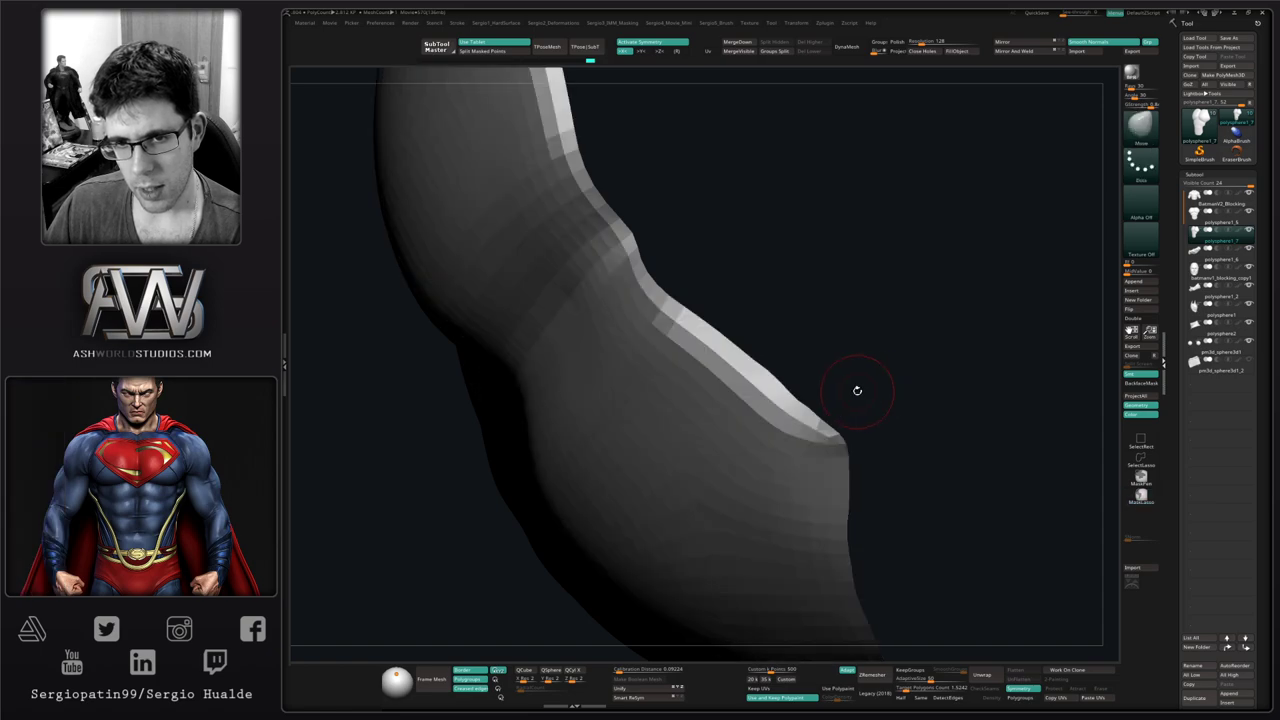
# Polish the unmasked upper chest border, clear the mask and smooth the edge
pyautogui.press('2')
pyautogui.moveTo(829, 329); pyautogui.dragTo(849, 361)
pyautogui.press('f')
pyautogui.moveTo(734, 389); pyautogui.dragTo(732, 385, button='right')
pyautogui.press('s')
pyautogui.moveTo(686, 358)
pyautogui.keyDown('shift'); pyautogui.mouseDown()
pyautogui.moveTo(749, 423)
pyautogui.moveTo(826, 462)
pyautogui.mouseUp(); pyautogui.keyUp('shift')
pyautogui.keyDown('ctrl'); pyautogui.moveTo(813, 501); pyautogui.dragTo(782, 403, button='right'); pyautogui.keyUp('ctrl')
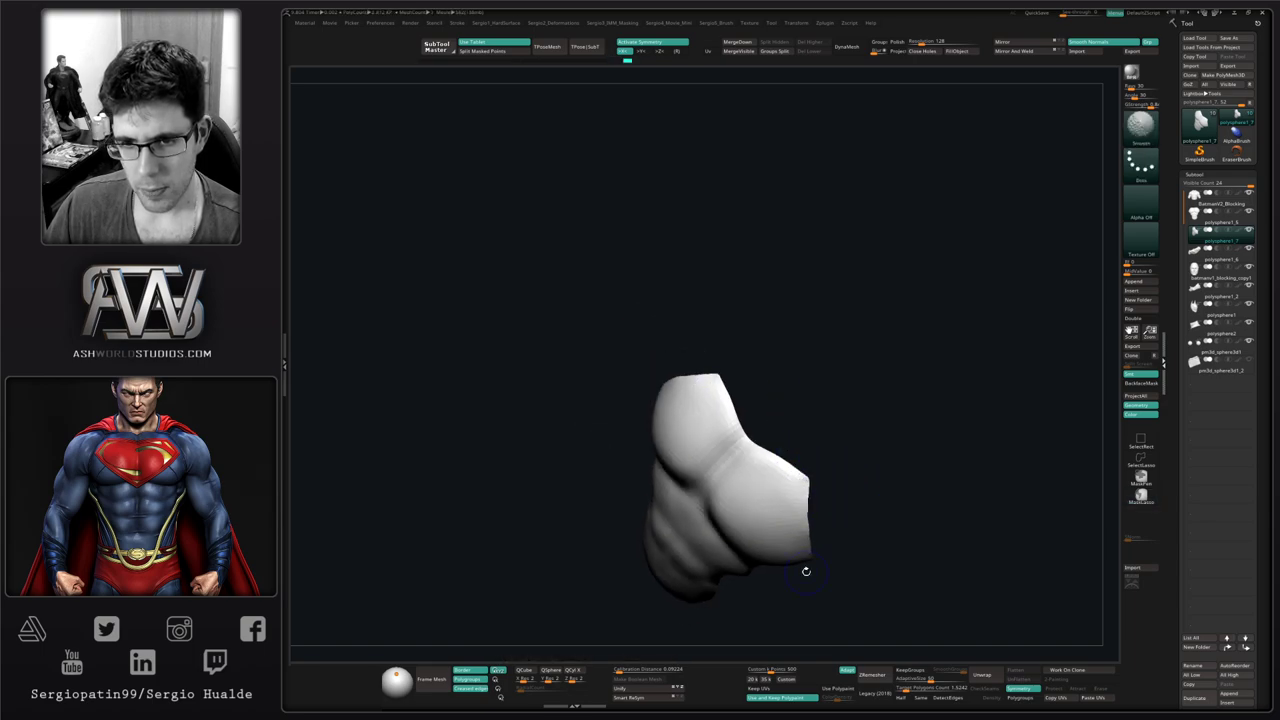
# Try thickening the torso surface with Panel Loops, undo it and retry with a greater thickness
pyautogui.moveTo(803, 507)
pyautogui.mouseDown(button='right')
pyautogui.moveTo(774, 434)
pyautogui.moveTo(770, 478)
pyautogui.moveTo(833, 443)
pyautogui.moveTo(820, 477)
pyautogui.moveTo(843, 454)
pyautogui.mouseUp(button='right')
pyautogui.hotkey('ctrl', '2')
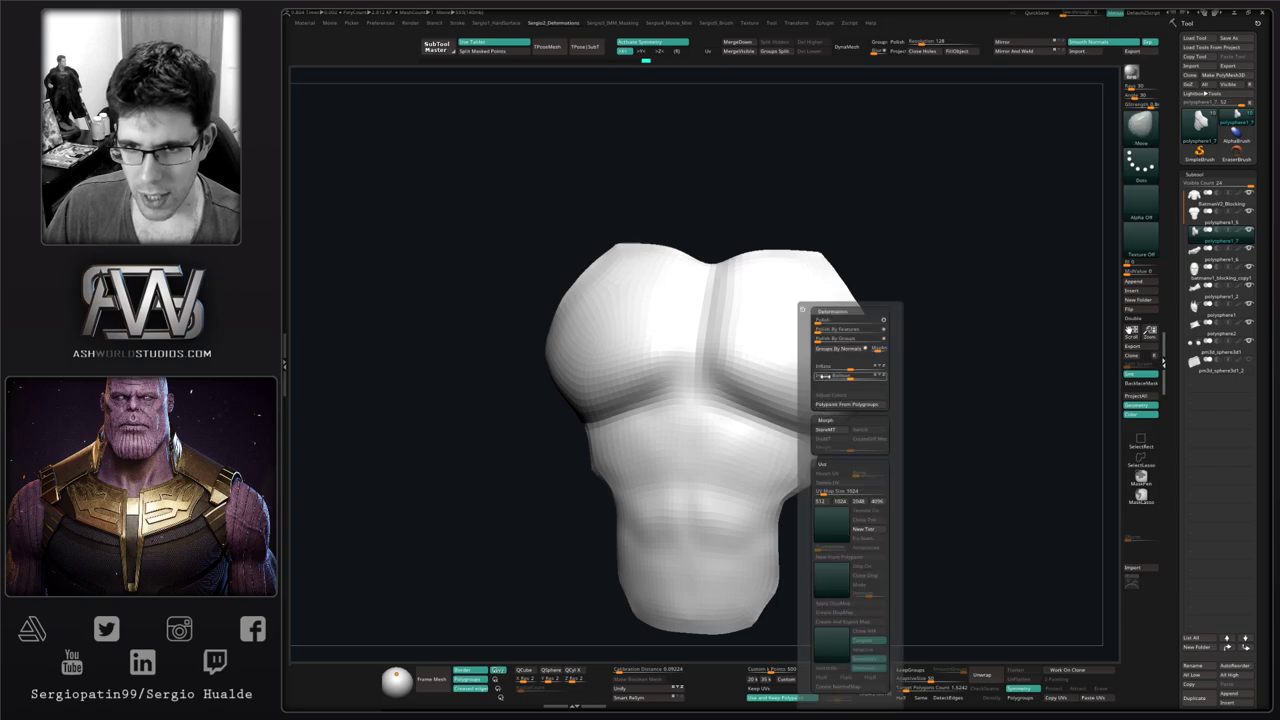
pyautogui.moveTo(991, 401); pyautogui.dragTo(935, 402)
pyautogui.hotkey('ctrl', '1')
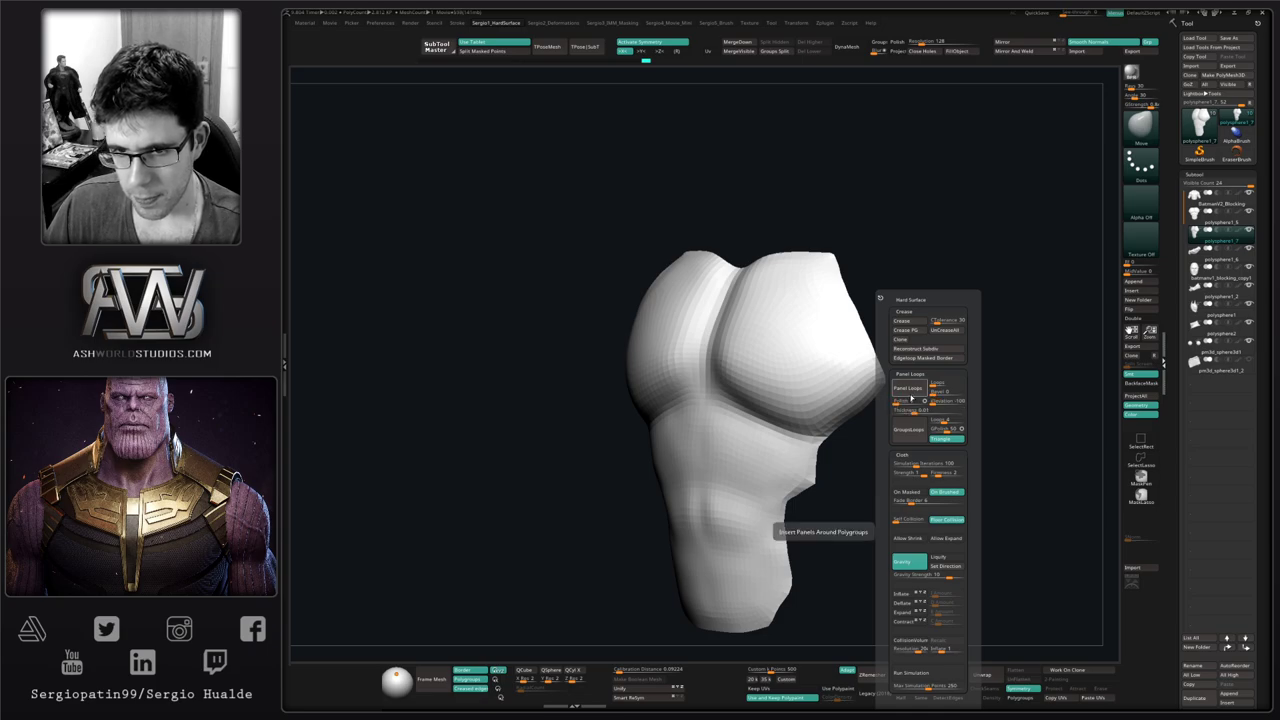
pyautogui.moveTo(846, 451); pyautogui.dragTo(829, 457, button='right')
pyautogui.hotkey('shift', 'h')
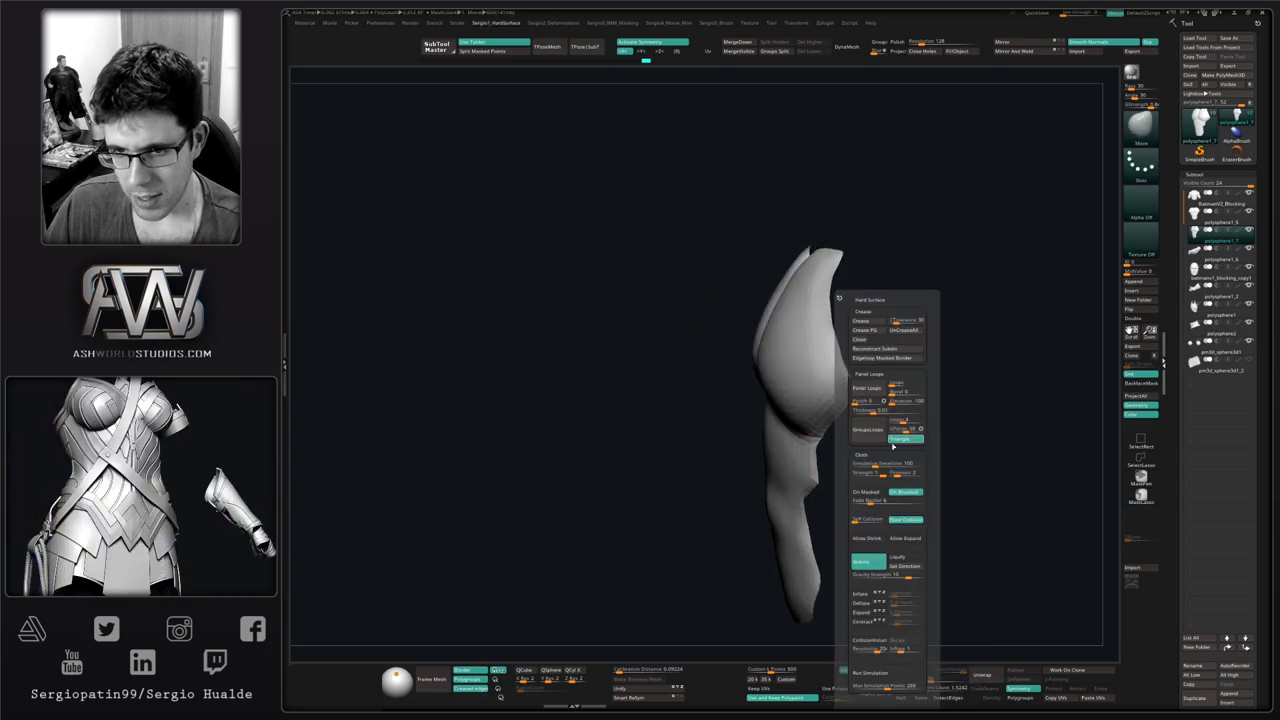
pyautogui.click(878, 397)
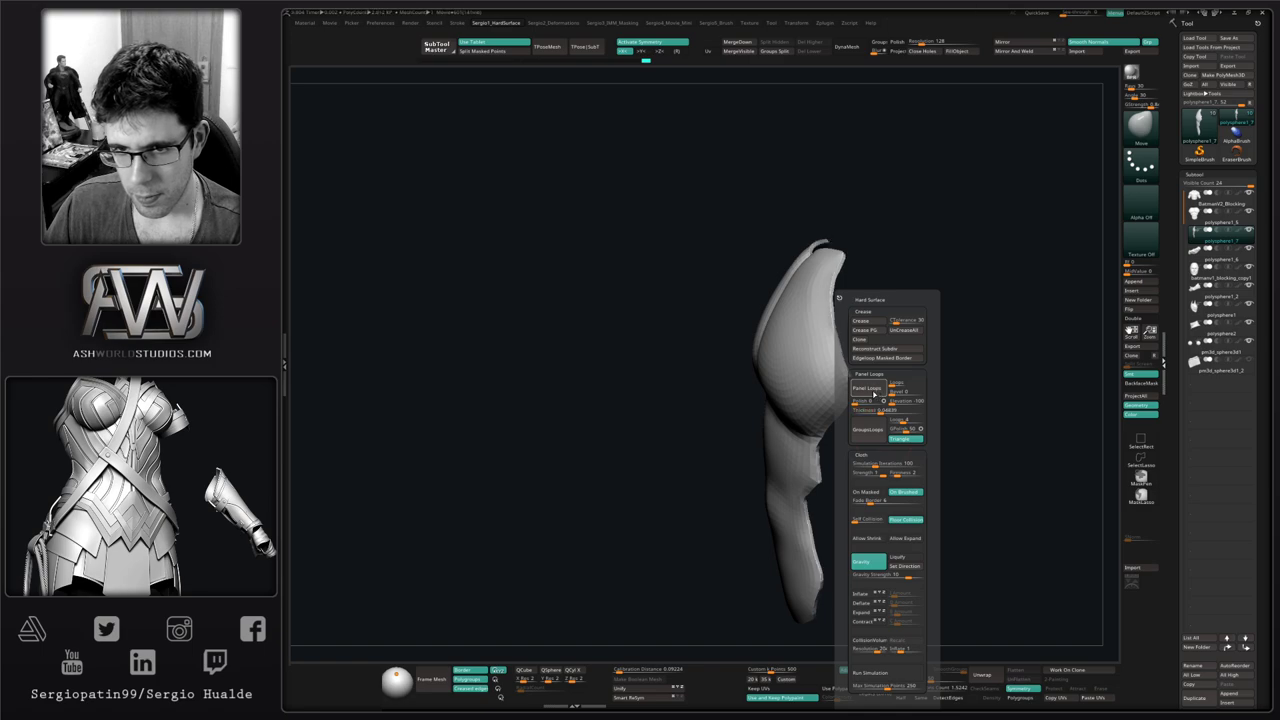
pyautogui.hotkey('ctrl', 'z')
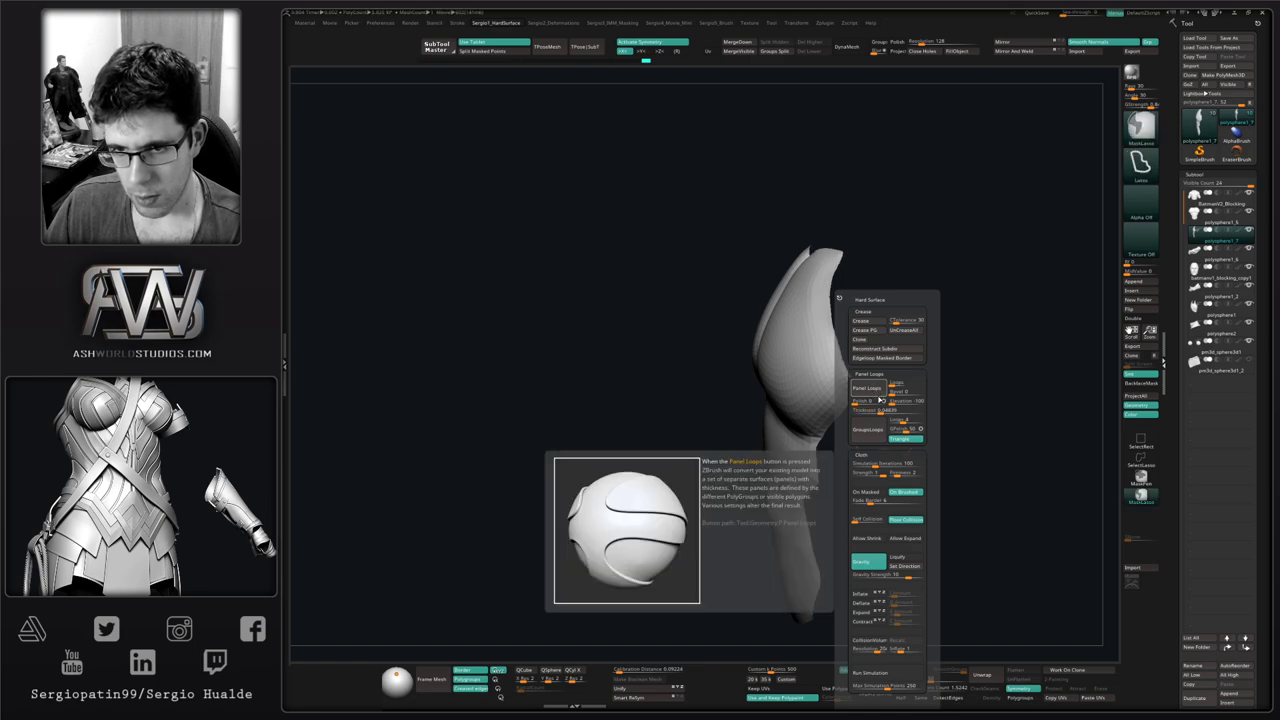
pyautogui.moveTo(881, 411); pyautogui.dragTo(884, 412)
pyautogui.click(878, 394)
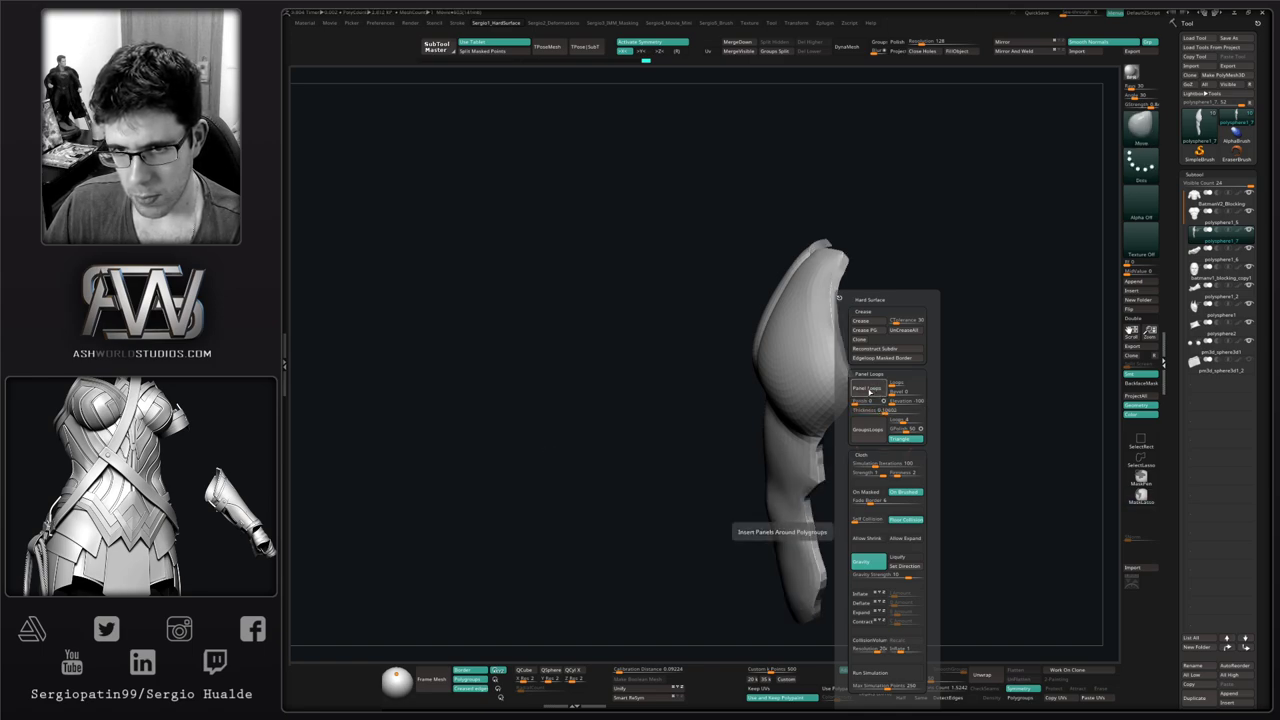
# Show the polyframe and try Panel Loops with bevel 0 on the torso surface
pyautogui.keyDown('ctrl'); pyautogui.moveTo(762, 462); pyautogui.dragTo(846, 427, button='right'); pyautogui.keyUp('ctrl')
pyautogui.hotkey('shift', 'f')
pyautogui.moveTo(846, 427)
pyautogui.mouseDown()
pyautogui.moveTo(832, 405)
pyautogui.moveTo(841, 412)
pyautogui.mouseUp()
pyautogui.hotkey('shift', '1')
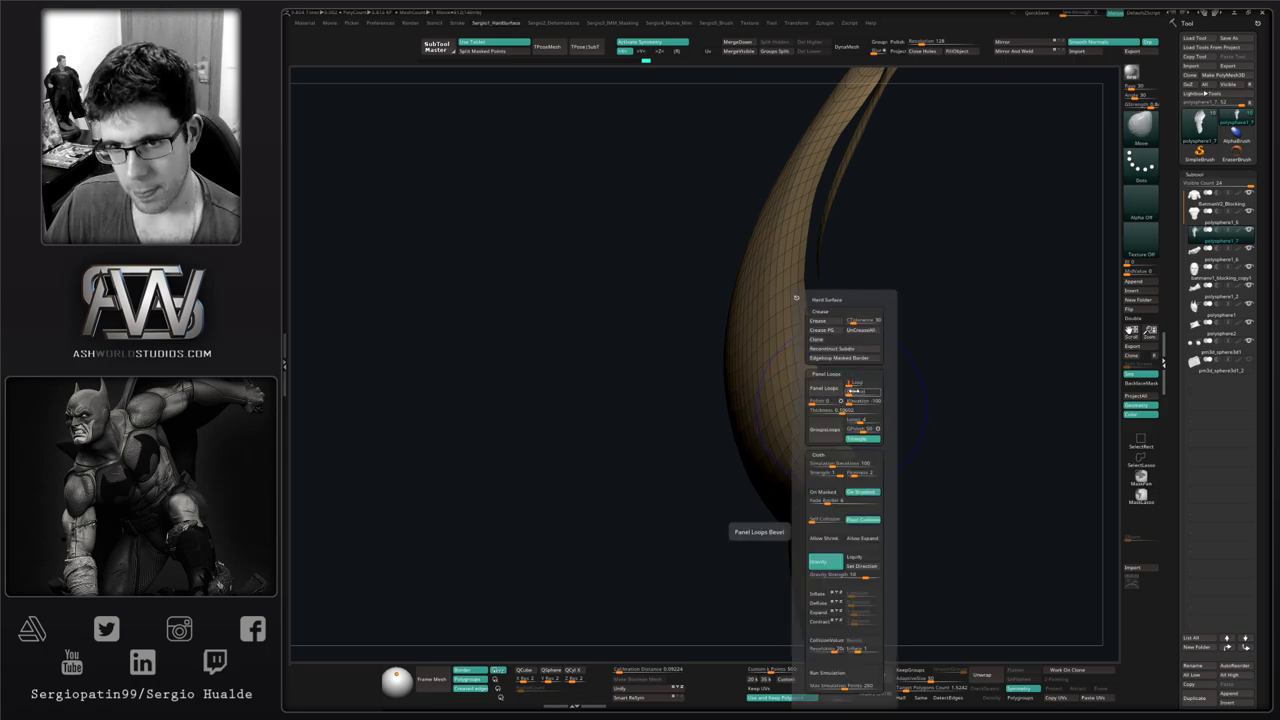
pyautogui.click(832, 393)
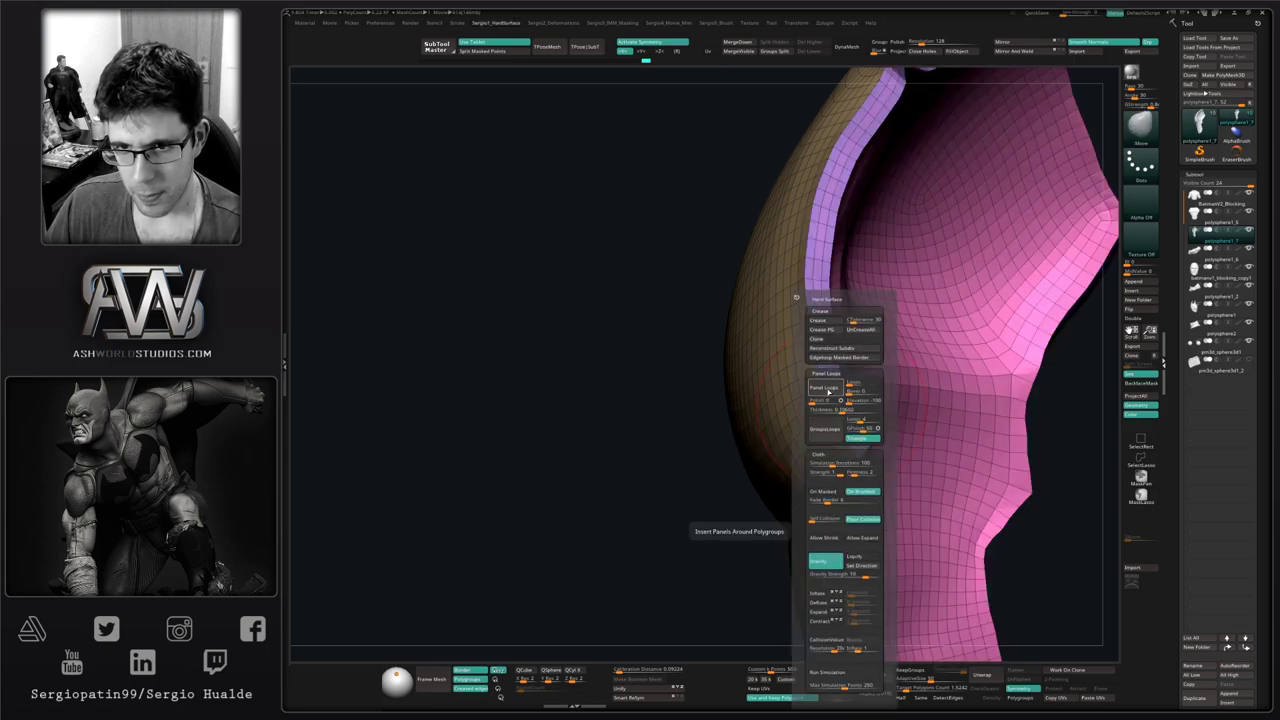
pyautogui.keyDown('ctrl'); pyautogui.moveTo(797, 421); pyautogui.dragTo(851, 421, button='right'); pyautogui.keyUp('ctrl')
# Preview the thickened torso with Dynamic Subdiv, always accepting auto-activation, and inspect its edges without the polyframe
pyautogui.press('d')
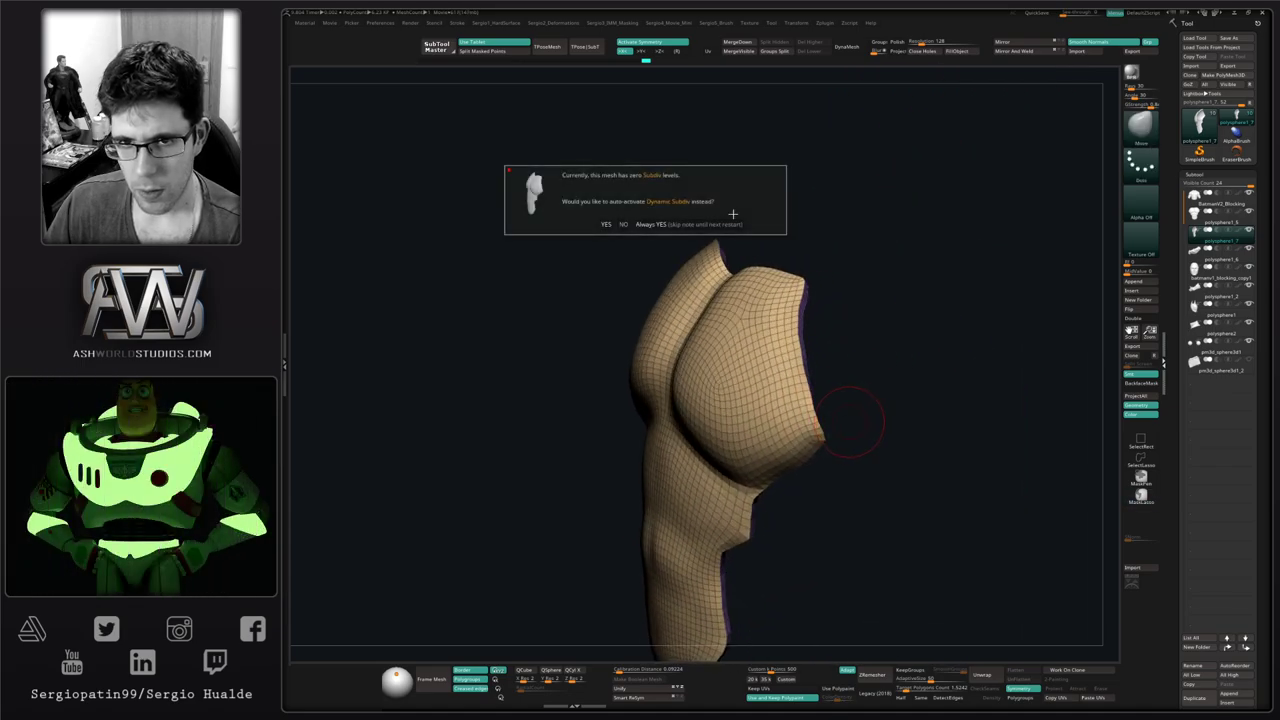
pyautogui.click(734, 224)
pyautogui.hotkey('shift', 'f')
pyautogui.moveTo(846, 369)
pyautogui.keyDown('ctrl'); pyautogui.mouseDown(button='right')
pyautogui.moveTo(816, 398)
pyautogui.moveTo(848, 360)
pyautogui.moveTo(826, 489)
pyautogui.moveTo(786, 430)
pyautogui.mouseUp(button='right'); pyautogui.keyUp('ctrl')
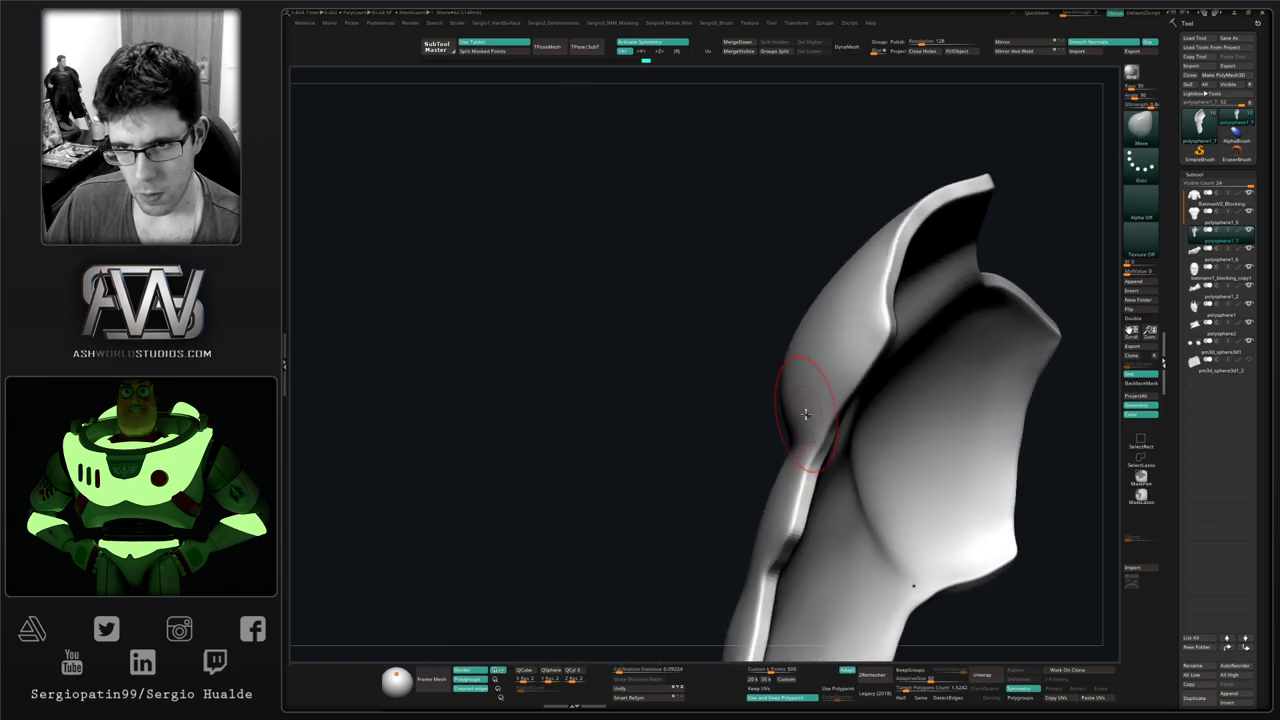
pyautogui.moveTo(831, 407); pyautogui.dragTo(820, 556)
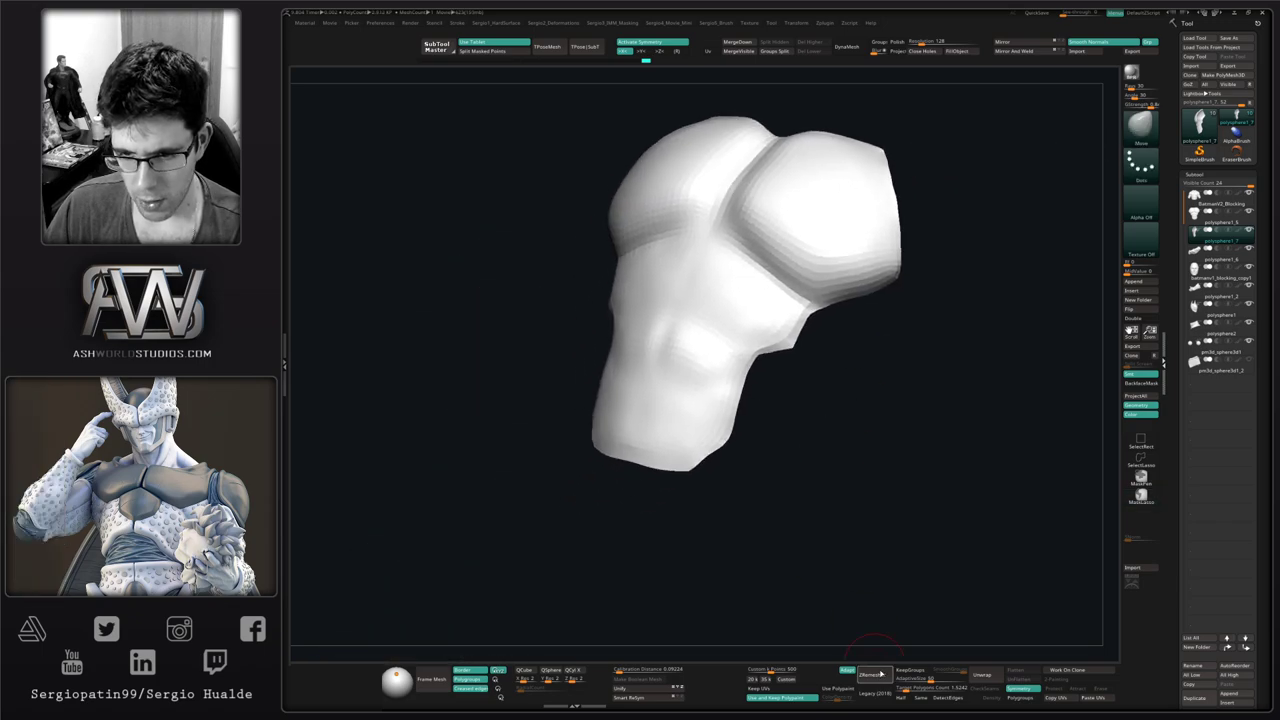
# Retopologize the torso surface with ZRemesher using the Half option and preview it smoothed with Dynamic Subdiv
pyautogui.click(872, 675)
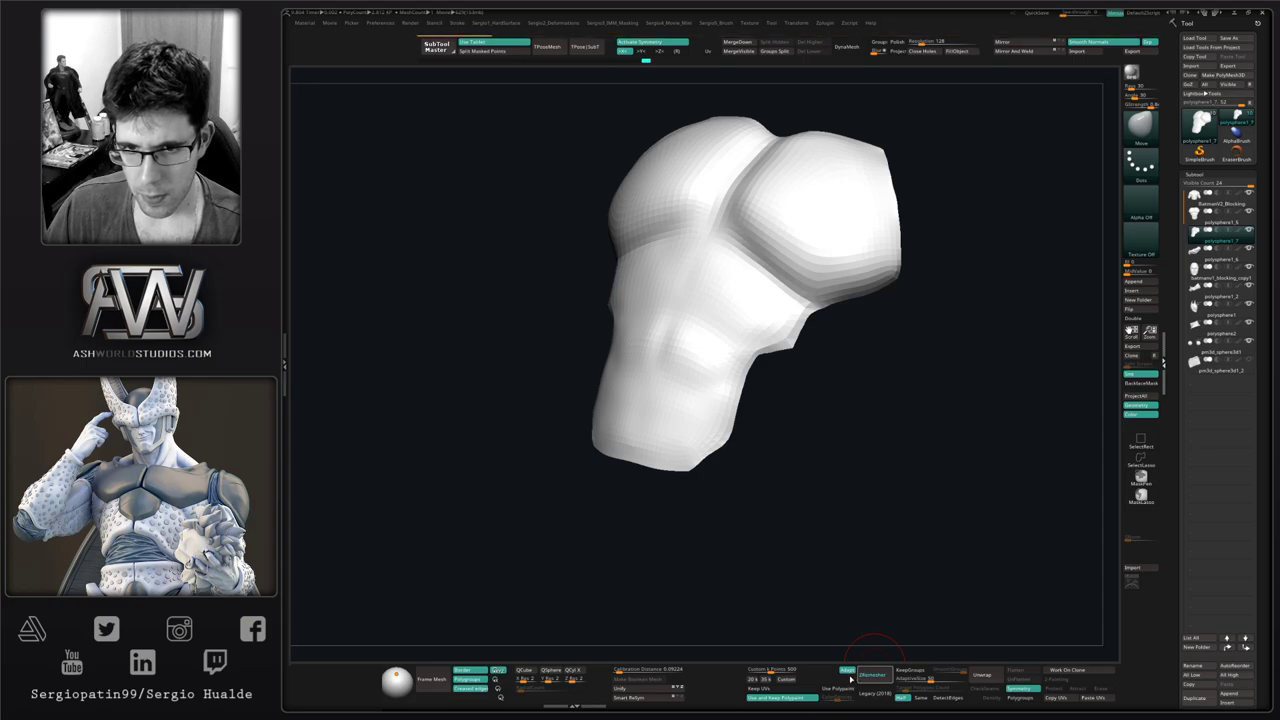
pyautogui.keyDown('ctrl'); pyautogui.moveTo(745, 374); pyautogui.dragTo(737, 484, button='right'); pyautogui.keyUp('ctrl')
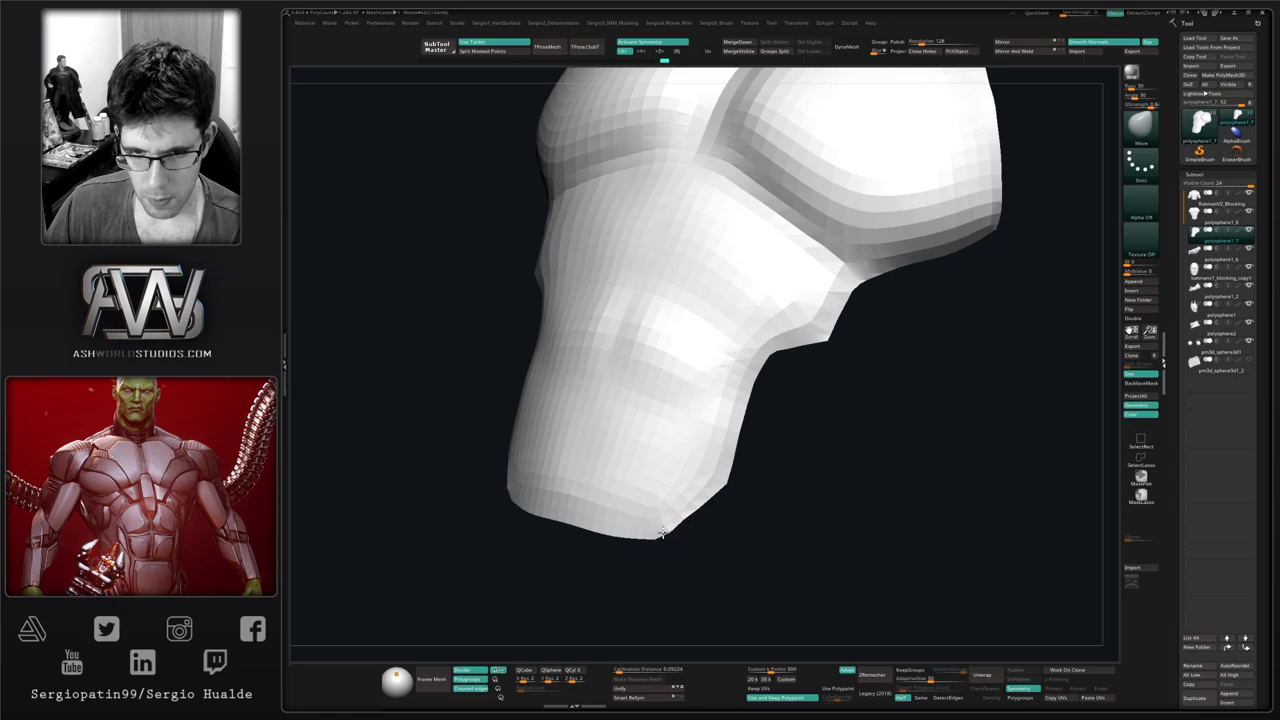
pyautogui.scroll(-4, 712, 521)
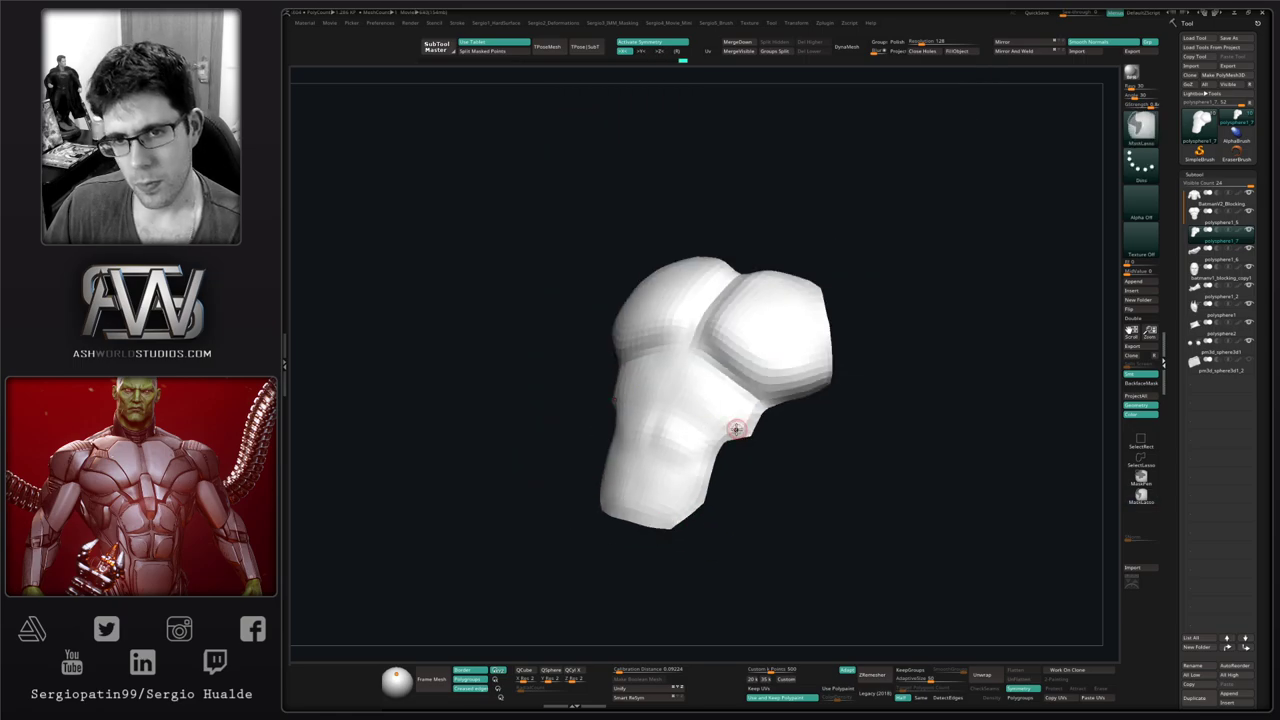
pyautogui.hotkey('shift', '1')
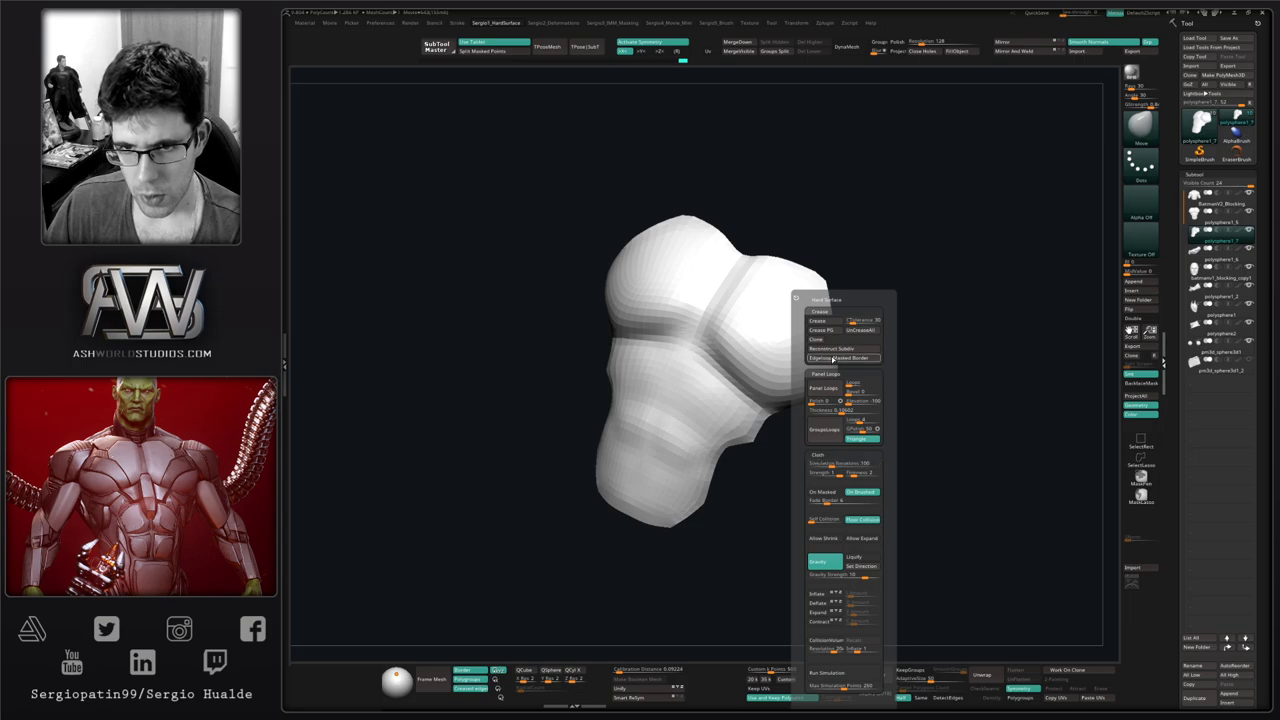
pyautogui.moveTo(820, 440)
pyautogui.mouseDown()
pyautogui.moveTo(834, 457)
pyautogui.moveTo(760, 445)
pyautogui.moveTo(844, 423)
pyautogui.moveTo(811, 435)
pyautogui.mouseUp()
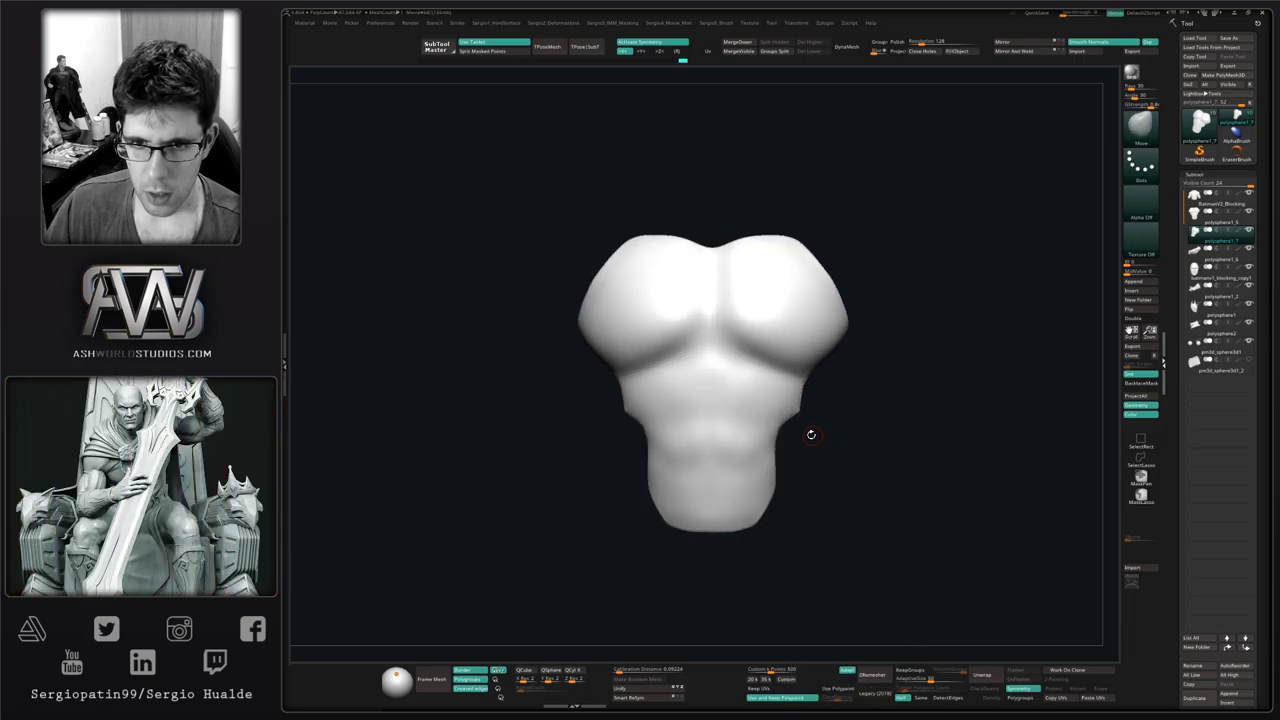
# Compare the isolated torso surface with the complete Batman bust from several angles
pyautogui.hotkey('alt', 'shift', 's')
pyautogui.moveTo(730, 454); pyautogui.dragTo(757, 457, button='right')
pyautogui.hotkey('alt', 'shift', 's')
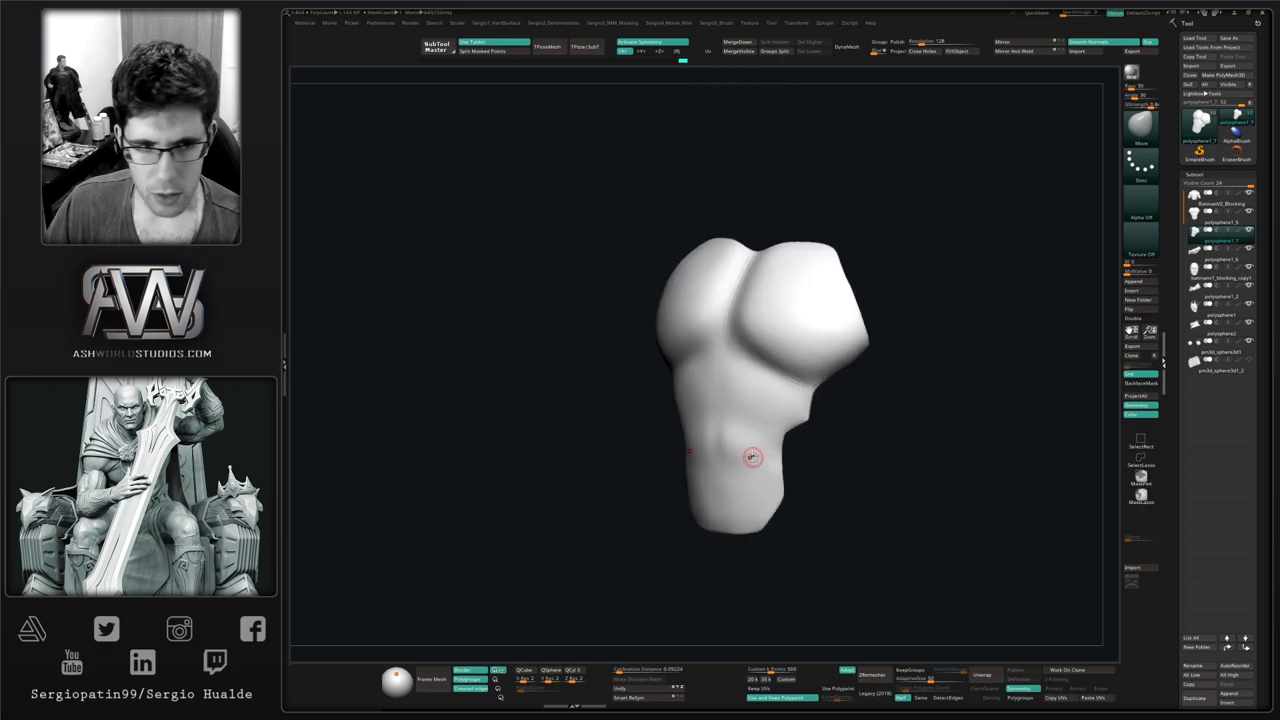
pyautogui.hotkey('alt', 'shift', 's')
pyautogui.moveTo(727, 427)
pyautogui.mouseDown()
pyautogui.moveTo(745, 440)
pyautogui.moveTo(719, 410)
pyautogui.mouseUp()
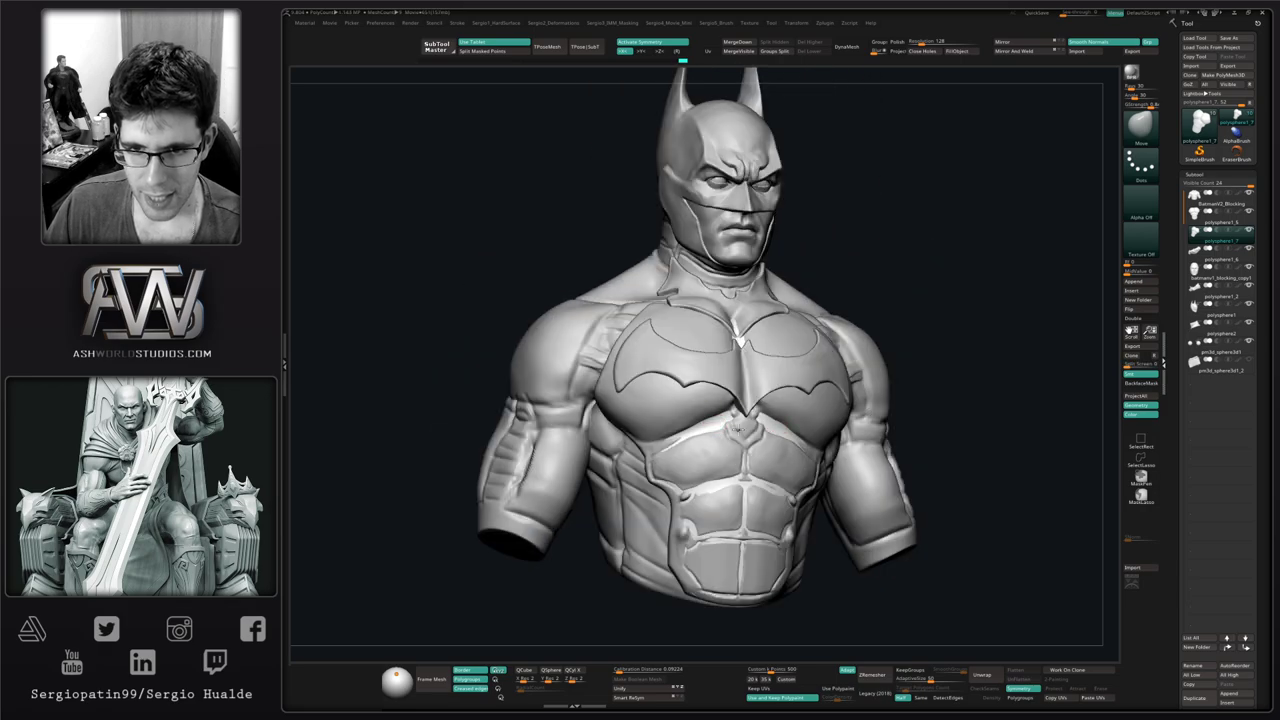
pyautogui.moveTo(738, 339); pyautogui.dragTo(731, 431)
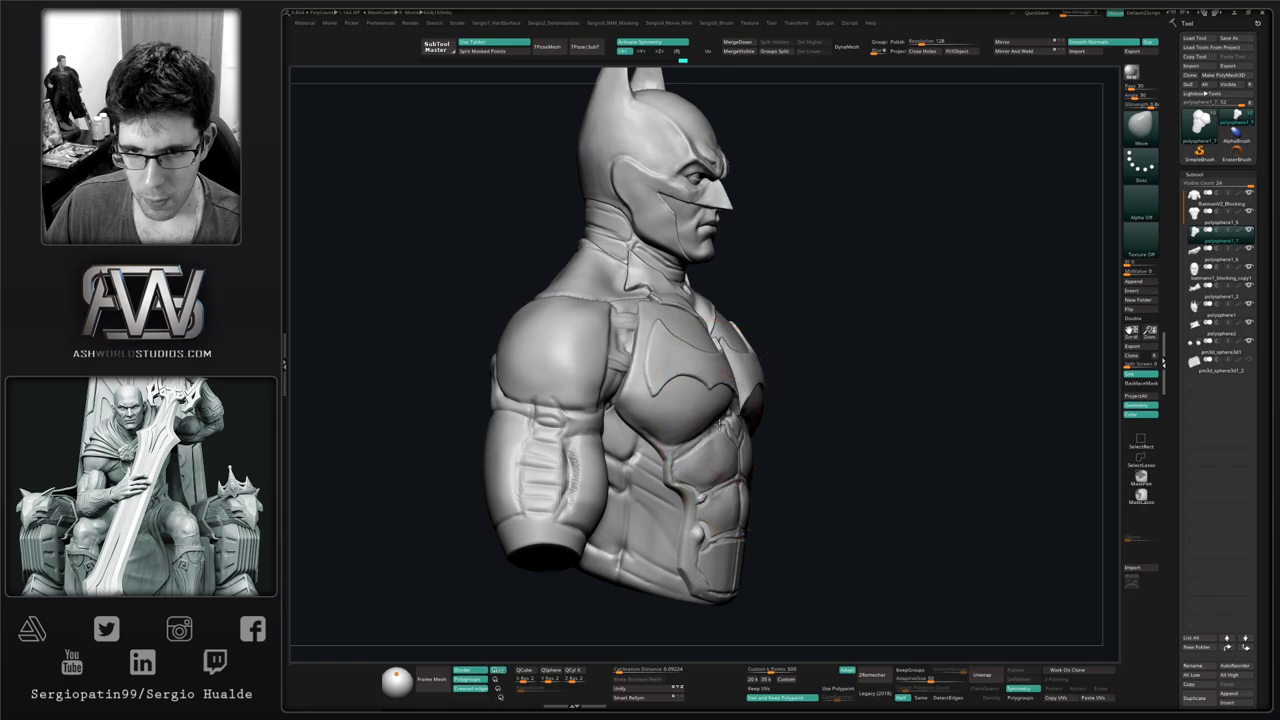
pyautogui.hotkey('alt', 's')
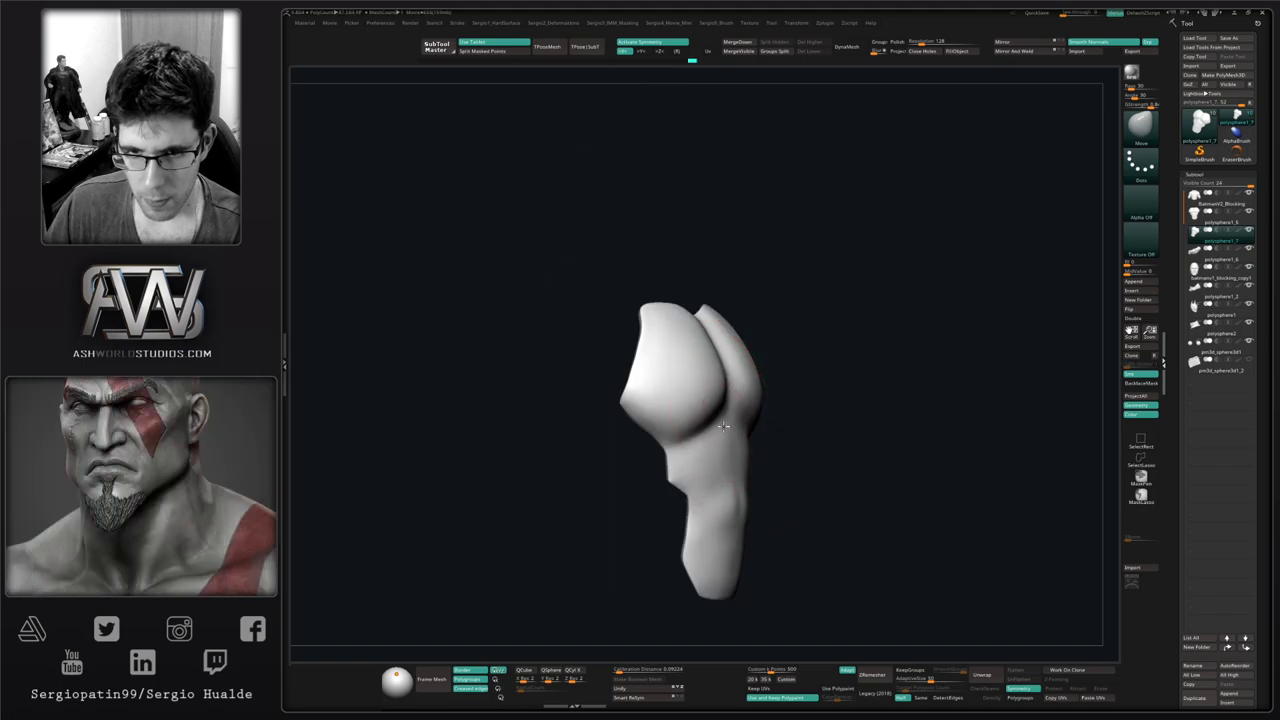
# Duplicate the original detailed torso armor from the complete bust, then isolate the duplicate and hide the original subtool
pyautogui.hotkey('alt', 's')
pyautogui.moveTo(719, 430); pyautogui.dragTo(711, 424, button='right')
pyautogui.keyDown('alt'); pyautogui.click(712, 424); pyautogui.keyUp('alt')
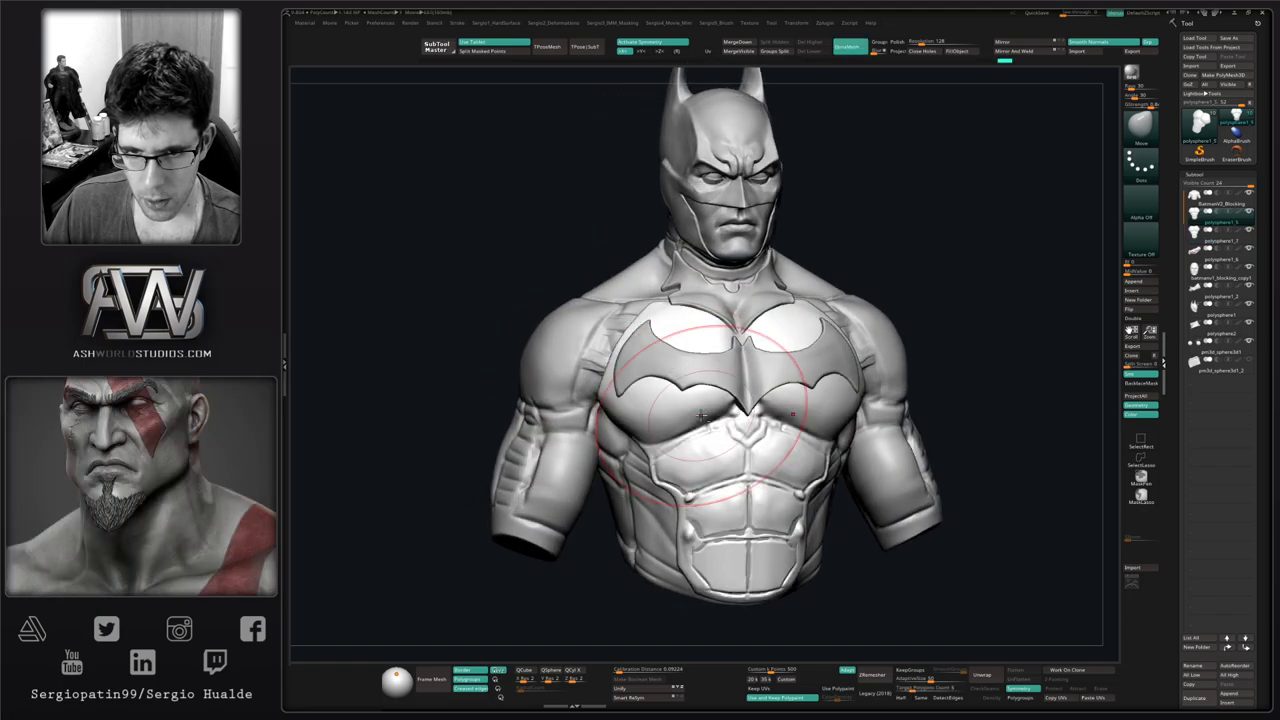
pyautogui.hotkey('alt', 's')
pyautogui.hotkey('ctrl', 'shift', 'd')
pyautogui.click(1194, 240)
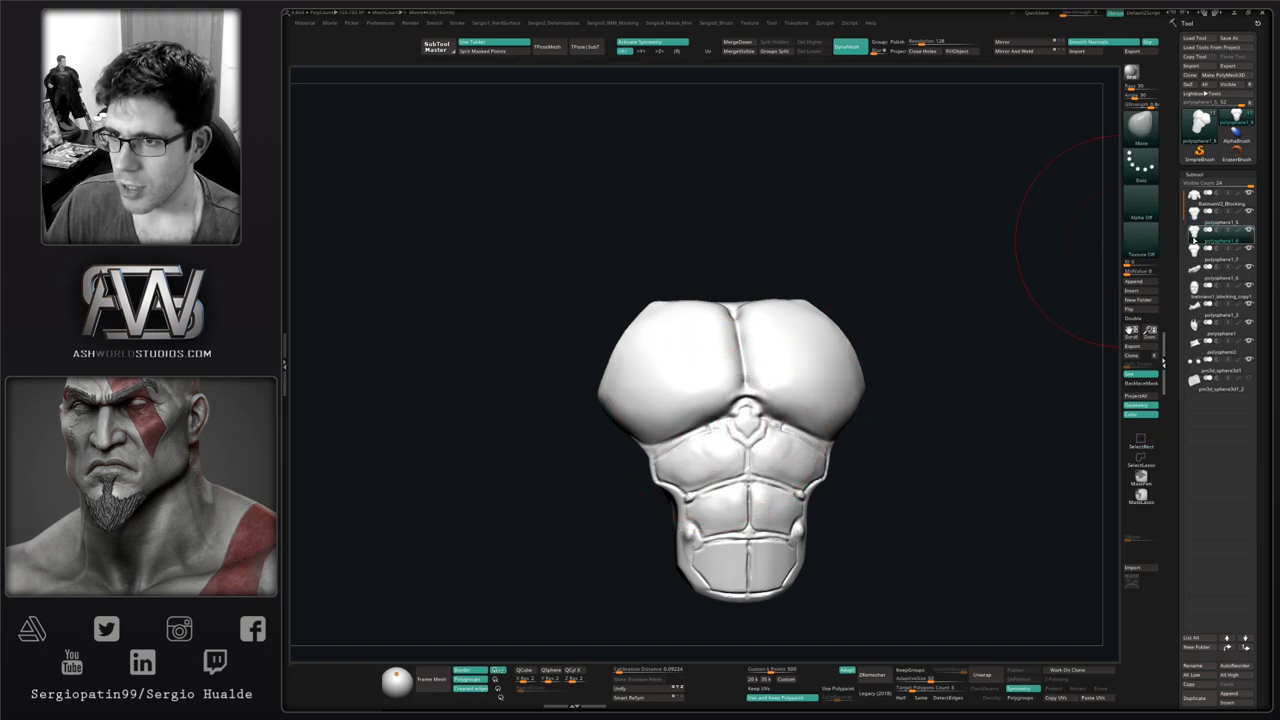
pyautogui.click(1249, 212)
pyautogui.press('s')
pyautogui.moveTo(782, 368); pyautogui.dragTo(770, 368)
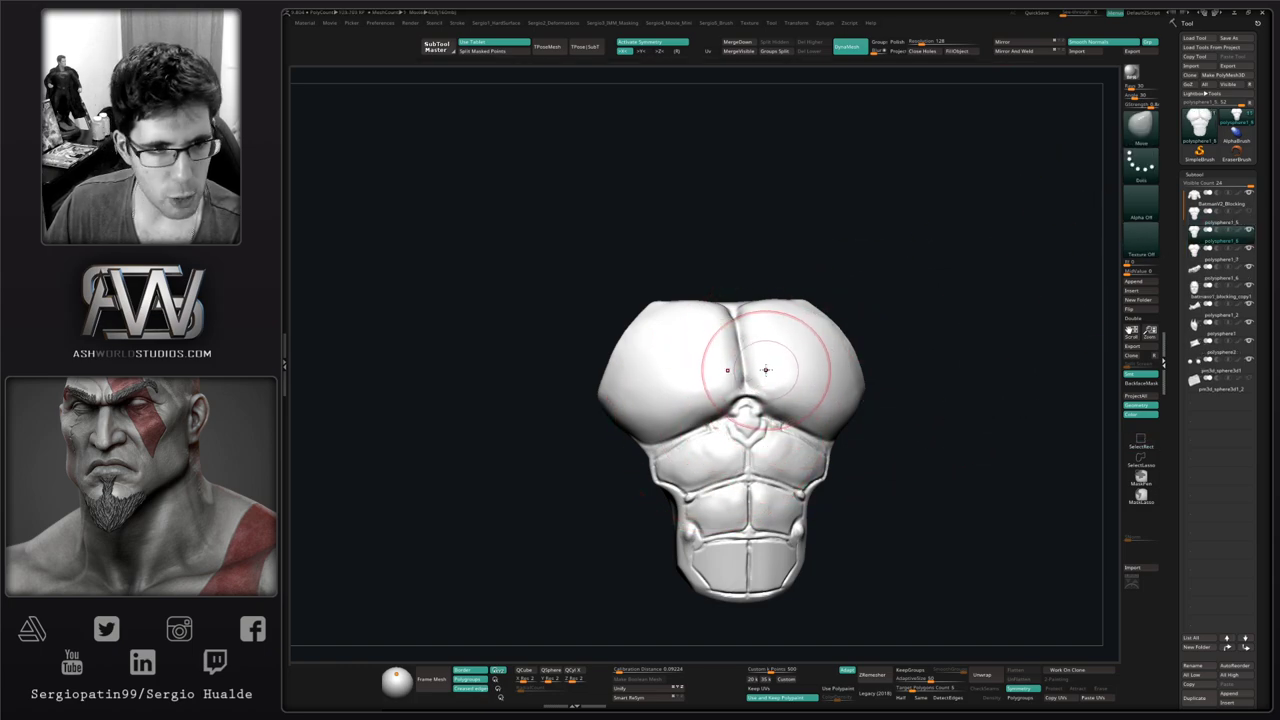
pyautogui.keyDown('alt'); pyautogui.moveTo(772, 373); pyautogui.dragTo(716, 418, button='right'); pyautogui.keyUp('alt')
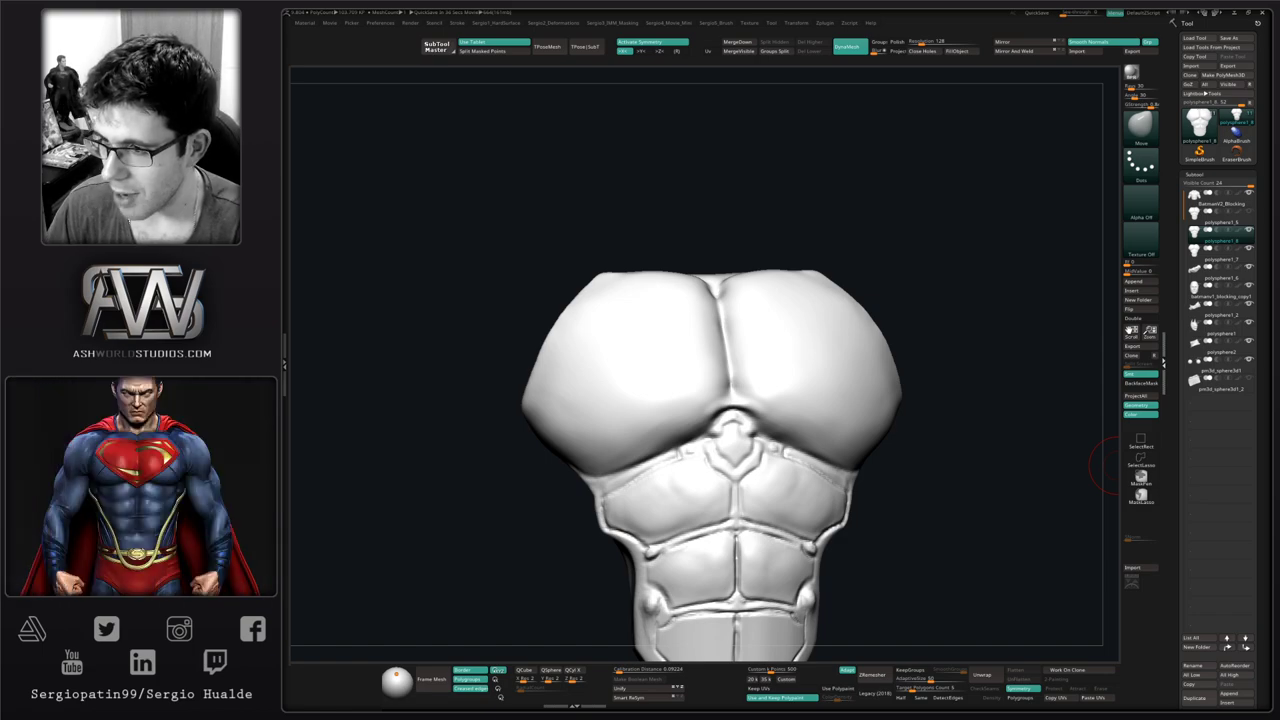
# Switch the masking brush from MaskLasso to MaskPen and undo the trial lasso mask on the pectoral
pyautogui.keyDown('shift'); pyautogui.moveTo(957, 347); pyautogui.dragTo(900, 351); pyautogui.keyUp('shift')
pyautogui.keyDown('alt'); pyautogui.moveTo(714, 392); pyautogui.dragTo(705, 302, button='right'); pyautogui.keyUp('alt')
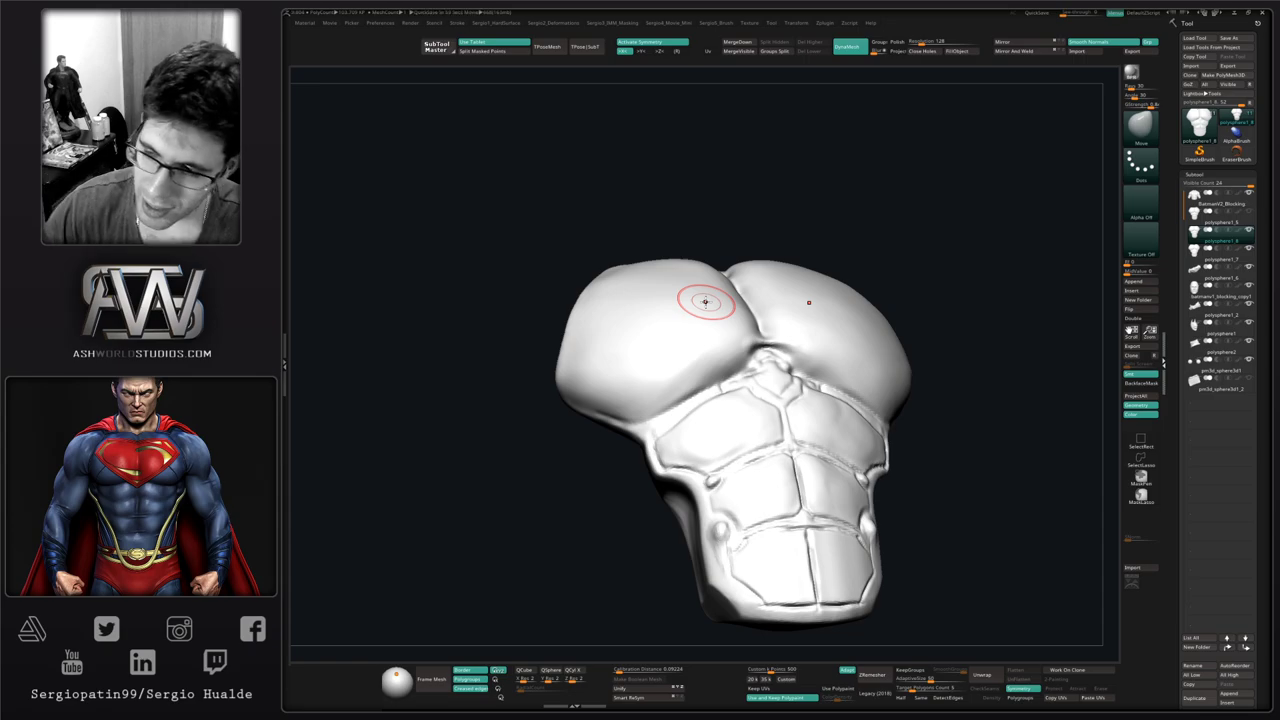
pyautogui.moveTo(660, 378)
pyautogui.mouseDown(button='right')
pyautogui.moveTo(675, 388)
pyautogui.moveTo(675, 419)
pyautogui.moveTo(661, 418)
pyautogui.moveTo(703, 455)
pyautogui.mouseUp(button='right')
pyautogui.keyDown('ctrl'); pyautogui.moveTo(706, 457); pyautogui.dragTo(680, 466); pyautogui.keyUp('ctrl')
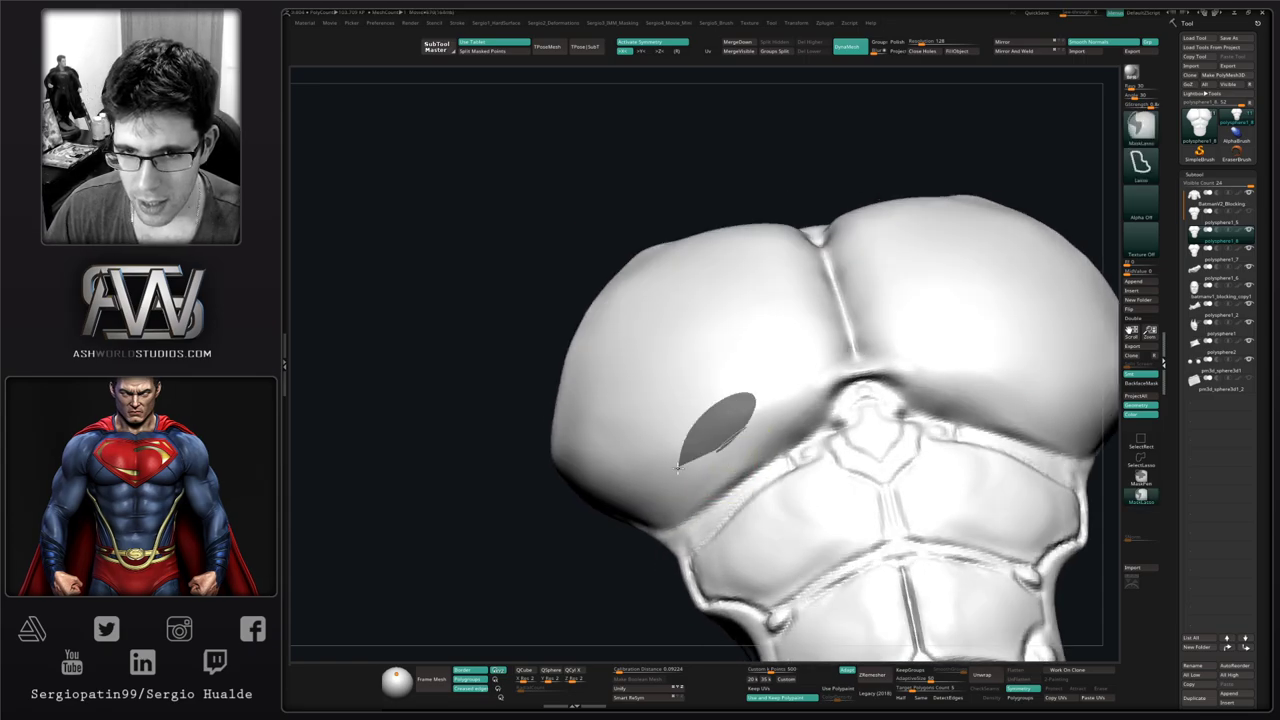
pyautogui.keyDown('ctrl'); pyautogui.click(1138, 479); pyautogui.keyUp('ctrl')
pyautogui.hotkey('ctrl', 'z')
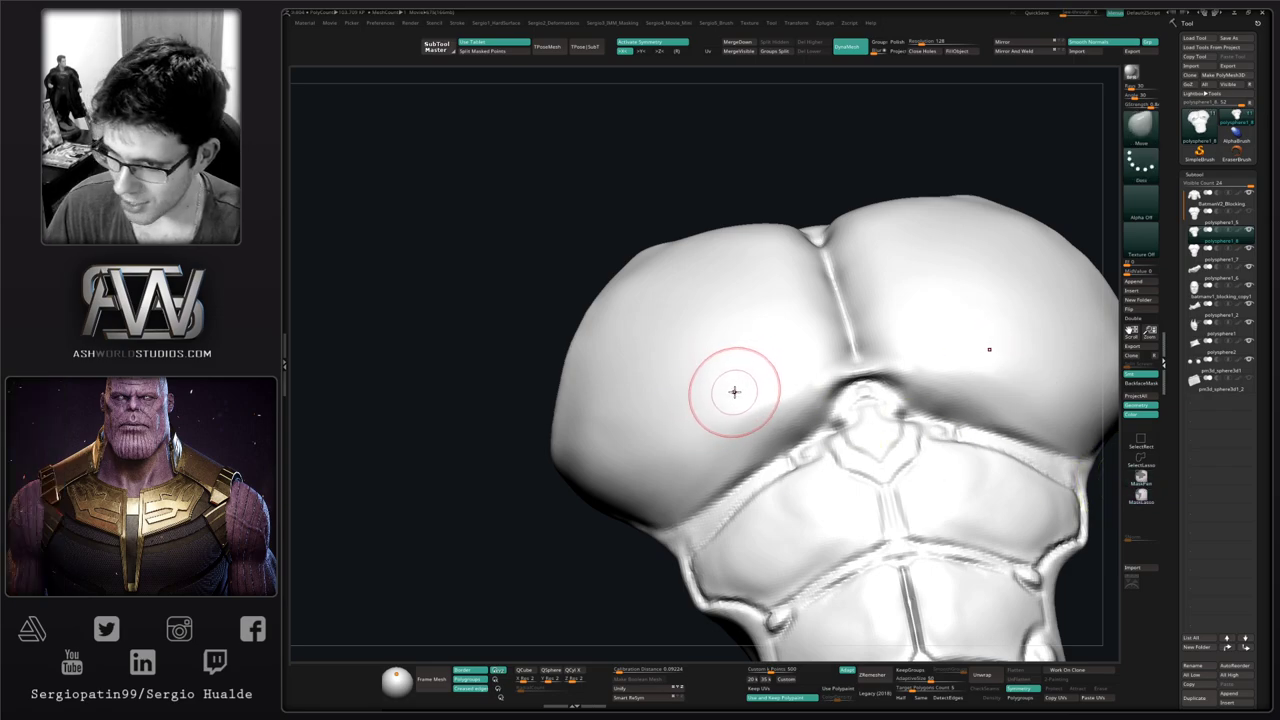
# Paint a symmetrical mask over the lower part of both pectorals with MaskPen
pyautogui.moveTo(743, 381)
pyautogui.keyDown('alt'); pyautogui.mouseDown(button='right')
pyautogui.moveTo(751, 369)
pyautogui.moveTo(756, 381)
pyautogui.mouseUp(button='right'); pyautogui.keyUp('alt')
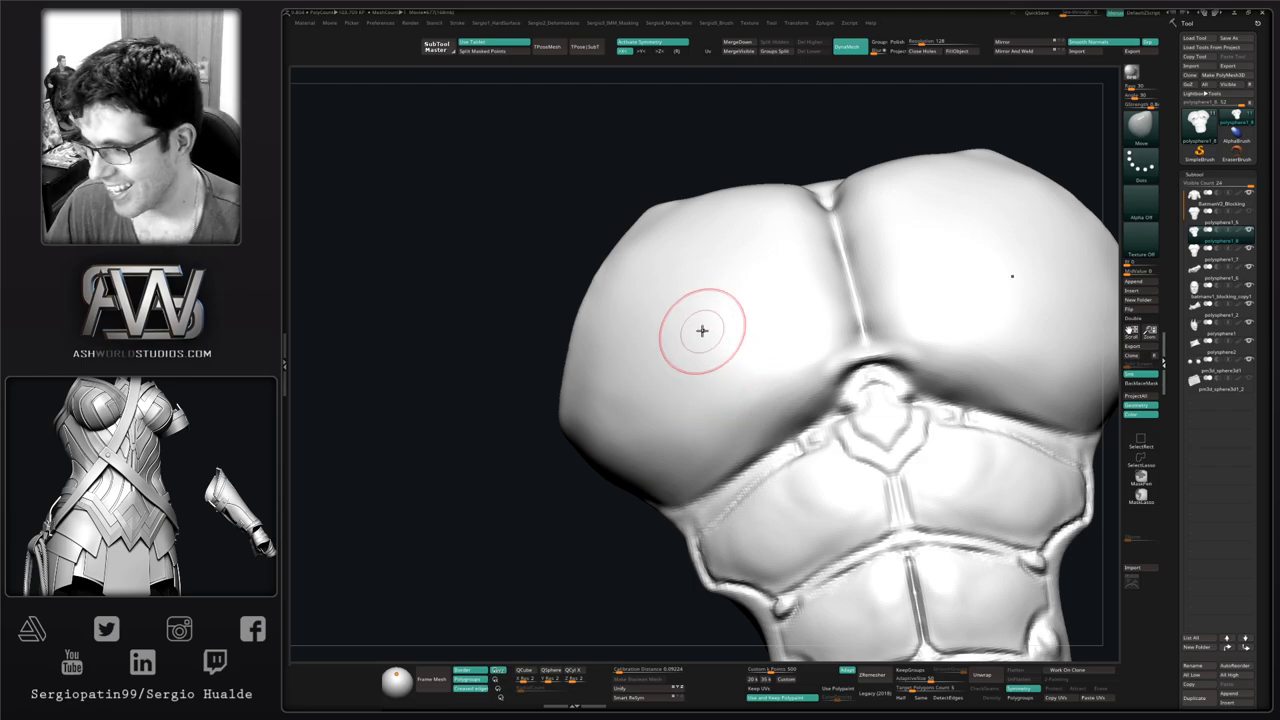
pyautogui.keyDown('alt'); pyautogui.moveTo(734, 363); pyautogui.dragTo(742, 385, button='right'); pyautogui.keyUp('alt')
pyautogui.moveTo(742, 385)
pyautogui.keyDown('ctrl'); pyautogui.mouseDown(button='right')
pyautogui.moveTo(740, 345)
pyautogui.moveTo(731, 395)
pyautogui.moveTo(743, 400)
pyautogui.moveTo(726, 369)
pyautogui.moveTo(745, 411)
pyautogui.mouseUp(button='right'); pyautogui.keyUp('ctrl')
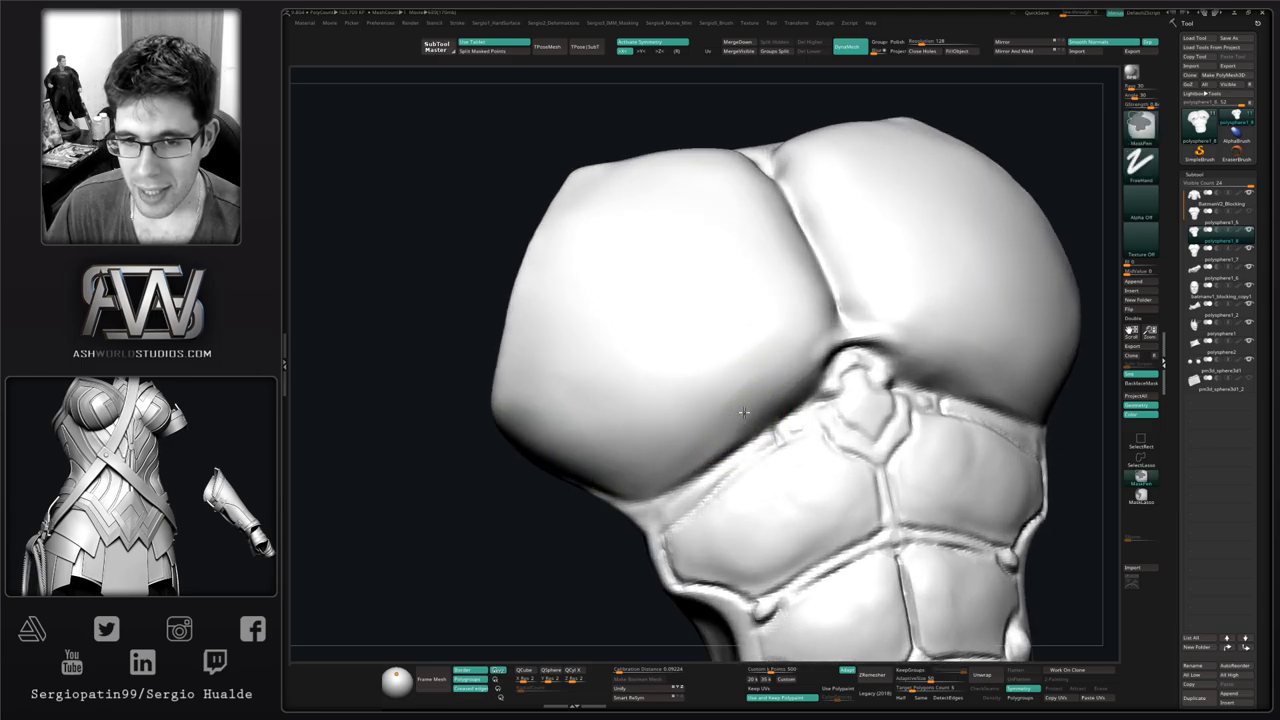
pyautogui.moveTo(745, 411)
pyautogui.keyDown('ctrl'); pyautogui.mouseDown()
pyautogui.moveTo(768, 403)
pyautogui.moveTo(692, 474)
pyautogui.moveTo(757, 436)
pyautogui.moveTo(740, 462)
pyautogui.moveTo(662, 510)
pyautogui.moveTo(588, 472)
pyautogui.moveTo(645, 466)
pyautogui.moveTo(660, 442)
pyautogui.moveTo(641, 446)
pyautogui.moveTo(727, 385)
pyautogui.moveTo(636, 430)
pyautogui.moveTo(716, 376)
pyautogui.mouseUp(); pyautogui.keyUp('ctrl')
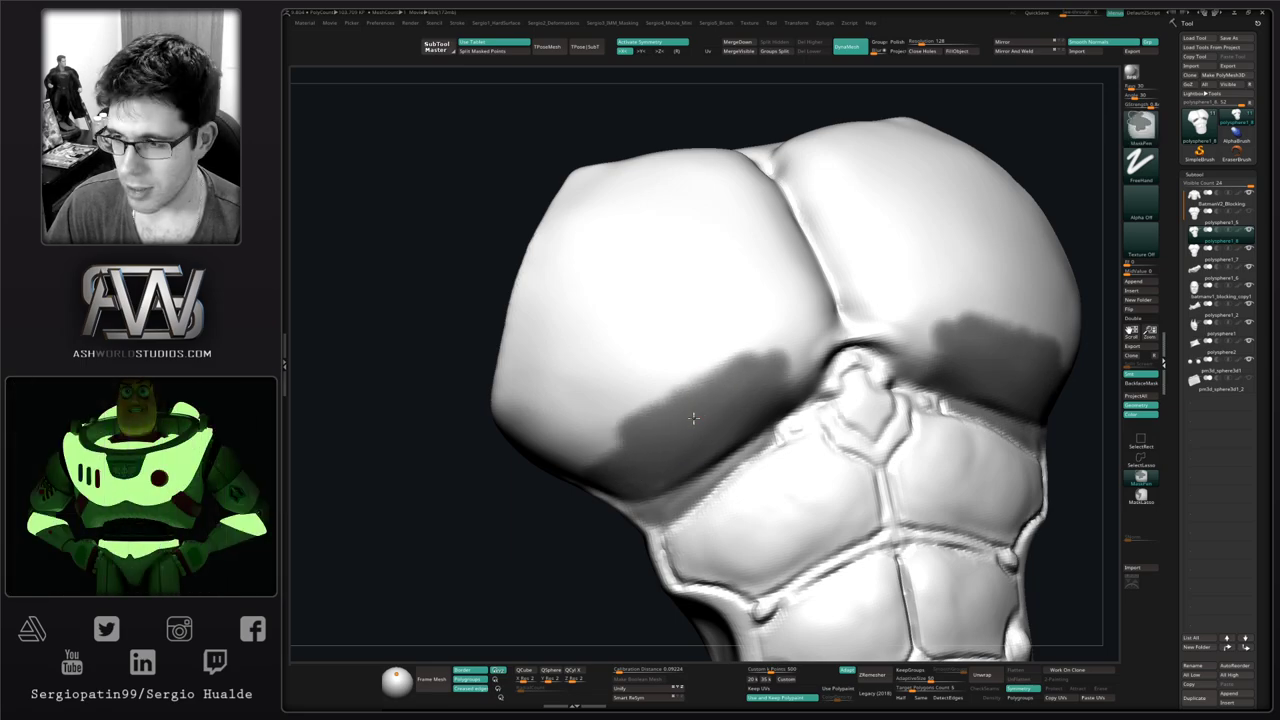
pyautogui.keyDown('ctrl'); pyautogui.moveTo(692, 420); pyautogui.dragTo(706, 391, button='right'); pyautogui.keyUp('ctrl')
pyautogui.moveTo(706, 391)
pyautogui.keyDown('alt'); pyautogui.mouseDown(button='right')
pyautogui.moveTo(728, 453)
pyautogui.moveTo(706, 466)
pyautogui.mouseUp(button='right'); pyautogui.keyUp('alt')
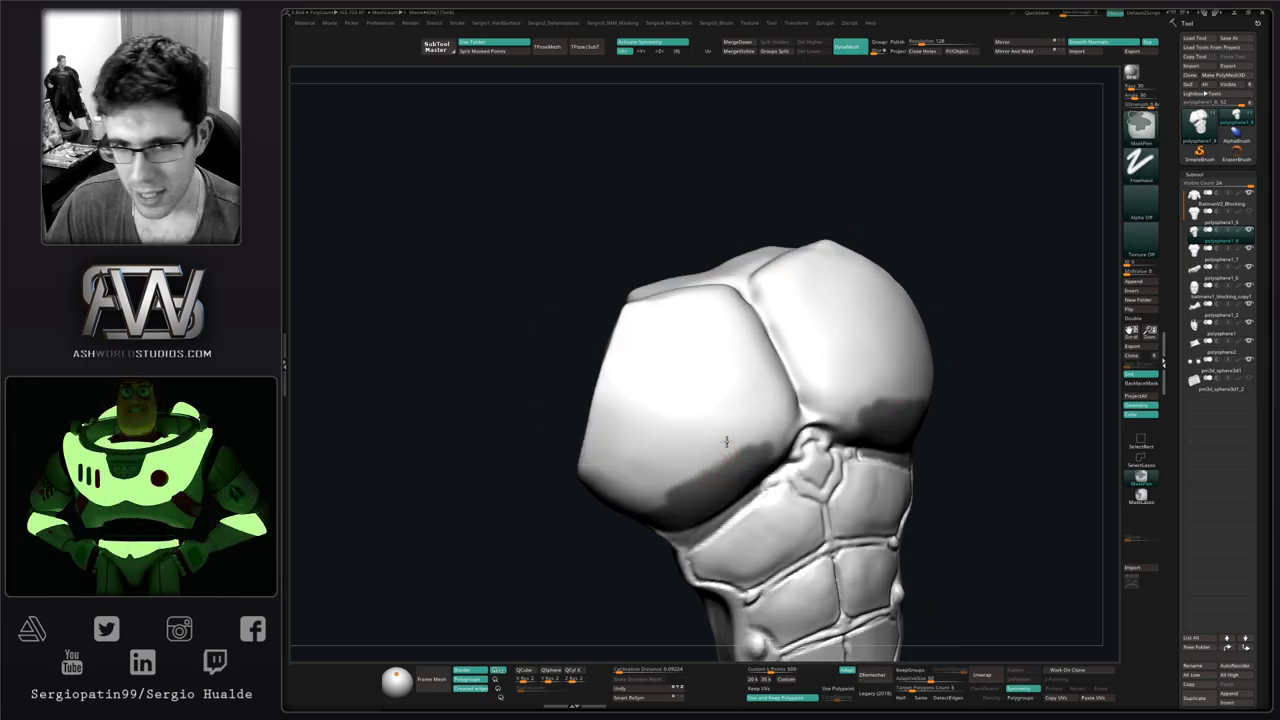
# Extend the mask over the outer and upper parts of both pectorals, following the neckline edge
pyautogui.moveTo(726, 443)
pyautogui.keyDown('ctrl'); pyautogui.mouseDown()
pyautogui.moveTo(696, 472)
pyautogui.moveTo(714, 414)
pyautogui.moveTo(671, 386)
pyautogui.moveTo(684, 366)
pyautogui.moveTo(676, 335)
pyautogui.mouseUp(); pyautogui.keyUp('ctrl')
pyautogui.moveTo(676, 335); pyautogui.dragTo(690, 345, button='right')
pyautogui.moveTo(690, 345)
pyautogui.keyDown('ctrl'); pyautogui.mouseDown()
pyautogui.moveTo(683, 291)
pyautogui.moveTo(720, 276)
pyautogui.mouseUp(); pyautogui.keyUp('ctrl')
pyautogui.moveTo(715, 262); pyautogui.dragTo(723, 289, button='right')
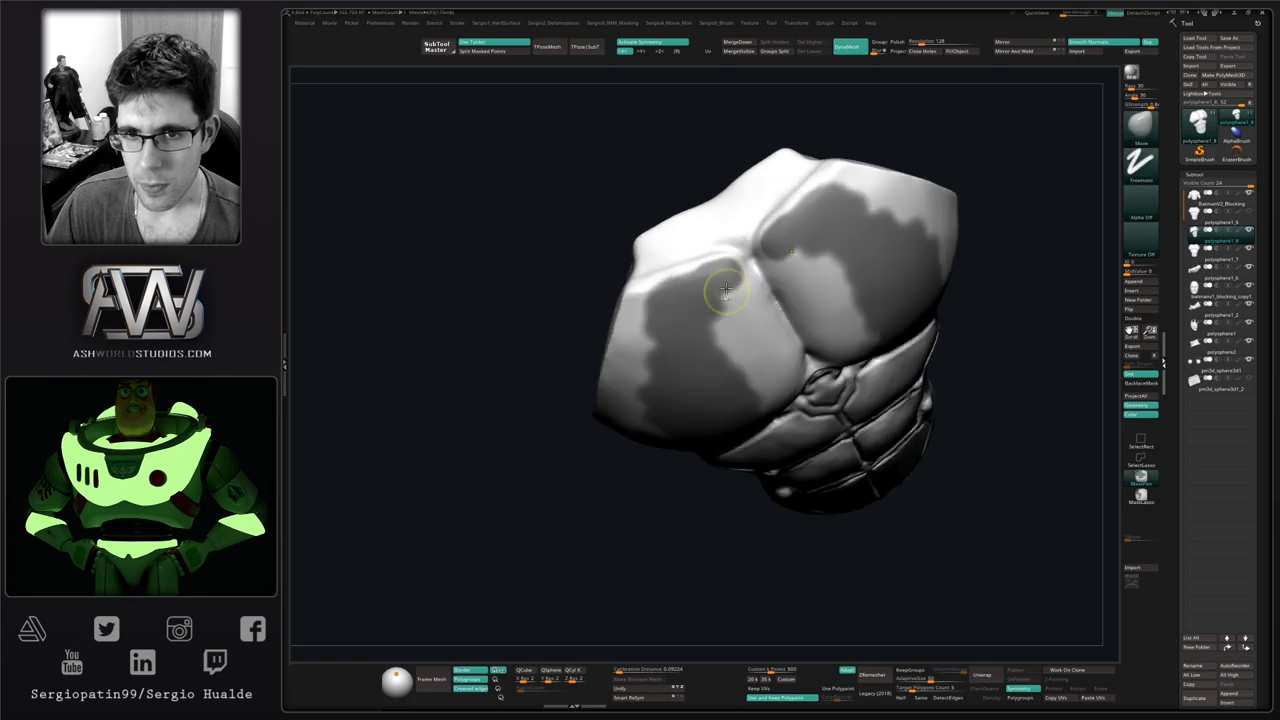
pyautogui.moveTo(723, 289)
pyautogui.keyDown('ctrl'); pyautogui.mouseDown()
pyautogui.moveTo(763, 257)
pyautogui.moveTo(638, 296)
pyautogui.moveTo(626, 345)
pyautogui.moveTo(647, 368)
pyautogui.mouseUp(); pyautogui.keyUp('ctrl')
pyautogui.moveTo(694, 381)
pyautogui.mouseDown(button='right')
pyautogui.moveTo(717, 346)
pyautogui.moveTo(684, 363)
pyautogui.mouseUp(button='right')
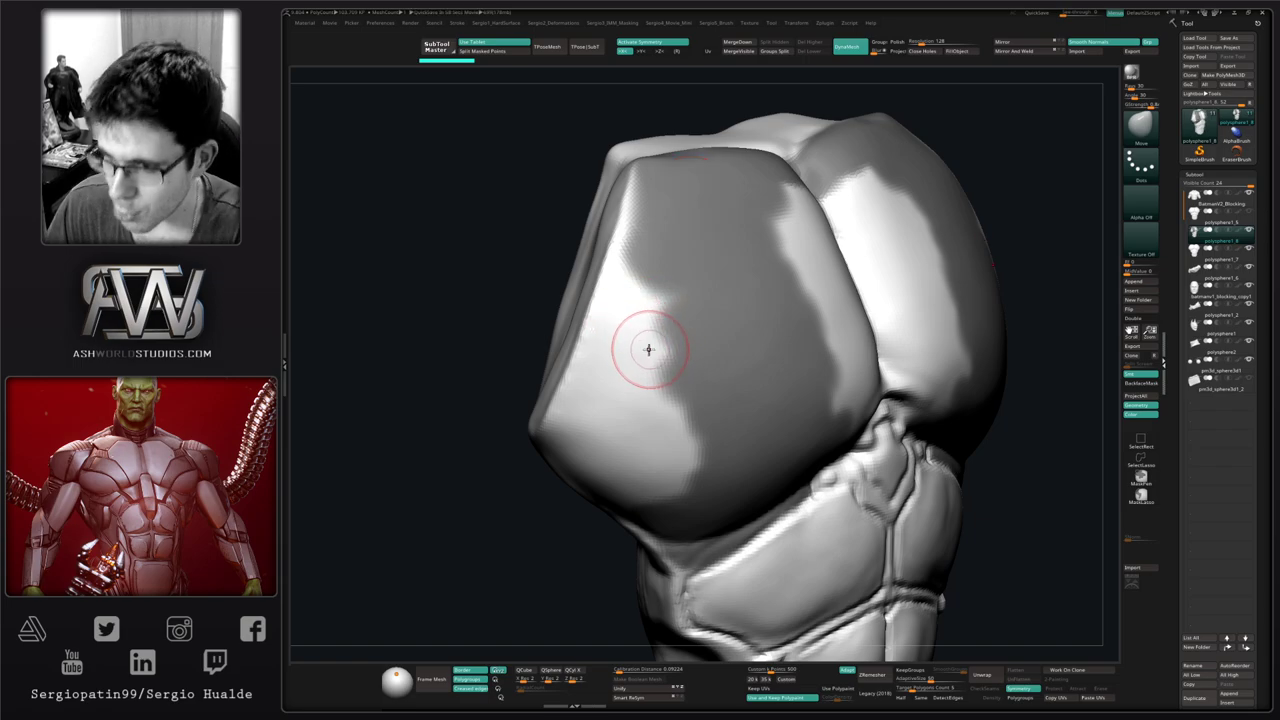
# Mask the pectorals' remaining outer sides down to the armpit corners and lower outer edges
pyautogui.keyDown('alt'); pyautogui.moveTo(657, 377); pyautogui.dragTo(699, 393, button='right'); pyautogui.keyUp('alt')
pyautogui.moveTo(710, 345)
pyautogui.keyDown('ctrl'); pyautogui.mouseDown()
pyautogui.moveTo(684, 308)
pyautogui.moveTo(705, 198)
pyautogui.moveTo(666, 357)
pyautogui.moveTo(687, 273)
pyautogui.moveTo(614, 443)
pyautogui.moveTo(716, 350)
pyautogui.moveTo(729, 466)
pyautogui.moveTo(676, 408)
pyautogui.moveTo(686, 486)
pyautogui.mouseUp(); pyautogui.keyUp('ctrl')
pyautogui.moveTo(679, 487)
pyautogui.keyDown('alt'); pyautogui.mouseDown(button='right')
pyautogui.moveTo(692, 427)
pyautogui.moveTo(677, 388)
pyautogui.mouseUp(button='right'); pyautogui.keyUp('alt')
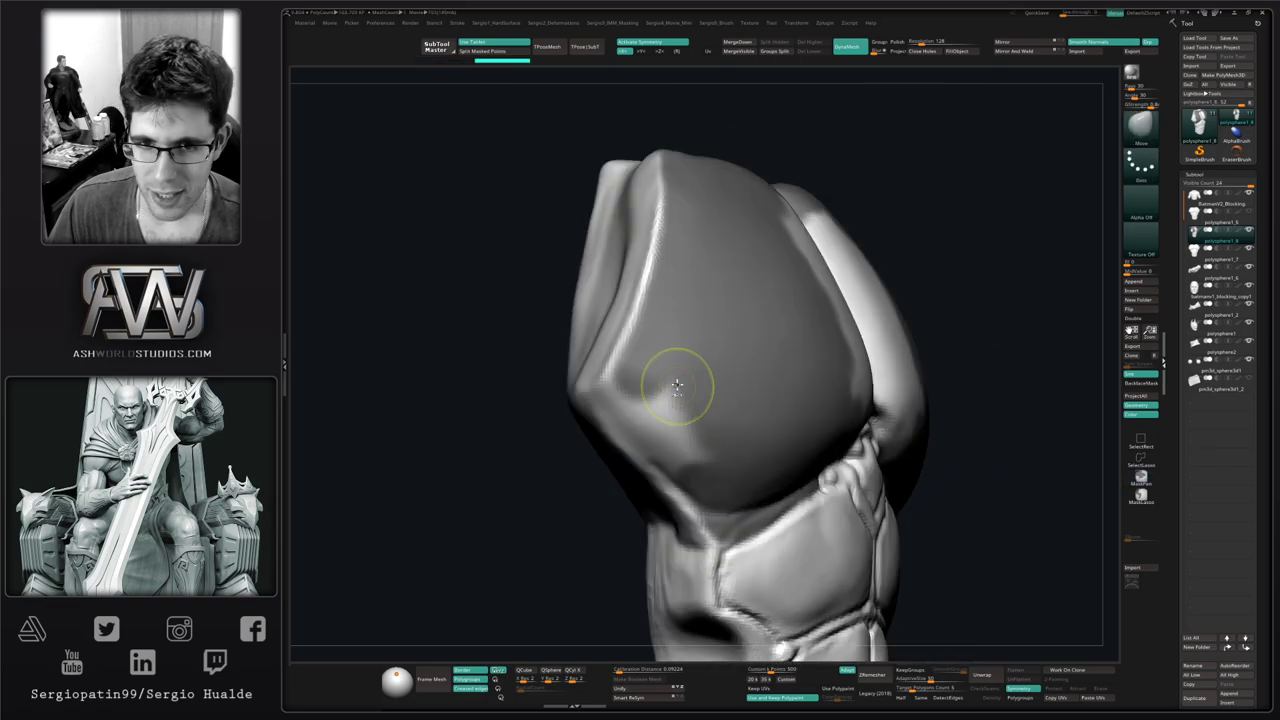
pyautogui.moveTo(677, 388)
pyautogui.keyDown('ctrl'); pyautogui.mouseDown()
pyautogui.moveTo(629, 399)
pyautogui.moveTo(660, 397)
pyautogui.moveTo(714, 446)
pyautogui.mouseUp(); pyautogui.keyUp('ctrl')
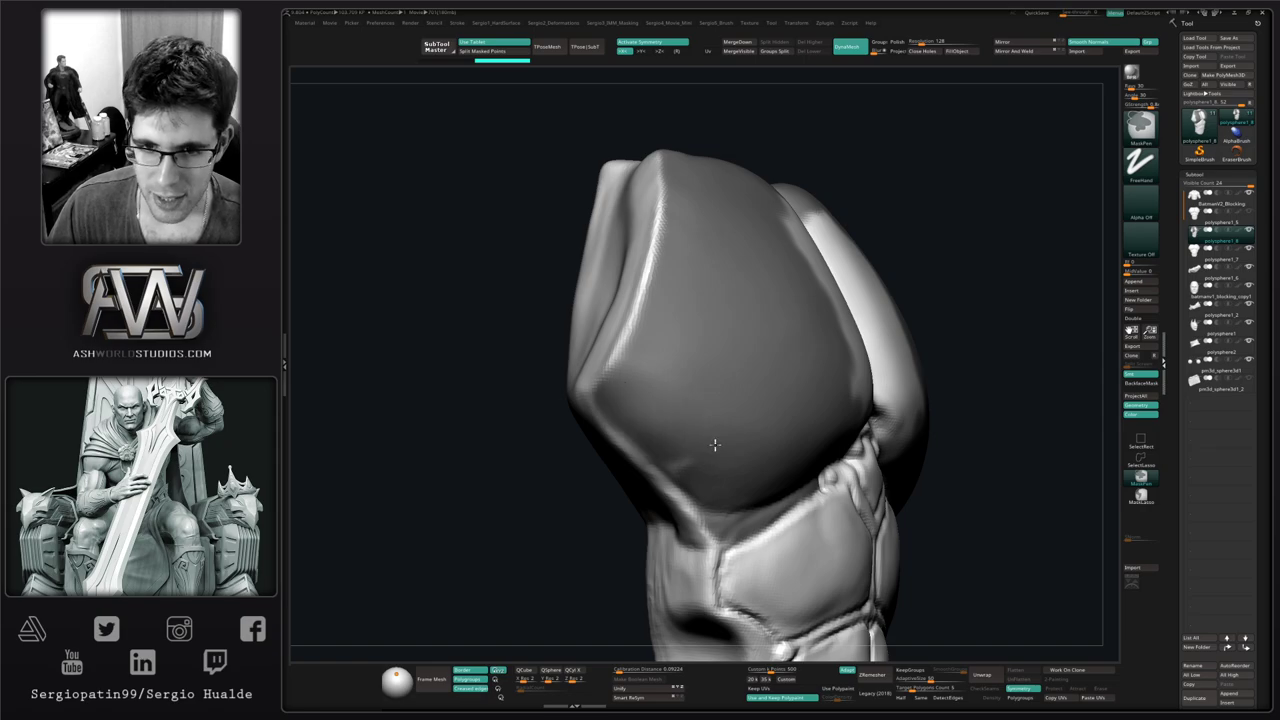
pyautogui.keyDown('alt'); pyautogui.moveTo(693, 468); pyautogui.dragTo(654, 383, button='right'); pyautogui.keyUp('alt')
pyautogui.keyDown('ctrl'); pyautogui.moveTo(664, 422); pyautogui.dragTo(669, 432); pyautogui.keyUp('ctrl')
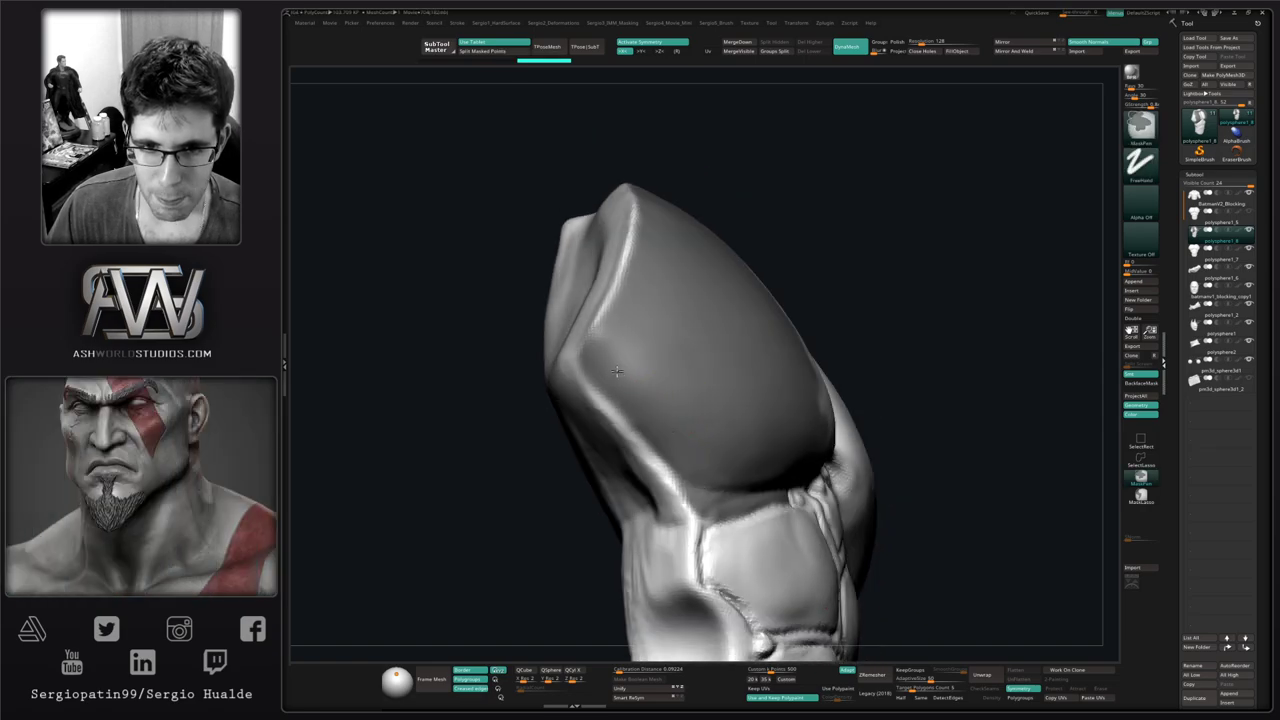
pyautogui.keyDown('ctrl'); pyautogui.moveTo(634, 391); pyautogui.dragTo(707, 482); pyautogui.keyUp('ctrl')
pyautogui.moveTo(743, 486)
pyautogui.mouseDown(button='right')
pyautogui.moveTo(742, 445)
pyautogui.moveTo(789, 368)
pyautogui.moveTo(737, 406)
pyautogui.mouseUp(button='right')
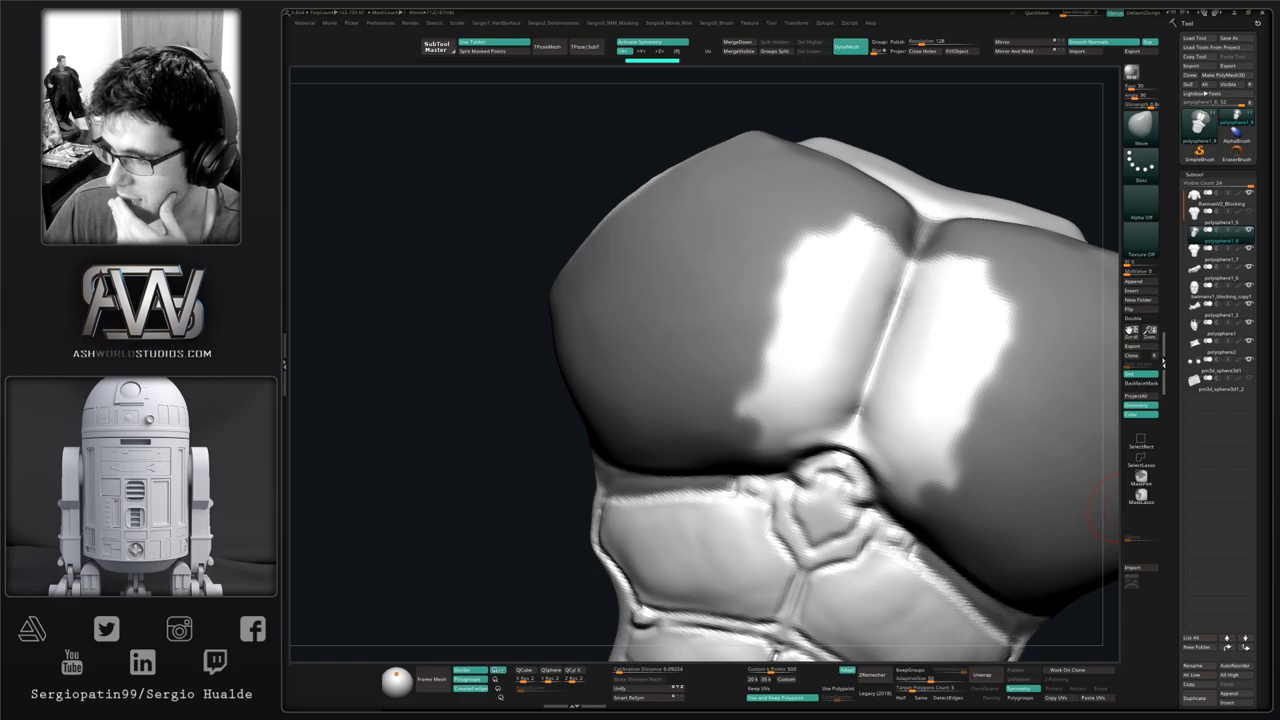
# Fill the unmasked inner areas of both pectorals along the center groove
pyautogui.moveTo(686, 419); pyautogui.dragTo(919, 404, button='right')
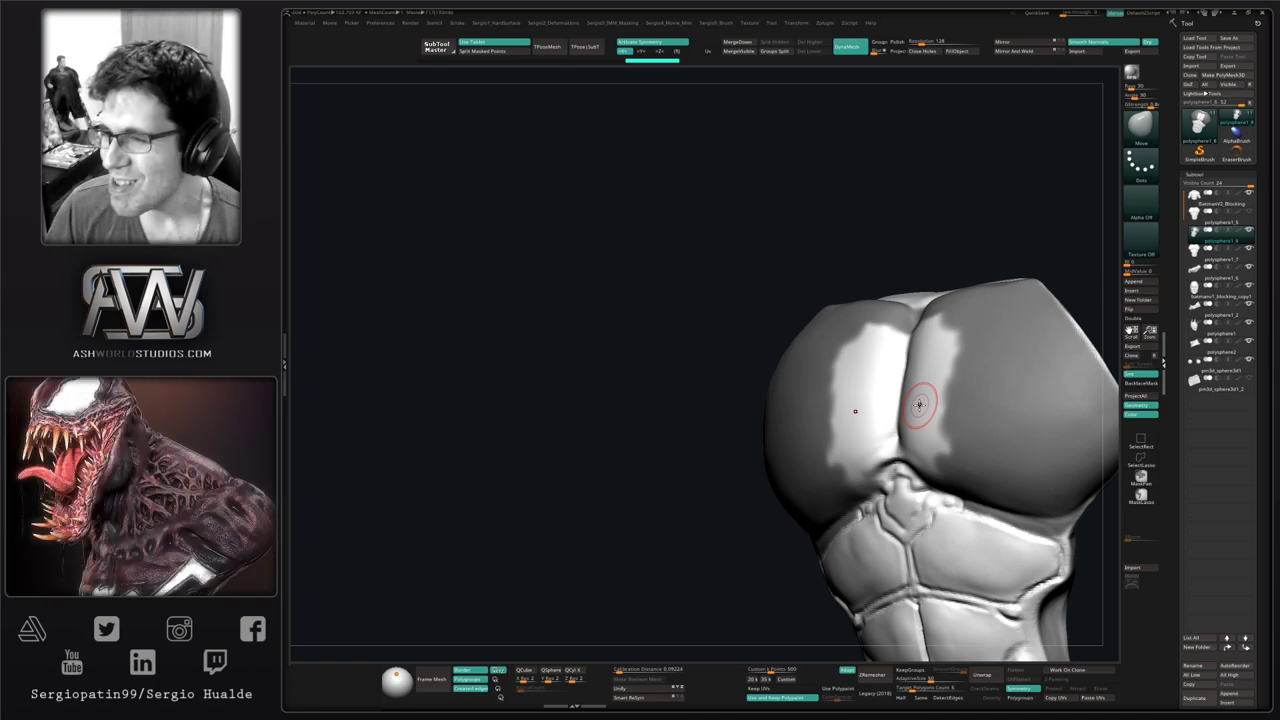
pyautogui.moveTo(720, 431)
pyautogui.mouseDown(button='right')
pyautogui.moveTo(829, 391)
pyautogui.moveTo(870, 444)
pyautogui.moveTo(803, 404)
pyautogui.mouseUp(button='right')
pyautogui.keyDown('ctrl'); pyautogui.moveTo(815, 475); pyautogui.dragTo(925, 320); pyautogui.keyUp('ctrl')
pyautogui.moveTo(862, 350); pyautogui.dragTo(843, 406, button='right')
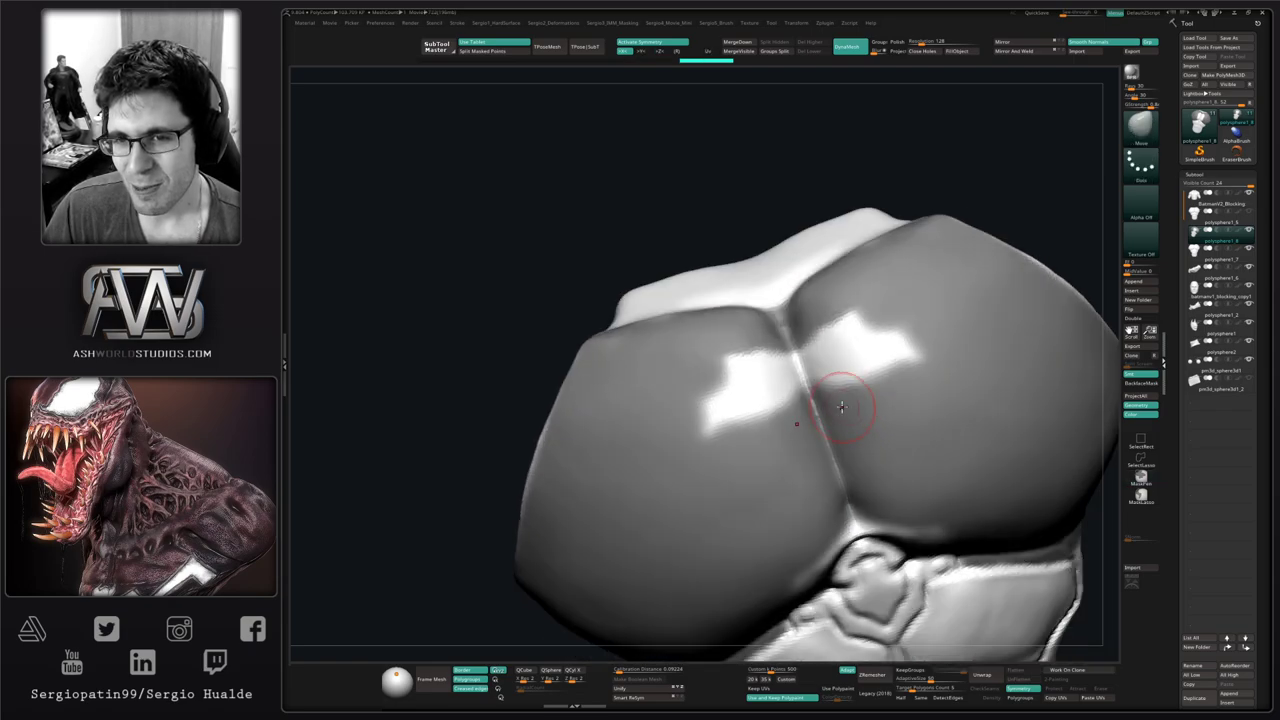
pyautogui.moveTo(890, 366)
pyautogui.keyDown('ctrl'); pyautogui.mouseDown()
pyautogui.moveTo(806, 391)
pyautogui.moveTo(809, 409)
pyautogui.moveTo(914, 337)
pyautogui.moveTo(852, 318)
pyautogui.moveTo(815, 350)
pyautogui.mouseUp(); pyautogui.keyUp('ctrl')
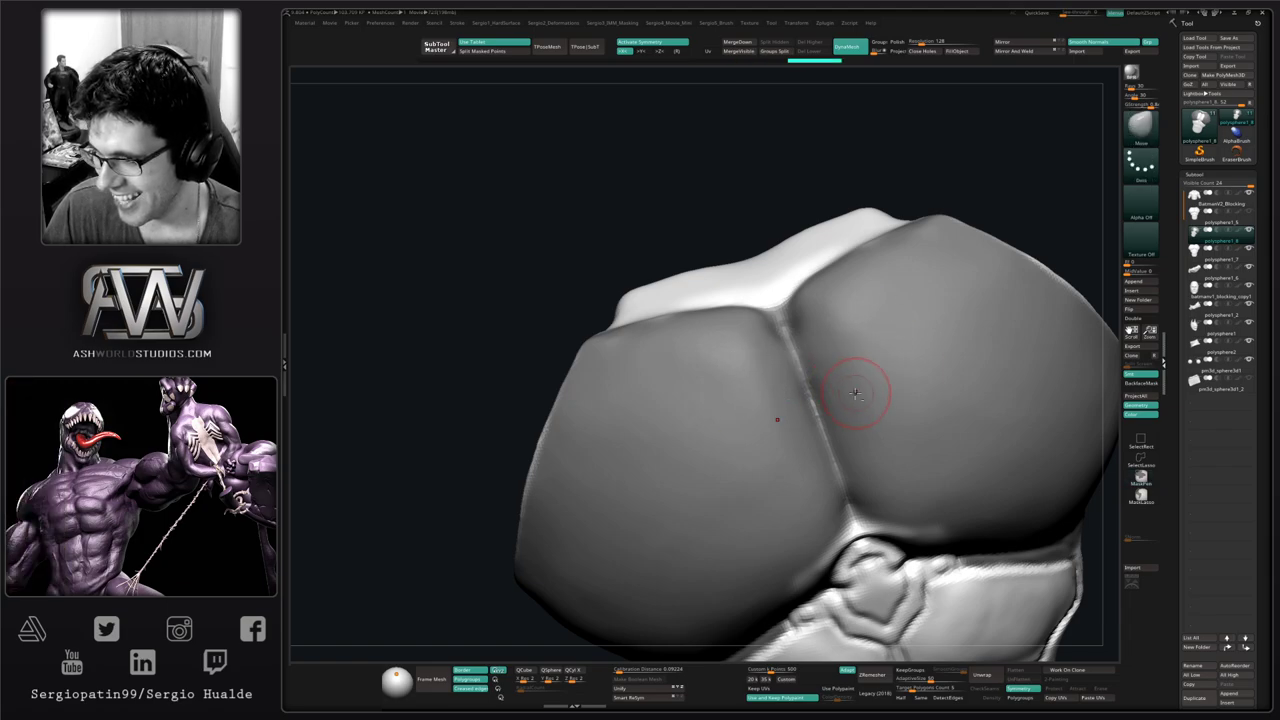
# Mask the lower inner corners of the pectorals around the top of the central abdominal ornament
pyautogui.keyDown('alt'); pyautogui.moveTo(834, 490); pyautogui.dragTo(837, 402, button='right'); pyautogui.keyUp('alt')
pyautogui.moveTo(838, 418)
pyautogui.keyDown('ctrl'); pyautogui.mouseDown()
pyautogui.moveTo(885, 422)
pyautogui.moveTo(908, 440)
pyautogui.mouseUp(); pyautogui.keyUp('ctrl')
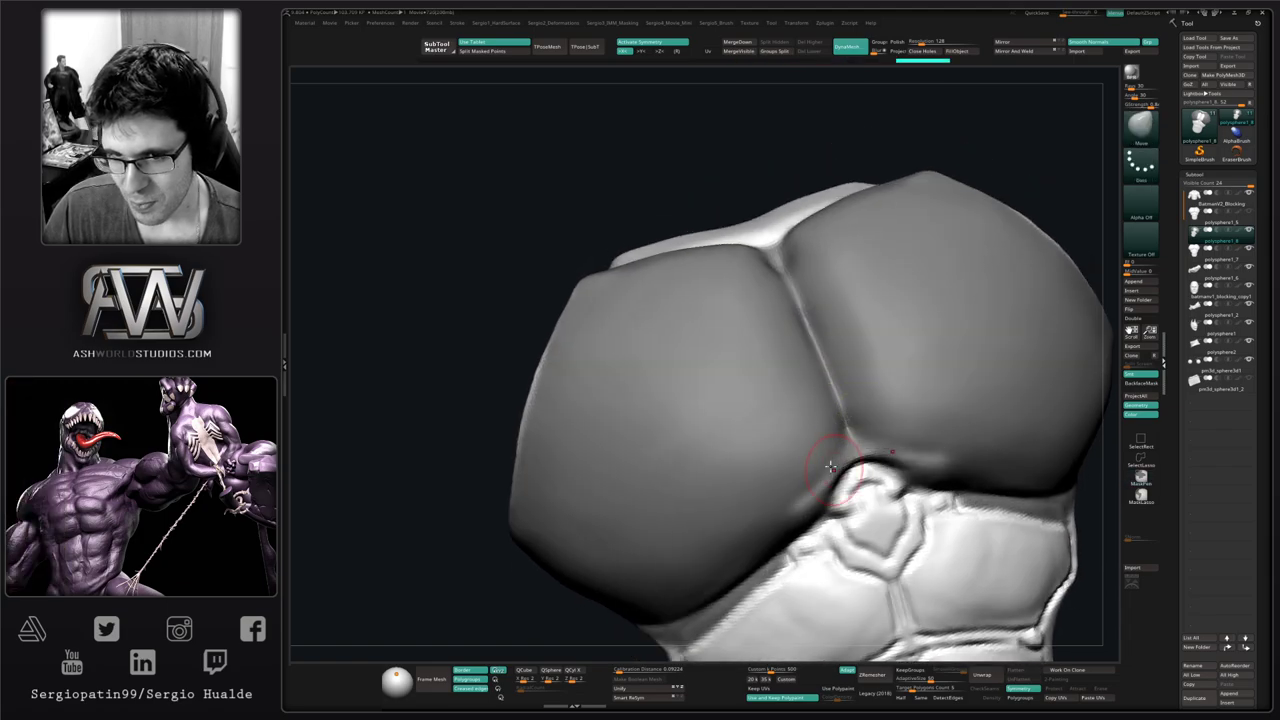
pyautogui.moveTo(828, 443); pyautogui.dragTo(835, 355, button='right')
pyautogui.keyDown('ctrl'); pyautogui.moveTo(838, 358); pyautogui.dragTo(800, 437); pyautogui.keyUp('ctrl')
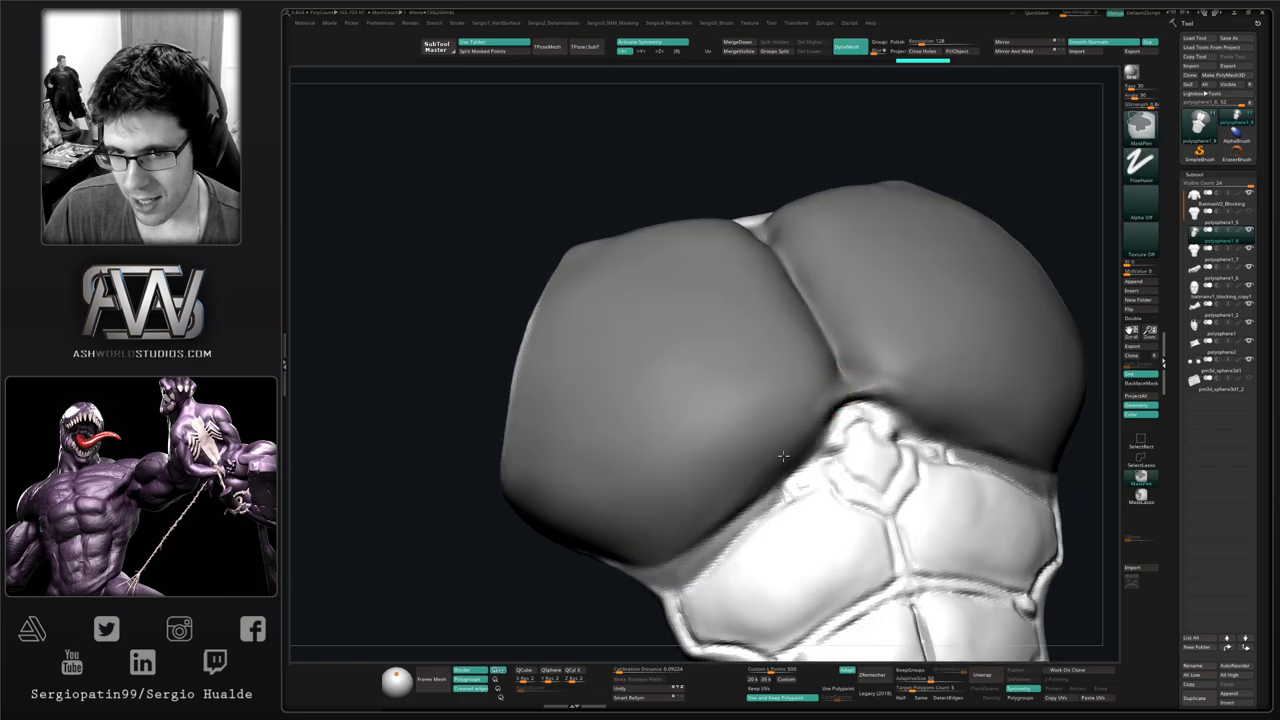
# Extend the mask along the strip beneath the pectorals, down to the border of the upper abdominal plates
pyautogui.moveTo(868, 366); pyautogui.dragTo(892, 384, button='right')
pyautogui.keyDown('ctrl'); pyautogui.moveTo(892, 384); pyautogui.dragTo(829, 443, button='right'); pyautogui.keyUp('ctrl')
pyautogui.moveTo(829, 443)
pyautogui.keyDown('ctrl'); pyautogui.mouseDown()
pyautogui.moveTo(863, 415)
pyautogui.moveTo(846, 442)
pyautogui.moveTo(870, 447)
pyautogui.moveTo(822, 428)
pyautogui.moveTo(778, 481)
pyautogui.mouseUp(); pyautogui.keyUp('ctrl')
pyautogui.keyDown('ctrl'); pyautogui.moveTo(785, 450); pyautogui.dragTo(787, 386, button='right'); pyautogui.keyUp('ctrl')
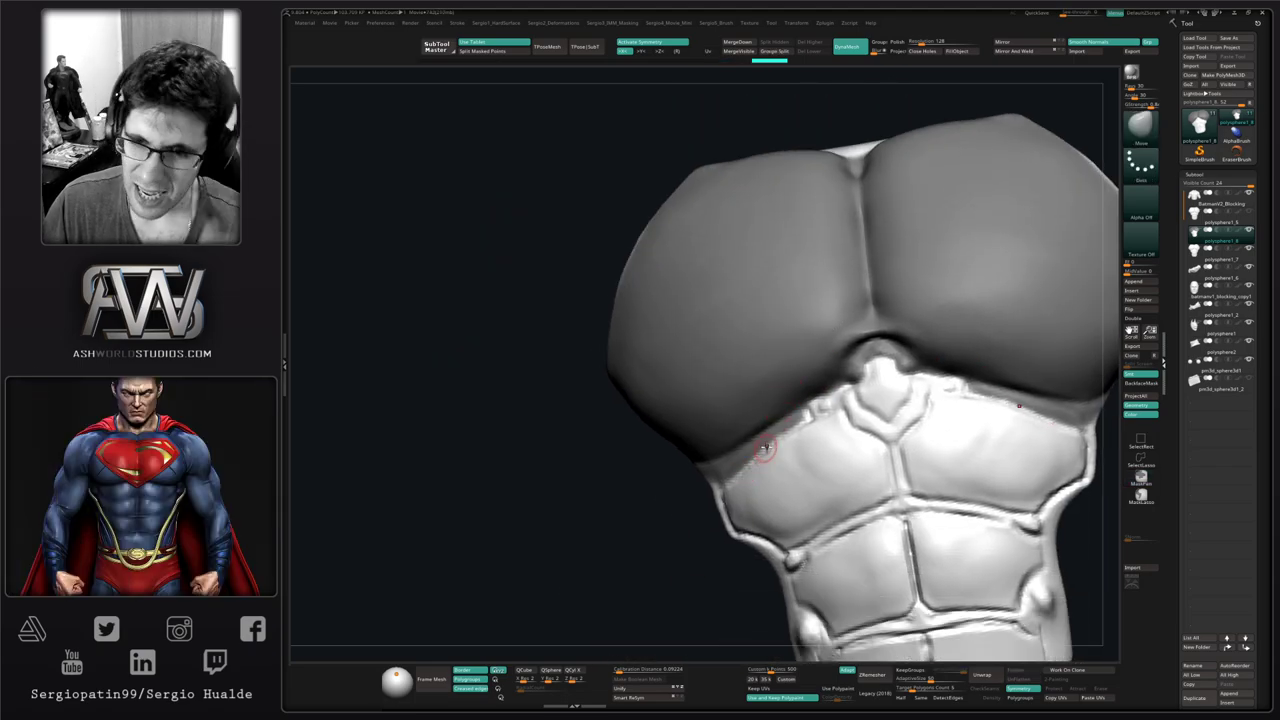
pyautogui.moveTo(797, 443)
pyautogui.mouseDown(button='right')
pyautogui.moveTo(797, 432)
pyautogui.moveTo(793, 482)
pyautogui.mouseUp(button='right')
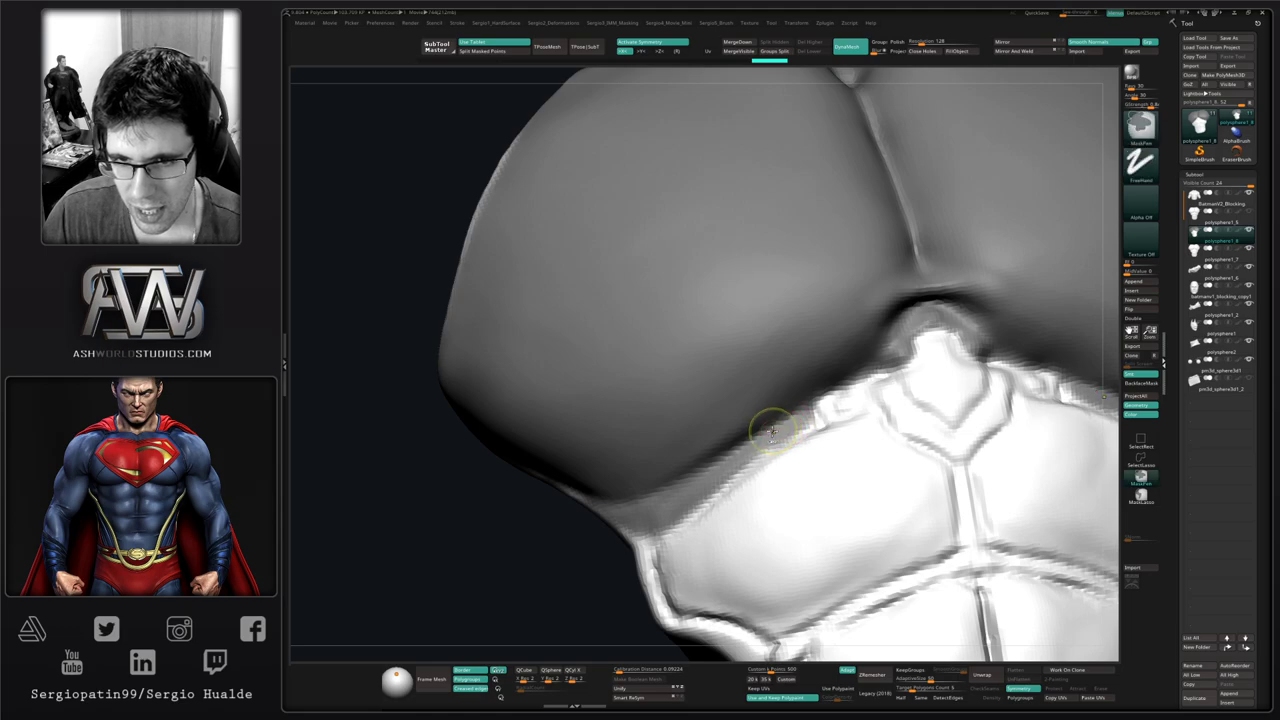
pyautogui.moveTo(811, 402)
pyautogui.keyDown('ctrl'); pyautogui.mouseDown()
pyautogui.moveTo(788, 440)
pyautogui.moveTo(678, 501)
pyautogui.mouseUp(); pyautogui.keyUp('ctrl')
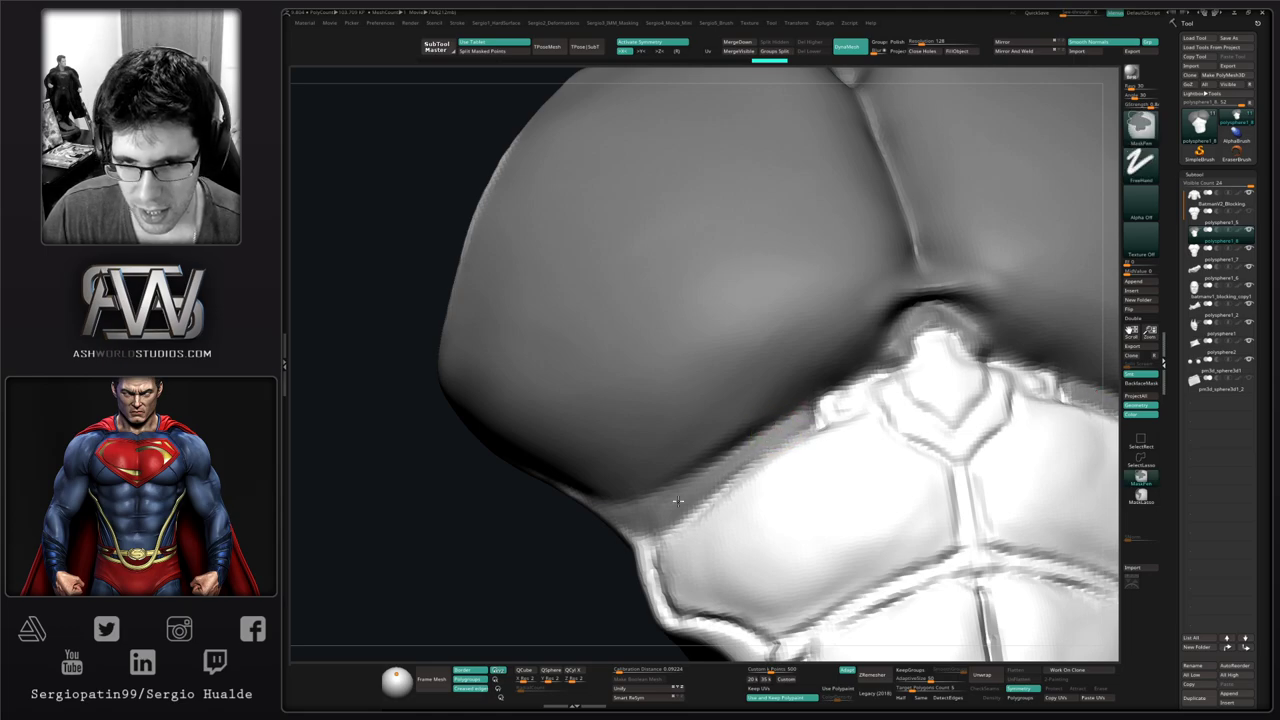
# Mask the rim along the pectorals' outer side edges, from the shoulder corner down to the armpit
pyautogui.moveTo(593, 493)
pyautogui.mouseDown(button='right')
pyautogui.moveTo(725, 402)
pyautogui.moveTo(665, 409)
pyautogui.moveTo(690, 445)
pyautogui.moveTo(748, 437)
pyautogui.moveTo(827, 382)
pyautogui.mouseUp(button='right')
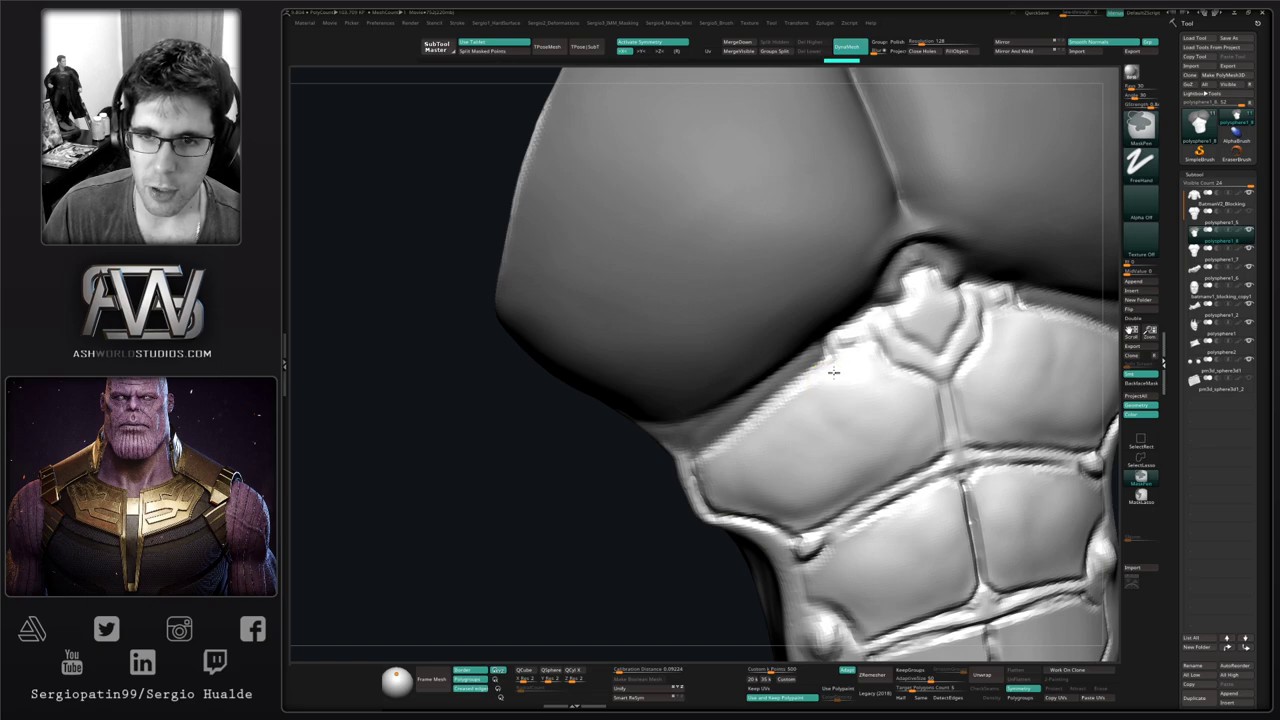
pyautogui.moveTo(737, 441); pyautogui.dragTo(691, 434, button='right')
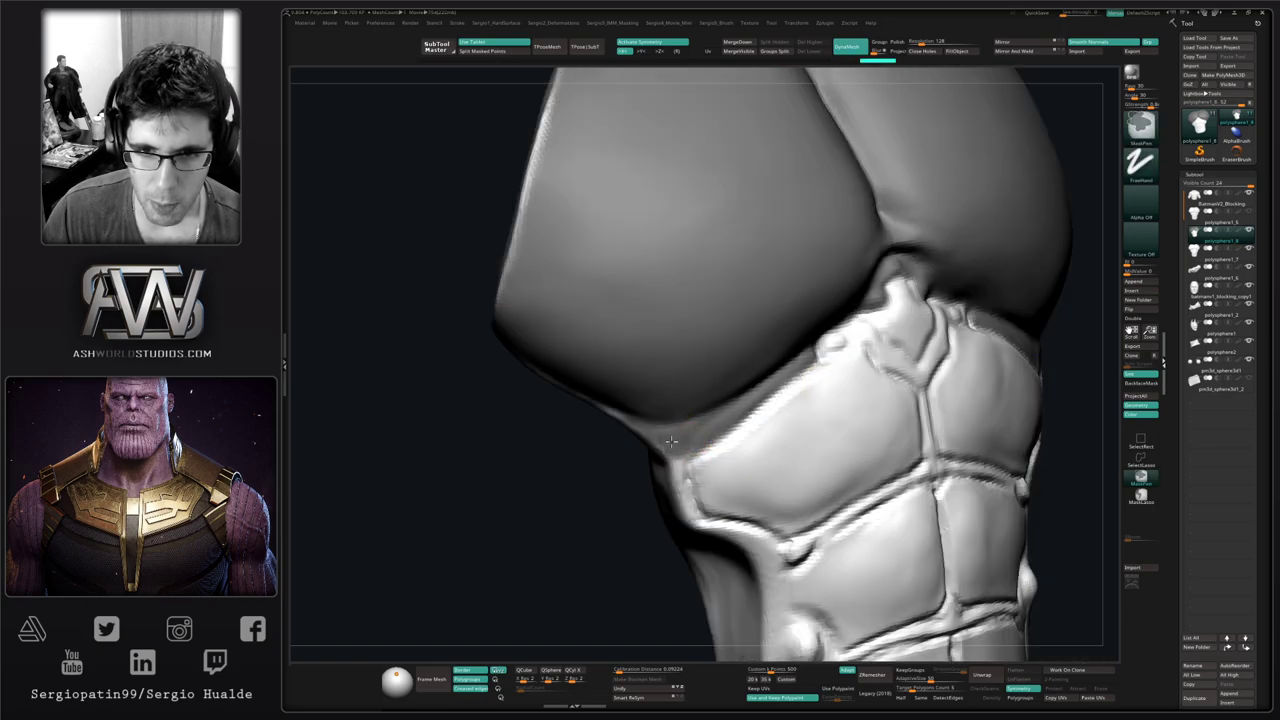
pyautogui.moveTo(672, 438); pyautogui.dragTo(678, 445, button='right')
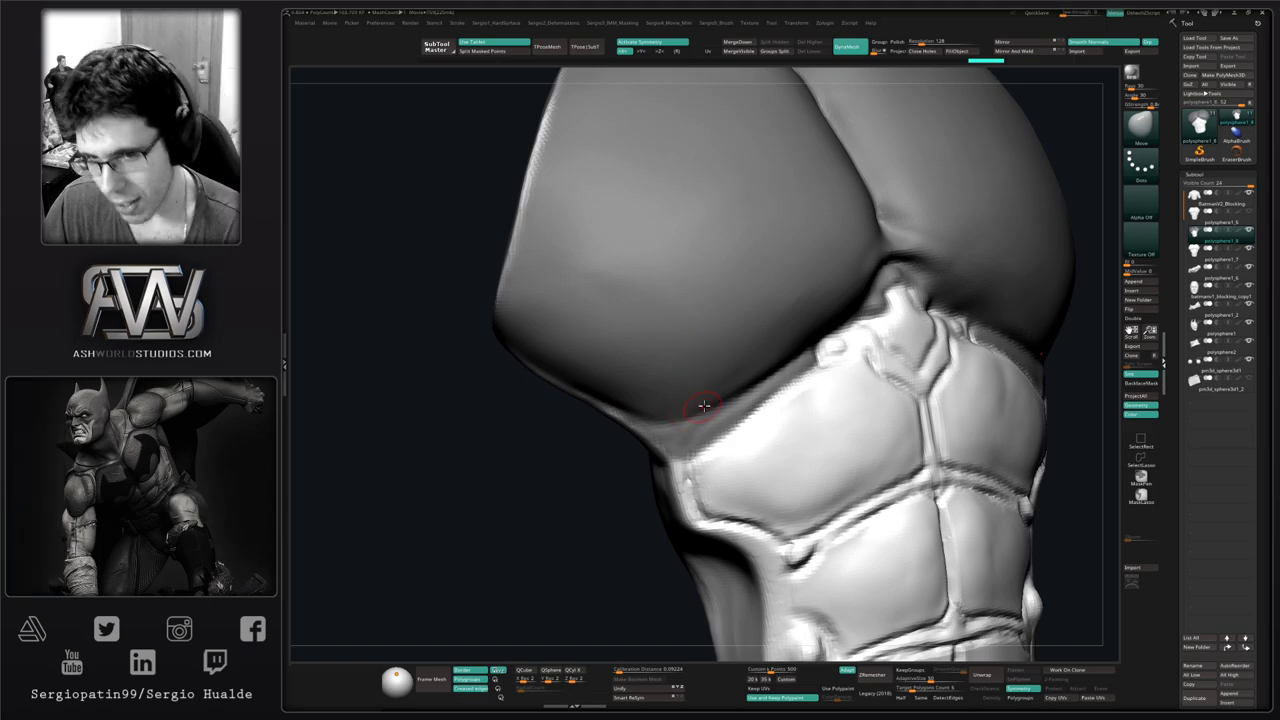
pyautogui.moveTo(727, 401)
pyautogui.keyDown('ctrl'); pyautogui.mouseDown(button='right')
pyautogui.moveTo(691, 446)
pyautogui.moveTo(733, 432)
pyautogui.moveTo(611, 423)
pyautogui.moveTo(634, 323)
pyautogui.mouseUp(button='right'); pyautogui.keyUp('ctrl')
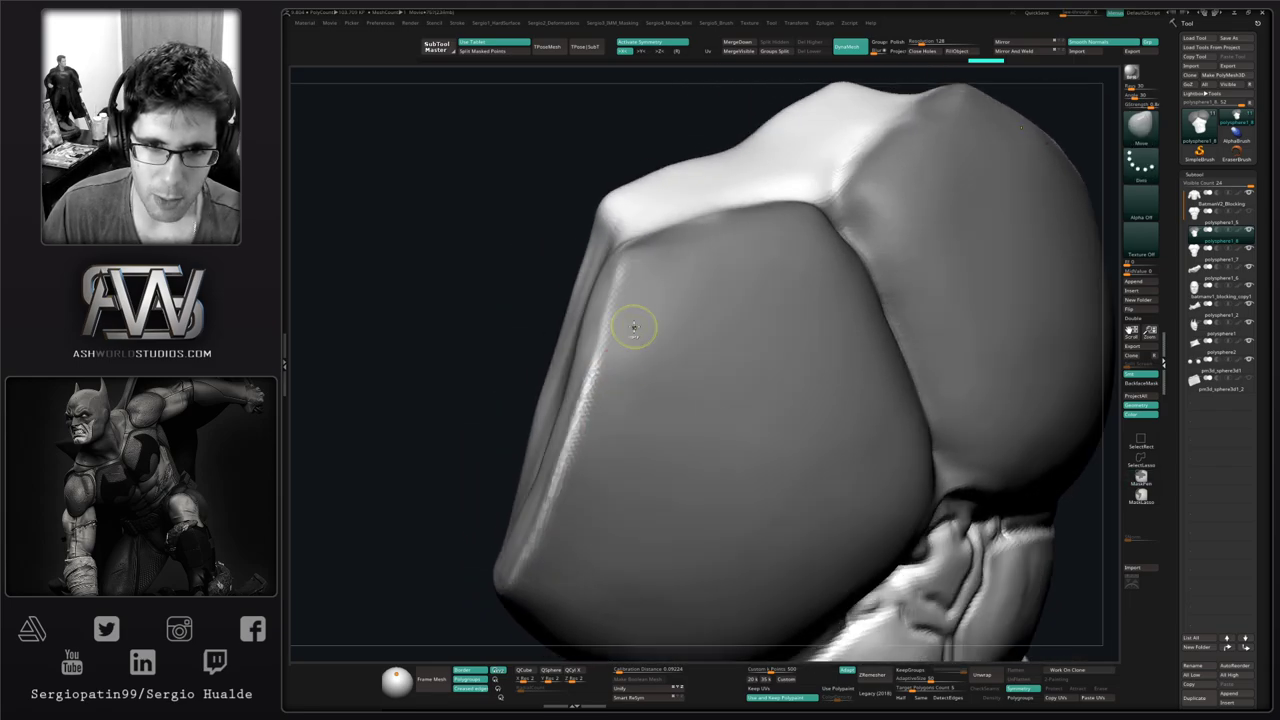
pyautogui.press('ctrl')
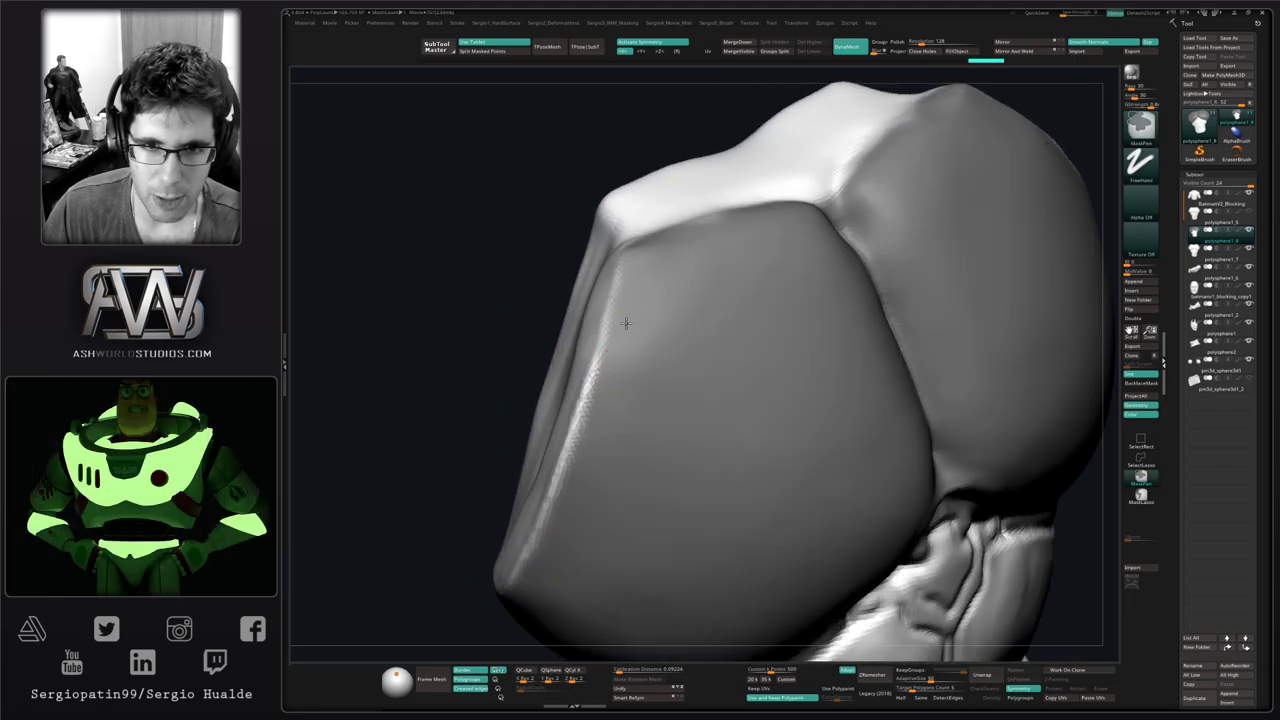
pyautogui.keyDown('ctrl'); pyautogui.moveTo(601, 392); pyautogui.dragTo(558, 520); pyautogui.keyUp('ctrl')
pyautogui.moveTo(590, 492)
pyautogui.mouseDown(button='right')
pyautogui.moveTo(671, 366)
pyautogui.moveTo(614, 411)
pyautogui.moveTo(640, 457)
pyautogui.moveTo(605, 449)
pyautogui.moveTo(592, 412)
pyautogui.moveTo(626, 418)
pyautogui.moveTo(577, 423)
pyautogui.mouseUp(button='right')
# Erase the mask from the neckline surface above the pectorals and check the masked chest from the front
pyautogui.moveTo(577, 423)
pyautogui.keyDown('ctrl'); pyautogui.keyDown('alt'); pyautogui.mouseDown()
pyautogui.moveTo(526, 421)
pyautogui.moveTo(634, 384)
pyautogui.moveTo(684, 346)
pyautogui.mouseUp(); pyautogui.keyUp('alt'); pyautogui.keyUp('ctrl')
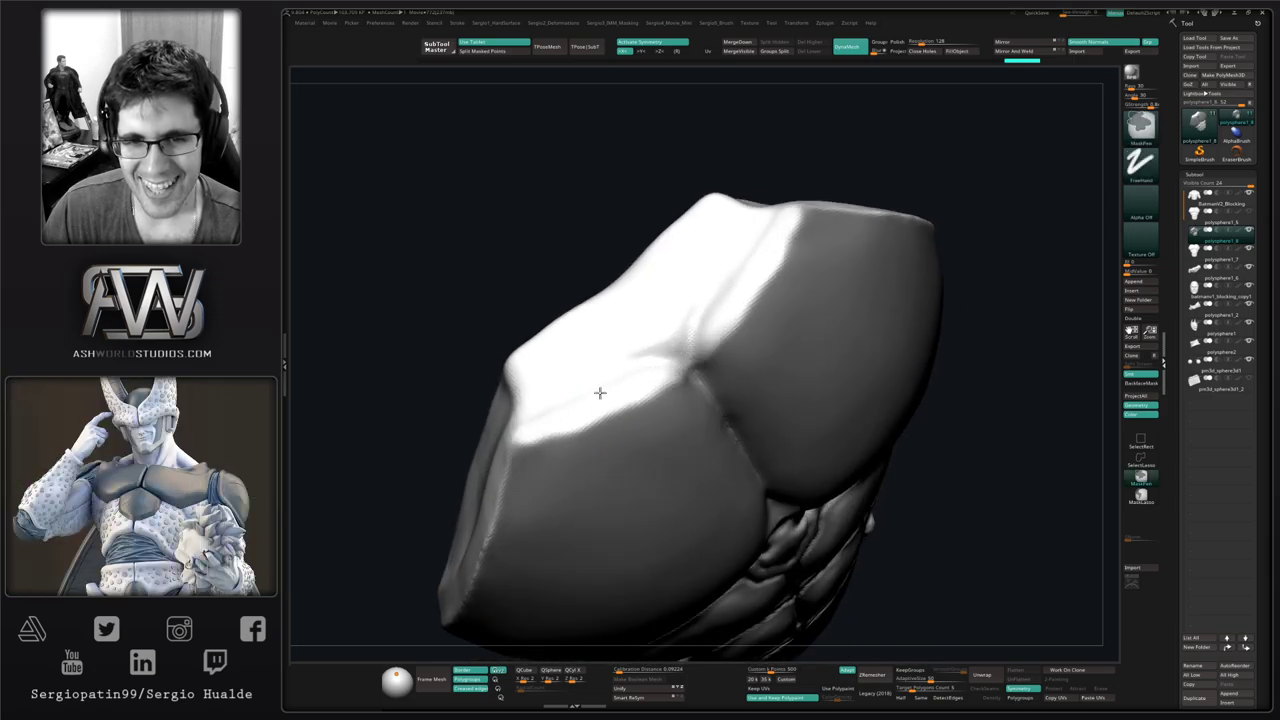
pyautogui.moveTo(617, 385)
pyautogui.keyDown('ctrl'); pyautogui.keyDown('alt'); pyautogui.mouseDown()
pyautogui.moveTo(536, 417)
pyautogui.moveTo(572, 405)
pyautogui.mouseUp(); pyautogui.keyUp('alt'); pyautogui.keyUp('ctrl')
pyautogui.moveTo(577, 405)
pyautogui.keyDown('ctrl'); pyautogui.mouseDown(button='right')
pyautogui.moveTo(609, 423)
pyautogui.moveTo(657, 405)
pyautogui.moveTo(703, 446)
pyautogui.moveTo(700, 425)
pyautogui.mouseUp(button='right'); pyautogui.keyUp('ctrl')
pyautogui.keyDown('ctrl'); pyautogui.moveTo(700, 425); pyautogui.dragTo(641, 336, button='right'); pyautogui.keyUp('ctrl')
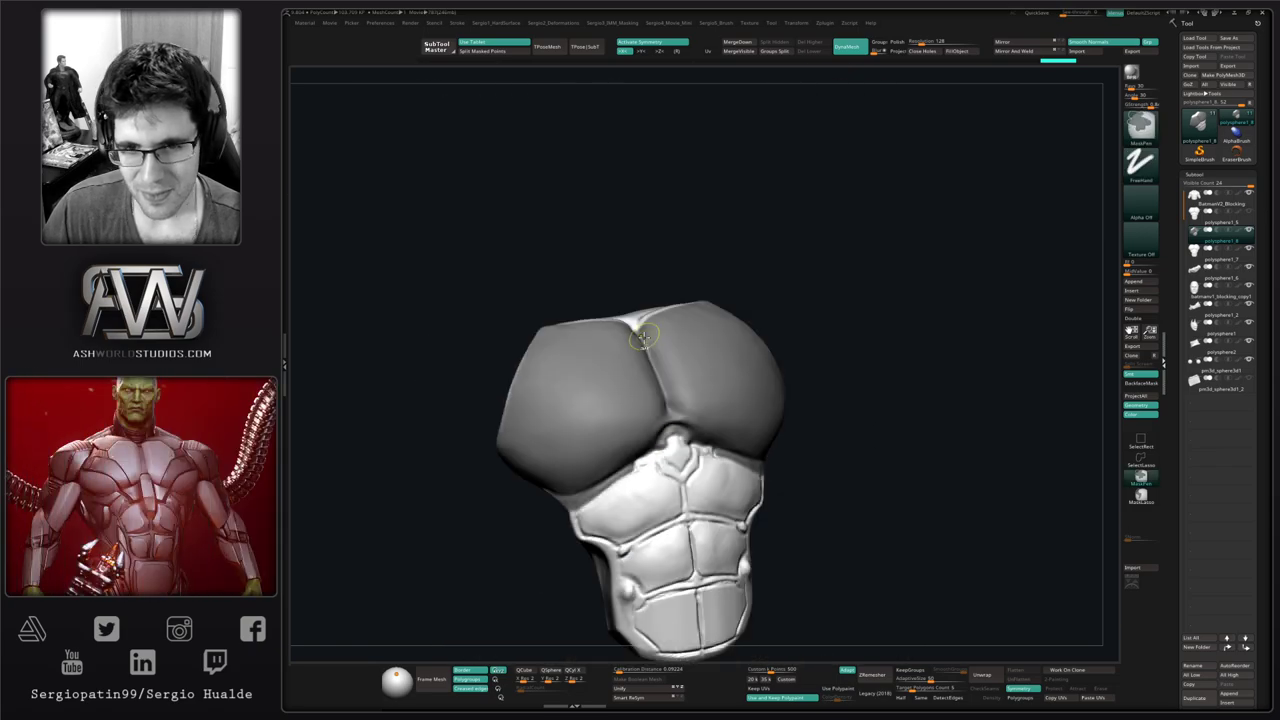
pyautogui.moveTo(860, 385); pyautogui.dragTo(800, 380, button='right')
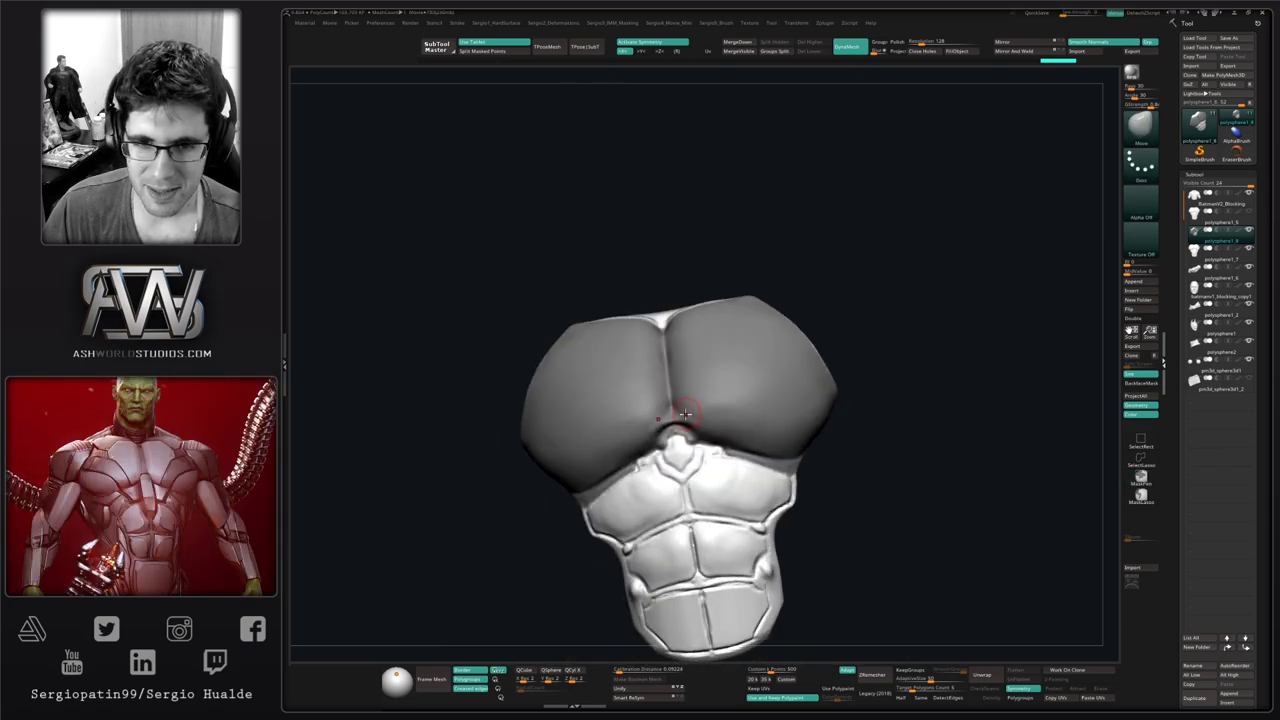
pyautogui.moveTo(677, 434); pyautogui.dragTo(690, 352, button='right')
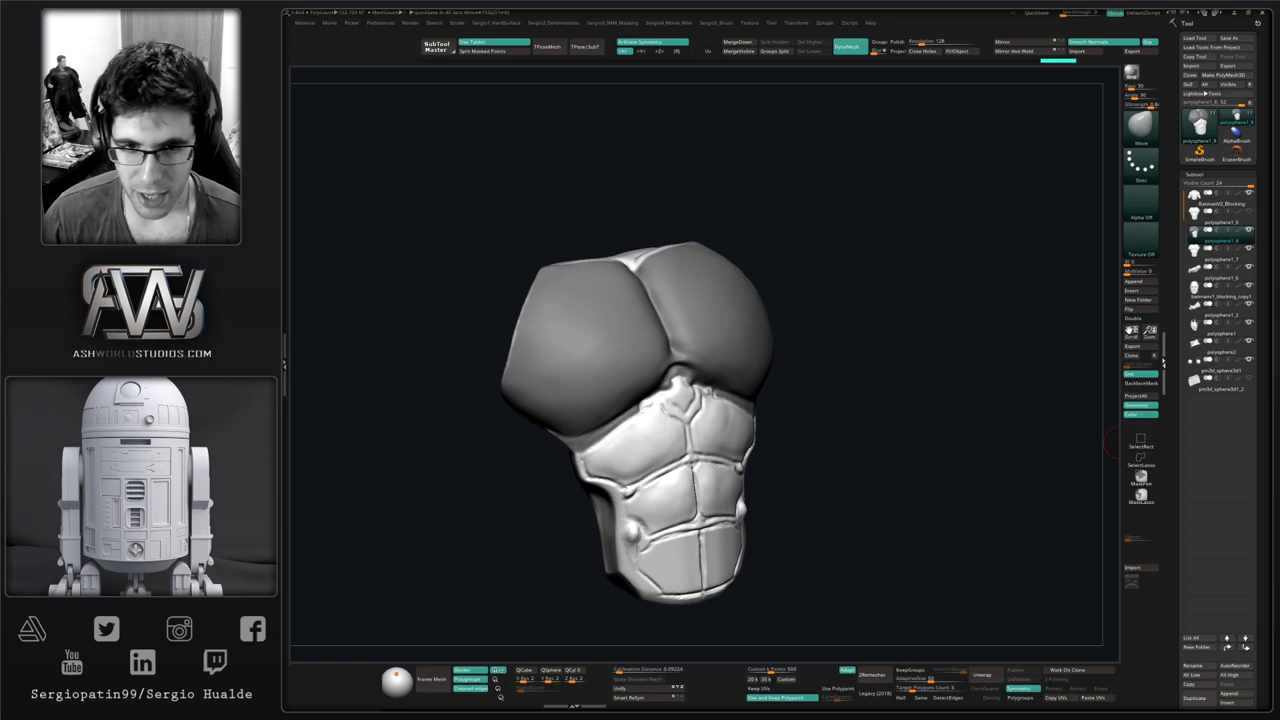
pyautogui.moveTo(829, 380); pyautogui.dragTo(723, 409)
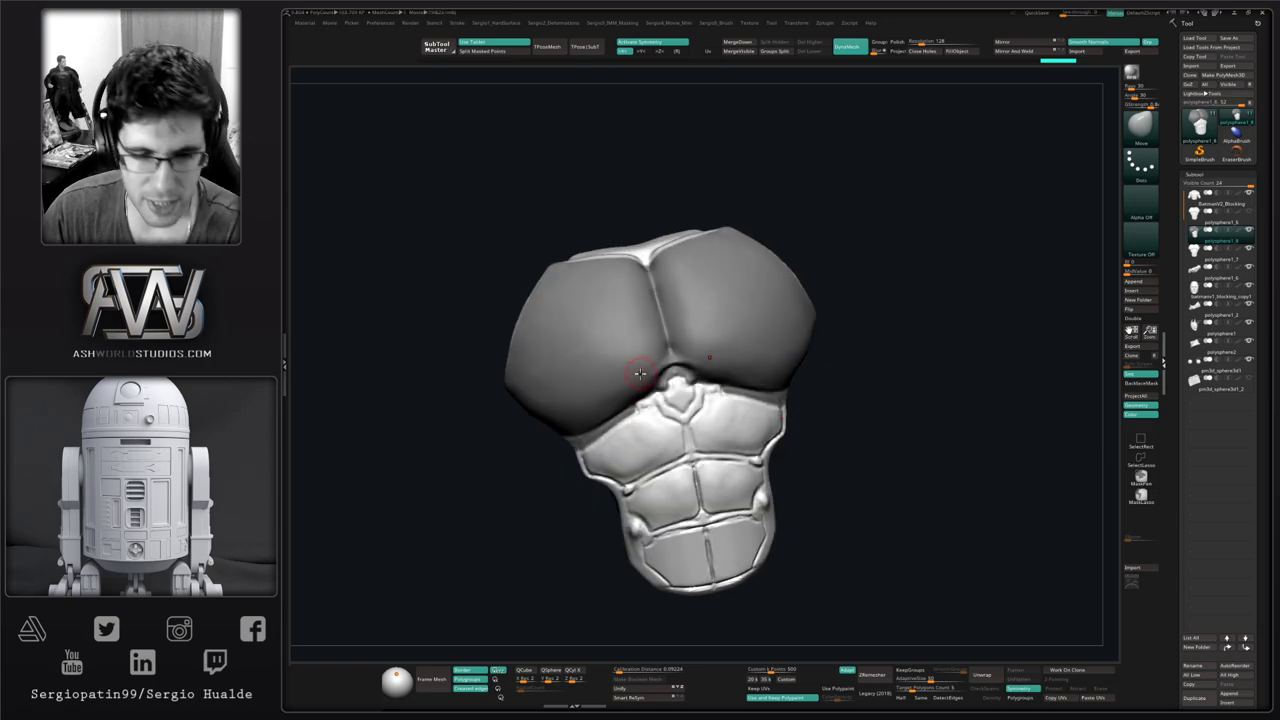
# Examine the masked pectorals from the front, below and sides, checking the mask border against the abdominal plates and central ornament
pyautogui.keyDown('ctrl'); pyautogui.moveTo(628, 387); pyautogui.dragTo(628, 415, button='right'); pyautogui.keyUp('ctrl')
pyautogui.keyDown('alt'); pyautogui.moveTo(628, 415); pyautogui.dragTo(640, 395, button='right'); pyautogui.keyUp('alt')
pyautogui.moveTo(603, 449); pyautogui.dragTo(557, 480, button='right')
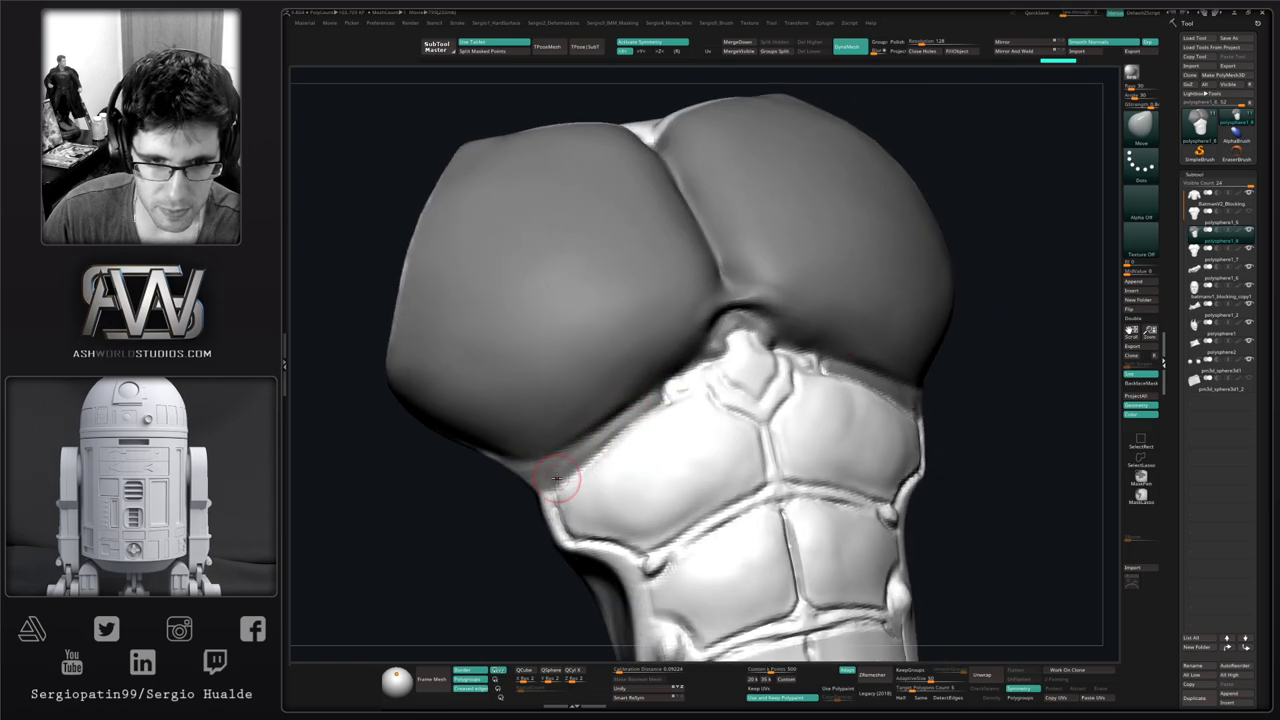
pyautogui.press('ctrl')
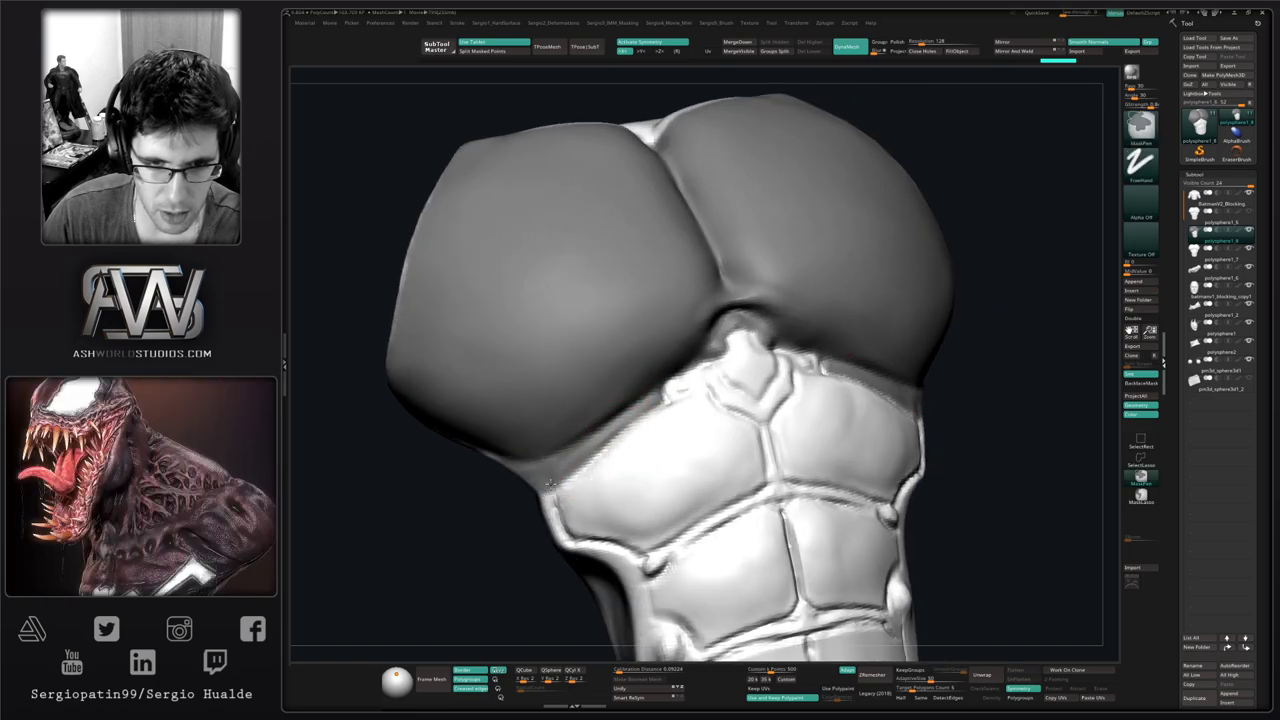
pyautogui.moveTo(628, 443)
pyautogui.keyDown('ctrl'); pyautogui.mouseDown(button='right')
pyautogui.moveTo(662, 408)
pyautogui.moveTo(645, 452)
pyautogui.moveTo(670, 451)
pyautogui.moveTo(651, 434)
pyautogui.moveTo(628, 442)
pyautogui.mouseUp(button='right'); pyautogui.keyUp('ctrl')
pyautogui.keyDown('ctrl'); pyautogui.moveTo(628, 442); pyautogui.dragTo(634, 412, button='right'); pyautogui.keyUp('ctrl')
pyautogui.moveTo(634, 412); pyautogui.dragTo(629, 382, button='right')
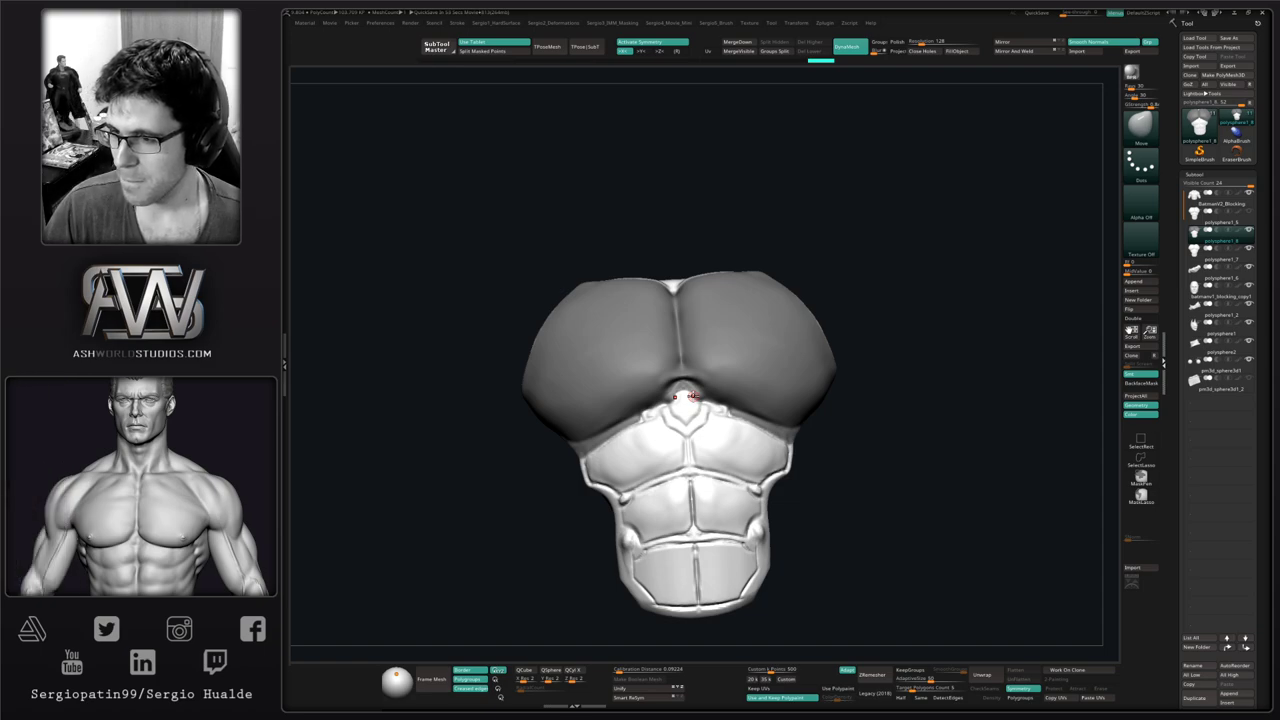
pyautogui.moveTo(868, 446)
pyautogui.mouseDown()
pyautogui.moveTo(877, 434)
pyautogui.moveTo(790, 454)
pyautogui.mouseUp()
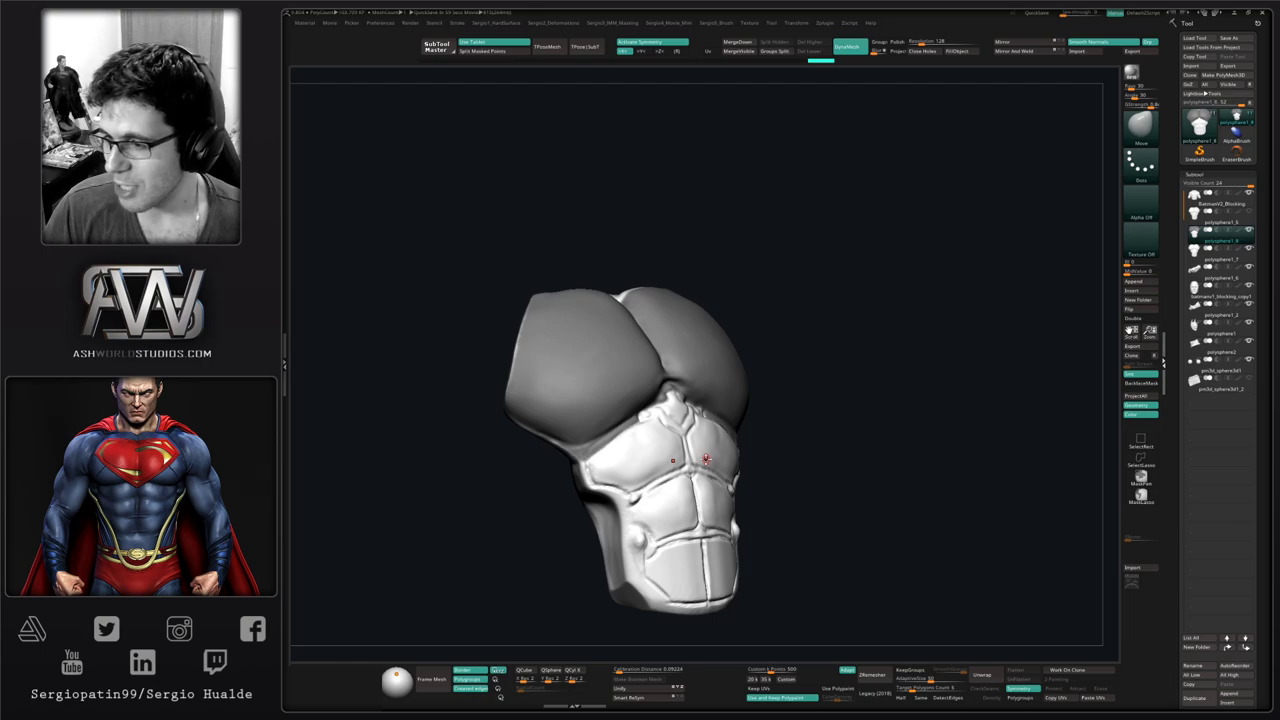
pyautogui.moveTo(803, 357); pyautogui.dragTo(675, 405)
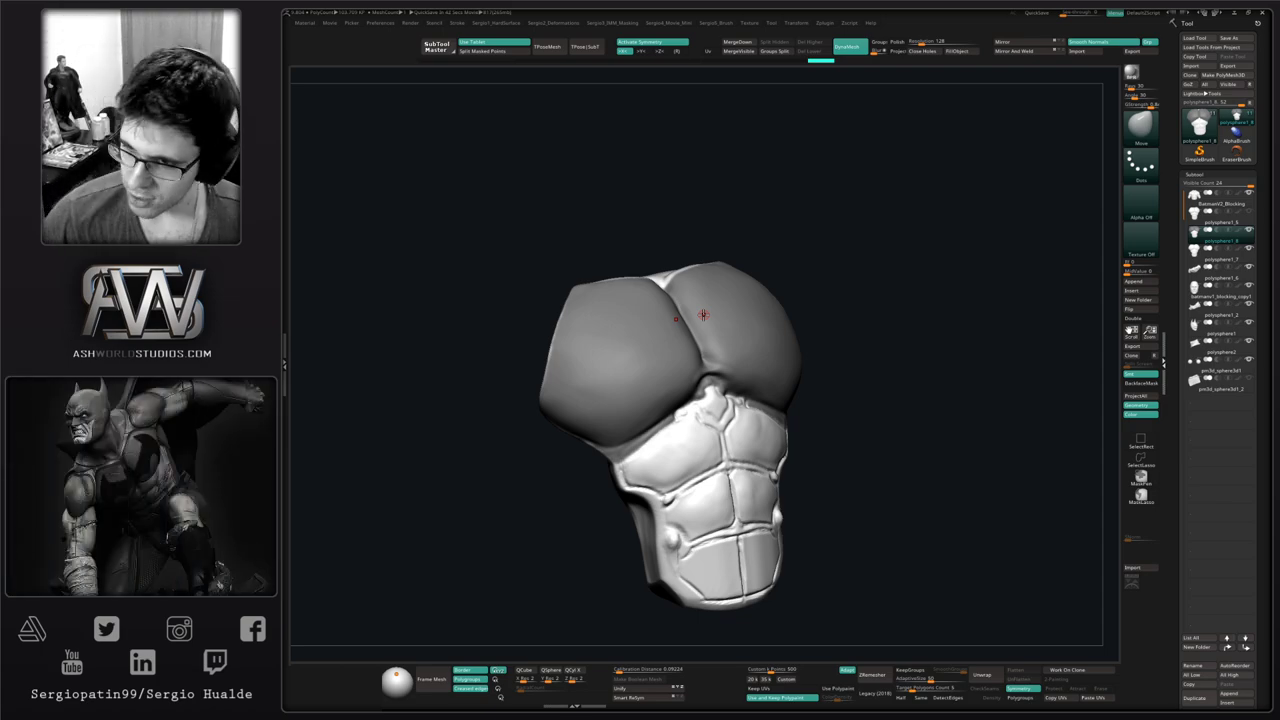
pyautogui.moveTo(868, 428)
pyautogui.mouseDown()
pyautogui.moveTo(874, 437)
pyautogui.moveTo(843, 442)
pyautogui.mouseUp()
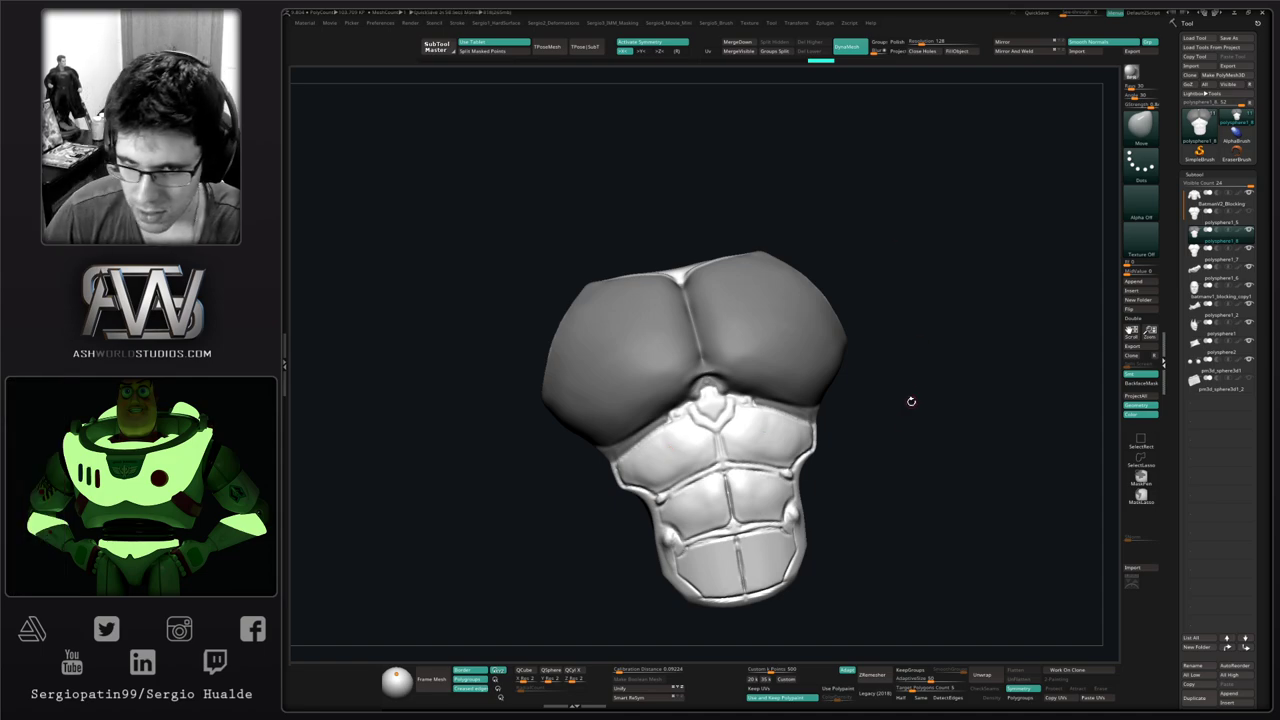
pyautogui.moveTo(911, 402); pyautogui.dragTo(827, 411)
pyautogui.moveTo(713, 411)
pyautogui.keyDown('alt'); pyautogui.mouseDown(button='right')
pyautogui.moveTo(735, 415)
pyautogui.moveTo(766, 470)
pyautogui.moveTo(730, 496)
pyautogui.mouseUp(button='right'); pyautogui.keyUp('alt')
pyautogui.keyDown('ctrl'); pyautogui.moveTo(730, 496); pyautogui.dragTo(724, 468, button='right'); pyautogui.keyUp('ctrl')
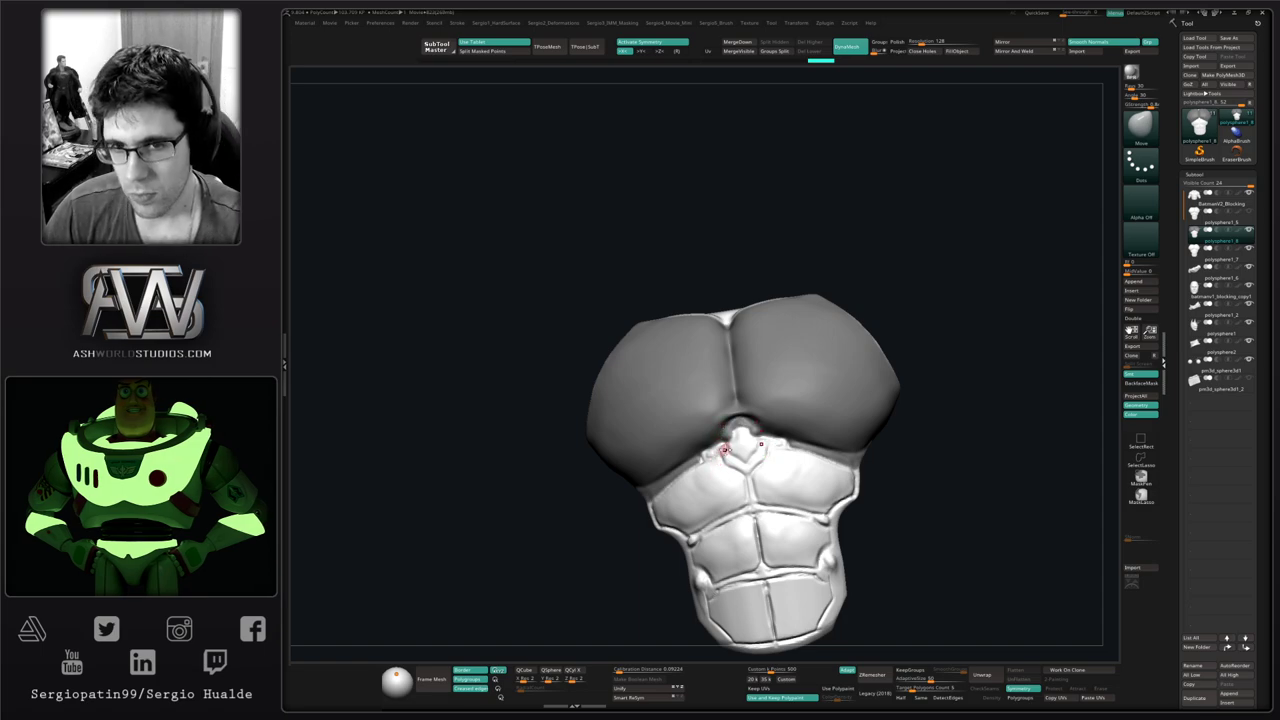
pyautogui.moveTo(703, 460); pyautogui.dragTo(722, 427)
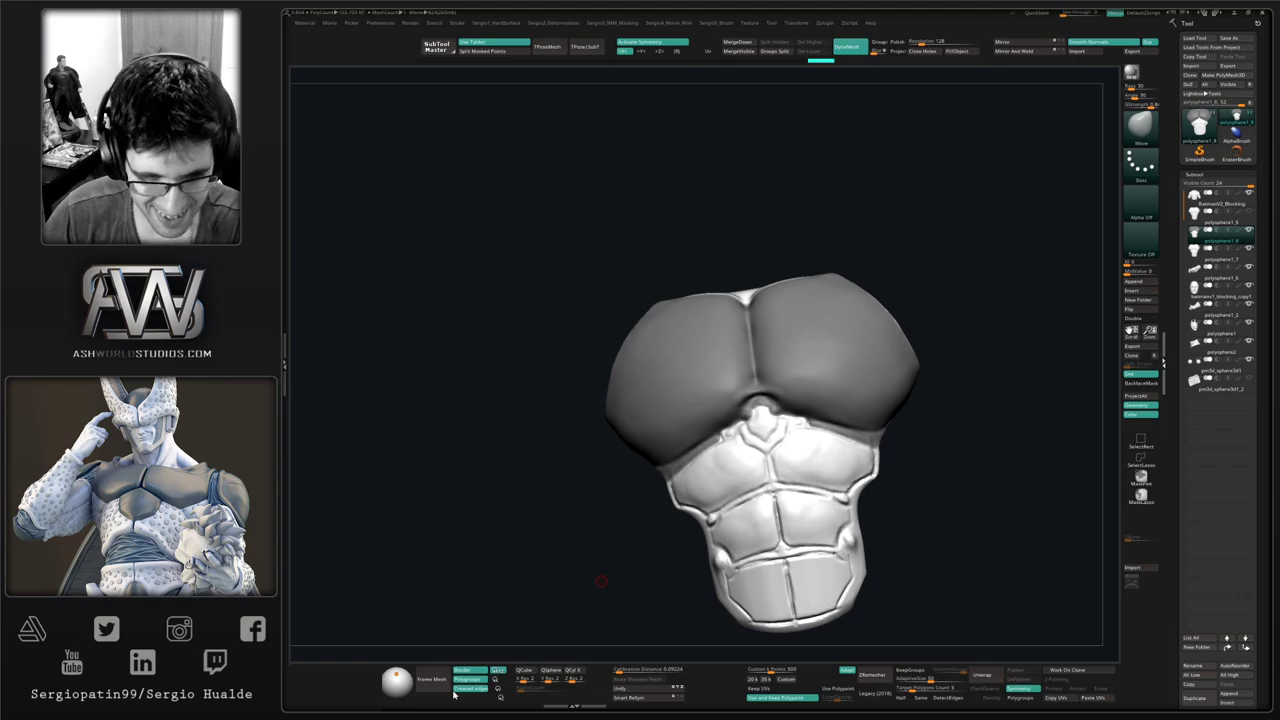
pyautogui.moveTo(728, 432)
pyautogui.mouseDown(button='right')
pyautogui.moveTo(716, 428)
pyautogui.moveTo(728, 426)
pyautogui.moveTo(715, 390)
pyautogui.moveTo(727, 404)
pyautogui.mouseUp(button='right')
pyautogui.moveTo(812, 385)
pyautogui.mouseDown(button='right')
pyautogui.moveTo(840, 380)
pyautogui.moveTo(825, 410)
pyautogui.moveTo(726, 447)
pyautogui.moveTo(696, 428)
pyautogui.moveTo(723, 449)
pyautogui.moveTo(722, 424)
pyautogui.moveTo(714, 446)
pyautogui.moveTo(706, 422)
pyautogui.mouseUp(button='right')
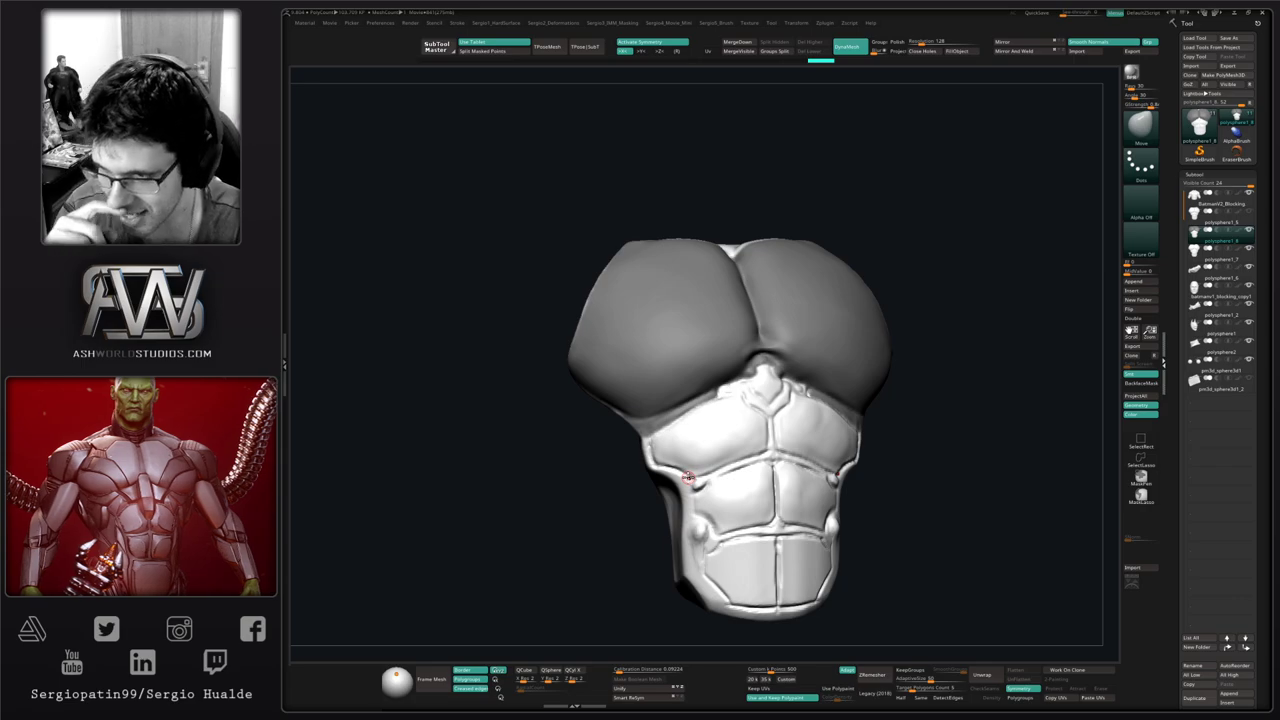
pyautogui.moveTo(930, 305); pyautogui.dragTo(882, 348, button='right')
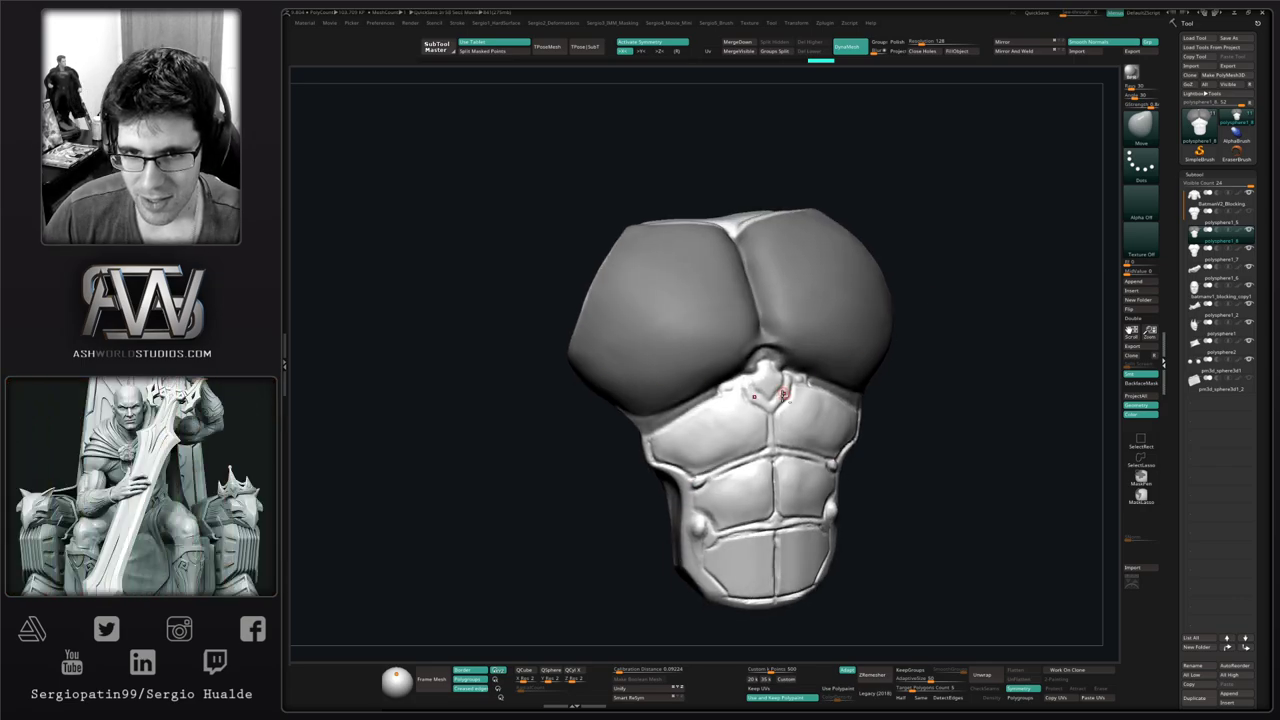
pyautogui.moveTo(784, 395); pyautogui.dragTo(726, 435, button='right')
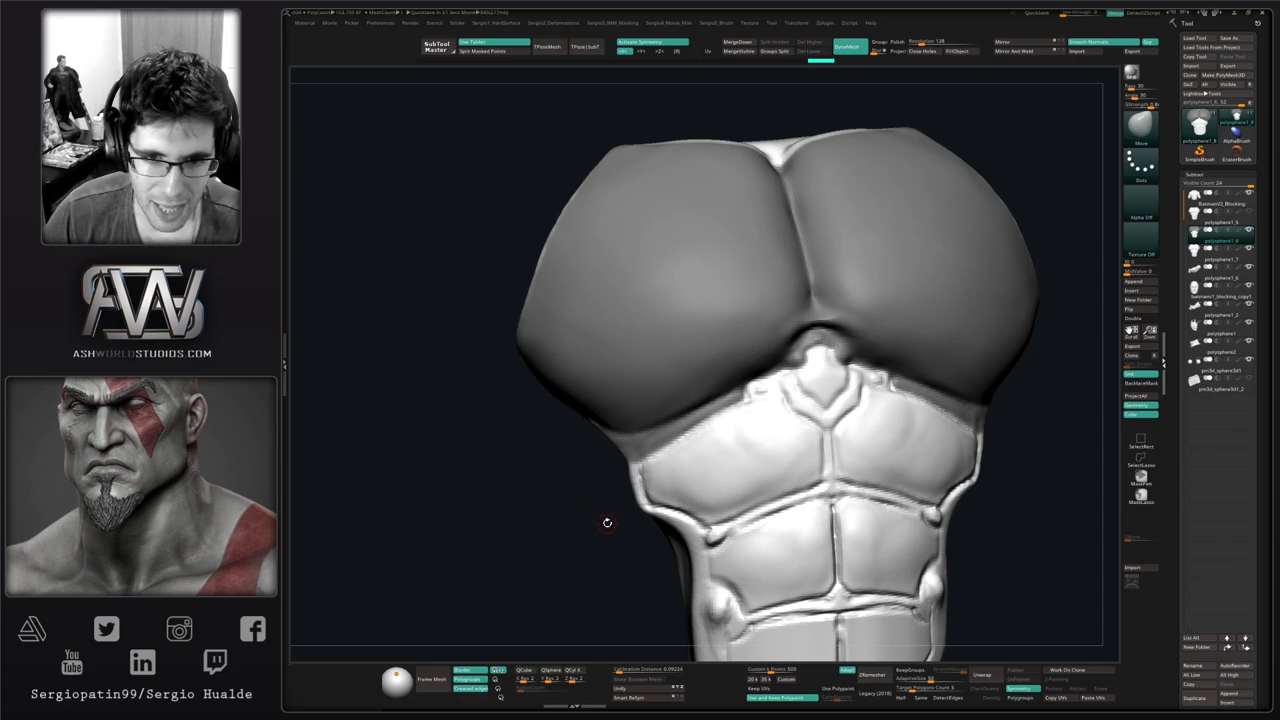
pyautogui.moveTo(611, 537); pyautogui.dragTo(623, 526)
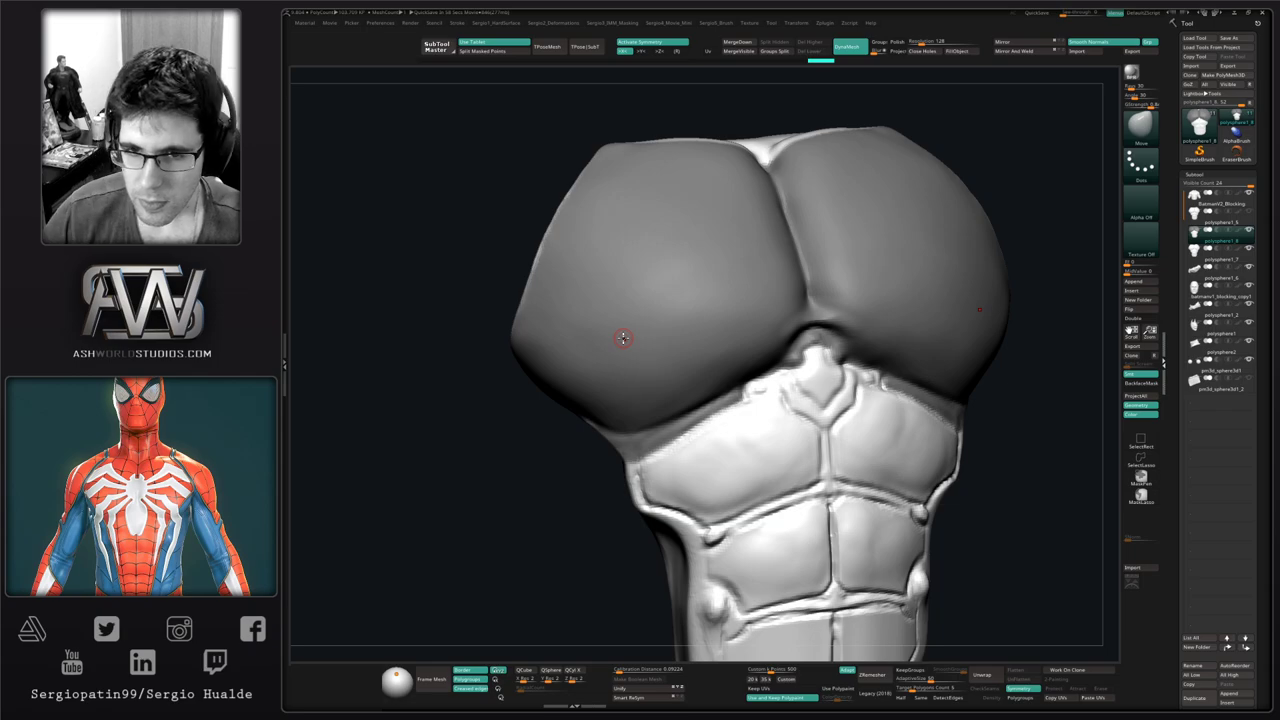
pyautogui.keyDown('alt'); pyautogui.moveTo(713, 449); pyautogui.dragTo(761, 453, button='right'); pyautogui.keyUp('alt')
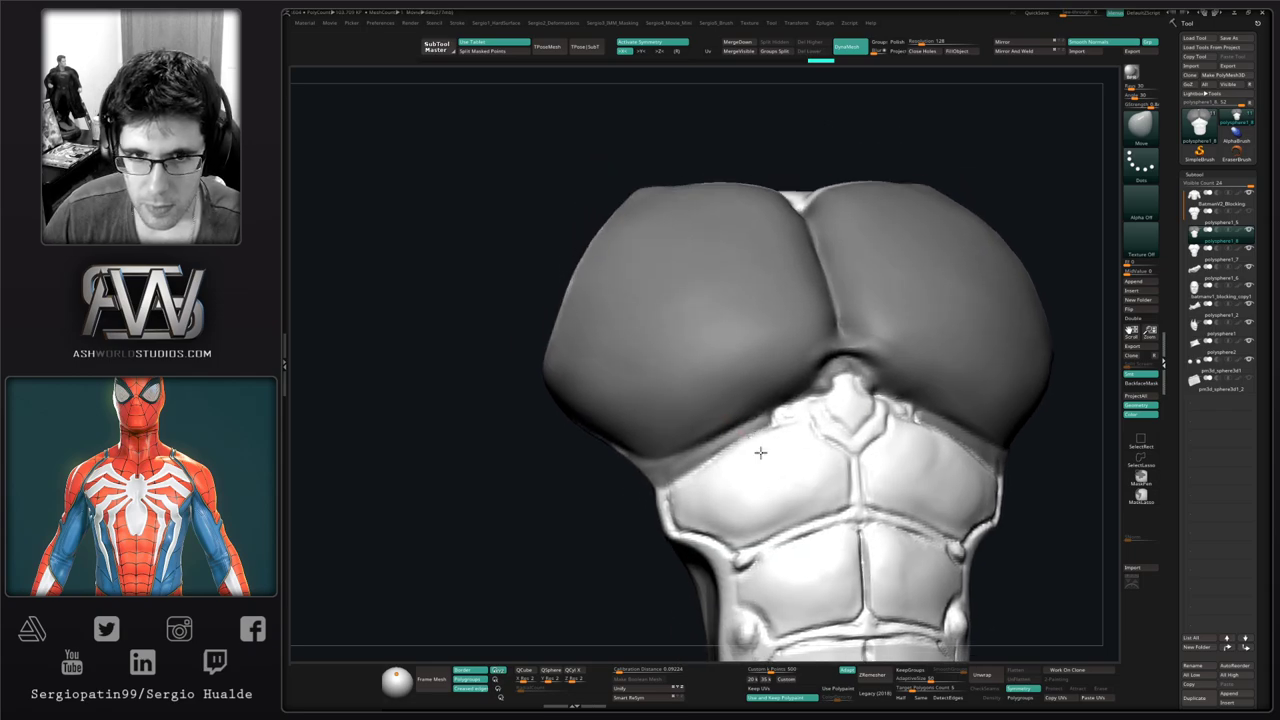
# Touch up the mask along the outer side rim of the pectorals, between the shoulder corner and the armpit
pyautogui.moveTo(760, 453)
pyautogui.mouseDown()
pyautogui.moveTo(654, 449)
pyautogui.moveTo(609, 417)
pyautogui.mouseUp()
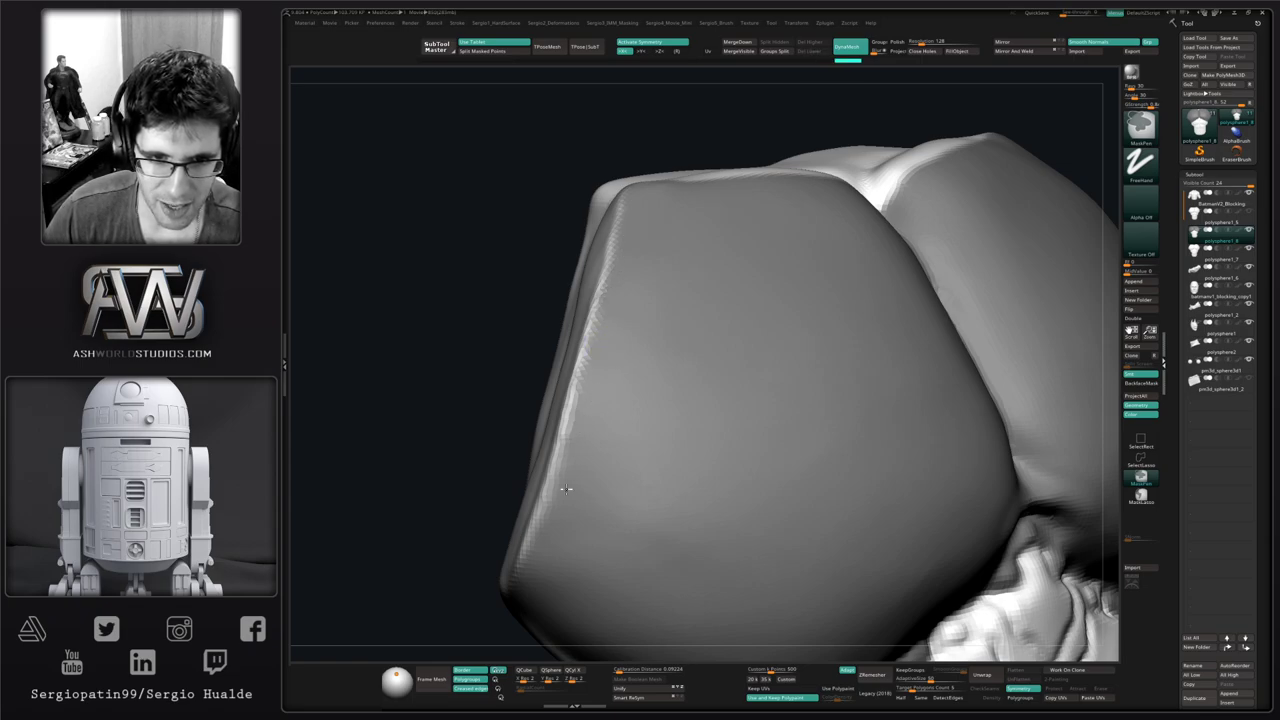
pyautogui.keyDown('ctrl'); pyautogui.moveTo(620, 451); pyautogui.dragTo(771, 334, button='right'); pyautogui.keyUp('ctrl')
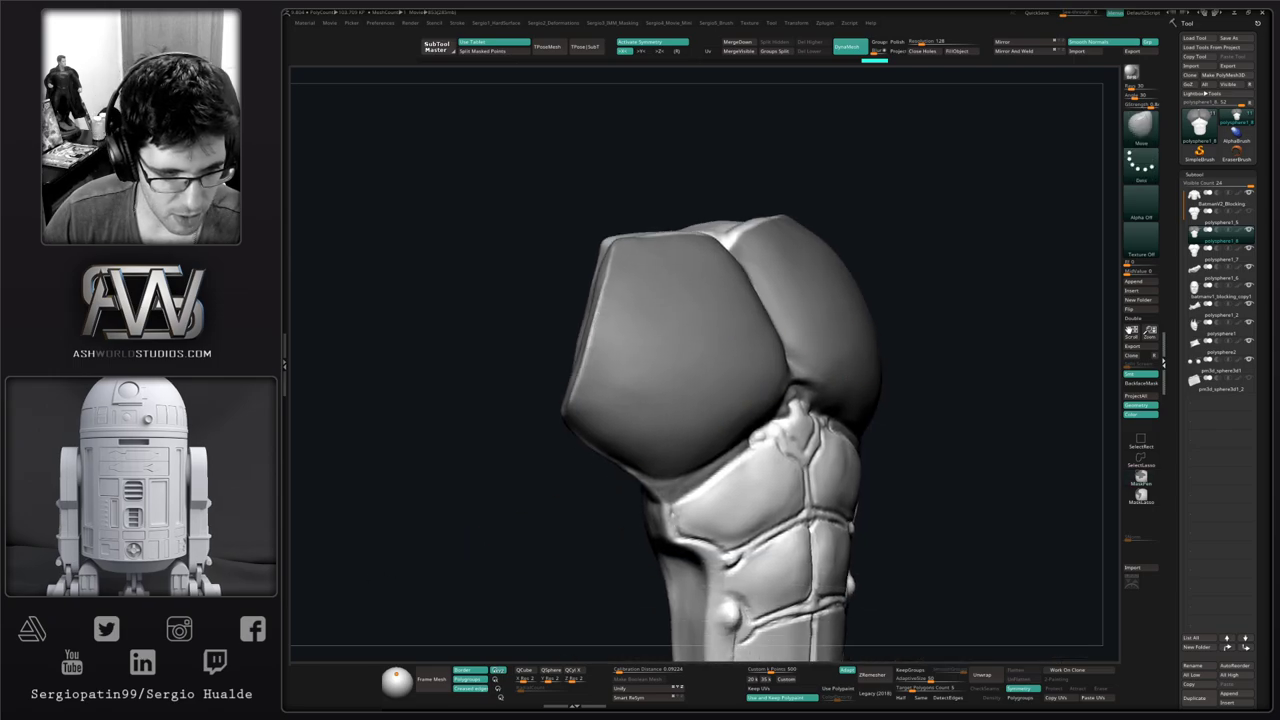
pyautogui.moveTo(597, 325); pyautogui.dragTo(587, 324)
pyautogui.moveTo(680, 437)
pyautogui.mouseDown(button='right')
pyautogui.moveTo(703, 407)
pyautogui.moveTo(714, 414)
pyautogui.mouseUp(button='right')
pyautogui.keyDown('ctrl'); pyautogui.keyDown('shift'); pyautogui.click(732, 423); pyautogui.keyUp('shift'); pyautogui.keyUp('ctrl')
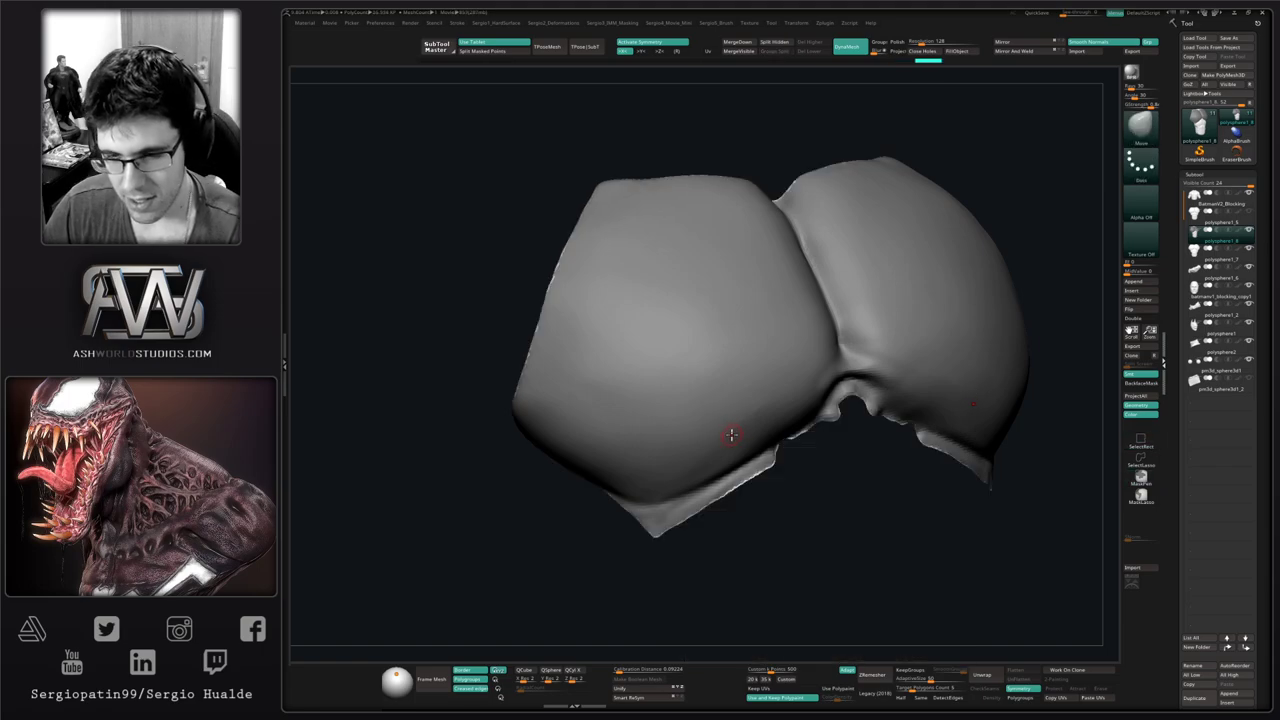
pyautogui.press('Delete')
pyautogui.keyDown('ctrl'); pyautogui.moveTo(837, 480); pyautogui.dragTo(839, 506); pyautogui.keyUp('ctrl')
pyautogui.hotkey('shift', 'f')
pyautogui.moveTo(766, 480)
pyautogui.mouseDown(button='right')
pyautogui.moveTo(790, 452)
pyautogui.moveTo(817, 495)
pyautogui.moveTo(788, 450)
pyautogui.mouseUp(button='right')
pyautogui.keyDown('ctrl'); pyautogui.click(793, 468); pyautogui.keyUp('ctrl')
pyautogui.hotkey('ctrl', 'z')
pyautogui.hotkey('ctrl', 'z')
pyautogui.hotkey('ctrl', 'z')
pyautogui.hotkey('ctrl', 'z')
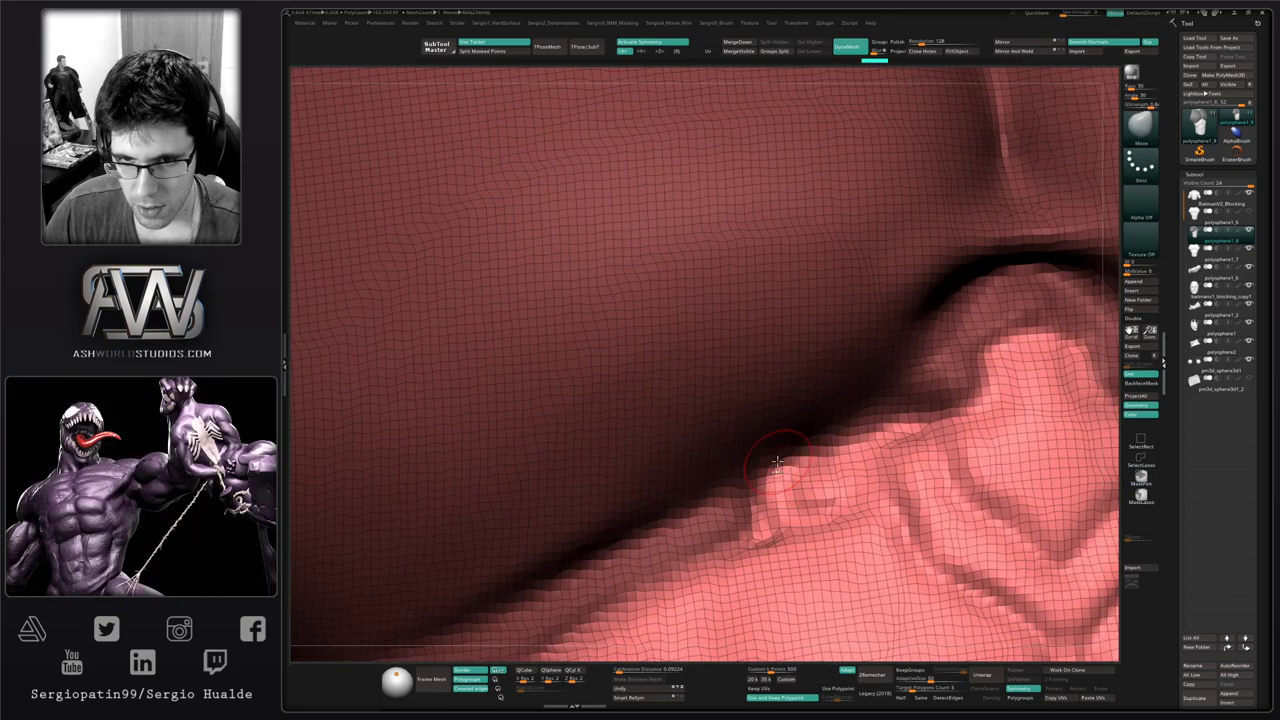
# Fill the jagged gaps in the mask beneath the pectorals, beside the central abdominal ornament
pyautogui.keyDown('ctrl'); pyautogui.moveTo(822, 428); pyautogui.dragTo(726, 491); pyautogui.keyUp('ctrl')
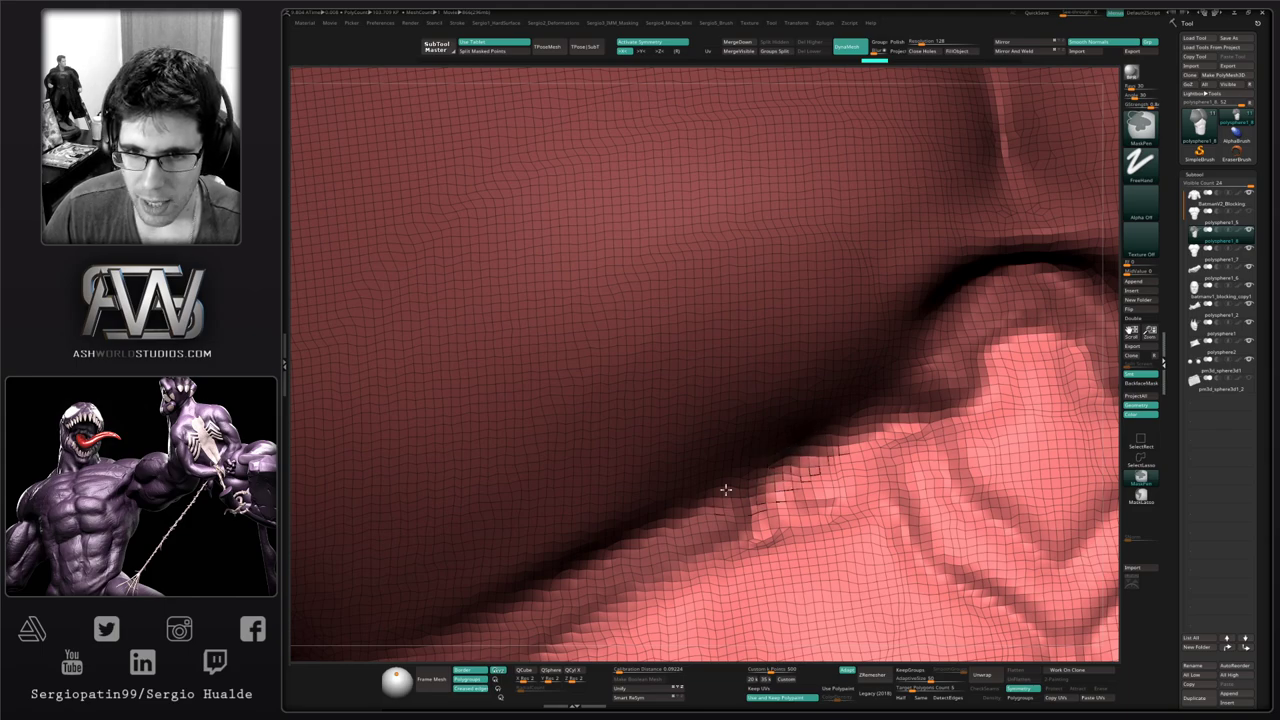
pyautogui.keyDown('ctrl'); pyautogui.moveTo(768, 501); pyautogui.dragTo(725, 282, button='right'); pyautogui.keyUp('ctrl')
pyautogui.keyDown('ctrl'); pyautogui.moveTo(811, 453); pyautogui.dragTo(754, 374, button='right'); pyautogui.keyUp('ctrl')
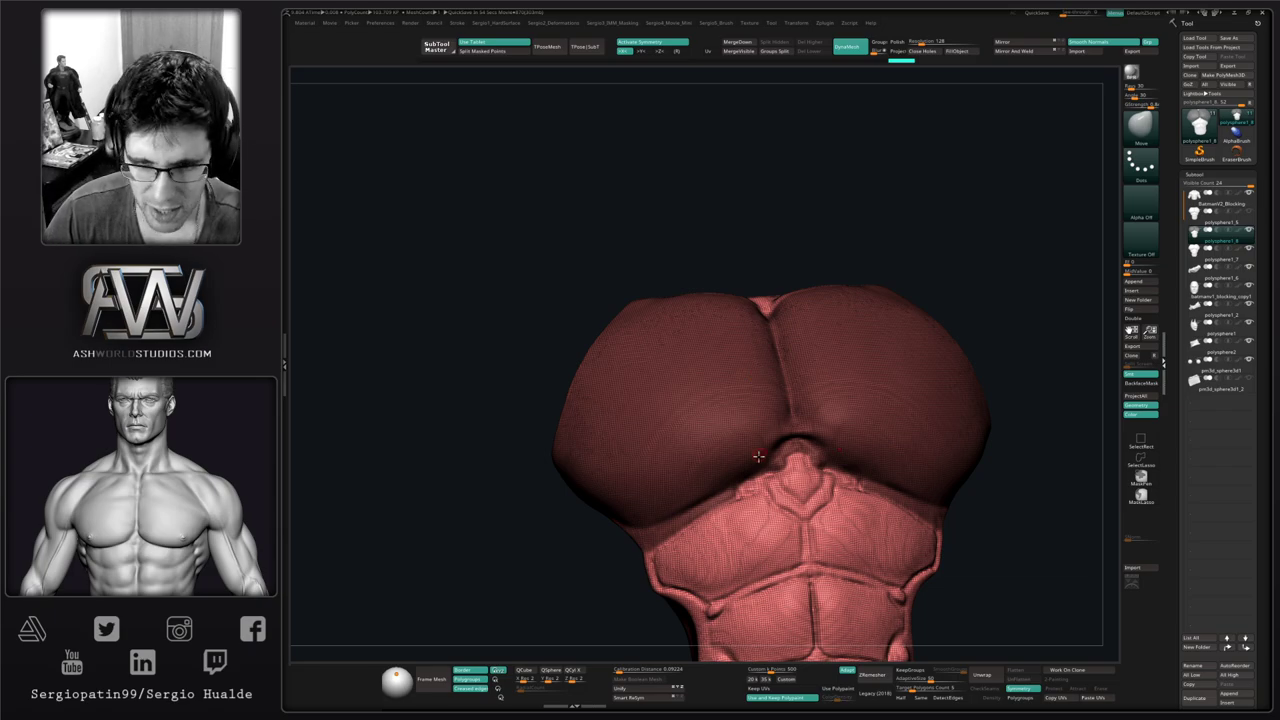
pyautogui.moveTo(749, 458)
pyautogui.keyDown('alt'); pyautogui.mouseDown(button='right')
pyautogui.moveTo(743, 404)
pyautogui.moveTo(730, 446)
pyautogui.mouseUp(button='right'); pyautogui.keyUp('alt')
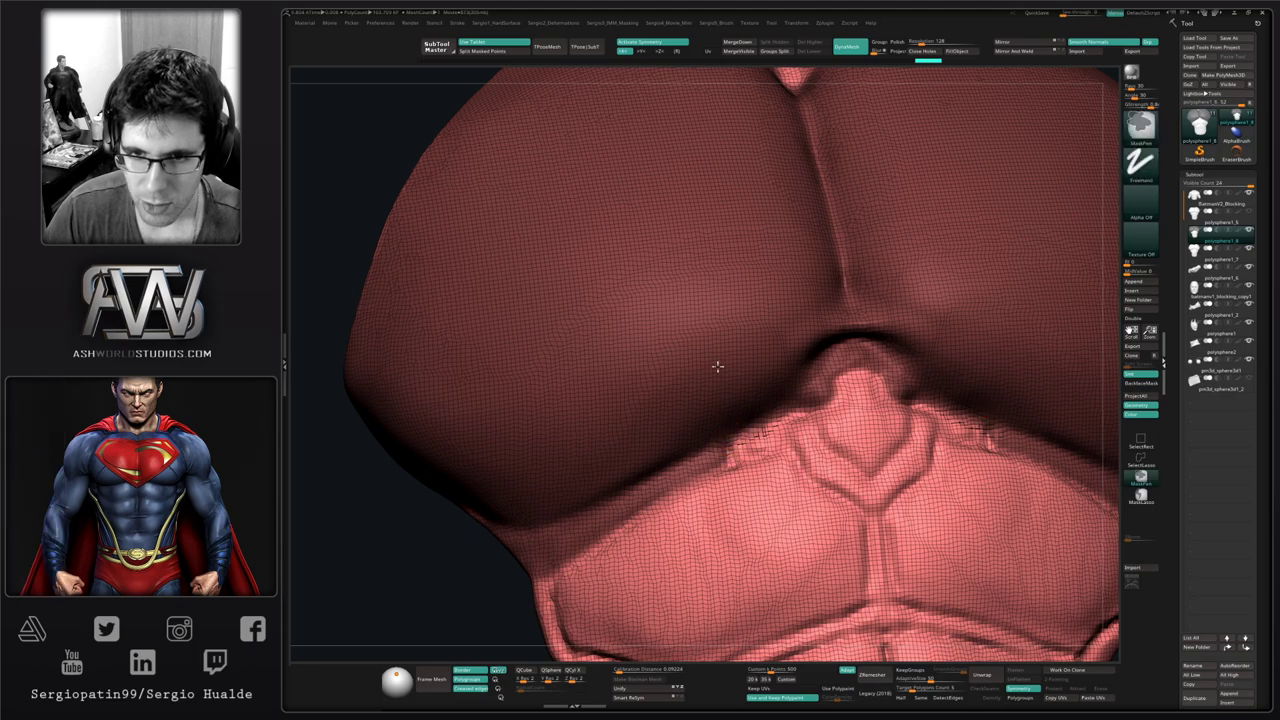
pyautogui.keyDown('ctrl'); pyautogui.moveTo(717, 366); pyautogui.dragTo(703, 441, button='right'); pyautogui.keyUp('ctrl')
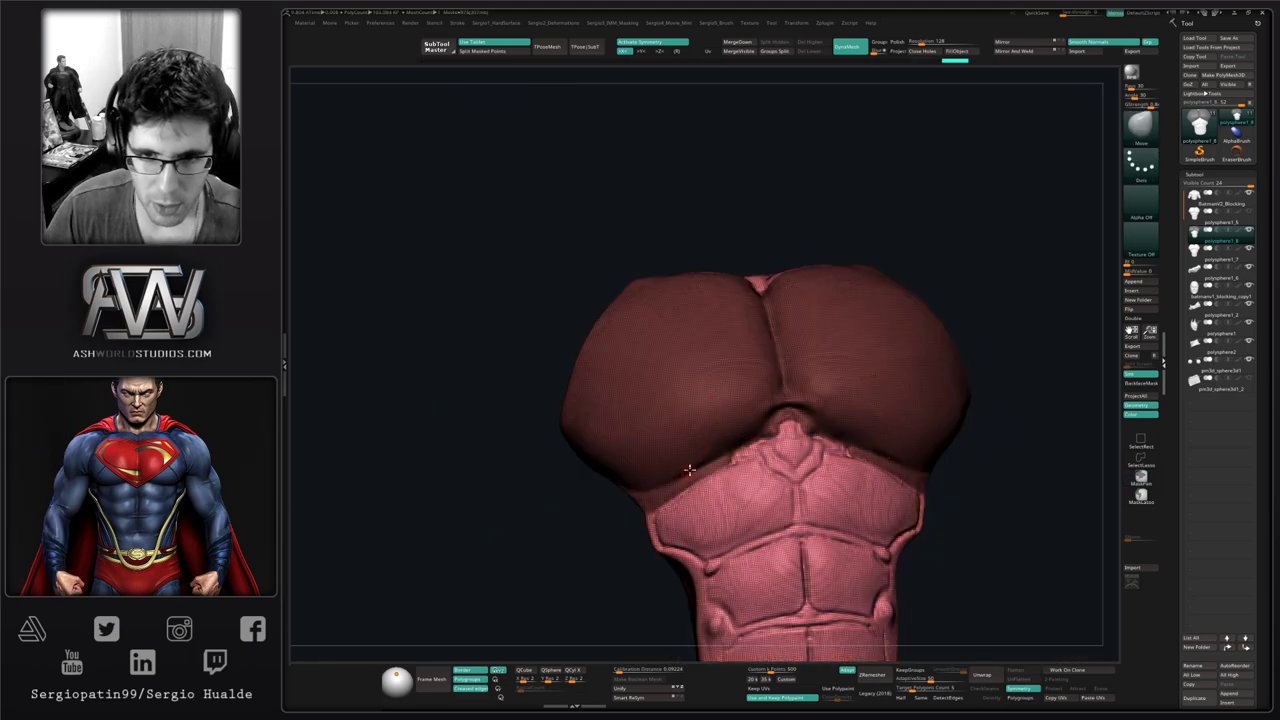
# Turn the masked pectorals into their own polygroup, isolate it and delete the rest of the torso duplicate
pyautogui.hotkey('ctrl', 'w')
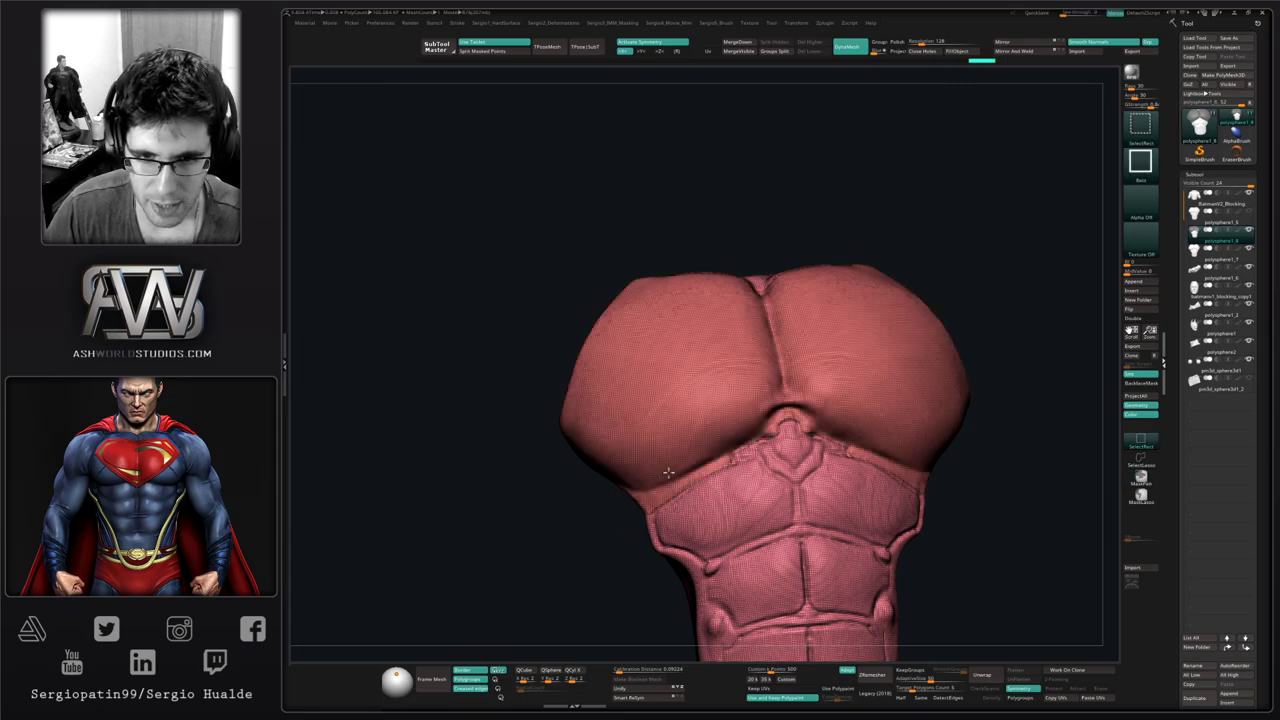
pyautogui.keyDown('ctrl'); pyautogui.keyDown('shift'); pyautogui.click(667, 465); pyautogui.keyUp('shift'); pyautogui.keyUp('ctrl')
pyautogui.moveTo(666, 460); pyautogui.dragTo(670, 511, button='right')
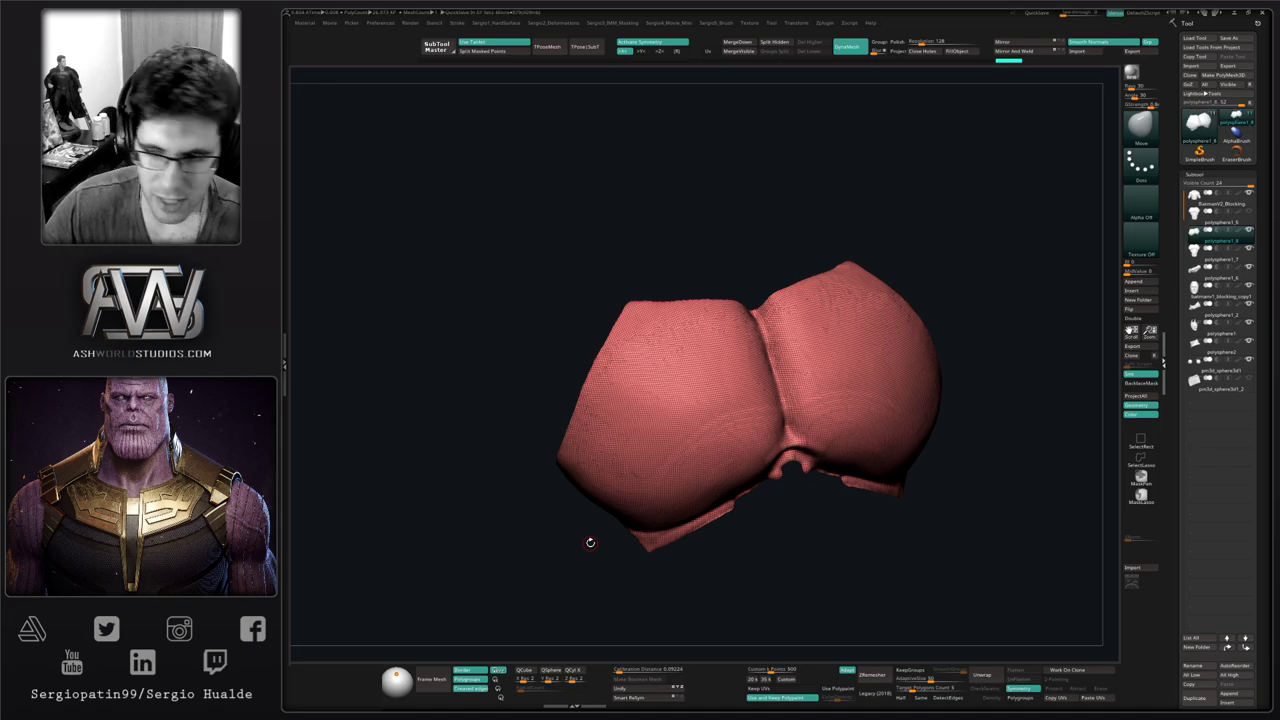
# Even out the jagged strip along the chest piece's lower border with the TrimDynamic and Smooth brushes
pyautogui.moveTo(766, 523); pyautogui.dragTo(768, 487)
pyautogui.keyDown('alt'); pyautogui.moveTo(768, 487); pyautogui.dragTo(728, 456, button='right'); pyautogui.keyUp('alt')
pyautogui.keyDown('ctrl'); pyautogui.moveTo(728, 456); pyautogui.dragTo(778, 510, button='right'); pyautogui.keyUp('ctrl')
pyautogui.moveTo(778, 510); pyautogui.dragTo(783, 469, button='right')
pyautogui.moveTo(782, 469)
pyautogui.mouseDown()
pyautogui.moveTo(791, 517)
pyautogui.moveTo(787, 490)
pyautogui.mouseUp()
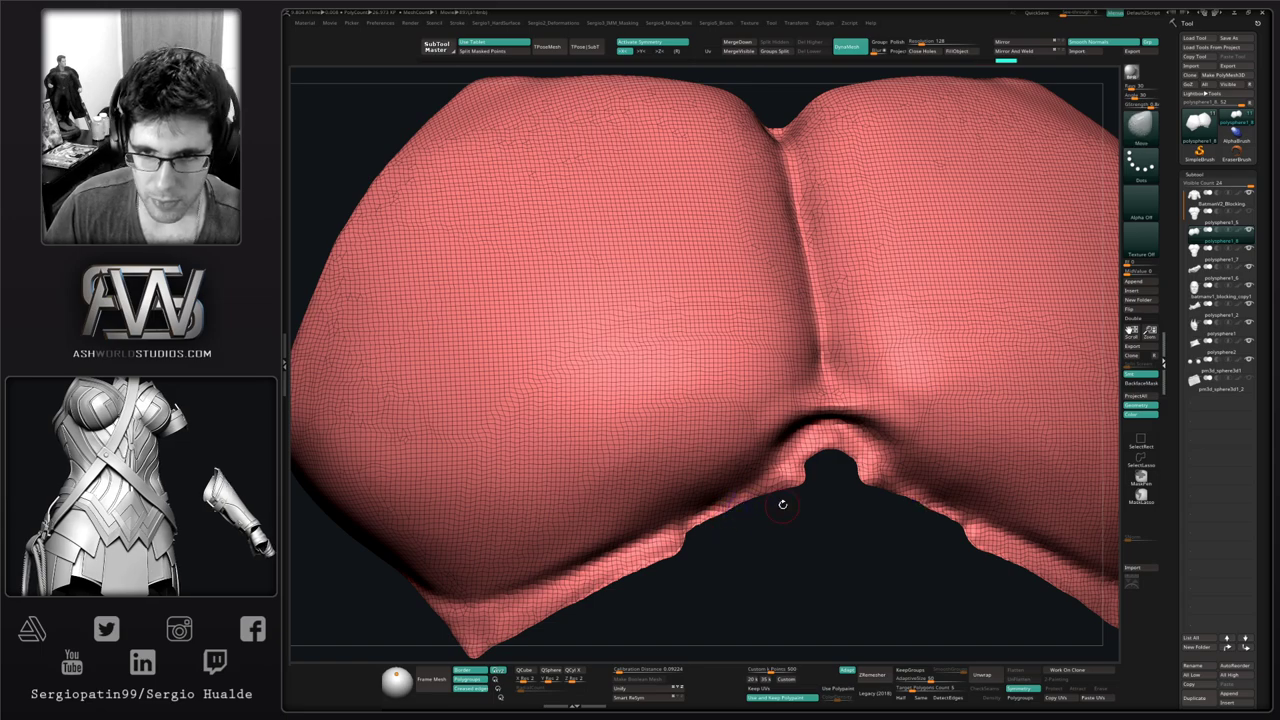
pyautogui.moveTo(783, 504)
pyautogui.mouseDown()
pyautogui.moveTo(755, 502)
pyautogui.moveTo(783, 500)
pyautogui.moveTo(778, 477)
pyautogui.mouseUp()
pyautogui.press('b')
pyautogui.press('t')
pyautogui.press('d')
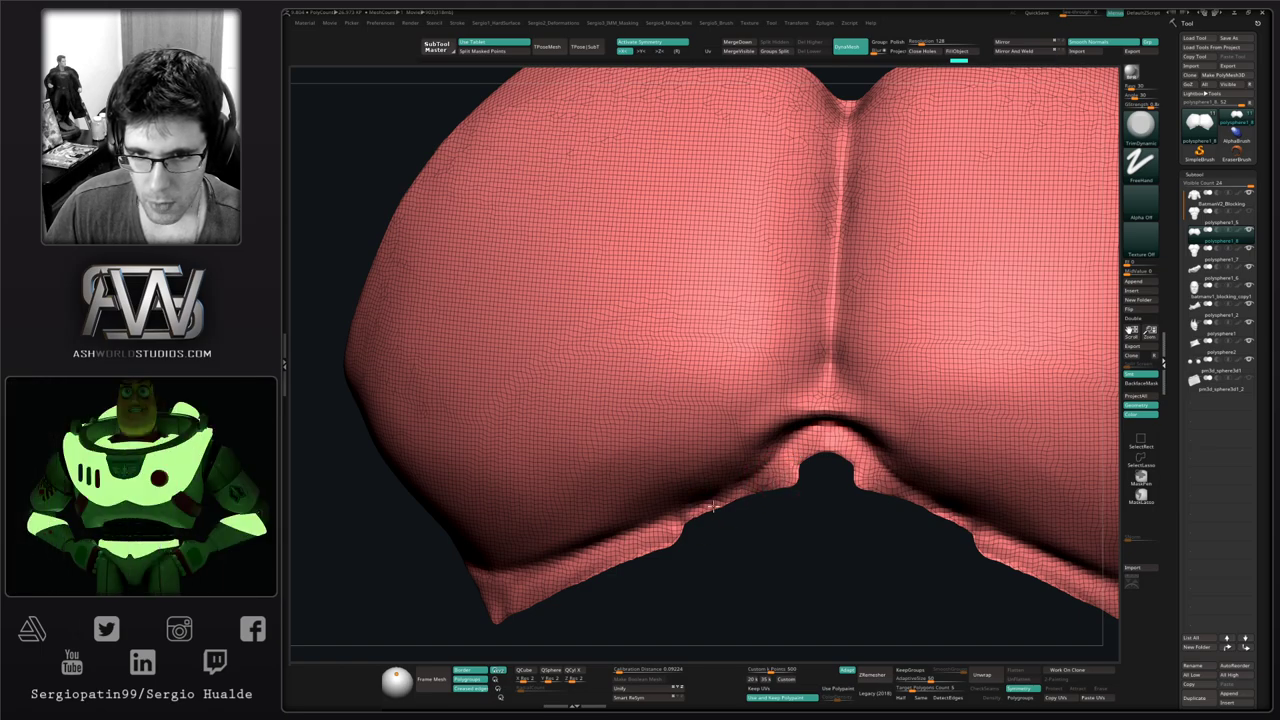
pyautogui.keyDown('ctrl'); pyautogui.moveTo(689, 551); pyautogui.dragTo(689, 516, button='right'); pyautogui.keyUp('ctrl')
pyautogui.keyDown('shift'); pyautogui.moveTo(689, 516); pyautogui.dragTo(773, 467); pyautogui.keyUp('shift')
pyautogui.moveTo(706, 515)
pyautogui.keyDown('ctrl'); pyautogui.mouseDown(button='right')
pyautogui.moveTo(703, 475)
pyautogui.moveTo(777, 488)
pyautogui.moveTo(766, 463)
pyautogui.moveTo(777, 491)
pyautogui.moveTo(756, 482)
pyautogui.mouseUp(button='right'); pyautogui.keyUp('ctrl')
# Hide the wireframe, build up the pectorals' lower surface above the border strip with the Clay brush and smooth it
pyautogui.hotkey('shift', 'f')
pyautogui.keyDown('alt'); pyautogui.moveTo(764, 480); pyautogui.dragTo(770, 444, button='right'); pyautogui.keyUp('alt')
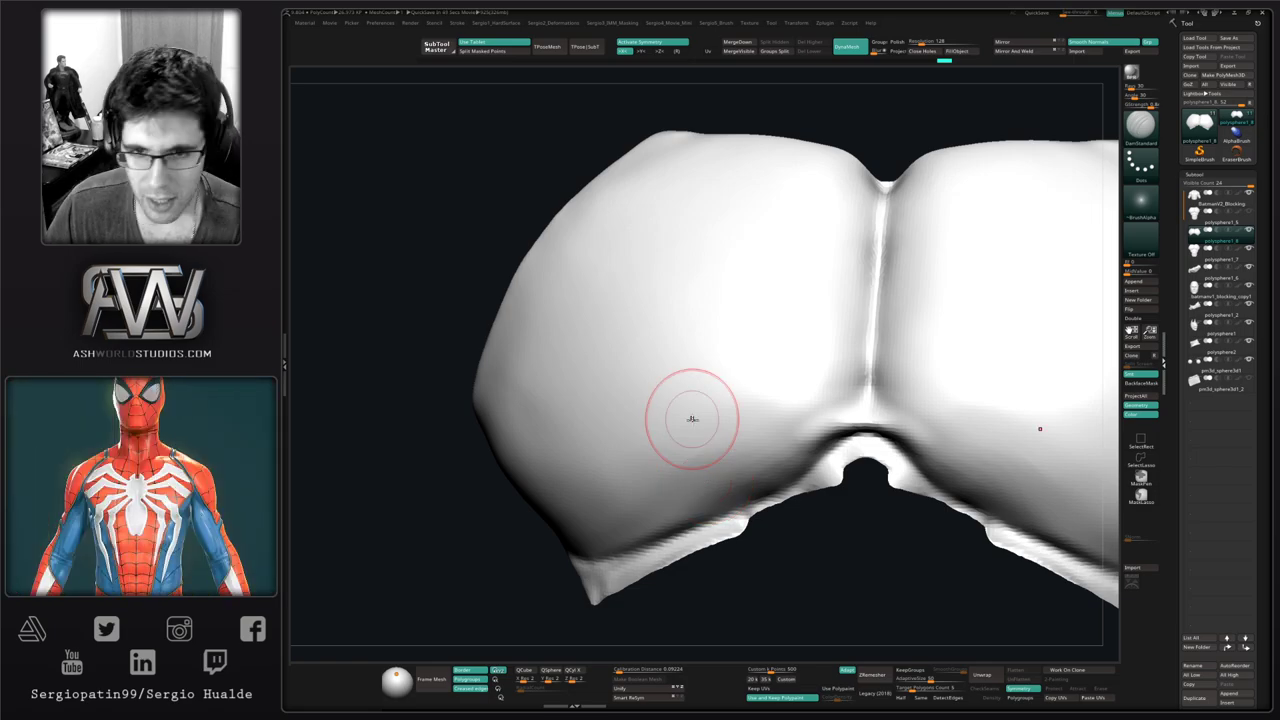
pyautogui.keyDown('ctrl'); pyautogui.moveTo(693, 420); pyautogui.dragTo(719, 394, button='right'); pyautogui.keyUp('ctrl')
pyautogui.keyDown('ctrl'); pyautogui.moveTo(720, 471); pyautogui.dragTo(724, 499, button='right'); pyautogui.keyUp('ctrl')
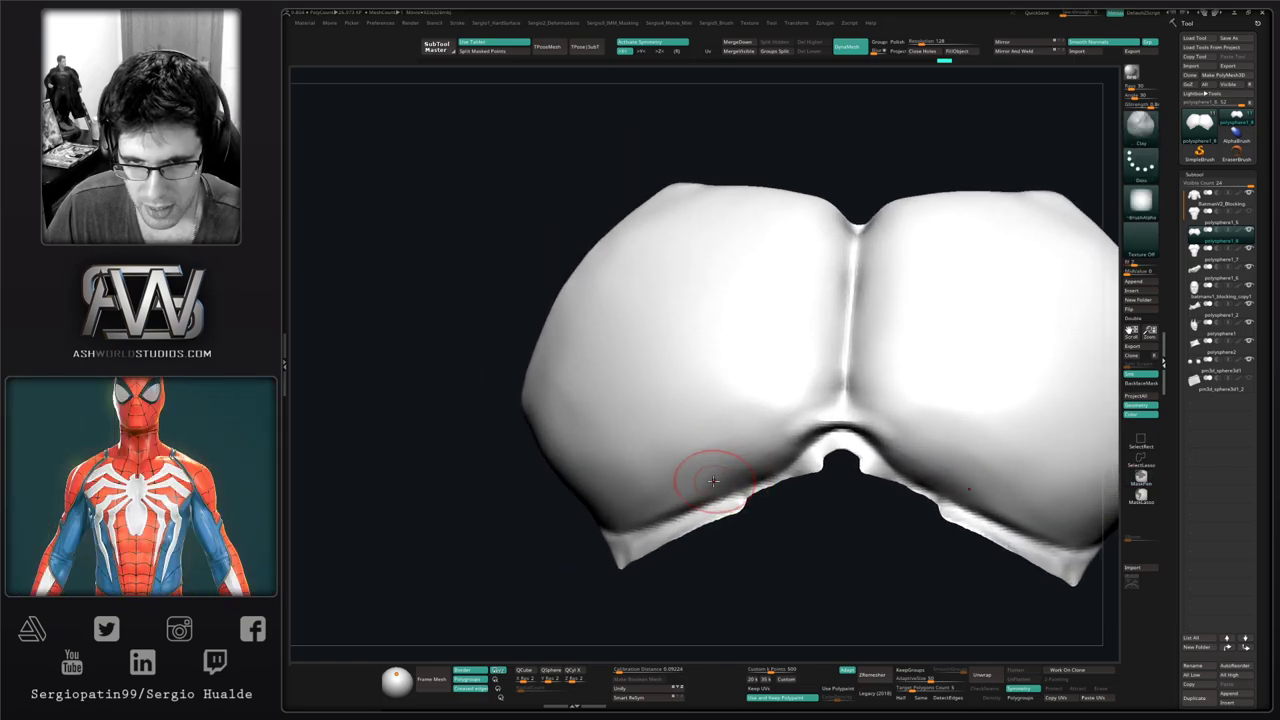
pyautogui.moveTo(711, 488)
pyautogui.mouseDown()
pyautogui.moveTo(743, 480)
pyautogui.moveTo(697, 493)
pyautogui.mouseUp()
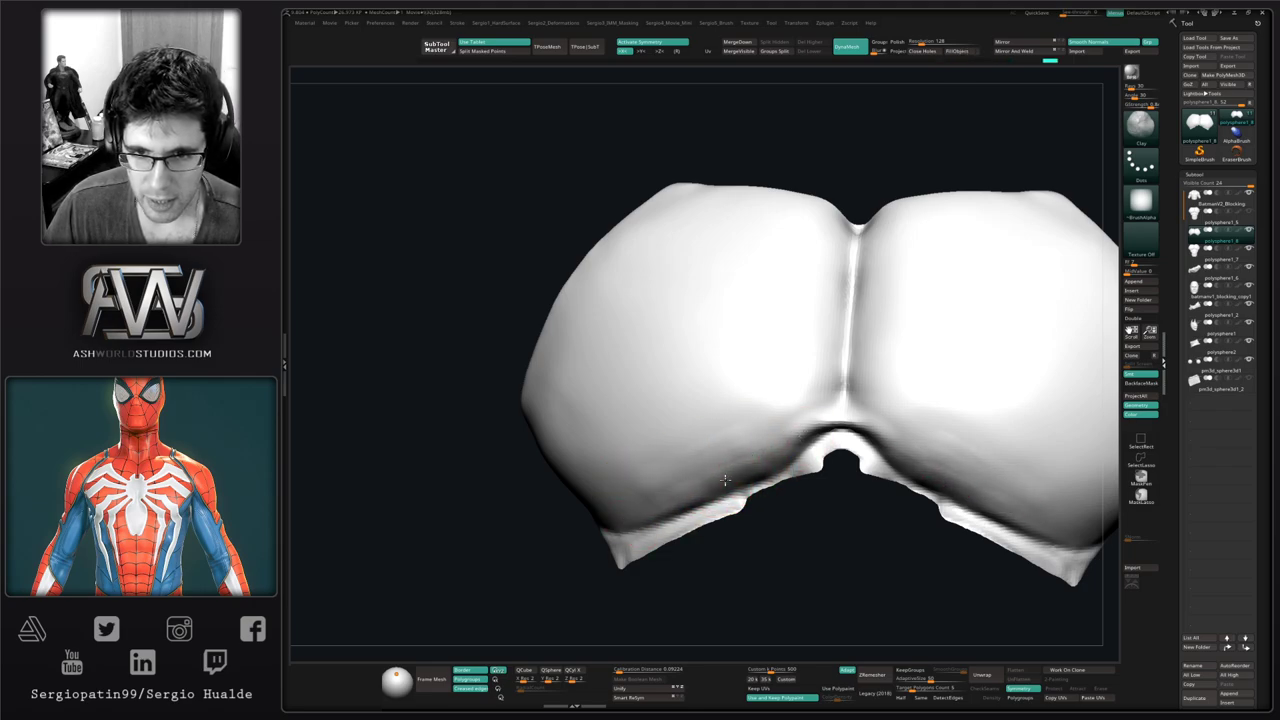
pyautogui.press('shift')
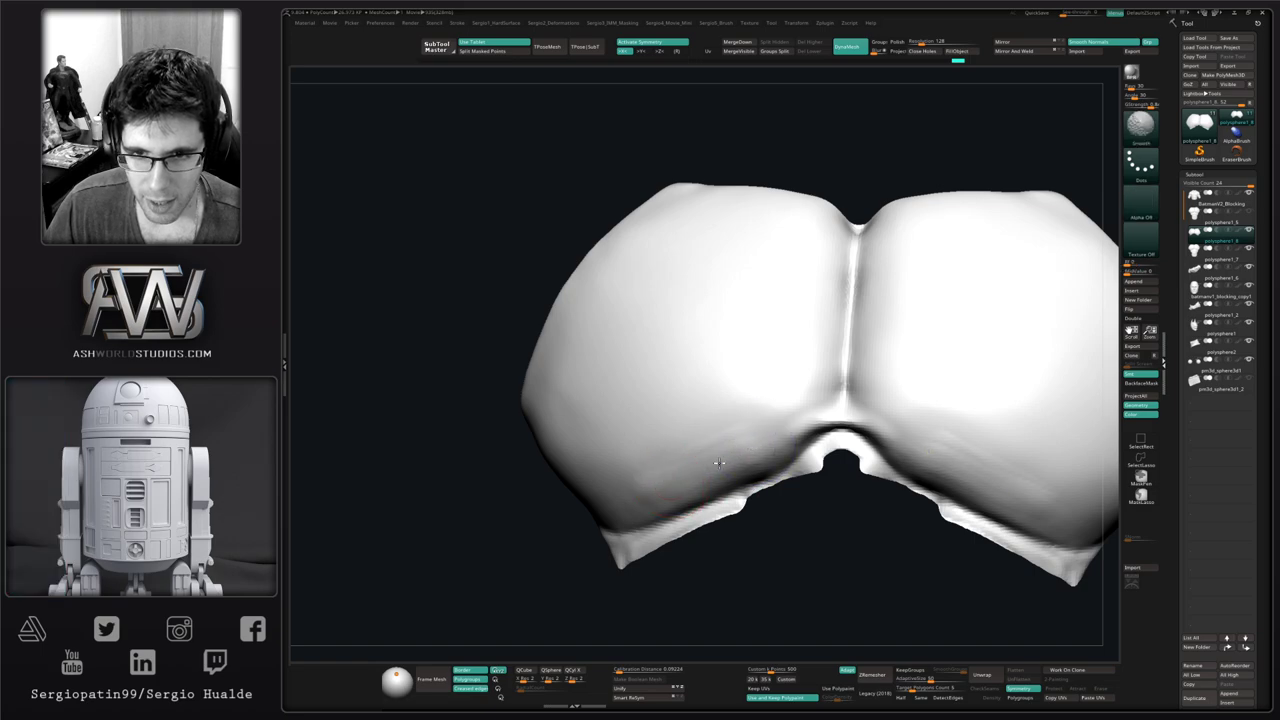
pyautogui.moveTo(629, 497)
pyautogui.keyDown('shift'); pyautogui.mouseDown()
pyautogui.moveTo(714, 466)
pyautogui.moveTo(651, 480)
pyautogui.mouseUp(); pyautogui.keyUp('shift')
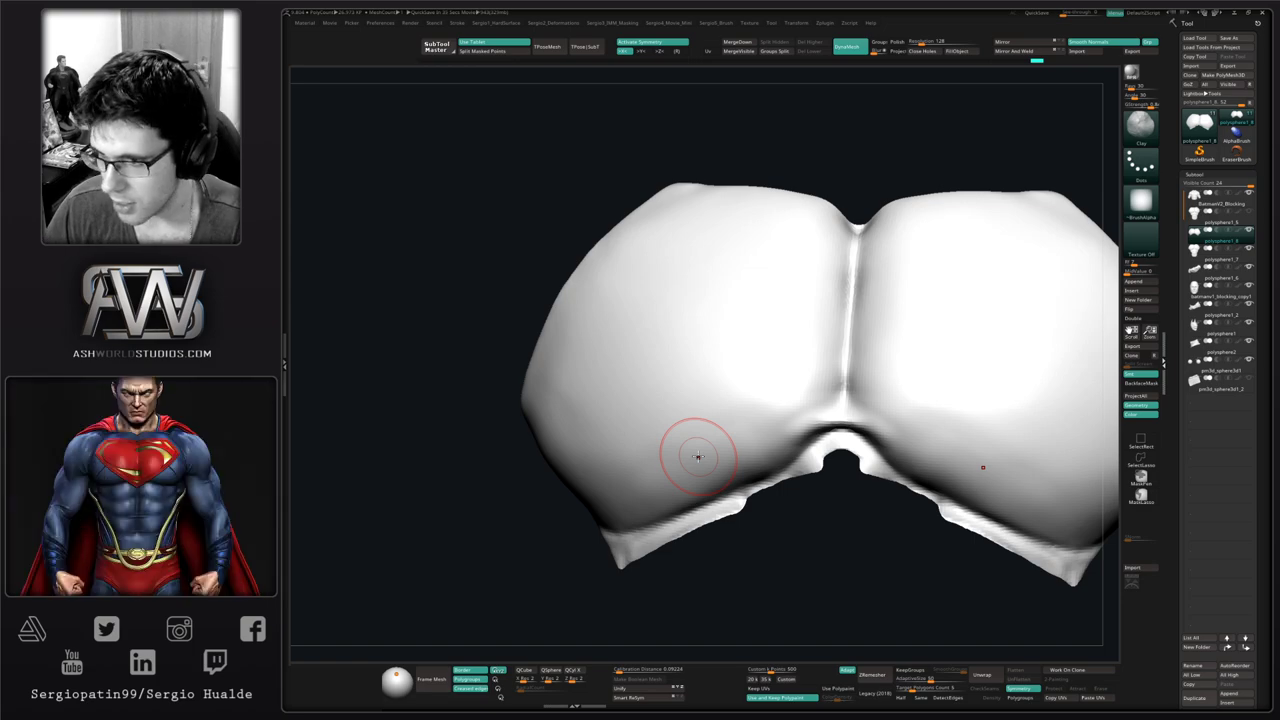
# Add more Clay volume along the pectorals' lower crease, from the central notch toward the outer corner, and smooth it
pyautogui.moveTo(686, 425); pyautogui.dragTo(766, 429, button='right')
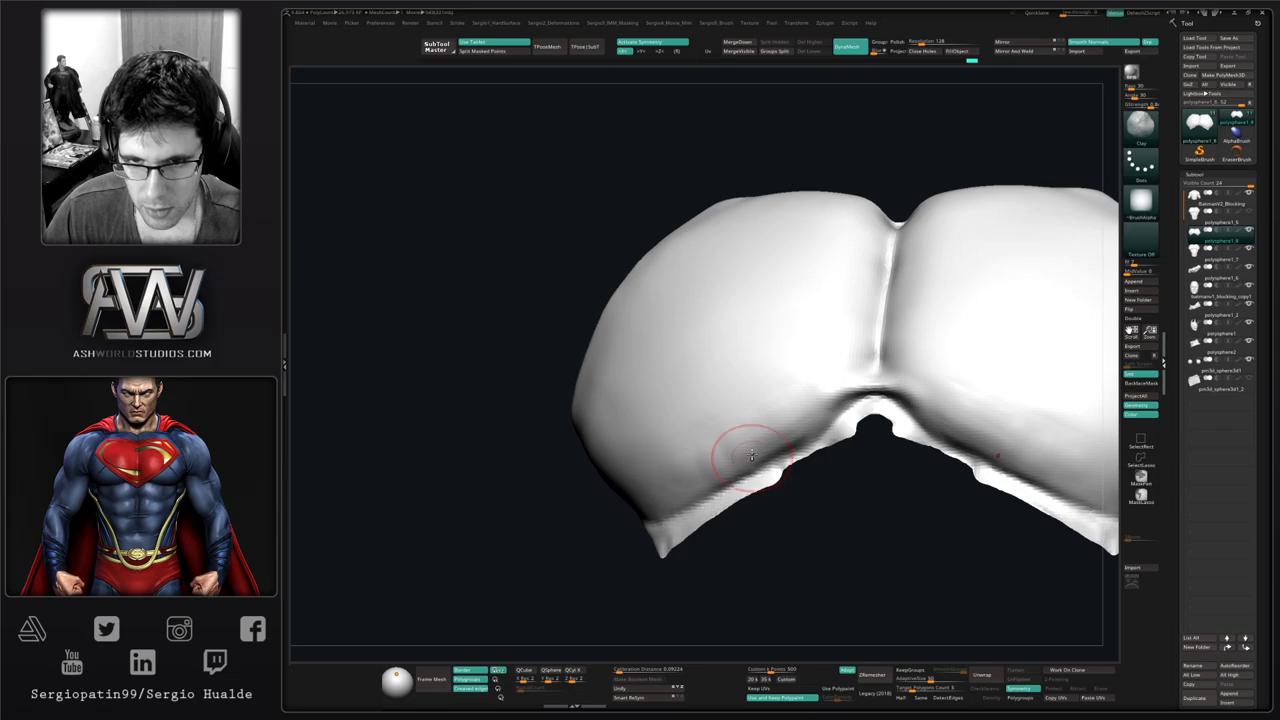
pyautogui.moveTo(781, 446)
pyautogui.mouseDown()
pyautogui.moveTo(808, 420)
pyautogui.moveTo(720, 426)
pyautogui.moveTo(692, 464)
pyautogui.moveTo(688, 440)
pyautogui.moveTo(755, 406)
pyautogui.moveTo(752, 446)
pyautogui.mouseUp()
pyautogui.moveTo(728, 446); pyautogui.dragTo(846, 389, button='right')
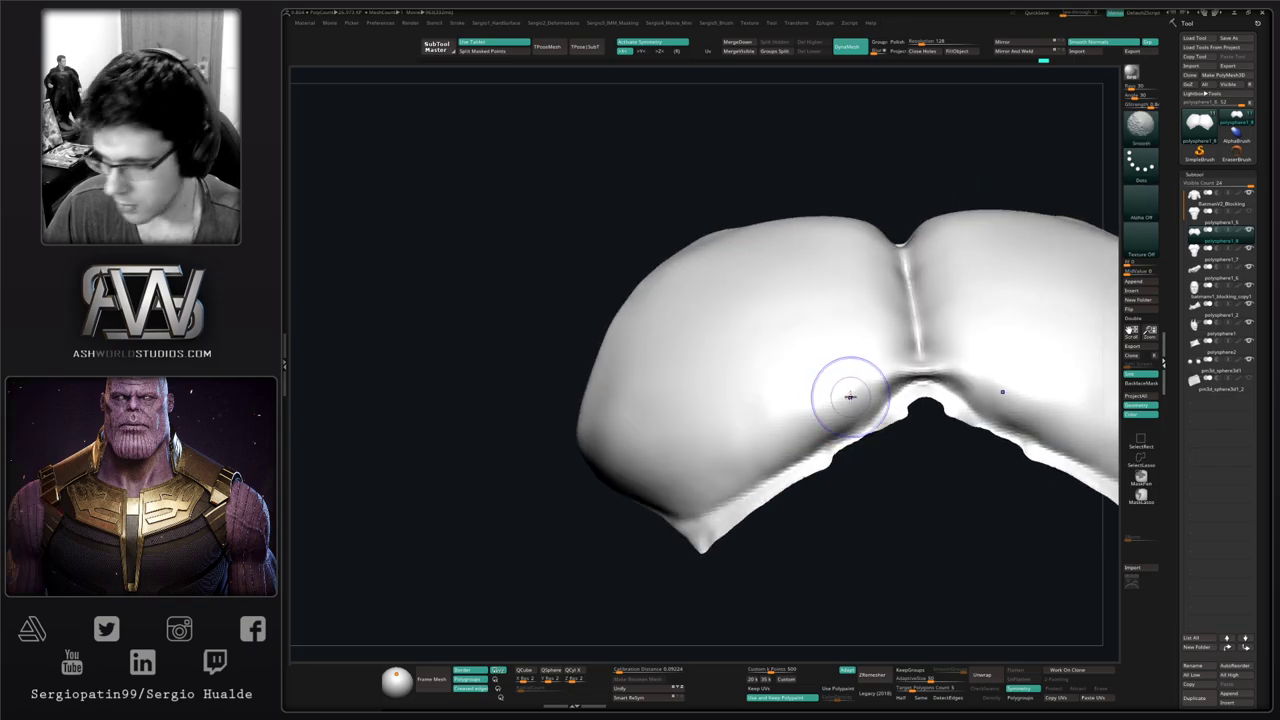
pyautogui.moveTo(738, 404); pyautogui.dragTo(760, 443, button='right')
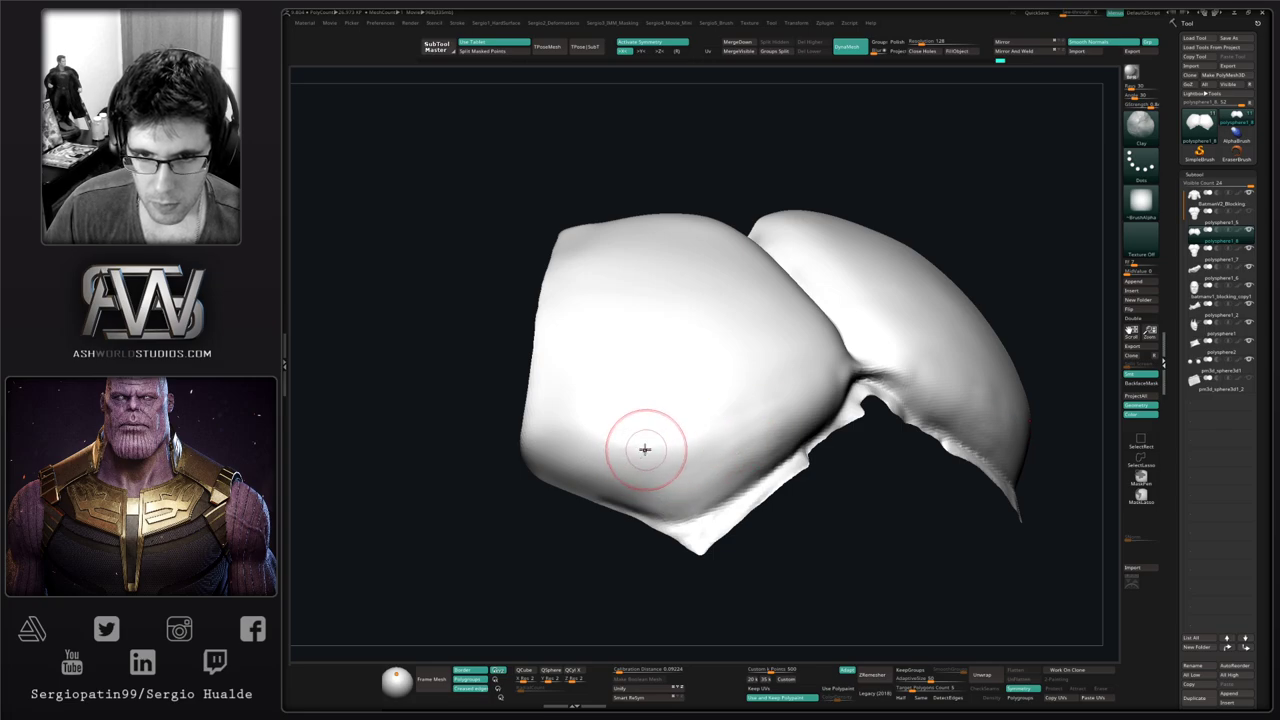
pyautogui.moveTo(698, 486); pyautogui.dragTo(708, 476)
pyautogui.moveTo(712, 465)
pyautogui.keyDown('shift'); pyautogui.mouseDown()
pyautogui.moveTo(737, 449)
pyautogui.moveTo(638, 478)
pyautogui.moveTo(700, 490)
pyautogui.moveTo(657, 522)
pyautogui.moveTo(678, 520)
pyautogui.moveTo(622, 502)
pyautogui.moveTo(693, 503)
pyautogui.moveTo(757, 471)
pyautogui.mouseUp(); pyautogui.keyUp('shift')
# Switch to the DamStandard brush and smooth the surface around the pectorals' lower crease
pyautogui.press('b')
pyautogui.press('d')
pyautogui.press('s')
pyautogui.moveTo(768, 490)
pyautogui.mouseDown(button='right')
pyautogui.moveTo(714, 523)
pyautogui.moveTo(708, 478)
pyautogui.moveTo(746, 480)
pyautogui.moveTo(690, 480)
pyautogui.mouseUp(button='right')
pyautogui.keyDown('shift'); pyautogui.moveTo(654, 495); pyautogui.dragTo(672, 475); pyautogui.keyUp('shift')
pyautogui.moveTo(672, 475)
pyautogui.keyDown('ctrl'); pyautogui.mouseDown(button='right')
pyautogui.moveTo(658, 496)
pyautogui.moveTo(688, 481)
pyautogui.mouseUp(button='right'); pyautogui.keyUp('ctrl')
pyautogui.keyDown('shift'); pyautogui.moveTo(714, 474); pyautogui.dragTo(701, 478); pyautogui.keyUp('shift')
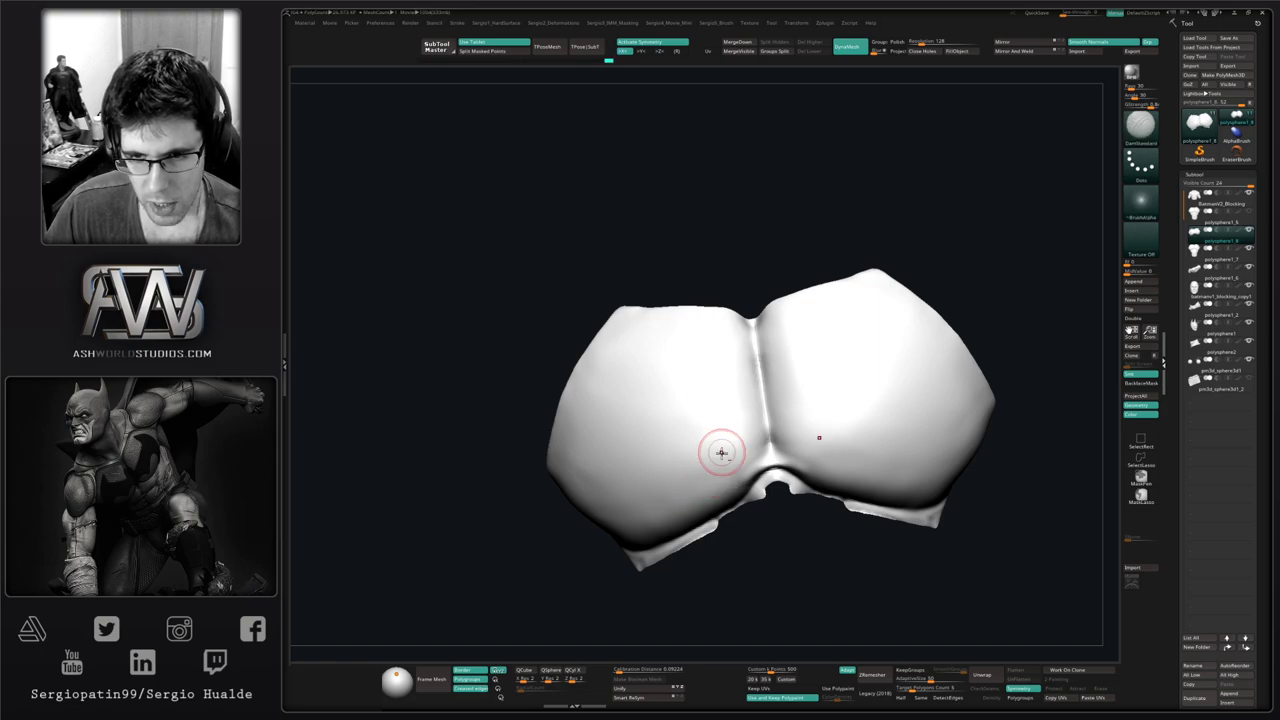
pyautogui.moveTo(707, 471)
pyautogui.keyDown('alt'); pyautogui.mouseDown(button='right')
pyautogui.moveTo(716, 414)
pyautogui.moveTo(717, 457)
pyautogui.mouseUp(button='right'); pyautogui.keyUp('alt')
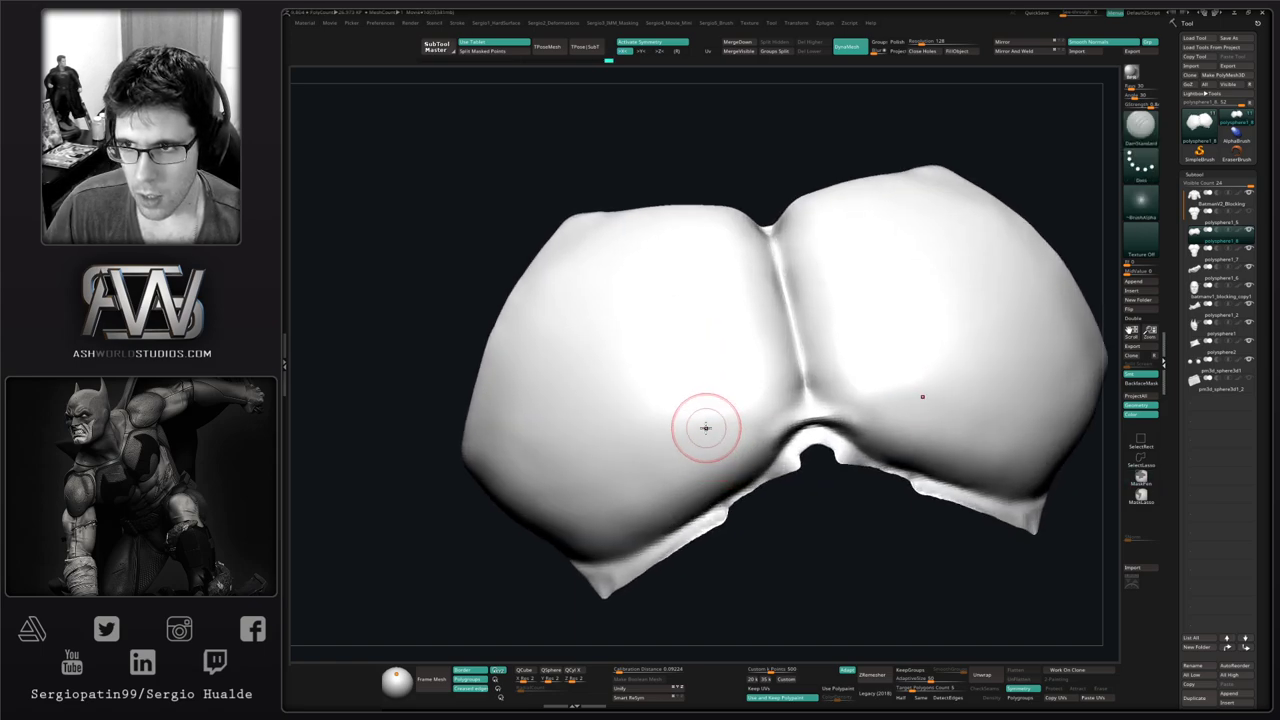
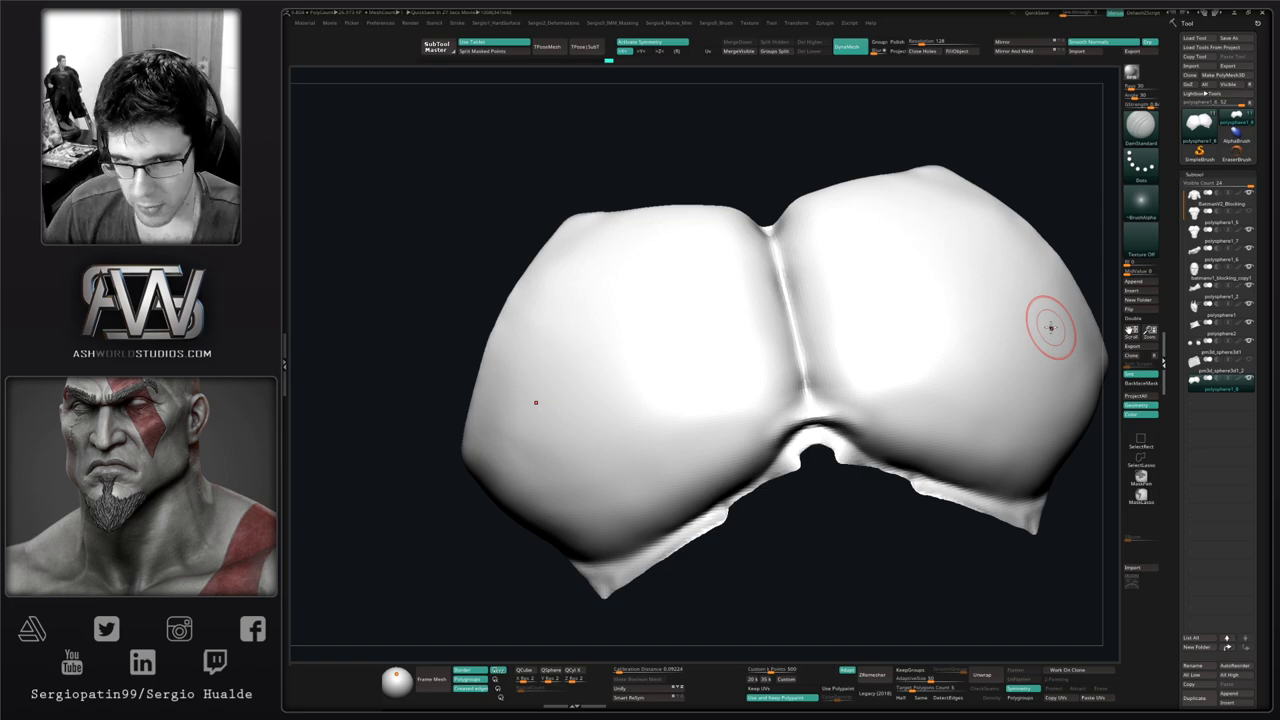
# Refine the lower border strip beside the central notch with DamStandard and reshape its edge with the Move brush
pyautogui.moveTo(780, 519); pyautogui.dragTo(694, 505, button='right')
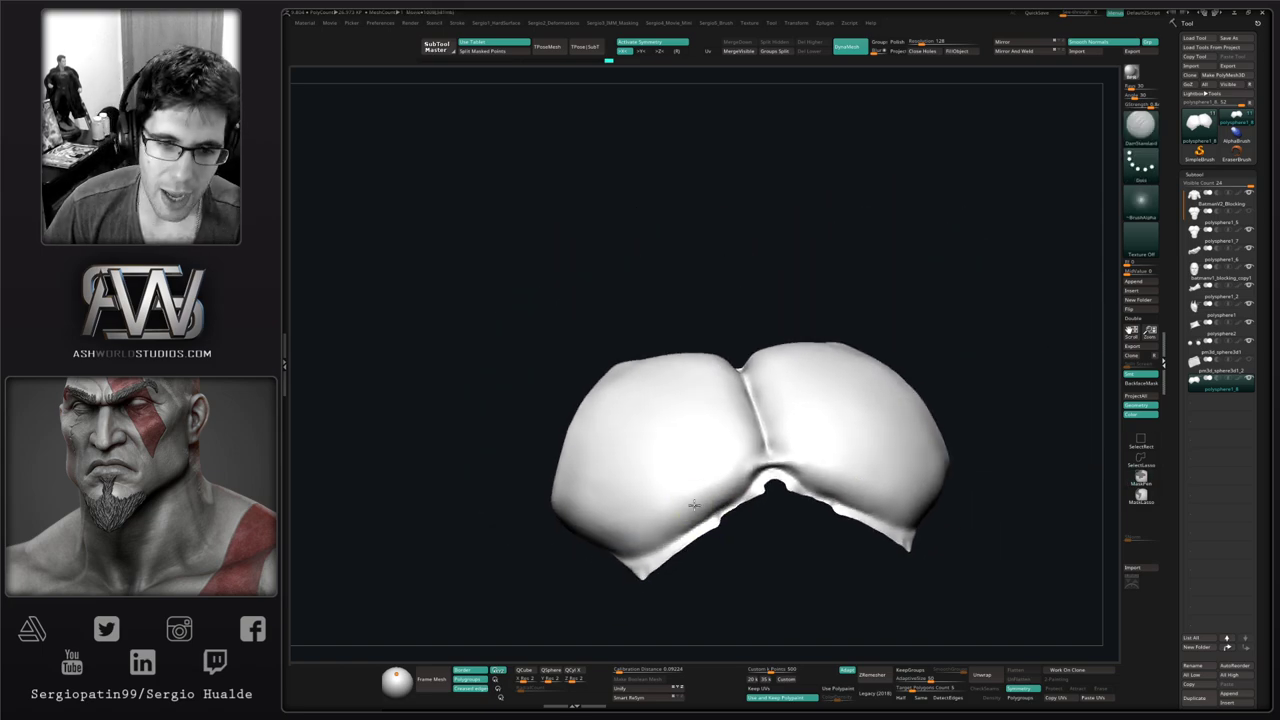
pyautogui.keyDown('alt'); pyautogui.moveTo(693, 505); pyautogui.dragTo(700, 486); pyautogui.keyUp('alt')
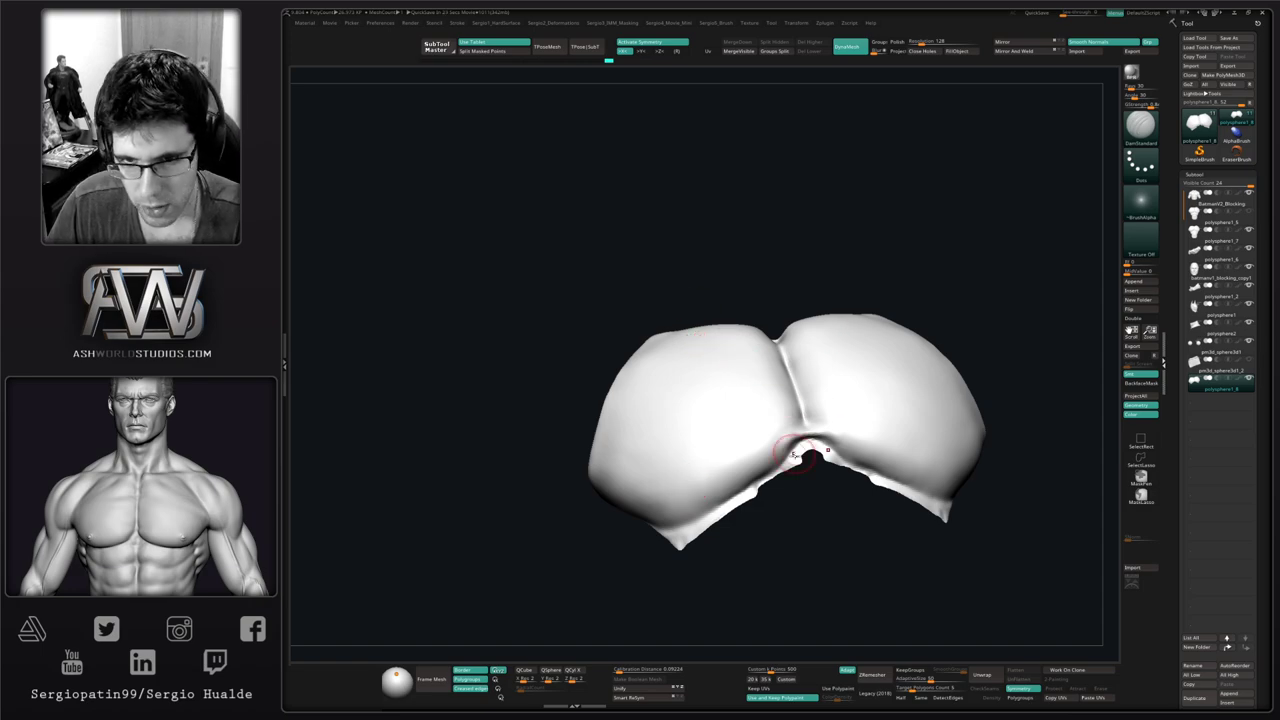
pyautogui.moveTo(800, 445); pyautogui.dragTo(778, 465)
pyautogui.keyDown('ctrl'); pyautogui.moveTo(778, 465); pyautogui.dragTo(792, 620, button='right'); pyautogui.keyUp('ctrl')
pyautogui.moveTo(792, 620)
pyautogui.mouseDown(button='right')
pyautogui.moveTo(760, 540)
pyautogui.moveTo(720, 515)
pyautogui.mouseUp(button='right')
pyautogui.press('b')
pyautogui.press('m')
pyautogui.press('v')
pyautogui.moveTo(771, 508); pyautogui.dragTo(785, 512)
pyautogui.moveTo(820, 467); pyautogui.dragTo(806, 474)
pyautogui.press('s')
pyautogui.press('s')
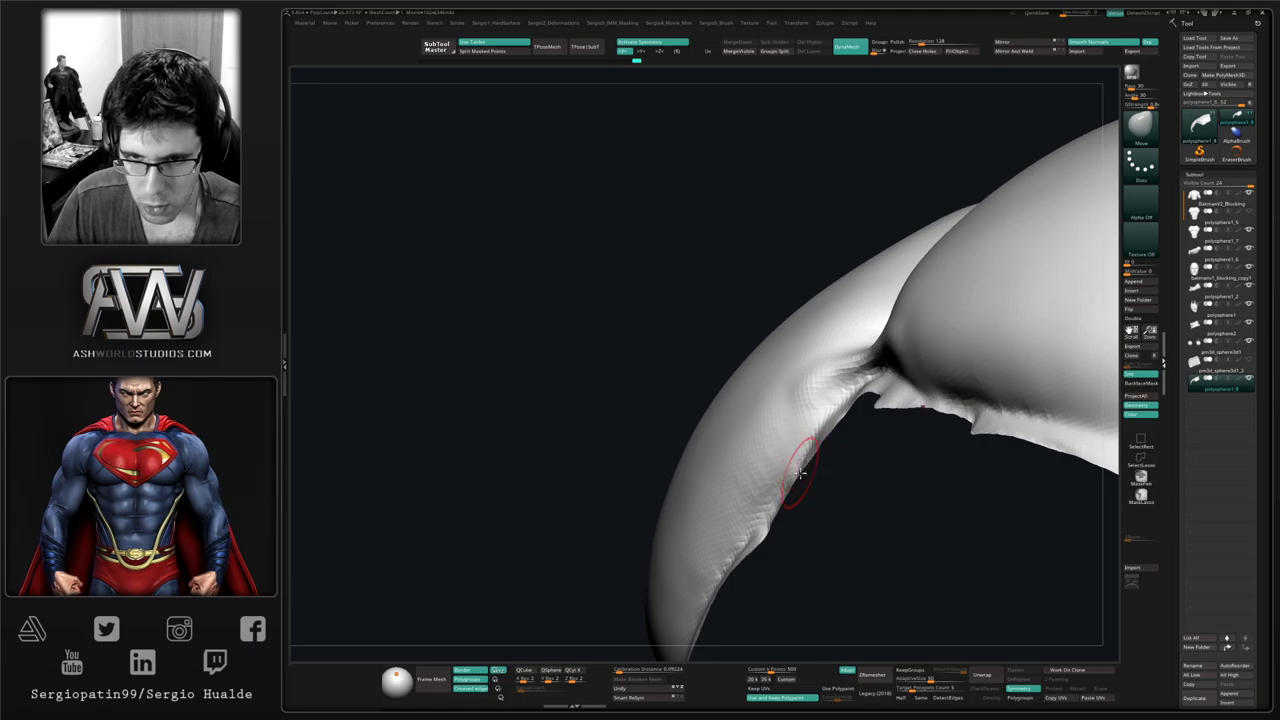
# Smooth the strip under the pectoral and sharpen the crease above it with the DamStandard brush
pyautogui.moveTo(800, 466); pyautogui.dragTo(807, 468, button='right')
pyautogui.keyDown('shift'); pyautogui.moveTo(807, 468); pyautogui.dragTo(697, 486); pyautogui.keyUp('shift')
pyautogui.moveTo(697, 490); pyautogui.dragTo(865, 476, button='right')
pyautogui.press('b')
pyautogui.press('d')
pyautogui.press('s')
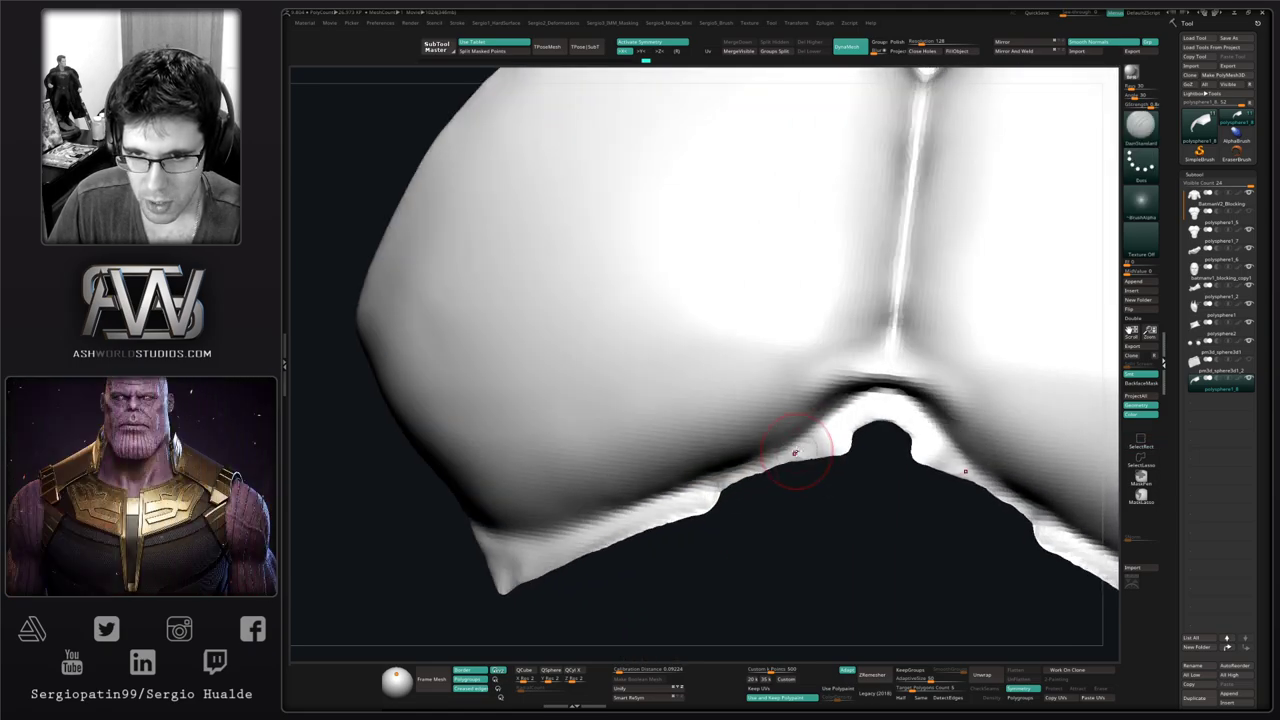
pyautogui.keyDown('ctrl'); pyautogui.moveTo(716, 476); pyautogui.dragTo(776, 444, button='right'); pyautogui.keyUp('ctrl')
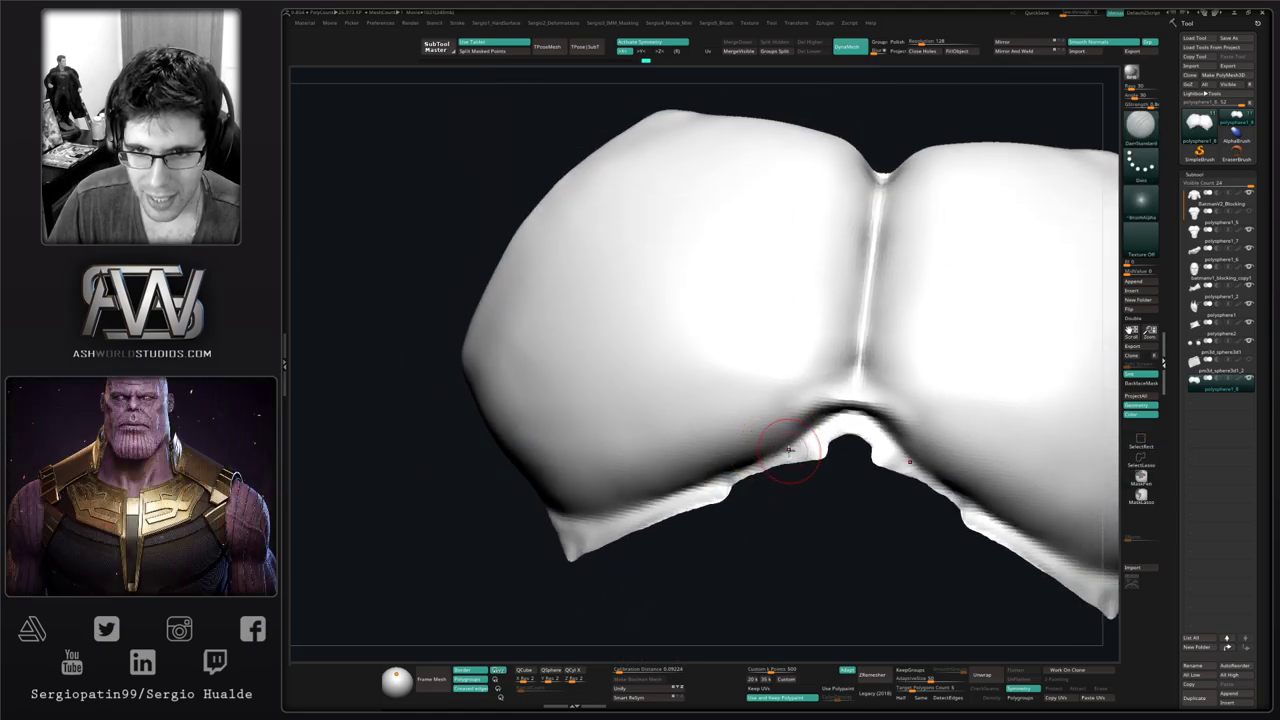
pyautogui.moveTo(712, 493)
pyautogui.mouseDown()
pyautogui.moveTo(812, 430)
pyautogui.moveTo(740, 460)
pyautogui.moveTo(730, 480)
pyautogui.mouseUp()
# Switch to the Move brush, smooth the uneven border strip and inspect the pectorals' lower crease
pyautogui.press('b')
pyautogui.press('m')
pyautogui.press('v')
pyautogui.keyDown('ctrl'); pyautogui.moveTo(754, 487); pyautogui.dragTo(738, 466, button='right'); pyautogui.keyUp('ctrl')
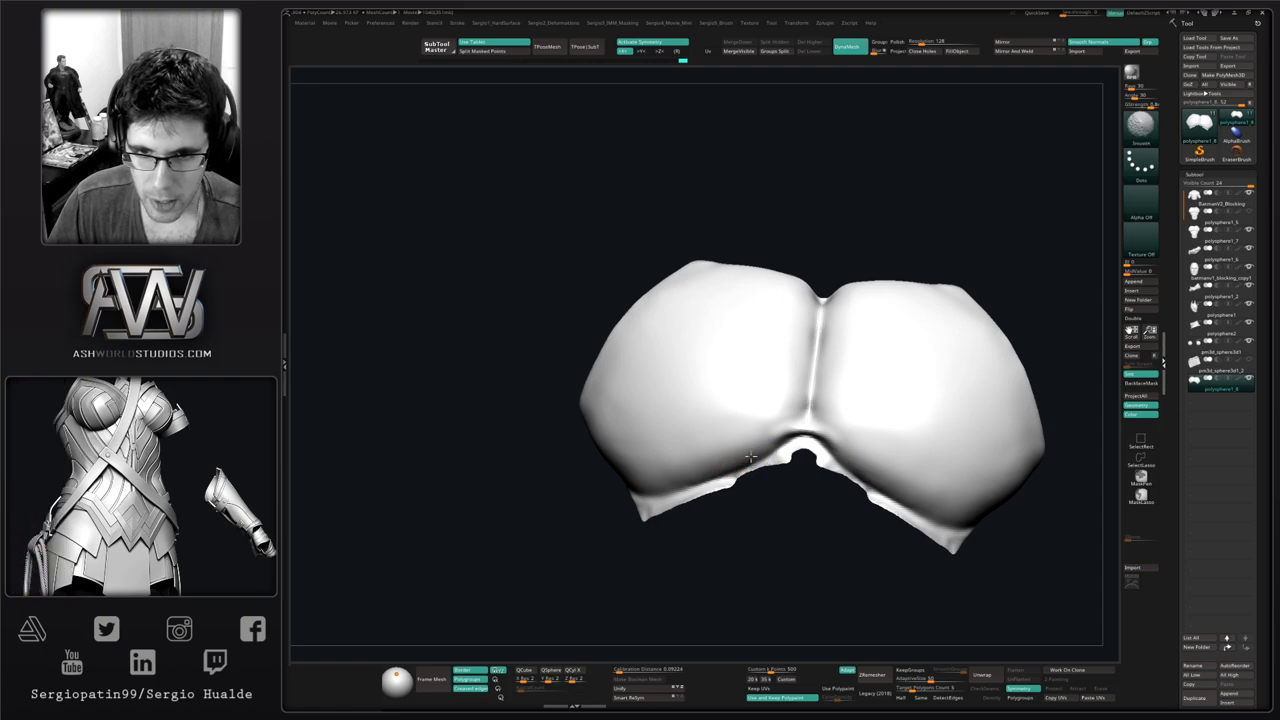
pyautogui.keyDown('shift'); pyautogui.moveTo(730, 472); pyautogui.dragTo(686, 481); pyautogui.keyUp('shift')
pyautogui.moveTo(685, 481); pyautogui.dragTo(742, 494, button='right')
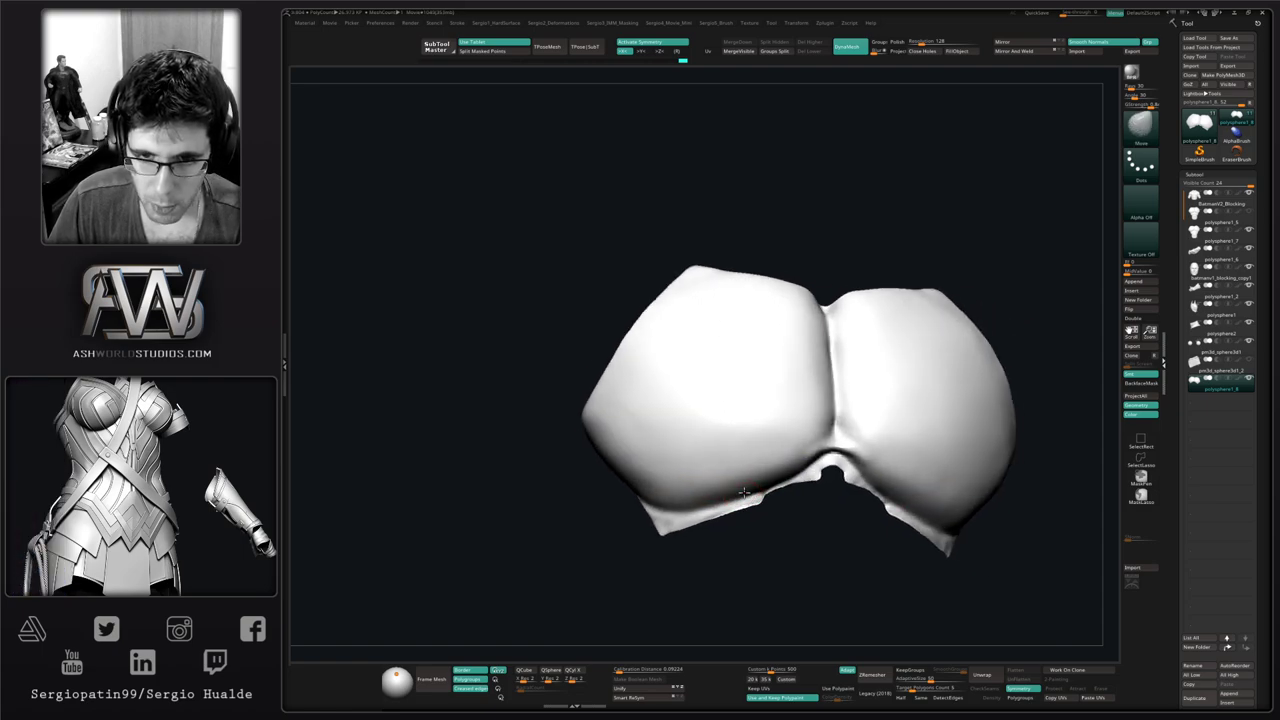
pyautogui.keyDown('shift'); pyautogui.moveTo(746, 495); pyautogui.dragTo(748, 492); pyautogui.keyUp('shift')
pyautogui.moveTo(748, 492); pyautogui.dragTo(737, 477, button='right')
# Add Clay volume along the pectoral's lower crease toward the outer corner and smooth the surface
pyautogui.press('b')
pyautogui.press('c')
pyautogui.press('l')
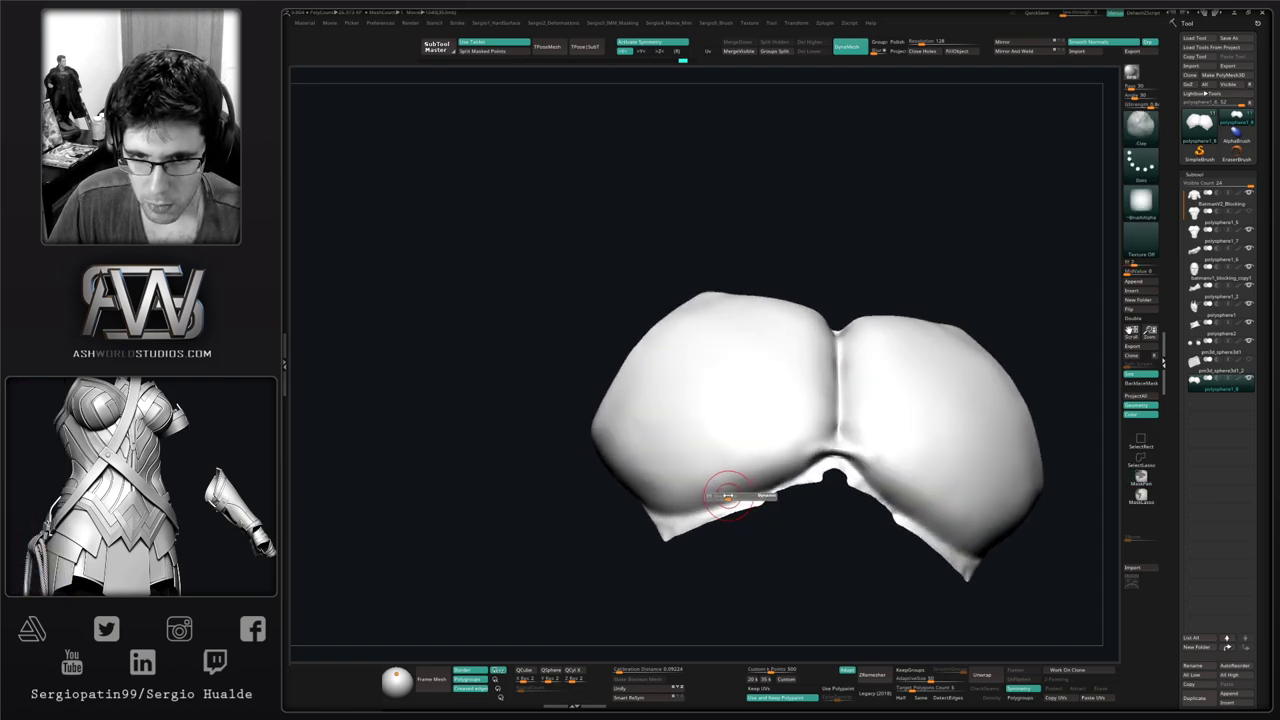
pyautogui.moveTo(752, 496); pyautogui.dragTo(728, 500)
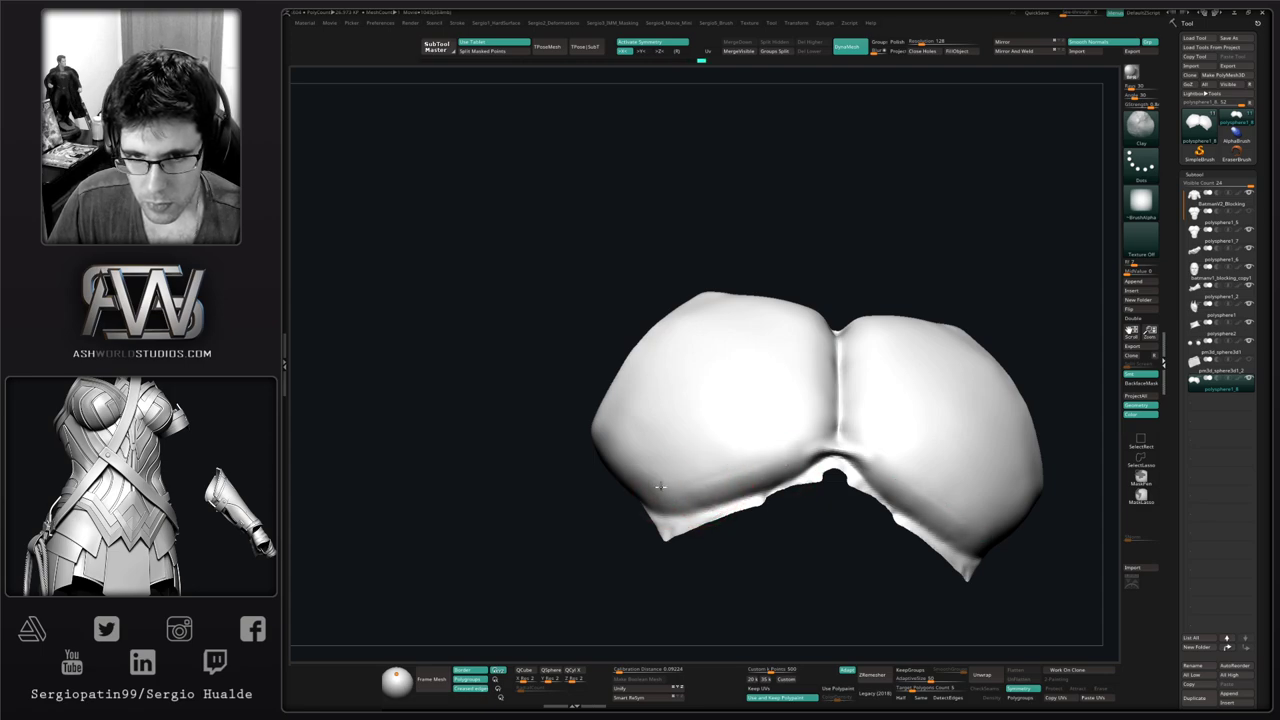
pyautogui.press('shift')
pyautogui.moveTo(664, 490)
pyautogui.keyDown('shift'); pyautogui.mouseDown()
pyautogui.moveTo(660, 423)
pyautogui.moveTo(669, 474)
pyautogui.moveTo(813, 407)
pyautogui.mouseUp(); pyautogui.keyUp('shift')
# Smooth the central groove between the pectorals, from the lower notch up to the upper edge
pyautogui.moveTo(823, 409)
pyautogui.keyDown('alt'); pyautogui.mouseDown(button='right')
pyautogui.moveTo(735, 439)
pyautogui.moveTo(722, 464)
pyautogui.mouseUp(button='right'); pyautogui.keyUp('alt')
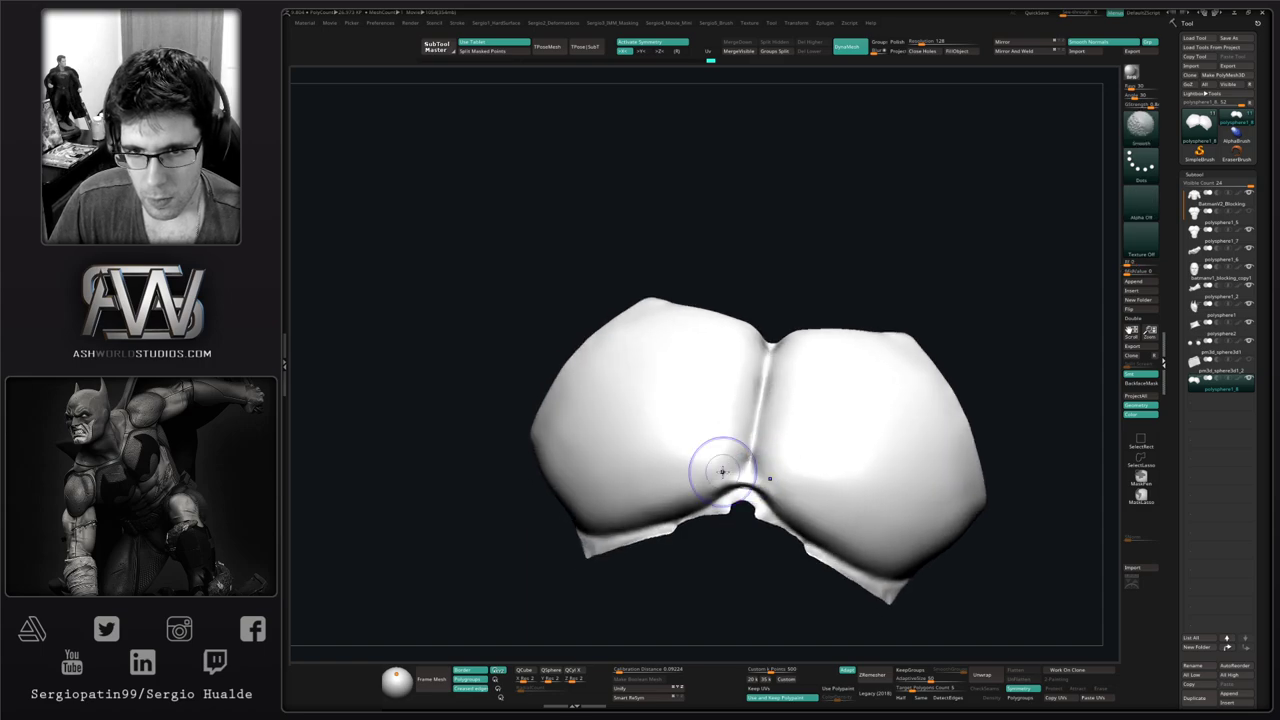
pyautogui.moveTo(796, 475)
pyautogui.keyDown('shift'); pyautogui.mouseDown()
pyautogui.moveTo(802, 485)
pyautogui.moveTo(761, 449)
pyautogui.mouseUp(); pyautogui.keyUp('shift')
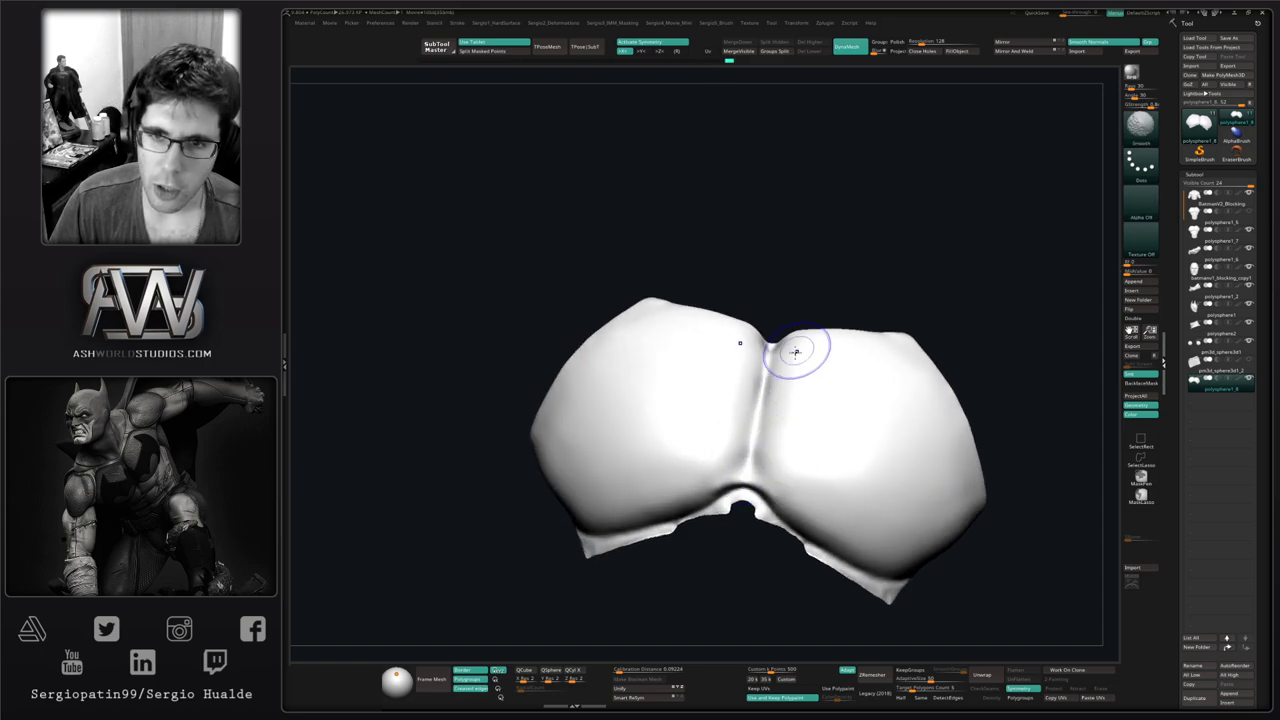
pyautogui.moveTo(811, 429)
pyautogui.mouseDown(button='right')
pyautogui.moveTo(724, 433)
pyautogui.moveTo(734, 400)
pyautogui.mouseUp(button='right')
pyautogui.keyDown('shift'); pyautogui.moveTo(796, 358); pyautogui.dragTo(830, 415); pyautogui.keyUp('shift')
pyautogui.keyDown('alt'); pyautogui.moveTo(777, 389); pyautogui.dragTo(805, 421, button='right'); pyautogui.keyUp('alt')
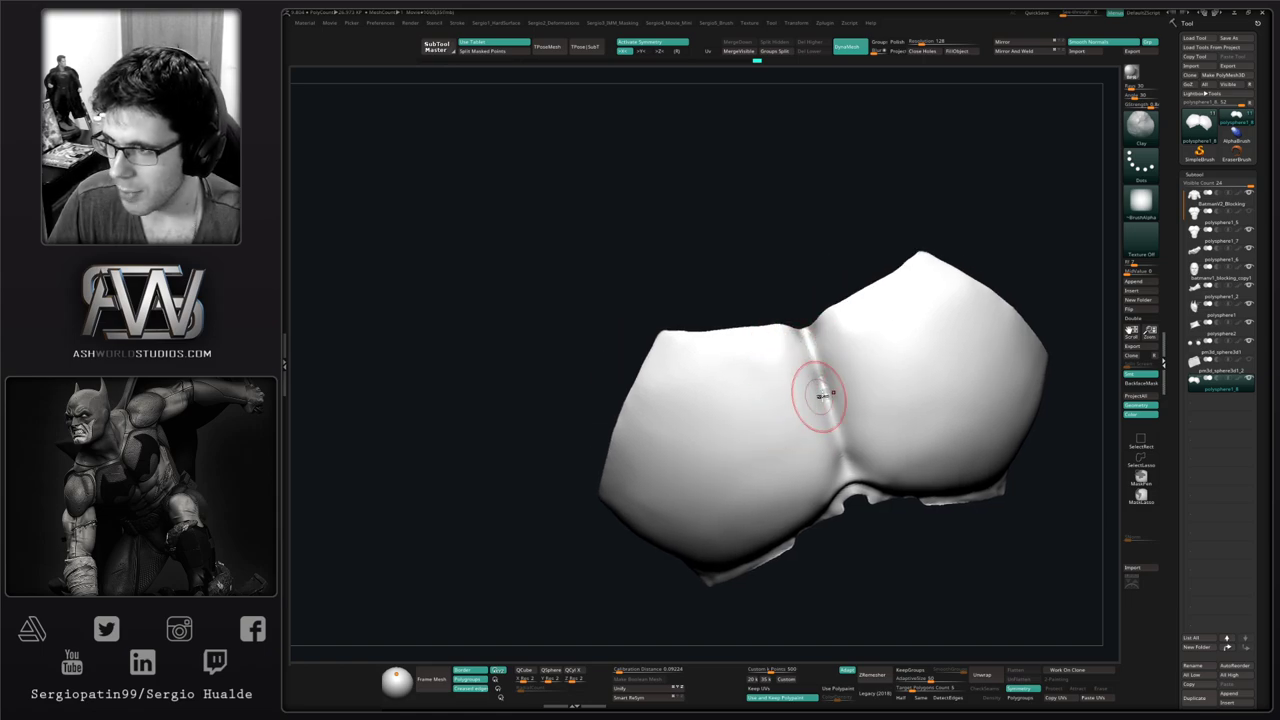
pyautogui.moveTo(763, 343)
pyautogui.keyDown('ctrl'); pyautogui.mouseDown(button='right')
pyautogui.moveTo(780, 360)
pyautogui.moveTo(783, 338)
pyautogui.mouseUp(button='right'); pyautogui.keyUp('ctrl')
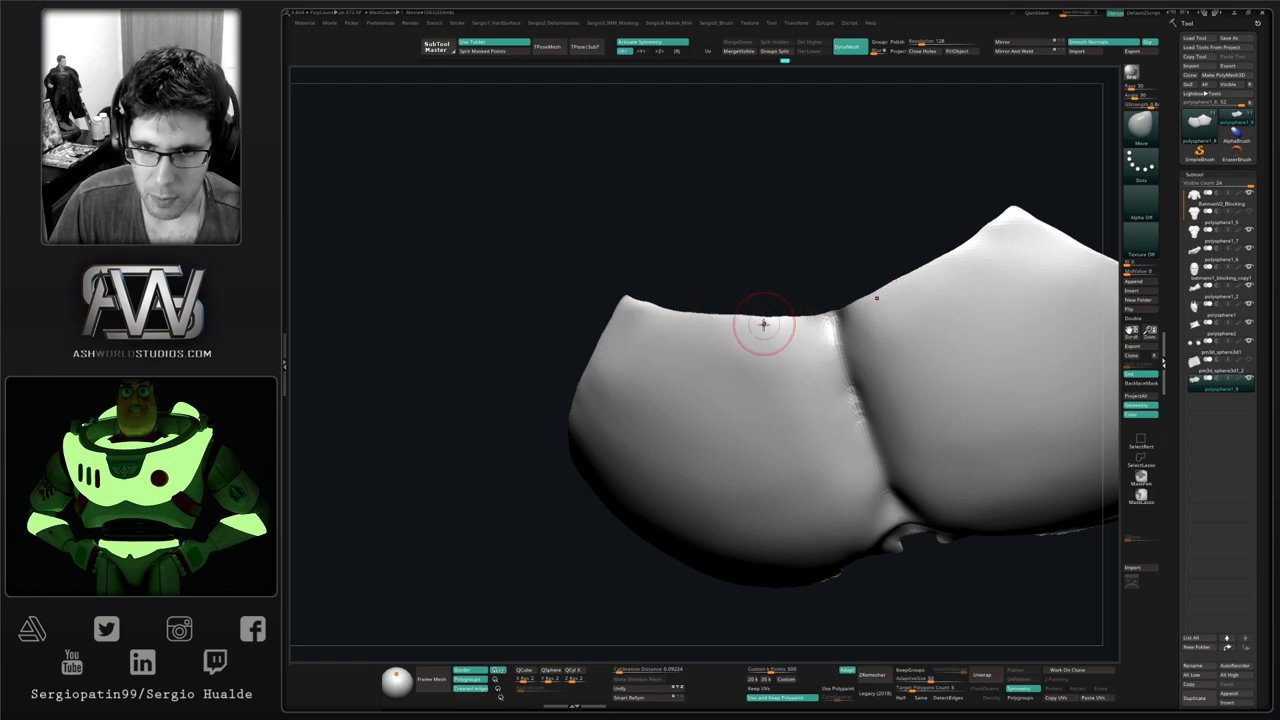
# Pull the upper outer corner of the pectoral armor into a cleaner point with a smaller Move brush
pyautogui.moveTo(757, 388)
pyautogui.mouseDown(button='right')
pyautogui.moveTo(766, 364)
pyautogui.moveTo(752, 379)
pyautogui.mouseUp(button='right')
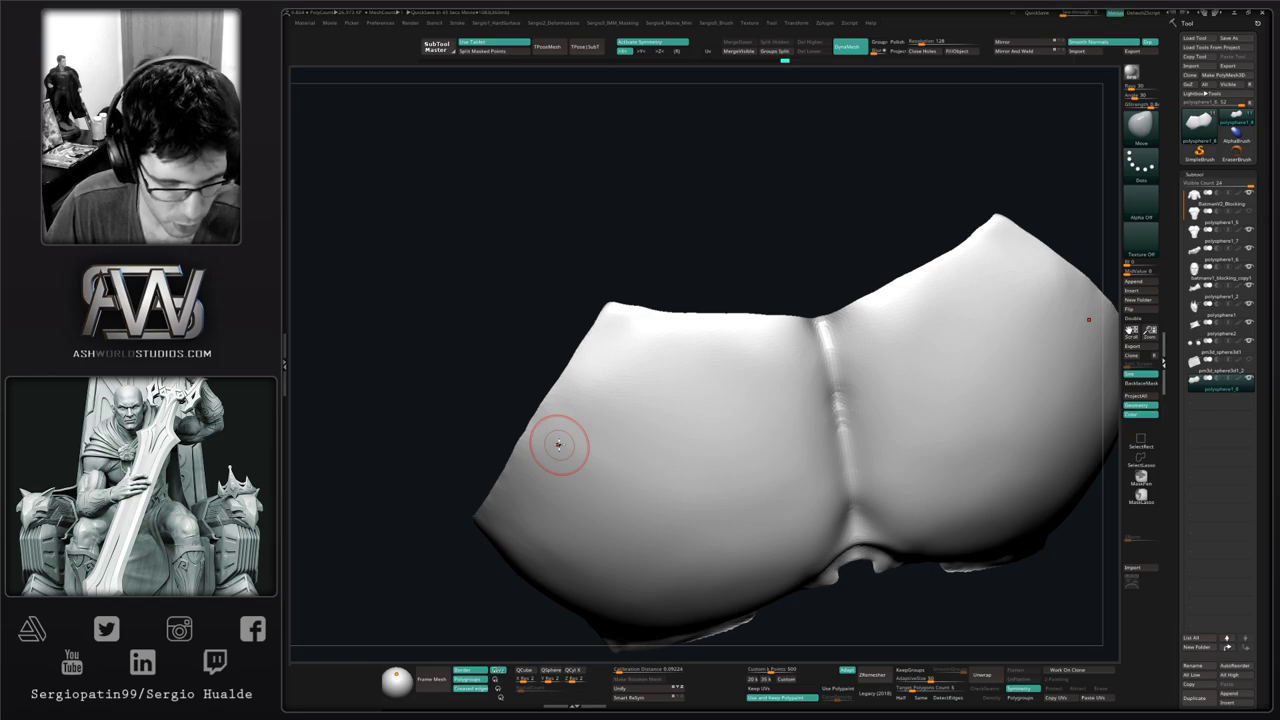
pyautogui.keyDown('alt'); pyautogui.moveTo(805, 443); pyautogui.dragTo(714, 520, button='right'); pyautogui.keyUp('alt')
pyautogui.keyDown('alt'); pyautogui.moveTo(683, 371); pyautogui.dragTo(843, 497, button='right'); pyautogui.keyUp('alt')
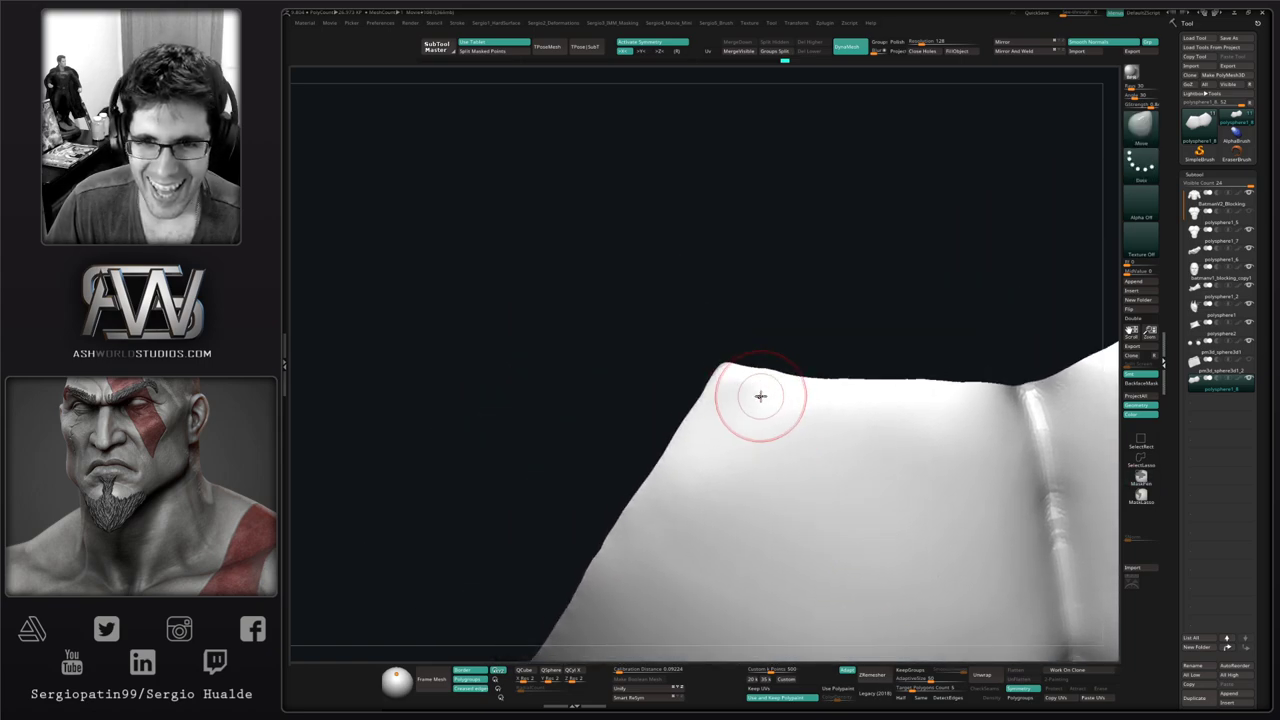
pyautogui.moveTo(760, 397); pyautogui.dragTo(769, 388, button='right')
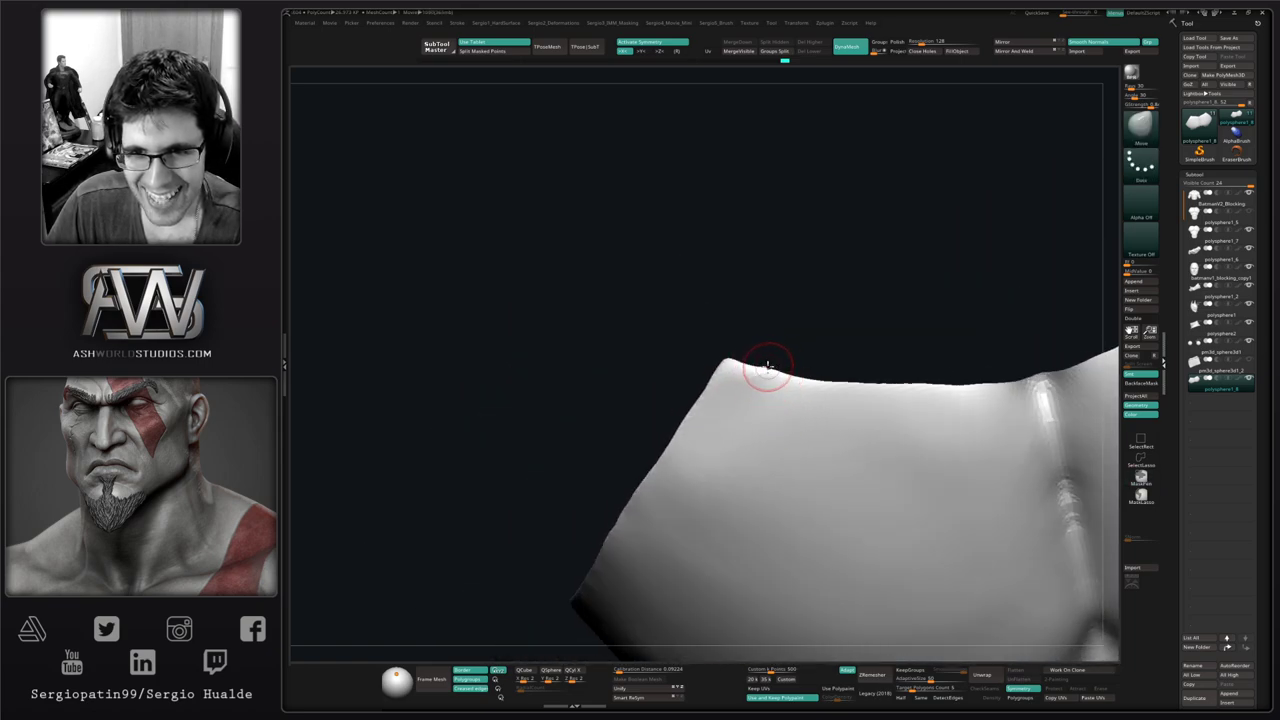
pyautogui.moveTo(733, 359); pyautogui.dragTo(725, 354)
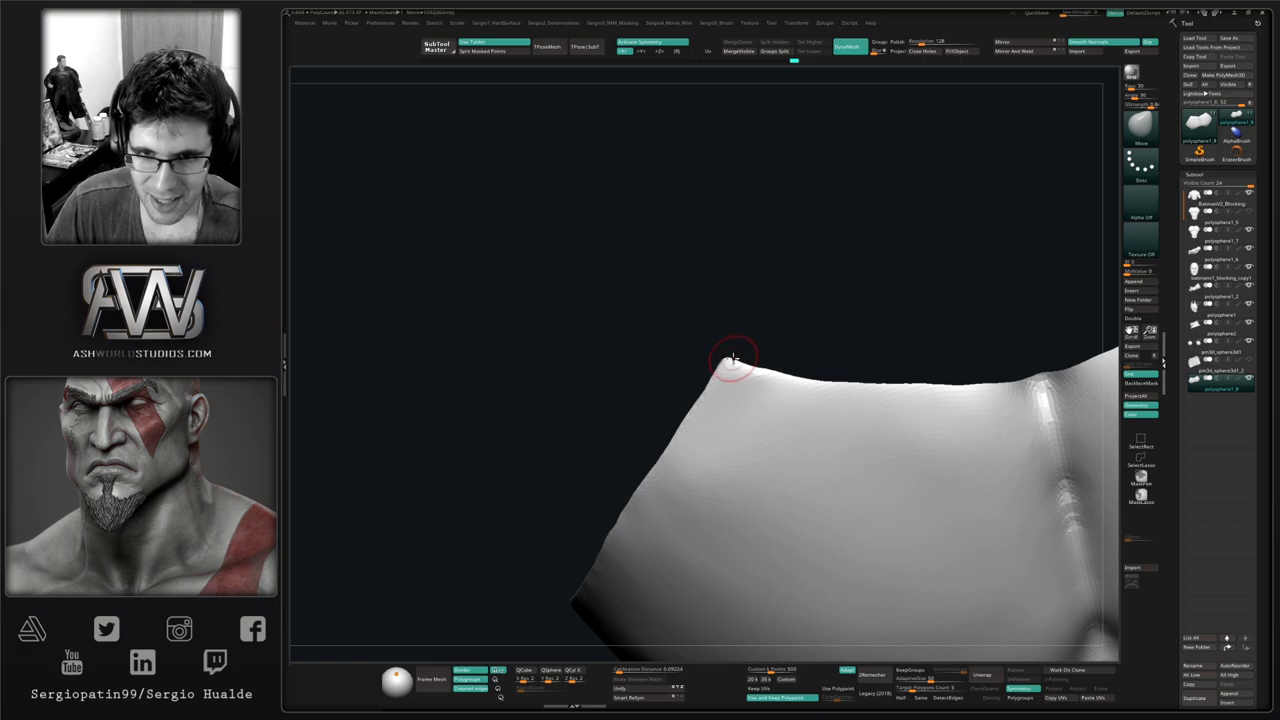
pyautogui.moveTo(737, 363)
pyautogui.mouseDown(button='right')
pyautogui.moveTo(727, 394)
pyautogui.moveTo(720, 349)
pyautogui.moveTo(722, 400)
pyautogui.moveTo(723, 360)
pyautogui.mouseUp(button='right')
pyautogui.press('s')
pyautogui.moveTo(723, 361); pyautogui.dragTo(719, 361)
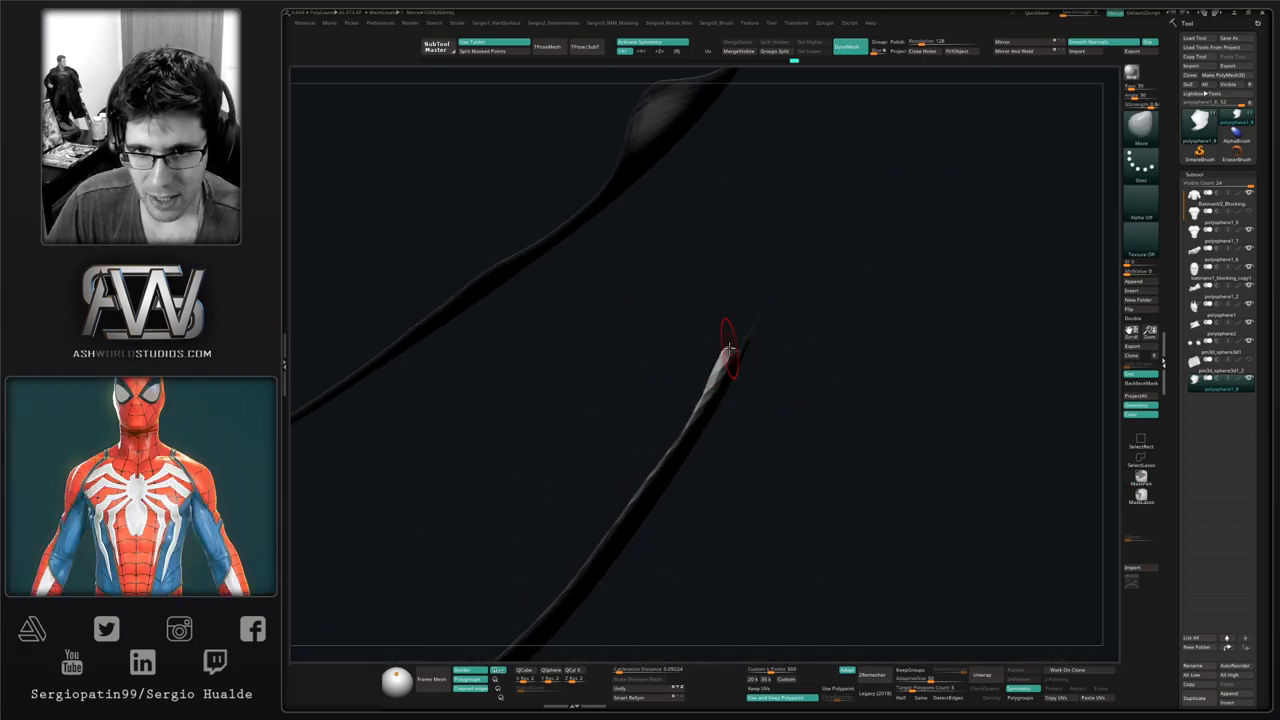
# Smooth the armor's upper corner and even out the bumps along the adjoining upper edge with the Move brush
pyautogui.moveTo(735, 372); pyautogui.dragTo(694, 363, button='right')
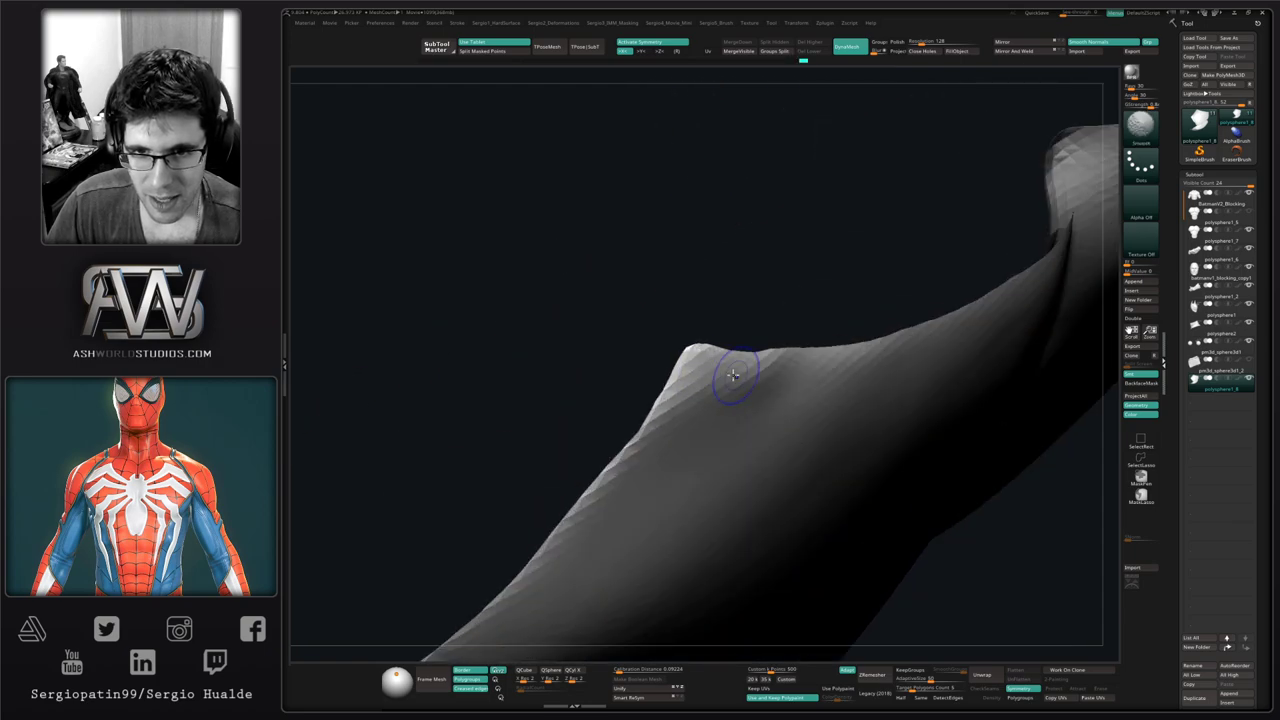
pyautogui.press('ctrl')
pyautogui.moveTo(756, 435); pyautogui.dragTo(734, 417, button='right')
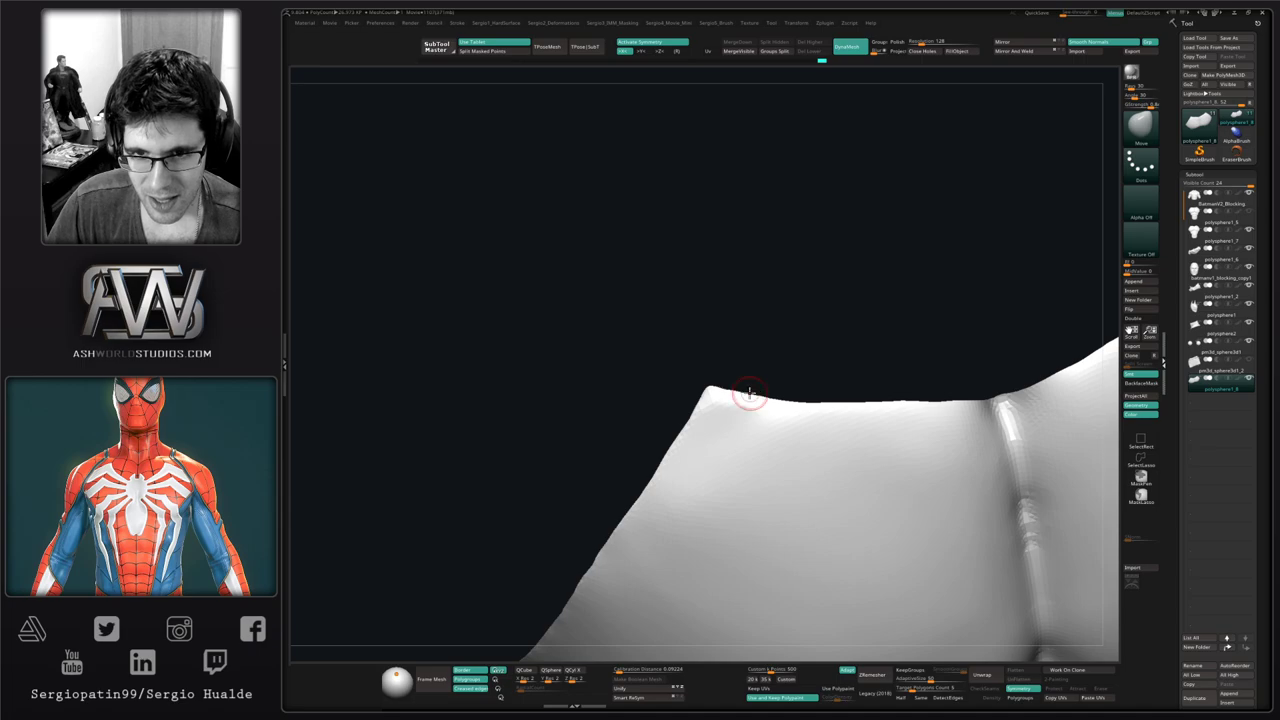
pyautogui.moveTo(738, 406)
pyautogui.keyDown('shift'); pyautogui.mouseDown()
pyautogui.moveTo(751, 406)
pyautogui.moveTo(714, 406)
pyautogui.moveTo(752, 408)
pyautogui.mouseUp(); pyautogui.keyUp('shift')
pyautogui.keyDown('ctrl'); pyautogui.moveTo(774, 414); pyautogui.dragTo(756, 530, button='right'); pyautogui.keyUp('ctrl')
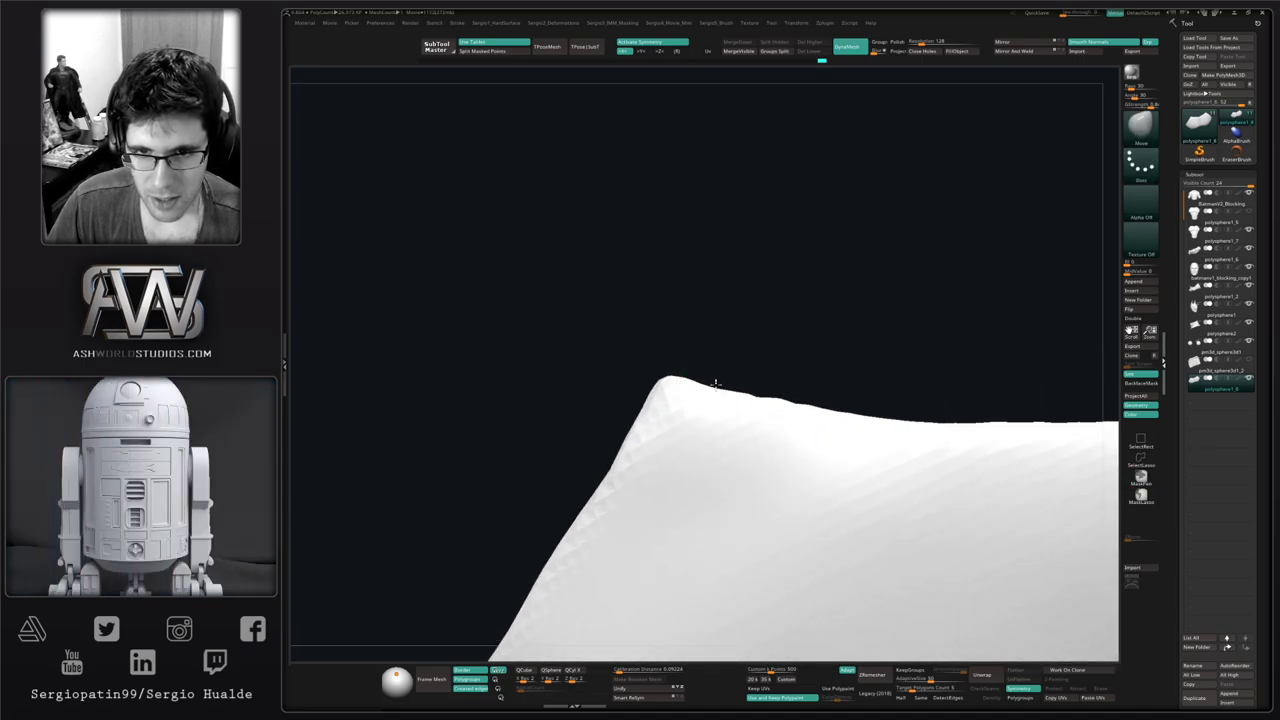
pyautogui.moveTo(755, 402); pyautogui.dragTo(804, 402)
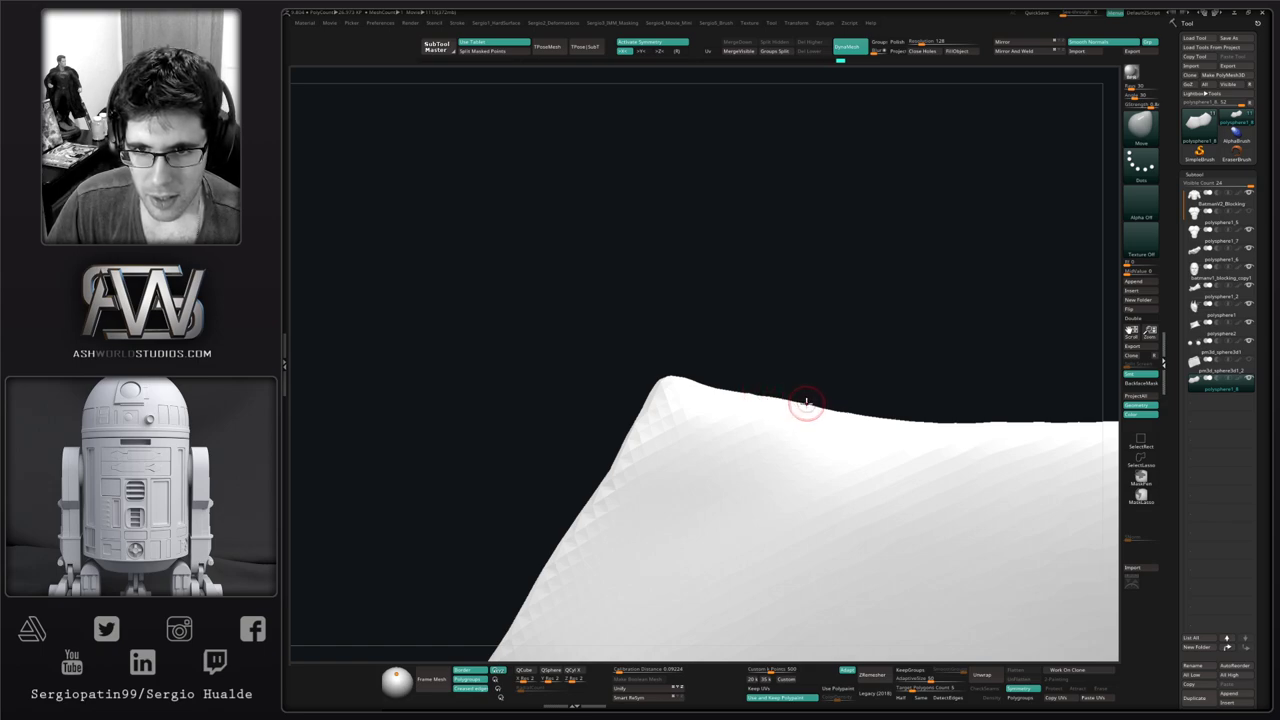
# Select the torso blocking subtool and create a subtool folder for it with the default name Untitled Folder
pyautogui.keyDown('ctrl'); pyautogui.moveTo(777, 474); pyautogui.dragTo(761, 308, button='right'); pyautogui.keyUp('ctrl')
pyautogui.keyDown('alt'); pyautogui.moveTo(751, 414); pyautogui.dragTo(696, 257, button='right'); pyautogui.keyUp('alt')
pyautogui.moveTo(714, 420)
pyautogui.keyDown('ctrl'); pyautogui.mouseDown(button='right')
pyautogui.moveTo(714, 314)
pyautogui.moveTo(686, 414)
pyautogui.moveTo(690, 520)
pyautogui.mouseUp(button='right'); pyautogui.keyUp('ctrl')
pyautogui.moveTo(796, 588)
pyautogui.keyDown('alt'); pyautogui.mouseDown(button='right')
pyautogui.moveTo(752, 434)
pyautogui.moveTo(762, 330)
pyautogui.mouseUp(button='right'); pyautogui.keyUp('alt')
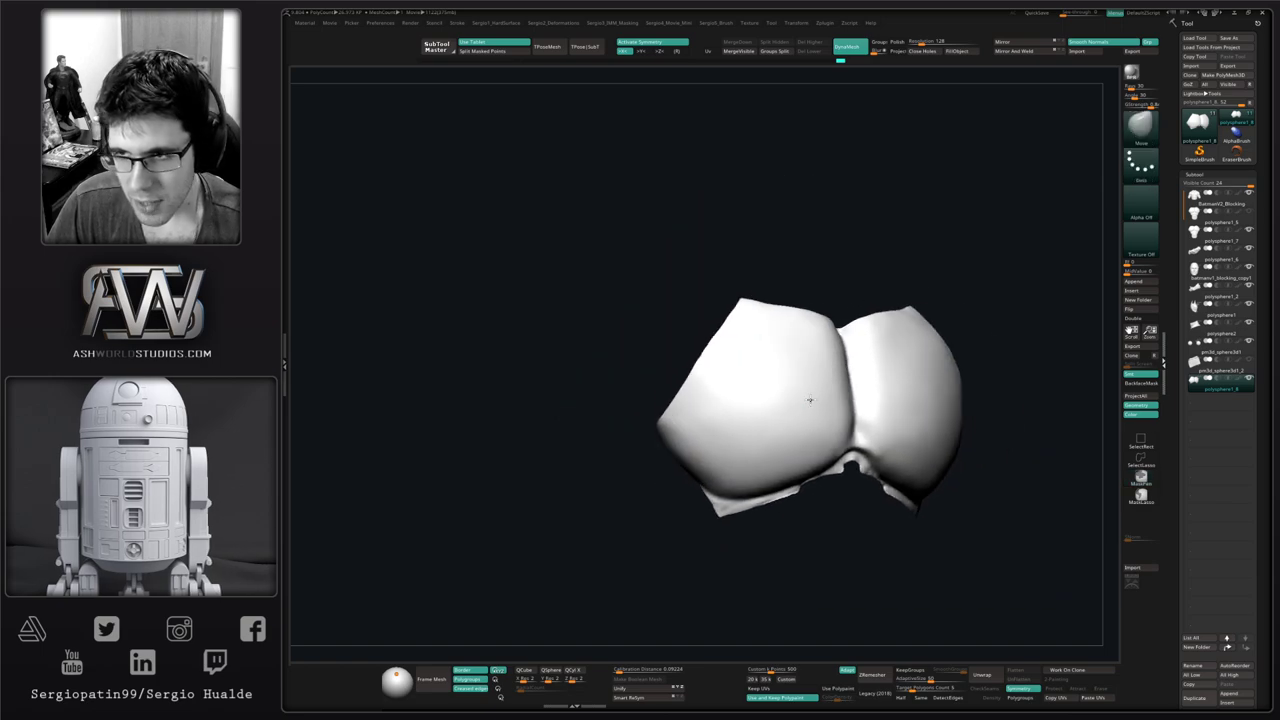
pyautogui.keyDown('shift'); pyautogui.moveTo(810, 400); pyautogui.dragTo(788, 399, button='right'); pyautogui.keyUp('shift')
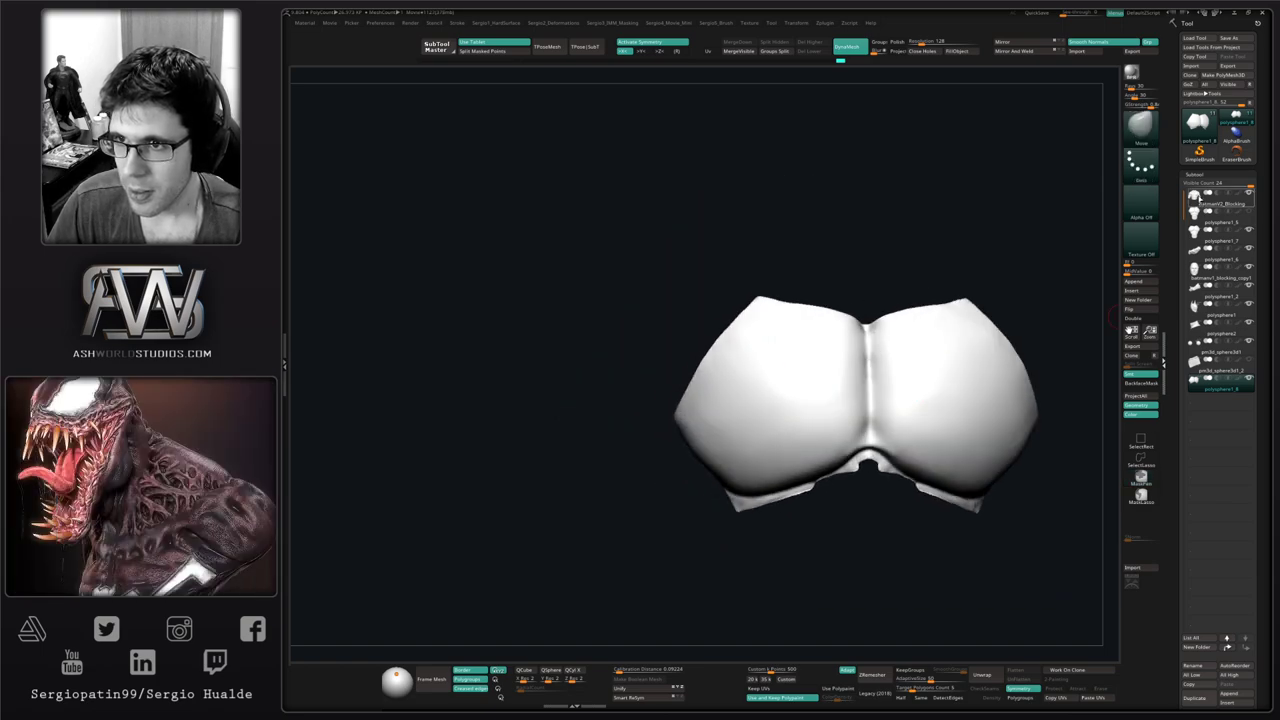
pyautogui.click(1195, 204)
pyautogui.click(1178, 232)
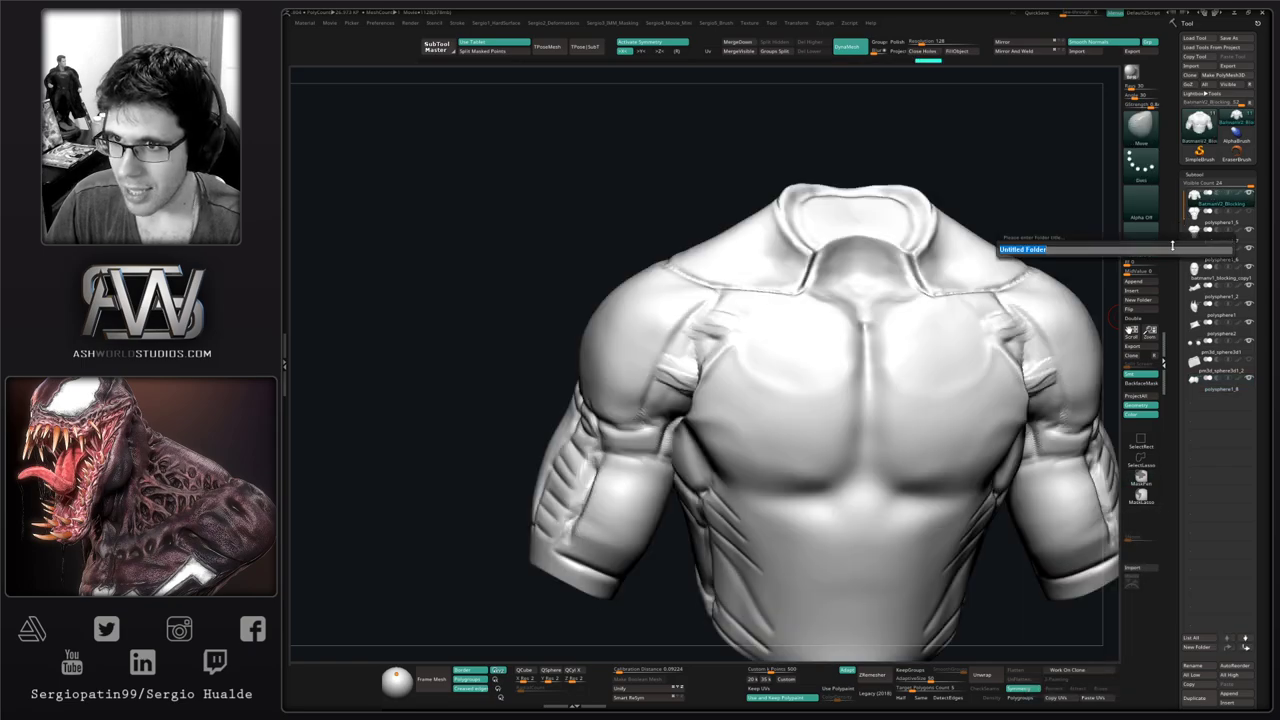
pyautogui.press('Return')
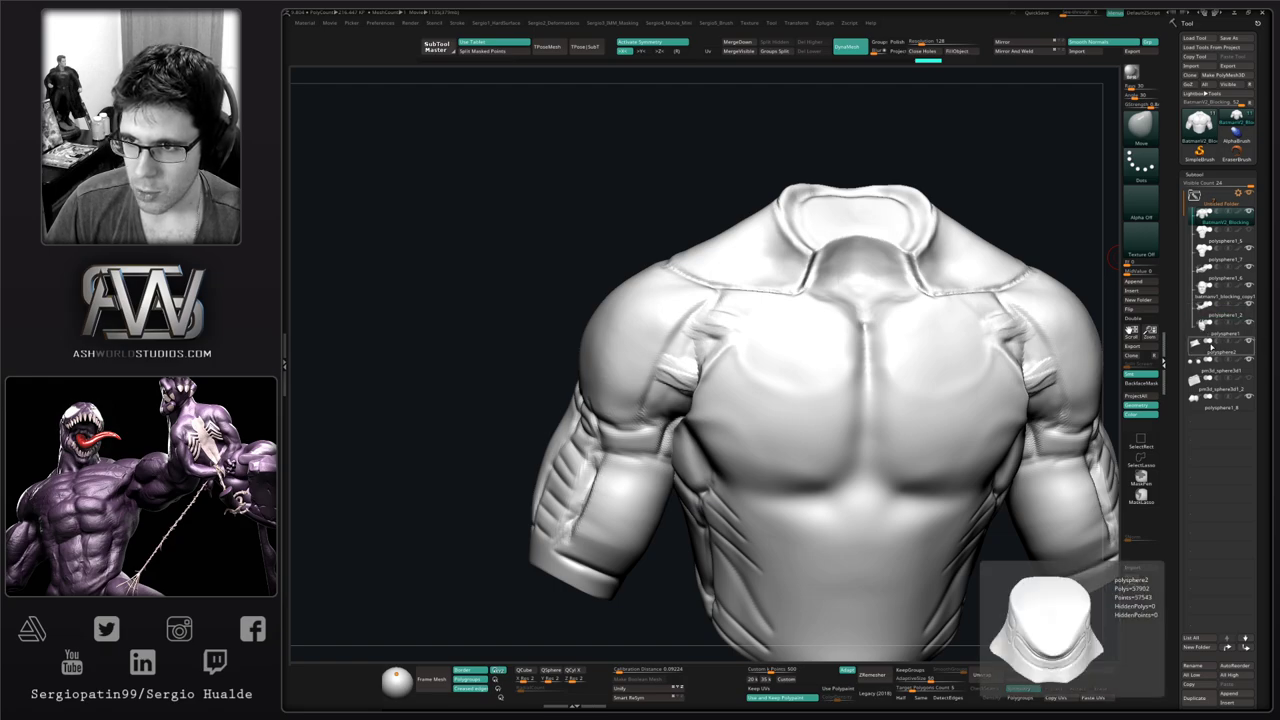
# Gather the remaining body subtools in the folder and hide it, then select the pectoral armor subtool
pyautogui.moveTo(1200, 357)
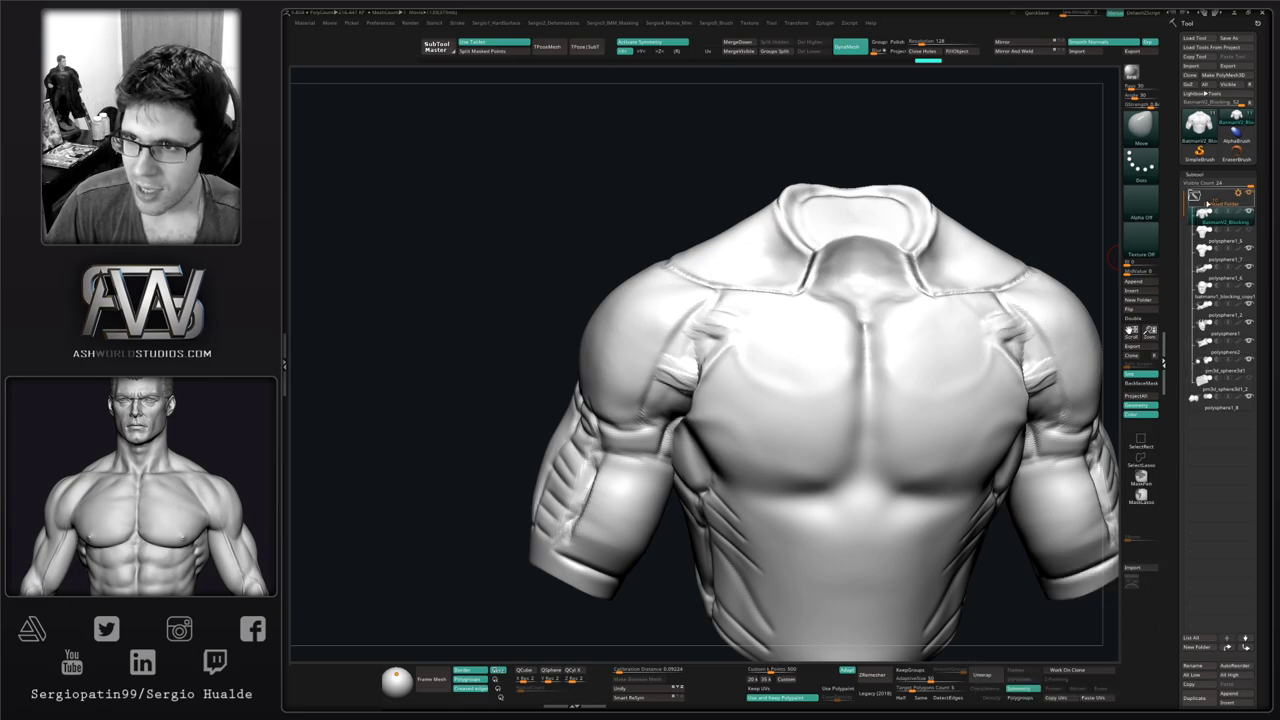
pyautogui.click(1203, 201)
pyautogui.keyDown('ctrl'); pyautogui.moveTo(940, 414); pyautogui.dragTo(901, 378, button='right'); pyautogui.keyUp('ctrl')
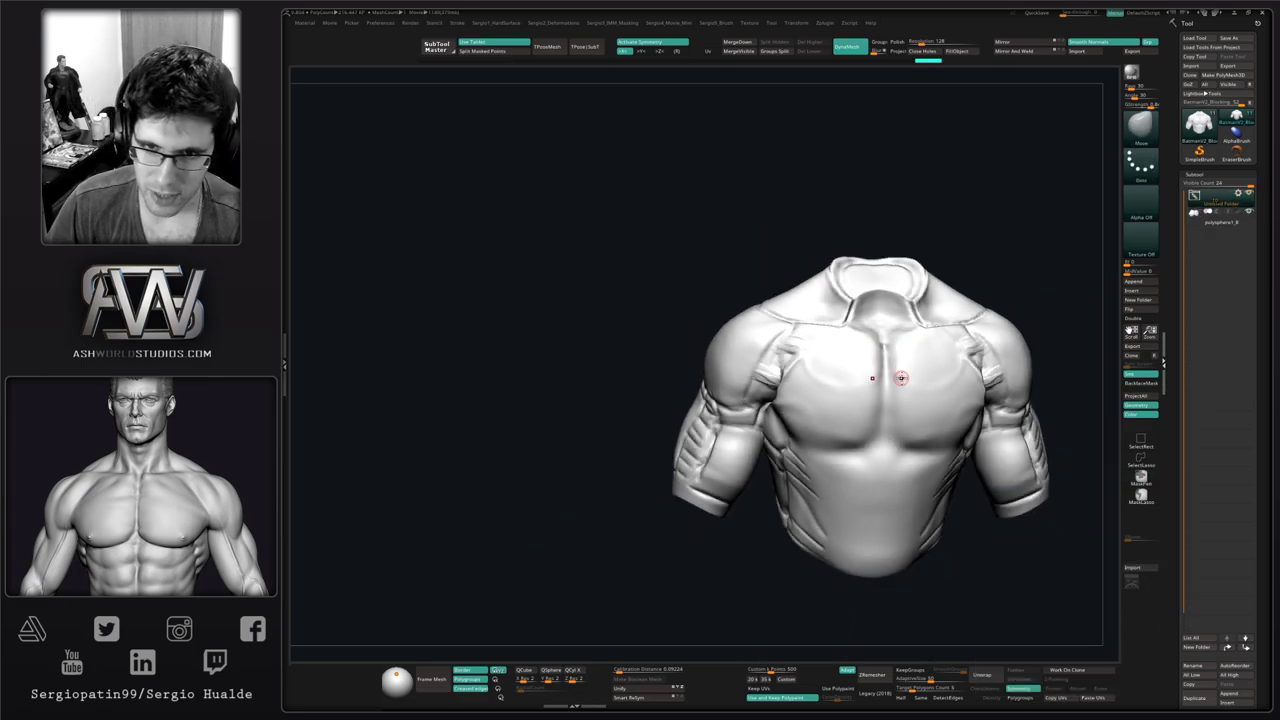
pyautogui.hotkey('alt', 's')
pyautogui.click(1249, 195)
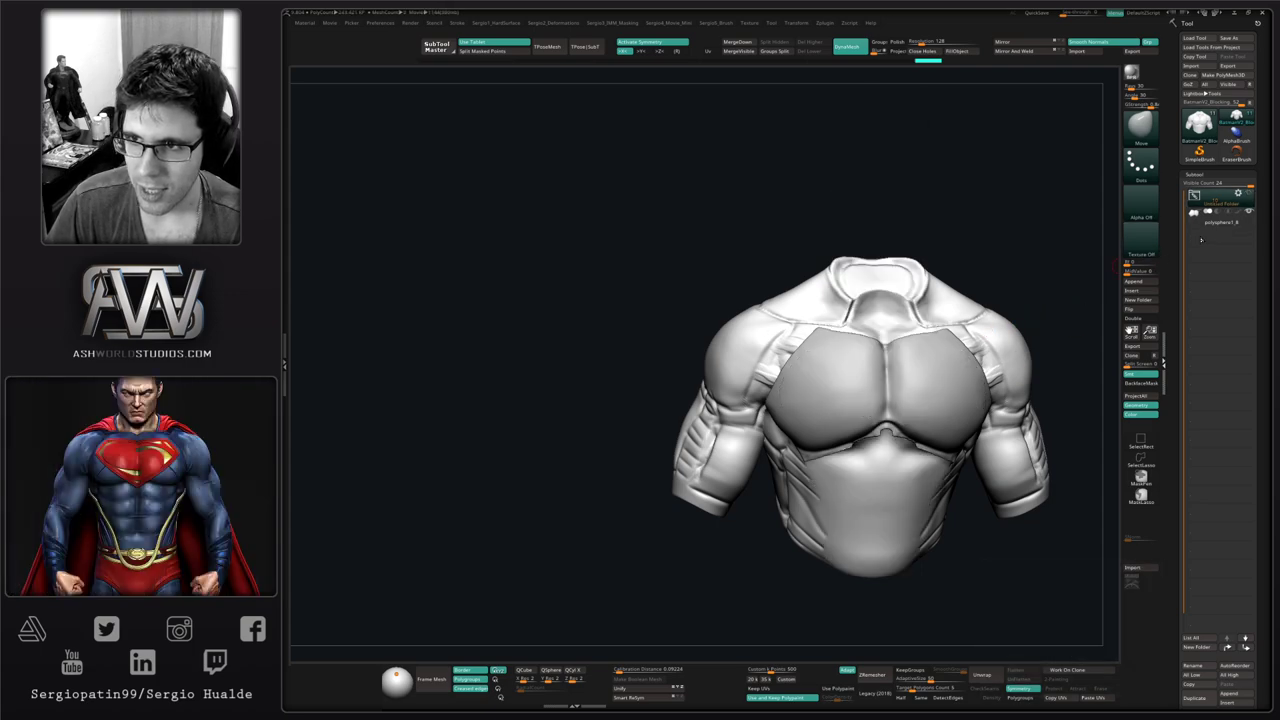
pyautogui.click(1208, 225)
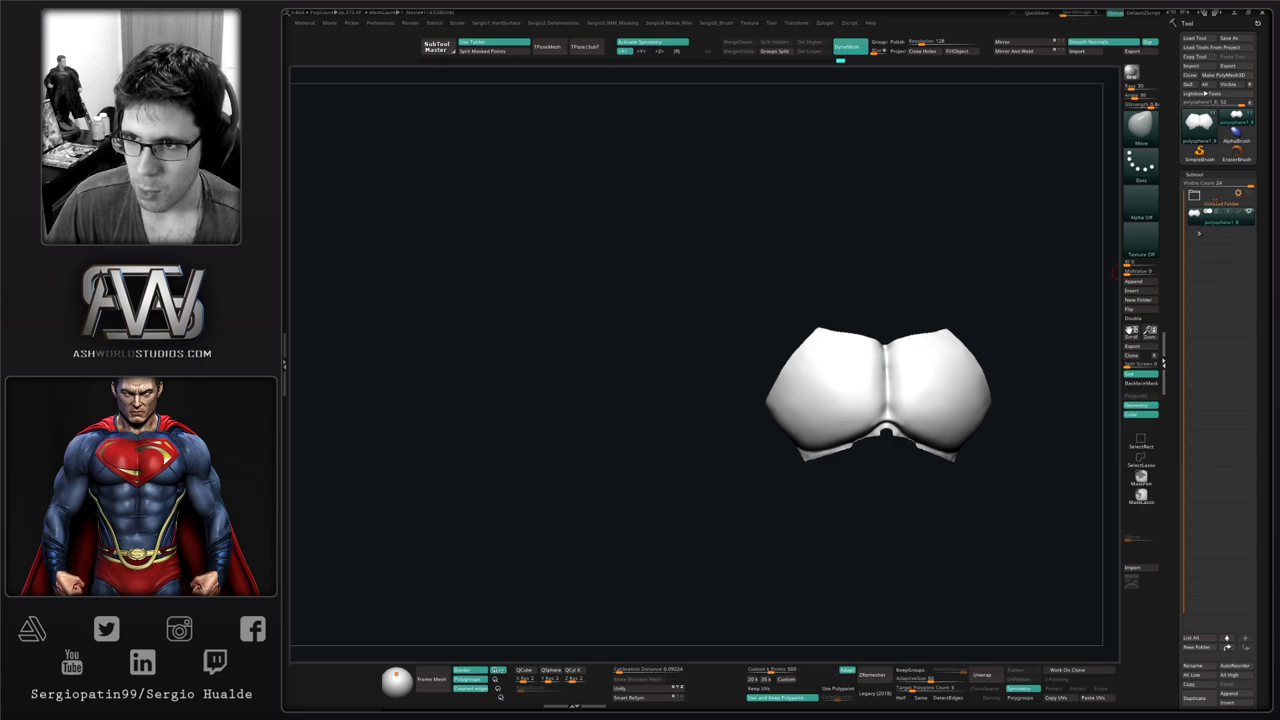
# Duplicate the pectoral armor subtool
pyautogui.moveTo(873, 364); pyautogui.dragTo(861, 353, button='right')
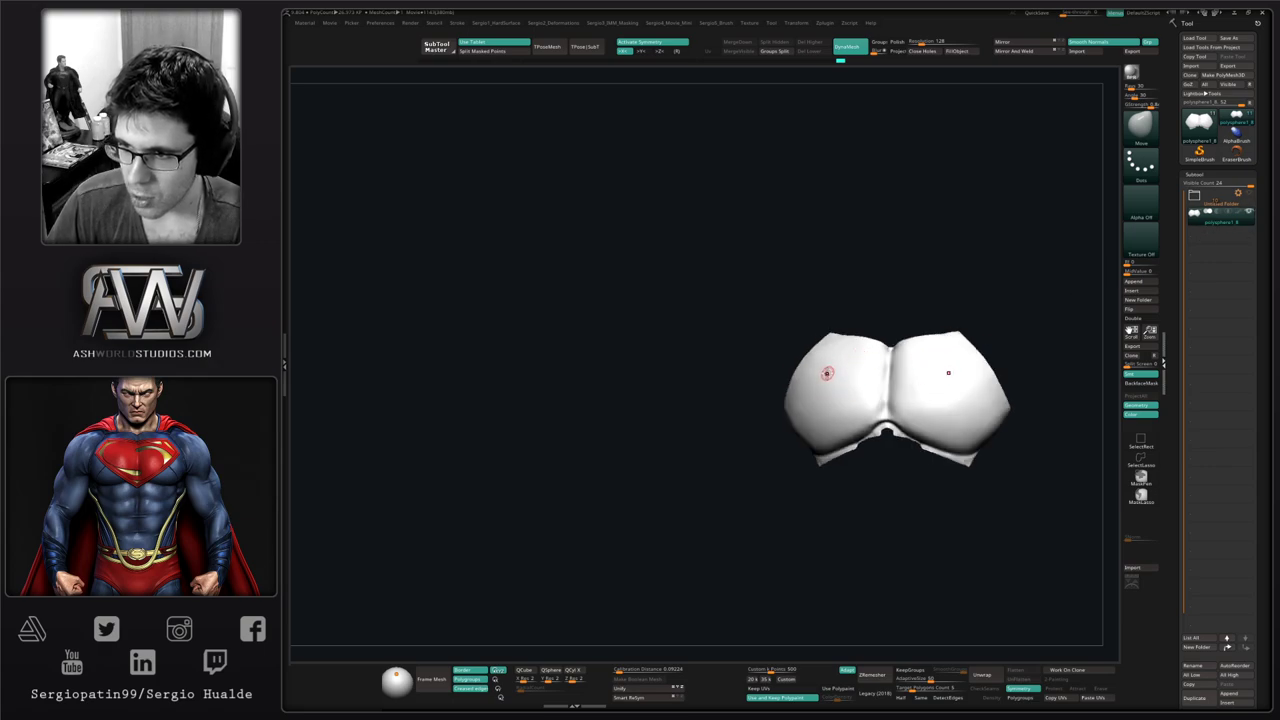
pyautogui.moveTo(827, 377); pyautogui.dragTo(828, 512, button='right')
pyautogui.hotkey('ctrl', 'shift', 'd')
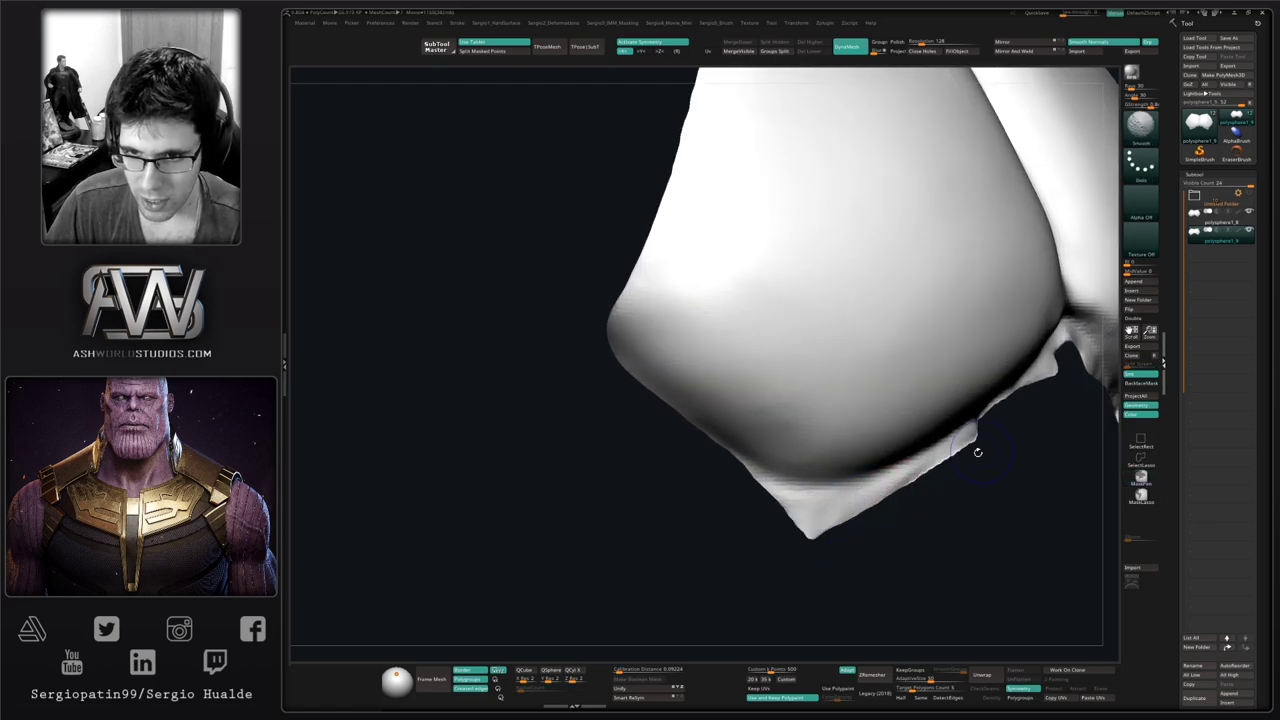
# Remesh the duplicated pectoral armor into a low-poly mesh with ZRemesher and check its wireframe at the lower border
pyautogui.moveTo(960, 449); pyautogui.dragTo(846, 454, button='right')
pyautogui.moveTo(846, 454); pyautogui.dragTo(870, 478, button='right')
pyautogui.keyDown('alt'); pyautogui.moveTo(870, 478); pyautogui.dragTo(814, 429, button='right'); pyautogui.keyUp('alt')
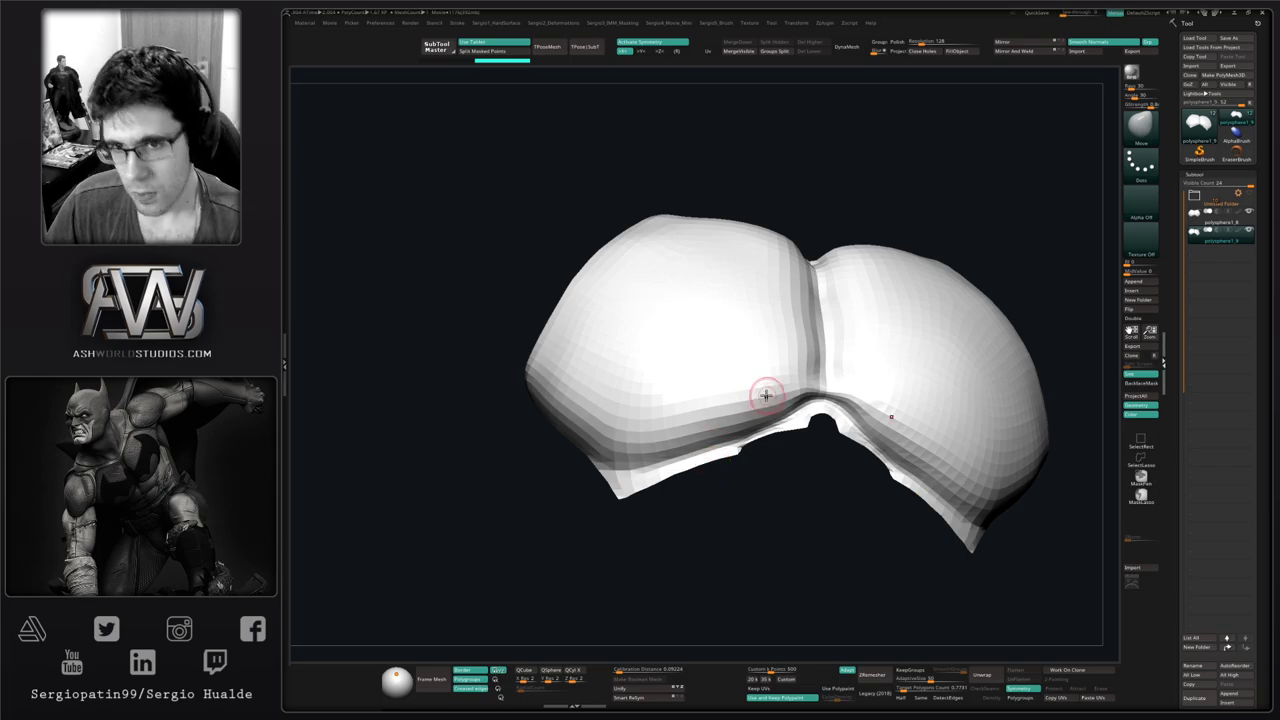
pyautogui.moveTo(766, 395); pyautogui.dragTo(770, 468, button='right')
pyautogui.hotkey('shift', 'f')
pyautogui.hotkey('shift', 'f')
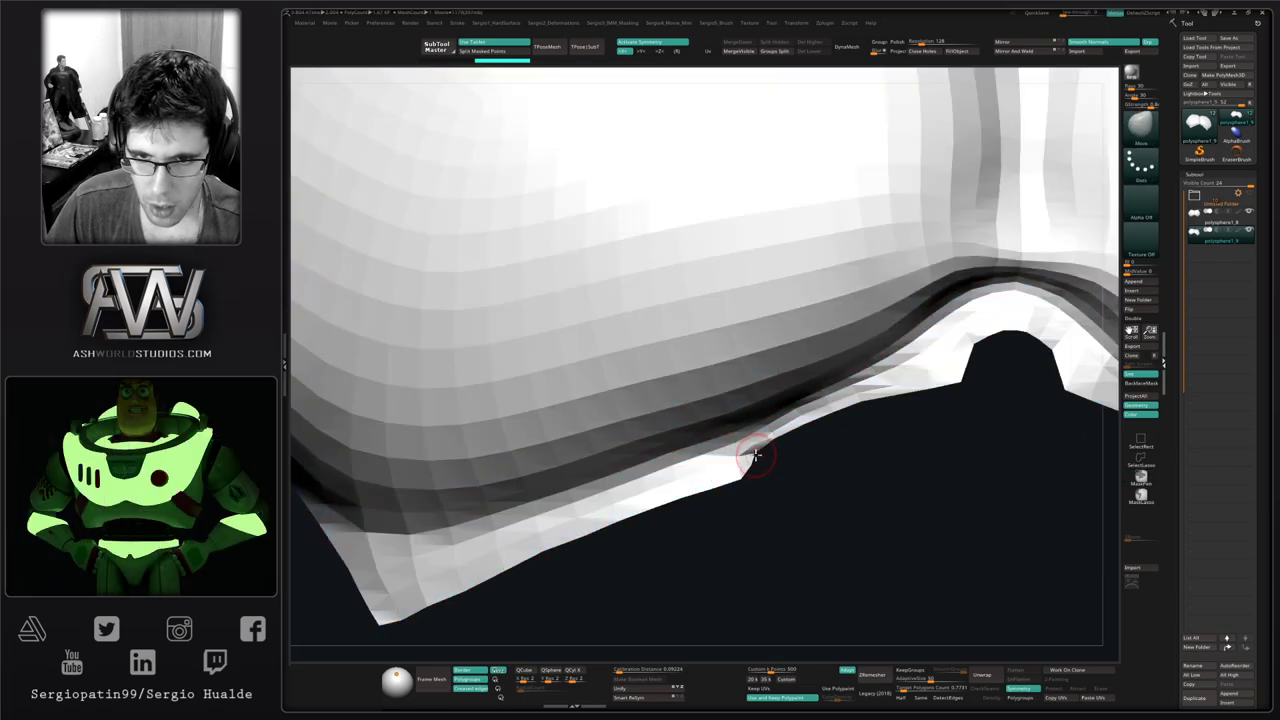
# Reshape the notches along the pectoral armor's lower border with the Move brush
pyautogui.moveTo(750, 465); pyautogui.dragTo(757, 469)
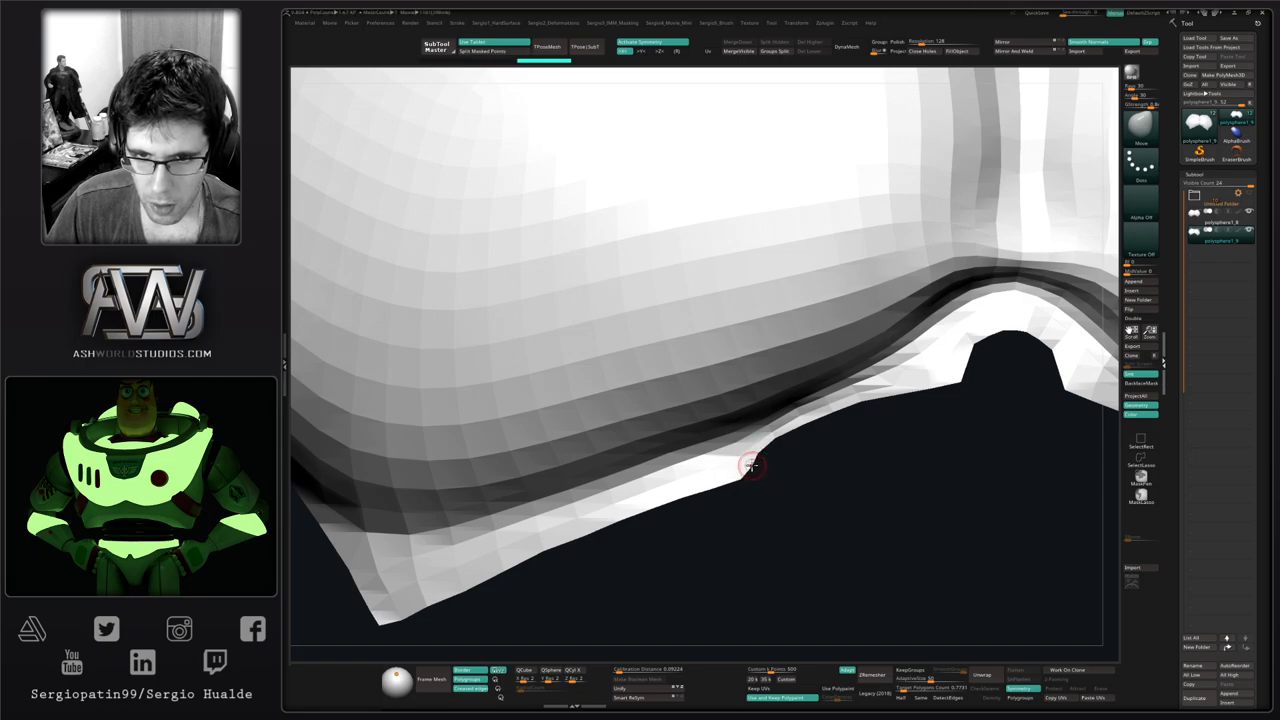
pyautogui.moveTo(754, 465); pyautogui.dragTo(760, 475, button='right')
pyautogui.hotkey('ctrl', 'shift', 'z')
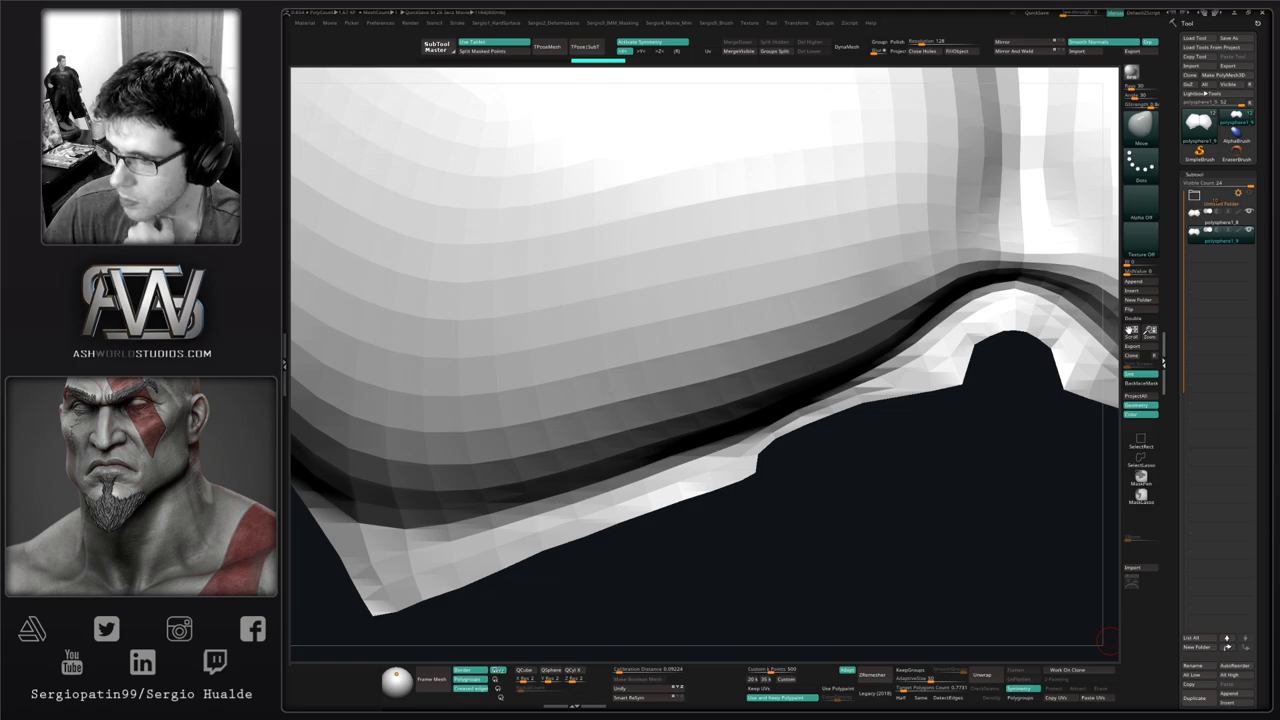
pyautogui.moveTo(941, 409); pyautogui.dragTo(943, 407)
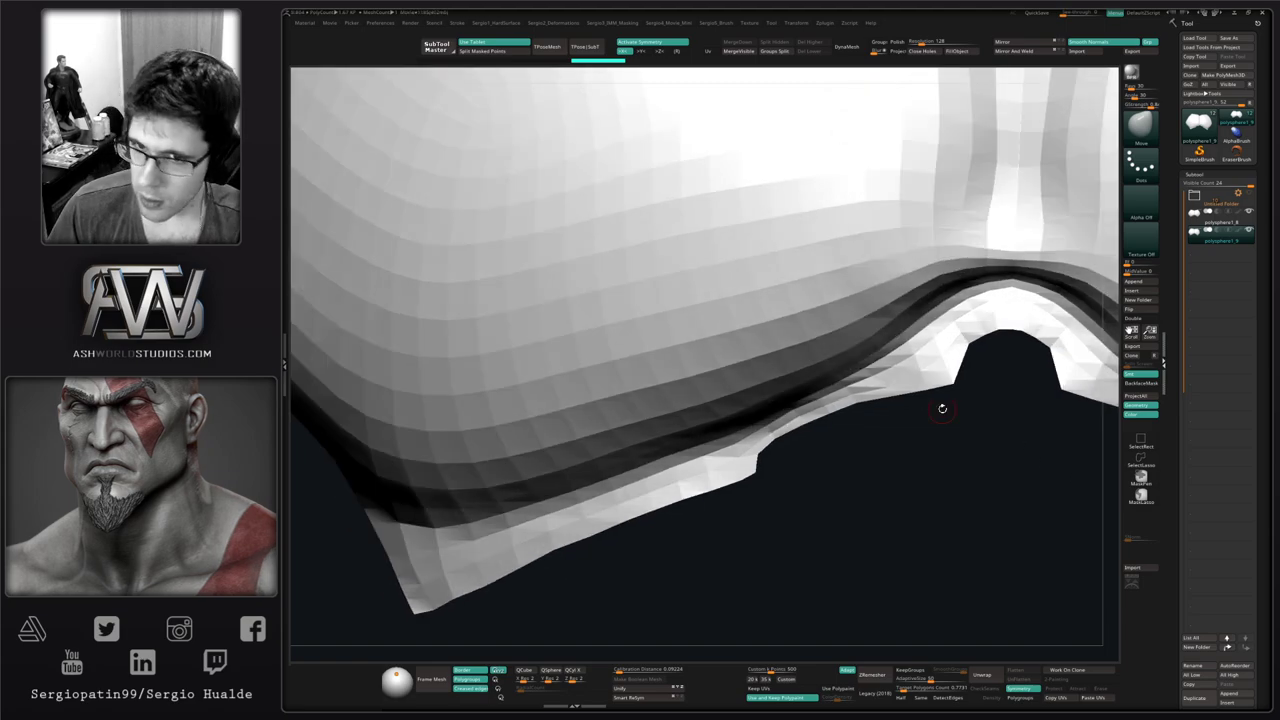
pyautogui.keyDown('ctrl'); pyautogui.moveTo(789, 406); pyautogui.dragTo(768, 470, button='right'); pyautogui.keyUp('ctrl')
pyautogui.keyDown('alt'); pyautogui.moveTo(768, 470); pyautogui.dragTo(694, 433, button='right'); pyautogui.keyUp('alt')
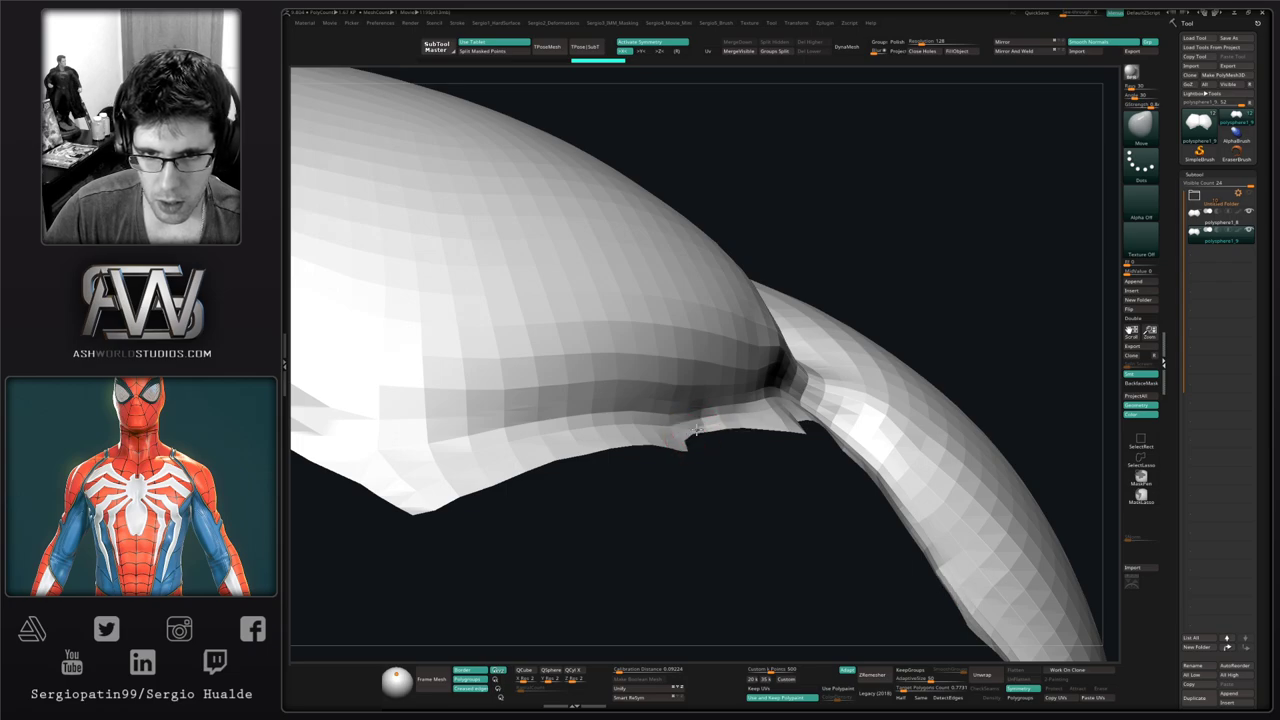
pyautogui.scroll(5, 700, 432)
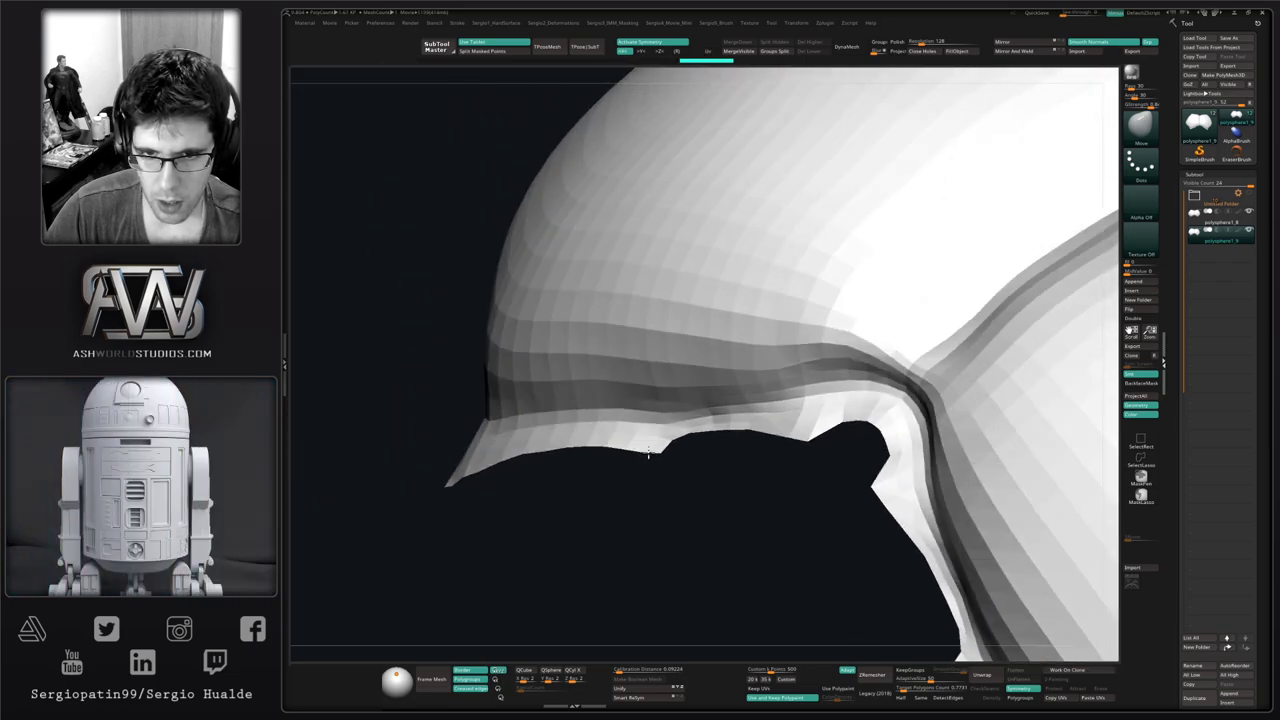
pyautogui.moveTo(666, 431); pyautogui.dragTo(659, 437, button='right')
pyautogui.moveTo(668, 438); pyautogui.dragTo(669, 434)
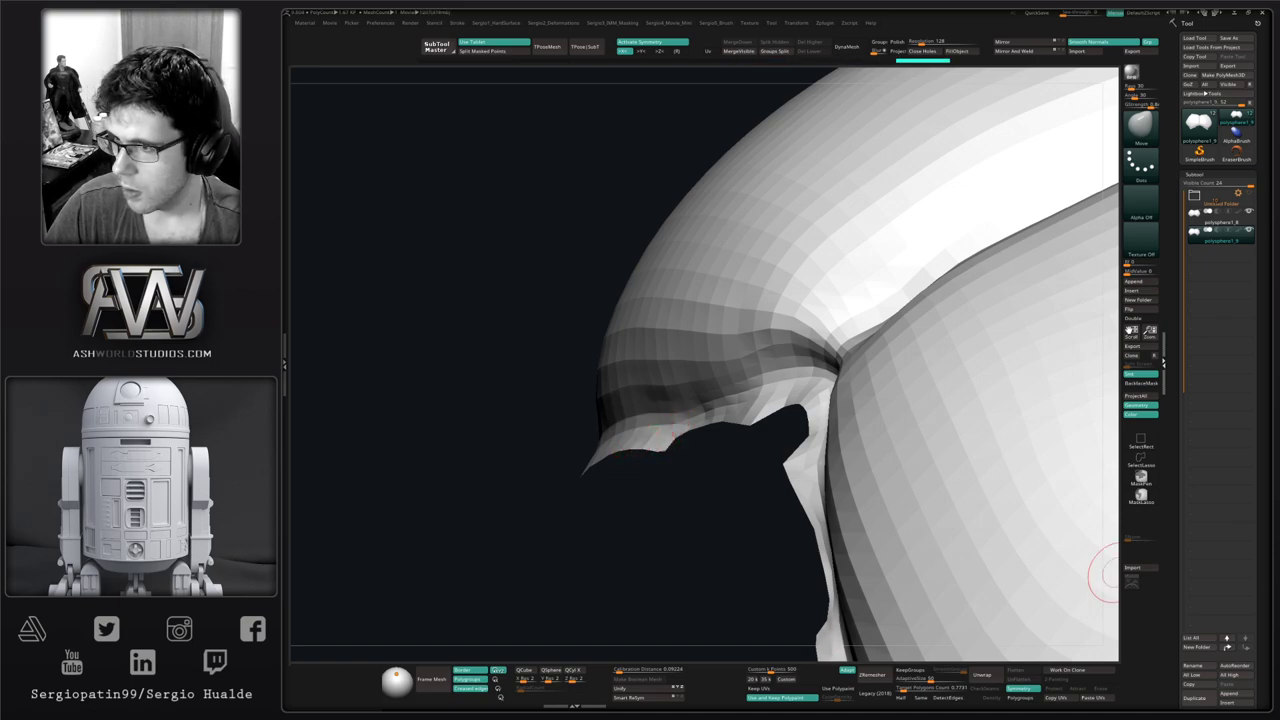
# Sharpen the crease at the center of the armor's lower border with the DamStandard brush
pyautogui.moveTo(743, 503); pyautogui.dragTo(774, 500, button='right')
pyautogui.moveTo(589, 337)
pyautogui.keyDown('ctrl'); pyautogui.mouseDown(button='right')
pyautogui.moveTo(677, 357)
pyautogui.moveTo(711, 409)
pyautogui.moveTo(708, 312)
pyautogui.moveTo(760, 340)
pyautogui.moveTo(785, 412)
pyautogui.mouseUp(button='right'); pyautogui.keyUp('ctrl')
pyautogui.moveTo(785, 412)
pyautogui.mouseDown(button='right')
pyautogui.moveTo(787, 400)
pyautogui.moveTo(764, 395)
pyautogui.moveTo(768, 417)
pyautogui.mouseUp(button='right')
pyautogui.press('b')
pyautogui.press('d')
pyautogui.press('s')
pyautogui.moveTo(748, 413); pyautogui.dragTo(763, 407)
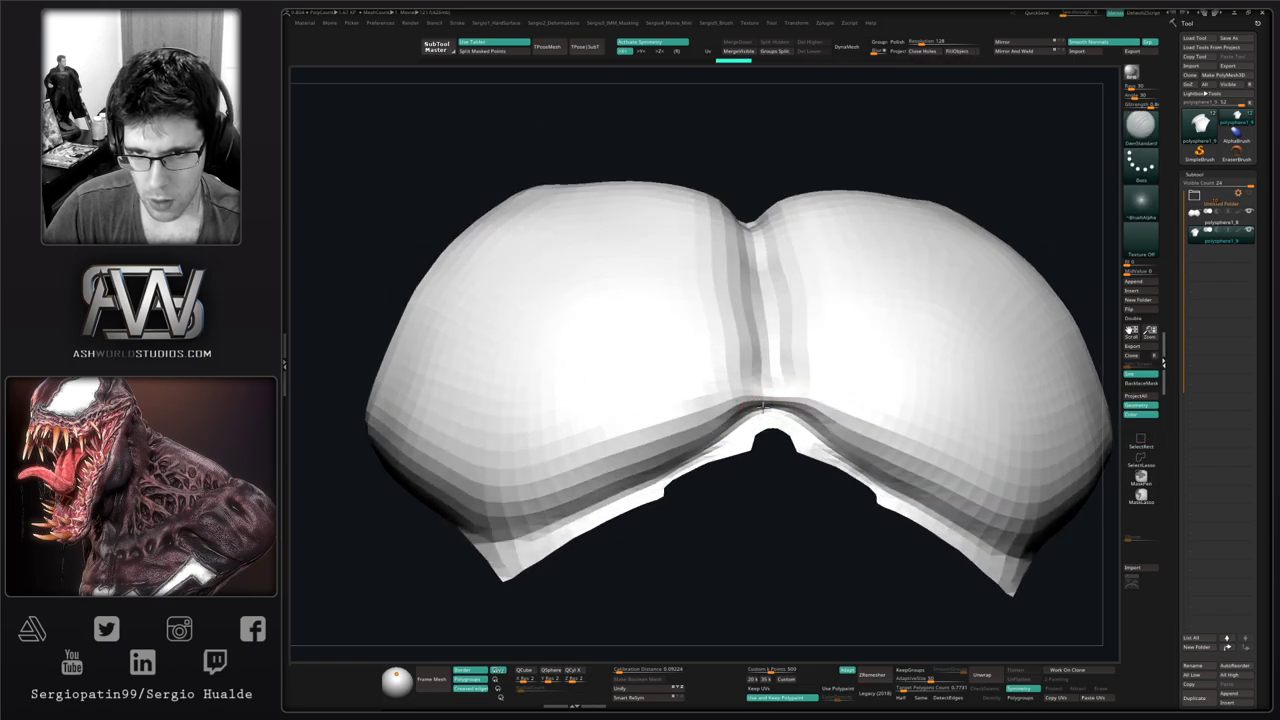
# Duplicate the remeshed pectoral armor subtool and keep the new copy active for sculpting
pyautogui.moveTo(768, 401)
pyautogui.mouseDown(button='right')
pyautogui.moveTo(743, 388)
pyautogui.moveTo(838, 422)
pyautogui.mouseUp(button='right')
pyautogui.press('b')
pyautogui.press('m')
pyautogui.press('v')
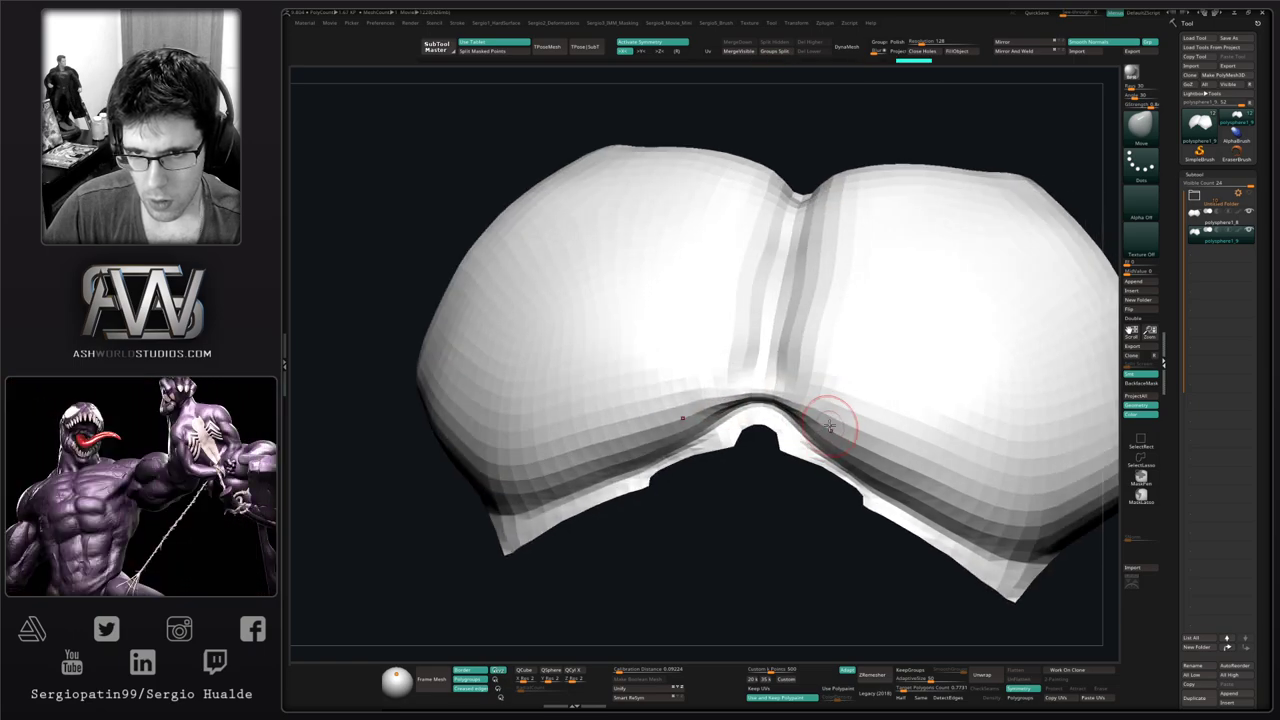
pyautogui.press('space')
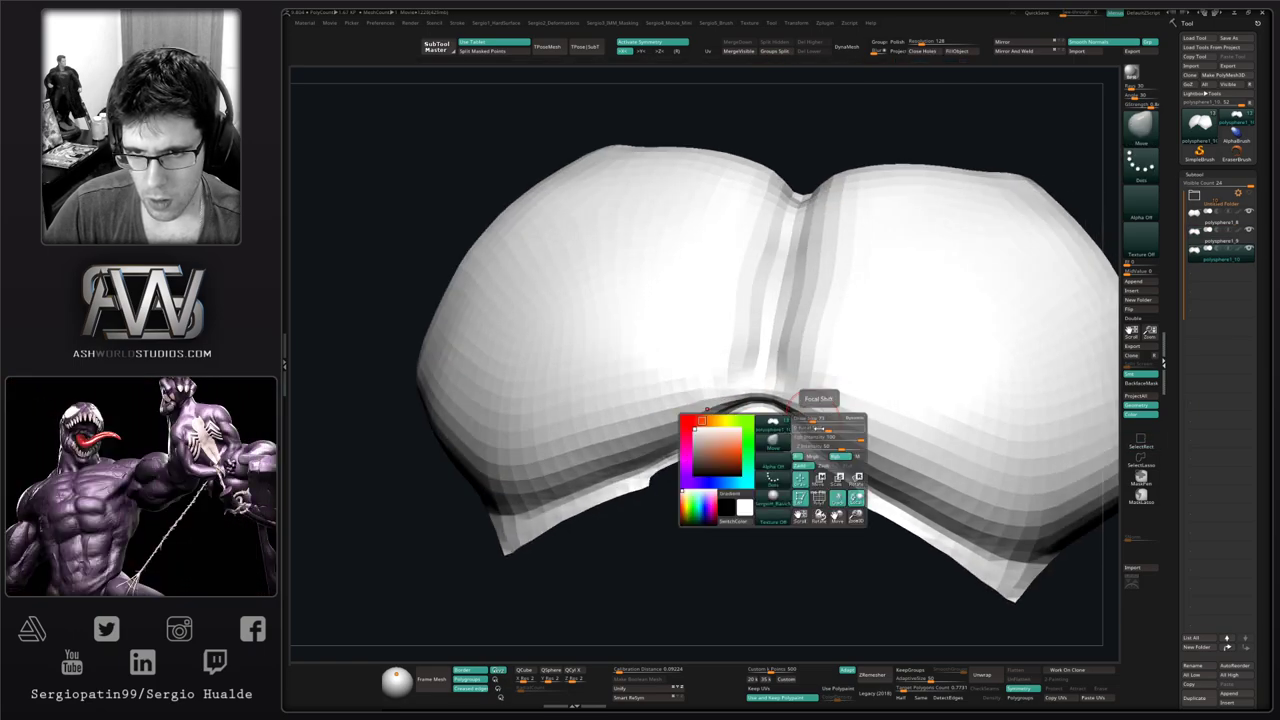
pyautogui.press('space')
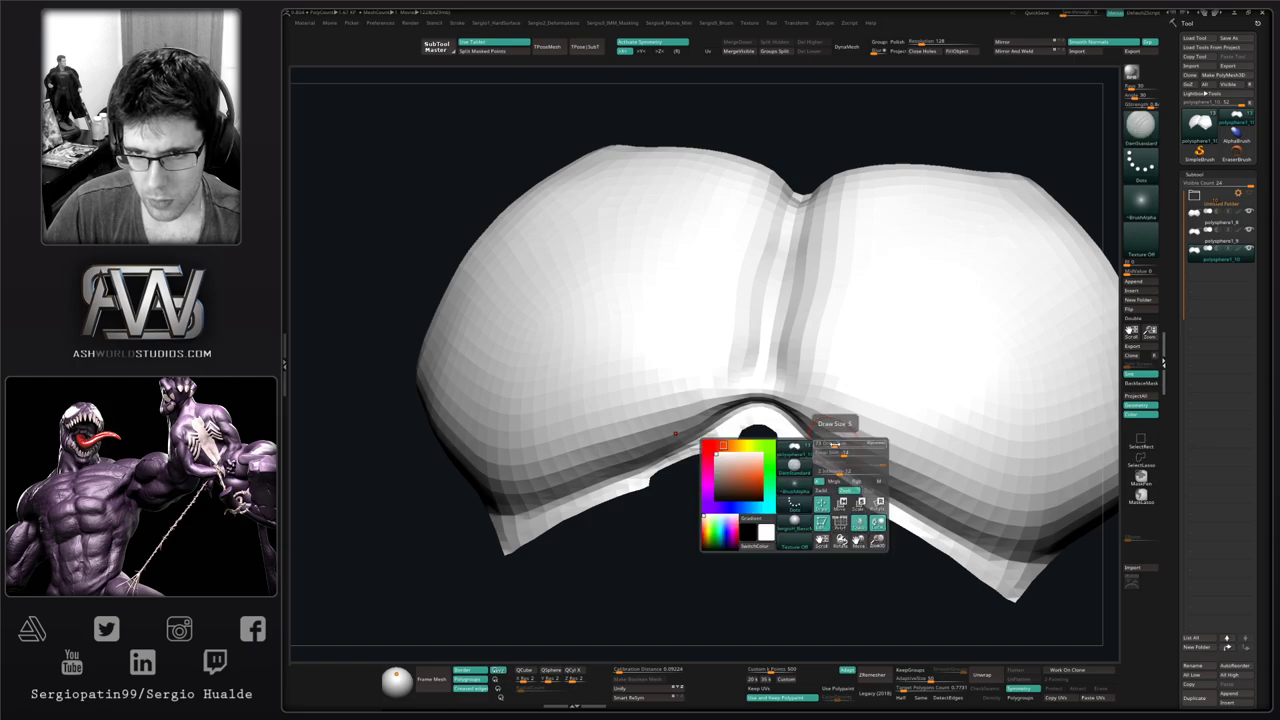
# Adjust the DamStandard brush, carve the crease beneath the pectorals near the center, and smooth that area
pyautogui.moveTo(838, 471); pyautogui.dragTo(842, 471)
pyautogui.moveTo(817, 424)
pyautogui.keyDown('ctrl'); pyautogui.mouseDown(button='right')
pyautogui.moveTo(757, 397)
pyautogui.moveTo(749, 423)
pyautogui.moveTo(757, 346)
pyautogui.moveTo(828, 384)
pyautogui.mouseUp(button='right'); pyautogui.keyUp('ctrl')
pyautogui.moveTo(848, 358); pyautogui.dragTo(723, 429)
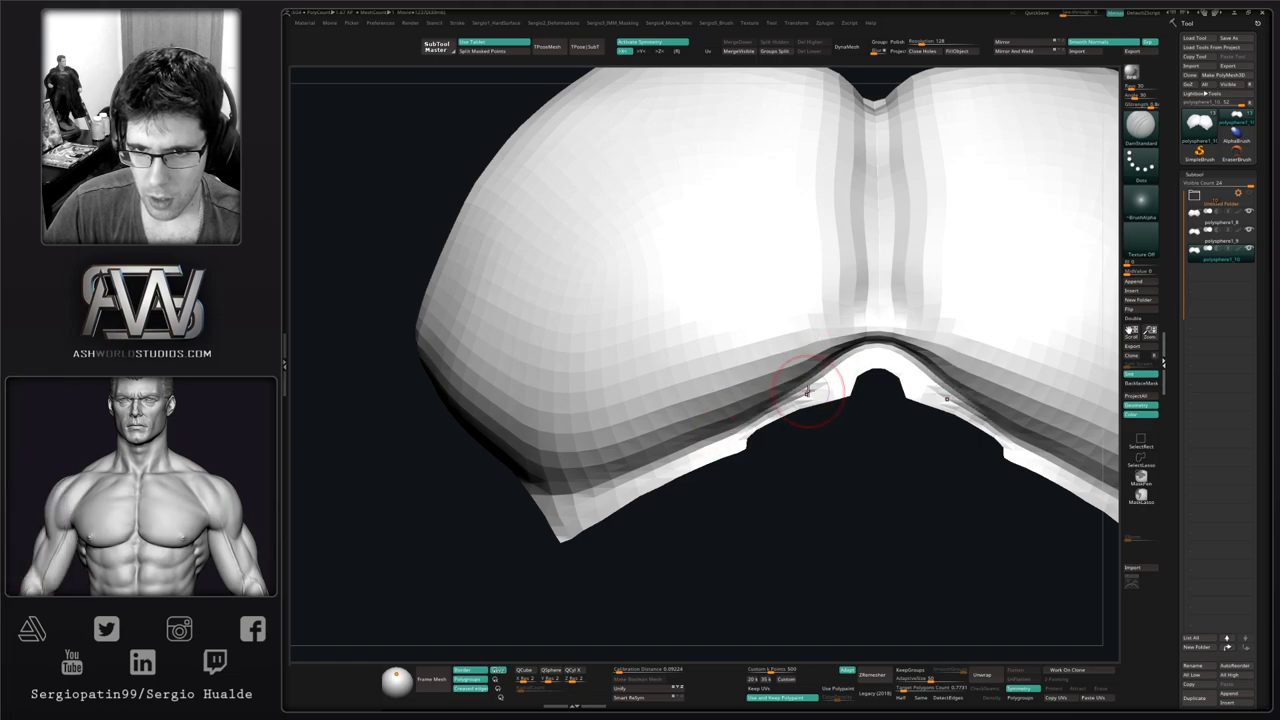
pyautogui.moveTo(819, 376)
pyautogui.keyDown('shift'); pyautogui.mouseDown()
pyautogui.moveTo(652, 442)
pyautogui.moveTo(746, 392)
pyautogui.mouseUp(); pyautogui.keyUp('shift')
pyautogui.keyDown('ctrl'); pyautogui.moveTo(703, 404); pyautogui.dragTo(655, 388, button='right'); pyautogui.keyUp('ctrl')
pyautogui.moveTo(655, 388); pyautogui.dragTo(706, 415, button='right')
# Pull the pectoral's outer side corner near the armpit into a sharper point with the Move brush
pyautogui.press('b')
pyautogui.press('c')
pyautogui.press('l')
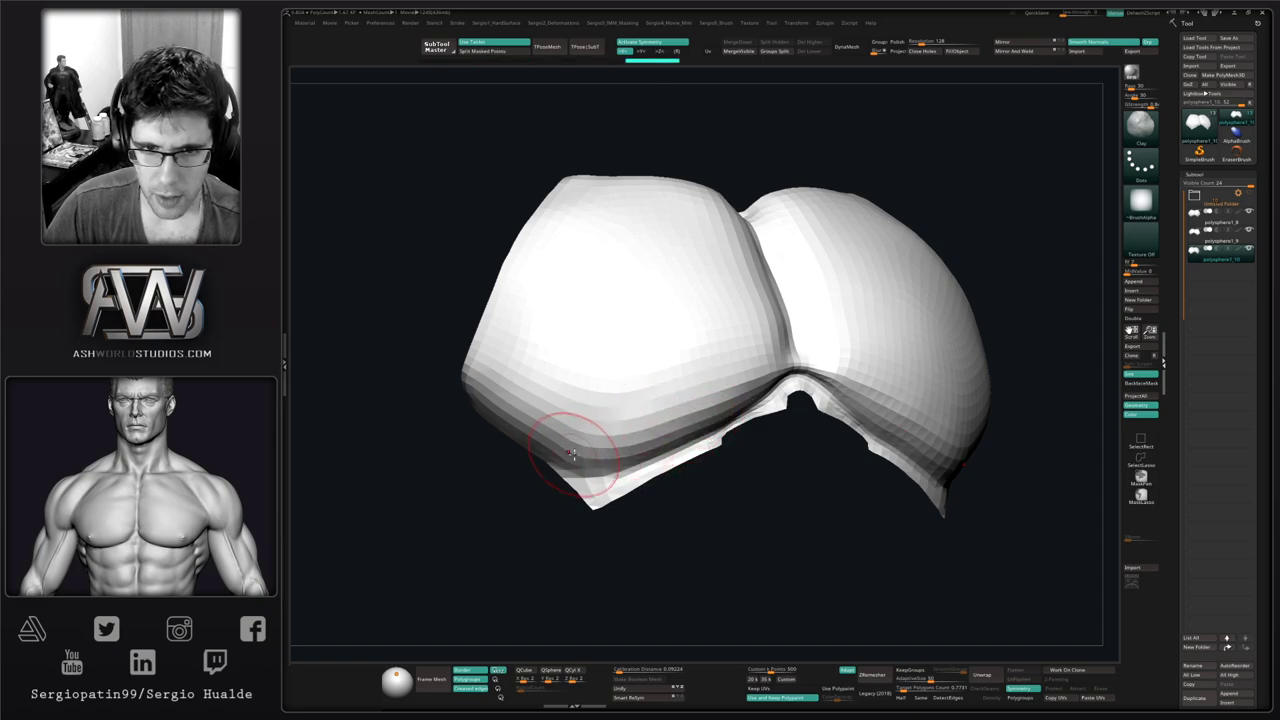
pyautogui.press('b')
pyautogui.press('m')
pyautogui.press('v')
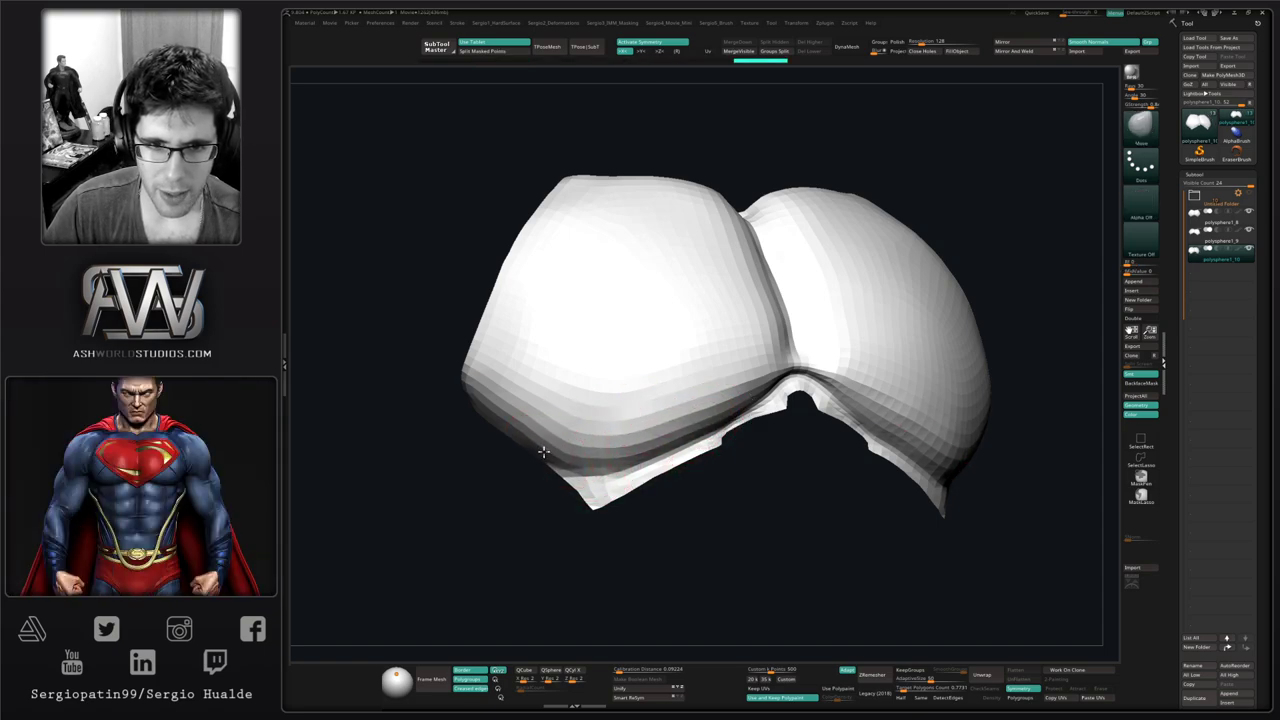
pyautogui.keyDown('alt'); pyautogui.moveTo(557, 423); pyautogui.dragTo(664, 445, button='right'); pyautogui.keyUp('alt')
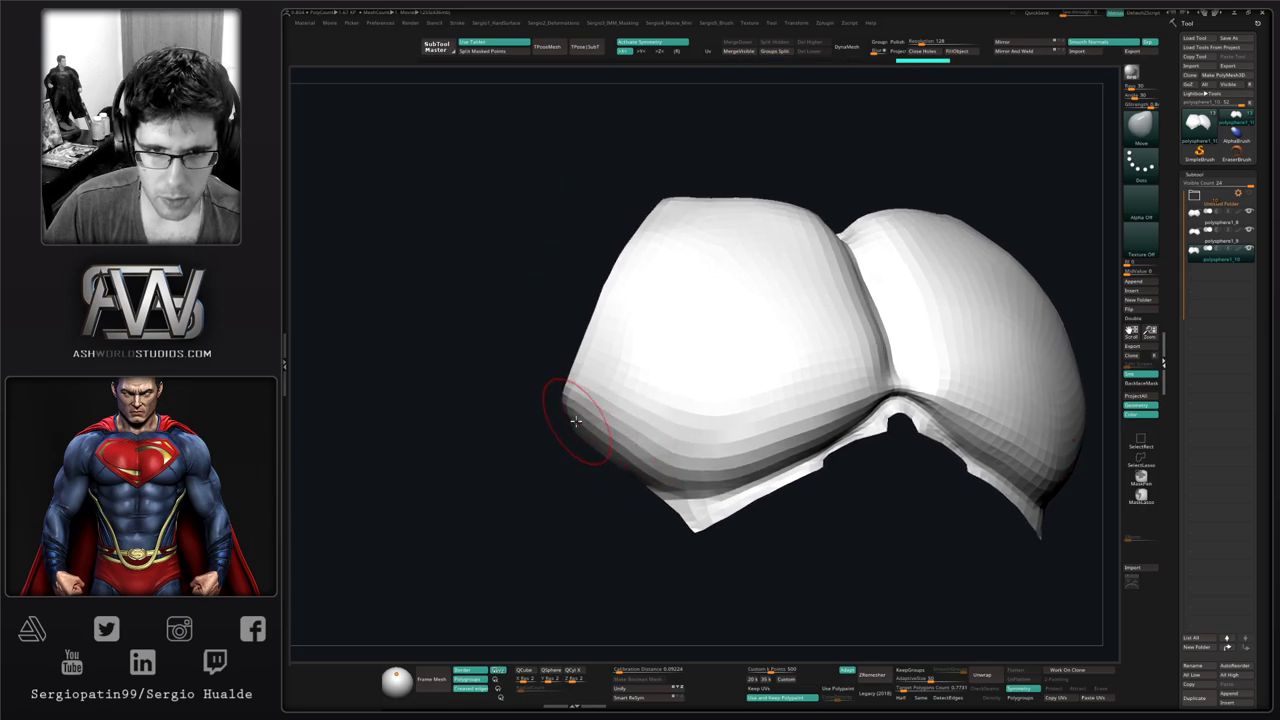
pyautogui.moveTo(571, 443); pyautogui.dragTo(680, 446, button='right')
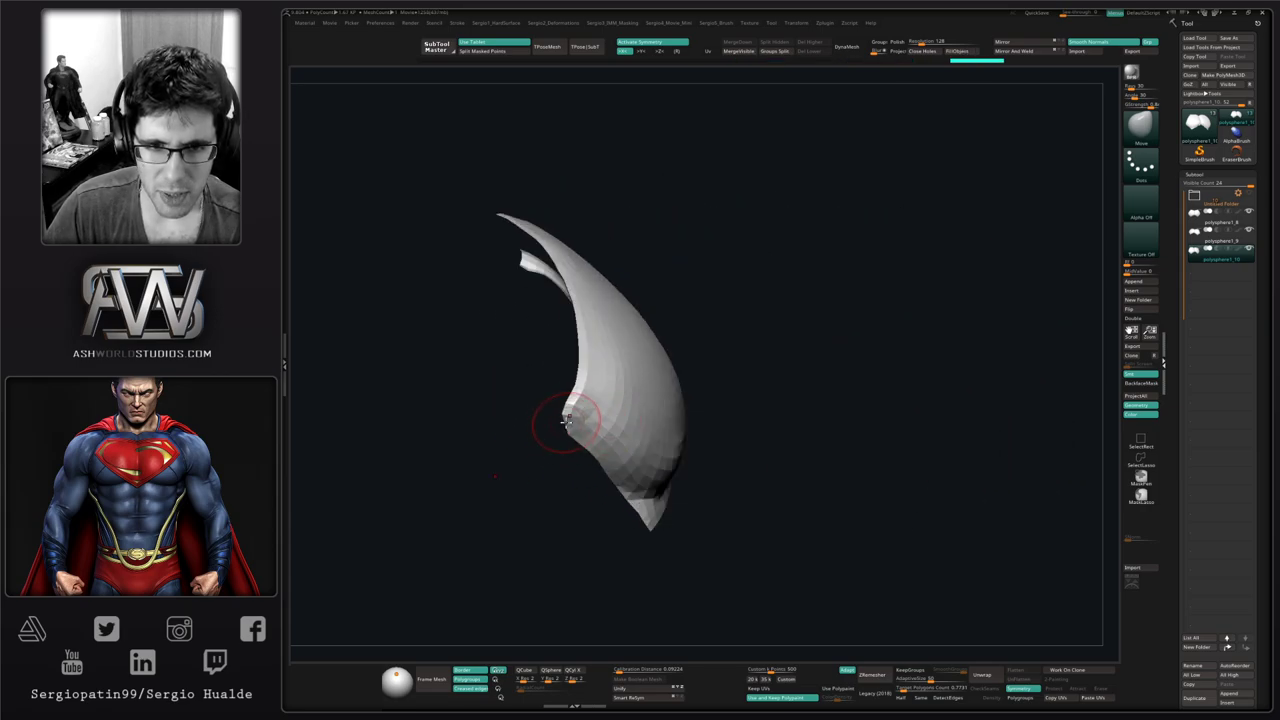
pyautogui.keyDown('ctrl'); pyautogui.moveTo(565, 415); pyautogui.dragTo(562, 442, button='right'); pyautogui.keyUp('ctrl')
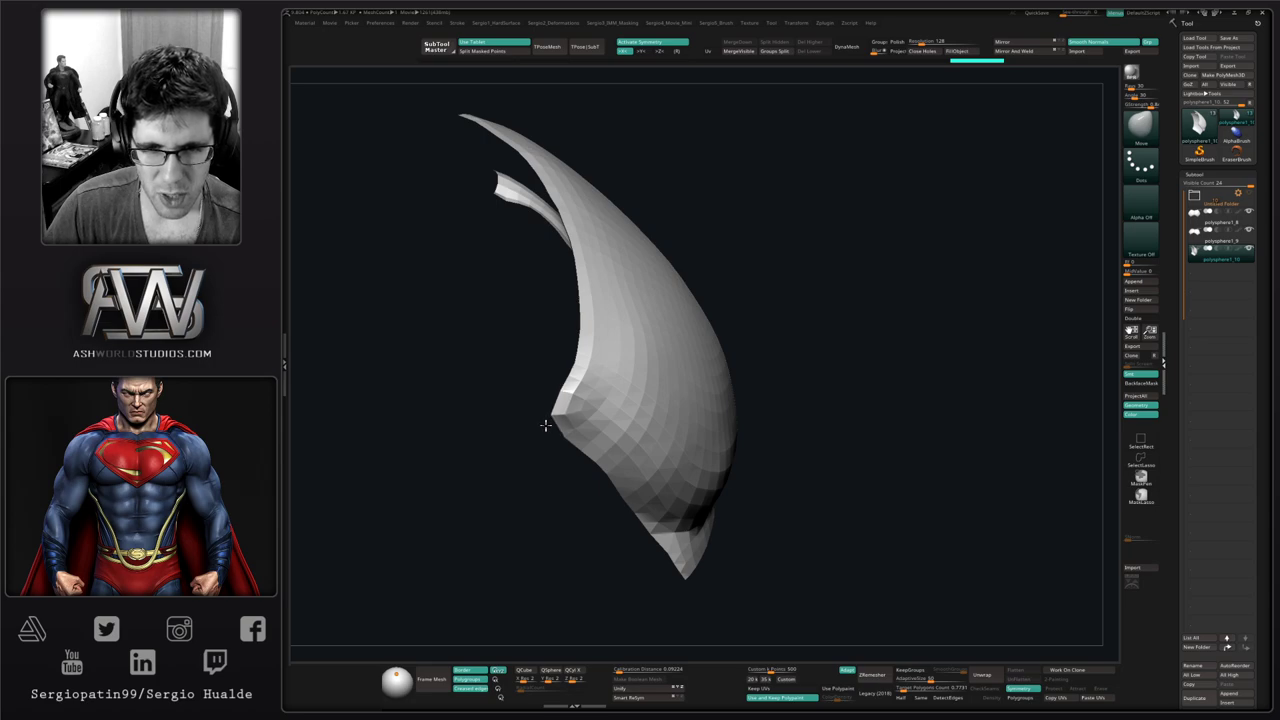
pyautogui.moveTo(571, 420); pyautogui.dragTo(636, 424)
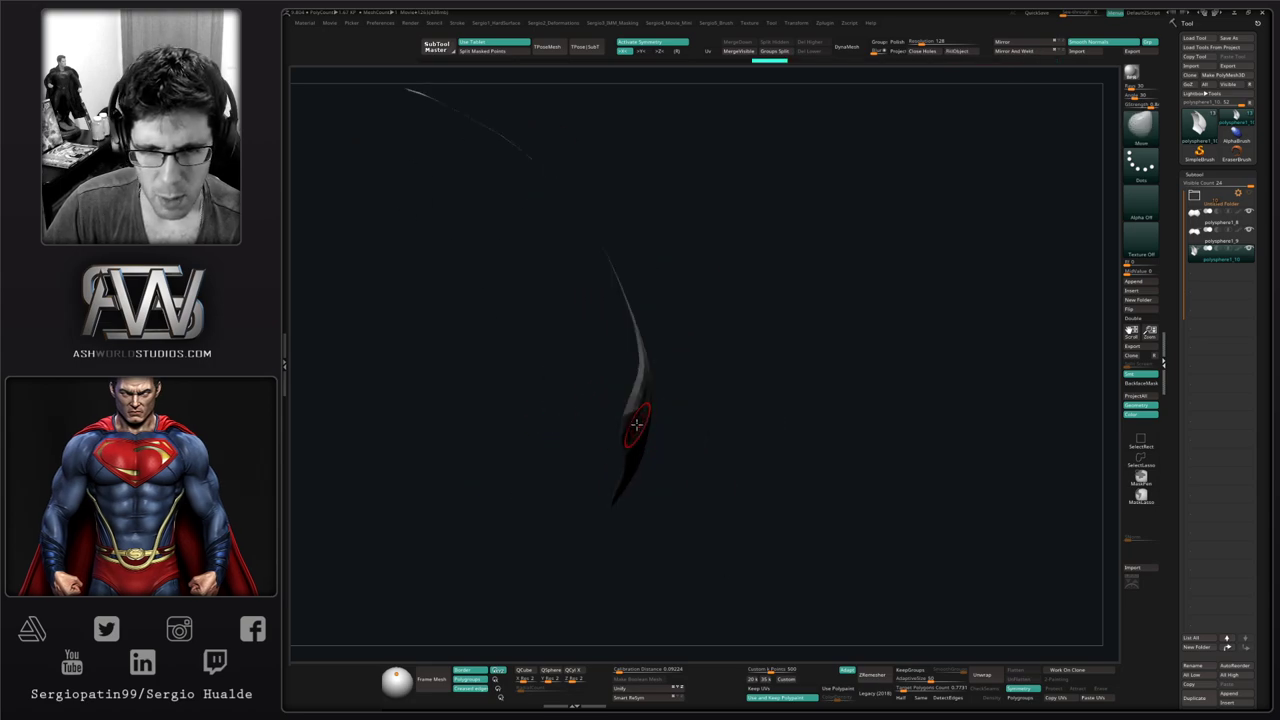
pyautogui.moveTo(654, 431); pyautogui.dragTo(622, 414, button='right')
pyautogui.press('s')
pyautogui.moveTo(627, 418); pyautogui.dragTo(614, 400)
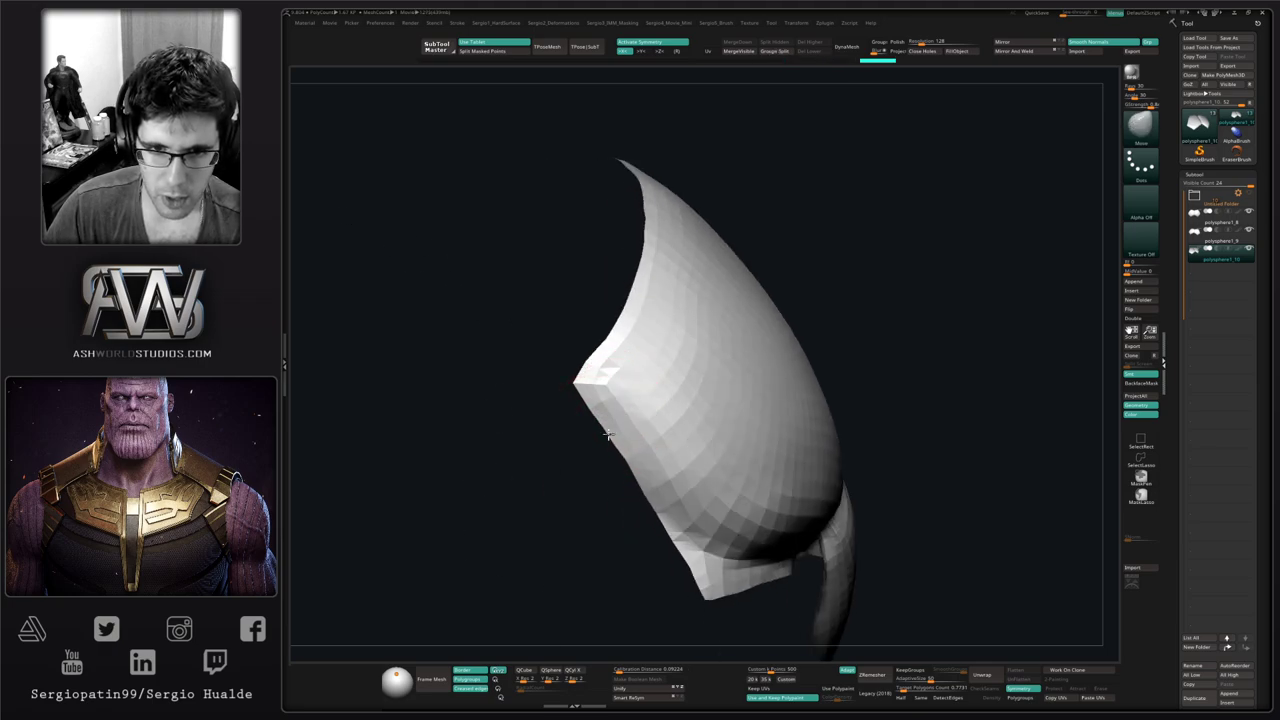
# Straighten the armor's outer side edge and reshape its lower outer corner with the Move brush
pyautogui.moveTo(616, 445); pyautogui.dragTo(636, 485)
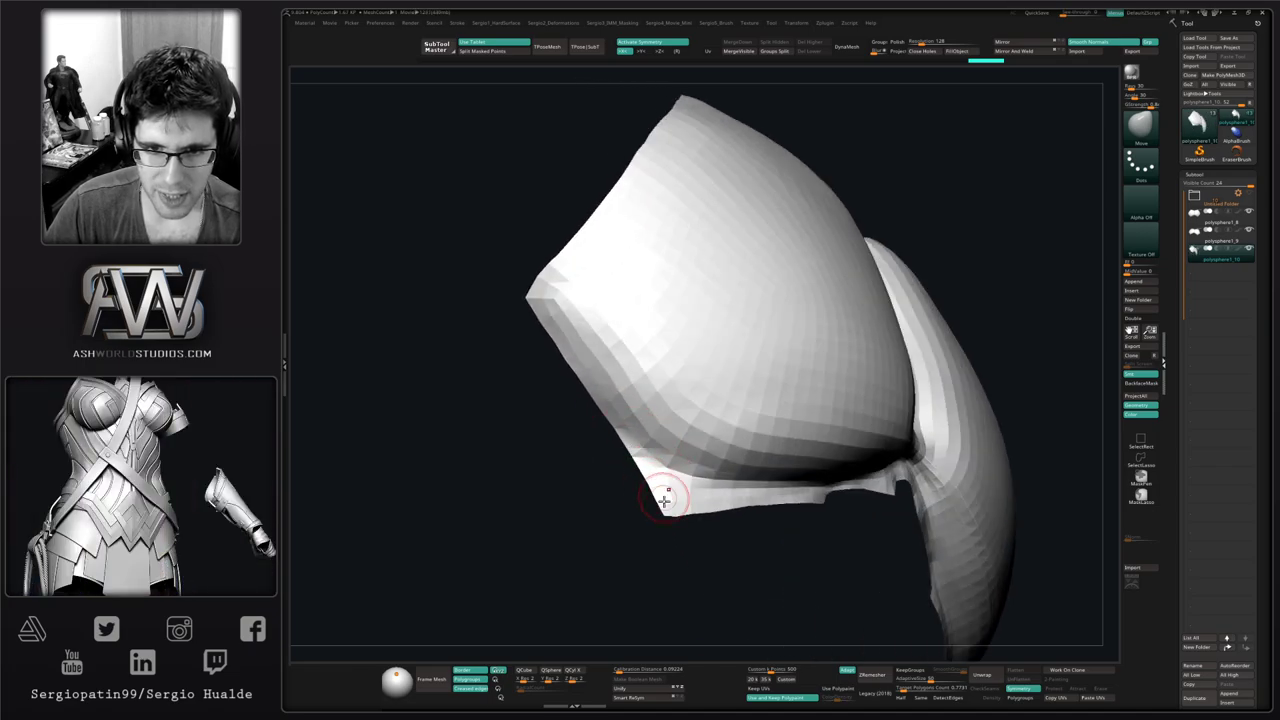
pyautogui.moveTo(660, 519); pyautogui.dragTo(714, 508)
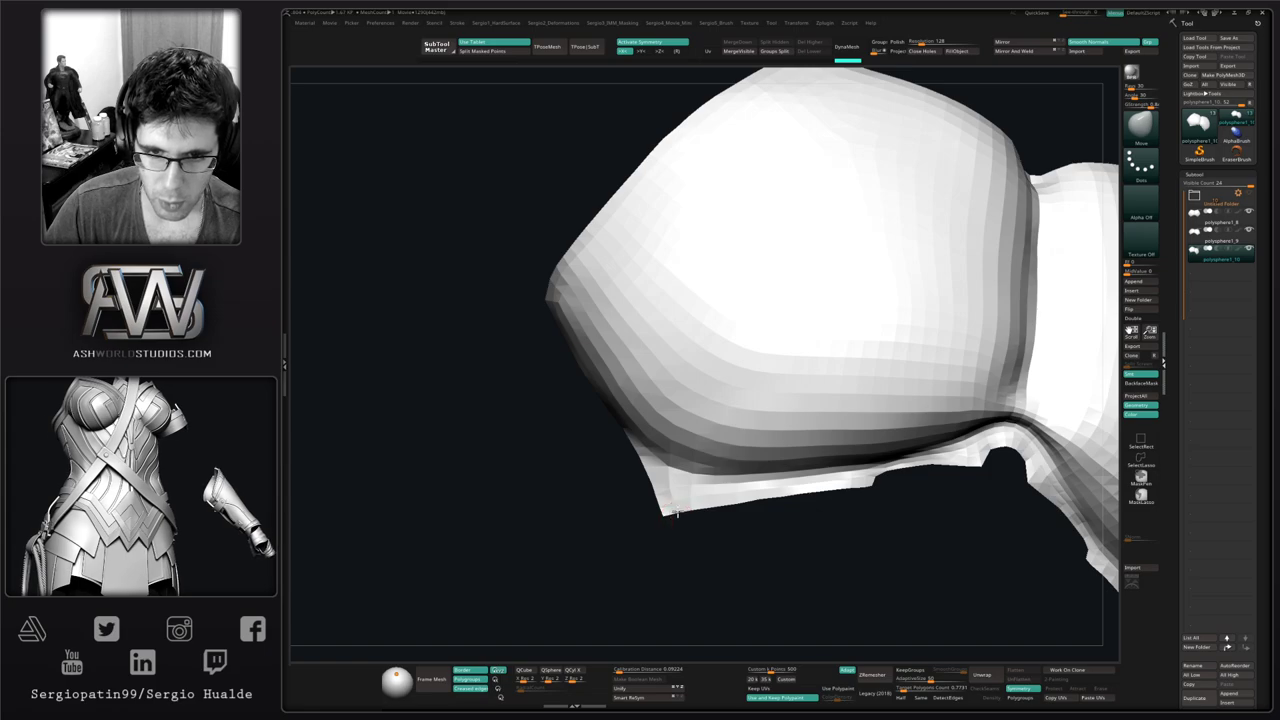
pyautogui.moveTo(688, 512)
pyautogui.mouseDown()
pyautogui.moveTo(756, 510)
pyautogui.moveTo(794, 463)
pyautogui.moveTo(747, 455)
pyautogui.moveTo(742, 523)
pyautogui.moveTo(706, 508)
pyautogui.moveTo(676, 443)
pyautogui.moveTo(686, 457)
pyautogui.mouseUp()
pyautogui.press('f')
pyautogui.scroll(4, 663, 449)
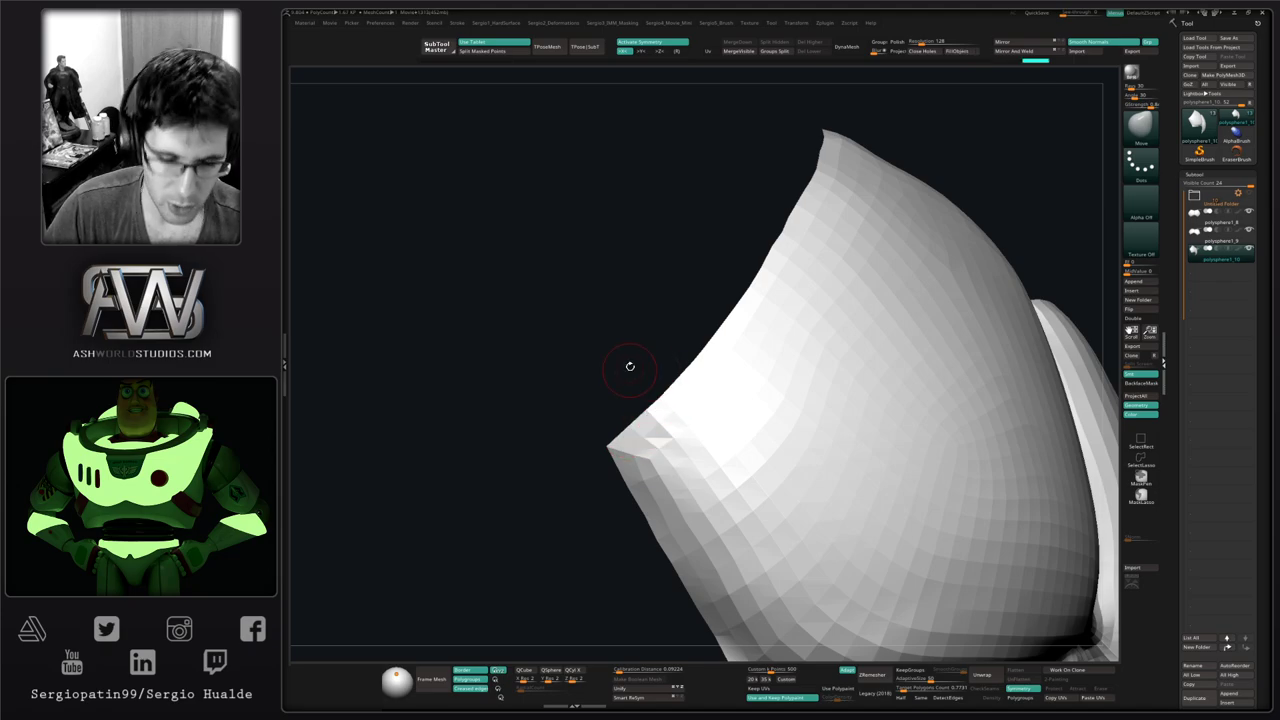
# Refine the tip of the outer side corner with a resized Move brush
pyautogui.moveTo(740, 437)
pyautogui.mouseDown()
pyautogui.moveTo(734, 486)
pyautogui.moveTo(716, 370)
pyautogui.moveTo(723, 389)
pyautogui.mouseUp()
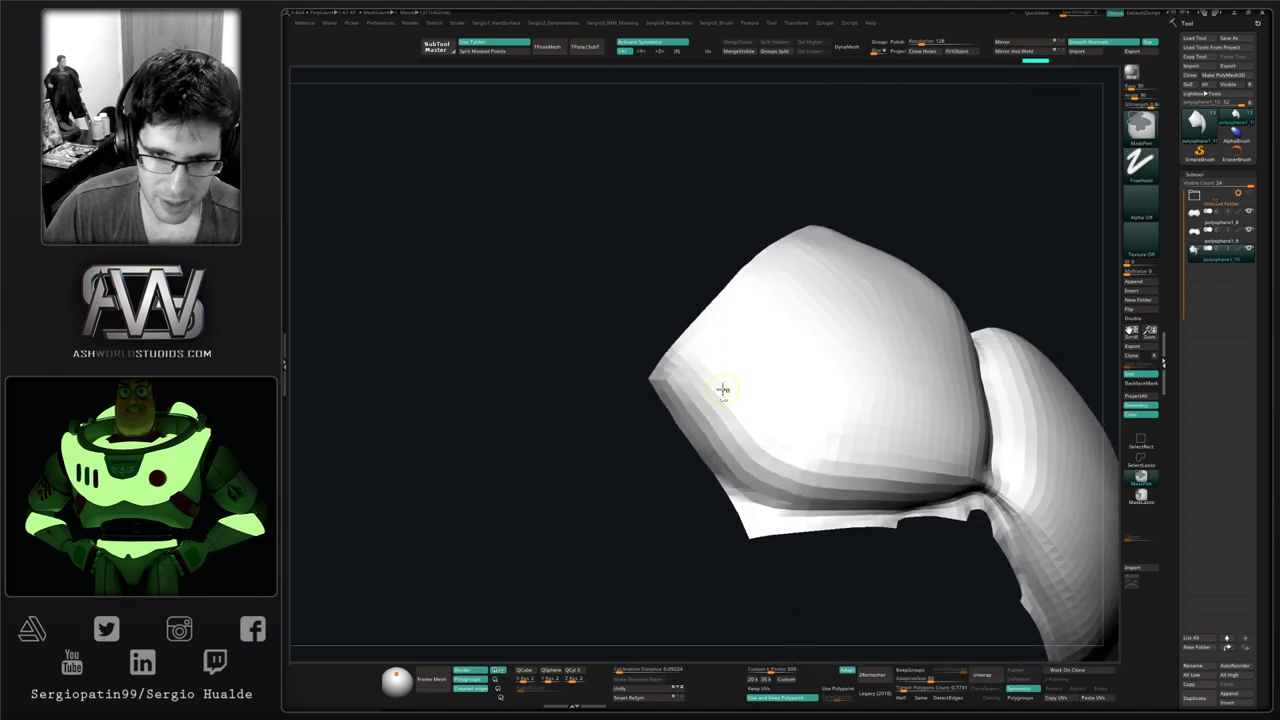
pyautogui.keyDown('ctrl'); pyautogui.moveTo(723, 389); pyautogui.dragTo(708, 471, button='right'); pyautogui.keyUp('ctrl')
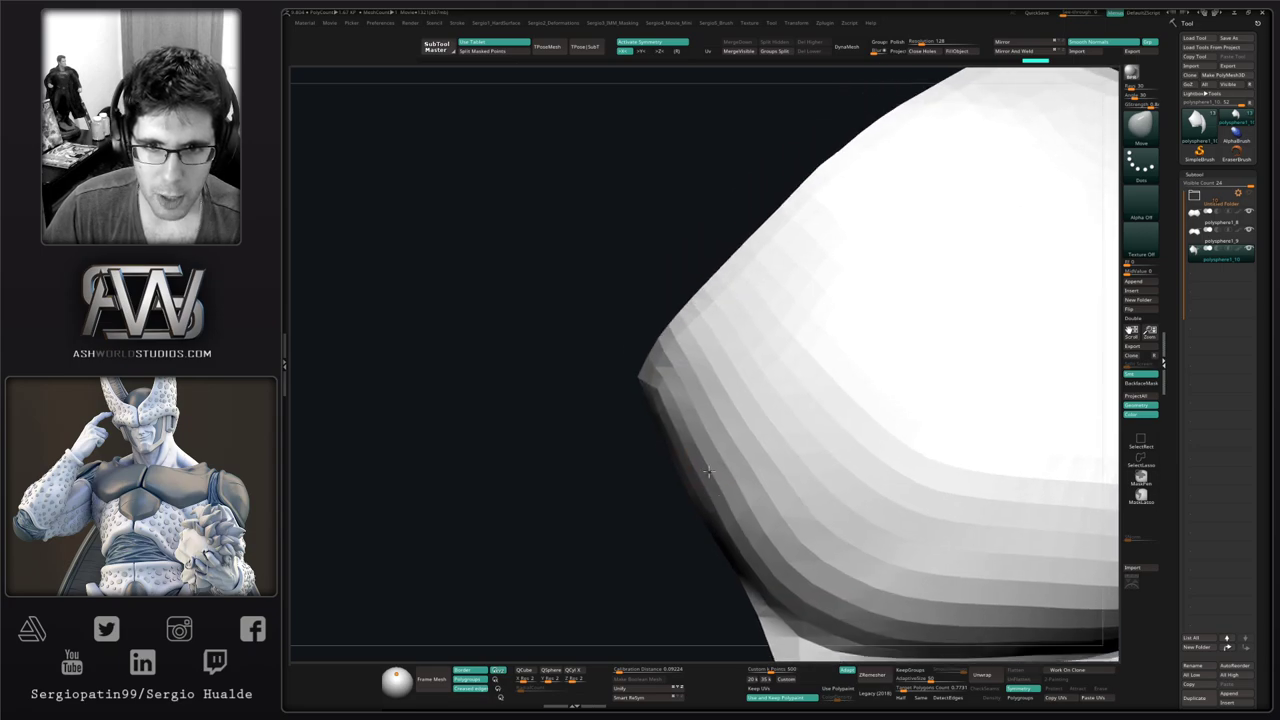
pyautogui.moveTo(663, 411); pyautogui.dragTo(647, 394, button='right')
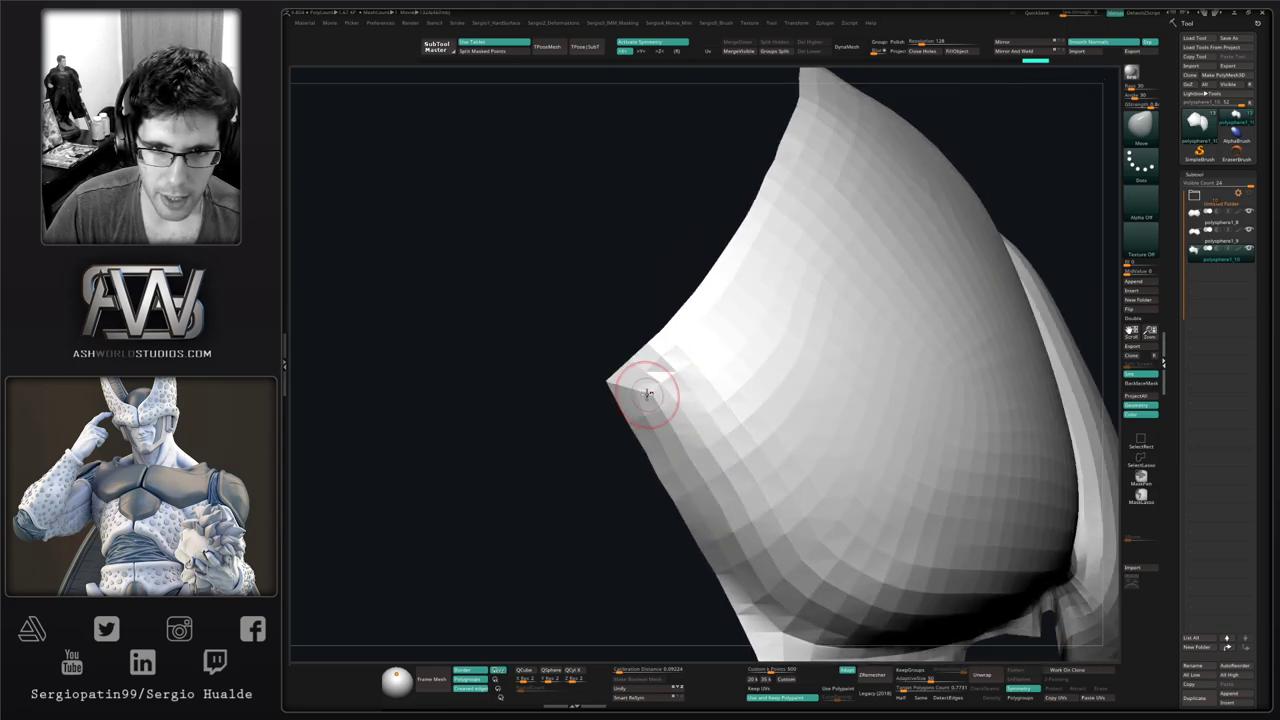
pyautogui.press('s')
pyautogui.moveTo(638, 393); pyautogui.dragTo(632, 391)
pyautogui.moveTo(634, 396); pyautogui.dragTo(652, 404, button='right')
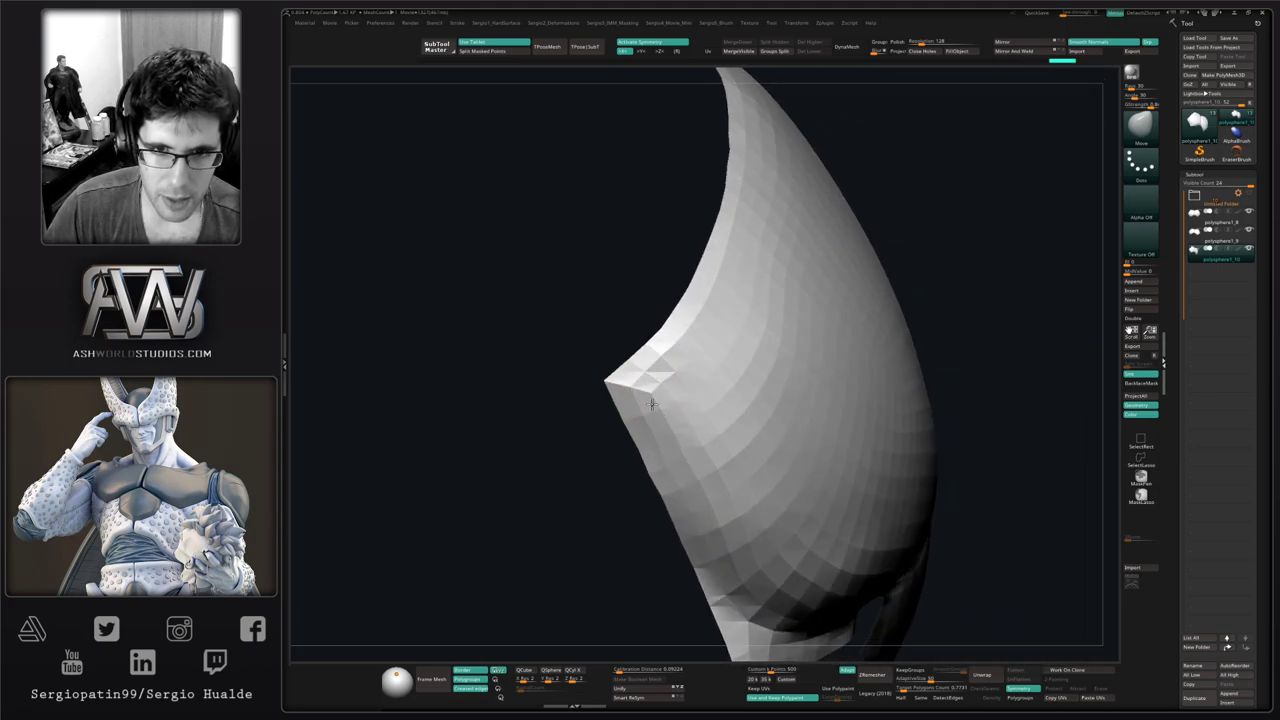
pyautogui.moveTo(651, 404)
pyautogui.mouseDown()
pyautogui.moveTo(627, 391)
pyautogui.moveTo(760, 432)
pyautogui.mouseUp()
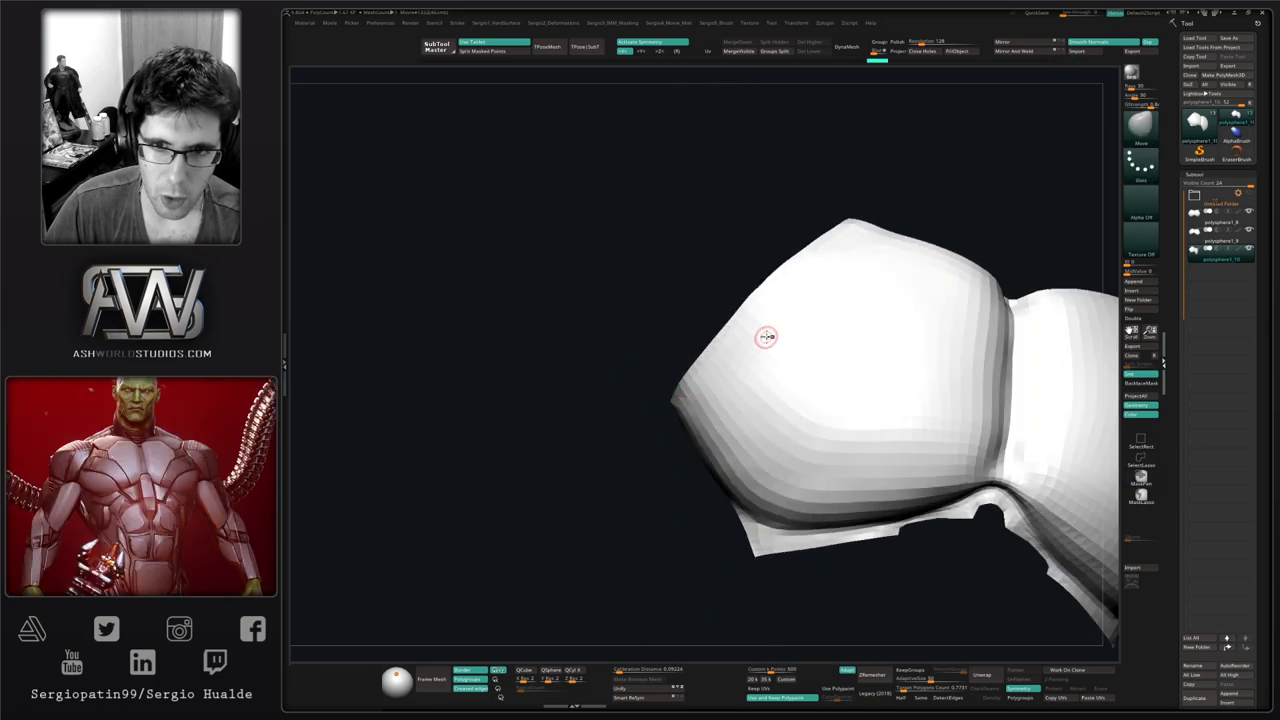
# Try to build up the central groove between the pectorals with the Clay brush and smooth it
pyautogui.moveTo(766, 337)
pyautogui.mouseDown(button='right')
pyautogui.moveTo(817, 328)
pyautogui.moveTo(714, 432)
pyautogui.mouseUp(button='right')
pyautogui.keyDown('ctrl'); pyautogui.moveTo(723, 337); pyautogui.dragTo(767, 434, button='right'); pyautogui.keyUp('ctrl')
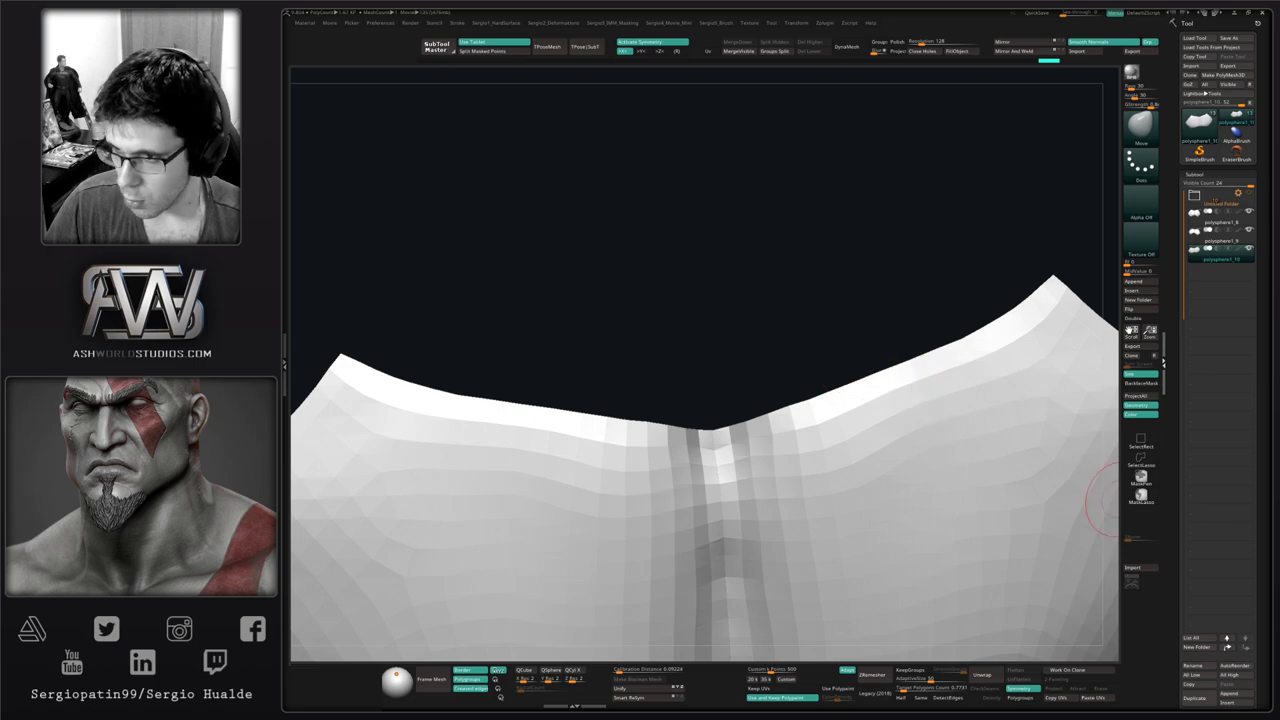
pyautogui.moveTo(914, 526)
pyautogui.mouseDown(button='right')
pyautogui.moveTo(891, 509)
pyautogui.moveTo(858, 420)
pyautogui.moveTo(870, 400)
pyautogui.mouseUp(button='right')
pyautogui.moveTo(841, 280)
pyautogui.mouseDown(button='right')
pyautogui.moveTo(894, 334)
pyautogui.moveTo(860, 360)
pyautogui.moveTo(716, 410)
pyautogui.mouseUp(button='right')
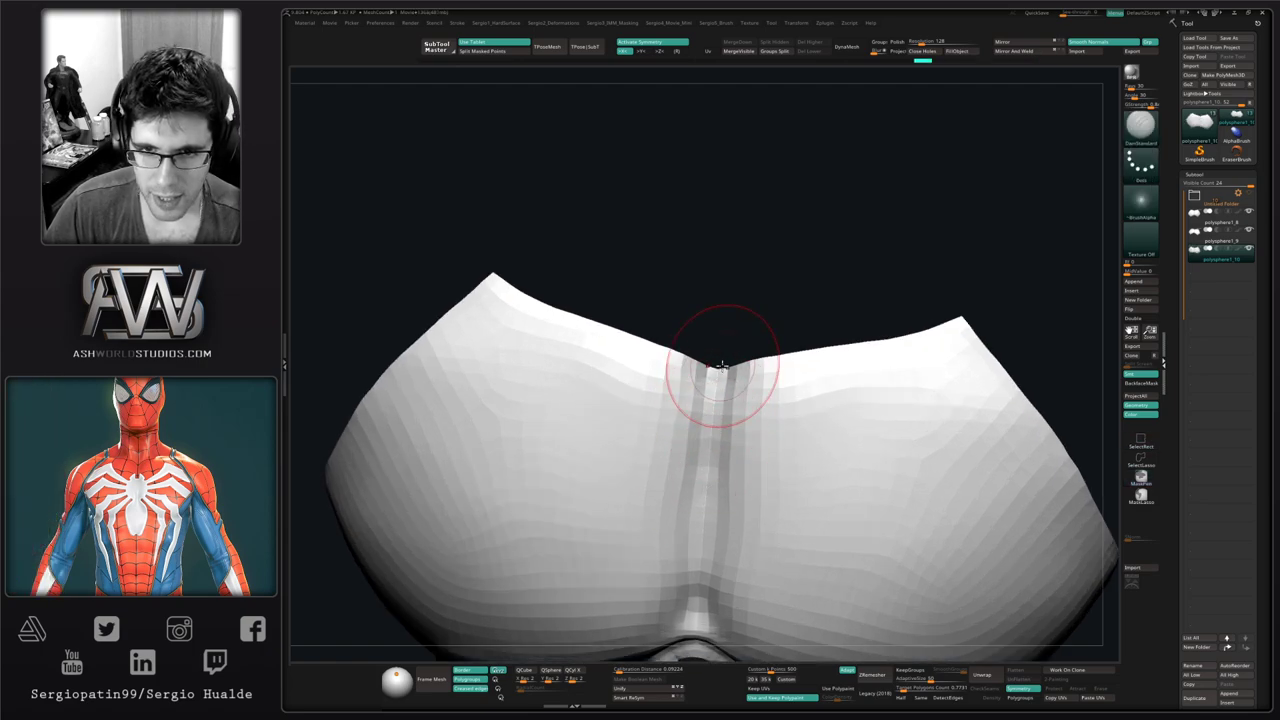
pyautogui.moveTo(694, 600); pyautogui.dragTo(754, 478, button='right')
pyautogui.press('1')
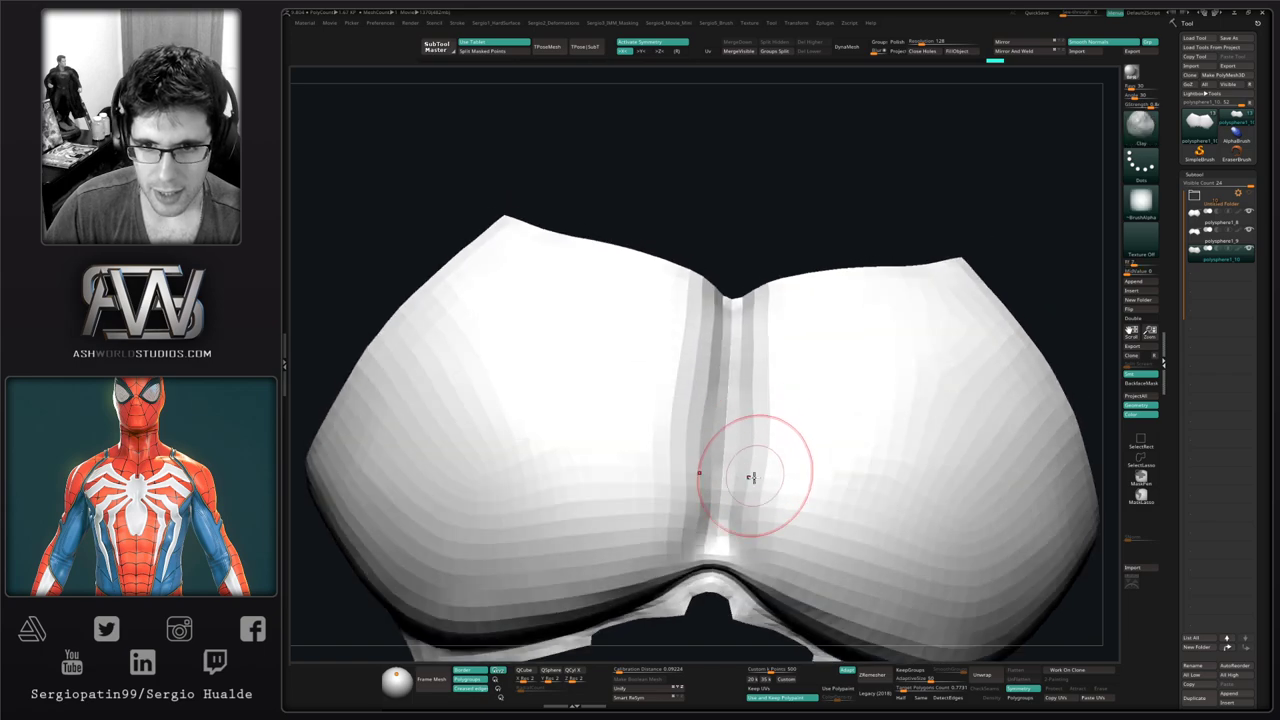
pyautogui.moveTo(758, 367); pyautogui.dragTo(757, 530)
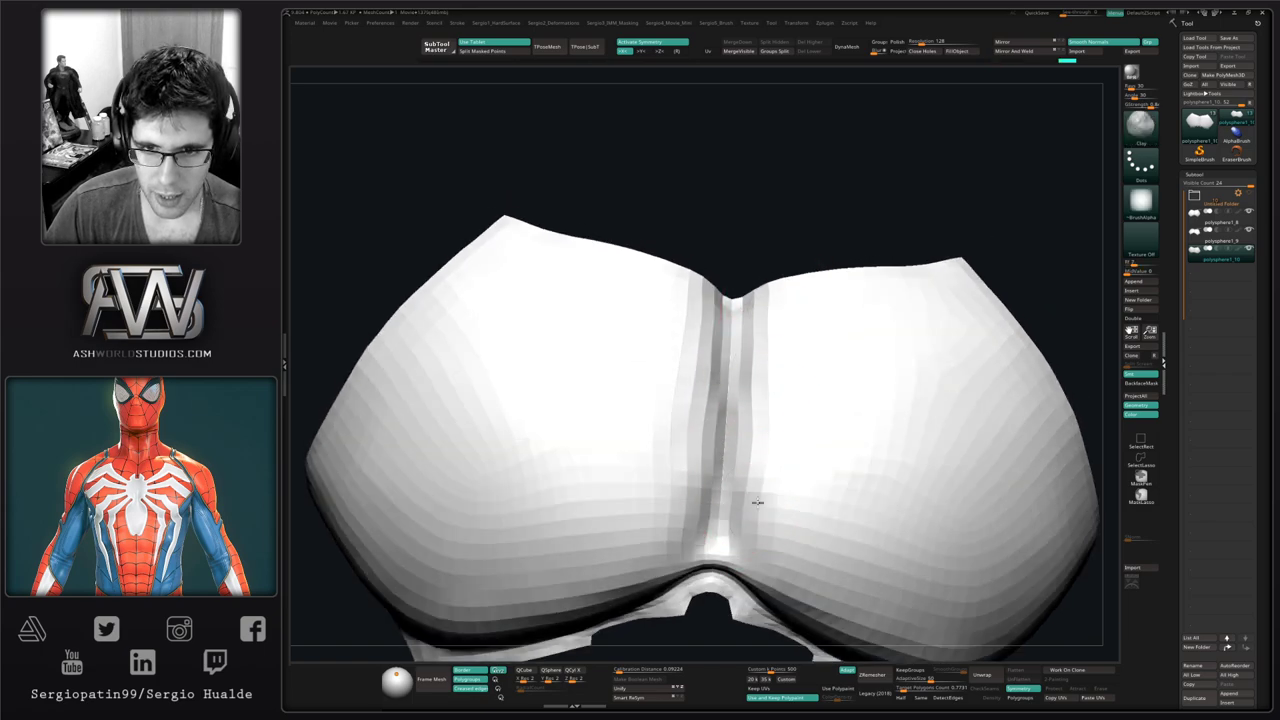
pyautogui.moveTo(769, 409)
pyautogui.keyDown('shift'); pyautogui.mouseDown()
pyautogui.moveTo(749, 477)
pyautogui.moveTo(789, 509)
pyautogui.mouseUp(); pyautogui.keyUp('shift')
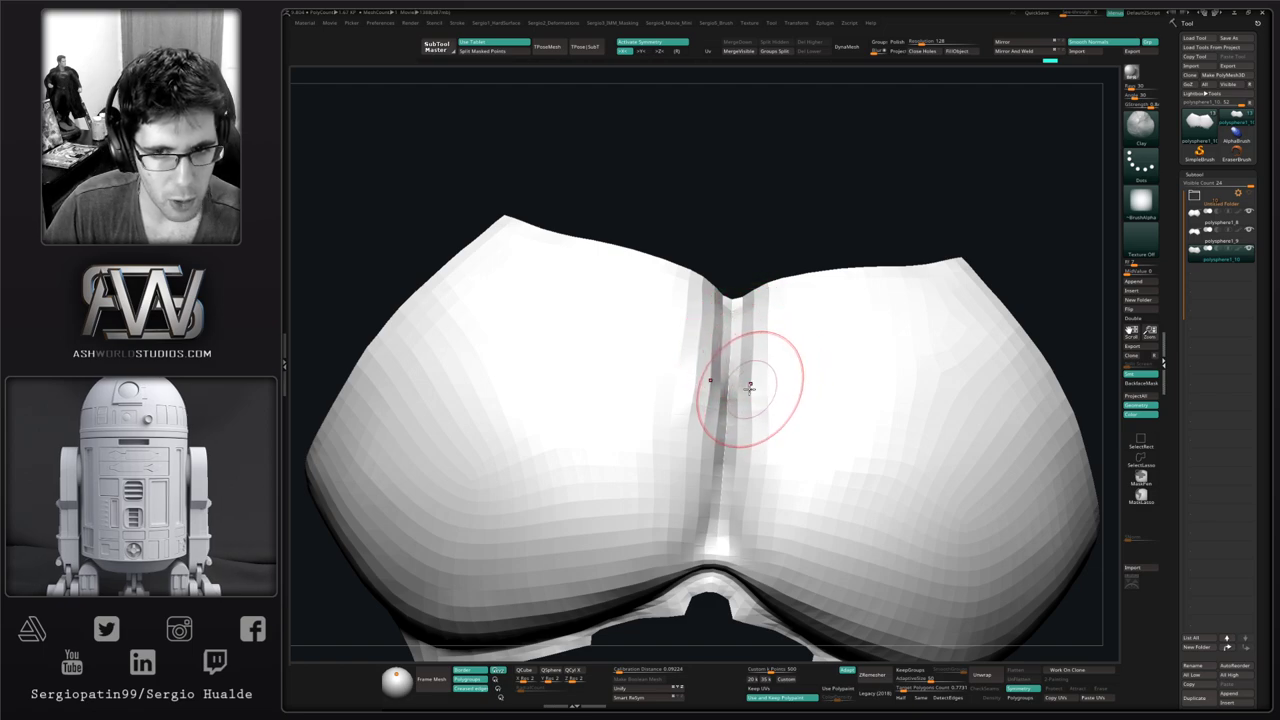
pyautogui.press('ctrl')
pyautogui.hotkey('ctrl', 'z')
pyautogui.moveTo(764, 425); pyautogui.dragTo(764, 490, button='right')
pyautogui.hotkey('ctrl', 'z')
pyautogui.press('shift')
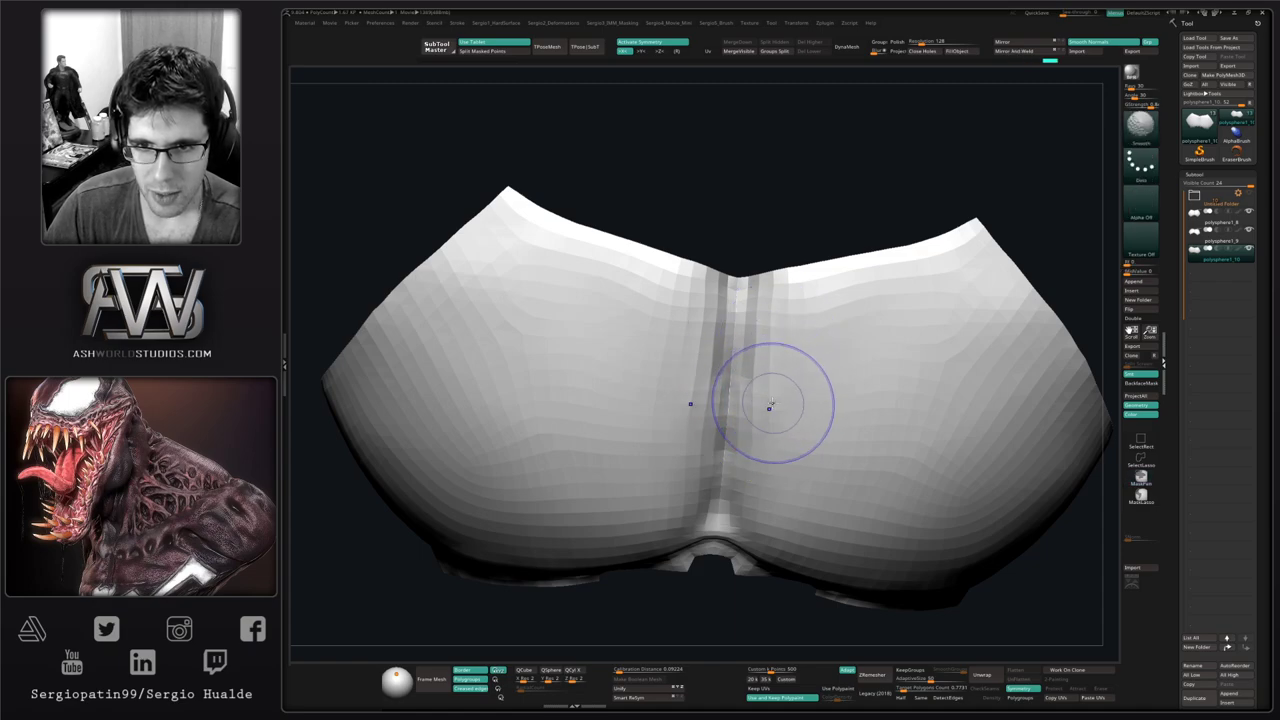
# Try to smooth the surface beside the upper part of the central groove
pyautogui.keyDown('shift'); pyautogui.moveTo(784, 347); pyautogui.dragTo(799, 323); pyautogui.keyUp('shift')
pyautogui.keyDown('ctrl'); pyautogui.moveTo(826, 452); pyautogui.dragTo(799, 347, button='right'); pyautogui.keyUp('ctrl')
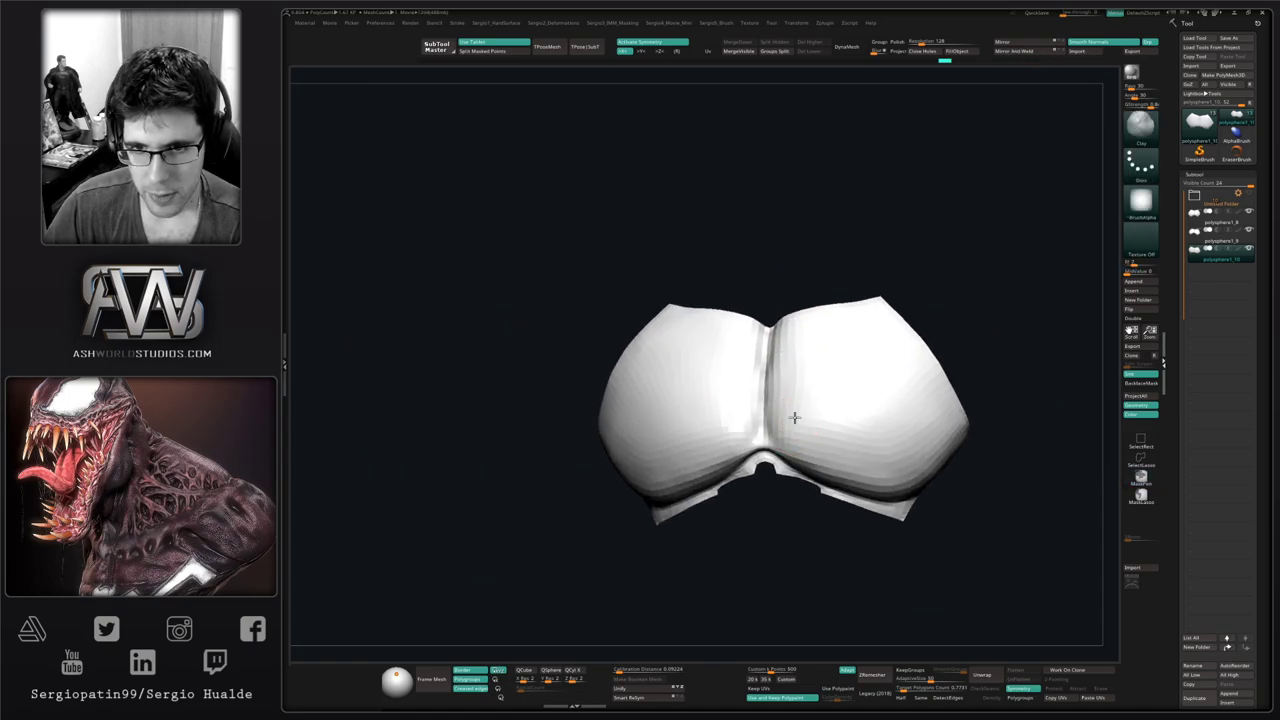
pyautogui.moveTo(794, 417); pyautogui.dragTo(771, 429, button='right')
pyautogui.press('shift')
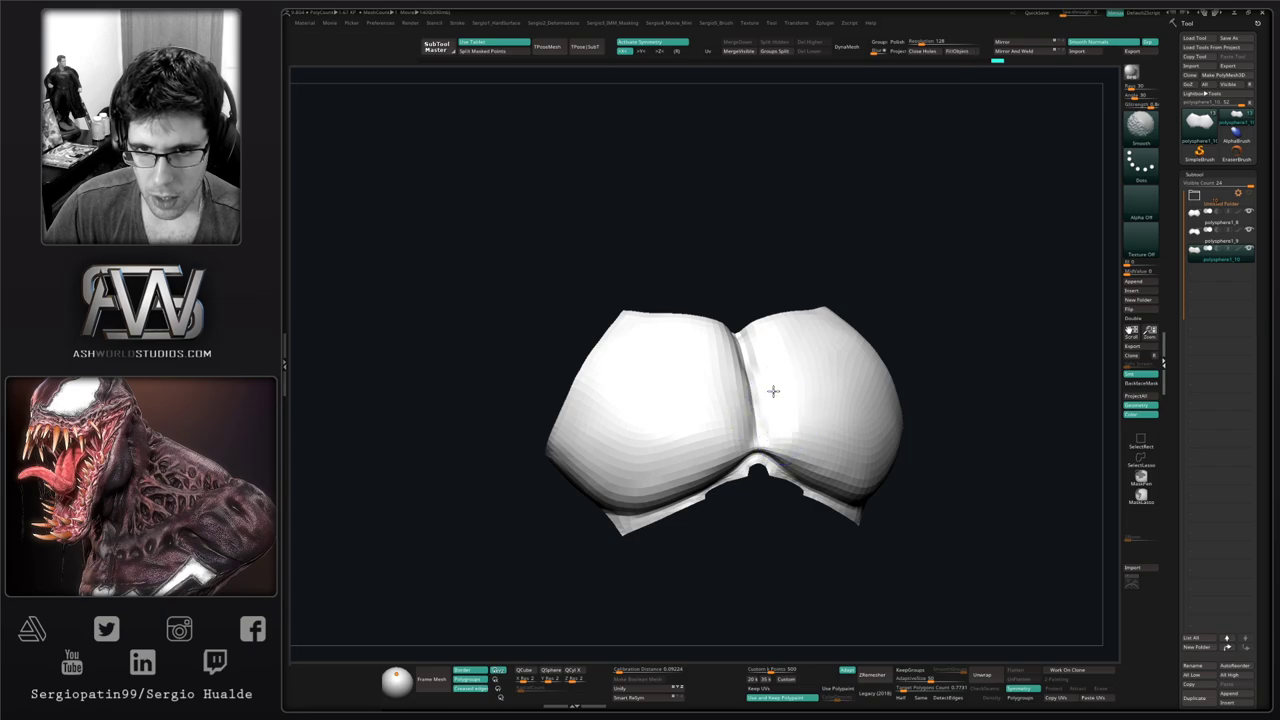
pyautogui.hotkey('ctrl', 'z')
pyautogui.hotkey('ctrl', 'z')
pyautogui.hotkey('ctrl', 'z')
pyautogui.moveTo(763, 357)
pyautogui.keyDown('ctrl'); pyautogui.mouseDown(button='right')
pyautogui.moveTo(766, 391)
pyautogui.moveTo(795, 367)
pyautogui.mouseUp(button='right'); pyautogui.keyUp('ctrl')
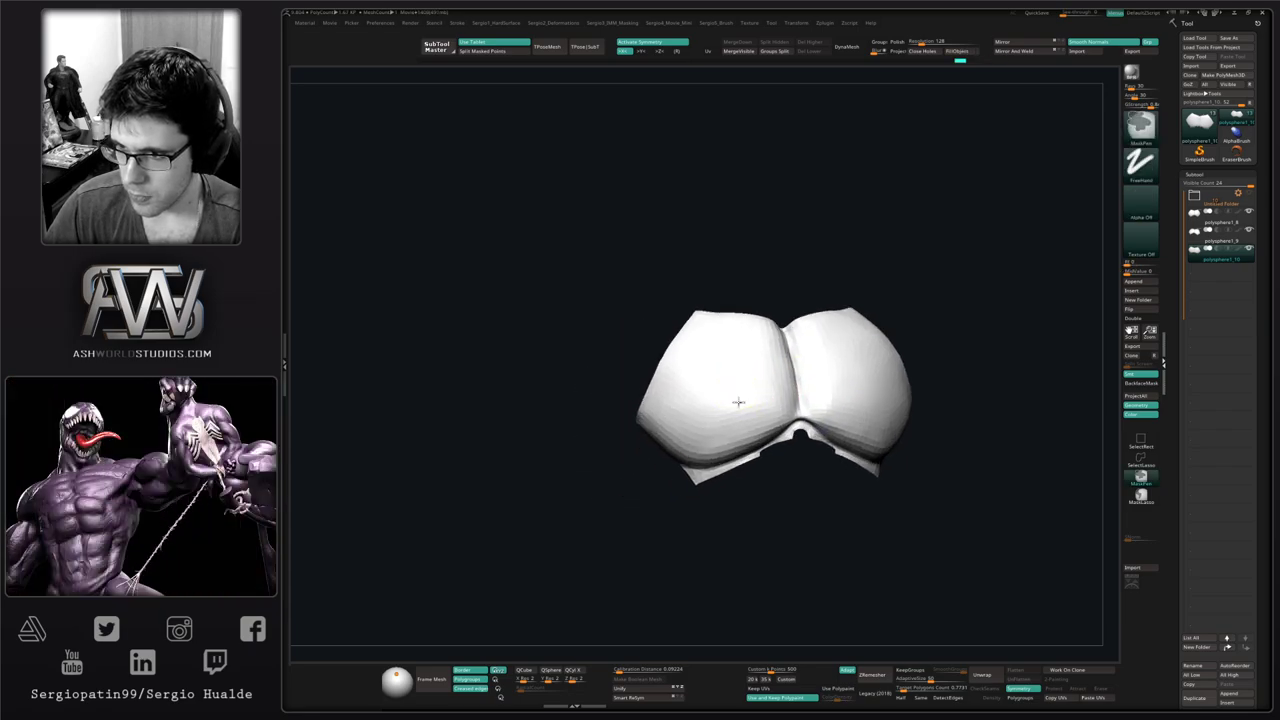
# Examine the central groove and lower border of the chest armor from several angles
pyautogui.moveTo(737, 400)
pyautogui.keyDown('ctrl'); pyautogui.mouseDown(button='right')
pyautogui.moveTo(738, 376)
pyautogui.moveTo(731, 421)
pyautogui.moveTo(783, 414)
pyautogui.moveTo(717, 413)
pyautogui.mouseUp(button='right'); pyautogui.keyUp('ctrl')
pyautogui.press('shift')
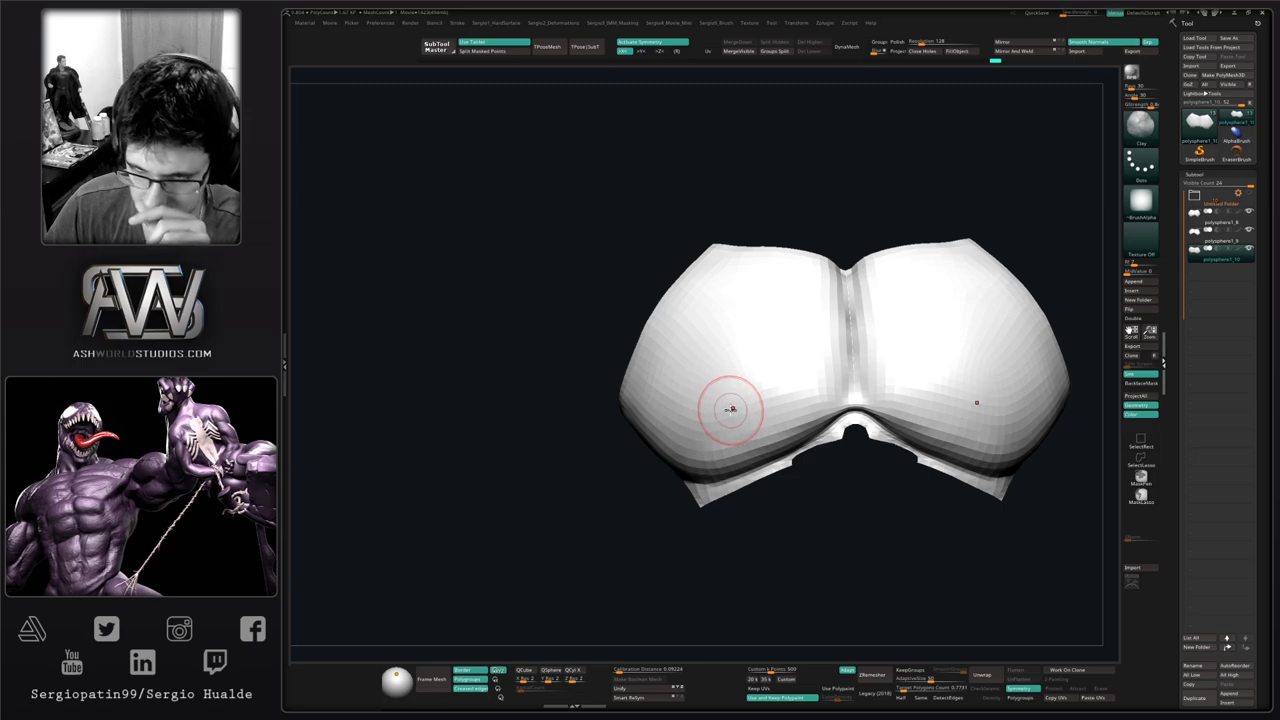
pyautogui.moveTo(750, 420); pyautogui.dragTo(717, 410, button='right')
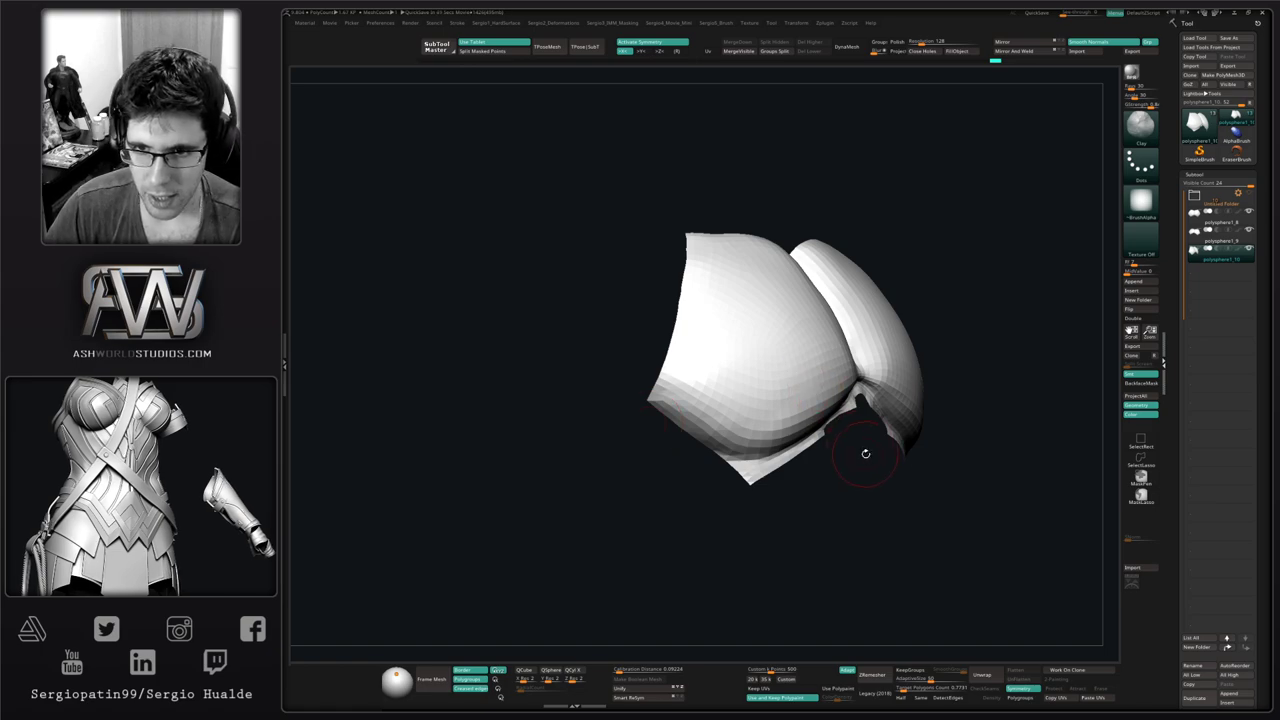
pyautogui.moveTo(866, 451); pyautogui.dragTo(925, 446, button='right')
pyautogui.moveTo(890, 364)
pyautogui.keyDown('alt'); pyautogui.mouseDown(button='right')
pyautogui.moveTo(785, 370)
pyautogui.moveTo(793, 390)
pyautogui.moveTo(780, 379)
pyautogui.mouseUp(button='right'); pyautogui.keyUp('alt')
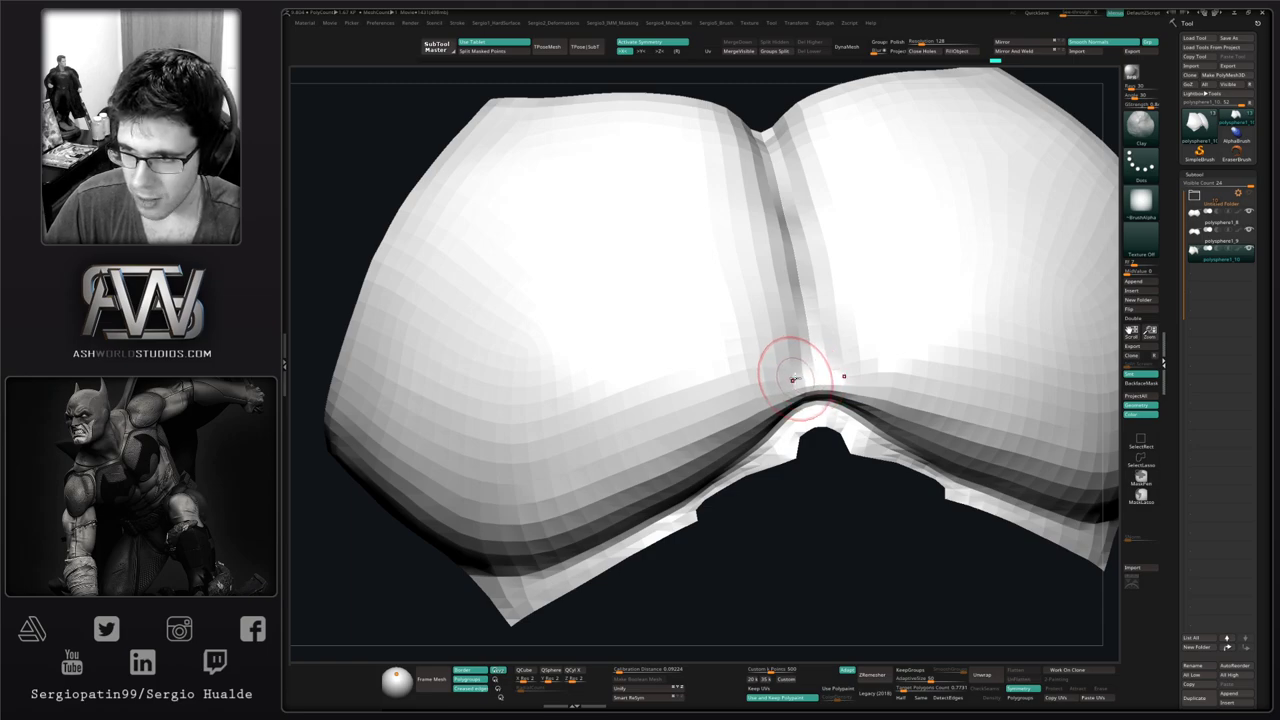
pyautogui.moveTo(792, 383)
pyautogui.keyDown('ctrl'); pyautogui.mouseDown(button='right')
pyautogui.moveTo(794, 326)
pyautogui.moveTo(843, 394)
pyautogui.moveTo(775, 401)
pyautogui.mouseUp(button='right'); pyautogui.keyUp('ctrl')
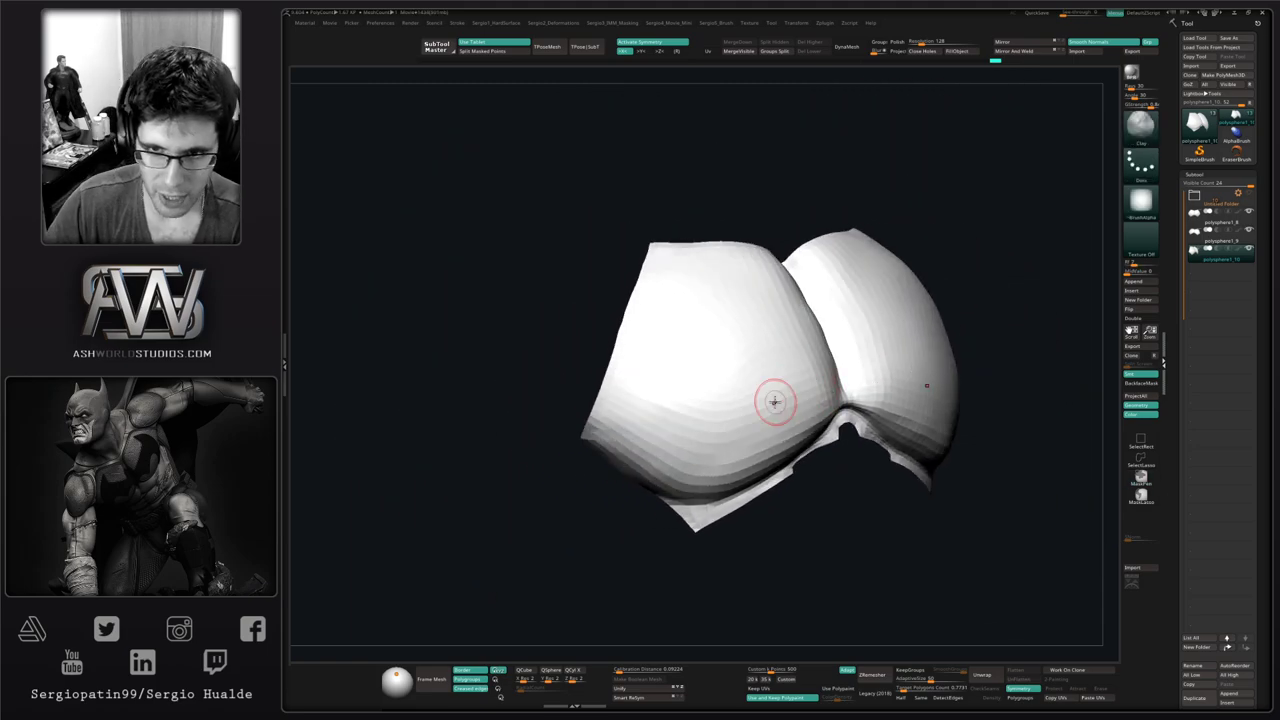
pyautogui.scroll(5, 800, 390)
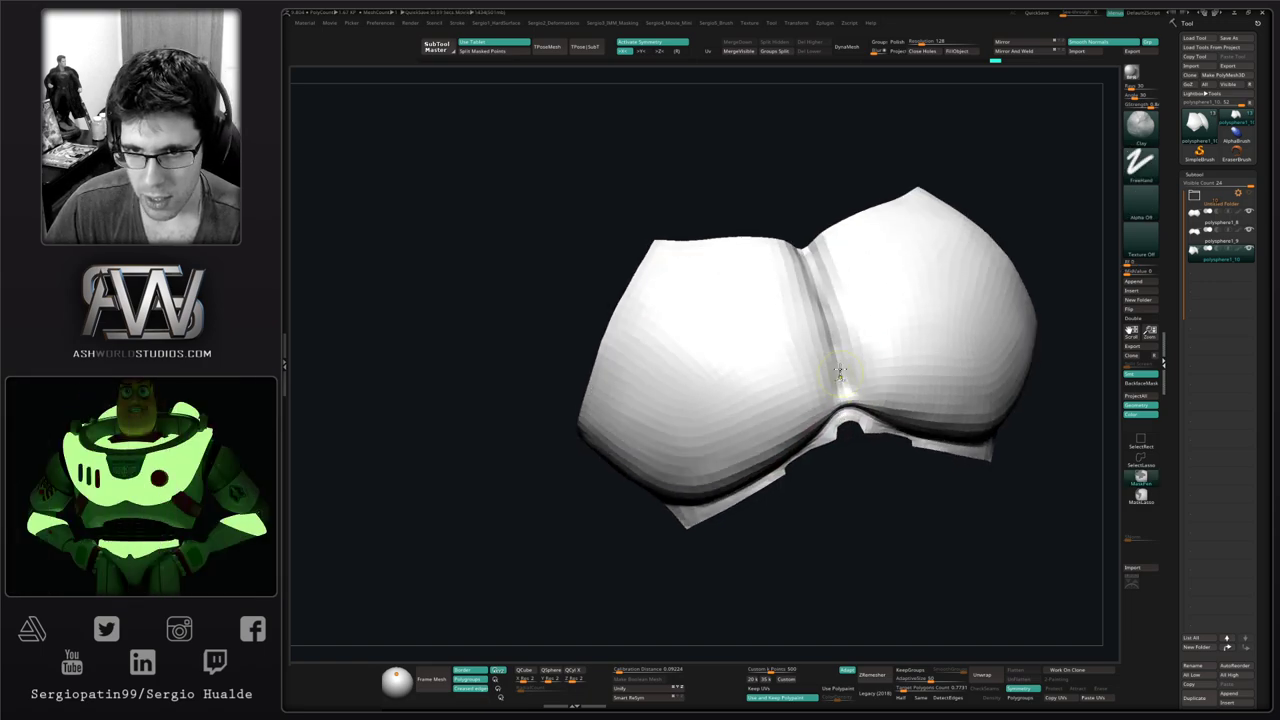
pyautogui.moveTo(832, 378); pyautogui.dragTo(747, 413, button='right')
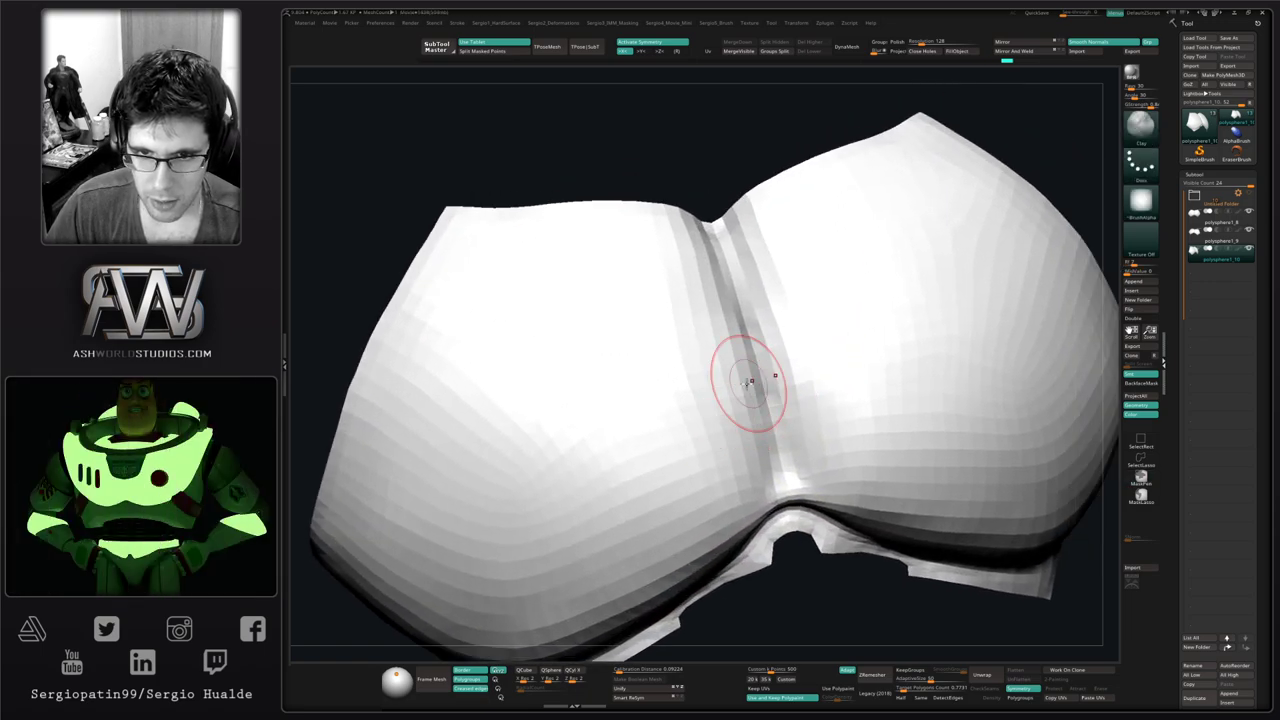
# Smooth the surface along the central groove between the pectorals
pyautogui.press('space')
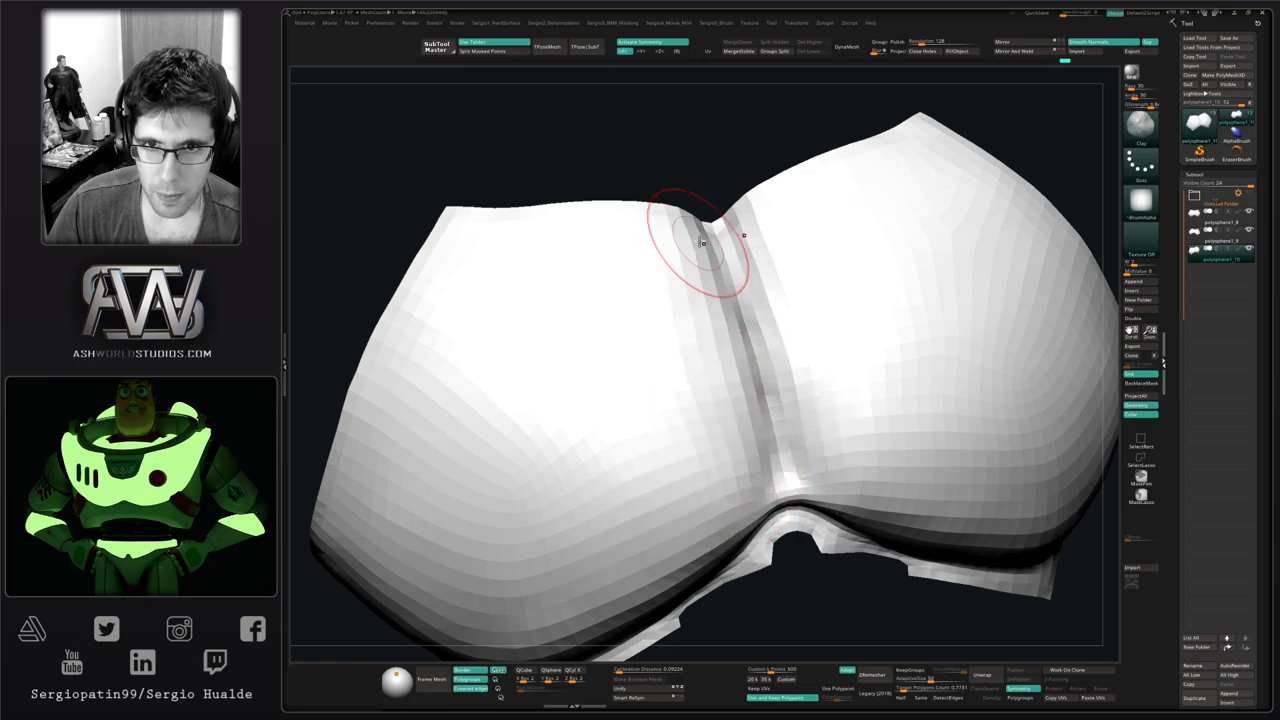
pyautogui.moveTo(678, 273)
pyautogui.keyDown('alt'); pyautogui.mouseDown(button='right')
pyautogui.moveTo(710, 327)
pyautogui.moveTo(732, 332)
pyautogui.mouseUp(button='right'); pyautogui.keyUp('alt')
pyautogui.keyDown('shift'); pyautogui.moveTo(743, 369); pyautogui.dragTo(758, 413); pyautogui.keyUp('shift')
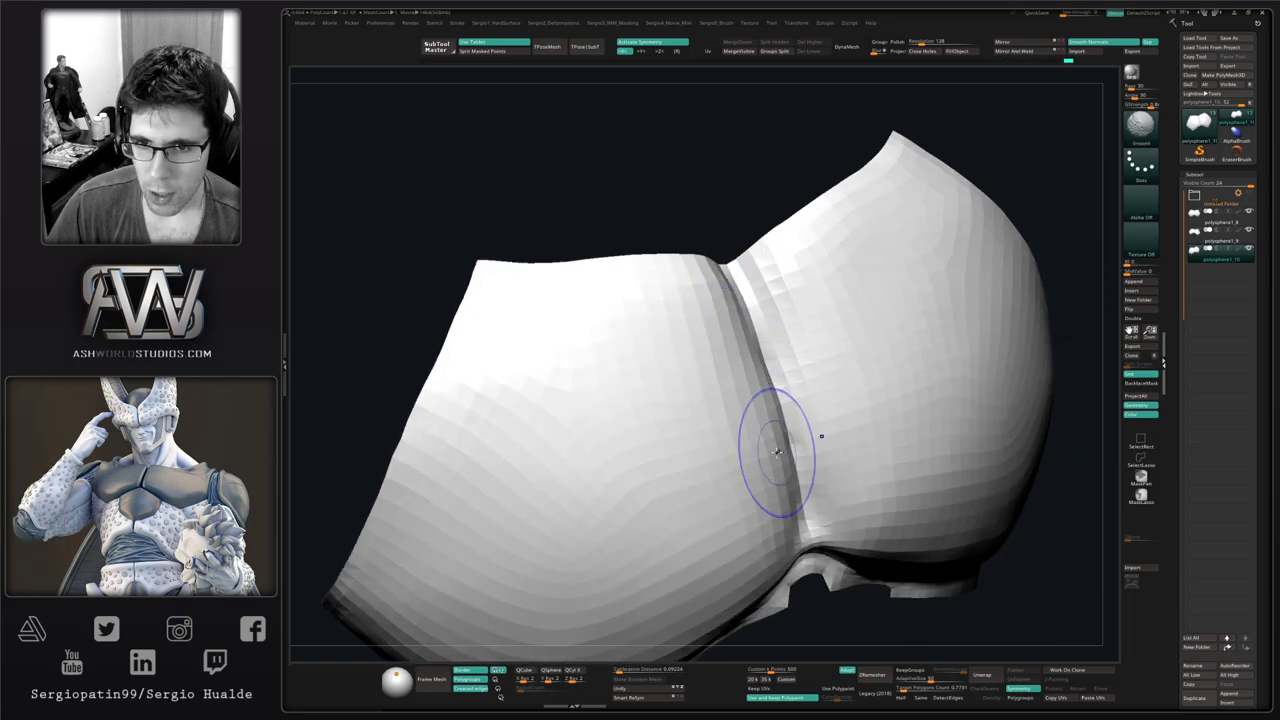
pyautogui.keyDown('shift'); pyautogui.moveTo(777, 480); pyautogui.dragTo(790, 445); pyautogui.keyUp('shift')
# Carve the central groove deeper along its lower half with the DamStandard brush
pyautogui.moveTo(803, 416); pyautogui.dragTo(783, 414, button='right')
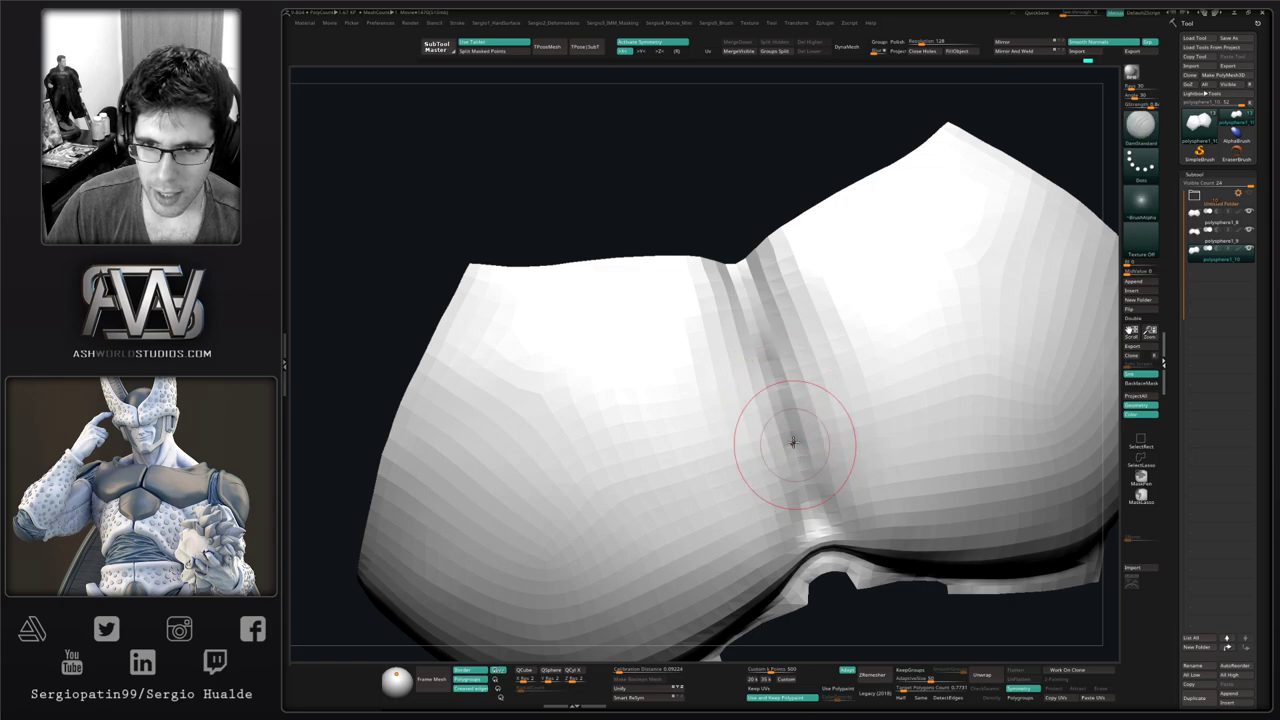
pyautogui.moveTo(769, 346)
pyautogui.mouseDown()
pyautogui.moveTo(820, 508)
pyautogui.moveTo(826, 449)
pyautogui.moveTo(830, 475)
pyautogui.mouseUp()
pyautogui.press('shift')
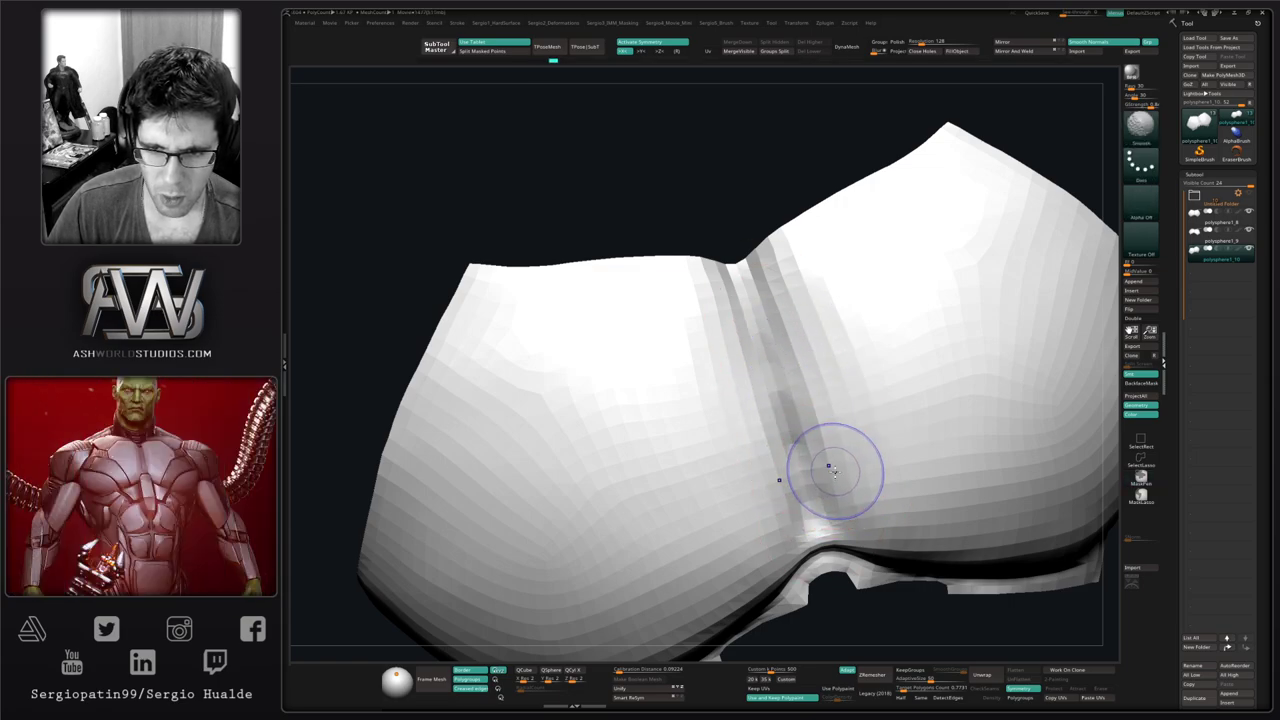
# Inspect the overall silhouette and outer corners of the chest armor from the front and side
pyautogui.moveTo(876, 500)
pyautogui.keyDown('ctrl'); pyautogui.mouseDown(button='right')
pyautogui.moveTo(864, 402)
pyautogui.moveTo(843, 443)
pyautogui.moveTo(805, 403)
pyautogui.mouseUp(button='right'); pyautogui.keyUp('ctrl')
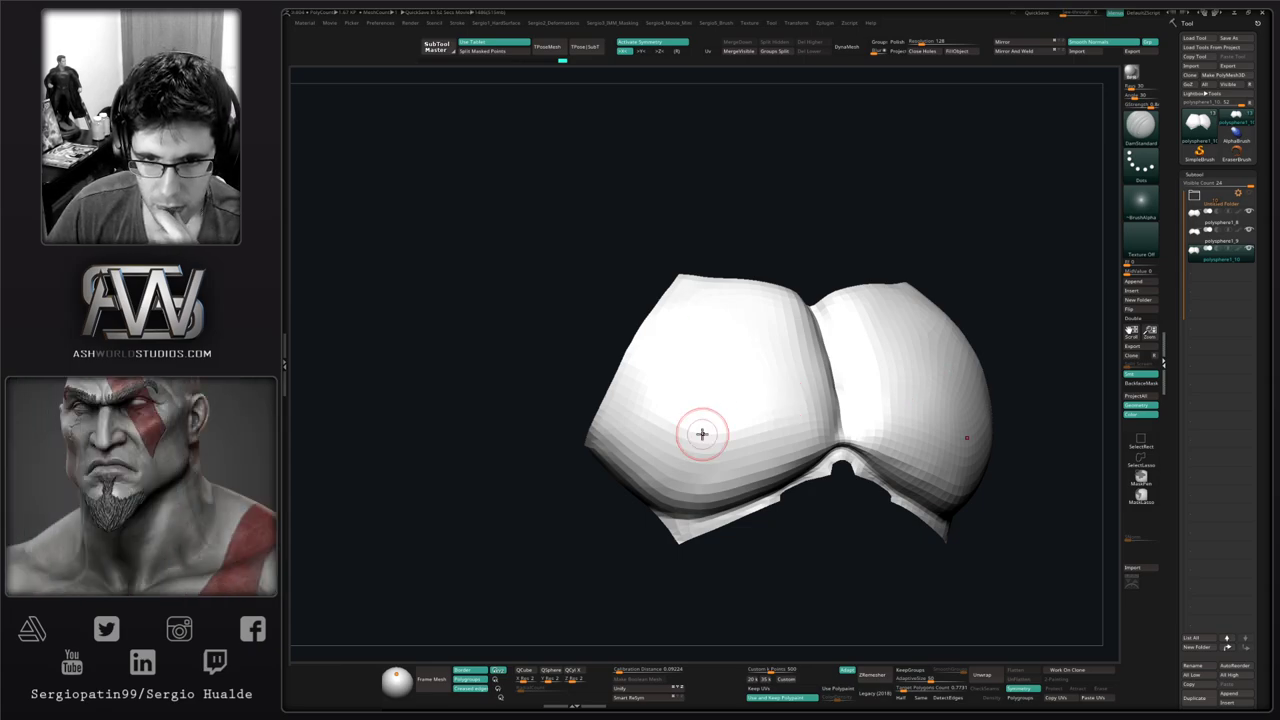
pyautogui.moveTo(622, 516); pyautogui.dragTo(640, 537)
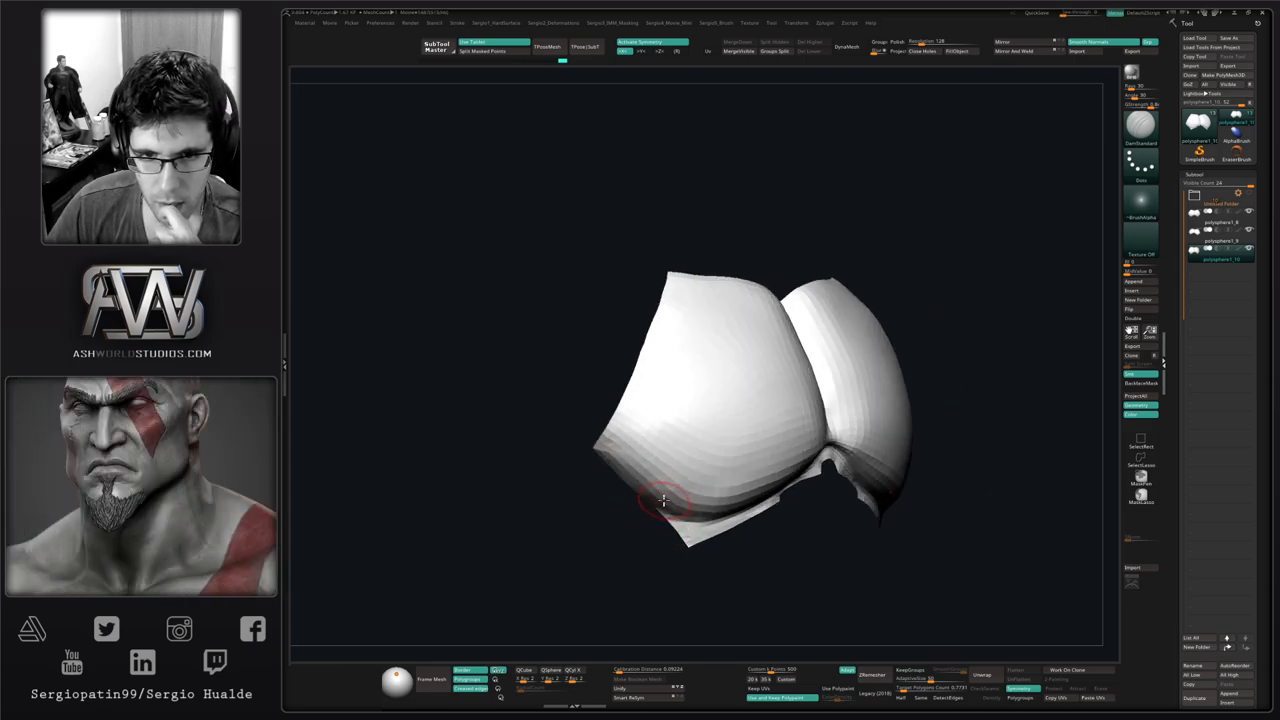
pyautogui.moveTo(662, 494); pyautogui.dragTo(660, 477, button='right')
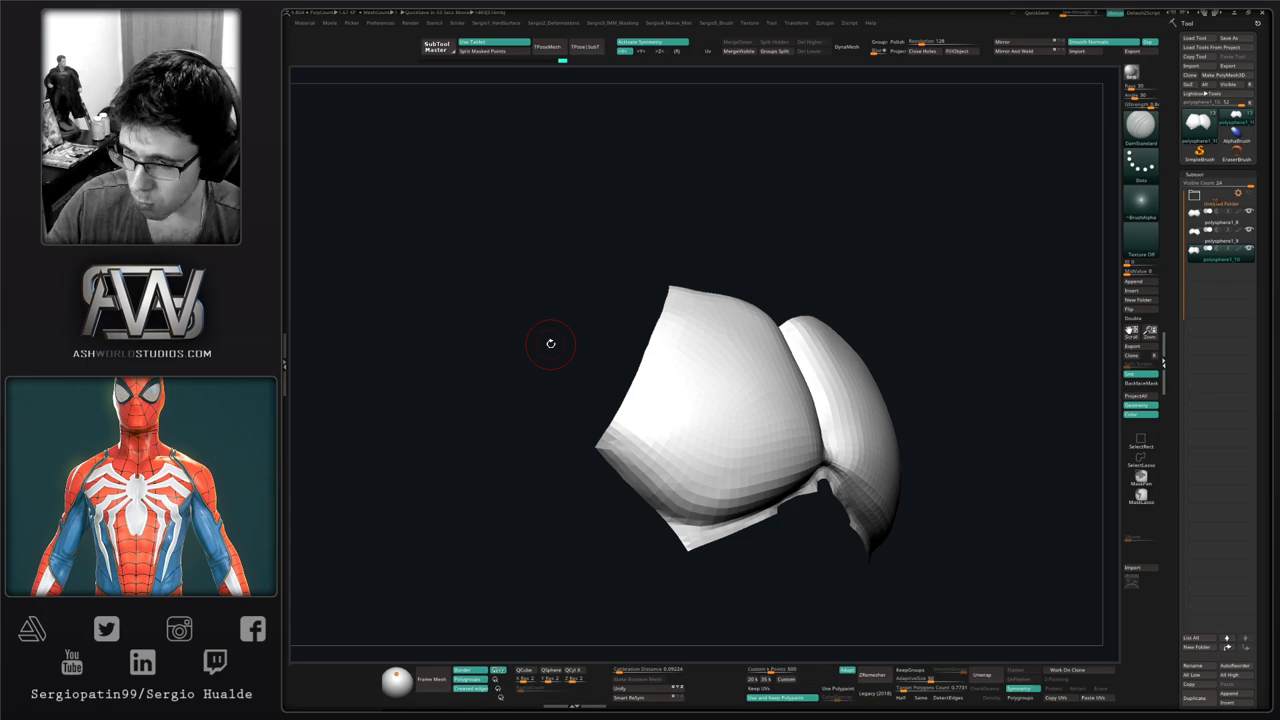
pyautogui.moveTo(606, 371); pyautogui.dragTo(691, 443)
pyautogui.moveTo(691, 443); pyautogui.dragTo(680, 384, button='right')
pyautogui.keyDown('alt'); pyautogui.moveTo(680, 384); pyautogui.dragTo(723, 391); pyautogui.keyUp('alt')
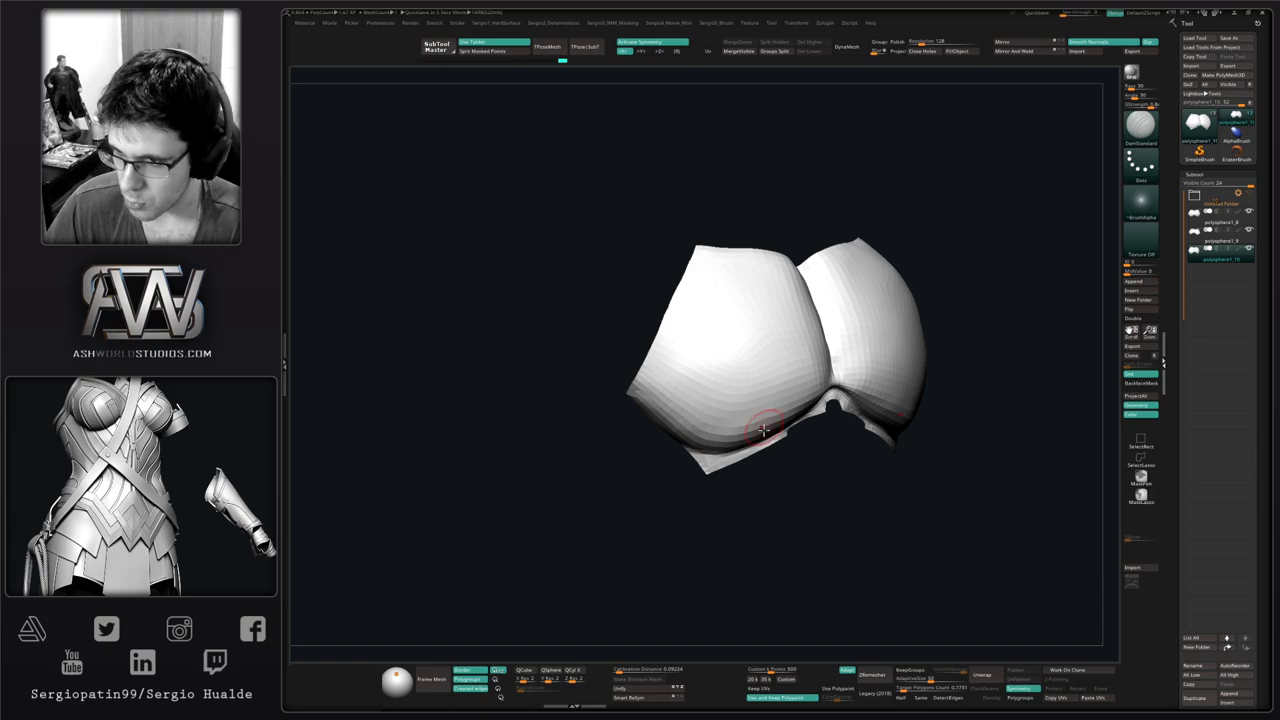
pyautogui.moveTo(756, 509); pyautogui.dragTo(719, 416, button='right')
# Try to thicken the chest armor with Panel Loops at elevation -100, and undo it
pyautogui.hotkey('shift', '1')
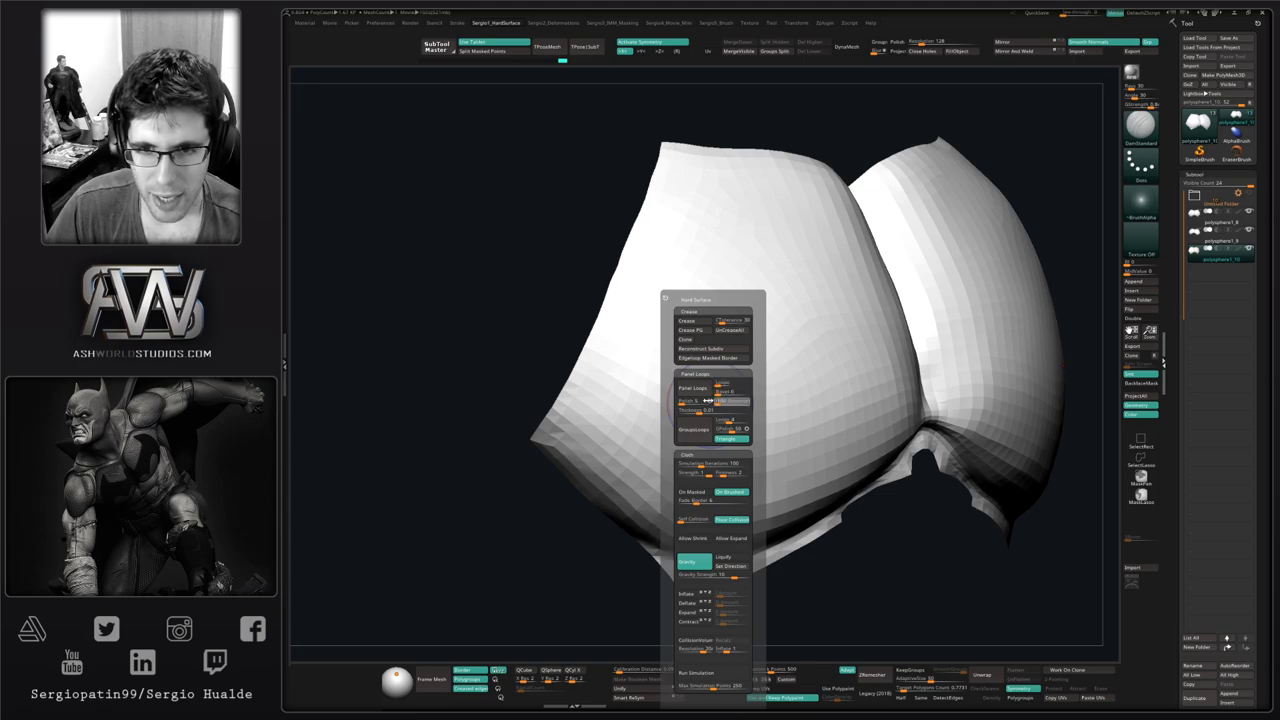
pyautogui.moveTo(708, 401); pyautogui.dragTo(700, 411)
pyautogui.click(693, 391)
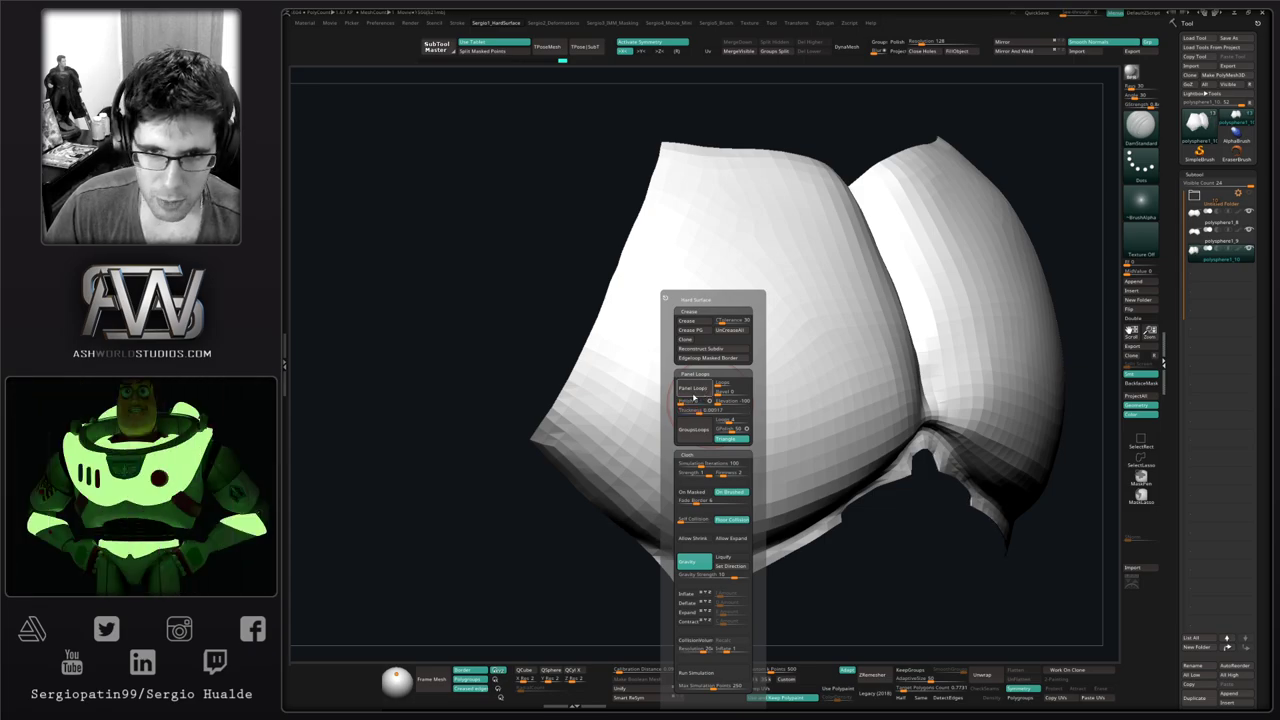
pyautogui.keyDown('ctrl'); pyautogui.moveTo(621, 455); pyautogui.dragTo(678, 416, button='right'); pyautogui.keyUp('ctrl')
pyautogui.hotkey('ctrl', 'z')
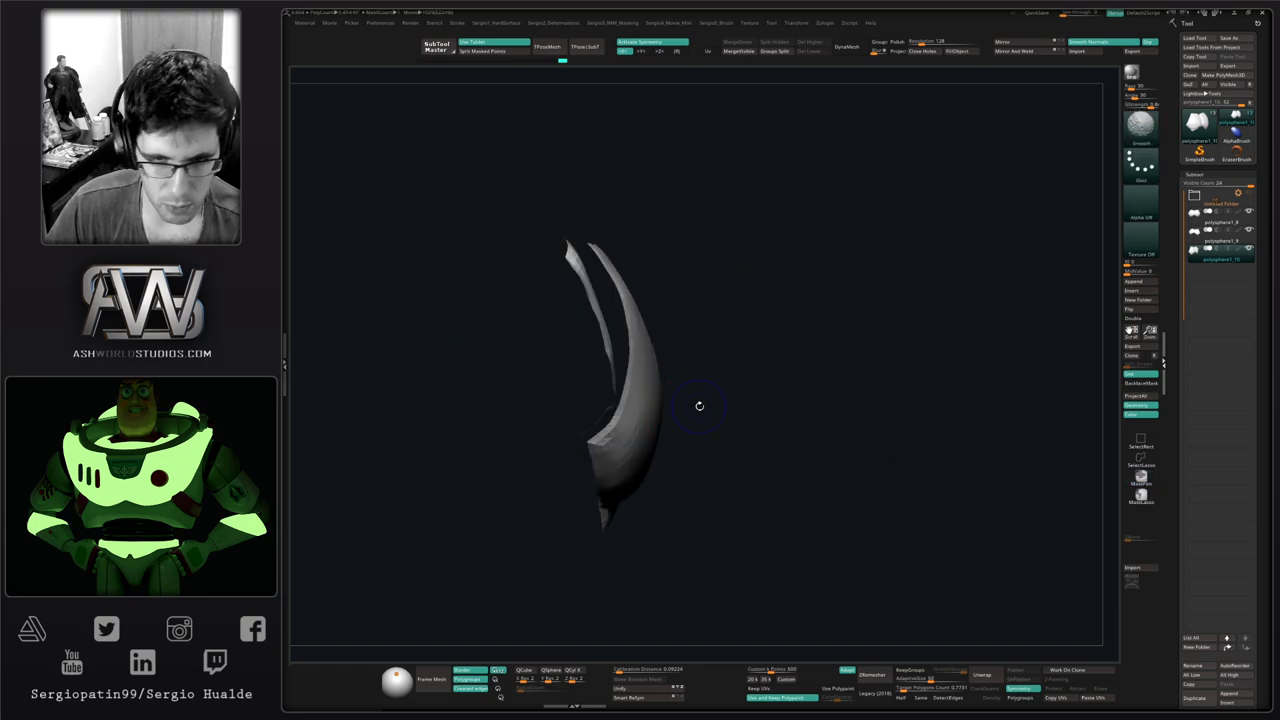
# Try further Panel Loops thickness values on the chest armor, undoing the thicker shell
pyautogui.press('1')
pyautogui.moveTo(690, 411); pyautogui.dragTo(697, 410)
pyautogui.click(689, 391)
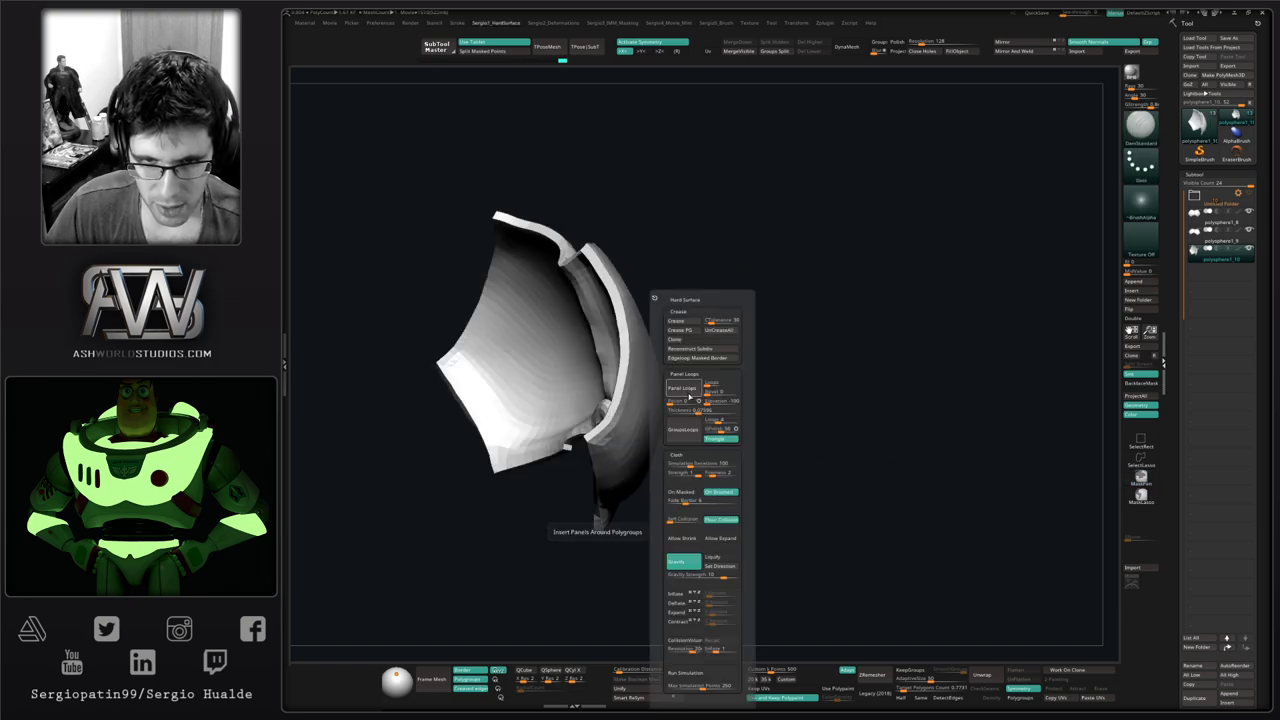
pyautogui.hotkey('ctrl', 'z')
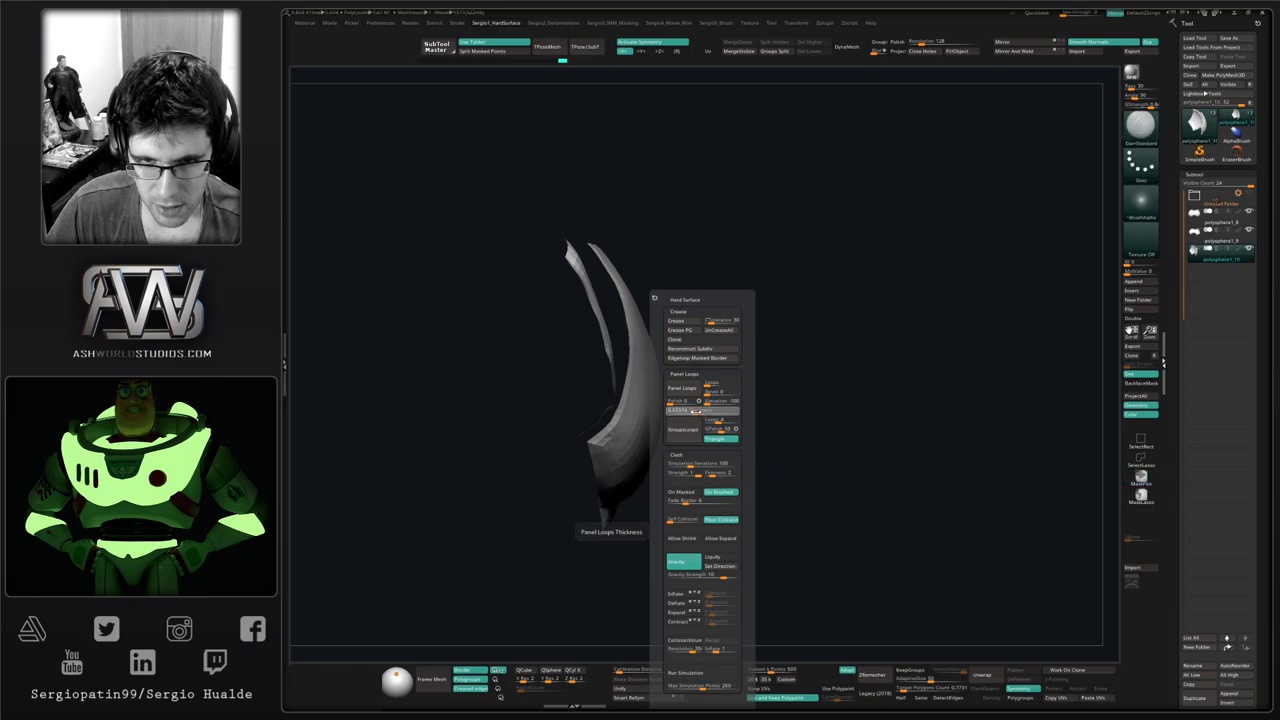
pyautogui.moveTo(697, 410); pyautogui.dragTo(695, 410)
pyautogui.click(692, 393)
# Display the polygon wireframe and examine the topology of the lower border around the central arch
pyautogui.moveTo(615, 450); pyautogui.dragTo(686, 523, button='right')
pyautogui.keyDown('ctrl'); pyautogui.moveTo(686, 523); pyautogui.dragTo(726, 451, button='right'); pyautogui.keyUp('ctrl')
pyautogui.moveTo(726, 451)
pyautogui.keyDown('alt'); pyautogui.mouseDown(button='right')
pyautogui.moveTo(683, 400)
pyautogui.moveTo(690, 505)
pyautogui.moveTo(727, 477)
pyautogui.moveTo(696, 477)
pyautogui.moveTo(692, 512)
pyautogui.mouseUp(button='right'); pyautogui.keyUp('alt')
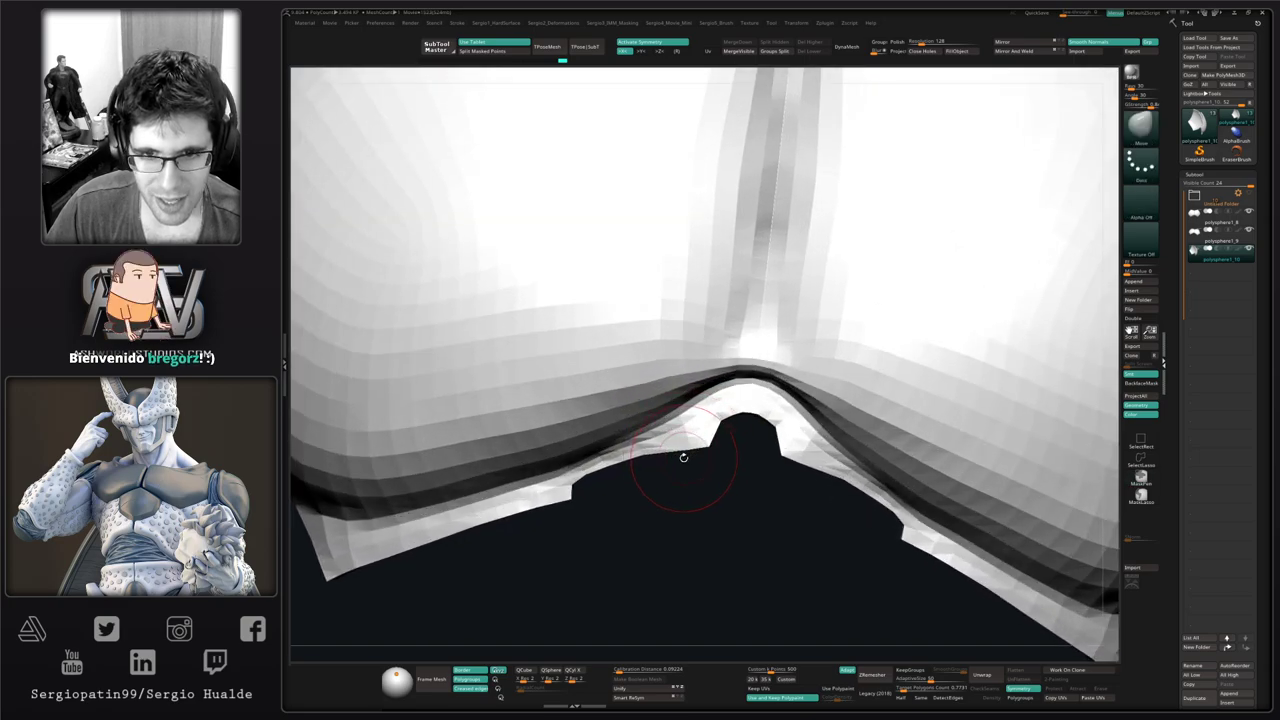
pyautogui.moveTo(683, 457)
pyautogui.mouseDown(button='right')
pyautogui.moveTo(688, 414)
pyautogui.moveTo(700, 471)
pyautogui.moveTo(726, 449)
pyautogui.moveTo(714, 460)
pyautogui.mouseUp(button='right')
pyautogui.keyDown('ctrl'); pyautogui.keyDown('shift'); pyautogui.click(688, 424); pyautogui.keyUp('shift'); pyautogui.keyUp('ctrl')
pyautogui.hotkey('shift', 'f')
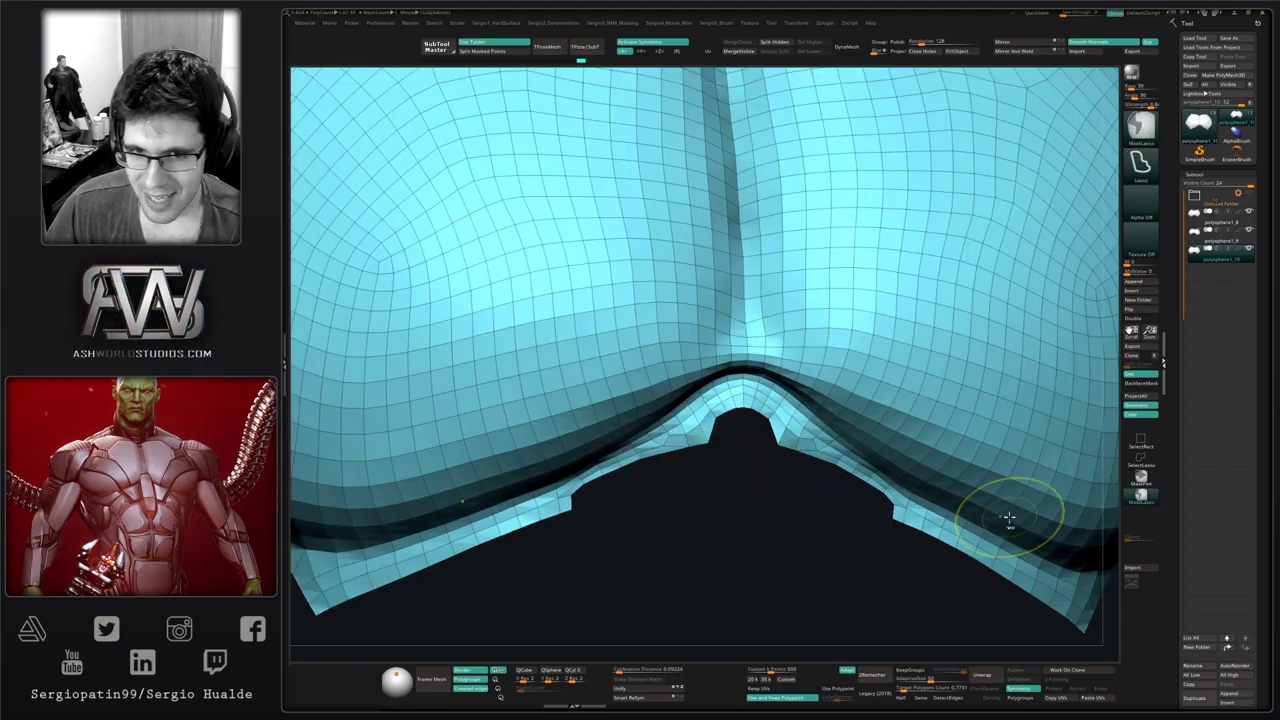
pyautogui.moveTo(710, 468); pyautogui.dragTo(733, 447, button='right')
pyautogui.press('ctrl')
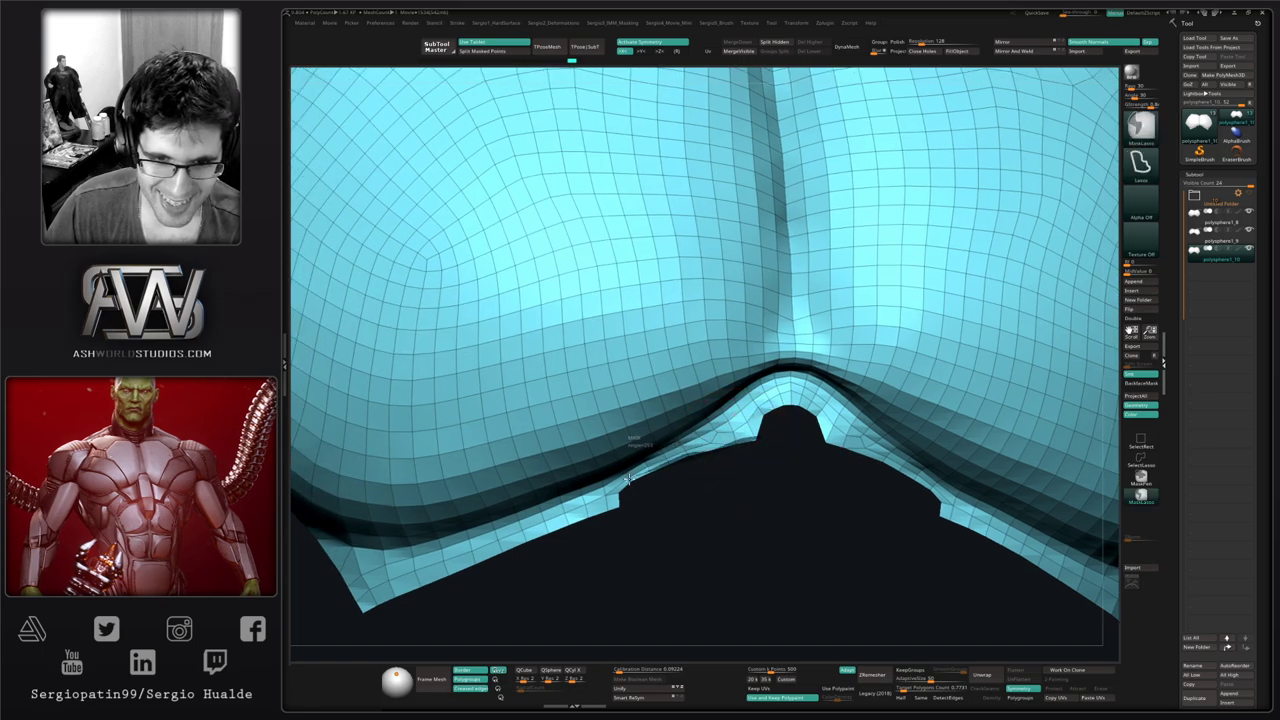
pyautogui.keyDown('ctrl'); pyautogui.click(700, 529); pyautogui.keyUp('ctrl')
pyautogui.moveTo(728, 461)
pyautogui.mouseDown(button='right')
pyautogui.moveTo(712, 436)
pyautogui.moveTo(751, 438)
pyautogui.moveTo(688, 468)
pyautogui.moveTo(703, 457)
pyautogui.mouseUp(button='right')
pyautogui.keyDown('ctrl'); pyautogui.click(720, 455); pyautogui.keyUp('ctrl')
# Sharpen the crease between the pectoral and the lower border with DamStandard strokes from the central arch outward
pyautogui.press('b')
pyautogui.press('d')
pyautogui.press('s')
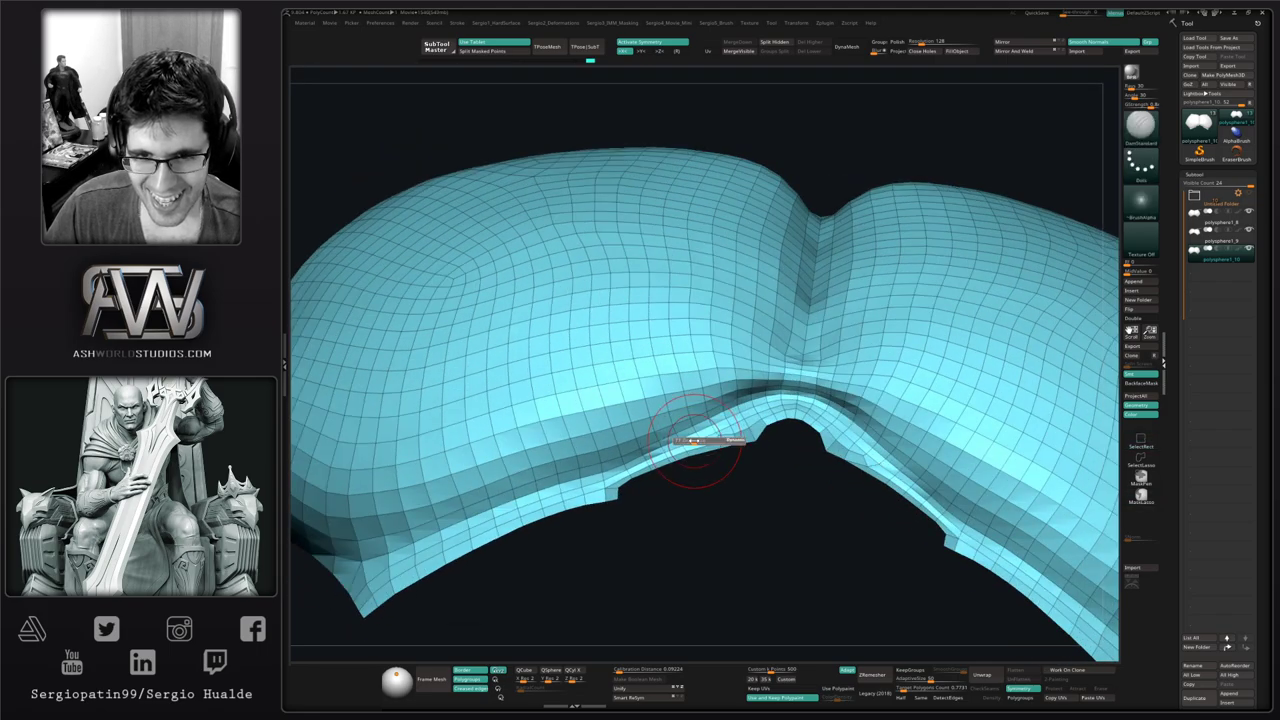
pyautogui.moveTo(712, 428); pyautogui.dragTo(653, 453)
pyautogui.moveTo(753, 412); pyautogui.dragTo(622, 472)
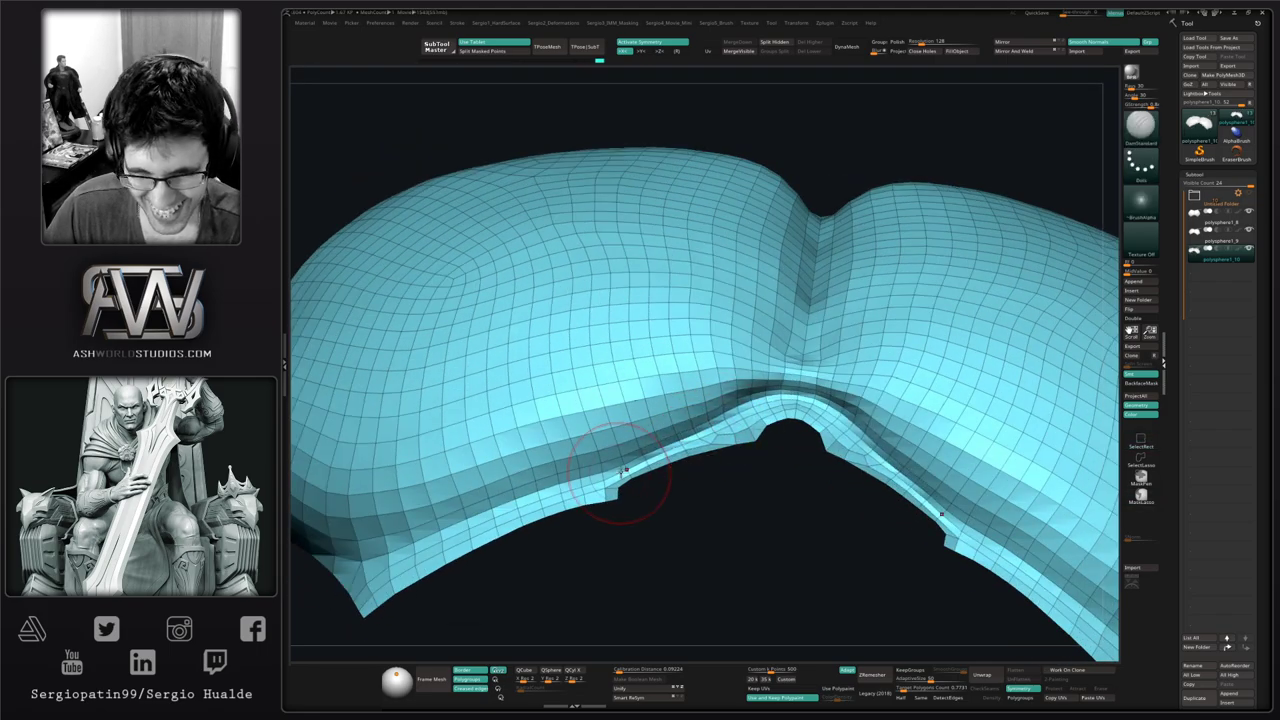
pyautogui.moveTo(626, 475)
pyautogui.mouseDown(button='right')
pyautogui.moveTo(690, 460)
pyautogui.moveTo(735, 427)
pyautogui.mouseUp(button='right')
pyautogui.moveTo(767, 396); pyautogui.dragTo(680, 442)
pyautogui.moveTo(740, 420)
pyautogui.keyDown('ctrl'); pyautogui.mouseDown(button='right')
pyautogui.moveTo(690, 415)
pyautogui.moveTo(674, 460)
pyautogui.mouseUp(button='right'); pyautogui.keyUp('ctrl')
pyautogui.moveTo(742, 406); pyautogui.dragTo(602, 454)
pyautogui.moveTo(678, 472); pyautogui.dragTo(718, 444, button='right')
# Build up the surface along the inner lower border with the Clay brush and hide the wireframe
pyautogui.press('b')
pyautogui.press('c')
pyautogui.press('l')
pyautogui.moveTo(645, 436)
pyautogui.mouseDown()
pyautogui.moveTo(608, 444)
pyautogui.moveTo(731, 404)
pyautogui.mouseUp()
pyautogui.hotkey('ctrl', 'shift', 'z')
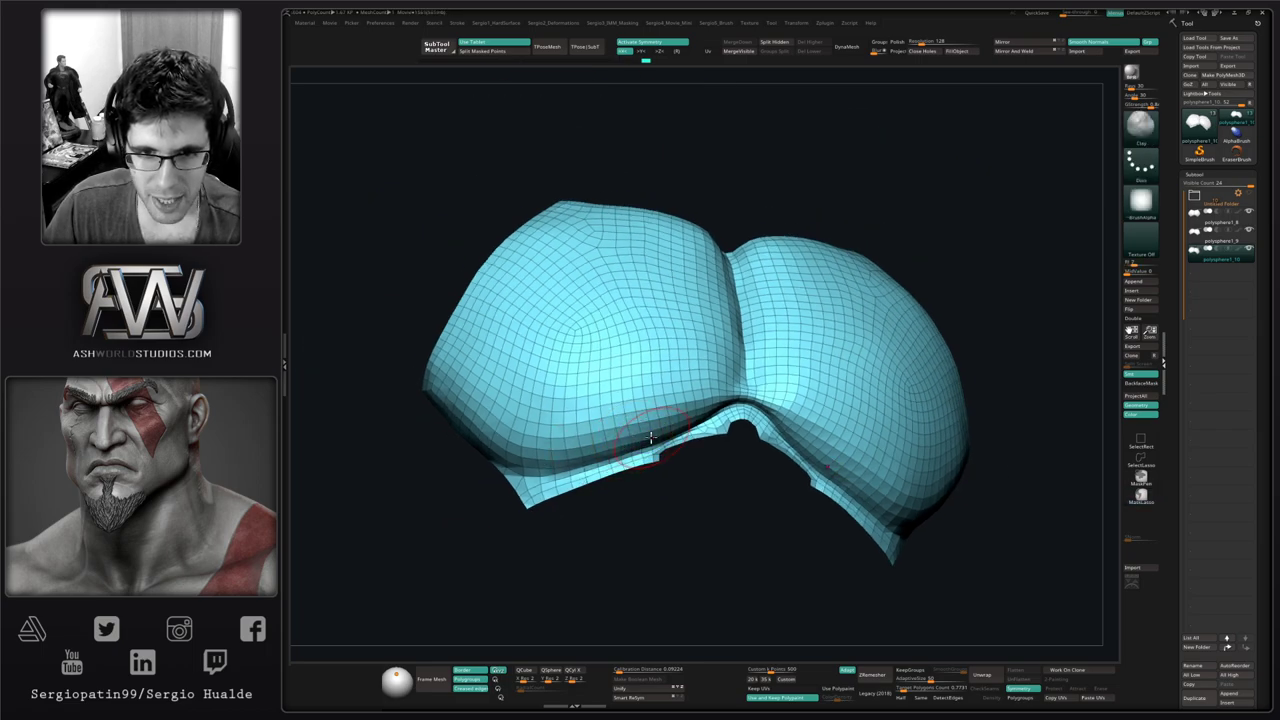
pyautogui.hotkey('ctrl', 'shift', 'z')
pyautogui.hotkey('ctrl', 'shift', 'z')
pyautogui.hotkey('shift', 'f')
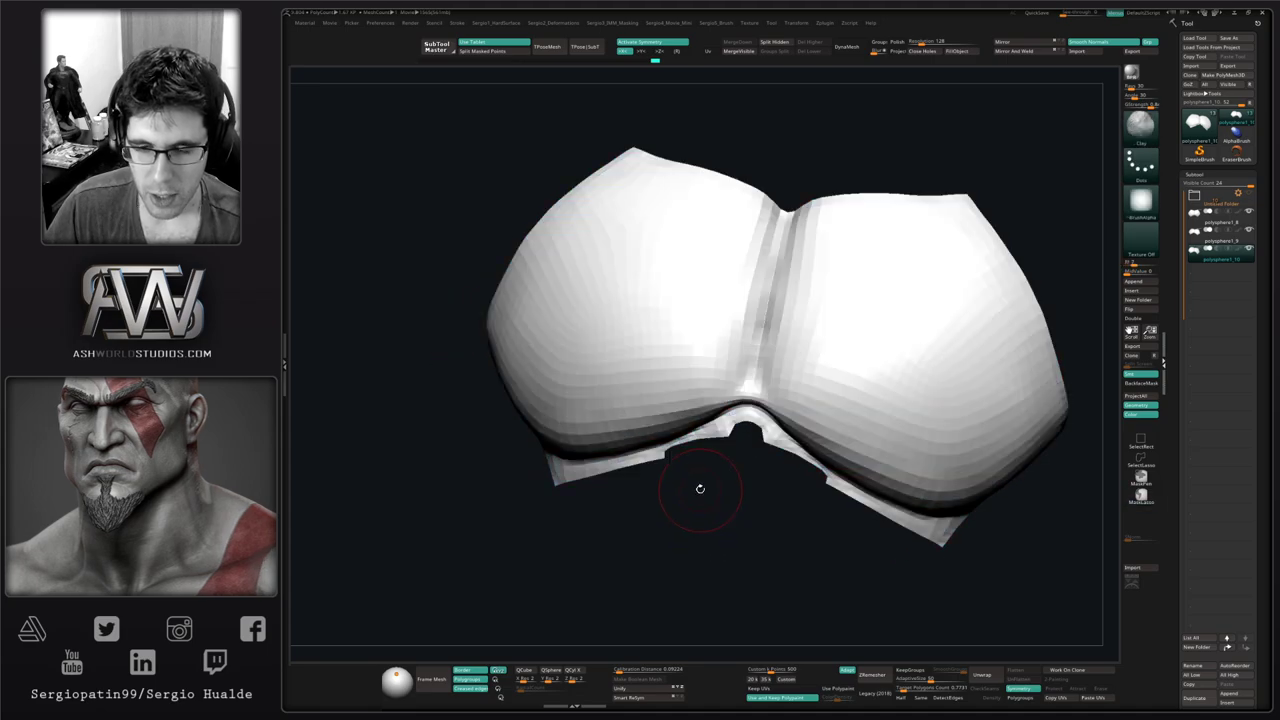
# Switch to the Move brush and lasso-mask the border corner beside the central arch
pyautogui.moveTo(697, 486); pyautogui.dragTo(703, 457)
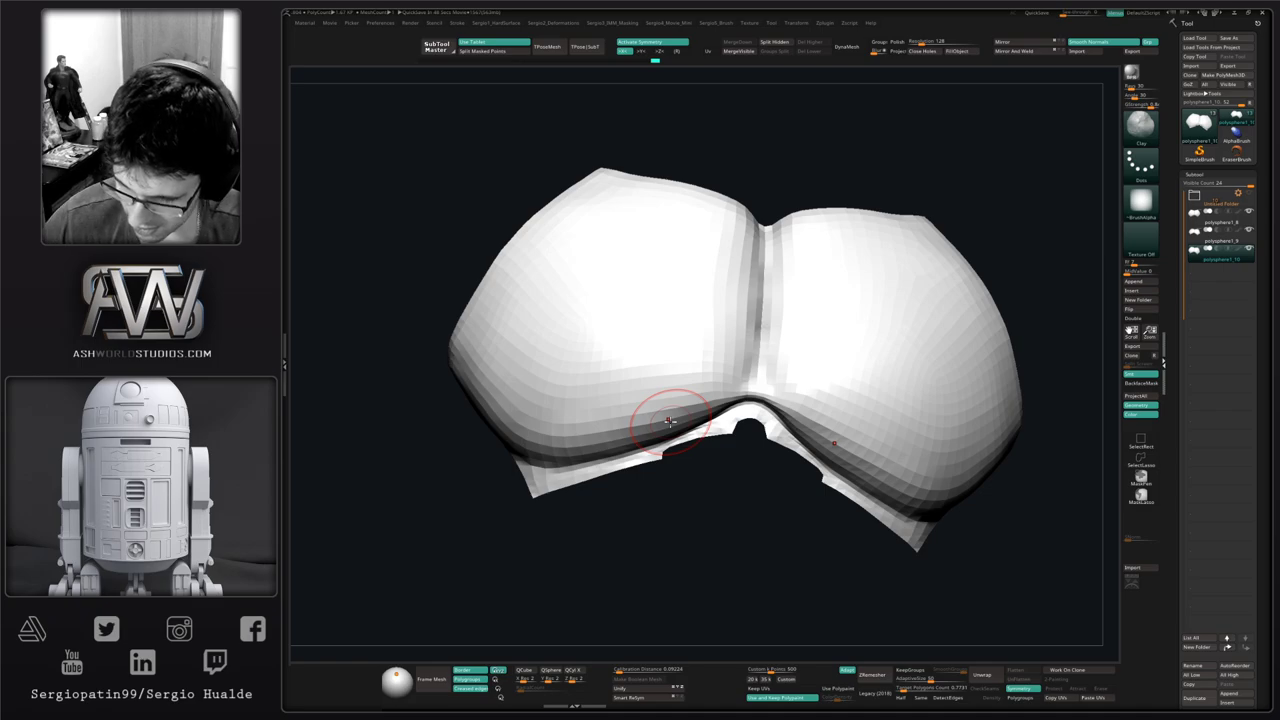
pyautogui.moveTo(700, 495); pyautogui.dragTo(695, 398)
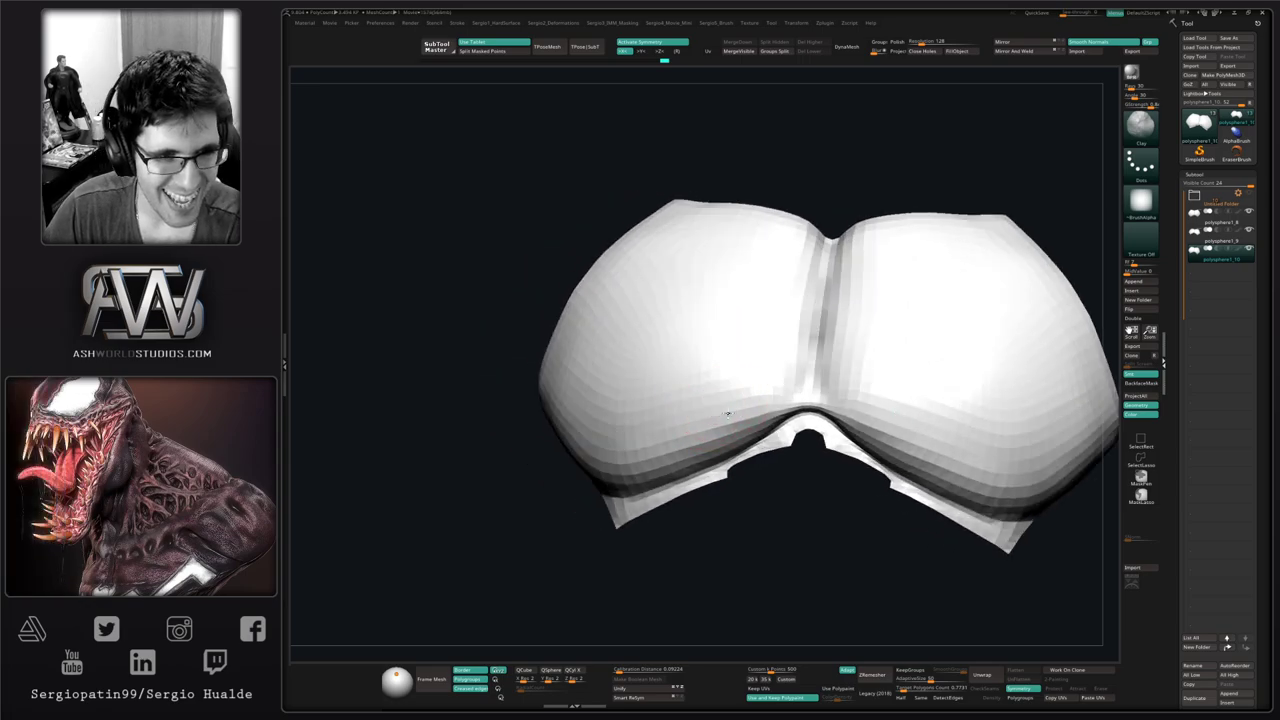
pyautogui.moveTo(726, 414)
pyautogui.keyDown('alt'); pyautogui.mouseDown(button='right')
pyautogui.moveTo(746, 394)
pyautogui.moveTo(783, 443)
pyautogui.moveTo(737, 403)
pyautogui.moveTo(771, 414)
pyautogui.moveTo(755, 398)
pyautogui.moveTo(769, 376)
pyautogui.moveTo(809, 417)
pyautogui.moveTo(805, 371)
pyautogui.mouseUp(button='right'); pyautogui.keyUp('alt')
pyautogui.press('b')
pyautogui.press('m')
pyautogui.press('v')
pyautogui.moveTo(805, 371); pyautogui.dragTo(831, 406)
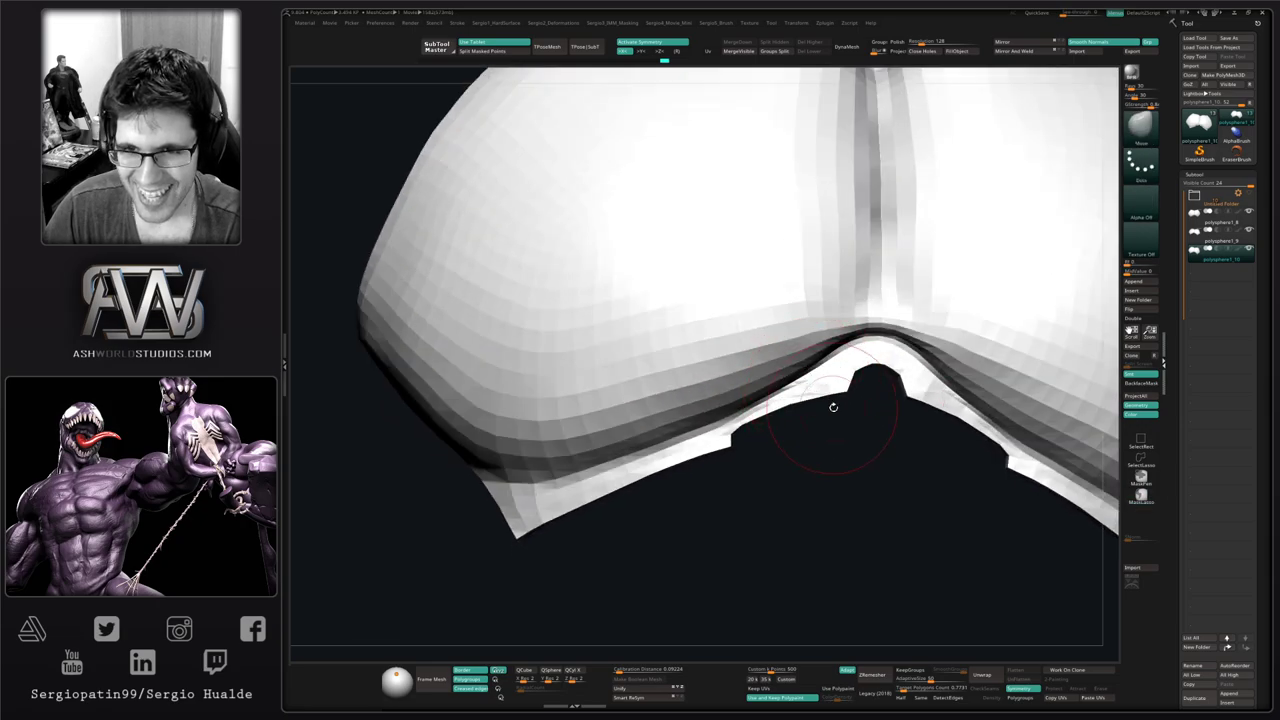
pyautogui.moveTo(831, 406); pyautogui.dragTo(840, 418, button='right')
pyautogui.keyDown('ctrl'); pyautogui.moveTo(848, 419); pyautogui.dragTo(814, 379); pyautogui.keyUp('ctrl')
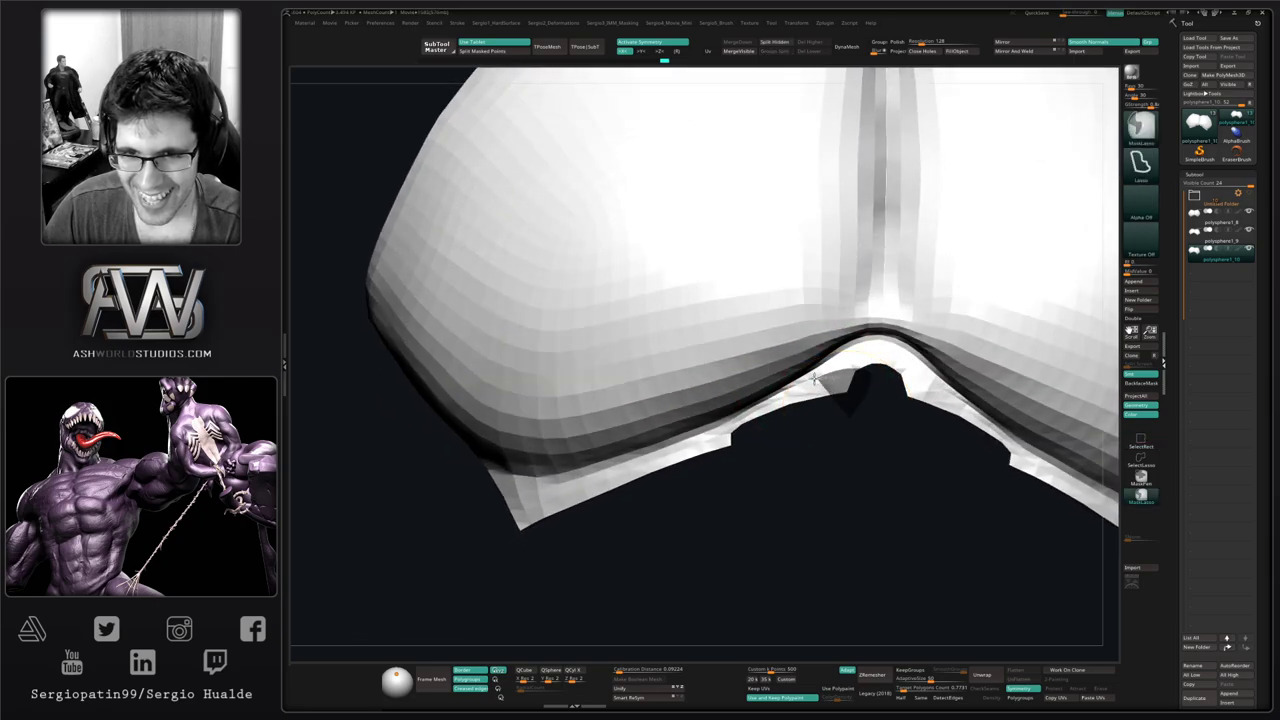
# Reshape the lower border between the central arch and the outer notch with the Move brush
pyautogui.moveTo(794, 466)
pyautogui.mouseDown(button='right')
pyautogui.moveTo(771, 437)
pyautogui.moveTo(809, 414)
pyautogui.moveTo(810, 372)
pyautogui.mouseUp(button='right')
pyautogui.moveTo(797, 379)
pyautogui.mouseDown()
pyautogui.moveTo(793, 367)
pyautogui.moveTo(754, 390)
pyautogui.mouseUp()
pyautogui.press('f')
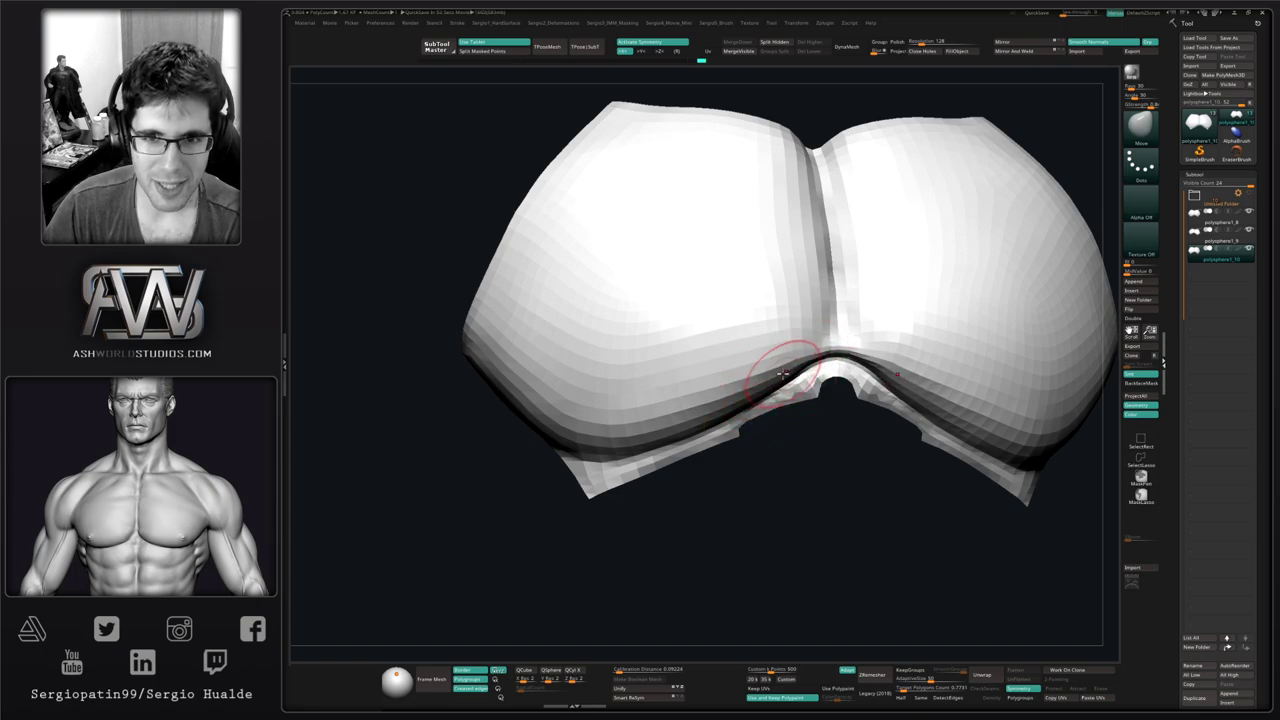
pyautogui.moveTo(739, 408); pyautogui.dragTo(740, 418)
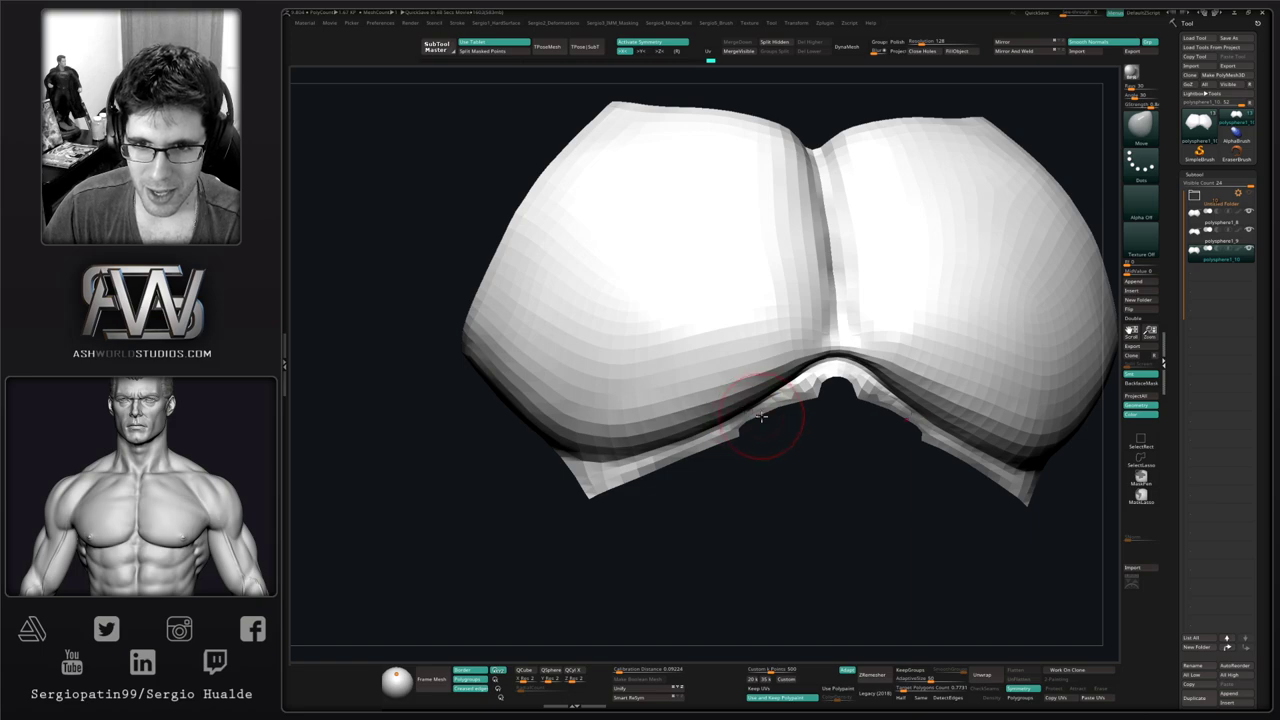
pyautogui.moveTo(786, 443)
pyautogui.keyDown('ctrl'); pyautogui.mouseDown(button='right')
pyautogui.moveTo(795, 352)
pyautogui.moveTo(826, 366)
pyautogui.moveTo(757, 351)
pyautogui.mouseUp(button='right'); pyautogui.keyUp('ctrl')
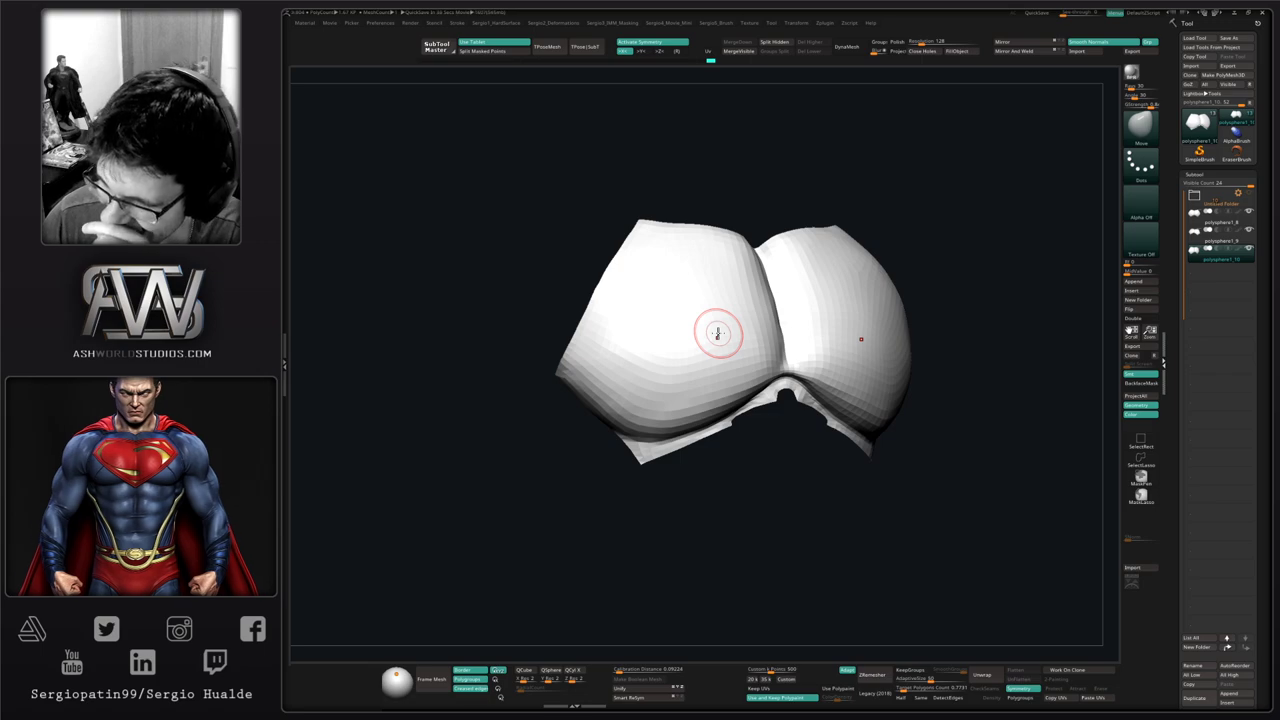
pyautogui.moveTo(717, 333); pyautogui.dragTo(822, 446, button='right')
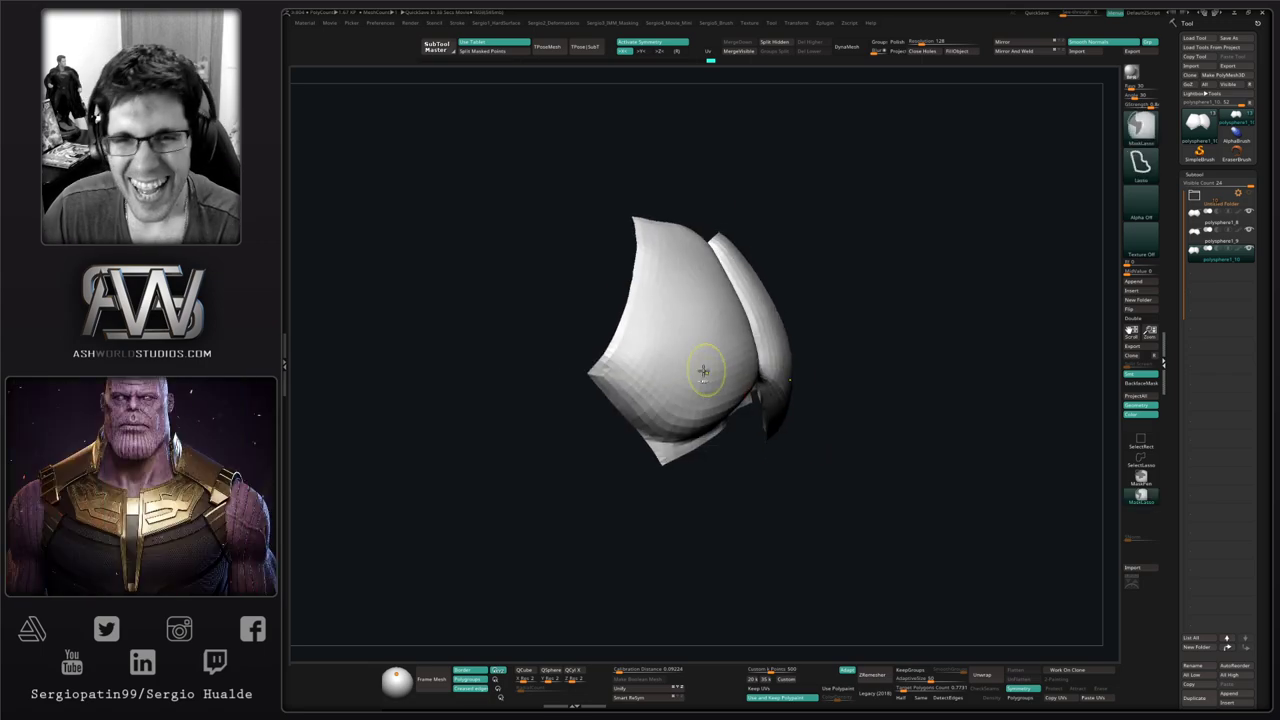
pyautogui.keyDown('ctrl'); pyautogui.moveTo(703, 371); pyautogui.dragTo(690, 398, button='right'); pyautogui.keyUp('ctrl')
pyautogui.keyDown('alt'); pyautogui.moveTo(690, 398); pyautogui.dragTo(734, 356, button='right'); pyautogui.keyUp('alt')
pyautogui.moveTo(785, 352); pyautogui.dragTo(743, 349, button='right')
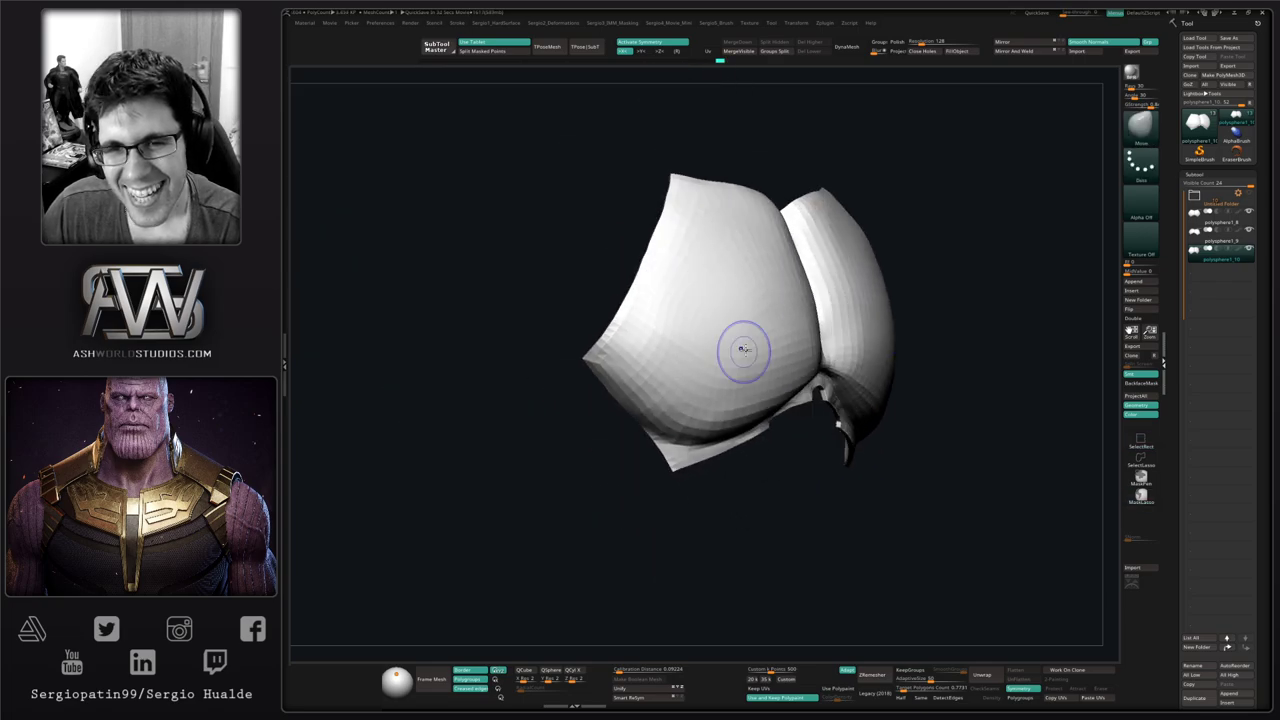
# Check the pectoral's wireframe, hide the two other pectoral versions and show the bust body around the active piece
pyautogui.hotkey('shift', '1')
pyautogui.hotkey('shift', 'f')
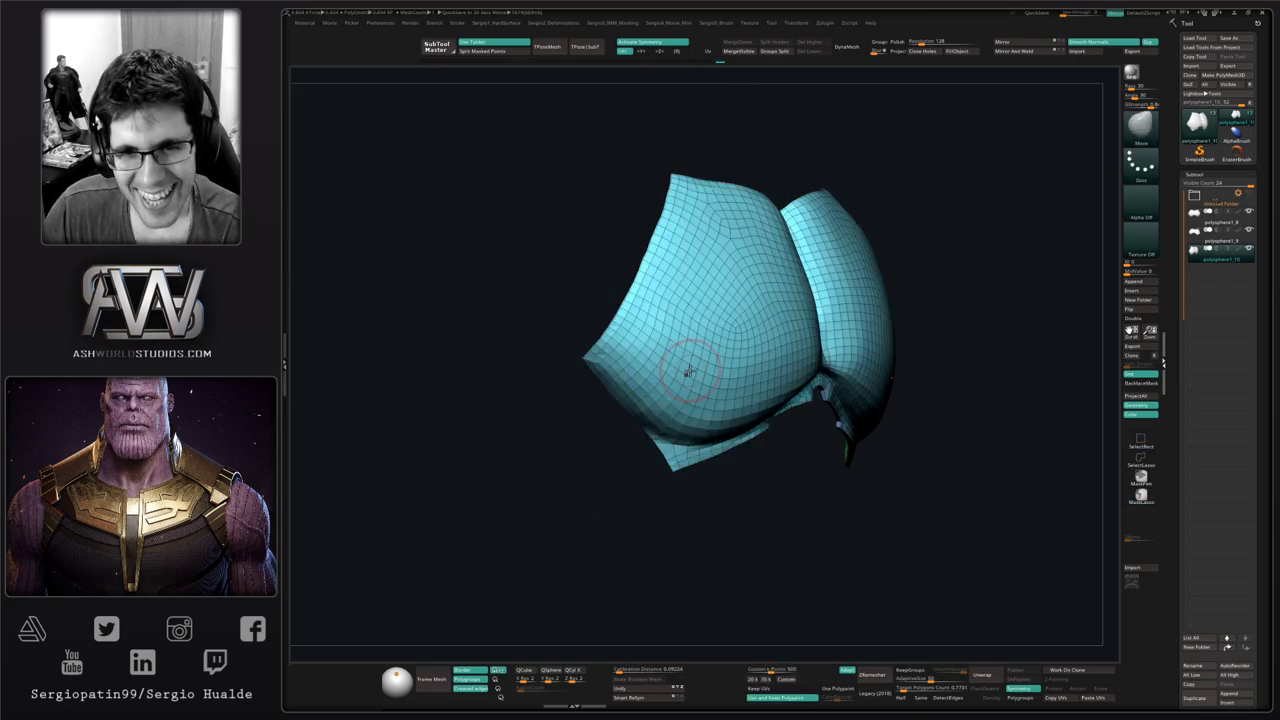
pyautogui.moveTo(716, 392); pyautogui.dragTo(789, 311, button='right')
pyautogui.hotkey('shift', 'f')
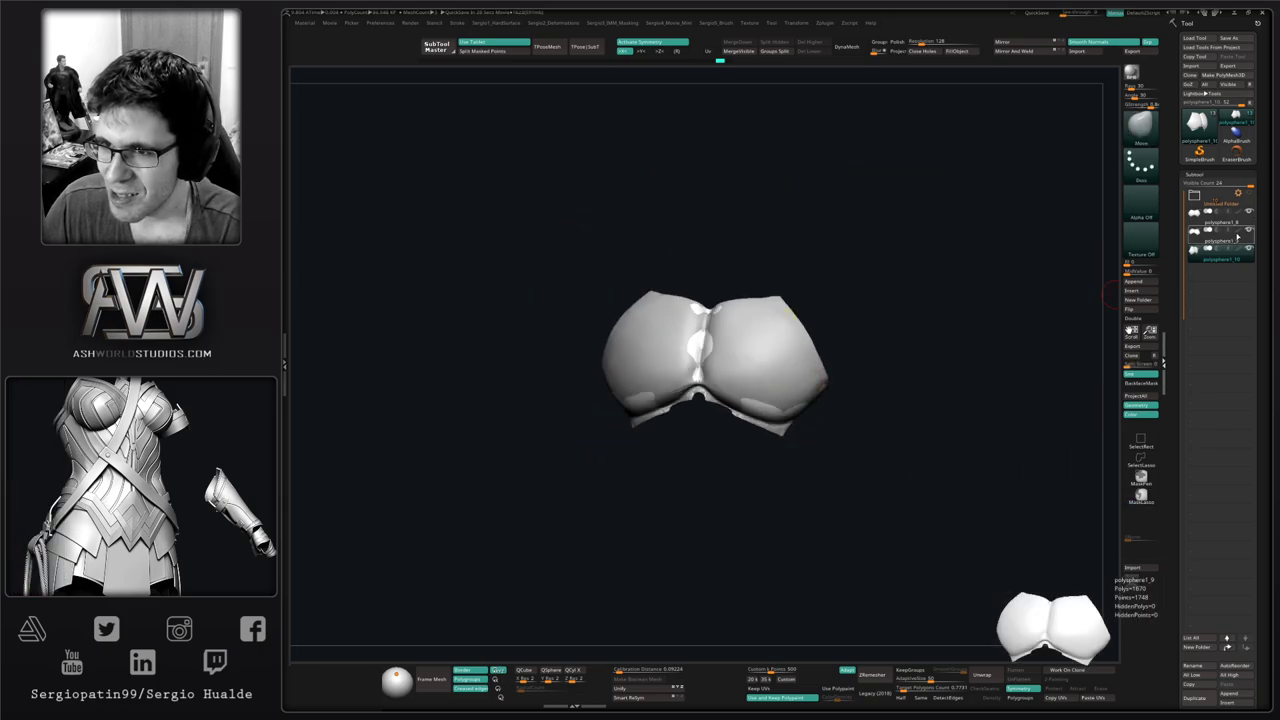
pyautogui.click(1249, 212)
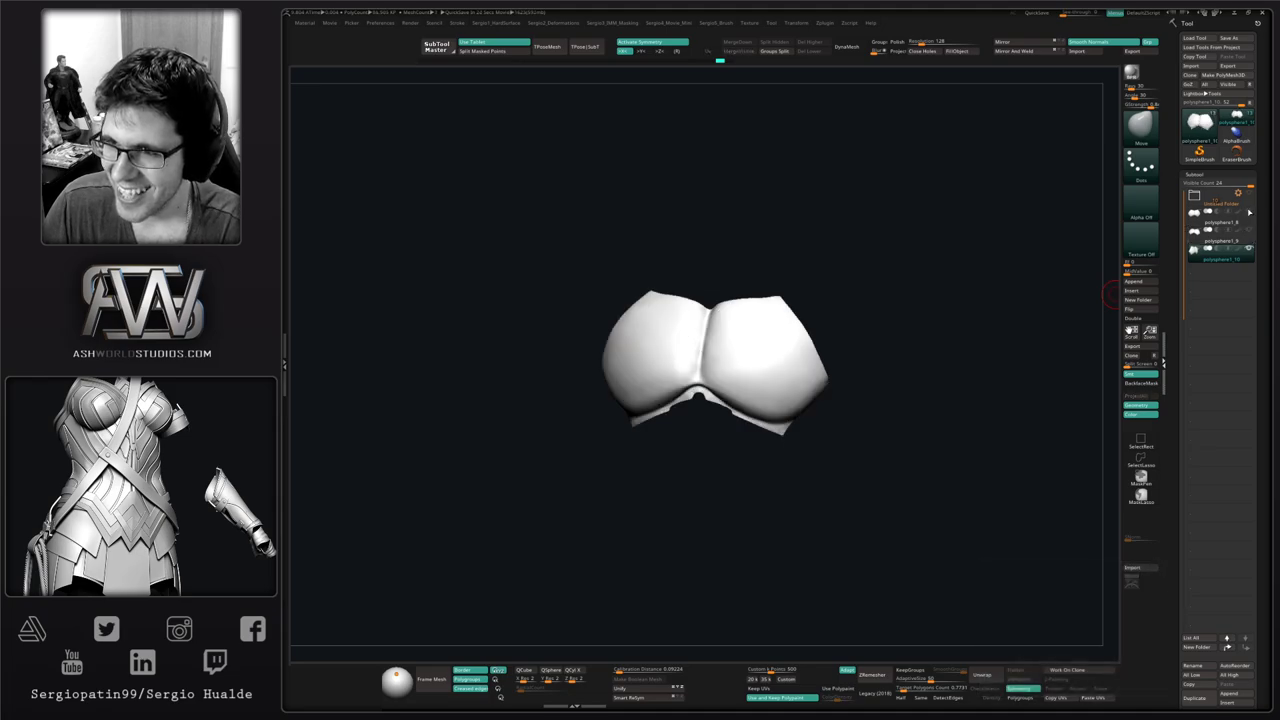
pyautogui.click(1249, 193)
# Fit the pectoral's outer side edge against the torso below the armpit with the Move brush
pyautogui.moveTo(947, 319); pyautogui.dragTo(985, 309, button='right')
pyautogui.moveTo(680, 345)
pyautogui.keyDown('ctrl'); pyautogui.mouseDown(button='right')
pyautogui.moveTo(649, 411)
pyautogui.moveTo(730, 418)
pyautogui.moveTo(682, 460)
pyautogui.moveTo(694, 423)
pyautogui.moveTo(683, 452)
pyautogui.moveTo(623, 423)
pyautogui.moveTo(640, 416)
pyautogui.mouseUp(button='right'); pyautogui.keyUp('ctrl')
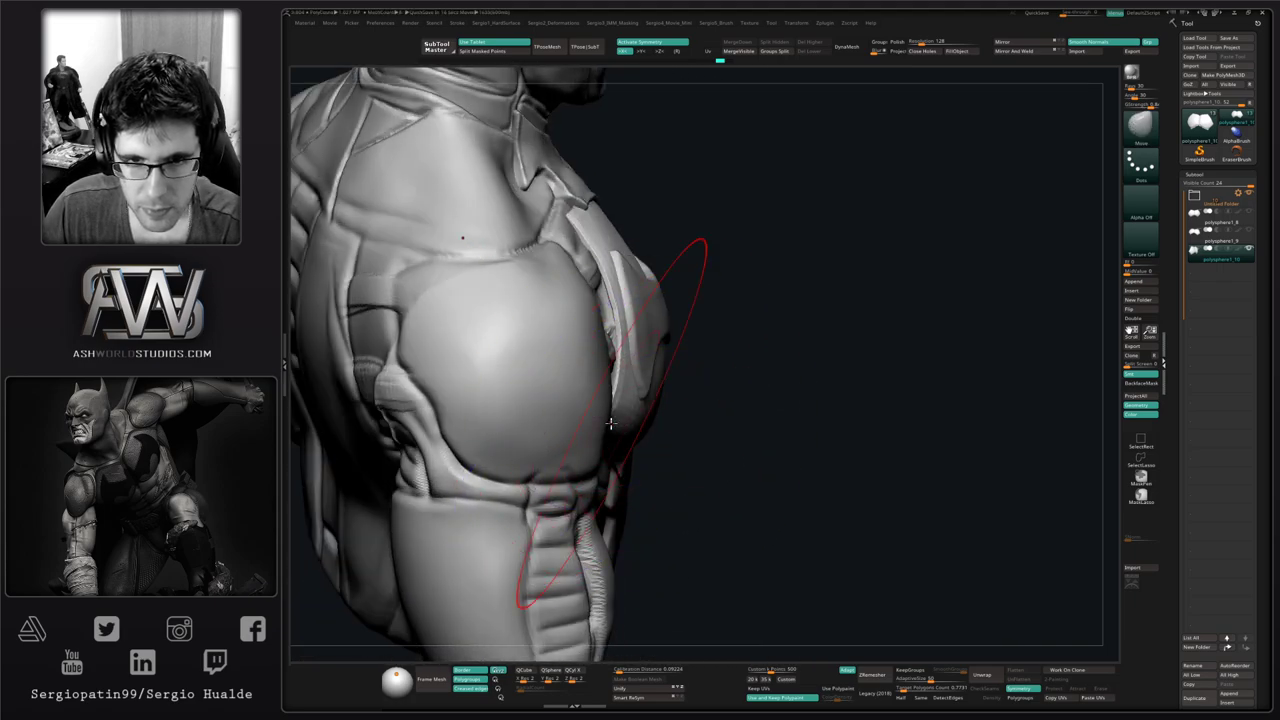
pyautogui.moveTo(613, 423); pyautogui.dragTo(604, 416)
pyautogui.moveTo(626, 340); pyautogui.dragTo(622, 349)
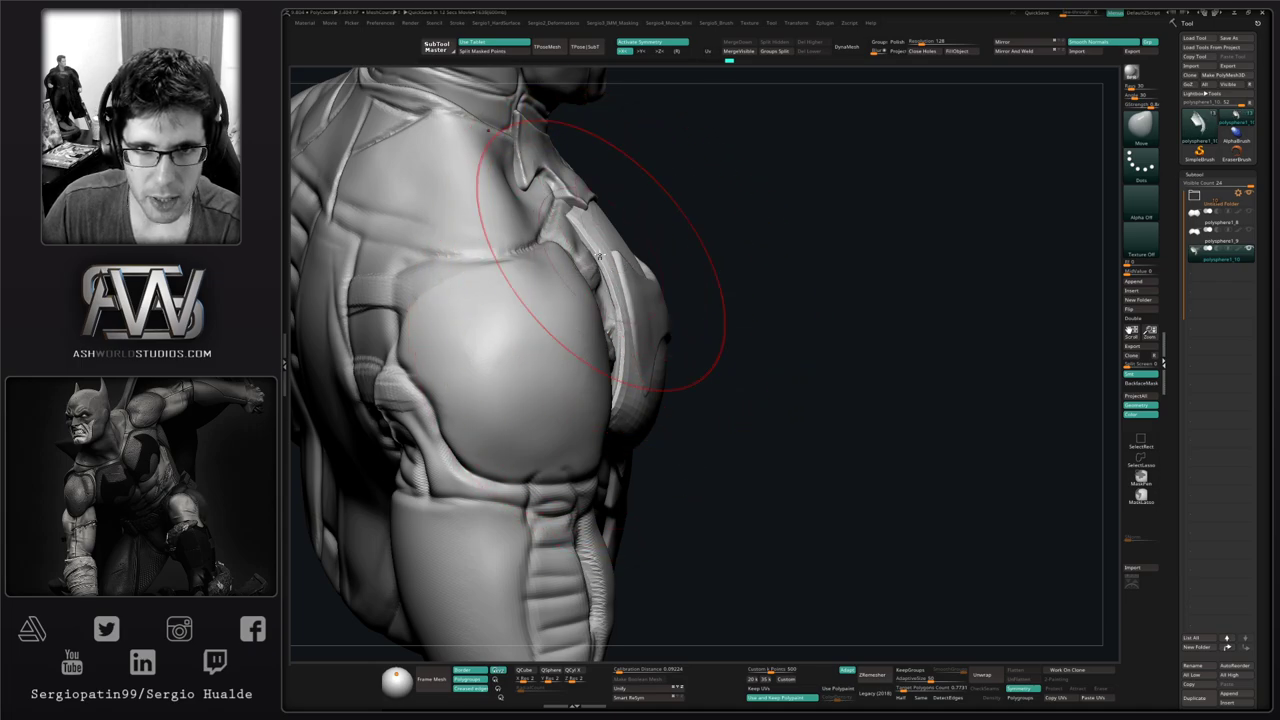
pyautogui.moveTo(583, 220)
pyautogui.mouseDown(button='right')
pyautogui.moveTo(612, 280)
pyautogui.moveTo(608, 218)
pyautogui.mouseUp(button='right')
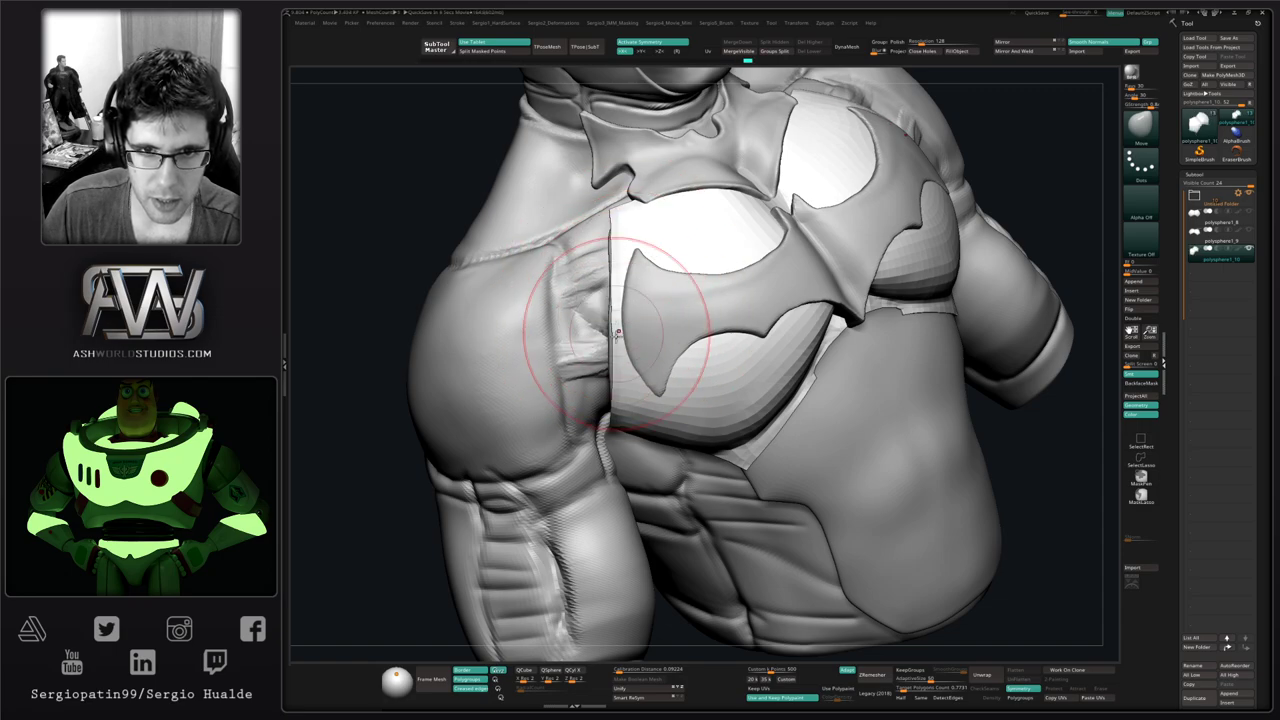
pyautogui.moveTo(634, 361)
pyautogui.mouseDown(button='right')
pyautogui.moveTo(600, 314)
pyautogui.moveTo(614, 329)
pyautogui.mouseUp(button='right')
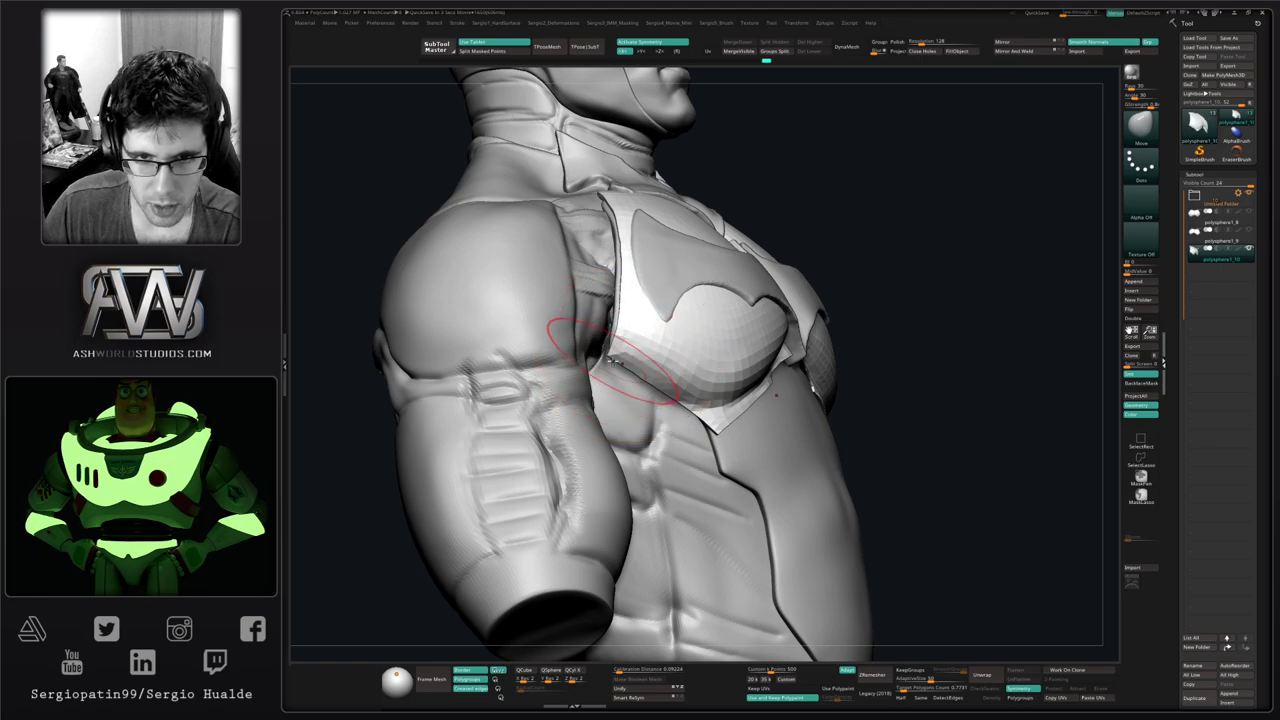
pyautogui.moveTo(632, 385)
pyautogui.mouseDown(button='right')
pyautogui.moveTo(626, 368)
pyautogui.moveTo(640, 370)
pyautogui.mouseUp(button='right')
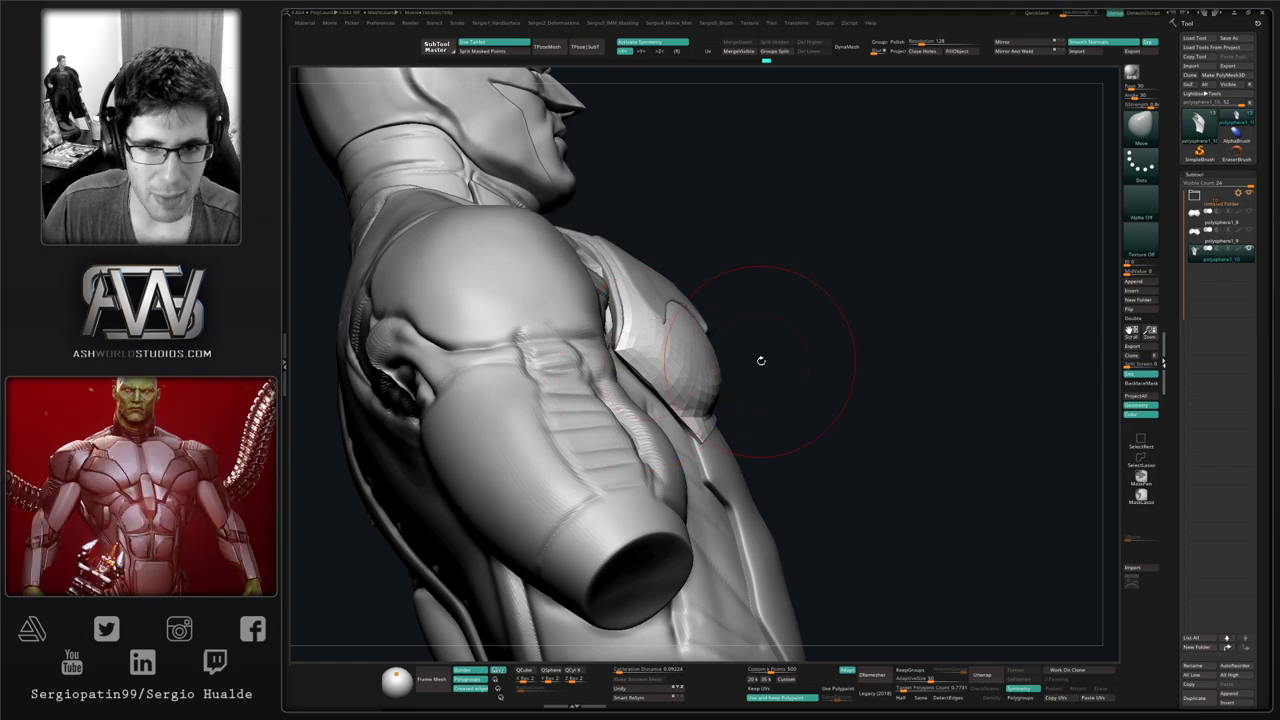
pyautogui.moveTo(769, 374); pyautogui.dragTo(670, 400)
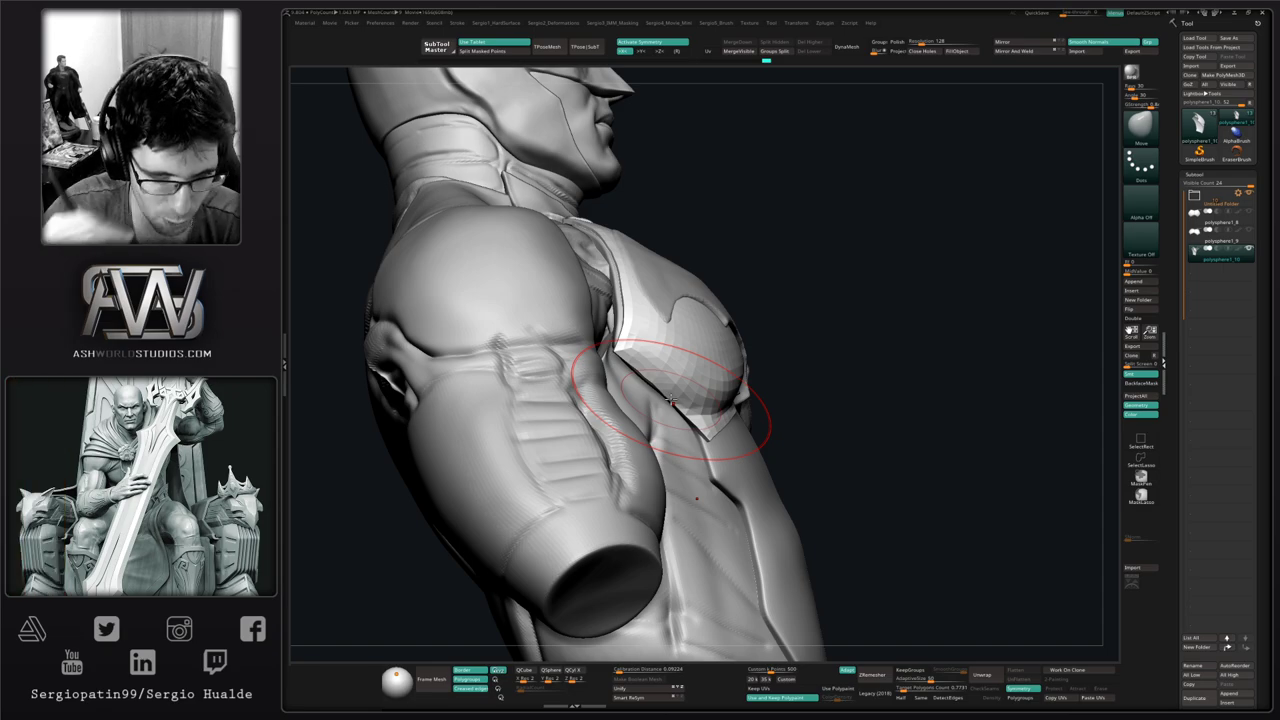
# Resize the Move brush and reshape the pectoral's outer lower corner, masking where needed with the piece isolated
pyautogui.moveTo(840, 343); pyautogui.dragTo(650, 377)
pyautogui.press('s')
pyautogui.keyDown('ctrl'); pyautogui.moveTo(650, 377); pyautogui.dragTo(660, 474, button='right'); pyautogui.keyUp('ctrl')
pyautogui.moveTo(628, 388); pyautogui.dragTo(619, 390)
pyautogui.keyDown('ctrl'); pyautogui.click(609, 417); pyautogui.keyUp('ctrl')
pyautogui.press('s')
pyautogui.moveTo(616, 388); pyautogui.dragTo(634, 434)
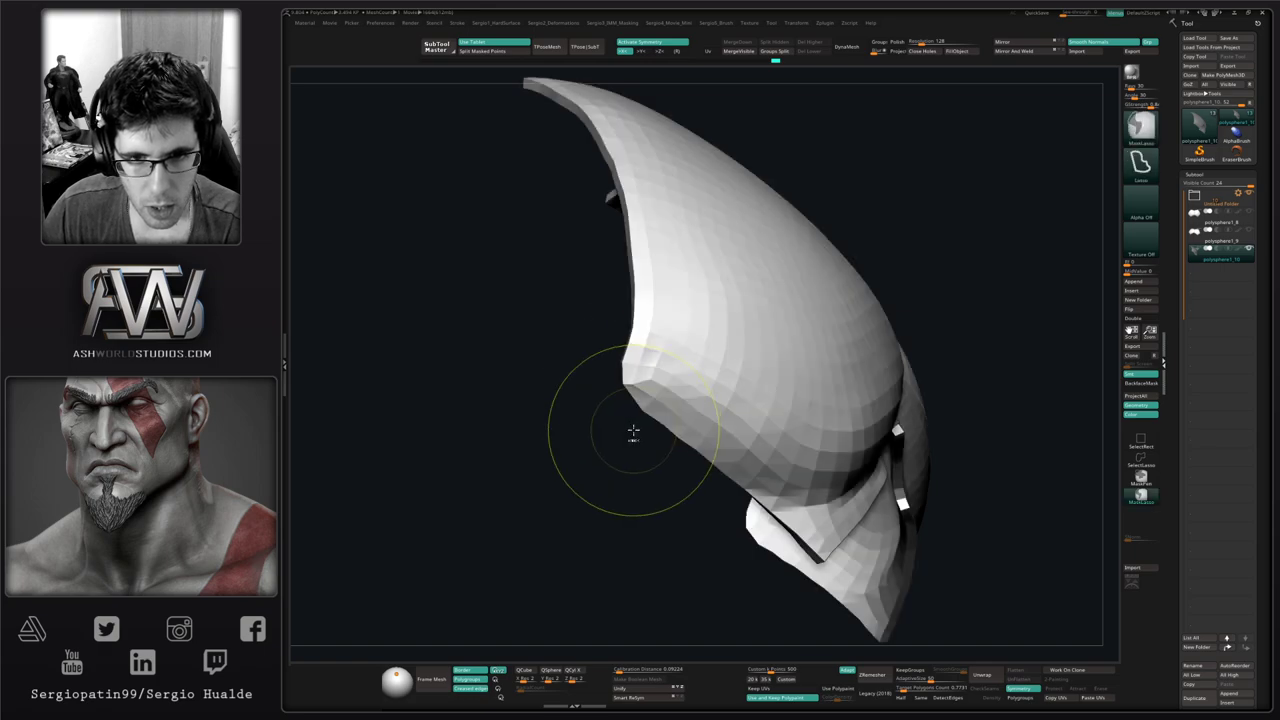
# Nudge the pectoral's lower side edge to follow the ribs between the armpit corner and the lower tip
pyautogui.moveTo(636, 432)
pyautogui.keyDown('ctrl'); pyautogui.mouseDown(button='right')
pyautogui.moveTo(646, 361)
pyautogui.moveTo(680, 383)
pyautogui.moveTo(634, 350)
pyautogui.moveTo(640, 335)
pyautogui.mouseUp(button='right'); pyautogui.keyUp('ctrl')
pyautogui.moveTo(705, 434)
pyautogui.keyDown('alt'); pyautogui.mouseDown(button='right')
pyautogui.moveTo(682, 382)
pyautogui.moveTo(693, 445)
pyautogui.moveTo(689, 361)
pyautogui.mouseUp(button='right'); pyautogui.keyUp('alt')
pyautogui.click(691, 405)
pyautogui.moveTo(668, 343)
pyautogui.mouseDown()
pyautogui.moveTo(672, 355)
pyautogui.moveTo(663, 323)
pyautogui.mouseUp()
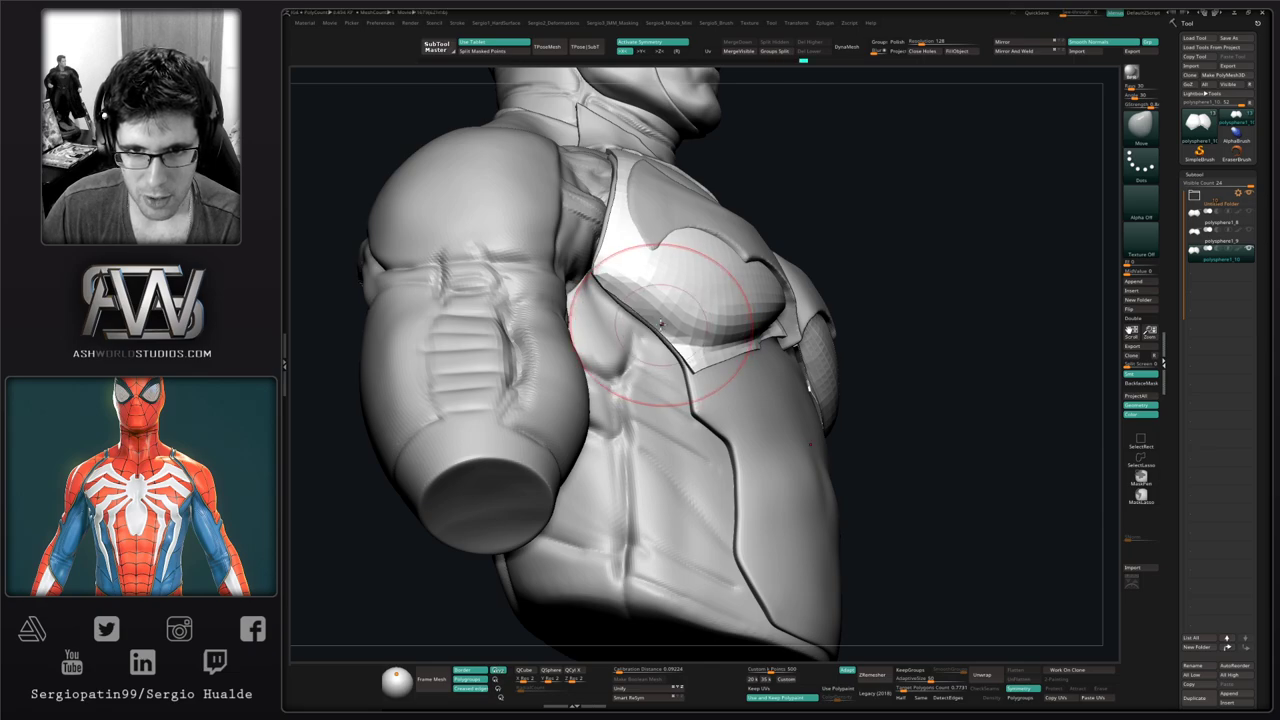
pyautogui.moveTo(663, 323)
pyautogui.mouseDown(button='right')
pyautogui.moveTo(650, 356)
pyautogui.moveTo(602, 357)
pyautogui.mouseUp(button='right')
pyautogui.moveTo(602, 357); pyautogui.dragTo(597, 356)
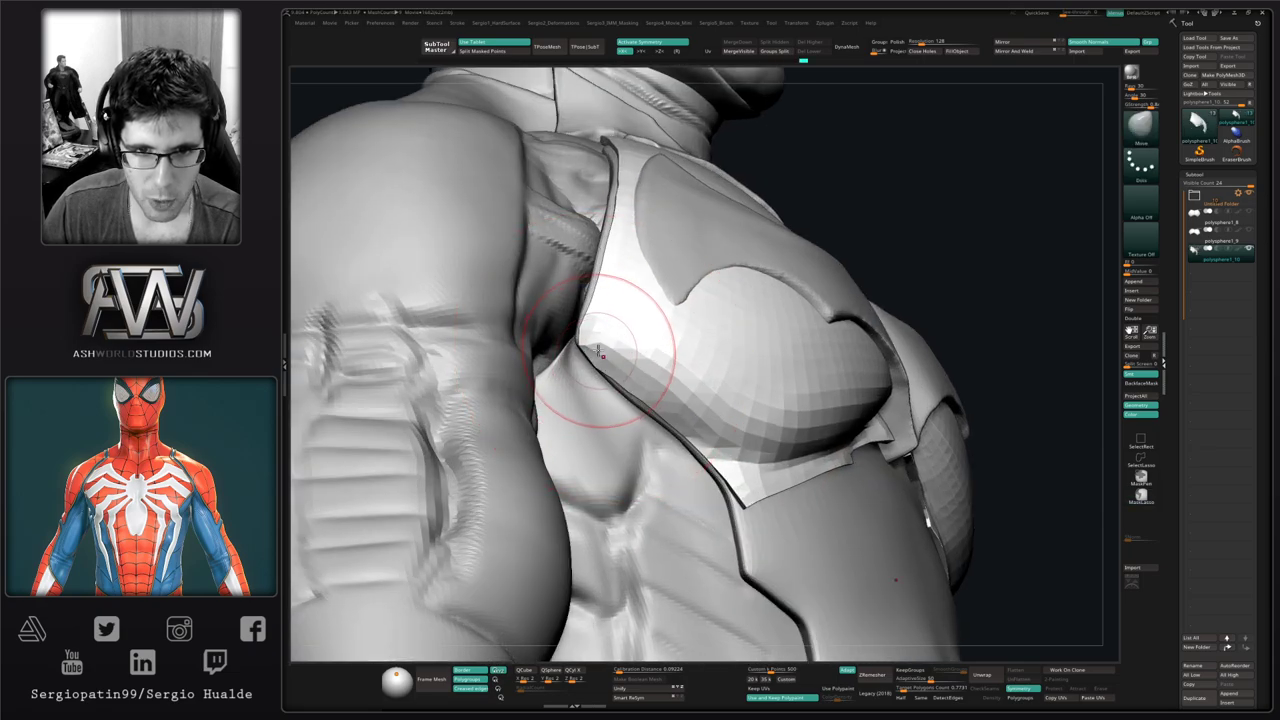
# Lasso-mask the pectoral's armpit corner, invert the mask and adjust the exposed corner with the Move brush
pyautogui.hotkey('alt', 's')
pyautogui.keyDown('ctrl'); pyautogui.moveTo(589, 340); pyautogui.dragTo(586, 377, button='right'); pyautogui.keyUp('ctrl')
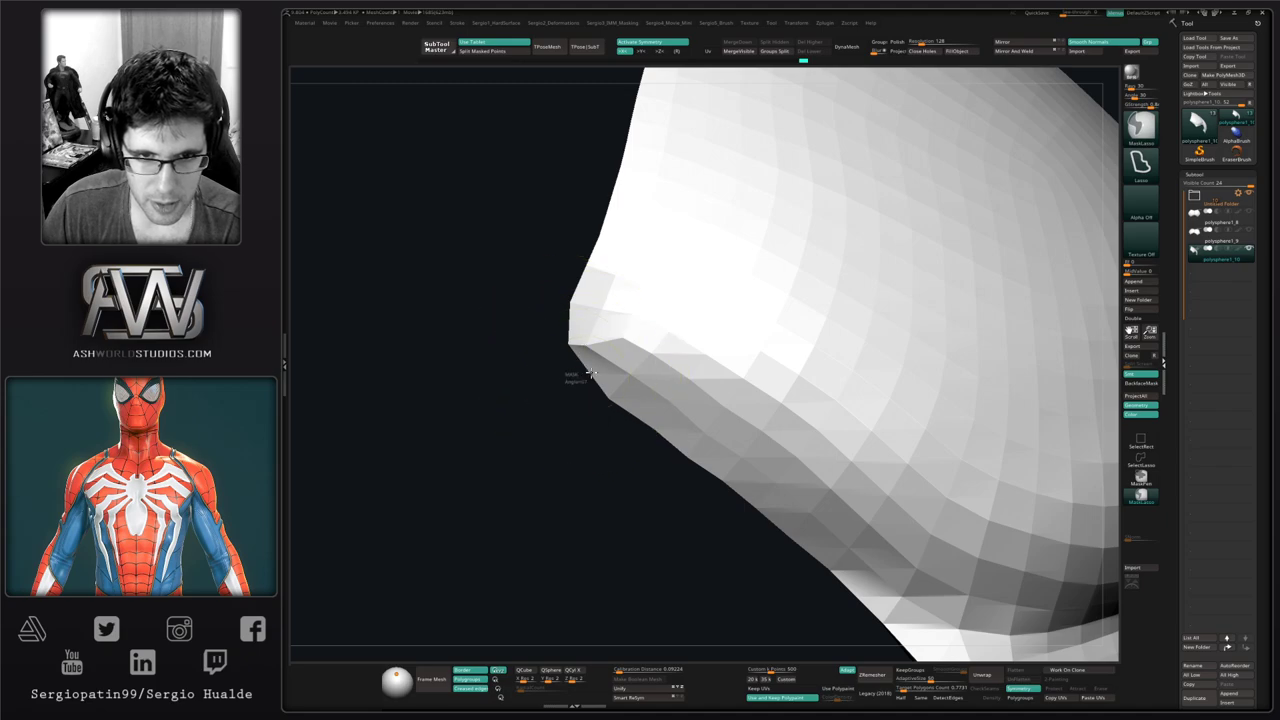
pyautogui.keyDown('ctrl'); pyautogui.moveTo(570, 343); pyautogui.dragTo(568, 382); pyautogui.keyUp('ctrl')
pyautogui.keyDown('ctrl'); pyautogui.click(568, 394); pyautogui.keyUp('ctrl')
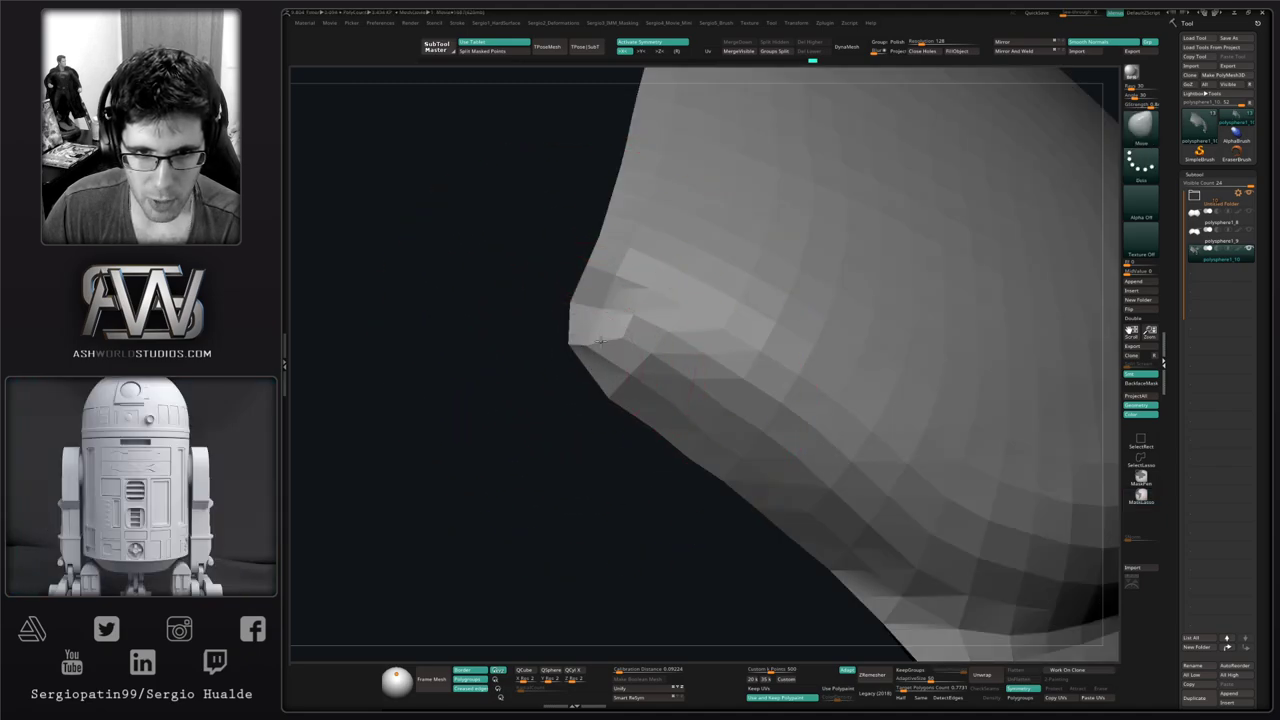
pyautogui.moveTo(616, 336)
pyautogui.mouseDown(button='right')
pyautogui.moveTo(612, 365)
pyautogui.moveTo(630, 375)
pyautogui.moveTo(577, 408)
pyautogui.moveTo(590, 375)
pyautogui.moveTo(600, 394)
pyautogui.moveTo(624, 384)
pyautogui.moveTo(583, 346)
pyautogui.mouseUp(button='right')
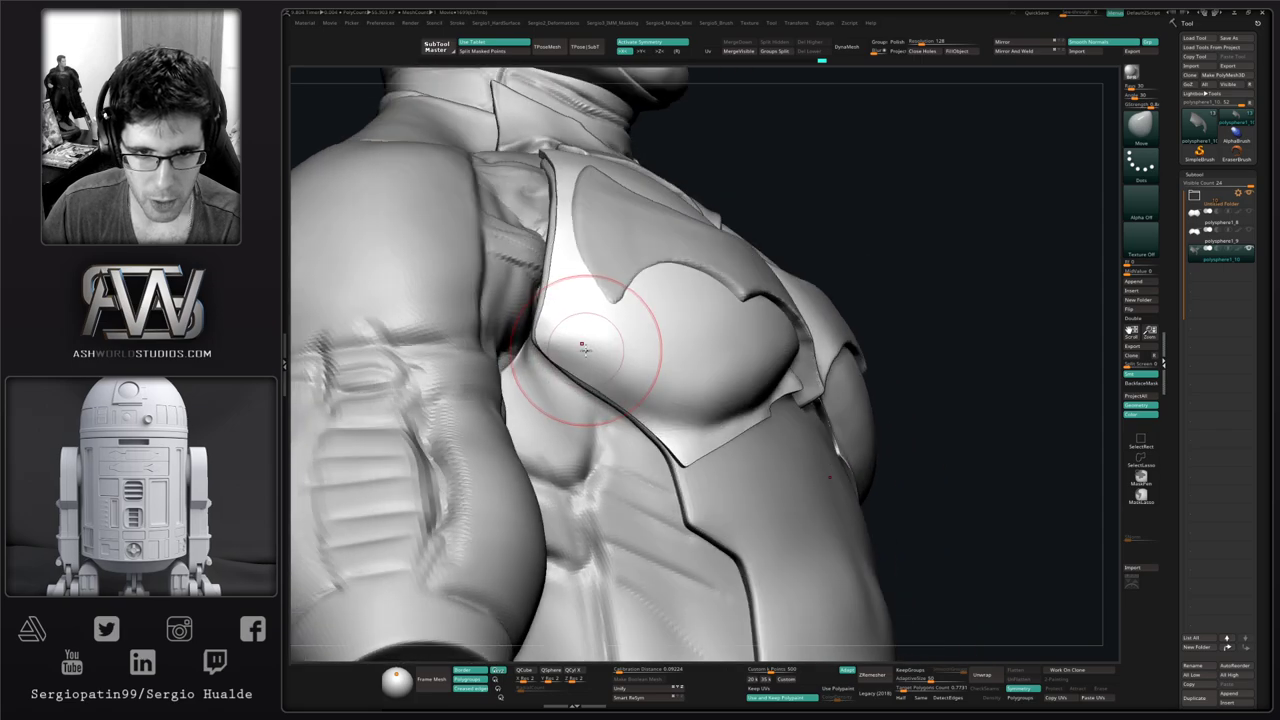
pyautogui.hotkey('ctrl', 'z')
pyautogui.hotkey('ctrl', 'shift', 'z')
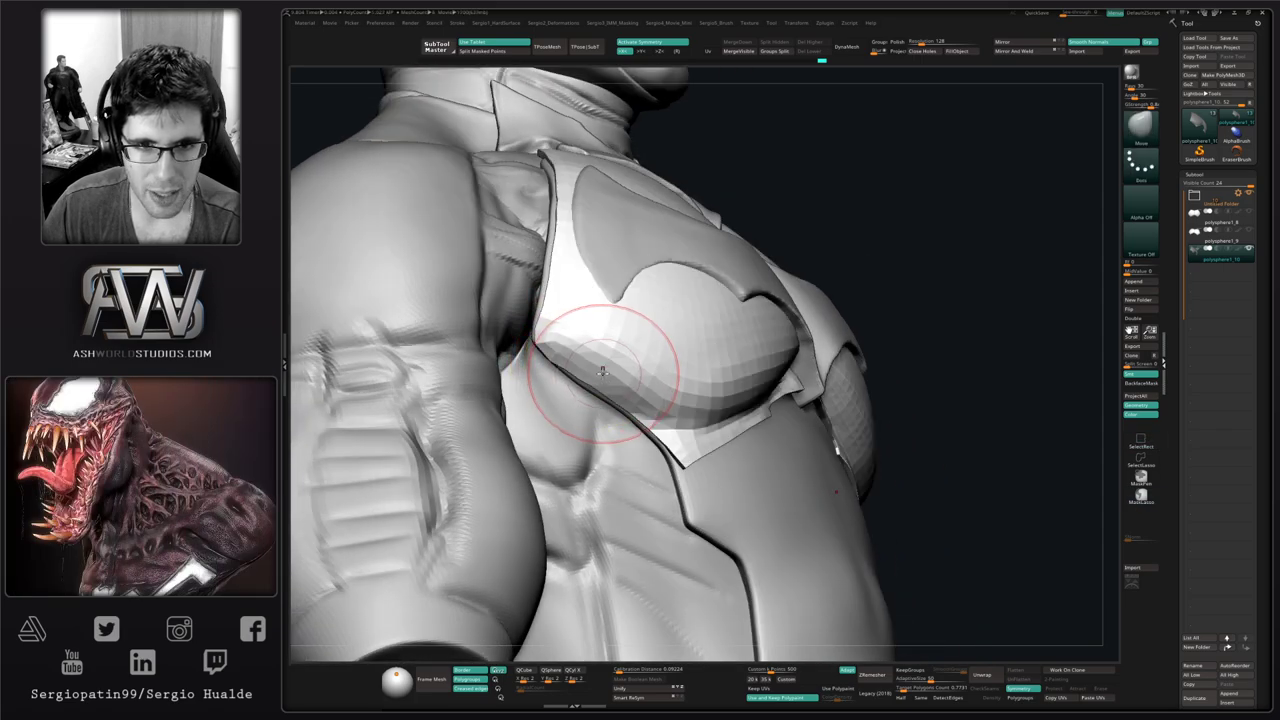
# Refine the lower side edge below the armpit corner with a resized Move brush, toggling isolation to check the contour
pyautogui.moveTo(600, 383)
pyautogui.mouseDown(button='right')
pyautogui.moveTo(583, 366)
pyautogui.moveTo(583, 391)
pyautogui.mouseUp(button='right')
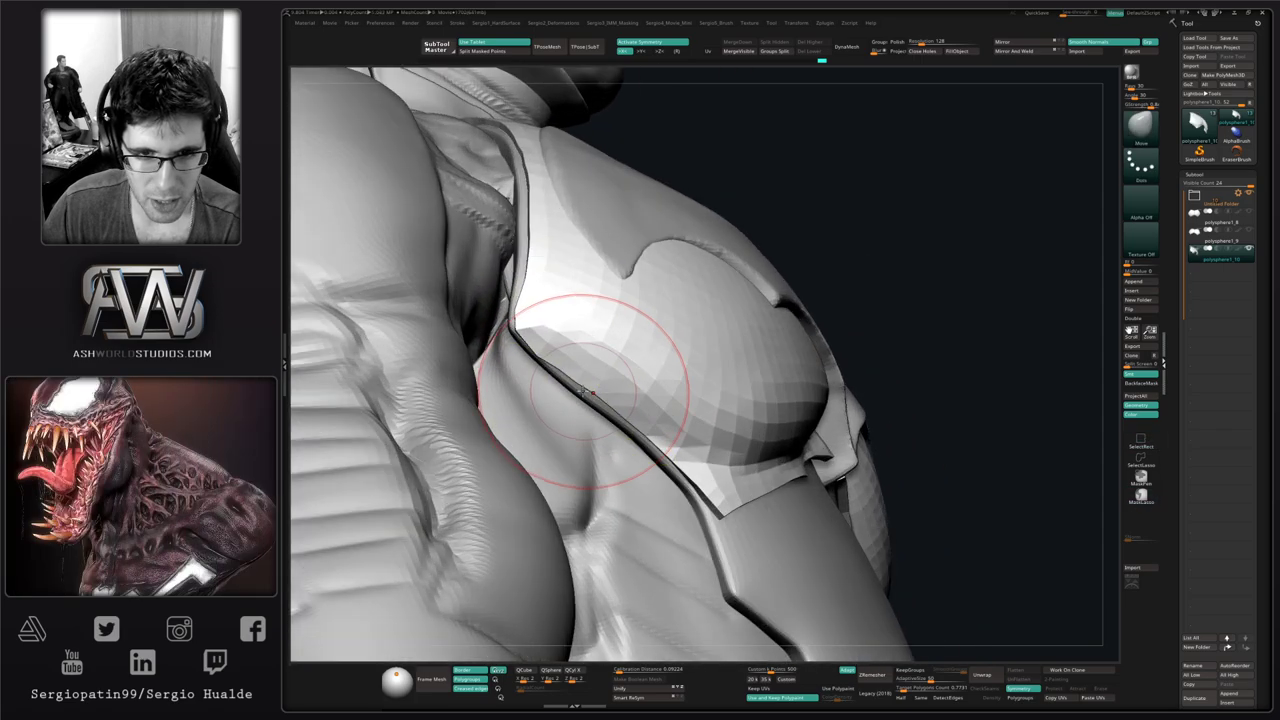
pyautogui.press('s')
pyautogui.moveTo(582, 382); pyautogui.dragTo(571, 382)
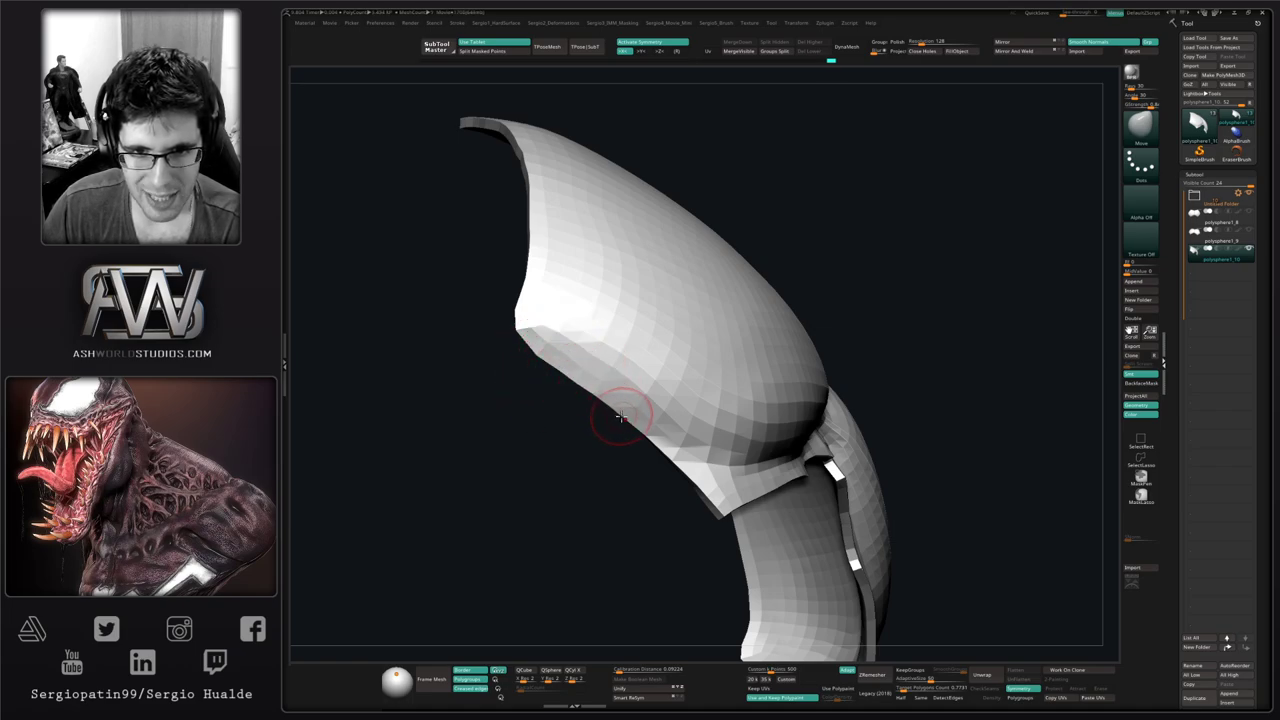
pyautogui.press('s')
pyautogui.moveTo(605, 412)
pyautogui.mouseDown()
pyautogui.moveTo(604, 397)
pyautogui.moveTo(593, 402)
pyautogui.mouseUp()
pyautogui.hotkey('alt', 's')
pyautogui.press('s')
pyautogui.moveTo(594, 402); pyautogui.dragTo(593, 397, button='right')
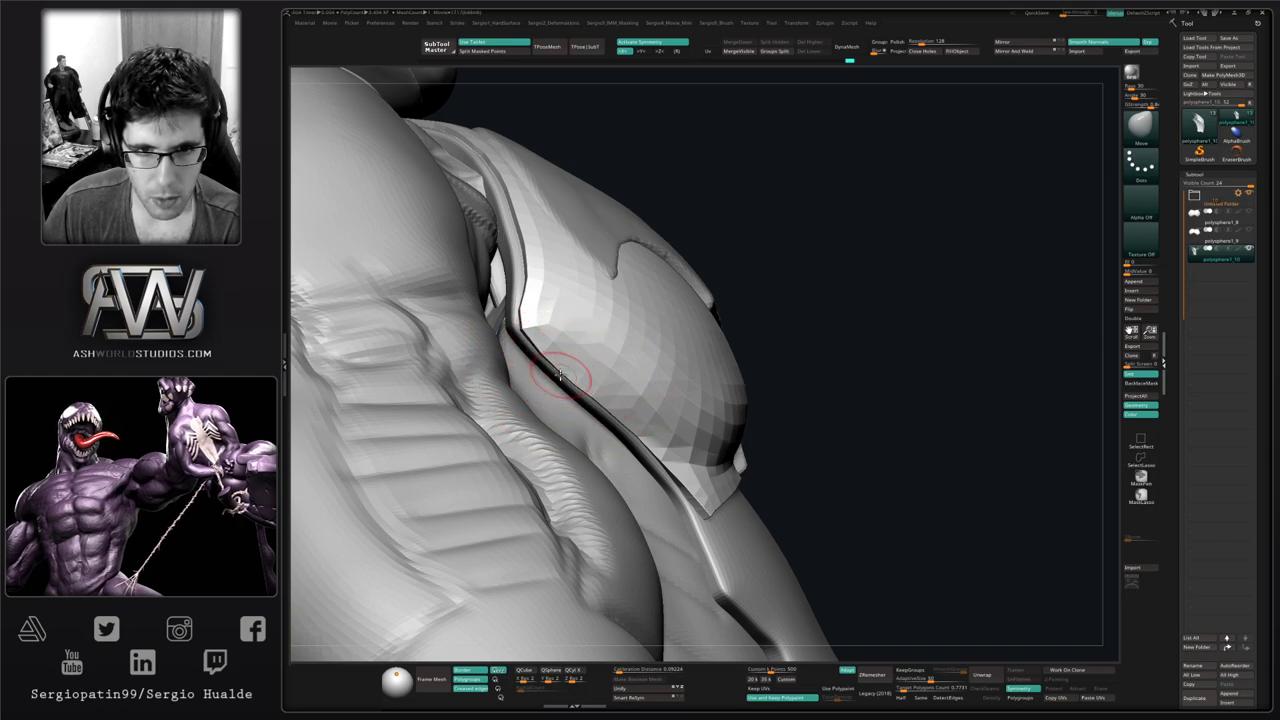
# Smooth out the contour of the pectoral's outer edge beside the shoulder with the Move brush, comparing isolated and full views
pyautogui.moveTo(586, 388)
pyautogui.mouseDown(button='right')
pyautogui.moveTo(587, 408)
pyautogui.moveTo(609, 409)
pyautogui.moveTo(560, 385)
pyautogui.moveTo(586, 376)
pyautogui.moveTo(579, 387)
pyautogui.moveTo(543, 280)
pyautogui.moveTo(563, 345)
pyautogui.moveTo(540, 345)
pyautogui.moveTo(567, 396)
pyautogui.mouseUp(button='right')
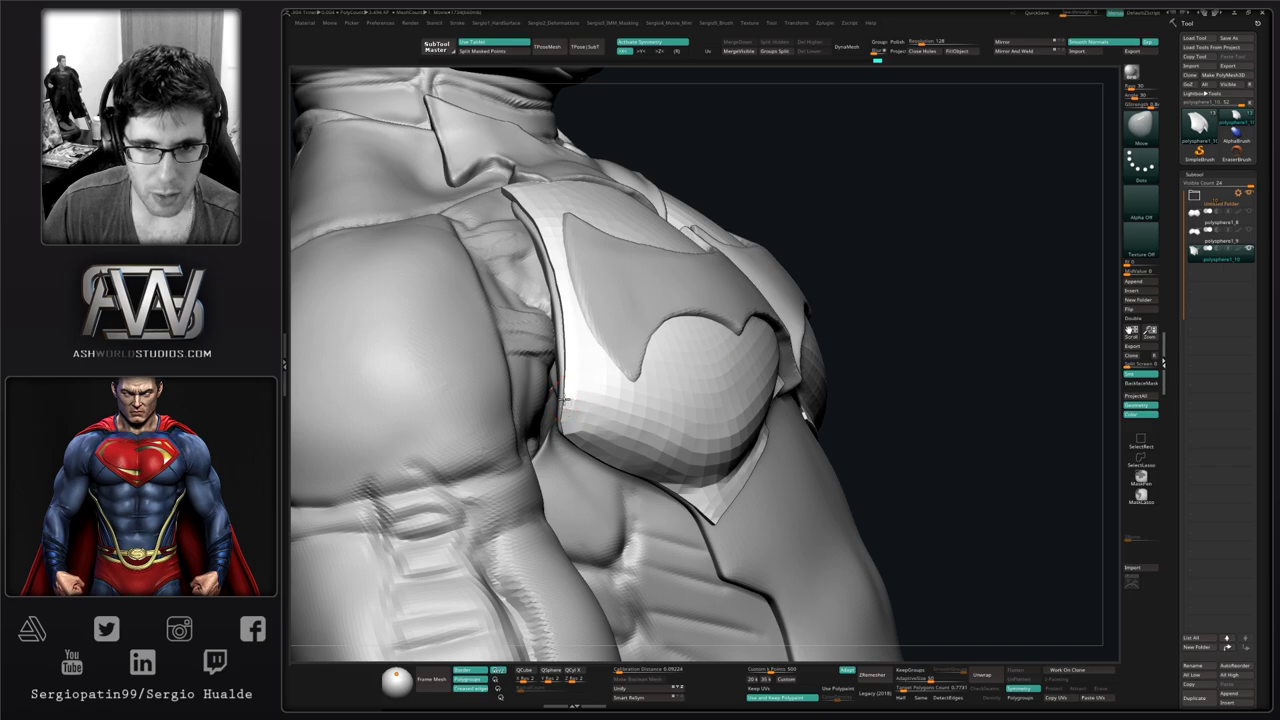
pyautogui.moveTo(573, 398); pyautogui.dragTo(565, 411, button='right')
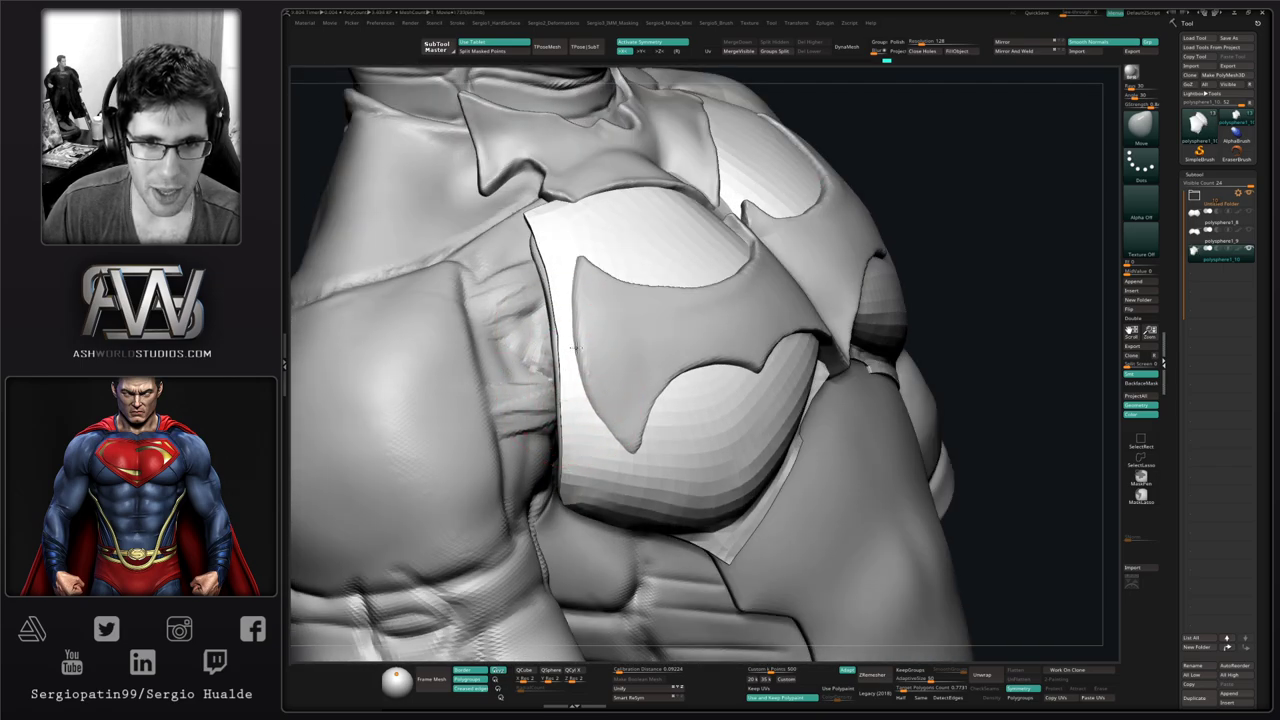
pyautogui.keyDown('alt'); pyautogui.moveTo(576, 348); pyautogui.dragTo(599, 414, button='right'); pyautogui.keyUp('alt')
pyautogui.press('s')
pyautogui.moveTo(599, 415); pyautogui.dragTo(590, 418)
pyautogui.moveTo(592, 430)
pyautogui.mouseDown(button='right')
pyautogui.moveTo(598, 447)
pyautogui.moveTo(598, 431)
pyautogui.mouseUp(button='right')
pyautogui.hotkey('ctrl', 'shift', 's')
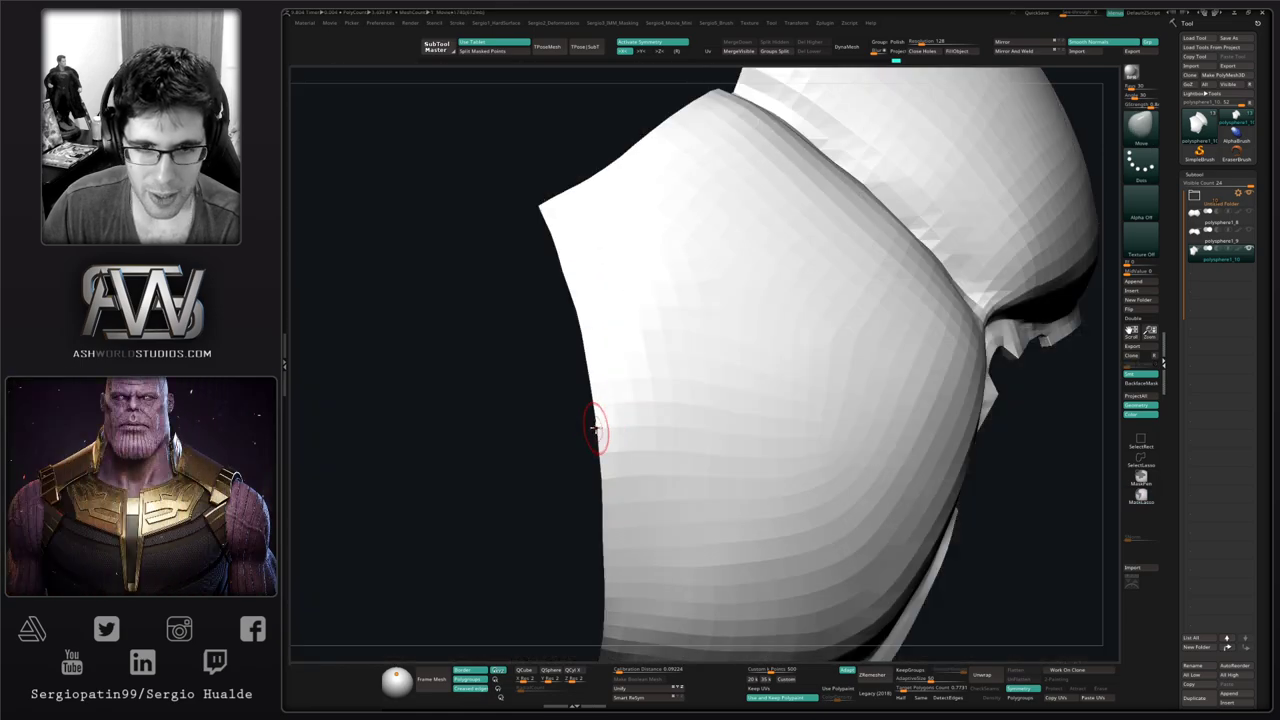
pyautogui.hotkey('shift', 'alt', 's')
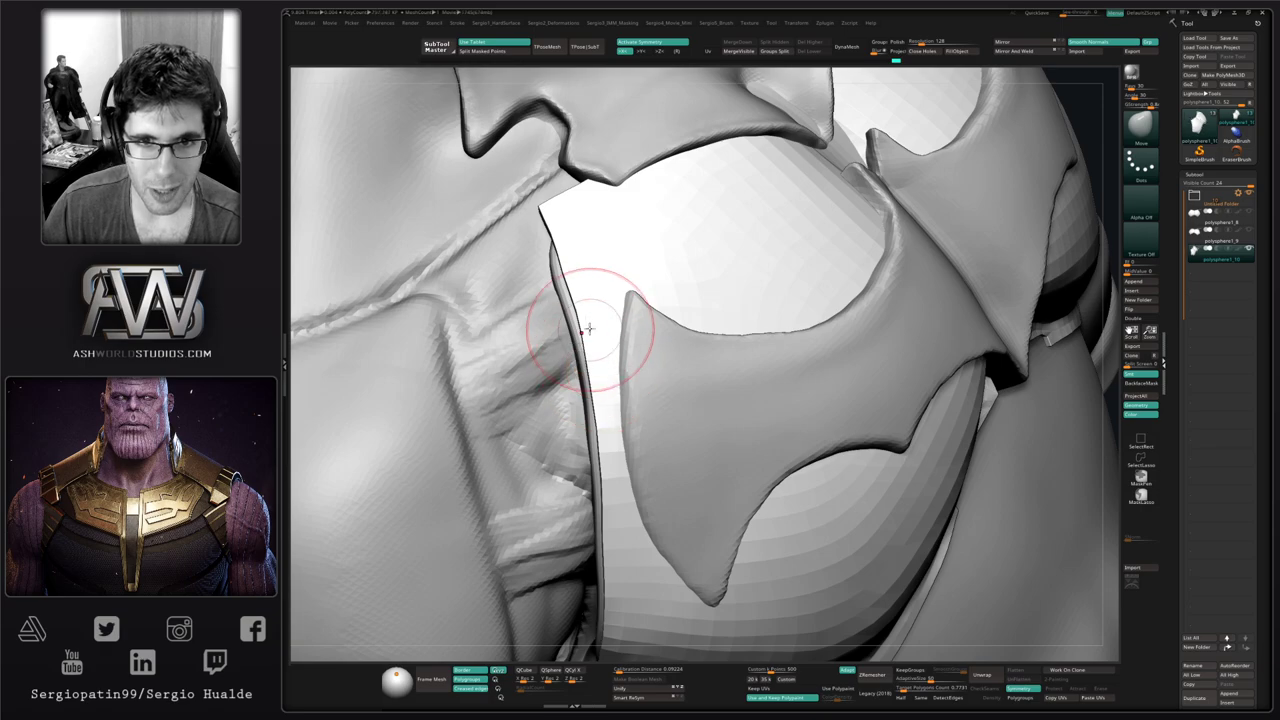
pyautogui.moveTo(591, 349)
pyautogui.keyDown('ctrl'); pyautogui.mouseDown(button='right')
pyautogui.moveTo(594, 266)
pyautogui.moveTo(613, 335)
pyautogui.moveTo(586, 343)
pyautogui.moveTo(598, 352)
pyautogui.mouseUp(button='right'); pyautogui.keyUp('ctrl')
pyautogui.hotkey('shift', 'alt', 's')
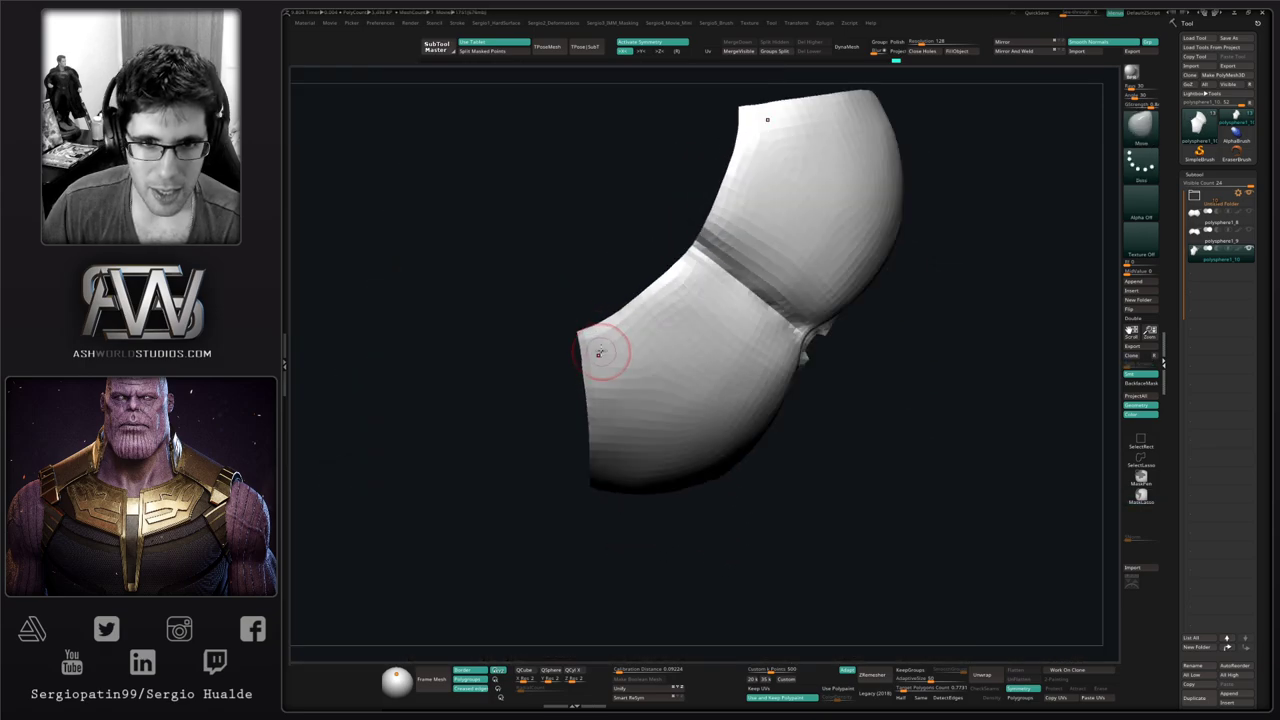
pyautogui.hotkey('shift', 'alt', 's')
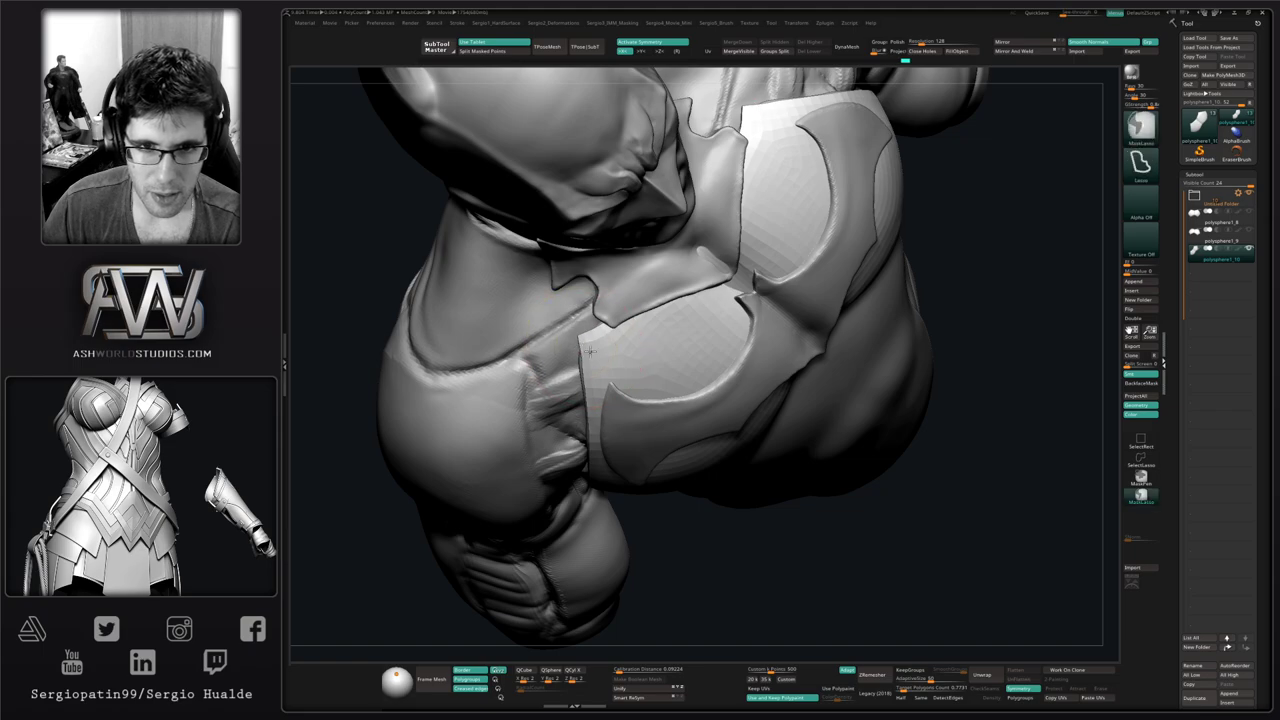
# Lasso-mask the pectoral's upper outer corner, invert the mask and soften its transition to leave the corner editable
pyautogui.moveTo(580, 347)
pyautogui.keyDown('ctrl'); pyautogui.mouseDown(button='right')
pyautogui.moveTo(588, 363)
pyautogui.moveTo(610, 357)
pyautogui.moveTo(574, 352)
pyautogui.moveTo(553, 373)
pyautogui.mouseUp(button='right'); pyautogui.keyUp('ctrl')
pyautogui.hotkey('shift', 'alt', 's')
pyautogui.moveTo(556, 374)
pyautogui.keyDown('ctrl'); pyautogui.mouseDown()
pyautogui.moveTo(570, 382)
pyautogui.moveTo(642, 293)
pyautogui.moveTo(580, 312)
pyautogui.mouseUp(); pyautogui.keyUp('ctrl')
pyautogui.keyDown('ctrl'); pyautogui.click(569, 356); pyautogui.keyUp('ctrl')
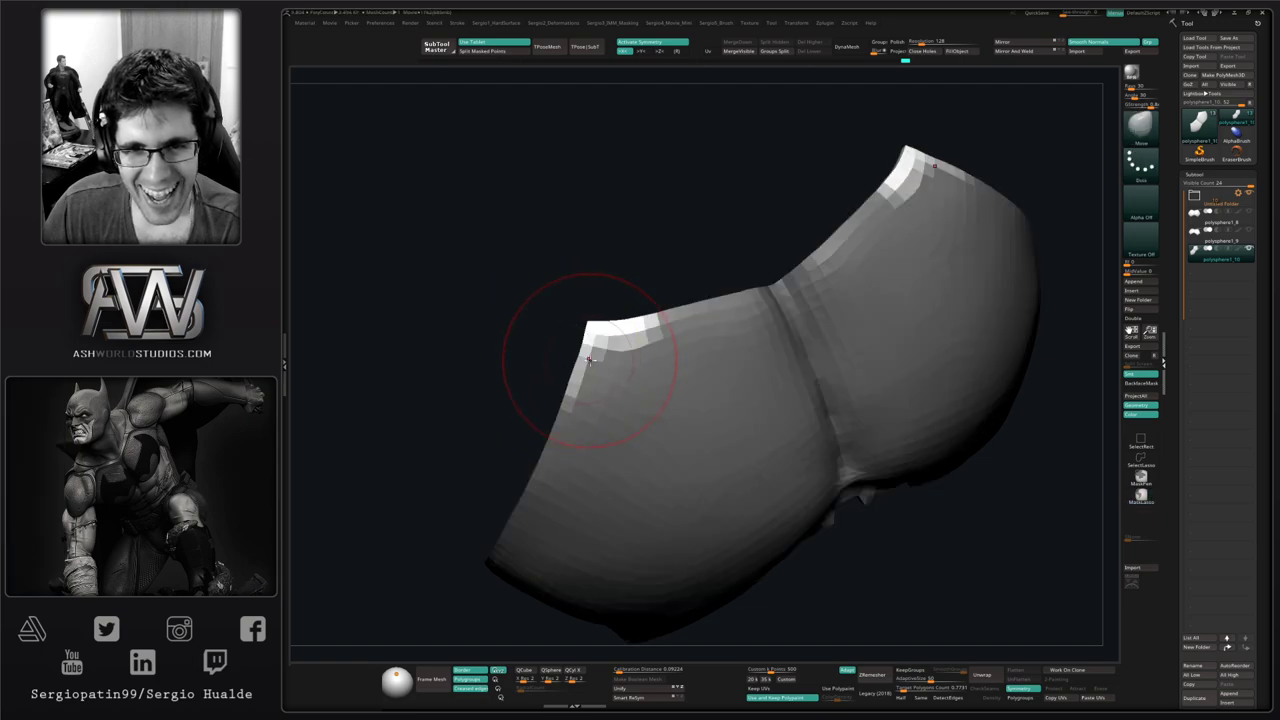
pyautogui.moveTo(597, 350); pyautogui.dragTo(603, 363, button='right')
pyautogui.moveTo(546, 378)
pyautogui.keyDown('ctrl'); pyautogui.keyDown('alt'); pyautogui.mouseDown()
pyautogui.moveTo(598, 374)
pyautogui.moveTo(623, 297)
pyautogui.mouseUp(); pyautogui.keyUp('alt'); pyautogui.keyUp('ctrl')
pyautogui.moveTo(623, 297); pyautogui.dragTo(653, 290, button='right')
pyautogui.keyDown('ctrl'); pyautogui.click(607, 369); pyautogui.keyUp('ctrl')
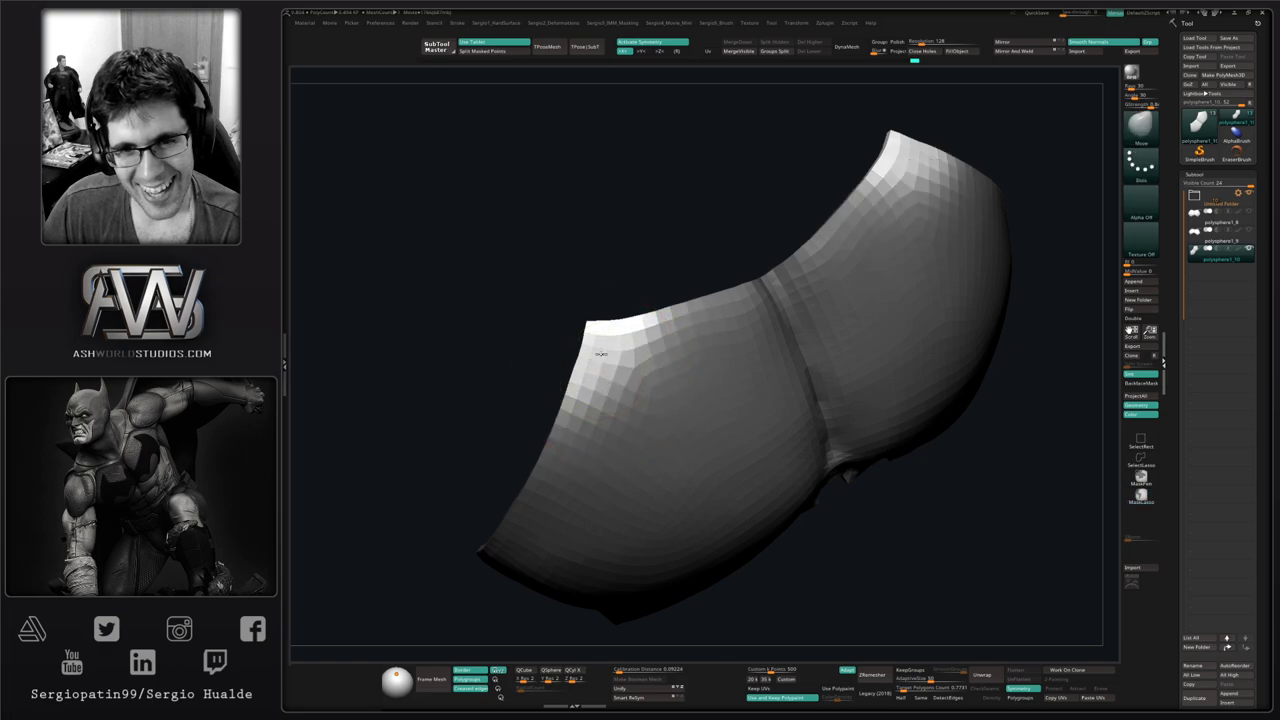
# Reshape the unmasked upper outer corner beside the collar to sit on the shoulder using the Move brush
pyautogui.keyDown('alt'); pyautogui.moveTo(602, 358); pyautogui.dragTo(602, 328, button='right'); pyautogui.keyUp('alt')
pyautogui.moveTo(592, 313); pyautogui.dragTo(597, 314)
pyautogui.moveTo(597, 314); pyautogui.dragTo(591, 306, button='right')
pyautogui.hotkey('alt', 's')
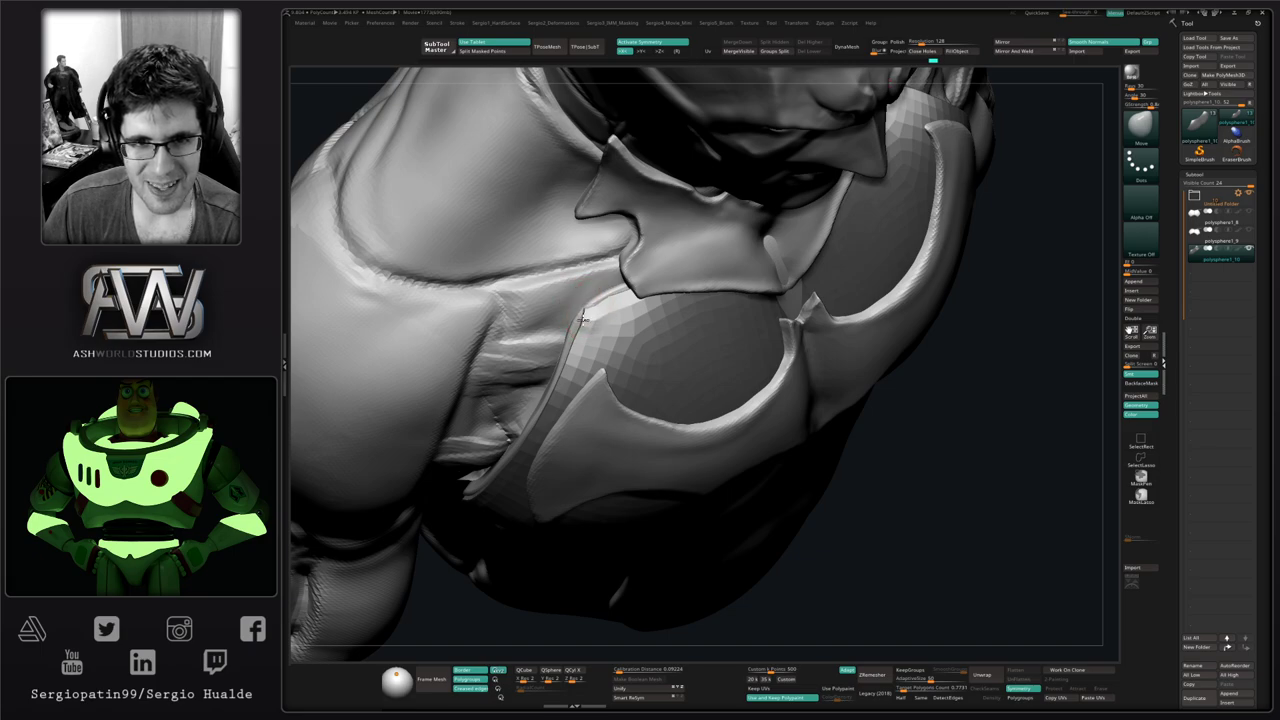
pyautogui.moveTo(599, 306)
pyautogui.keyDown('ctrl'); pyautogui.mouseDown(button='right')
pyautogui.moveTo(607, 316)
pyautogui.moveTo(597, 303)
pyautogui.moveTo(616, 295)
pyautogui.mouseUp(button='right'); pyautogui.keyUp('ctrl')
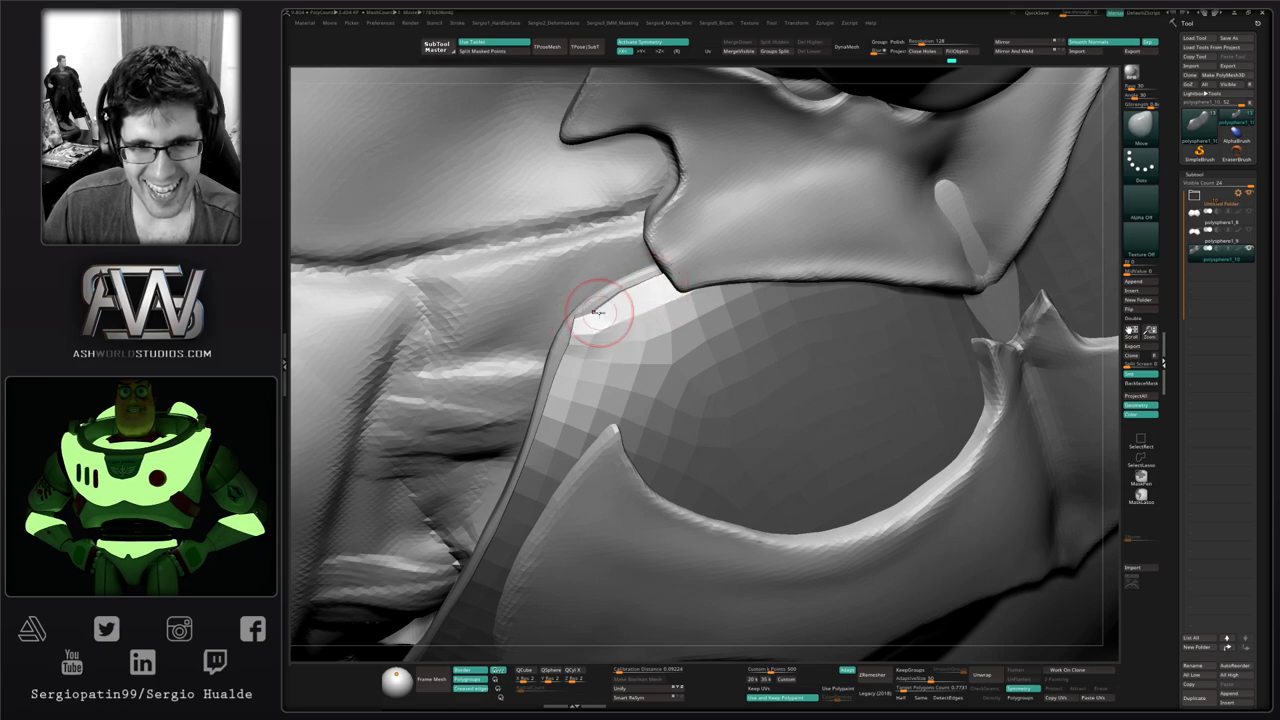
pyautogui.moveTo(599, 297)
pyautogui.mouseDown(button='right')
pyautogui.moveTo(588, 302)
pyautogui.moveTo(632, 312)
pyautogui.moveTo(562, 345)
pyautogui.mouseUp(button='right')
pyautogui.press('s')
pyautogui.press('ctrl')
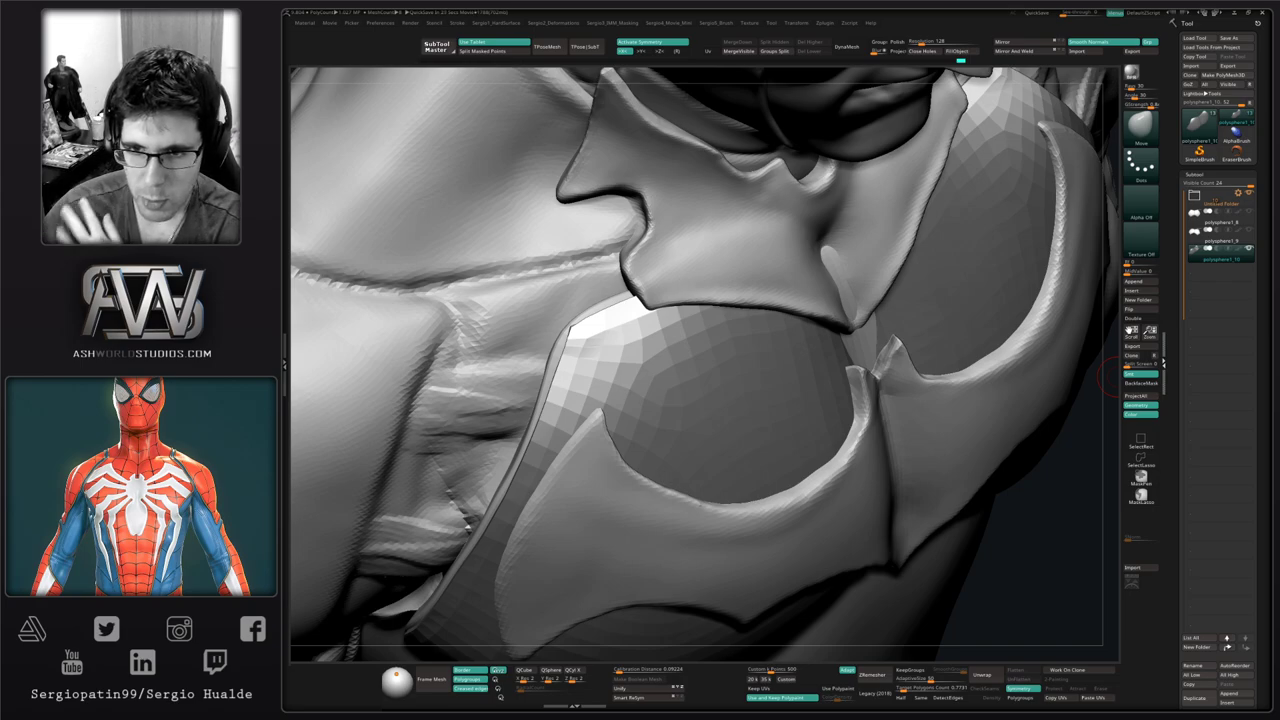
# Adjust the upper outer corner of the chest plate beside the collar with the Move brush
pyautogui.moveTo(1034, 509); pyautogui.dragTo(768, 382, button='right')
pyautogui.keyDown('ctrl'); pyautogui.moveTo(731, 420); pyautogui.dragTo(697, 400, button='right'); pyautogui.keyUp('ctrl')
pyautogui.moveTo(697, 376); pyautogui.dragTo(694, 373)
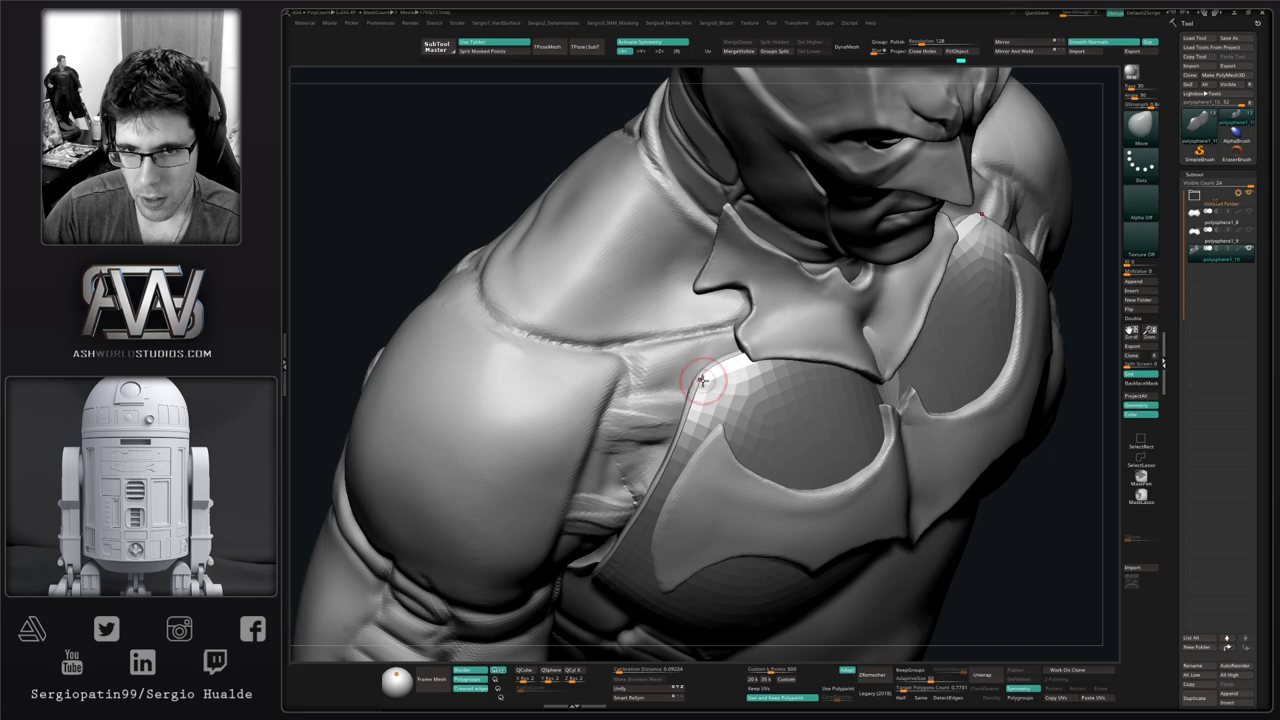
pyautogui.moveTo(695, 396)
pyautogui.mouseDown(button='right')
pyautogui.moveTo(760, 385)
pyautogui.moveTo(701, 408)
pyautogui.mouseUp(button='right')
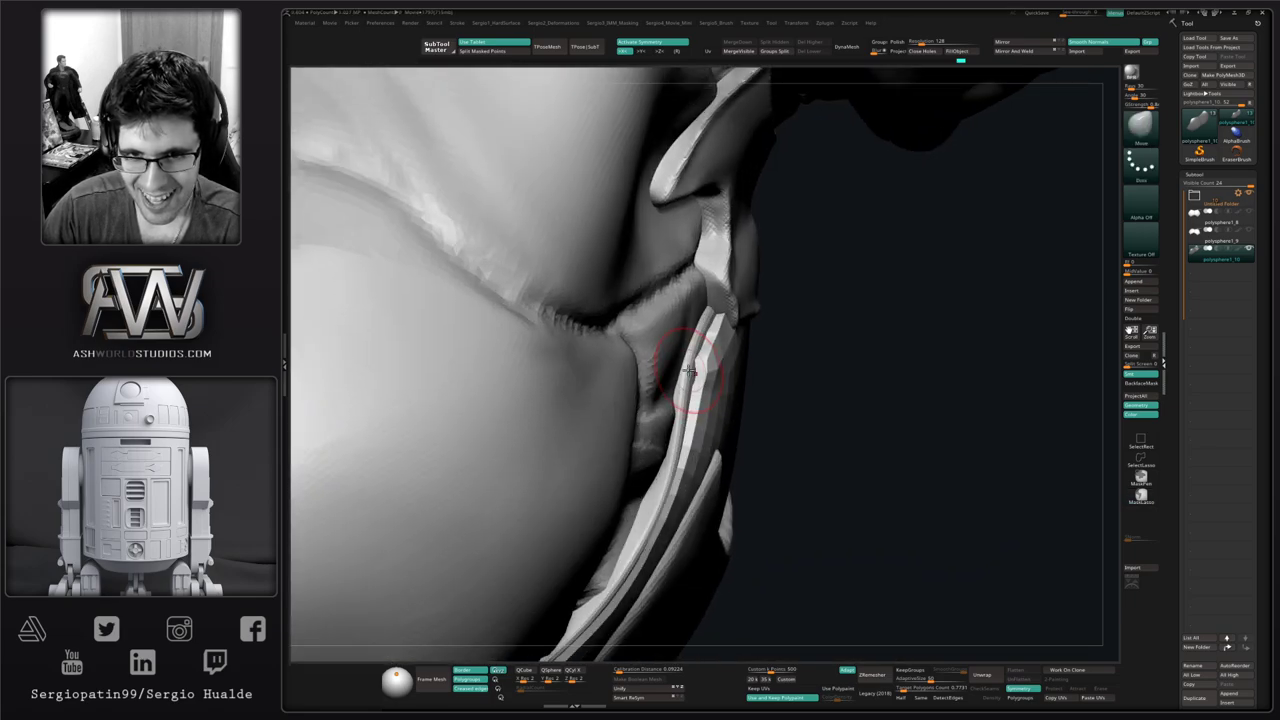
pyautogui.moveTo(697, 378); pyautogui.dragTo(693, 372)
# Isolate the chest plate to check its rim, and refine its outer edge beside the shoulder with the Move brush
pyautogui.hotkey('shift', 's')
pyautogui.moveTo(695, 369); pyautogui.dragTo(731, 372, button='right')
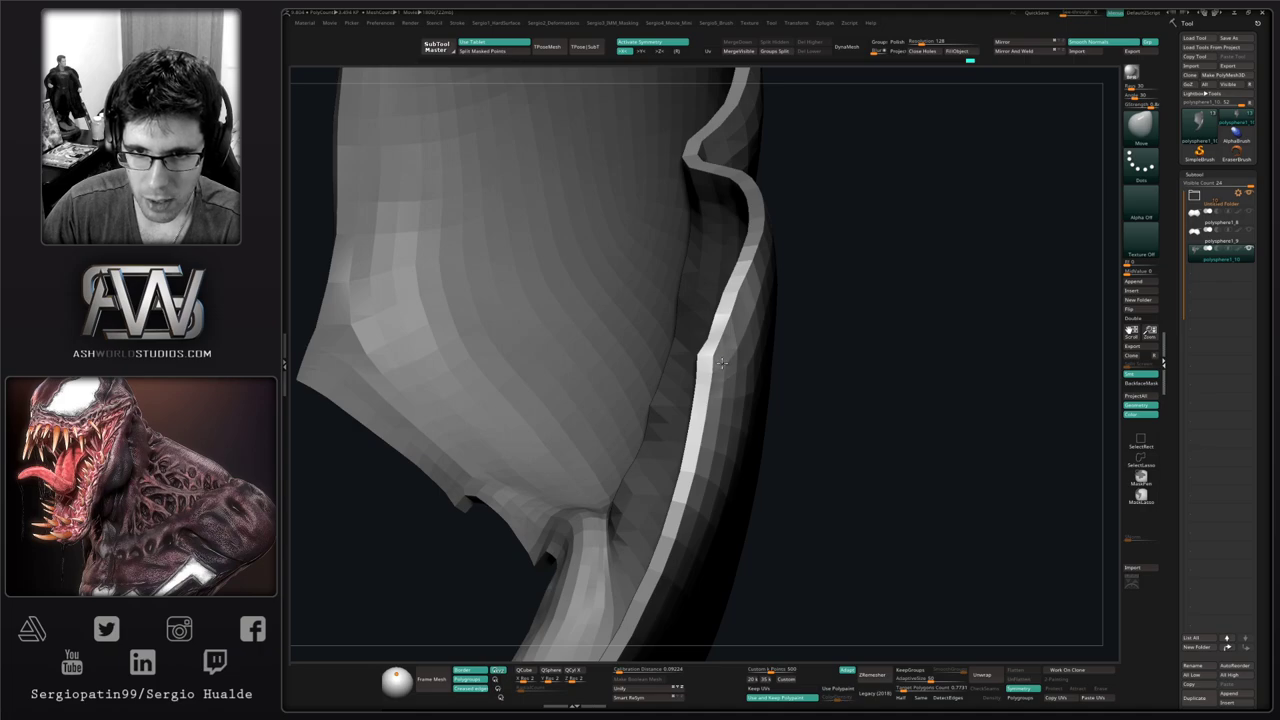
pyautogui.moveTo(718, 383); pyautogui.dragTo(756, 452, button='right')
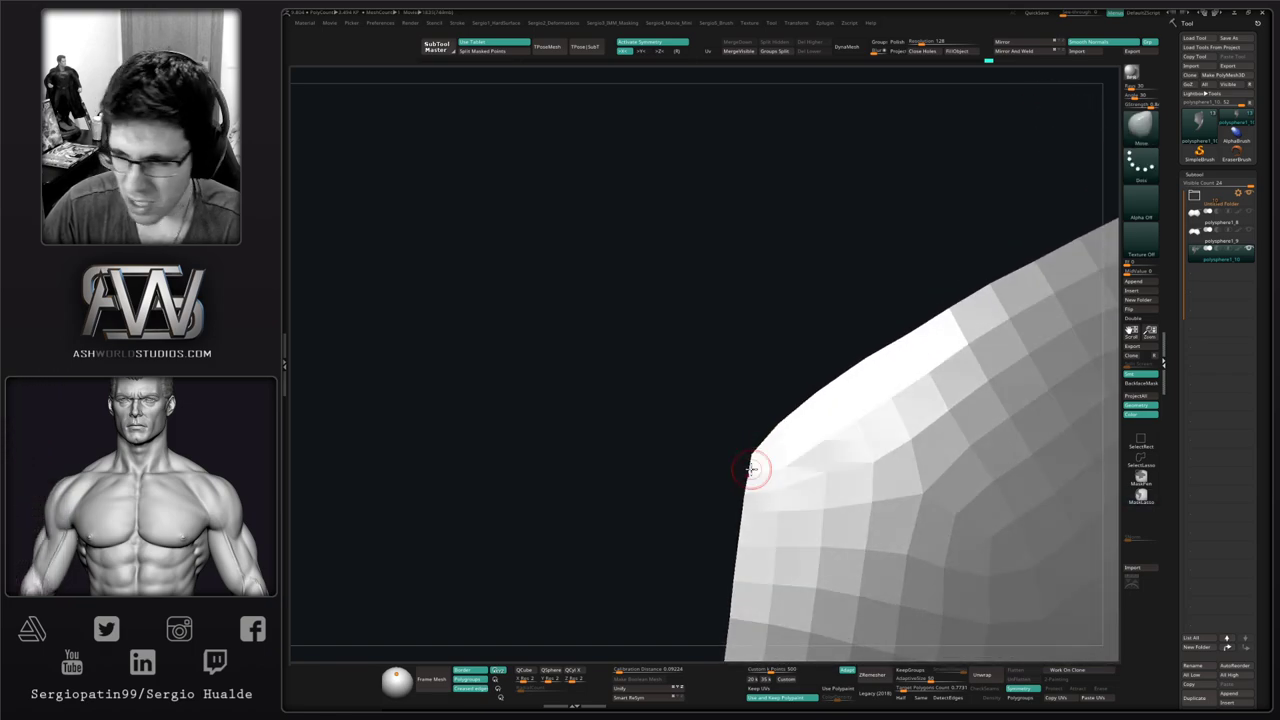
pyautogui.moveTo(751, 484)
pyautogui.mouseDown(button='right')
pyautogui.moveTo(763, 420)
pyautogui.moveTo(783, 429)
pyautogui.moveTo(752, 447)
pyautogui.moveTo(774, 503)
pyautogui.moveTo(731, 489)
pyautogui.moveTo(749, 471)
pyautogui.moveTo(730, 485)
pyautogui.mouseUp(button='right')
pyautogui.hotkey('alt', 'shift', 's')
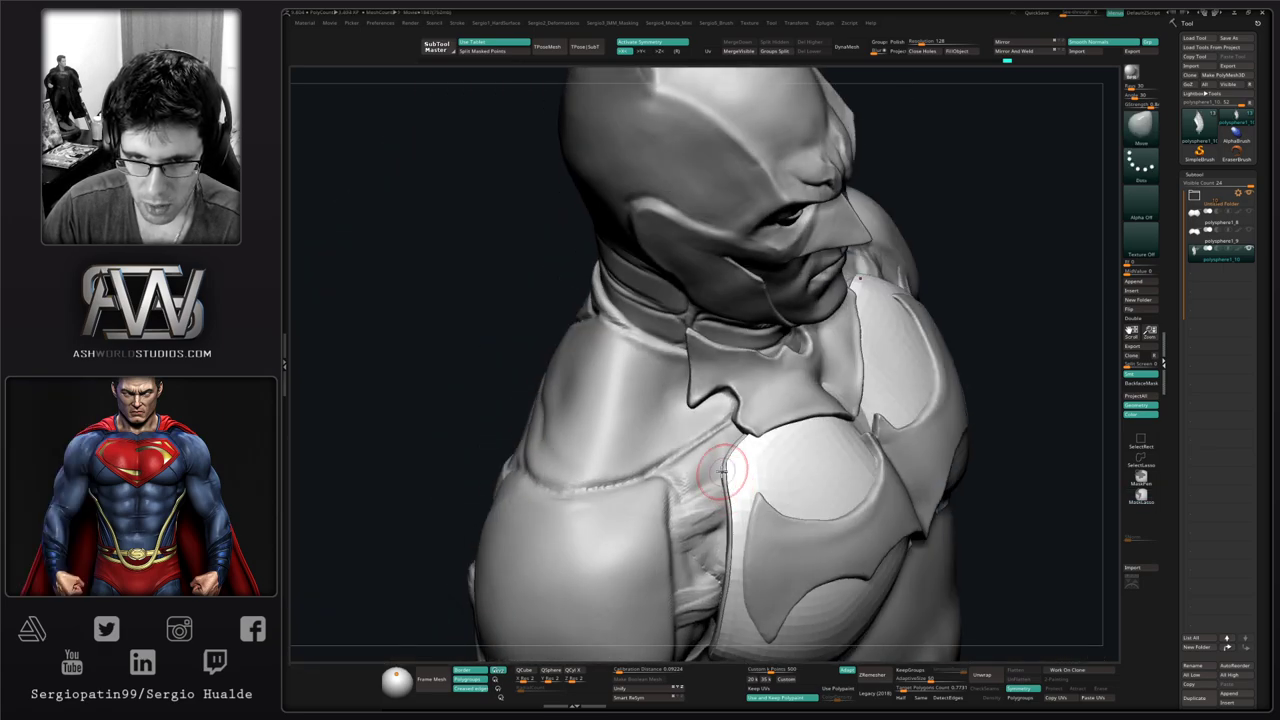
pyautogui.moveTo(730, 521); pyautogui.dragTo(737, 530)
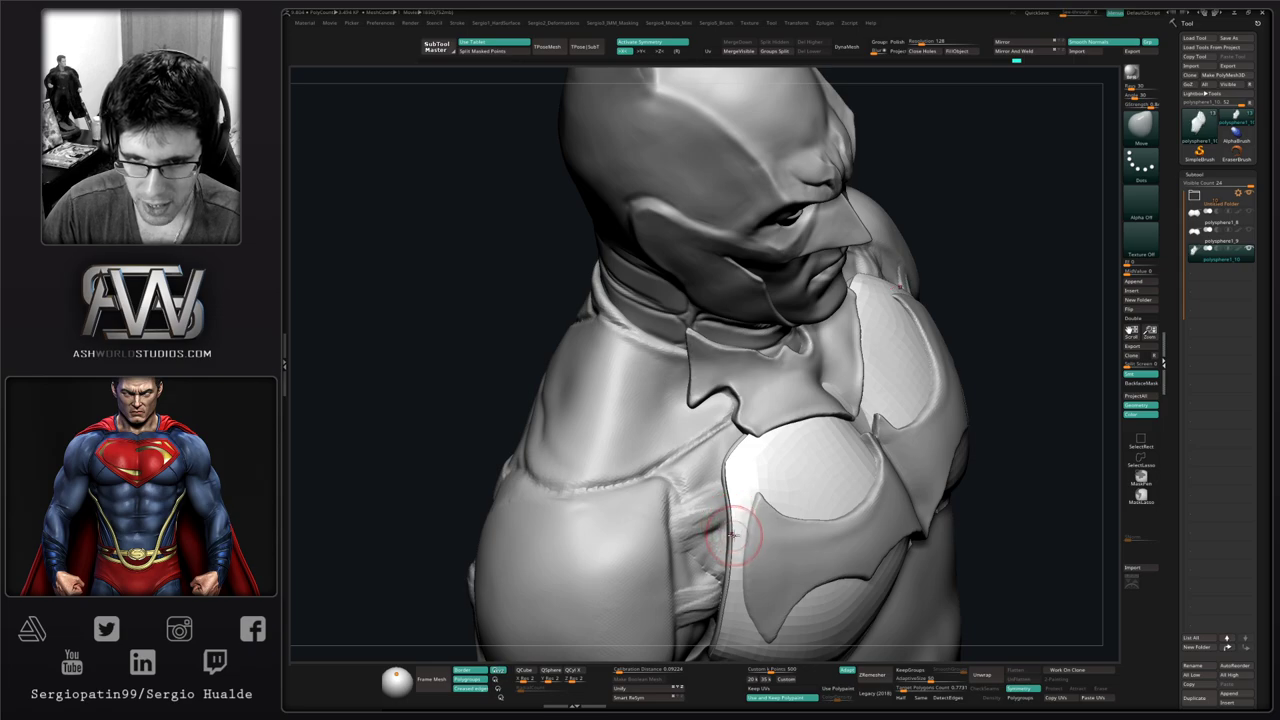
pyautogui.moveTo(744, 543); pyautogui.dragTo(749, 529, button='right')
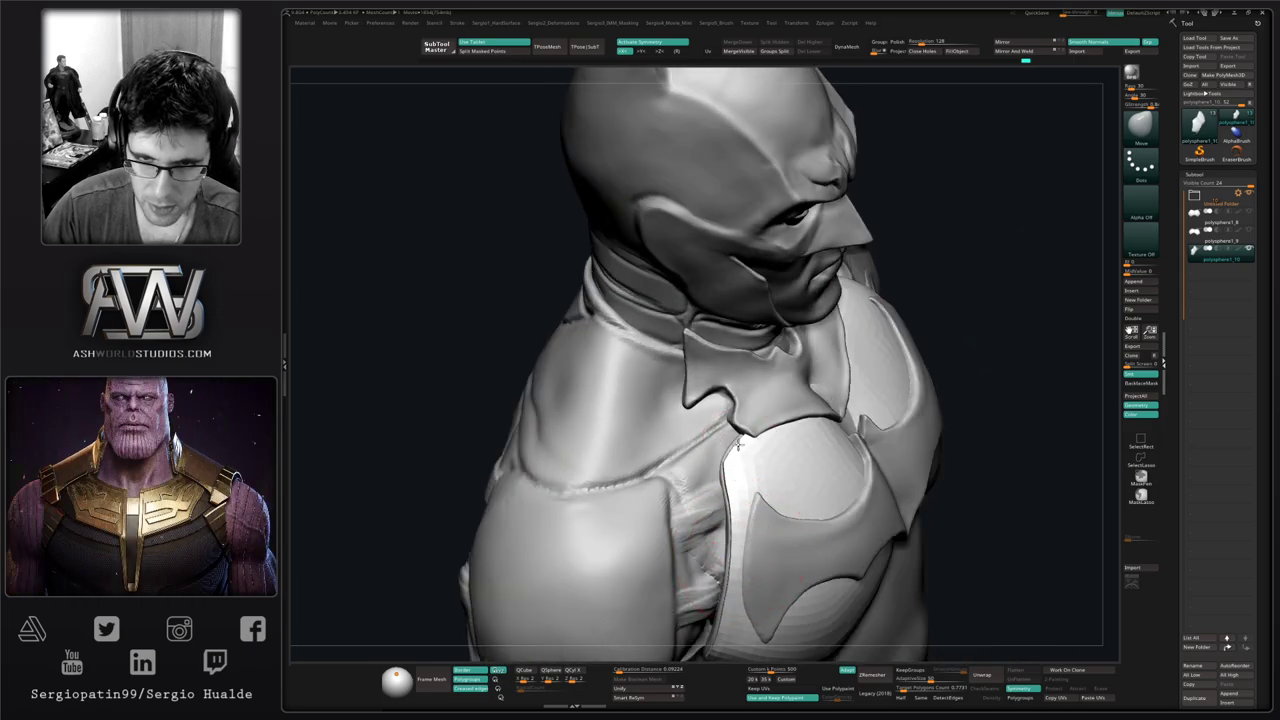
pyautogui.keyDown('ctrl'); pyautogui.moveTo(754, 486); pyautogui.dragTo(749, 400, button='right'); pyautogui.keyUp('ctrl')
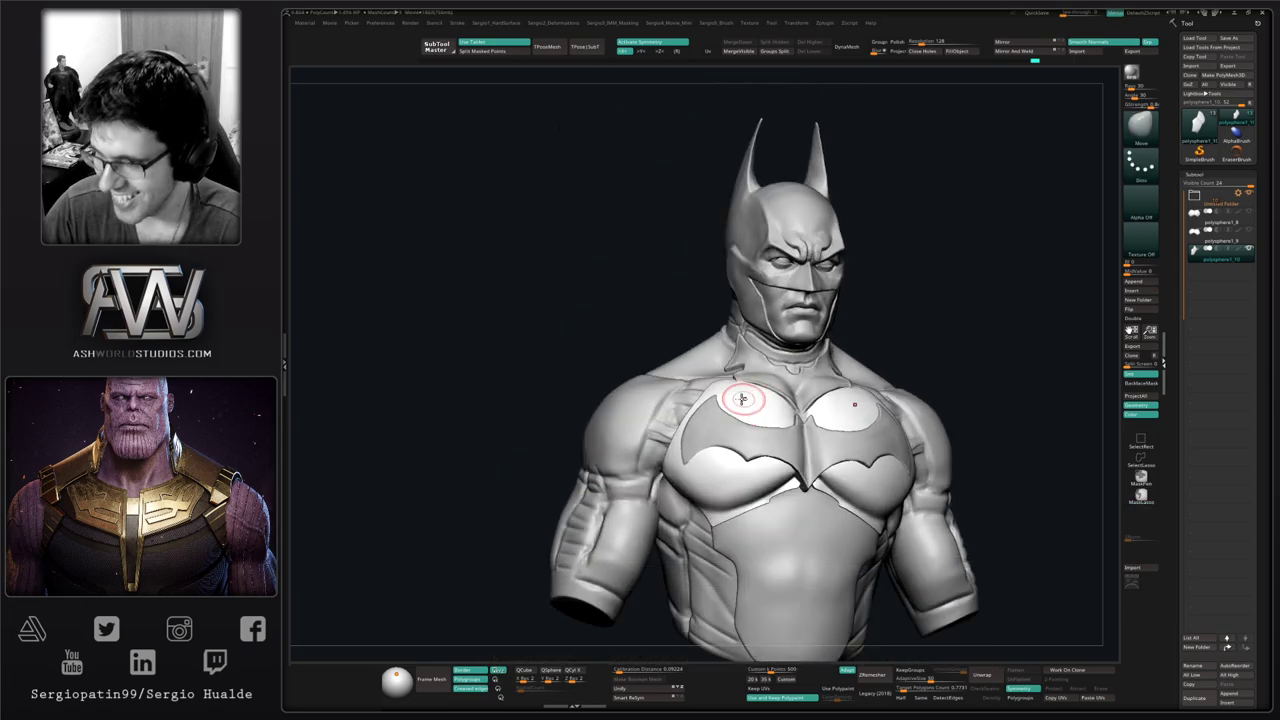
# Isolate the chest plate with its polyframe shown and inspect the lower outer contour and edge flow
pyautogui.keyDown('ctrl'); pyautogui.keyDown('shift'); pyautogui.click(714, 476); pyautogui.keyUp('shift'); pyautogui.keyUp('ctrl')
pyautogui.moveTo(714, 480); pyautogui.dragTo(719, 393, button='right')
pyautogui.hotkey('shift', 'f')
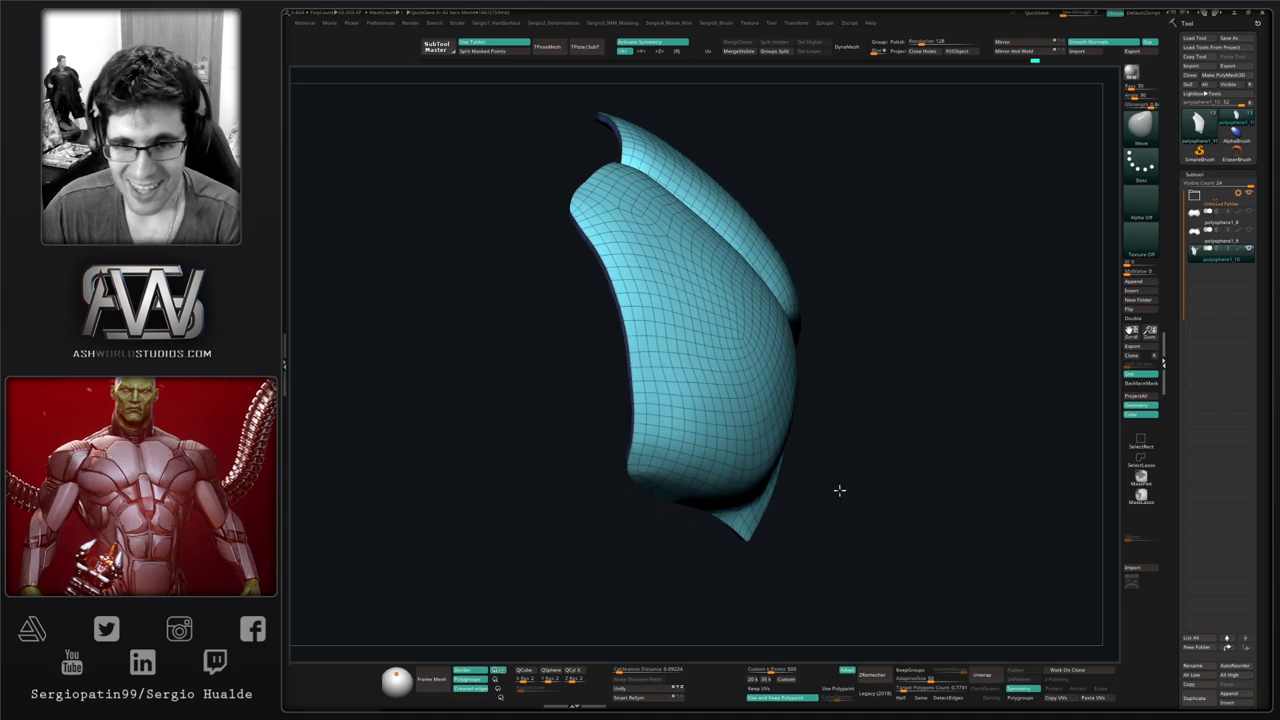
pyautogui.moveTo(837, 491)
pyautogui.mouseDown()
pyautogui.moveTo(737, 523)
pyautogui.moveTo(754, 488)
pyautogui.moveTo(725, 474)
pyautogui.mouseUp()
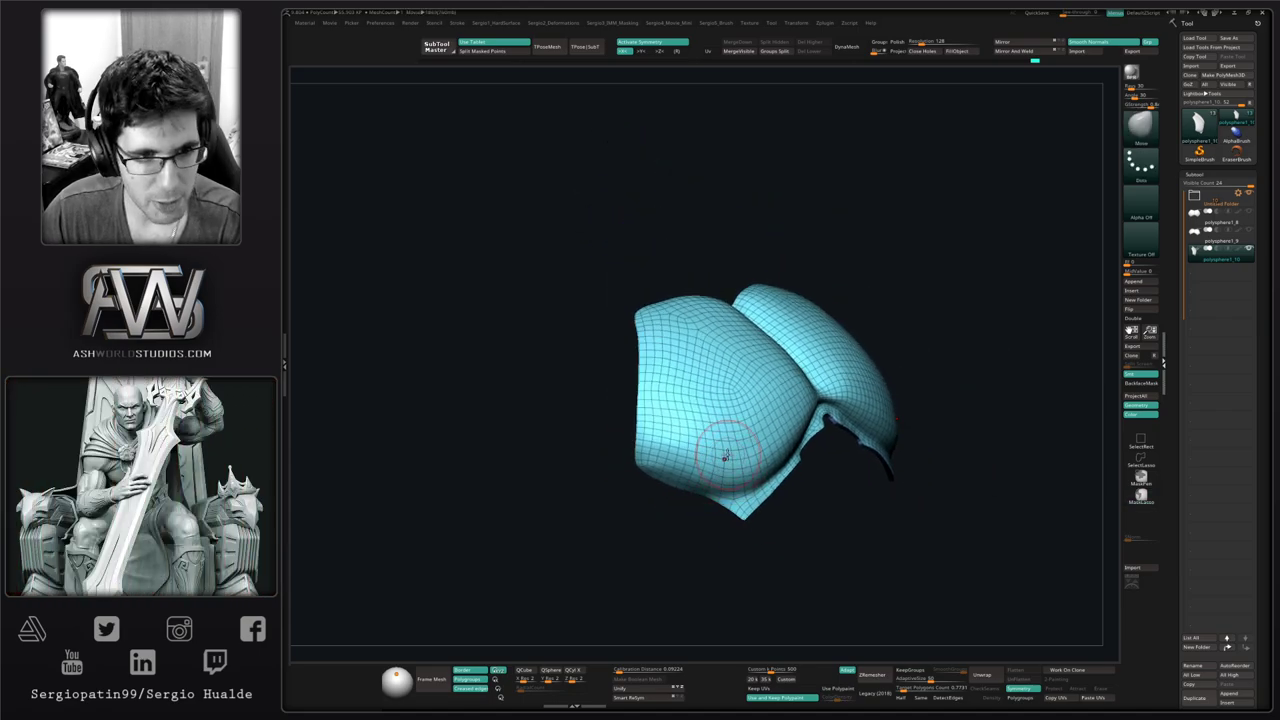
pyautogui.moveTo(712, 460); pyautogui.dragTo(705, 450, button='right')
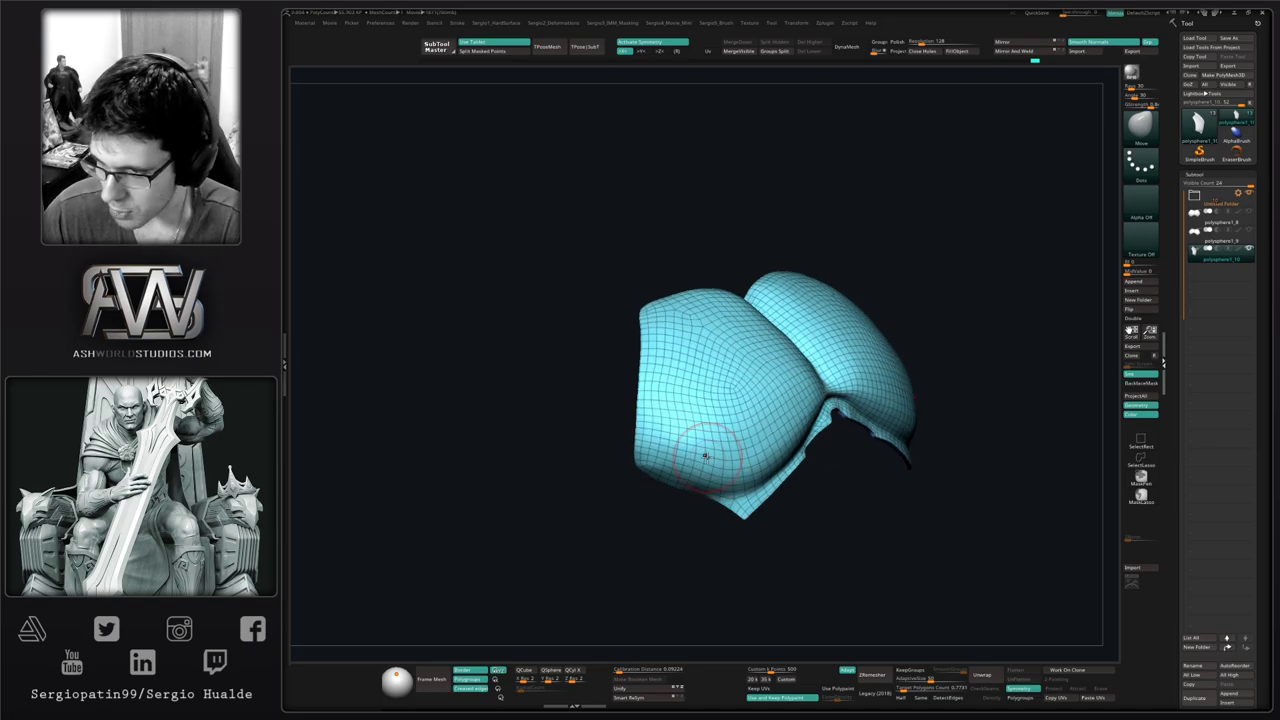
pyautogui.moveTo(678, 498); pyautogui.dragTo(689, 549)
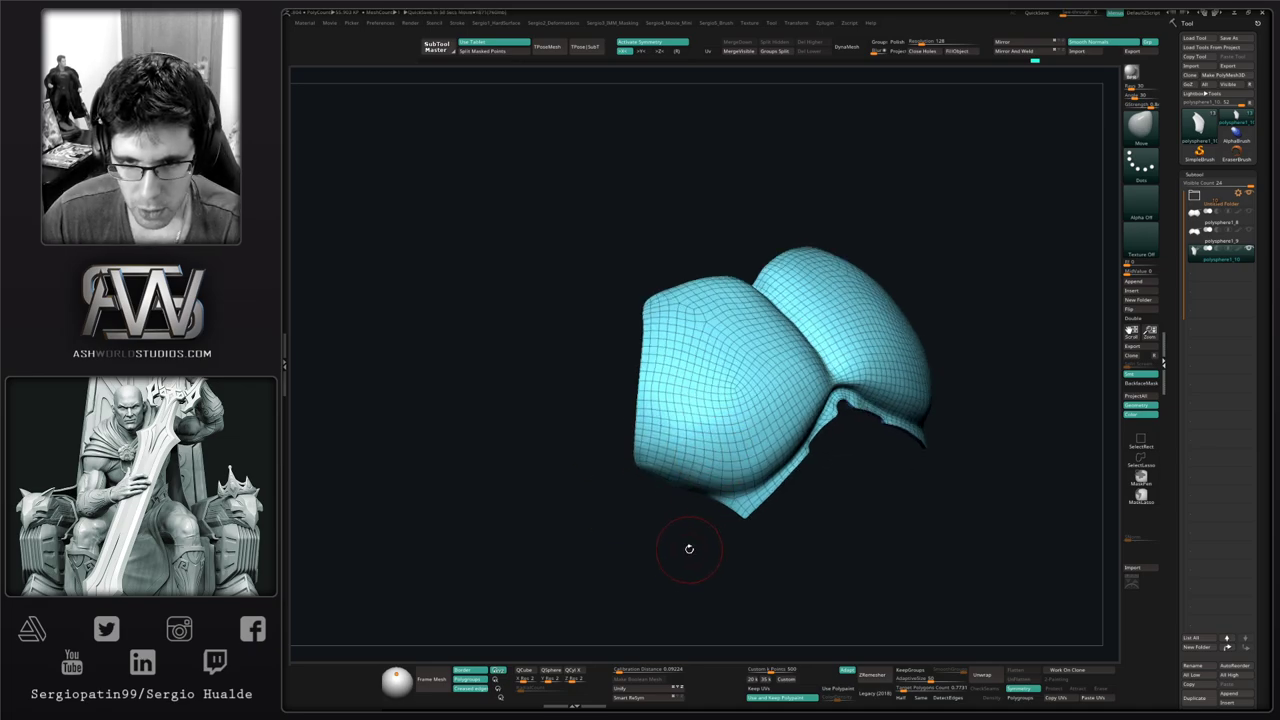
# Reshape the chest plate's lower outer edge to follow the torso with the Move brush, checking it isolated and in context
pyautogui.hotkey('alt', 's')
pyautogui.moveTo(694, 486)
pyautogui.mouseDown(button='right')
pyautogui.moveTo(694, 430)
pyautogui.moveTo(694, 471)
pyautogui.moveTo(666, 489)
pyautogui.mouseUp(button='right')
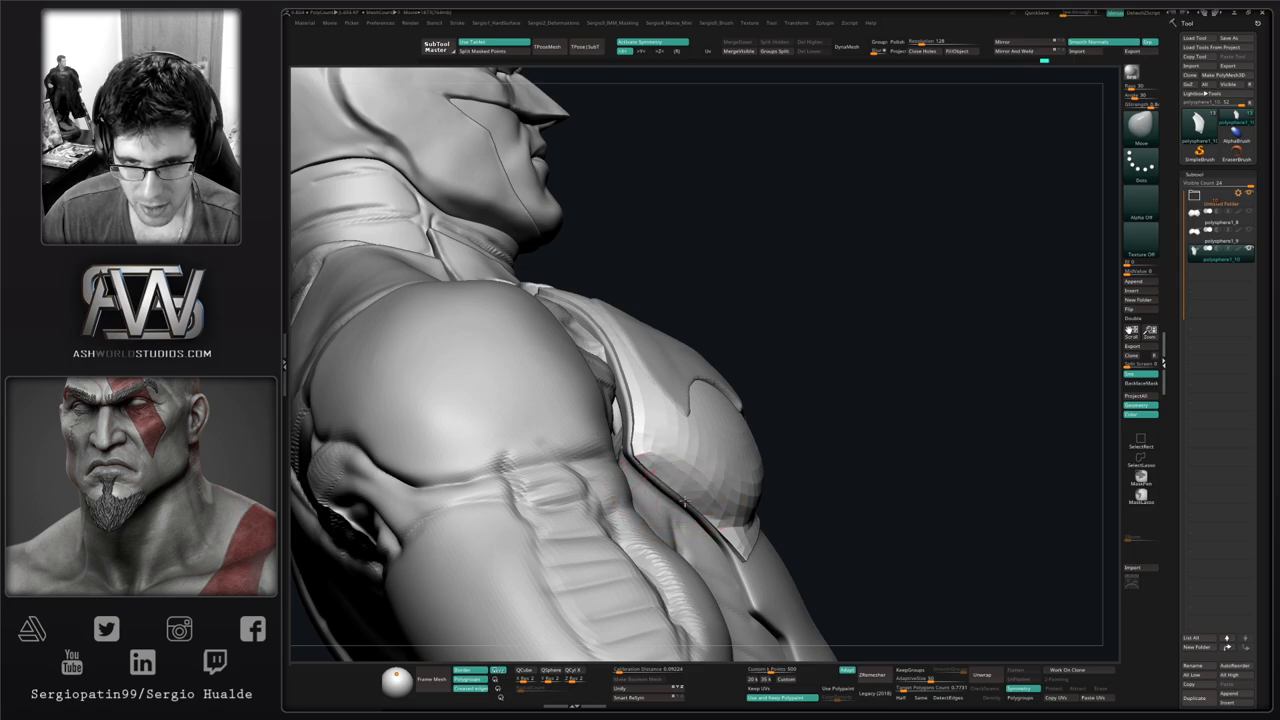
pyautogui.moveTo(672, 490)
pyautogui.mouseDown(button='right')
pyautogui.moveTo(690, 513)
pyautogui.moveTo(640, 497)
pyautogui.moveTo(690, 440)
pyautogui.mouseUp(button='right')
pyautogui.hotkey('alt', 's')
pyautogui.moveTo(726, 486)
pyautogui.mouseDown(button='right')
pyautogui.moveTo(729, 450)
pyautogui.moveTo(686, 456)
pyautogui.mouseUp(button='right')
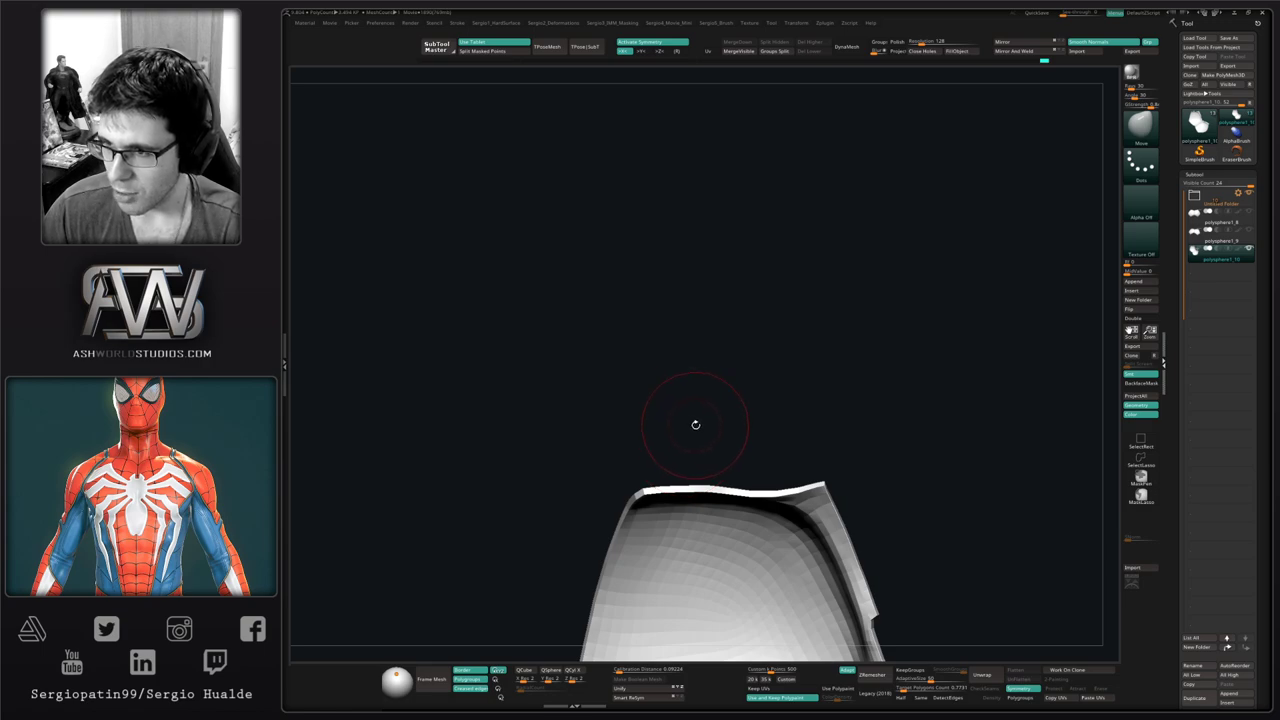
pyautogui.moveTo(682, 486)
pyautogui.mouseDown(button='right')
pyautogui.moveTo(797, 490)
pyautogui.moveTo(771, 500)
pyautogui.moveTo(757, 460)
pyautogui.moveTo(744, 481)
pyautogui.mouseUp(button='right')
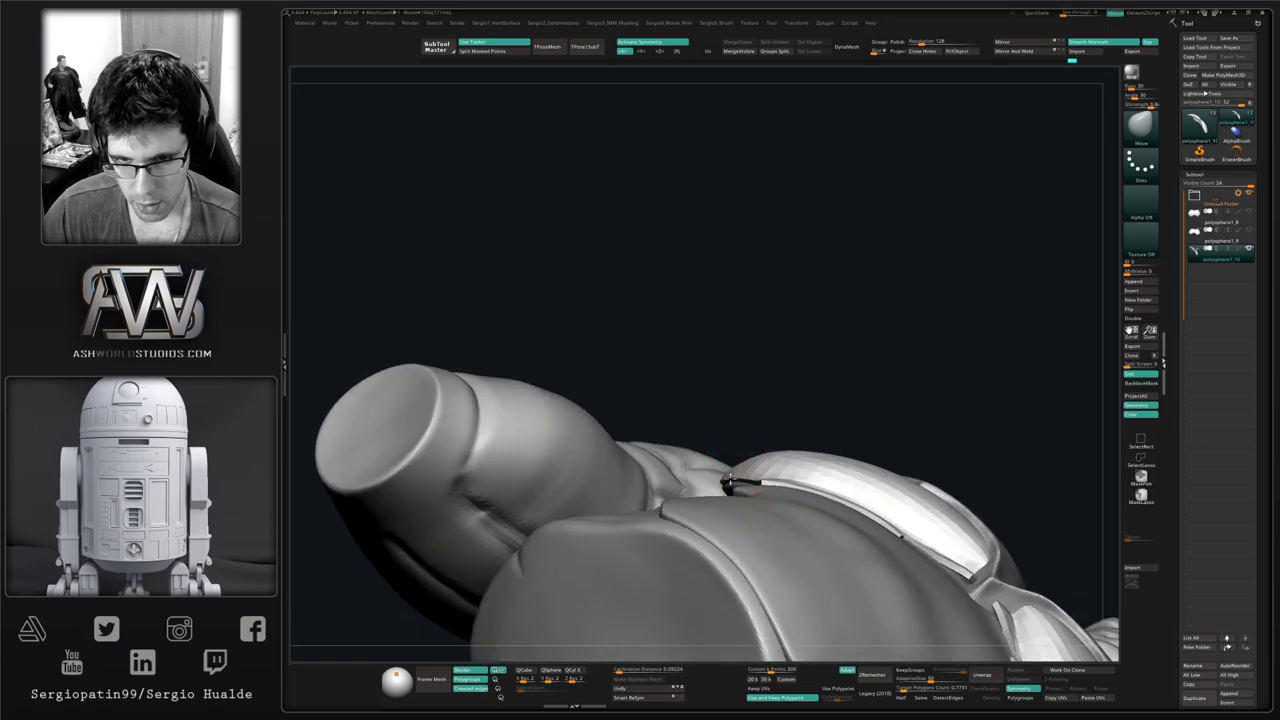
pyautogui.moveTo(730, 483)
pyautogui.mouseDown(button='right')
pyautogui.moveTo(745, 505)
pyautogui.moveTo(784, 455)
pyautogui.moveTo(786, 426)
pyautogui.moveTo(783, 482)
pyautogui.moveTo(766, 509)
pyautogui.moveTo(778, 485)
pyautogui.moveTo(766, 414)
pyautogui.moveTo(795, 449)
pyautogui.moveTo(735, 459)
pyautogui.moveTo(709, 486)
pyautogui.moveTo(723, 423)
pyautogui.mouseUp(button='right')
pyautogui.hotkey('alt', 's')
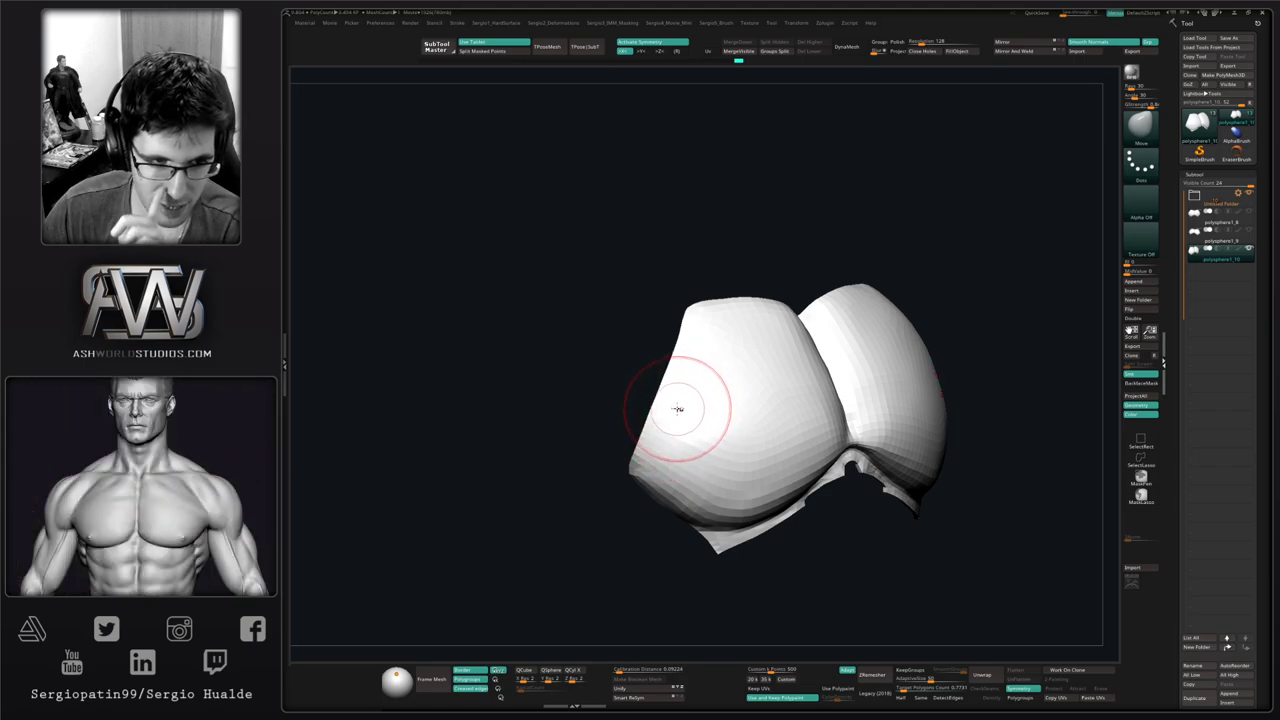
# Fit the chest plate's lower edge near the sternum against the abdominal armour with the Move brush, viewed from below
pyautogui.hotkey('ctrl', 'q')
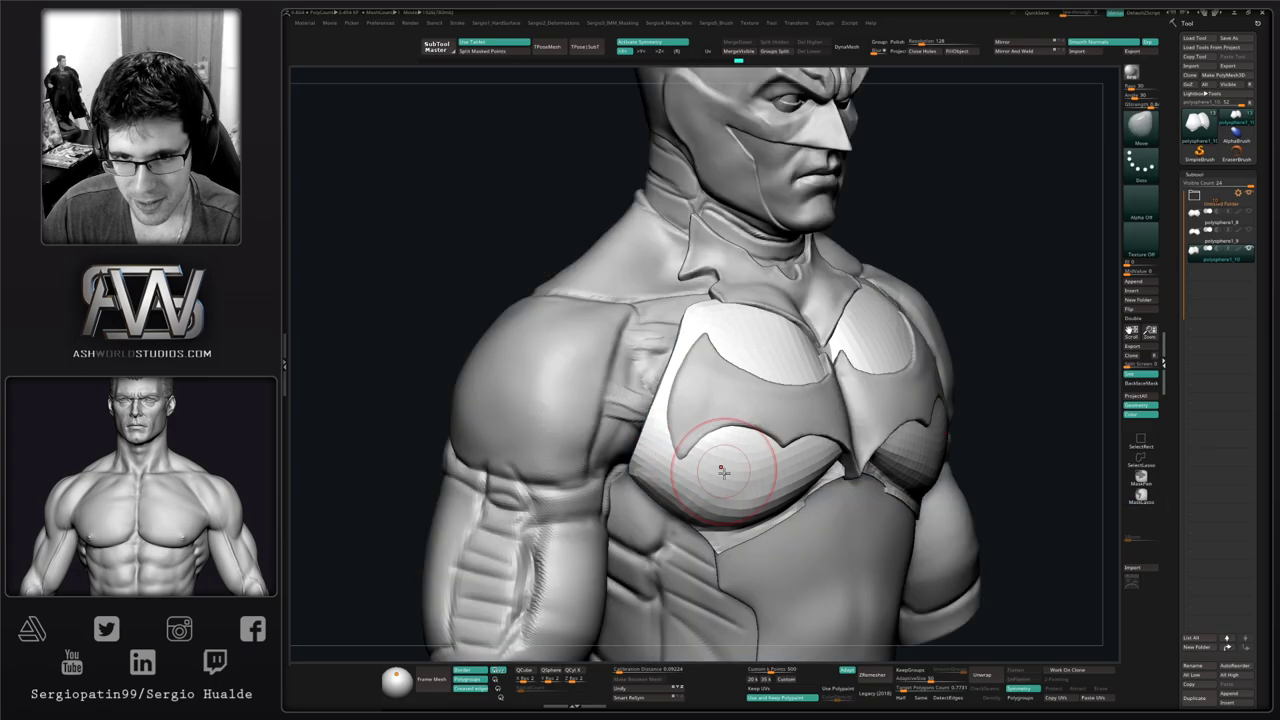
pyautogui.keyDown('ctrl'); pyautogui.moveTo(723, 471); pyautogui.dragTo(682, 400, button='right'); pyautogui.keyUp('ctrl')
pyautogui.moveTo(830, 428); pyautogui.dragTo(774, 424, button='right')
pyautogui.moveTo(774, 423); pyautogui.dragTo(776, 465)
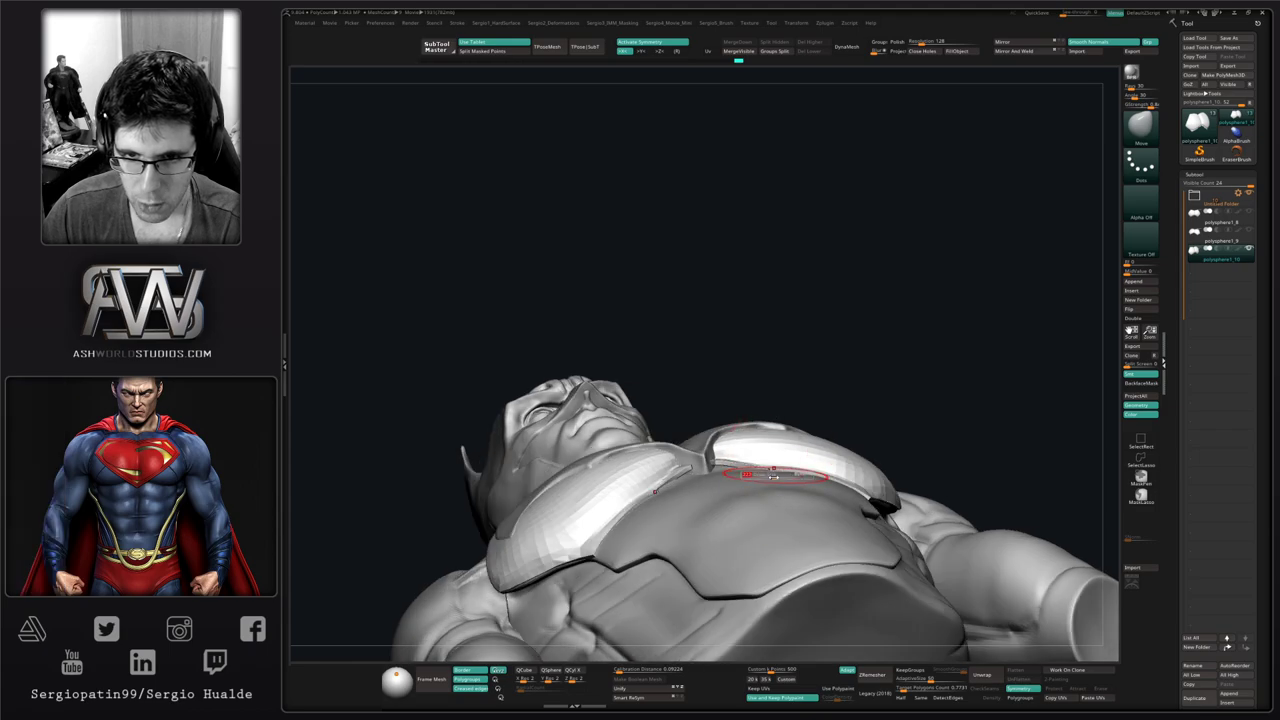
pyautogui.moveTo(779, 477); pyautogui.dragTo(777, 468, button='right')
pyautogui.moveTo(777, 467); pyautogui.dragTo(773, 472)
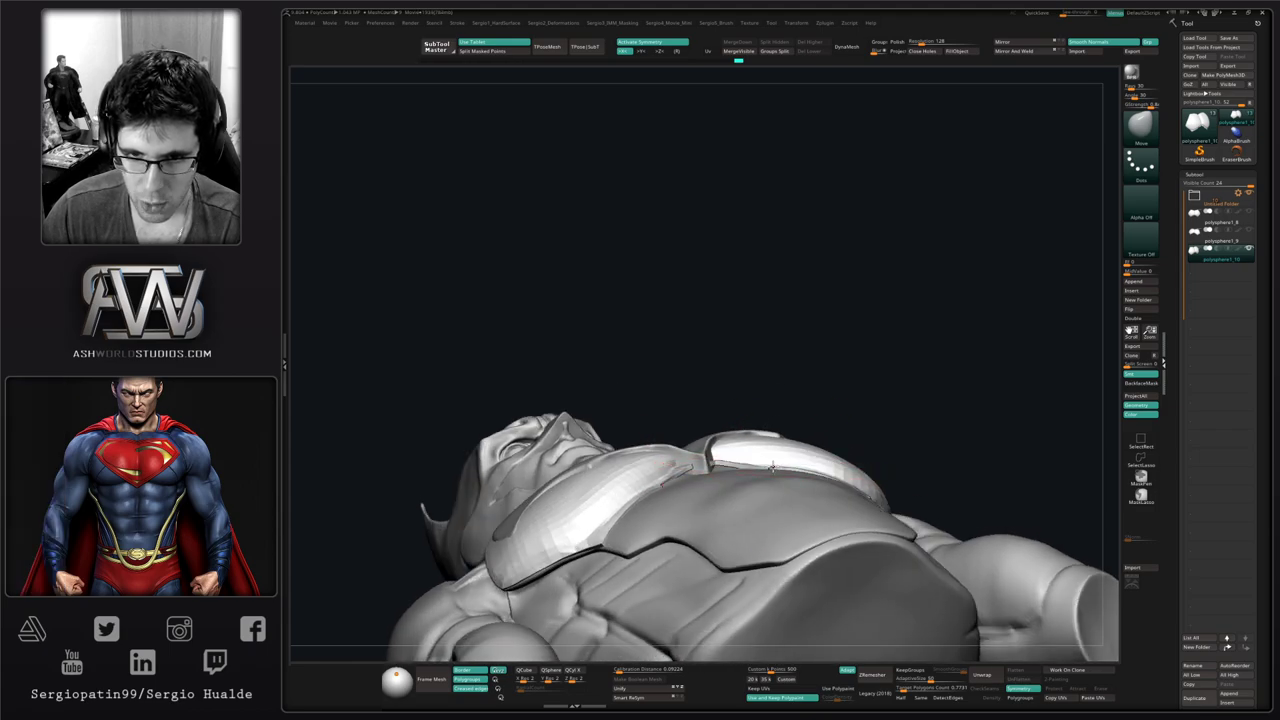
pyautogui.keyDown('ctrl'); pyautogui.moveTo(734, 484); pyautogui.dragTo(700, 496, button='right'); pyautogui.keyUp('ctrl')
pyautogui.moveTo(700, 497); pyautogui.dragTo(686, 486)
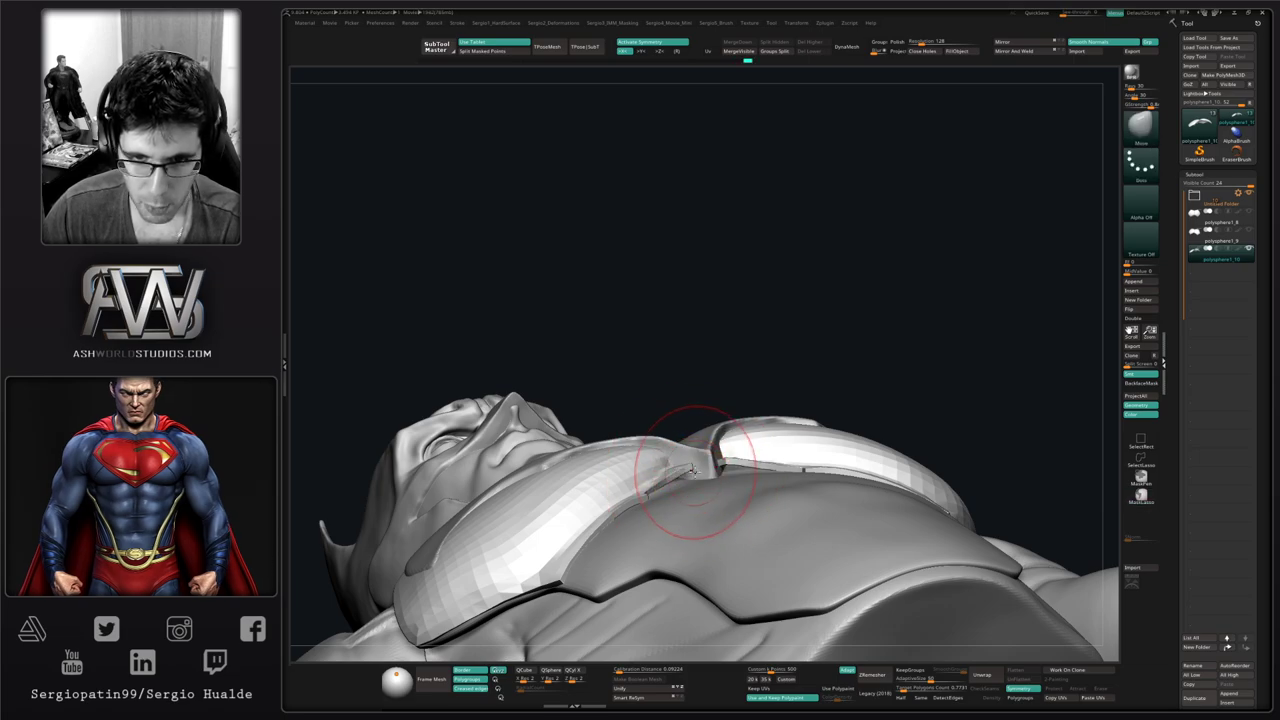
pyautogui.moveTo(692, 475); pyautogui.dragTo(688, 480)
pyautogui.moveTo(663, 486); pyautogui.dragTo(570, 490, button='right')
pyautogui.press('s')
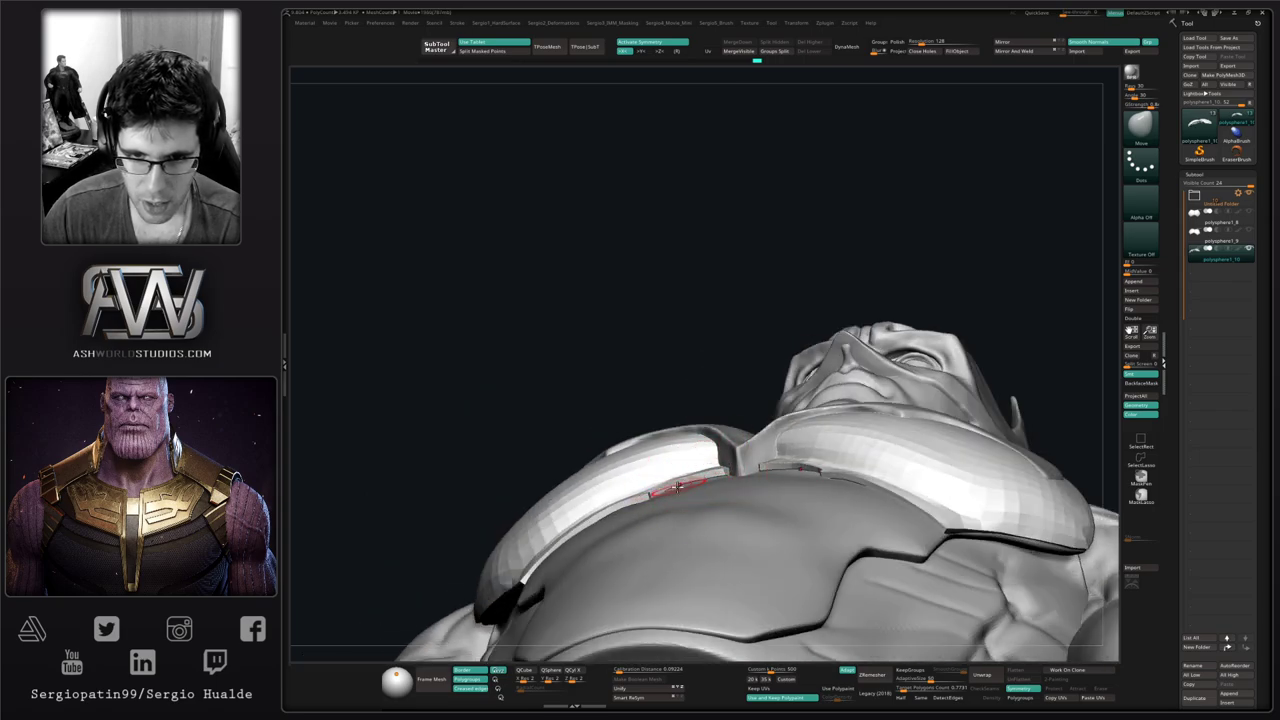
# Isolate the chest plate and even out the surface of its lower outer areas with the Clay and Smooth brushes
pyautogui.moveTo(680, 486)
pyautogui.mouseDown(button='right')
pyautogui.moveTo(708, 543)
pyautogui.moveTo(708, 592)
pyautogui.moveTo(703, 506)
pyautogui.moveTo(722, 479)
pyautogui.moveTo(691, 460)
pyautogui.moveTo(634, 506)
pyautogui.mouseUp(button='right')
pyautogui.hotkey('alt', 's')
pyautogui.moveTo(634, 506)
pyautogui.mouseDown(button='right')
pyautogui.moveTo(622, 490)
pyautogui.moveTo(646, 491)
pyautogui.mouseUp(button='right')
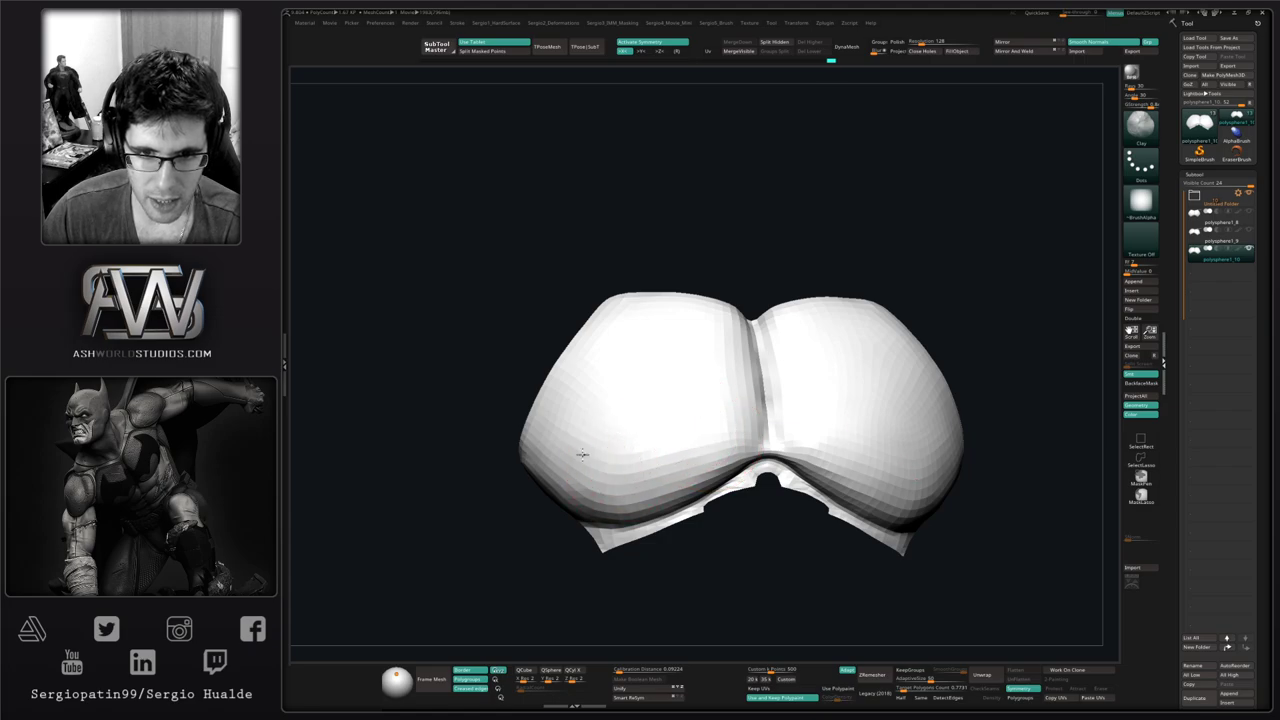
pyautogui.press('shift')
pyautogui.moveTo(528, 508); pyautogui.dragTo(620, 498)
pyautogui.keyDown('shift'); pyautogui.moveTo(690, 471); pyautogui.dragTo(684, 475); pyautogui.keyUp('shift')
pyautogui.moveTo(690, 473); pyautogui.dragTo(612, 491, button='right')
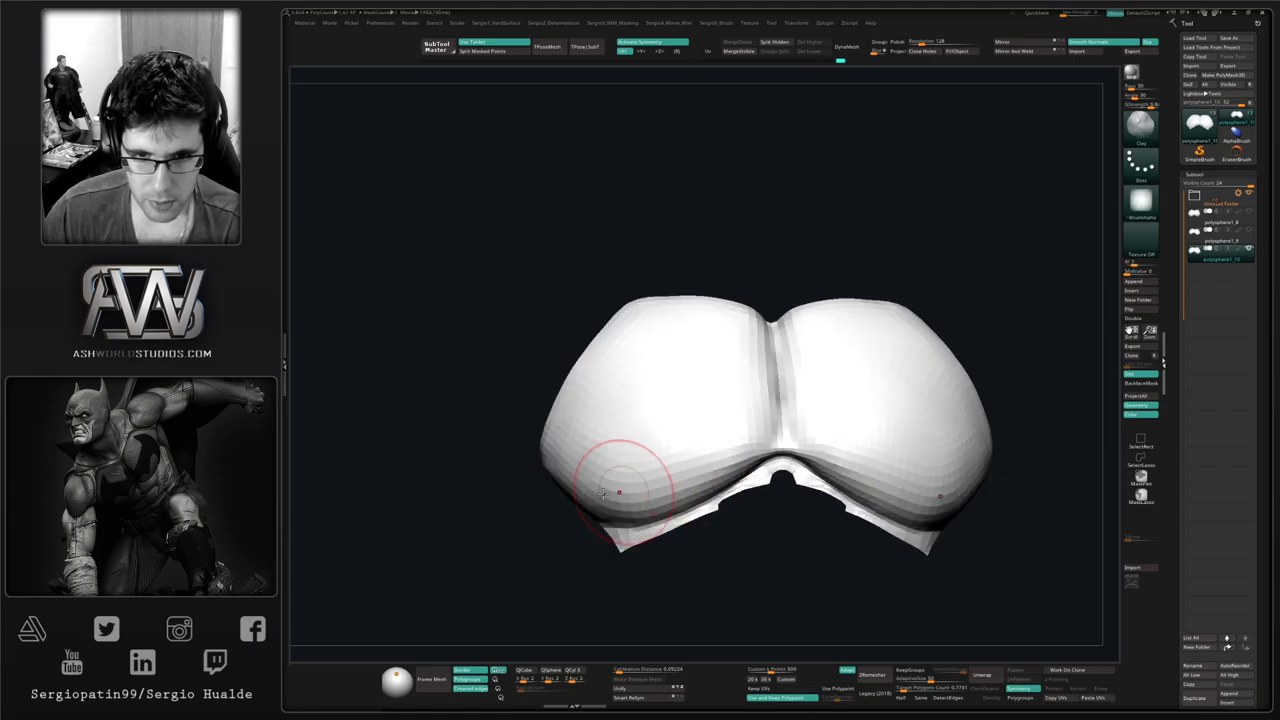
pyautogui.moveTo(647, 506)
pyautogui.mouseDown()
pyautogui.moveTo(634, 508)
pyautogui.moveTo(686, 494)
pyautogui.moveTo(663, 483)
pyautogui.moveTo(670, 468)
pyautogui.mouseUp()
pyautogui.moveTo(672, 463); pyautogui.dragTo(591, 463, button='right')
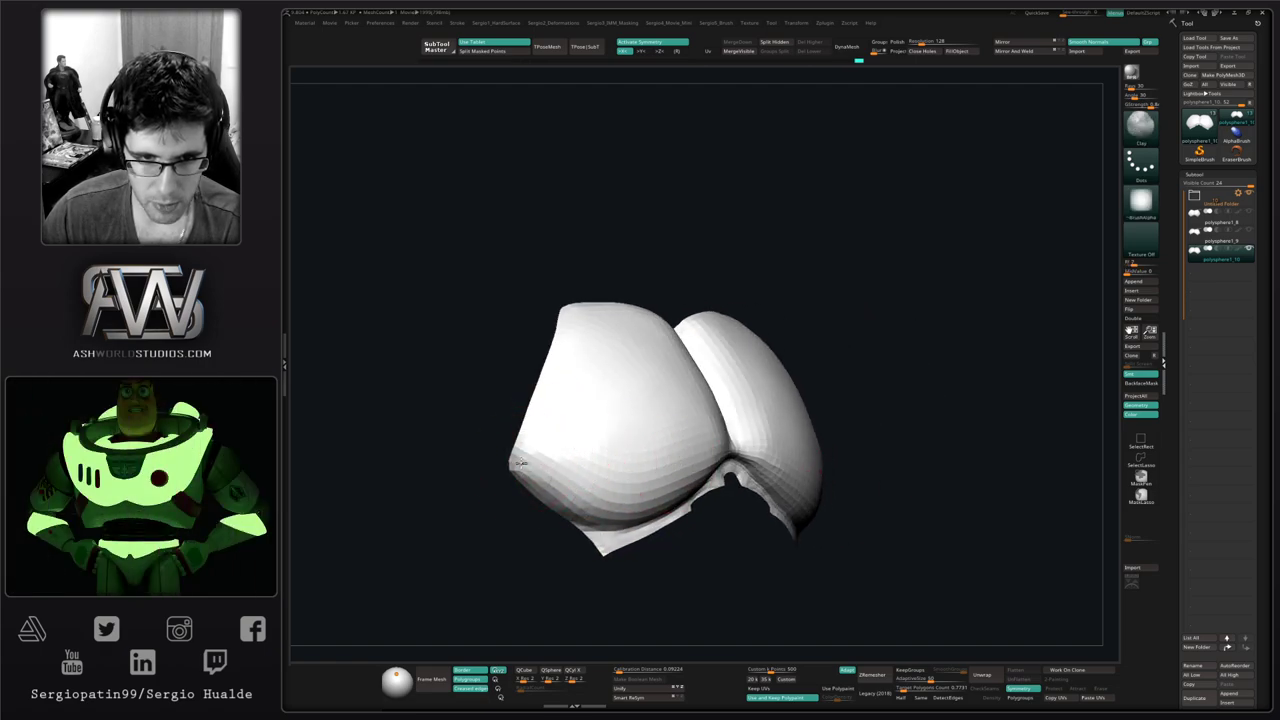
pyautogui.keyDown('shift'); pyautogui.moveTo(558, 453); pyautogui.dragTo(544, 465); pyautogui.keyUp('shift')
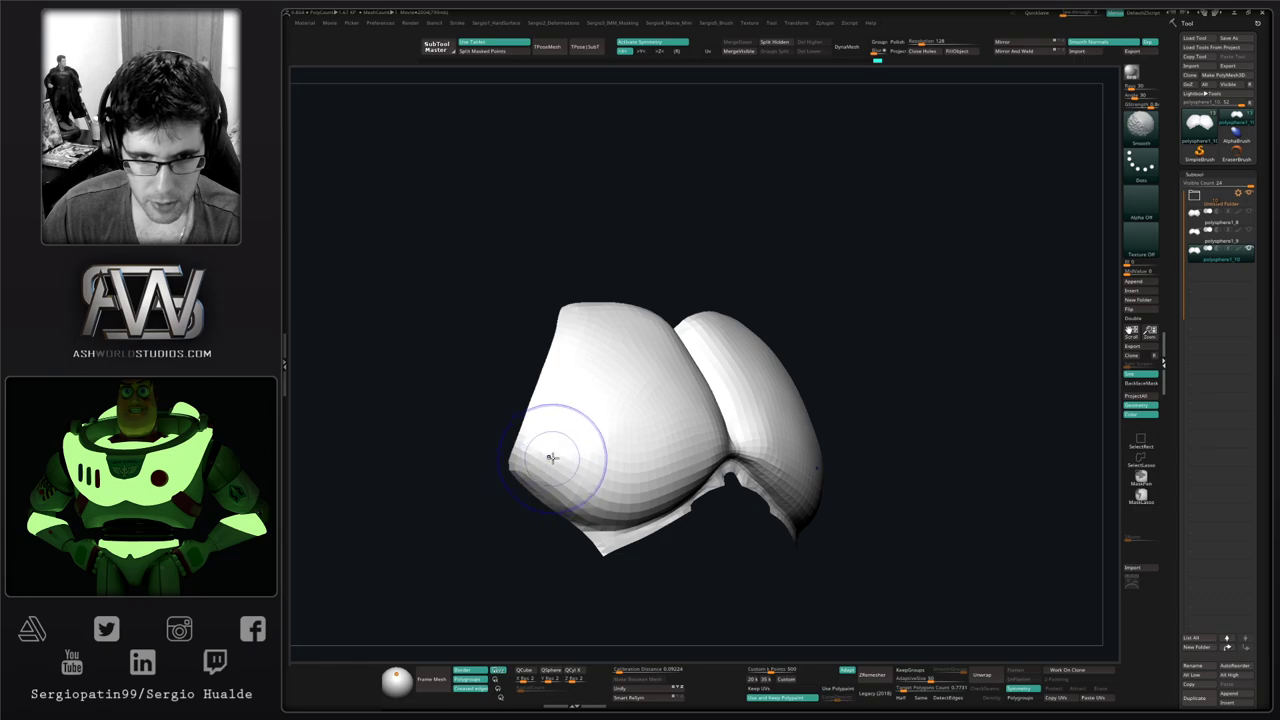
# Preview the isolated chest plate as a smoothed surface and inspect its overall form from several angles
pyautogui.moveTo(623, 491); pyautogui.dragTo(682, 491, button='right')
pyautogui.keyDown('ctrl'); pyautogui.moveTo(682, 491); pyautogui.dragTo(660, 460, button='right'); pyautogui.keyUp('ctrl')
pyautogui.moveTo(626, 483); pyautogui.dragTo(645, 500)
pyautogui.keyDown('ctrl'); pyautogui.keyDown('shift'); pyautogui.click(686, 539); pyautogui.keyUp('shift'); pyautogui.keyUp('ctrl')
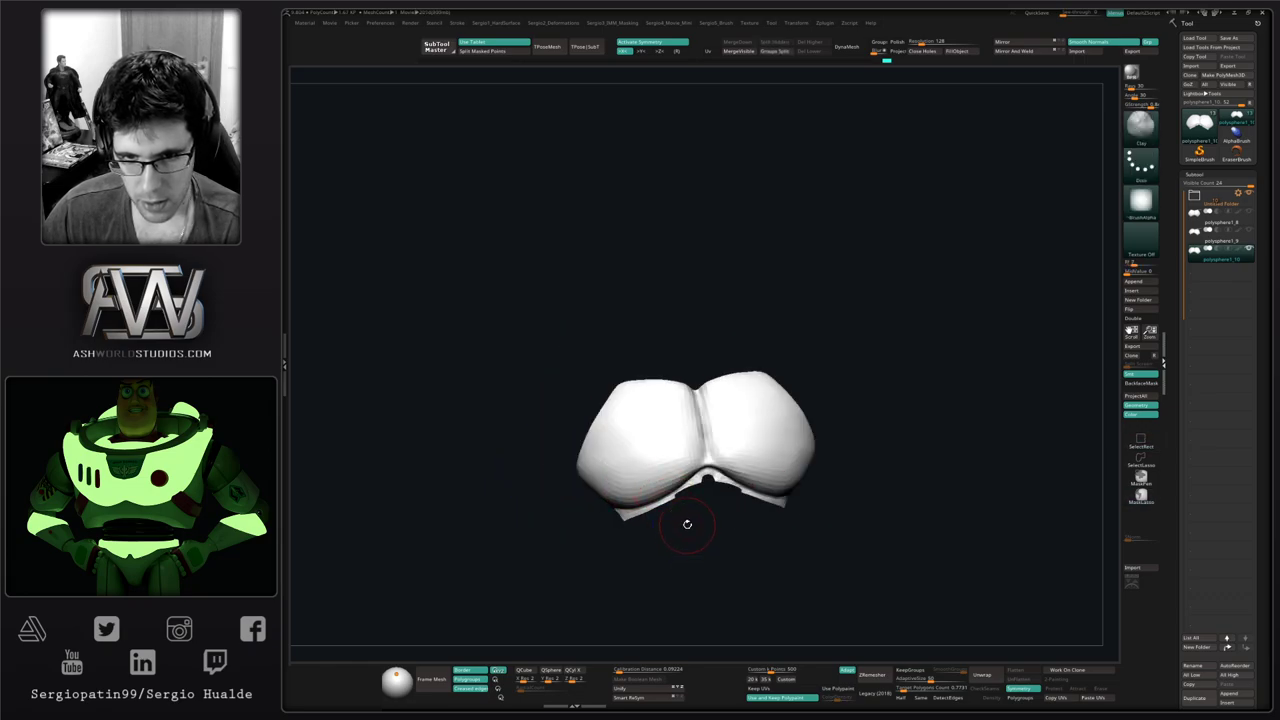
pyautogui.keyDown('ctrl'); pyautogui.moveTo(687, 524); pyautogui.dragTo(663, 491, button='right'); pyautogui.keyUp('ctrl')
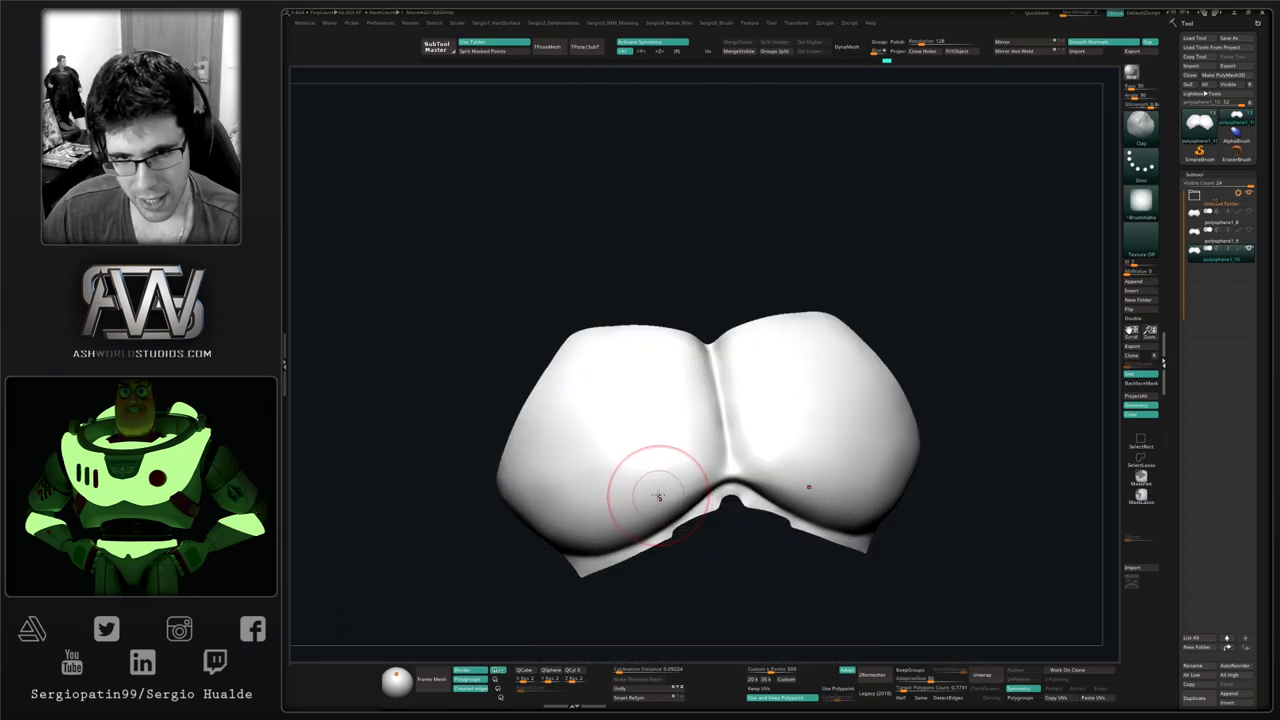
pyautogui.moveTo(658, 496)
pyautogui.mouseDown(button='right')
pyautogui.moveTo(671, 449)
pyautogui.moveTo(691, 457)
pyautogui.mouseUp(button='right')
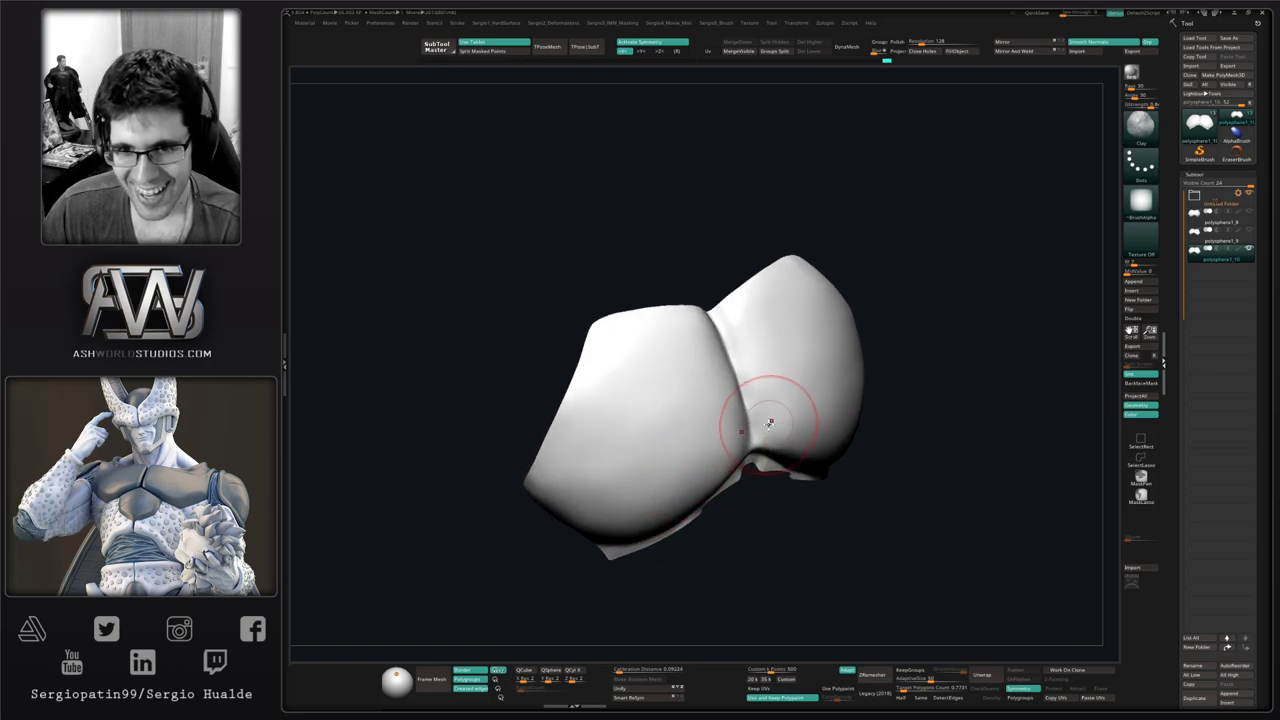
# Carve the vertical groove between the two pectorals of the chest plate with the DamStandard brush
pyautogui.moveTo(769, 423)
pyautogui.mouseDown(button='right')
pyautogui.moveTo(711, 423)
pyautogui.moveTo(686, 386)
pyautogui.moveTo(713, 407)
pyautogui.moveTo(667, 420)
pyautogui.moveTo(686, 434)
pyautogui.moveTo(675, 492)
pyautogui.moveTo(663, 449)
pyautogui.mouseUp(button='right')
pyautogui.press('b')
pyautogui.press('d')
pyautogui.press('s')
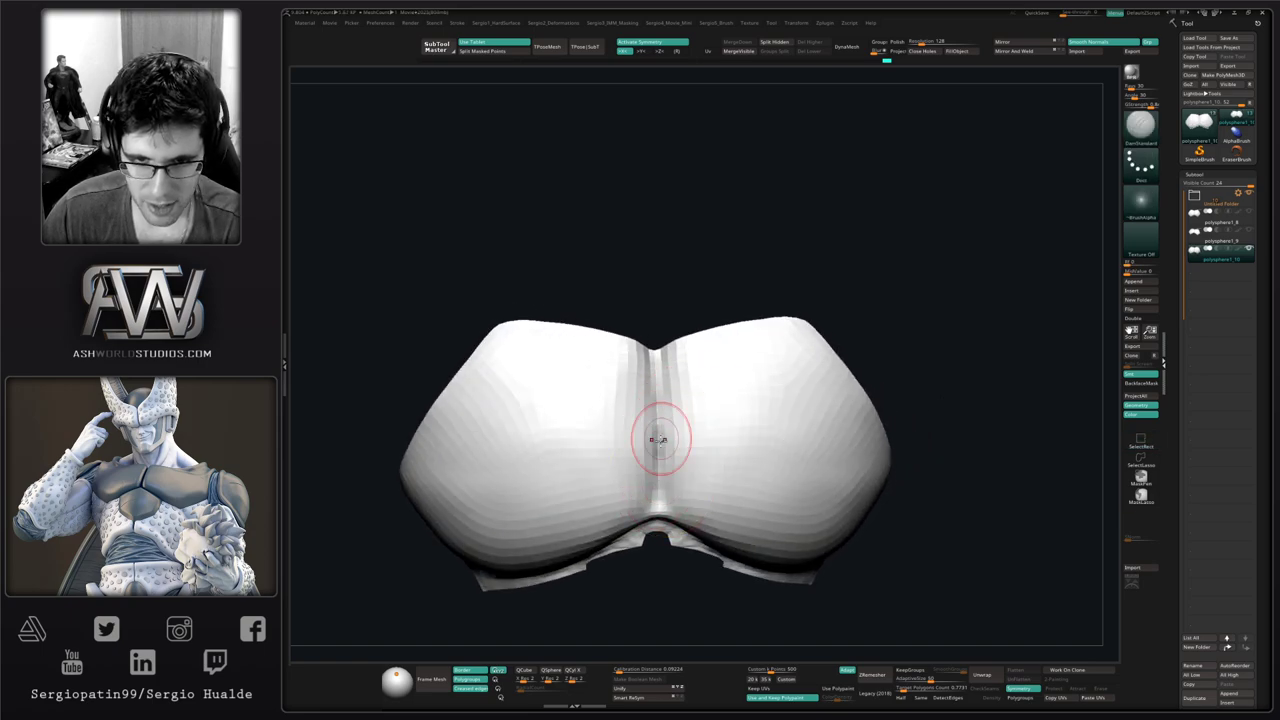
pyautogui.moveTo(658, 463); pyautogui.dragTo(656, 369)
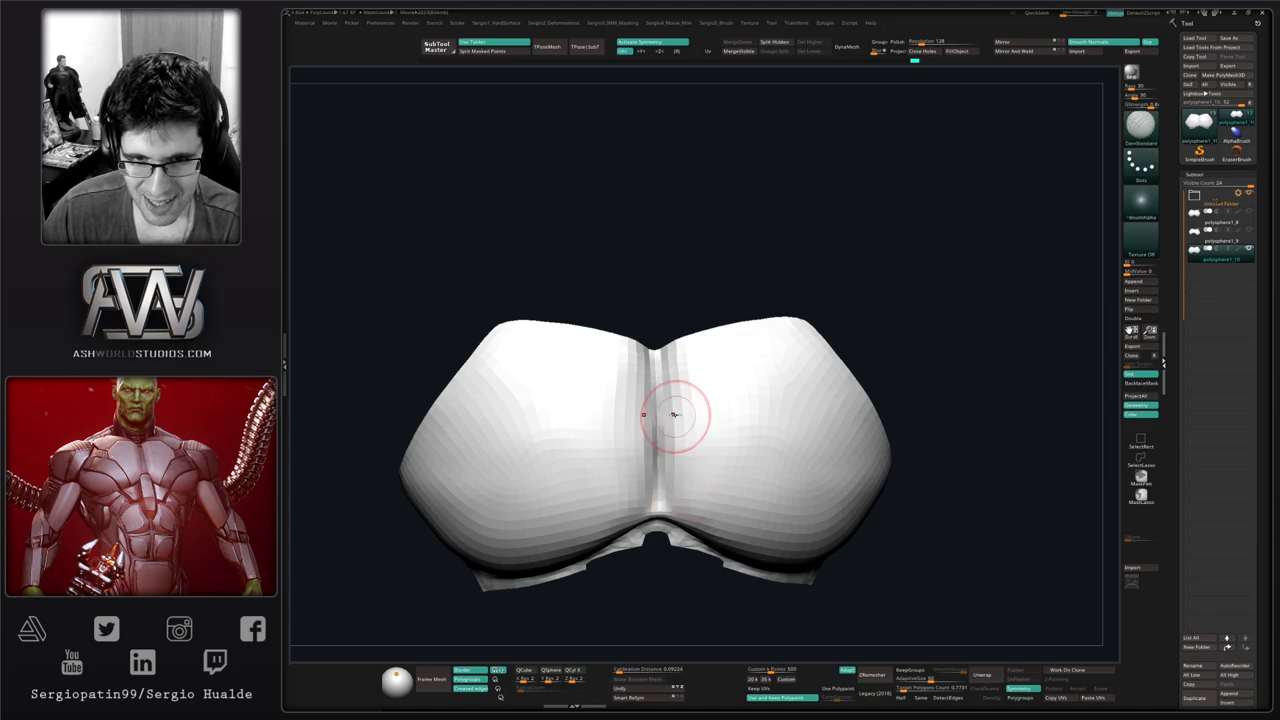
pyautogui.moveTo(675, 414)
pyautogui.keyDown('alt'); pyautogui.mouseDown(button='right')
pyautogui.moveTo(678, 480)
pyautogui.moveTo(657, 429)
pyautogui.moveTo(705, 428)
pyautogui.mouseUp(button='right'); pyautogui.keyUp('alt')
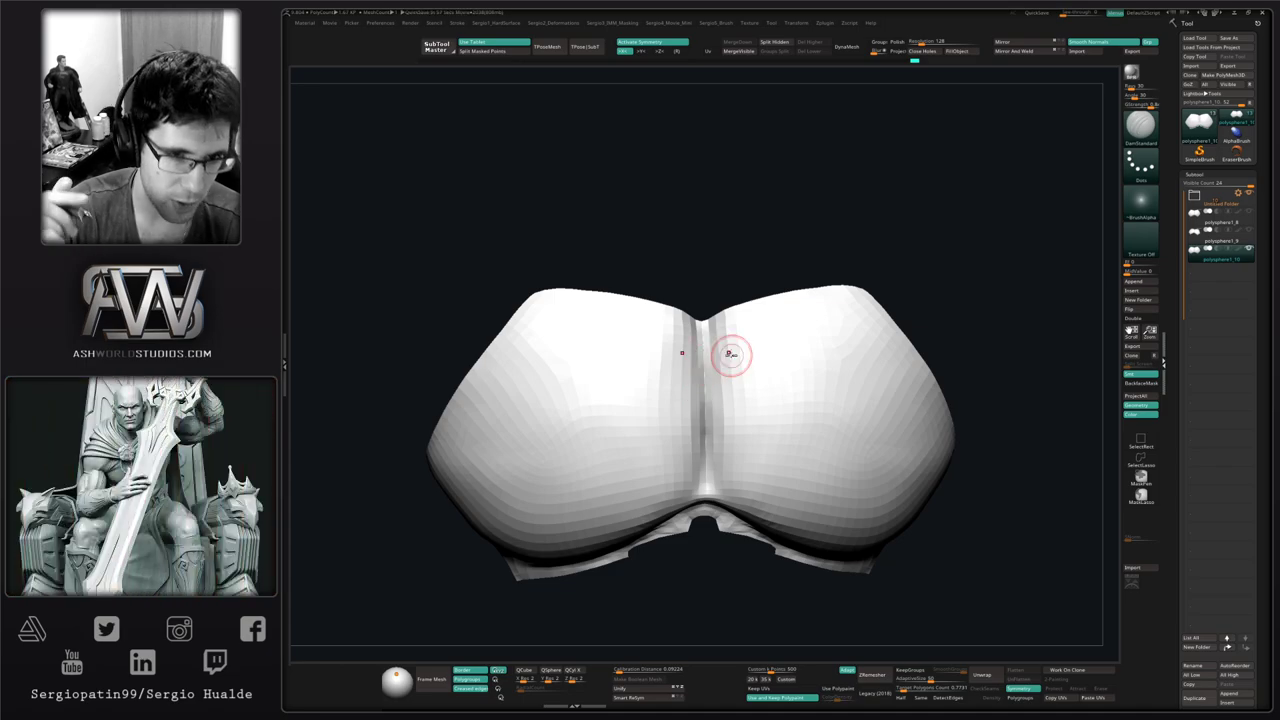
pyautogui.moveTo(983, 329); pyautogui.dragTo(929, 349)
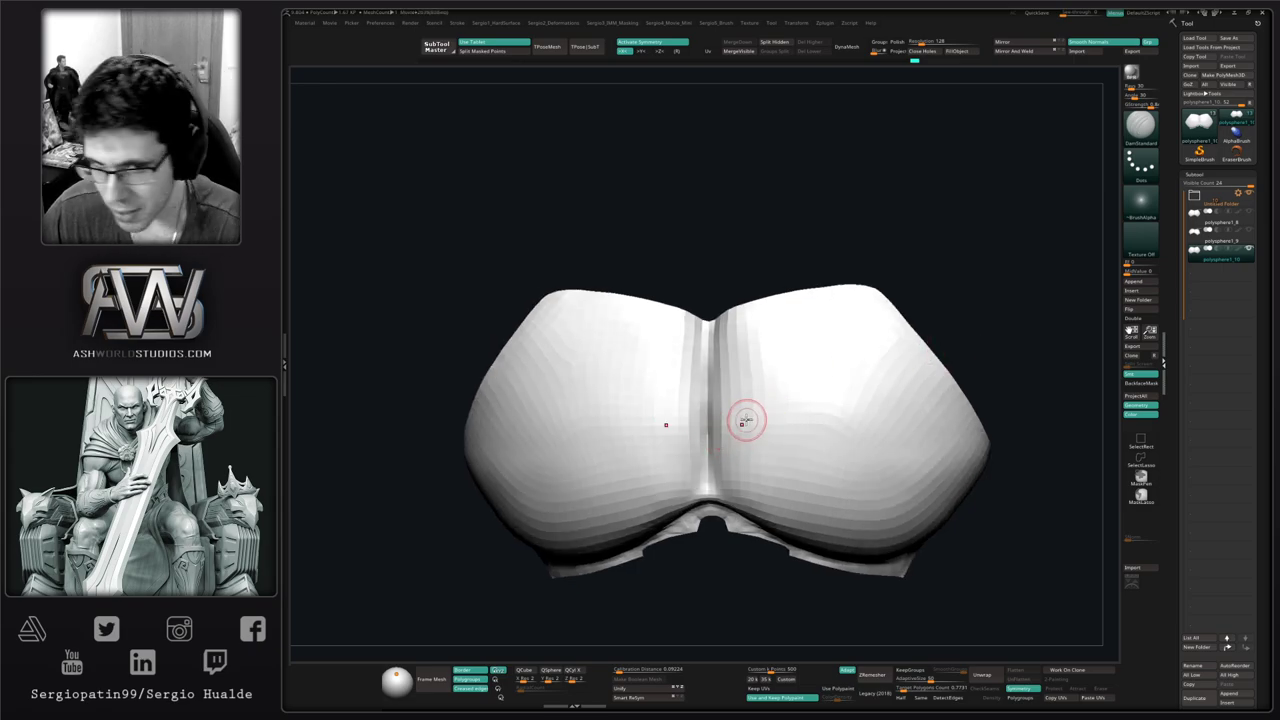
# Show the chest plate's polyframe and examine the edge loops along the centre groove
pyautogui.moveTo(731, 430)
pyautogui.mouseDown(button='right')
pyautogui.moveTo(715, 432)
pyautogui.moveTo(704, 381)
pyautogui.moveTo(724, 352)
pyautogui.mouseUp(button='right')
pyautogui.hotkey('shift', 'f')
pyautogui.keyDown('ctrl'); pyautogui.moveTo(700, 287); pyautogui.dragTo(700, 429); pyautogui.keyUp('ctrl')
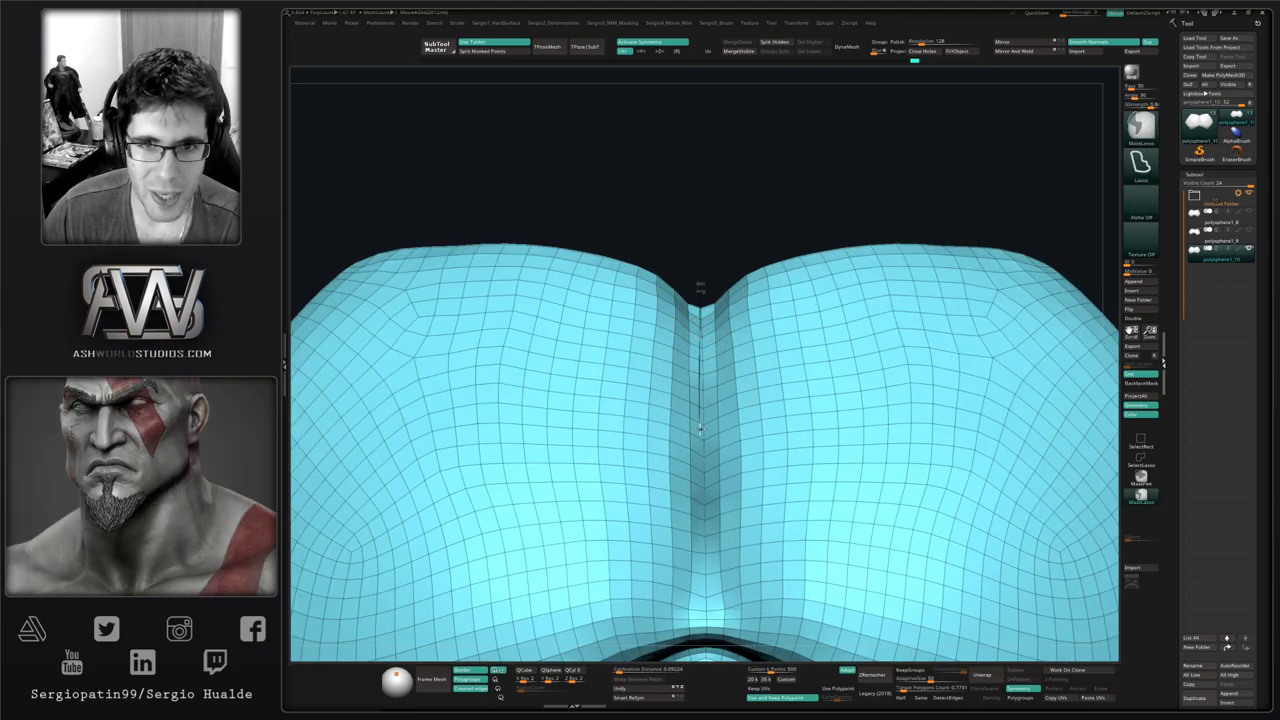
pyautogui.keyDown('ctrl'); pyautogui.keyDown('shift'); pyautogui.moveTo(700, 575); pyautogui.dragTo(713, 508); pyautogui.keyUp('shift'); pyautogui.keyUp('ctrl')
pyautogui.keyDown('ctrl'); pyautogui.moveTo(709, 337); pyautogui.dragTo(708, 296); pyautogui.keyUp('ctrl')
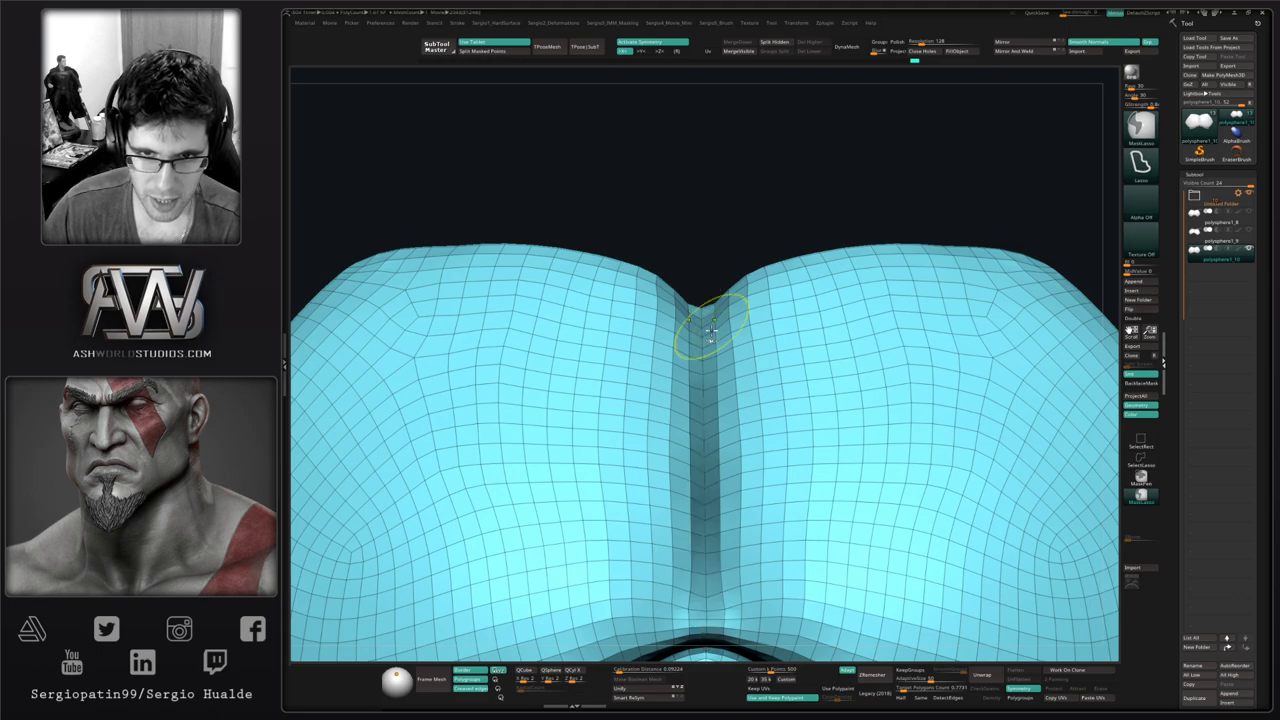
pyautogui.keyDown('ctrl'); pyautogui.moveTo(706, 340); pyautogui.dragTo(738, 422, button='right'); pyautogui.keyUp('ctrl')
pyautogui.hotkey('shift', 'f')
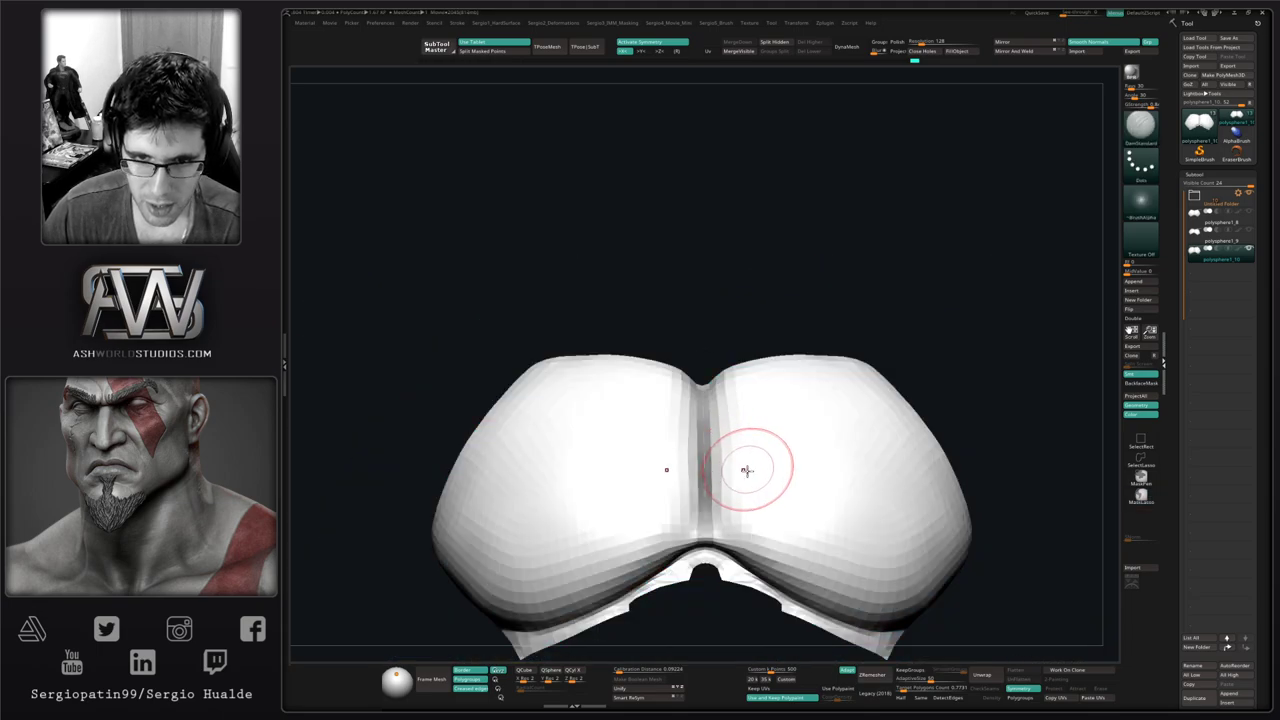
# Build up the surface along the chest plate's centre groove with the Clay brush and smooth it
pyautogui.moveTo(746, 469); pyautogui.dragTo(736, 471, button='right')
pyautogui.press('b')
pyautogui.press('c')
pyautogui.press('l')
pyautogui.moveTo(752, 471)
pyautogui.mouseDown()
pyautogui.moveTo(731, 480)
pyautogui.moveTo(733, 498)
pyautogui.mouseUp()
pyautogui.moveTo(750, 470); pyautogui.dragTo(739, 445)
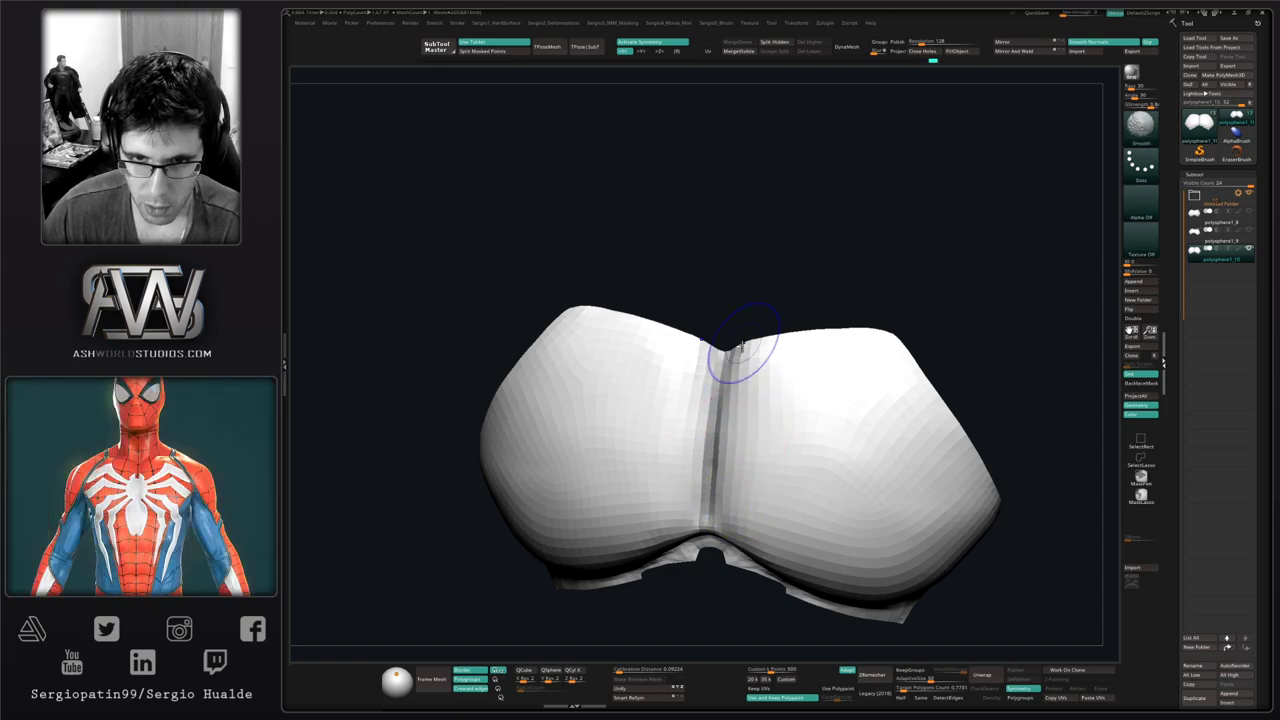
pyautogui.keyDown('shift'); pyautogui.moveTo(749, 491); pyautogui.dragTo(743, 420, button='right'); pyautogui.keyUp('shift')
pyautogui.moveTo(750, 464)
pyautogui.keyDown('shift'); pyautogui.mouseDown()
pyautogui.moveTo(763, 480)
pyautogui.moveTo(763, 383)
pyautogui.mouseUp(); pyautogui.keyUp('shift')
# Smooth the outer side areas of the isolated chest plate with the Smooth brush
pyautogui.keyDown('ctrl'); pyautogui.moveTo(814, 483); pyautogui.dragTo(802, 425, button='right'); pyautogui.keyUp('ctrl')
pyautogui.moveTo(802, 425); pyautogui.dragTo(797, 471, button='right')
pyautogui.press('shift')
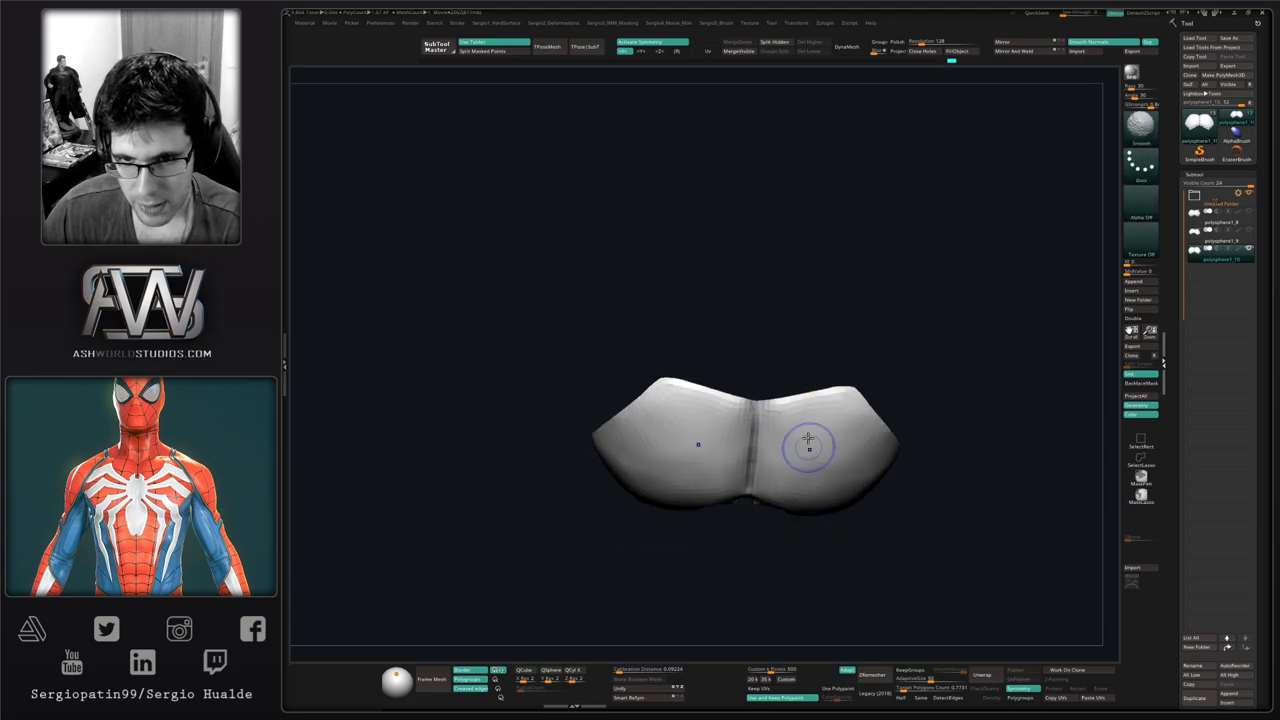
pyautogui.moveTo(868, 489); pyautogui.dragTo(850, 486, button='right')
pyautogui.keyDown('shift'); pyautogui.moveTo(852, 443); pyautogui.dragTo(879, 491); pyautogui.keyUp('shift')
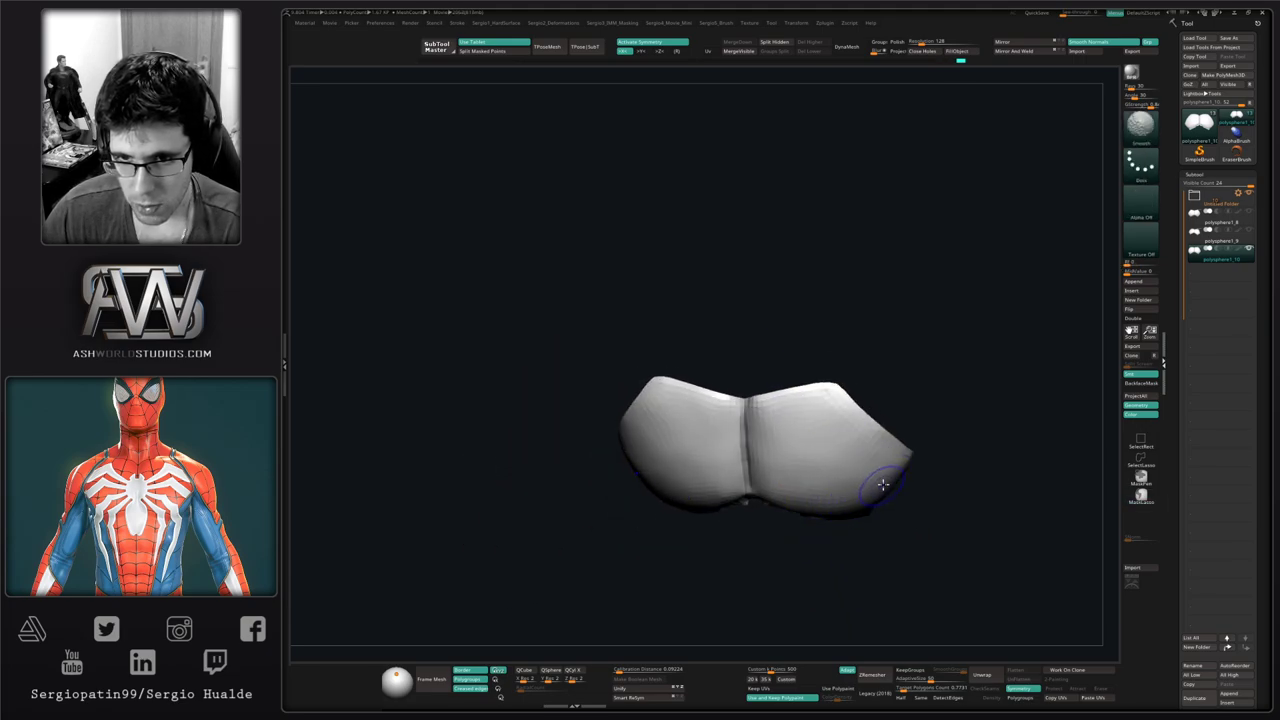
pyautogui.moveTo(774, 451)
pyautogui.mouseDown(button='right')
pyautogui.moveTo(771, 486)
pyautogui.moveTo(786, 471)
pyautogui.moveTo(770, 450)
pyautogui.mouseUp(button='right')
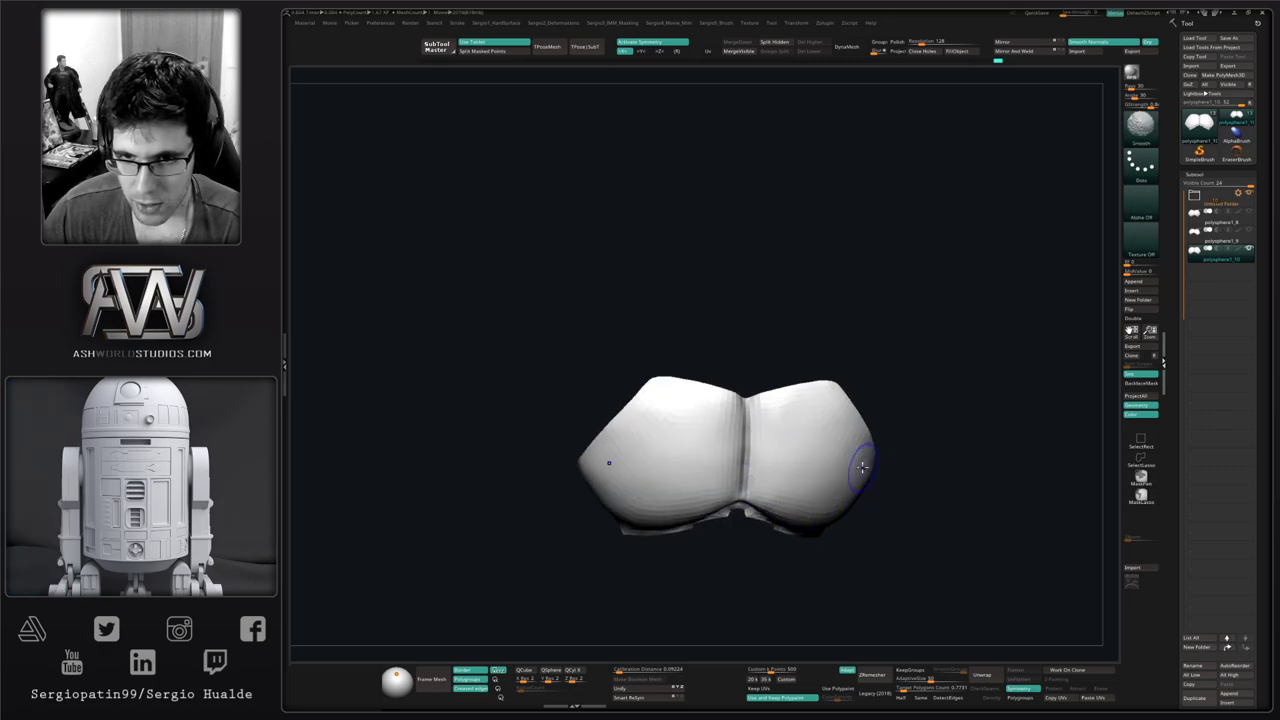
pyautogui.moveTo(862, 465)
pyautogui.mouseDown(button='right')
pyautogui.moveTo(838, 418)
pyautogui.moveTo(823, 434)
pyautogui.moveTo(874, 437)
pyautogui.moveTo(791, 466)
pyautogui.moveTo(815, 476)
pyautogui.moveTo(803, 471)
pyautogui.mouseUp(button='right')
# Show the whole bust again and adjust the chest plate's lower edge against the torso with the Move brush
pyautogui.moveTo(803, 471); pyautogui.dragTo(843, 457)
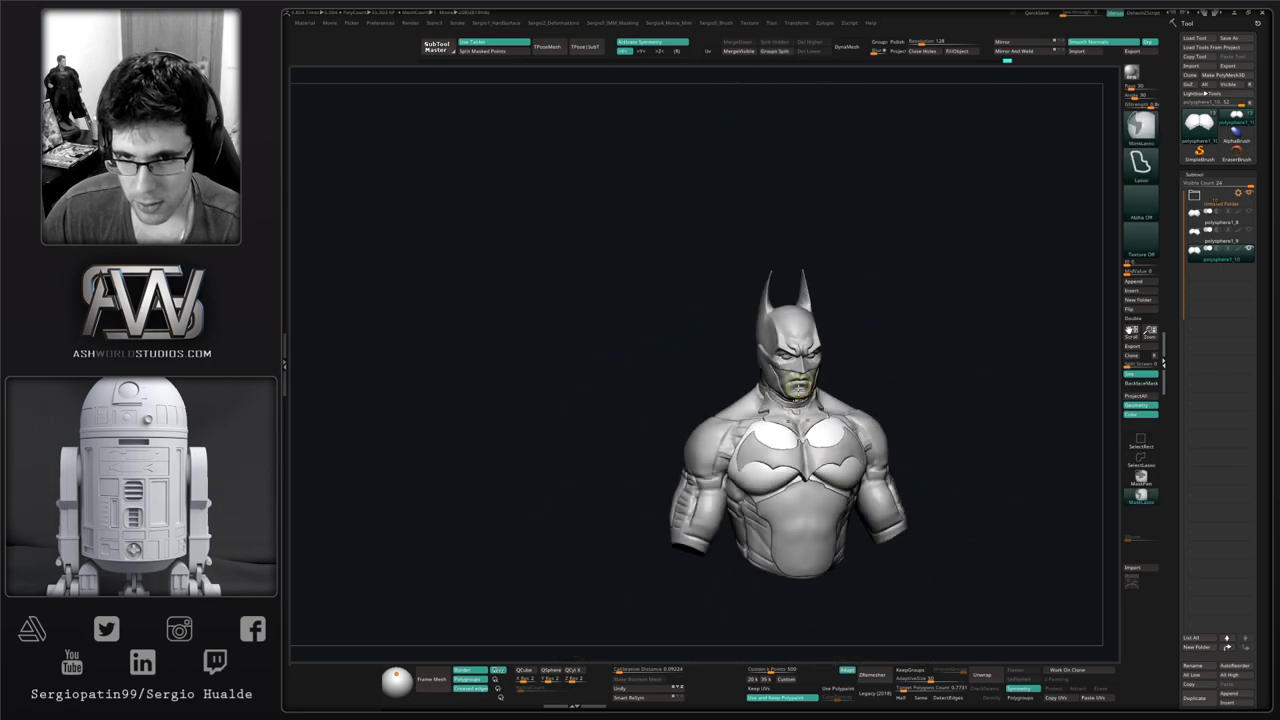
pyautogui.moveTo(799, 389); pyautogui.dragTo(763, 487, button='right')
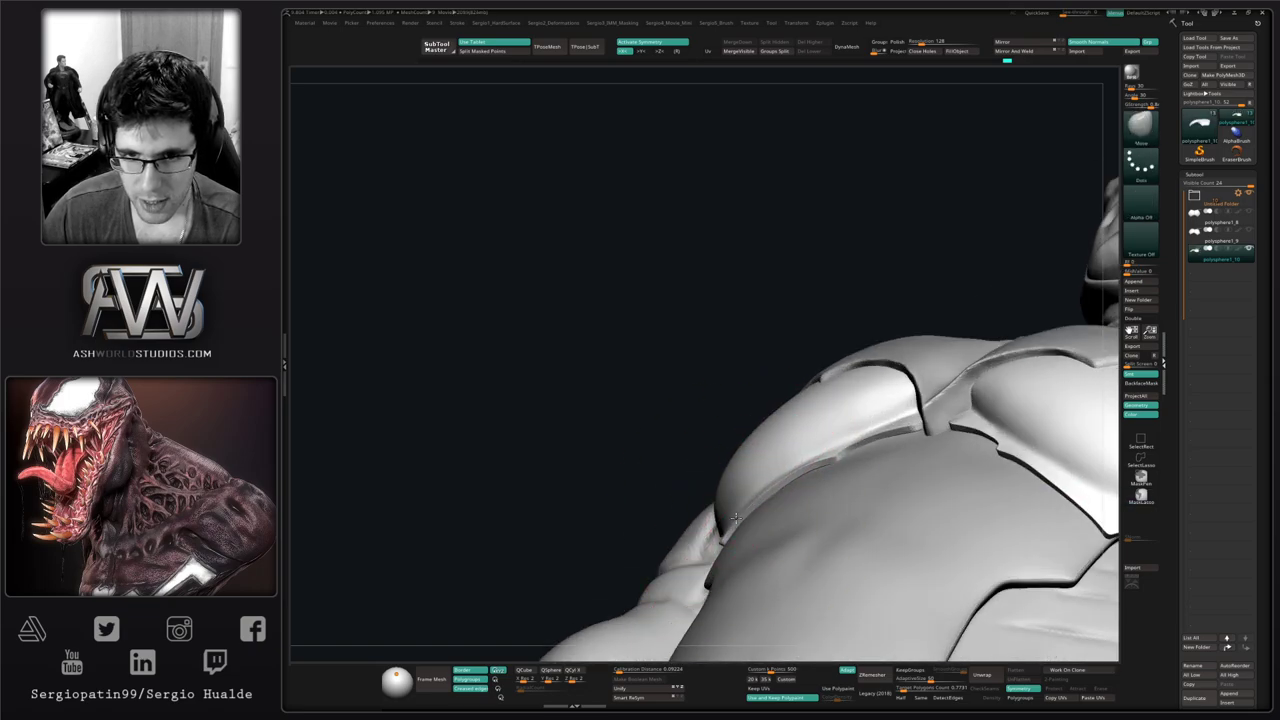
pyautogui.moveTo(736, 518)
pyautogui.mouseDown(button='right')
pyautogui.moveTo(748, 521)
pyautogui.moveTo(724, 543)
pyautogui.mouseUp(button='right')
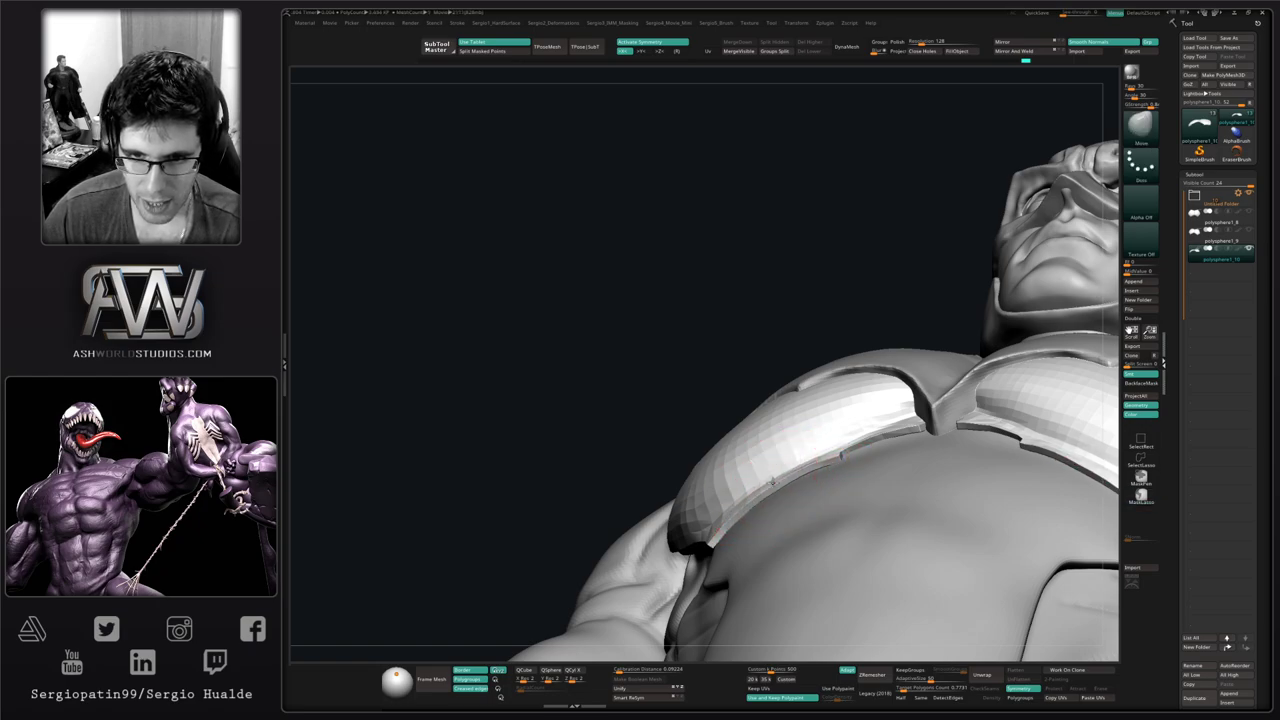
pyautogui.moveTo(777, 457); pyautogui.dragTo(810, 447, button='right')
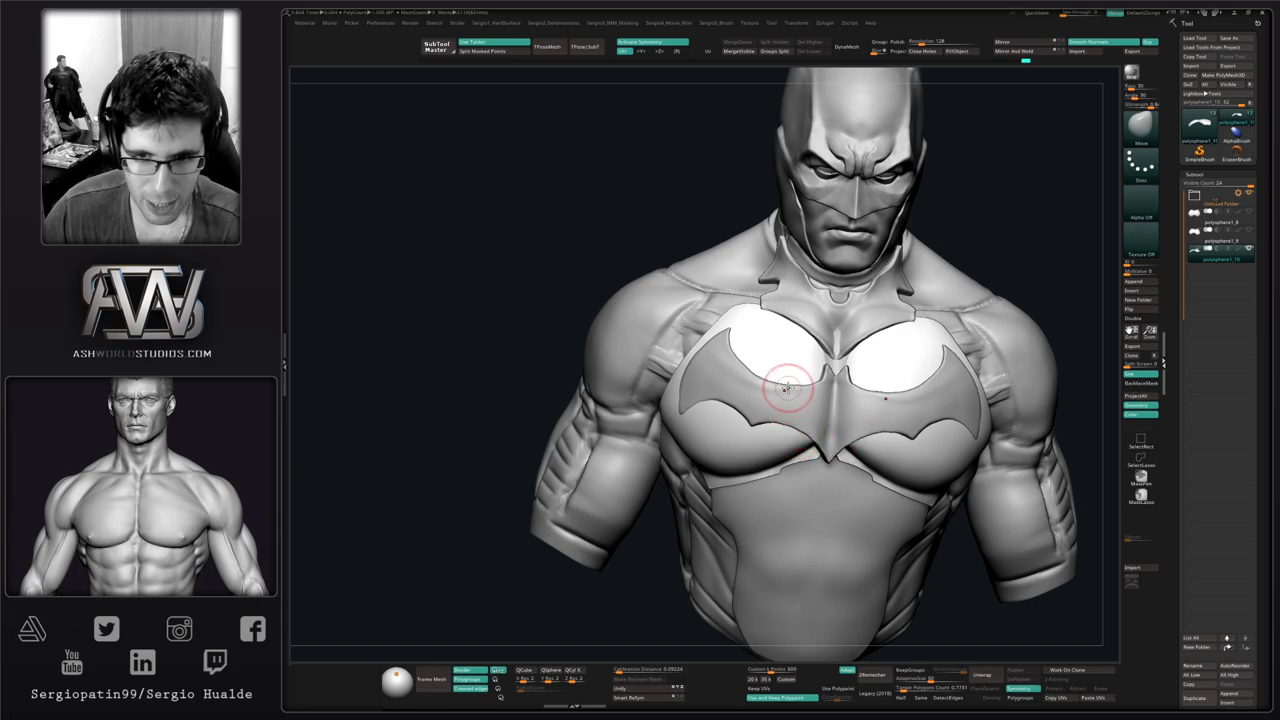
# Select the bat emblem and adjust its outer wing over the pectoral with the Move brush
pyautogui.moveTo(782, 414)
pyautogui.mouseDown(button='right')
pyautogui.moveTo(771, 423)
pyautogui.moveTo(854, 400)
pyautogui.moveTo(815, 447)
pyautogui.moveTo(823, 487)
pyautogui.moveTo(820, 445)
pyautogui.mouseUp(button='right')
pyautogui.keyDown('alt'); pyautogui.click(835, 424); pyautogui.keyUp('alt')
pyautogui.moveTo(838, 427)
pyautogui.mouseDown()
pyautogui.moveTo(855, 464)
pyautogui.moveTo(906, 441)
pyautogui.mouseUp()
pyautogui.hotkey('ctrl', 'z')
pyautogui.press('s')
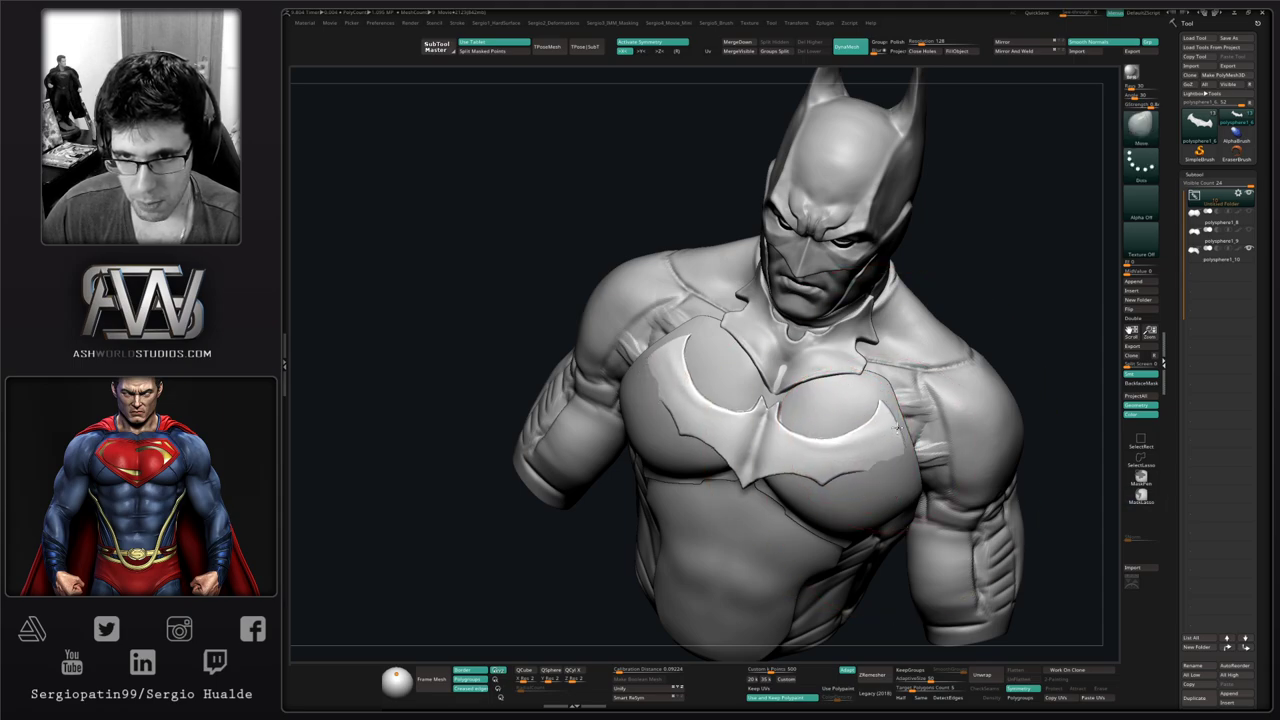
pyautogui.moveTo(921, 424); pyautogui.dragTo(899, 518, button='right')
pyautogui.moveTo(899, 515)
pyautogui.mouseDown()
pyautogui.moveTo(886, 503)
pyautogui.moveTo(985, 499)
pyautogui.moveTo(860, 499)
pyautogui.mouseUp()
pyautogui.press('s')
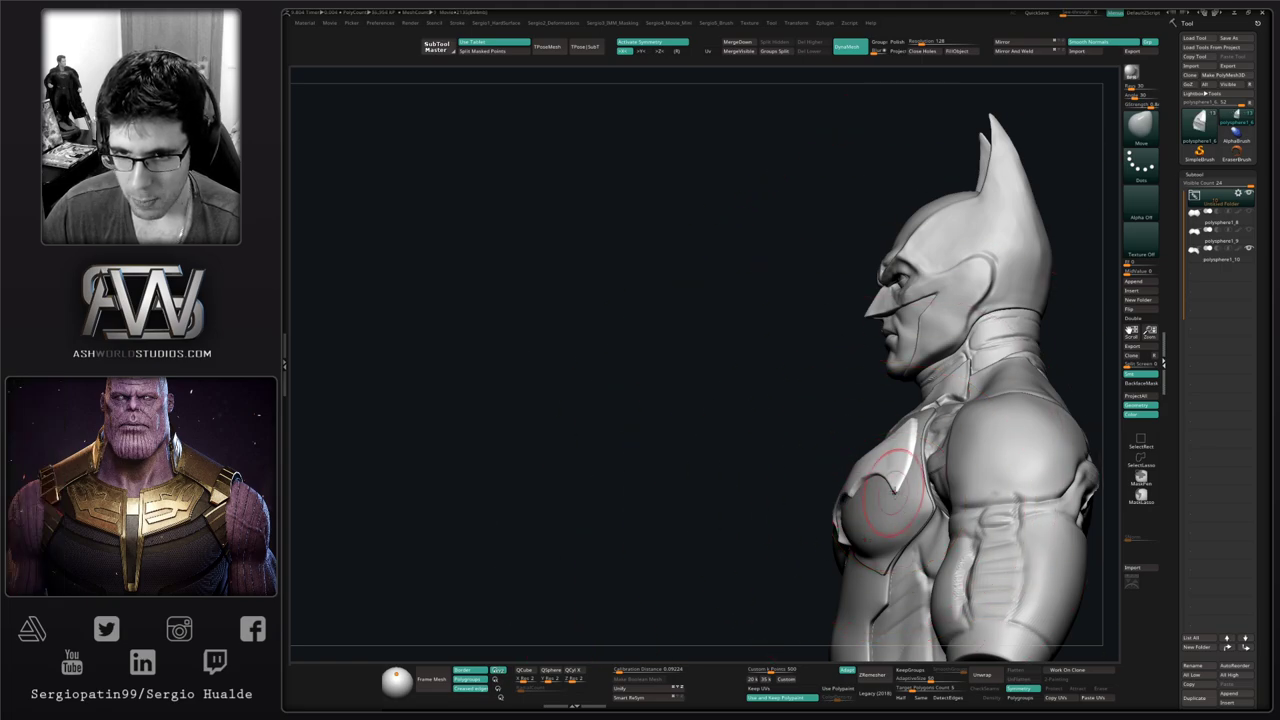
# Reshape the bat emblem's lower centre point between the pectorals with the Move brush
pyautogui.moveTo(903, 490); pyautogui.dragTo(888, 480, button='right')
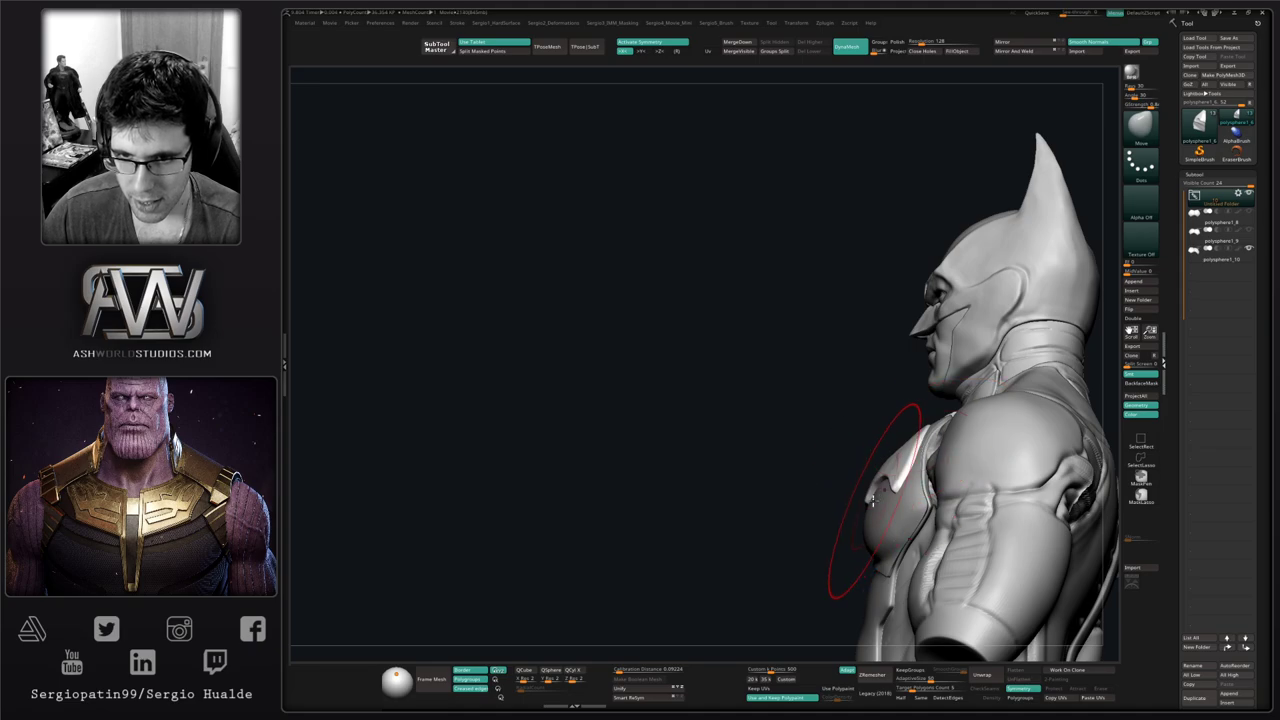
pyautogui.moveTo(760, 490)
pyautogui.mouseDown(button='right')
pyautogui.moveTo(838, 537)
pyautogui.moveTo(813, 553)
pyautogui.mouseUp(button='right')
pyautogui.press('s')
pyautogui.moveTo(813, 556); pyautogui.dragTo(820, 556)
pyautogui.moveTo(815, 540); pyautogui.dragTo(791, 524, button='right')
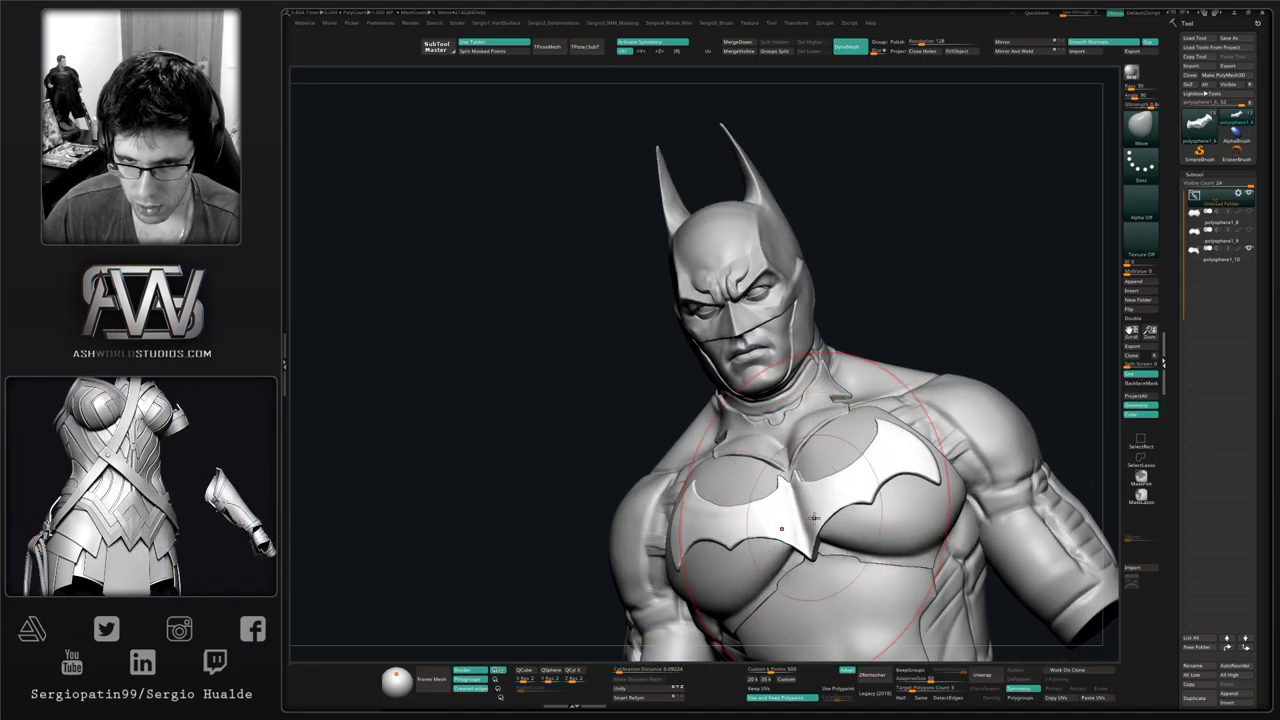
pyautogui.moveTo(811, 547); pyautogui.dragTo(815, 557)
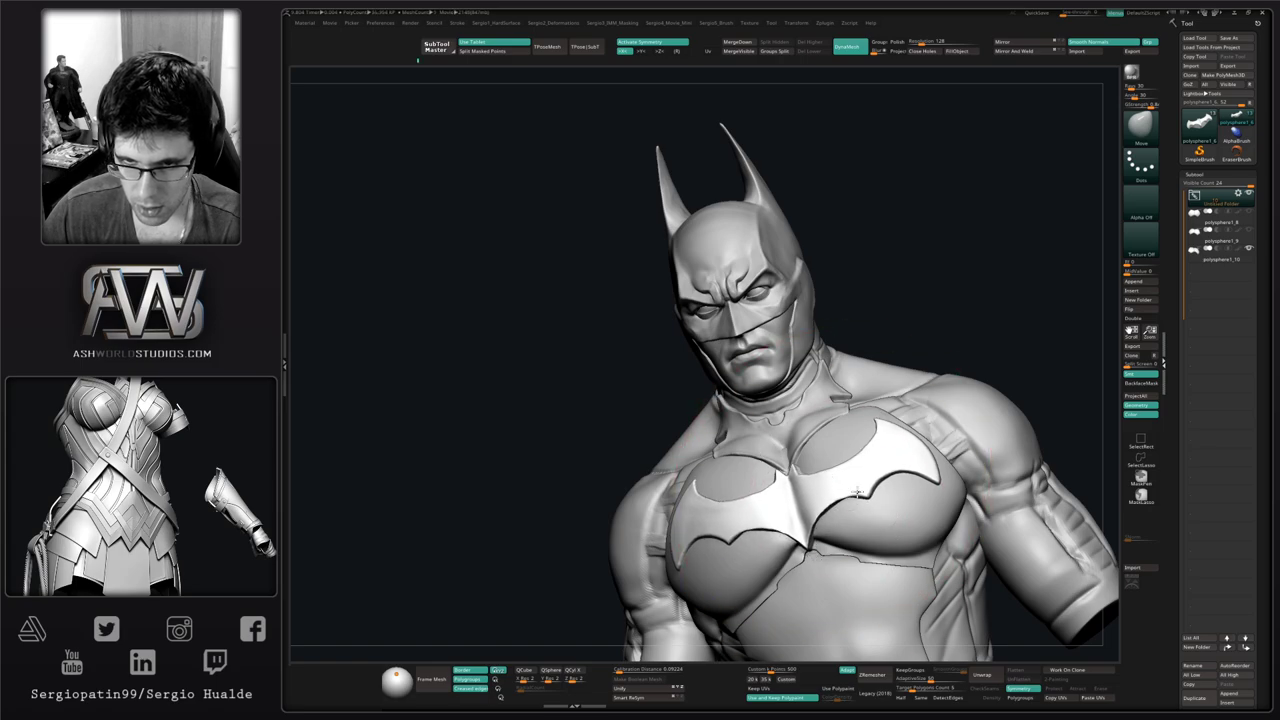
# Refine the lower scalloped edge of the bat emblem near the chest centre with the Move brush
pyautogui.moveTo(880, 520); pyautogui.dragTo(886, 600, button='right')
pyautogui.moveTo(866, 454); pyautogui.dragTo(868, 406, button='right')
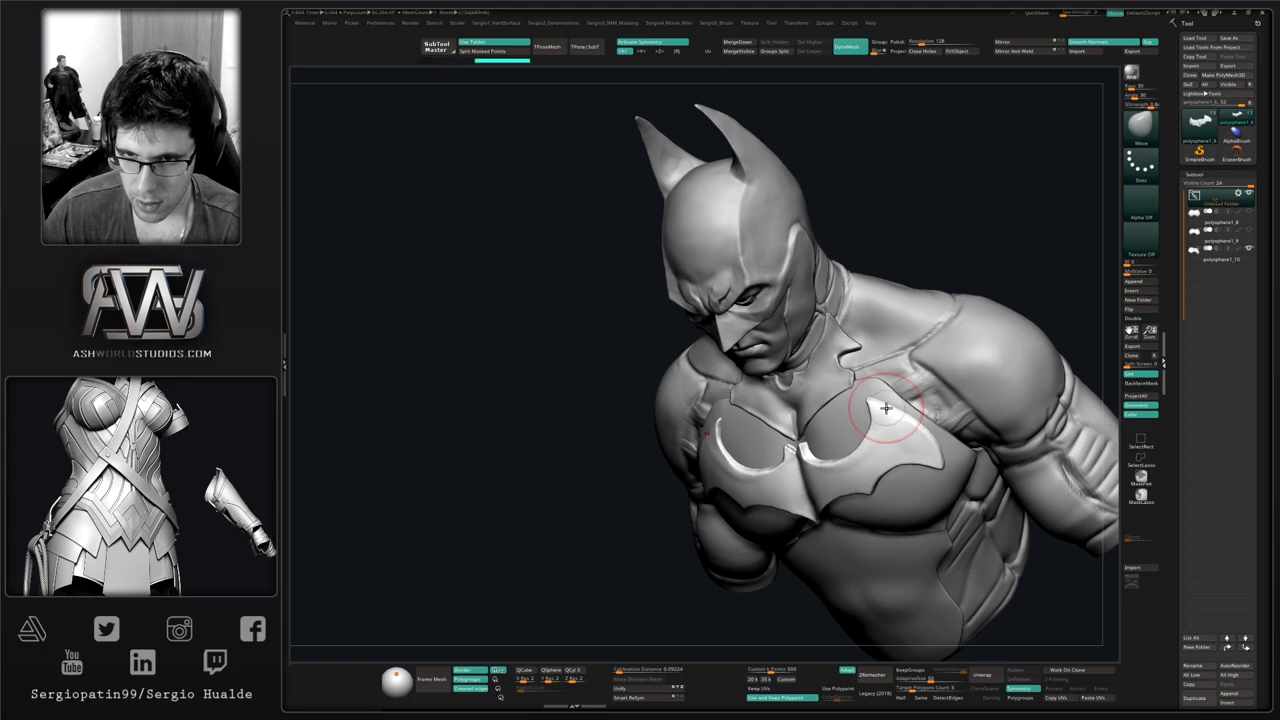
pyautogui.moveTo(868, 415)
pyautogui.mouseDown(button='right')
pyautogui.moveTo(835, 510)
pyautogui.moveTo(800, 540)
pyautogui.moveTo(814, 540)
pyautogui.moveTo(779, 513)
pyautogui.moveTo(808, 551)
pyautogui.moveTo(787, 535)
pyautogui.moveTo(812, 510)
pyautogui.mouseUp(button='right')
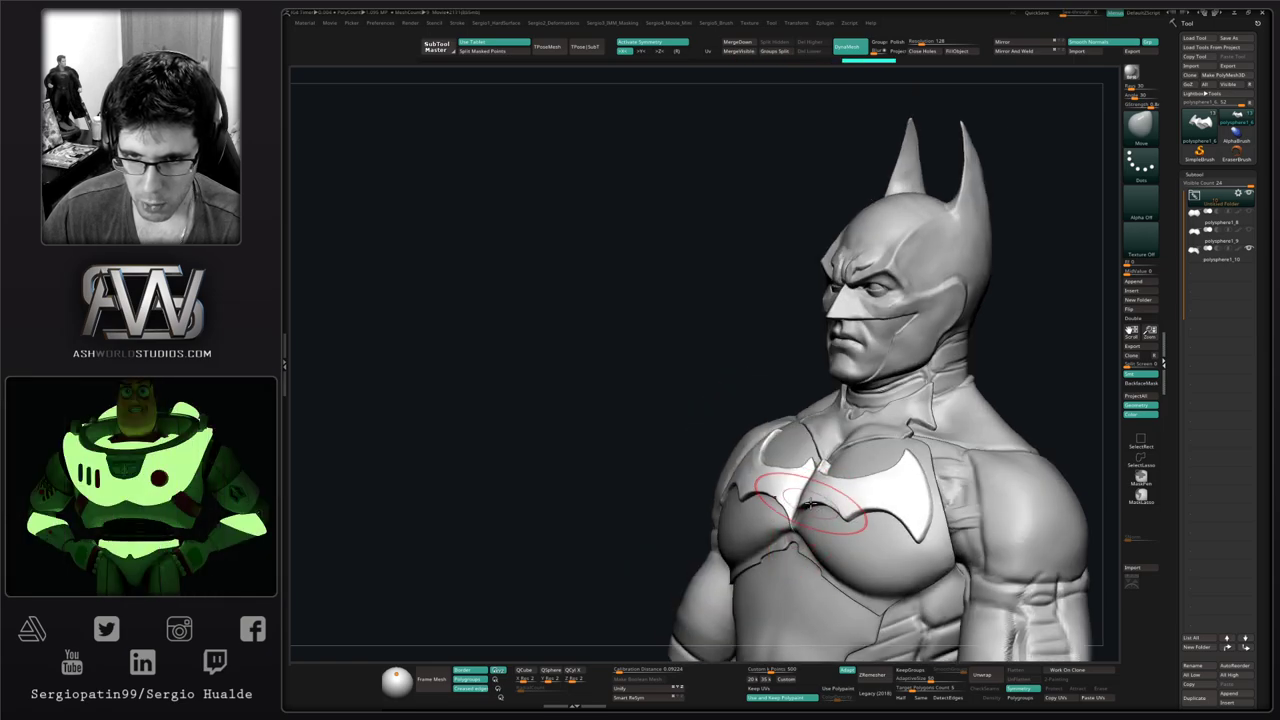
pyautogui.moveTo(838, 508); pyautogui.dragTo(824, 514)
pyautogui.moveTo(824, 514)
pyautogui.mouseDown(button='right')
pyautogui.moveTo(806, 514)
pyautogui.moveTo(798, 536)
pyautogui.moveTo(803, 523)
pyautogui.mouseUp(button='right')
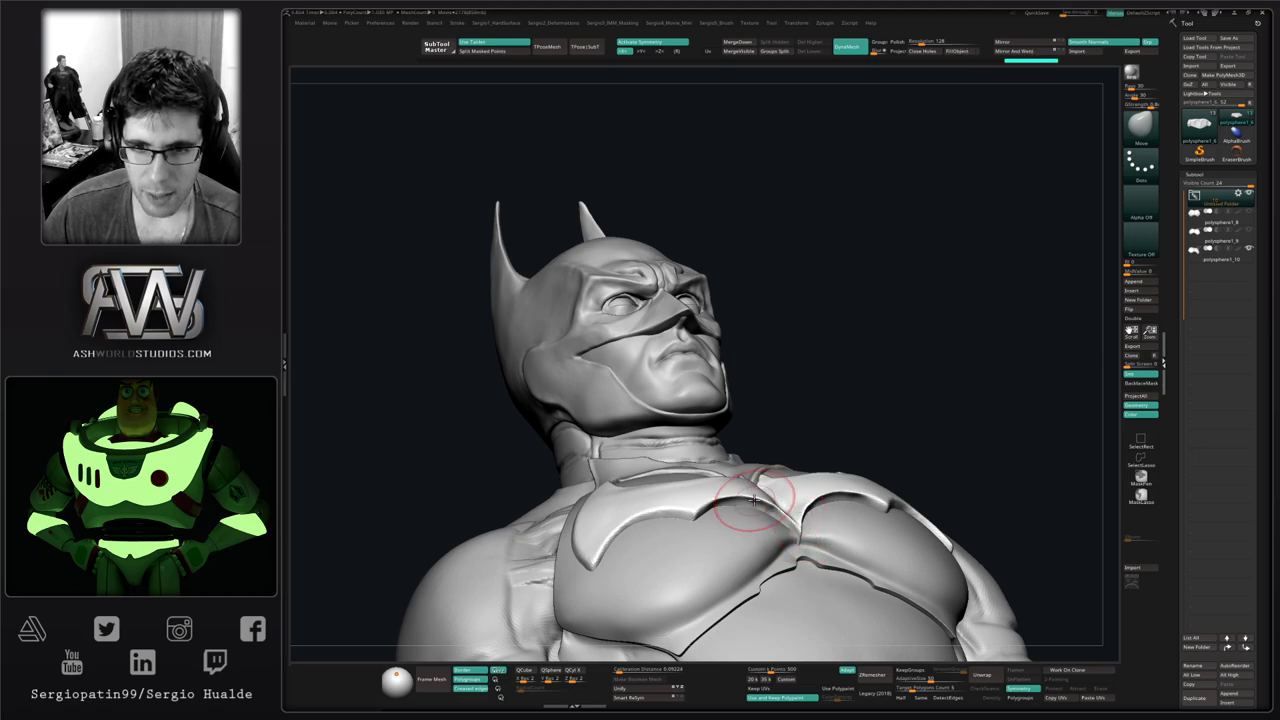
pyautogui.moveTo(746, 519); pyautogui.dragTo(743, 505, button='right')
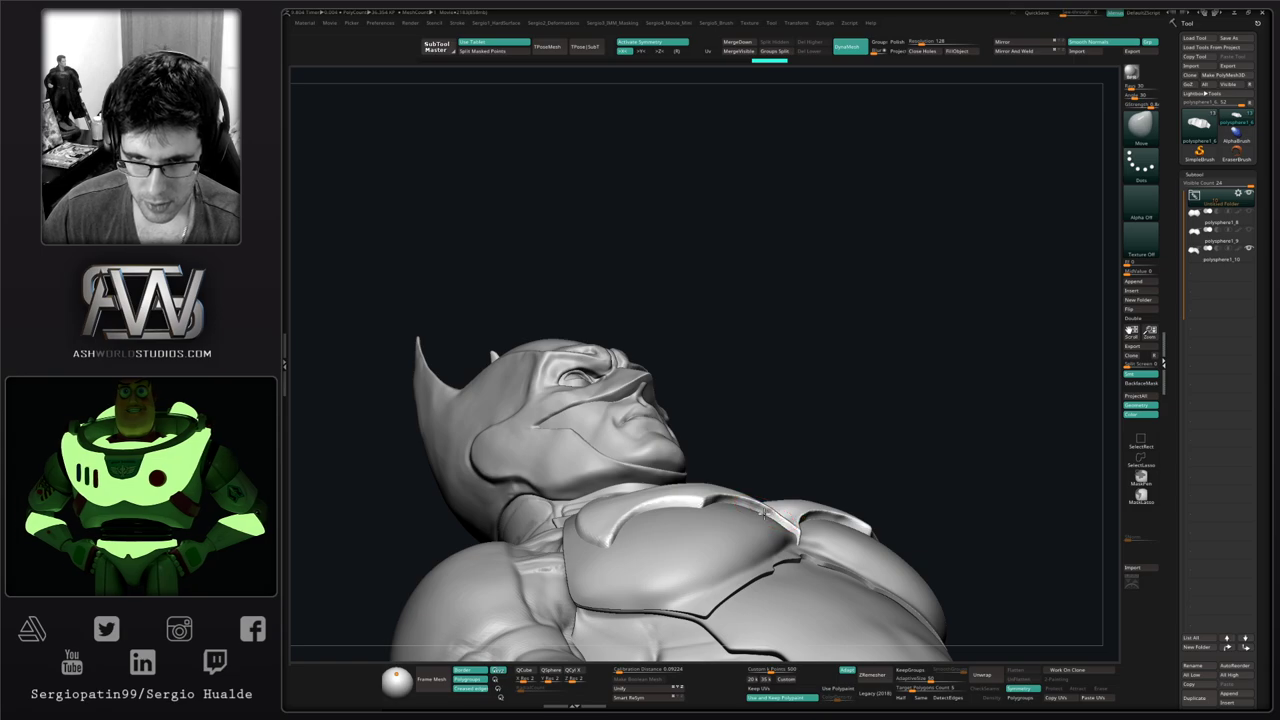
pyautogui.moveTo(766, 512)
pyautogui.mouseDown(button='right')
pyautogui.moveTo(831, 525)
pyautogui.moveTo(800, 470)
pyautogui.mouseUp(button='right')
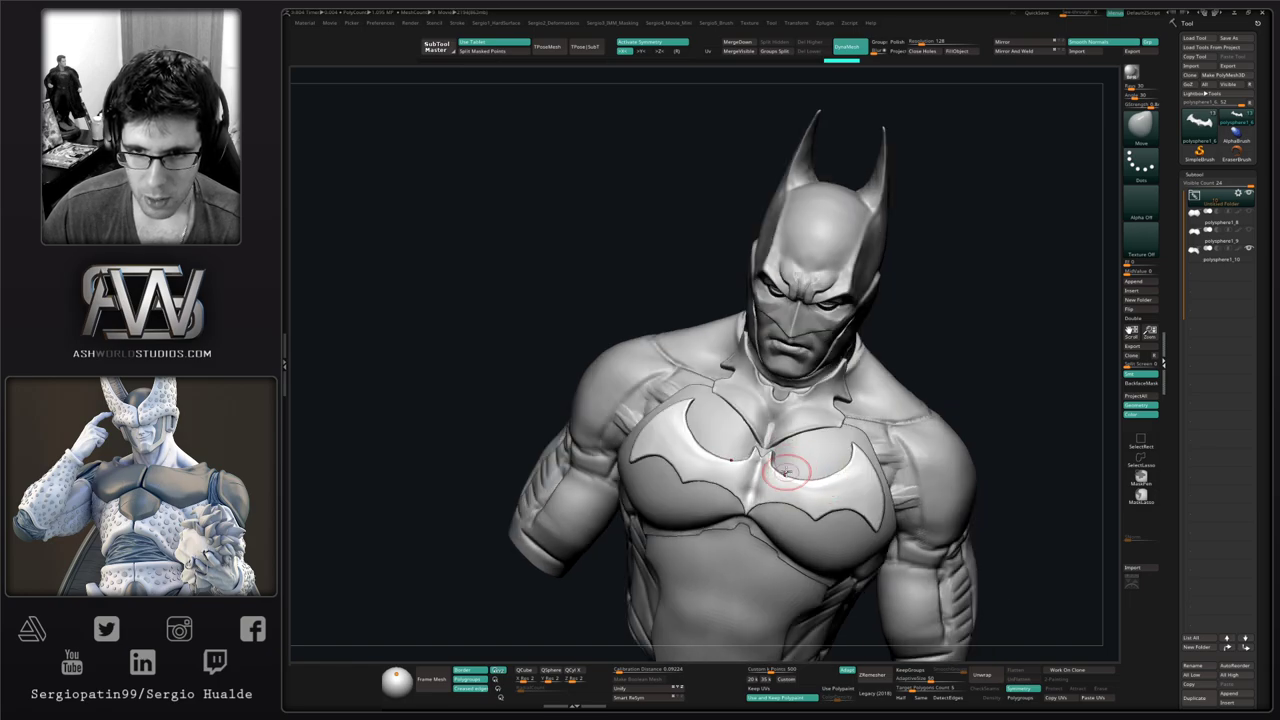
# Adjust the bat emblem's central ears and lower outer wing tips with the Move brush
pyautogui.moveTo(828, 460); pyautogui.dragTo(822, 495, button='right')
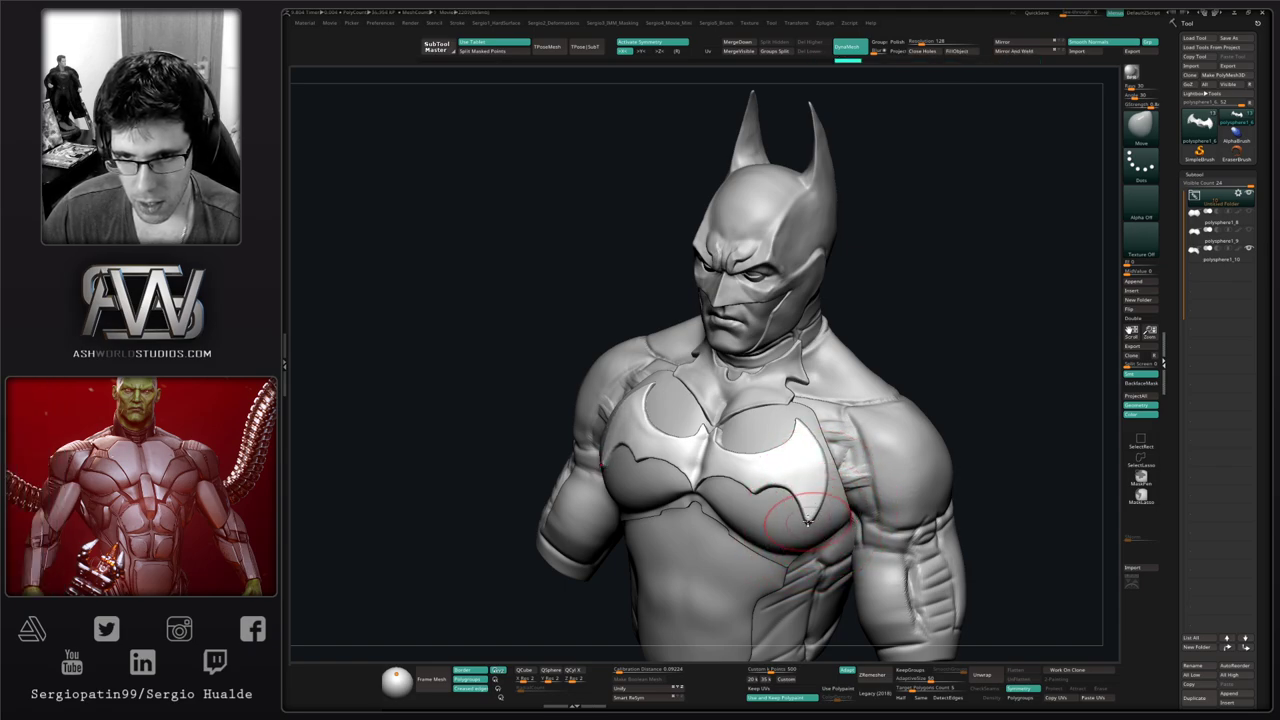
pyautogui.moveTo(816, 514)
pyautogui.mouseDown(button='right')
pyautogui.moveTo(799, 532)
pyautogui.moveTo(805, 480)
pyautogui.moveTo(694, 455)
pyautogui.mouseUp(button='right')
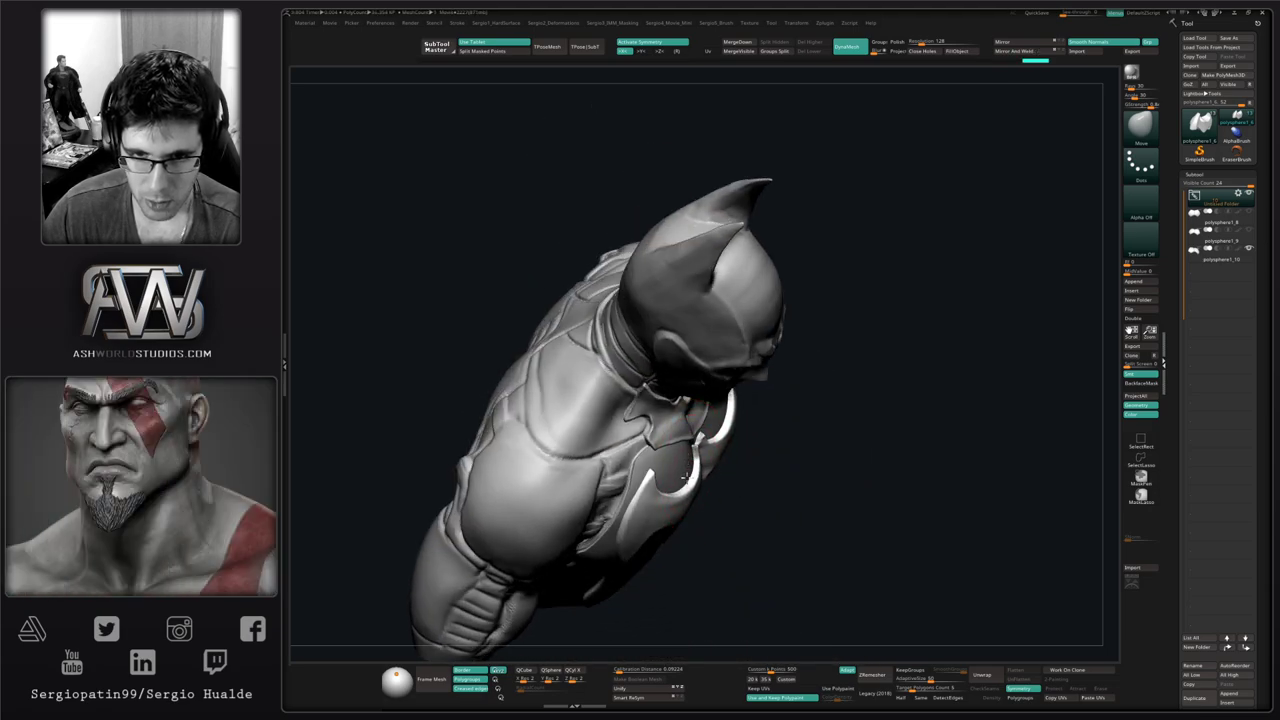
pyautogui.moveTo(686, 498)
pyautogui.mouseDown(button='right')
pyautogui.moveTo(709, 458)
pyautogui.moveTo(749, 491)
pyautogui.moveTo(737, 468)
pyautogui.moveTo(758, 422)
pyautogui.mouseUp(button='right')
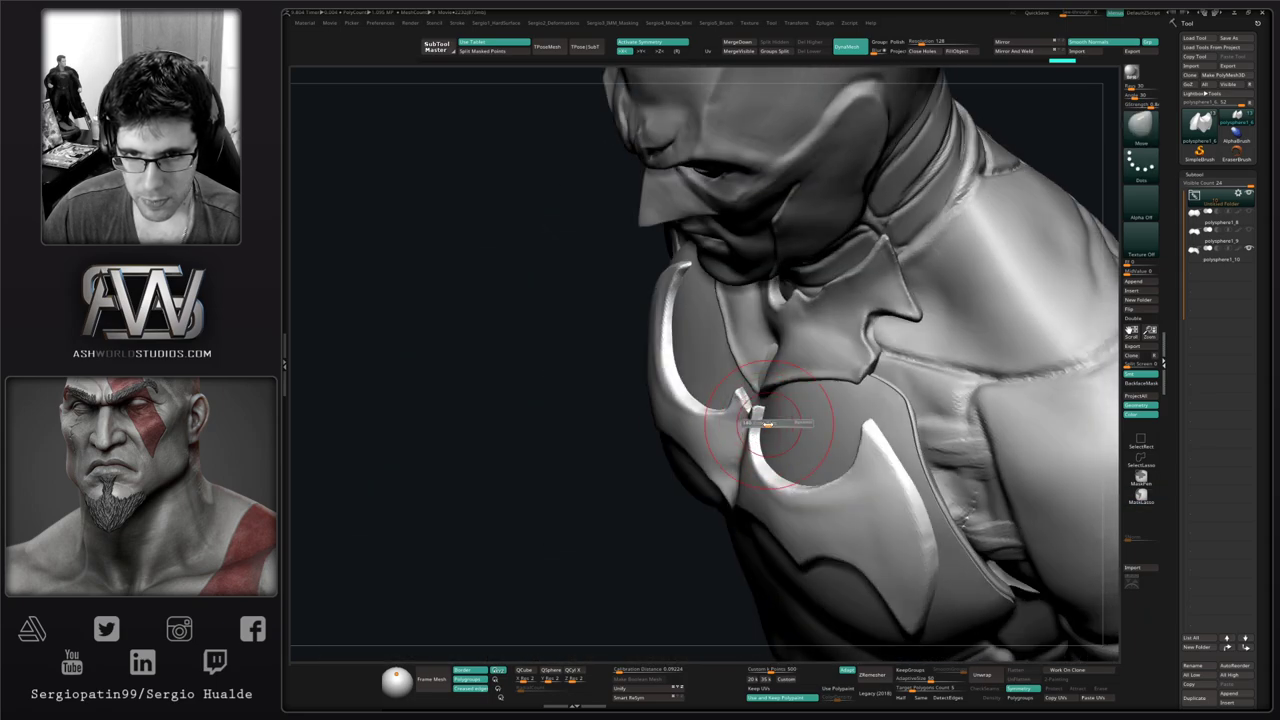
pyautogui.moveTo(769, 425); pyautogui.dragTo(764, 425)
pyautogui.moveTo(762, 462)
pyautogui.mouseDown(button='right')
pyautogui.moveTo(782, 492)
pyautogui.moveTo(740, 432)
pyautogui.moveTo(690, 445)
pyautogui.mouseUp(button='right')
pyautogui.keyDown('ctrl'); pyautogui.moveTo(608, 449); pyautogui.dragTo(634, 500, button='right'); pyautogui.keyUp('ctrl')
pyautogui.moveTo(632, 498); pyautogui.dragTo(620, 493)
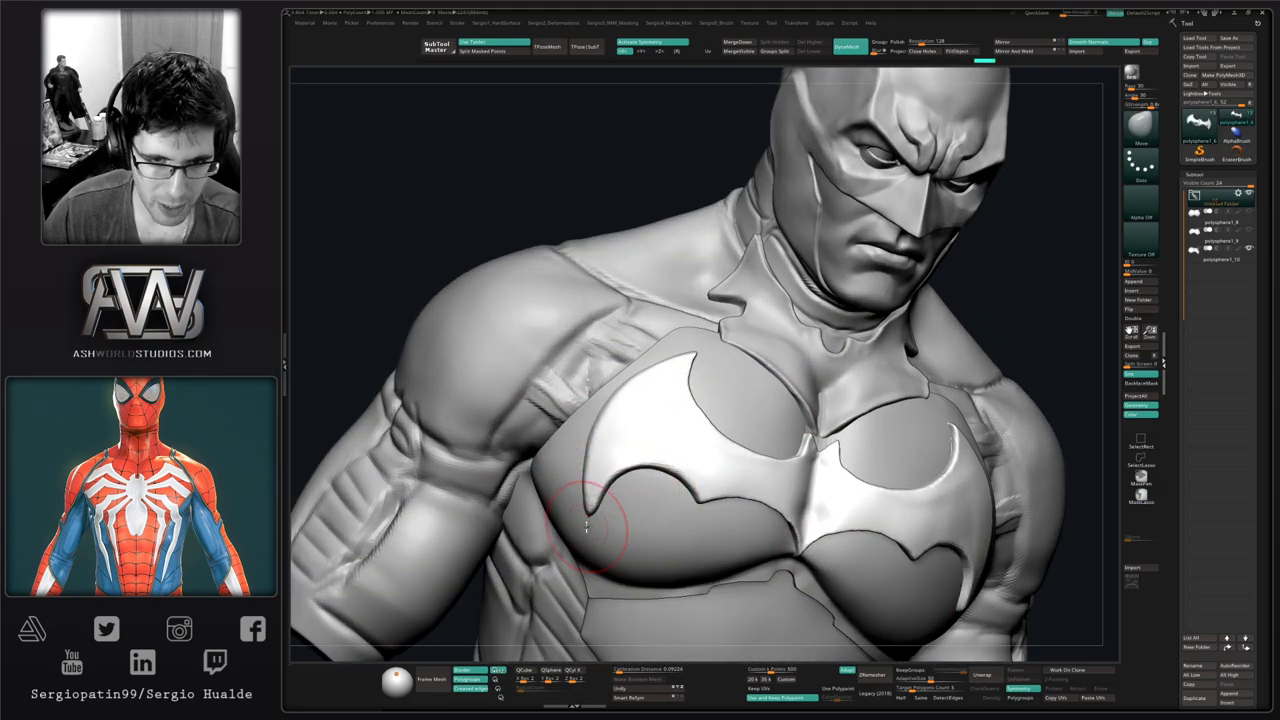
pyautogui.press('f')
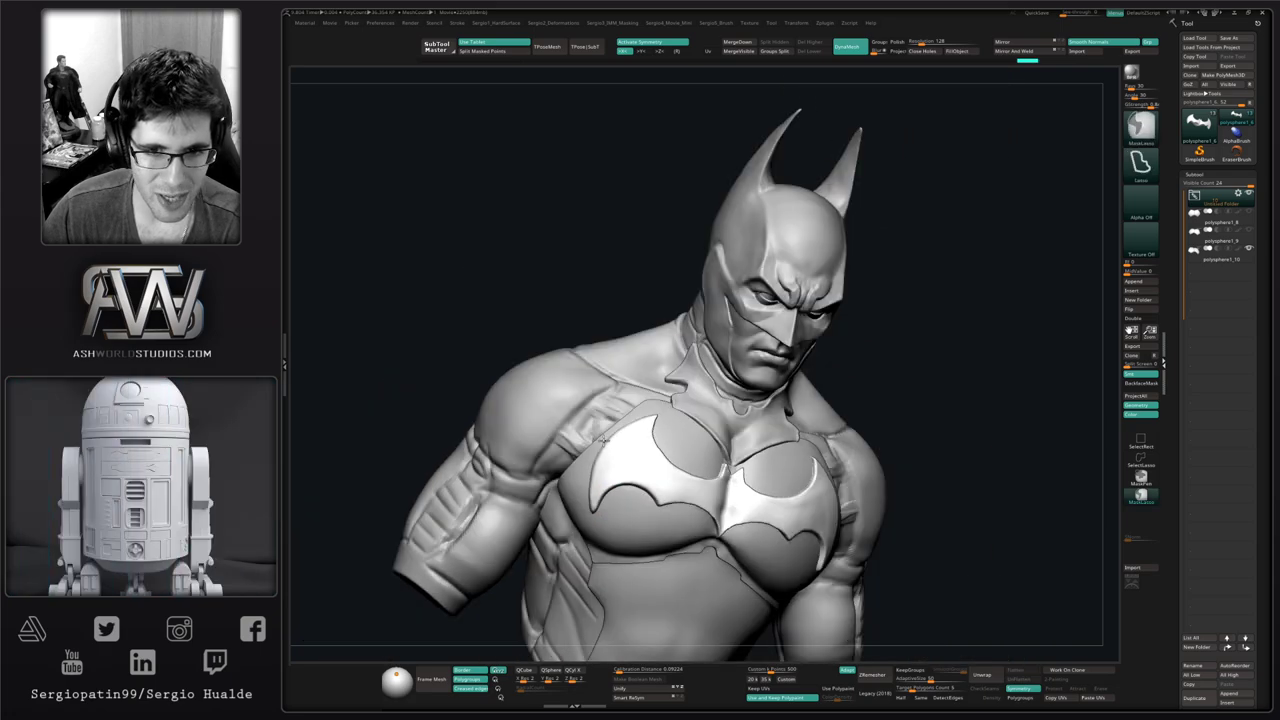
pyautogui.moveTo(700, 395); pyautogui.dragTo(665, 390, button='right')
pyautogui.moveTo(645, 490)
pyautogui.mouseDown(button='right')
pyautogui.moveTo(667, 502)
pyautogui.moveTo(631, 497)
pyautogui.moveTo(631, 535)
pyautogui.moveTo(636, 495)
pyautogui.mouseUp(button='right')
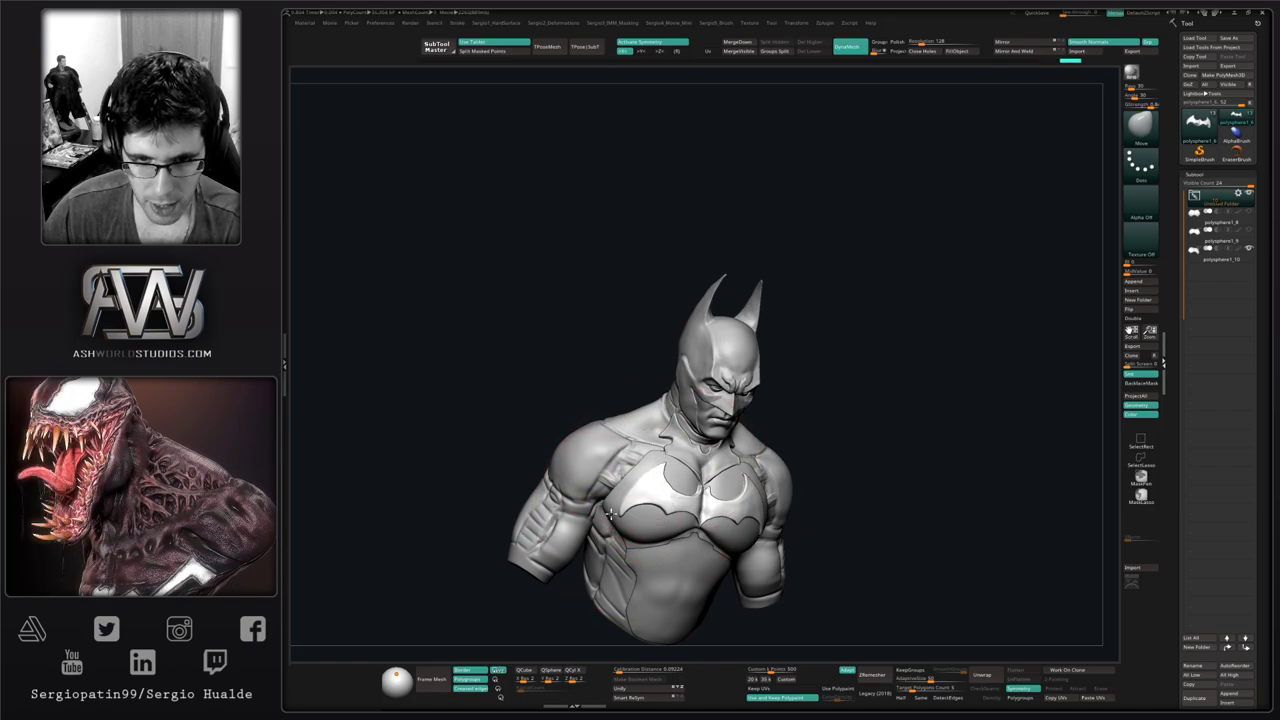
# Fit the emblem's outer wings to the curvature of the pectorals with a resized Move brush
pyautogui.moveTo(611, 514); pyautogui.dragTo(628, 515, button='right')
pyautogui.keyDown('ctrl'); pyautogui.moveTo(628, 515); pyautogui.dragTo(621, 534, button='right'); pyautogui.keyUp('ctrl')
pyautogui.press('s')
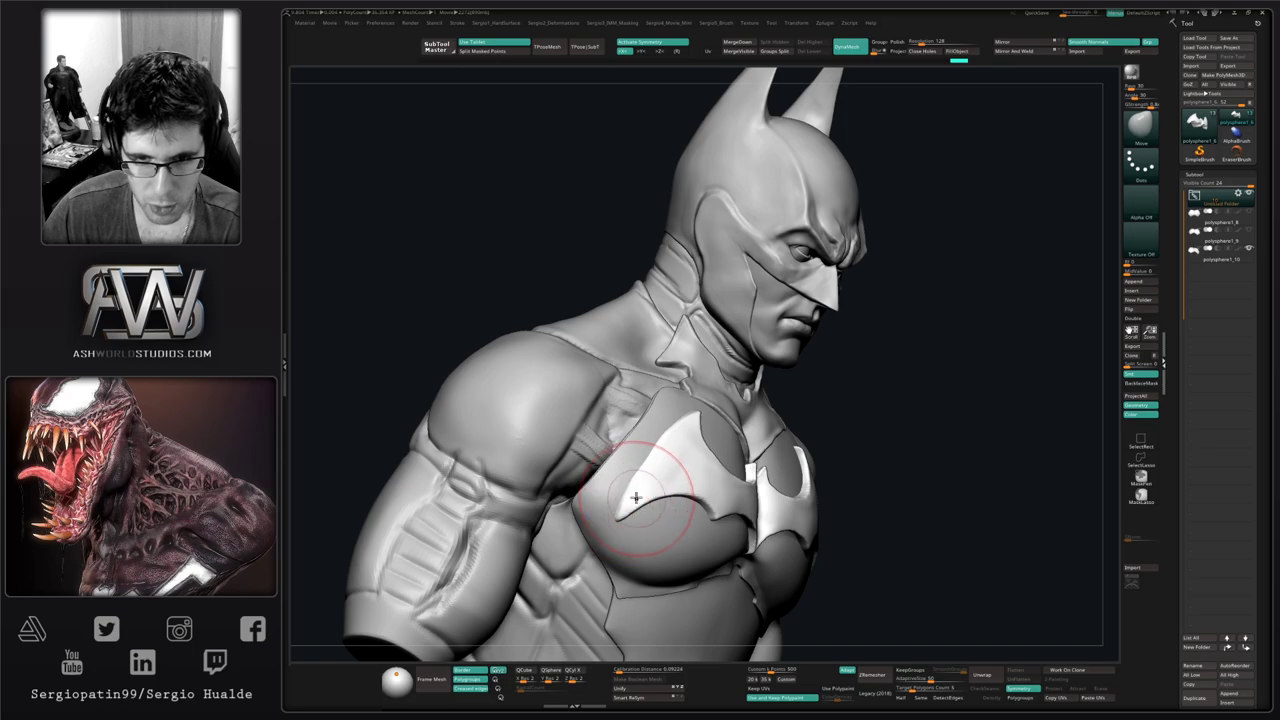
pyautogui.moveTo(636, 497); pyautogui.dragTo(660, 504, button='right')
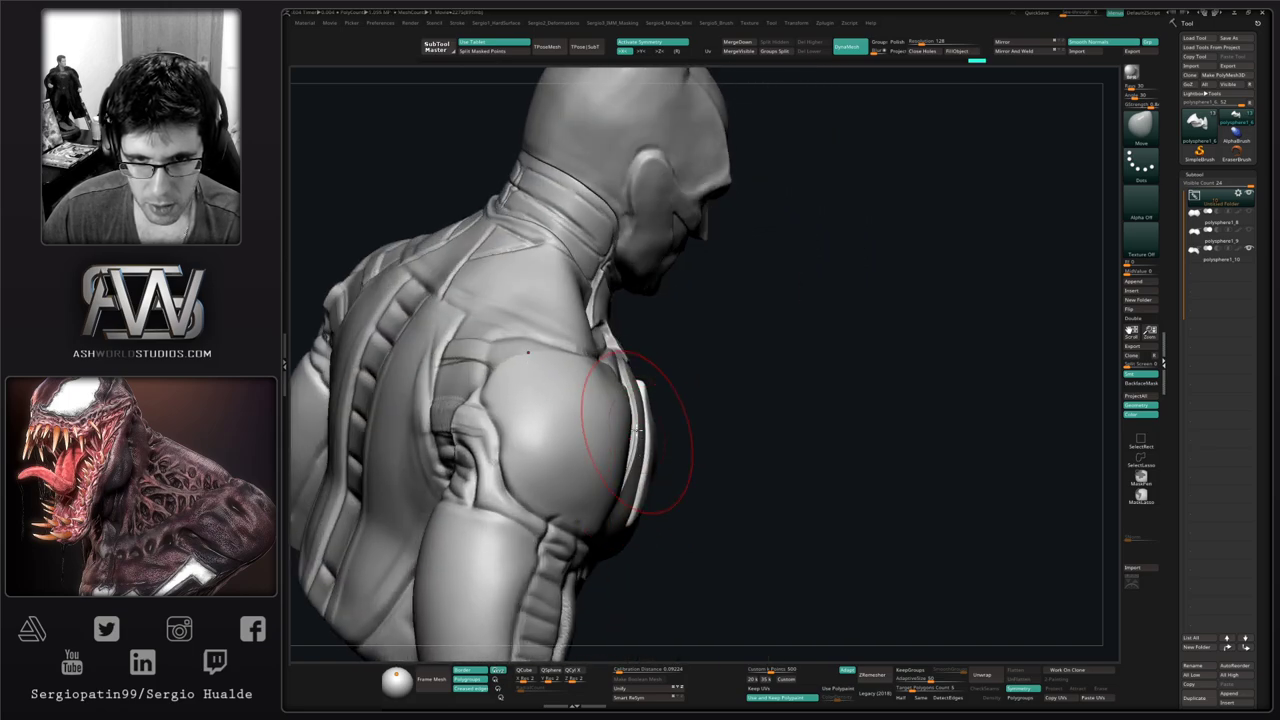
pyautogui.moveTo(660, 449); pyautogui.dragTo(663, 520, button='right')
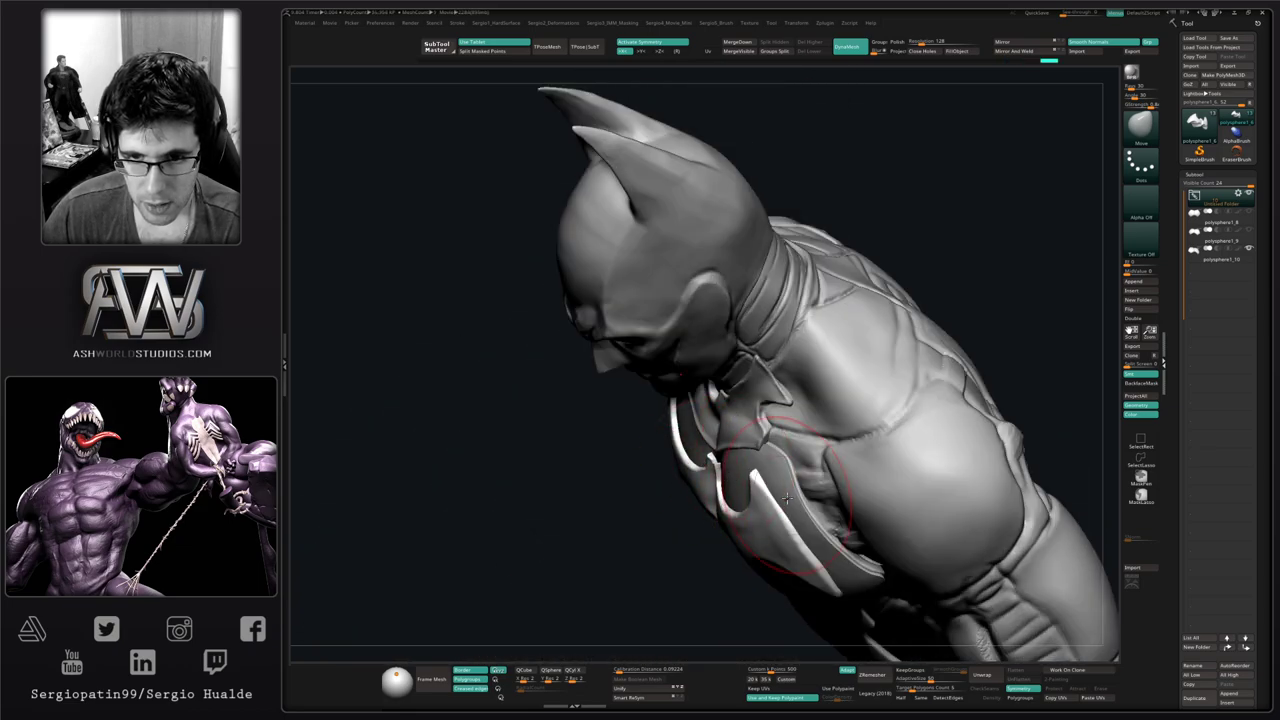
pyautogui.moveTo(771, 505); pyautogui.dragTo(777, 500)
pyautogui.moveTo(776, 524); pyautogui.dragTo(766, 465, button='right')
pyautogui.moveTo(766, 465); pyautogui.dragTo(788, 495, button='right')
pyautogui.keyDown('alt'); pyautogui.moveTo(788, 495); pyautogui.dragTo(820, 390, button='right'); pyautogui.keyUp('alt')
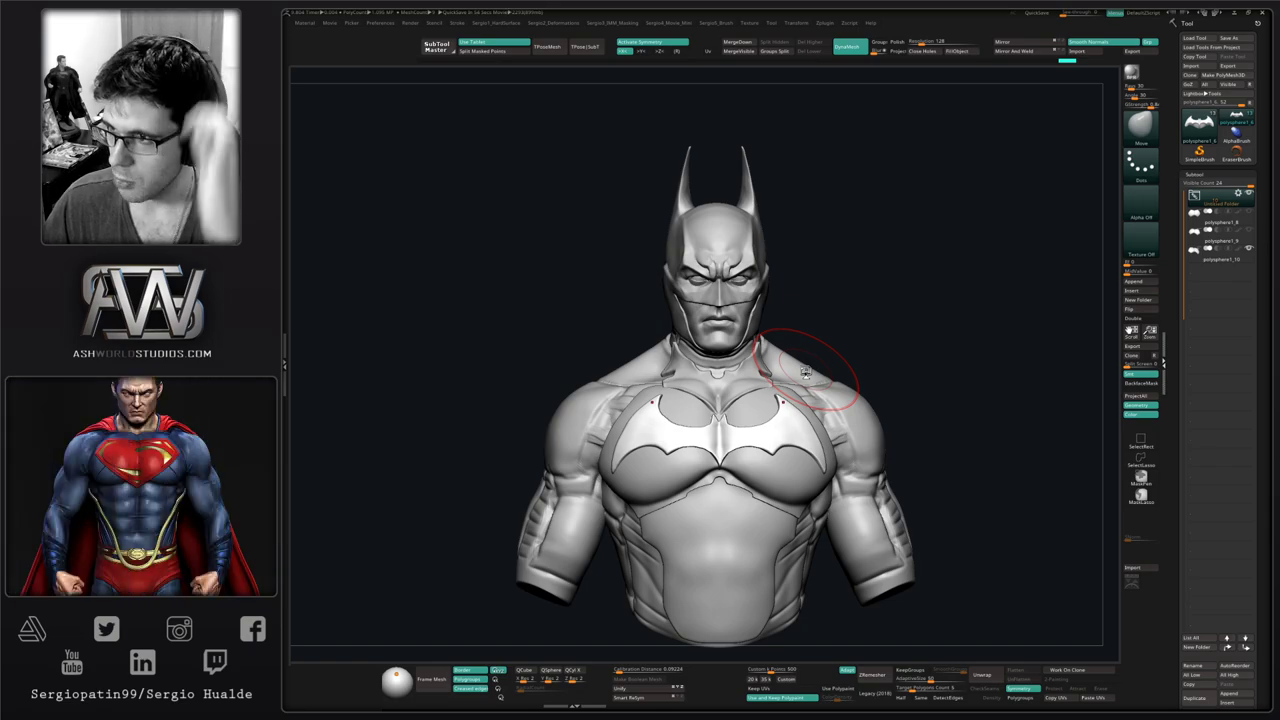
# Isolate the bat emblem and sharpen its curved upper edge with the Pinch brush
pyautogui.moveTo(900, 346); pyautogui.dragTo(860, 360)
pyautogui.hotkey('alt', 's')
pyautogui.keyDown('ctrl'); pyautogui.moveTo(704, 388); pyautogui.dragTo(700, 486, button='right'); pyautogui.keyUp('ctrl')
pyautogui.moveTo(699, 430)
pyautogui.keyDown('alt'); pyautogui.mouseDown(button='right')
pyautogui.moveTo(746, 411)
pyautogui.moveTo(734, 429)
pyautogui.moveTo(760, 403)
pyautogui.mouseUp(button='right'); pyautogui.keyUp('alt')
pyautogui.keyDown('shift'); pyautogui.moveTo(760, 403); pyautogui.dragTo(770, 404); pyautogui.keyUp('shift')
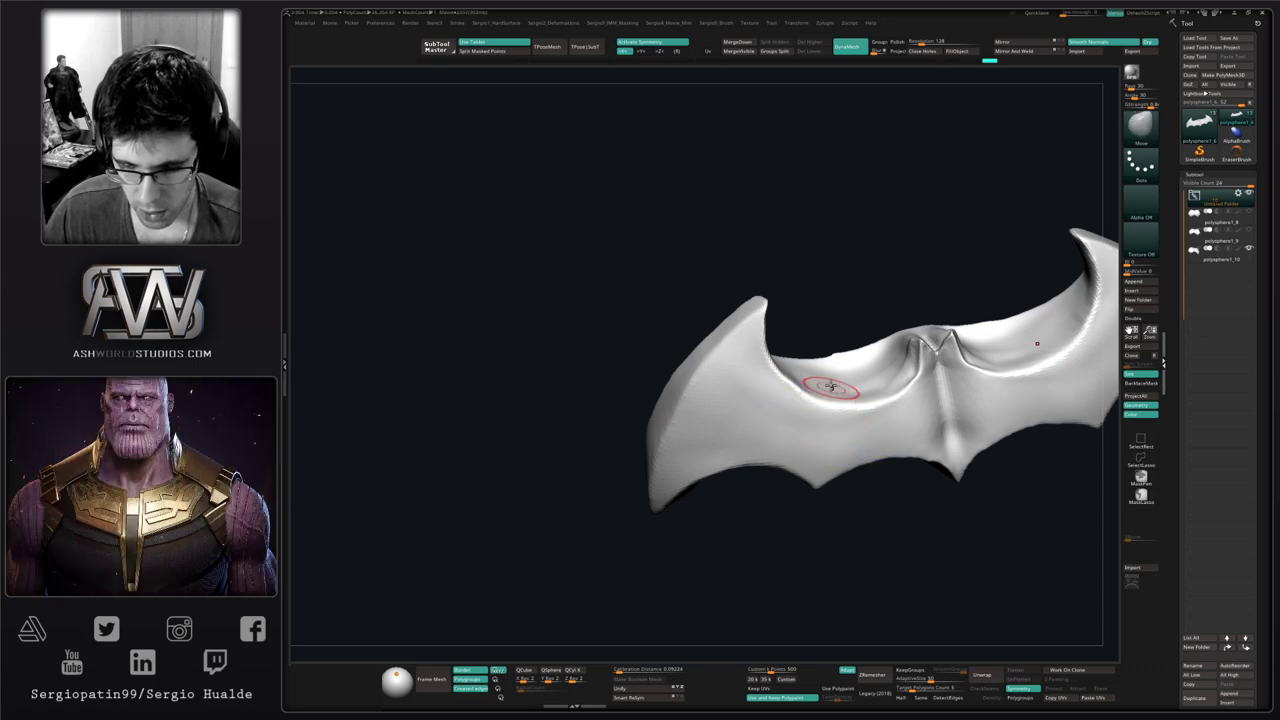
pyautogui.moveTo(800, 380); pyautogui.dragTo(766, 348, button='right')
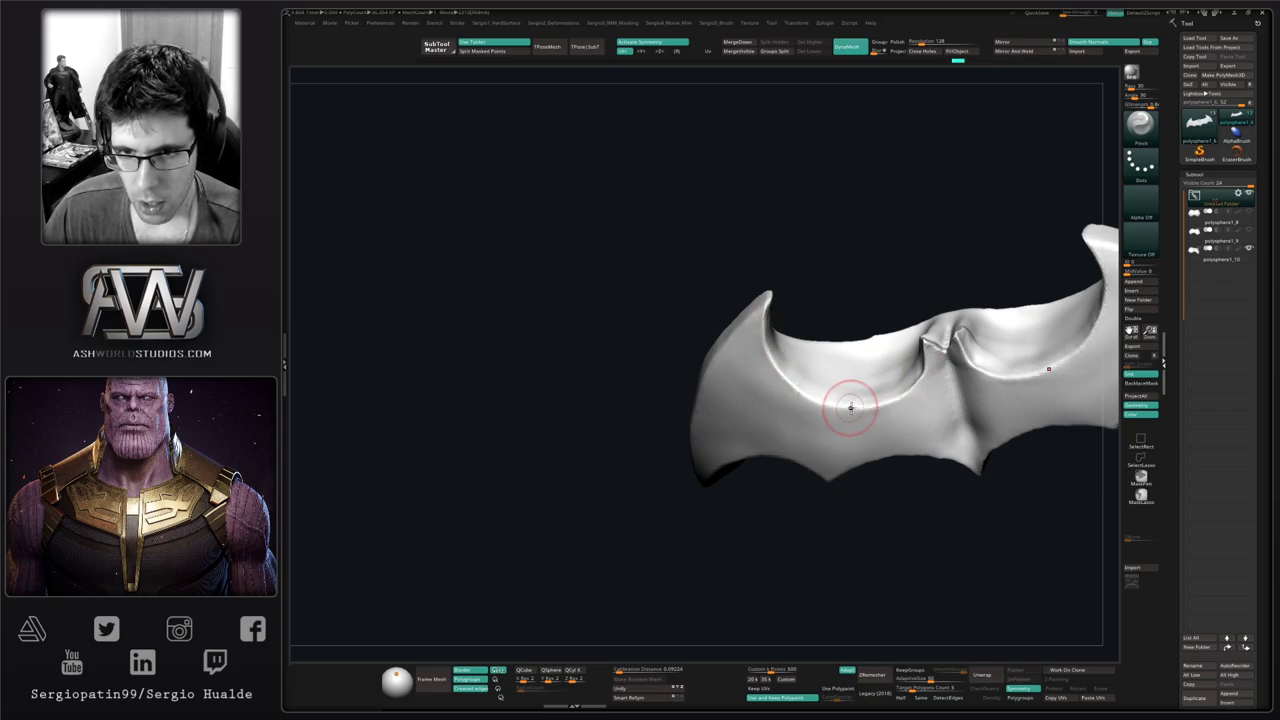
pyautogui.moveTo(788, 373)
pyautogui.mouseDown()
pyautogui.moveTo(767, 328)
pyautogui.moveTo(811, 387)
pyautogui.moveTo(880, 400)
pyautogui.mouseUp()
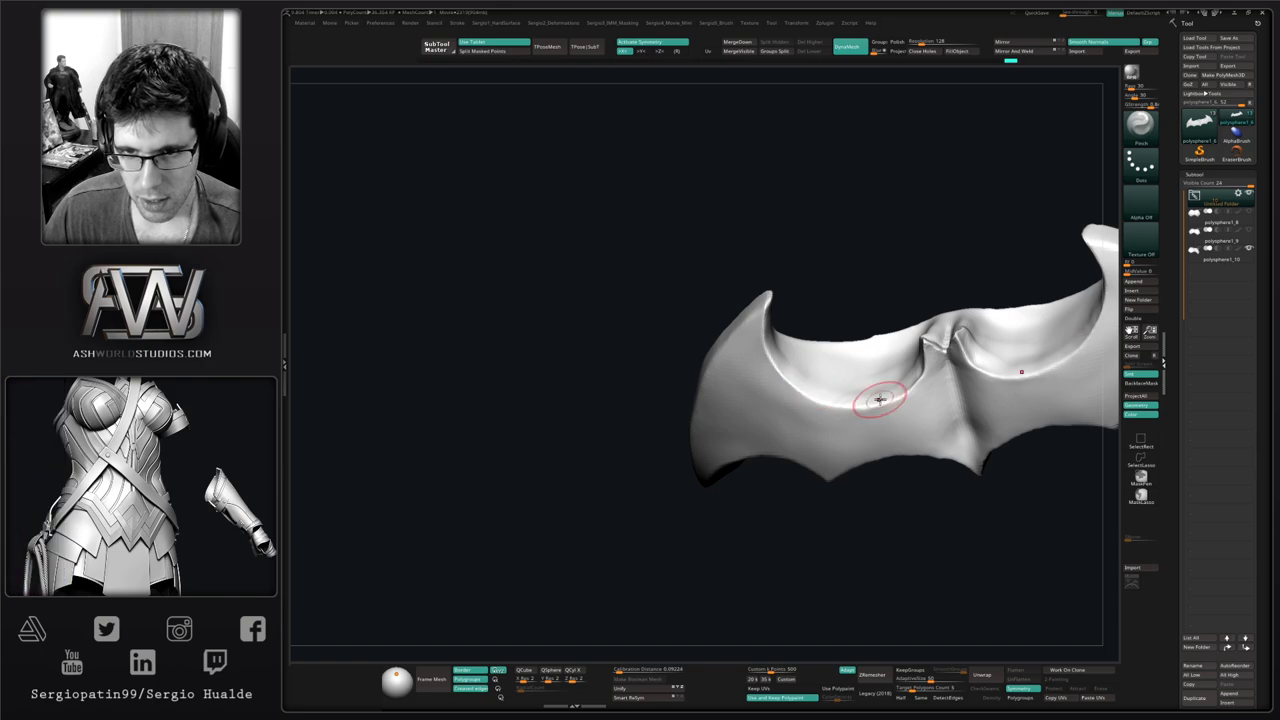
# Sharpen the emblem's lower scalloped edges and upper wing tips with the Pinch brush
pyautogui.moveTo(891, 396)
pyautogui.keyDown('alt'); pyautogui.mouseDown(button='right')
pyautogui.moveTo(819, 420)
pyautogui.moveTo(834, 429)
pyautogui.moveTo(842, 410)
pyautogui.mouseUp(button='right'); pyautogui.keyUp('alt')
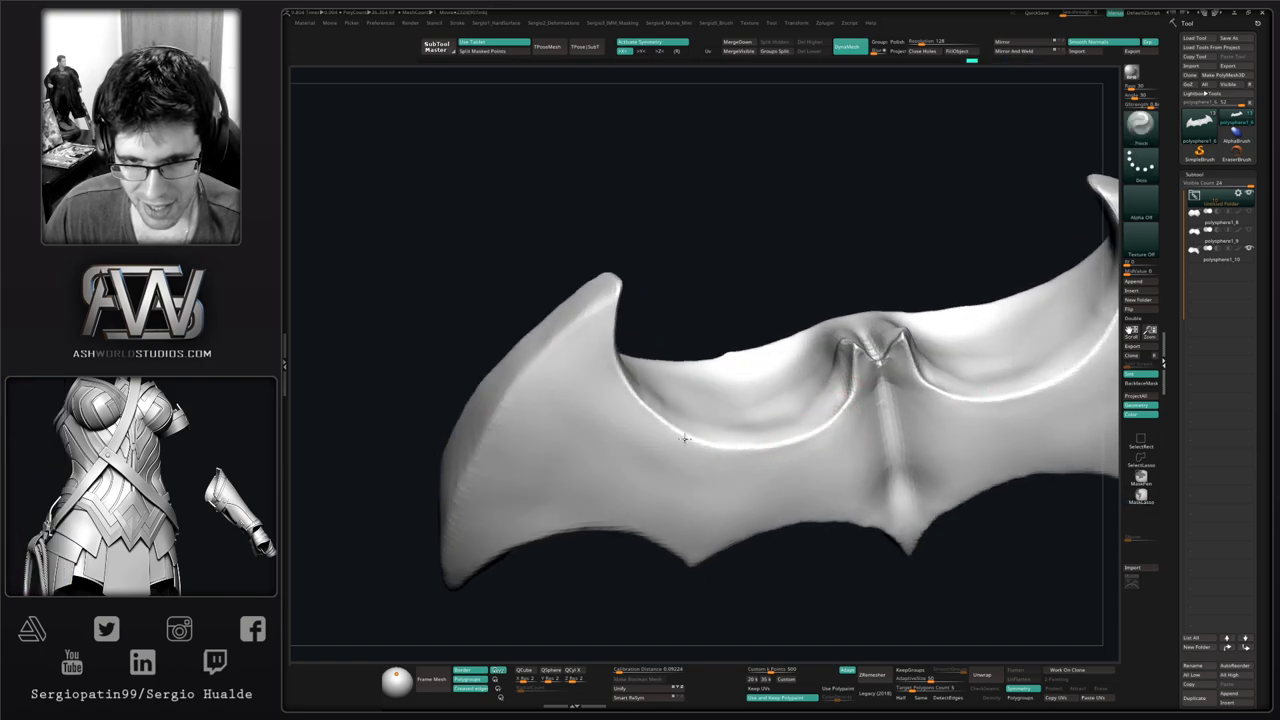
pyautogui.moveTo(789, 423)
pyautogui.mouseDown(button='right')
pyautogui.moveTo(786, 394)
pyautogui.moveTo(809, 354)
pyautogui.moveTo(868, 395)
pyautogui.moveTo(822, 409)
pyautogui.moveTo(806, 442)
pyautogui.moveTo(787, 407)
pyautogui.mouseUp(button='right')
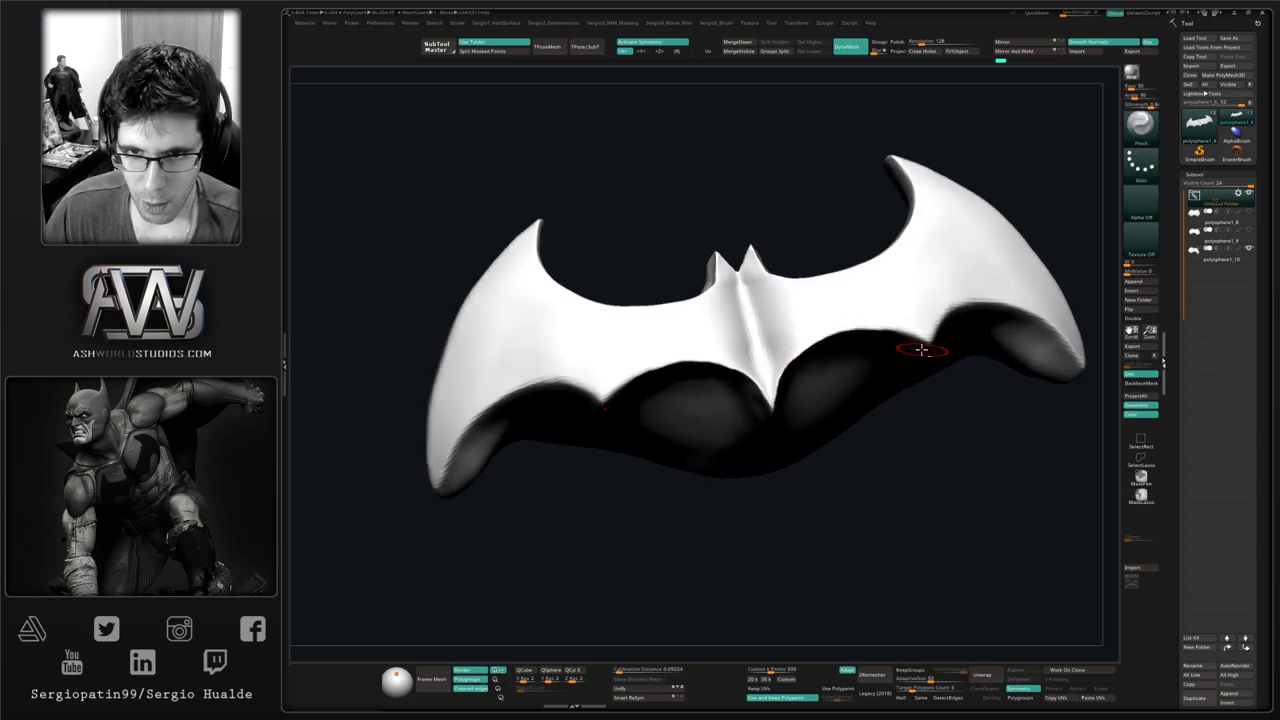
pyautogui.keyDown('alt'); pyautogui.moveTo(922, 350); pyautogui.dragTo(855, 430, button='right'); pyautogui.keyUp('alt')
pyautogui.moveTo(855, 430)
pyautogui.keyDown('ctrl'); pyautogui.mouseDown(button='right')
pyautogui.moveTo(852, 366)
pyautogui.moveTo(866, 346)
pyautogui.mouseUp(button='right'); pyautogui.keyUp('ctrl')
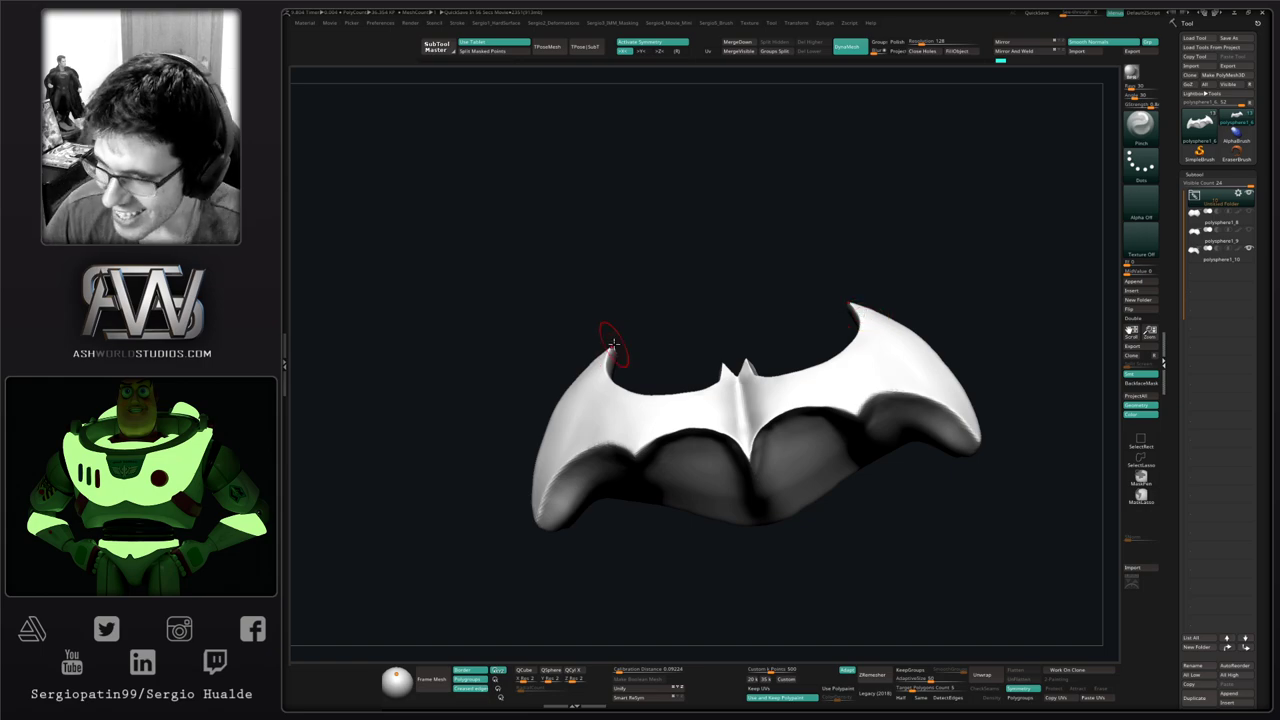
pyautogui.moveTo(785, 316); pyautogui.dragTo(772, 336, button='right')
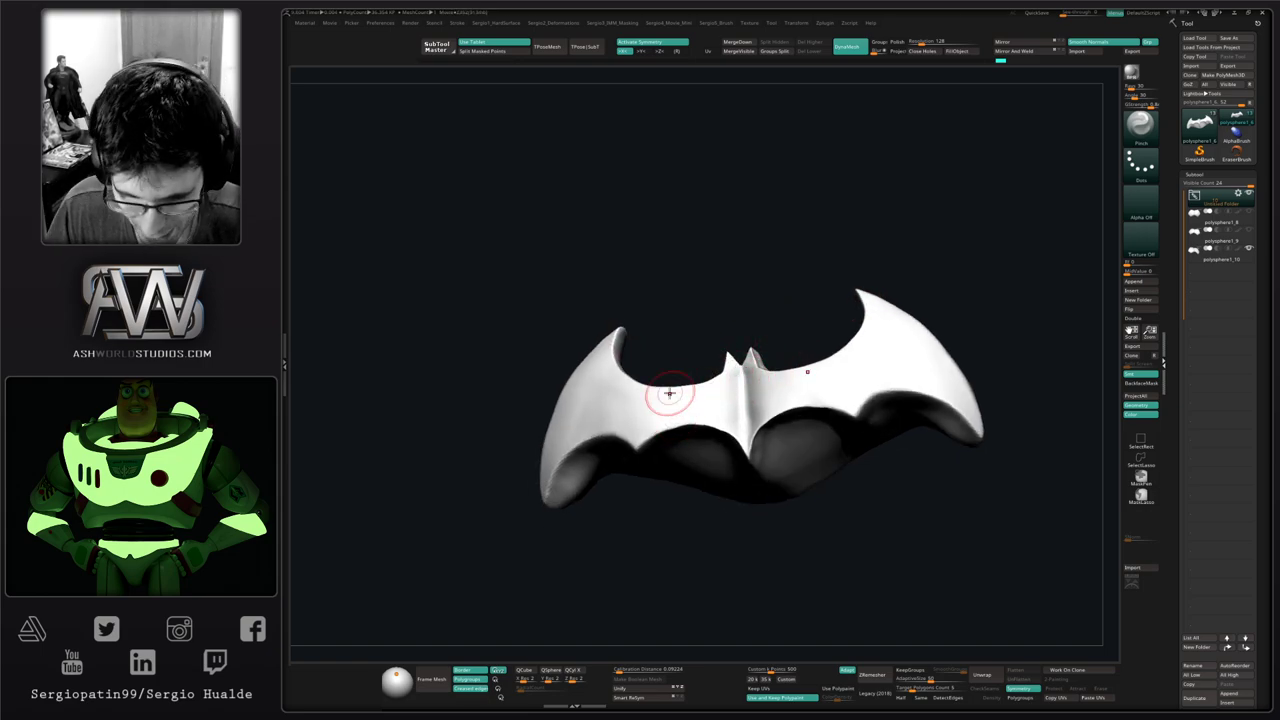
# Sharpen the emblem's lower scalloped points and outer wing edges with the Pinch brush, checking them from several angles
pyautogui.moveTo(780, 366)
pyautogui.mouseDown(button='right')
pyautogui.moveTo(771, 371)
pyautogui.moveTo(803, 391)
pyautogui.moveTo(760, 358)
pyautogui.moveTo(777, 409)
pyautogui.moveTo(820, 449)
pyautogui.moveTo(856, 377)
pyautogui.moveTo(801, 431)
pyautogui.mouseUp(button='right')
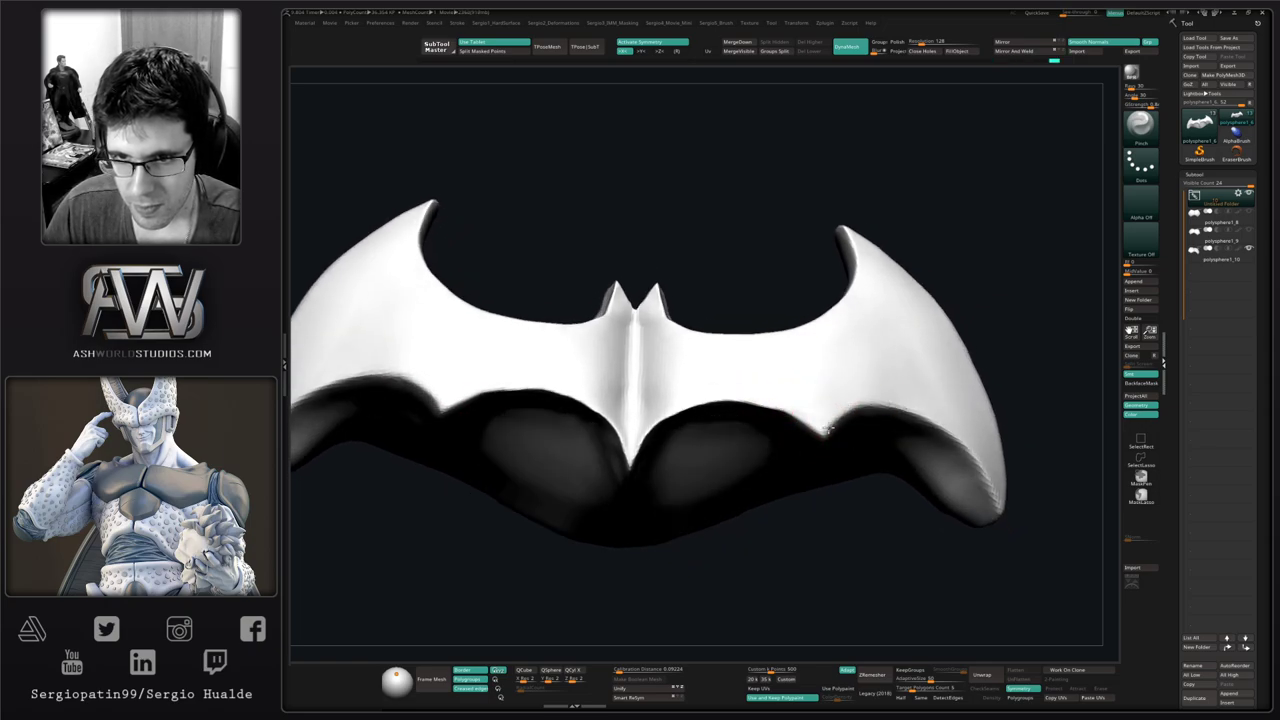
pyautogui.moveTo(909, 409); pyautogui.dragTo(877, 434, button='right')
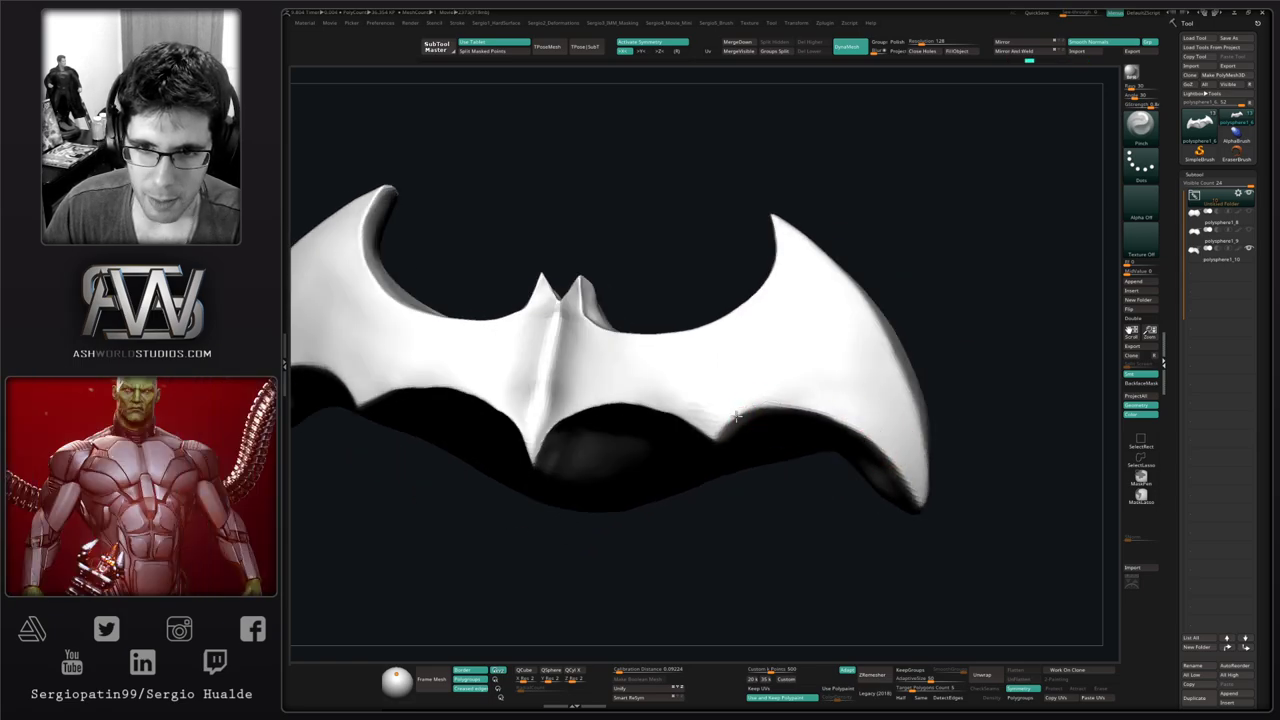
pyautogui.moveTo(829, 424); pyautogui.dragTo(927, 476, button='right')
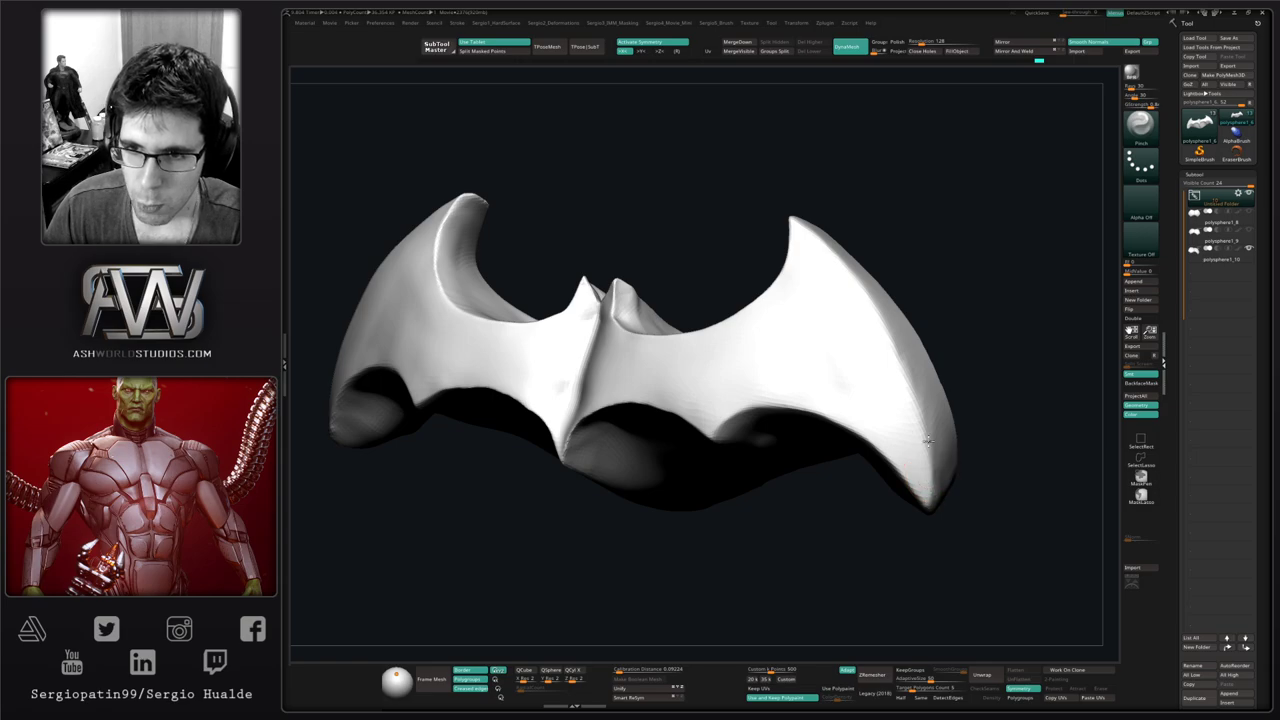
pyautogui.moveTo(909, 407); pyautogui.dragTo(878, 430, button='right')
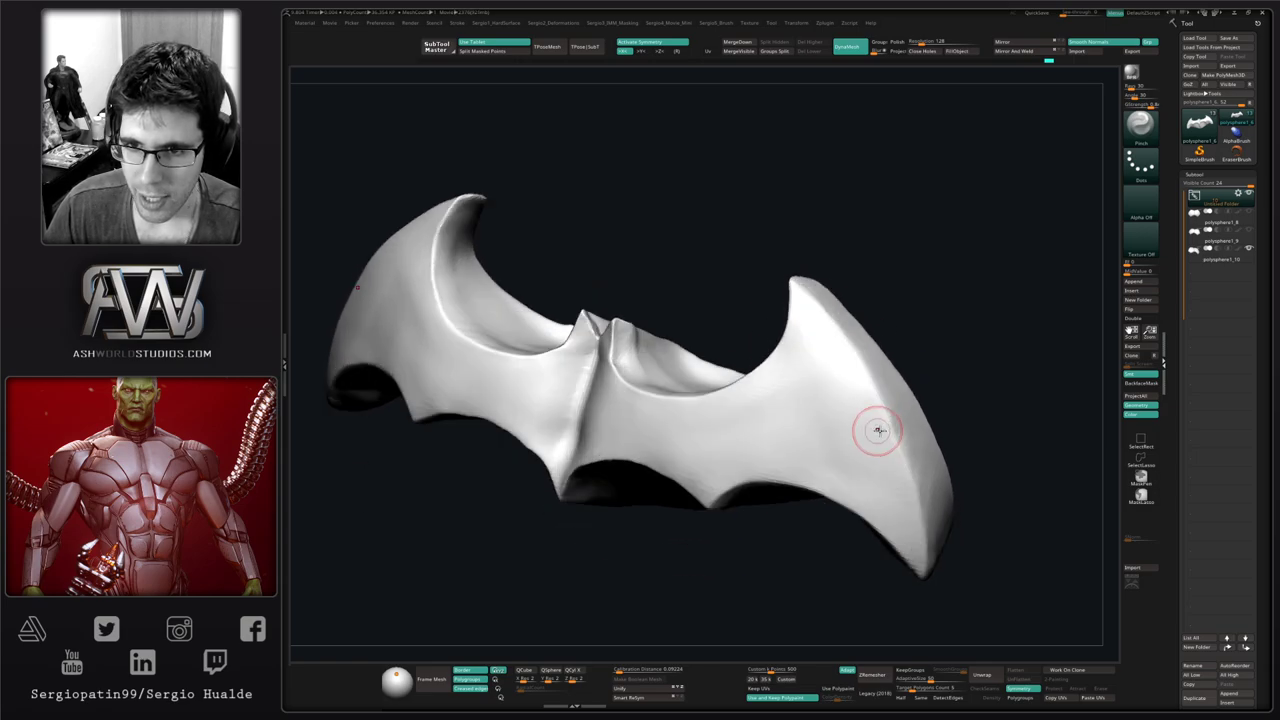
pyautogui.moveTo(852, 357); pyautogui.dragTo(825, 343, button='right')
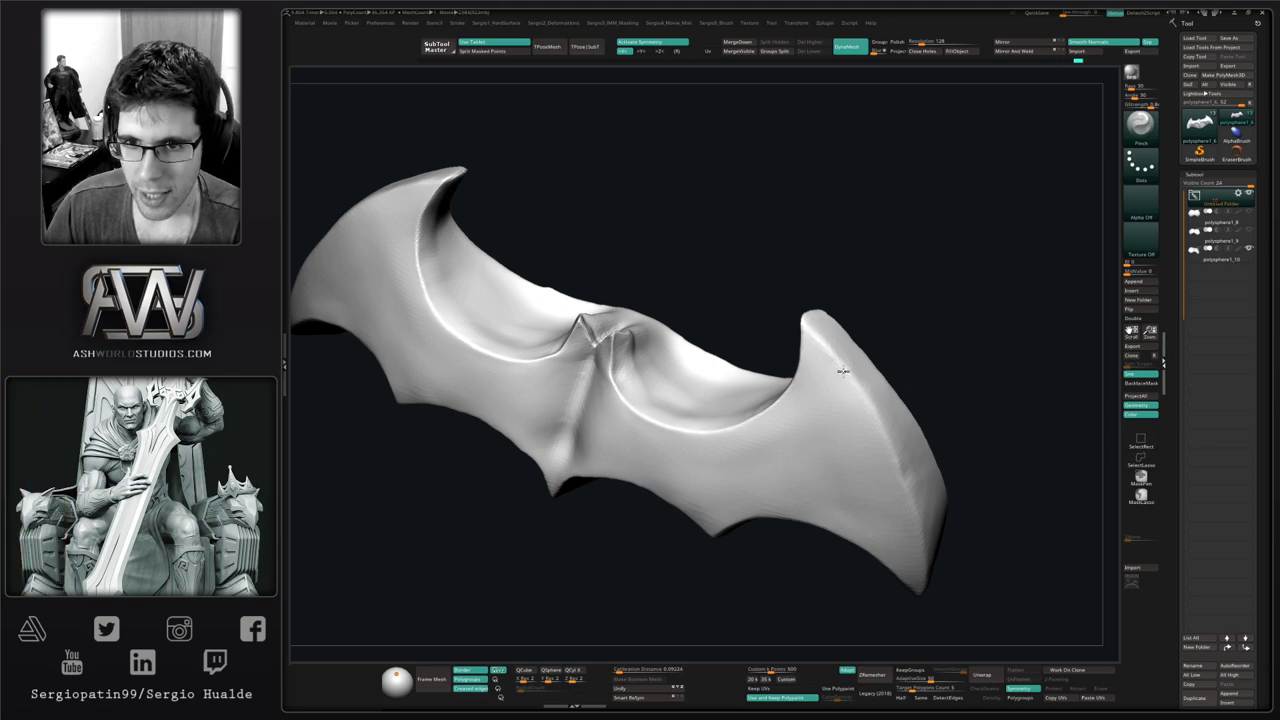
pyautogui.moveTo(875, 438)
pyautogui.mouseDown(button='right')
pyautogui.moveTo(897, 454)
pyautogui.moveTo(893, 444)
pyautogui.mouseUp(button='right')
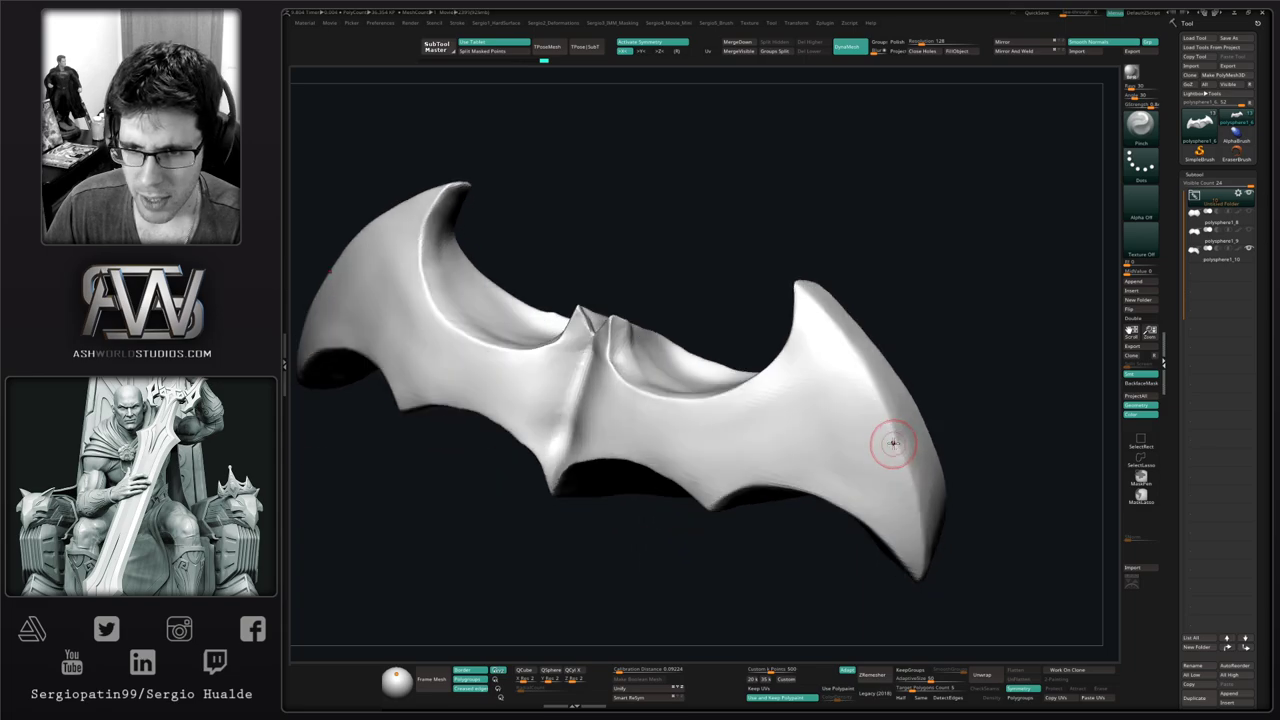
# Adjust the emblem's outer wing surface with a resized Move brush
pyautogui.press('b')
pyautogui.press('m')
pyautogui.press('v')
pyautogui.press('s')
pyautogui.moveTo(888, 446); pyautogui.dragTo(895, 452)
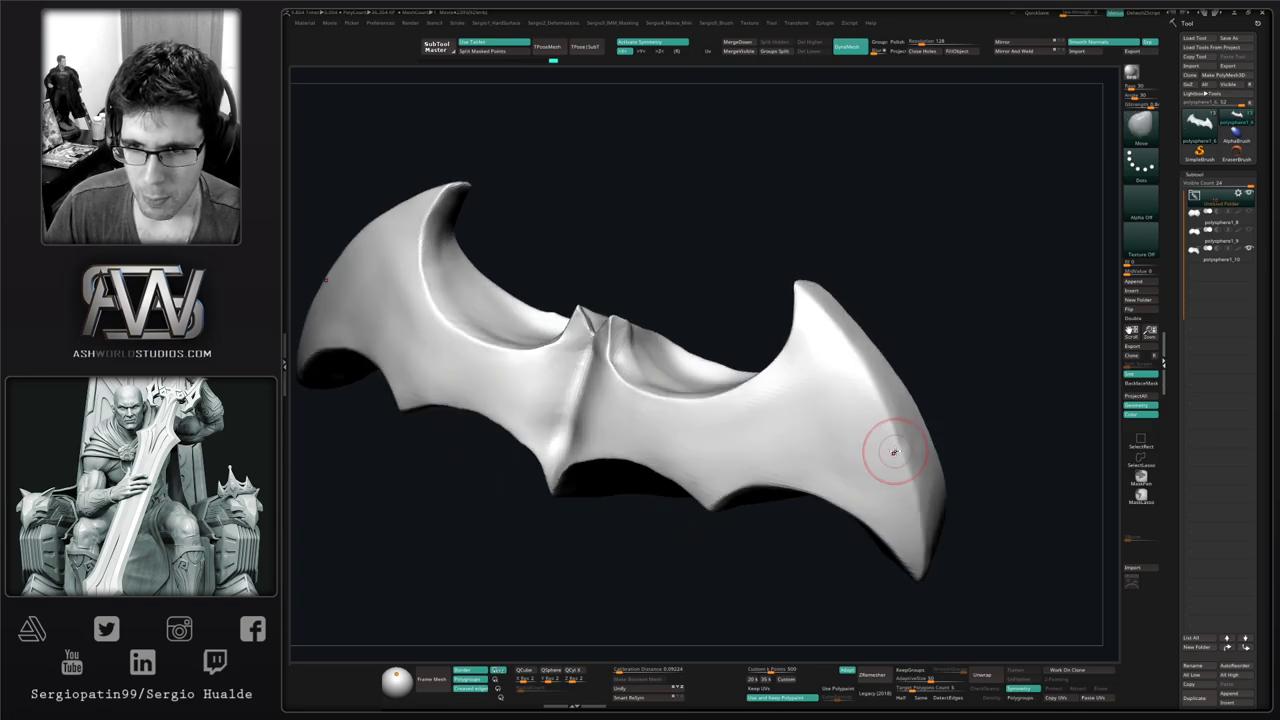
pyautogui.moveTo(895, 452)
pyautogui.mouseDown(button='right')
pyautogui.moveTo(906, 447)
pyautogui.moveTo(884, 440)
pyautogui.mouseUp(button='right')
pyautogui.moveTo(884, 440)
pyautogui.mouseDown(button='right')
pyautogui.moveTo(865, 454)
pyautogui.moveTo(811, 429)
pyautogui.moveTo(824, 342)
pyautogui.moveTo(777, 375)
pyautogui.moveTo(737, 440)
pyautogui.moveTo(789, 329)
pyautogui.moveTo(775, 412)
pyautogui.mouseUp(button='right')
# Define the emblem's central ridge with DamStandard, then shape and smooth the surface on both sides of it with the Clay brush
pyautogui.press('b')
pyautogui.press('d')
pyautogui.press('s')
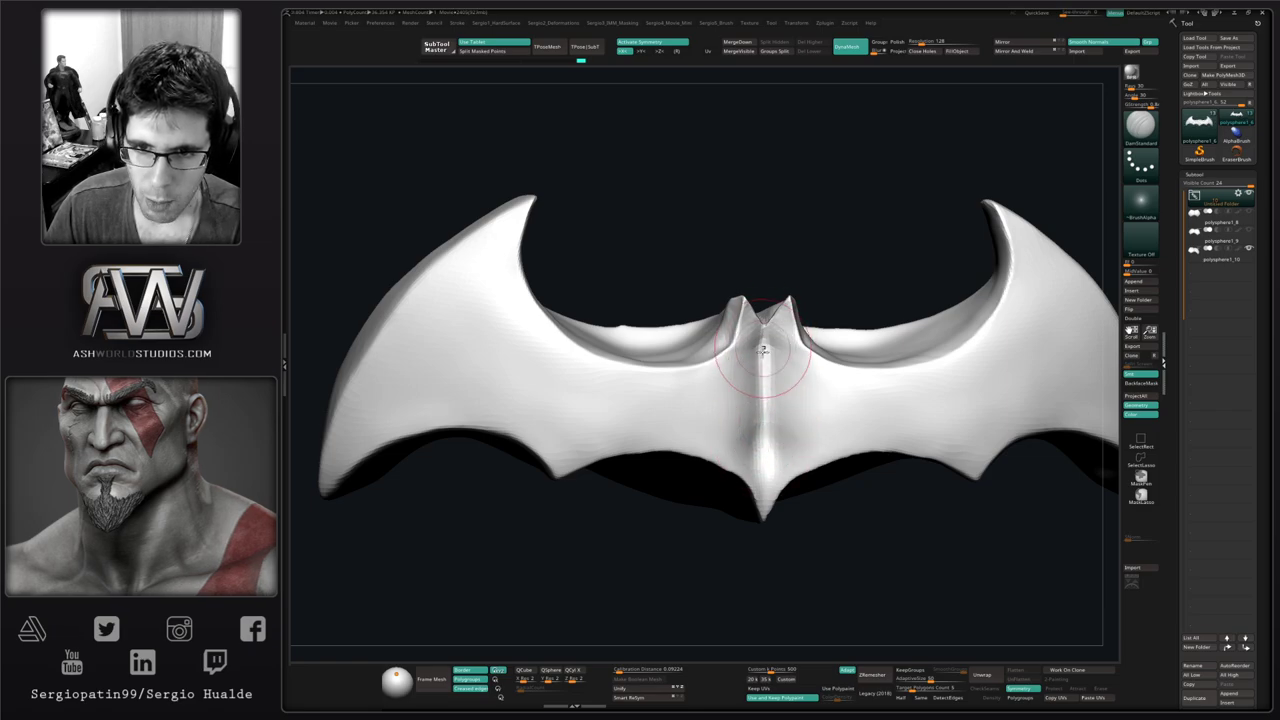
pyautogui.press('b')
pyautogui.press('c')
pyautogui.press('l')
pyautogui.moveTo(780, 466)
pyautogui.mouseDown()
pyautogui.moveTo(778, 400)
pyautogui.moveTo(778, 432)
pyautogui.mouseUp()
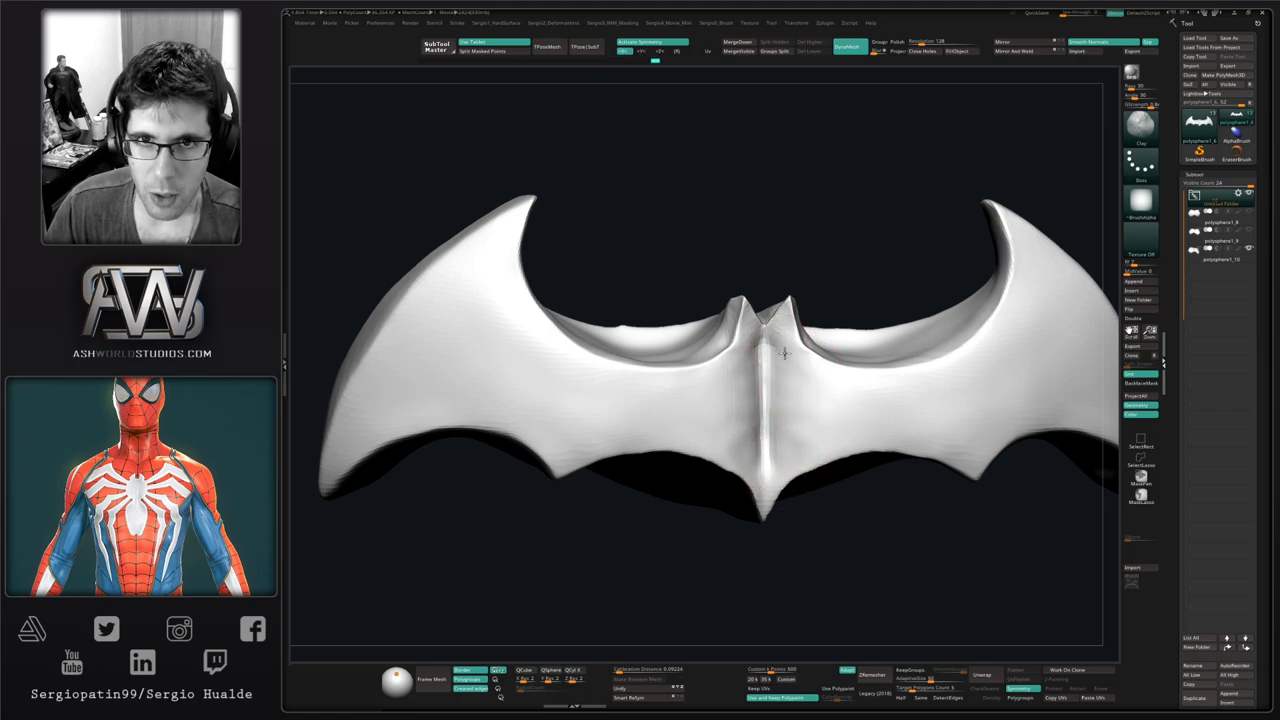
pyautogui.moveTo(785, 351)
pyautogui.keyDown('shift'); pyautogui.mouseDown()
pyautogui.moveTo(797, 434)
pyautogui.moveTo(788, 333)
pyautogui.mouseUp(); pyautogui.keyUp('shift')
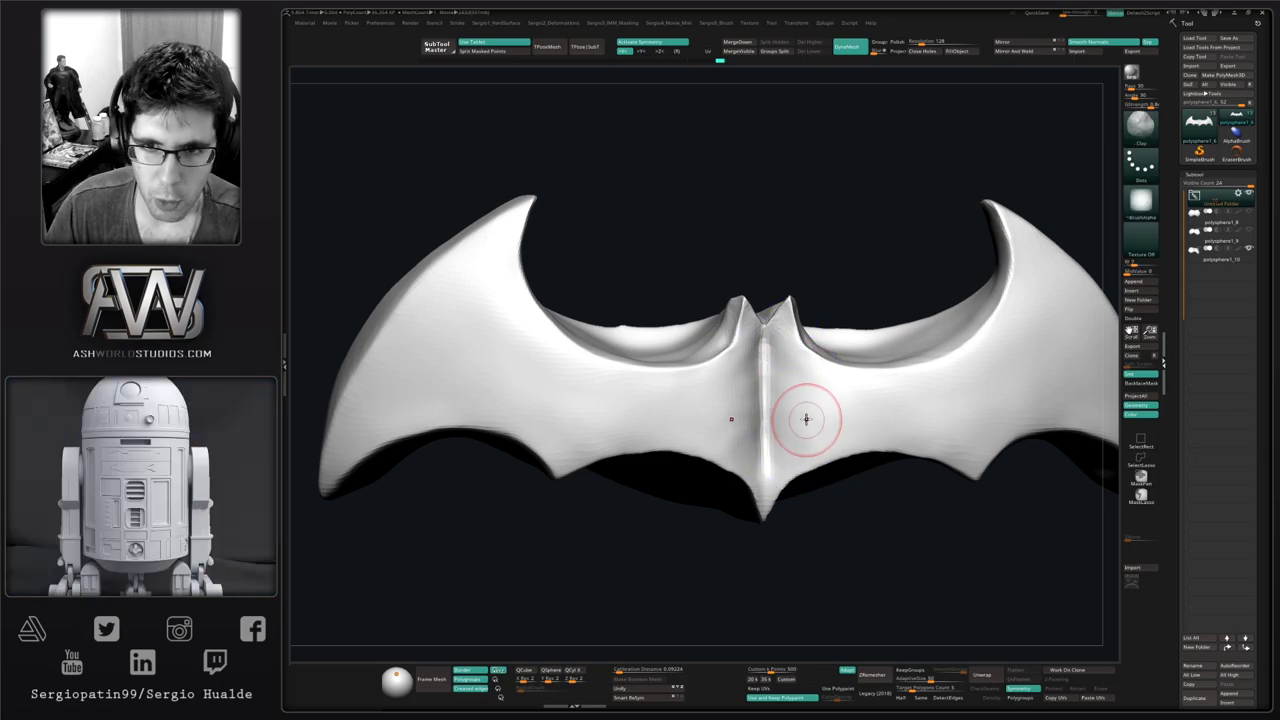
pyautogui.moveTo(806, 420); pyautogui.dragTo(790, 406)
pyautogui.keyDown('ctrl'); pyautogui.moveTo(790, 406); pyautogui.dragTo(772, 385, button='right'); pyautogui.keyUp('ctrl')
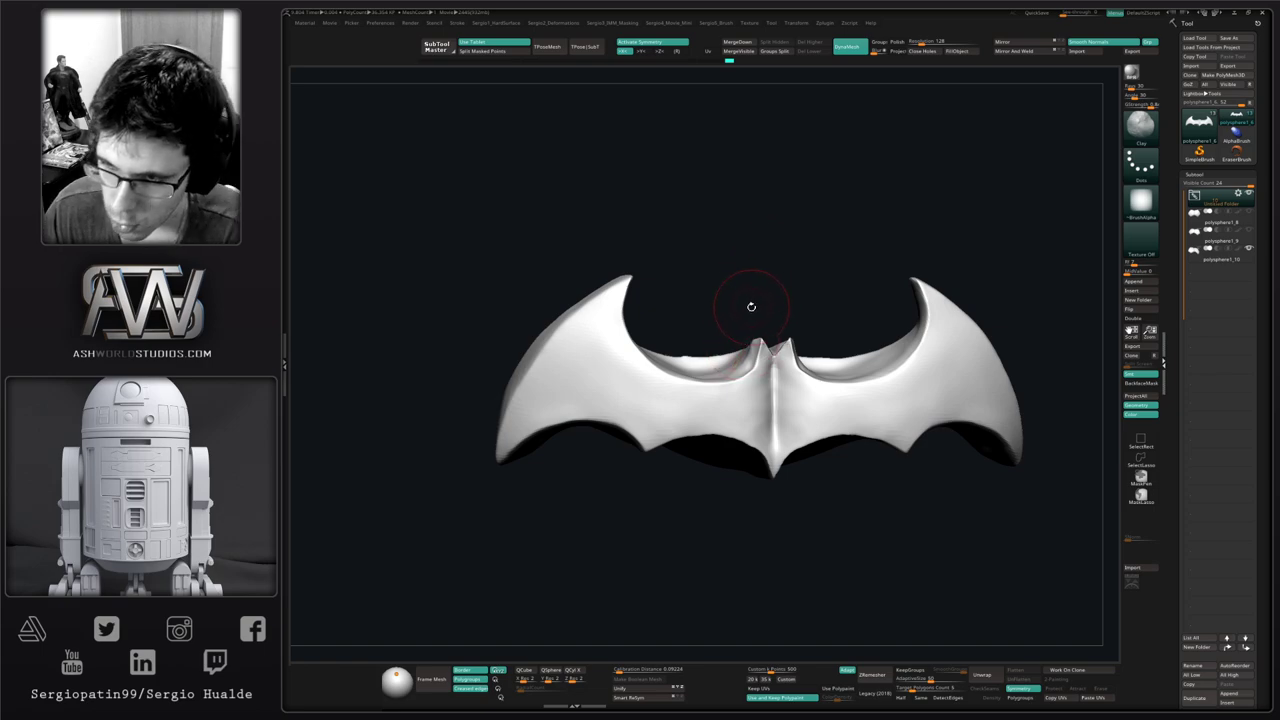
pyautogui.hotkey('ctrl', 'z')
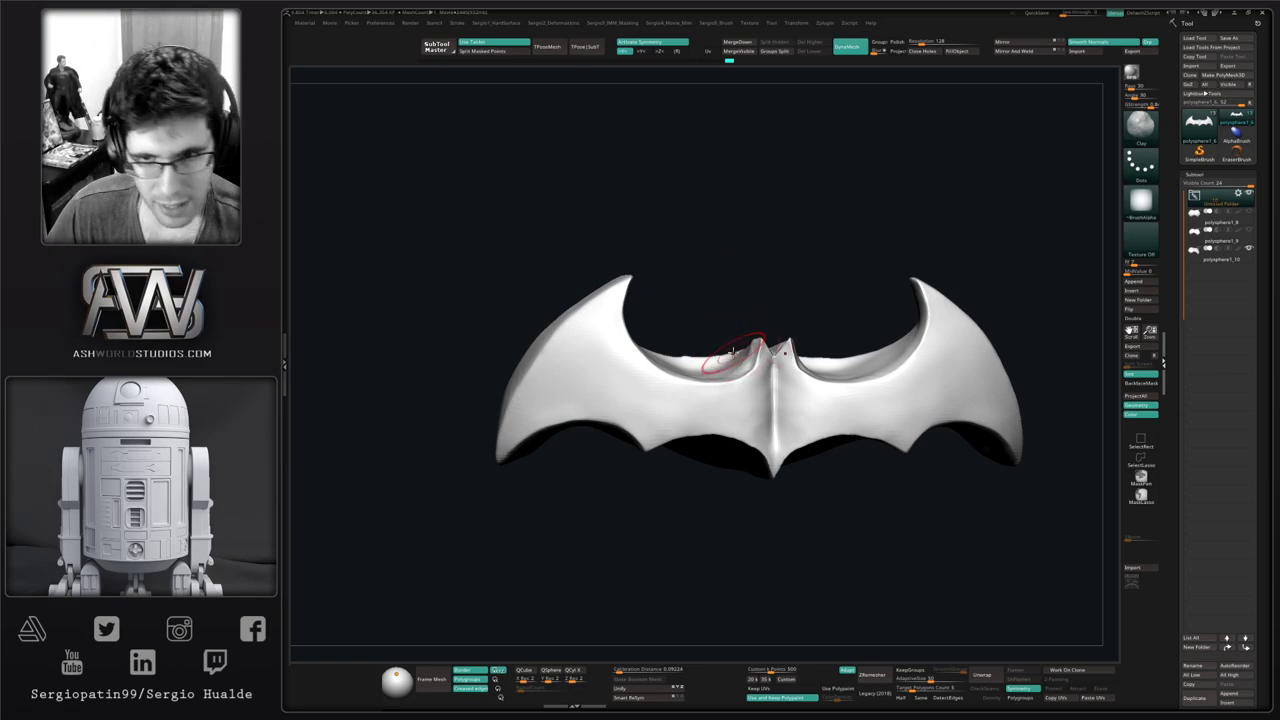
# Even out the front face of the emblem's outer wings with the Move and Clay brushes and smoothing
pyautogui.moveTo(717, 350)
pyautogui.mouseDown(button='right')
pyautogui.moveTo(734, 408)
pyautogui.moveTo(704, 375)
pyautogui.moveTo(719, 401)
pyautogui.mouseUp(button='right')
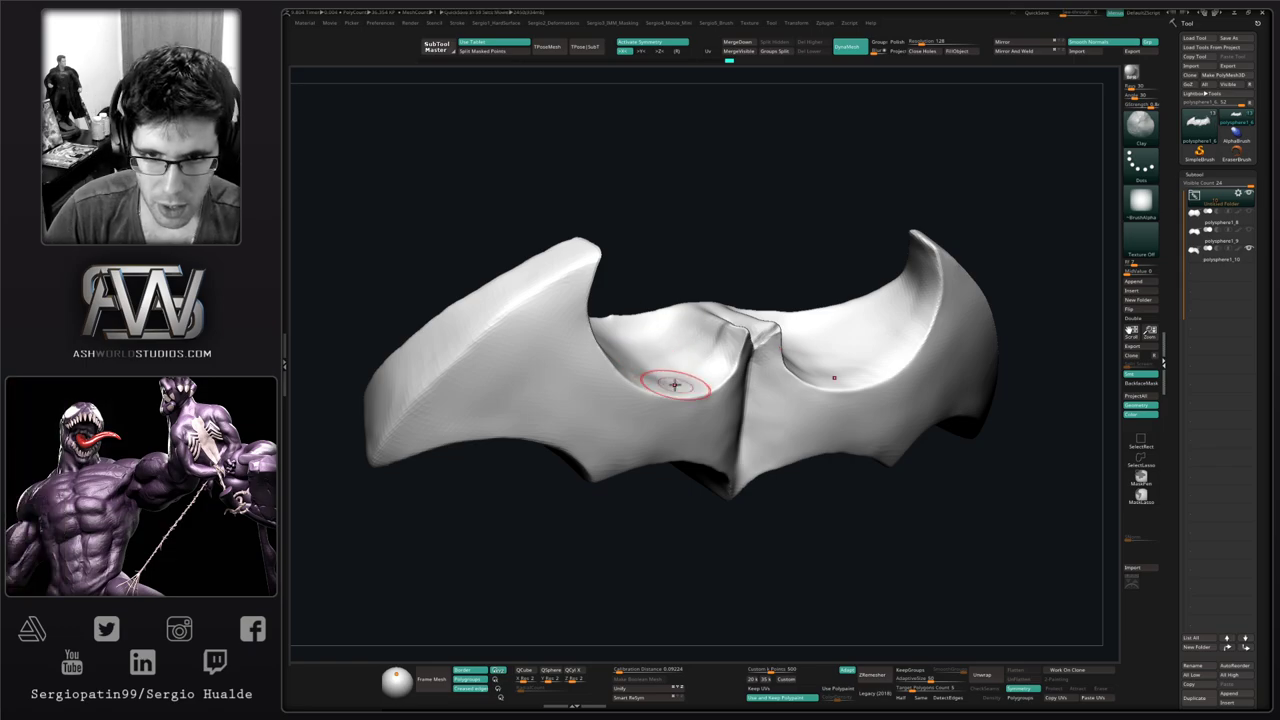
pyautogui.moveTo(682, 356)
pyautogui.mouseDown(button='right')
pyautogui.moveTo(703, 380)
pyautogui.moveTo(674, 371)
pyautogui.moveTo(714, 343)
pyautogui.moveTo(694, 346)
pyautogui.moveTo(700, 429)
pyautogui.mouseUp(button='right')
pyautogui.press('b')
pyautogui.press('m')
pyautogui.press('v')
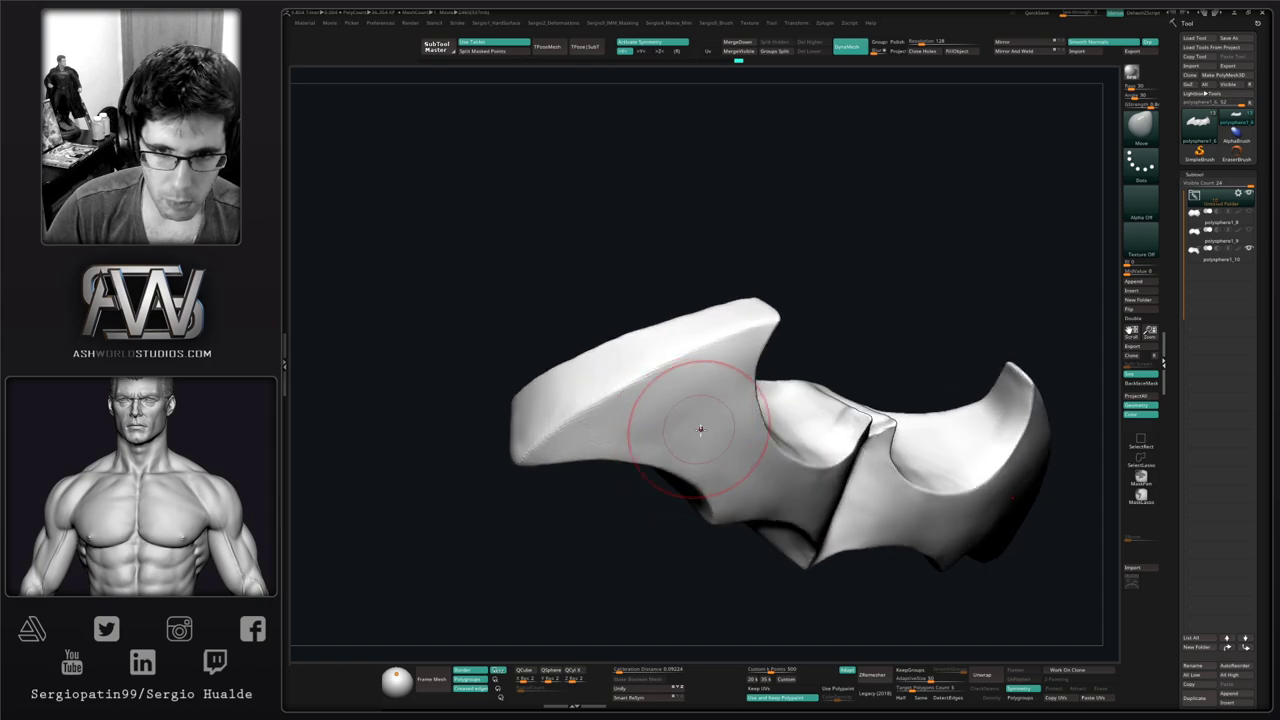
pyautogui.keyDown('shift'); pyautogui.moveTo(663, 430); pyautogui.dragTo(679, 421); pyautogui.keyUp('shift')
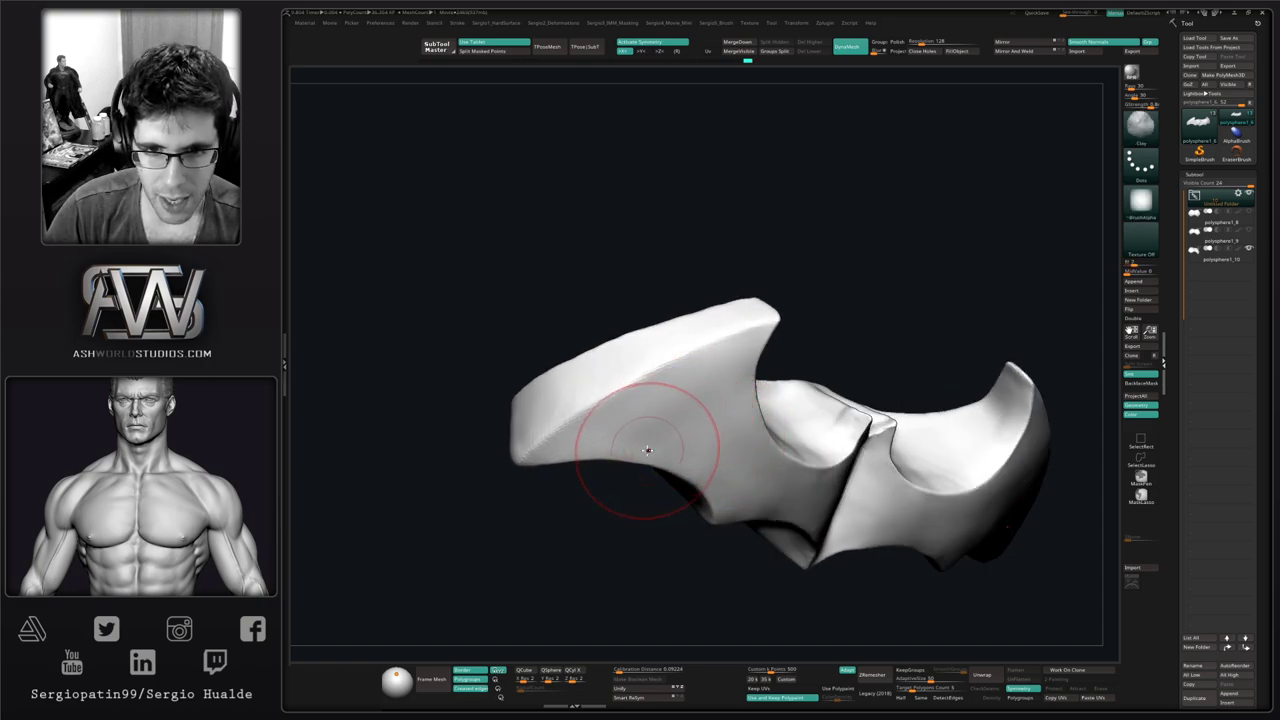
pyautogui.moveTo(735, 397); pyautogui.dragTo(645, 460, button='right')
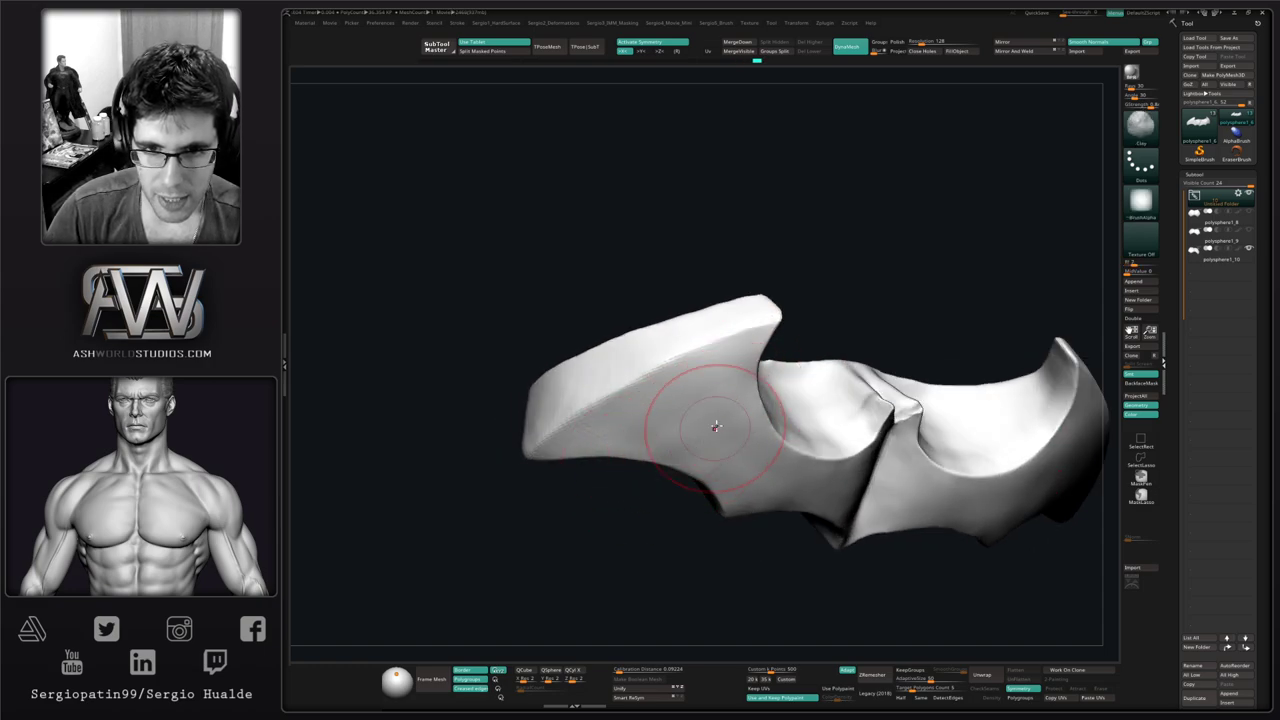
pyautogui.press('shift')
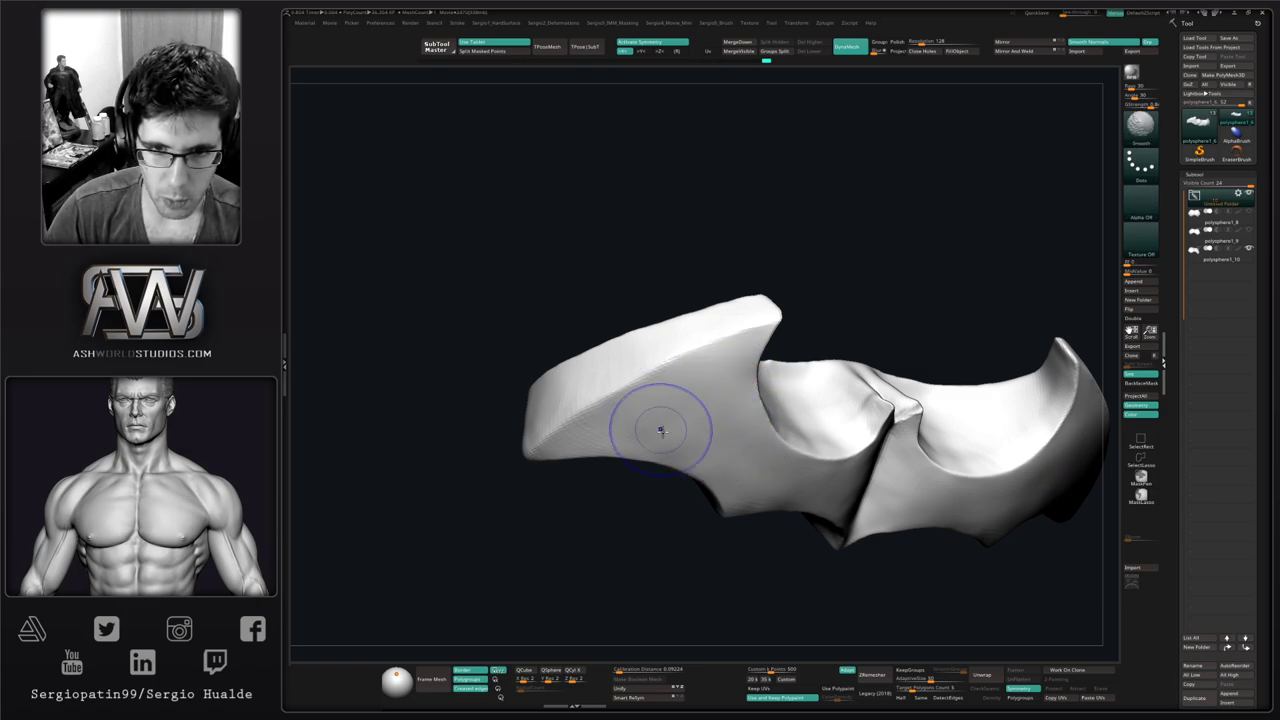
pyautogui.keyDown('shift'); pyautogui.moveTo(661, 431); pyautogui.dragTo(690, 448); pyautogui.keyUp('shift')
# Show the emblem's wireframe and try remeshing it with DynaMesh at resolution 256
pyautogui.moveTo(697, 451)
pyautogui.keyDown('ctrl'); pyautogui.mouseDown(button='right')
pyautogui.moveTo(686, 391)
pyautogui.moveTo(620, 305)
pyautogui.mouseUp(button='right'); pyautogui.keyUp('ctrl')
pyautogui.moveTo(689, 380)
pyautogui.mouseDown(button='right')
pyautogui.moveTo(808, 390)
pyautogui.moveTo(731, 397)
pyautogui.moveTo(684, 352)
pyautogui.moveTo(714, 434)
pyautogui.moveTo(726, 390)
pyautogui.mouseUp(button='right')
pyautogui.hotkey('shift', 'f')
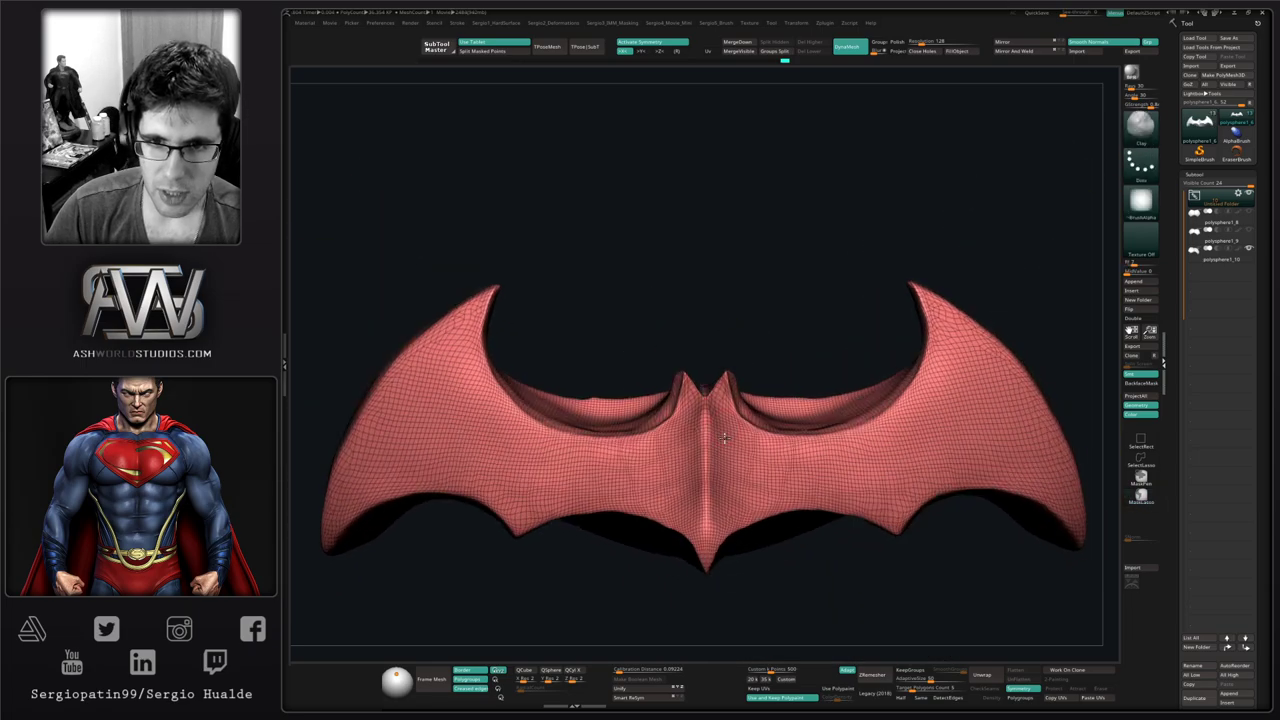
pyautogui.keyDown('alt'); pyautogui.moveTo(815, 205); pyautogui.dragTo(847, 253, button='right'); pyautogui.keyUp('alt')
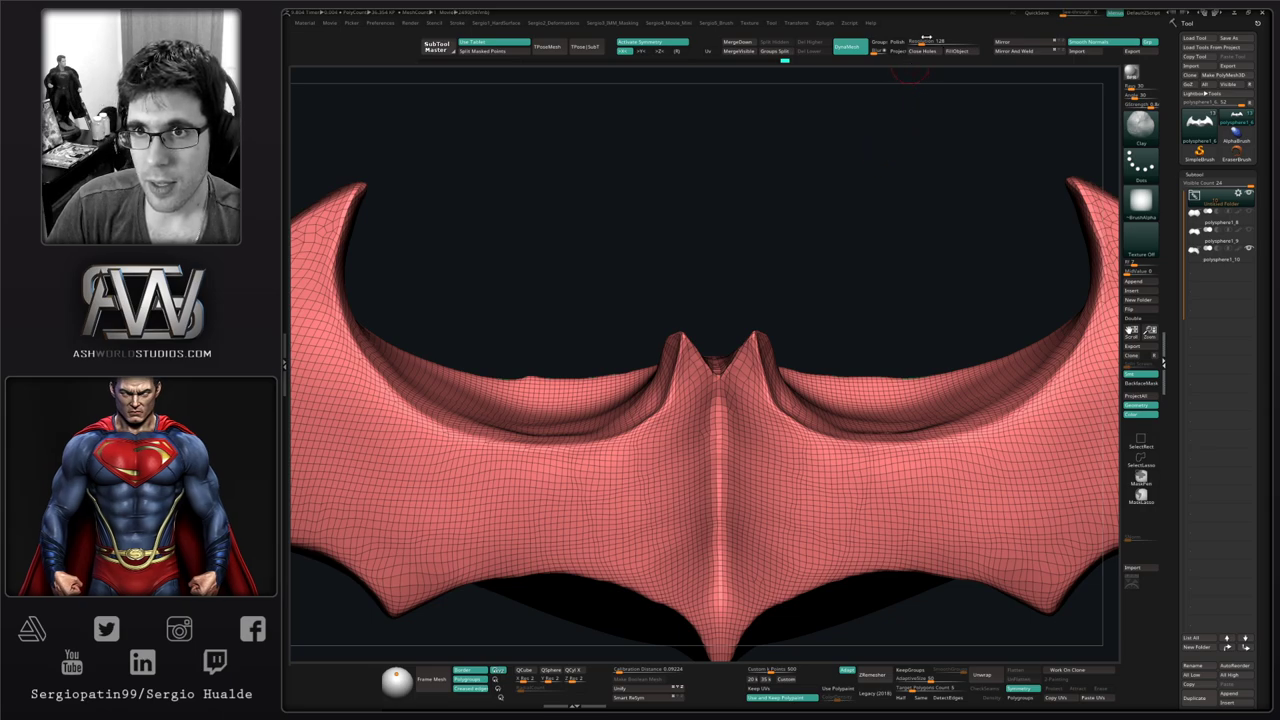
pyautogui.keyDown('ctrl'); pyautogui.moveTo(899, 127); pyautogui.dragTo(886, 229); pyautogui.keyUp('ctrl')
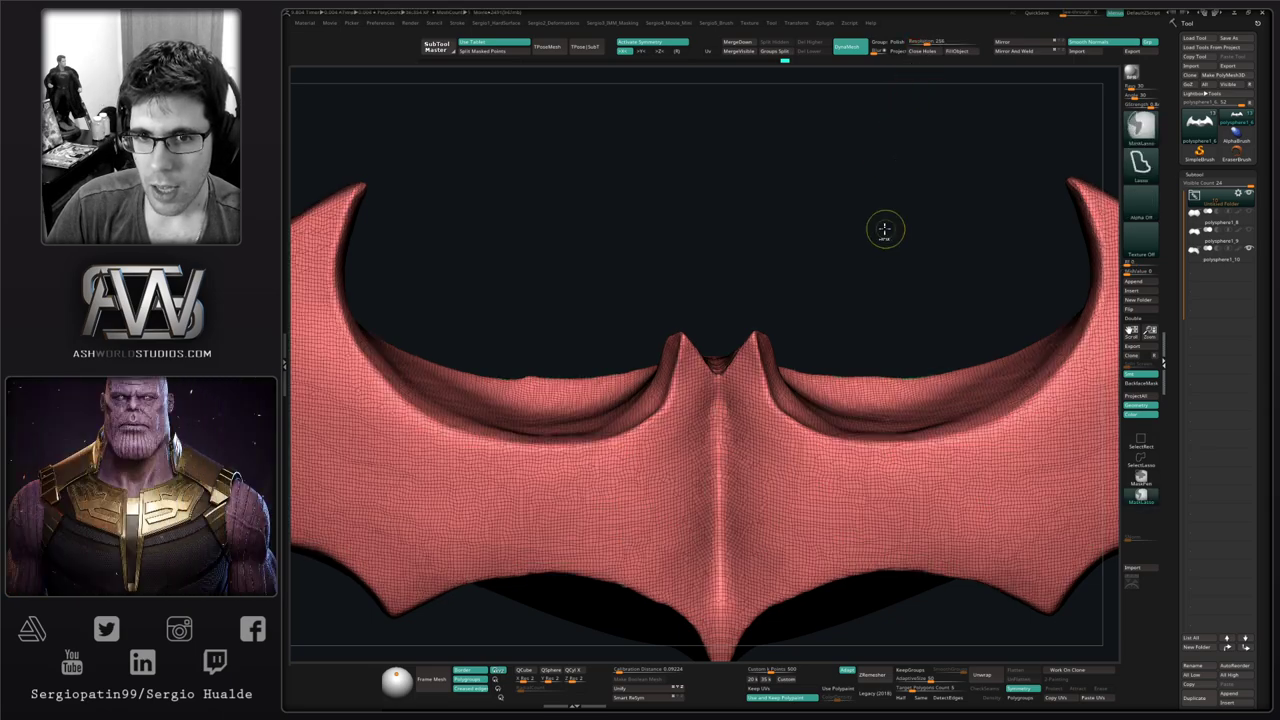
pyautogui.keyDown('ctrl'); pyautogui.moveTo(724, 405); pyautogui.dragTo(720, 351, button='right'); pyautogui.keyUp('ctrl')
pyautogui.hotkey('ctrl', 'z')
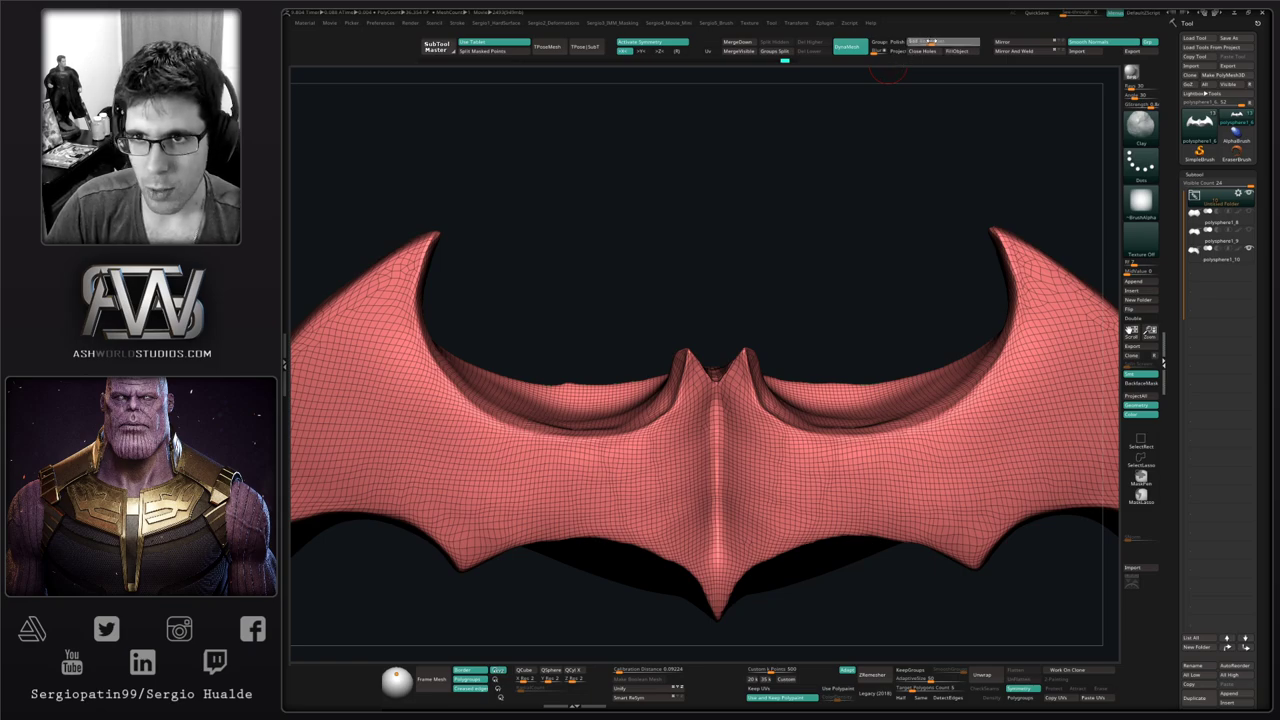
# Remesh the emblem with DynaMesh at resolution 488 and turn off the wireframe display
pyautogui.moveTo(931, 41); pyautogui.dragTo(933, 41)
pyautogui.keyDown('ctrl'); pyautogui.moveTo(868, 172); pyautogui.dragTo(836, 252); pyautogui.keyUp('ctrl')
pyautogui.keyDown('alt'); pyautogui.moveTo(715, 384); pyautogui.dragTo(722, 332, button='right'); pyautogui.keyUp('alt')
pyautogui.moveTo(722, 332)
pyautogui.keyDown('ctrl'); pyautogui.mouseDown(button='right')
pyautogui.moveTo(721, 430)
pyautogui.moveTo(739, 344)
pyautogui.mouseUp(button='right'); pyautogui.keyUp('ctrl')
pyautogui.hotkey('shift', 'f')
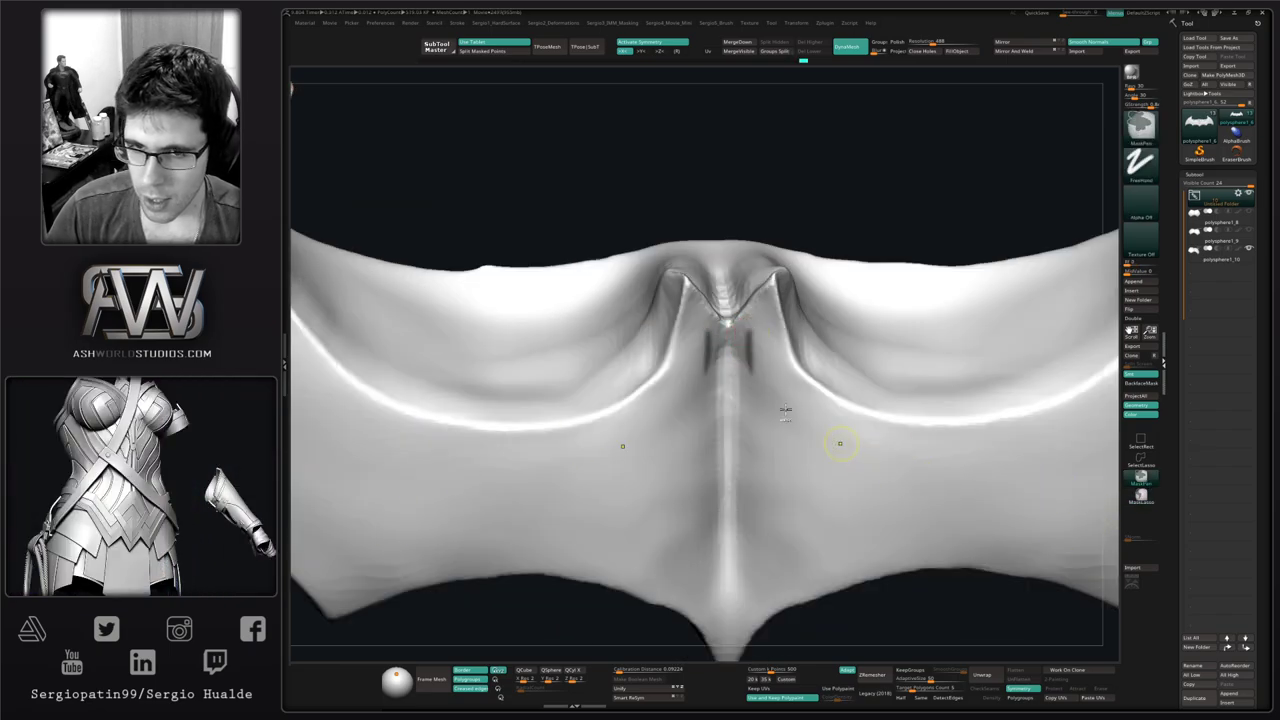
# Mask the emblem's front face from the ears down along both sides of the central ridge
pyautogui.press('b')
pyautogui.press('c')
pyautogui.press('l')
pyautogui.moveTo(747, 338)
pyautogui.keyDown('ctrl'); pyautogui.mouseDown()
pyautogui.moveTo(768, 300)
pyautogui.moveTo(772, 360)
pyautogui.moveTo(785, 335)
pyautogui.moveTo(800, 400)
pyautogui.moveTo(755, 357)
pyautogui.moveTo(745, 370)
pyautogui.moveTo(762, 398)
pyautogui.moveTo(785, 393)
pyautogui.moveTo(743, 409)
pyautogui.moveTo(727, 398)
pyautogui.mouseUp(); pyautogui.keyUp('ctrl')
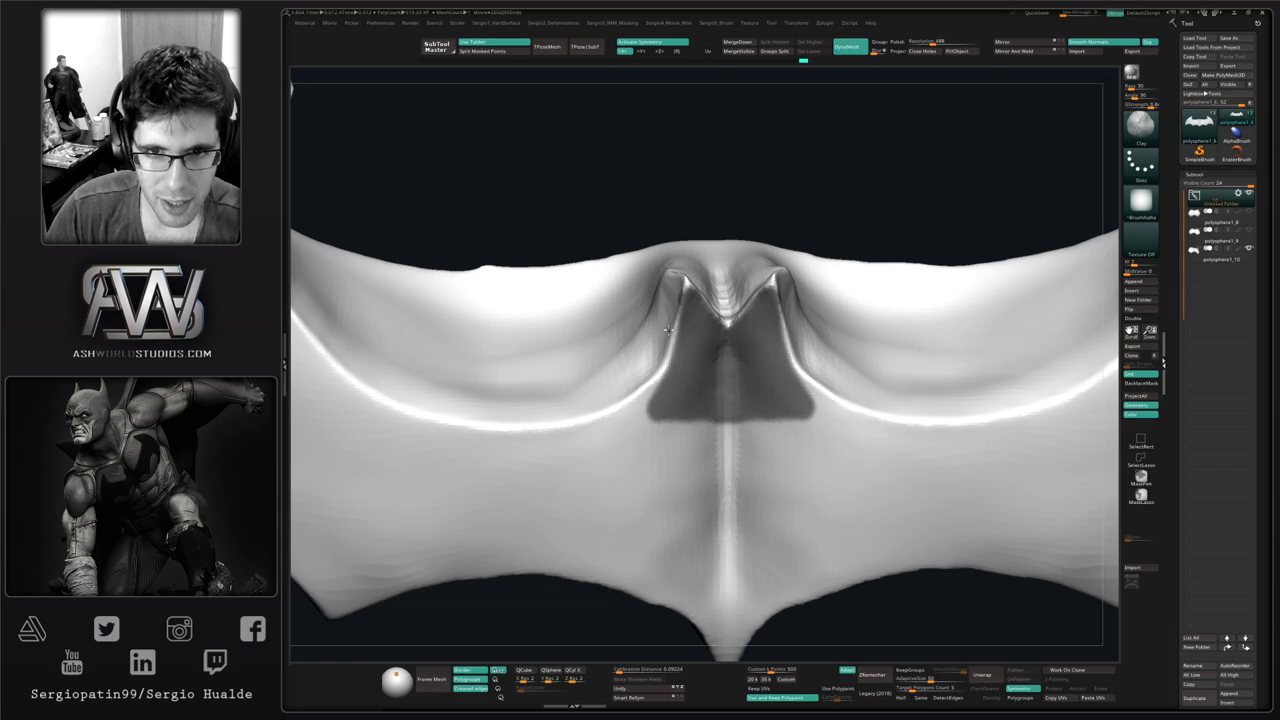
pyautogui.moveTo(667, 330)
pyautogui.mouseDown(button='right')
pyautogui.moveTo(680, 309)
pyautogui.moveTo(729, 334)
pyautogui.moveTo(763, 248)
pyautogui.moveTo(737, 314)
pyautogui.moveTo(768, 309)
pyautogui.mouseUp(button='right')
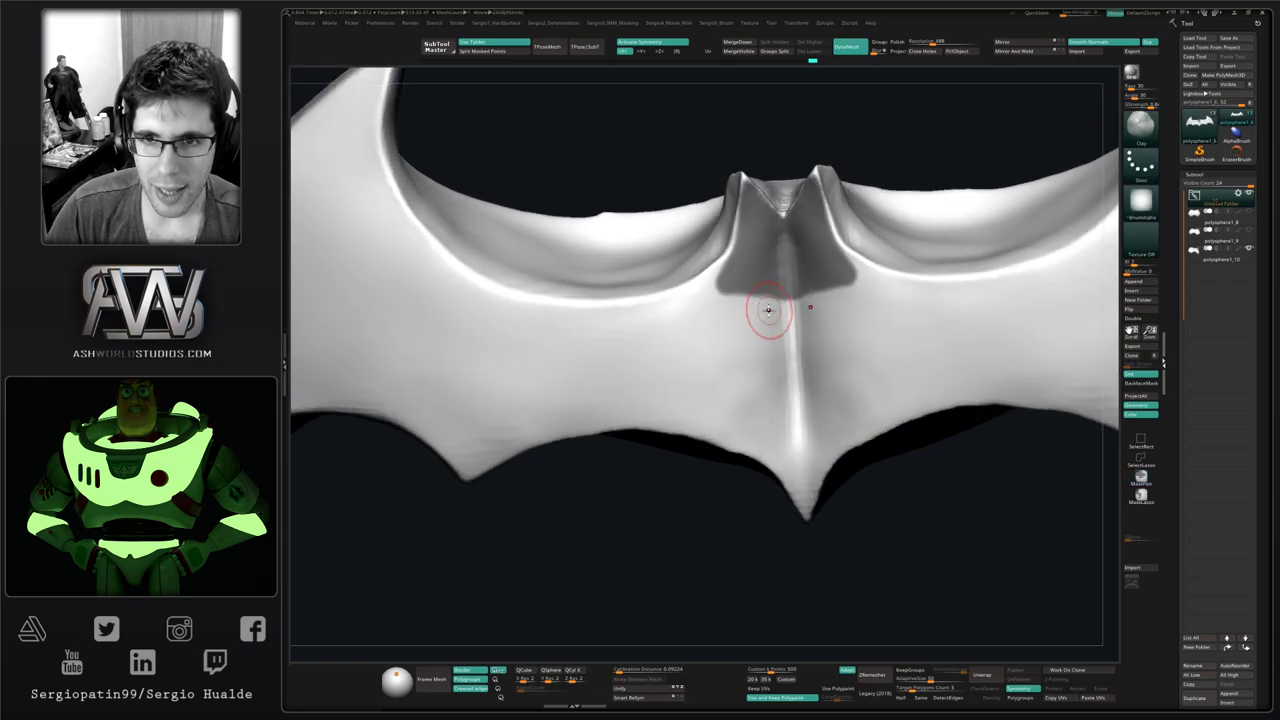
pyautogui.moveTo(768, 309)
pyautogui.keyDown('ctrl'); pyautogui.mouseDown()
pyautogui.moveTo(760, 365)
pyautogui.moveTo(735, 345)
pyautogui.moveTo(735, 298)
pyautogui.moveTo(714, 296)
pyautogui.moveTo(740, 390)
pyautogui.moveTo(801, 413)
pyautogui.moveTo(843, 366)
pyautogui.moveTo(826, 426)
pyautogui.mouseUp(); pyautogui.keyUp('ctrl')
pyautogui.keyDown('alt'); pyautogui.moveTo(814, 390); pyautogui.dragTo(752, 398, button='right'); pyautogui.keyUp('alt')
# Extend the mask over the emblem's lower central point and along the adjoining scalloped edges
pyautogui.moveTo(748, 425)
pyautogui.keyDown('ctrl'); pyautogui.mouseDown()
pyautogui.moveTo(751, 468)
pyautogui.moveTo(776, 395)
pyautogui.moveTo(751, 495)
pyautogui.moveTo(796, 405)
pyautogui.moveTo(778, 430)
pyautogui.moveTo(855, 363)
pyautogui.mouseUp(); pyautogui.keyUp('ctrl')
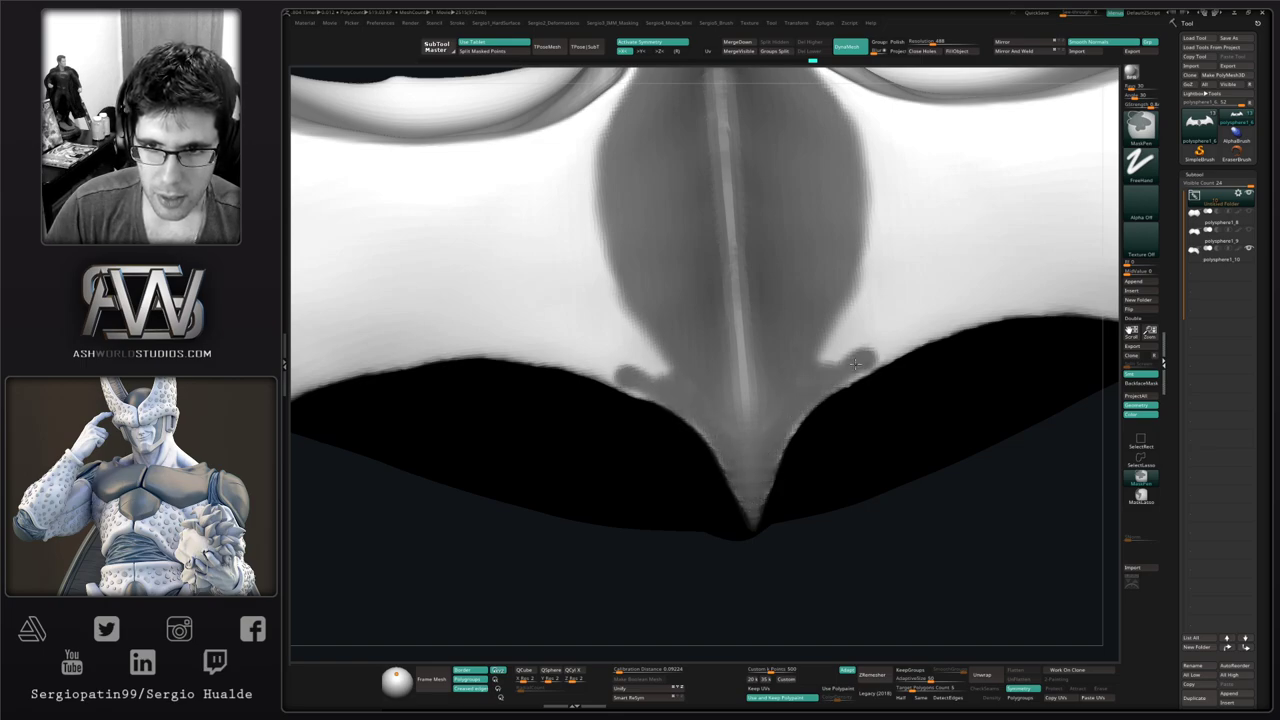
pyautogui.keyDown('ctrl'); pyautogui.moveTo(793, 416); pyautogui.dragTo(867, 335); pyautogui.keyUp('ctrl')
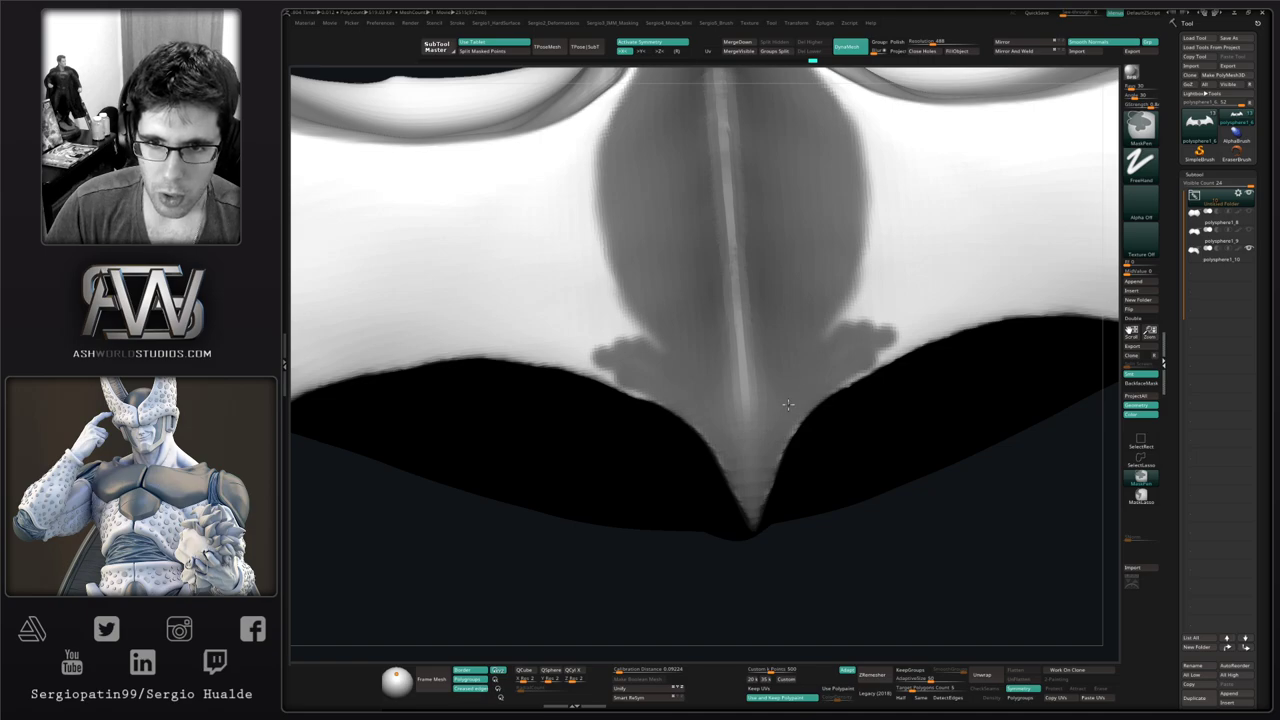
pyautogui.moveTo(842, 322)
pyautogui.keyDown('ctrl'); pyautogui.mouseDown()
pyautogui.moveTo(862, 291)
pyautogui.moveTo(866, 220)
pyautogui.moveTo(885, 320)
pyautogui.moveTo(890, 220)
pyautogui.moveTo(892, 280)
pyautogui.moveTo(862, 345)
pyautogui.moveTo(900, 335)
pyautogui.moveTo(885, 360)
pyautogui.moveTo(819, 386)
pyautogui.moveTo(914, 340)
pyautogui.mouseUp(); pyautogui.keyUp('ctrl')
pyautogui.moveTo(868, 380)
pyautogui.keyDown('ctrl'); pyautogui.mouseDown(button='right')
pyautogui.moveTo(848, 360)
pyautogui.moveTo(840, 415)
pyautogui.moveTo(894, 350)
pyautogui.mouseUp(button='right'); pyautogui.keyUp('ctrl')
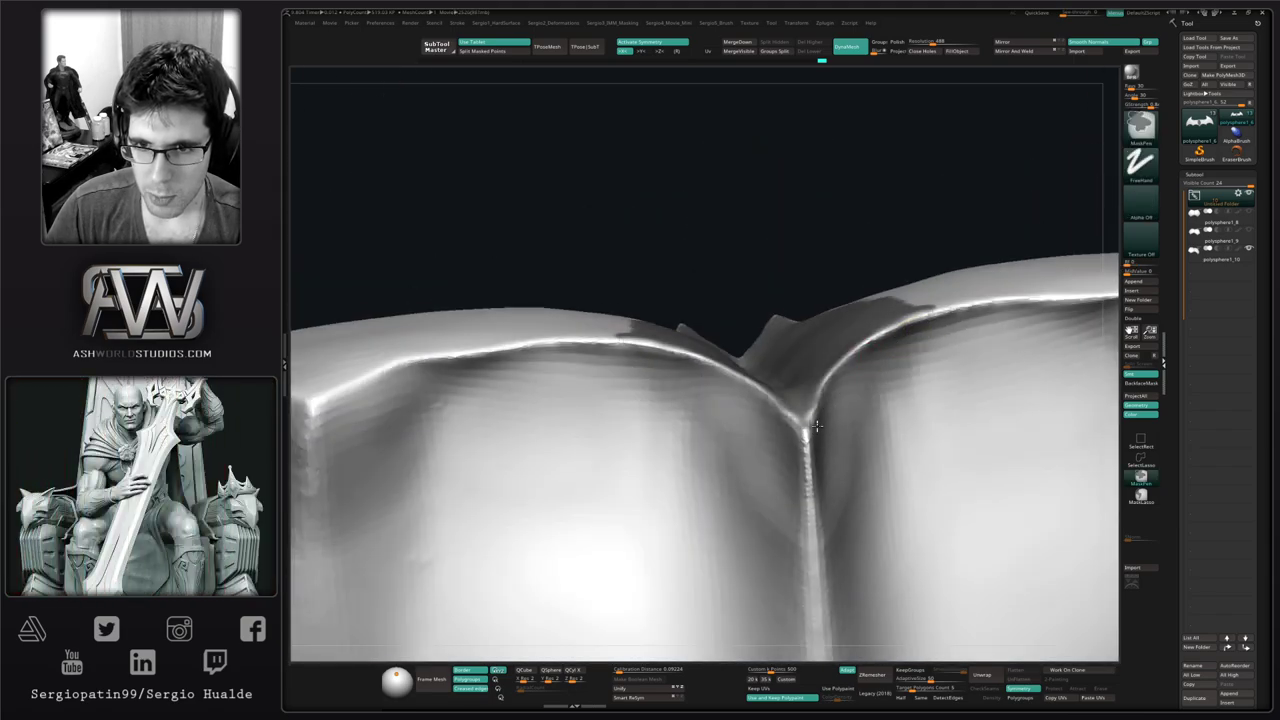
pyautogui.moveTo(837, 400); pyautogui.dragTo(771, 451, button='right')
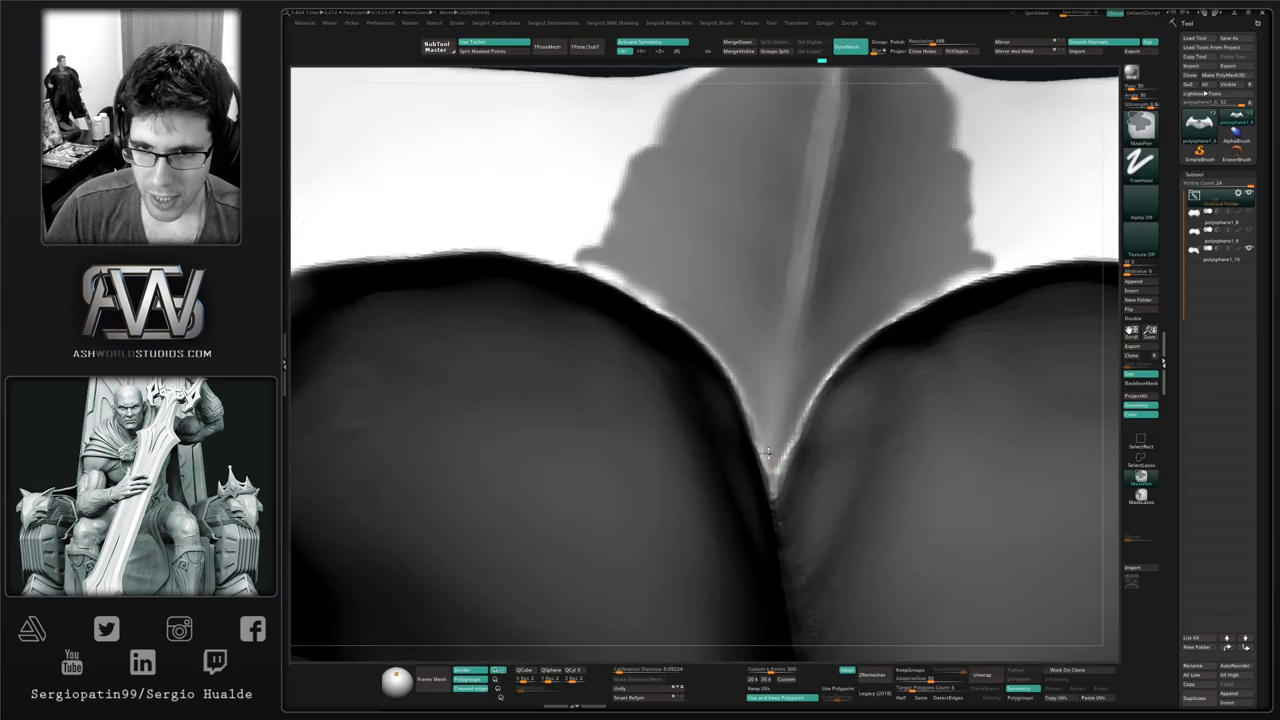
pyautogui.moveTo(770, 402)
pyautogui.mouseDown(button='right')
pyautogui.moveTo(850, 370)
pyautogui.moveTo(818, 392)
pyautogui.mouseUp(button='right')
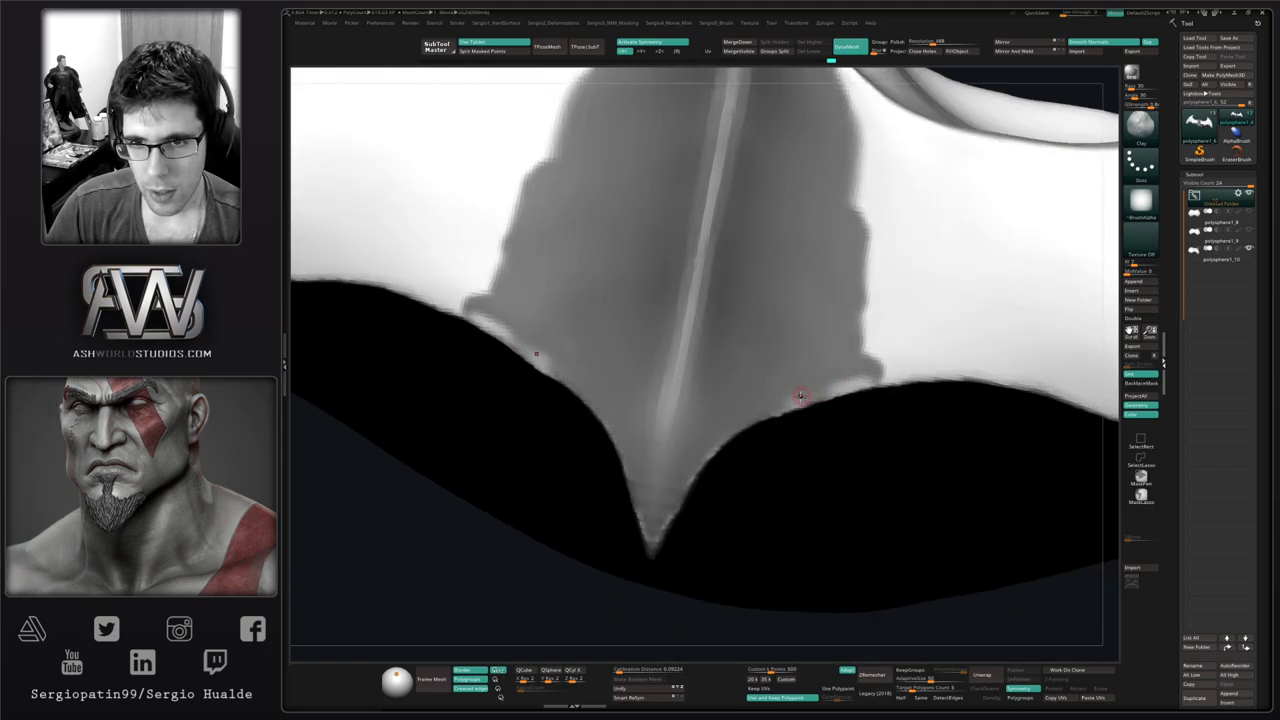
pyautogui.press('ctrl')
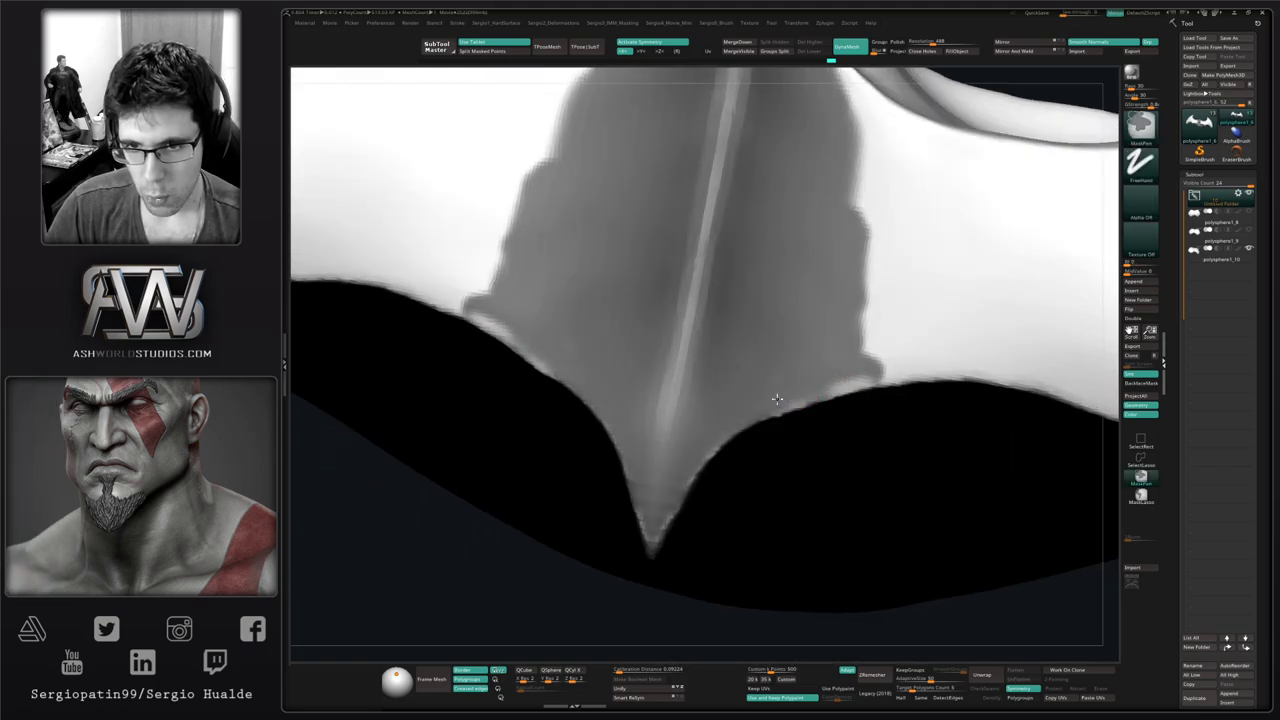
pyautogui.keyDown('ctrl'); pyautogui.moveTo(804, 393); pyautogui.dragTo(871, 376); pyautogui.keyUp('ctrl')
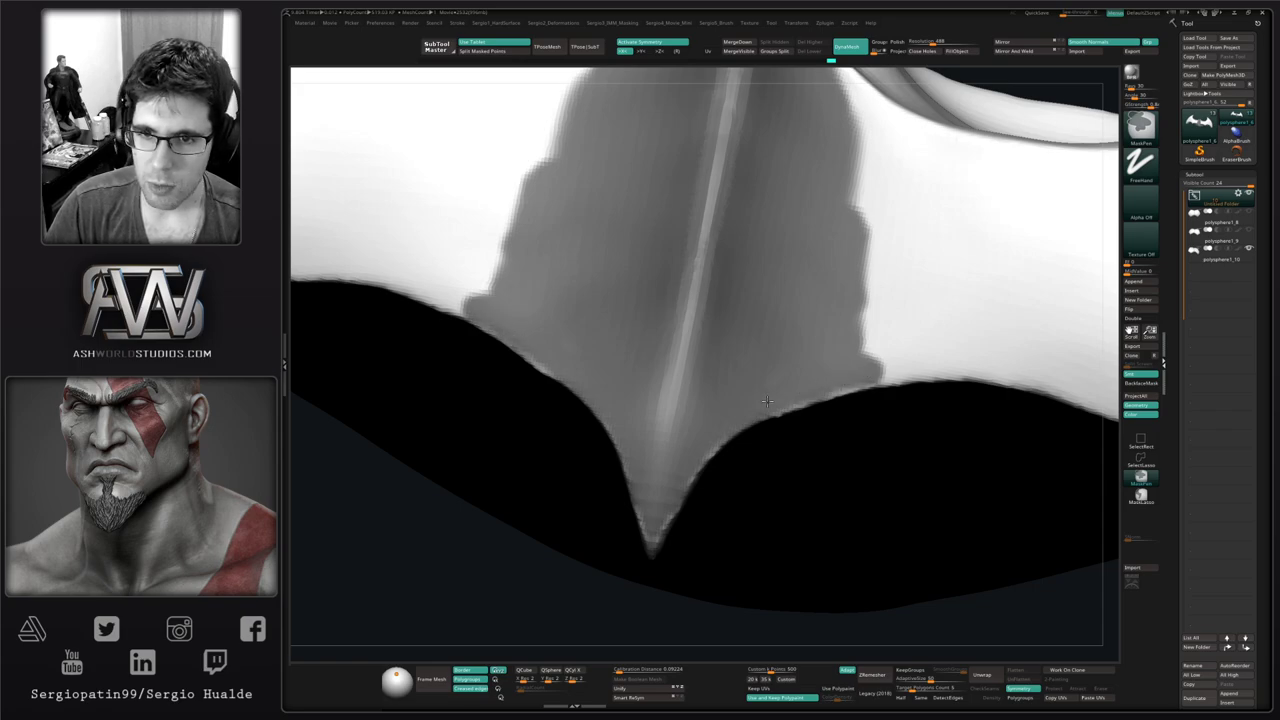
# Extend the front-face mask from the emblem's ears outward below the curved upper edge of the wings
pyautogui.keyDown('ctrl'); pyautogui.moveTo(895, 274); pyautogui.dragTo(860, 212, button='right'); pyautogui.keyUp('ctrl')
pyautogui.moveTo(860, 212)
pyautogui.keyDown('alt'); pyautogui.mouseDown(button='right')
pyautogui.moveTo(834, 280)
pyautogui.moveTo(765, 368)
pyautogui.moveTo(791, 384)
pyautogui.moveTo(760, 420)
pyautogui.moveTo(816, 311)
pyautogui.moveTo(815, 332)
pyautogui.mouseUp(button='right'); pyautogui.keyUp('alt')
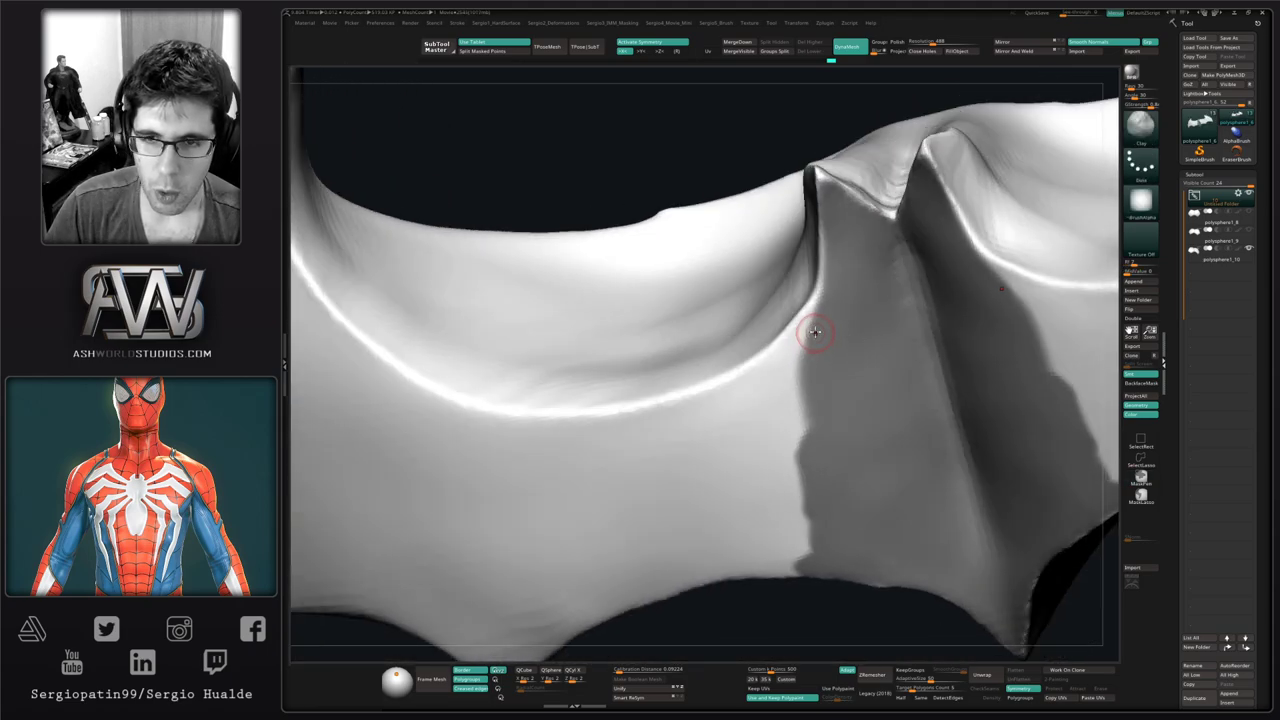
pyautogui.moveTo(815, 332)
pyautogui.keyDown('ctrl'); pyautogui.mouseDown()
pyautogui.moveTo(833, 296)
pyautogui.moveTo(778, 366)
pyautogui.moveTo(716, 398)
pyautogui.moveTo(735, 415)
pyautogui.moveTo(795, 400)
pyautogui.moveTo(805, 440)
pyautogui.moveTo(790, 407)
pyautogui.moveTo(785, 450)
pyautogui.moveTo(750, 420)
pyautogui.moveTo(705, 430)
pyautogui.moveTo(780, 495)
pyautogui.moveTo(752, 437)
pyautogui.moveTo(733, 476)
pyautogui.moveTo(750, 455)
pyautogui.mouseUp(); pyautogui.keyUp('ctrl')
pyautogui.moveTo(771, 428)
pyautogui.keyDown('ctrl'); pyautogui.mouseDown(button='right')
pyautogui.moveTo(774, 418)
pyautogui.moveTo(766, 429)
pyautogui.mouseUp(button='right'); pyautogui.keyUp('ctrl')
pyautogui.moveTo(757, 443)
pyautogui.keyDown('ctrl'); pyautogui.mouseDown()
pyautogui.moveTo(798, 453)
pyautogui.moveTo(762, 466)
pyautogui.moveTo(690, 420)
pyautogui.moveTo(742, 408)
pyautogui.mouseUp(); pyautogui.keyUp('ctrl')
pyautogui.moveTo(748, 431)
pyautogui.mouseDown(button='right')
pyautogui.moveTo(704, 437)
pyautogui.moveTo(696, 456)
pyautogui.moveTo(737, 451)
pyautogui.moveTo(748, 402)
pyautogui.moveTo(777, 371)
pyautogui.moveTo(805, 373)
pyautogui.moveTo(828, 323)
pyautogui.mouseUp(button='right')
pyautogui.press('ctrl')
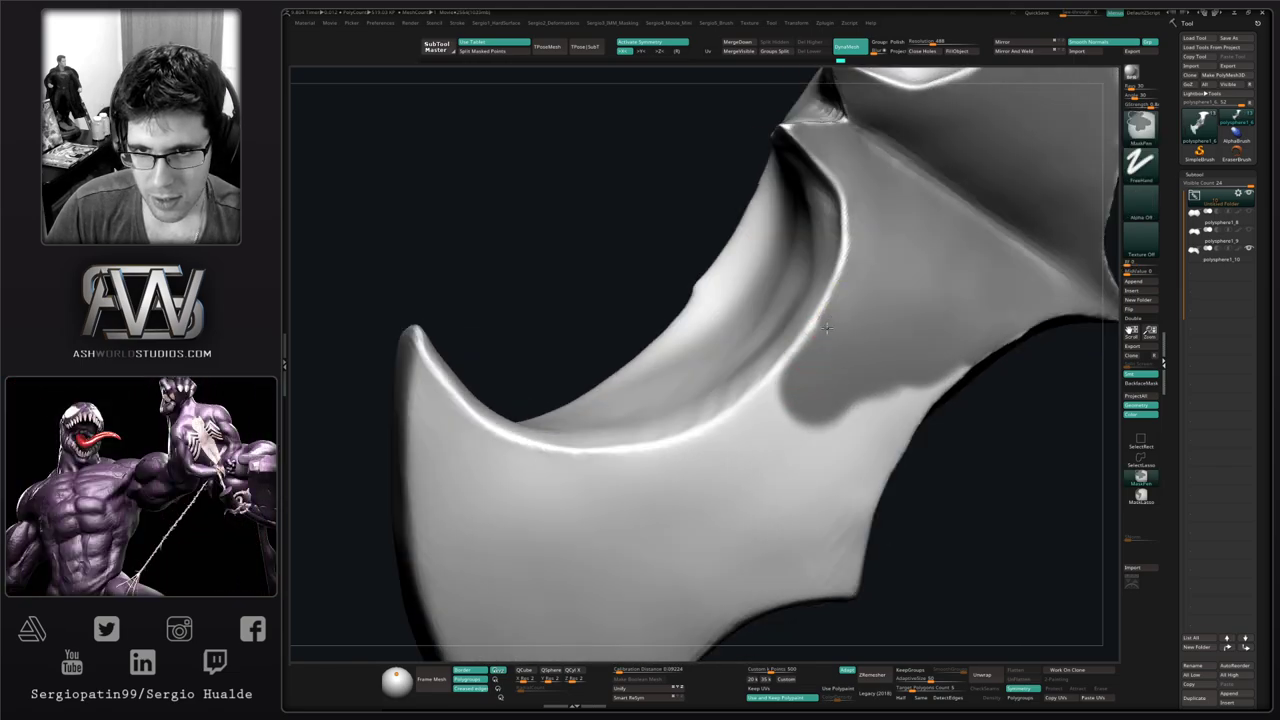
# Continue the mask along the wing's concave upper edge, leaving the bright rim unmasked
pyautogui.keyDown('ctrl'); pyautogui.moveTo(826, 327); pyautogui.dragTo(730, 432); pyautogui.keyUp('ctrl')
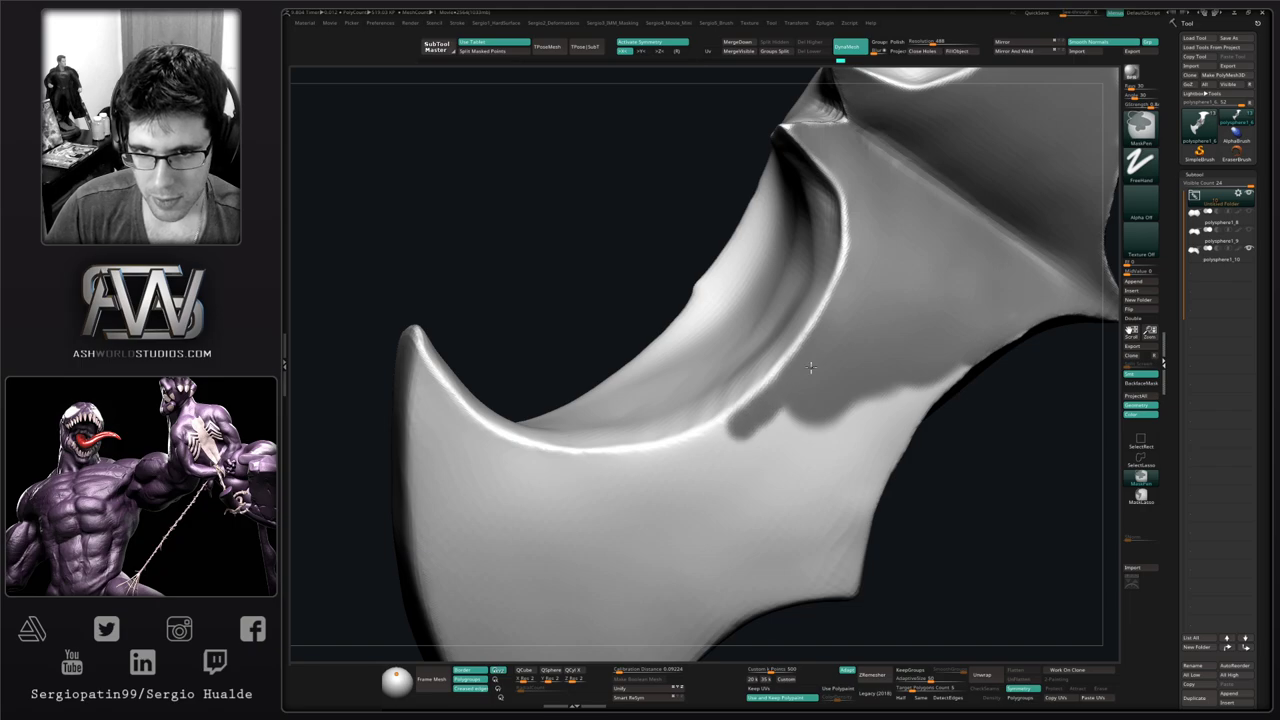
pyautogui.moveTo(802, 378)
pyautogui.keyDown('ctrl'); pyautogui.mouseDown()
pyautogui.moveTo(766, 420)
pyautogui.moveTo(764, 458)
pyautogui.mouseUp(); pyautogui.keyUp('ctrl')
pyautogui.moveTo(826, 384)
pyautogui.mouseDown(button='right')
pyautogui.moveTo(767, 382)
pyautogui.moveTo(857, 346)
pyautogui.mouseUp(button='right')
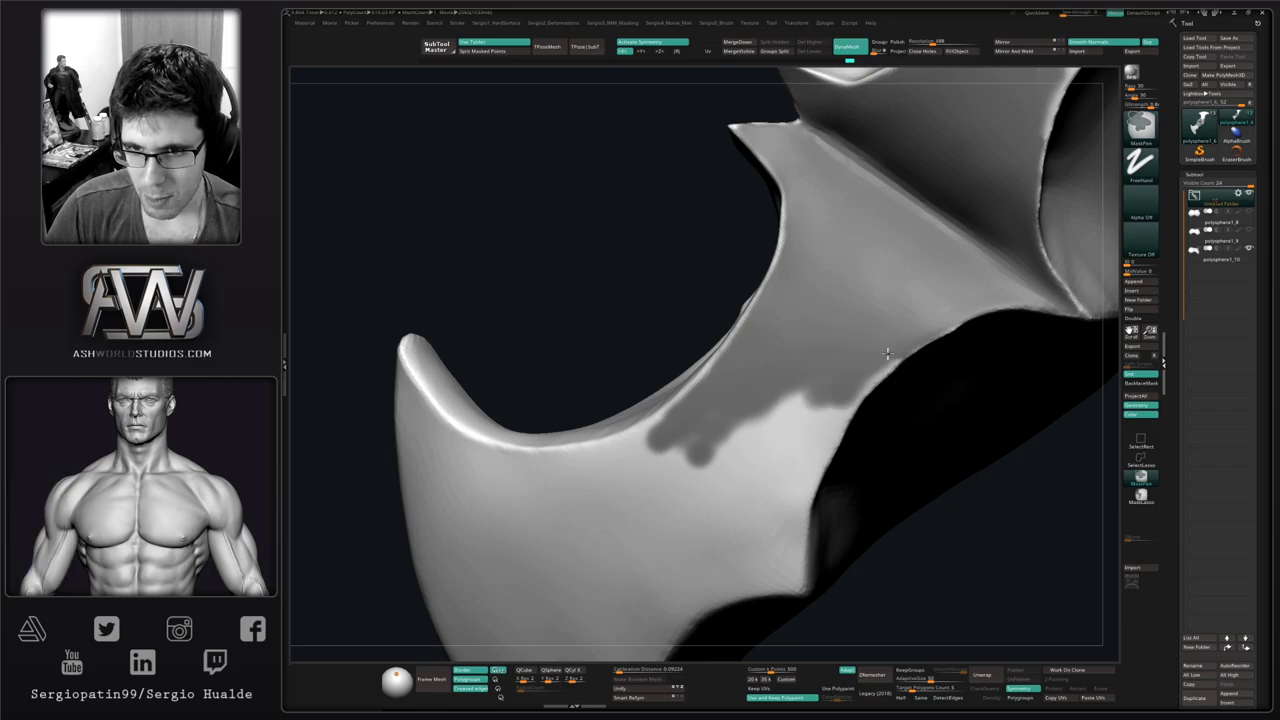
pyautogui.moveTo(814, 449)
pyautogui.mouseDown(button='right')
pyautogui.moveTo(814, 363)
pyautogui.moveTo(791, 431)
pyautogui.moveTo(894, 357)
pyautogui.moveTo(931, 437)
pyautogui.moveTo(917, 403)
pyautogui.moveTo(923, 346)
pyautogui.mouseUp(button='right')
pyautogui.moveTo(935, 343)
pyautogui.keyDown('ctrl'); pyautogui.keyDown('shift'); pyautogui.mouseDown()
pyautogui.moveTo(820, 280)
pyautogui.moveTo(831, 557)
pyautogui.mouseUp(); pyautogui.keyUp('shift'); pyautogui.keyUp('ctrl')
pyautogui.moveTo(846, 514); pyautogui.dragTo(766, 449, button='right')
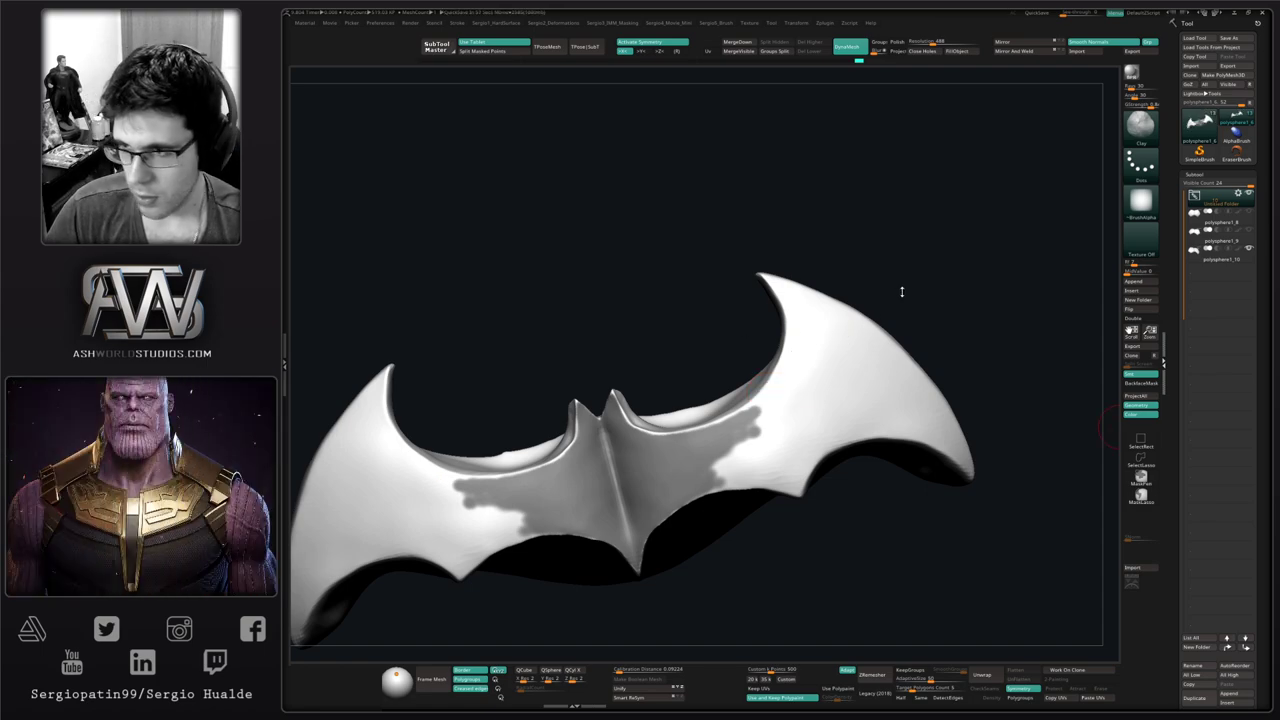
pyautogui.moveTo(903, 291)
pyautogui.mouseDown(button='right')
pyautogui.moveTo(767, 432)
pyautogui.moveTo(774, 389)
pyautogui.mouseUp(button='right')
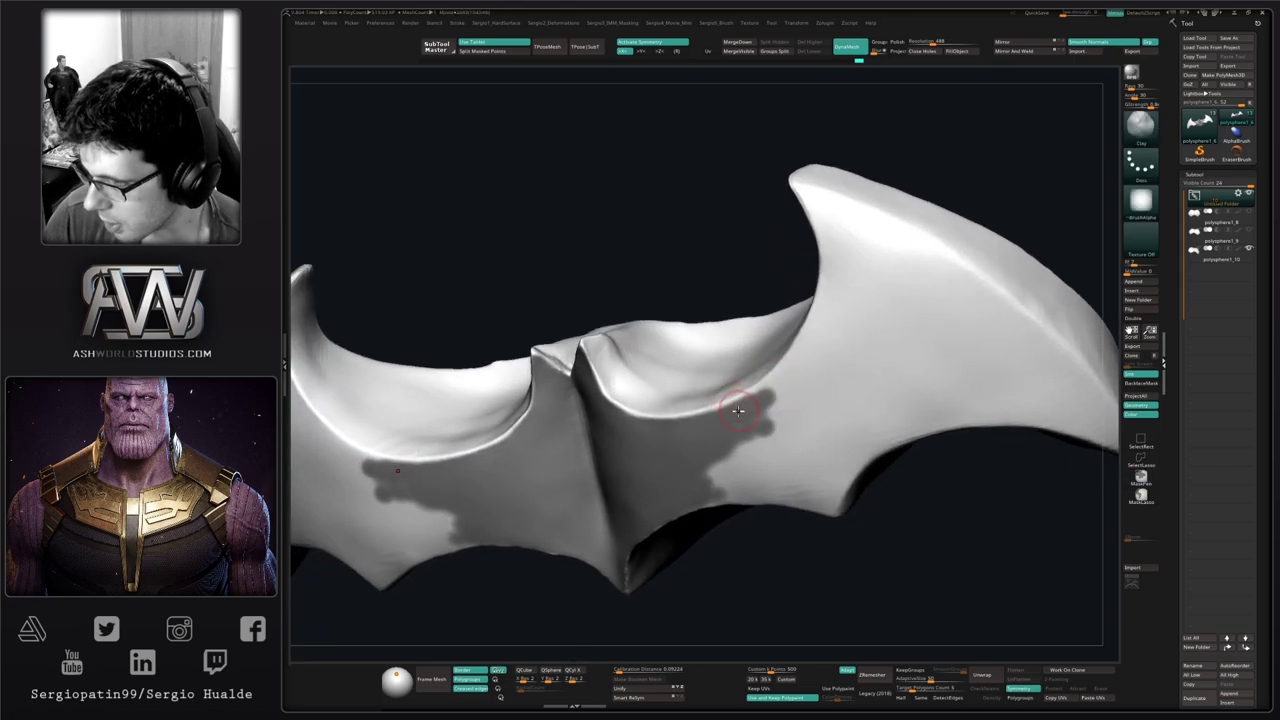
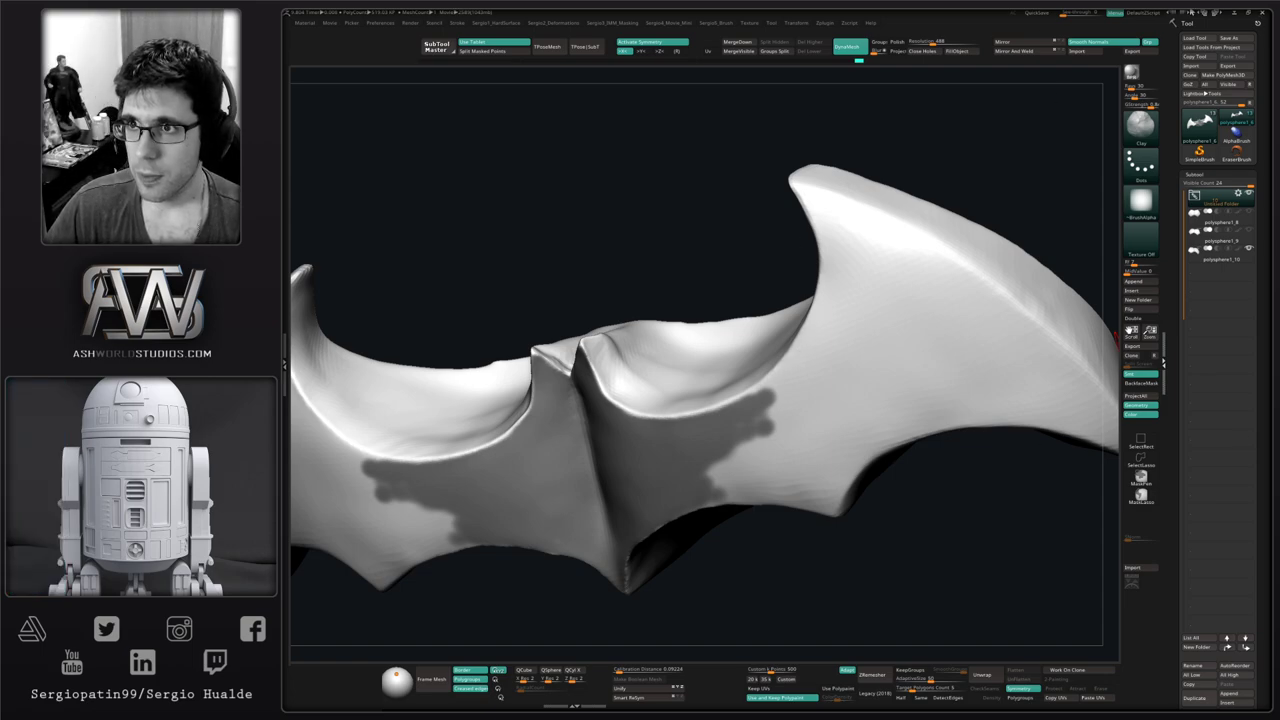
# View the emblem side-on and hide its back portion with lasso selections
pyautogui.moveTo(806, 315); pyautogui.dragTo(809, 326, button='right')
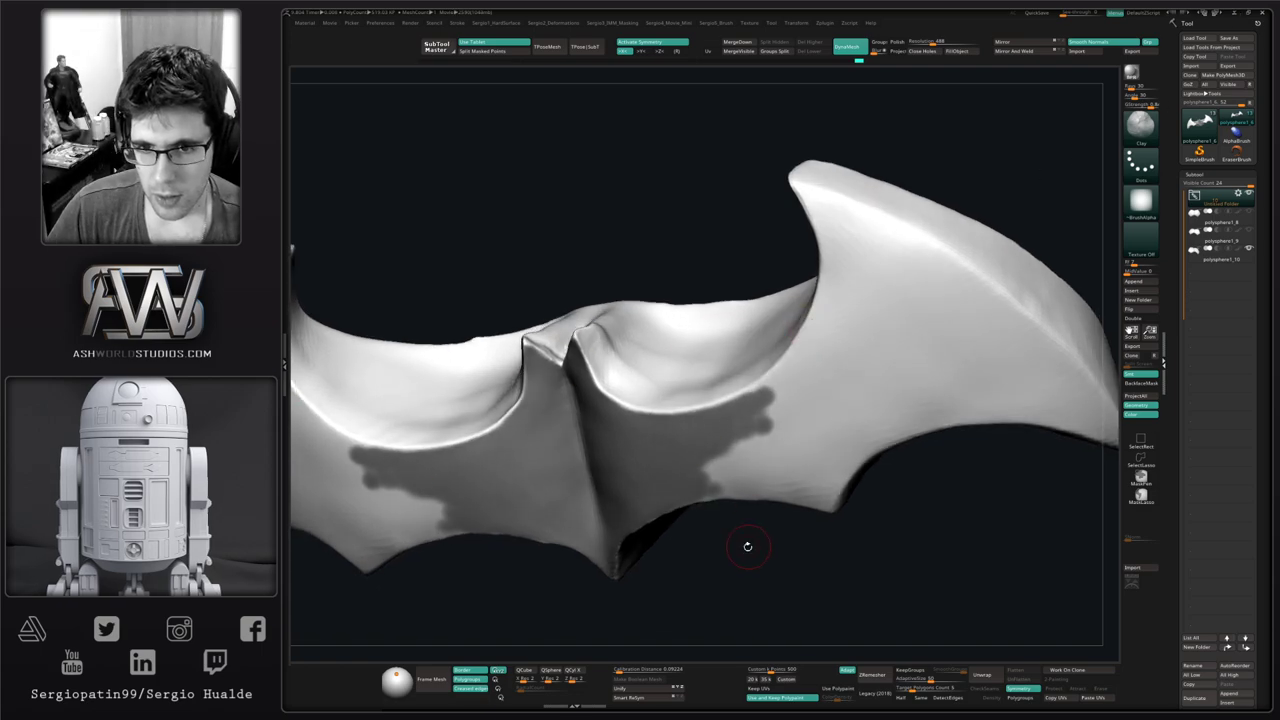
pyautogui.moveTo(746, 543)
pyautogui.mouseDown()
pyautogui.moveTo(737, 449)
pyautogui.moveTo(776, 375)
pyautogui.moveTo(754, 384)
pyautogui.moveTo(808, 352)
pyautogui.moveTo(822, 326)
pyautogui.moveTo(674, 438)
pyautogui.moveTo(745, 420)
pyautogui.moveTo(745, 440)
pyautogui.moveTo(810, 400)
pyautogui.moveTo(843, 347)
pyautogui.moveTo(767, 425)
pyautogui.moveTo(826, 381)
pyautogui.moveTo(811, 354)
pyautogui.mouseUp()
pyautogui.keyDown('alt'); pyautogui.moveTo(773, 315); pyautogui.dragTo(809, 328); pyautogui.keyUp('alt')
pyautogui.moveTo(808, 328); pyautogui.dragTo(820, 377, button='right')
pyautogui.hotkey('shift', 'f')
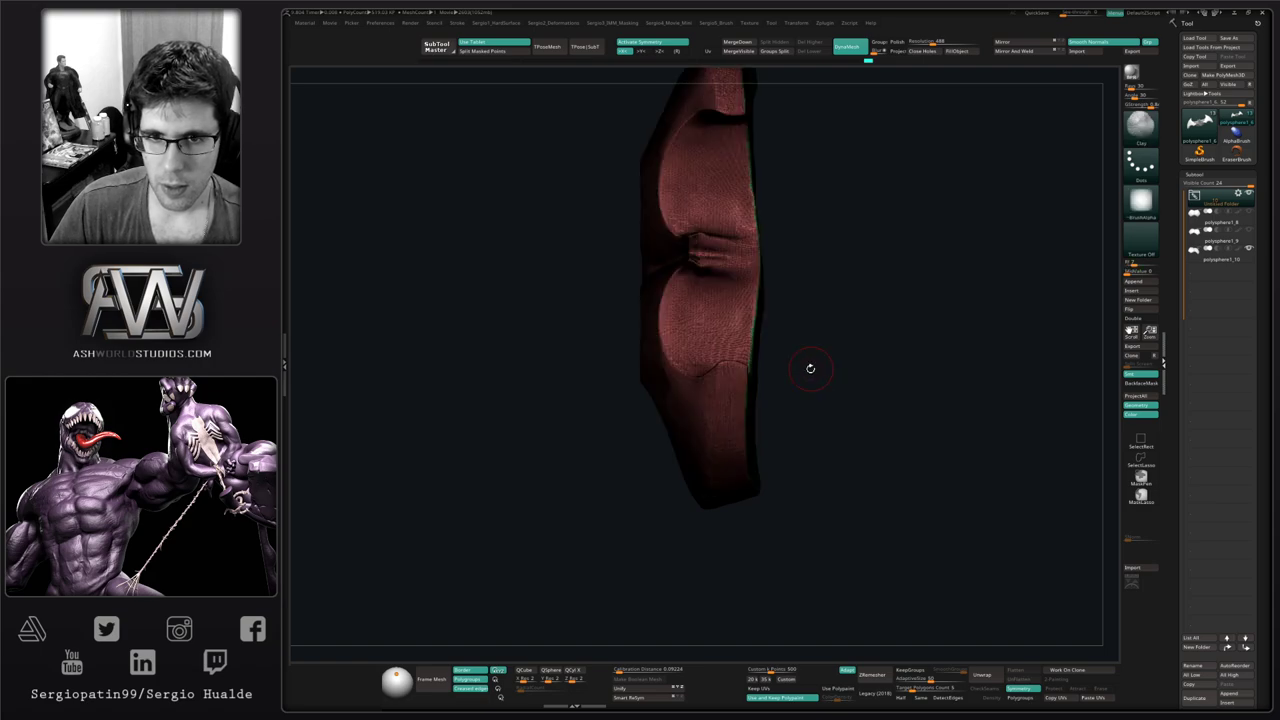
pyautogui.hotkey('shift', 'f')
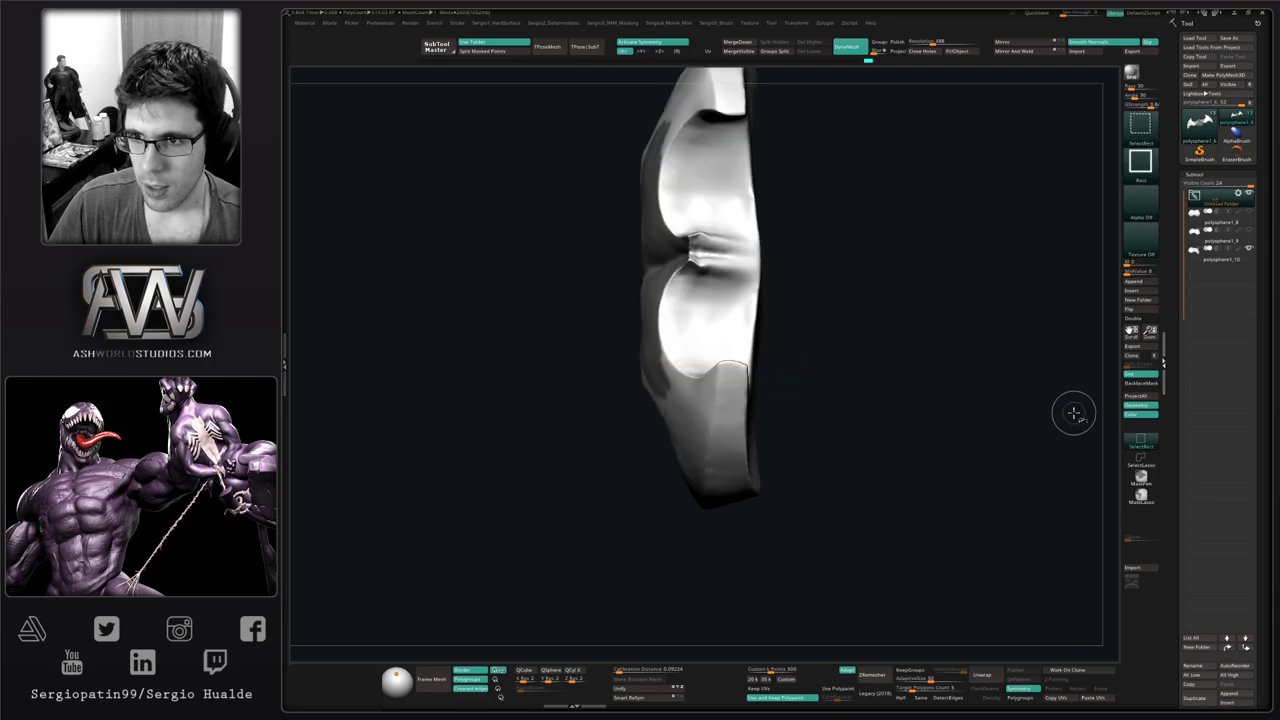
pyautogui.moveTo(842, 355)
pyautogui.mouseDown(button='right')
pyautogui.moveTo(826, 363)
pyautogui.moveTo(851, 229)
pyautogui.mouseUp(button='right')
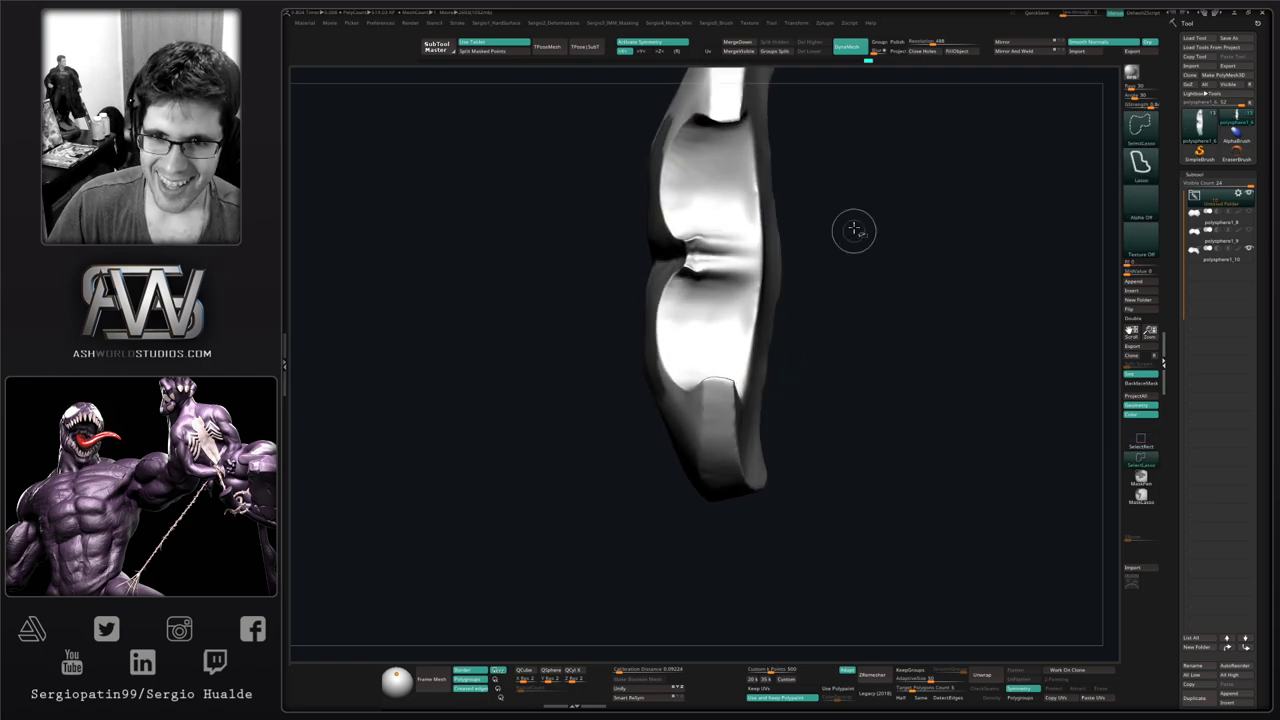
pyautogui.moveTo(848, 203)
pyautogui.keyDown('ctrl'); pyautogui.keyDown('shift'); pyautogui.mouseDown()
pyautogui.moveTo(705, 255)
pyautogui.moveTo(757, 398)
pyautogui.moveTo(810, 385)
pyautogui.moveTo(794, 412)
pyautogui.moveTo(780, 410)
pyautogui.mouseUp(); pyautogui.keyUp('shift'); pyautogui.keyUp('ctrl')
pyautogui.moveTo(754, 332)
pyautogui.keyDown('ctrl'); pyautogui.keyDown('alt'); pyautogui.keyDown('shift'); pyautogui.mouseDown()
pyautogui.moveTo(720, 484)
pyautogui.moveTo(900, 366)
pyautogui.moveTo(823, 443)
pyautogui.mouseUp(); pyautogui.keyUp('shift'); pyautogui.keyUp('alt'); pyautogui.keyUp('ctrl')
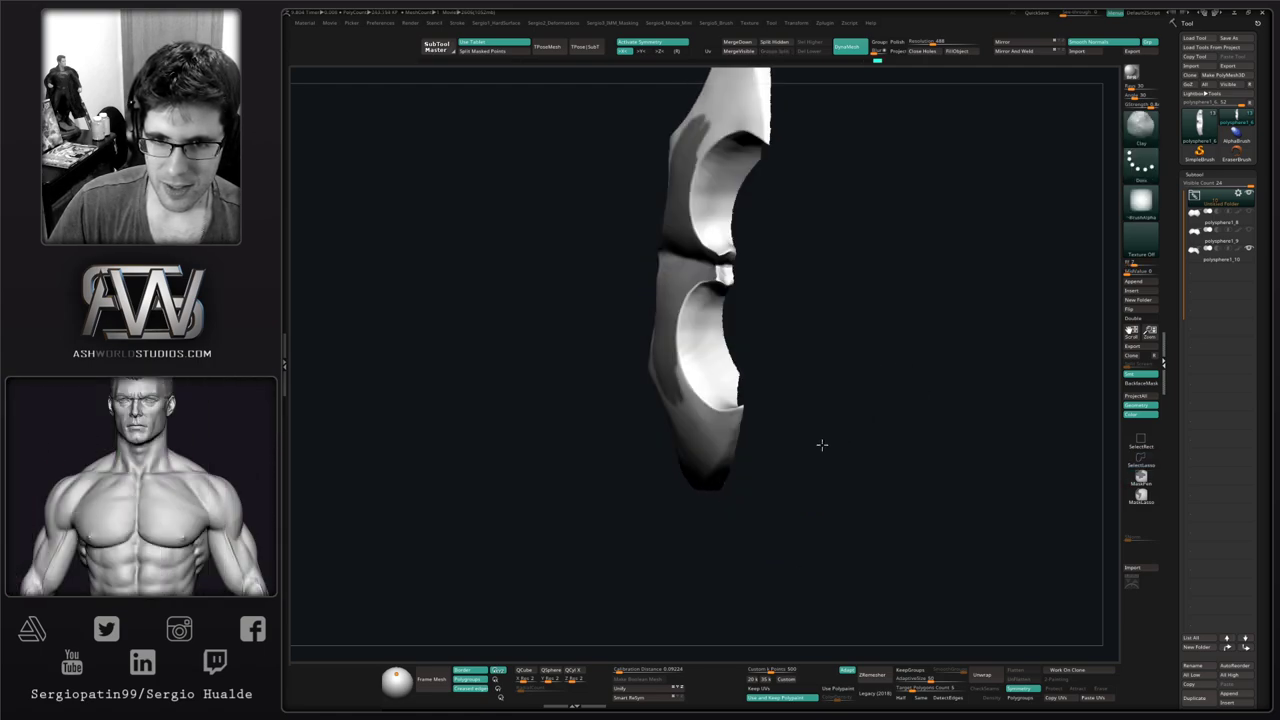
# Lasso-hide the remaining back geometry behind the emblem's scalloped lower edge
pyautogui.moveTo(823, 443)
pyautogui.mouseDown(button='right')
pyautogui.moveTo(814, 409)
pyautogui.moveTo(831, 231)
pyautogui.moveTo(789, 343)
pyautogui.moveTo(831, 309)
pyautogui.moveTo(811, 369)
pyautogui.moveTo(837, 331)
pyautogui.mouseUp(button='right')
pyautogui.keyDown('ctrl'); pyautogui.keyDown('shift'); pyautogui.moveTo(850, 319); pyautogui.dragTo(819, 320); pyautogui.keyUp('shift'); pyautogui.keyUp('ctrl')
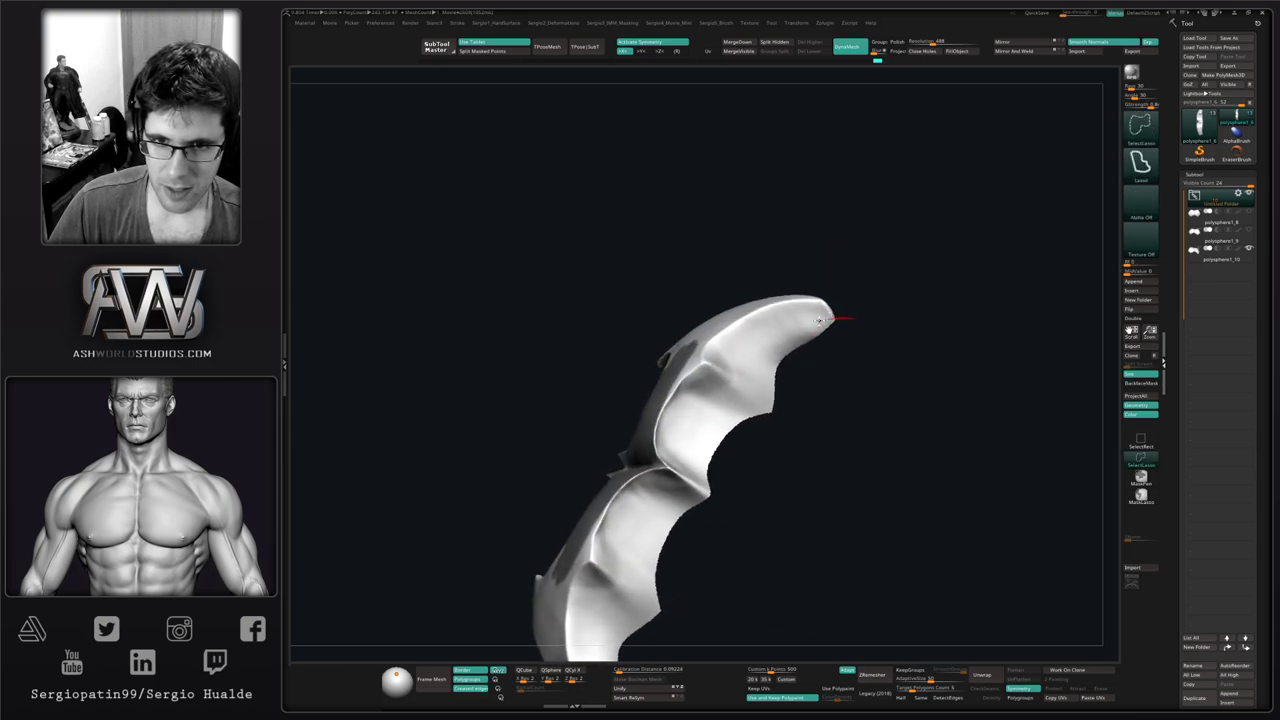
pyautogui.moveTo(714, 379)
pyautogui.keyDown('ctrl'); pyautogui.keyDown('alt'); pyautogui.keyDown('shift'); pyautogui.mouseDown()
pyautogui.moveTo(682, 459)
pyautogui.moveTo(823, 468)
pyautogui.mouseUp(); pyautogui.keyUp('shift'); pyautogui.keyUp('alt'); pyautogui.keyUp('ctrl')
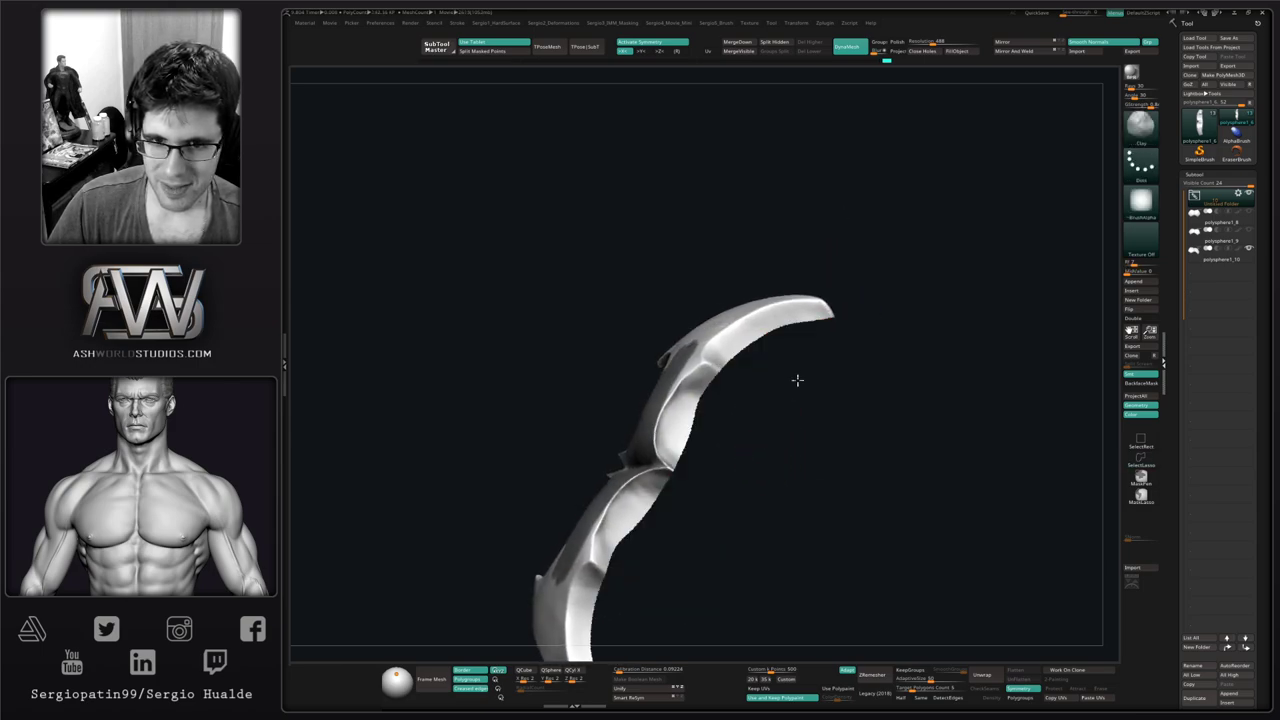
pyautogui.moveTo(797, 380)
pyautogui.keyDown('alt'); pyautogui.mouseDown(button='right')
pyautogui.moveTo(854, 318)
pyautogui.moveTo(777, 380)
pyautogui.mouseUp(button='right'); pyautogui.keyUp('alt')
pyautogui.moveTo(737, 403)
pyautogui.keyDown('ctrl'); pyautogui.keyDown('shift'); pyautogui.mouseDown()
pyautogui.moveTo(665, 495)
pyautogui.moveTo(702, 510)
pyautogui.mouseUp(); pyautogui.keyUp('shift'); pyautogui.keyUp('ctrl')
pyautogui.moveTo(702, 510)
pyautogui.mouseDown(button='right')
pyautogui.moveTo(777, 397)
pyautogui.moveTo(763, 374)
pyautogui.moveTo(754, 477)
pyautogui.moveTo(788, 419)
pyautogui.moveTo(788, 450)
pyautogui.moveTo(811, 365)
pyautogui.moveTo(850, 330)
pyautogui.mouseUp(button='right')
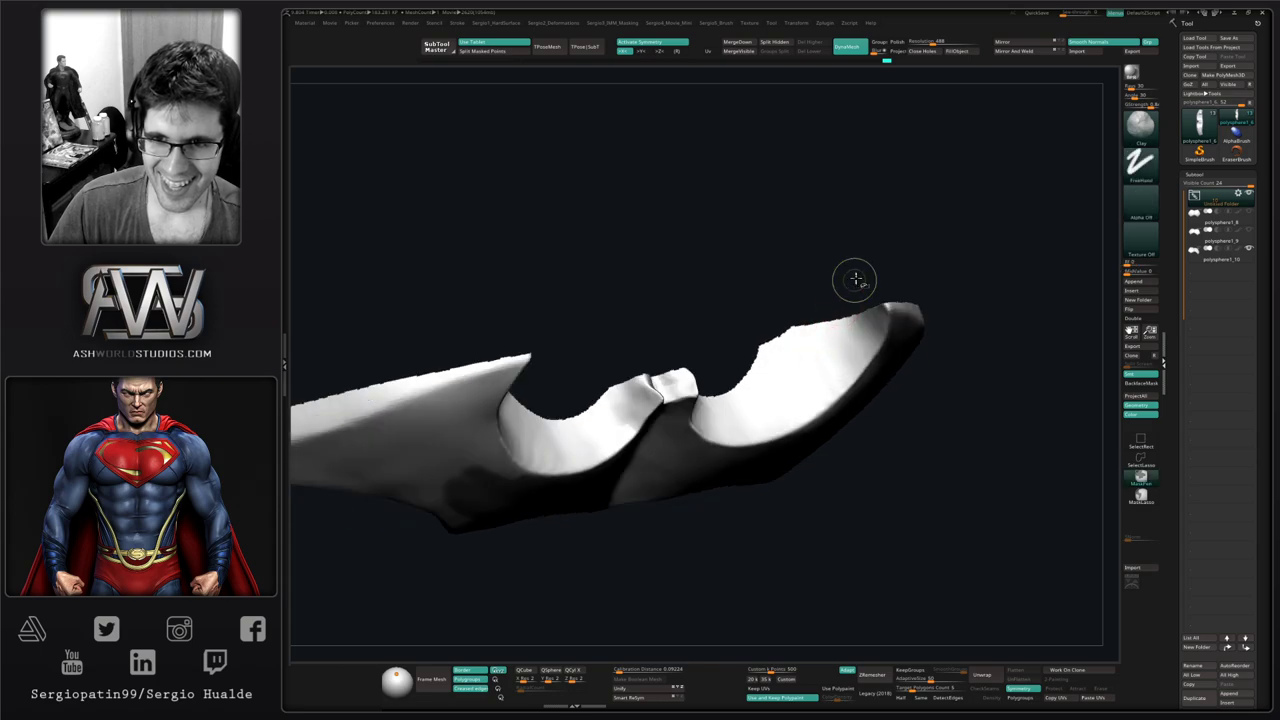
# Hide the leftover back geometry behind the ears and the curved upper edges of the wings
pyautogui.moveTo(867, 282)
pyautogui.keyDown('ctrl'); pyautogui.keyDown('alt'); pyautogui.keyDown('shift'); pyautogui.mouseDown()
pyautogui.moveTo(779, 390)
pyautogui.moveTo(712, 365)
pyautogui.mouseUp(); pyautogui.keyUp('shift'); pyautogui.keyUp('alt'); pyautogui.keyUp('ctrl')
pyautogui.moveTo(814, 274); pyautogui.dragTo(786, 341, button='right')
pyautogui.moveTo(821, 353)
pyautogui.keyDown('ctrl'); pyautogui.keyDown('alt'); pyautogui.keyDown('shift'); pyautogui.mouseDown()
pyautogui.moveTo(757, 406)
pyautogui.moveTo(656, 385)
pyautogui.mouseUp(); pyautogui.keyUp('shift'); pyautogui.keyUp('alt'); pyautogui.keyUp('ctrl')
pyautogui.moveTo(680, 334)
pyautogui.mouseDown(button='right')
pyautogui.moveTo(729, 329)
pyautogui.moveTo(740, 277)
pyautogui.moveTo(698, 358)
pyautogui.moveTo(820, 346)
pyautogui.moveTo(830, 362)
pyautogui.moveTo(794, 428)
pyautogui.mouseUp(button='right')
# Mask the wing's front face outward from the center, up toward its upper tip and down to the lower edge
pyautogui.moveTo(794, 428)
pyautogui.keyDown('ctrl'); pyautogui.mouseDown()
pyautogui.moveTo(788, 440)
pyautogui.moveTo(760, 420)
pyautogui.moveTo(729, 446)
pyautogui.moveTo(805, 378)
pyautogui.moveTo(836, 300)
pyautogui.moveTo(789, 396)
pyautogui.mouseUp(); pyautogui.keyUp('ctrl')
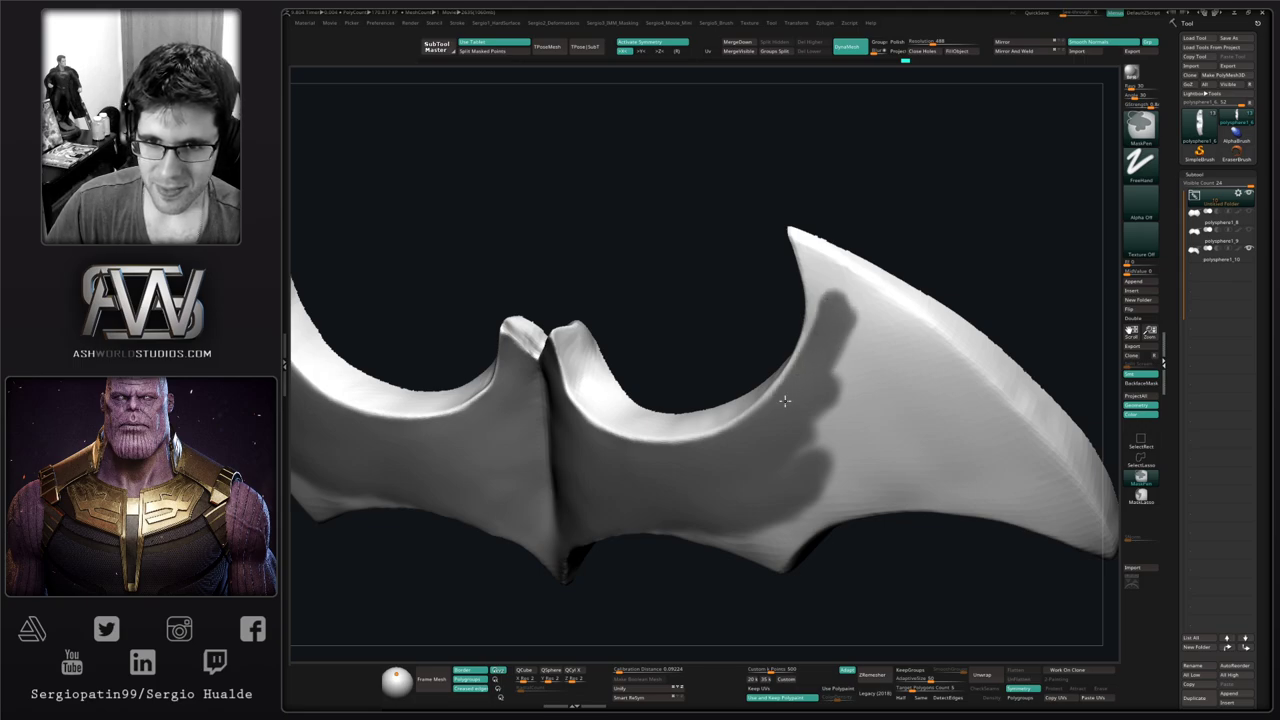
pyautogui.moveTo(823, 340)
pyautogui.keyDown('ctrl'); pyautogui.mouseDown()
pyautogui.moveTo(840, 295)
pyautogui.moveTo(810, 418)
pyautogui.moveTo(845, 425)
pyautogui.moveTo(895, 465)
pyautogui.moveTo(782, 502)
pyautogui.moveTo(866, 457)
pyautogui.mouseUp(); pyautogui.keyUp('ctrl')
pyautogui.moveTo(834, 477)
pyautogui.mouseDown(button='right')
pyautogui.moveTo(811, 429)
pyautogui.moveTo(754, 455)
pyautogui.moveTo(634, 463)
pyautogui.mouseUp(button='right')
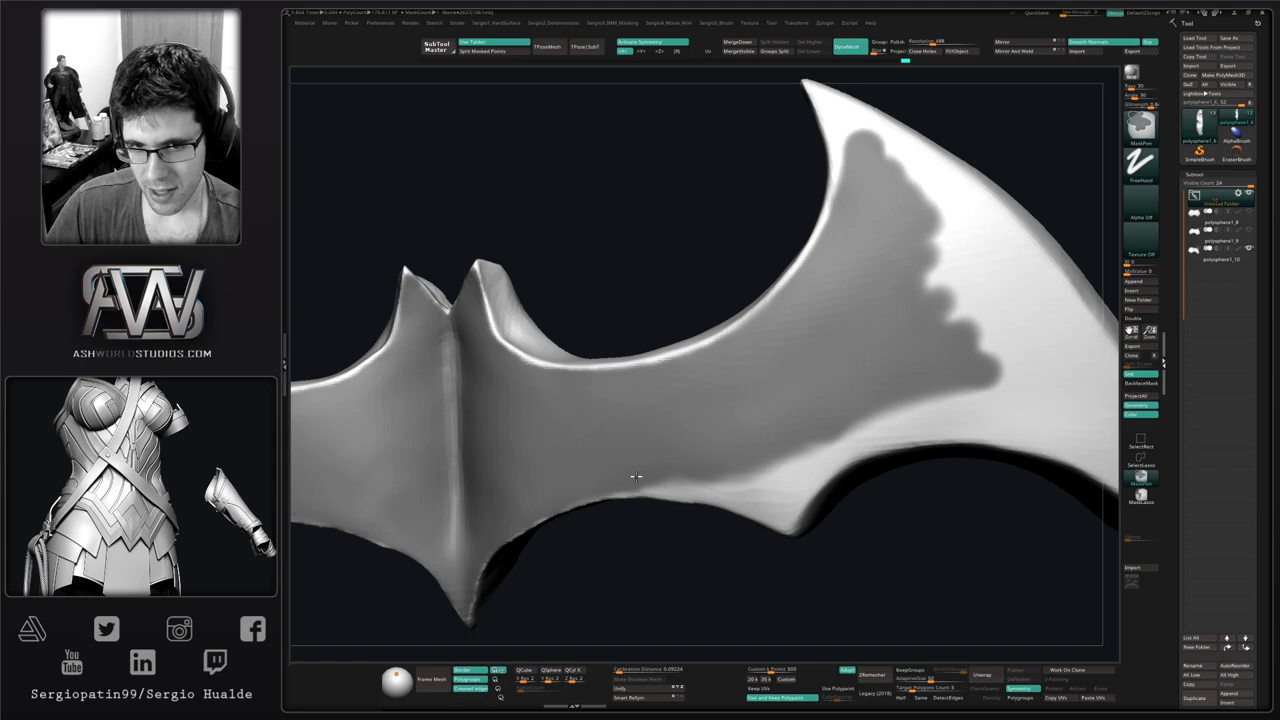
pyautogui.moveTo(636, 477)
pyautogui.keyDown('ctrl'); pyautogui.mouseDown()
pyautogui.moveTo(712, 482)
pyautogui.moveTo(614, 481)
pyautogui.moveTo(747, 486)
pyautogui.moveTo(585, 488)
pyautogui.mouseUp(); pyautogui.keyUp('ctrl')
pyautogui.moveTo(586, 488); pyautogui.dragTo(730, 346, button='right')
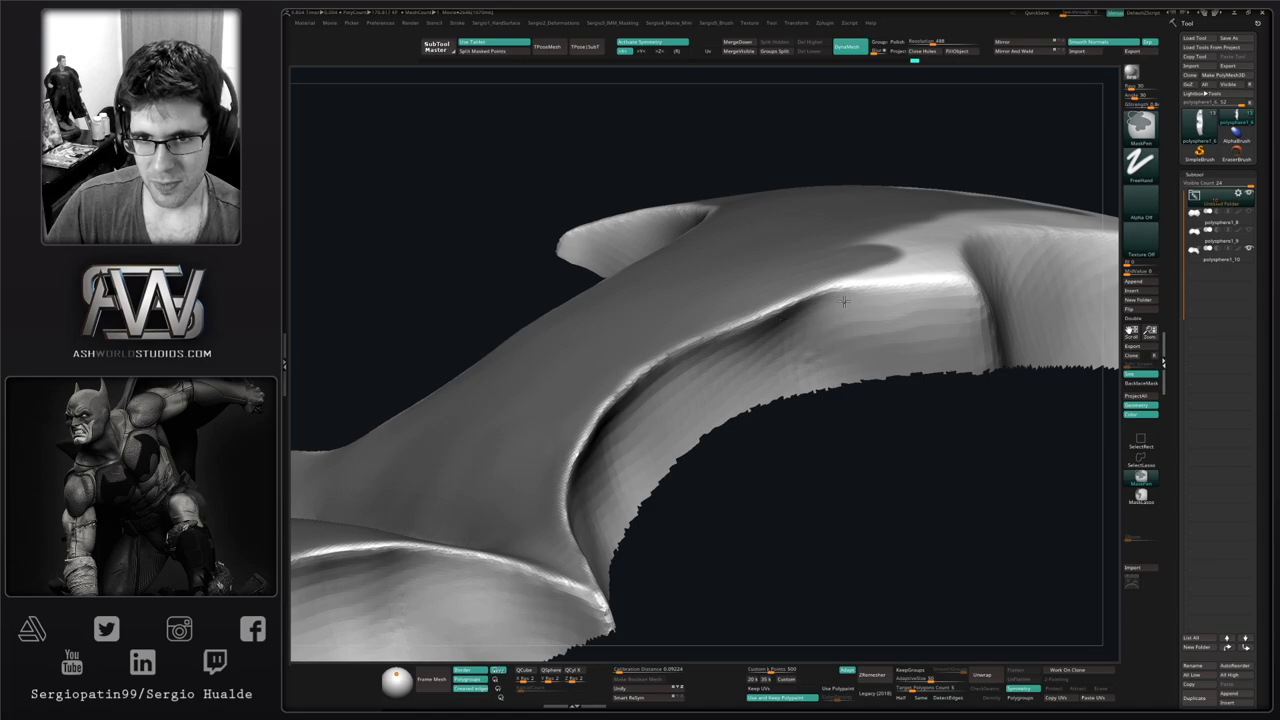
# Fill the mask in around the lower scallop point and widen it across the middle of the wing
pyautogui.moveTo(864, 302)
pyautogui.keyDown('ctrl'); pyautogui.mouseDown(button='right')
pyautogui.moveTo(840, 331)
pyautogui.moveTo(731, 354)
pyautogui.moveTo(777, 420)
pyautogui.moveTo(766, 322)
pyautogui.moveTo(767, 357)
pyautogui.mouseUp(button='right'); pyautogui.keyUp('ctrl')
pyautogui.moveTo(701, 324)
pyautogui.keyDown('ctrl'); pyautogui.mouseDown()
pyautogui.moveTo(762, 322)
pyautogui.moveTo(705, 336)
pyautogui.moveTo(818, 332)
pyautogui.moveTo(812, 242)
pyautogui.moveTo(800, 312)
pyautogui.moveTo(787, 284)
pyautogui.moveTo(773, 315)
pyautogui.mouseUp(); pyautogui.keyUp('ctrl')
pyautogui.moveTo(764, 353)
pyautogui.keyDown('ctrl'); pyautogui.mouseDown(button='right')
pyautogui.moveTo(767, 260)
pyautogui.moveTo(767, 316)
pyautogui.moveTo(748, 320)
pyautogui.mouseUp(button='right'); pyautogui.keyUp('ctrl')
pyautogui.moveTo(748, 320)
pyautogui.keyDown('alt'); pyautogui.mouseDown(button='right')
pyautogui.moveTo(700, 366)
pyautogui.moveTo(745, 332)
pyautogui.mouseUp(button='right'); pyautogui.keyUp('alt')
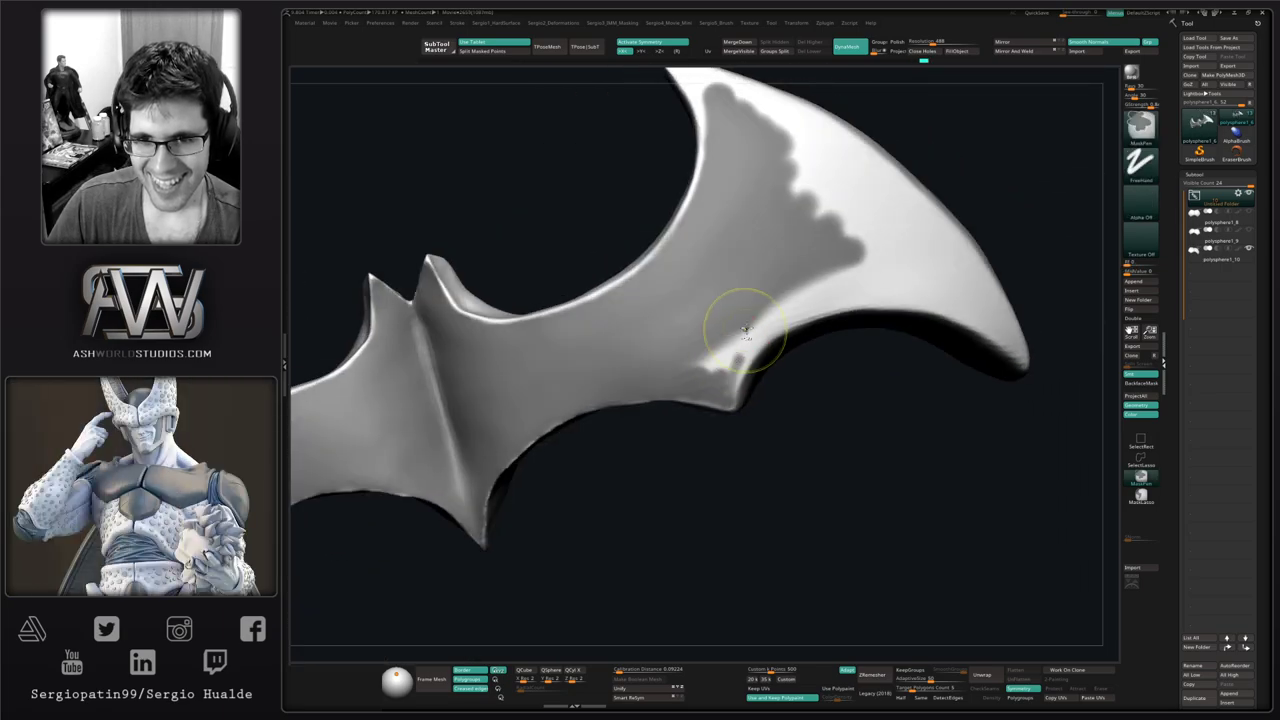
pyautogui.moveTo(745, 332)
pyautogui.keyDown('ctrl'); pyautogui.mouseDown()
pyautogui.moveTo(728, 327)
pyautogui.moveTo(766, 294)
pyautogui.moveTo(757, 310)
pyautogui.moveTo(866, 272)
pyautogui.mouseUp(); pyautogui.keyUp('ctrl')
pyautogui.moveTo(820, 320)
pyautogui.keyDown('alt'); pyautogui.mouseDown(button='right')
pyautogui.moveTo(771, 380)
pyautogui.moveTo(763, 354)
pyautogui.mouseUp(button='right'); pyautogui.keyUp('alt')
pyautogui.keyDown('ctrl'); pyautogui.moveTo(763, 354); pyautogui.dragTo(744, 268); pyautogui.keyUp('ctrl')
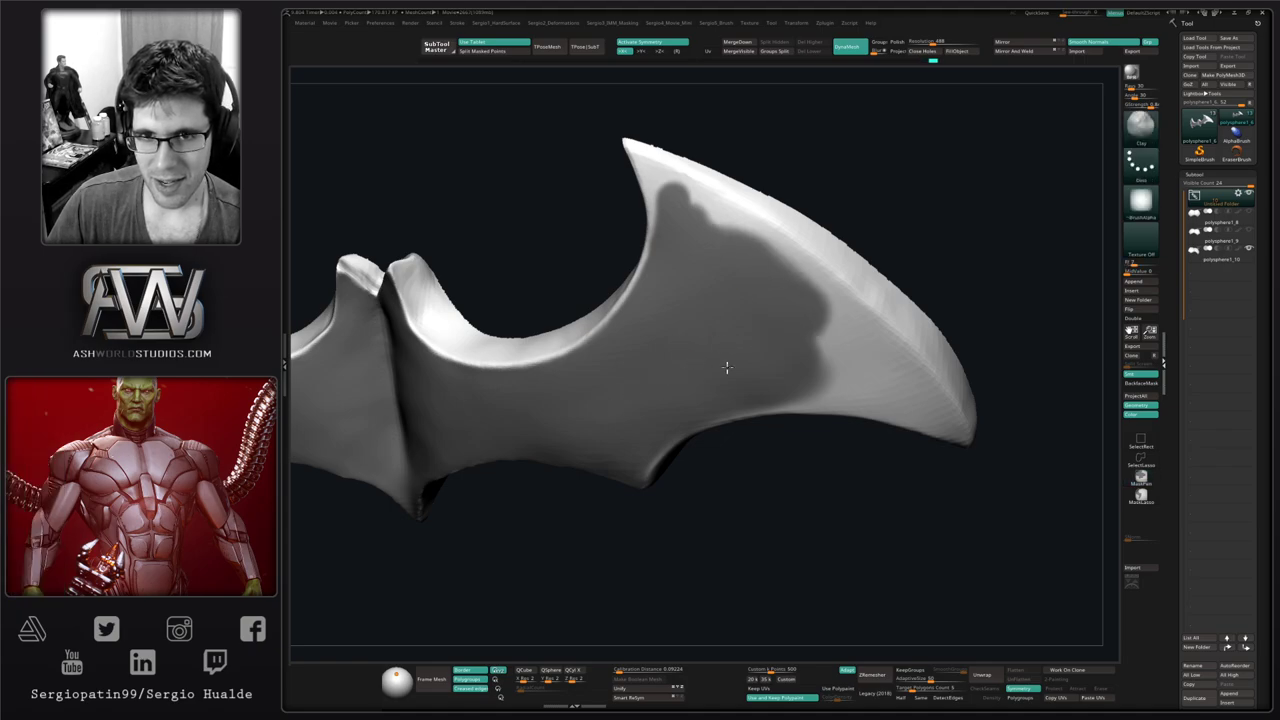
# Extend the mask into the wing's upper tip and along its outer edge, leaving a thin unmasked rim
pyautogui.moveTo(723, 366)
pyautogui.mouseDown(button='right')
pyautogui.moveTo(777, 317)
pyautogui.moveTo(820, 334)
pyautogui.moveTo(733, 369)
pyautogui.mouseUp(button='right')
pyautogui.keyDown('alt'); pyautogui.moveTo(730, 418); pyautogui.dragTo(705, 370, button='right'); pyautogui.keyUp('alt')
pyautogui.keyDown('ctrl'); pyautogui.moveTo(705, 370); pyautogui.dragTo(768, 402, button='right'); pyautogui.keyUp('ctrl')
pyautogui.keyDown('alt'); pyautogui.moveTo(768, 402); pyautogui.dragTo(724, 400, button='right'); pyautogui.keyUp('alt')
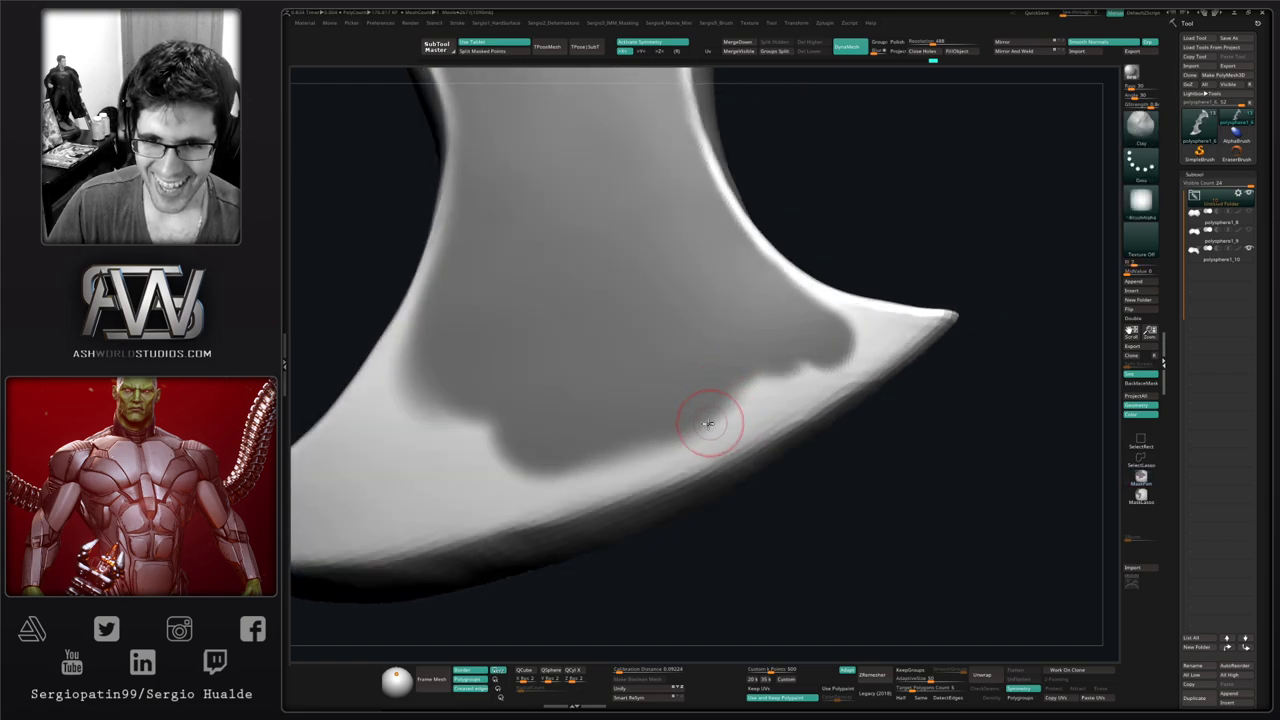
pyautogui.moveTo(712, 416)
pyautogui.keyDown('ctrl'); pyautogui.mouseDown()
pyautogui.moveTo(714, 427)
pyautogui.moveTo(758, 405)
pyautogui.moveTo(695, 450)
pyautogui.moveTo(830, 380)
pyautogui.moveTo(860, 335)
pyautogui.moveTo(704, 398)
pyautogui.mouseUp(); pyautogui.keyUp('ctrl')
pyautogui.moveTo(704, 398)
pyautogui.mouseDown(button='right')
pyautogui.moveTo(731, 377)
pyautogui.moveTo(766, 380)
pyautogui.mouseUp(button='right')
pyautogui.moveTo(773, 364)
pyautogui.keyDown('ctrl'); pyautogui.mouseDown()
pyautogui.moveTo(745, 345)
pyautogui.moveTo(870, 365)
pyautogui.moveTo(600, 516)
pyautogui.mouseUp(); pyautogui.keyUp('ctrl')
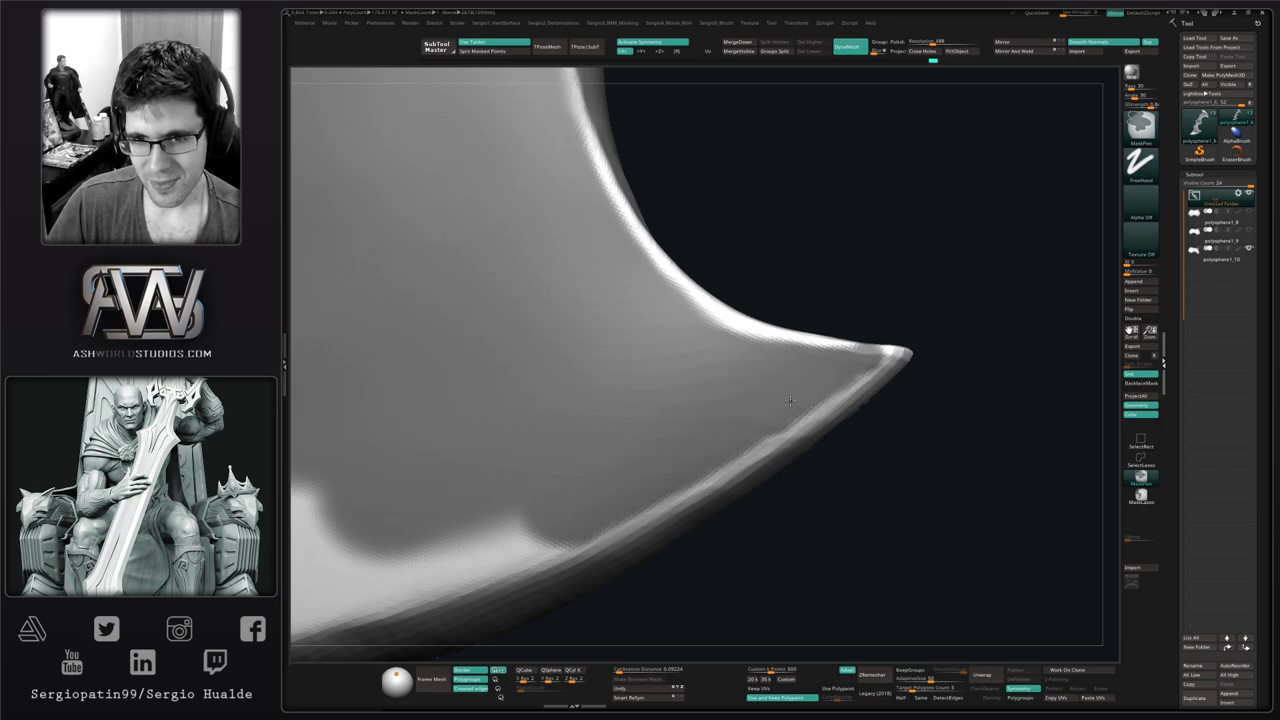
# Refine the mask border along the concave edge beside the wing's upper tip
pyautogui.moveTo(790, 400); pyautogui.dragTo(860, 371, button='right')
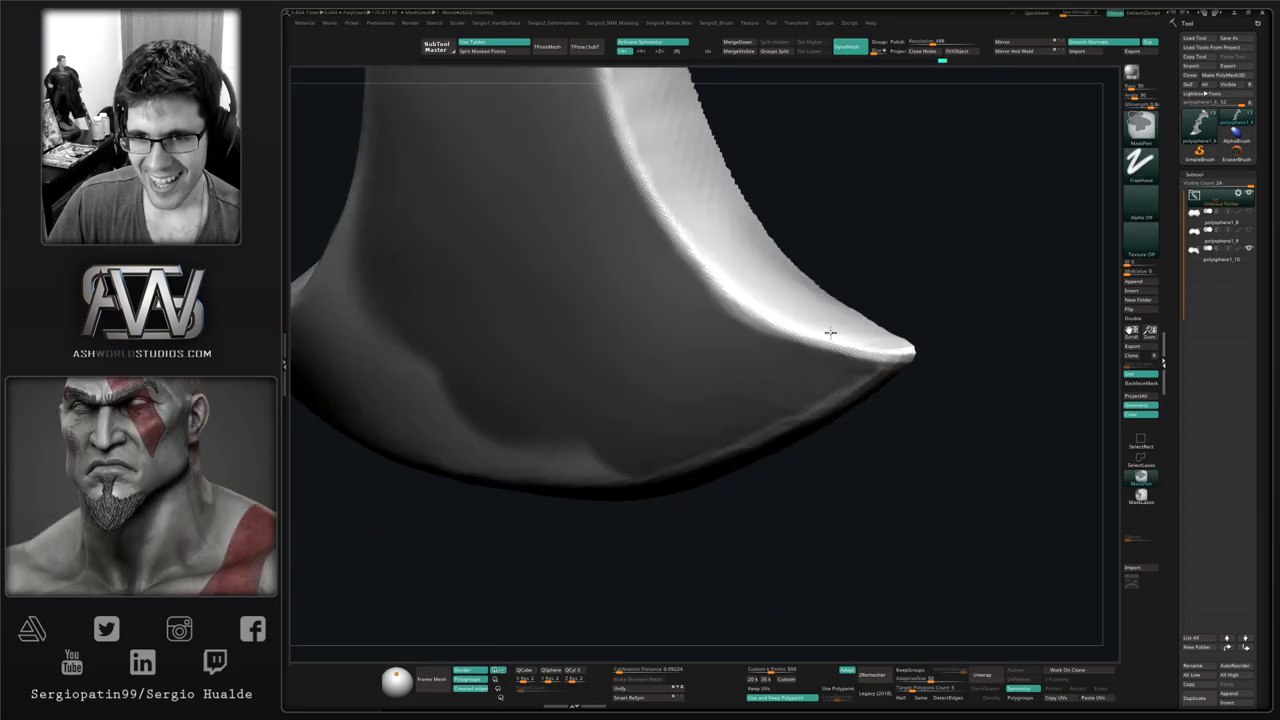
pyautogui.moveTo(728, 344); pyautogui.dragTo(706, 314, button='right')
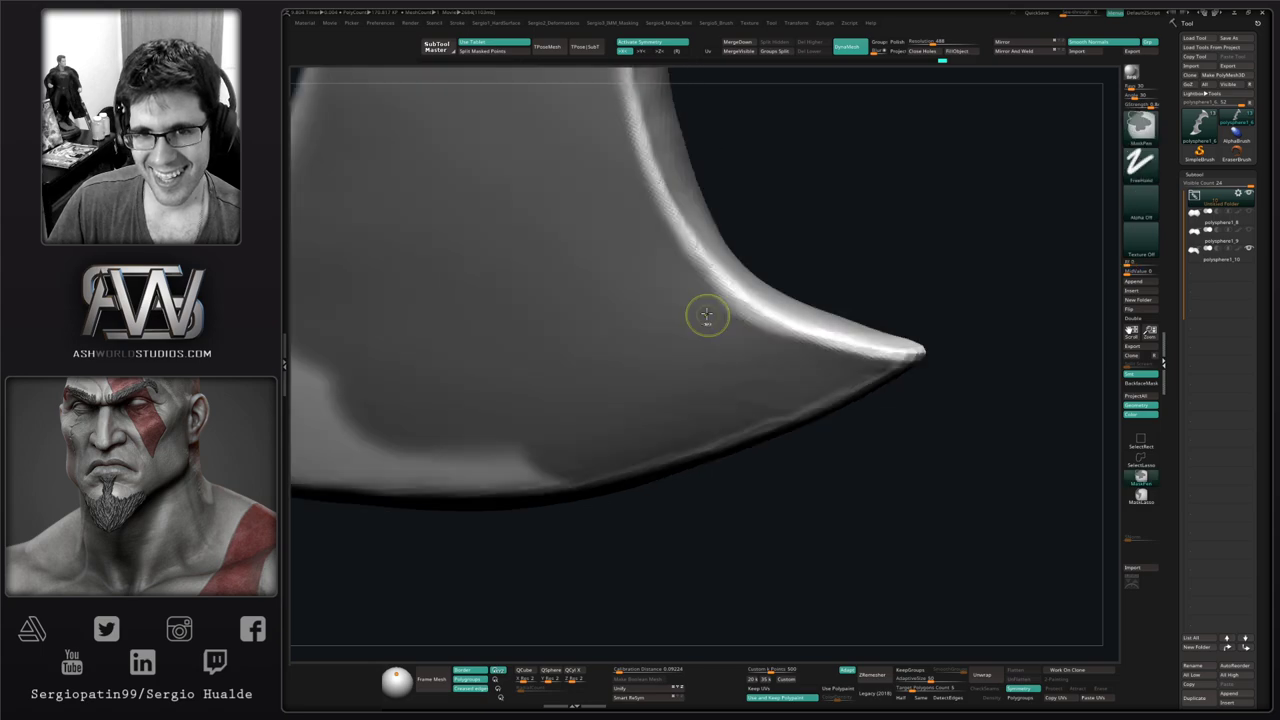
pyautogui.moveTo(706, 314)
pyautogui.keyDown('ctrl'); pyautogui.mouseDown()
pyautogui.moveTo(777, 343)
pyautogui.moveTo(710, 298)
pyautogui.moveTo(758, 320)
pyautogui.mouseUp(); pyautogui.keyUp('ctrl')
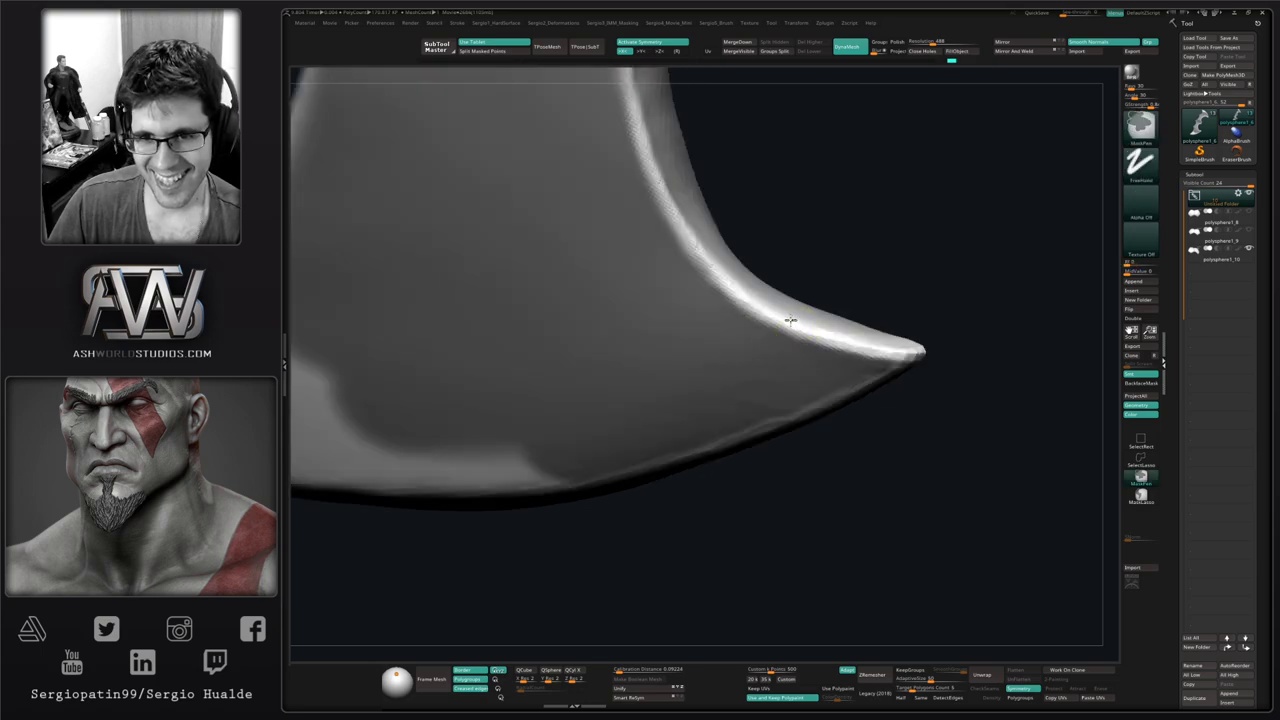
pyautogui.moveTo(761, 328)
pyautogui.mouseDown(button='right')
pyautogui.moveTo(714, 386)
pyautogui.moveTo(666, 386)
pyautogui.moveTo(680, 286)
pyautogui.mouseUp(button='right')
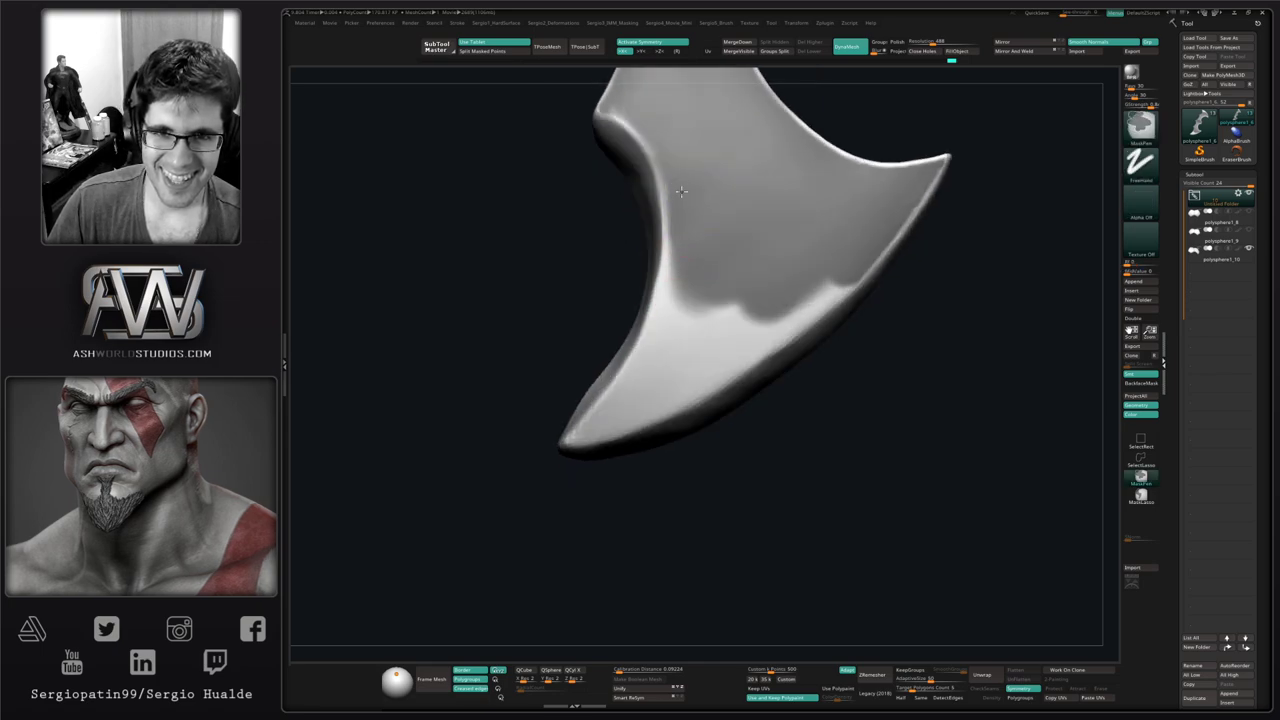
# Mask the lower part of the wing's front face down toward its pointed lower tip
pyautogui.moveTo(679, 243)
pyautogui.keyDown('ctrl'); pyautogui.mouseDown()
pyautogui.moveTo(672, 310)
pyautogui.moveTo(687, 297)
pyautogui.moveTo(698, 328)
pyautogui.moveTo(842, 292)
pyautogui.moveTo(680, 385)
pyautogui.mouseUp(); pyautogui.keyUp('ctrl')
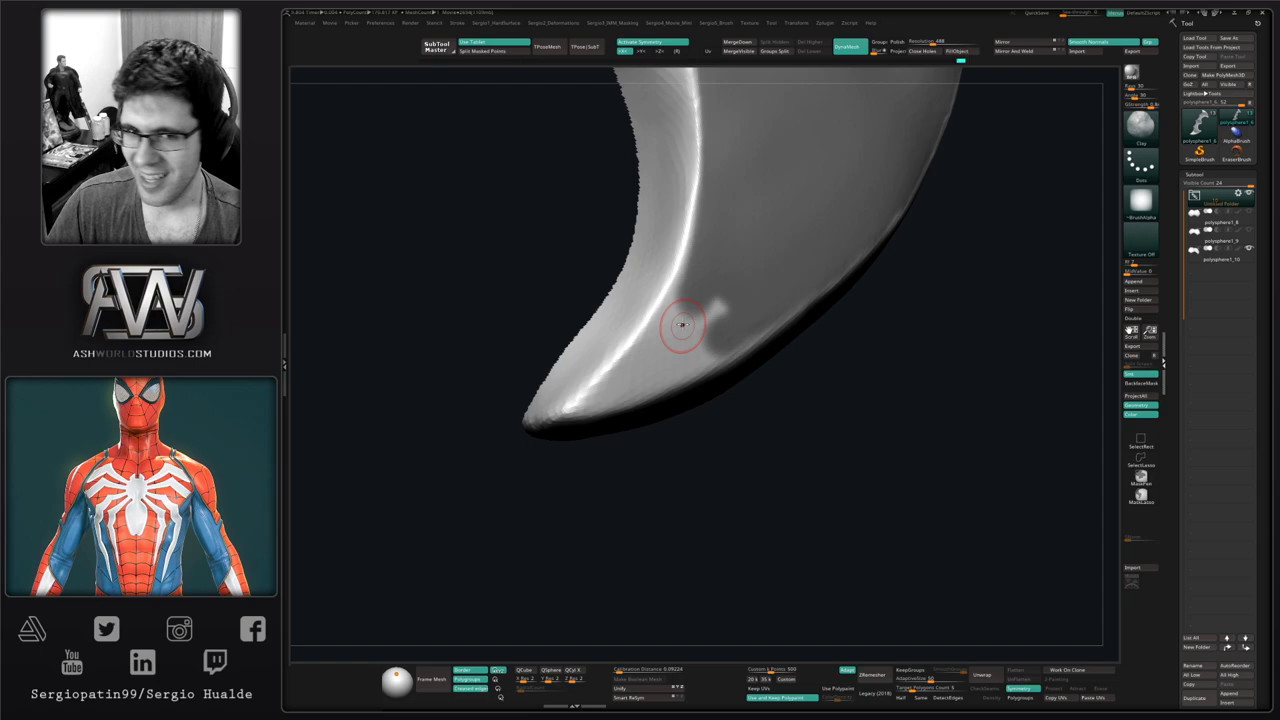
pyautogui.moveTo(677, 329)
pyautogui.keyDown('ctrl'); pyautogui.mouseDown()
pyautogui.moveTo(712, 248)
pyautogui.moveTo(630, 368)
pyautogui.moveTo(640, 377)
pyautogui.moveTo(740, 328)
pyautogui.mouseUp(); pyautogui.keyUp('ctrl')
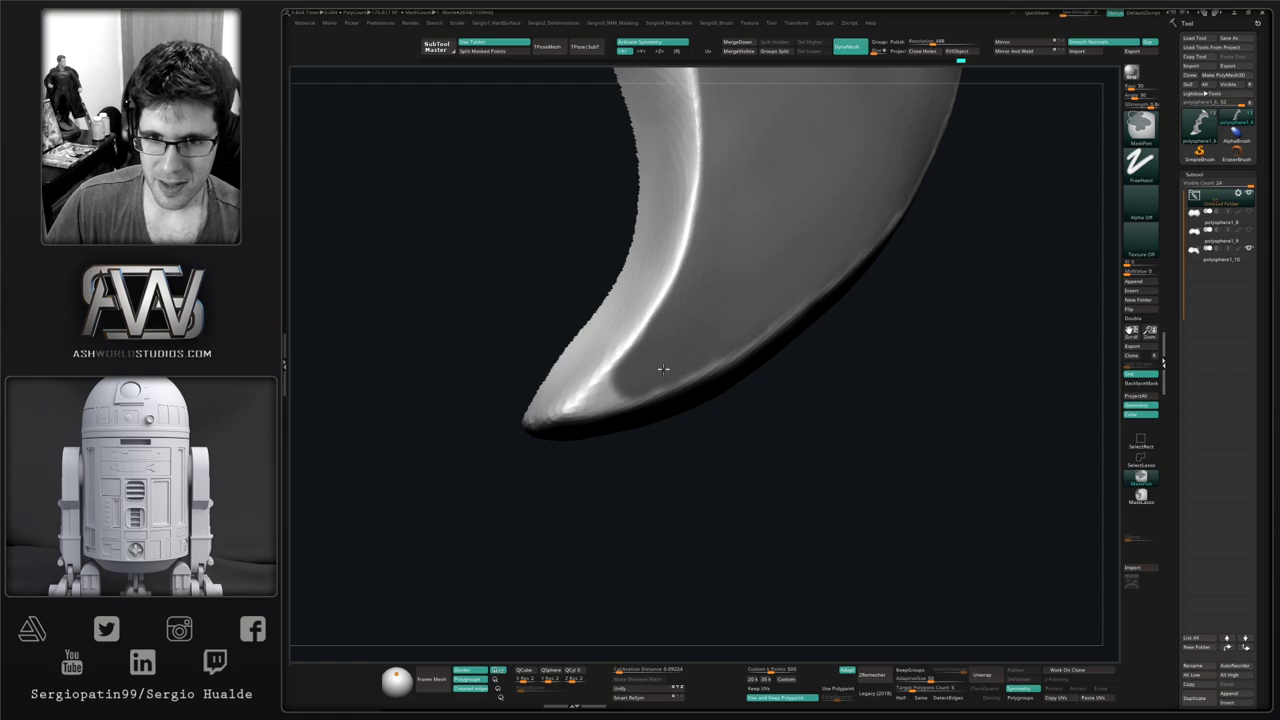
pyautogui.moveTo(792, 274); pyautogui.dragTo(753, 271, button='right')
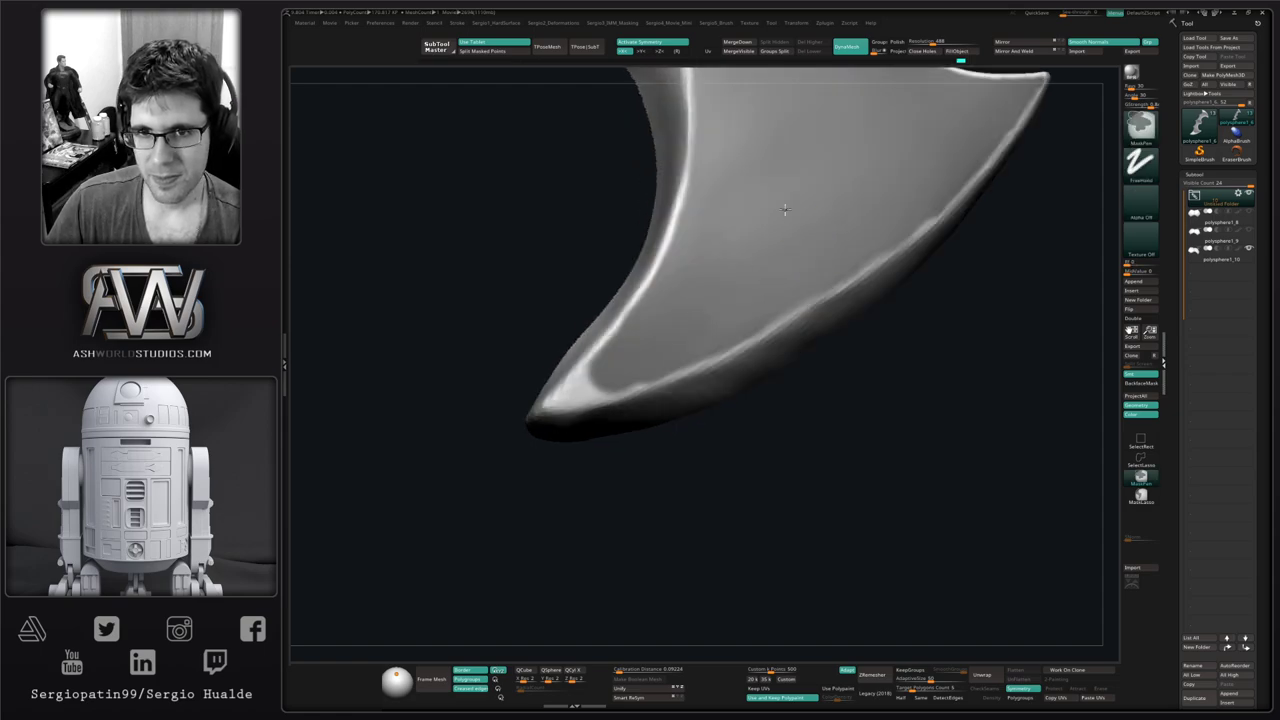
pyautogui.keyDown('ctrl'); pyautogui.moveTo(778, 299); pyautogui.dragTo(820, 251); pyautogui.keyUp('ctrl')
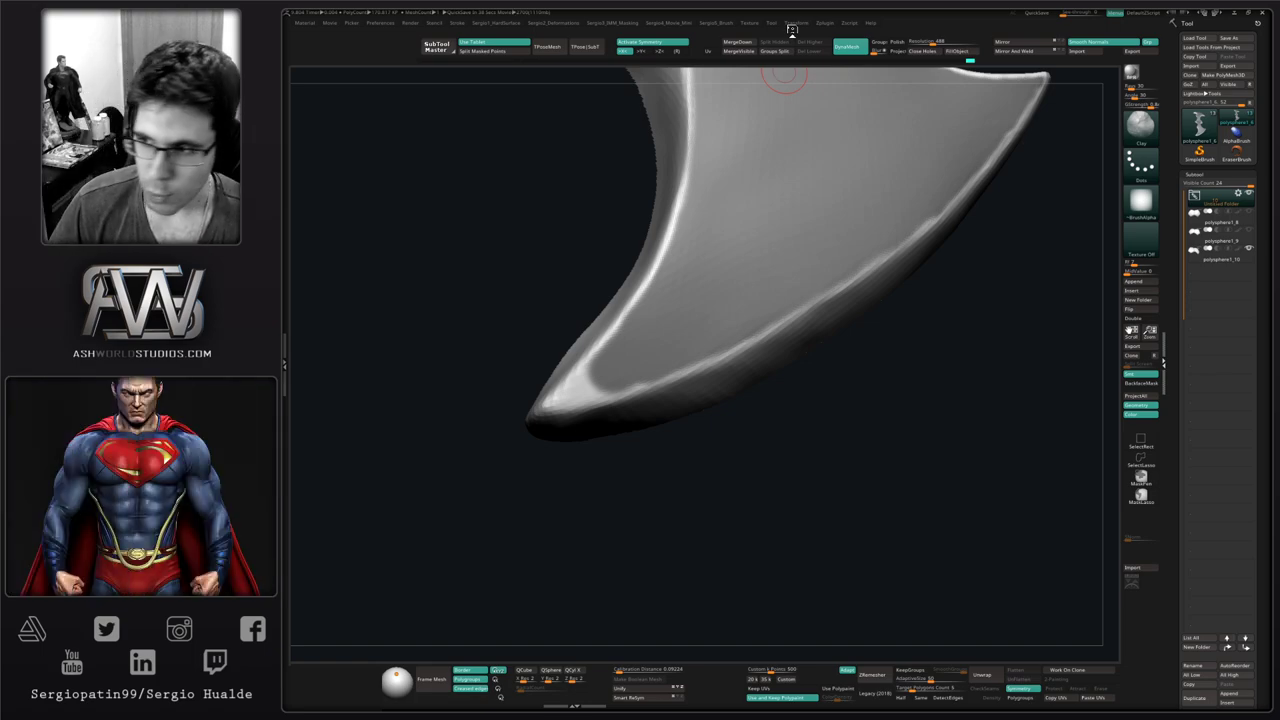
# Rework the mask at the wing's lower tip so it fills the narrow point inside the unmasked rim
pyautogui.moveTo(586, 358)
pyautogui.mouseDown()
pyautogui.moveTo(600, 352)
pyautogui.moveTo(588, 354)
pyautogui.mouseUp()
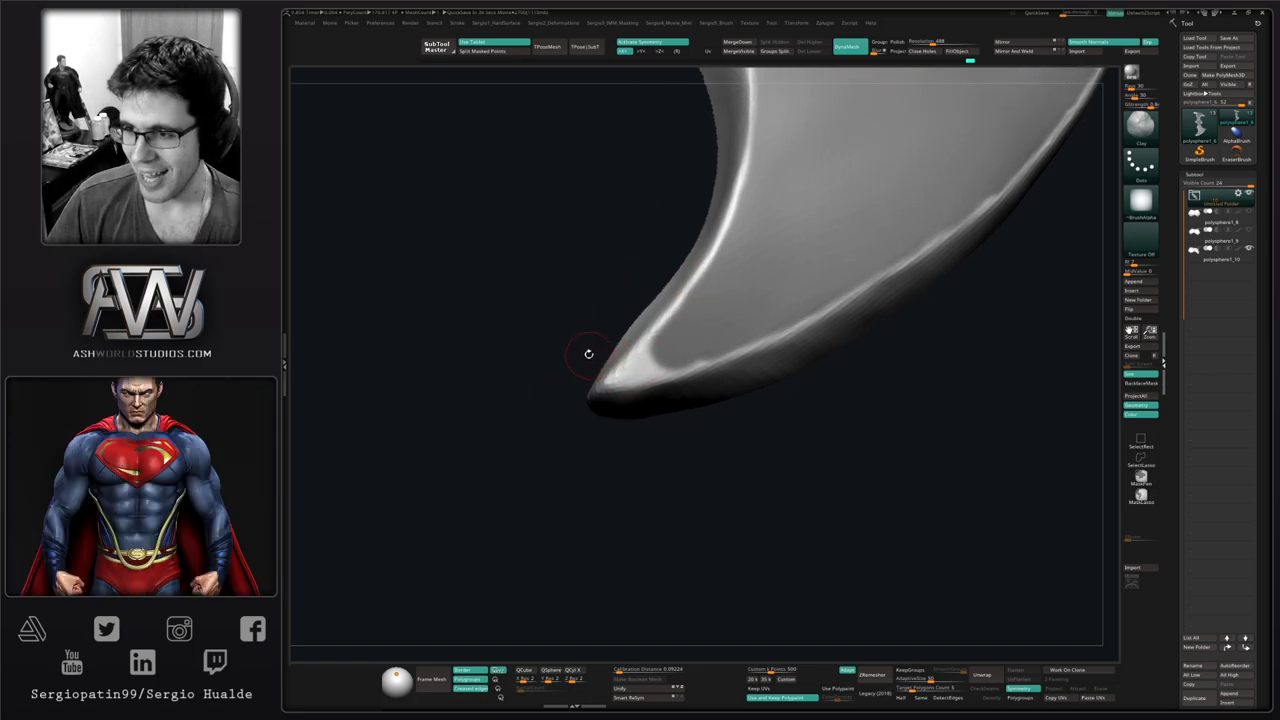
pyautogui.scroll(3, 637, 347)
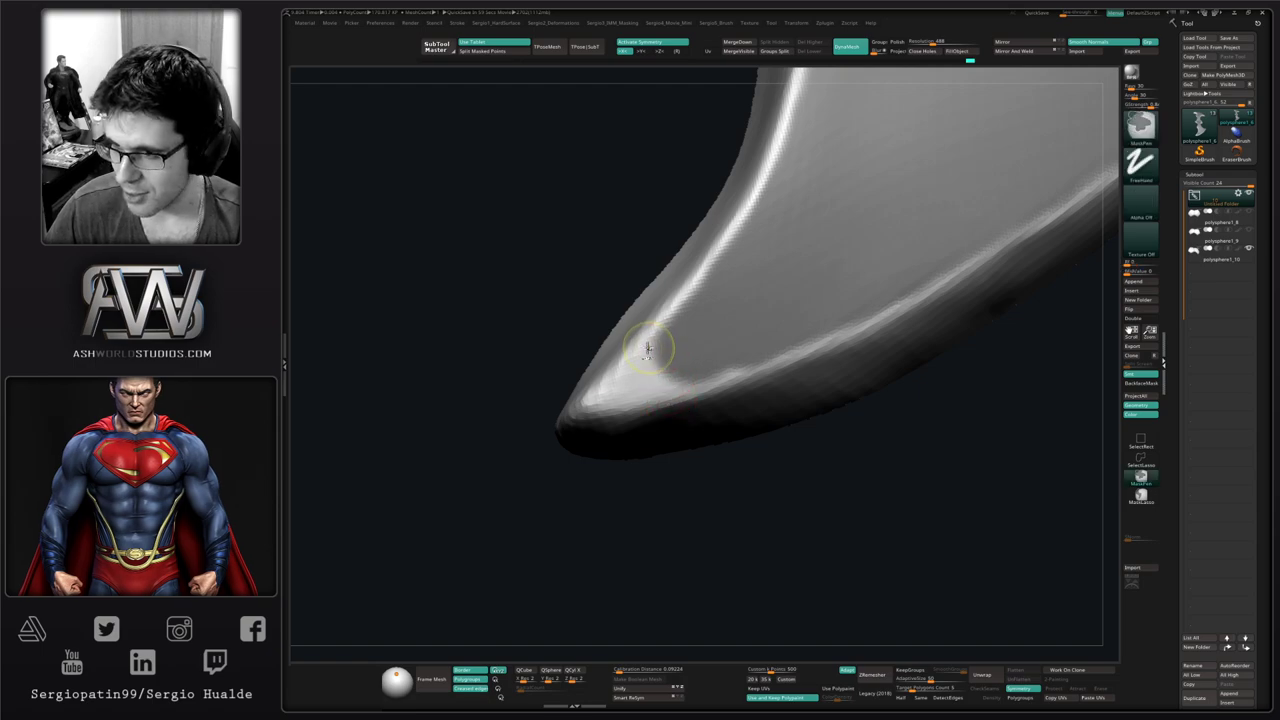
pyautogui.keyDown('ctrl'); pyautogui.moveTo(657, 348); pyautogui.dragTo(648, 366, button='right'); pyautogui.keyUp('ctrl')
pyautogui.moveTo(676, 366)
pyautogui.mouseDown()
pyautogui.moveTo(651, 371)
pyautogui.moveTo(684, 366)
pyautogui.mouseUp()
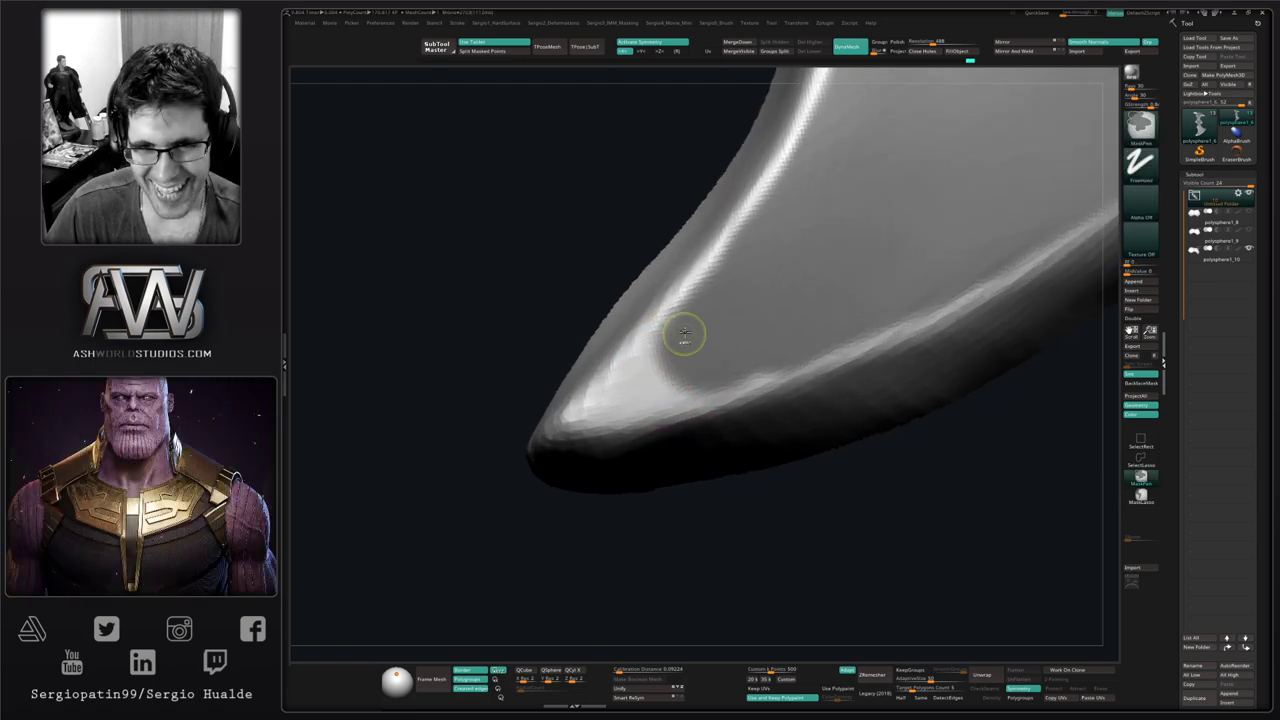
pyautogui.hotkey('ctrl', 'z')
pyautogui.hotkey('ctrl', 'z')
pyautogui.hotkey('ctrl', 'z')
pyautogui.hotkey('ctrl', 'z')
pyautogui.moveTo(713, 292)
pyautogui.keyDown('ctrl'); pyautogui.mouseDown()
pyautogui.moveTo(595, 410)
pyautogui.moveTo(680, 395)
pyautogui.moveTo(621, 402)
pyautogui.mouseUp(); pyautogui.keyUp('ctrl')
pyautogui.hotkey('ctrl', 'z')
pyautogui.hotkey('ctrl', 'z')
pyautogui.hotkey('ctrl', 'z')
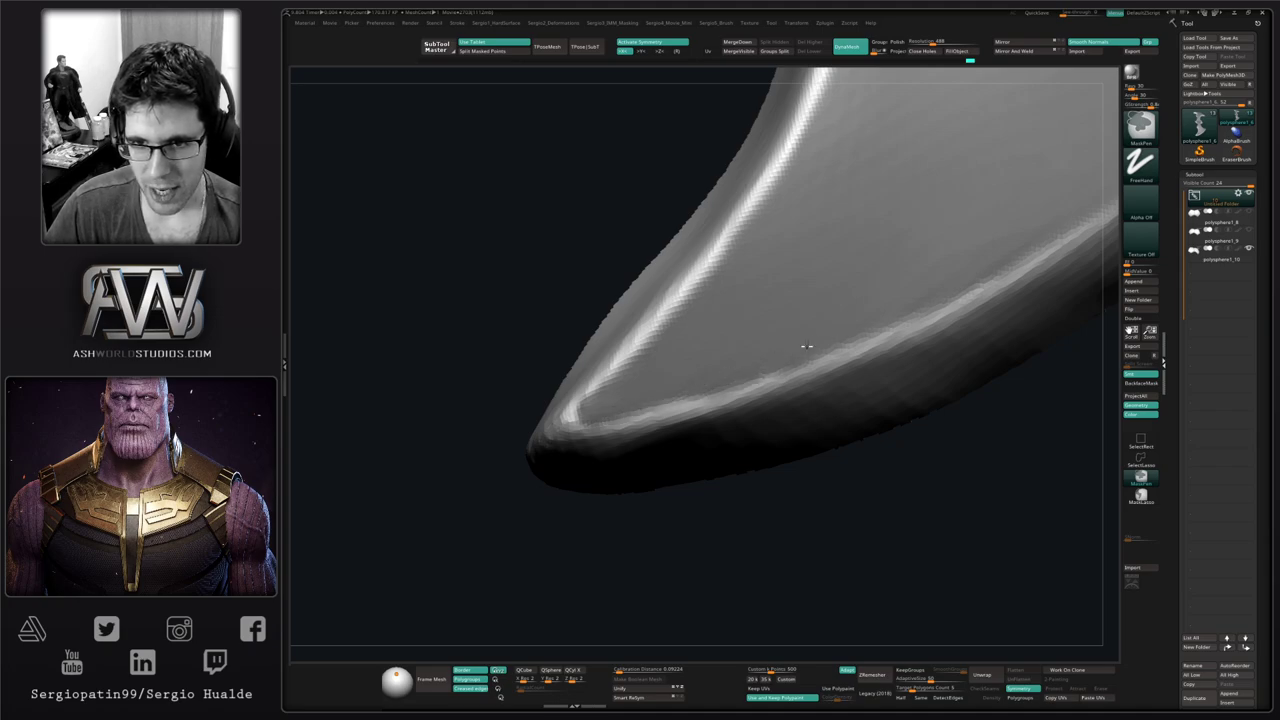
pyautogui.keyDown('ctrl'); pyautogui.moveTo(806, 343); pyautogui.dragTo(796, 318, button='right'); pyautogui.keyUp('ctrl')
pyautogui.hotkey('ctrl', 'z')
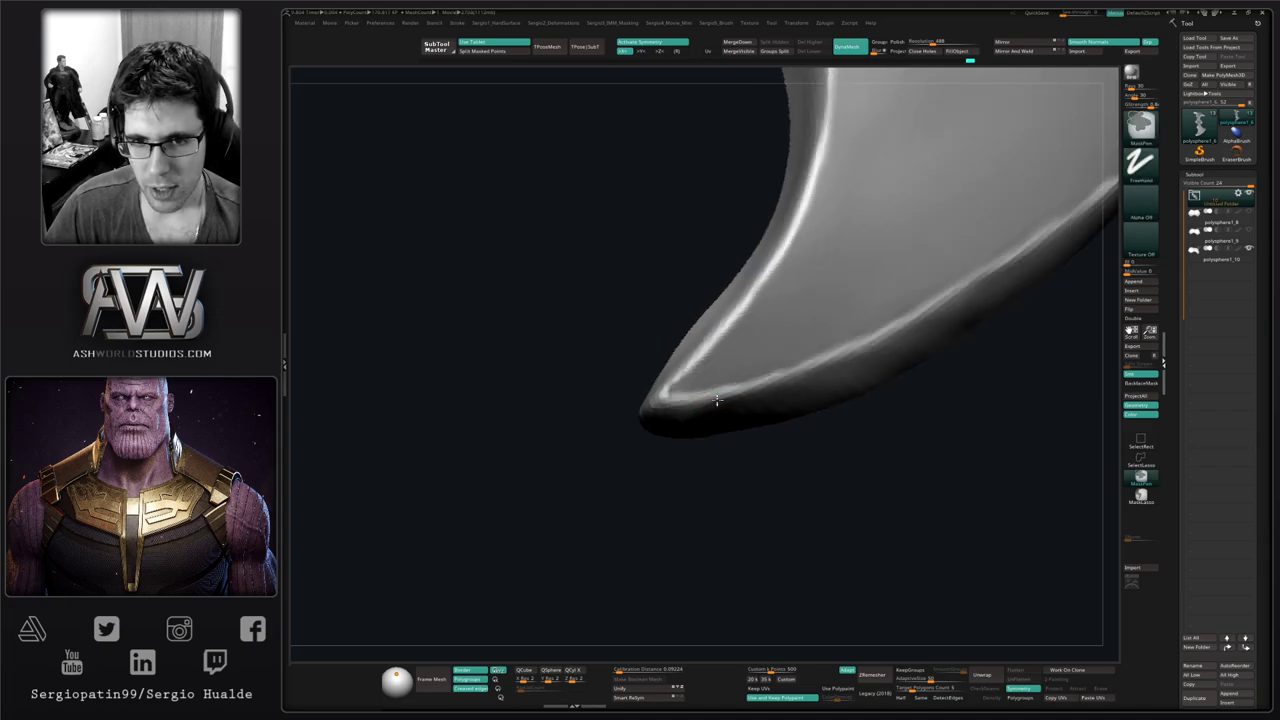
# Examine the emblem's front face and rim from several angles, from the wing tips to the central spike
pyautogui.moveTo(743, 397); pyautogui.dragTo(694, 400, button='right')
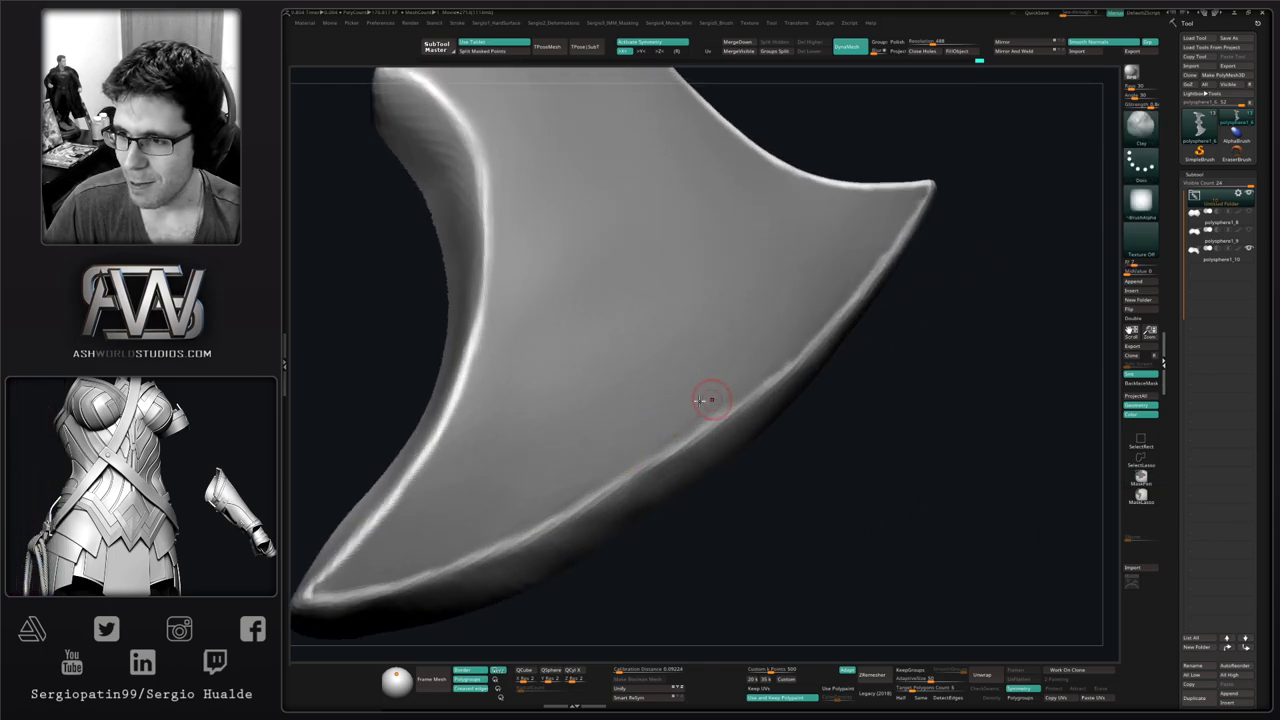
pyautogui.moveTo(700, 394)
pyautogui.mouseDown(button='right')
pyautogui.moveTo(689, 417)
pyautogui.moveTo(729, 386)
pyautogui.moveTo(701, 401)
pyautogui.mouseUp(button='right')
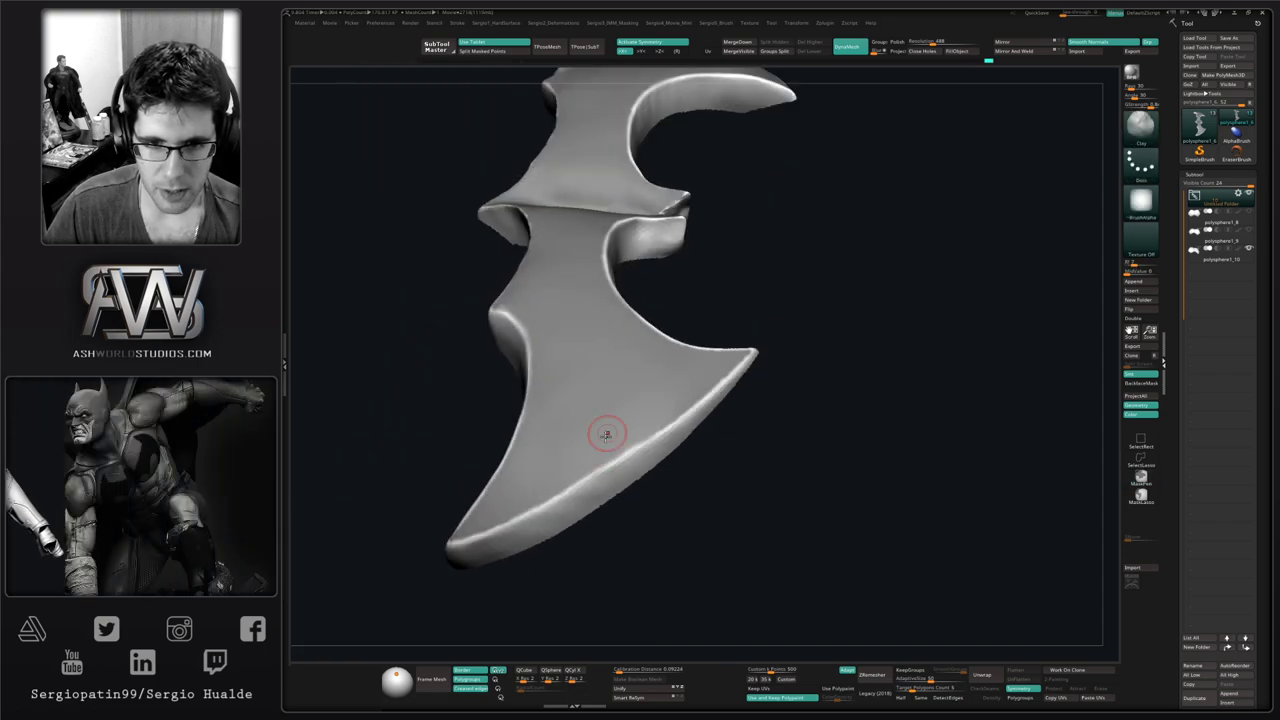
pyautogui.moveTo(606, 434)
pyautogui.mouseDown(button='right')
pyautogui.moveTo(634, 443)
pyautogui.moveTo(531, 374)
pyautogui.moveTo(561, 401)
pyautogui.mouseUp(button='right')
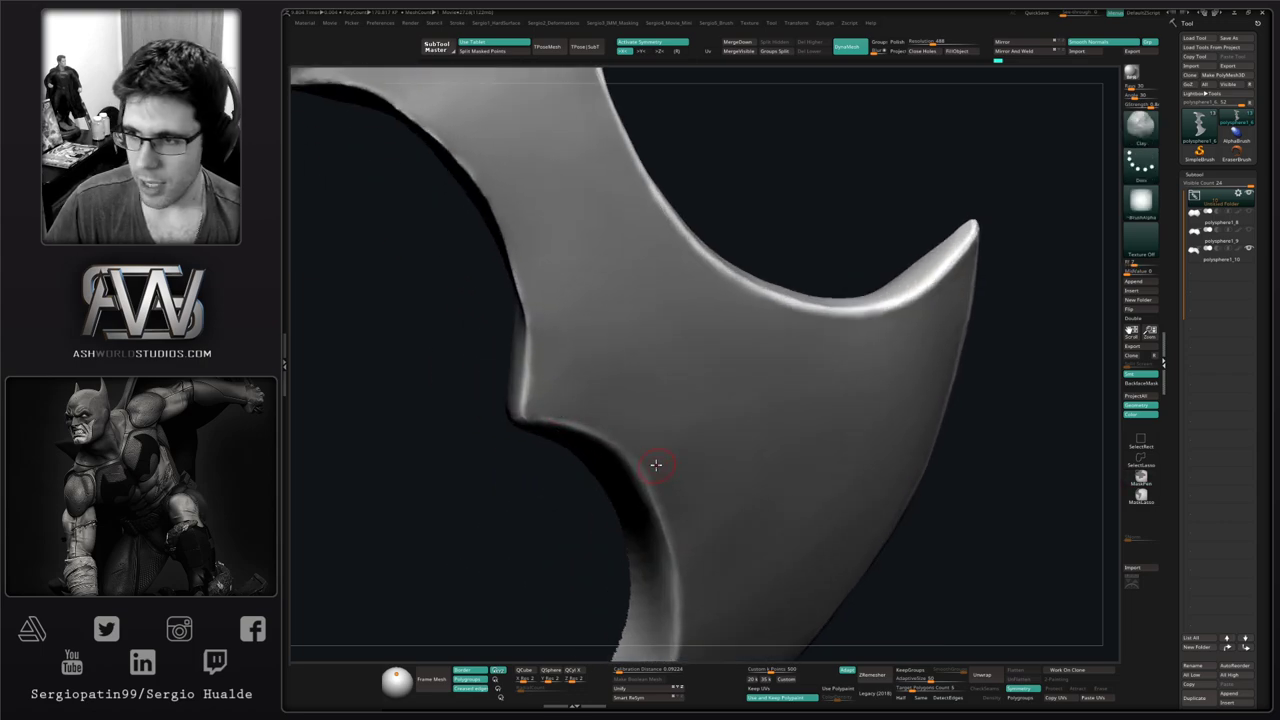
pyautogui.moveTo(654, 466); pyautogui.dragTo(646, 403, button='right')
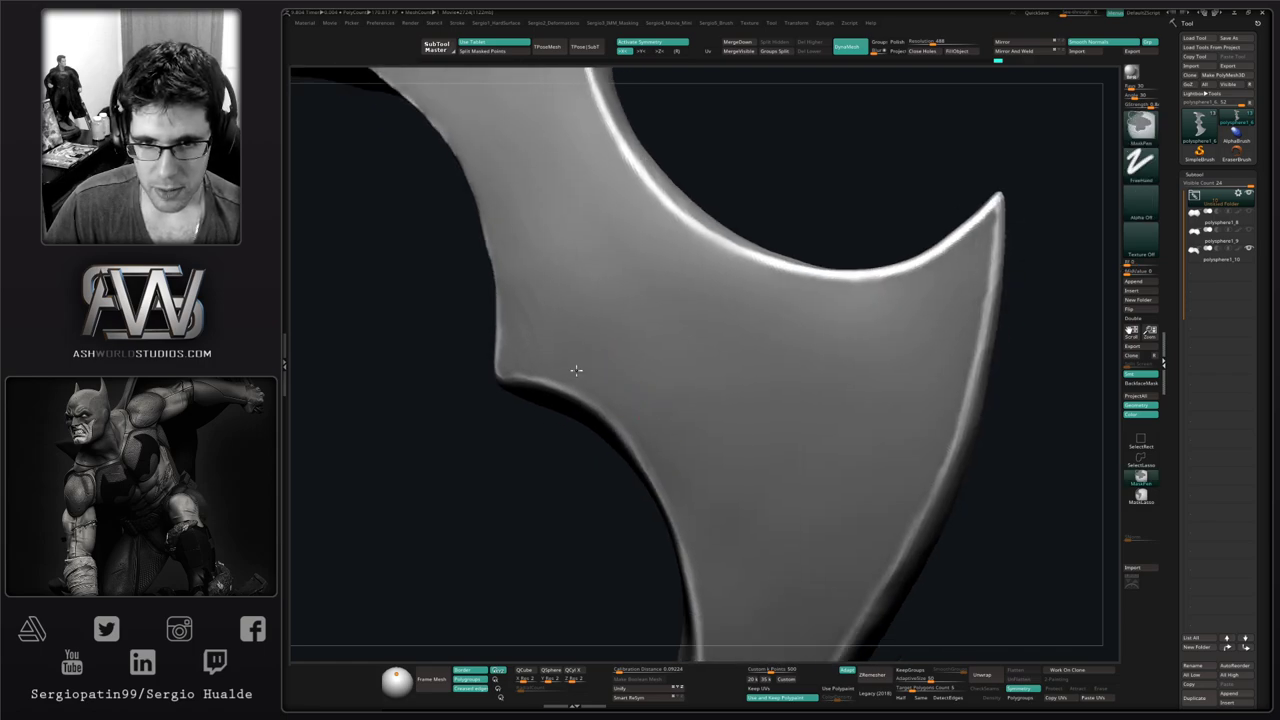
pyautogui.moveTo(711, 540); pyautogui.dragTo(663, 409, button='right')
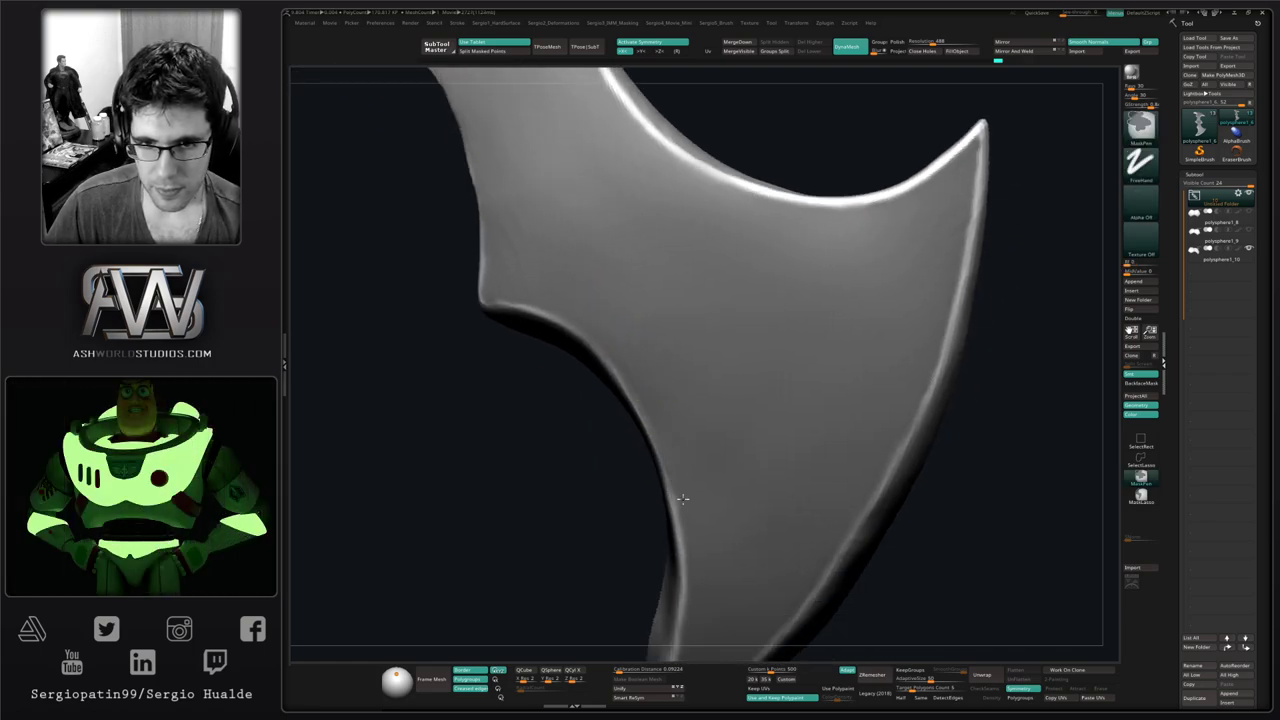
pyautogui.moveTo(700, 568)
pyautogui.mouseDown(button='right')
pyautogui.moveTo(656, 423)
pyautogui.moveTo(609, 434)
pyautogui.moveTo(660, 374)
pyautogui.moveTo(637, 343)
pyautogui.mouseUp(button='right')
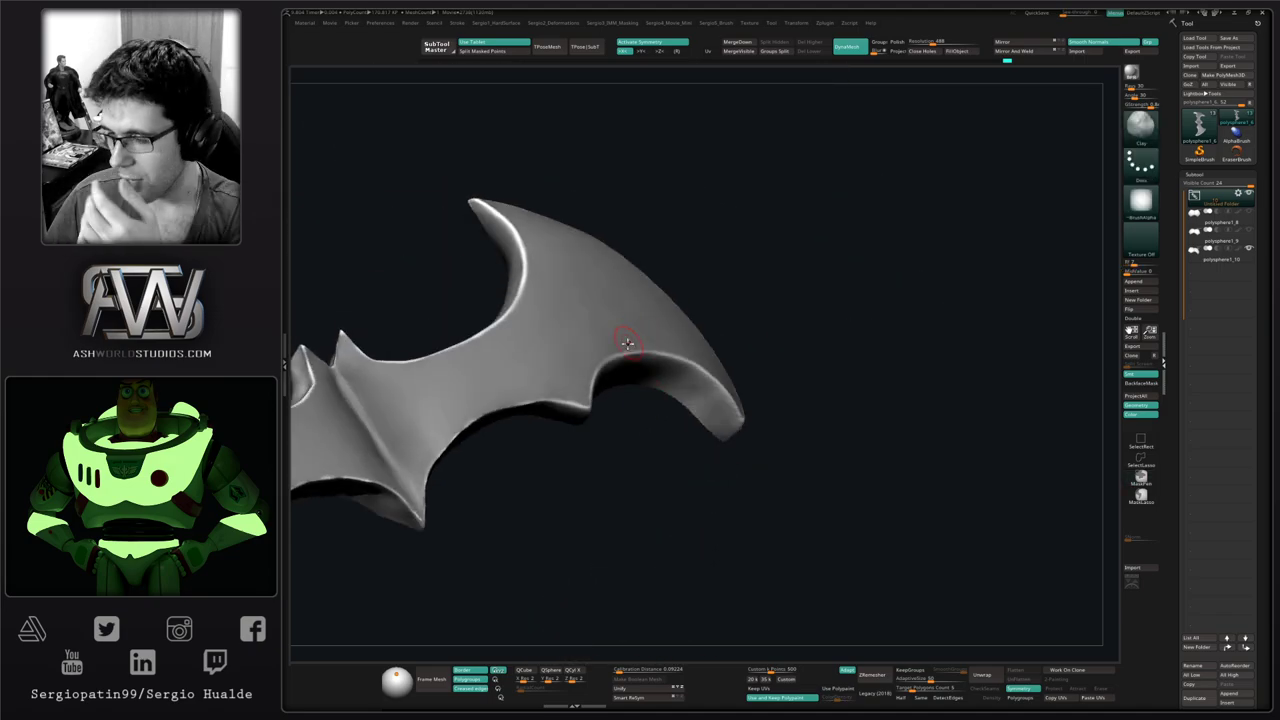
pyautogui.moveTo(458, 388)
pyautogui.keyDown('alt'); pyautogui.mouseDown(button='right')
pyautogui.moveTo(531, 351)
pyautogui.moveTo(514, 383)
pyautogui.moveTo(587, 427)
pyautogui.moveTo(609, 391)
pyautogui.mouseUp(button='right'); pyautogui.keyUp('alt')
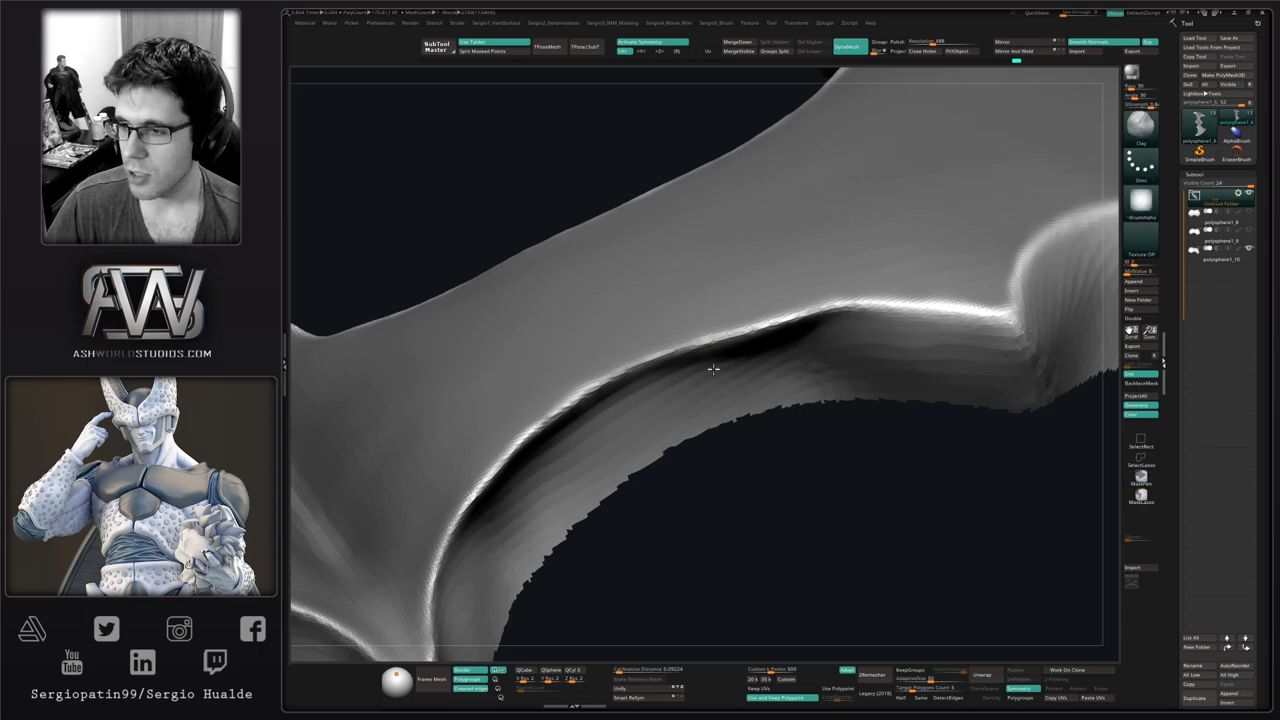
pyautogui.moveTo(714, 368)
pyautogui.mouseDown(button='right')
pyautogui.moveTo(734, 354)
pyautogui.moveTo(720, 359)
pyautogui.mouseUp(button='right')
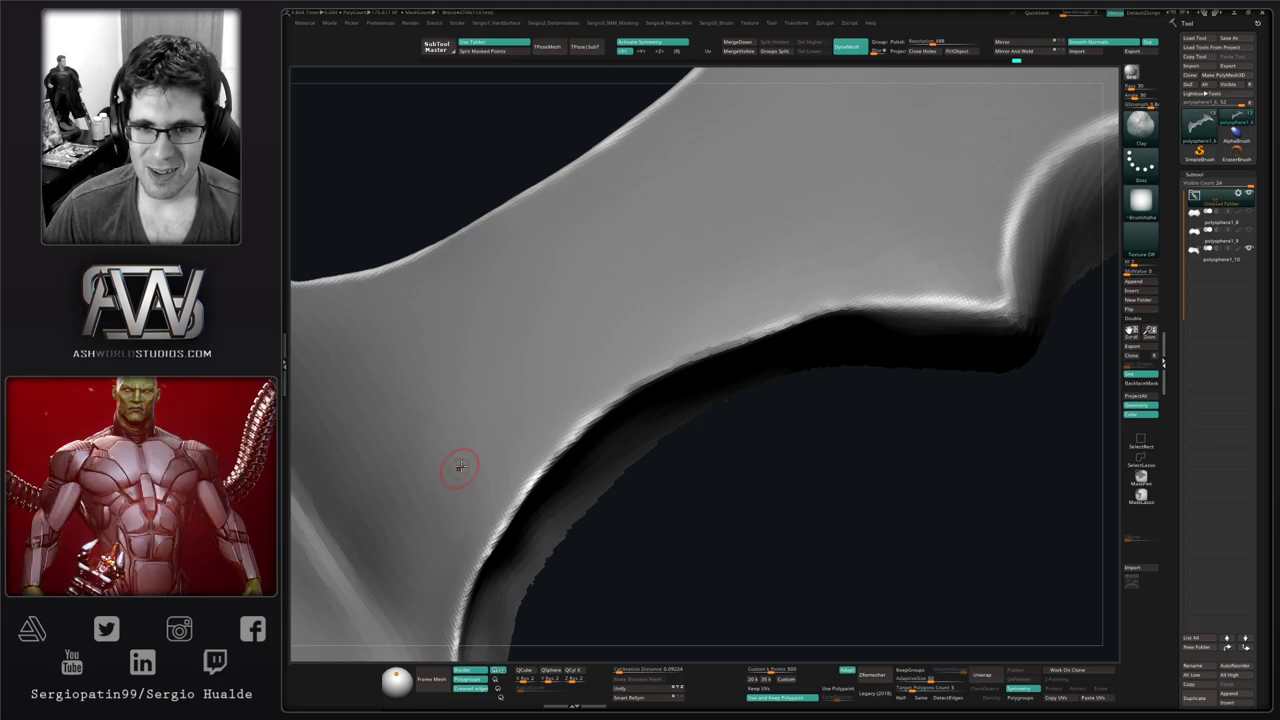
pyautogui.moveTo(677, 397)
pyautogui.mouseDown(button='right')
pyautogui.moveTo(740, 409)
pyautogui.moveTo(714, 449)
pyautogui.moveTo(742, 391)
pyautogui.moveTo(723, 457)
pyautogui.moveTo(706, 423)
pyautogui.moveTo(709, 434)
pyautogui.moveTo(660, 457)
pyautogui.mouseUp(button='right')
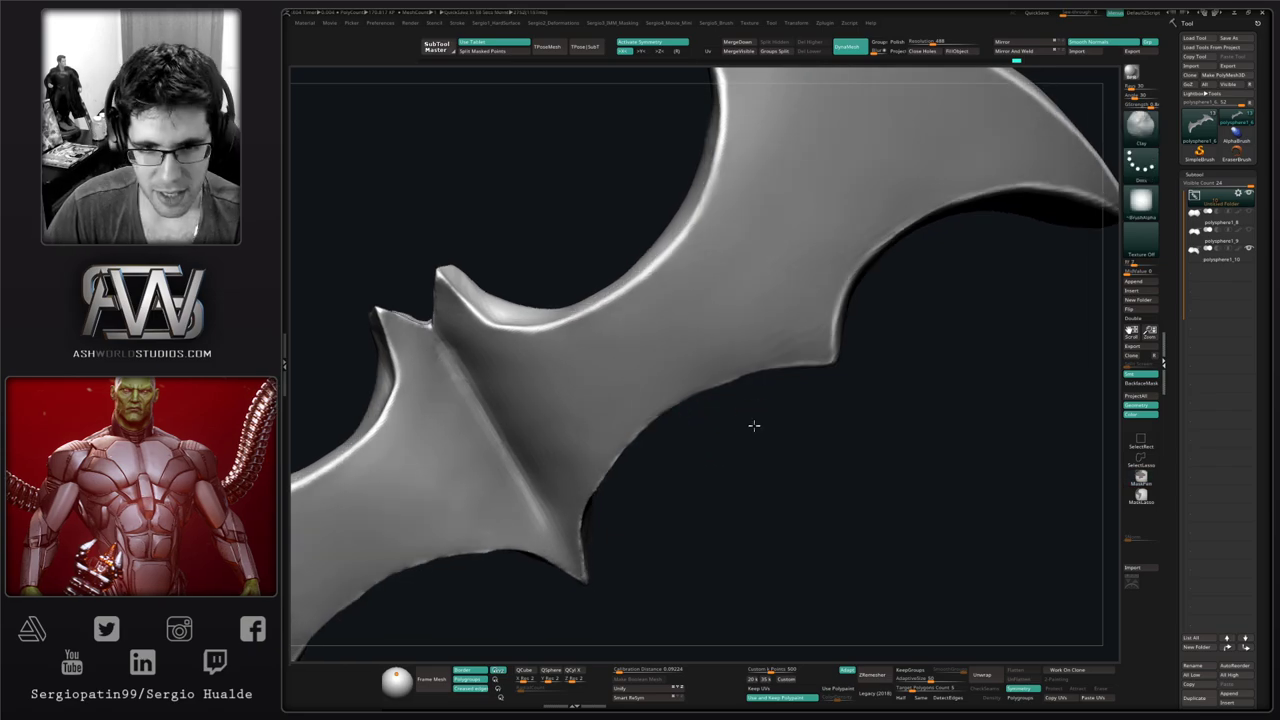
pyautogui.moveTo(751, 426)
pyautogui.mouseDown(button='right')
pyautogui.moveTo(734, 386)
pyautogui.moveTo(706, 443)
pyautogui.moveTo(720, 449)
pyautogui.moveTo(726, 423)
pyautogui.mouseUp(button='right')
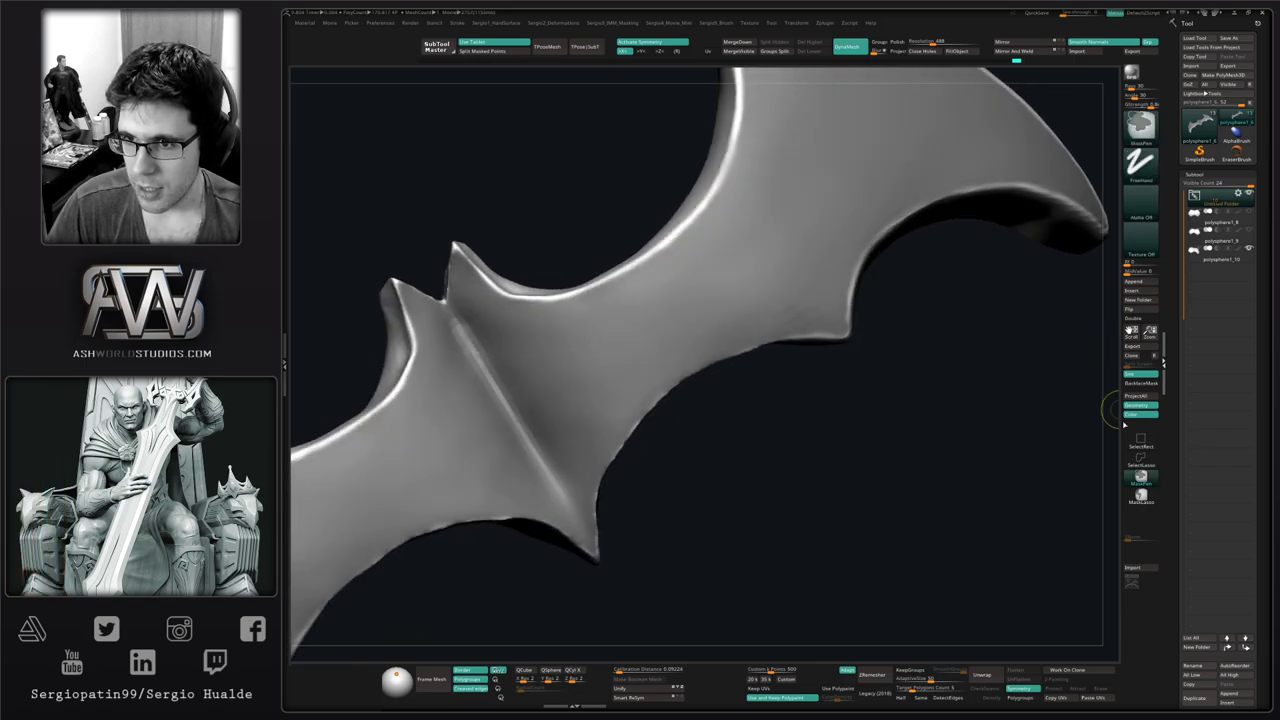
# Trim the mask with a lasso along the lower concave edge between the central spike and the wing's lower spike
pyautogui.click(1141, 494)
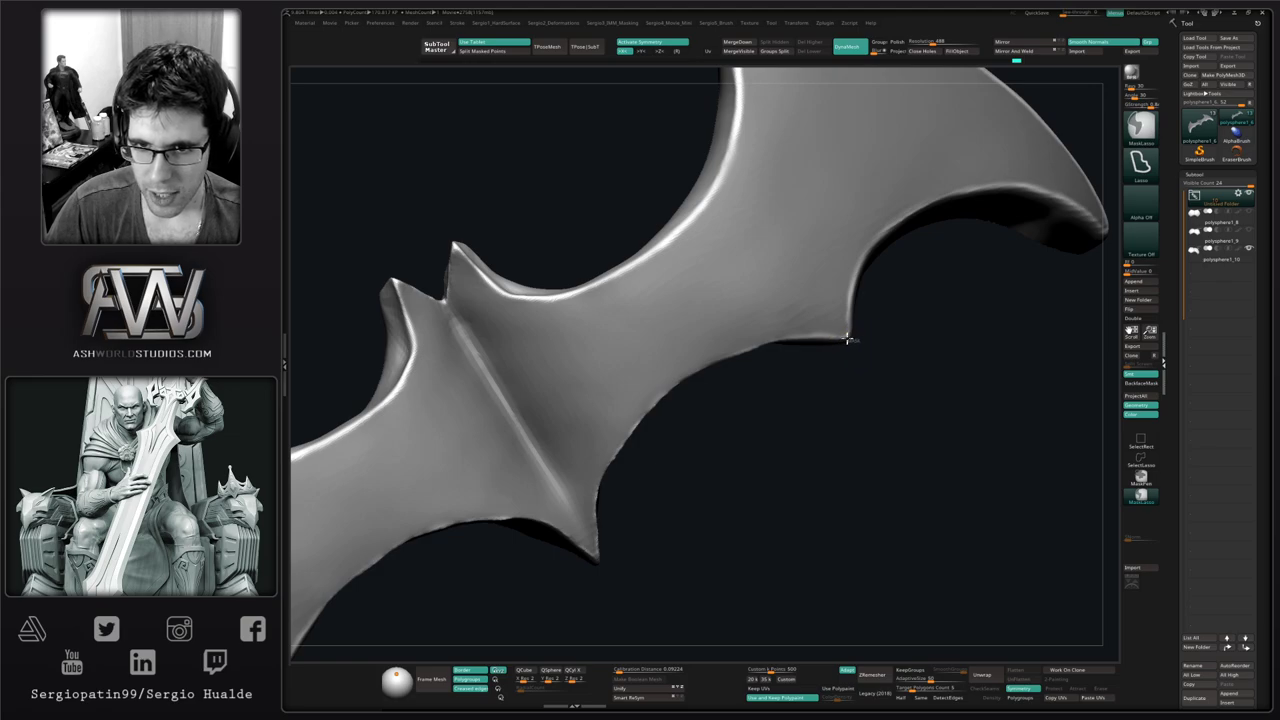
pyautogui.moveTo(794, 338)
pyautogui.keyDown('ctrl'); pyautogui.mouseDown()
pyautogui.moveTo(704, 367)
pyautogui.moveTo(634, 423)
pyautogui.moveTo(594, 514)
pyautogui.moveTo(602, 590)
pyautogui.mouseUp(); pyautogui.keyUp('ctrl')
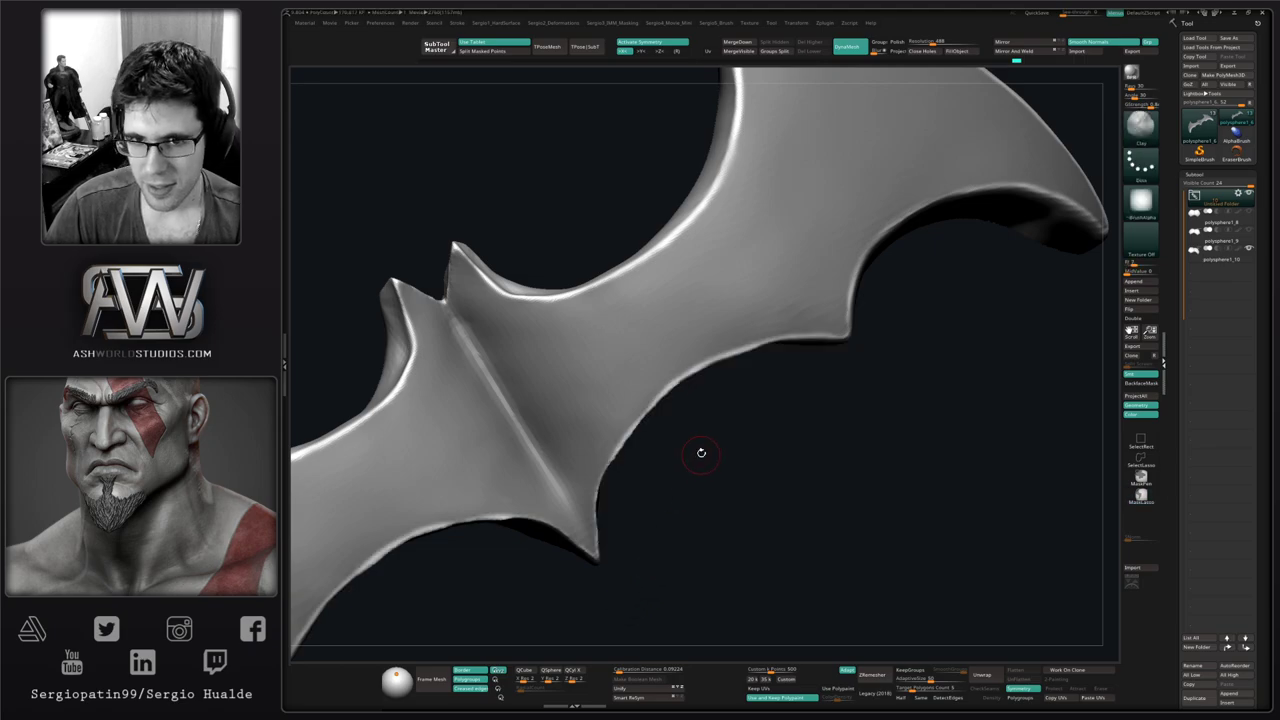
pyautogui.keyDown('ctrl'); pyautogui.moveTo(684, 437); pyautogui.dragTo(700, 472, button='right'); pyautogui.keyUp('ctrl')
pyautogui.keyDown('ctrl'); pyautogui.click(1141, 479); pyautogui.keyUp('ctrl')
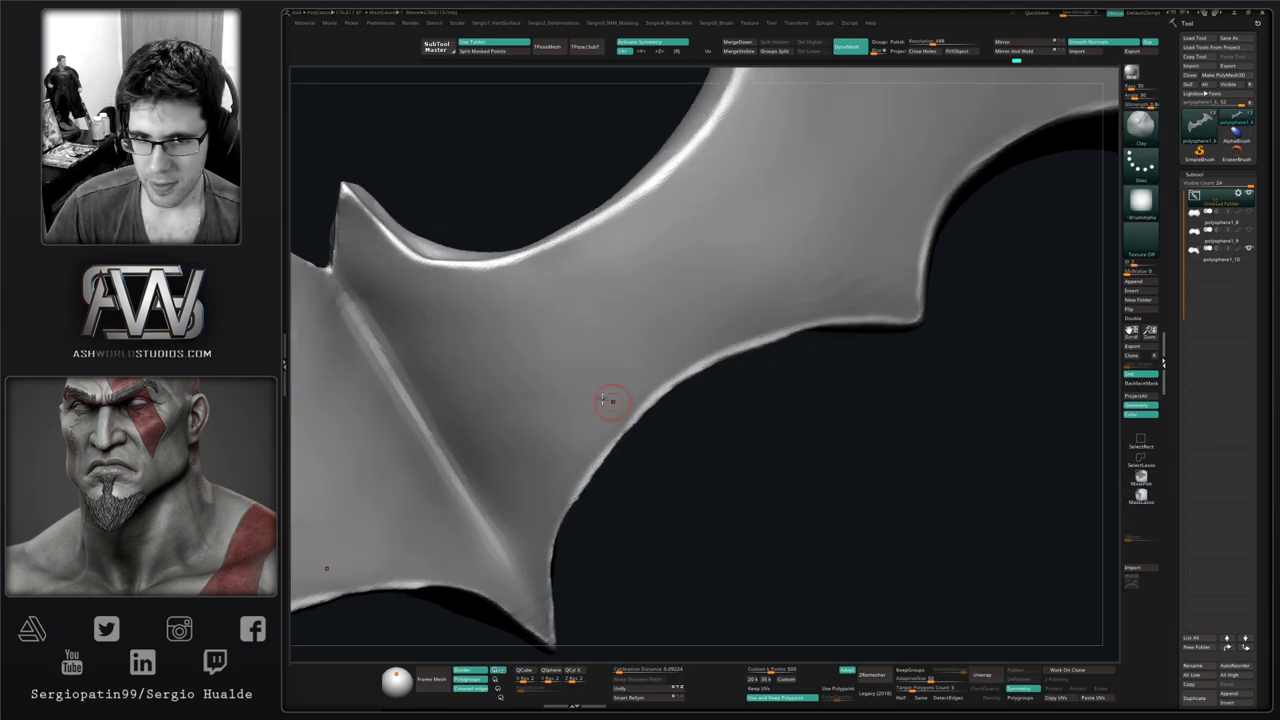
pyautogui.moveTo(606, 400)
pyautogui.keyDown('ctrl'); pyautogui.mouseDown(button='right')
pyautogui.moveTo(585, 437)
pyautogui.moveTo(577, 423)
pyautogui.mouseUp(button='right'); pyautogui.keyUp('ctrl')
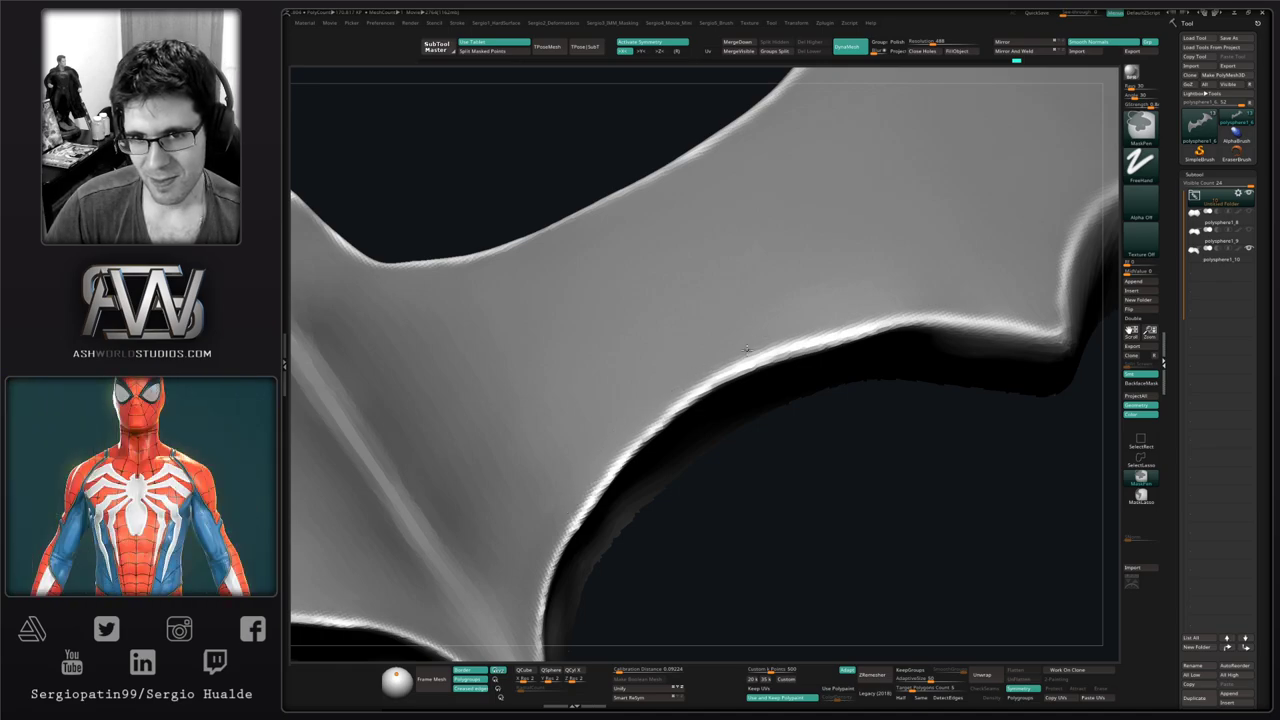
pyautogui.keyDown('ctrl'); pyautogui.moveTo(666, 283); pyautogui.dragTo(683, 310, button='right'); pyautogui.keyUp('ctrl')
pyautogui.moveTo(683, 310)
pyautogui.mouseDown(button='right')
pyautogui.moveTo(663, 400)
pyautogui.moveTo(677, 414)
pyautogui.moveTo(667, 375)
pyautogui.moveTo(703, 369)
pyautogui.moveTo(689, 397)
pyautogui.moveTo(749, 437)
pyautogui.moveTo(718, 256)
pyautogui.moveTo(754, 323)
pyautogui.moveTo(963, 471)
pyautogui.mouseUp(button='right')
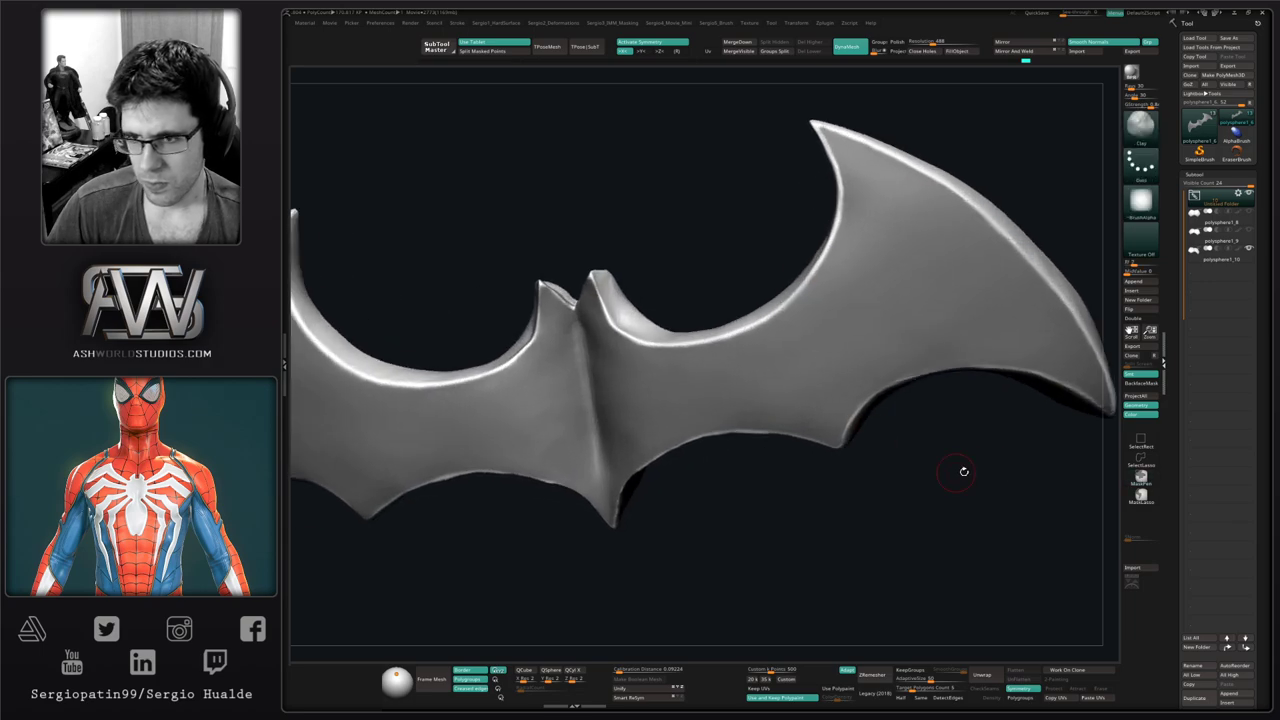
# Add an edge loop along the masked border and isolate the emblem's front face
pyautogui.hotkey('ctrl', '1')
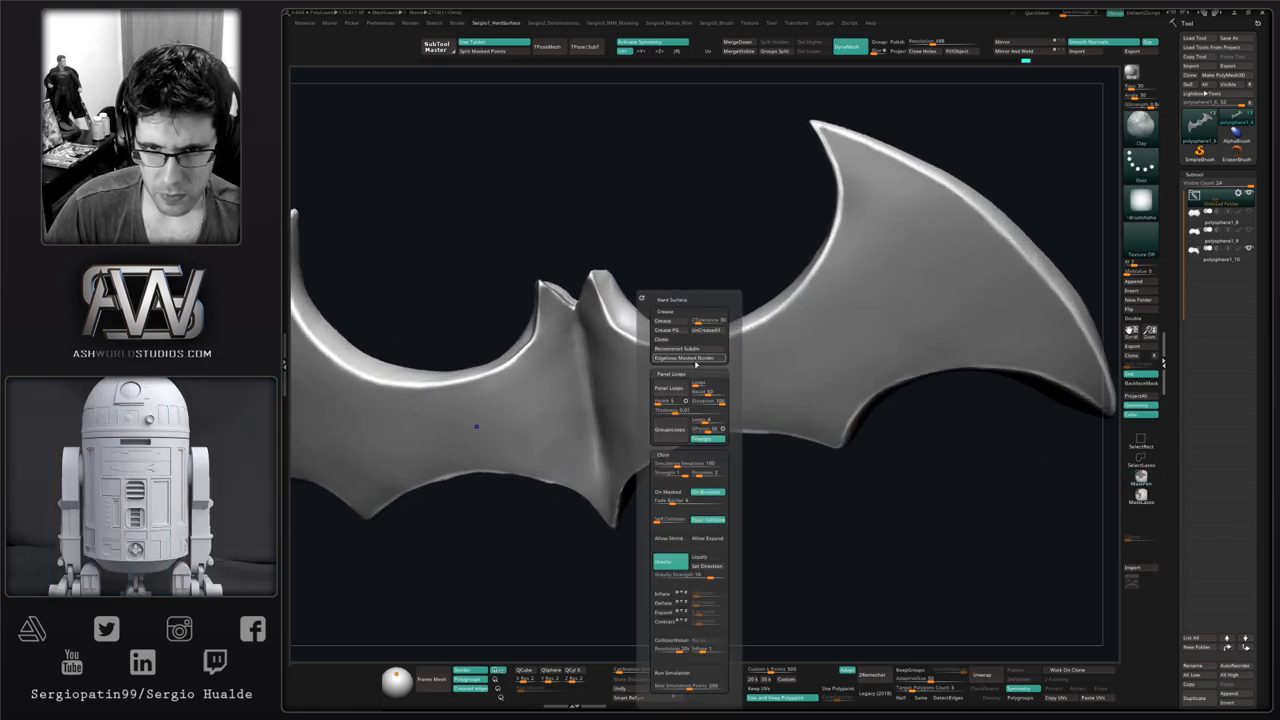
pyautogui.hotkey('ctrl', 'z')
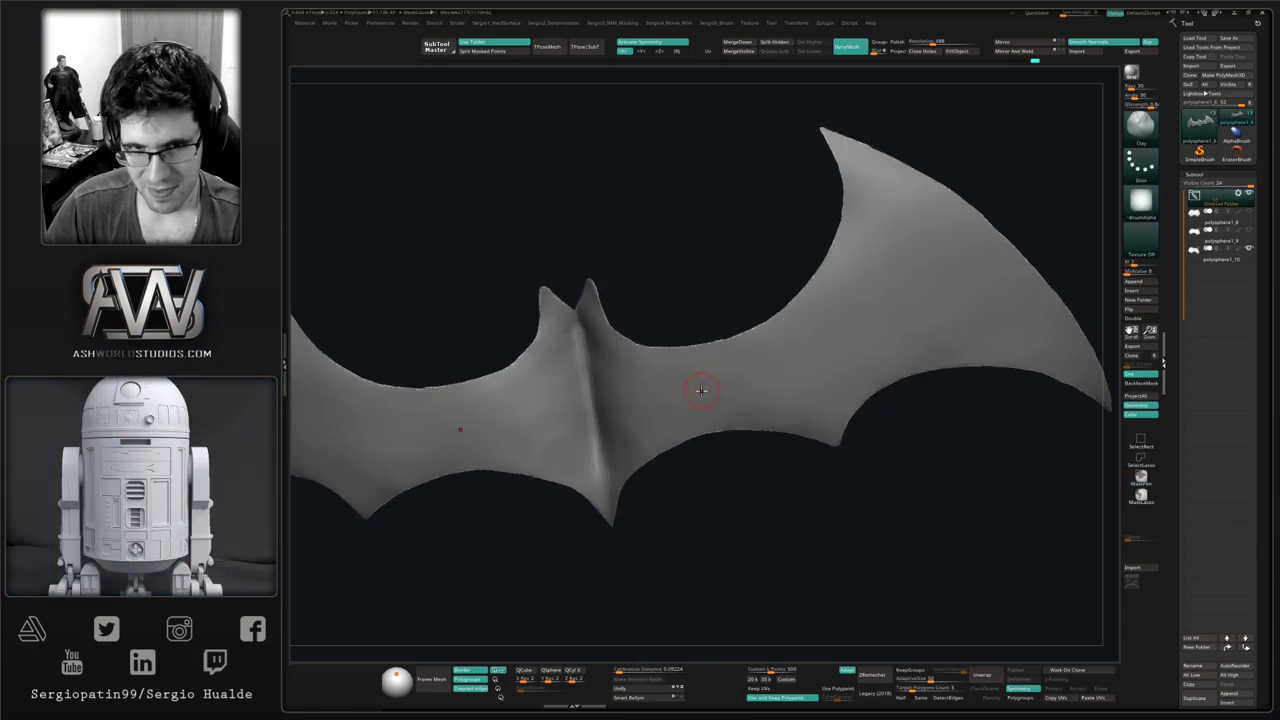
pyautogui.hotkey('ctrl', 'shift', 'z')
pyautogui.hotkey('ctrl', 'z')
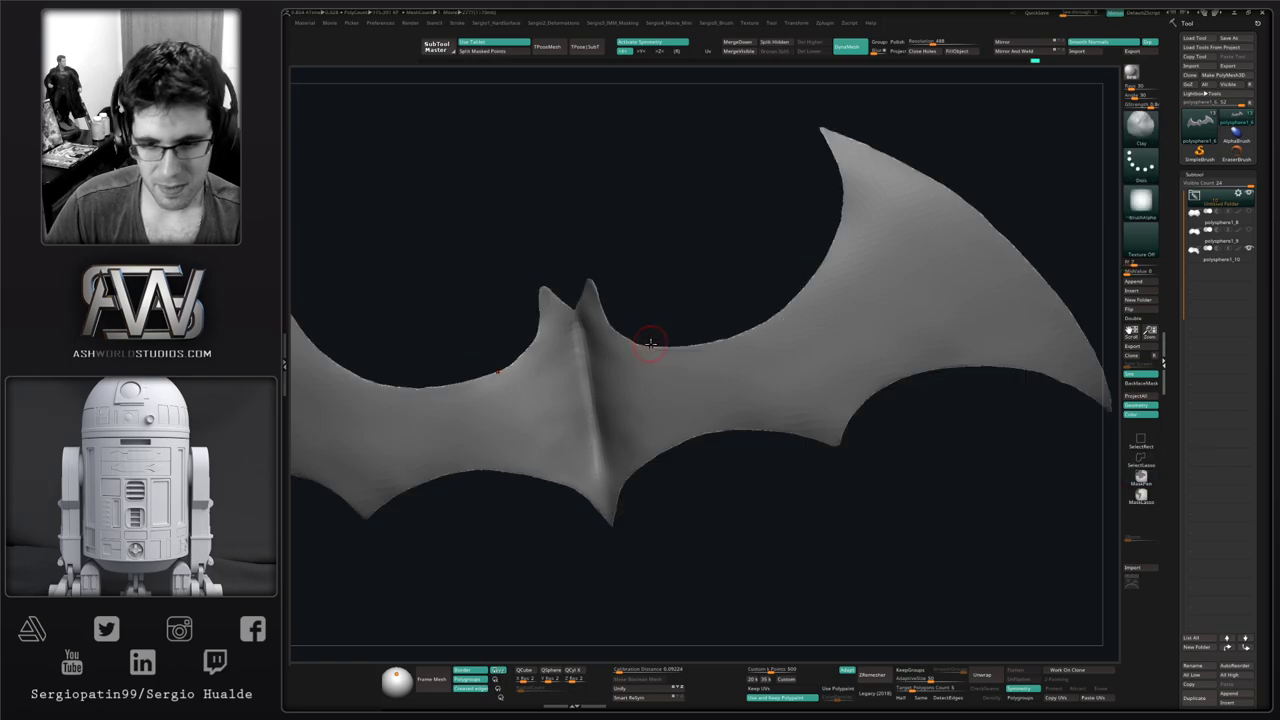
pyautogui.hotkey('ctrl', 'z')
pyautogui.moveTo(660, 356)
pyautogui.keyDown('ctrl'); pyautogui.mouseDown(button='right')
pyautogui.moveTo(654, 414)
pyautogui.moveTo(640, 343)
pyautogui.mouseUp(button='right'); pyautogui.keyUp('ctrl')
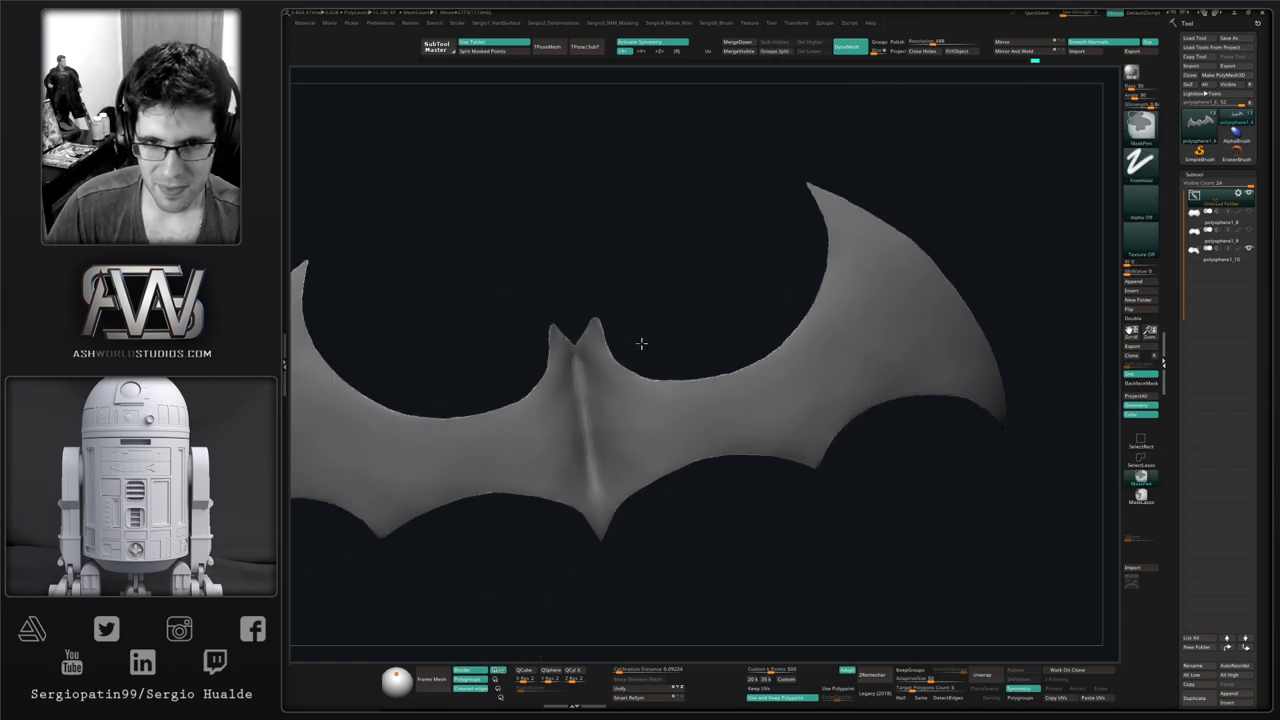
pyautogui.hotkey('shift', 'f')
# Move the emblem's subtool out of the bust's folder and hide that folder
pyautogui.click(1195, 197)
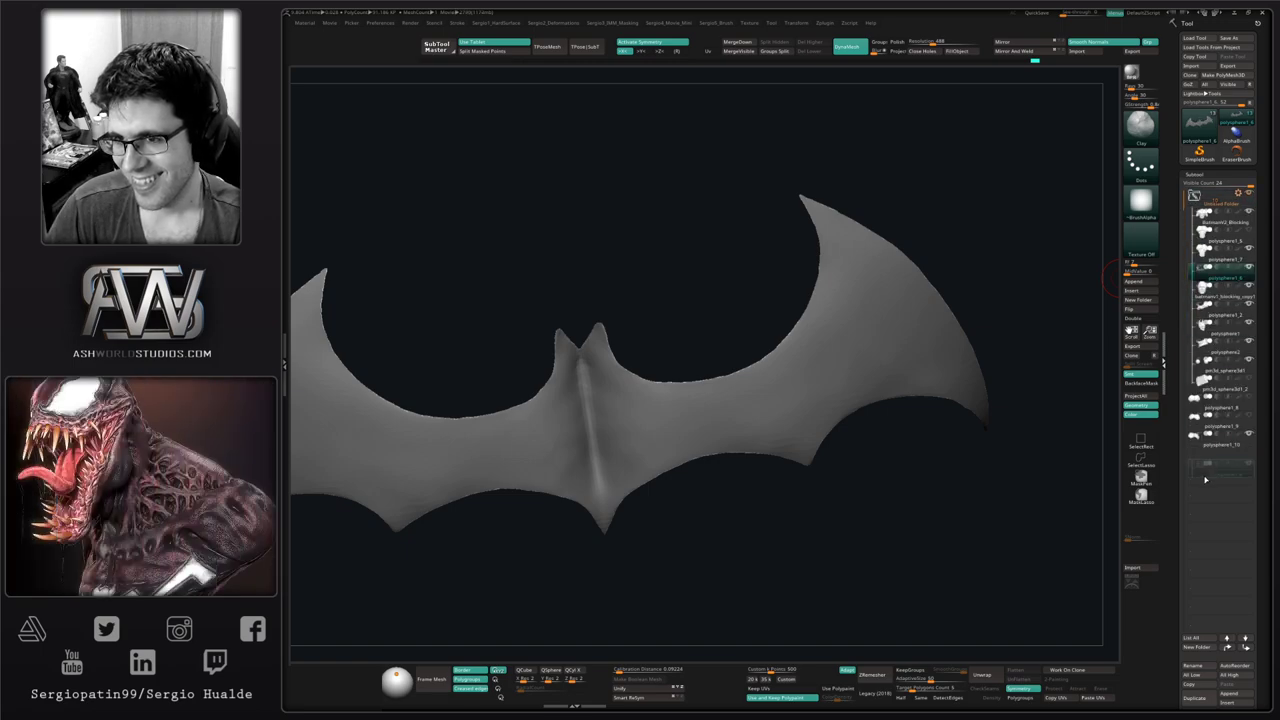
pyautogui.click(1210, 443)
pyautogui.moveTo(1203, 427); pyautogui.dragTo(1203, 332)
pyautogui.click(1195, 197)
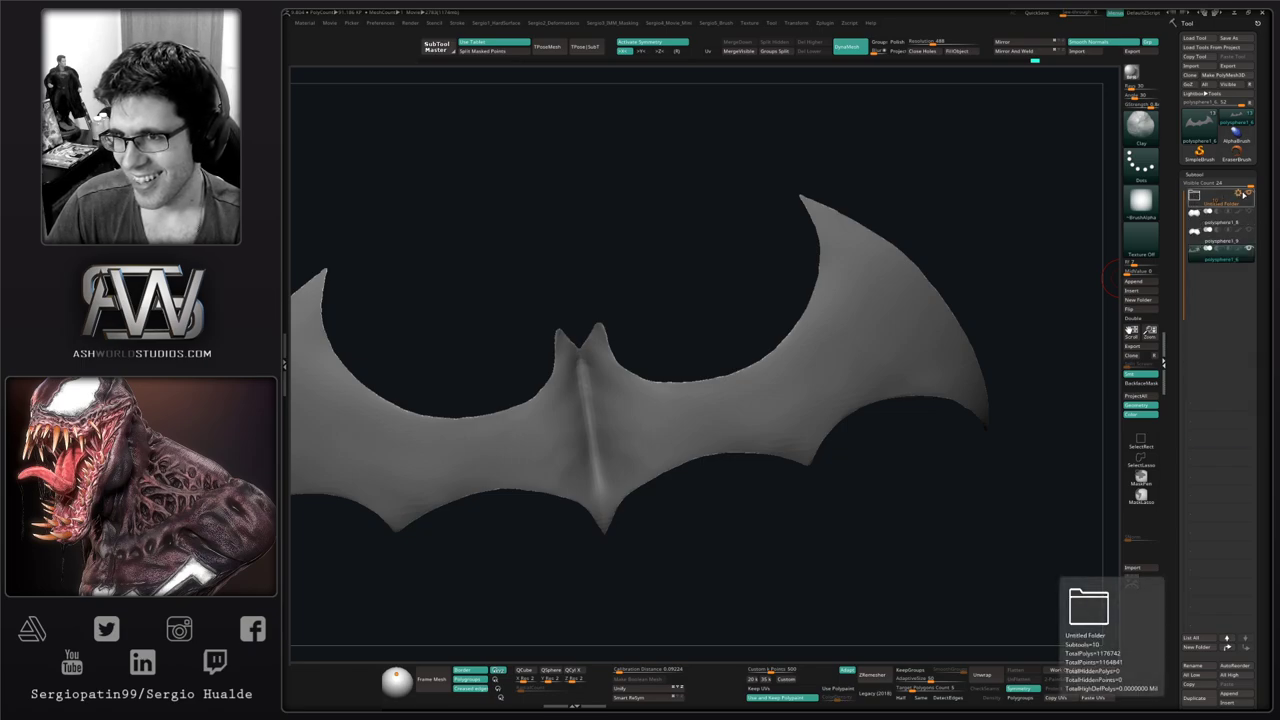
pyautogui.click(1248, 194)
# Duplicate the isolated front face as a new subtool and unhide the full geometry of the original emblem
pyautogui.hotkey('ctrl', 'shift', 'd')
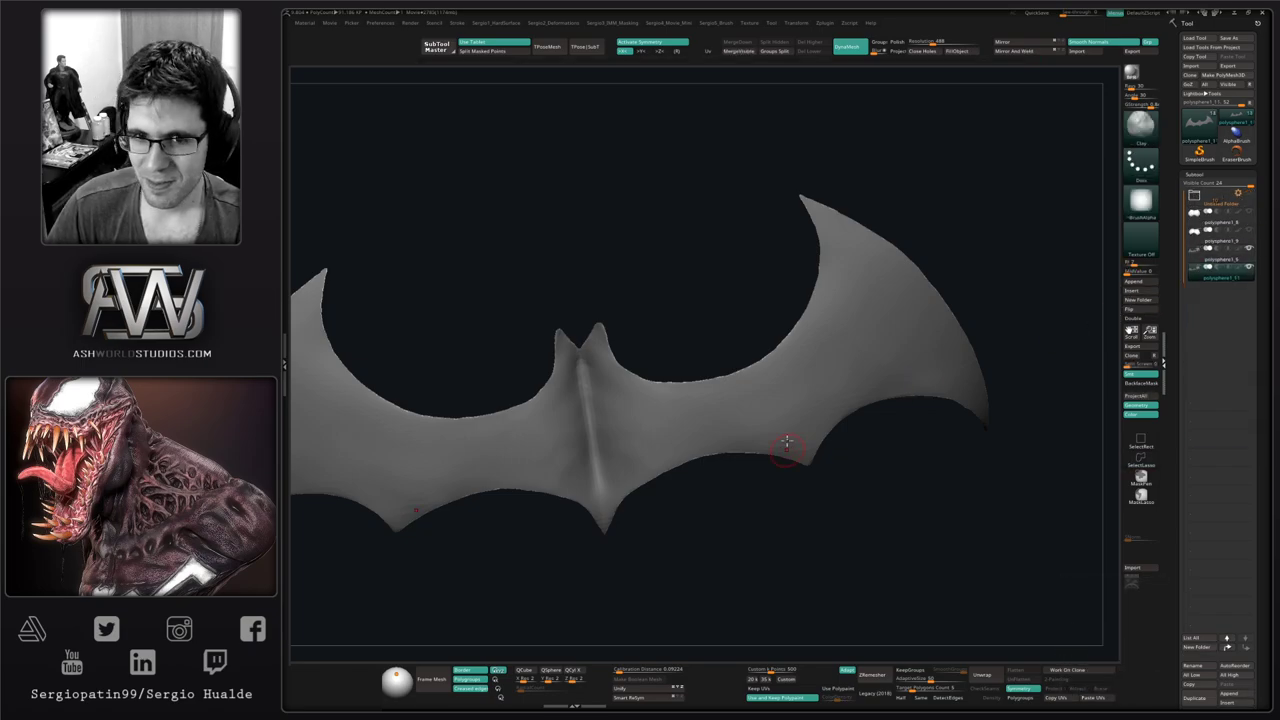
pyautogui.keyDown('alt'); pyautogui.moveTo(788, 443); pyautogui.dragTo(794, 367, button='right'); pyautogui.keyUp('alt')
pyautogui.keyDown('ctrl'); pyautogui.moveTo(671, 403); pyautogui.dragTo(743, 457, button='right'); pyautogui.keyUp('ctrl')
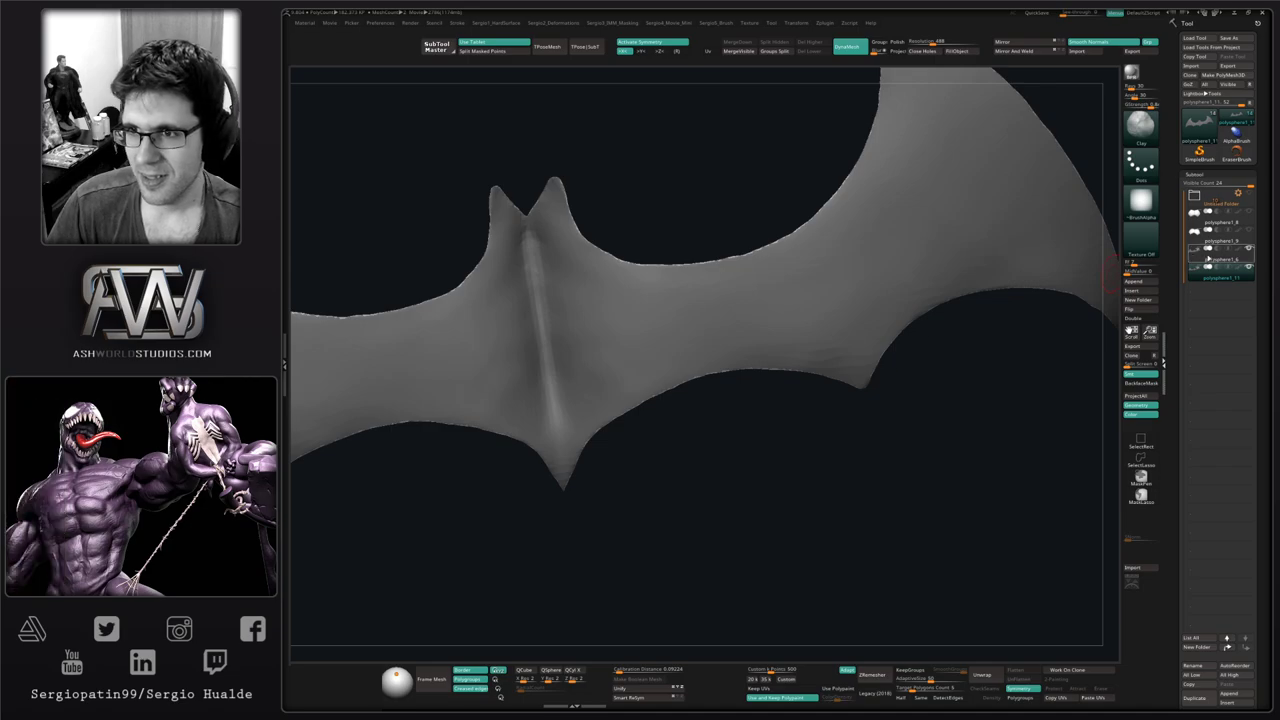
pyautogui.click(1198, 257)
pyautogui.keyDown('ctrl'); pyautogui.keyDown('shift'); pyautogui.click(962, 350); pyautogui.keyUp('shift'); pyautogui.keyUp('ctrl')
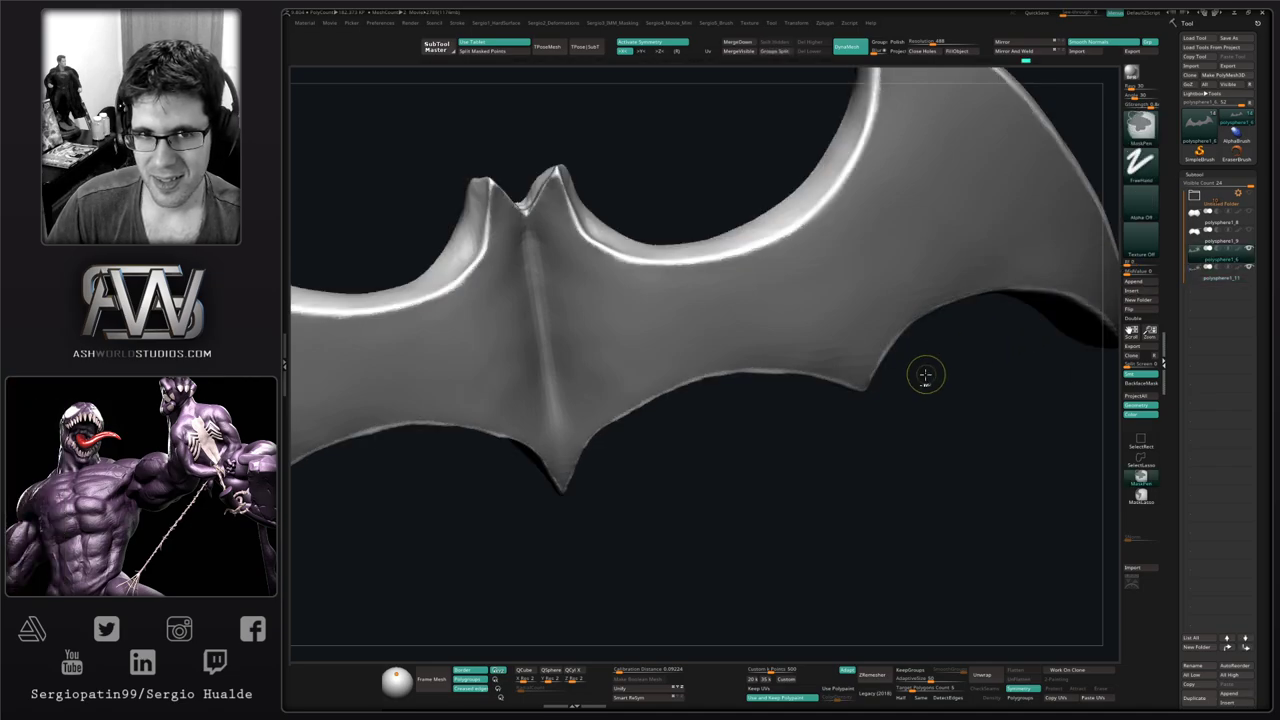
pyautogui.keyDown('alt'); pyautogui.moveTo(995, 353); pyautogui.dragTo(1005, 379, button='right'); pyautogui.keyUp('alt')
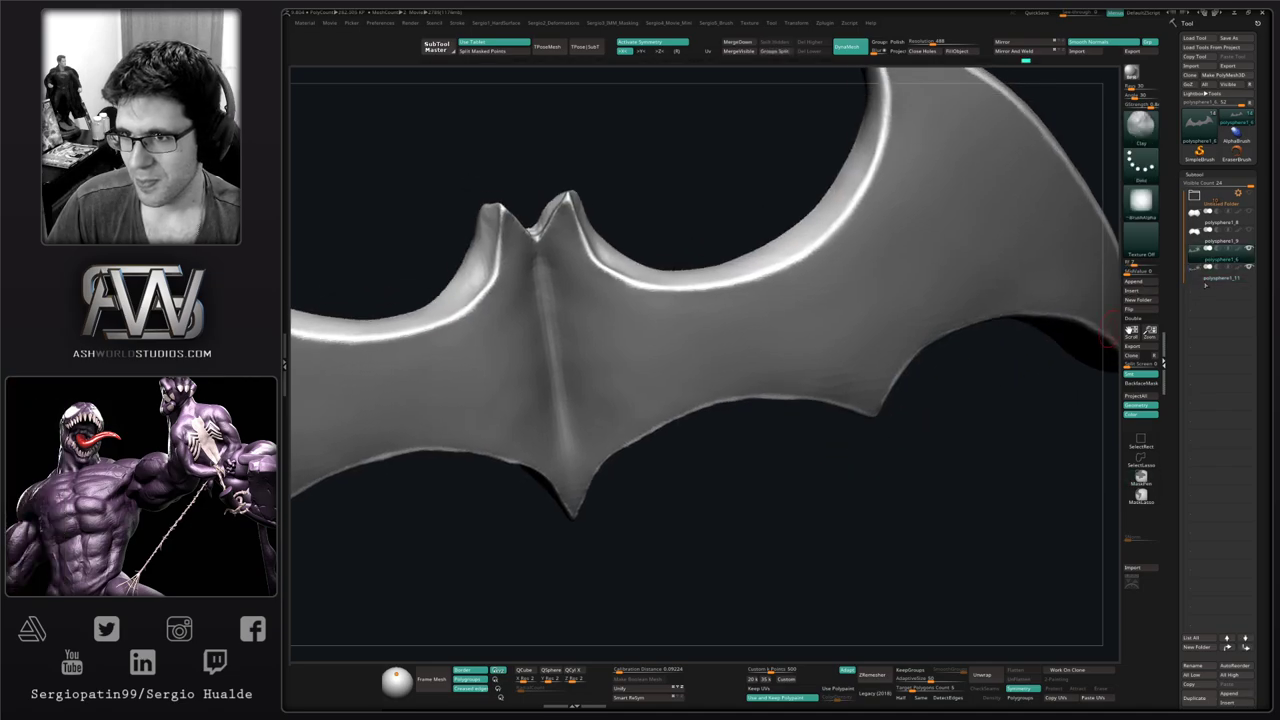
# ZRemesh the duplicated front face into a low-polygon mesh using a reduced target polygon count
pyautogui.click(1198, 275)
pyautogui.keyDown('ctrl'); pyautogui.moveTo(874, 357); pyautogui.dragTo(855, 285, button='right'); pyautogui.keyUp('ctrl')
pyautogui.hotkey('shift', 'f')
pyautogui.hotkey('alt', 's')
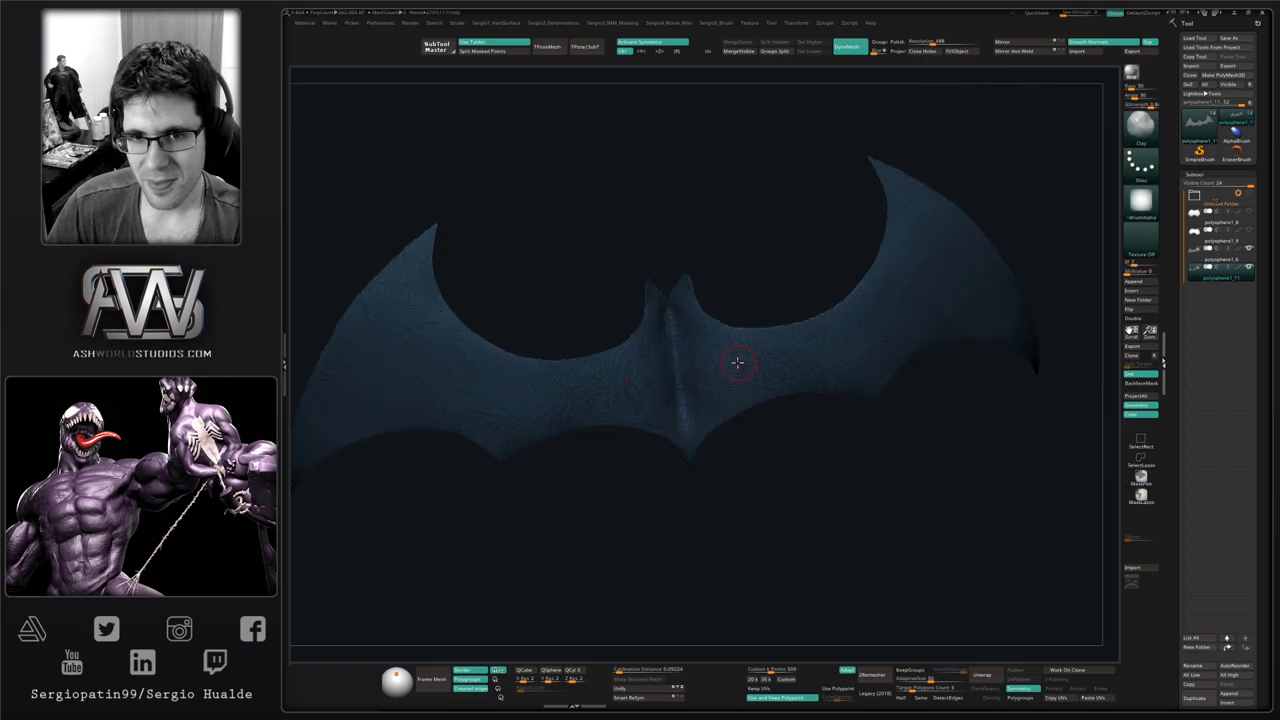
pyautogui.moveTo(727, 351)
pyautogui.keyDown('ctrl'); pyautogui.mouseDown(button='right')
pyautogui.moveTo(726, 406)
pyautogui.moveTo(733, 371)
pyautogui.mouseUp(button='right'); pyautogui.keyUp('ctrl')
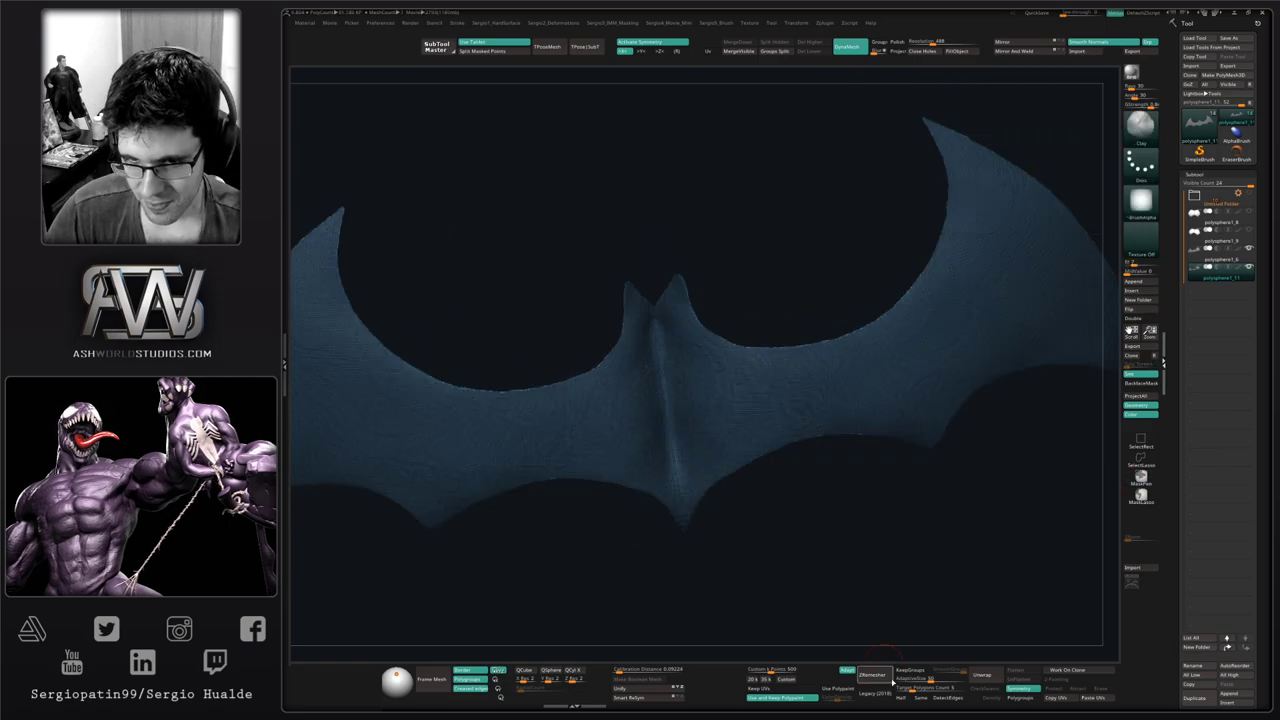
pyautogui.click(908, 688)
pyautogui.click(864, 676)
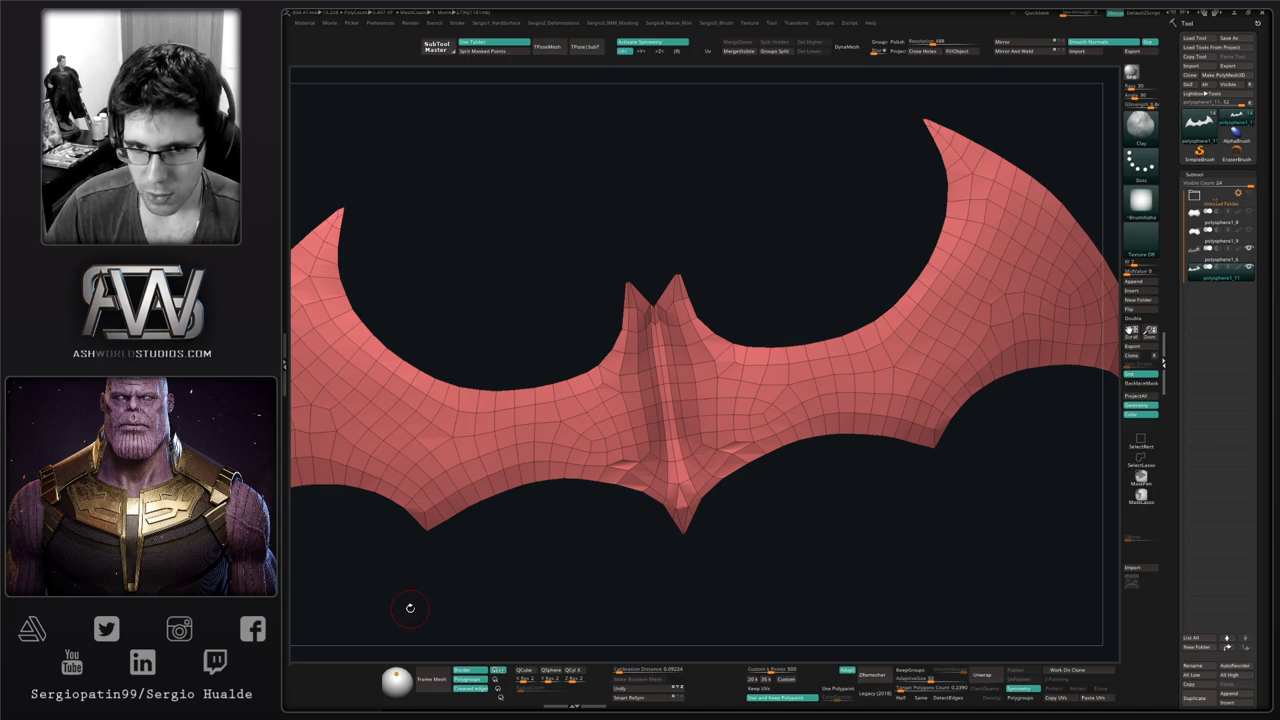
# Stitch the folded points beside the central ridge's lower end with ZModeler's Stitch point action
pyautogui.moveTo(769, 415)
pyautogui.keyDown('alt'); pyautogui.mouseDown(button='right')
pyautogui.moveTo(765, 378)
pyautogui.moveTo(764, 433)
pyautogui.moveTo(740, 424)
pyautogui.mouseUp(button='right'); pyautogui.keyUp('alt')
pyautogui.keyDown('ctrl'); pyautogui.keyDown('shift'); pyautogui.click(743, 401); pyautogui.keyUp('shift'); pyautogui.keyUp('ctrl')
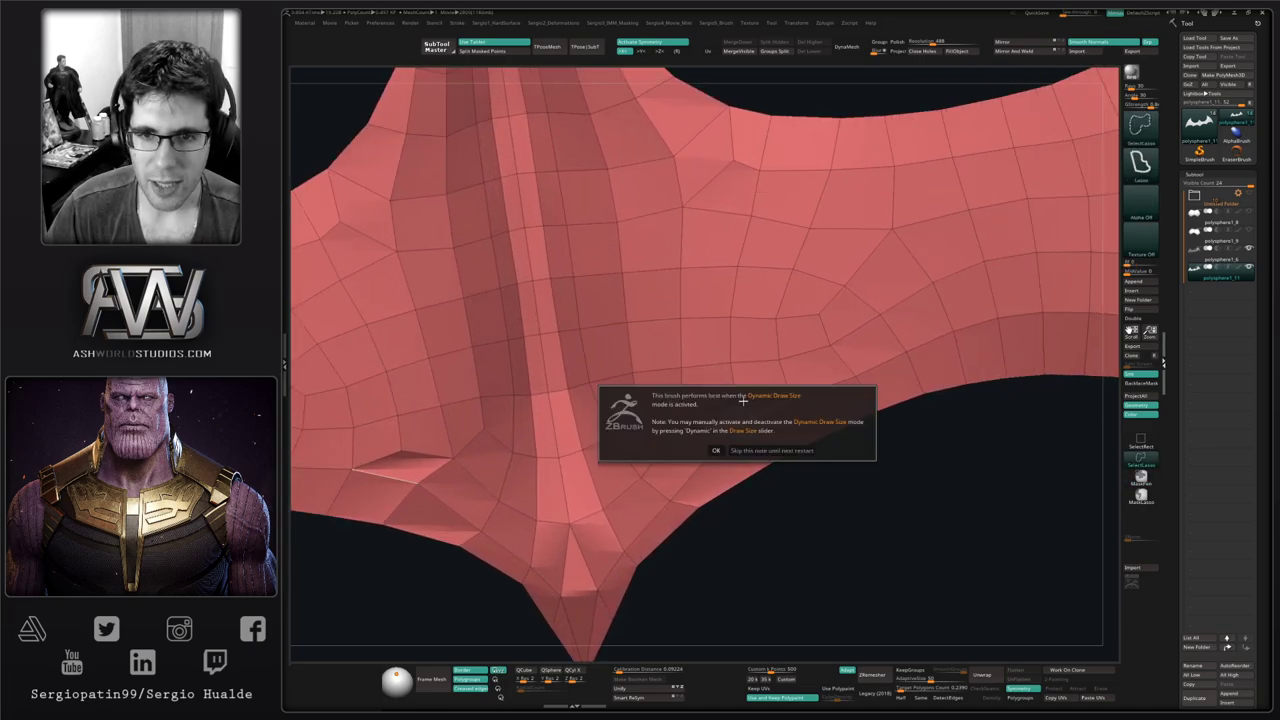
pyautogui.click(716, 450)
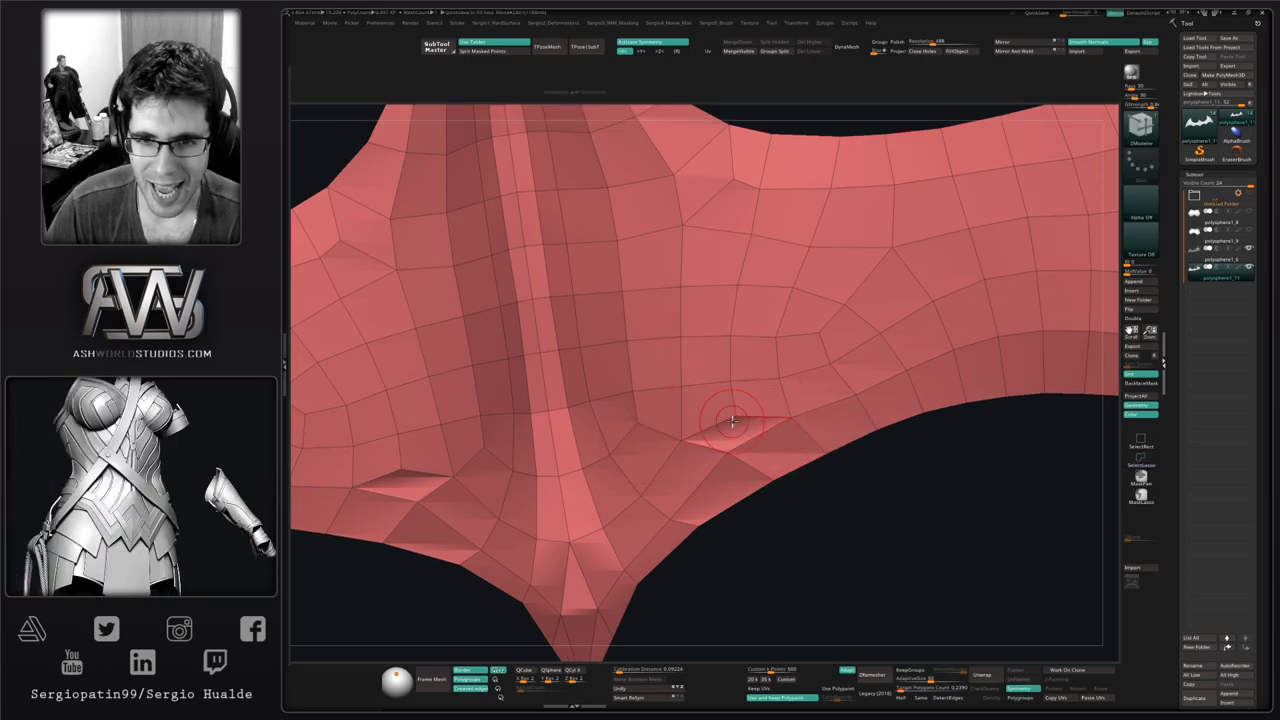
pyautogui.press('space')
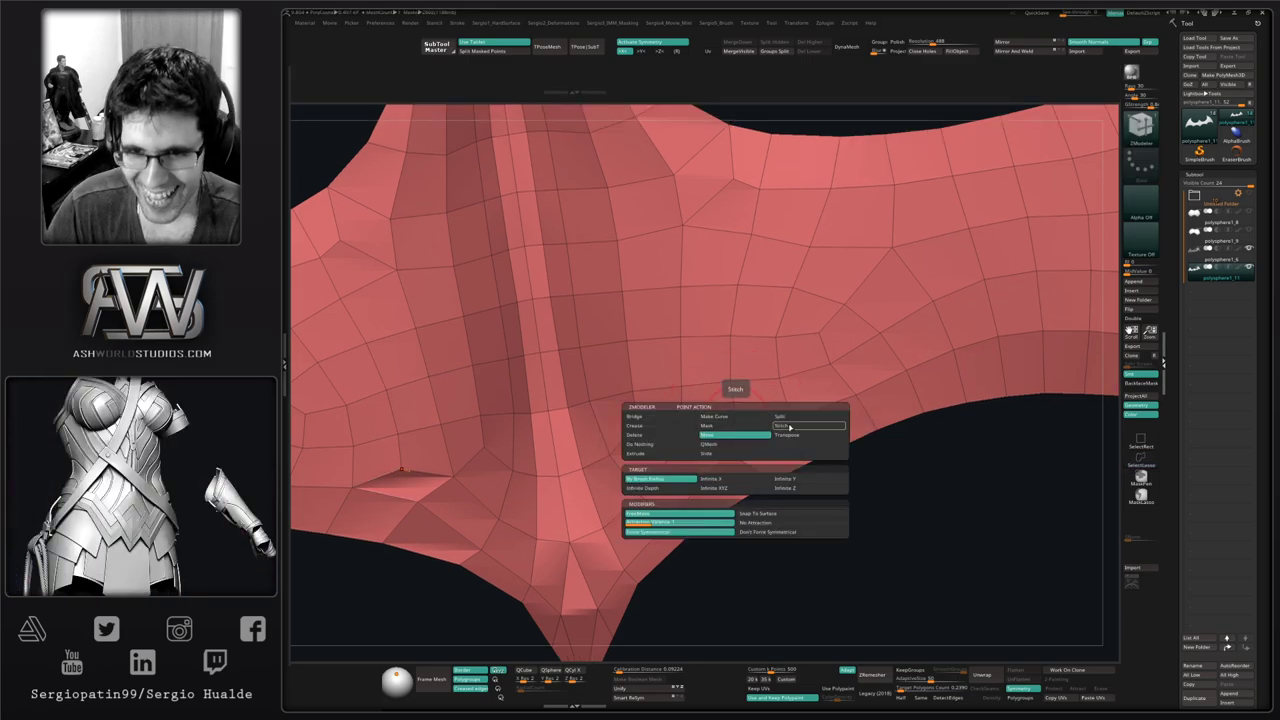
pyautogui.click(790, 428)
pyautogui.click(736, 419)
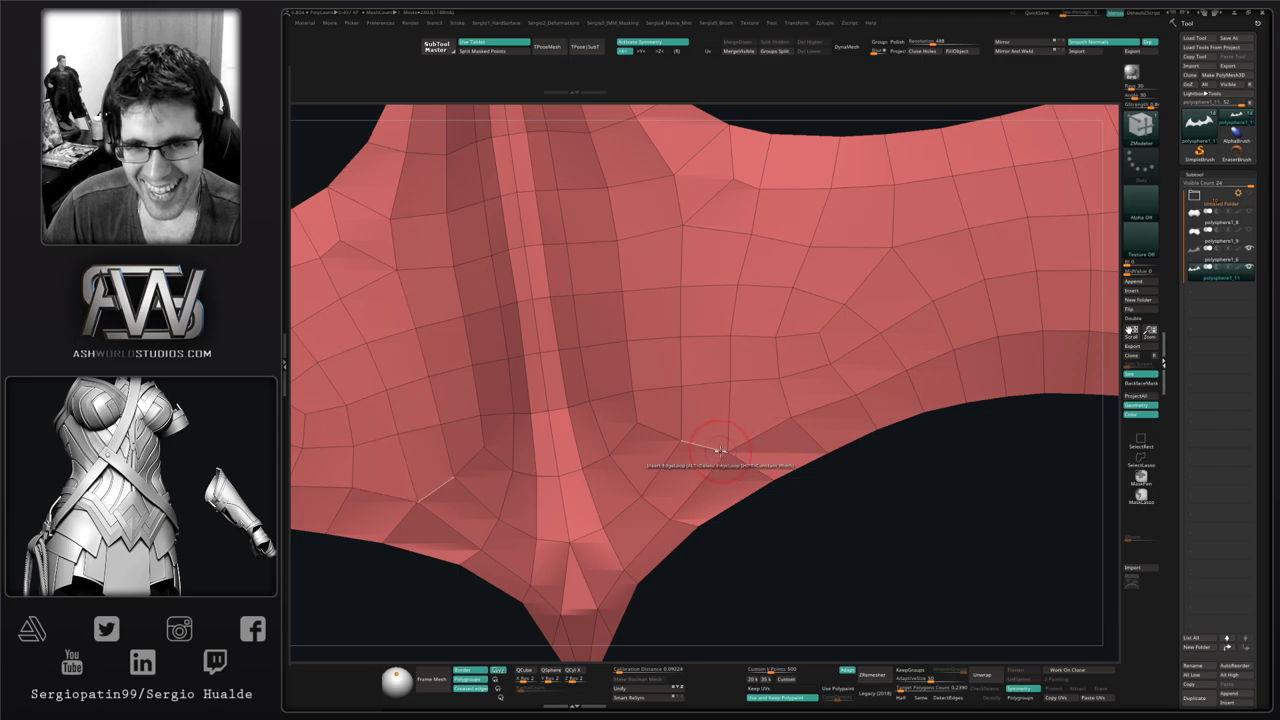
pyautogui.moveTo(721, 446)
pyautogui.keyDown('ctrl'); pyautogui.mouseDown(button='right')
pyautogui.moveTo(729, 350)
pyautogui.moveTo(734, 428)
pyautogui.moveTo(710, 441)
pyautogui.moveTo(706, 429)
pyautogui.mouseUp(button='right'); pyautogui.keyUp('ctrl')
pyautogui.click(696, 371)
# Pull the tips of the emblem's two ears upward into sharper points with the Move brush
pyautogui.keyDown('alt'); pyautogui.moveTo(652, 345); pyautogui.dragTo(650, 430, button='right'); pyautogui.keyUp('alt')
pyautogui.keyDown('ctrl'); pyautogui.moveTo(650, 430); pyautogui.dragTo(647, 474, button='right'); pyautogui.keyUp('ctrl')
pyautogui.keyDown('alt'); pyautogui.moveTo(621, 240); pyautogui.dragTo(644, 346, button='right'); pyautogui.keyUp('alt')
pyautogui.press('b')
pyautogui.press('m')
pyautogui.press('v')
pyautogui.press('s')
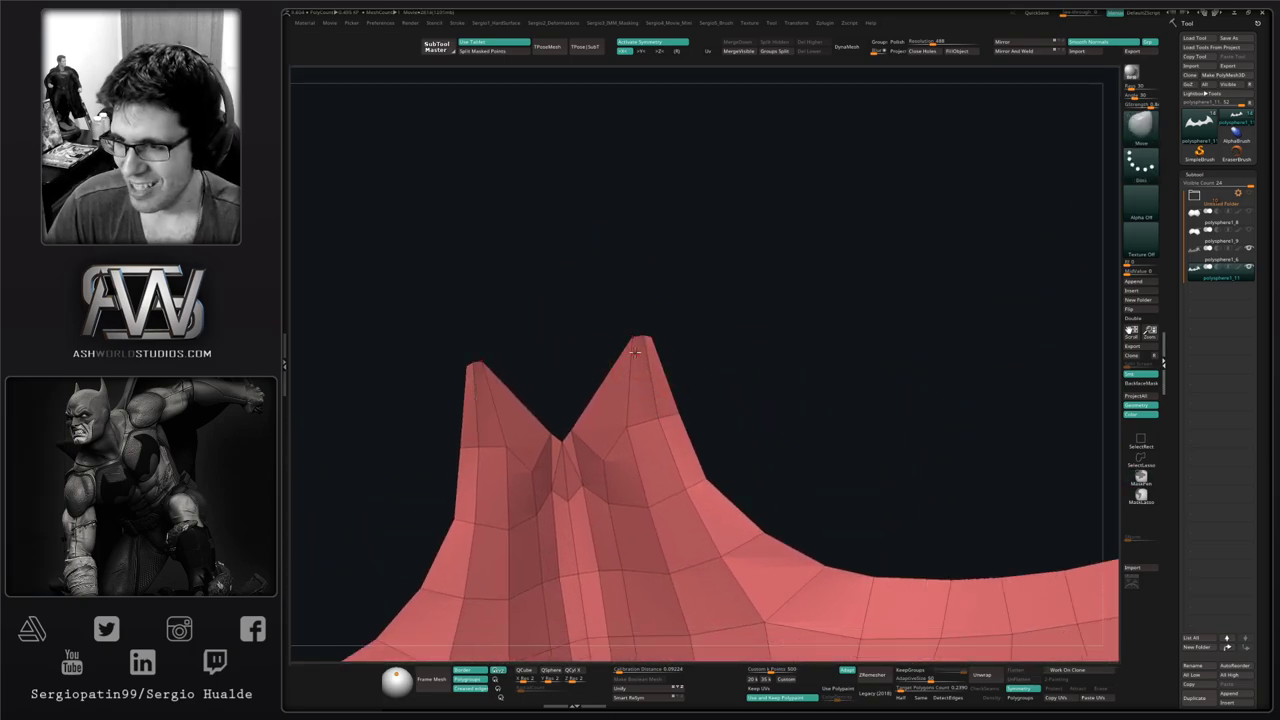
pyautogui.moveTo(638, 328); pyautogui.dragTo(624, 289)
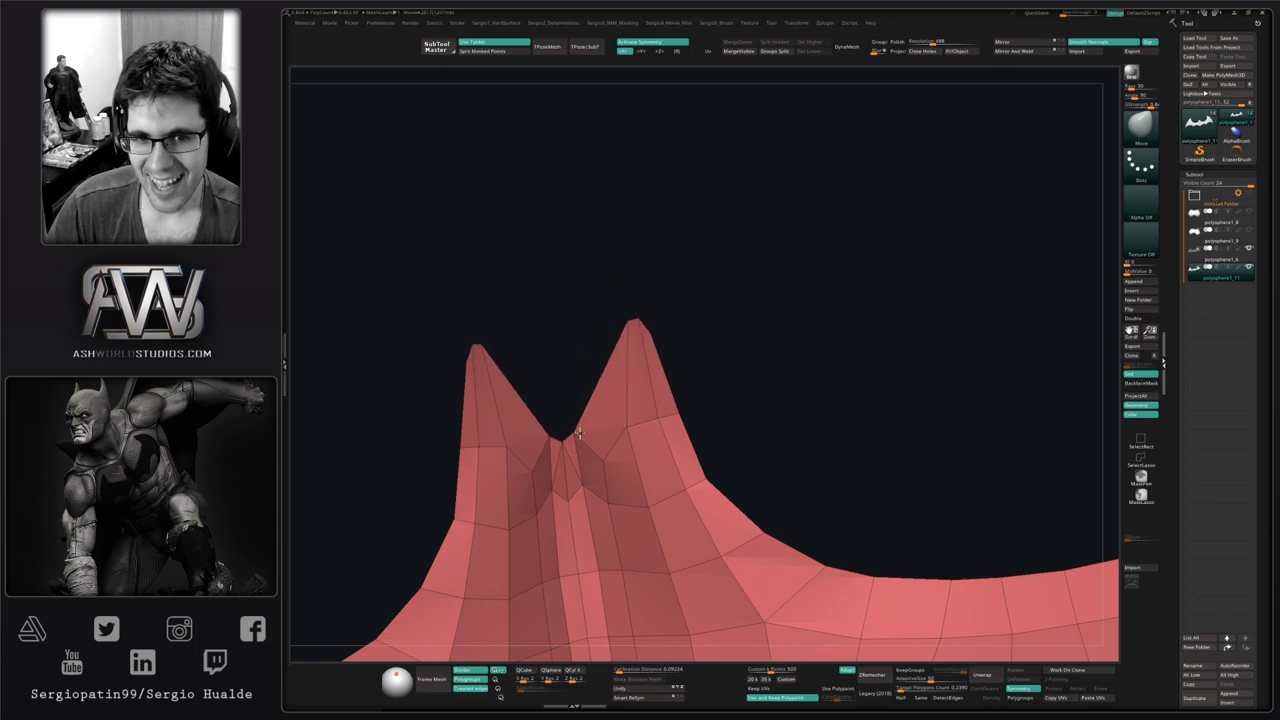
pyautogui.keyDown('alt'); pyautogui.moveTo(574, 450); pyautogui.dragTo(602, 400, button='right'); pyautogui.keyUp('alt')
pyautogui.keyDown('ctrl'); pyautogui.moveTo(602, 400); pyautogui.dragTo(602, 424, button='right'); pyautogui.keyUp('ctrl')
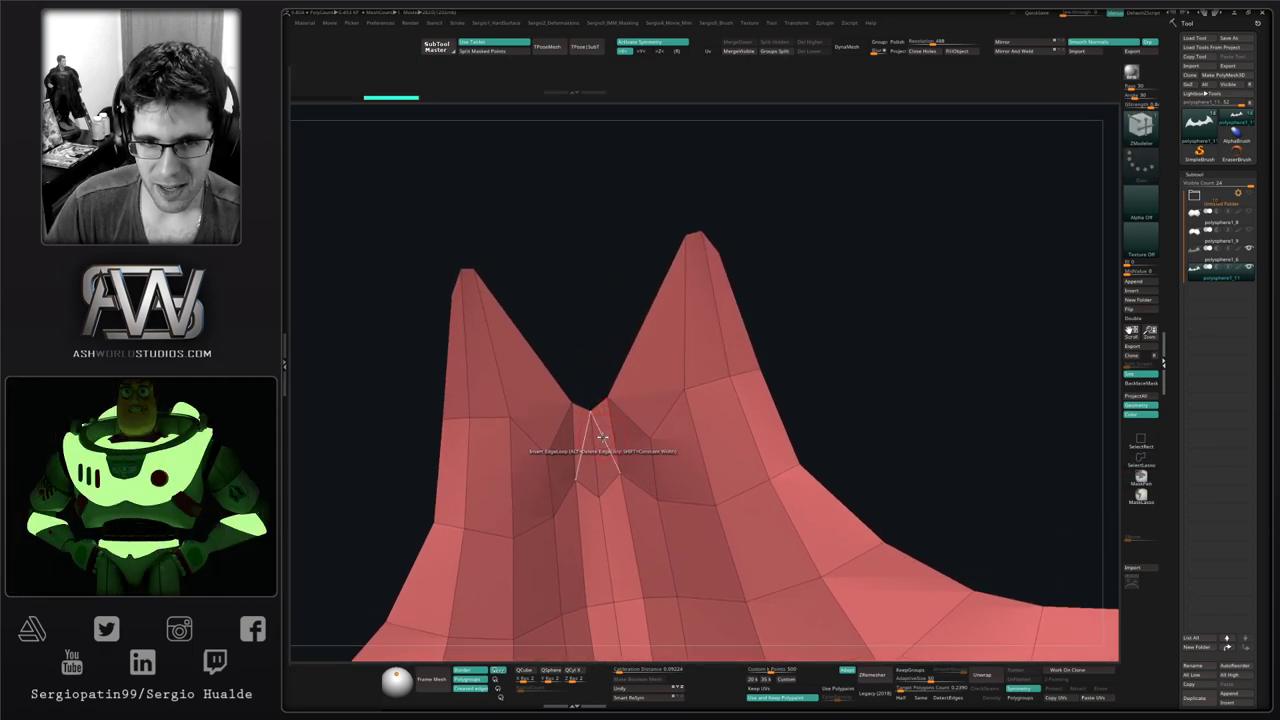
# Remove the unneeded edge in the notch between the two ears with ZModeler's Delete edge action
pyautogui.press('space')
pyautogui.click(629, 458)
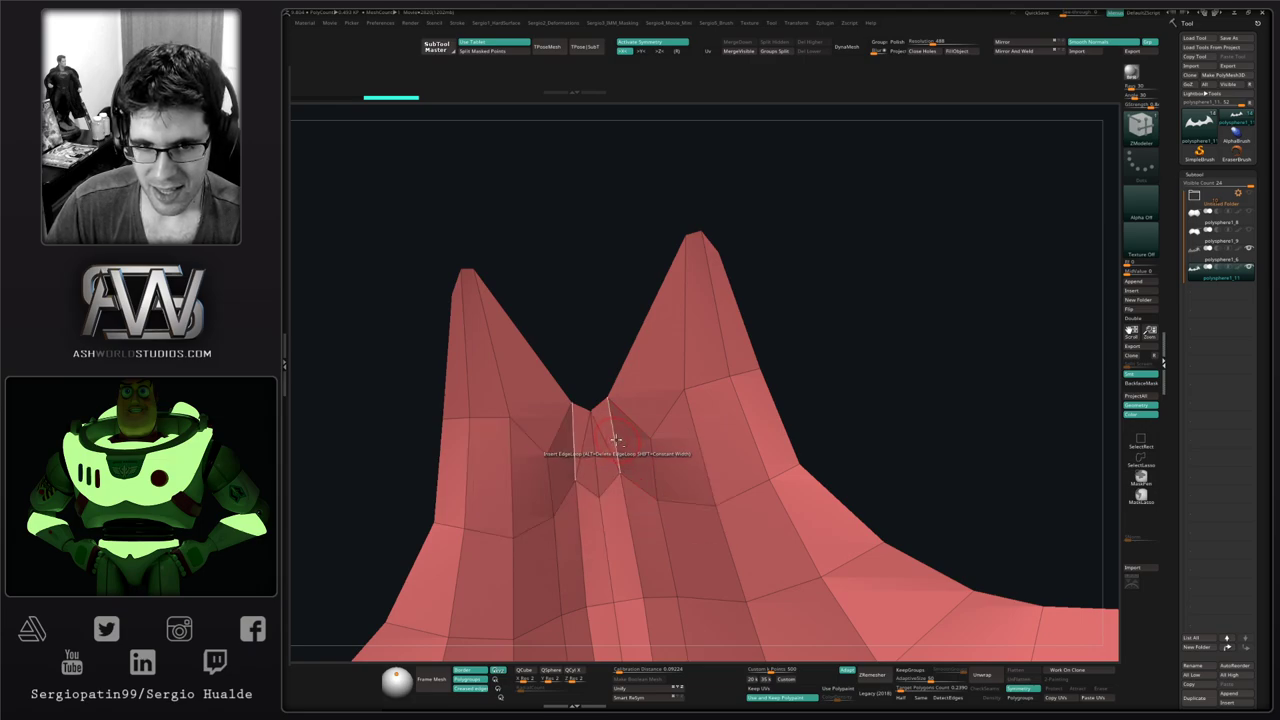
pyautogui.press('space')
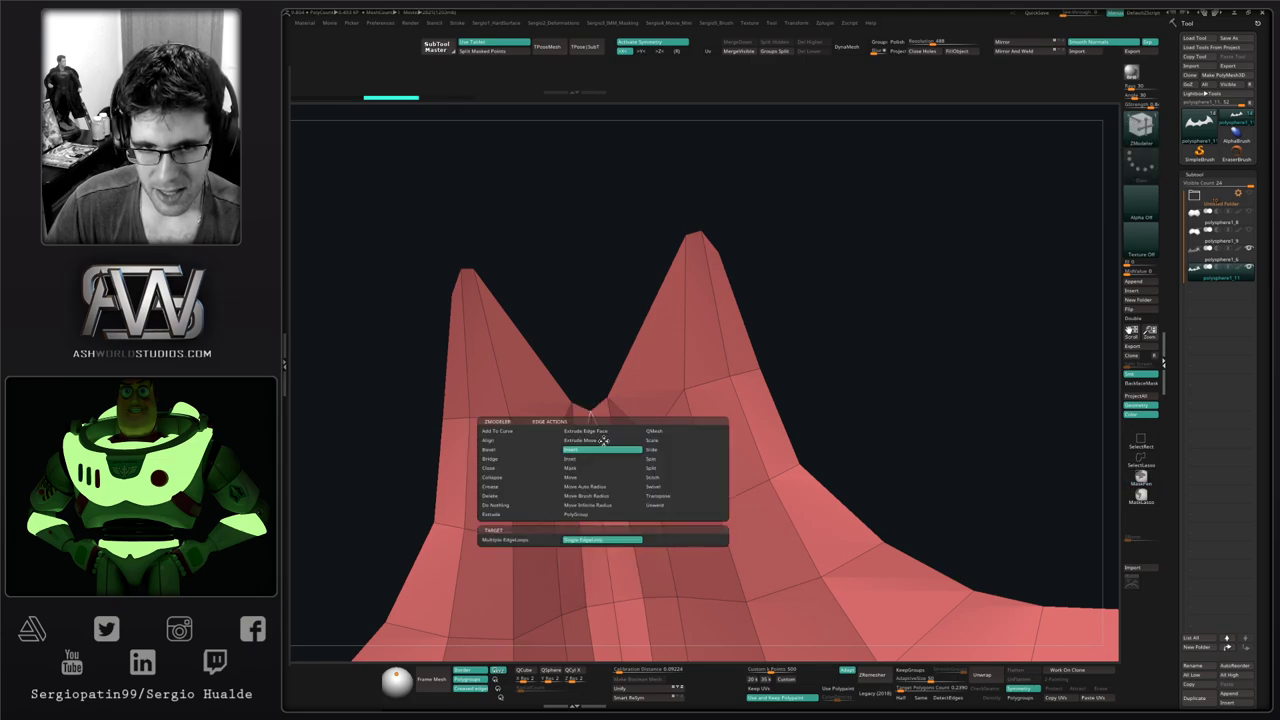
pyautogui.click(525, 486)
pyautogui.click(538, 498)
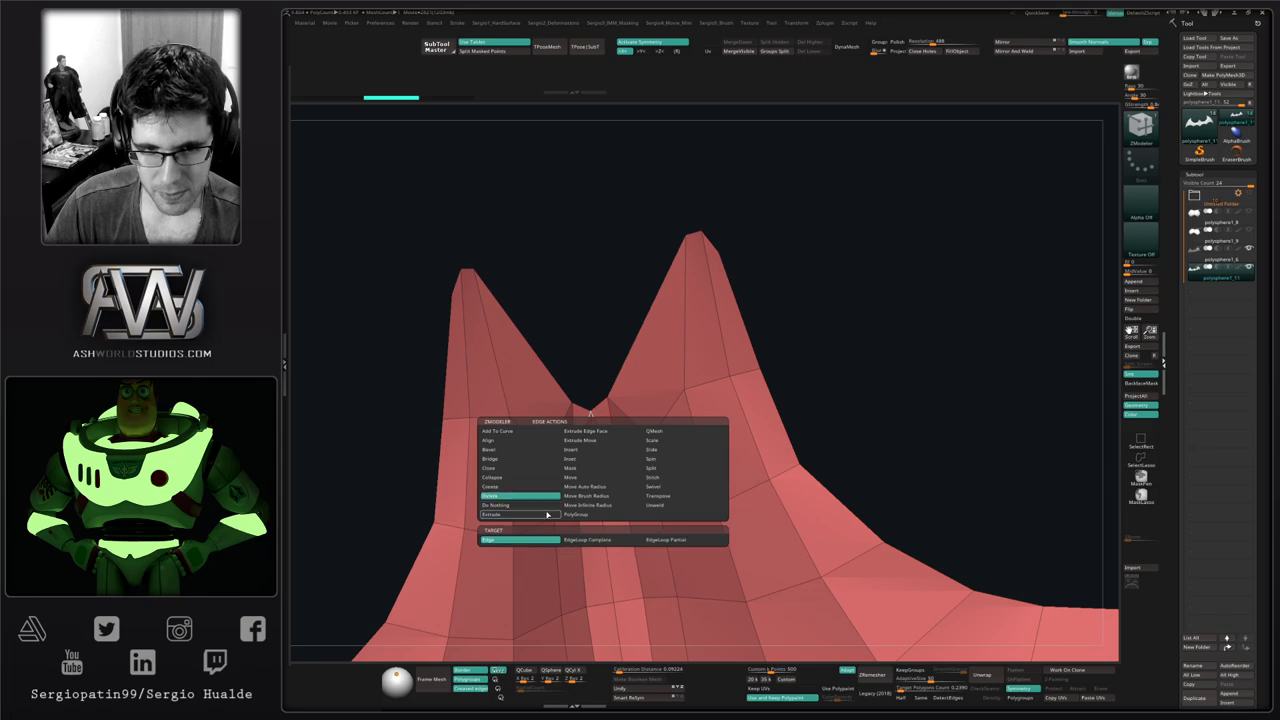
pyautogui.click(602, 447)
# Pull the tips of the two ears into sharper peaks with the Move brush
pyautogui.keyDown('ctrl'); pyautogui.moveTo(634, 470); pyautogui.dragTo(647, 391, button='right'); pyautogui.keyUp('ctrl')
pyautogui.press('b')
pyautogui.press('m')
pyautogui.press('v')
pyautogui.moveTo(679, 277)
pyautogui.mouseDown()
pyautogui.moveTo(664, 250)
pyautogui.moveTo(671, 346)
pyautogui.mouseUp()
pyautogui.moveTo(679, 272); pyautogui.dragTo(675, 228)
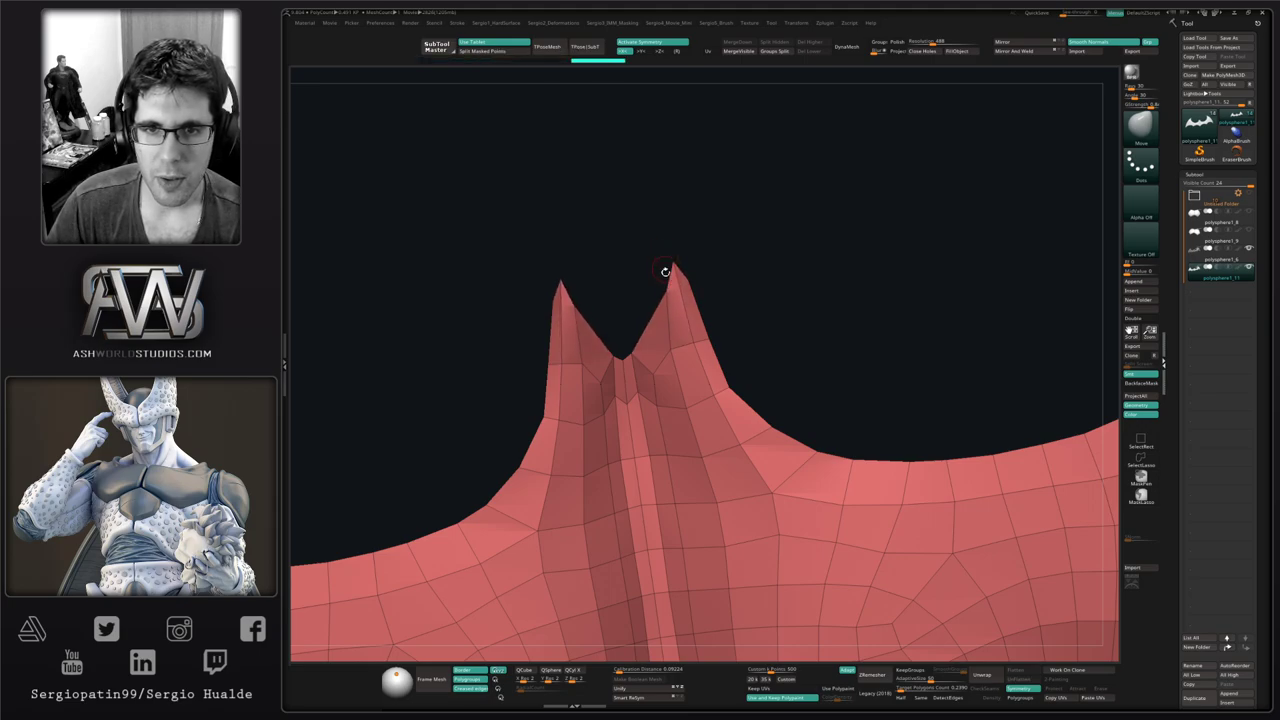
# Refine the inner contours of both ears with the Move brush, shaping them from angled and frontal views
pyautogui.moveTo(617, 320); pyautogui.dragTo(706, 332, button='right')
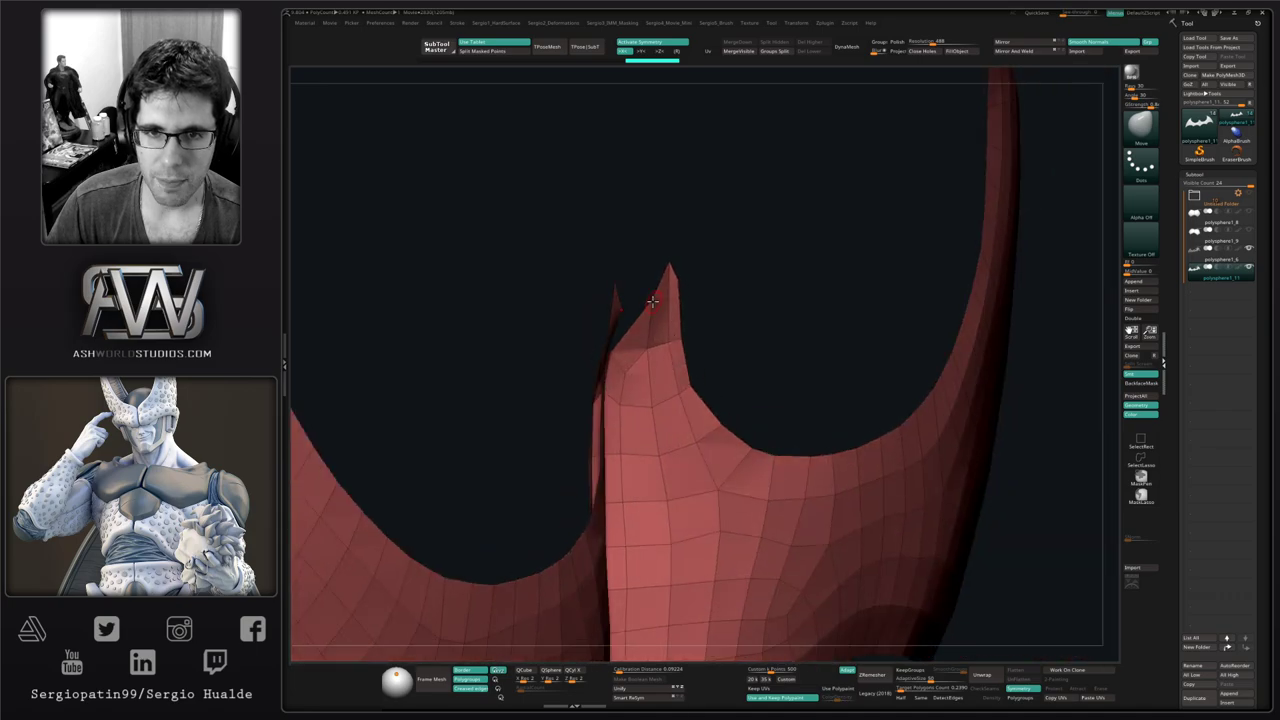
pyautogui.moveTo(638, 320); pyautogui.dragTo(626, 303)
pyautogui.moveTo(658, 310); pyautogui.dragTo(625, 298, button='right')
pyautogui.moveTo(626, 298); pyautogui.dragTo(640, 307)
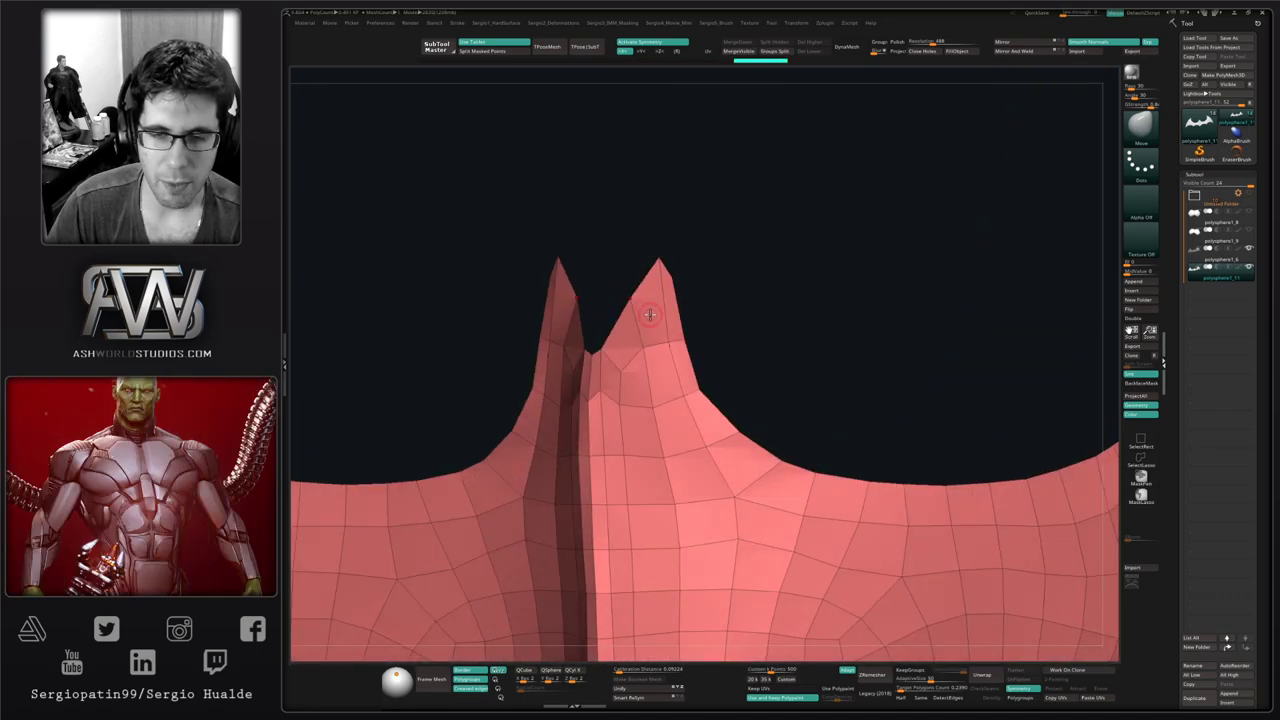
pyautogui.moveTo(651, 313); pyautogui.dragTo(624, 303, button='right')
pyautogui.moveTo(626, 297); pyautogui.dragTo(636, 304)
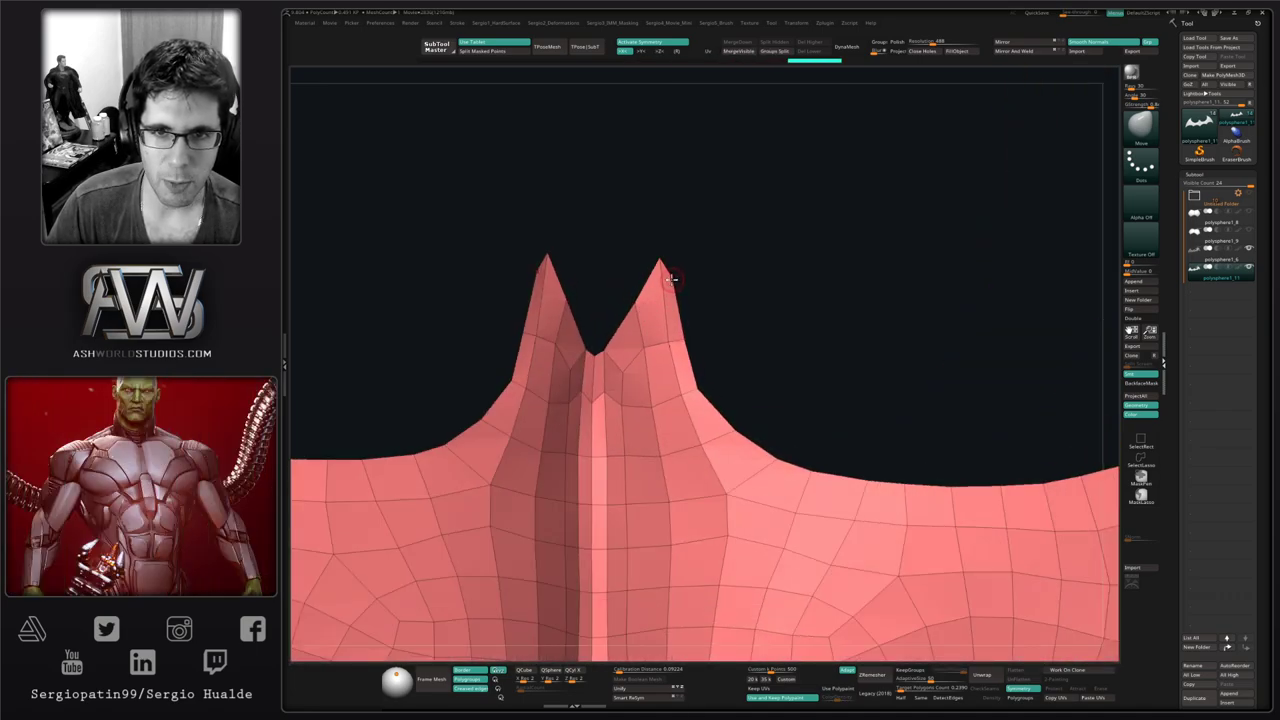
pyautogui.moveTo(662, 322)
pyautogui.keyDown('ctrl'); pyautogui.mouseDown(button='right')
pyautogui.moveTo(652, 271)
pyautogui.moveTo(652, 331)
pyautogui.mouseUp(button='right'); pyautogui.keyUp('ctrl')
pyautogui.press('s')
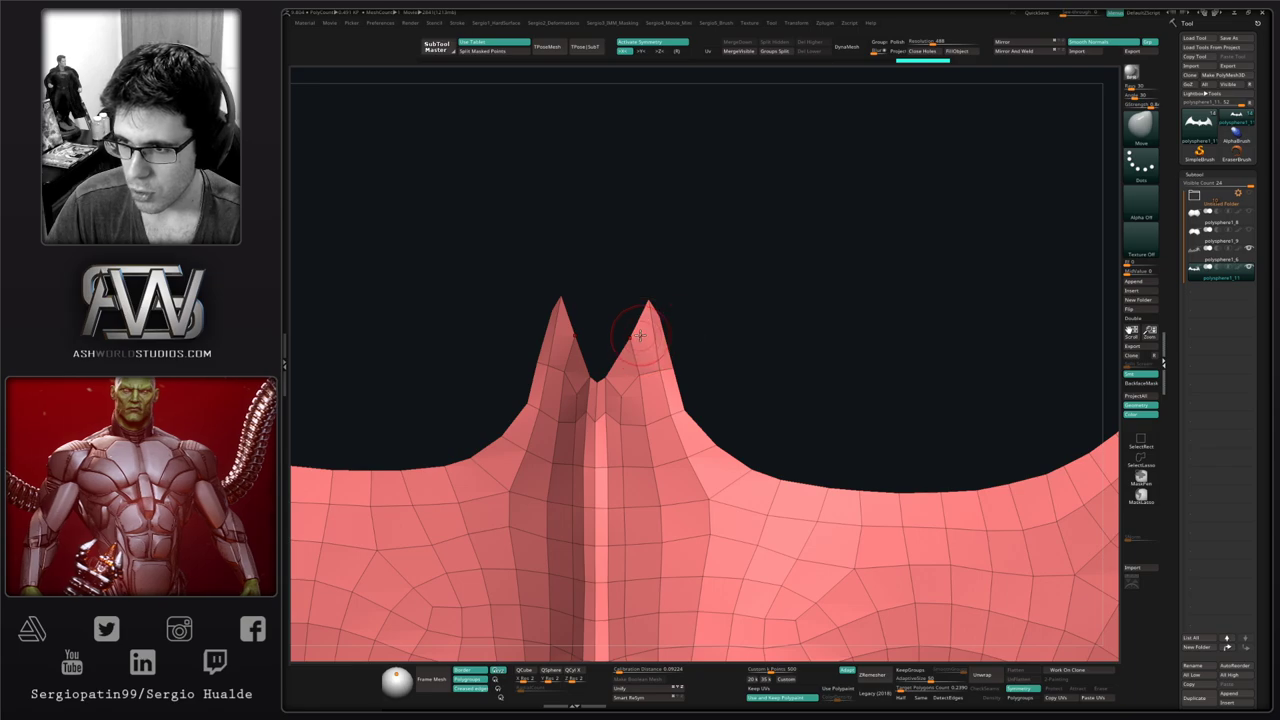
pyautogui.moveTo(633, 333)
pyautogui.mouseDown(button='right')
pyautogui.moveTo(630, 310)
pyautogui.moveTo(638, 357)
pyautogui.moveTo(632, 347)
pyautogui.moveTo(609, 363)
pyautogui.moveTo(646, 384)
pyautogui.moveTo(646, 337)
pyautogui.moveTo(668, 371)
pyautogui.mouseUp(button='right')
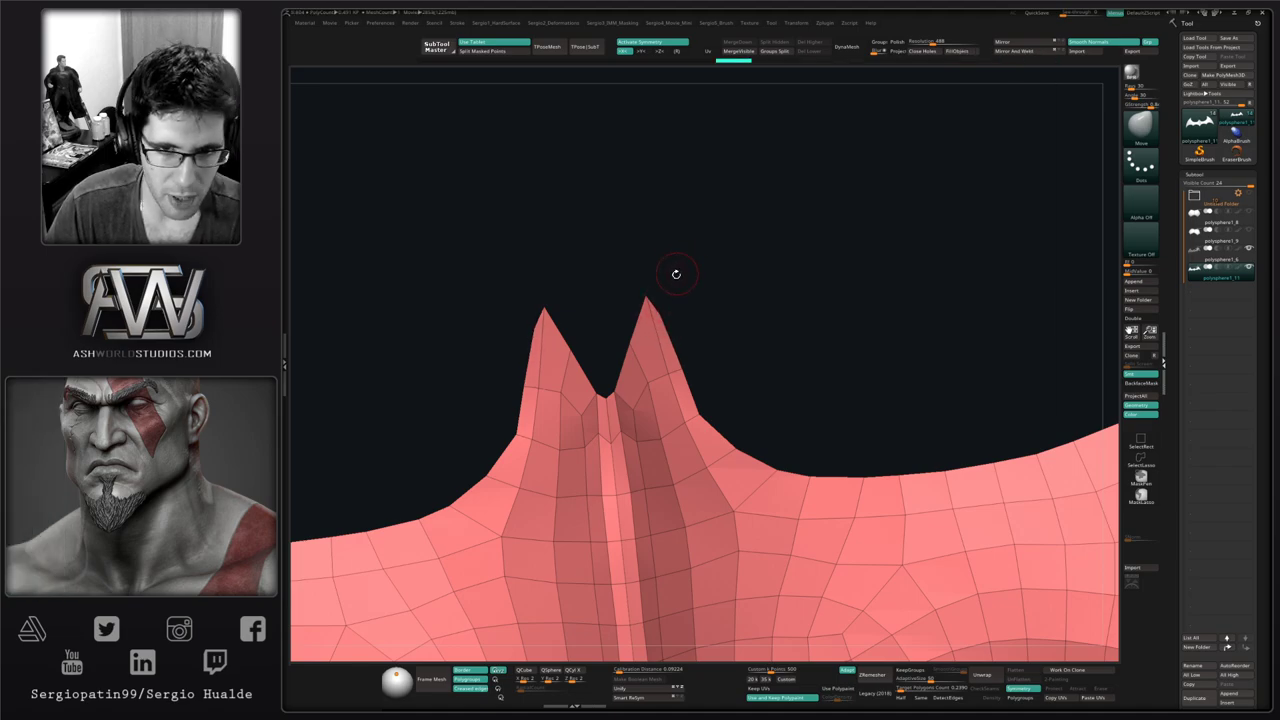
# Bring the emblem's flat lower tip to a single point with ZModeler, and apply Mirror And Weld to the mesh
pyautogui.keyDown('ctrl'); pyautogui.moveTo(645, 250); pyautogui.dragTo(636, 183, button='right'); pyautogui.keyUp('ctrl')
pyautogui.keyDown('ctrl'); pyautogui.moveTo(643, 490); pyautogui.dragTo(617, 485, button='right'); pyautogui.keyUp('ctrl')
pyautogui.press('b')
pyautogui.press('z')
pyautogui.press('m')
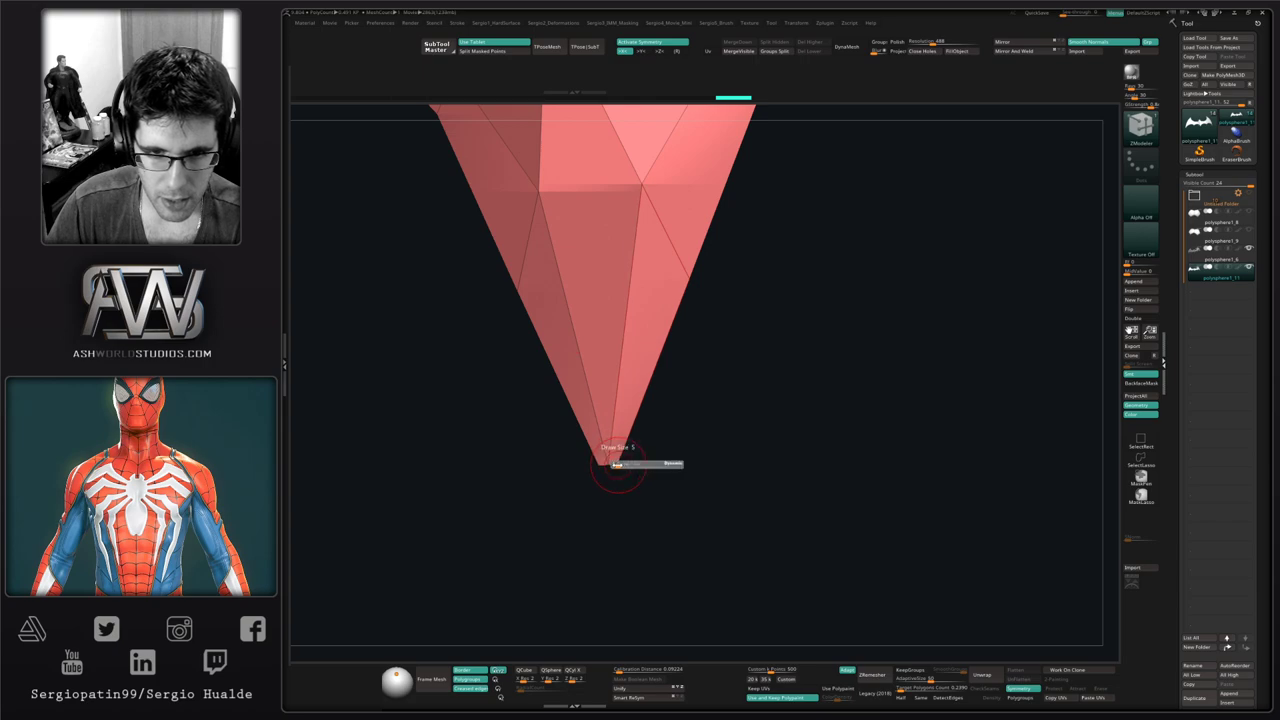
pyautogui.press('space')
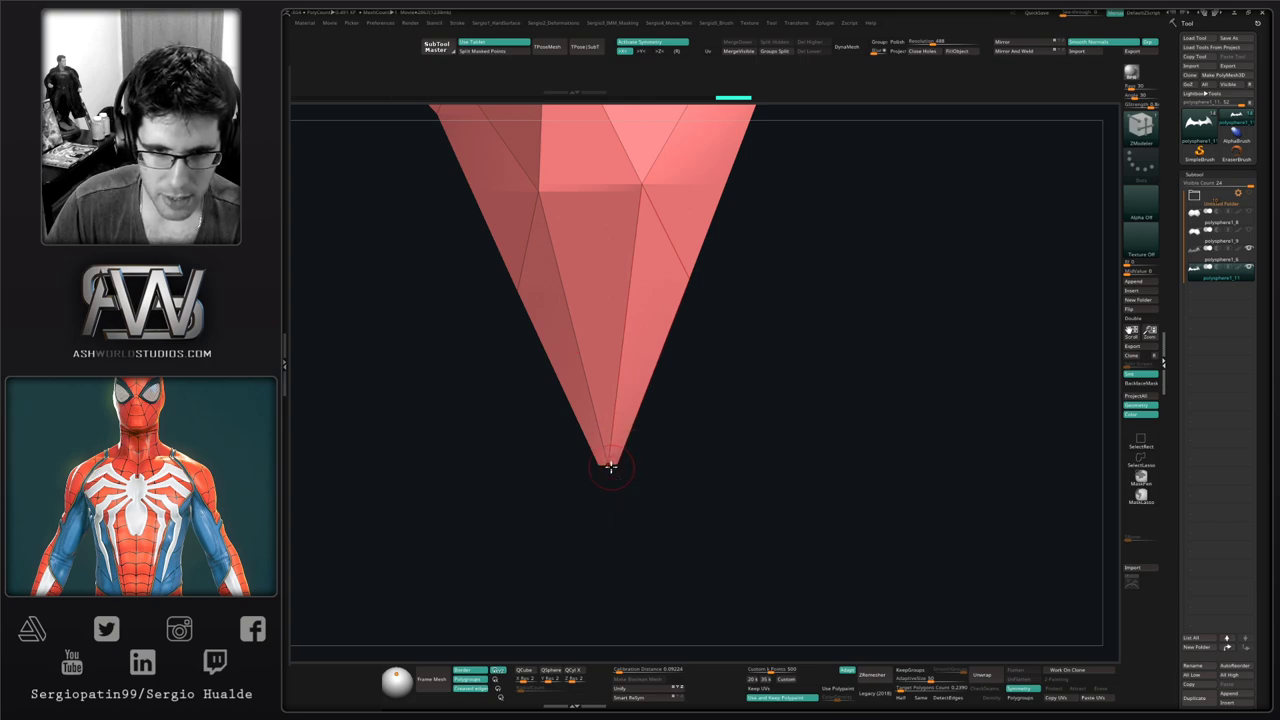
pyautogui.click(618, 463)
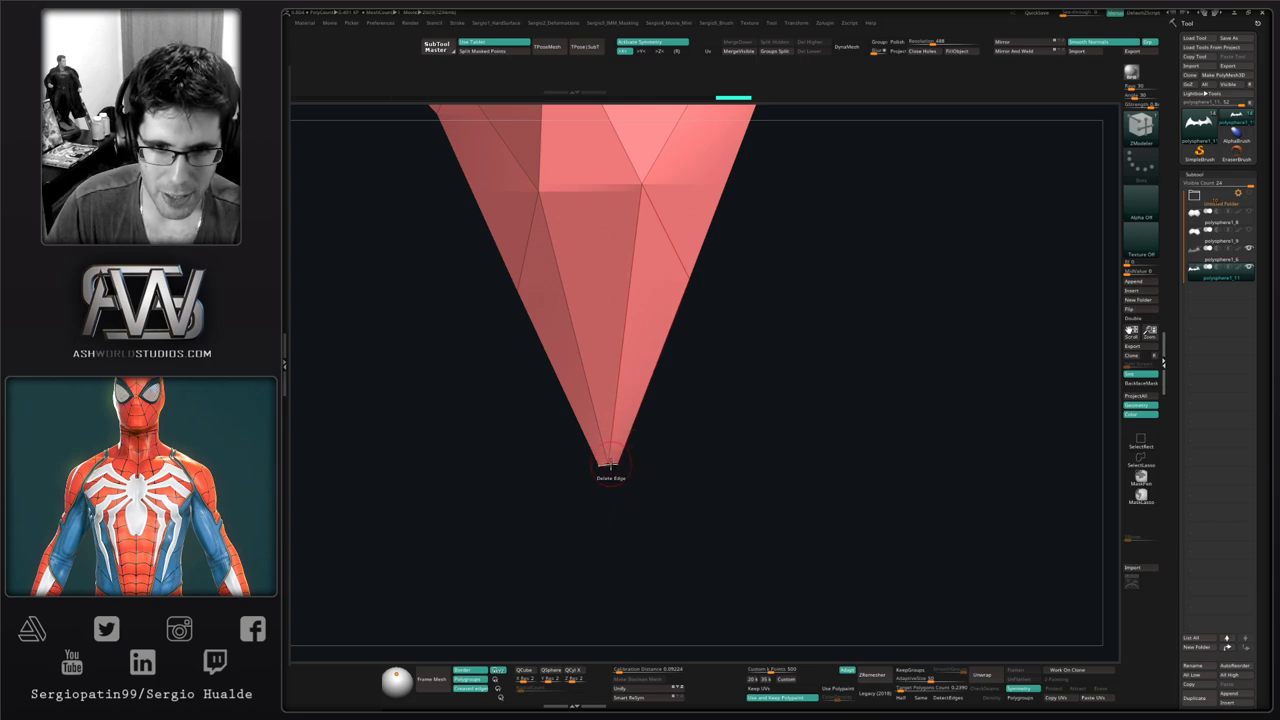
pyautogui.keyDown('ctrl'); pyautogui.moveTo(617, 403); pyautogui.dragTo(624, 322, button='right'); pyautogui.keyUp('ctrl')
pyautogui.keyDown('alt'); pyautogui.moveTo(624, 322); pyautogui.dragTo(618, 431, button='right'); pyautogui.keyUp('alt')
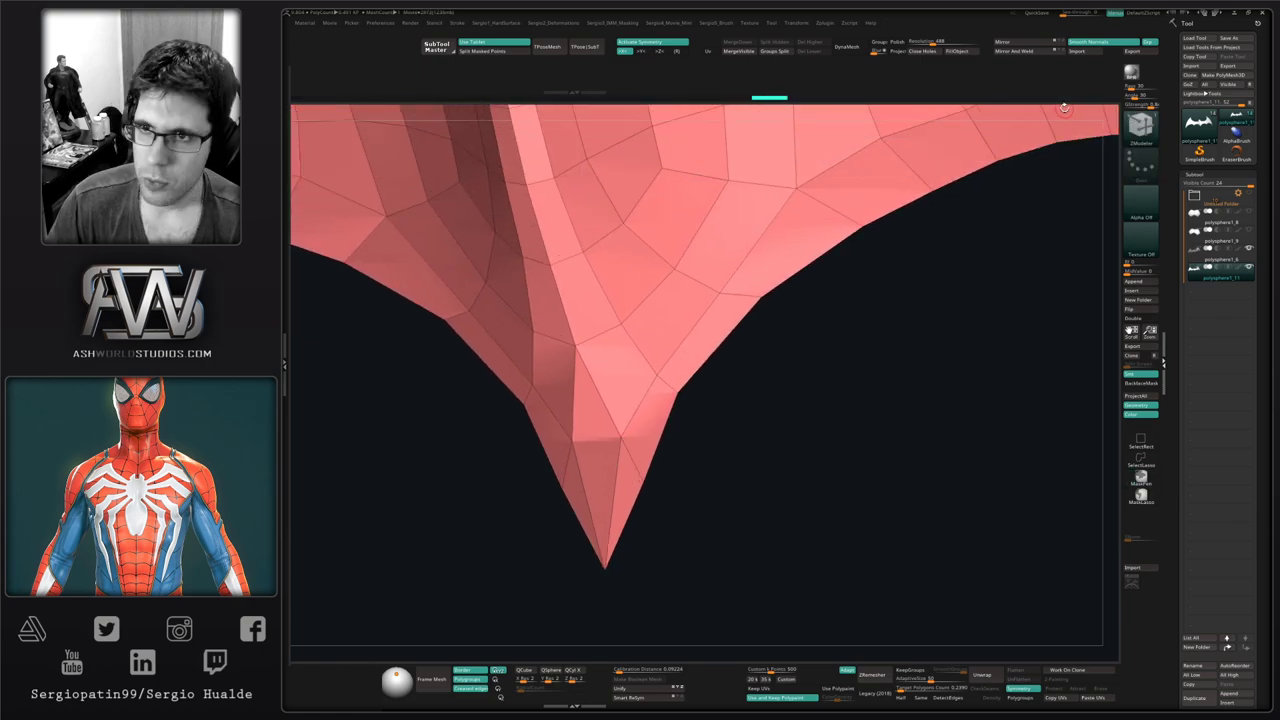
pyautogui.click(1020, 53)
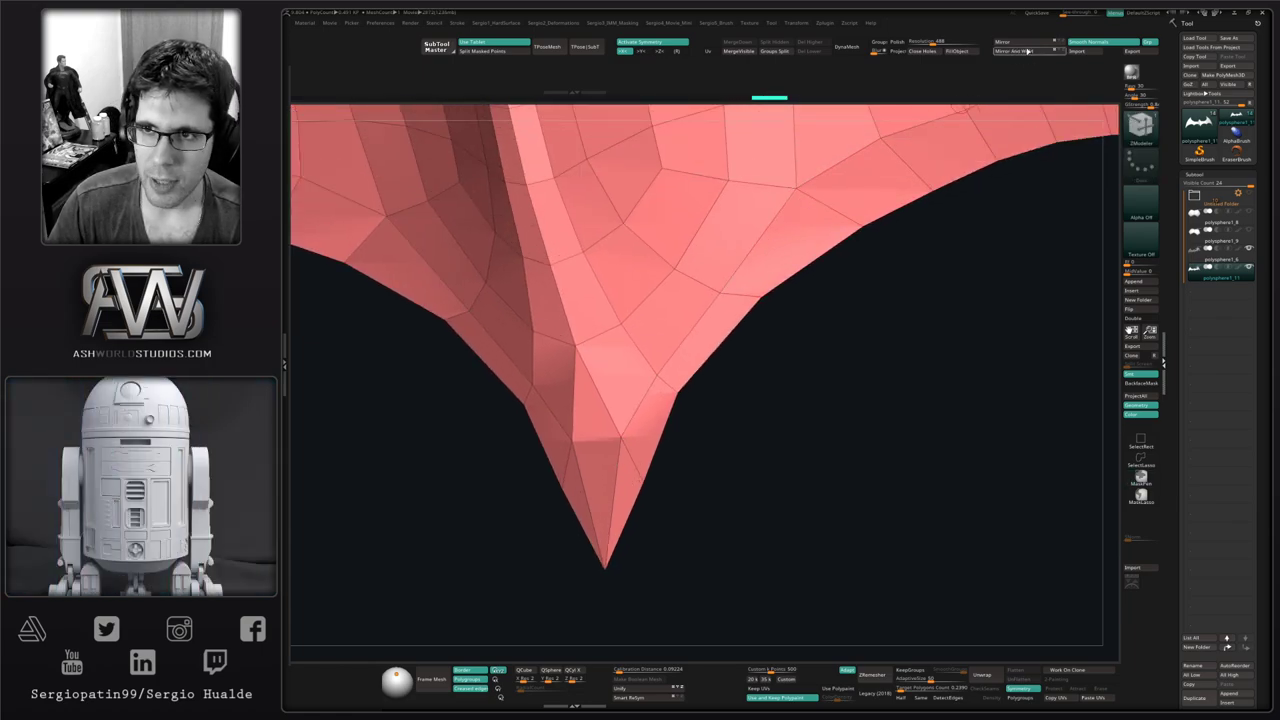
# Reposition the points where the central ridge runs into the lower spike with the Move brush
pyautogui.moveTo(608, 400)
pyautogui.mouseDown(button='right')
pyautogui.moveTo(615, 428)
pyautogui.moveTo(632, 423)
pyautogui.moveTo(629, 329)
pyautogui.moveTo(591, 360)
pyautogui.moveTo(598, 455)
pyautogui.moveTo(631, 437)
pyautogui.moveTo(620, 449)
pyautogui.moveTo(640, 417)
pyautogui.moveTo(608, 381)
pyautogui.mouseUp(button='right')
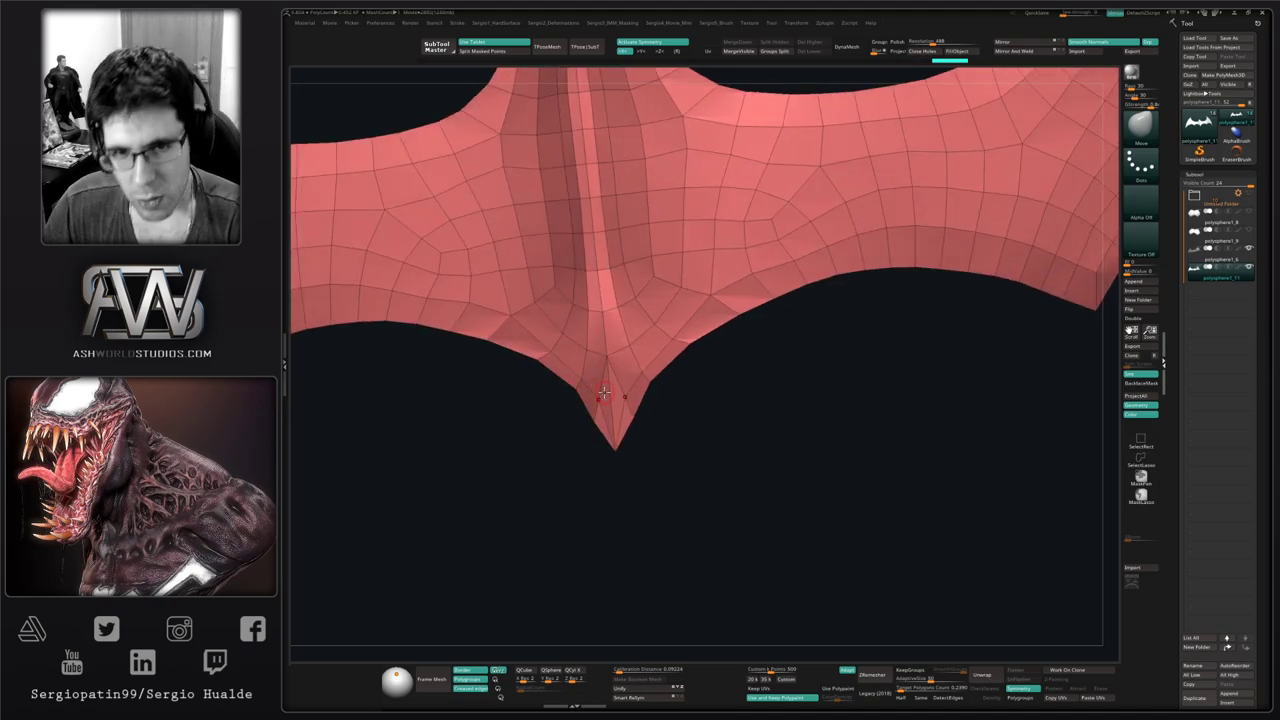
pyautogui.moveTo(610, 387); pyautogui.dragTo(603, 400, button='right')
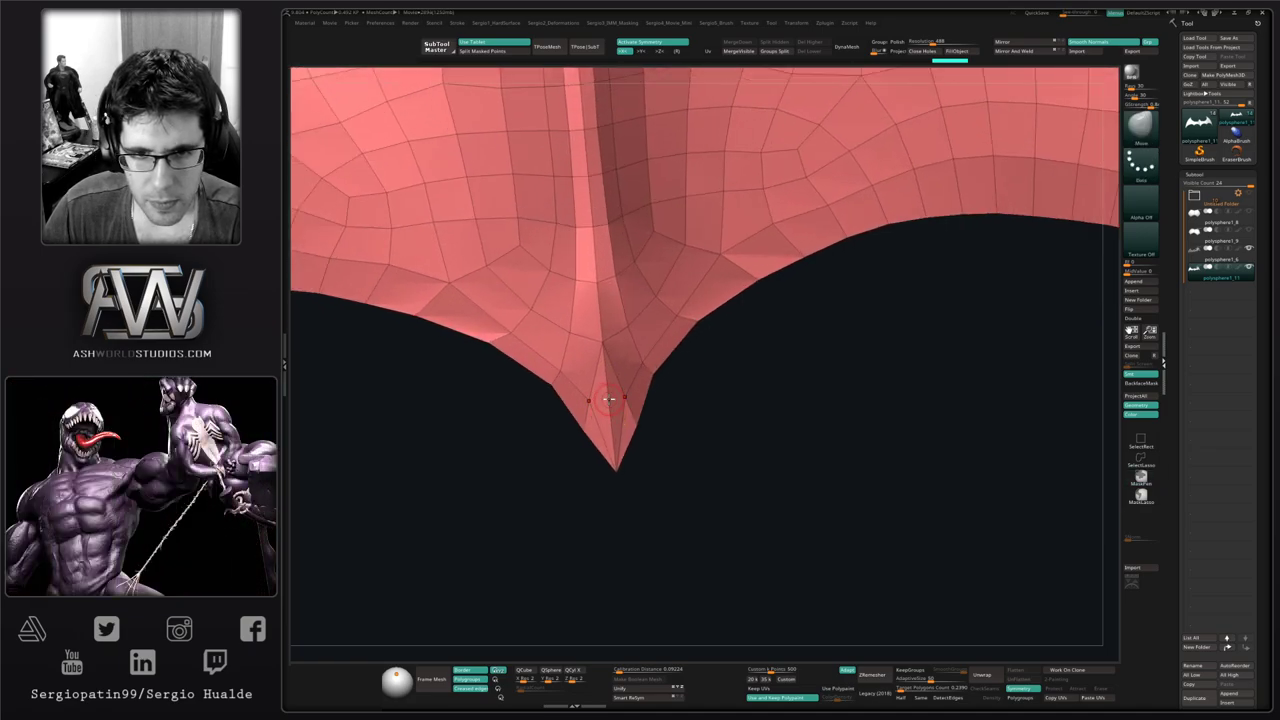
pyautogui.moveTo(609, 399)
pyautogui.mouseDown(button='right')
pyautogui.moveTo(613, 413)
pyautogui.moveTo(608, 374)
pyautogui.mouseUp(button='right')
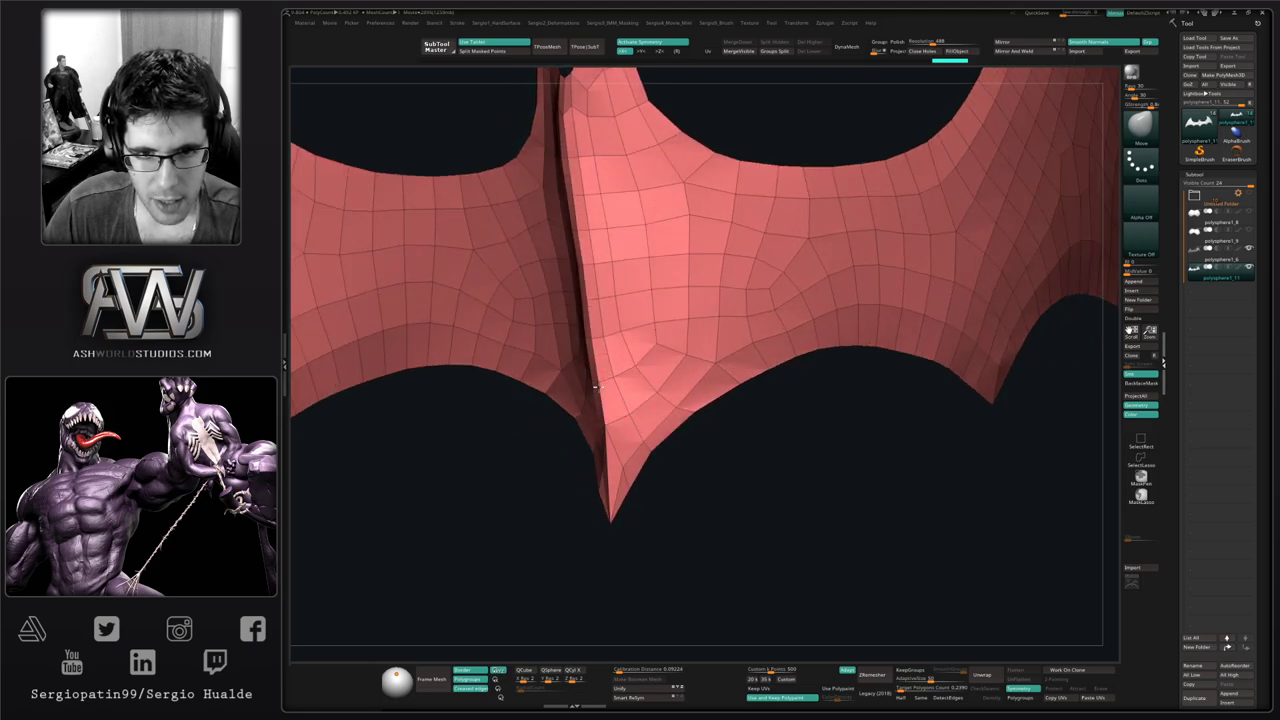
pyautogui.moveTo(600, 425); pyautogui.dragTo(634, 400, button='right')
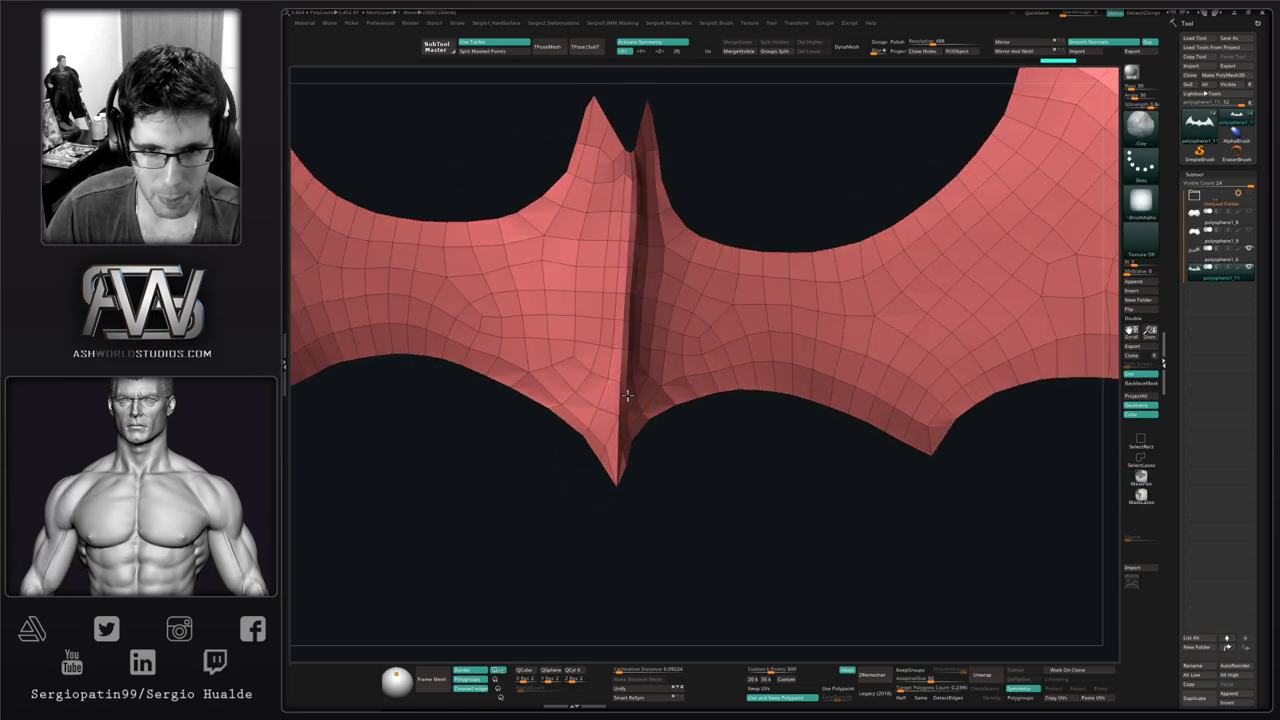
pyautogui.press('b')
pyautogui.press('m')
pyautogui.press('v')
pyautogui.moveTo(630, 402); pyautogui.dragTo(641, 378)
pyautogui.moveTo(641, 378); pyautogui.dragTo(634, 377, button='right')
pyautogui.moveTo(630, 372); pyautogui.dragTo(630, 343)
pyautogui.keyDown('alt'); pyautogui.moveTo(632, 328); pyautogui.dragTo(610, 446, button='right'); pyautogui.keyUp('alt')
pyautogui.moveTo(629, 363); pyautogui.dragTo(656, 312)
pyautogui.moveTo(654, 297)
pyautogui.mouseDown(button='right')
pyautogui.moveTo(660, 309)
pyautogui.moveTo(643, 300)
pyautogui.moveTo(659, 342)
pyautogui.moveTo(638, 332)
pyautogui.mouseUp(button='right')
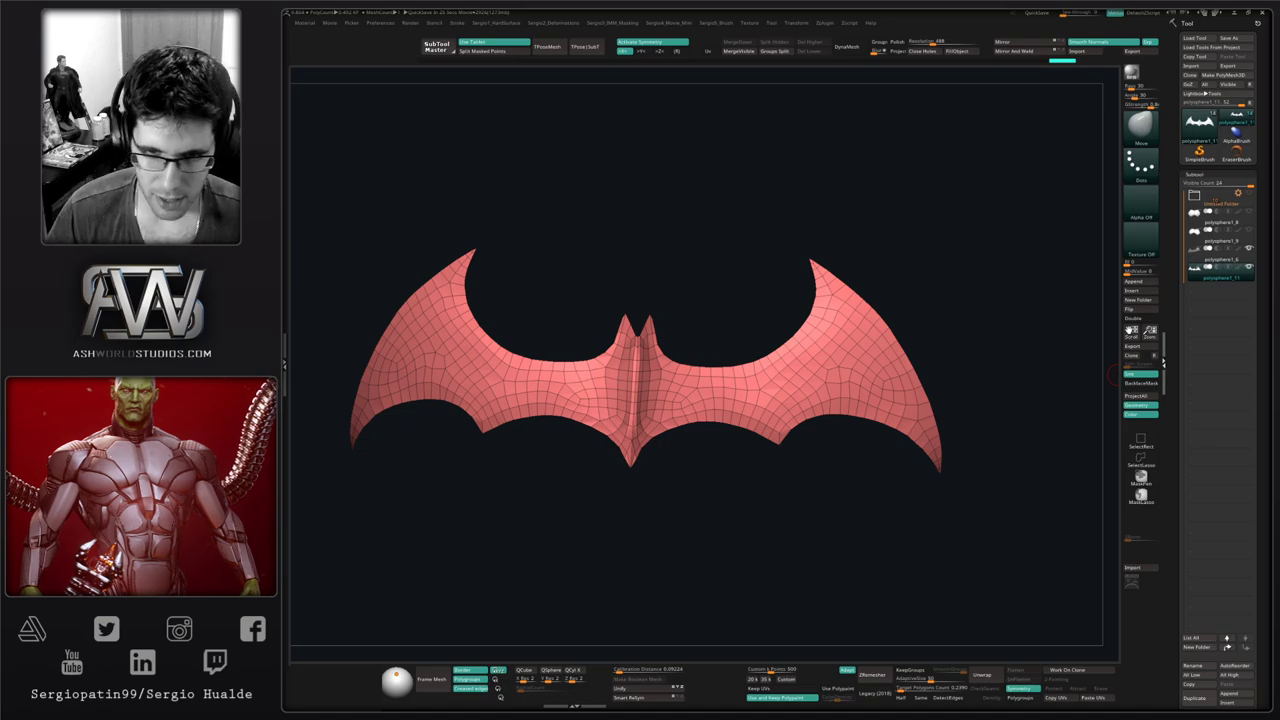
# Set MaskLasso as the masking brush and lasso along the lower border beside the central spike
pyautogui.moveTo(497, 537); pyautogui.dragTo(592, 496)
pyautogui.moveTo(660, 461)
pyautogui.keyDown('alt'); pyautogui.mouseDown(button='right')
pyautogui.moveTo(595, 454)
pyautogui.moveTo(590, 497)
pyautogui.mouseUp(button='right'); pyautogui.keyUp('alt')
pyautogui.keyDown('ctrl'); pyautogui.moveTo(580, 427); pyautogui.dragTo(581, 460, button='right'); pyautogui.keyUp('ctrl')
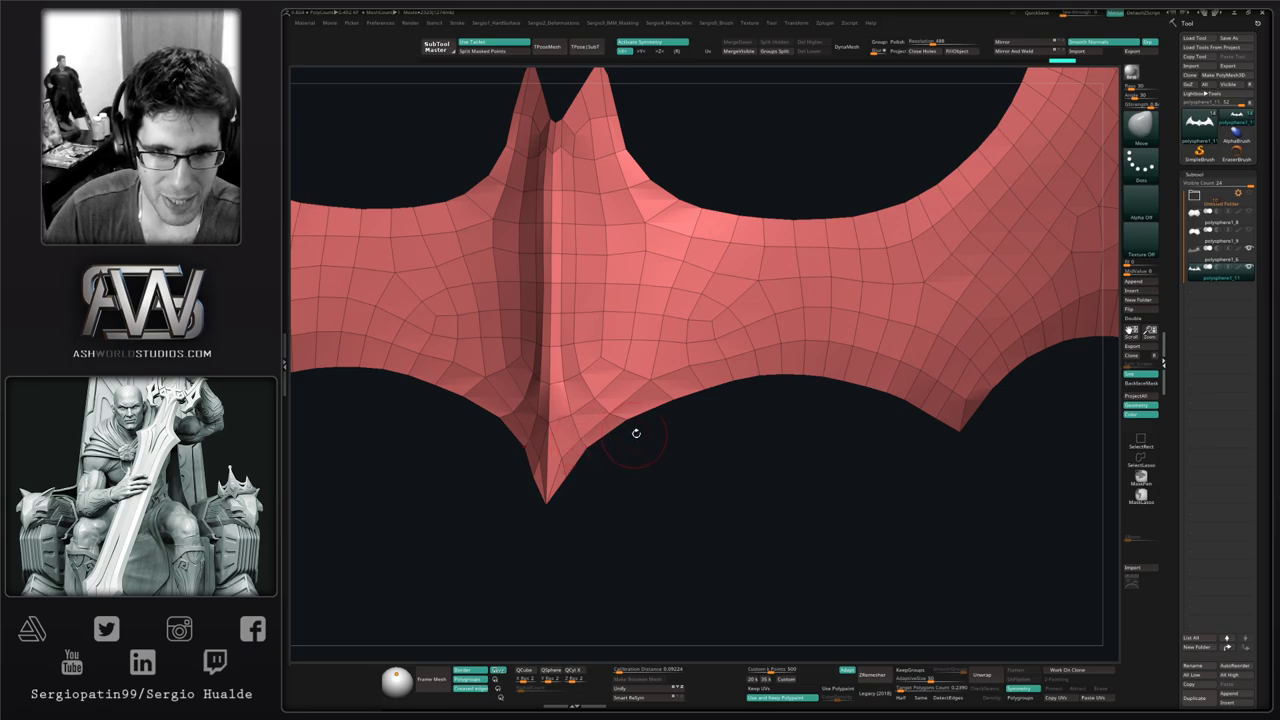
pyautogui.press('ctrl')
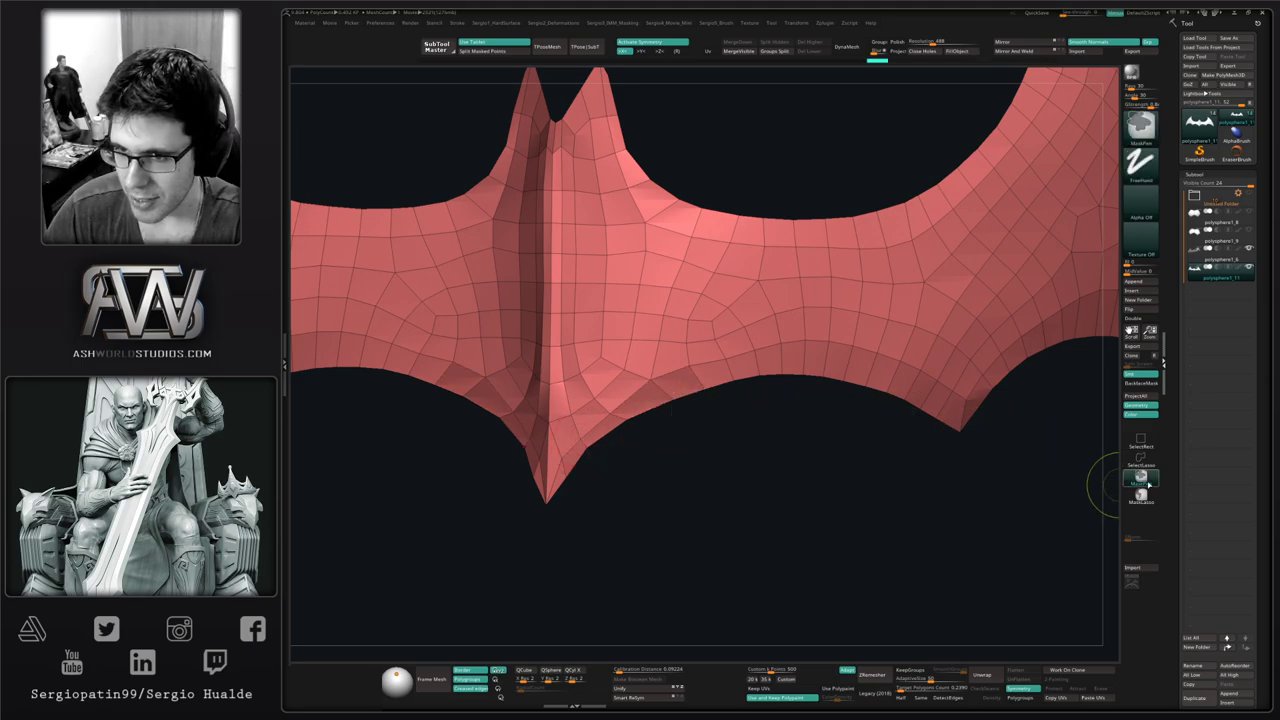
pyautogui.keyDown('ctrl'); pyautogui.click(1141, 495); pyautogui.keyUp('ctrl')
pyautogui.moveTo(737, 410)
pyautogui.keyDown('ctrl'); pyautogui.mouseDown()
pyautogui.moveTo(735, 380)
pyautogui.moveTo(625, 400)
pyautogui.moveTo(572, 440)
pyautogui.moveTo(545, 526)
pyautogui.mouseUp(); pyautogui.keyUp('ctrl')
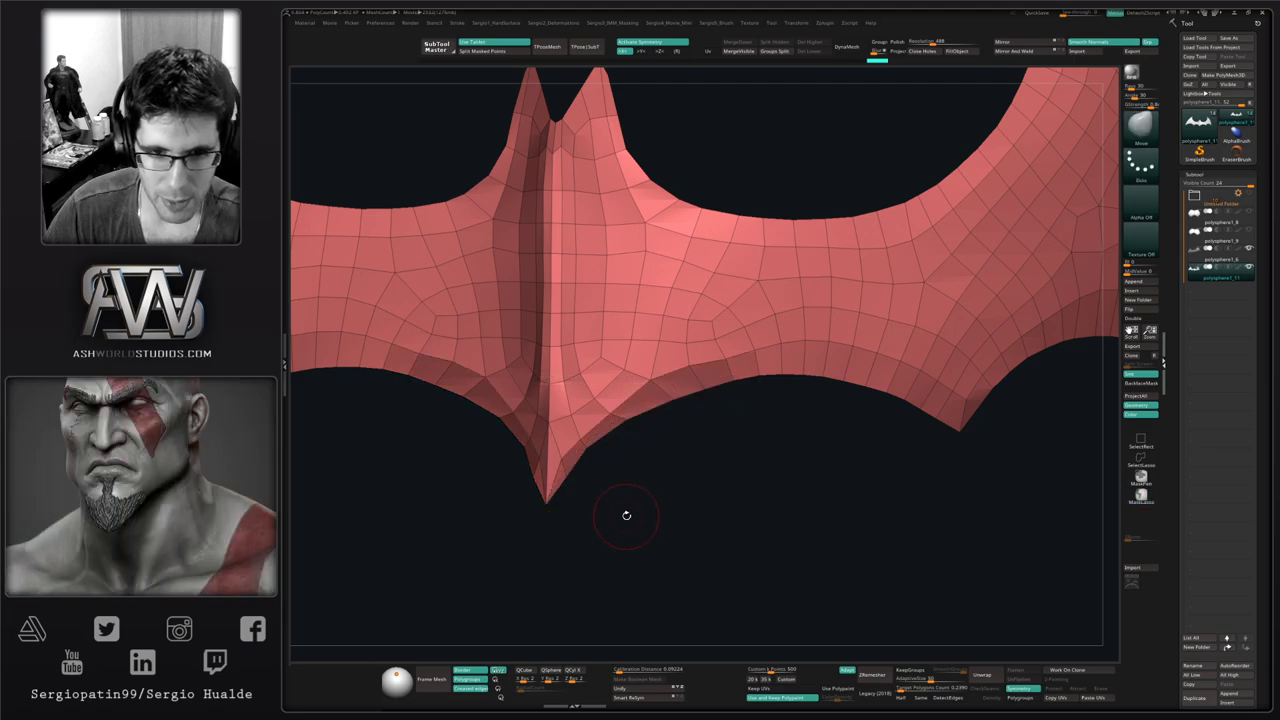
# Adjust the lower points on both sides of the central ridge with the Move brush
pyautogui.moveTo(633, 508); pyautogui.dragTo(601, 453)
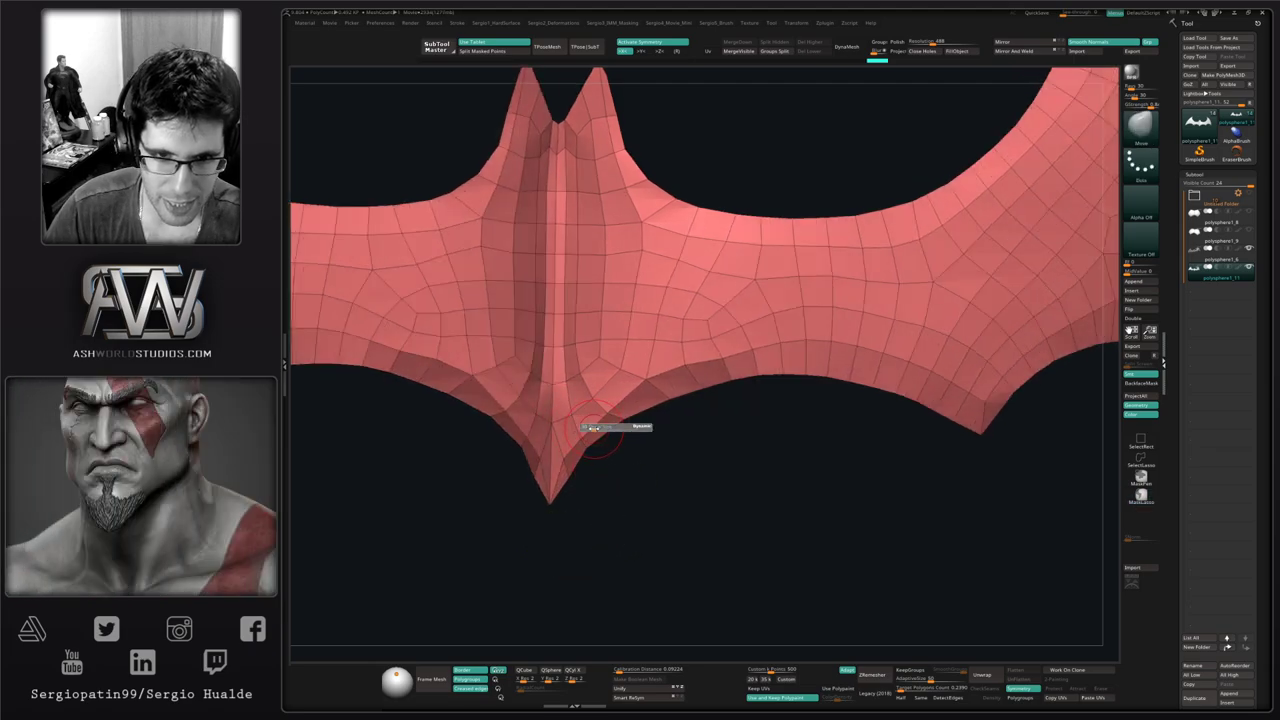
pyautogui.moveTo(598, 404); pyautogui.dragTo(600, 408)
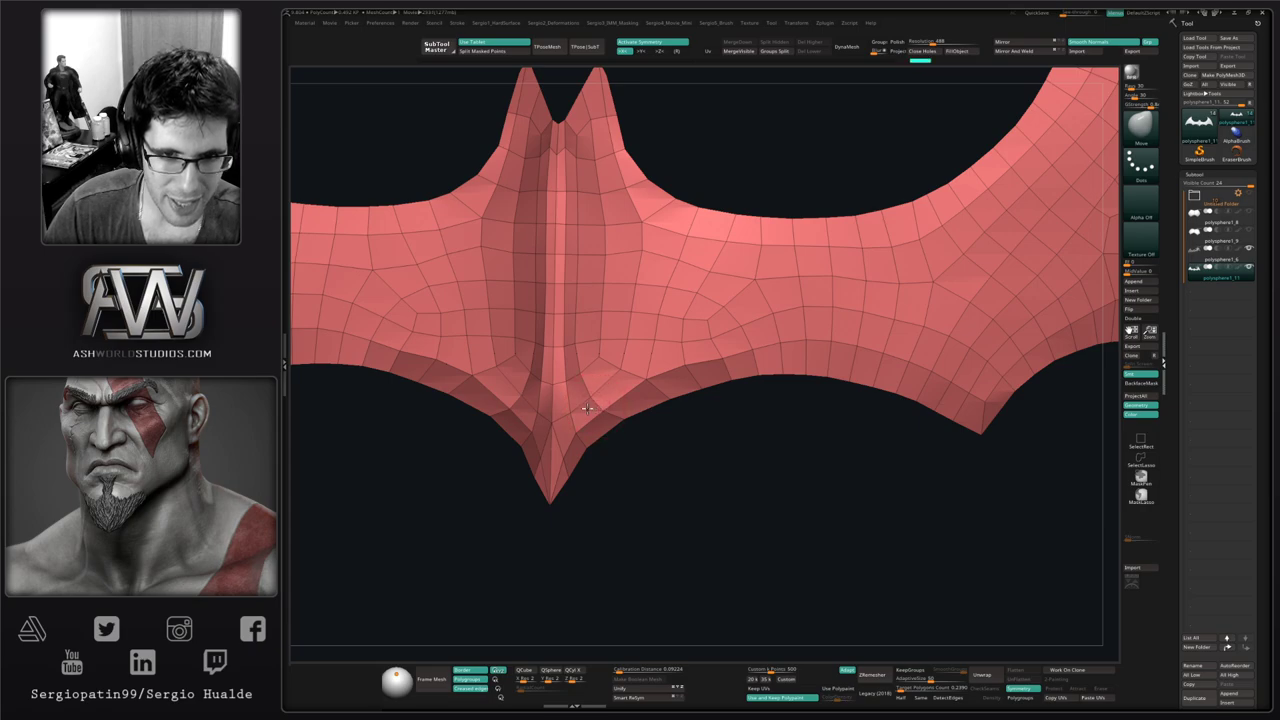
pyautogui.moveTo(630, 458); pyautogui.dragTo(658, 462)
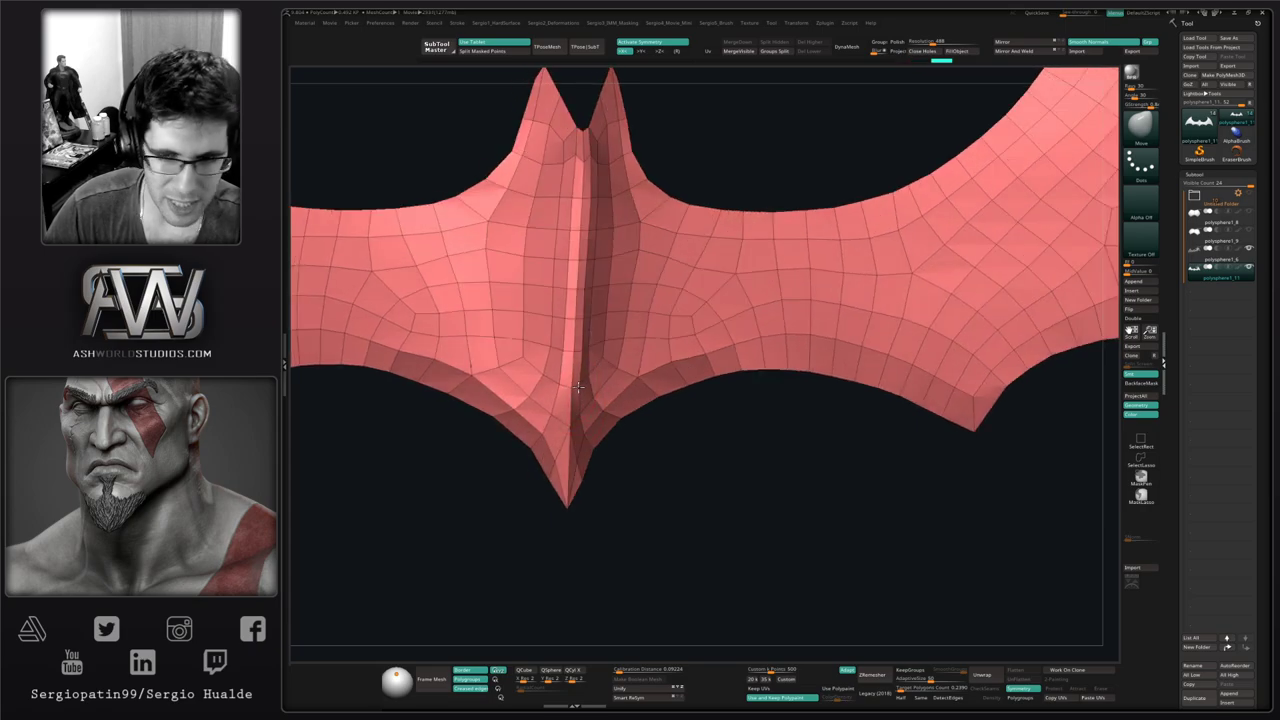
pyautogui.moveTo(578, 388)
pyautogui.mouseDown(button='right')
pyautogui.moveTo(620, 405)
pyautogui.moveTo(629, 477)
pyautogui.moveTo(614, 451)
pyautogui.moveTo(605, 463)
pyautogui.moveTo(609, 434)
pyautogui.mouseUp(button='right')
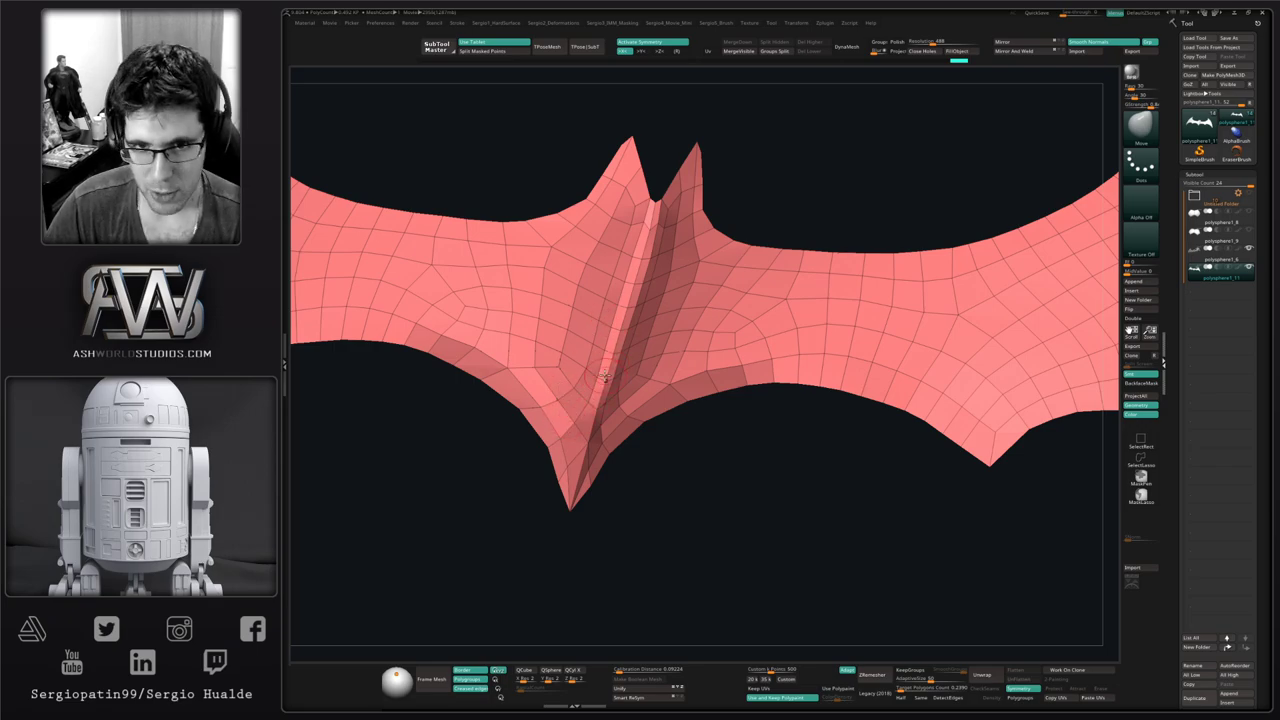
pyautogui.keyDown('alt'); pyautogui.moveTo(600, 347); pyautogui.dragTo(588, 432, button='right'); pyautogui.keyUp('alt')
pyautogui.keyDown('ctrl'); pyautogui.moveTo(588, 432); pyautogui.dragTo(594, 377, button='right'); pyautogui.keyUp('ctrl')
# Reshape the ears and widen the base of the notch between them with the Move brush
pyautogui.moveTo(609, 401); pyautogui.dragTo(629, 498, button='right')
pyautogui.moveTo(662, 349); pyautogui.dragTo(639, 266)
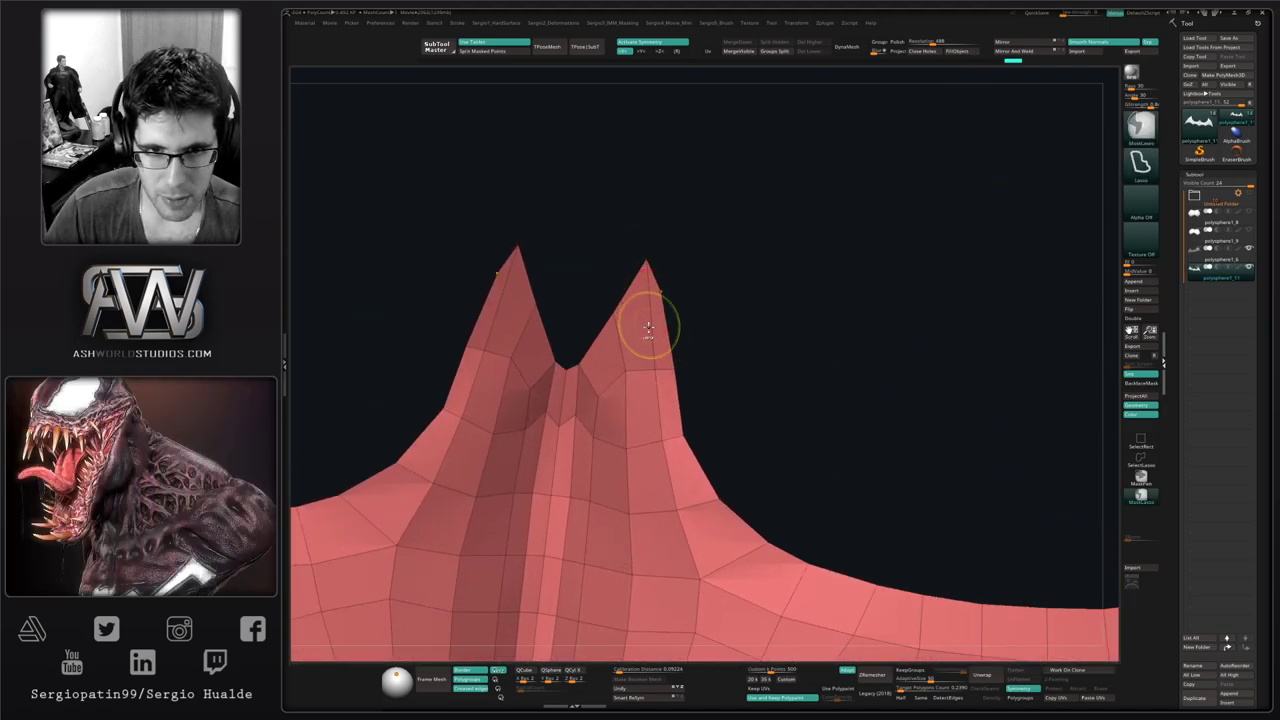
pyautogui.moveTo(650, 325)
pyautogui.keyDown('ctrl'); pyautogui.mouseDown(button='right')
pyautogui.moveTo(663, 322)
pyautogui.moveTo(662, 353)
pyautogui.mouseUp(button='right'); pyautogui.keyUp('ctrl')
pyautogui.moveTo(662, 353); pyautogui.dragTo(648, 372, button='right')
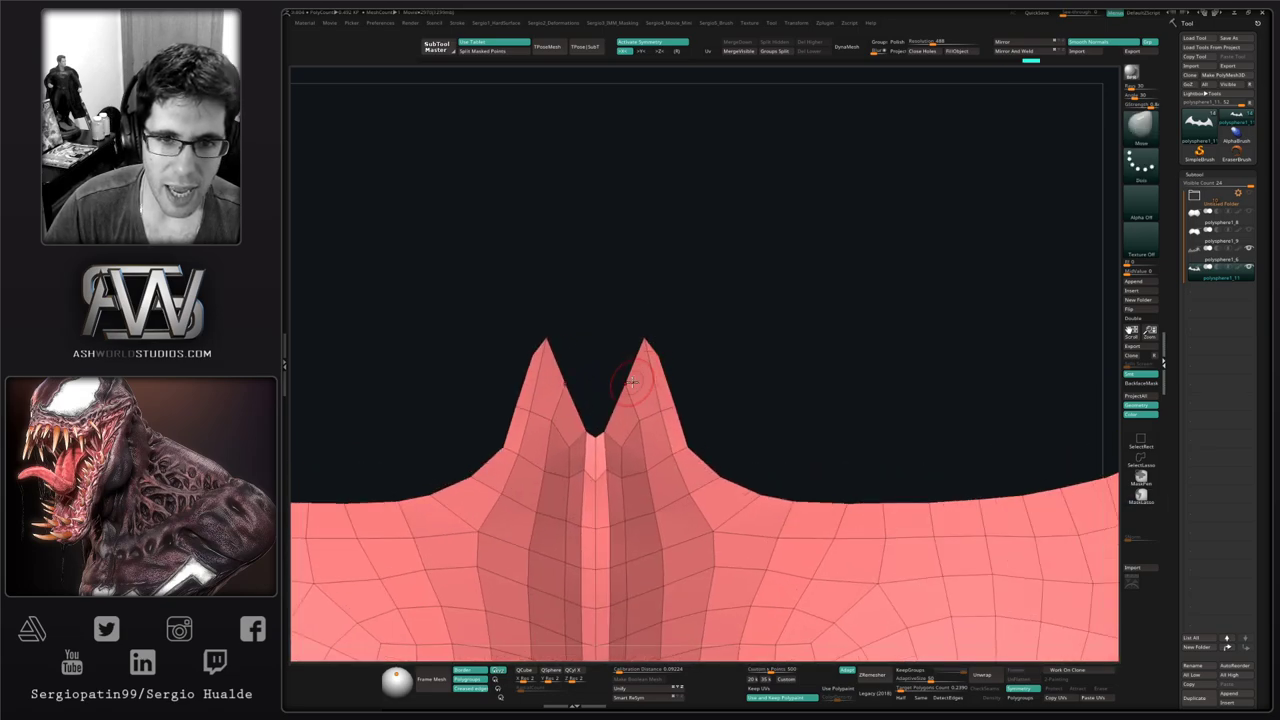
pyautogui.moveTo(621, 388); pyautogui.dragTo(628, 391)
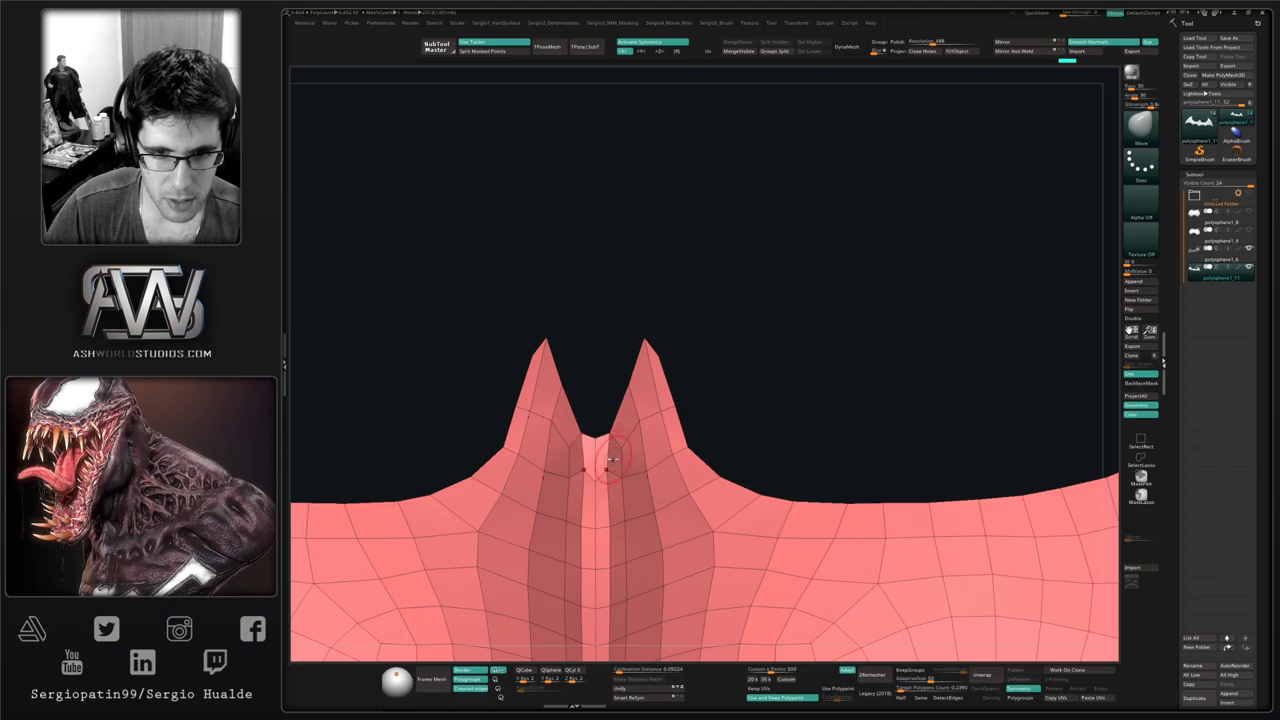
pyautogui.moveTo(618, 480); pyautogui.dragTo(612, 481)
# Adjust the depth of the notch points at the ridge's upper end with the Move brush from an angled view
pyautogui.moveTo(611, 500); pyautogui.dragTo(583, 534, button='right')
pyautogui.moveTo(590, 505); pyautogui.dragTo(578, 478)
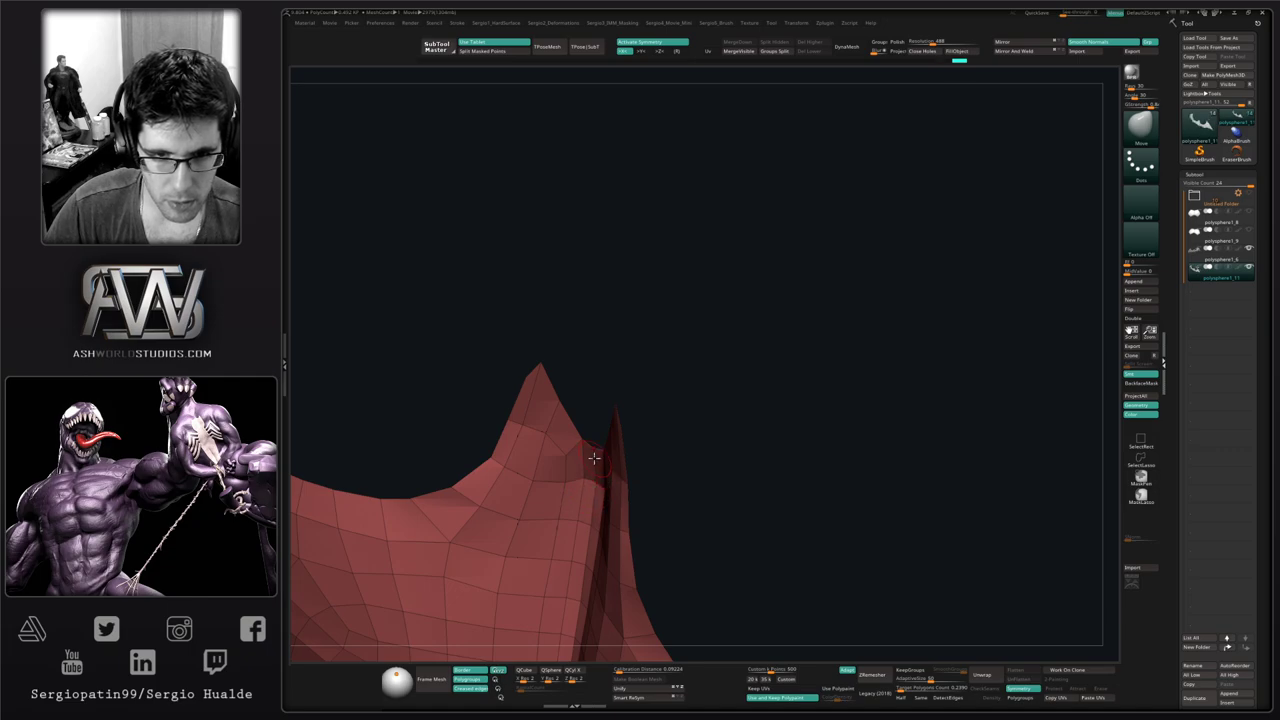
pyautogui.moveTo(599, 455); pyautogui.dragTo(586, 489)
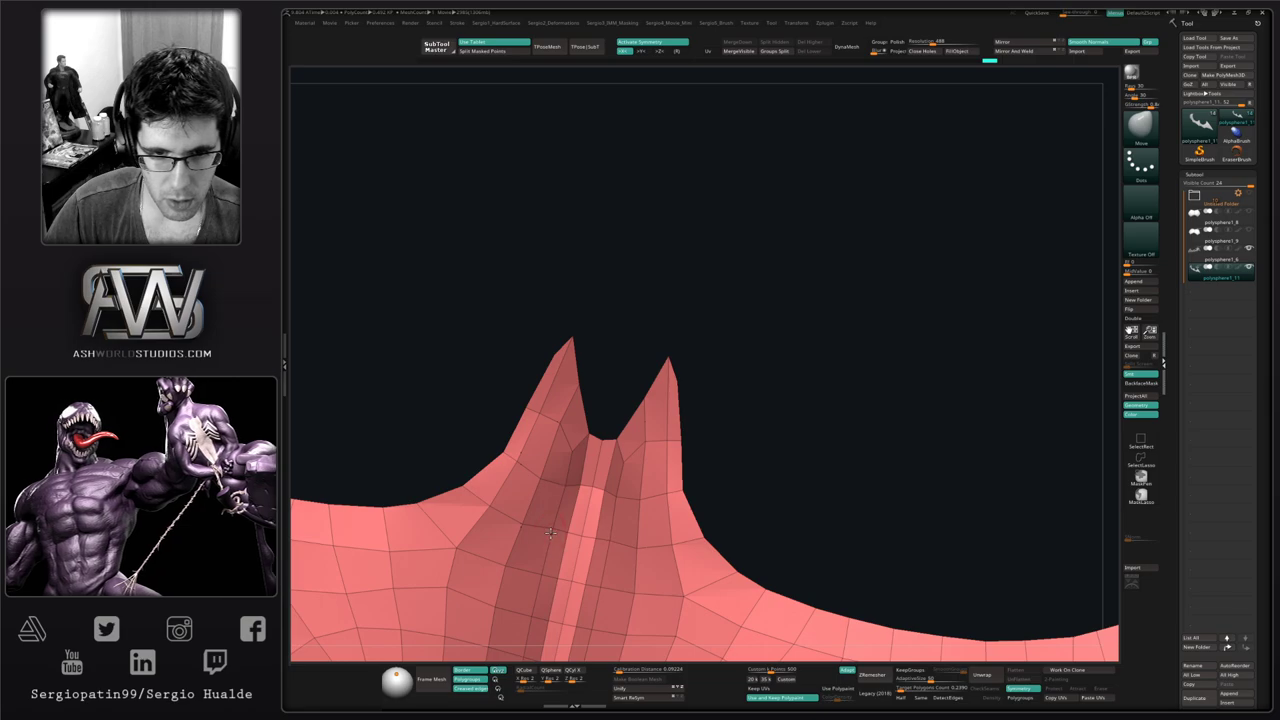
pyautogui.moveTo(554, 531)
pyautogui.mouseDown()
pyautogui.moveTo(619, 388)
pyautogui.moveTo(609, 371)
pyautogui.moveTo(609, 429)
pyautogui.moveTo(636, 462)
pyautogui.mouseUp()
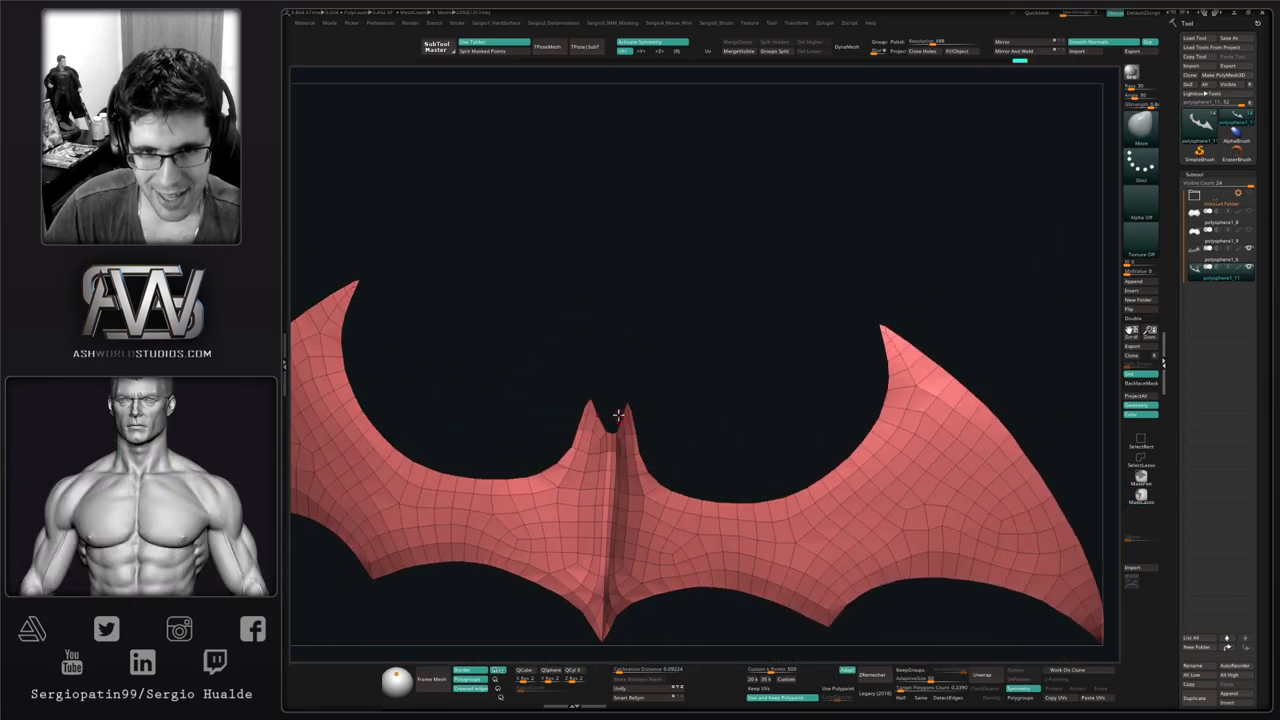
# Examine the emblem's central ridge, ears and lower spike from several angles
pyautogui.moveTo(618, 415)
pyautogui.keyDown('ctrl'); pyautogui.mouseDown(button='right')
pyautogui.moveTo(606, 428)
pyautogui.moveTo(595, 371)
pyautogui.mouseUp(button='right'); pyautogui.keyUp('ctrl')
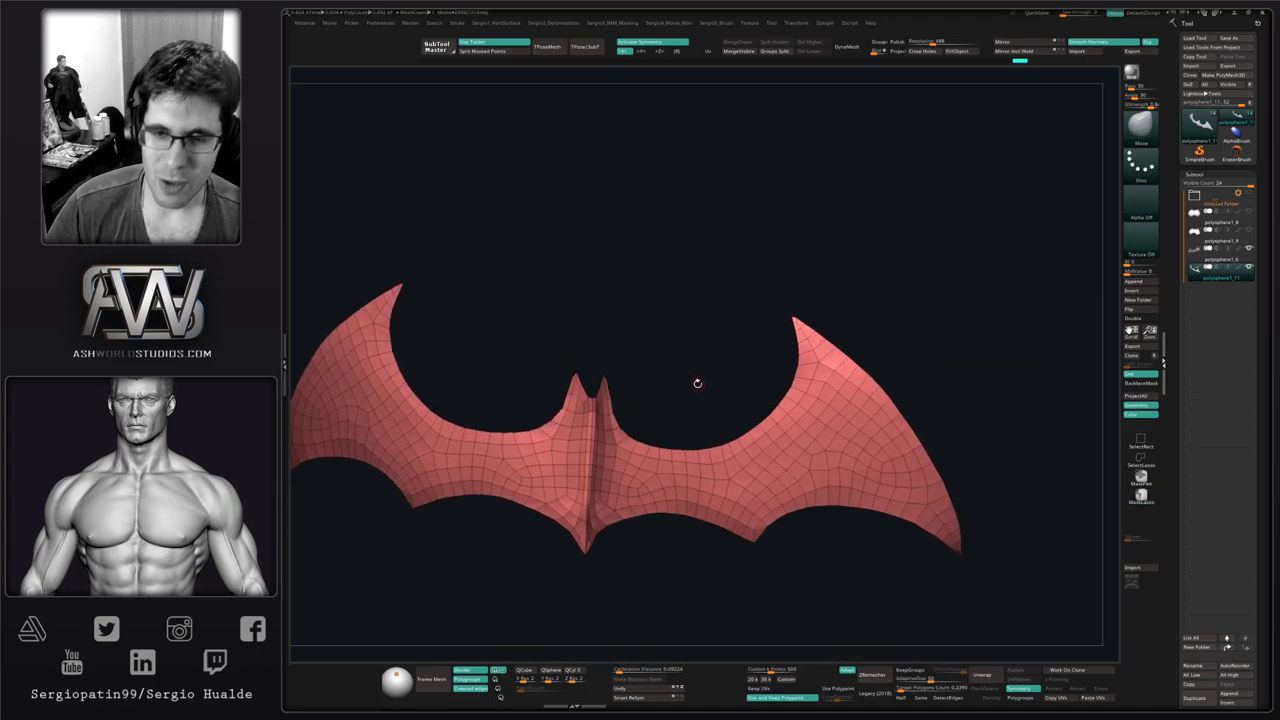
pyautogui.moveTo(697, 383)
pyautogui.mouseDown()
pyautogui.moveTo(717, 380)
pyautogui.moveTo(691, 412)
pyautogui.mouseUp()
pyautogui.keyDown('alt'); pyautogui.moveTo(691, 411); pyautogui.dragTo(727, 383, button='right'); pyautogui.keyUp('alt')
pyautogui.moveTo(727, 383); pyautogui.dragTo(675, 342, button='right')
pyautogui.keyDown('ctrl'); pyautogui.moveTo(675, 342); pyautogui.dragTo(668, 622, button='right'); pyautogui.keyUp('ctrl')
pyautogui.moveTo(641, 478)
pyautogui.mouseDown()
pyautogui.moveTo(677, 457)
pyautogui.moveTo(654, 457)
pyautogui.mouseUp()
pyautogui.scroll(-5, 672, 440)
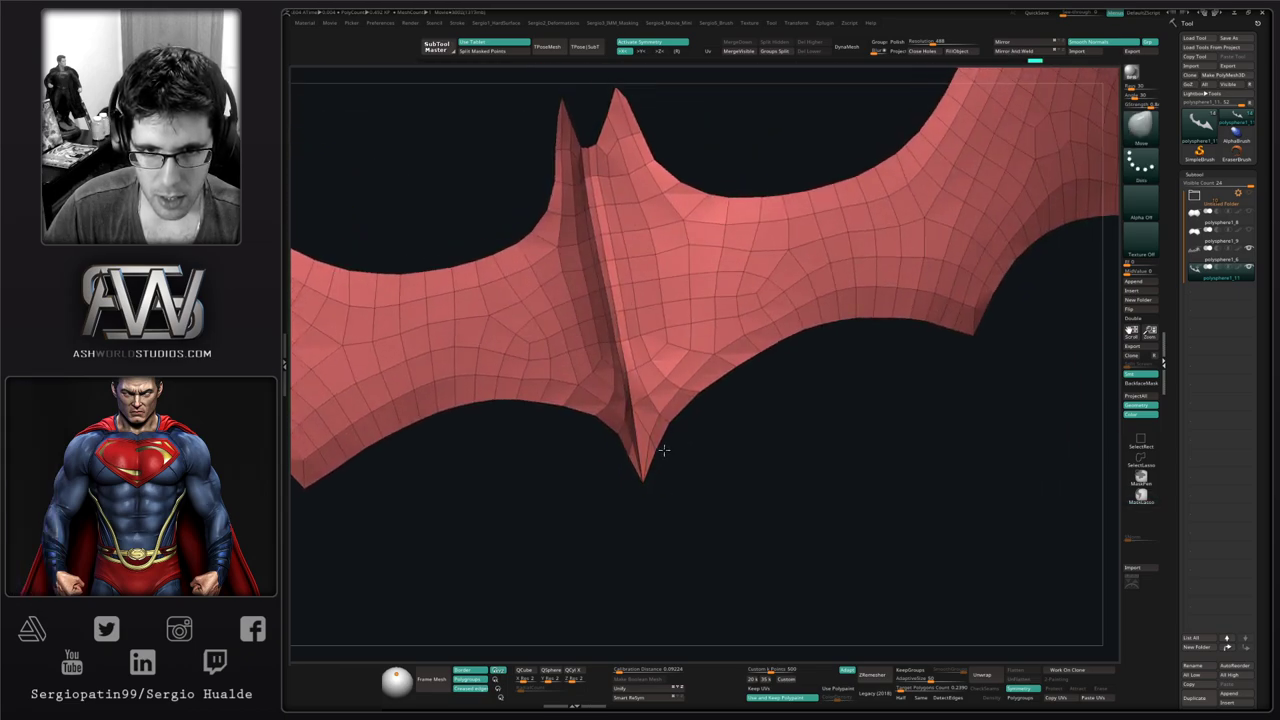
pyautogui.scroll(5, 652, 450)
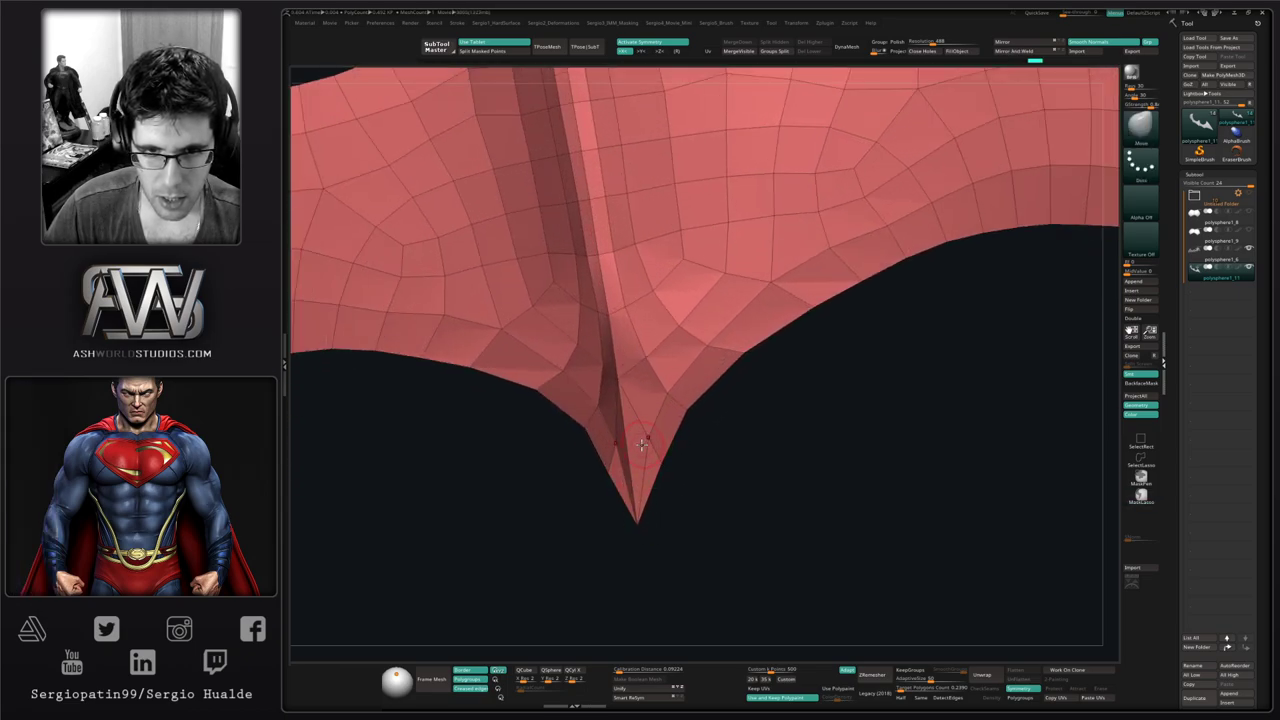
pyautogui.moveTo(642, 445); pyautogui.dragTo(645, 385, button='right')
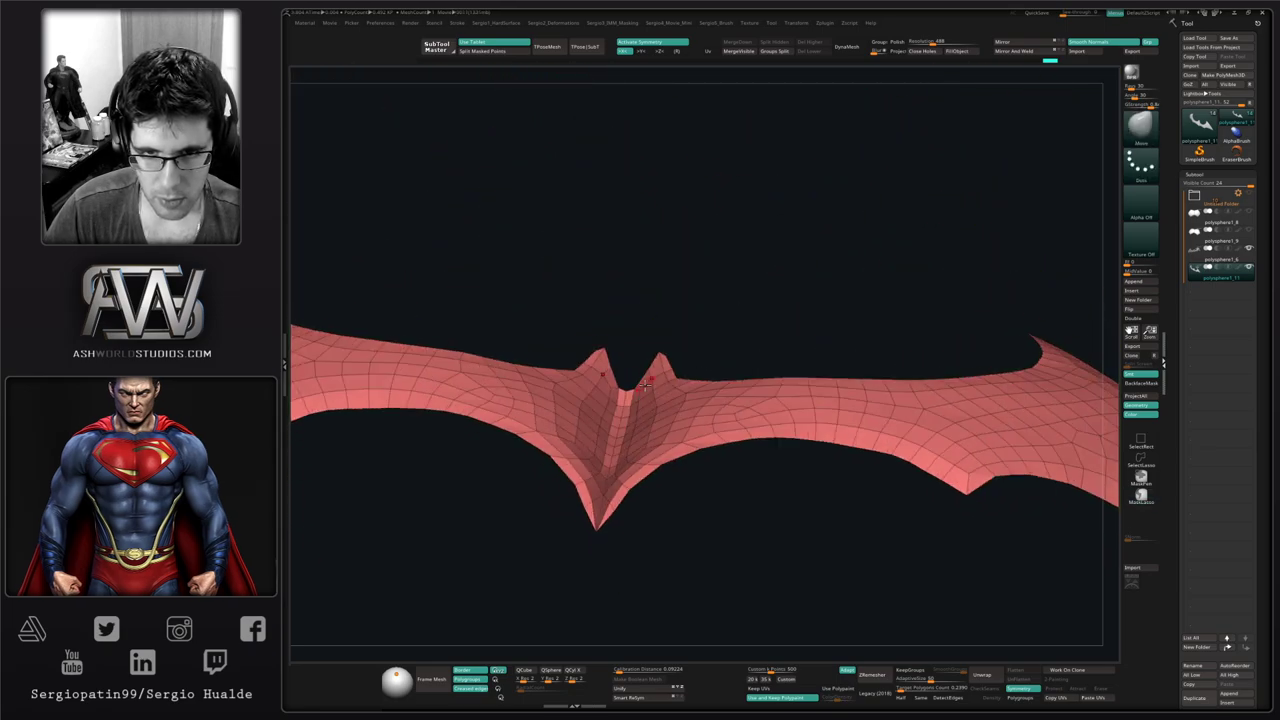
pyautogui.moveTo(647, 388); pyautogui.dragTo(652, 452)
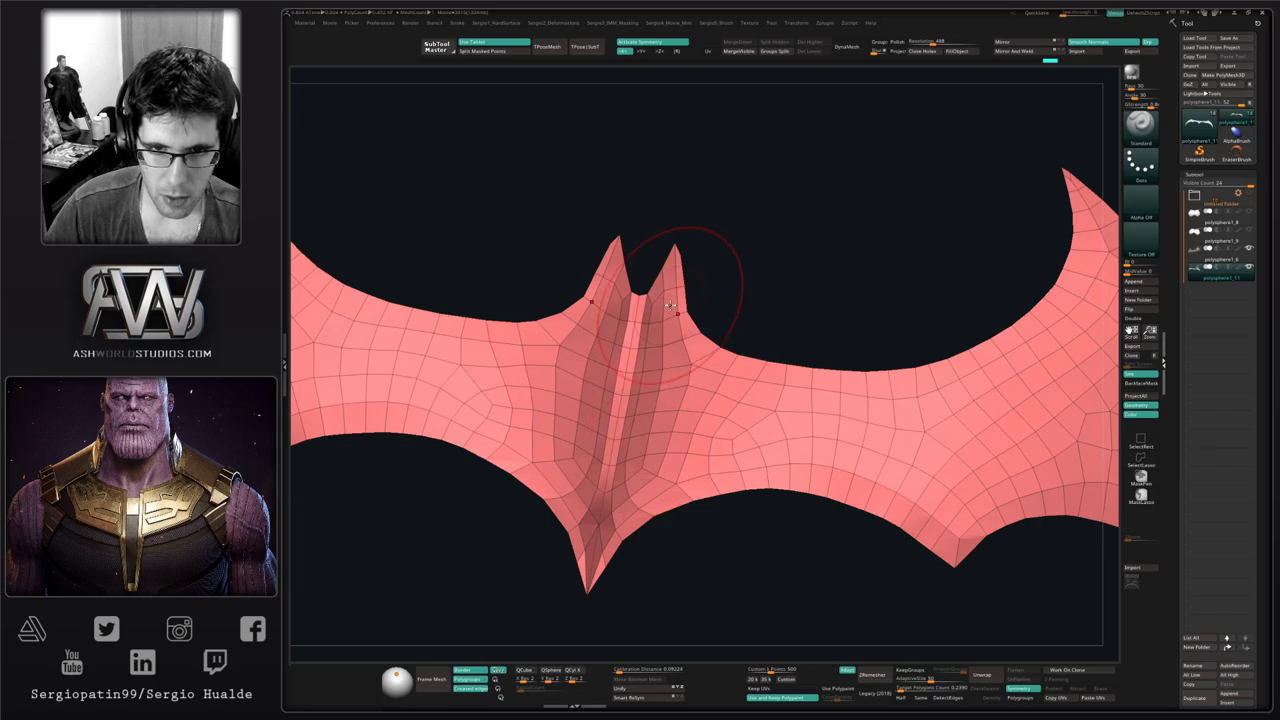
# Activate the Move brush and smooth the surface alongside the central ridge down towards the lower spike
pyautogui.press('space')
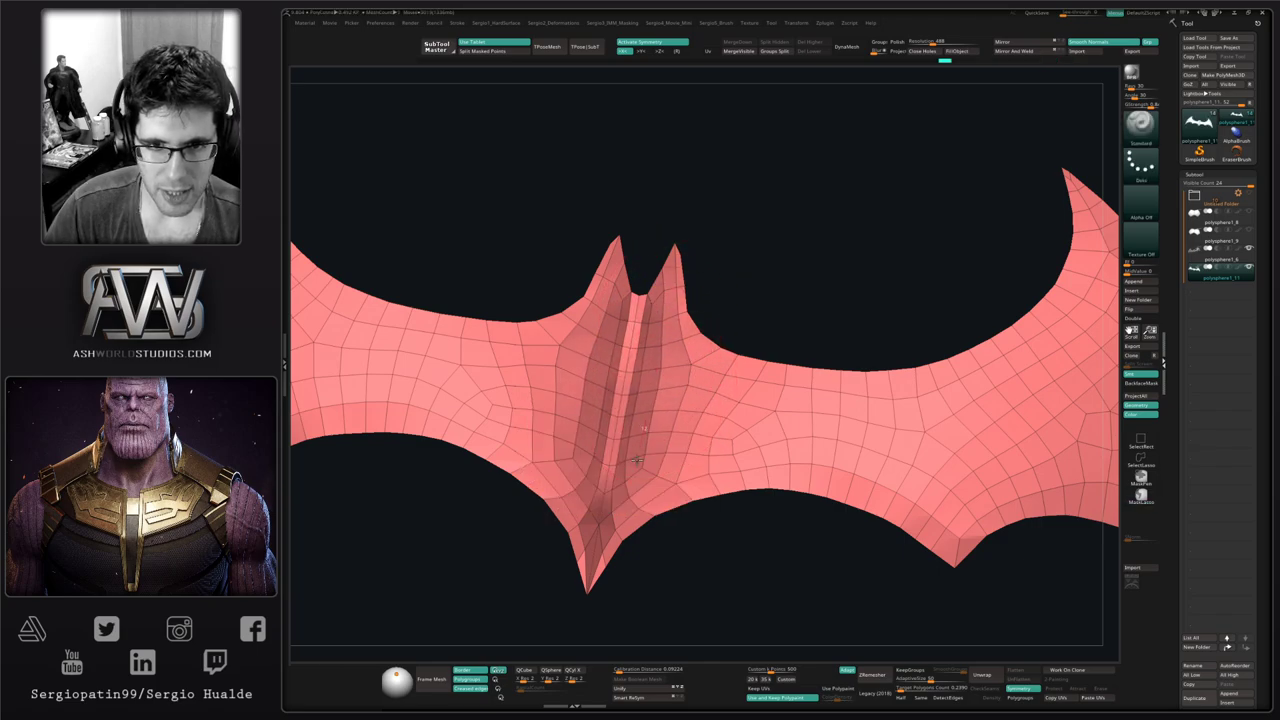
pyautogui.moveTo(666, 409); pyautogui.dragTo(708, 348, button='right')
pyautogui.press('b')
pyautogui.press('m')
pyautogui.press('v')
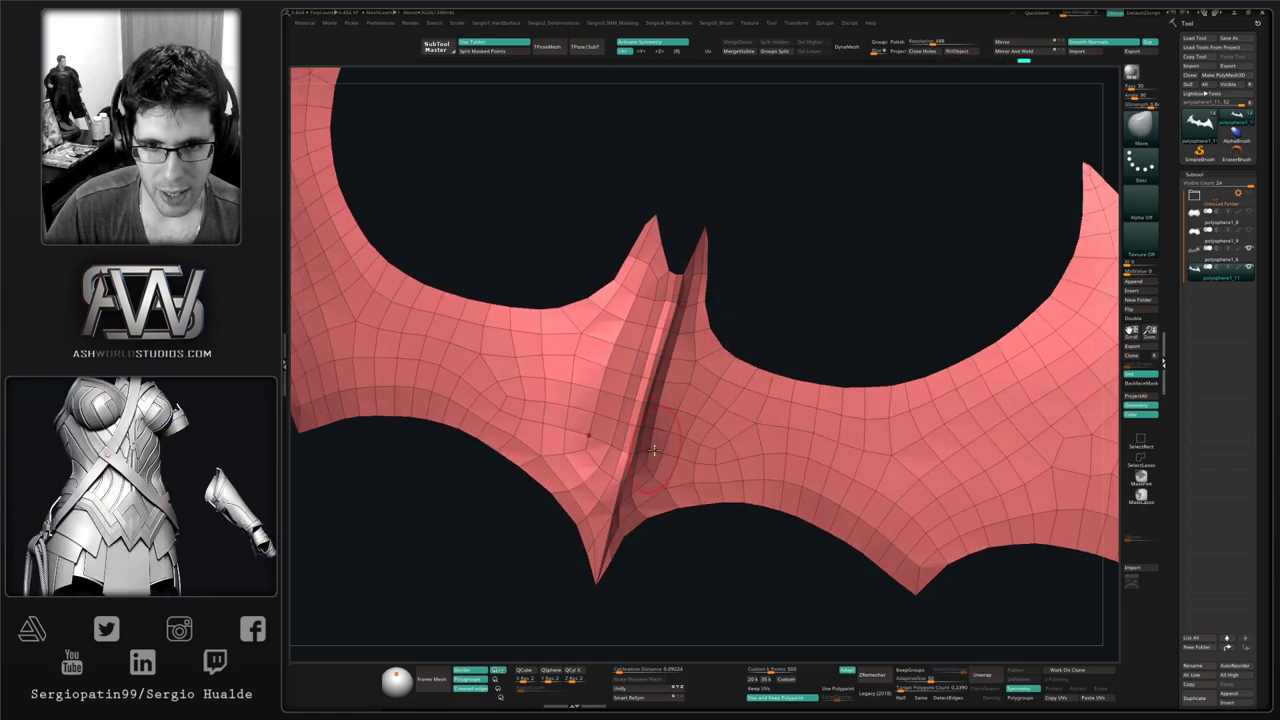
pyautogui.press('space')
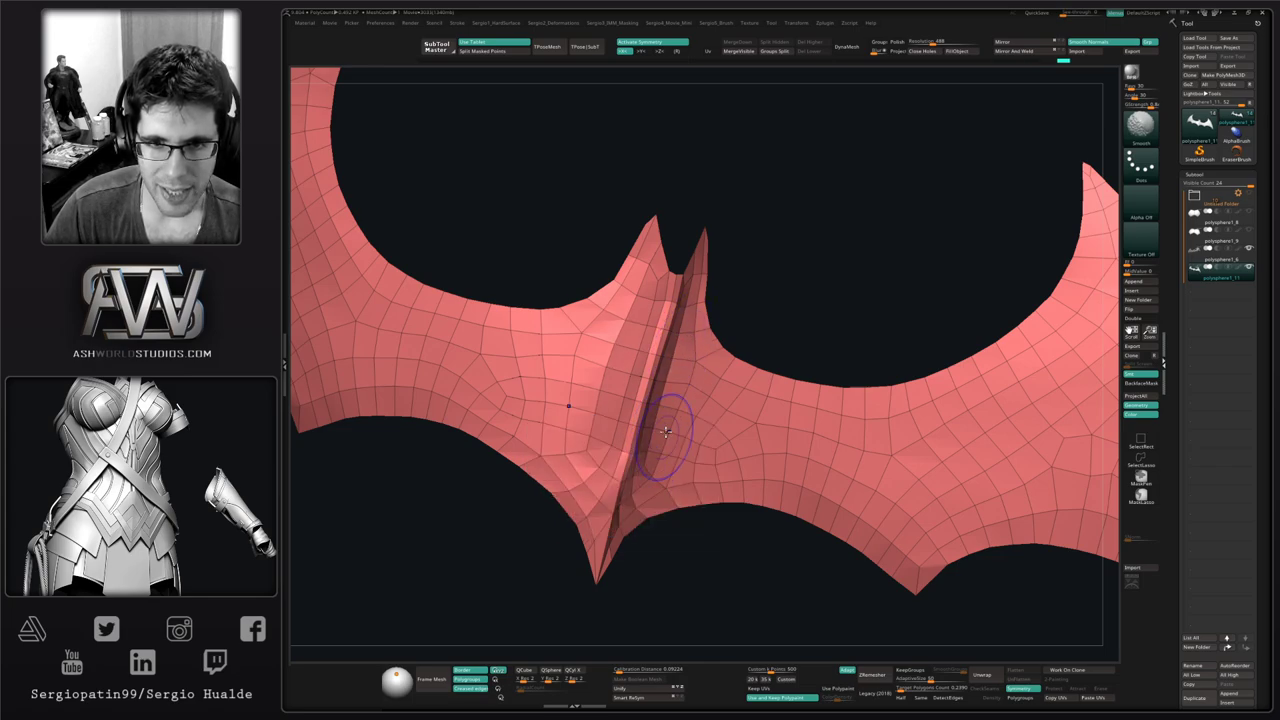
pyautogui.keyDown('shift'); pyautogui.moveTo(705, 358); pyautogui.dragTo(637, 517); pyautogui.keyUp('shift')
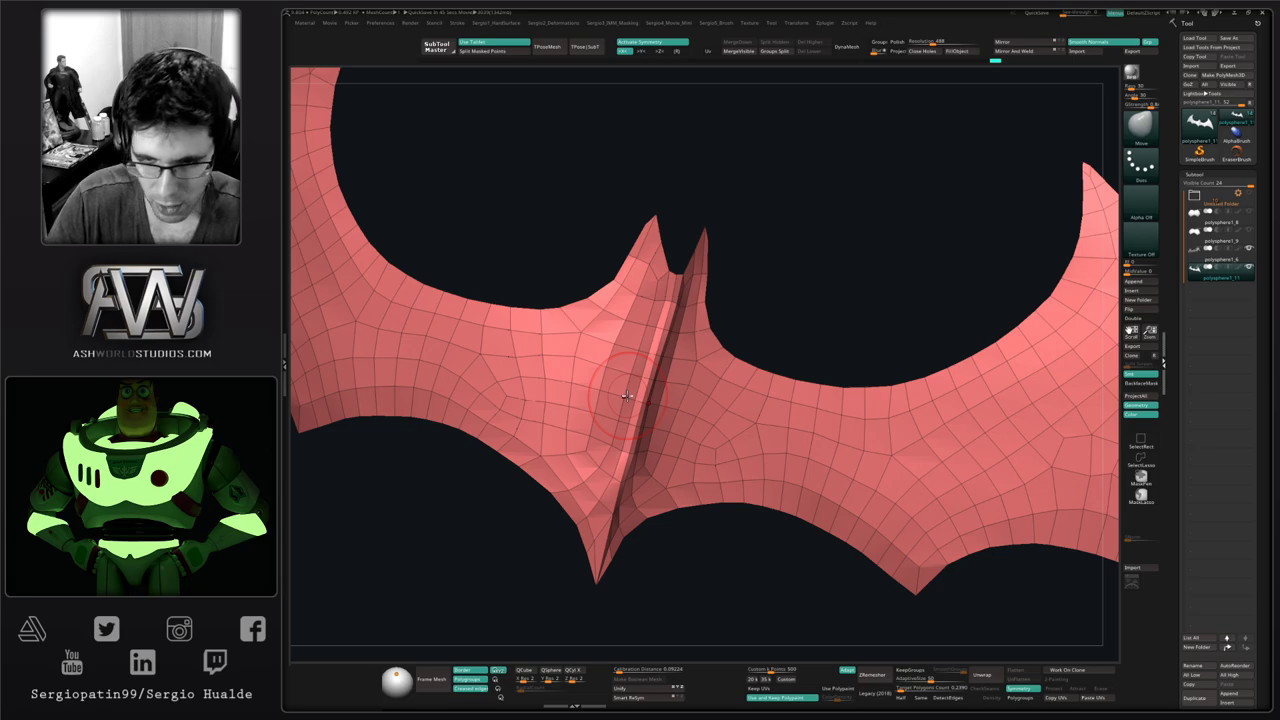
pyautogui.moveTo(512, 408); pyautogui.dragTo(649, 426, button='right')
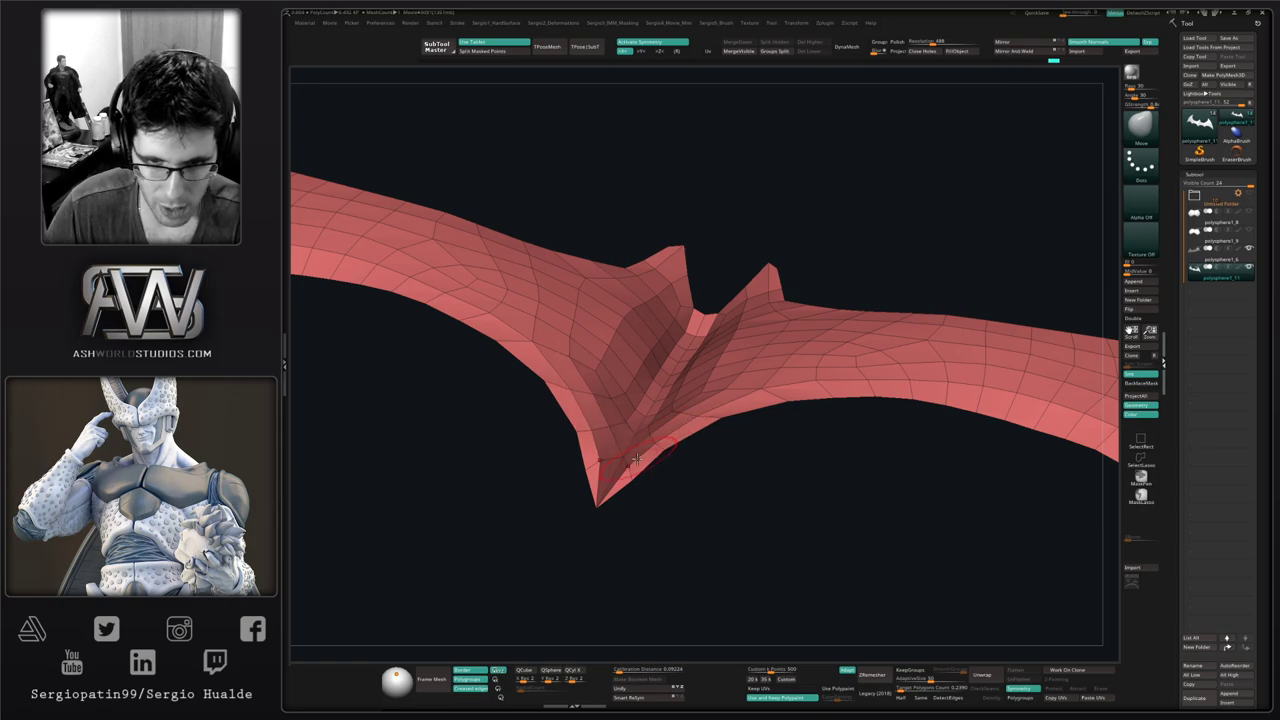
# Stitch the two points at the upper wing tip into one sharp point with ZModeler, undoing the merge that shortens the tip
pyautogui.moveTo(675, 455)
pyautogui.keyDown('ctrl'); pyautogui.mouseDown(button='right')
pyautogui.moveTo(666, 503)
pyautogui.moveTo(673, 428)
pyautogui.moveTo(577, 394)
pyautogui.moveTo(677, 346)
pyautogui.moveTo(623, 431)
pyautogui.moveTo(510, 351)
pyautogui.moveTo(511, 337)
pyautogui.moveTo(546, 429)
pyautogui.mouseUp(button='right'); pyautogui.keyUp('ctrl')
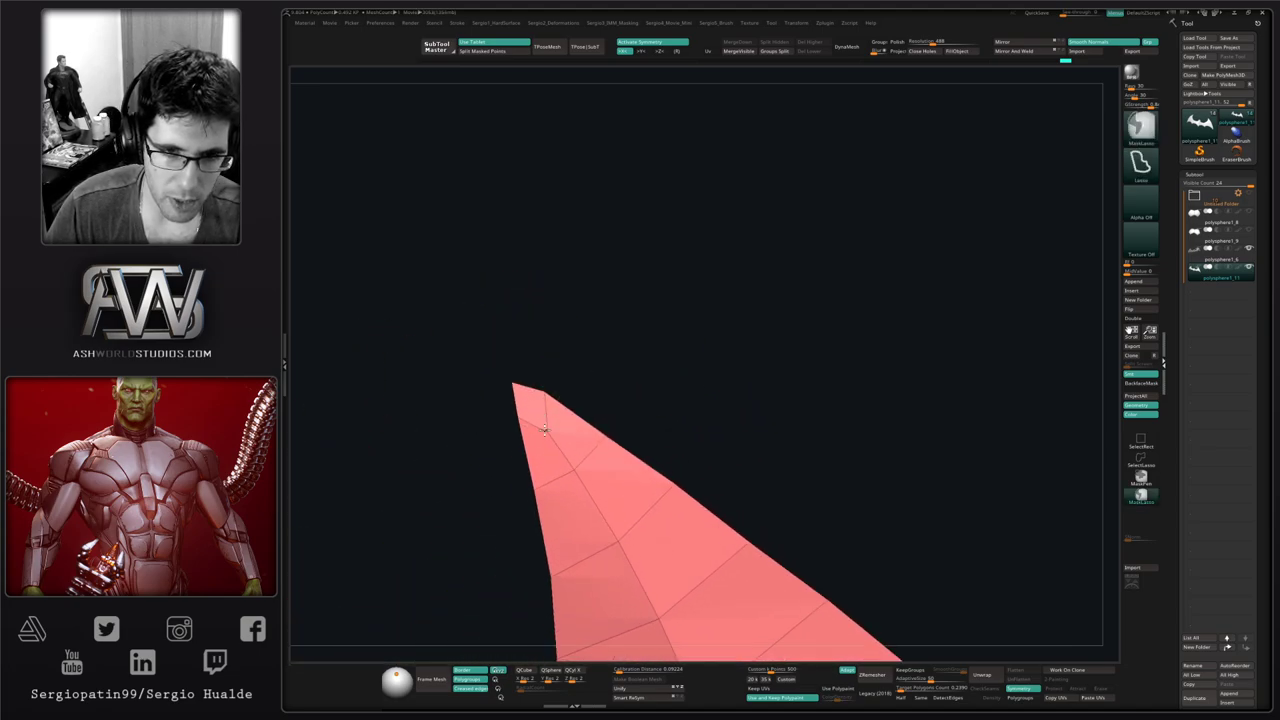
pyautogui.press('b')
pyautogui.press('z')
pyautogui.press('m')
pyautogui.press('space')
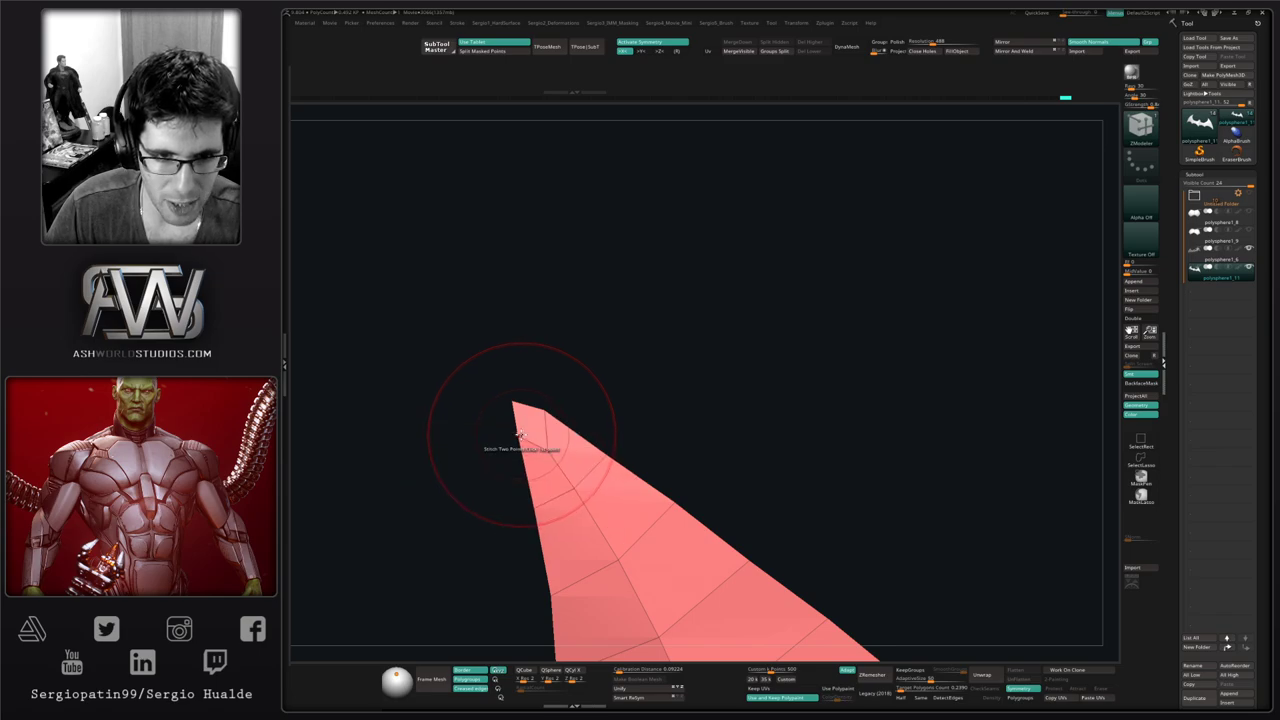
pyautogui.click(545, 410)
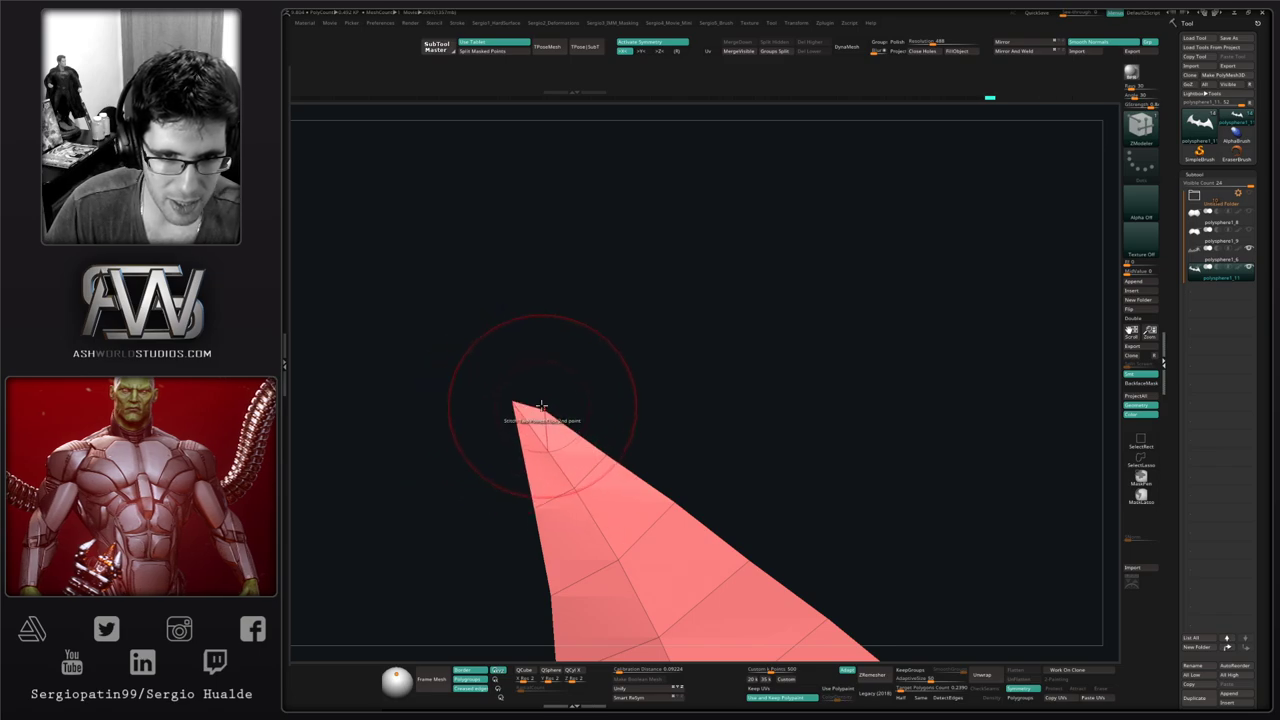
pyautogui.click(514, 401)
pyautogui.hotkey('ctrl', 'z')
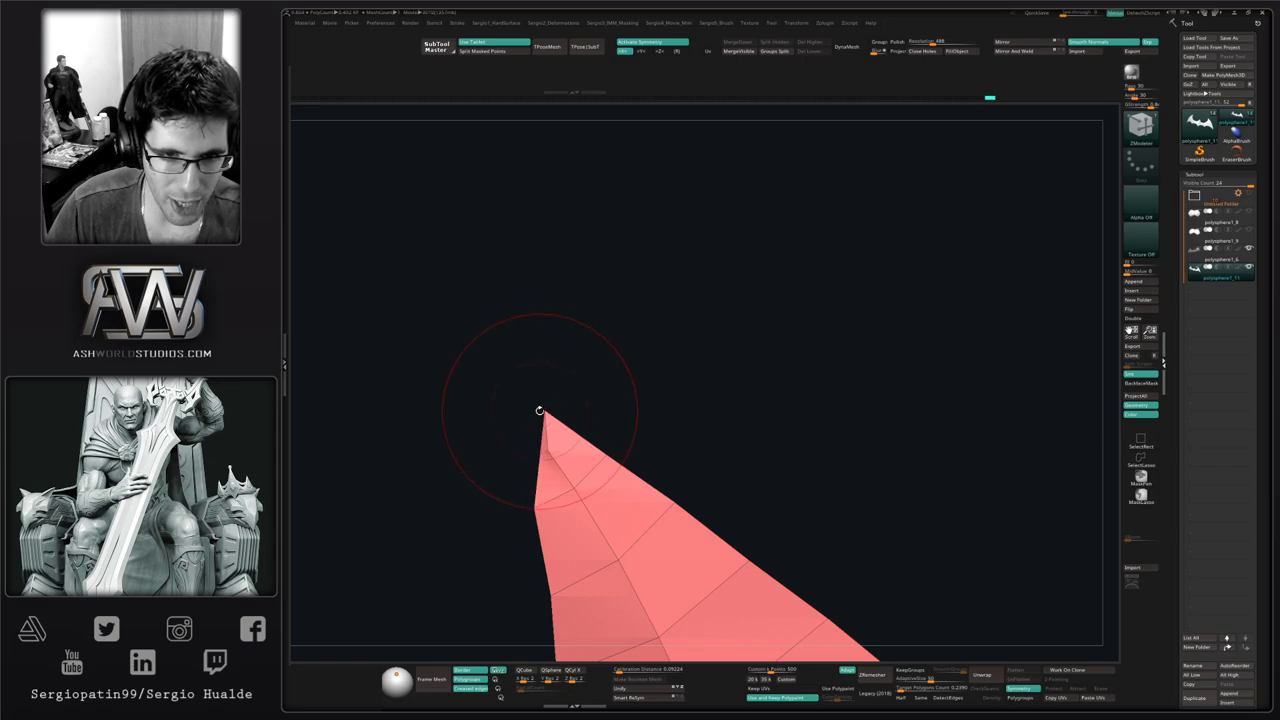
pyautogui.hotkey('ctrl', 'z')
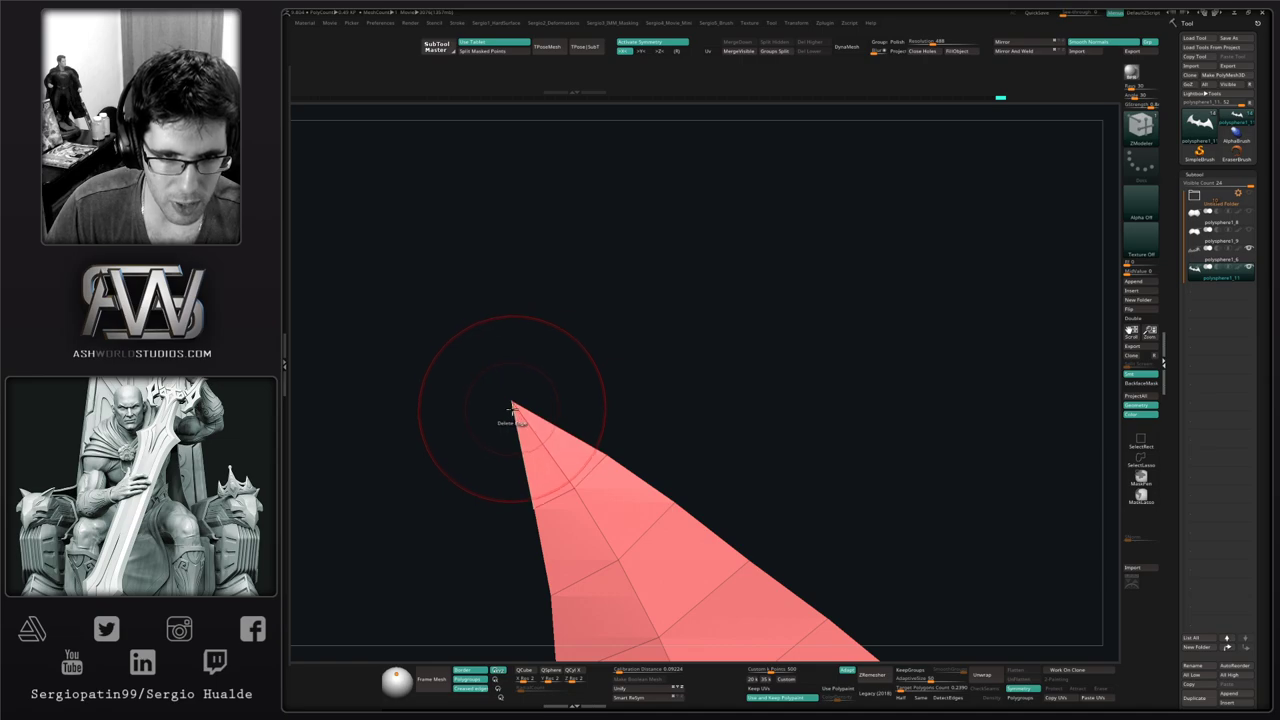
# Stitch the two end points of the lower outer wing tip into a single sharp point with ZModeler
pyautogui.moveTo(566, 488)
pyautogui.keyDown('ctrl'); pyautogui.mouseDown(button='right')
pyautogui.moveTo(514, 357)
pyautogui.moveTo(401, 151)
pyautogui.mouseUp(button='right'); pyautogui.keyUp('ctrl')
pyautogui.moveTo(596, 397)
pyautogui.keyDown('alt'); pyautogui.mouseDown(button='right')
pyautogui.moveTo(503, 290)
pyautogui.moveTo(680, 528)
pyautogui.moveTo(614, 402)
pyautogui.moveTo(675, 497)
pyautogui.mouseUp(button='right'); pyautogui.keyUp('alt')
pyautogui.moveTo(629, 428); pyautogui.dragTo(635, 430, button='right')
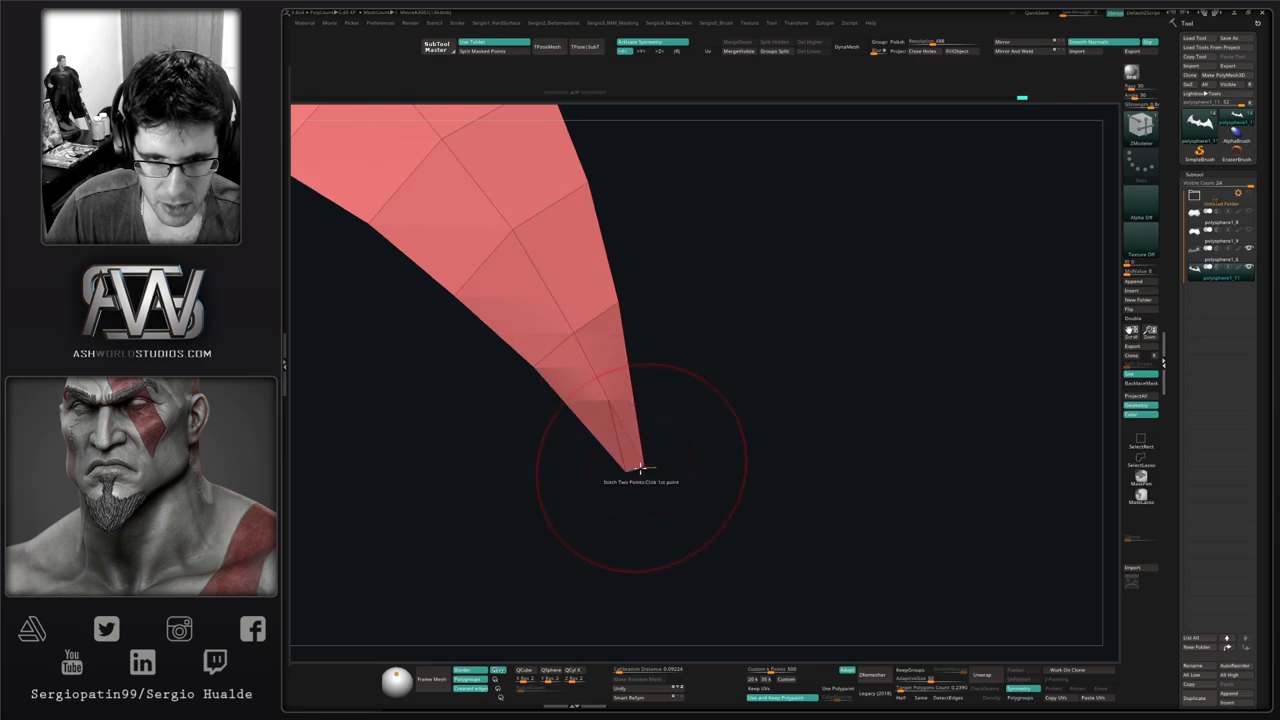
pyautogui.keyDown('alt'); pyautogui.moveTo(643, 468); pyautogui.dragTo(631, 432, button='right'); pyautogui.keyUp('alt')
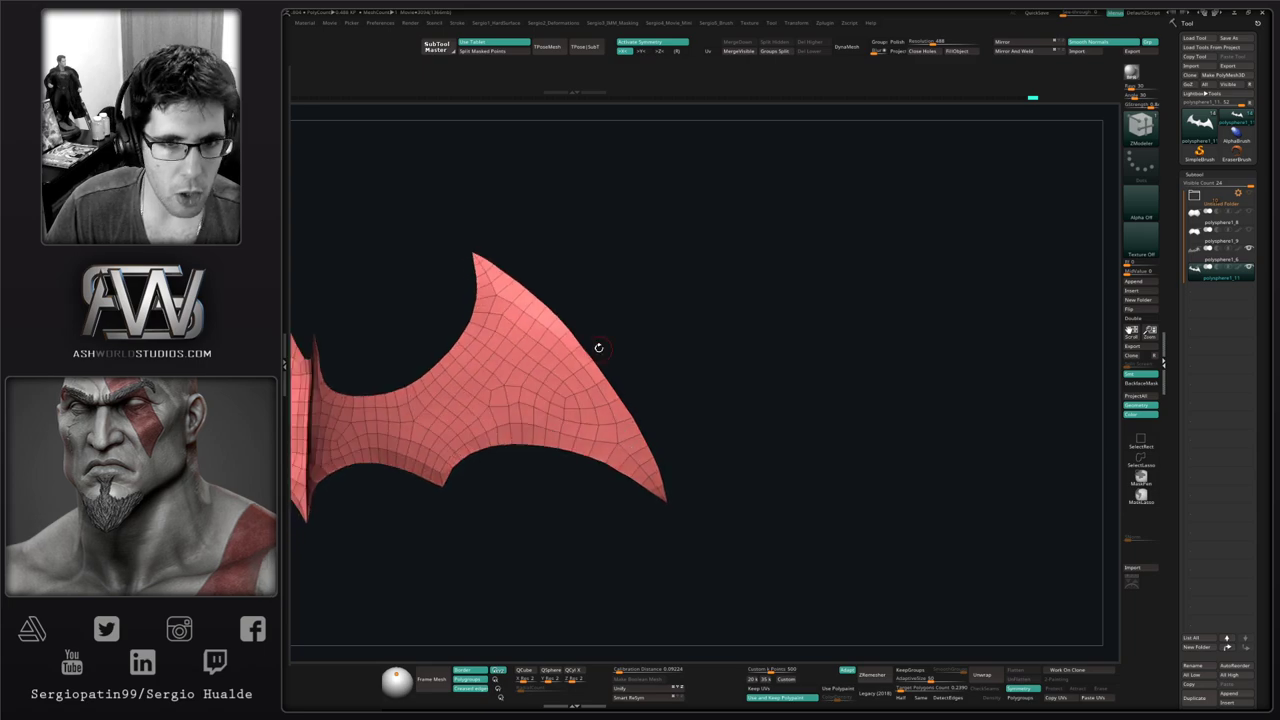
# Isolate the wing's convex outer edge with an inverted lasso mask, smooth it with Polish By Features and clear the mask
pyautogui.moveTo(597, 349); pyautogui.dragTo(680, 515, button='right')
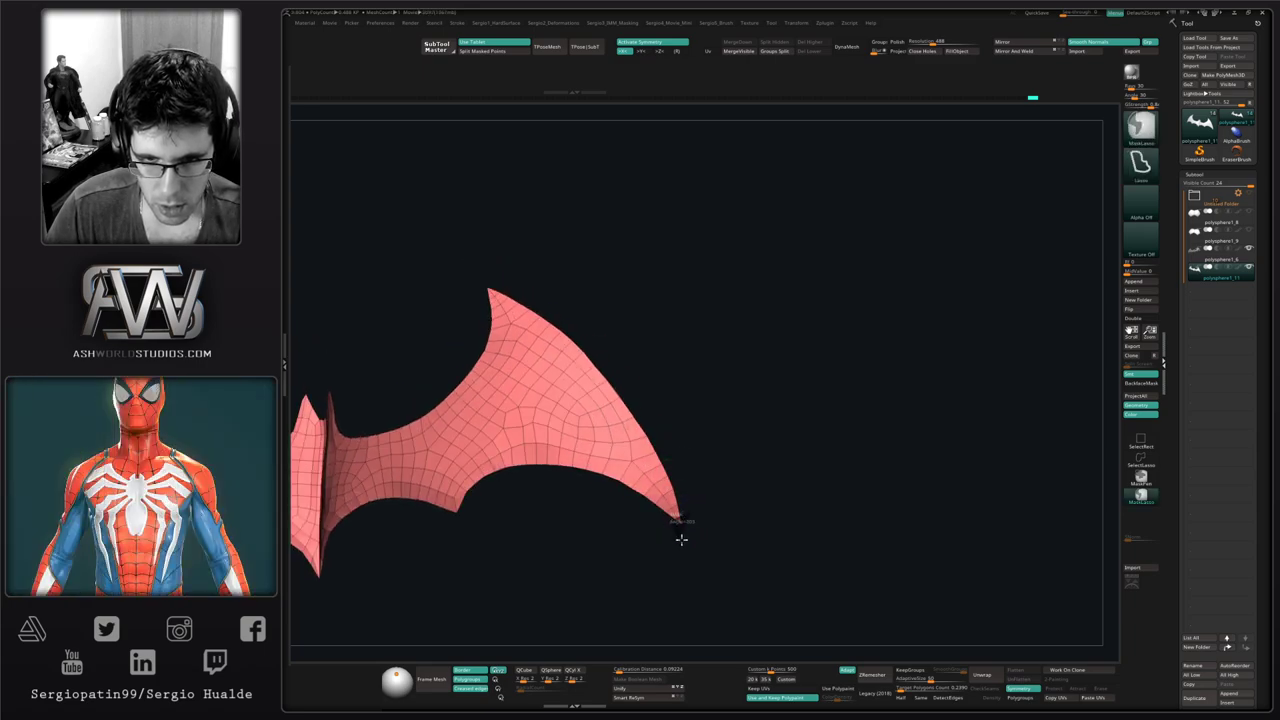
pyautogui.moveTo(501, 279)
pyautogui.keyDown('alt'); pyautogui.mouseDown(button='right')
pyautogui.moveTo(546, 357)
pyautogui.moveTo(531, 357)
pyautogui.moveTo(517, 323)
pyautogui.mouseUp(button='right'); pyautogui.keyUp('alt')
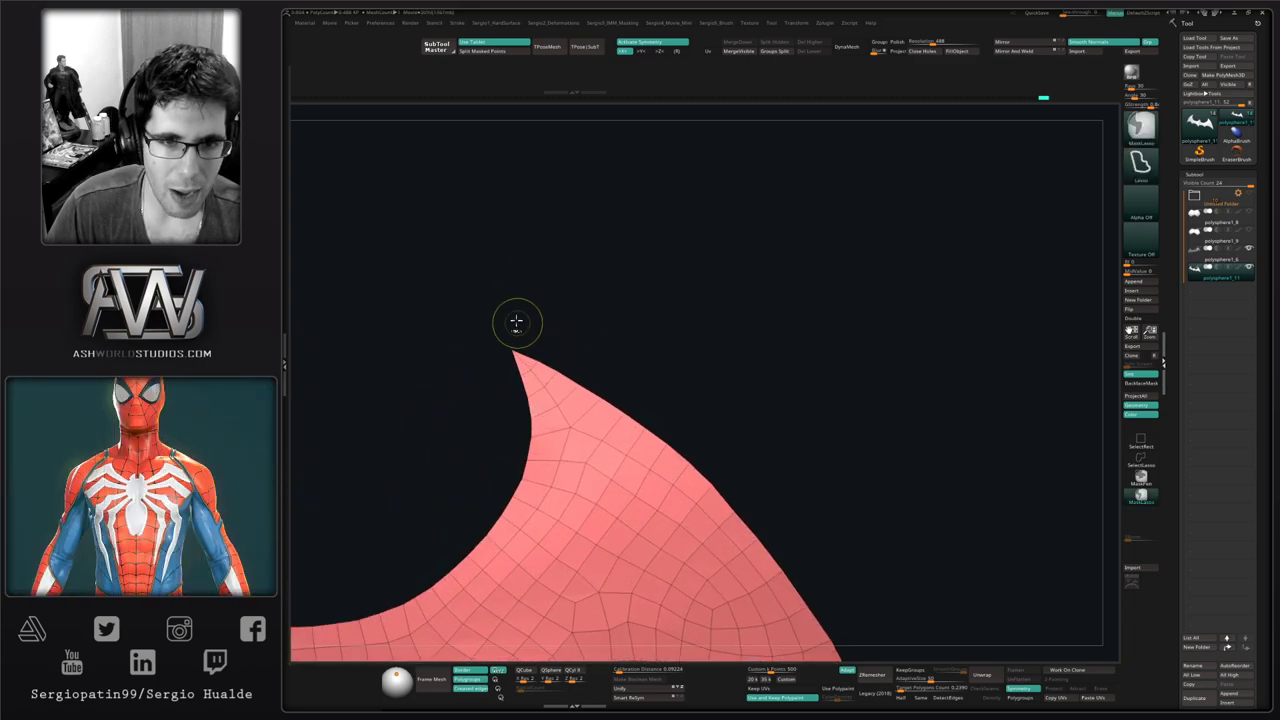
pyautogui.keyDown('ctrl'); pyautogui.moveTo(499, 331); pyautogui.dragTo(540, 338); pyautogui.keyUp('ctrl')
pyautogui.keyDown('alt'); pyautogui.moveTo(676, 436); pyautogui.dragTo(656, 380, button='right'); pyautogui.keyUp('alt')
pyautogui.keyDown('ctrl'); pyautogui.moveTo(690, 358); pyautogui.dragTo(680, 374); pyautogui.keyUp('ctrl')
pyautogui.moveTo(661, 364)
pyautogui.keyDown('alt'); pyautogui.mouseDown(button='right')
pyautogui.moveTo(593, 341)
pyautogui.moveTo(580, 314)
pyautogui.moveTo(554, 317)
pyautogui.mouseUp(button='right'); pyautogui.keyUp('alt')
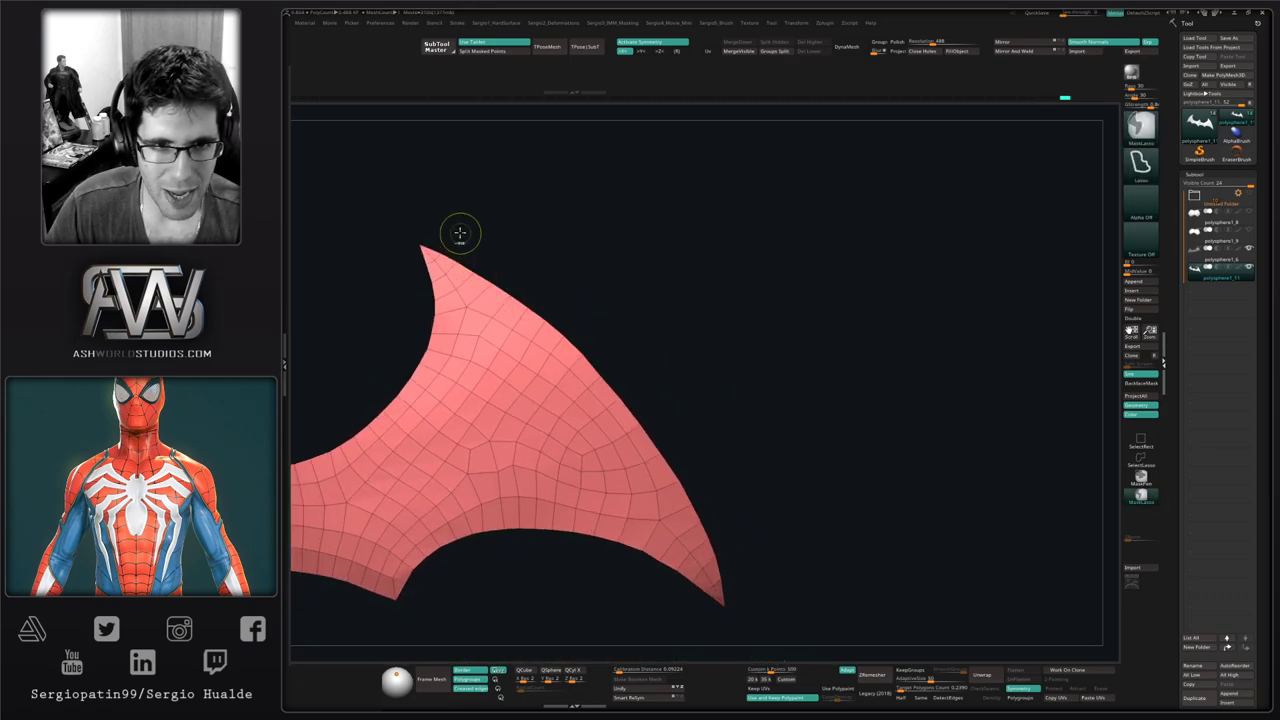
pyautogui.keyDown('ctrl'); pyautogui.moveTo(434, 248); pyautogui.dragTo(570, 360); pyautogui.keyUp('ctrl')
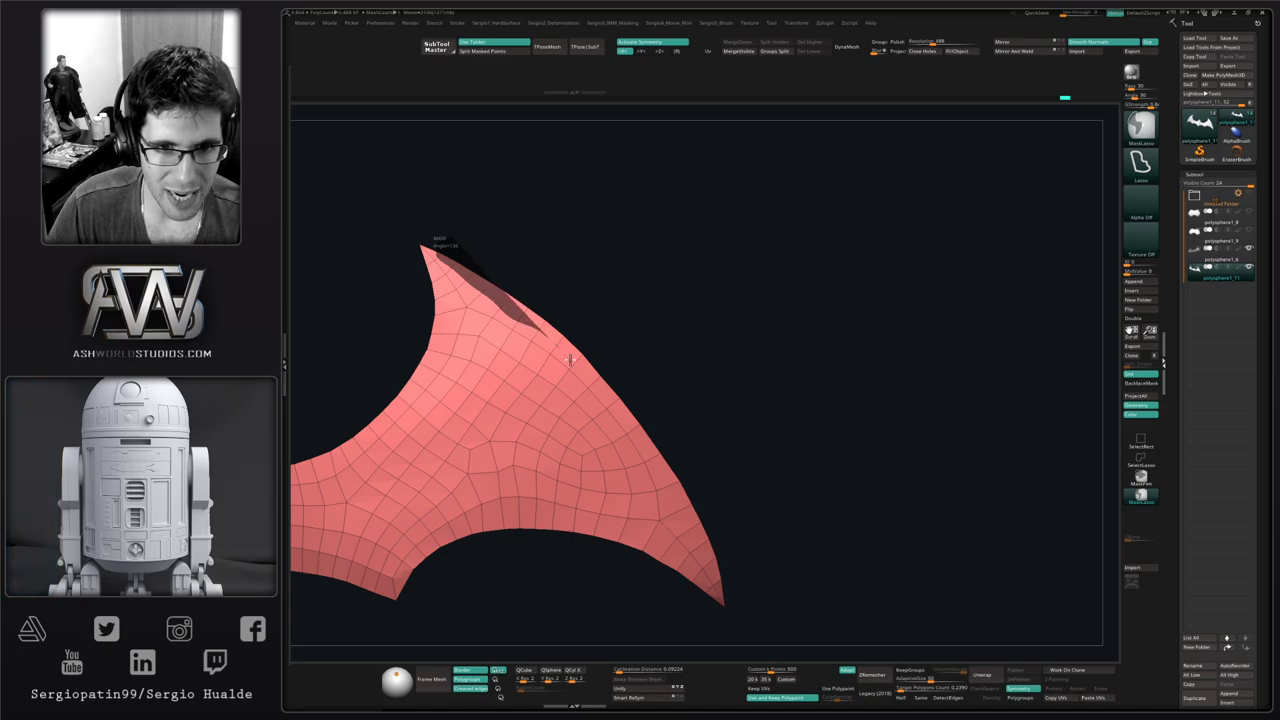
pyautogui.moveTo(637, 434)
pyautogui.keyDown('ctrl'); pyautogui.mouseDown()
pyautogui.moveTo(720, 590)
pyautogui.moveTo(720, 403)
pyautogui.moveTo(534, 194)
pyautogui.moveTo(545, 215)
pyautogui.mouseUp(); pyautogui.keyUp('ctrl')
pyautogui.moveTo(574, 280); pyautogui.dragTo(571, 309, button='right')
pyautogui.keyDown('ctrl'); pyautogui.click(595, 324); pyautogui.keyUp('ctrl')
pyautogui.press('2')
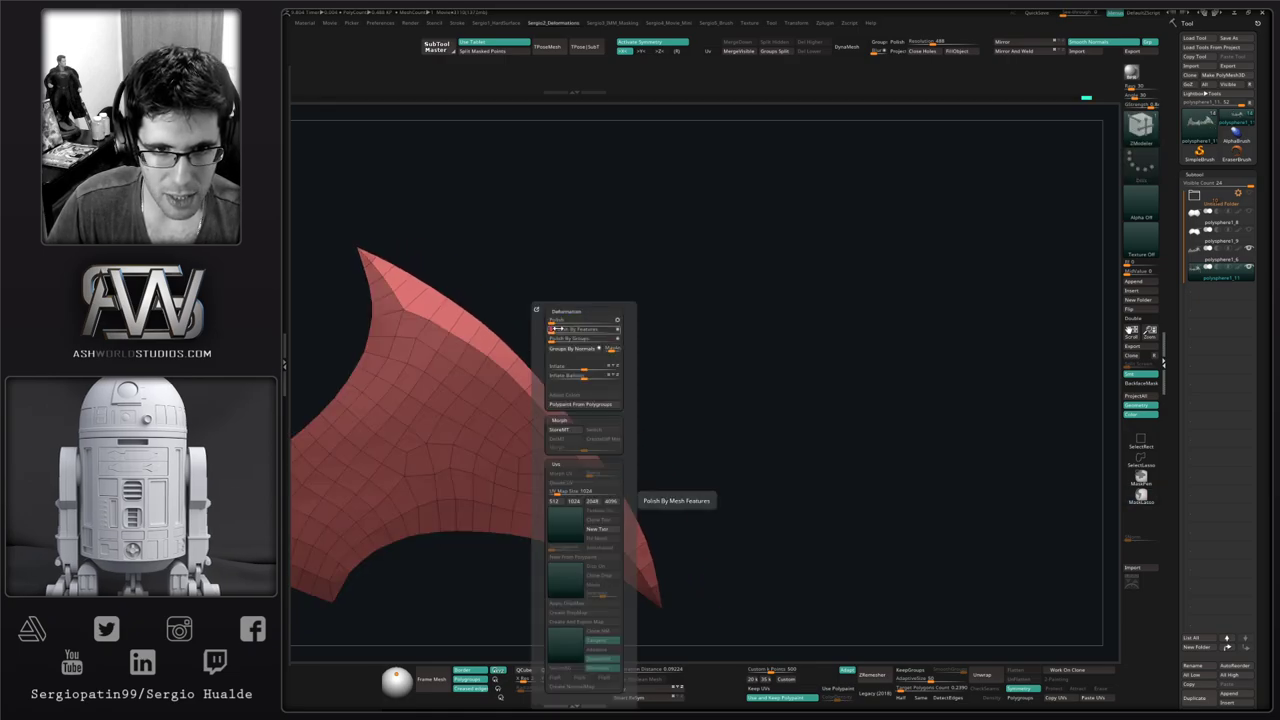
pyautogui.keyDown('ctrl'); pyautogui.moveTo(582, 328); pyautogui.dragTo(600, 374); pyautogui.keyUp('ctrl')
# Isolate the upper border from the ear to the wing tip with an inverted lasso mask, apply Polish By Features and clear the mask
pyautogui.keyDown('ctrl'); pyautogui.moveTo(570, 415); pyautogui.dragTo(543, 405, button='right'); pyautogui.keyUp('ctrl')
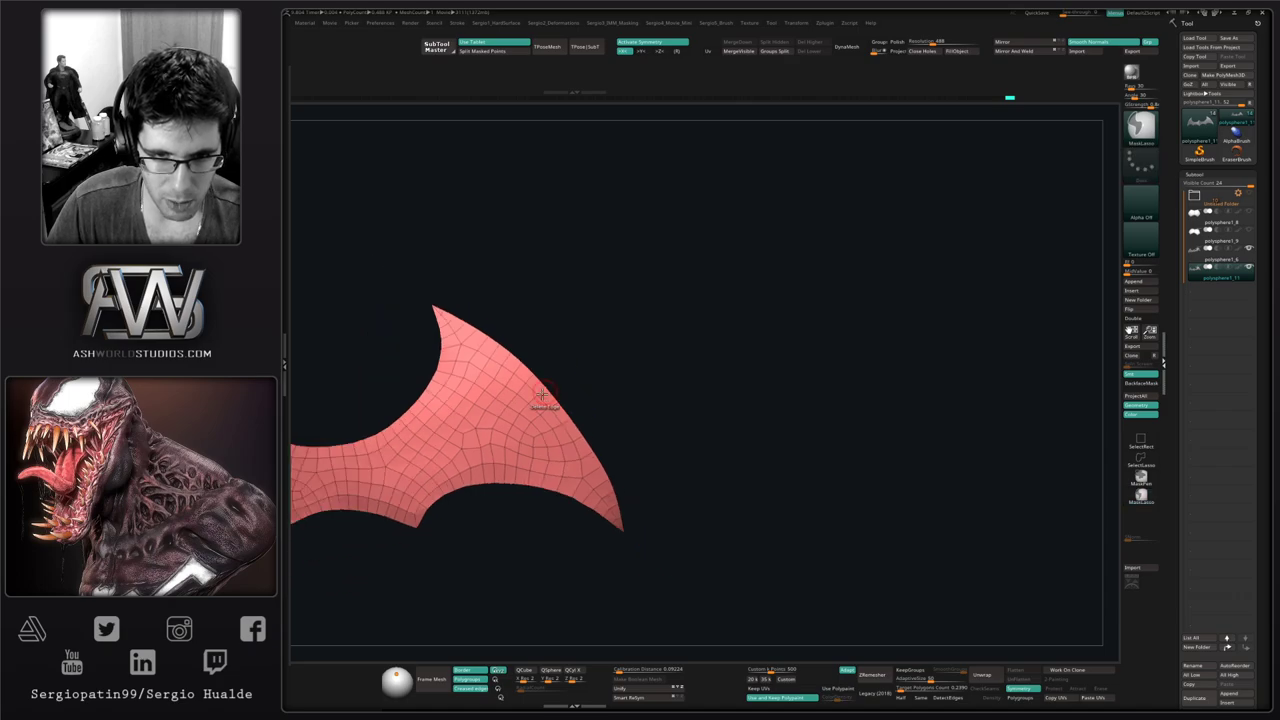
pyautogui.keyDown('alt'); pyautogui.moveTo(410, 443); pyautogui.dragTo(609, 409, button='right'); pyautogui.keyUp('alt')
pyautogui.keyDown('ctrl'); pyautogui.moveTo(609, 409); pyautogui.dragTo(520, 428, button='right'); pyautogui.keyUp('ctrl')
pyautogui.moveTo(520, 428); pyautogui.dragTo(465, 366, button='right')
pyautogui.moveTo(422, 337)
pyautogui.mouseDown()
pyautogui.moveTo(443, 354)
pyautogui.moveTo(413, 335)
pyautogui.mouseUp()
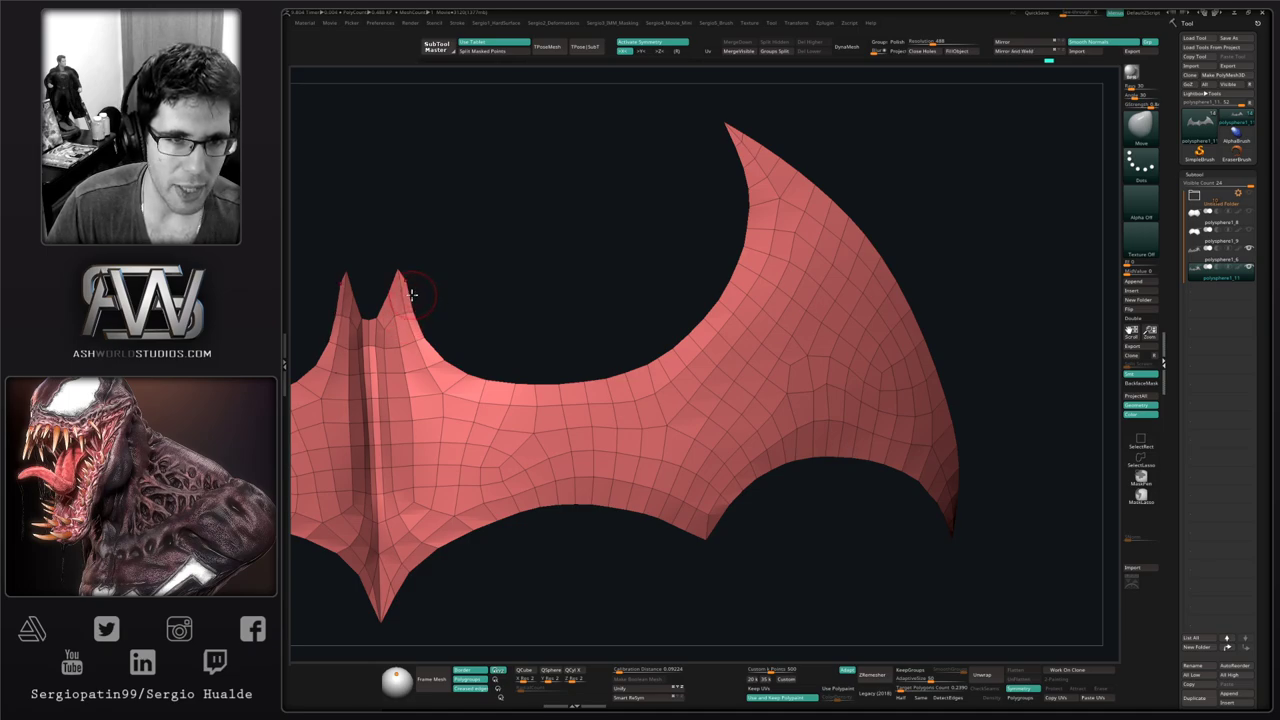
pyautogui.moveTo(405, 298)
pyautogui.keyDown('ctrl'); pyautogui.mouseDown()
pyautogui.moveTo(452, 386)
pyautogui.moveTo(530, 390)
pyautogui.moveTo(645, 352)
pyautogui.moveTo(714, 310)
pyautogui.moveTo(759, 241)
pyautogui.moveTo(758, 180)
pyautogui.moveTo(736, 143)
pyautogui.mouseUp(); pyautogui.keyUp('ctrl')
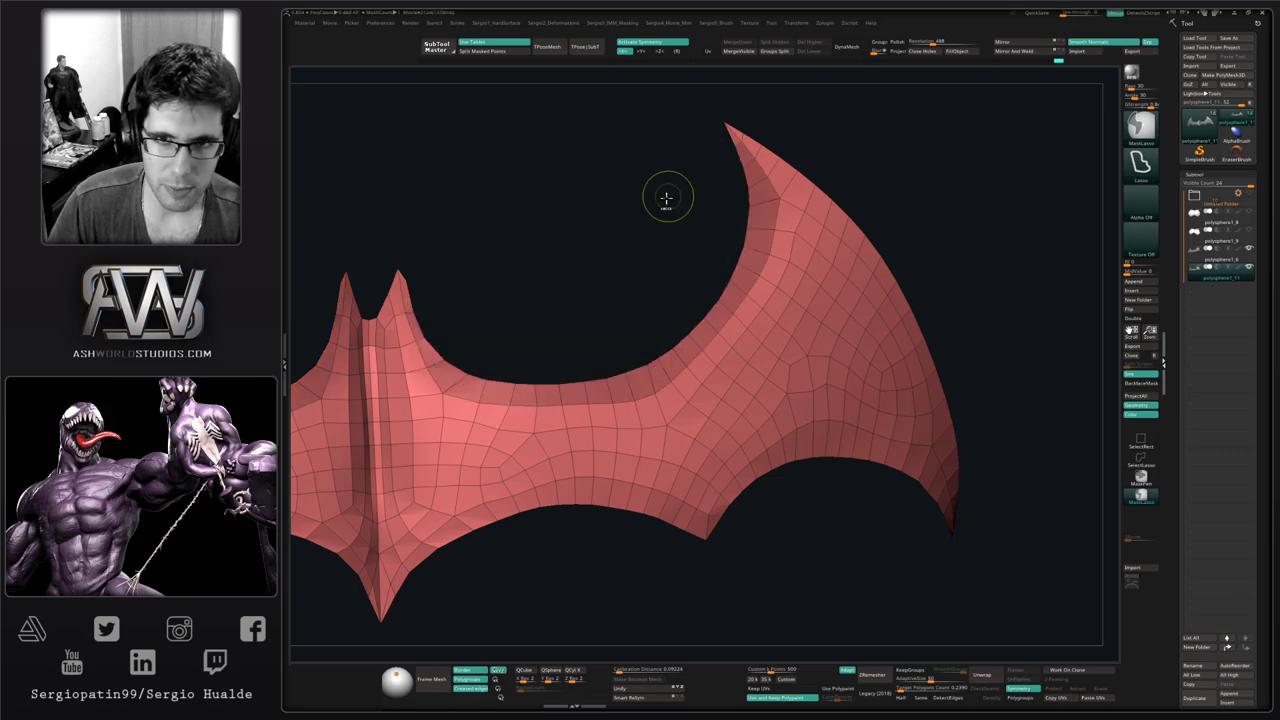
pyautogui.keyDown('ctrl'); pyautogui.click(646, 271); pyautogui.keyUp('ctrl')
pyautogui.keyDown('alt'); pyautogui.moveTo(646, 271); pyautogui.dragTo(577, 304); pyautogui.keyUp('alt')
pyautogui.press('2')
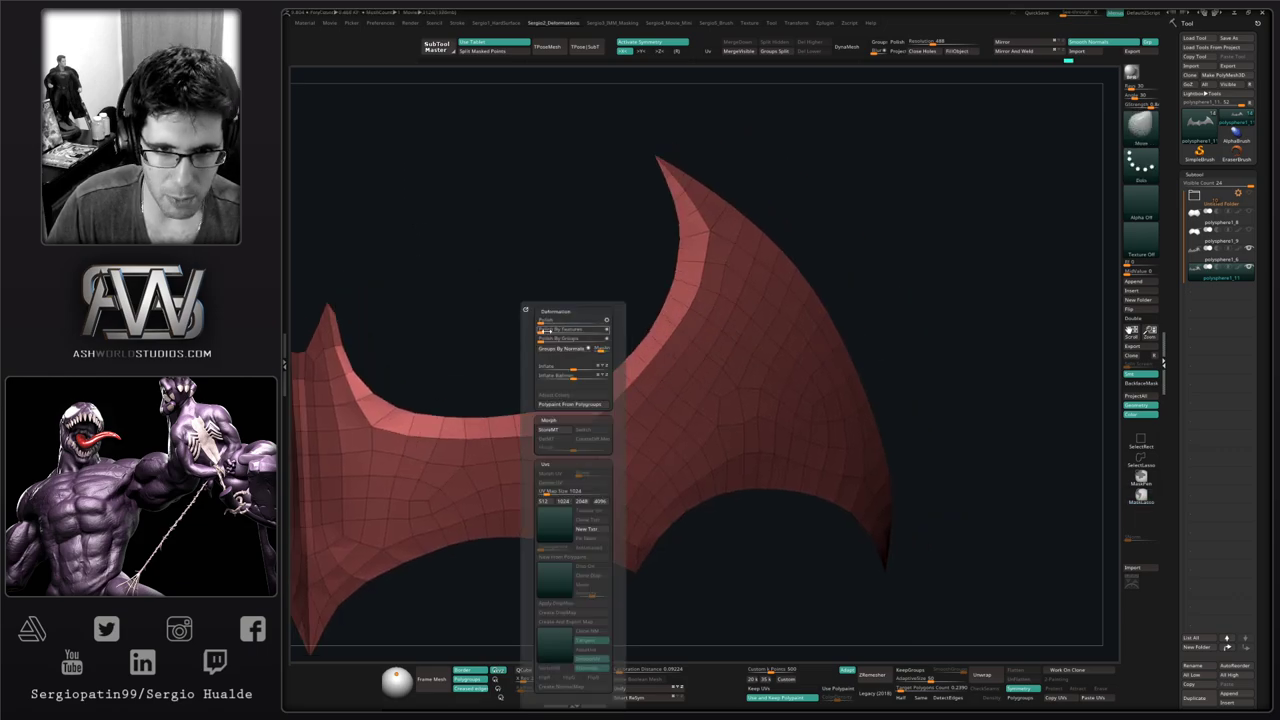
pyautogui.keyDown('ctrl'); pyautogui.moveTo(523, 314); pyautogui.dragTo(578, 388); pyautogui.keyUp('ctrl')
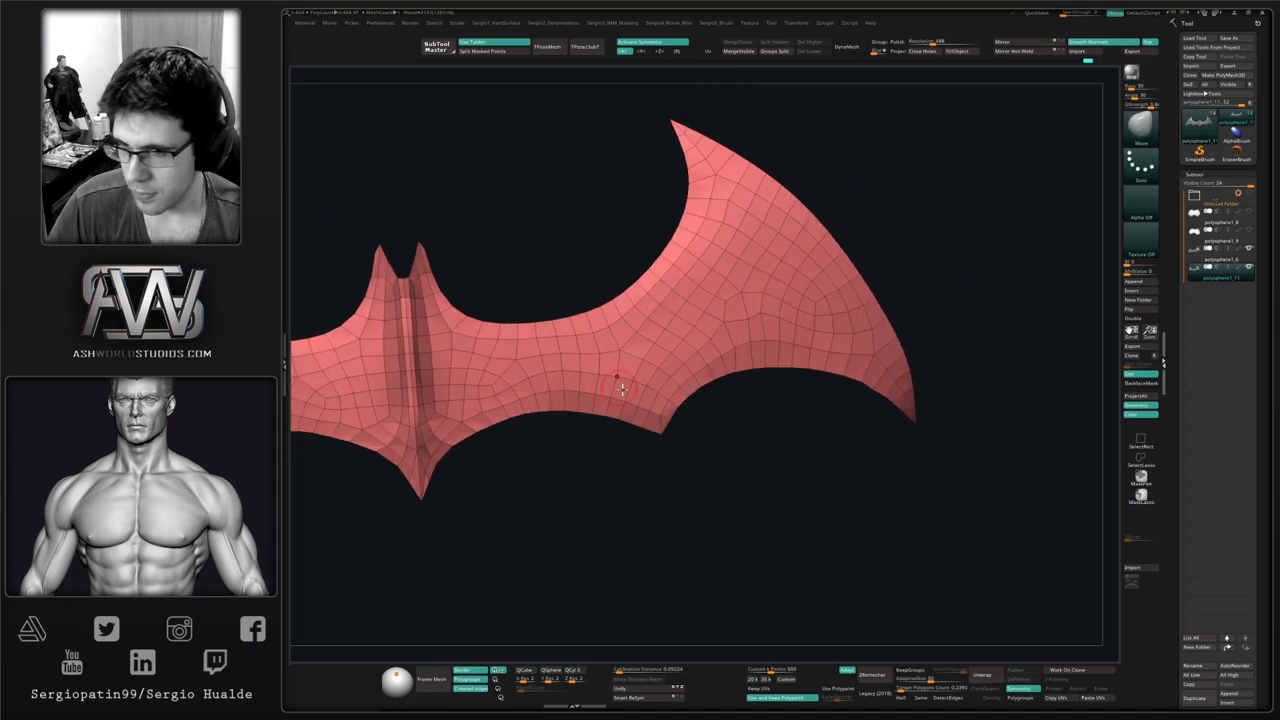
# Polish the masked-off lower border between the central spike and the inner wing point with Polish By Features and clear the mask
pyautogui.moveTo(637, 452)
pyautogui.mouseDown()
pyautogui.moveTo(617, 429)
pyautogui.moveTo(674, 440)
pyautogui.moveTo(655, 402)
pyautogui.moveTo(510, 402)
pyautogui.moveTo(445, 465)
pyautogui.moveTo(436, 500)
pyautogui.moveTo(497, 503)
pyautogui.moveTo(560, 455)
pyautogui.mouseUp()
pyautogui.press('2')
pyautogui.click(562, 331)
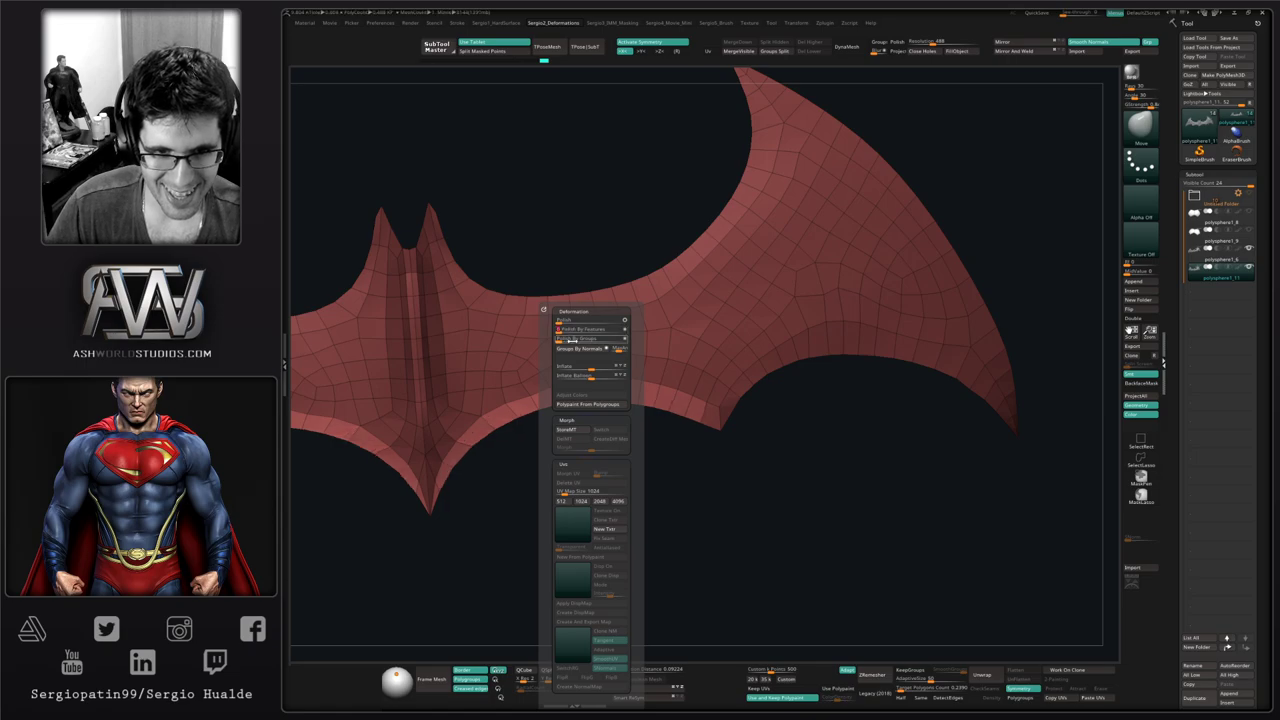
pyautogui.moveTo(662, 424); pyautogui.dragTo(570, 443)
# Isolate the concave lower edge of the outer wing with an inverted lasso mask, polish it by features and clear the mask
pyautogui.keyDown('ctrl'); pyautogui.click(700, 470); pyautogui.keyUp('ctrl')
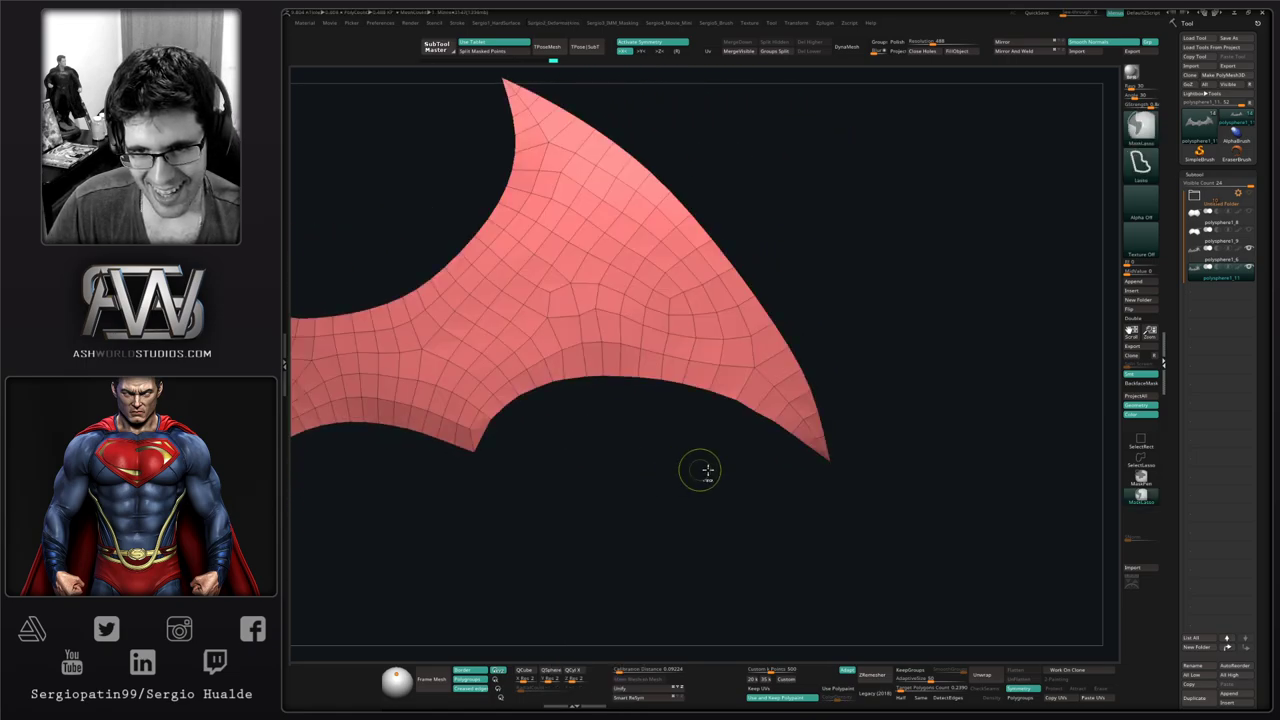
pyautogui.moveTo(787, 413)
pyautogui.mouseDown()
pyautogui.moveTo(580, 380)
pyautogui.moveTo(505, 405)
pyautogui.moveTo(489, 455)
pyautogui.moveTo(652, 433)
pyautogui.mouseUp()
pyautogui.keyDown('ctrl'); pyautogui.click(677, 448); pyautogui.keyUp('ctrl')
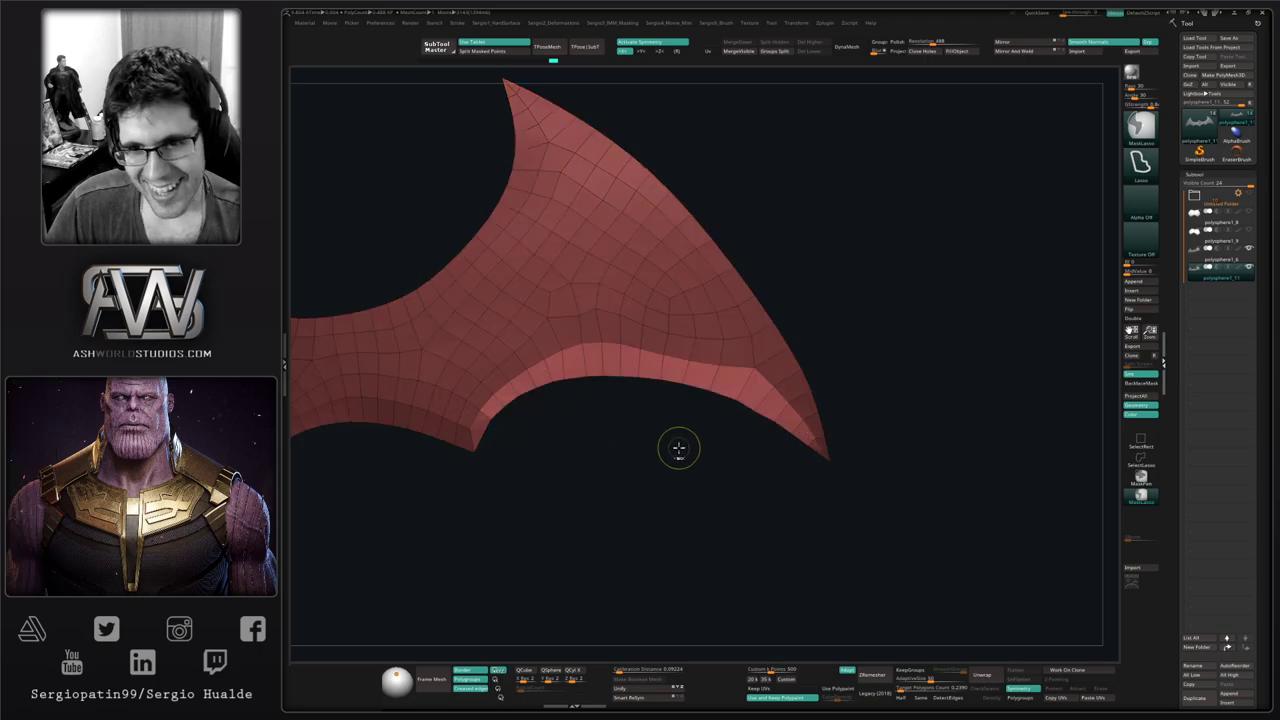
pyautogui.press('2')
pyautogui.moveTo(676, 334); pyautogui.dragTo(720, 334)
pyautogui.keyDown('ctrl'); pyautogui.moveTo(608, 434); pyautogui.dragTo(564, 427); pyautogui.keyUp('ctrl')
# Show the full bust to check the emblem on the chest, and isolate the emblem's front face again
pyautogui.keyDown('alt'); pyautogui.moveTo(515, 422); pyautogui.dragTo(634, 440, button='right'); pyautogui.keyUp('alt')
pyautogui.moveTo(480, 468); pyautogui.dragTo(547, 496, button='right')
pyautogui.moveTo(547, 497); pyautogui.dragTo(576, 452)
pyautogui.moveTo(576, 453); pyautogui.dragTo(574, 420, button='right')
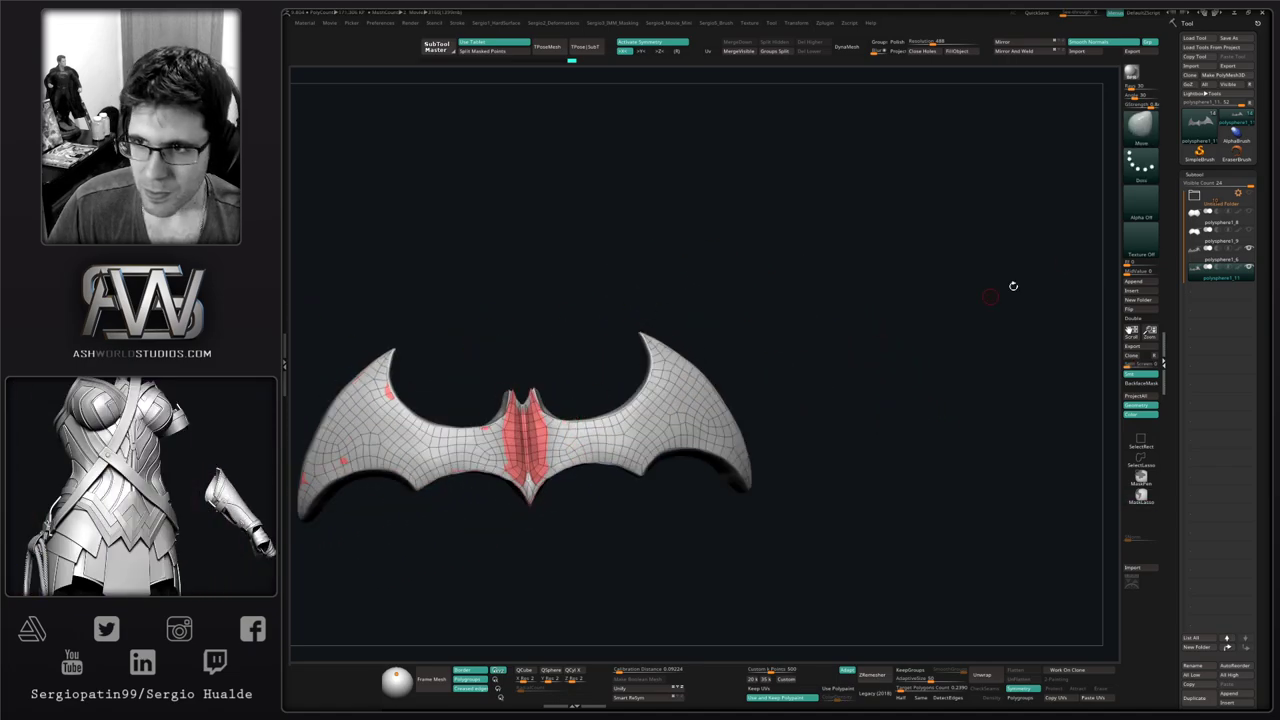
pyautogui.click(1249, 195)
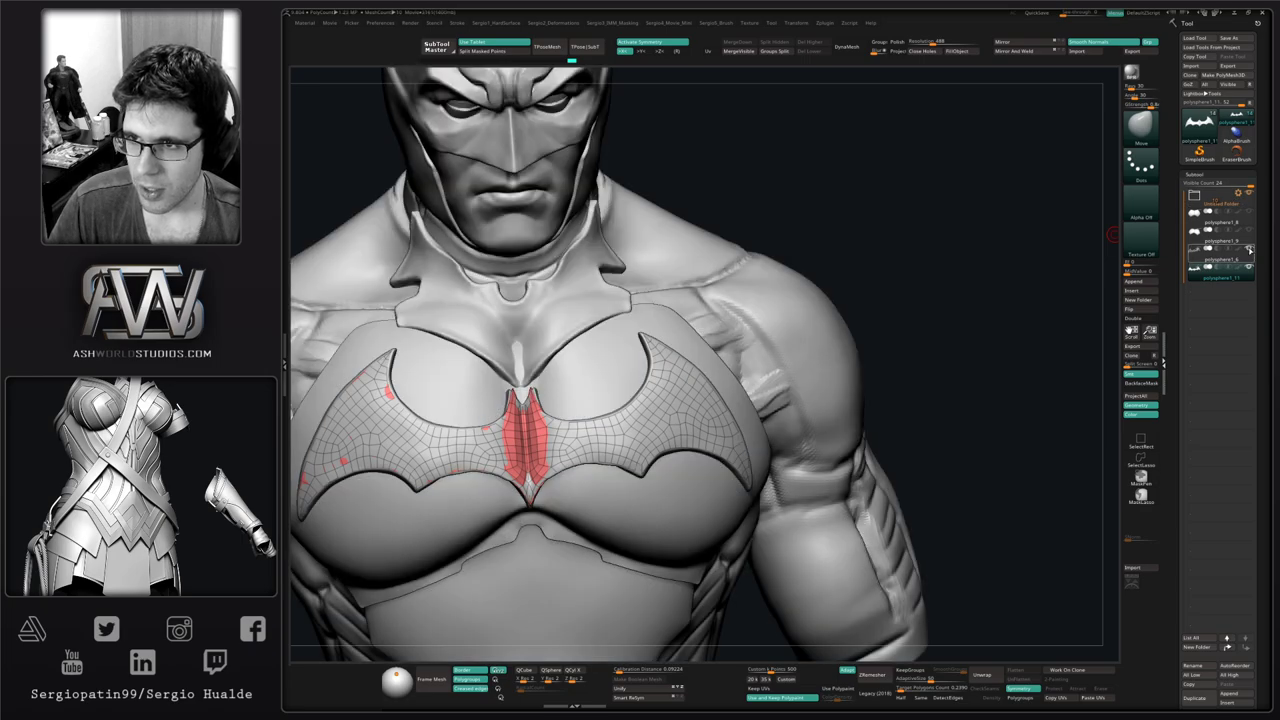
pyautogui.click(1249, 250)
pyautogui.press('s')
pyautogui.keyDown('alt'); pyautogui.moveTo(522, 430); pyautogui.dragTo(580, 420, button='right'); pyautogui.keyUp('alt')
pyautogui.moveTo(580, 420)
pyautogui.mouseDown(button='right')
pyautogui.moveTo(620, 408)
pyautogui.moveTo(657, 437)
pyautogui.moveTo(595, 421)
pyautogui.mouseUp(button='right')
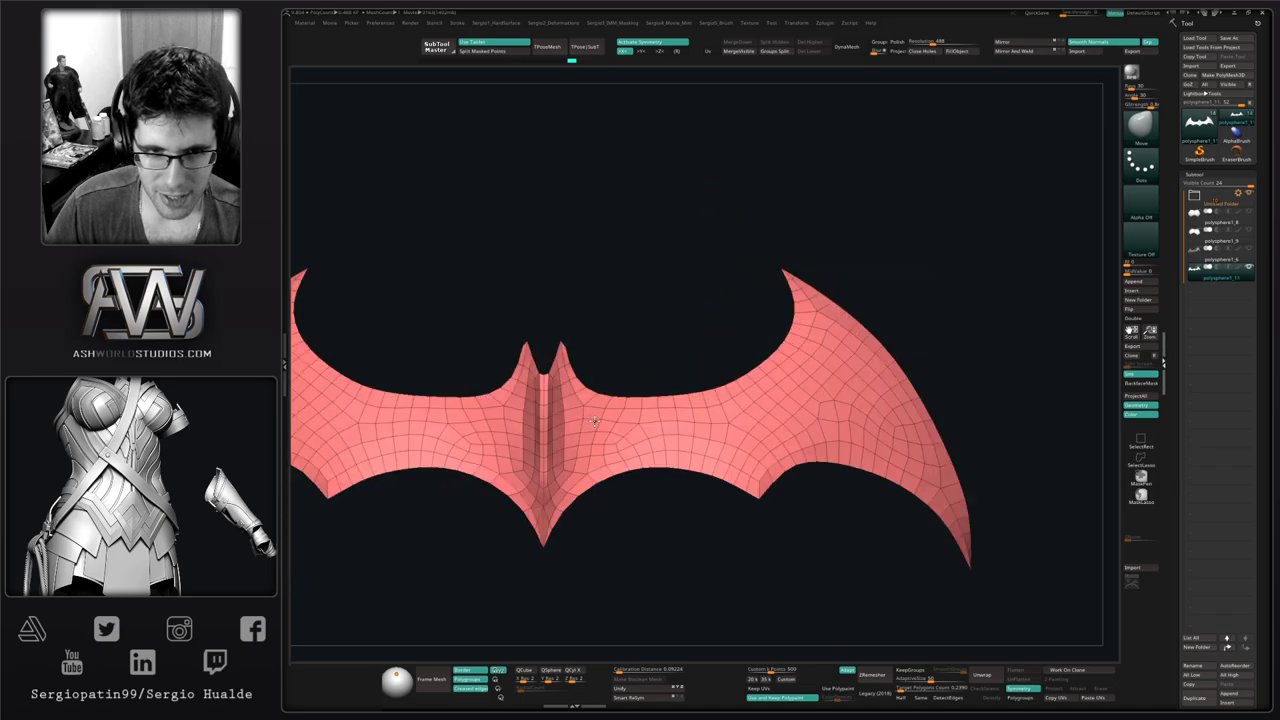
# Try Panel Loops on the emblem's front face, inspect the result from the side and undo it
pyautogui.keyDown('ctrl'); pyautogui.moveTo(568, 344); pyautogui.dragTo(570, 389, button='right'); pyautogui.keyUp('ctrl')
pyautogui.moveTo(576, 310); pyautogui.dragTo(571, 388, button='right')
pyautogui.keyDown('ctrl'); pyautogui.moveTo(571, 388); pyautogui.dragTo(571, 430, button='right'); pyautogui.keyUp('ctrl')
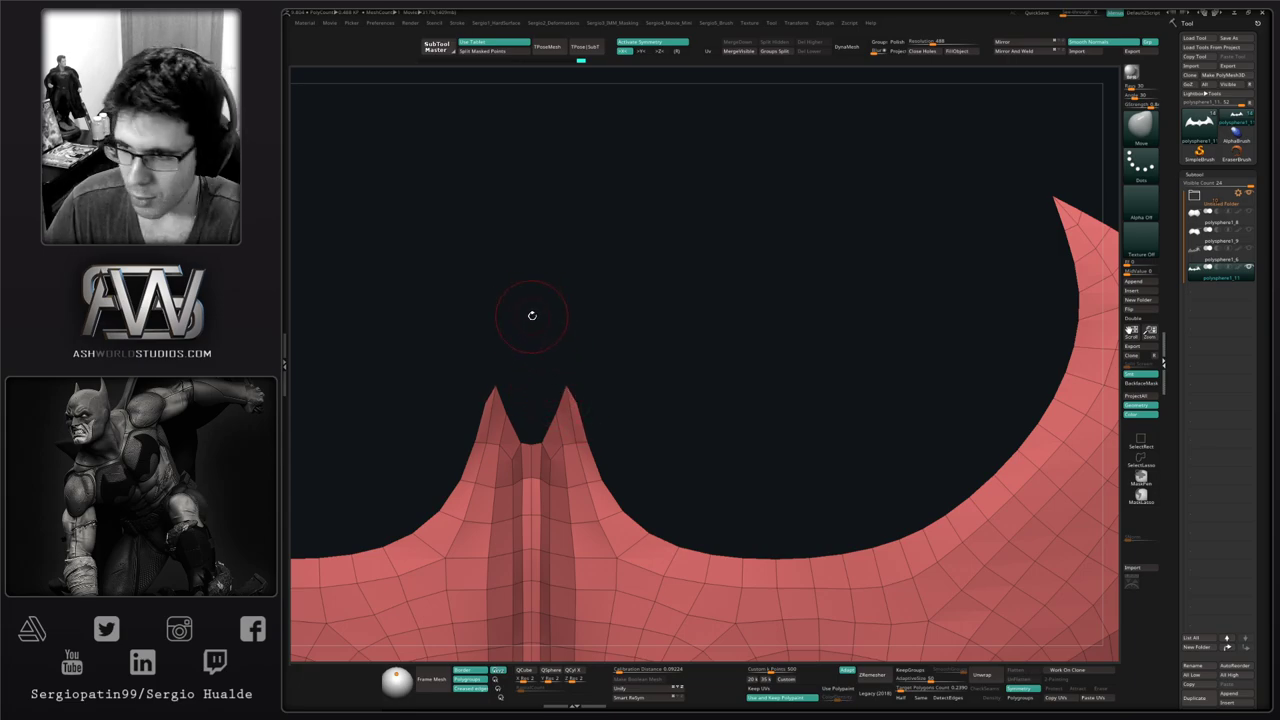
pyautogui.moveTo(536, 408); pyautogui.dragTo(579, 446)
pyautogui.moveTo(579, 446); pyautogui.dragTo(600, 430, button='right')
pyautogui.press('2')
pyautogui.press('1')
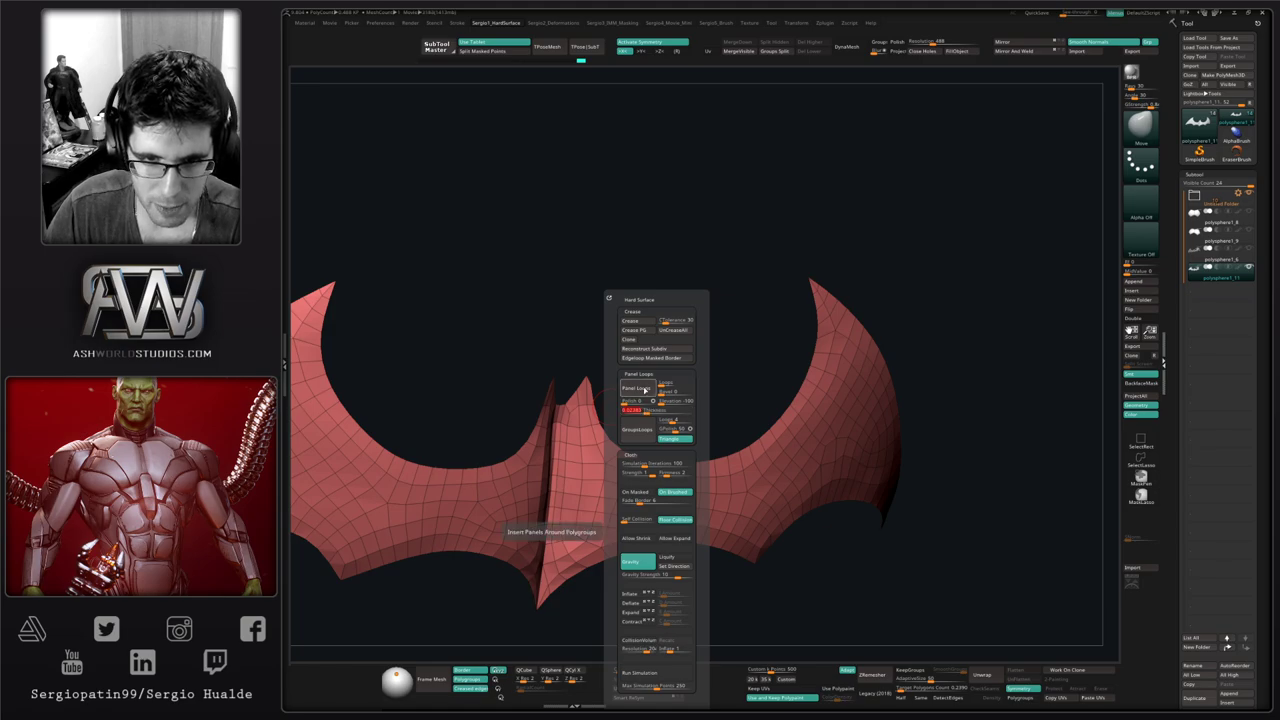
pyautogui.click(634, 391)
pyautogui.moveTo(564, 426); pyautogui.dragTo(598, 455, button='right')
pyautogui.hotkey('ctrl', 'z')
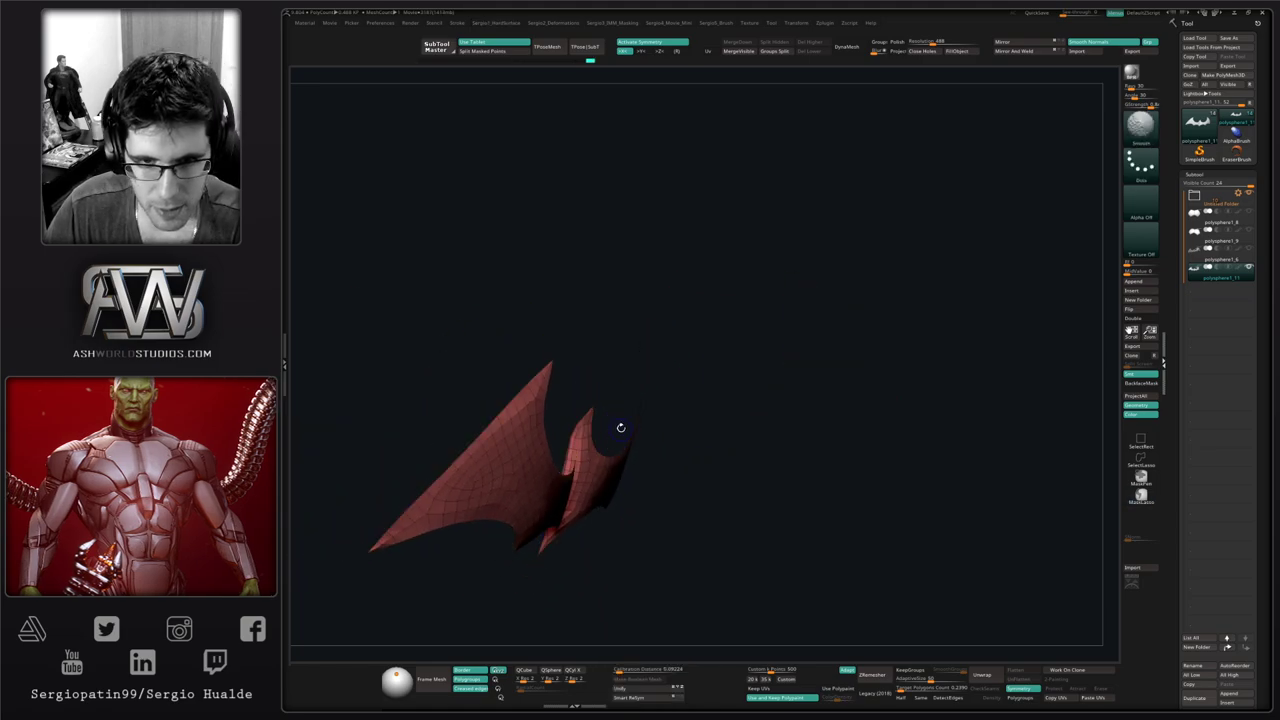
# Try Panel Loops again with an adjusted thickness, inspect the emblem's rim and undo the result
pyautogui.press('1')
pyautogui.click(614, 411)
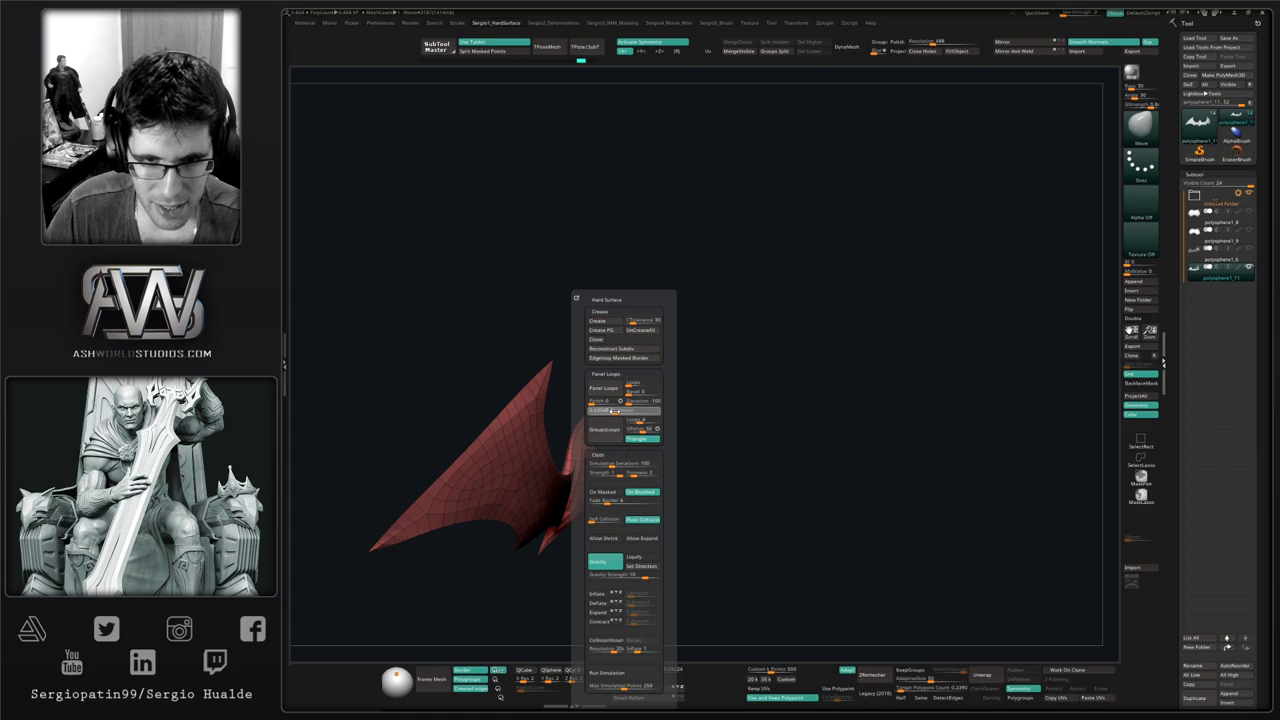
pyautogui.click(609, 393)
pyautogui.keyDown('ctrl'); pyautogui.moveTo(562, 446); pyautogui.dragTo(576, 468, button='right'); pyautogui.keyUp('ctrl')
pyautogui.moveTo(576, 468); pyautogui.dragTo(585, 477, button='right')
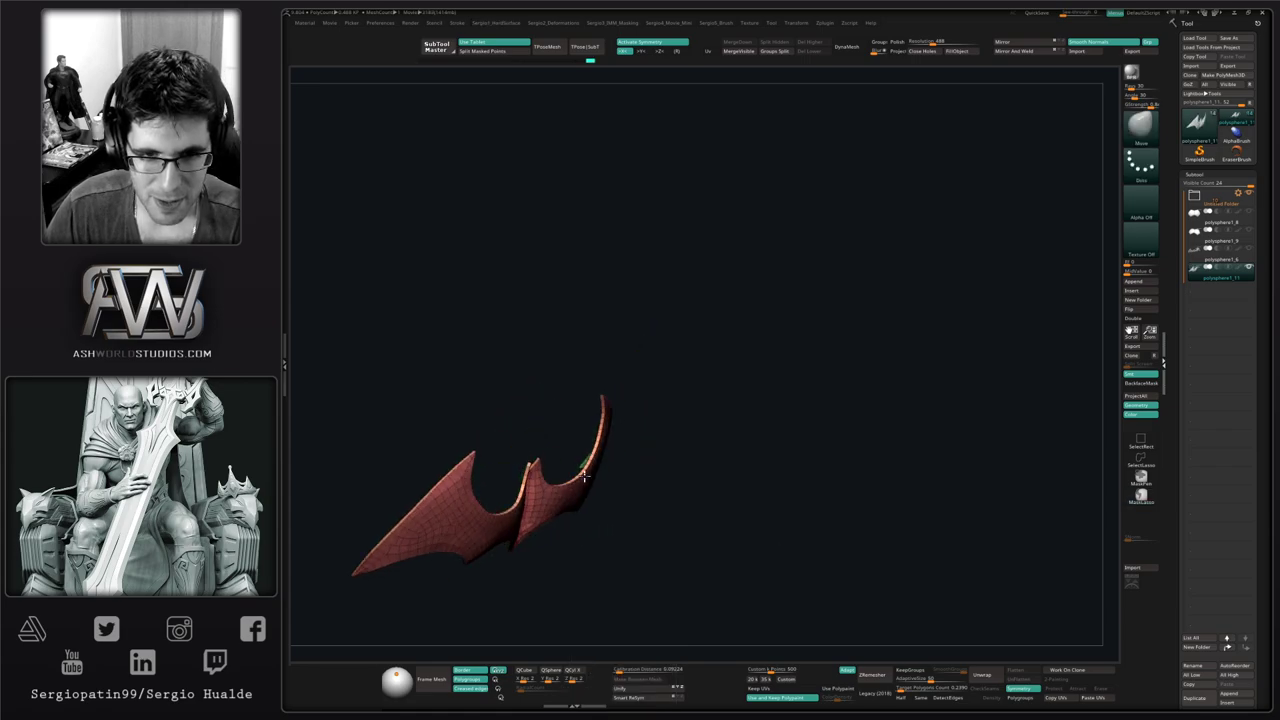
pyautogui.moveTo(585, 477); pyautogui.dragTo(626, 423)
pyautogui.press('h')
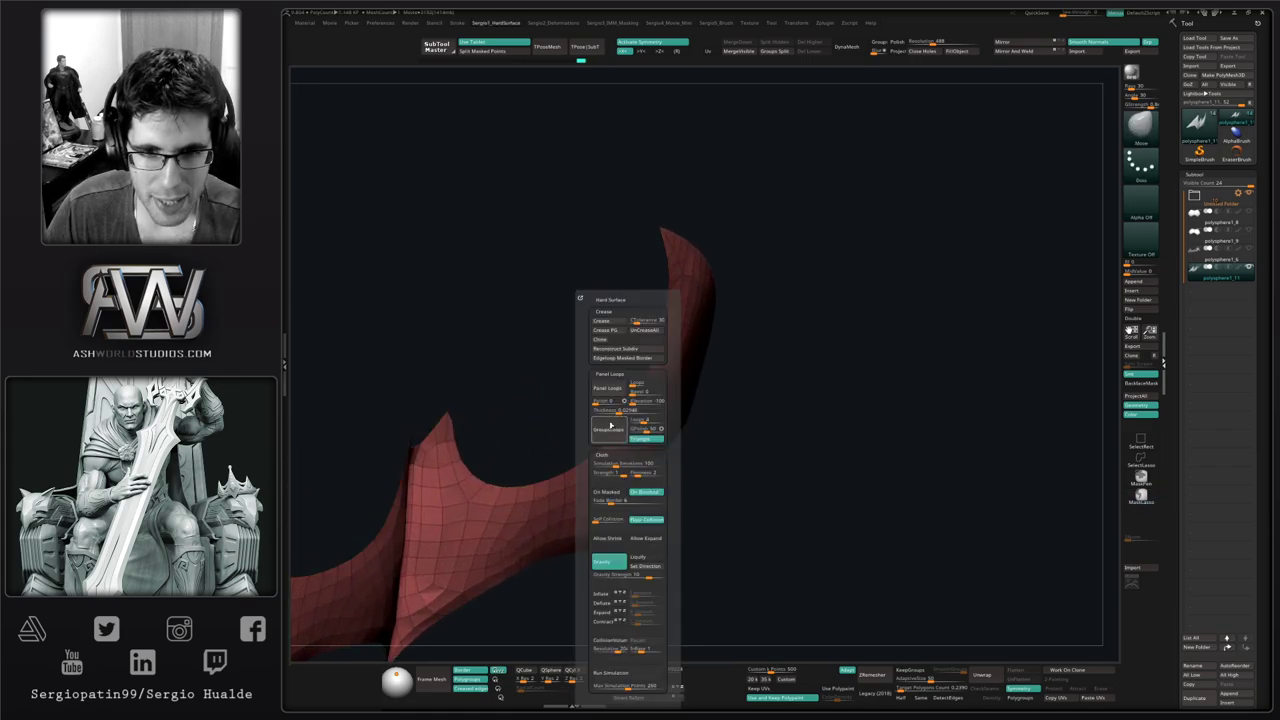
pyautogui.hotkey('ctrl', 'z')
# Increase the panel-loop thickness, apply Panel Loops to the emblem and inspect its new side walls
pyautogui.click(622, 411)
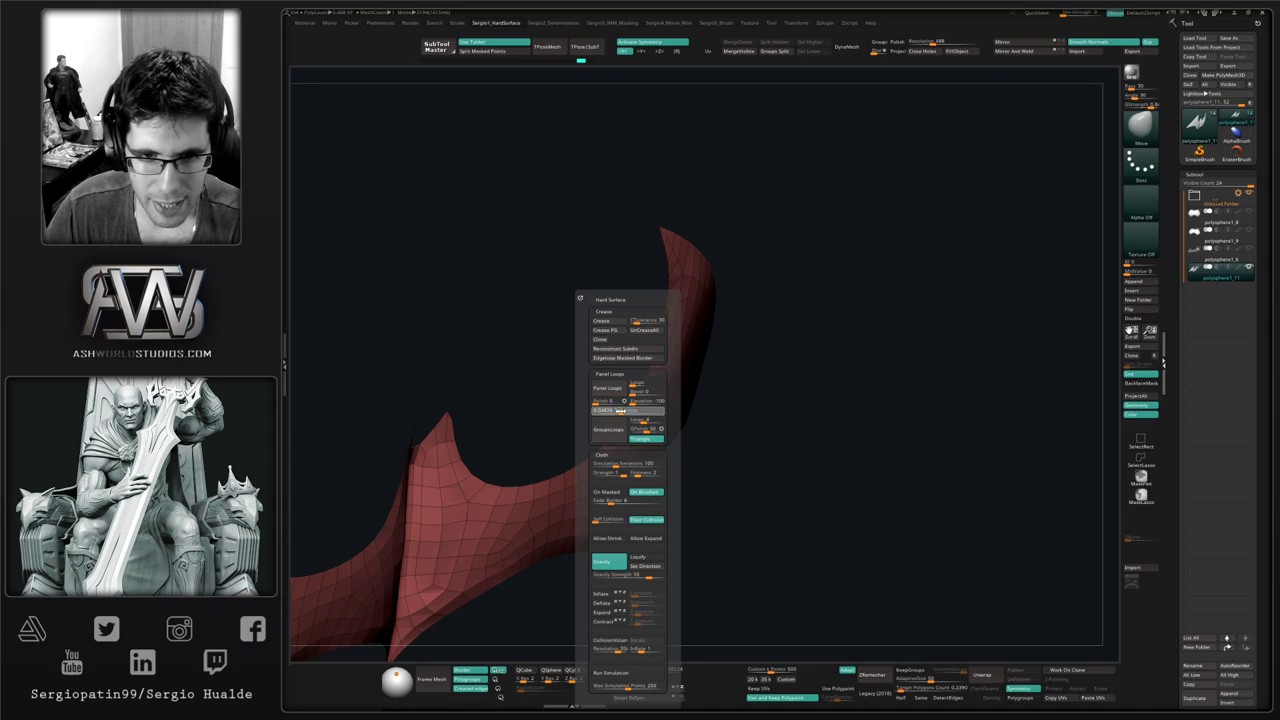
pyautogui.click(617, 391)
pyautogui.keyDown('ctrl'); pyautogui.moveTo(534, 463); pyautogui.dragTo(554, 496, button='right'); pyautogui.keyUp('ctrl')
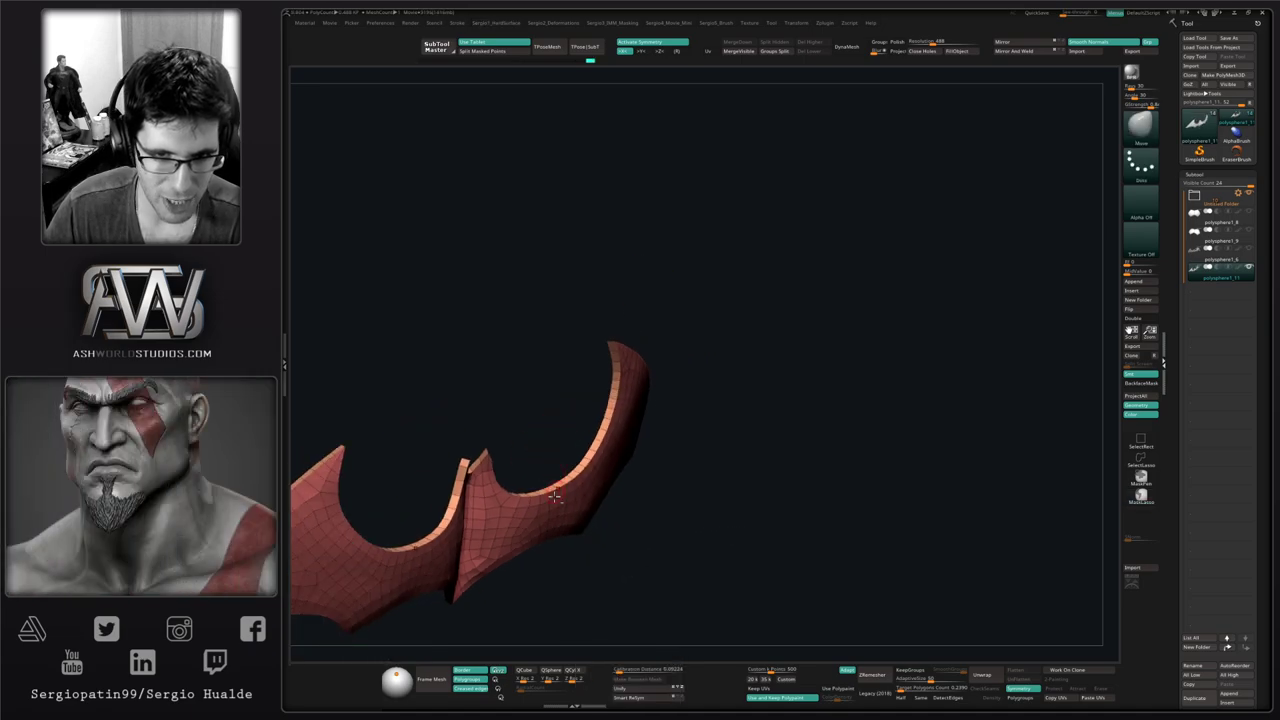
pyautogui.moveTo(554, 496); pyautogui.dragTo(569, 355)
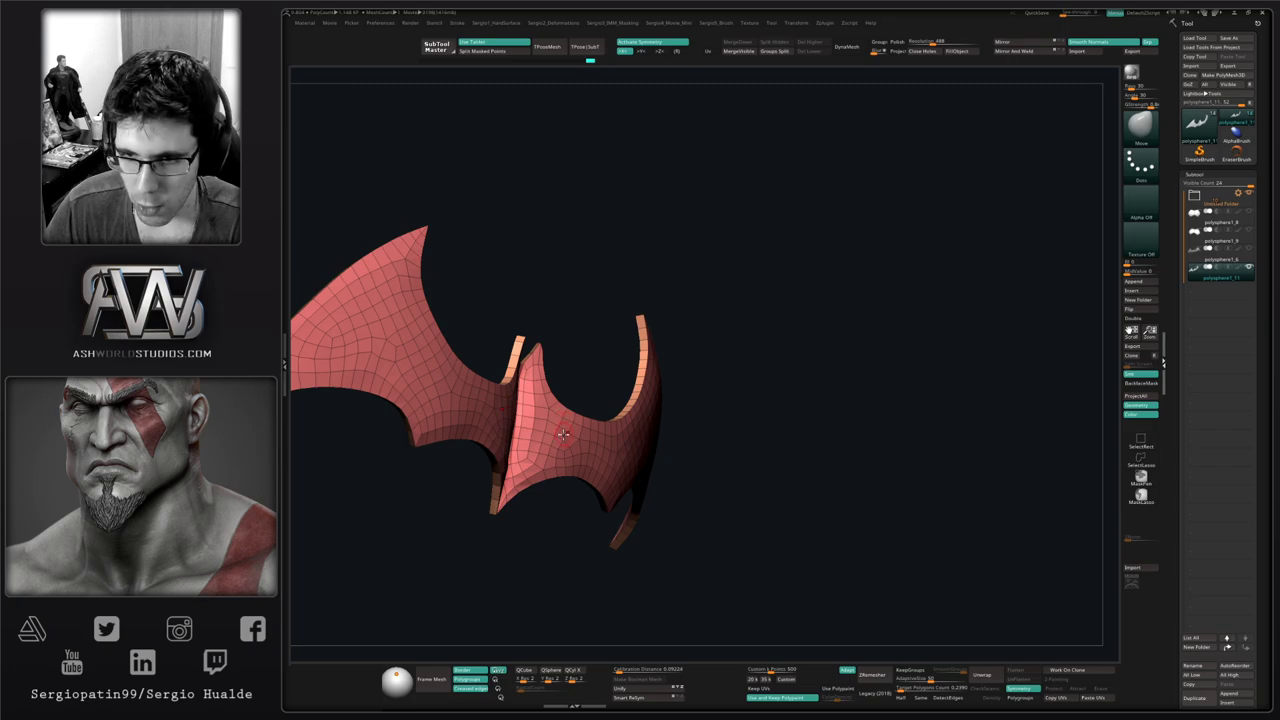
pyautogui.moveTo(564, 434)
pyautogui.mouseDown()
pyautogui.moveTo(600, 455)
pyautogui.moveTo(565, 455)
pyautogui.mouseUp()
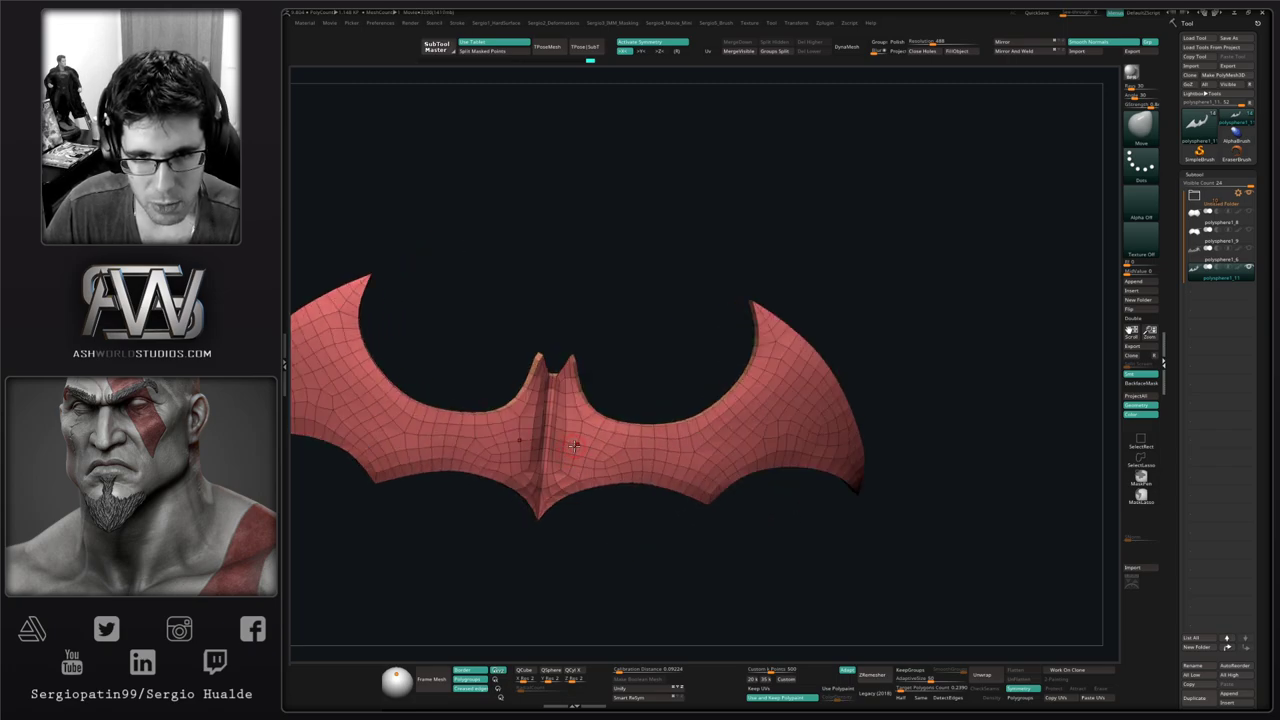
pyautogui.hotkey('alt', 's')
pyautogui.moveTo(596, 451); pyautogui.dragTo(626, 473, button='right')
pyautogui.hotkey('alt', 's')
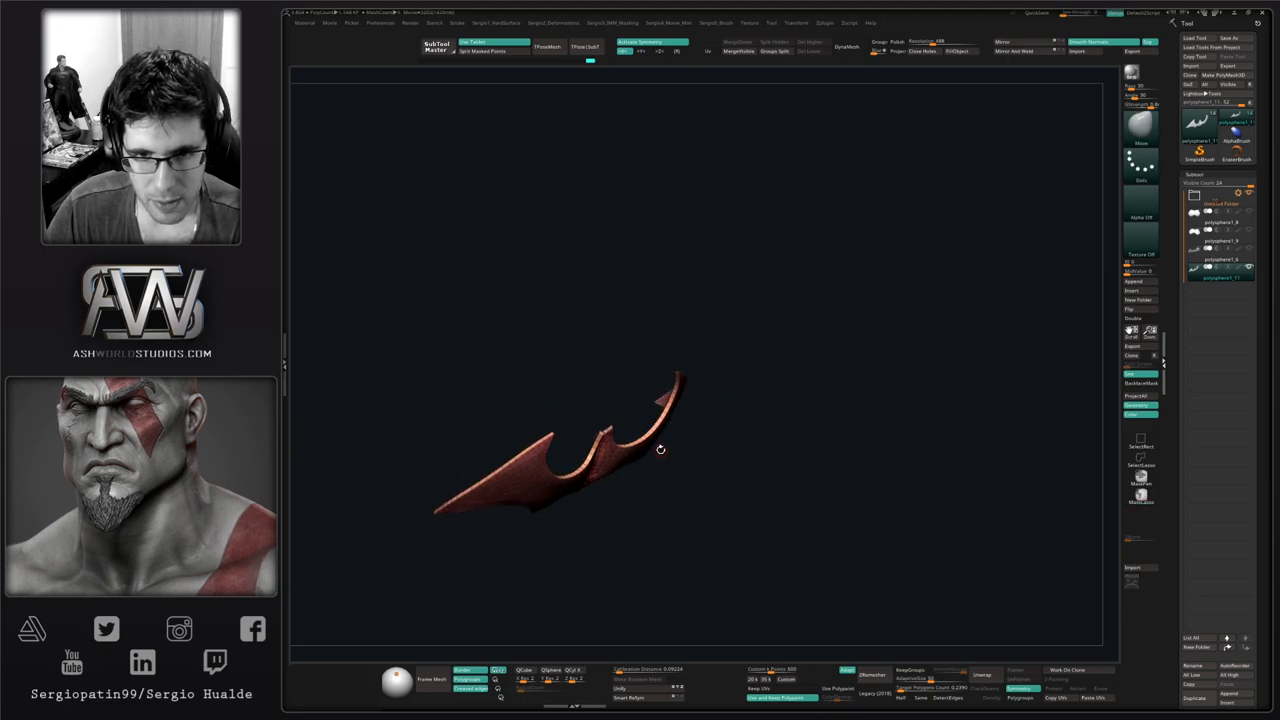
# Show the full bust and adjust the emblem's lower central spike against the chest with the Move brush
pyautogui.hotkey('shift', 's')
pyautogui.moveTo(655, 427); pyautogui.dragTo(650, 423)
pyautogui.moveTo(648, 468)
pyautogui.mouseDown(button='right')
pyautogui.moveTo(607, 416)
pyautogui.moveTo(640, 422)
pyautogui.mouseUp(button='right')
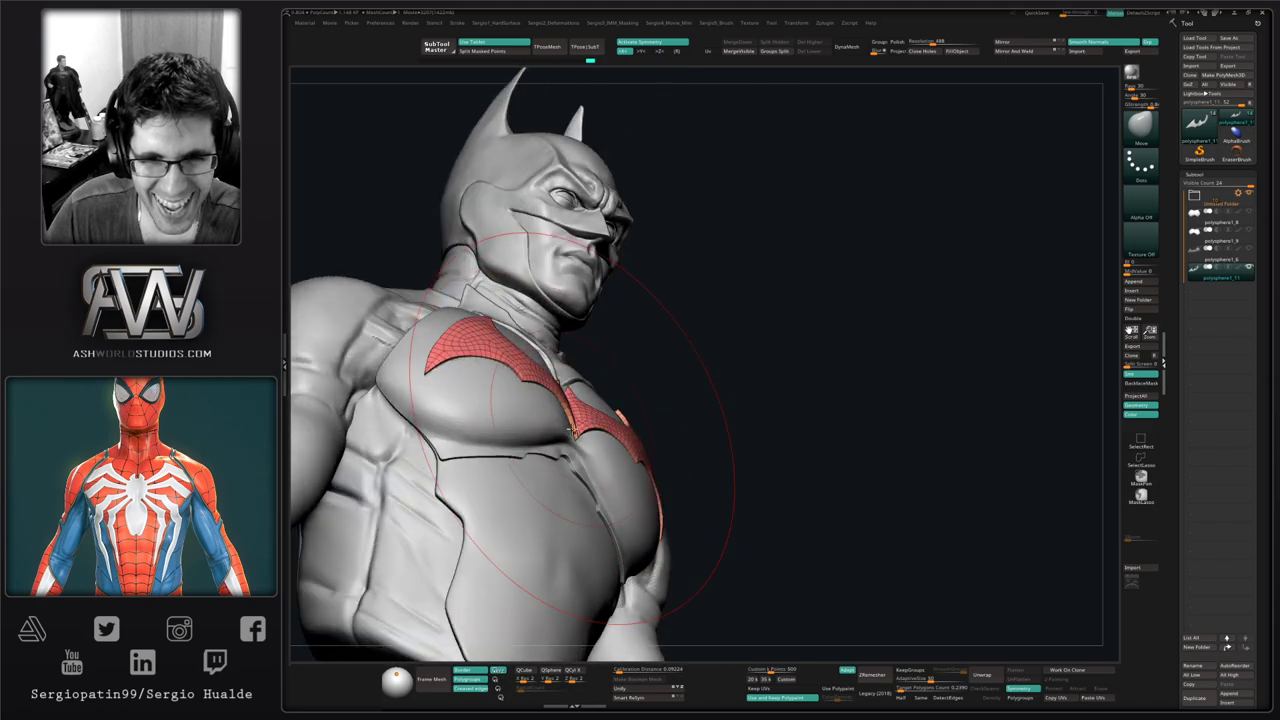
pyautogui.moveTo(573, 426)
pyautogui.mouseDown()
pyautogui.moveTo(576, 440)
pyautogui.moveTo(561, 441)
pyautogui.mouseUp()
pyautogui.press('s')
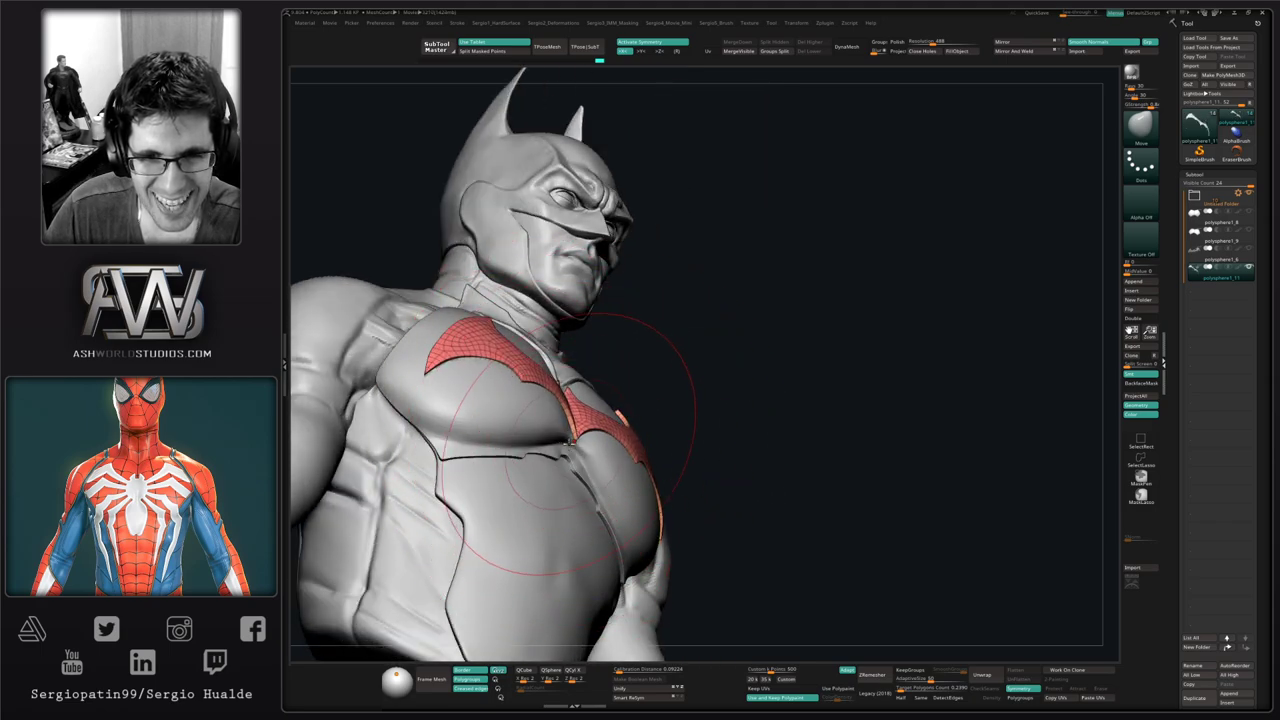
pyautogui.moveTo(562, 442); pyautogui.dragTo(600, 440, button='right')
pyautogui.press('s')
pyautogui.moveTo(572, 441); pyautogui.dragTo(572, 440)
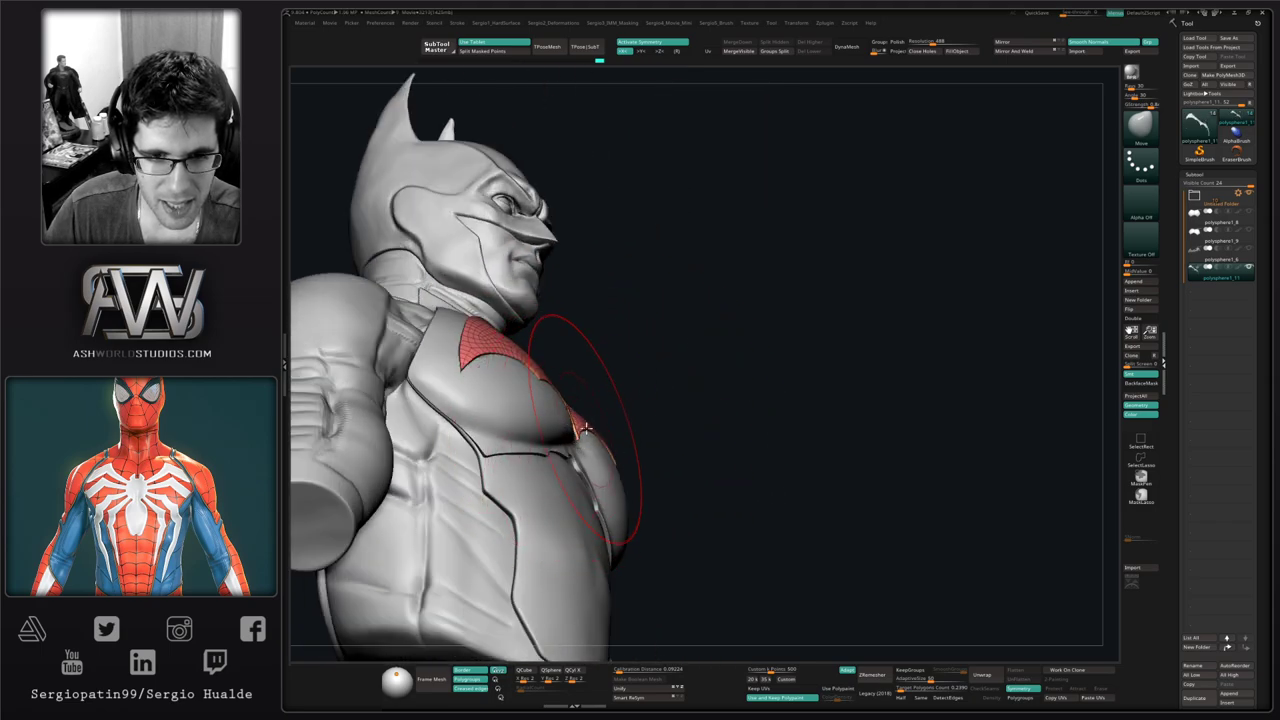
# Adjust the emblem's bat ears at the collar's lower point with the Move brush so they follow the chest
pyautogui.moveTo(585, 428); pyautogui.dragTo(530, 410, button='right')
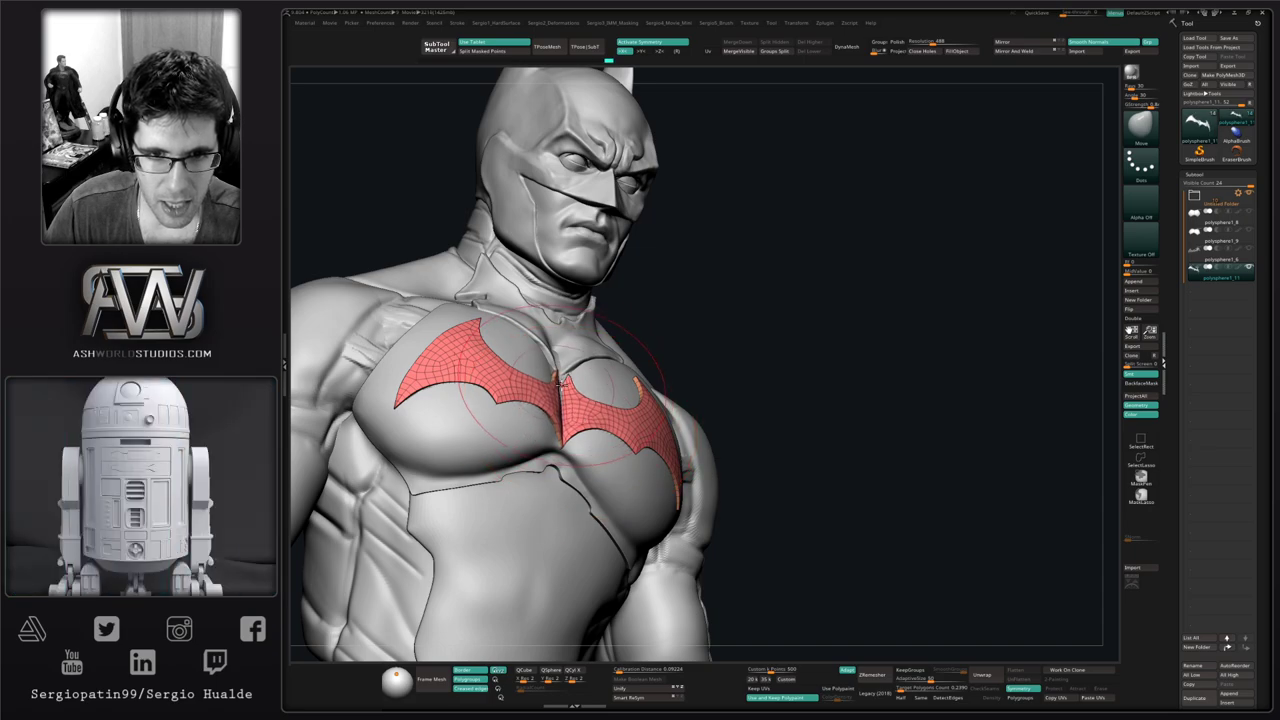
pyautogui.moveTo(560, 378)
pyautogui.mouseDown(button='right')
pyautogui.moveTo(520, 335)
pyautogui.moveTo(480, 402)
pyautogui.moveTo(551, 470)
pyautogui.moveTo(540, 452)
pyautogui.moveTo(557, 423)
pyautogui.mouseUp(button='right')
pyautogui.moveTo(559, 424); pyautogui.dragTo(564, 421)
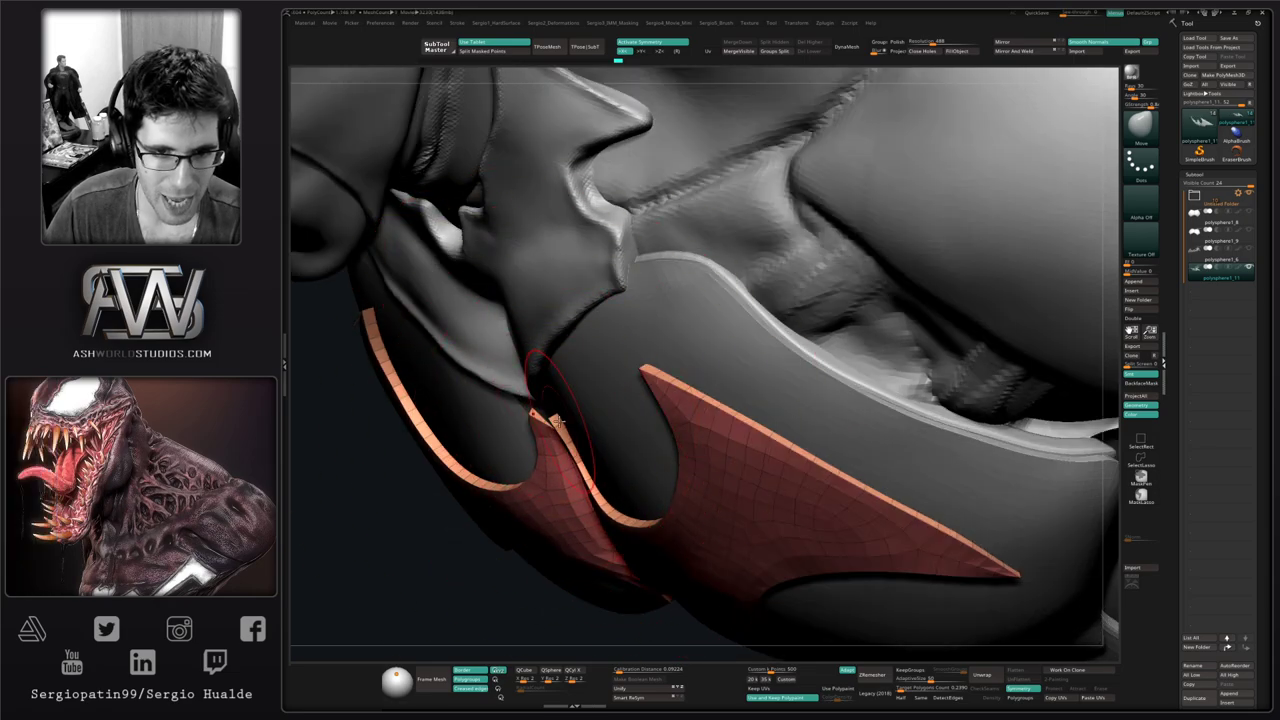
pyautogui.moveTo(567, 424); pyautogui.dragTo(548, 457, button='right')
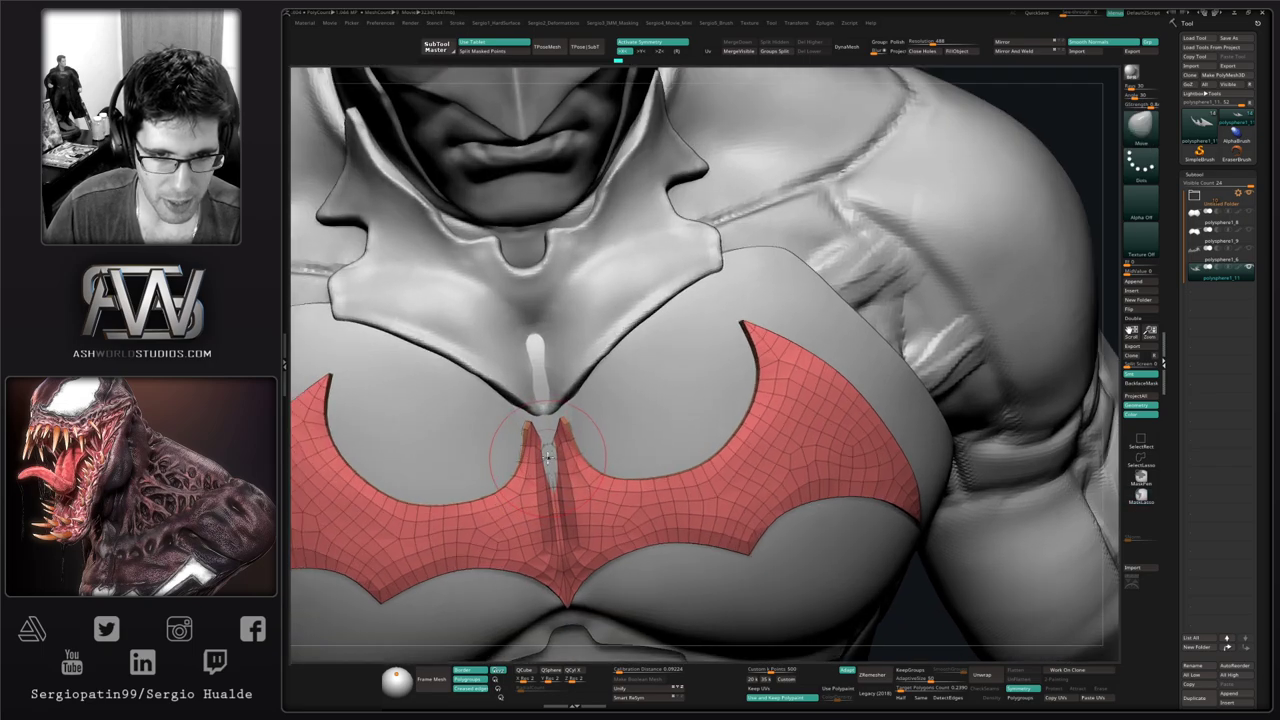
# Try moving the emblem's centre between the ears with a larger Move brush
pyautogui.press(']')
pyautogui.press(']')
pyautogui.press(']')
pyautogui.press(']')
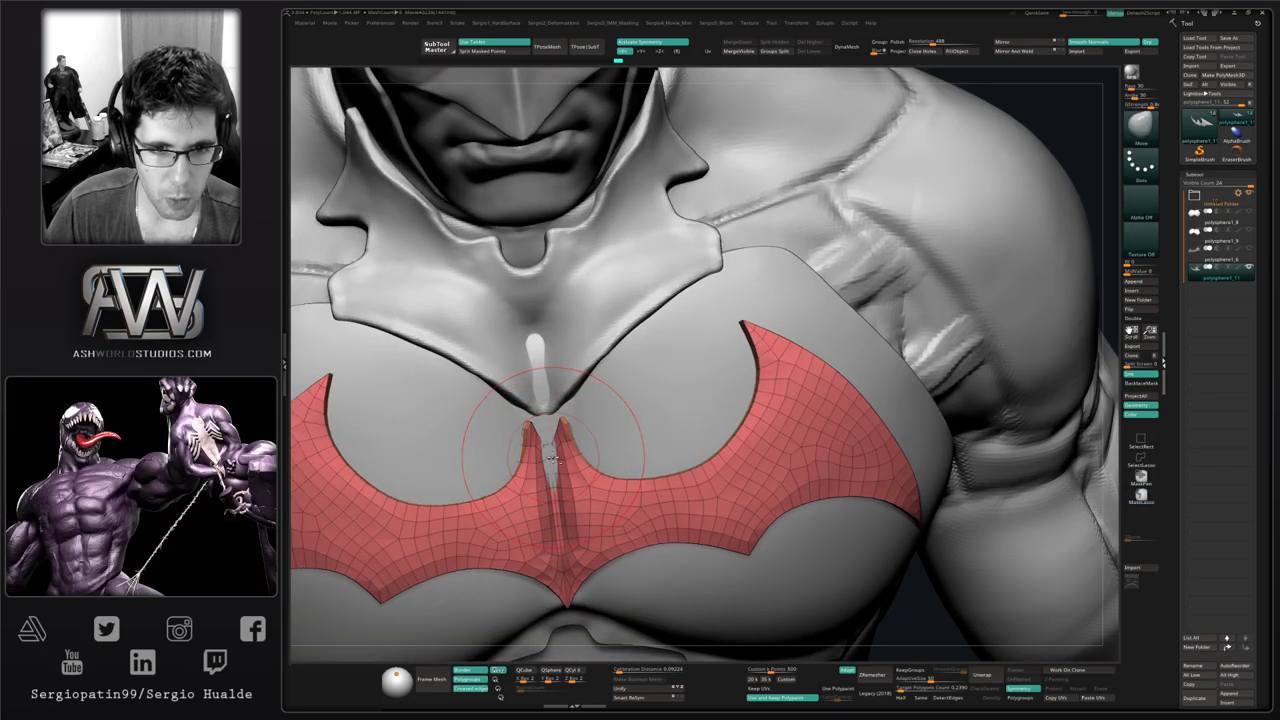
pyautogui.moveTo(553, 458); pyautogui.dragTo(550, 459)
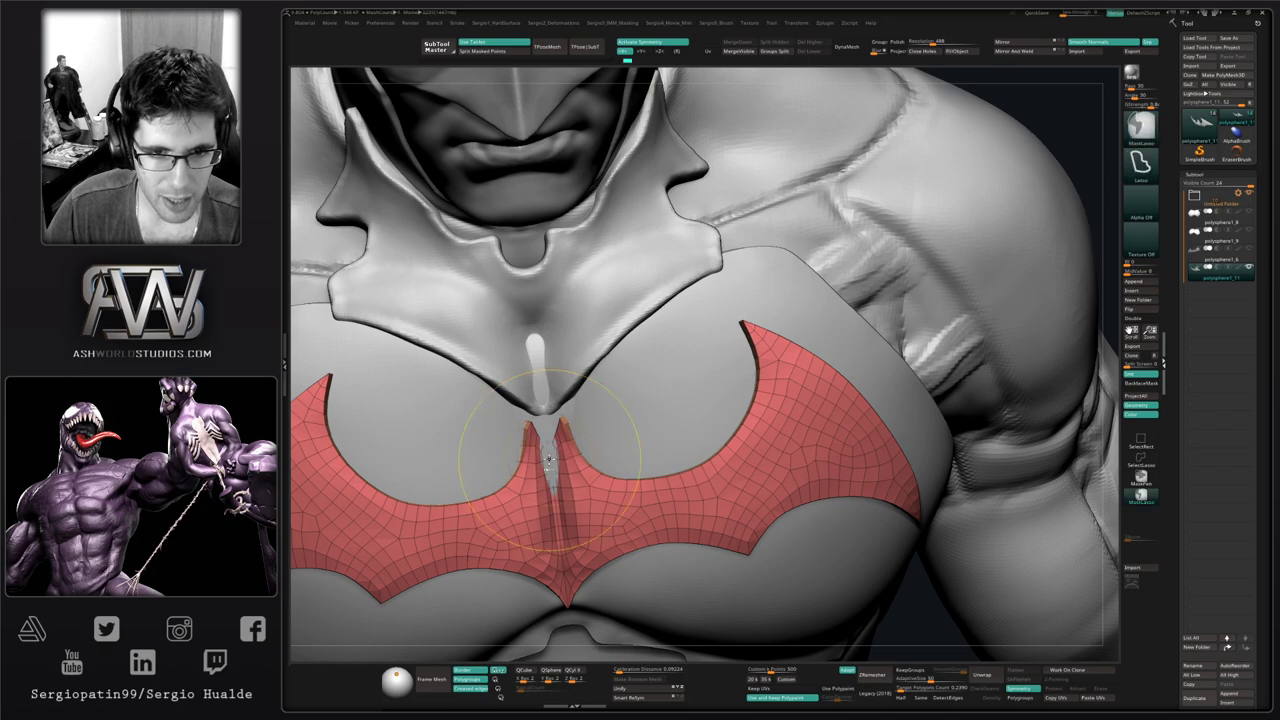
pyautogui.moveTo(560, 456)
pyautogui.keyDown('ctrl'); pyautogui.mouseDown(button='right')
pyautogui.moveTo(543, 426)
pyautogui.moveTo(545, 384)
pyautogui.mouseUp(button='right'); pyautogui.keyUp('ctrl')
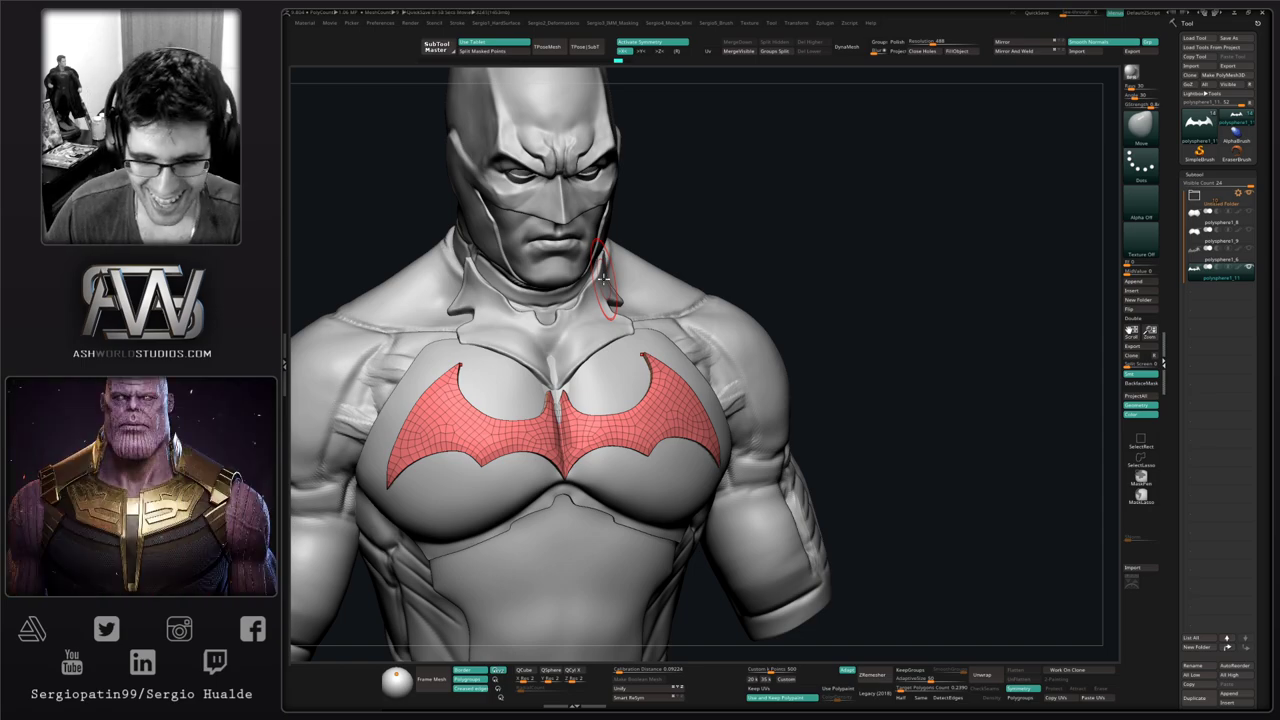
# Isolate the emblem to inspect its thickness around the ears and central ridge, and show the full bust again
pyautogui.hotkey('alt', 's')
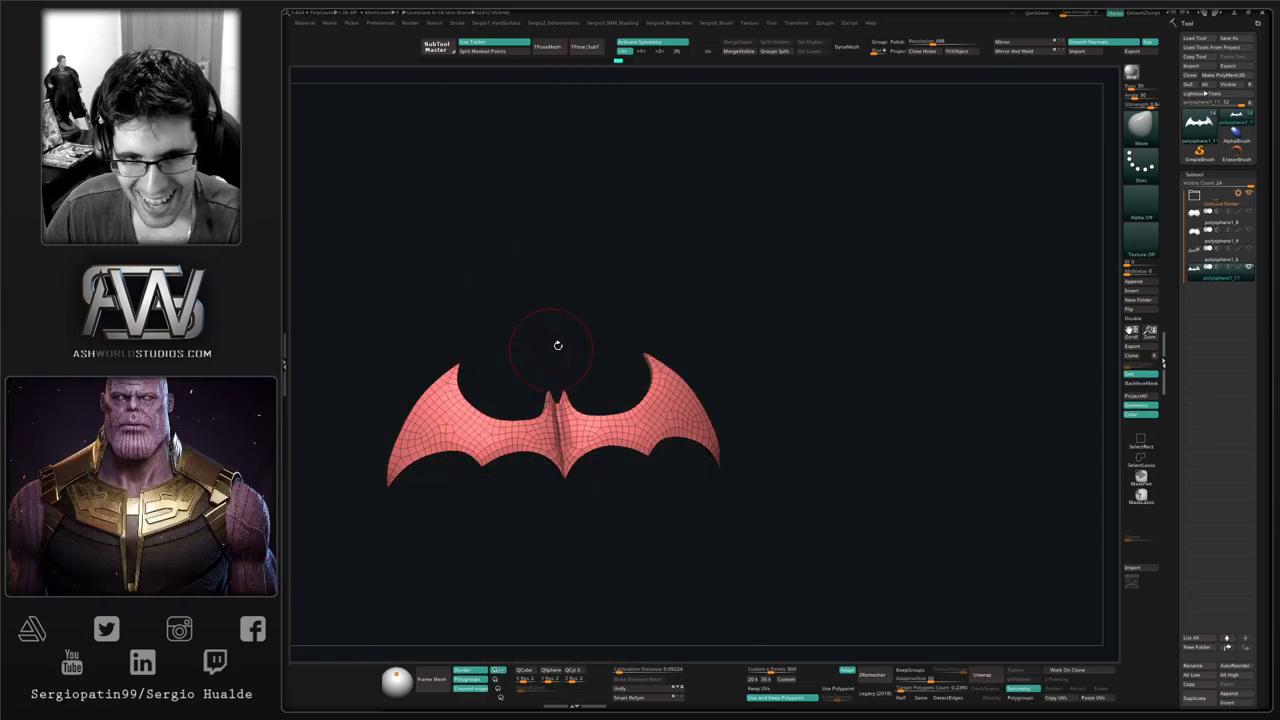
pyautogui.moveTo(660, 345); pyautogui.dragTo(700, 363, button='right')
pyautogui.moveTo(560, 350)
pyautogui.keyDown('ctrl'); pyautogui.mouseDown(button='right')
pyautogui.moveTo(543, 403)
pyautogui.moveTo(591, 470)
pyautogui.mouseUp(button='right'); pyautogui.keyUp('ctrl')
pyautogui.press('s')
pyautogui.moveTo(591, 470); pyautogui.dragTo(575, 470)
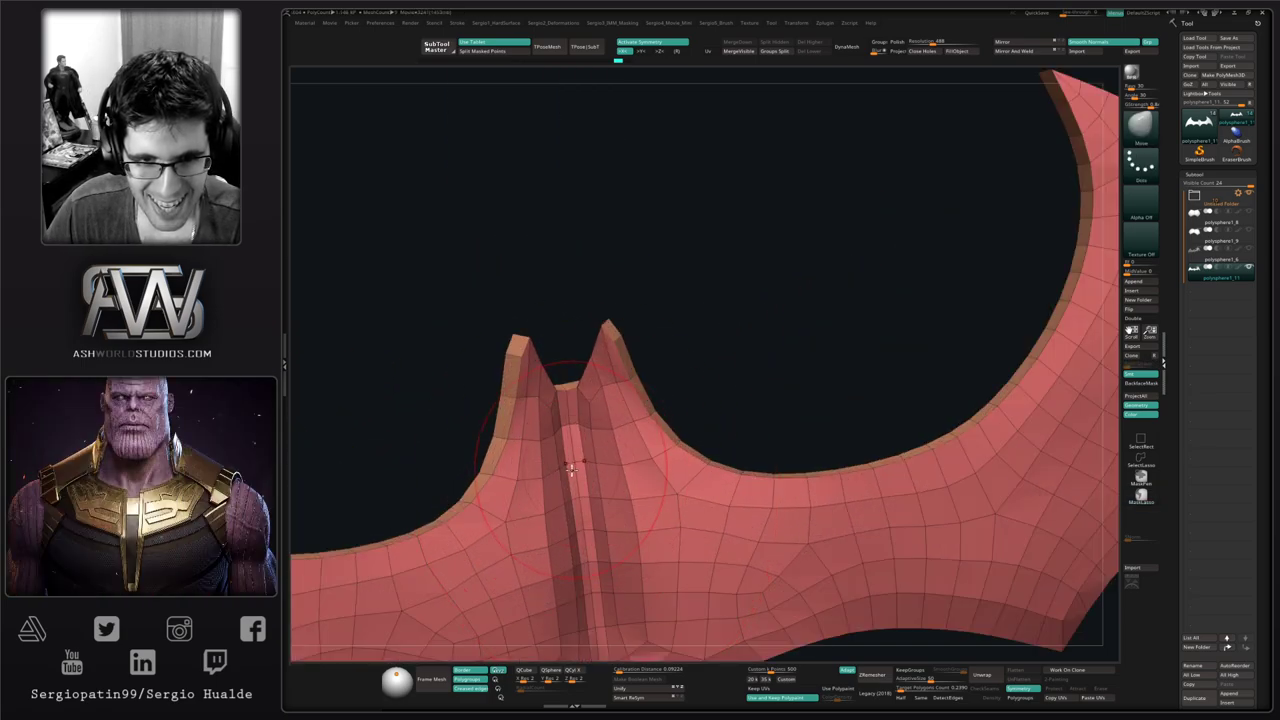
pyautogui.moveTo(575, 468)
pyautogui.mouseDown(button='right')
pyautogui.moveTo(640, 490)
pyautogui.moveTo(617, 451)
pyautogui.mouseUp(button='right')
pyautogui.hotkey('alt', 's')
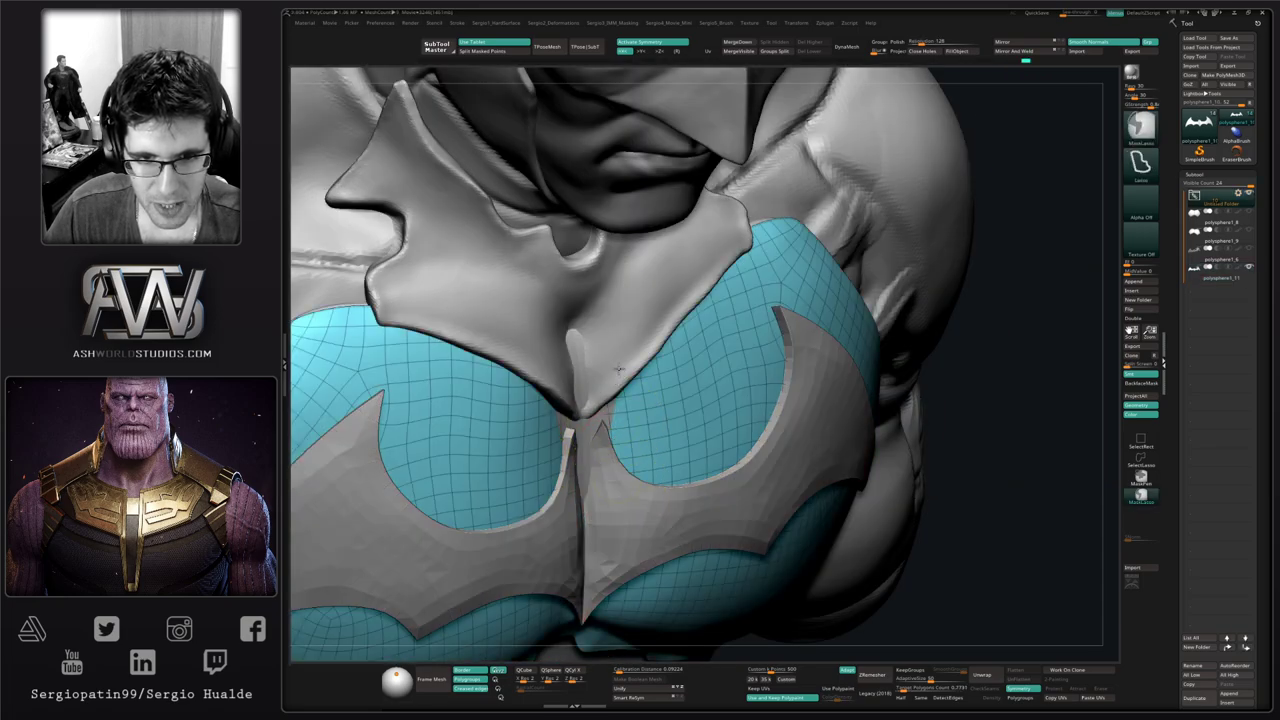
pyautogui.hotkey('shift', 's')
pyautogui.moveTo(614, 451); pyautogui.dragTo(600, 409)
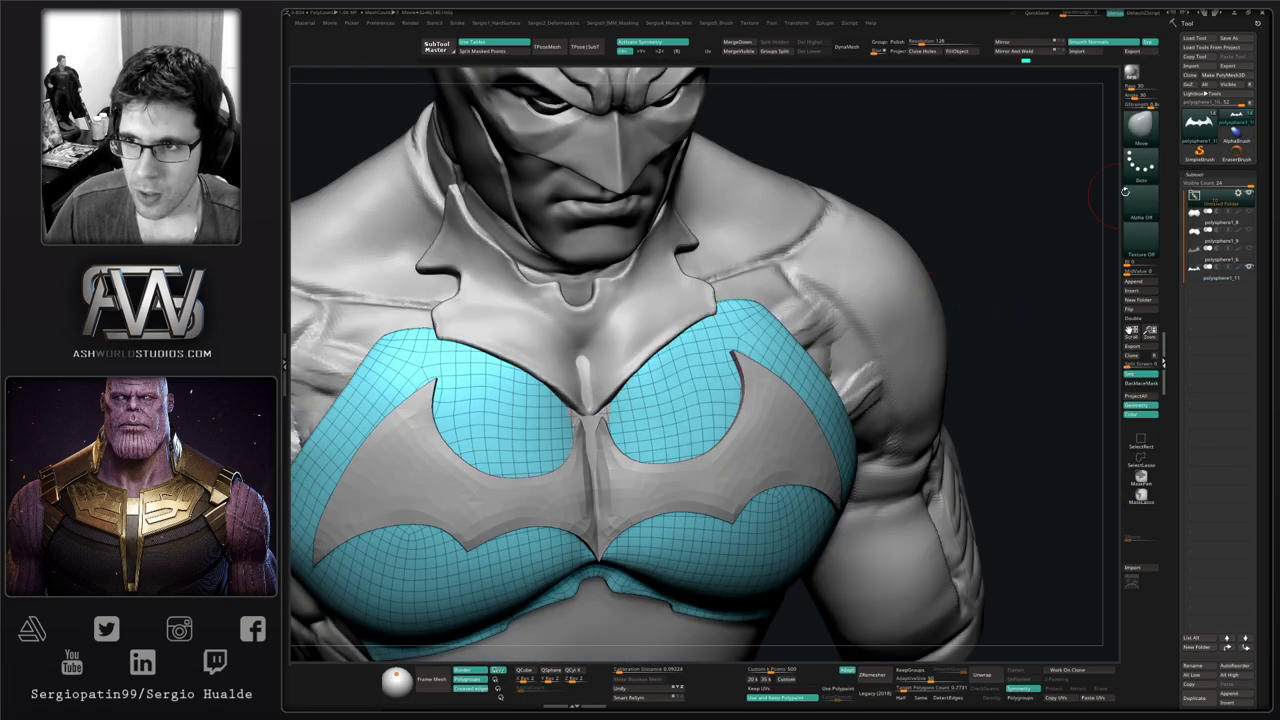
# Expand the subtool folder, select the torso piece beneath the emblem and isolate it to examine the surface between the pectorals
pyautogui.click(1215, 203)
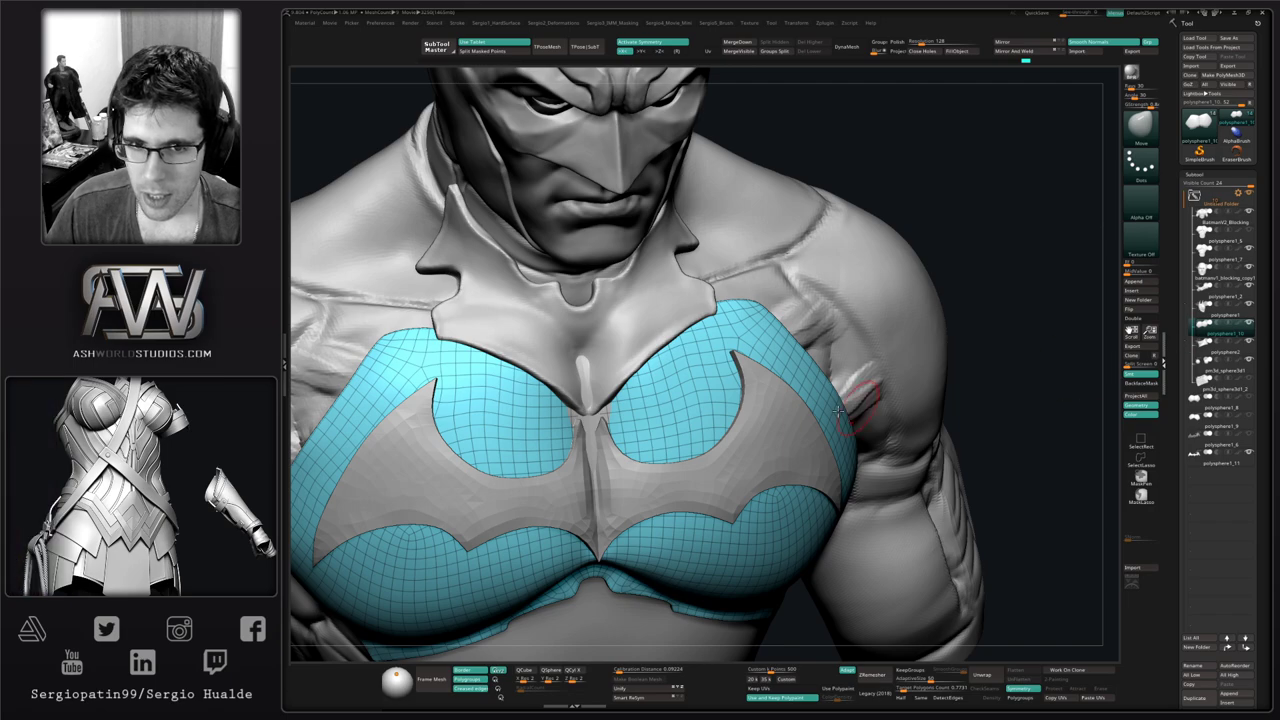
pyautogui.keyDown('alt'); pyautogui.click(589, 432); pyautogui.keyUp('alt')
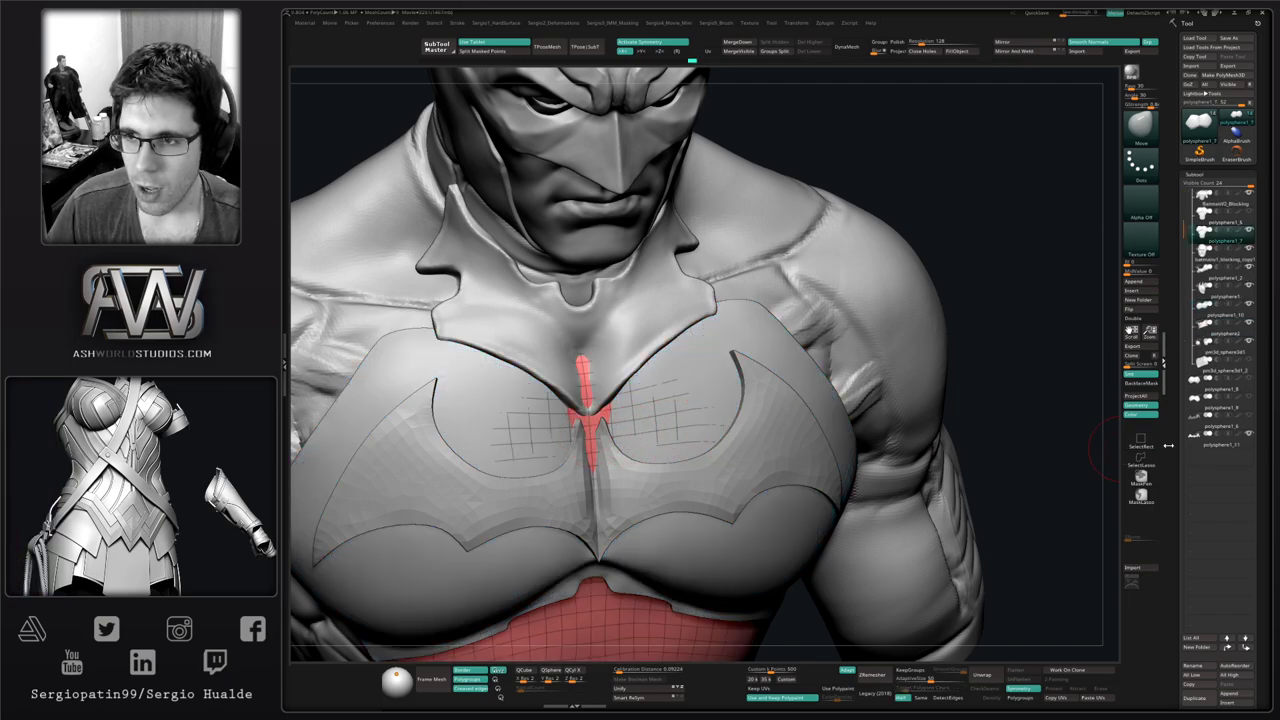
pyautogui.hotkey('shift', 's')
pyautogui.moveTo(632, 433); pyautogui.dragTo(690, 440, button='right')
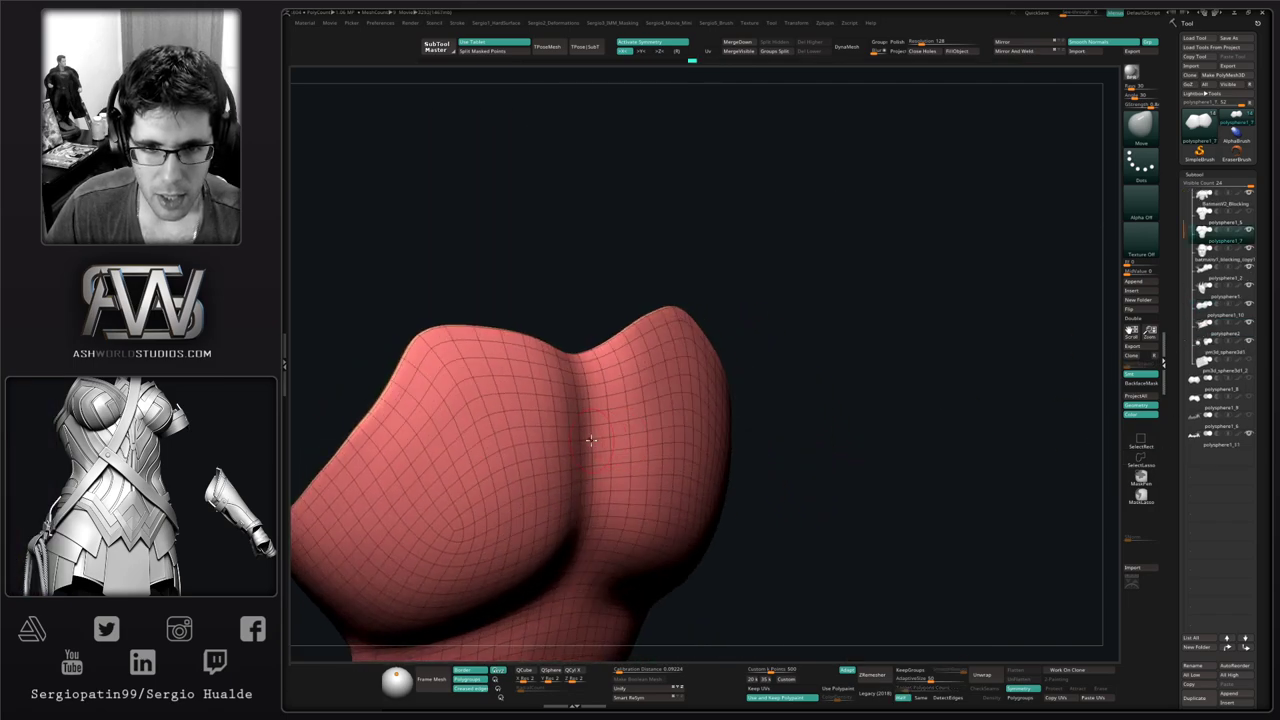
pyautogui.moveTo(609, 446); pyautogui.dragTo(650, 447, button='right')
pyautogui.press('s')
pyautogui.moveTo(609, 447); pyautogui.dragTo(612, 447)
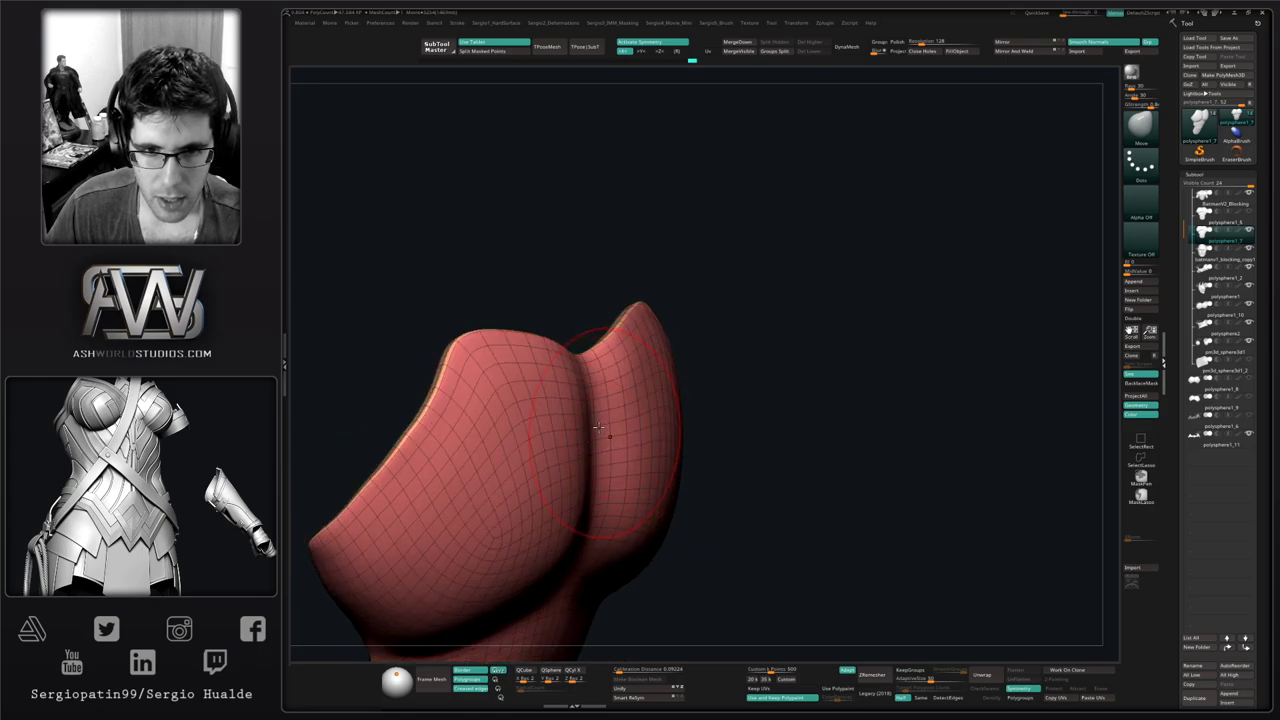
pyautogui.hotkey('shift', 's')
# Reselect the emblem and adjust its centre and lower spike against the chest with the Move brush
pyautogui.moveTo(589, 411); pyautogui.dragTo(525, 420, button='right')
pyautogui.moveTo(634, 438); pyautogui.dragTo(575, 440, button='right')
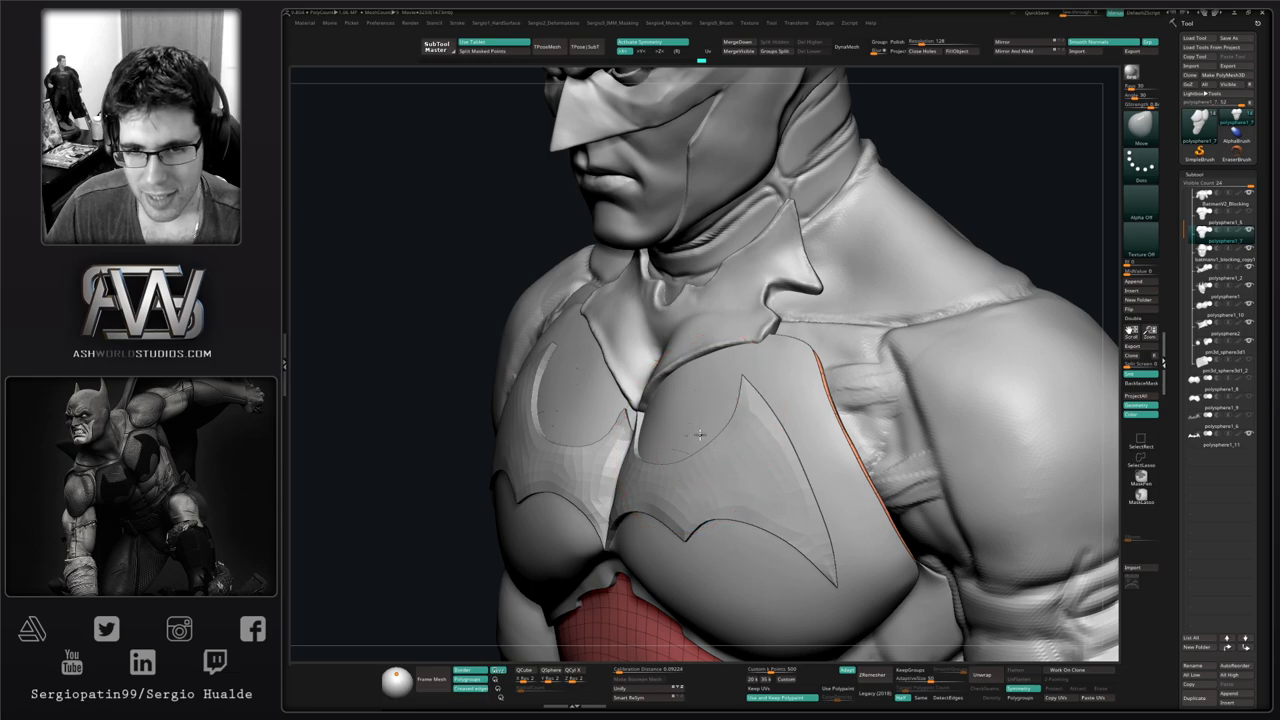
pyautogui.moveTo(693, 432)
pyautogui.keyDown('ctrl'); pyautogui.mouseDown(button='right')
pyautogui.moveTo(668, 412)
pyautogui.moveTo(676, 432)
pyautogui.moveTo(682, 422)
pyautogui.mouseUp(button='right'); pyautogui.keyUp('ctrl')
pyautogui.keyDown('alt'); pyautogui.click(670, 420); pyautogui.keyUp('alt')
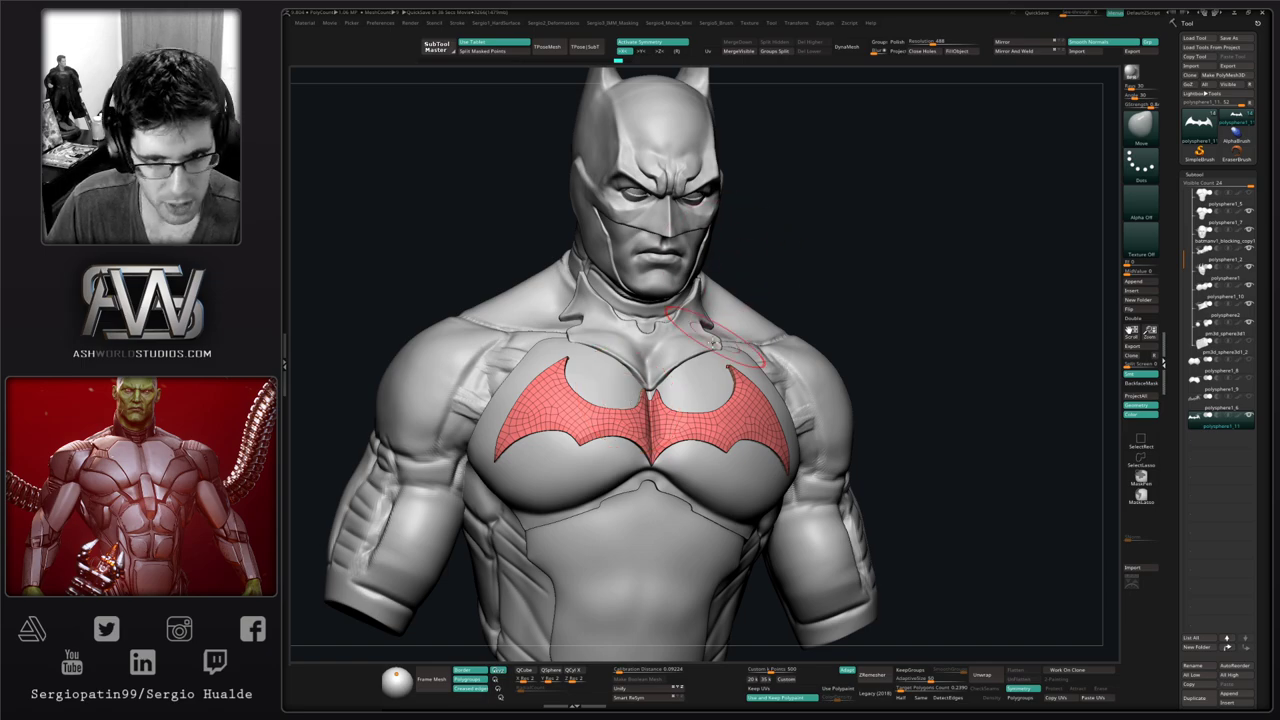
pyautogui.moveTo(714, 380); pyautogui.dragTo(746, 296, button='right')
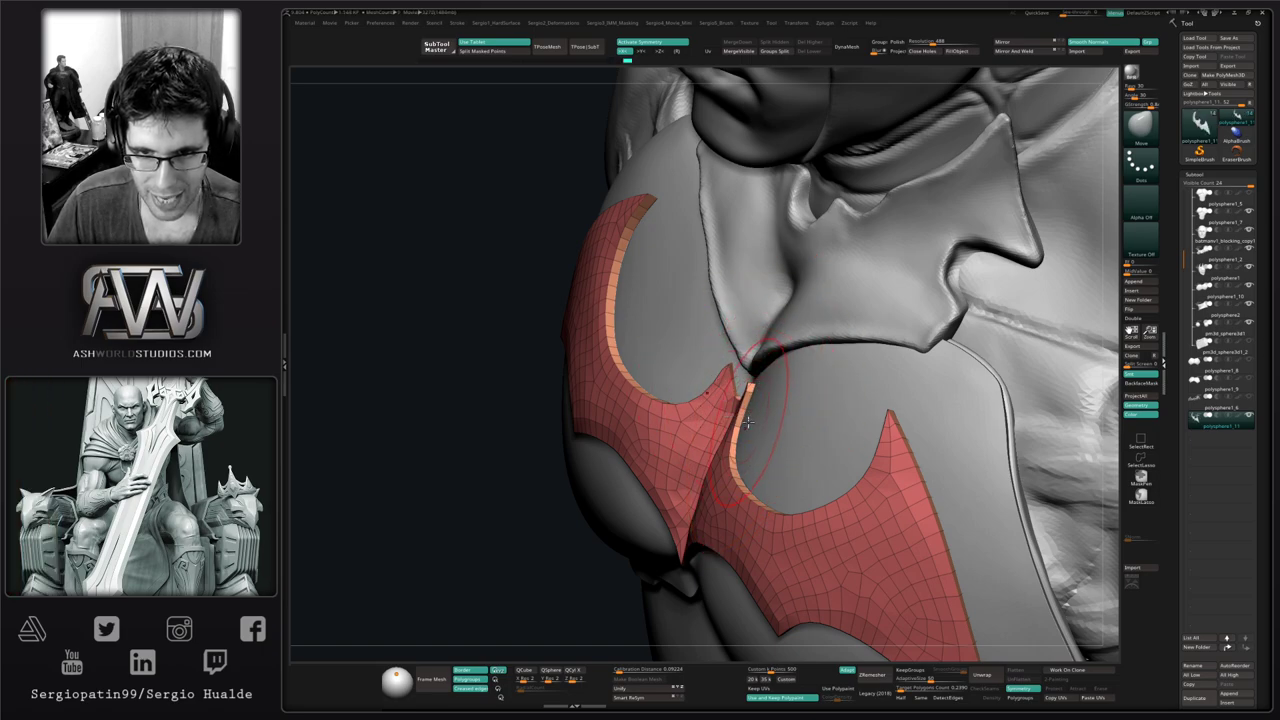
pyautogui.moveTo(735, 454); pyautogui.dragTo(689, 462, button='right')
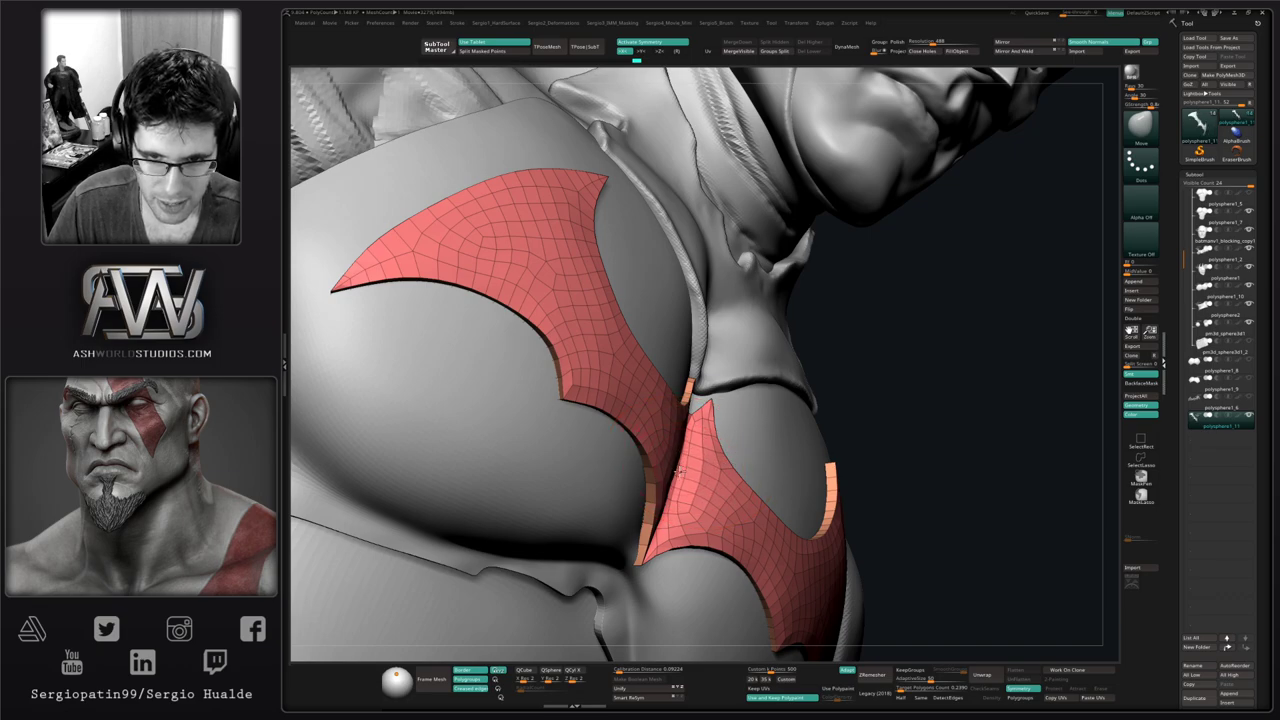
pyautogui.moveTo(674, 508); pyautogui.dragTo(668, 510)
pyautogui.moveTo(672, 500)
pyautogui.keyDown('ctrl'); pyautogui.mouseDown(button='right')
pyautogui.moveTo(679, 454)
pyautogui.moveTo(688, 476)
pyautogui.moveTo(658, 473)
pyautogui.mouseUp(button='right'); pyautogui.keyUp('ctrl')
# Nudge the emblem's upper wing tips and outer wing edges with the Move brush to follow the pectorals
pyautogui.moveTo(649, 386)
pyautogui.keyDown('ctrl'); pyautogui.mouseDown(button='right')
pyautogui.moveTo(663, 434)
pyautogui.moveTo(657, 391)
pyautogui.moveTo(642, 389)
pyautogui.mouseUp(button='right'); pyautogui.keyUp('ctrl')
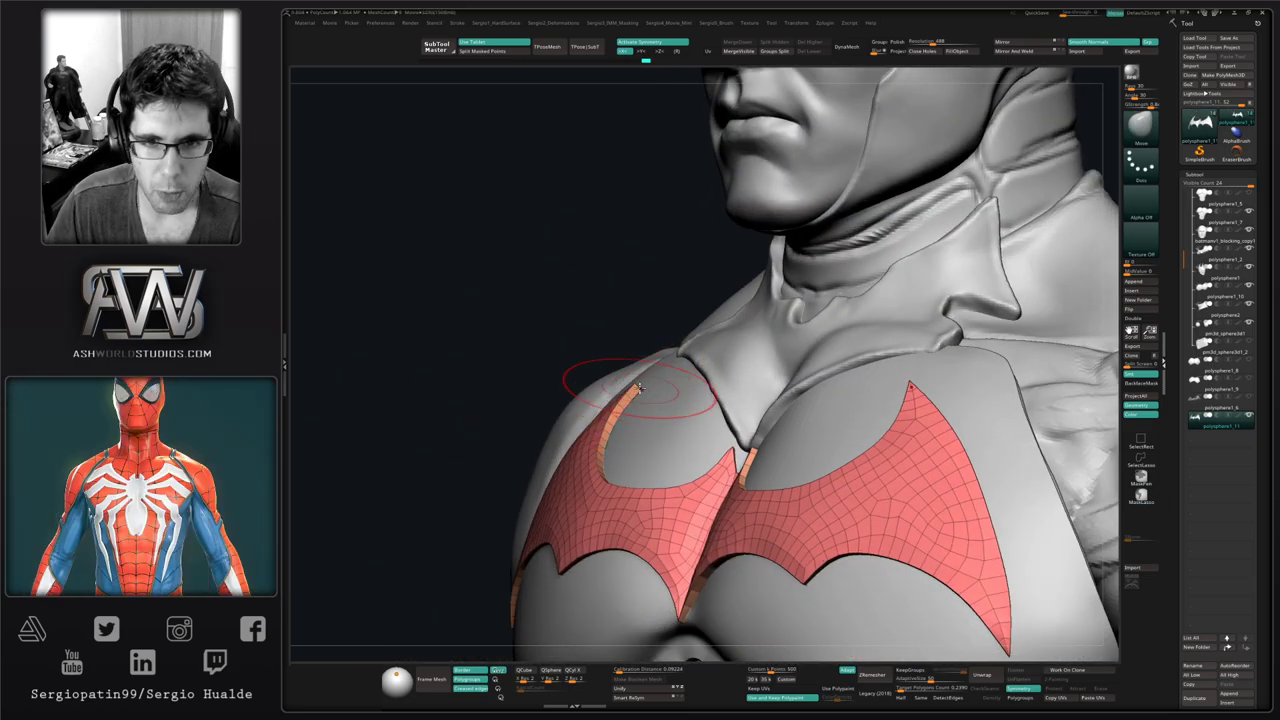
pyautogui.moveTo(639, 388); pyautogui.dragTo(636, 395)
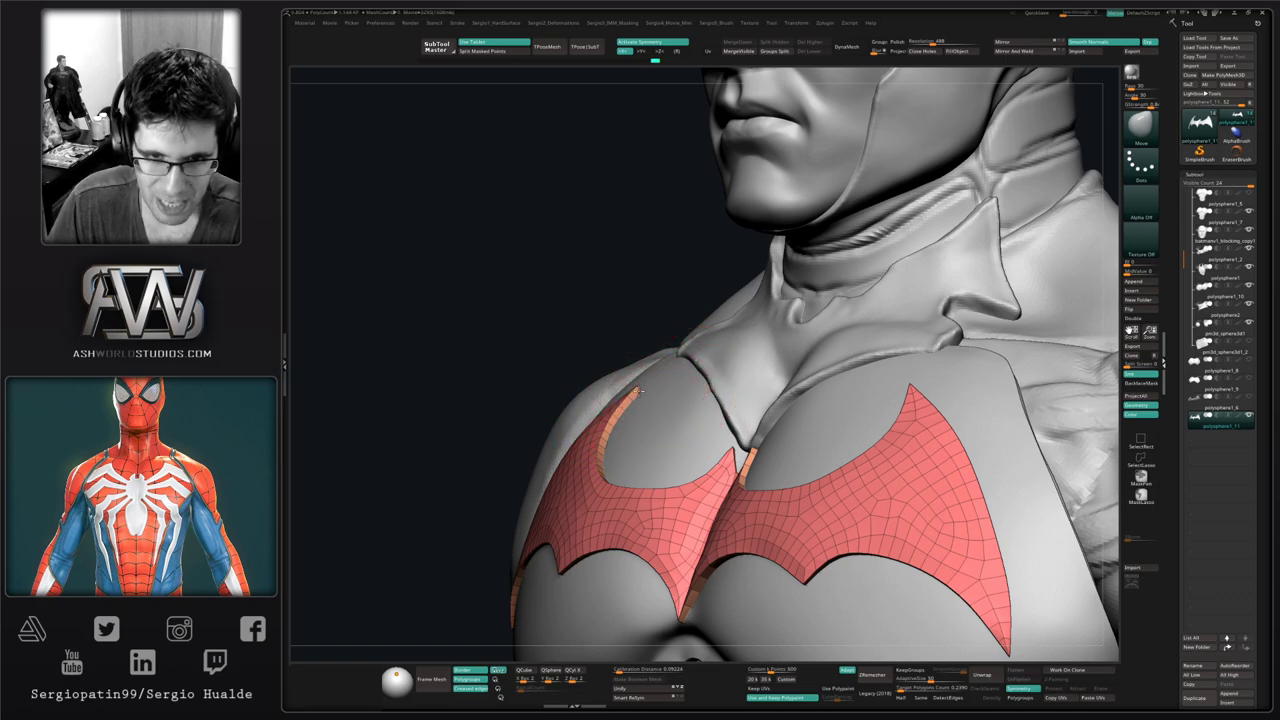
pyautogui.moveTo(627, 402); pyautogui.dragTo(622, 404)
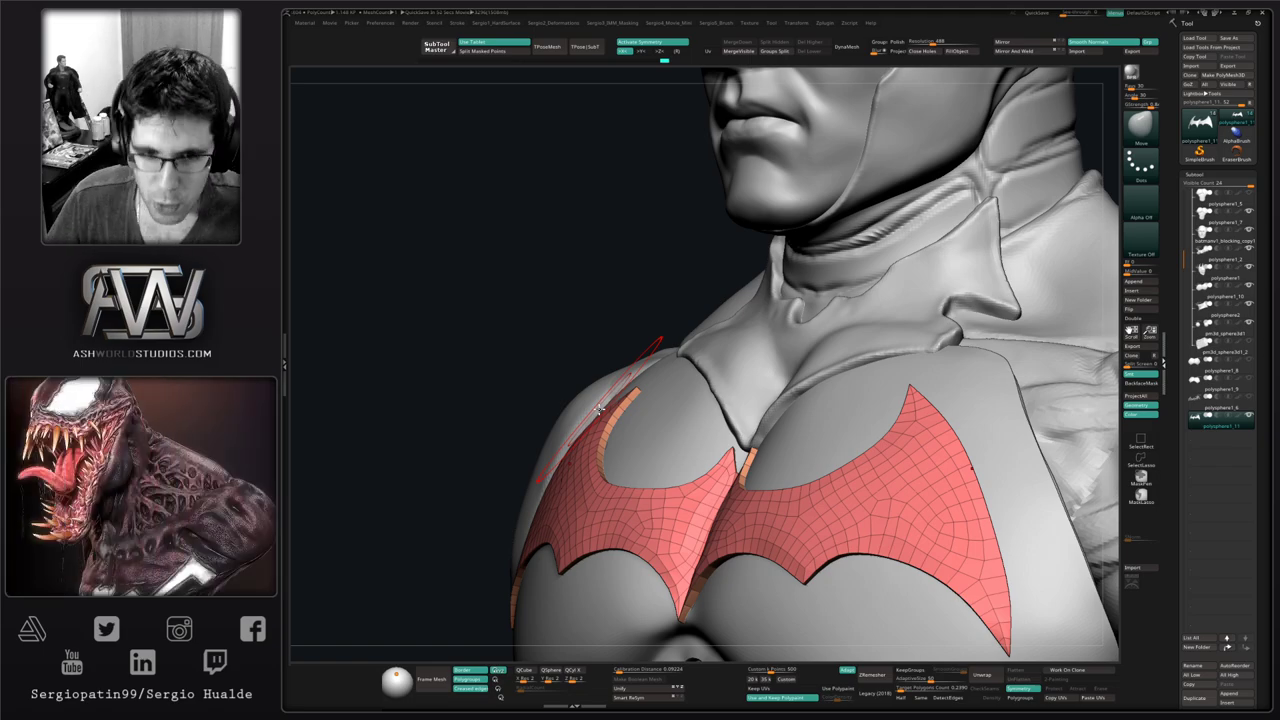
# Nudge the emblem's outer wing edge with the Move brush and check the emblem's shape in isolation and against the bust
pyautogui.moveTo(500, 408); pyautogui.dragTo(543, 443)
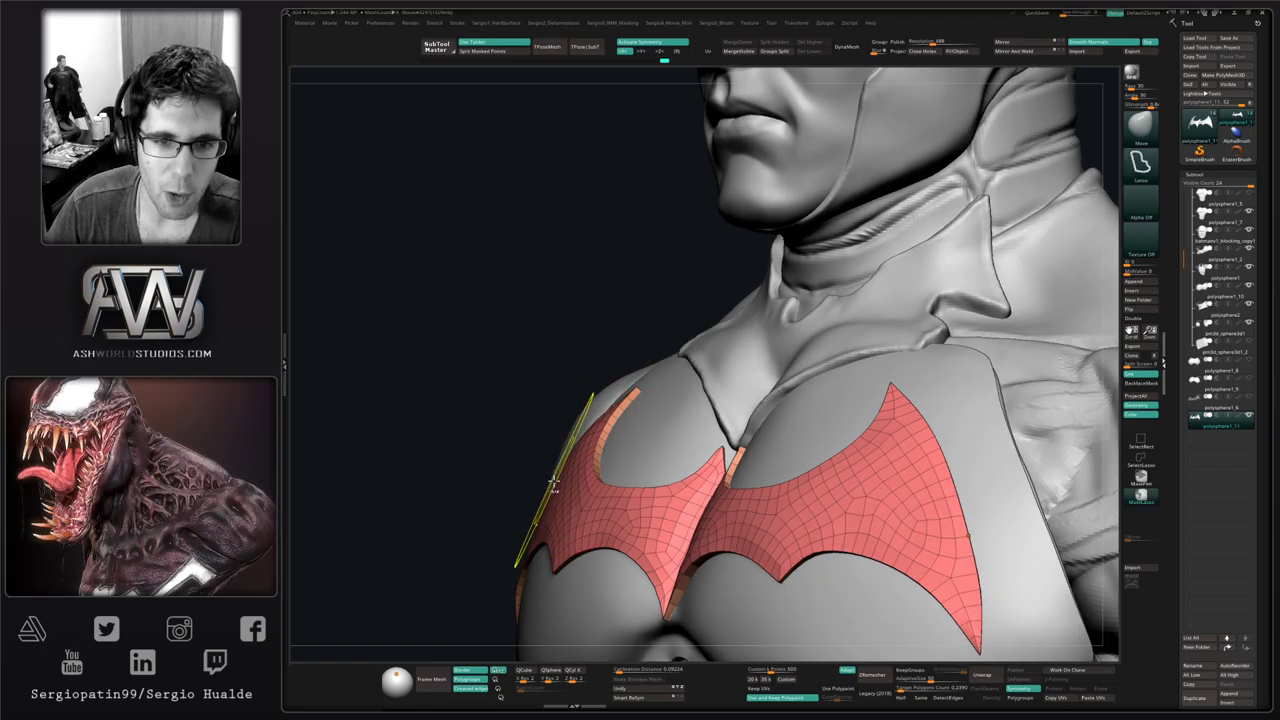
pyautogui.keyDown('ctrl'); pyautogui.moveTo(574, 465); pyautogui.dragTo(570, 385, button='right'); pyautogui.keyUp('ctrl')
pyautogui.hotkey('alt', 's')
pyautogui.moveTo(757, 440)
pyautogui.keyDown('ctrl'); pyautogui.mouseDown(button='right')
pyautogui.moveTo(757, 383)
pyautogui.moveTo(747, 469)
pyautogui.mouseUp(button='right'); pyautogui.keyUp('ctrl')
pyautogui.moveTo(823, 477)
pyautogui.keyDown('alt'); pyautogui.mouseDown(button='right')
pyautogui.moveTo(766, 423)
pyautogui.moveTo(712, 498)
pyautogui.mouseUp(button='right'); pyautogui.keyUp('alt')
pyautogui.moveTo(712, 498); pyautogui.dragTo(715, 450, button='right')
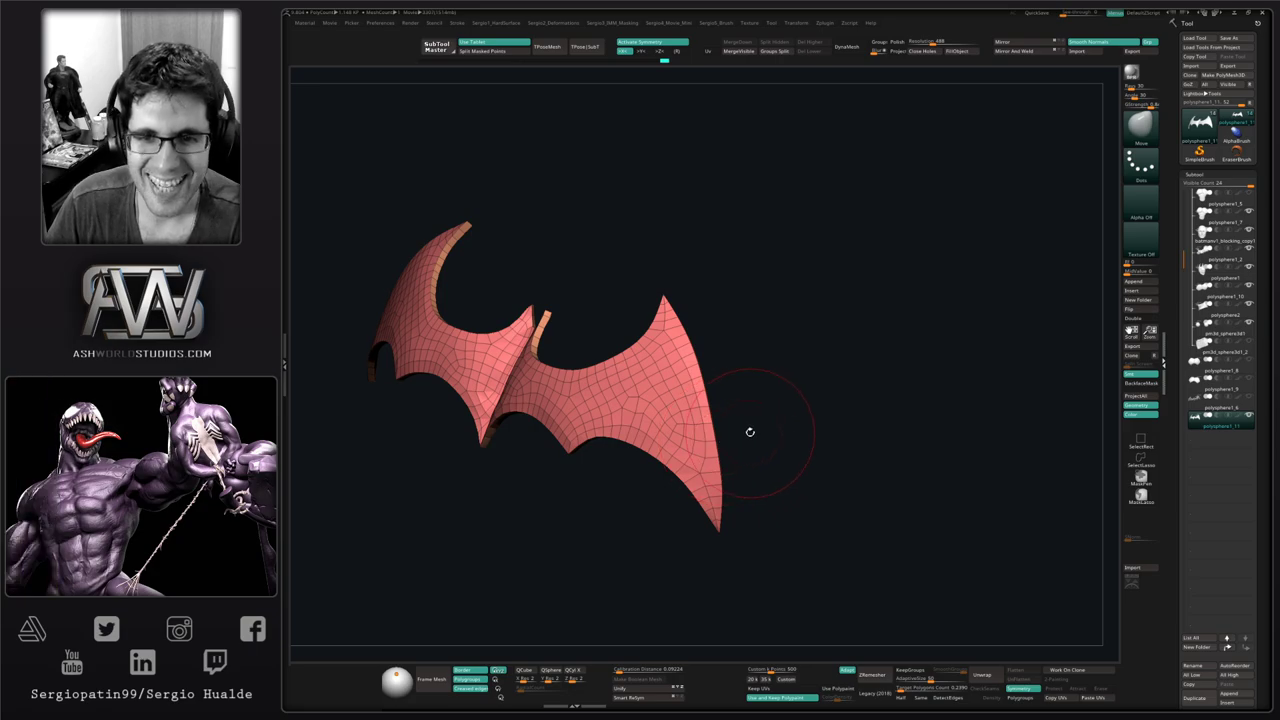
pyautogui.moveTo(749, 431); pyautogui.dragTo(738, 417)
pyautogui.hotkey('ctrl', 'shift', 's')
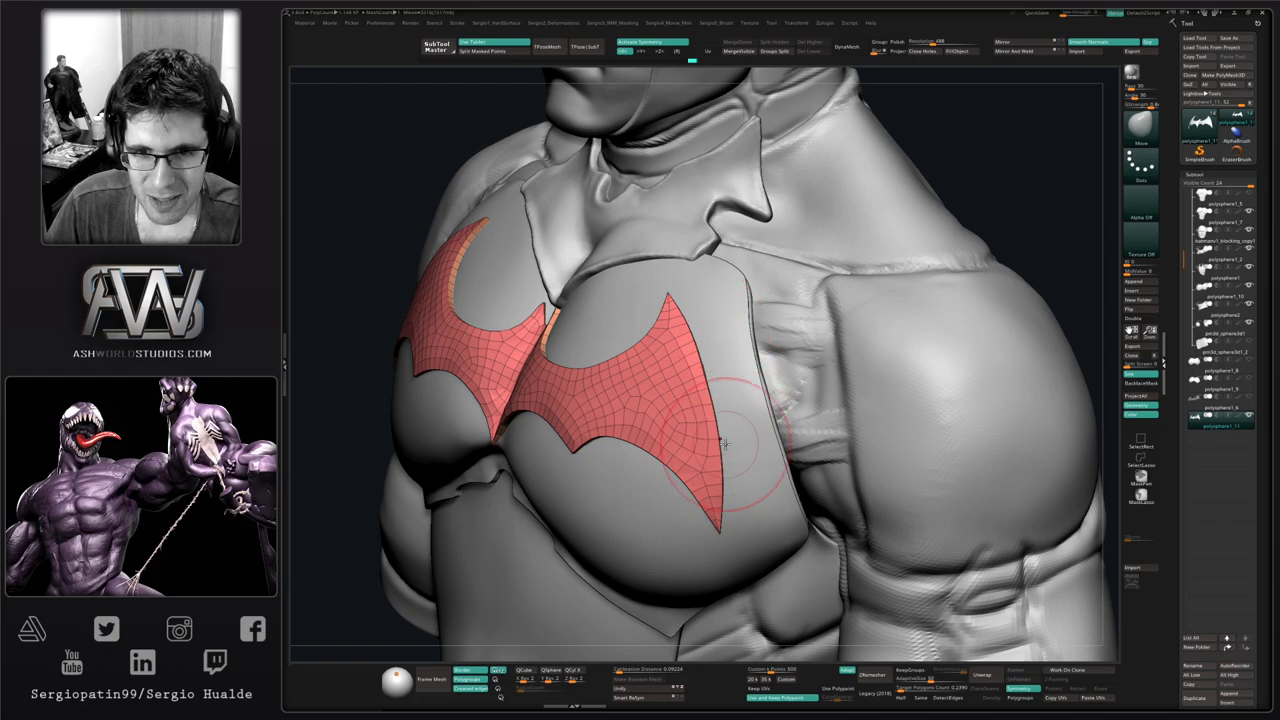
# Isolate the emblem and crease the short thickness edge at the wing tip with ZModeler's Crease edge action
pyautogui.keyDown('ctrl'); pyautogui.moveTo(725, 443); pyautogui.dragTo(680, 437, button='right'); pyautogui.keyUp('ctrl')
pyautogui.hotkey('ctrl', 'shift', 's')
pyautogui.moveTo(706, 386); pyautogui.dragTo(700, 450, button='right')
pyautogui.moveTo(700, 450); pyautogui.dragTo(733, 414, button='right')
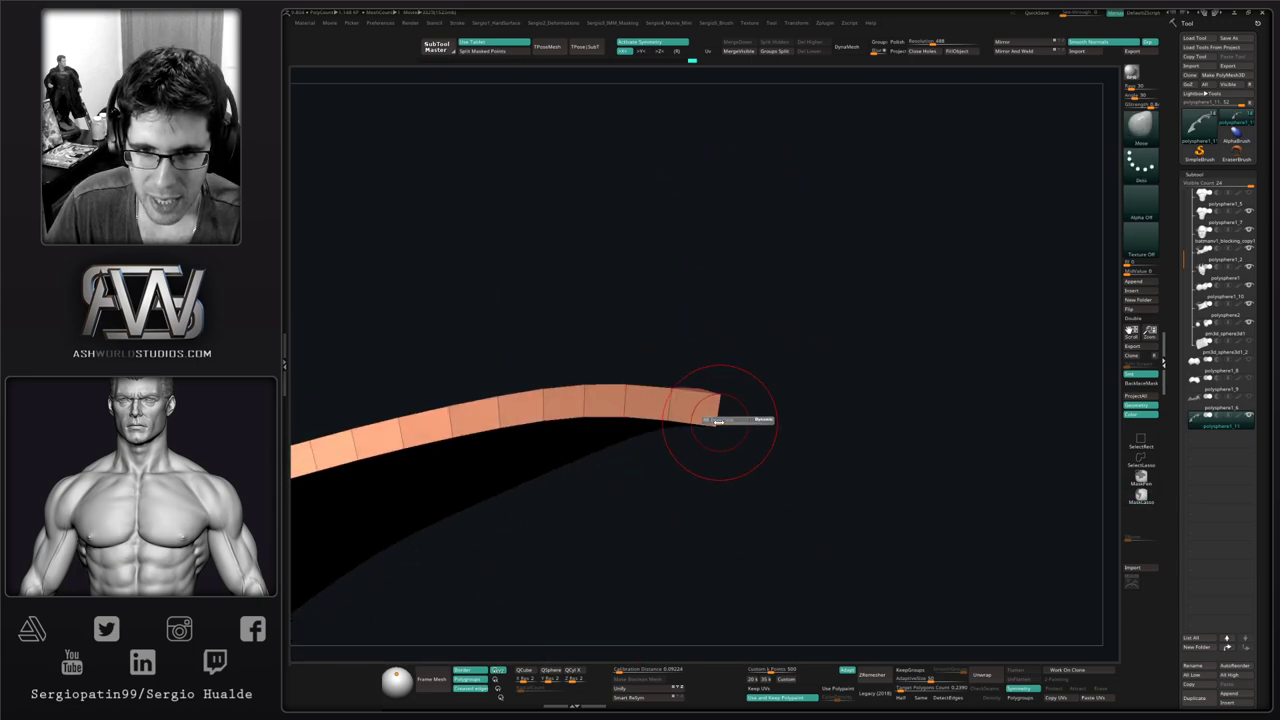
pyautogui.press('b')
pyautogui.press('z')
pyautogui.press('m')
pyautogui.press('space')
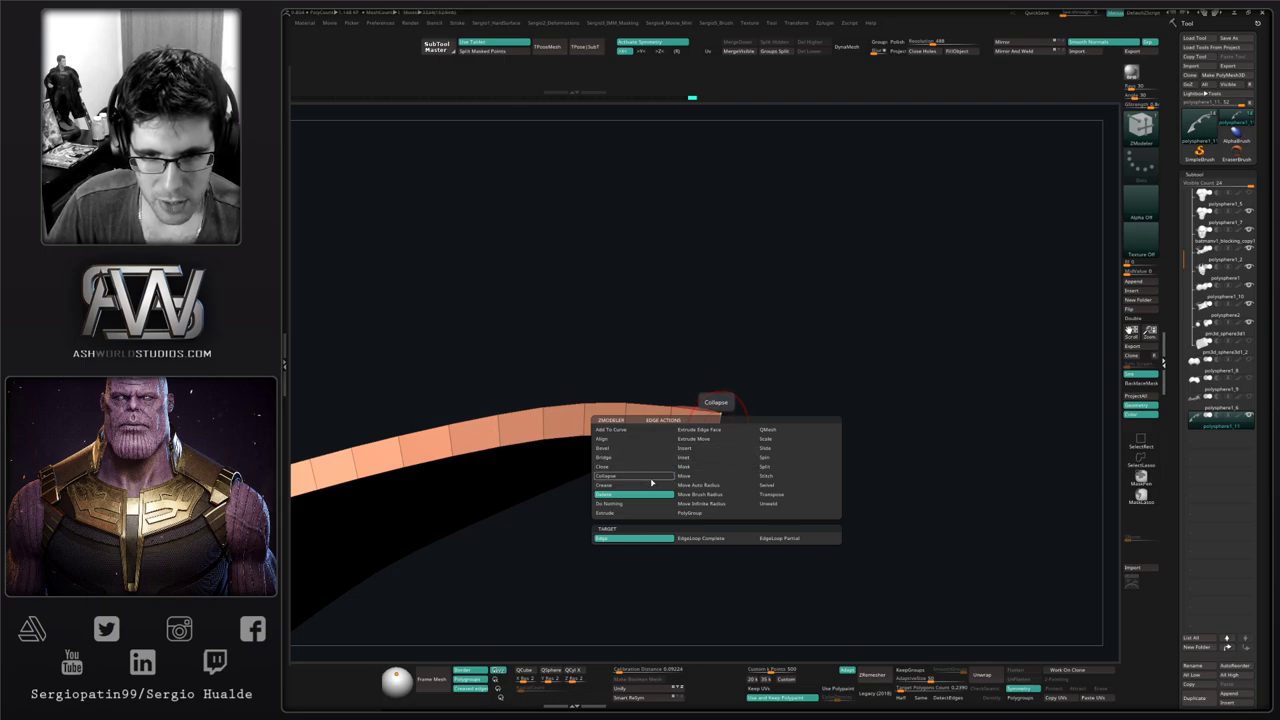
pyautogui.click(649, 487)
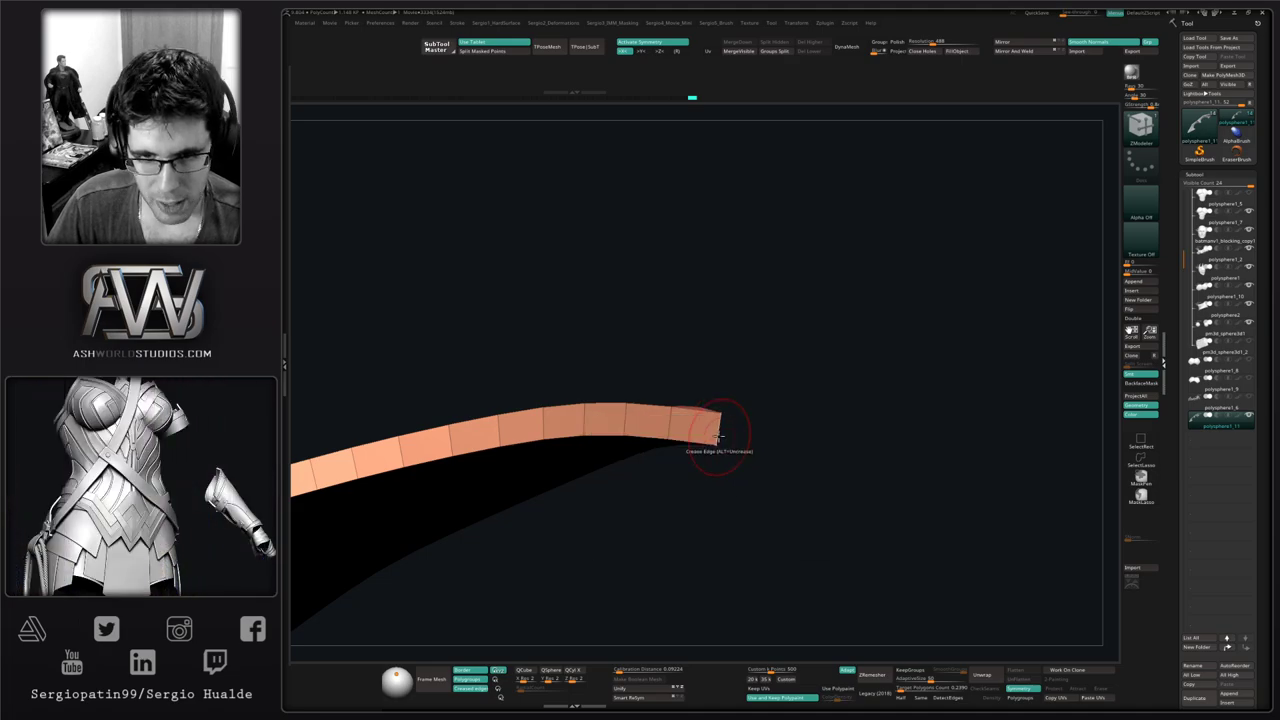
pyautogui.click(715, 432)
# Crease the thickness edges at the corners of the emblem's lower points and around its central spike
pyautogui.moveTo(715, 432)
pyautogui.keyDown('ctrl'); pyautogui.mouseDown(button='right')
pyautogui.moveTo(669, 357)
pyautogui.moveTo(687, 427)
pyautogui.mouseUp(button='right'); pyautogui.keyUp('ctrl')
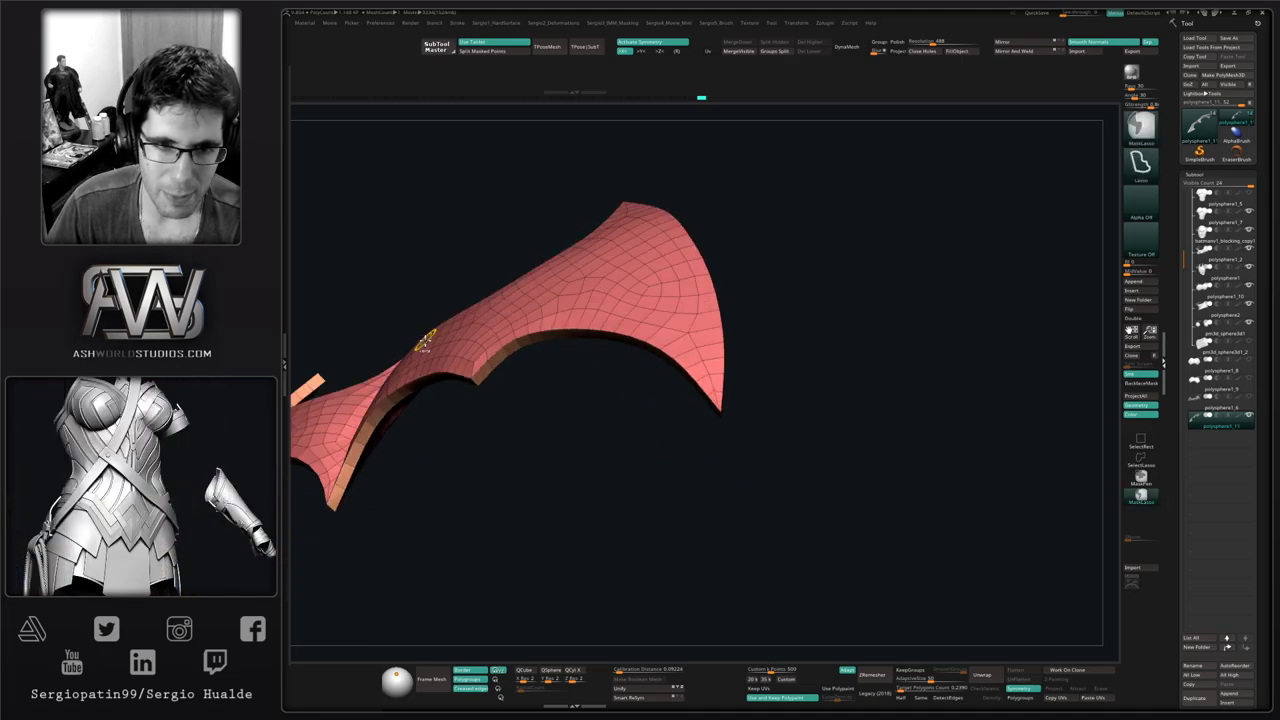
pyautogui.moveTo(424, 343)
pyautogui.keyDown('ctrl'); pyautogui.mouseDown(button='right')
pyautogui.moveTo(572, 421)
pyautogui.moveTo(622, 394)
pyautogui.mouseUp(button='right'); pyautogui.keyUp('ctrl')
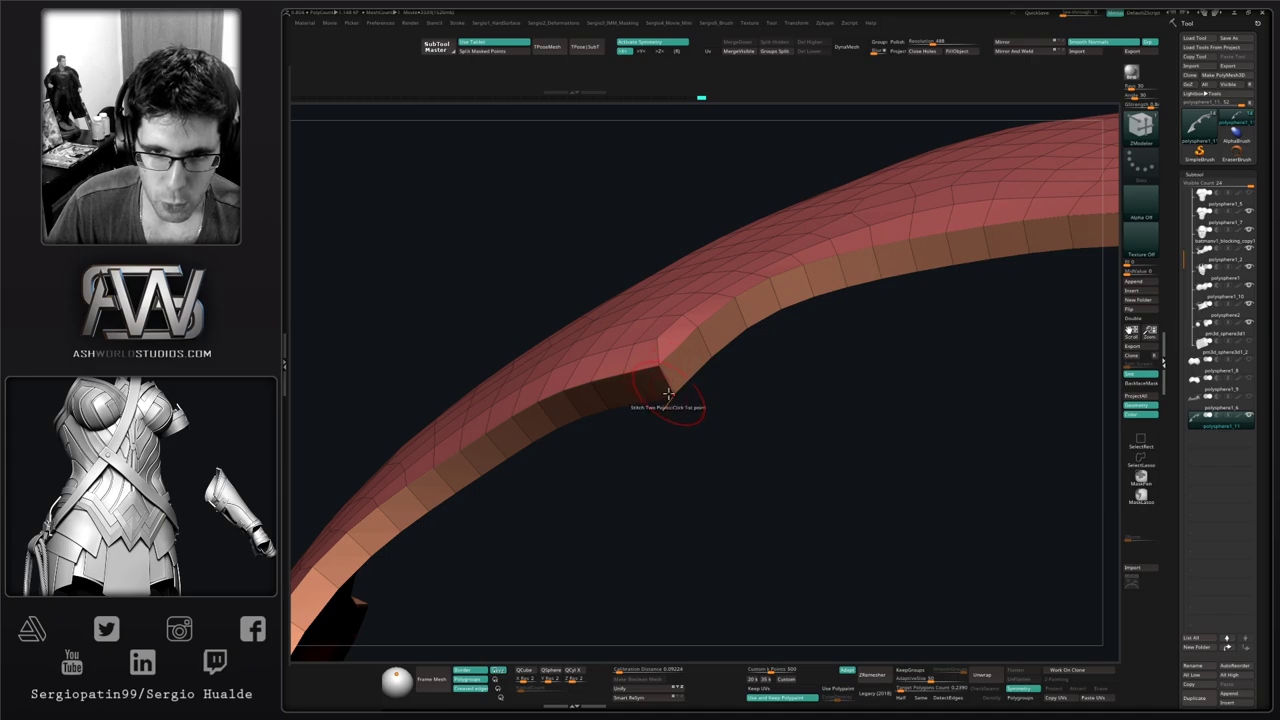
pyautogui.moveTo(668, 393)
pyautogui.keyDown('alt'); pyautogui.mouseDown()
pyautogui.moveTo(600, 366)
pyautogui.moveTo(557, 437)
pyautogui.moveTo(574, 483)
pyautogui.moveTo(556, 398)
pyautogui.moveTo(686, 349)
pyautogui.moveTo(591, 471)
pyautogui.moveTo(530, 522)
pyautogui.moveTo(606, 474)
pyautogui.moveTo(571, 463)
pyautogui.moveTo(549, 466)
pyautogui.moveTo(599, 524)
pyautogui.moveTo(586, 423)
pyautogui.moveTo(722, 330)
pyautogui.moveTo(657, 429)
pyautogui.moveTo(717, 366)
pyautogui.moveTo(663, 443)
pyautogui.moveTo(680, 405)
pyautogui.moveTo(677, 474)
pyautogui.moveTo(690, 430)
pyautogui.moveTo(681, 374)
pyautogui.mouseUp(); pyautogui.keyUp('alt')
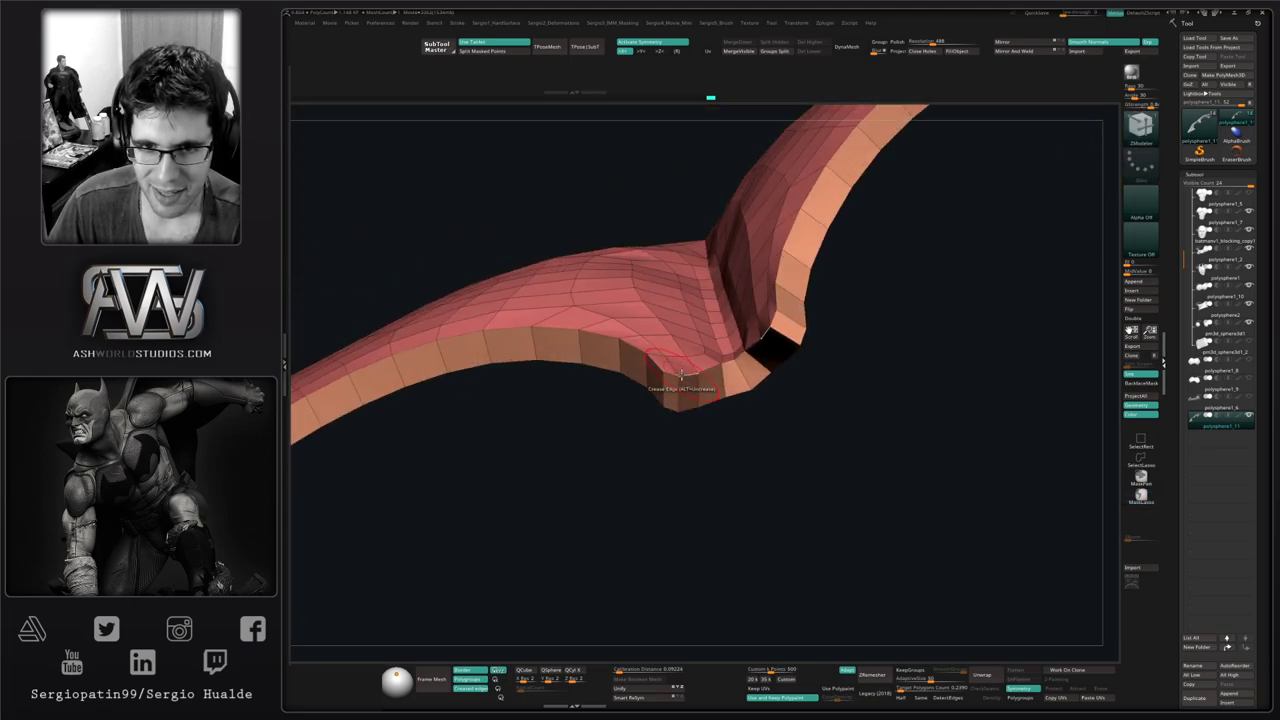
pyautogui.moveTo(737, 440); pyautogui.dragTo(746, 375, button='right')
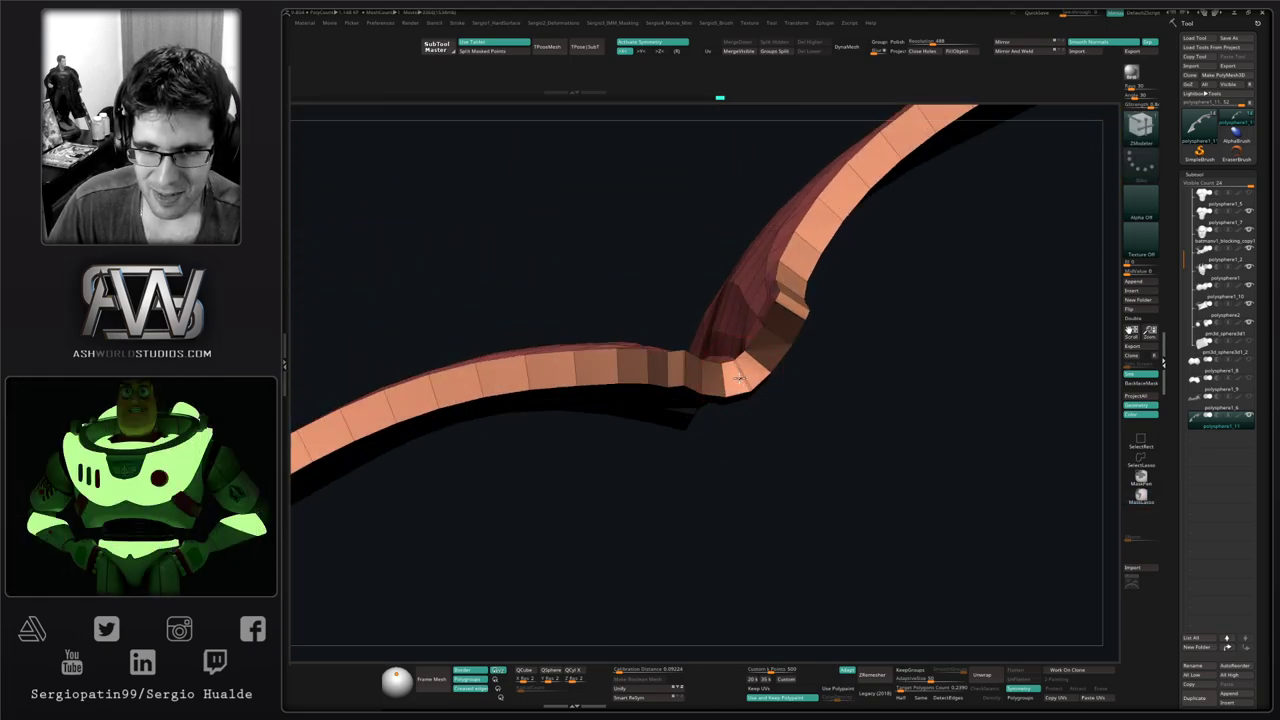
pyautogui.moveTo(740, 445)
pyautogui.keyDown('ctrl'); pyautogui.mouseDown(button='right')
pyautogui.moveTo(735, 309)
pyautogui.moveTo(760, 403)
pyautogui.mouseUp(button='right'); pyautogui.keyUp('ctrl')
# Show the full bust around the emblem again and turn off the polygon wireframe
pyautogui.hotkey('ctrl', '2')
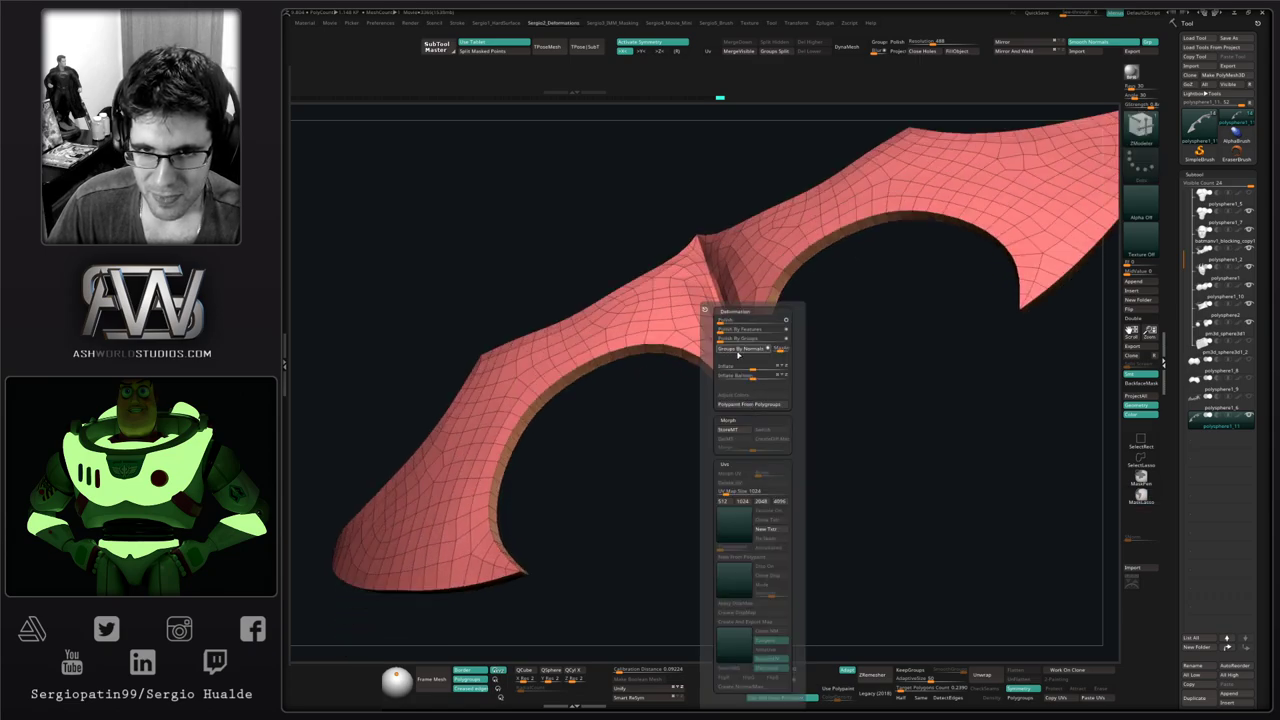
pyautogui.hotkey('ctrl', '1')
pyautogui.click(740, 334)
pyautogui.keyDown('ctrl'); pyautogui.moveTo(660, 480); pyautogui.dragTo(732, 447, button='right'); pyautogui.keyUp('ctrl')
pyautogui.hotkey('alt', 's')
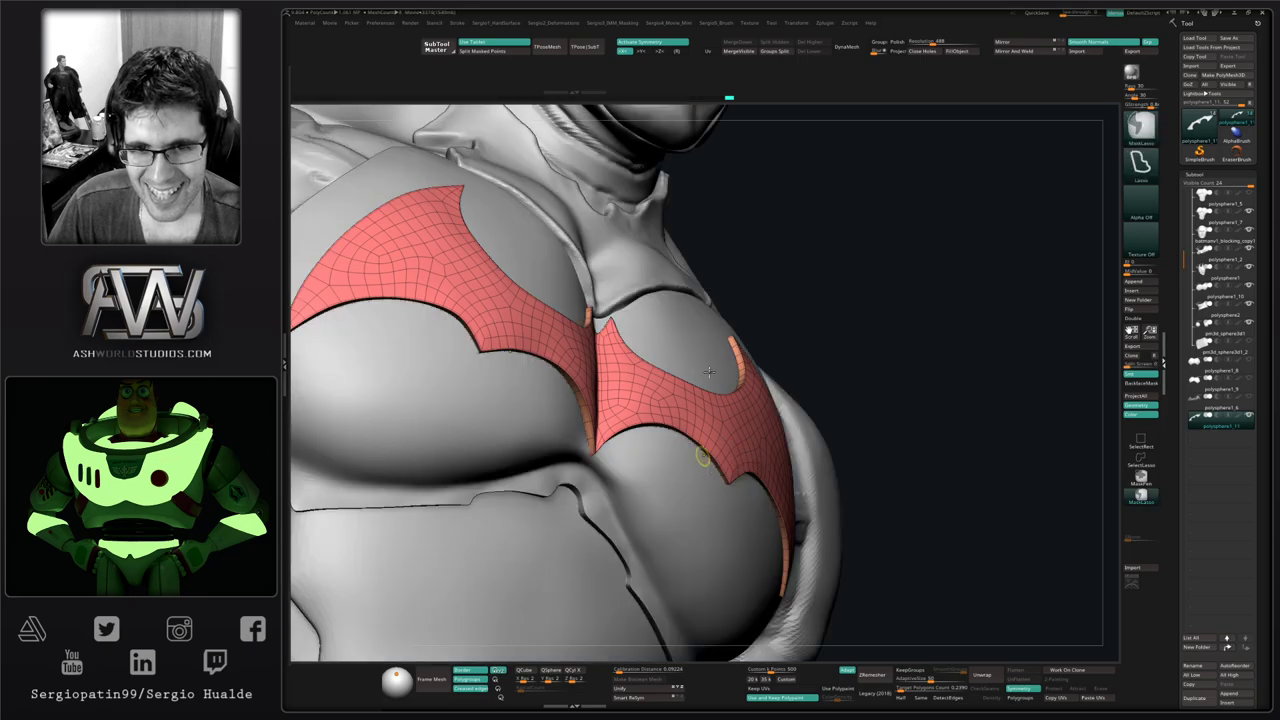
pyautogui.hotkey('shift', 'f')
pyautogui.moveTo(709, 377)
pyautogui.keyDown('ctrl'); pyautogui.mouseDown(button='right')
pyautogui.moveTo(700, 350)
pyautogui.moveTo(670, 452)
pyautogui.moveTo(677, 429)
pyautogui.moveTo(686, 486)
pyautogui.moveTo(730, 429)
pyautogui.moveTo(731, 487)
pyautogui.mouseUp(button='right'); pyautogui.keyUp('ctrl')
# Adjust the emblem's edges against the pectorals with the Move brush and review the fit on the whole bust
pyautogui.moveTo(731, 487)
pyautogui.mouseDown()
pyautogui.moveTo(714, 485)
pyautogui.moveTo(705, 455)
pyautogui.mouseUp()
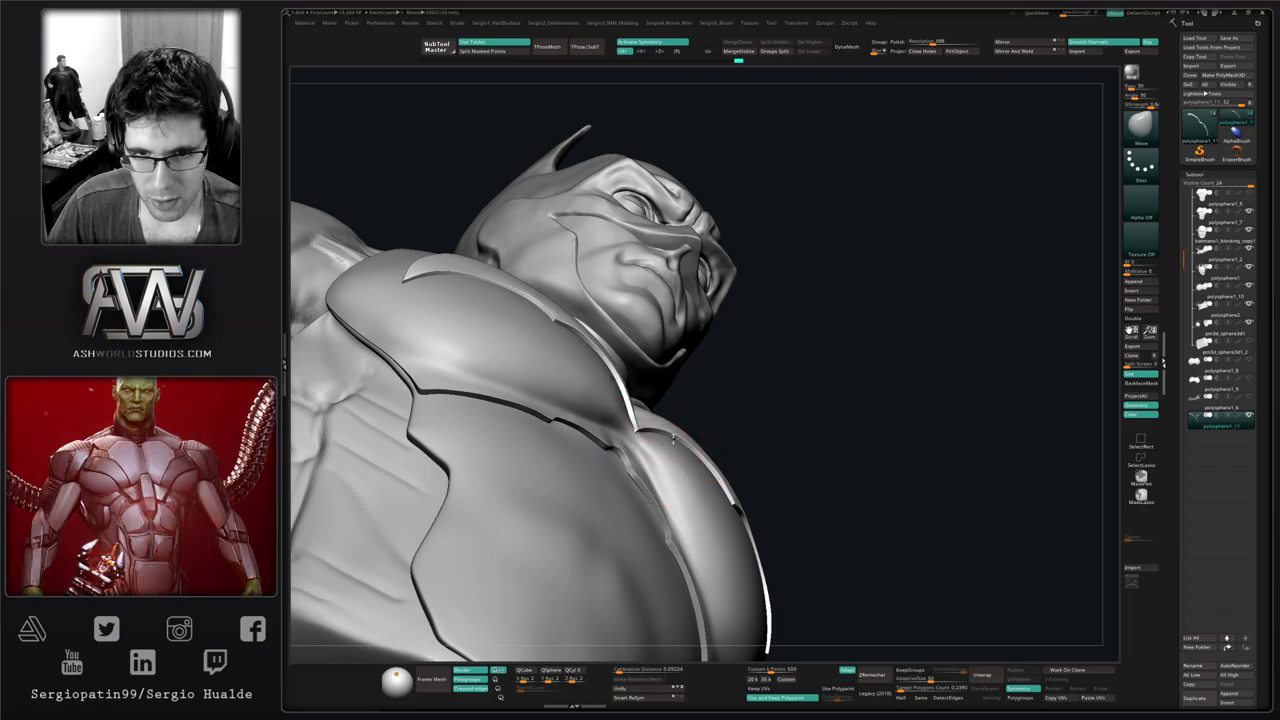
pyautogui.moveTo(677, 443); pyautogui.dragTo(704, 439, button='right')
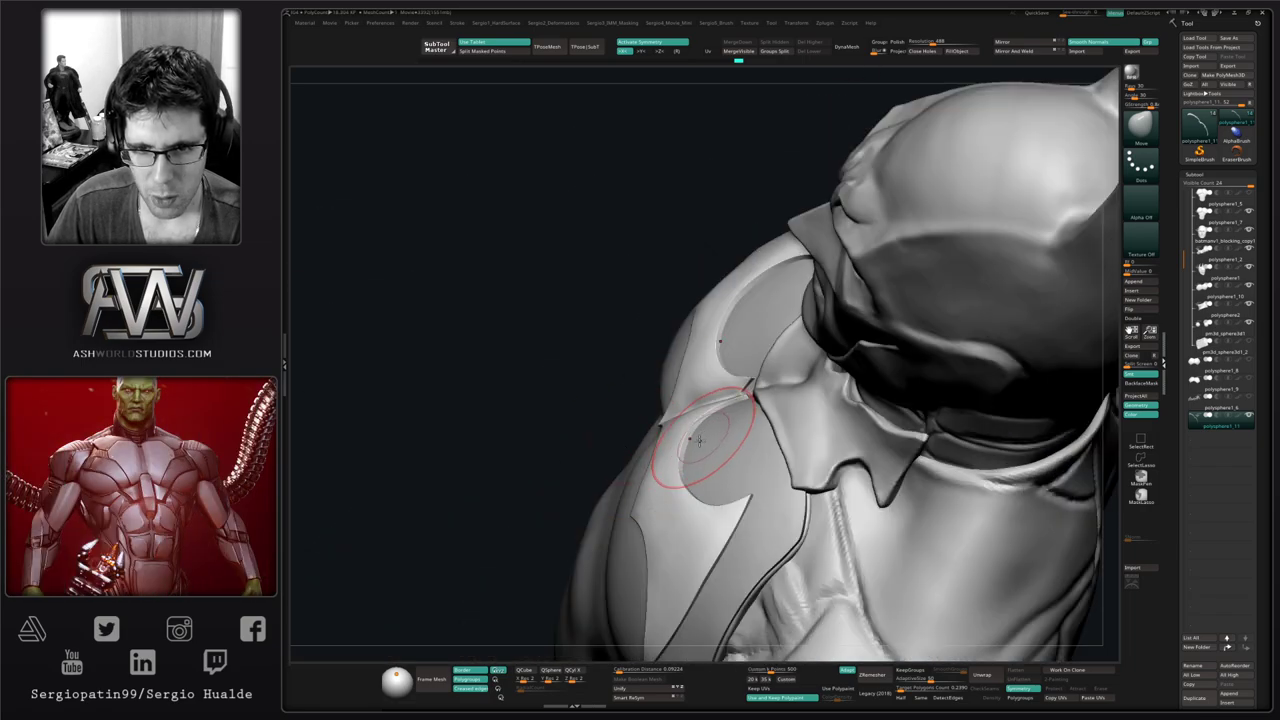
pyautogui.moveTo(699, 440); pyautogui.dragTo(702, 437)
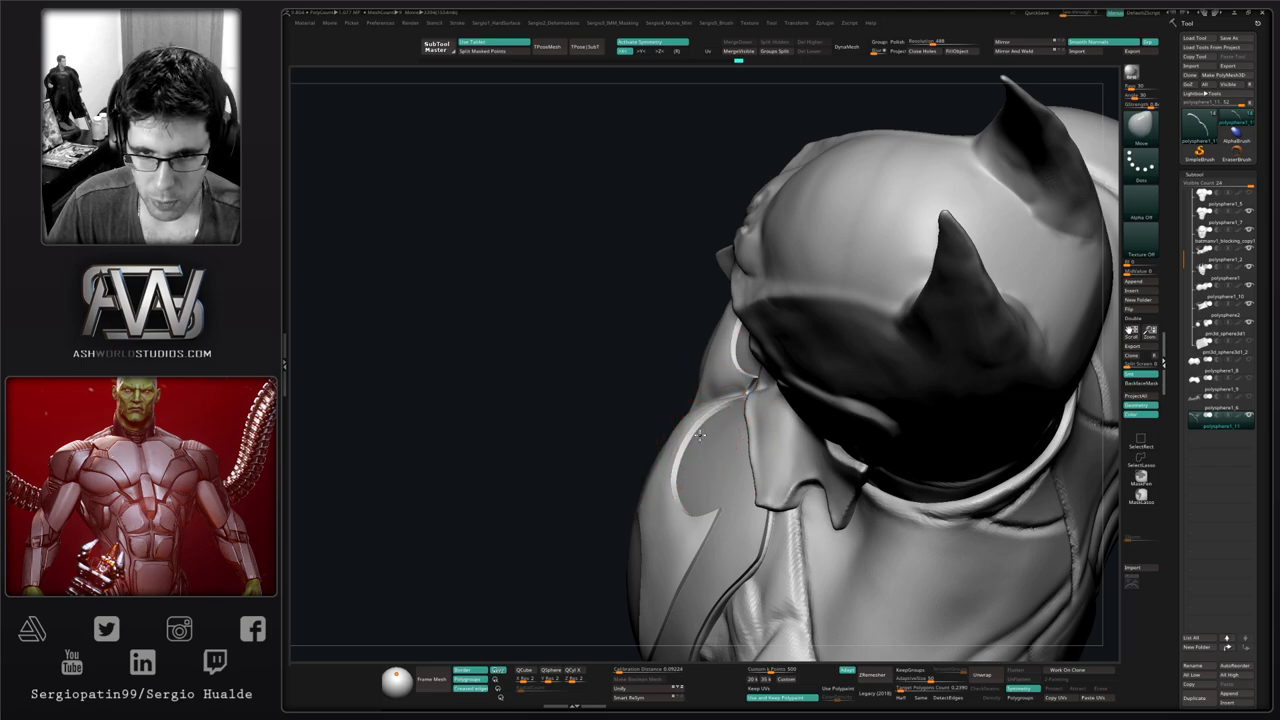
pyautogui.moveTo(697, 485); pyautogui.dragTo(710, 445)
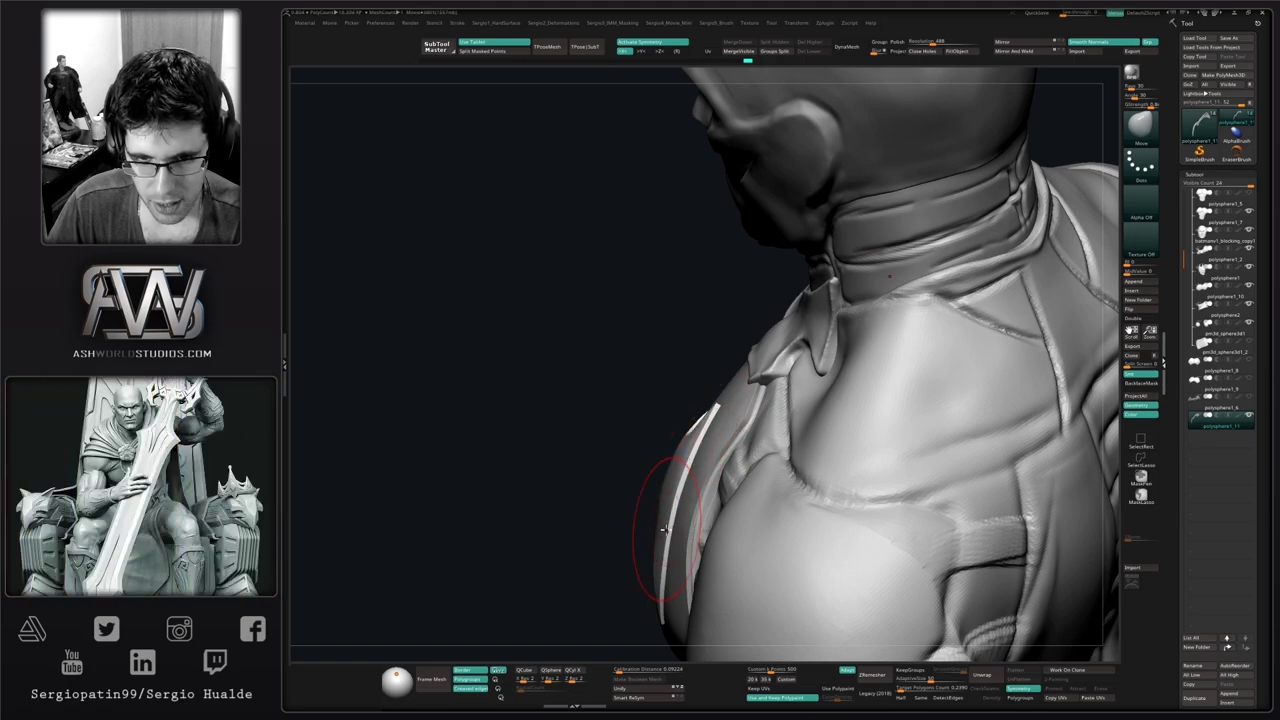
pyautogui.keyDown('ctrl'); pyautogui.moveTo(664, 552); pyautogui.dragTo(735, 430, button='right'); pyautogui.keyUp('ctrl')
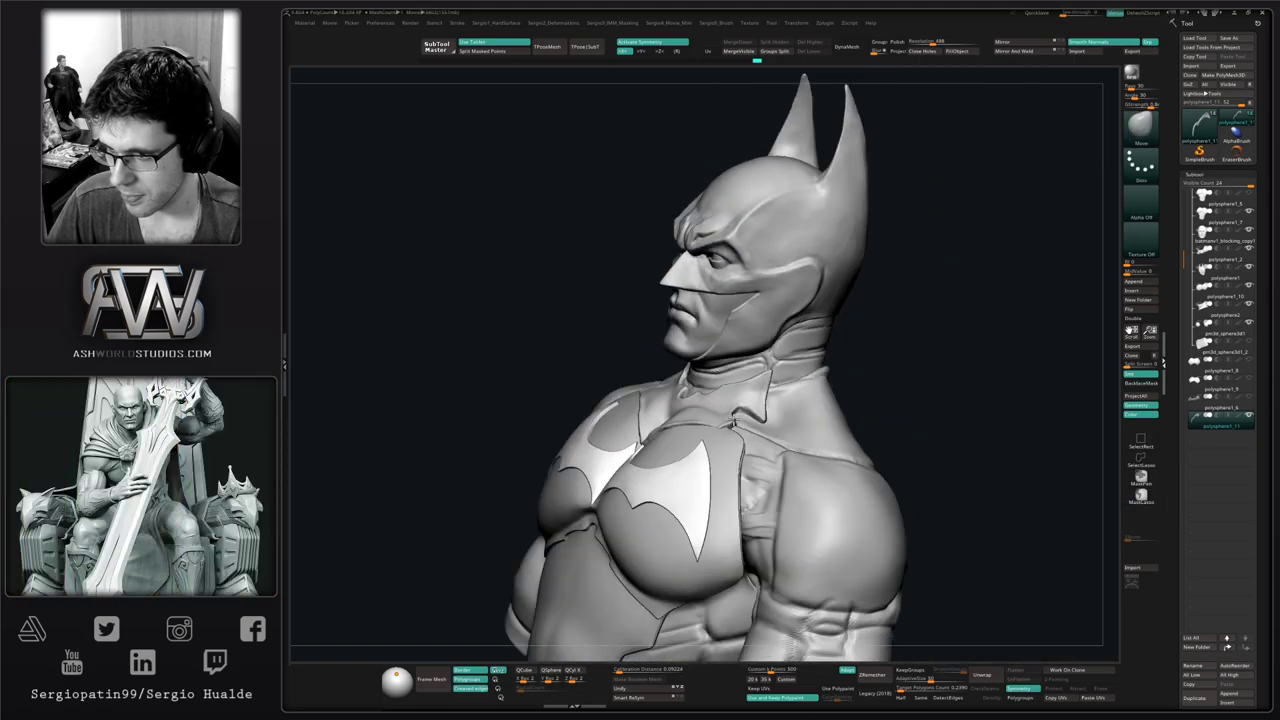
pyautogui.moveTo(690, 505)
pyautogui.keyDown('ctrl'); pyautogui.mouseDown(button='right')
pyautogui.moveTo(672, 422)
pyautogui.moveTo(694, 460)
pyautogui.moveTo(722, 400)
pyautogui.moveTo(745, 480)
pyautogui.mouseUp(button='right'); pyautogui.keyUp('ctrl')
pyautogui.moveTo(883, 349); pyautogui.dragTo(786, 362, button='right')
pyautogui.keyDown('alt'); pyautogui.moveTo(729, 403); pyautogui.dragTo(736, 345, button='right'); pyautogui.keyUp('alt')
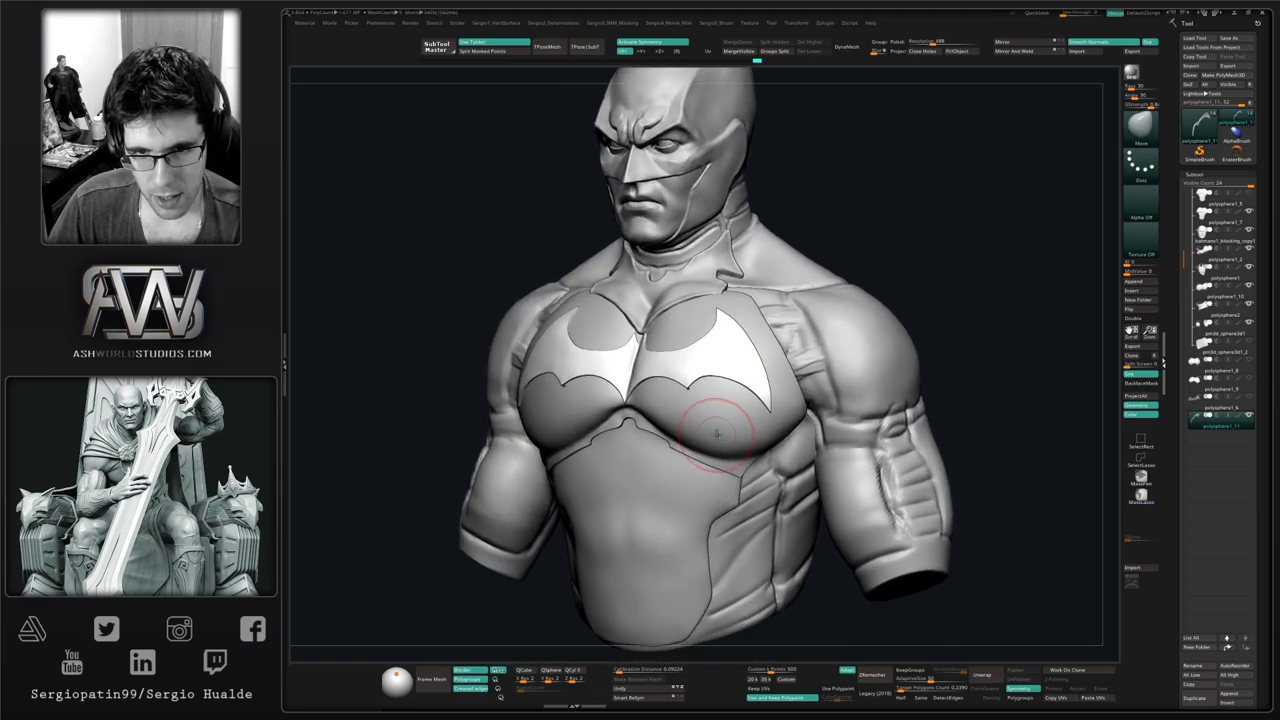
# Select the pectoral armour piece beneath the emblem and isolate it
pyautogui.keyDown('alt'); pyautogui.click(705, 449); pyautogui.keyUp('alt')
pyautogui.moveTo(660, 446); pyautogui.dragTo(729, 406, button='right')
pyautogui.keyDown('ctrl'); pyautogui.moveTo(637, 449); pyautogui.dragTo(660, 525, button='right'); pyautogui.keyUp('ctrl')
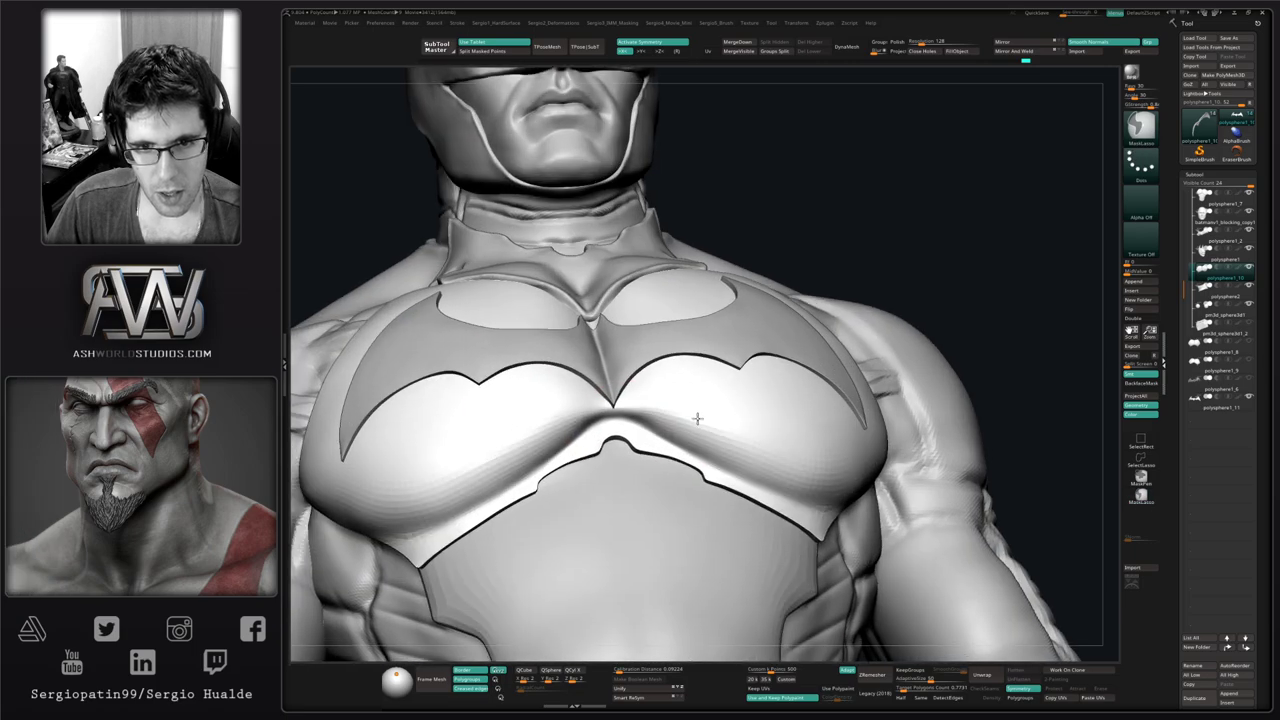
pyautogui.keyDown('alt'); pyautogui.moveTo(697, 420); pyautogui.dragTo(756, 406, button='right'); pyautogui.keyUp('alt')
pyautogui.hotkey('alt', 's')
pyautogui.keyDown('ctrl'); pyautogui.moveTo(666, 411); pyautogui.dragTo(669, 458, button='right'); pyautogui.keyUp('ctrl')
# Carve the fold beneath the pectorals, starting at the centre, with the DamStandard brush
pyautogui.press('b')
pyautogui.press('d')
pyautogui.press('s')
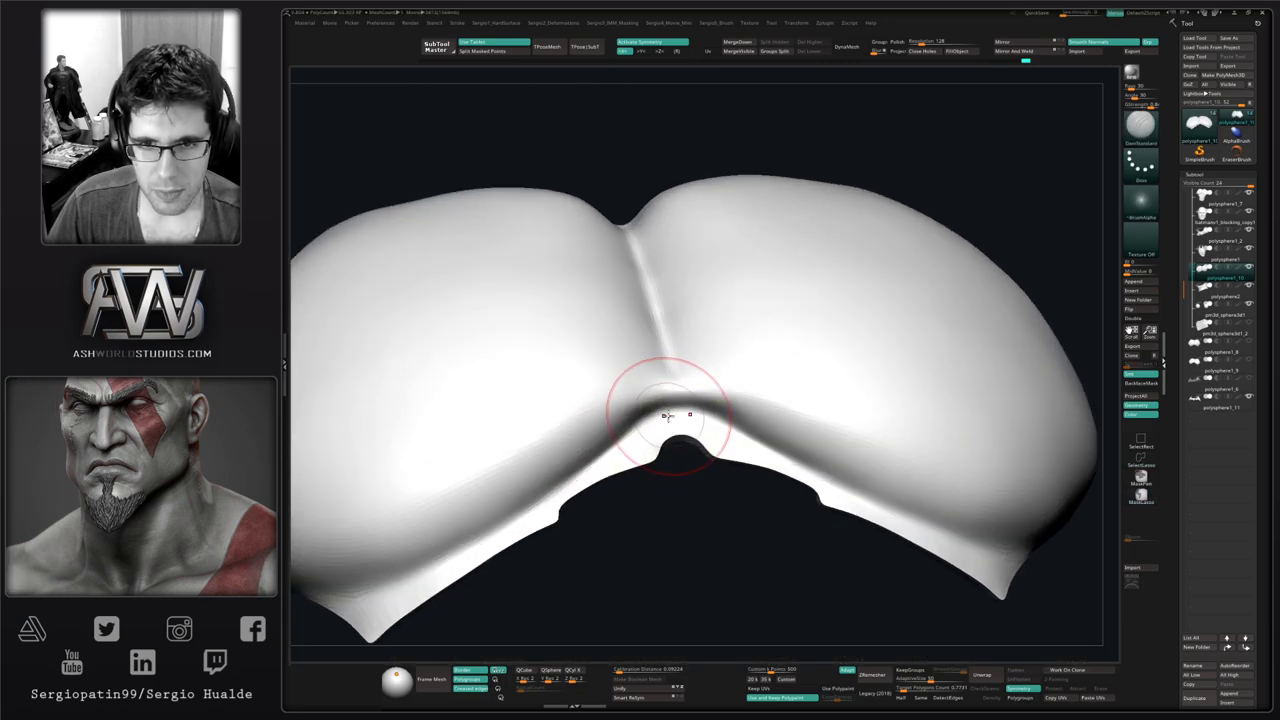
pyautogui.press('b')
pyautogui.press('c')
pyautogui.press('l')
pyautogui.press('b')
pyautogui.press('d')
pyautogui.press('s')
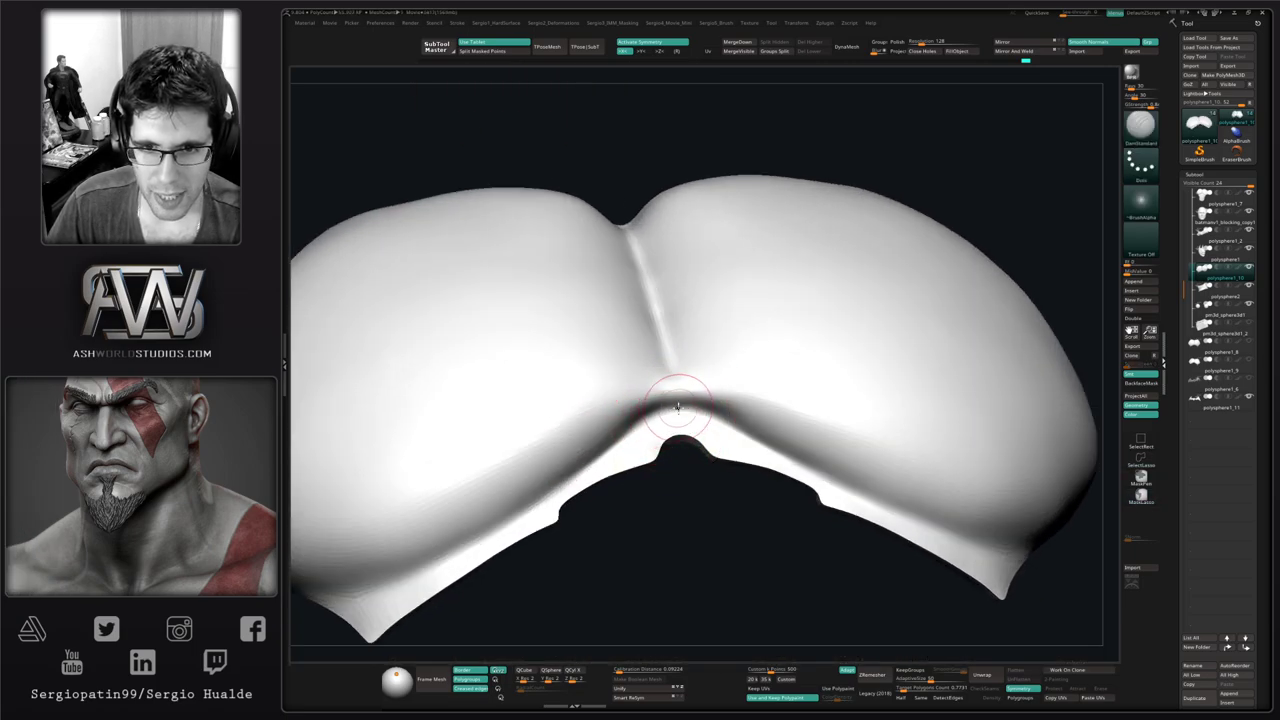
pyautogui.moveTo(677, 402); pyautogui.dragTo(625, 432)
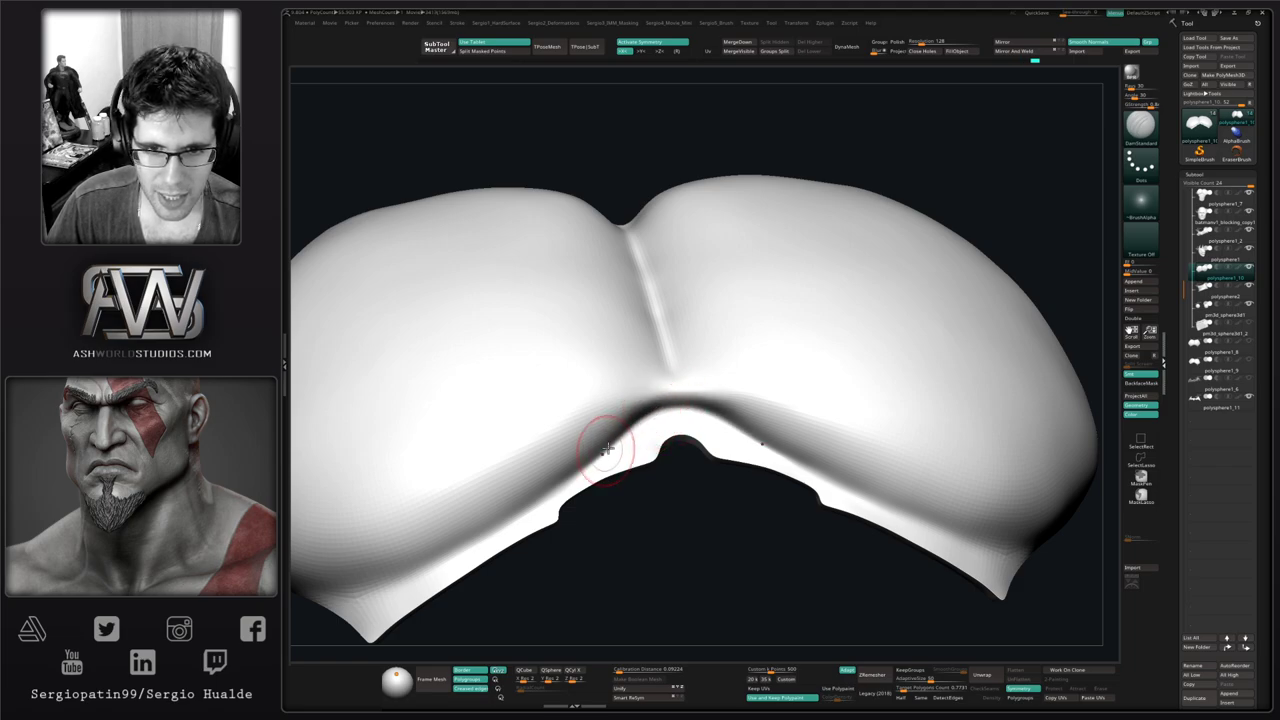
# Rework the fold along the pectorals' lower edge at a lower subdivision level with DamStandard and smooth it
pyautogui.hotkey('shift', 'd')
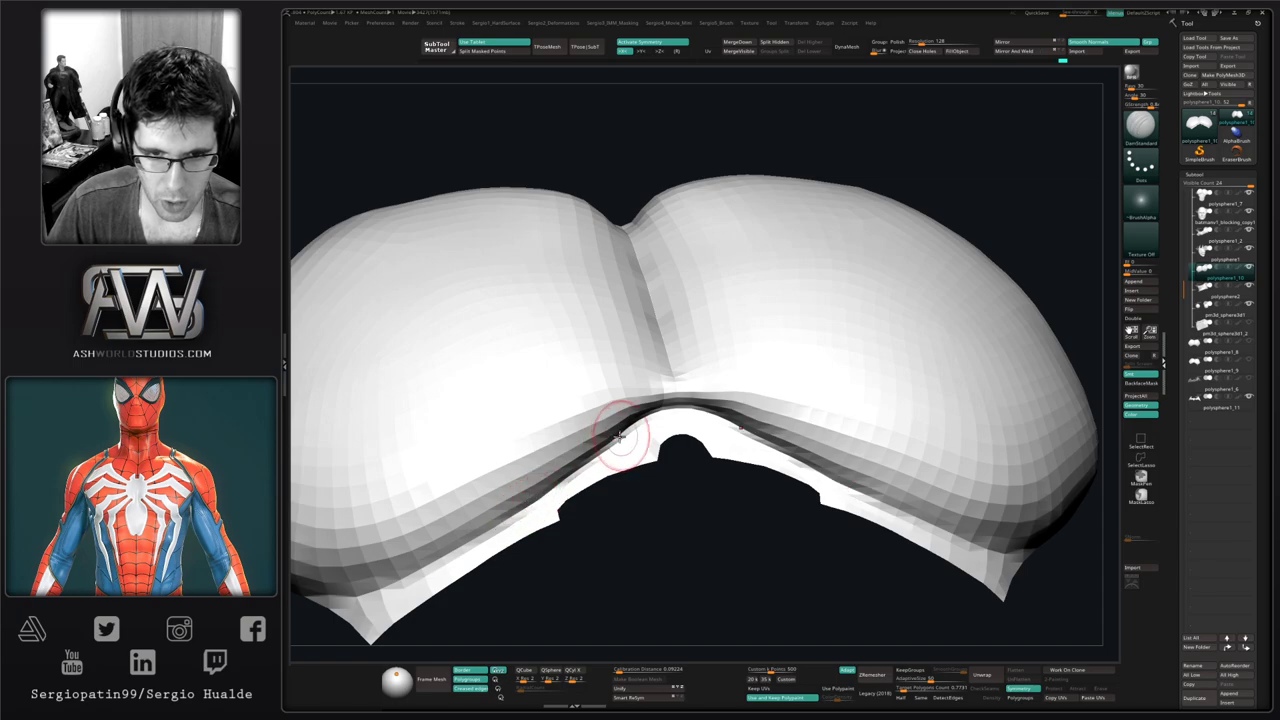
pyautogui.moveTo(552, 572); pyautogui.dragTo(520, 556)
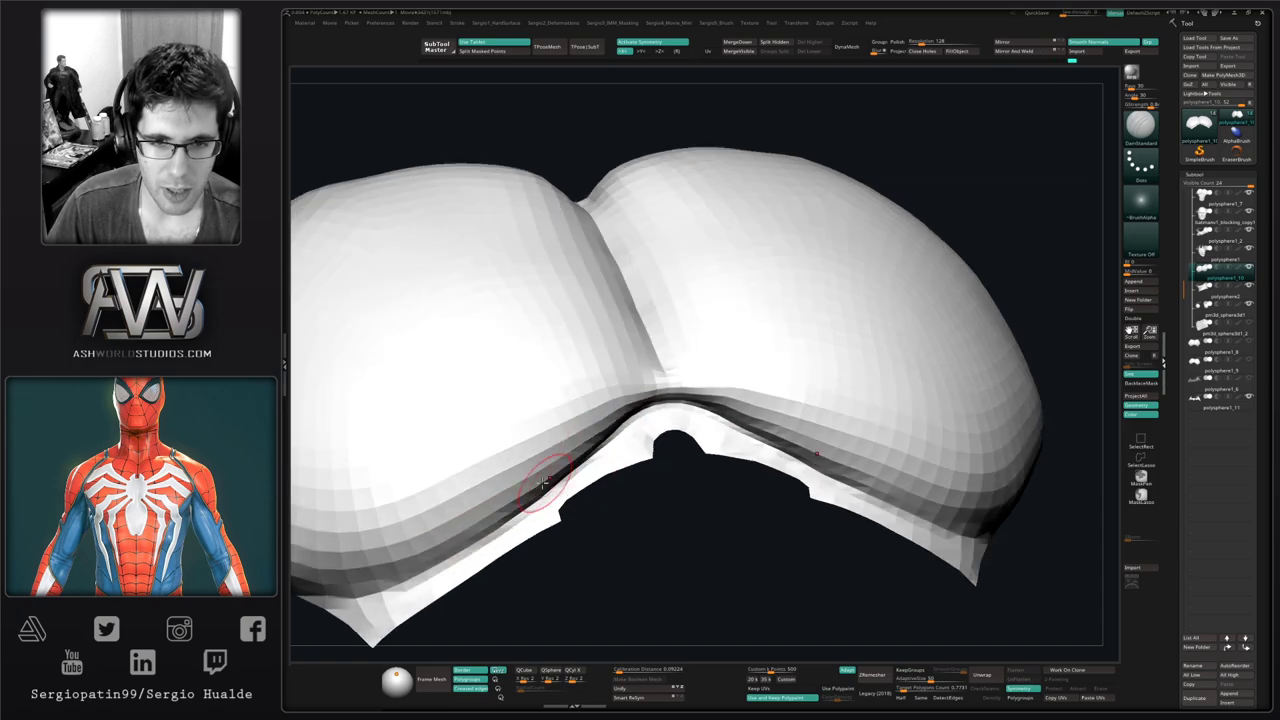
pyautogui.hotkey('shift', 'space')
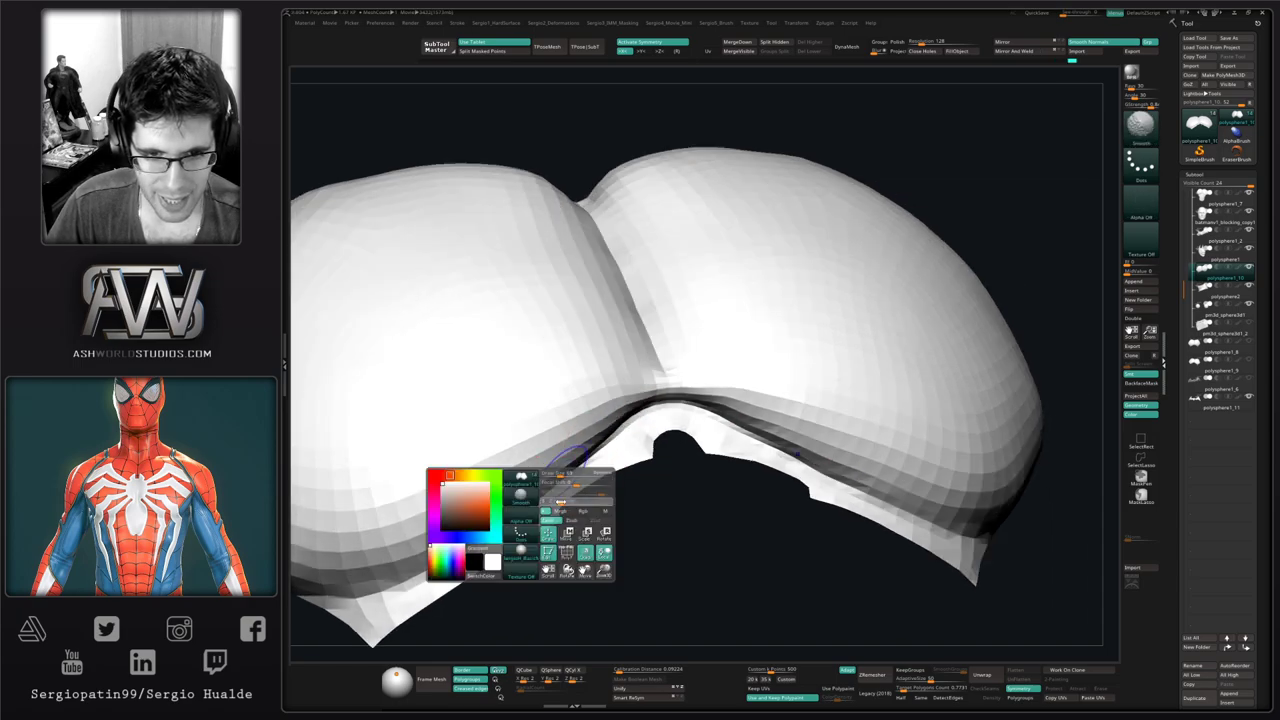
pyautogui.moveTo(570, 530); pyautogui.dragTo(612, 536)
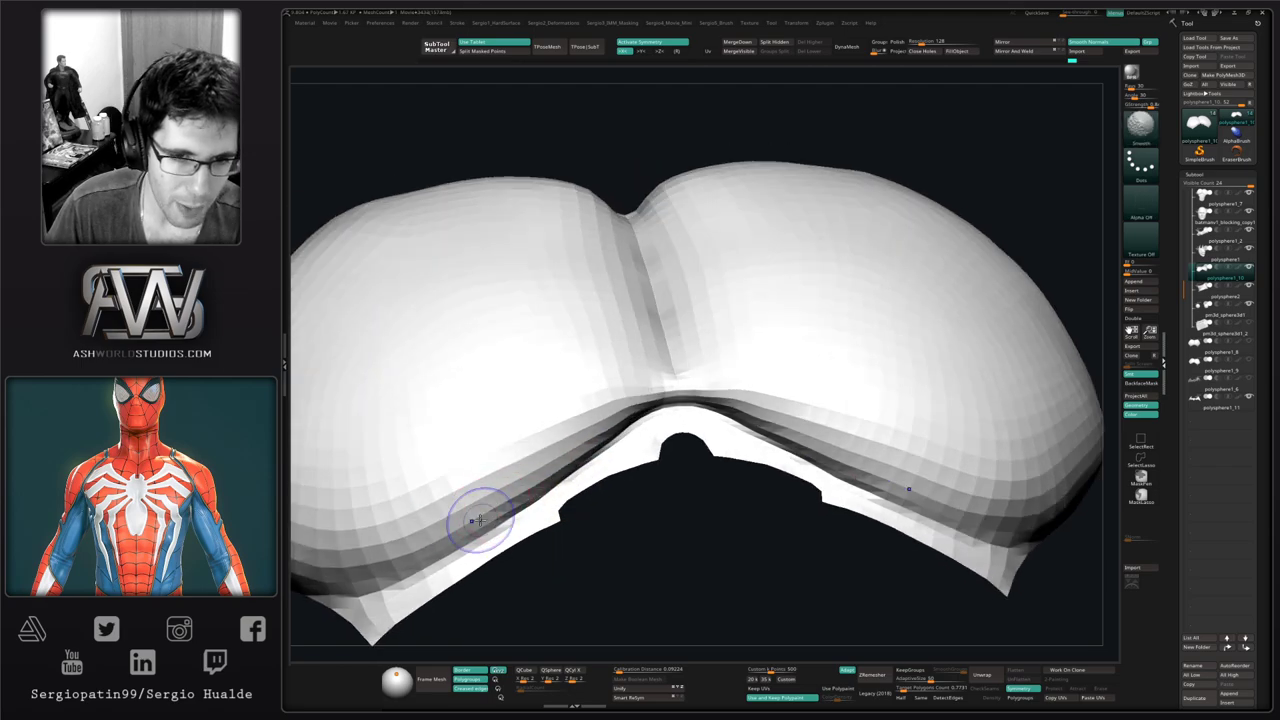
pyautogui.keyDown('shift'); pyautogui.moveTo(569, 455); pyautogui.dragTo(492, 518); pyautogui.keyUp('shift')
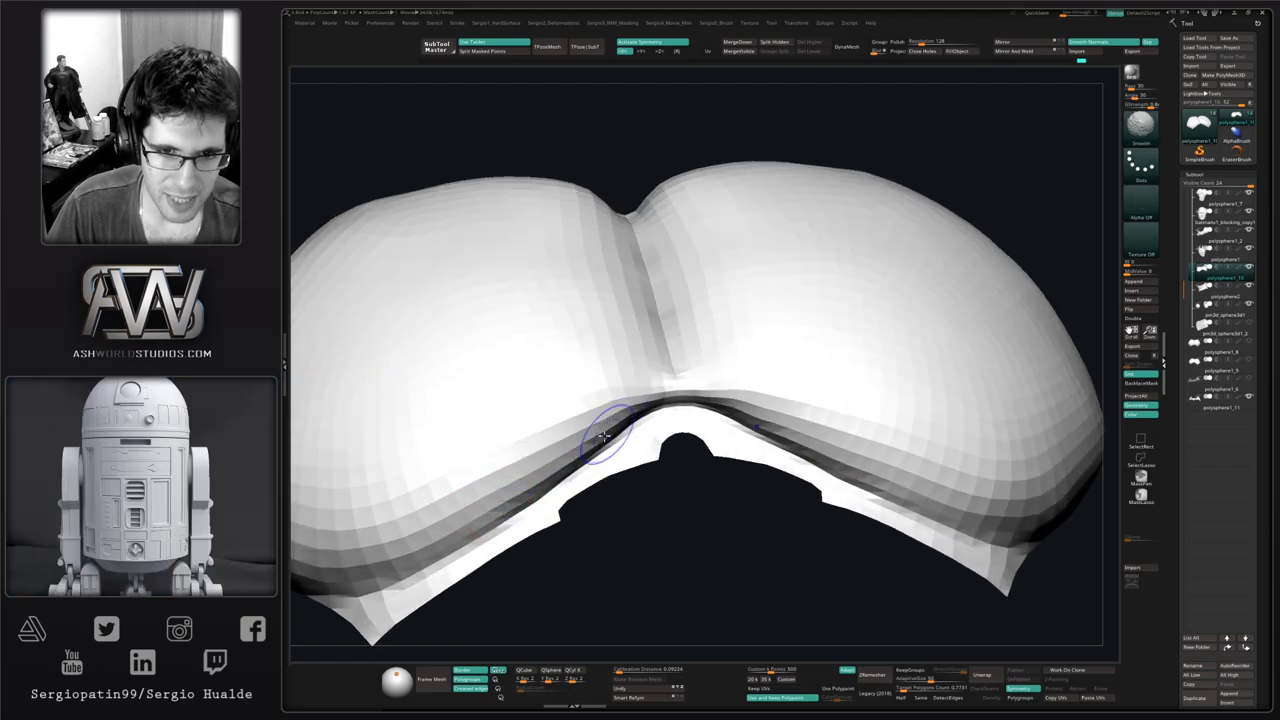
pyautogui.hotkey('ctrl', 'shift')
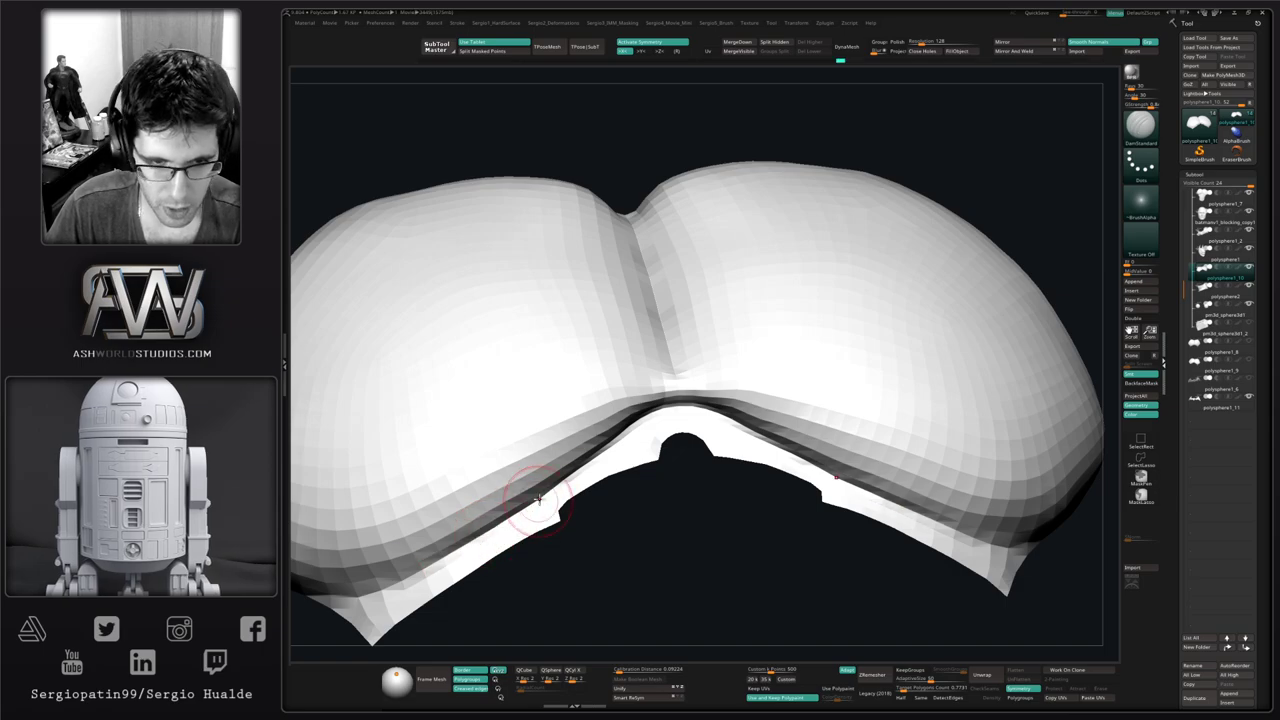
pyautogui.press('shift')
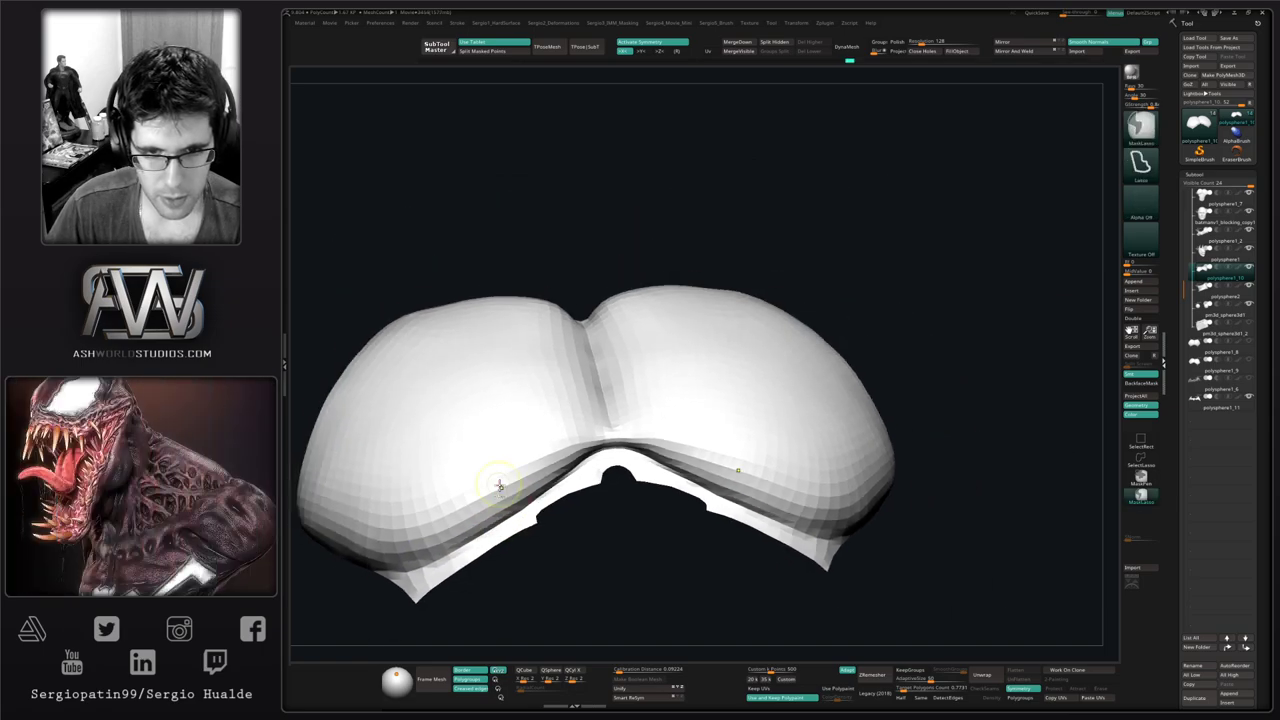
pyautogui.moveTo(551, 545)
pyautogui.mouseDown()
pyautogui.moveTo(548, 556)
pyautogui.moveTo(530, 508)
pyautogui.mouseUp()
pyautogui.press('shift')
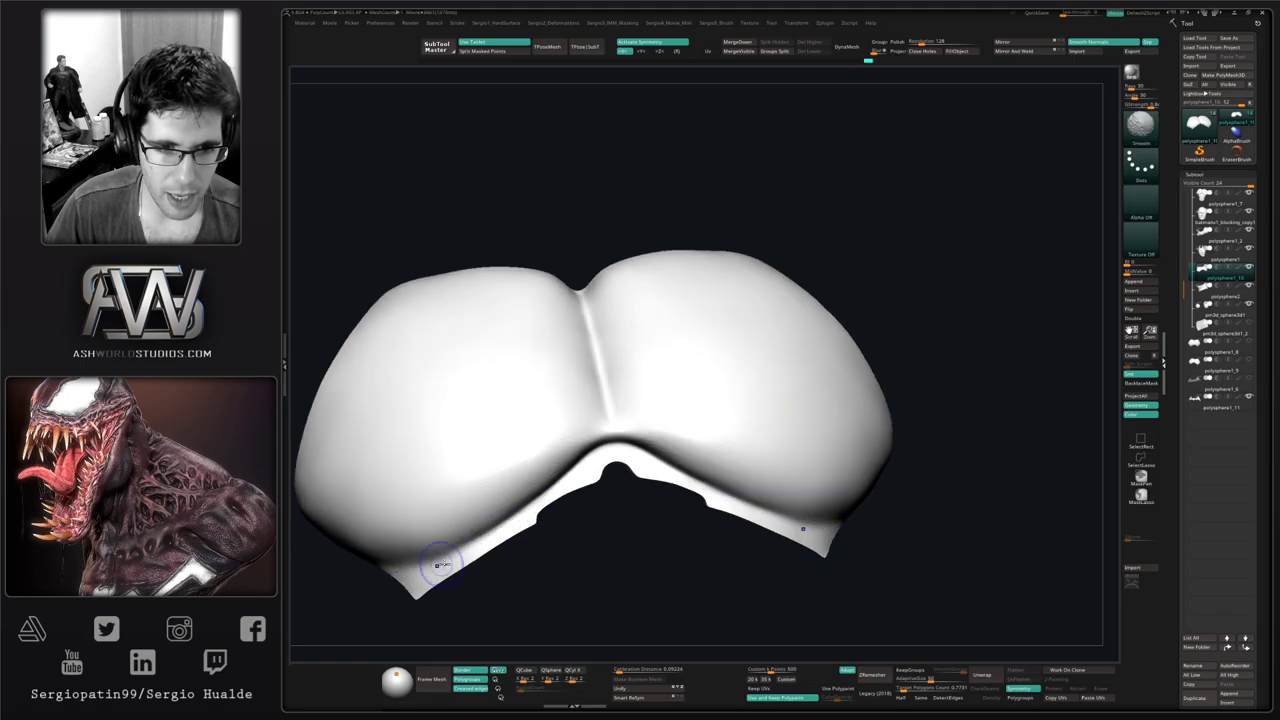
# Compare the pectoral piece with the full bust and inspect its hollow inside and lower rim
pyautogui.moveTo(481, 561)
pyautogui.keyDown('ctrl'); pyautogui.mouseDown(button='right')
pyautogui.moveTo(523, 500)
pyautogui.moveTo(574, 514)
pyautogui.moveTo(600, 443)
pyautogui.moveTo(649, 411)
pyautogui.mouseUp(button='right'); pyautogui.keyUp('ctrl')
pyautogui.hotkey('alt', 's')
pyautogui.hotkey('alt', 's')
pyautogui.moveTo(650, 410)
pyautogui.mouseDown()
pyautogui.moveTo(628, 486)
pyautogui.moveTo(594, 466)
pyautogui.mouseUp()
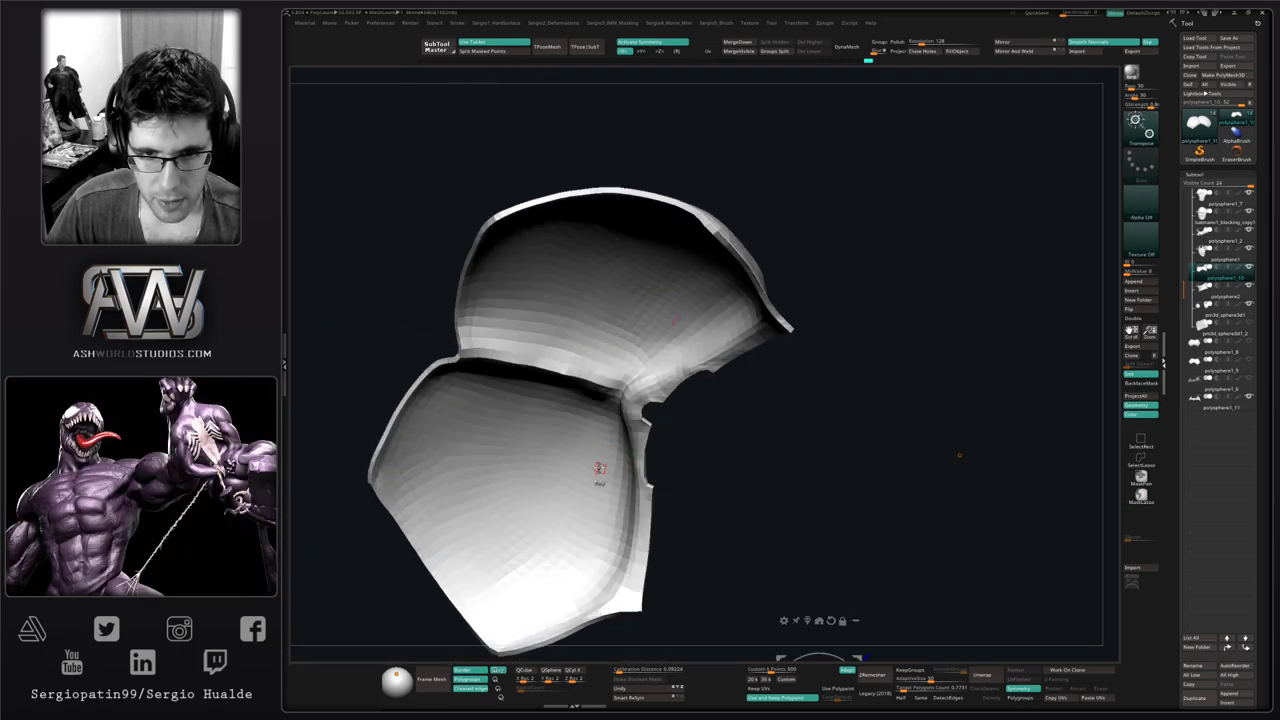
pyautogui.press('w')
pyautogui.press('q')
pyautogui.moveTo(686, 446)
pyautogui.mouseDown()
pyautogui.moveTo(687, 412)
pyautogui.moveTo(714, 430)
pyautogui.mouseUp()
# Reshape the pectoral piece's central and lower rim in side view with the Move brush
pyautogui.press('s')
pyautogui.moveTo(723, 343); pyautogui.dragTo(648, 356)
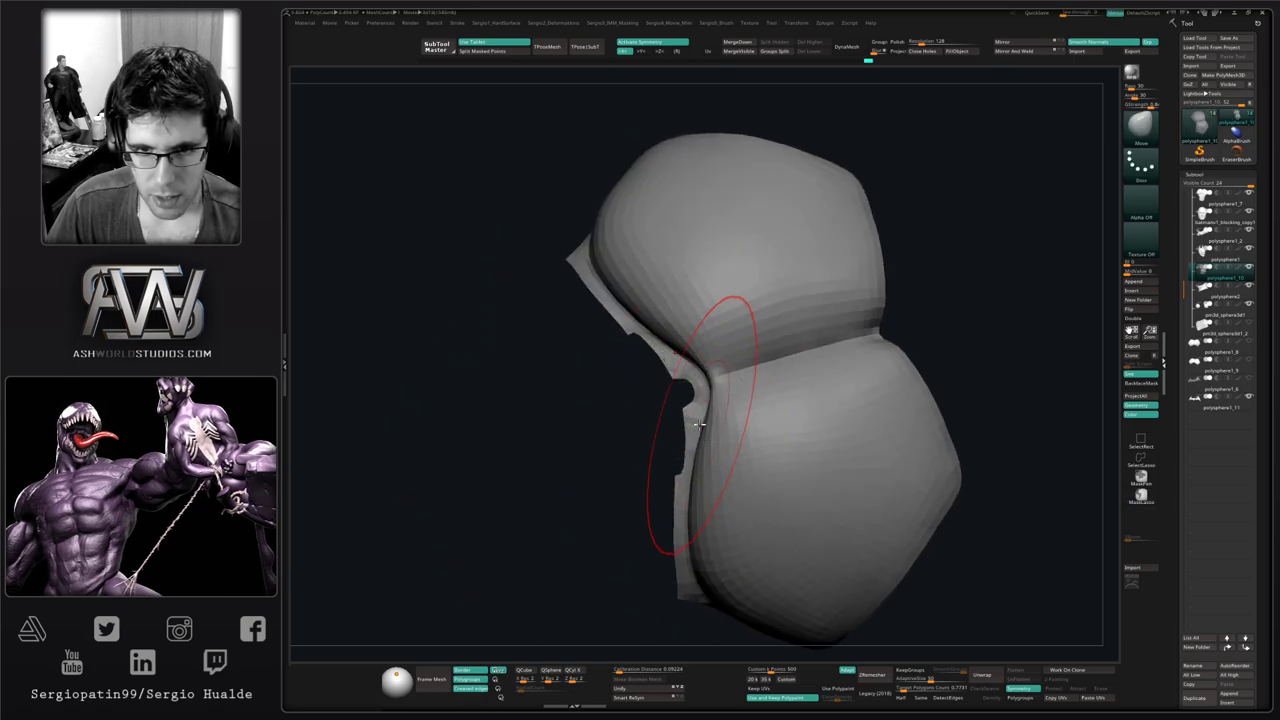
pyautogui.moveTo(702, 426); pyautogui.dragTo(661, 420)
pyautogui.moveTo(675, 487); pyautogui.dragTo(666, 488)
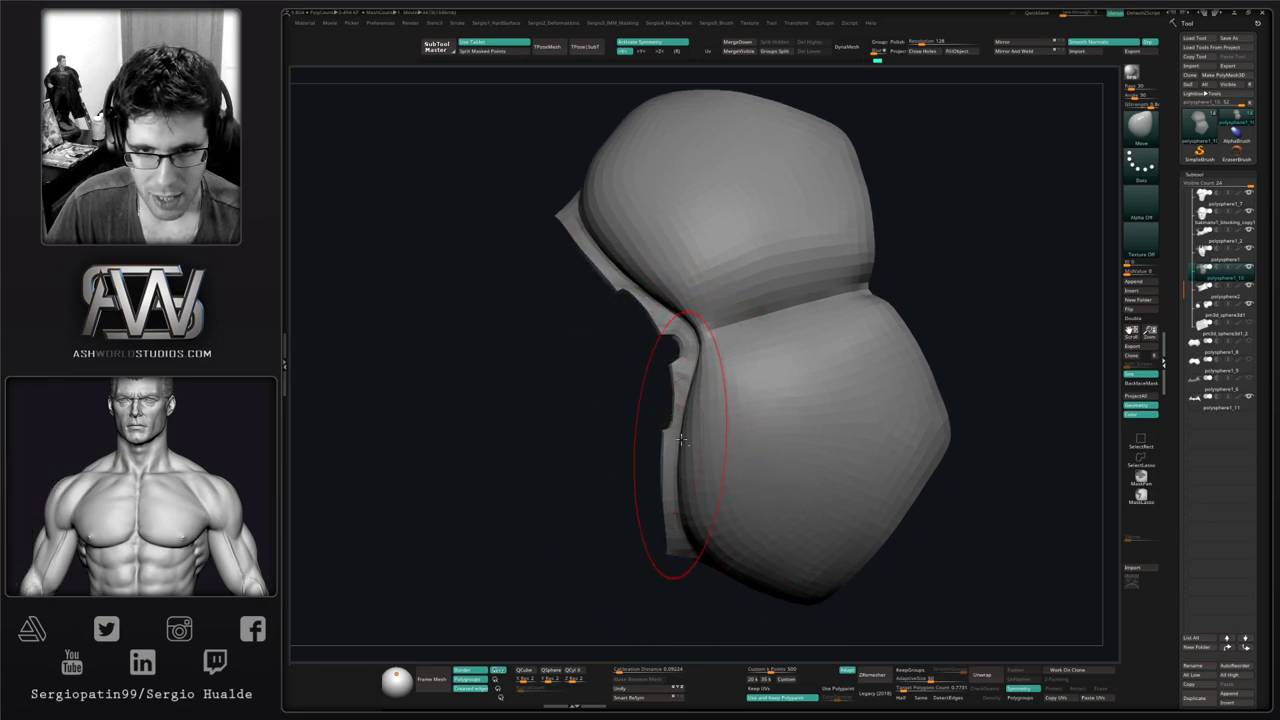
pyautogui.moveTo(680, 440); pyautogui.dragTo(653, 478)
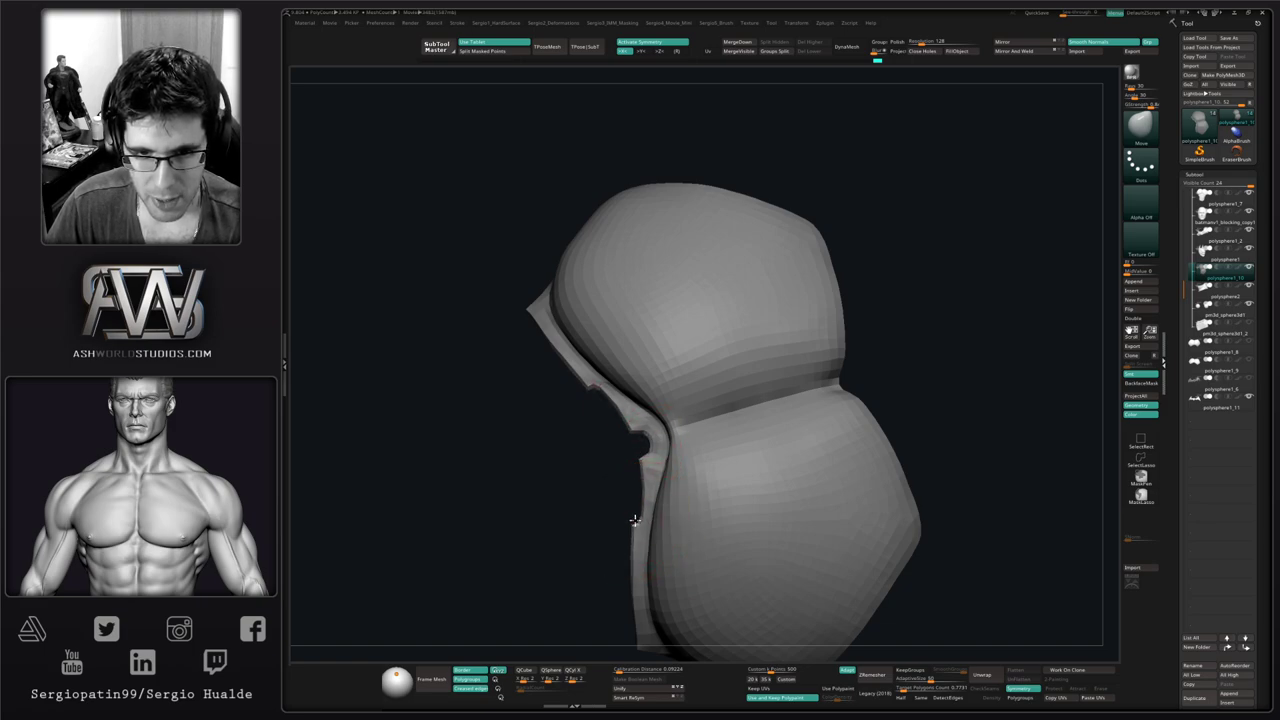
pyautogui.moveTo(614, 529)
pyautogui.mouseDown()
pyautogui.moveTo(606, 371)
pyautogui.moveTo(651, 468)
pyautogui.moveTo(640, 505)
pyautogui.mouseUp()
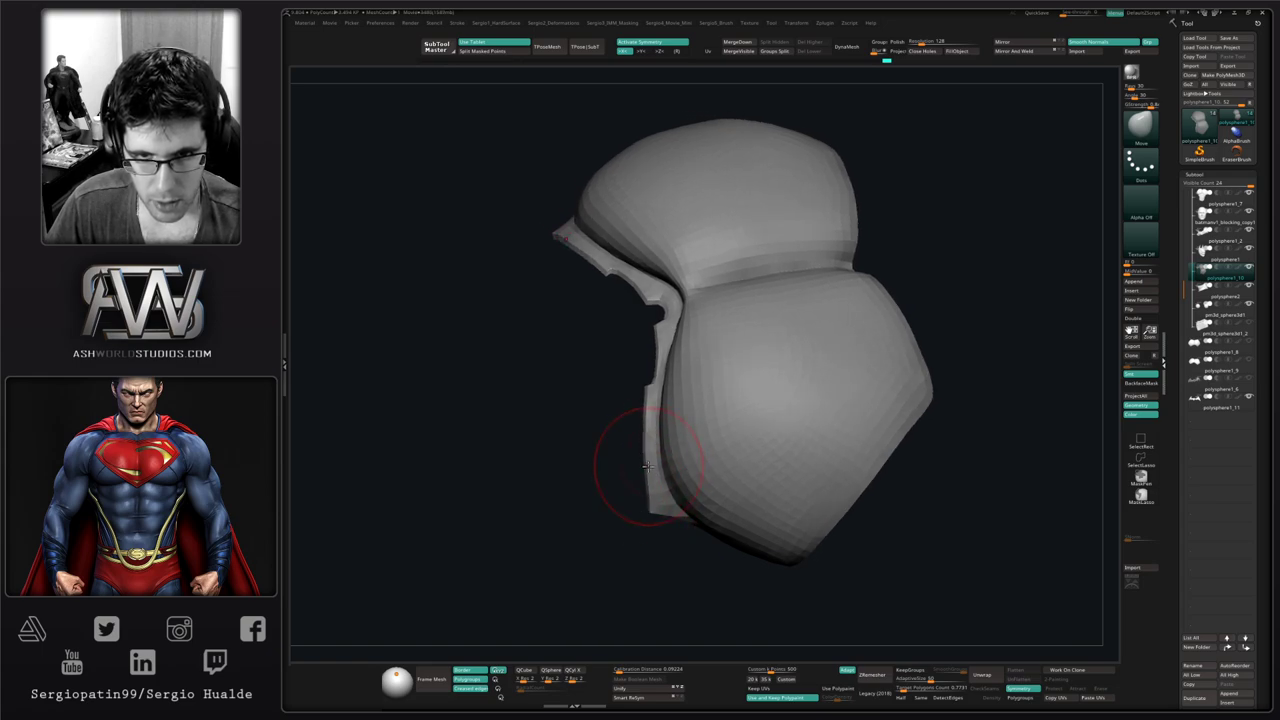
pyautogui.moveTo(648, 466)
pyautogui.mouseDown()
pyautogui.moveTo(686, 437)
pyautogui.moveTo(643, 423)
pyautogui.moveTo(706, 435)
pyautogui.moveTo(757, 247)
pyautogui.moveTo(720, 409)
pyautogui.moveTo(676, 448)
pyautogui.mouseUp()
pyautogui.moveTo(675, 446); pyautogui.dragTo(660, 492, button='right')
pyautogui.rightClick(656, 493)
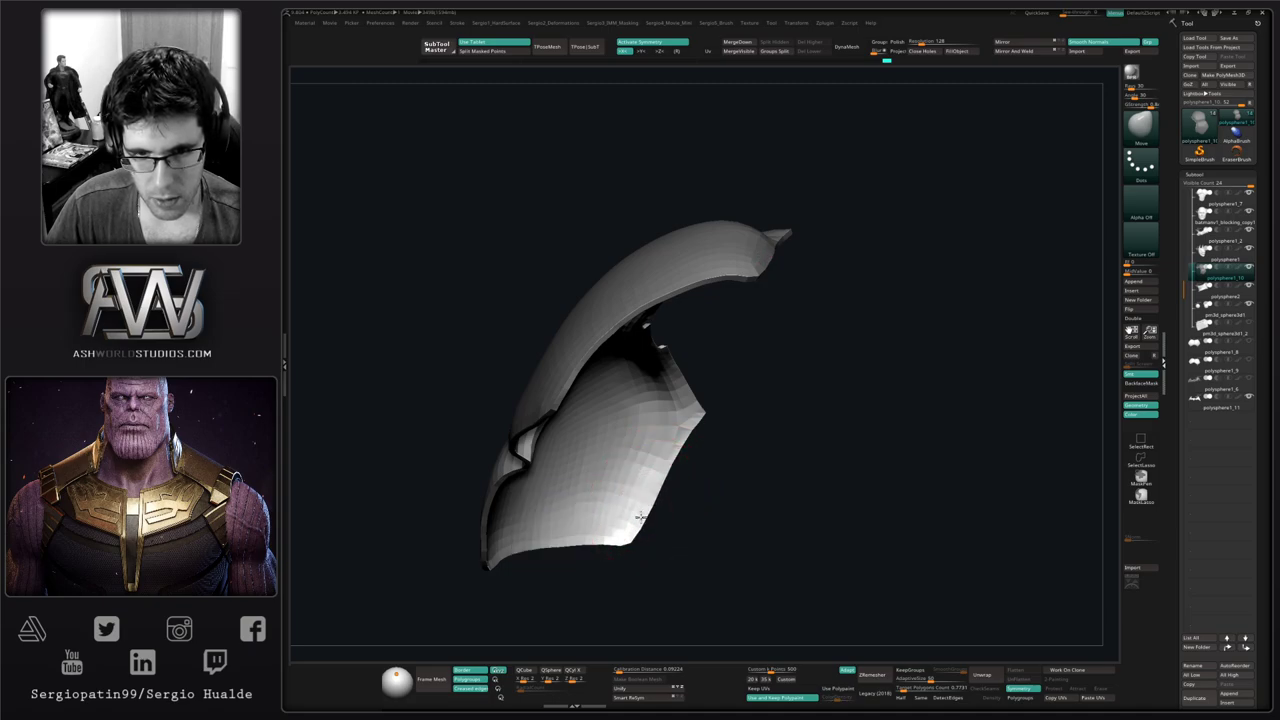
pyautogui.moveTo(667, 460)
pyautogui.mouseDown()
pyautogui.moveTo(686, 471)
pyautogui.moveTo(671, 520)
pyautogui.moveTo(694, 440)
pyautogui.moveTo(737, 486)
pyautogui.moveTo(766, 483)
pyautogui.moveTo(729, 514)
pyautogui.moveTo(723, 466)
pyautogui.mouseUp()
# Bring the full bust back into view and inspect how the pectoral piece fits from several angles
pyautogui.hotkey('ctrl', 'shift')
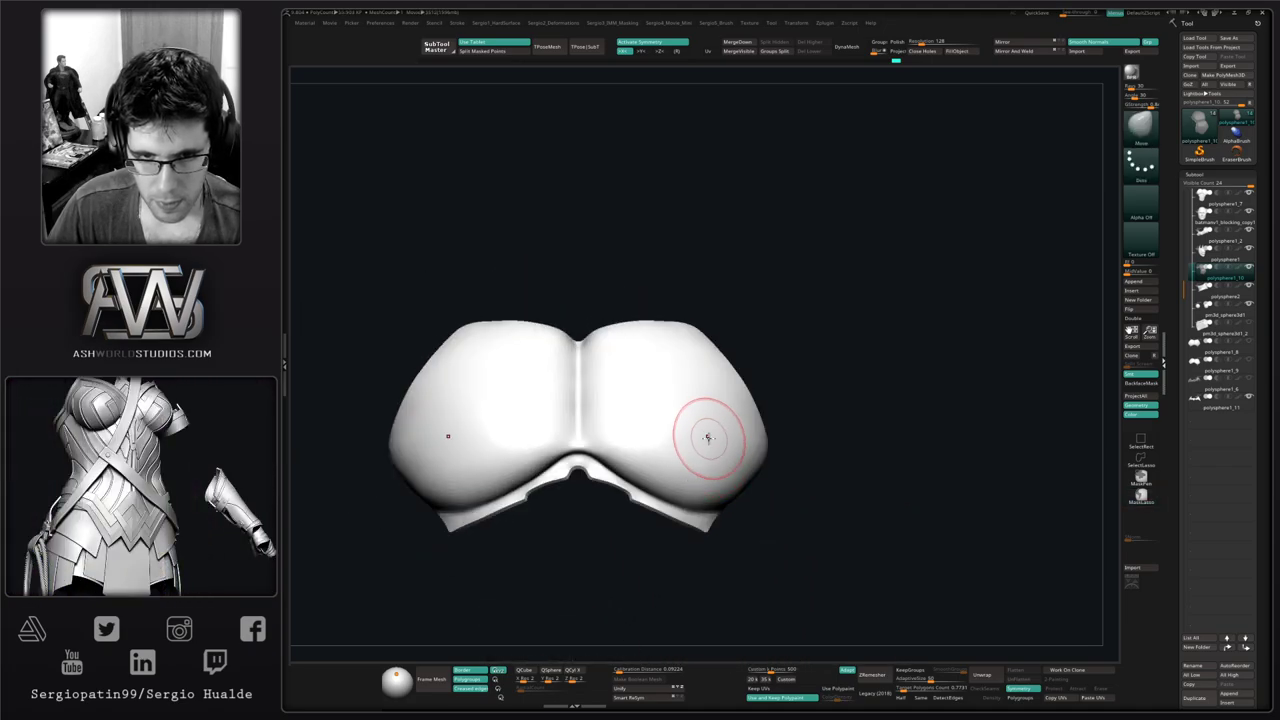
pyautogui.hotkey('ctrl', 'shift', 's')
pyautogui.moveTo(651, 446)
pyautogui.mouseDown(button='right')
pyautogui.moveTo(652, 471)
pyautogui.moveTo(623, 480)
pyautogui.moveTo(640, 434)
pyautogui.mouseUp(button='right')
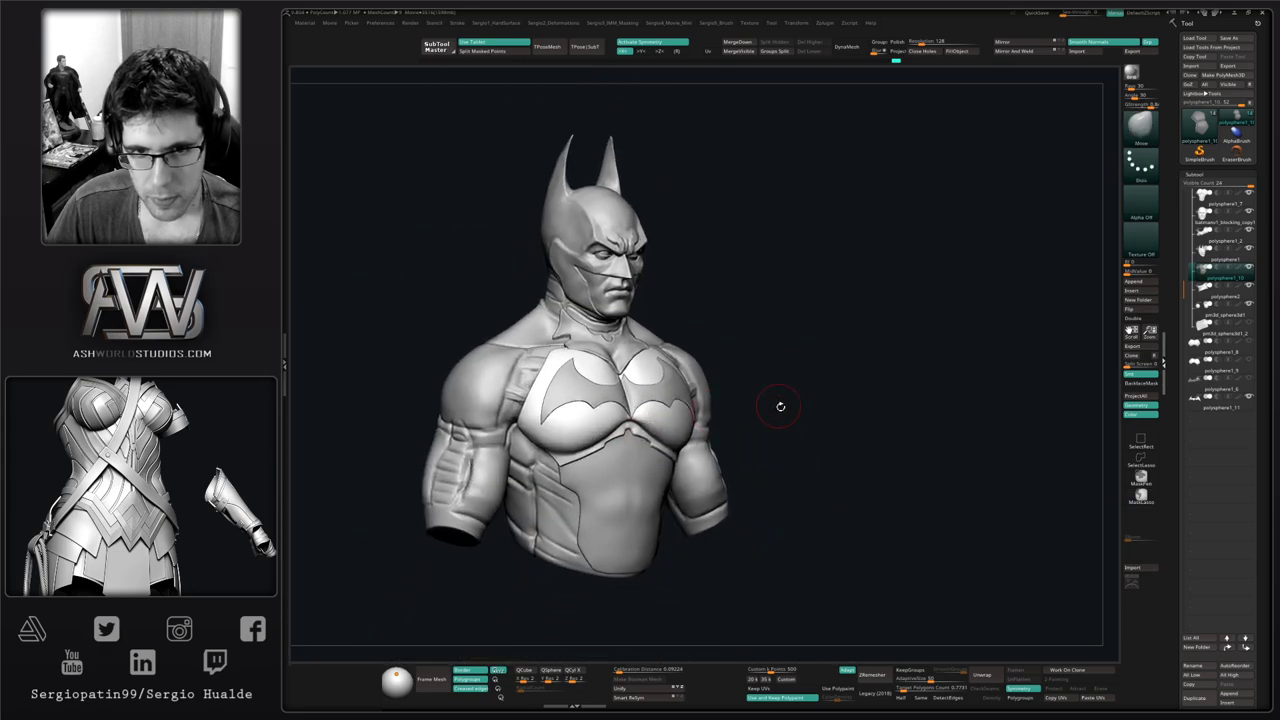
pyautogui.moveTo(780, 406); pyautogui.dragTo(755, 413)
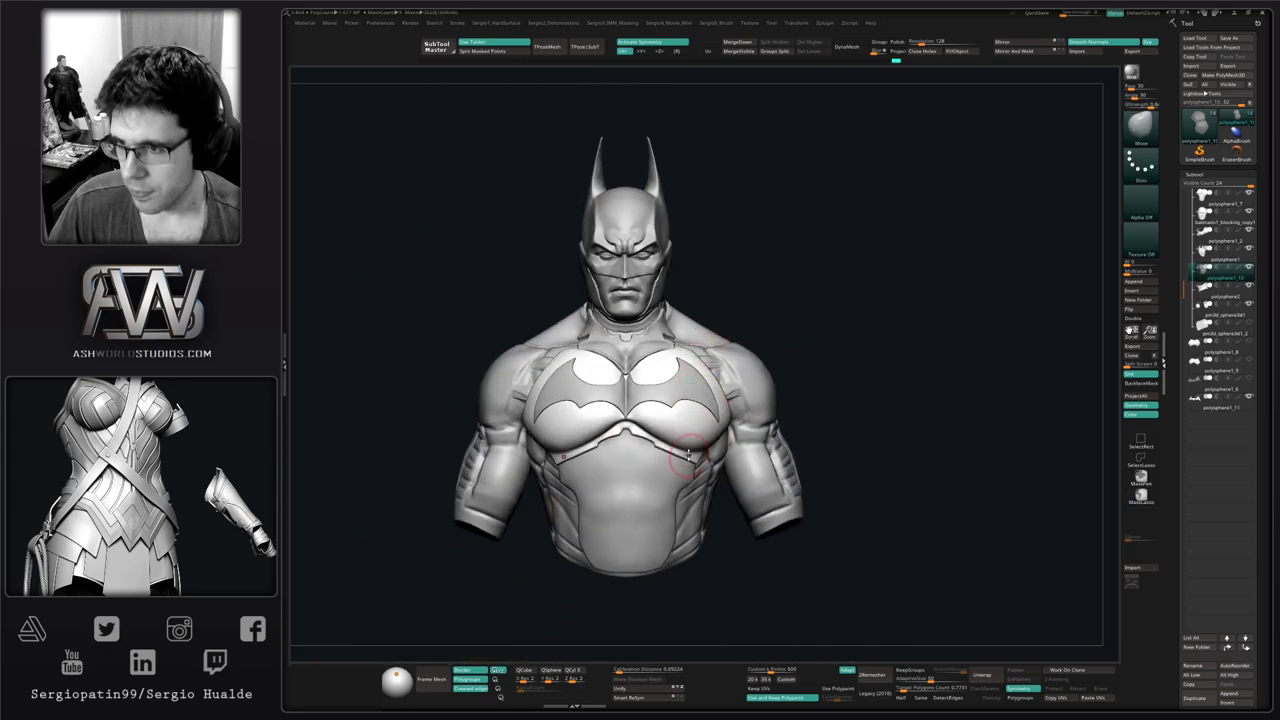
pyautogui.moveTo(656, 417); pyautogui.dragTo(678, 450)
pyautogui.moveTo(685, 434)
pyautogui.mouseDown(button='right')
pyautogui.moveTo(686, 368)
pyautogui.moveTo(674, 456)
pyautogui.moveTo(732, 370)
pyautogui.mouseUp(button='right')
pyautogui.moveTo(903, 343)
pyautogui.mouseDown(button='right')
pyautogui.moveTo(709, 345)
pyautogui.moveTo(711, 395)
pyautogui.moveTo(686, 403)
pyautogui.mouseUp(button='right')
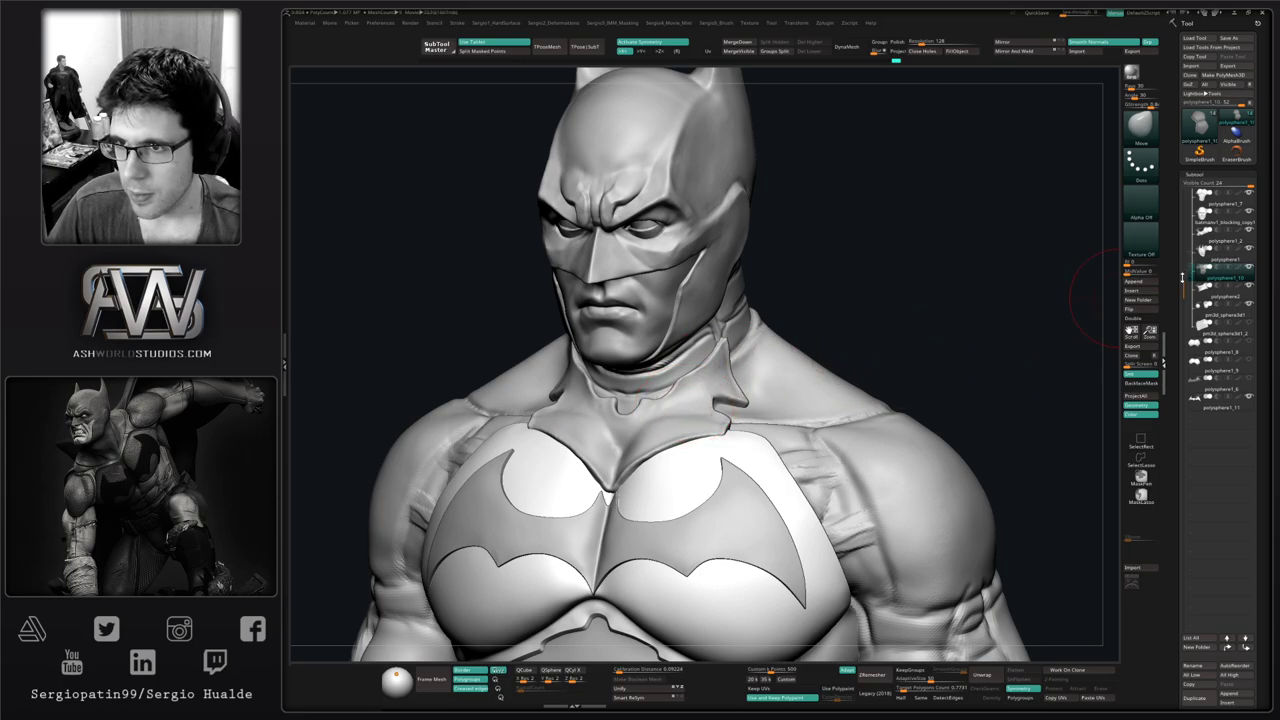
# Move the subtool batmanv1_blocking_copy1 directly beneath polysphere1 in the folder
pyautogui.moveTo(1182, 278); pyautogui.dragTo(1219, 209)
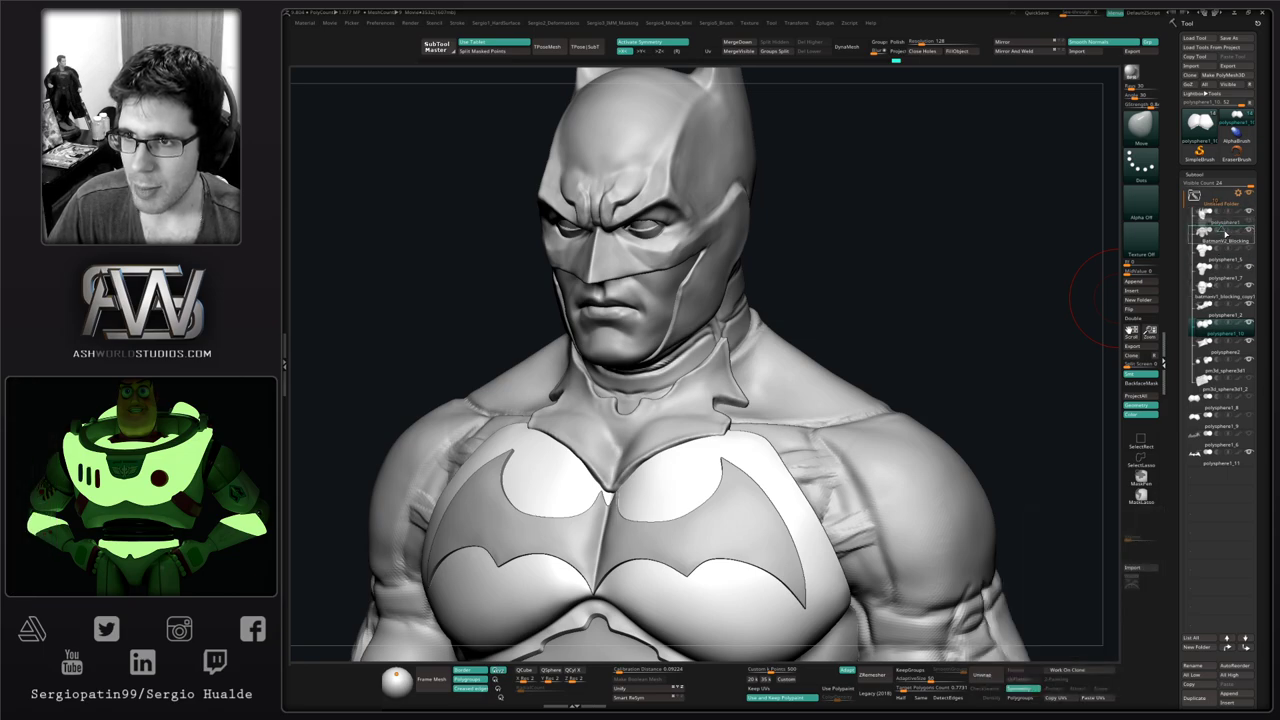
pyautogui.moveTo(1225, 232); pyautogui.dragTo(1224, 238)
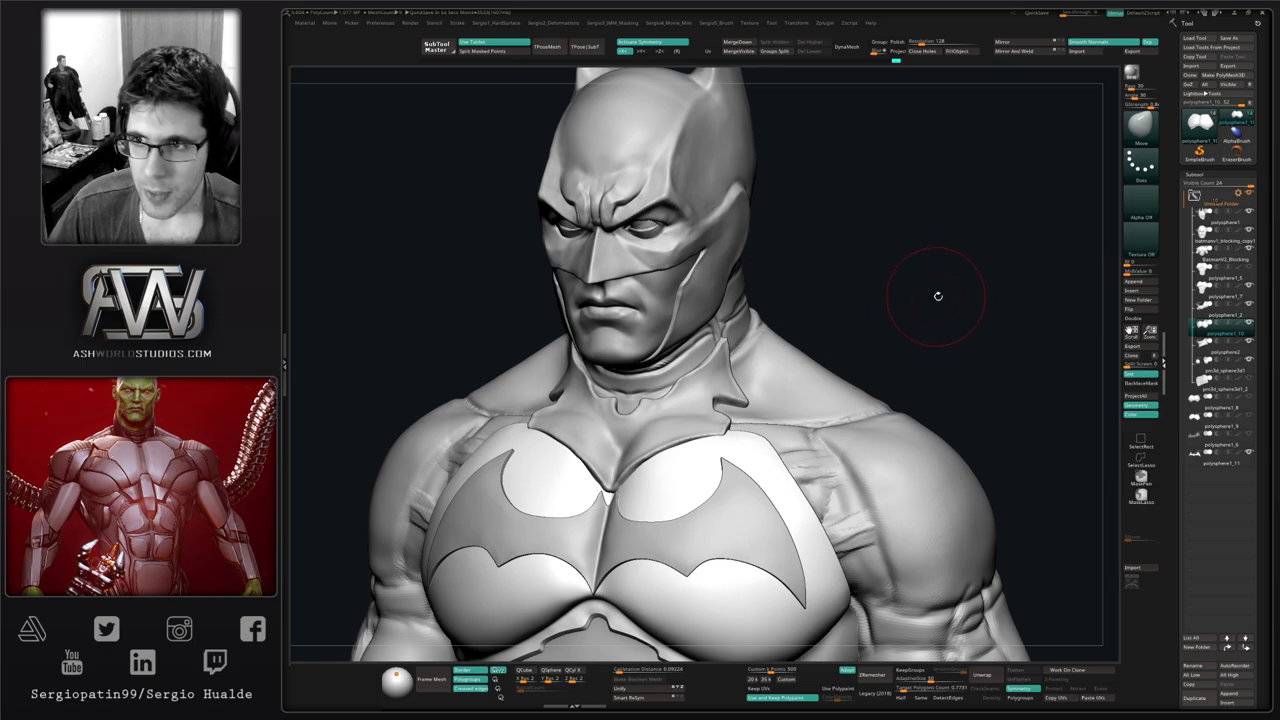
pyautogui.moveTo(937, 291); pyautogui.dragTo(960, 522)
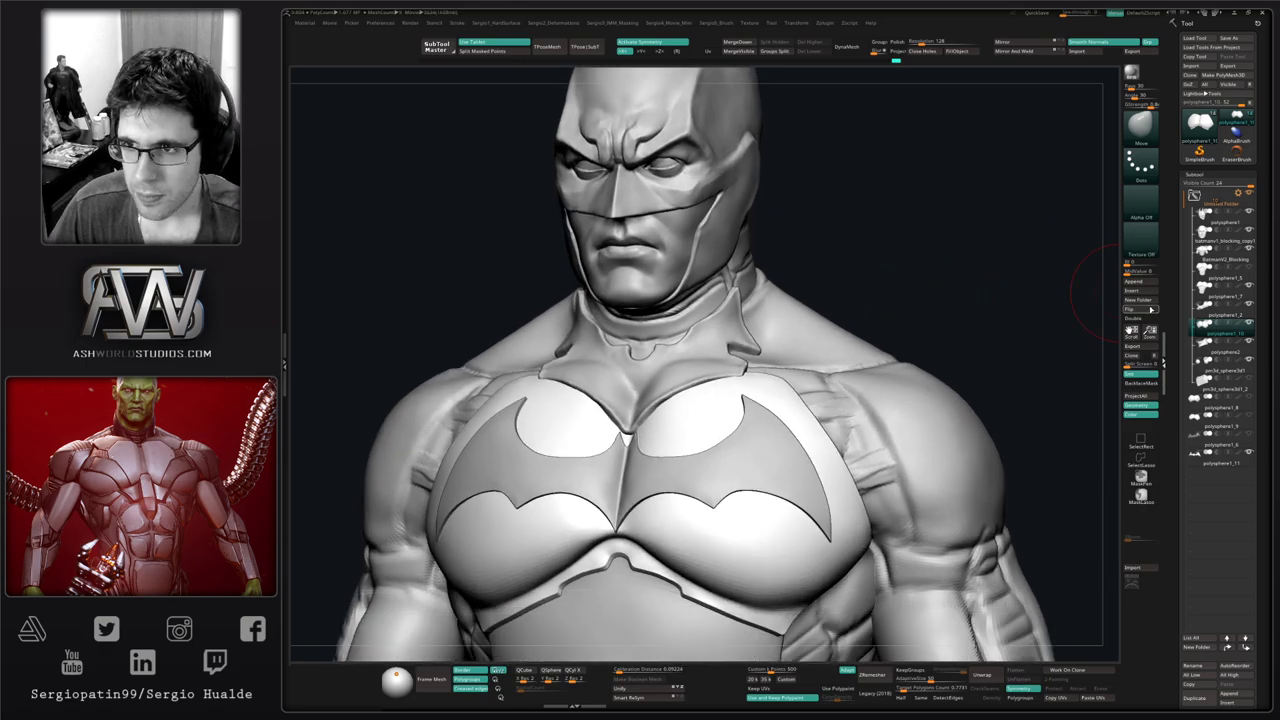
pyautogui.moveTo(1208, 292)
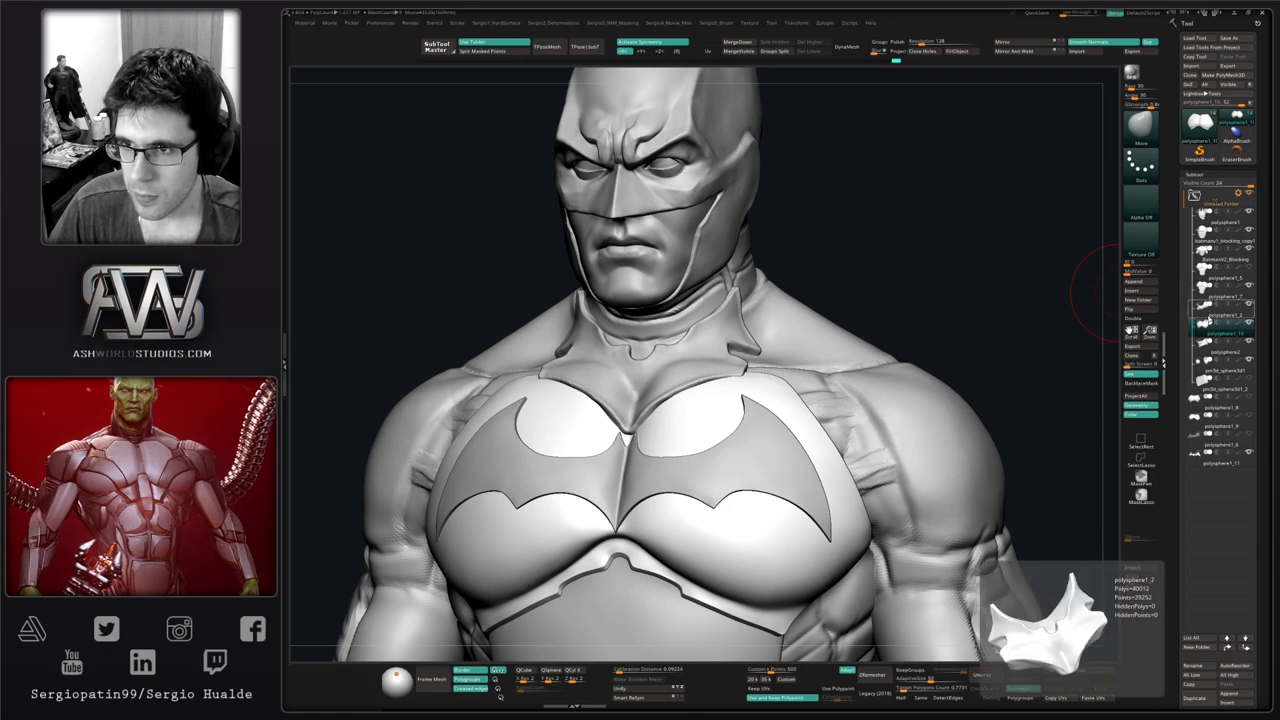
pyautogui.moveTo(1206, 340)
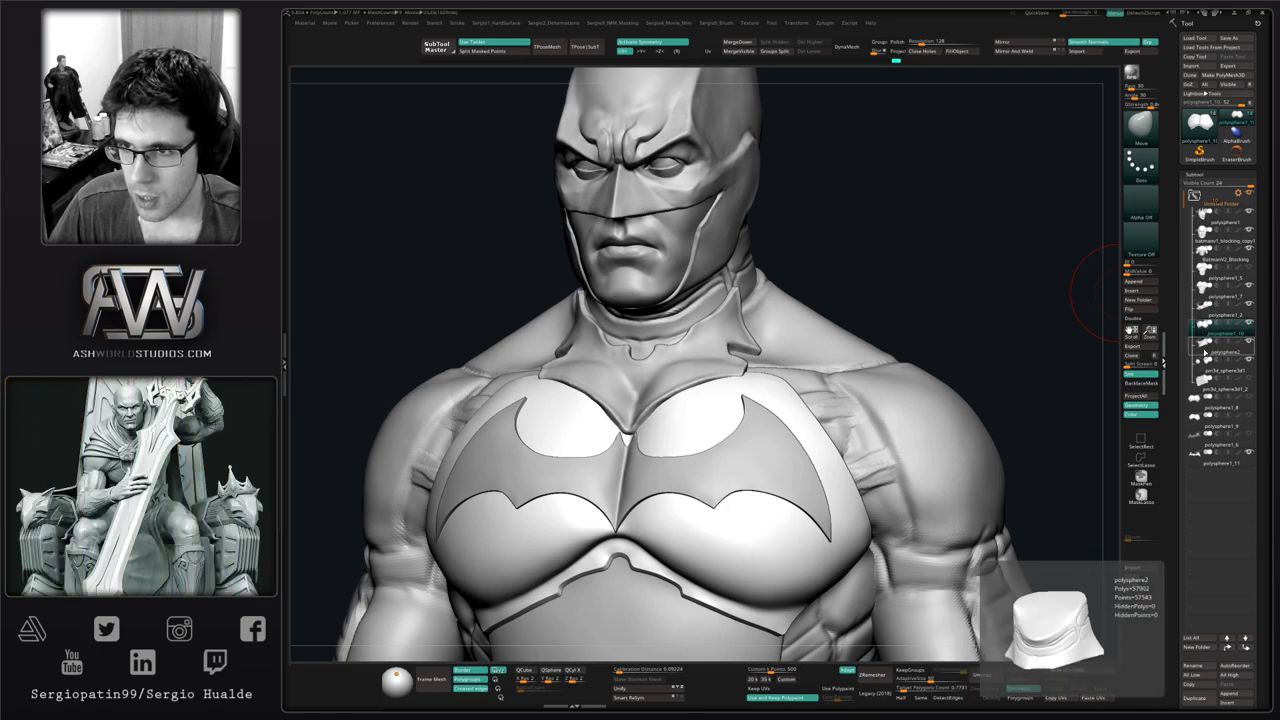
# Reorder the torso subtools so polysphere1_10 follows polysphere1_5 and polysphere1_7 sits below polysphere1_2
pyautogui.moveTo(1215, 311); pyautogui.dragTo(1213, 314)
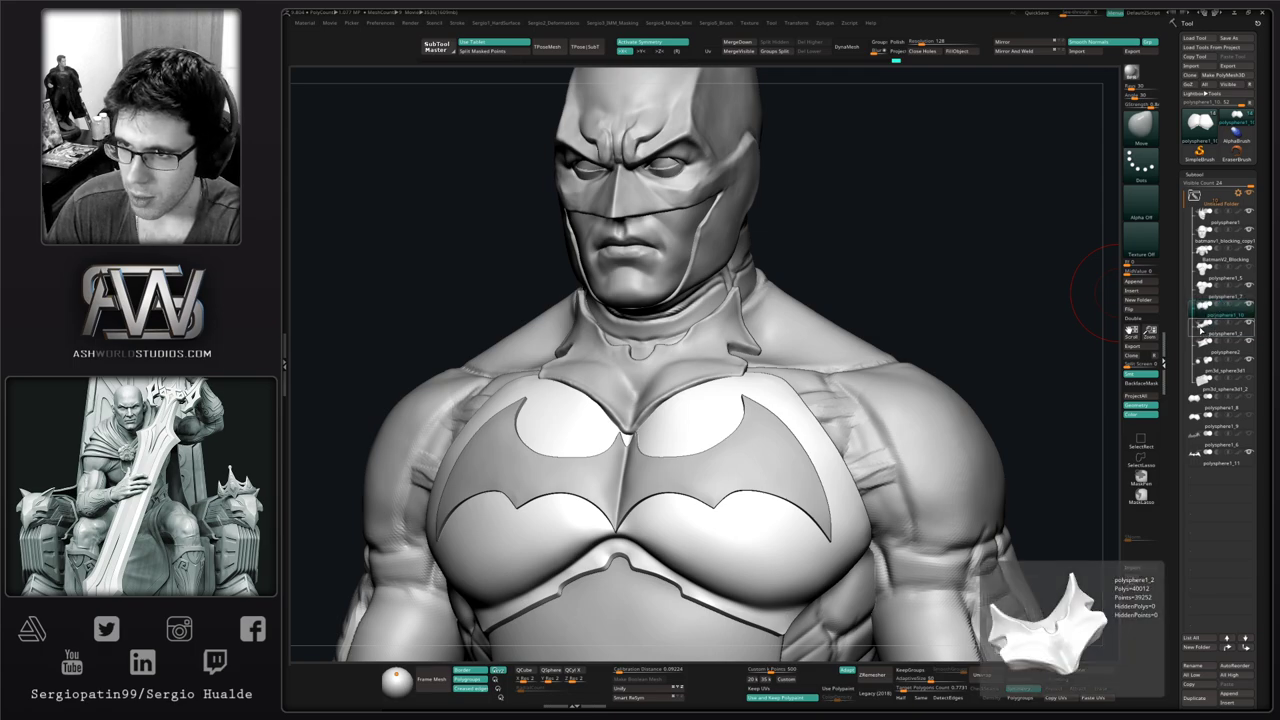
pyautogui.moveTo(1213, 291); pyautogui.dragTo(1213, 324)
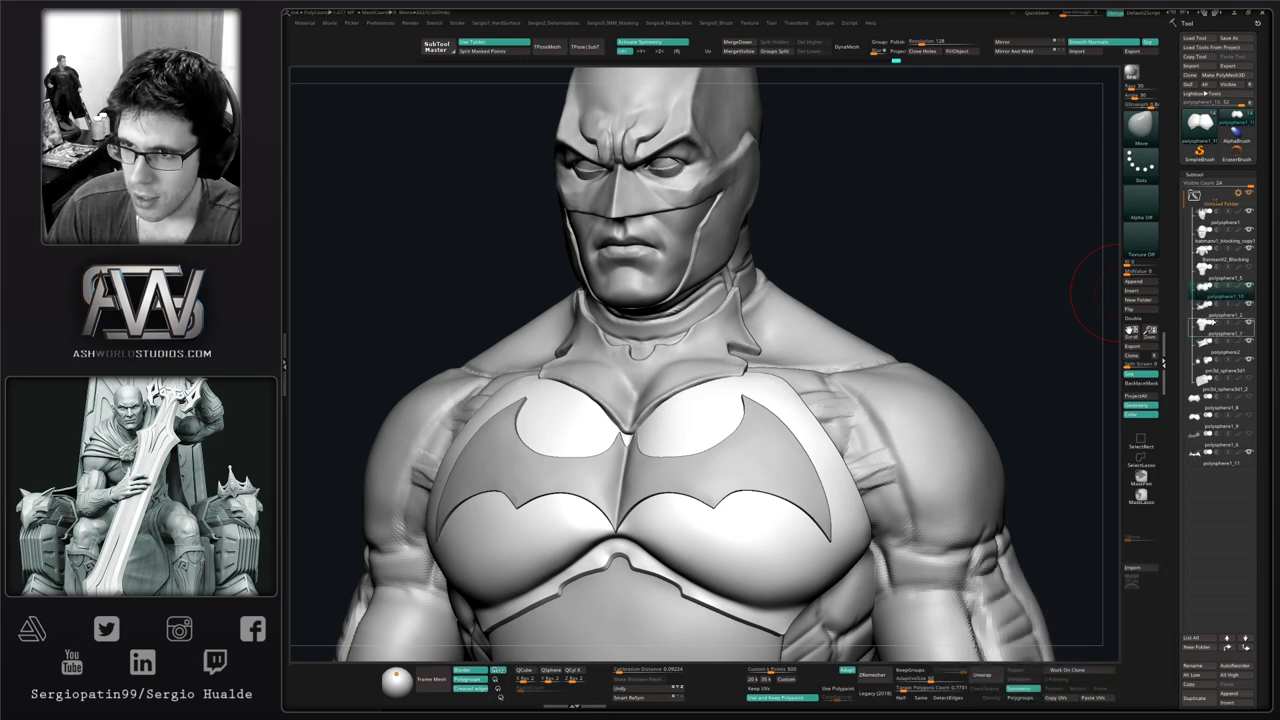
pyautogui.moveTo(1213, 316)
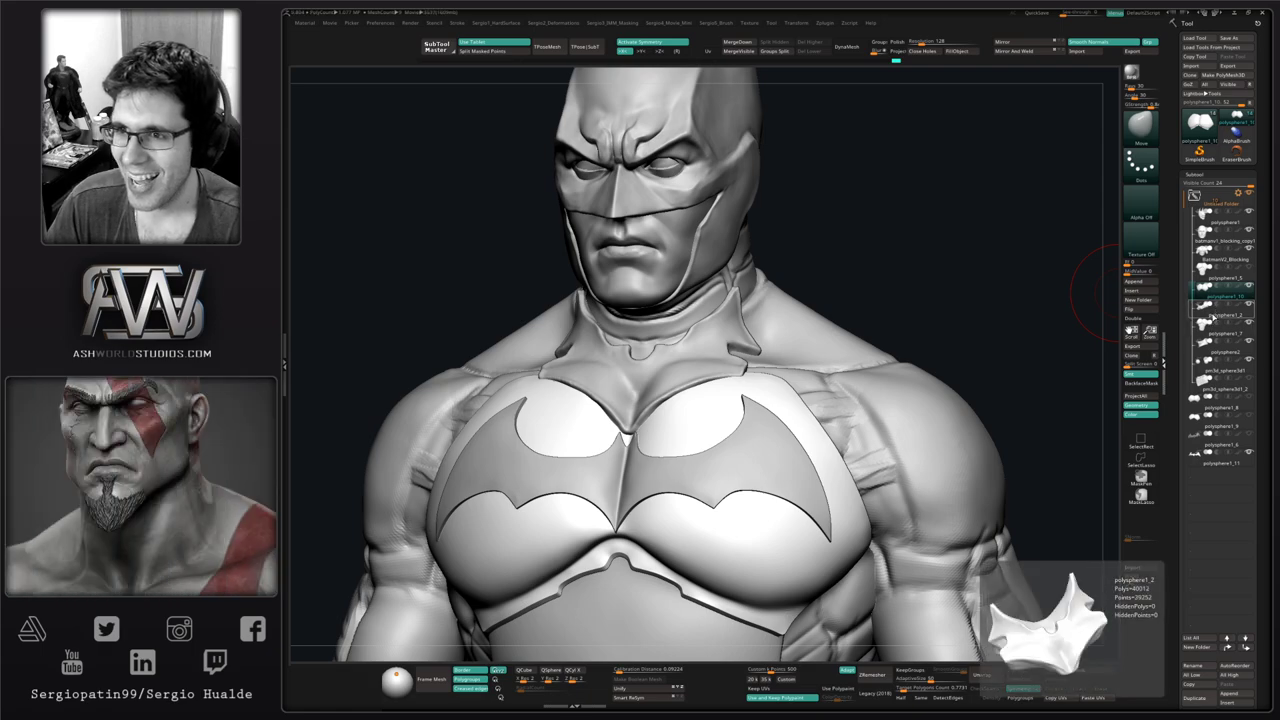
pyautogui.moveTo(1214, 291)
pyautogui.mouseDown()
pyautogui.moveTo(1211, 325)
pyautogui.moveTo(1210, 287)
pyautogui.moveTo(1213, 308)
pyautogui.mouseUp()
# Put pm3d_sphere3d1 first in the folder, take polysphere1_7 out, and place the emblem polysphere1_11 above polysphere1_10
pyautogui.moveTo(1200, 370); pyautogui.dragTo(1203, 228)
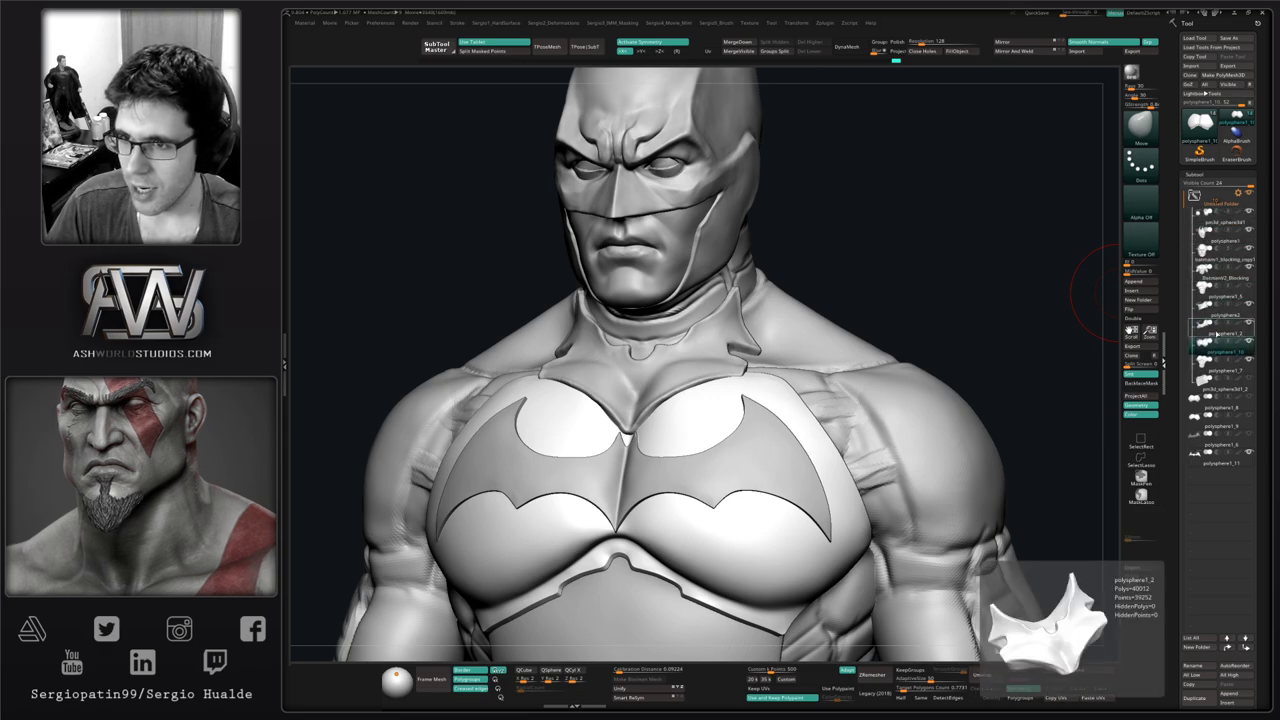
pyautogui.moveTo(1215, 369); pyautogui.dragTo(1222, 244)
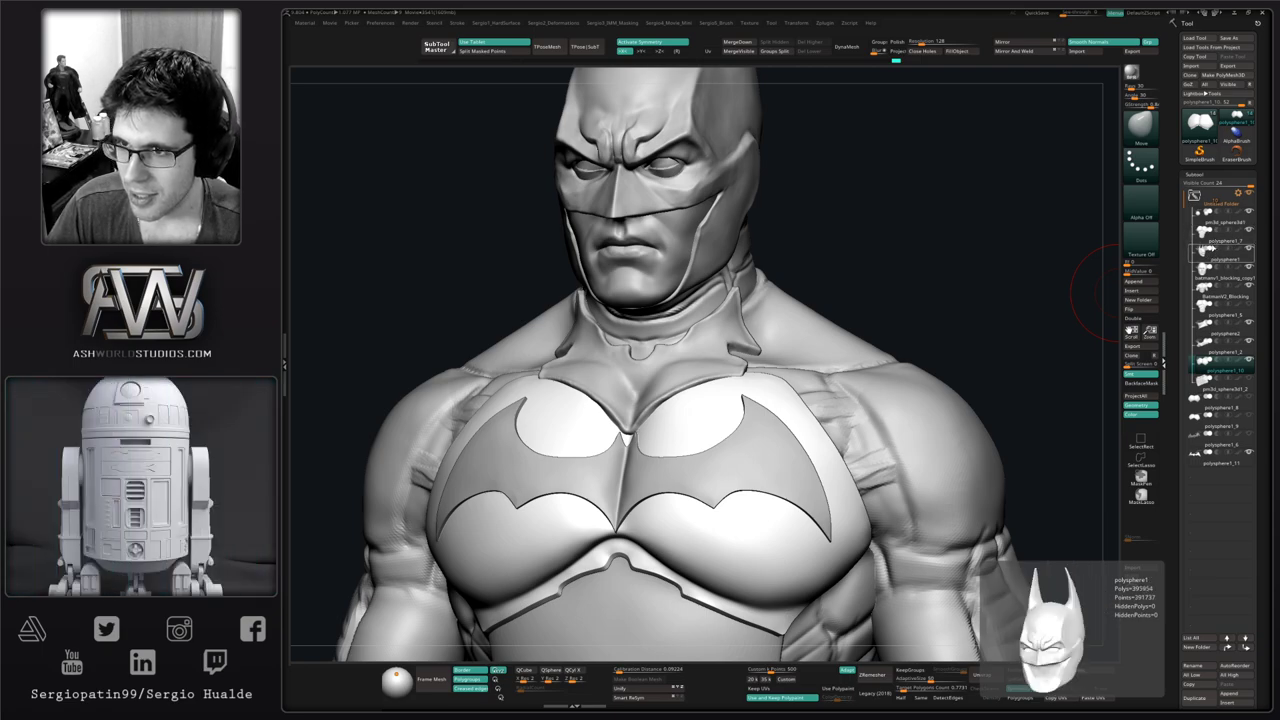
pyautogui.moveTo(1190, 243); pyautogui.dragTo(1210, 436)
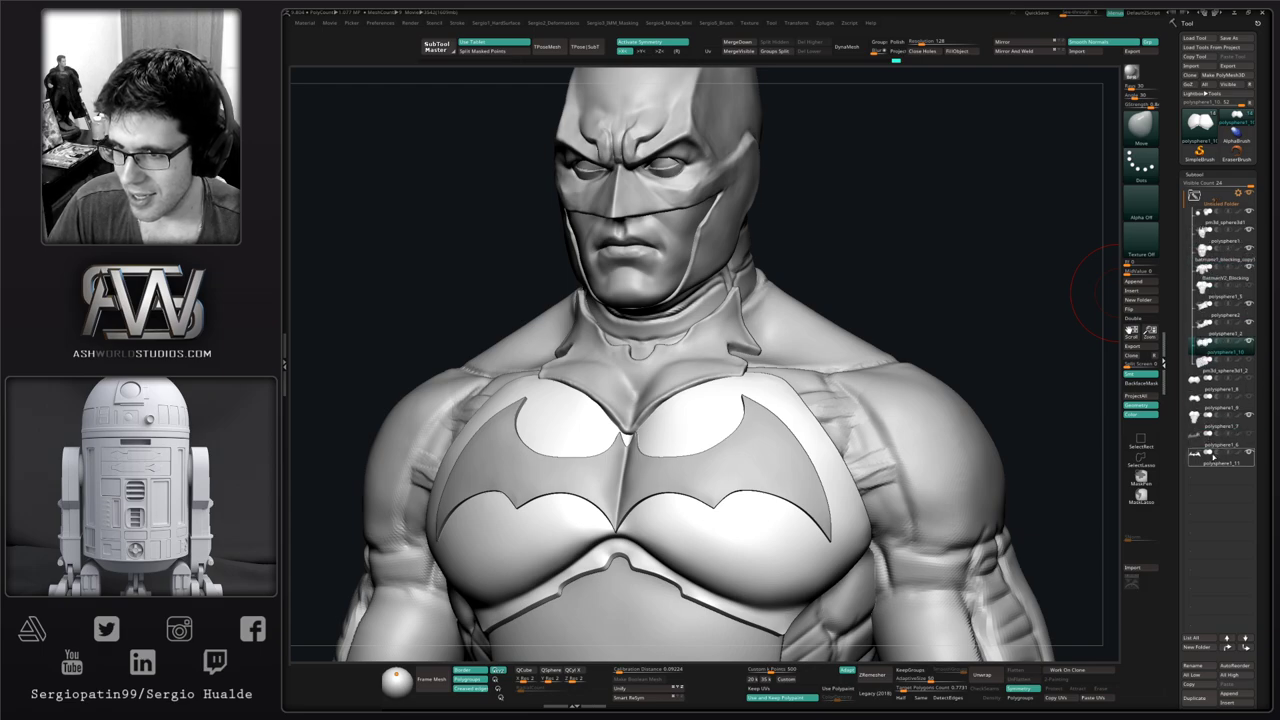
pyautogui.moveTo(1222, 350)
pyautogui.mouseDown()
pyautogui.moveTo(1227, 334)
pyautogui.moveTo(1219, 359)
pyautogui.moveTo(1204, 356)
pyautogui.mouseUp()
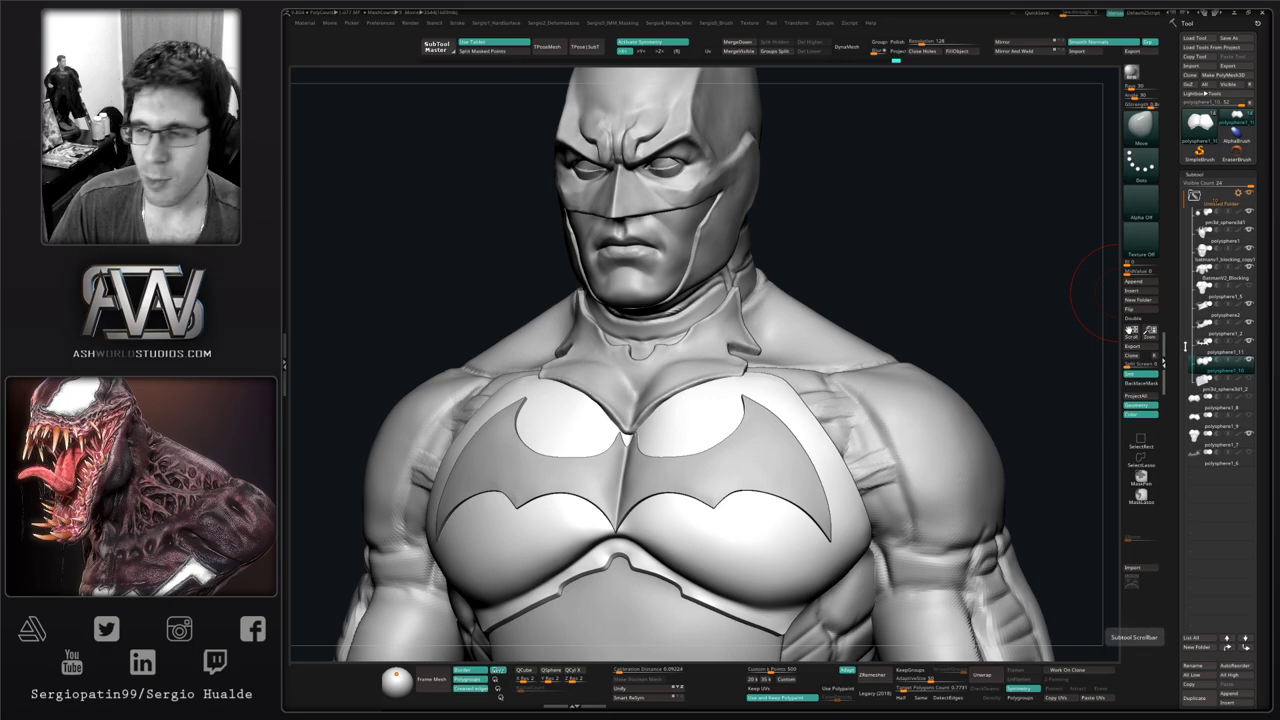
# Hide the cowl, face and body subtools so only the neck, chest and abdomen pieces show, and select polysphere2
pyautogui.moveTo(985, 362); pyautogui.dragTo(857, 423)
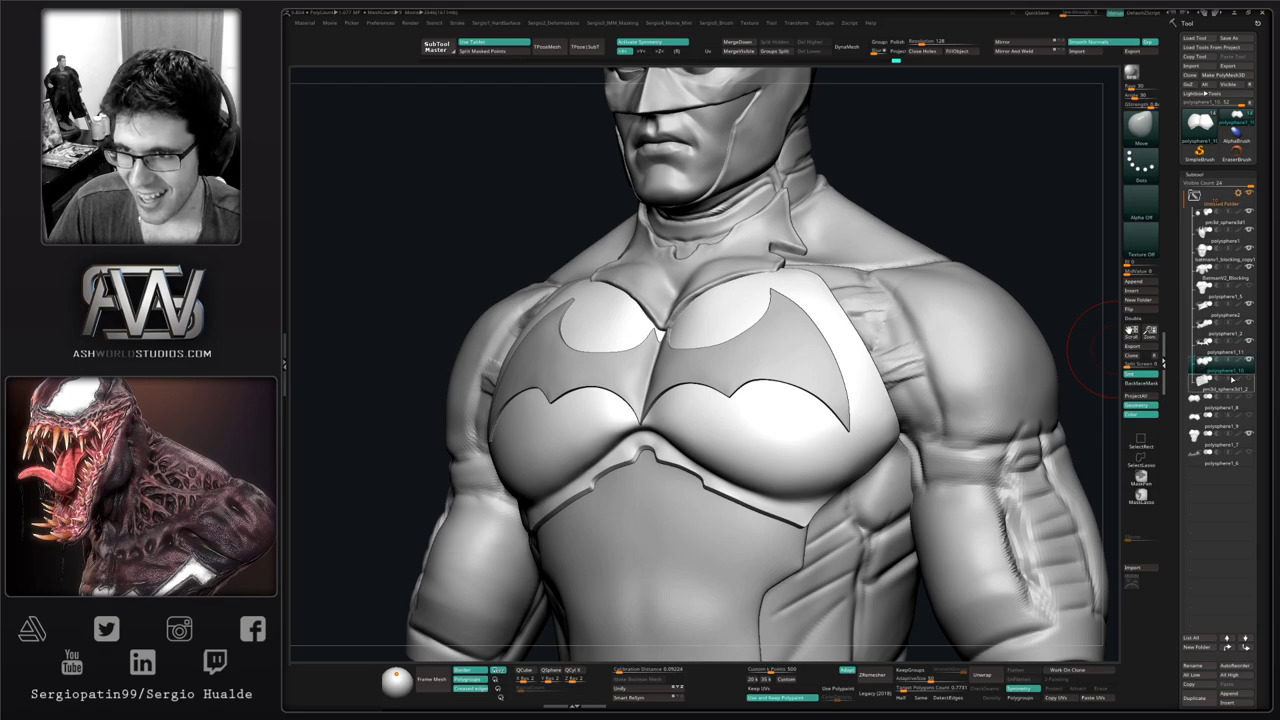
pyautogui.keyDown('ctrl'); pyautogui.moveTo(1085, 400); pyautogui.dragTo(1075, 340, button='right'); pyautogui.keyUp('ctrl')
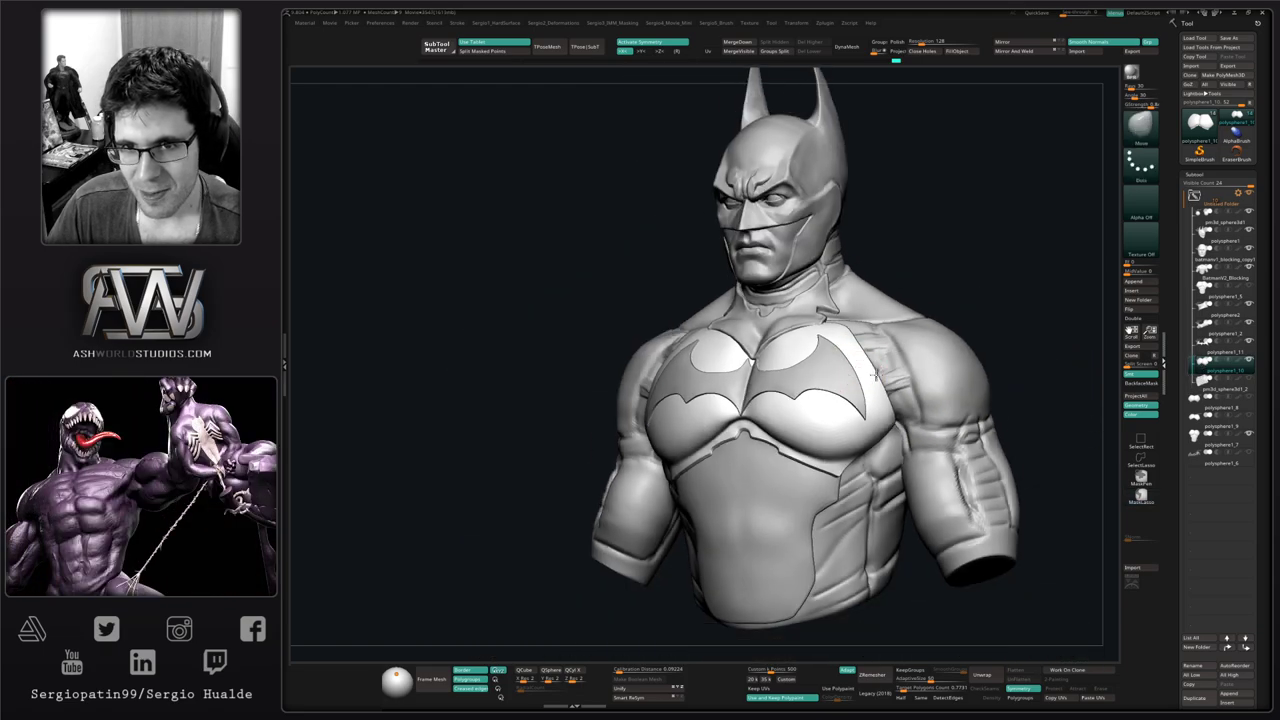
pyautogui.keyDown('alt'); pyautogui.moveTo(850, 346); pyautogui.dragTo(828, 312, button='right'); pyautogui.keyUp('alt')
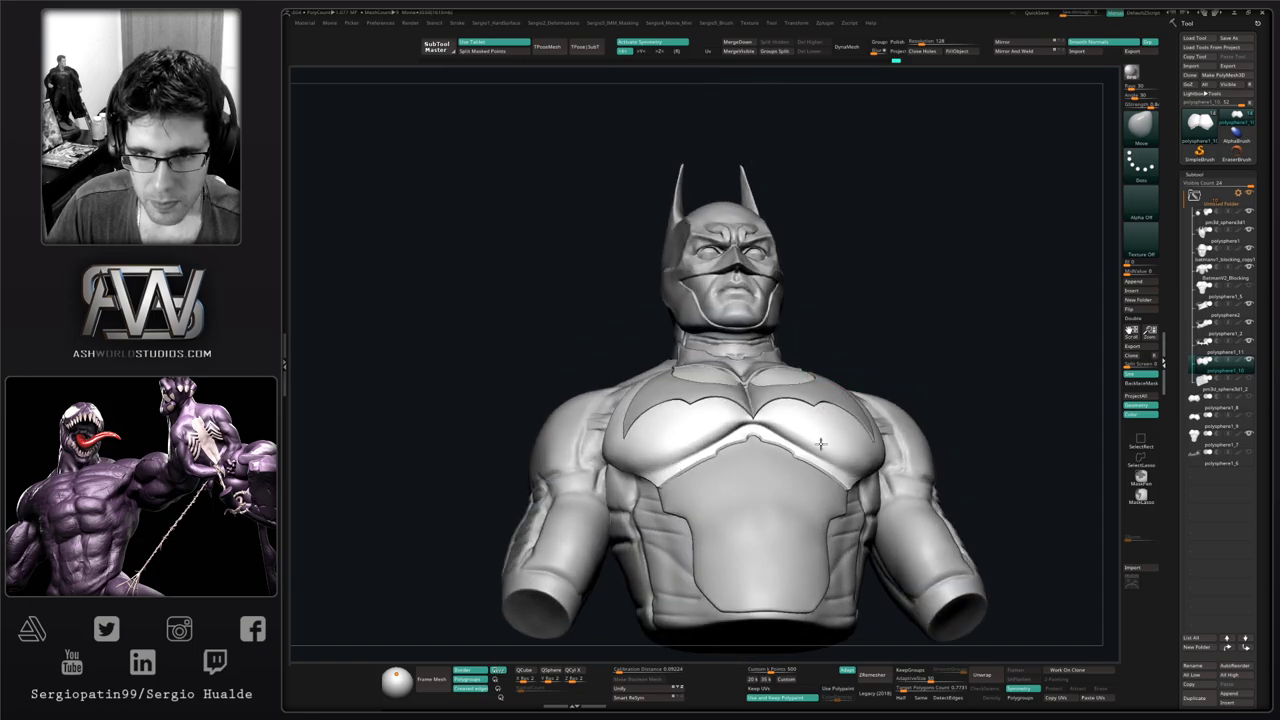
pyautogui.keyDown('shift'); pyautogui.moveTo(820, 443); pyautogui.dragTo(814, 440, button='right'); pyautogui.keyUp('shift')
pyautogui.keyDown('alt'); pyautogui.moveTo(814, 440); pyautogui.dragTo(811, 345, button='right'); pyautogui.keyUp('alt')
pyautogui.keyDown('ctrl'); pyautogui.moveTo(811, 345); pyautogui.dragTo(828, 410, button='right'); pyautogui.keyUp('ctrl')
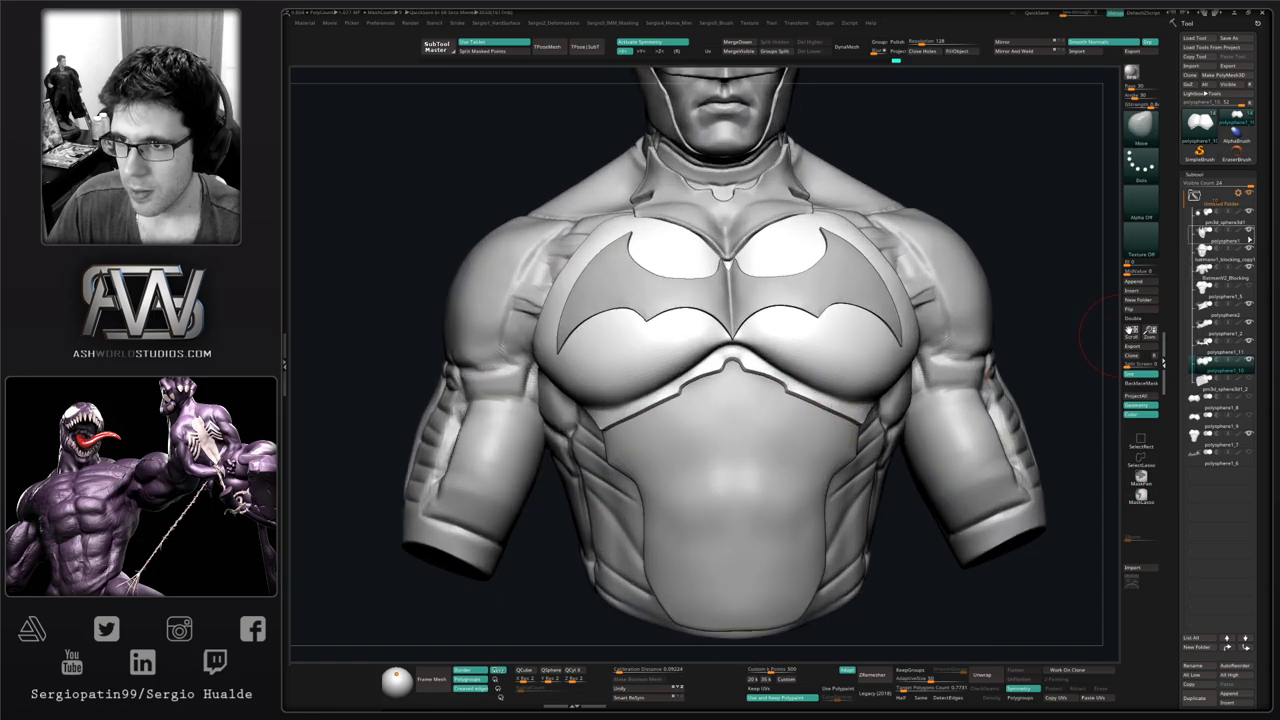
pyautogui.moveTo(1247, 213)
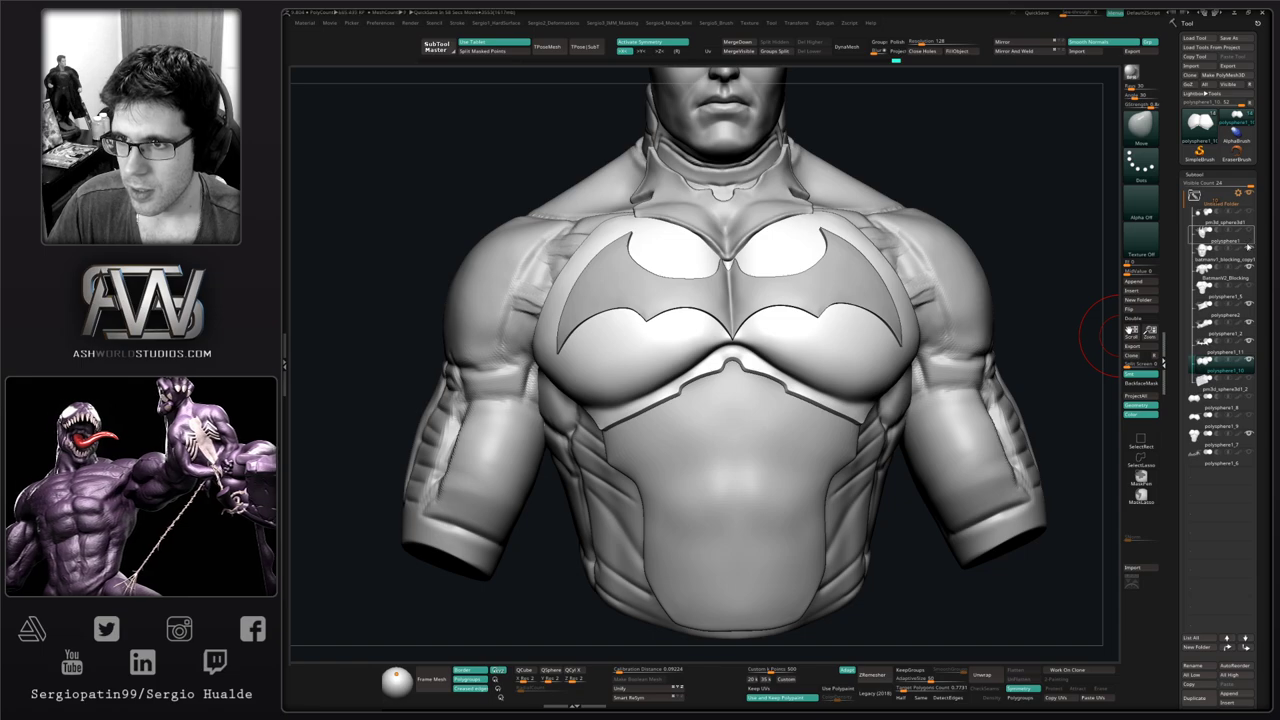
pyautogui.click(1249, 243)
pyautogui.click(1248, 251)
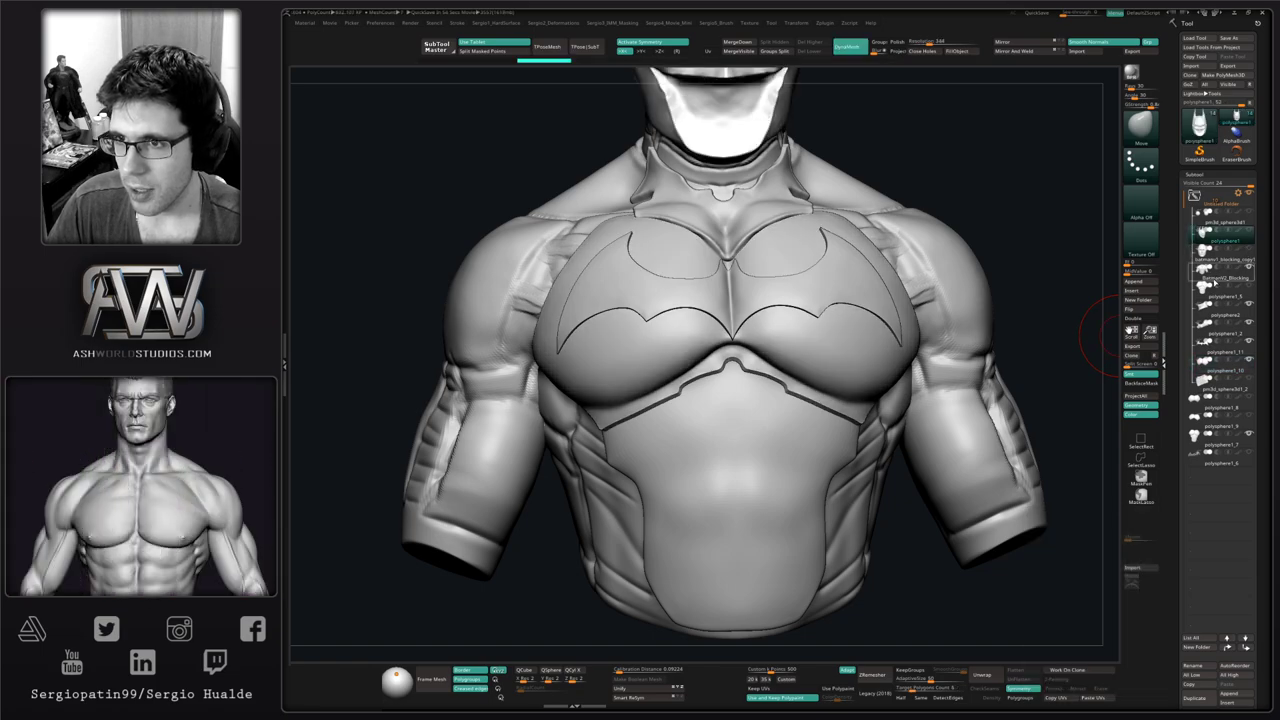
pyautogui.click(1216, 275)
pyautogui.keyDown('ctrl'); pyautogui.moveTo(1100, 331); pyautogui.dragTo(1089, 311, button='right'); pyautogui.keyUp('ctrl')
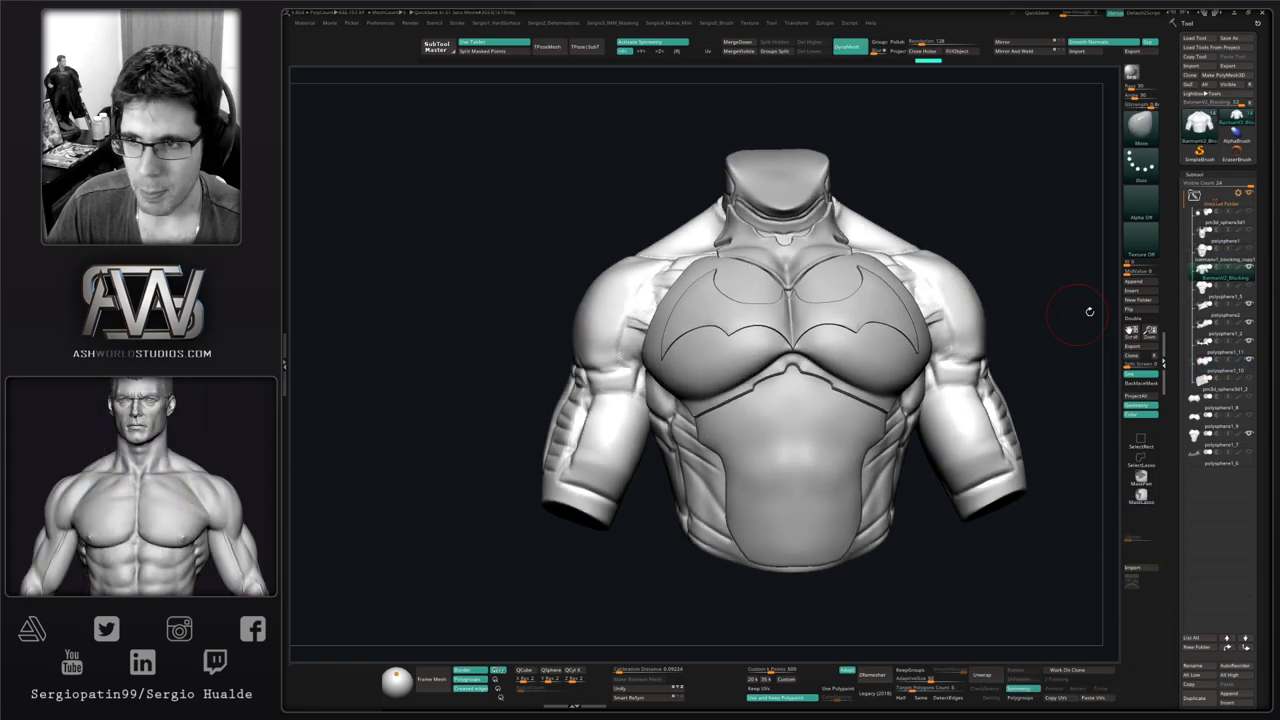
pyautogui.click(1218, 314)
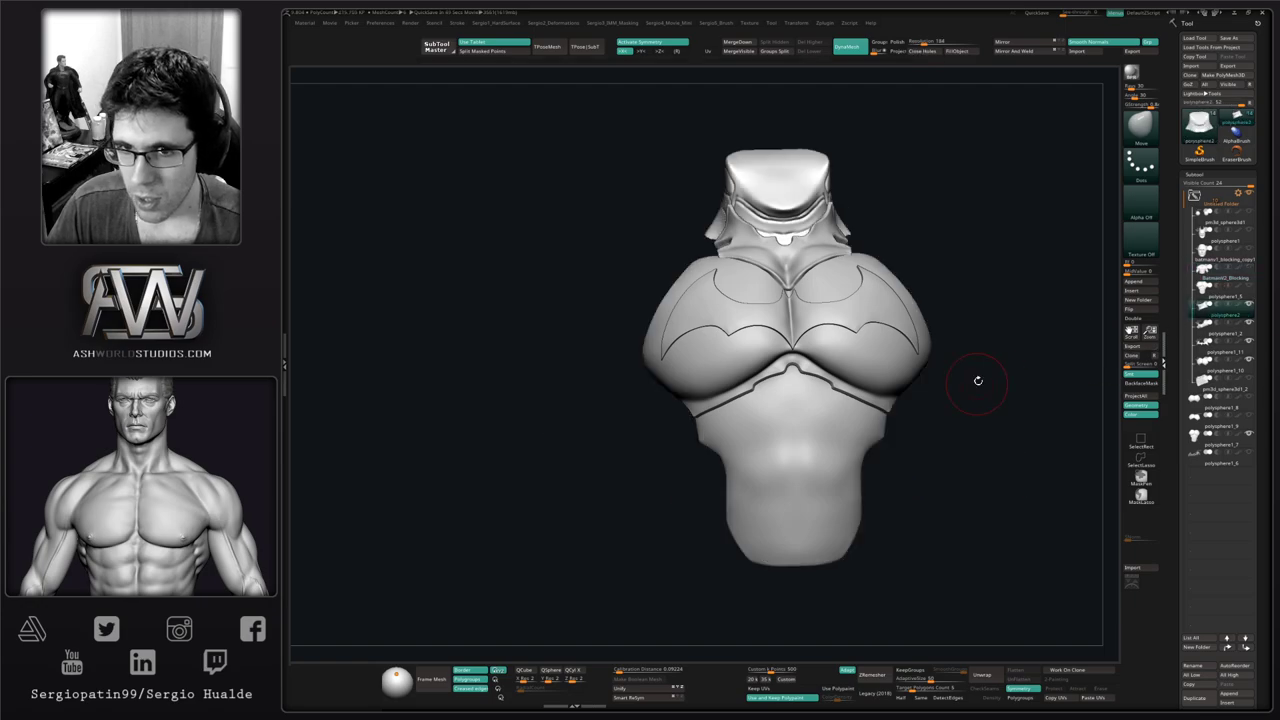
# Select the abdomen piece polysphere1_7 and move it into the folder directly beneath polysphere1_10
pyautogui.moveTo(977, 381)
pyautogui.mouseDown(button='right')
pyautogui.moveTo(978, 360)
pyautogui.moveTo(966, 359)
pyautogui.mouseUp(button='right')
pyautogui.moveTo(927, 341); pyautogui.dragTo(869, 368)
pyautogui.moveTo(869, 367)
pyautogui.mouseDown(button='right')
pyautogui.moveTo(884, 388)
pyautogui.moveTo(878, 368)
pyautogui.mouseUp(button='right')
pyautogui.moveTo(878, 368)
pyautogui.mouseDown(button='right')
pyautogui.moveTo(848, 417)
pyautogui.moveTo(828, 358)
pyautogui.mouseUp(button='right')
pyautogui.keyDown('ctrl'); pyautogui.moveTo(828, 358); pyautogui.dragTo(833, 412, button='right'); pyautogui.keyUp('ctrl')
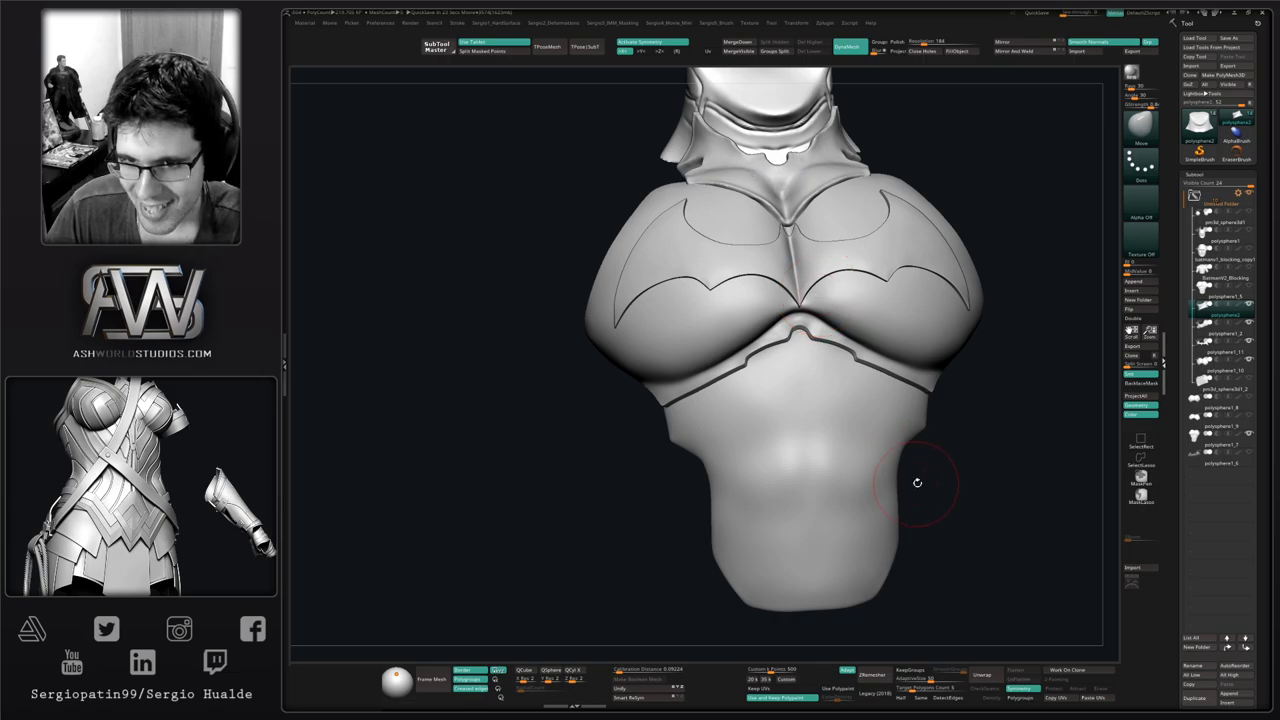
pyautogui.moveTo(966, 480)
pyautogui.mouseDown()
pyautogui.moveTo(937, 460)
pyautogui.moveTo(963, 385)
pyautogui.mouseUp()
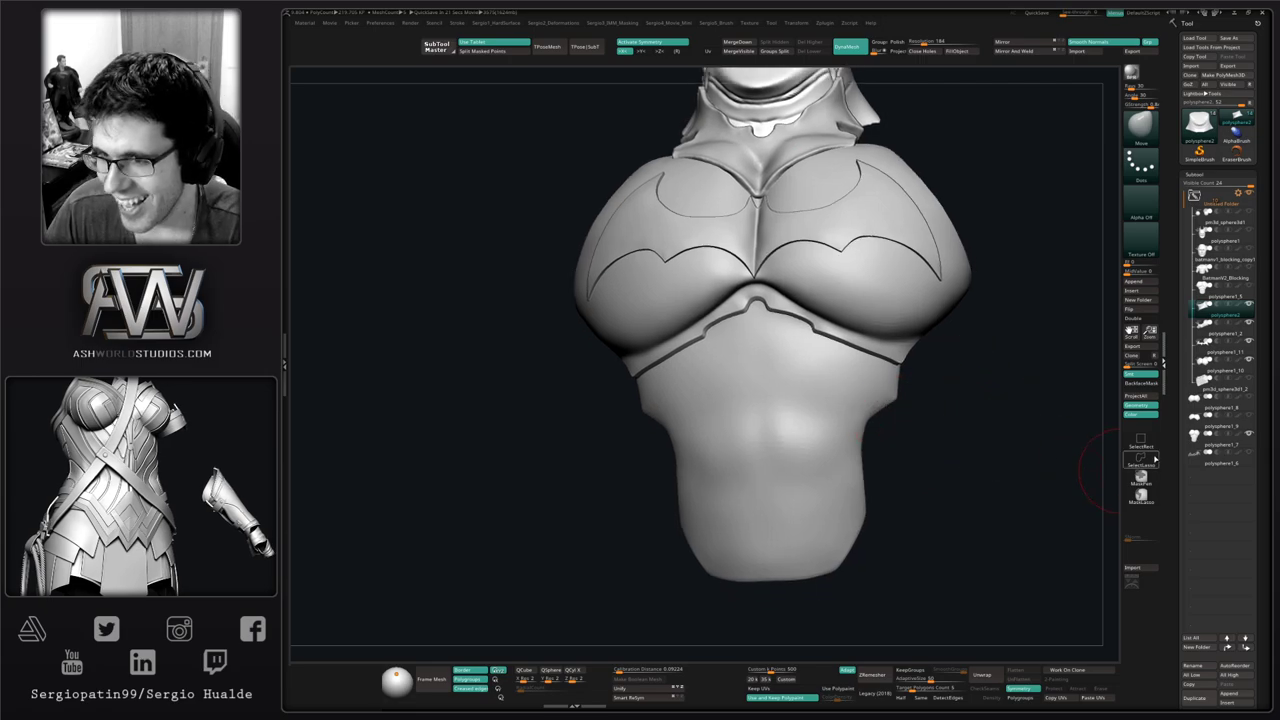
pyautogui.click(1196, 449)
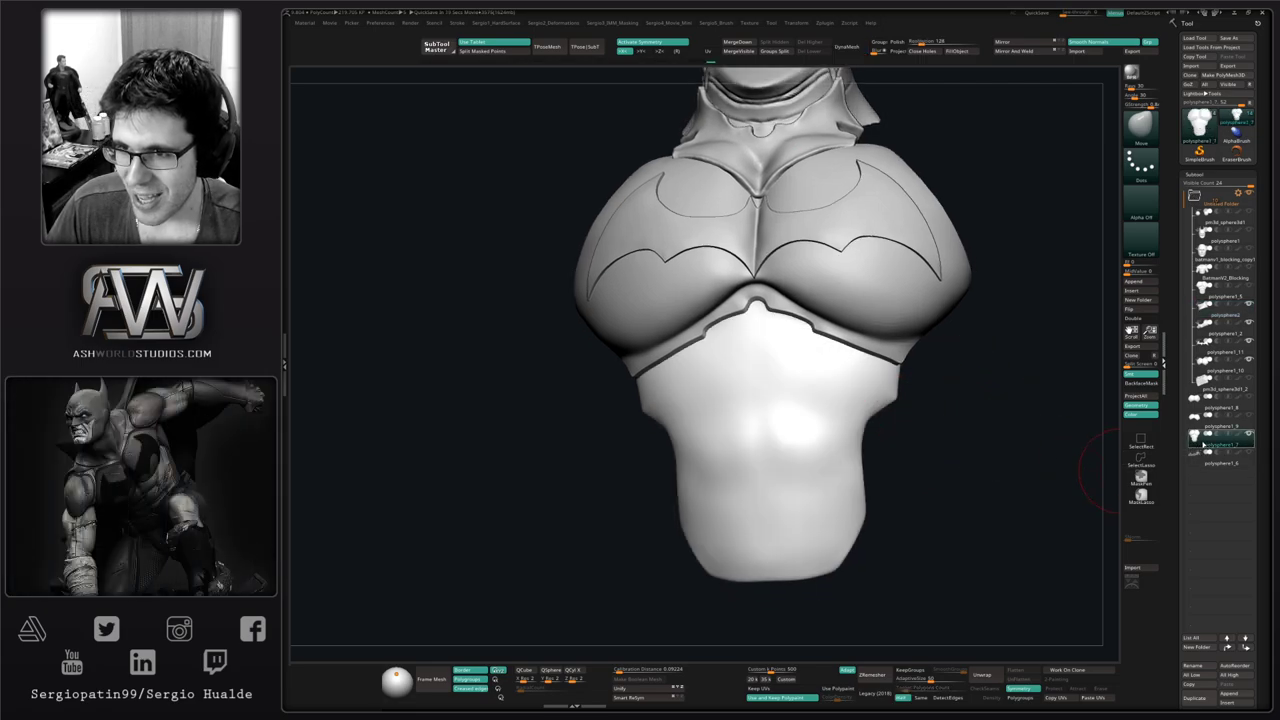
pyautogui.hotkey('alt', 's')
pyautogui.moveTo(1020, 438); pyautogui.dragTo(1095, 436)
pyautogui.click(1218, 380)
pyautogui.moveTo(1218, 383); pyautogui.dragTo(1218, 385)
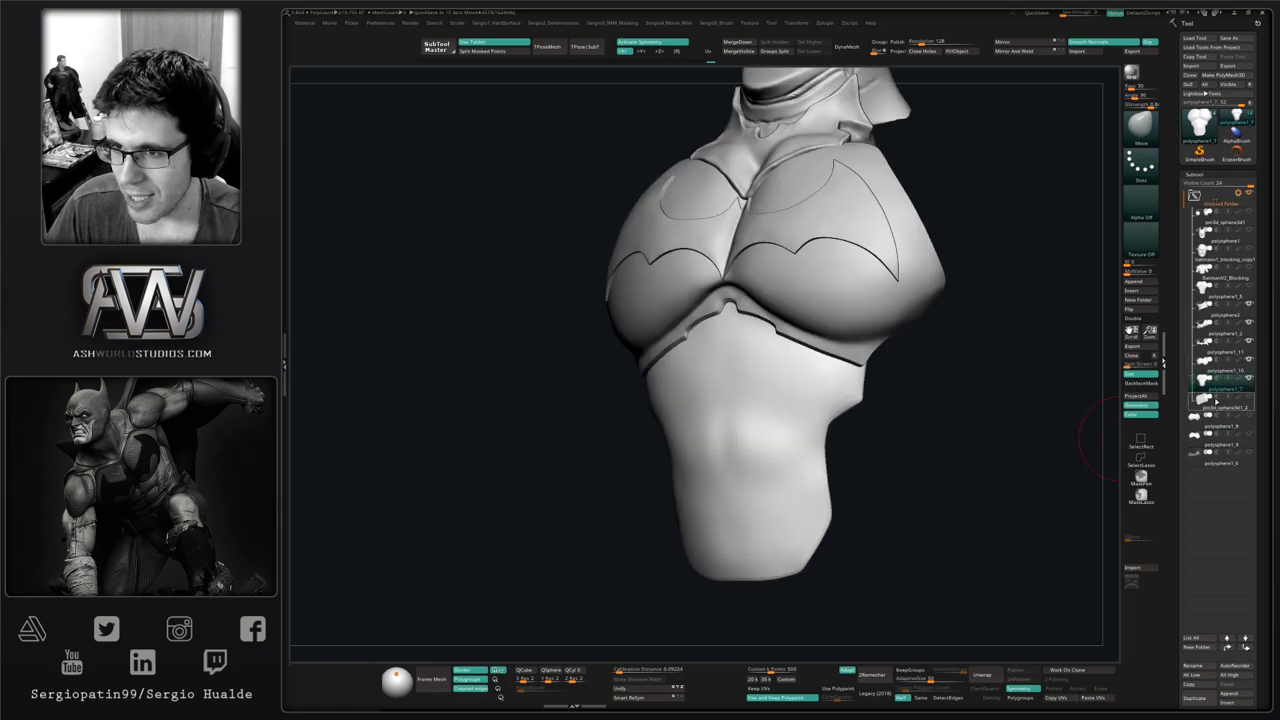
pyautogui.moveTo(1218, 385)
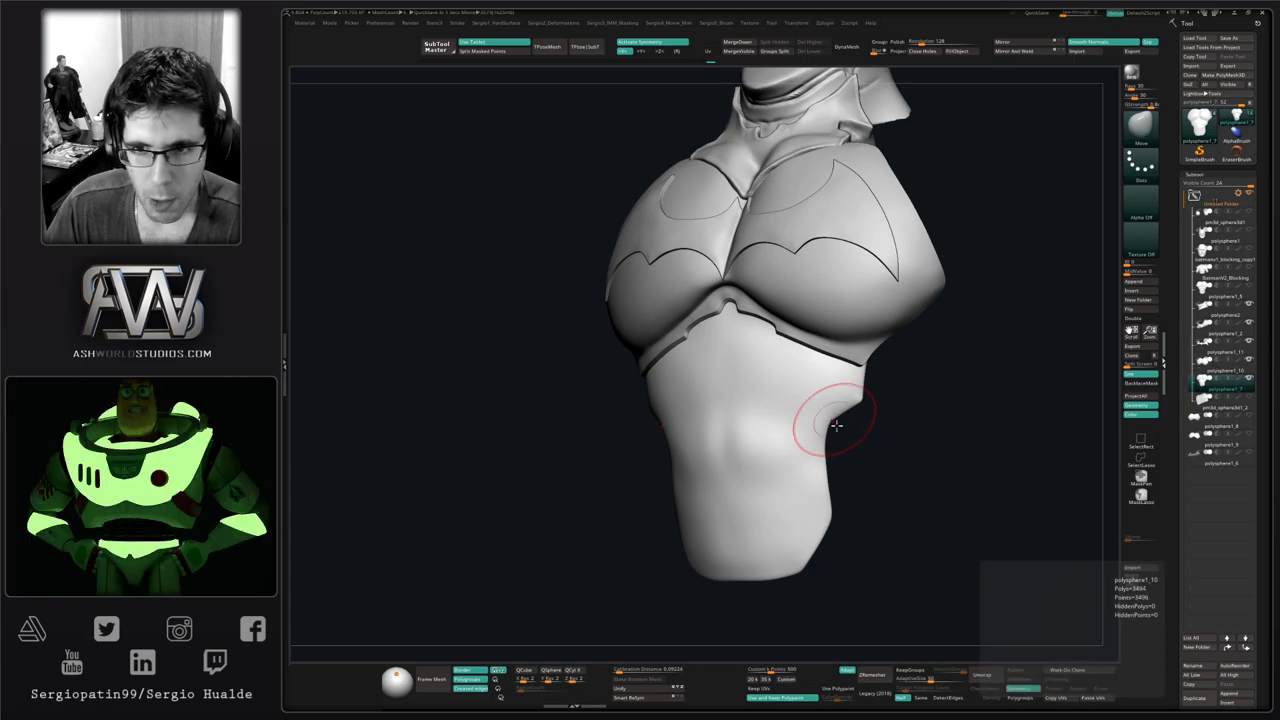
# Smooth the front surface of the abdomen piece from the middle towards its lower part
pyautogui.moveTo(837, 426)
pyautogui.mouseDown(button='right')
pyautogui.moveTo(884, 438)
pyautogui.moveTo(843, 410)
pyautogui.mouseUp(button='right')
pyautogui.moveTo(842, 410); pyautogui.dragTo(803, 430)
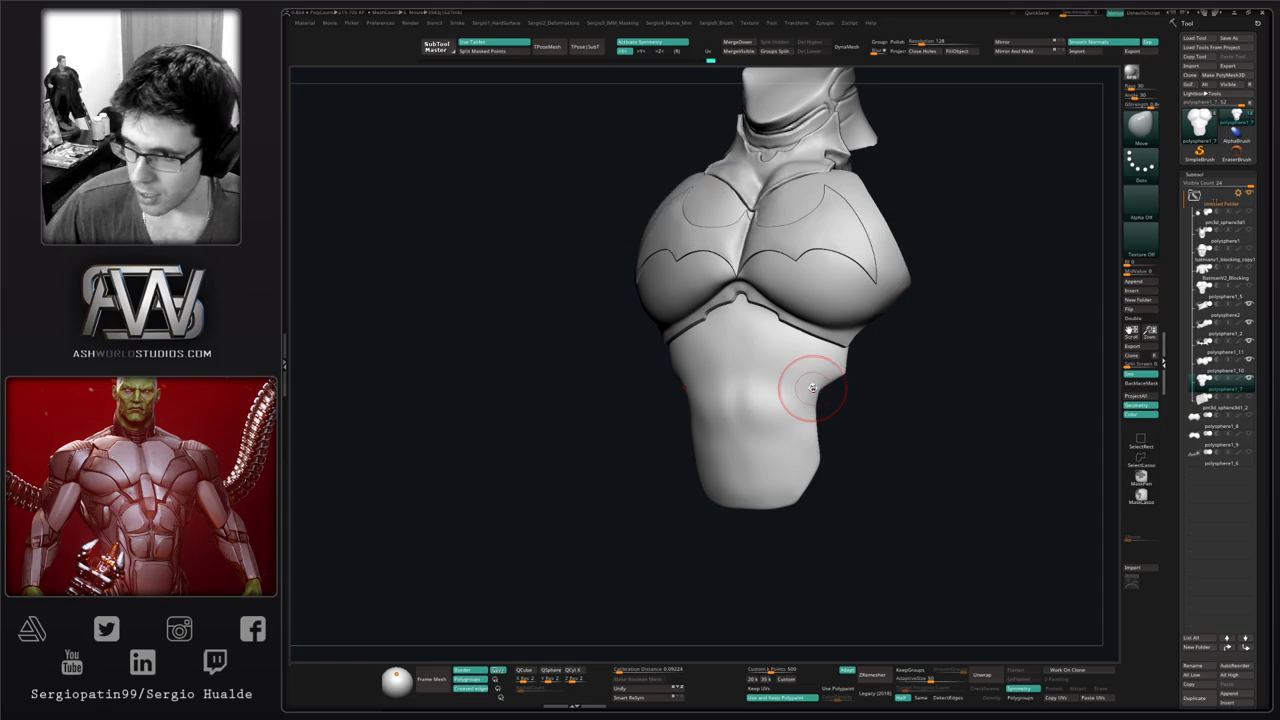
pyautogui.moveTo(923, 355)
pyautogui.mouseDown()
pyautogui.moveTo(914, 340)
pyautogui.moveTo(783, 349)
pyautogui.moveTo(698, 461)
pyautogui.moveTo(703, 403)
pyautogui.moveTo(706, 517)
pyautogui.mouseUp()
pyautogui.keyDown('alt'); pyautogui.moveTo(698, 456); pyautogui.dragTo(707, 398, button='right'); pyautogui.keyUp('alt')
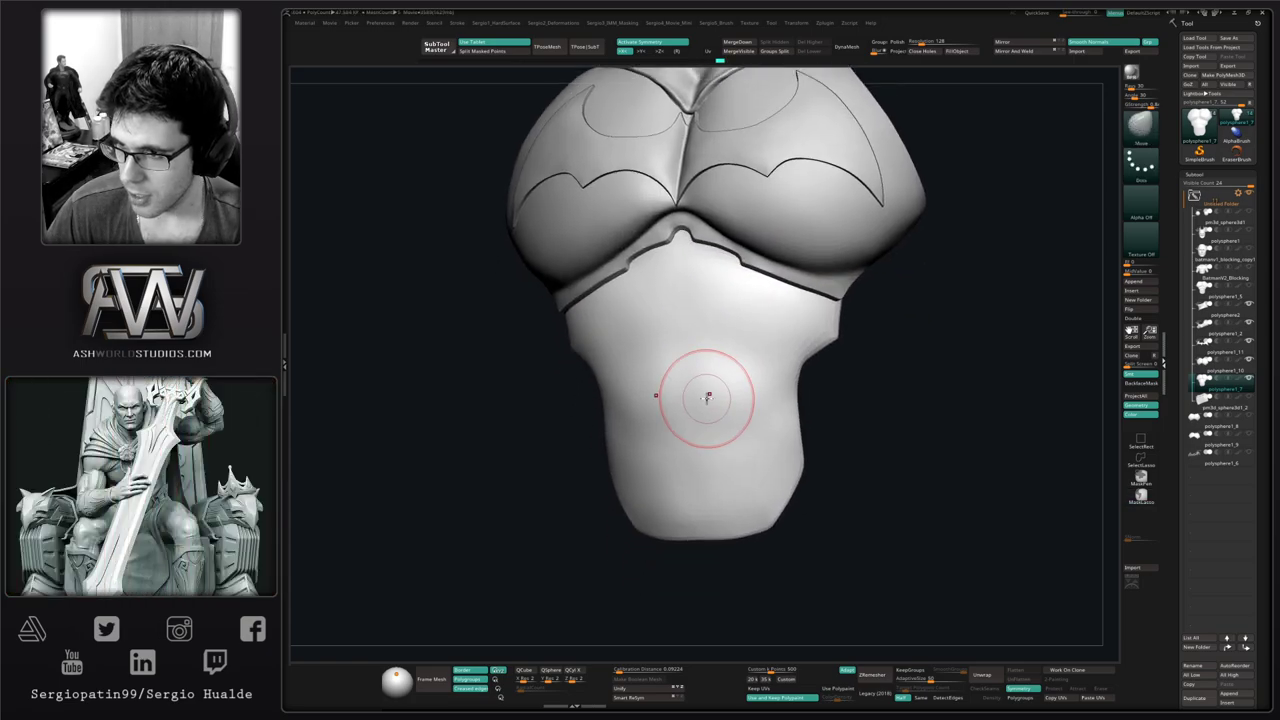
pyautogui.moveTo(705, 366)
pyautogui.keyDown('shift'); pyautogui.mouseDown()
pyautogui.moveTo(745, 415)
pyautogui.moveTo(736, 451)
pyautogui.mouseUp(); pyautogui.keyUp('shift')
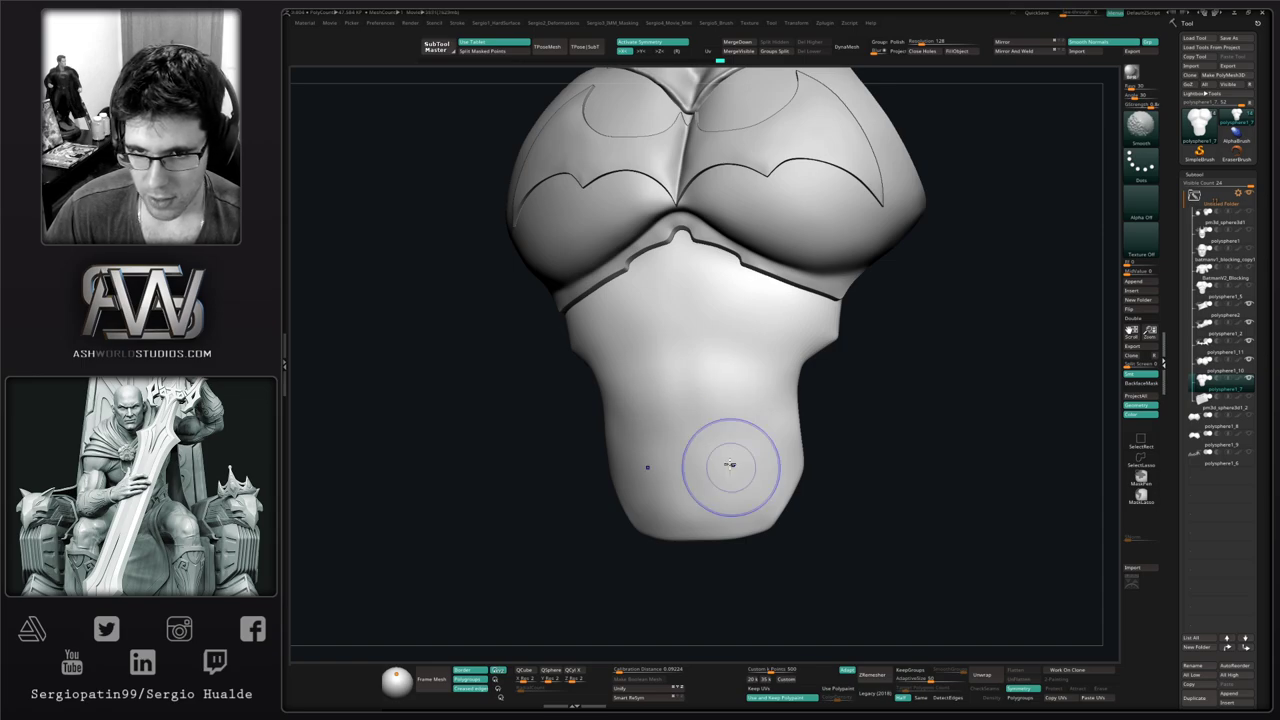
pyautogui.moveTo(720, 434)
pyautogui.keyDown('alt'); pyautogui.mouseDown(button='right')
pyautogui.moveTo(717, 460)
pyautogui.moveTo(706, 414)
pyautogui.moveTo(730, 390)
pyautogui.moveTo(760, 424)
pyautogui.mouseUp(button='right'); pyautogui.keyUp('alt')
pyautogui.moveTo(760, 424)
pyautogui.keyDown('ctrl'); pyautogui.mouseDown(button='right')
pyautogui.moveTo(751, 380)
pyautogui.moveTo(738, 384)
pyautogui.mouseUp(button='right'); pyautogui.keyUp('ctrl')
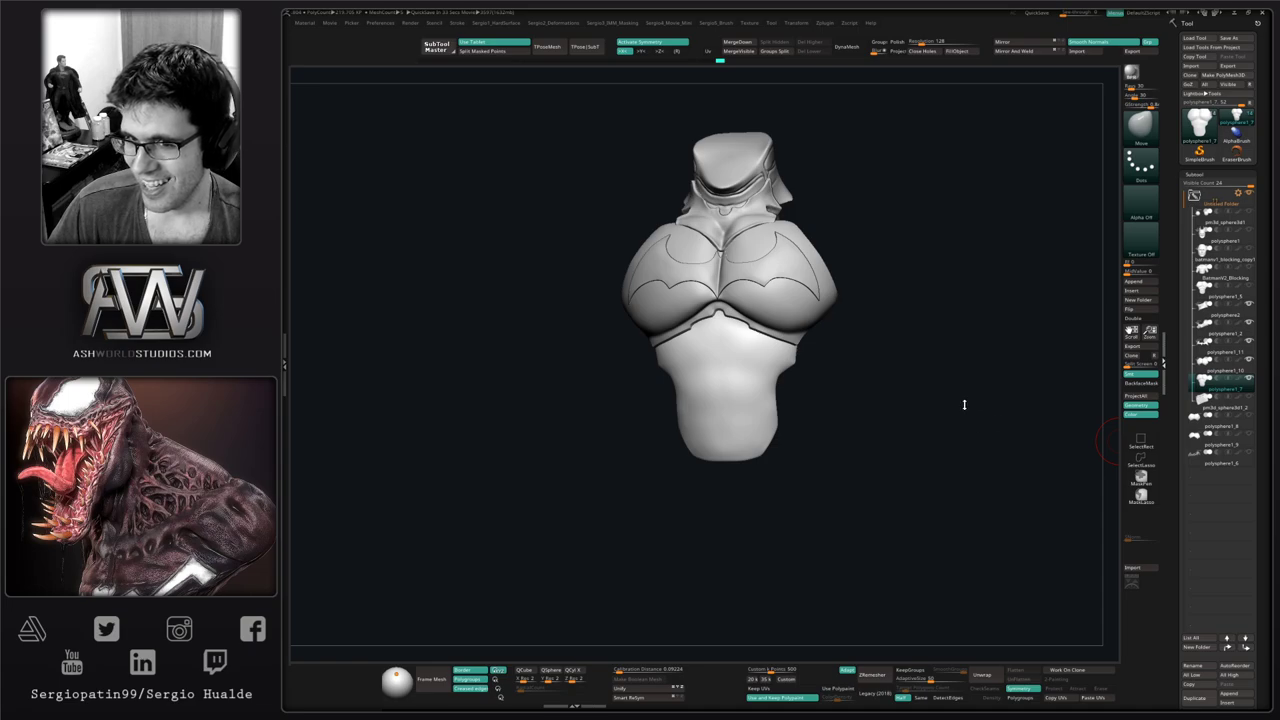
# Inspect the abdomen piece's upper edge where it meets the pectoral armour's rim
pyautogui.moveTo(964, 404)
pyautogui.mouseDown()
pyautogui.moveTo(934, 414)
pyautogui.moveTo(961, 389)
pyautogui.mouseUp()
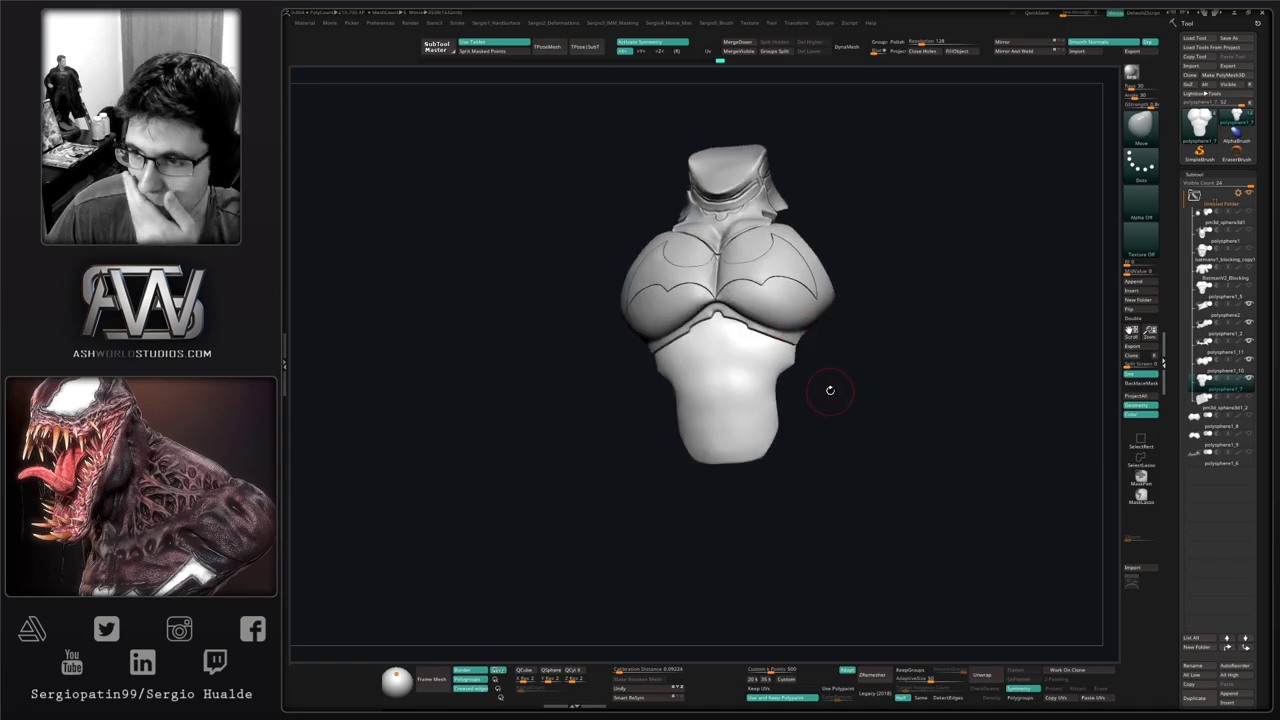
pyautogui.moveTo(851, 326)
pyautogui.mouseDown()
pyautogui.moveTo(837, 349)
pyautogui.moveTo(835, 324)
pyautogui.mouseUp()
pyautogui.keyDown('ctrl'); pyautogui.moveTo(718, 292); pyautogui.dragTo(726, 475, button='right'); pyautogui.keyUp('ctrl')
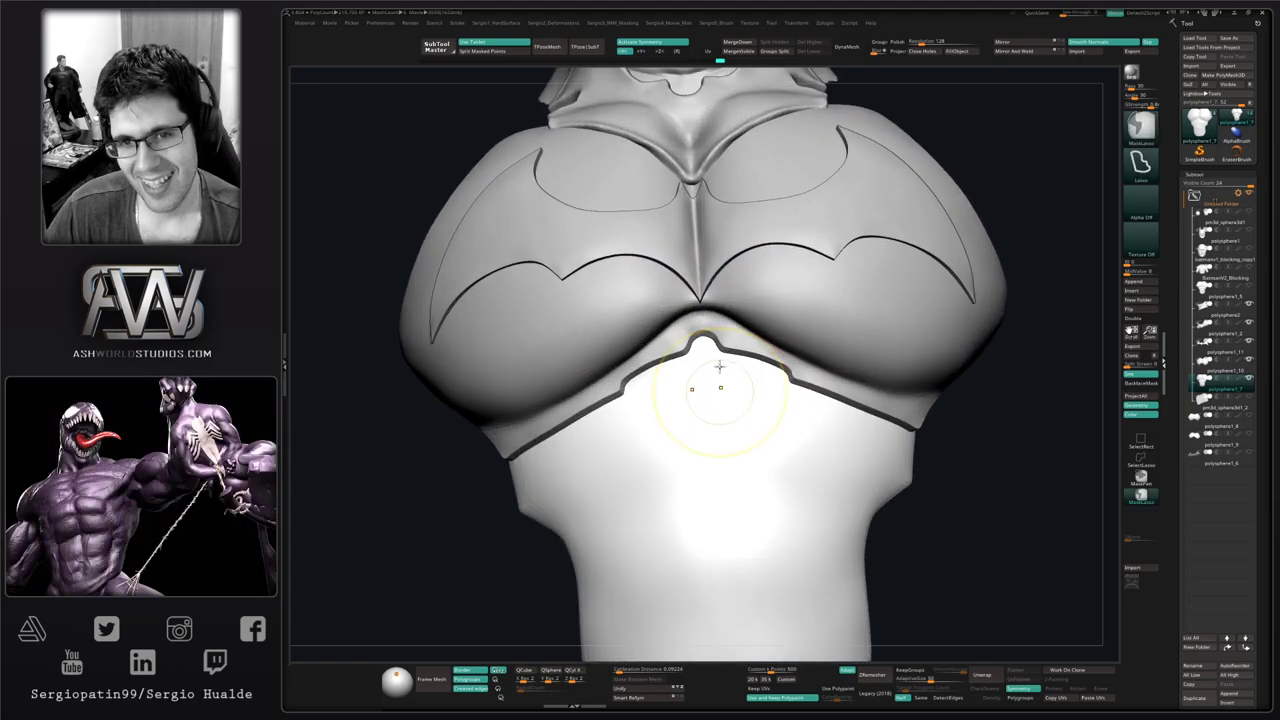
# Isolate the chest armor piece and carve the crease beneath the sternum with the DamStandard brush
pyautogui.keyDown('ctrl'); pyautogui.moveTo(718, 402); pyautogui.dragTo(728, 440, button='right'); pyautogui.keyUp('ctrl')
pyautogui.keyDown('alt'); pyautogui.click(731, 357); pyautogui.keyUp('alt')
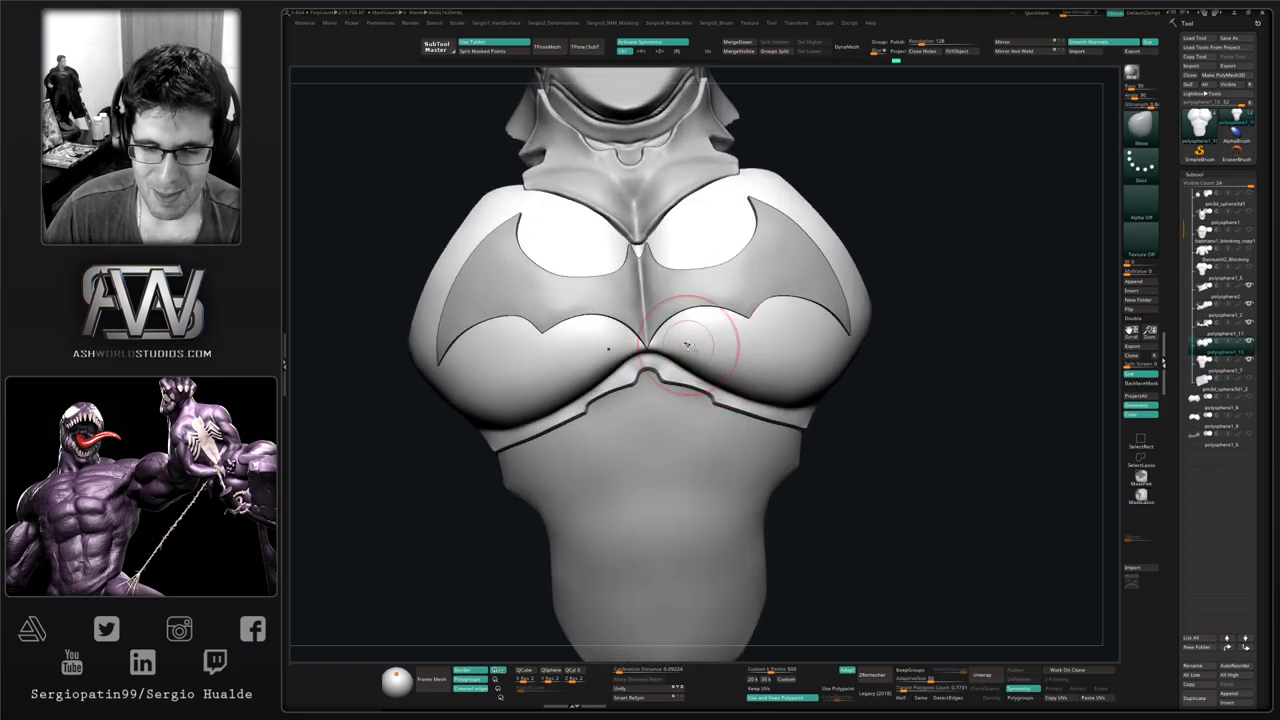
pyautogui.keyDown('alt'); pyautogui.moveTo(652, 345); pyautogui.dragTo(714, 326, button='right'); pyautogui.keyUp('alt')
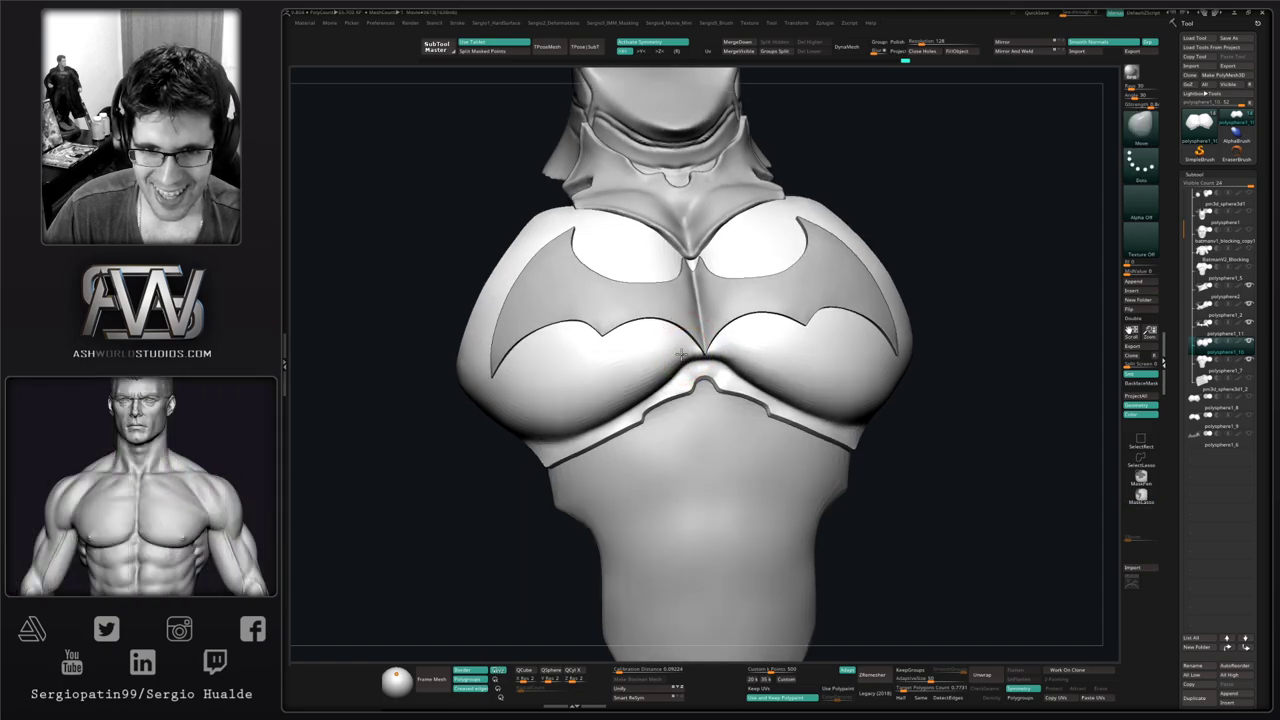
pyautogui.moveTo(680, 356)
pyautogui.keyDown('ctrl'); pyautogui.mouseDown(button='right')
pyautogui.moveTo(689, 380)
pyautogui.moveTo(702, 361)
pyautogui.mouseUp(button='right'); pyautogui.keyUp('ctrl')
pyautogui.hotkey('shift', 's')
pyautogui.press('b')
pyautogui.press('d')
pyautogui.press('s')
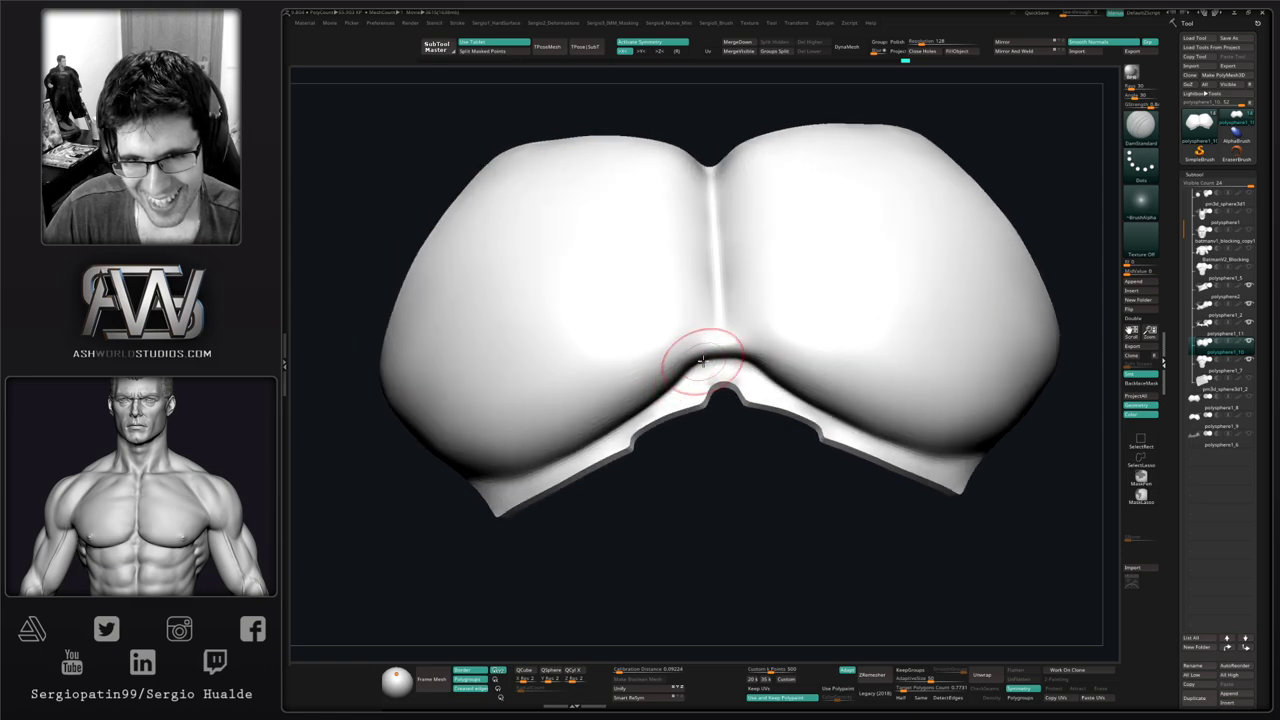
pyautogui.moveTo(692, 358); pyautogui.dragTo(722, 353)
pyautogui.moveTo(708, 358)
pyautogui.mouseDown(button='right')
pyautogui.moveTo(714, 343)
pyautogui.moveTo(712, 354)
pyautogui.mouseUp(button='right')
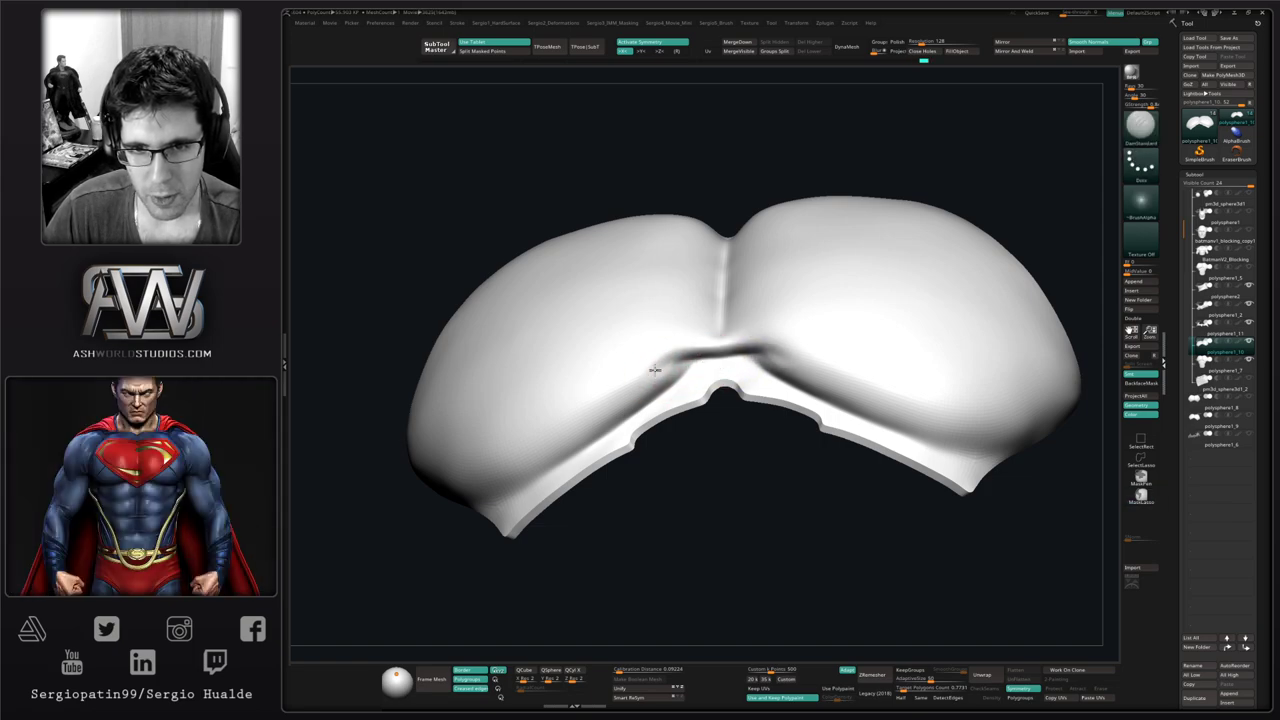
# Smooth the crease transition under the pectorals and bring the rest of the torso back into view
pyautogui.press('b')
pyautogui.press('m')
pyautogui.press('v')
pyautogui.moveTo(676, 357); pyautogui.dragTo(685, 362, button='right')
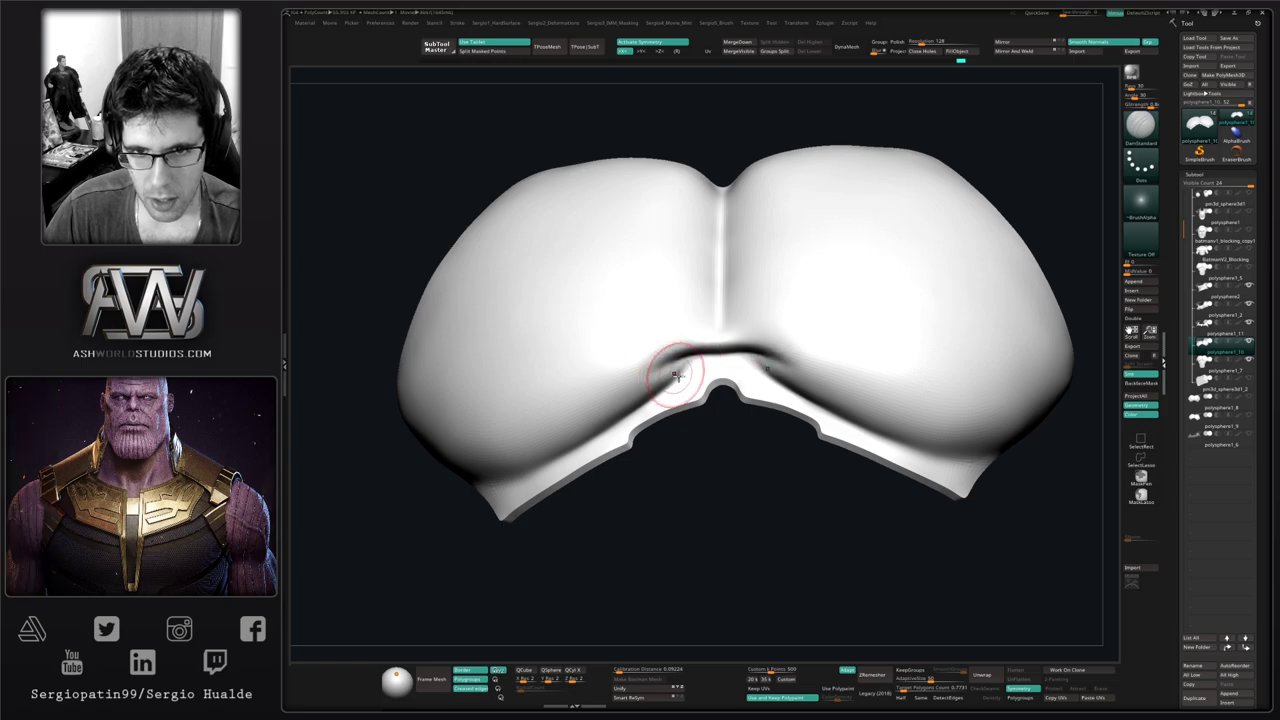
pyautogui.moveTo(676, 374)
pyautogui.mouseDown(button='right')
pyautogui.moveTo(740, 348)
pyautogui.moveTo(777, 368)
pyautogui.mouseUp(button='right')
pyautogui.keyDown('shift'); pyautogui.moveTo(762, 367); pyautogui.dragTo(795, 373); pyautogui.keyUp('shift')
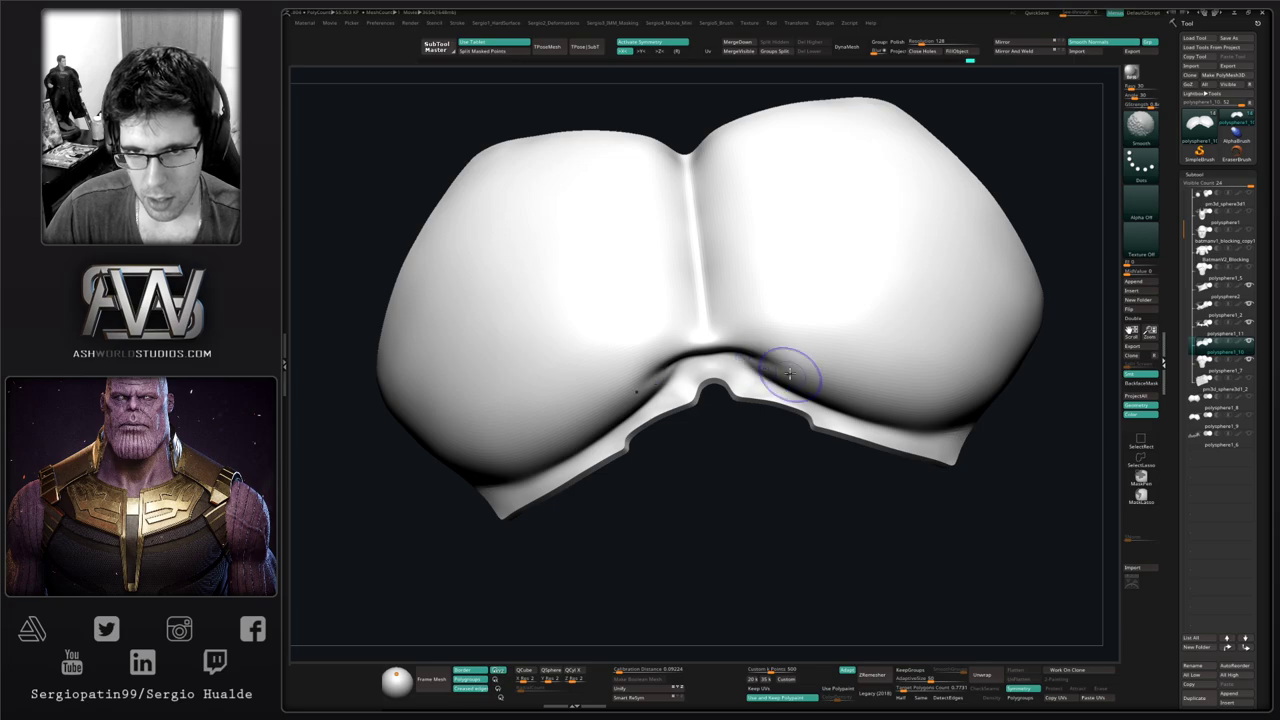
pyautogui.keyDown('ctrl'); pyautogui.moveTo(777, 384); pyautogui.dragTo(776, 334, button='right'); pyautogui.keyUp('ctrl')
pyautogui.hotkey('shift', 's')
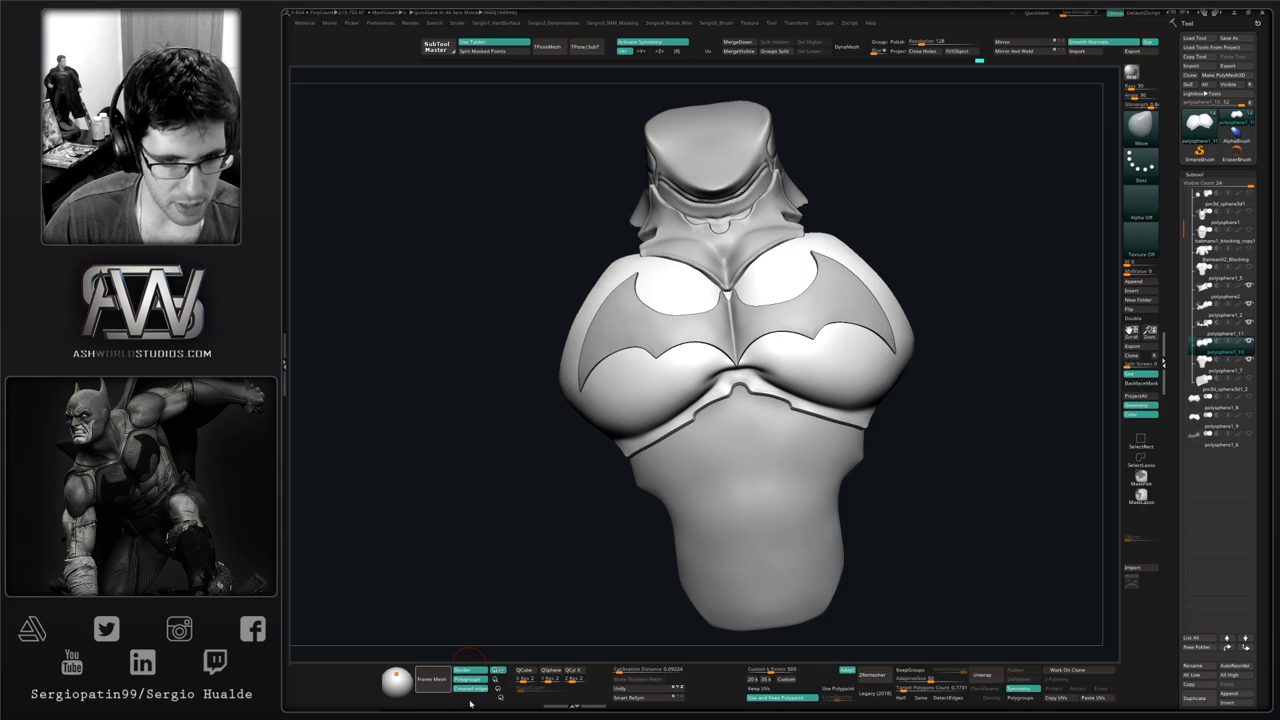
pyautogui.moveTo(591, 494); pyautogui.dragTo(599, 491)
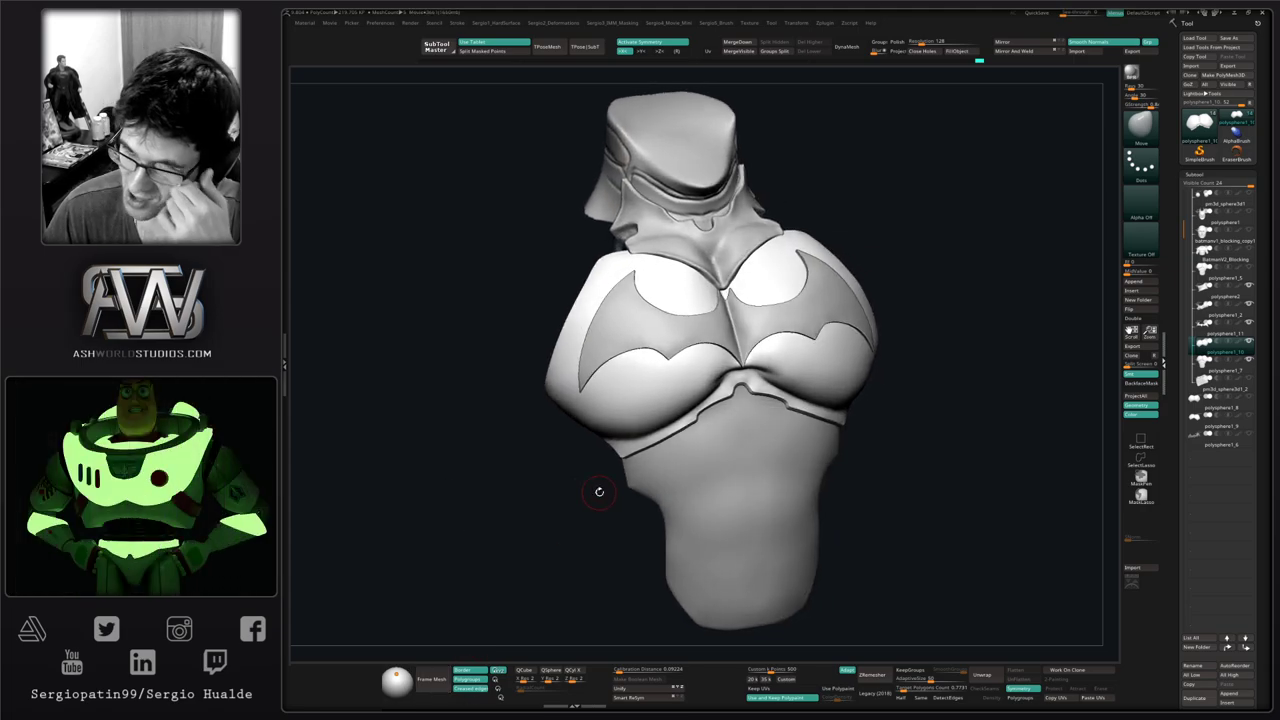
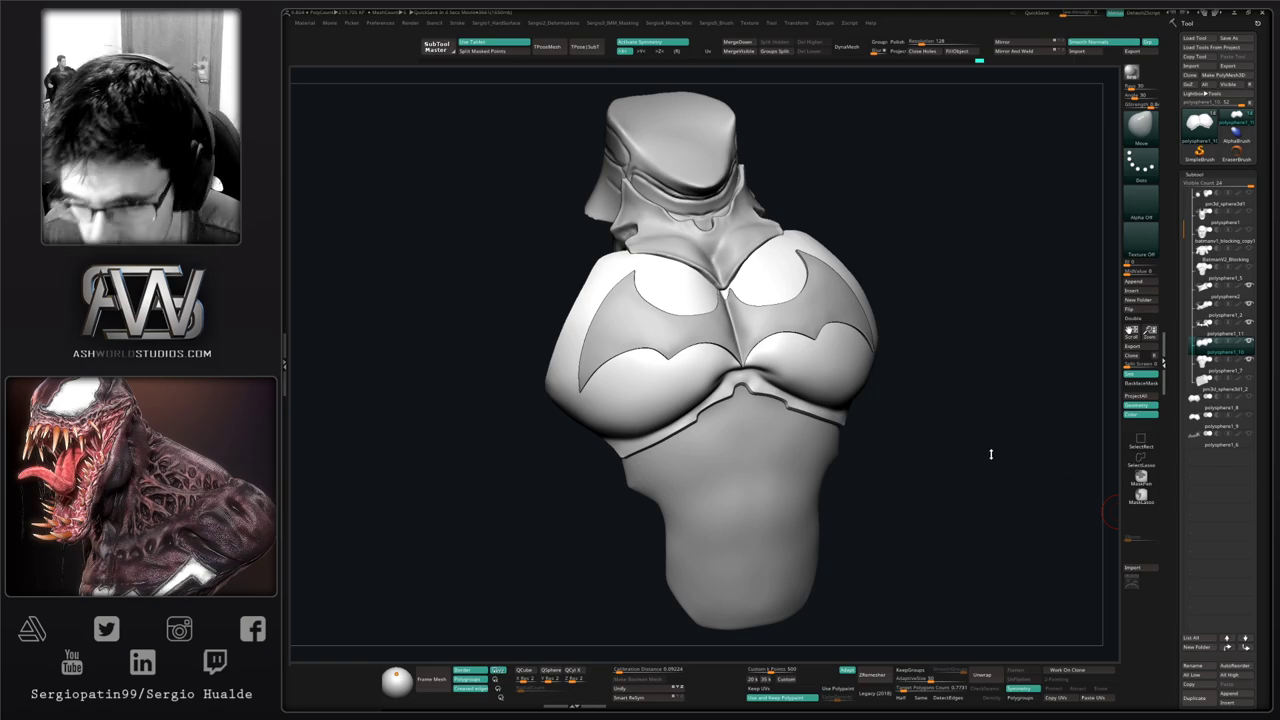
pyautogui.moveTo(991, 454); pyautogui.dragTo(986, 449)
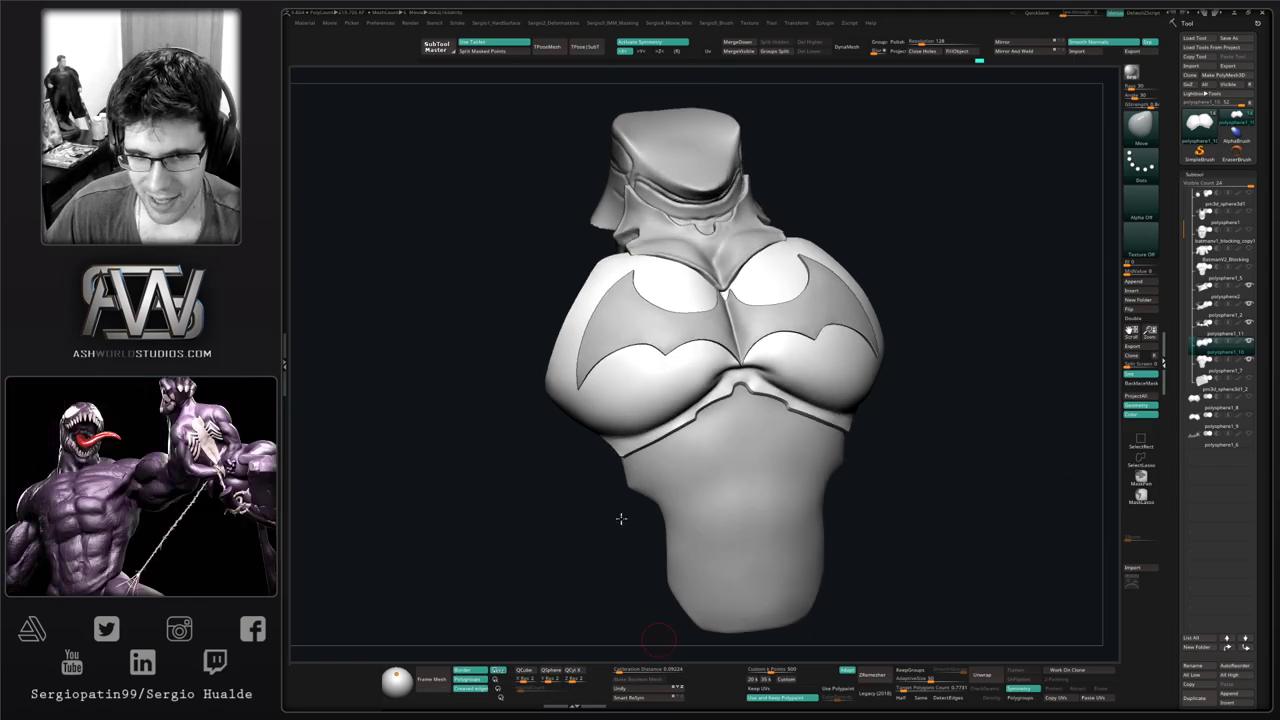
pyautogui.moveTo(623, 520); pyautogui.dragTo(614, 523)
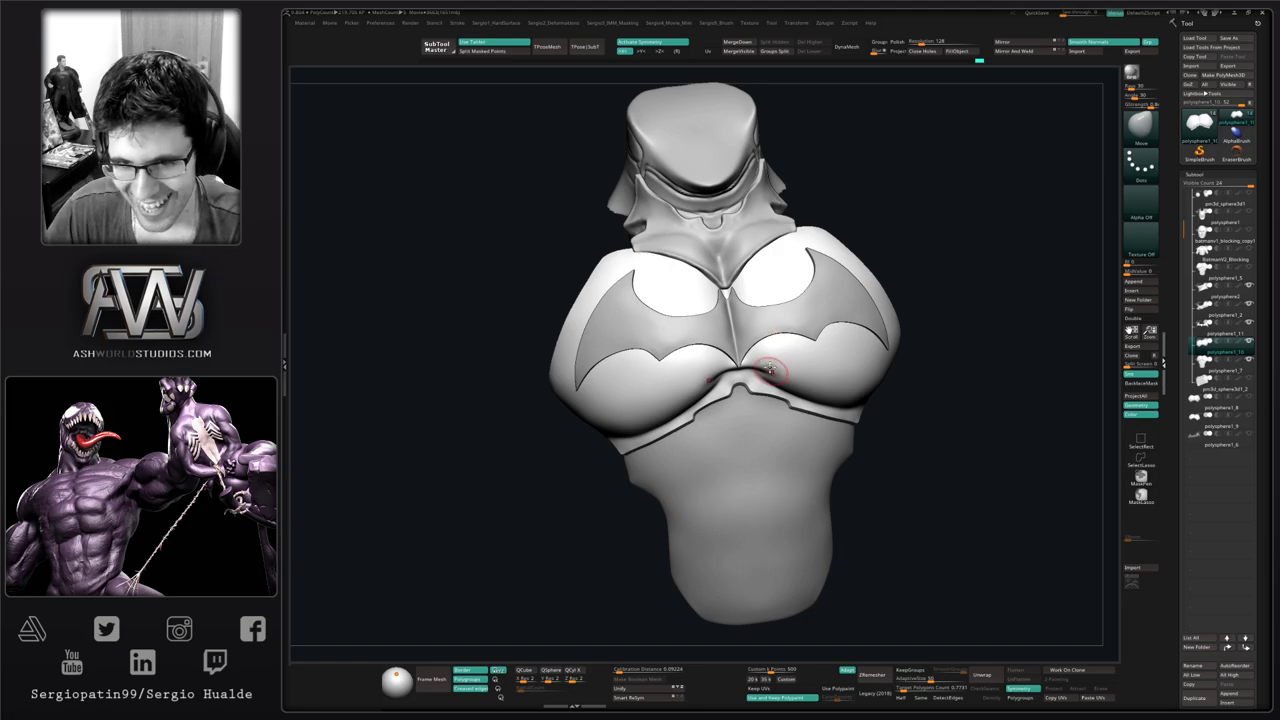
pyautogui.moveTo(938, 371); pyautogui.dragTo(946, 390)
pyautogui.keyDown('alt'); pyautogui.moveTo(946, 390); pyautogui.dragTo(906, 344); pyautogui.keyUp('alt')
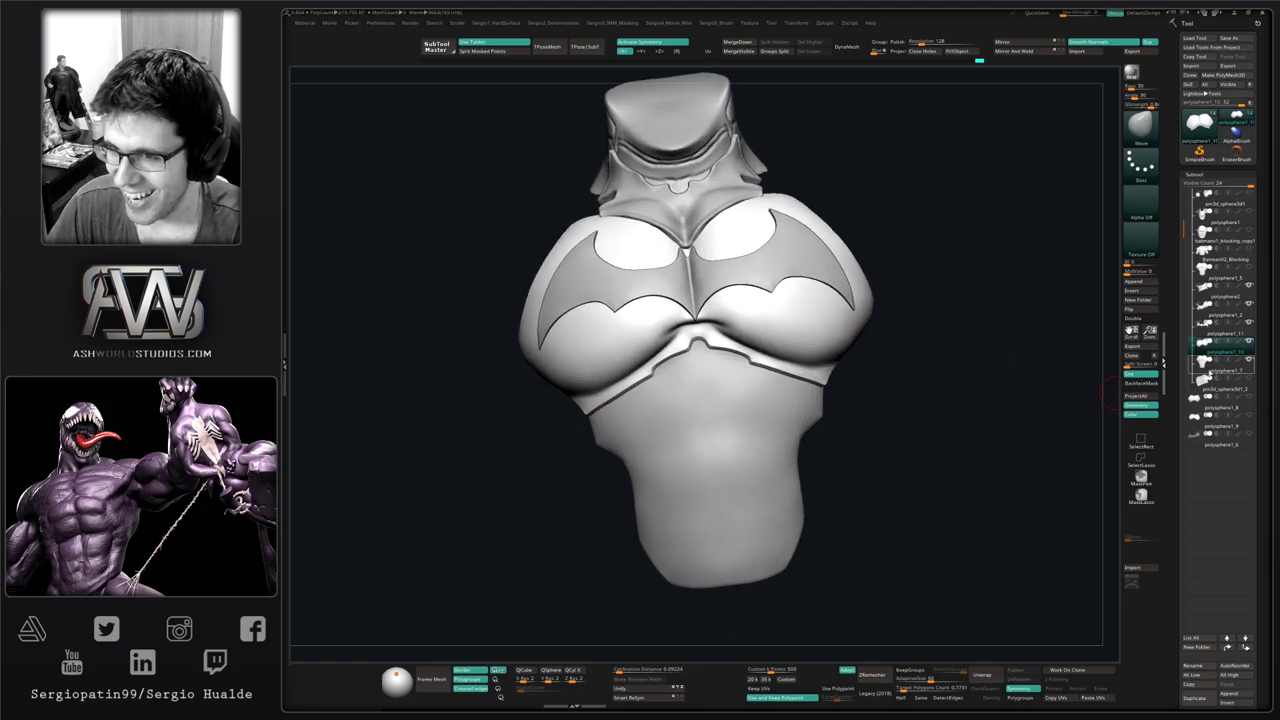
# Duplicate the abdomen subtool polysphere1_7 and place the copy above the original in the subtool order, isolated for editing
pyautogui.click(1202, 426)
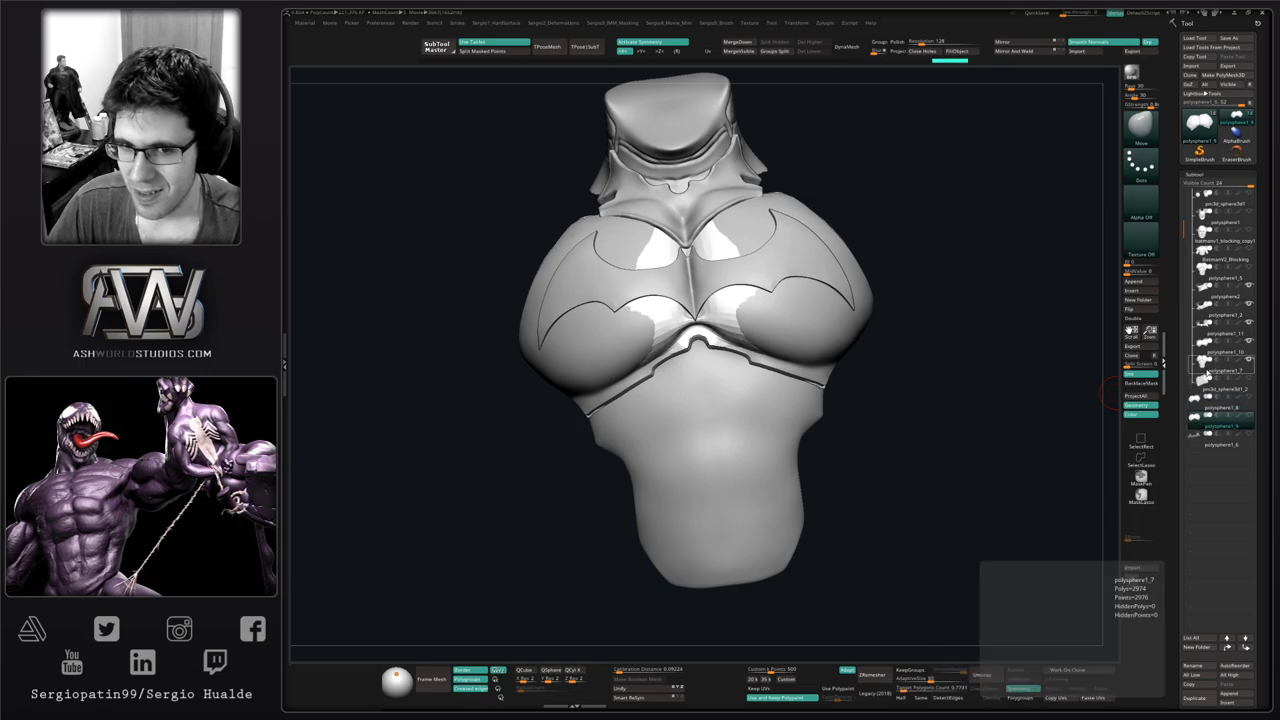
pyautogui.click(1202, 372)
pyautogui.hotkey('ctrl', 'shift', 'd')
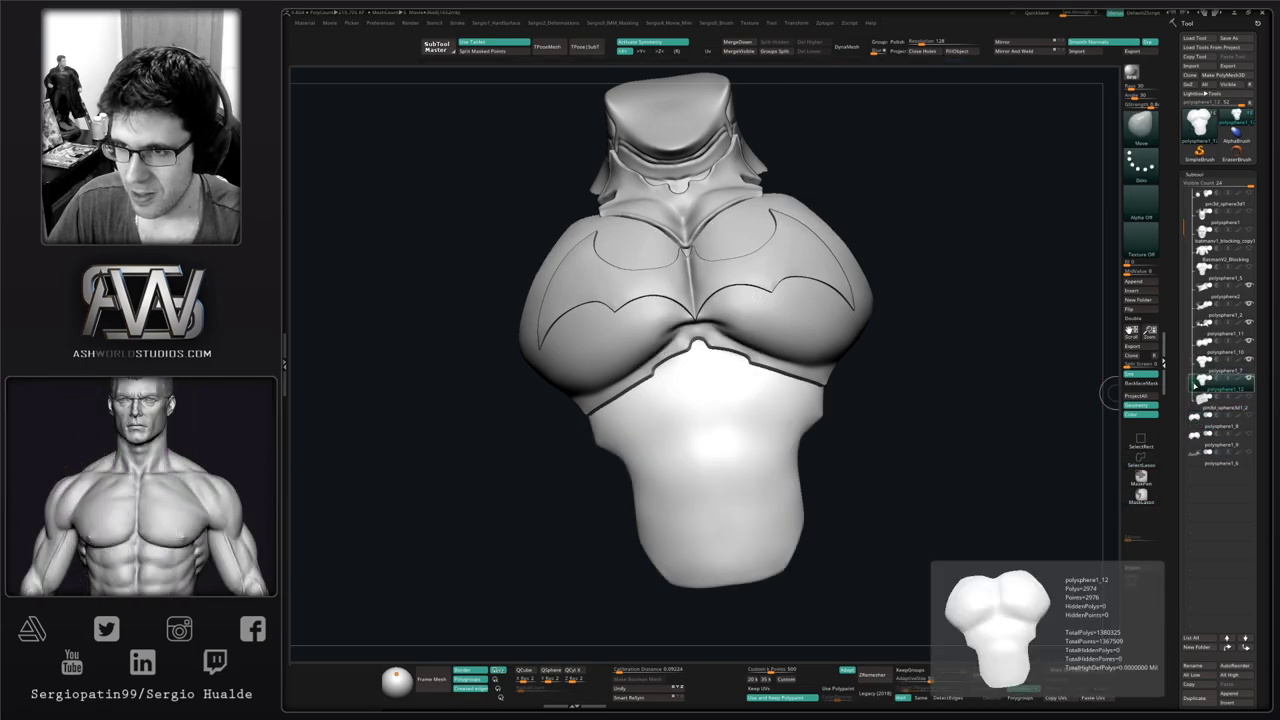
pyautogui.moveTo(1219, 378); pyautogui.dragTo(1218, 366)
pyautogui.moveTo(714, 397)
pyautogui.keyDown('alt'); pyautogui.mouseDown(button='right')
pyautogui.moveTo(740, 374)
pyautogui.moveTo(726, 383)
pyautogui.mouseUp(button='right'); pyautogui.keyUp('alt')
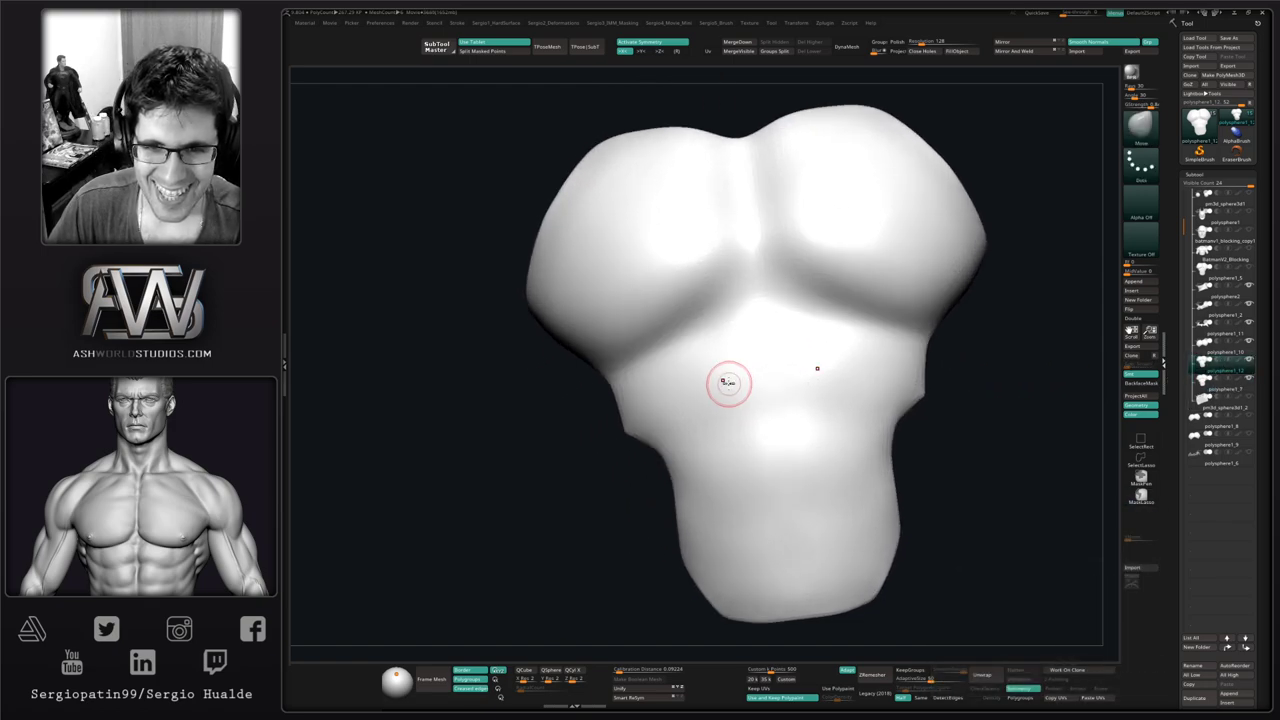
# Subdivide the duplicated torso and delete its lower subdivision levels
pyautogui.hotkey('ctrl', 'd')
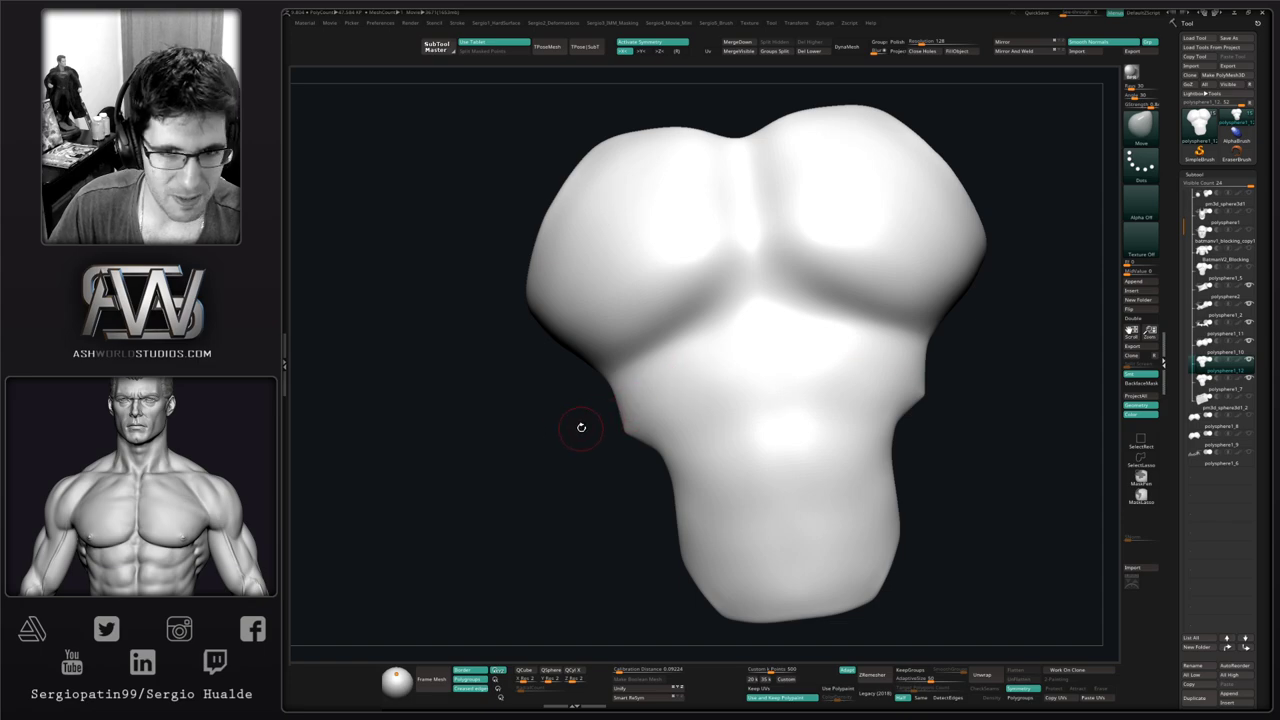
pyautogui.hotkey('ctrl', 'z')
pyautogui.hotkey('ctrl', 'd')
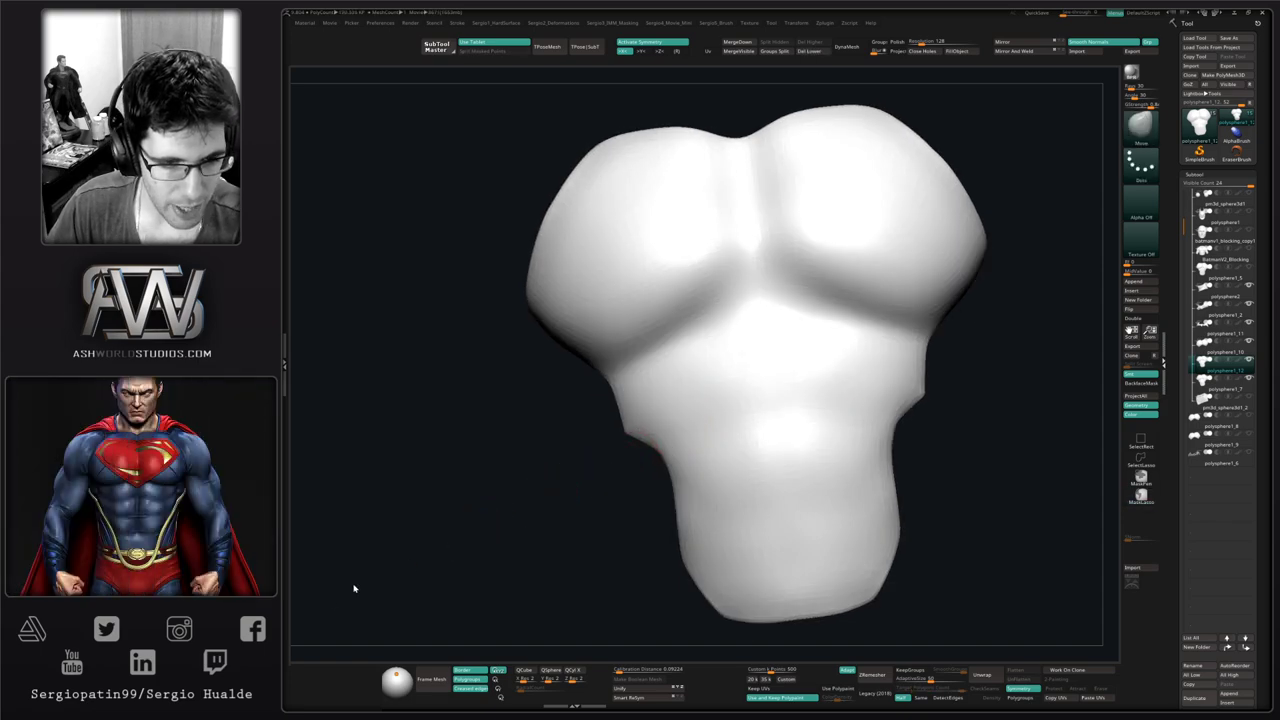
pyautogui.moveTo(623, 491); pyautogui.dragTo(706, 480)
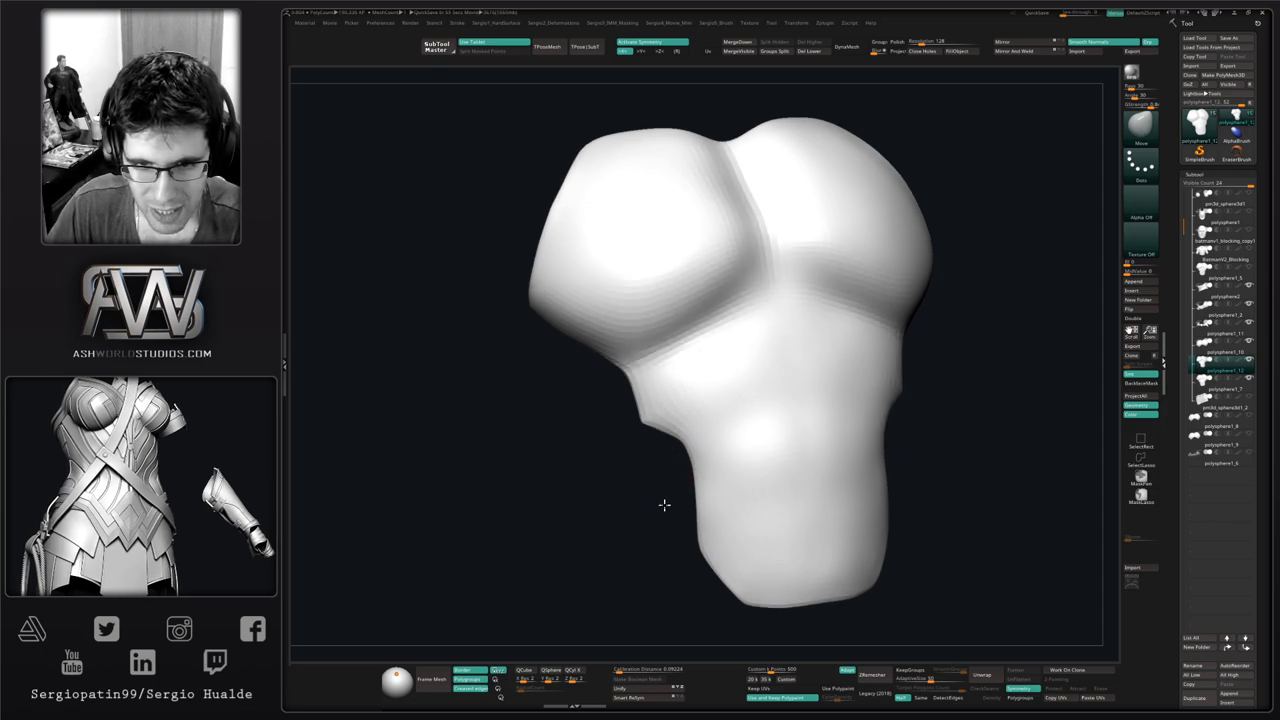
pyautogui.moveTo(663, 503); pyautogui.dragTo(680, 466)
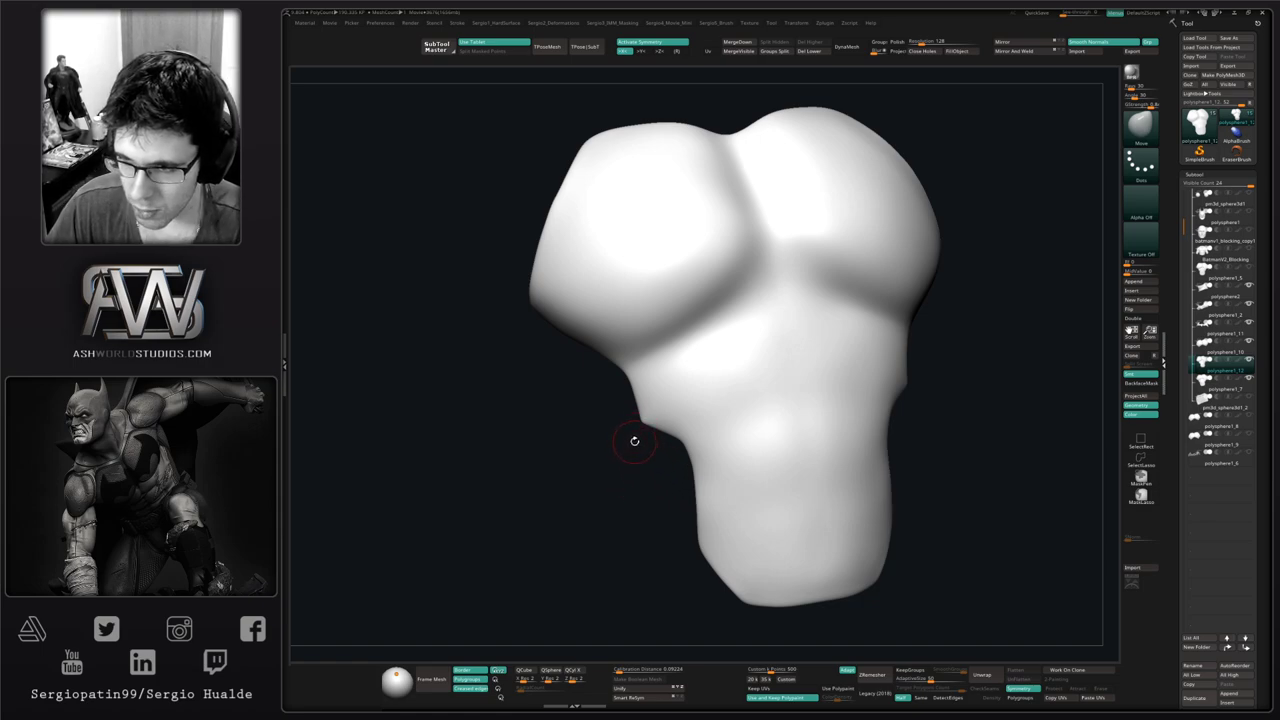
pyautogui.moveTo(660, 477); pyautogui.dragTo(659, 473)
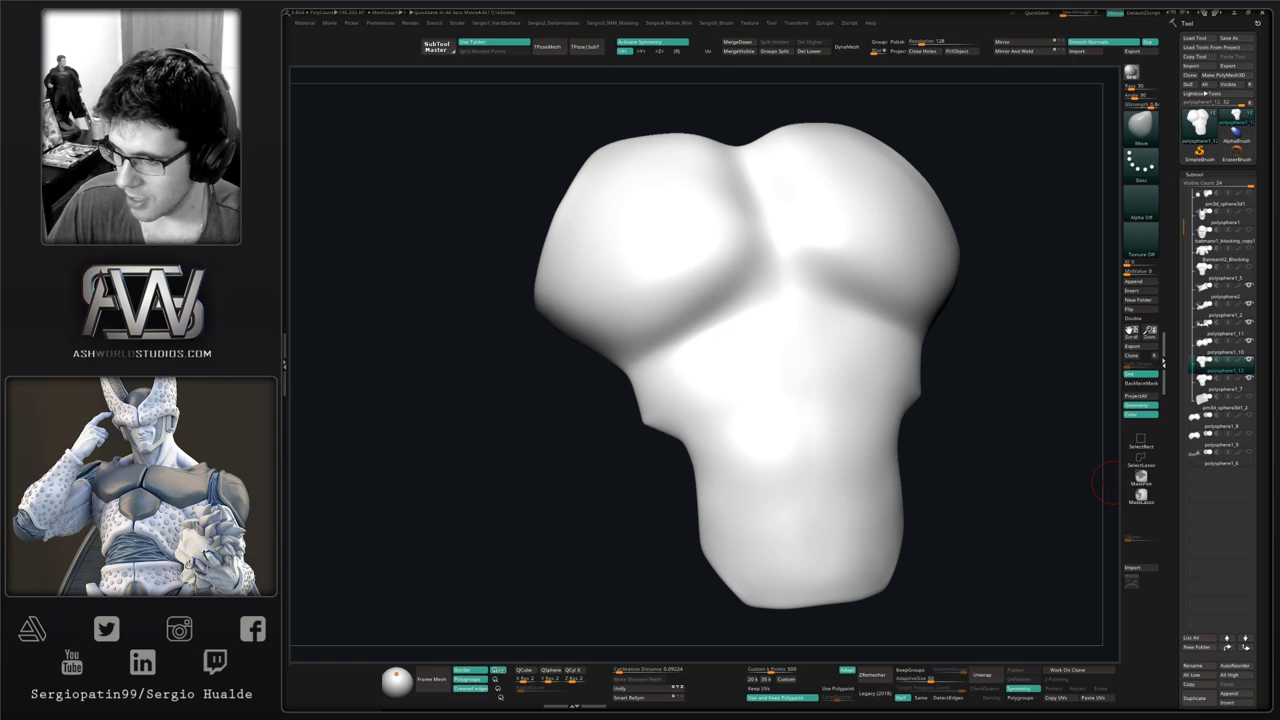
pyautogui.moveTo(656, 524); pyautogui.dragTo(726, 487)
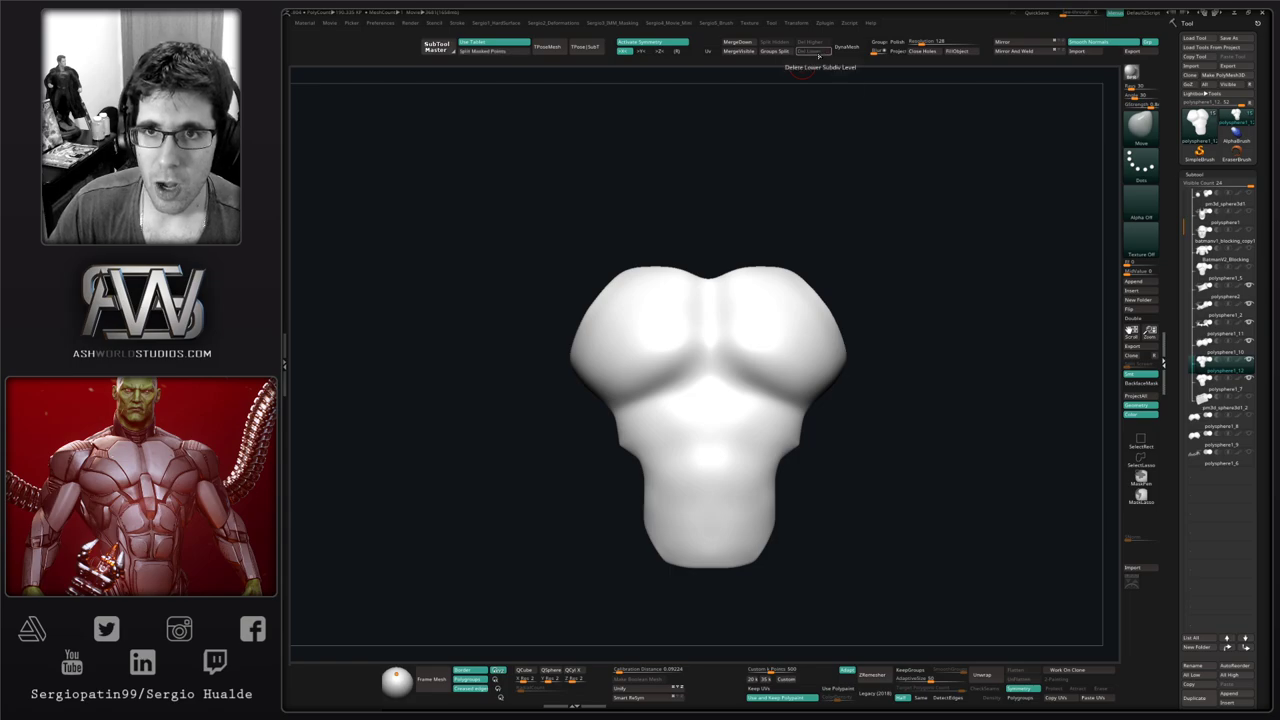
# Isolate the front polygroup of the torso copy using the polygroup display, hiding its rim and back faces
pyautogui.press('ctrl')
pyautogui.moveTo(695, 420)
pyautogui.keyDown('ctrl'); pyautogui.mouseDown(button='right')
pyautogui.moveTo(689, 455)
pyautogui.moveTo(688, 432)
pyautogui.moveTo(650, 480)
pyautogui.mouseUp(button='right'); pyautogui.keyUp('ctrl')
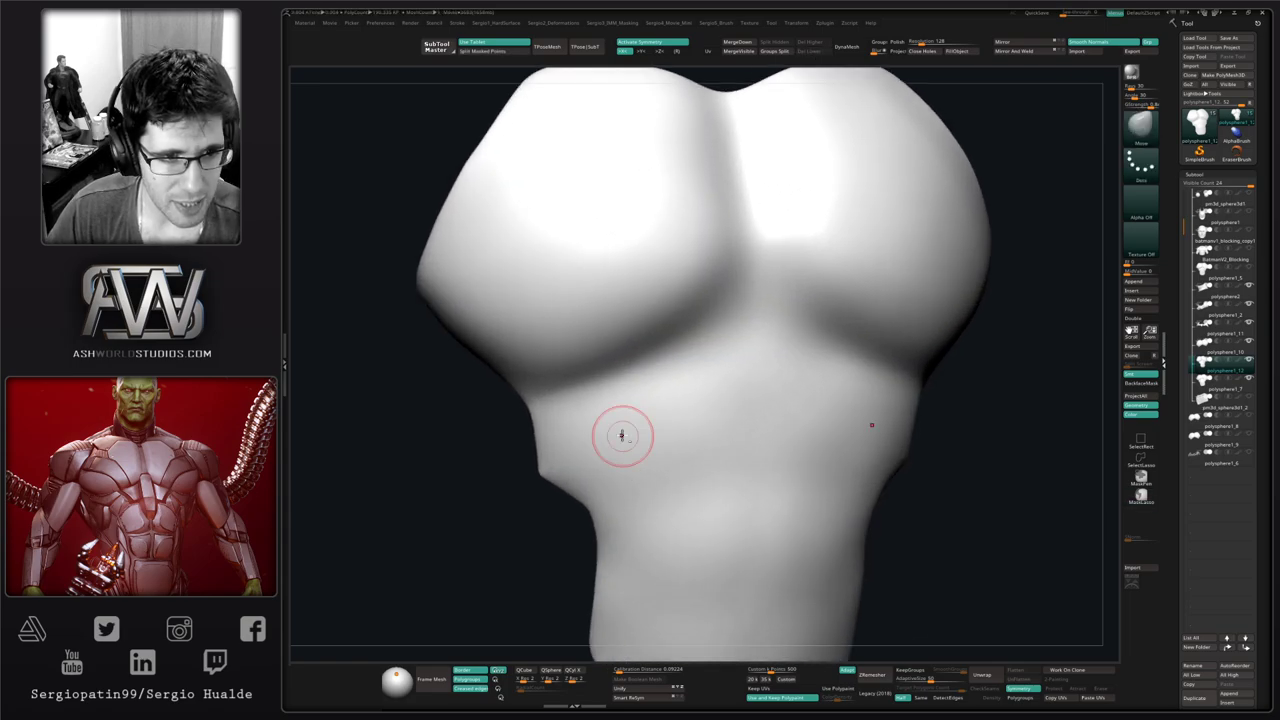
pyautogui.moveTo(623, 434)
pyautogui.keyDown('alt'); pyautogui.mouseDown(button='right')
pyautogui.moveTo(665, 442)
pyautogui.moveTo(651, 417)
pyautogui.mouseUp(button='right'); pyautogui.keyUp('alt')
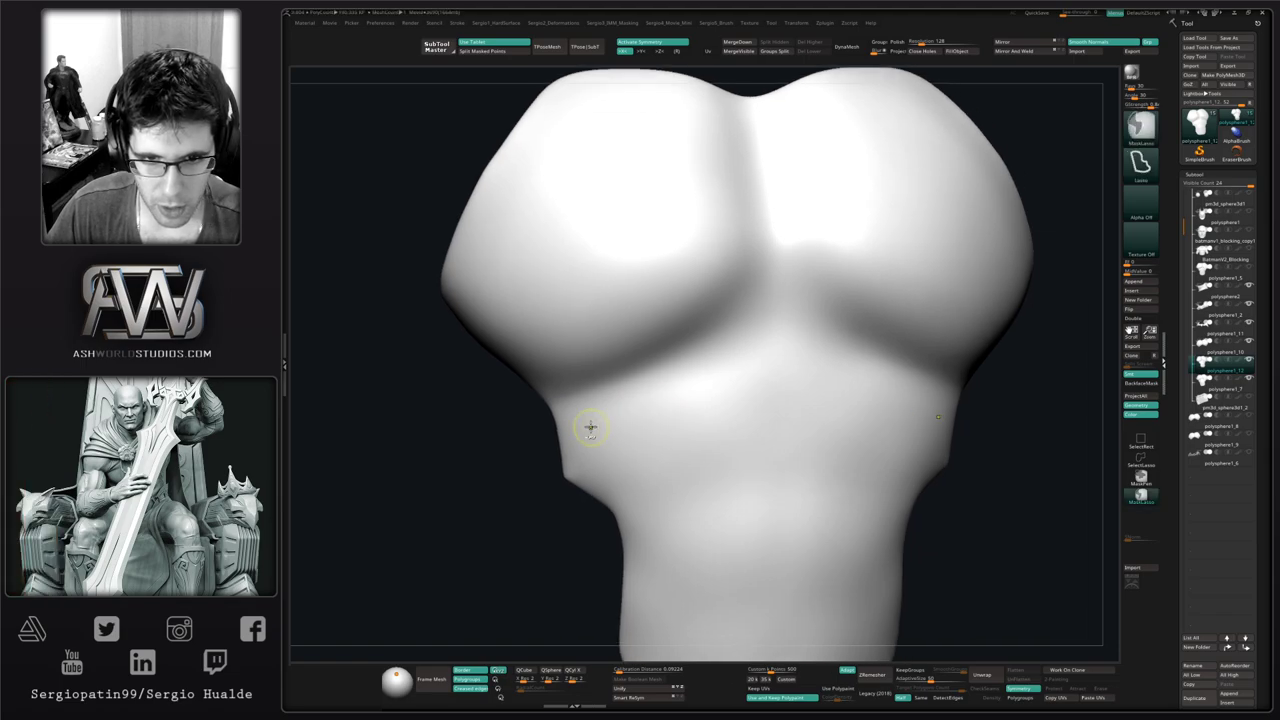
pyautogui.keyDown('ctrl'); pyautogui.moveTo(592, 425); pyautogui.dragTo(595, 420); pyautogui.keyUp('ctrl')
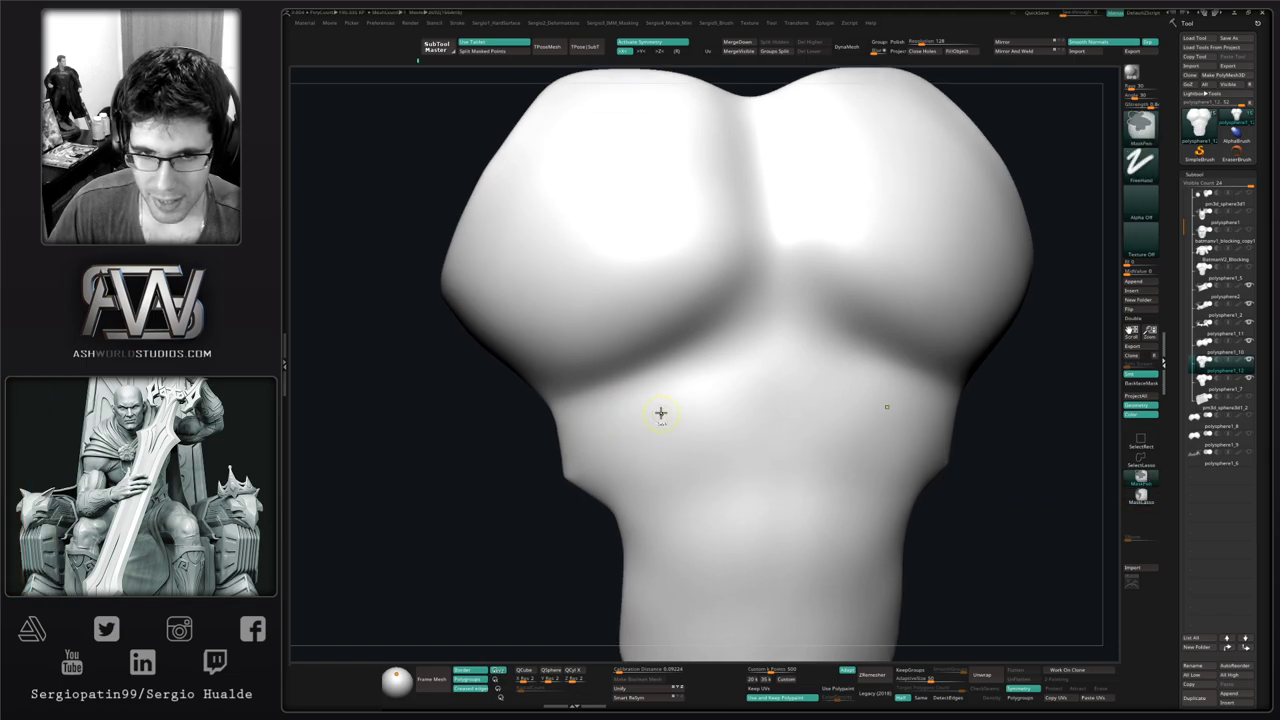
pyautogui.hotkey('shift', 'f')
pyautogui.keyDown('shift'); pyautogui.moveTo(634, 430); pyautogui.dragTo(669, 431, button='right'); pyautogui.keyUp('shift')
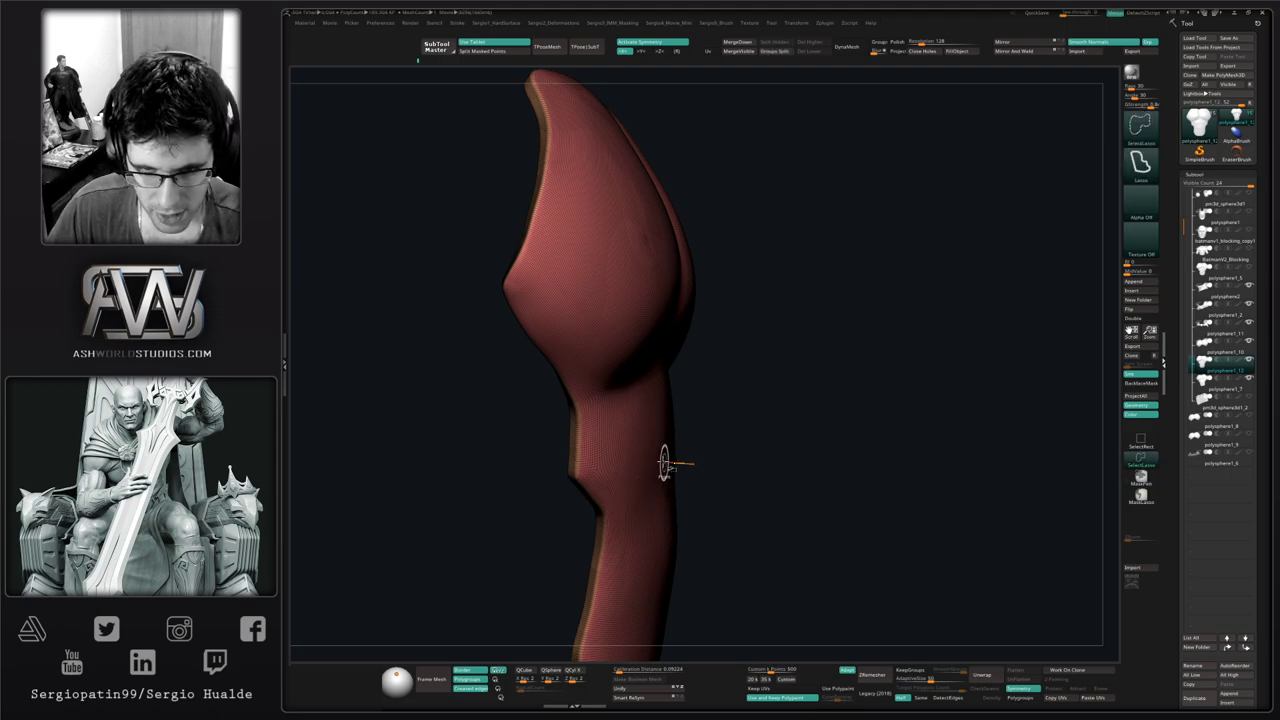
pyautogui.keyDown('ctrl'); pyautogui.keyDown('shift'); pyautogui.click(667, 461); pyautogui.keyUp('shift'); pyautogui.keyUp('ctrl')
pyautogui.moveTo(628, 455); pyautogui.dragTo(718, 468, button='right')
pyautogui.moveTo(591, 463); pyautogui.dragTo(676, 445, button='right')
pyautogui.hotkey('shift', 'f')
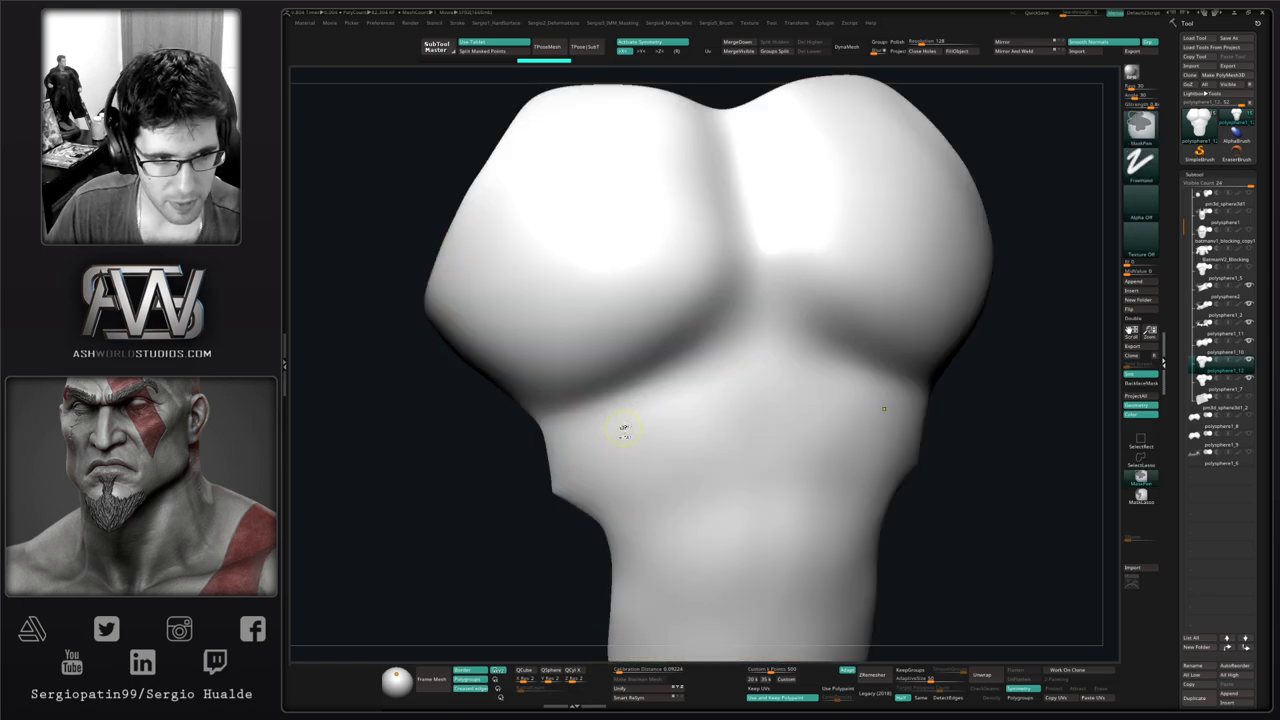
# Turn off tablet pressure and paint a symmetrical pair of masked four-sided panels on the abdomen beneath the pectorals
pyautogui.moveTo(588, 440)
pyautogui.keyDown('ctrl'); pyautogui.mouseDown()
pyautogui.moveTo(690, 400)
pyautogui.moveTo(575, 445)
pyautogui.moveTo(640, 430)
pyautogui.moveTo(607, 436)
pyautogui.mouseUp(); pyautogui.keyUp('ctrl')
pyautogui.click(521, 46)
pyautogui.keyDown('alt'); pyautogui.moveTo(607, 436); pyautogui.dragTo(620, 390, button='right'); pyautogui.keyUp('alt')
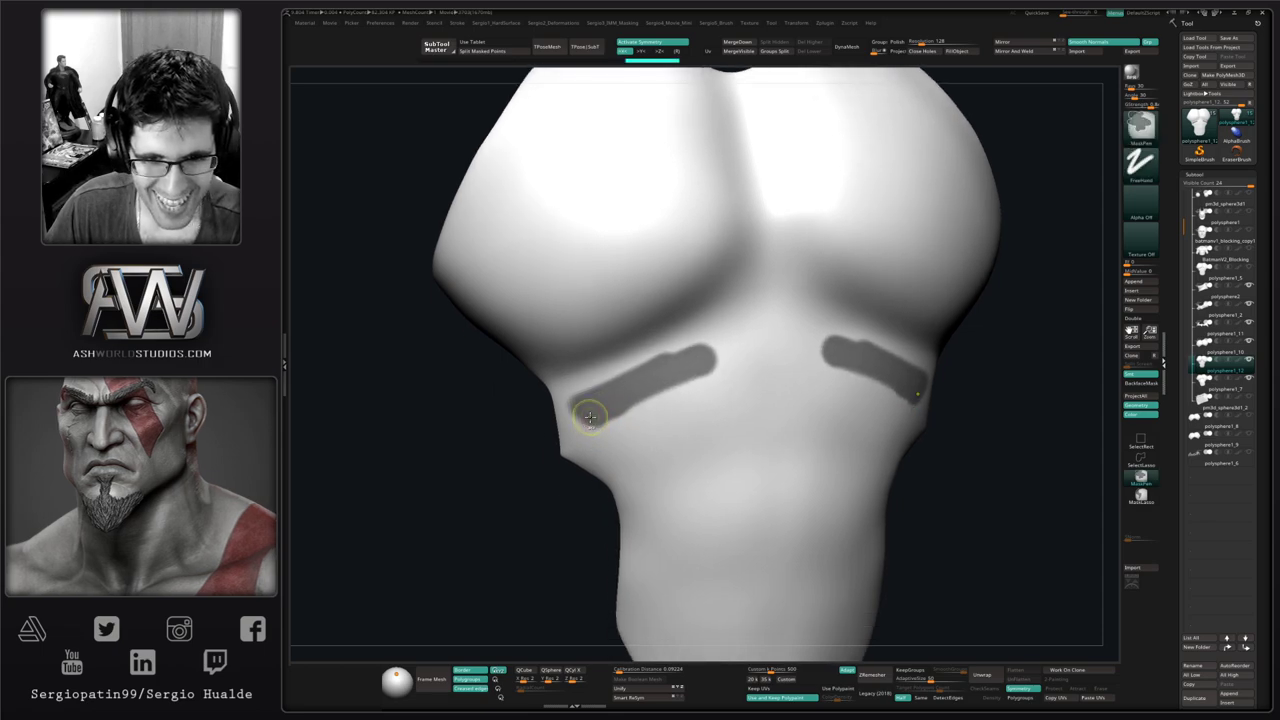
pyautogui.moveTo(620, 388)
pyautogui.keyDown('ctrl'); pyautogui.mouseDown()
pyautogui.moveTo(706, 362)
pyautogui.moveTo(598, 397)
pyautogui.moveTo(591, 419)
pyautogui.moveTo(586, 401)
pyautogui.moveTo(624, 449)
pyautogui.mouseUp(); pyautogui.keyUp('ctrl')
pyautogui.moveTo(605, 445)
pyautogui.keyDown('ctrl'); pyautogui.mouseDown()
pyautogui.moveTo(636, 462)
pyautogui.moveTo(625, 430)
pyautogui.moveTo(645, 440)
pyautogui.moveTo(623, 457)
pyautogui.moveTo(695, 437)
pyautogui.moveTo(656, 467)
pyautogui.moveTo(660, 396)
pyautogui.moveTo(694, 420)
pyautogui.moveTo(711, 380)
pyautogui.moveTo(706, 400)
pyautogui.mouseUp(); pyautogui.keyUp('ctrl')
pyautogui.moveTo(734, 389)
pyautogui.mouseDown(button='right')
pyautogui.moveTo(683, 411)
pyautogui.moveTo(647, 396)
pyautogui.mouseUp(button='right')
pyautogui.moveTo(648, 396)
pyautogui.mouseDown()
pyautogui.moveTo(672, 372)
pyautogui.moveTo(688, 390)
pyautogui.moveTo(670, 461)
pyautogui.moveTo(657, 460)
pyautogui.moveTo(686, 457)
pyautogui.moveTo(654, 461)
pyautogui.moveTo(695, 398)
pyautogui.moveTo(678, 382)
pyautogui.mouseUp()
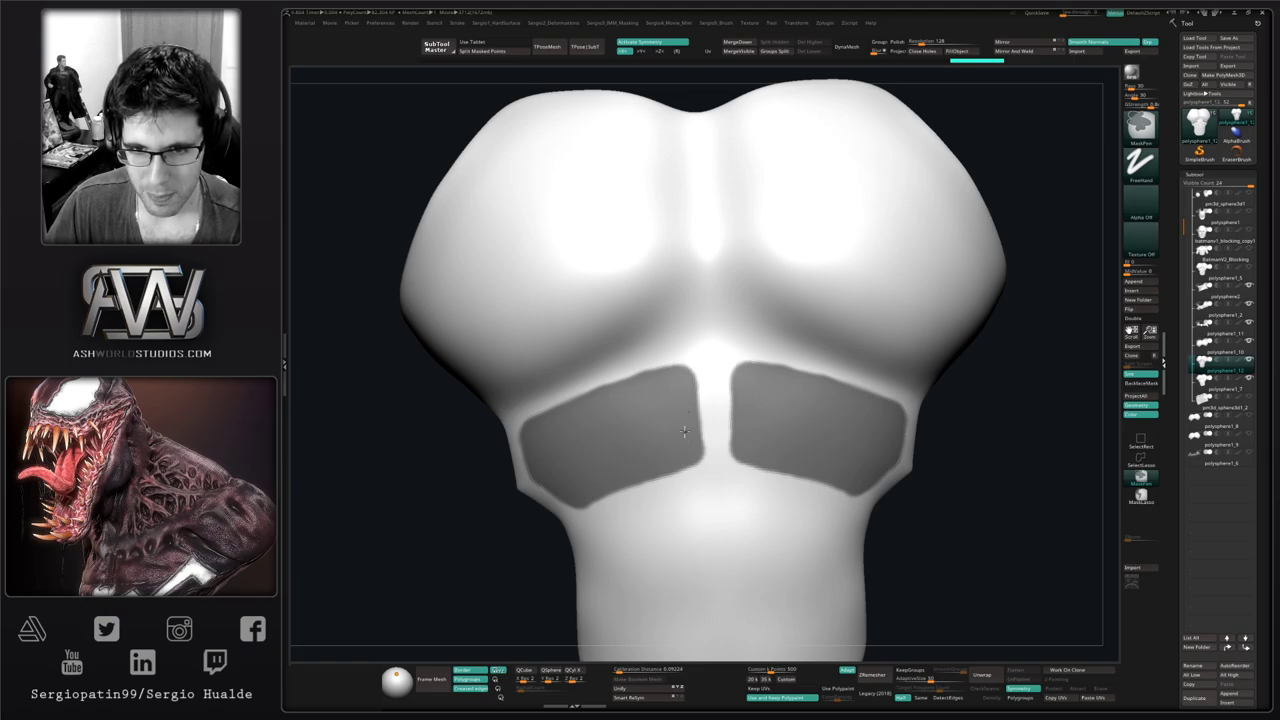
# Refine the borders of the abdominal panel masks and extend a small masked tab upward from each near the centerline
pyautogui.moveTo(645, 397); pyautogui.dragTo(647, 404, button='right')
pyautogui.moveTo(684, 388)
pyautogui.keyDown('ctrl'); pyautogui.mouseDown()
pyautogui.moveTo(678, 370)
pyautogui.moveTo(605, 385)
pyautogui.moveTo(550, 402)
pyautogui.moveTo(535, 425)
pyautogui.mouseUp(); pyautogui.keyUp('ctrl')
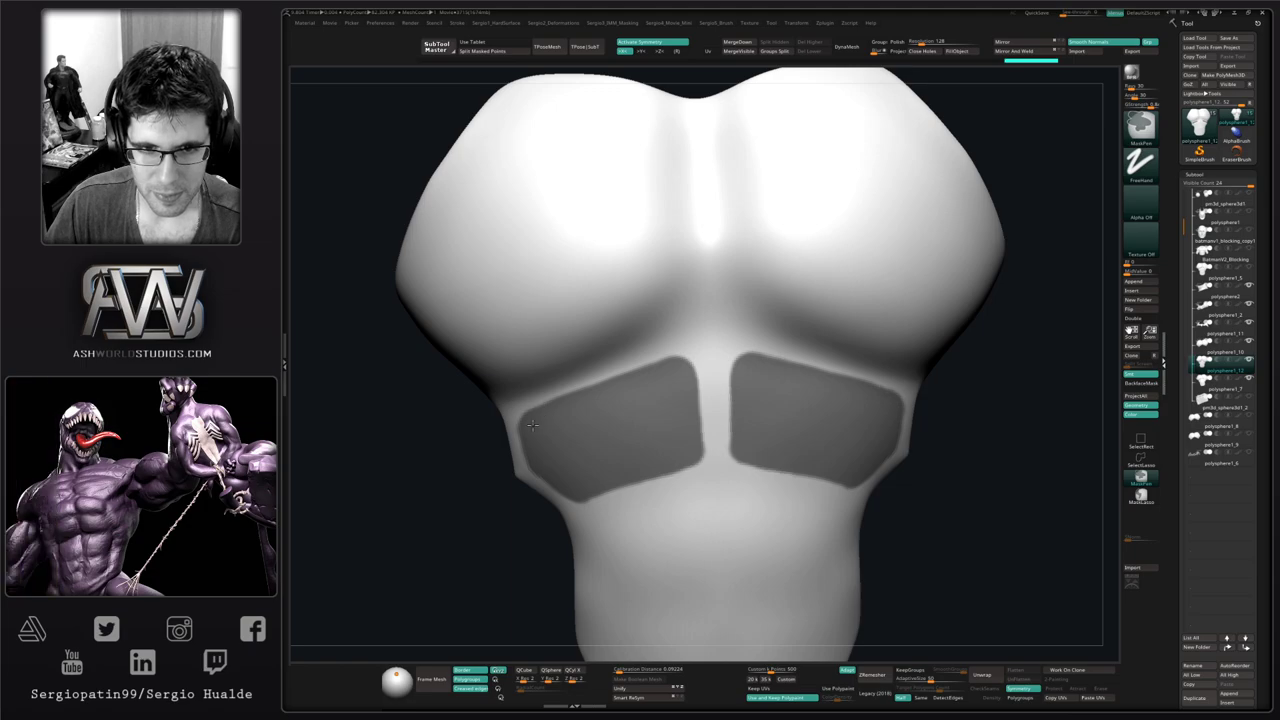
pyautogui.moveTo(586, 435)
pyautogui.mouseDown(button='right')
pyautogui.moveTo(634, 403)
pyautogui.moveTo(648, 411)
pyautogui.mouseUp(button='right')
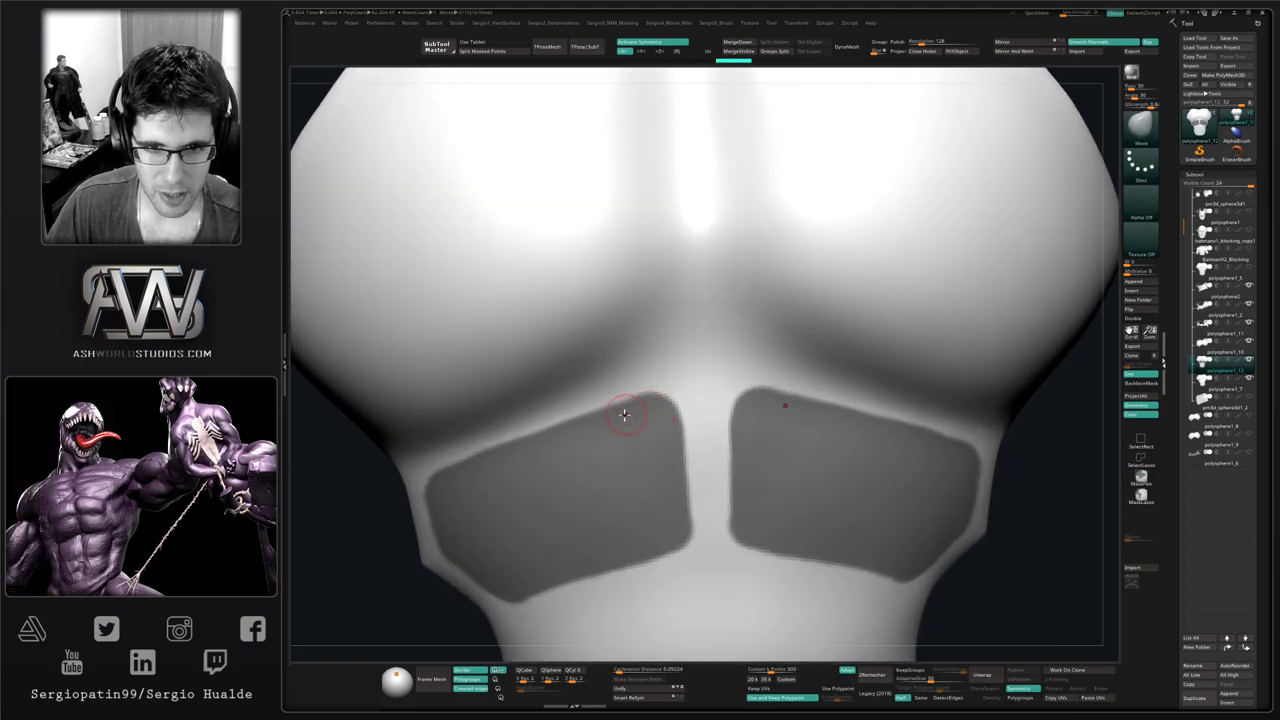
pyautogui.moveTo(608, 416)
pyautogui.keyDown('ctrl'); pyautogui.mouseDown()
pyautogui.moveTo(618, 372)
pyautogui.moveTo(626, 390)
pyautogui.mouseUp(); pyautogui.keyUp('ctrl')
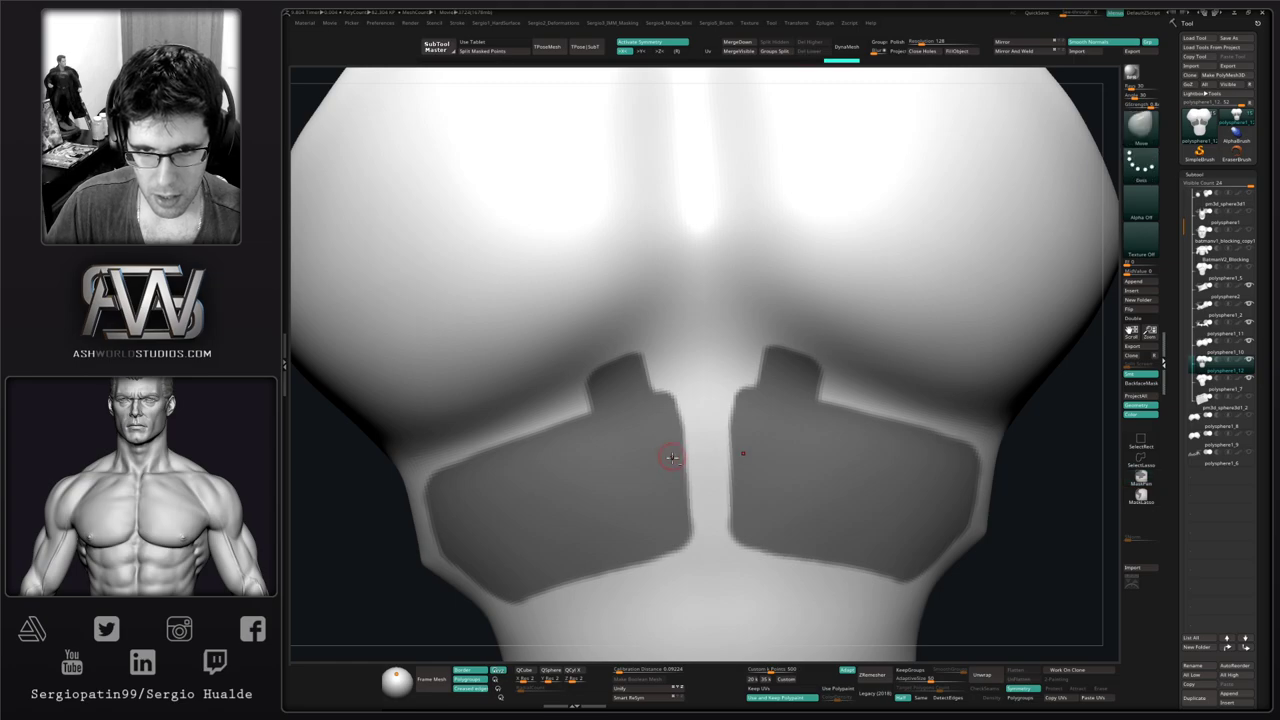
pyautogui.moveTo(671, 457)
pyautogui.mouseDown(button='right')
pyautogui.moveTo(674, 406)
pyautogui.moveTo(694, 466)
pyautogui.moveTo(660, 426)
pyautogui.moveTo(606, 437)
pyautogui.mouseUp(button='right')
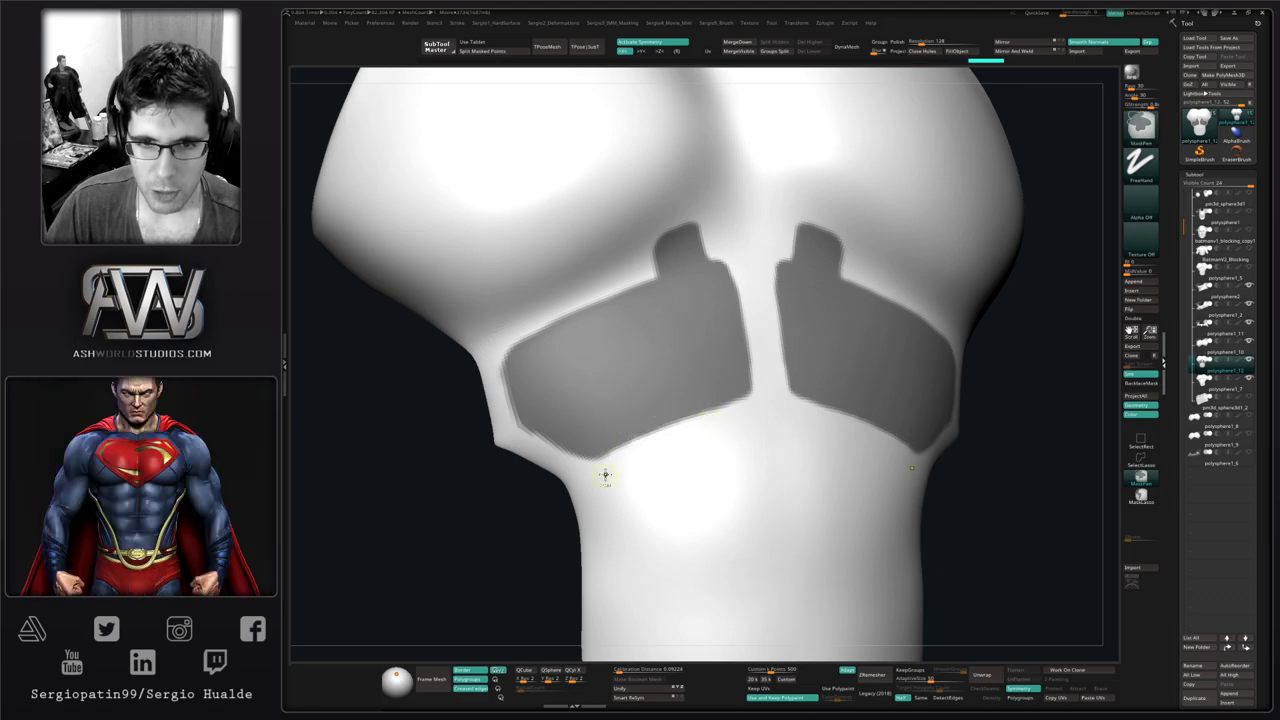
pyautogui.moveTo(621, 488)
pyautogui.mouseDown(button='right')
pyautogui.moveTo(534, 449)
pyautogui.moveTo(594, 414)
pyautogui.mouseUp(button='right')
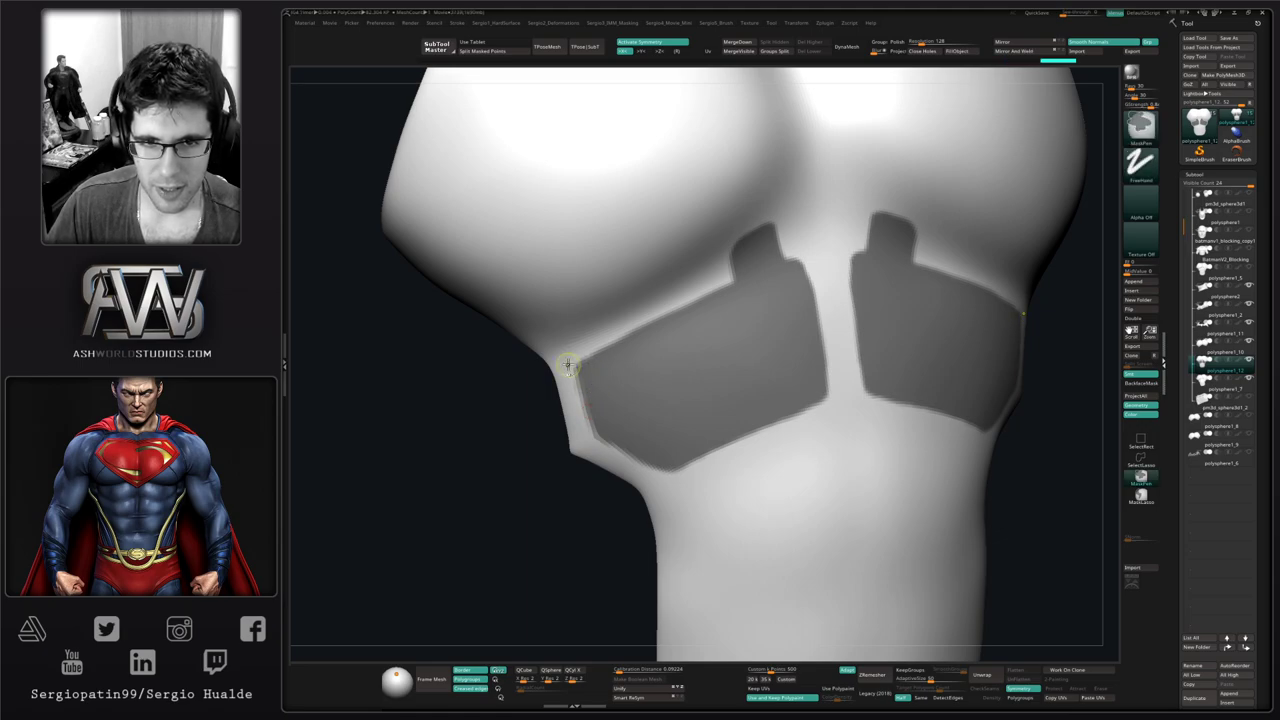
# Sharpen the edges of the two masked abdominal panels and turn on the polygroup wireframe display
pyautogui.moveTo(589, 489)
pyautogui.keyDown('ctrl'); pyautogui.mouseDown(button='right')
pyautogui.moveTo(651, 423)
pyautogui.moveTo(690, 437)
pyautogui.moveTo(600, 470)
pyautogui.mouseUp(button='right'); pyautogui.keyUp('ctrl')
pyautogui.keyDown('ctrl'); pyautogui.keyDown('alt'); pyautogui.click(660, 403); pyautogui.keyUp('alt'); pyautogui.keyUp('ctrl')
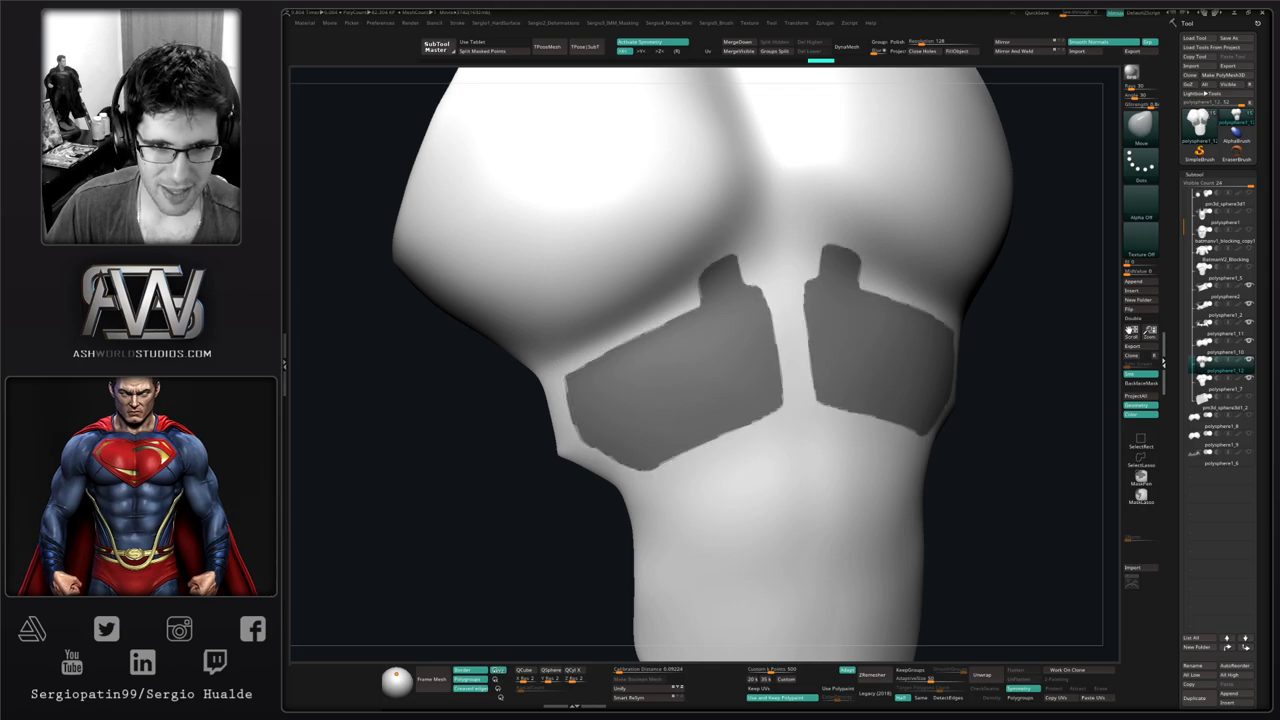
pyautogui.hotkey('shift', 'f')
pyautogui.keyDown('ctrl'); pyautogui.moveTo(662, 403); pyautogui.dragTo(660, 411, button='right'); pyautogui.keyUp('ctrl')
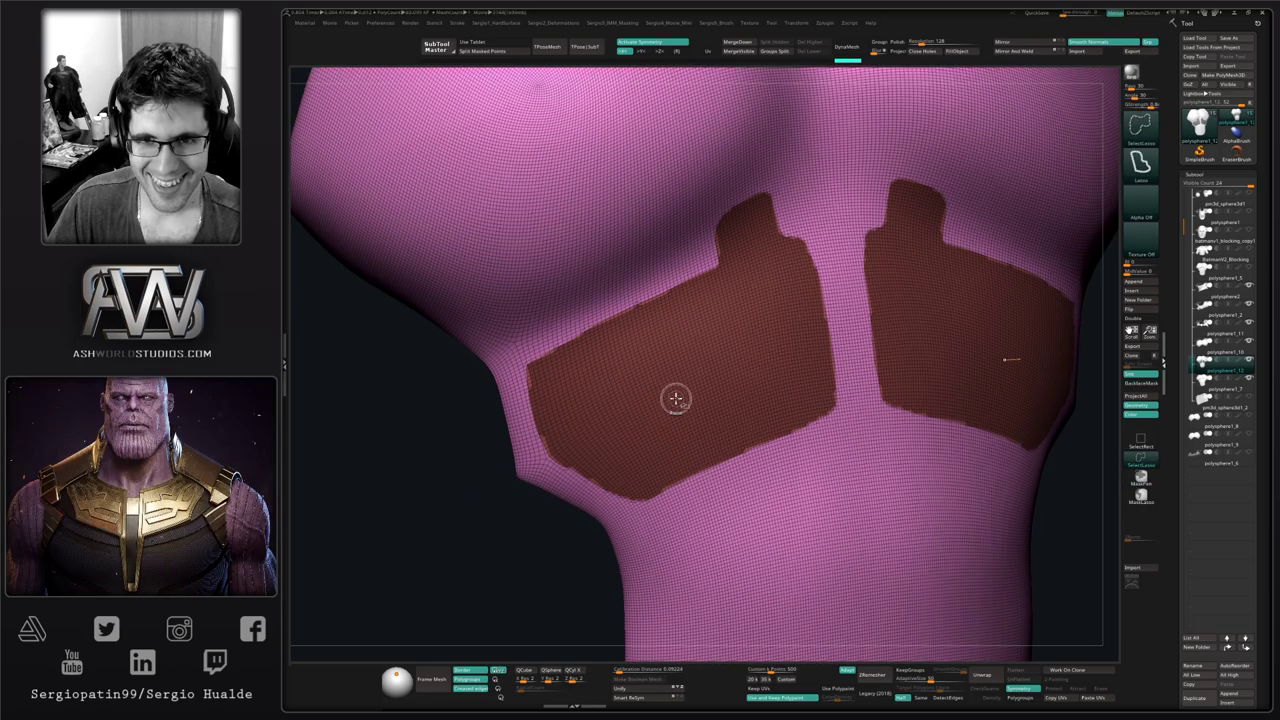
# Isolate the two masked abdominal panels, delete the rest of the torso copy, and clear the mask
pyautogui.keyDown('ctrl'); pyautogui.keyDown('shift'); pyautogui.click(672, 407); pyautogui.keyUp('shift'); pyautogui.keyUp('ctrl')
pyautogui.hotkey('ctrl', 'z')
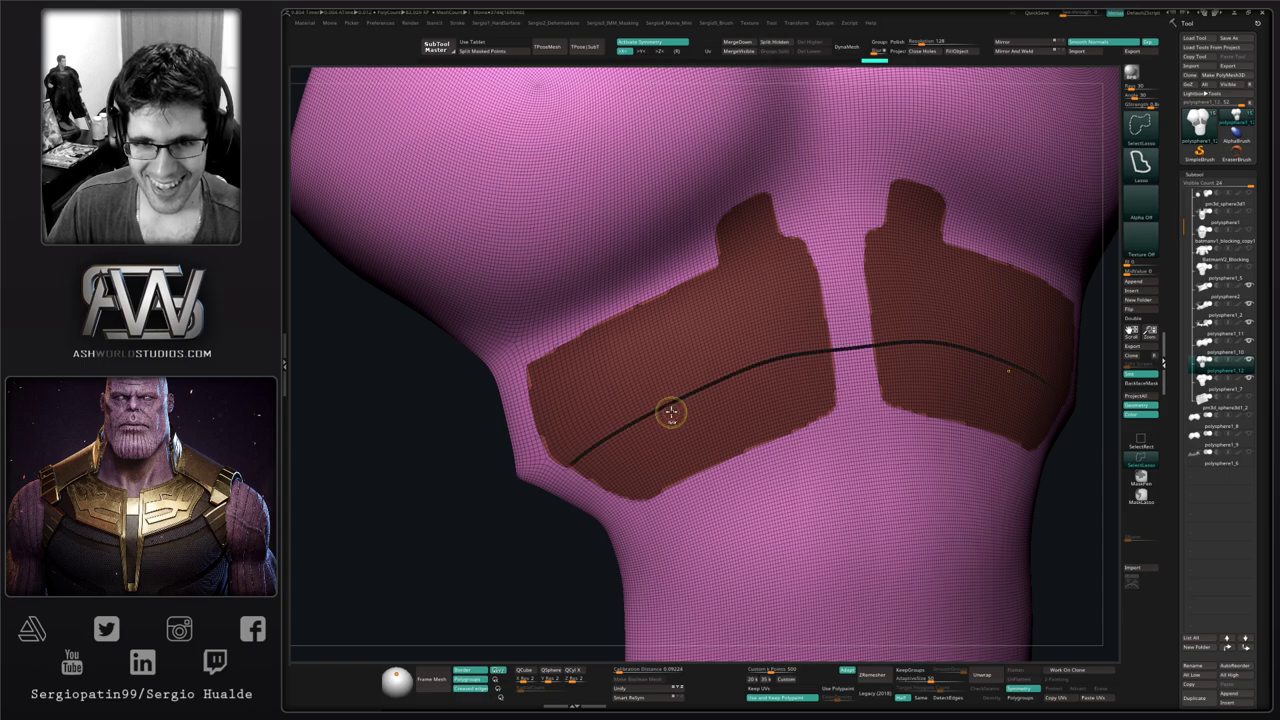
pyautogui.keyDown('ctrl'); pyautogui.keyDown('shift'); pyautogui.click(620, 466); pyautogui.keyUp('shift'); pyautogui.keyUp('ctrl')
pyautogui.press('Delete')
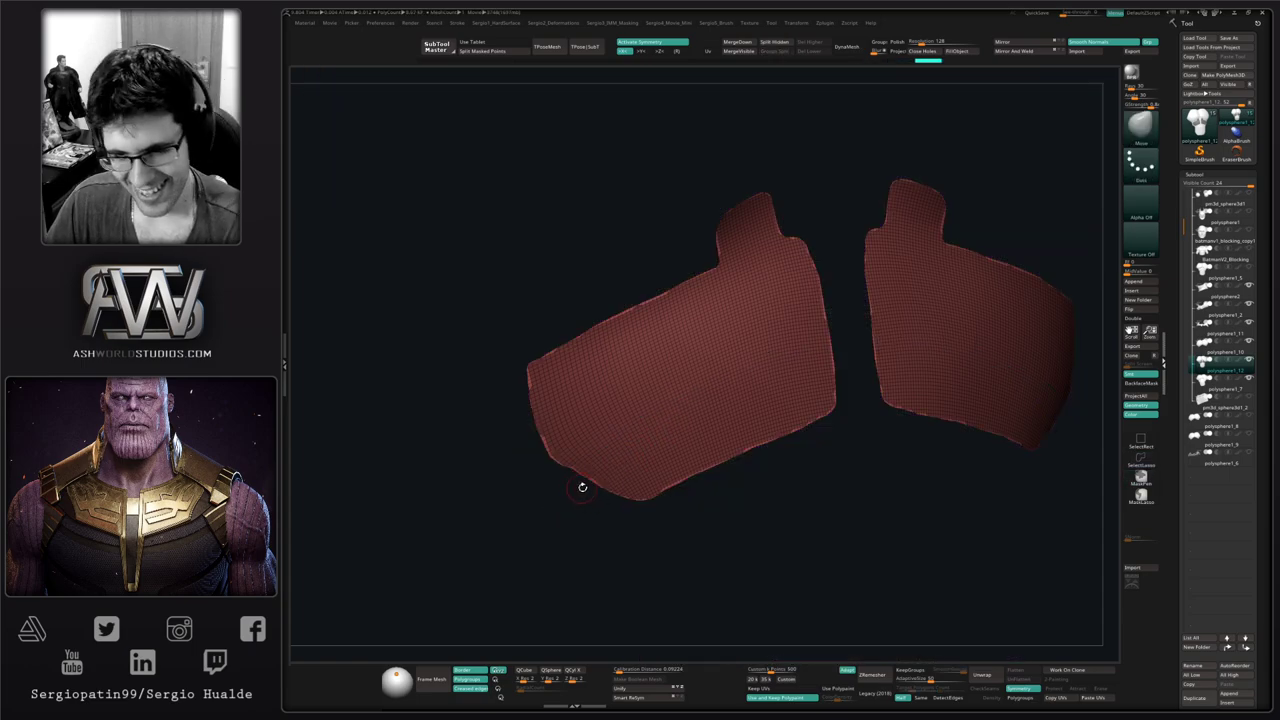
pyautogui.keyDown('ctrl'); pyautogui.moveTo(648, 519); pyautogui.dragTo(654, 545); pyautogui.keyUp('ctrl')
# Pull the upper outer corner of the abdominal panels into a sharp point with the Move brush, keeping symmetry on
pyautogui.keyDown('alt'); pyautogui.moveTo(650, 505); pyautogui.dragTo(706, 511, button='right'); pyautogui.keyUp('alt')
pyautogui.moveTo(598, 470)
pyautogui.keyDown('alt'); pyautogui.mouseDown()
pyautogui.moveTo(568, 467)
pyautogui.moveTo(657, 452)
pyautogui.mouseUp(); pyautogui.keyUp('alt')
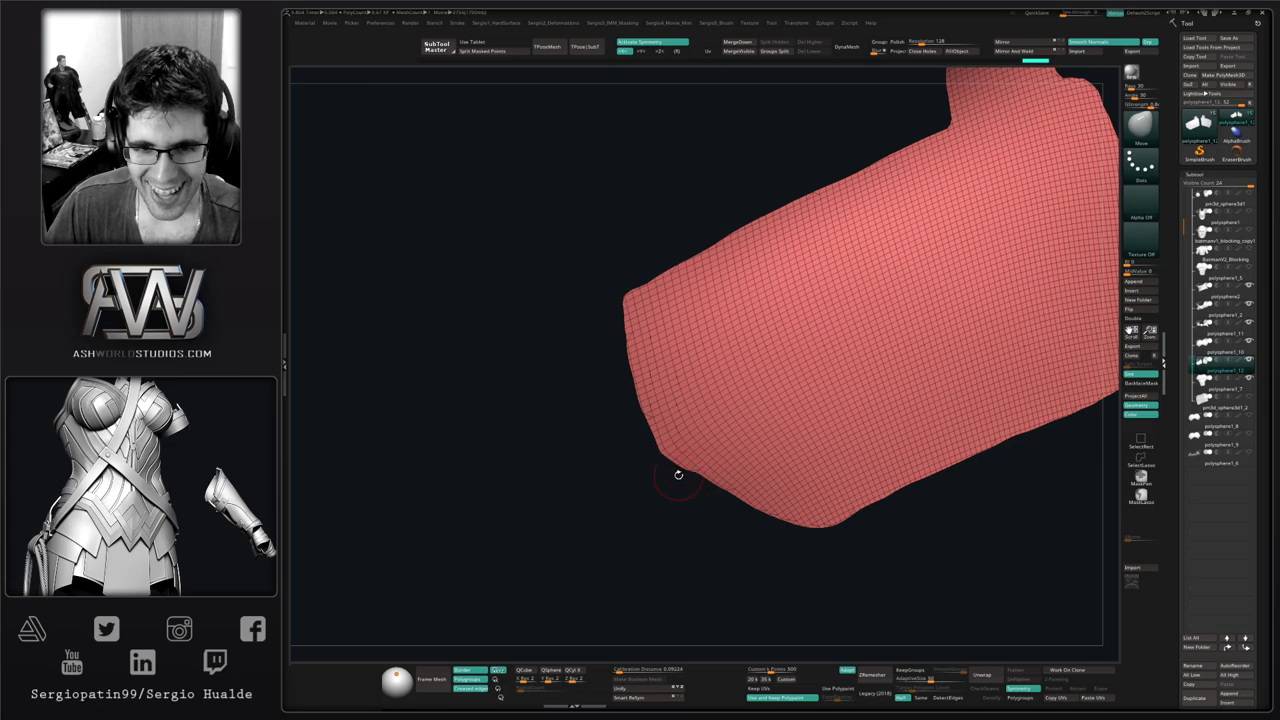
pyautogui.moveTo(678, 475)
pyautogui.keyDown('alt'); pyautogui.mouseDown(button='right')
pyautogui.moveTo(600, 478)
pyautogui.moveTo(581, 300)
pyautogui.moveTo(646, 406)
pyautogui.moveTo(635, 425)
pyautogui.mouseUp(button='right'); pyautogui.keyUp('alt')
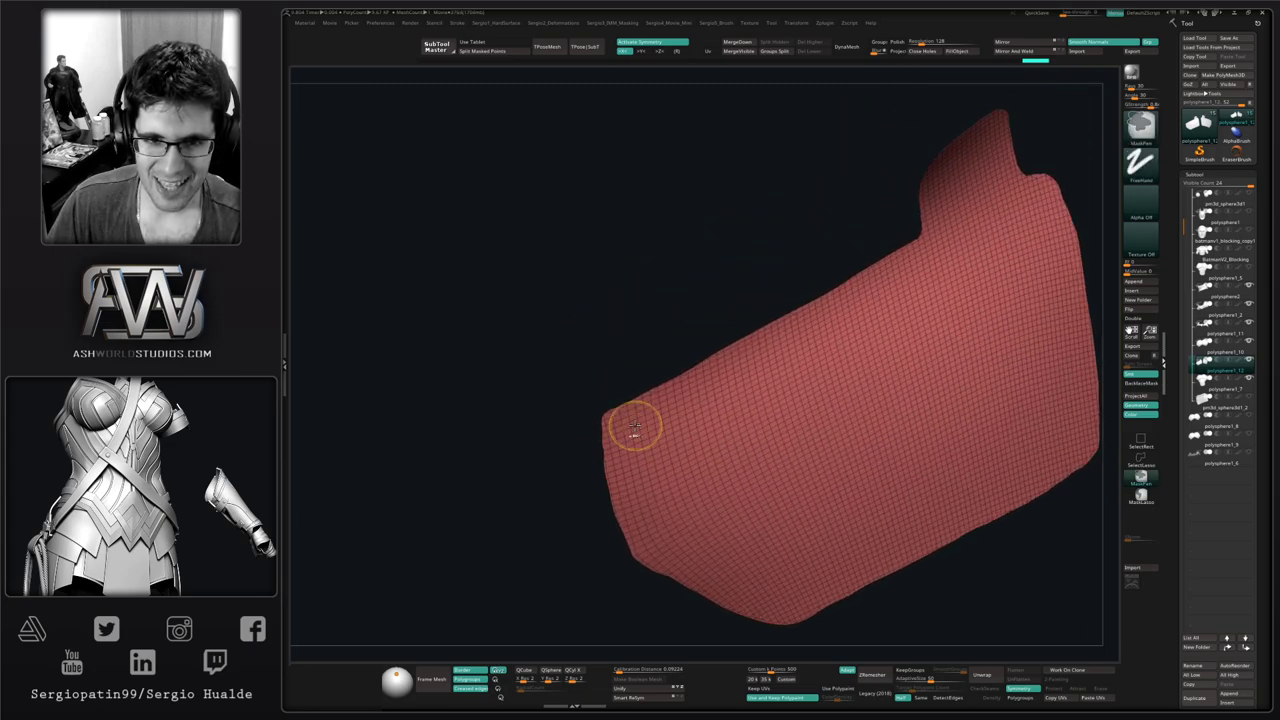
pyautogui.moveTo(635, 428)
pyautogui.mouseDown()
pyautogui.moveTo(624, 403)
pyautogui.moveTo(671, 366)
pyautogui.mouseUp()
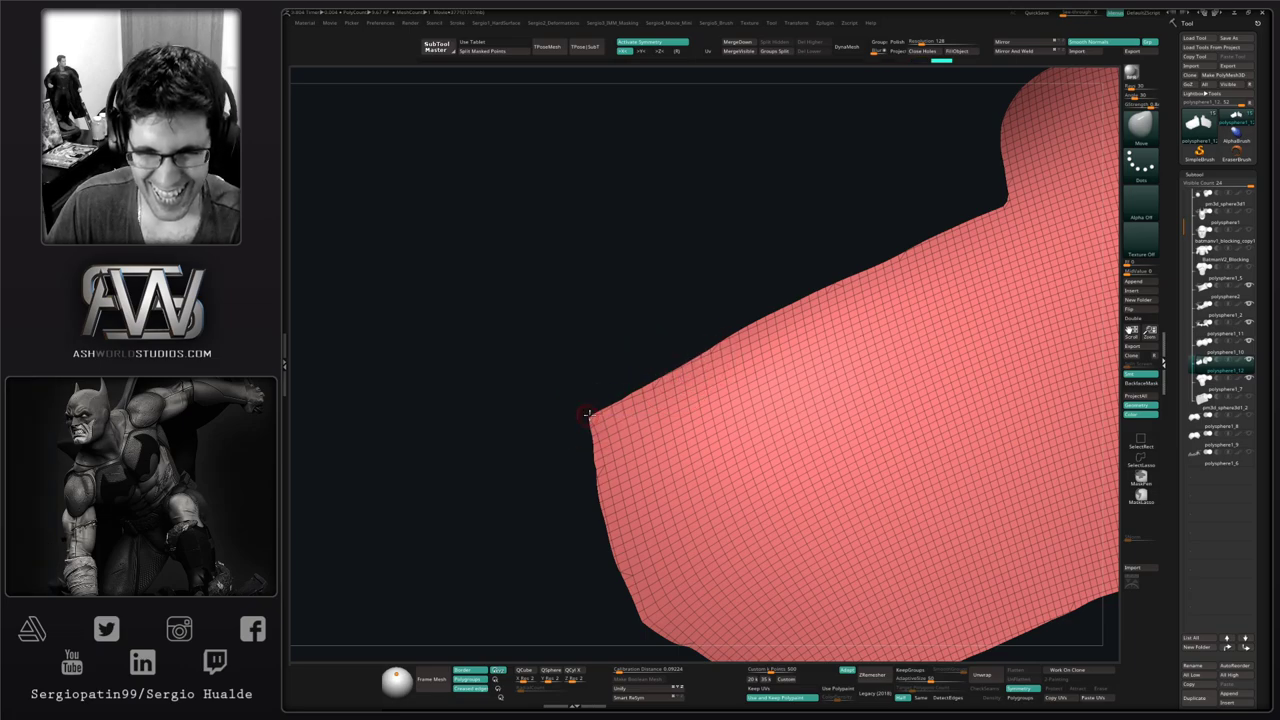
pyautogui.keyDown('ctrl'); pyautogui.moveTo(605, 414); pyautogui.dragTo(610, 368, button='right'); pyautogui.keyUp('ctrl')
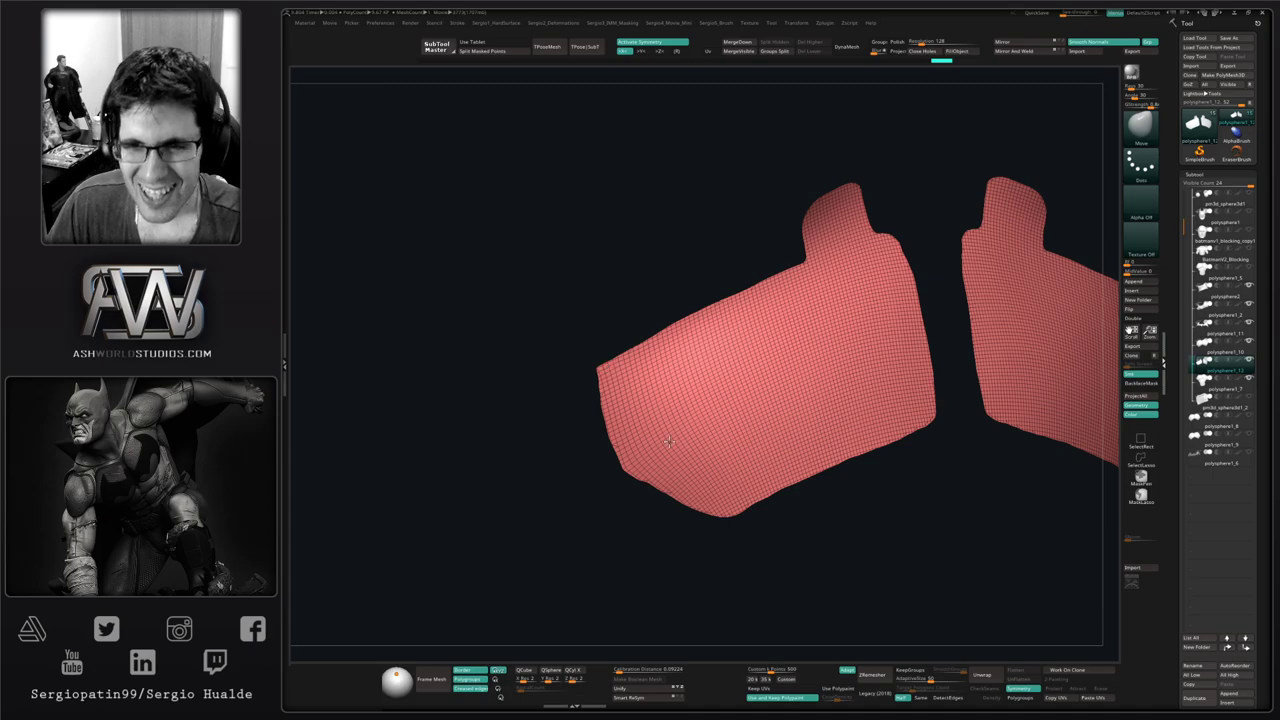
pyautogui.keyDown('alt'); pyautogui.moveTo(669, 441); pyautogui.dragTo(619, 429, button='right'); pyautogui.keyUp('alt')
pyautogui.moveTo(749, 349); pyautogui.dragTo(756, 351, button='right')
pyautogui.keyDown('alt'); pyautogui.moveTo(525, 391); pyautogui.dragTo(707, 384, button='right'); pyautogui.keyUp('alt')
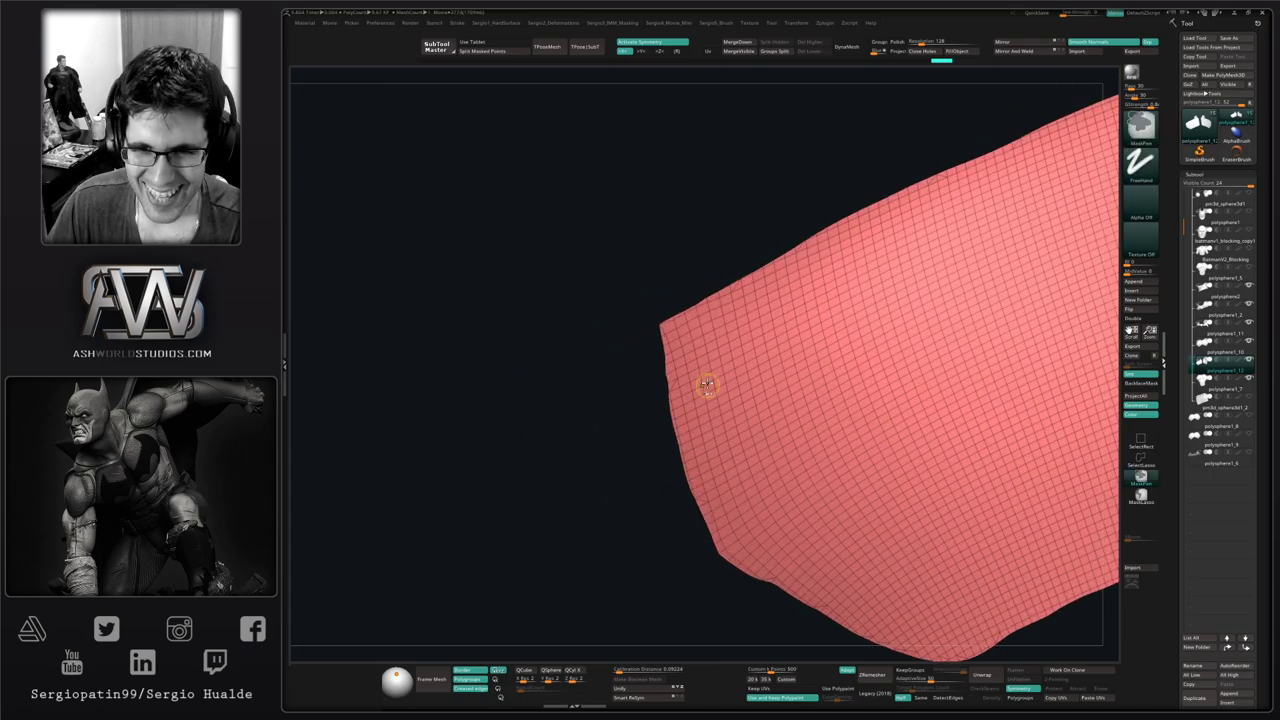
# Sharpen the two lower outer corners of the abdominal panels with the Move brush
pyautogui.moveTo(666, 337)
pyautogui.mouseDown(button='right')
pyautogui.moveTo(688, 348)
pyautogui.moveTo(666, 431)
pyautogui.mouseUp(button='right')
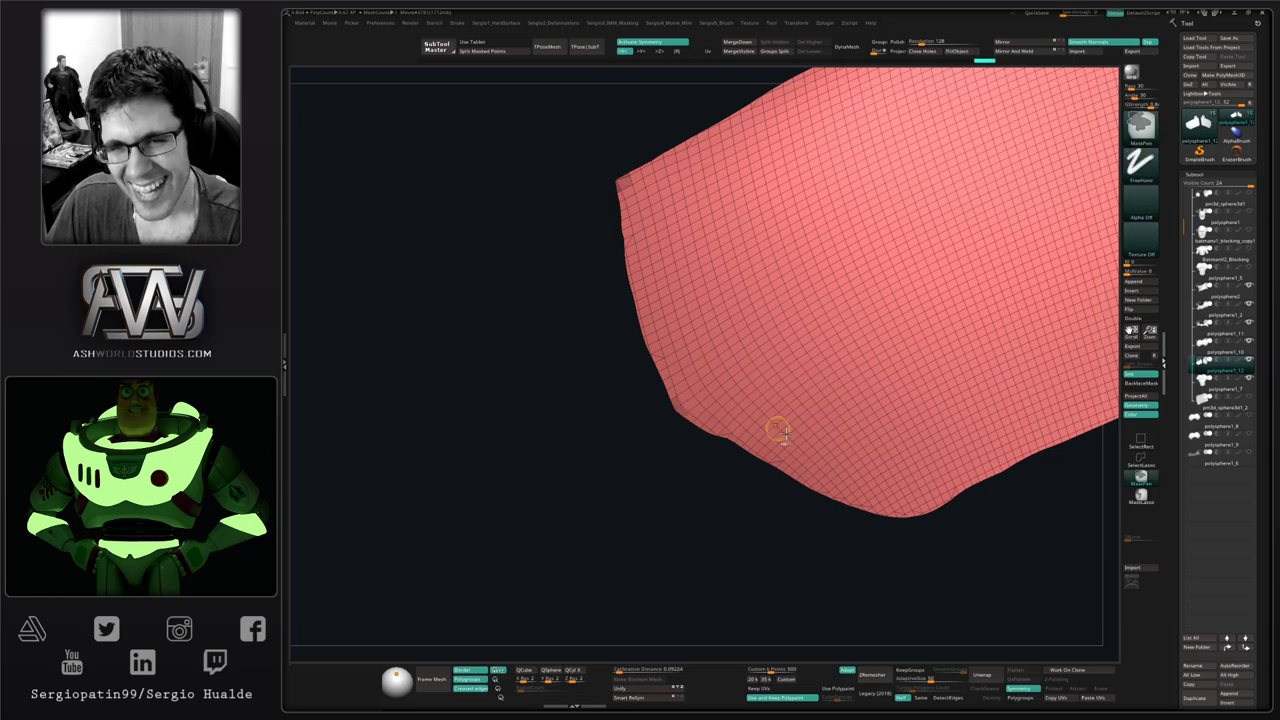
pyautogui.moveTo(777, 434); pyautogui.dragTo(733, 445, button='right')
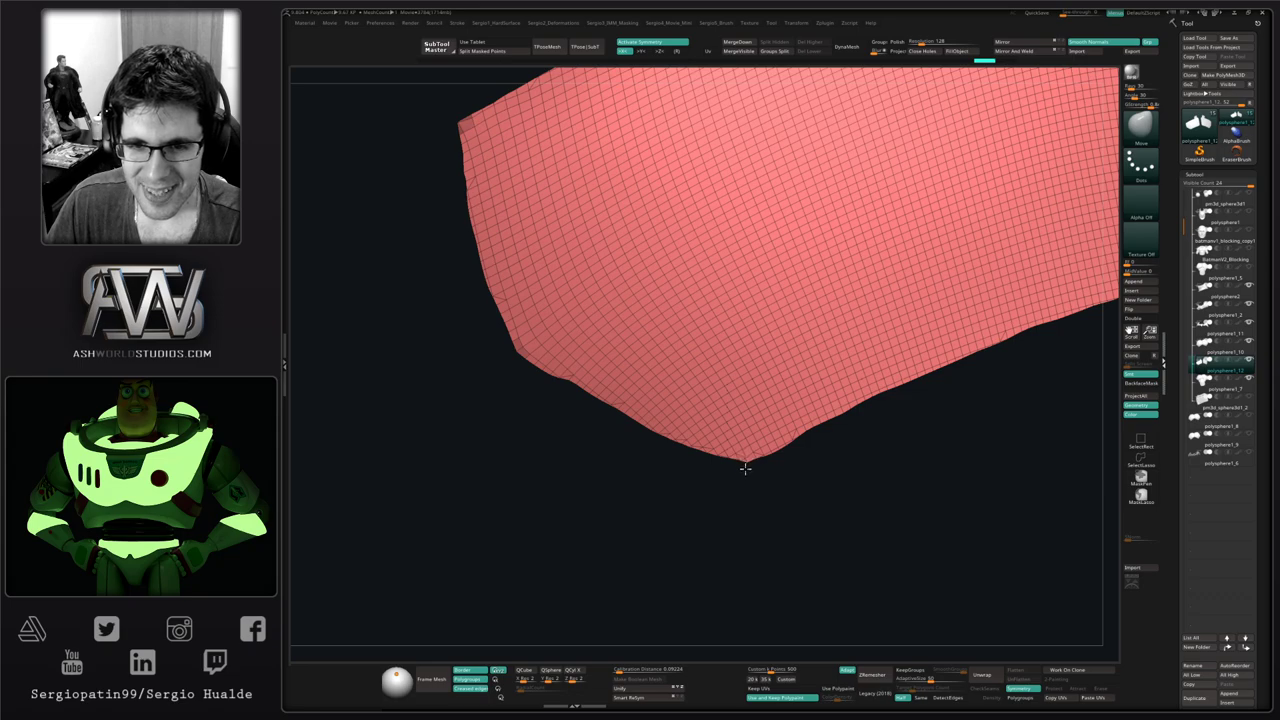
pyautogui.press('ctrl')
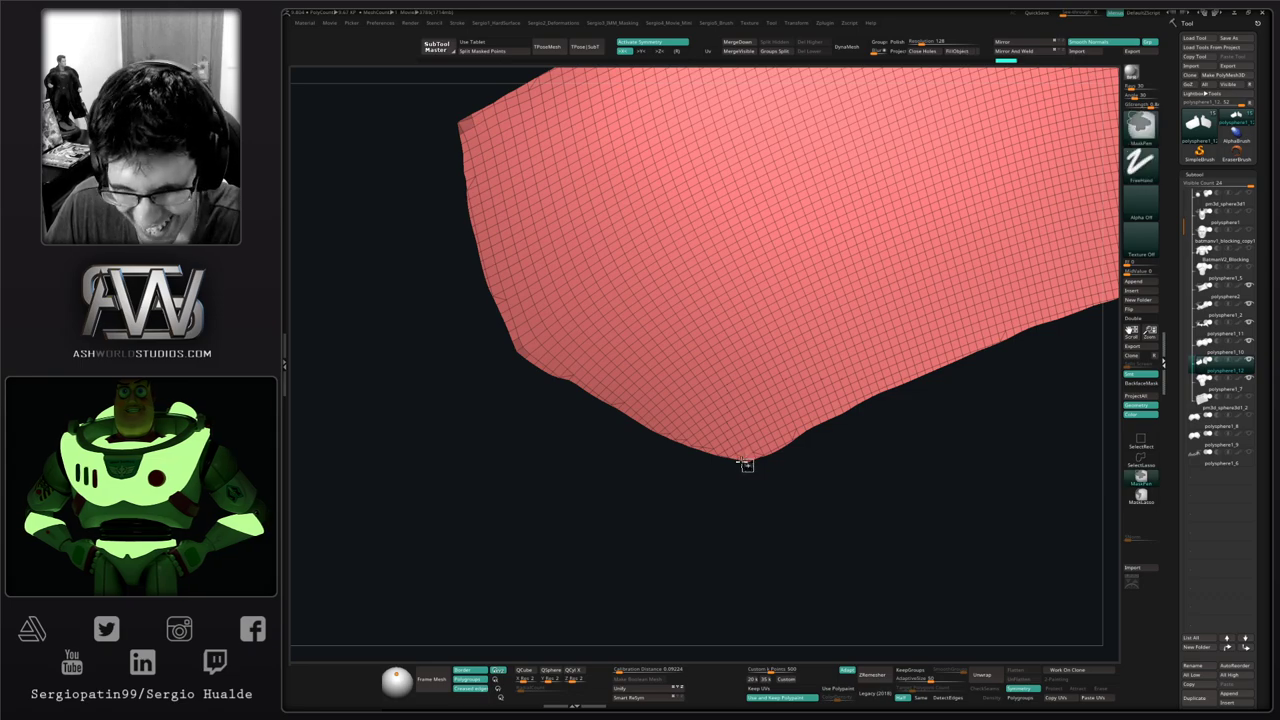
pyautogui.moveTo(732, 469)
pyautogui.mouseDown()
pyautogui.moveTo(745, 485)
pyautogui.moveTo(766, 417)
pyautogui.moveTo(789, 402)
pyautogui.moveTo(866, 394)
pyautogui.moveTo(806, 397)
pyautogui.moveTo(820, 463)
pyautogui.moveTo(817, 395)
pyautogui.moveTo(903, 403)
pyautogui.moveTo(903, 326)
pyautogui.moveTo(851, 423)
pyautogui.moveTo(817, 397)
pyautogui.moveTo(794, 425)
pyautogui.mouseUp()
# Pull out the rounded upper inner corner of the panels, beside the tab near the centerline, into a crisp corner
pyautogui.keyDown('alt'); pyautogui.moveTo(765, 355); pyautogui.dragTo(769, 526, button='right'); pyautogui.keyUp('alt')
pyautogui.keyDown('alt'); pyautogui.moveTo(790, 310); pyautogui.dragTo(772, 446, button='right'); pyautogui.keyUp('alt')
pyautogui.moveTo(772, 447); pyautogui.dragTo(762, 408)
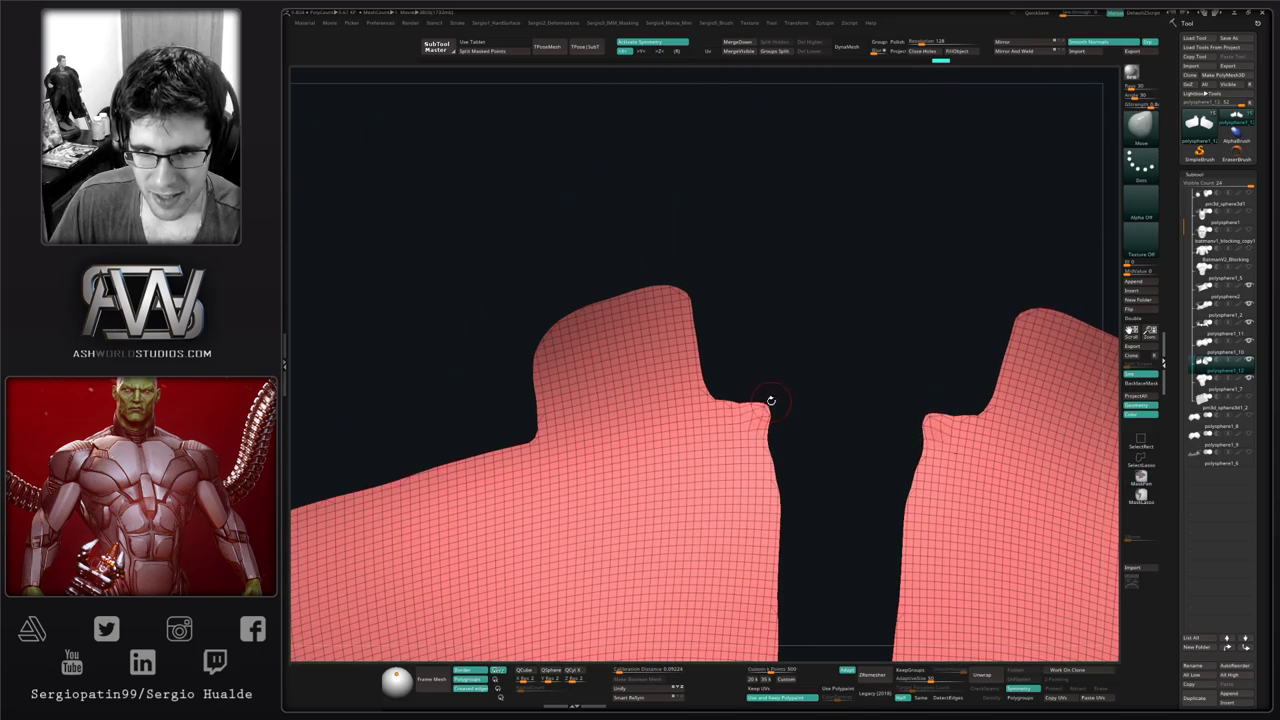
# Pull the inner top corner of the panels' upper tabs into a sharp point, adjusting the brush size
pyautogui.moveTo(762, 420); pyautogui.dragTo(805, 354)
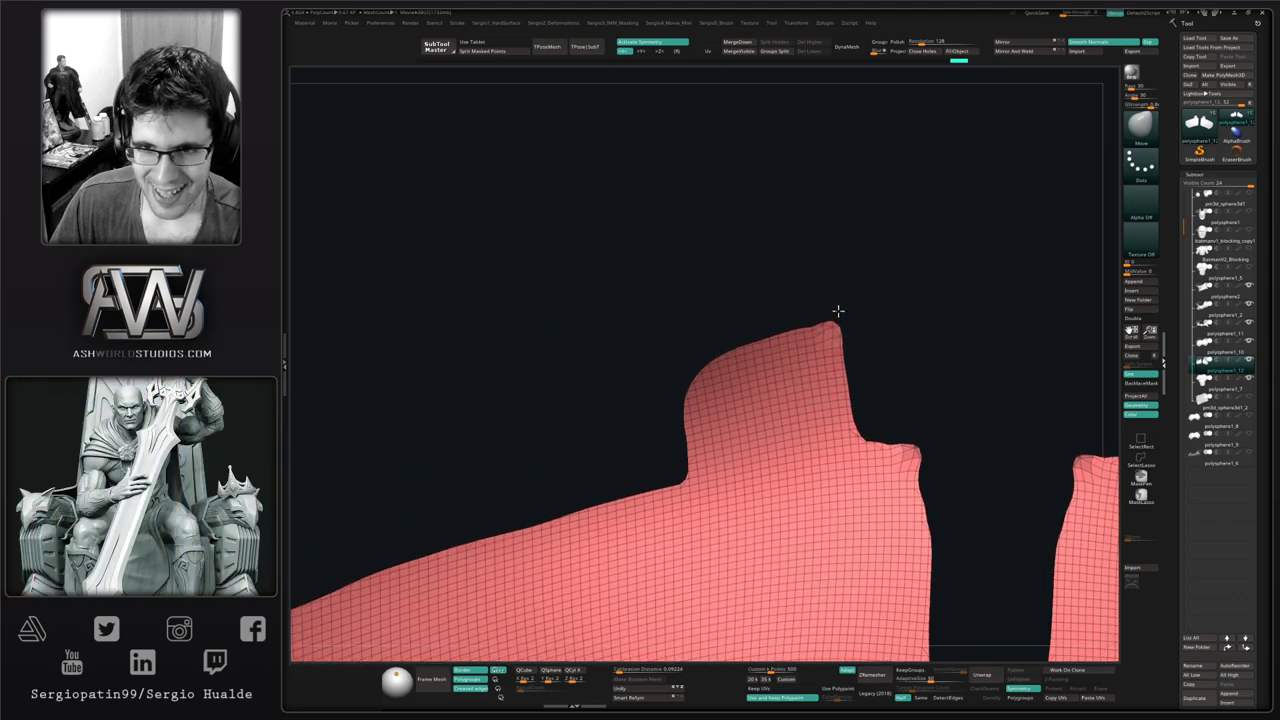
pyautogui.keyDown('shift'); pyautogui.moveTo(838, 314); pyautogui.dragTo(818, 490); pyautogui.keyUp('shift')
pyautogui.press('s')
pyautogui.keyDown('shift'); pyautogui.moveTo(838, 322); pyautogui.dragTo(836, 325); pyautogui.keyUp('shift')
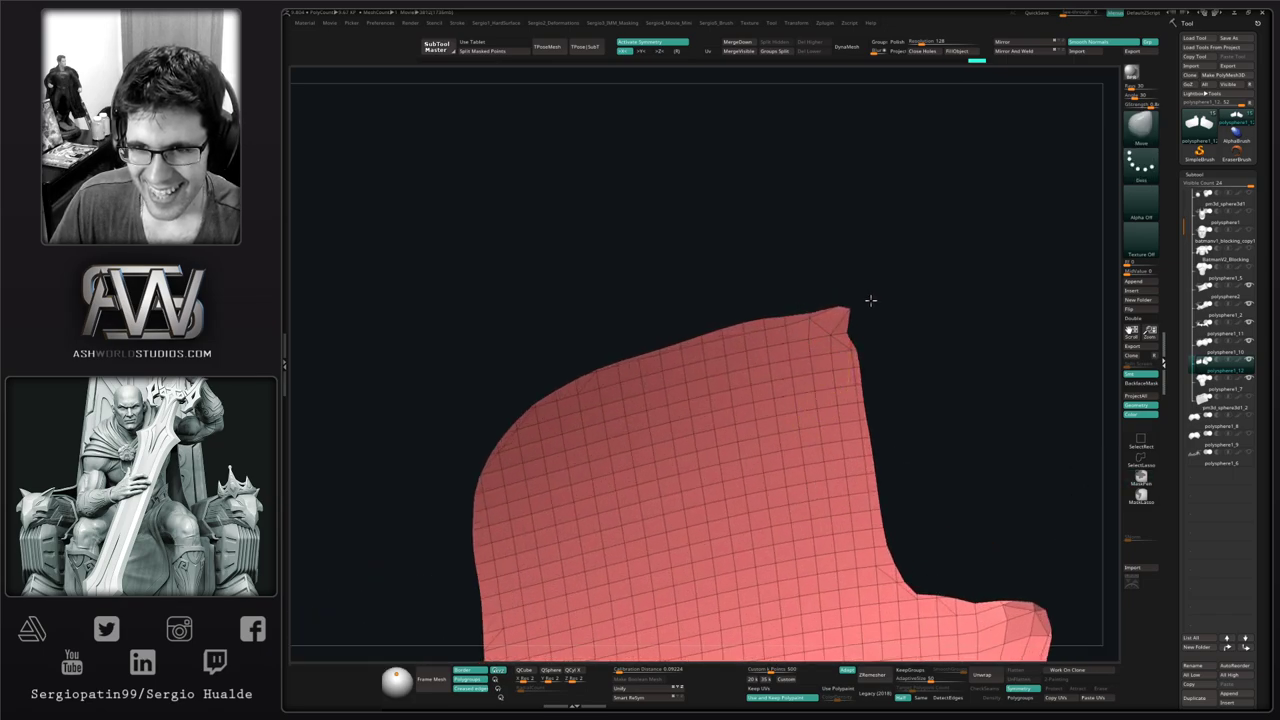
pyautogui.keyDown('shift'); pyautogui.moveTo(852, 311); pyautogui.dragTo(838, 324); pyautogui.keyUp('shift')
pyautogui.moveTo(774, 371)
pyautogui.keyDown('ctrl'); pyautogui.mouseDown(button='right')
pyautogui.moveTo(602, 408)
pyautogui.moveTo(702, 398)
pyautogui.mouseUp(button='right'); pyautogui.keyUp('ctrl')
# Square off the rounded outer top corner of the upper tabs with a resized Move brush
pyautogui.press('s')
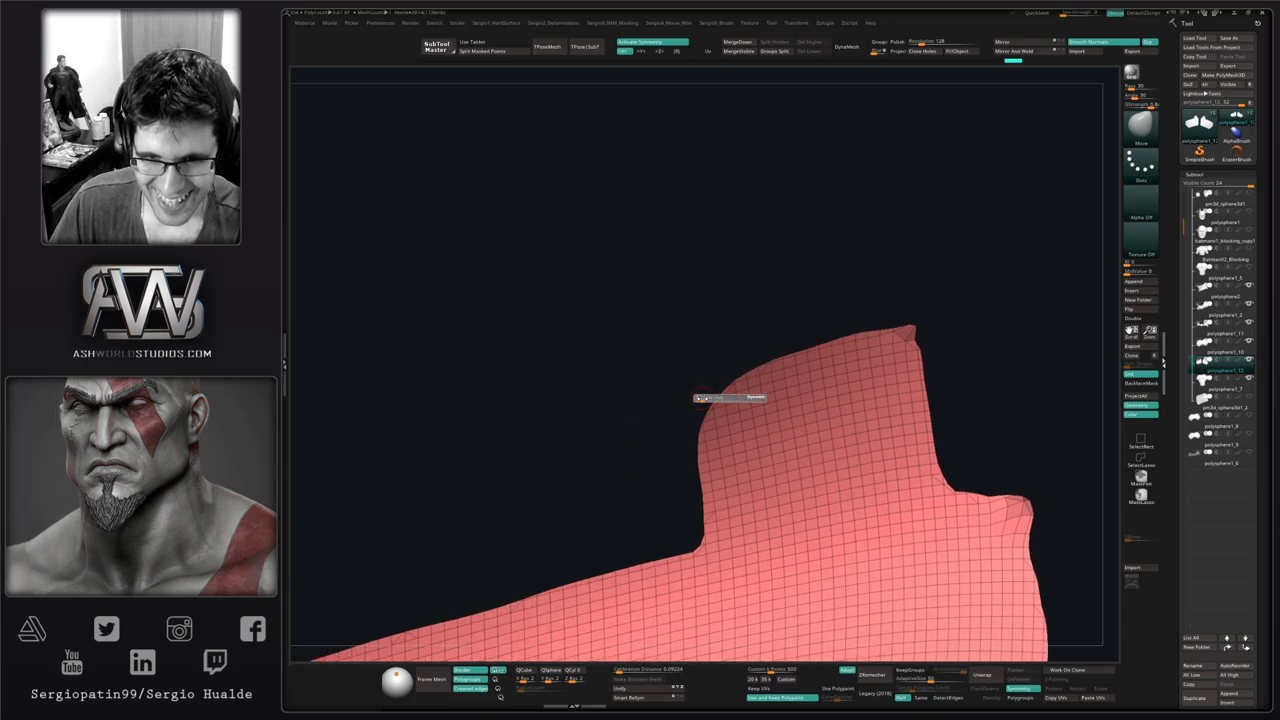
pyautogui.moveTo(702, 398); pyautogui.dragTo(686, 371)
pyautogui.press('s')
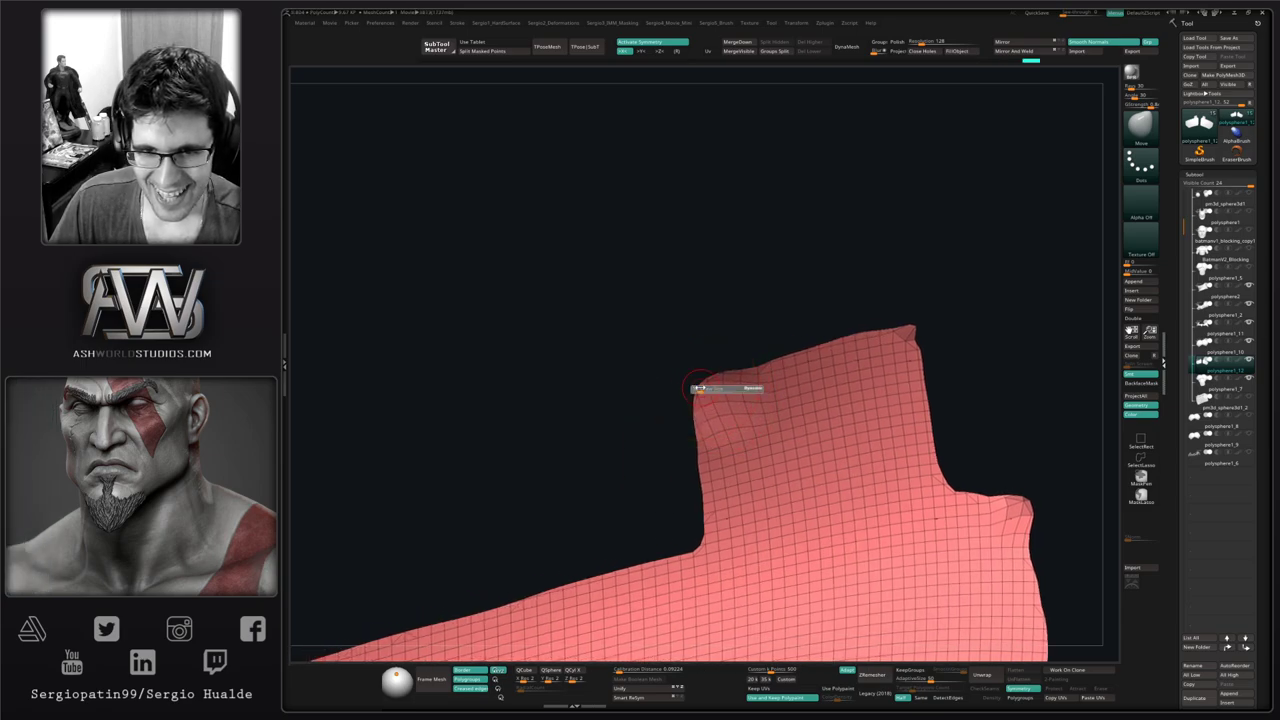
pyautogui.press('ctrl')
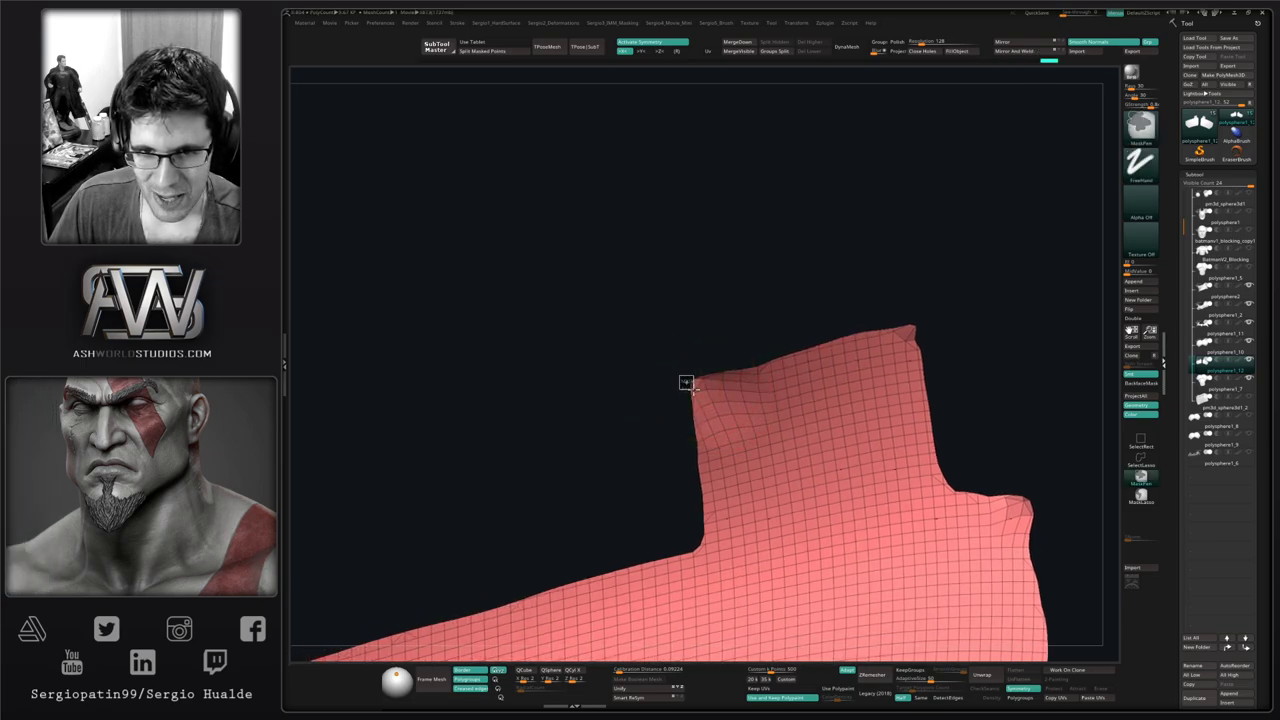
# Sharpen the inward corner where the outer side of each tab meets the panel's upper edge
pyautogui.moveTo(700, 434)
pyautogui.keyDown('ctrl'); pyautogui.mouseDown(button='right')
pyautogui.moveTo(703, 383)
pyautogui.moveTo(769, 269)
pyautogui.mouseUp(button='right'); pyautogui.keyUp('ctrl')
pyautogui.keyDown('ctrl'); pyautogui.moveTo(746, 389); pyautogui.dragTo(791, 405, button='right'); pyautogui.keyUp('ctrl')
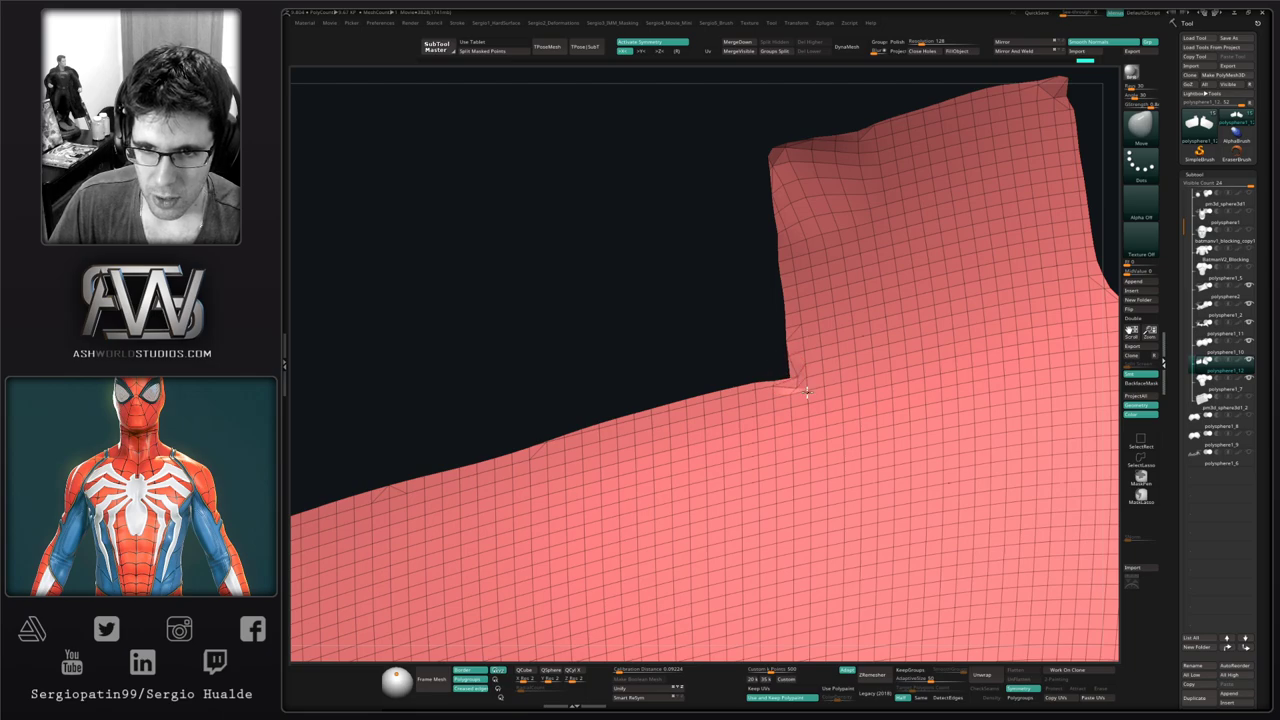
pyautogui.press('ctrl')
pyautogui.keyDown('ctrl'); pyautogui.moveTo(790, 385); pyautogui.dragTo(788, 390); pyautogui.keyUp('ctrl')
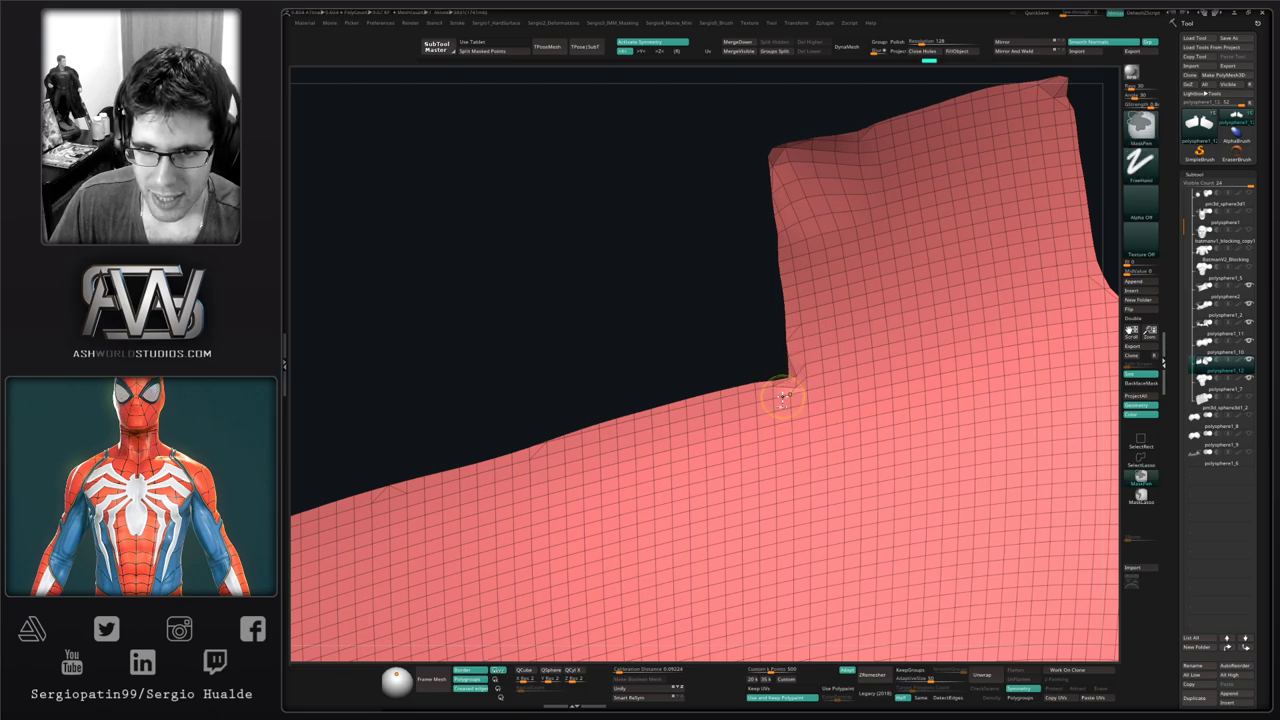
pyautogui.keyDown('ctrl'); pyautogui.moveTo(755, 258); pyautogui.dragTo(774, 372, button='right'); pyautogui.keyUp('ctrl')
pyautogui.keyDown('ctrl'); pyautogui.click(809, 306); pyautogui.keyUp('ctrl')
pyautogui.keyDown('ctrl'); pyautogui.moveTo(755, 319); pyautogui.dragTo(753, 328); pyautogui.keyUp('ctrl')
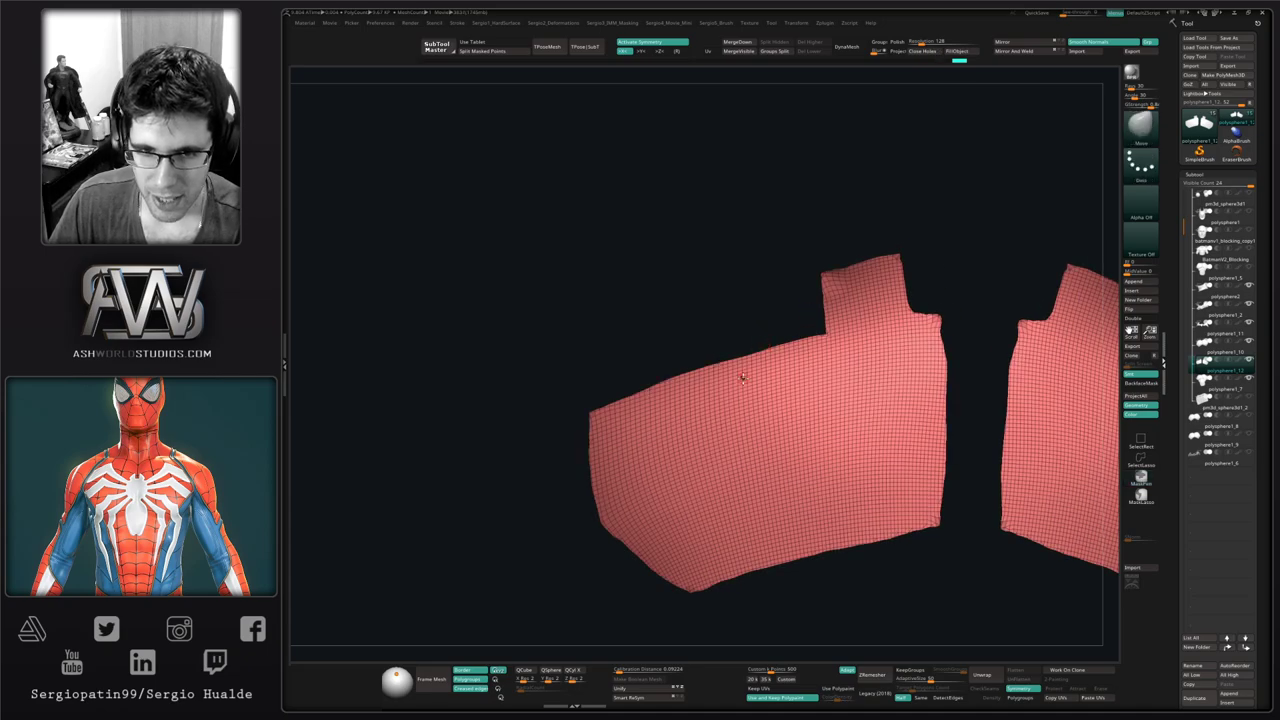
# Apply a polish deformation to both abdominal panels to smooth their jagged borders
pyautogui.moveTo(743, 375)
pyautogui.mouseDown(button='right')
pyautogui.moveTo(752, 423)
pyautogui.moveTo(750, 411)
pyautogui.mouseUp(button='right')
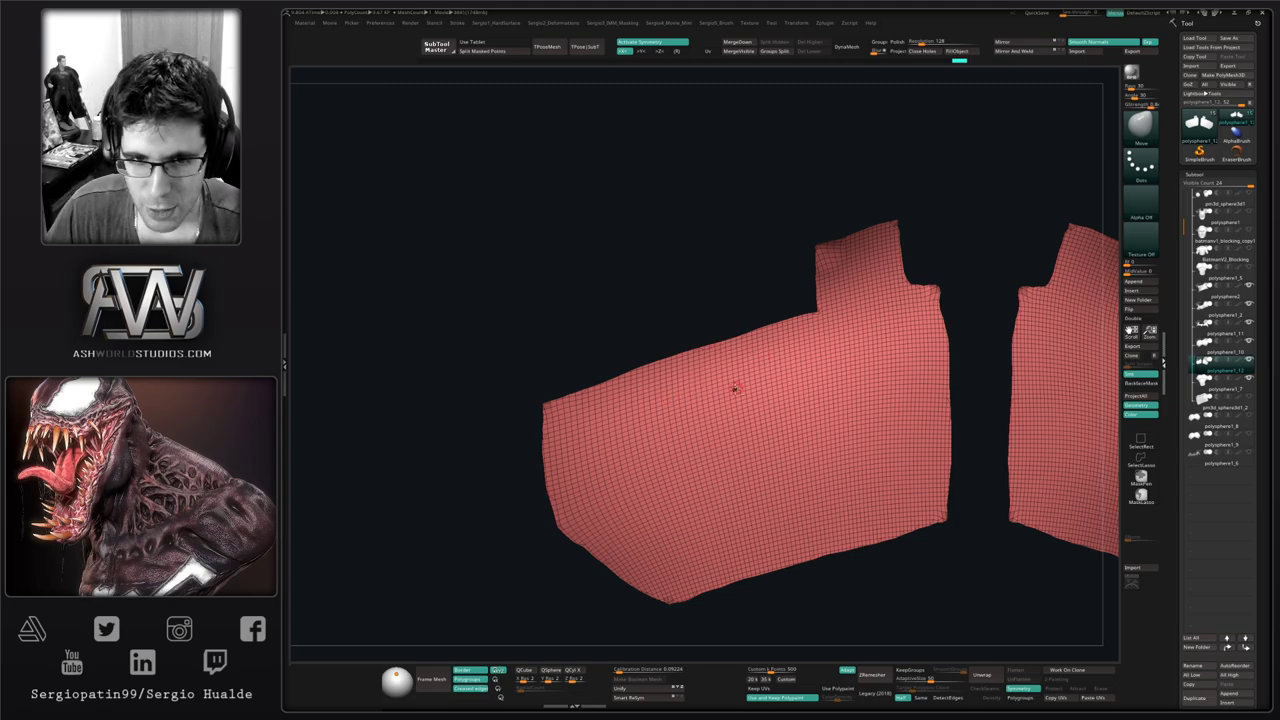
pyautogui.keyDown('alt'); pyautogui.moveTo(734, 388); pyautogui.dragTo(755, 400, button='right'); pyautogui.keyUp('alt')
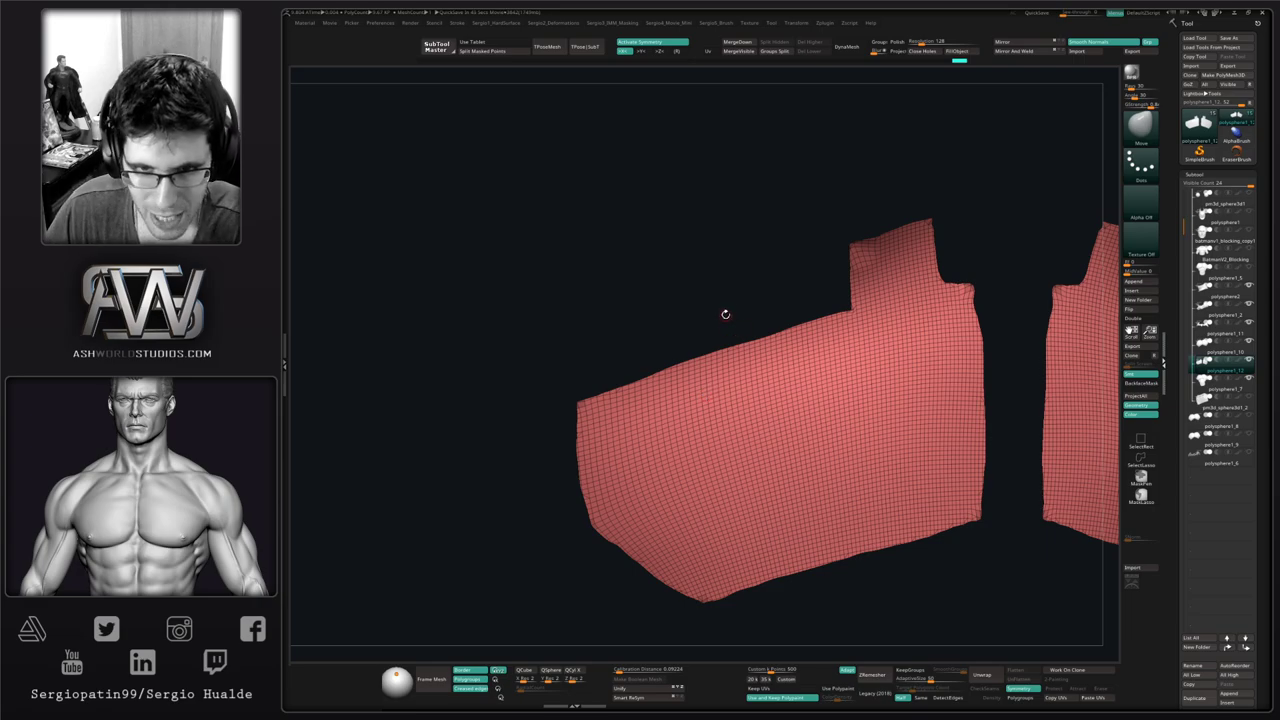
pyautogui.press('2')
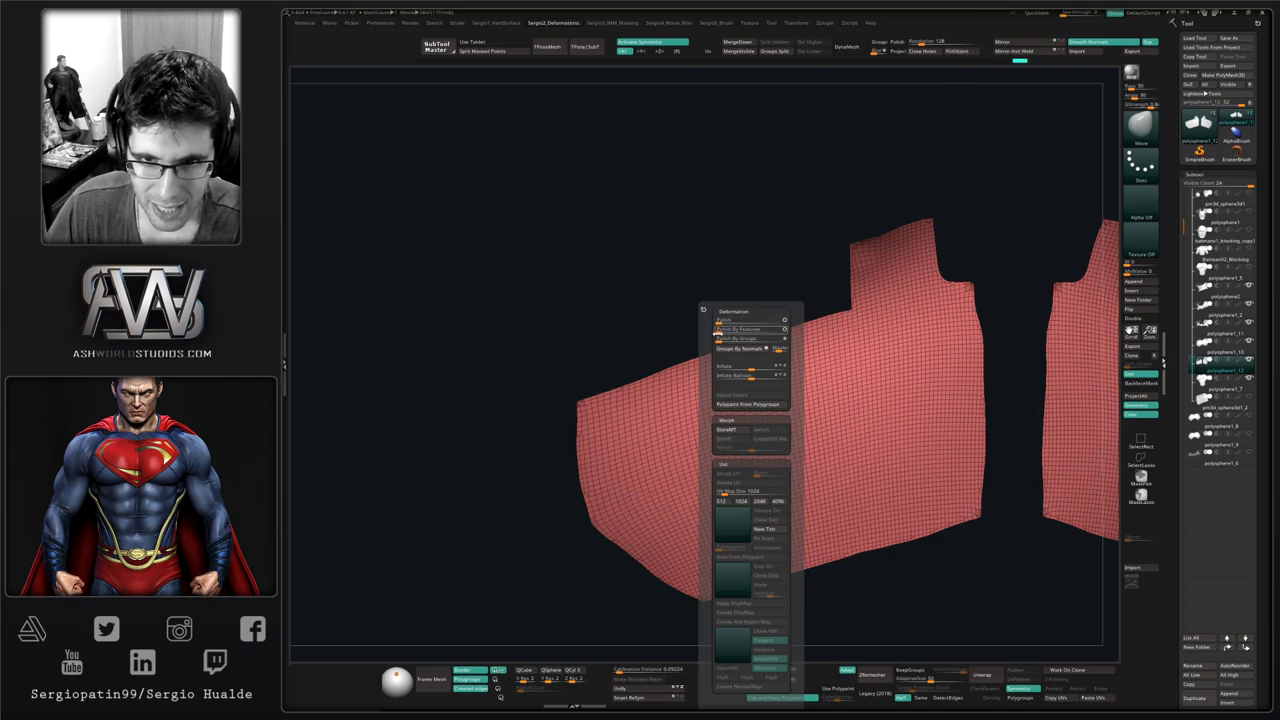
pyautogui.moveTo(722, 331); pyautogui.dragTo(748, 331)
pyautogui.keyDown('alt'); pyautogui.moveTo(889, 354); pyautogui.dragTo(779, 394, button='right'); pyautogui.keyUp('alt')
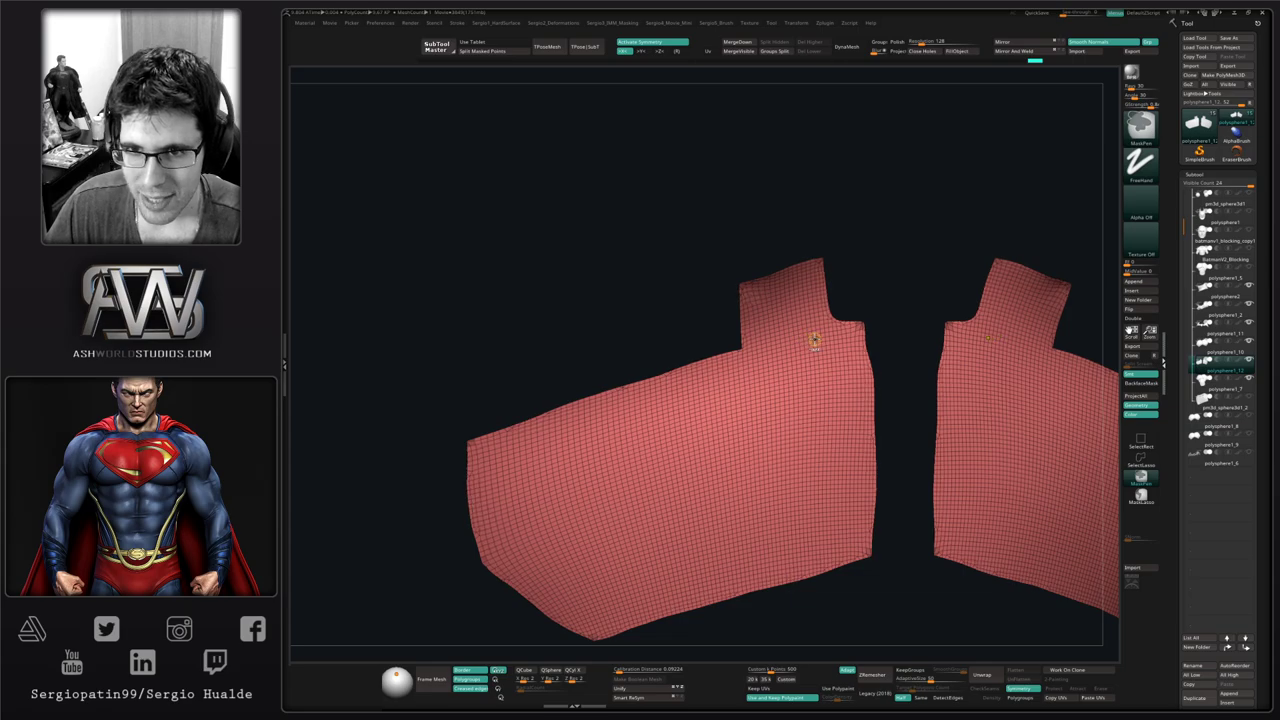
# Push the rounded inner notch at the base of each tab into a tighter corner with a resized Move brush
pyautogui.keyDown('ctrl'); pyautogui.moveTo(825, 336); pyautogui.dragTo(830, 367, button='right'); pyautogui.keyUp('ctrl')
pyautogui.press('s')
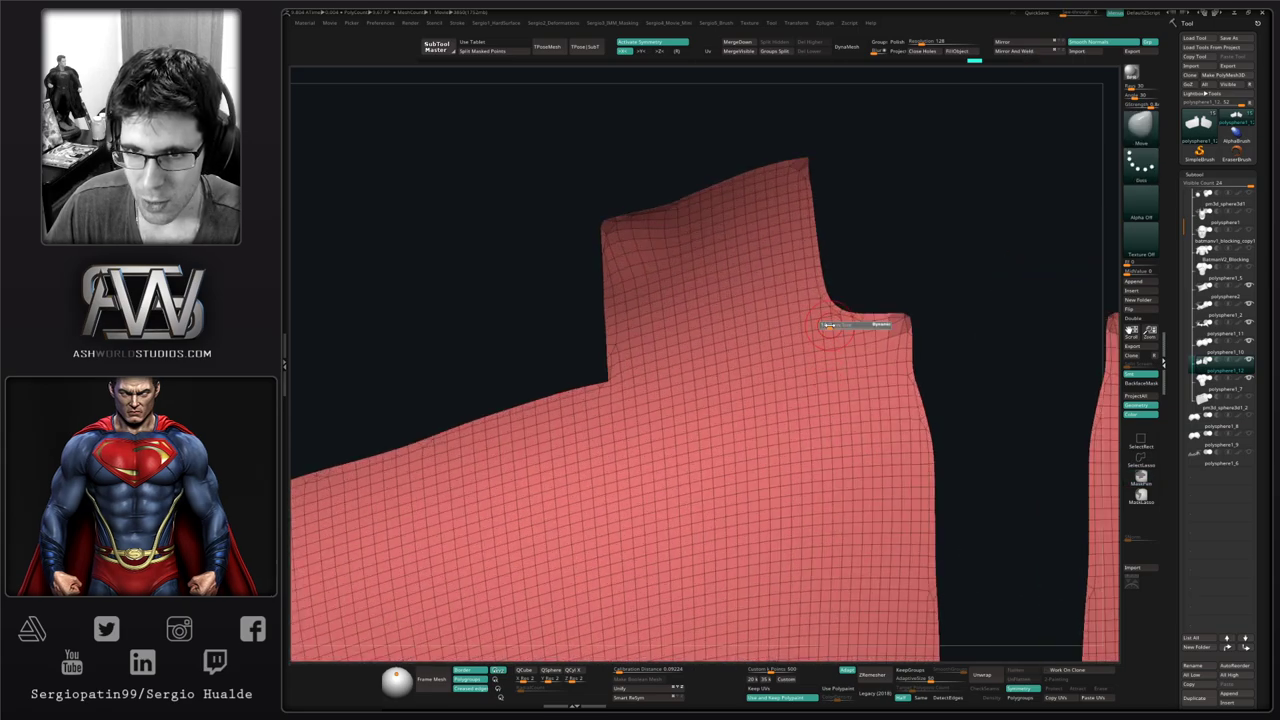
pyautogui.moveTo(830, 312); pyautogui.dragTo(818, 324)
pyautogui.moveTo(812, 323); pyautogui.dragTo(822, 330, button='right')
pyautogui.press('s')
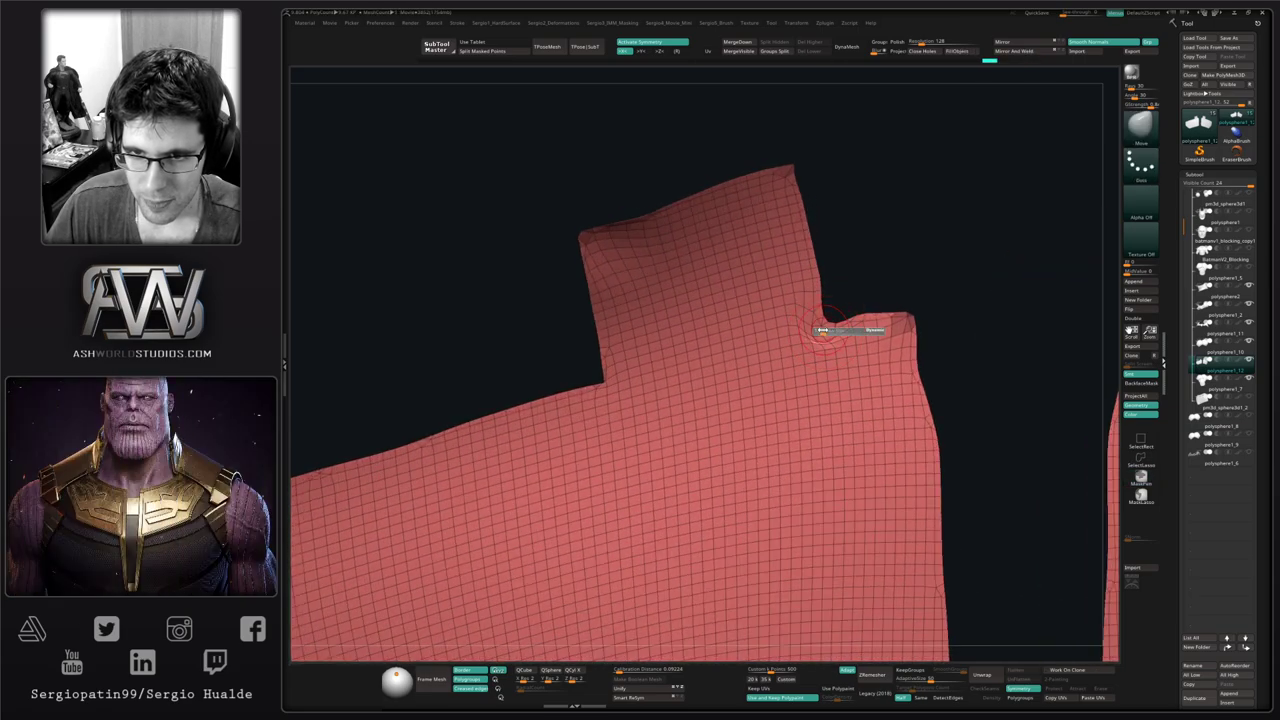
pyautogui.press('ctrl')
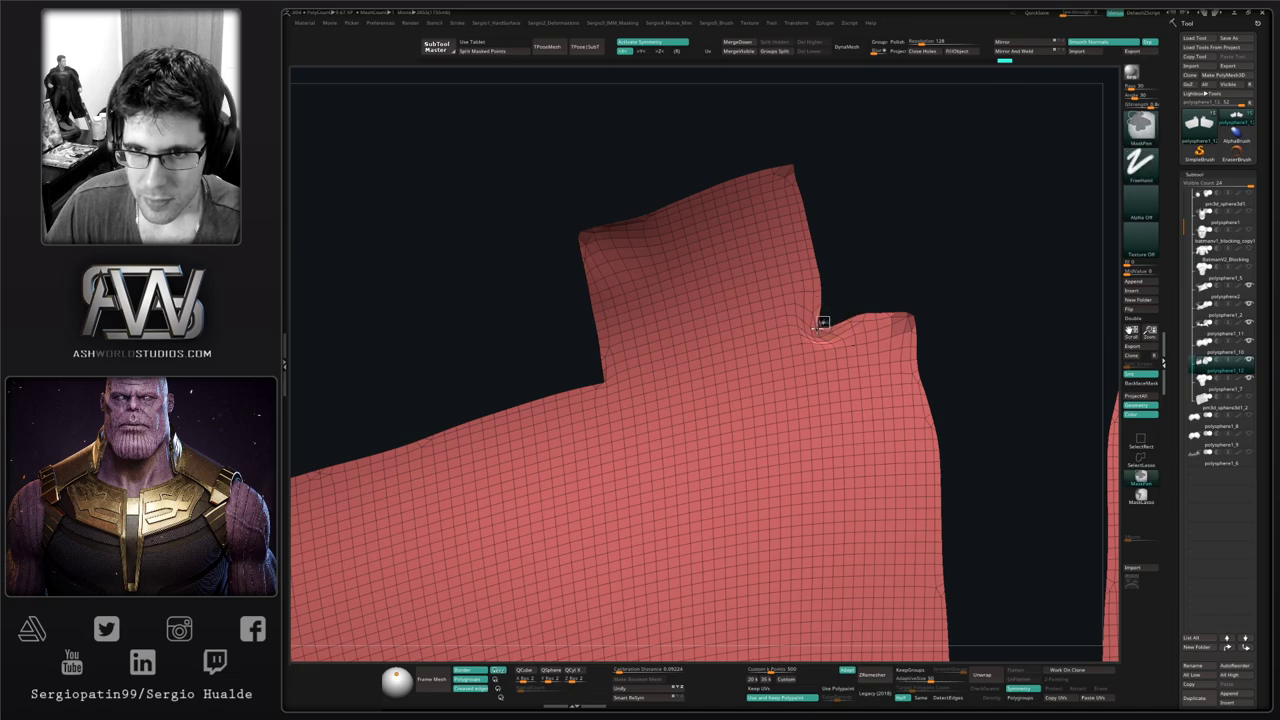
# Apply Polish By Groups to the abdominal panels to clean up and straighten their outlines
pyautogui.keyDown('ctrl'); pyautogui.moveTo(811, 370); pyautogui.dragTo(837, 323, button='right'); pyautogui.keyUp('ctrl')
pyautogui.press('space')
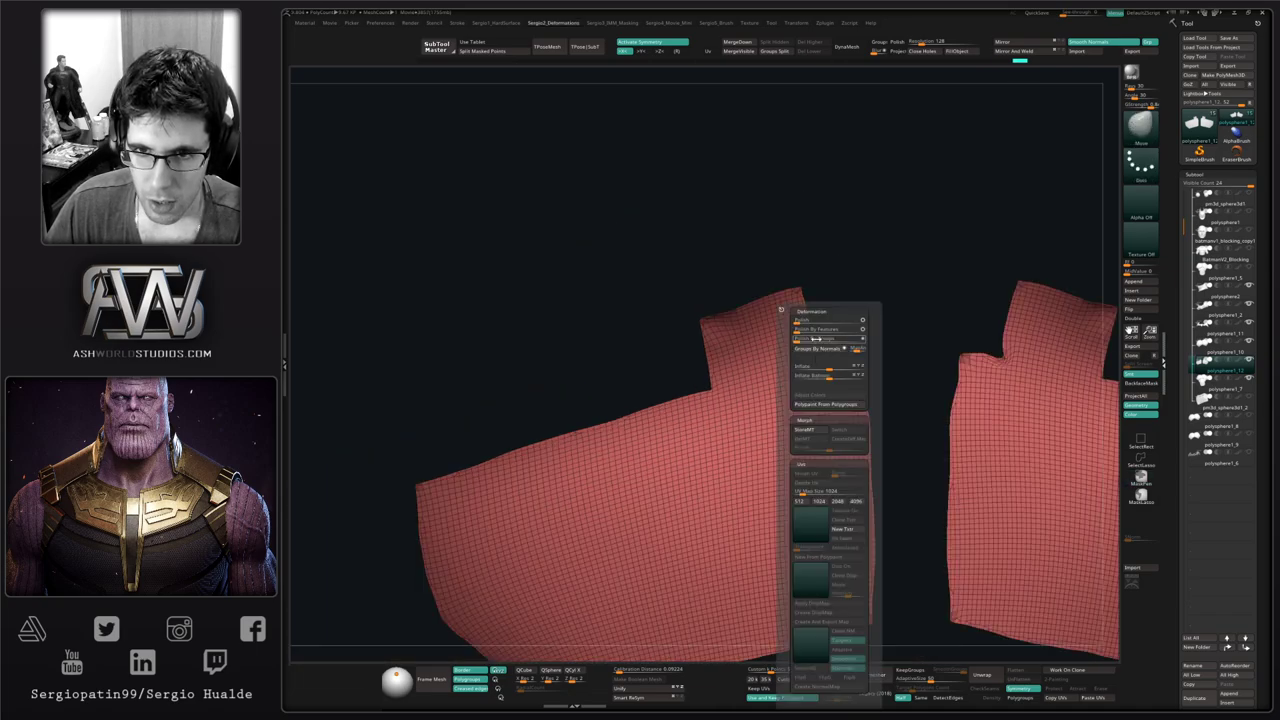
pyautogui.moveTo(740, 486); pyautogui.dragTo(776, 405, button='right')
pyautogui.press('2')
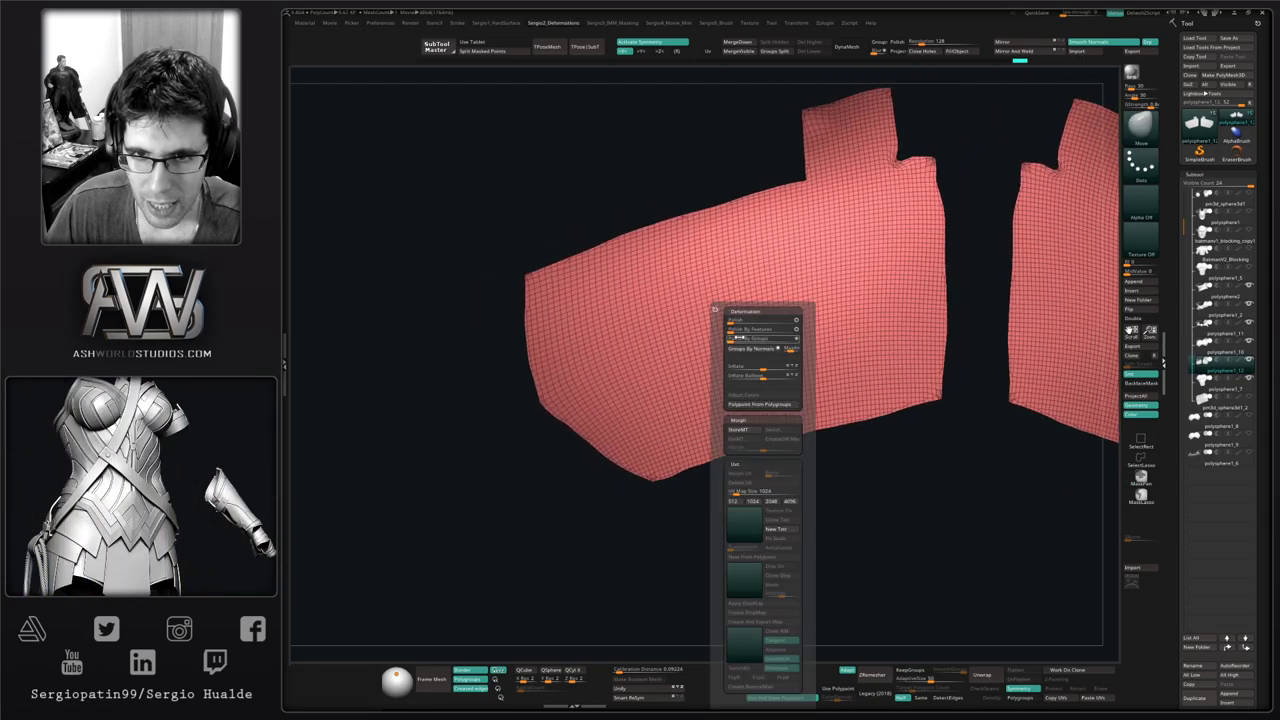
pyautogui.click(735, 329)
pyautogui.click(736, 330)
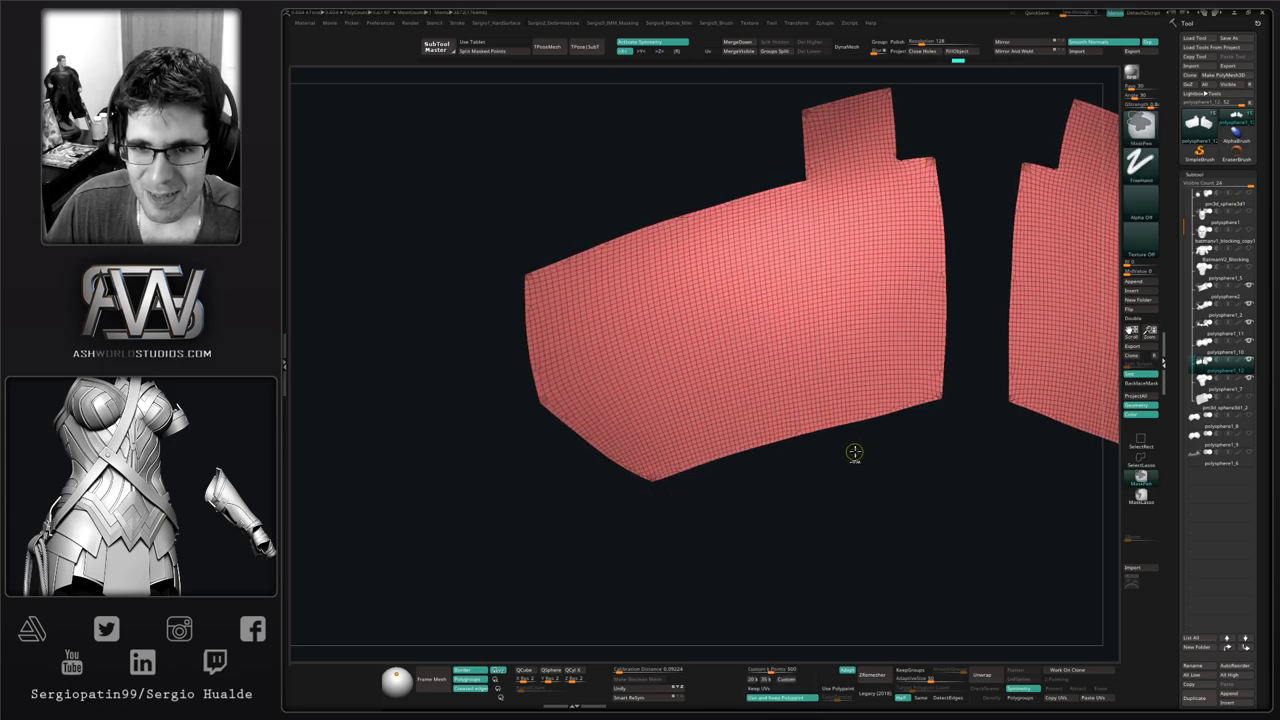
# Try smoothing the notch where the tab meets the panel's inner upper edge
pyautogui.moveTo(854, 451)
pyautogui.keyDown('ctrl'); pyautogui.mouseDown(button='right')
pyautogui.moveTo(830, 365)
pyautogui.moveTo(838, 342)
pyautogui.mouseUp(button='right'); pyautogui.keyUp('ctrl')
pyautogui.keyDown('alt'); pyautogui.moveTo(845, 332); pyautogui.dragTo(740, 443, button='right'); pyautogui.keyUp('alt')
pyautogui.keyDown('alt'); pyautogui.moveTo(777, 237); pyautogui.dragTo(726, 459, button='right'); pyautogui.keyUp('alt')
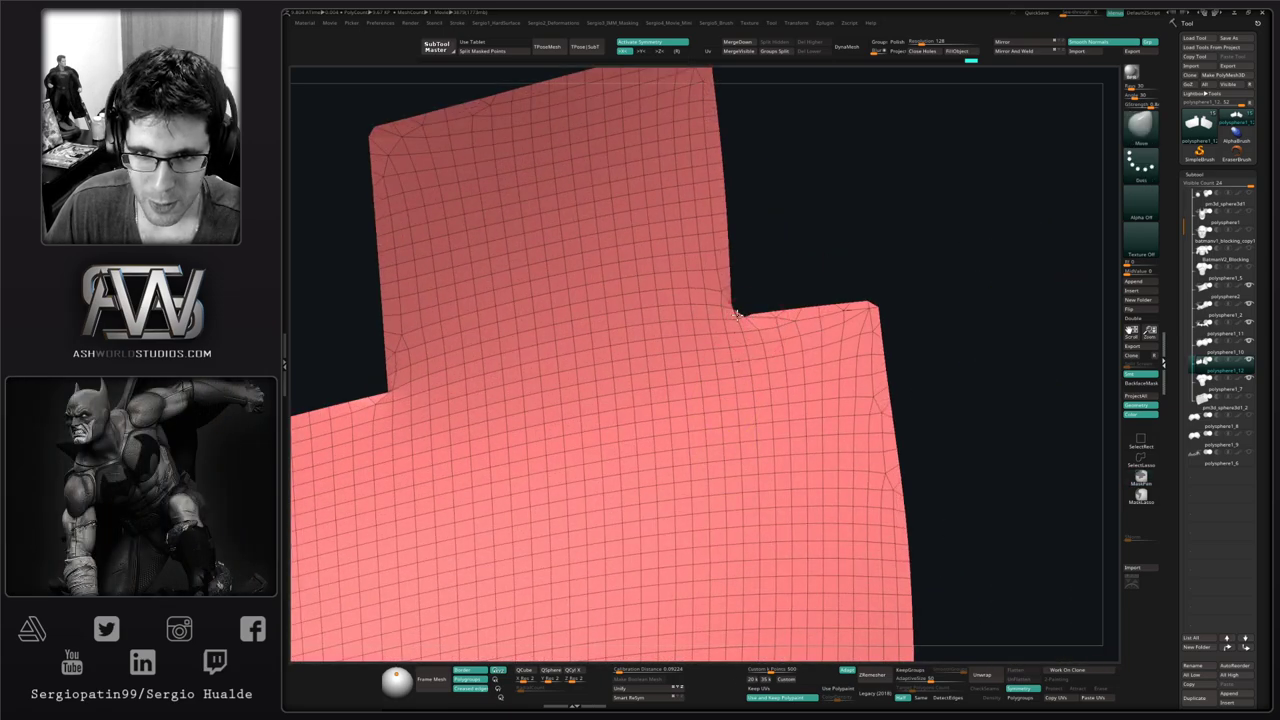
pyautogui.keyDown('ctrl'); pyautogui.moveTo(738, 312); pyautogui.dragTo(742, 342, button='right'); pyautogui.keyUp('ctrl')
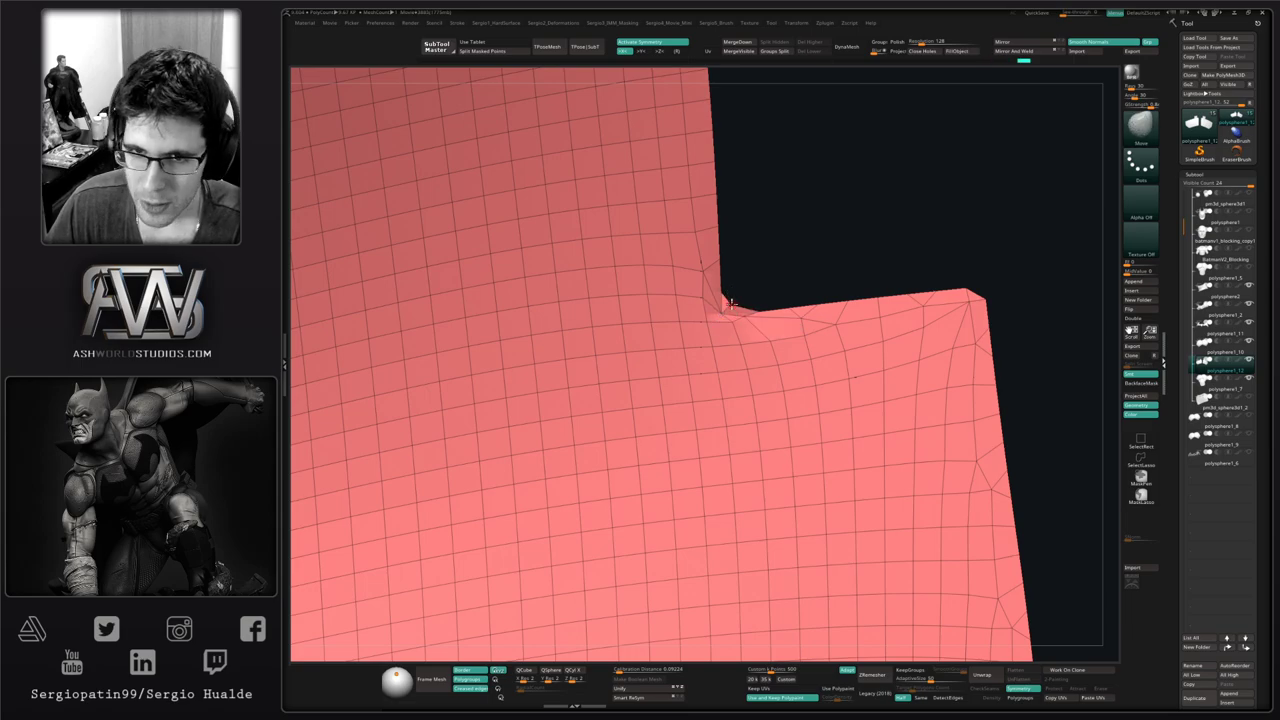
pyautogui.press('shift')
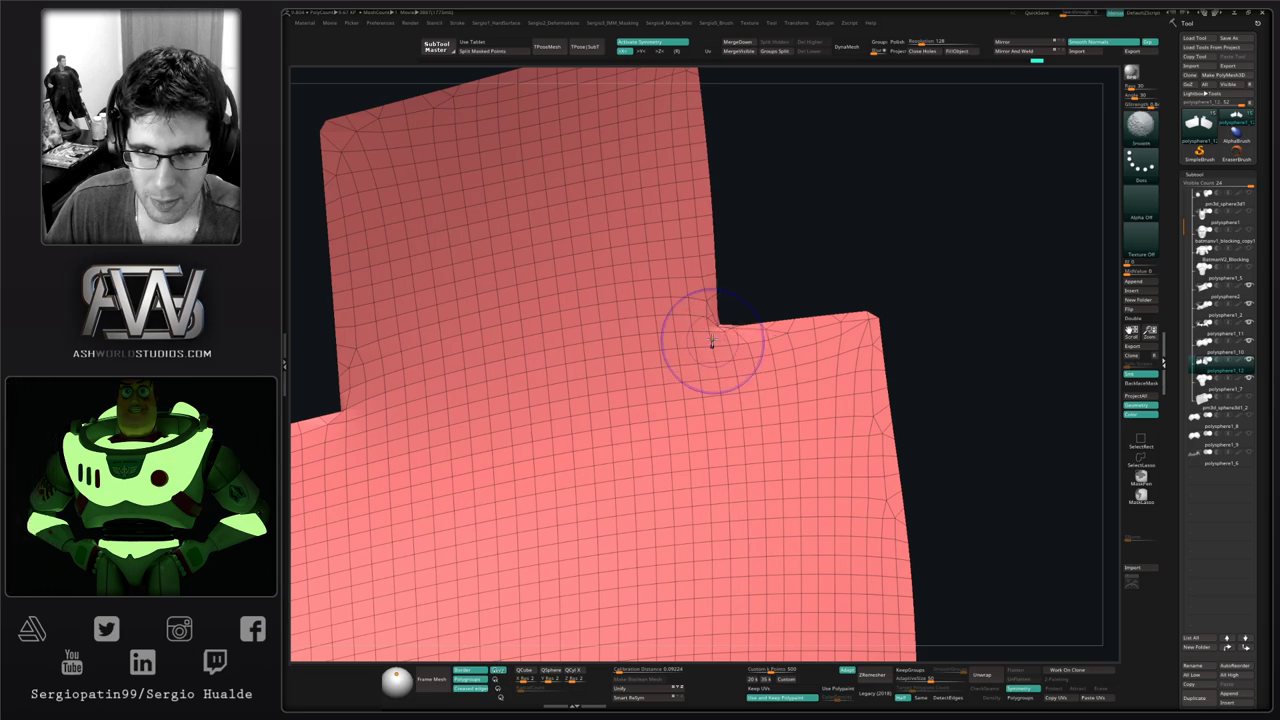
pyautogui.hotkey('ctrl', 'z')
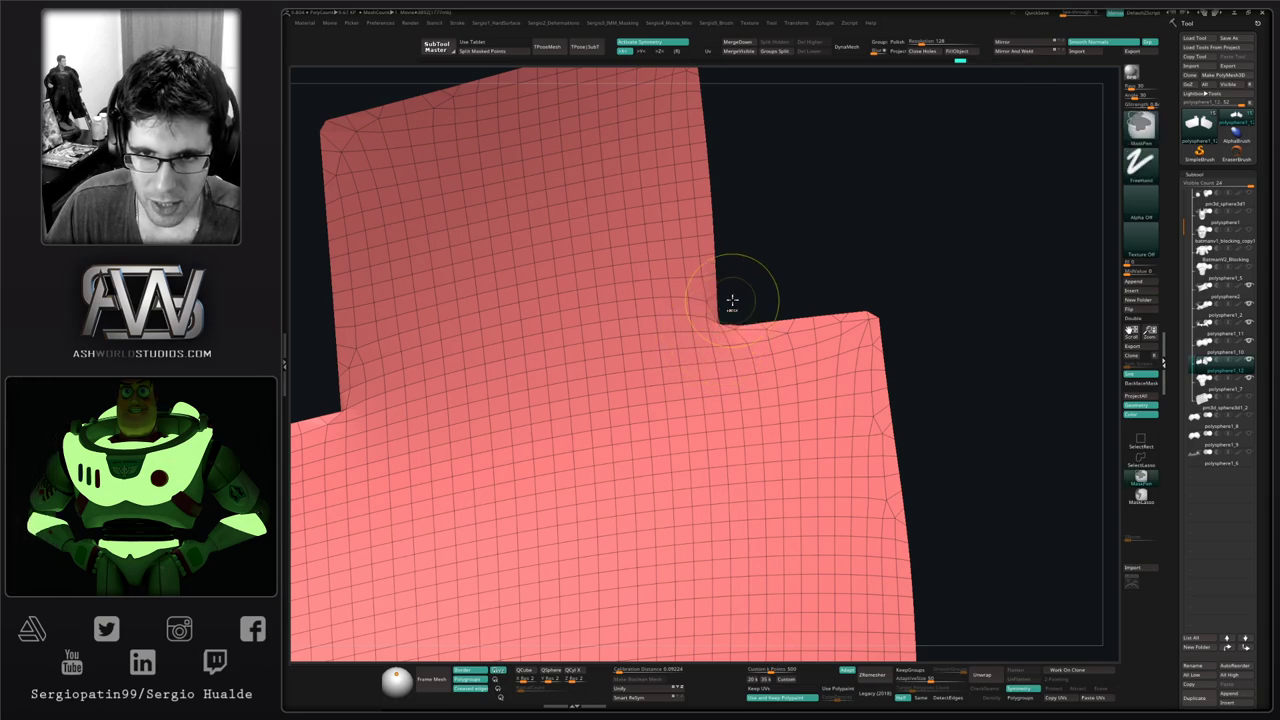
# Push the notch beside the tab deeper into the panel with a resized Move brush
pyautogui.keyDown('ctrl'); pyautogui.moveTo(731, 300); pyautogui.dragTo(740, 334, button='right'); pyautogui.keyUp('ctrl')
pyautogui.press('s')
pyautogui.moveTo(752, 317); pyautogui.dragTo(739, 316)
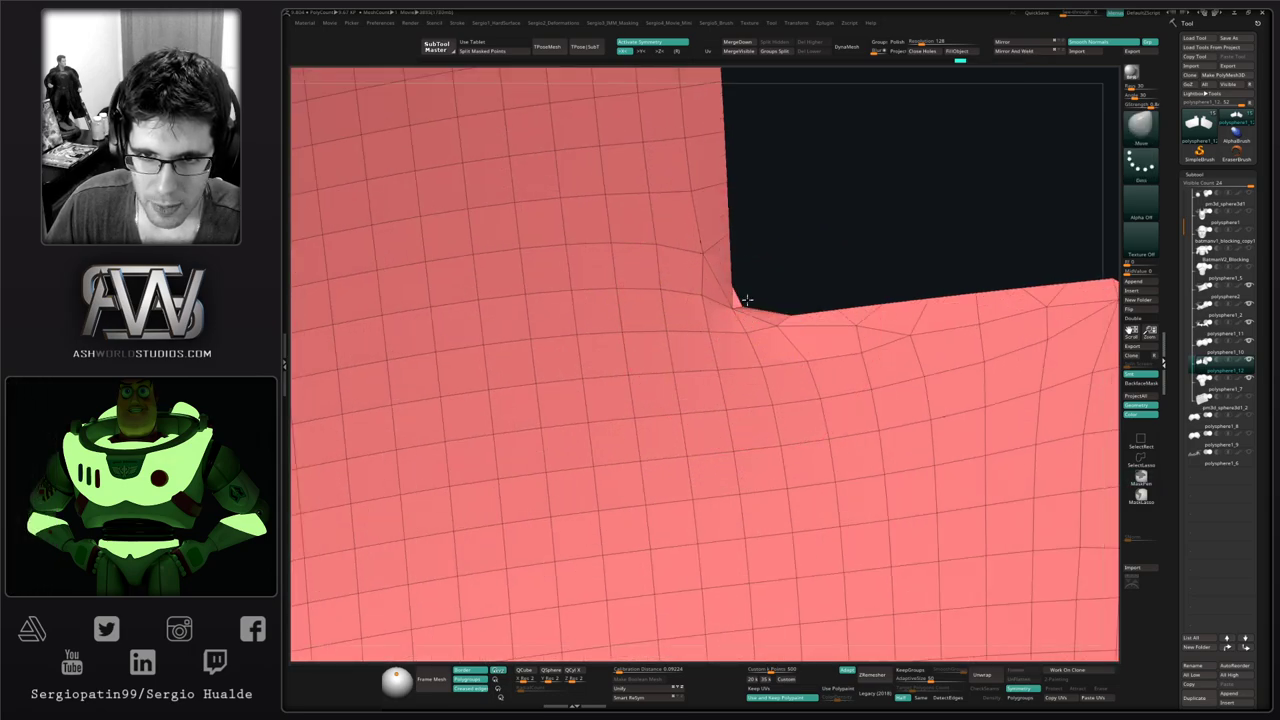
pyautogui.press('ctrl')
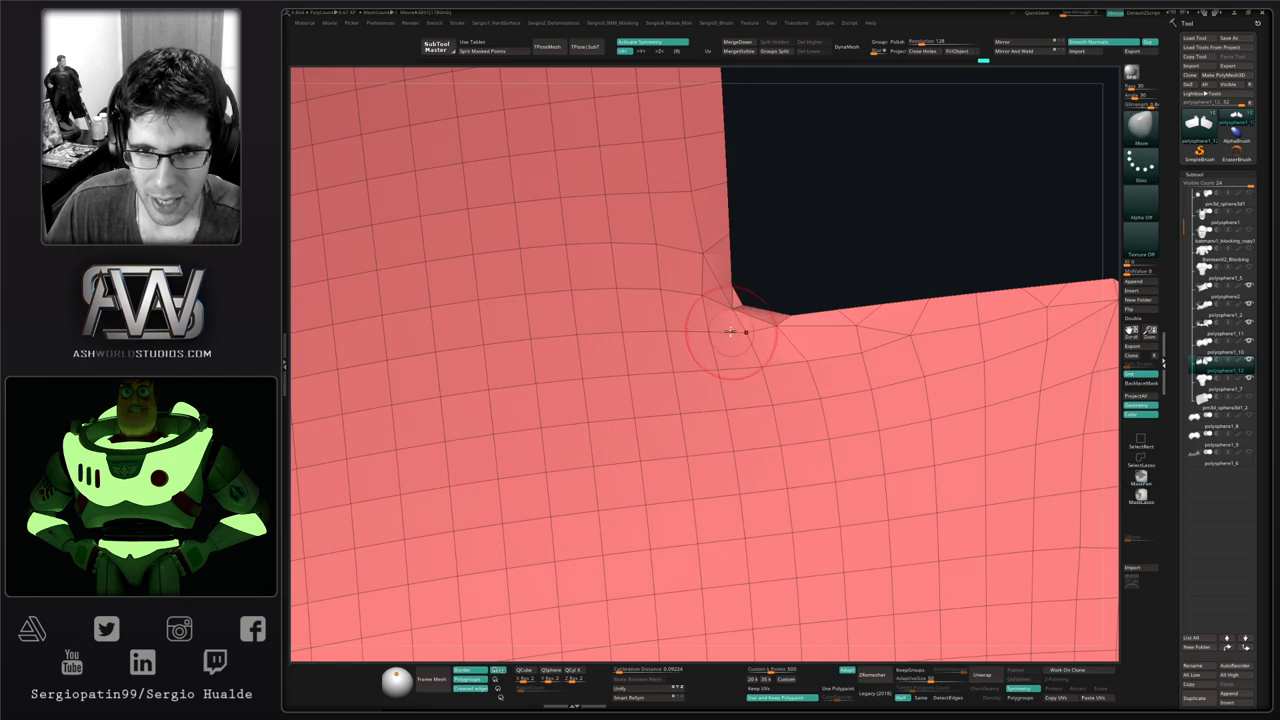
pyautogui.press('ctrl')
pyautogui.moveTo(801, 302)
pyautogui.keyDown('ctrl'); pyautogui.mouseDown()
pyautogui.moveTo(700, 358)
pyautogui.moveTo(668, 397)
pyautogui.moveTo(690, 393)
pyautogui.mouseUp(); pyautogui.keyUp('ctrl')
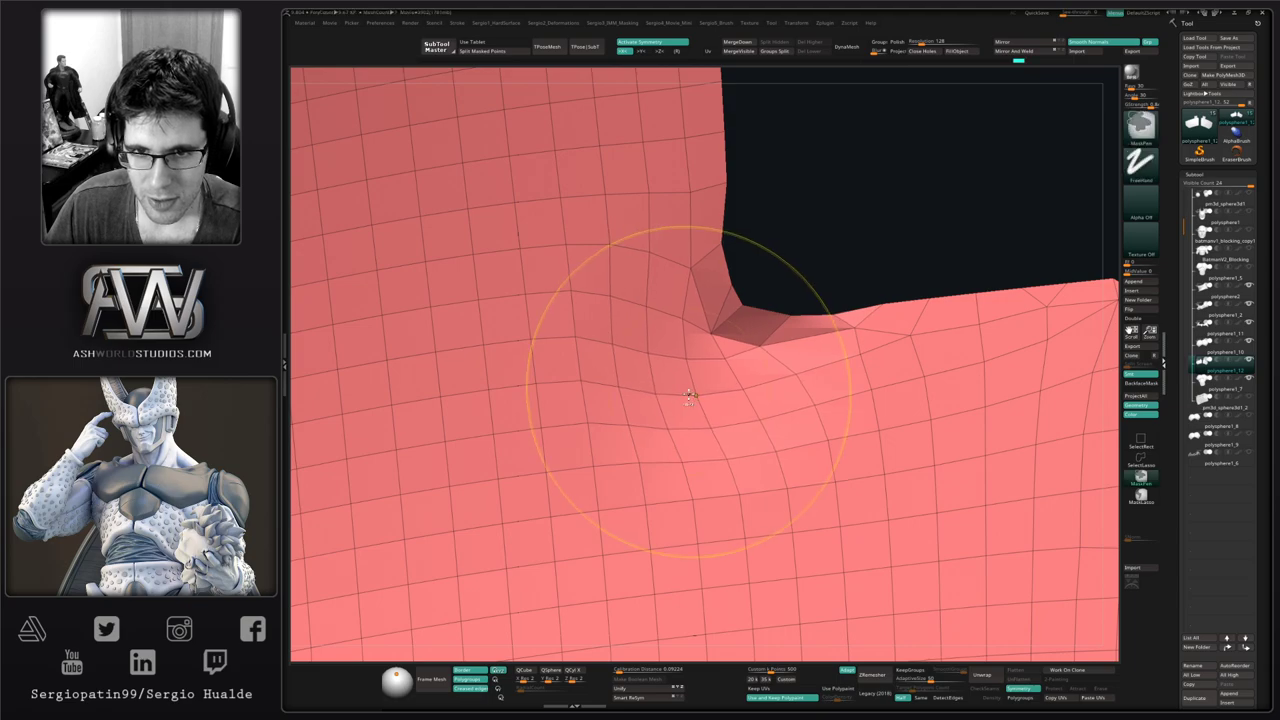
# Square up the notch into a tight corner and smooth the mesh around it
pyautogui.keyDown('ctrl'); pyautogui.moveTo(690, 393); pyautogui.dragTo(690, 355, button='right'); pyautogui.keyUp('ctrl')
pyautogui.moveTo(690, 355)
pyautogui.mouseDown(button='right')
pyautogui.moveTo(702, 372)
pyautogui.moveTo(729, 314)
pyautogui.mouseUp(button='right')
pyautogui.moveTo(729, 314)
pyautogui.keyDown('ctrl'); pyautogui.mouseDown()
pyautogui.moveTo(738, 322)
pyautogui.moveTo(706, 342)
pyautogui.mouseUp(); pyautogui.keyUp('ctrl')
pyautogui.moveTo(706, 342); pyautogui.dragTo(704, 294, button='right')
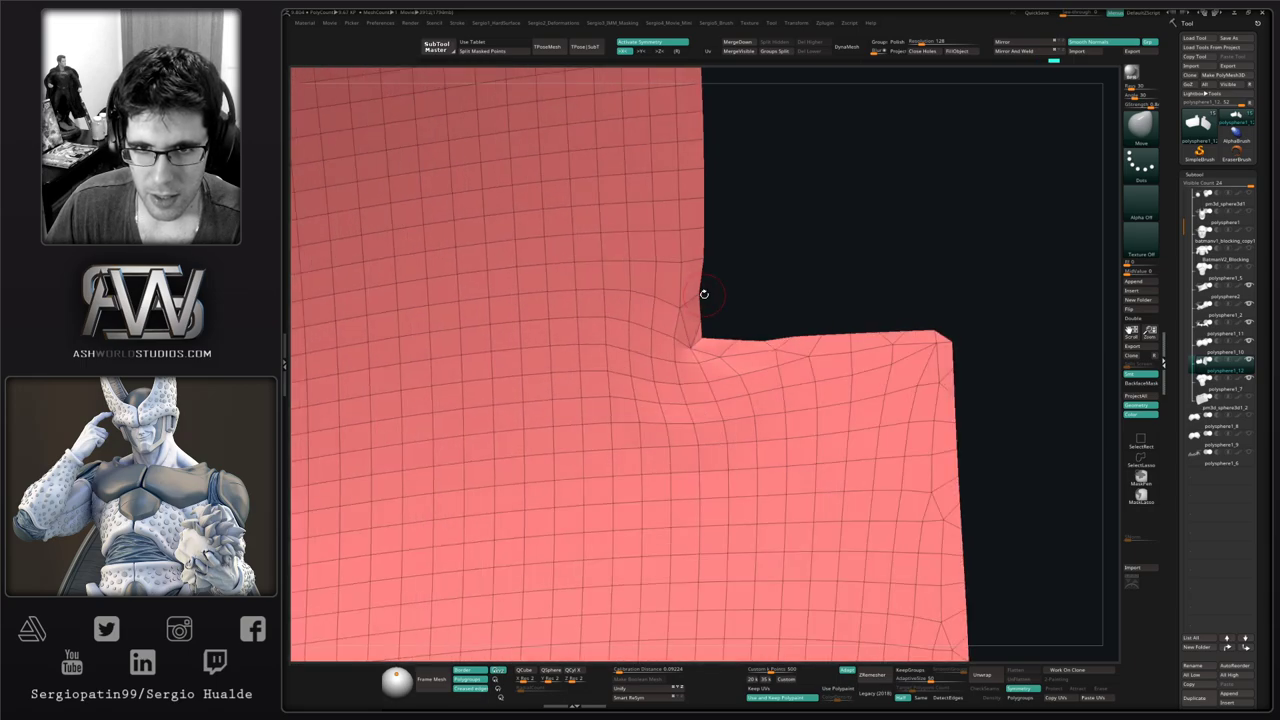
pyautogui.keyDown('ctrl'); pyautogui.moveTo(696, 346); pyautogui.dragTo(692, 318, button='right'); pyautogui.keyUp('ctrl')
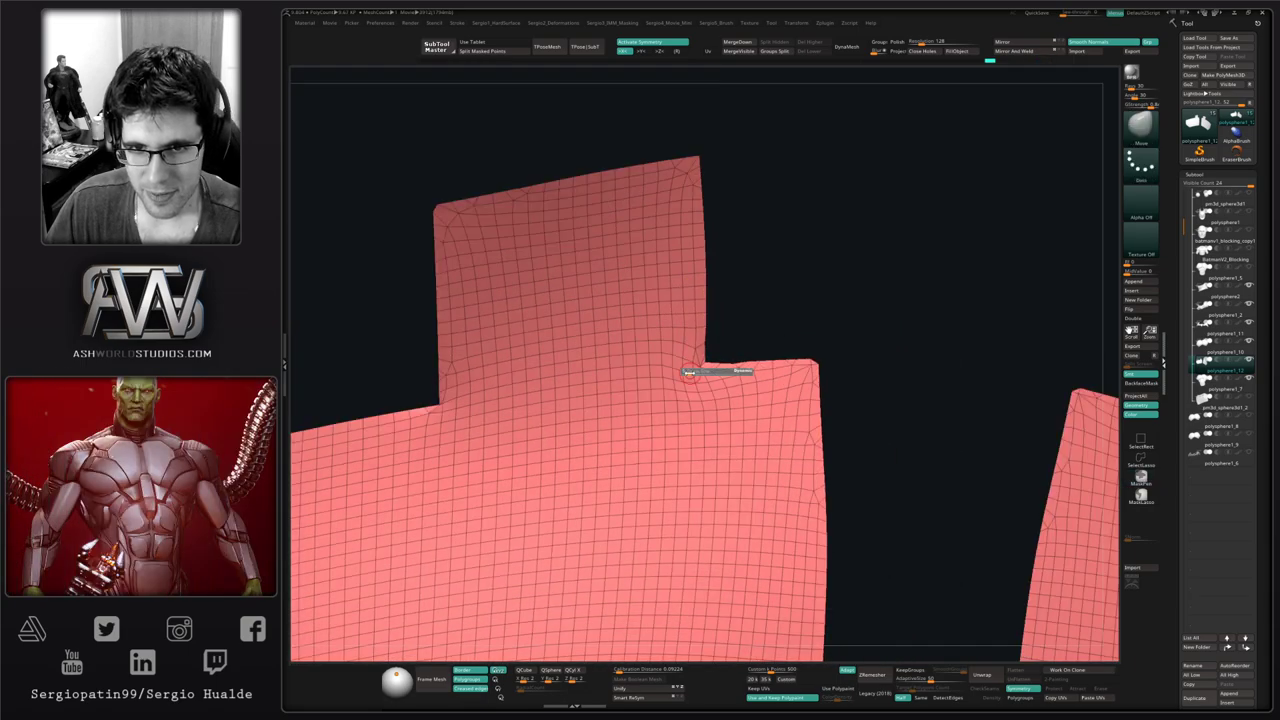
pyautogui.keyDown('shift'); pyautogui.moveTo(692, 378); pyautogui.dragTo(706, 370); pyautogui.keyUp('shift')
# Retopologize both abdominal panels with ZRemesher into a cleaner, lower-density quad mesh
pyautogui.moveTo(711, 423)
pyautogui.keyDown('ctrl'); pyautogui.mouseDown(button='right')
pyautogui.moveTo(660, 434)
pyautogui.moveTo(680, 370)
pyautogui.moveTo(714, 329)
pyautogui.moveTo(683, 383)
pyautogui.mouseUp(button='right'); pyautogui.keyUp('ctrl')
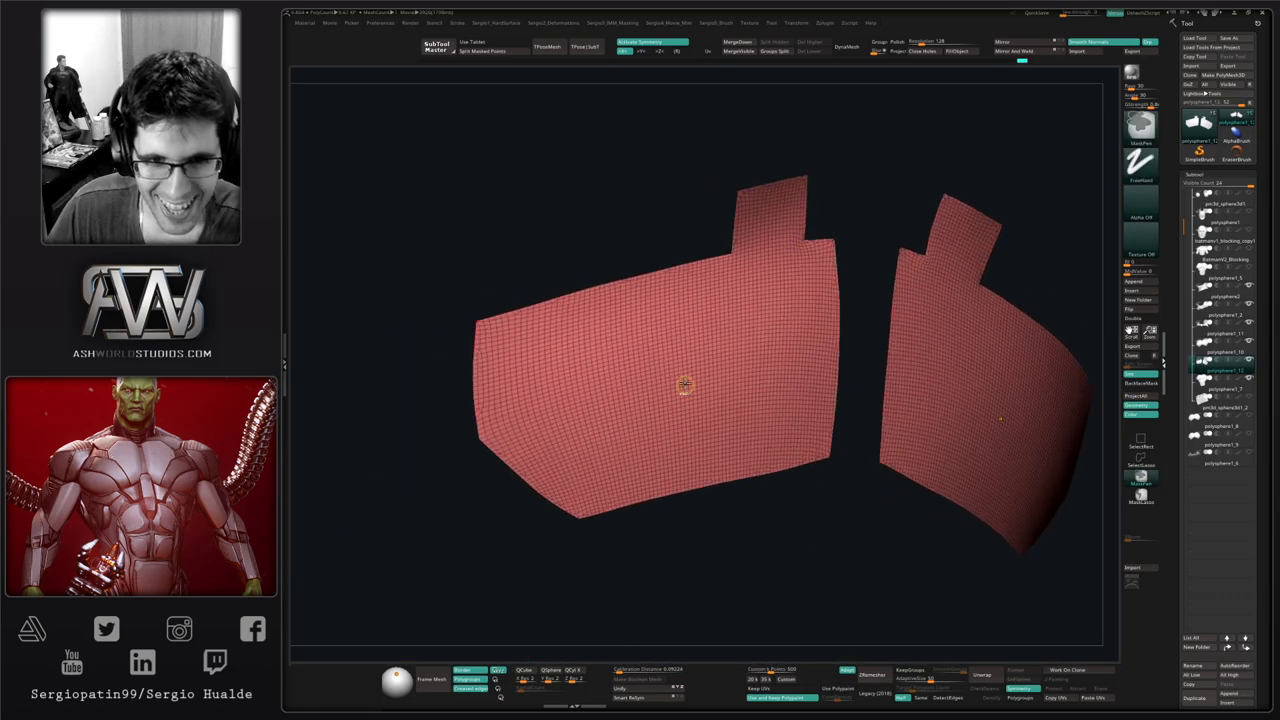
pyautogui.moveTo(778, 468); pyautogui.dragTo(786, 512, button='right')
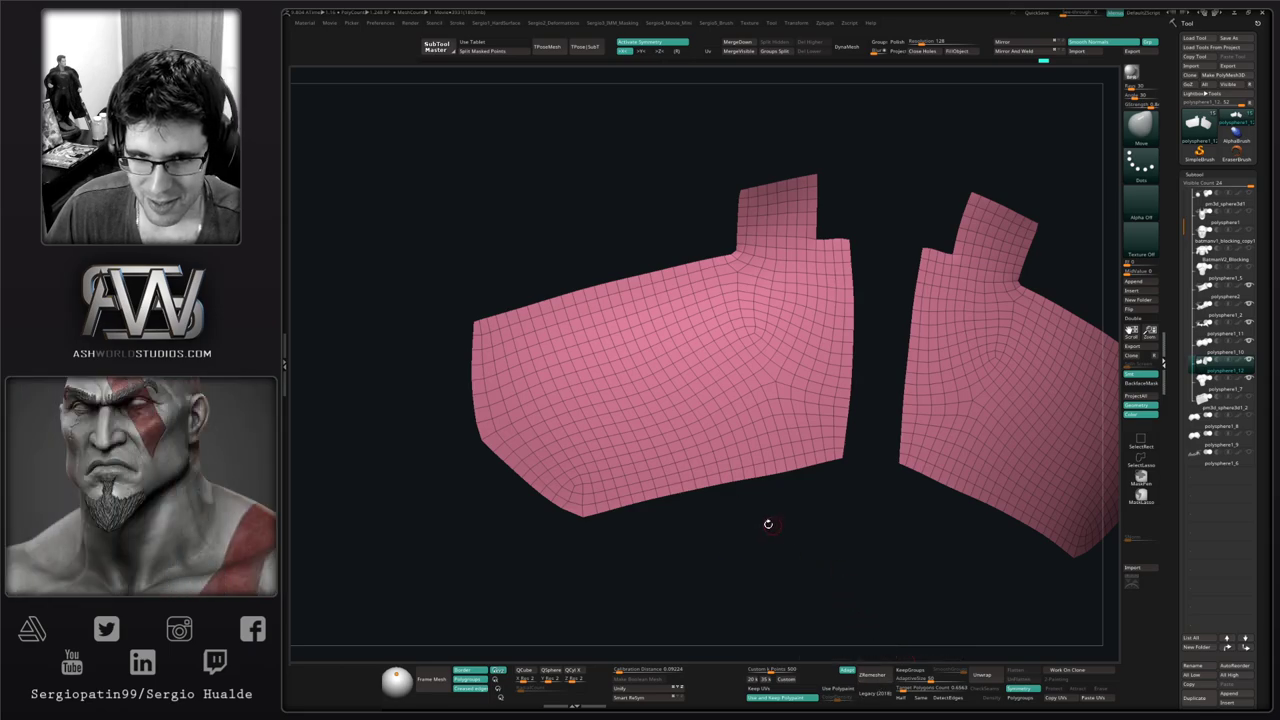
pyautogui.moveTo(766, 523)
pyautogui.keyDown('ctrl'); pyautogui.mouseDown(button='right')
pyautogui.moveTo(731, 500)
pyautogui.moveTo(726, 443)
pyautogui.moveTo(662, 428)
pyautogui.moveTo(737, 463)
pyautogui.moveTo(700, 448)
pyautogui.moveTo(729, 457)
pyautogui.moveTo(718, 462)
pyautogui.moveTo(737, 443)
pyautogui.mouseUp(button='right'); pyautogui.keyUp('ctrl')
# Center the gizmo on the panel and reposition both abdominal panels over the torso surface
pyautogui.hotkey('shift', 's')
pyautogui.press('w')
pyautogui.hotkey('alt', 's')
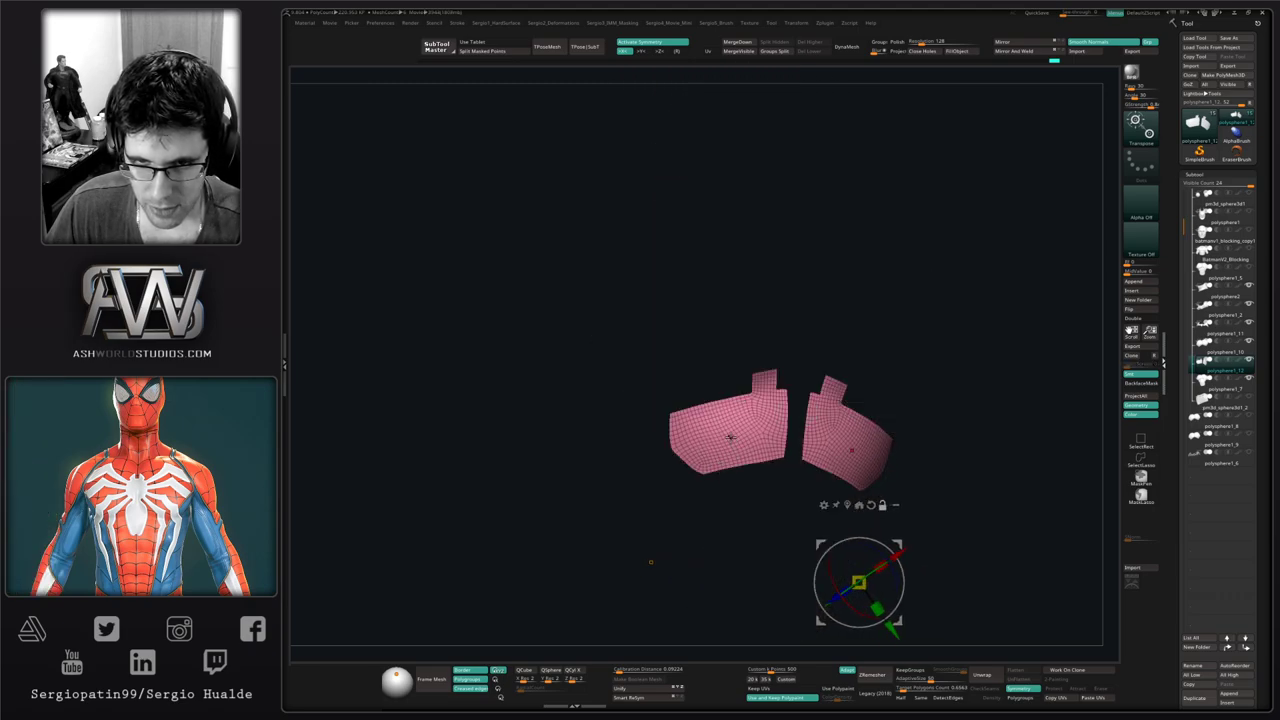
pyautogui.keyDown('alt'); pyautogui.click(729, 437); pyautogui.keyUp('alt')
pyautogui.moveTo(731, 438); pyautogui.dragTo(769, 406)
pyautogui.hotkey('alt', 's')
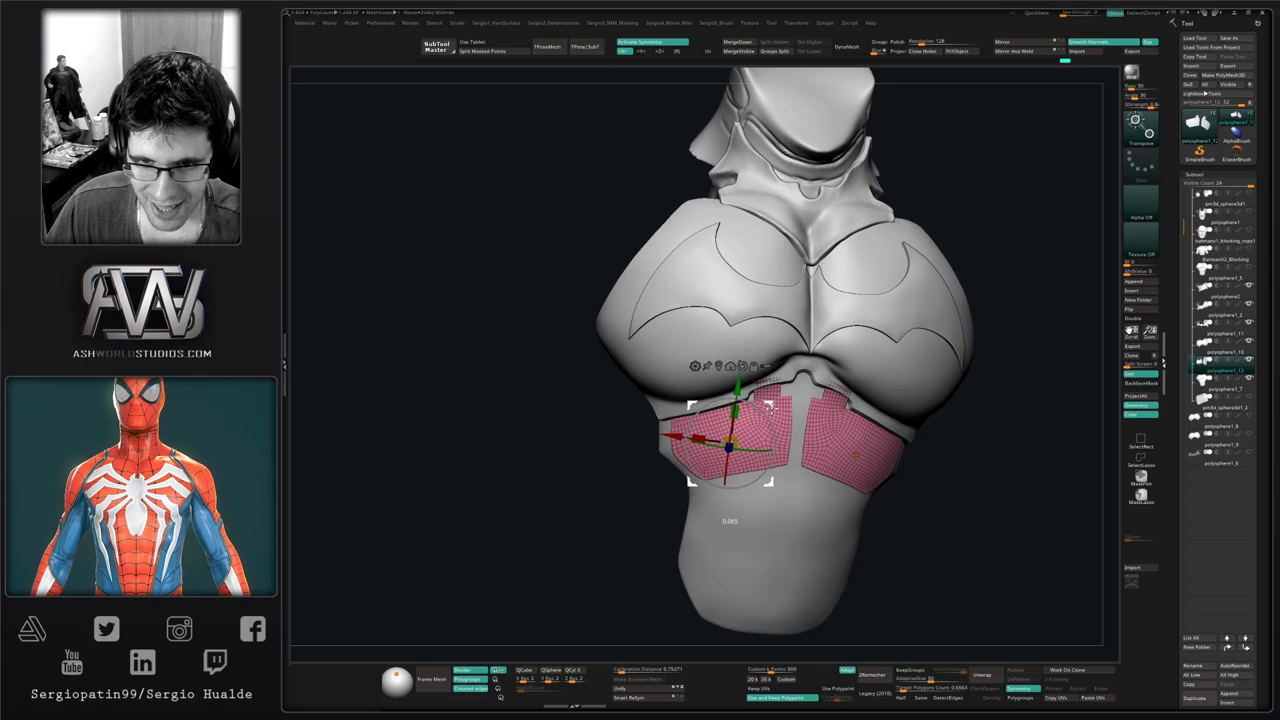
pyautogui.press('q')
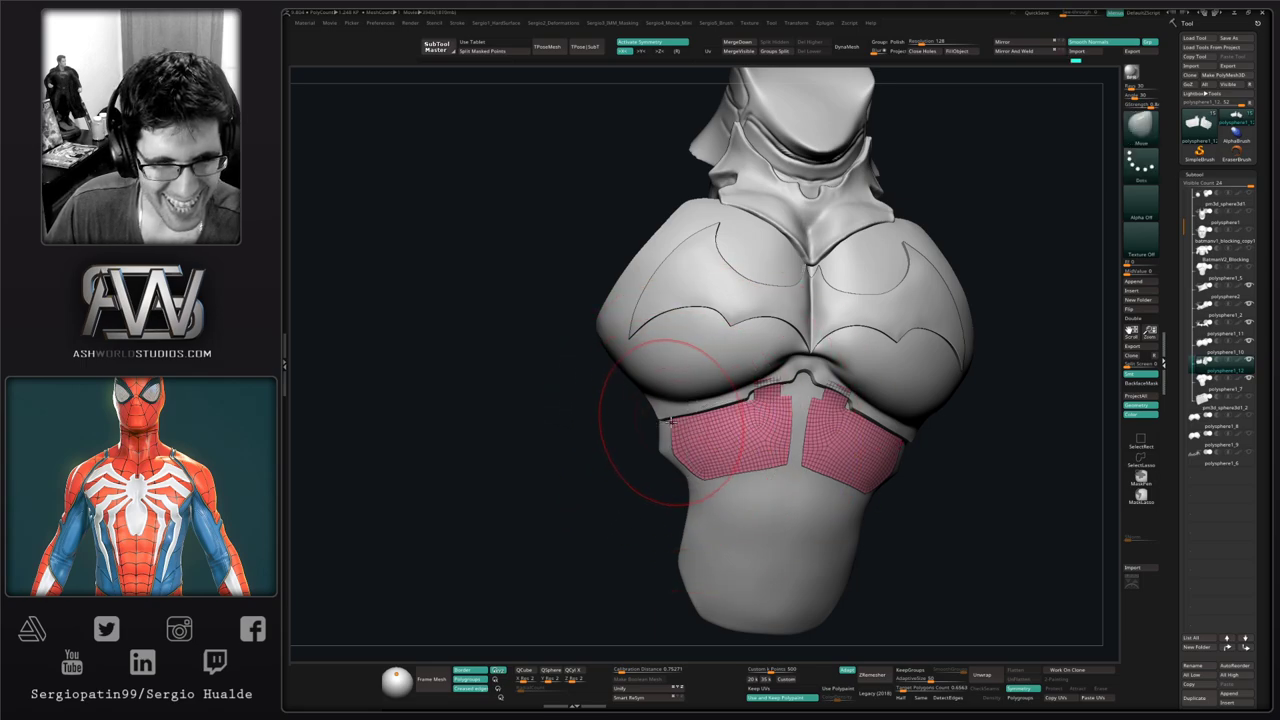
# Nudge the panels' outer upper corner inward with the Move brush to fit the torso
pyautogui.moveTo(671, 420); pyautogui.dragTo(714, 418, button='right')
pyautogui.moveTo(671, 414)
pyautogui.mouseDown()
pyautogui.moveTo(674, 424)
pyautogui.moveTo(717, 407)
pyautogui.moveTo(680, 428)
pyautogui.mouseUp()
pyautogui.moveTo(800, 411)
pyautogui.mouseDown(button='right')
pyautogui.moveTo(718, 430)
pyautogui.moveTo(768, 480)
pyautogui.moveTo(815, 400)
pyautogui.mouseUp(button='right')
# Isolate the tabs with a soft-edged inverted mask and adjust their placement from the side with the gizmo
pyautogui.press('s')
pyautogui.keyDown('ctrl'); pyautogui.moveTo(794, 354); pyautogui.dragTo(813, 405, button='right'); pyautogui.keyUp('ctrl')
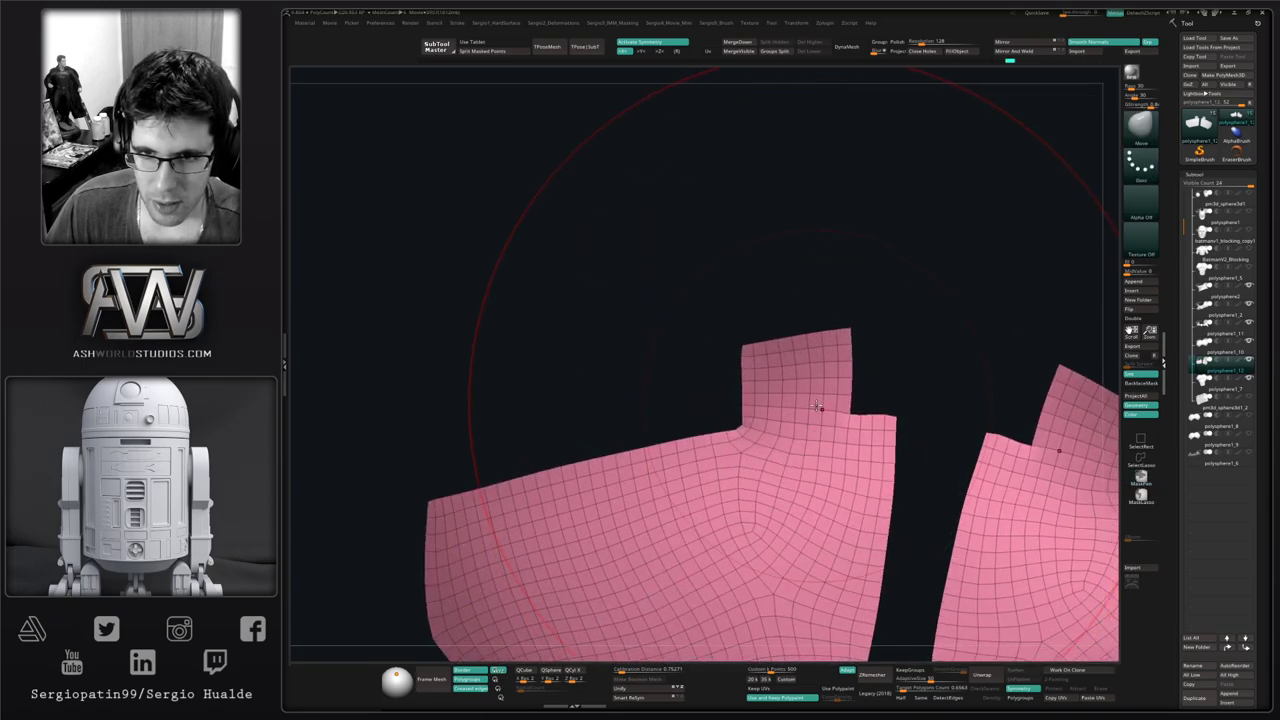
pyautogui.keyDown('ctrl'); pyautogui.moveTo(897, 323); pyautogui.dragTo(720, 402); pyautogui.keyUp('ctrl')
pyautogui.keyDown('ctrl'); pyautogui.click(832, 402); pyautogui.keyUp('ctrl')
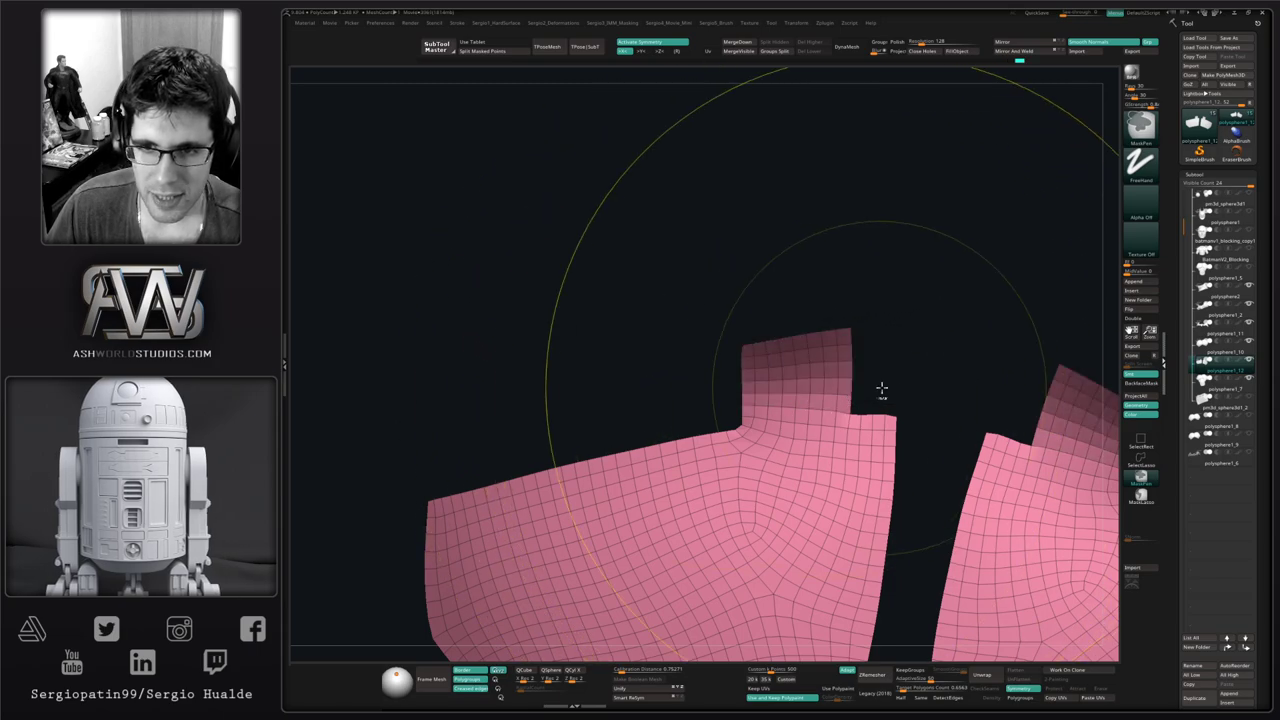
pyautogui.keyDown('ctrl'); pyautogui.click(880, 391); pyautogui.keyUp('ctrl')
pyautogui.moveTo(841, 403)
pyautogui.mouseDown(button='right')
pyautogui.moveTo(814, 403)
pyautogui.moveTo(846, 380)
pyautogui.mouseUp(button='right')
pyautogui.press('w')
pyautogui.keyDown('alt'); pyautogui.click(831, 386); pyautogui.keyUp('alt')
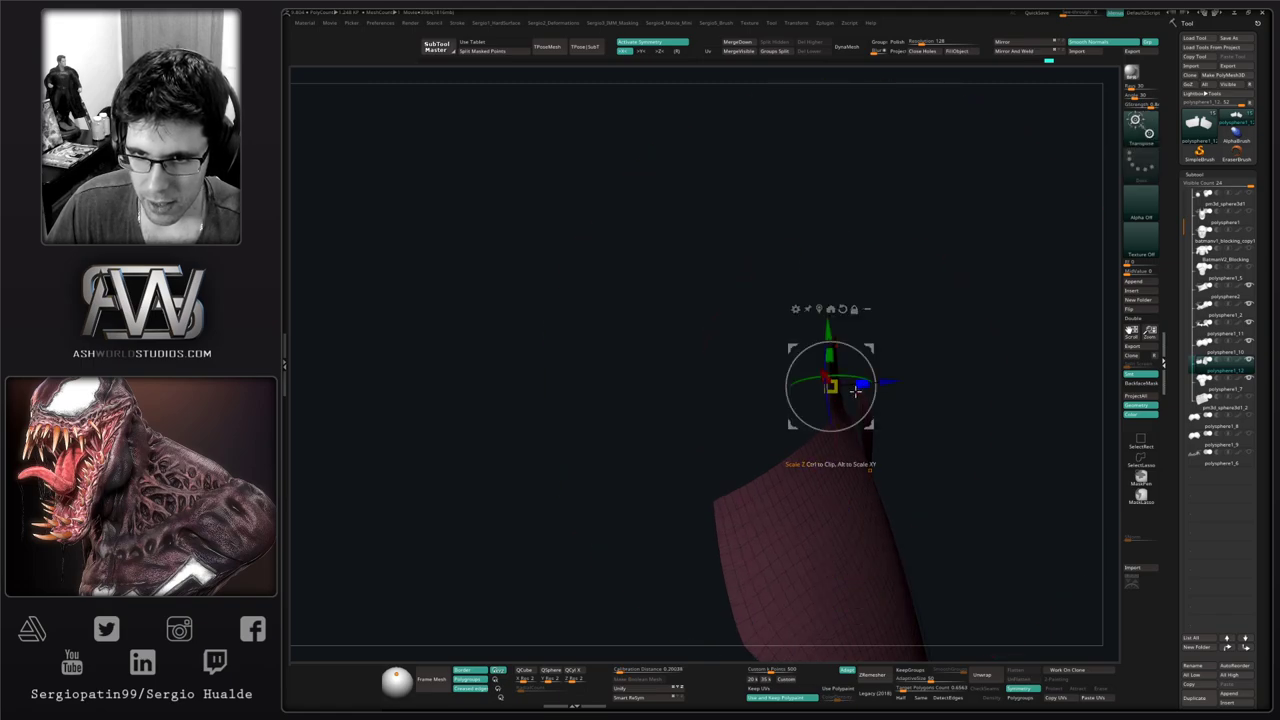
pyautogui.moveTo(868, 369); pyautogui.dragTo(869, 370)
pyautogui.press('q')
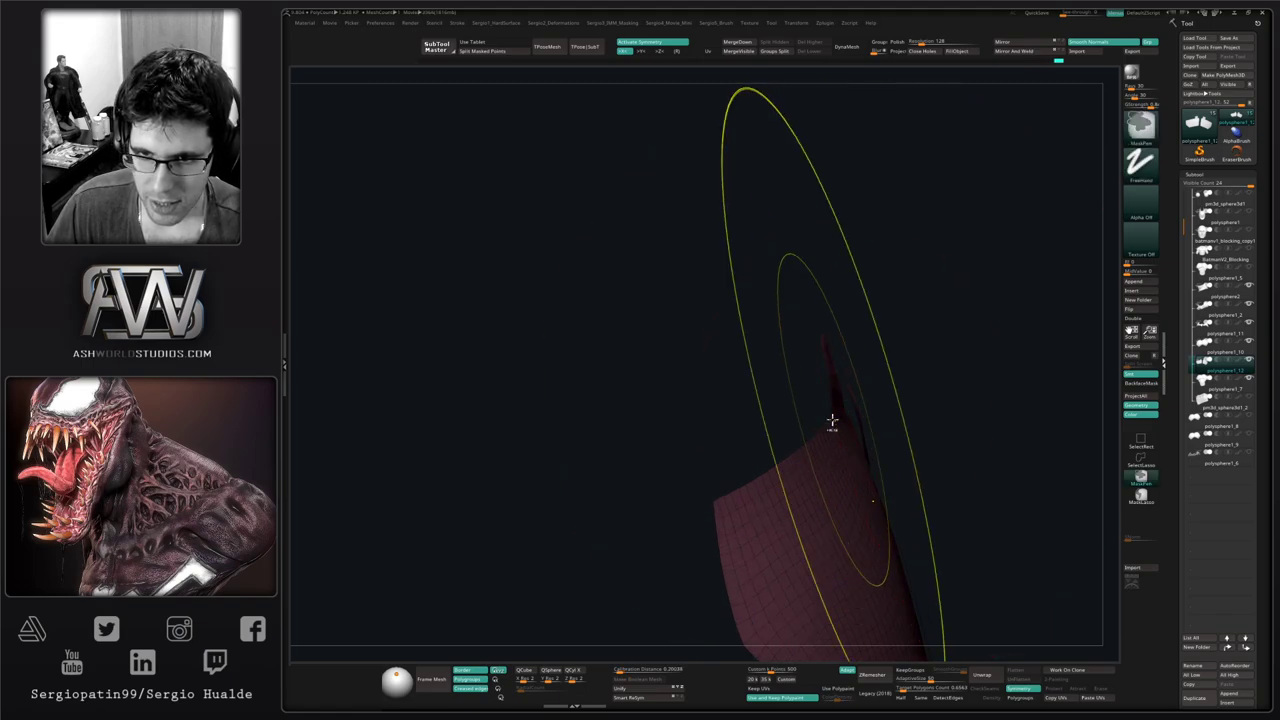
# Reshape the unmasked tabs with a resized Move brush
pyautogui.moveTo(834, 423); pyautogui.dragTo(657, 457, button='right')
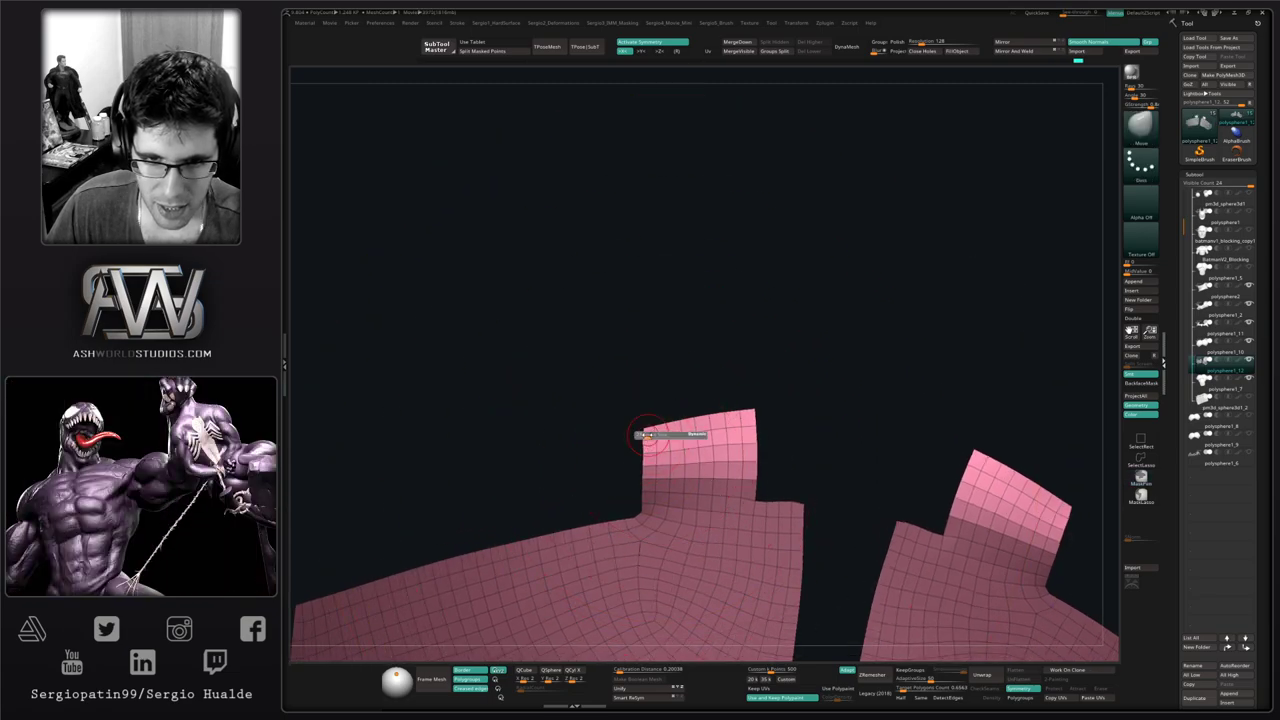
pyautogui.moveTo(712, 443); pyautogui.dragTo(696, 442, button='right')
pyautogui.press('s')
pyautogui.moveTo(714, 438); pyautogui.dragTo(727, 440)
pyautogui.moveTo(708, 438); pyautogui.dragTo(739, 440, button='right')
pyautogui.moveTo(736, 416); pyautogui.dragTo(789, 433)
pyautogui.keyDown('ctrl'); pyautogui.moveTo(755, 438); pyautogui.dragTo(738, 382, button='right'); pyautogui.keyUp('ctrl')
# Check the panels against the torso and hide the polysphere1_10 subtool
pyautogui.keyDown('alt'); pyautogui.moveTo(705, 497); pyautogui.dragTo(766, 472, button='right'); pyautogui.keyUp('alt')
pyautogui.hotkey('alt', 's')
pyautogui.hotkey('alt', 's')
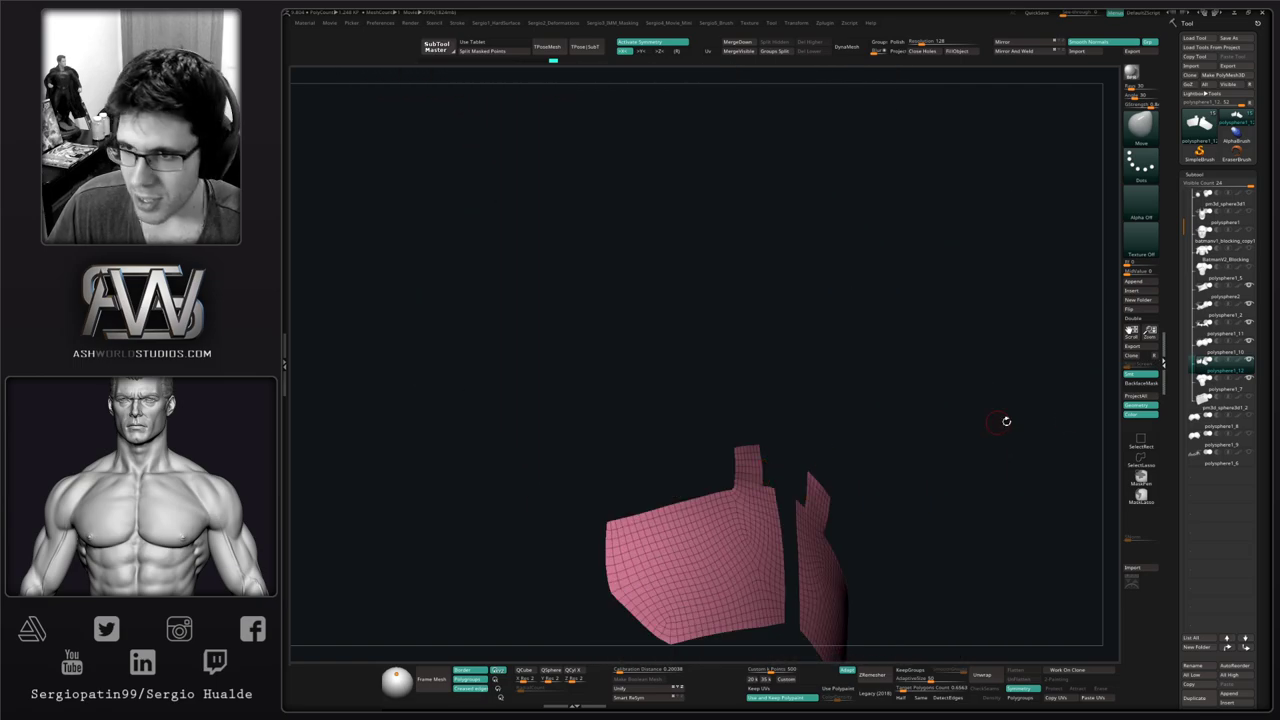
pyautogui.moveTo(972, 412); pyautogui.dragTo(1162, 391, button='right')
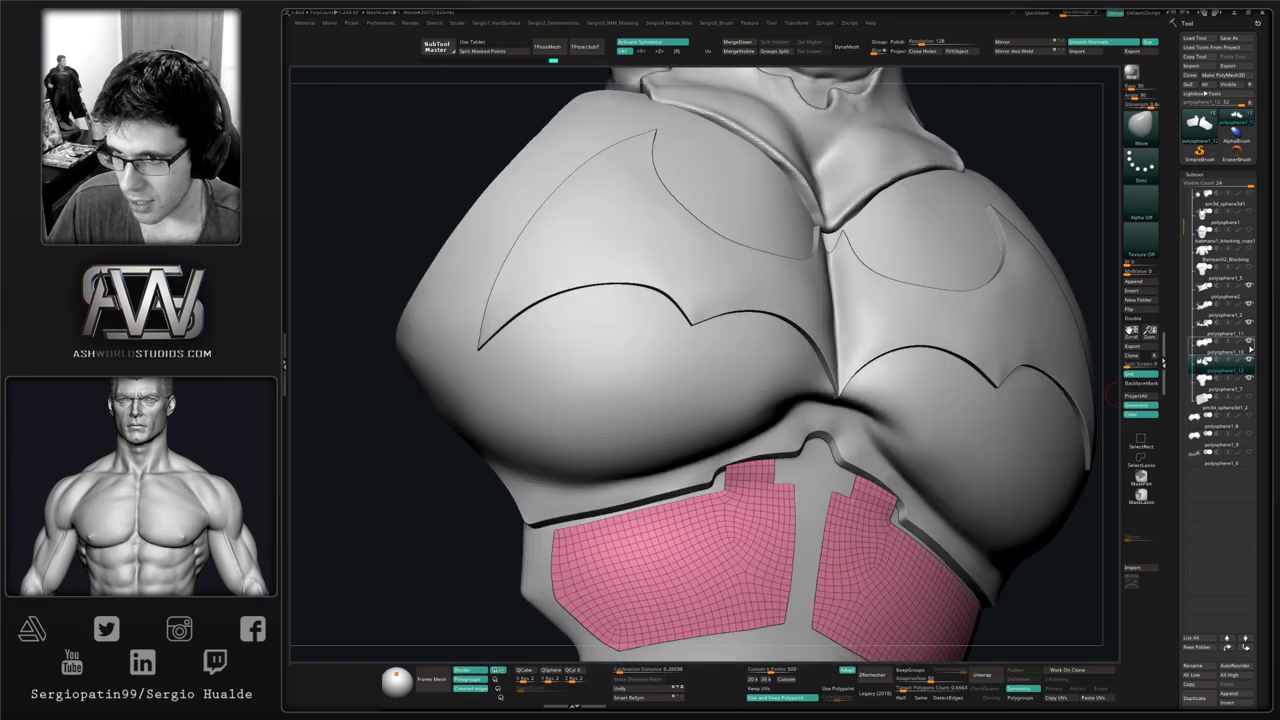
pyautogui.click(1250, 343)
pyautogui.keyDown('alt'); pyautogui.moveTo(834, 446); pyautogui.dragTo(840, 383, button='right'); pyautogui.keyUp('alt')
pyautogui.hotkey('alt', 's')
pyautogui.moveTo(757, 433); pyautogui.dragTo(815, 426, button='right')
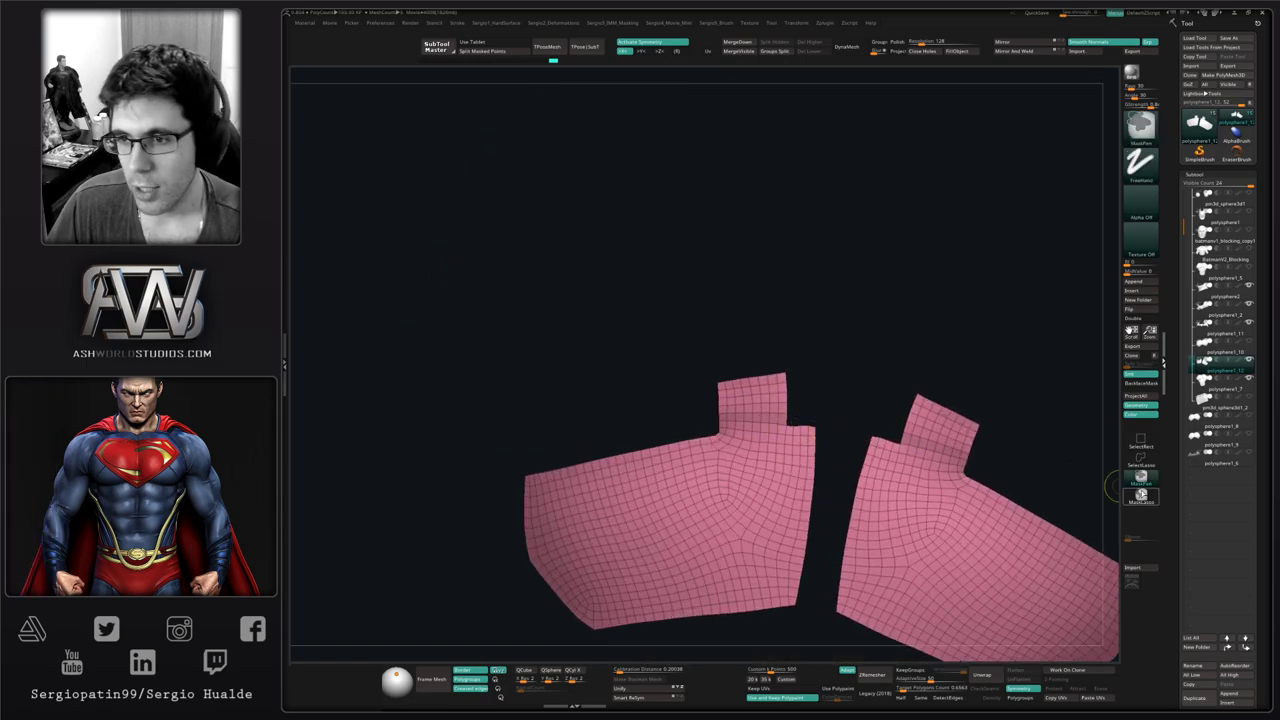
# Mask the panels below their tabs, project only the tabs onto the torso surface, and clear the mask
pyautogui.keyDown('ctrl'); pyautogui.click(1141, 495); pyautogui.keyUp('ctrl')
pyautogui.keyDown('ctrl'); pyautogui.moveTo(783, 354); pyautogui.dragTo(807, 353, button='right'); pyautogui.keyUp('ctrl')
pyautogui.moveTo(826, 335)
pyautogui.keyDown('ctrl'); pyautogui.mouseDown()
pyautogui.moveTo(783, 420)
pyautogui.moveTo(722, 340)
pyautogui.moveTo(846, 280)
pyautogui.moveTo(851, 383)
pyautogui.mouseUp(); pyautogui.keyUp('ctrl')
pyautogui.keyDown('ctrl'); pyautogui.click(851, 383); pyautogui.keyUp('ctrl')
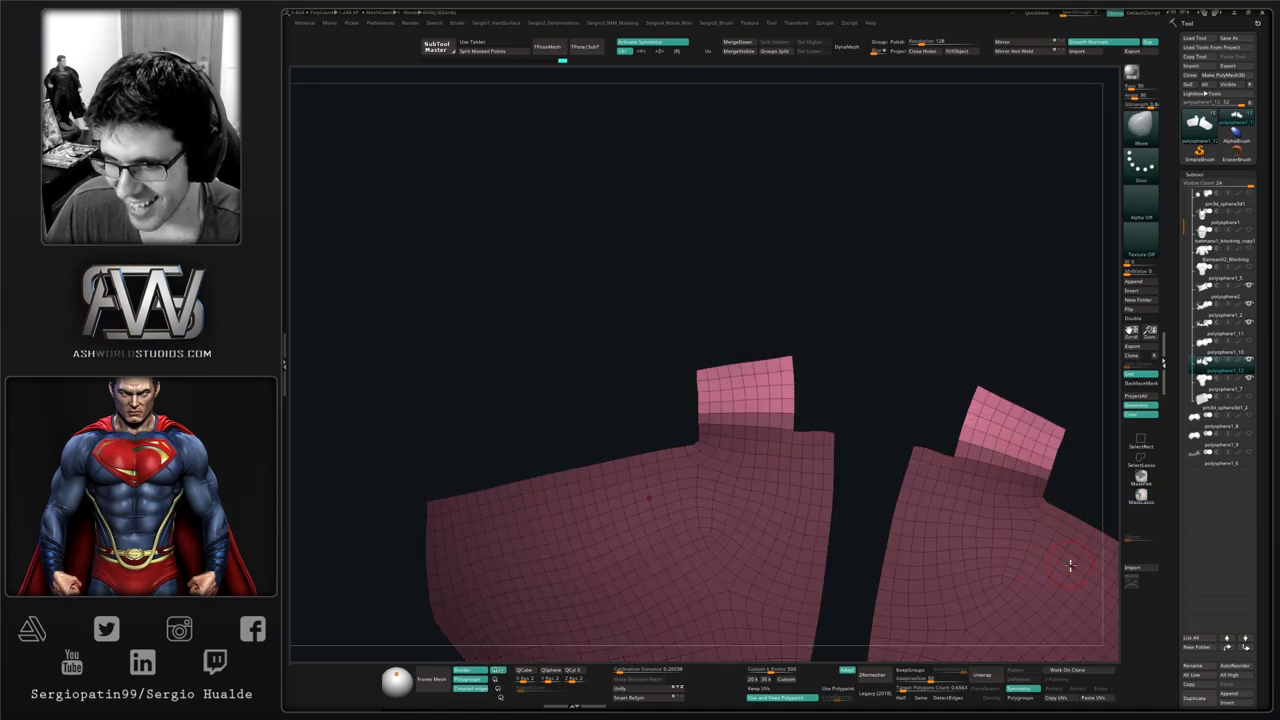
pyautogui.click(1130, 397)
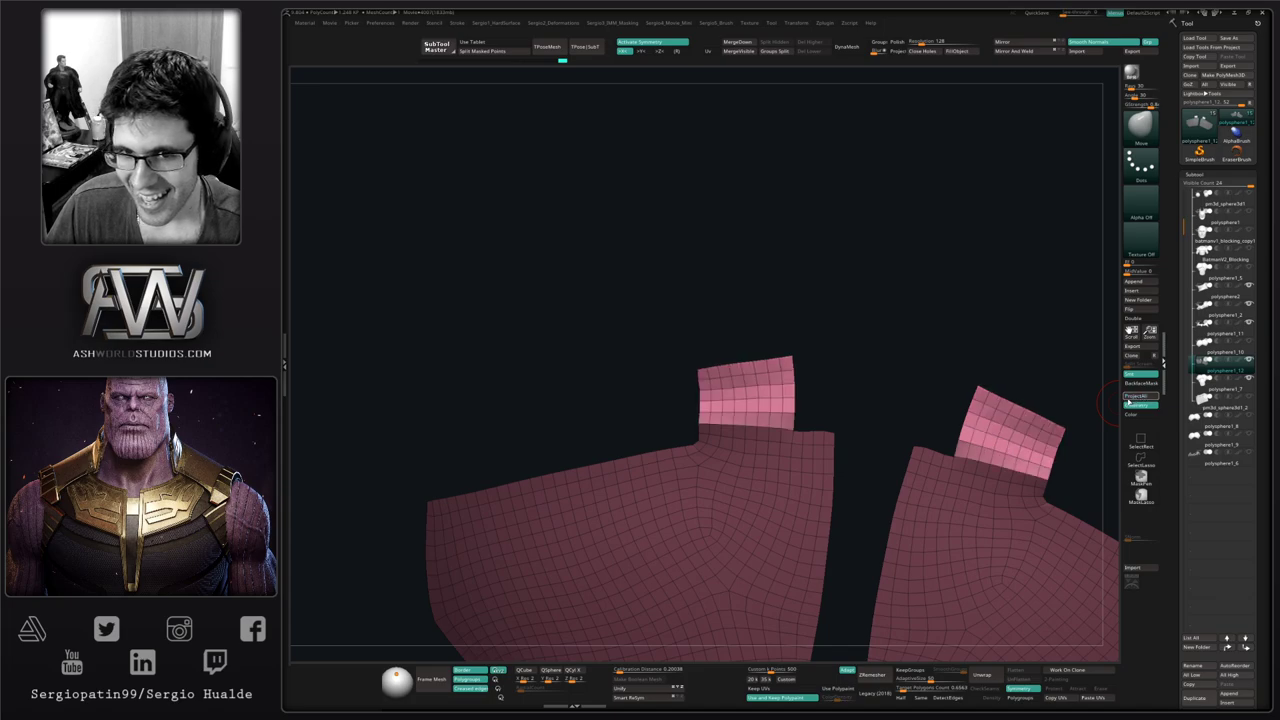
pyautogui.moveTo(794, 423); pyautogui.dragTo(742, 436)
pyautogui.keyDown('ctrl'); pyautogui.moveTo(900, 400); pyautogui.dragTo(928, 426); pyautogui.keyUp('ctrl')
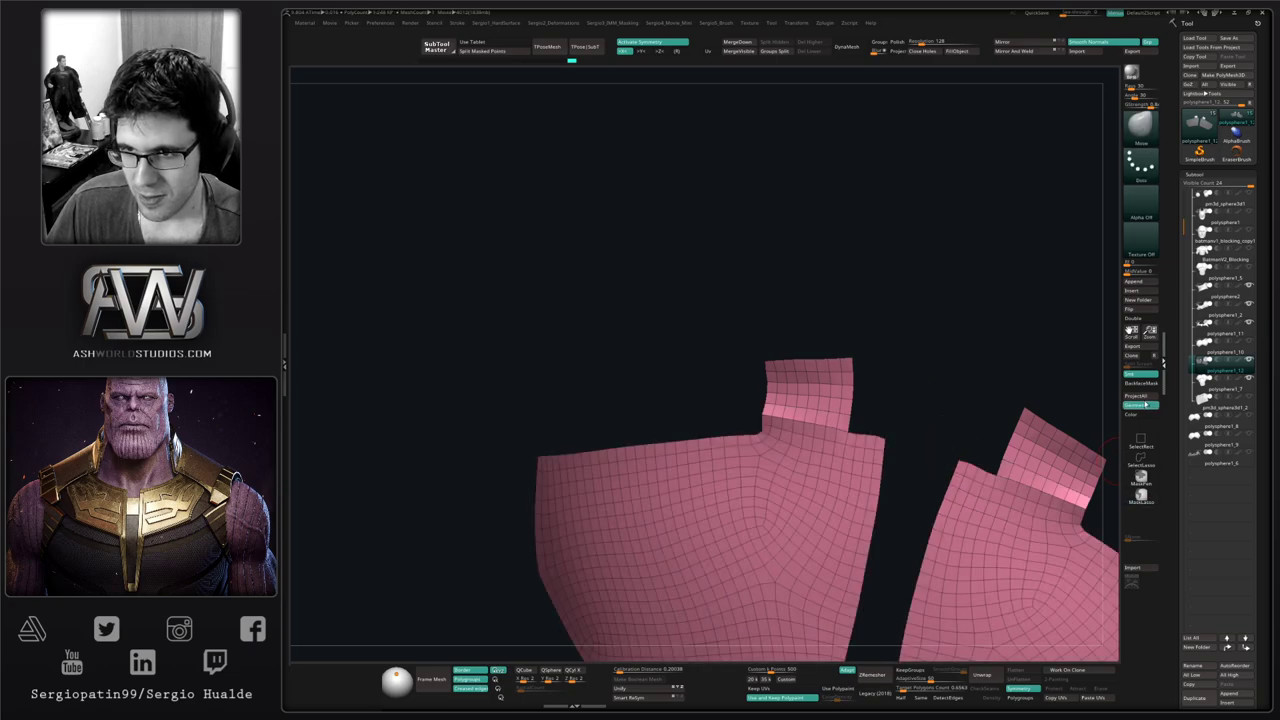
# Project both complete panels onto the torso and smooth their surfaces and tabs
pyautogui.click(1145, 397)
pyautogui.moveTo(786, 480)
pyautogui.keyDown('ctrl'); pyautogui.mouseDown(button='right')
pyautogui.moveTo(769, 509)
pyautogui.moveTo(791, 470)
pyautogui.mouseUp(button='right'); pyautogui.keyUp('ctrl')
pyautogui.press('s')
pyautogui.moveTo(786, 497)
pyautogui.mouseDown()
pyautogui.moveTo(796, 508)
pyautogui.moveTo(635, 505)
pyautogui.mouseUp()
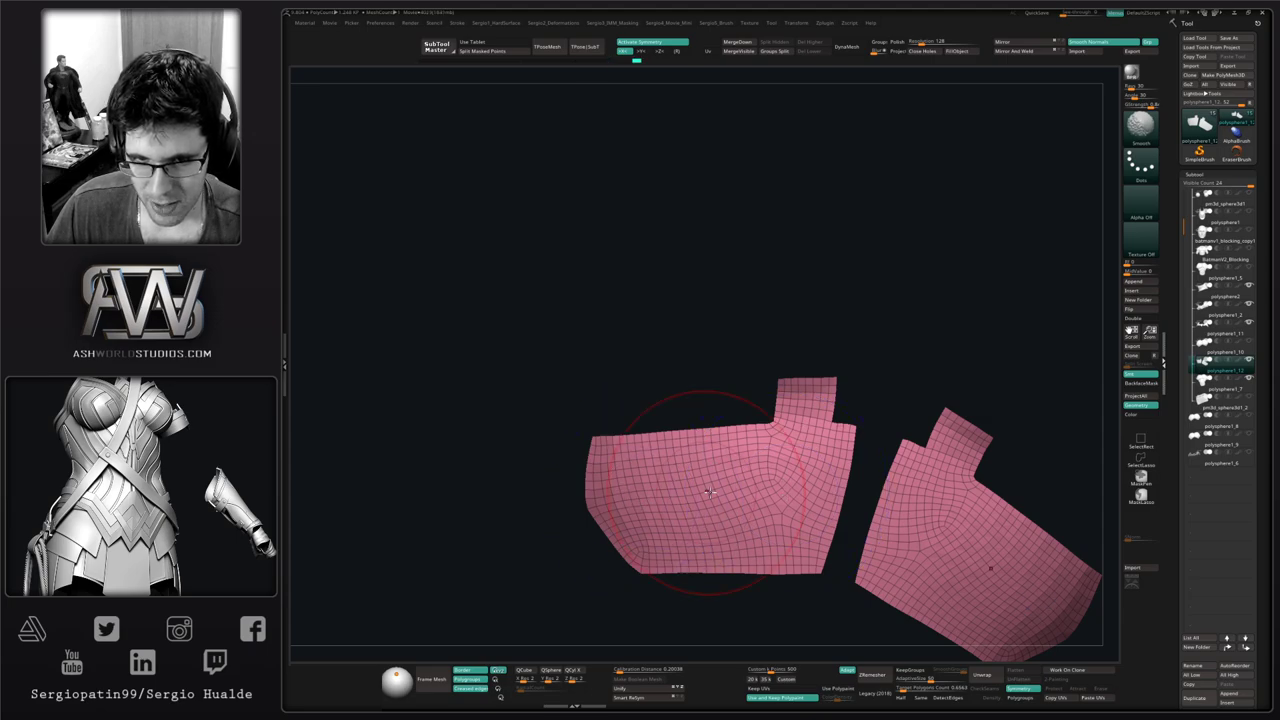
pyautogui.moveTo(710, 491); pyautogui.dragTo(701, 500, button='right')
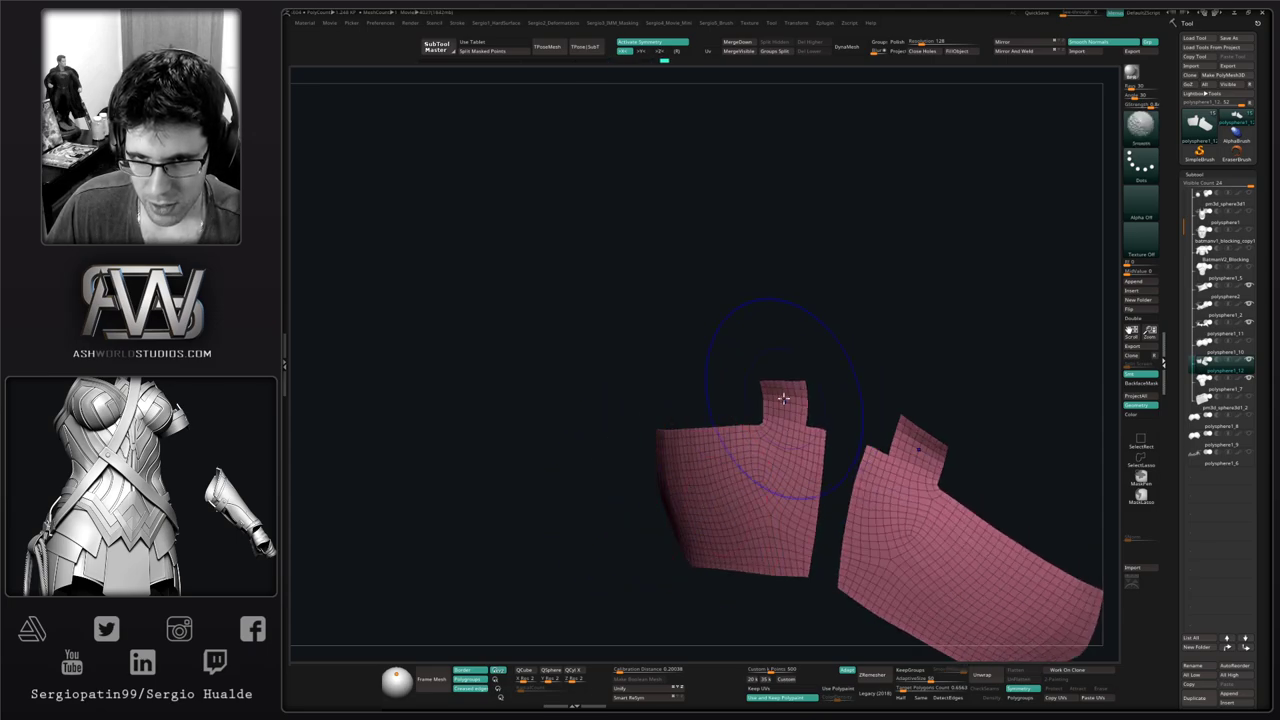
pyautogui.moveTo(784, 398)
pyautogui.keyDown('ctrl'); pyautogui.mouseDown(button='right')
pyautogui.moveTo(766, 486)
pyautogui.moveTo(766, 397)
pyautogui.mouseUp(button='right'); pyautogui.keyUp('ctrl')
pyautogui.moveTo(768, 397); pyautogui.dragTo(772, 425)
# Refine the panels' facing inner edges with the Move Topological brush
pyautogui.moveTo(768, 430)
pyautogui.mouseDown(button='right')
pyautogui.moveTo(803, 434)
pyautogui.moveTo(790, 288)
pyautogui.mouseUp(button='right')
pyautogui.hotkey('shift', 's')
pyautogui.hotkey('shift', 's')
pyautogui.moveTo(789, 490)
pyautogui.mouseDown(button='right')
pyautogui.moveTo(803, 522)
pyautogui.moveTo(780, 468)
pyautogui.mouseUp(button='right')
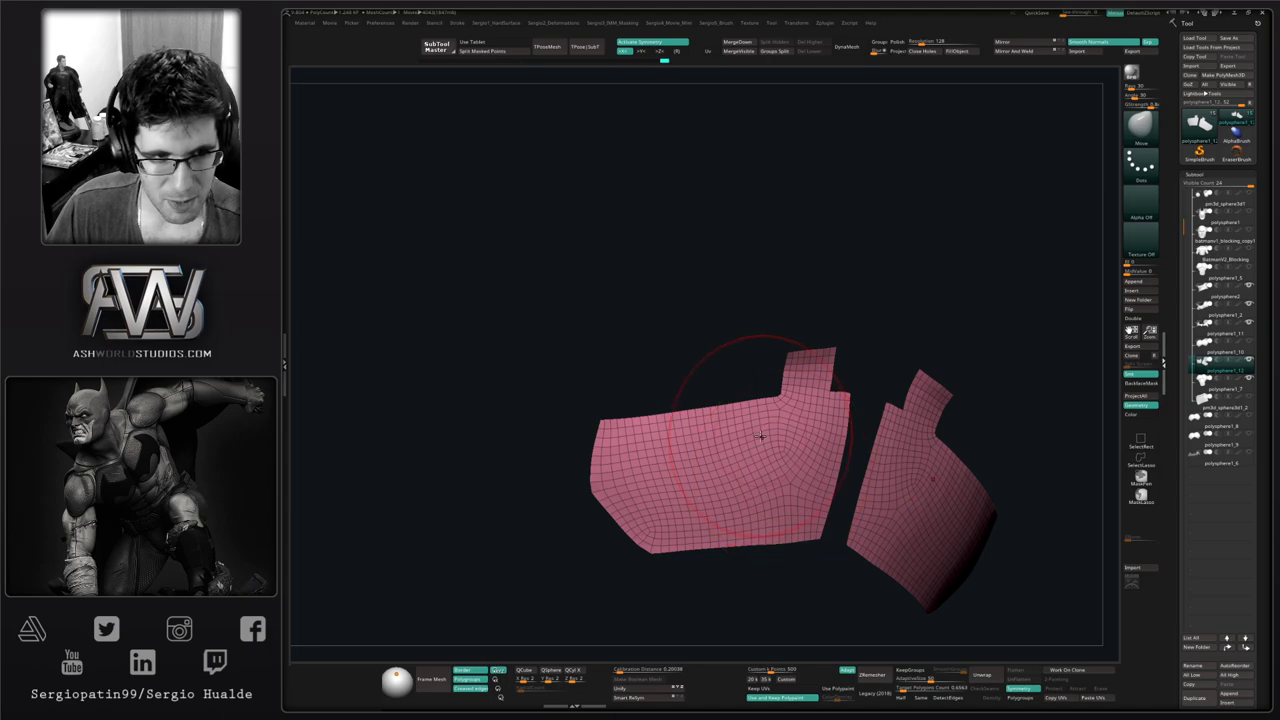
pyautogui.moveTo(966, 403); pyautogui.dragTo(848, 488, button='right')
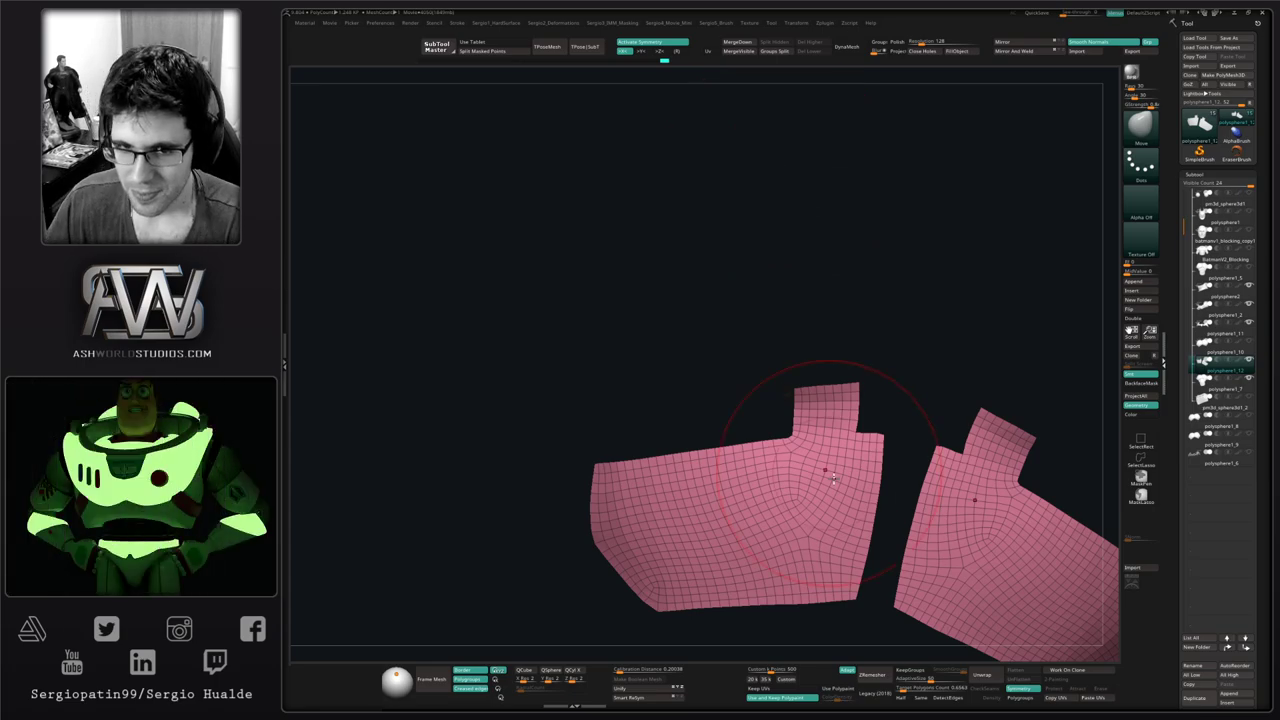
pyautogui.moveTo(870, 443); pyautogui.dragTo(828, 530, button='right')
pyautogui.moveTo(857, 454); pyautogui.dragTo(869, 454, button='right')
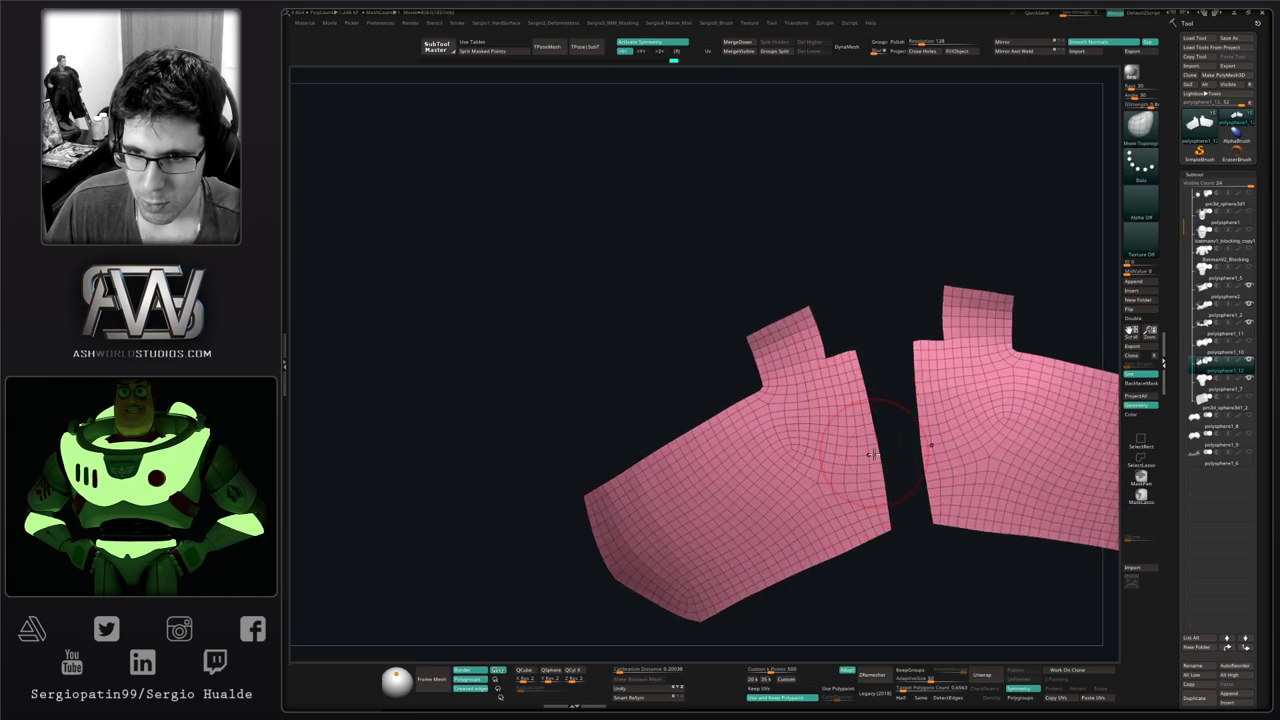
pyautogui.moveTo(876, 470); pyautogui.dragTo(874, 468)
pyautogui.moveTo(874, 468)
pyautogui.keyDown('ctrl'); pyautogui.mouseDown(button='right')
pyautogui.moveTo(866, 451)
pyautogui.moveTo(787, 499)
pyautogui.moveTo(809, 446)
pyautogui.moveTo(846, 440)
pyautogui.moveTo(826, 393)
pyautogui.moveTo(830, 420)
pyautogui.mouseUp(button='right'); pyautogui.keyUp('ctrl')
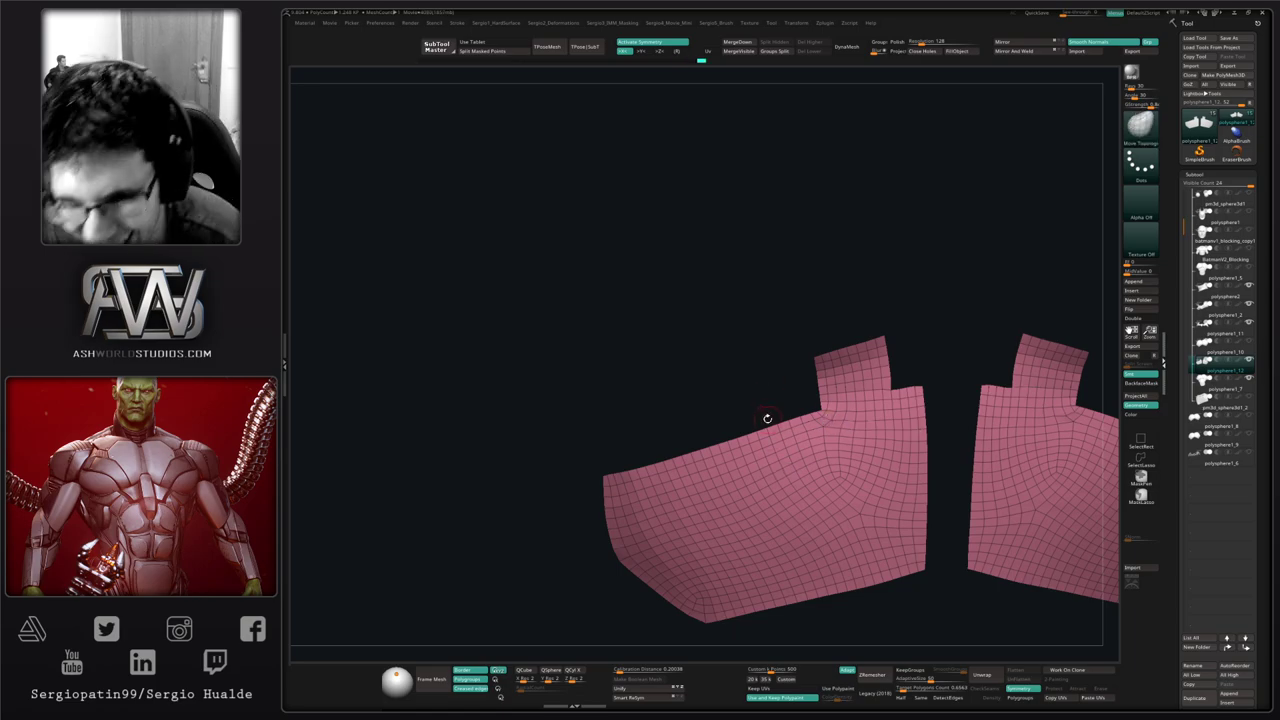
# Hide the middle polygons of both tabs with a lasso selection, leaving two narrow prongs on each panel
pyautogui.moveTo(818, 447)
pyautogui.mouseDown(button='right')
pyautogui.moveTo(820, 393)
pyautogui.moveTo(740, 486)
pyautogui.mouseUp(button='right')
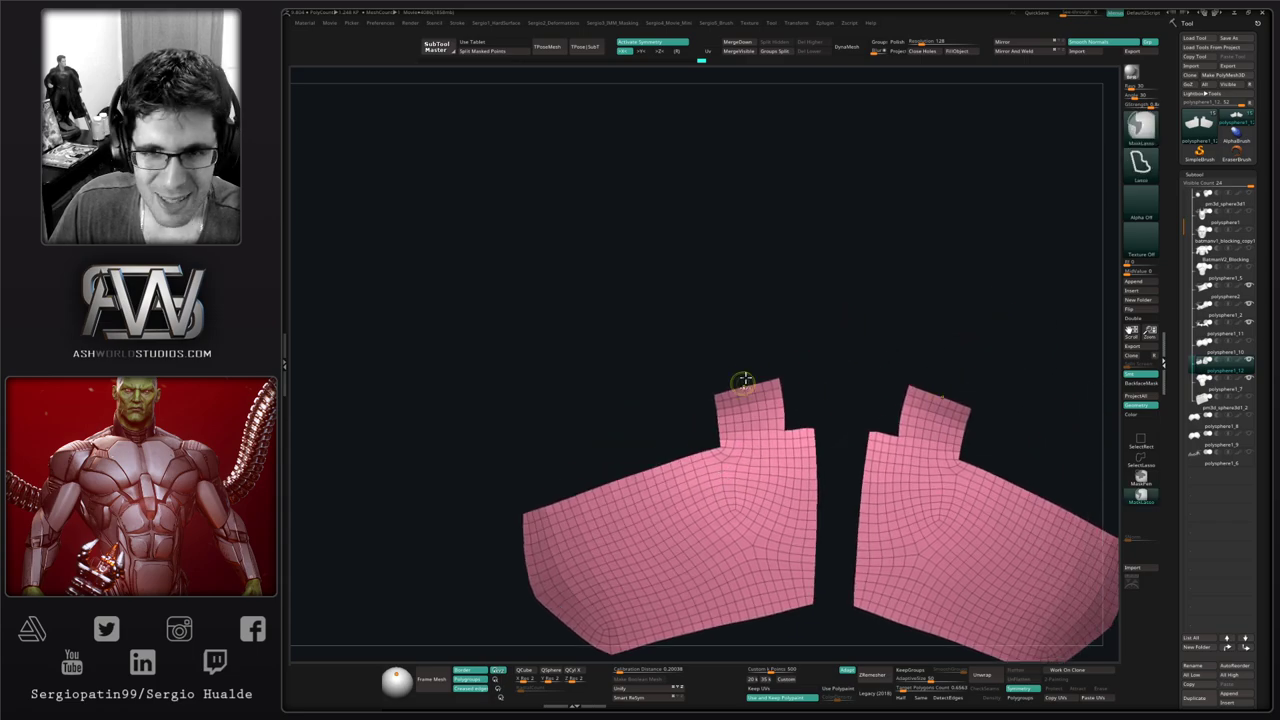
pyautogui.moveTo(743, 380)
pyautogui.keyDown('ctrl'); pyautogui.mouseDown(button='right')
pyautogui.moveTo(674, 428)
pyautogui.moveTo(708, 394)
pyautogui.mouseUp(button='right'); pyautogui.keyUp('ctrl')
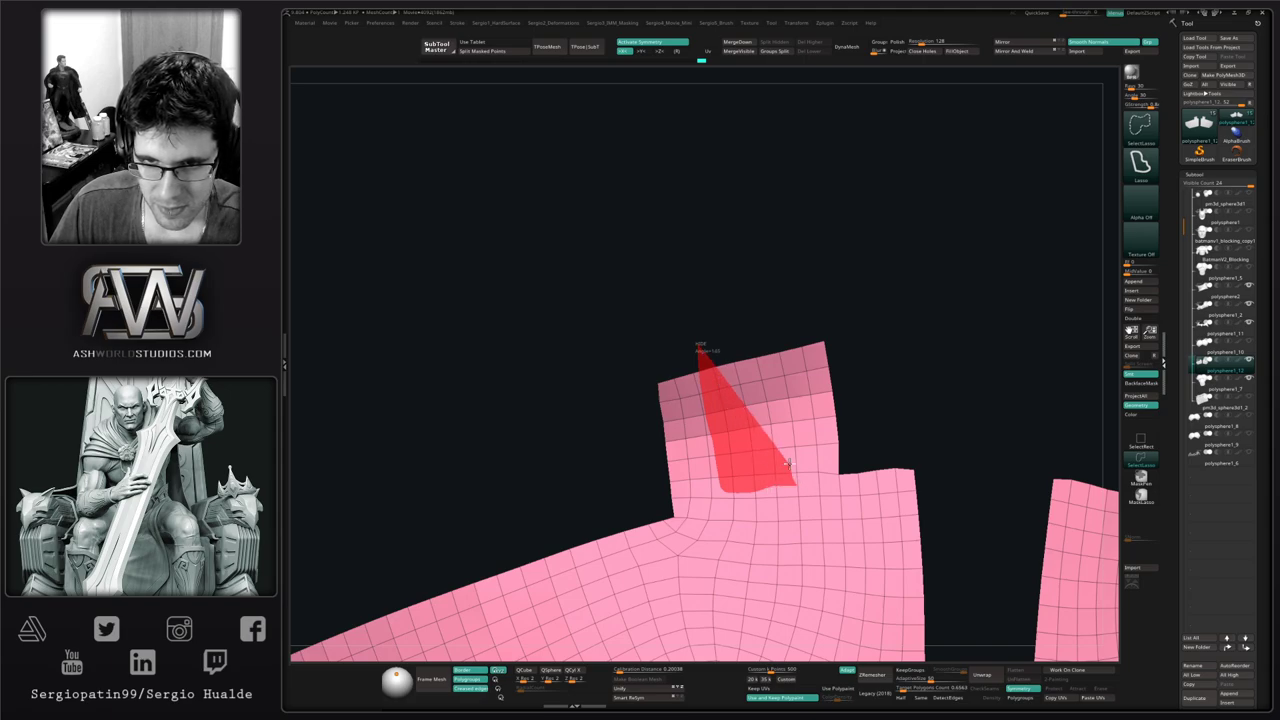
pyautogui.moveTo(788, 465)
pyautogui.keyDown('ctrl'); pyautogui.keyDown('alt'); pyautogui.keyDown('shift'); pyautogui.mouseDown()
pyautogui.moveTo(737, 297)
pyautogui.moveTo(766, 354)
pyautogui.mouseUp(); pyautogui.keyUp('shift'); pyautogui.keyUp('alt'); pyautogui.keyUp('ctrl')
pyautogui.keyDown('ctrl'); pyautogui.moveTo(766, 354); pyautogui.dragTo(762, 390, button='right'); pyautogui.keyUp('ctrl')
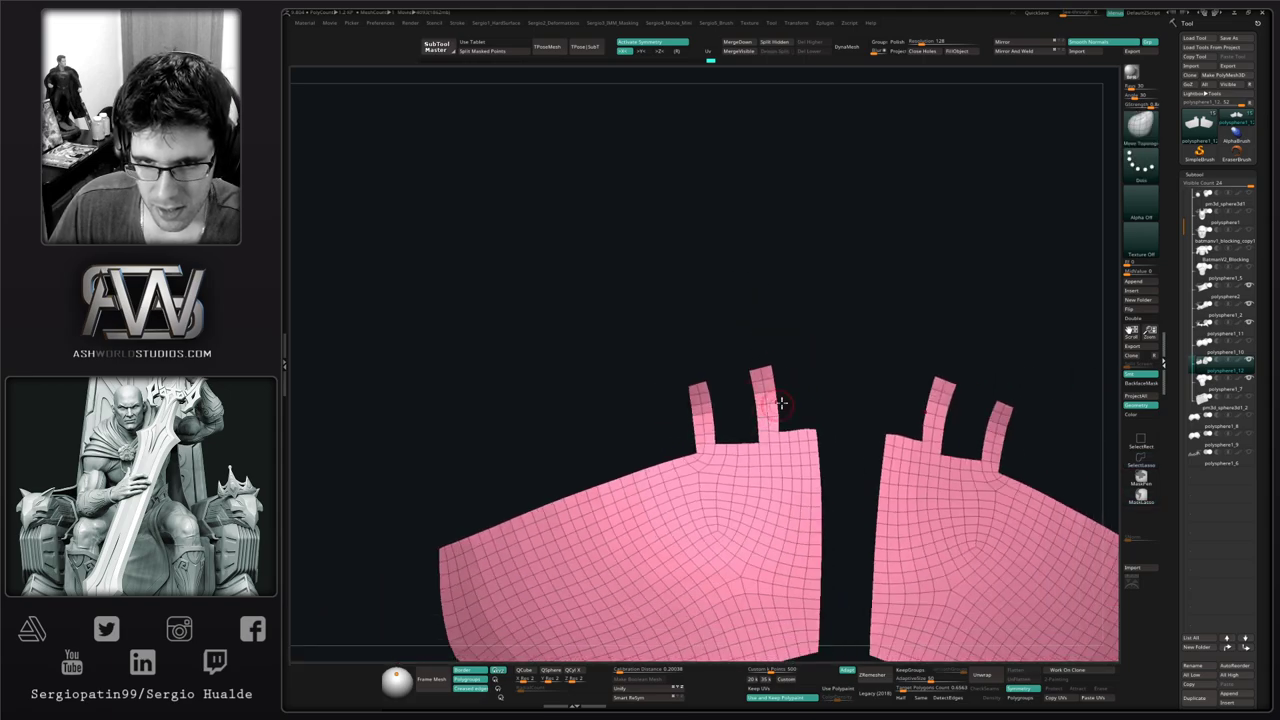
pyautogui.moveTo(784, 405)
pyautogui.keyDown('ctrl'); pyautogui.keyDown('shift'); pyautogui.mouseDown()
pyautogui.moveTo(765, 441)
pyautogui.moveTo(716, 467)
pyautogui.moveTo(756, 489)
pyautogui.mouseUp(); pyautogui.keyUp('shift'); pyautogui.keyUp('ctrl')
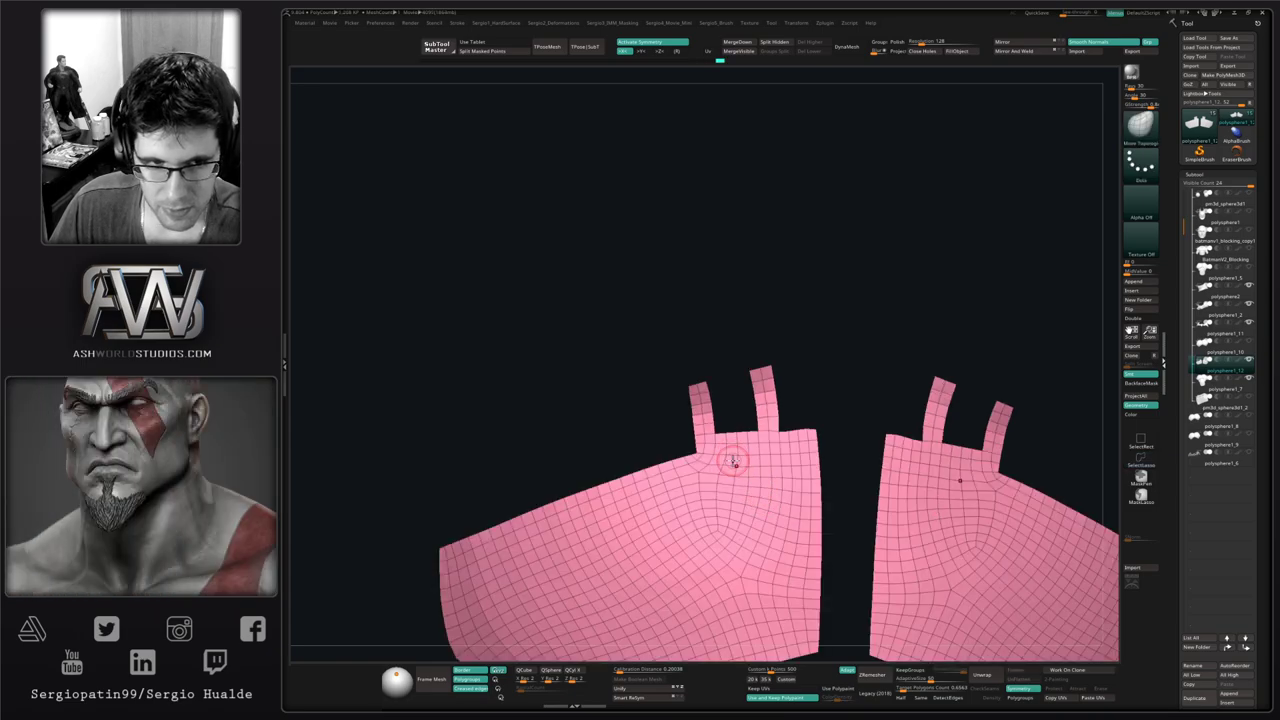
# Reshape the panels' upper edge between the prongs into a smooth slope with the Move brush
pyautogui.keyDown('ctrl'); pyautogui.moveTo(714, 417); pyautogui.dragTo(724, 472, button='right'); pyautogui.keyUp('ctrl')
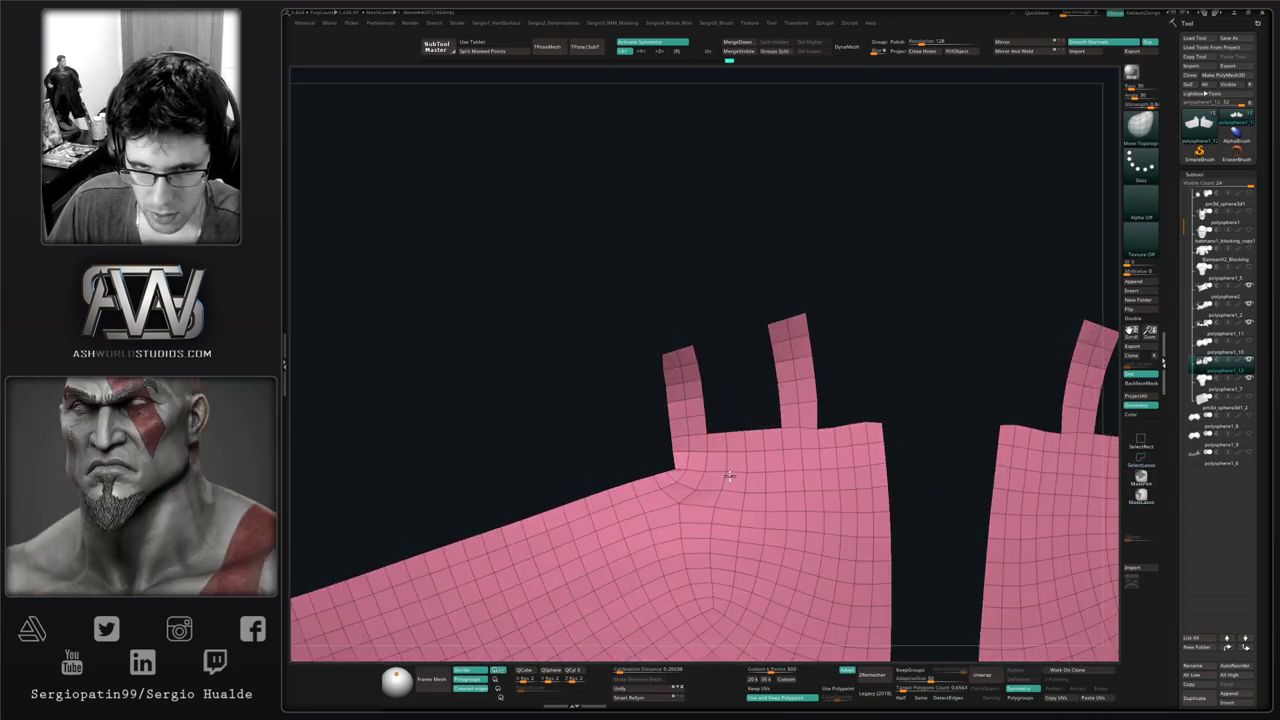
pyautogui.press('b')
pyautogui.press('m')
pyautogui.press('v')
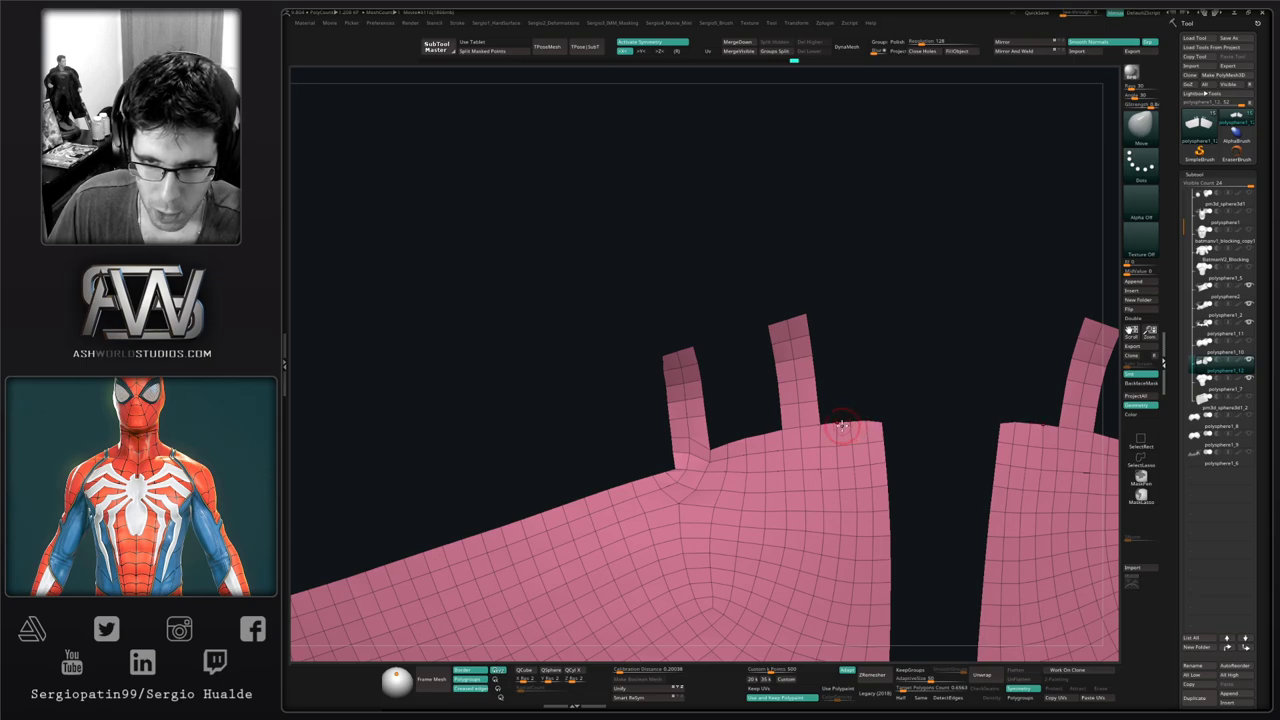
pyautogui.moveTo(833, 437); pyautogui.dragTo(838, 440, button='right')
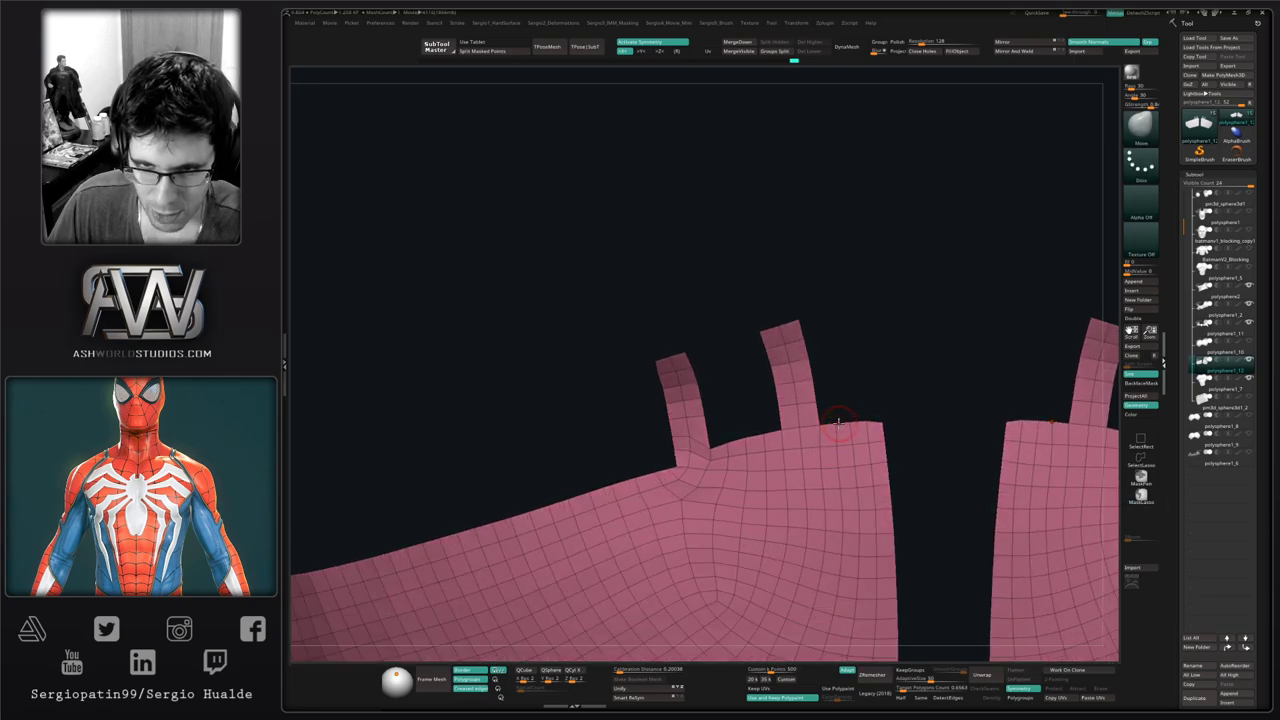
pyautogui.moveTo(751, 459); pyautogui.dragTo(752, 427, button='right')
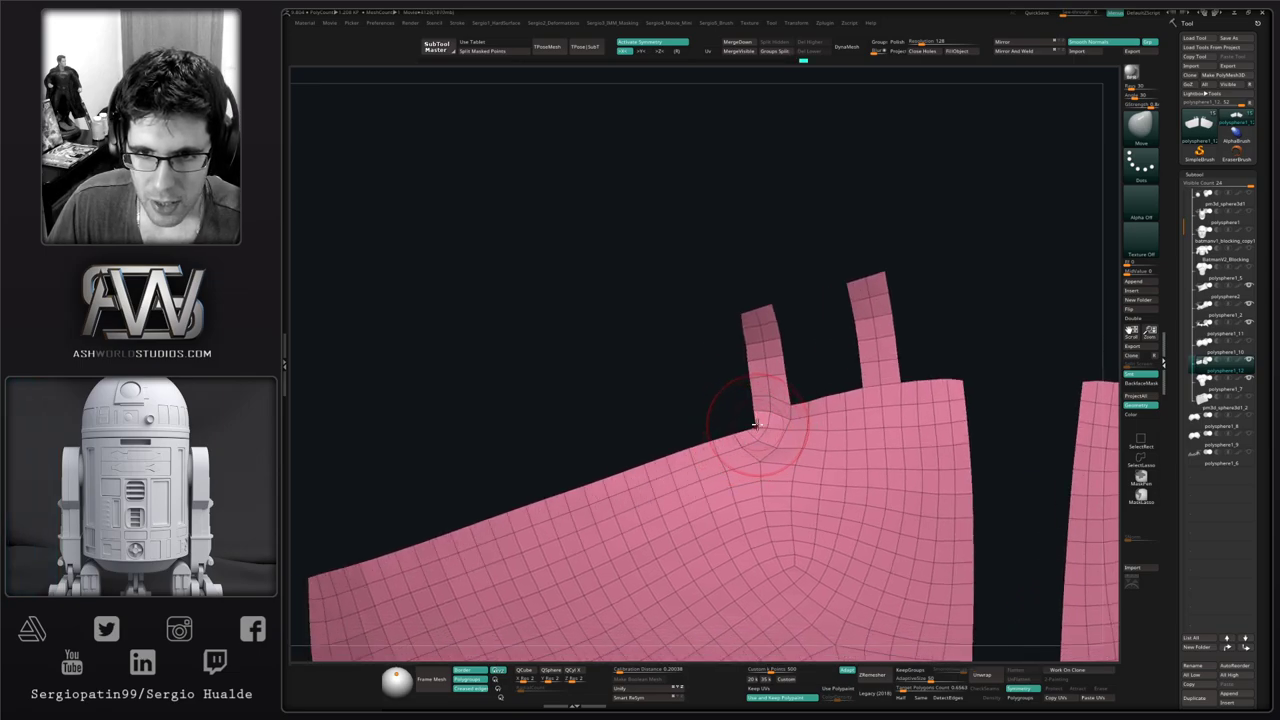
# Isolate the outer upper edge strip with an inverted mask, reshape the corner at the outer prongs' base, and clear the mask
pyautogui.press('ctrl')
pyautogui.moveTo(708, 452)
pyautogui.keyDown('ctrl'); pyautogui.mouseDown()
pyautogui.moveTo(594, 486)
pyautogui.moveTo(749, 394)
pyautogui.mouseUp(); pyautogui.keyUp('ctrl')
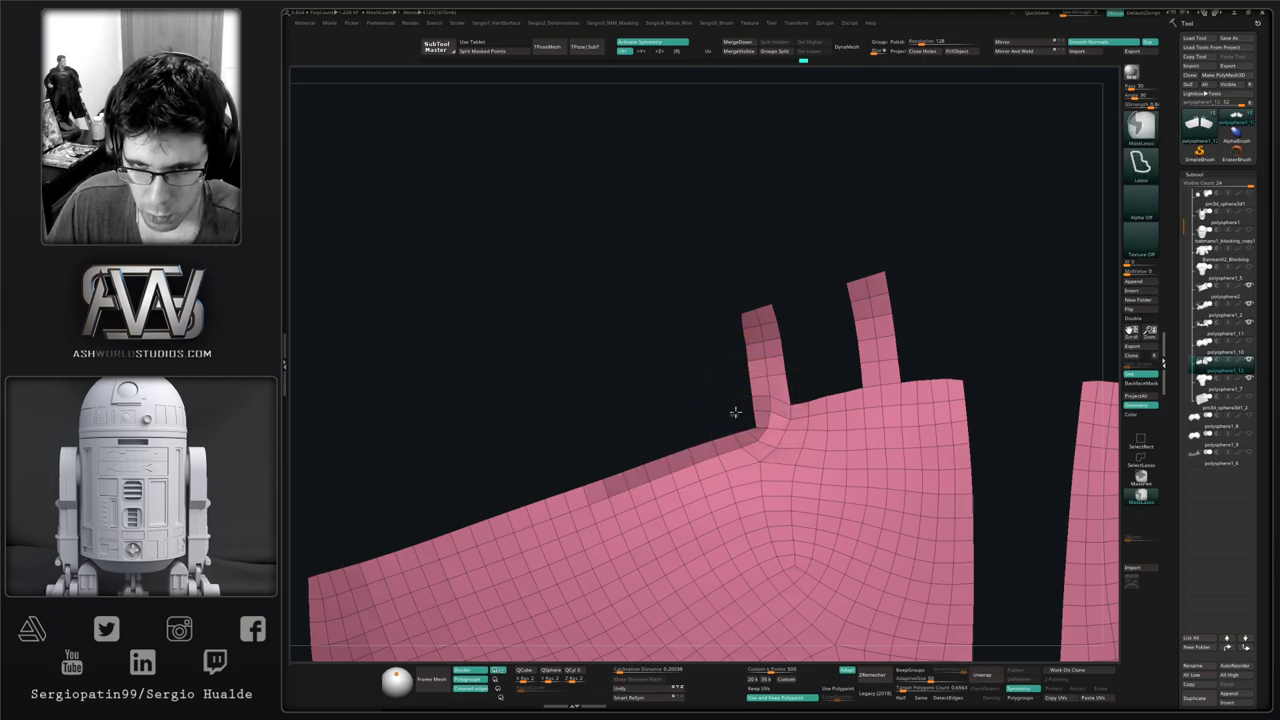
pyautogui.keyDown('ctrl'); pyautogui.click(738, 406); pyautogui.keyUp('ctrl')
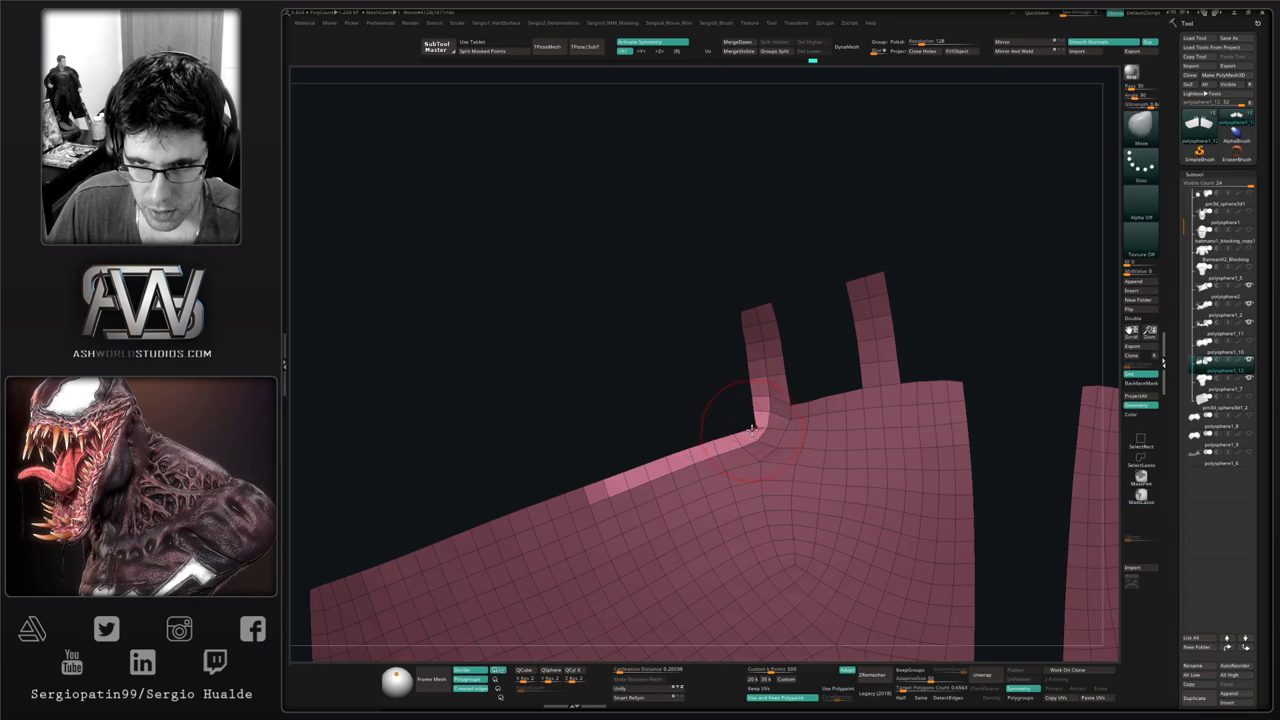
pyautogui.moveTo(749, 424)
pyautogui.mouseDown(button='right')
pyautogui.moveTo(743, 407)
pyautogui.moveTo(754, 426)
pyautogui.mouseUp(button='right')
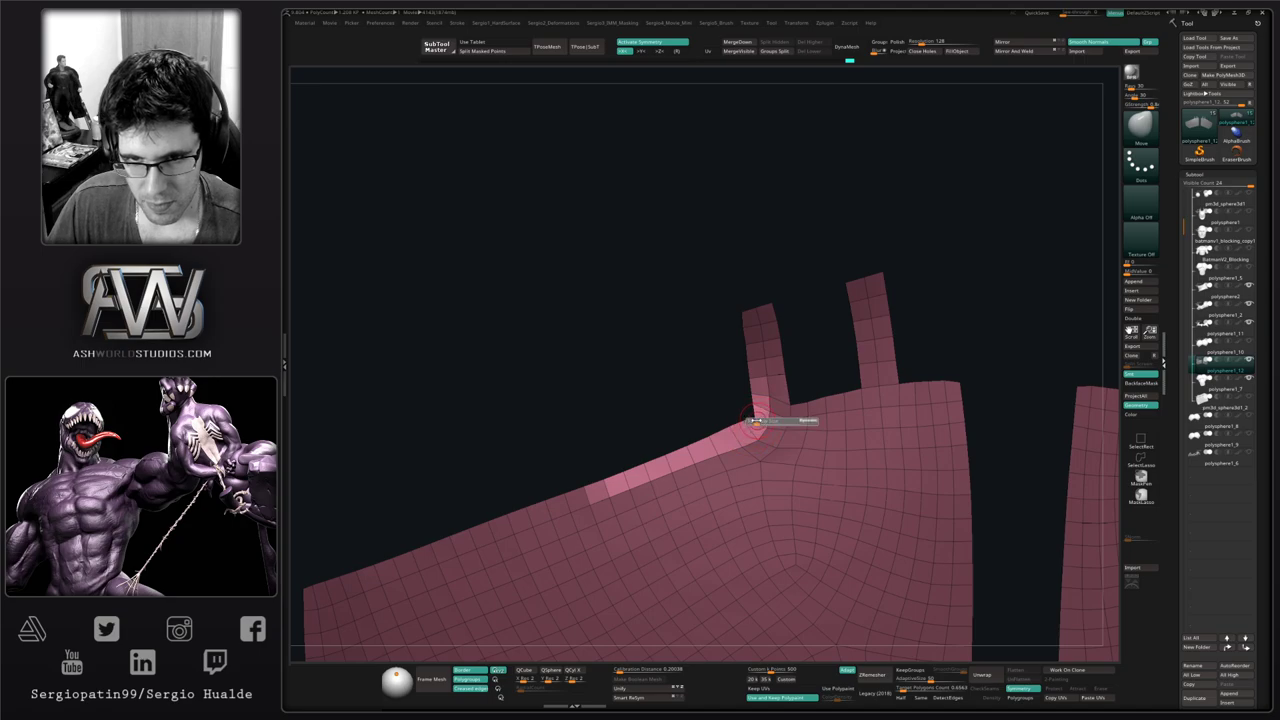
pyautogui.moveTo(752, 425)
pyautogui.mouseDown(button='right')
pyautogui.moveTo(778, 431)
pyautogui.moveTo(714, 423)
pyautogui.moveTo(729, 380)
pyautogui.moveTo(724, 430)
pyautogui.moveTo(750, 427)
pyautogui.moveTo(721, 312)
pyautogui.mouseUp(button='right')
pyautogui.keyDown('ctrl'); pyautogui.moveTo(728, 470); pyautogui.dragTo(734, 453, button='right'); pyautogui.keyUp('ctrl')
pyautogui.moveTo(730, 407); pyautogui.dragTo(714, 423, button='right')
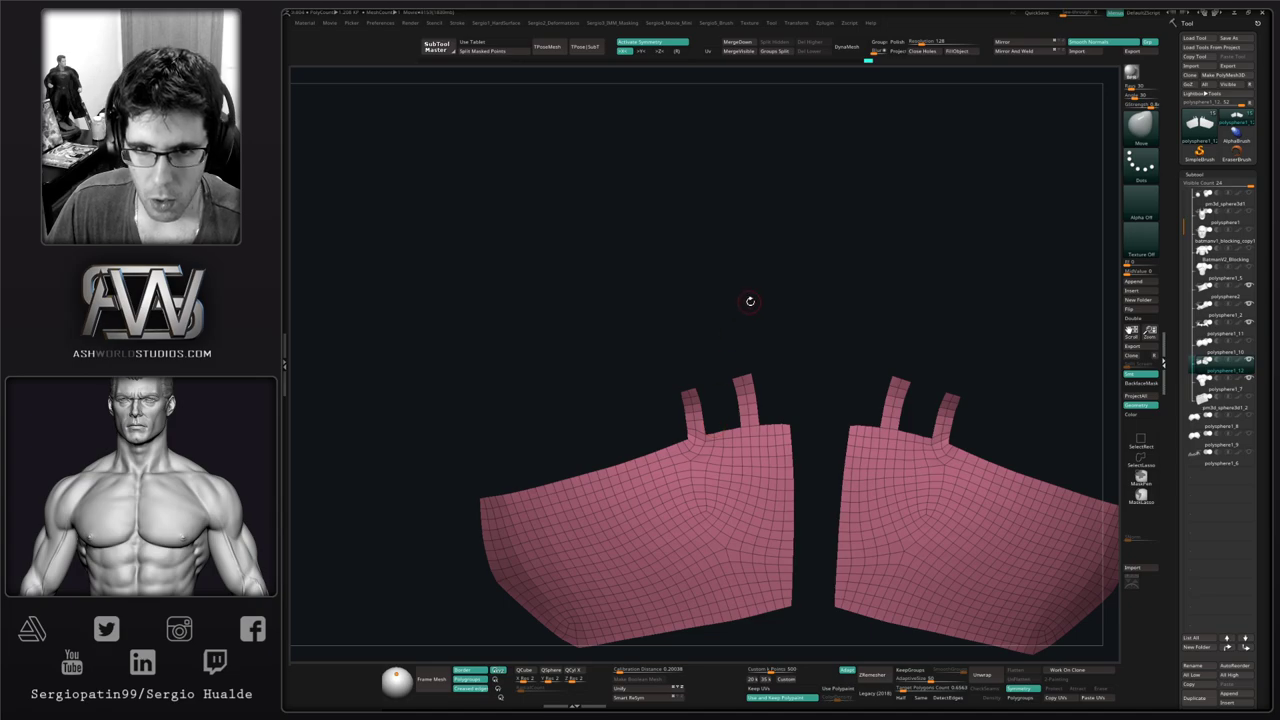
# Undo the last Clay brush edit and smooth the polygons at the outer prongs' base
pyautogui.keyDown('ctrl'); pyautogui.moveTo(716, 340); pyautogui.dragTo(718, 333, button='right'); pyautogui.keyUp('ctrl')
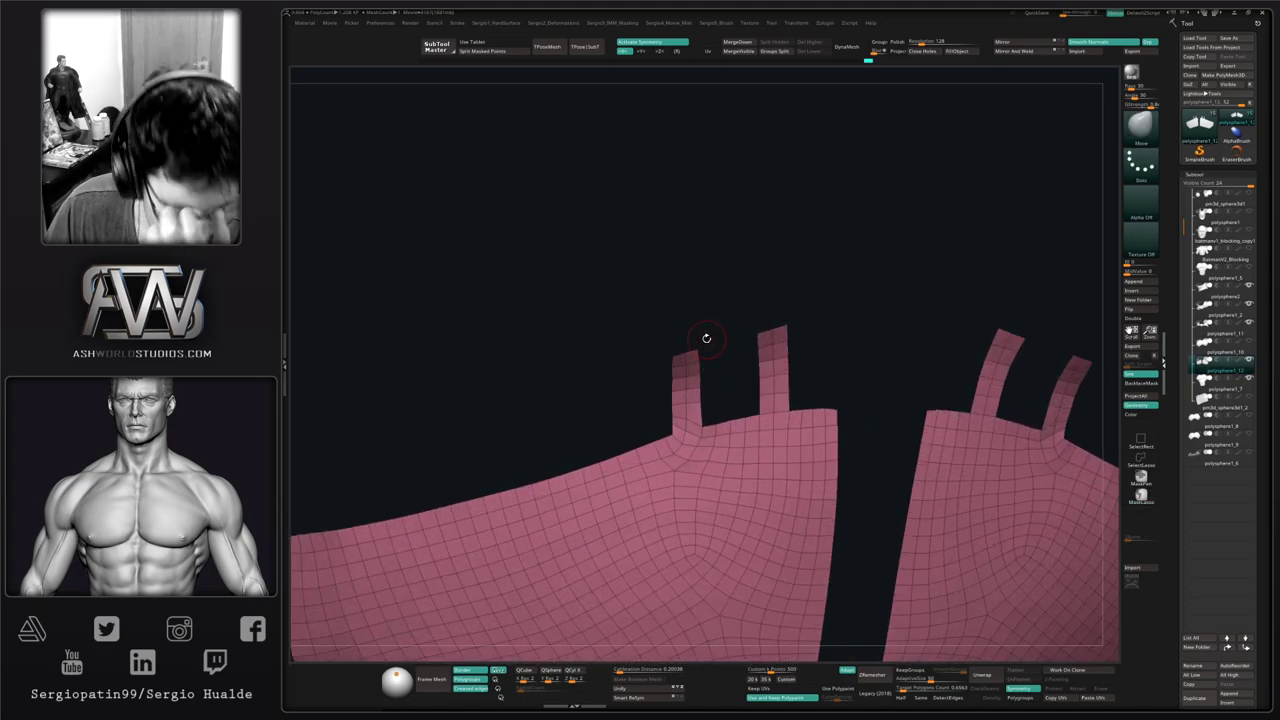
pyautogui.moveTo(731, 357); pyautogui.dragTo(710, 358, button='right')
pyautogui.press('b')
pyautogui.press('c')
pyautogui.press('l')
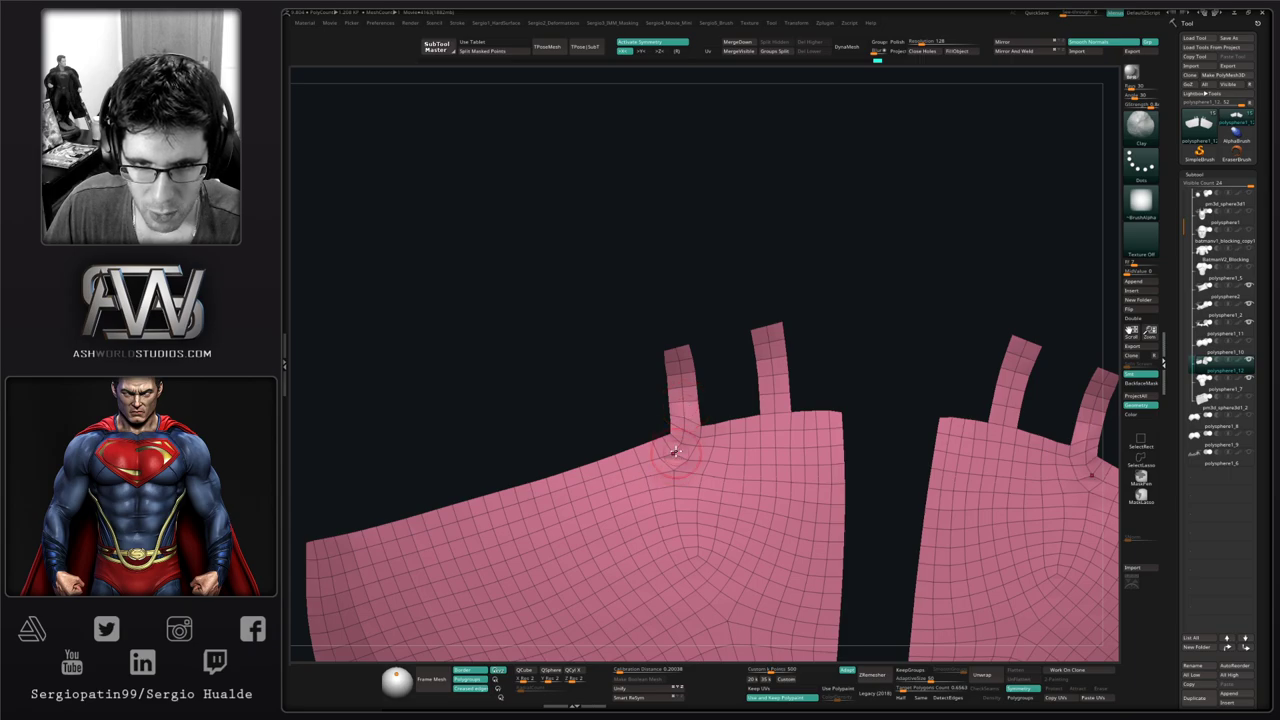
pyautogui.hotkey('ctrl', 'z')
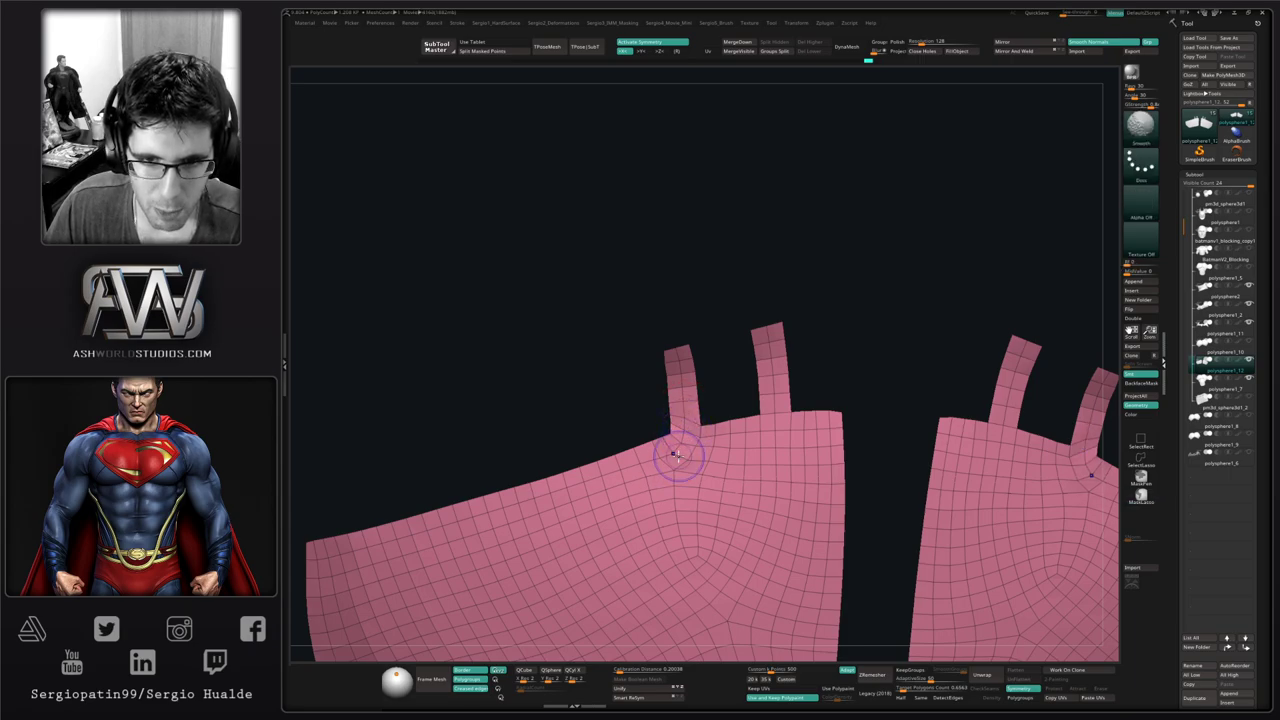
pyautogui.keyDown('shift'); pyautogui.moveTo(678, 456); pyautogui.dragTo(682, 454); pyautogui.keyUp('shift')
pyautogui.moveTo(682, 454)
pyautogui.mouseDown(button='right')
pyautogui.moveTo(706, 457)
pyautogui.moveTo(694, 471)
pyautogui.moveTo(690, 373)
pyautogui.moveTo(714, 412)
pyautogui.mouseUp(button='right')
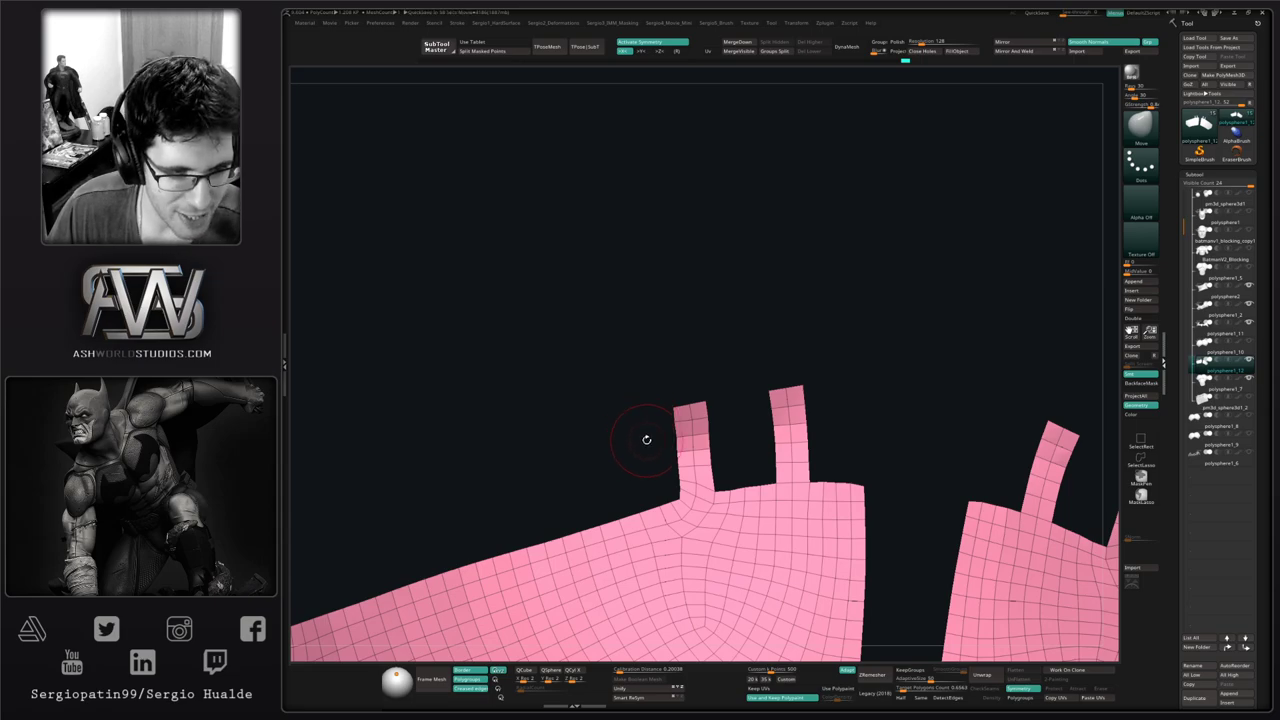
# Smooth the mesh flow below the outer prongs and adjust the prongs' shape with the Move brush
pyautogui.moveTo(740, 374); pyautogui.dragTo(736, 406)
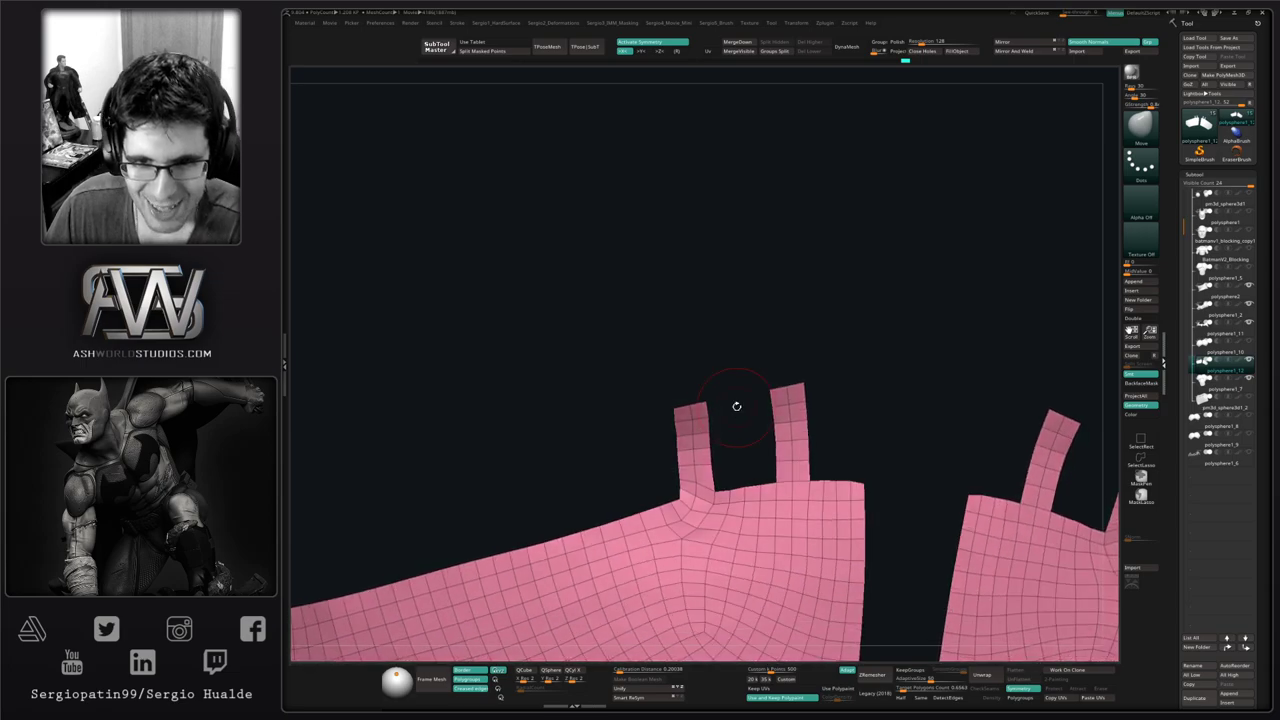
pyautogui.moveTo(699, 462)
pyautogui.mouseDown(button='right')
pyautogui.moveTo(674, 486)
pyautogui.moveTo(706, 550)
pyautogui.moveTo(690, 494)
pyautogui.mouseUp(button='right')
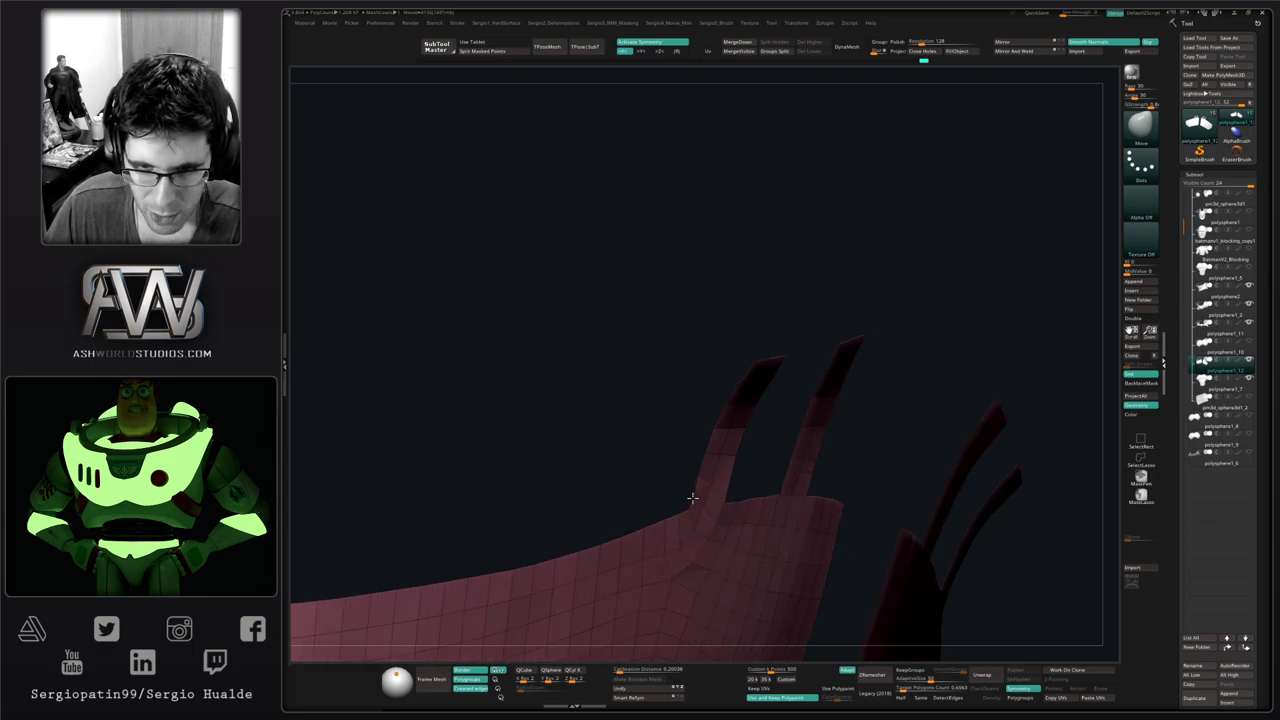
pyautogui.moveTo(721, 494); pyautogui.dragTo(686, 490, button='right')
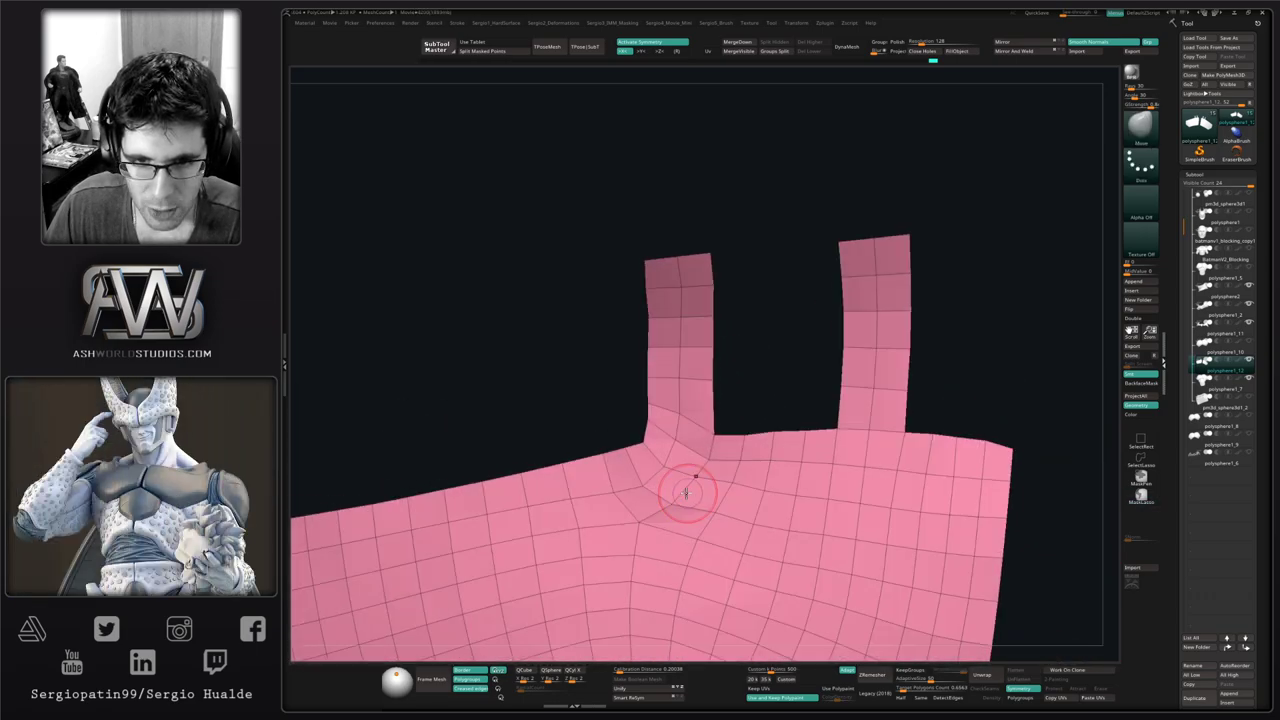
pyautogui.keyDown('shift'); pyautogui.moveTo(686, 490); pyautogui.dragTo(675, 511); pyautogui.keyUp('shift')
pyautogui.moveTo(674, 516)
pyautogui.keyDown('ctrl'); pyautogui.mouseDown(button='right')
pyautogui.moveTo(690, 499)
pyautogui.moveTo(660, 505)
pyautogui.mouseUp(button='right'); pyautogui.keyUp('ctrl')
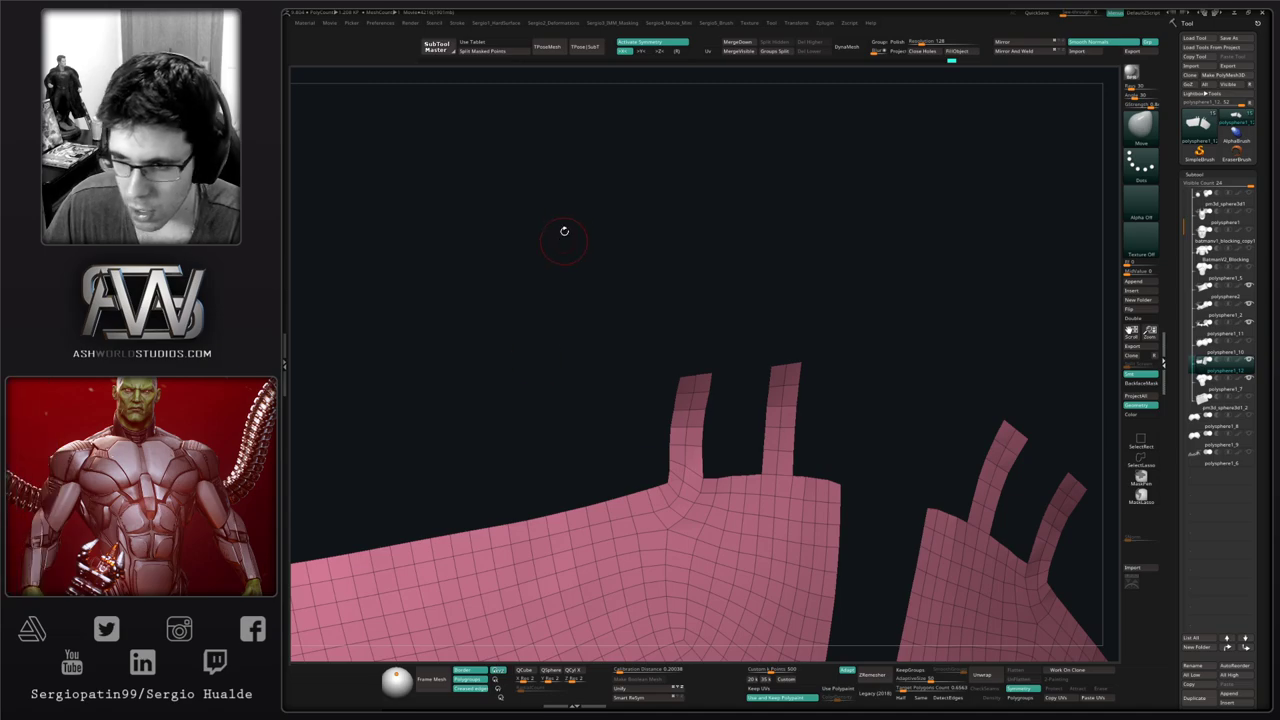
pyautogui.moveTo(641, 399); pyautogui.dragTo(654, 423, button='right')
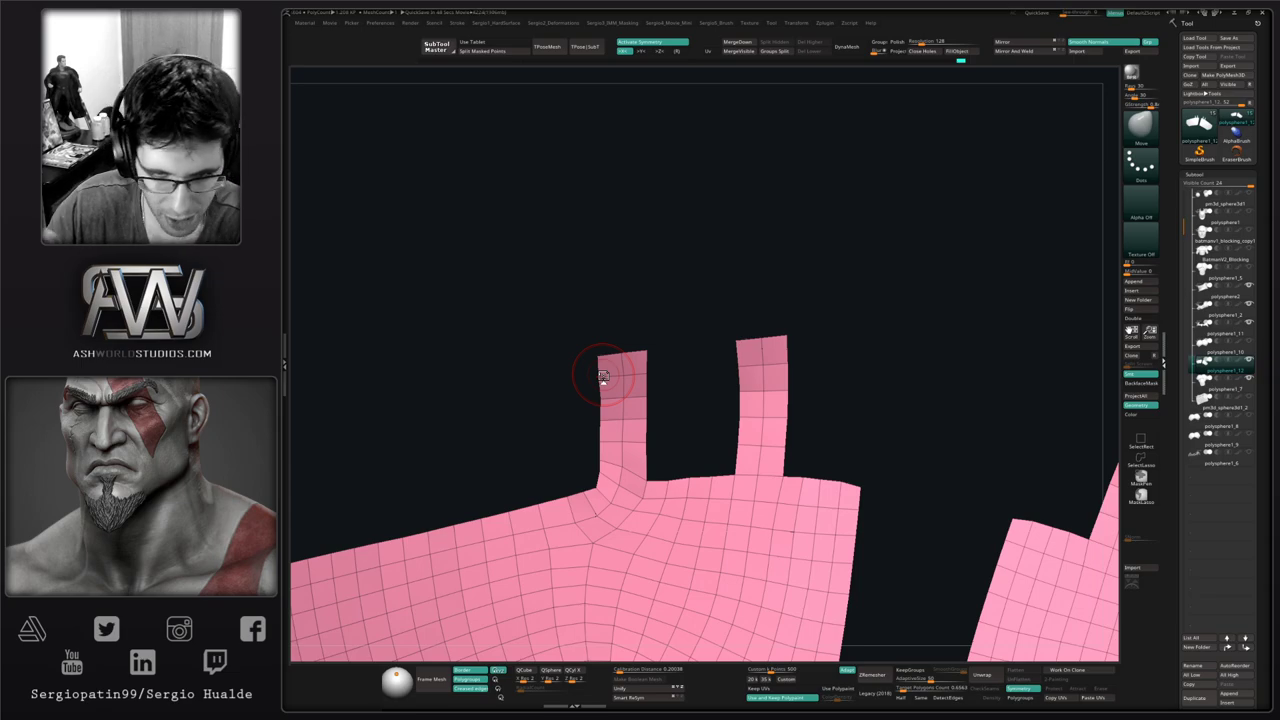
pyautogui.moveTo(697, 443); pyautogui.dragTo(667, 350)
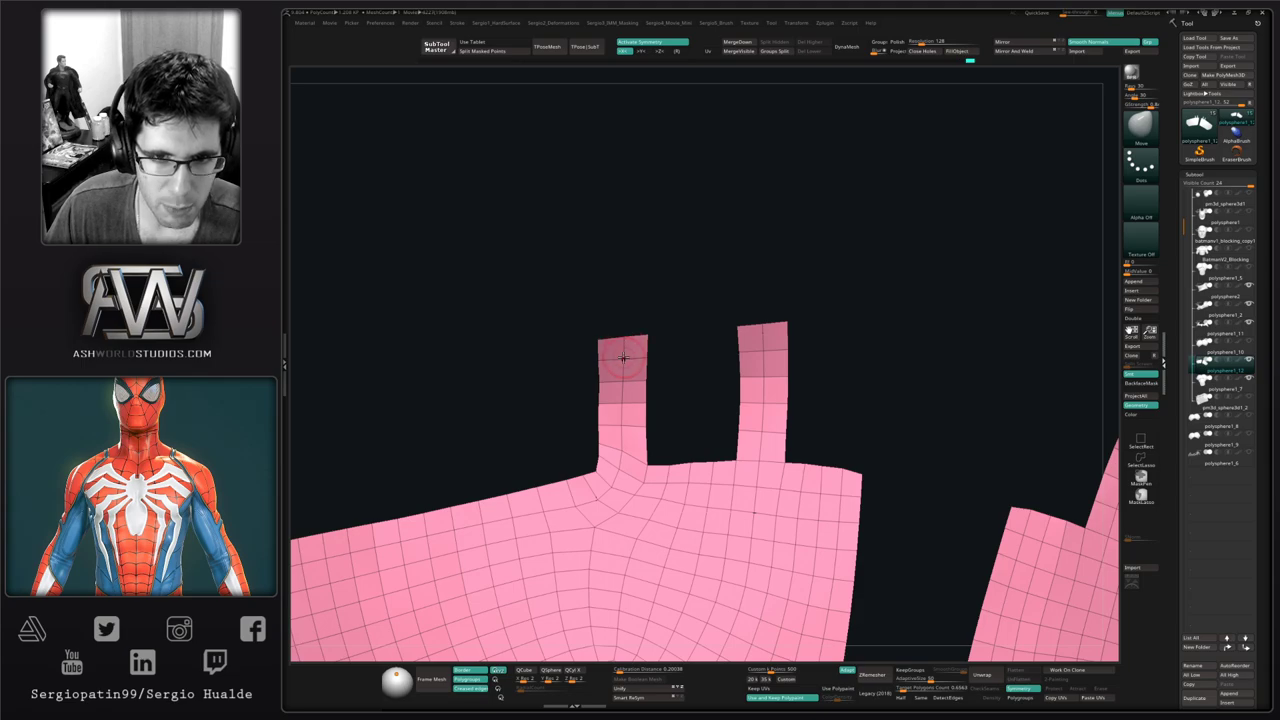
pyautogui.press('space')
pyautogui.press('ctrl')
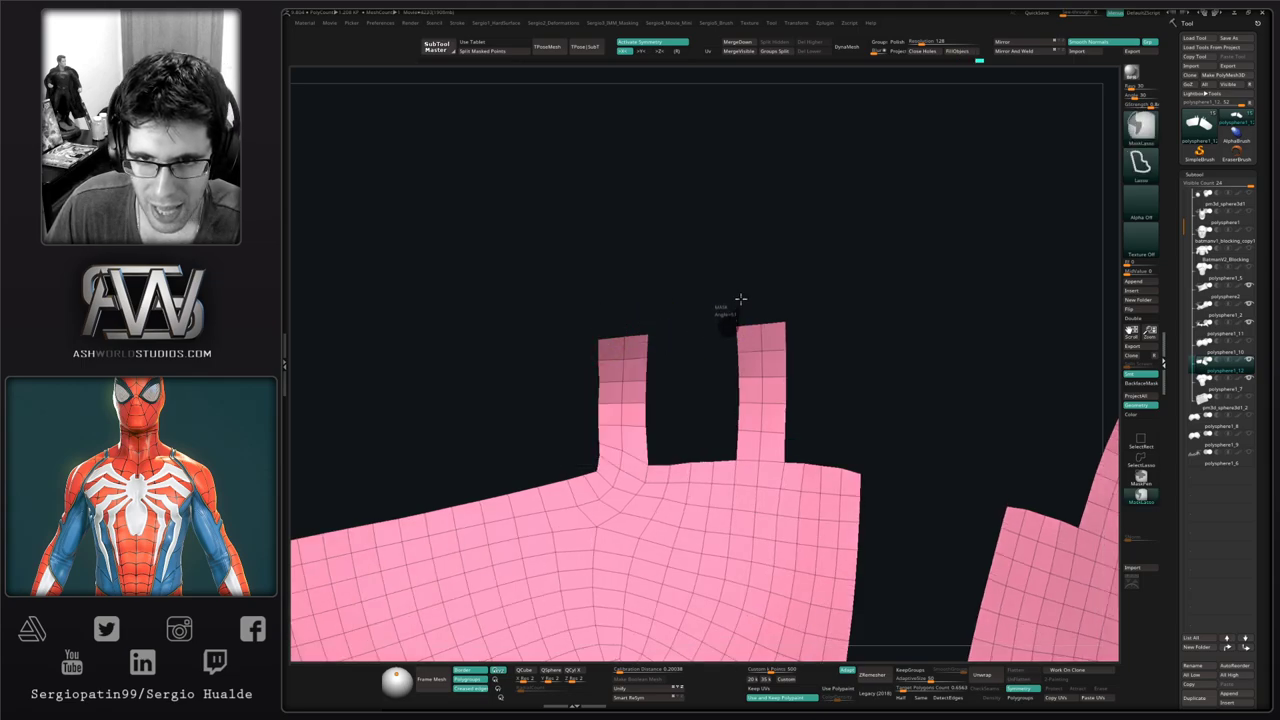
pyautogui.keyDown('ctrl'); pyautogui.moveTo(787, 301); pyautogui.dragTo(799, 335); pyautogui.keyUp('ctrl')
pyautogui.moveTo(794, 446)
pyautogui.keyDown('ctrl'); pyautogui.mouseDown()
pyautogui.moveTo(806, 460)
pyautogui.moveTo(729, 464)
pyautogui.mouseUp(); pyautogui.keyUp('ctrl')
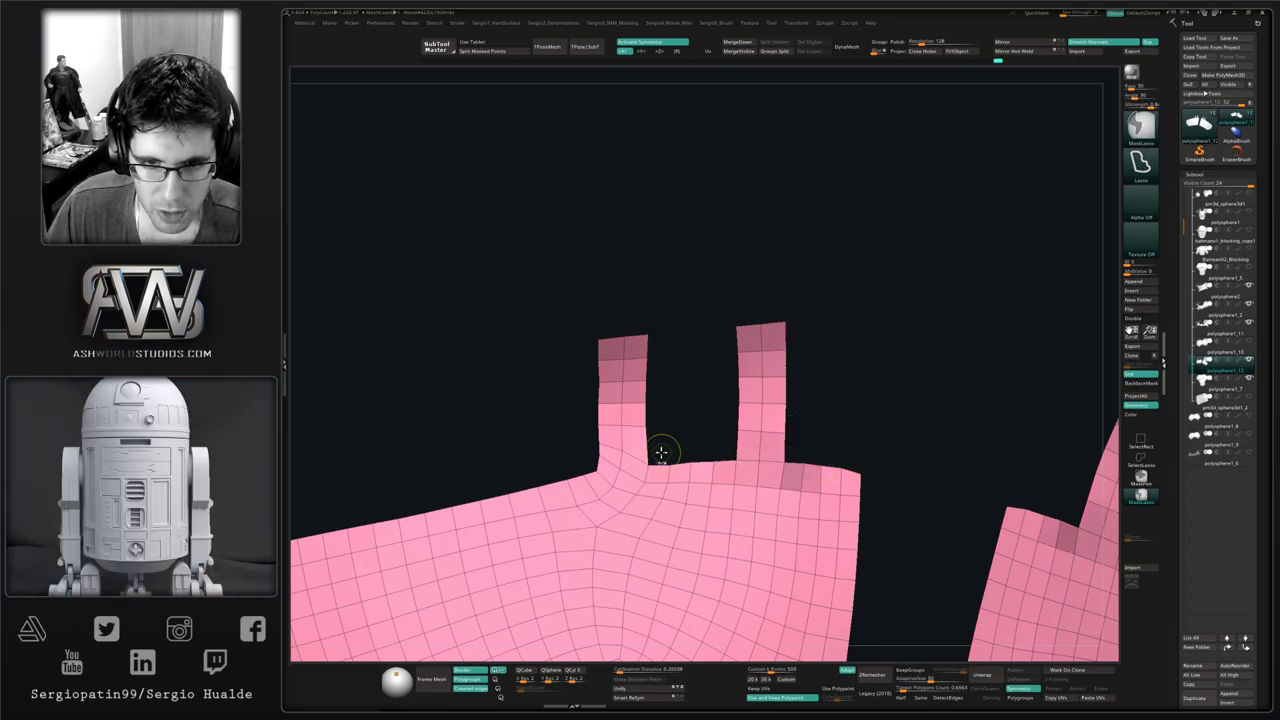
pyautogui.keyDown('ctrl'); pyautogui.moveTo(652, 456); pyautogui.dragTo(588, 462); pyautogui.keyUp('ctrl')
pyautogui.keyDown('ctrl'); pyautogui.click(580, 454); pyautogui.keyUp('ctrl')
pyautogui.keyDown('alt'); pyautogui.moveTo(689, 336); pyautogui.dragTo(735, 334); pyautogui.keyUp('alt')
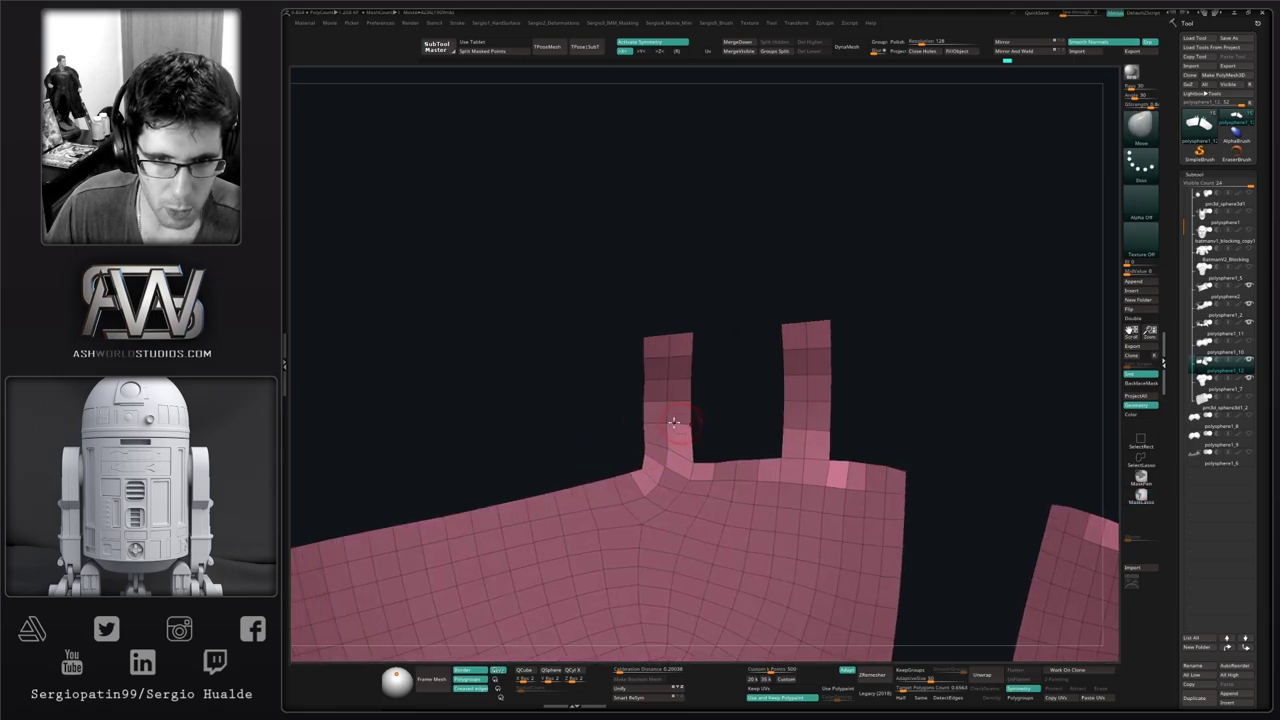
pyautogui.keyDown('ctrl'); pyautogui.click(637, 403); pyautogui.keyUp('ctrl')
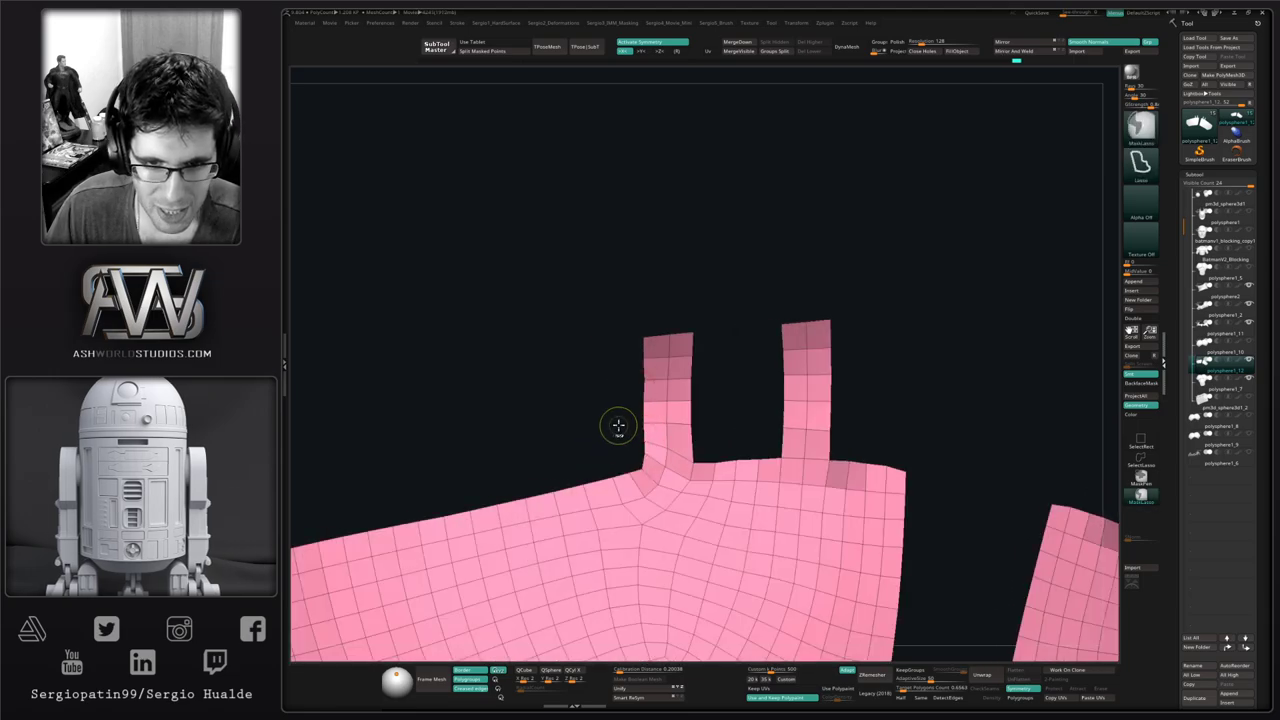
# Isolate the prongs with an inverted lasso mask, polish them through the Deformation options, and clear the mask
pyautogui.keyDown('ctrl'); pyautogui.moveTo(635, 455); pyautogui.dragTo(640, 345); pyautogui.keyUp('ctrl')
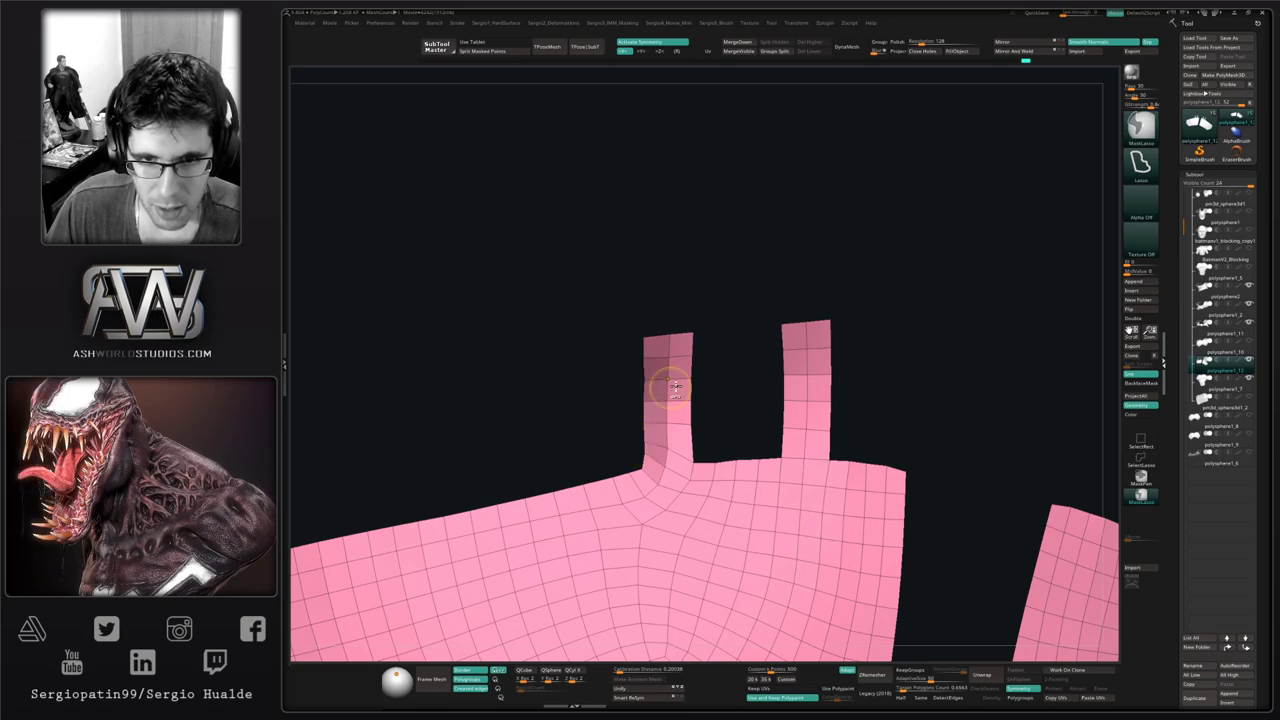
pyautogui.moveTo(675, 390)
pyautogui.keyDown('ctrl'); pyautogui.mouseDown()
pyautogui.moveTo(700, 343)
pyautogui.moveTo(684, 398)
pyautogui.mouseUp(); pyautogui.keyUp('ctrl')
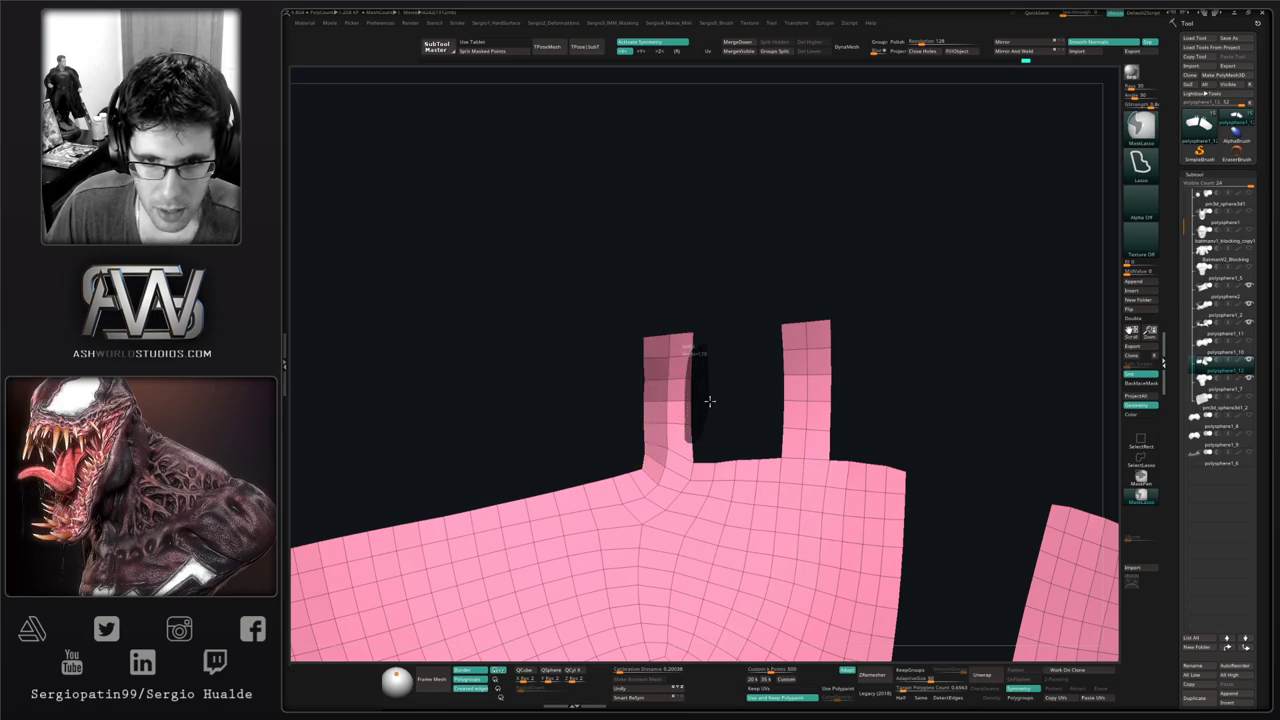
pyautogui.moveTo(758, 370)
pyautogui.keyDown('ctrl'); pyautogui.mouseDown()
pyautogui.moveTo(766, 334)
pyautogui.moveTo(791, 407)
pyautogui.mouseUp(); pyautogui.keyUp('ctrl')
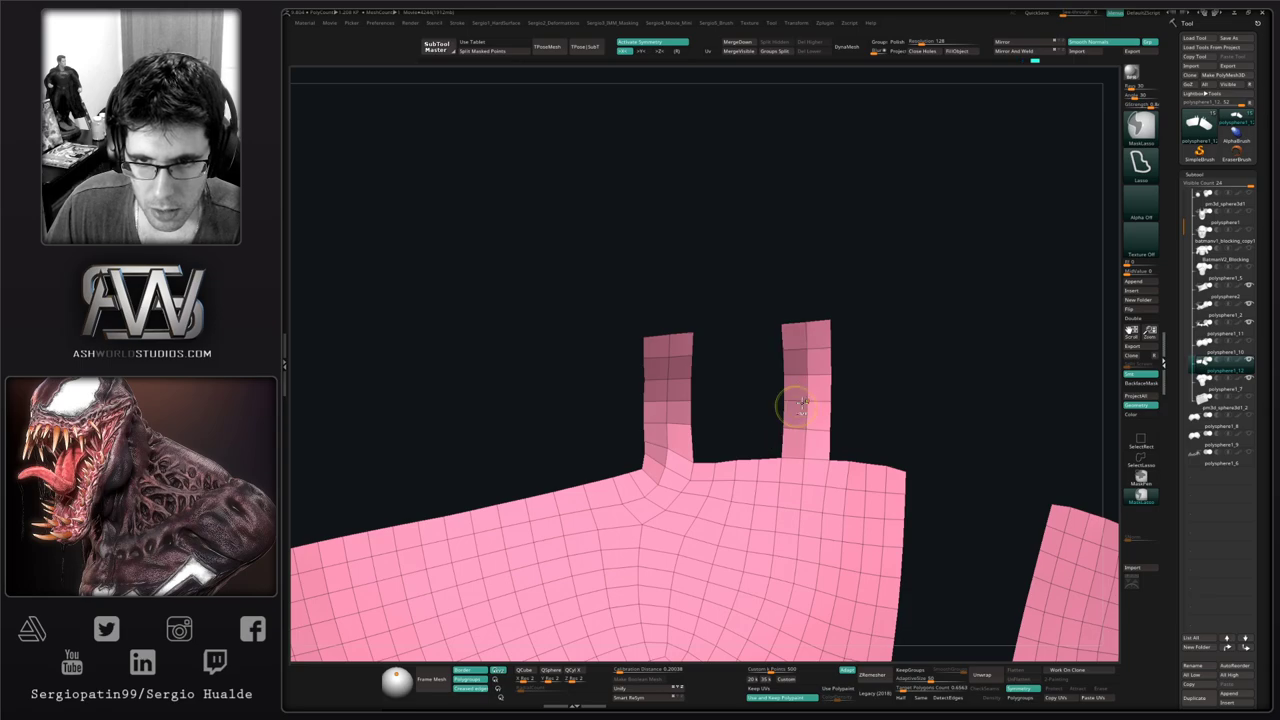
pyautogui.moveTo(845, 358)
pyautogui.keyDown('ctrl'); pyautogui.mouseDown()
pyautogui.moveTo(838, 338)
pyautogui.moveTo(828, 416)
pyautogui.moveTo(846, 428)
pyautogui.mouseUp(); pyautogui.keyUp('ctrl')
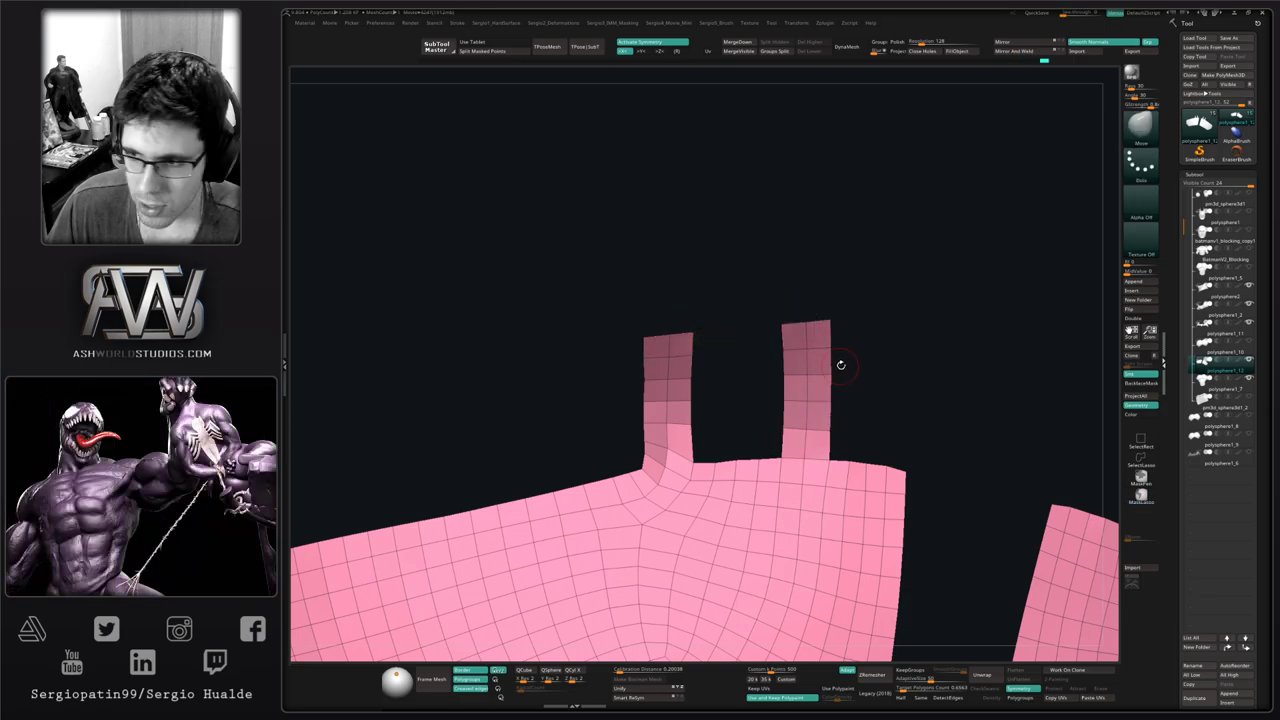
pyautogui.keyDown('ctrl'); pyautogui.click(866, 389); pyautogui.keyUp('ctrl')
pyautogui.keyDown('alt'); pyautogui.moveTo(866, 389); pyautogui.dragTo(819, 409); pyautogui.keyUp('alt')
pyautogui.hotkey('shift', '2')
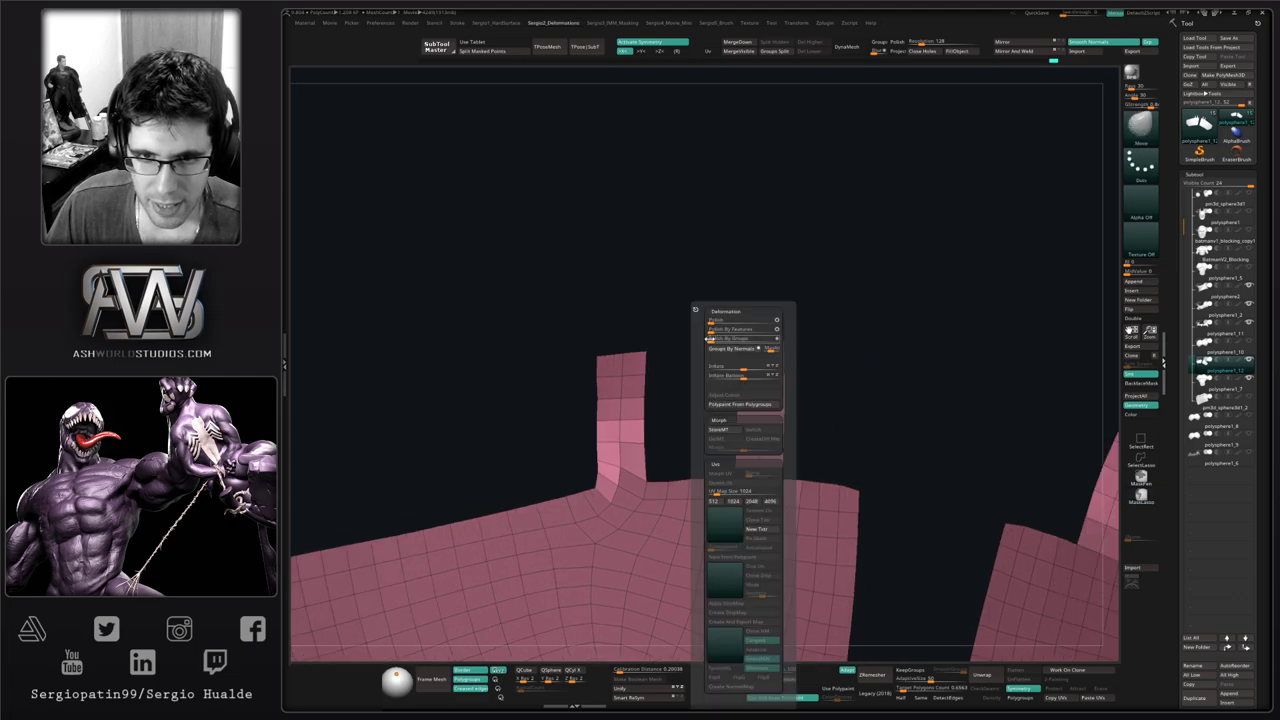
pyautogui.click(728, 329)
pyautogui.moveTo(685, 412)
pyautogui.mouseDown()
pyautogui.moveTo(654, 460)
pyautogui.moveTo(693, 460)
pyautogui.mouseUp()
pyautogui.moveTo(683, 452); pyautogui.dragTo(672, 436, button='right')
# Even out the outer prongs' surface and sharpen their inner base corner with the Move brush
pyautogui.press('2')
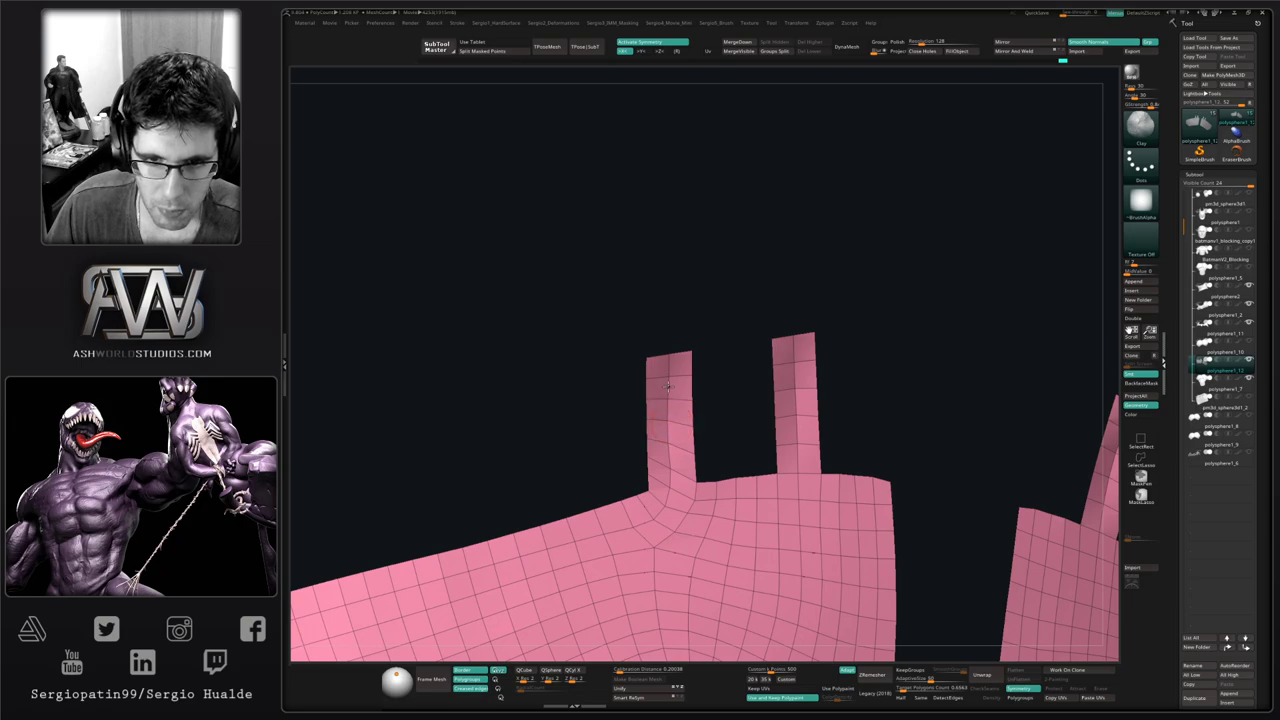
pyautogui.moveTo(671, 466)
pyautogui.mouseDown()
pyautogui.moveTo(700, 466)
pyautogui.moveTo(669, 426)
pyautogui.moveTo(675, 411)
pyautogui.mouseUp()
pyautogui.moveTo(679, 525)
pyautogui.keyDown('ctrl'); pyautogui.mouseDown(button='right')
pyautogui.moveTo(673, 463)
pyautogui.moveTo(706, 480)
pyautogui.moveTo(715, 434)
pyautogui.moveTo(700, 430)
pyautogui.moveTo(721, 431)
pyautogui.mouseUp(button='right'); pyautogui.keyUp('ctrl')
pyautogui.keyDown('ctrl'); pyautogui.moveTo(721, 431); pyautogui.dragTo(727, 495, button='right'); pyautogui.keyUp('ctrl')
pyautogui.moveTo(748, 456); pyautogui.dragTo(780, 445)
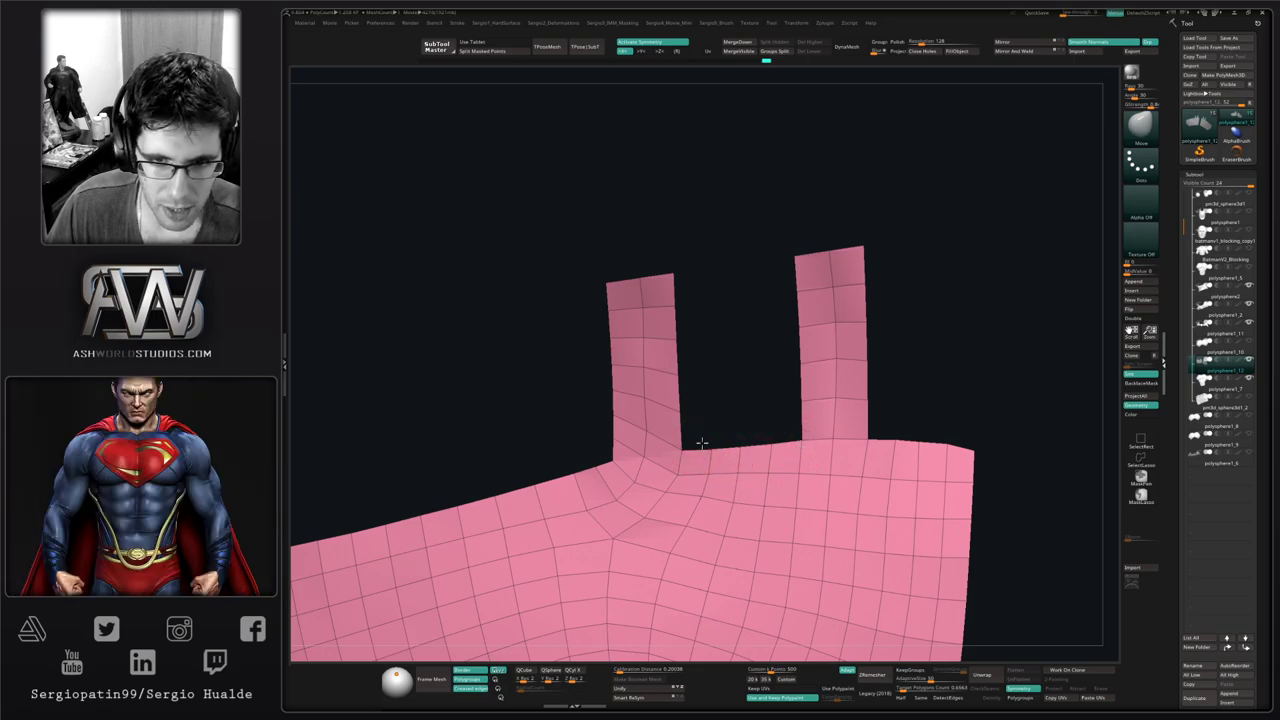
pyautogui.moveTo(701, 444); pyautogui.dragTo(682, 449, button='right')
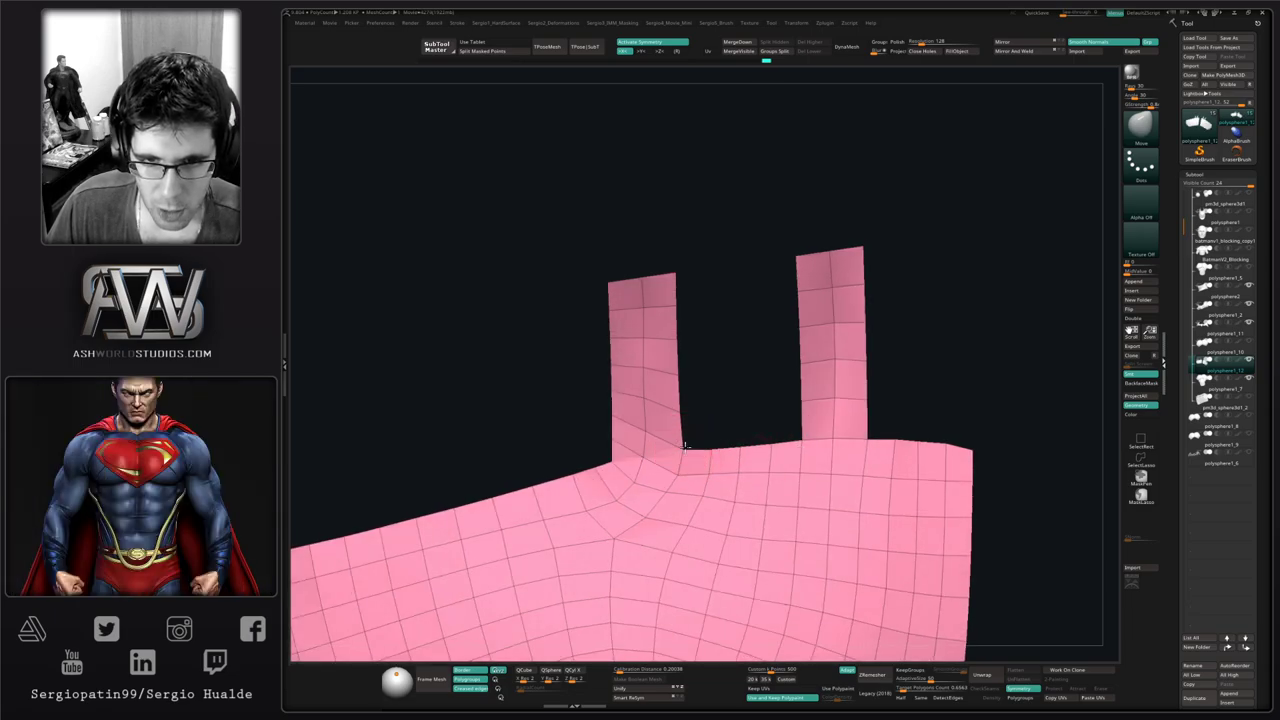
pyautogui.click(681, 439)
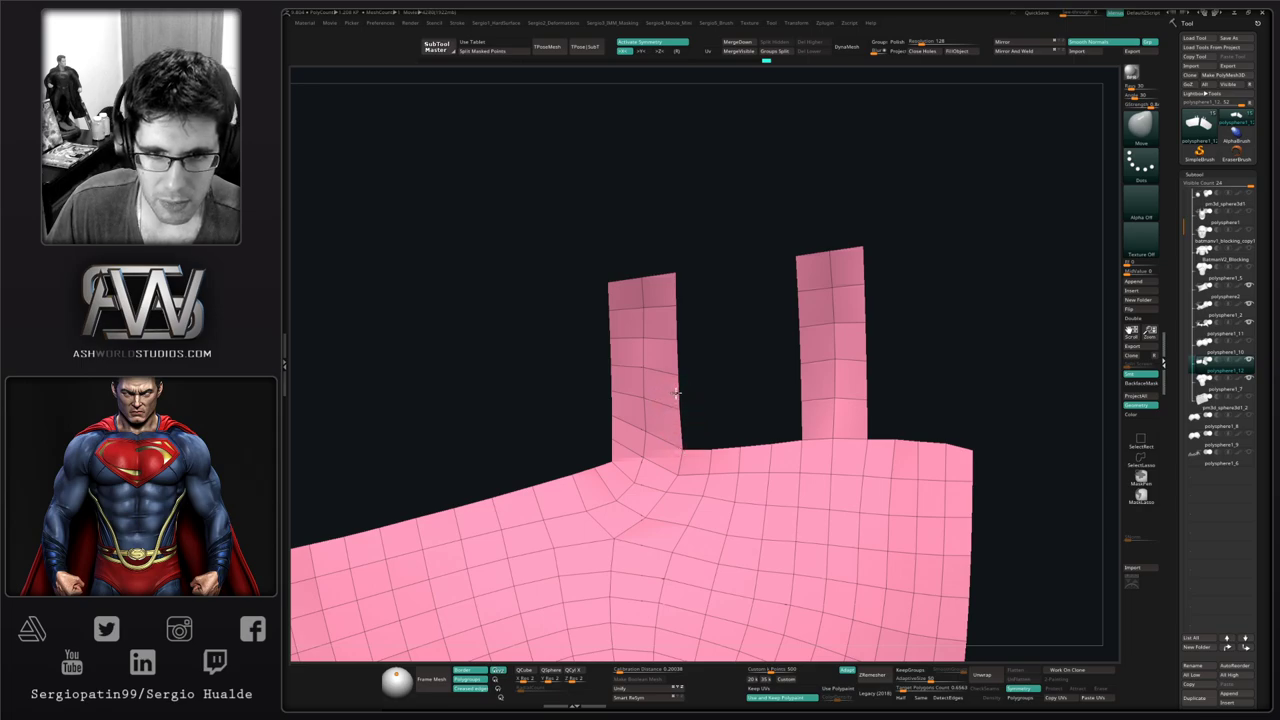
# Smooth the outer prong's polygons from its base up to about mid-height
pyautogui.moveTo(682, 418); pyautogui.dragTo(670, 416, button='right')
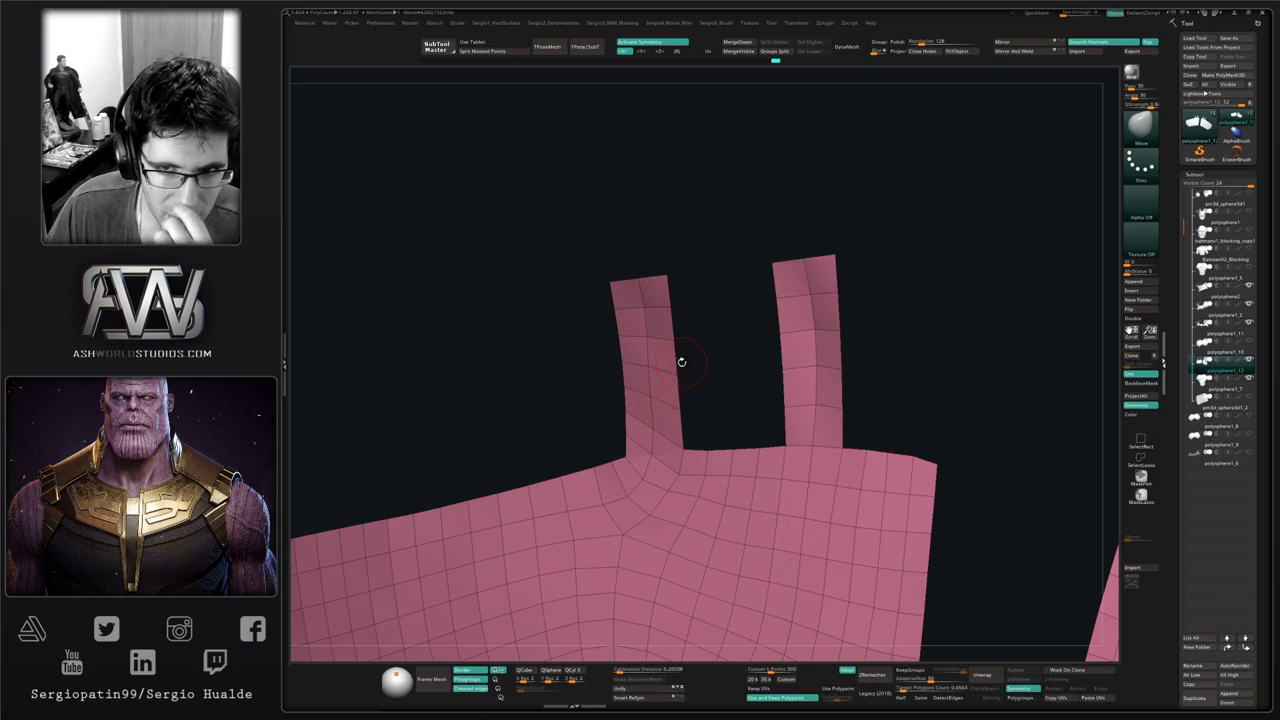
pyautogui.moveTo(787, 369); pyautogui.dragTo(825, 358, button='right')
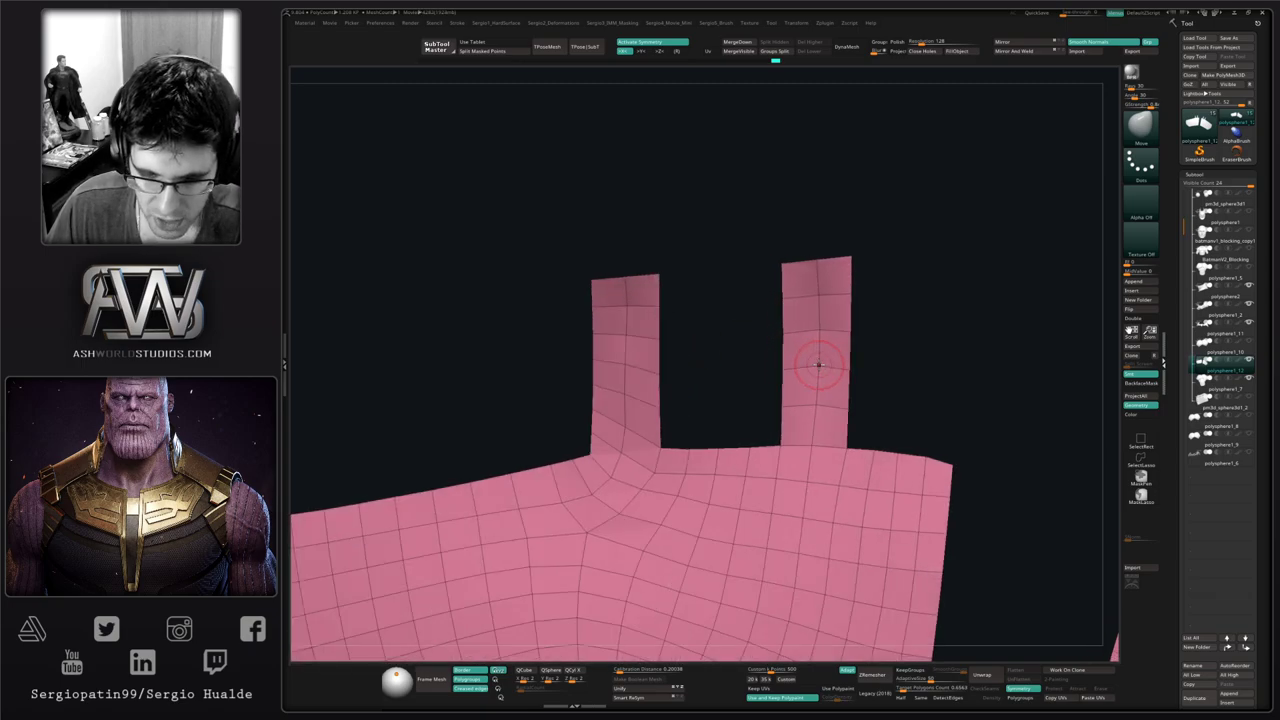
pyautogui.press('b')
pyautogui.press('c')
pyautogui.press('l')
pyautogui.press('s')
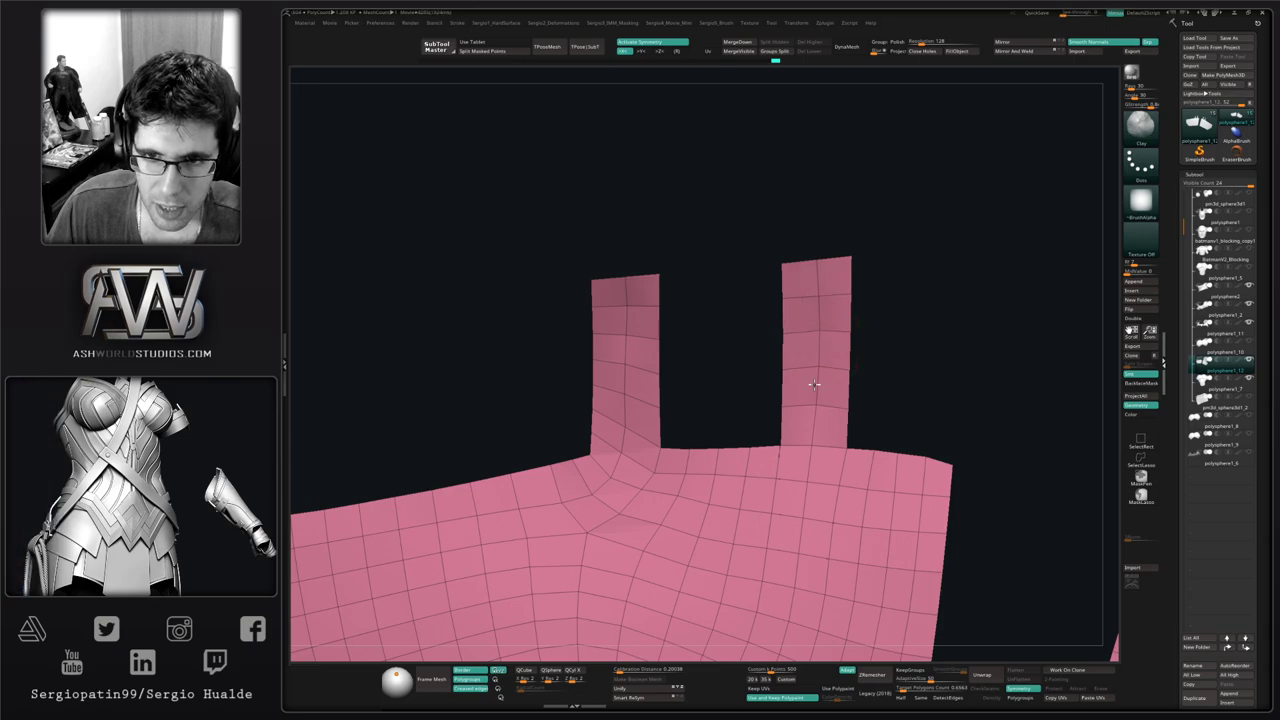
pyautogui.moveTo(814, 386); pyautogui.dragTo(633, 320, button='right')
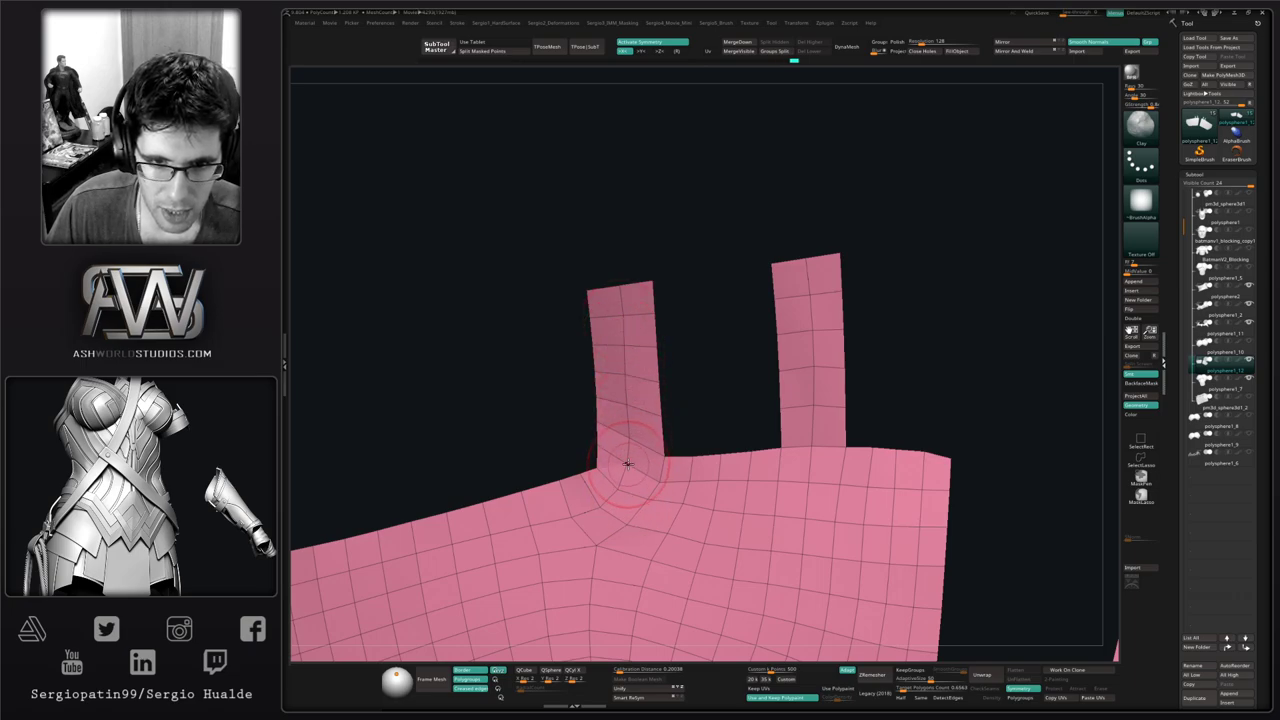
pyautogui.keyDown('shift'); pyautogui.moveTo(626, 406); pyautogui.dragTo(623, 371); pyautogui.keyUp('shift')
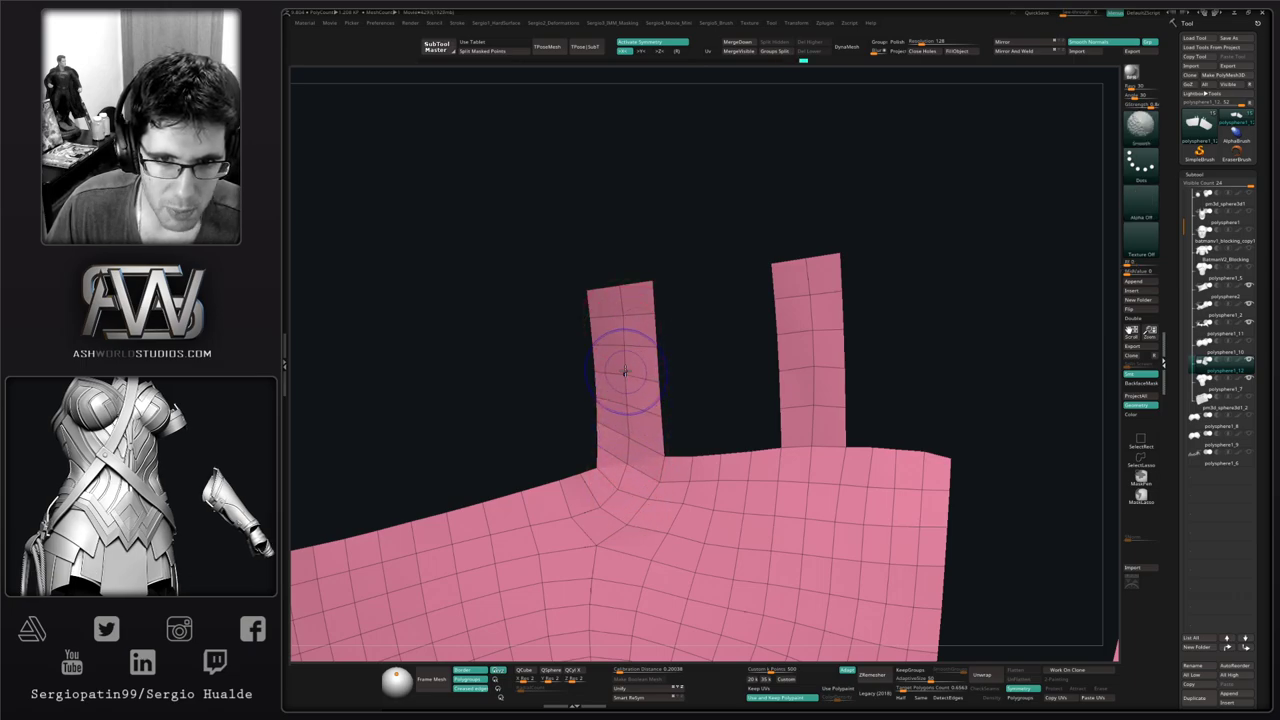
pyautogui.moveTo(623, 371)
pyautogui.mouseDown(button='right')
pyautogui.moveTo(668, 393)
pyautogui.moveTo(657, 381)
pyautogui.moveTo(731, 378)
pyautogui.moveTo(685, 406)
pyautogui.mouseUp(button='right')
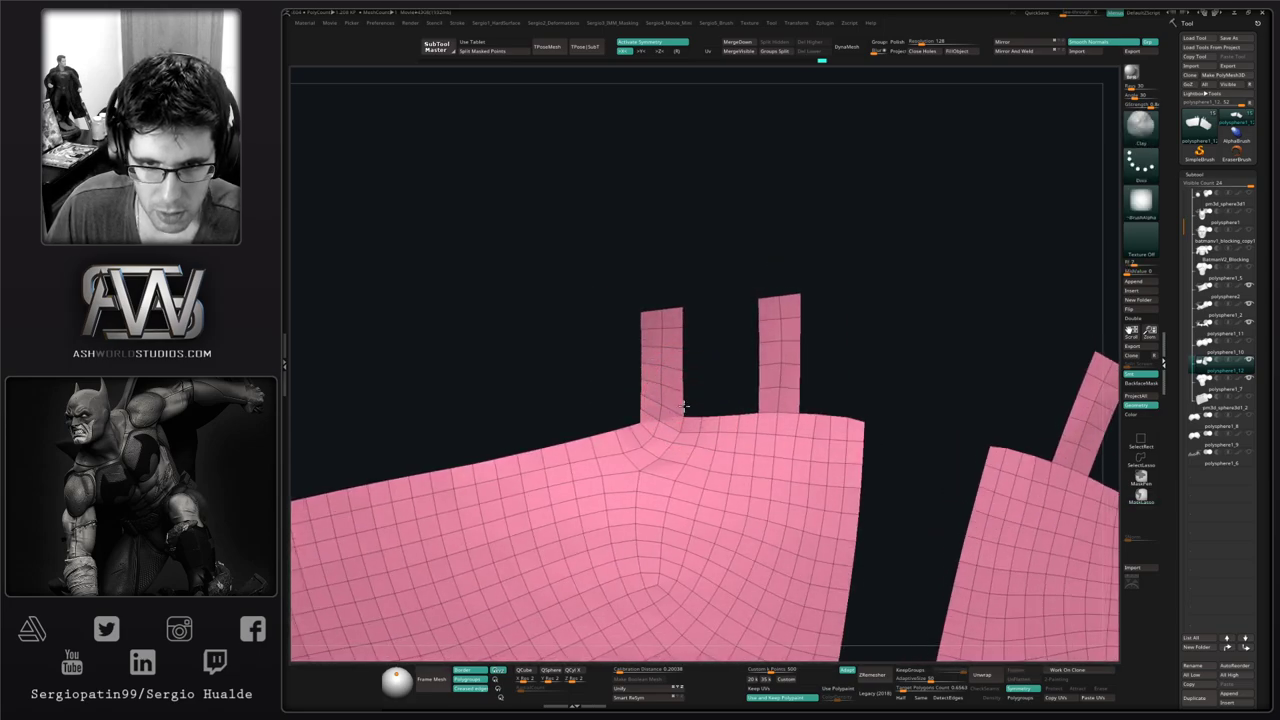
# Isolate the outer prong's inner edge with an inverted mask, reshape it with the Move brush, clear the mask, and refine the base corner
pyautogui.moveTo(677, 304)
pyautogui.keyDown('ctrl'); pyautogui.mouseDown()
pyautogui.moveTo(674, 405)
pyautogui.moveTo(700, 371)
pyautogui.mouseUp(); pyautogui.keyUp('ctrl')
pyautogui.keyDown('ctrl'); pyautogui.click(700, 371); pyautogui.keyUp('ctrl')
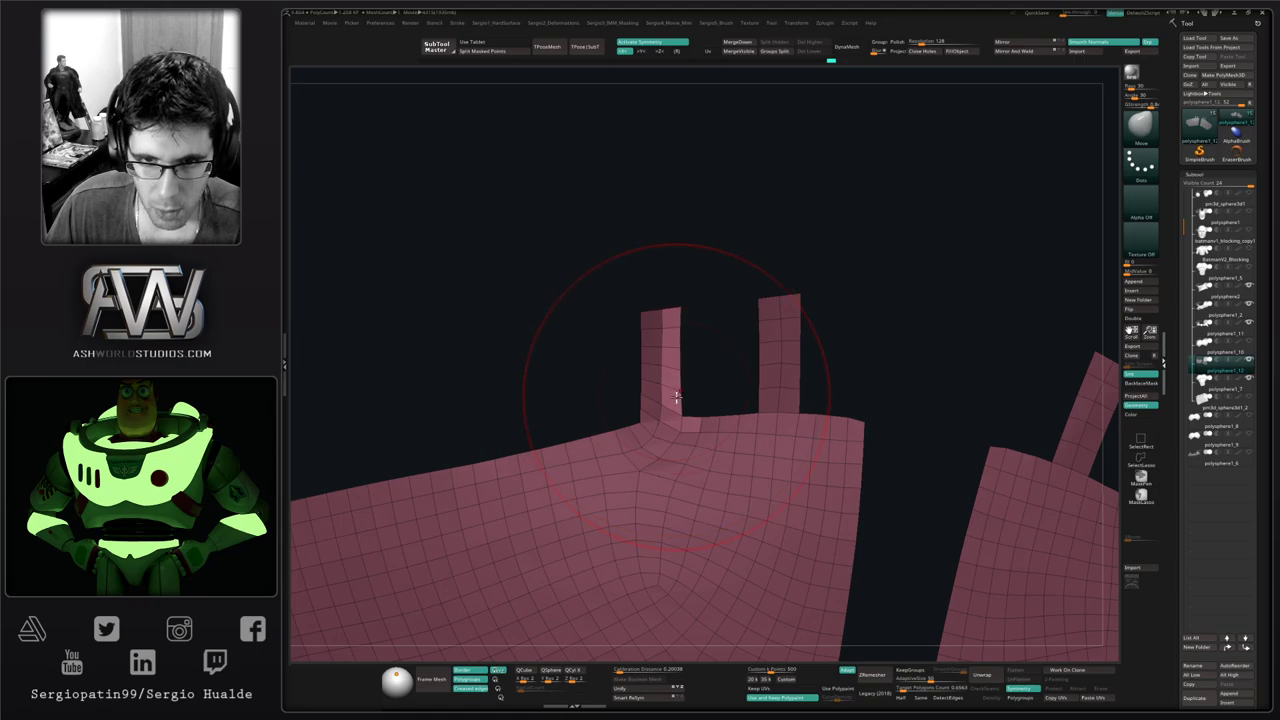
pyautogui.keyDown('ctrl'); pyautogui.moveTo(709, 355); pyautogui.dragTo(707, 391); pyautogui.keyUp('ctrl')
pyautogui.keyDown('ctrl'); pyautogui.moveTo(684, 378); pyautogui.dragTo(700, 420, button='right'); pyautogui.keyUp('ctrl')
pyautogui.press('s')
pyautogui.moveTo(701, 419); pyautogui.dragTo(693, 416)
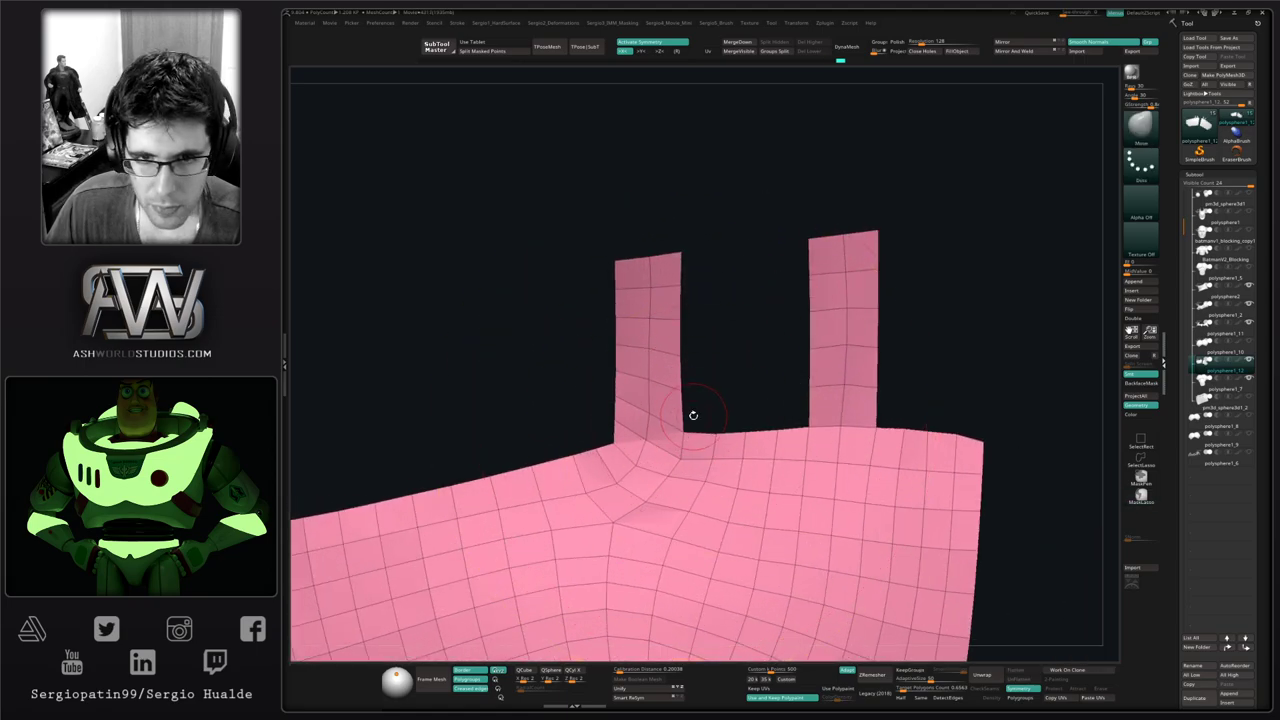
pyautogui.keyDown('alt'); pyautogui.moveTo(693, 415); pyautogui.dragTo(672, 414, button='right'); pyautogui.keyUp('alt')
# Set the ZModeler edge action to Extrude with the Edge/EdgeLoop target
pyautogui.press('b')
pyautogui.press('z')
pyautogui.press('m')
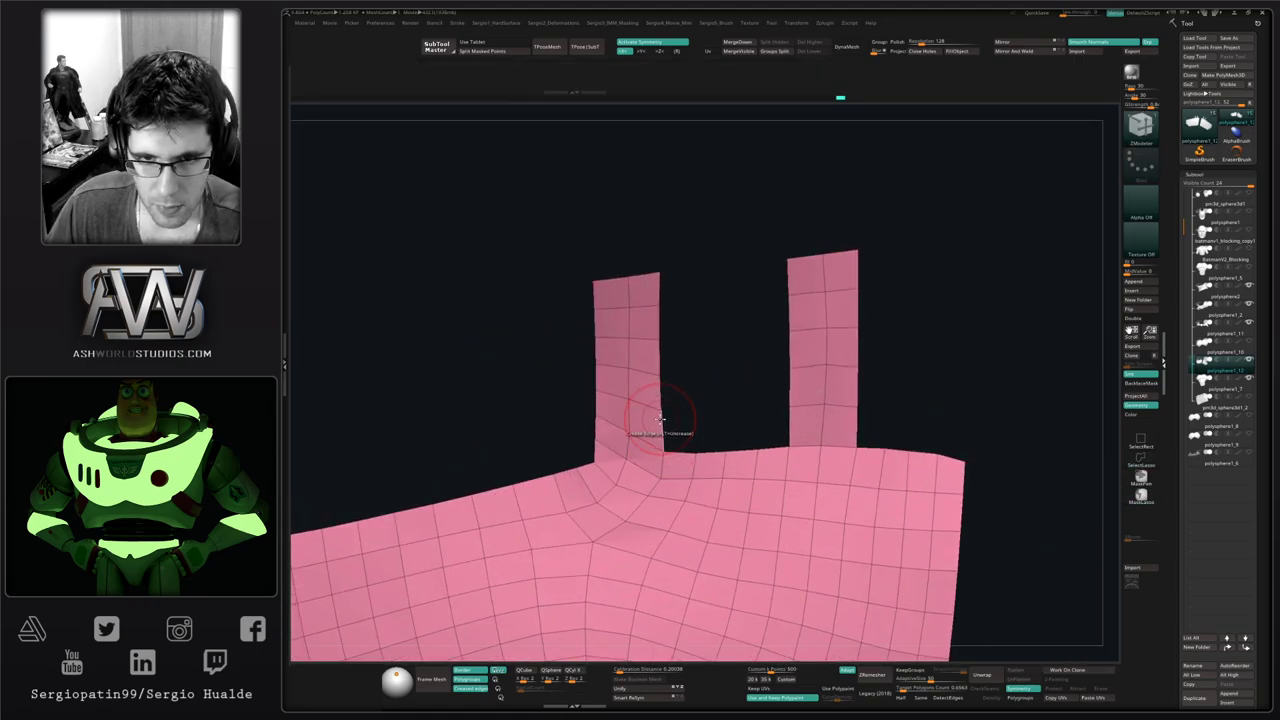
pyautogui.press('space')
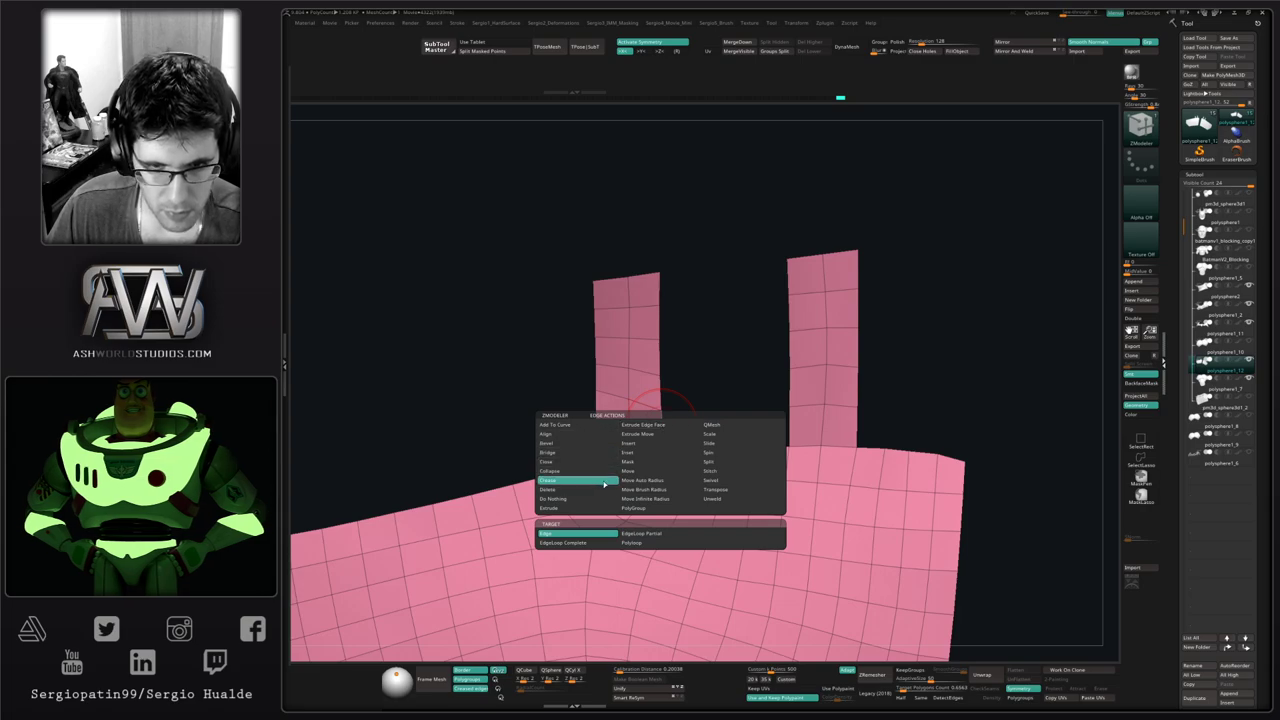
pyautogui.click(655, 435)
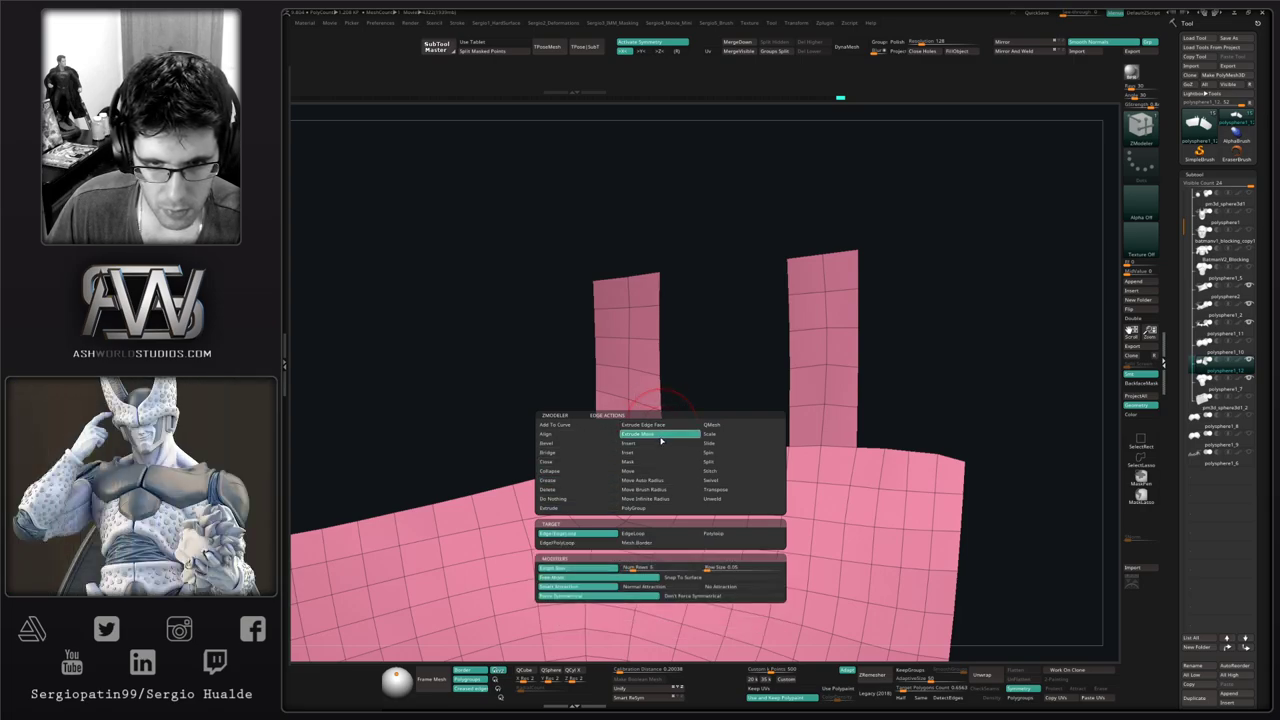
pyautogui.click(598, 509)
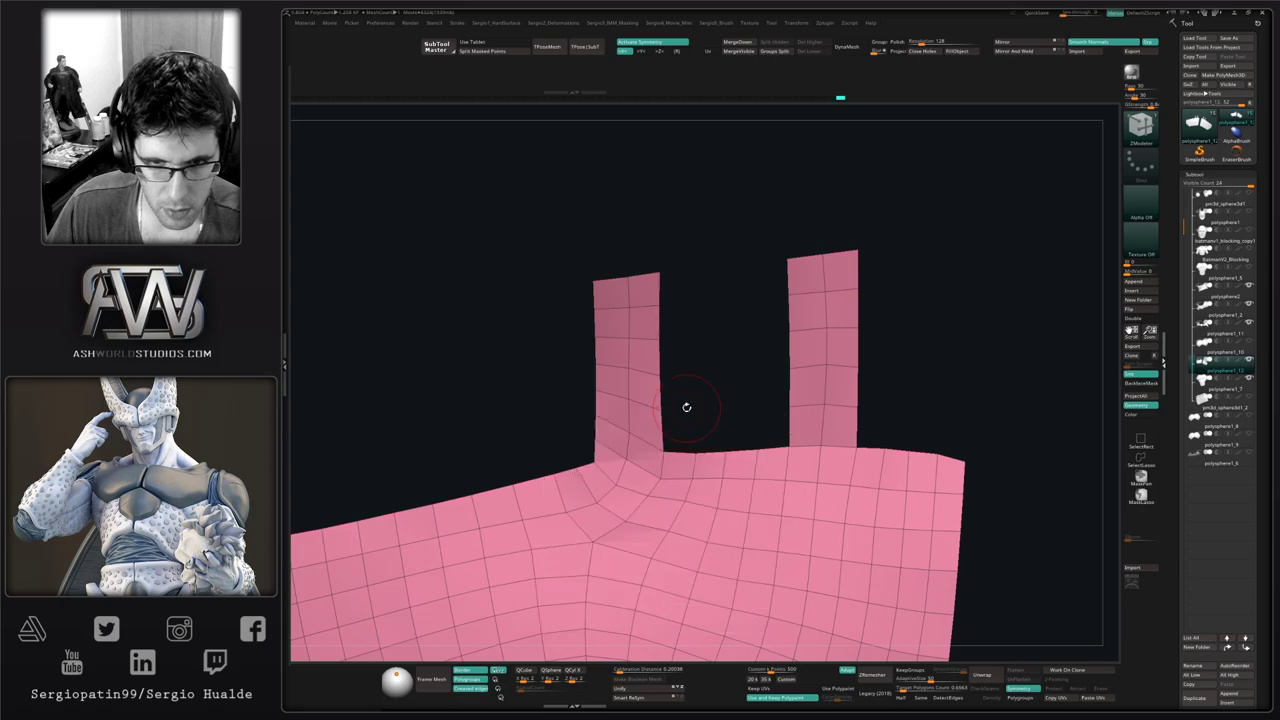
pyautogui.moveTo(672, 443); pyautogui.dragTo(676, 426)
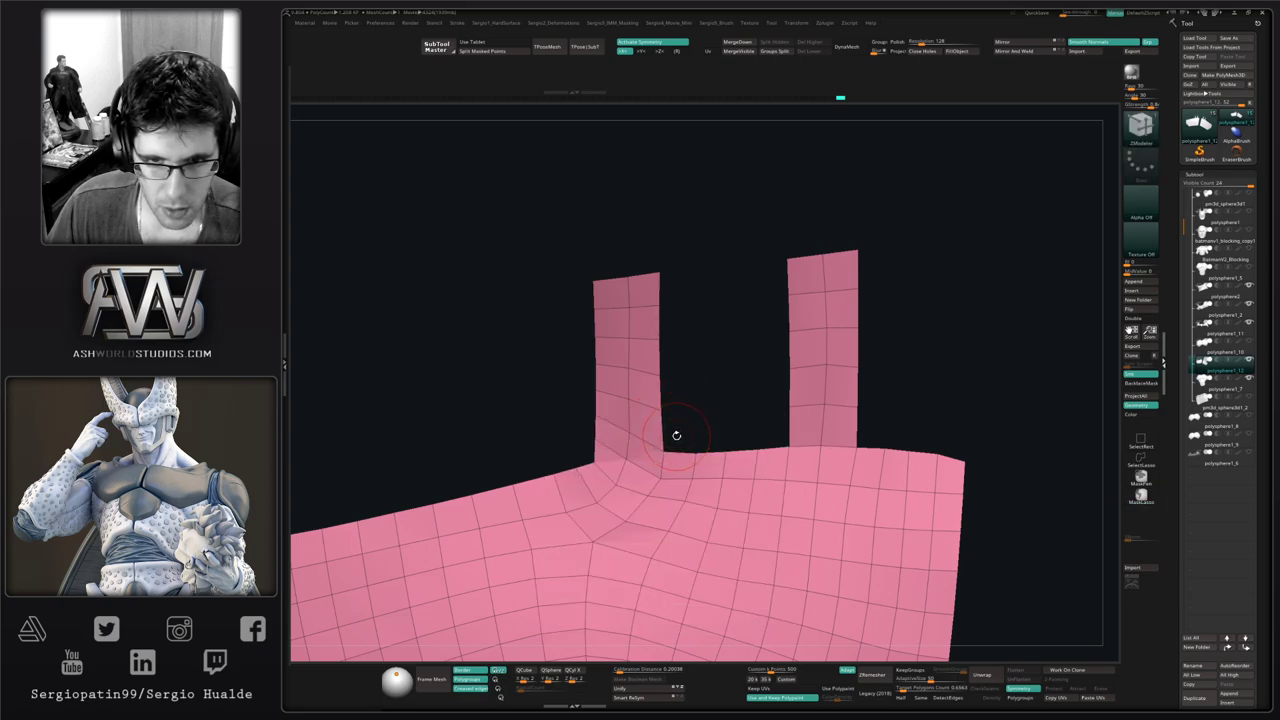
pyautogui.press('space')
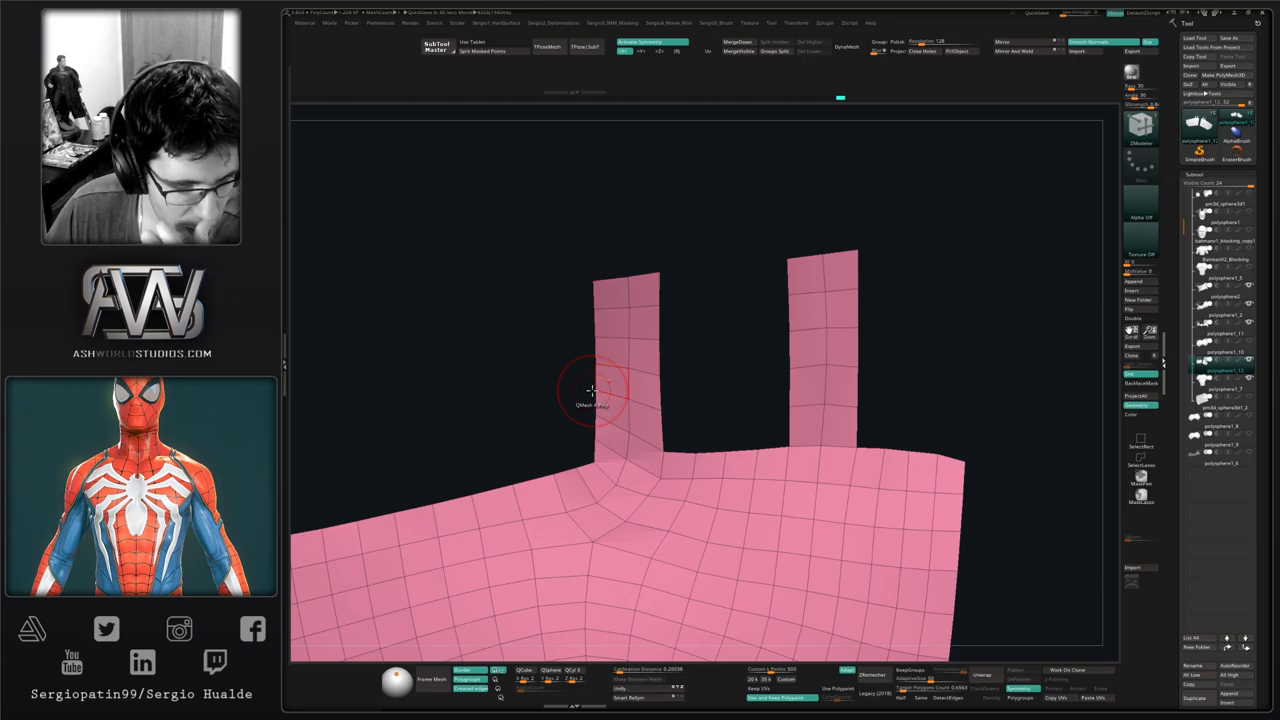
pyautogui.moveTo(713, 379); pyautogui.dragTo(724, 382)
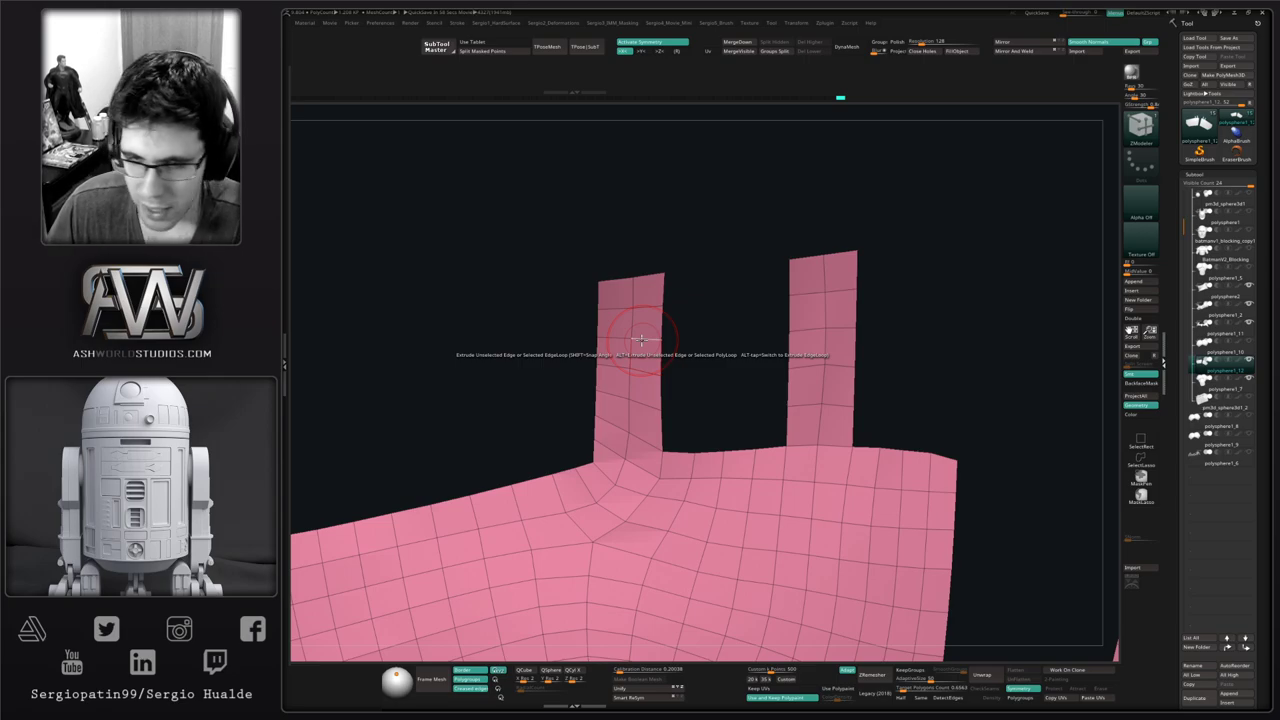
pyautogui.moveTo(694, 351); pyautogui.dragTo(687, 391)
pyautogui.press('b')
pyautogui.press('m')
pyautogui.press('v')
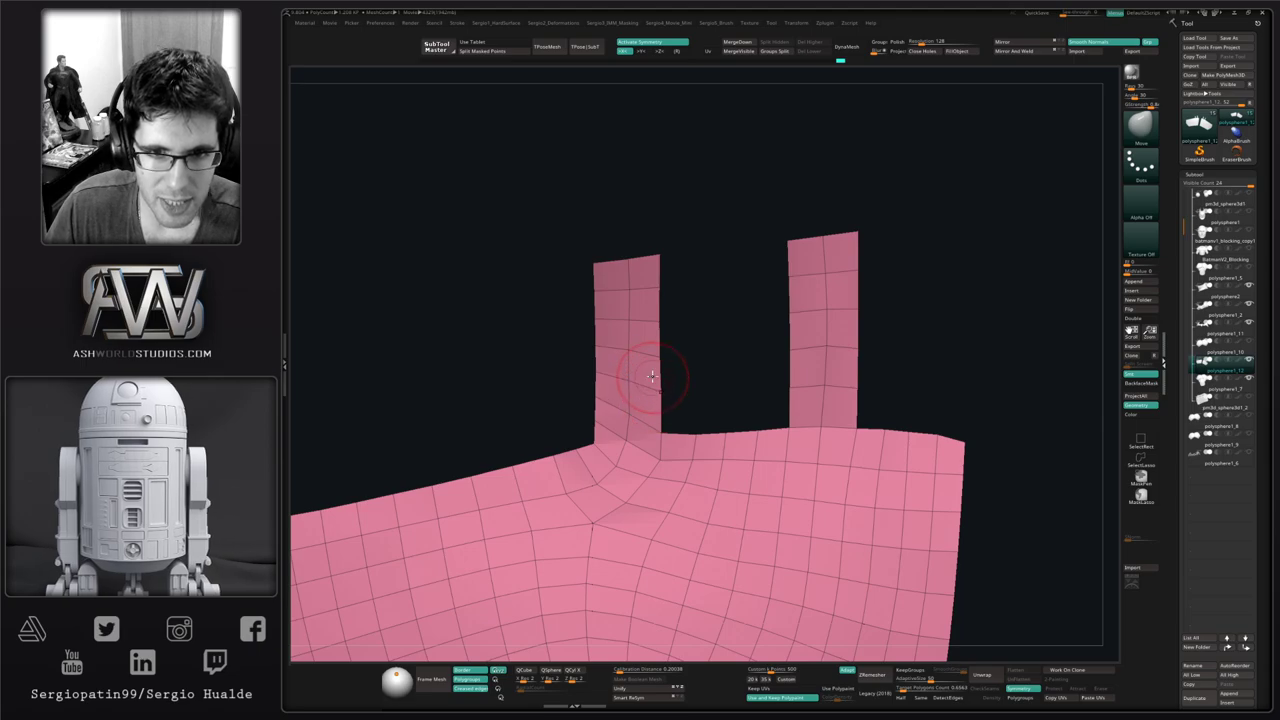
pyautogui.moveTo(740, 286); pyautogui.dragTo(688, 345)
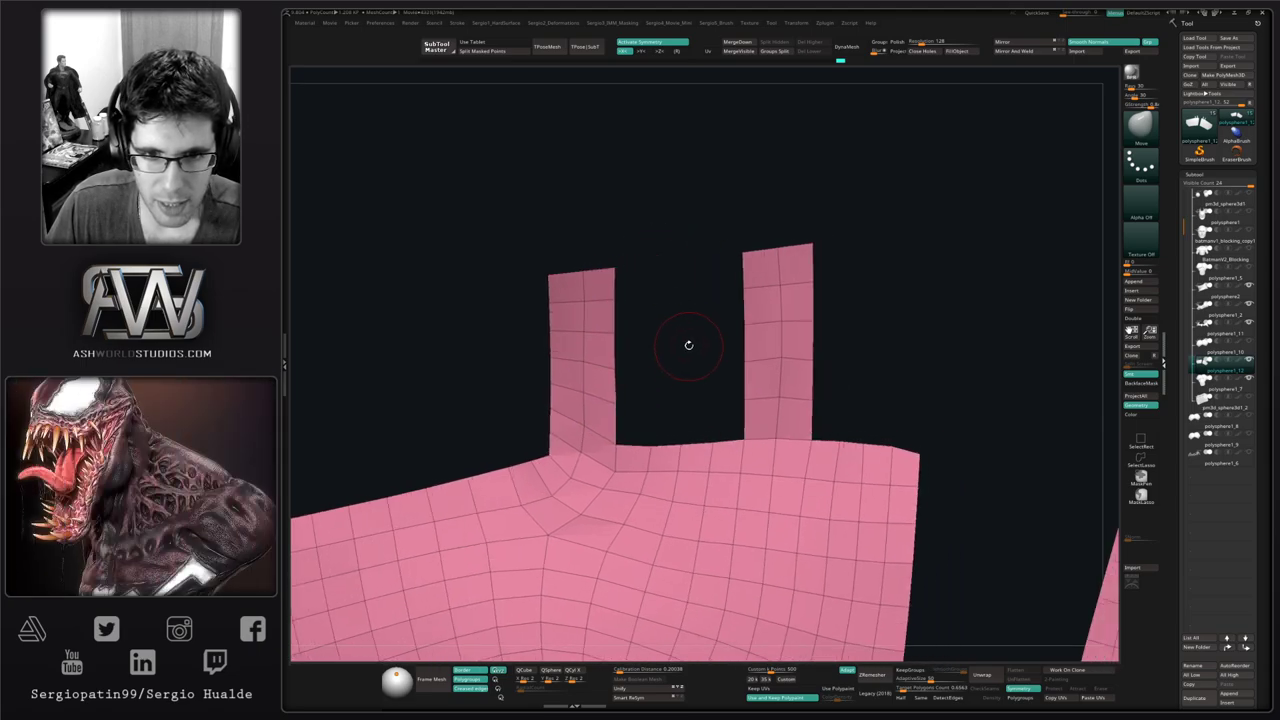
# Extrude the outer prong's inner edge and the adjoining base edge into the gap with the ZModeler Extrude Move action on the Edge/EdgeLoop target
pyautogui.press('b')
pyautogui.press('z')
pyautogui.press('m')
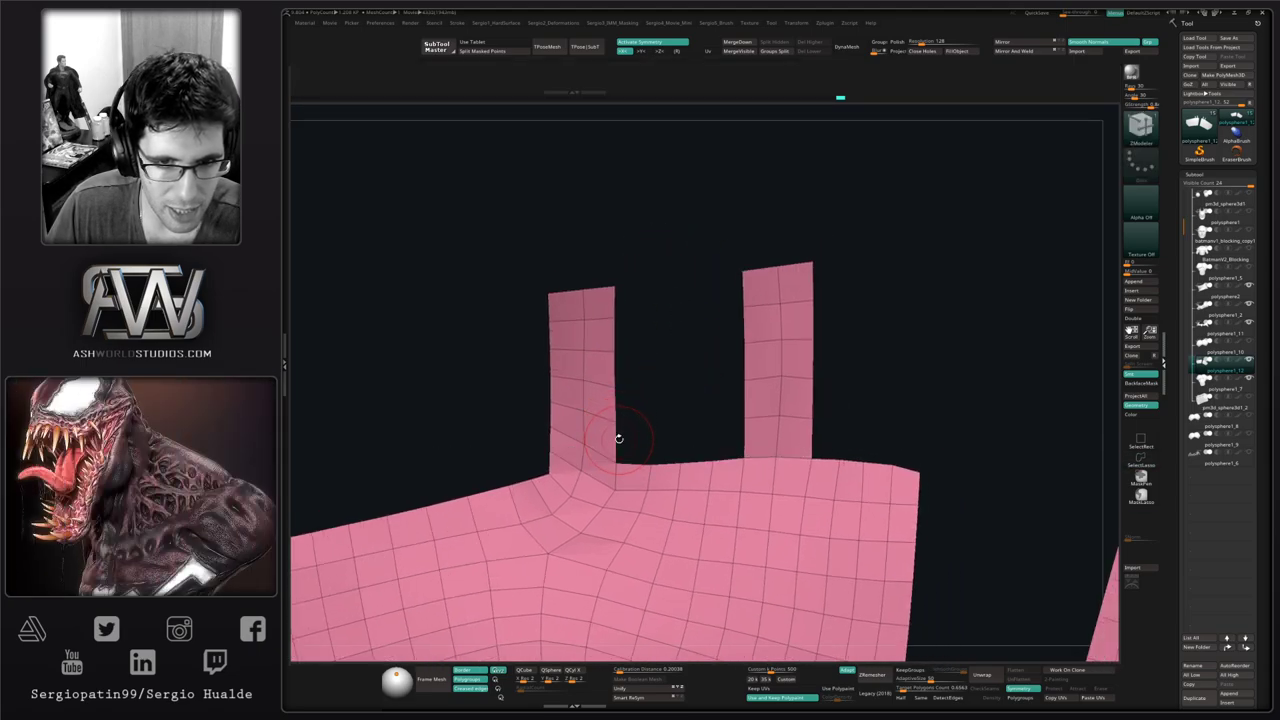
pyautogui.press('space')
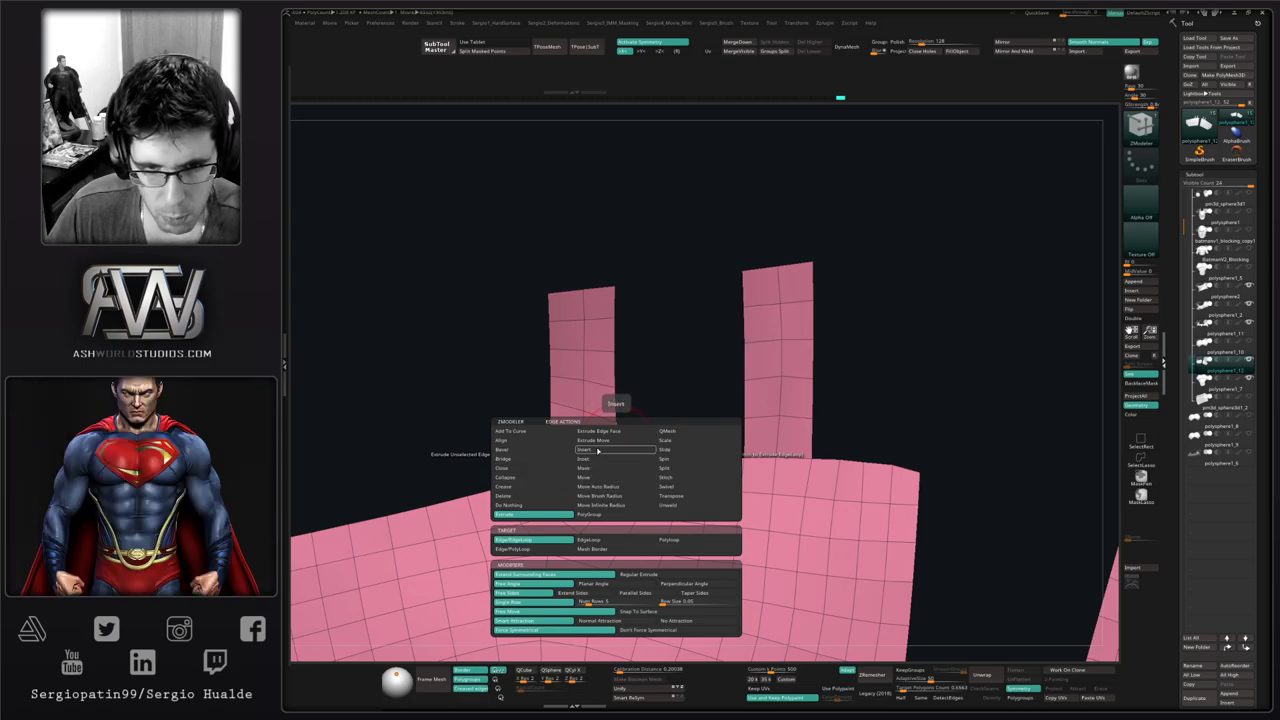
pyautogui.click(600, 440)
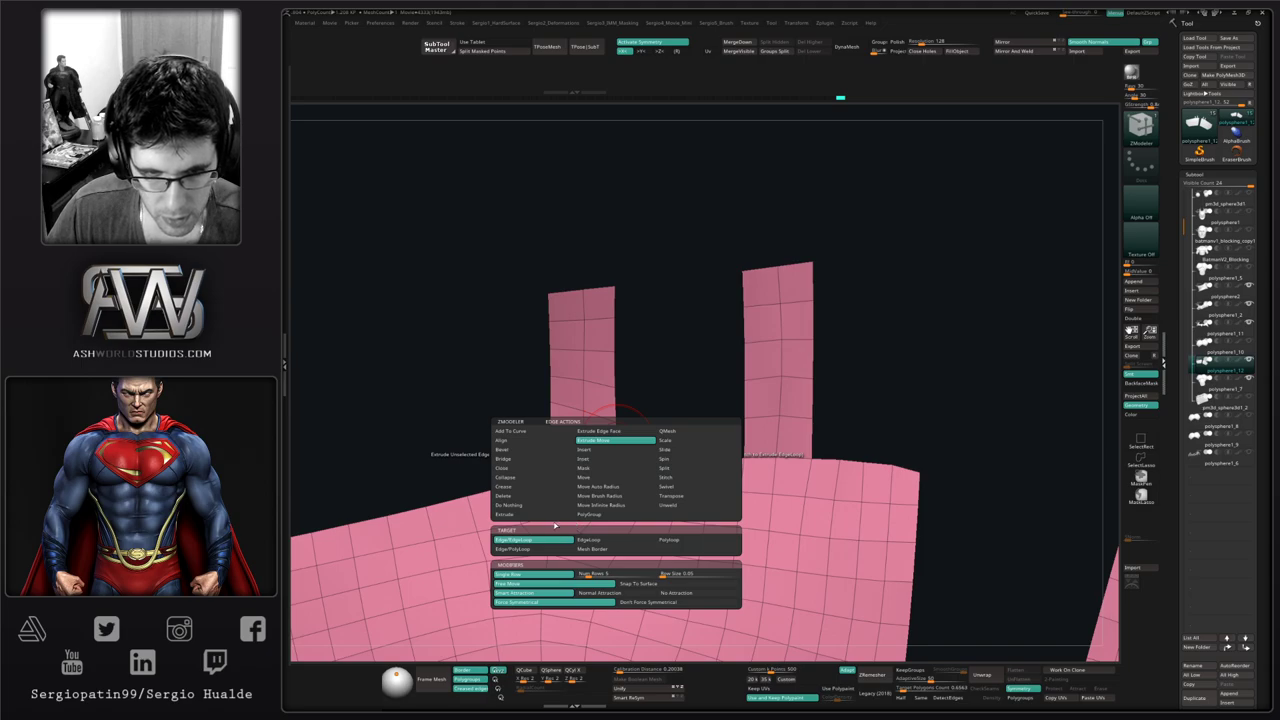
pyautogui.moveTo(615, 443); pyautogui.dragTo(691, 427)
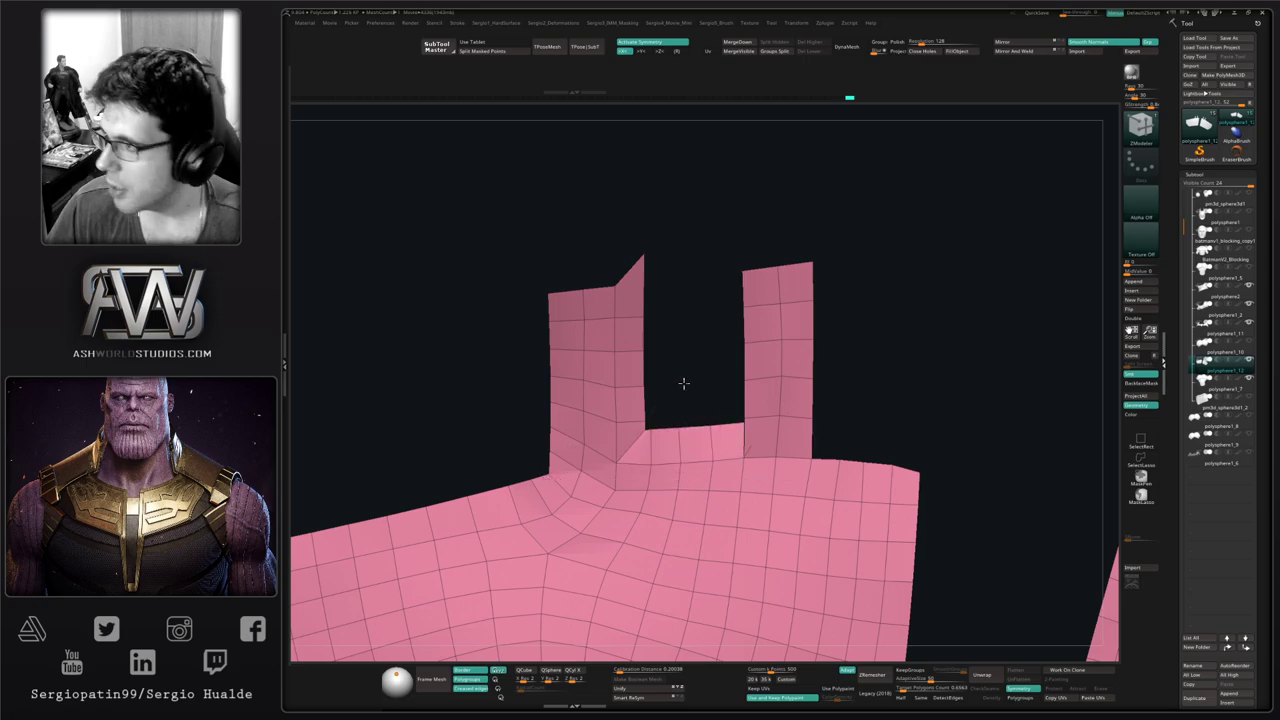
pyautogui.moveTo(684, 383); pyautogui.dragTo(702, 385)
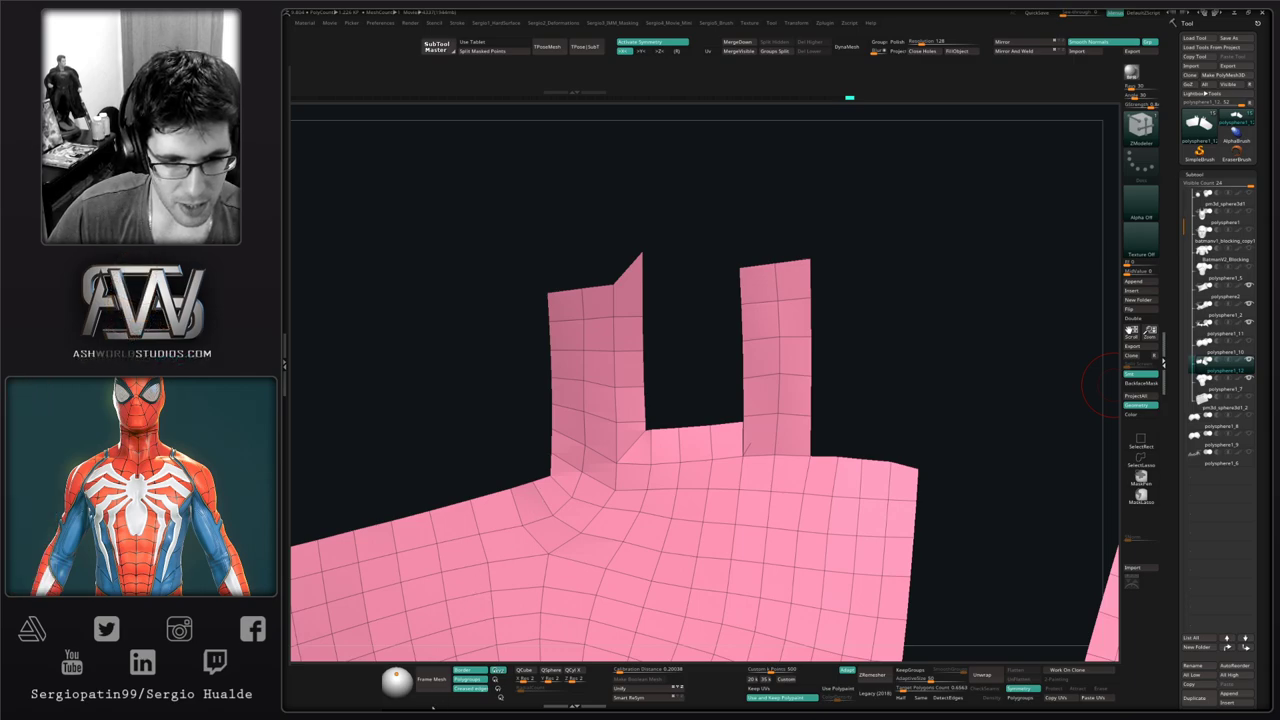
# Pull the new base strip's end corner away from the inner prong with the Move brush
pyautogui.moveTo(691, 534); pyautogui.dragTo(693, 495, button='right')
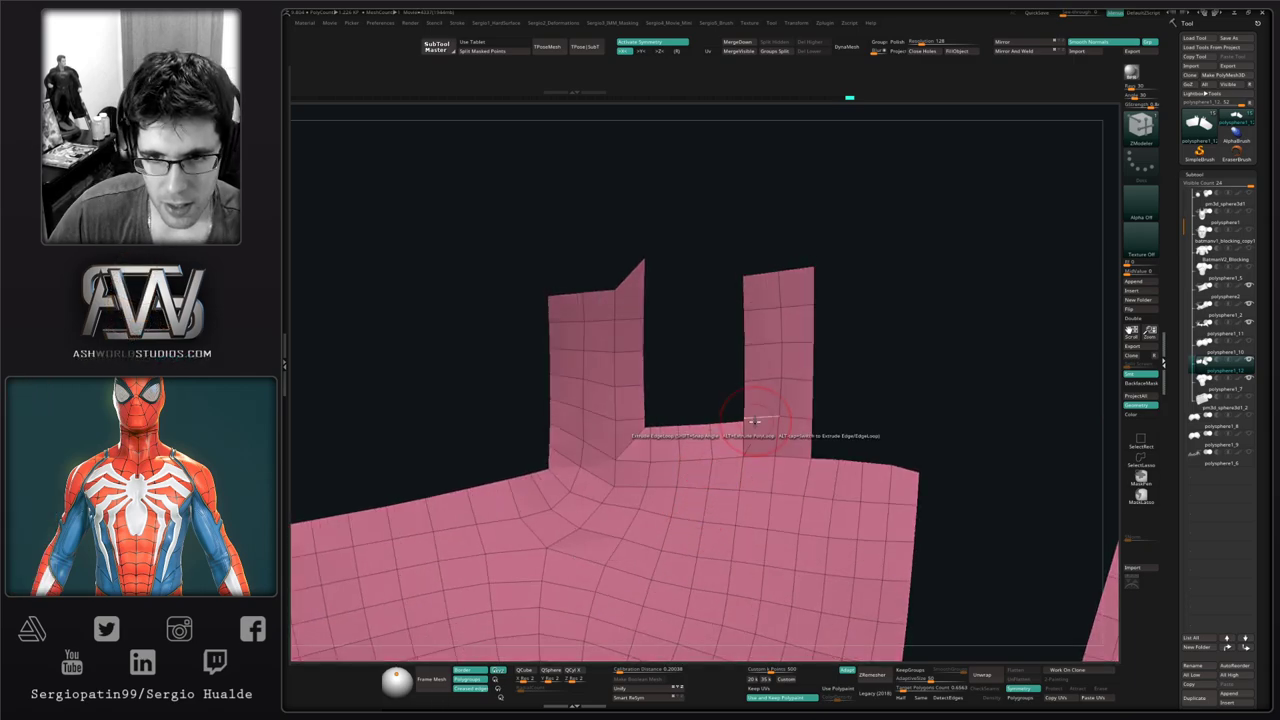
pyautogui.press('b')
pyautogui.press('m')
pyautogui.press('v')
pyautogui.moveTo(753, 413); pyautogui.dragTo(763, 400, button='right')
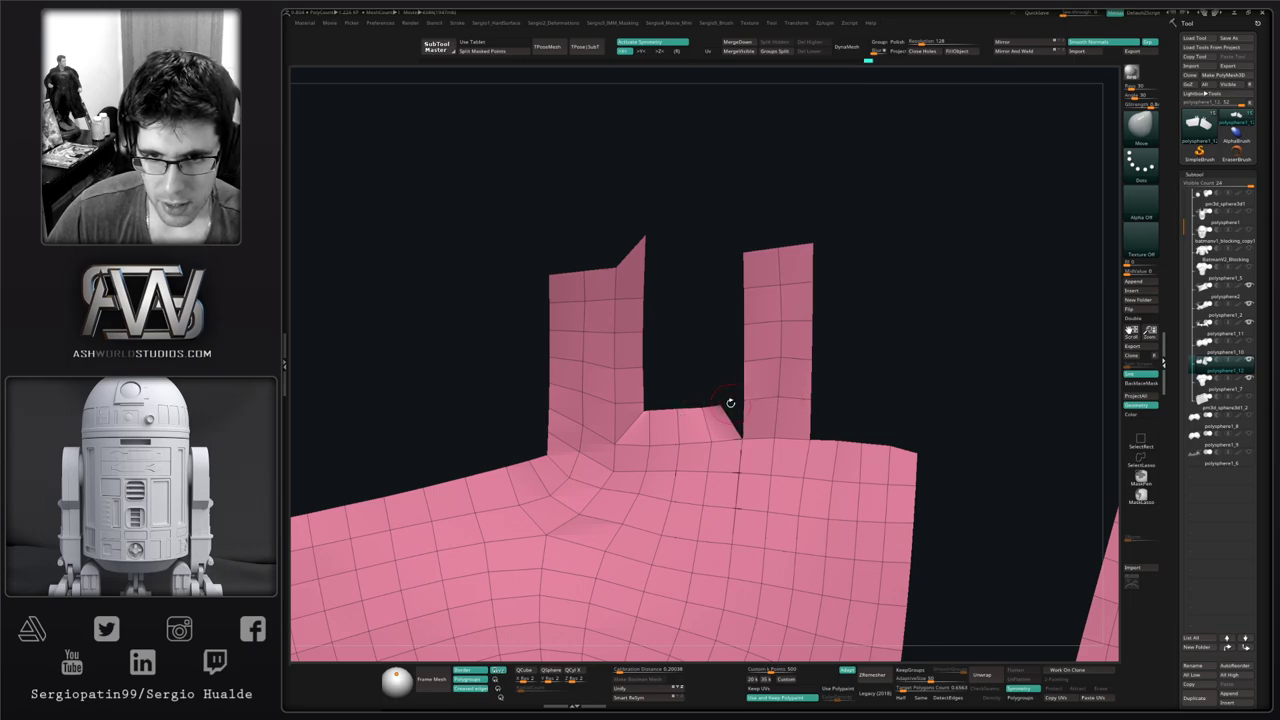
pyautogui.moveTo(731, 403); pyautogui.dragTo(751, 421)
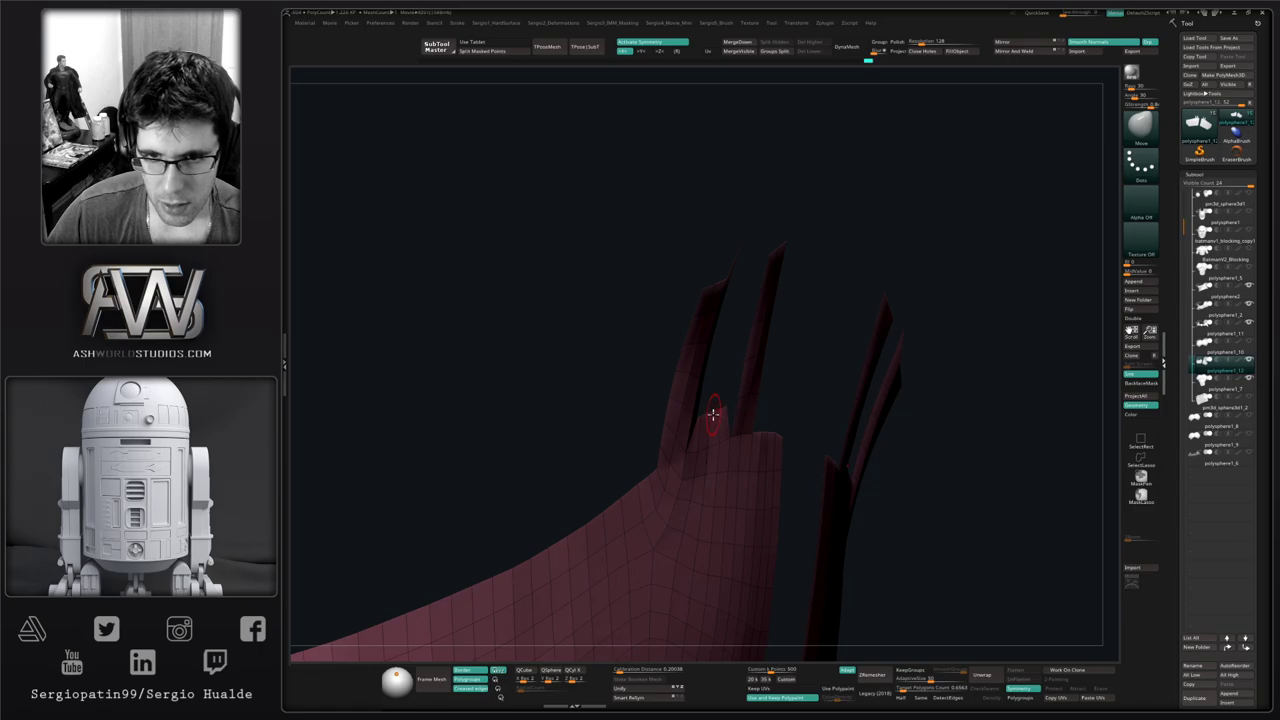
pyautogui.moveTo(711, 414); pyautogui.dragTo(740, 366, button='right')
# Extrude the inner prong's gap-facing edge toward the outer prong with ZModeler
pyautogui.press('b')
pyautogui.press('z')
pyautogui.press('m')
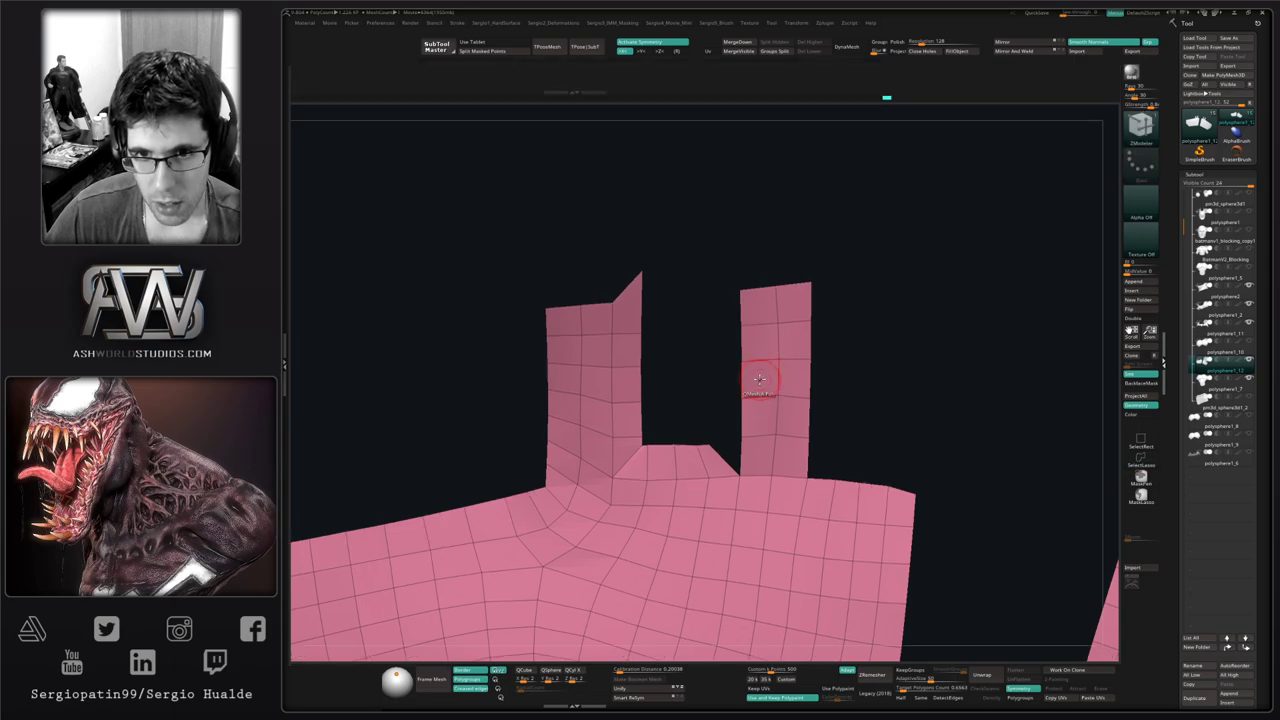
pyautogui.moveTo(741, 375); pyautogui.dragTo(709, 343)
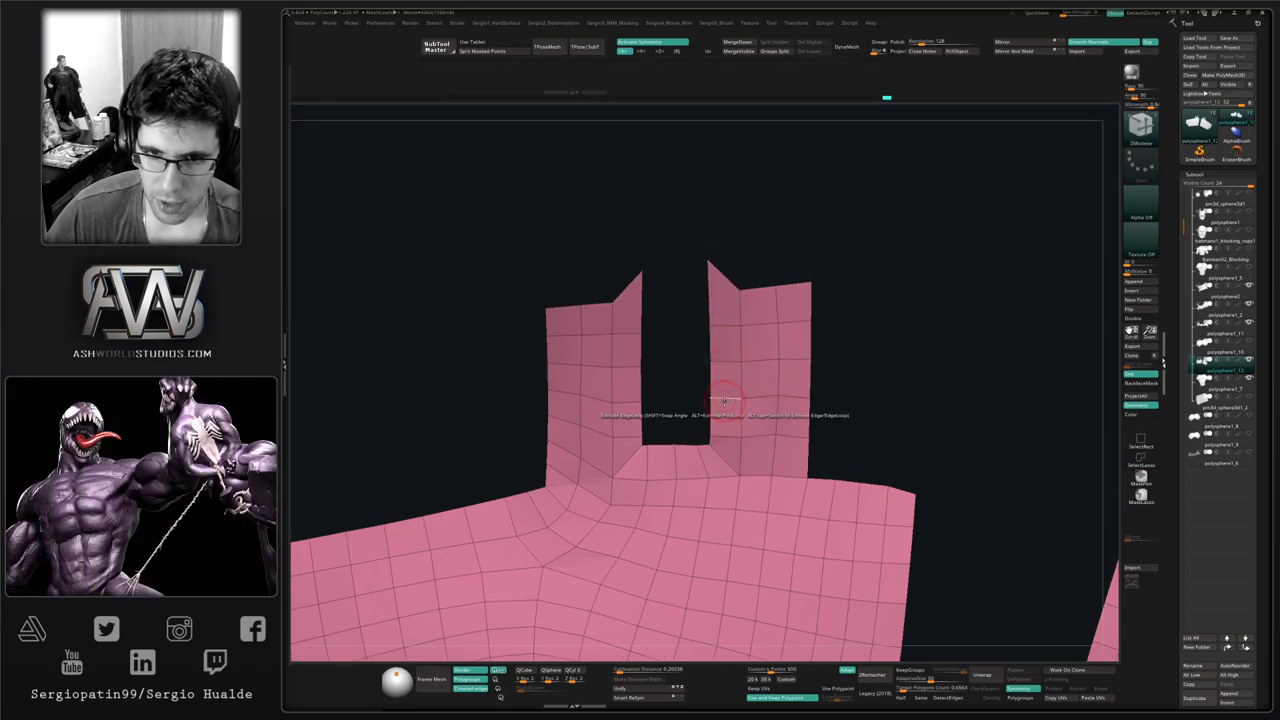
# Stitch the corner points of the base strip and the inner prong's strip with ZModeler to close the slit between them
pyautogui.press('b')
pyautogui.press('m')
pyautogui.press('t')
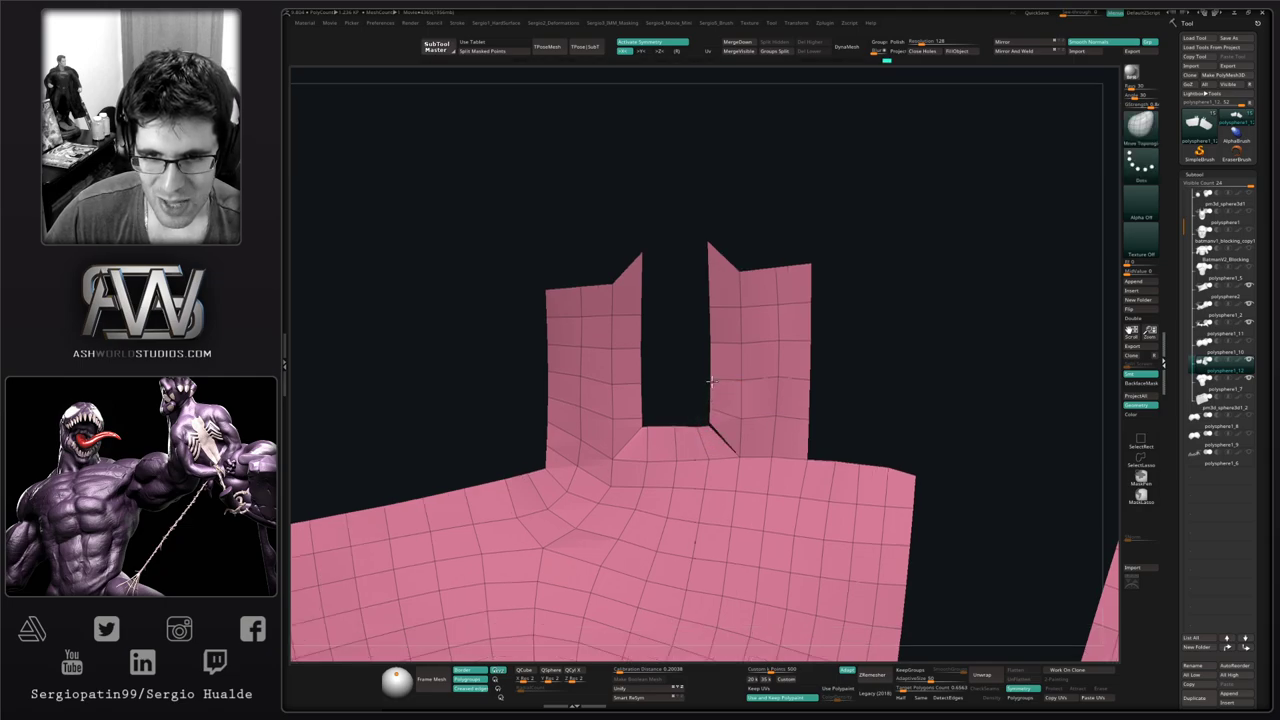
pyautogui.keyDown('ctrl'); pyautogui.moveTo(713, 424); pyautogui.dragTo(738, 630, button='right'); pyautogui.keyUp('ctrl')
pyautogui.press('b')
pyautogui.press('z')
pyautogui.press('m')
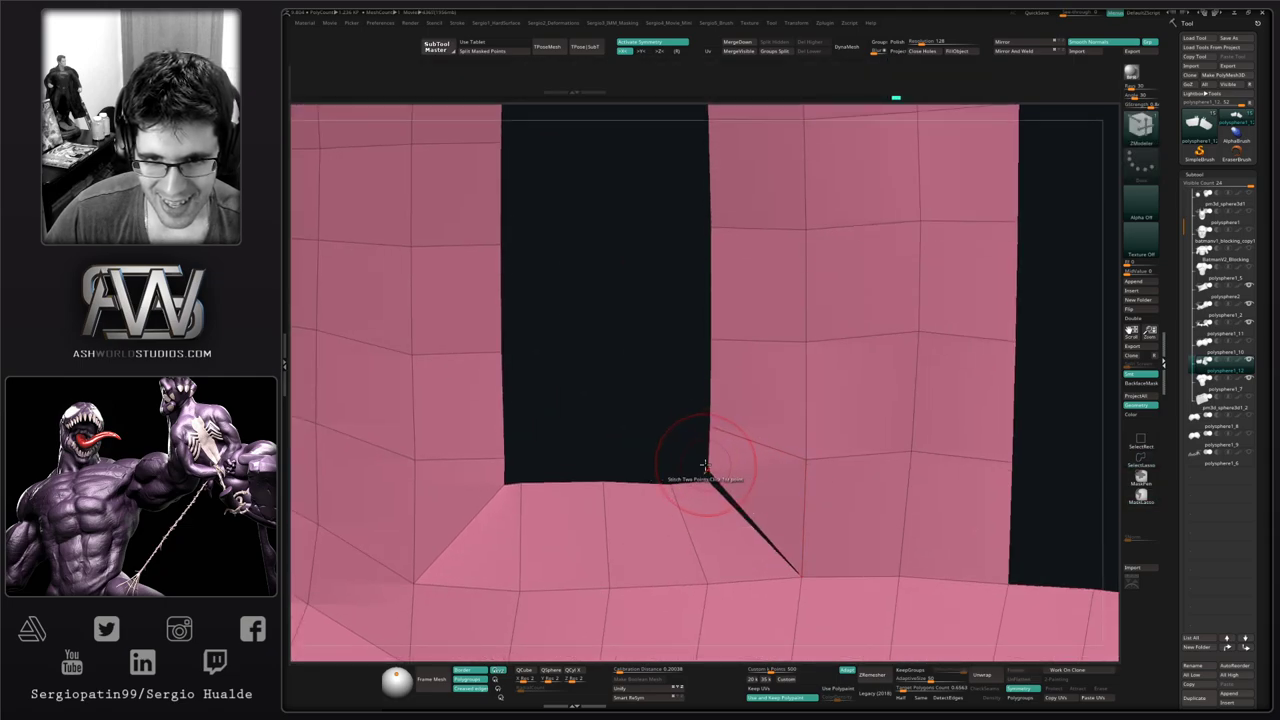
pyautogui.press('space')
pyautogui.click(707, 474)
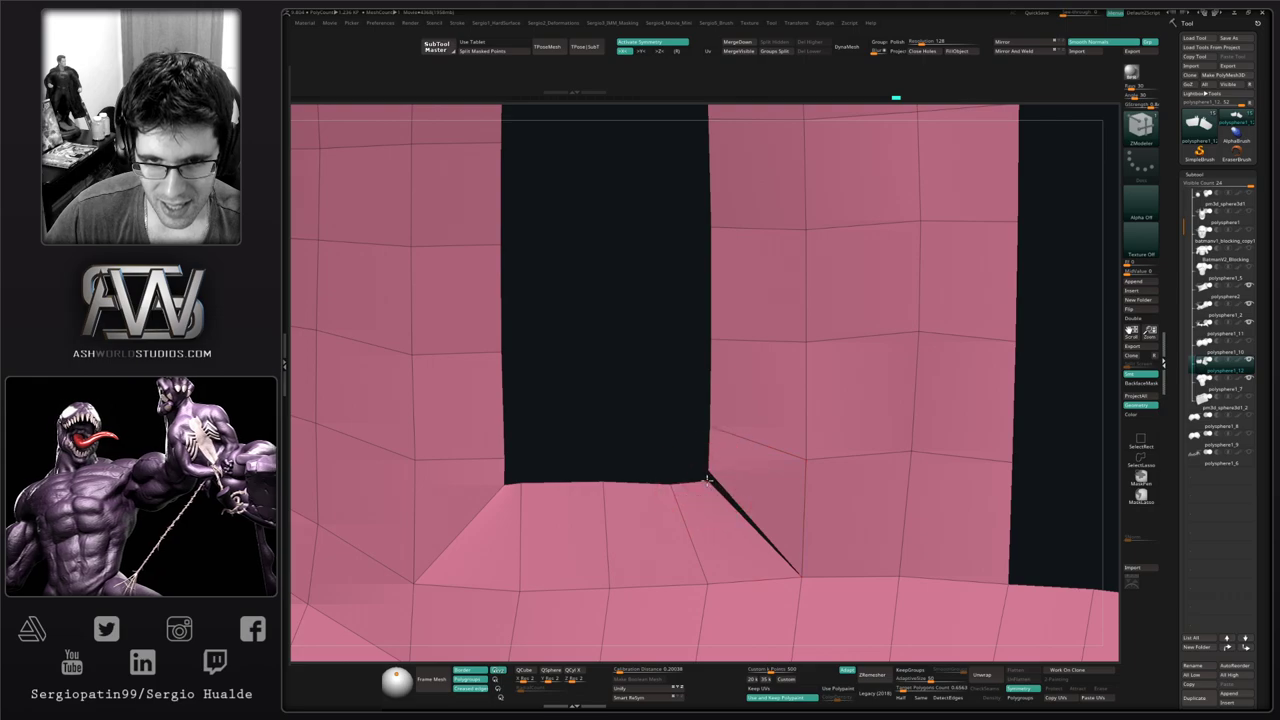
pyautogui.keyDown('alt'); pyautogui.moveTo(742, 453); pyautogui.dragTo(765, 430, button='right'); pyautogui.keyUp('alt')
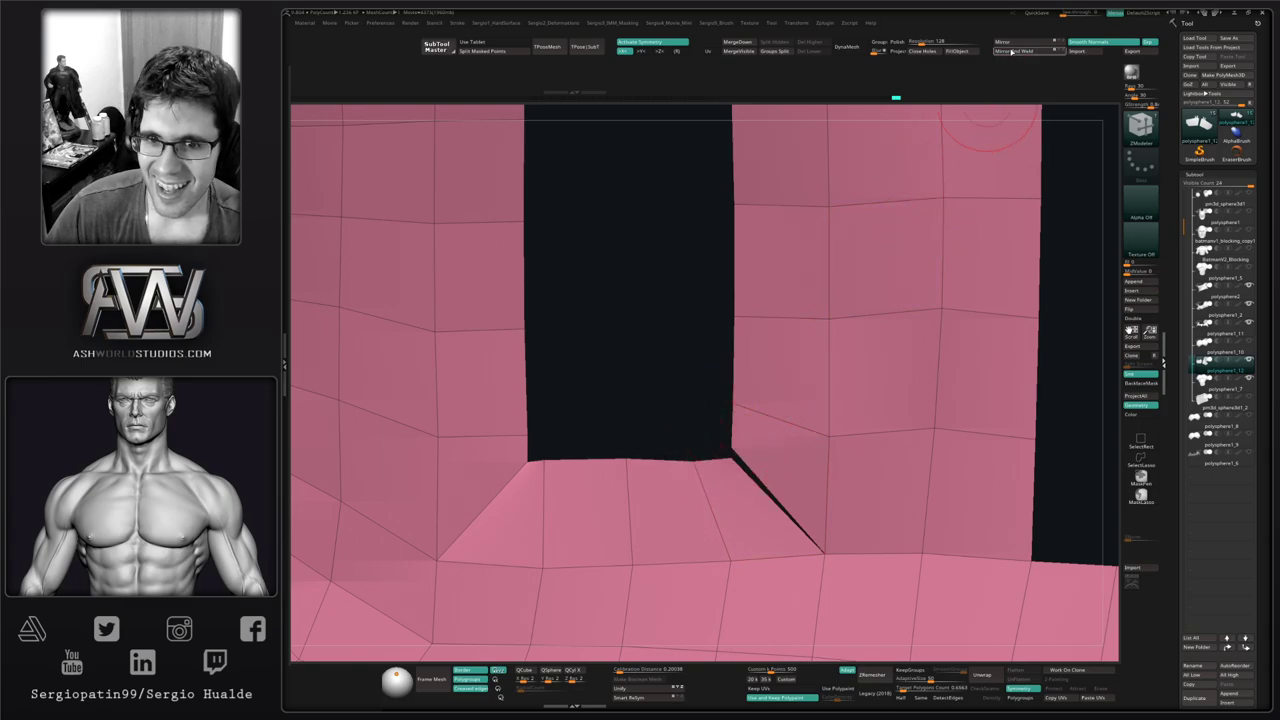
pyautogui.click(732, 462)
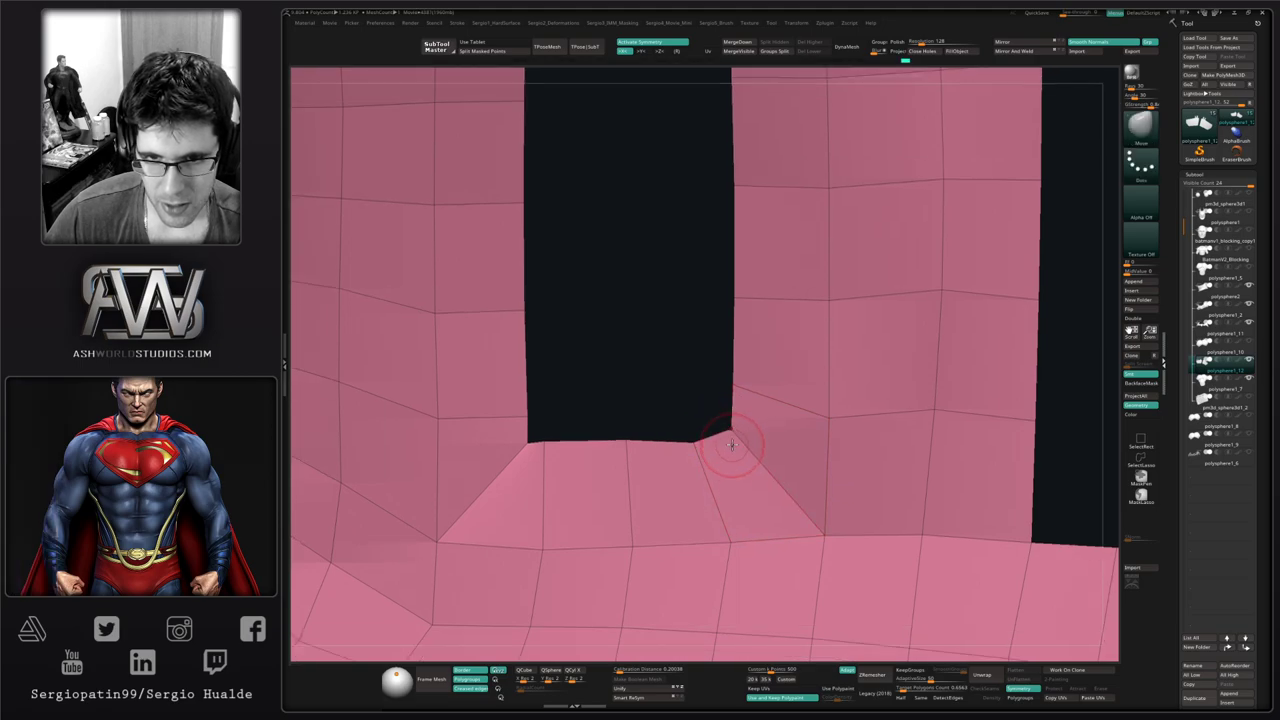
# Pull the pointed tips of both new prong strips down in line with the prongs' top edges using the Move brush
pyautogui.moveTo(731, 463)
pyautogui.keyDown('ctrl'); pyautogui.mouseDown(button='right')
pyautogui.moveTo(711, 340)
pyautogui.moveTo(728, 414)
pyautogui.mouseUp(button='right'); pyautogui.keyUp('ctrl')
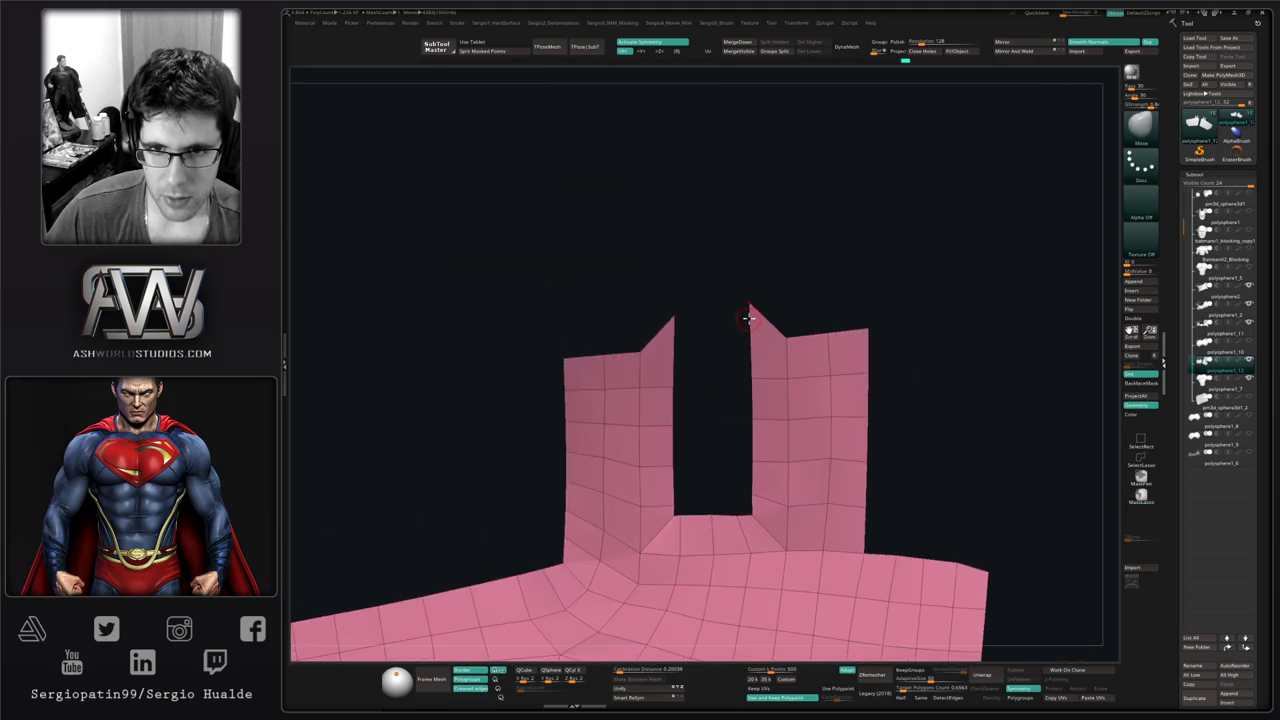
pyautogui.moveTo(749, 306); pyautogui.dragTo(745, 359)
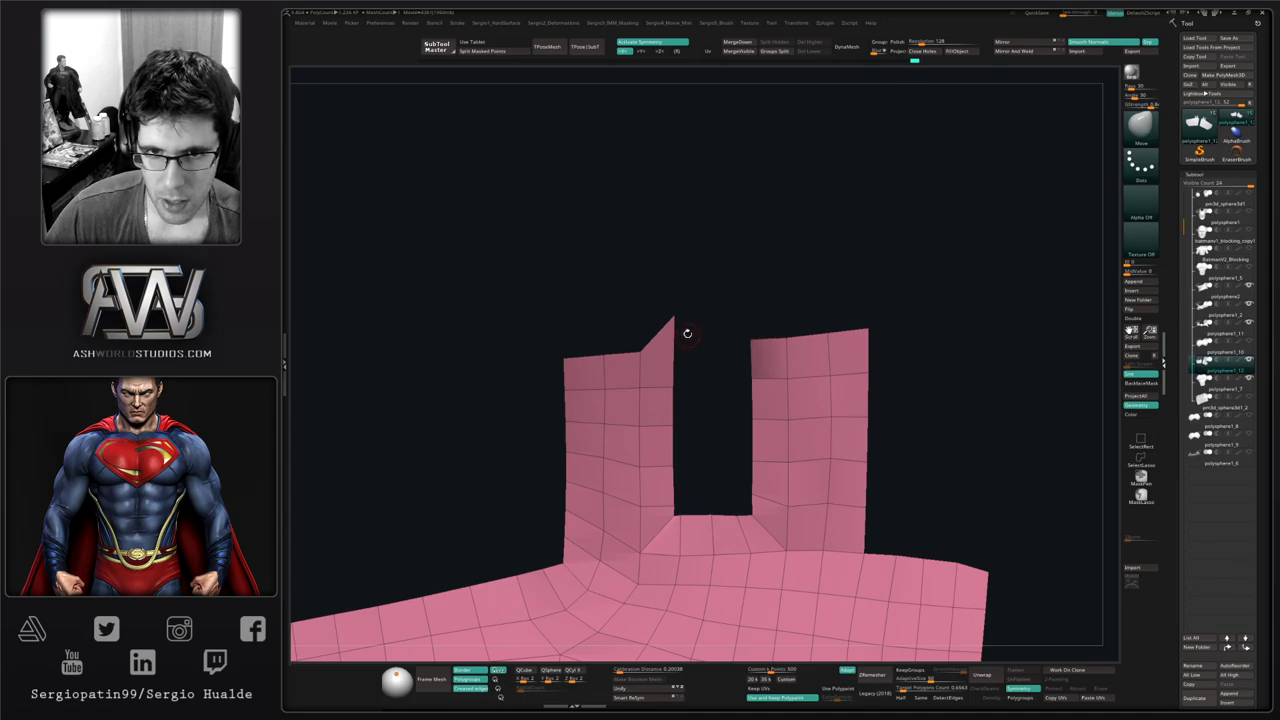
pyautogui.moveTo(672, 322)
pyautogui.mouseDown()
pyautogui.moveTo(670, 388)
pyautogui.moveTo(655, 354)
pyautogui.mouseUp()
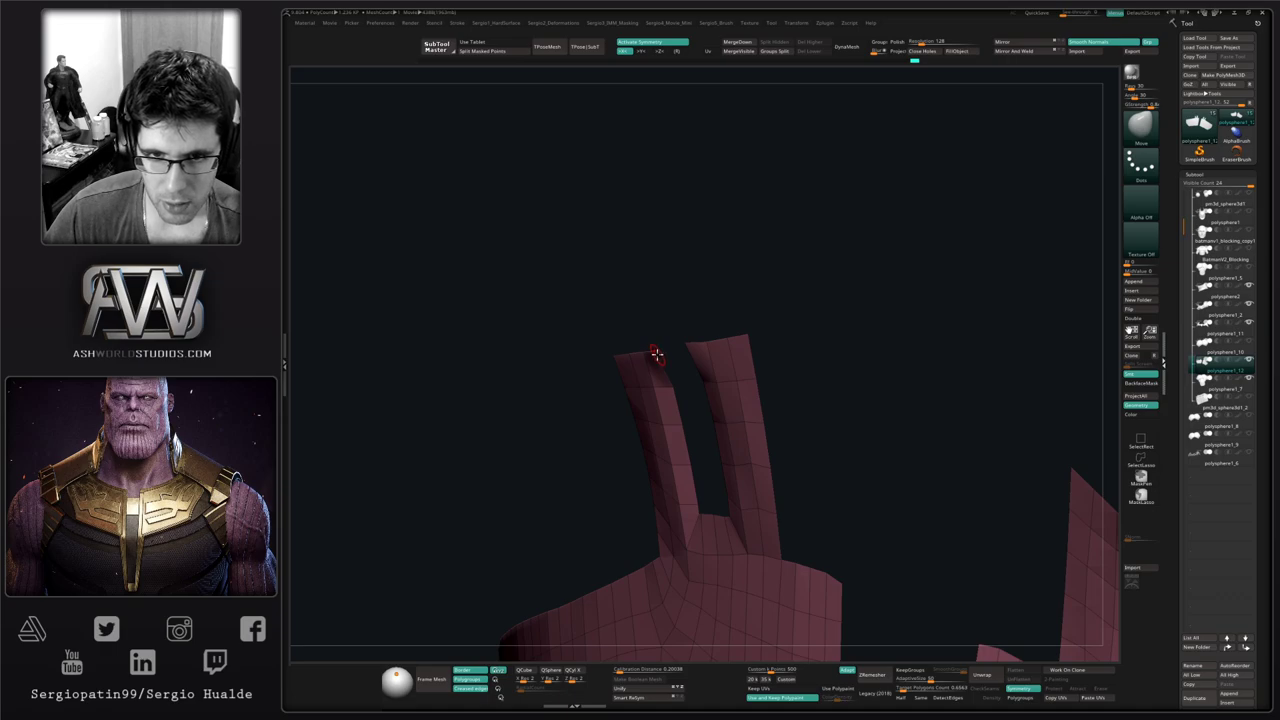
# Adjust the base strip between the two prongs with the Move brush so the bottom of the gap runs cleanly
pyautogui.moveTo(688, 406)
pyautogui.mouseDown(button='right')
pyautogui.moveTo(670, 394)
pyautogui.moveTo(671, 446)
pyautogui.moveTo(674, 406)
pyautogui.mouseUp(button='right')
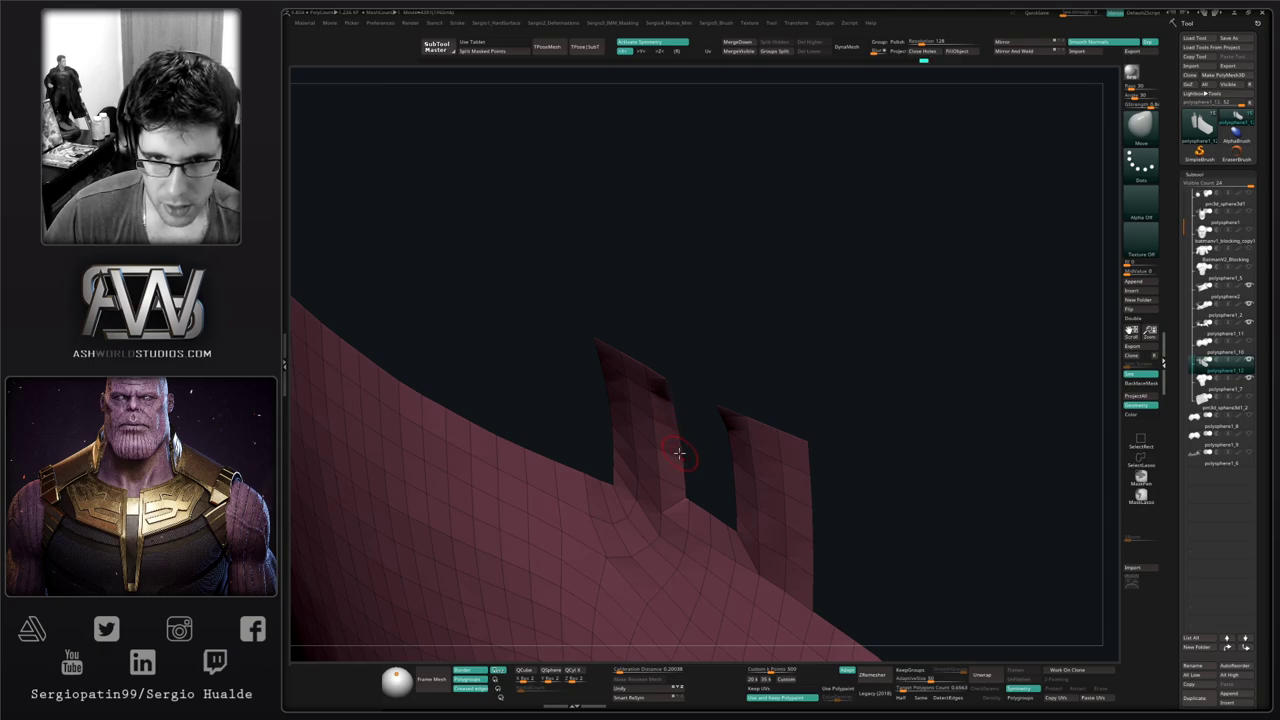
pyautogui.moveTo(686, 476); pyautogui.dragTo(674, 503, button='right')
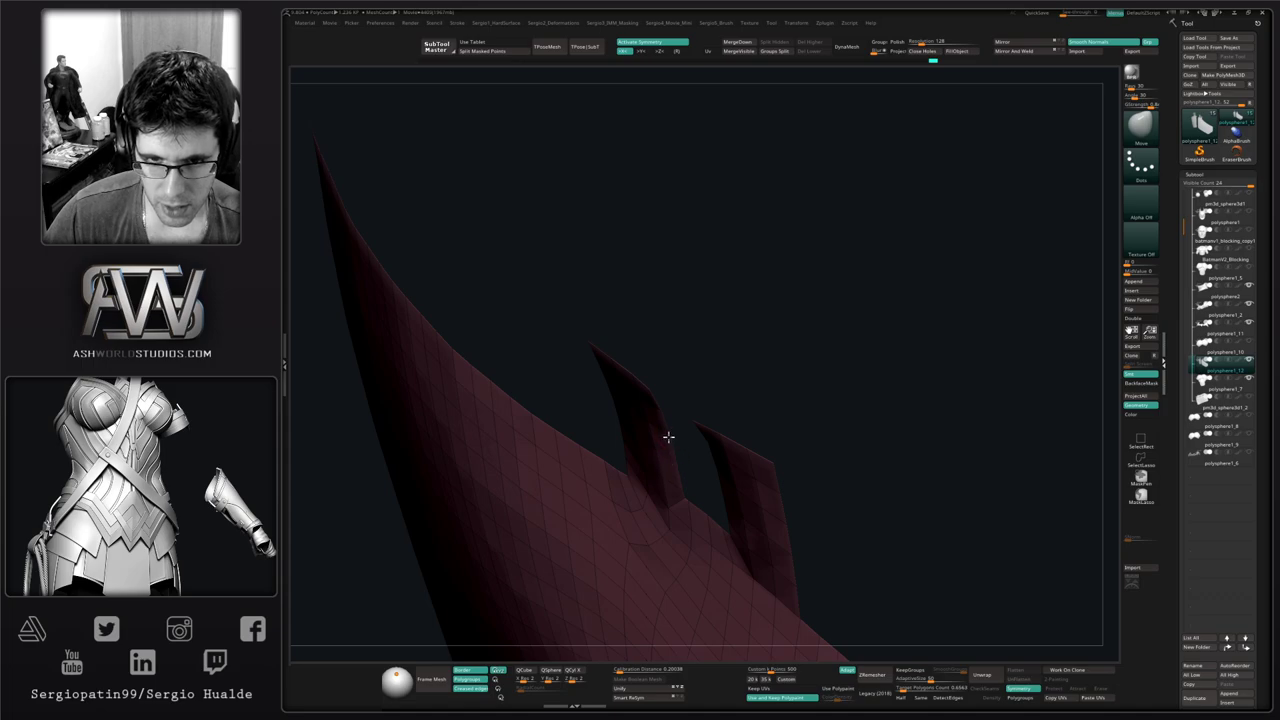
pyautogui.moveTo(668, 447); pyautogui.dragTo(689, 427, button='right')
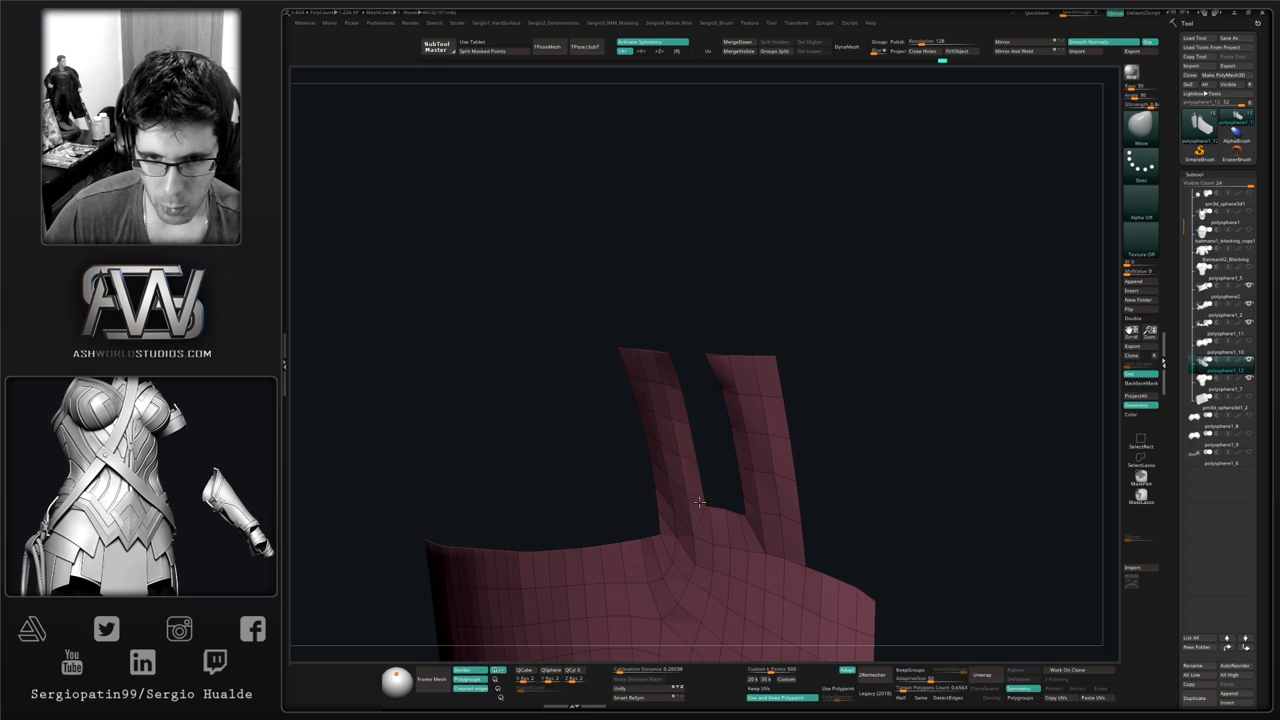
pyautogui.moveTo(700, 481)
pyautogui.mouseDown(button='right')
pyautogui.moveTo(720, 516)
pyautogui.moveTo(809, 443)
pyautogui.moveTo(762, 392)
pyautogui.moveTo(766, 366)
pyautogui.moveTo(733, 376)
pyautogui.moveTo(720, 354)
pyautogui.moveTo(697, 519)
pyautogui.moveTo(729, 460)
pyautogui.moveTo(686, 466)
pyautogui.moveTo(678, 537)
pyautogui.mouseUp(button='right')
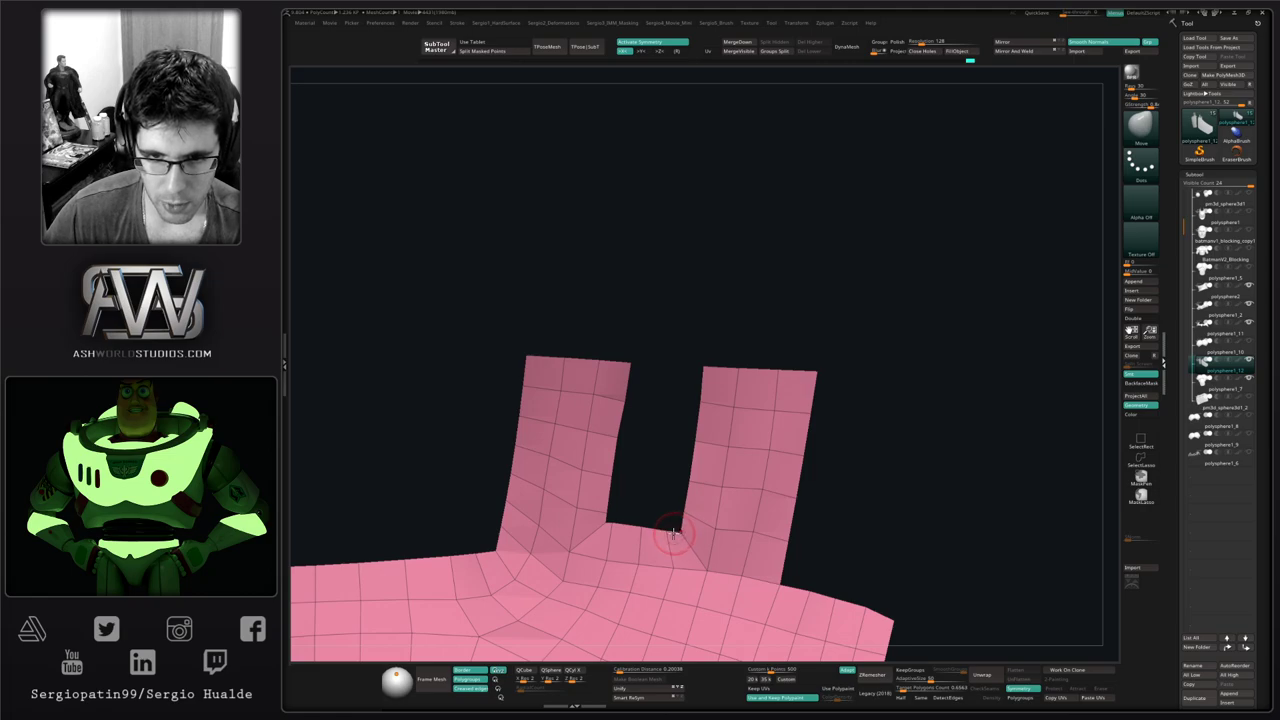
pyautogui.moveTo(646, 529); pyautogui.dragTo(648, 534)
pyautogui.moveTo(651, 537)
pyautogui.keyDown('ctrl'); pyautogui.mouseDown(button='right')
pyautogui.moveTo(671, 446)
pyautogui.moveTo(666, 480)
pyautogui.mouseUp(button='right'); pyautogui.keyUp('ctrl')
pyautogui.moveTo(665, 480); pyautogui.dragTo(660, 477)
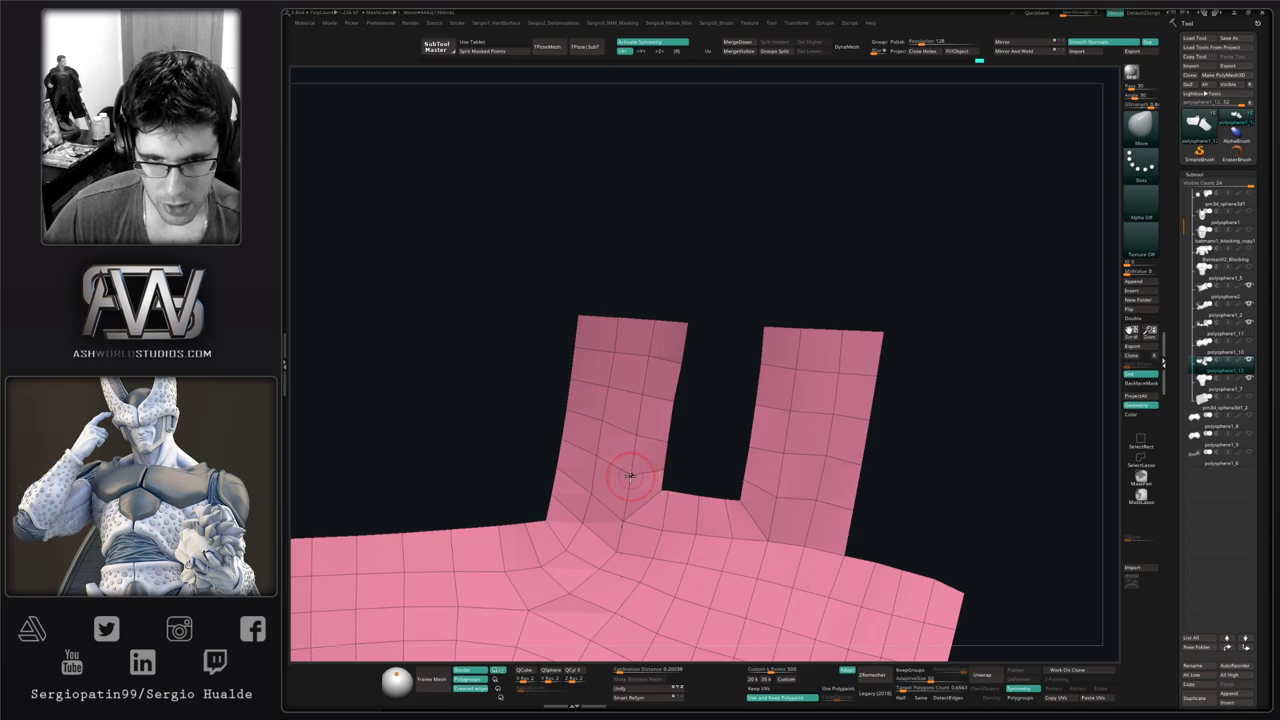
# Nudge the gap-side top corners of both prongs with the Move brush to straighten their inner edges
pyautogui.moveTo(634, 460); pyautogui.dragTo(636, 483, button='right')
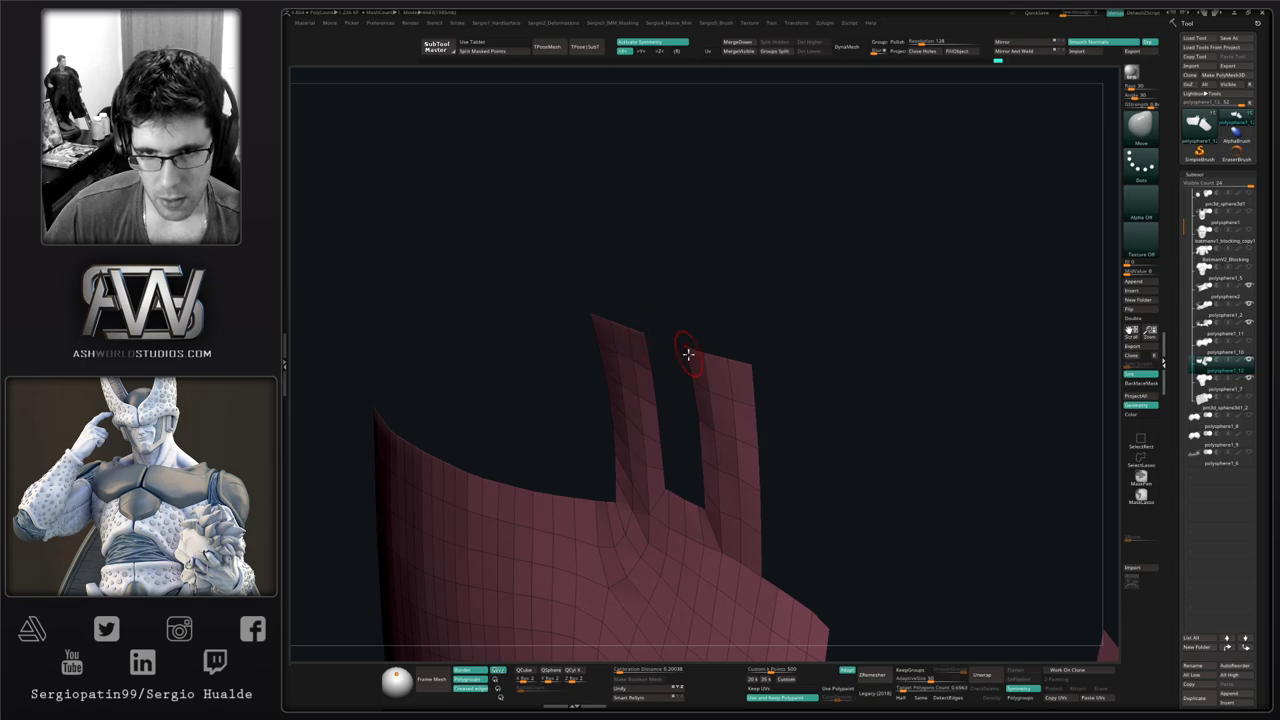
pyautogui.keyDown('shift'); pyautogui.moveTo(686, 354); pyautogui.dragTo(694, 420, button='right'); pyautogui.keyUp('shift')
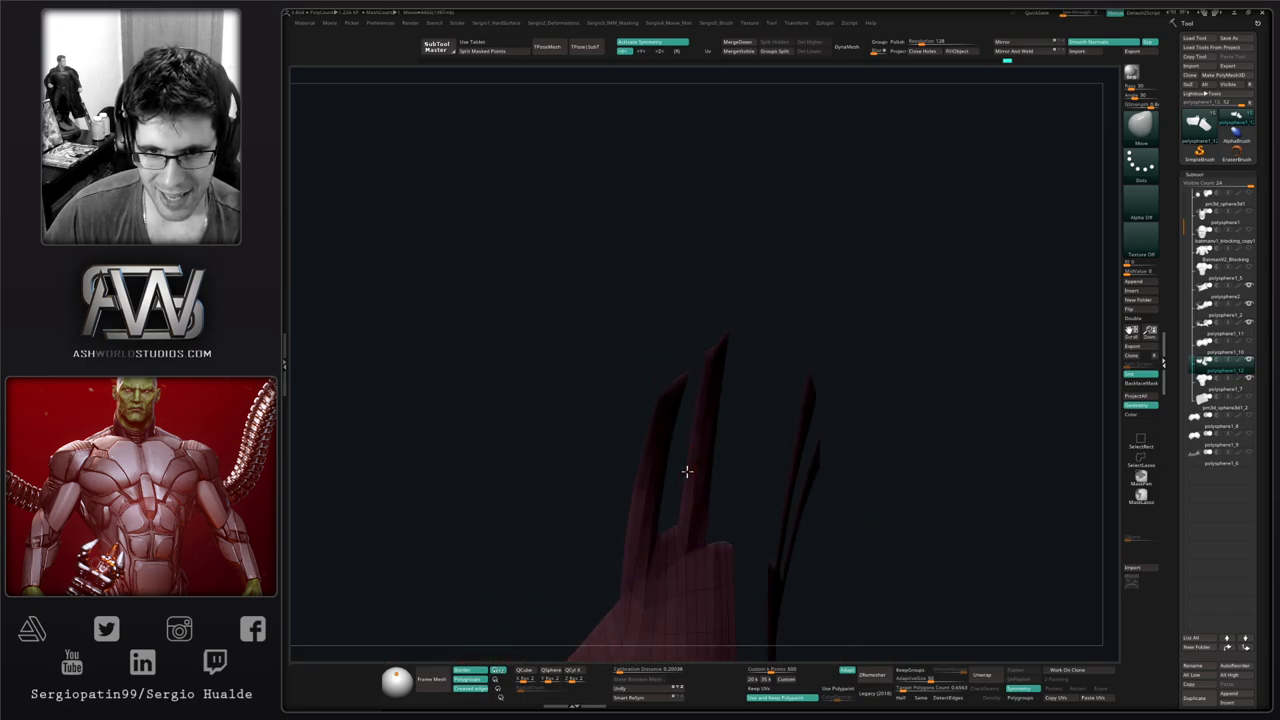
pyautogui.keyDown('shift'); pyautogui.moveTo(702, 487); pyautogui.dragTo(674, 467, button='right'); pyautogui.keyUp('shift')
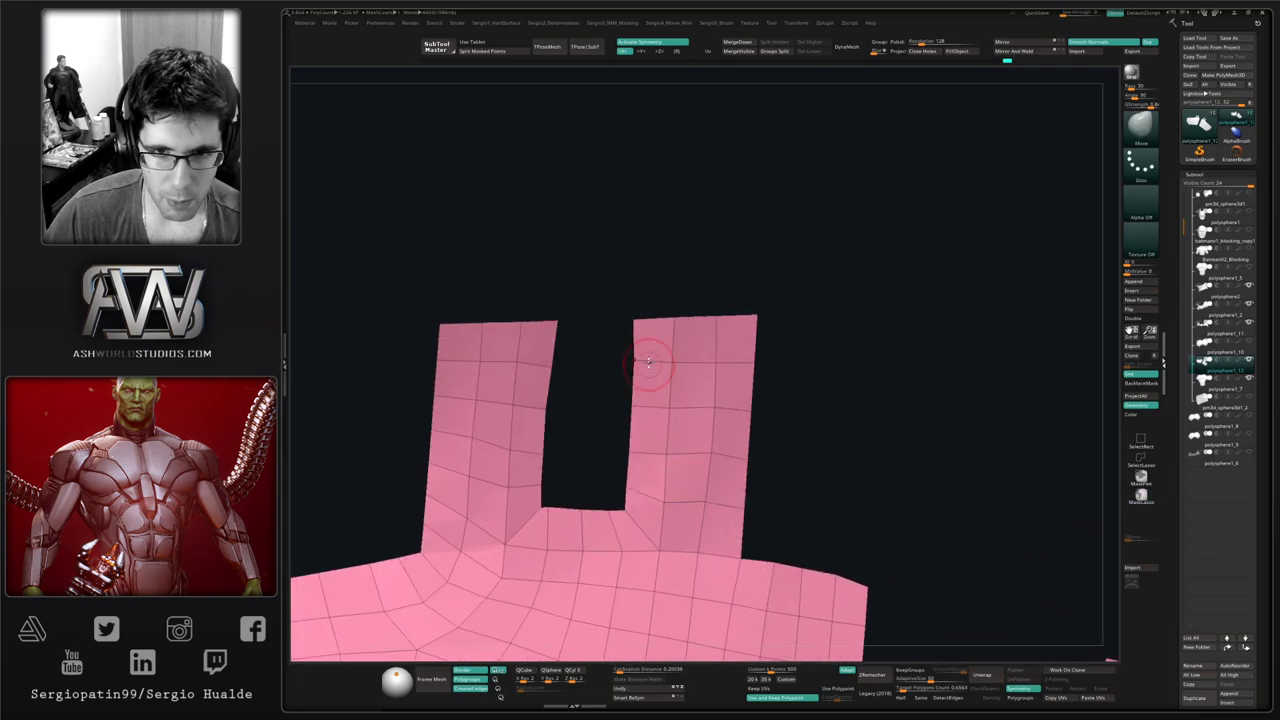
pyautogui.moveTo(643, 326); pyautogui.dragTo(651, 329)
pyautogui.keyDown('alt'); pyautogui.moveTo(697, 381); pyautogui.dragTo(835, 413, button='right'); pyautogui.keyUp('alt')
pyautogui.moveTo(695, 357); pyautogui.dragTo(690, 357)
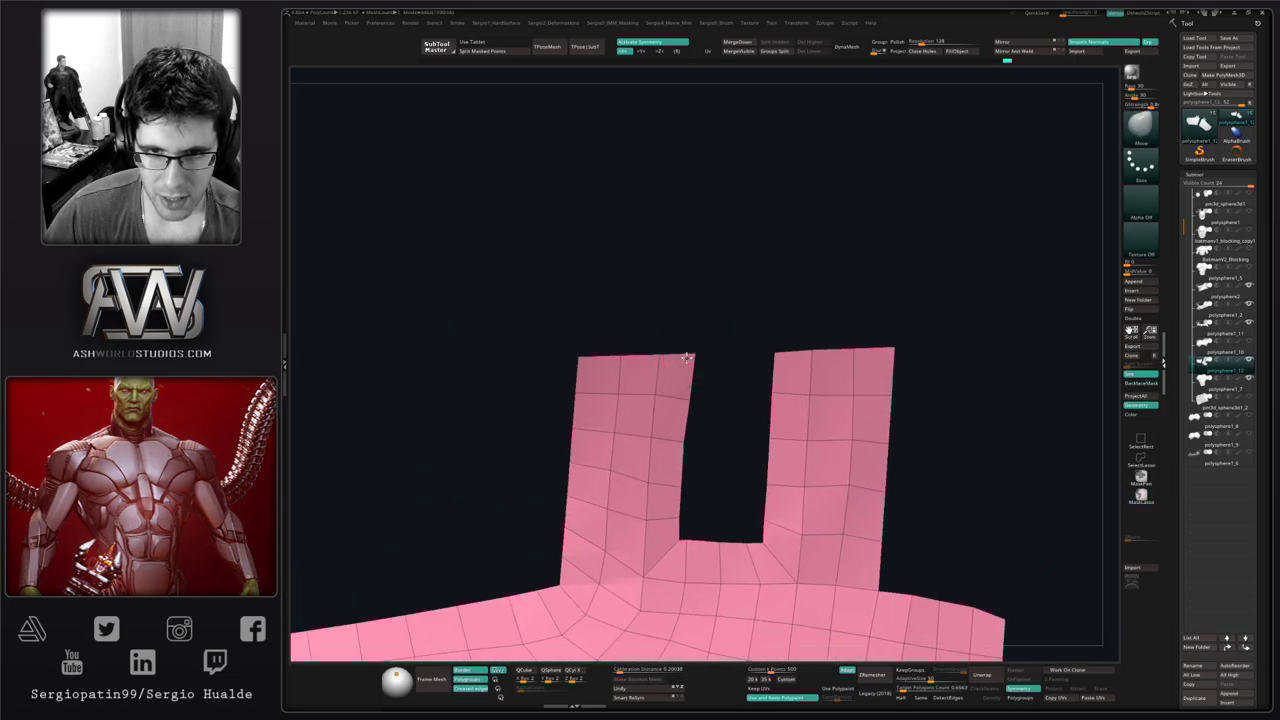
pyautogui.moveTo(681, 386); pyautogui.dragTo(686, 400, button='right')
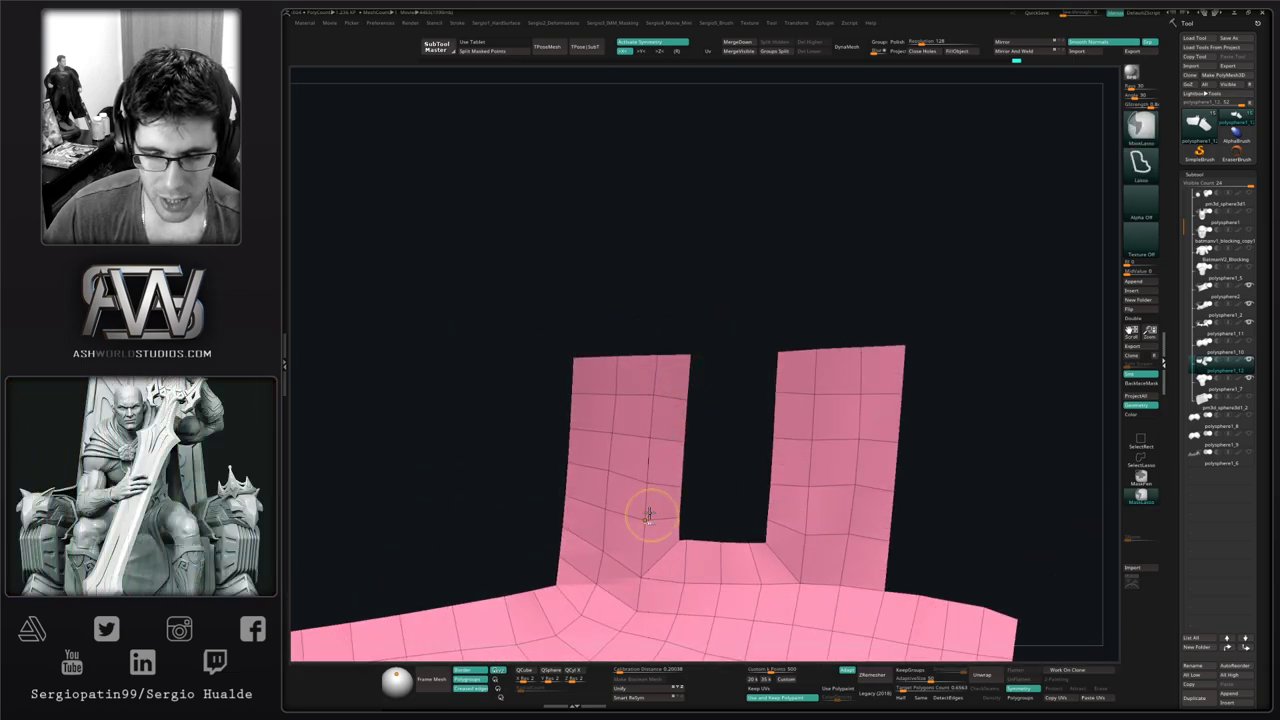
# Inspect the prong bases and the overall shape of both abdominal panels from several angles
pyautogui.keyDown('ctrl'); pyautogui.moveTo(646, 512); pyautogui.dragTo(697, 315, button='right'); pyautogui.keyUp('ctrl')
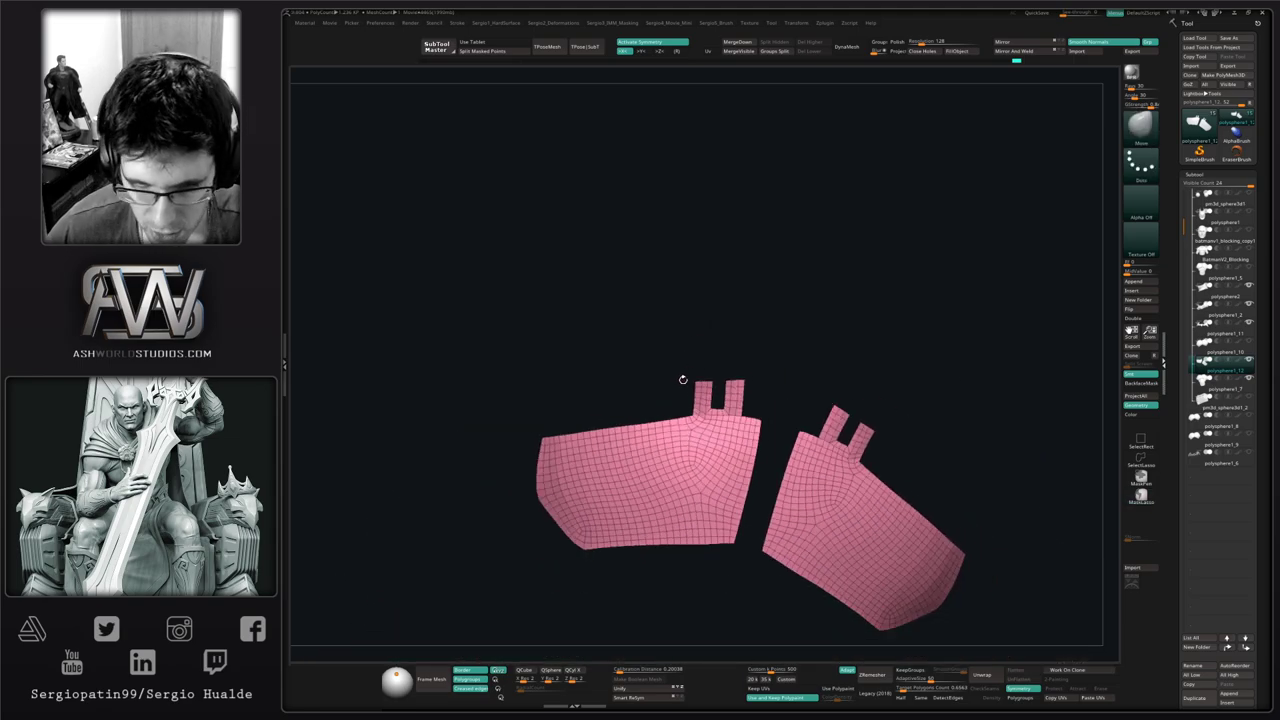
pyautogui.hotkey('alt', 's')
pyautogui.moveTo(687, 461); pyautogui.dragTo(717, 453, button='right')
pyautogui.hotkey('alt', 's')
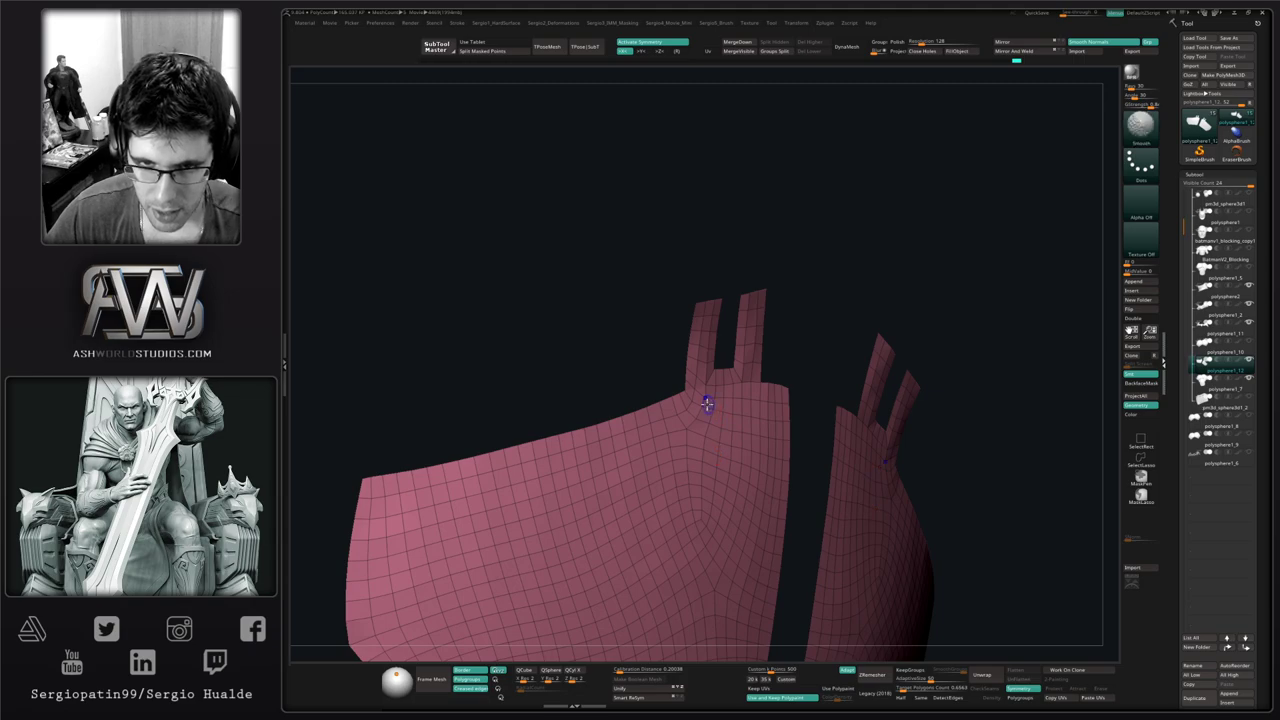
pyautogui.press('s')
pyautogui.moveTo(706, 425); pyautogui.dragTo(691, 470)
pyautogui.moveTo(692, 483)
pyautogui.keyDown('ctrl'); pyautogui.mouseDown(button='right')
pyautogui.moveTo(691, 458)
pyautogui.moveTo(664, 458)
pyautogui.moveTo(677, 414)
pyautogui.moveTo(672, 462)
pyautogui.mouseUp(button='right'); pyautogui.keyUp('ctrl')
pyautogui.moveTo(672, 462); pyautogui.dragTo(690, 488, button='right')
pyautogui.keyDown('ctrl'); pyautogui.moveTo(690, 488); pyautogui.dragTo(706, 427, button='right'); pyautogui.keyUp('ctrl')
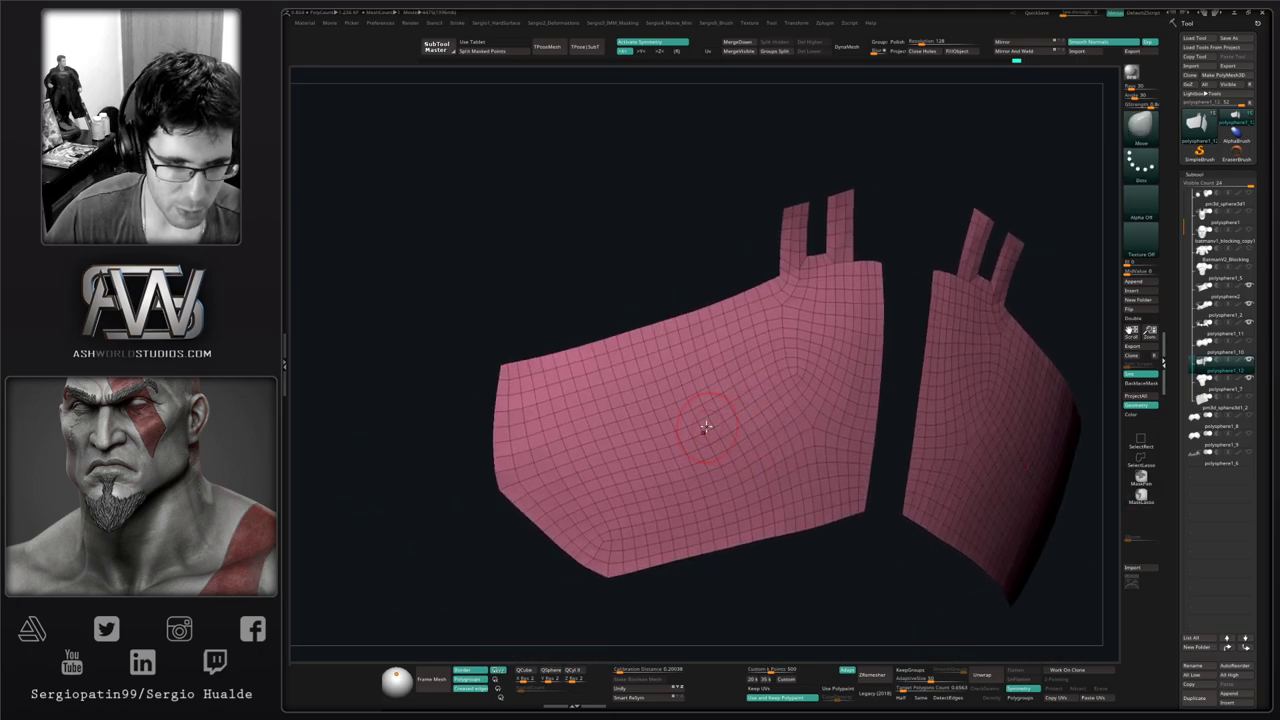
# Try thickening both abdominal panels with Panel Loops at elevation 100, check them against the torso, and undo it
pyautogui.press('shift')
pyautogui.press('1')
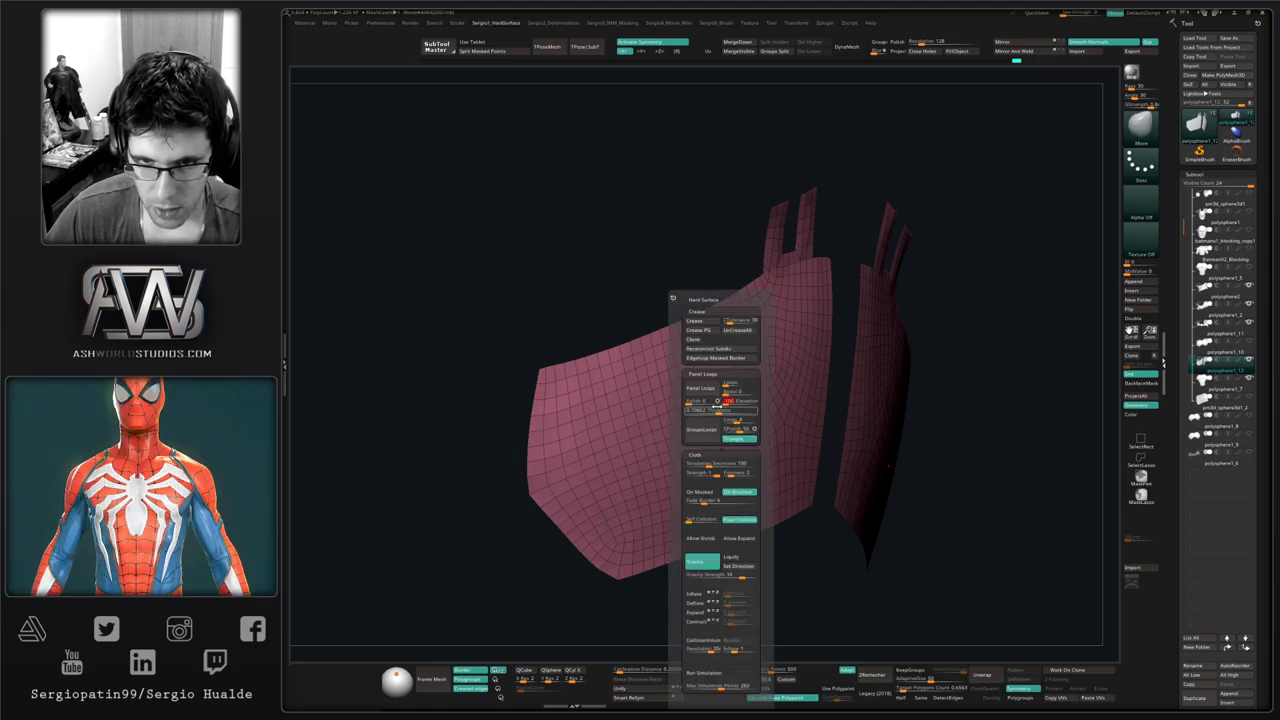
pyautogui.click(710, 389)
pyautogui.hotkey('ctrl', 'z')
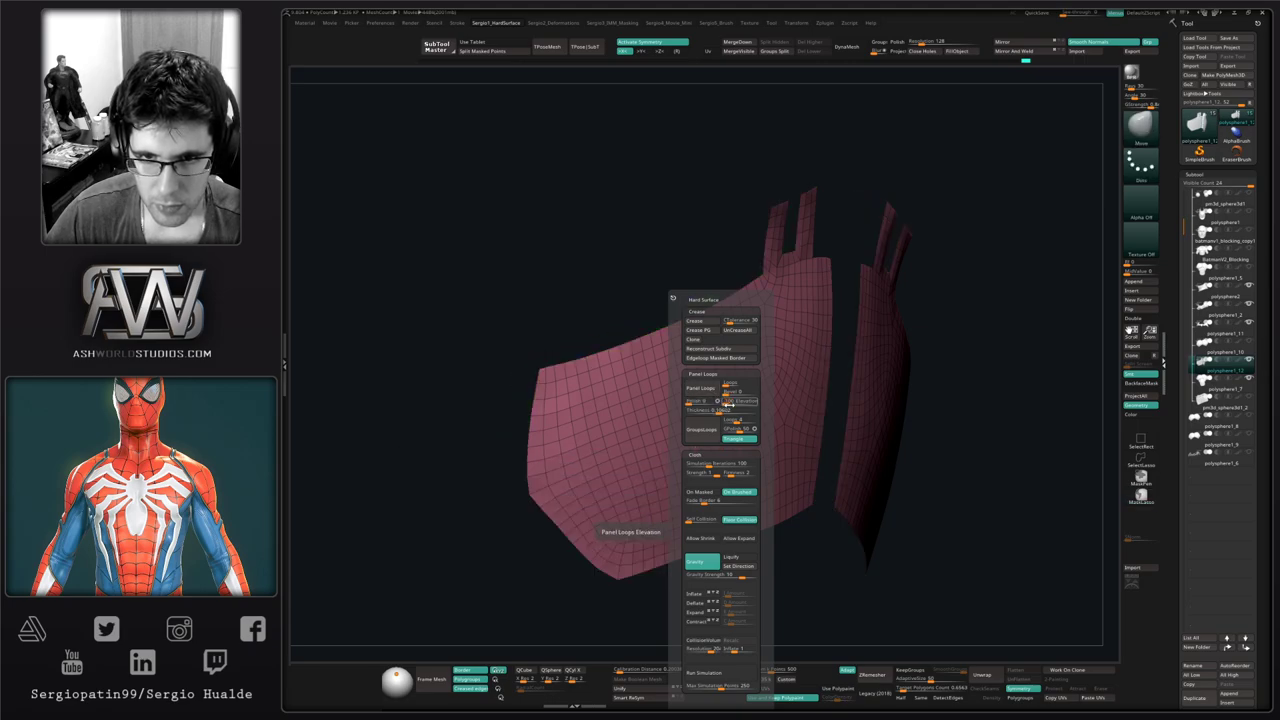
pyautogui.click(700, 388)
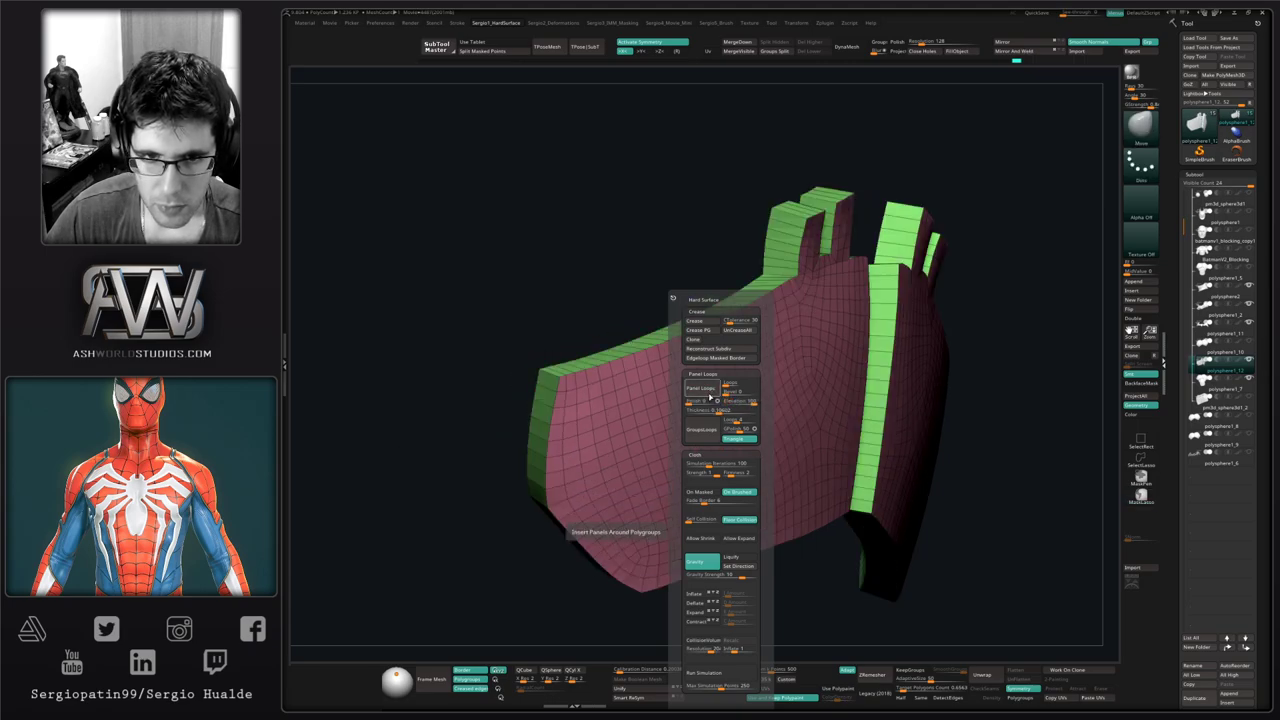
pyautogui.keyDown('ctrl'); pyautogui.moveTo(782, 449); pyautogui.dragTo(778, 480, button='right'); pyautogui.keyUp('ctrl')
pyautogui.moveTo(778, 480); pyautogui.dragTo(769, 401, button='right')
pyautogui.hotkey('shift', 's')
pyautogui.moveTo(768, 402); pyautogui.dragTo(784, 424)
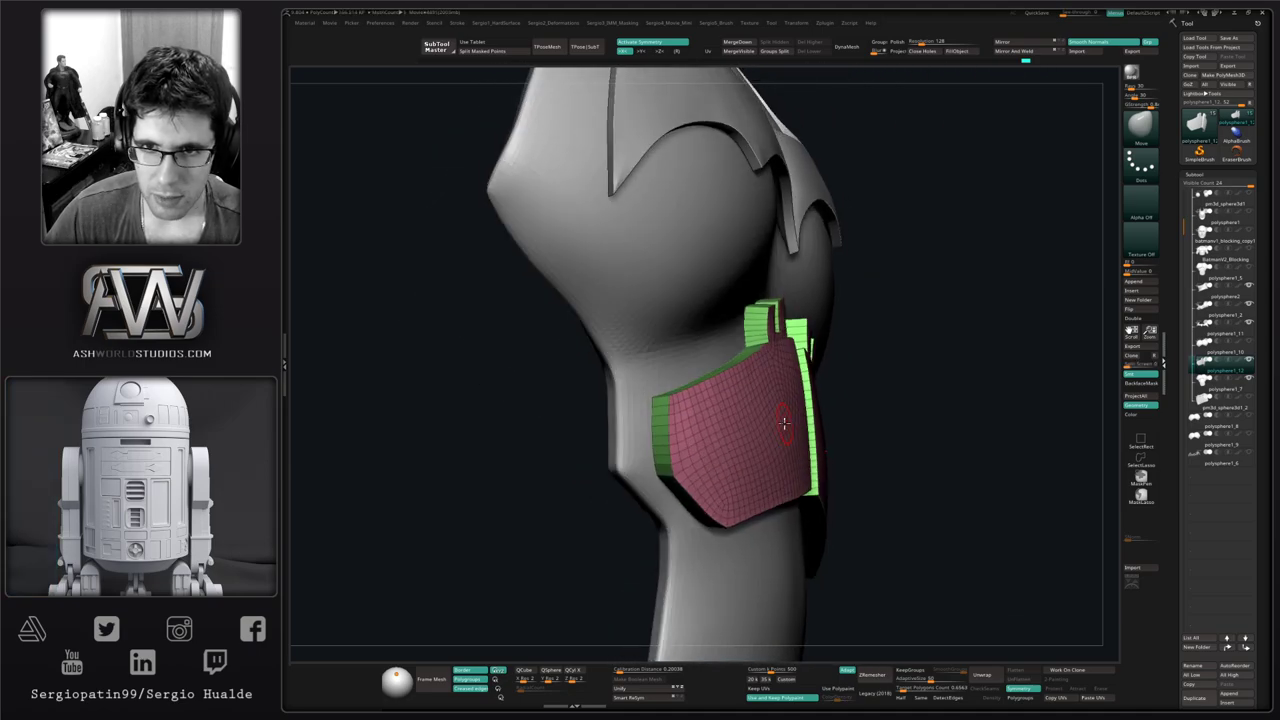
pyautogui.hotkey('ctrl', 'z')
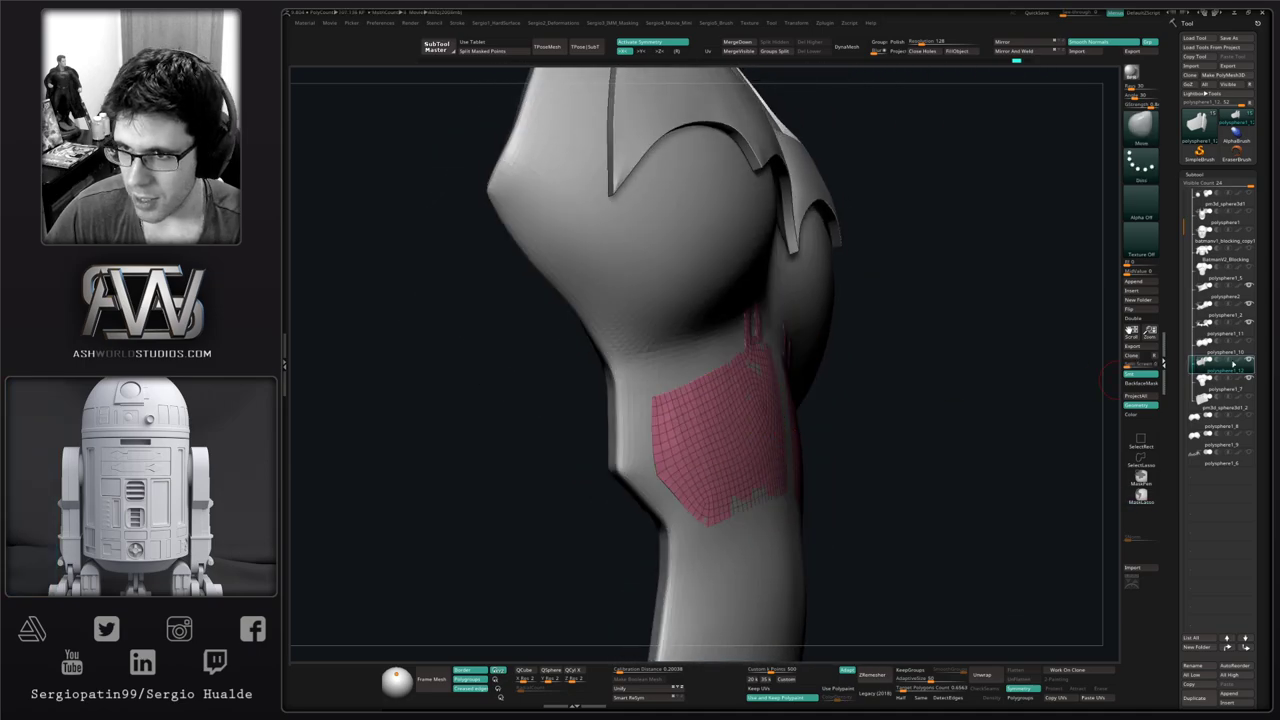
# Show the hidden chest armor subtool above the abdominal panels for thickness comparison
pyautogui.click(1248, 342)
pyautogui.moveTo(729, 428); pyautogui.dragTo(760, 440, button='right')
# Test several Panel Loops thickness values on the abdominal panels against the chest armor, undoing each result
pyautogui.press('1')
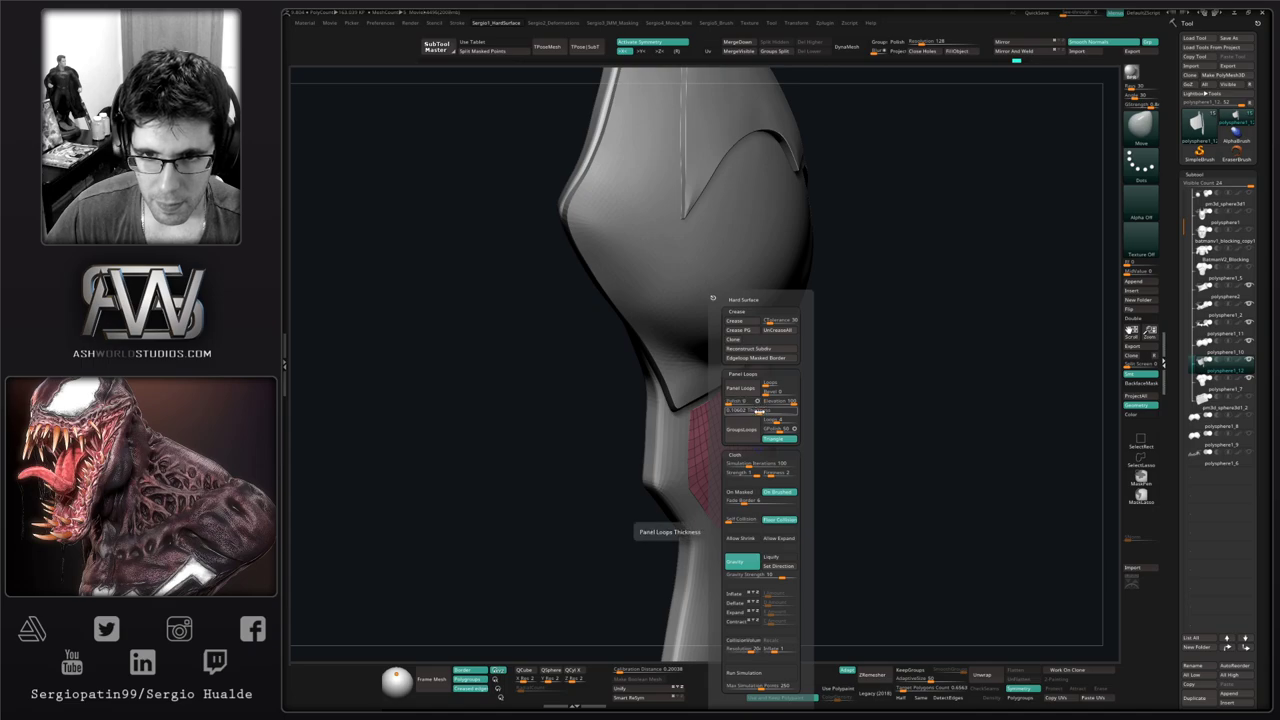
pyautogui.click(758, 411)
pyautogui.click(741, 389)
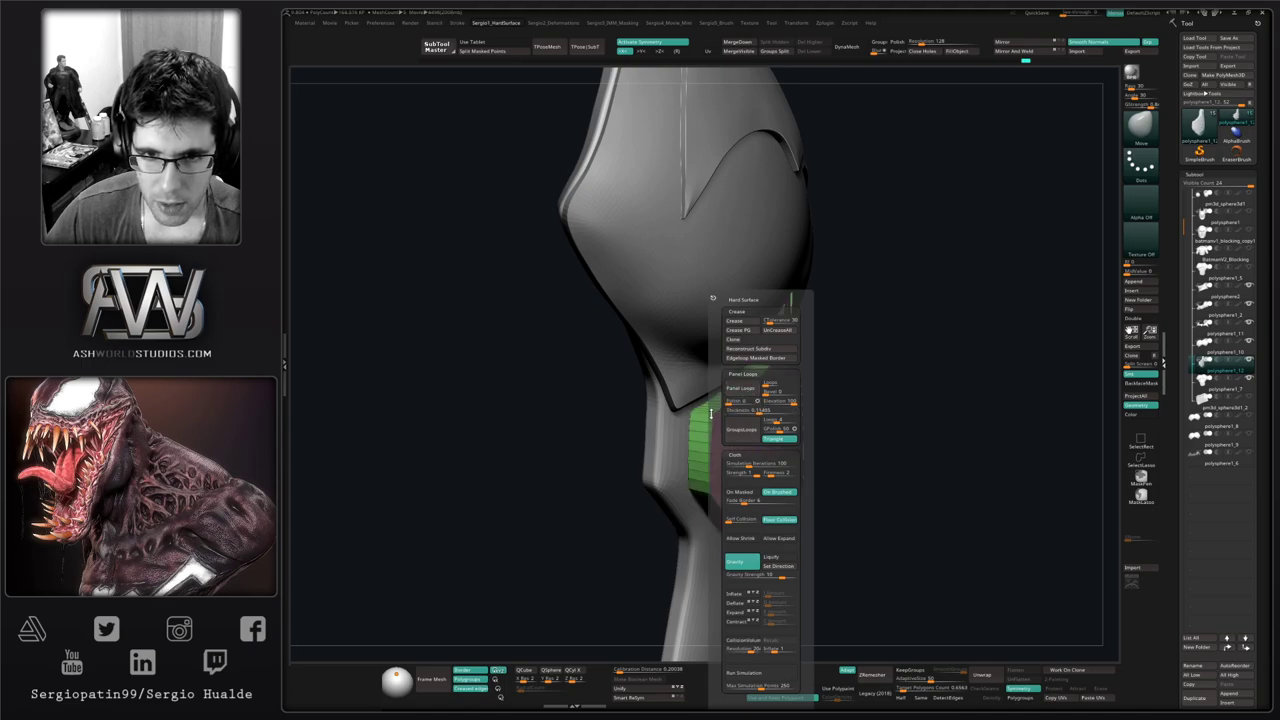
pyautogui.hotkey('ctrl', 'z')
pyautogui.click(758, 412)
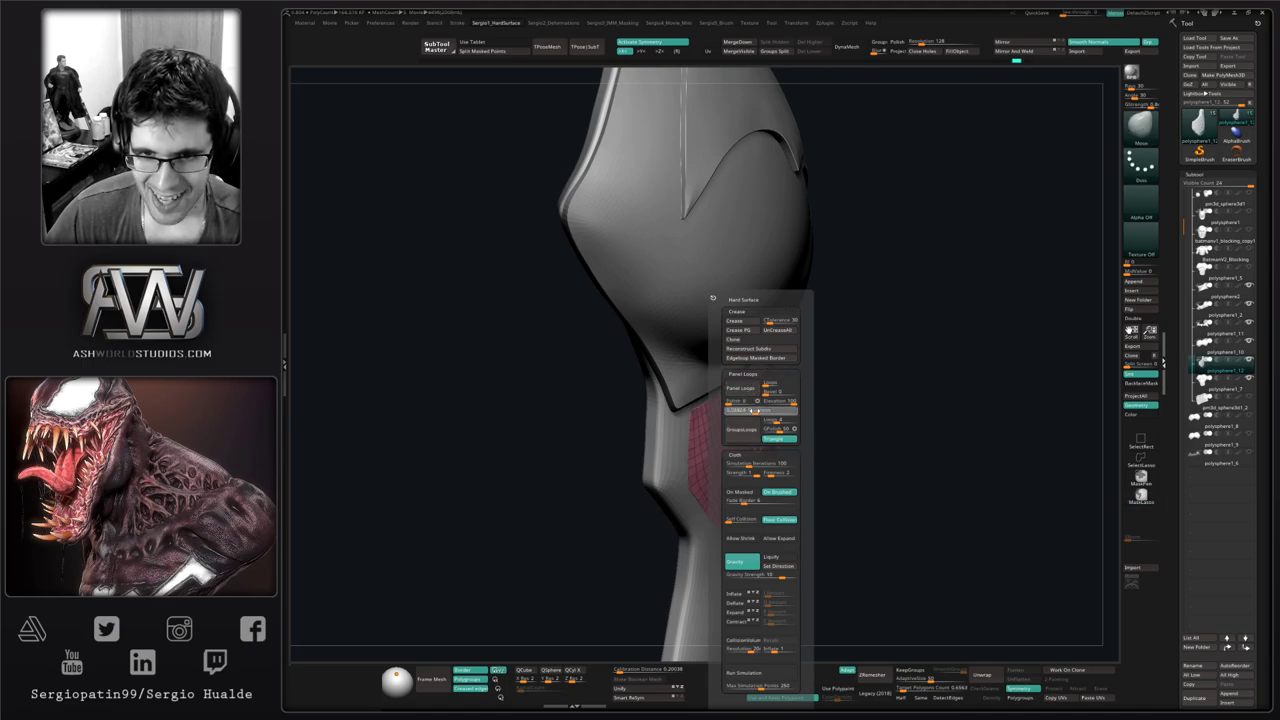
pyautogui.click(744, 388)
pyautogui.hotkey('ctrl', 'z')
pyautogui.click(755, 411)
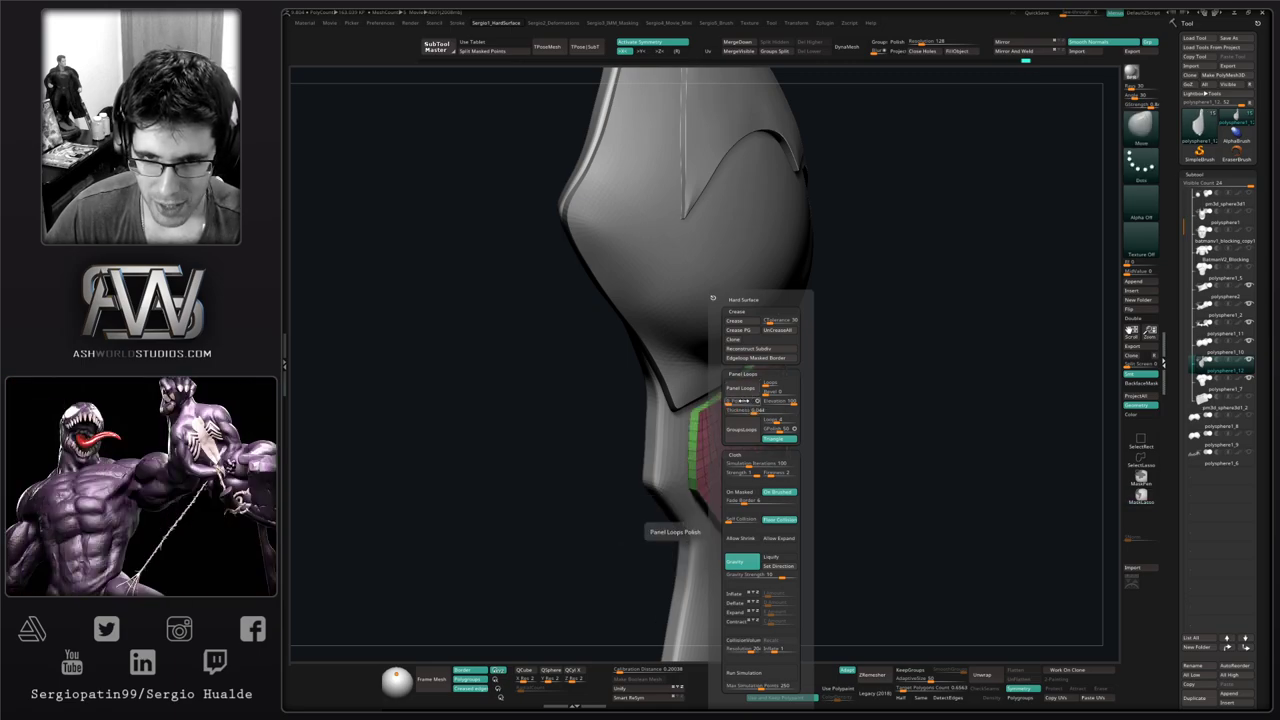
pyautogui.keyDown('ctrl'); pyautogui.moveTo(690, 470); pyautogui.dragTo(735, 506, button='right'); pyautogui.keyUp('ctrl')
pyautogui.hotkey('ctrl', 'z')
# Thicken both abdominal panels with Panel Loops at elevation 100, using a thickness that suits the chest armor
pyautogui.press('1')
pyautogui.moveTo(733, 411); pyautogui.dragTo(730, 412)
pyautogui.click(717, 389)
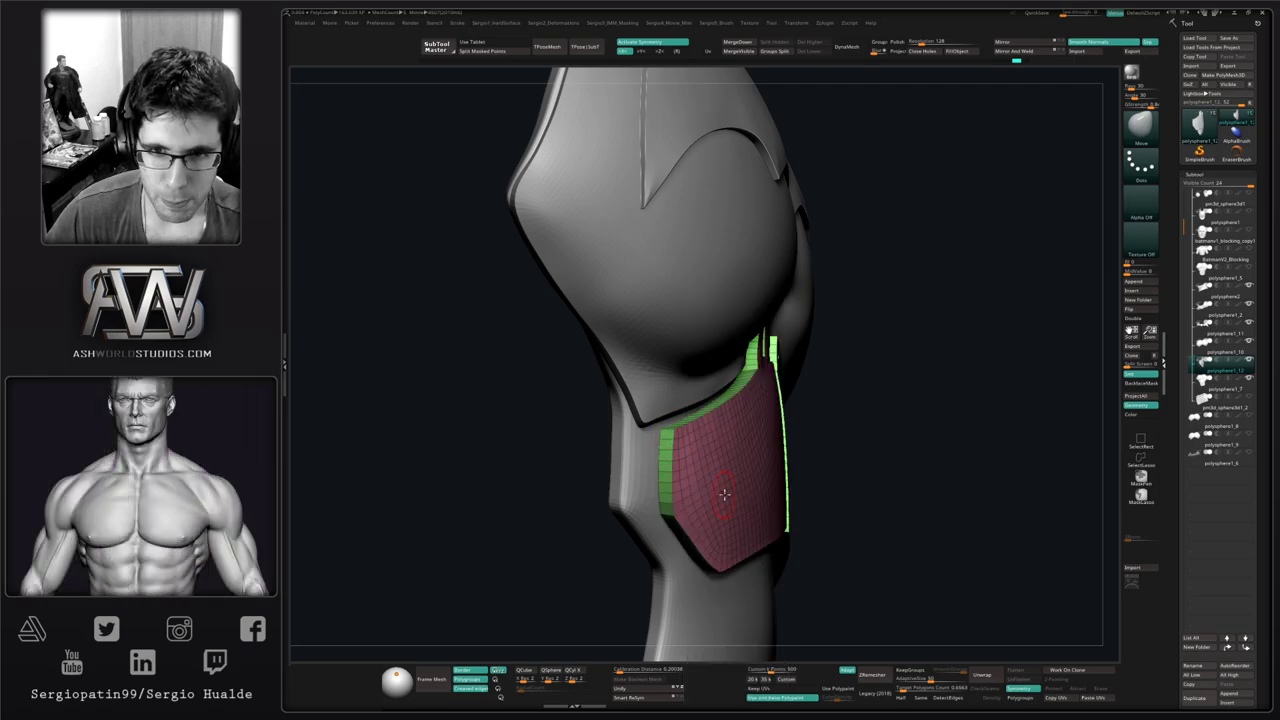
pyautogui.keyDown('ctrl'); pyautogui.moveTo(728, 494); pyautogui.dragTo(650, 434, button='right'); pyautogui.keyUp('ctrl')
pyautogui.keyDown('ctrl'); pyautogui.moveTo(781, 436); pyautogui.dragTo(785, 477, button='right'); pyautogui.keyUp('ctrl')
pyautogui.moveTo(786, 478); pyautogui.dragTo(753, 455)
pyautogui.moveTo(756, 465); pyautogui.dragTo(745, 492, button='right')
# Reposition the thickened abdominal panels on the waist with the transform gizmo to fit them below the chest armor
pyautogui.press('w')
pyautogui.keyDown('alt'); pyautogui.click(723, 457); pyautogui.keyUp('alt')
pyautogui.press('q')
pyautogui.press('w')
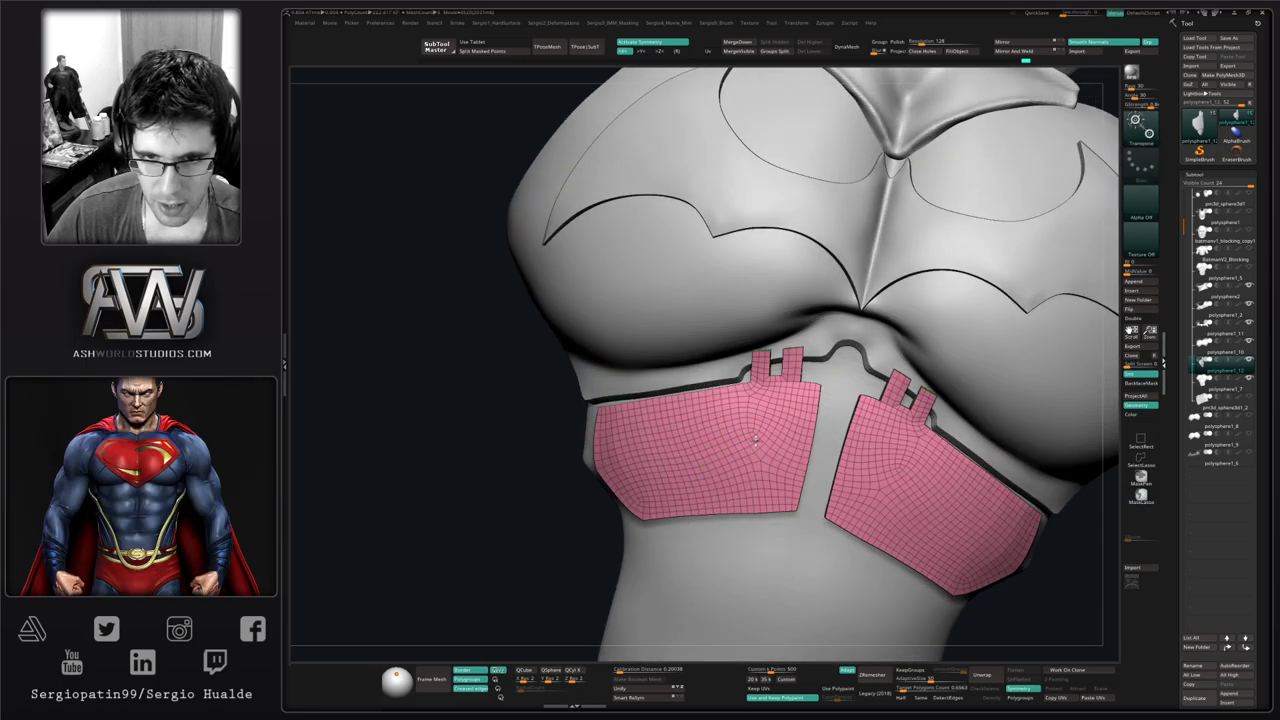
pyautogui.moveTo(756, 440); pyautogui.dragTo(738, 438, button='right')
pyautogui.keyDown('alt'); pyautogui.moveTo(755, 426); pyautogui.dragTo(712, 452); pyautogui.keyUp('alt')
pyautogui.moveTo(707, 530); pyautogui.dragTo(690, 531)
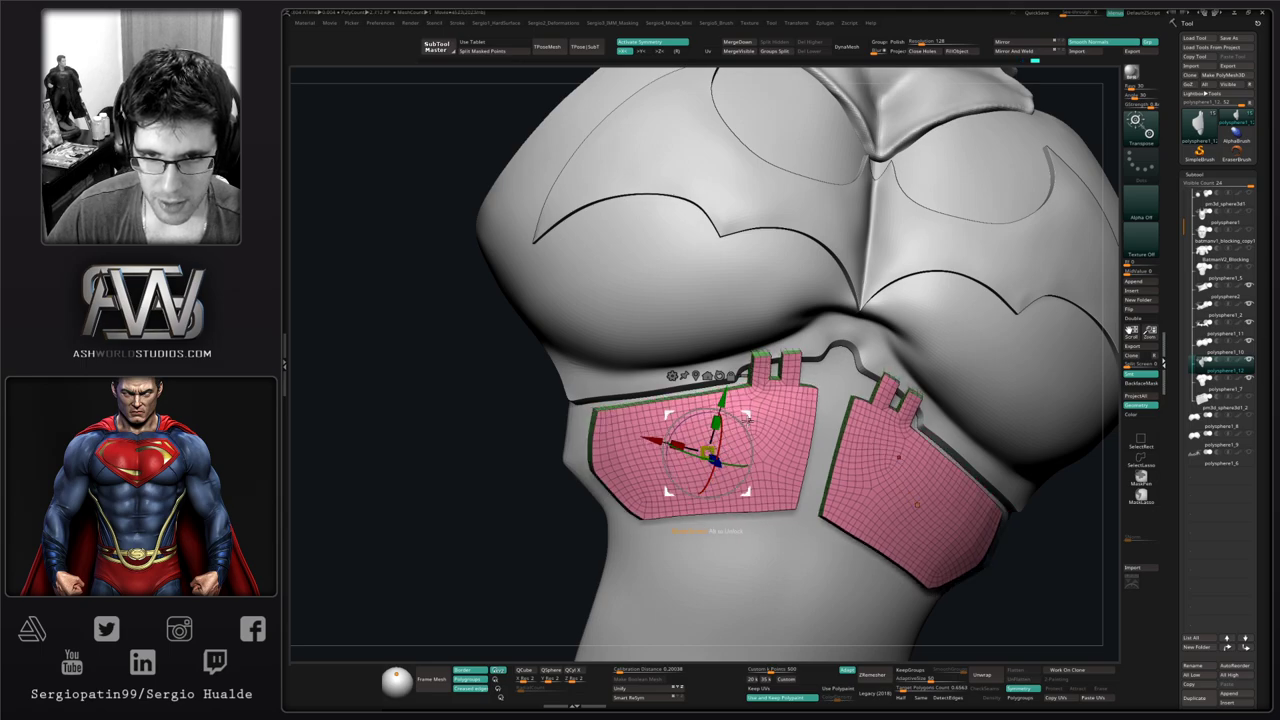
pyautogui.moveTo(746, 420); pyautogui.dragTo(744, 411)
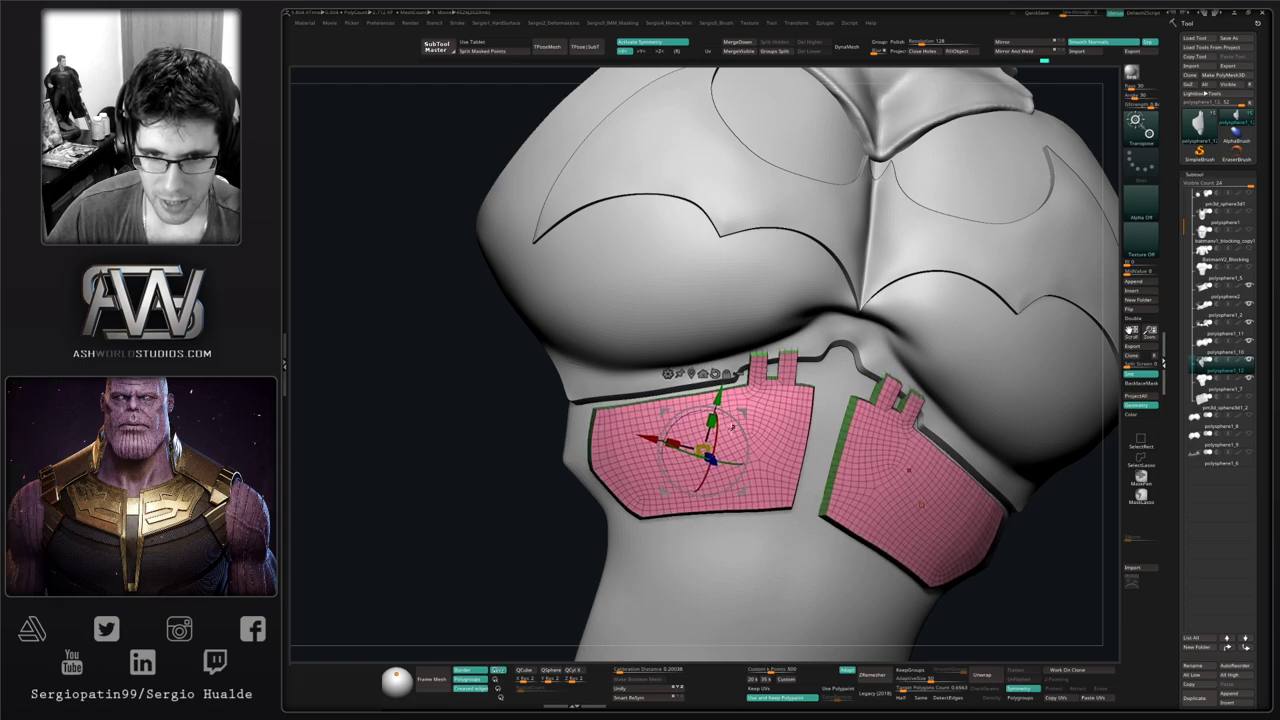
pyautogui.press('q')
# Adjust the thickened prongs with the Move brush so they meet the lower edge of the chest armor
pyautogui.moveTo(766, 449)
pyautogui.keyDown('ctrl'); pyautogui.mouseDown(button='right')
pyautogui.moveTo(777, 429)
pyautogui.moveTo(694, 437)
pyautogui.mouseUp(button='right'); pyautogui.keyUp('ctrl')
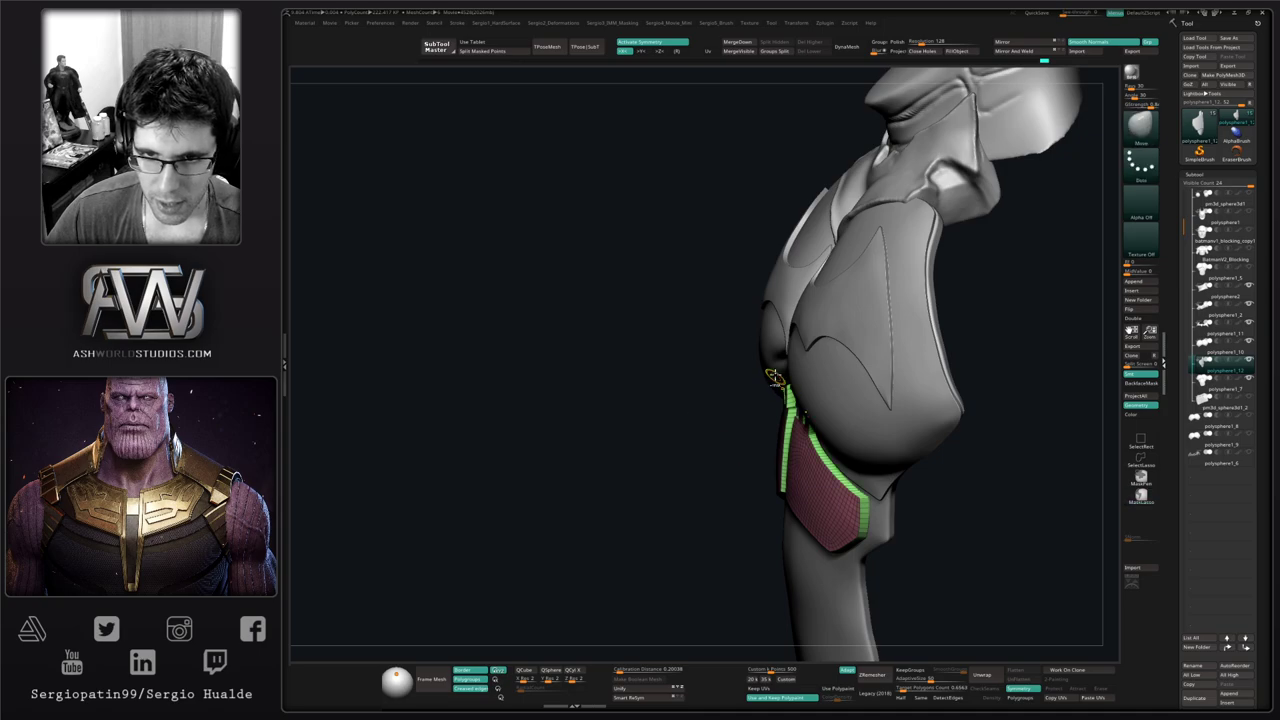
pyautogui.moveTo(775, 378)
pyautogui.keyDown('ctrl'); pyautogui.mouseDown(button='right')
pyautogui.moveTo(774, 402)
pyautogui.moveTo(812, 376)
pyautogui.mouseUp(button='right'); pyautogui.keyUp('ctrl')
pyautogui.press('w')
pyautogui.keyDown('alt'); pyautogui.click(815, 446); pyautogui.keyUp('alt')
pyautogui.press('q')
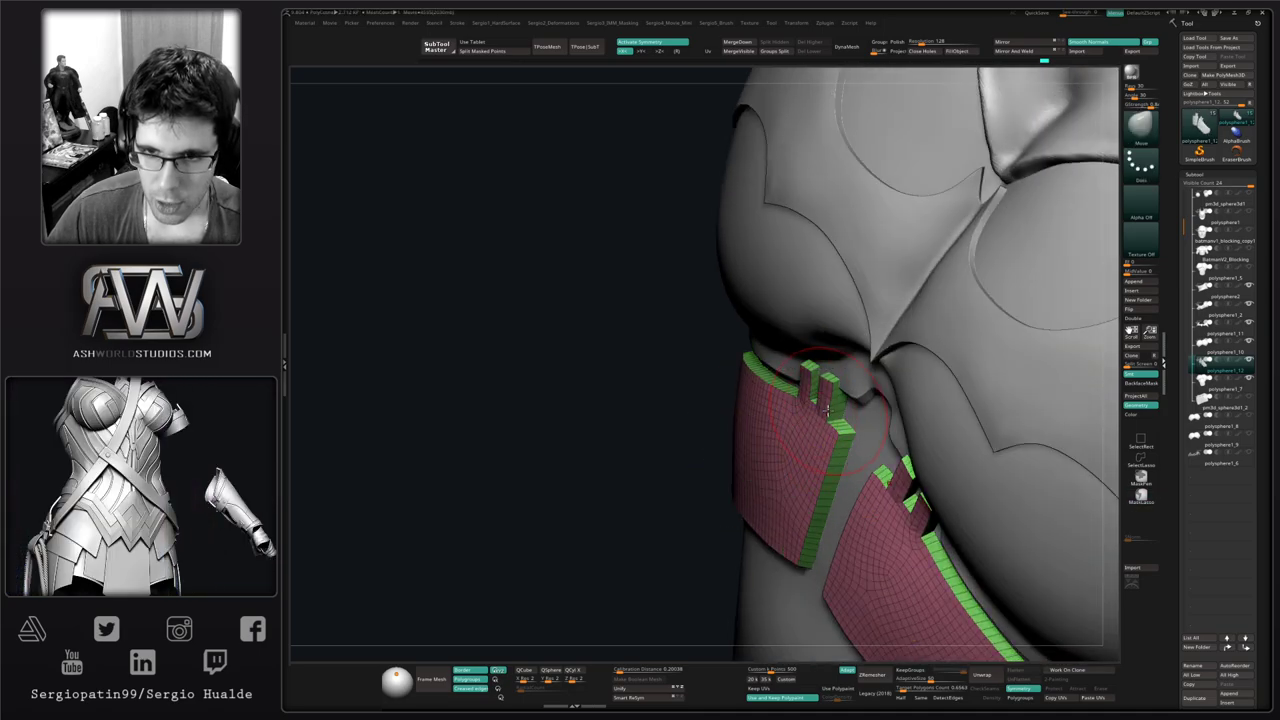
pyautogui.moveTo(826, 404)
pyautogui.mouseDown()
pyautogui.moveTo(830, 362)
pyautogui.moveTo(841, 362)
pyautogui.mouseUp()
pyautogui.hotkey('alt', 's')
pyautogui.hotkey('ctrl', 'z')
pyautogui.moveTo(842, 368); pyautogui.dragTo(856, 371, button='right')
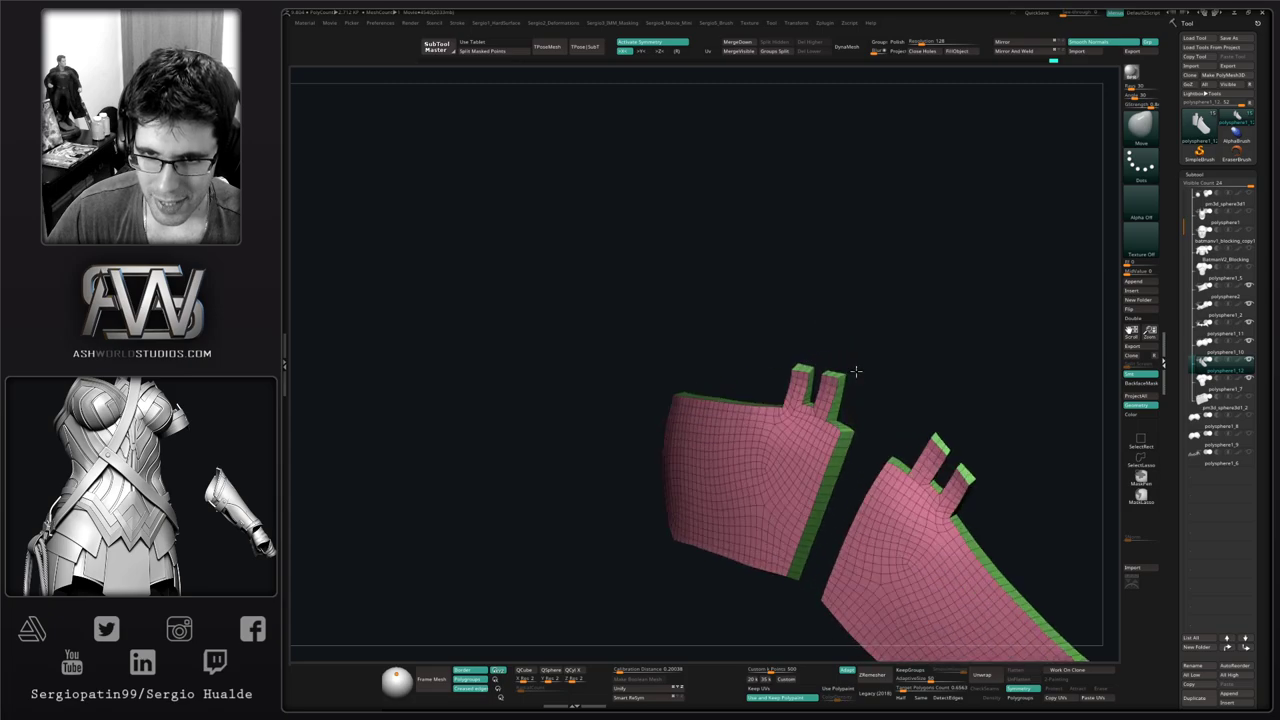
pyautogui.moveTo(856, 371); pyautogui.dragTo(804, 433)
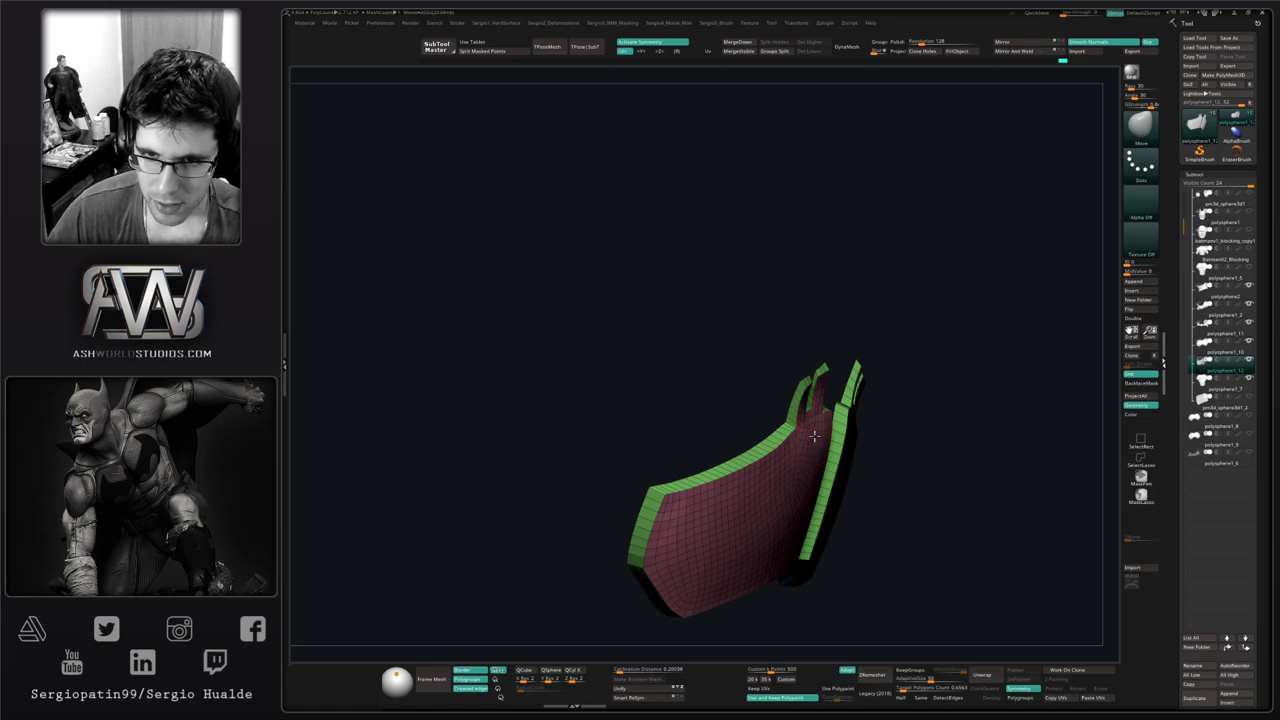
pyautogui.hotkey('alt', 's')
pyautogui.moveTo(806, 449); pyautogui.dragTo(842, 422, button='right')
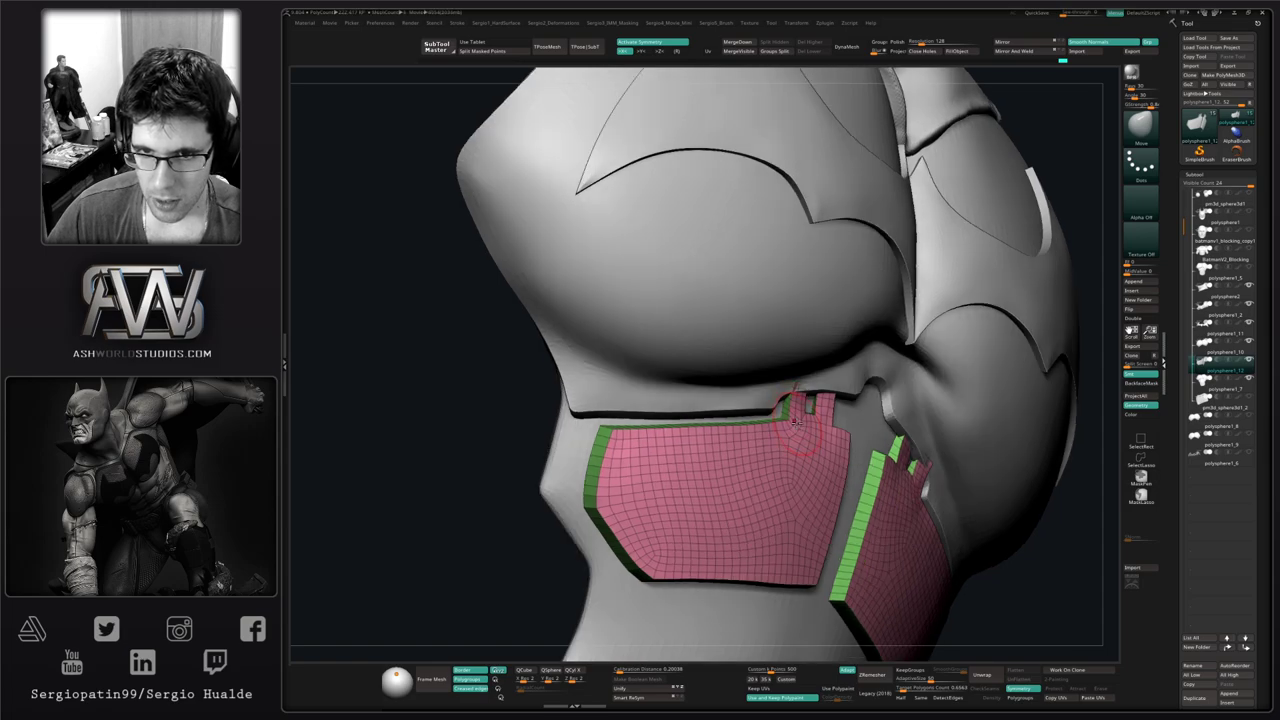
# Refine the fit of the abdominal plates around the waist with a large Move brush
pyautogui.keyDown('ctrl'); pyautogui.moveTo(1011, 586); pyautogui.dragTo(1030, 606); pyautogui.keyUp('ctrl')
pyautogui.moveTo(790, 402); pyautogui.dragTo(805, 396, button='right')
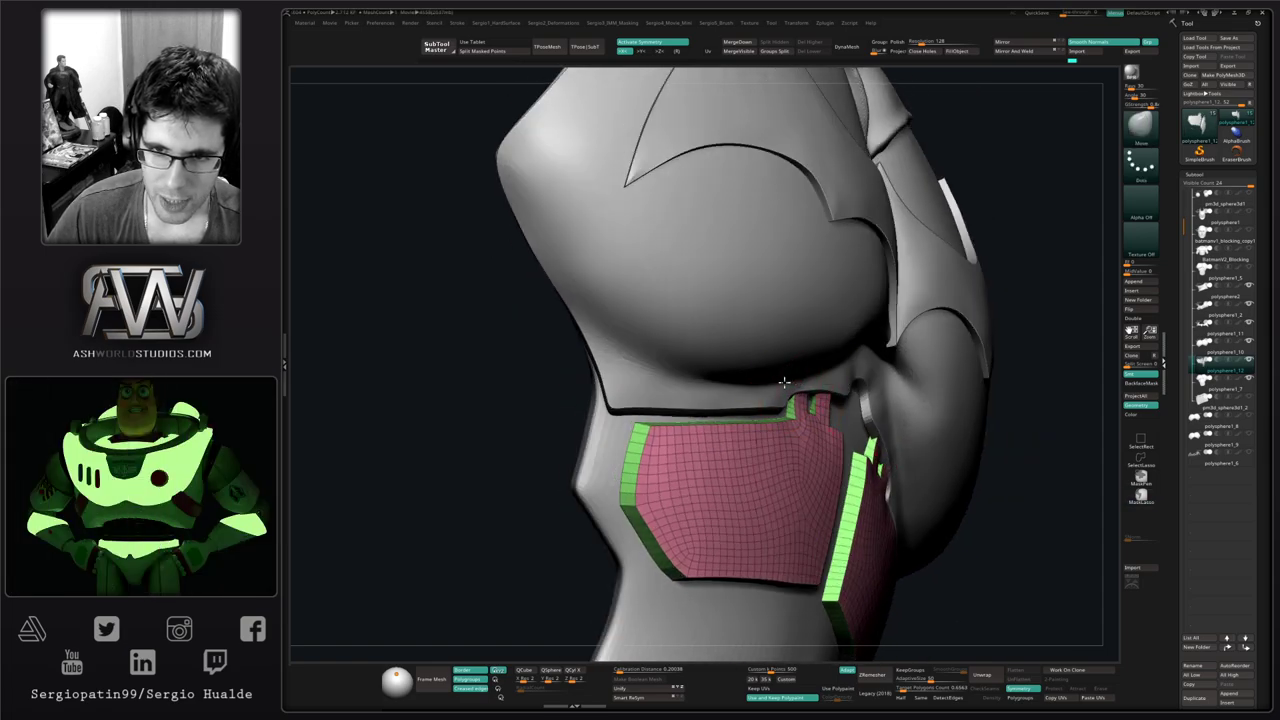
pyautogui.moveTo(795, 382); pyautogui.dragTo(740, 385, button='right')
pyautogui.moveTo(846, 394)
pyautogui.mouseDown(button='right')
pyautogui.moveTo(820, 396)
pyautogui.moveTo(775, 433)
pyautogui.moveTo(798, 411)
pyautogui.moveTo(778, 463)
pyautogui.moveTo(770, 438)
pyautogui.moveTo(786, 403)
pyautogui.moveTo(776, 453)
pyautogui.moveTo(796, 441)
pyautogui.moveTo(767, 419)
pyautogui.mouseUp(button='right')
pyautogui.press('w')
pyautogui.keyDown('alt'); pyautogui.click(754, 428); pyautogui.keyUp('alt')
pyautogui.press('q')
pyautogui.press('s')
pyautogui.press('s')
pyautogui.moveTo(751, 422); pyautogui.dragTo(762, 422)
pyautogui.moveTo(742, 420); pyautogui.dragTo(723, 417, button='right')
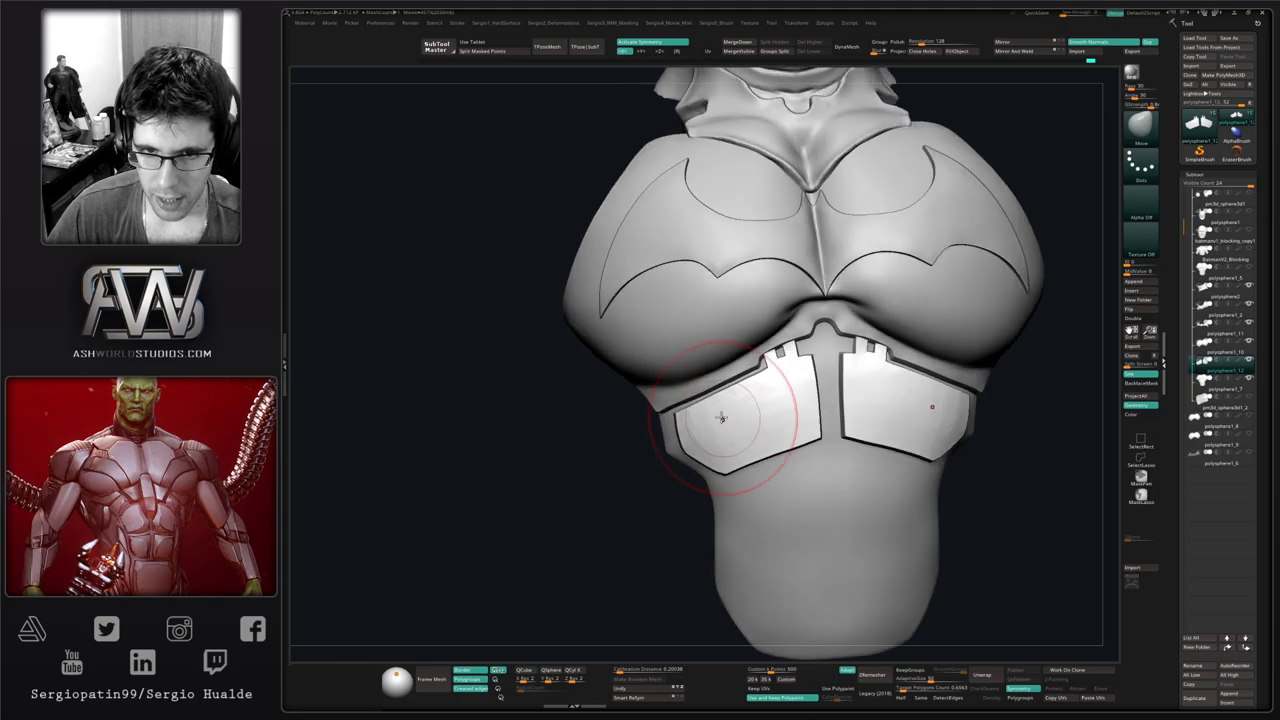
pyautogui.moveTo(703, 412); pyautogui.dragTo(697, 411)
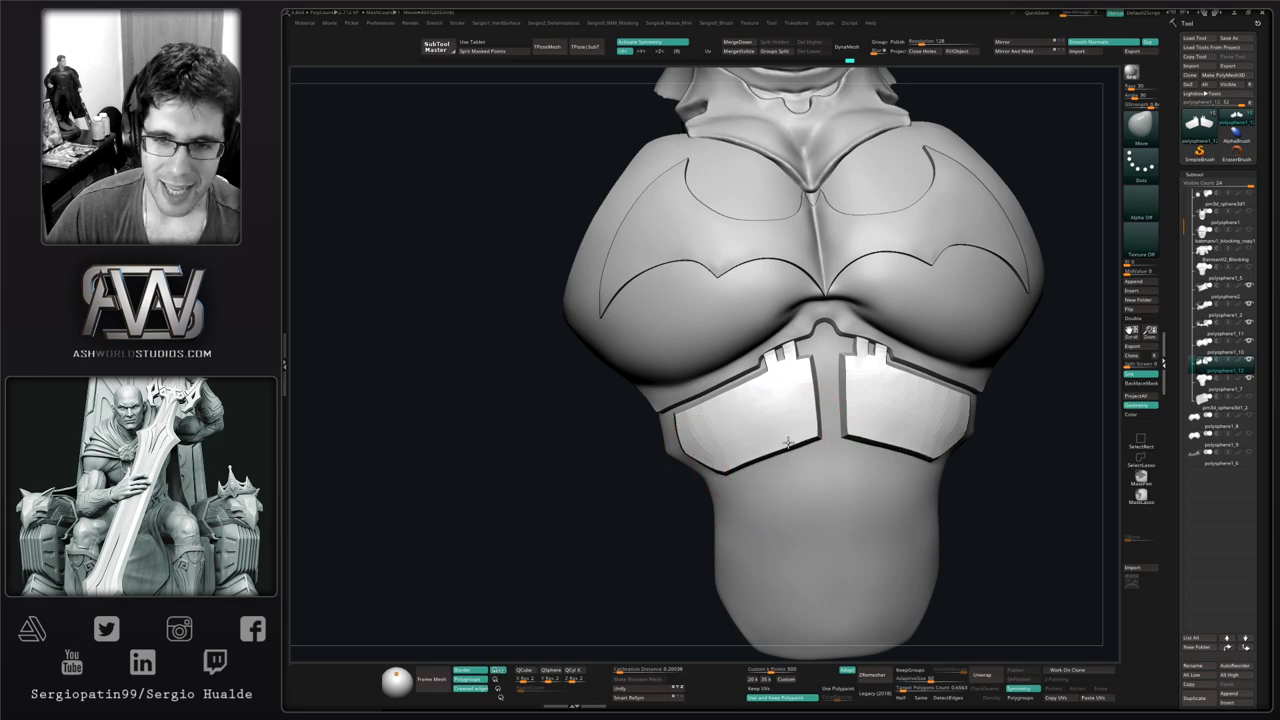
pyautogui.moveTo(720, 448); pyautogui.dragTo(706, 443, button='right')
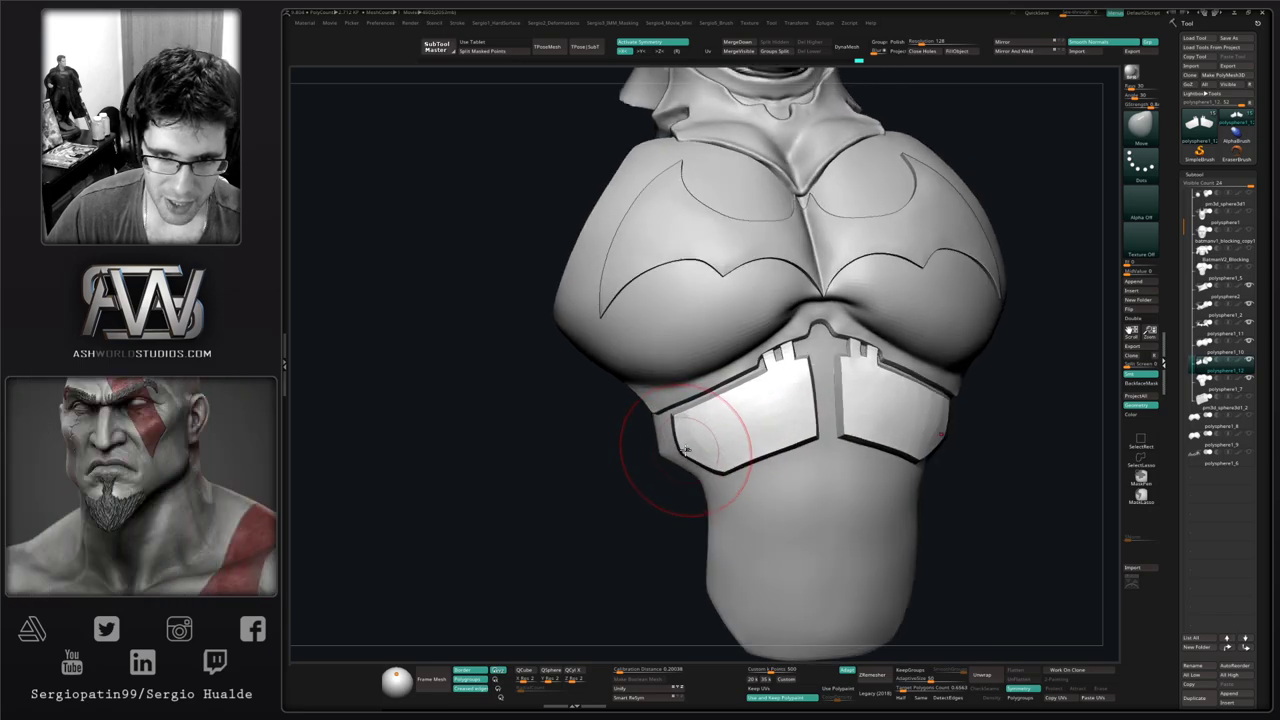
# Nudge the outer ends of the abdominal plates with a smaller Move brush to follow the waist
pyautogui.moveTo(686, 447); pyautogui.dragTo(691, 447)
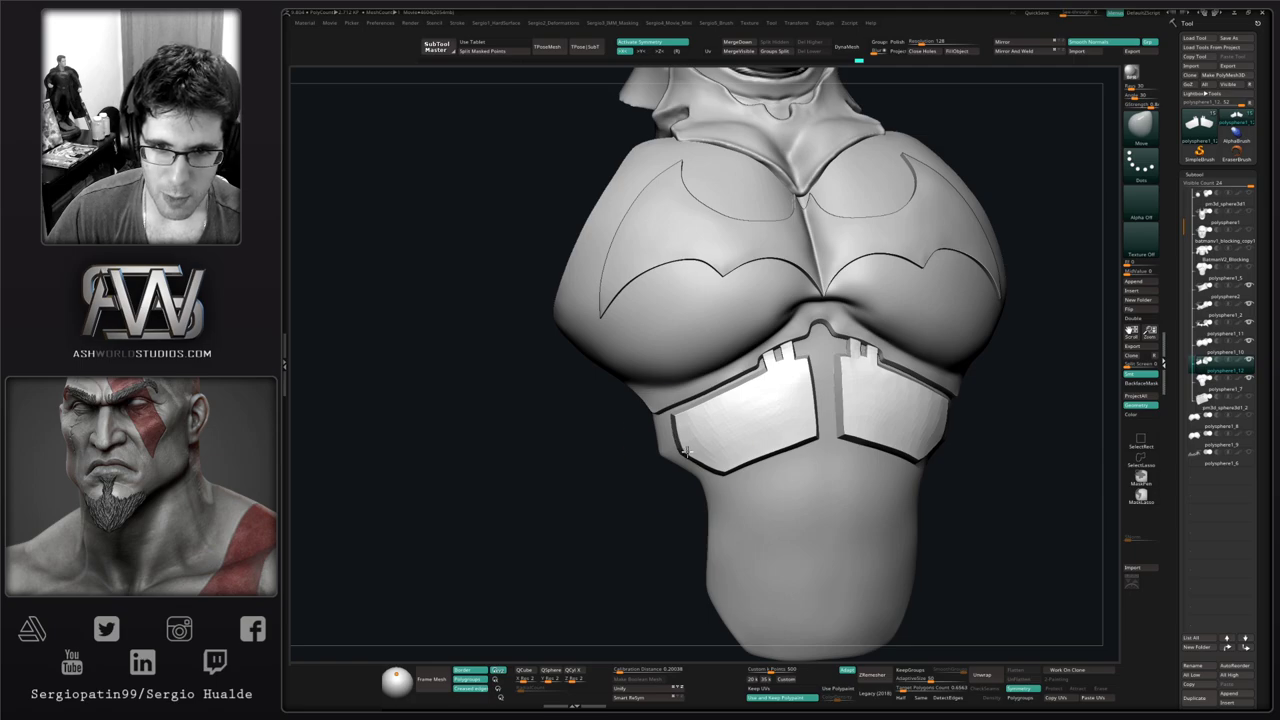
pyautogui.moveTo(734, 457)
pyautogui.keyDown('ctrl'); pyautogui.mouseDown(button='right')
pyautogui.moveTo(714, 455)
pyautogui.moveTo(773, 418)
pyautogui.mouseUp(button='right'); pyautogui.keyUp('ctrl')
pyautogui.press('s')
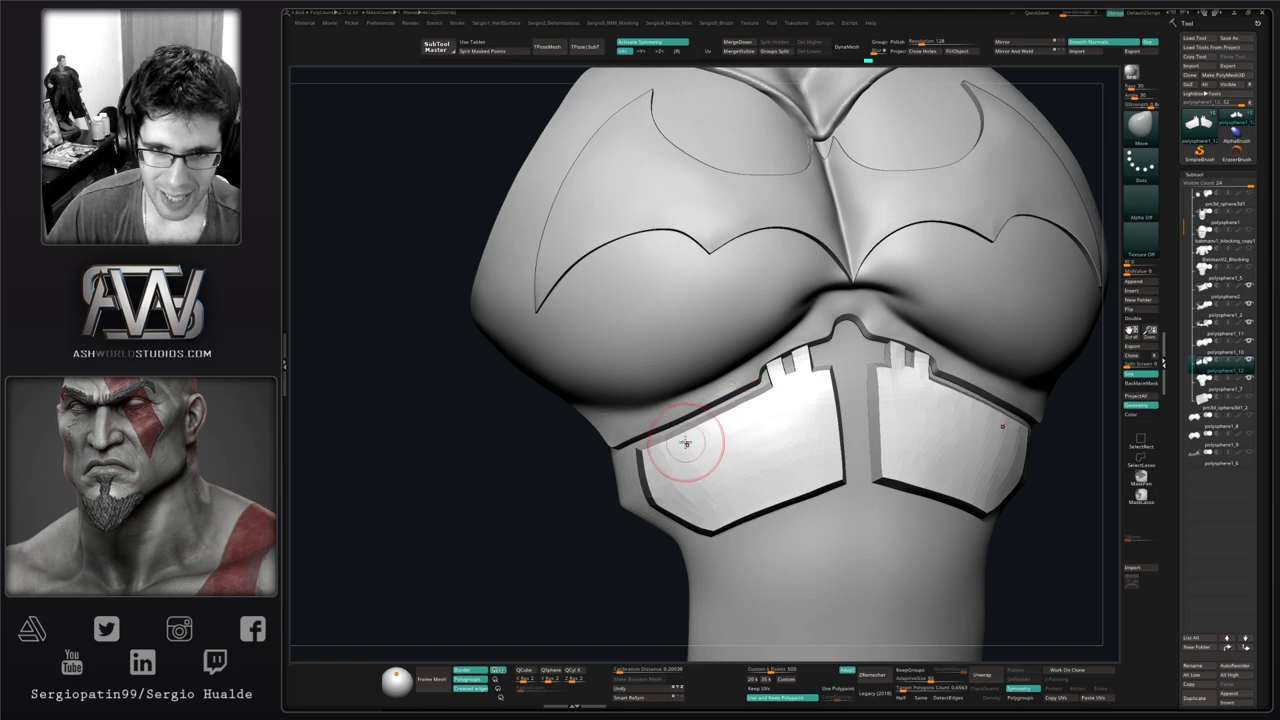
pyautogui.moveTo(686, 443); pyautogui.dragTo(667, 445)
pyautogui.moveTo(691, 472)
pyautogui.keyDown('ctrl'); pyautogui.mouseDown(button='right')
pyautogui.moveTo(745, 428)
pyautogui.moveTo(803, 463)
pyautogui.moveTo(800, 515)
pyautogui.mouseUp(button='right'); pyautogui.keyUp('ctrl')
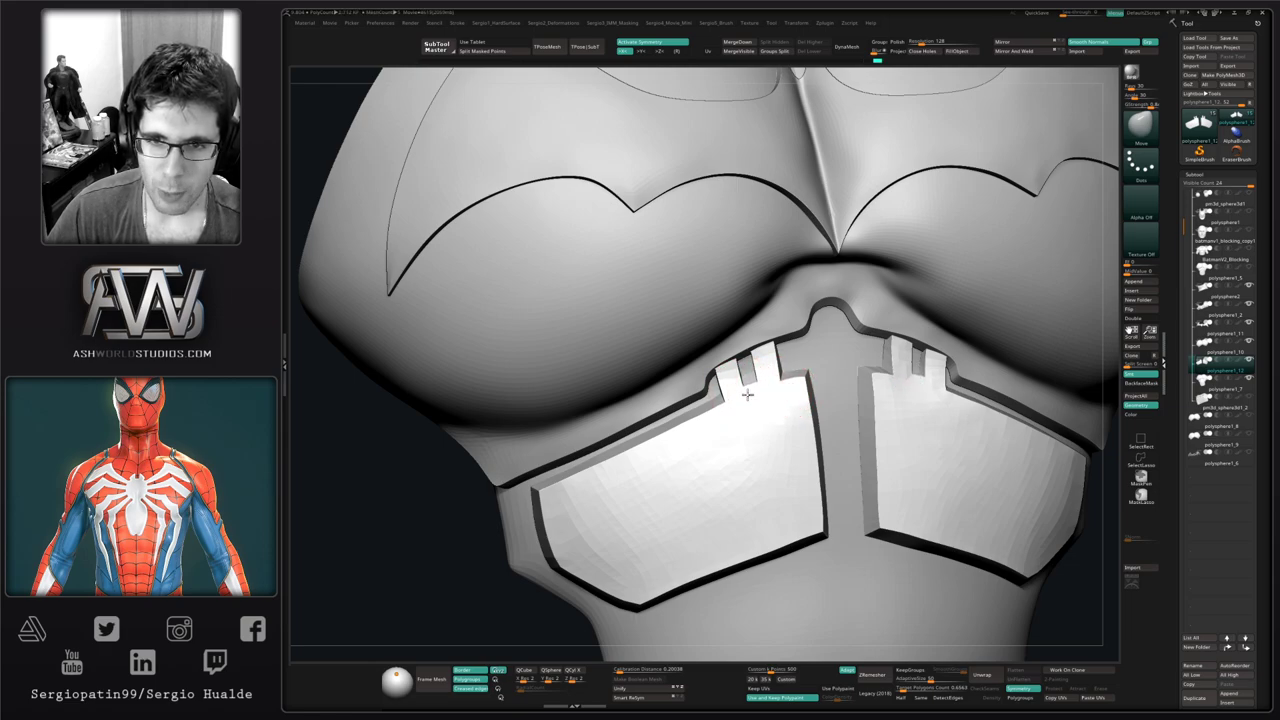
# Inspect the thickened plates on their own and crease their borders by polygroup with Crease PG
pyautogui.hotkey('shift', 's')
pyautogui.moveTo(754, 414)
pyautogui.mouseDown(button='right')
pyautogui.moveTo(728, 444)
pyautogui.moveTo(760, 420)
pyautogui.moveTo(760, 395)
pyautogui.mouseUp(button='right')
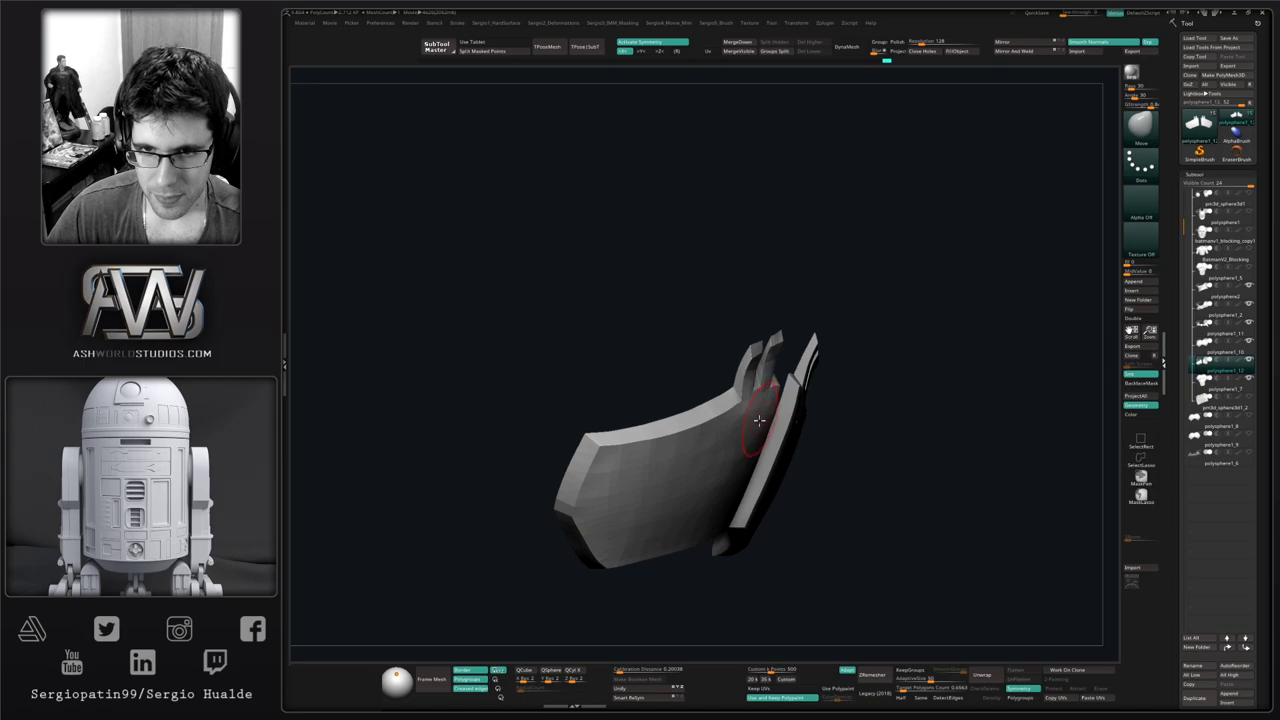
pyautogui.moveTo(759, 420); pyautogui.dragTo(746, 360, button='right')
pyautogui.hotkey('shift', 's')
pyautogui.keyDown('ctrl'); pyautogui.moveTo(754, 446); pyautogui.dragTo(738, 635, button='right'); pyautogui.keyUp('ctrl')
pyautogui.hotkey('shift', 'f')
pyautogui.keyDown('alt'); pyautogui.moveTo(737, 490); pyautogui.dragTo(737, 423, button='right'); pyautogui.keyUp('alt')
pyautogui.hotkey('shift', 'f')
pyautogui.press('1')
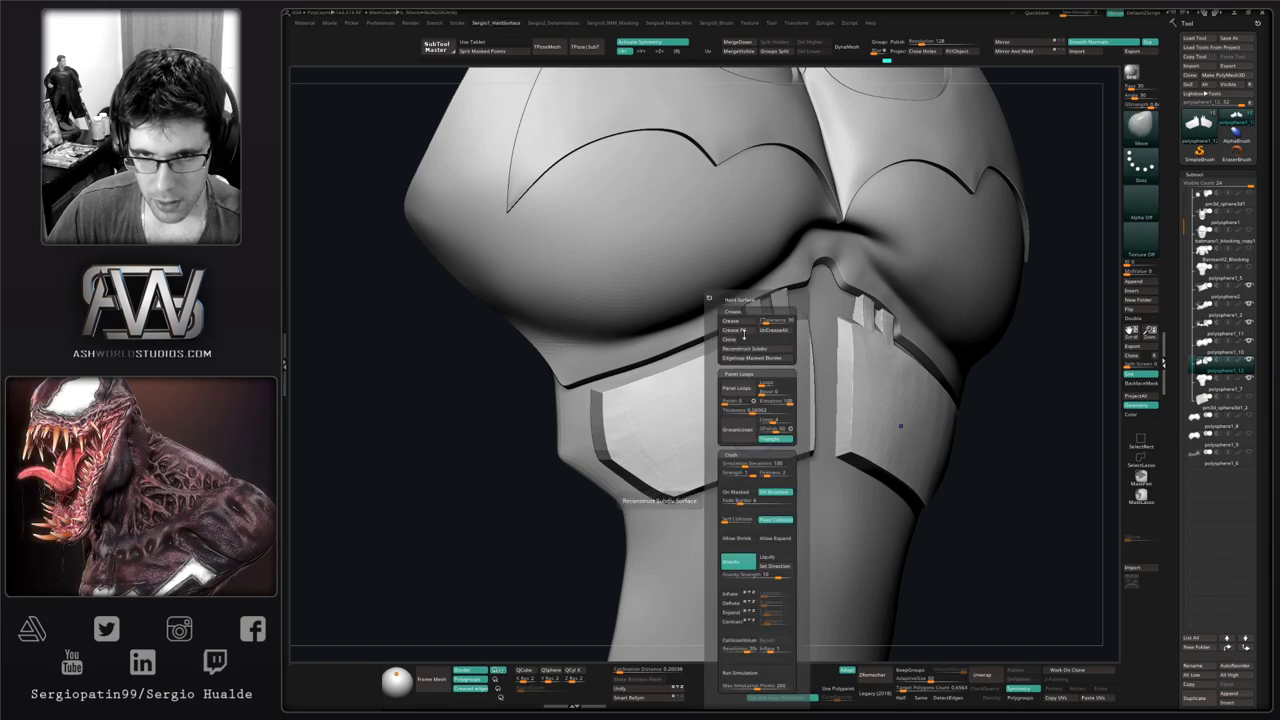
pyautogui.click(740, 331)
# Crease the corner edges across the rims of the plates and prongs with the ZModeler Crease edge action
pyautogui.hotkey('shift', 's')
pyautogui.keyDown('ctrl'); pyautogui.moveTo(616, 404); pyautogui.dragTo(650, 590, button='right'); pyautogui.keyUp('ctrl')
pyautogui.keyDown('alt'); pyautogui.moveTo(590, 432); pyautogui.dragTo(737, 434, button='right'); pyautogui.keyUp('alt')
pyautogui.hotkey('shift', 'f')
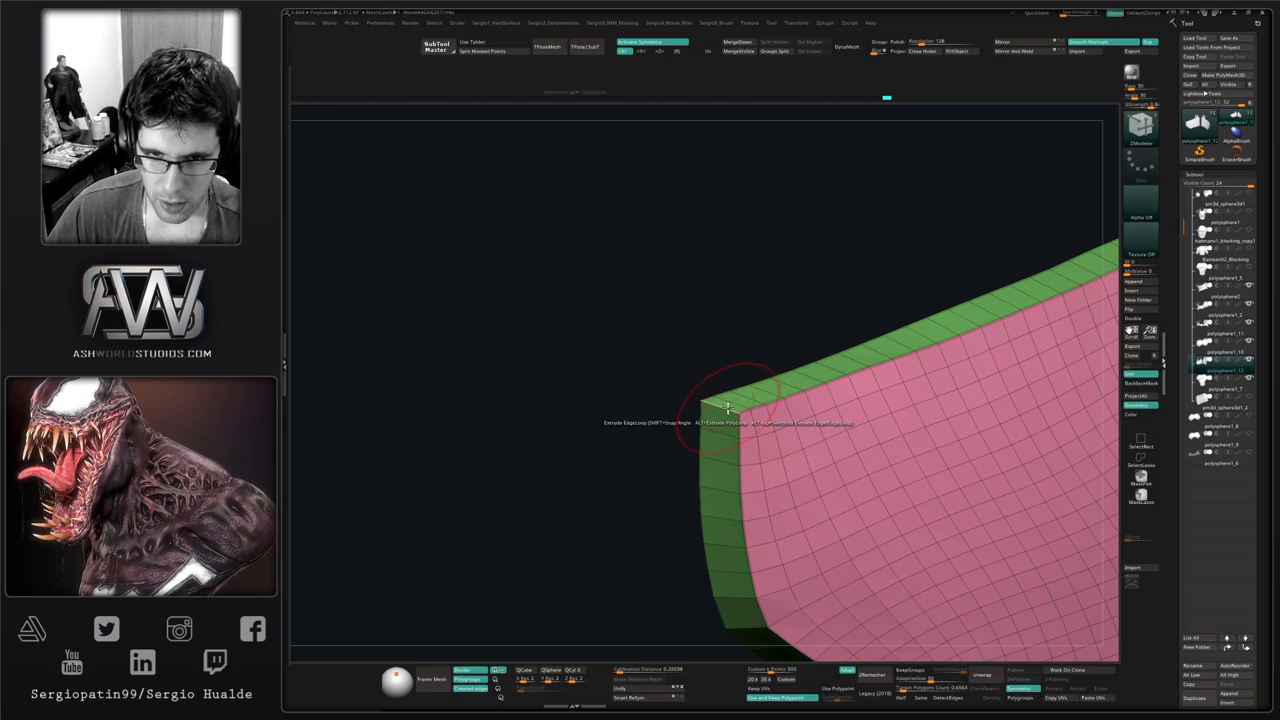
pyautogui.moveTo(760, 492); pyautogui.dragTo(686, 234, button='right')
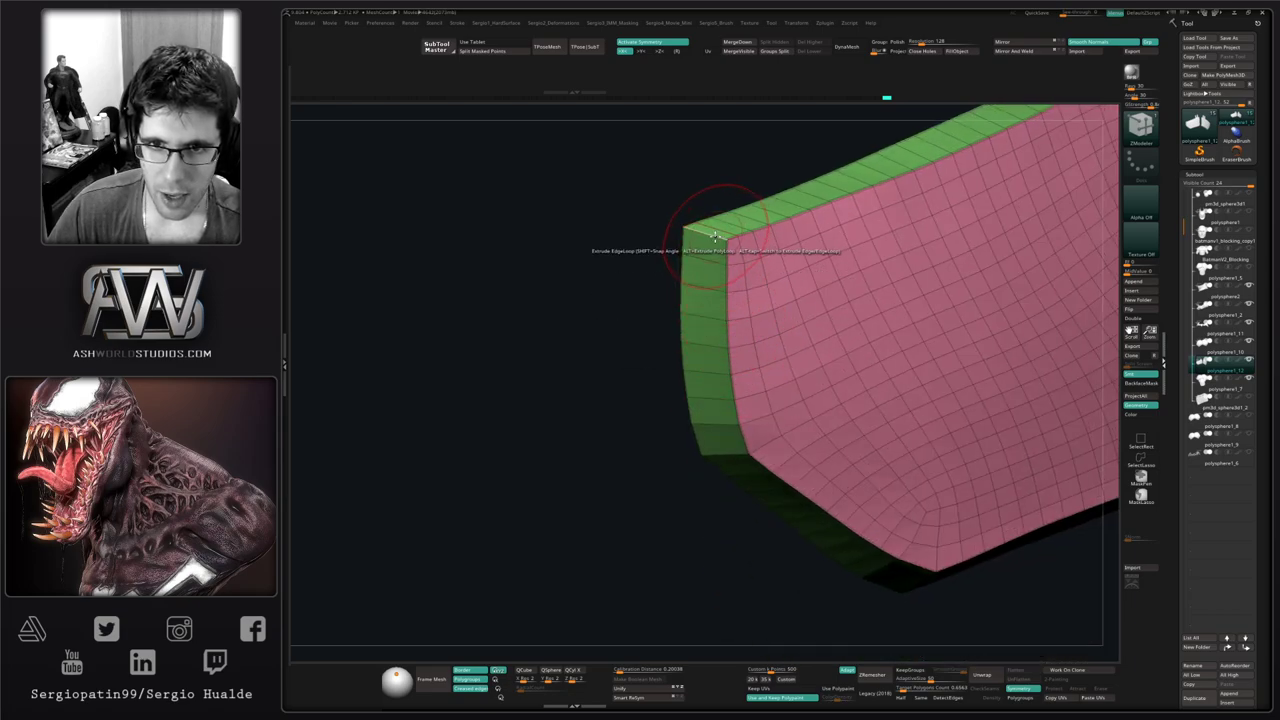
pyautogui.press('space')
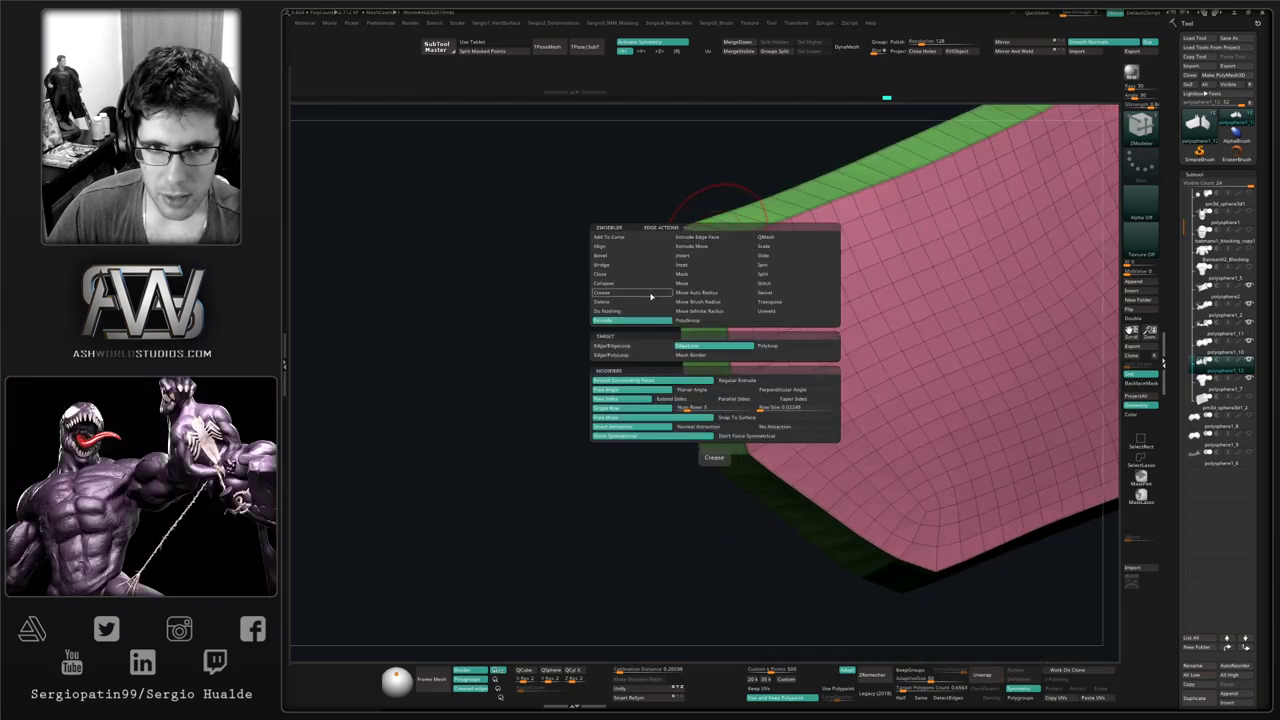
pyautogui.click(660, 293)
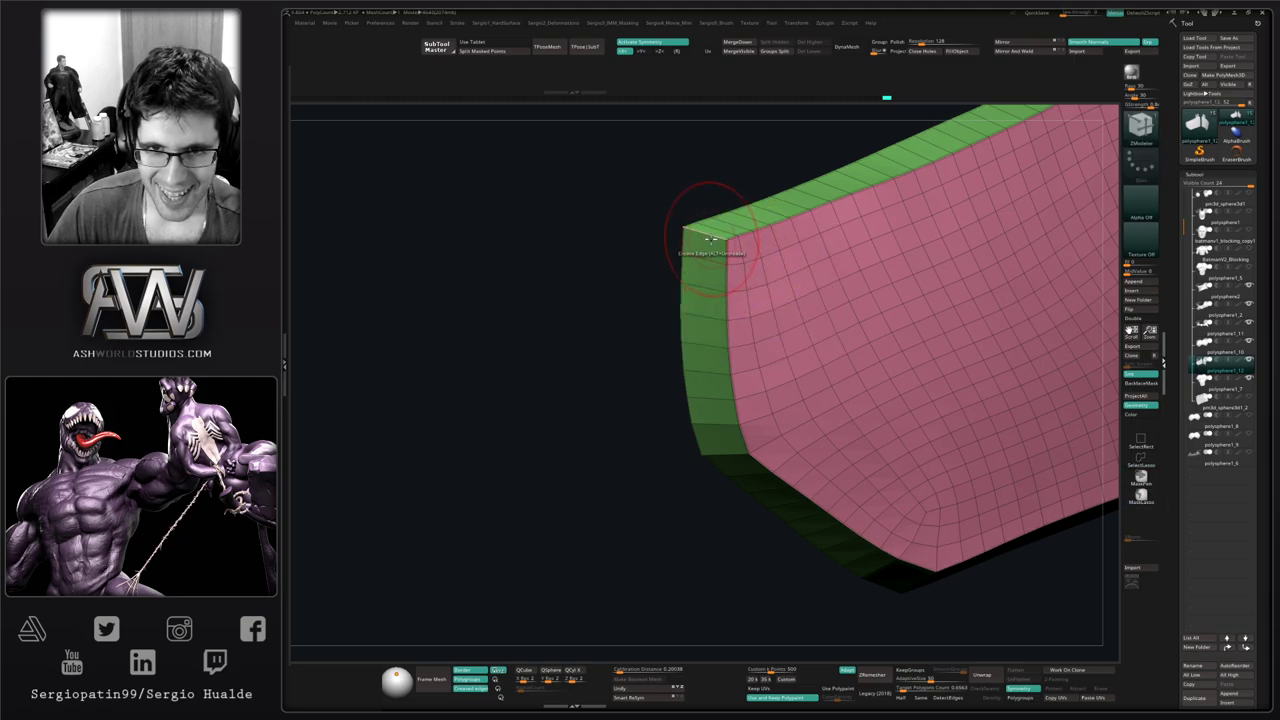
pyautogui.moveTo(708, 254); pyautogui.dragTo(809, 443, button='right')
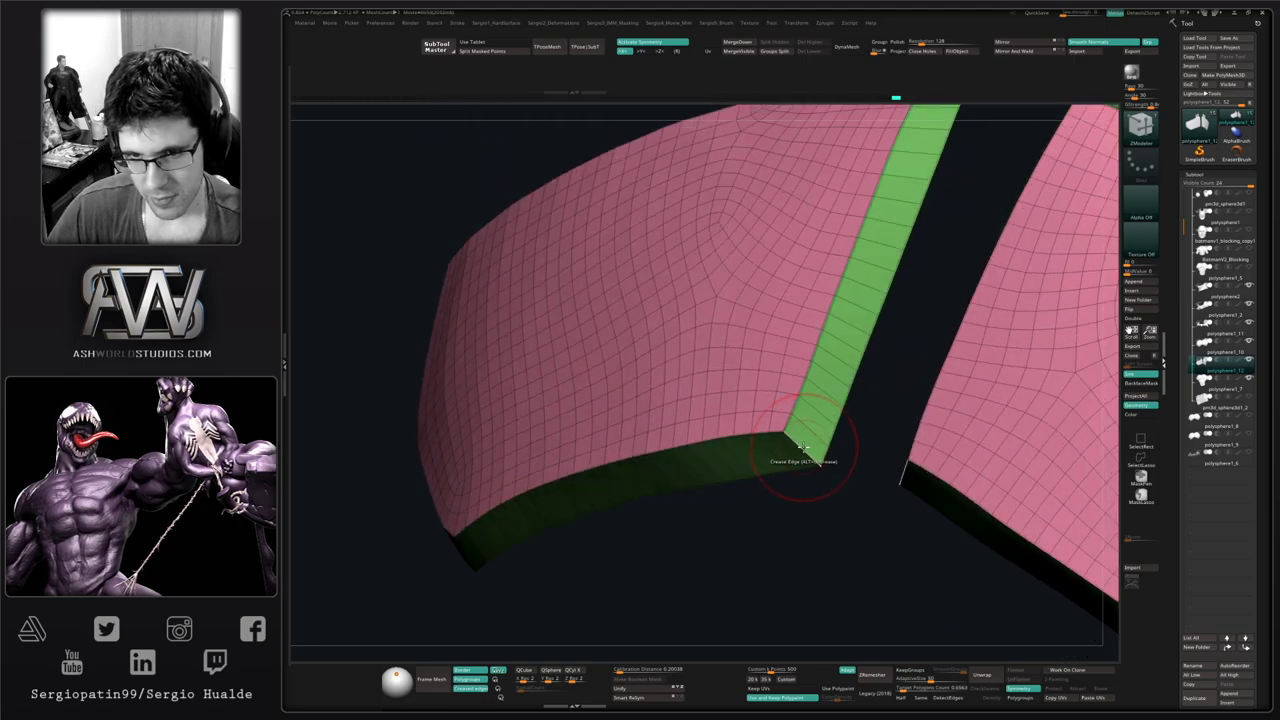
pyautogui.moveTo(823, 398); pyautogui.dragTo(842, 446, button='right')
pyautogui.moveTo(803, 297); pyautogui.dragTo(833, 290, button='right')
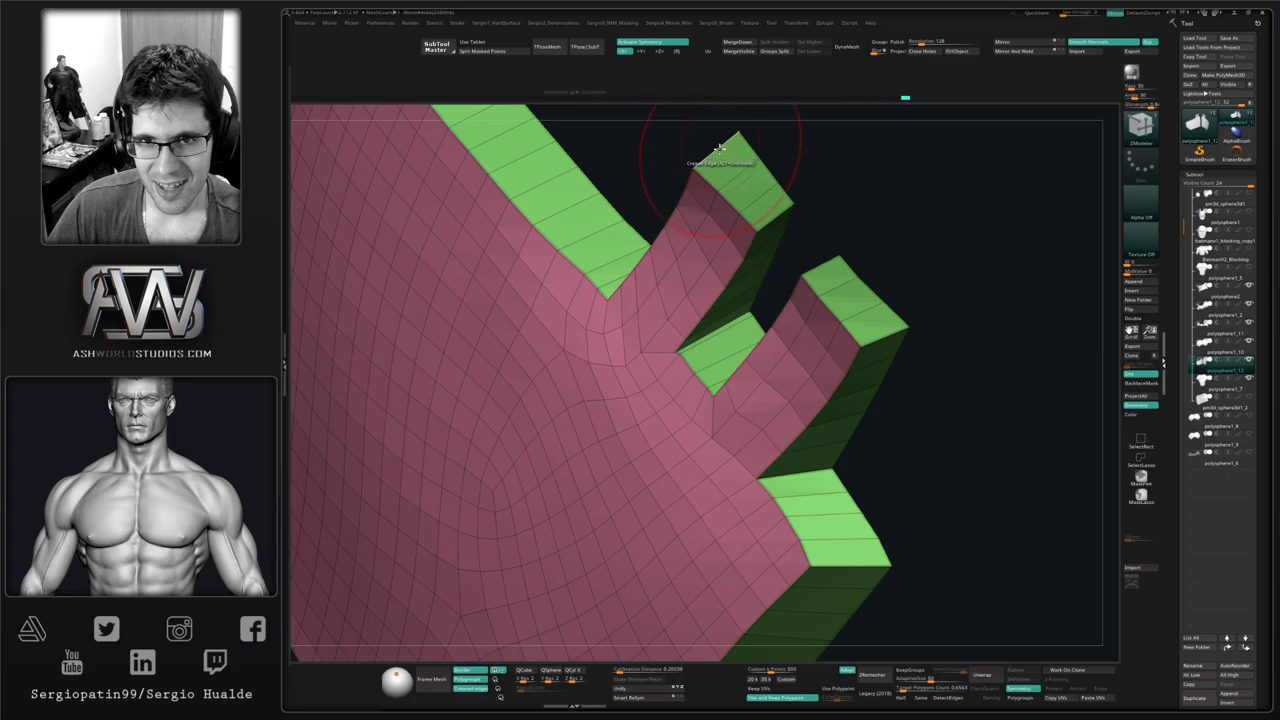
pyautogui.moveTo(744, 315); pyautogui.dragTo(744, 363, button='right')
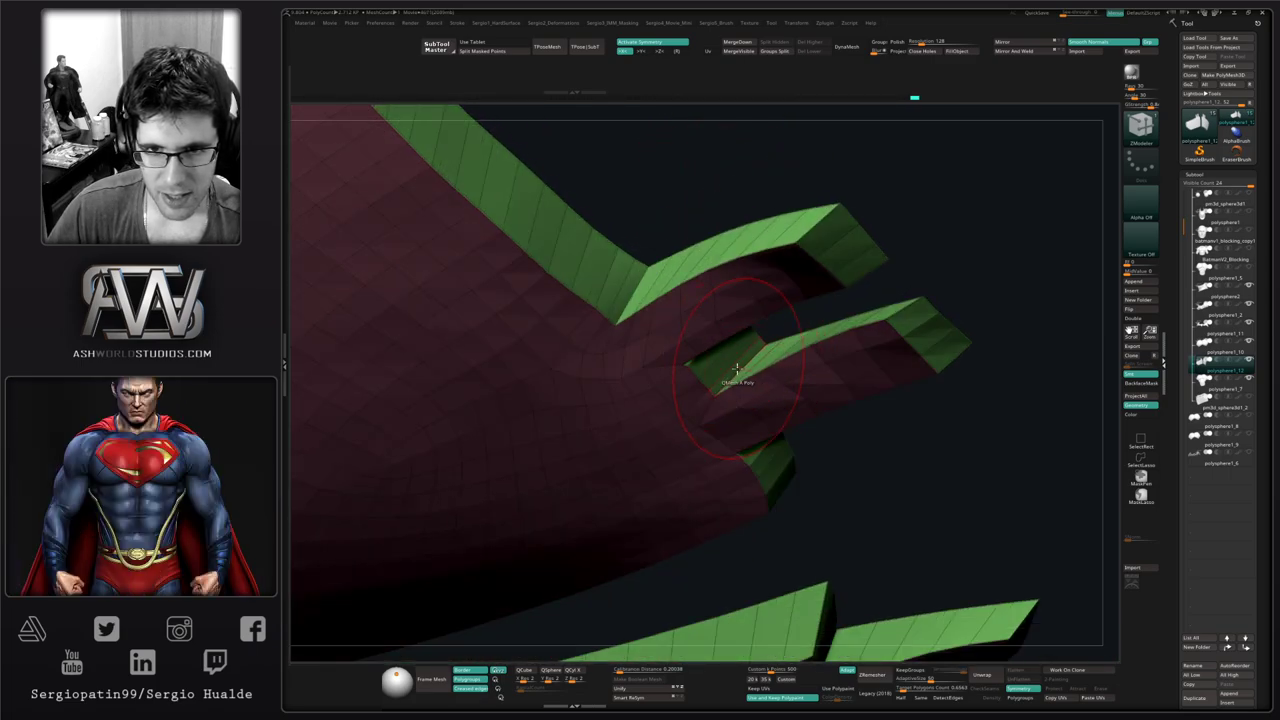
pyautogui.moveTo(688, 330)
pyautogui.mouseDown(button='right')
pyautogui.moveTo(782, 283)
pyautogui.moveTo(777, 360)
pyautogui.moveTo(726, 274)
pyautogui.moveTo(757, 523)
pyautogui.moveTo(757, 486)
pyautogui.moveTo(749, 514)
pyautogui.moveTo(710, 494)
pyautogui.moveTo(855, 470)
pyautogui.mouseUp(button='right')
# Straighten the two prongs and the notch between them on the isolated plates with the Move brush
pyautogui.press('w')
pyautogui.press('q')
pyautogui.press('w')
pyautogui.moveTo(755, 511)
pyautogui.mouseDown(button='right')
pyautogui.moveTo(843, 520)
pyautogui.moveTo(823, 500)
pyautogui.moveTo(744, 515)
pyautogui.moveTo(772, 470)
pyautogui.moveTo(805, 440)
pyautogui.moveTo(812, 450)
pyautogui.mouseUp(button='right')
pyautogui.press('q')
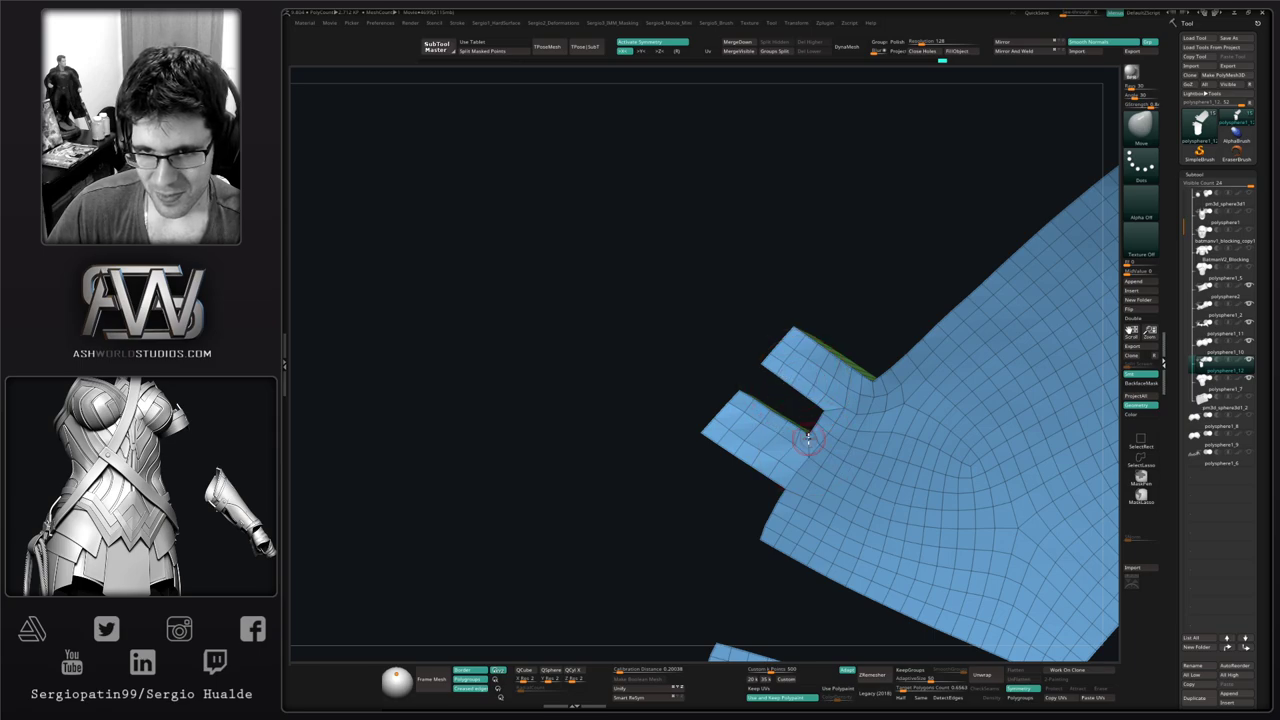
pyautogui.moveTo(814, 429); pyautogui.dragTo(885, 391, button='right')
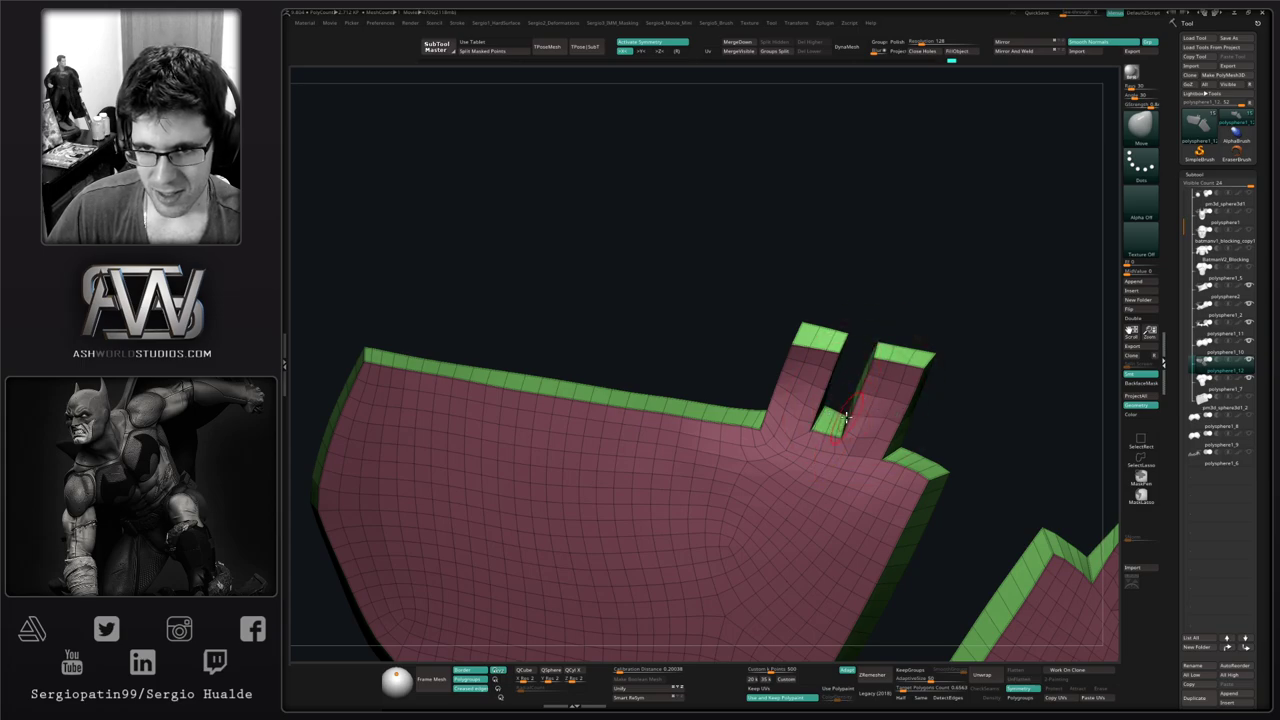
pyautogui.moveTo(855, 384)
pyautogui.mouseDown()
pyautogui.moveTo(826, 434)
pyautogui.moveTo(865, 391)
pyautogui.moveTo(817, 454)
pyautogui.moveTo(922, 508)
pyautogui.moveTo(922, 440)
pyautogui.mouseUp()
pyautogui.press('ctrl')
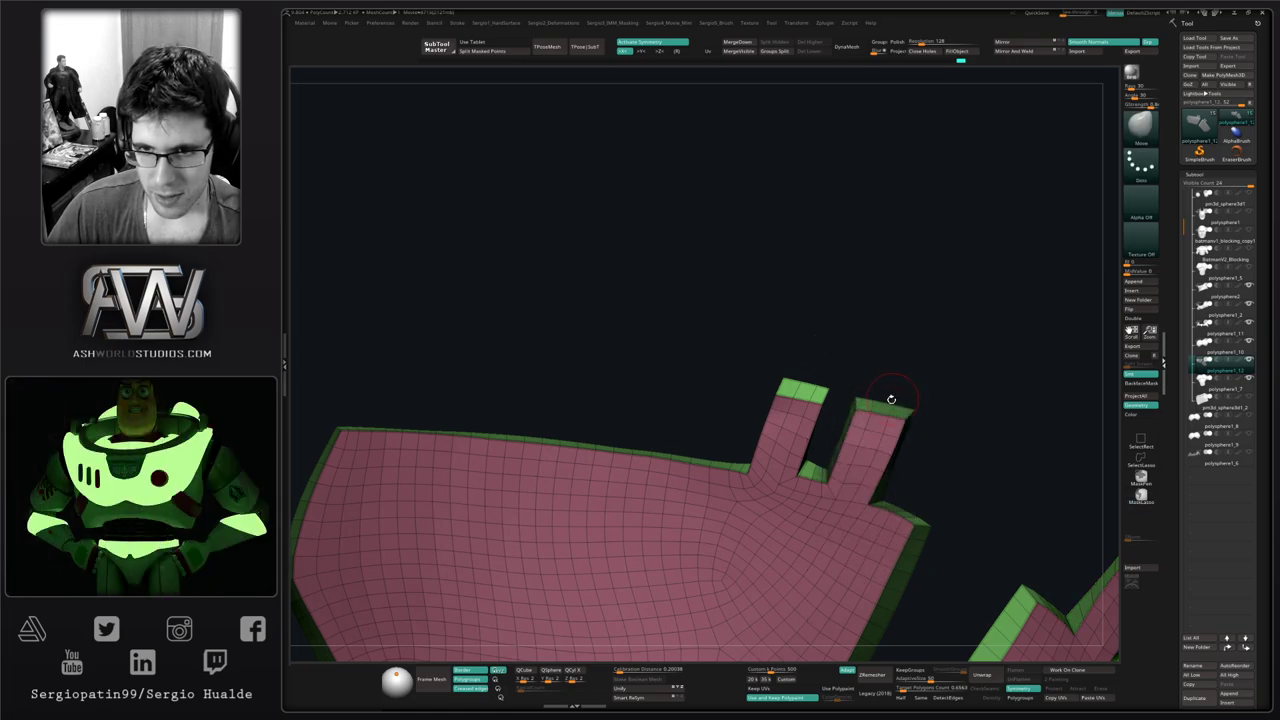
pyautogui.moveTo(891, 399)
pyautogui.mouseDown()
pyautogui.moveTo(817, 420)
pyautogui.moveTo(838, 395)
pyautogui.mouseUp()
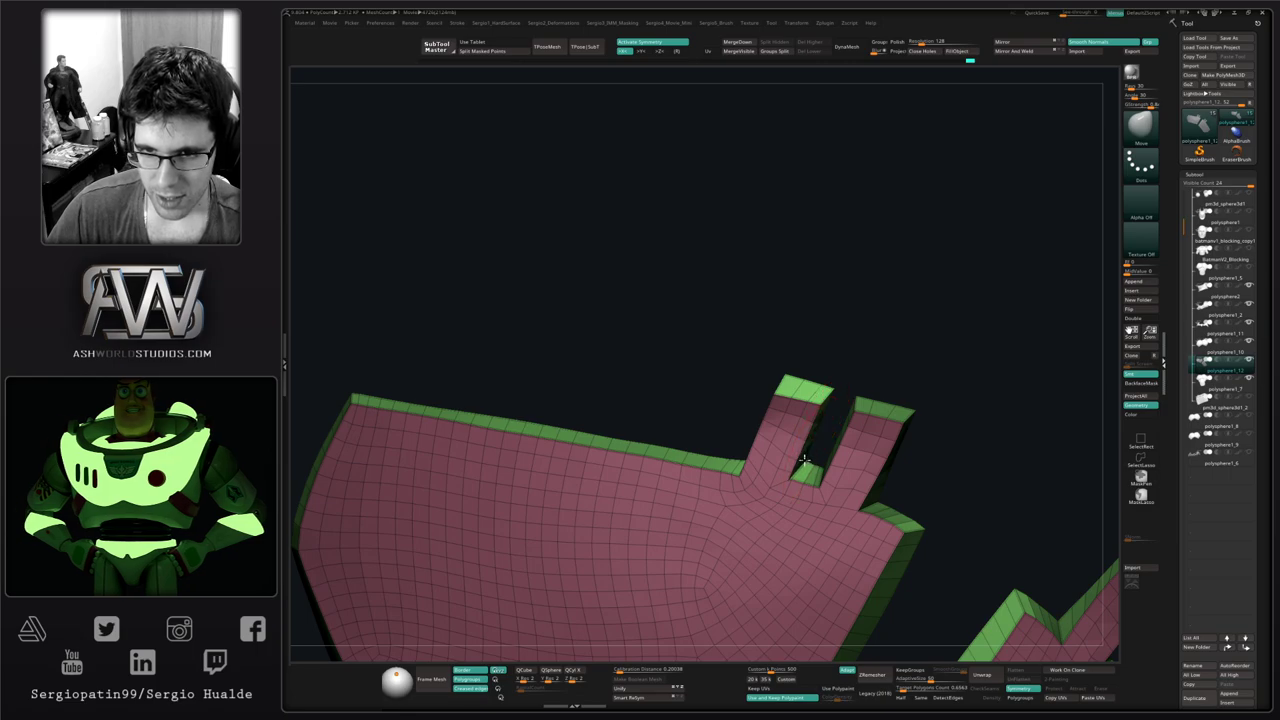
pyautogui.moveTo(814, 429)
pyautogui.mouseDown()
pyautogui.moveTo(831, 400)
pyautogui.moveTo(809, 366)
pyautogui.moveTo(783, 388)
pyautogui.moveTo(811, 363)
pyautogui.moveTo(773, 405)
pyautogui.mouseUp()
# Mask around the outer prong with MaskLasso and adjust its junction with the plate's upper edge using the Move brush
pyautogui.press('ctrl')
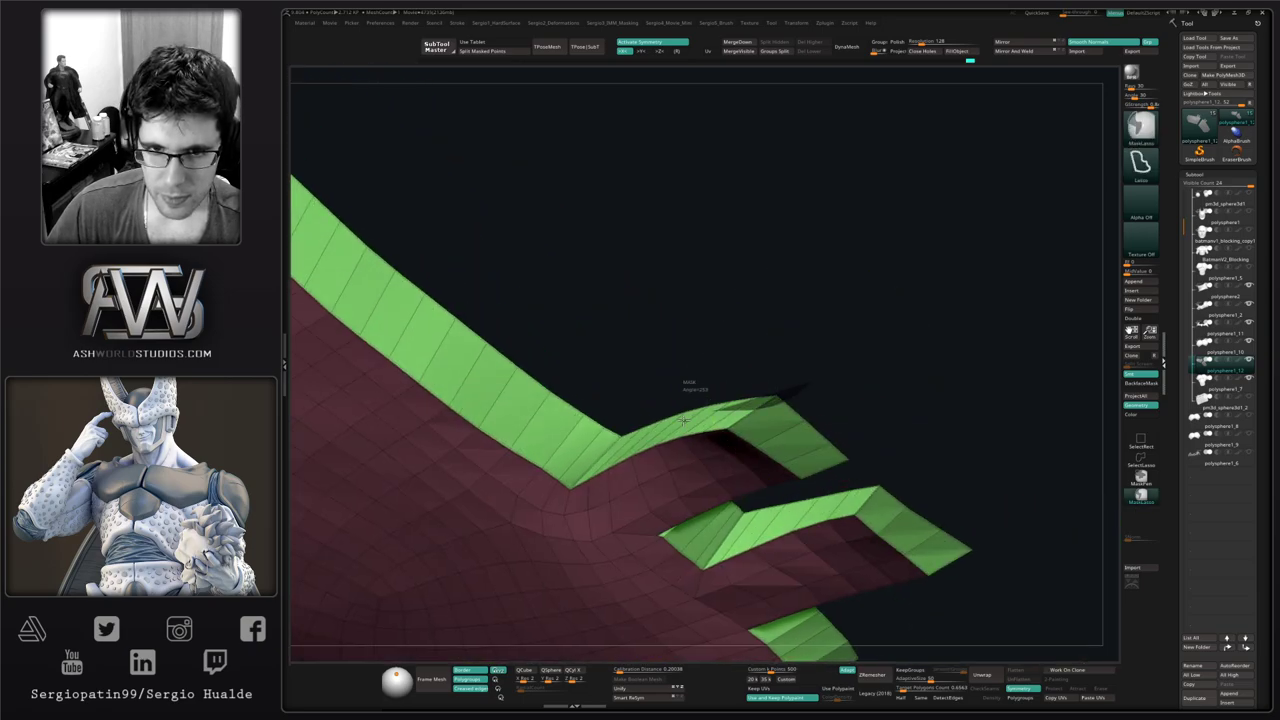
pyautogui.moveTo(683, 421)
pyautogui.keyDown('ctrl'); pyautogui.mouseDown()
pyautogui.moveTo(629, 431)
pyautogui.moveTo(857, 337)
pyautogui.moveTo(868, 355)
pyautogui.mouseUp(); pyautogui.keyUp('ctrl')
pyautogui.keyDown('ctrl'); pyautogui.moveTo(811, 323); pyautogui.dragTo(811, 363, button='right'); pyautogui.keyUp('ctrl')
pyautogui.keyDown('ctrl'); pyautogui.click(811, 363); pyautogui.keyUp('ctrl')
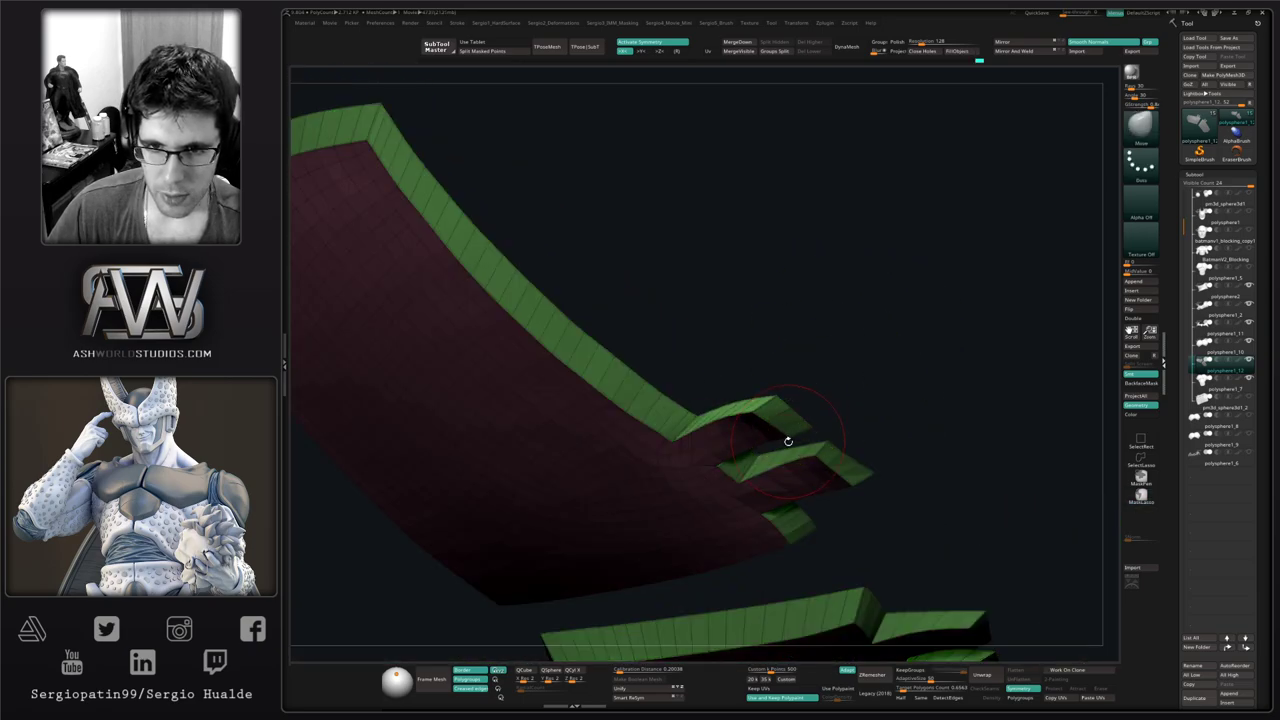
pyautogui.moveTo(788, 441); pyautogui.dragTo(752, 432)
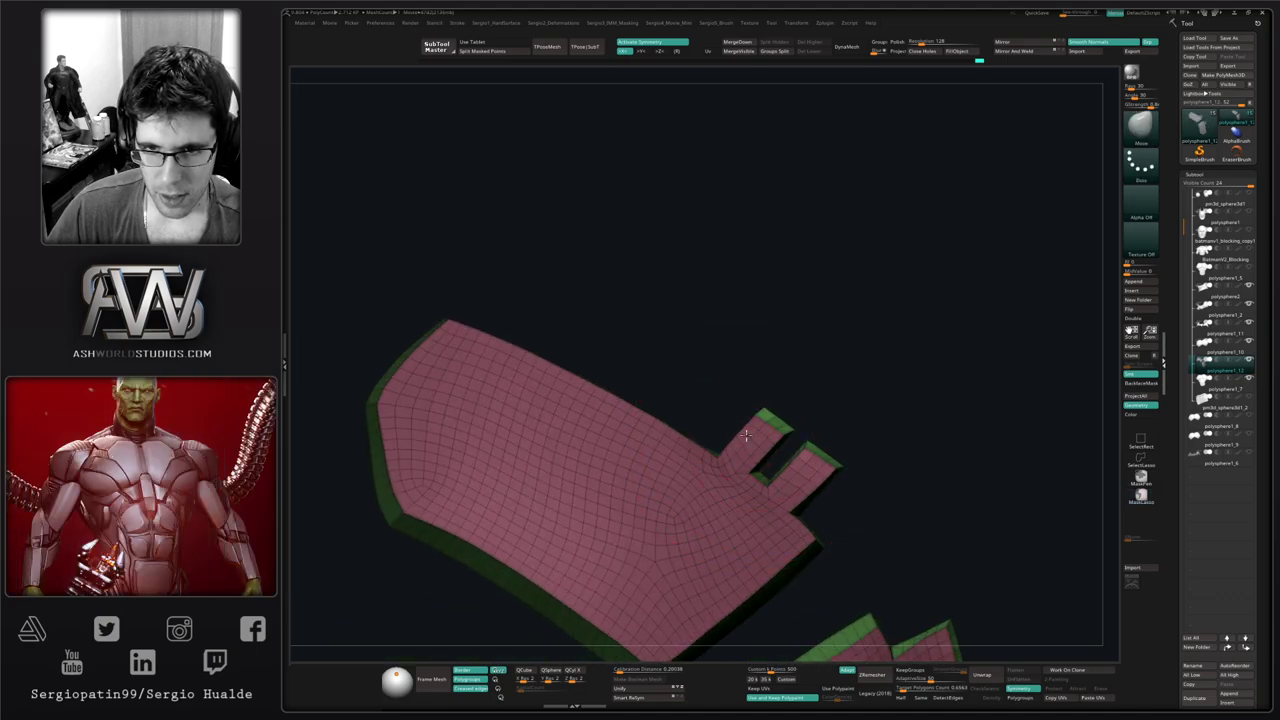
pyautogui.moveTo(741, 430); pyautogui.dragTo(735, 460, button='right')
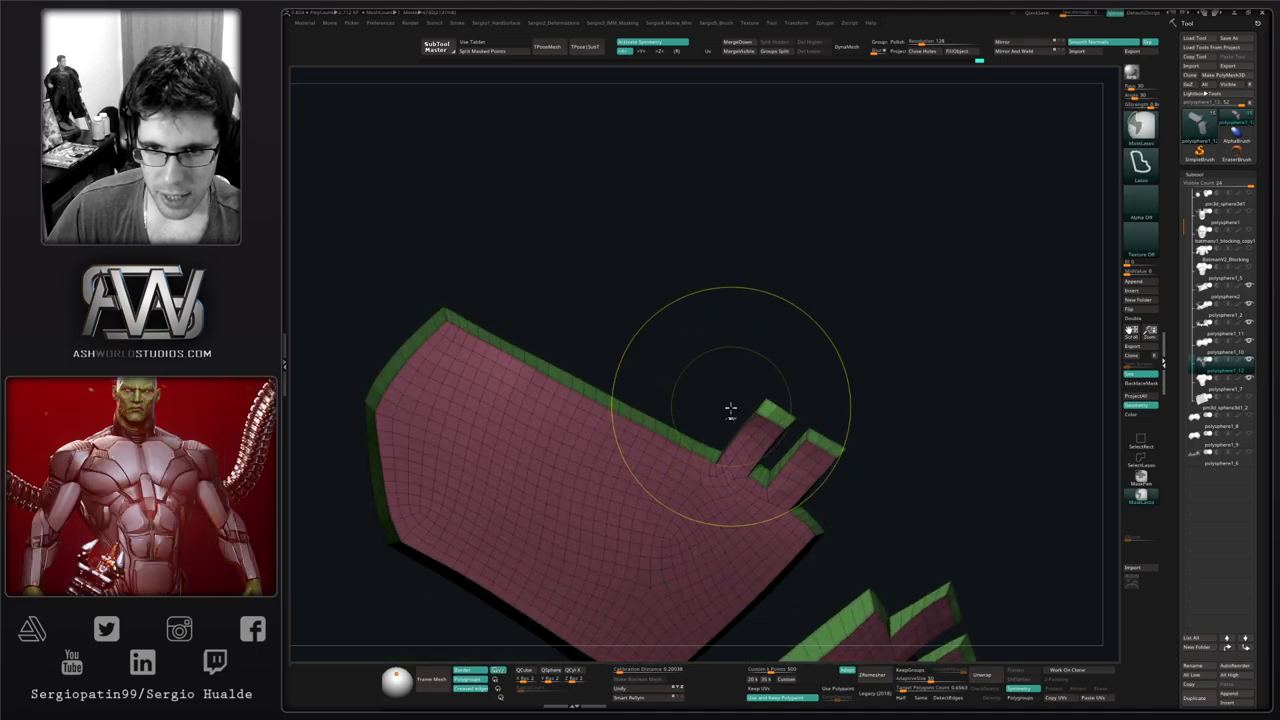
pyautogui.moveTo(731, 411)
pyautogui.keyDown('ctrl'); pyautogui.mouseDown(button='right')
pyautogui.moveTo(711, 449)
pyautogui.moveTo(708, 420)
pyautogui.mouseUp(button='right'); pyautogui.keyUp('ctrl')
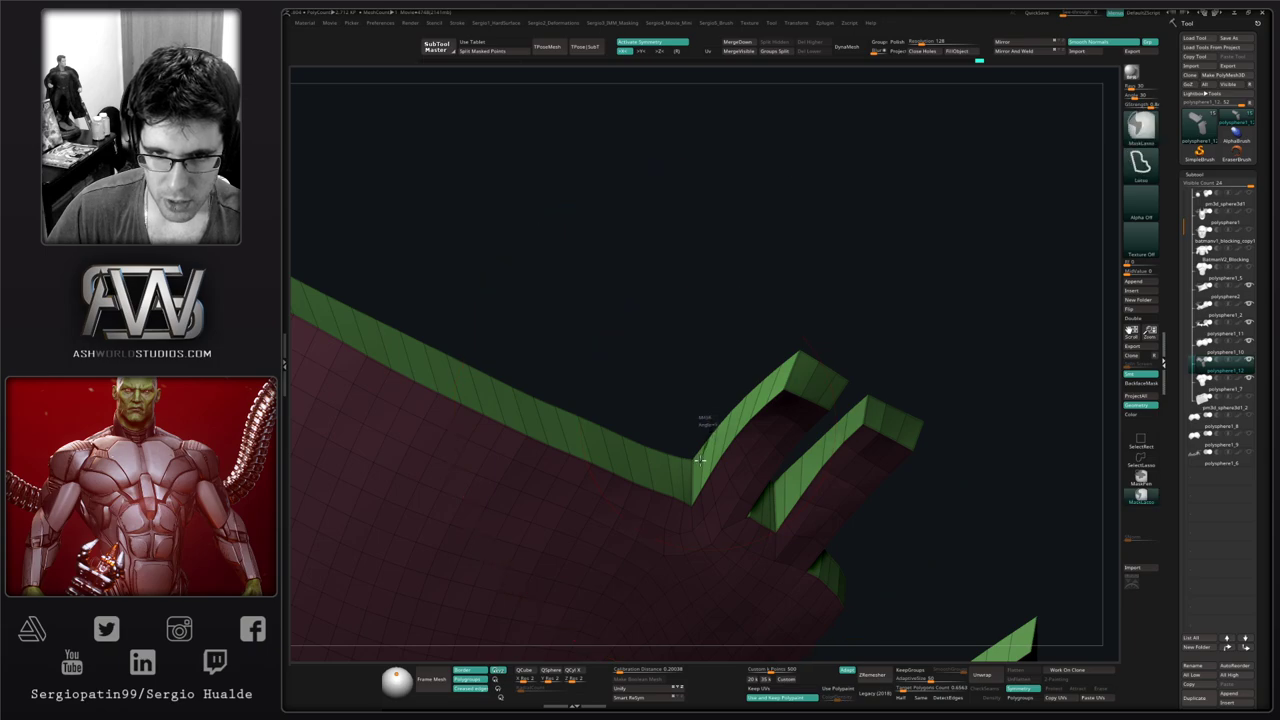
pyautogui.keyDown('ctrl'); pyautogui.moveTo(682, 463); pyautogui.dragTo(690, 419); pyautogui.keyUp('ctrl')
pyautogui.moveTo(708, 503)
pyautogui.keyDown('ctrl'); pyautogui.mouseDown(button='right')
pyautogui.moveTo(708, 350)
pyautogui.moveTo(720, 478)
pyautogui.mouseUp(button='right'); pyautogui.keyUp('ctrl')
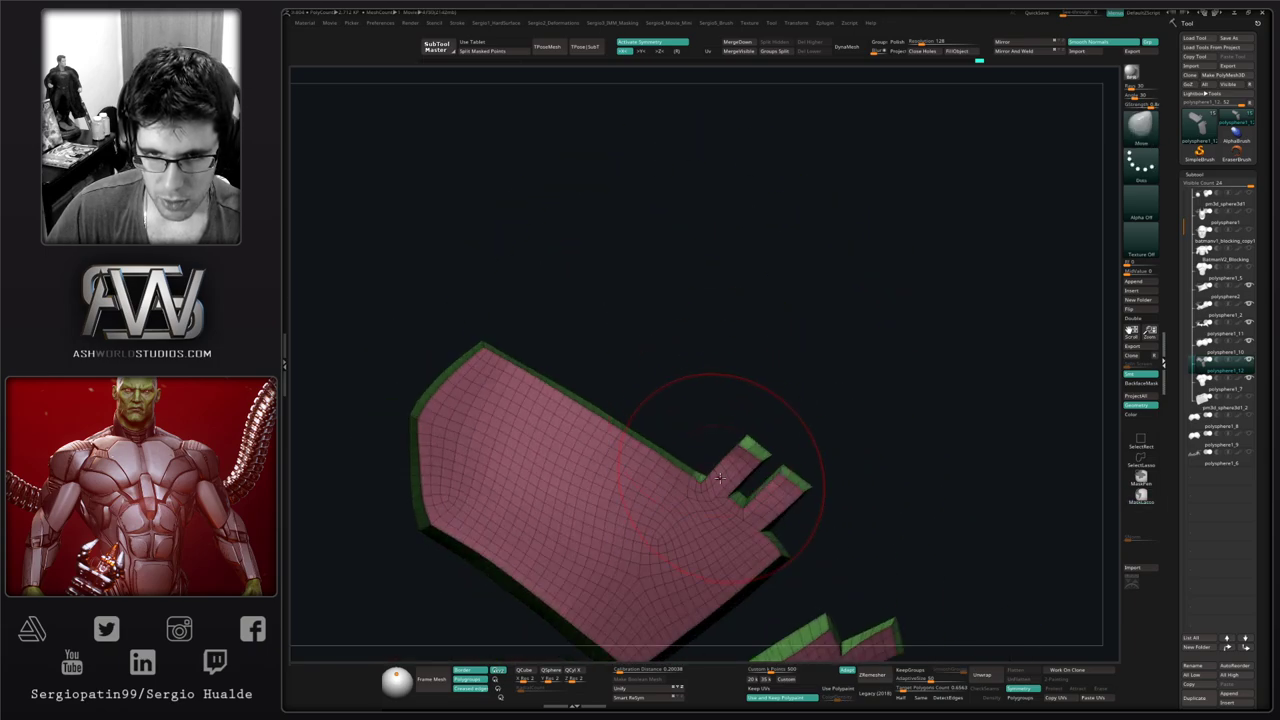
pyautogui.moveTo(742, 440); pyautogui.dragTo(713, 463)
pyautogui.press('s')
pyautogui.press('s')
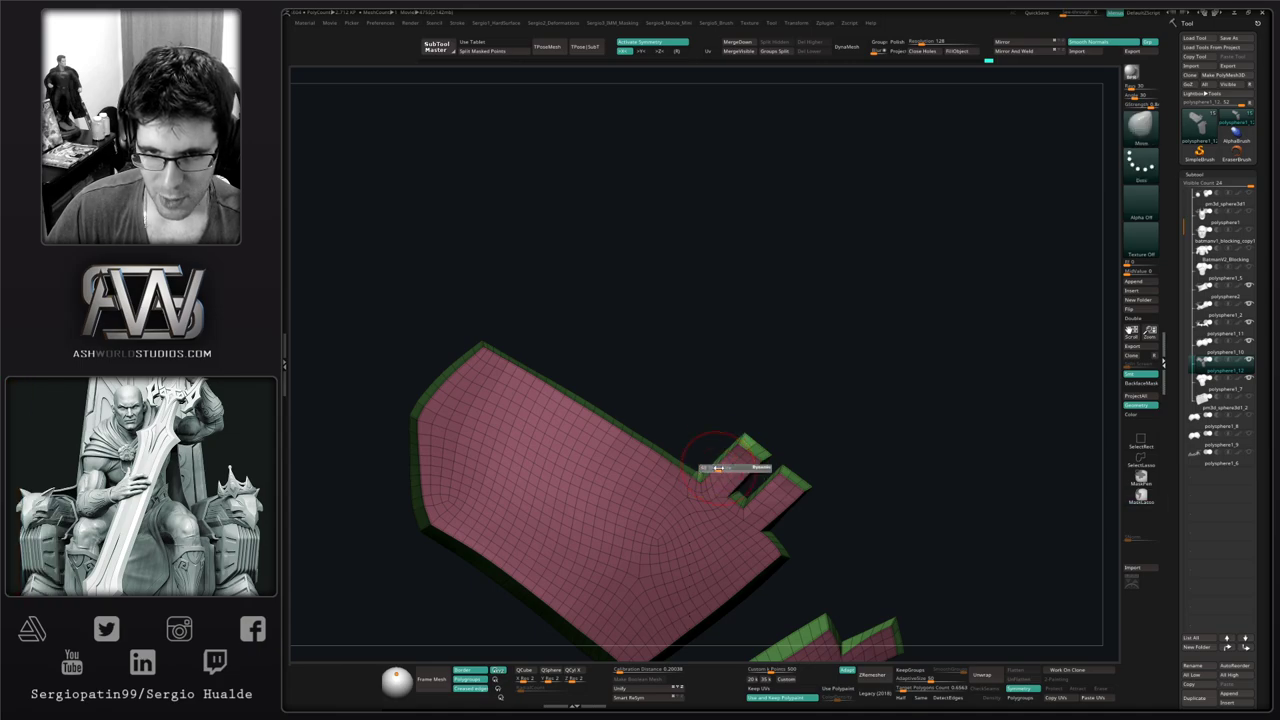
# Refine the inner prong and the neighbouring stepped corner of the plate using lasso masking and the Move brush
pyautogui.moveTo(763, 503); pyautogui.dragTo(805, 405, button='right')
pyautogui.moveTo(805, 405)
pyautogui.keyDown('ctrl'); pyautogui.mouseDown(button='right')
pyautogui.moveTo(823, 446)
pyautogui.moveTo(831, 421)
pyautogui.mouseUp(button='right'); pyautogui.keyUp('ctrl')
pyautogui.press('ctrl')
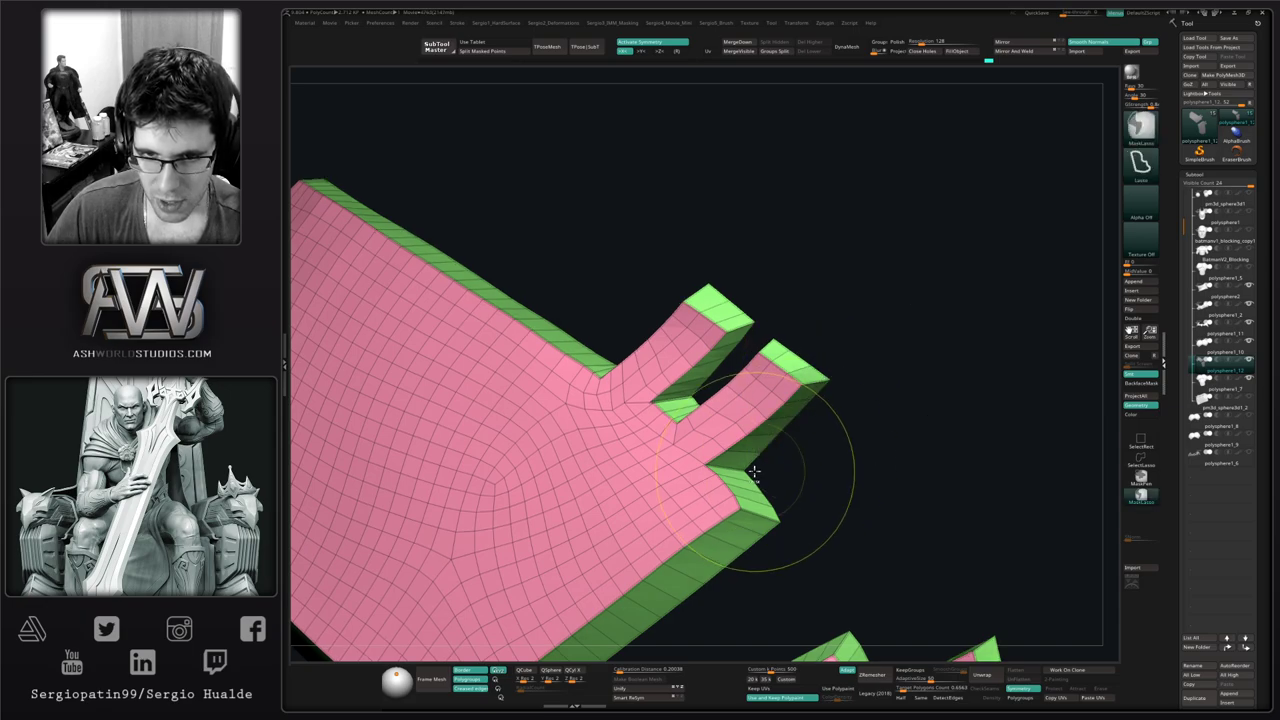
pyautogui.moveTo(780, 482)
pyautogui.mouseDown(button='right')
pyautogui.moveTo(792, 501)
pyautogui.moveTo(785, 460)
pyautogui.mouseUp(button='right')
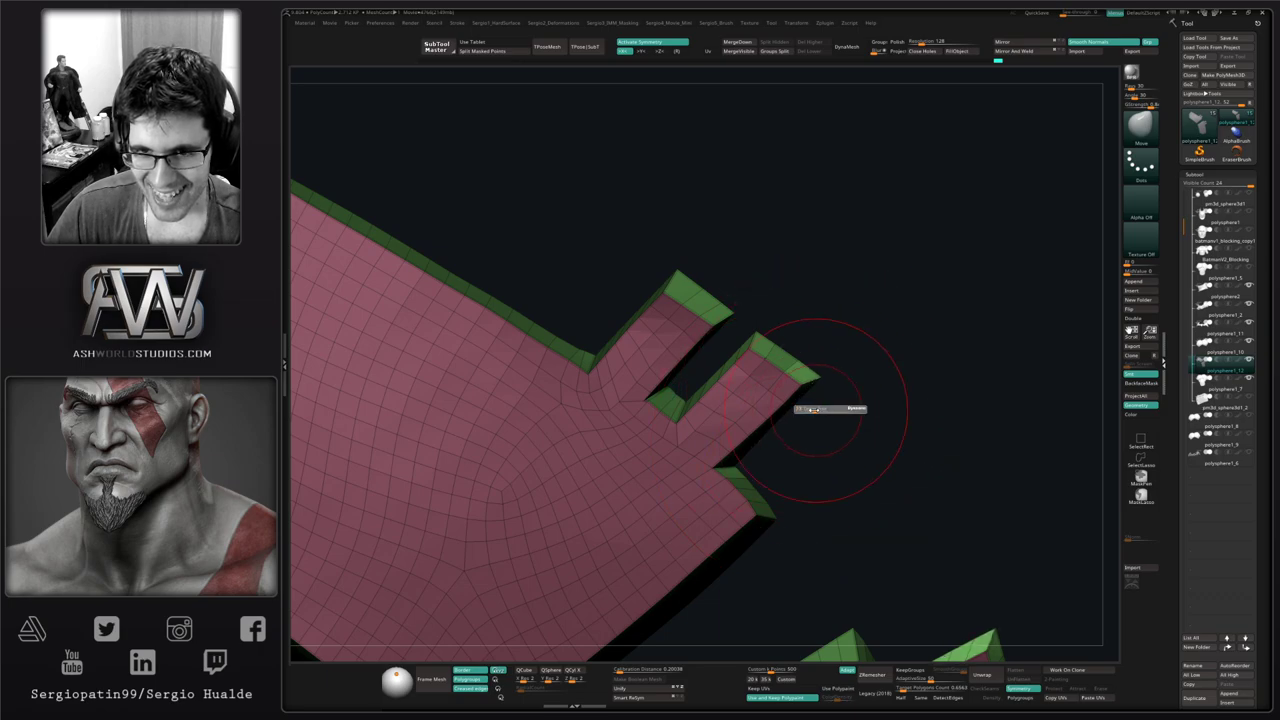
pyautogui.keyDown('ctrl'); pyautogui.moveTo(826, 424); pyautogui.dragTo(820, 440); pyautogui.keyUp('ctrl')
pyautogui.moveTo(820, 440)
pyautogui.keyDown('ctrl'); pyautogui.mouseDown(button='right')
pyautogui.moveTo(800, 346)
pyautogui.moveTo(766, 392)
pyautogui.moveTo(745, 385)
pyautogui.mouseUp(button='right'); pyautogui.keyUp('ctrl')
pyautogui.moveTo(745, 385)
pyautogui.keyDown('ctrl'); pyautogui.mouseDown(button='right')
pyautogui.moveTo(725, 337)
pyautogui.moveTo(734, 511)
pyautogui.mouseUp(button='right'); pyautogui.keyUp('ctrl')
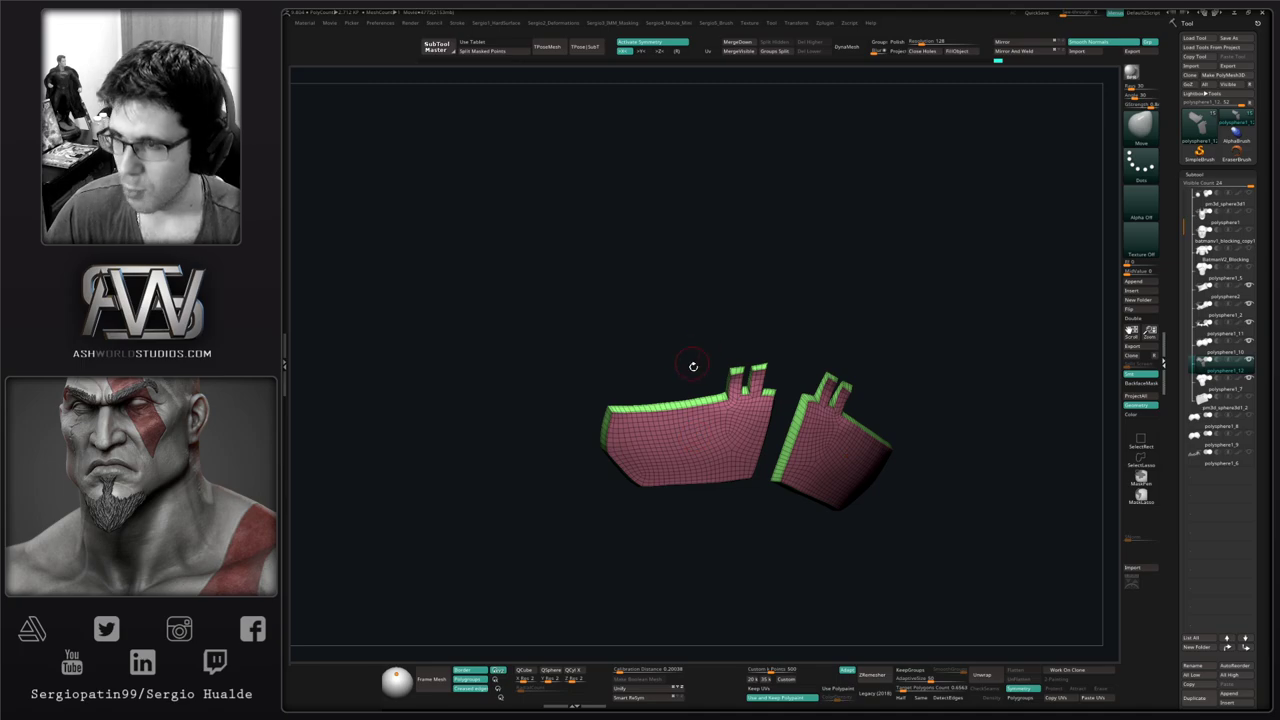
# Show the plates with the whole torso, turn off the polyframe and subdivide the plates three times
pyautogui.moveTo(693, 366); pyautogui.dragTo(640, 372, button='right')
pyautogui.hotkey('alt', 's')
pyautogui.moveTo(740, 400); pyautogui.dragTo(775, 385, button='right')
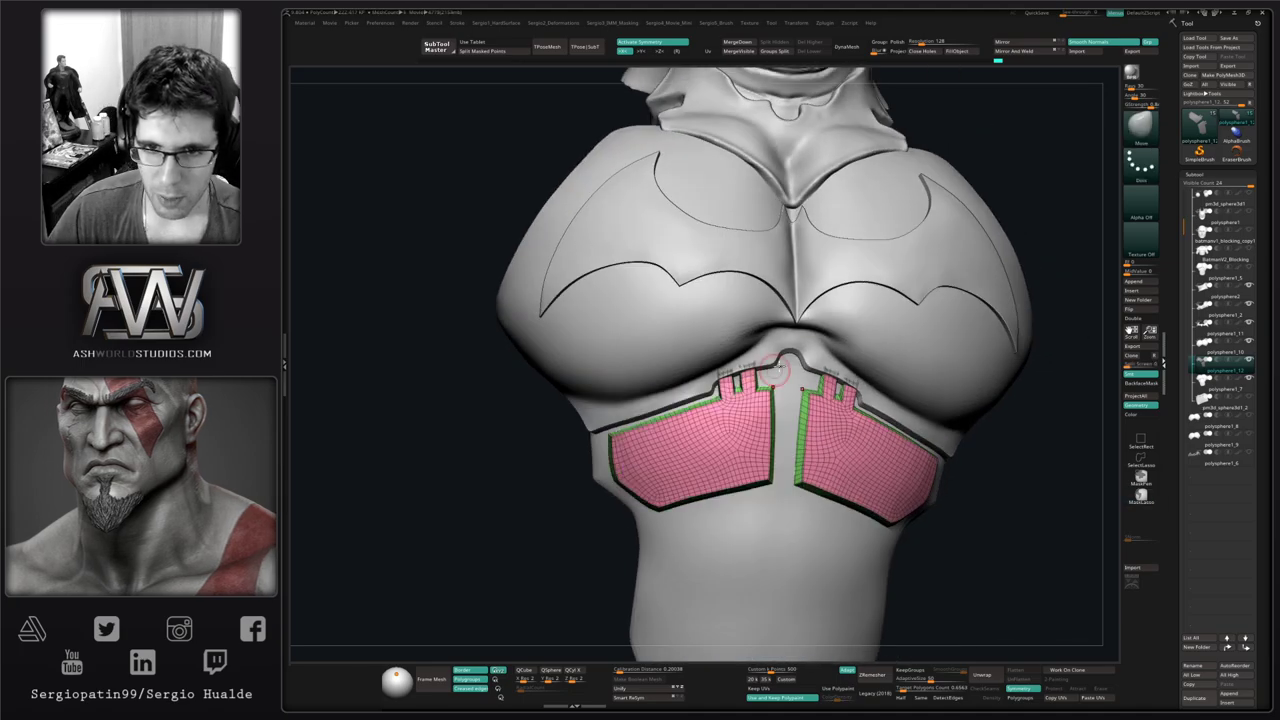
pyautogui.hotkey('shift', 'f')
pyautogui.hotkey('ctrl', 'd')
pyautogui.hotkey('ctrl', 'd')
pyautogui.hotkey('ctrl', 'd')
pyautogui.keyDown('alt'); pyautogui.moveTo(688, 432); pyautogui.dragTo(836, 307, button='right'); pyautogui.keyUp('alt')
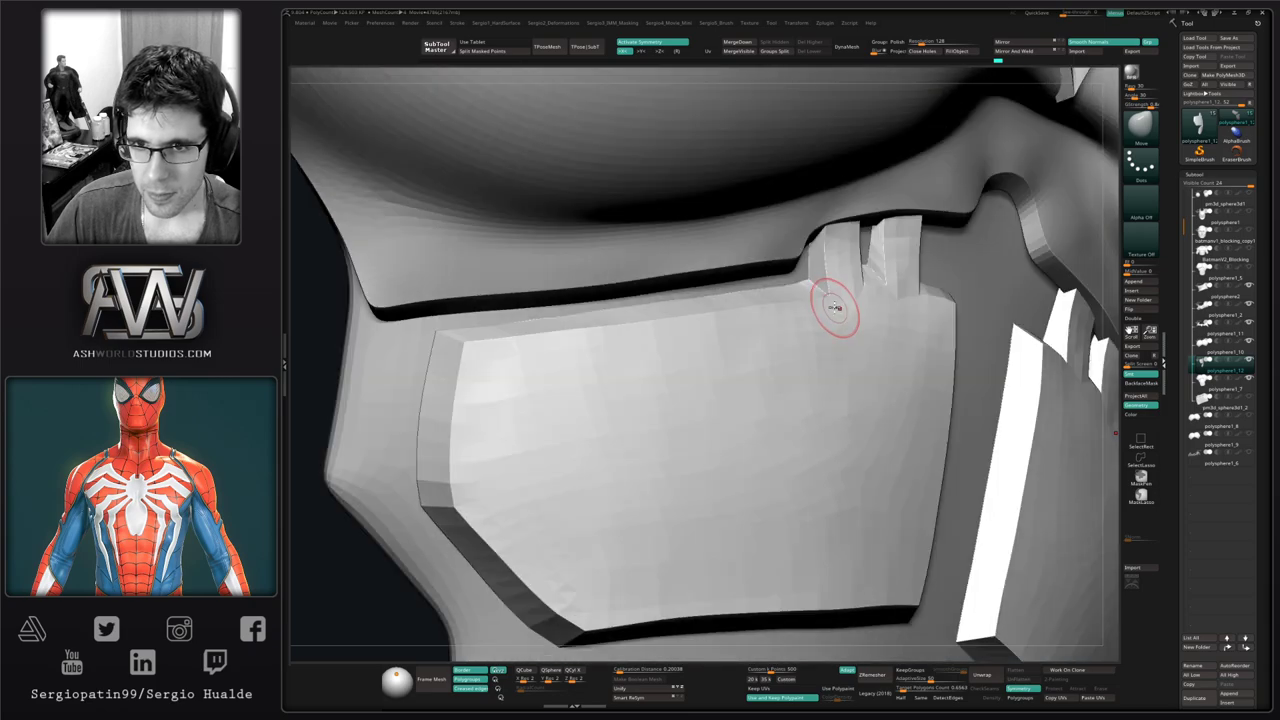
# Touch up the base of the outer prong with the Move brush and test another subdivision on the plates
pyautogui.moveTo(838, 303); pyautogui.dragTo(842, 296)
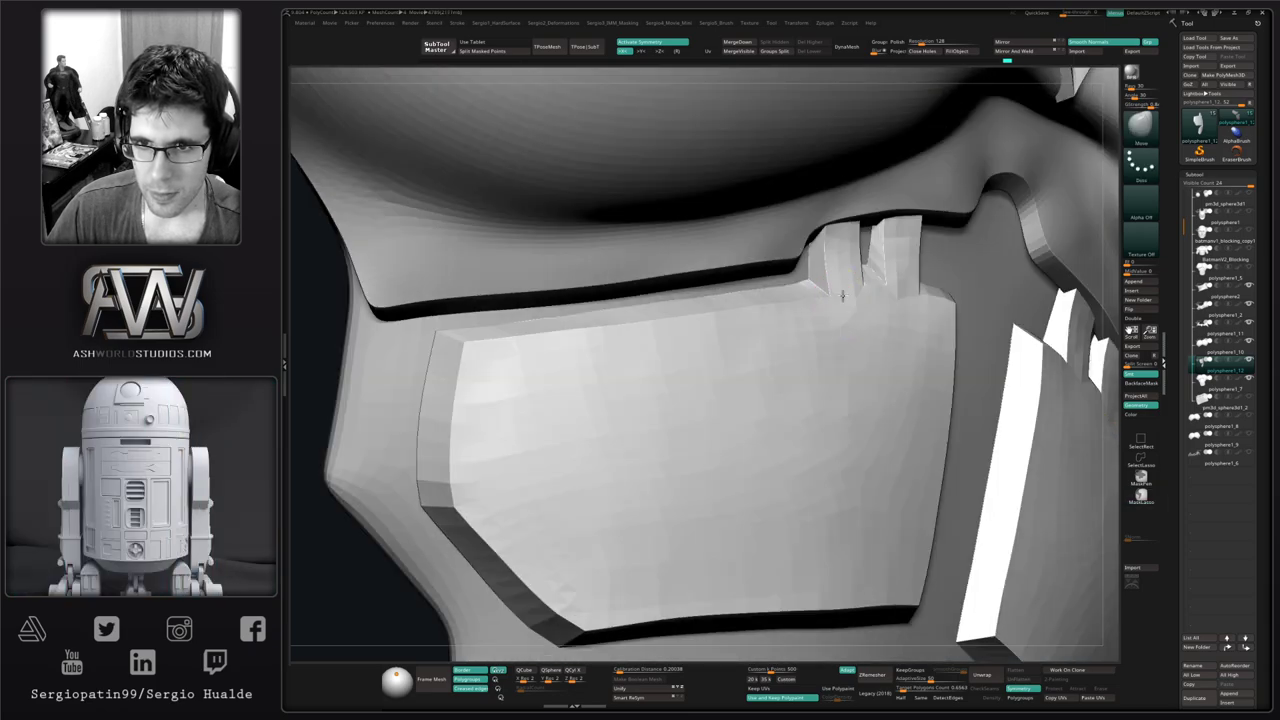
pyautogui.moveTo(845, 336)
pyautogui.mouseDown(button='right')
pyautogui.moveTo(877, 301)
pyautogui.moveTo(863, 348)
pyautogui.mouseUp(button='right')
pyautogui.hotkey('shift', '1')
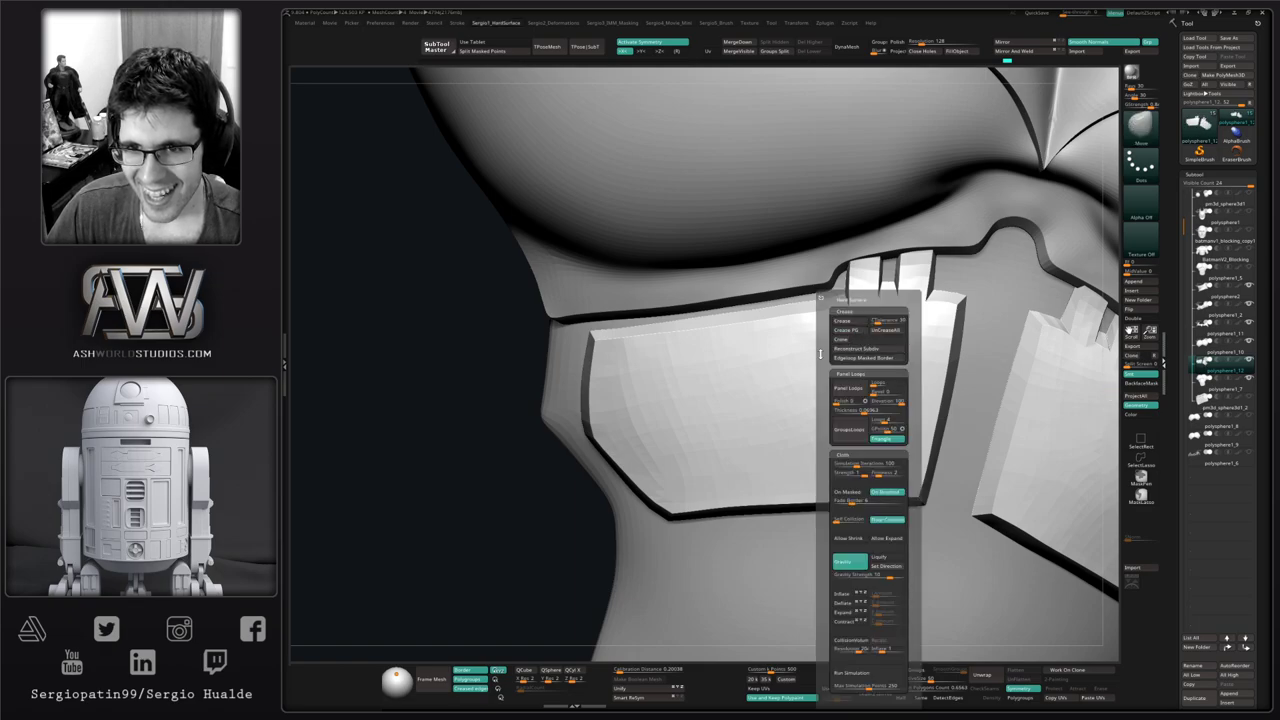
pyautogui.hotkey('ctrl', 'd')
pyautogui.hotkey('ctrl', 'z')
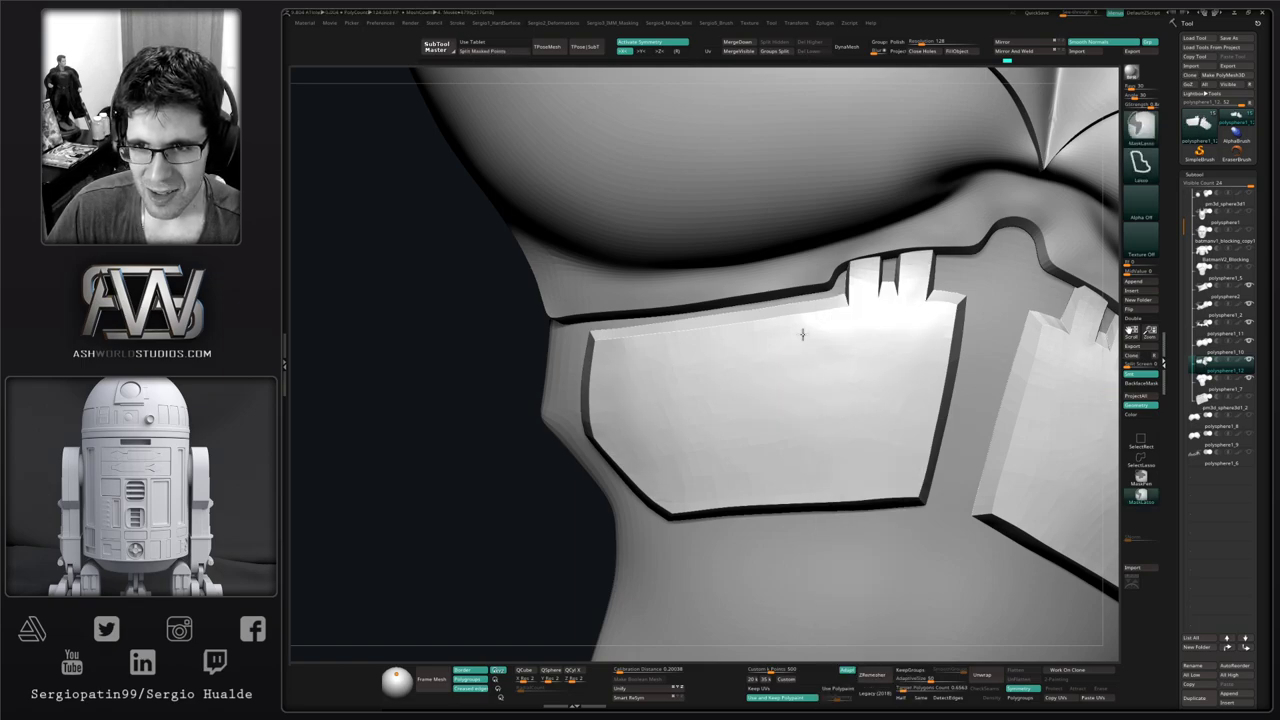
pyautogui.keyDown('ctrl'); pyautogui.moveTo(802, 335); pyautogui.dragTo(812, 400, button='right'); pyautogui.keyUp('ctrl')
pyautogui.moveTo(812, 400); pyautogui.dragTo(766, 412, button='right')
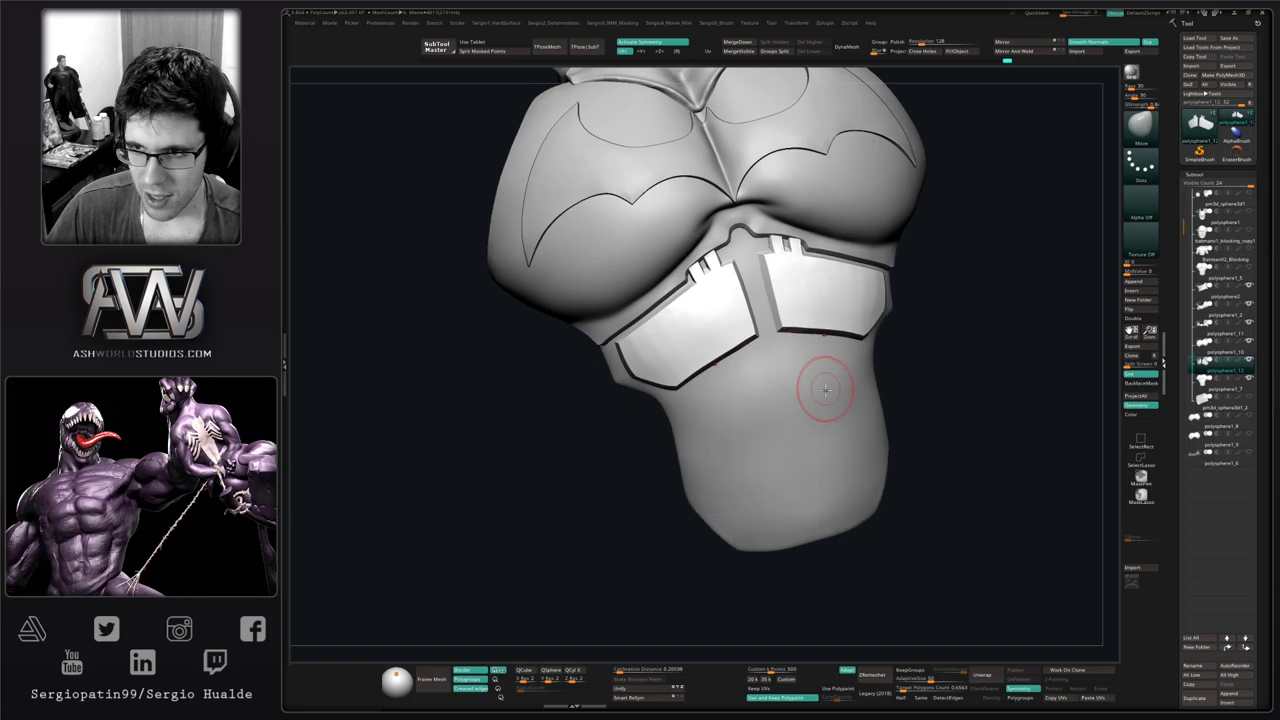
# Duplicate the torso base beneath the abdominal plates and isolate the copy
pyautogui.keyDown('alt'); pyautogui.click(807, 411); pyautogui.keyUp('alt')
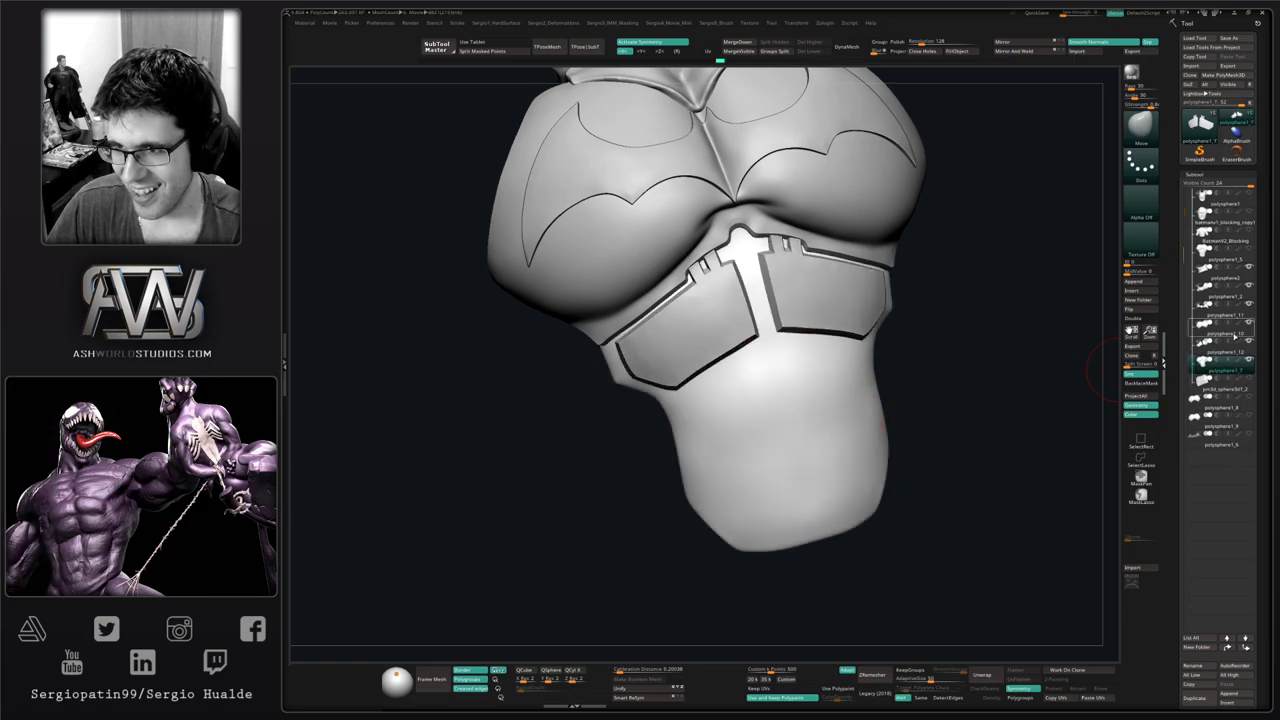
pyautogui.hotkey('ctrl', 'shift', 'd')
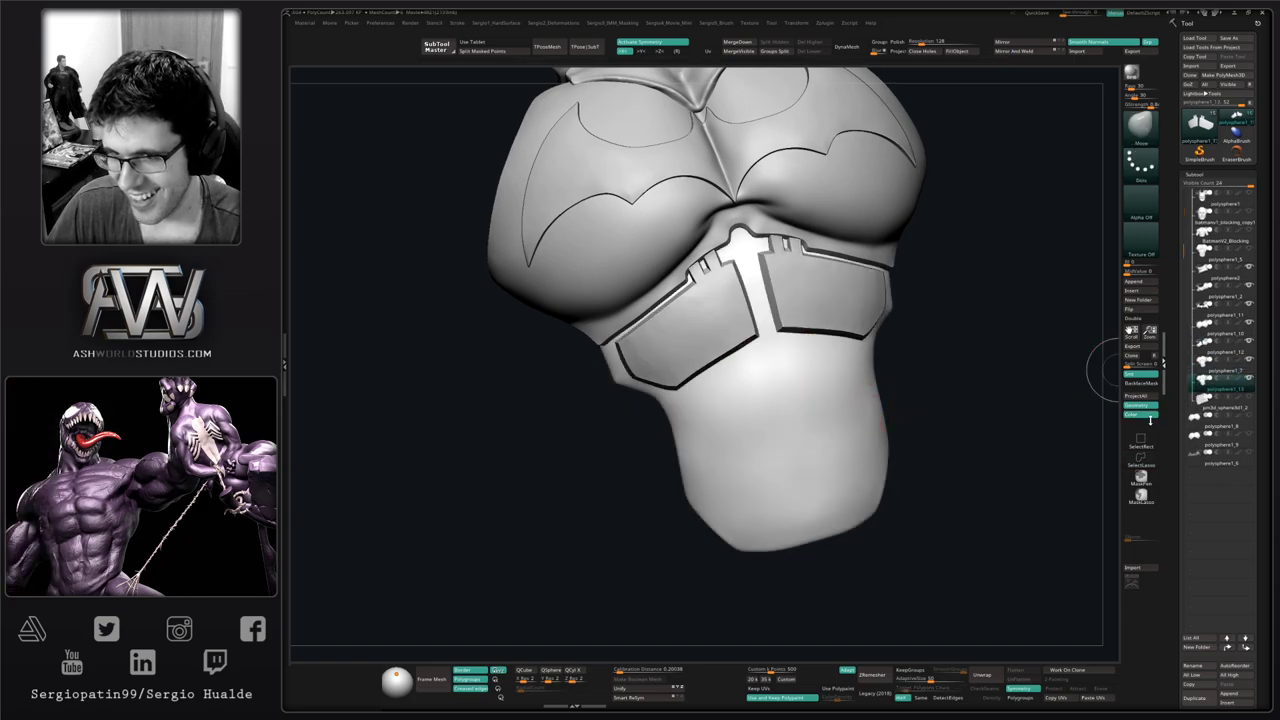
pyautogui.keyDown('ctrl'); pyautogui.moveTo(800, 430); pyautogui.dragTo(794, 394, button='right'); pyautogui.keyUp('ctrl')
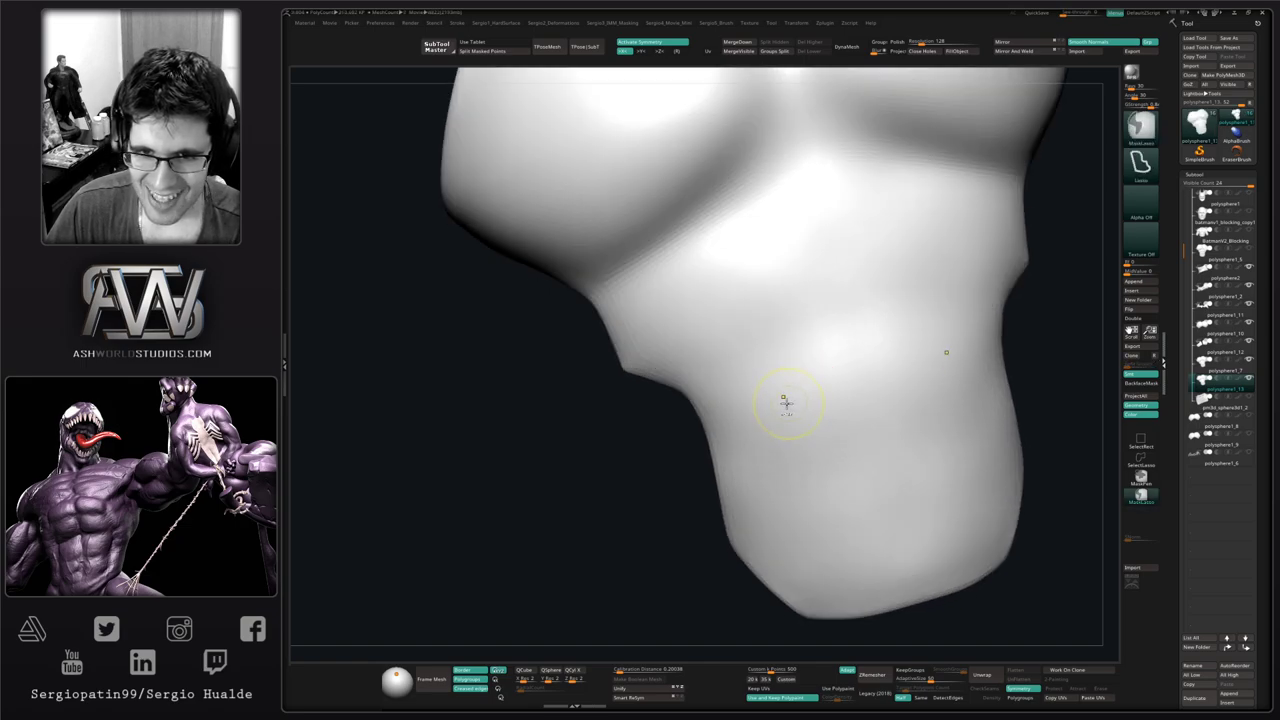
# Delete the torso copy's lower subdivision levels and select the MaskPen brush for freehand masking
pyautogui.keyDown('ctrl'); pyautogui.moveTo(605, 337); pyautogui.dragTo(650, 262, button='right'); pyautogui.keyUp('ctrl')
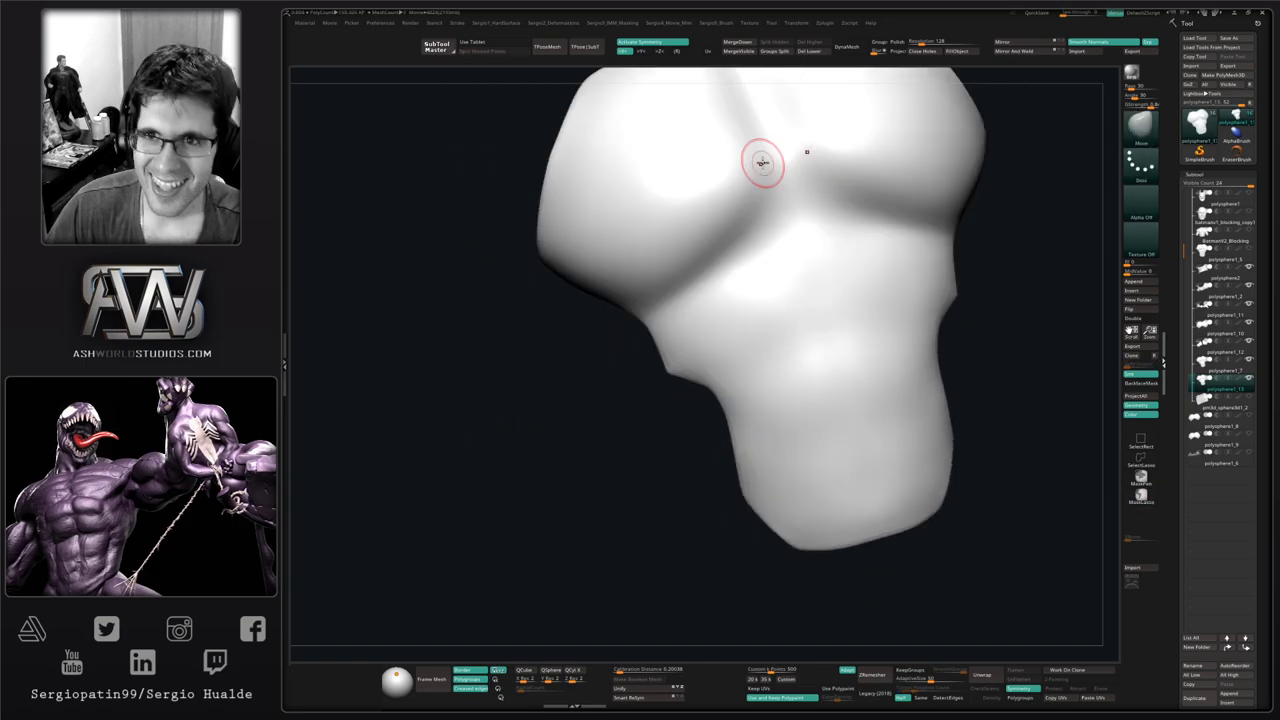
pyautogui.click(817, 51)
pyautogui.moveTo(665, 440)
pyautogui.keyDown('alt'); pyautogui.mouseDown(button='right')
pyautogui.moveTo(677, 335)
pyautogui.moveTo(777, 320)
pyautogui.moveTo(749, 334)
pyautogui.mouseUp(button='right'); pyautogui.keyUp('alt')
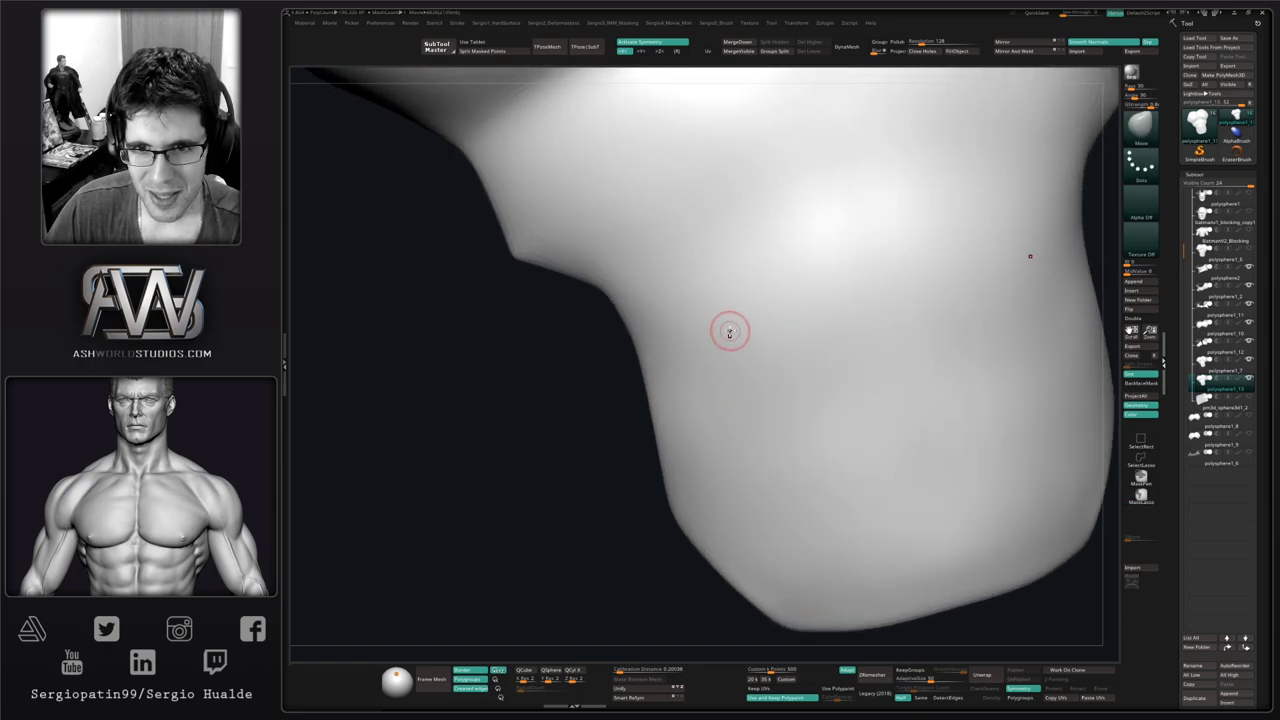
pyautogui.hotkey('shift', 'f')
pyautogui.hotkey('shift', 'f')
pyautogui.keyDown('ctrl'); pyautogui.moveTo(715, 293); pyautogui.dragTo(786, 262); pyautogui.keyUp('ctrl')
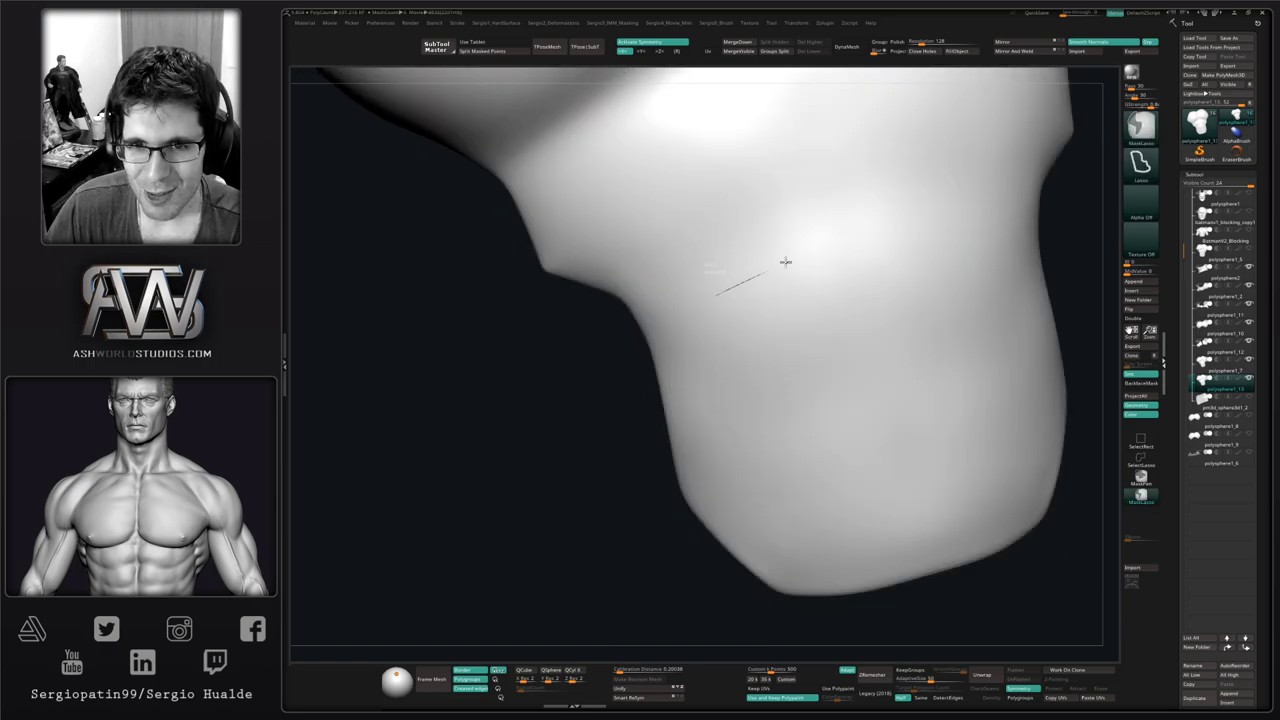
pyautogui.keyDown('ctrl'); pyautogui.moveTo(807, 305); pyautogui.dragTo(808, 306); pyautogui.keyUp('ctrl')
pyautogui.keyDown('ctrl'); pyautogui.click(1141, 478); pyautogui.keyUp('ctrl')
pyautogui.keyDown('ctrl'); pyautogui.moveTo(1106, 471); pyautogui.dragTo(1090, 482); pyautogui.keyUp('ctrl')
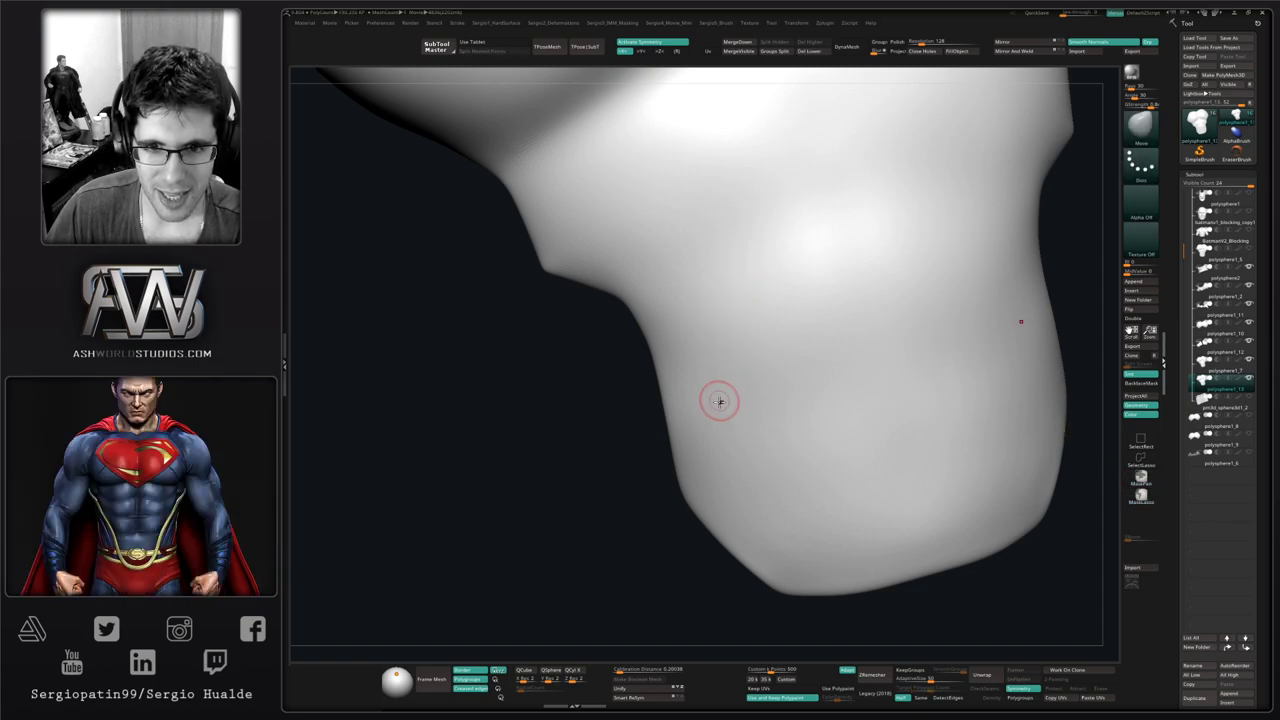
# Subdivide the torso copy and try a freehand mask stroke on its abdomen
pyautogui.moveTo(720, 402)
pyautogui.mouseDown(button='right')
pyautogui.moveTo(737, 402)
pyautogui.moveTo(707, 426)
pyautogui.mouseUp(button='right')
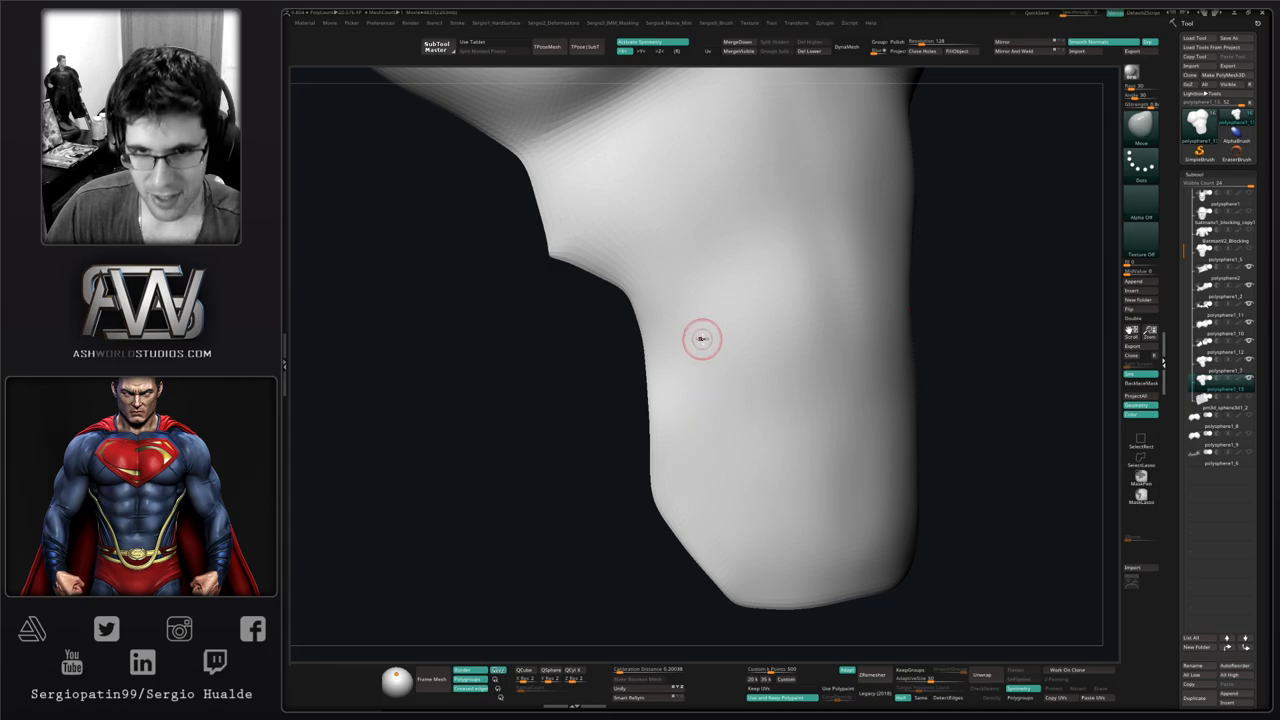
pyautogui.hotkey('shift', 'd')
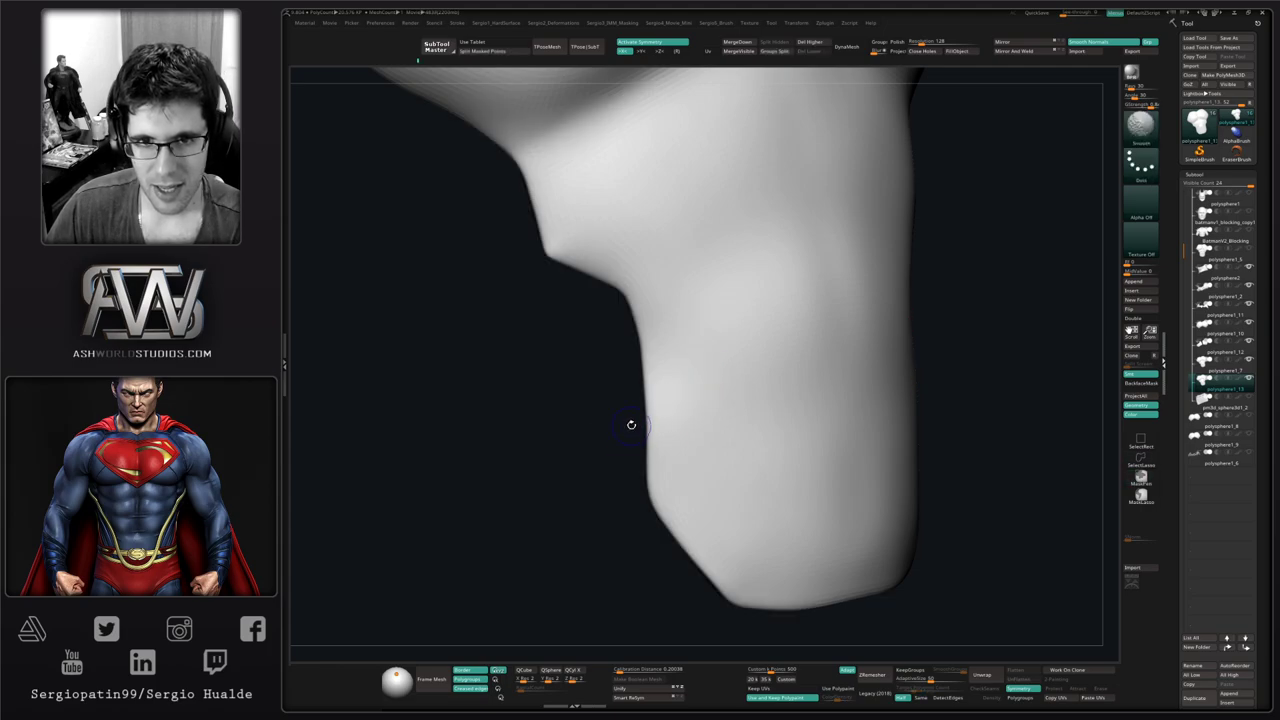
pyautogui.moveTo(720, 391); pyautogui.dragTo(751, 391, button='right')
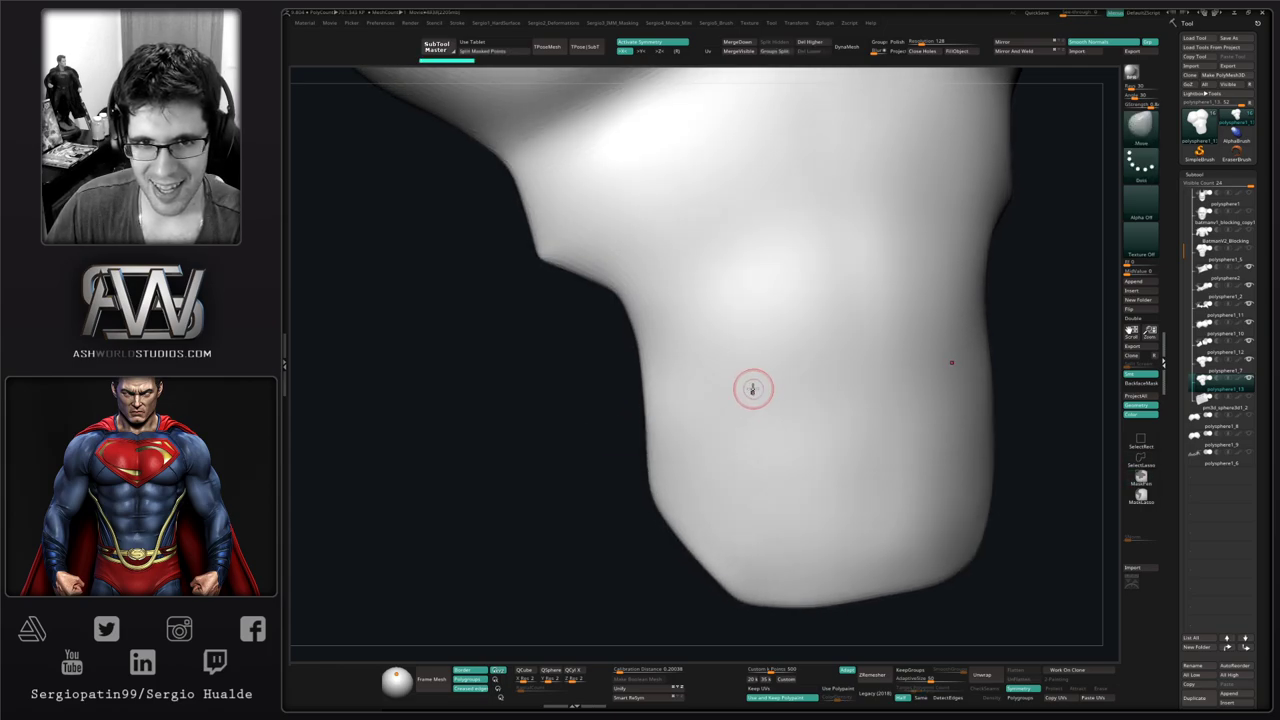
pyautogui.hotkey('ctrl', 'd')
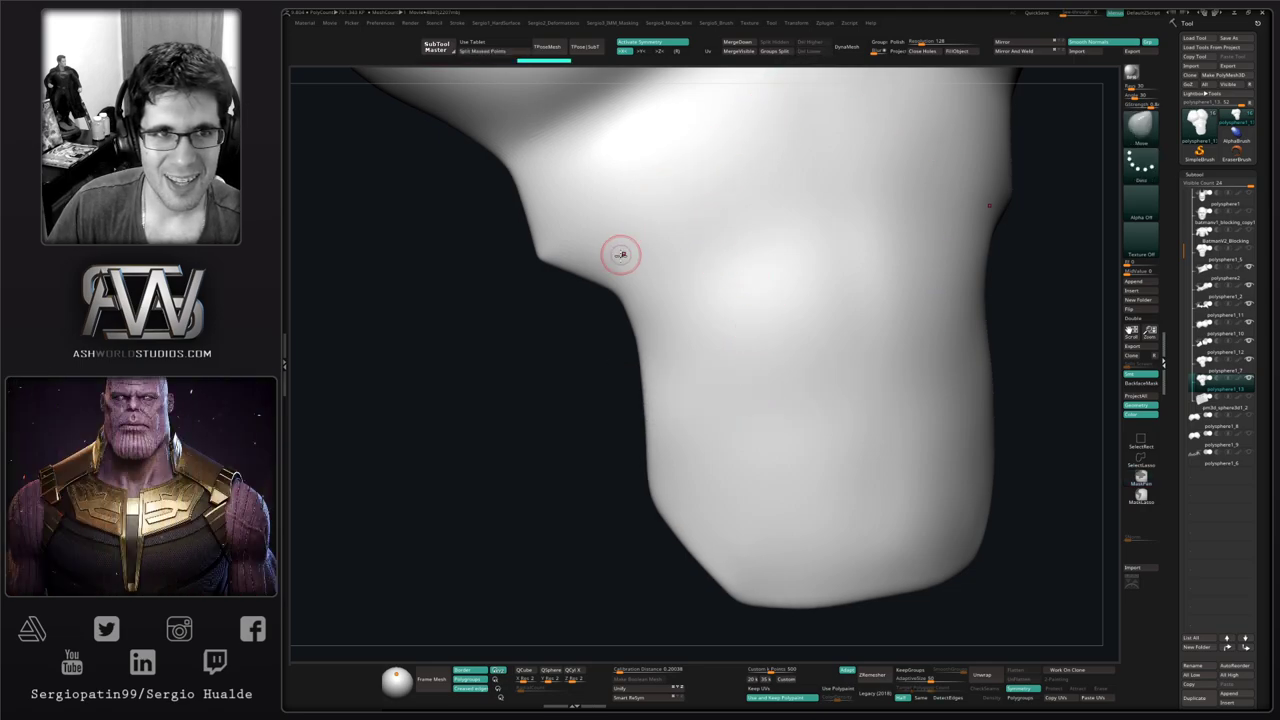
pyautogui.moveTo(677, 385); pyautogui.dragTo(697, 352, button='right')
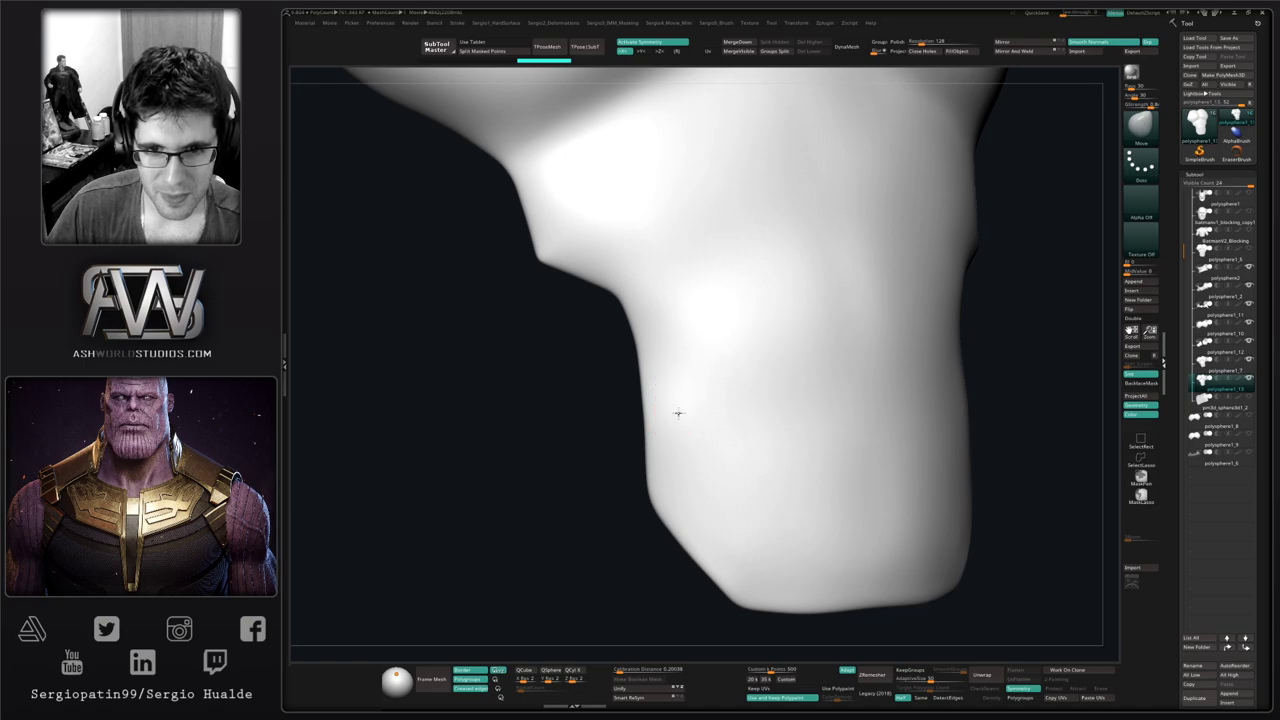
pyautogui.moveTo(677, 414)
pyautogui.keyDown('alt'); pyautogui.mouseDown(button='right')
pyautogui.moveTo(695, 378)
pyautogui.moveTo(794, 486)
pyautogui.moveTo(780, 470)
pyautogui.mouseUp(button='right'); pyautogui.keyUp('alt')
pyautogui.keyDown('ctrl'); pyautogui.moveTo(757, 422); pyautogui.dragTo(791, 403); pyautogui.keyUp('ctrl')
pyautogui.hotkey('ctrl', 'z')
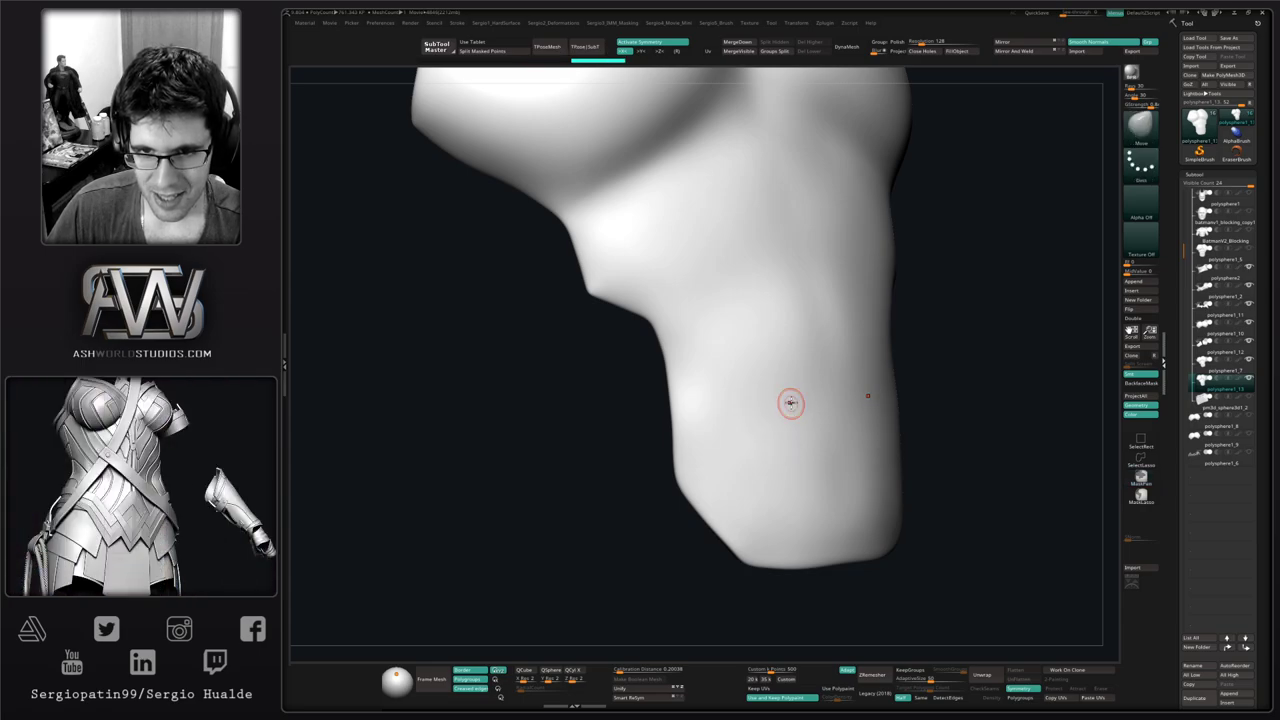
# Turn off Dynamic Subdiv for the torso copy and return to the subtool list
pyautogui.click(1206, 176)
pyautogui.click(1206, 186)
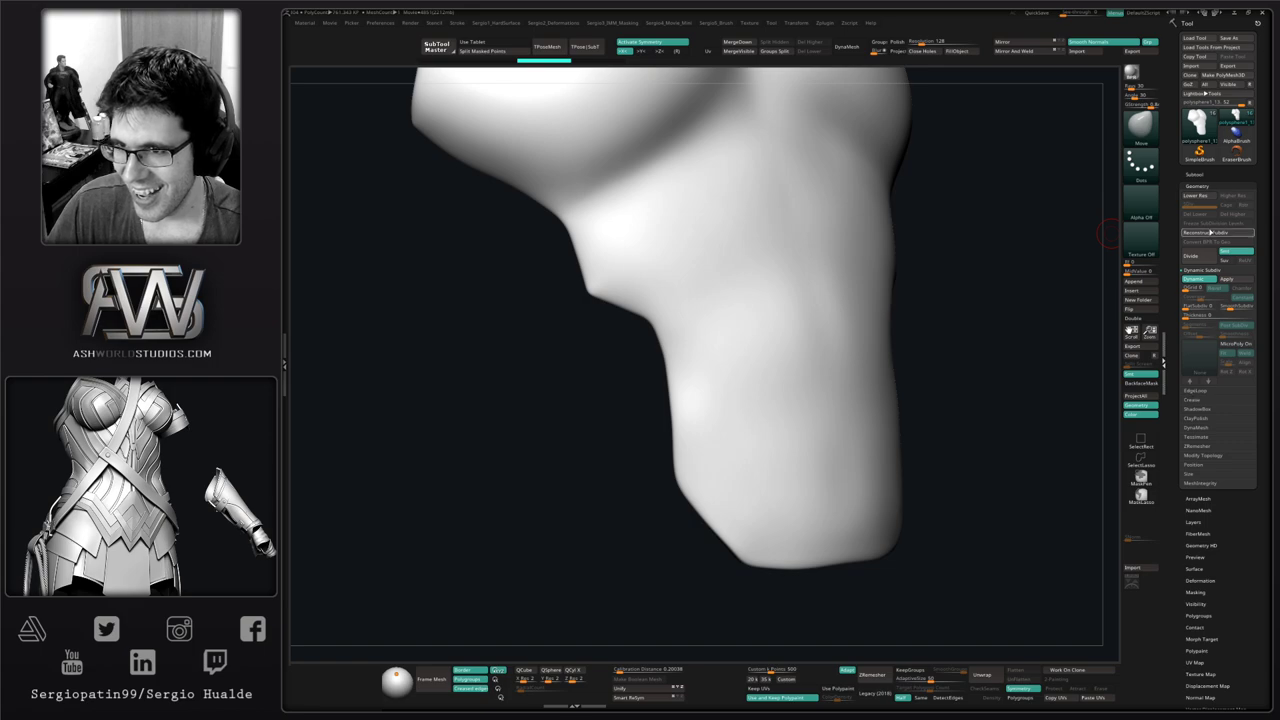
pyautogui.click(1199, 279)
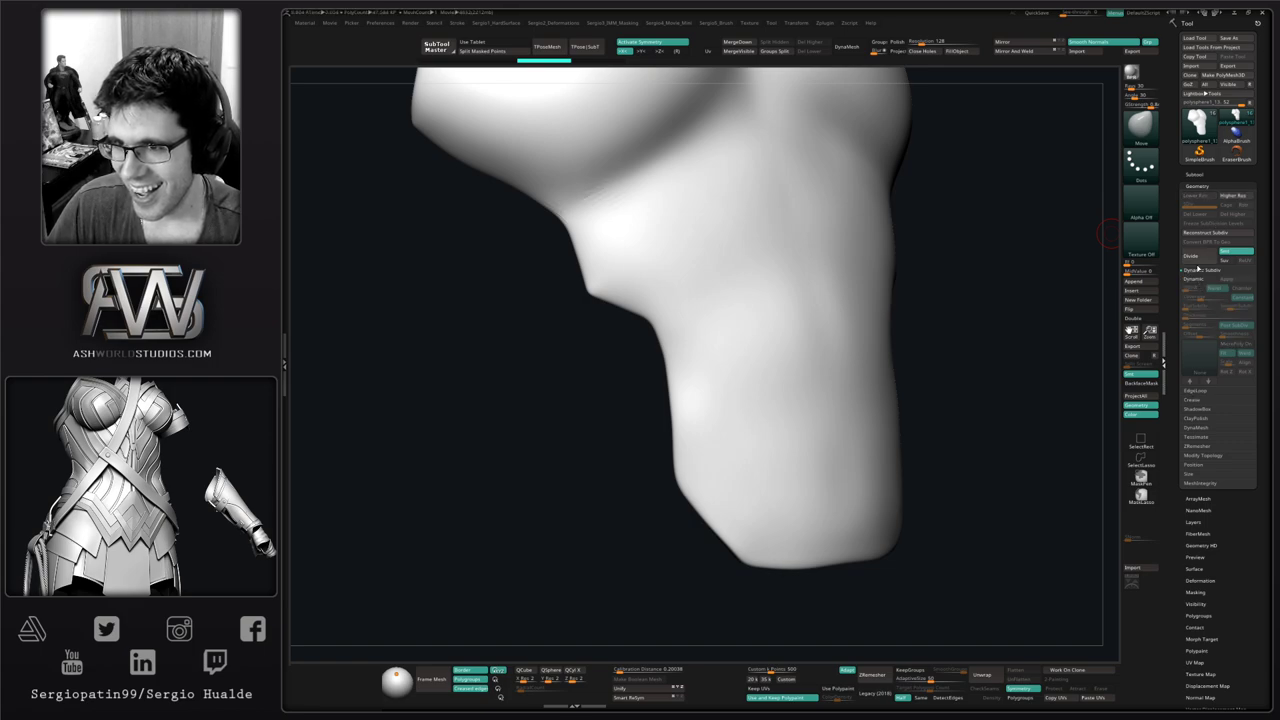
pyautogui.click(1206, 175)
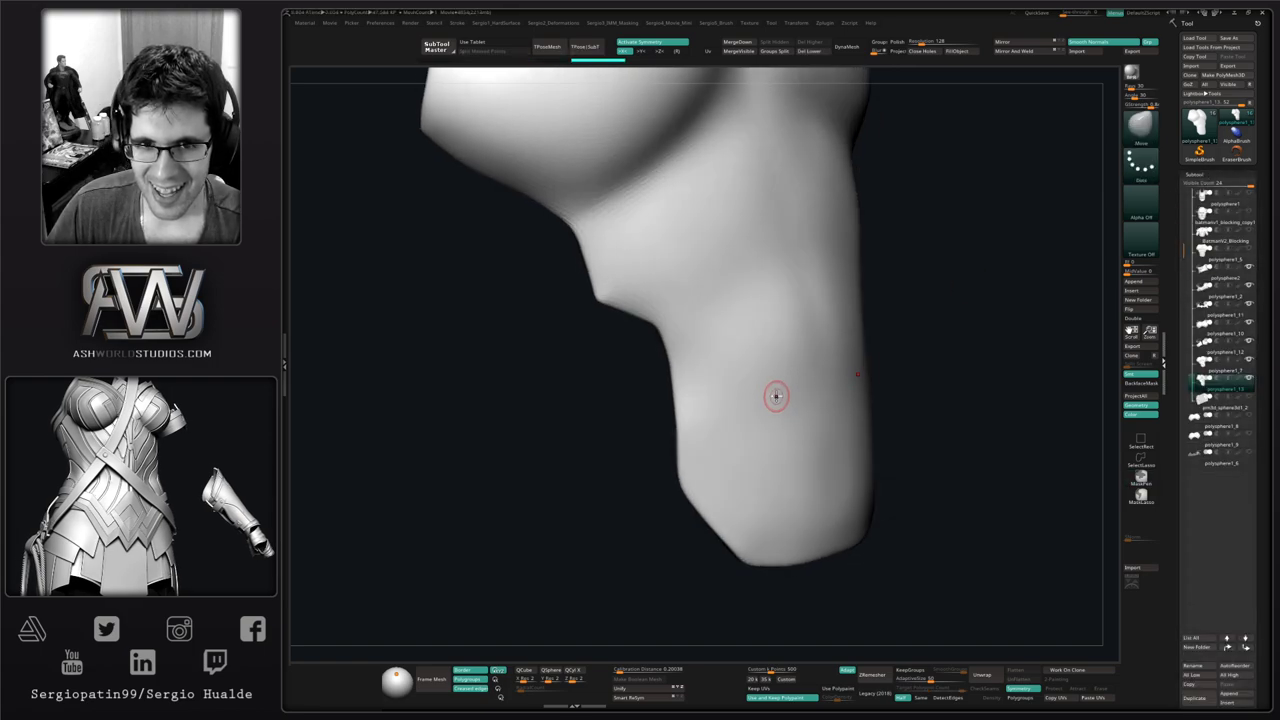
# Divide the torso copy twice and delete its lower subdivision levels
pyautogui.hotkey('ctrl', 'd')
pyautogui.hotkey('ctrl', 'd')
pyautogui.moveTo(771, 397)
pyautogui.mouseDown(button='right')
pyautogui.moveTo(762, 364)
pyautogui.moveTo(749, 409)
pyautogui.moveTo(746, 377)
pyautogui.moveTo(751, 400)
pyautogui.moveTo(713, 417)
pyautogui.moveTo(737, 366)
pyautogui.moveTo(706, 379)
pyautogui.mouseUp(button='right')
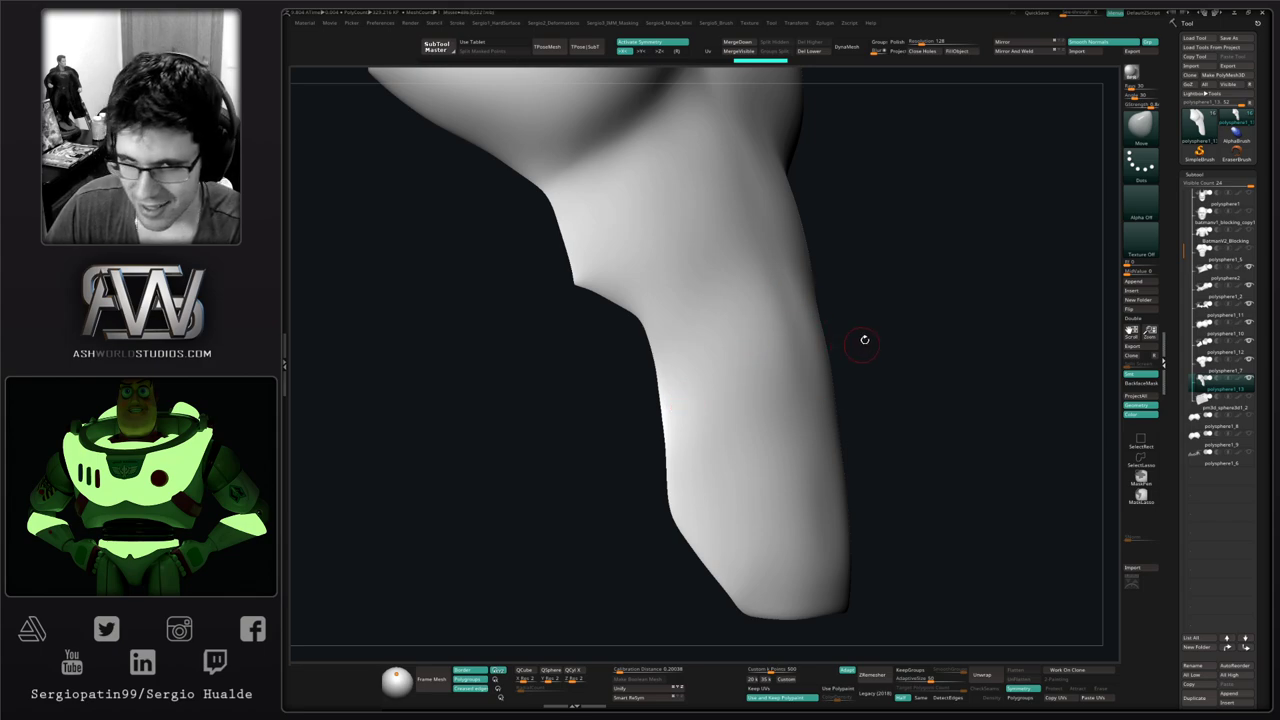
pyautogui.moveTo(864, 340); pyautogui.dragTo(757, 457, button='right')
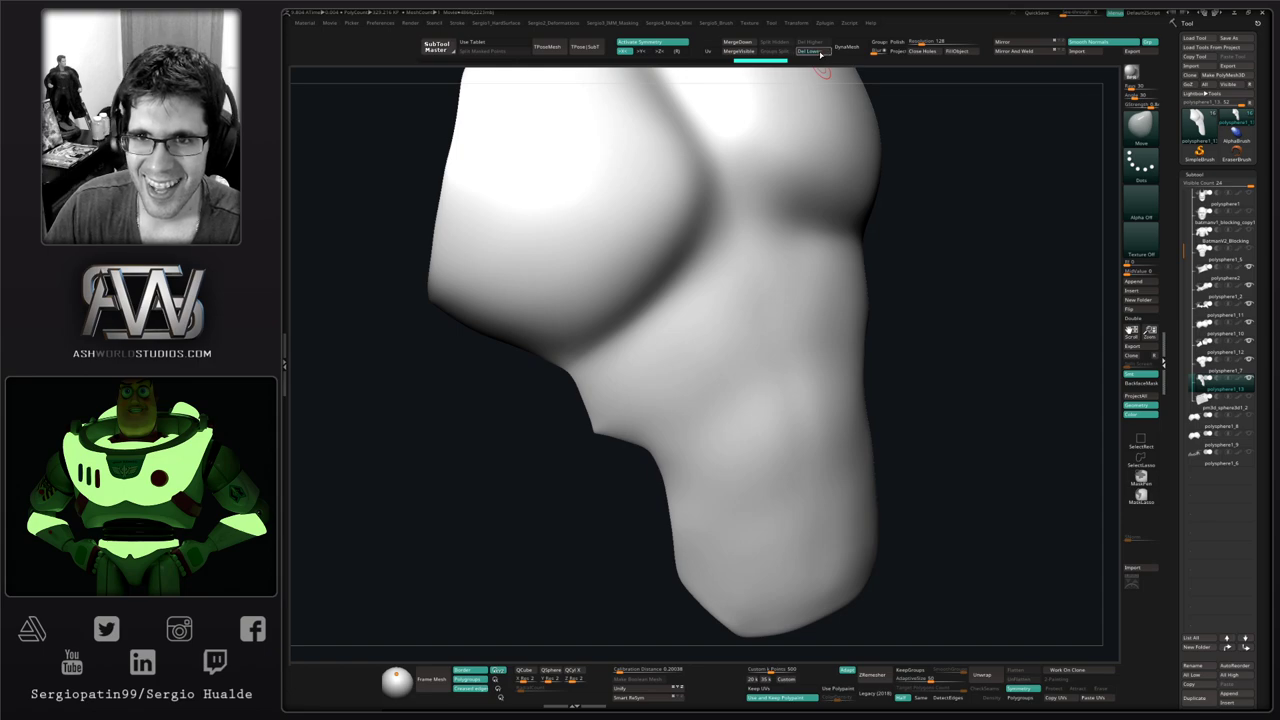
pyautogui.click(812, 51)
# Paint a symmetrical mask on the upper abdomen, with a slanted band and a vertical bar descending beside the midline
pyautogui.moveTo(772, 380); pyautogui.dragTo(748, 420, button='right')
pyautogui.moveTo(735, 377)
pyautogui.keyDown('ctrl'); pyautogui.mouseDown()
pyautogui.moveTo(754, 362)
pyautogui.moveTo(699, 392)
pyautogui.mouseUp(); pyautogui.keyUp('ctrl')
pyautogui.keyDown('alt'); pyautogui.moveTo(714, 390); pyautogui.dragTo(722, 365, button='right'); pyautogui.keyUp('alt')
pyautogui.moveTo(721, 357)
pyautogui.keyDown('ctrl'); pyautogui.mouseDown()
pyautogui.moveTo(702, 322)
pyautogui.moveTo(794, 301)
pyautogui.mouseUp(); pyautogui.keyUp('ctrl')
pyautogui.keyDown('alt'); pyautogui.moveTo(812, 288); pyautogui.dragTo(778, 314, button='right'); pyautogui.keyUp('alt')
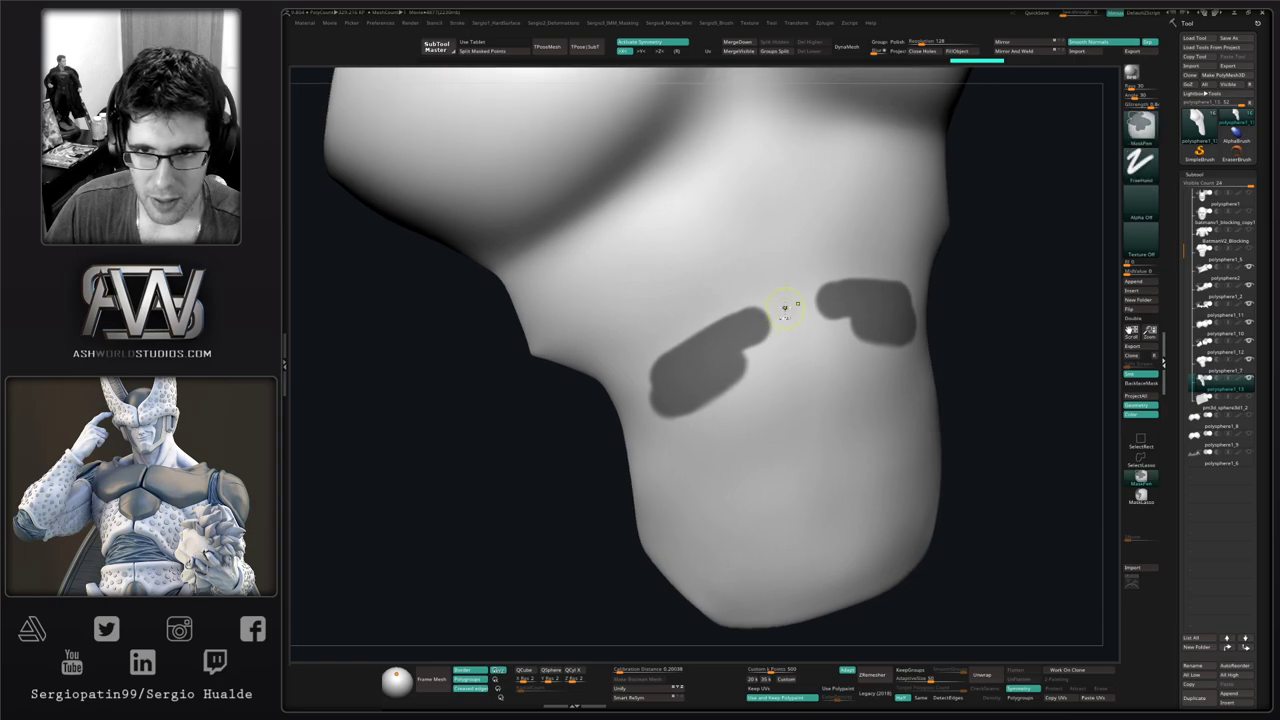
pyautogui.moveTo(787, 308)
pyautogui.keyDown('ctrl'); pyautogui.mouseDown()
pyautogui.moveTo(797, 354)
pyautogui.moveTo(815, 305)
pyautogui.moveTo(758, 319)
pyautogui.moveTo(780, 409)
pyautogui.mouseUp(); pyautogui.keyUp('ctrl')
pyautogui.hotkey('ctrl', 'z')
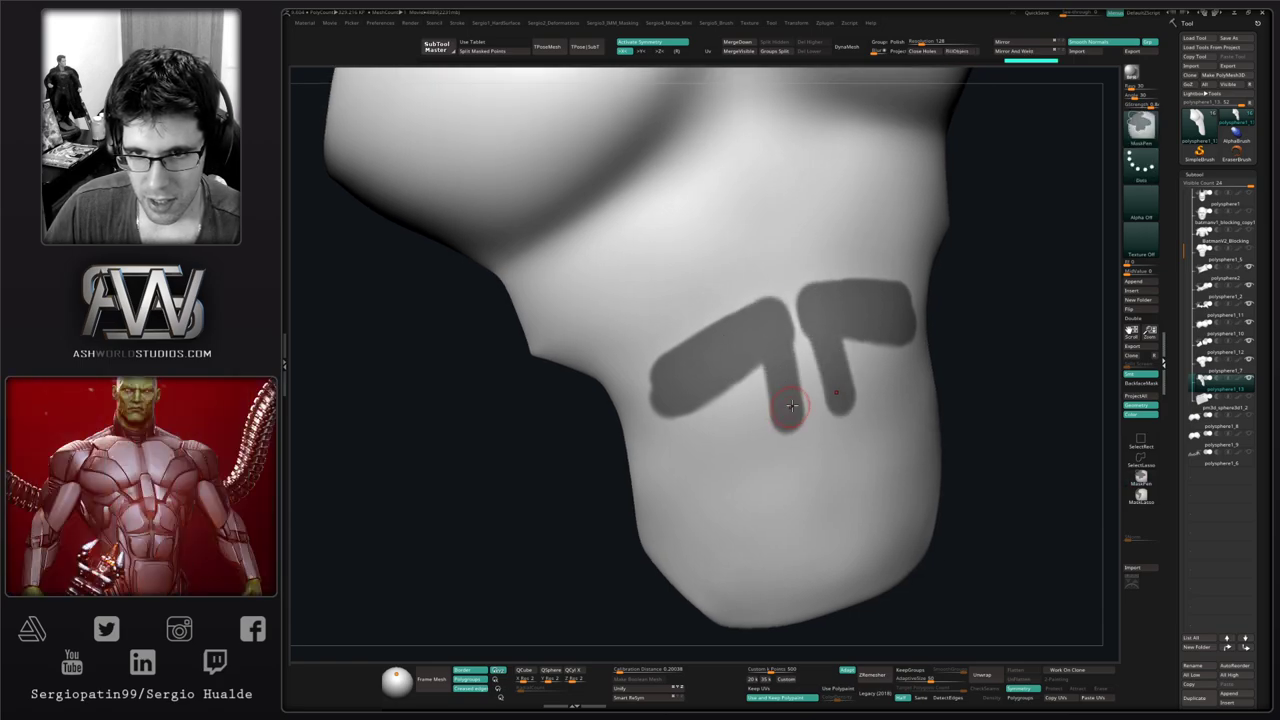
# Erase the mask along the midline to straighten the inner edges of the two upper abdominal shapes
pyautogui.moveTo(780, 409)
pyautogui.mouseDown(button='right')
pyautogui.moveTo(802, 352)
pyautogui.moveTo(792, 335)
pyautogui.mouseUp(button='right')
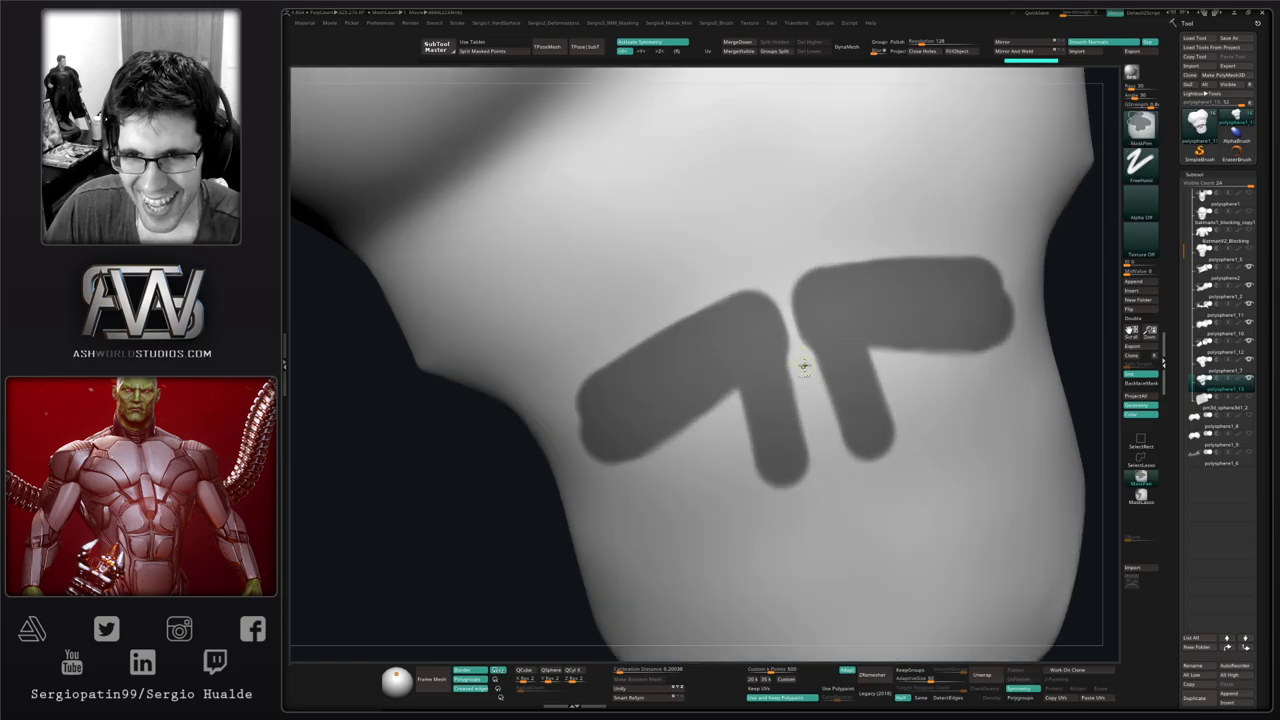
pyautogui.keyDown('ctrl'); pyautogui.keyDown('alt'); pyautogui.moveTo(783, 273); pyautogui.dragTo(796, 342); pyautogui.keyUp('alt'); pyautogui.keyUp('ctrl')
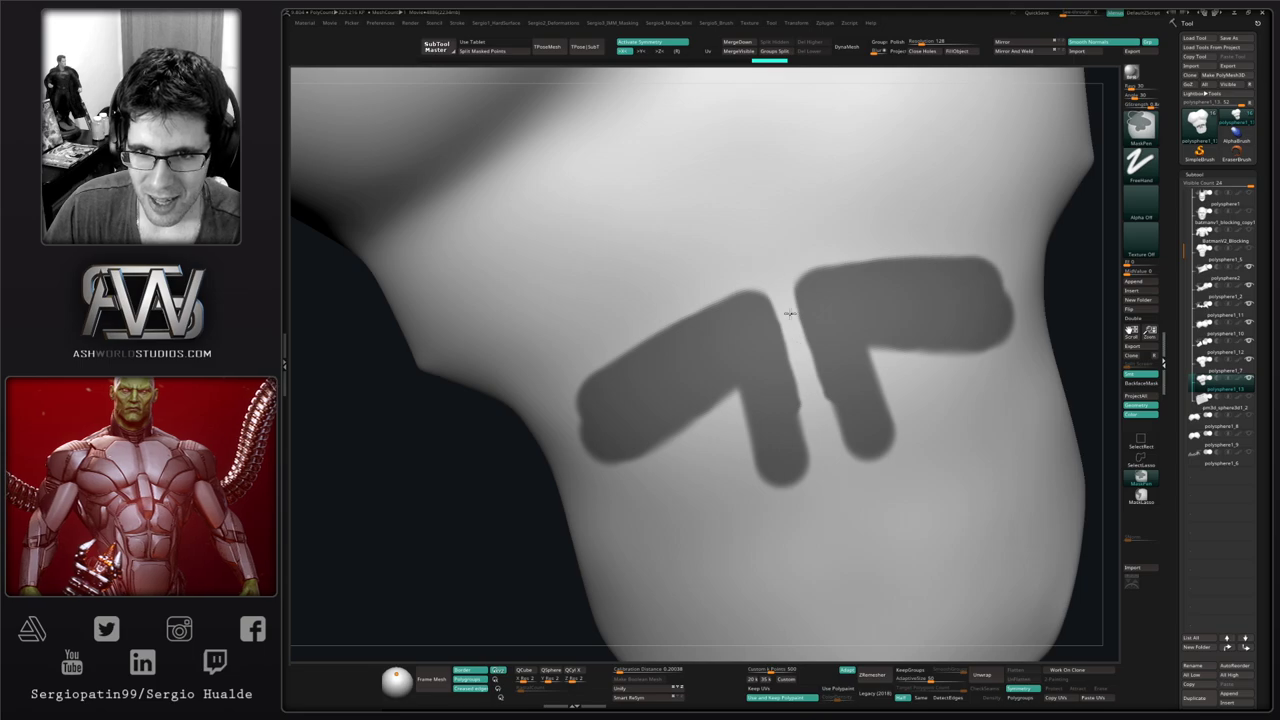
pyautogui.moveTo(854, 374)
pyautogui.mouseDown(button='right')
pyautogui.moveTo(841, 386)
pyautogui.moveTo(749, 380)
pyautogui.moveTo(744, 297)
pyautogui.mouseUp(button='right')
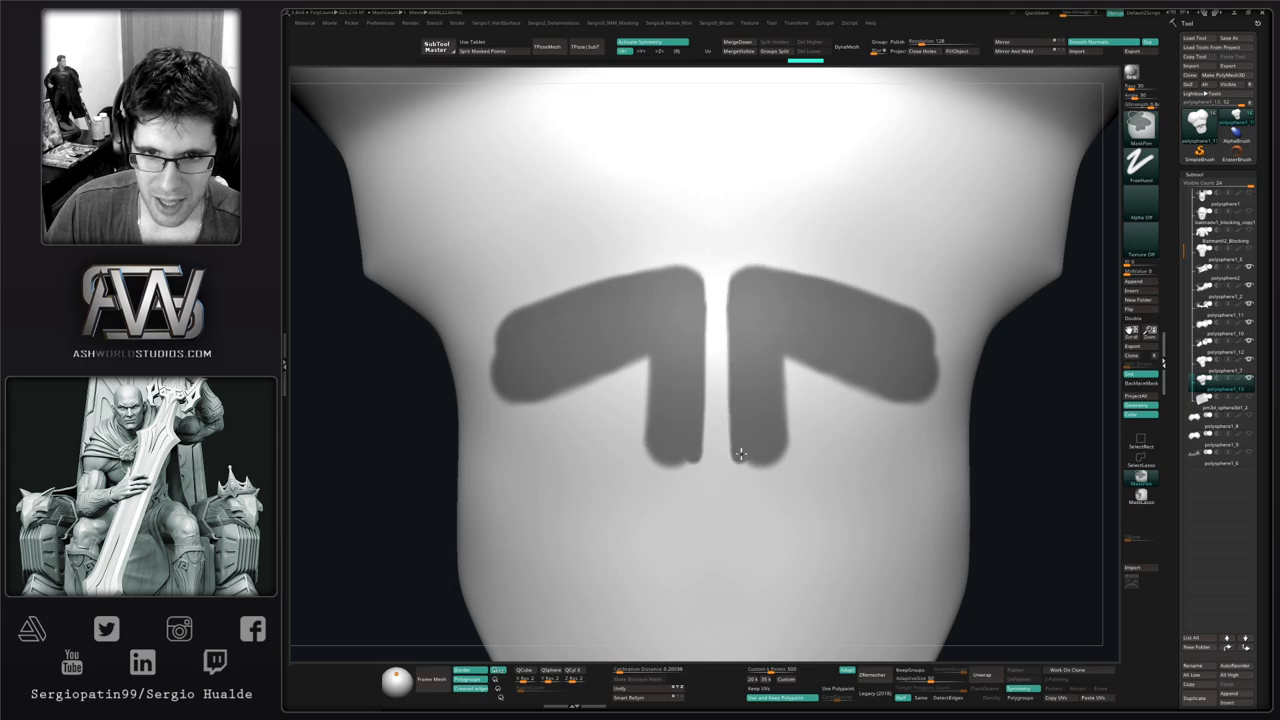
pyautogui.keyDown('ctrl'); pyautogui.moveTo(757, 480); pyautogui.dragTo(752, 355, button='right'); pyautogui.keyUp('ctrl')
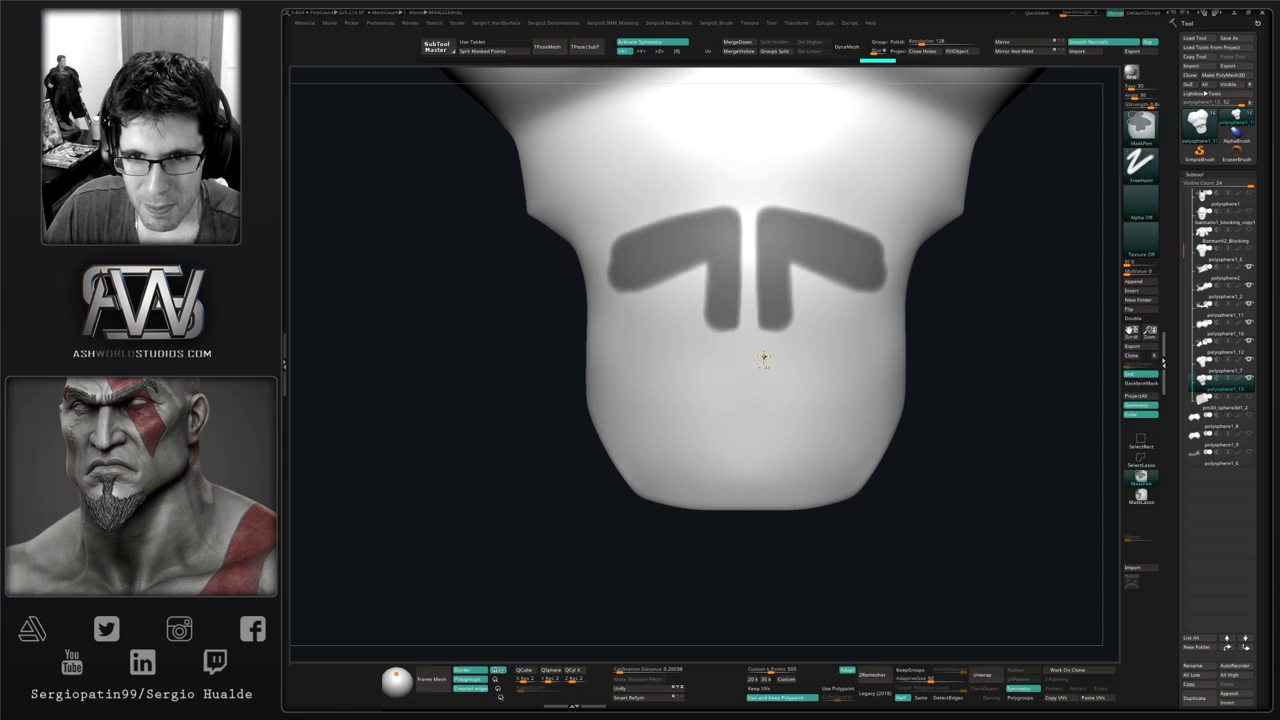
# Mask narrow vertical bars beside the lower midline, clean their edges and add a horizontal arm outward from each bar's upper end
pyautogui.keyDown('ctrl'); pyautogui.moveTo(770, 372); pyautogui.dragTo(770, 484); pyautogui.keyUp('ctrl')
pyautogui.keyDown('alt'); pyautogui.moveTo(790, 436); pyautogui.dragTo(751, 422, button='right'); pyautogui.keyUp('alt')
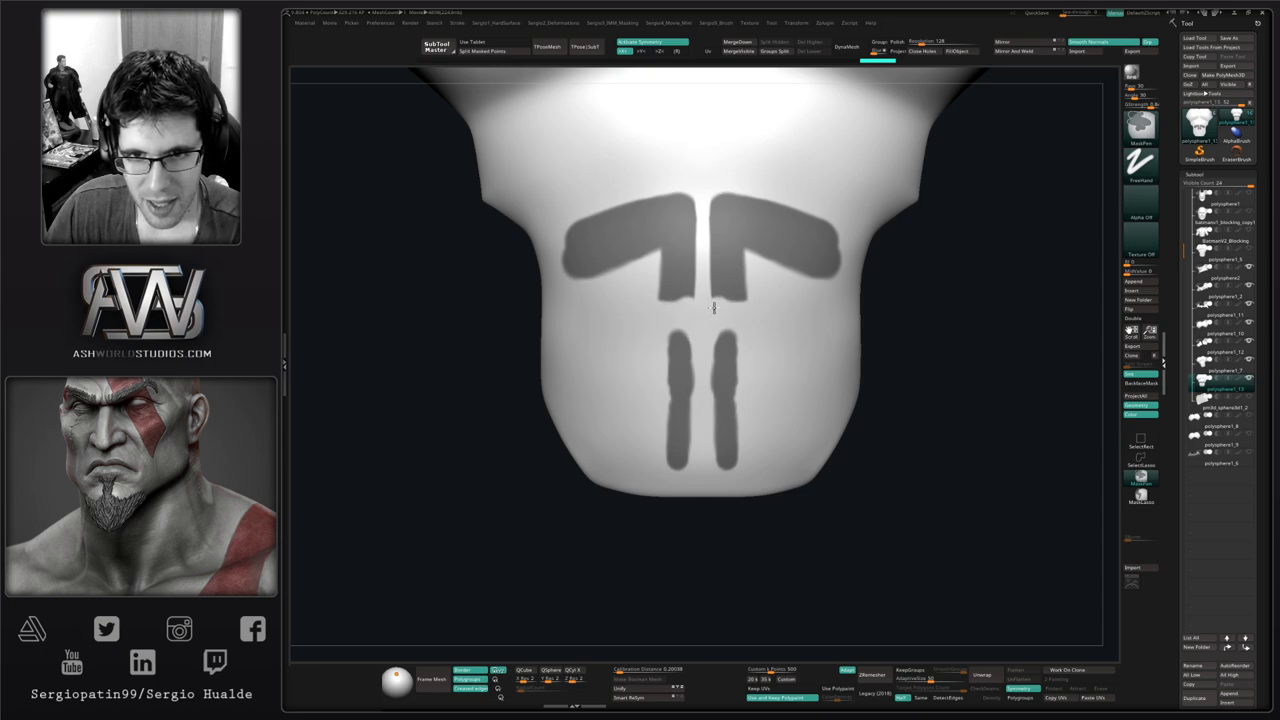
pyautogui.moveTo(721, 347)
pyautogui.keyDown('ctrl'); pyautogui.mouseDown()
pyautogui.moveTo(721, 454)
pyautogui.moveTo(719, 328)
pyautogui.mouseUp(); pyautogui.keyUp('ctrl')
pyautogui.press('ctrl')
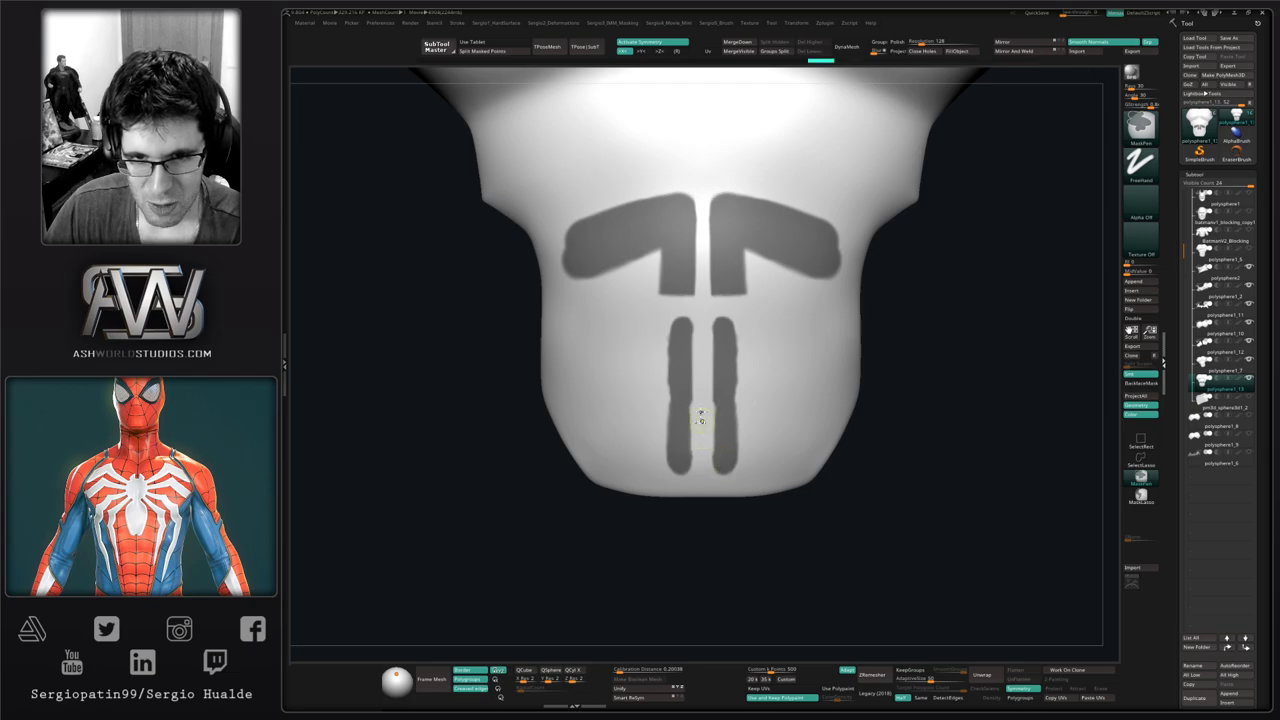
pyautogui.moveTo(700, 421)
pyautogui.keyDown('ctrl'); pyautogui.keyDown('alt'); pyautogui.mouseDown()
pyautogui.moveTo(700, 470)
pyautogui.moveTo(724, 403)
pyautogui.mouseUp(); pyautogui.keyUp('alt'); pyautogui.keyUp('ctrl')
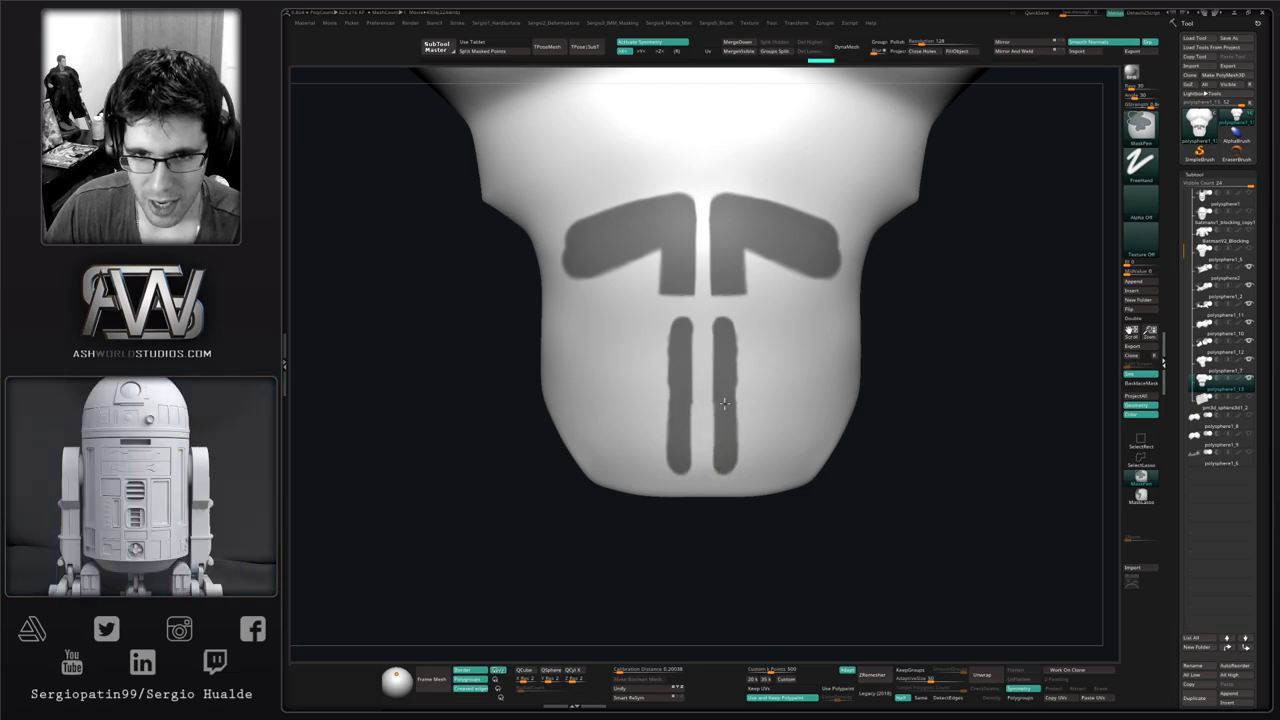
pyautogui.moveTo(751, 423)
pyautogui.mouseDown(button='right')
pyautogui.moveTo(751, 406)
pyautogui.moveTo(683, 360)
pyautogui.mouseUp(button='right')
pyautogui.keyDown('ctrl'); pyautogui.moveTo(683, 360); pyautogui.dragTo(752, 362); pyautogui.keyUp('ctrl')
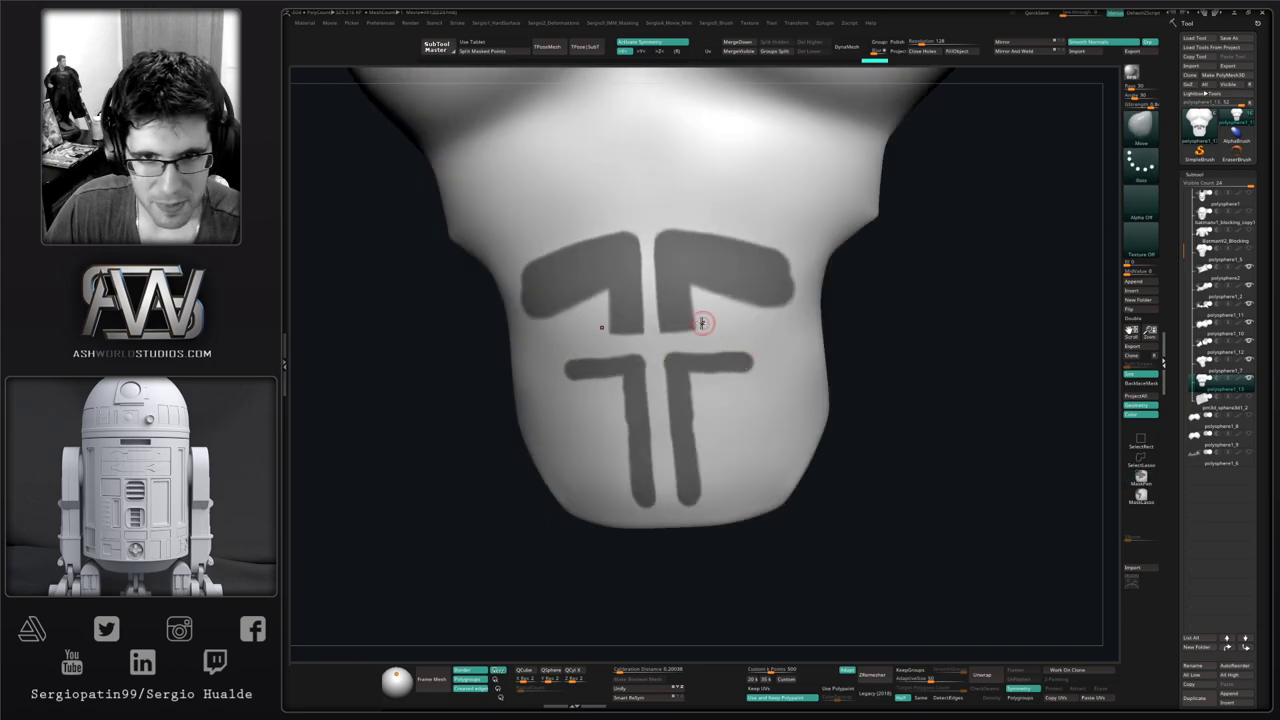
# Fill in the upper abdominal mask beneath the slanted band to form one solid plate on each side
pyautogui.keyDown('ctrl'); pyautogui.moveTo(687, 327); pyautogui.dragTo(734, 320); pyautogui.keyUp('ctrl')
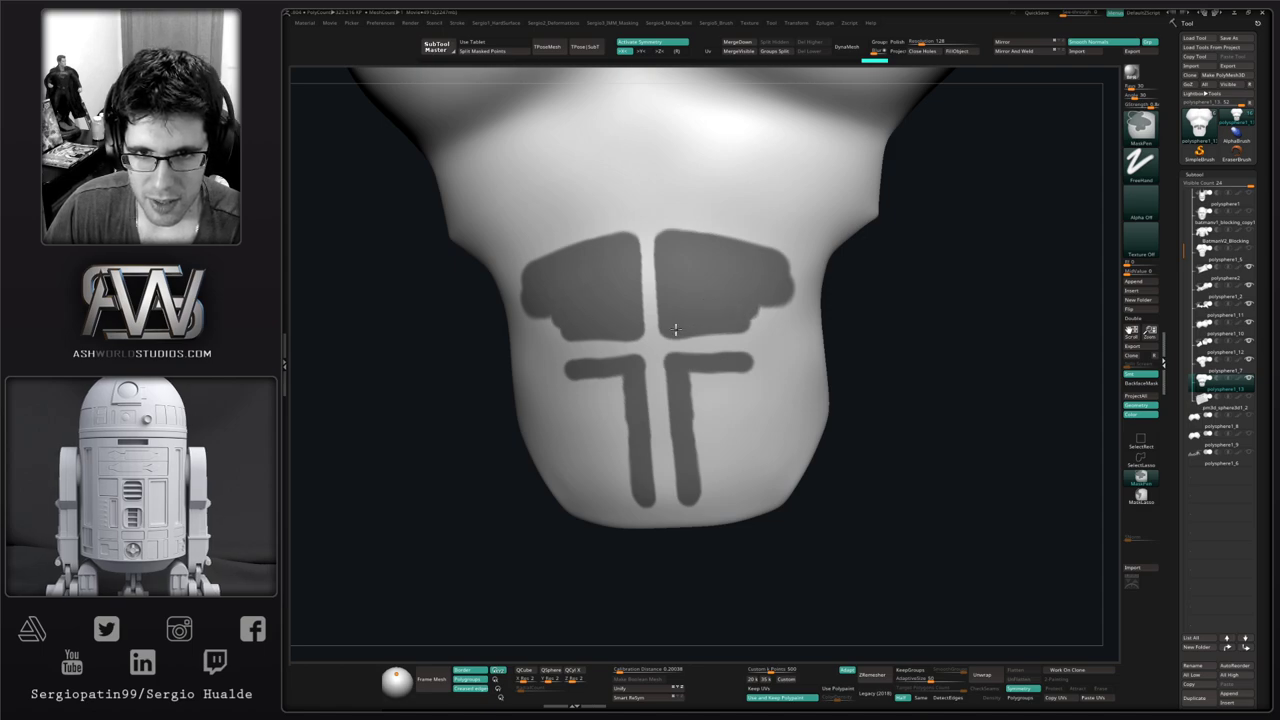
pyautogui.keyDown('ctrl'); pyautogui.moveTo(680, 333); pyautogui.dragTo(751, 330); pyautogui.keyUp('ctrl')
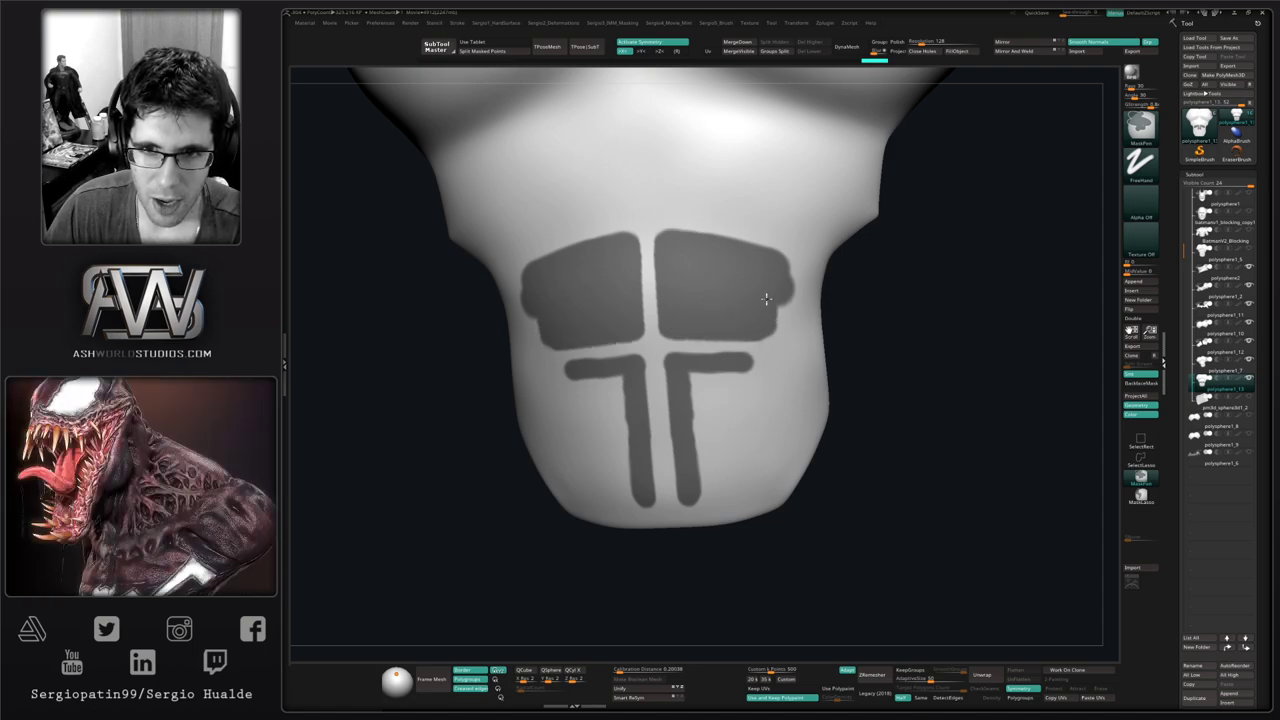
pyautogui.keyDown('alt'); pyautogui.moveTo(781, 318); pyautogui.dragTo(741, 369, button='right'); pyautogui.keyUp('alt')
pyautogui.moveTo(752, 376); pyautogui.dragTo(743, 359, button='right')
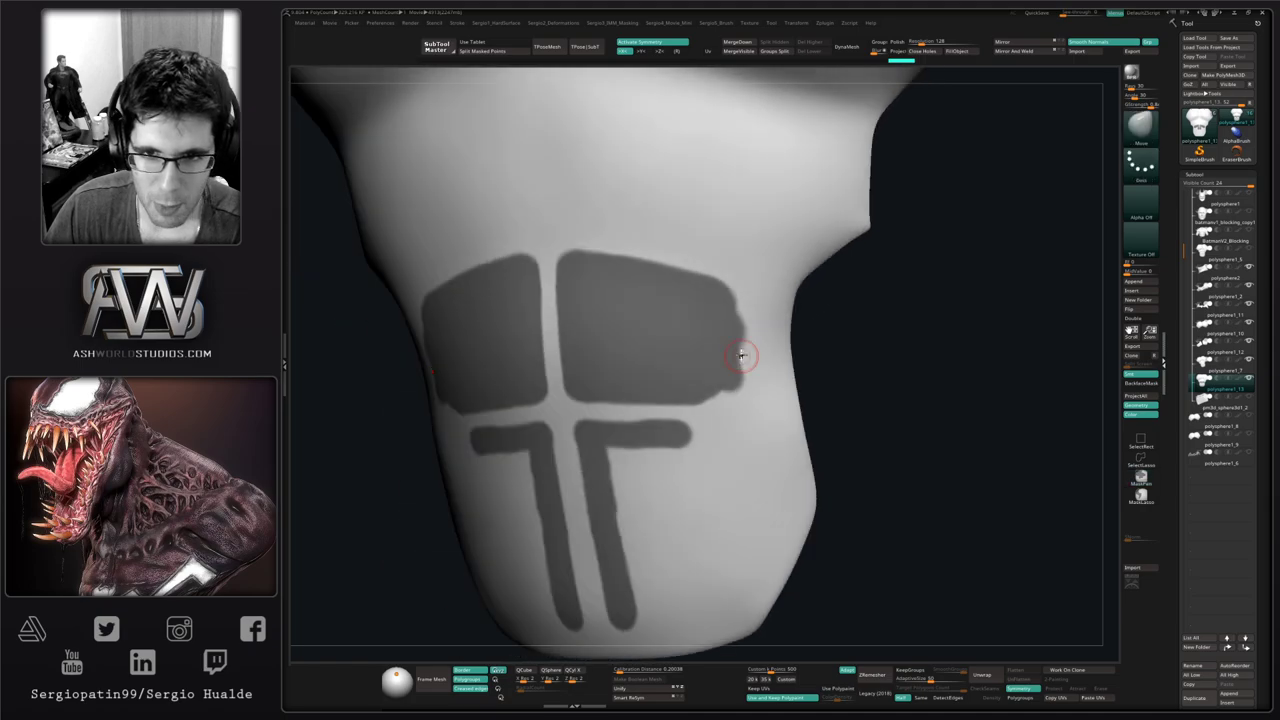
# Mask a rounded tab on the upper plate's outer edge, extend the upper corner and carve curved notches above and below the tab
pyautogui.keyDown('ctrl'); pyautogui.moveTo(738, 340); pyautogui.dragTo(760, 347); pyautogui.keyUp('ctrl')
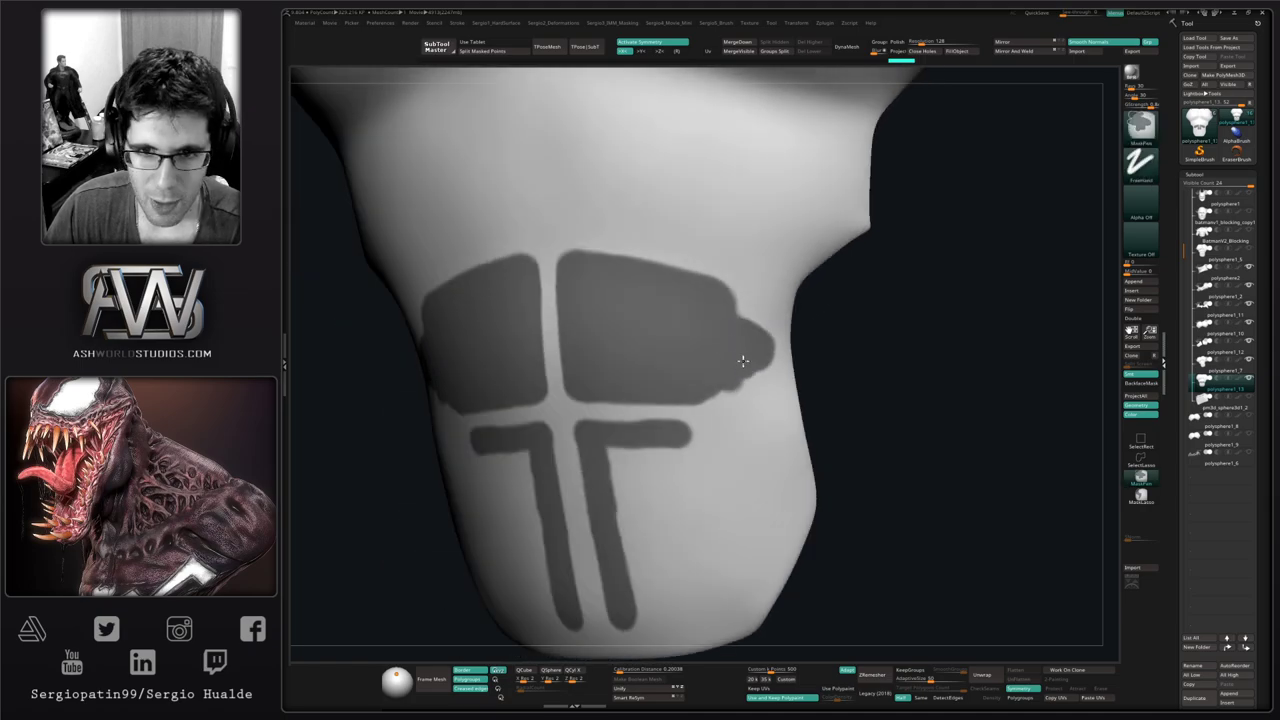
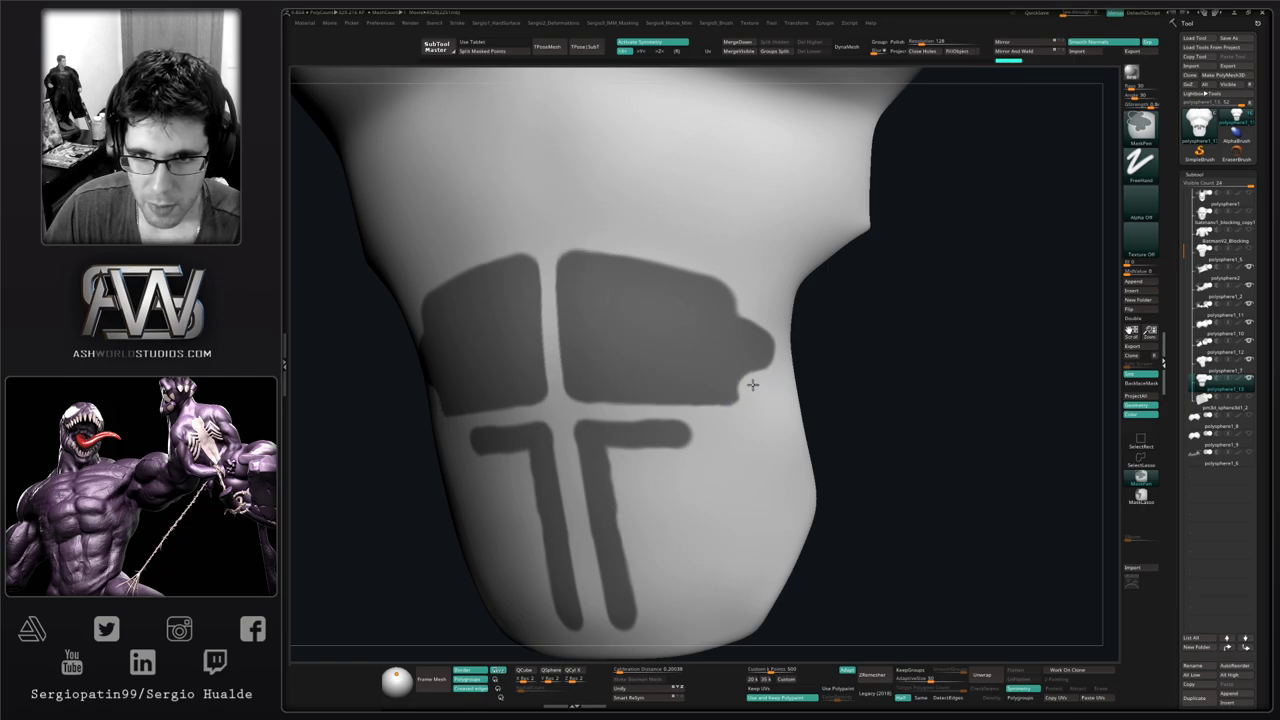
pyautogui.keyDown('ctrl'); pyautogui.keyDown('alt'); pyautogui.moveTo(753, 385); pyautogui.dragTo(749, 387); pyautogui.keyUp('alt'); pyautogui.keyUp('ctrl')
pyautogui.keyDown('alt'); pyautogui.moveTo(763, 314); pyautogui.dragTo(742, 371, button='right'); pyautogui.keyUp('alt')
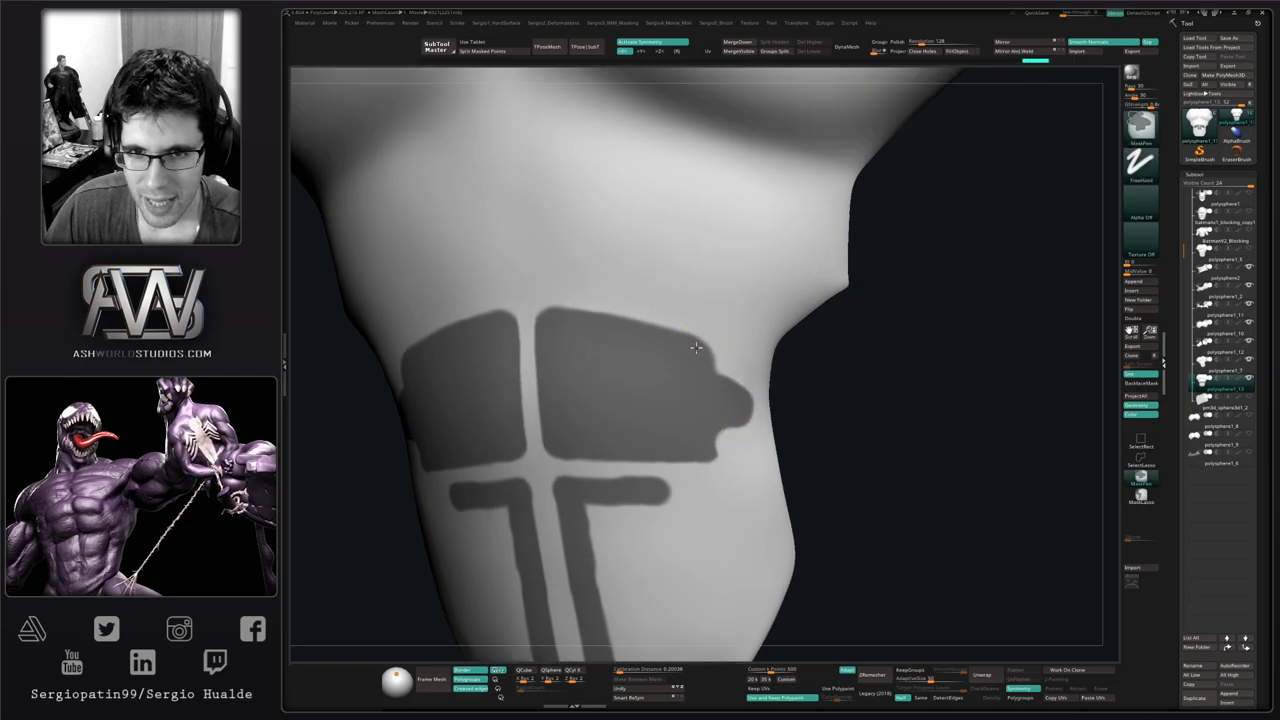
pyautogui.keyDown('ctrl'); pyautogui.moveTo(695, 347); pyautogui.dragTo(728, 366); pyautogui.keyUp('ctrl')
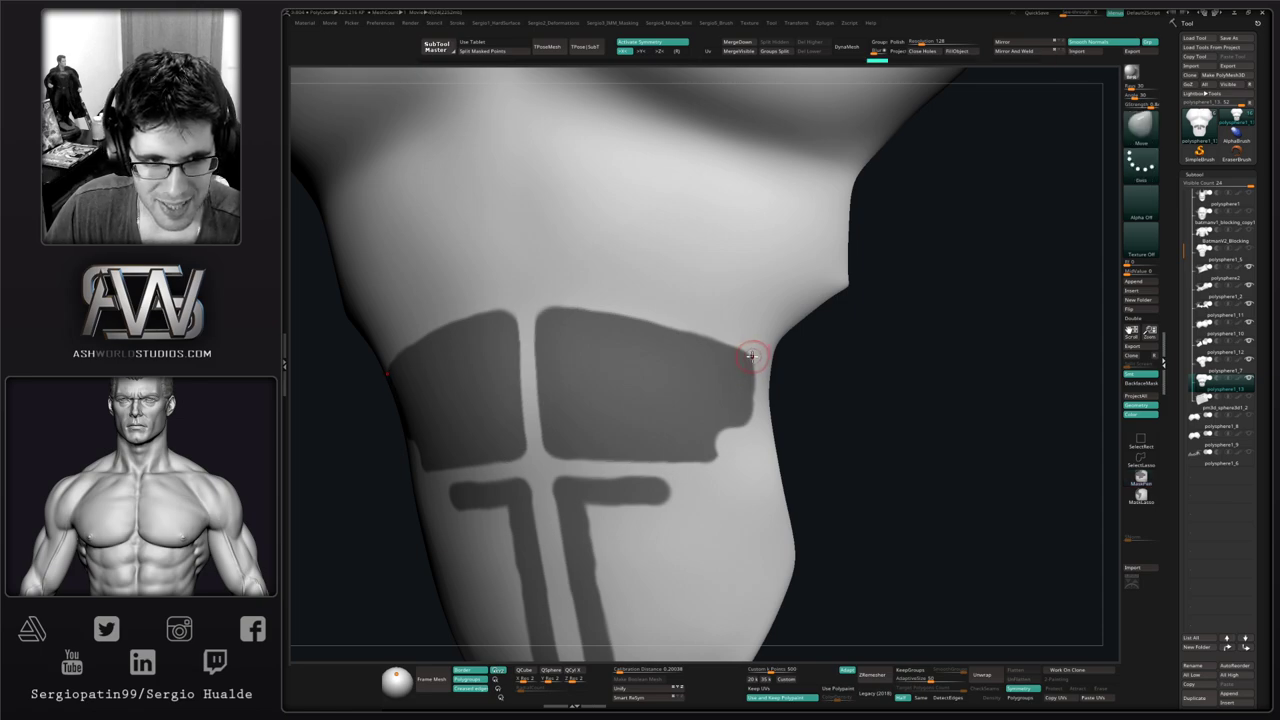
pyautogui.keyDown('ctrl'); pyautogui.keyDown('alt'); pyautogui.moveTo(757, 346); pyautogui.dragTo(737, 363); pyautogui.keyUp('alt'); pyautogui.keyUp('ctrl')
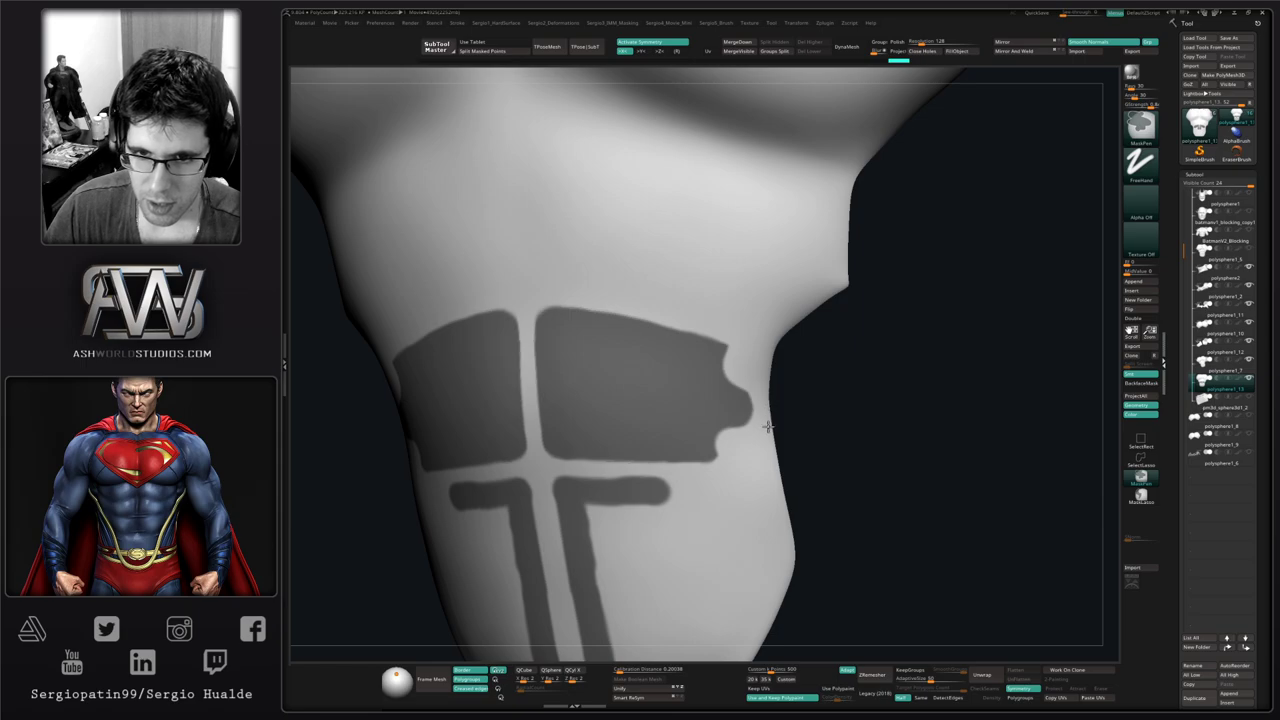
pyautogui.keyDown('ctrl'); pyautogui.moveTo(740, 469); pyautogui.dragTo(734, 422, button='right'); pyautogui.keyUp('ctrl')
pyautogui.moveTo(734, 422)
pyautogui.keyDown('ctrl'); pyautogui.mouseDown(button='right')
pyautogui.moveTo(740, 475)
pyautogui.moveTo(710, 418)
pyautogui.mouseUp(button='right'); pyautogui.keyUp('ctrl')
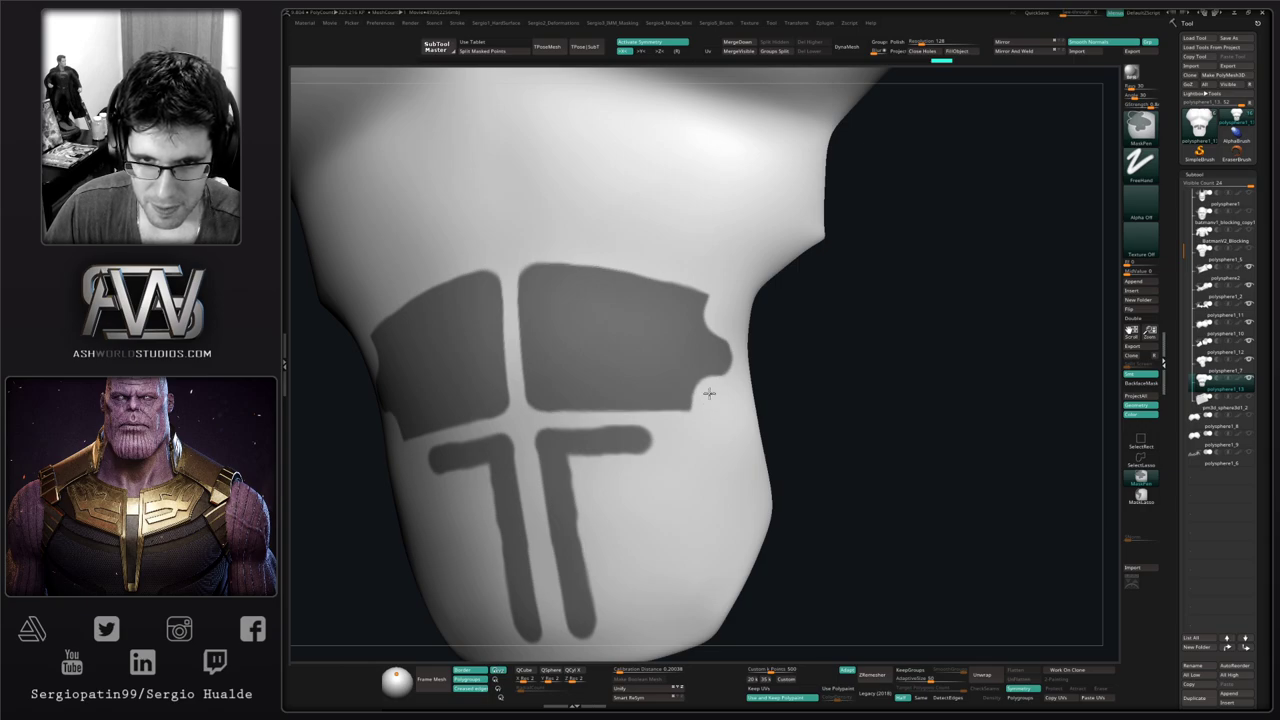
pyautogui.moveTo(711, 409)
pyautogui.mouseDown(button='right')
pyautogui.moveTo(700, 420)
pyautogui.moveTo(666, 380)
pyautogui.moveTo(629, 403)
pyautogui.mouseUp(button='right')
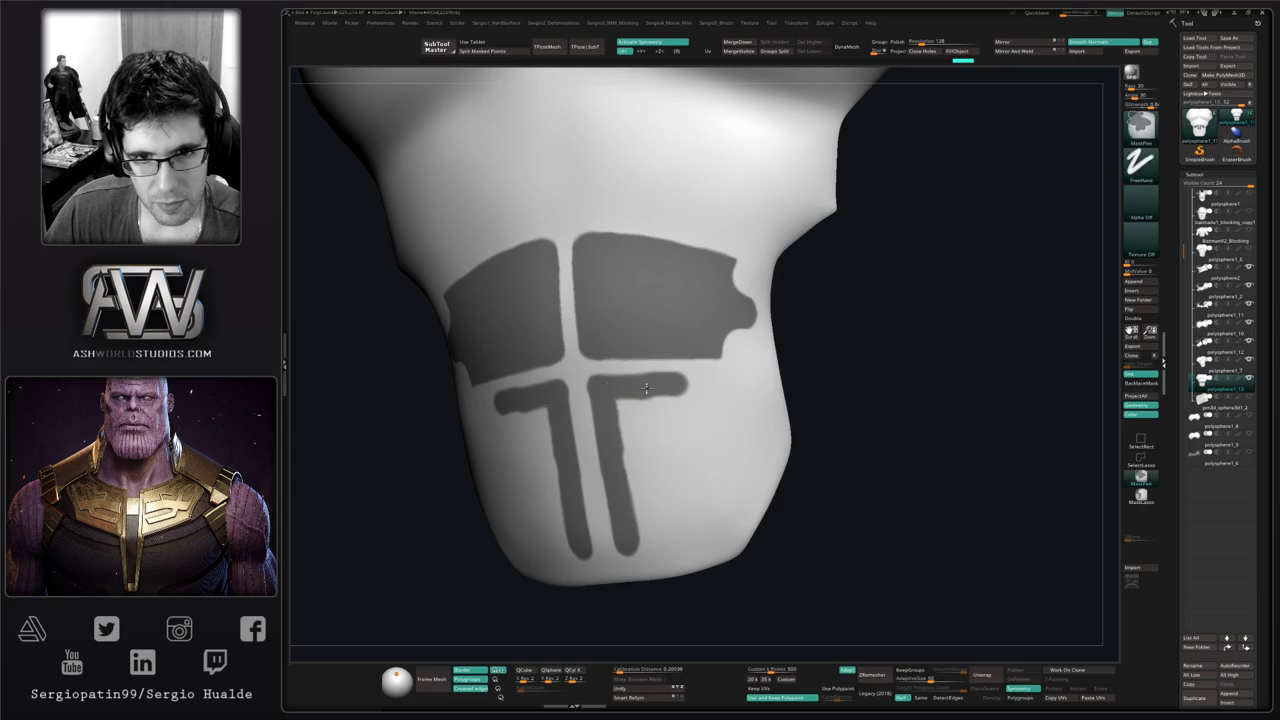
# Fill the lower abdominal mask between each bar and its arm, then trim the top edge and upper inner corner straight
pyautogui.moveTo(646, 388)
pyautogui.keyDown('ctrl'); pyautogui.mouseDown()
pyautogui.moveTo(662, 394)
pyautogui.moveTo(621, 418)
pyautogui.moveTo(635, 425)
pyautogui.moveTo(655, 402)
pyautogui.moveTo(638, 495)
pyautogui.moveTo(668, 415)
pyautogui.moveTo(692, 400)
pyautogui.moveTo(679, 393)
pyautogui.mouseUp(); pyautogui.keyUp('ctrl')
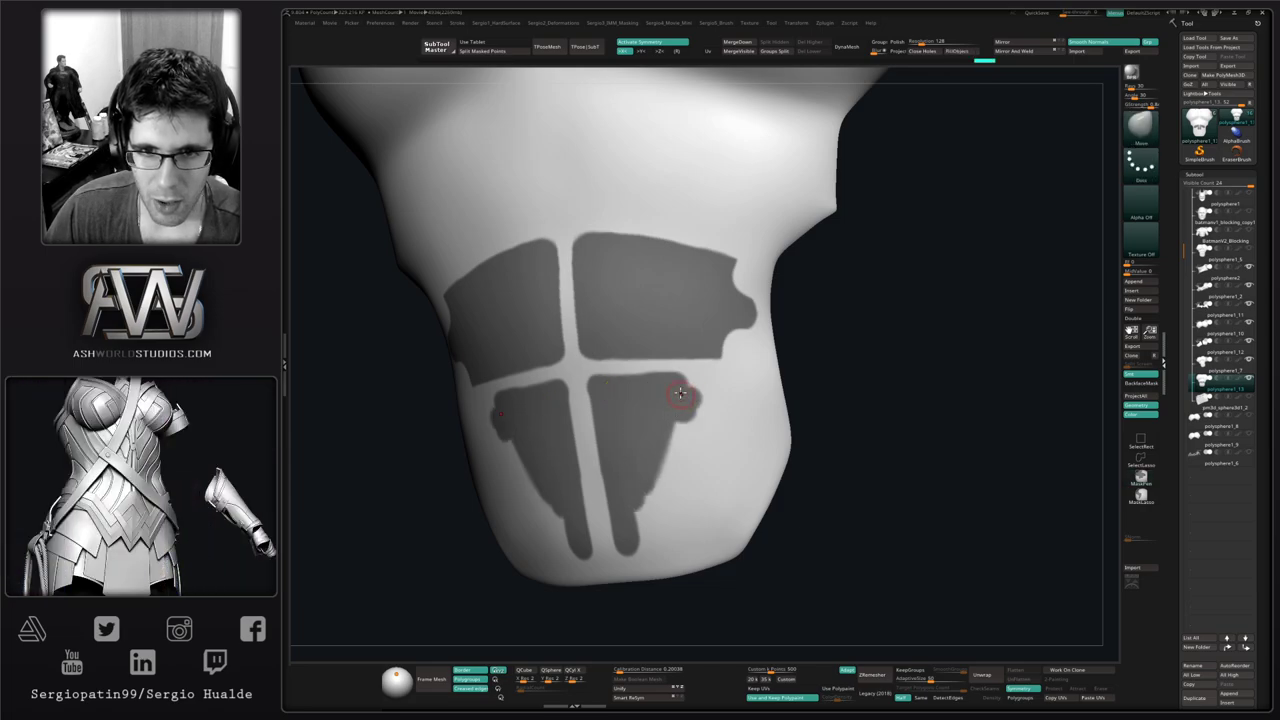
pyautogui.moveTo(679, 393); pyautogui.dragTo(723, 363, button='right')
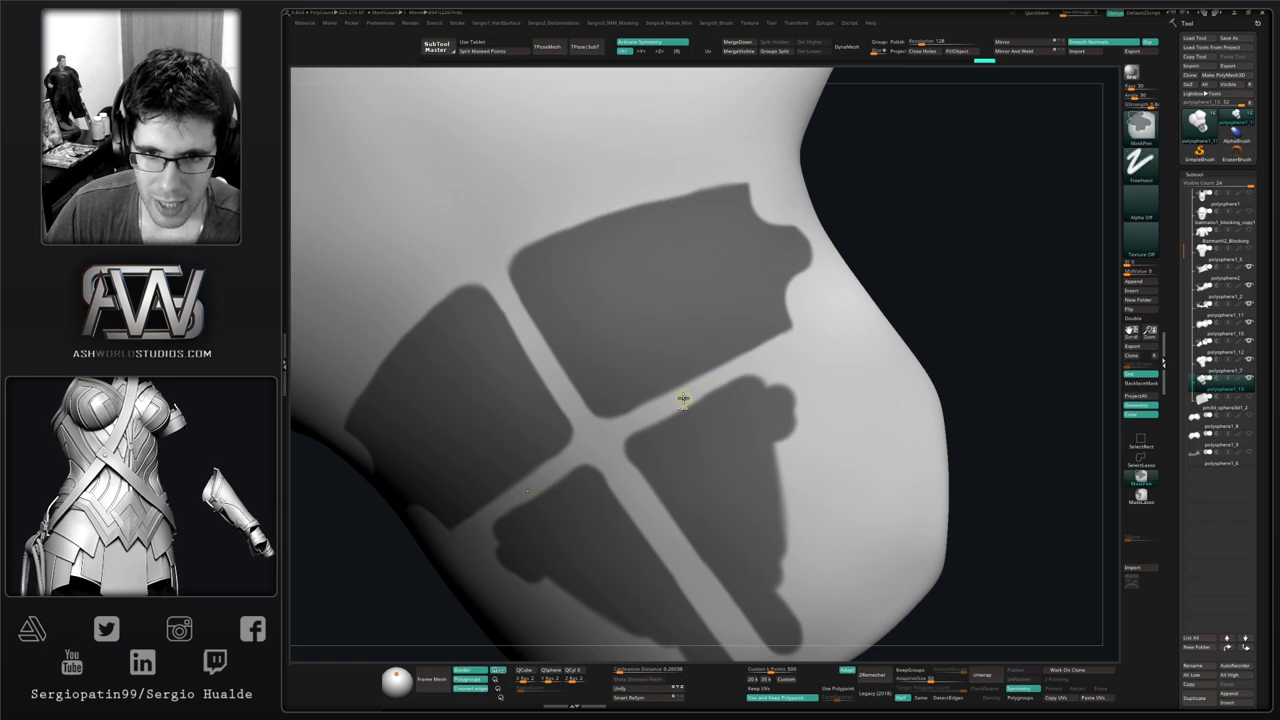
pyautogui.keyDown('ctrl'); pyautogui.keyDown('alt'); pyautogui.moveTo(692, 395); pyautogui.dragTo(748, 372); pyautogui.keyUp('alt'); pyautogui.keyUp('ctrl')
pyautogui.moveTo(670, 413)
pyautogui.keyDown('ctrl'); pyautogui.keyDown('alt'); pyautogui.mouseDown()
pyautogui.moveTo(746, 374)
pyautogui.moveTo(610, 448)
pyautogui.moveTo(650, 425)
pyautogui.mouseUp(); pyautogui.keyUp('alt'); pyautogui.keyUp('ctrl')
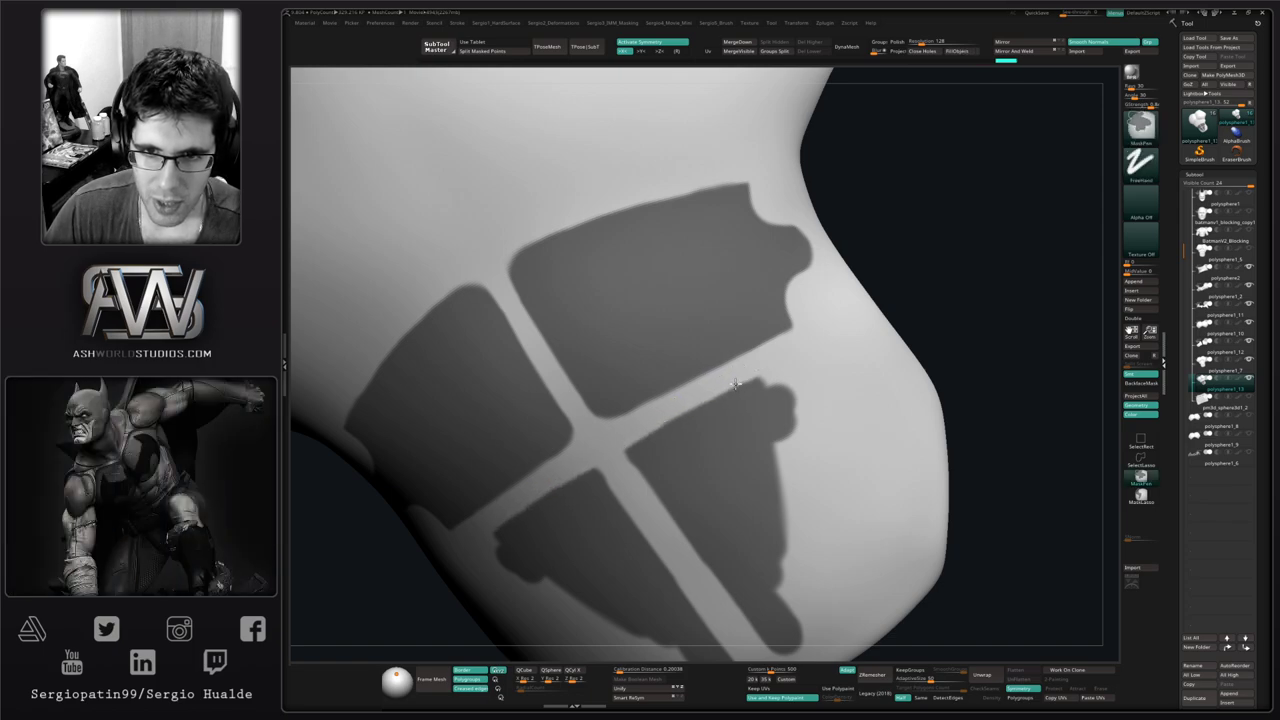
pyautogui.moveTo(735, 384)
pyautogui.keyDown('ctrl'); pyautogui.keyDown('alt'); pyautogui.mouseDown()
pyautogui.moveTo(626, 438)
pyautogui.moveTo(652, 484)
pyautogui.mouseUp(); pyautogui.keyUp('alt'); pyautogui.keyUp('ctrl')
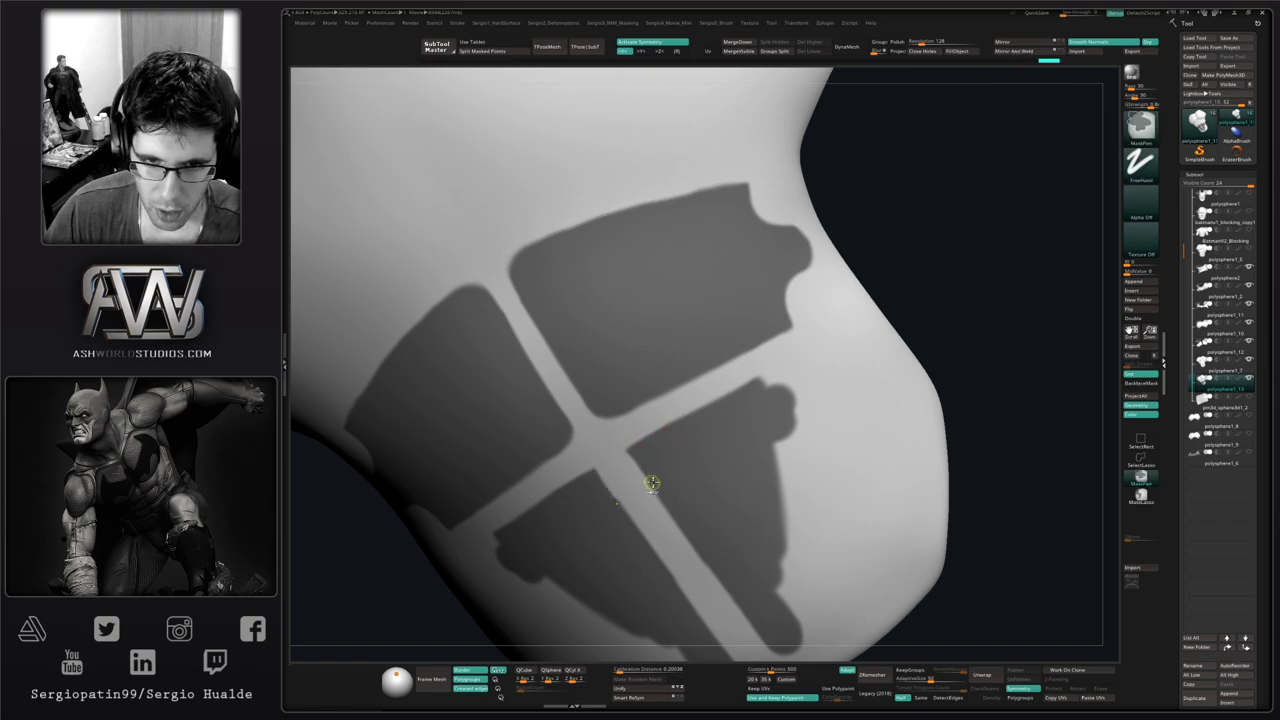
pyautogui.press('ctrl')
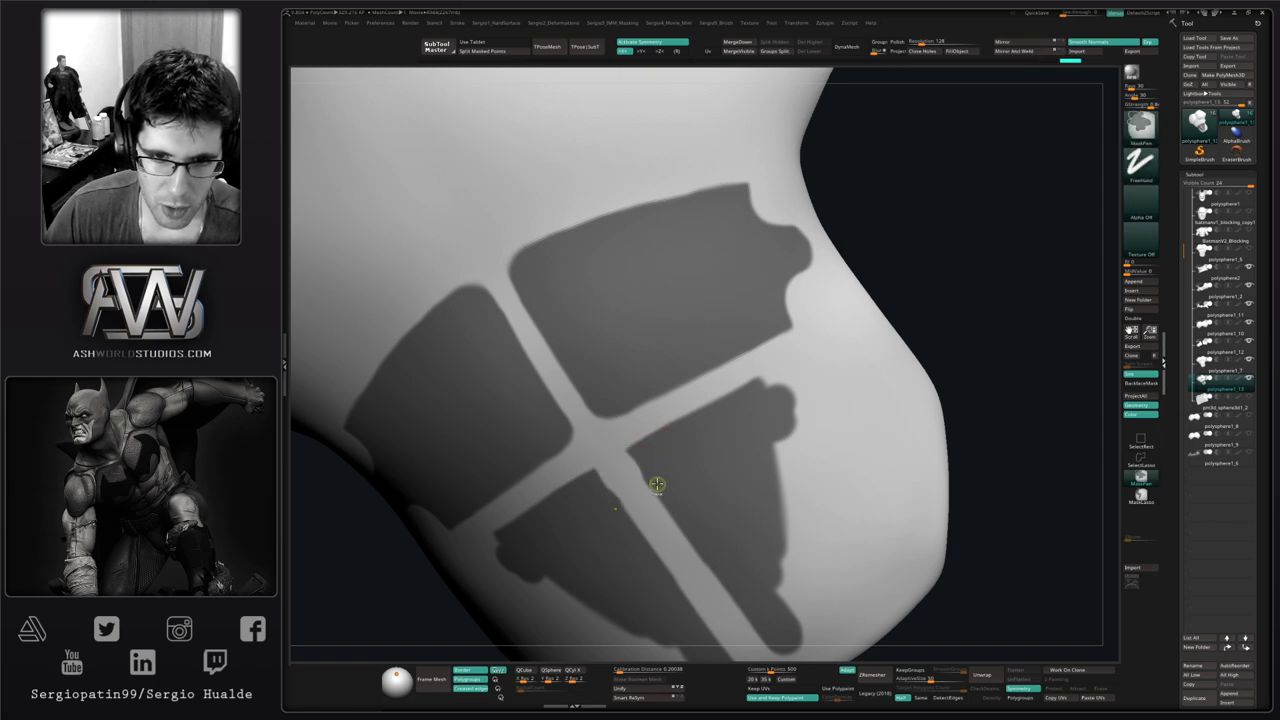
pyautogui.keyDown('ctrl'); pyautogui.moveTo(653, 487); pyautogui.dragTo(646, 475); pyautogui.keyUp('ctrl')
pyautogui.moveTo(671, 504)
pyautogui.keyDown('ctrl'); pyautogui.mouseDown(button='right')
pyautogui.moveTo(666, 449)
pyautogui.moveTo(690, 418)
pyautogui.mouseUp(button='right'); pyautogui.keyUp('ctrl')
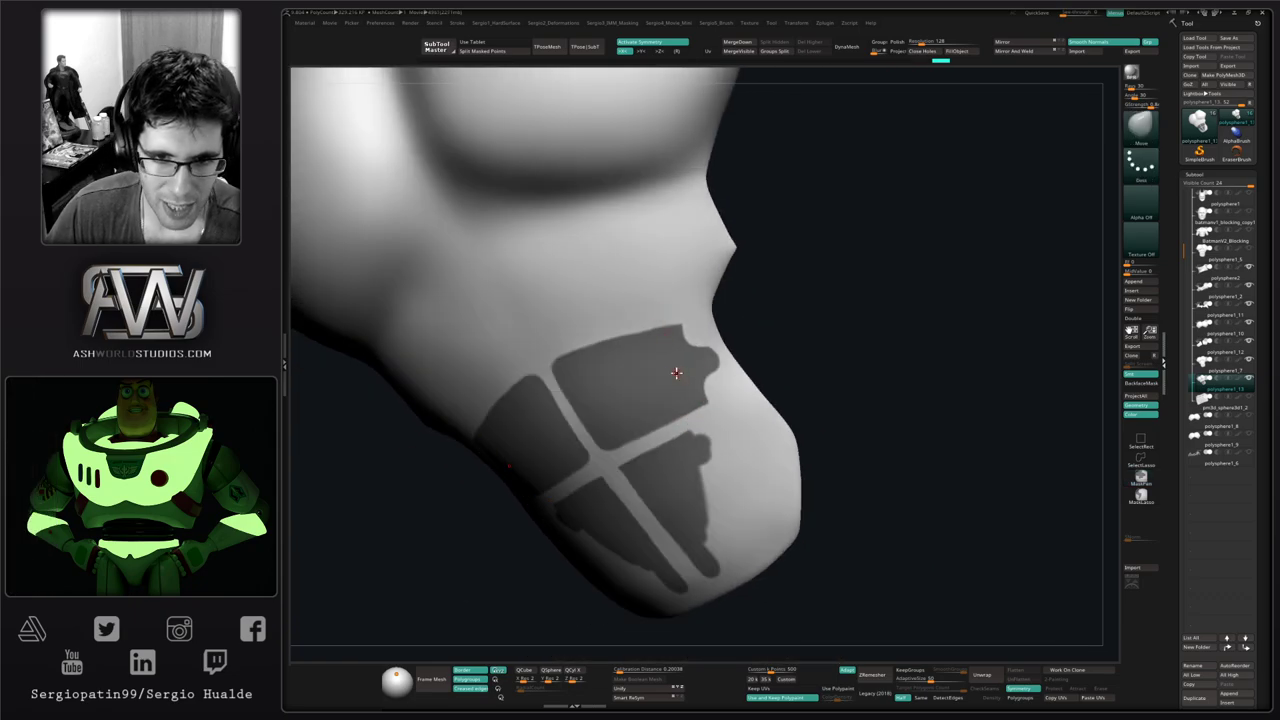
# Bevel the corners of the four abdominal mask plates where they meet at the central crossing
pyautogui.moveTo(662, 420)
pyautogui.mouseDown(button='right')
pyautogui.moveTo(651, 386)
pyautogui.moveTo(674, 403)
pyautogui.mouseUp(button='right')
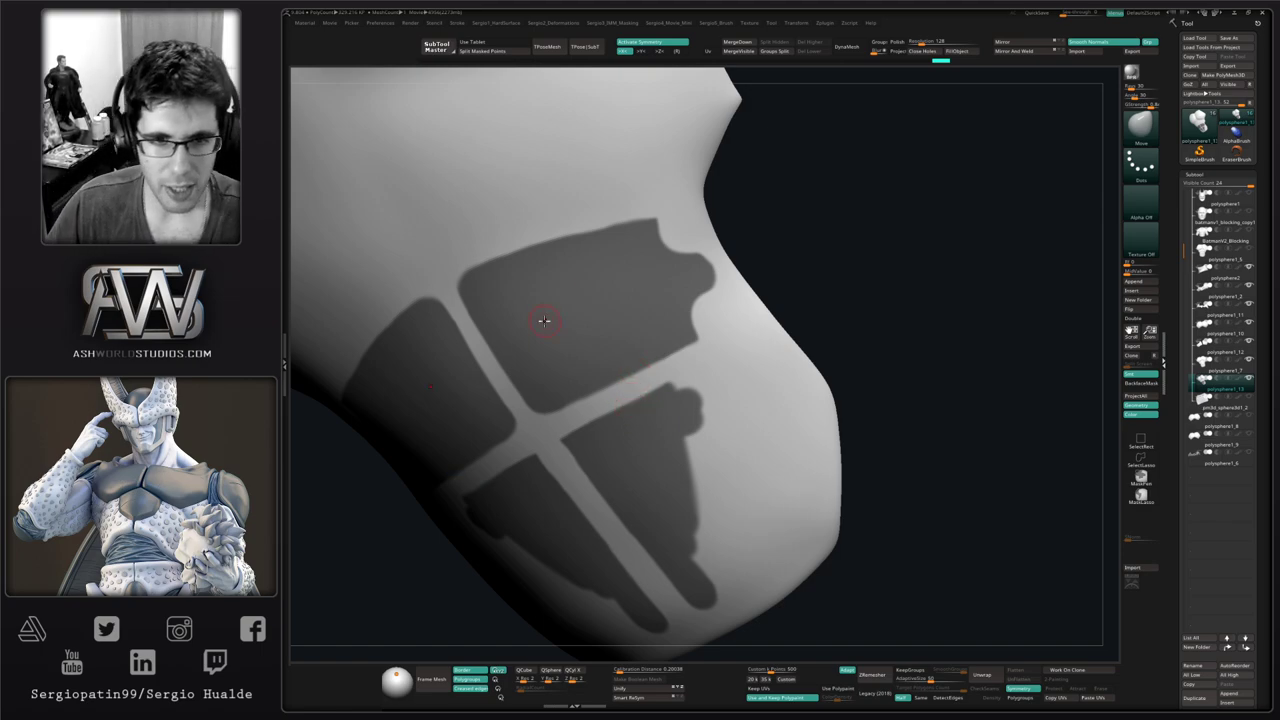
pyautogui.keyDown('alt'); pyautogui.moveTo(622, 377); pyautogui.dragTo(672, 368, button='right'); pyautogui.keyUp('alt')
pyautogui.press('s')
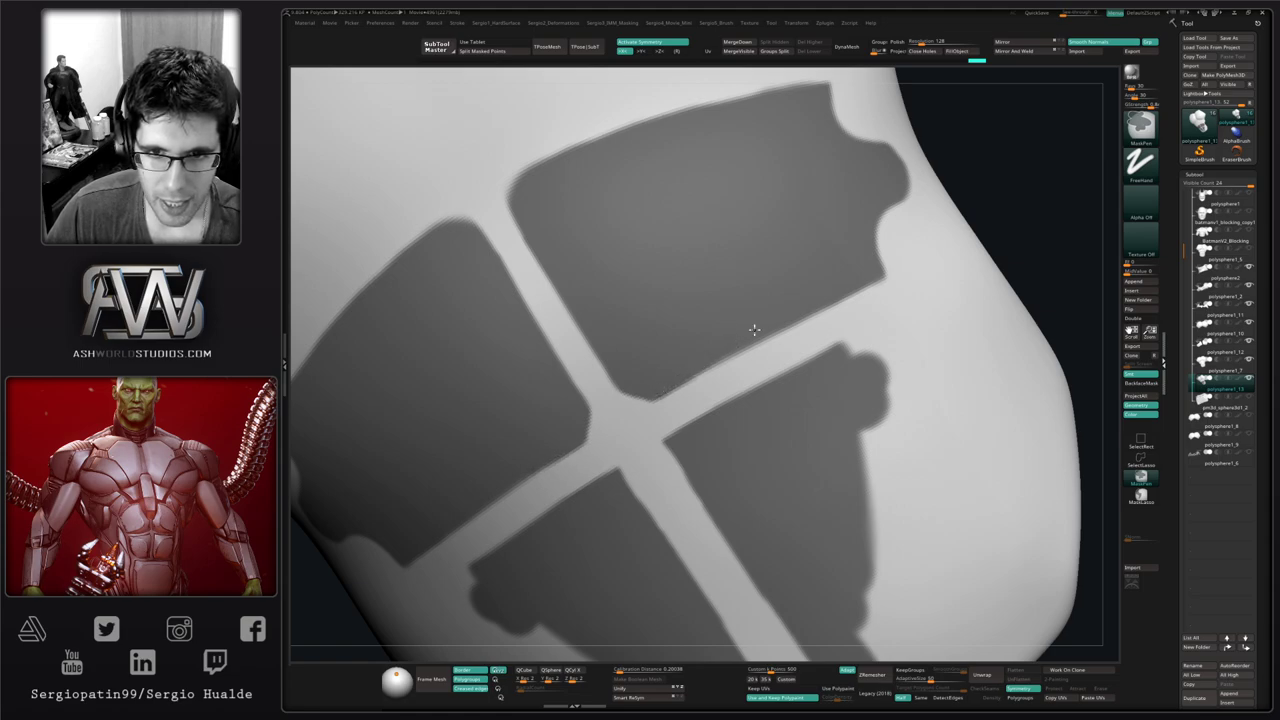
pyautogui.keyDown('ctrl'); pyautogui.moveTo(754, 329); pyautogui.dragTo(700, 364); pyautogui.keyUp('ctrl')
pyautogui.moveTo(690, 440)
pyautogui.keyDown('alt'); pyautogui.mouseDown(button='right')
pyautogui.moveTo(597, 400)
pyautogui.moveTo(628, 400)
pyautogui.mouseUp(button='right'); pyautogui.keyUp('alt')
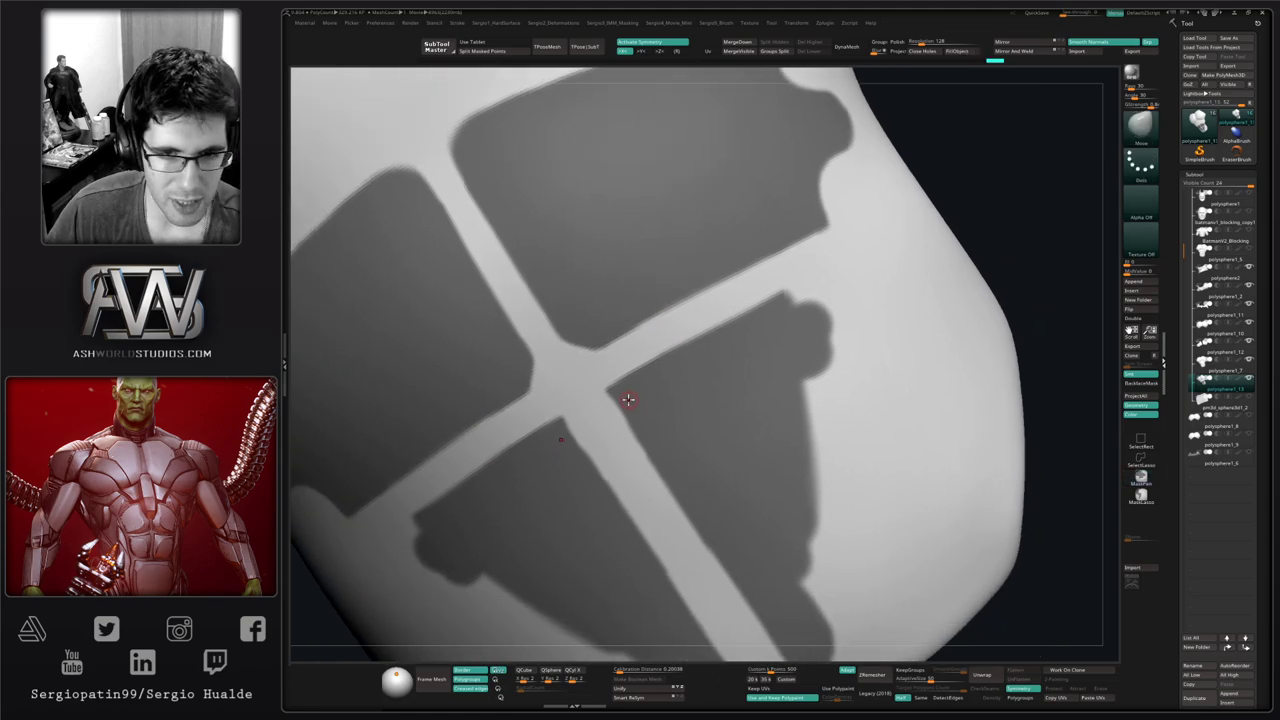
pyautogui.press('ctrl')
pyautogui.keyDown('ctrl'); pyautogui.moveTo(626, 400); pyautogui.dragTo(668, 490); pyautogui.keyUp('ctrl')
# Straighten the inner edges of the lower abdominal plates along the midline and cut their rounded lower ends flat
pyautogui.moveTo(640, 411)
pyautogui.keyDown('ctrl'); pyautogui.mouseDown(button='right')
pyautogui.moveTo(606, 427)
pyautogui.moveTo(628, 491)
pyautogui.moveTo(666, 488)
pyautogui.moveTo(646, 408)
pyautogui.moveTo(680, 337)
pyautogui.mouseUp(button='right'); pyautogui.keyUp('ctrl')
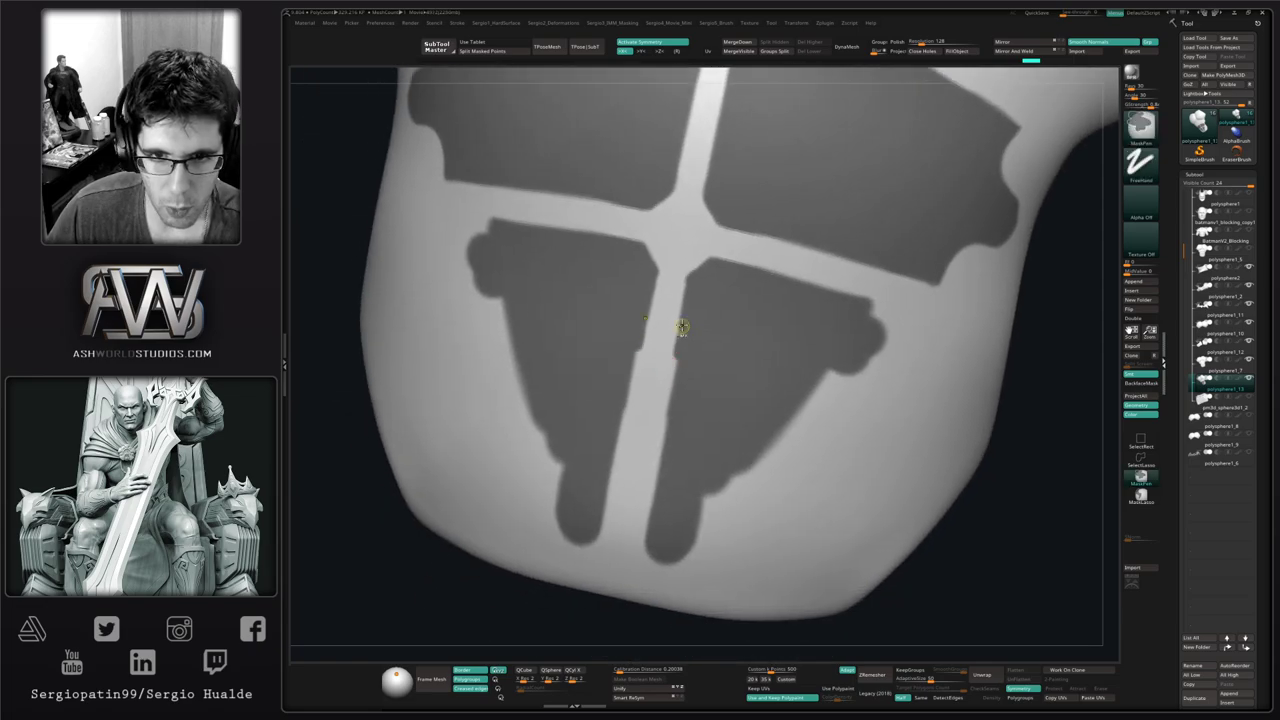
pyautogui.moveTo(684, 343)
pyautogui.keyDown('ctrl'); pyautogui.mouseDown()
pyautogui.moveTo(652, 518)
pyautogui.moveTo(654, 497)
pyautogui.mouseUp(); pyautogui.keyUp('ctrl')
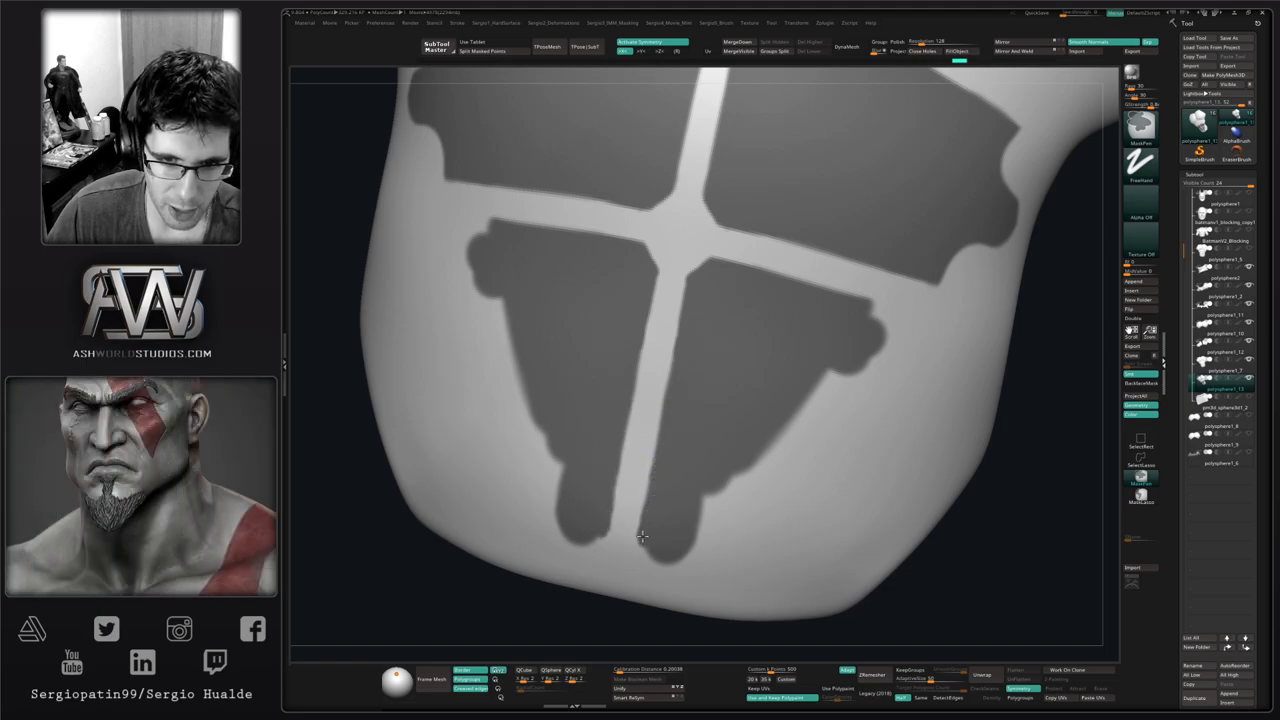
pyautogui.moveTo(648, 527)
pyautogui.keyDown('ctrl'); pyautogui.mouseDown()
pyautogui.moveTo(642, 550)
pyautogui.moveTo(660, 560)
pyautogui.moveTo(630, 544)
pyautogui.mouseUp(); pyautogui.keyUp('ctrl')
pyautogui.keyDown('ctrl'); pyautogui.keyDown('alt'); pyautogui.moveTo(635, 491); pyautogui.dragTo(626, 586); pyautogui.keyUp('alt'); pyautogui.keyUp('ctrl')
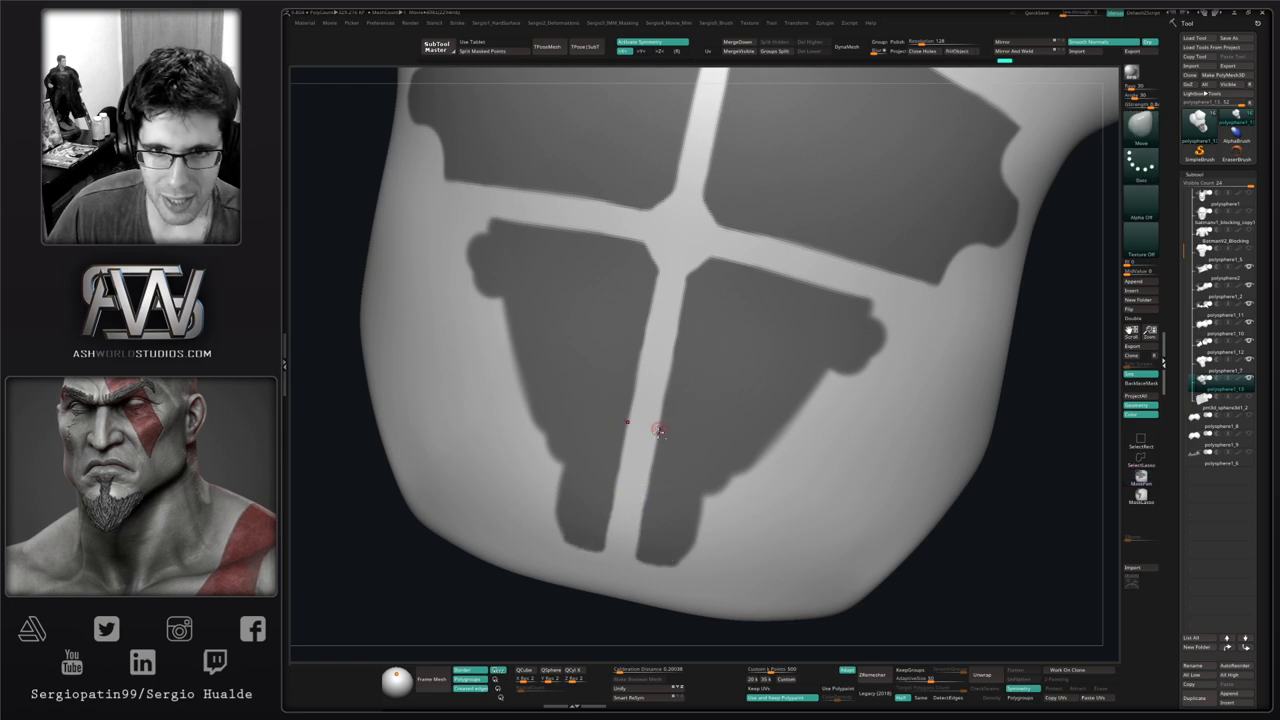
pyautogui.keyDown('ctrl'); pyautogui.moveTo(660, 430); pyautogui.dragTo(668, 463, button='right'); pyautogui.keyUp('ctrl')
# Extend the lower plate's top edge outward and carve a curved notch into it beneath the upper plate's tab
pyautogui.keyDown('alt'); pyautogui.moveTo(658, 284); pyautogui.dragTo(604, 443, button='right'); pyautogui.keyUp('alt')
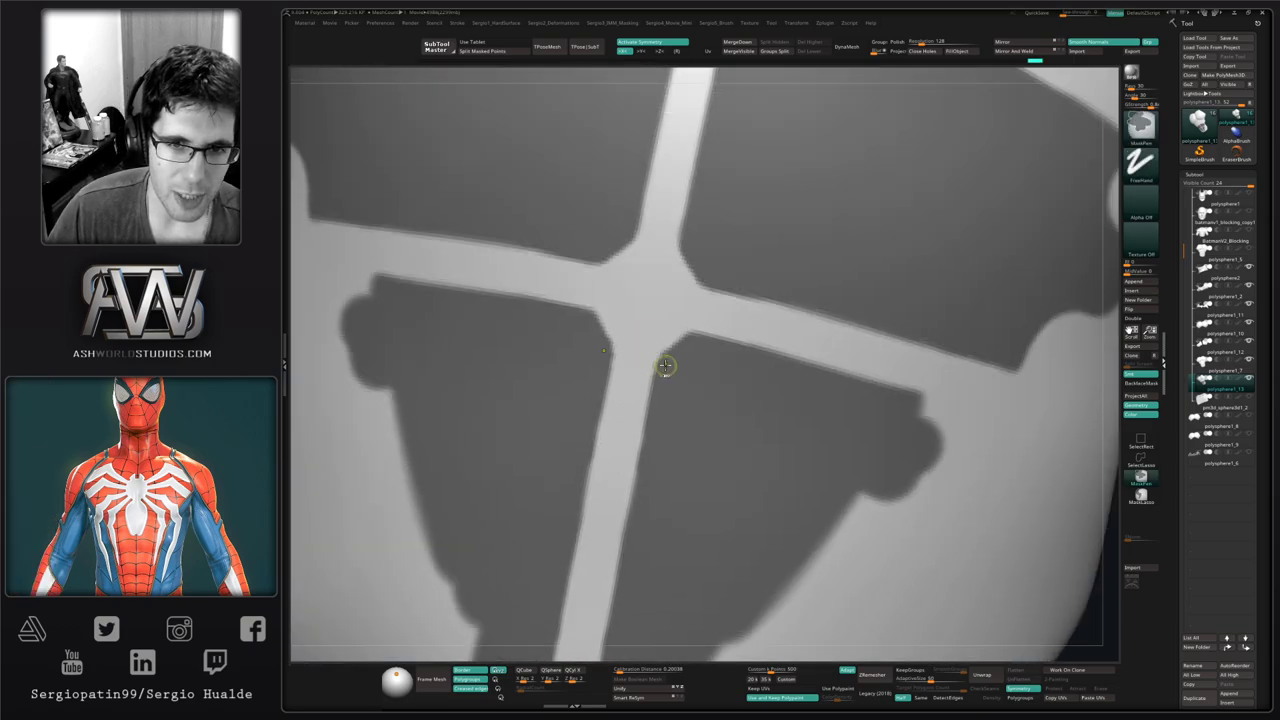
pyautogui.moveTo(661, 425)
pyautogui.keyDown('ctrl'); pyautogui.mouseDown(button='right')
pyautogui.moveTo(667, 371)
pyautogui.moveTo(706, 408)
pyautogui.moveTo(680, 378)
pyautogui.moveTo(698, 308)
pyautogui.mouseUp(button='right'); pyautogui.keyUp('ctrl')
pyautogui.moveTo(679, 408)
pyautogui.mouseDown(button='right')
pyautogui.moveTo(686, 371)
pyautogui.moveTo(703, 371)
pyautogui.moveTo(666, 348)
pyautogui.mouseUp(button='right')
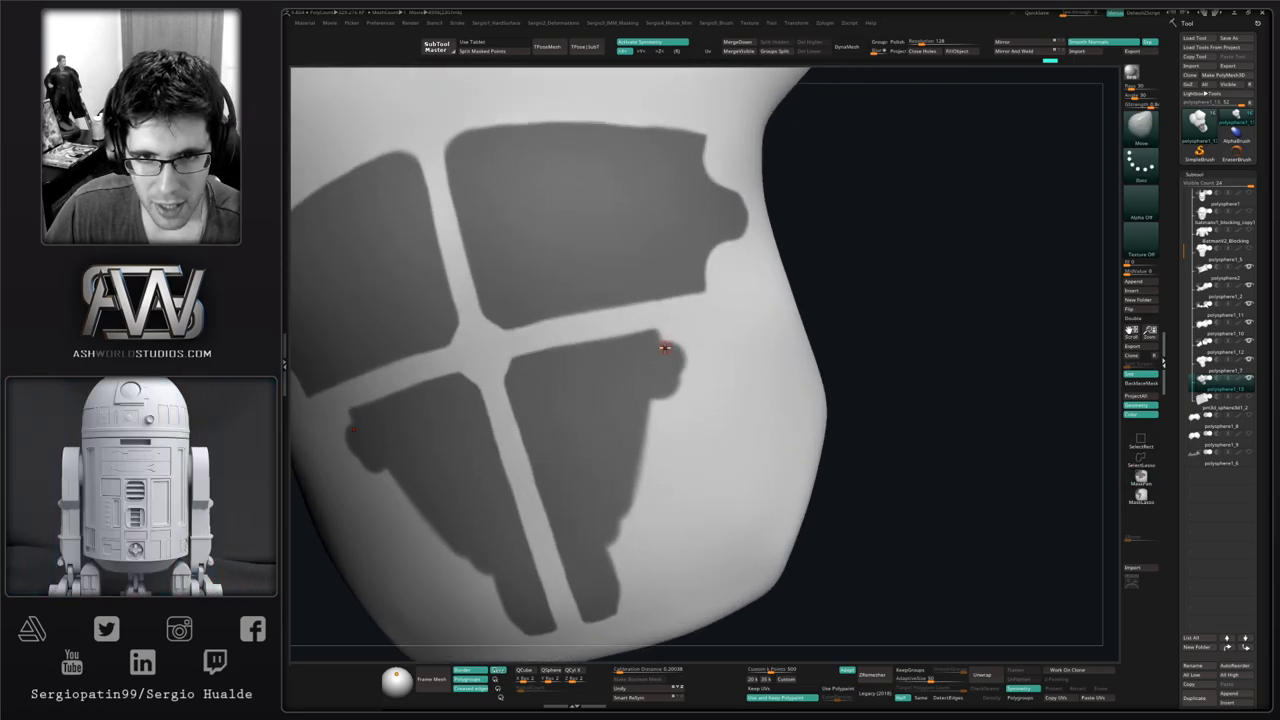
pyautogui.keyDown('ctrl'); pyautogui.moveTo(659, 344); pyautogui.dragTo(690, 339); pyautogui.keyUp('ctrl')
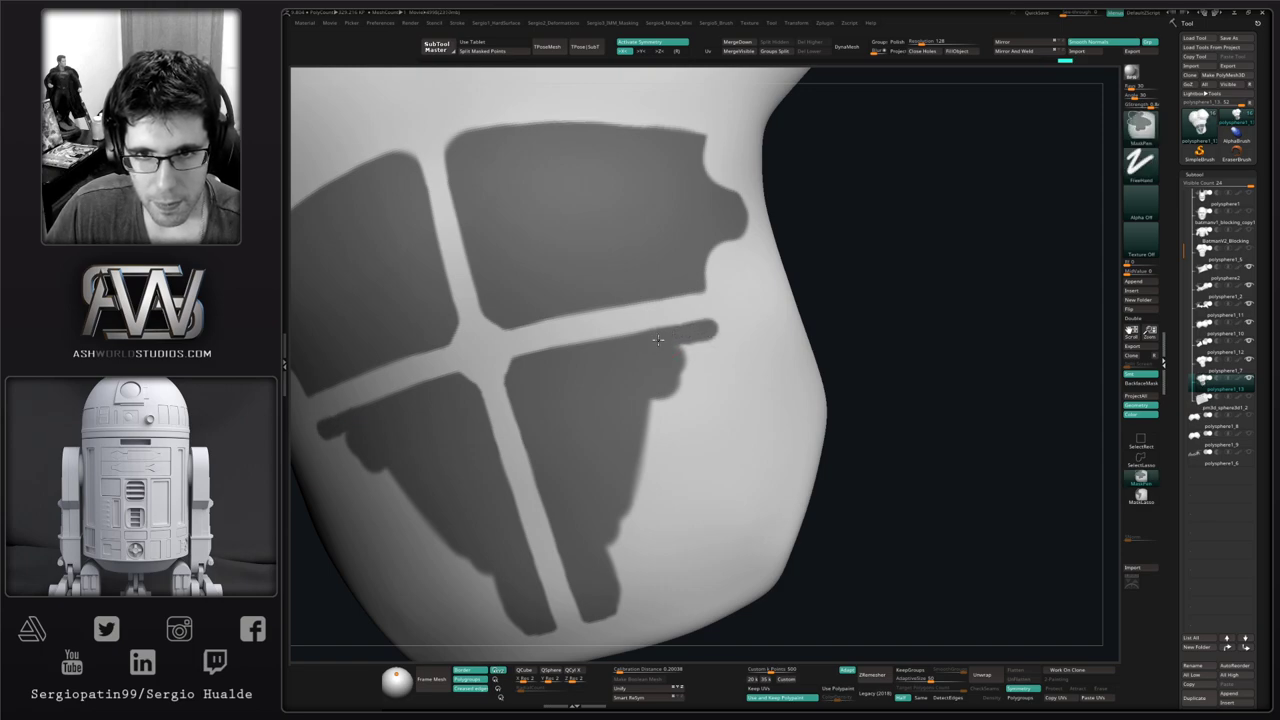
pyautogui.moveTo(657, 340); pyautogui.dragTo(694, 357, button='right')
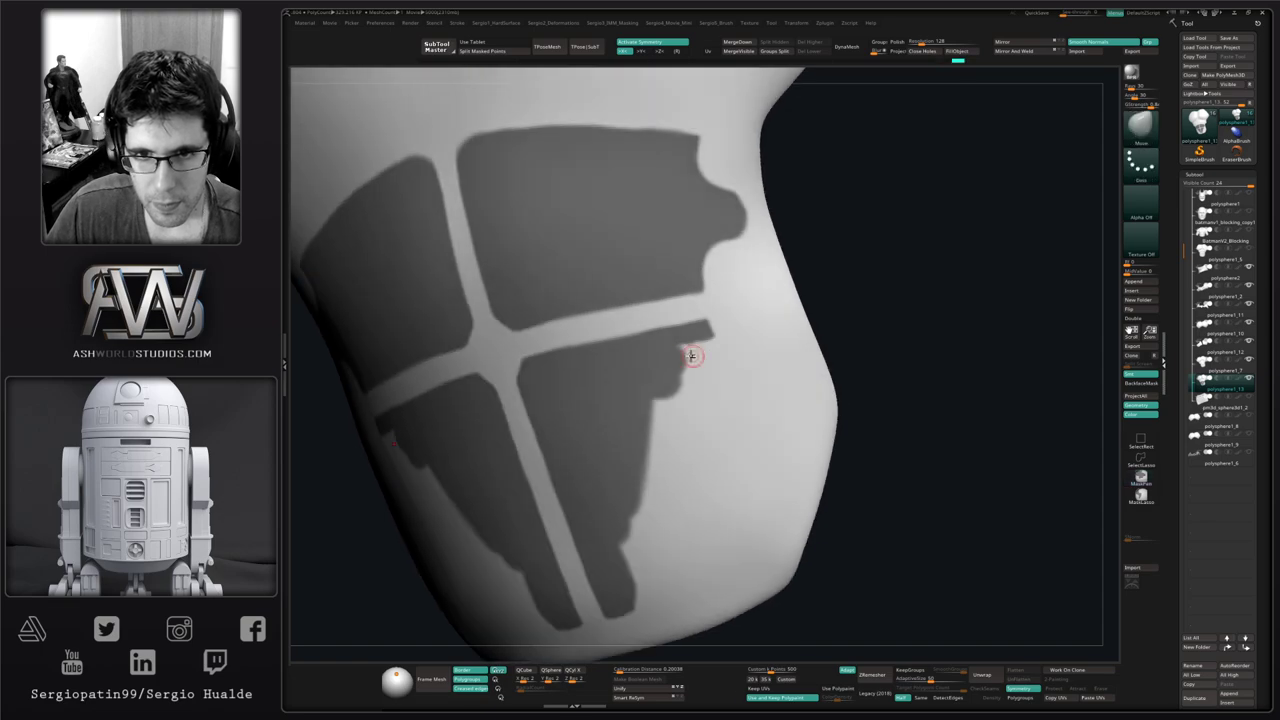
pyautogui.moveTo(701, 340)
pyautogui.keyDown('ctrl'); pyautogui.mouseDown()
pyautogui.moveTo(719, 371)
pyautogui.moveTo(715, 359)
pyautogui.moveTo(754, 366)
pyautogui.mouseUp(); pyautogui.keyUp('ctrl')
pyautogui.keyDown('alt'); pyautogui.moveTo(756, 364); pyautogui.dragTo(714, 348, button='right'); pyautogui.keyUp('alt')
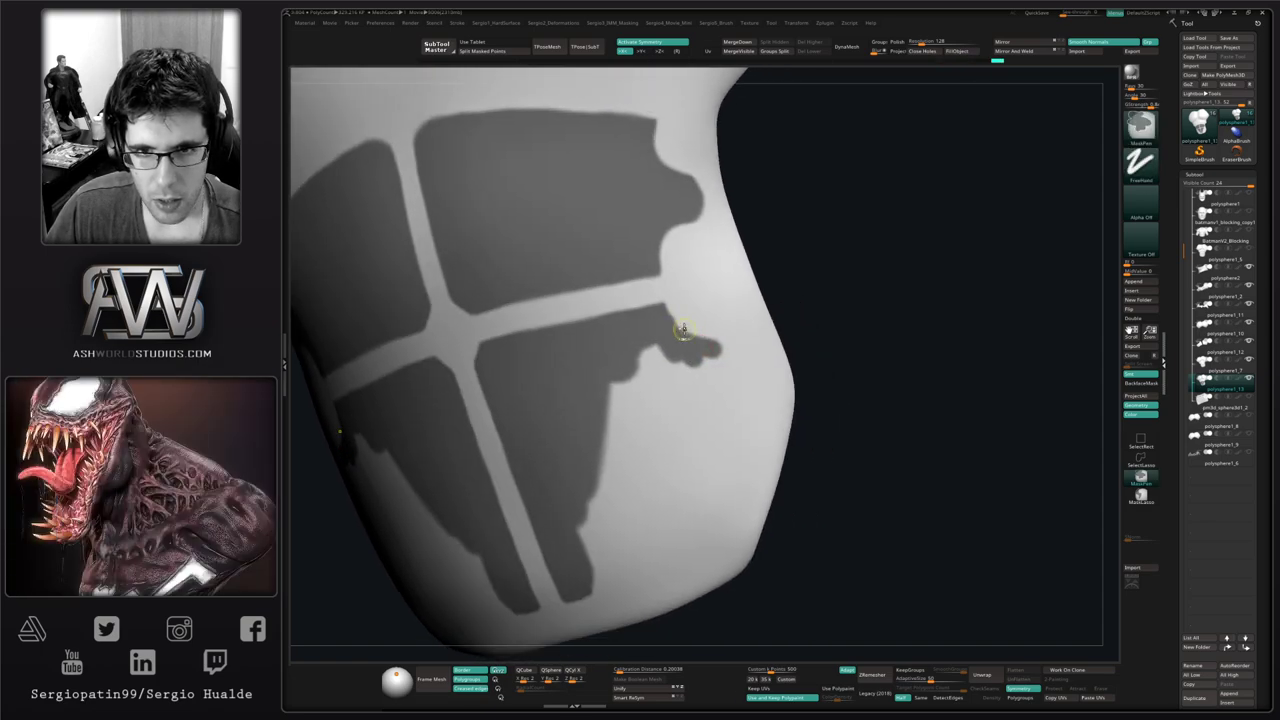
pyautogui.keyDown('ctrl'); pyautogui.moveTo(665, 314); pyautogui.dragTo(730, 340); pyautogui.keyUp('ctrl')
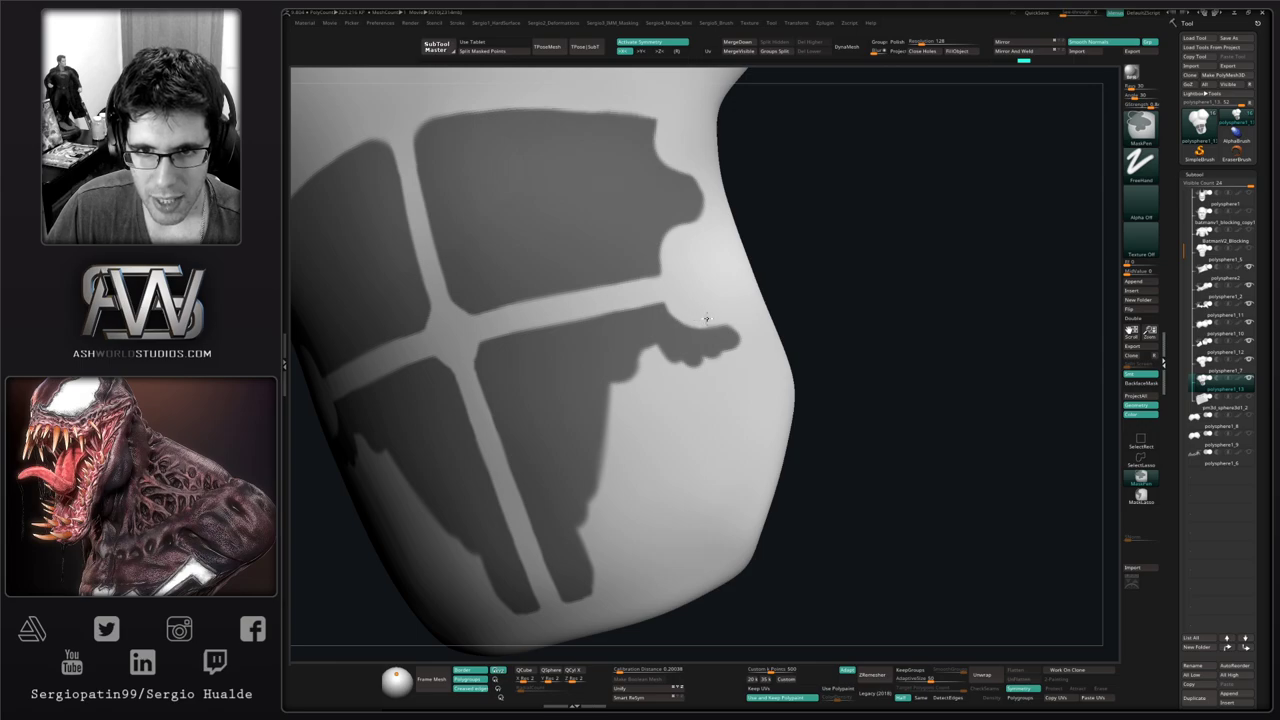
pyautogui.keyDown('ctrl'); pyautogui.keyDown('alt'); pyautogui.moveTo(706, 319); pyautogui.dragTo(712, 320); pyautogui.keyUp('alt'); pyautogui.keyUp('ctrl')
# Widen the mask below the curved notch into a solid outer section reaching toward the waist's side
pyautogui.keyDown('alt'); pyautogui.moveTo(685, 348); pyautogui.dragTo(664, 338, button='right'); pyautogui.keyUp('alt')
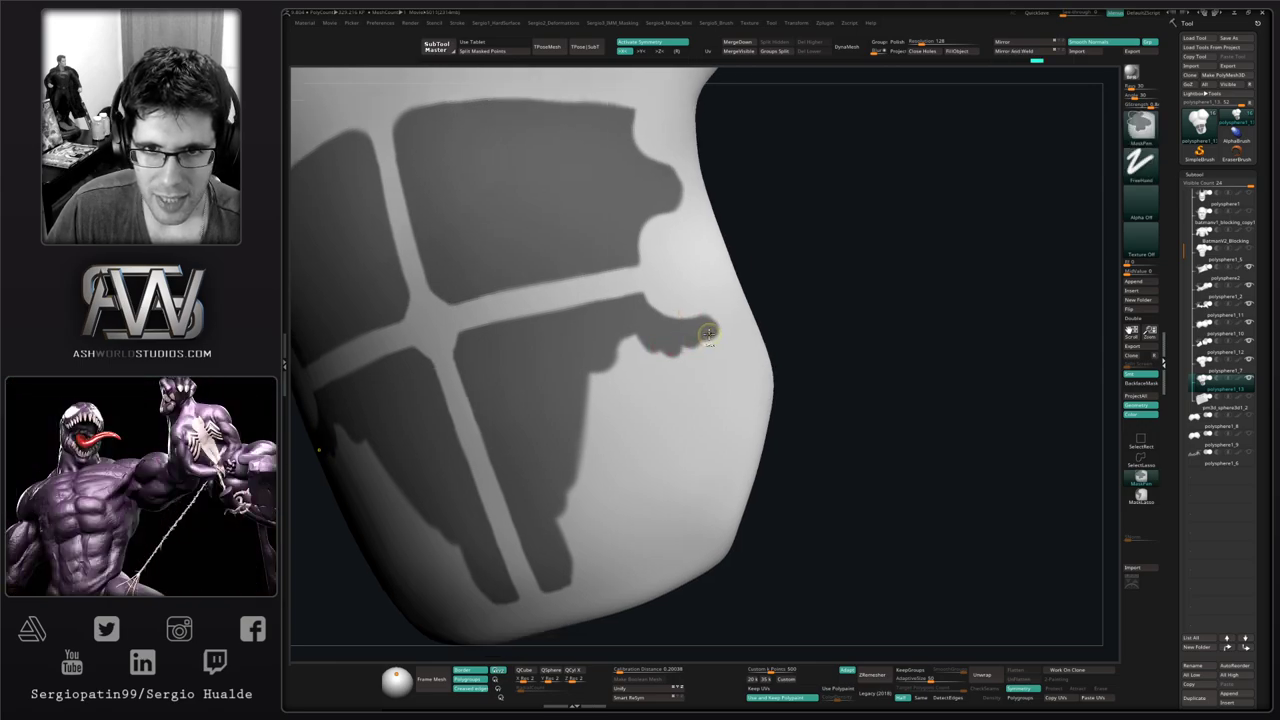
pyautogui.moveTo(712, 338)
pyautogui.keyDown('ctrl'); pyautogui.mouseDown()
pyautogui.moveTo(720, 358)
pyautogui.moveTo(700, 368)
pyautogui.moveTo(640, 342)
pyautogui.moveTo(602, 352)
pyautogui.moveTo(645, 382)
pyautogui.moveTo(668, 376)
pyautogui.moveTo(690, 396)
pyautogui.moveTo(702, 386)
pyautogui.moveTo(706, 410)
pyautogui.moveTo(715, 386)
pyautogui.mouseUp(); pyautogui.keyUp('ctrl')
pyautogui.moveTo(699, 392); pyautogui.dragTo(737, 363, button='right')
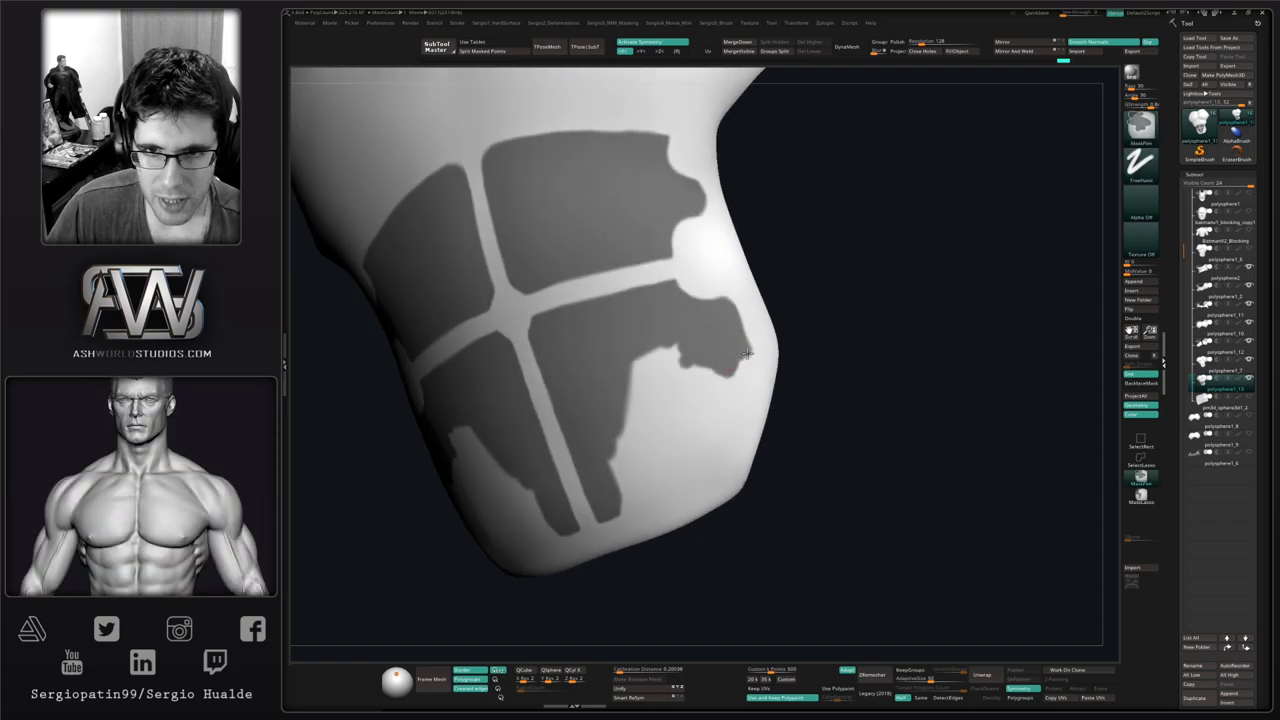
pyautogui.keyDown('ctrl'); pyautogui.moveTo(736, 298); pyautogui.dragTo(754, 350); pyautogui.keyUp('ctrl')
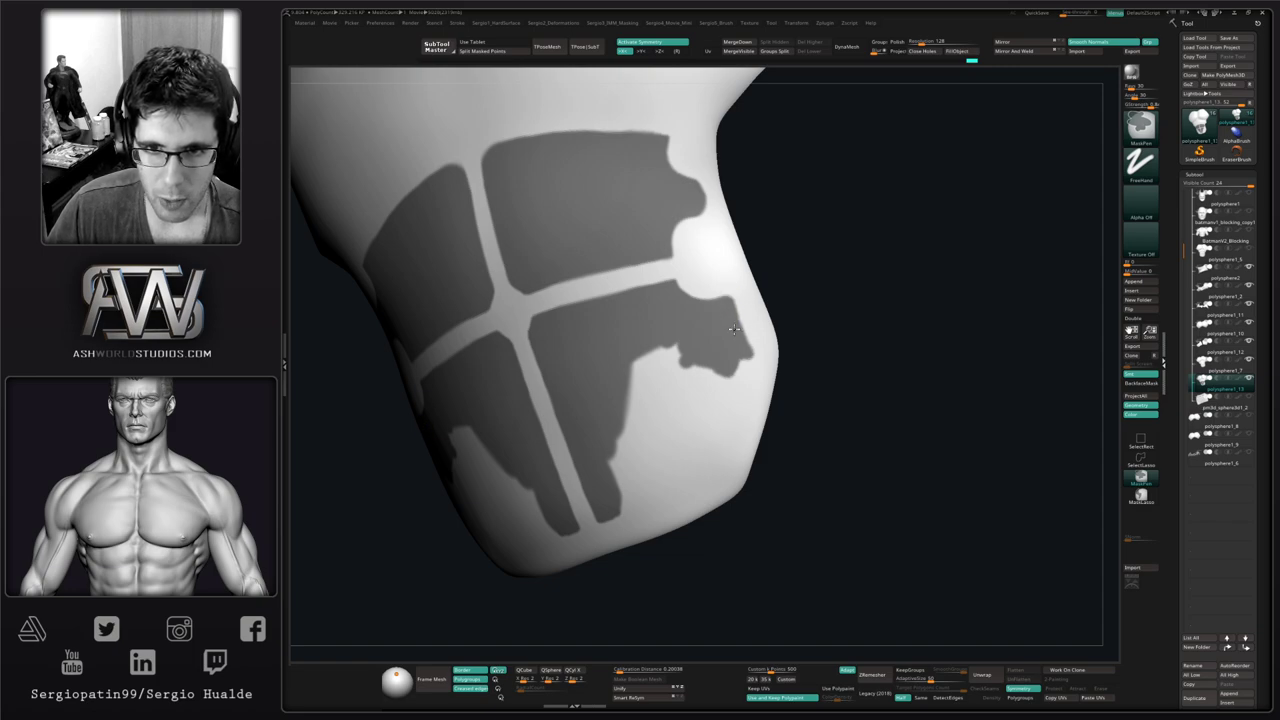
pyautogui.keyDown('ctrl'); pyautogui.moveTo(740, 358); pyautogui.dragTo(757, 355); pyautogui.keyUp('ctrl')
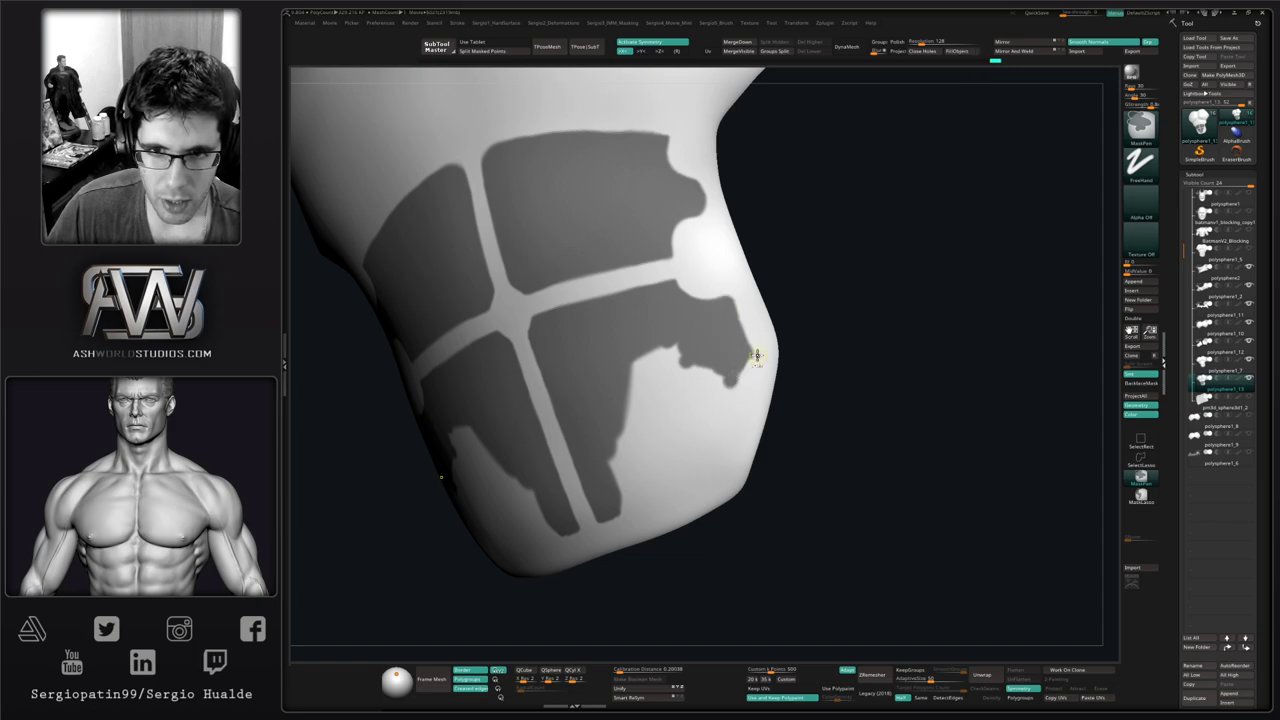
# Mask a band down the lower plate's outer side and along its bottom edge to close the plate's outline
pyautogui.keyDown('alt'); pyautogui.moveTo(751, 326); pyautogui.dragTo(751, 284, button='right'); pyautogui.keyUp('alt')
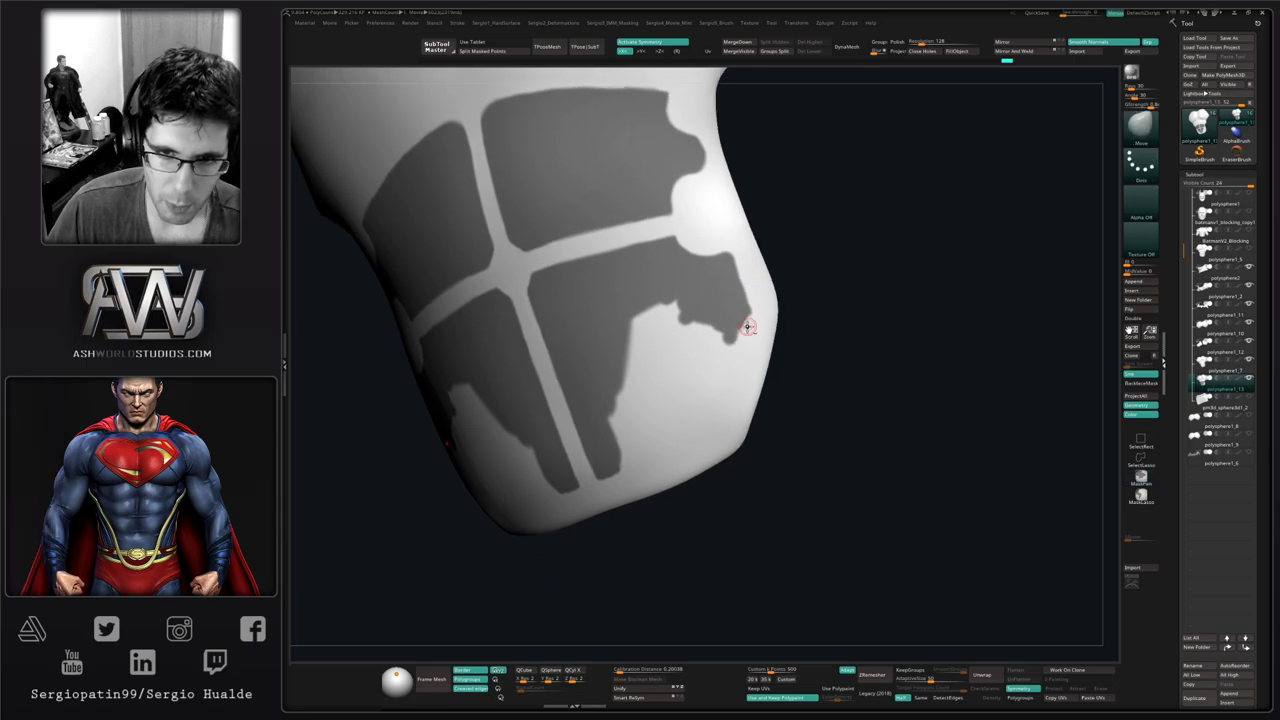
pyautogui.press('ctrl')
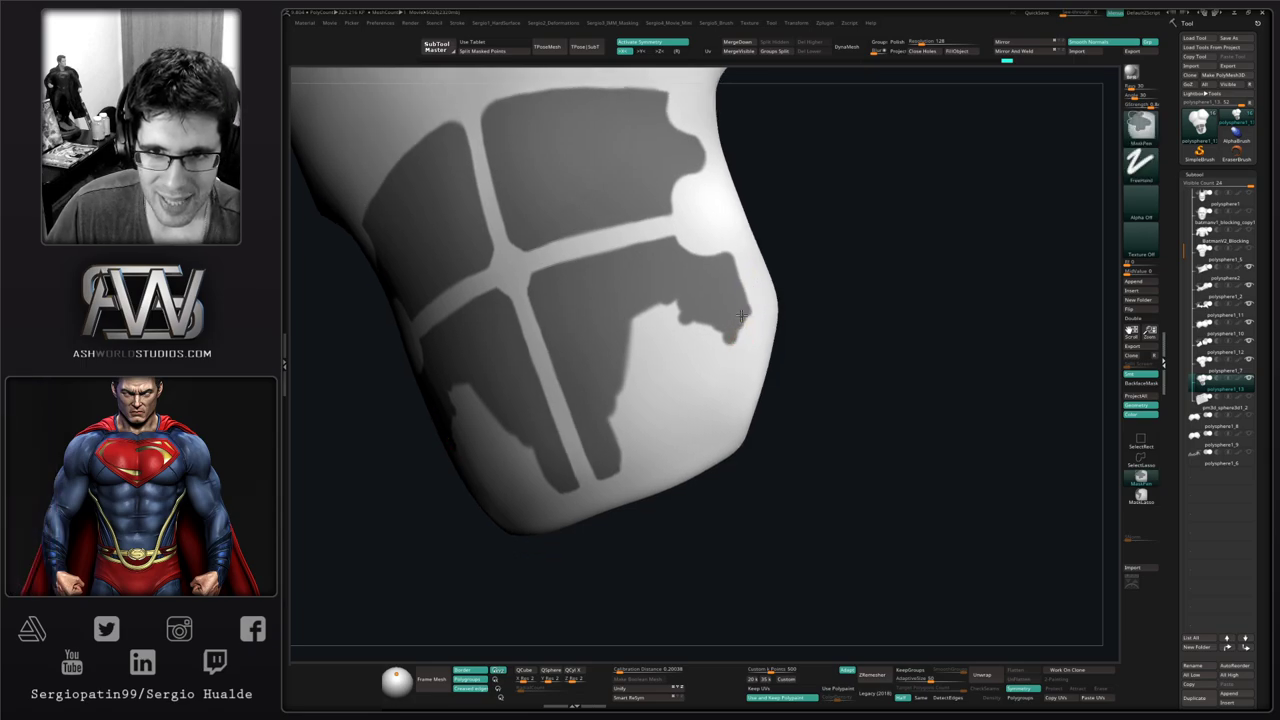
pyautogui.moveTo(731, 335)
pyautogui.keyDown('ctrl'); pyautogui.mouseDown()
pyautogui.moveTo(721, 383)
pyautogui.moveTo(736, 328)
pyautogui.mouseUp(); pyautogui.keyUp('ctrl')
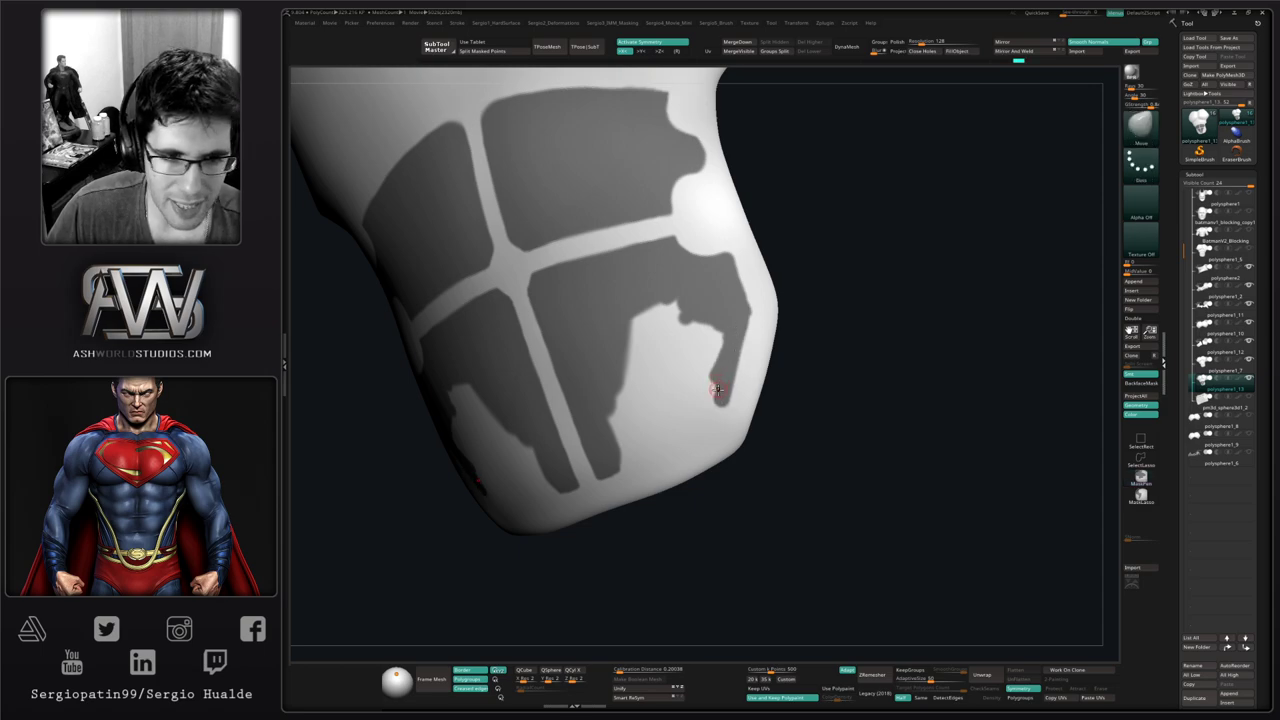
pyautogui.moveTo(634, 457)
pyautogui.keyDown('ctrl'); pyautogui.mouseDown()
pyautogui.moveTo(545, 495)
pyautogui.moveTo(690, 436)
pyautogui.mouseUp(); pyautogui.keyUp('ctrl')
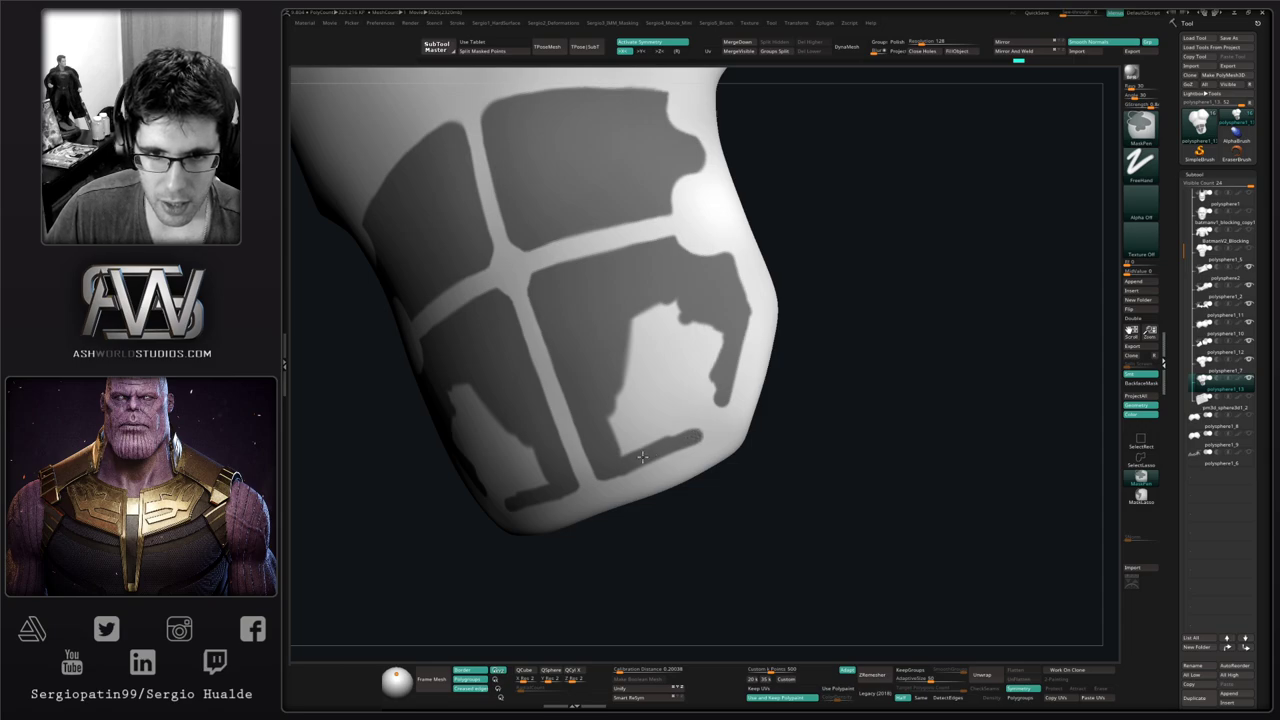
pyautogui.moveTo(685, 438)
pyautogui.keyDown('ctrl'); pyautogui.mouseDown()
pyautogui.moveTo(700, 434)
pyautogui.moveTo(715, 387)
pyautogui.mouseUp(); pyautogui.keyUp('ctrl')
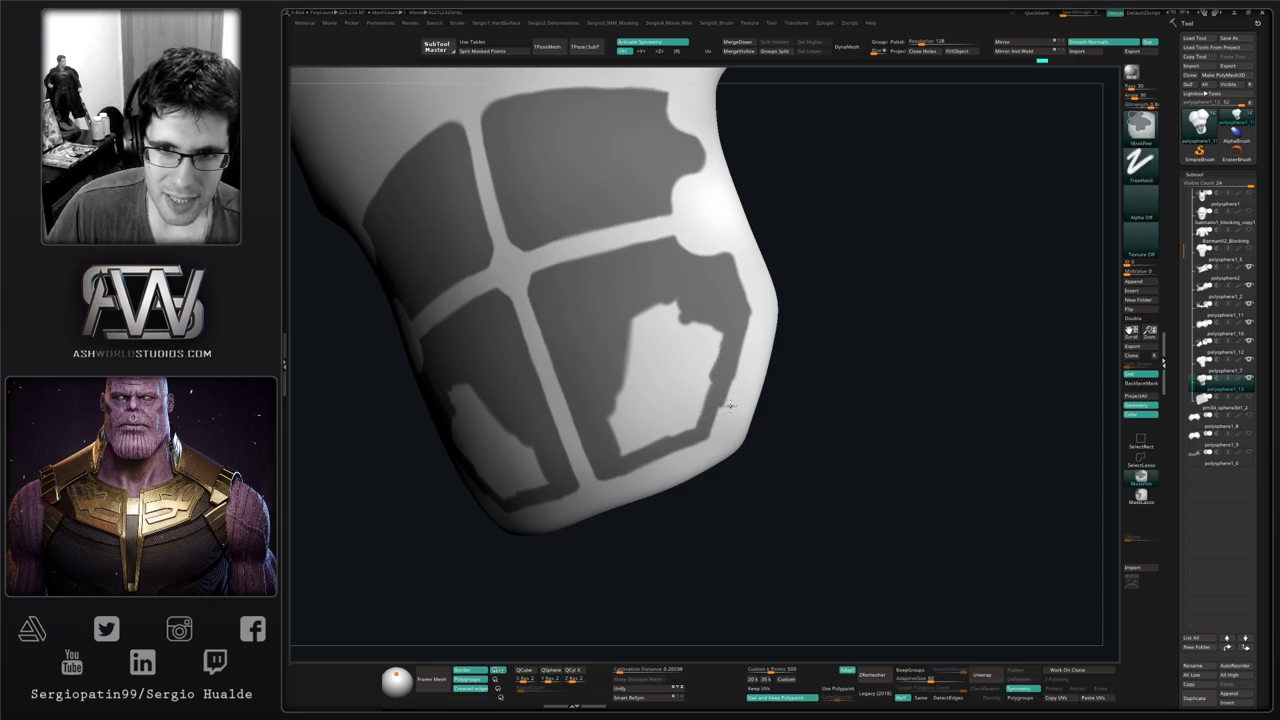
pyautogui.keyDown('ctrl'); pyautogui.keyDown('alt'); pyautogui.moveTo(723, 420); pyautogui.dragTo(746, 337); pyautogui.keyUp('alt'); pyautogui.keyUp('ctrl')
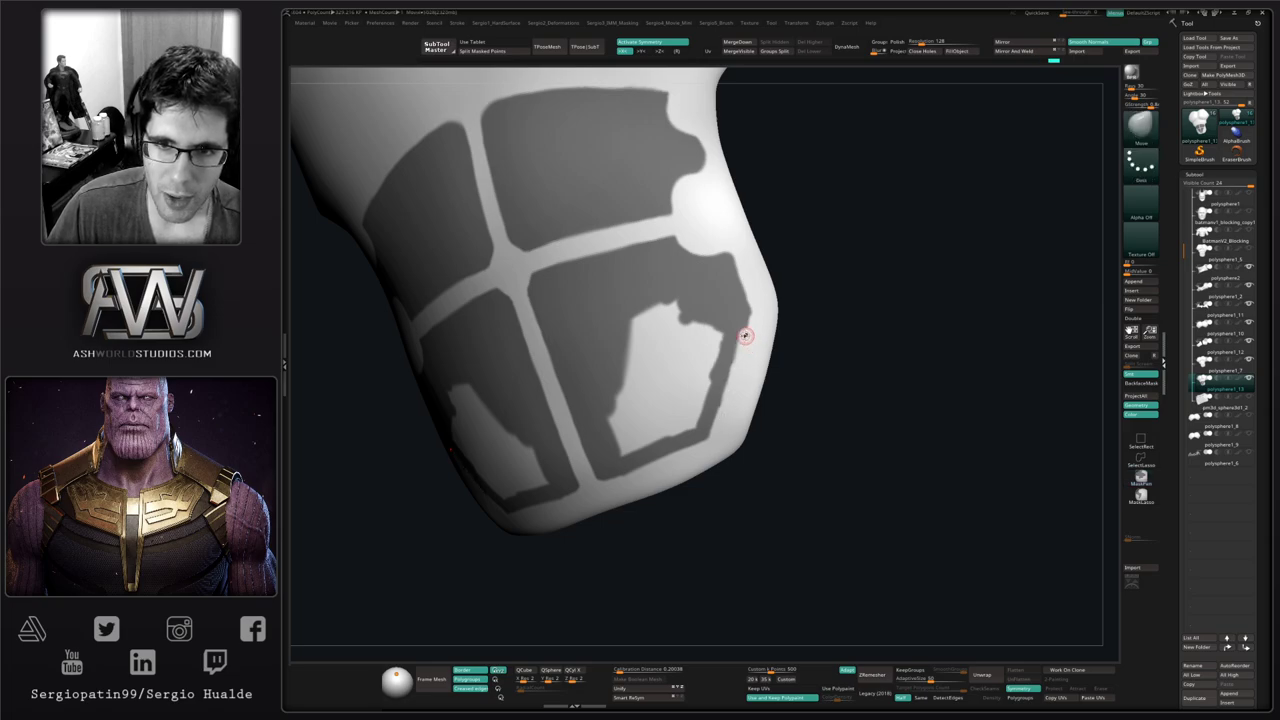
# Clean the outer edge of the lower plate's side band into straight segments down to the bottom corner
pyautogui.moveTo(746, 337)
pyautogui.keyDown('ctrl'); pyautogui.mouseDown(button='right')
pyautogui.moveTo(732, 345)
pyautogui.moveTo(732, 328)
pyautogui.mouseUp(button='right'); pyautogui.keyUp('ctrl')
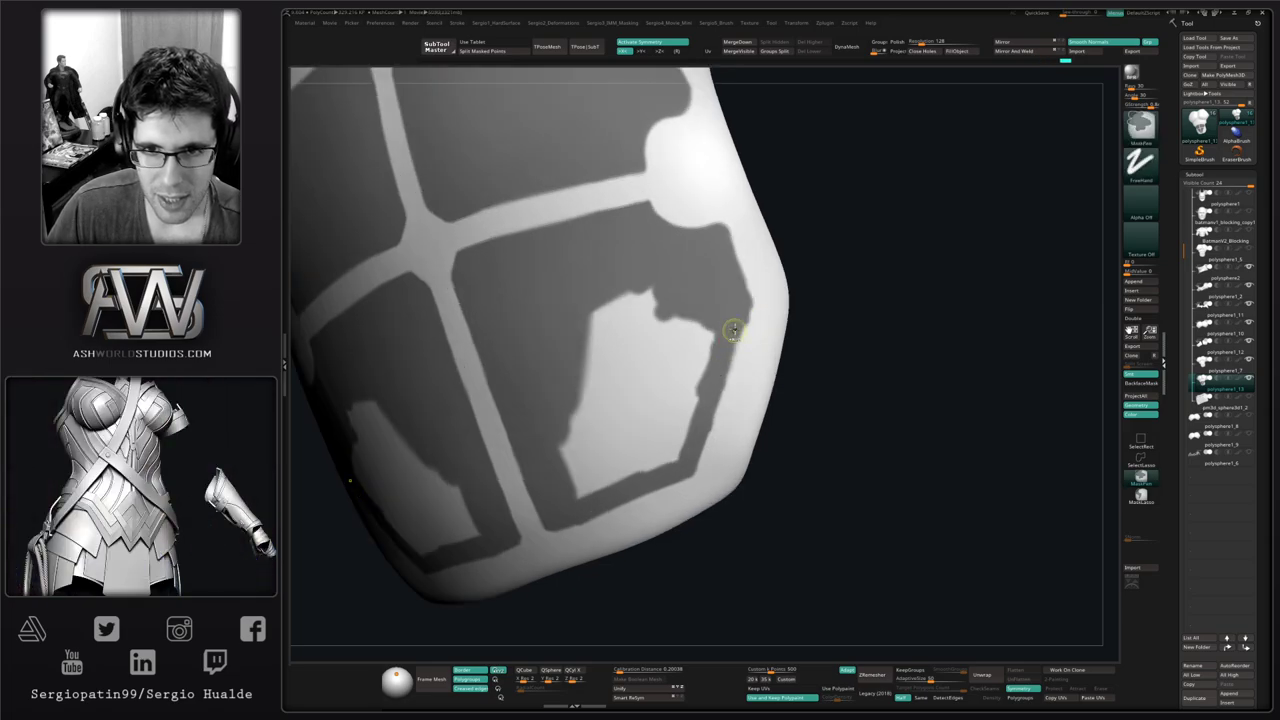
pyautogui.keyDown('ctrl'); pyautogui.moveTo(733, 330); pyautogui.dragTo(708, 409); pyautogui.keyUp('ctrl')
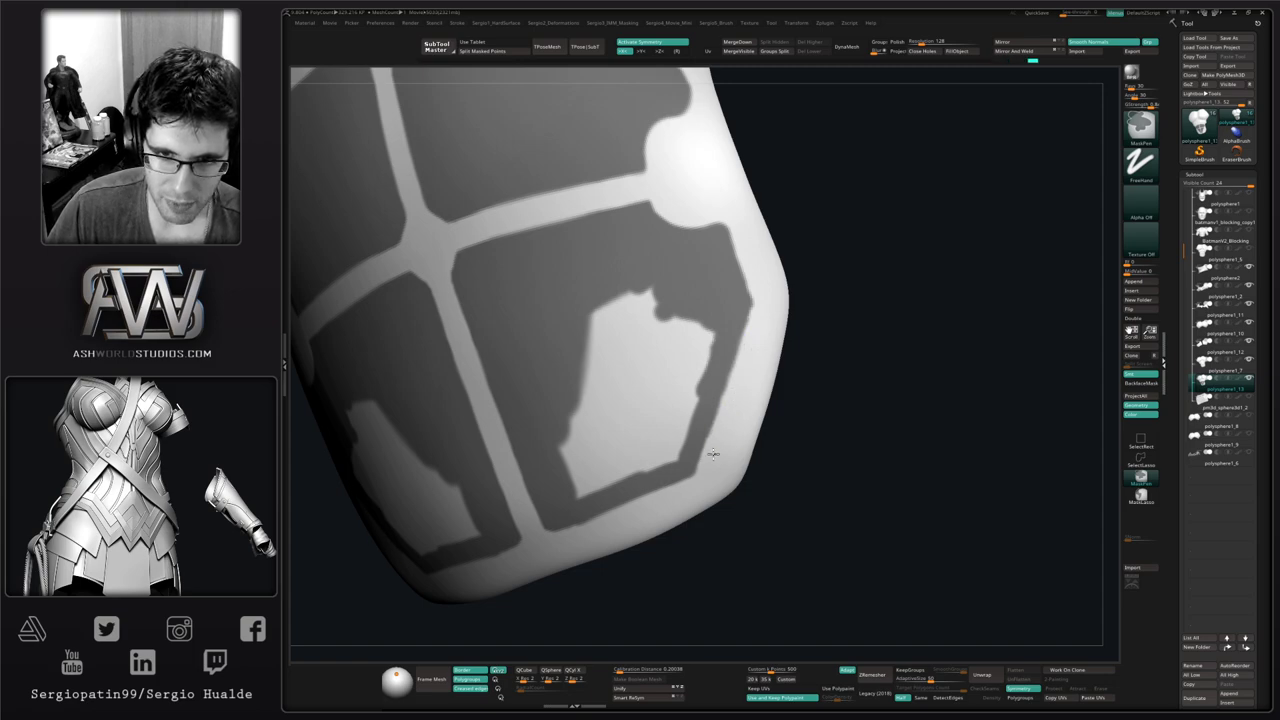
pyautogui.moveTo(726, 412)
pyautogui.keyDown('ctrl'); pyautogui.keyDown('alt'); pyautogui.mouseDown()
pyautogui.moveTo(715, 454)
pyautogui.moveTo(688, 461)
pyautogui.mouseUp(); pyautogui.keyUp('alt'); pyautogui.keyUp('ctrl')
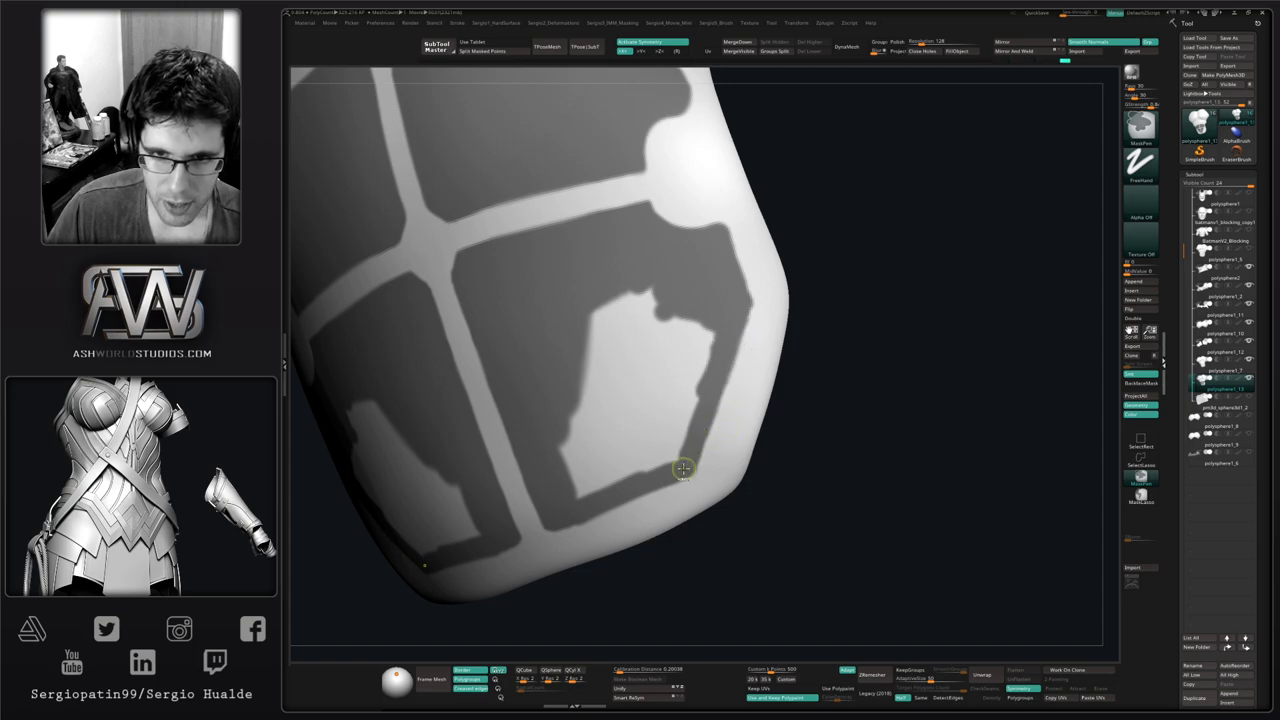
pyautogui.keyDown('ctrl'); pyautogui.moveTo(682, 465); pyautogui.dragTo(701, 381, button='right'); pyautogui.keyUp('ctrl')
# Fill the unmasked area inside the lower plate's outline to form one solid plate on each side
pyautogui.moveTo(700, 381)
pyautogui.keyDown('ctrl'); pyautogui.mouseDown()
pyautogui.moveTo(688, 400)
pyautogui.moveTo(647, 360)
pyautogui.moveTo(645, 387)
pyautogui.moveTo(668, 402)
pyautogui.moveTo(621, 414)
pyautogui.moveTo(672, 391)
pyautogui.moveTo(654, 416)
pyautogui.mouseUp(); pyautogui.keyUp('ctrl')
pyautogui.keyDown('alt'); pyautogui.moveTo(663, 440); pyautogui.dragTo(673, 385, button='right'); pyautogui.keyUp('alt')
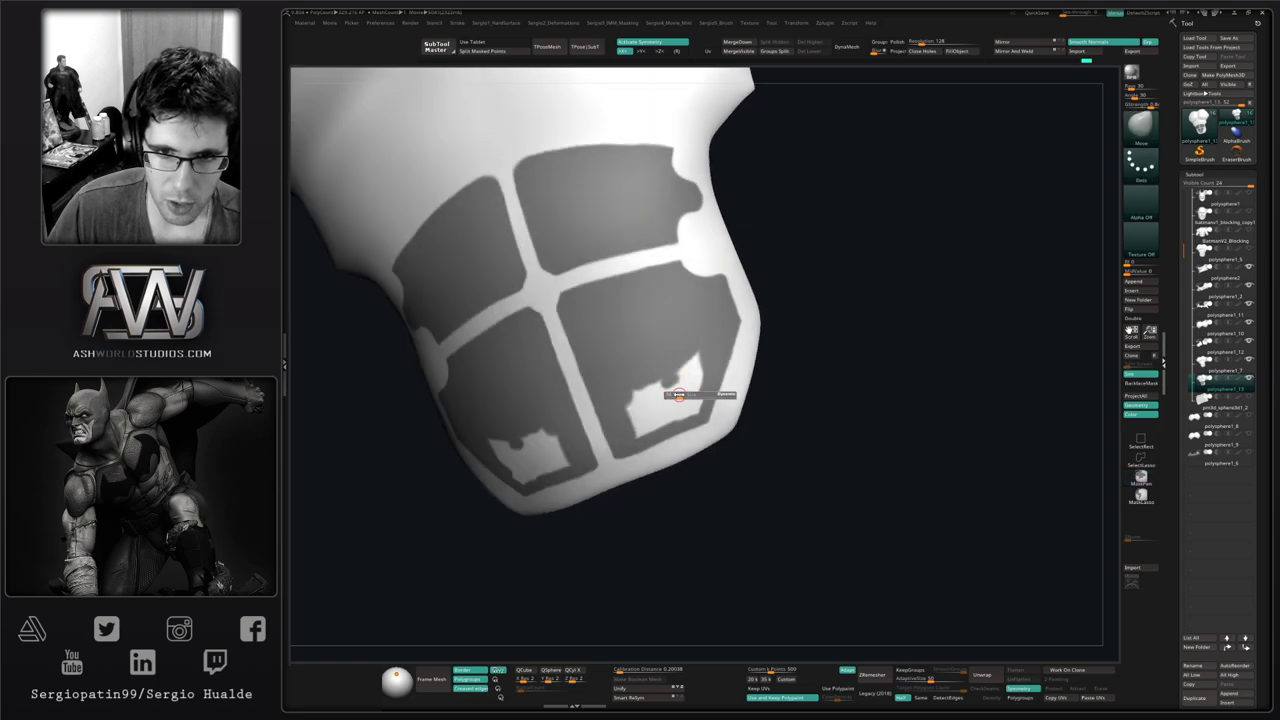
pyautogui.moveTo(697, 364)
pyautogui.keyDown('ctrl'); pyautogui.mouseDown()
pyautogui.moveTo(668, 385)
pyautogui.moveTo(690, 386)
pyautogui.moveTo(689, 404)
pyautogui.moveTo(636, 408)
pyautogui.moveTo(640, 428)
pyautogui.mouseUp(); pyautogui.keyUp('ctrl')
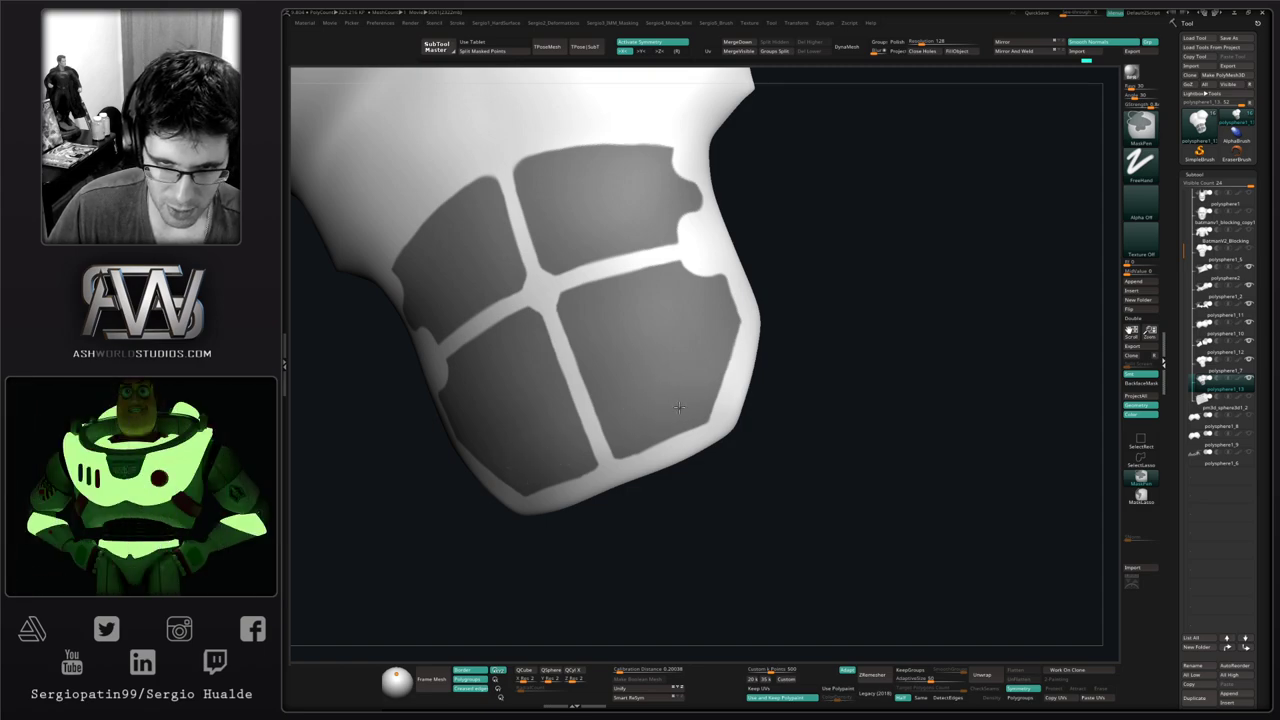
pyautogui.moveTo(666, 369); pyautogui.dragTo(682, 435, button='right')
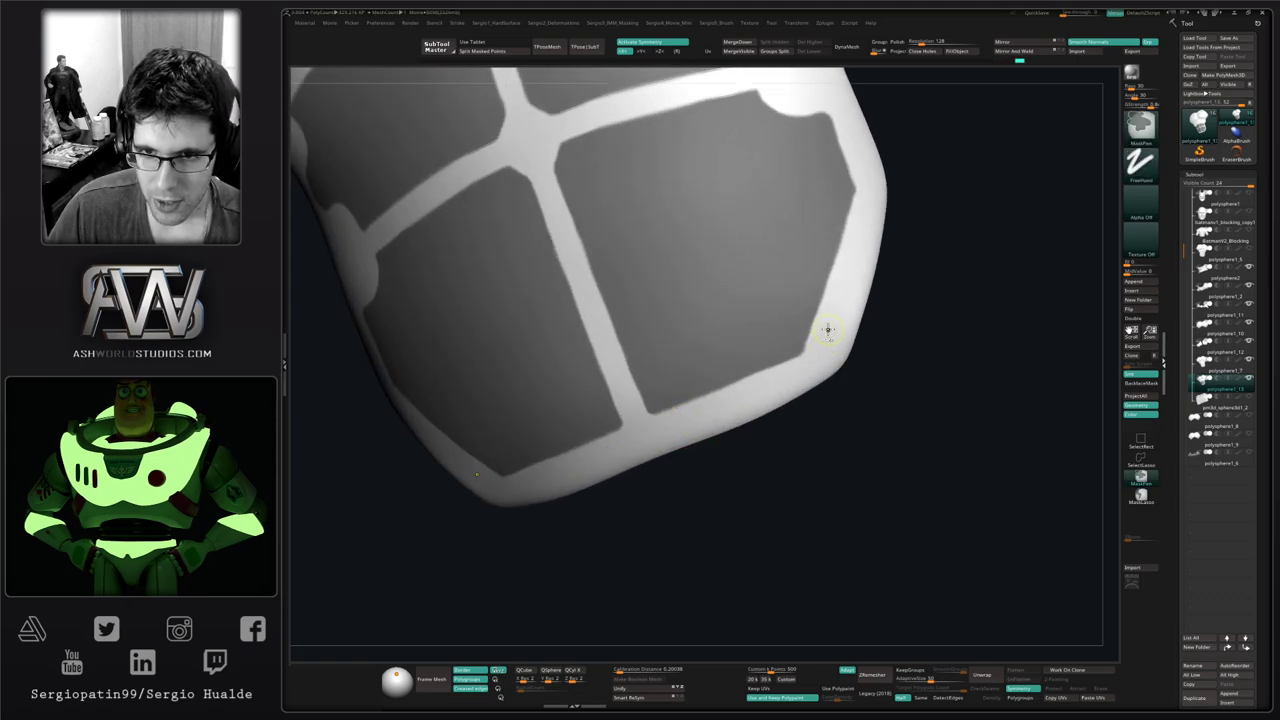
pyautogui.moveTo(817, 351); pyautogui.dragTo(737, 399, button='right')
pyautogui.press('ctrl')
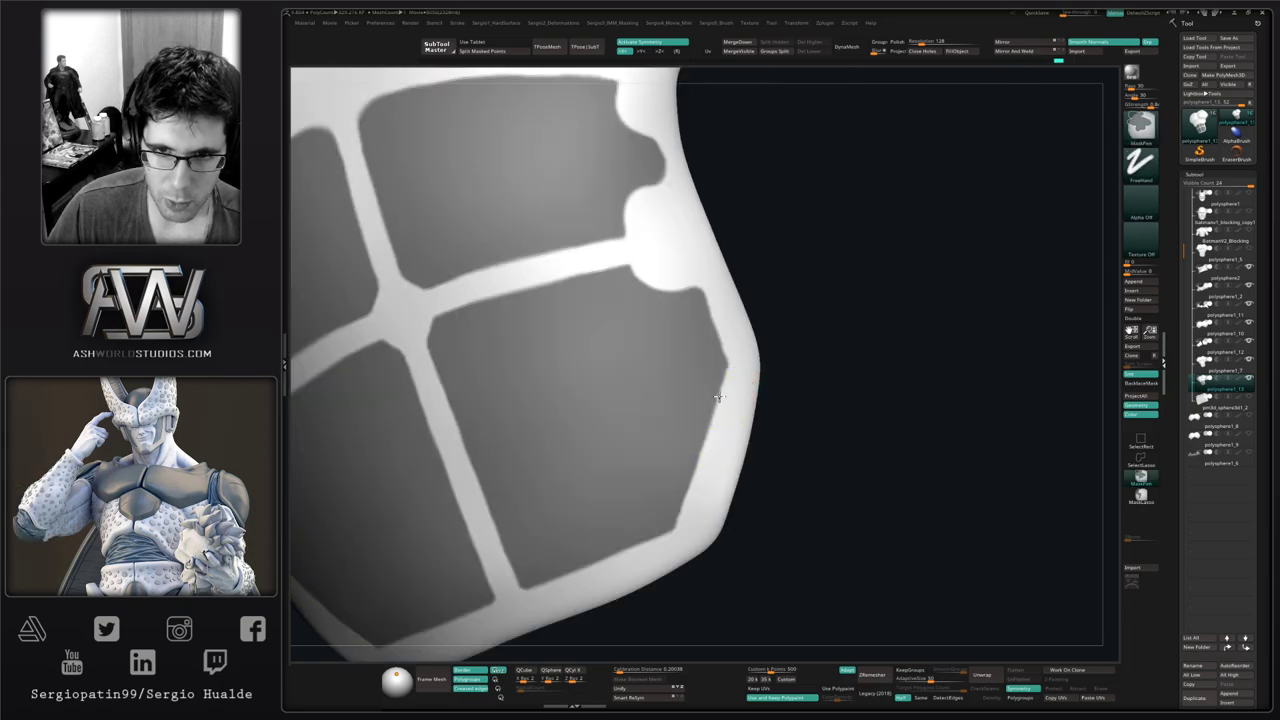
pyautogui.moveTo(724, 388)
pyautogui.keyDown('ctrl'); pyautogui.mouseDown(button='right')
pyautogui.moveTo(723, 356)
pyautogui.moveTo(731, 378)
pyautogui.mouseUp(button='right'); pyautogui.keyUp('ctrl')
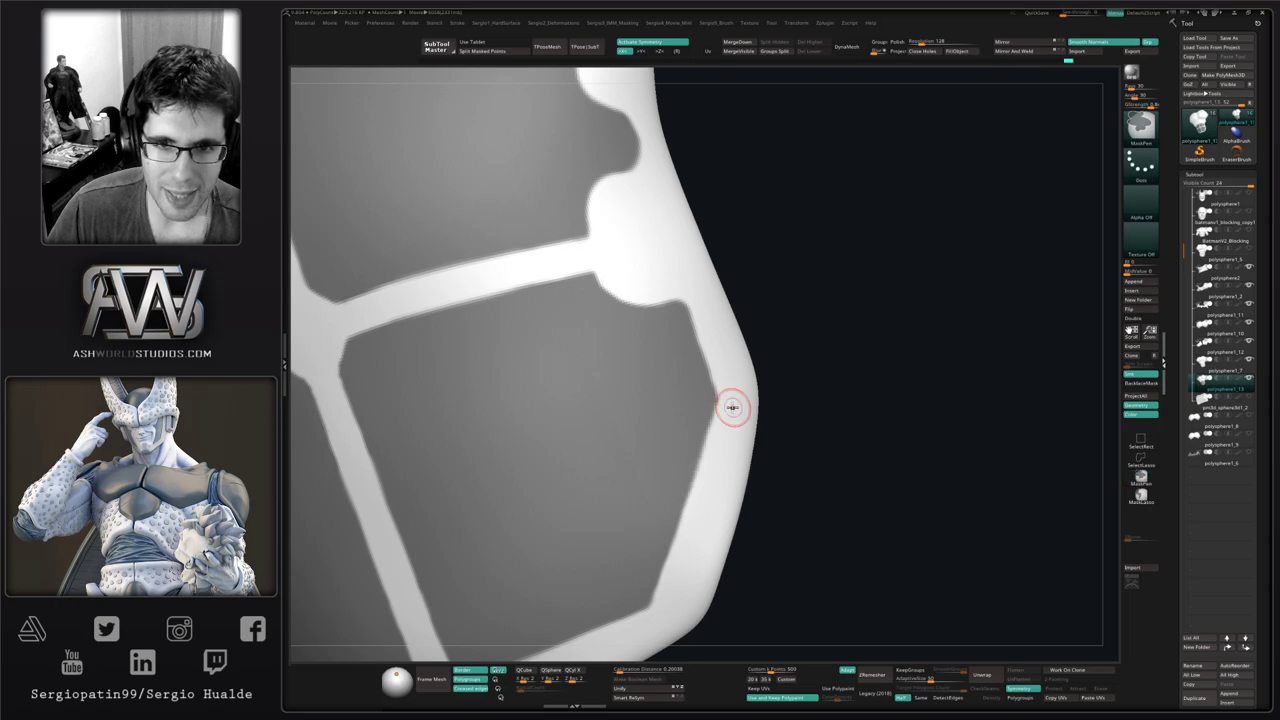
pyautogui.hotkey('ctrl', 'z')
pyautogui.keyDown('ctrl'); pyautogui.moveTo(694, 294); pyautogui.dragTo(705, 340, button='right'); pyautogui.keyUp('ctrl')
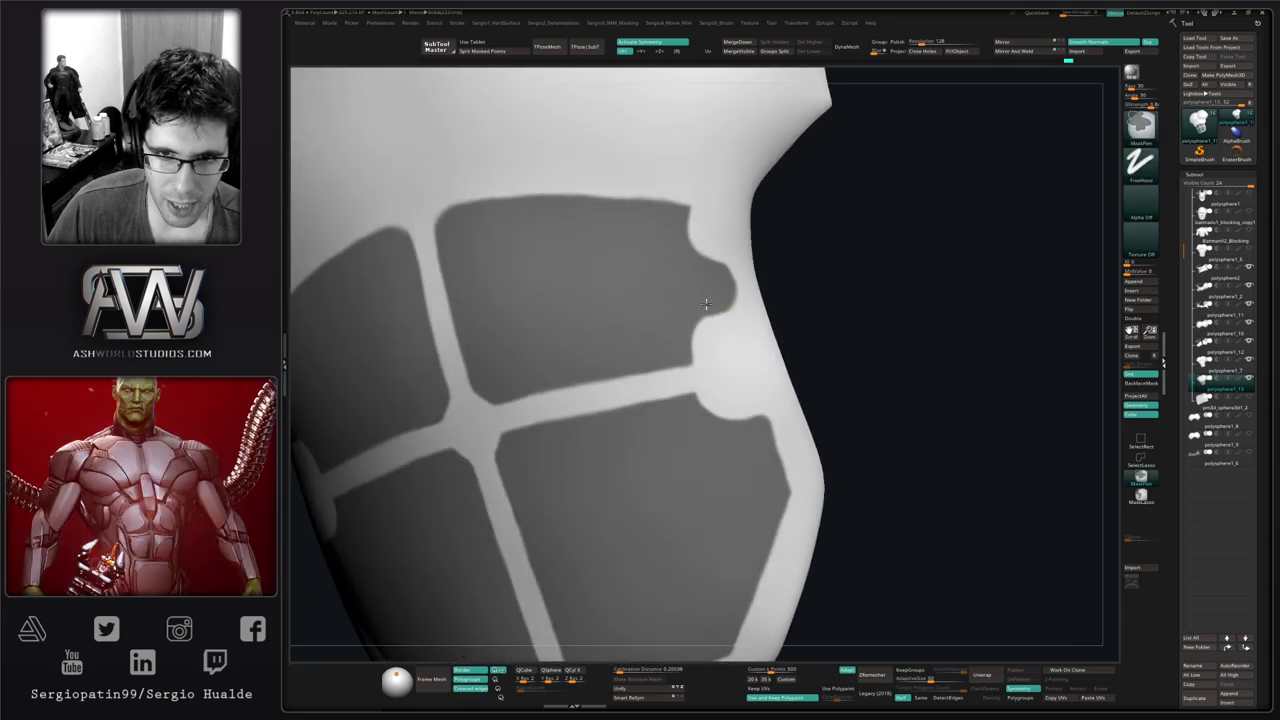
pyautogui.moveTo(673, 345)
pyautogui.keyDown('ctrl'); pyautogui.mouseDown()
pyautogui.moveTo(704, 308)
pyautogui.moveTo(684, 329)
pyautogui.mouseUp(); pyautogui.keyUp('ctrl')
pyautogui.hotkey('ctrl', 'z')
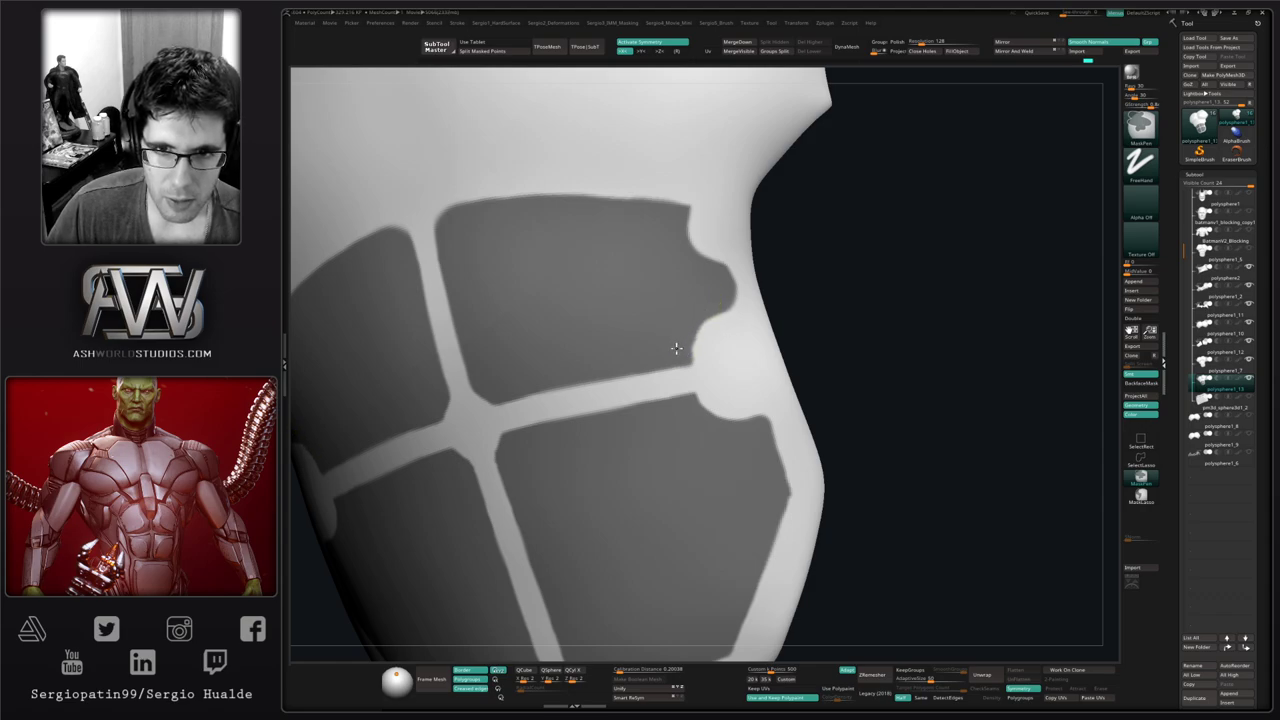
pyautogui.moveTo(700, 399)
pyautogui.keyDown('ctrl'); pyautogui.mouseDown()
pyautogui.moveTo(692, 410)
pyautogui.moveTo(714, 431)
pyautogui.moveTo(720, 408)
pyautogui.mouseUp(); pyautogui.keyUp('ctrl')
pyautogui.hotkey('ctrl', 'z')
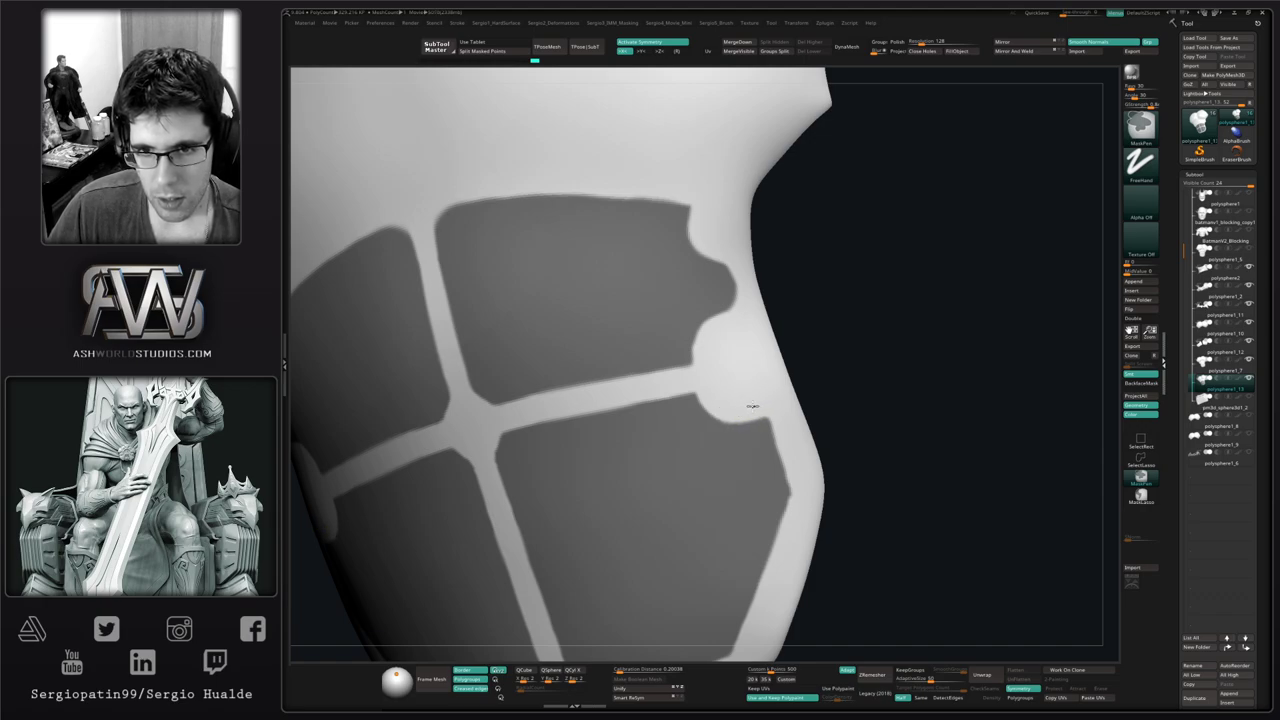
# Clean the mask at the lower plate's notch corner and trim the upper plate's outer tab into a straight edge between the curved notches
pyautogui.keyDown('ctrl'); pyautogui.keyDown('alt'); pyautogui.moveTo(735, 408); pyautogui.dragTo(740, 409); pyautogui.keyUp('alt'); pyautogui.keyUp('ctrl')
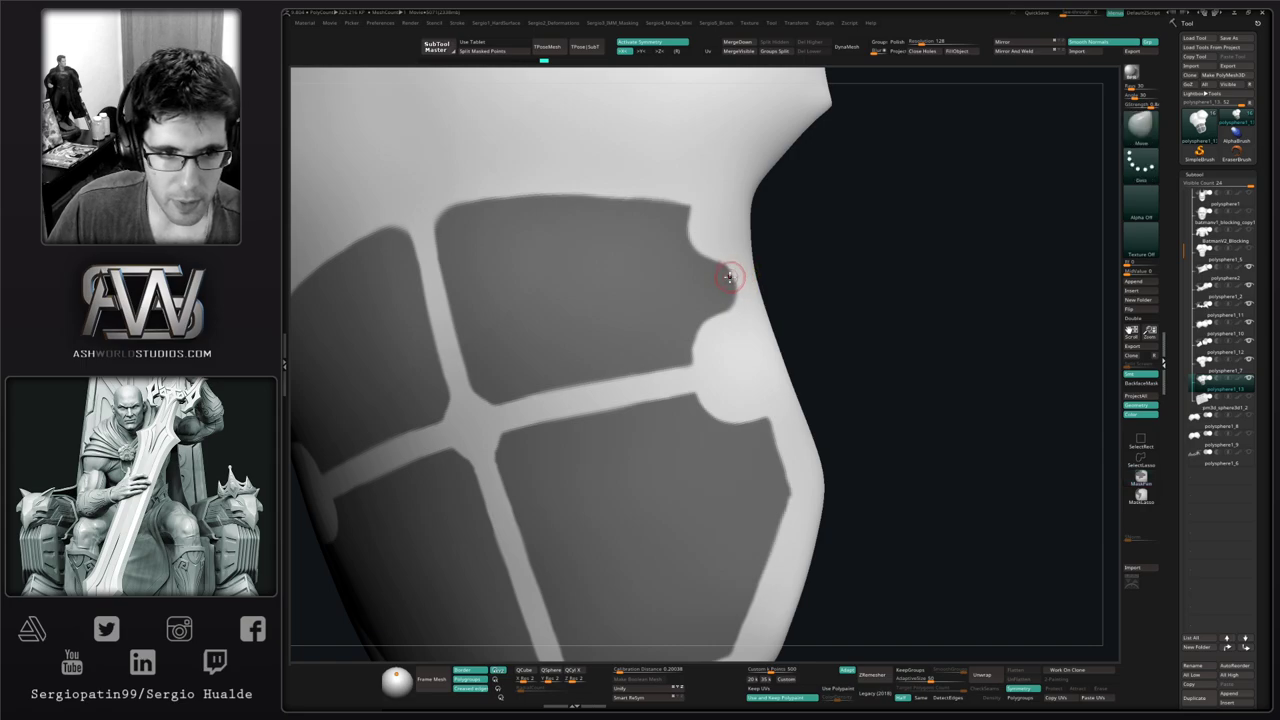
pyautogui.moveTo(743, 265)
pyautogui.keyDown('ctrl'); pyautogui.keyDown('alt'); pyautogui.mouseDown()
pyautogui.moveTo(749, 284)
pyautogui.moveTo(719, 276)
pyautogui.moveTo(745, 283)
pyautogui.mouseUp(); pyautogui.keyUp('alt'); pyautogui.keyUp('ctrl')
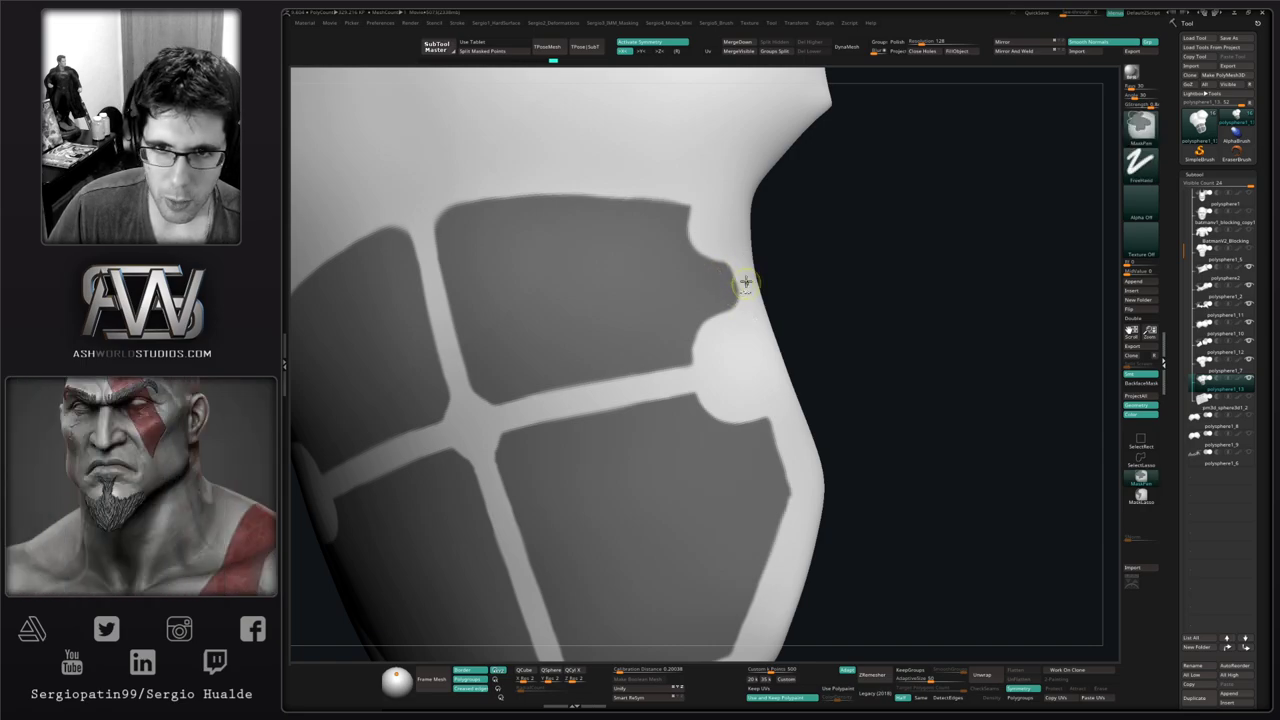
pyautogui.keyDown('ctrl'); pyautogui.keyDown('alt'); pyautogui.moveTo(757, 328); pyautogui.dragTo(742, 271); pyautogui.keyUp('alt'); pyautogui.keyUp('ctrl')
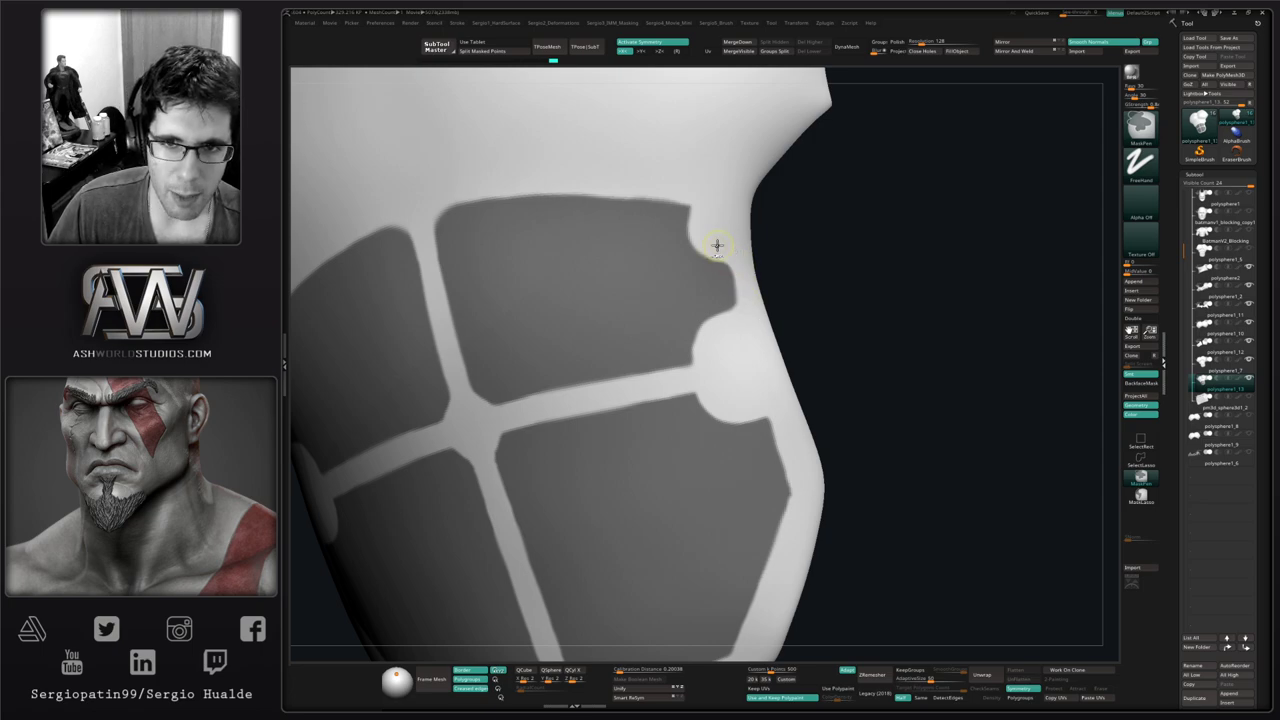
pyautogui.keyDown('ctrl'); pyautogui.moveTo(730, 250); pyautogui.dragTo(725, 352, button='right'); pyautogui.keyUp('ctrl')
pyautogui.keyDown('ctrl'); pyautogui.moveTo(725, 352); pyautogui.dragTo(760, 314, button='right'); pyautogui.keyUp('ctrl')
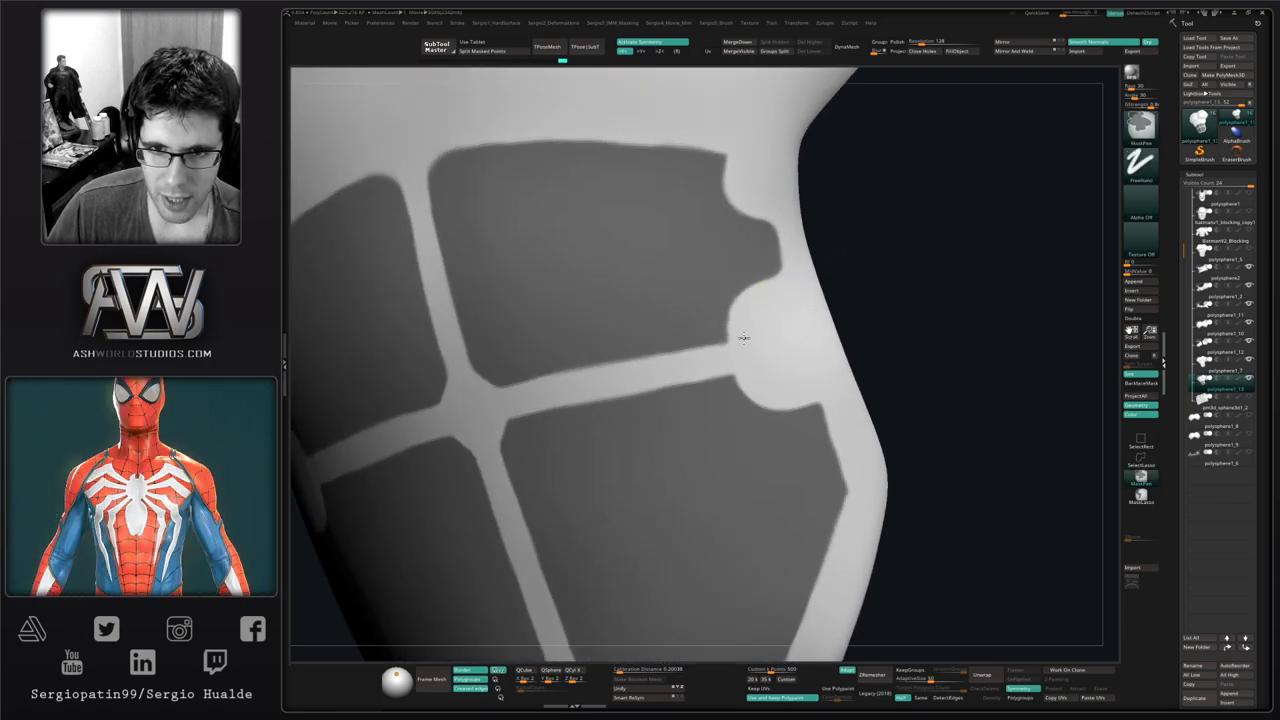
pyautogui.moveTo(728, 284)
pyautogui.keyDown('ctrl'); pyautogui.mouseDown(button='right')
pyautogui.moveTo(709, 323)
pyautogui.moveTo(727, 338)
pyautogui.moveTo(714, 341)
pyautogui.moveTo(742, 310)
pyautogui.mouseUp(button='right'); pyautogui.keyUp('ctrl')
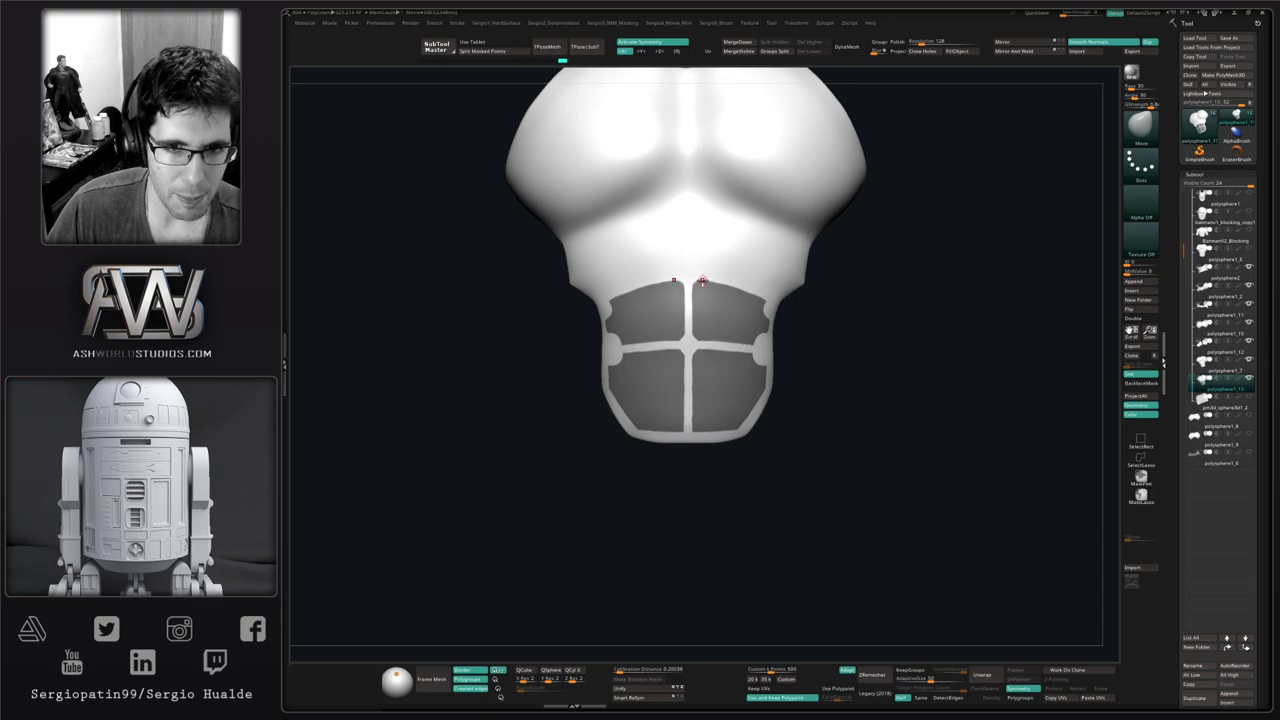
# Check the masked plates from the front, then isolate the four abdominal plates from the rest of the torso copy
pyautogui.press('ctrl')
pyautogui.moveTo(752, 319)
pyautogui.keyDown('alt'); pyautogui.mouseDown(button='right')
pyautogui.moveTo(670, 316)
pyautogui.moveTo(686, 363)
pyautogui.mouseUp(button='right'); pyautogui.keyUp('alt')
pyautogui.press('ctrl')
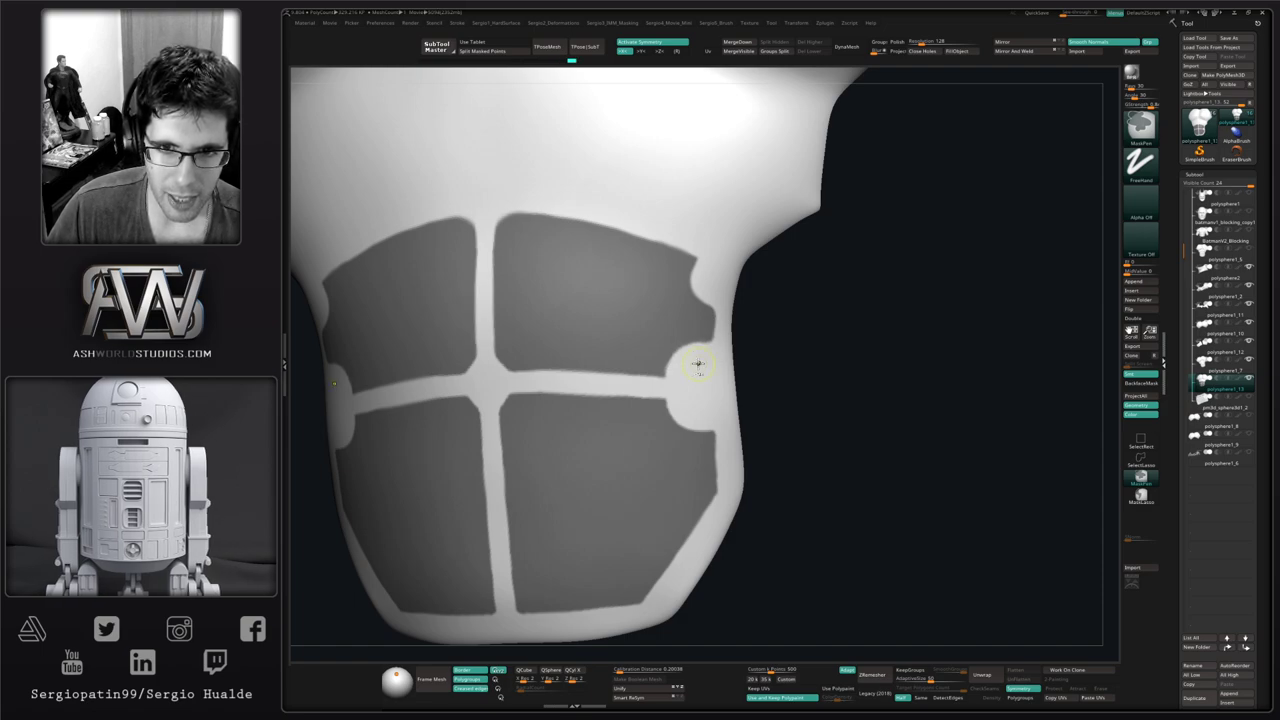
pyautogui.press('ctrl')
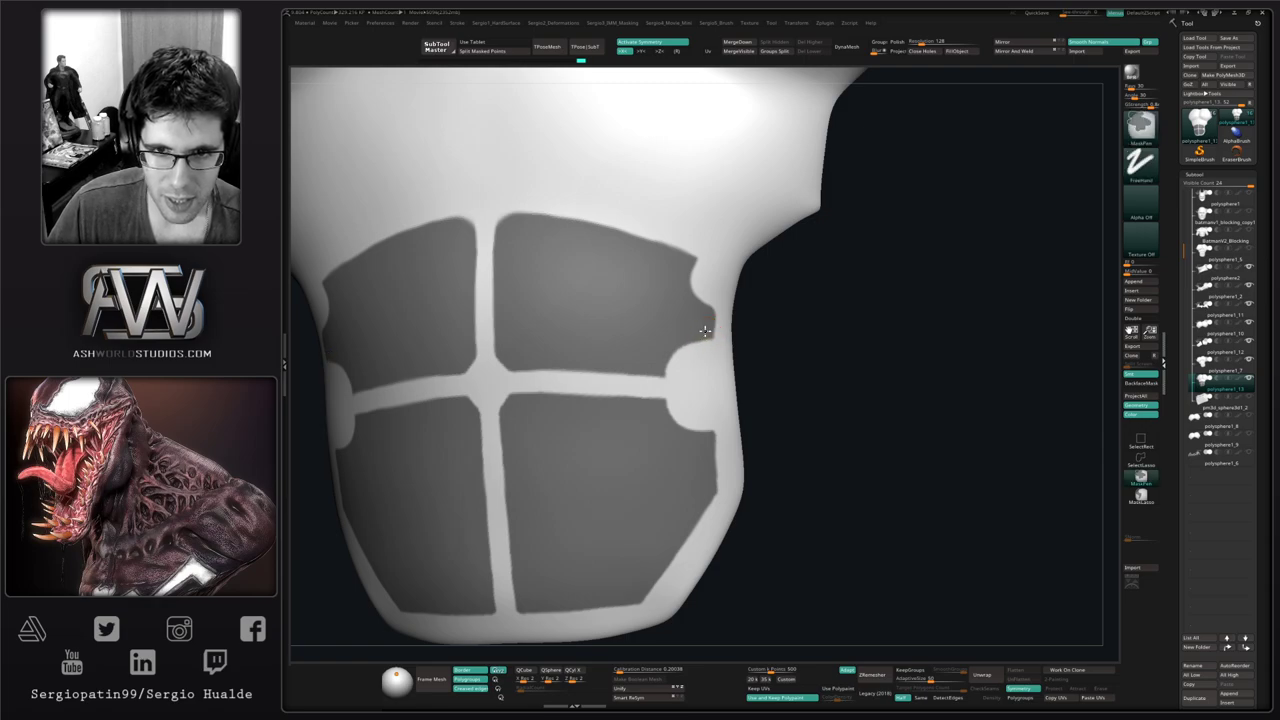
pyautogui.moveTo(692, 381)
pyautogui.keyDown('ctrl'); pyautogui.mouseDown(button='right')
pyautogui.moveTo(677, 374)
pyautogui.moveTo(700, 490)
pyautogui.mouseUp(button='right'); pyautogui.keyUp('ctrl')
pyautogui.moveTo(700, 490)
pyautogui.keyDown('alt'); pyautogui.mouseDown(button='right')
pyautogui.moveTo(657, 394)
pyautogui.moveTo(664, 421)
pyautogui.moveTo(630, 368)
pyautogui.moveTo(706, 391)
pyautogui.moveTo(663, 440)
pyautogui.moveTo(679, 382)
pyautogui.moveTo(688, 478)
pyautogui.moveTo(674, 408)
pyautogui.moveTo(689, 393)
pyautogui.mouseUp(button='right'); pyautogui.keyUp('alt')
pyautogui.press('1')
pyautogui.click(714, 361)
pyautogui.moveTo(689, 393)
pyautogui.keyDown('alt'); pyautogui.mouseDown(button='right')
pyautogui.moveTo(851, 349)
pyautogui.moveTo(727, 436)
pyautogui.moveTo(734, 351)
pyautogui.moveTo(695, 404)
pyautogui.mouseUp(button='right'); pyautogui.keyUp('alt')
pyautogui.keyDown('ctrl'); pyautogui.keyDown('shift'); pyautogui.click(730, 384); pyautogui.keyUp('shift'); pyautogui.keyUp('ctrl')
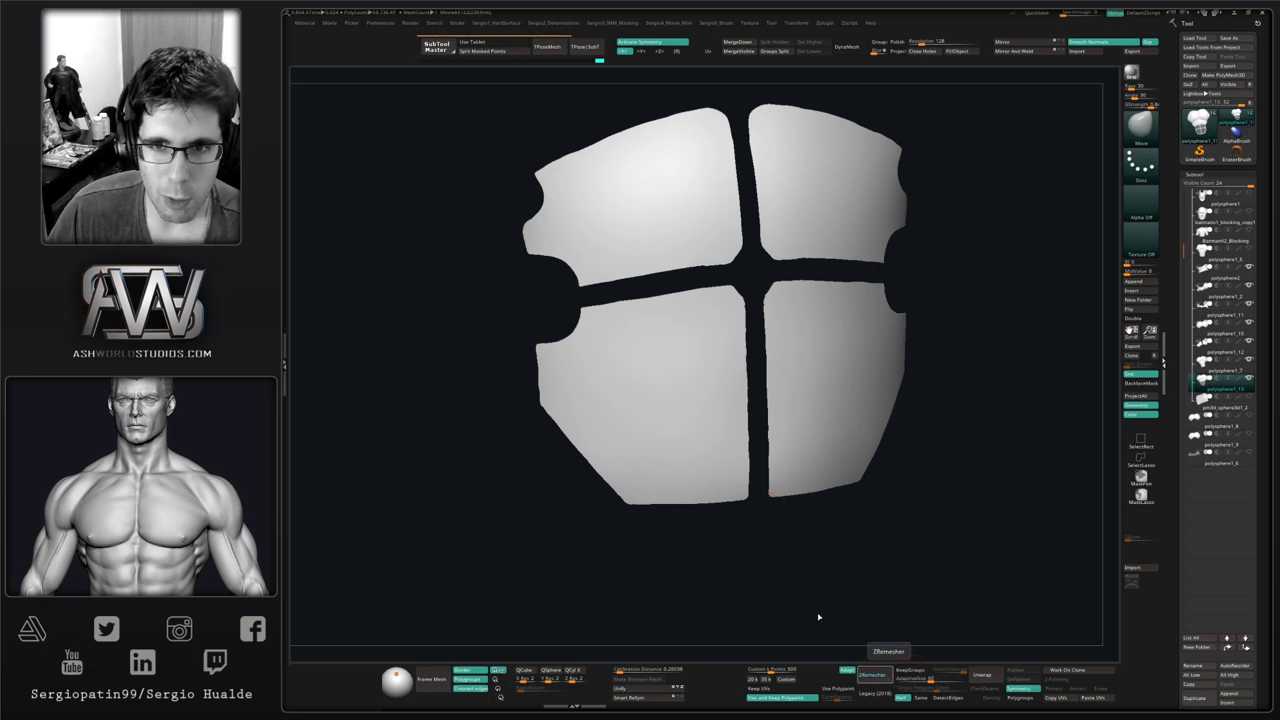
# Show the wireframe and run ZRemesher repeatedly on the four plates to reduce them to a coarser, even quad mesh
pyautogui.hotkey('shift', 'f')
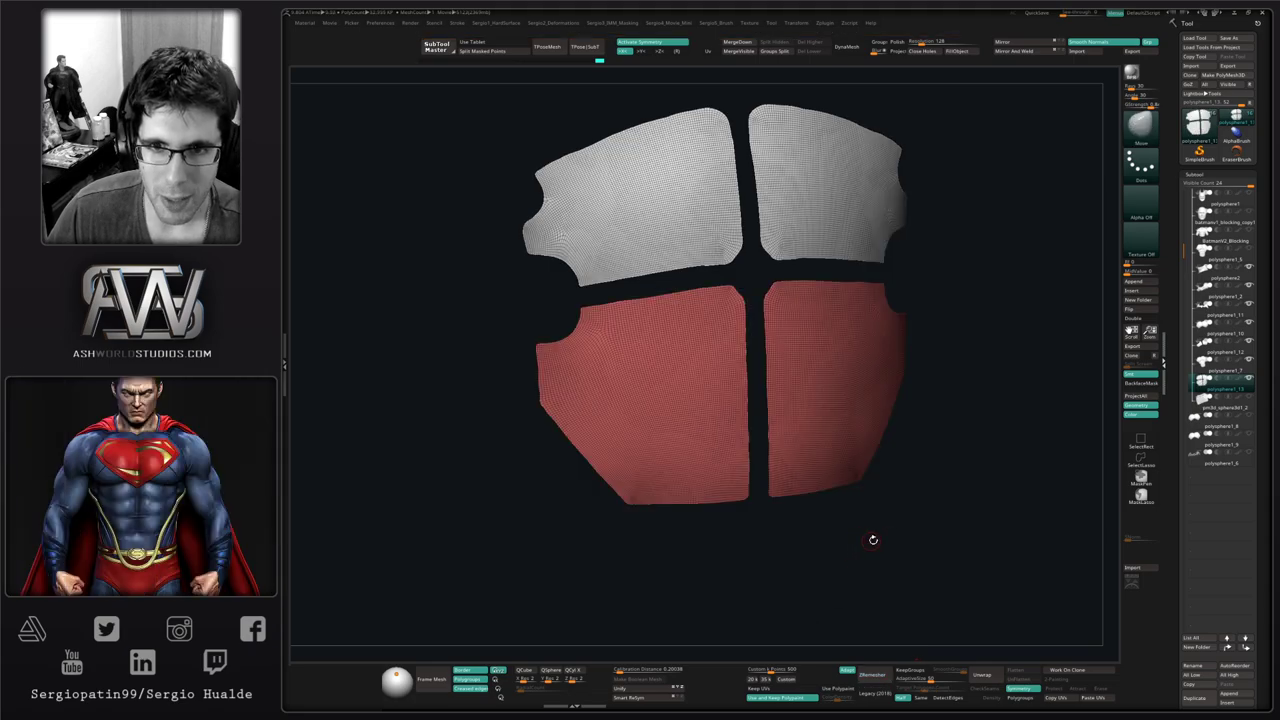
pyautogui.moveTo(917, 532); pyautogui.dragTo(901, 538)
pyautogui.click(877, 672)
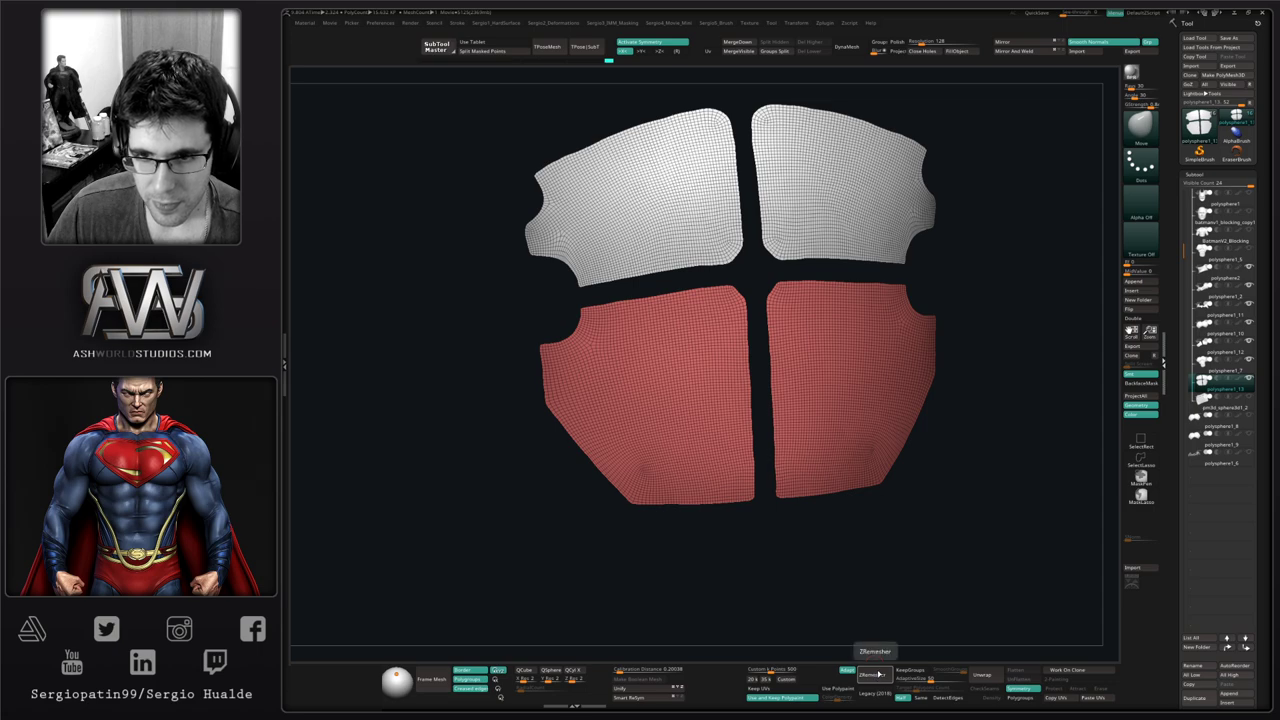
pyautogui.click(877, 677)
pyautogui.click(874, 678)
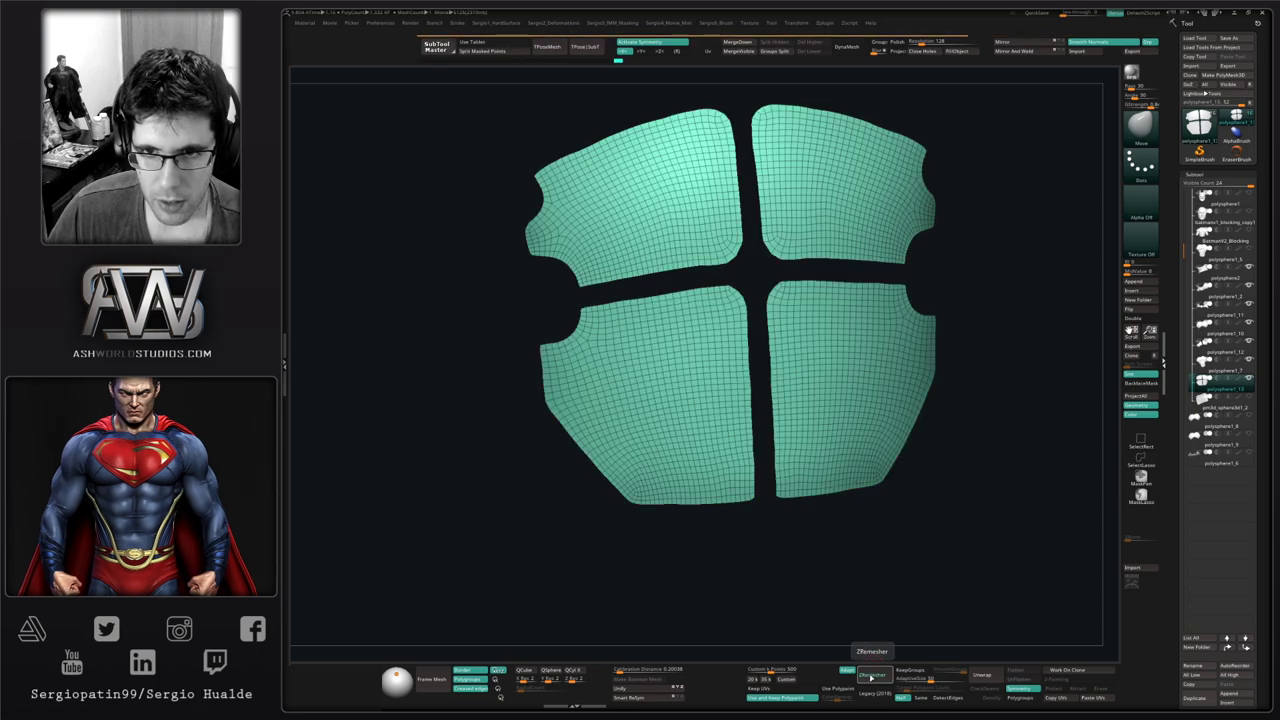
pyautogui.keyDown('alt'); pyautogui.moveTo(802, 418); pyautogui.dragTo(775, 506, button='right'); pyautogui.keyUp('alt')
pyautogui.keyDown('ctrl'); pyautogui.moveTo(775, 506); pyautogui.dragTo(757, 373, button='right'); pyautogui.keyUp('ctrl')
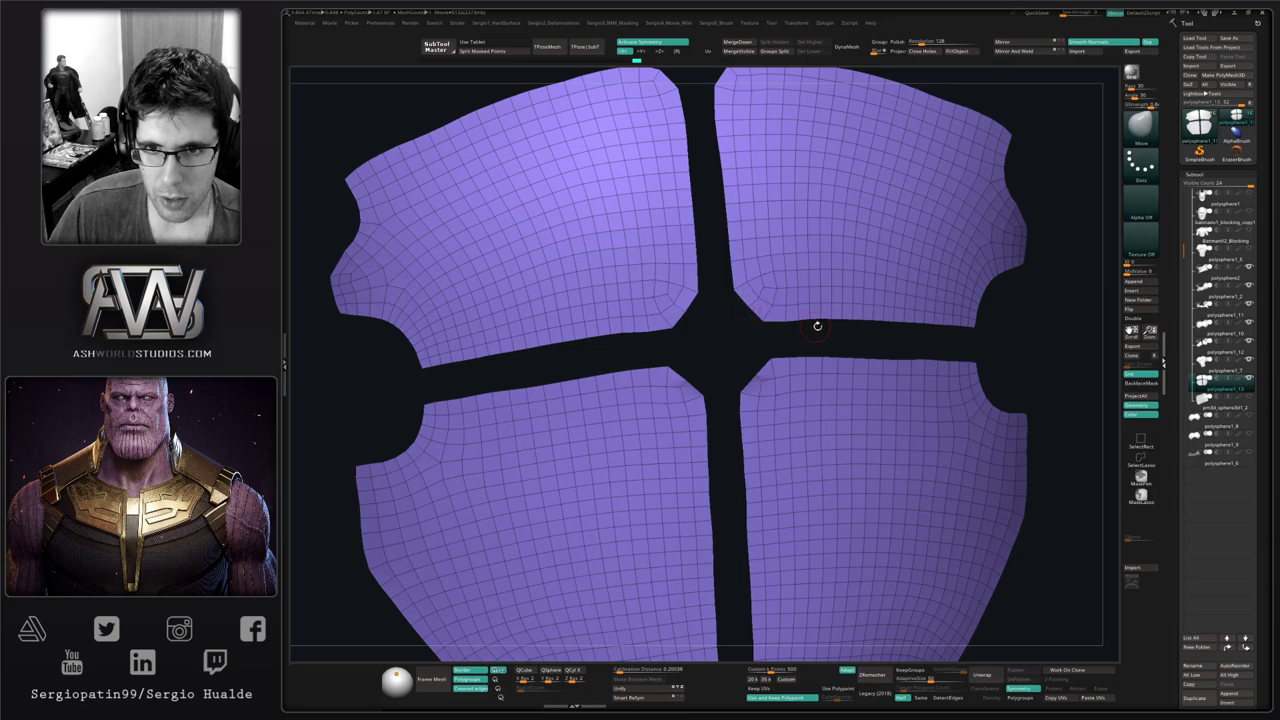
# Switch to the Move Topological brush, adjust its size, and even out the lower edge of the upper plates
pyautogui.press('b')
pyautogui.press('m')
pyautogui.press('t')
pyautogui.press('s')
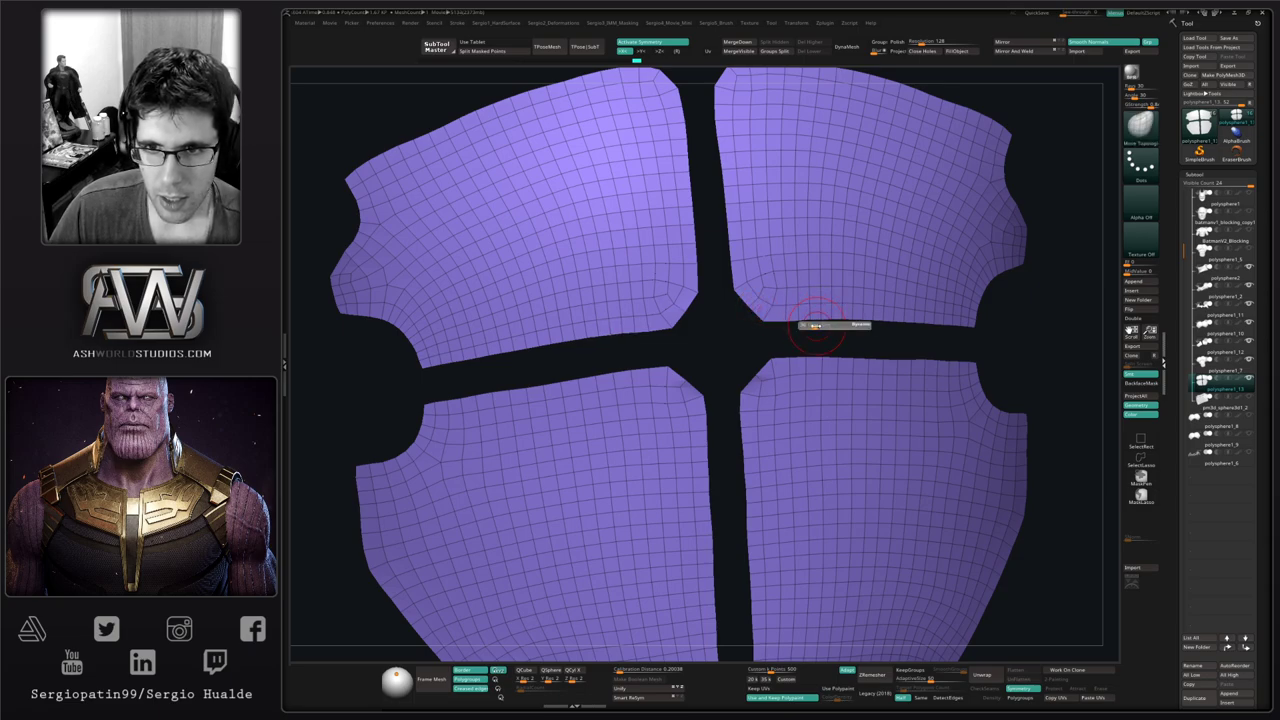
pyautogui.moveTo(818, 321); pyautogui.dragTo(824, 322)
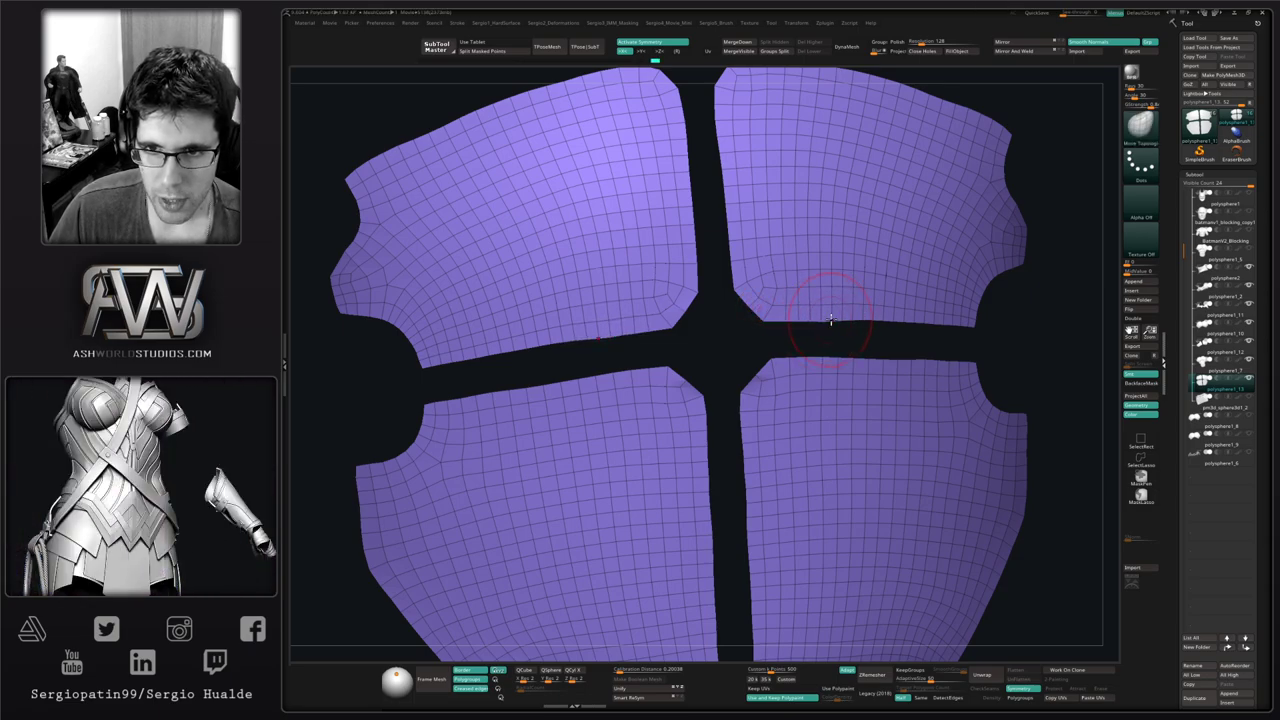
pyautogui.moveTo(875, 321); pyautogui.dragTo(814, 366)
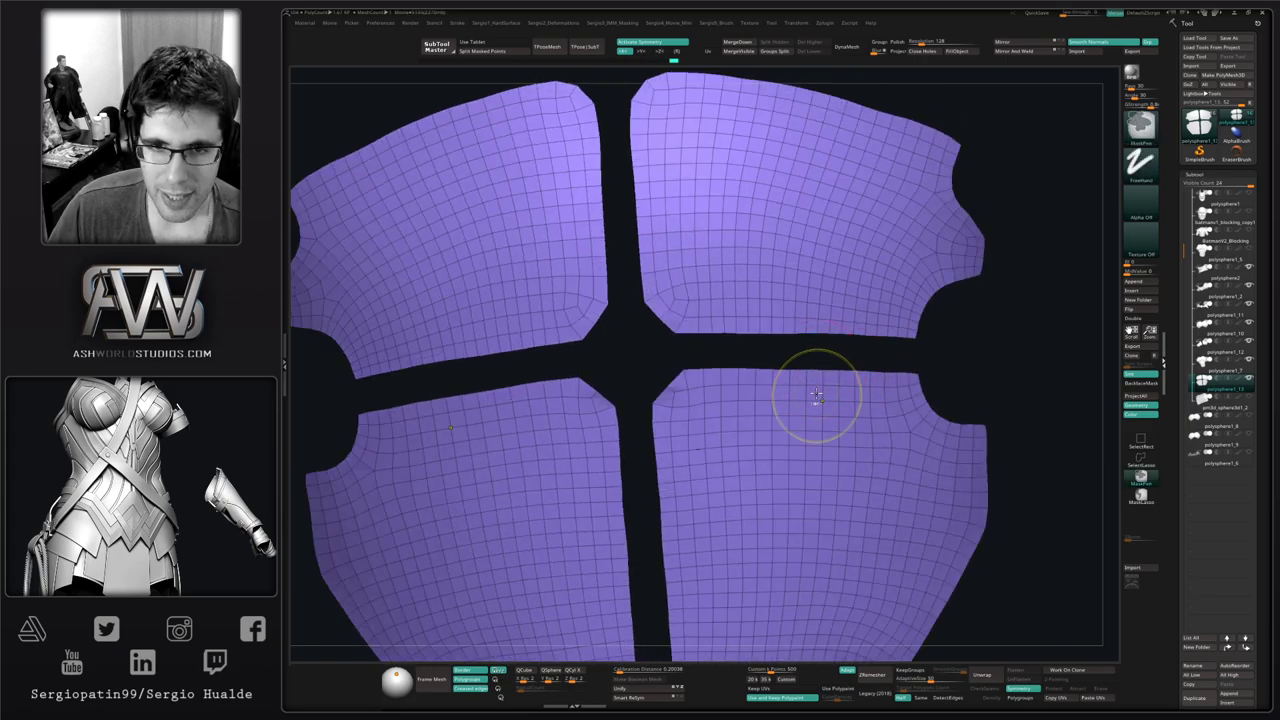
# Shape the inner corners where the four plates meet into clean, matching bevels
pyautogui.keyDown('ctrl'); pyautogui.moveTo(817, 400); pyautogui.dragTo(805, 340, button='right'); pyautogui.keyUp('ctrl')
pyautogui.moveTo(745, 388); pyautogui.dragTo(757, 400)
pyautogui.keyDown('ctrl'); pyautogui.moveTo(757, 402); pyautogui.dragTo(790, 500, button='right'); pyautogui.keyUp('ctrl')
pyautogui.moveTo(750, 415); pyautogui.dragTo(846, 394, button='right')
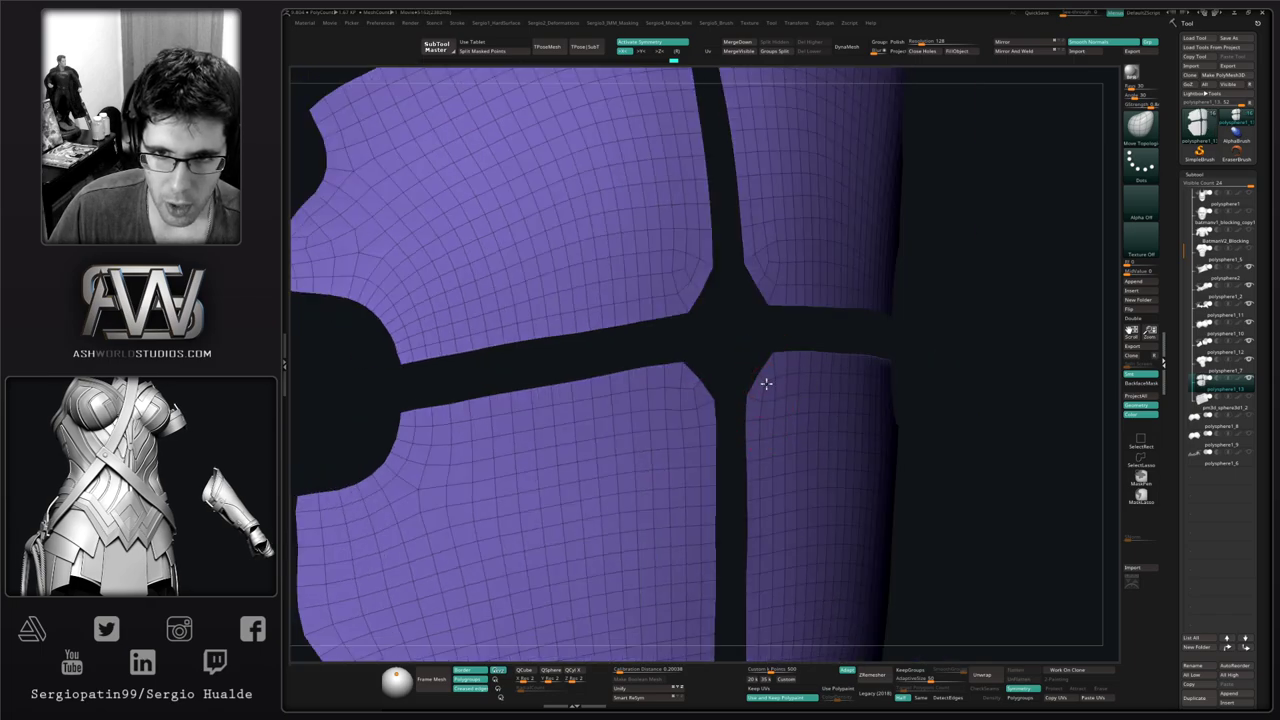
pyautogui.keyDown('shift'); pyautogui.moveTo(765, 379); pyautogui.dragTo(745, 385, button='right'); pyautogui.keyUp('shift')
pyautogui.keyDown('ctrl'); pyautogui.moveTo(745, 385); pyautogui.dragTo(750, 335, button='right'); pyautogui.keyUp('ctrl')
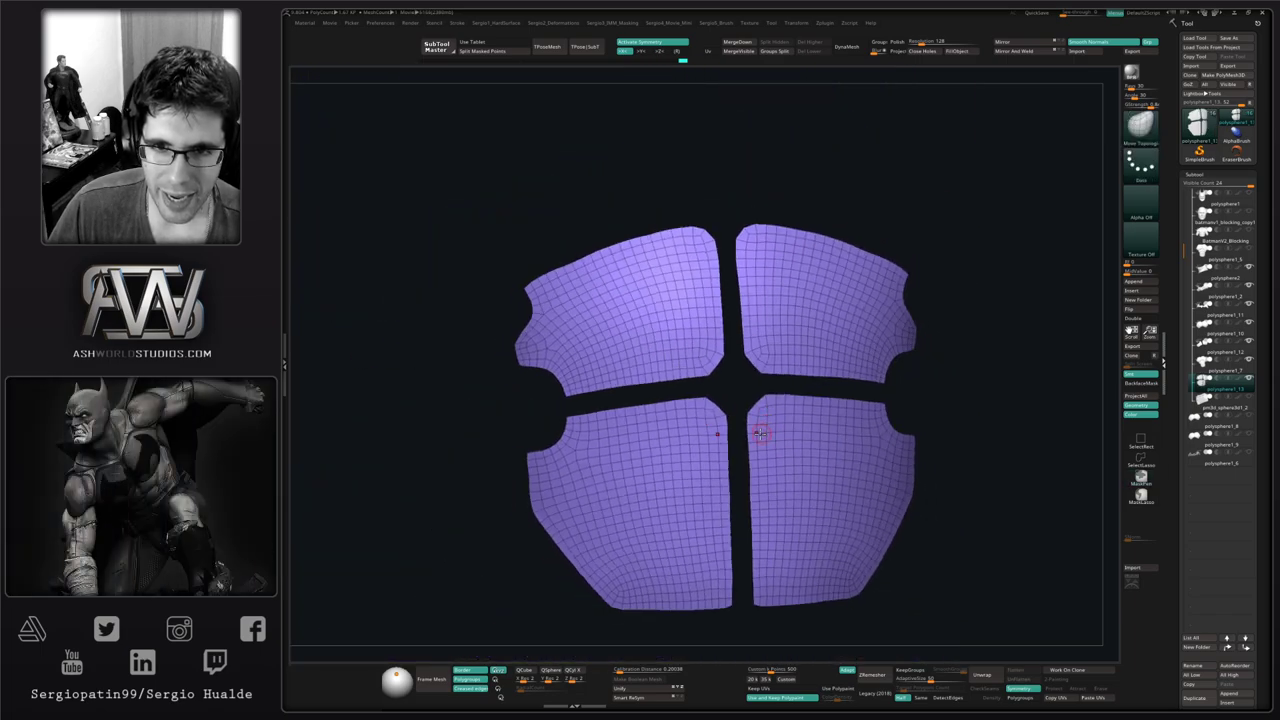
pyautogui.moveTo(764, 433); pyautogui.dragTo(784, 430, button='right')
pyautogui.keyDown('ctrl'); pyautogui.moveTo(688, 363); pyautogui.dragTo(712, 394, button='right'); pyautogui.keyUp('ctrl')
pyautogui.press('s')
pyautogui.moveTo(712, 394); pyautogui.dragTo(720, 394)
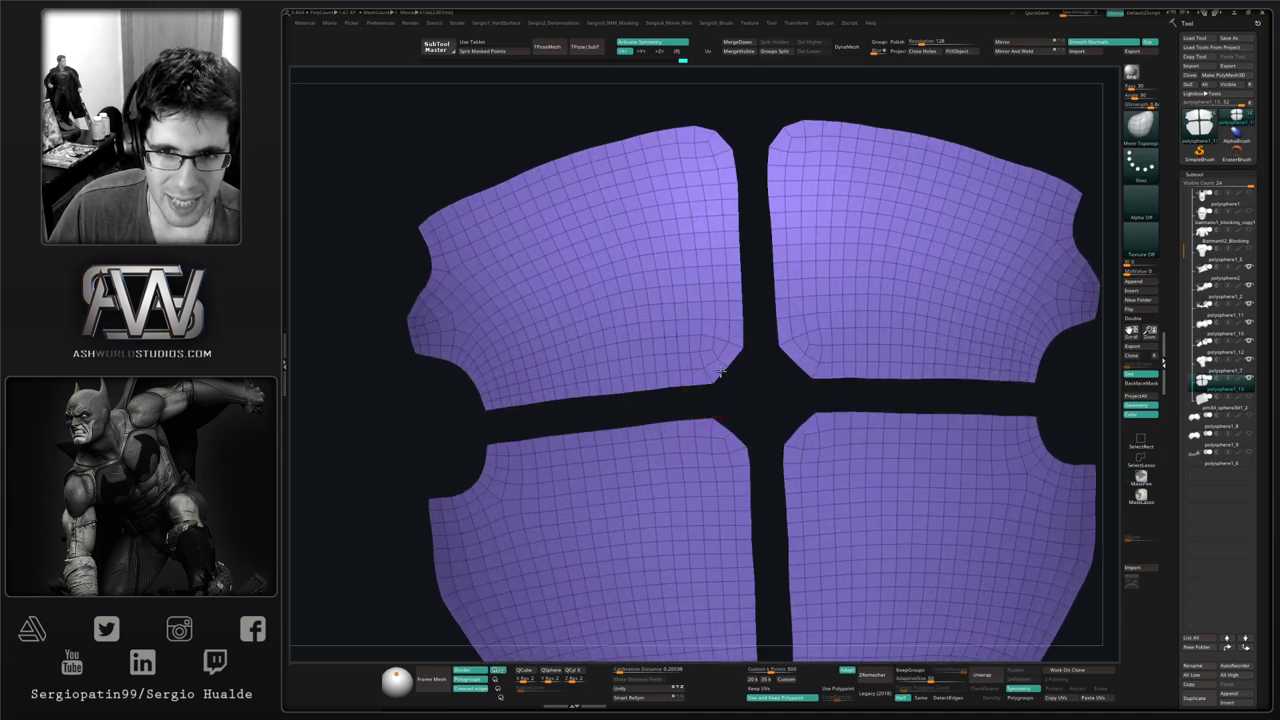
# Refine the top inner corners of the two upper plates into angular bevels beside the central gap
pyautogui.keyDown('alt'); pyautogui.moveTo(755, 359); pyautogui.dragTo(706, 563, button='right'); pyautogui.keyUp('alt')
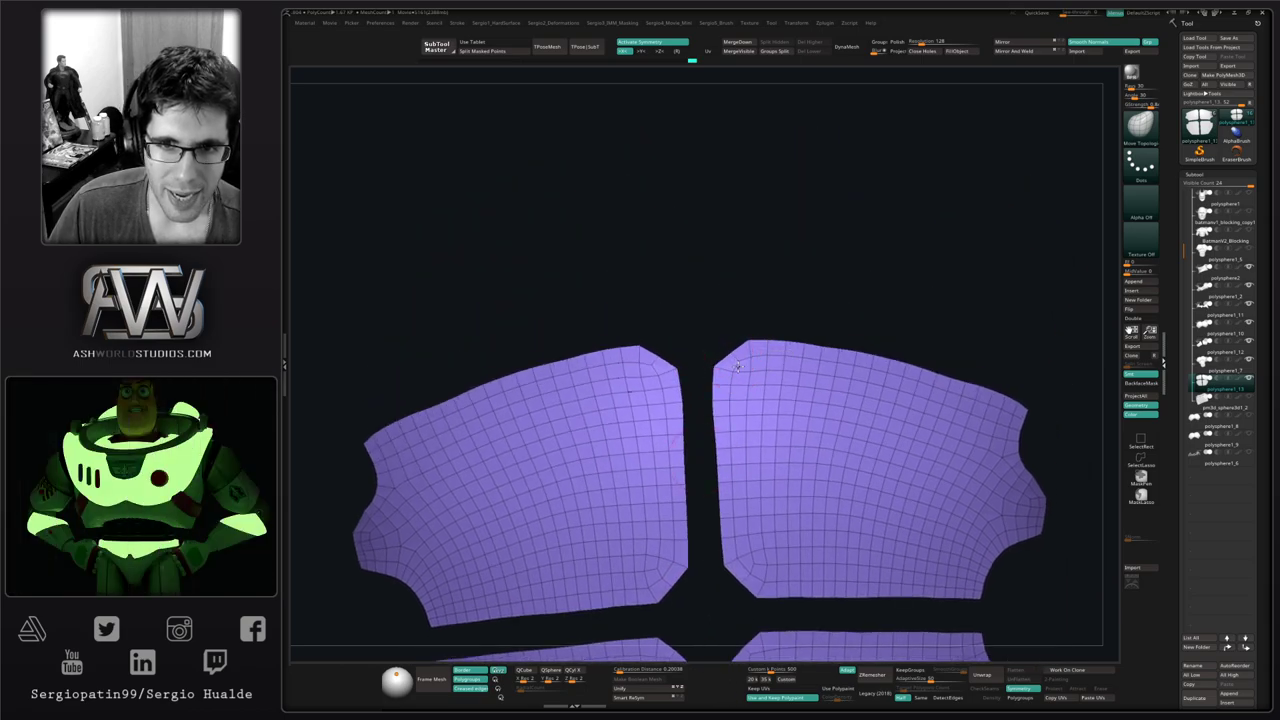
pyautogui.moveTo(740, 357)
pyautogui.mouseDown(button='right')
pyautogui.moveTo(728, 372)
pyautogui.moveTo(753, 352)
pyautogui.moveTo(740, 344)
pyautogui.mouseUp(button='right')
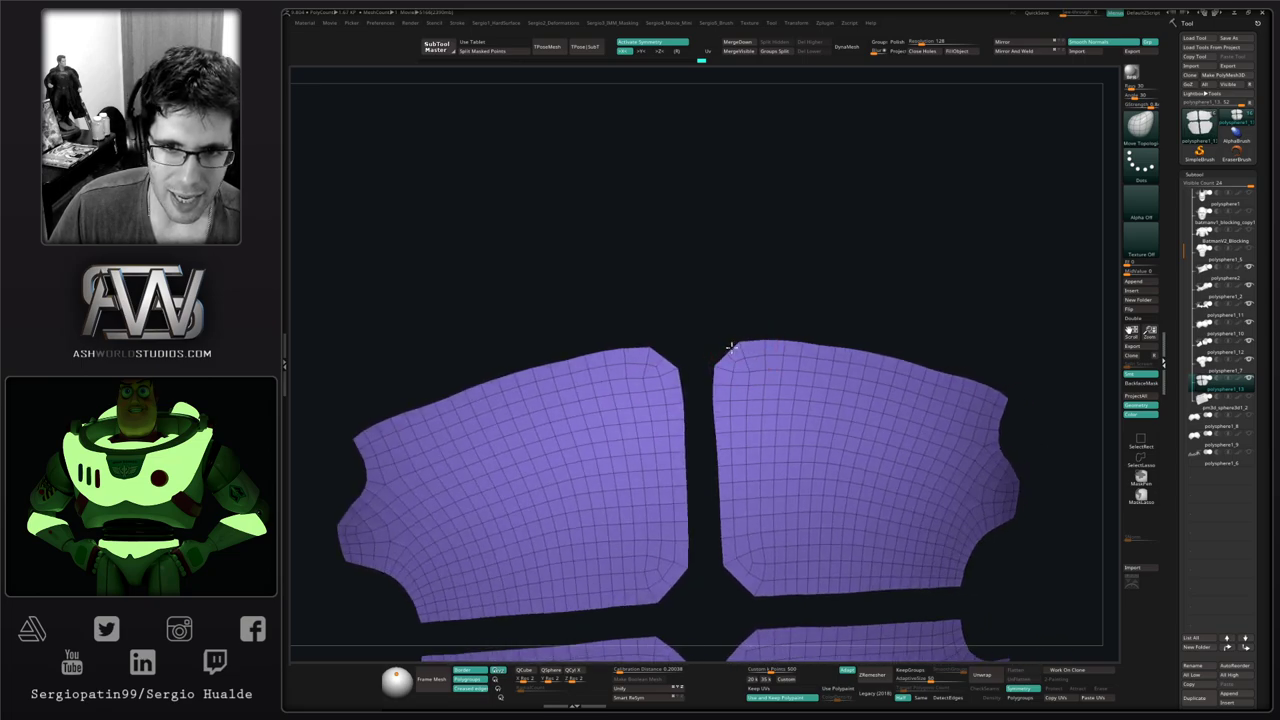
pyautogui.moveTo(720, 390); pyautogui.dragTo(720, 425)
pyautogui.moveTo(735, 436)
pyautogui.keyDown('ctrl'); pyautogui.mouseDown(button='right')
pyautogui.moveTo(734, 404)
pyautogui.moveTo(776, 357)
pyautogui.mouseUp(button='right'); pyautogui.keyUp('ctrl')
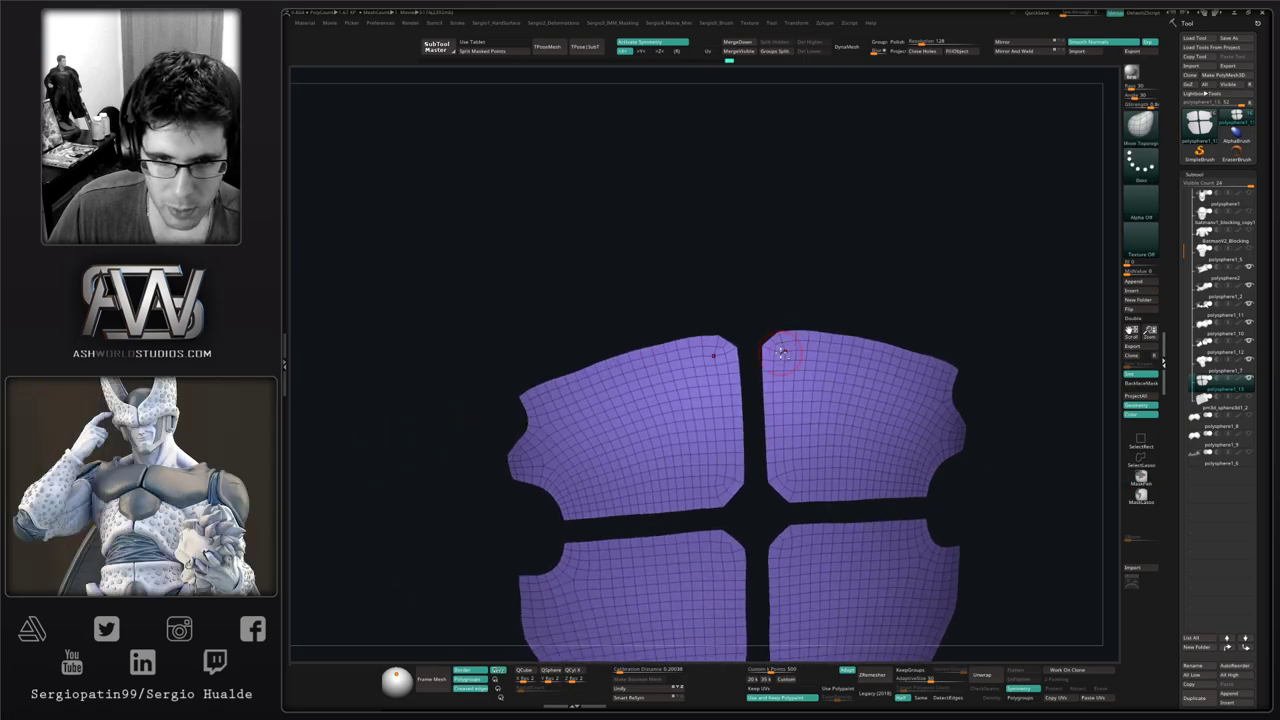
# Sharpen the corners of the upper plate's outer tab and smooth the curved notch beneath it
pyautogui.keyDown('alt'); pyautogui.moveTo(808, 428); pyautogui.dragTo(708, 400, button='right'); pyautogui.keyUp('alt')
pyautogui.keyDown('ctrl'); pyautogui.moveTo(838, 398); pyautogui.dragTo(796, 430, button='right'); pyautogui.keyUp('ctrl')
pyautogui.moveTo(796, 415)
pyautogui.mouseDown(button='right')
pyautogui.moveTo(777, 409)
pyautogui.moveTo(800, 400)
pyautogui.mouseUp(button='right')
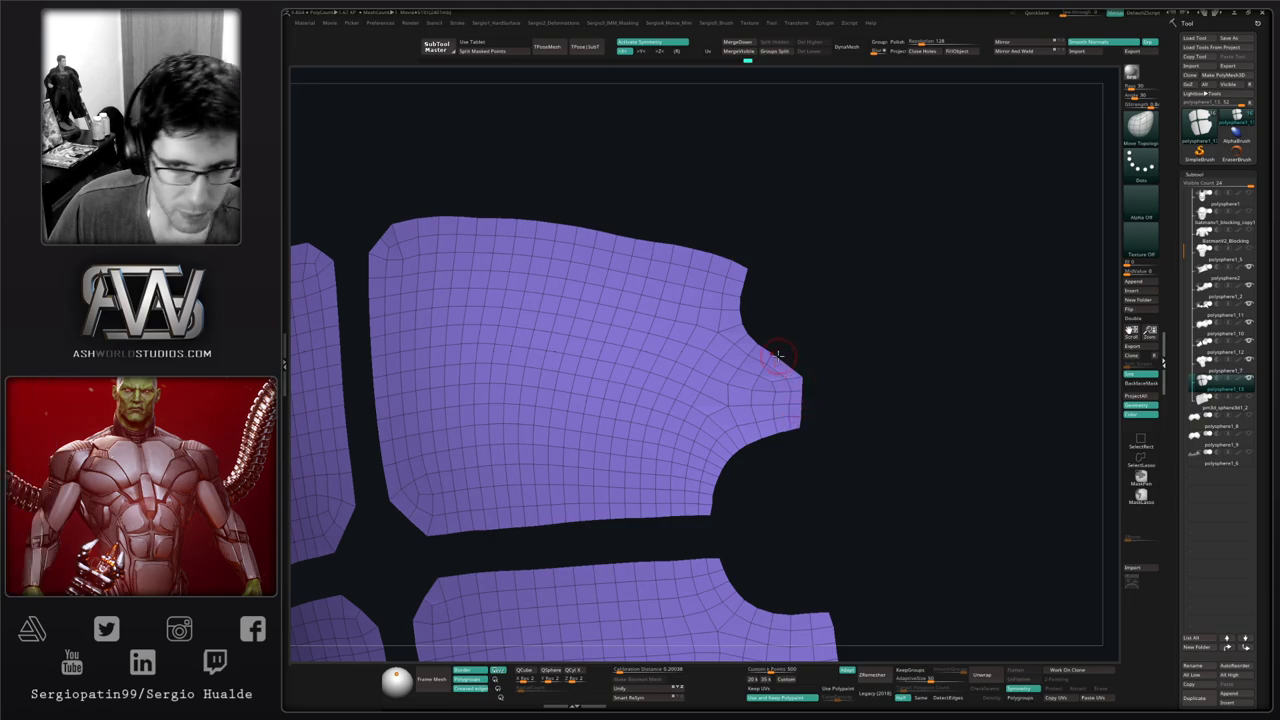
pyautogui.moveTo(798, 378); pyautogui.dragTo(843, 418, button='right')
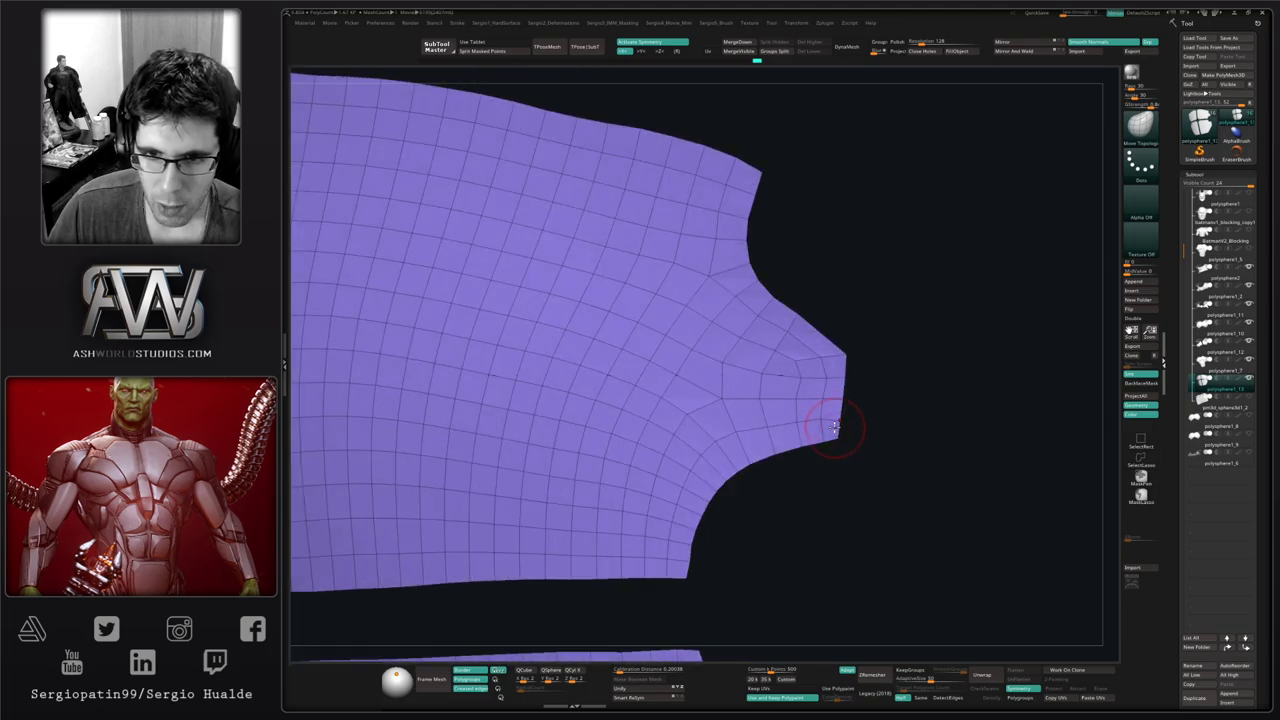
pyautogui.keyDown('alt'); pyautogui.moveTo(843, 428); pyautogui.dragTo(756, 451, button='right'); pyautogui.keyUp('alt')
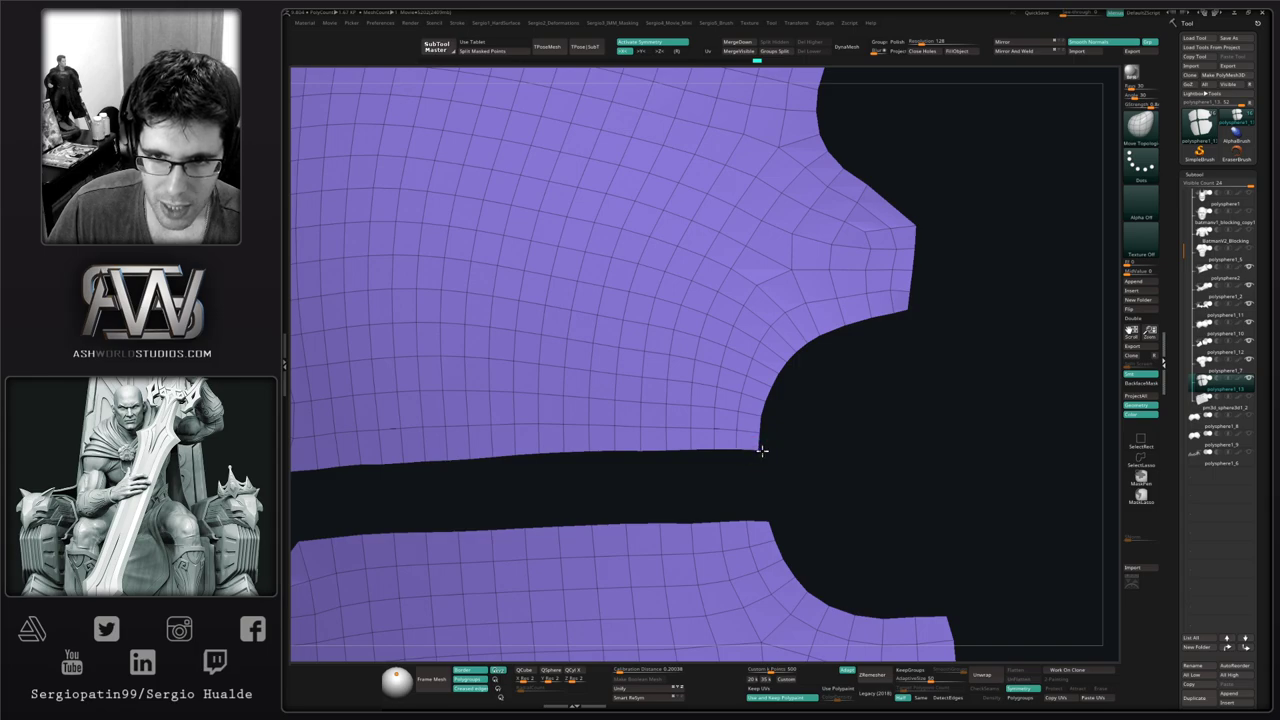
pyautogui.moveTo(784, 359); pyautogui.dragTo(794, 354)
pyautogui.moveTo(794, 353)
pyautogui.keyDown('ctrl'); pyautogui.mouseDown(button='right')
pyautogui.moveTo(789, 397)
pyautogui.moveTo(790, 325)
pyautogui.mouseUp(button='right'); pyautogui.keyUp('ctrl')
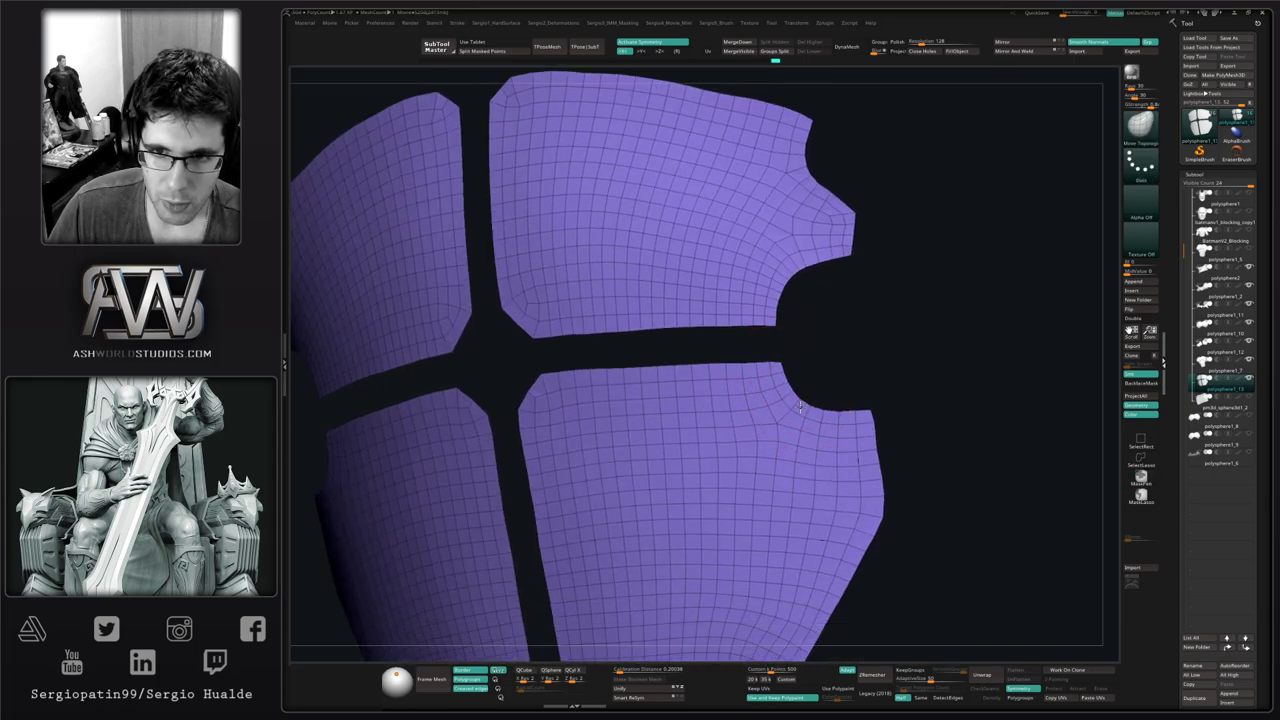
# Smooth the lower plate's curved upper notch and tidy the corners at both of its ends
pyautogui.moveTo(808, 416); pyautogui.dragTo(805, 412)
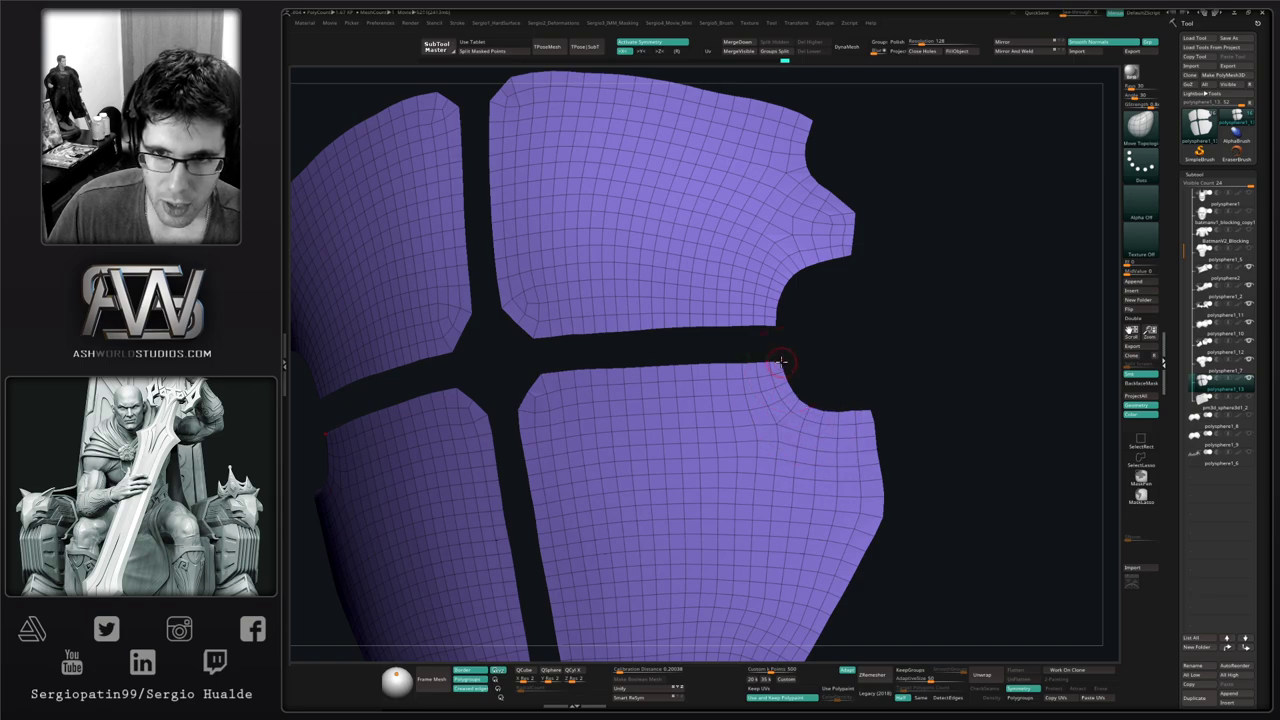
pyautogui.moveTo(782, 362); pyautogui.dragTo(786, 365)
pyautogui.keyDown('ctrl'); pyautogui.moveTo(772, 366); pyautogui.dragTo(770, 330, button='right'); pyautogui.keyUp('ctrl')
pyautogui.moveTo(799, 400)
pyautogui.keyDown('ctrl'); pyautogui.mouseDown(button='right')
pyautogui.moveTo(883, 414)
pyautogui.moveTo(815, 384)
pyautogui.moveTo(814, 405)
pyautogui.mouseUp(button='right'); pyautogui.keyUp('ctrl')
pyautogui.press('s')
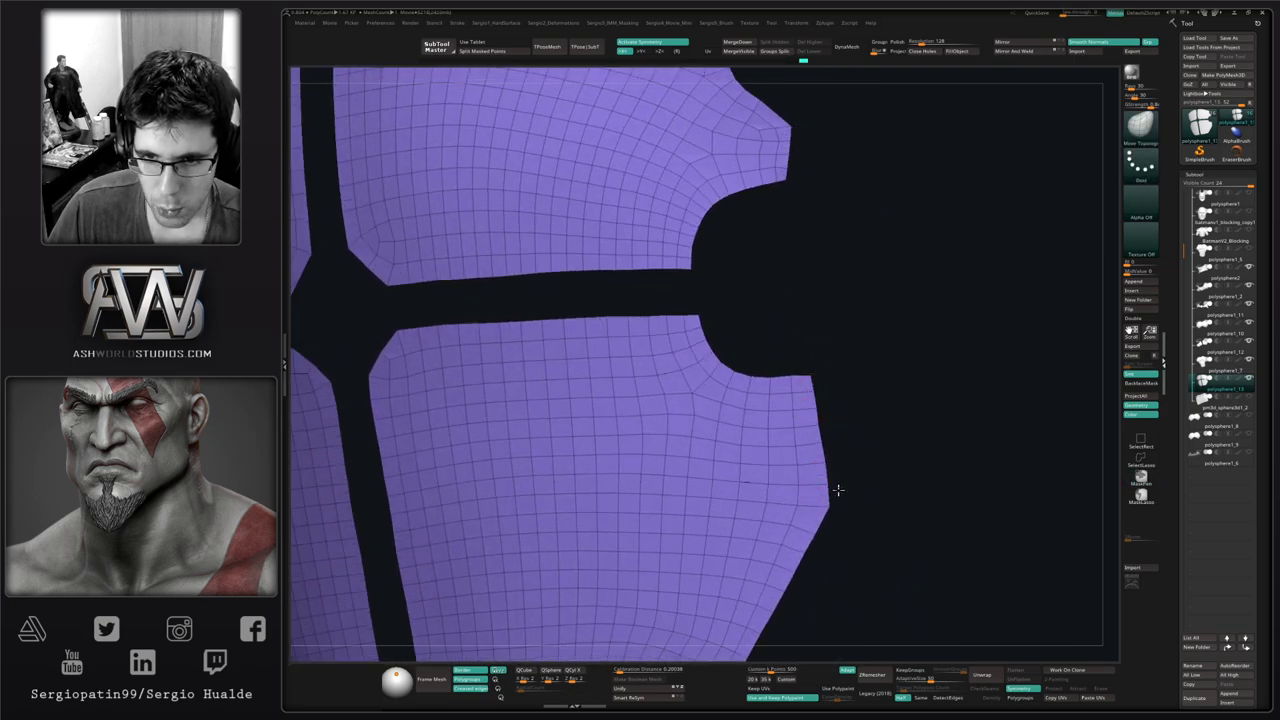
pyautogui.keyDown('alt'); pyautogui.moveTo(838, 490); pyautogui.dragTo(834, 428, button='right'); pyautogui.keyUp('alt')
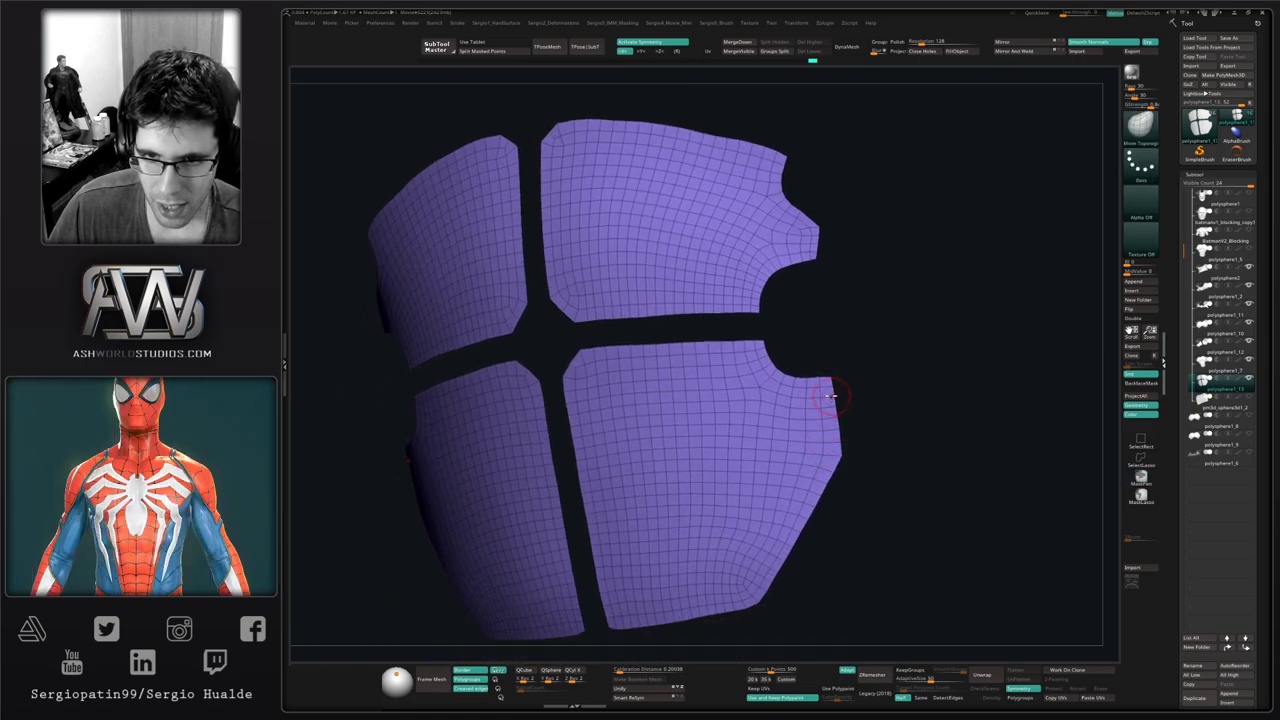
# Reshape the inner bottom corners of the two lower plates into small symmetrical bevels
pyautogui.keyDown('ctrl'); pyautogui.moveTo(832, 412); pyautogui.dragTo(786, 482, button='right'); pyautogui.keyUp('ctrl')
pyautogui.keyDown('ctrl'); pyautogui.moveTo(780, 417); pyautogui.dragTo(771, 457, button='right'); pyautogui.keyUp('ctrl')
pyautogui.moveTo(771, 457); pyautogui.dragTo(769, 463)
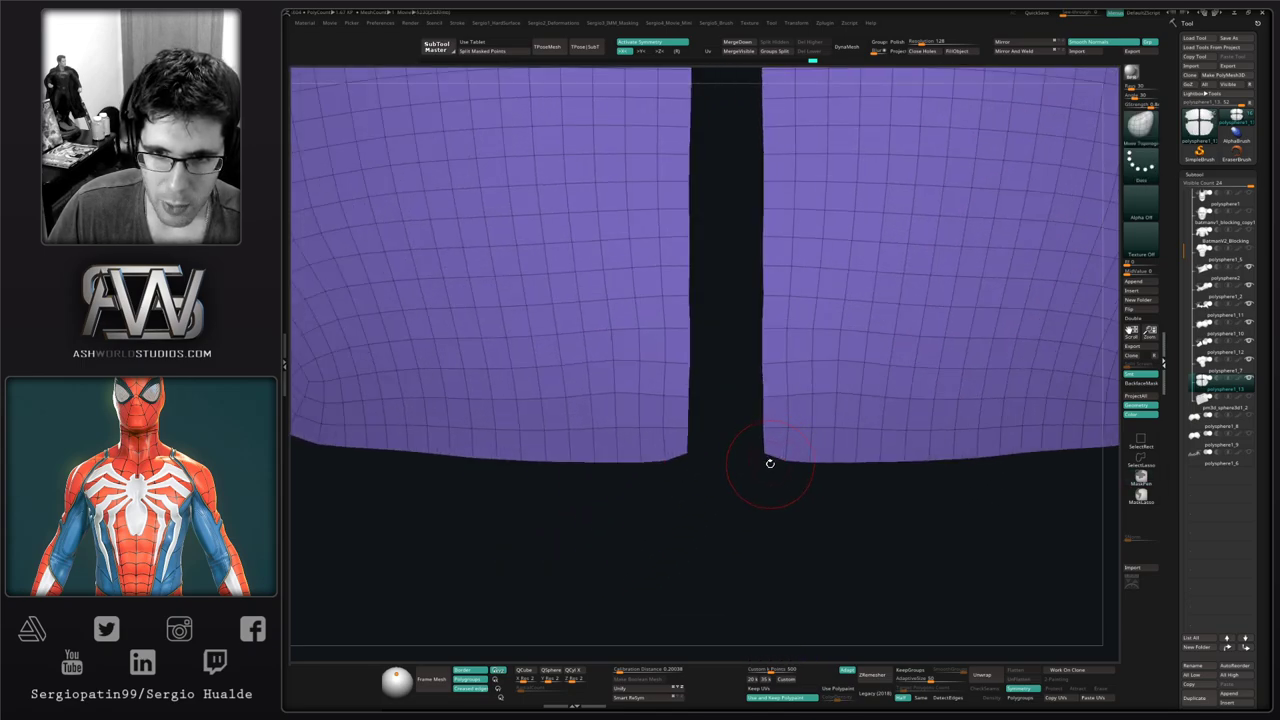
pyautogui.moveTo(769, 463); pyautogui.dragTo(775, 441, button='right')
pyautogui.moveTo(767, 452); pyautogui.dragTo(767, 464)
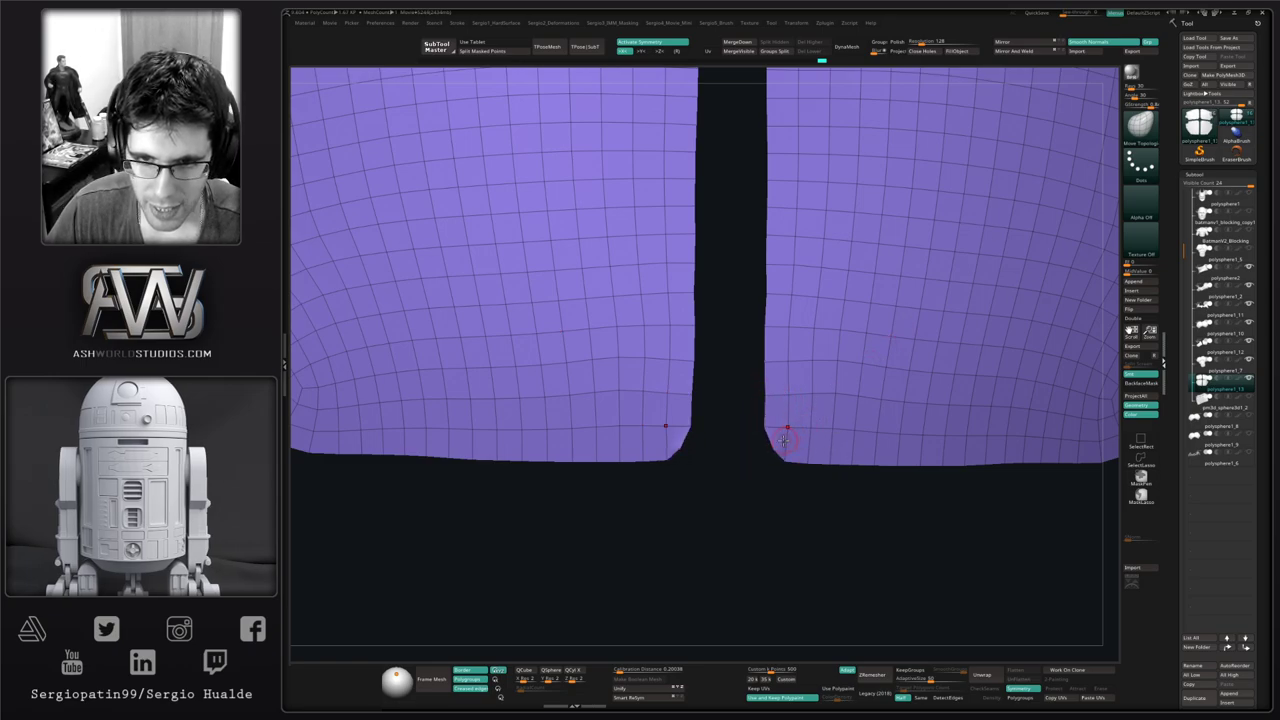
pyautogui.moveTo(774, 449)
pyautogui.mouseDown()
pyautogui.moveTo(820, 400)
pyautogui.moveTo(773, 447)
pyautogui.mouseUp()
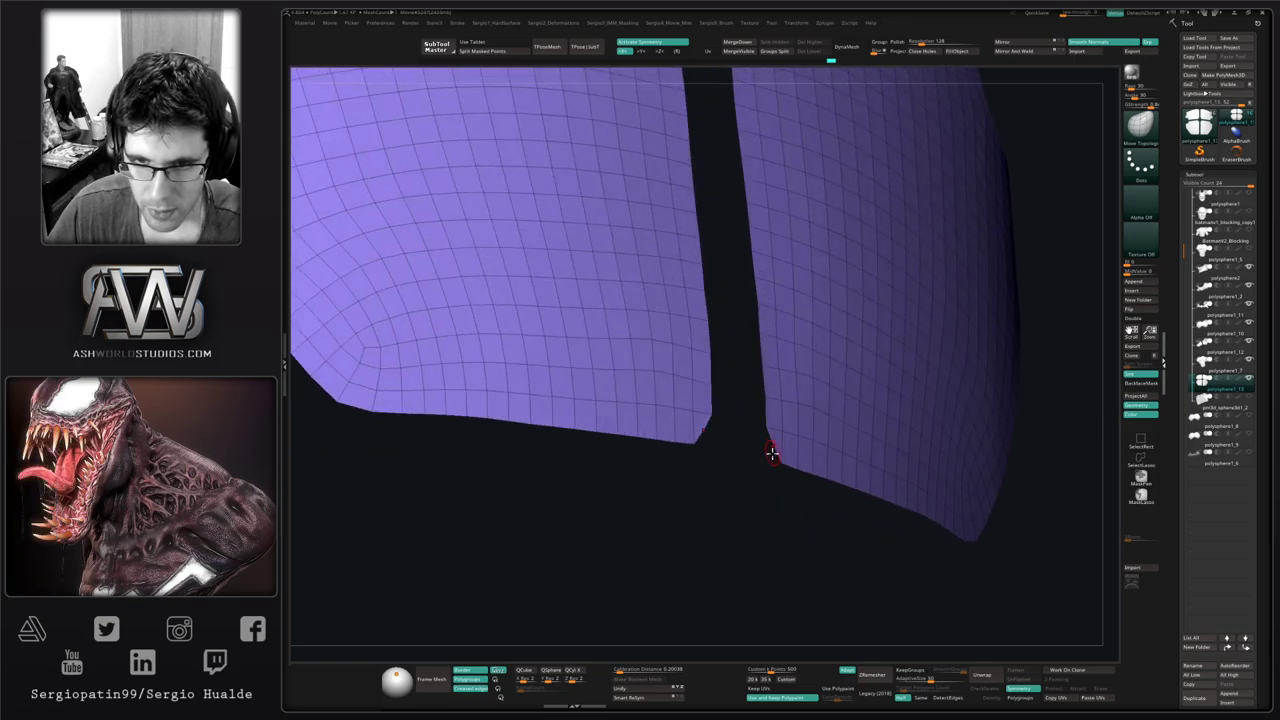
# Switch to the ZModeler brush and choose a point action at the lower plate's inner bottom corner
pyautogui.moveTo(772, 453); pyautogui.dragTo(742, 446, button='right')
pyautogui.keyDown('ctrl'); pyautogui.moveTo(766, 443); pyautogui.dragTo(768, 512, button='right'); pyautogui.keyUp('ctrl')
pyautogui.press('b')
pyautogui.press('z')
pyautogui.press('m')
pyautogui.press('space')
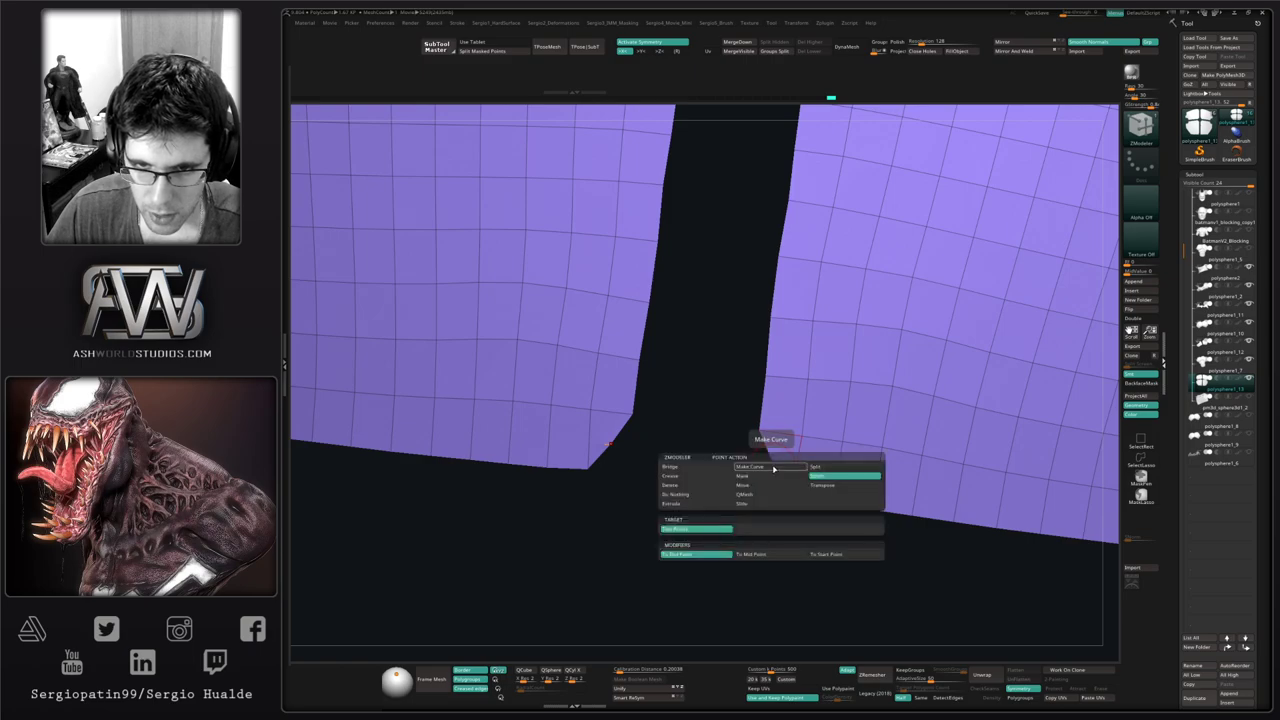
pyautogui.click(787, 470)
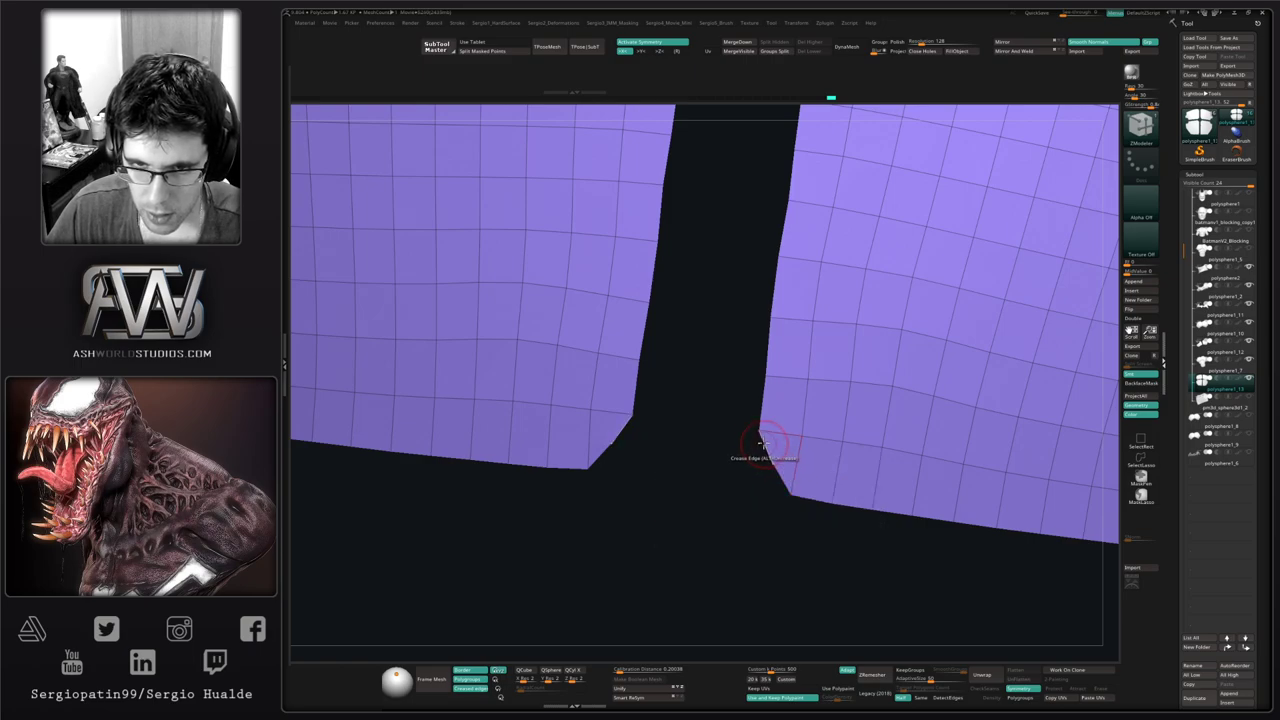
# Open the hard-surface settings containing the panel loop options for the four plates
pyautogui.keyDown('ctrl'); pyautogui.moveTo(774, 477); pyautogui.dragTo(832, 468, button='right'); pyautogui.keyUp('ctrl')
pyautogui.hotkey('alt', 's')
pyautogui.hotkey('alt', 's')
pyautogui.keyDown('ctrl'); pyautogui.moveTo(832, 468); pyautogui.dragTo(802, 444, button='right'); pyautogui.keyUp('ctrl')
pyautogui.keyDown('ctrl'); pyautogui.moveTo(802, 444); pyautogui.dragTo(808, 482, button='right'); pyautogui.keyUp('ctrl')
pyautogui.press('1')
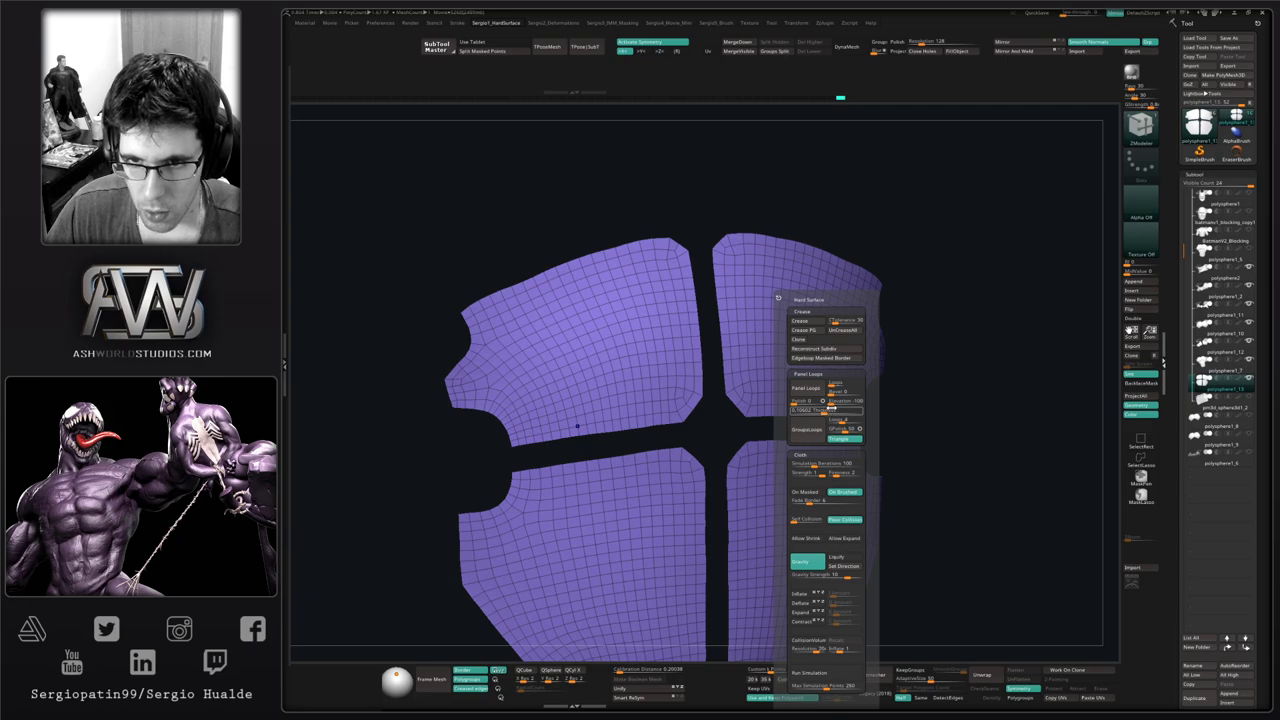
# Set the Panel Loops elevation to 100, try Panel Loops on the four plates, and undo the generated thickness
pyautogui.moveTo(835, 402); pyautogui.dragTo(862, 402)
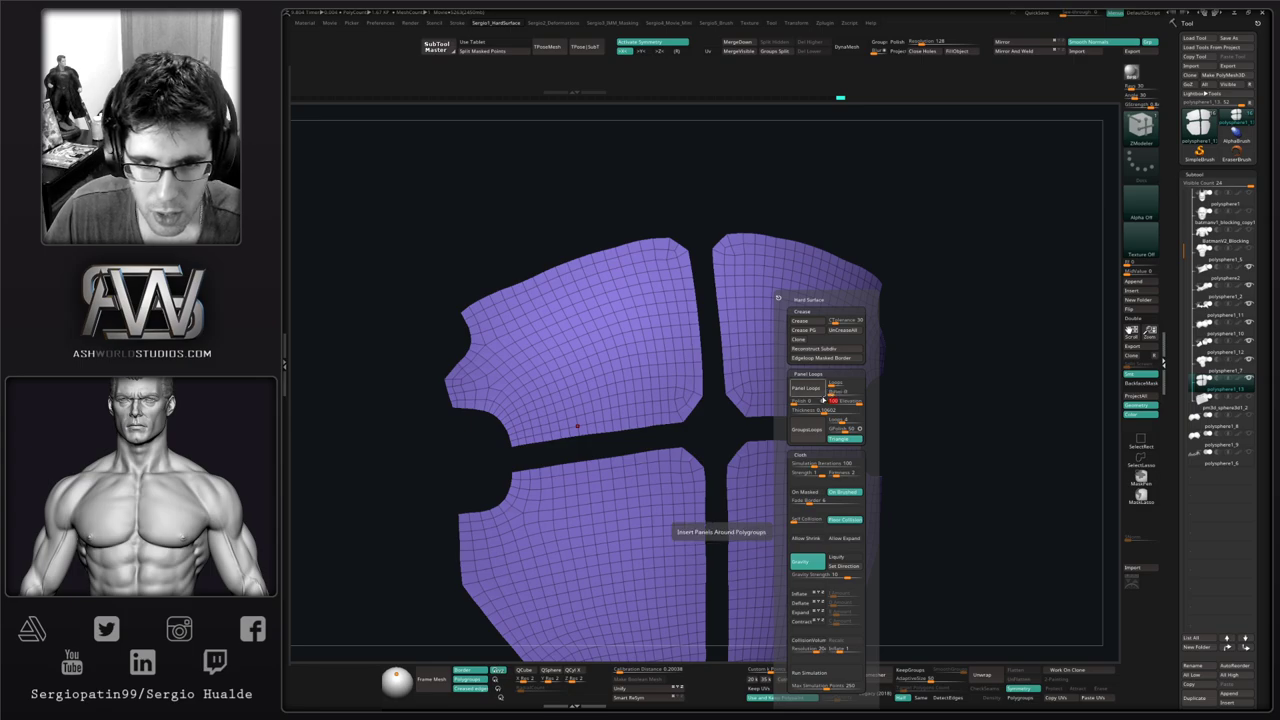
pyautogui.click(815, 390)
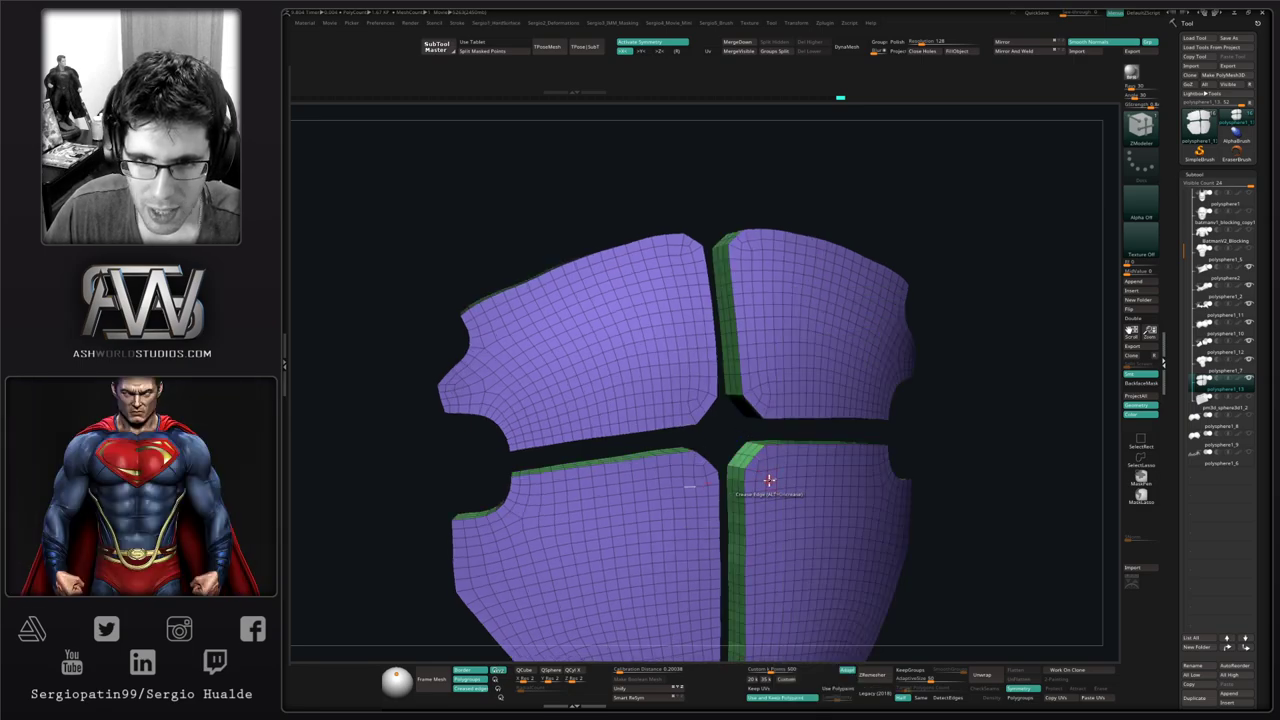
pyautogui.keyDown('ctrl'); pyautogui.moveTo(778, 416); pyautogui.dragTo(748, 438, button='right'); pyautogui.keyUp('ctrl')
pyautogui.moveTo(748, 438)
pyautogui.mouseDown(button='right')
pyautogui.moveTo(786, 443)
pyautogui.moveTo(668, 487)
pyautogui.moveTo(731, 422)
pyautogui.mouseUp(button='right')
pyautogui.hotkey('ctrl', 'z')
# Mask everything except the facing inner edges of the two lower plates, smooth them with Polish By Features, and clear the mask
pyautogui.keyDown('ctrl'); pyautogui.moveTo(703, 366); pyautogui.dragTo(722, 516); pyautogui.keyUp('ctrl')
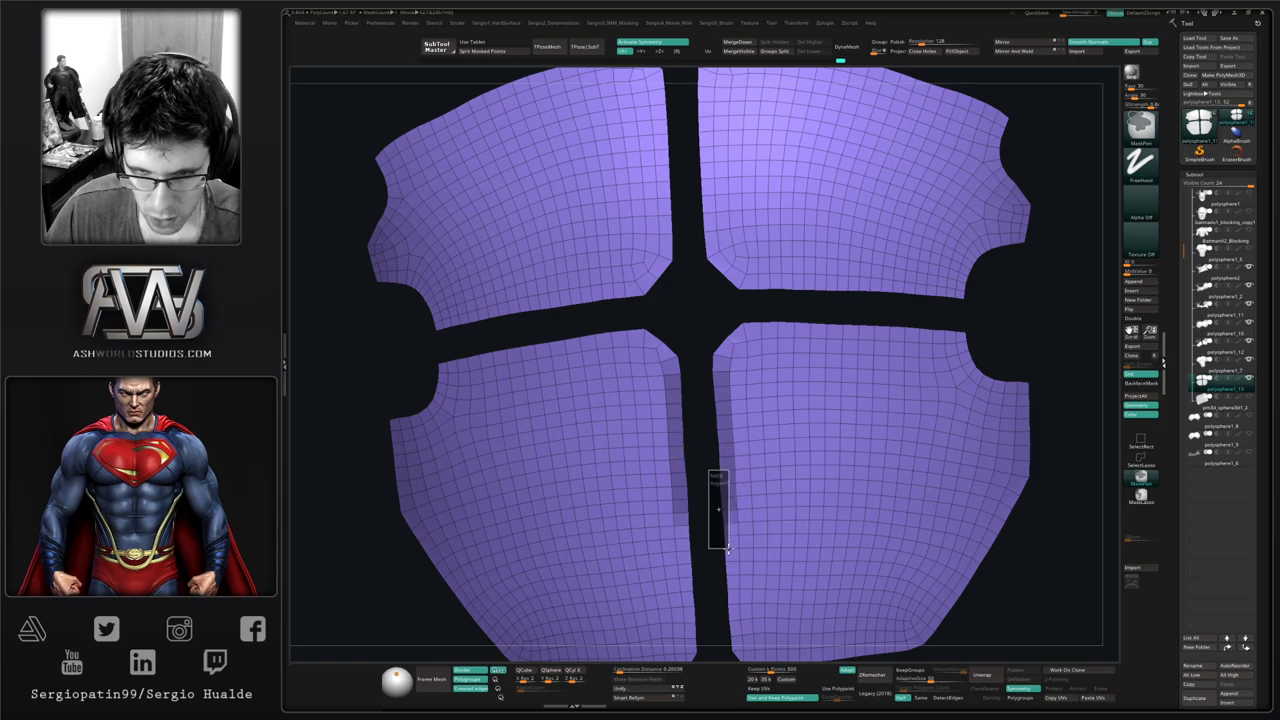
pyautogui.moveTo(700, 540); pyautogui.dragTo(698, 470, button='right')
pyautogui.keyDown('ctrl'); pyautogui.moveTo(696, 448); pyautogui.dragTo(716, 556); pyautogui.keyUp('ctrl')
pyautogui.hotkey('ctrl', 'i')
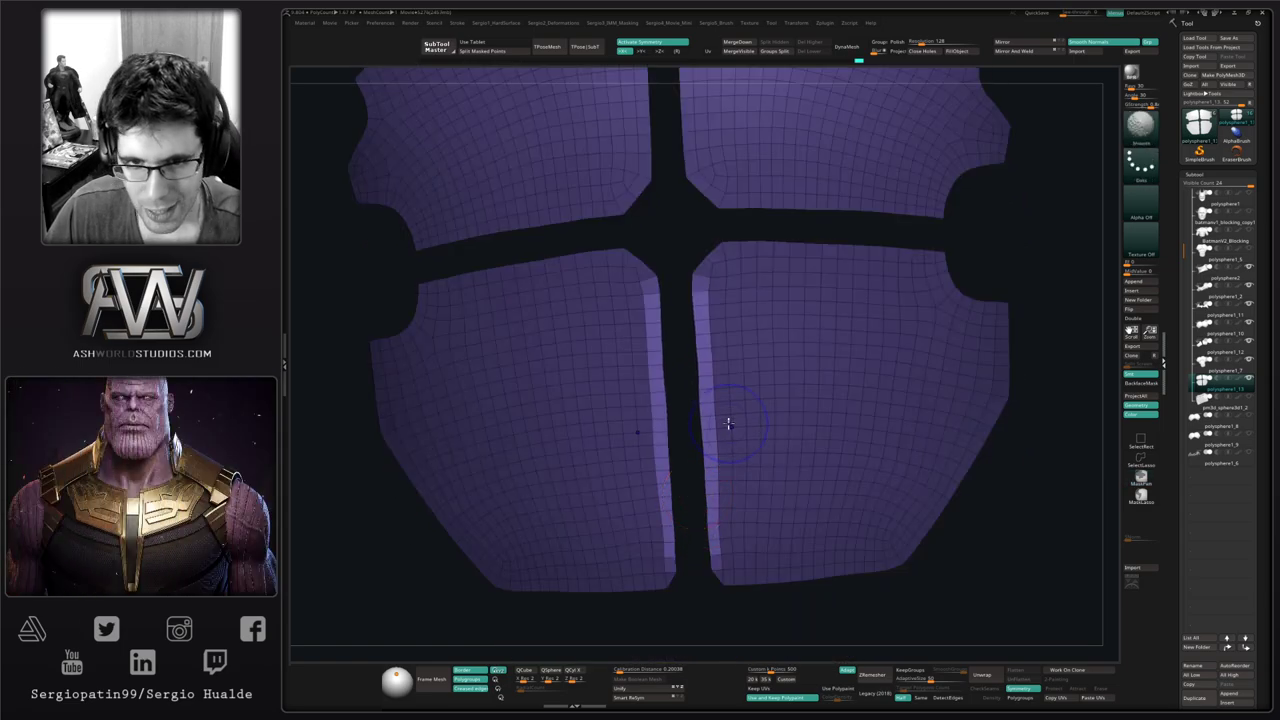
pyautogui.hotkey('shift', '2')
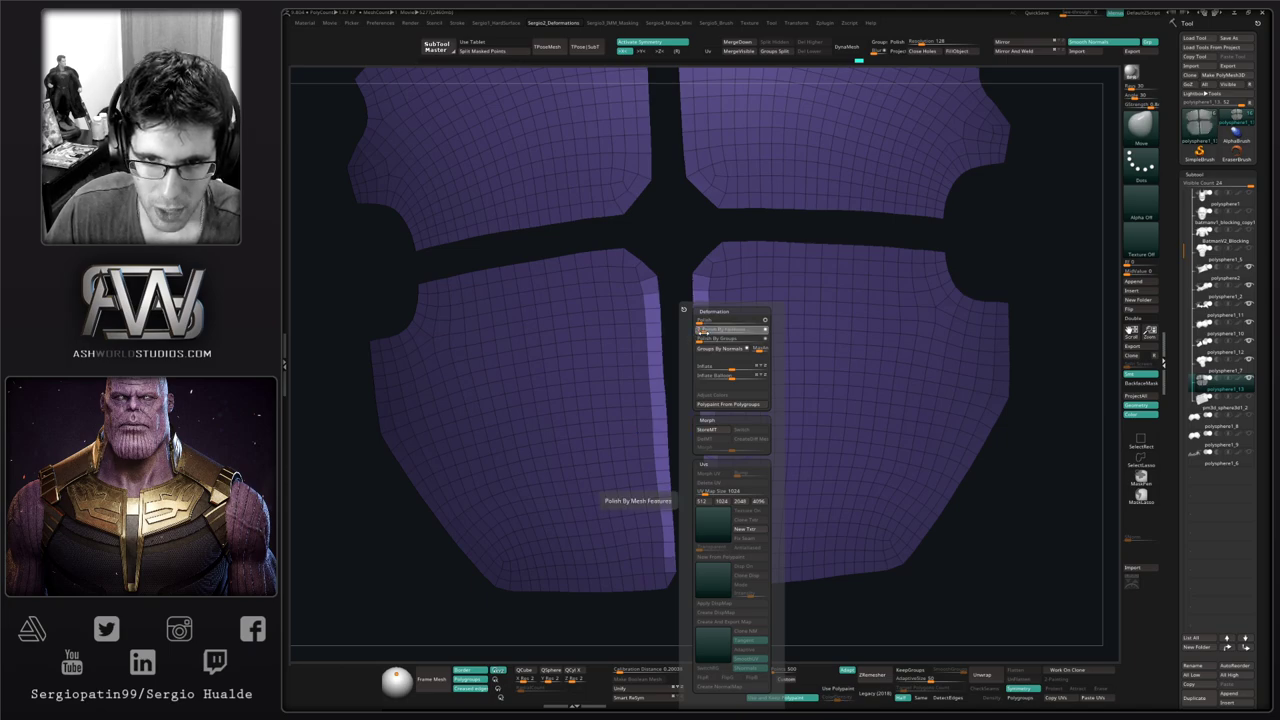
pyautogui.click(703, 331)
pyautogui.keyDown('ctrl'); pyautogui.moveTo(680, 354); pyautogui.dragTo(687, 622); pyautogui.keyUp('ctrl')
# Isolate the facing inner edges of the two upper plates with a mask, straighten them with Polish By Features, and clear the mask
pyautogui.keyDown('alt'); pyautogui.moveTo(683, 441); pyautogui.dragTo(687, 517); pyautogui.keyUp('alt')
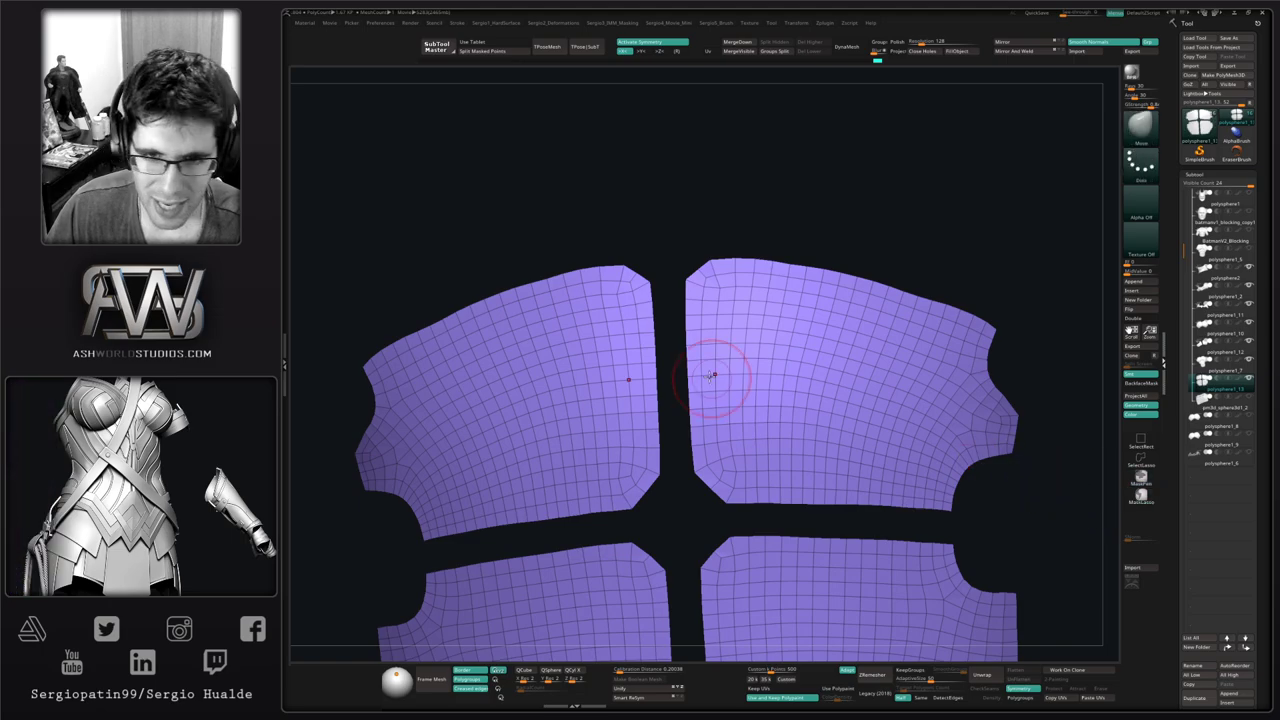
pyautogui.moveTo(668, 341); pyautogui.dragTo(666, 354)
pyautogui.moveTo(674, 403); pyautogui.dragTo(675, 428)
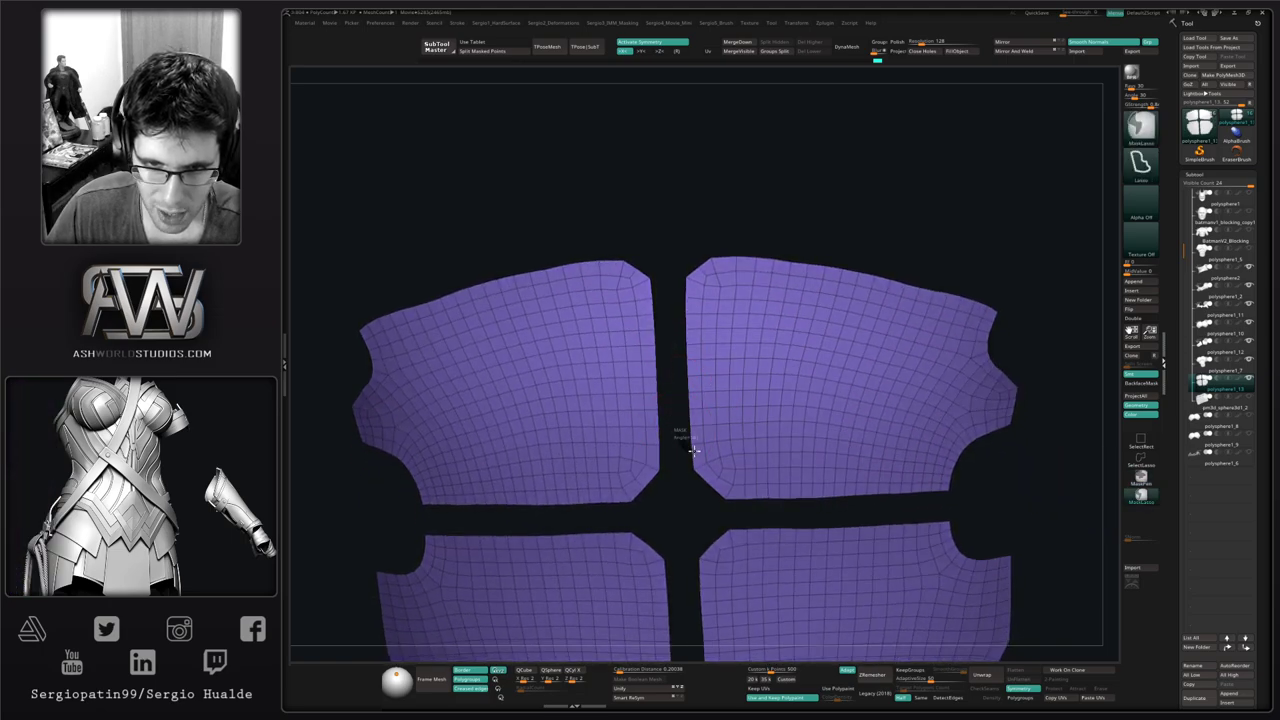
pyautogui.keyDown('ctrl'); pyautogui.moveTo(691, 290); pyautogui.dragTo(671, 330); pyautogui.keyUp('ctrl')
pyautogui.keyDown('ctrl'); pyautogui.click(673, 329); pyautogui.keyUp('ctrl')
pyautogui.press('2')
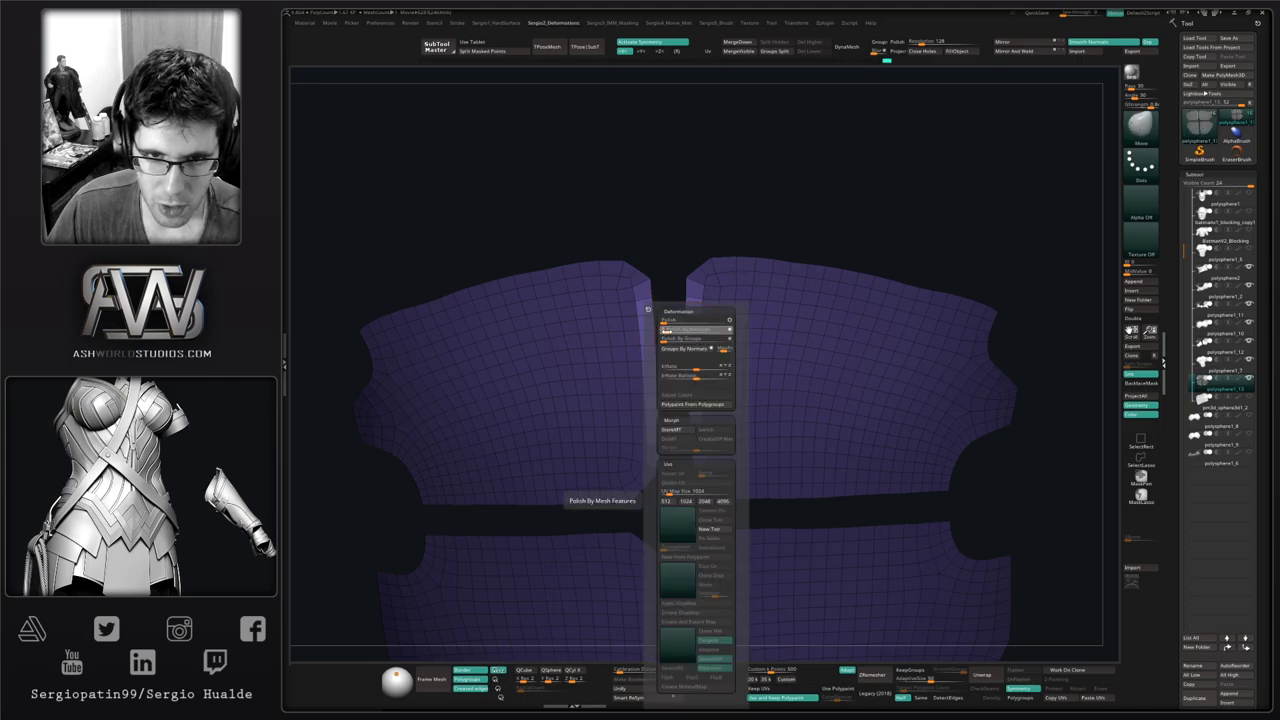
pyautogui.keyDown('ctrl'); pyautogui.moveTo(673, 422); pyautogui.dragTo(676, 368, button='right'); pyautogui.keyUp('ctrl')
pyautogui.keyDown('ctrl'); pyautogui.moveTo(682, 369); pyautogui.dragTo(689, 376); pyautogui.keyUp('ctrl')
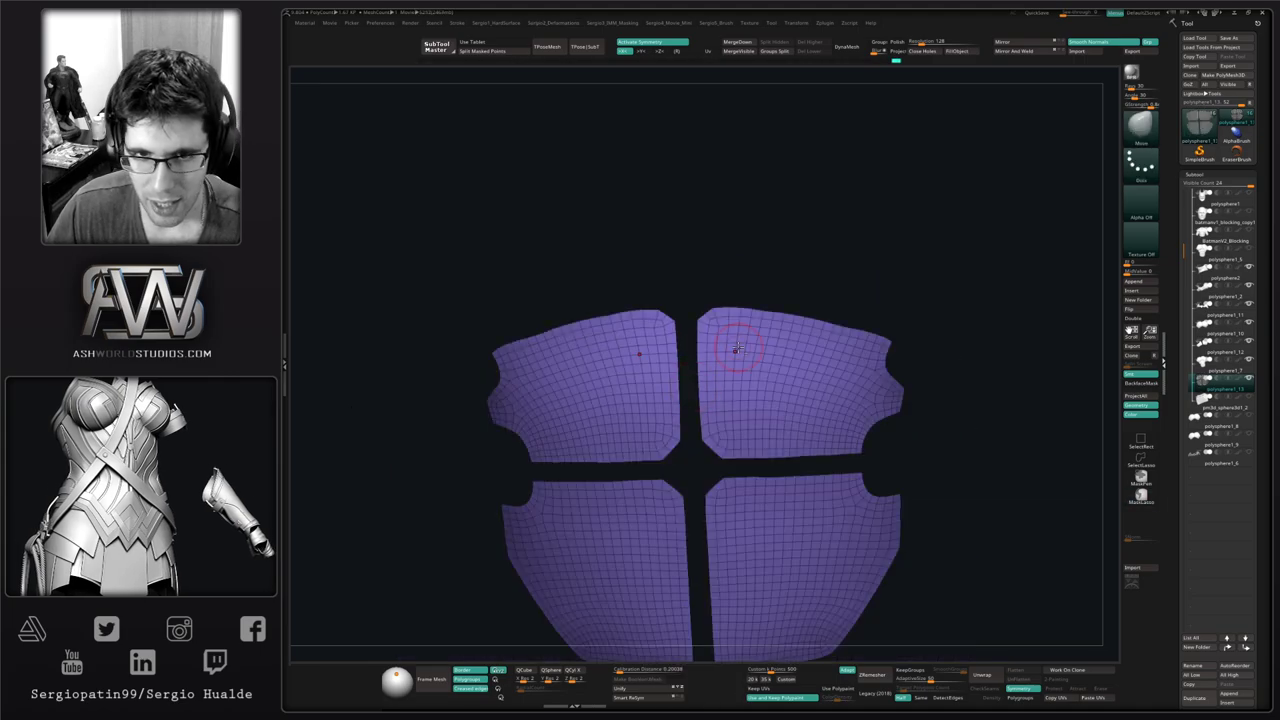
# Mask all but the top border of the upper plates, smooth that border with Polish By Features, and clear the mask
pyautogui.keyDown('alt'); pyautogui.moveTo(734, 349); pyautogui.dragTo(679, 410, button='right'); pyautogui.keyUp('alt')
pyautogui.keyDown('ctrl'); pyautogui.moveTo(679, 410); pyautogui.dragTo(674, 465, button='right'); pyautogui.keyUp('ctrl')
pyautogui.keyDown('ctrl'); pyautogui.moveTo(650, 365); pyautogui.dragTo(666, 383); pyautogui.keyUp('ctrl')
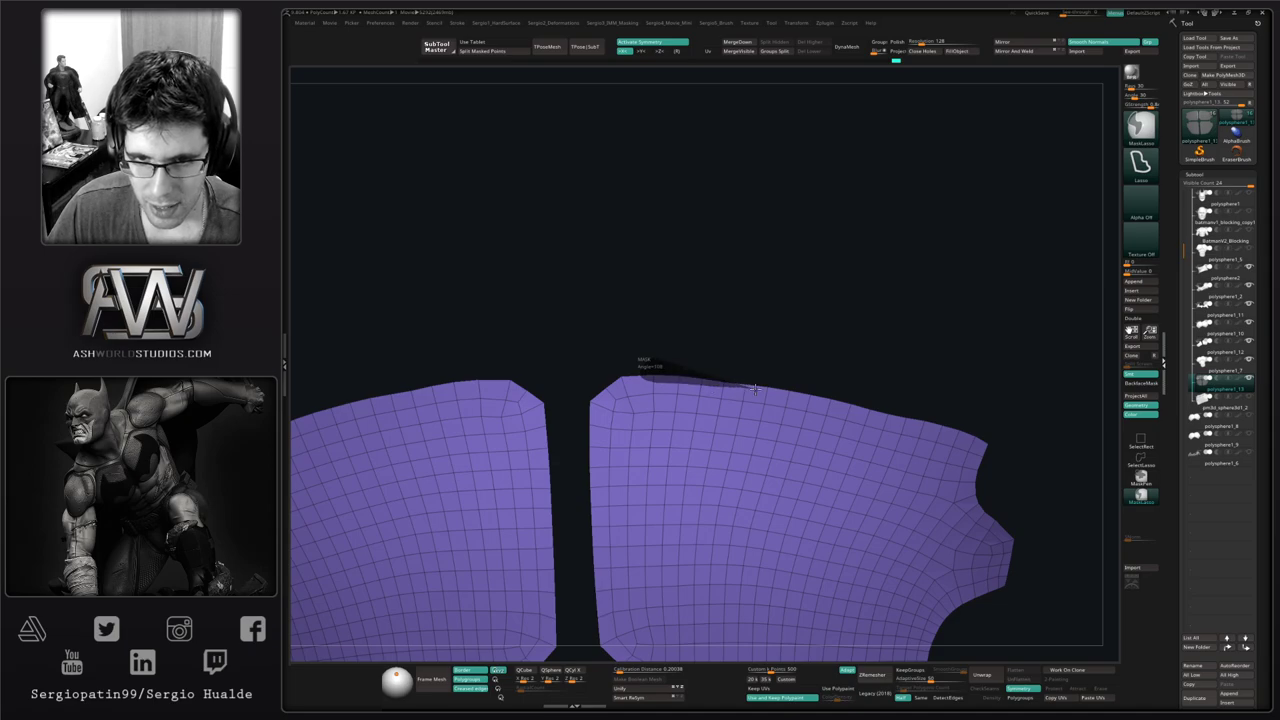
pyautogui.keyDown('ctrl'); pyautogui.moveTo(955, 443); pyautogui.dragTo(955, 443); pyautogui.keyUp('ctrl')
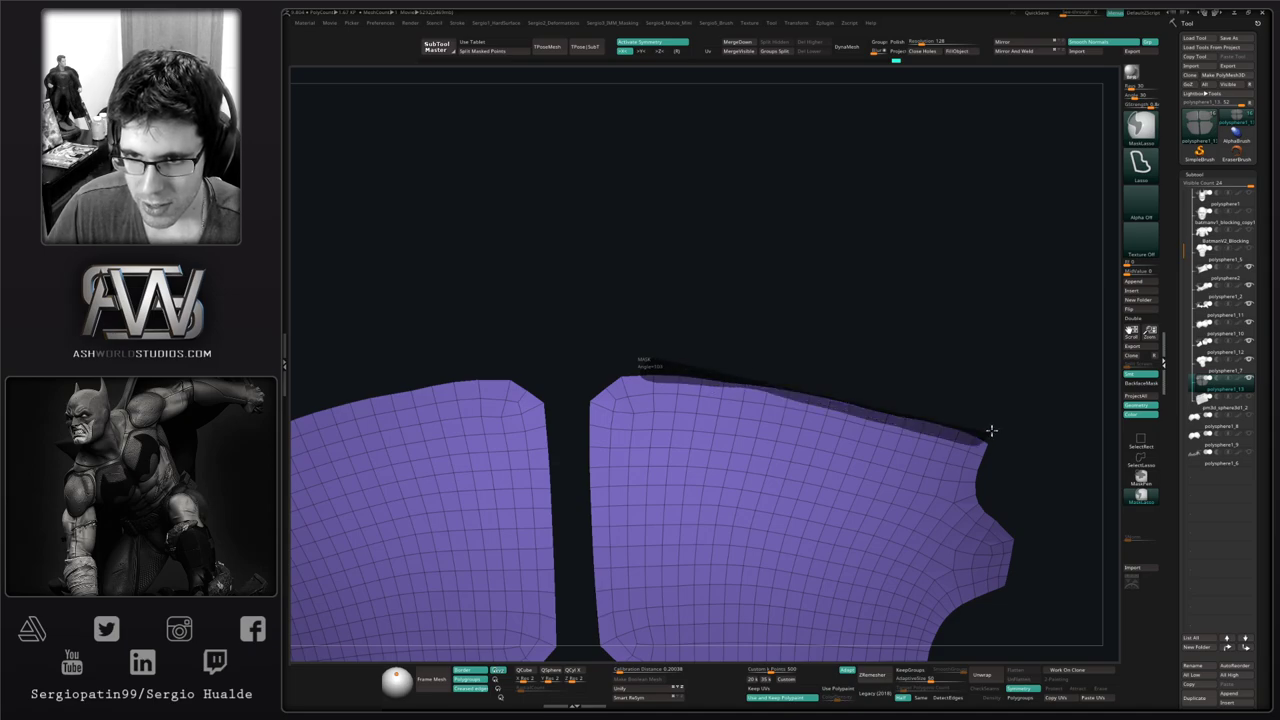
pyautogui.keyDown('ctrl'); pyautogui.click(800, 343); pyautogui.keyUp('ctrl')
pyautogui.press('space')
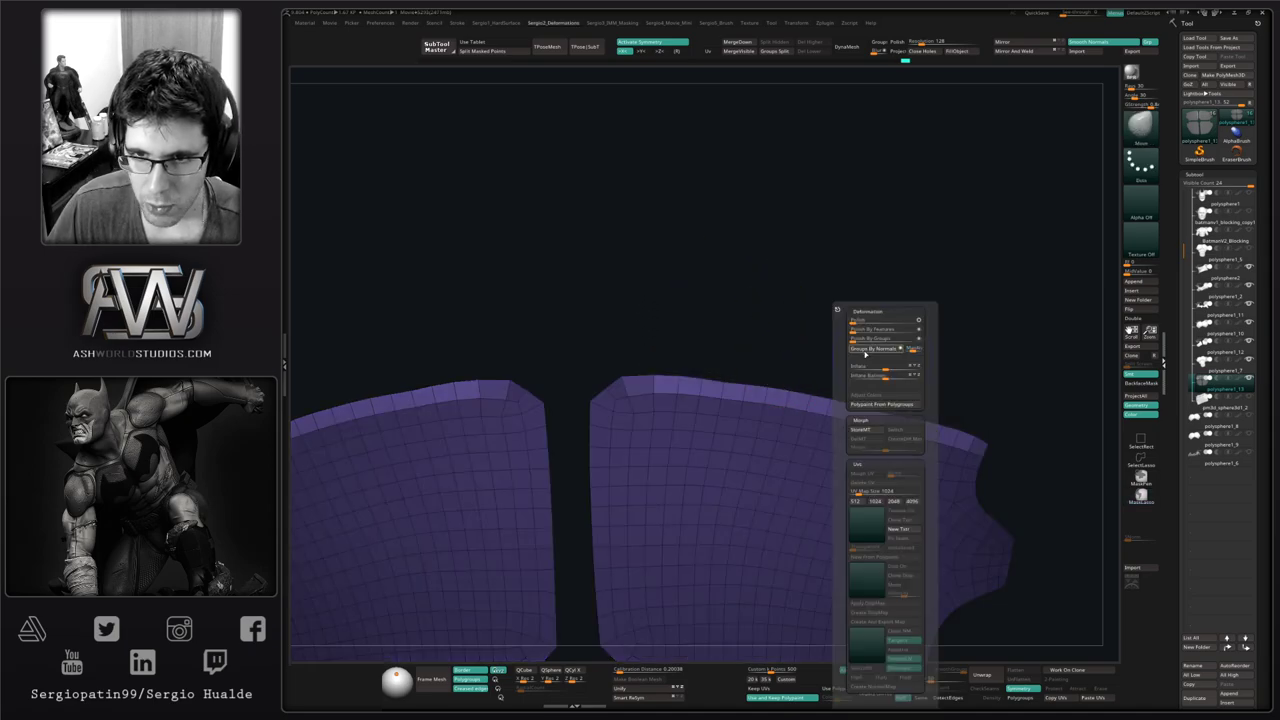
pyautogui.moveTo(859, 330); pyautogui.dragTo(860, 330)
pyautogui.keyDown('alt'); pyautogui.moveTo(791, 421); pyautogui.dragTo(689, 329, button='right'); pyautogui.keyUp('alt')
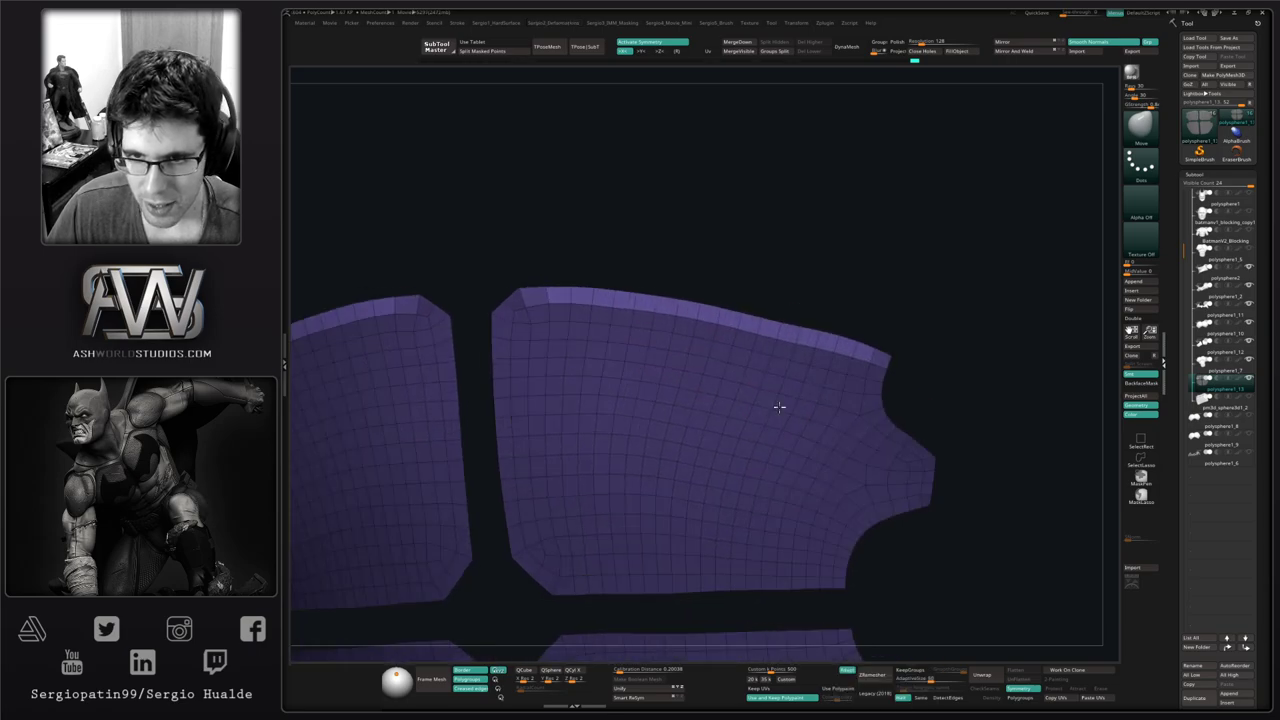
pyautogui.keyDown('alt'); pyautogui.moveTo(835, 416); pyautogui.dragTo(756, 380, button='right'); pyautogui.keyUp('alt')
pyautogui.keyDown('ctrl'); pyautogui.moveTo(868, 383); pyautogui.dragTo(876, 391); pyautogui.keyUp('ctrl')
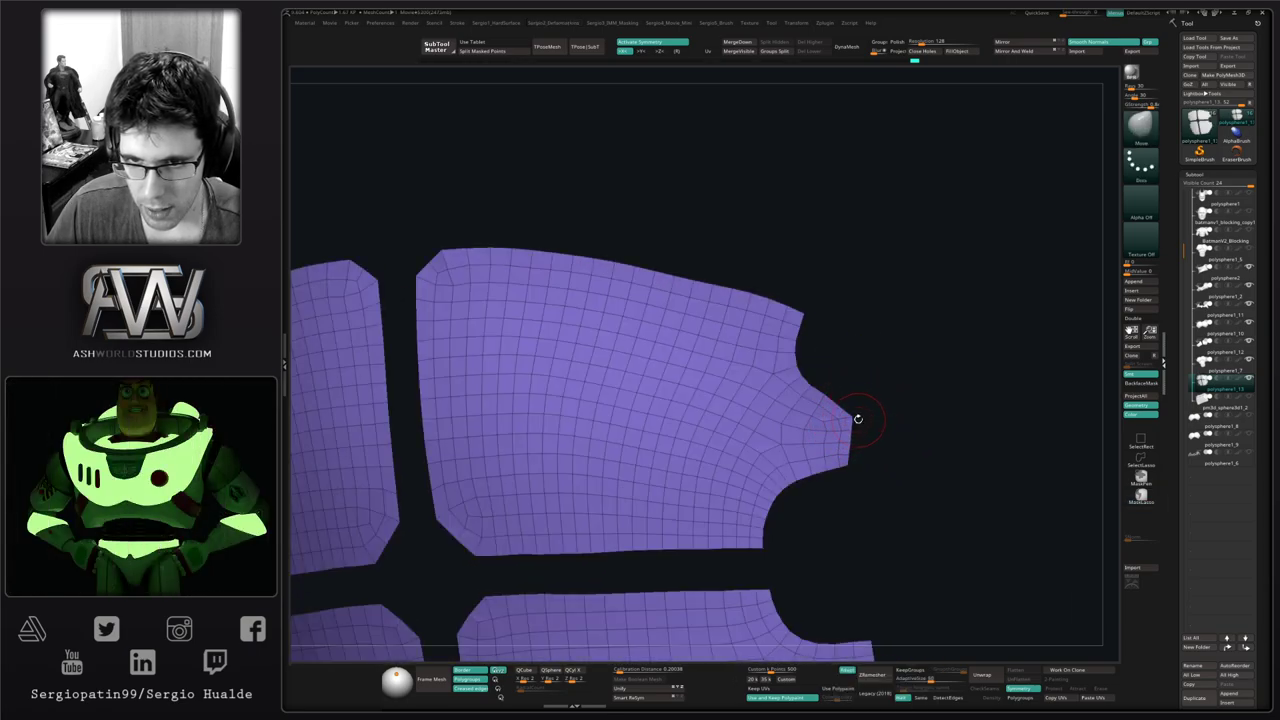
# Adjust the outer tip of the upper plates with the Move brush and compare the plates with the other subtools
pyautogui.moveTo(855, 418); pyautogui.dragTo(850, 417, button='right')
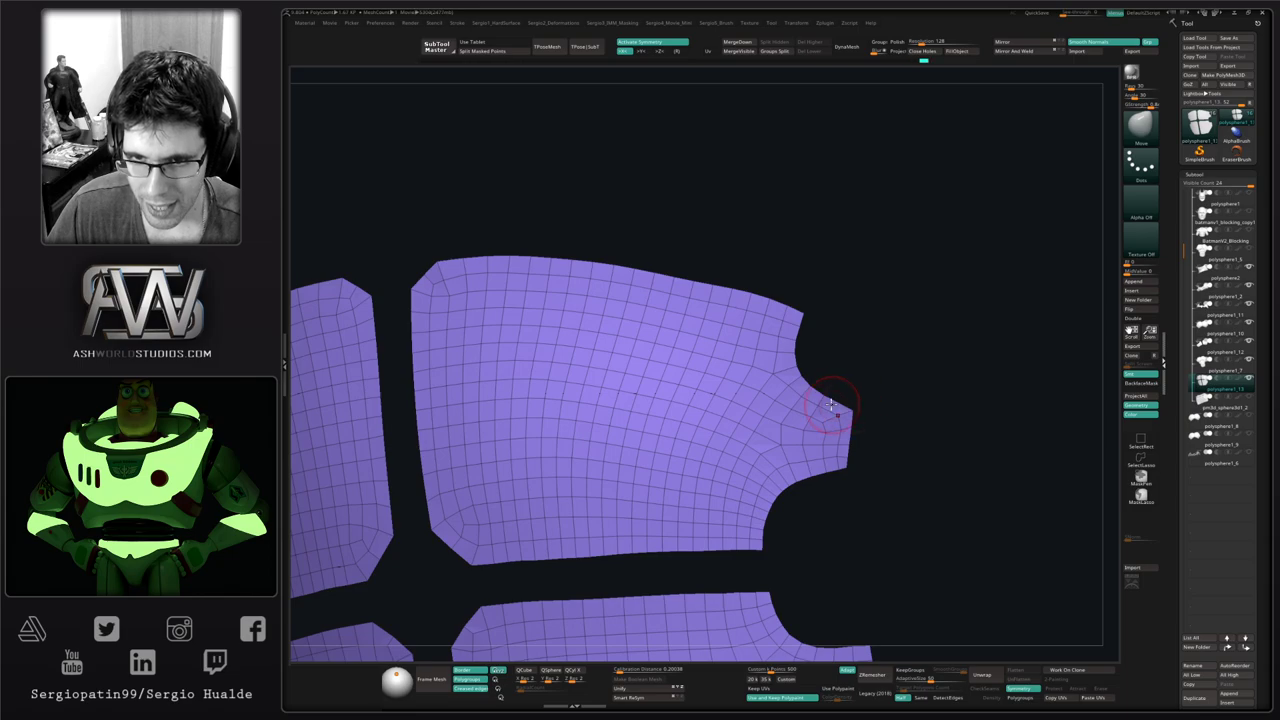
pyautogui.moveTo(835, 410); pyautogui.dragTo(786, 502)
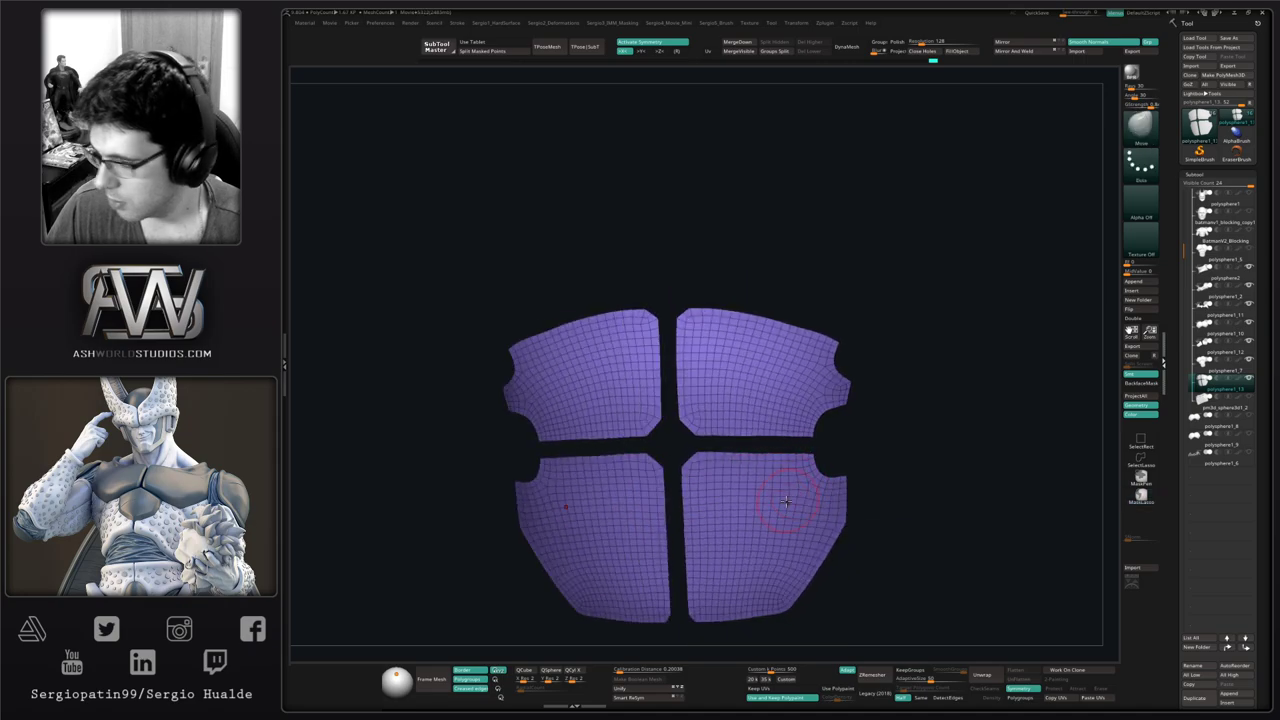
pyautogui.moveTo(786, 502)
pyautogui.keyDown('alt'); pyautogui.mouseDown(button='right')
pyautogui.moveTo(758, 394)
pyautogui.moveTo(779, 510)
pyautogui.mouseUp(button='right'); pyautogui.keyUp('alt')
pyautogui.hotkey('shift', 's')
pyautogui.hotkey('shift', 's')
# Give the four plates thickness with Panel Loops, retrying the settings and ending at a thickness of about 0.048
pyautogui.press('1')
pyautogui.click(780, 410)
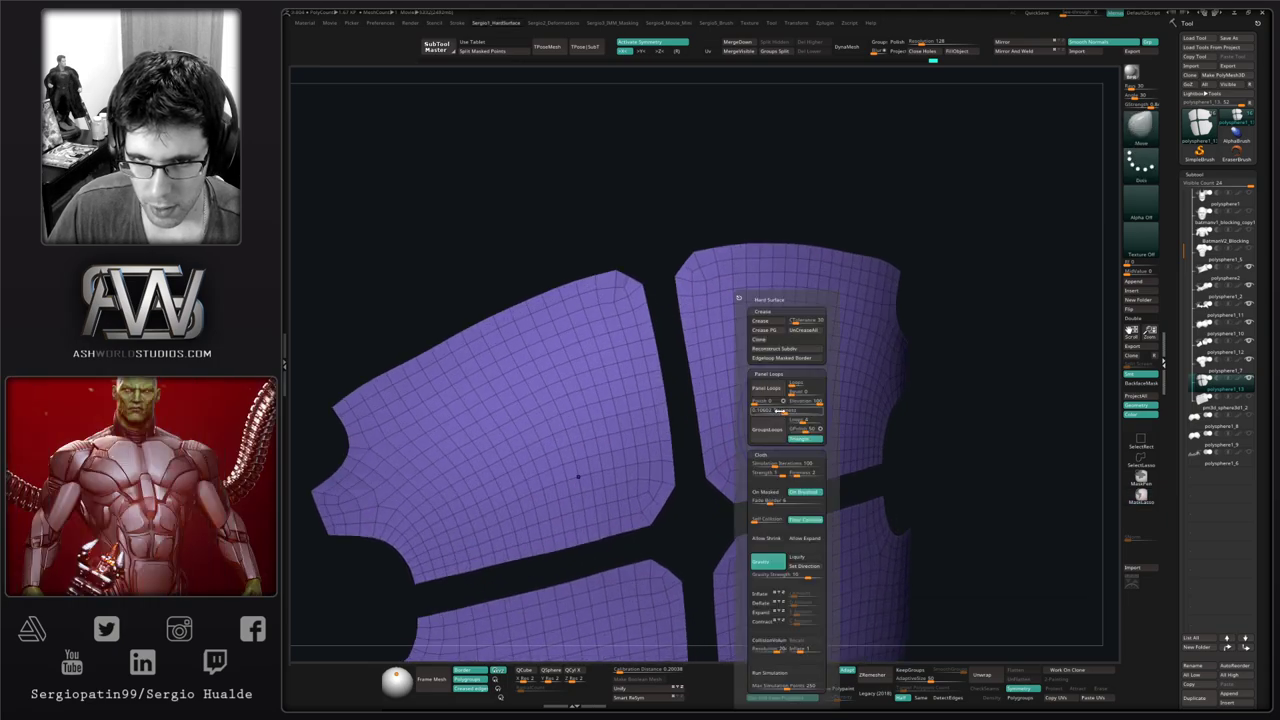
pyautogui.click(767, 389)
pyautogui.hotkey('ctrl', 'z')
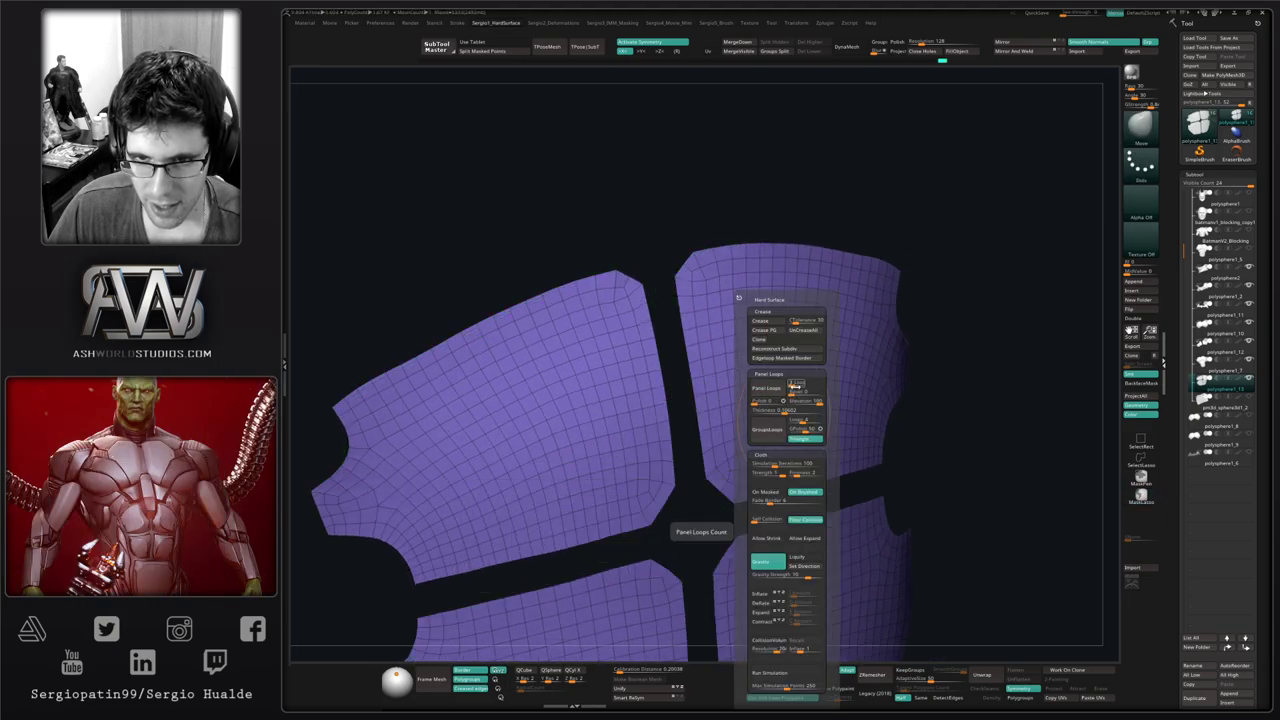
pyautogui.click(775, 392)
pyautogui.hotkey('ctrl', 'z')
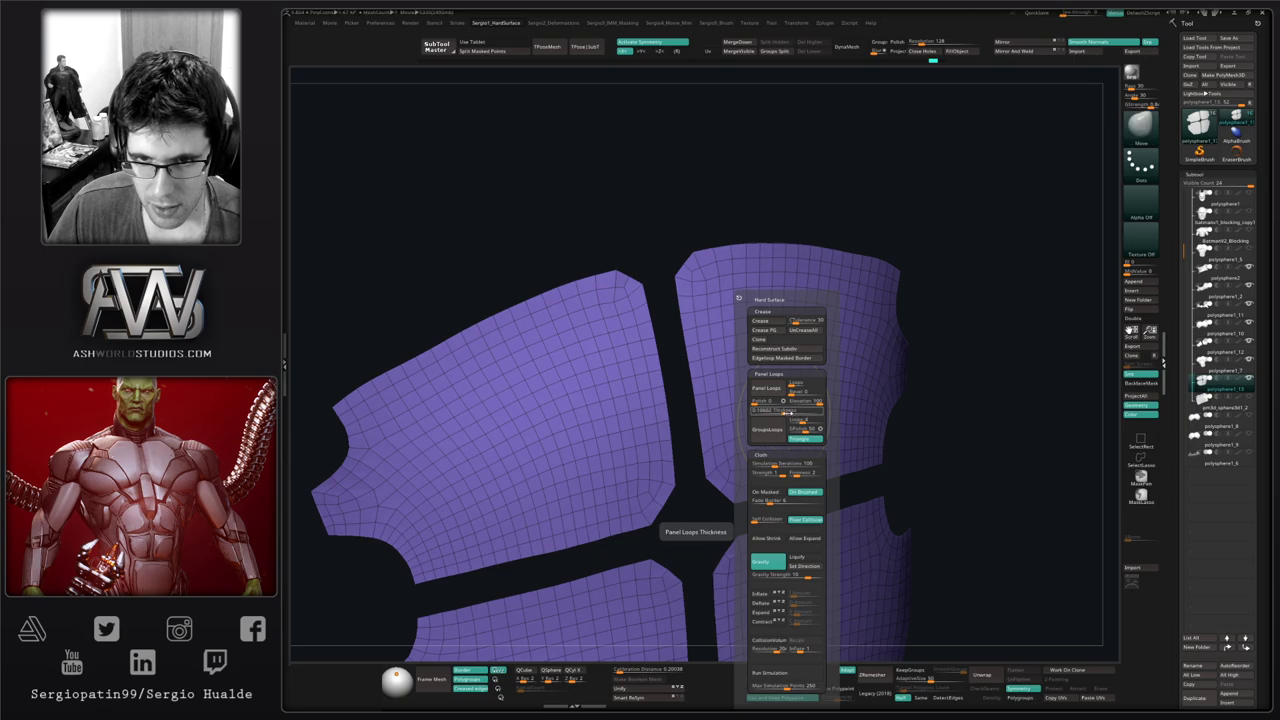
pyautogui.click(778, 388)
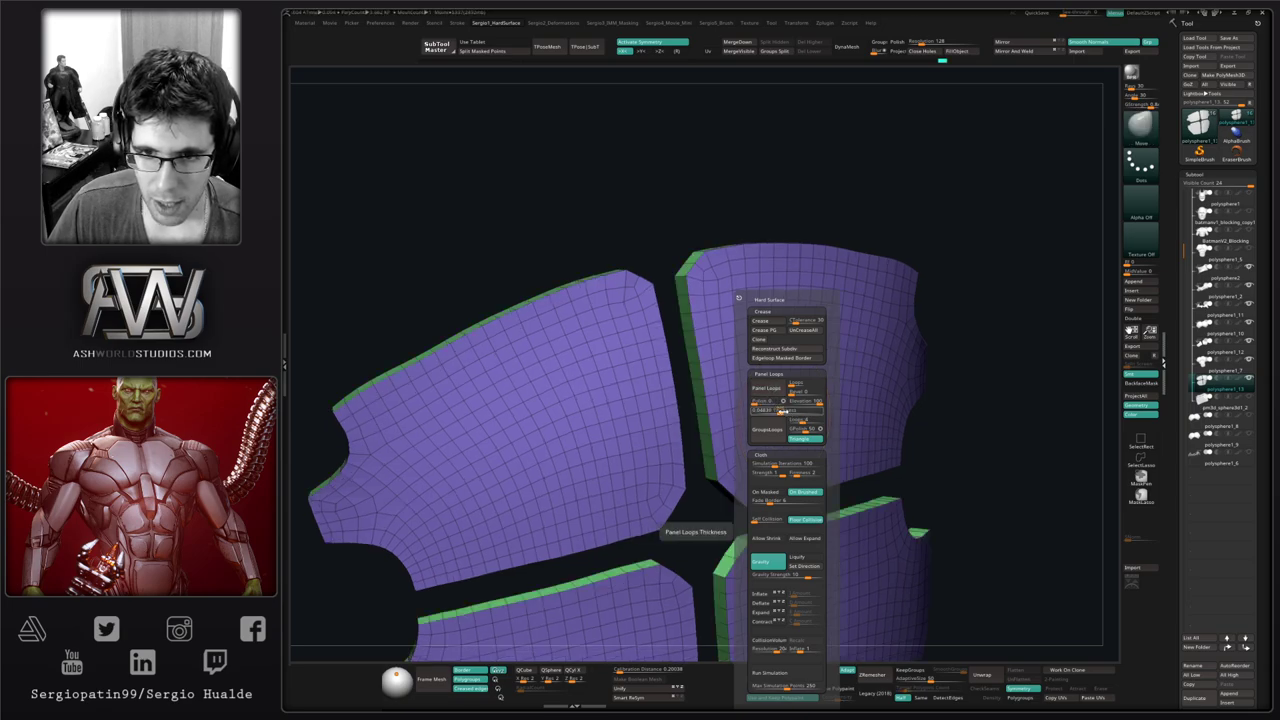
pyautogui.keyDown('ctrl'); pyautogui.moveTo(726, 434); pyautogui.dragTo(738, 405, button='right'); pyautogui.keyUp('ctrl')
pyautogui.moveTo(738, 405)
pyautogui.mouseDown(button='right')
pyautogui.moveTo(780, 438)
pyautogui.moveTo(720, 451)
pyautogui.mouseUp(button='right')
# Shift the mirrored plates slightly outward with the gizmo and scale them down a little vertically
pyautogui.press('w')
pyautogui.keyDown('alt'); pyautogui.click(757, 443); pyautogui.keyUp('alt')
pyautogui.press('q')
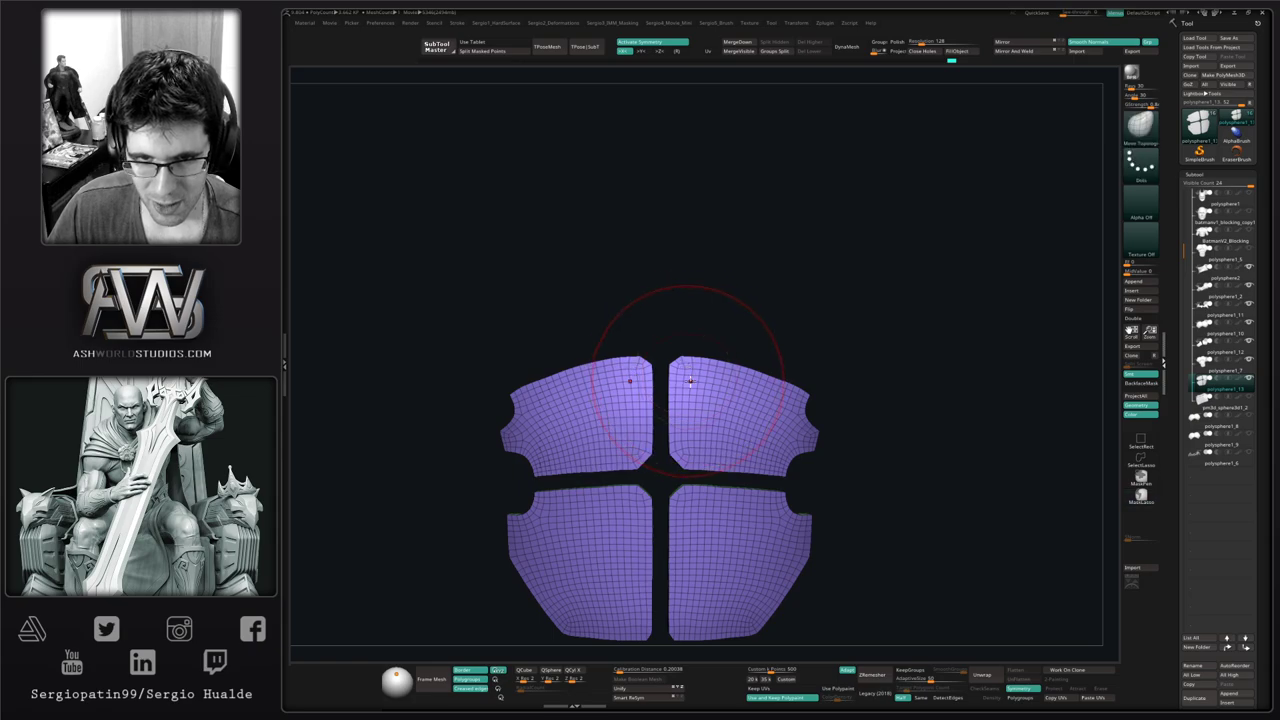
pyautogui.press('w')
pyautogui.moveTo(797, 431); pyautogui.dragTo(800, 431)
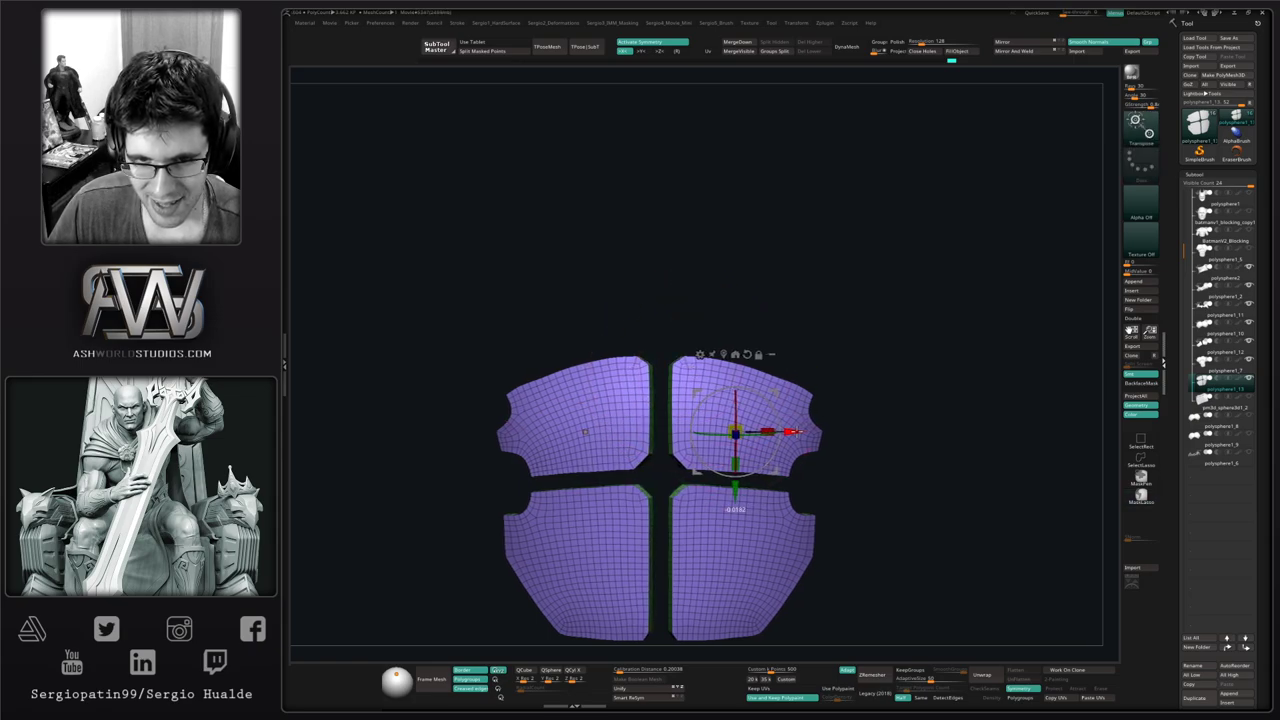
pyautogui.moveTo(738, 464); pyautogui.dragTo(740, 453)
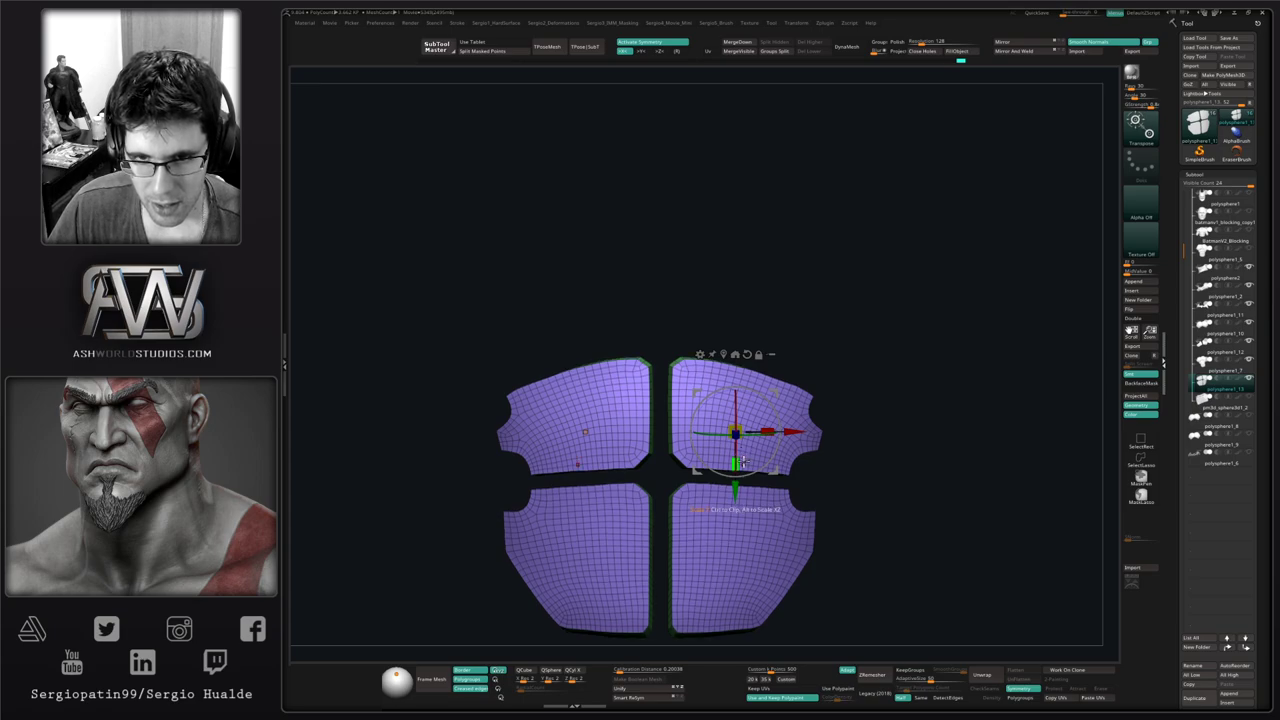
pyautogui.press('q')
# Refine the plates' outline and the horizontal gap between the upper and lower pairs with the Move Topological brush
pyautogui.moveTo(827, 446)
pyautogui.keyDown('alt'); pyautogui.mouseDown()
pyautogui.moveTo(779, 436)
pyautogui.moveTo(814, 431)
pyautogui.moveTo(799, 430)
pyautogui.mouseUp(); pyautogui.keyUp('alt')
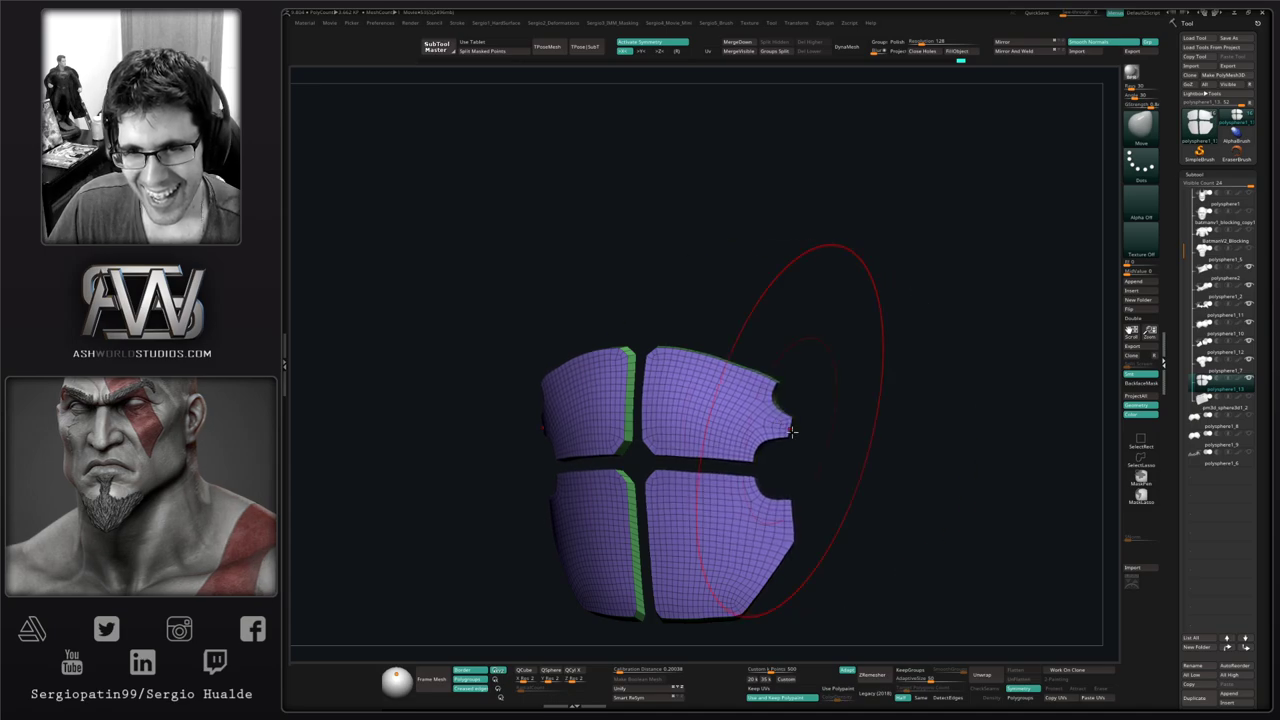
pyautogui.moveTo(791, 482); pyautogui.dragTo(778, 402)
pyautogui.moveTo(778, 402); pyautogui.dragTo(791, 402)
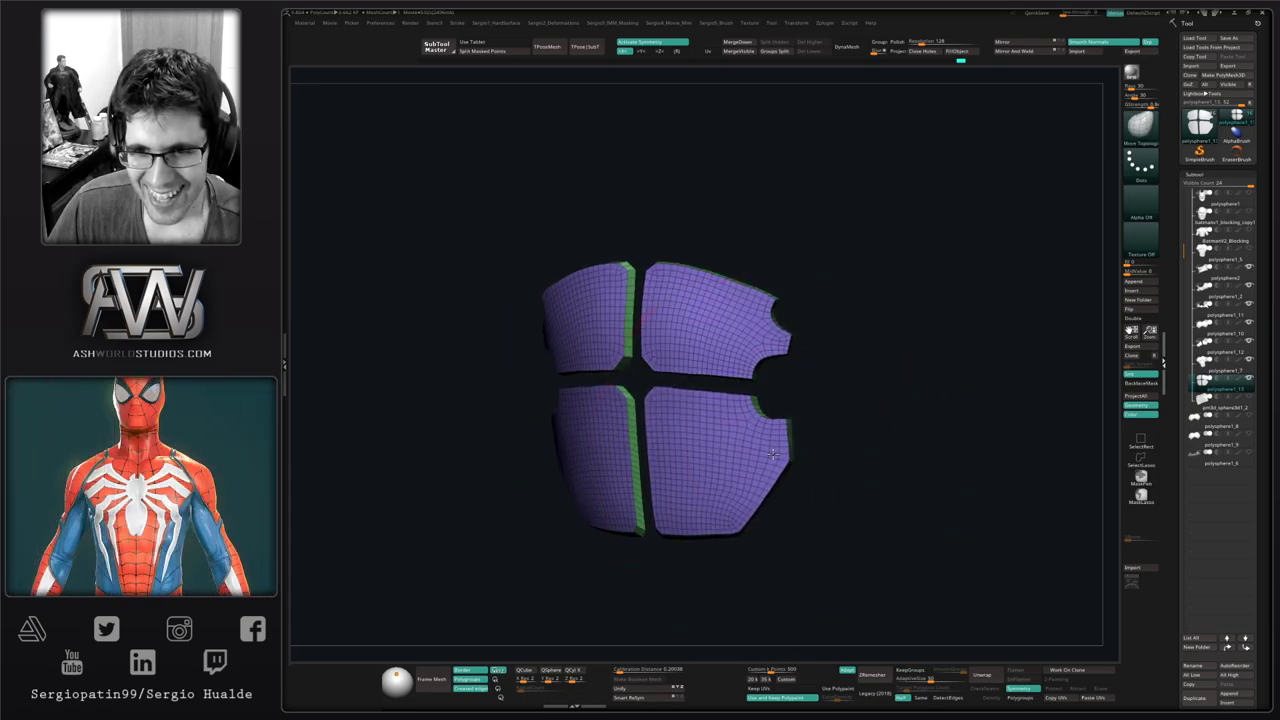
pyautogui.moveTo(775, 455)
pyautogui.mouseDown(button='right')
pyautogui.moveTo(749, 463)
pyautogui.moveTo(693, 538)
pyautogui.mouseUp(button='right')
pyautogui.moveTo(694, 538); pyautogui.dragTo(692, 542)
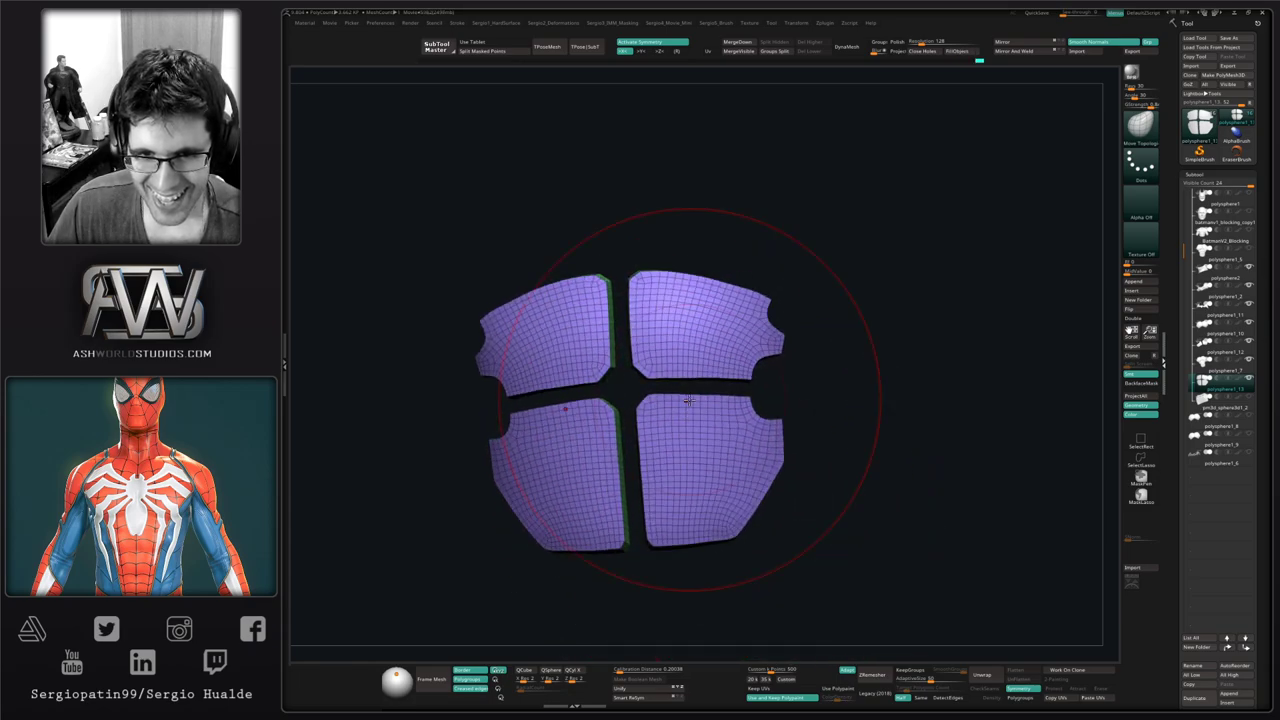
pyautogui.moveTo(688, 399); pyautogui.dragTo(690, 413)
pyautogui.moveTo(689, 413)
pyautogui.mouseDown(button='right')
pyautogui.moveTo(760, 420)
pyautogui.moveTo(746, 427)
pyautogui.mouseUp(button='right')
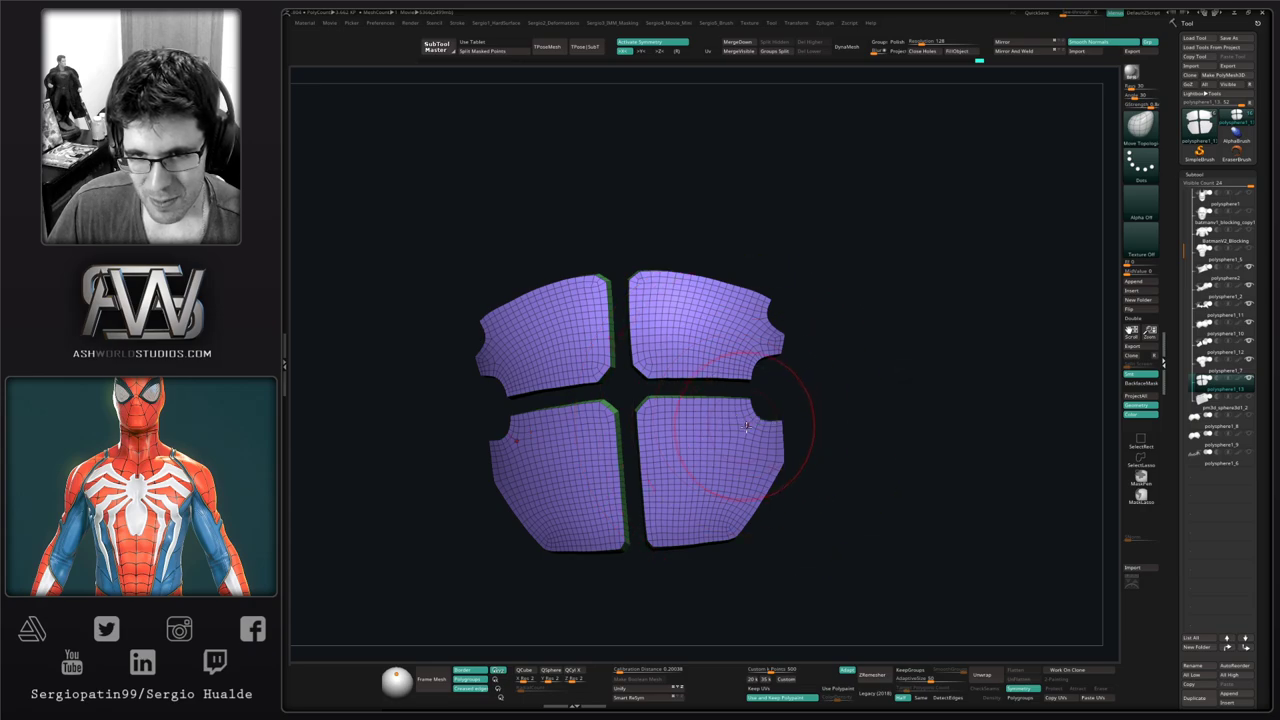
pyautogui.moveTo(758, 422); pyautogui.dragTo(751, 414)
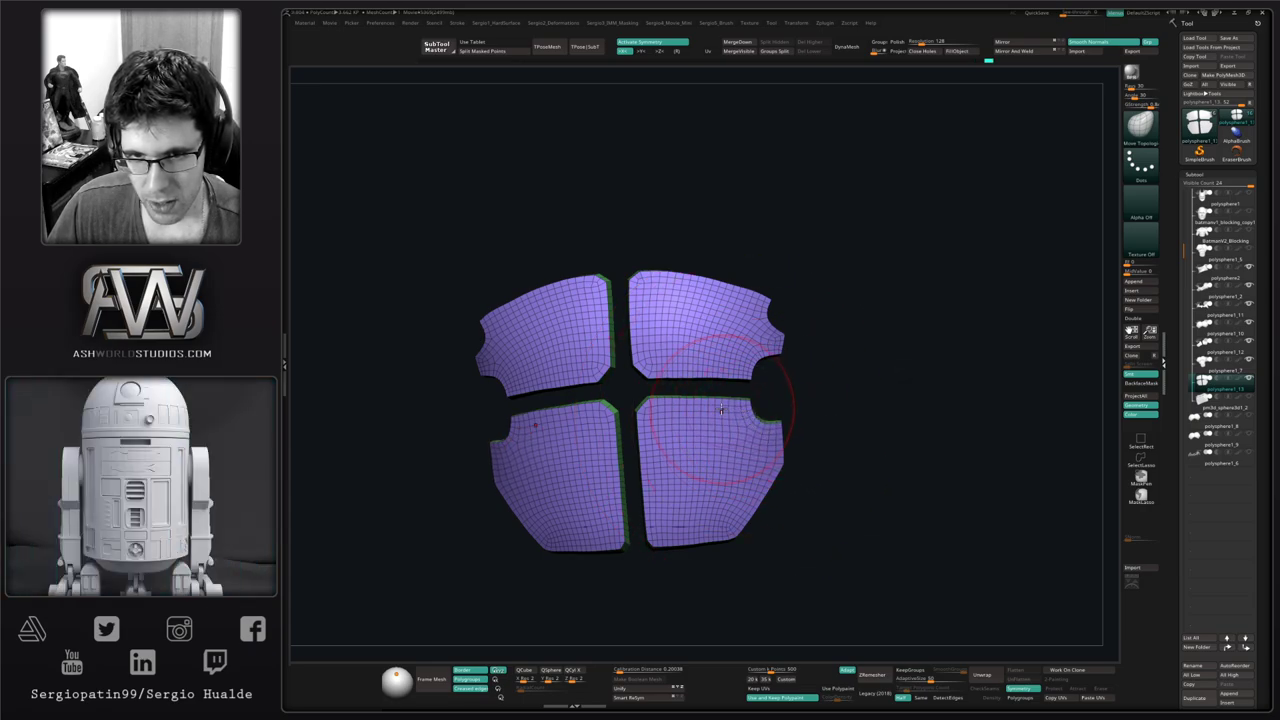
pyautogui.moveTo(649, 430); pyautogui.dragTo(652, 425, button='right')
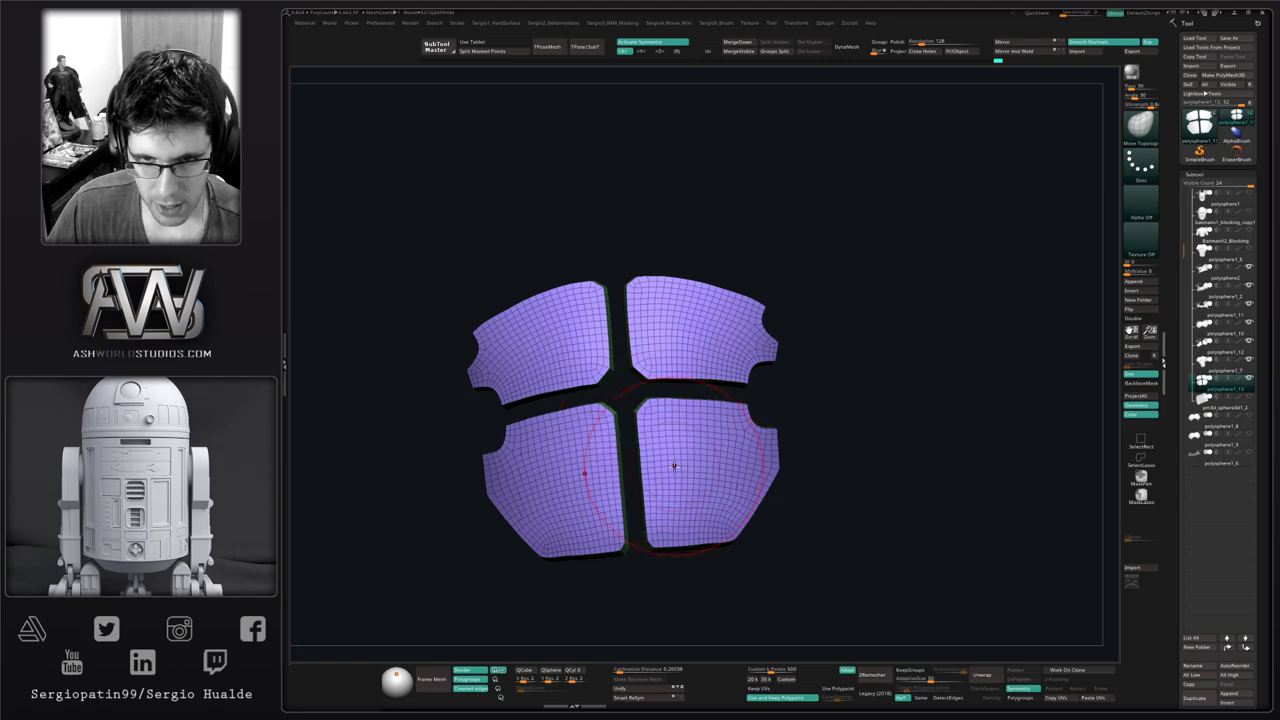
# Check the plates against the rest of the torso, crease their polygroup borders with Crease PG, and isolate them again
pyautogui.keyDown('ctrl'); pyautogui.moveTo(674, 466); pyautogui.dragTo(771, 443, button='right'); pyautogui.keyUp('ctrl')
pyautogui.hotkey('alt', 's')
pyautogui.keyDown('ctrl'); pyautogui.moveTo(674, 470); pyautogui.dragTo(633, 432, button='right'); pyautogui.keyUp('ctrl')
pyautogui.hotkey('shift', '1')
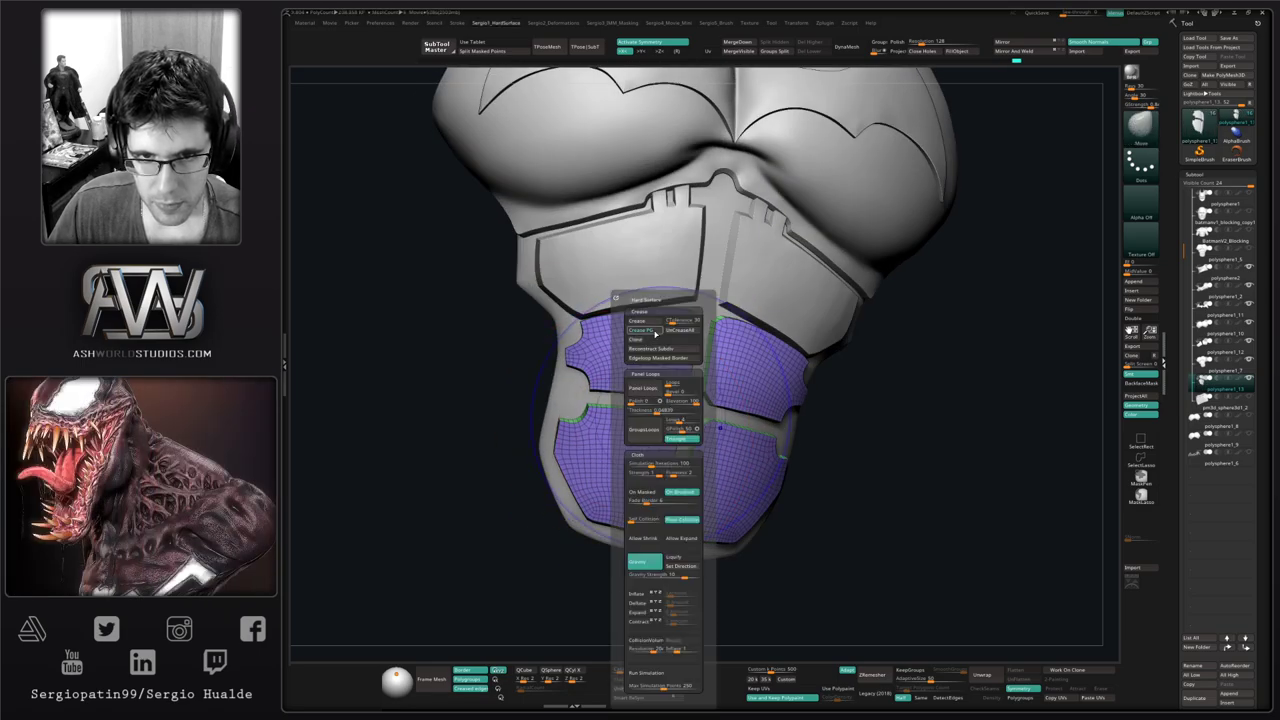
pyautogui.click(655, 334)
pyautogui.hotkey('shift', 's')
pyautogui.keyDown('ctrl'); pyautogui.moveTo(697, 400); pyautogui.dragTo(668, 390, button='right'); pyautogui.keyUp('ctrl')
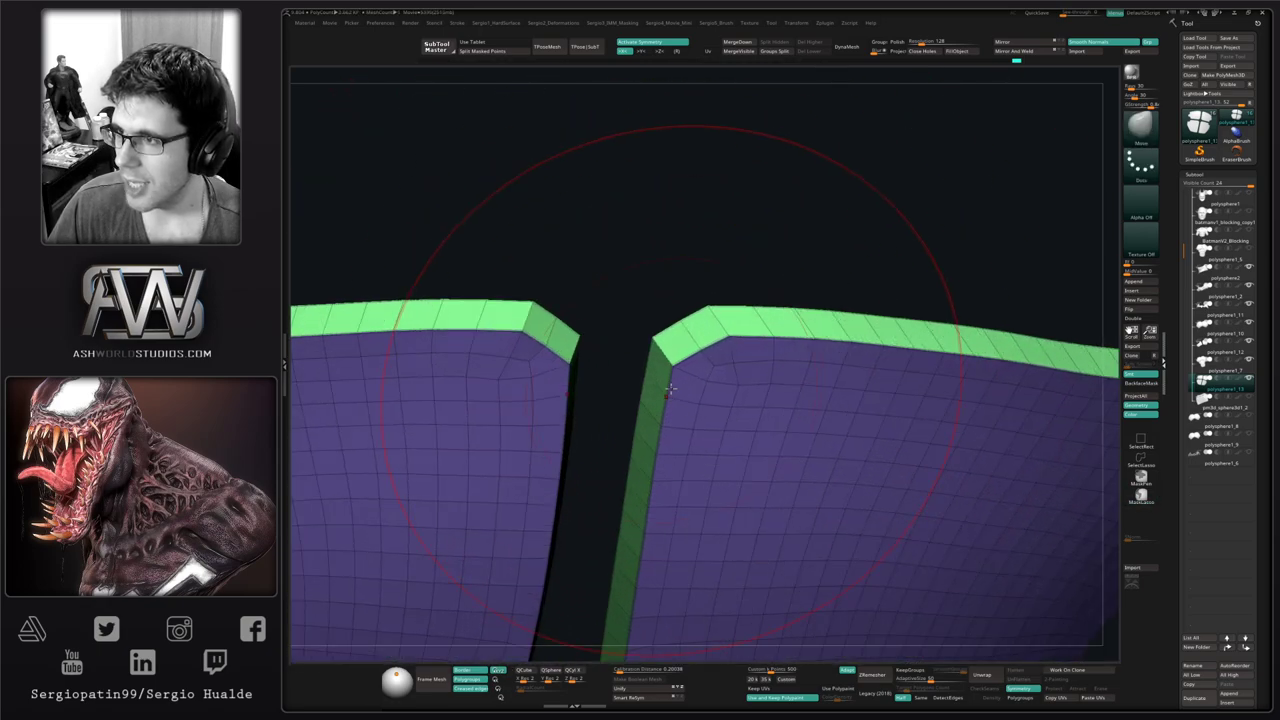
# Crease the thickness edges at the corners of the upper plates with the ZModeler Crease edge action
pyautogui.press('b')
pyautogui.press('z')
pyautogui.press('m')
pyautogui.press('space')
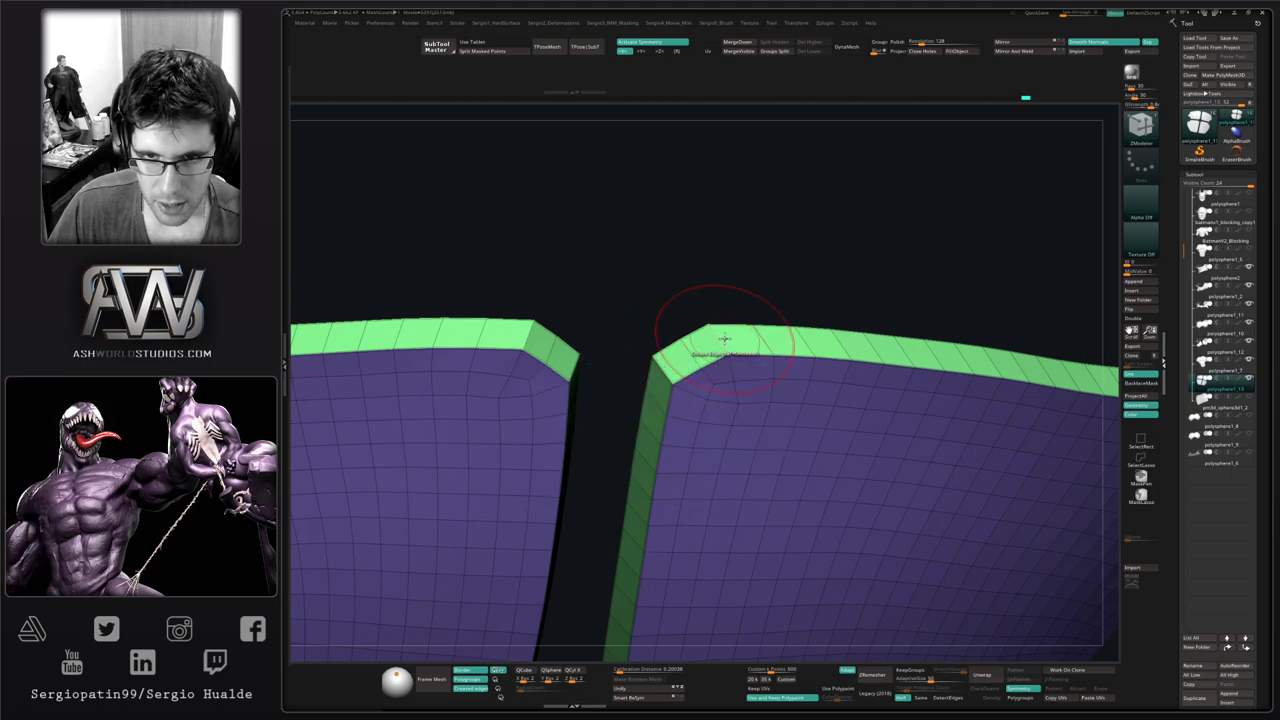
pyautogui.keyDown('ctrl'); pyautogui.moveTo(700, 397); pyautogui.dragTo(643, 388, button='right'); pyautogui.keyUp('ctrl')
pyautogui.moveTo(694, 452); pyautogui.dragTo(752, 418, button='right')
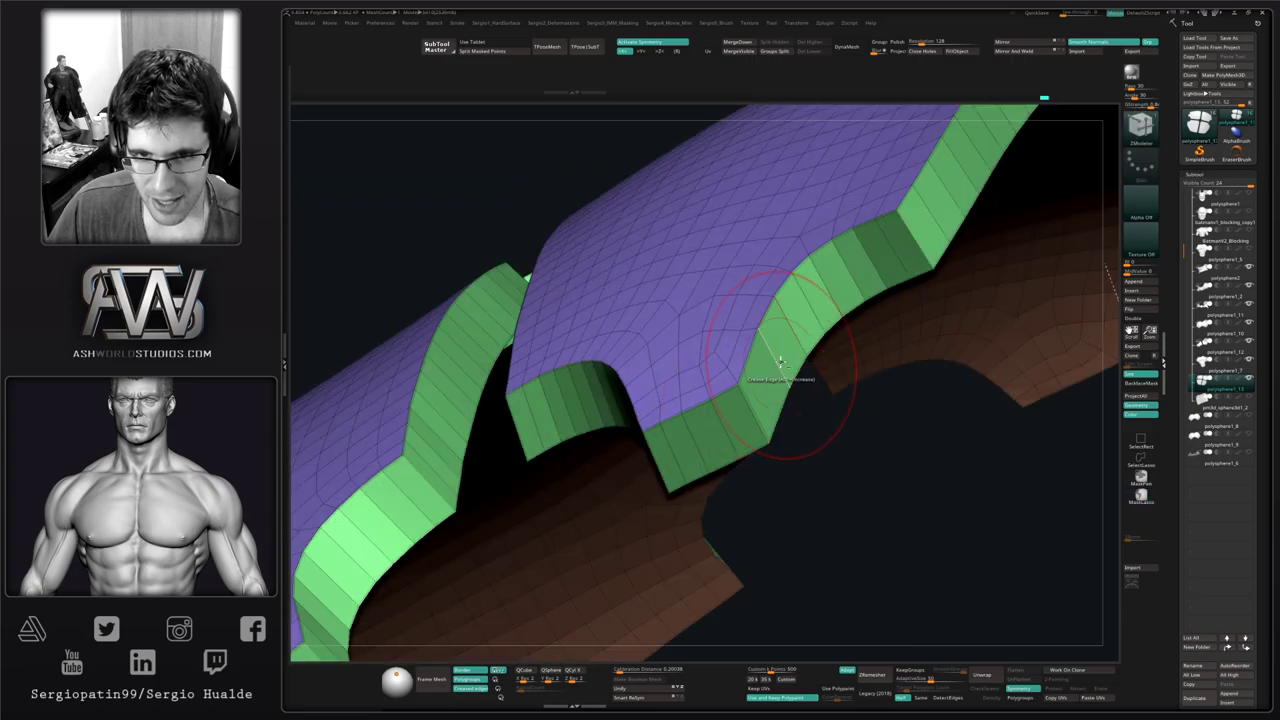
# Crease the remaining thickness edges at the corners and circular cutouts of the four plates with the ZModeler Crease edge action
pyautogui.moveTo(781, 362); pyautogui.dragTo(765, 440, button='right')
pyautogui.keyDown('ctrl'); pyautogui.moveTo(765, 440); pyautogui.dragTo(760, 354, button='right'); pyautogui.keyUp('ctrl')
pyautogui.keyDown('alt'); pyautogui.moveTo(700, 577); pyautogui.dragTo(736, 452, button='right'); pyautogui.keyUp('alt')
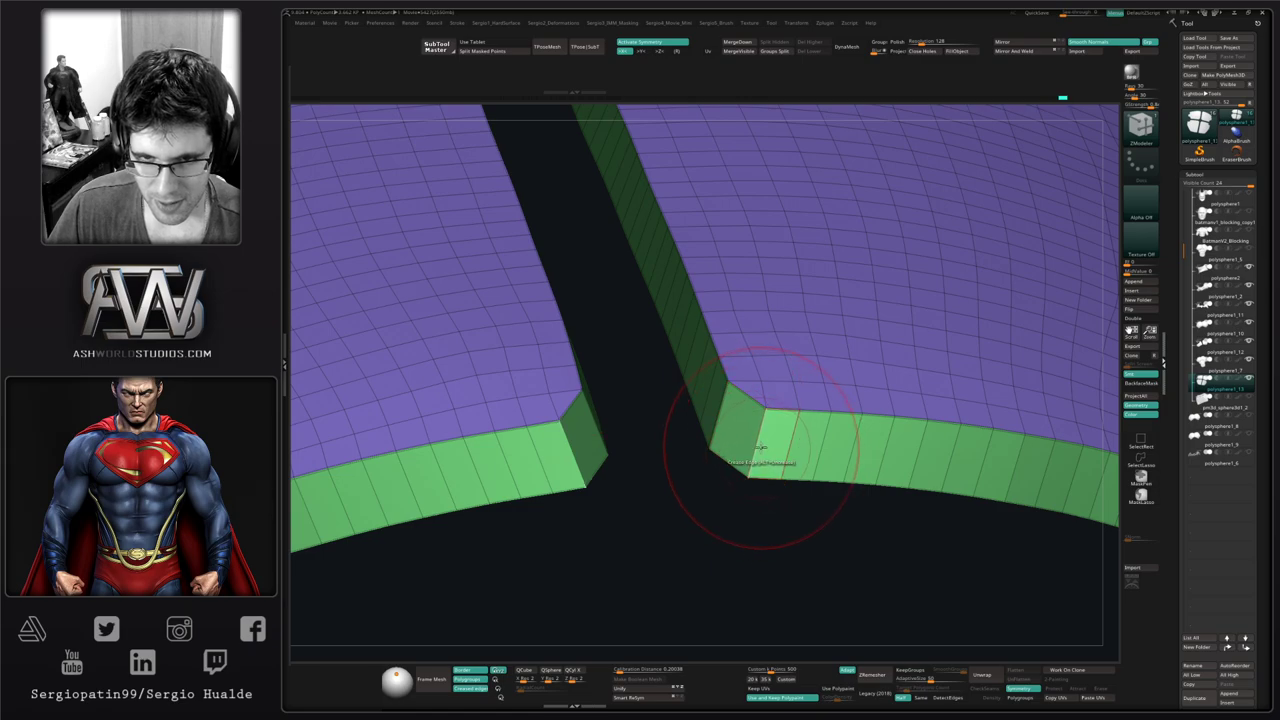
pyautogui.keyDown('ctrl'); pyautogui.moveTo(800, 486); pyautogui.dragTo(640, 388, button='right'); pyautogui.keyUp('ctrl')
pyautogui.moveTo(806, 417); pyautogui.dragTo(750, 420, button='right')
pyautogui.keyDown('ctrl'); pyautogui.moveTo(750, 420); pyautogui.dragTo(749, 526, button='right'); pyautogui.keyUp('ctrl')
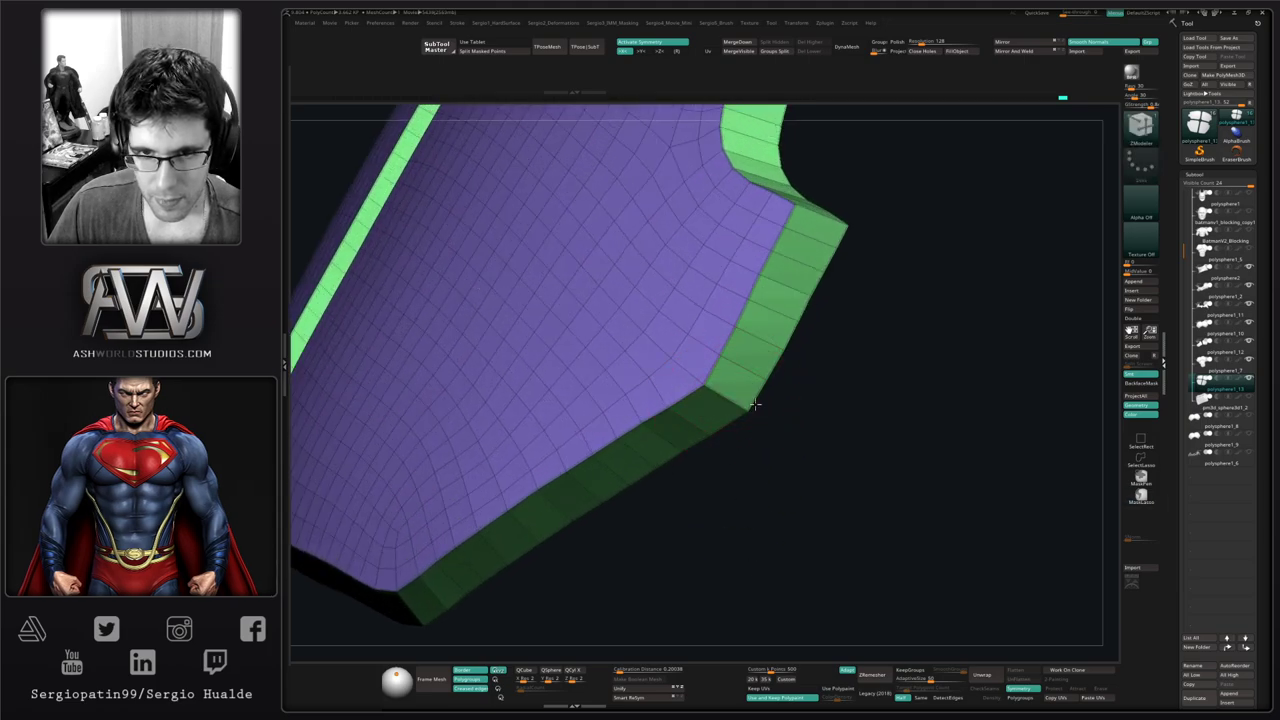
pyautogui.moveTo(755, 404); pyautogui.dragTo(834, 443, button='right')
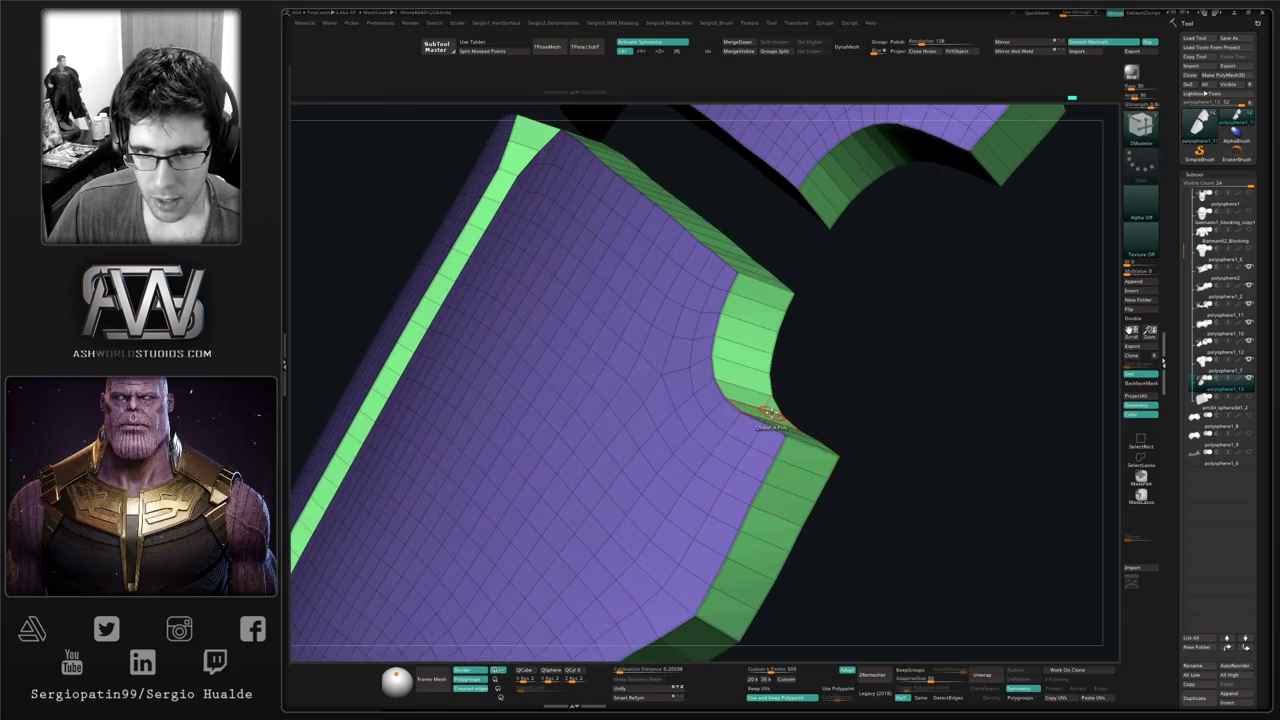
pyautogui.moveTo(757, 287)
pyautogui.mouseDown(button='right')
pyautogui.moveTo(677, 294)
pyautogui.moveTo(667, 516)
pyautogui.moveTo(658, 328)
pyautogui.mouseUp(button='right')
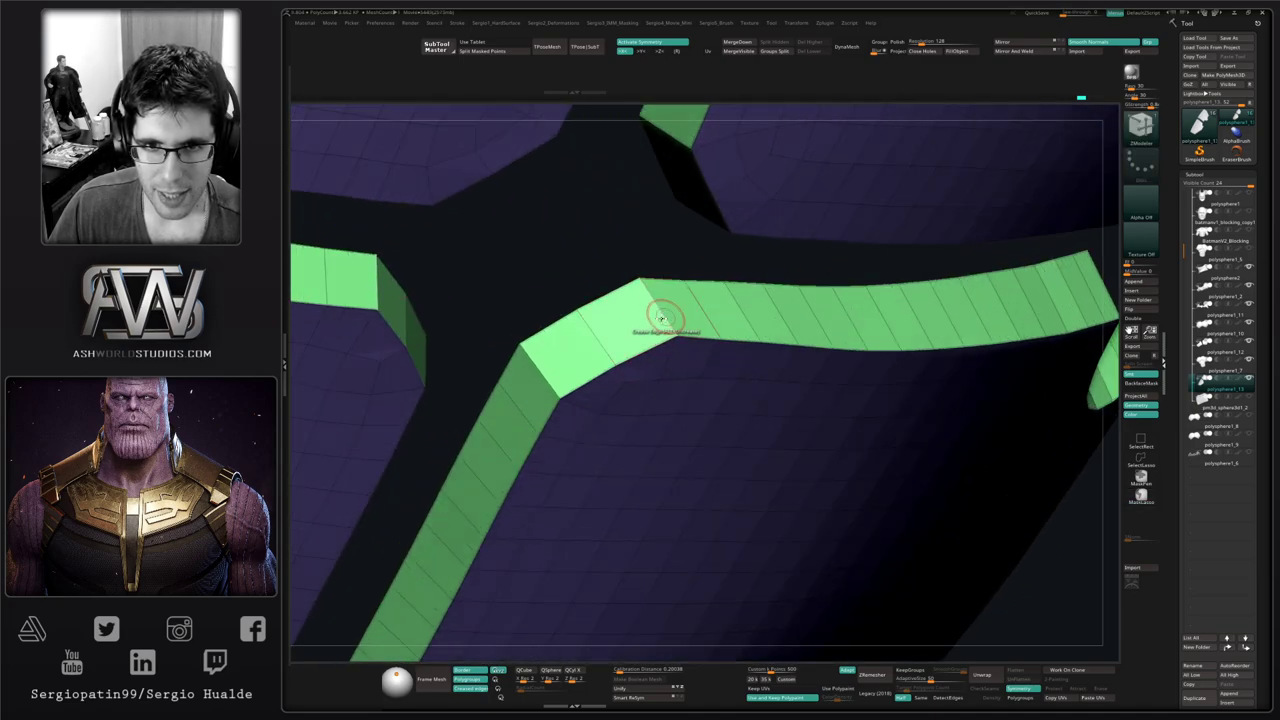
pyautogui.moveTo(563, 424)
pyautogui.keyDown('ctrl'); pyautogui.mouseDown(button='right')
pyautogui.moveTo(611, 383)
pyautogui.moveTo(689, 406)
pyautogui.moveTo(706, 426)
pyautogui.moveTo(744, 288)
pyautogui.moveTo(686, 434)
pyautogui.moveTo(697, 446)
pyautogui.moveTo(723, 420)
pyautogui.moveTo(790, 428)
pyautogui.mouseUp(button='right'); pyautogui.keyUp('ctrl')
# Turn off the polygroup wireframe display and bring back the rest of the torso around the plates
pyautogui.hotkey('shift', 'f')
pyautogui.moveTo(790, 428)
pyautogui.keyDown('ctrl'); pyautogui.mouseDown(button='right')
pyautogui.moveTo(772, 462)
pyautogui.moveTo(780, 492)
pyautogui.mouseUp(button='right'); pyautogui.keyUp('ctrl')
pyautogui.hotkey('alt', 's')
pyautogui.moveTo(780, 492)
pyautogui.mouseDown(button='right')
pyautogui.moveTo(806, 446)
pyautogui.moveTo(798, 464)
pyautogui.moveTo(721, 457)
pyautogui.moveTo(766, 466)
pyautogui.mouseUp(button='right')
pyautogui.keyDown('alt'); pyautogui.moveTo(766, 466); pyautogui.dragTo(738, 448, button='right'); pyautogui.keyUp('alt')
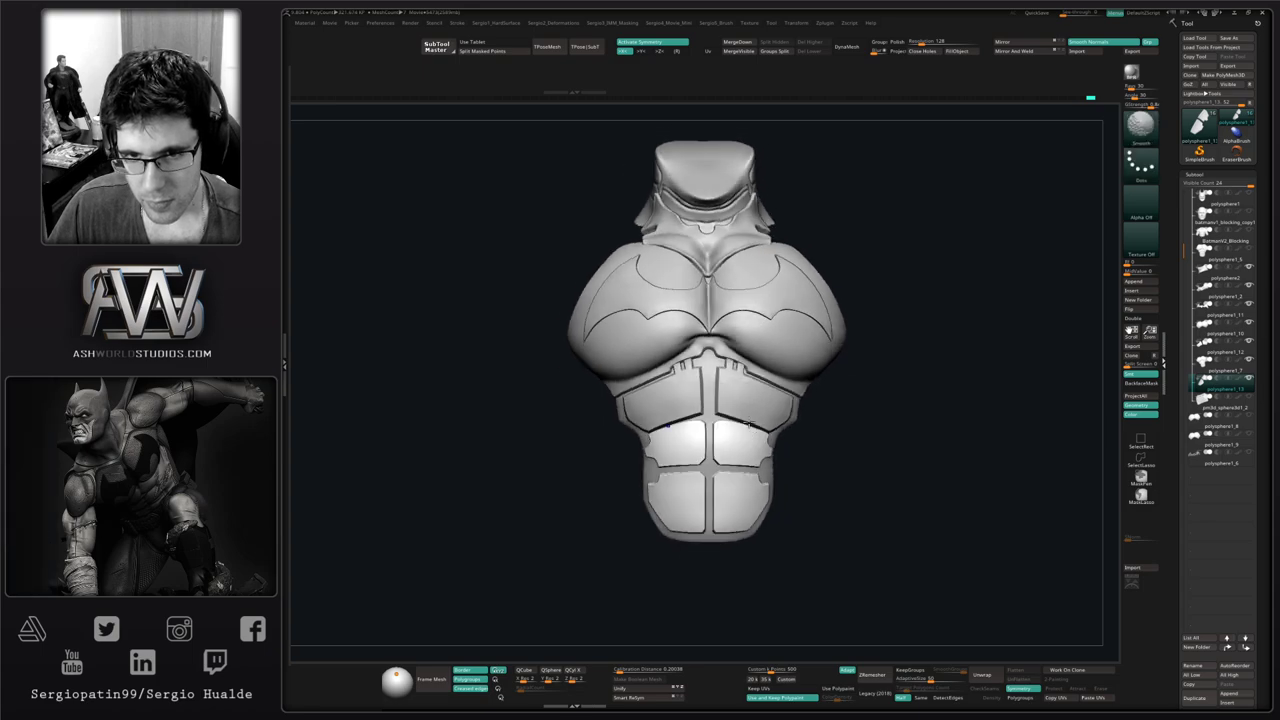
# Select the two plates directly below the chest and mask them
pyautogui.press('b')
pyautogui.press('c')
pyautogui.press('l')
pyautogui.keyDown('alt'); pyautogui.click(753, 388); pyautogui.keyUp('alt')
pyautogui.keyDown('ctrl'); pyautogui.moveTo(753, 388); pyautogui.dragTo(766, 428, button='right'); pyautogui.keyUp('ctrl')
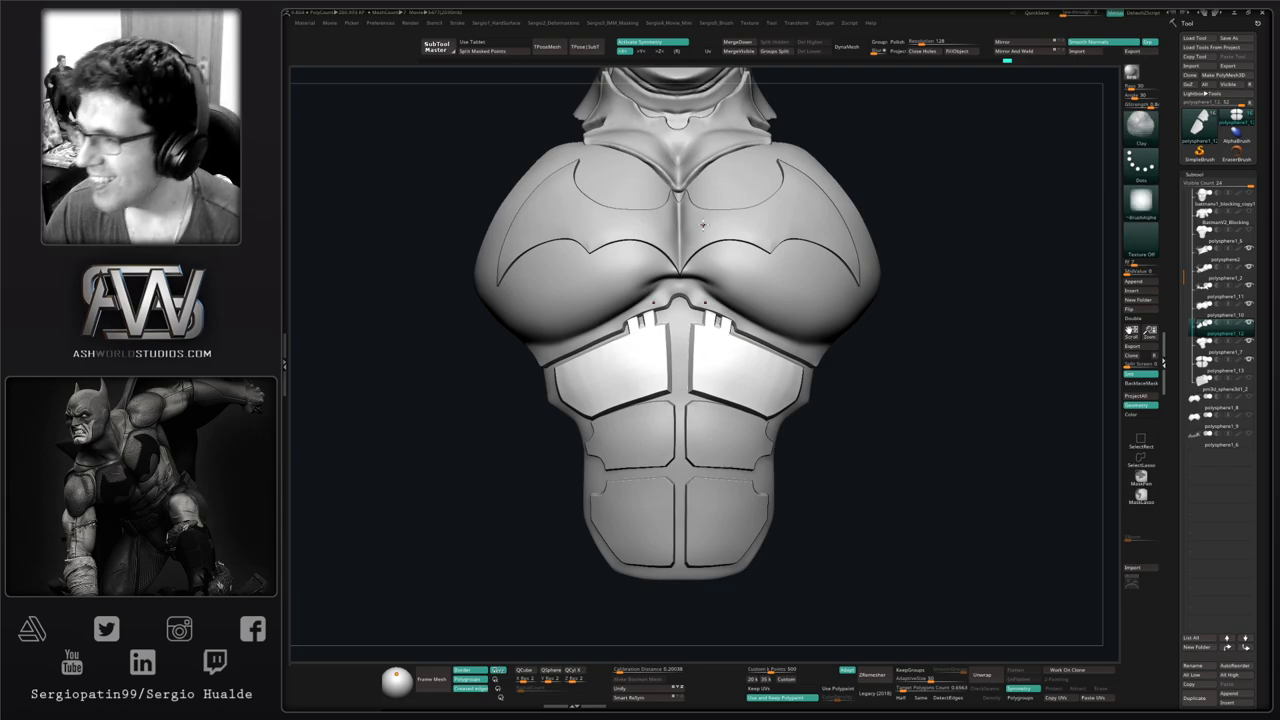
pyautogui.moveTo(760, 352); pyautogui.dragTo(837, 423, button='right')
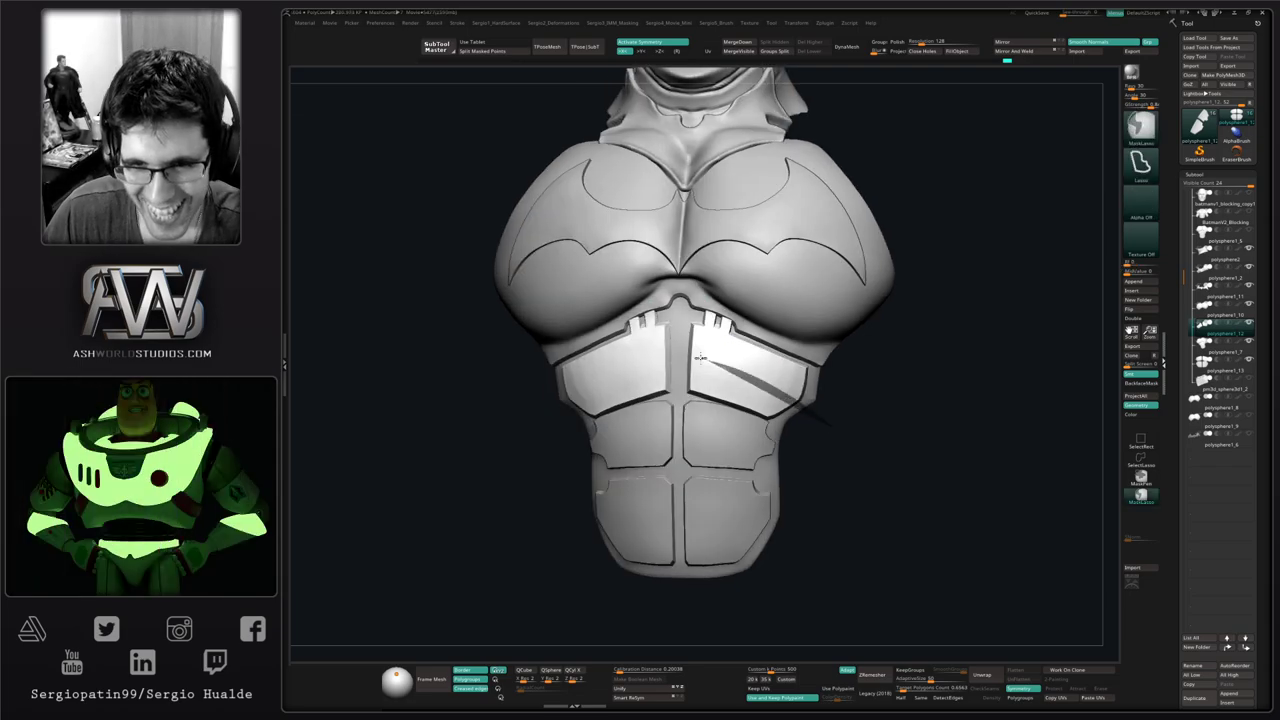
pyautogui.keyDown('ctrl'); pyautogui.click(818, 428); pyautogui.keyUp('ctrl')
pyautogui.keyDown('ctrl'); pyautogui.click(778, 388); pyautogui.keyUp('ctrl')
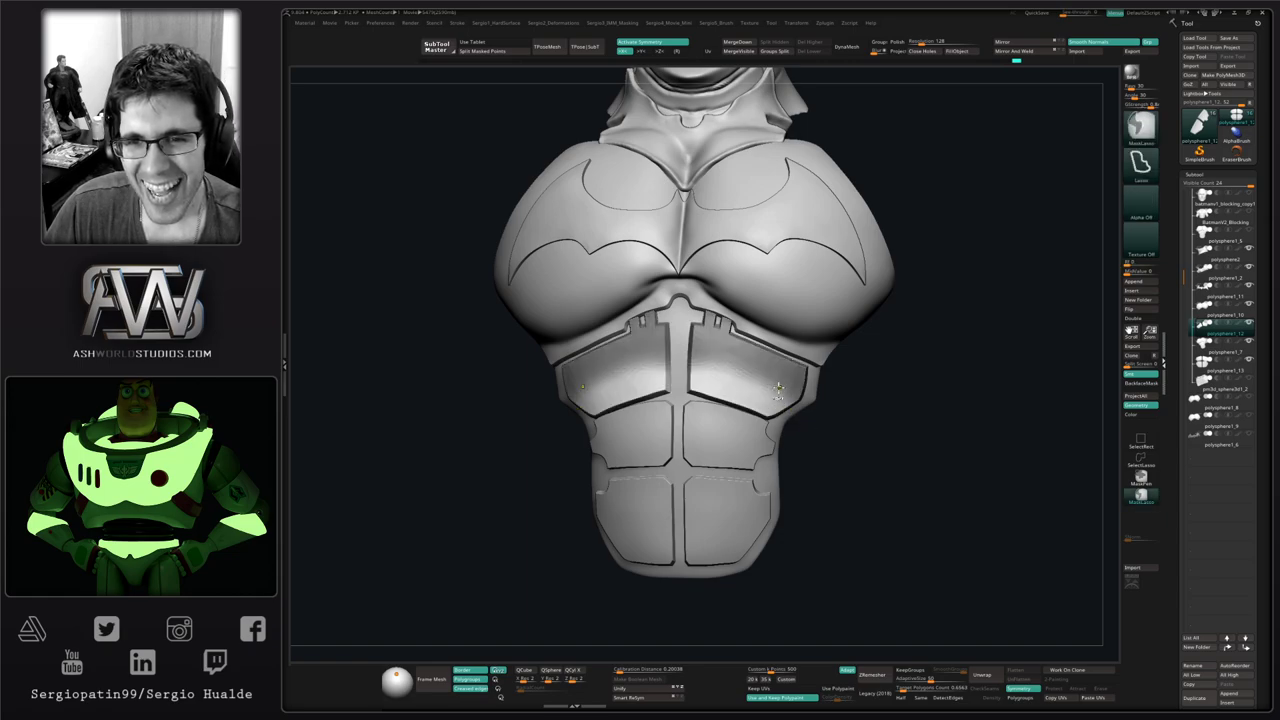
# Adjust the lower outer corners of the plates below the chest with a resized Move brush and clear their mask
pyautogui.press('ctrl')
pyautogui.press('b')
pyautogui.press('m')
pyautogui.press('v')
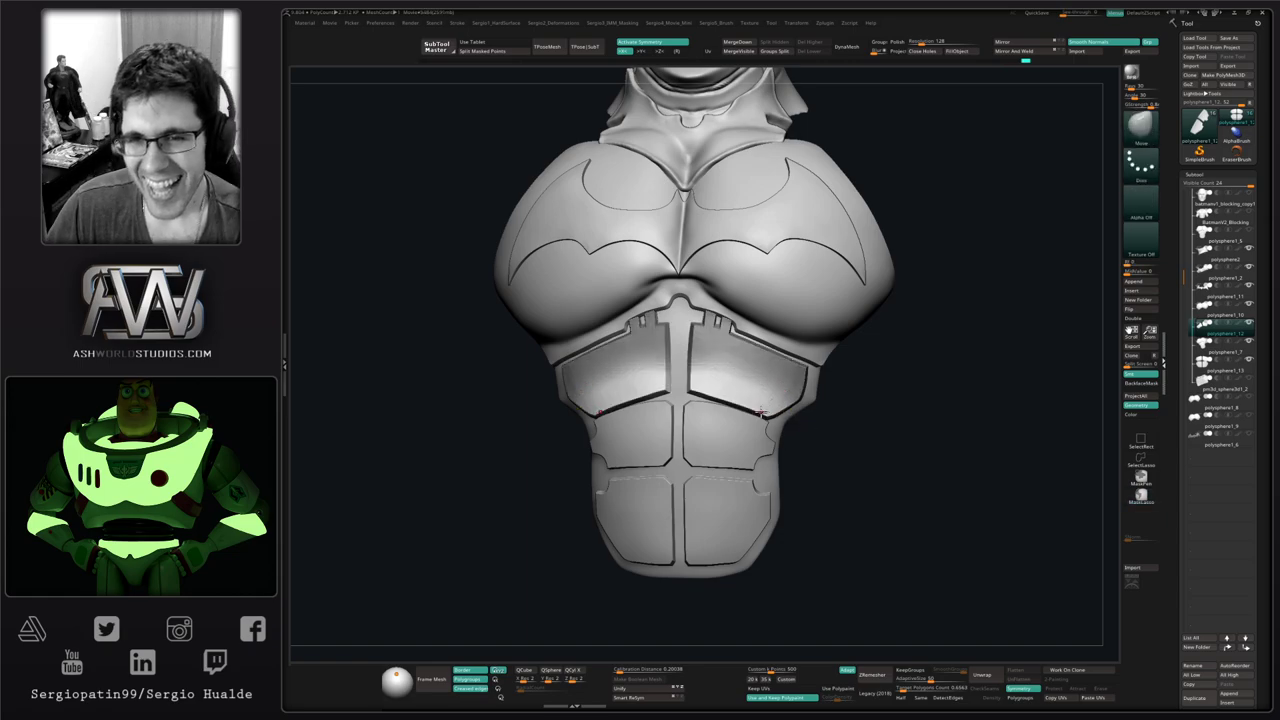
pyautogui.moveTo(793, 411); pyautogui.dragTo(769, 422)
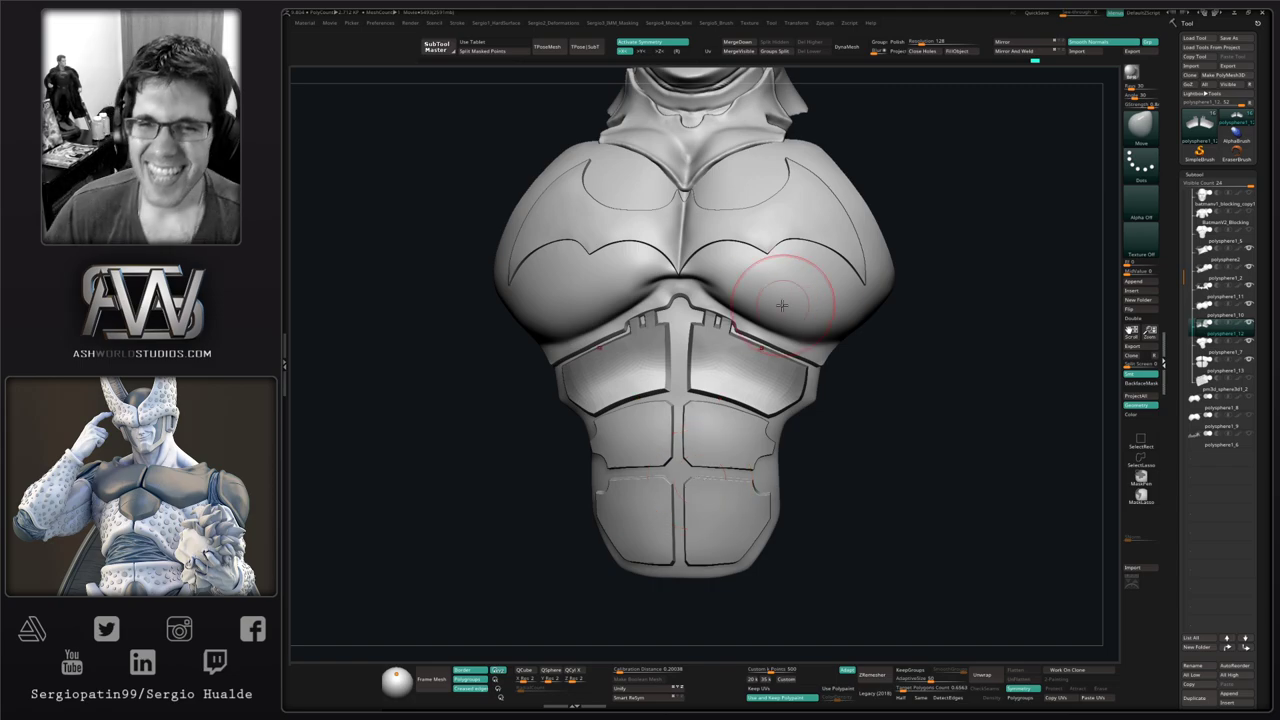
pyautogui.press('s')
pyautogui.moveTo(764, 419); pyautogui.dragTo(768, 419)
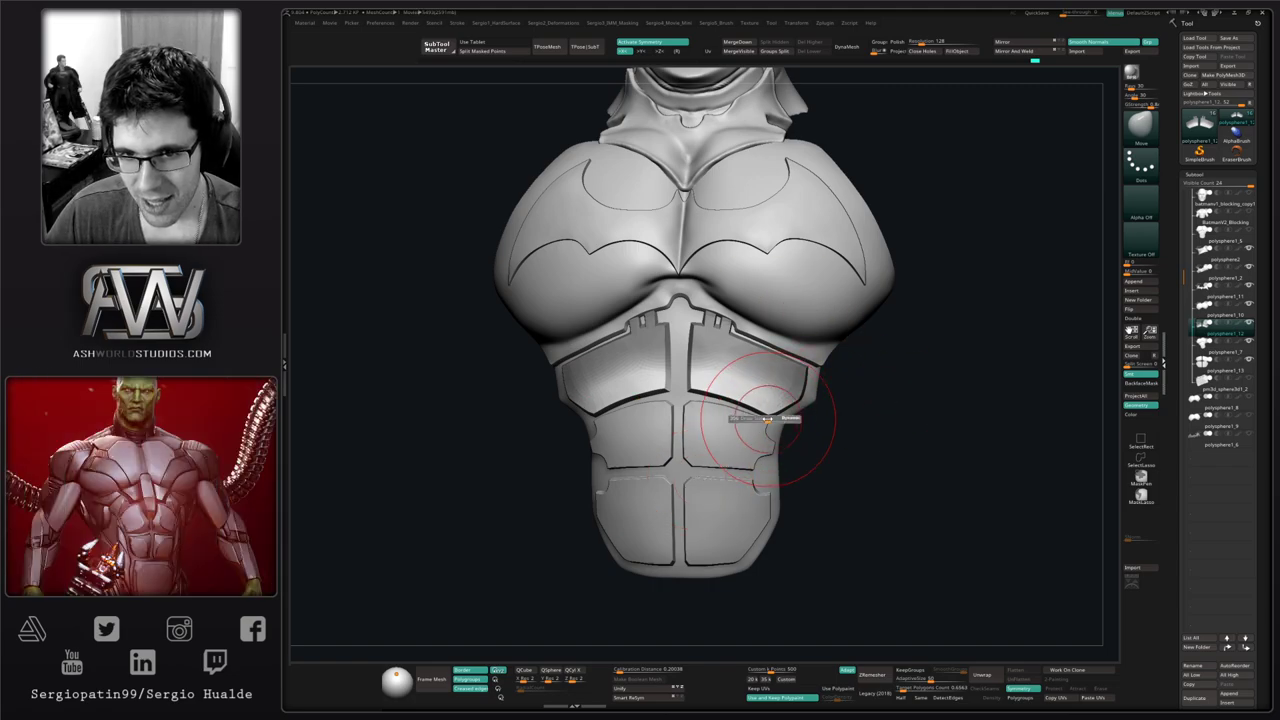
pyautogui.keyDown('ctrl'); pyautogui.moveTo(771, 396); pyautogui.dragTo(780, 446, button='right'); pyautogui.keyUp('ctrl')
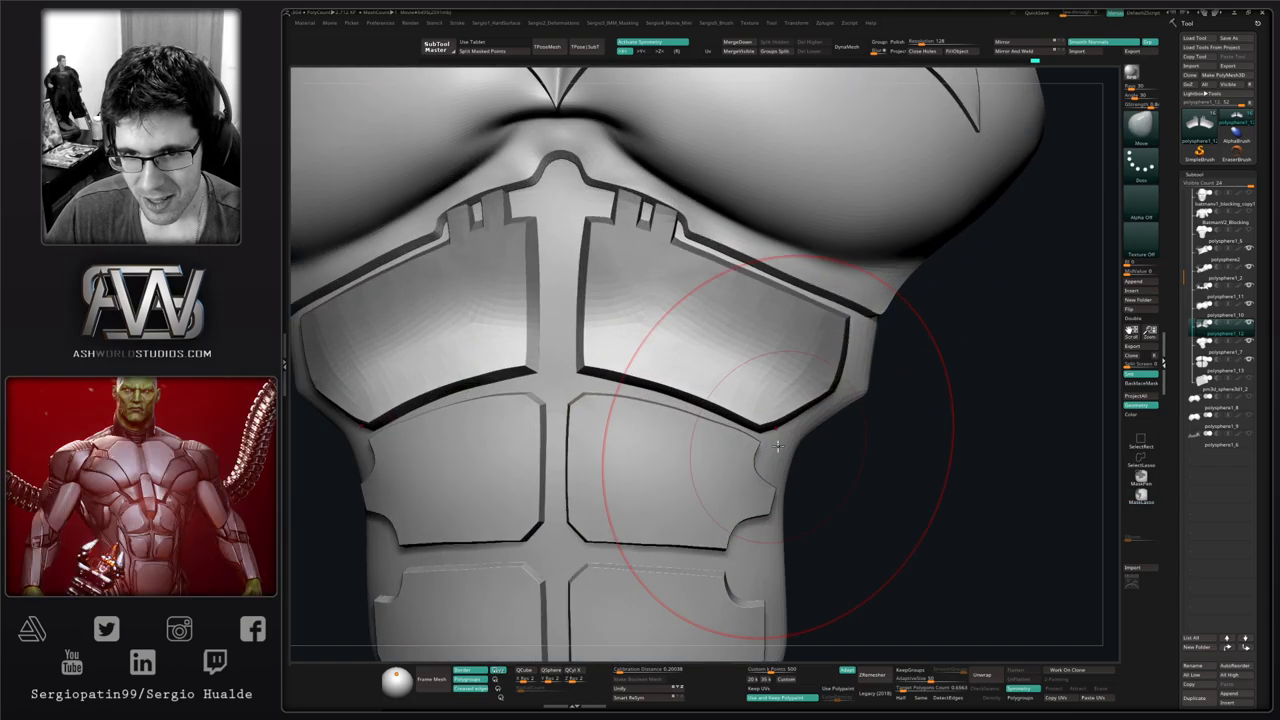
pyautogui.press('s')
pyautogui.moveTo(789, 437); pyautogui.dragTo(771, 436)
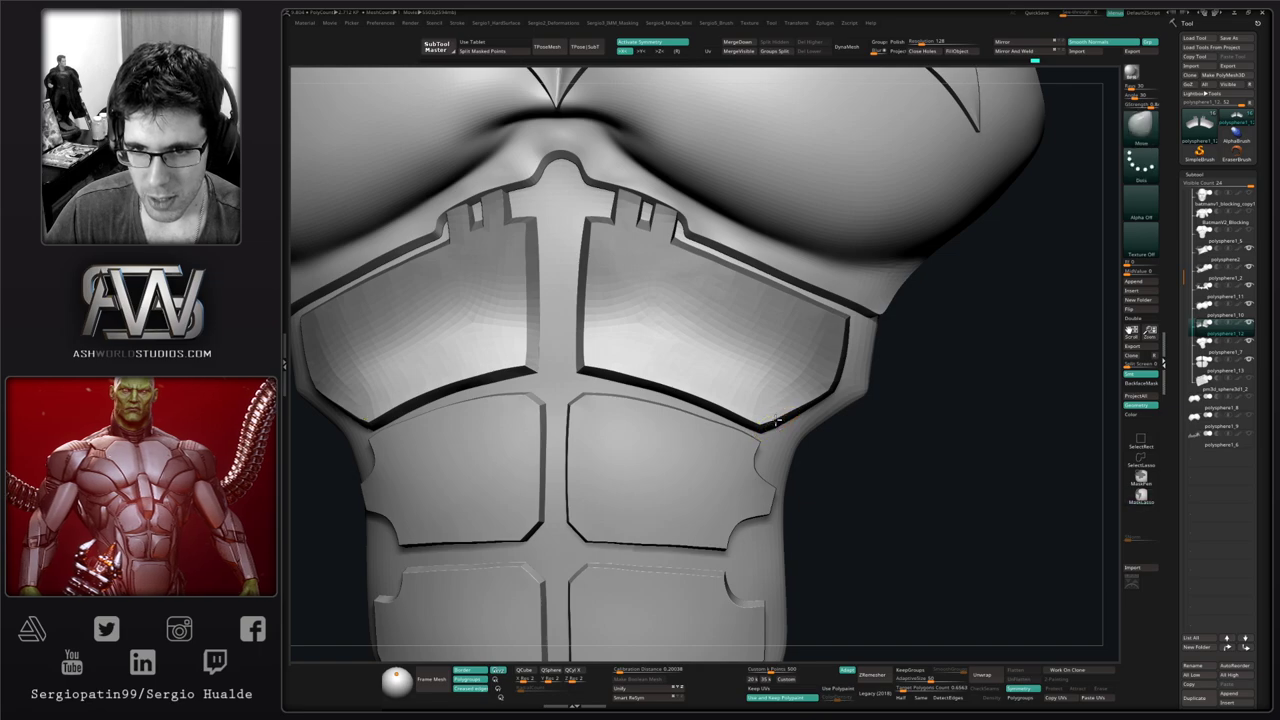
pyautogui.scroll(-4, 790, 440)
pyautogui.moveTo(810, 452); pyautogui.dragTo(809, 466)
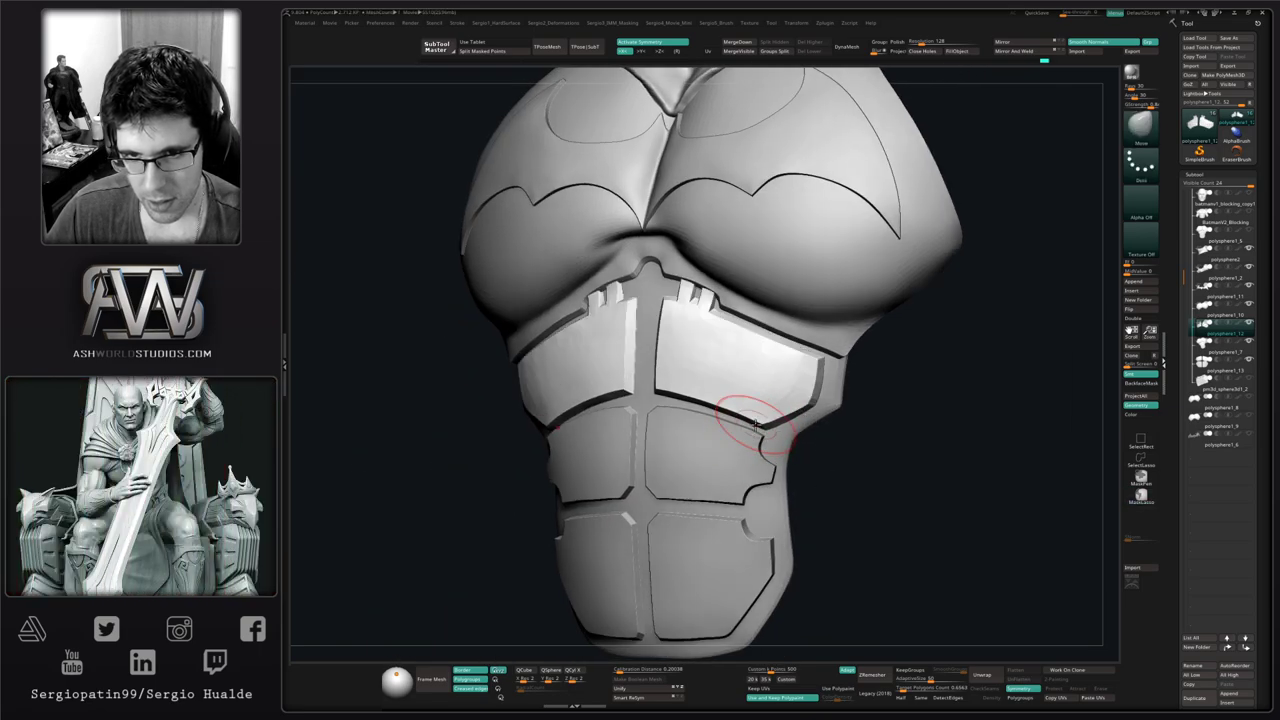
# Check the plates below the chest from several angles and select the subtool with the four lower abdominal plates
pyautogui.keyDown('shift'); pyautogui.moveTo(755, 426); pyautogui.dragTo(767, 430, button='right'); pyautogui.keyUp('shift')
pyautogui.scroll(-3, 754, 425)
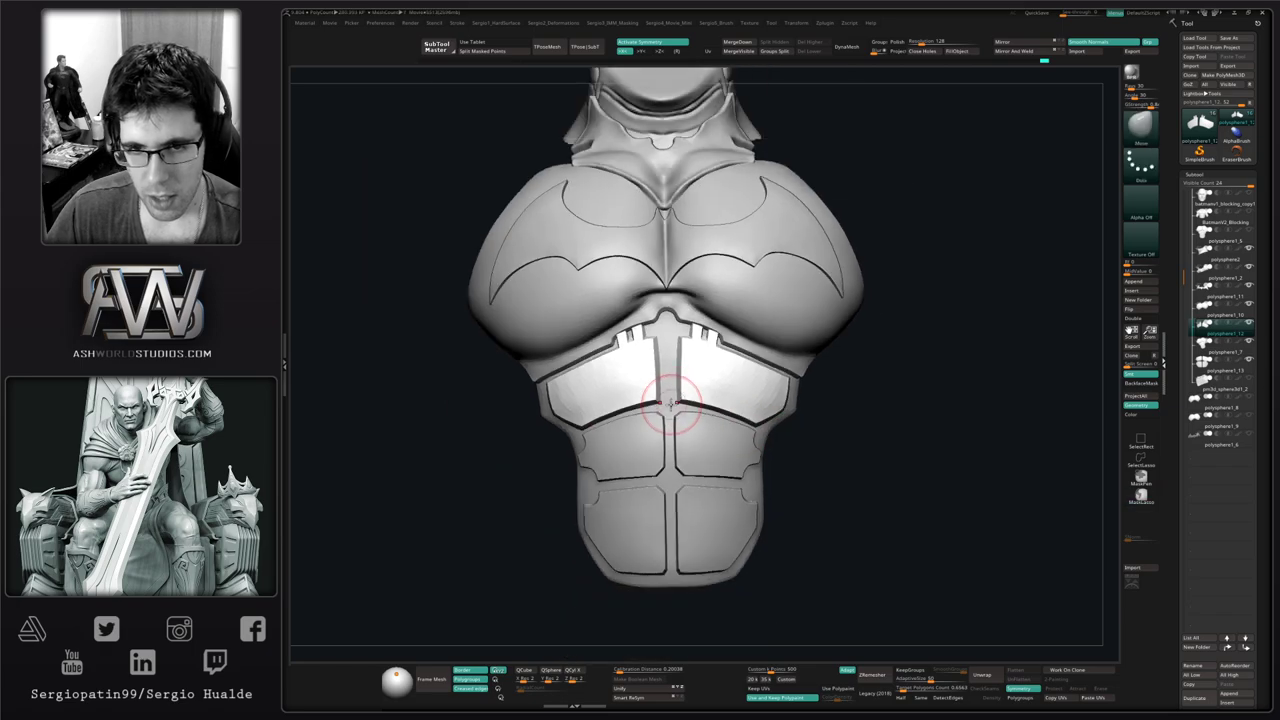
pyautogui.moveTo(716, 416); pyautogui.dragTo(739, 432, button='right')
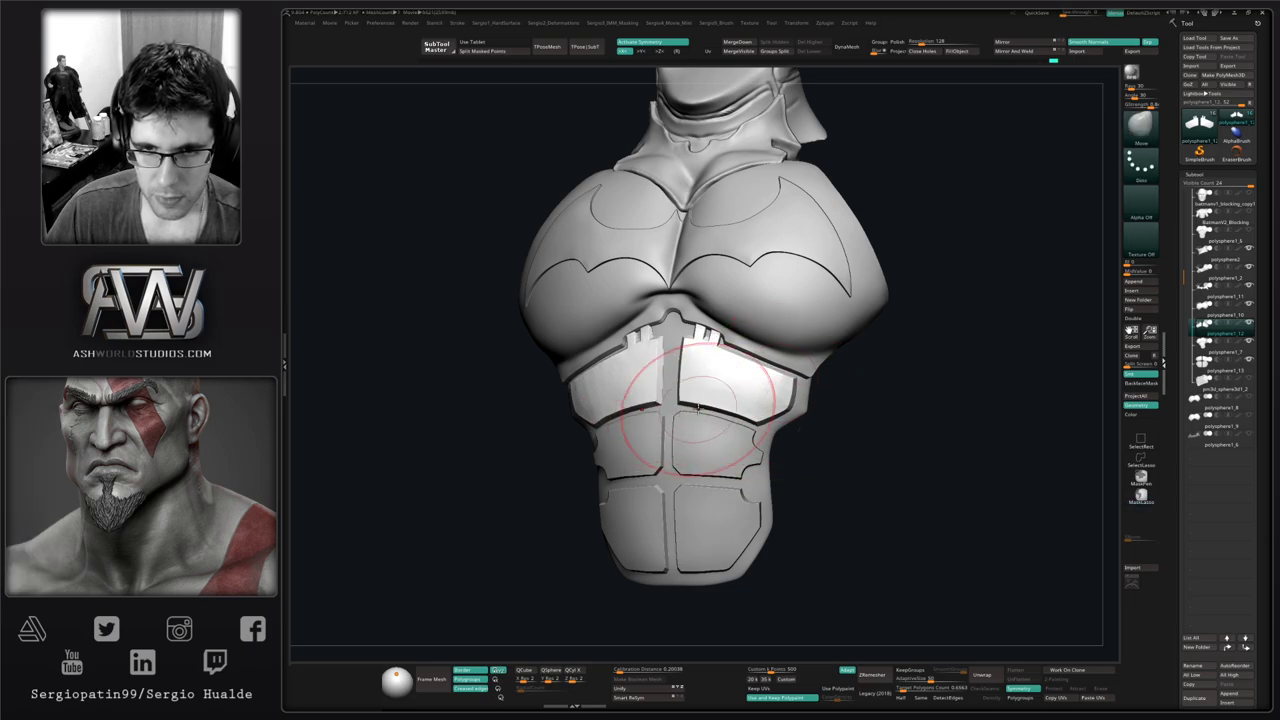
pyautogui.moveTo(697, 408)
pyautogui.mouseDown(button='right')
pyautogui.moveTo(722, 413)
pyautogui.moveTo(717, 437)
pyautogui.moveTo(714, 350)
pyautogui.moveTo(730, 391)
pyautogui.mouseUp(button='right')
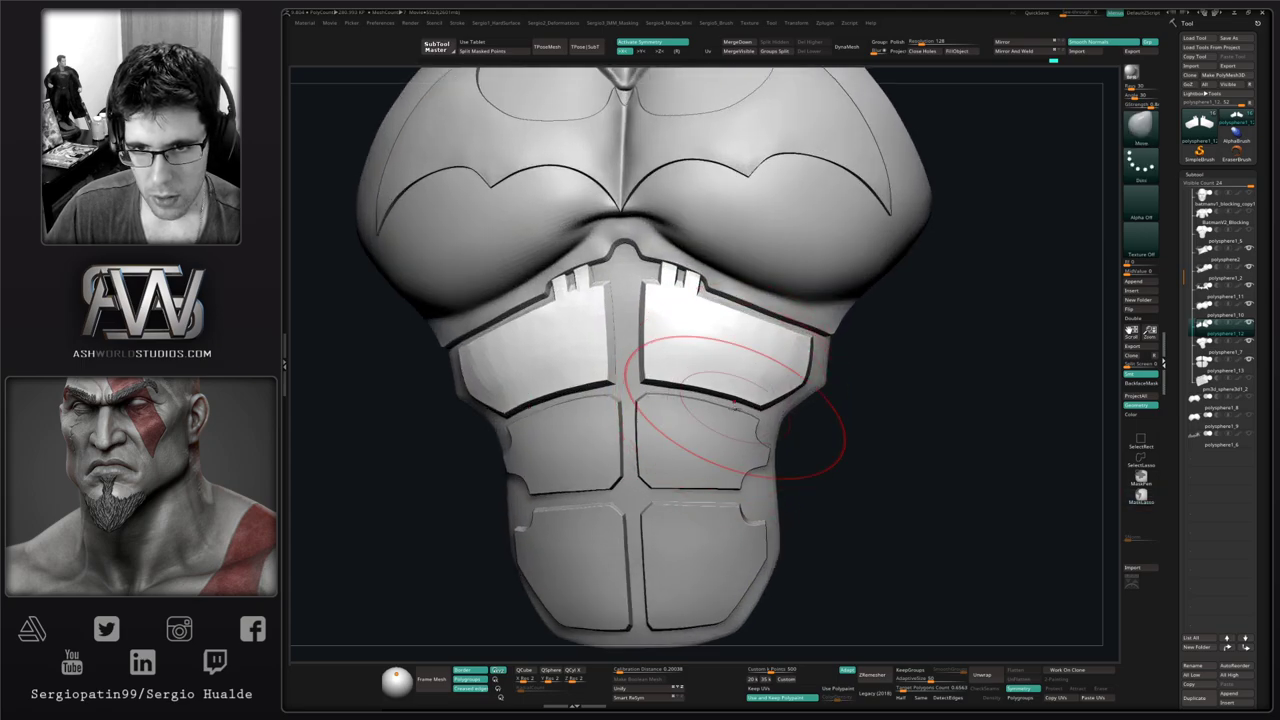
pyautogui.keyDown('alt'); pyautogui.click(717, 433); pyautogui.keyUp('alt')
pyautogui.moveTo(703, 449)
pyautogui.mouseDown(button='right')
pyautogui.moveTo(712, 457)
pyautogui.moveTo(745, 430)
pyautogui.moveTo(789, 460)
pyautogui.moveTo(737, 429)
pyautogui.moveTo(708, 466)
pyautogui.moveTo(733, 456)
pyautogui.mouseUp(button='right')
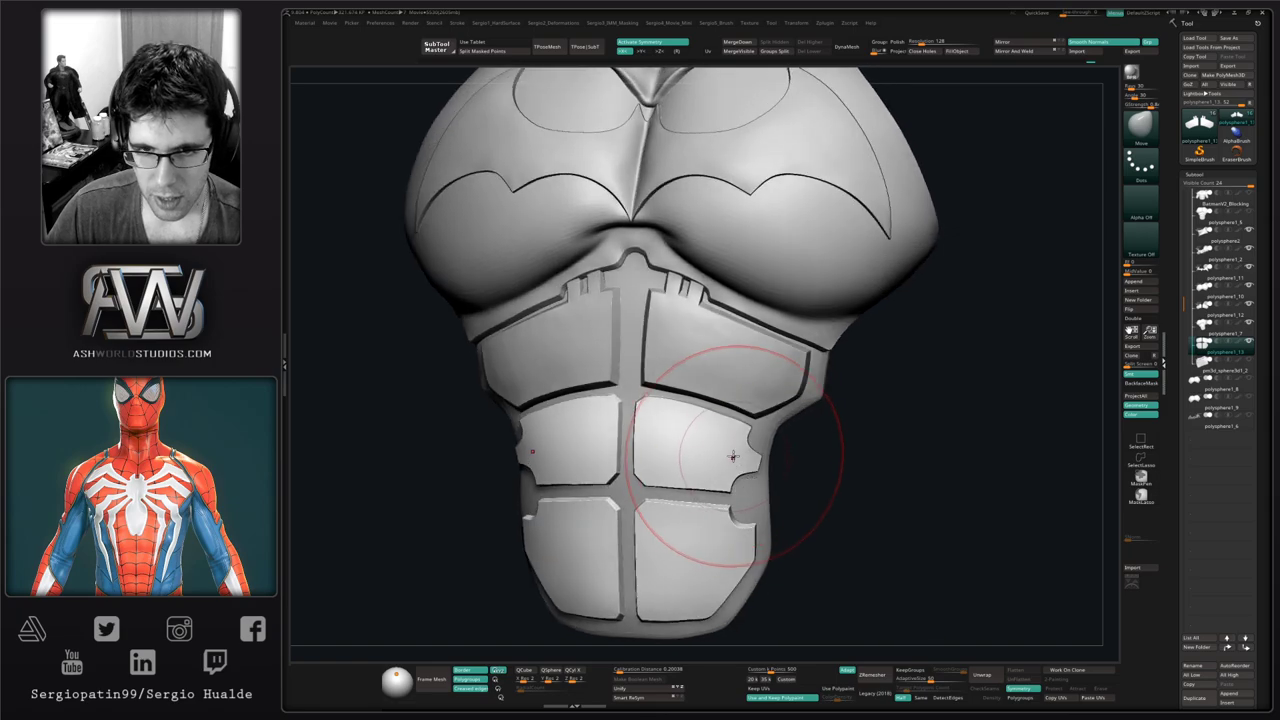
pyautogui.press('w')
pyautogui.keyDown('alt'); pyautogui.click(738, 444); pyautogui.keyUp('alt')
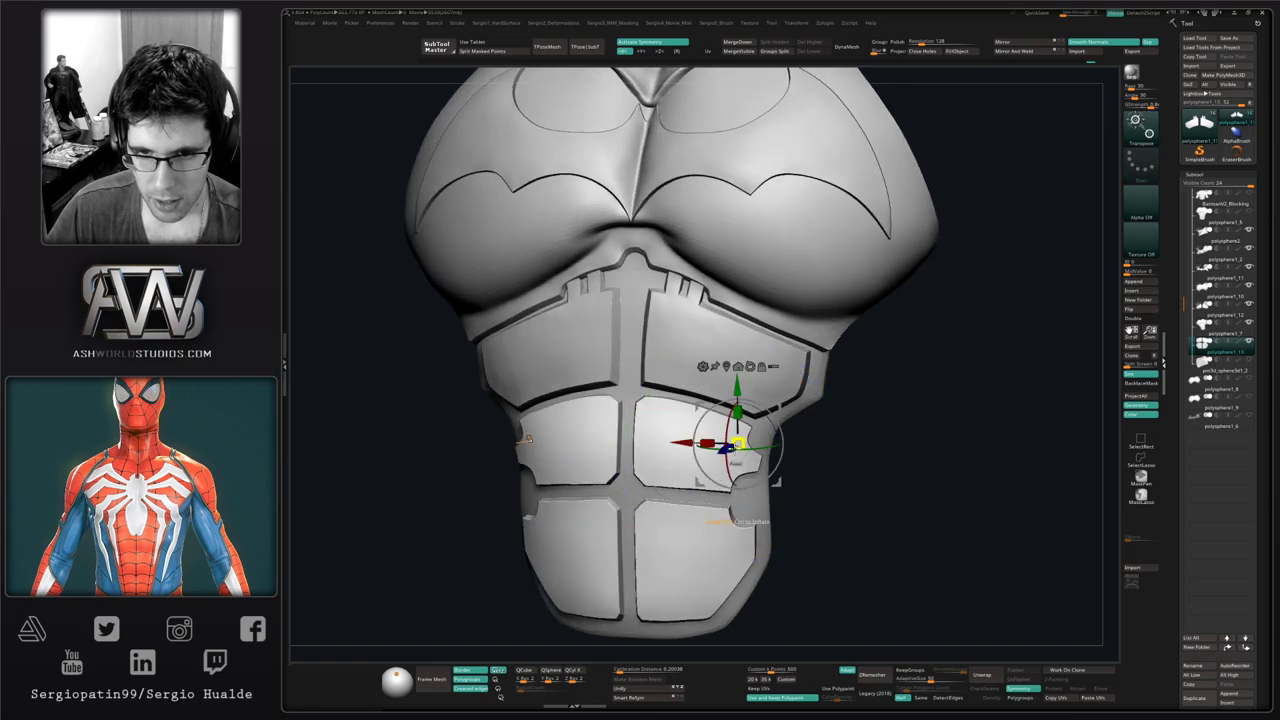
# Nudge the outline of the middle pair of plates with the Move Topological brush and undo the last stroke
pyautogui.press('q')
pyautogui.press('b')
pyautogui.press('m')
pyautogui.press('t')
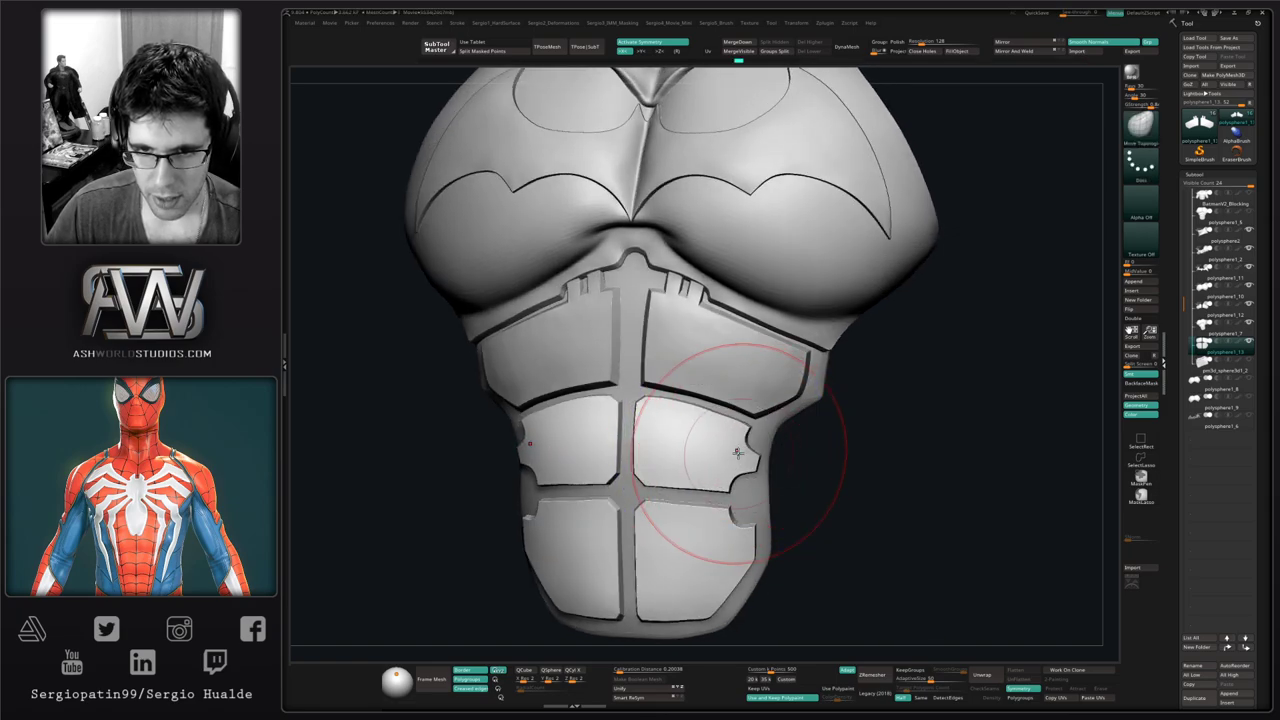
pyautogui.moveTo(738, 453); pyautogui.dragTo(738, 451, button='right')
pyautogui.moveTo(738, 451); pyautogui.dragTo(711, 437)
pyautogui.moveTo(711, 437); pyautogui.dragTo(683, 423, button='right')
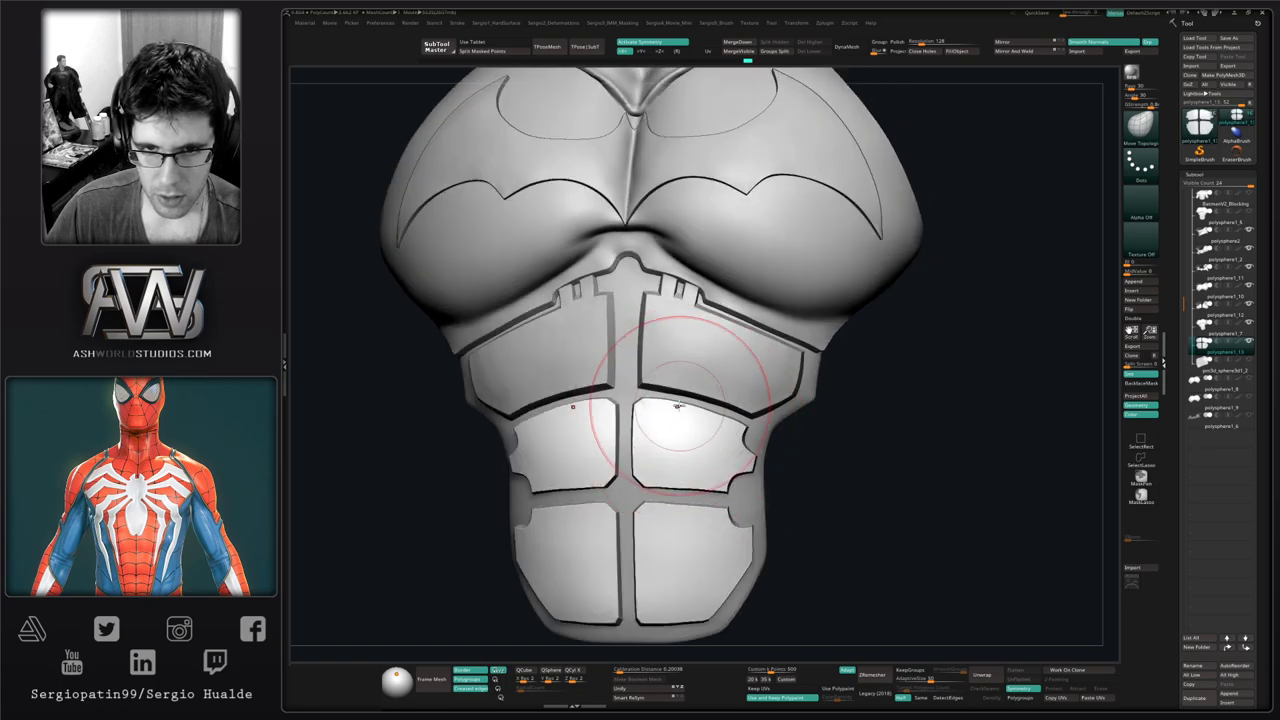
pyautogui.hotkey('ctrl', 'z')
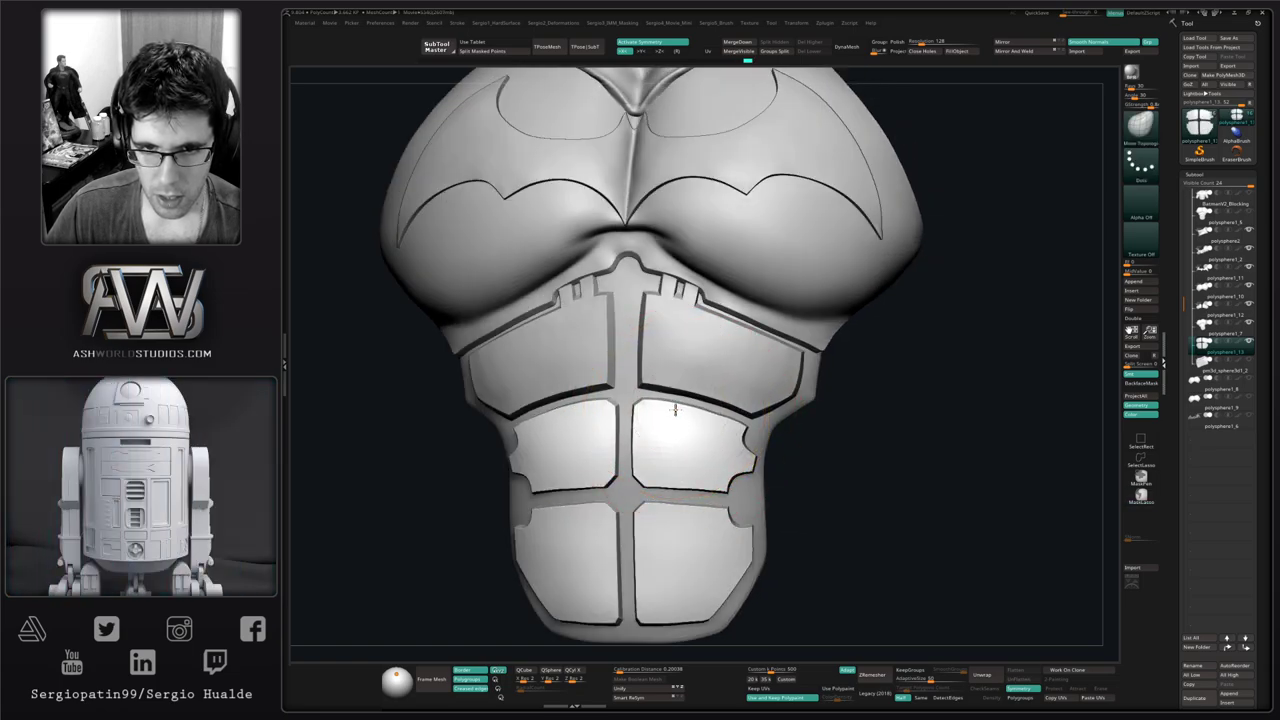
# Refine the upper edges and outer sides of the lowest pair of plates with the Move Topological brush
pyautogui.keyDown('alt'); pyautogui.moveTo(694, 481); pyautogui.dragTo(692, 445, button='right'); pyautogui.keyUp('alt')
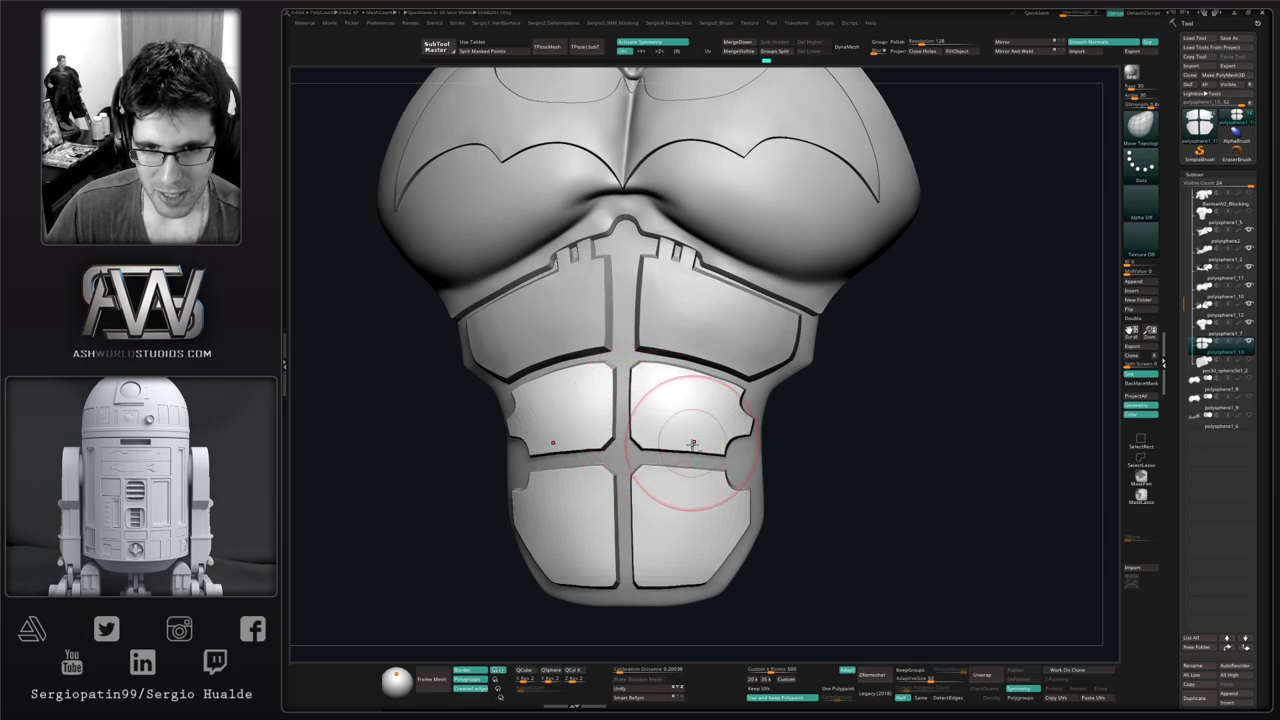
pyautogui.moveTo(692, 443); pyautogui.dragTo(685, 437, button='right')
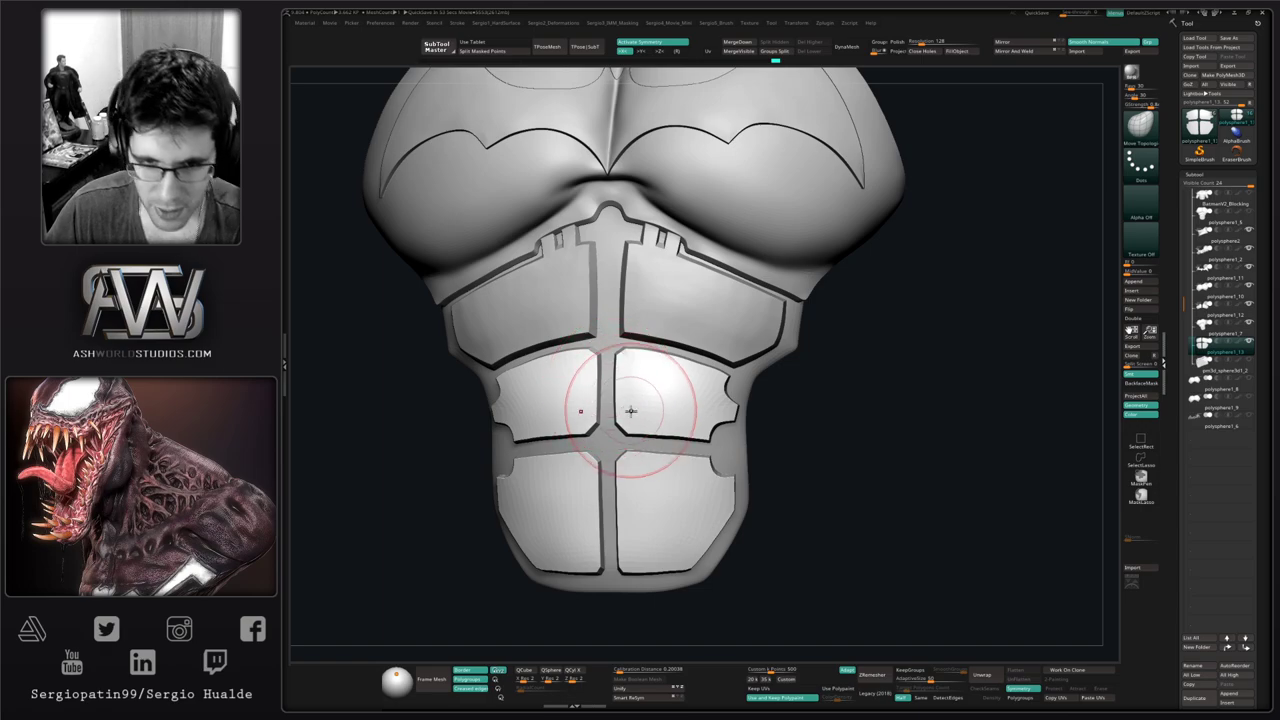
pyautogui.moveTo(631, 411); pyautogui.dragTo(632, 395, button='right')
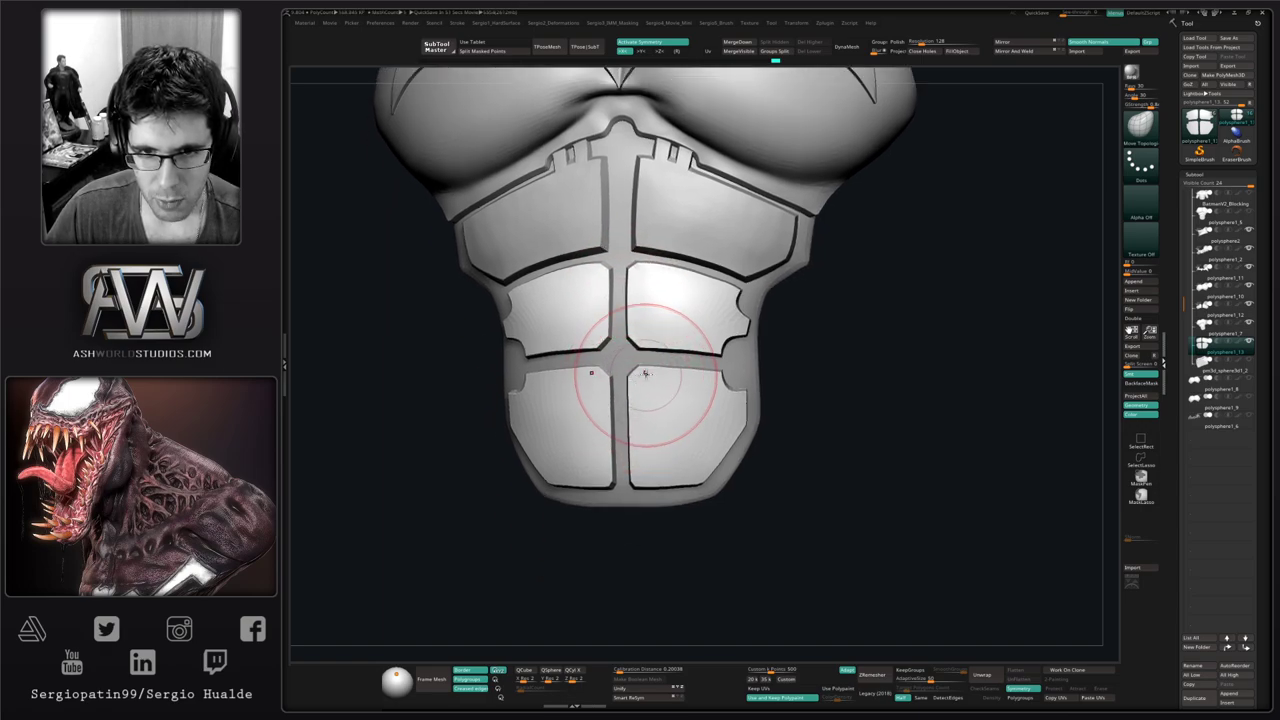
pyautogui.moveTo(680, 374); pyautogui.dragTo(680, 378)
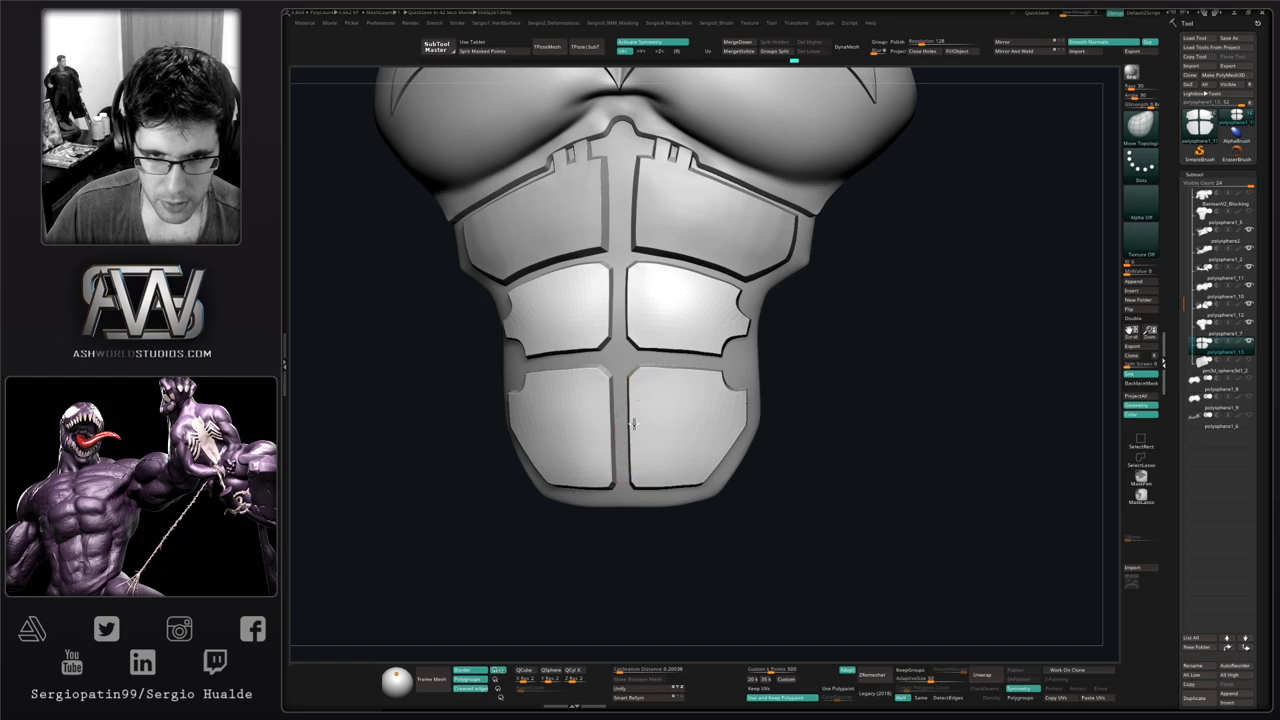
pyautogui.moveTo(648, 455)
pyautogui.mouseDown(button='right')
pyautogui.moveTo(643, 440)
pyautogui.moveTo(648, 457)
pyautogui.moveTo(686, 440)
pyautogui.mouseUp(button='right')
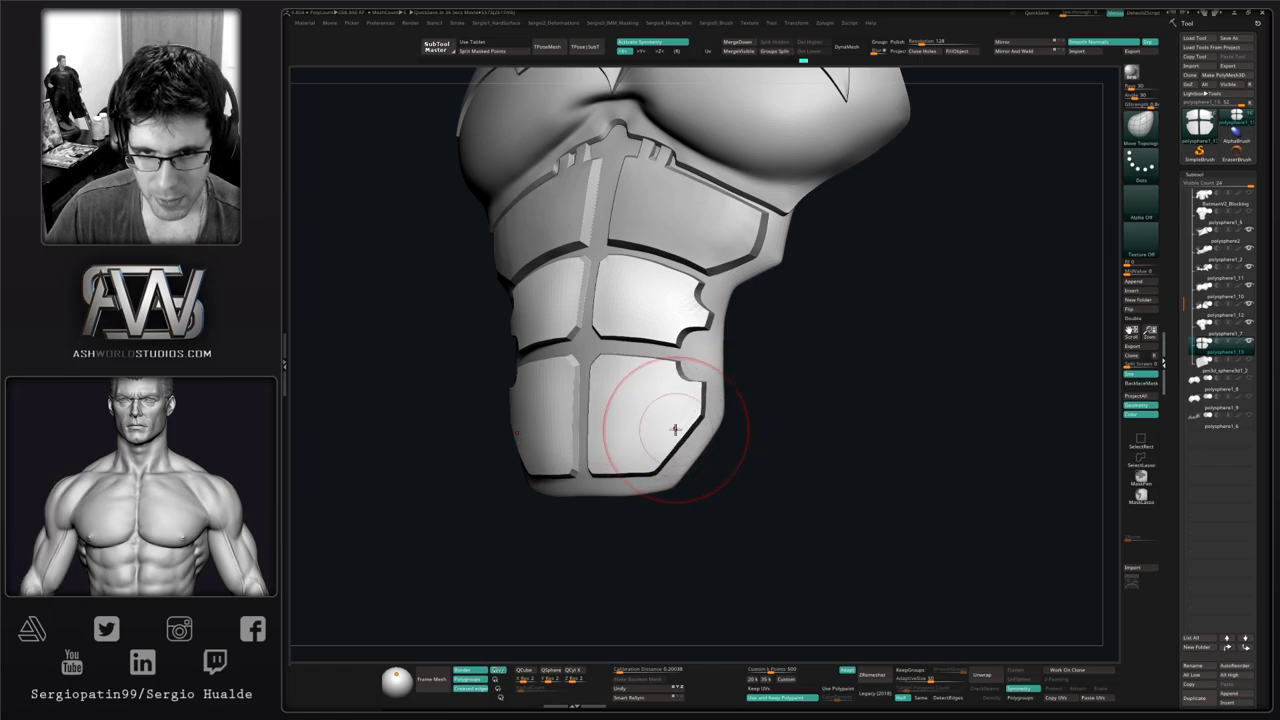
pyautogui.moveTo(692, 394); pyautogui.dragTo(694, 387)
pyautogui.keyDown('shift'); pyautogui.moveTo(691, 399); pyautogui.dragTo(700, 391, button='right'); pyautogui.keyUp('shift')
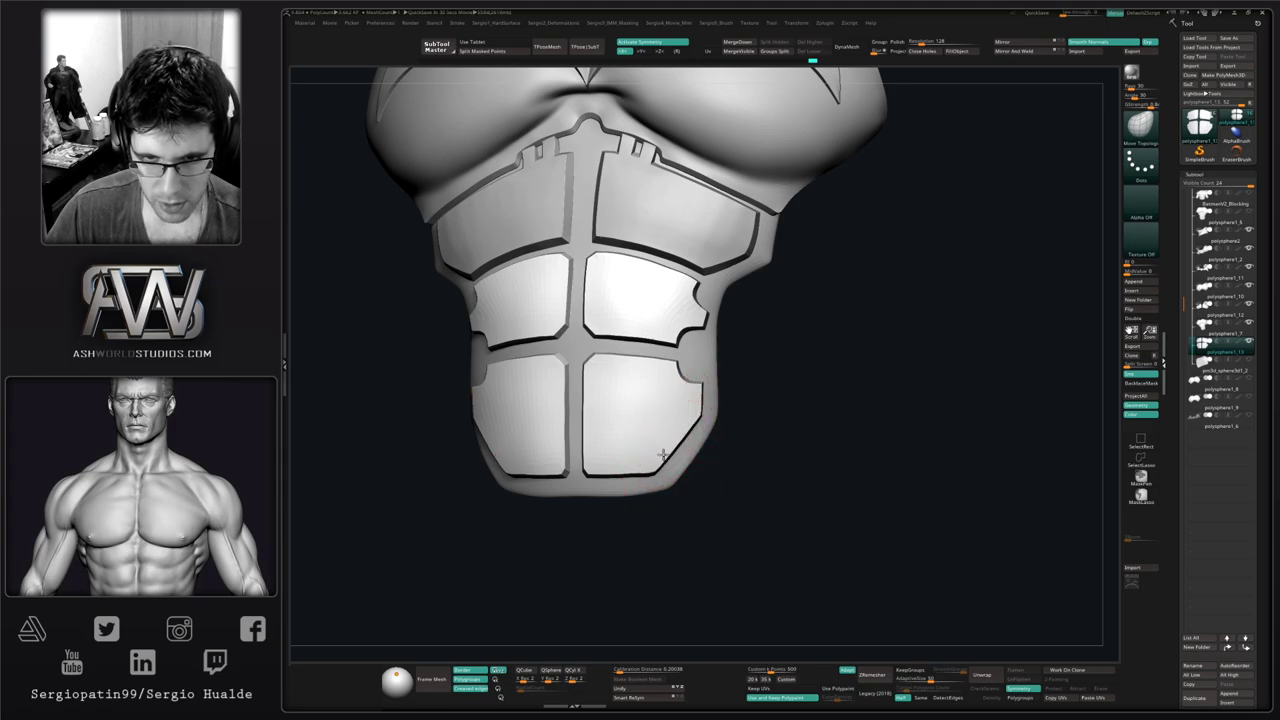
# Append a Cylinder3D mesh as a new subtool and make it the active one
pyautogui.moveTo(742, 467)
pyautogui.keyDown('ctrl'); pyautogui.mouseDown(button='right')
pyautogui.moveTo(722, 395)
pyautogui.moveTo(680, 365)
pyautogui.moveTo(735, 443)
pyautogui.moveTo(683, 394)
pyautogui.moveTo(814, 392)
pyautogui.moveTo(871, 433)
pyautogui.moveTo(840, 460)
pyautogui.moveTo(893, 380)
pyautogui.mouseUp(button='right'); pyautogui.keyUp('ctrl')
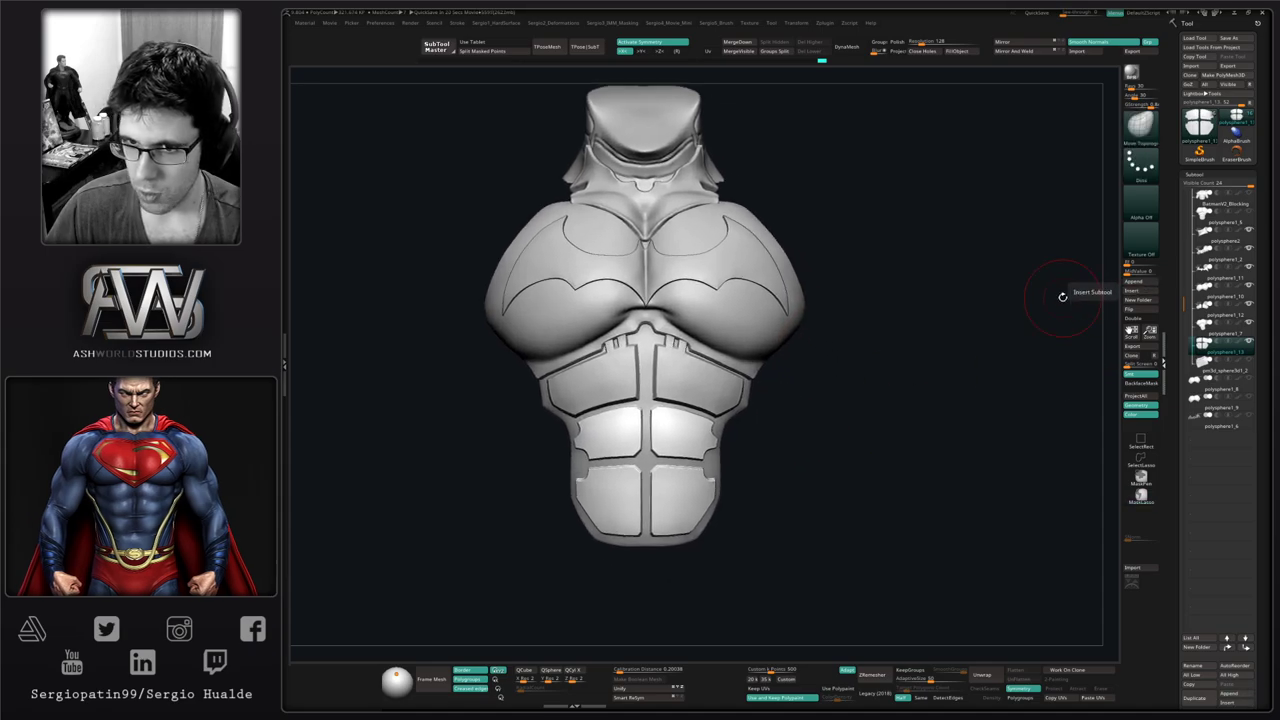
pyautogui.click(1133, 281)
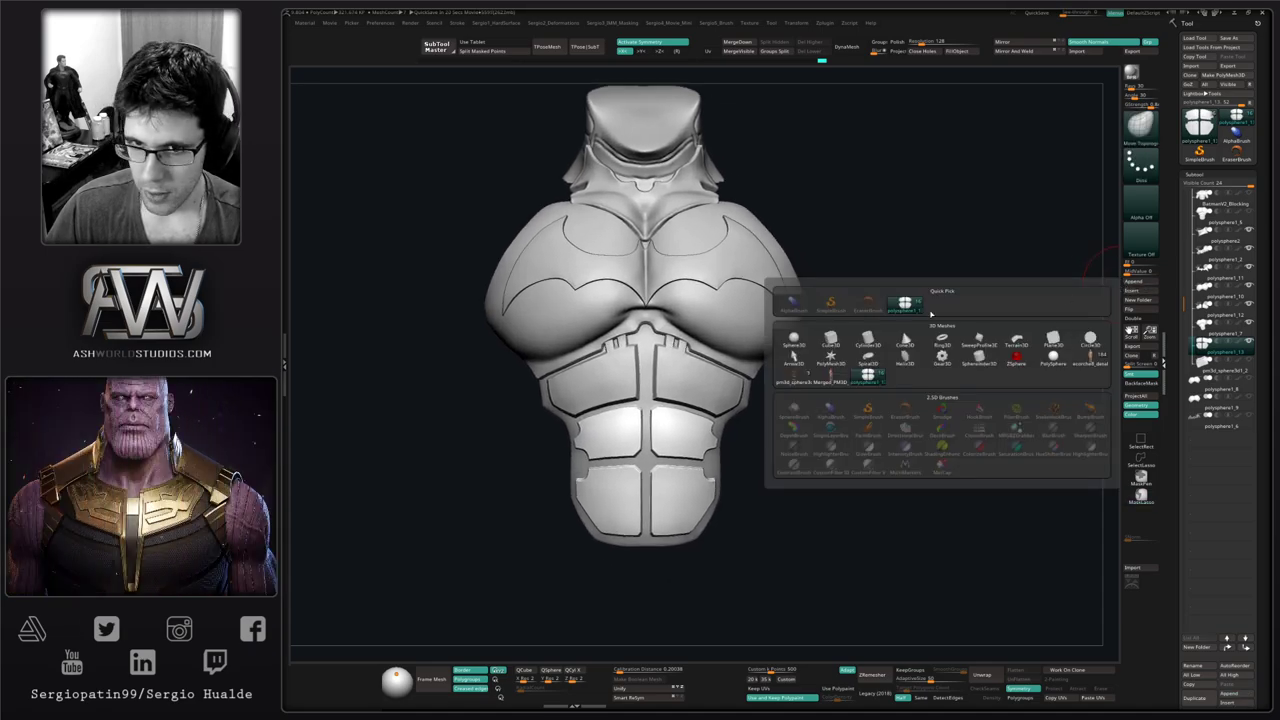
pyautogui.click(867, 341)
pyautogui.keyDown('ctrl'); pyautogui.moveTo(723, 434); pyautogui.dragTo(718, 260, button='right'); pyautogui.keyUp('ctrl')
pyautogui.keyDown('alt'); pyautogui.moveTo(718, 260); pyautogui.dragTo(709, 362, button='right'); pyautogui.keyUp('alt')
pyautogui.keyDown('alt'); pyautogui.click(698, 338); pyautogui.keyUp('alt')
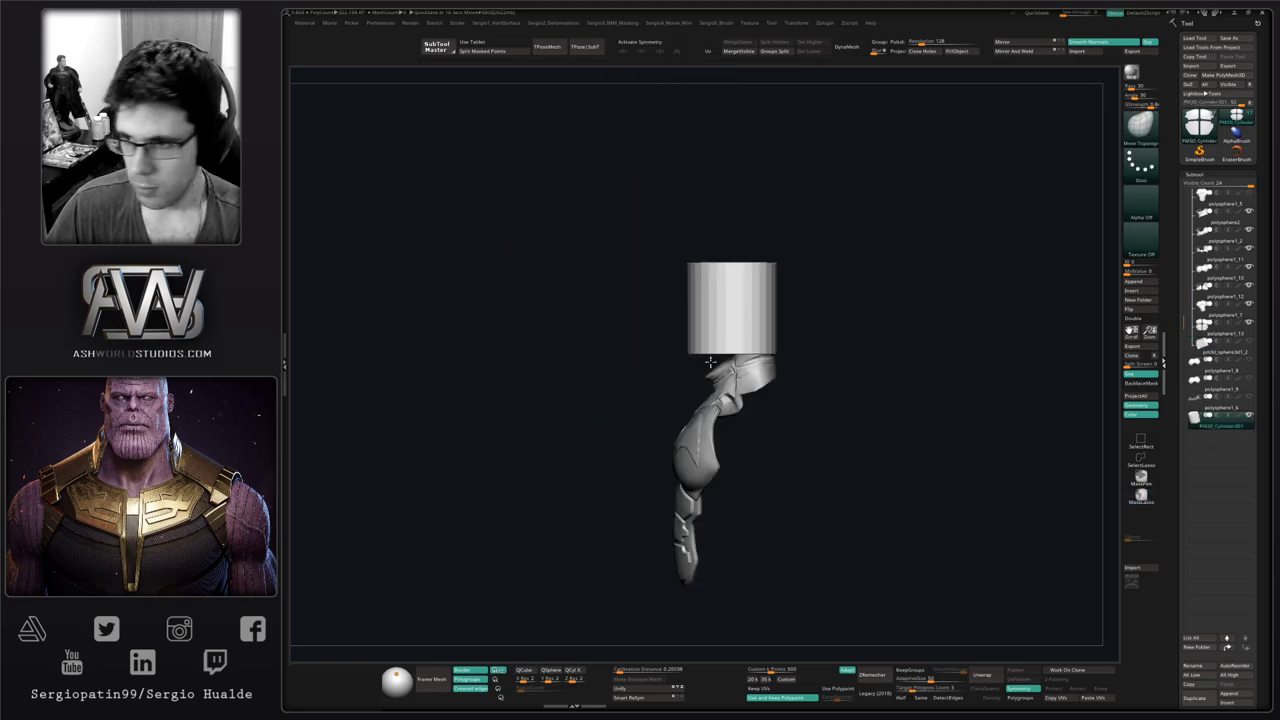
# Rotate the cylinder so its circular face points forward and scale it down to a small disc with the gizmo
pyautogui.press('w')
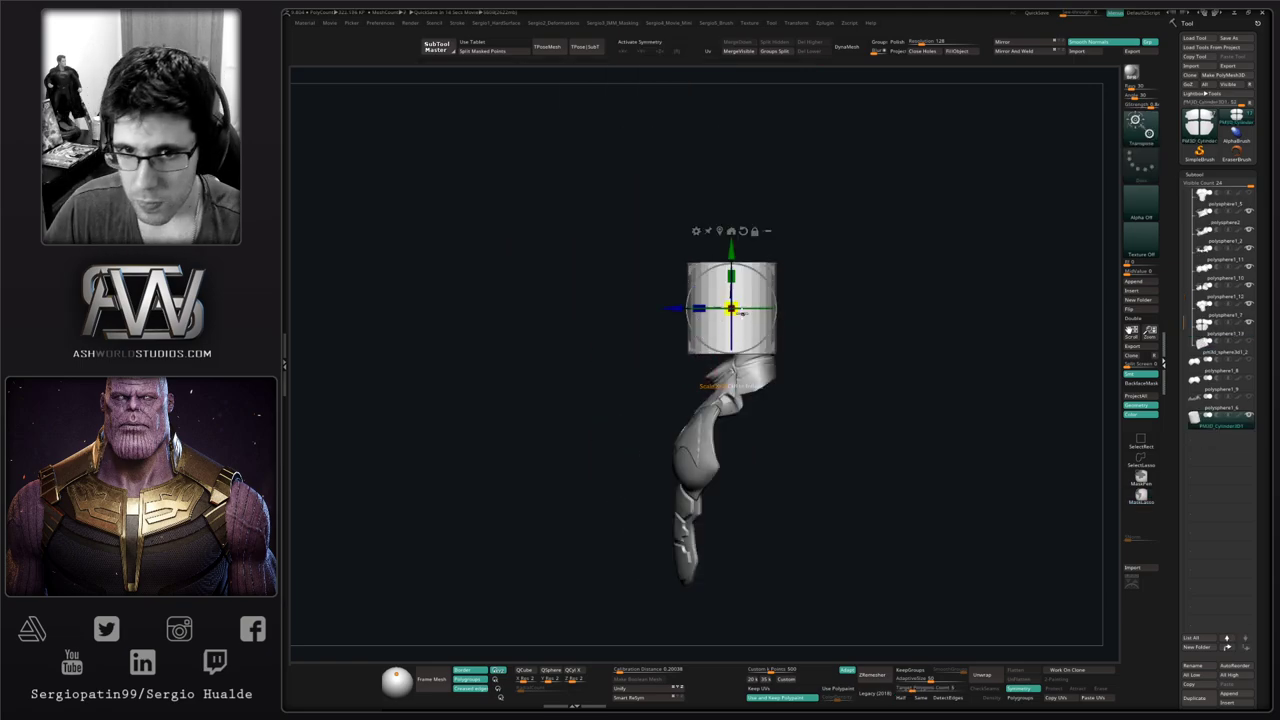
pyautogui.keyDown('shift'); pyautogui.moveTo(768, 288); pyautogui.dragTo(641, 456); pyautogui.keyUp('shift')
pyautogui.keyDown('alt'); pyautogui.moveTo(690, 459); pyautogui.dragTo(691, 340, button='right'); pyautogui.keyUp('alt')
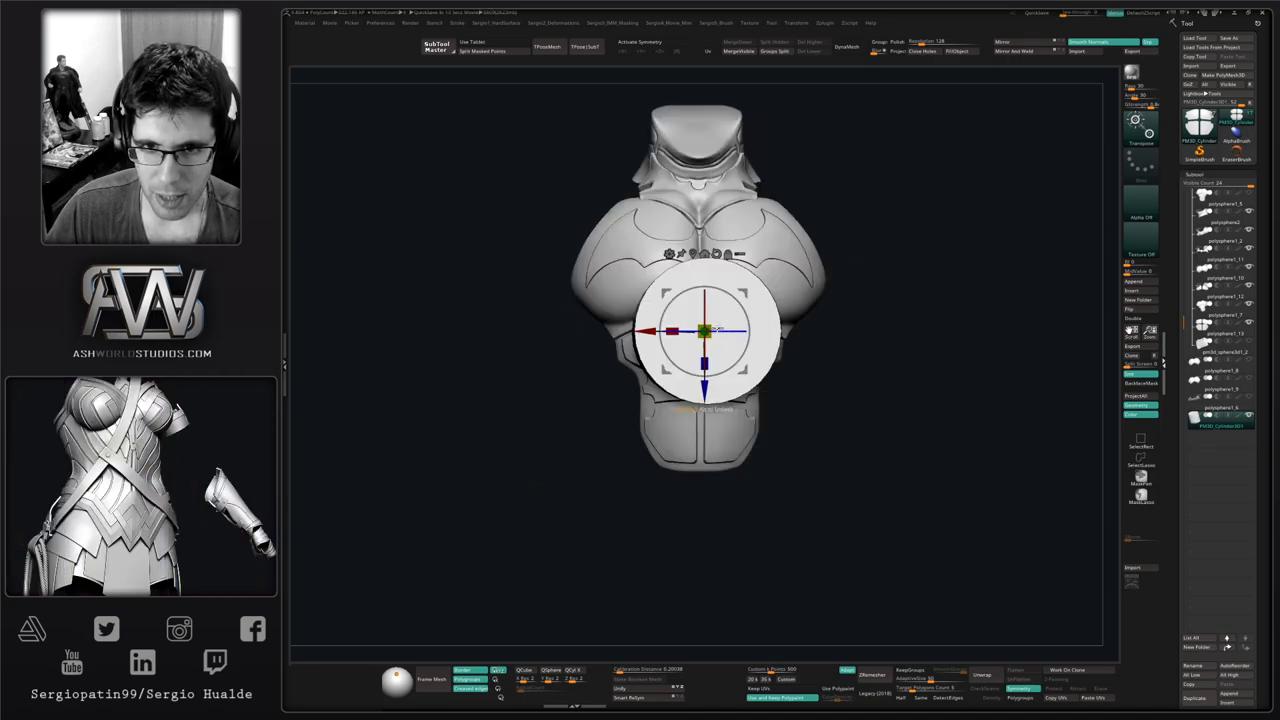
pyautogui.moveTo(692, 341); pyautogui.dragTo(676, 354)
pyautogui.keyDown('alt'); pyautogui.moveTo(690, 345); pyautogui.dragTo(688, 392, button='right'); pyautogui.keyUp('alt')
pyautogui.moveTo(695, 380); pyautogui.dragTo(680, 379)
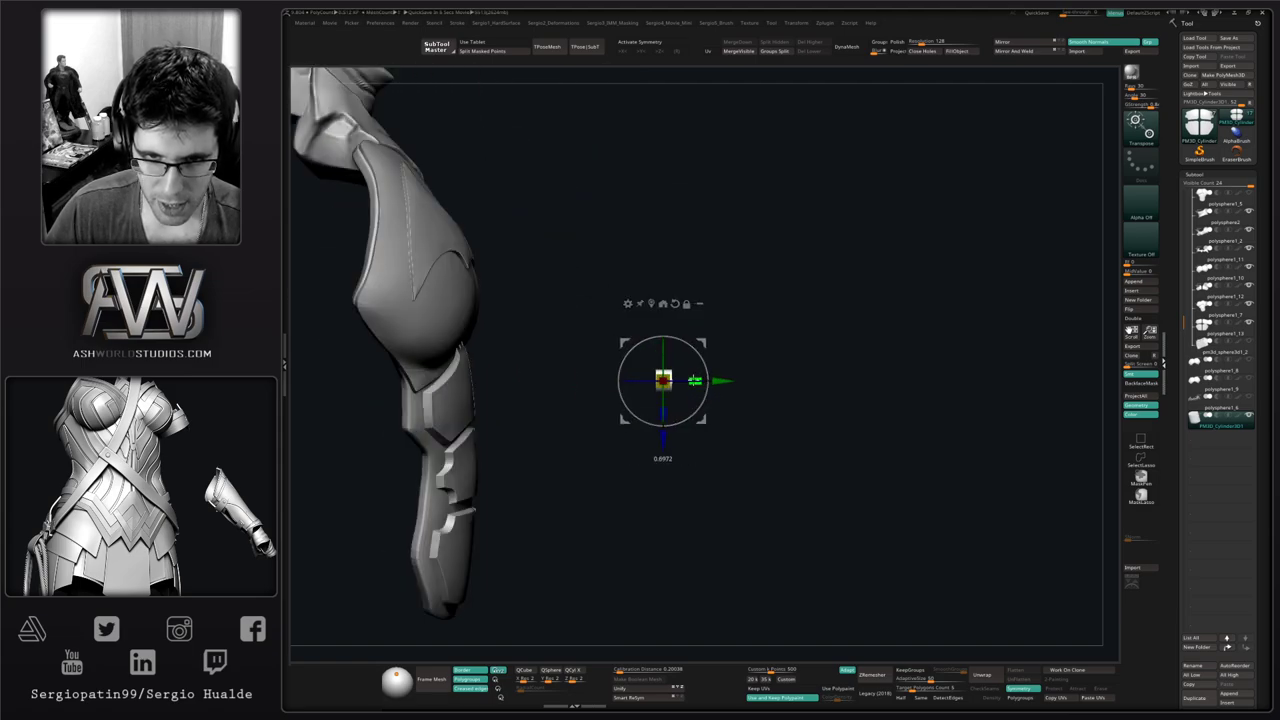
# Move the small cylinder in front of the torso and over the lower circular cutout at the side of the abdominal plates
pyautogui.keyDown('ctrl'); pyautogui.moveTo(679, 408); pyautogui.dragTo(682, 428, button='right'); pyautogui.keyUp('ctrl')
pyautogui.moveTo(682, 428); pyautogui.dragTo(645, 420, button='right')
pyautogui.moveTo(708, 345); pyautogui.dragTo(646, 448)
pyautogui.keyDown('alt'); pyautogui.moveTo(645, 447); pyautogui.dragTo(699, 336, button='right'); pyautogui.keyUp('alt')
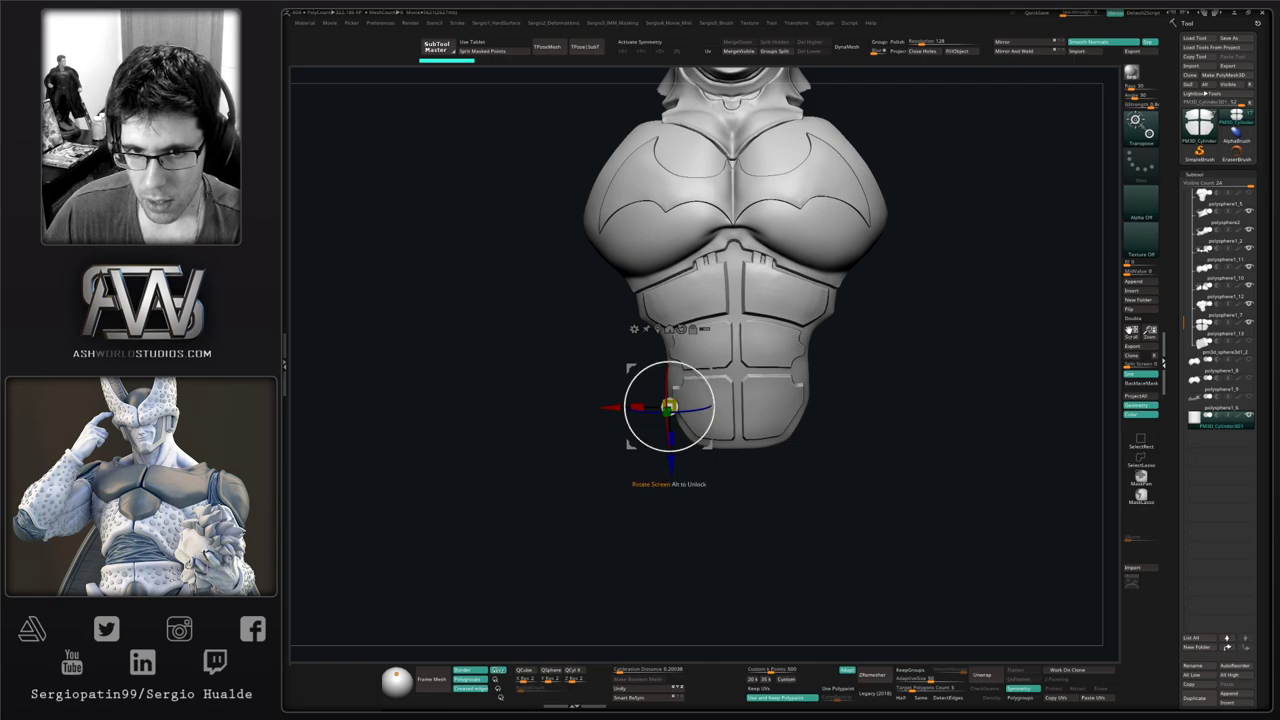
pyautogui.moveTo(600, 504); pyautogui.dragTo(714, 506)
pyautogui.moveTo(588, 414); pyautogui.dragTo(671, 421)
pyautogui.keyDown('ctrl'); pyautogui.moveTo(669, 421); pyautogui.dragTo(631, 483, button='right'); pyautogui.keyUp('ctrl')
pyautogui.moveTo(627, 422); pyautogui.dragTo(657, 357)
pyautogui.moveTo(658, 404); pyautogui.dragTo(622, 482, button='right')
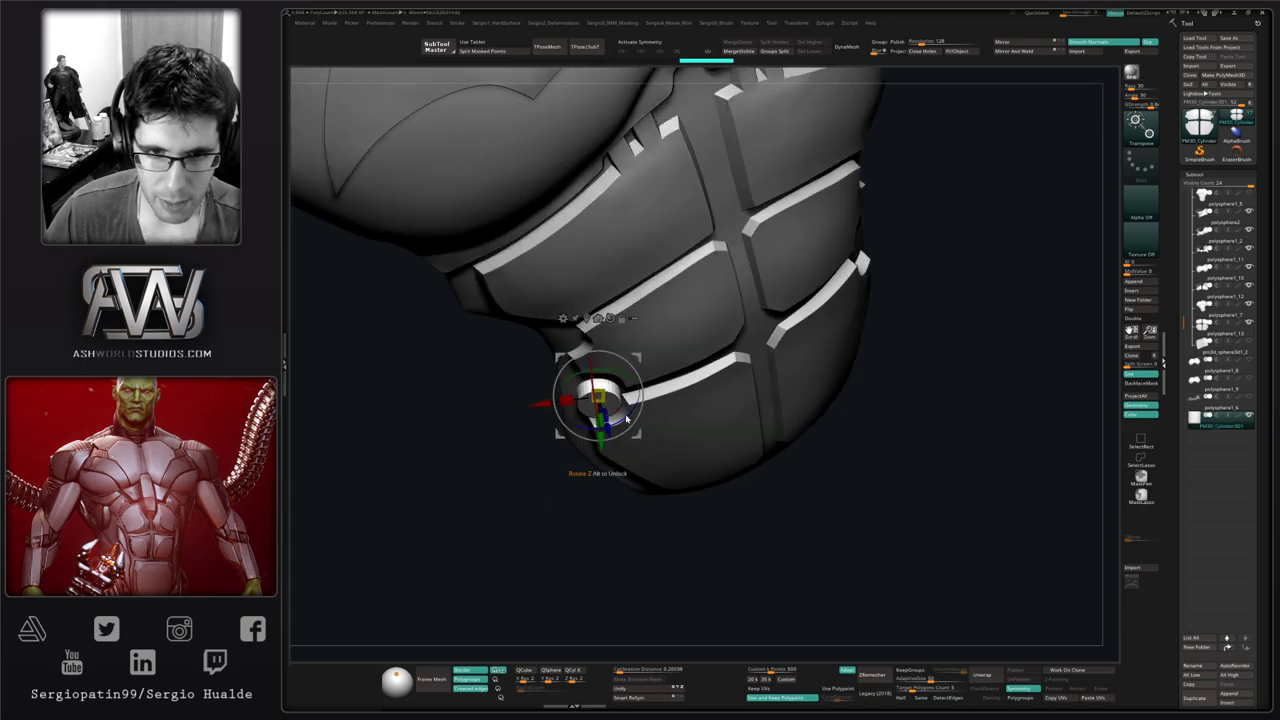
# Tilt and scale the cylinder with the gizmo so it fits the lower side cutout and follows the torso's curvature
pyautogui.moveTo(629, 418)
pyautogui.mouseDown()
pyautogui.moveTo(601, 437)
pyautogui.moveTo(633, 413)
pyautogui.mouseUp()
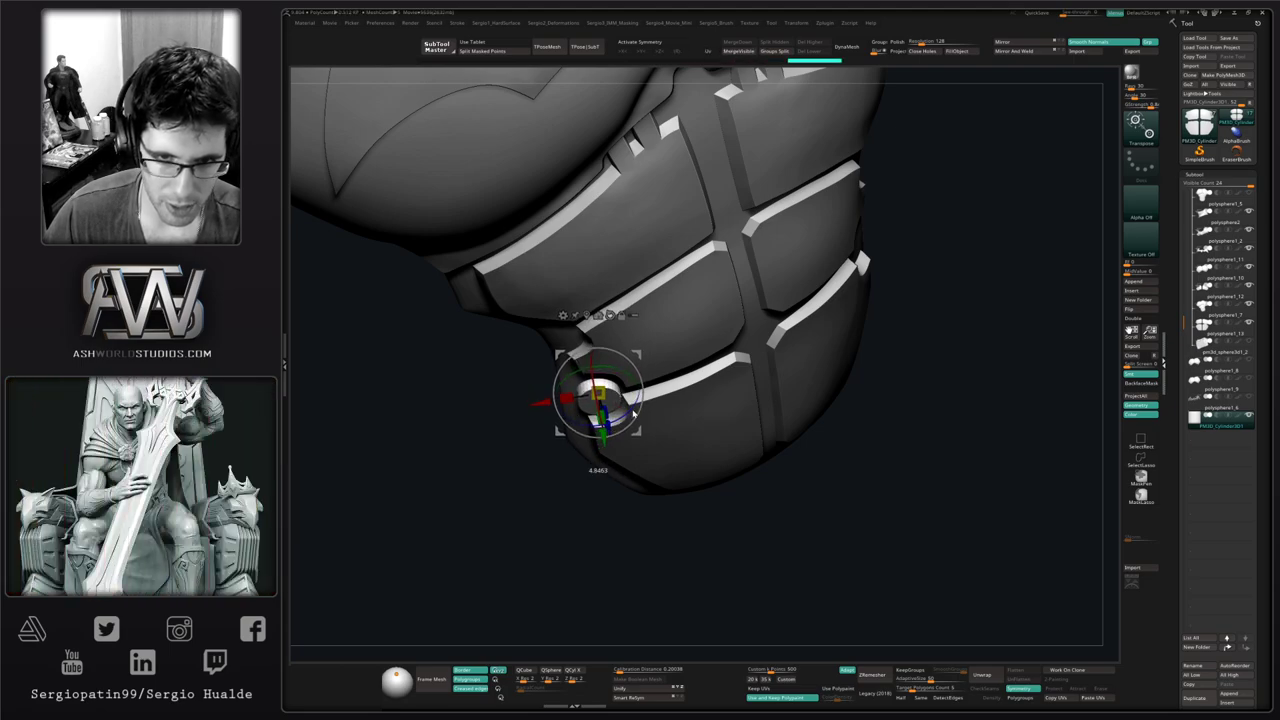
pyautogui.moveTo(543, 404); pyautogui.dragTo(541, 404)
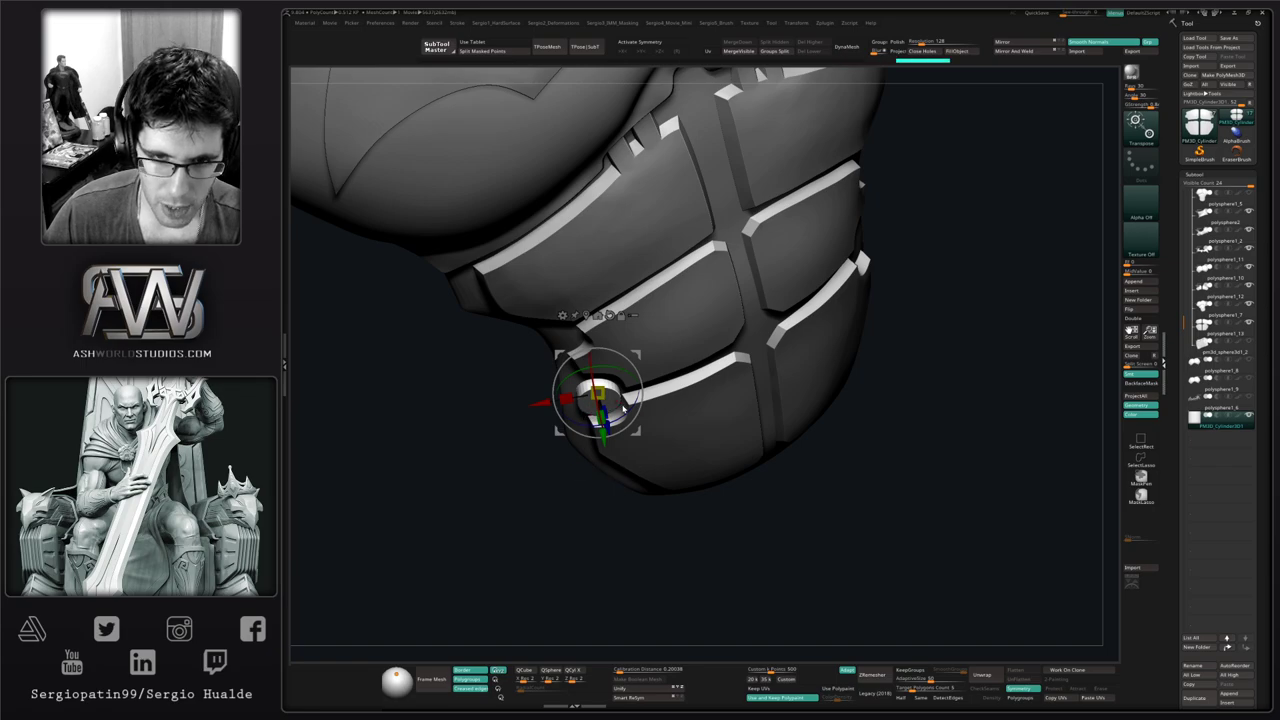
pyautogui.moveTo(631, 412); pyautogui.dragTo(606, 396)
pyautogui.moveTo(635, 401); pyautogui.dragTo(610, 415, button='right')
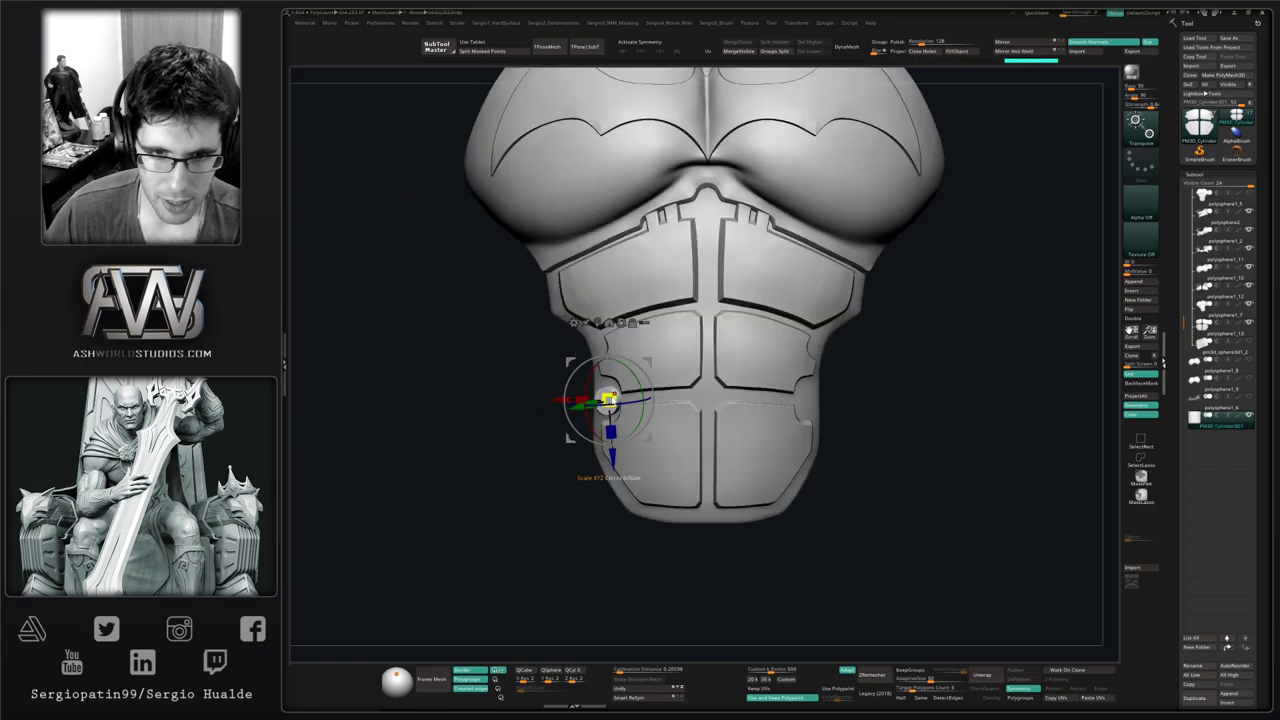
pyautogui.moveTo(612, 401); pyautogui.dragTo(611, 401)
pyautogui.moveTo(611, 401)
pyautogui.keyDown('ctrl'); pyautogui.mouseDown(button='right')
pyautogui.moveTo(612, 428)
pyautogui.moveTo(610, 410)
pyautogui.mouseUp(button='right'); pyautogui.keyUp('ctrl')
pyautogui.moveTo(587, 390); pyautogui.dragTo(587, 384)
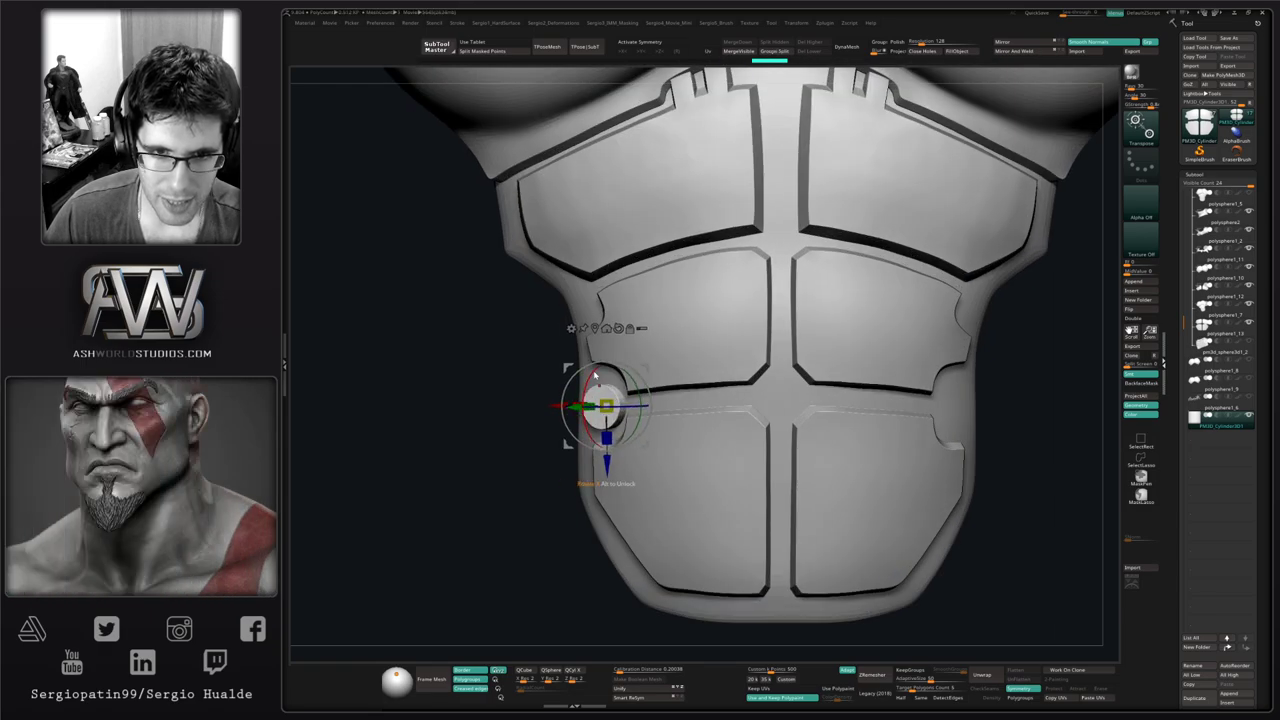
pyautogui.moveTo(594, 373); pyautogui.dragTo(594, 375)
pyautogui.moveTo(588, 400)
pyautogui.mouseDown(button='right')
pyautogui.moveTo(606, 380)
pyautogui.moveTo(610, 390)
pyautogui.mouseUp(button='right')
# Duplicate the cylinder into the upper side cutout, scale the copy down slightly and align its angle and depth with the plate
pyautogui.moveTo(610, 400); pyautogui.dragTo(632, 535)
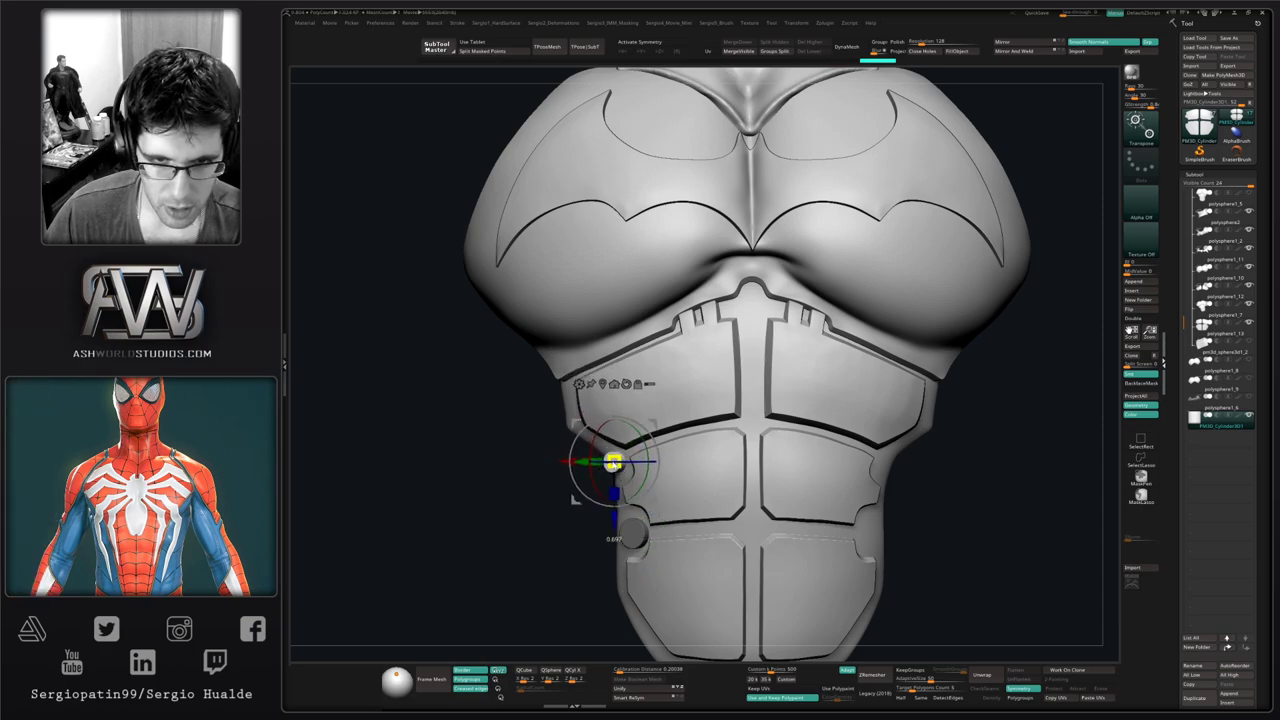
pyautogui.moveTo(613, 462); pyautogui.dragTo(662, 433)
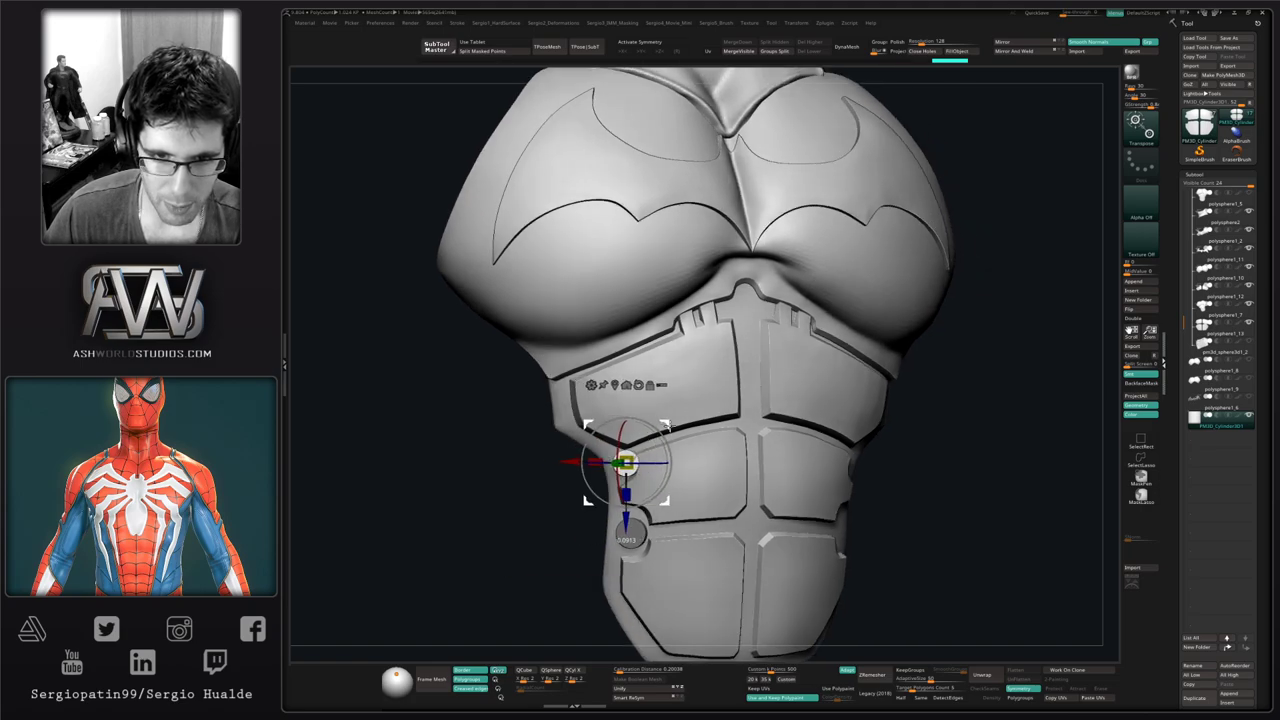
pyautogui.moveTo(648, 464); pyautogui.dragTo(723, 470, button='right')
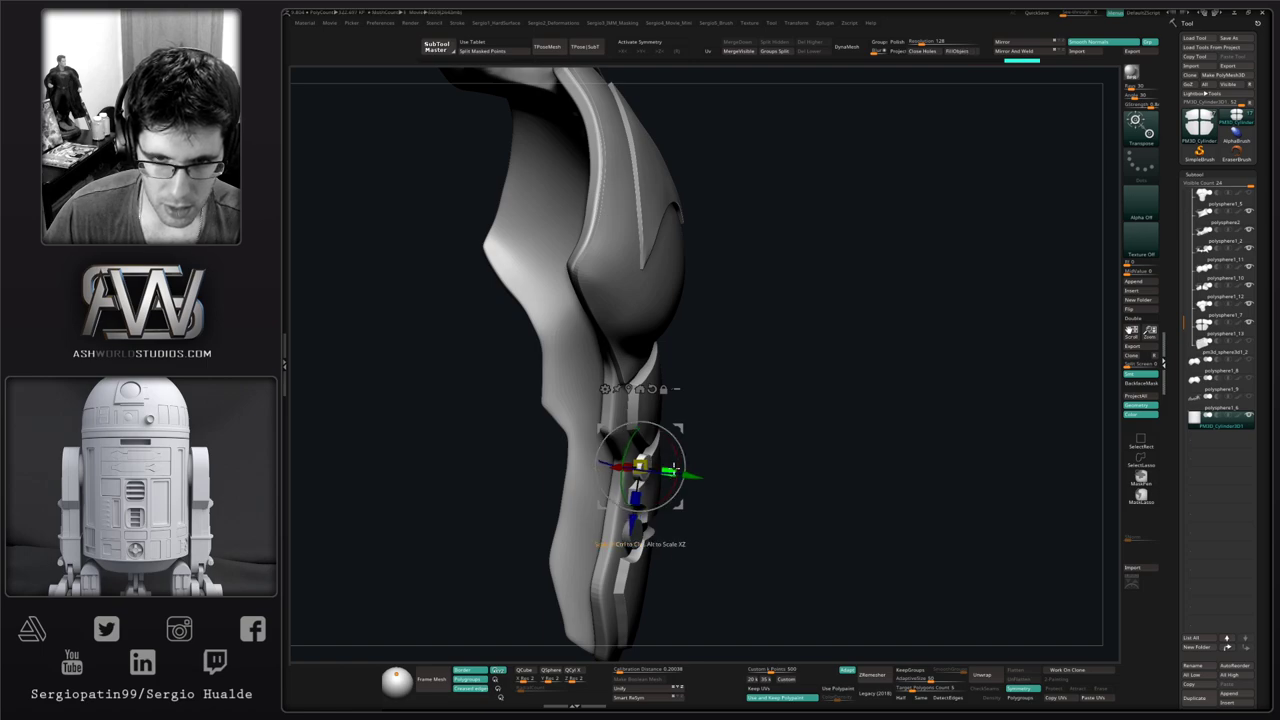
pyautogui.moveTo(676, 453); pyautogui.dragTo(645, 512)
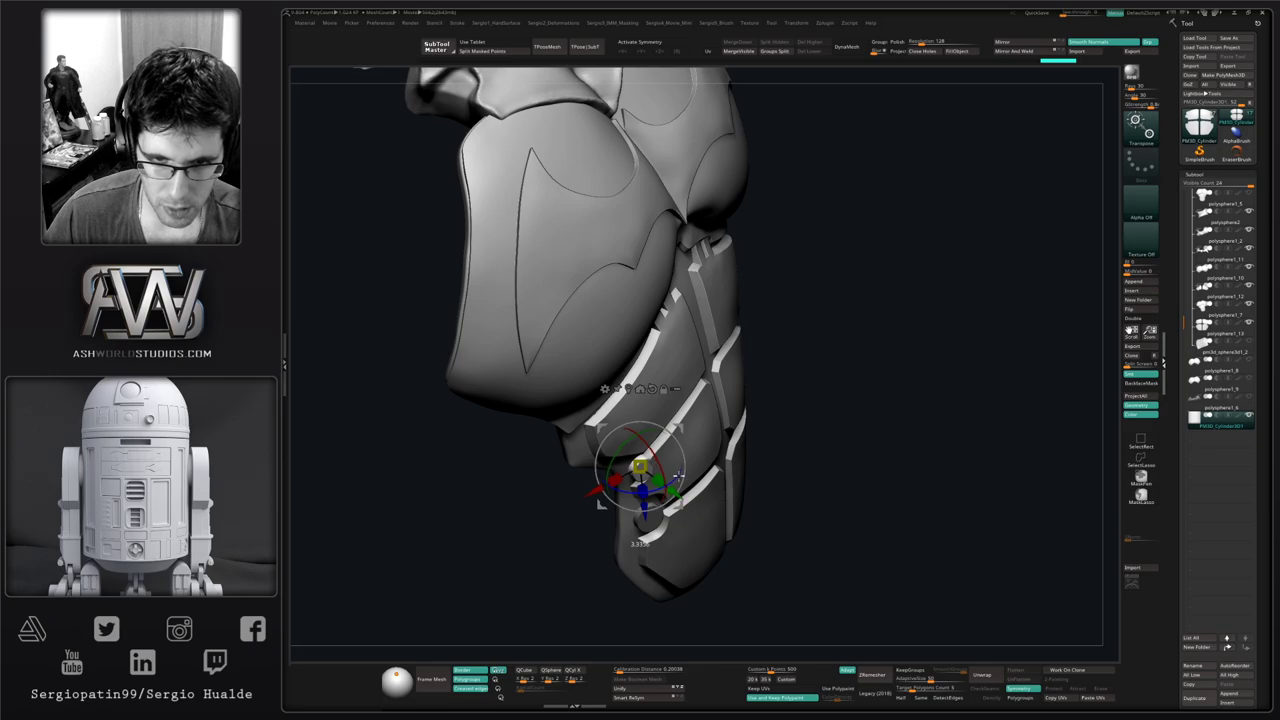
pyautogui.moveTo(755, 472); pyautogui.dragTo(695, 469, button='right')
pyautogui.moveTo(695, 468); pyautogui.dragTo(678, 406)
pyautogui.keyDown('ctrl'); pyautogui.moveTo(678, 407); pyautogui.dragTo(664, 468, button='right'); pyautogui.keyUp('ctrl')
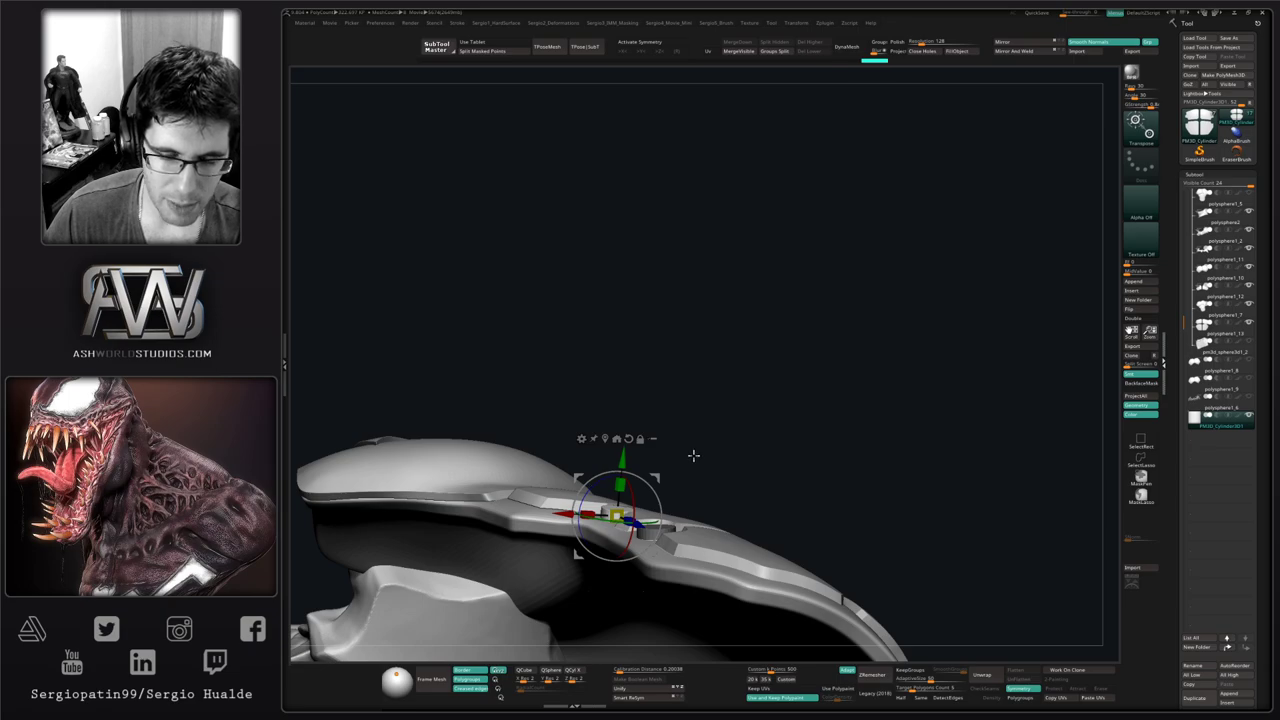
pyautogui.moveTo(693, 456); pyautogui.dragTo(672, 507)
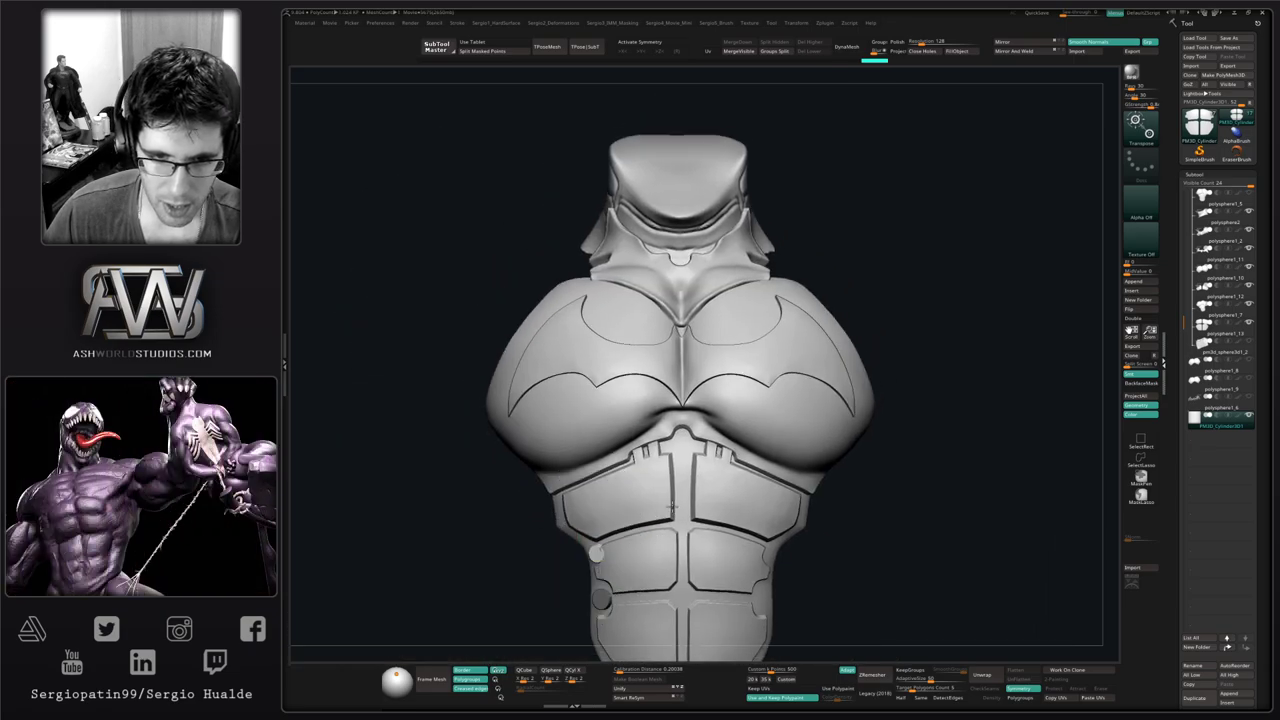
# Duplicate the cylinder up to the area beneath the centre of the chest and rotate the copy to face forward
pyautogui.moveTo(672, 507); pyautogui.dragTo(654, 511, button='right')
pyautogui.keyDown('ctrl'); pyautogui.moveTo(606, 613); pyautogui.dragTo(608, 452); pyautogui.keyUp('ctrl')
pyautogui.moveTo(537, 398); pyautogui.dragTo(613, 397)
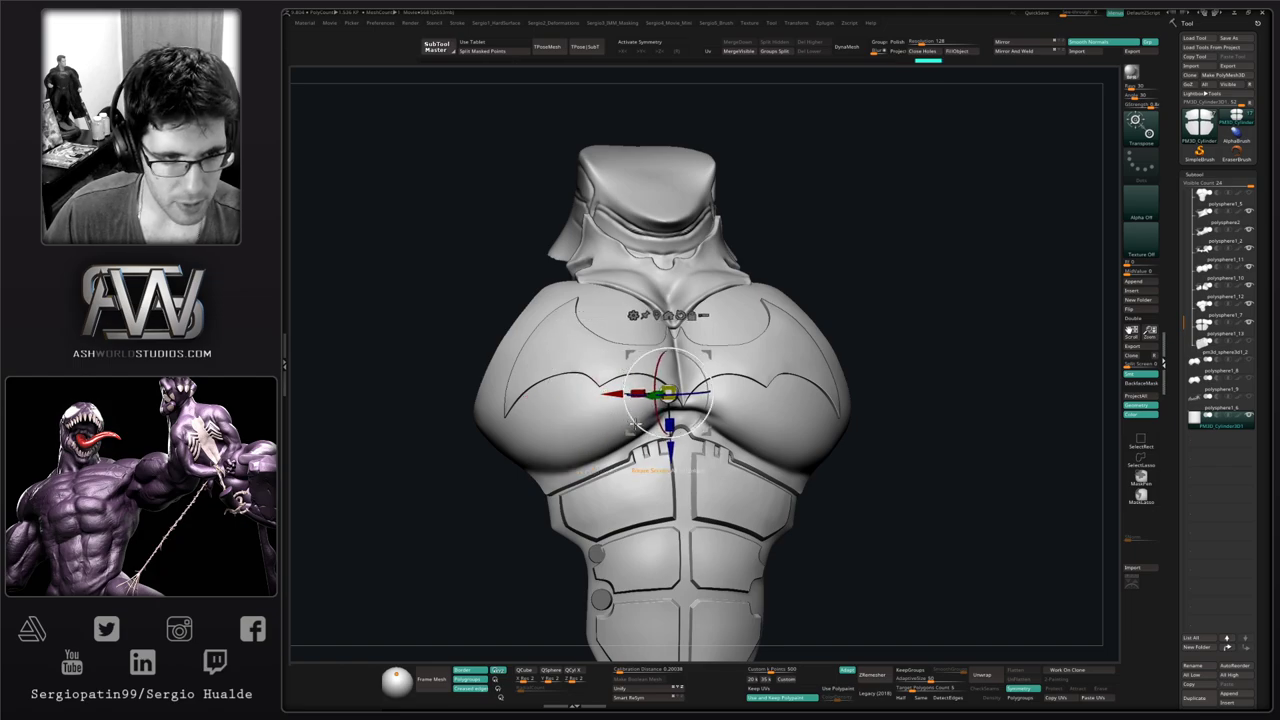
pyautogui.moveTo(671, 447); pyautogui.dragTo(671, 465)
pyautogui.keyDown('ctrl'); pyautogui.moveTo(671, 464); pyautogui.dragTo(689, 424, button='right'); pyautogui.keyUp('ctrl')
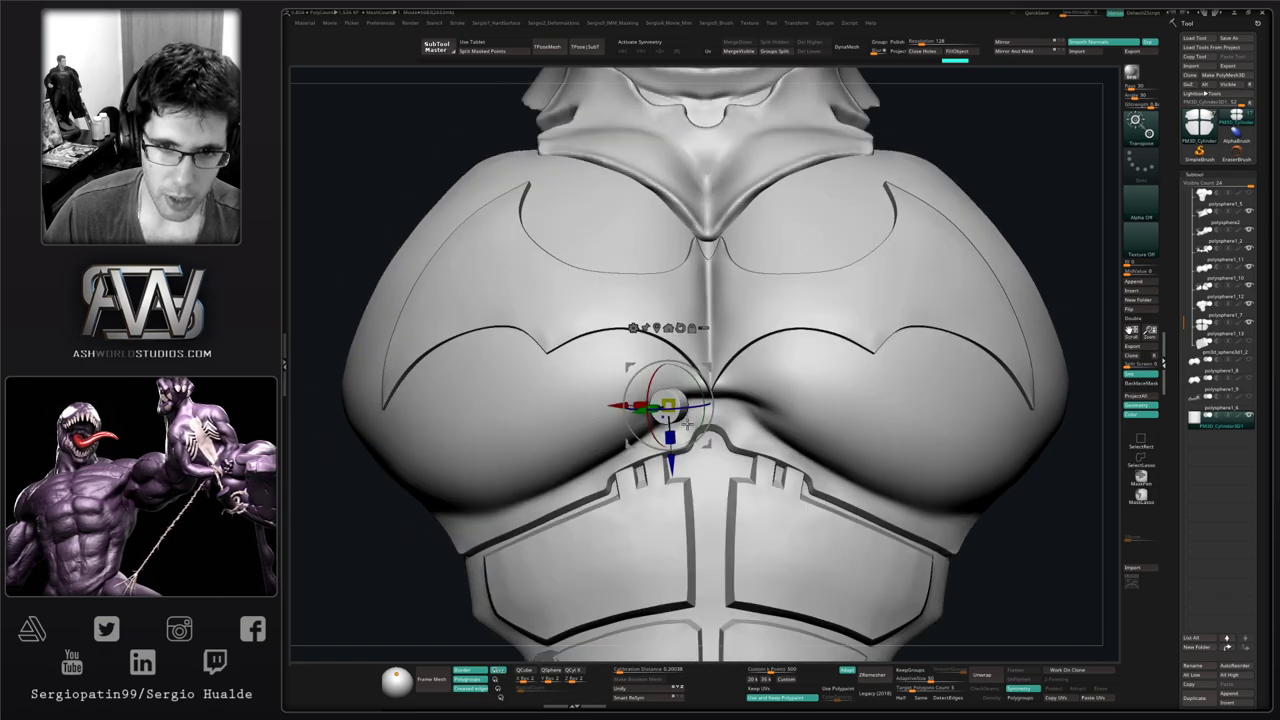
pyautogui.moveTo(689, 405); pyautogui.dragTo(672, 387)
pyautogui.moveTo(692, 430); pyautogui.dragTo(640, 422, button='right')
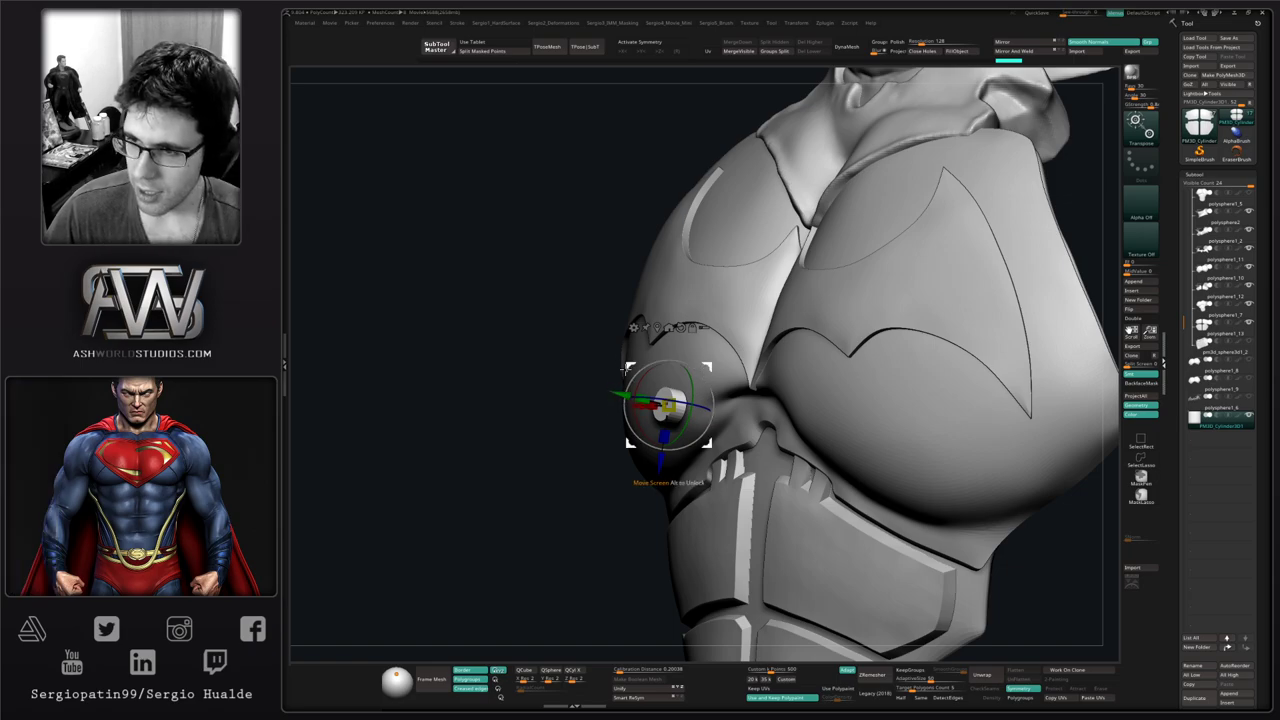
pyautogui.moveTo(682, 402); pyautogui.dragTo(639, 404, button='right')
pyautogui.moveTo(619, 394); pyautogui.dragTo(694, 408)
pyautogui.moveTo(671, 440); pyautogui.dragTo(758, 426, button='right')
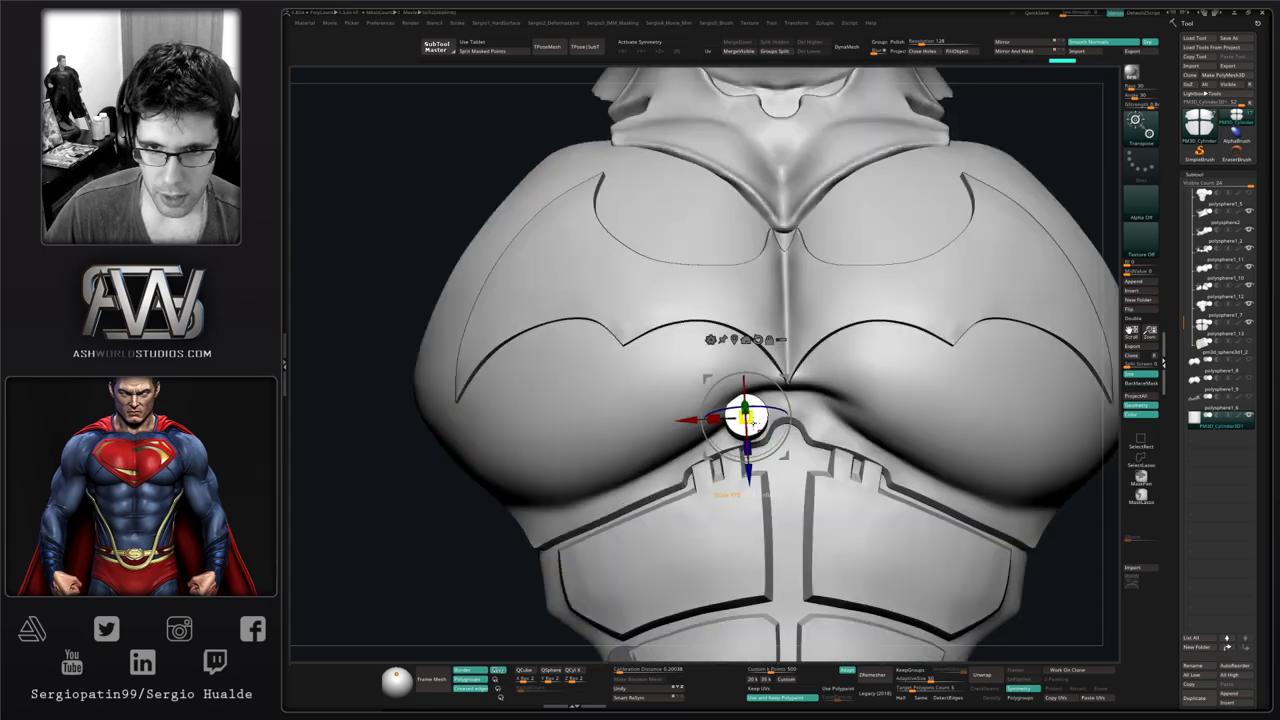
# Scale down the cylinder beneath the bat emblem's central point and position it beside the centre line
pyautogui.moveTo(790, 371); pyautogui.dragTo(807, 352)
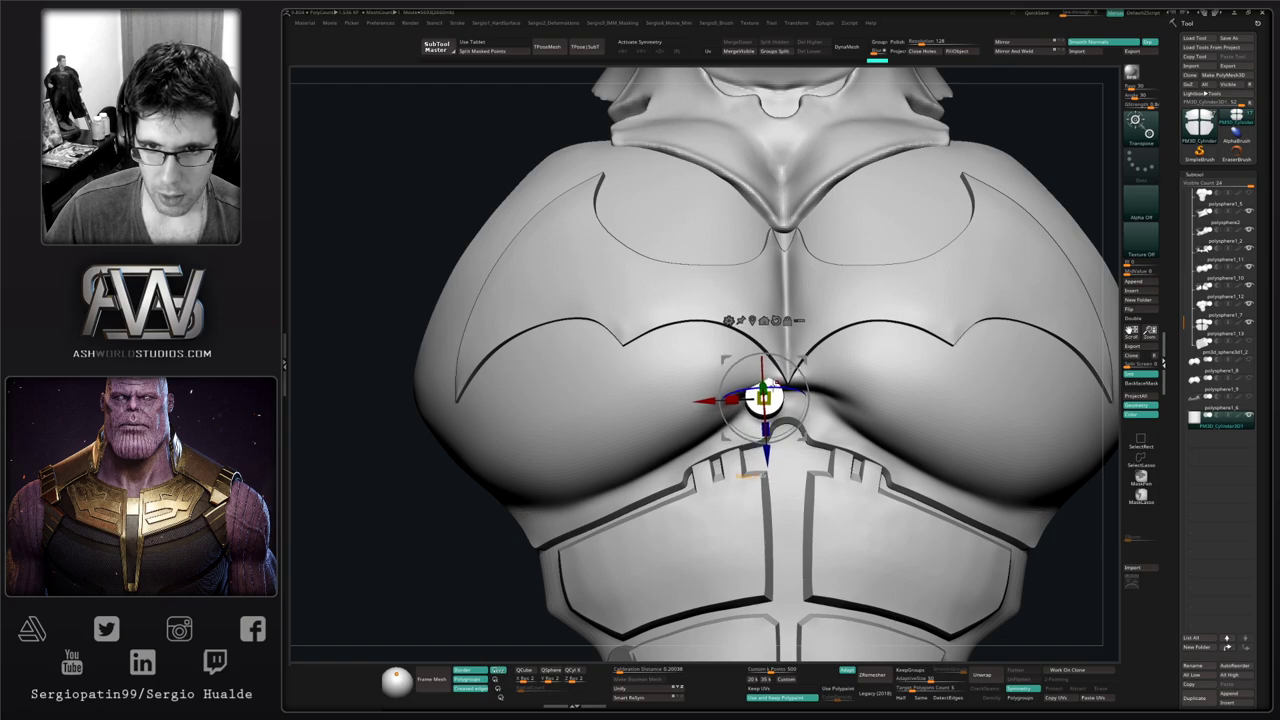
pyautogui.moveTo(764, 399); pyautogui.dragTo(758, 408)
pyautogui.moveTo(805, 361); pyautogui.dragTo(798, 367)
pyautogui.moveTo(790, 405); pyautogui.dragTo(760, 468, button='right')
pyautogui.moveTo(763, 467); pyautogui.dragTo(763, 472)
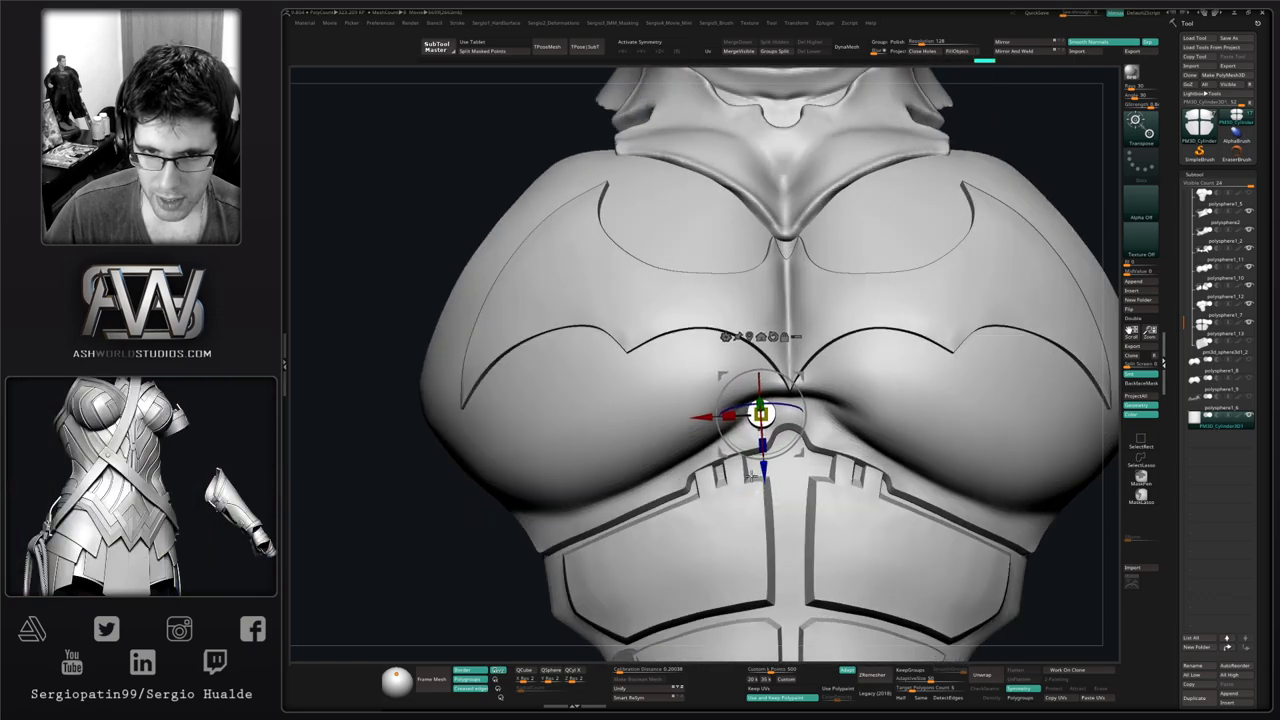
pyautogui.keyDown('ctrl'); pyautogui.moveTo(763, 472); pyautogui.dragTo(795, 449, button='right'); pyautogui.keyUp('ctrl')
pyautogui.moveTo(805, 466); pyautogui.dragTo(808, 463, button='right')
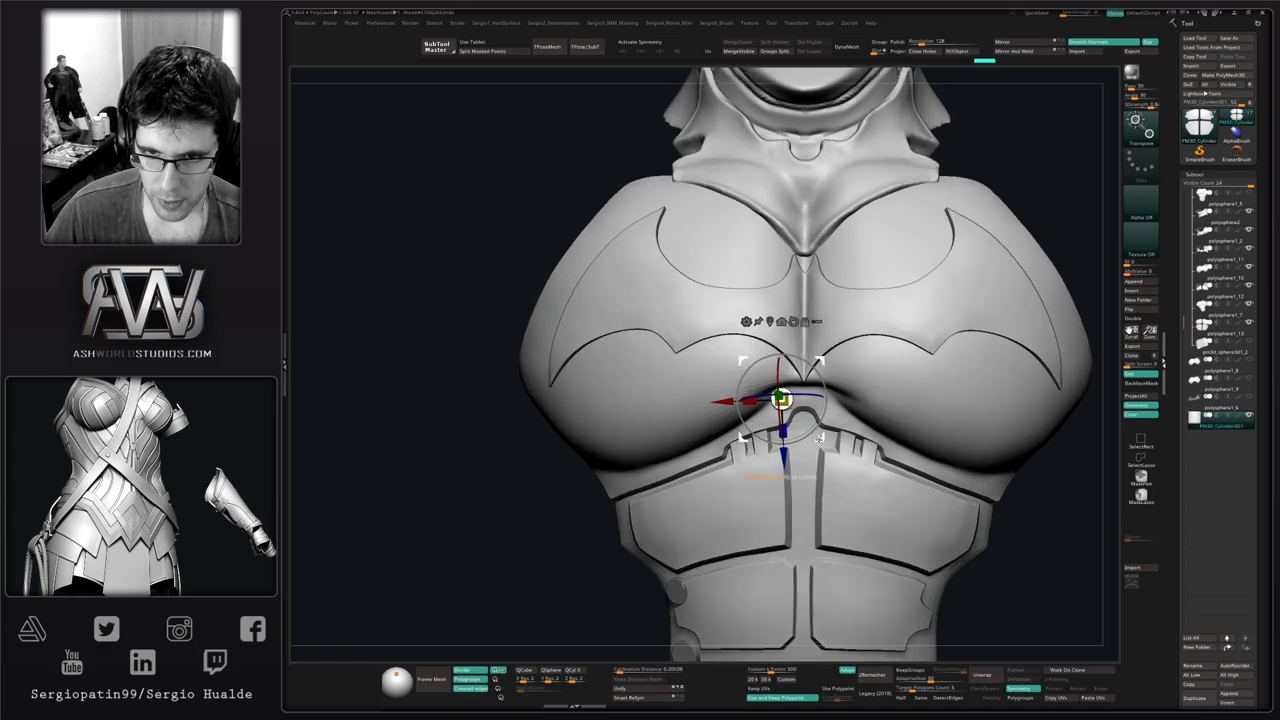
# Duplicate the chest cylinder onto the notch along the uppermost abdominal plate's top edge and adjust its depth
pyautogui.keyDown('ctrl'); pyautogui.moveTo(820, 438); pyautogui.dragTo(785, 488); pyautogui.keyUp('ctrl')
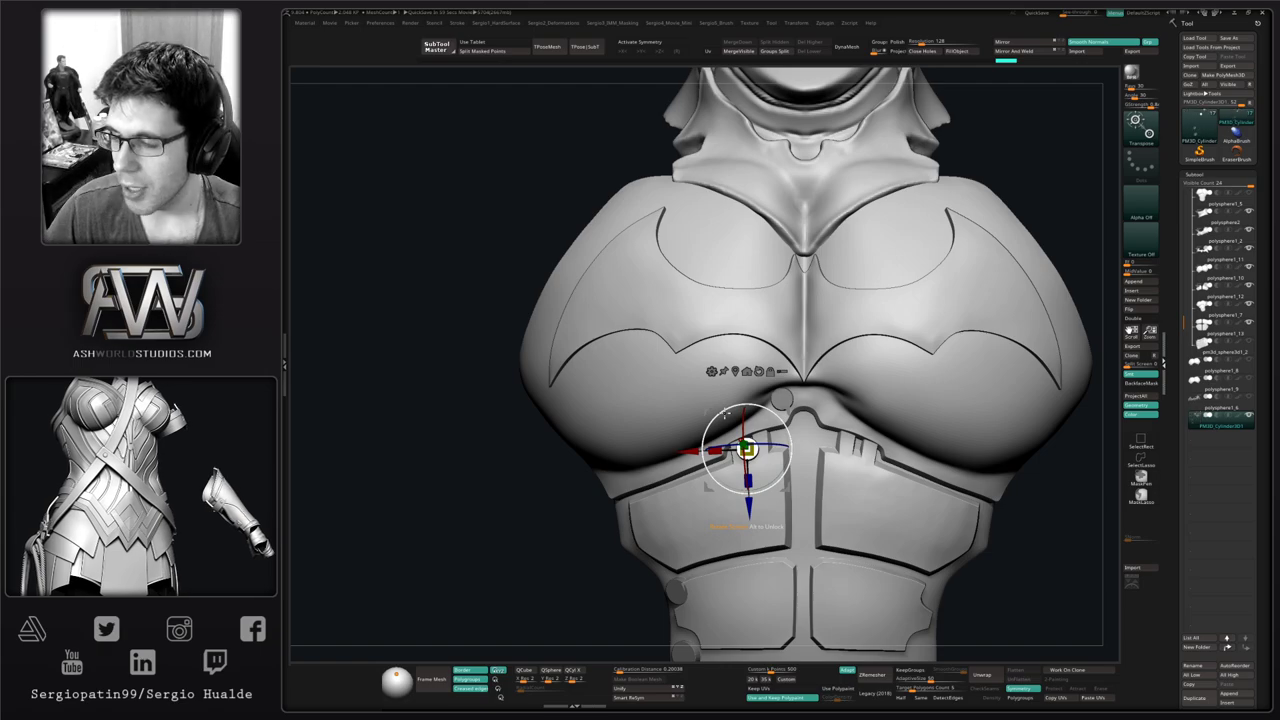
pyautogui.keyDown('ctrl'); pyautogui.moveTo(793, 411); pyautogui.dragTo(733, 474, button='right'); pyautogui.keyUp('ctrl')
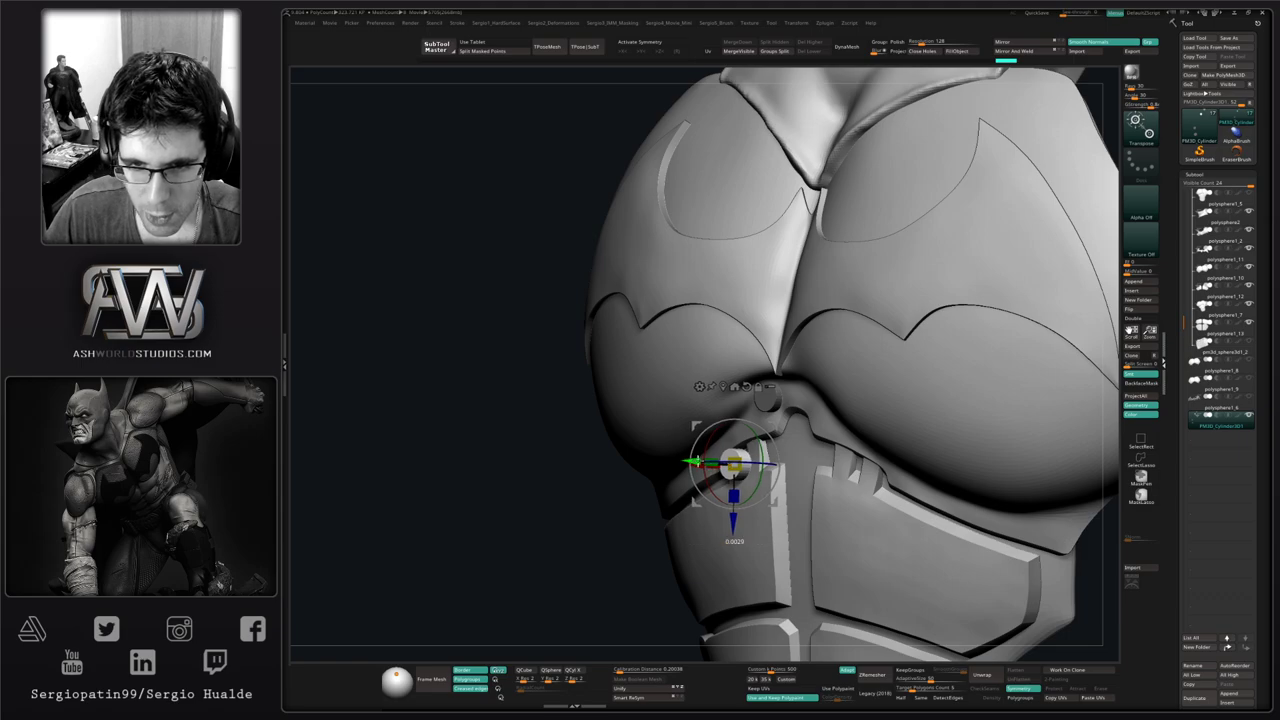
pyautogui.moveTo(691, 461); pyautogui.dragTo(703, 462)
pyautogui.moveTo(723, 489); pyautogui.dragTo(748, 468, button='right')
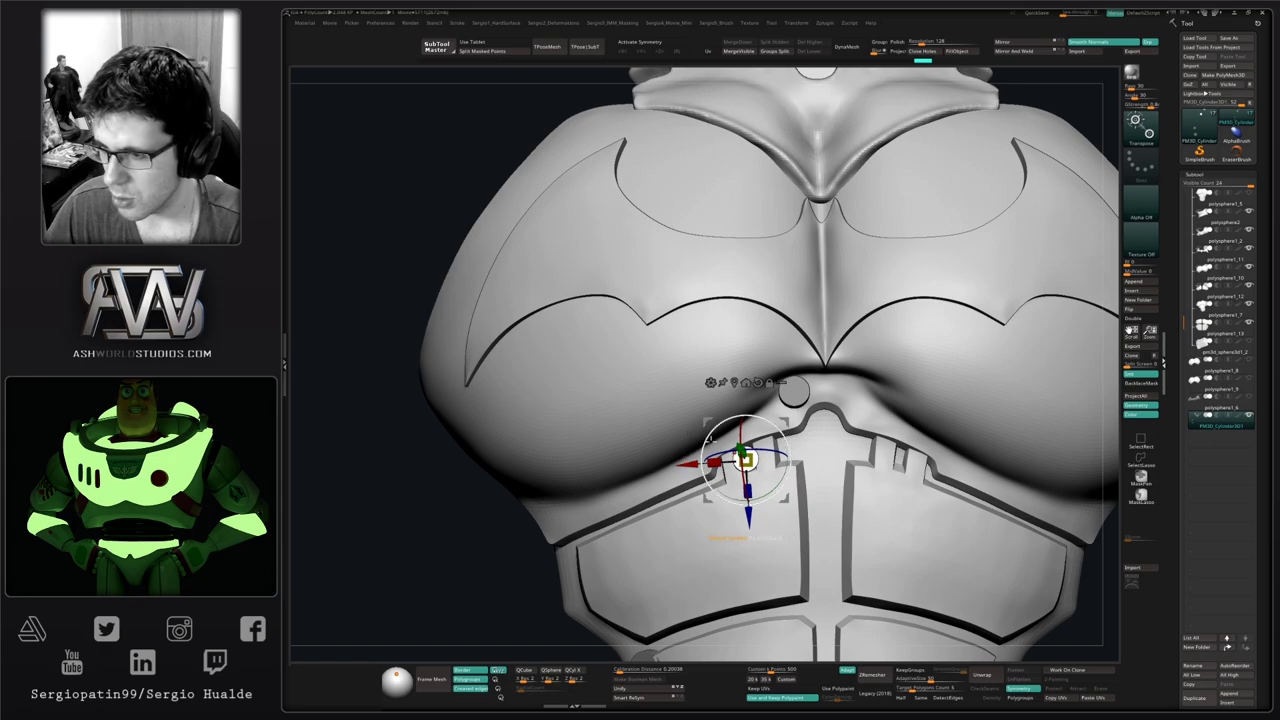
pyautogui.hotkey('alt', 's')
pyautogui.hotkey('alt', 's')
pyautogui.press('q')
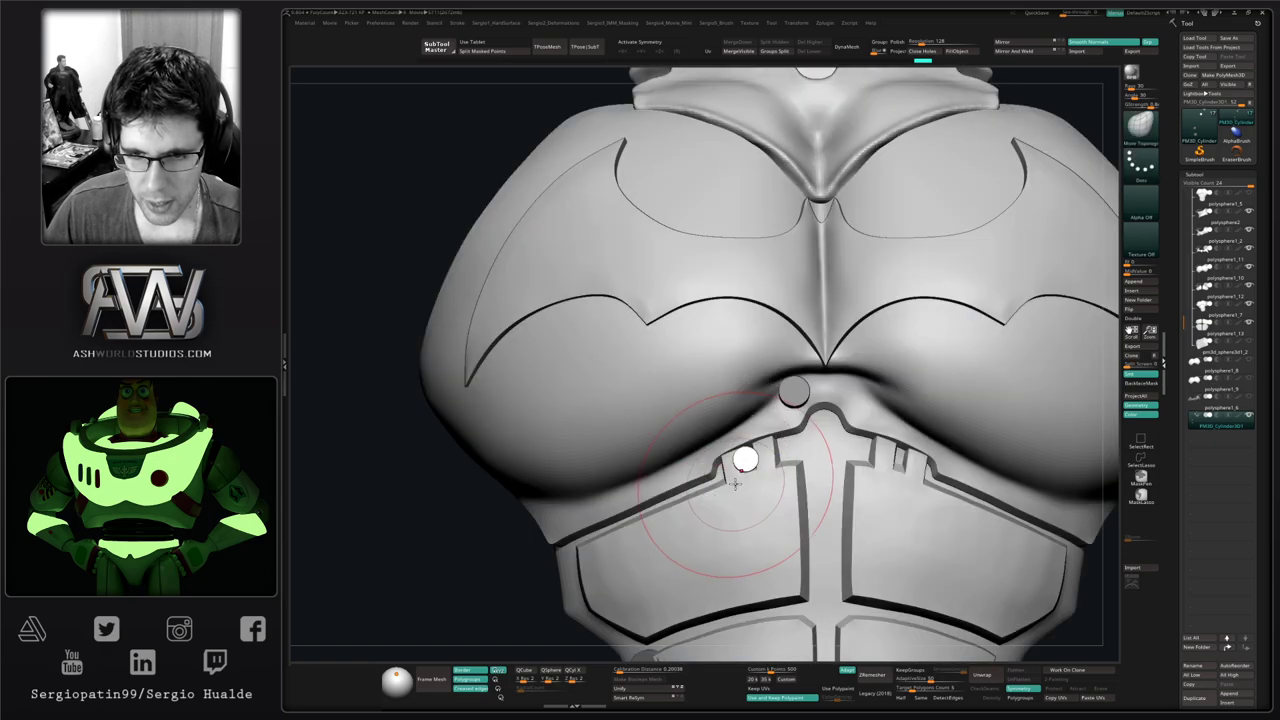
# Clear the mask, mirror and weld the cylinders to the other side of the torso, and activate symmetry
pyautogui.keyDown('ctrl'); pyautogui.moveTo(745, 486); pyautogui.dragTo(805, 395, button='right'); pyautogui.keyUp('ctrl')
pyautogui.keyDown('ctrl'); pyautogui.moveTo(992, 126); pyautogui.dragTo(998, 176); pyautogui.keyUp('ctrl')
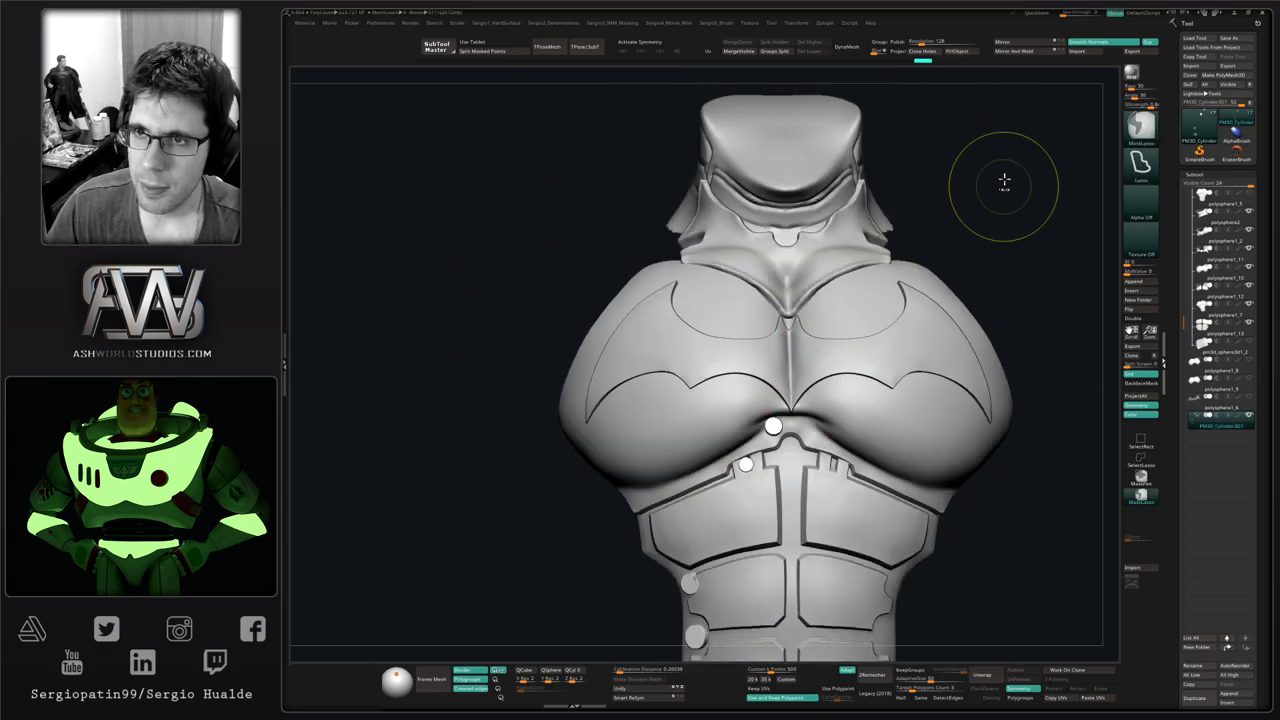
pyautogui.click(1020, 53)
pyautogui.keyDown('ctrl'); pyautogui.moveTo(797, 428); pyautogui.dragTo(798, 384, button='right'); pyautogui.keyUp('ctrl')
pyautogui.press('x')
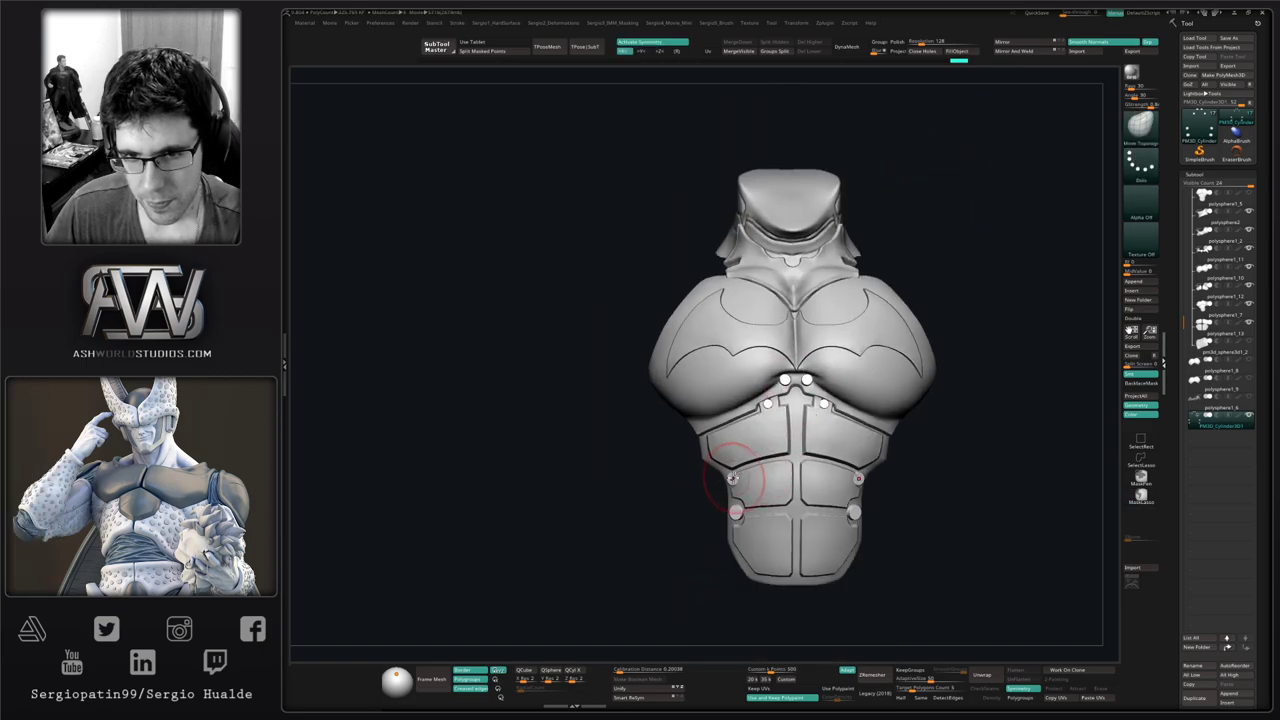
# Make the middle and lowest abdominal plates the active subtool and adjust their profile from the side with the Move brush
pyautogui.moveTo(734, 468)
pyautogui.mouseDown(button='right')
pyautogui.moveTo(750, 482)
pyautogui.moveTo(749, 584)
pyautogui.moveTo(706, 583)
pyautogui.moveTo(711, 634)
pyautogui.moveTo(729, 586)
pyautogui.moveTo(700, 500)
pyautogui.moveTo(713, 527)
pyautogui.mouseUp(button='right')
pyautogui.keyDown('alt'); pyautogui.click(745, 498); pyautogui.keyUp('alt')
pyautogui.press('b')
pyautogui.press('m')
pyautogui.press('v')
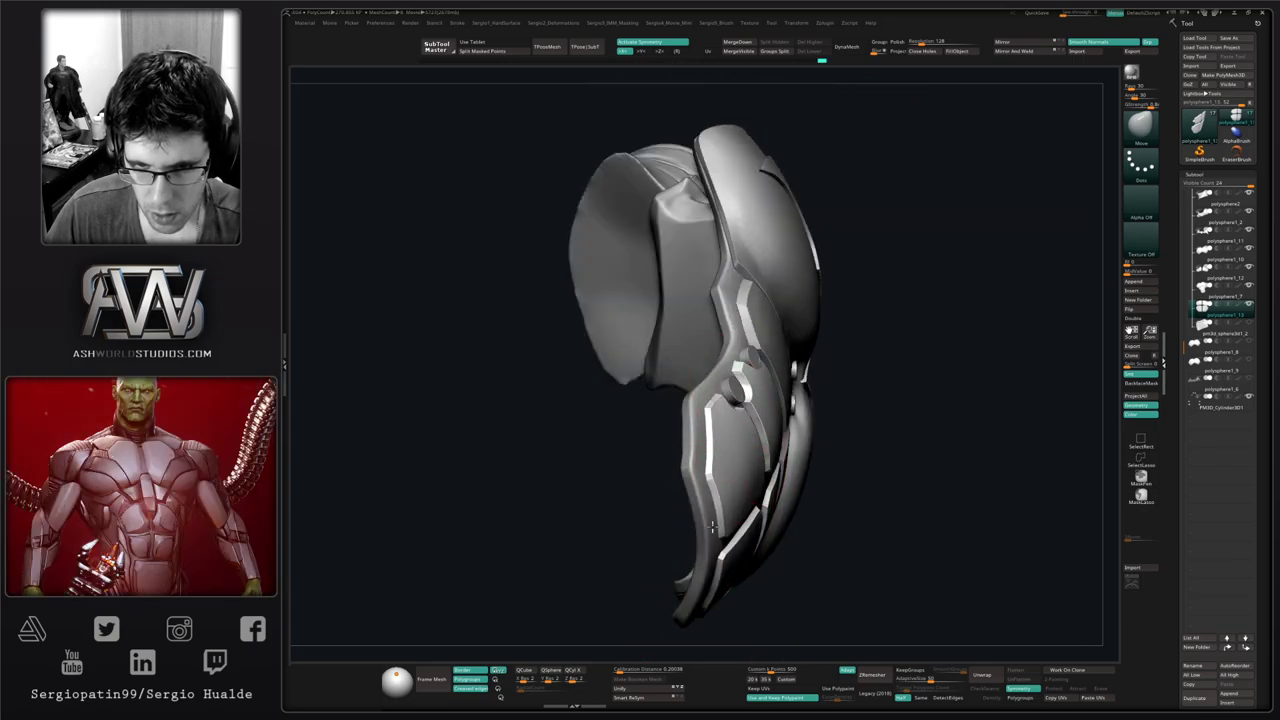
pyautogui.moveTo(712, 527); pyautogui.dragTo(716, 522)
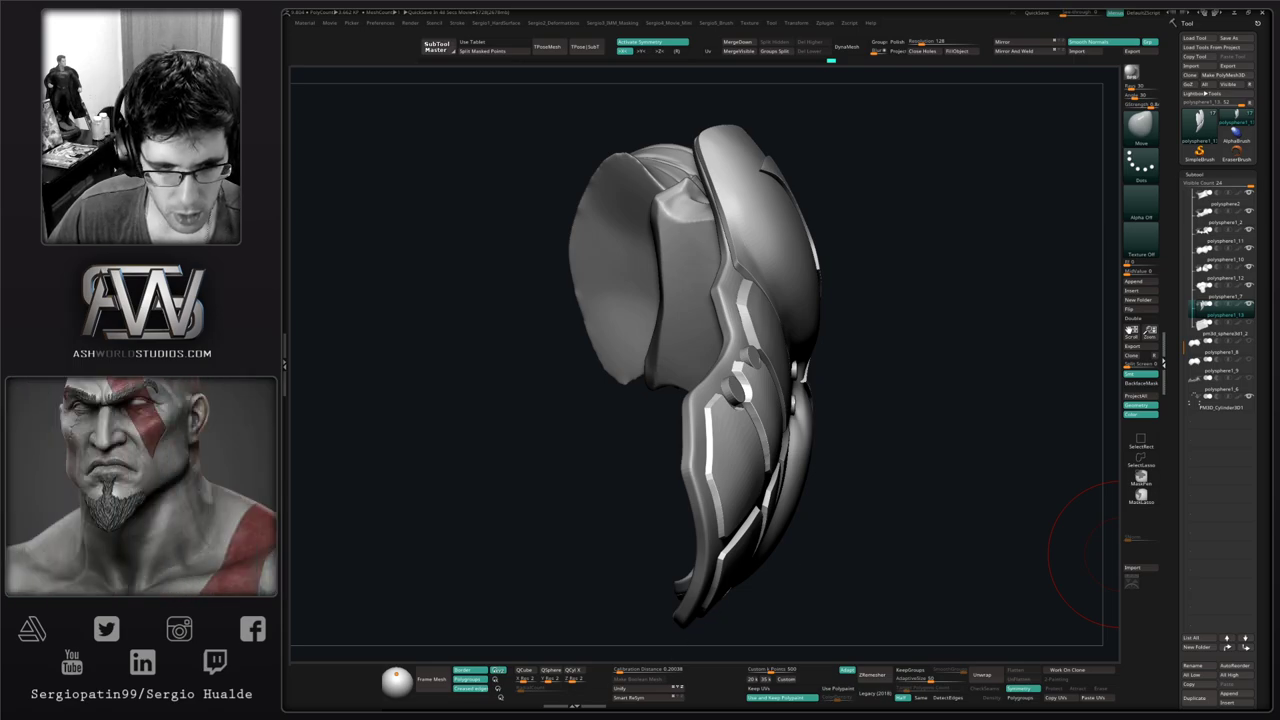
pyautogui.moveTo(559, 567); pyautogui.dragTo(752, 463)
pyautogui.moveTo(854, 401)
pyautogui.keyDown('ctrl'); pyautogui.mouseDown(button='right')
pyautogui.moveTo(851, 449)
pyautogui.moveTo(837, 431)
pyautogui.mouseUp(button='right'); pyautogui.keyUp('ctrl')
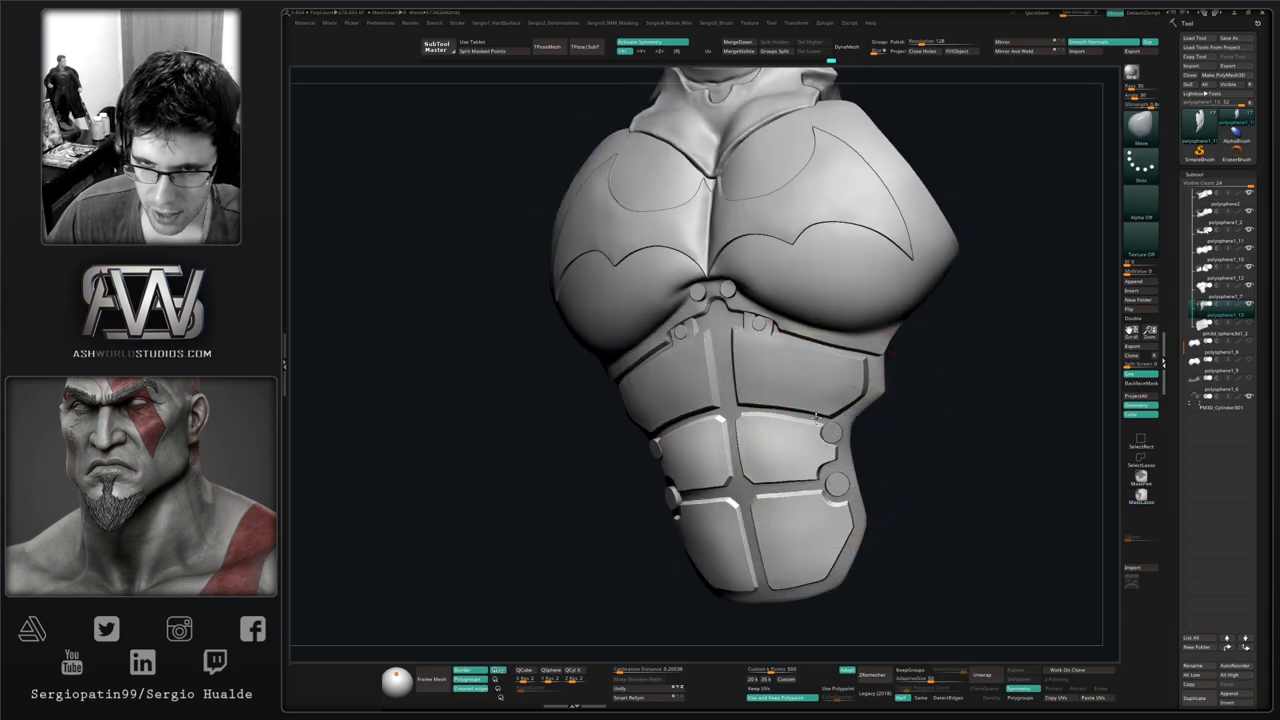
# Adjust the outline of the middle pair of plates around the upper side cylinders with a resized Move Topological brush
pyautogui.press('ctrl')
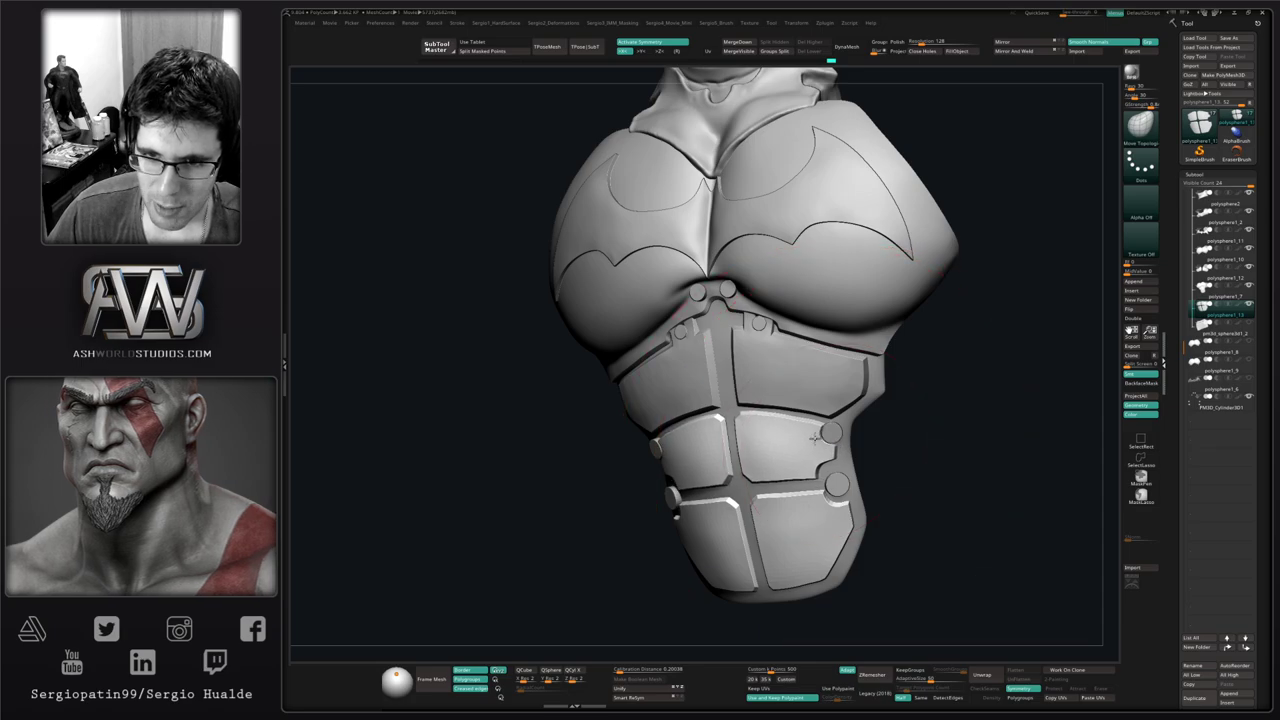
pyautogui.press('s')
pyautogui.moveTo(811, 438); pyautogui.dragTo(816, 442, button='right')
pyautogui.press('s')
pyautogui.moveTo(816, 442); pyautogui.dragTo(788, 425)
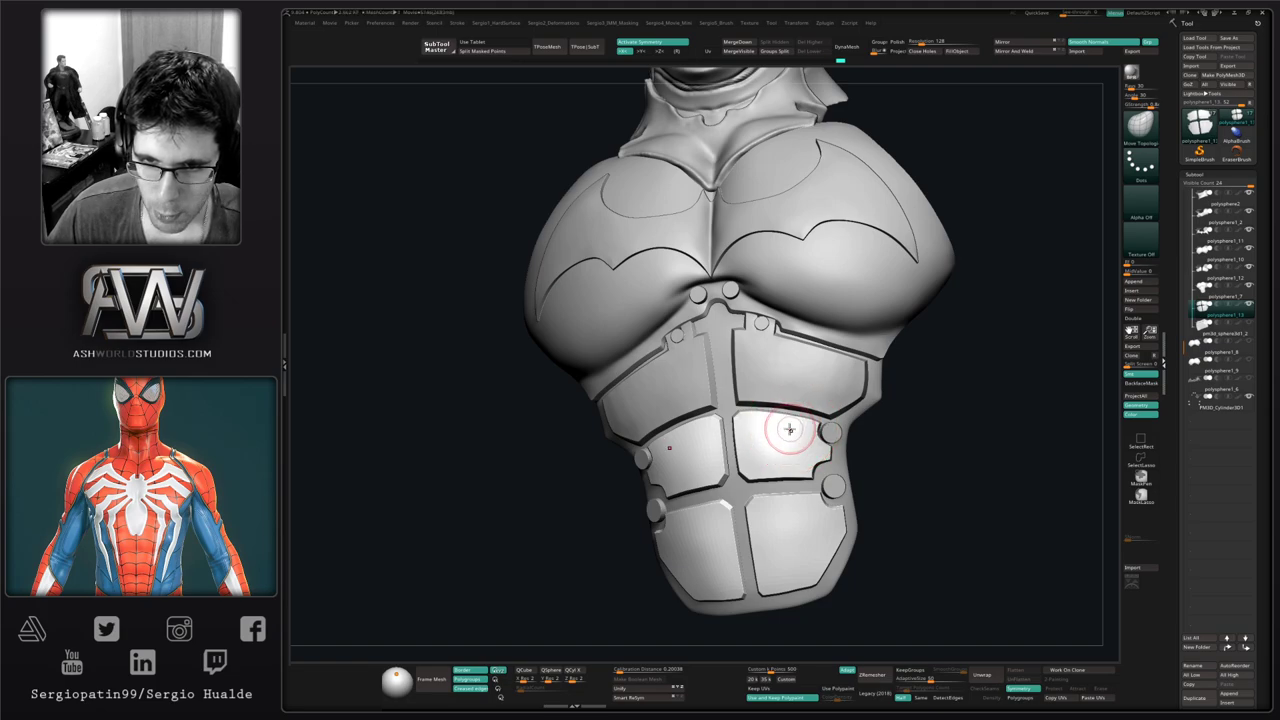
# Isolate the front faces of the middle and lowest plates, smooth them, and show the complete plates again
pyautogui.moveTo(748, 457); pyautogui.dragTo(773, 488, button='right')
pyautogui.press('w')
pyautogui.press('q')
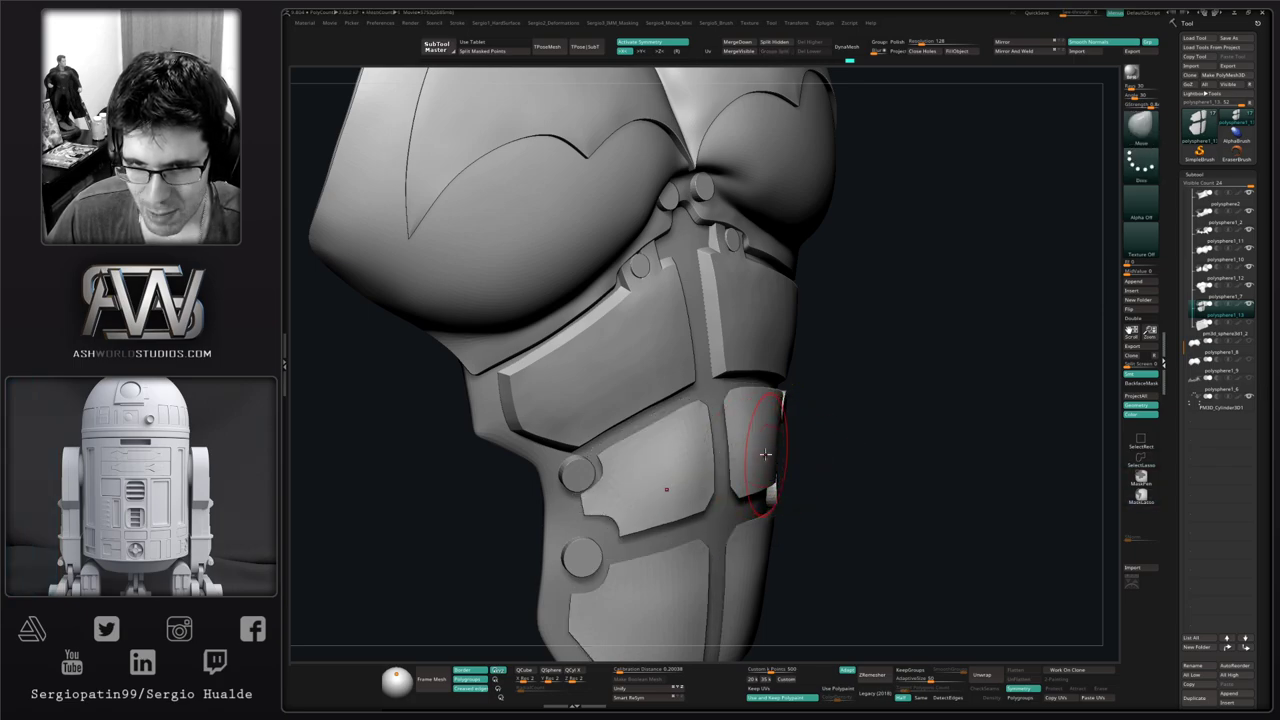
pyautogui.moveTo(766, 455); pyautogui.dragTo(735, 449, button='right')
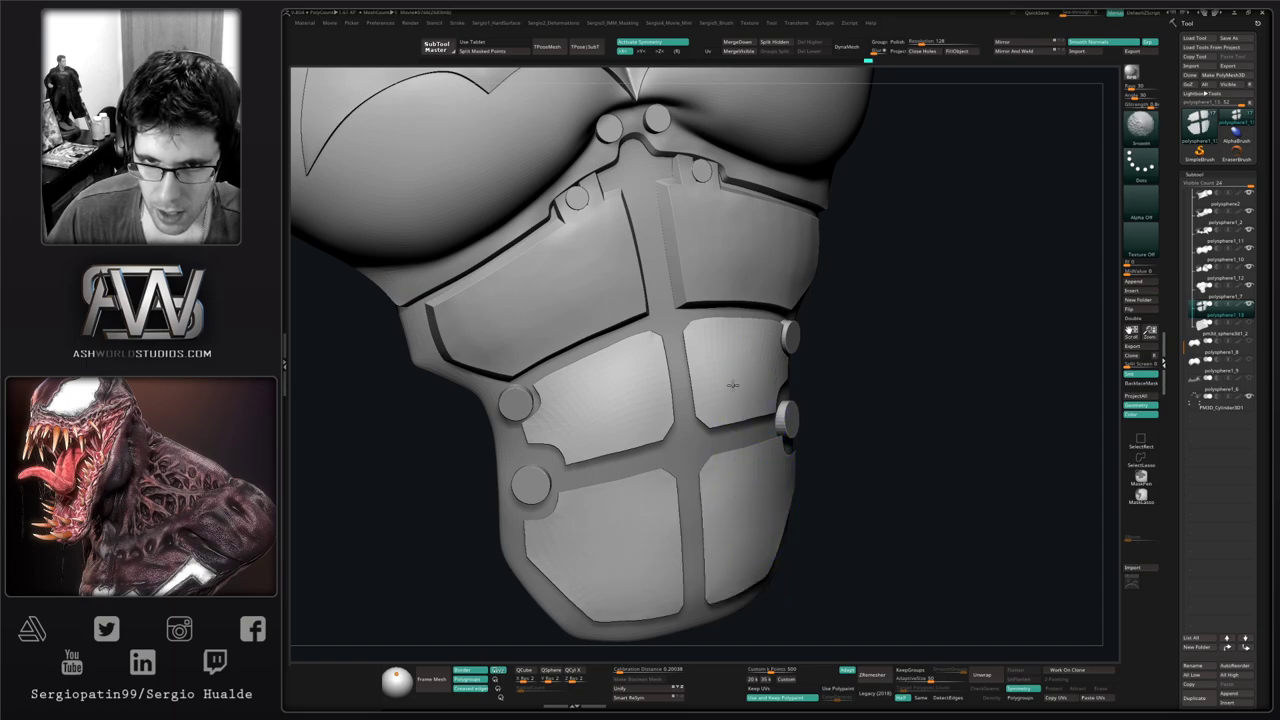
pyautogui.keyDown('ctrl'); pyautogui.keyDown('shift'); pyautogui.click(843, 437); pyautogui.keyUp('shift'); pyautogui.keyUp('ctrl')
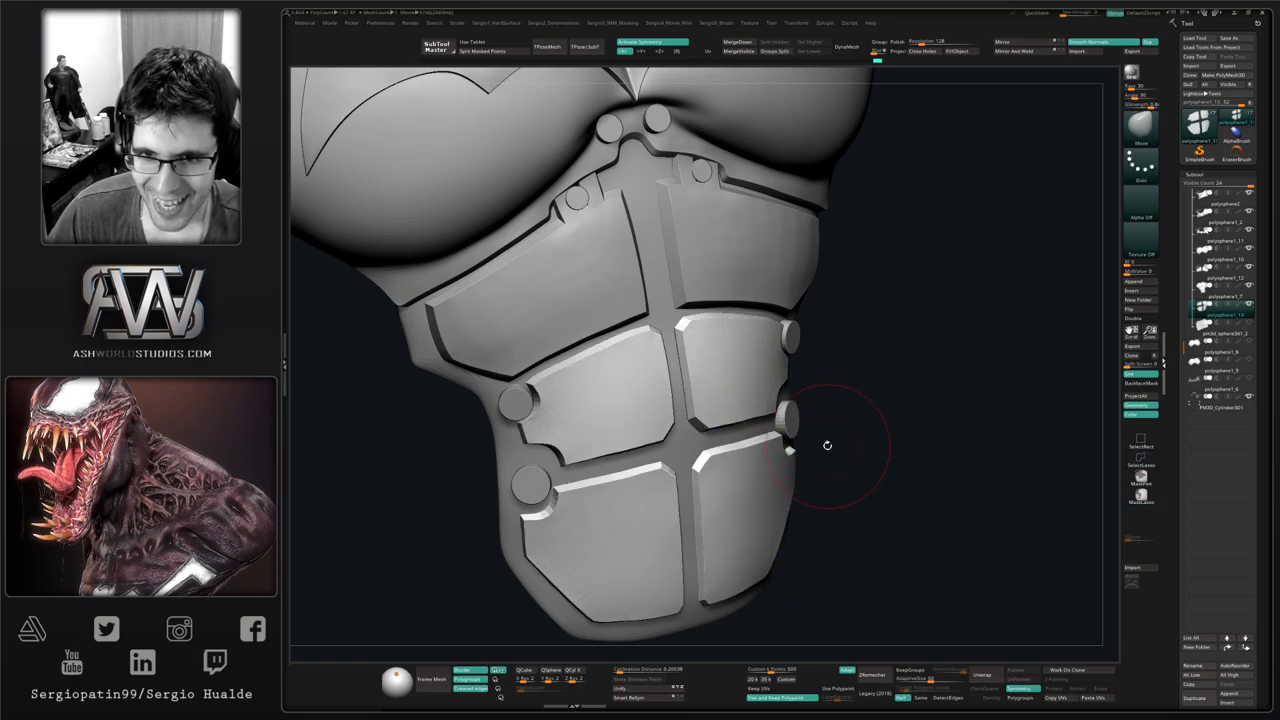
# Adjust the inner edges of the middle and lowest abdominal plates with the Move brush and a resized Move Topological brush
pyautogui.moveTo(687, 407); pyautogui.dragTo(800, 401, button='right')
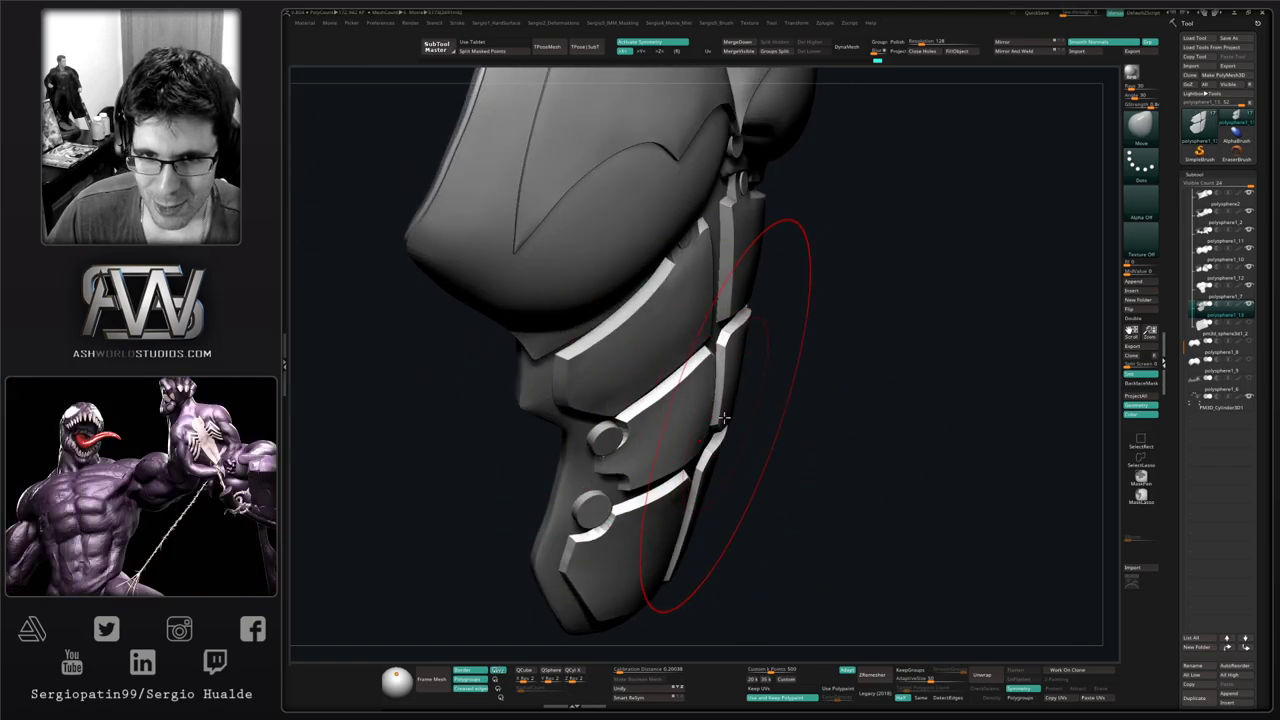
pyautogui.moveTo(727, 418); pyautogui.dragTo(706, 414)
pyautogui.press('b')
pyautogui.press('m')
pyautogui.press('t')
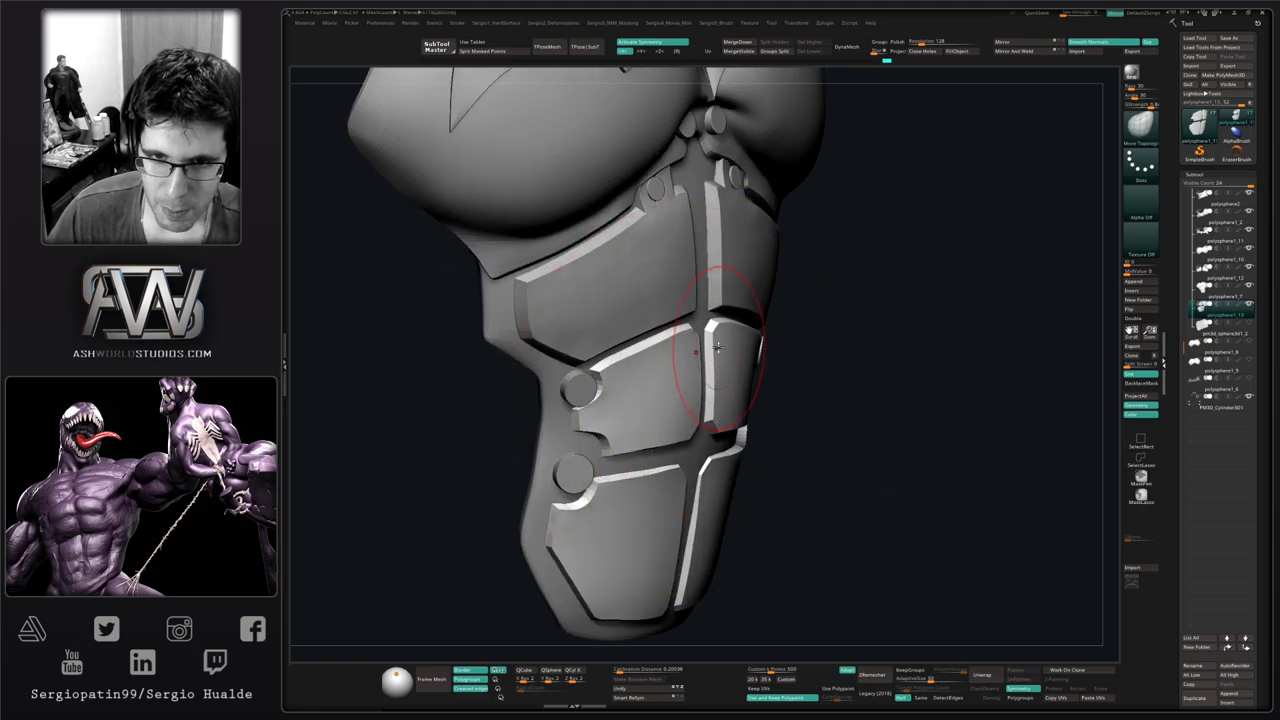
pyautogui.moveTo(725, 361)
pyautogui.mouseDown(button='right')
pyautogui.moveTo(686, 372)
pyautogui.moveTo(700, 358)
pyautogui.mouseUp(button='right')
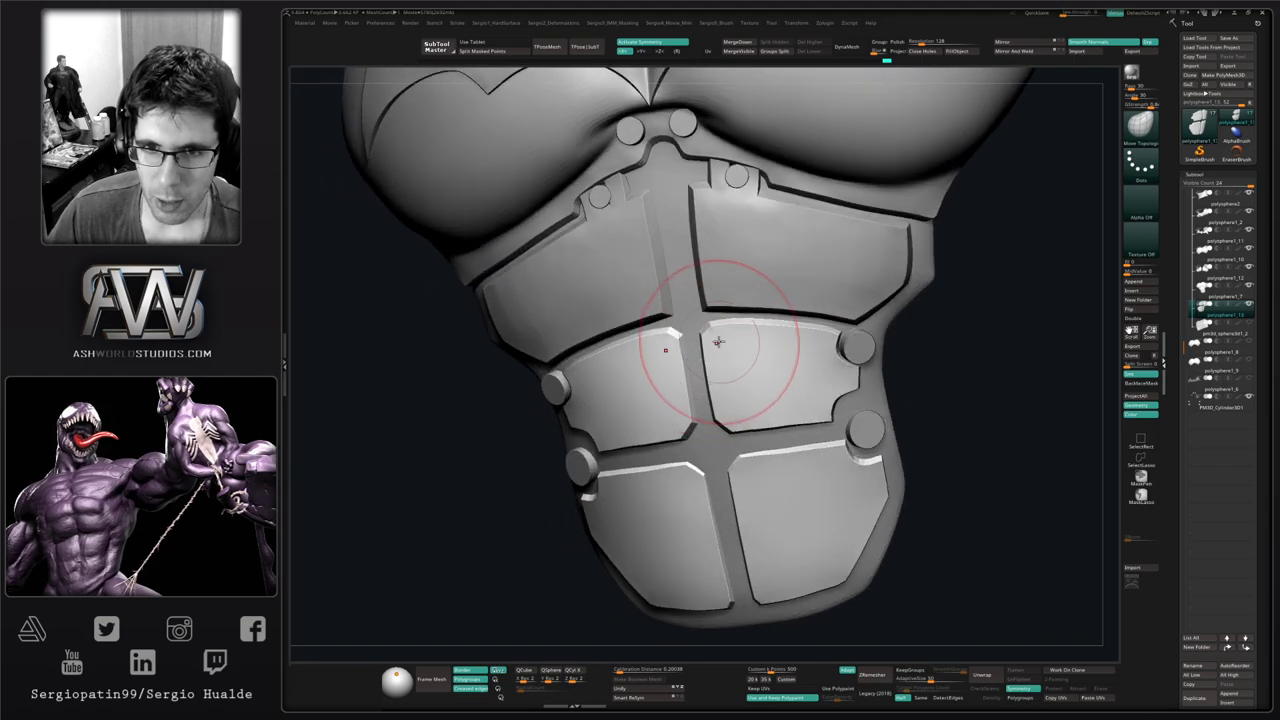
pyautogui.moveTo(702, 310)
pyautogui.keyDown('ctrl'); pyautogui.mouseDown(button='right')
pyautogui.moveTo(708, 357)
pyautogui.moveTo(727, 349)
pyautogui.moveTo(701, 353)
pyautogui.moveTo(689, 423)
pyautogui.moveTo(706, 411)
pyautogui.mouseUp(button='right'); pyautogui.keyUp('ctrl')
pyautogui.press('s')
pyautogui.moveTo(706, 411)
pyautogui.mouseDown()
pyautogui.moveTo(732, 408)
pyautogui.moveTo(688, 371)
pyautogui.mouseUp()
pyautogui.press('s')
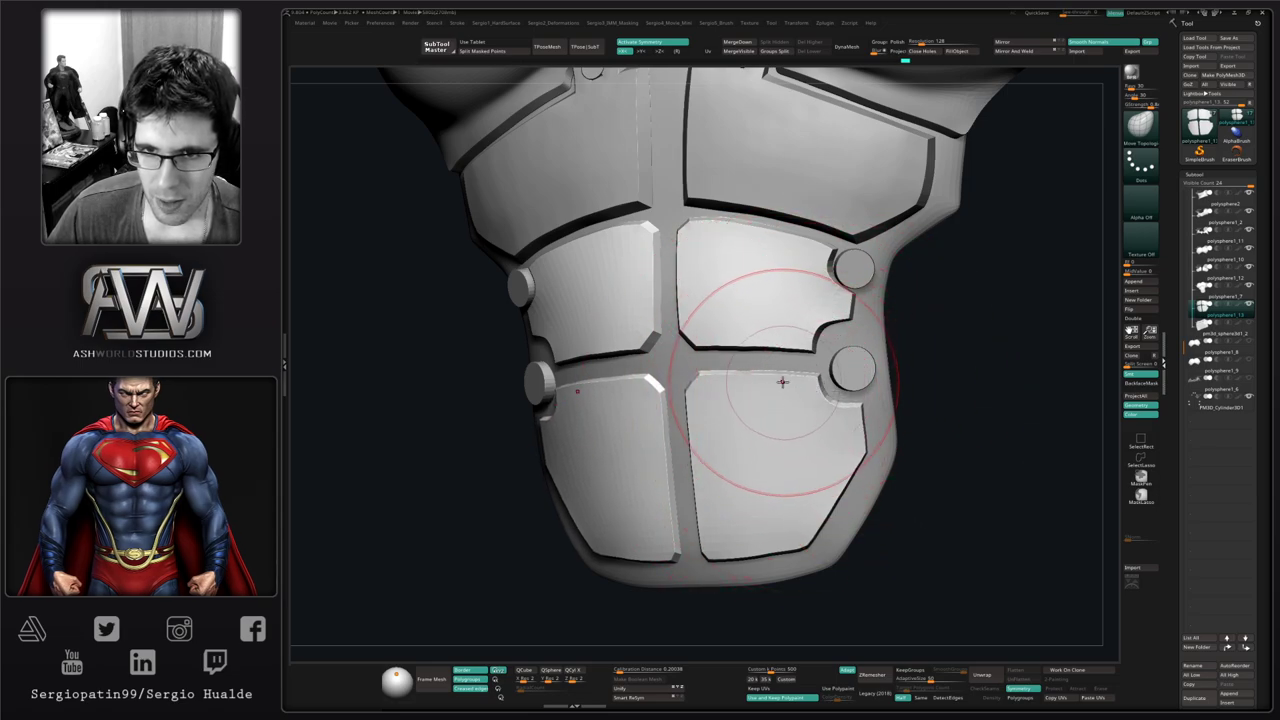
# Reshape the lower edges of the lowest pair of plates with an enlarged Move Topological brush
pyautogui.press('[')
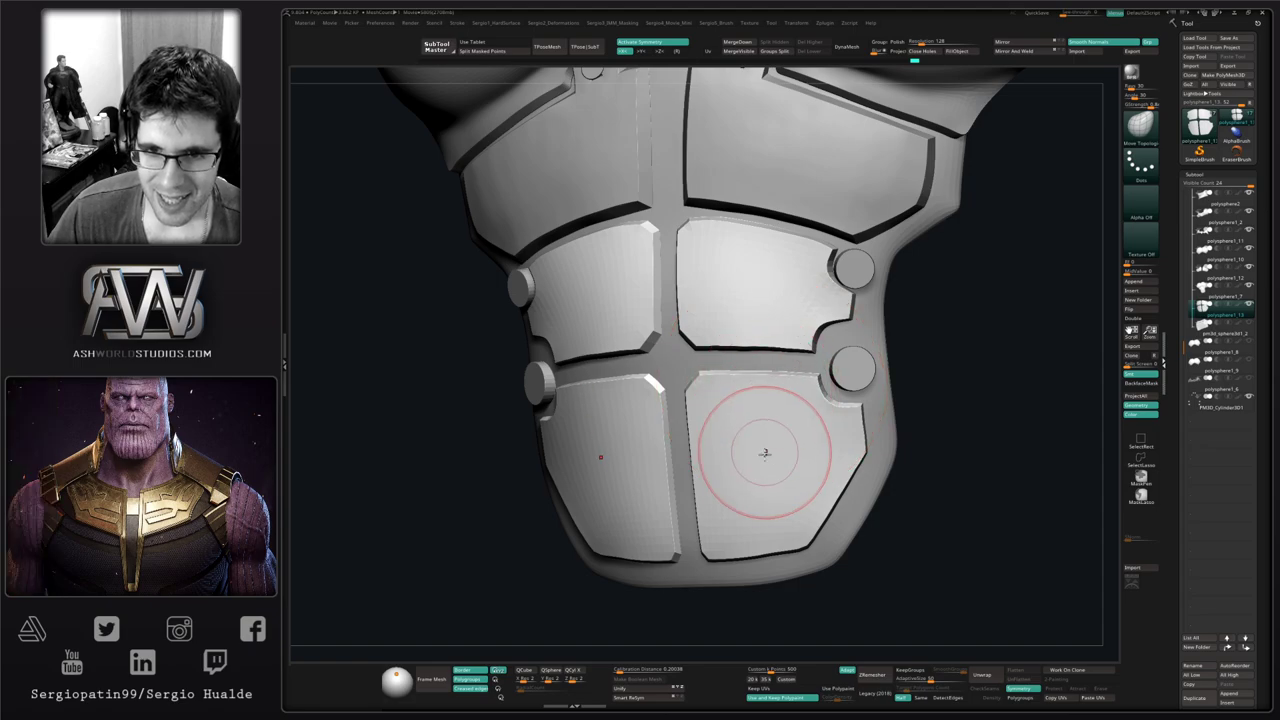
pyautogui.keyDown('alt'); pyautogui.moveTo(765, 453); pyautogui.dragTo(773, 391, button='right'); pyautogui.keyUp('alt')
pyautogui.press(']')
pyautogui.moveTo(744, 473); pyautogui.dragTo(749, 485)
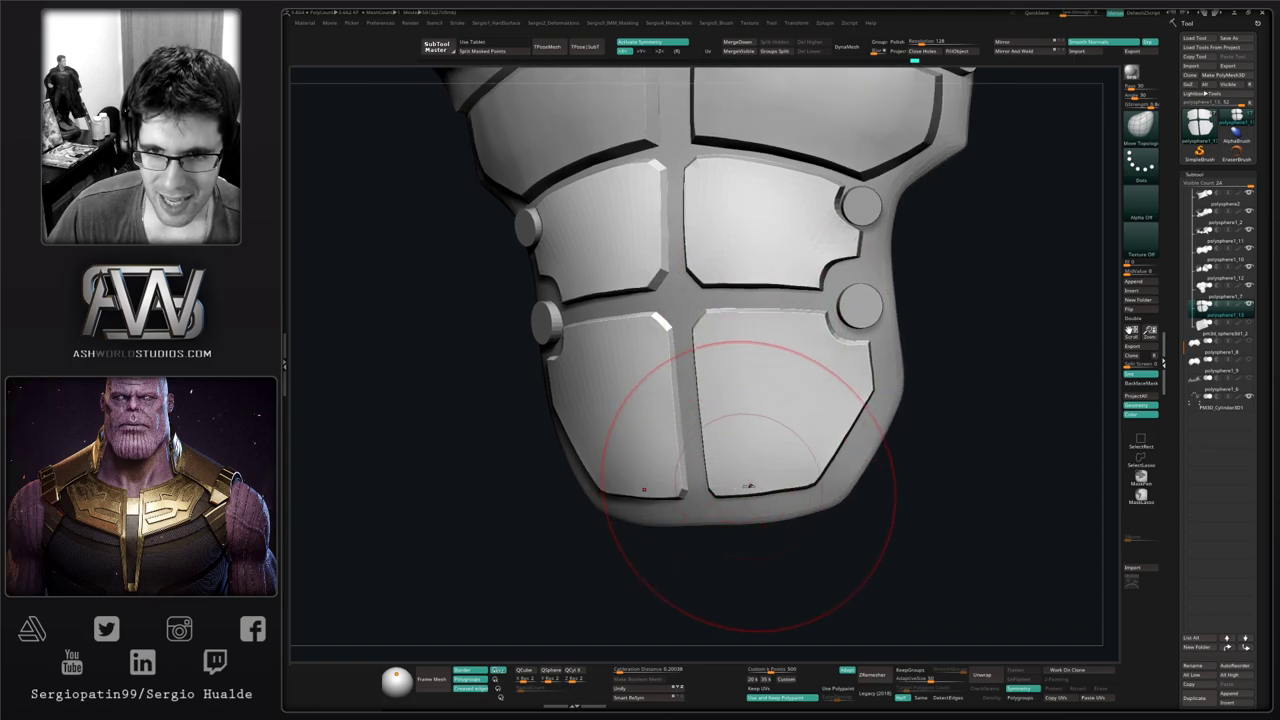
pyautogui.moveTo(749, 485); pyautogui.dragTo(774, 446, button='right')
pyautogui.moveTo(700, 476)
pyautogui.mouseDown(button='right')
pyautogui.moveTo(722, 483)
pyautogui.moveTo(737, 423)
pyautogui.moveTo(700, 414)
pyautogui.moveTo(663, 437)
pyautogui.moveTo(676, 430)
pyautogui.mouseUp(button='right')
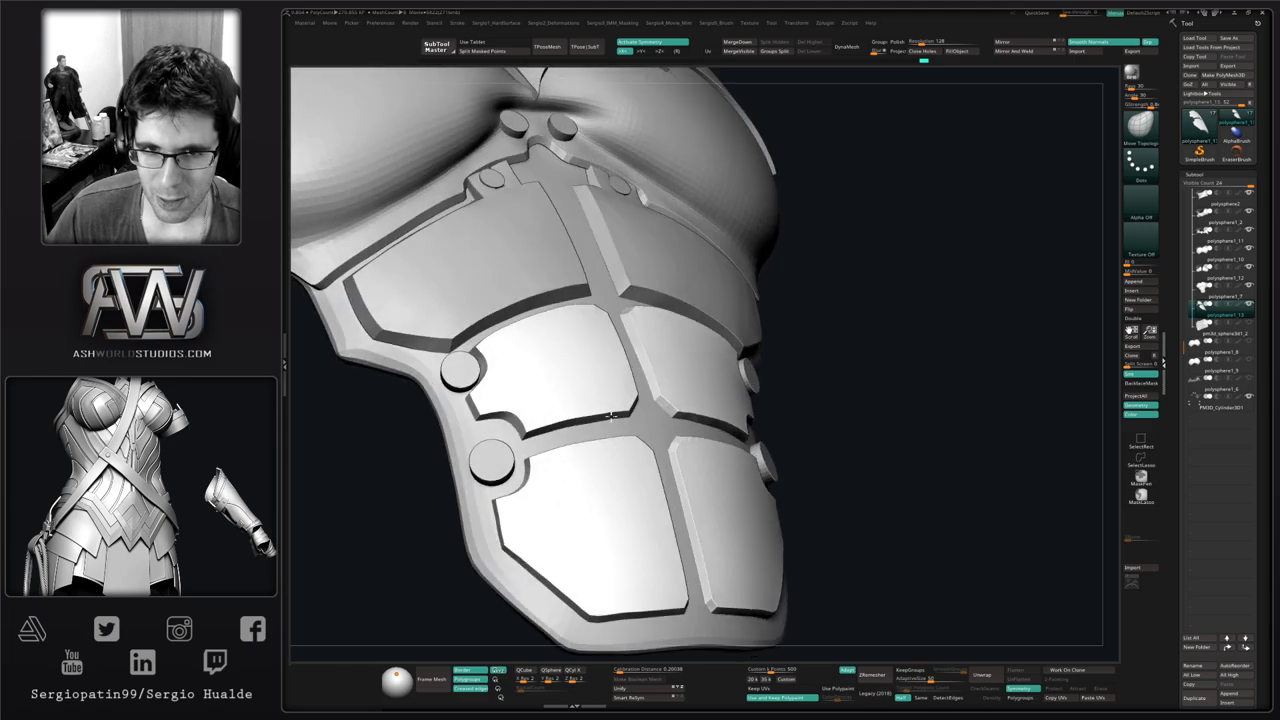
# Refine the lower edges of the middle pair of plates near the side cutouts with the Move Topological brush
pyautogui.moveTo(659, 369)
pyautogui.mouseDown(button='right')
pyautogui.moveTo(663, 423)
pyautogui.moveTo(686, 440)
pyautogui.moveTo(640, 457)
pyautogui.mouseUp(button='right')
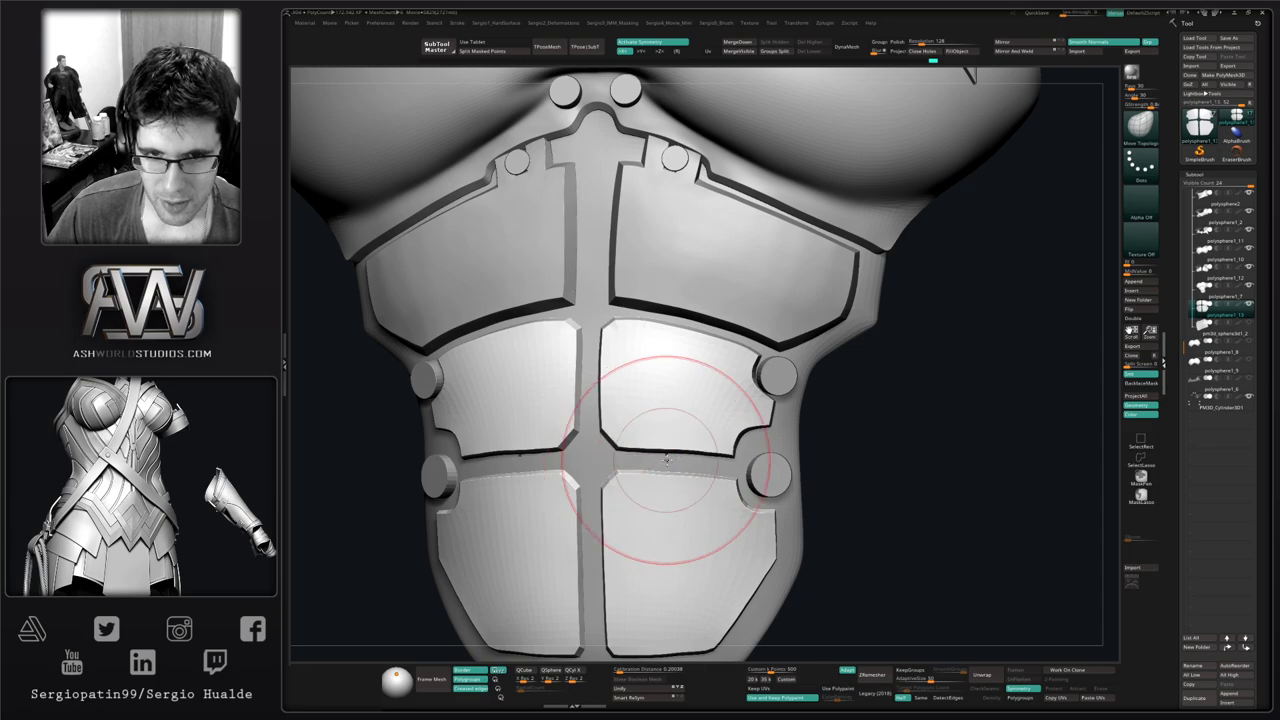
pyautogui.moveTo(688, 456); pyautogui.dragTo(690, 449)
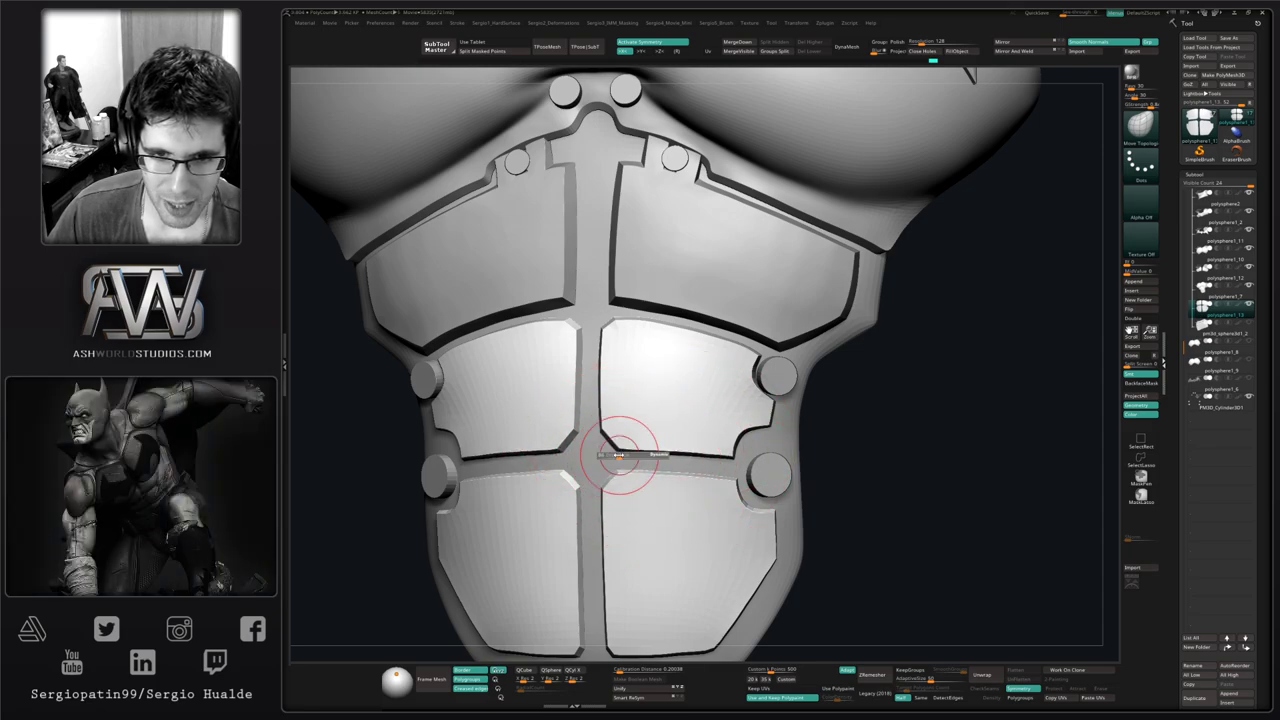
pyautogui.moveTo(696, 460)
pyautogui.mouseDown(button='right')
pyautogui.moveTo(671, 458)
pyautogui.moveTo(680, 450)
pyautogui.moveTo(671, 468)
pyautogui.mouseUp(button='right')
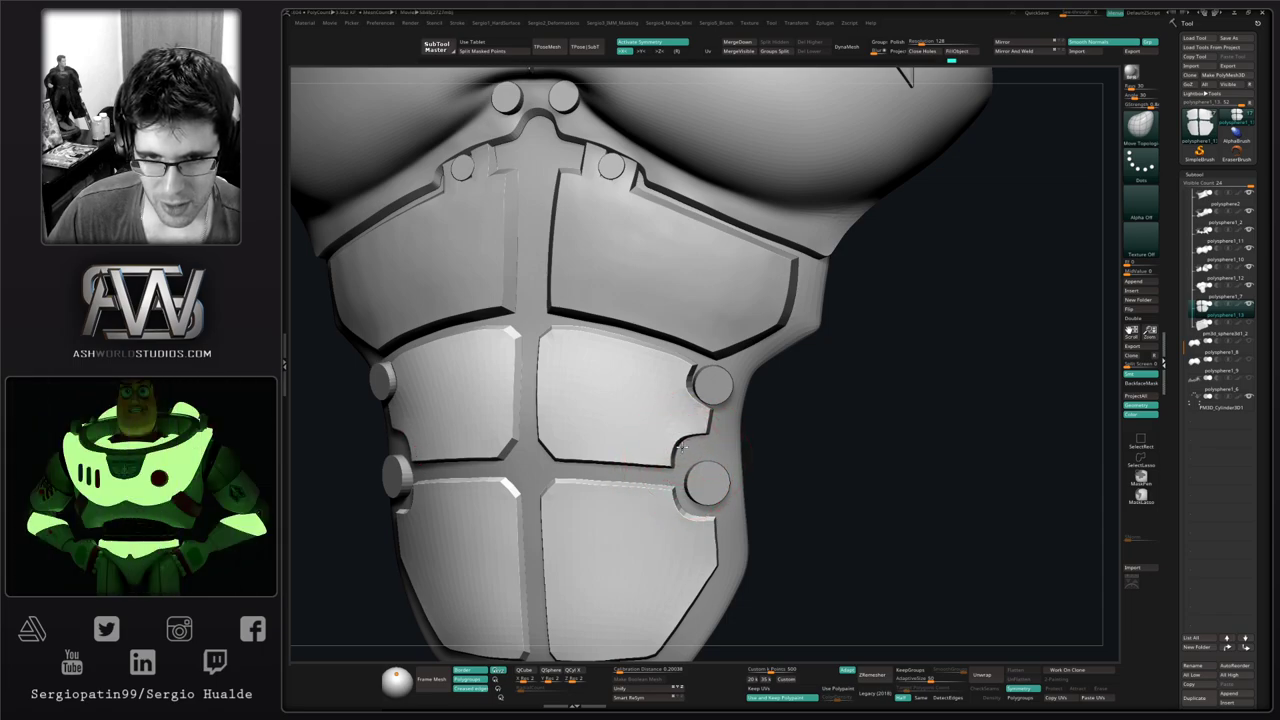
pyautogui.moveTo(683, 430)
pyautogui.mouseDown(button='right')
pyautogui.moveTo(675, 464)
pyautogui.moveTo(672, 449)
pyautogui.moveTo(689, 466)
pyautogui.moveTo(677, 400)
pyautogui.moveTo(685, 440)
pyautogui.moveTo(671, 486)
pyautogui.moveTo(651, 486)
pyautogui.moveTo(672, 500)
pyautogui.moveTo(670, 530)
pyautogui.moveTo(688, 481)
pyautogui.mouseUp(button='right')
# Examine the middle and lowest plates in isolation and against the full torso from several angles
pyautogui.hotkey('alt', 's')
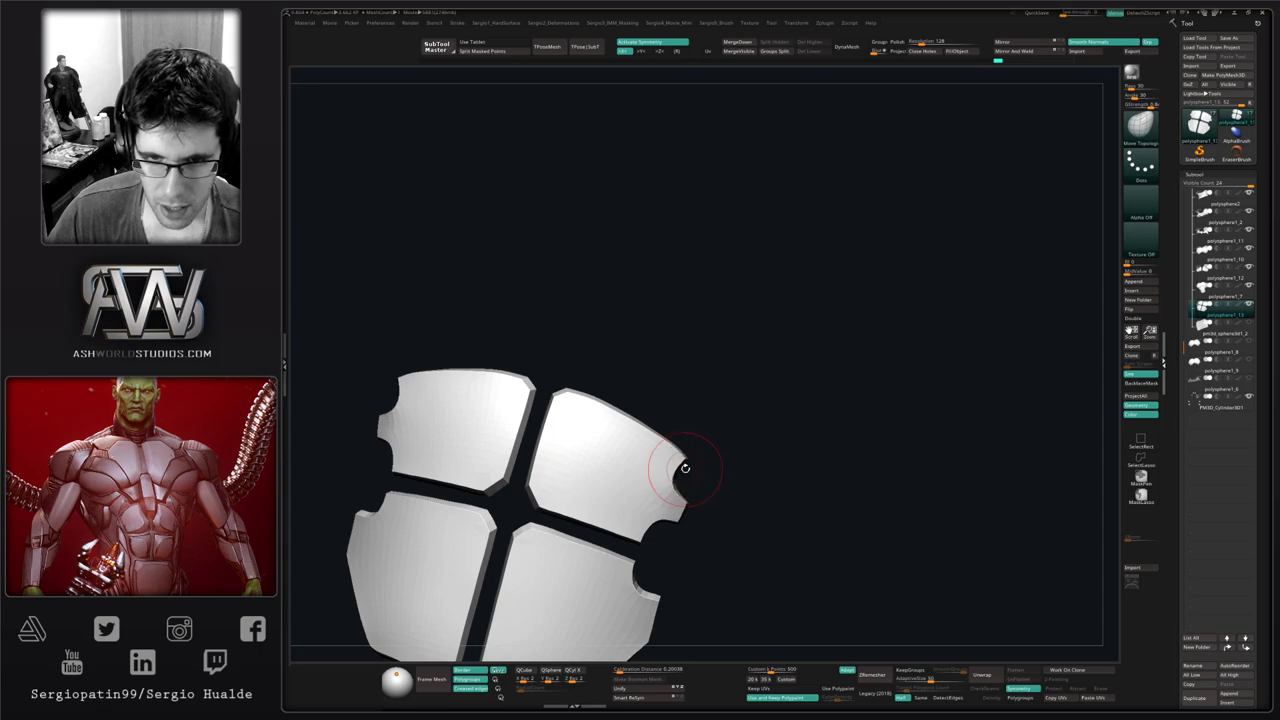
pyautogui.hotkey('ctrl', 'shift', 's')
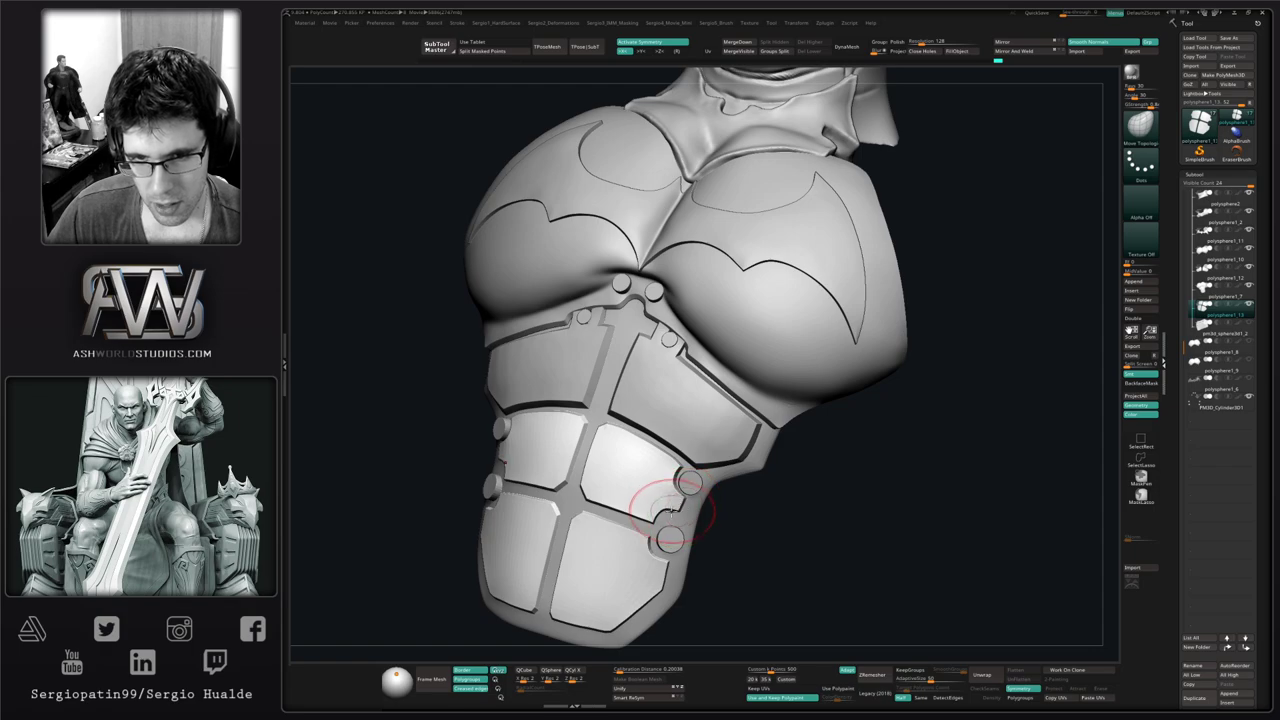
pyautogui.keyDown('ctrl'); pyautogui.moveTo(674, 513); pyautogui.dragTo(610, 560, button='right'); pyautogui.keyUp('ctrl')
pyautogui.moveTo(610, 510)
pyautogui.mouseDown(button='right')
pyautogui.moveTo(665, 488)
pyautogui.moveTo(650, 468)
pyautogui.mouseUp(button='right')
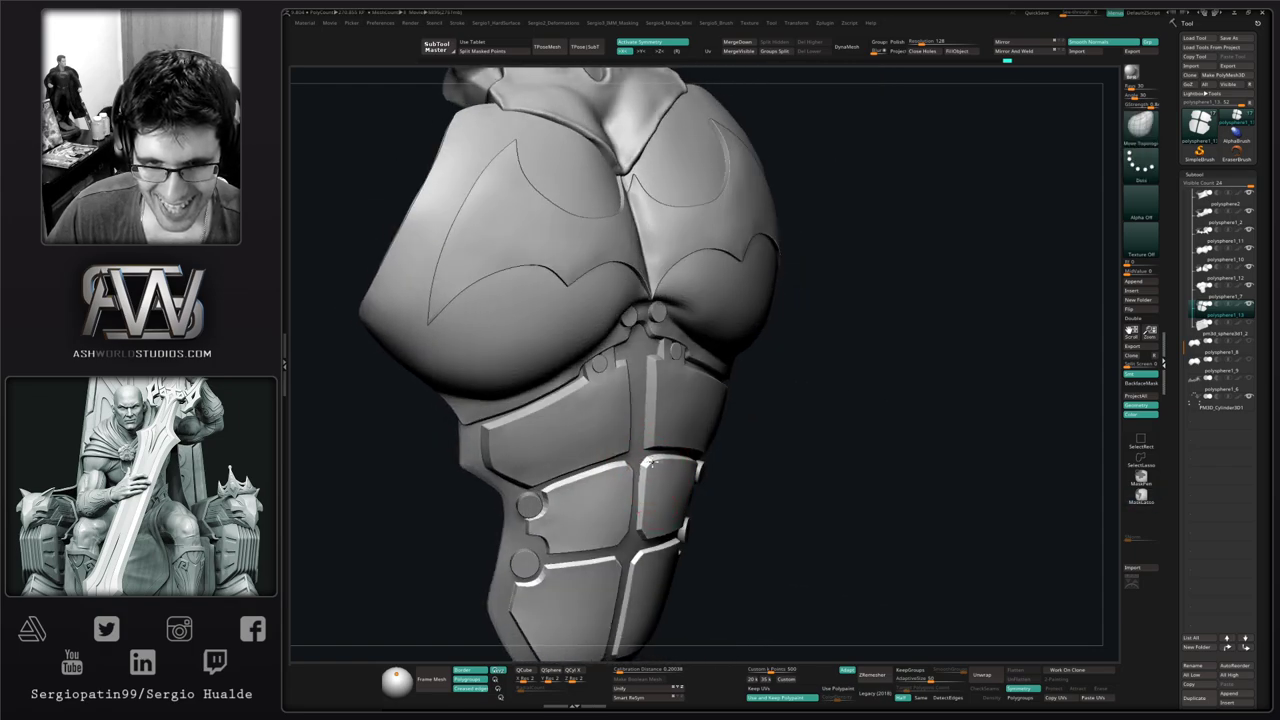
pyautogui.keyDown('alt'); pyautogui.click(640, 458); pyautogui.keyUp('alt')
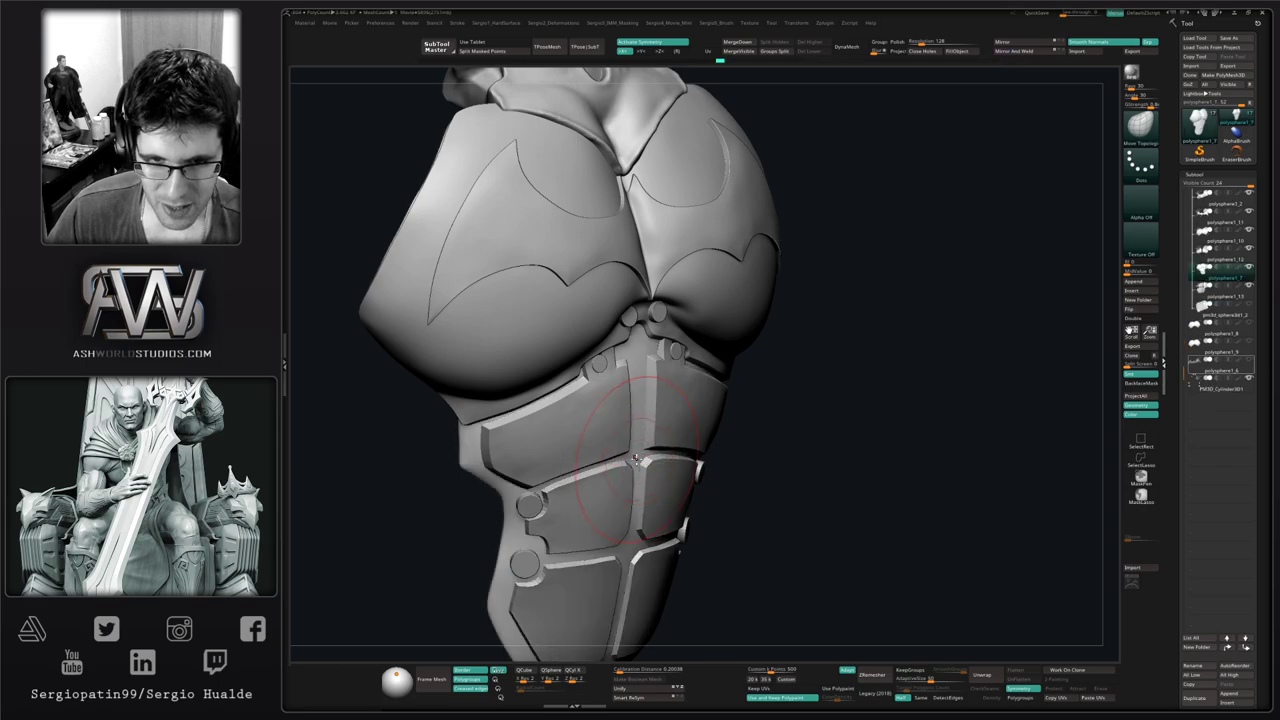
pyautogui.keyDown('ctrl'); pyautogui.moveTo(641, 460); pyautogui.dragTo(650, 385, button='right'); pyautogui.keyUp('ctrl')
pyautogui.moveTo(650, 385)
pyautogui.mouseDown(button='right')
pyautogui.moveTo(640, 368)
pyautogui.moveTo(645, 415)
pyautogui.mouseUp(button='right')
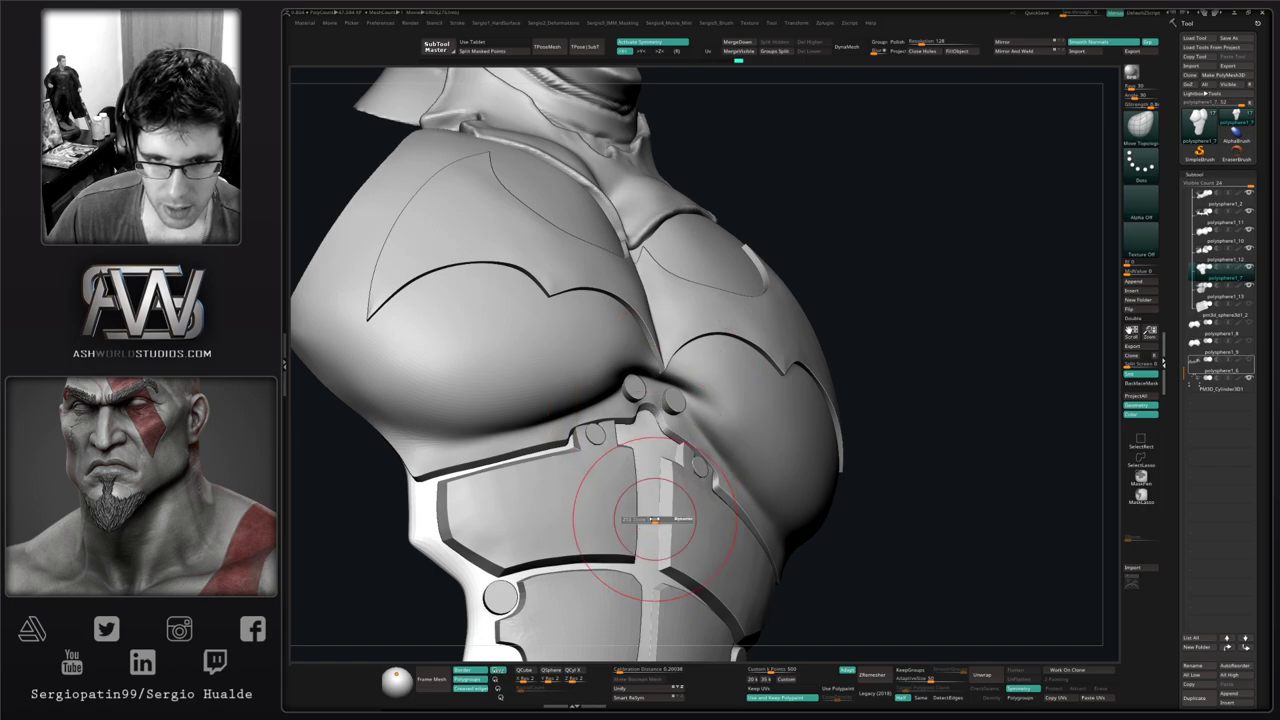
pyautogui.moveTo(654, 519); pyautogui.dragTo(651, 519)
pyautogui.moveTo(660, 493); pyautogui.dragTo(600, 452, button='right')
# Make the upper pair of abdominal plates the active subtool, isolate it, and show its polygroup wireframe
pyautogui.keyDown('alt'); pyautogui.click(625, 480); pyautogui.keyUp('alt')
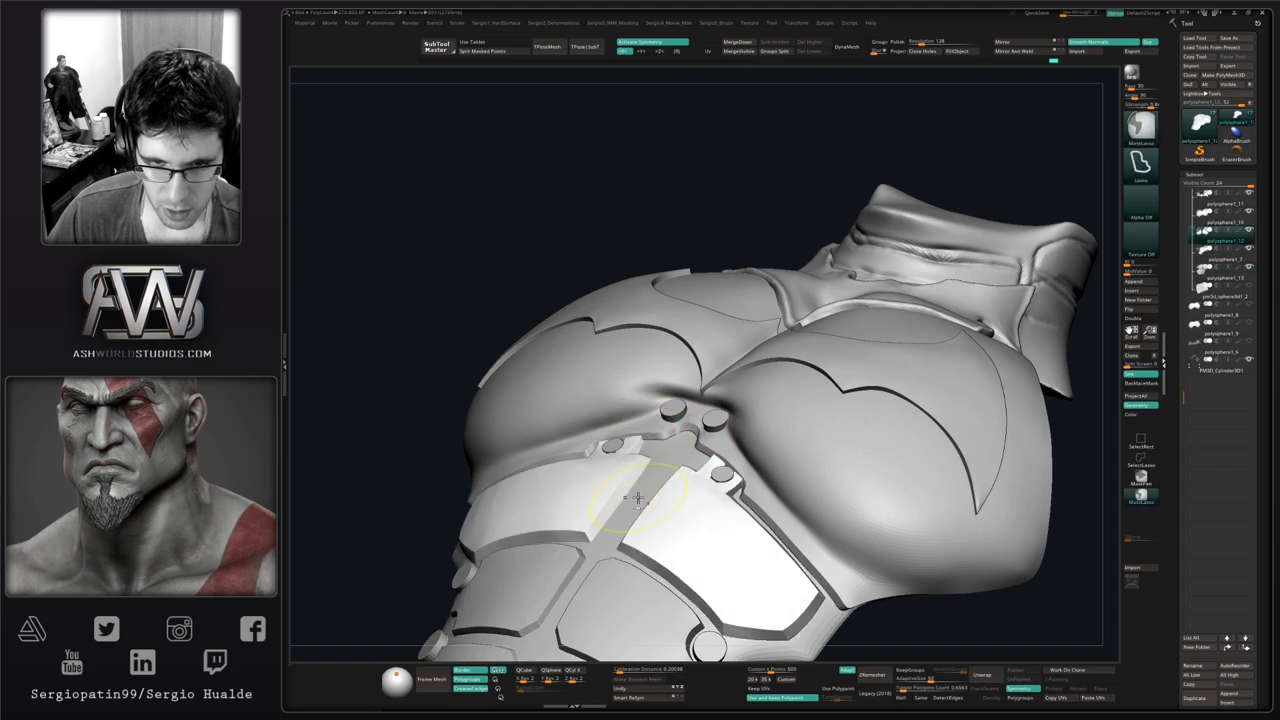
pyautogui.keyDown('ctrl'); pyautogui.moveTo(634, 494); pyautogui.dragTo(631, 432, button='right'); pyautogui.keyUp('ctrl')
pyautogui.hotkey('alt', 's')
pyautogui.moveTo(603, 477)
pyautogui.keyDown('ctrl'); pyautogui.mouseDown(button='right')
pyautogui.moveTo(599, 566)
pyautogui.moveTo(656, 587)
pyautogui.mouseUp(button='right'); pyautogui.keyUp('ctrl')
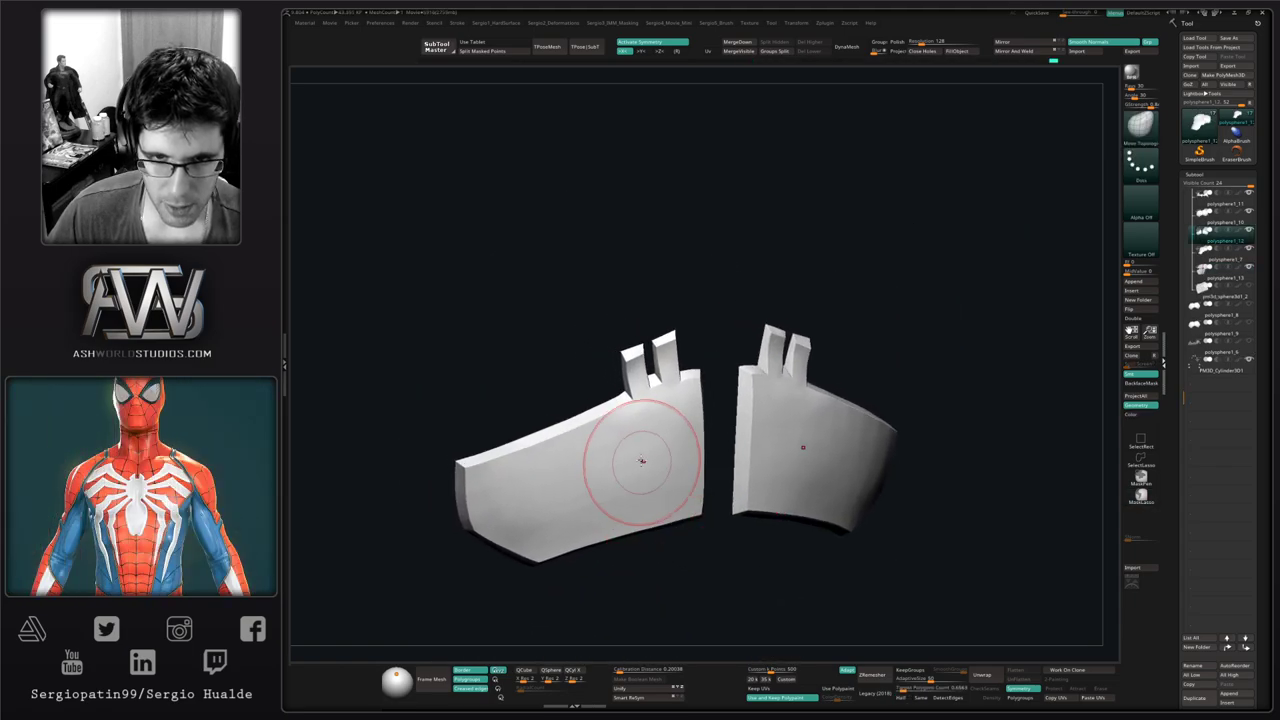
pyautogui.hotkey('shift', 'f')
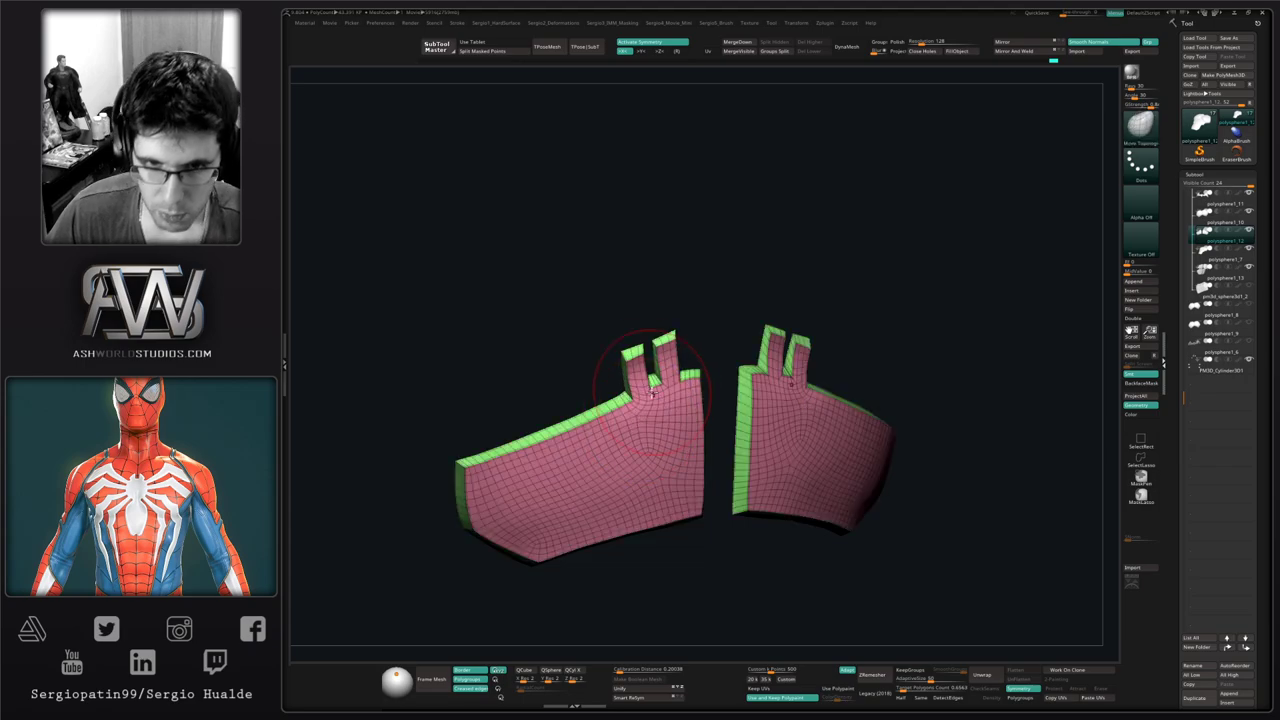
pyautogui.keyDown('ctrl'); pyautogui.moveTo(648, 412); pyautogui.dragTo(669, 486, button='right'); pyautogui.keyUp('ctrl')
pyautogui.press('s')
pyautogui.moveTo(669, 482); pyautogui.dragTo(656, 478)
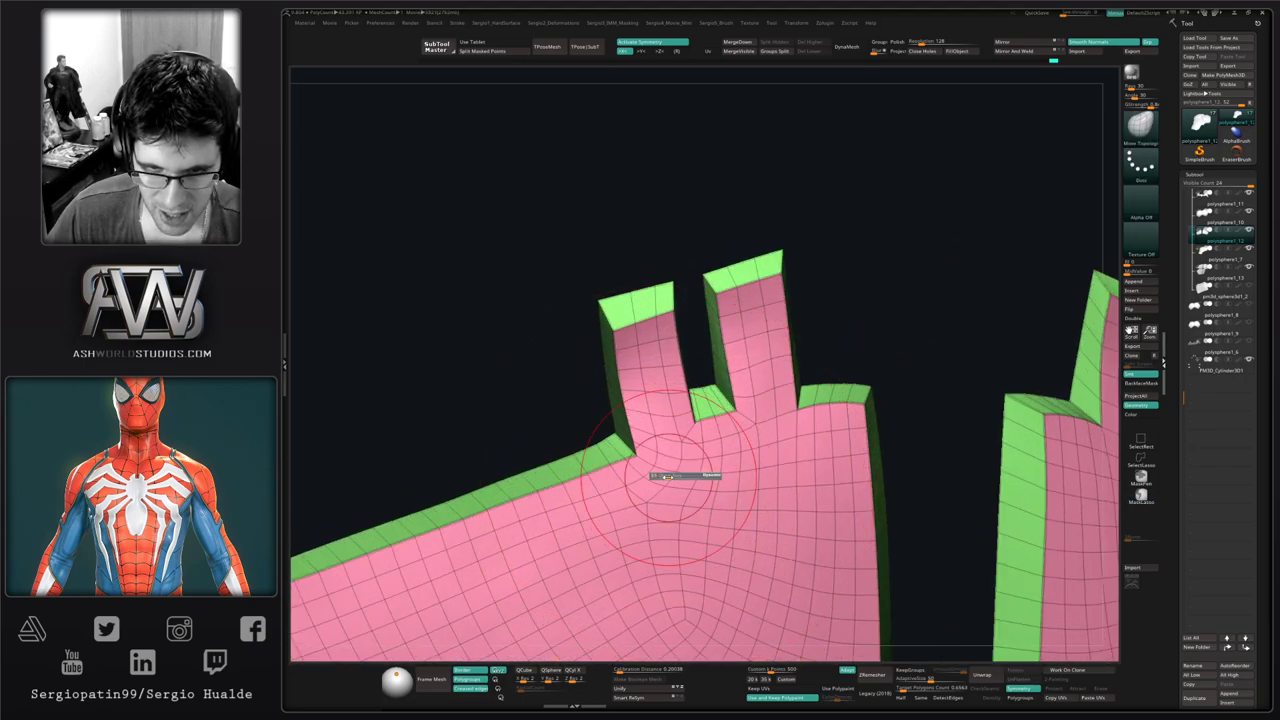
pyautogui.keyDown('ctrl'); pyautogui.moveTo(676, 485); pyautogui.dragTo(665, 424, button='right'); pyautogui.keyUp('ctrl')
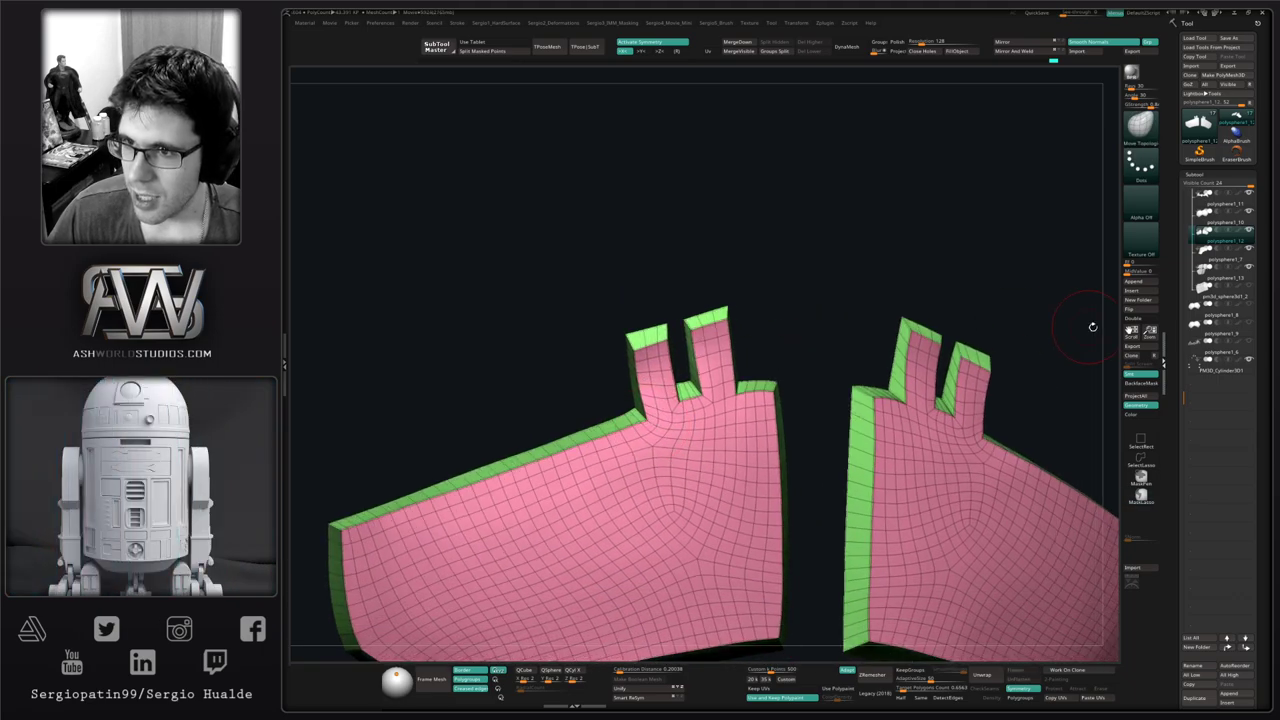
pyautogui.click(1210, 370)
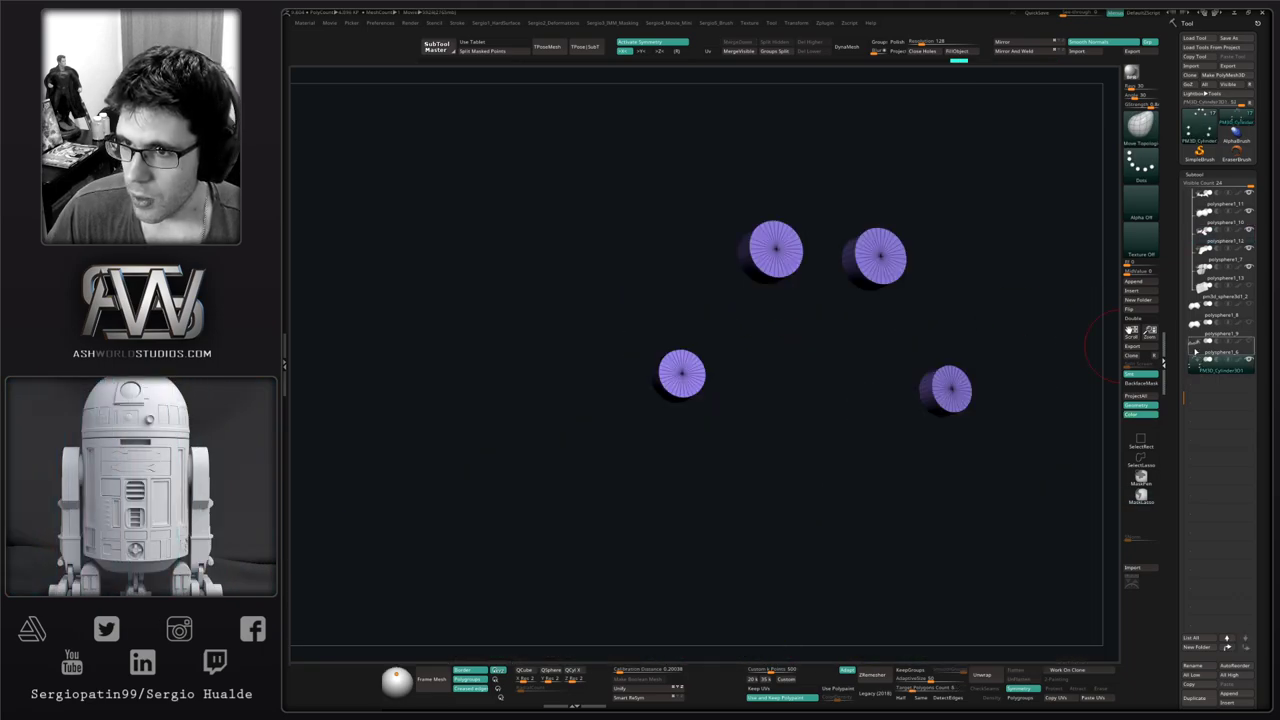
pyautogui.click(1200, 364)
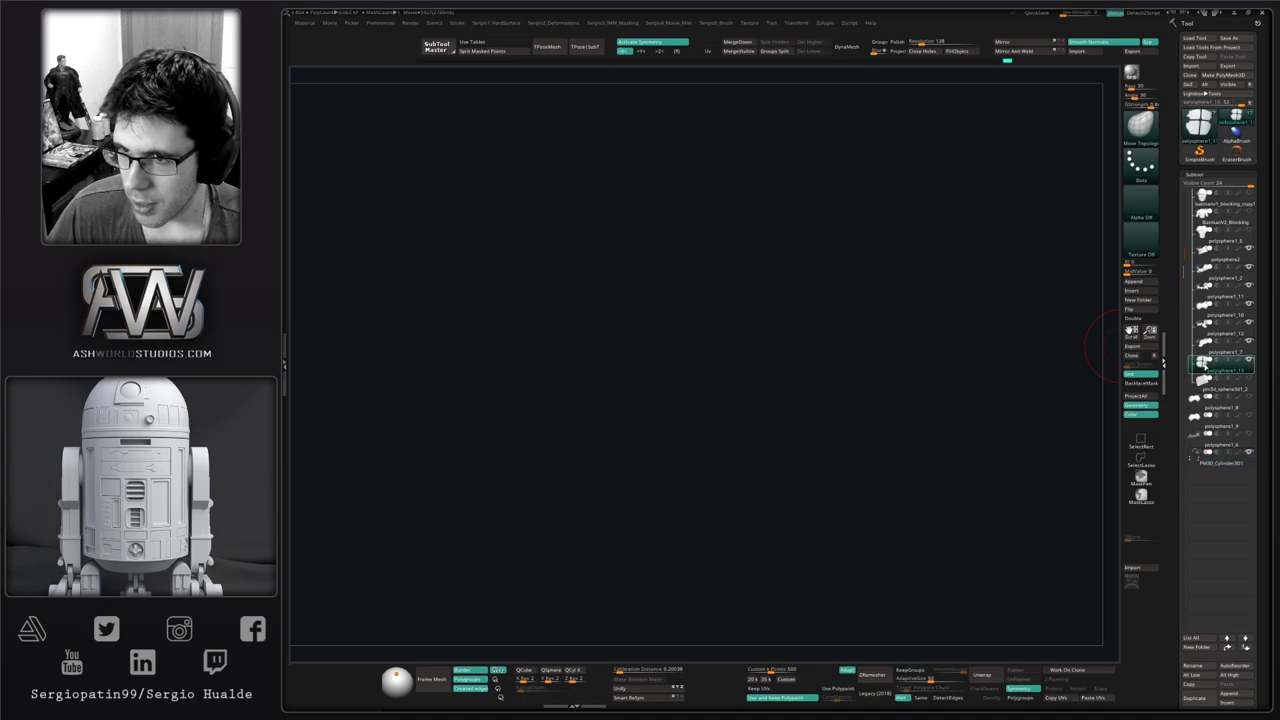
pyautogui.click(1200, 352)
pyautogui.hotkey('alt', 's')
pyautogui.press('f')
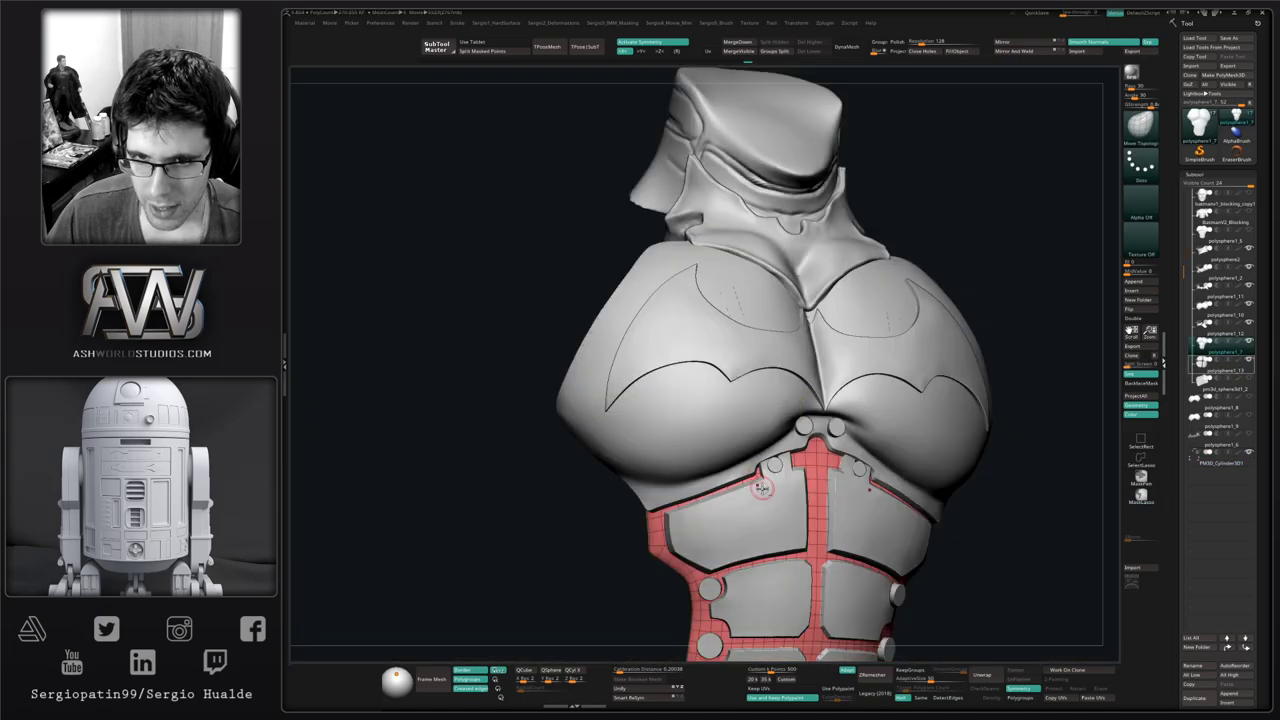
pyautogui.keyDown('alt'); pyautogui.click(771, 491); pyautogui.keyUp('alt')
pyautogui.keyDown('alt'); pyautogui.moveTo(771, 491); pyautogui.dragTo(814, 443, button='right'); pyautogui.keyUp('alt')
pyautogui.hotkey('alt', 's')
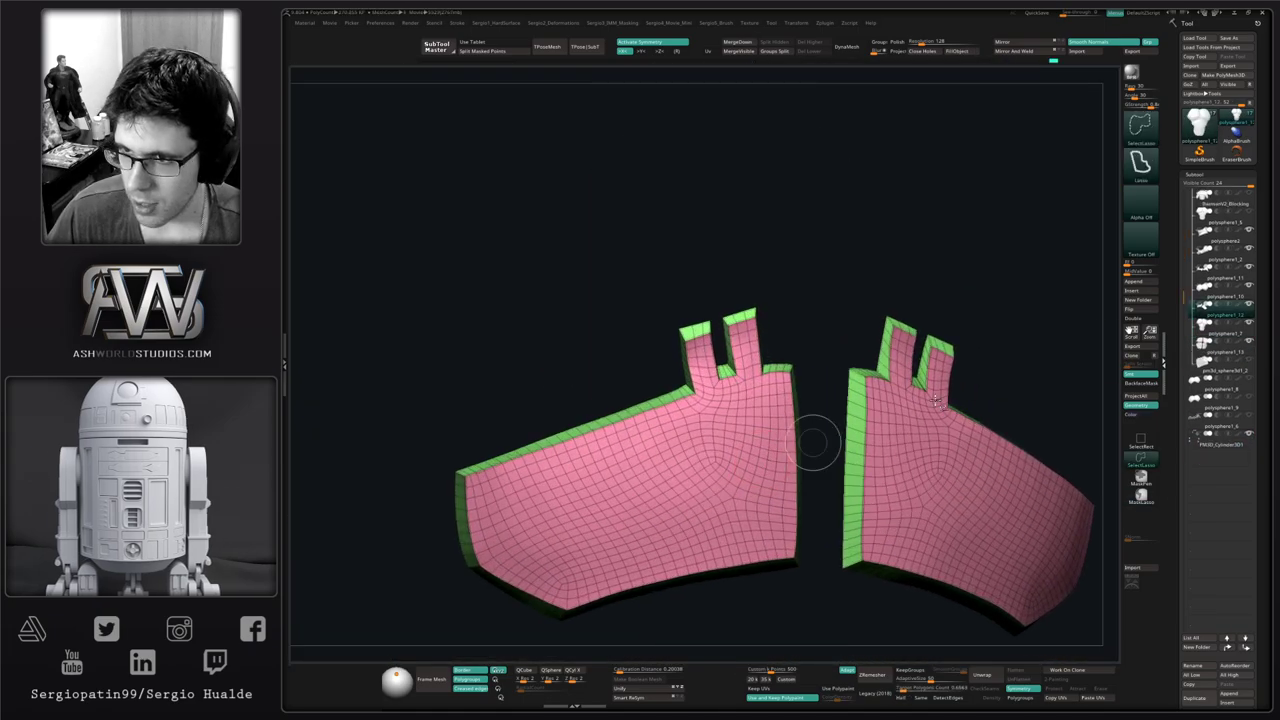
# Duplicate the upper plates subtool, hide the original, and make the copy active
pyautogui.hotkey('ctrl', 'shift', 'd')
pyautogui.click(1249, 305)
pyautogui.click(1205, 325)
# Keep only the front faces of the duplicated upper plates and remove the two prongs from each upper edge
pyautogui.keyDown('ctrl'); pyautogui.moveTo(760, 341); pyautogui.dragTo(688, 429, button='right'); pyautogui.keyUp('ctrl')
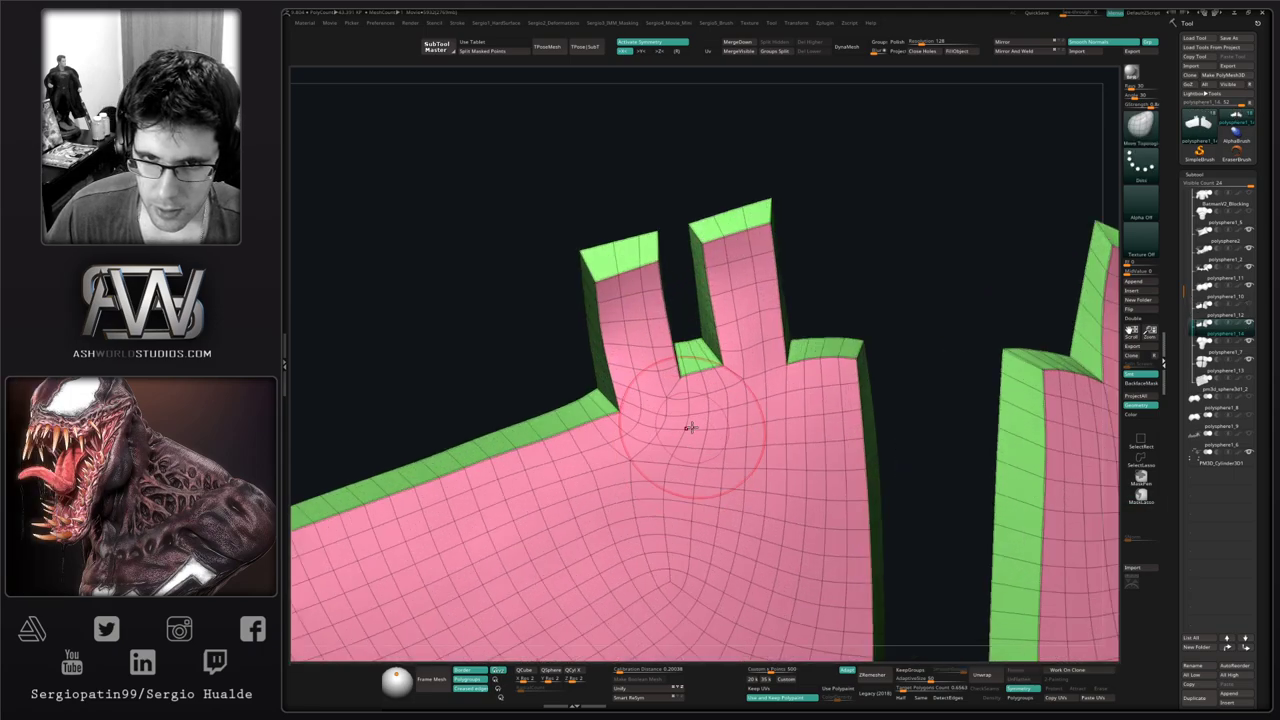
pyautogui.keyDown('ctrl'); pyautogui.keyDown('shift'); pyautogui.click(692, 440); pyautogui.keyUp('shift'); pyautogui.keyUp('ctrl')
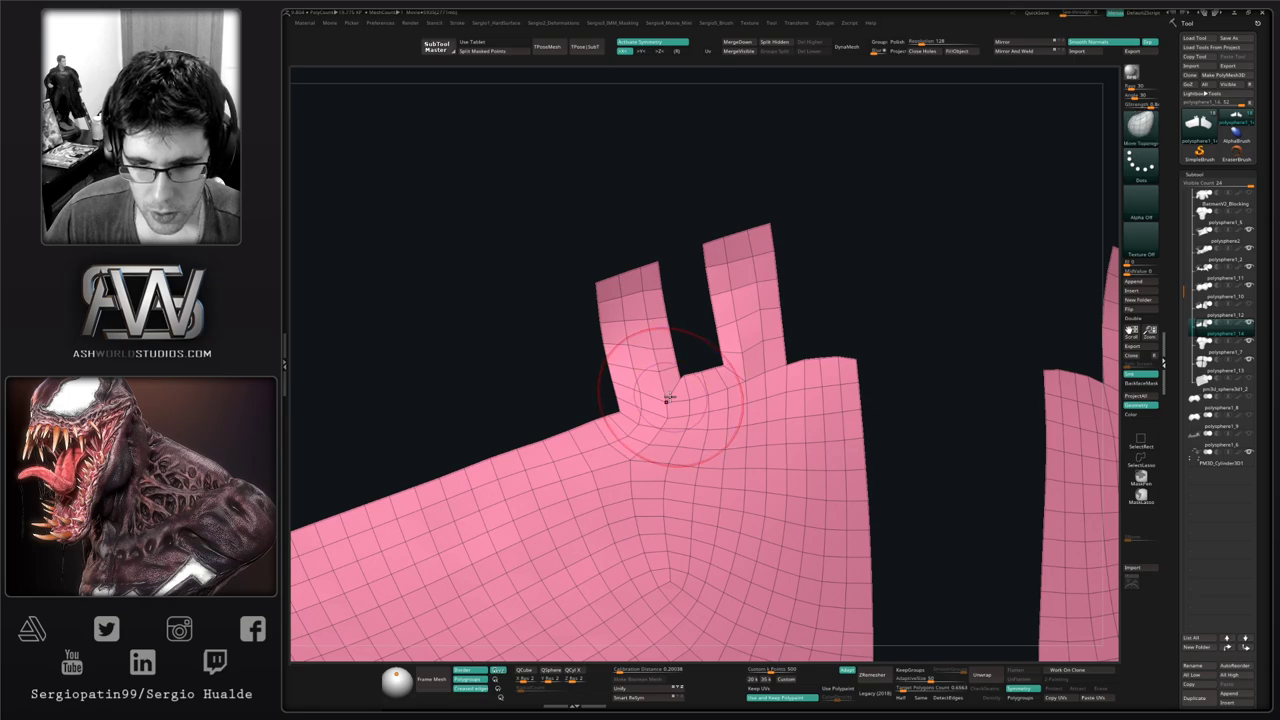
pyautogui.keyDown('ctrl'); pyautogui.moveTo(684, 384); pyautogui.dragTo(688, 480, button='right'); pyautogui.keyUp('ctrl')
pyautogui.press('s')
pyautogui.moveTo(696, 396); pyautogui.dragTo(686, 396)
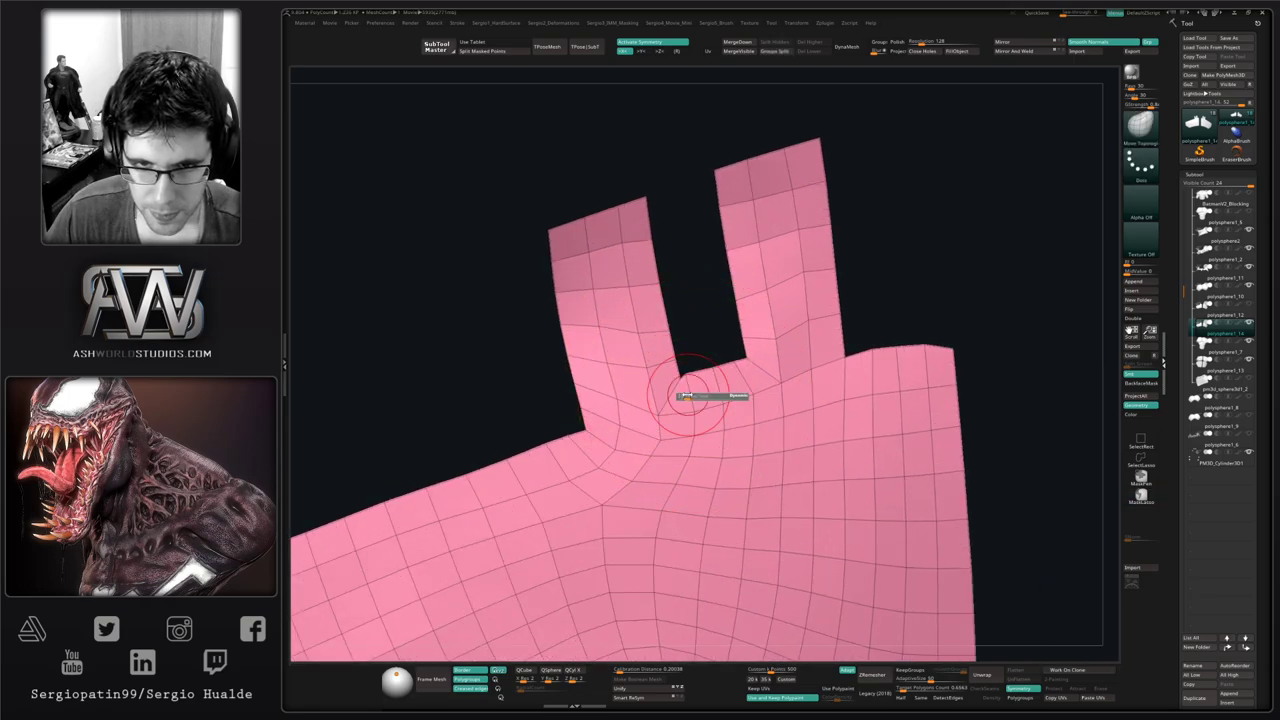
pyautogui.moveTo(830, 302)
pyautogui.keyDown('ctrl'); pyautogui.keyDown('shift'); pyautogui.mouseDown()
pyautogui.moveTo(643, 380)
pyautogui.moveTo(651, 109)
pyautogui.moveTo(805, 291)
pyautogui.moveTo(706, 363)
pyautogui.moveTo(740, 354)
pyautogui.moveTo(700, 395)
pyautogui.moveTo(710, 430)
pyautogui.moveTo(694, 371)
pyautogui.mouseUp(); pyautogui.keyUp('shift'); pyautogui.keyUp('ctrl')
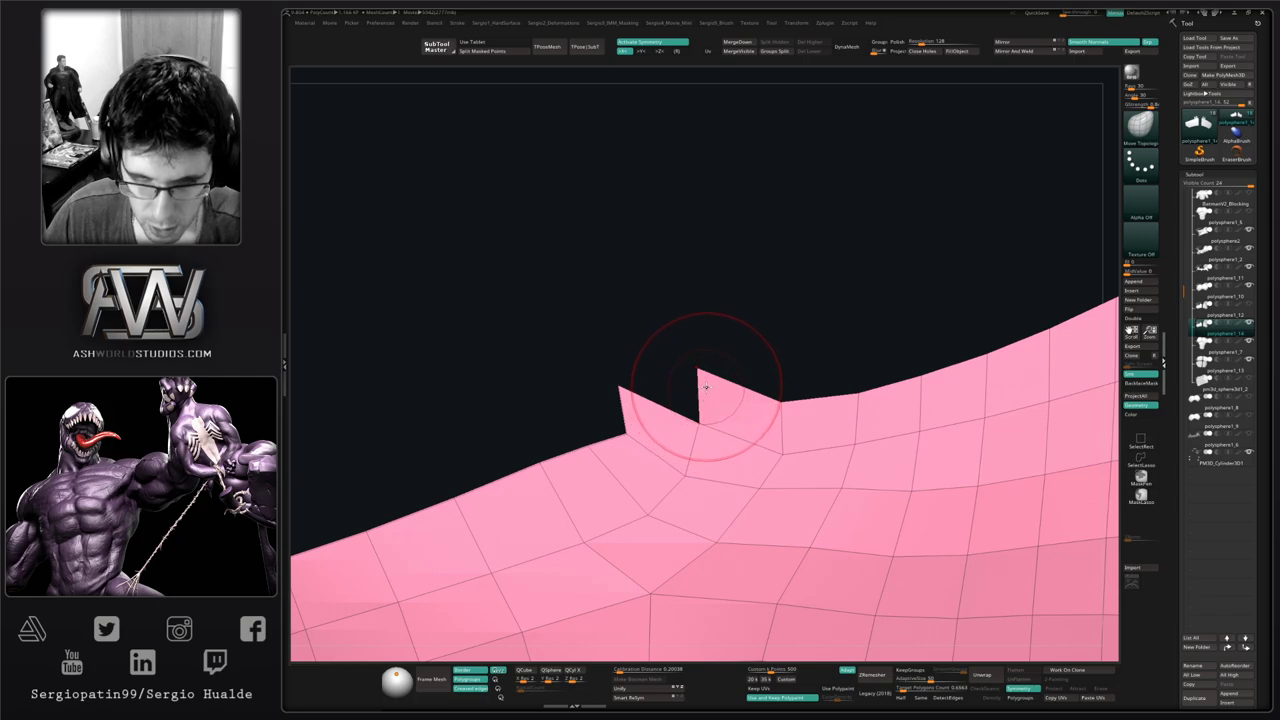
# Close the jagged spikes on the upper edge with ZModeler's Stitch point action, set to Two Points and To End Point
pyautogui.press('b')
pyautogui.press('z')
pyautogui.press('m')
pyautogui.press('space')
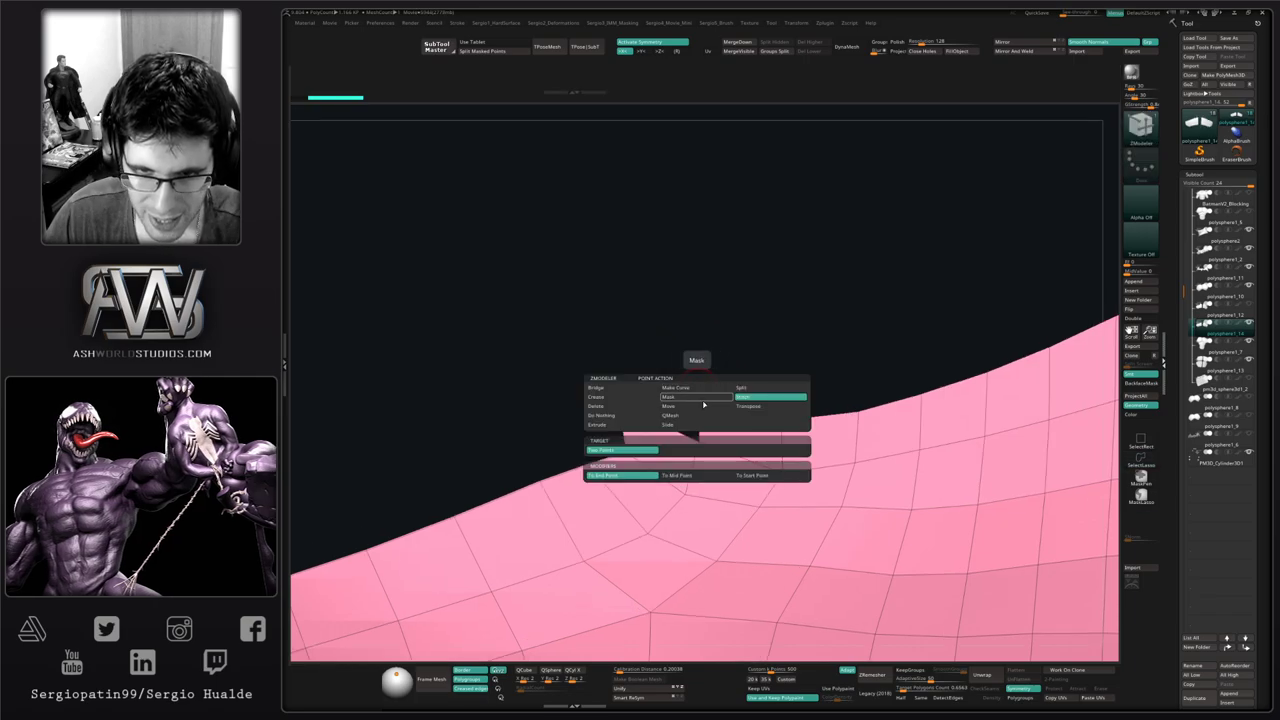
pyautogui.moveTo(700, 437); pyautogui.dragTo(626, 450)
pyautogui.keyDown('ctrl'); pyautogui.moveTo(630, 410); pyautogui.dragTo(645, 175, button='right'); pyautogui.keyUp('ctrl')
# Switch to the Move brush and retopologize the trimmed upper plates with ZRemesher
pyautogui.keyDown('ctrl'); pyautogui.moveTo(698, 447); pyautogui.dragTo(718, 545, button='right'); pyautogui.keyUp('ctrl')
pyautogui.keyDown('alt'); pyautogui.moveTo(722, 500); pyautogui.dragTo(717, 440, button='right'); pyautogui.keyUp('alt')
pyautogui.press('b')
pyautogui.press('m')
pyautogui.press('v')
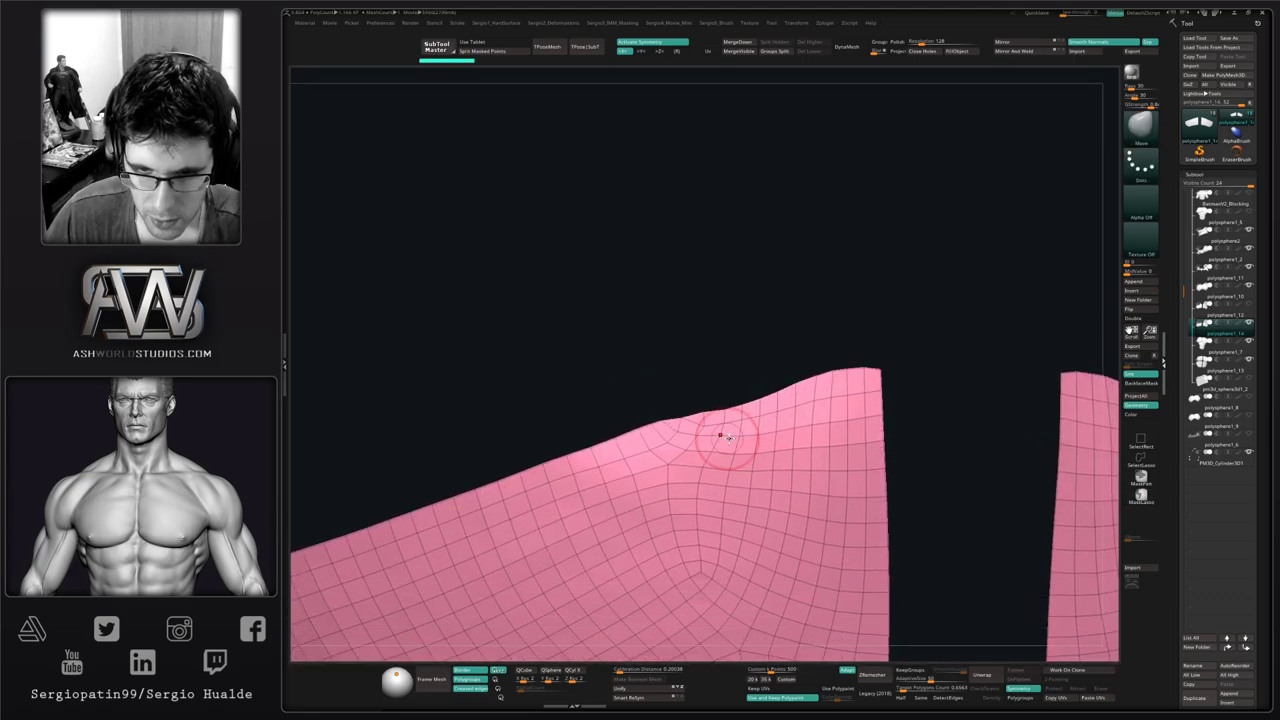
pyautogui.click(872, 675)
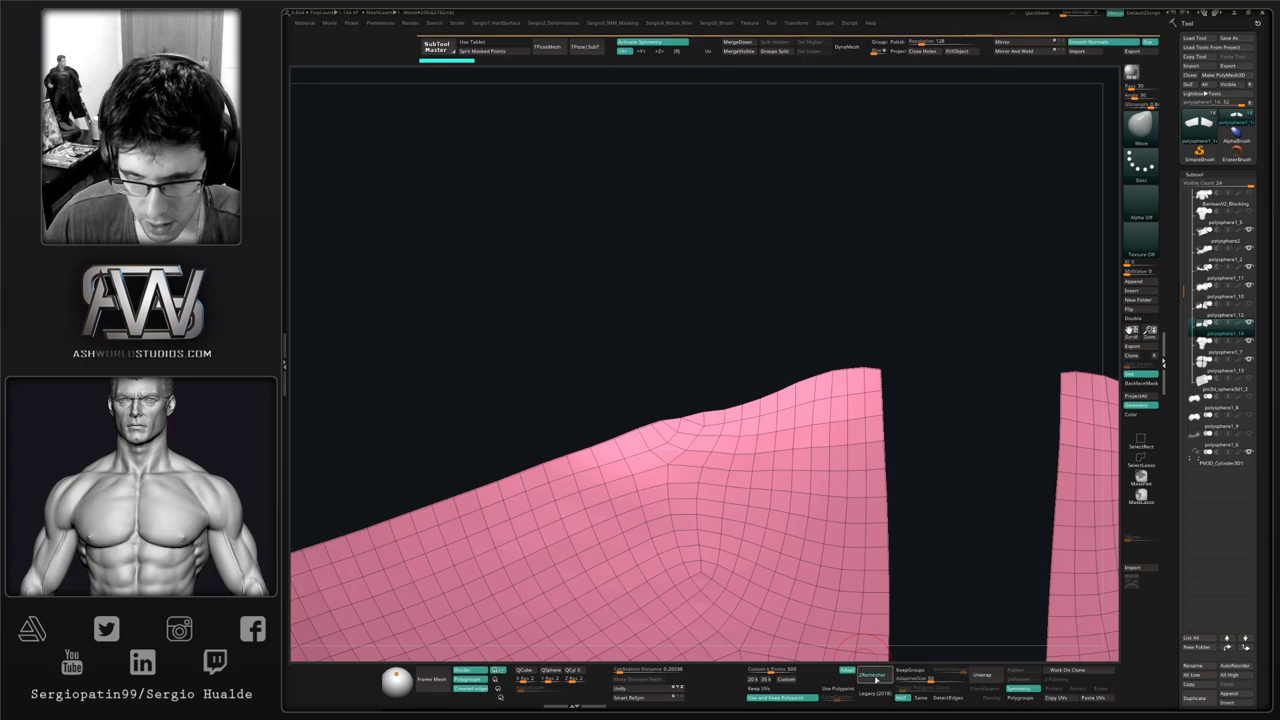
# Mask the remeshed plates except for the row of polygons along their upper edge
pyautogui.moveTo(825, 585)
pyautogui.keyDown('ctrl'); pyautogui.mouseDown(button='right')
pyautogui.moveTo(806, 449)
pyautogui.moveTo(814, 387)
pyautogui.moveTo(795, 485)
pyautogui.mouseUp(button='right'); pyautogui.keyUp('ctrl')
pyautogui.press('ctrl')
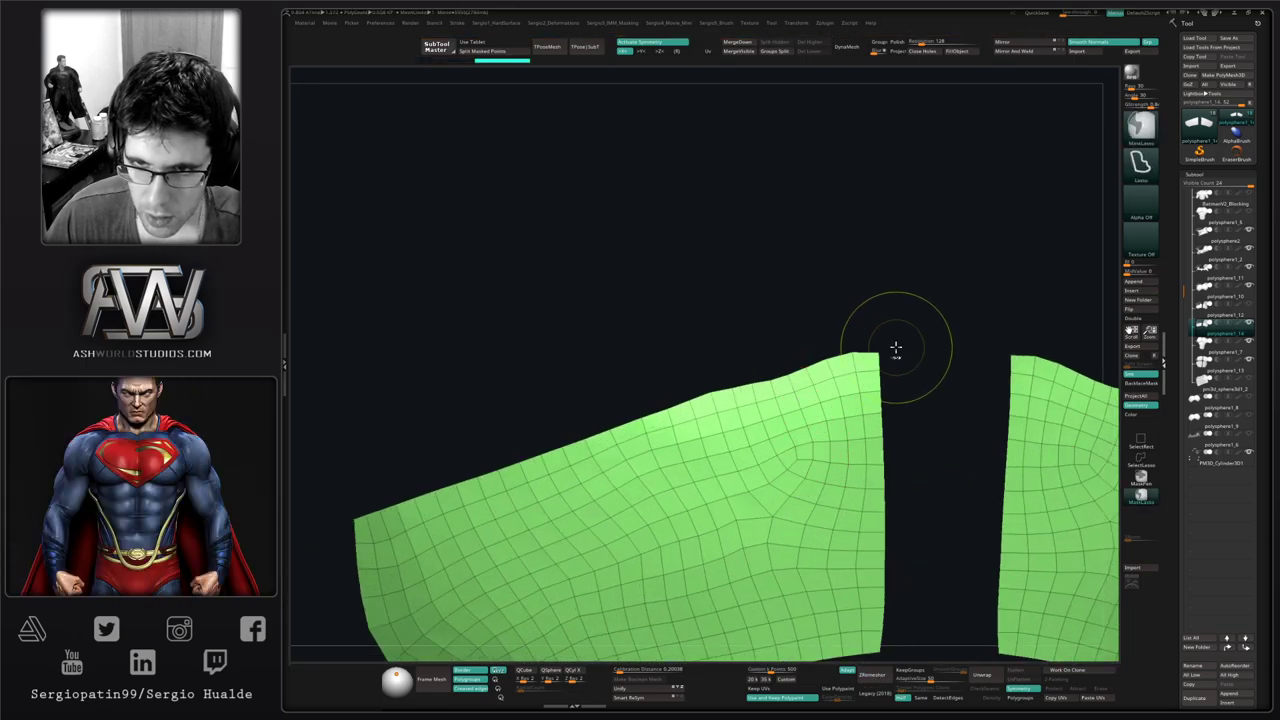
pyautogui.moveTo(757, 393)
pyautogui.keyDown('ctrl'); pyautogui.mouseDown()
pyautogui.moveTo(348, 528)
pyautogui.moveTo(361, 521)
pyautogui.mouseUp(); pyautogui.keyUp('ctrl')
pyautogui.keyDown('ctrl'); pyautogui.click(428, 474); pyautogui.keyUp('ctrl')
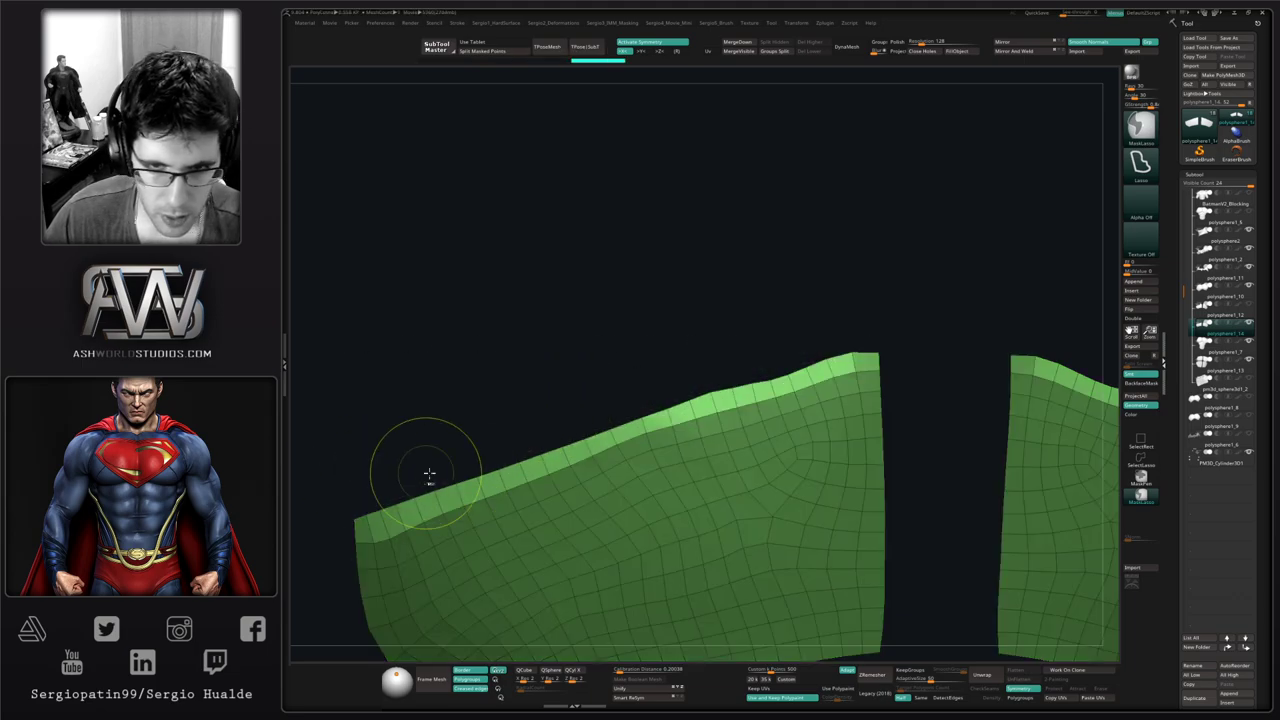
# Even out the unmasked upper edge of the plates with the Polish By Features deformation
pyautogui.press('4')
pyautogui.press('3')
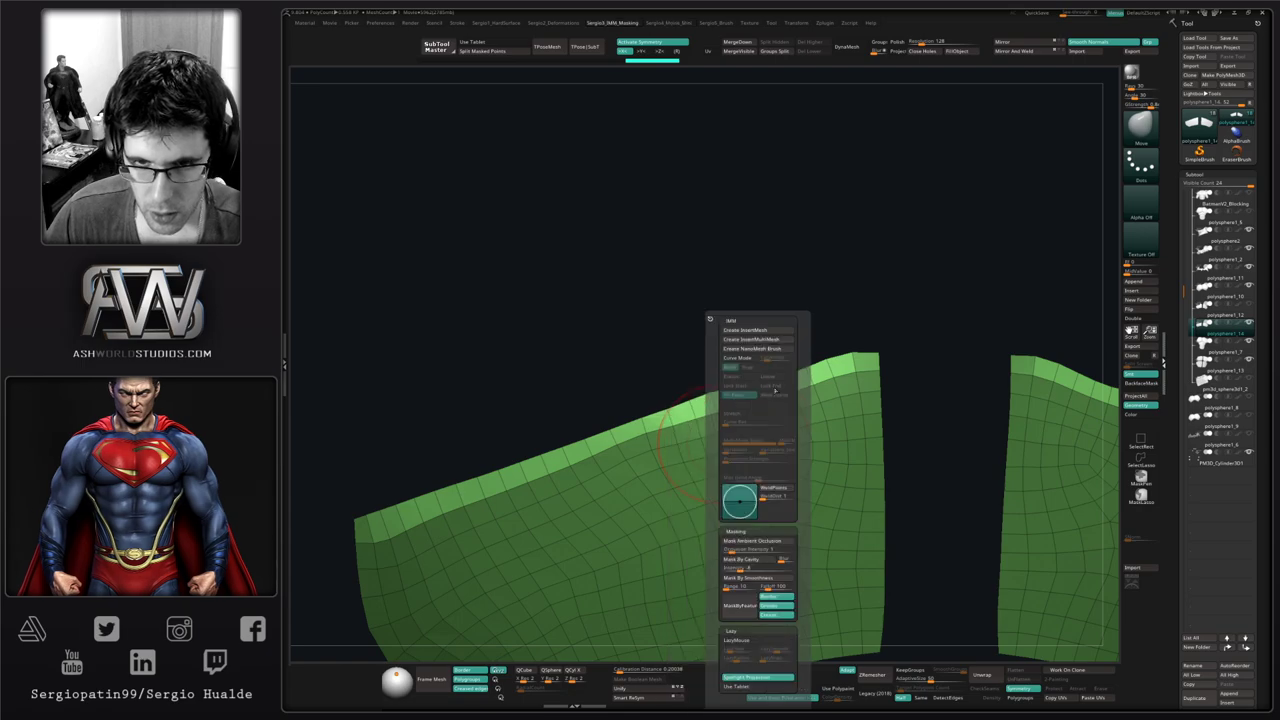
pyautogui.press('2')
pyautogui.moveTo(746, 329); pyautogui.dragTo(755, 329)
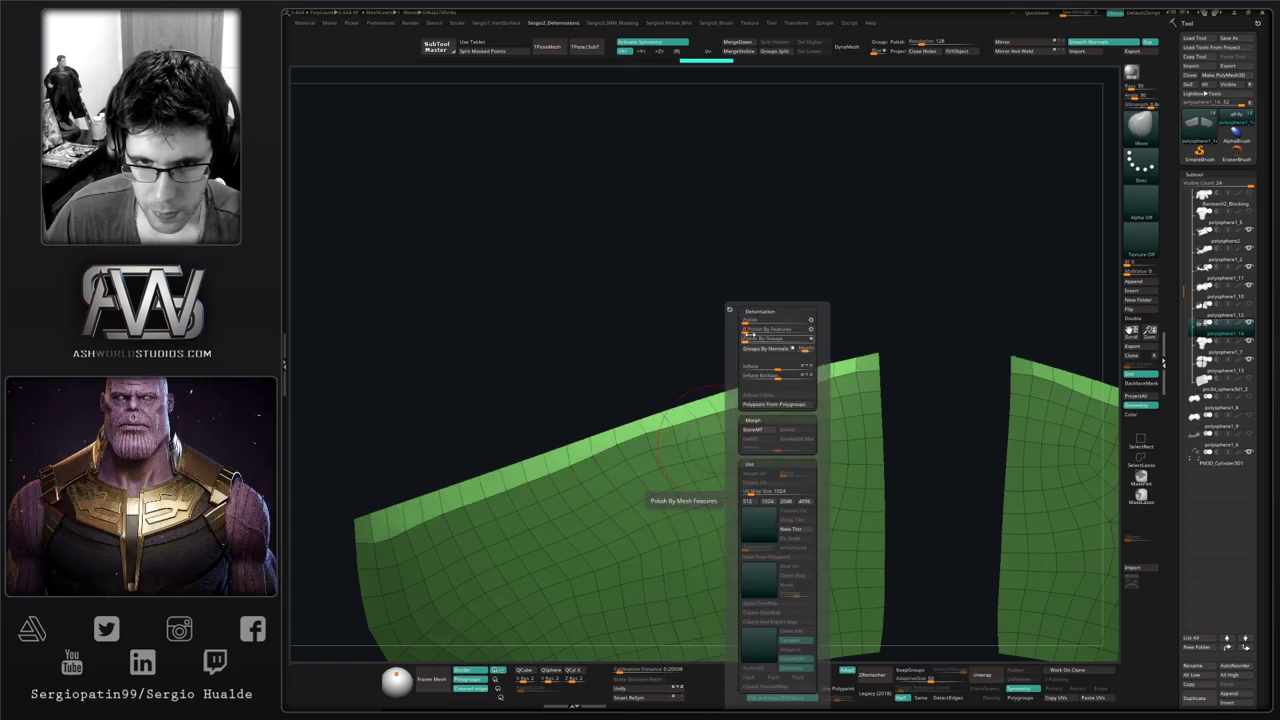
# Refine the curve of the plates' upper edge in side view with the Move brush, undoing the first stroke
pyautogui.moveTo(640, 463)
pyautogui.mouseDown(button='right')
pyautogui.moveTo(686, 463)
pyautogui.moveTo(686, 443)
pyautogui.mouseUp(button='right')
pyautogui.press('s')
pyautogui.click(675, 447)
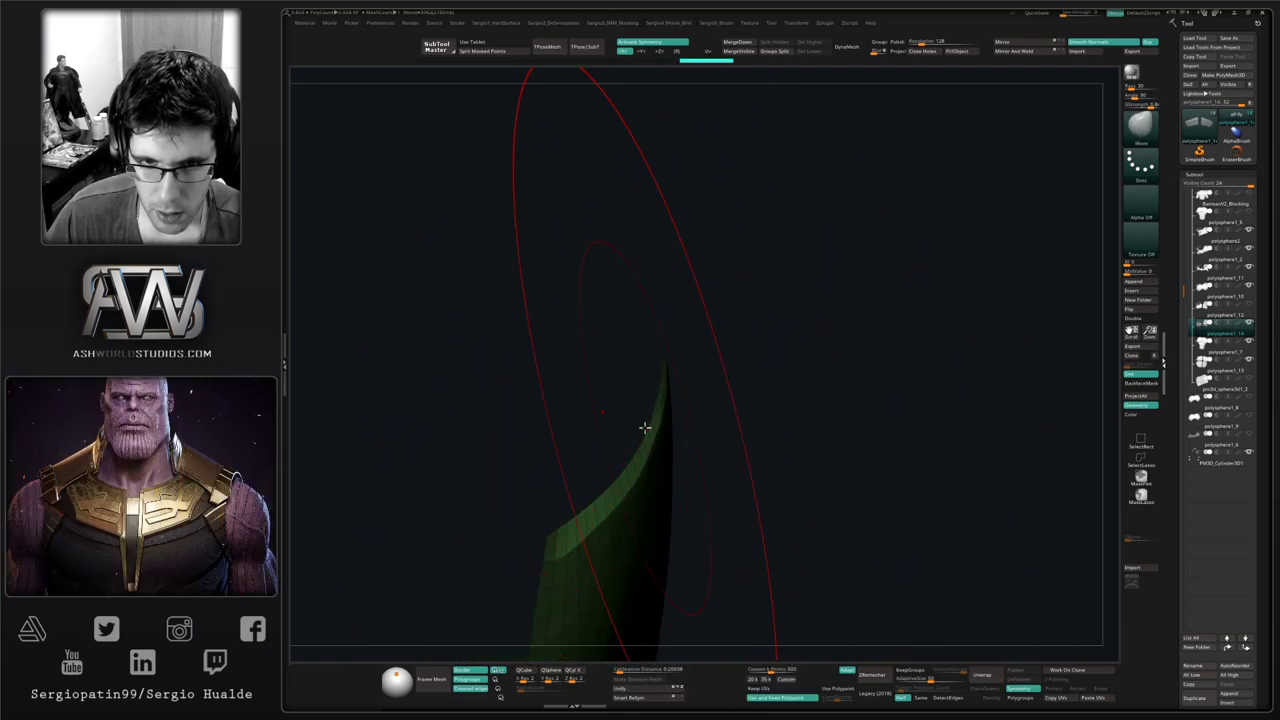
pyautogui.moveTo(645, 427); pyautogui.dragTo(650, 427)
pyautogui.press('s')
pyautogui.moveTo(597, 522)
pyautogui.mouseDown()
pyautogui.moveTo(554, 535)
pyautogui.moveTo(563, 562)
pyautogui.mouseUp()
pyautogui.hotkey('ctrl', 'z')
pyautogui.press('s')
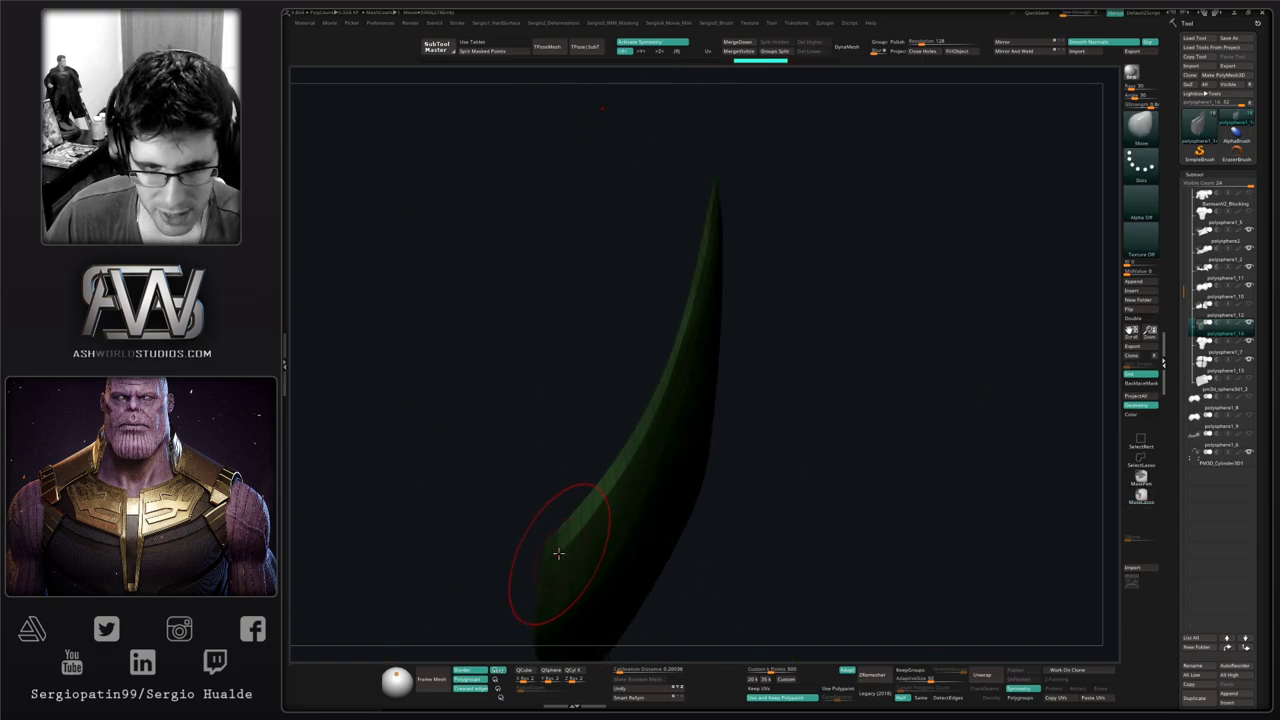
pyautogui.moveTo(586, 500)
pyautogui.mouseDown()
pyautogui.moveTo(603, 506)
pyautogui.moveTo(683, 470)
pyautogui.mouseUp()
# Clear the mask and smooth the polygons below the upper edge of the plates
pyautogui.keyDown('ctrl'); pyautogui.moveTo(740, 392); pyautogui.dragTo(744, 400); pyautogui.keyUp('ctrl')
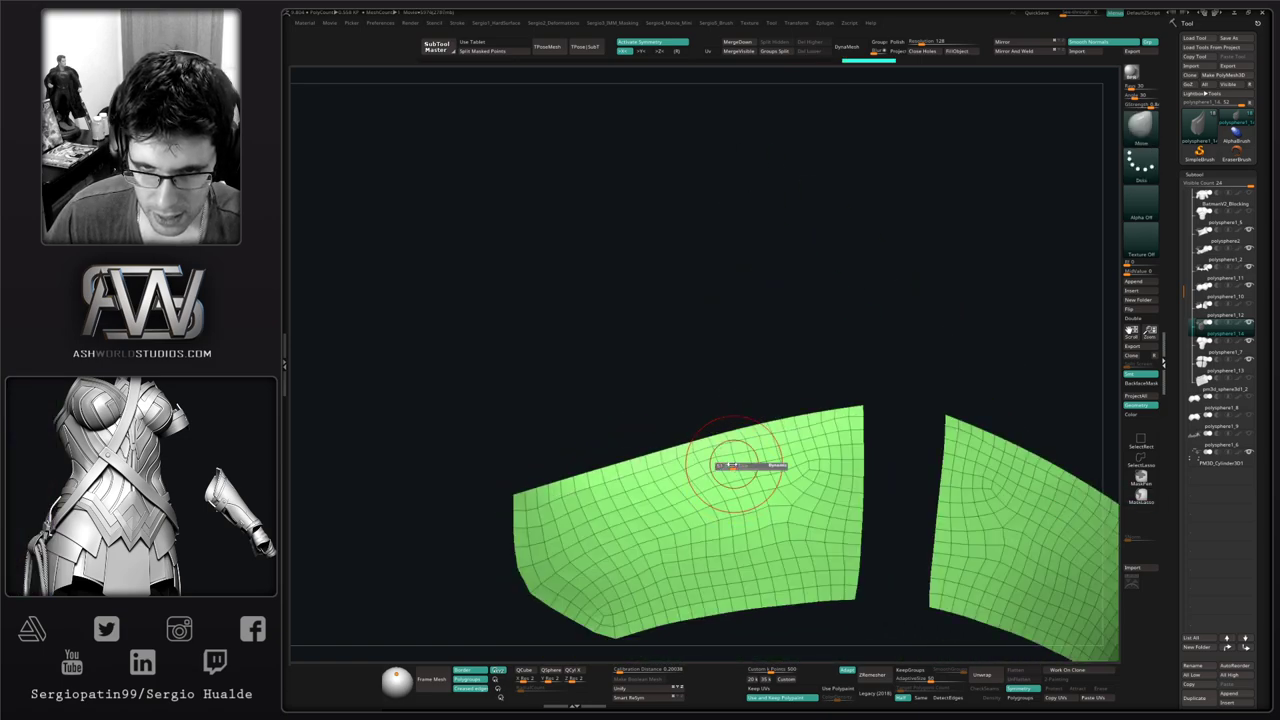
pyautogui.keyDown('shift'); pyautogui.moveTo(740, 463); pyautogui.dragTo(767, 446); pyautogui.keyUp('shift')
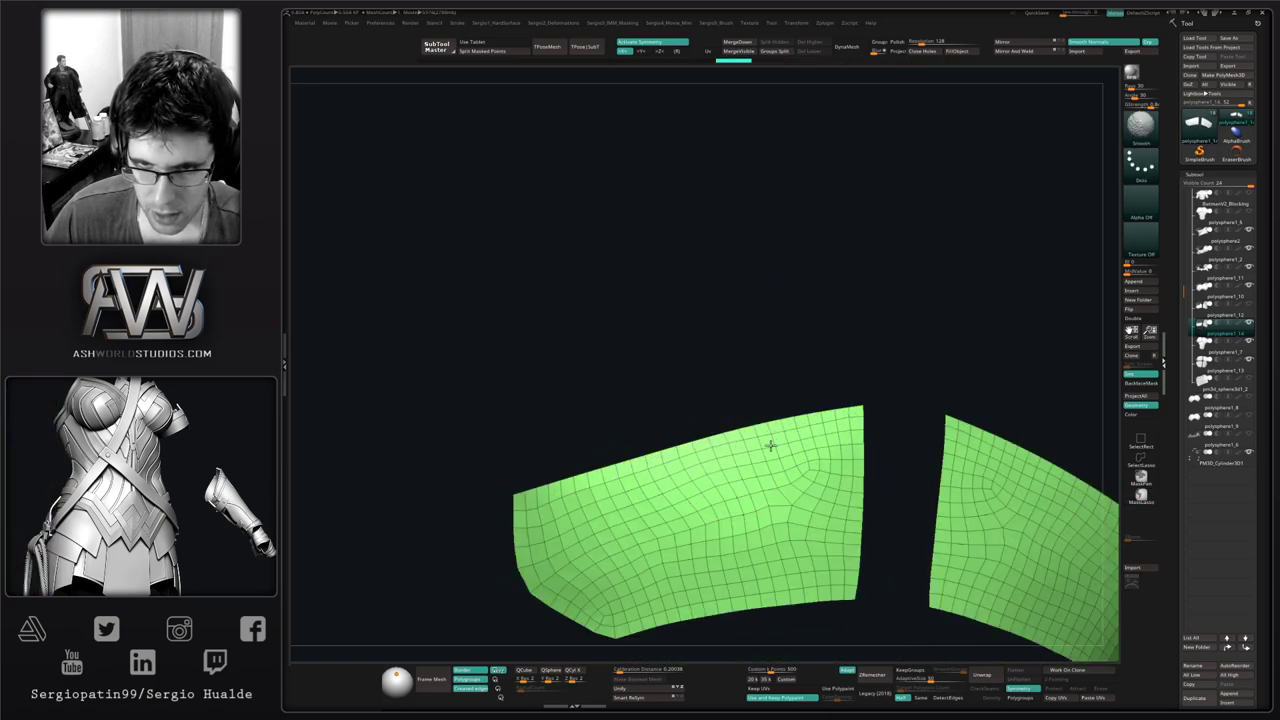
pyautogui.moveTo(631, 533); pyautogui.dragTo(638, 495, button='right')
pyautogui.moveTo(731, 449)
pyautogui.keyDown('ctrl'); pyautogui.mouseDown(button='right')
pyautogui.moveTo(741, 485)
pyautogui.moveTo(723, 480)
pyautogui.moveTo(717, 446)
pyautogui.moveTo(737, 431)
pyautogui.moveTo(775, 463)
pyautogui.mouseUp(button='right'); pyautogui.keyUp('ctrl')
pyautogui.moveTo(774, 463); pyautogui.dragTo(686, 484)
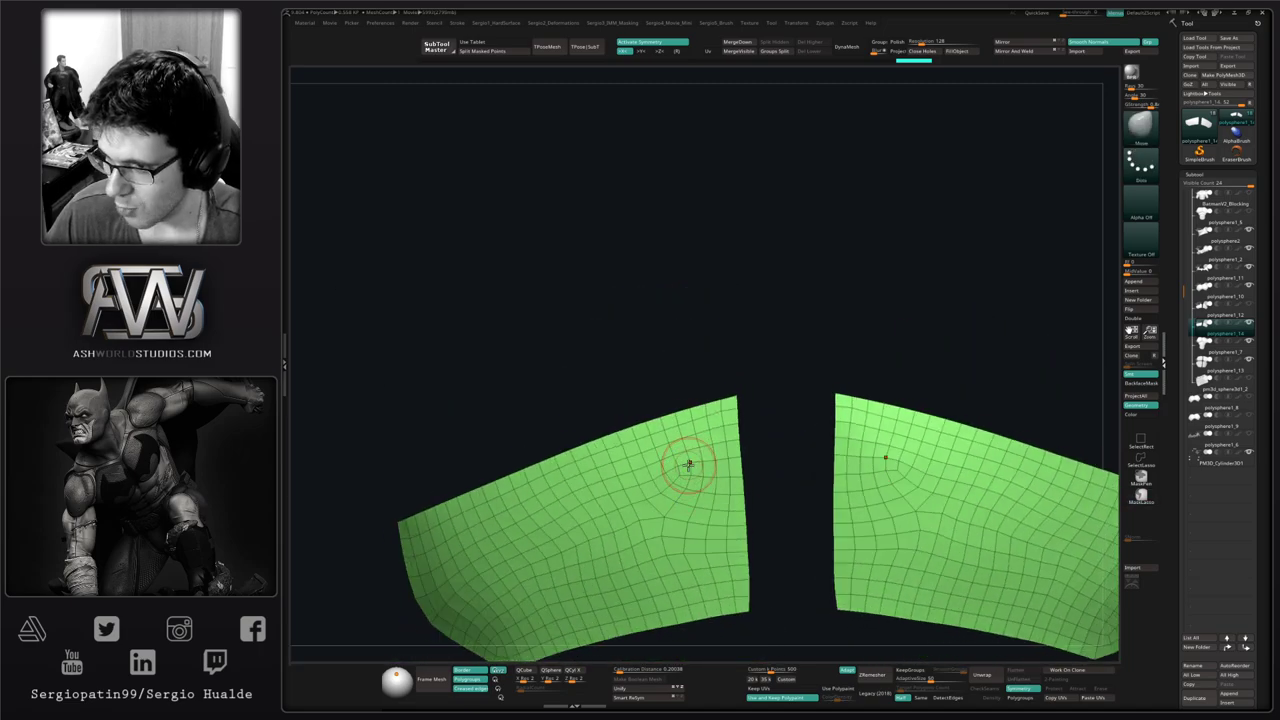
# Add thickness and a border to the upper plates with Panel Loops
pyautogui.hotkey('alt', 's')
pyautogui.keyDown('ctrl'); pyautogui.moveTo(689, 466); pyautogui.dragTo(658, 426, button='right'); pyautogui.keyUp('ctrl')
pyautogui.hotkey('alt', 's')
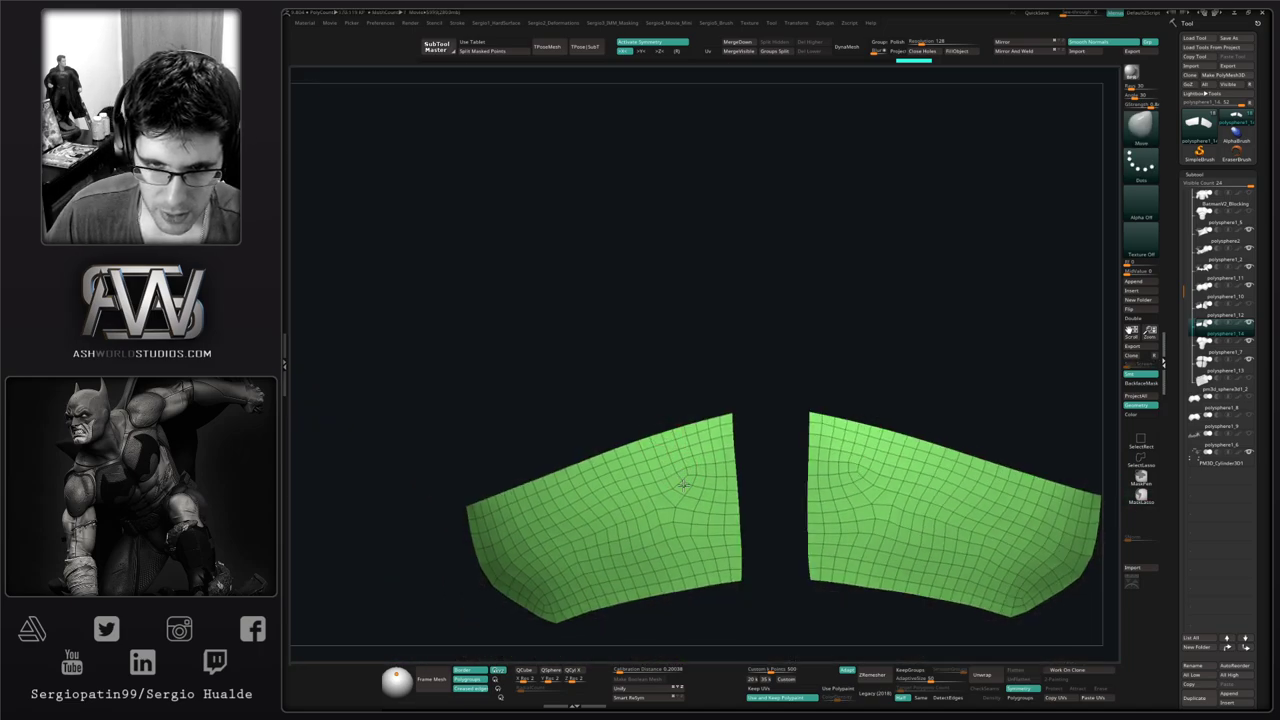
pyautogui.moveTo(684, 485); pyautogui.dragTo(681, 461, button='right')
pyautogui.press('2')
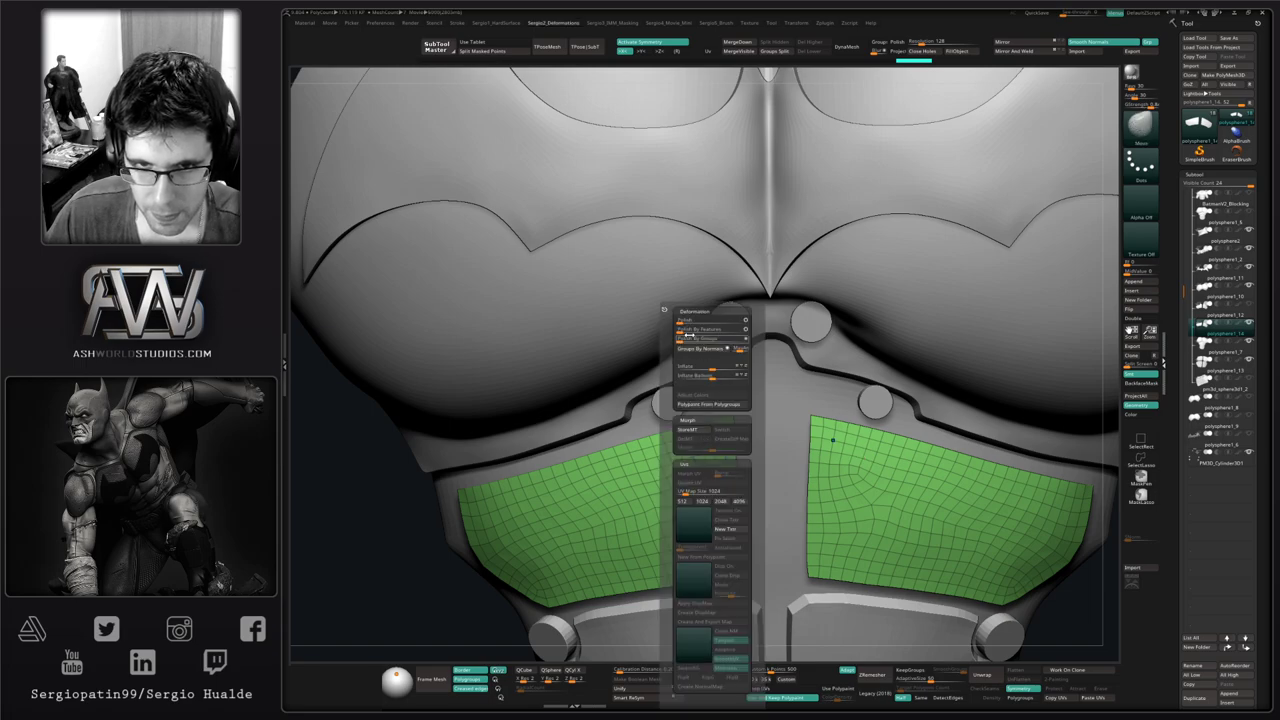
pyautogui.press('1')
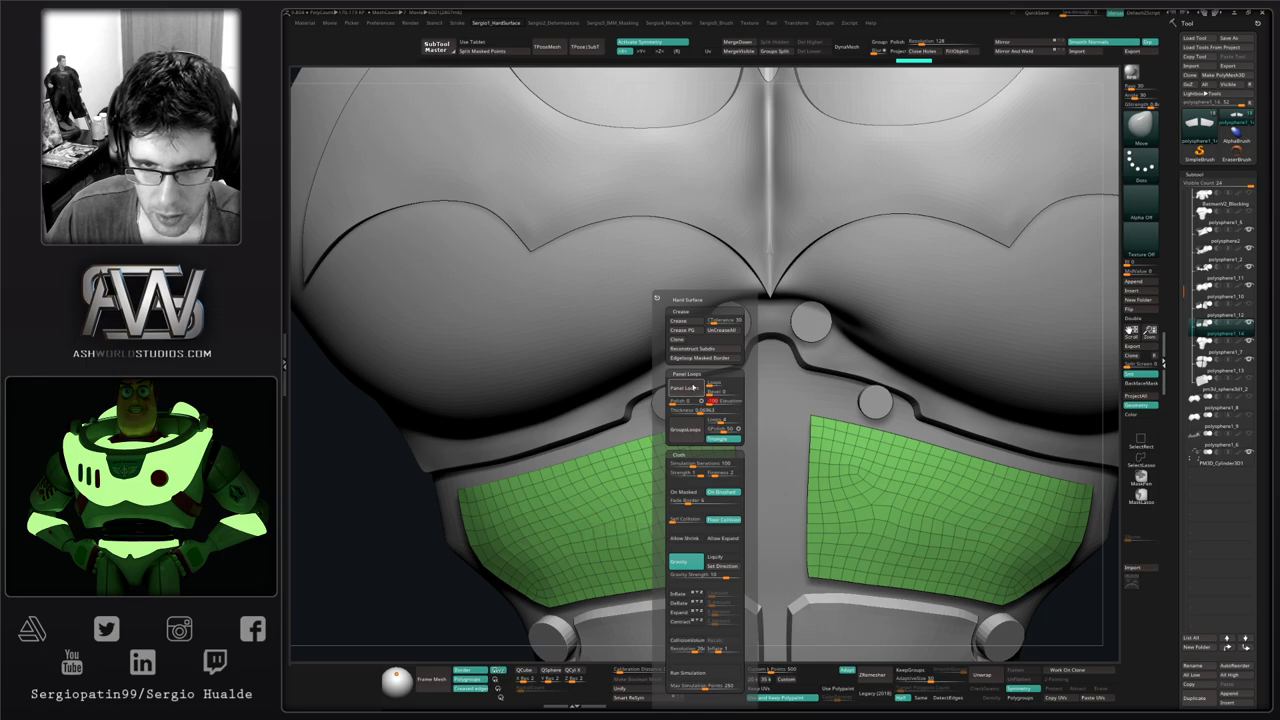
pyautogui.click(693, 388)
# Pull the upper edge of the thickened plates outward with the Move brush, compared against the torso
pyautogui.moveTo(576, 461)
pyautogui.mouseDown(button='right')
pyautogui.moveTo(651, 517)
pyautogui.moveTo(600, 501)
pyautogui.moveTo(694, 503)
pyautogui.moveTo(590, 463)
pyautogui.mouseUp(button='right')
pyautogui.hotkey('alt', 's')
pyautogui.press('w')
pyautogui.press('q')
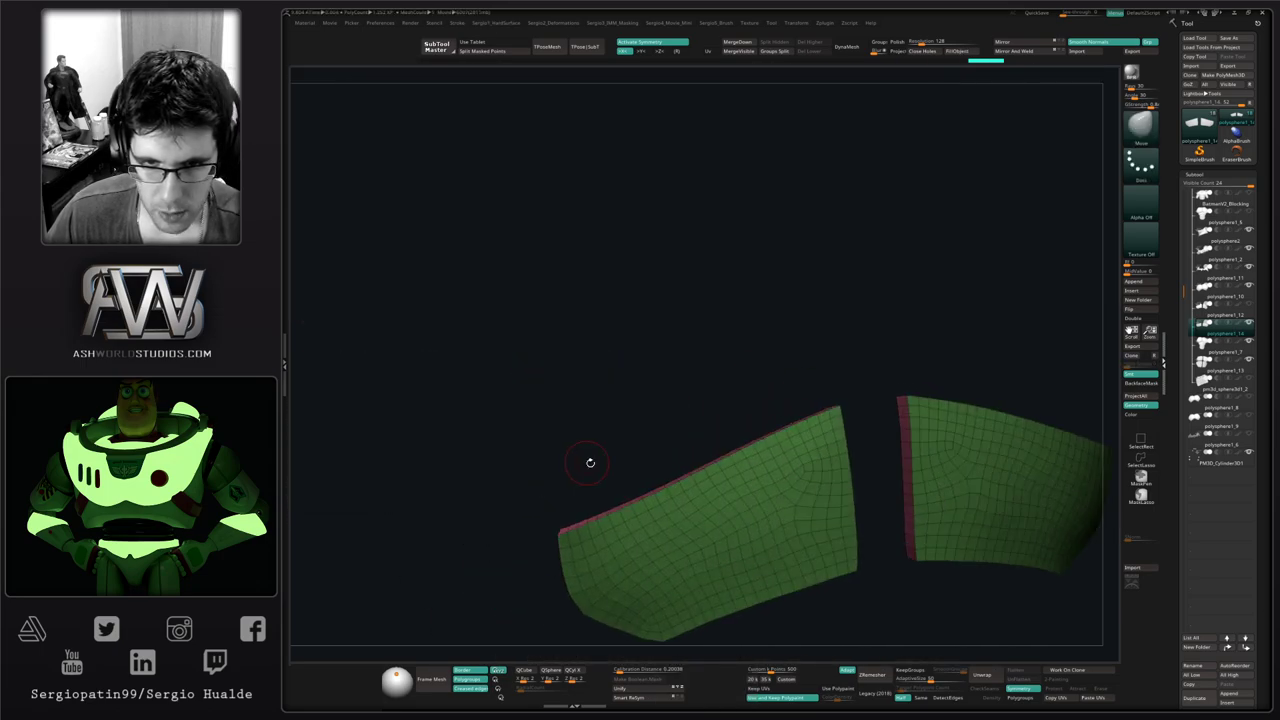
pyautogui.moveTo(687, 500); pyautogui.dragTo(712, 499)
pyautogui.moveTo(720, 496)
pyautogui.keyDown('ctrl'); pyautogui.mouseDown(button='right')
pyautogui.moveTo(723, 466)
pyautogui.moveTo(737, 486)
pyautogui.mouseUp(button='right'); pyautogui.keyUp('ctrl')
pyautogui.hotkey('alt', 's')
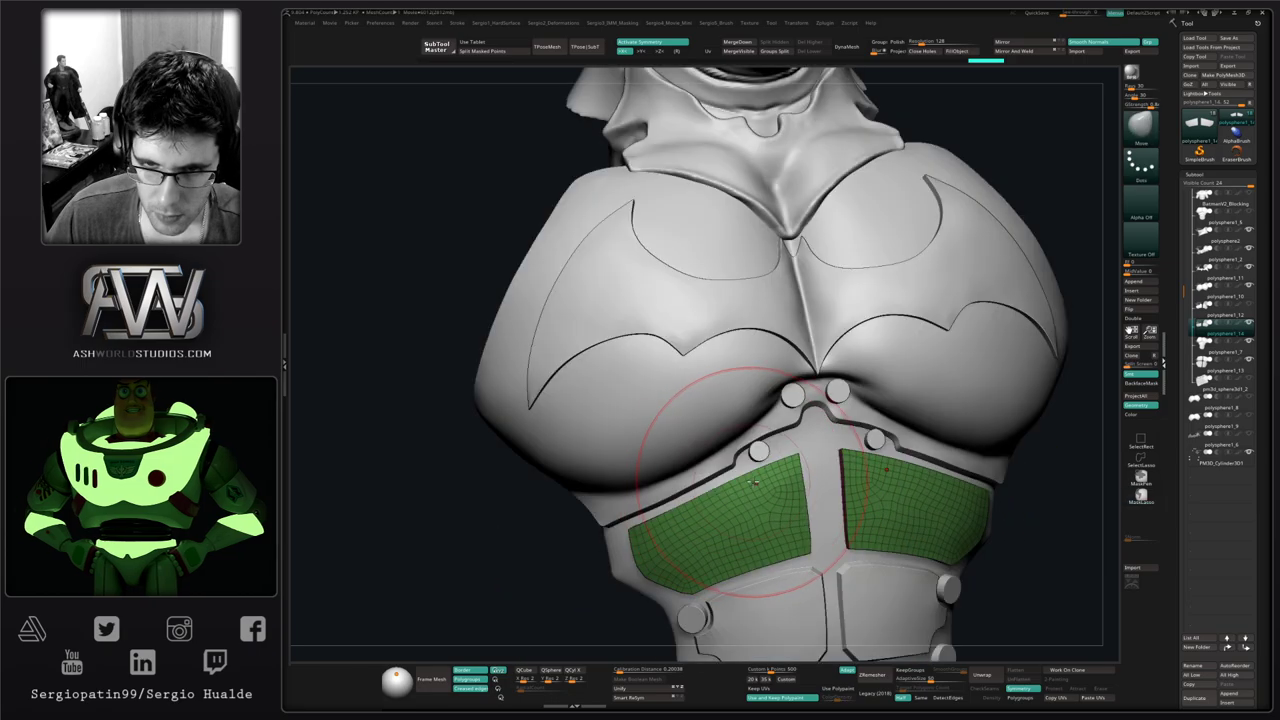
pyautogui.moveTo(767, 473); pyautogui.dragTo(769, 456)
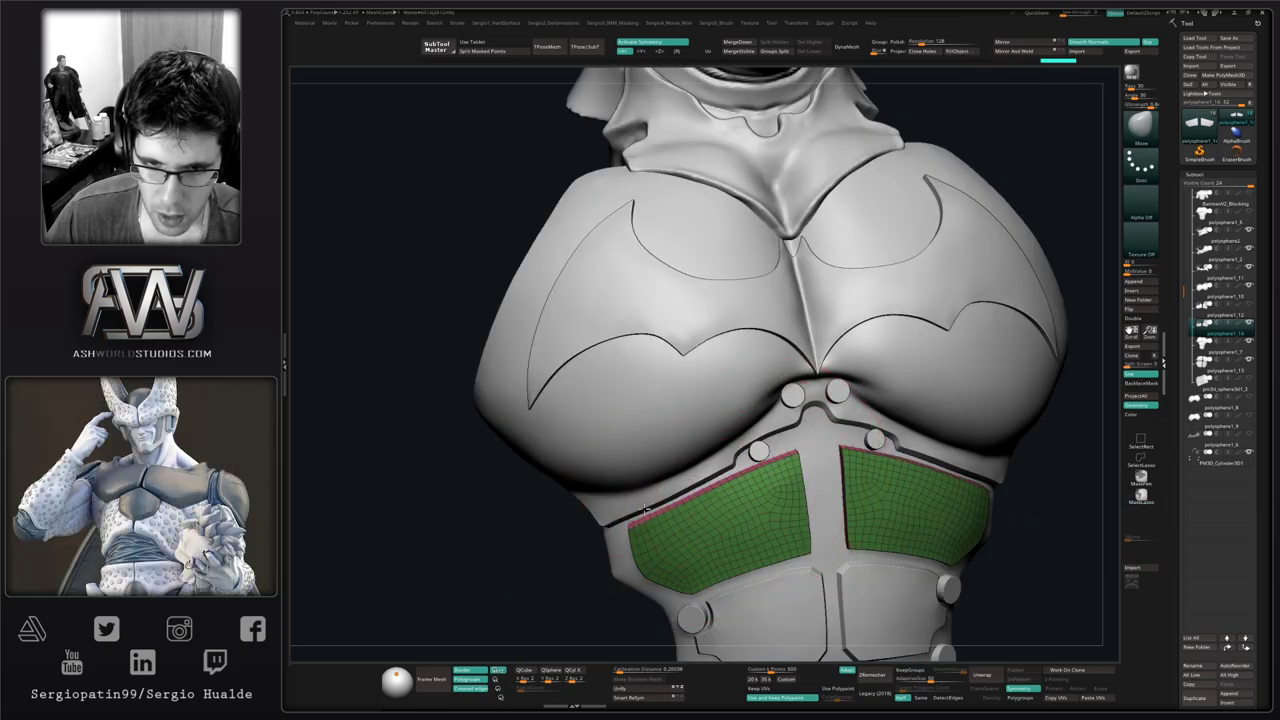
pyautogui.moveTo(630, 553); pyautogui.dragTo(660, 500, button='right')
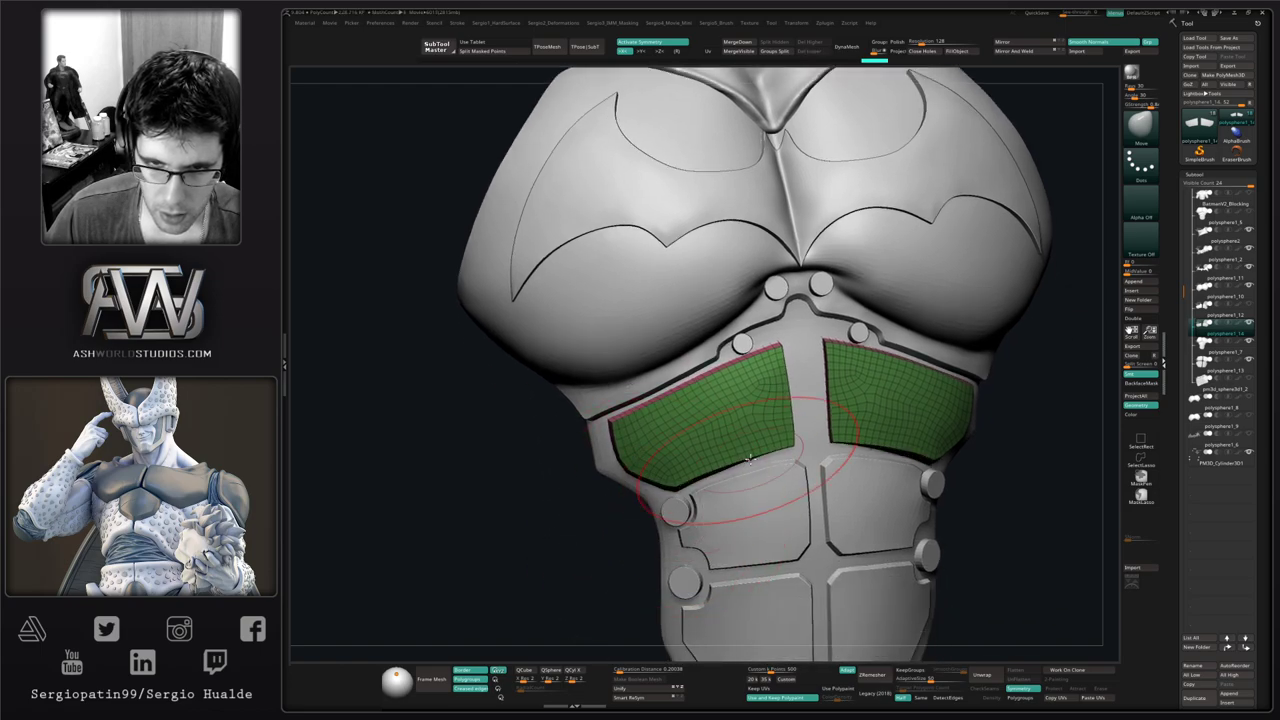
pyautogui.moveTo(745, 430); pyautogui.dragTo(795, 190, button='right')
pyautogui.hotkey('alt', 's')
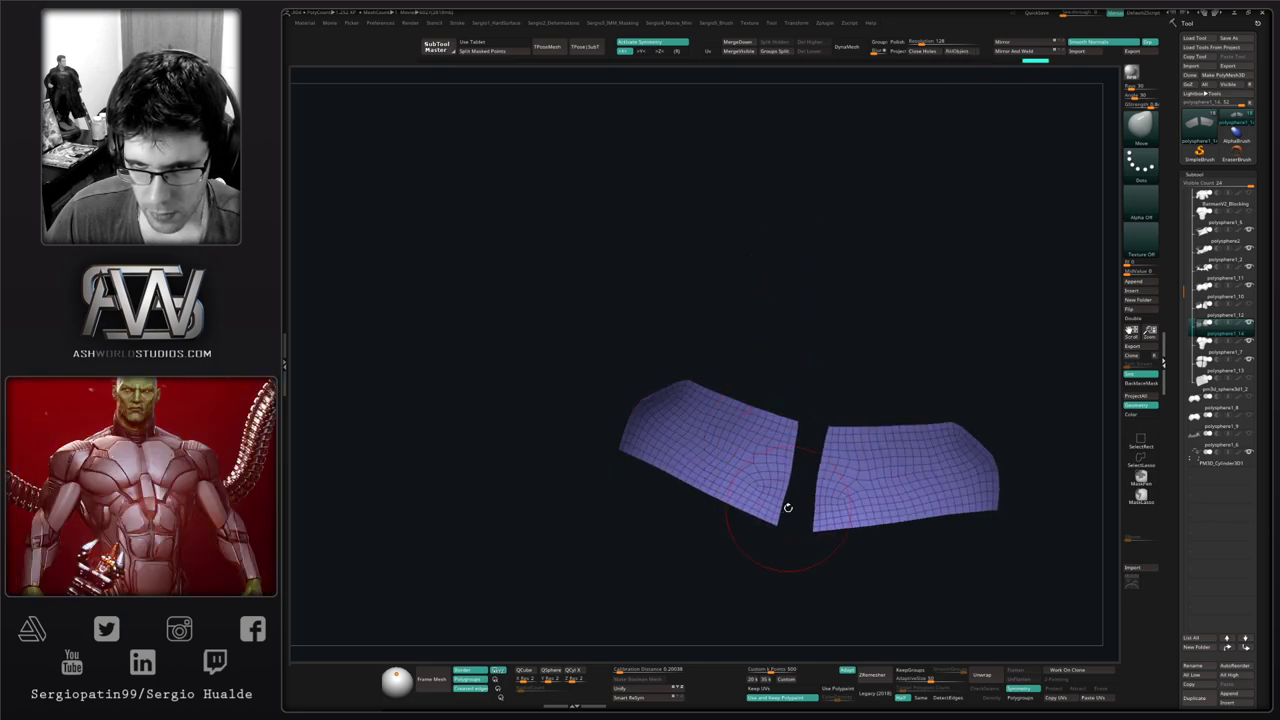
# Undo the last stroke and reshape the plates' inner edges from the underside with a resized Move brush
pyautogui.hotkey('ctrl', 'z')
pyautogui.press('s')
pyautogui.moveTo(787, 511); pyautogui.dragTo(784, 511)
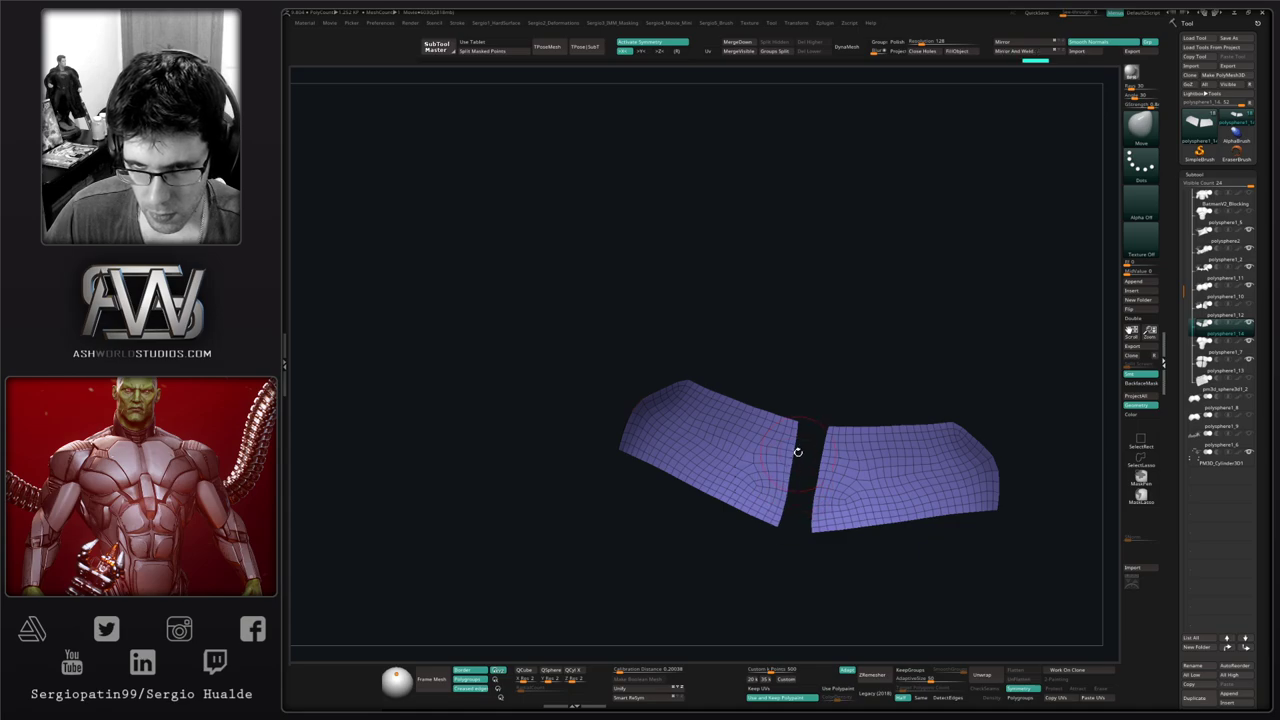
pyautogui.moveTo(799, 424); pyautogui.dragTo(802, 451, button='right')
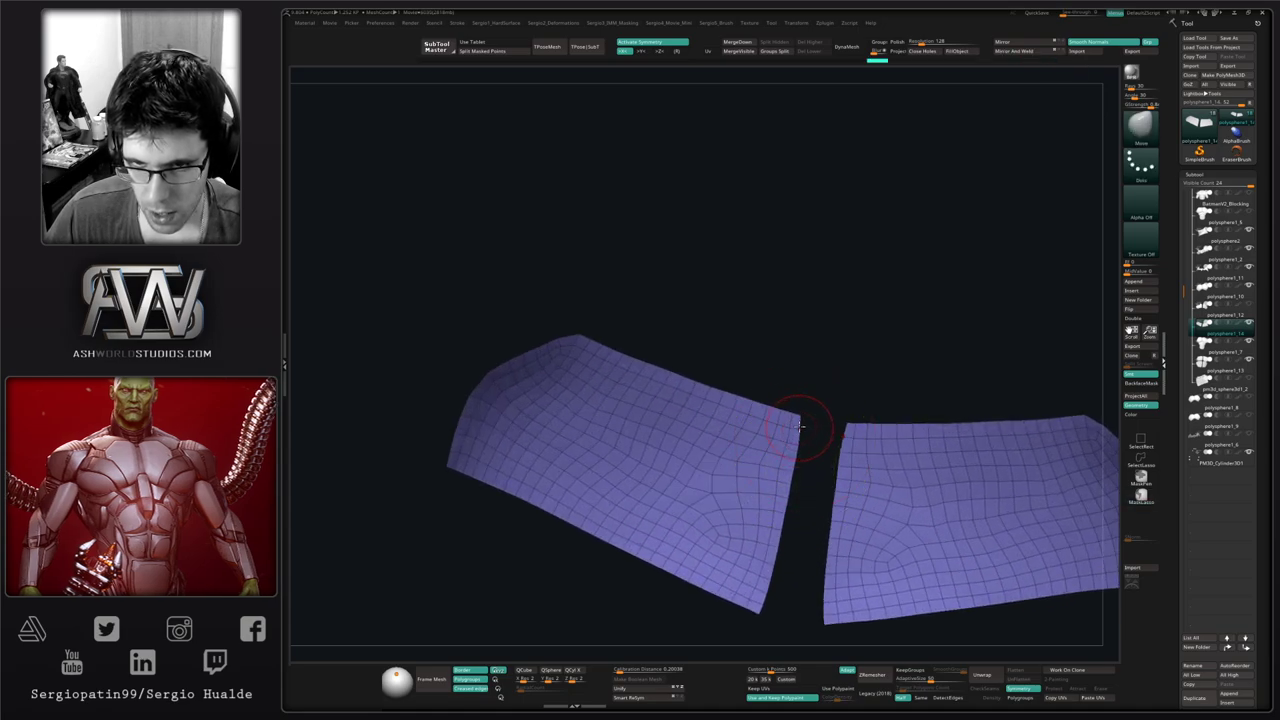
pyautogui.moveTo(801, 412); pyautogui.dragTo(797, 457)
pyautogui.moveTo(797, 457)
pyautogui.keyDown('ctrl'); pyautogui.mouseDown(button='right')
pyautogui.moveTo(787, 503)
pyautogui.moveTo(803, 458)
pyautogui.mouseUp(button='right'); pyautogui.keyUp('ctrl')
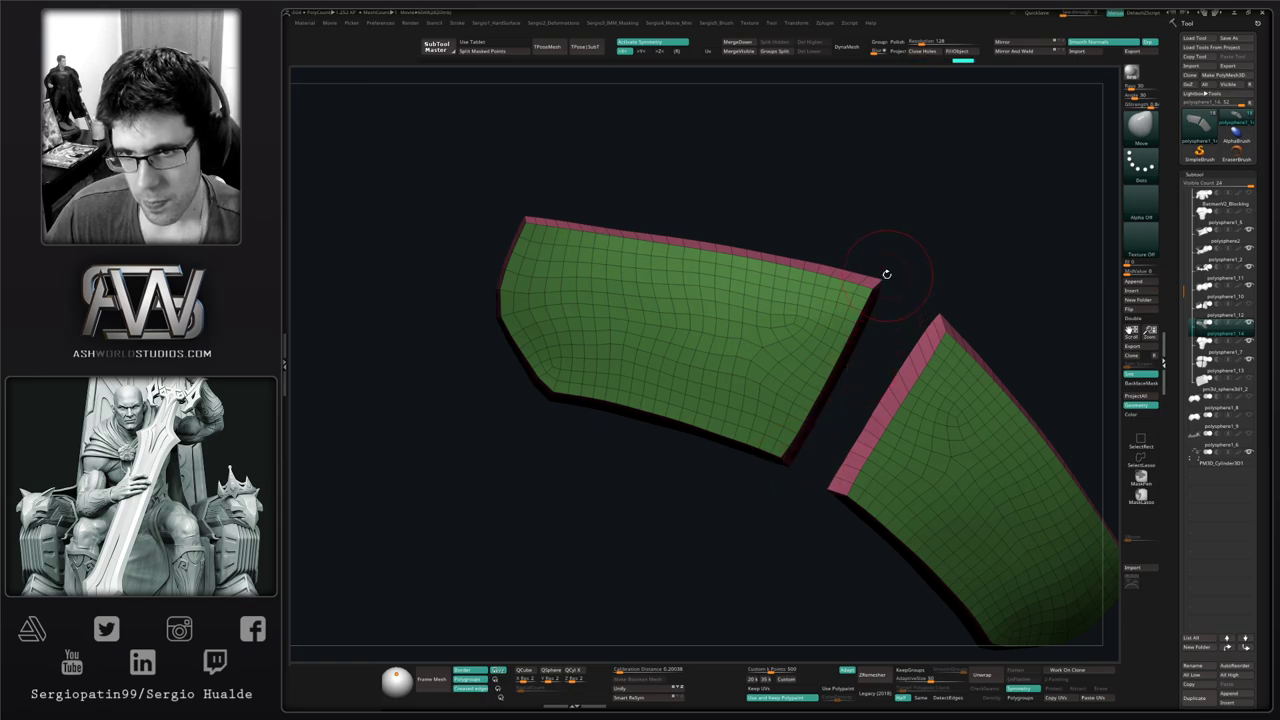
# Adjust the plate's inner upper corner and its outer corners with small Move brush strokes
pyautogui.moveTo(887, 274); pyautogui.dragTo(880, 277, button='right')
pyautogui.moveTo(879, 280); pyautogui.dragTo(888, 284)
pyautogui.moveTo(888, 284)
pyautogui.keyDown('ctrl'); pyautogui.mouseDown(button='right')
pyautogui.moveTo(812, 308)
pyautogui.moveTo(840, 318)
pyautogui.moveTo(877, 376)
pyautogui.moveTo(889, 346)
pyautogui.moveTo(858, 380)
pyautogui.moveTo(794, 390)
pyautogui.mouseUp(button='right'); pyautogui.keyUp('ctrl')
pyautogui.keyDown('ctrl'); pyautogui.moveTo(640, 450); pyautogui.dragTo(630, 530, button='right'); pyautogui.keyUp('ctrl')
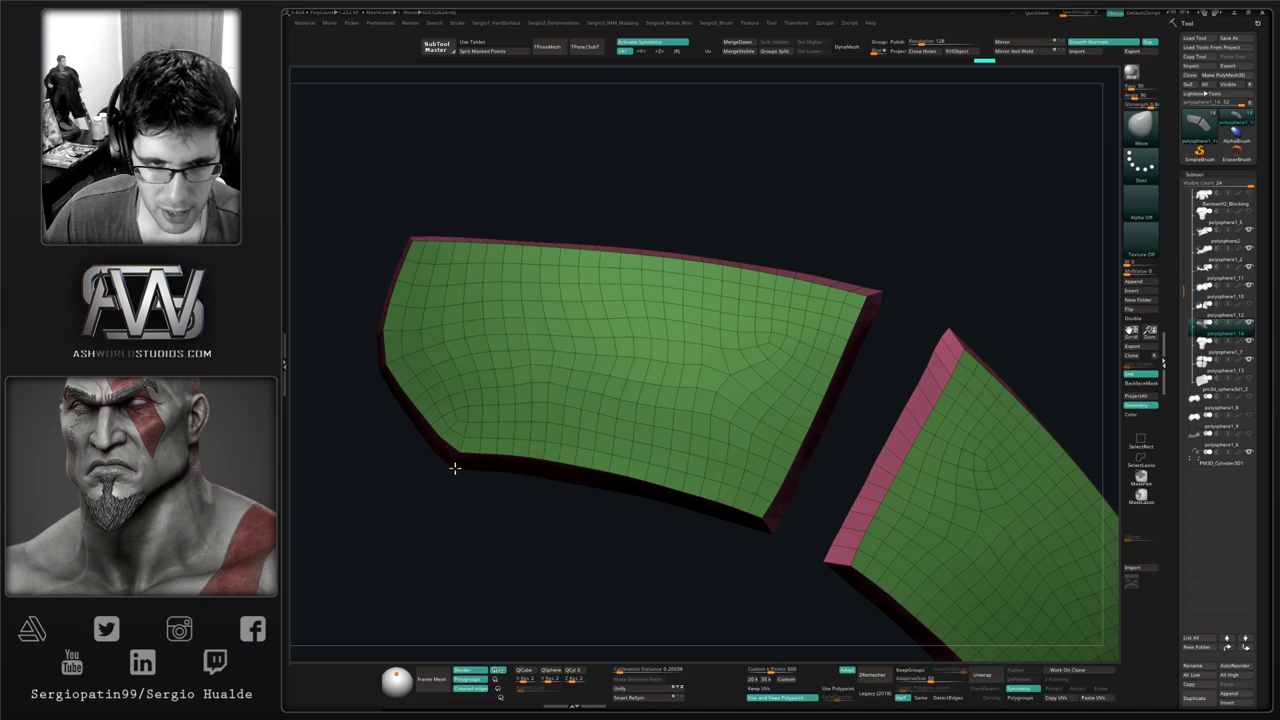
pyautogui.moveTo(453, 469); pyautogui.dragTo(460, 465)
pyautogui.keyDown('alt'); pyautogui.moveTo(508, 469); pyautogui.dragTo(707, 543, button='right'); pyautogui.keyUp('alt')
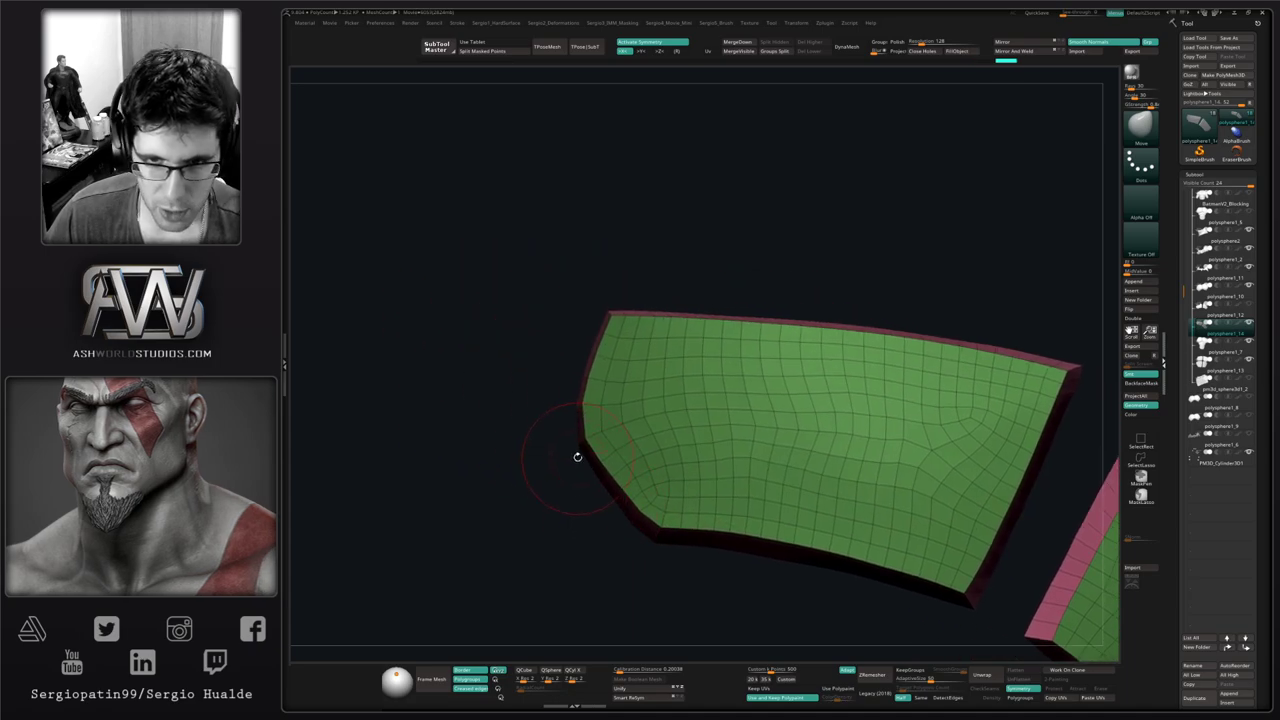
pyautogui.moveTo(579, 451); pyautogui.dragTo(573, 445)
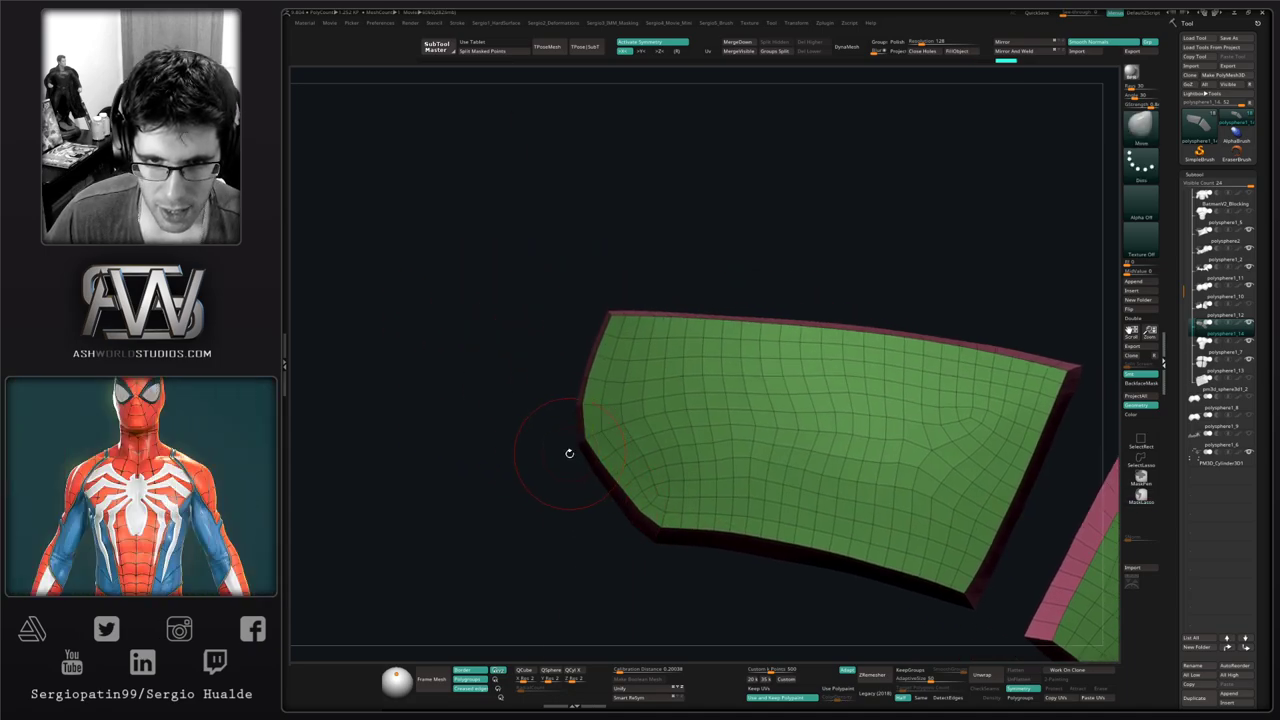
# Pull out the plate's outer side corner with only its surrounding polygons unmasked, and clear the mask
pyautogui.hotkey('alt', 's')
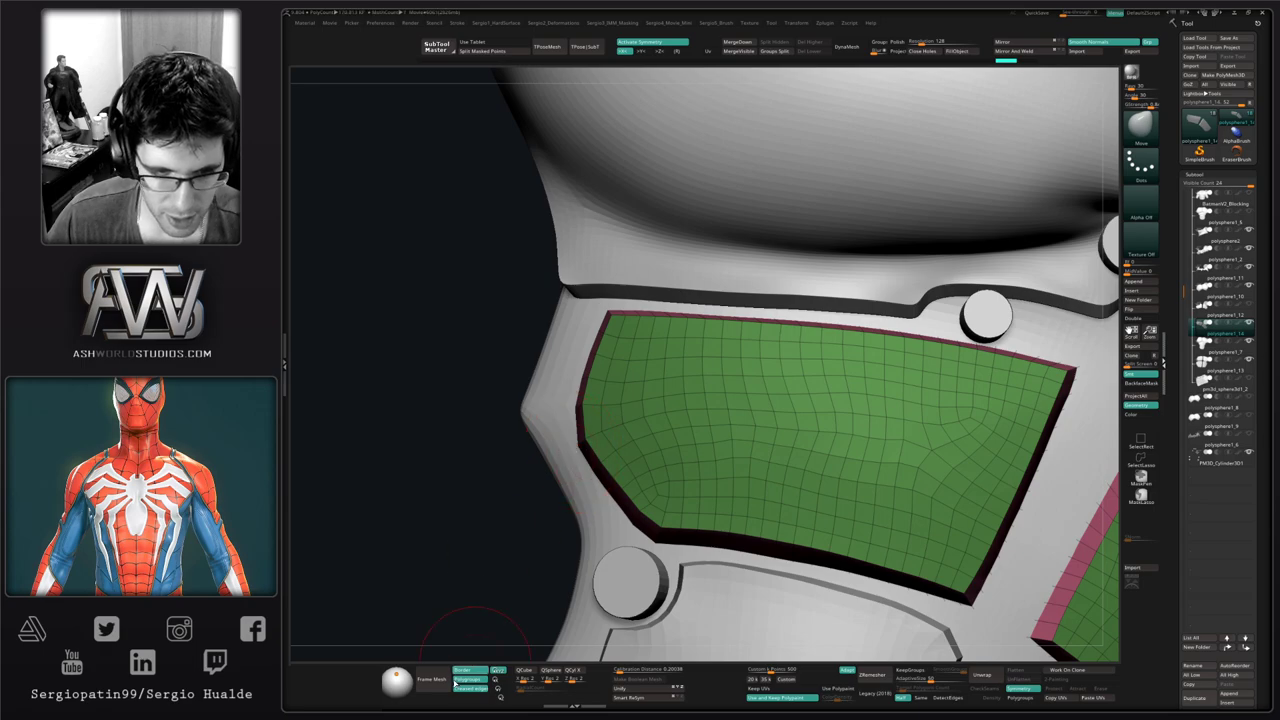
pyautogui.moveTo(602, 468); pyautogui.dragTo(600, 457, button='right')
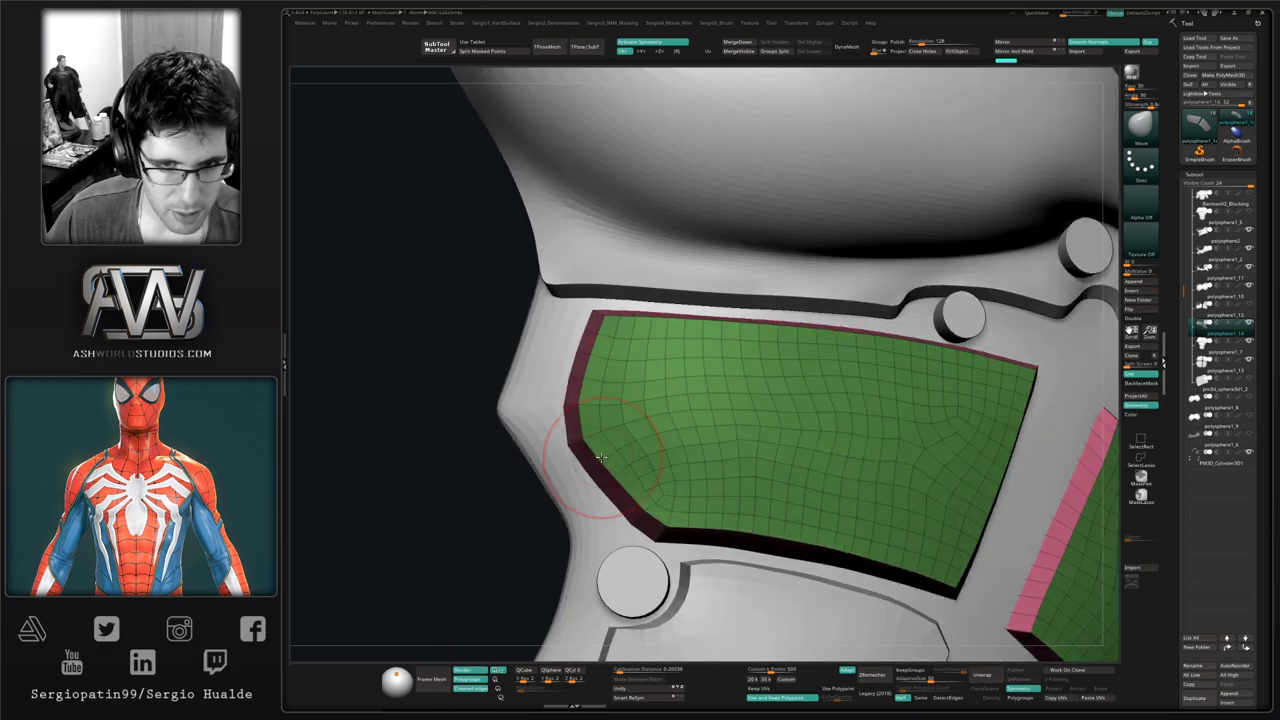
pyautogui.hotkey('alt', 's')
pyautogui.keyDown('ctrl'); pyautogui.moveTo(560, 491); pyautogui.dragTo(564, 443); pyautogui.keyUp('ctrl')
pyautogui.keyDown('ctrl'); pyautogui.click(560, 465); pyautogui.keyUp('ctrl')
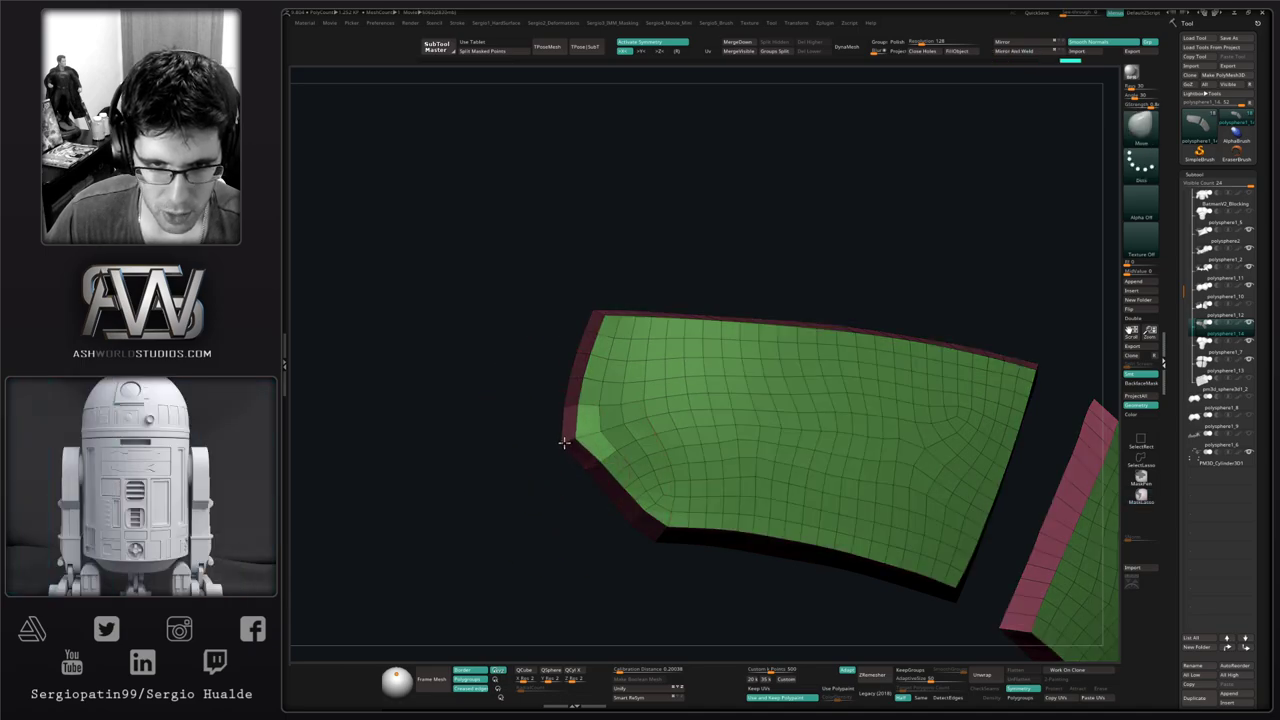
pyautogui.keyDown('ctrl'); pyautogui.moveTo(586, 526); pyautogui.dragTo(592, 531); pyautogui.keyUp('ctrl')
pyautogui.moveTo(592, 531); pyautogui.dragTo(609, 537, button='right')
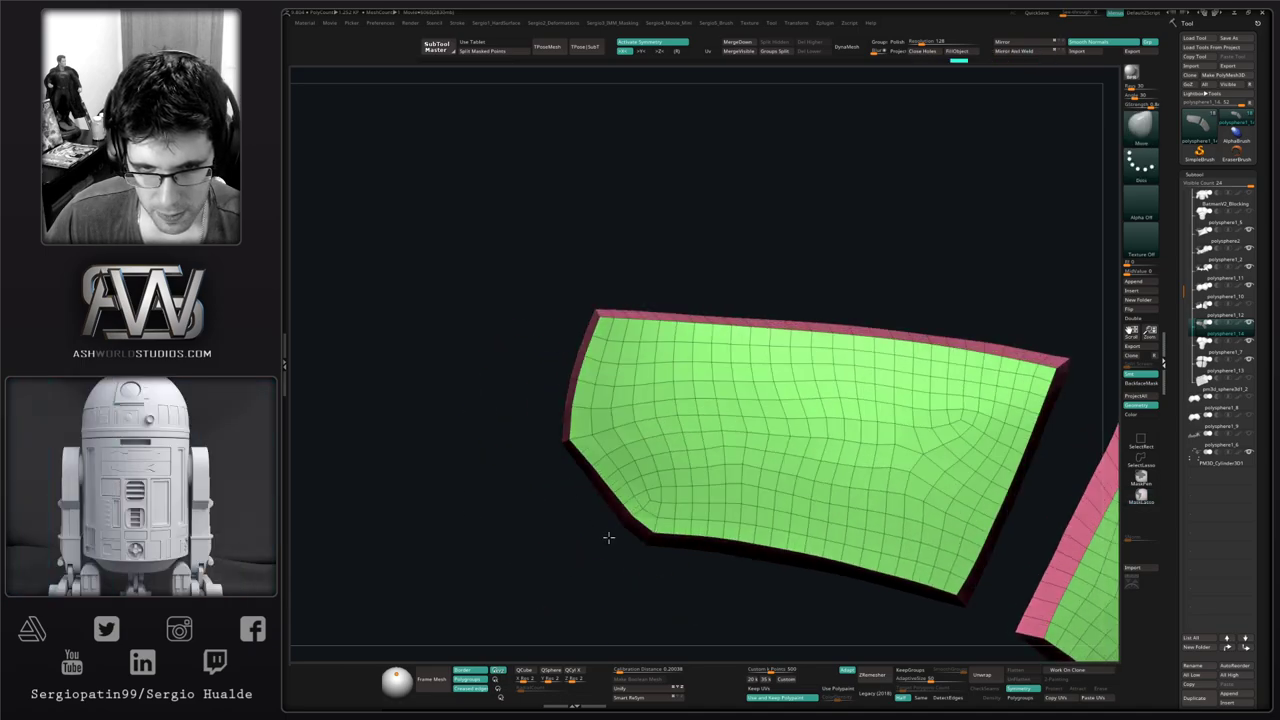
# Mask the plate except for the polygons along its slanted outer edge, and undo the last adjustment there
pyautogui.moveTo(587, 452)
pyautogui.keyDown('ctrl'); pyautogui.mouseDown()
pyautogui.moveTo(598, 520)
pyautogui.moveTo(620, 517)
pyautogui.mouseUp(); pyautogui.keyUp('ctrl')
pyautogui.keyDown('ctrl'); pyautogui.click(592, 526); pyautogui.keyUp('ctrl')
pyautogui.press('s')
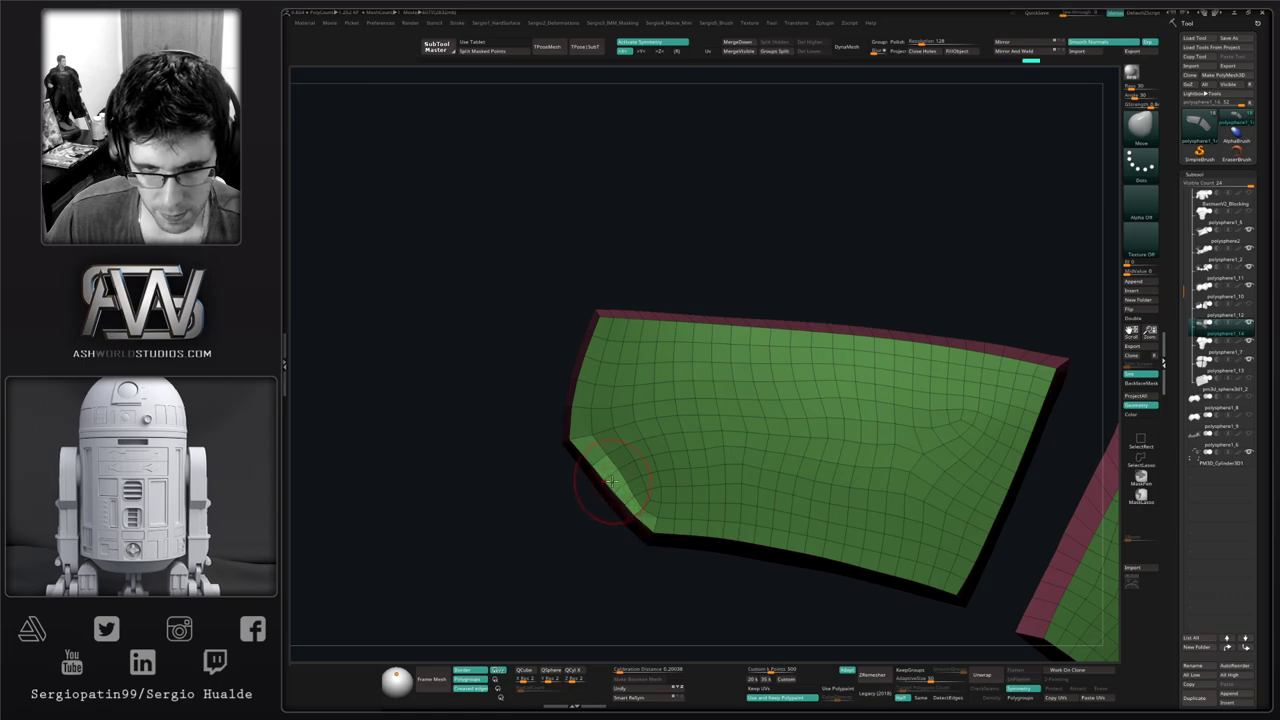
pyautogui.hotkey('ctrl', 'z')
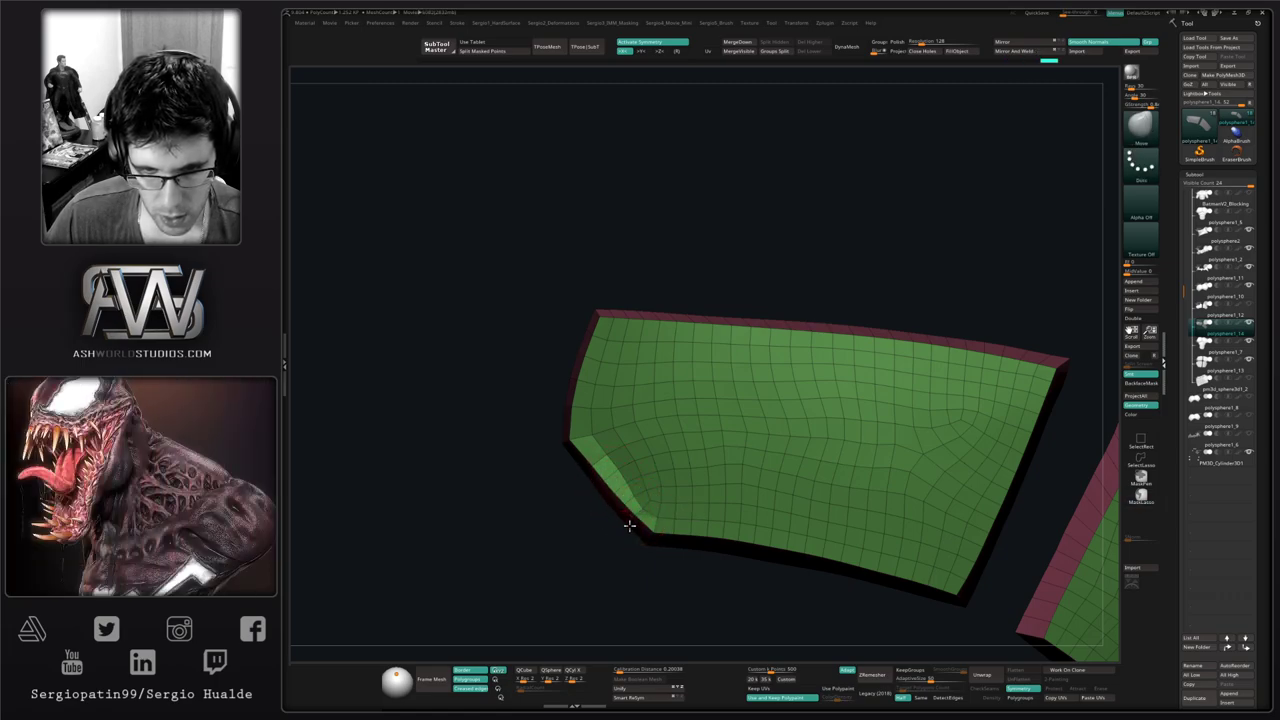
# Straighten the slanted outer edge of the plate with the Move brush and clear the mask
pyautogui.moveTo(620, 527); pyautogui.dragTo(597, 480)
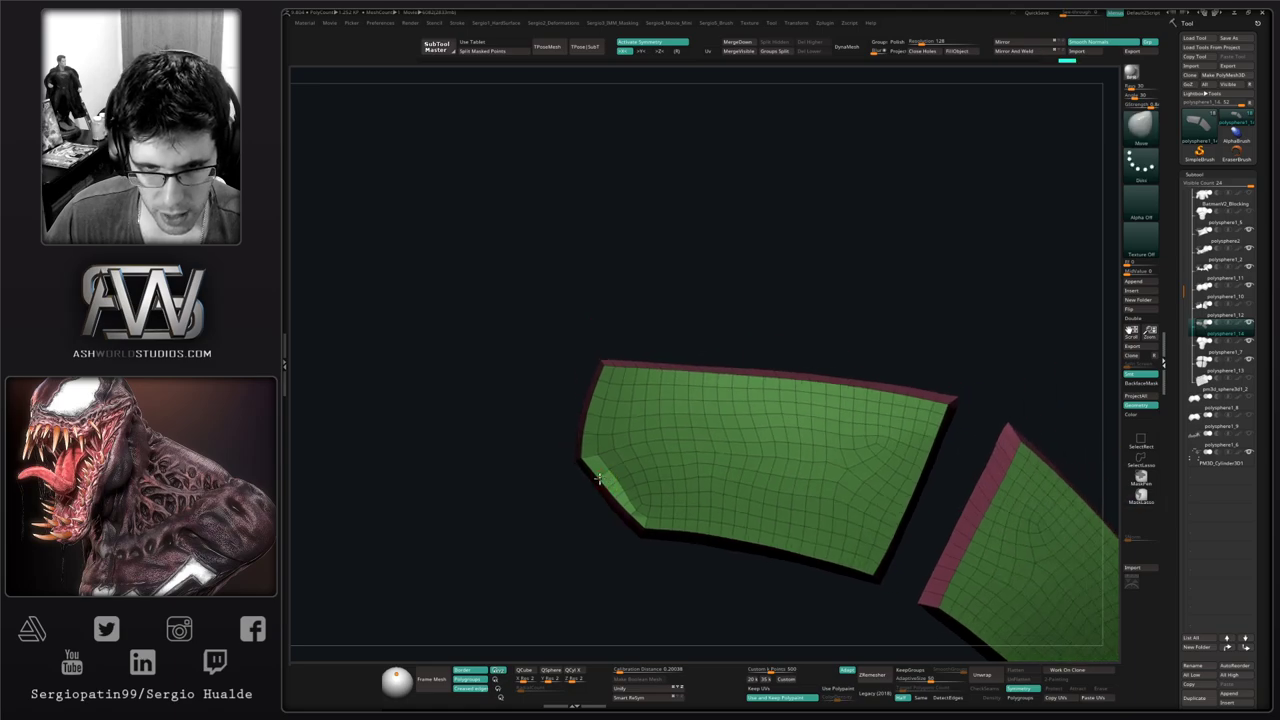
pyautogui.keyDown('ctrl'); pyautogui.moveTo(601, 484); pyautogui.dragTo(604, 548, button='right'); pyautogui.keyUp('ctrl')
pyautogui.moveTo(586, 463); pyautogui.dragTo(583, 468)
pyautogui.moveTo(585, 460); pyautogui.dragTo(594, 484, button='right')
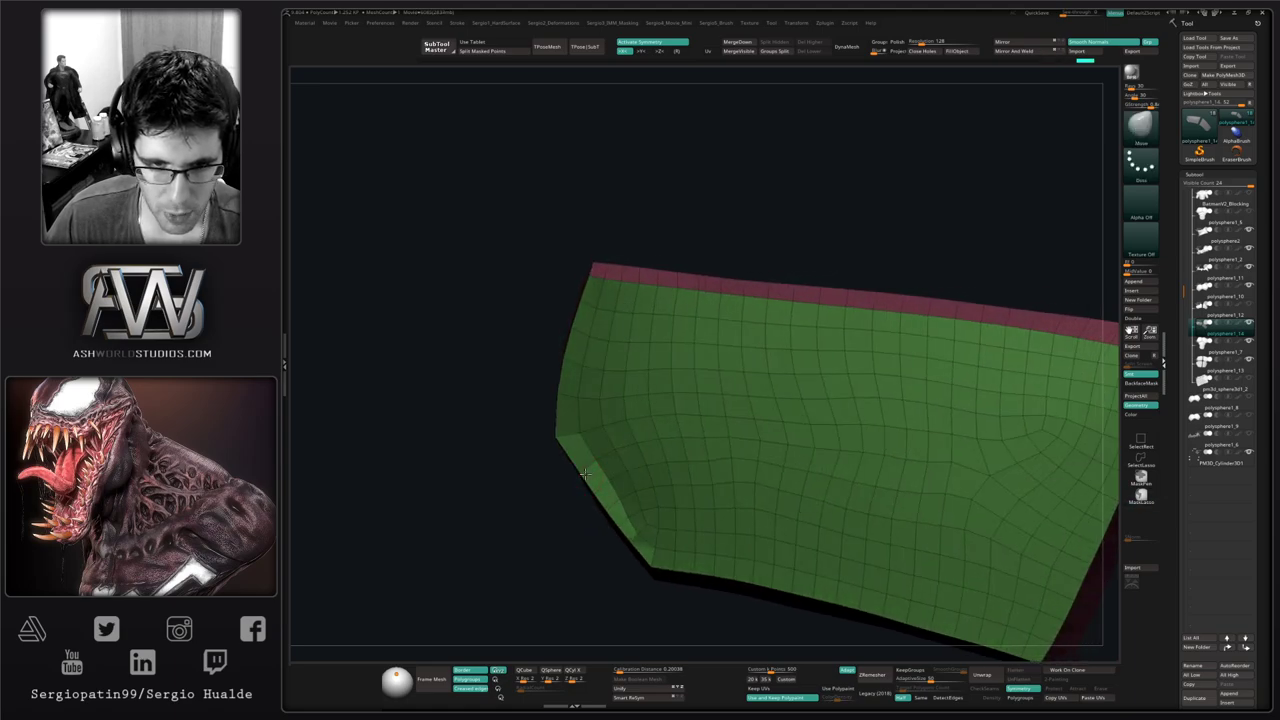
pyautogui.moveTo(593, 487); pyautogui.dragTo(641, 469)
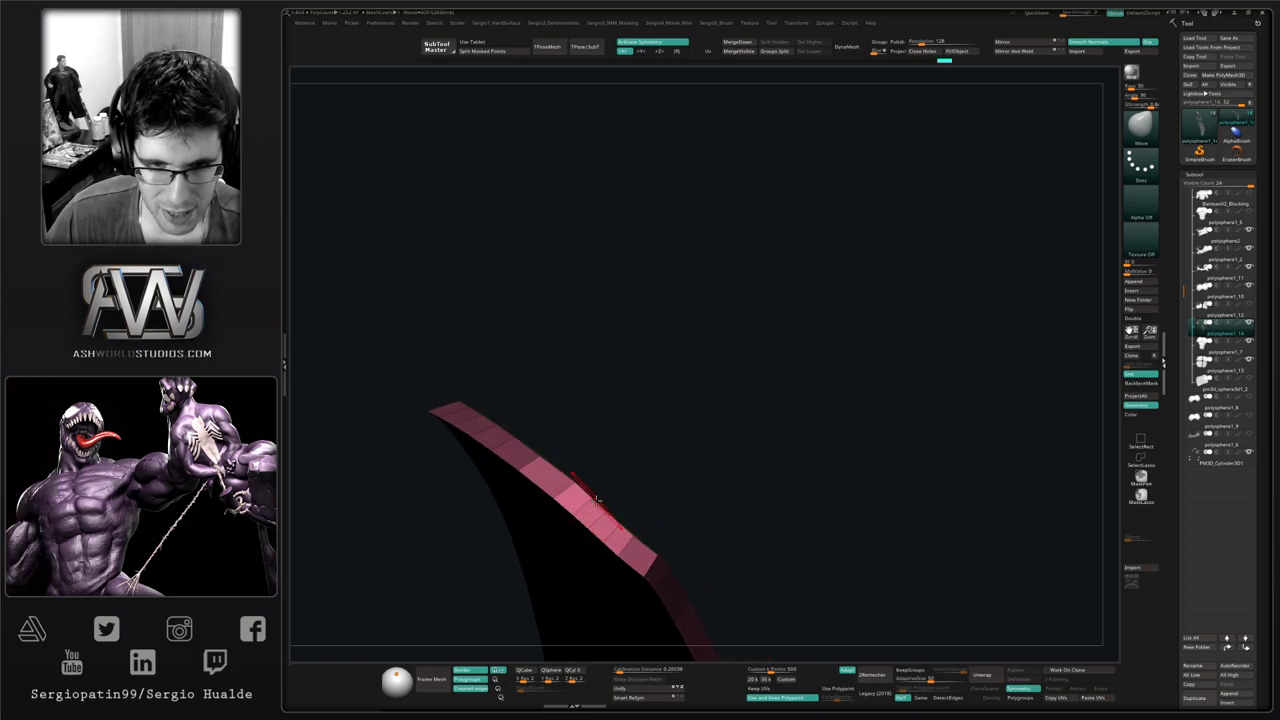
pyautogui.press('ctrl')
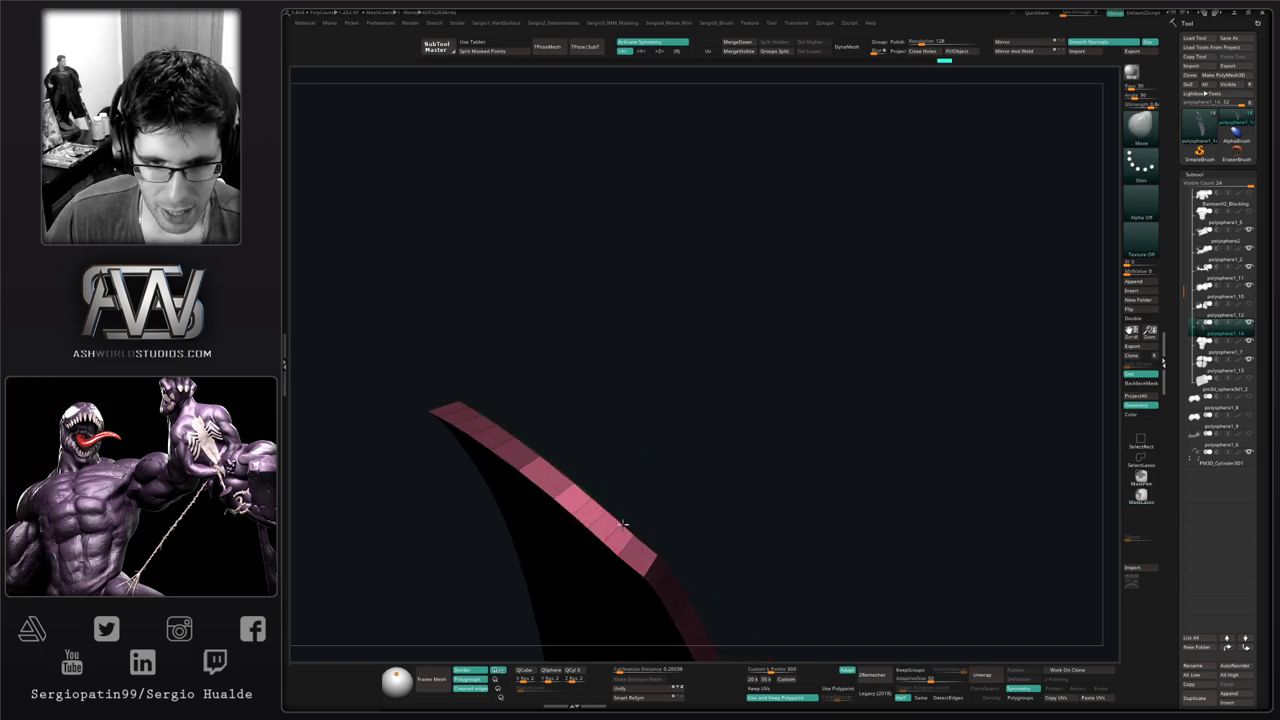
pyautogui.moveTo(622, 523); pyautogui.dragTo(593, 553)
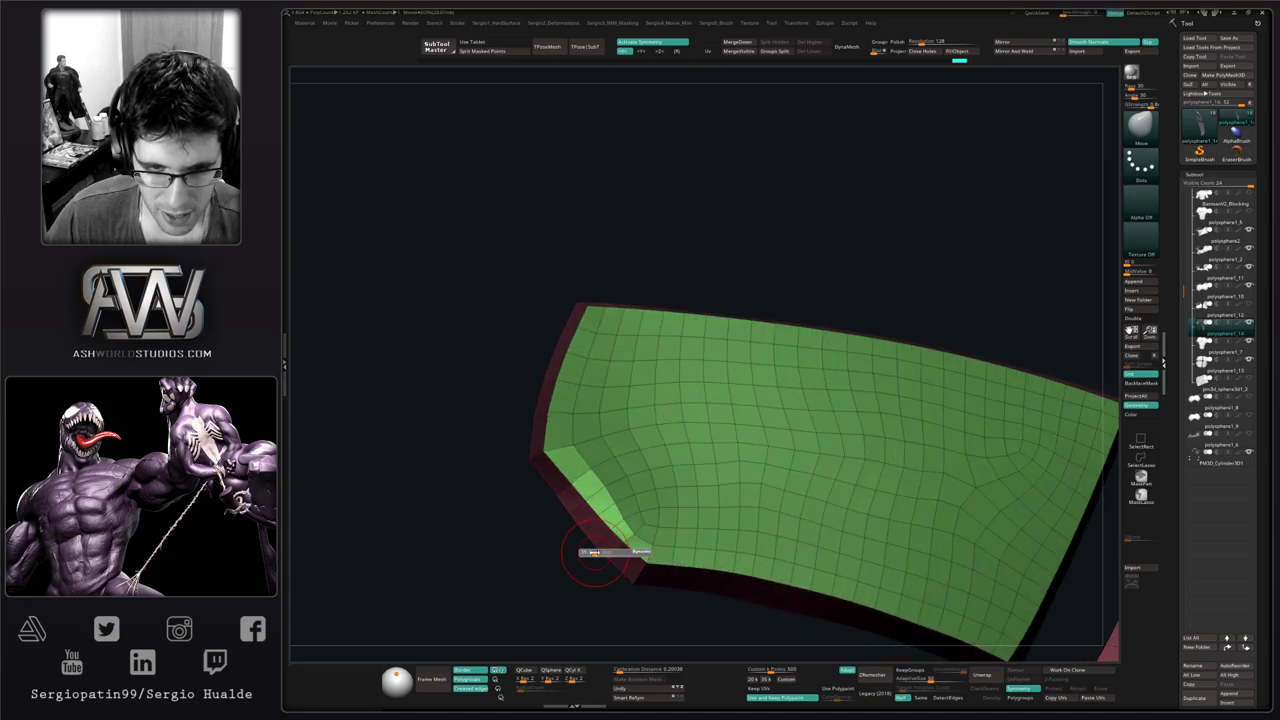
pyautogui.moveTo(600, 553); pyautogui.dragTo(604, 500, button='right')
pyautogui.moveTo(603, 449)
pyautogui.keyDown('ctrl'); pyautogui.mouseDown()
pyautogui.moveTo(552, 513)
pyautogui.moveTo(676, 515)
pyautogui.moveTo(677, 446)
pyautogui.mouseUp(); pyautogui.keyUp('ctrl')
pyautogui.moveTo(677, 443)
pyautogui.mouseDown(button='right')
pyautogui.moveTo(632, 520)
pyautogui.moveTo(597, 537)
pyautogui.mouseUp(button='right')
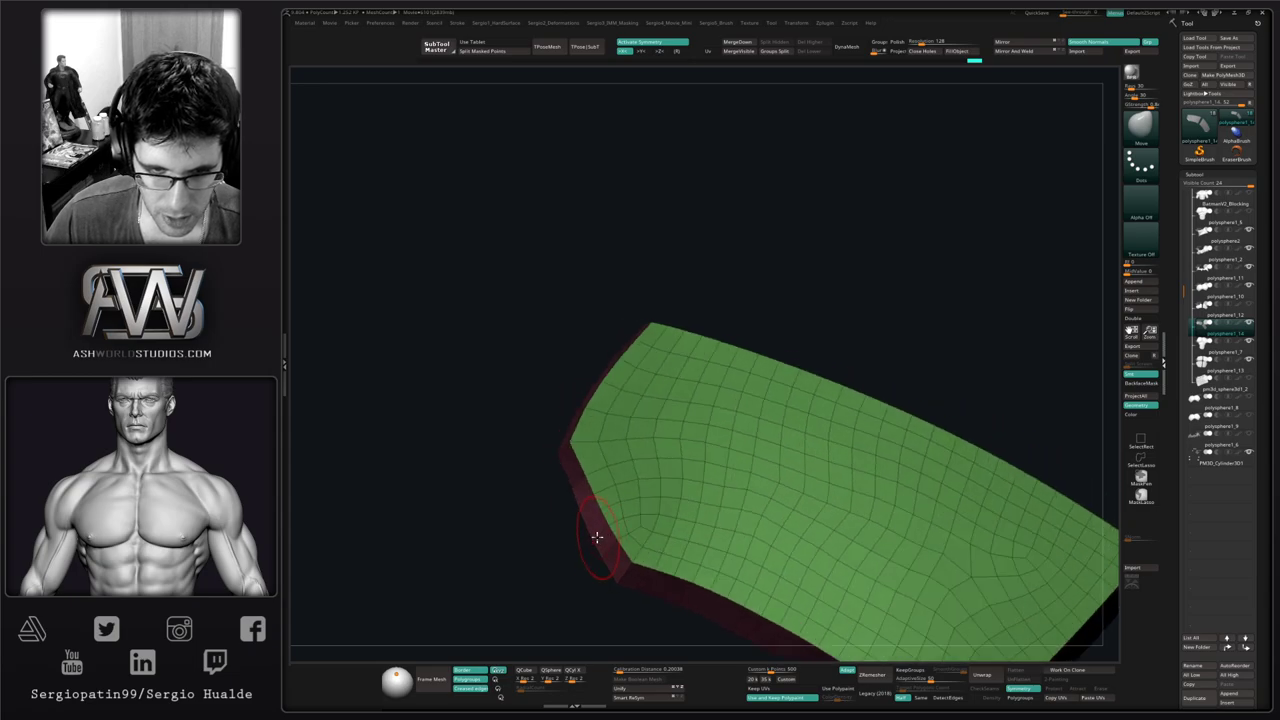
pyautogui.moveTo(590, 571)
pyautogui.mouseDown()
pyautogui.moveTo(586, 466)
pyautogui.moveTo(609, 563)
pyautogui.moveTo(679, 546)
pyautogui.mouseUp()
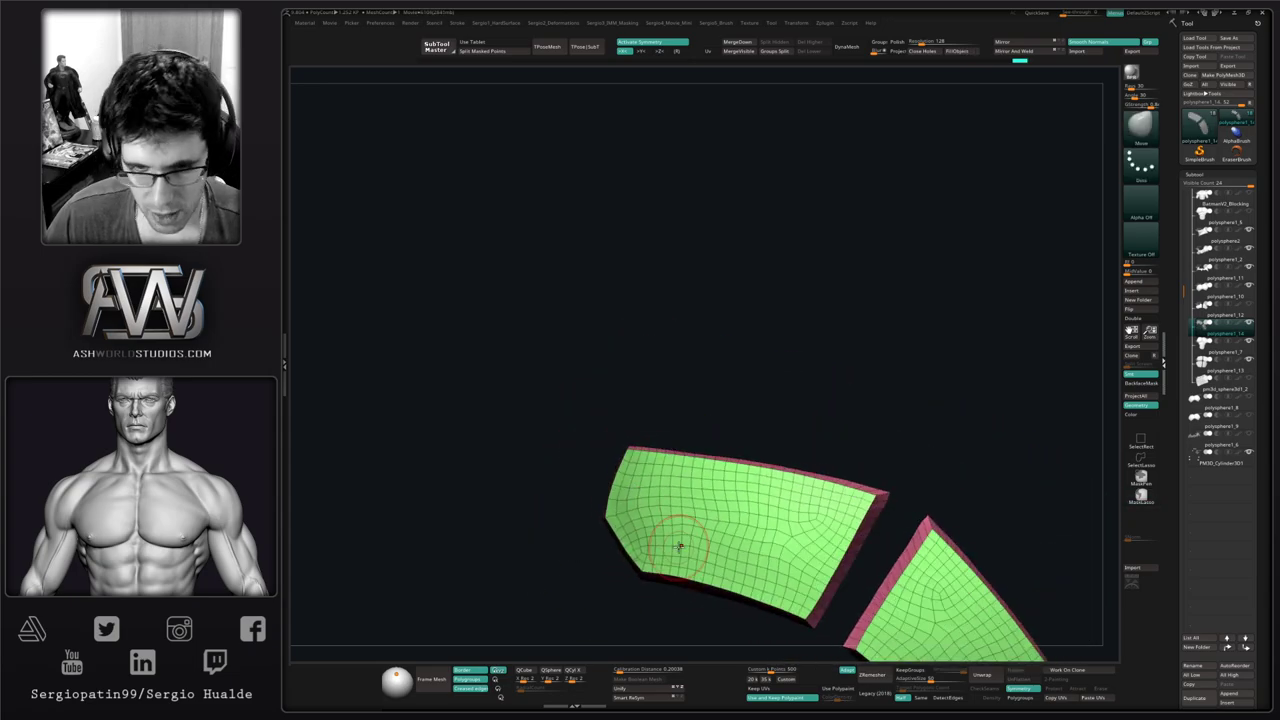
# Check how the thickened upper plates fit against the surrounding torso and cylinders from below and from the front
pyautogui.moveTo(680, 546); pyautogui.dragTo(657, 458, button='right')
pyautogui.hotkey('alt', 's')
pyautogui.keyDown('ctrl'); pyautogui.moveTo(671, 503); pyautogui.dragTo(664, 418, button='right'); pyautogui.keyUp('ctrl')
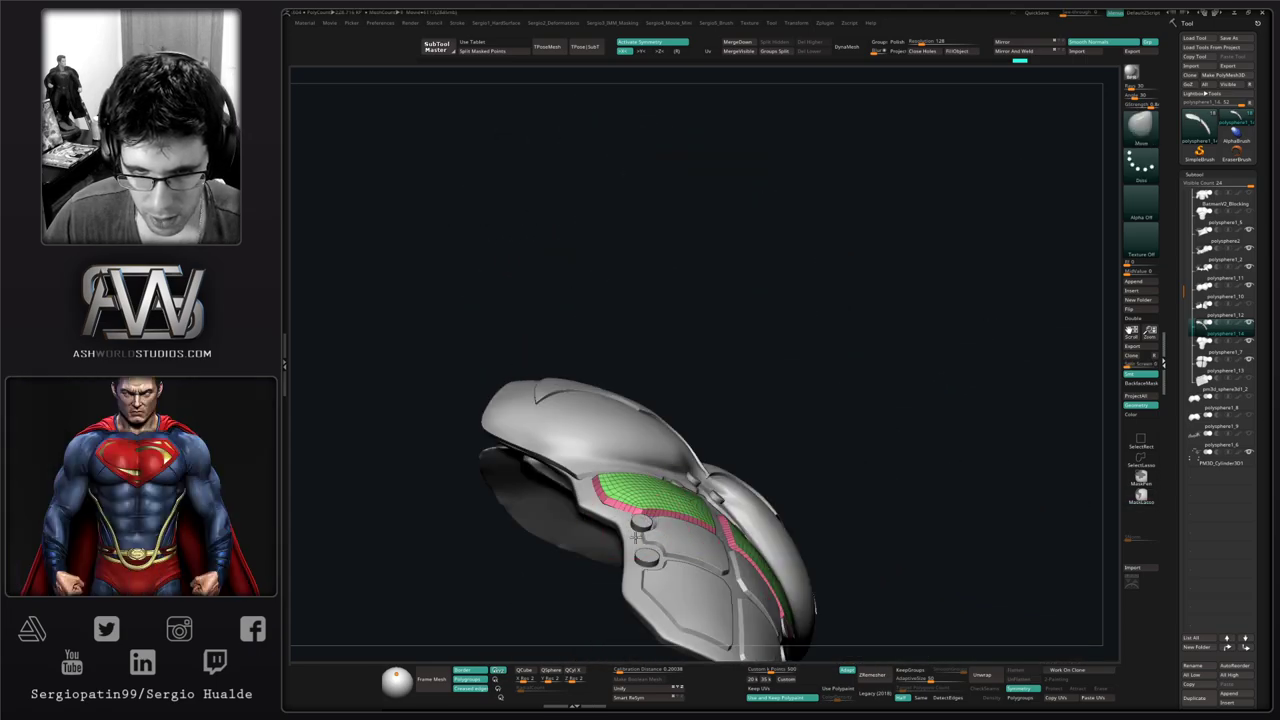
pyautogui.moveTo(637, 537); pyautogui.dragTo(601, 520)
pyautogui.moveTo(597, 505); pyautogui.dragTo(648, 480, button='right')
pyautogui.keyDown('ctrl'); pyautogui.moveTo(650, 405); pyautogui.dragTo(666, 456, button='right'); pyautogui.keyUp('ctrl')
pyautogui.moveTo(666, 457); pyautogui.dragTo(680, 460)
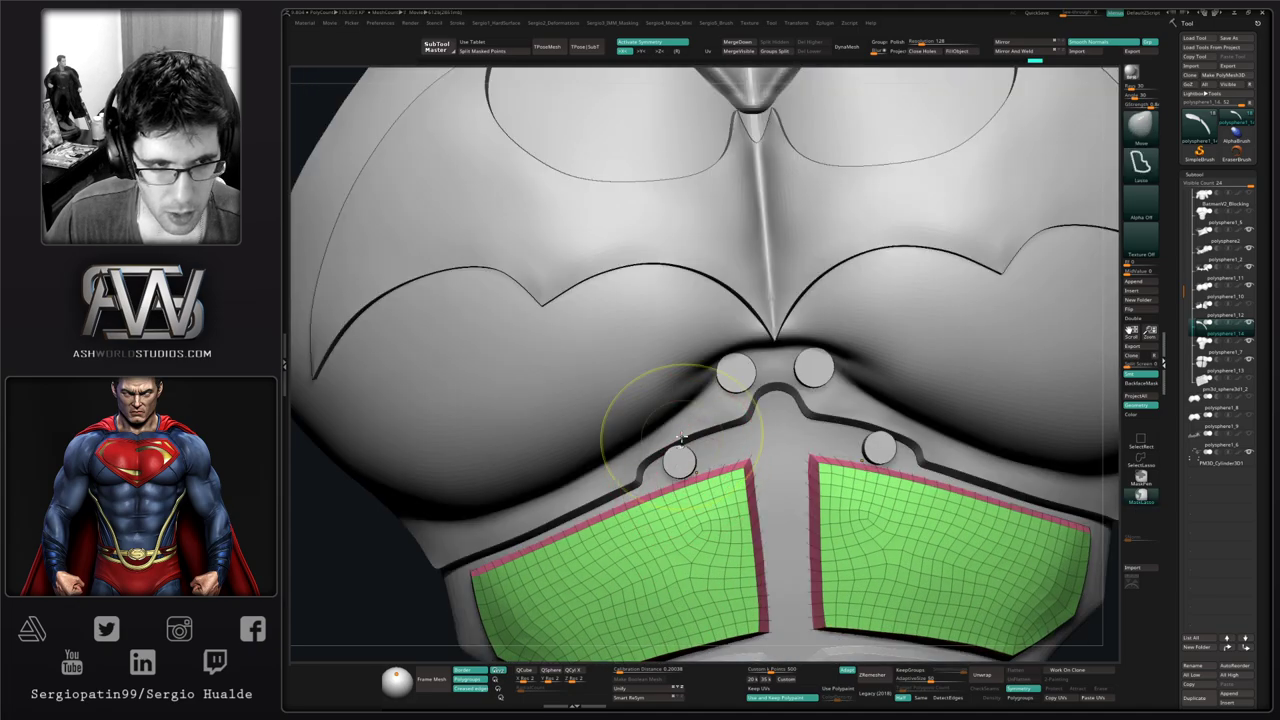
# Insert a single edge loop lengthwise along the middle of the upper plate's top rim with ZModeler
pyautogui.moveTo(681, 438)
pyautogui.keyDown('ctrl'); pyautogui.mouseDown(button='right')
pyautogui.moveTo(709, 486)
pyautogui.moveTo(690, 536)
pyautogui.mouseUp(button='right'); pyautogui.keyUp('ctrl')
pyautogui.hotkey('alt', 's')
pyautogui.press('b')
pyautogui.press('z')
pyautogui.press('m')
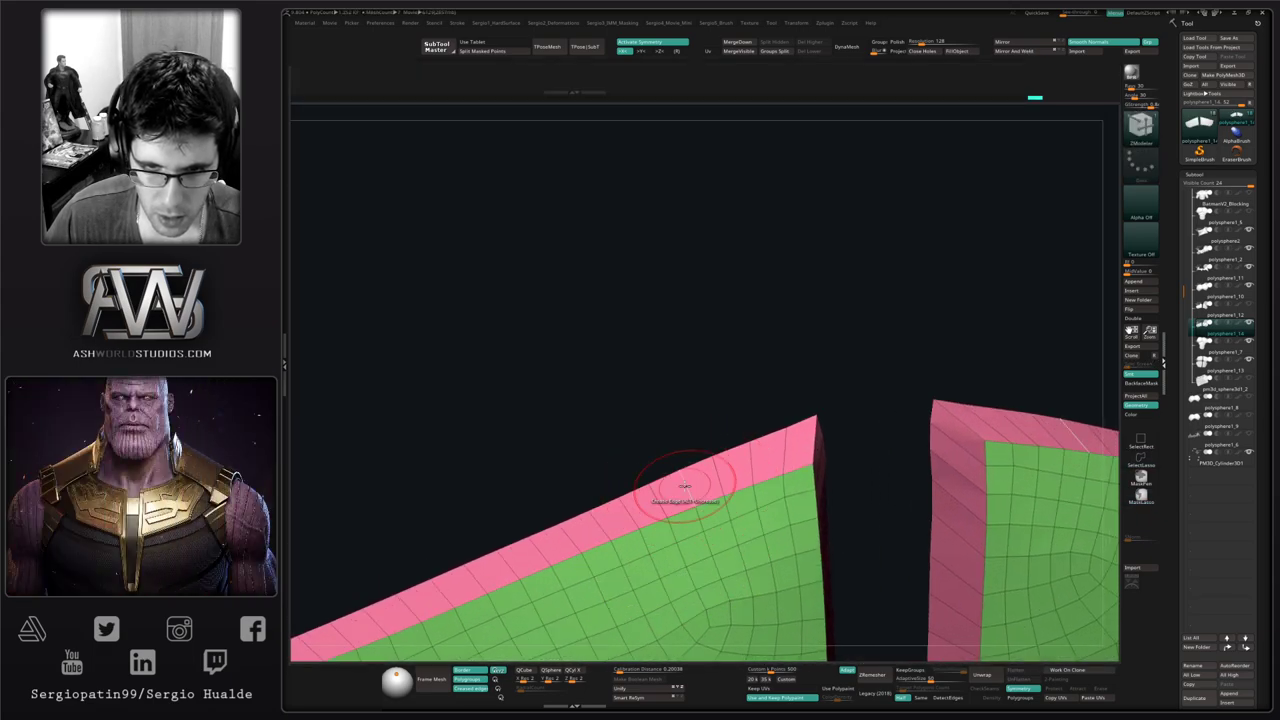
pyautogui.press('space')
pyautogui.click(680, 451)
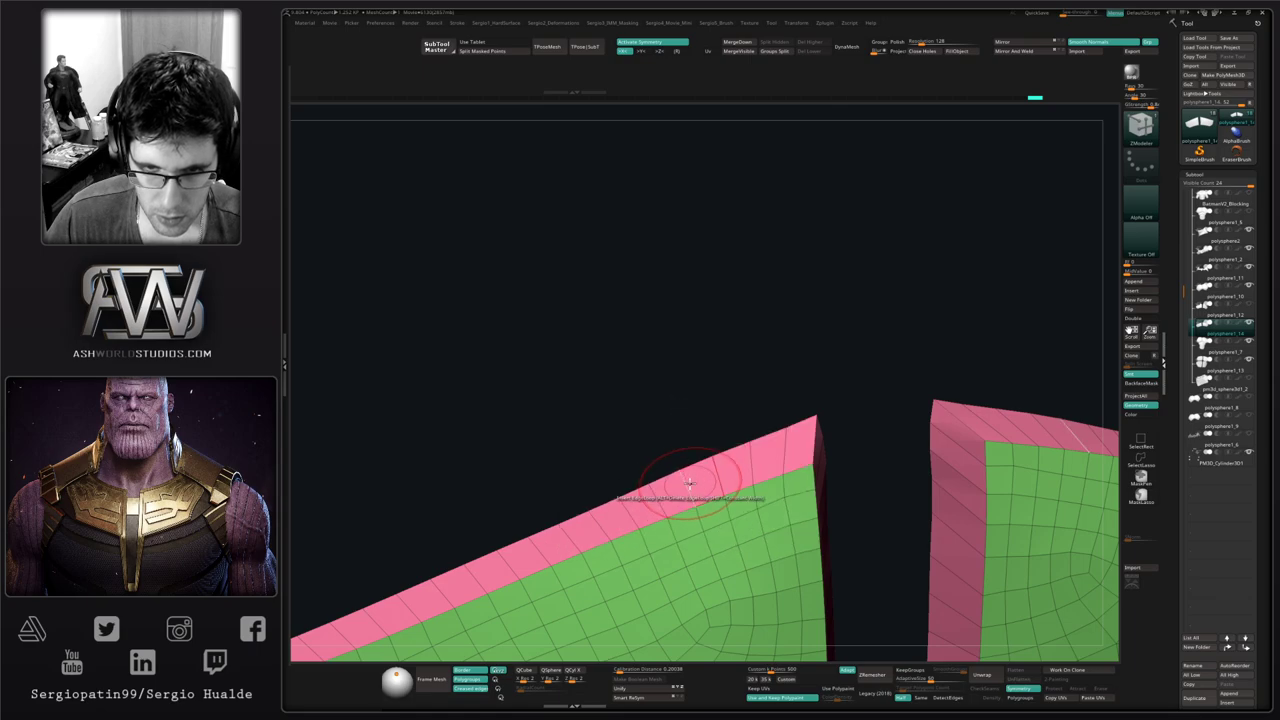
pyautogui.hotkey('alt', 's')
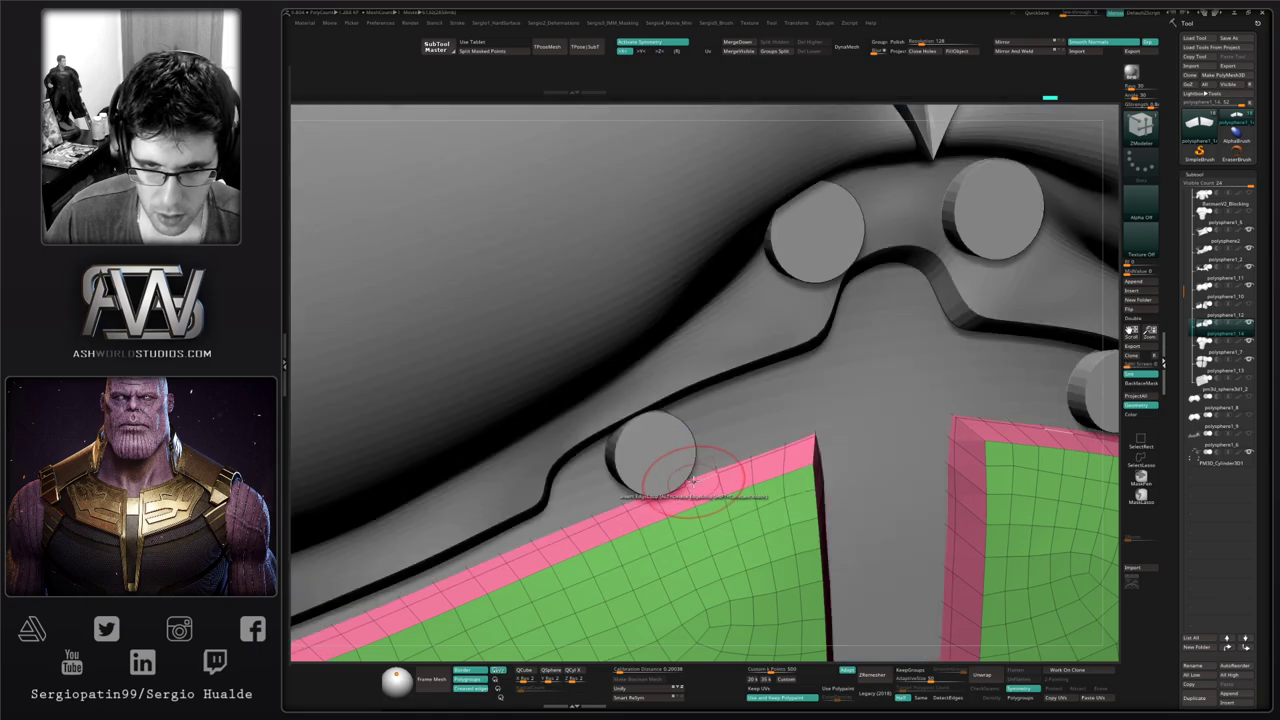
pyautogui.hotkey('alt', 's')
pyautogui.keyDown('ctrl'); pyautogui.moveTo(717, 441); pyautogui.dragTo(725, 470, button='right'); pyautogui.keyUp('ctrl')
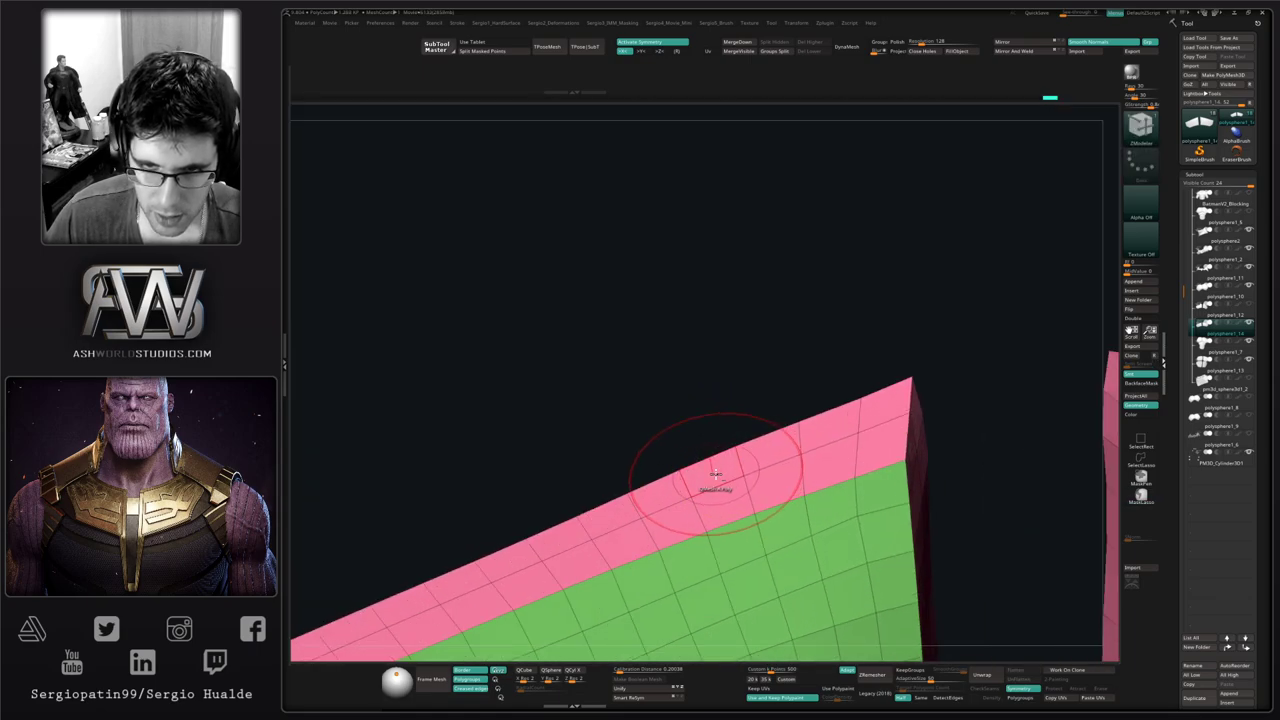
# Mark a short run of rear polygons near the inner end of the top rim and QMesh them upward into a tall tab
pyautogui.press('space')
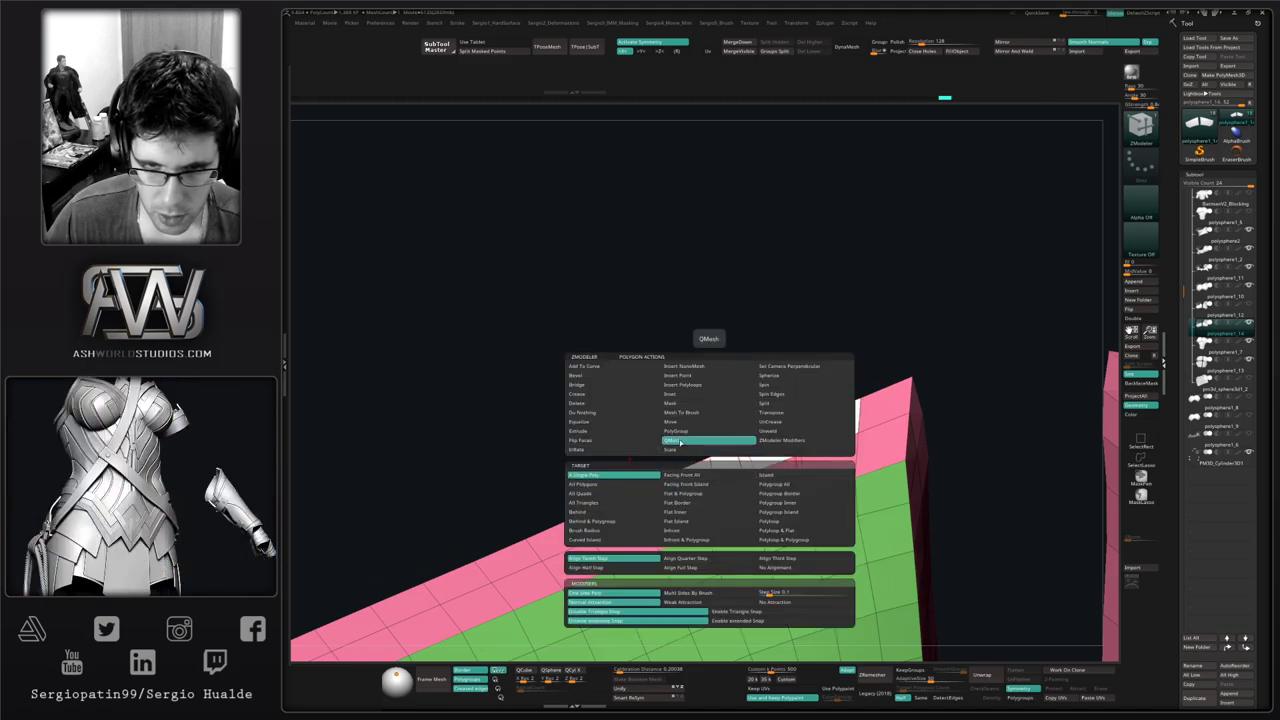
pyautogui.click(680, 441)
pyautogui.moveTo(709, 455)
pyautogui.mouseDown()
pyautogui.moveTo(708, 435)
pyautogui.moveTo(708, 465)
pyautogui.mouseUp()
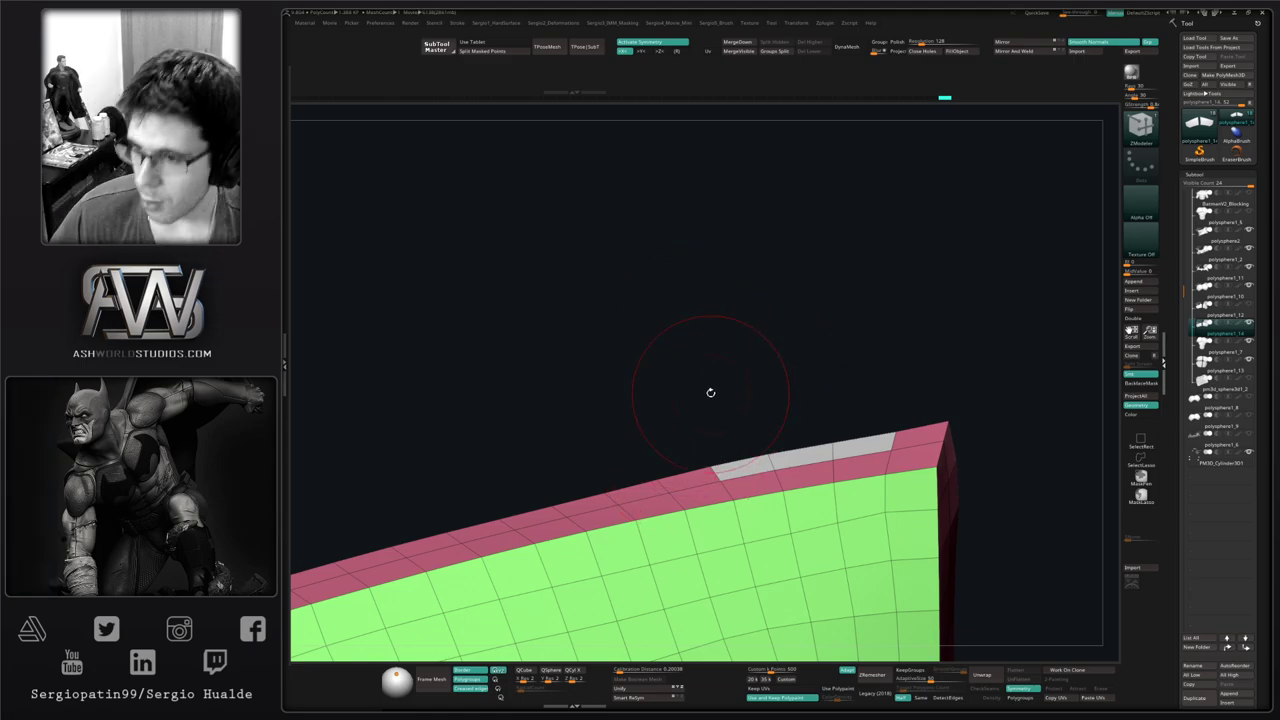
pyautogui.moveTo(750, 414); pyautogui.dragTo(739, 441)
pyautogui.keyDown('alt'); pyautogui.moveTo(767, 435); pyautogui.dragTo(694, 456, button='right'); pyautogui.keyUp('alt')
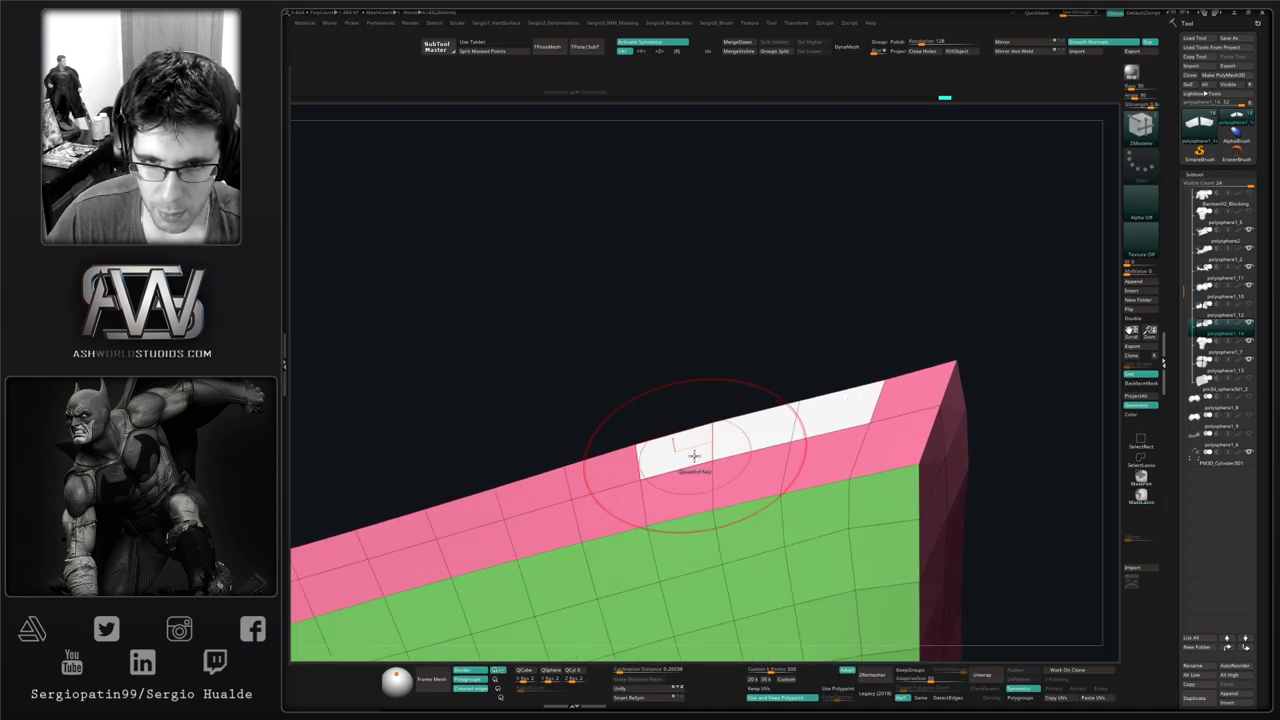
pyautogui.moveTo(697, 458); pyautogui.dragTo(666, 190)
pyautogui.keyDown('ctrl'); pyautogui.moveTo(666, 398); pyautogui.dragTo(689, 375, button='right'); pyautogui.keyUp('ctrl')
pyautogui.moveTo(660, 420); pyautogui.dragTo(686, 374, button='right')
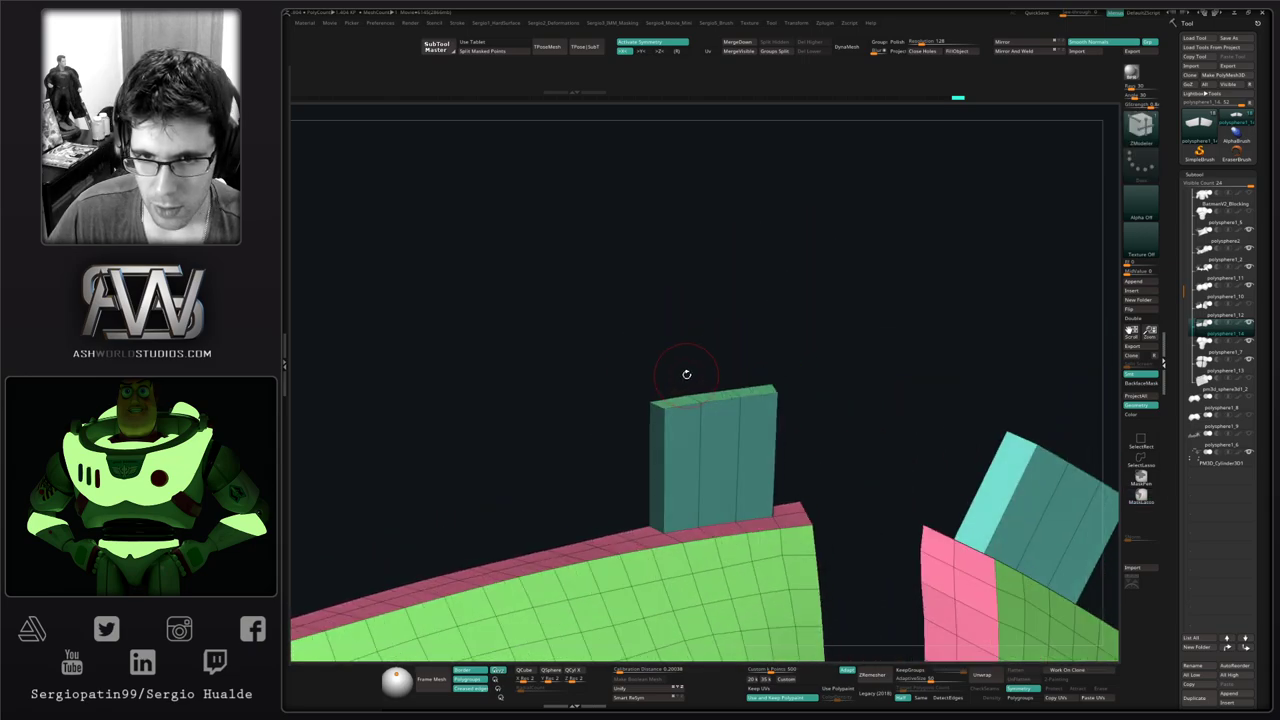
# Clear the mask and shape the top of the extruded tab with the Move brush
pyautogui.hotkey('alt', 's')
pyautogui.hotkey('alt', 's')
pyautogui.moveTo(768, 335)
pyautogui.keyDown('ctrl'); pyautogui.mouseDown()
pyautogui.moveTo(574, 397)
pyautogui.moveTo(825, 380)
pyautogui.mouseUp(); pyautogui.keyUp('ctrl')
pyautogui.keyDown('ctrl'); pyautogui.click(825, 380); pyautogui.keyUp('ctrl')
pyautogui.moveTo(724, 418)
pyautogui.keyDown('ctrl'); pyautogui.mouseDown(button='right')
pyautogui.moveTo(714, 386)
pyautogui.moveTo(724, 420)
pyautogui.mouseUp(button='right'); pyautogui.keyUp('ctrl')
pyautogui.press('b')
pyautogui.press('m')
pyautogui.press('v')
pyautogui.moveTo(714, 395); pyautogui.dragTo(686, 362)
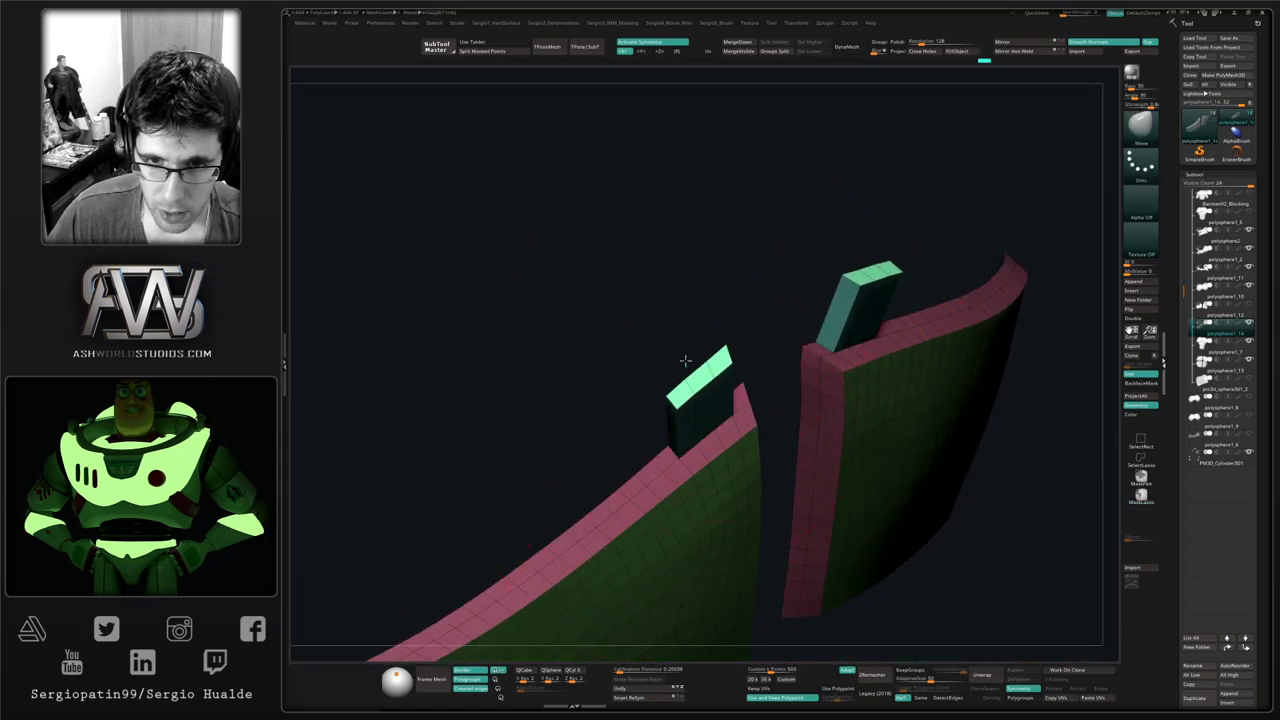
pyautogui.moveTo(688, 382)
pyautogui.mouseDown(button='right')
pyautogui.moveTo(696, 352)
pyautogui.moveTo(718, 397)
pyautogui.mouseUp(button='right')
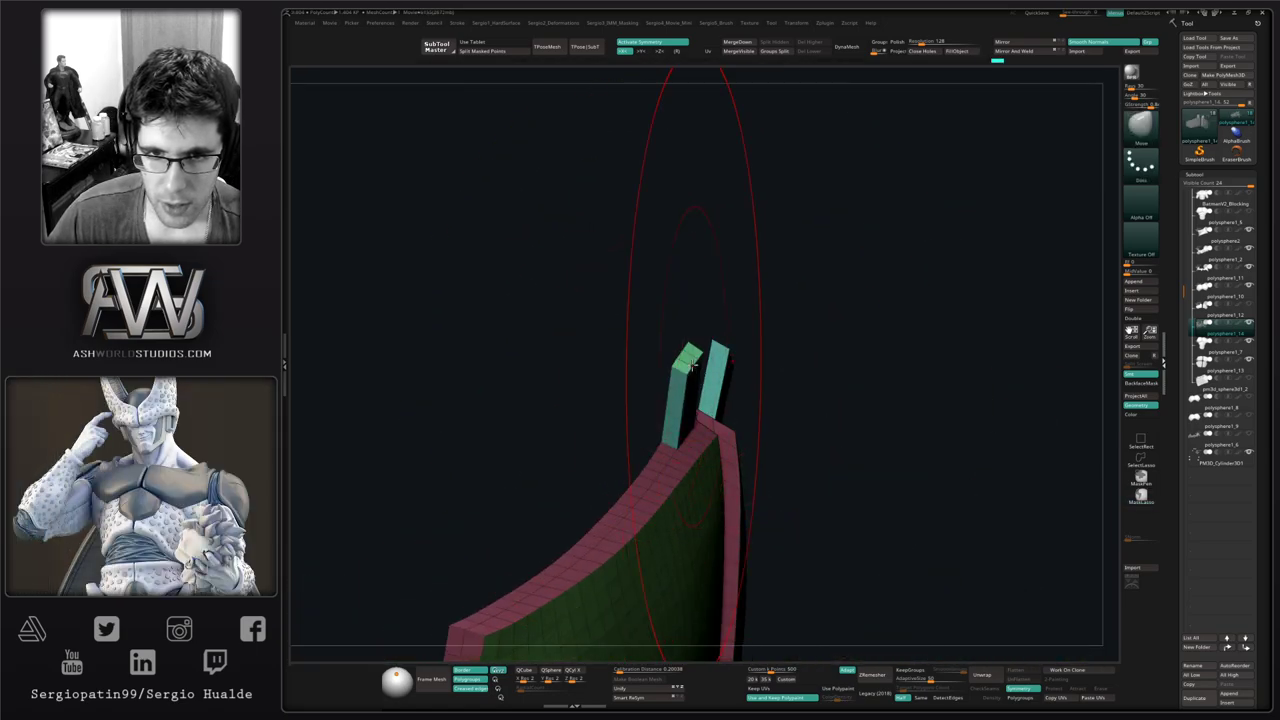
pyautogui.moveTo(666, 358); pyautogui.dragTo(668, 356)
pyautogui.moveTo(686, 409); pyautogui.dragTo(668, 372, button='right')
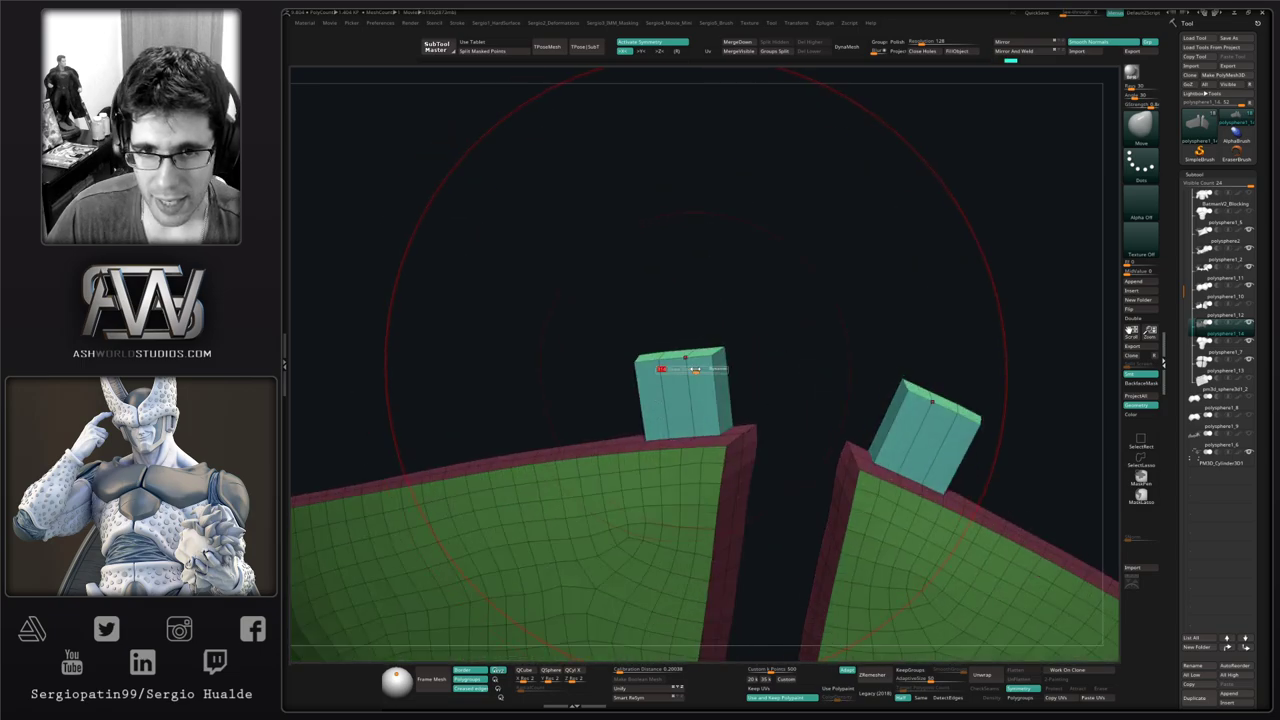
# Nudge the tab's upper outer corner inward to straighten its side, checking its position against the torso
pyautogui.moveTo(664, 369); pyautogui.dragTo(676, 364)
pyautogui.moveTo(677, 364); pyautogui.dragTo(656, 346, button='right')
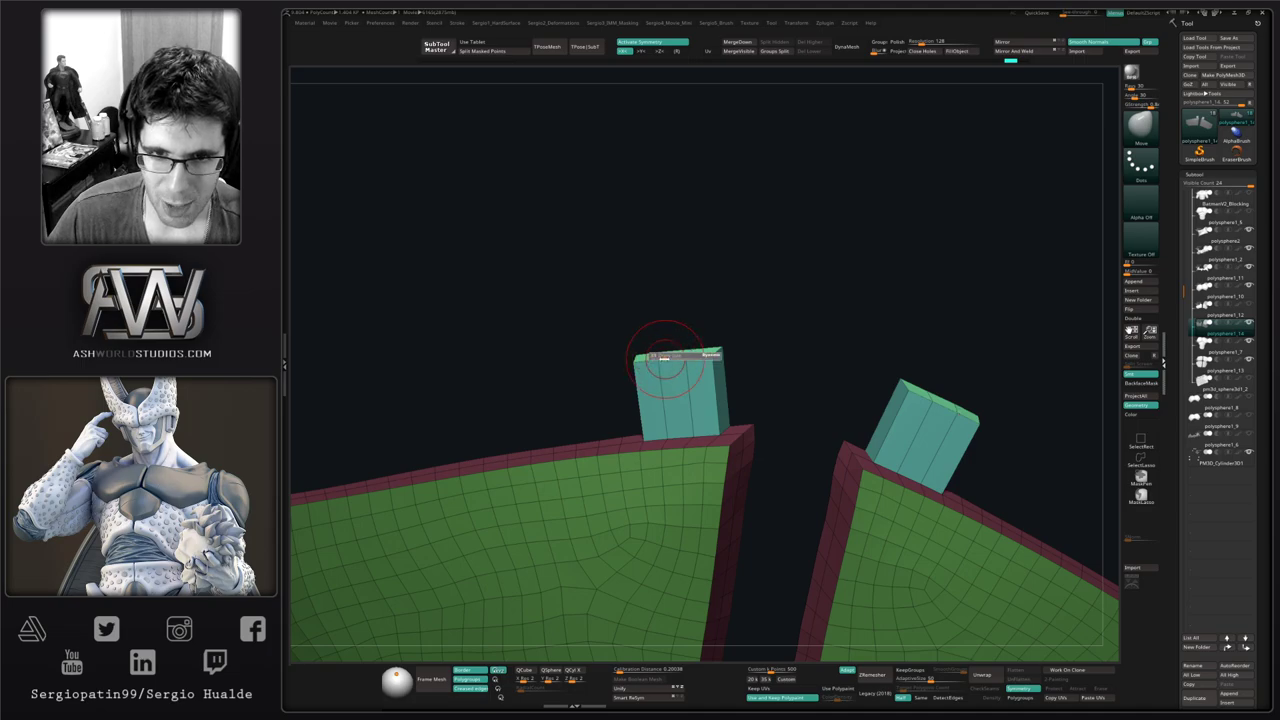
pyautogui.moveTo(668, 356); pyautogui.dragTo(672, 350)
pyautogui.hotkey('alt', 's')
pyautogui.moveTo(674, 395)
pyautogui.mouseDown(button='right')
pyautogui.moveTo(686, 337)
pyautogui.moveTo(667, 346)
pyautogui.moveTo(678, 392)
pyautogui.mouseUp(button='right')
pyautogui.hotkey('alt', 's')
pyautogui.moveTo(683, 358)
pyautogui.mouseDown()
pyautogui.moveTo(705, 353)
pyautogui.moveTo(714, 318)
pyautogui.mouseUp()
pyautogui.moveTo(714, 330); pyautogui.dragTo(724, 338, button='right')
# Refine the tab's lower outer corner and side edges with a resized Move brush, from the front and back
pyautogui.press('s')
pyautogui.moveTo(662, 489); pyautogui.dragTo(642, 489)
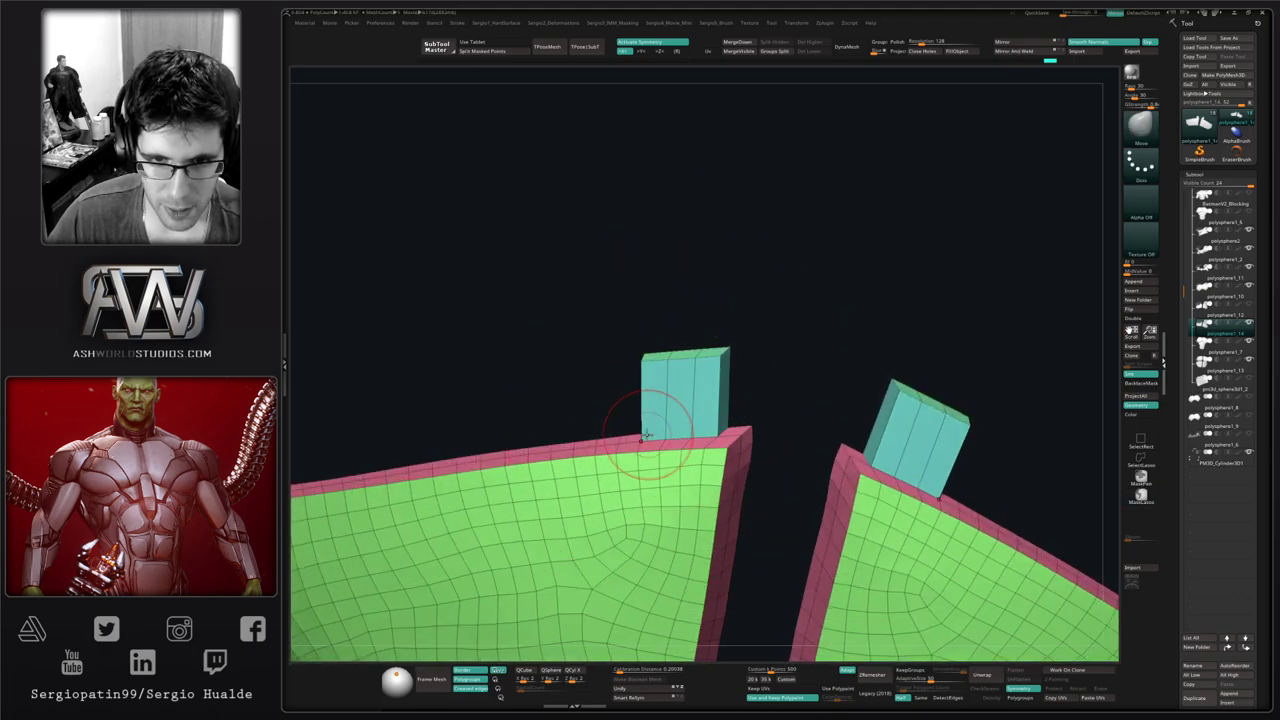
pyautogui.press('s')
pyautogui.moveTo(648, 441); pyautogui.dragTo(641, 440)
pyautogui.moveTo(623, 499); pyautogui.dragTo(622, 493, button='right')
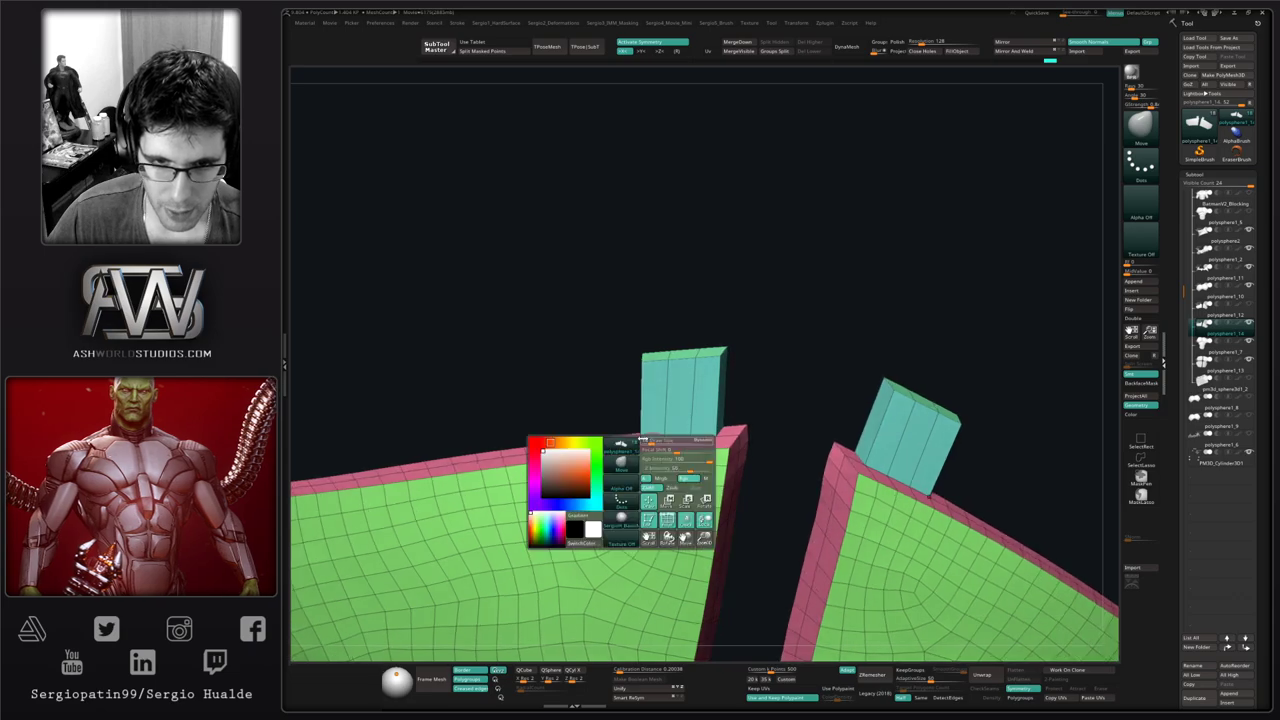
pyautogui.press('s')
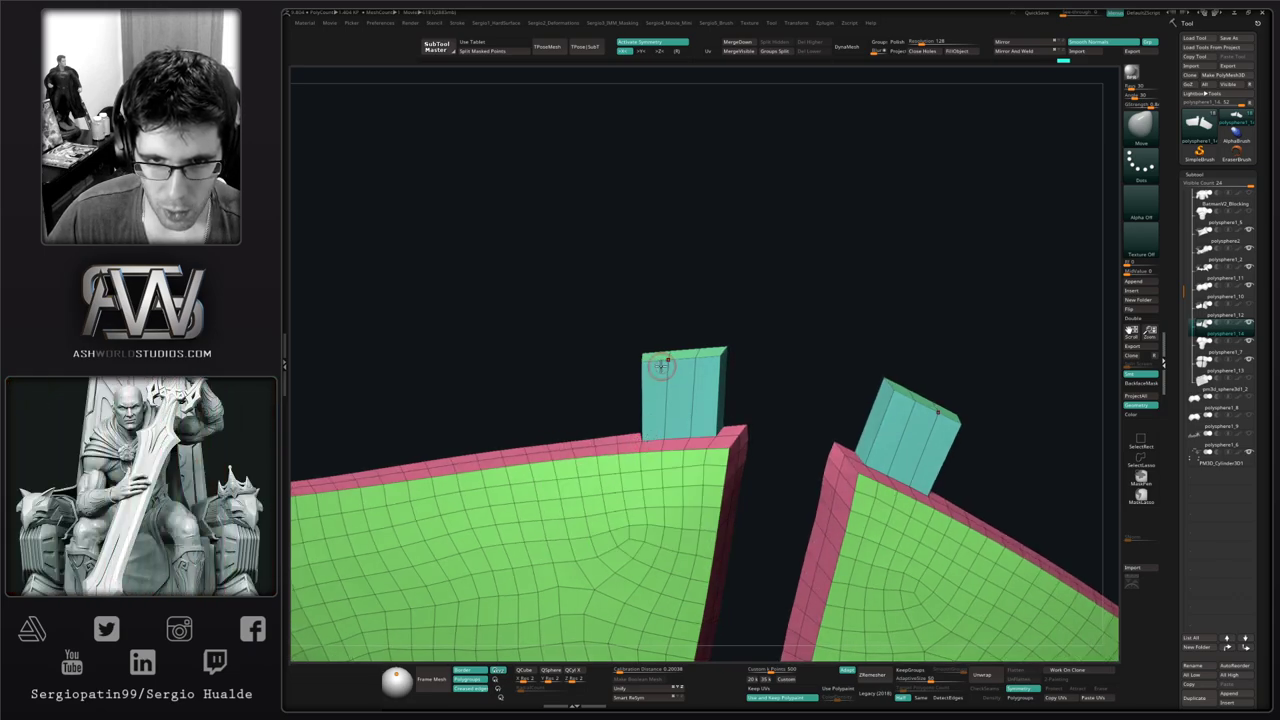
pyautogui.moveTo(650, 393); pyautogui.dragTo(598, 411, button='right')
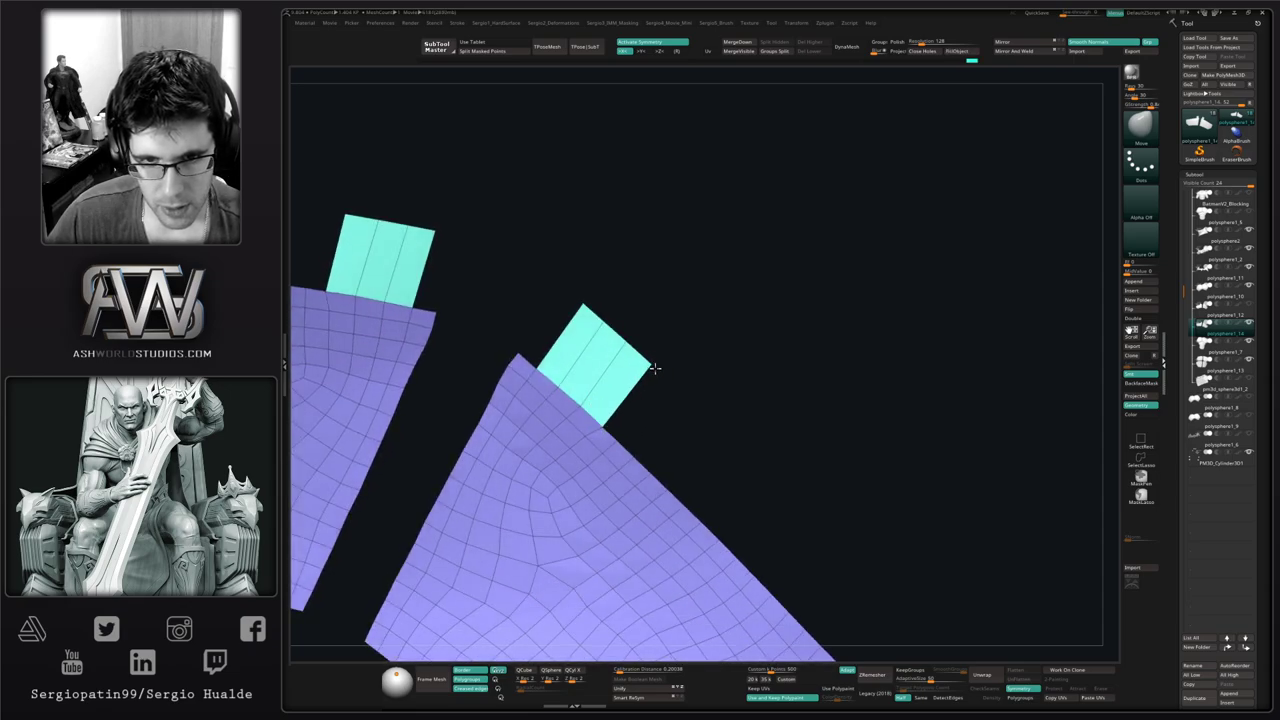
pyautogui.moveTo(645, 429); pyautogui.dragTo(552, 430, button='right')
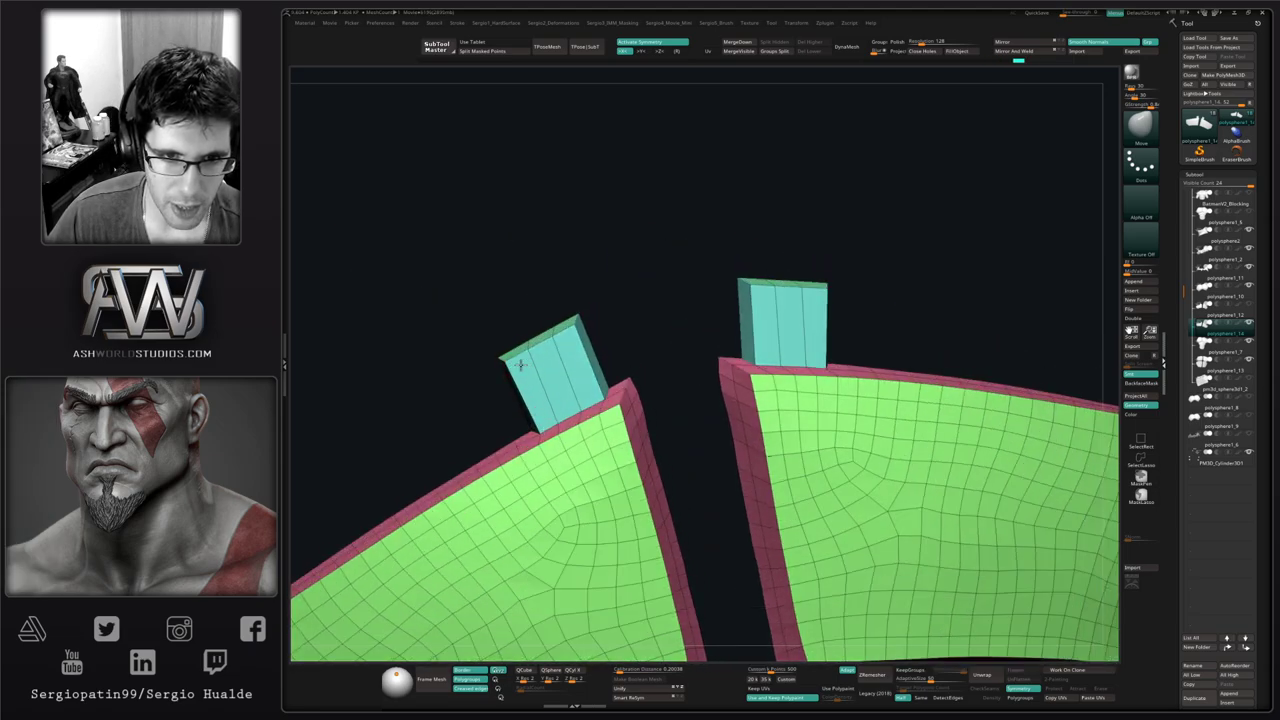
pyautogui.moveTo(525, 358)
pyautogui.keyDown('ctrl'); pyautogui.mouseDown(button='right')
pyautogui.moveTo(551, 392)
pyautogui.moveTo(602, 357)
pyautogui.moveTo(593, 392)
pyautogui.moveTo(606, 366)
pyautogui.mouseUp(button='right'); pyautogui.keyUp('ctrl')
pyautogui.moveTo(606, 366); pyautogui.dragTo(606, 402, button='right')
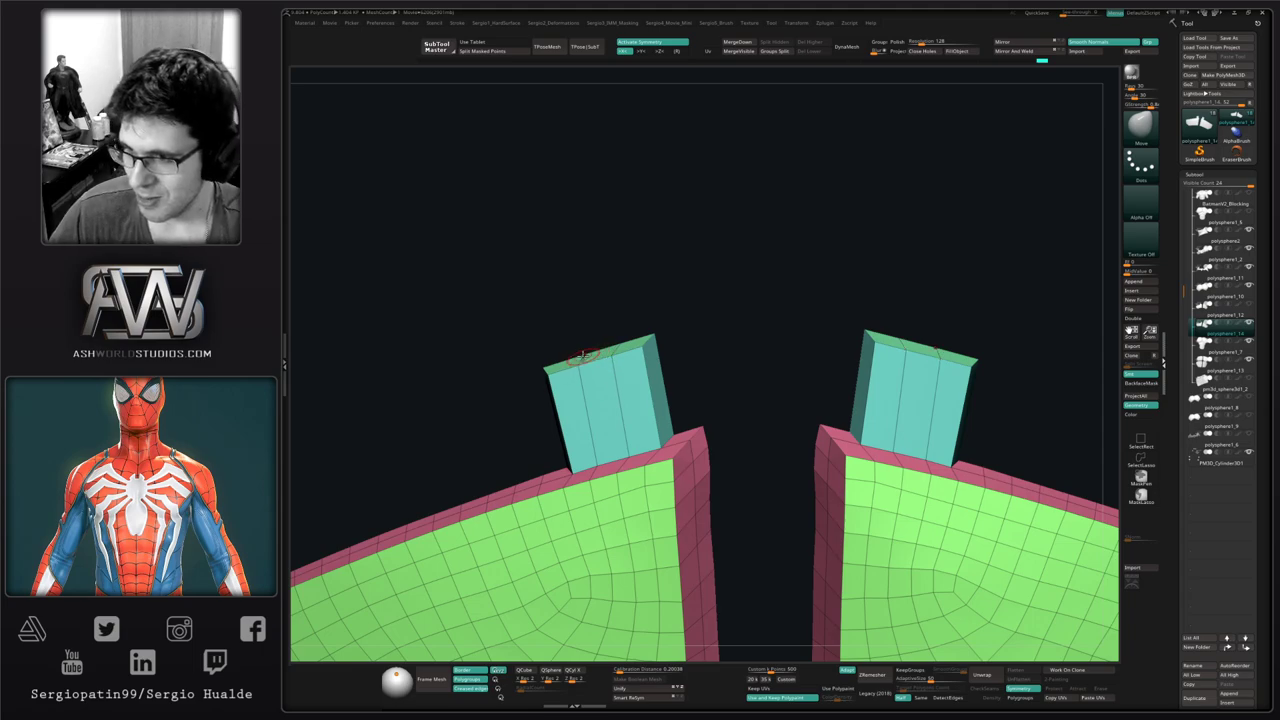
# Insert three evenly spaced horizontal edge loops across the tab with ZModeler's multiple edge loop option
pyautogui.press('b')
pyautogui.press('z')
pyautogui.press('m')
pyautogui.press('space')
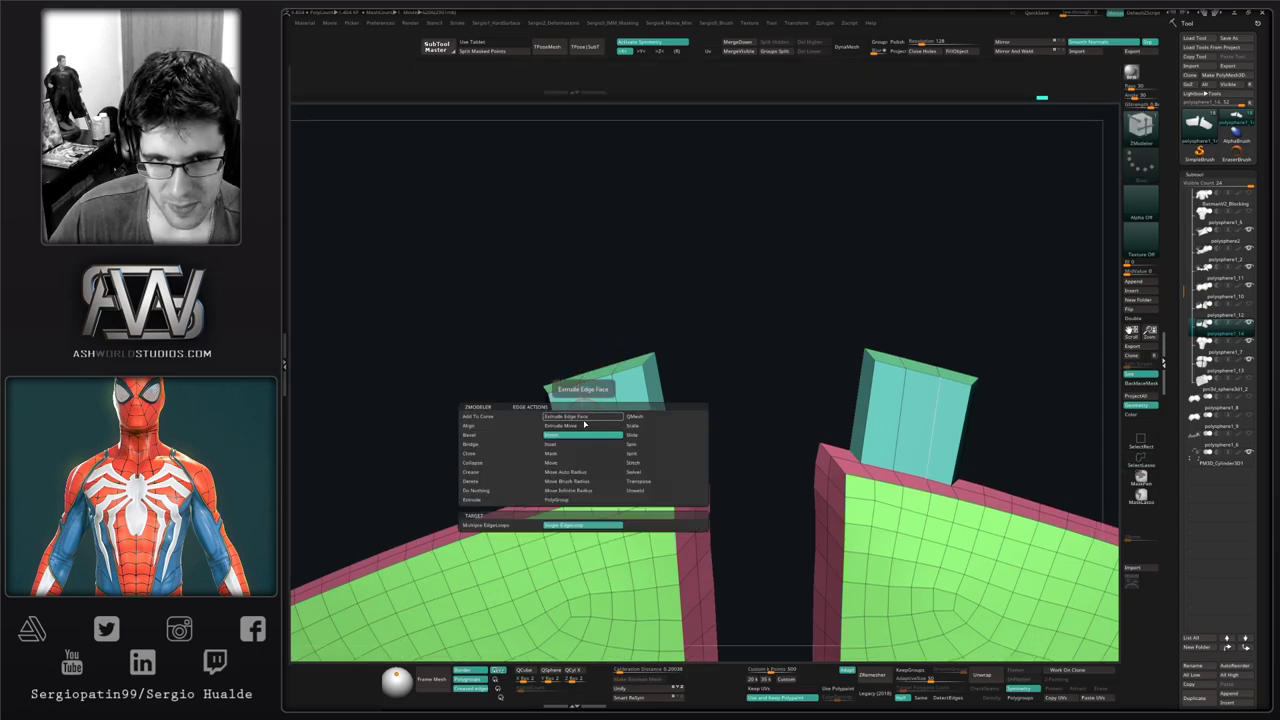
pyautogui.click(520, 525)
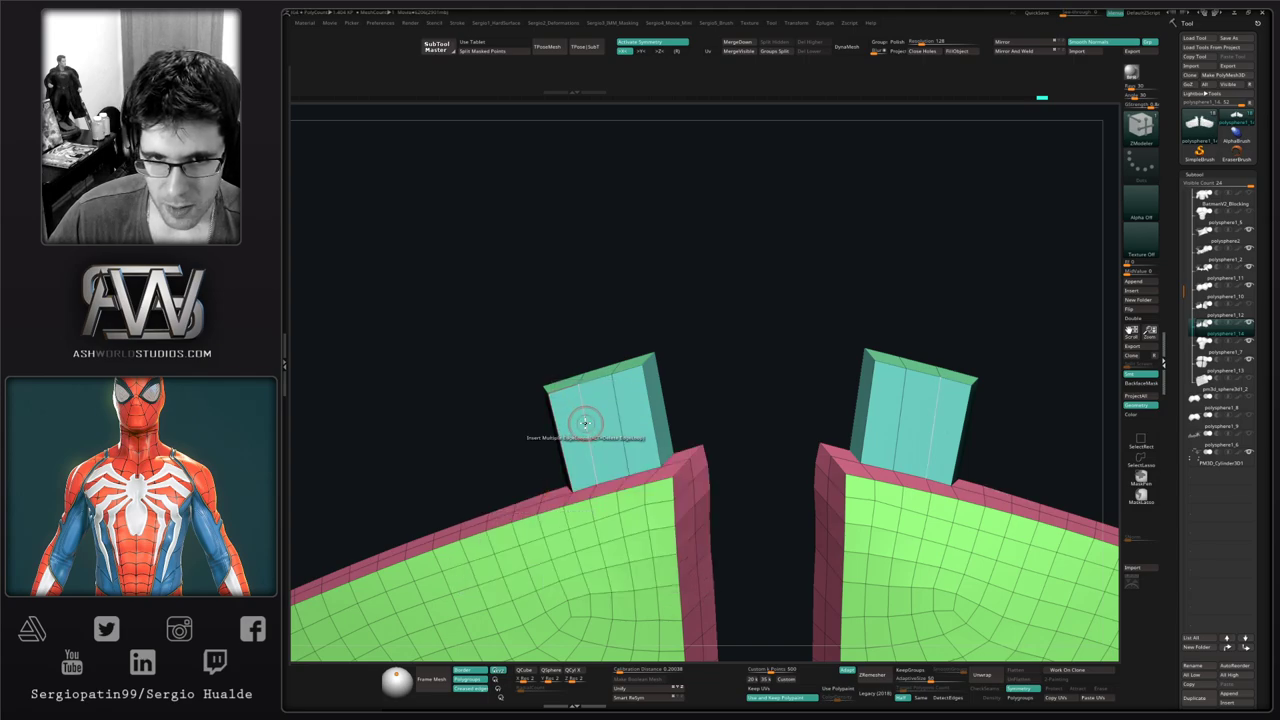
pyautogui.moveTo(585, 423); pyautogui.dragTo(590, 405)
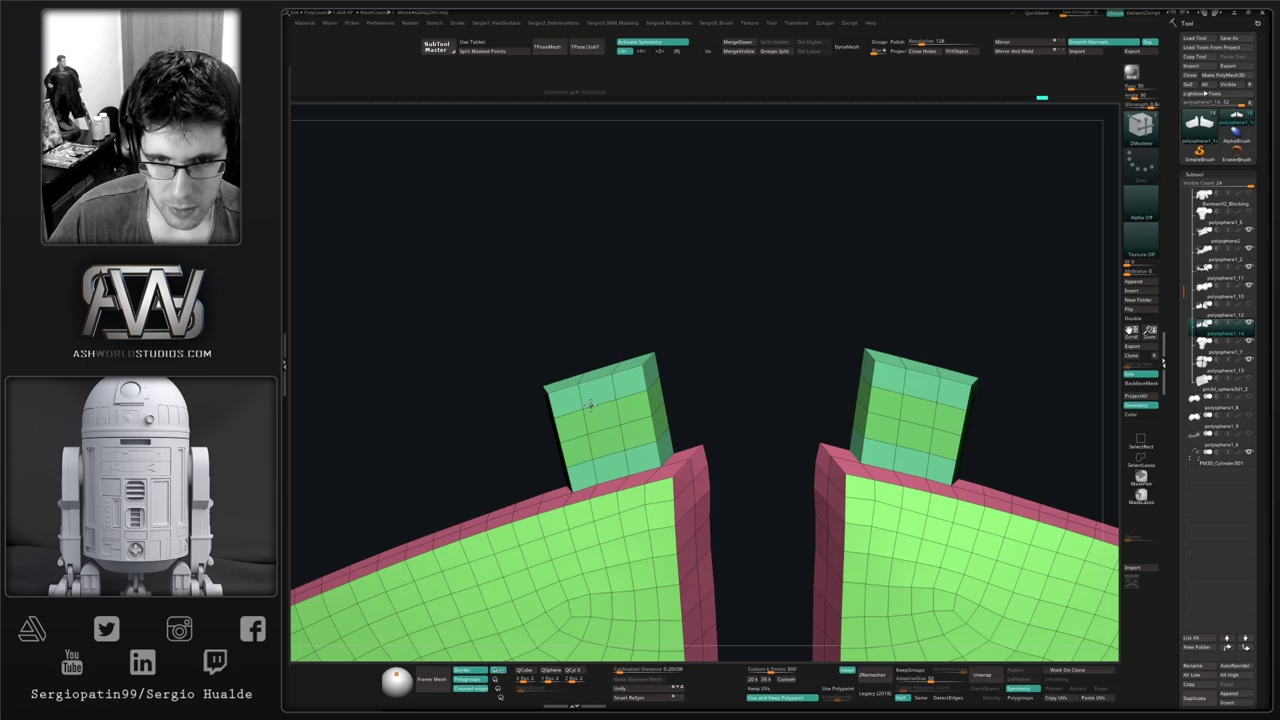
# Set the ZModeler edge action to Slide over the tab's edge loops
pyautogui.moveTo(606, 425)
pyautogui.keyDown('alt'); pyautogui.mouseDown(button='right')
pyautogui.moveTo(581, 412)
pyautogui.moveTo(571, 428)
pyautogui.mouseUp(button='right'); pyautogui.keyUp('alt')
pyautogui.press('b')
pyautogui.press('m')
pyautogui.press('v')
pyautogui.press('space')
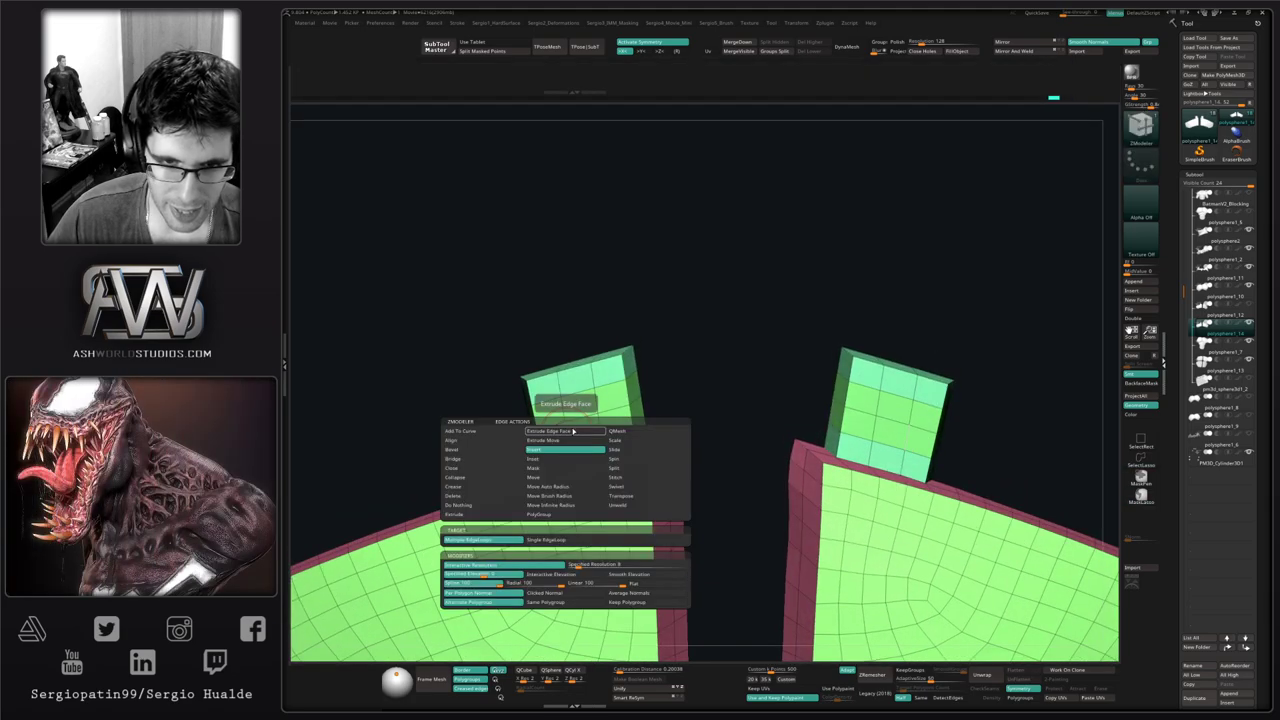
pyautogui.click(628, 450)
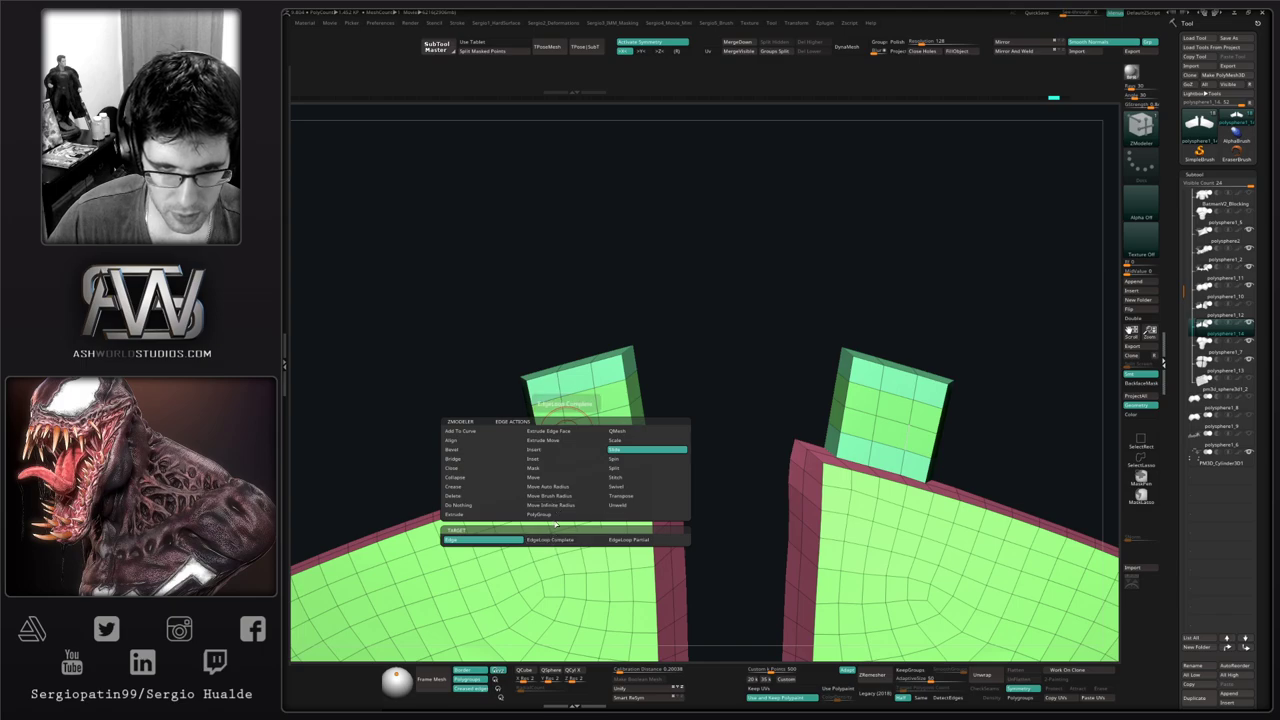
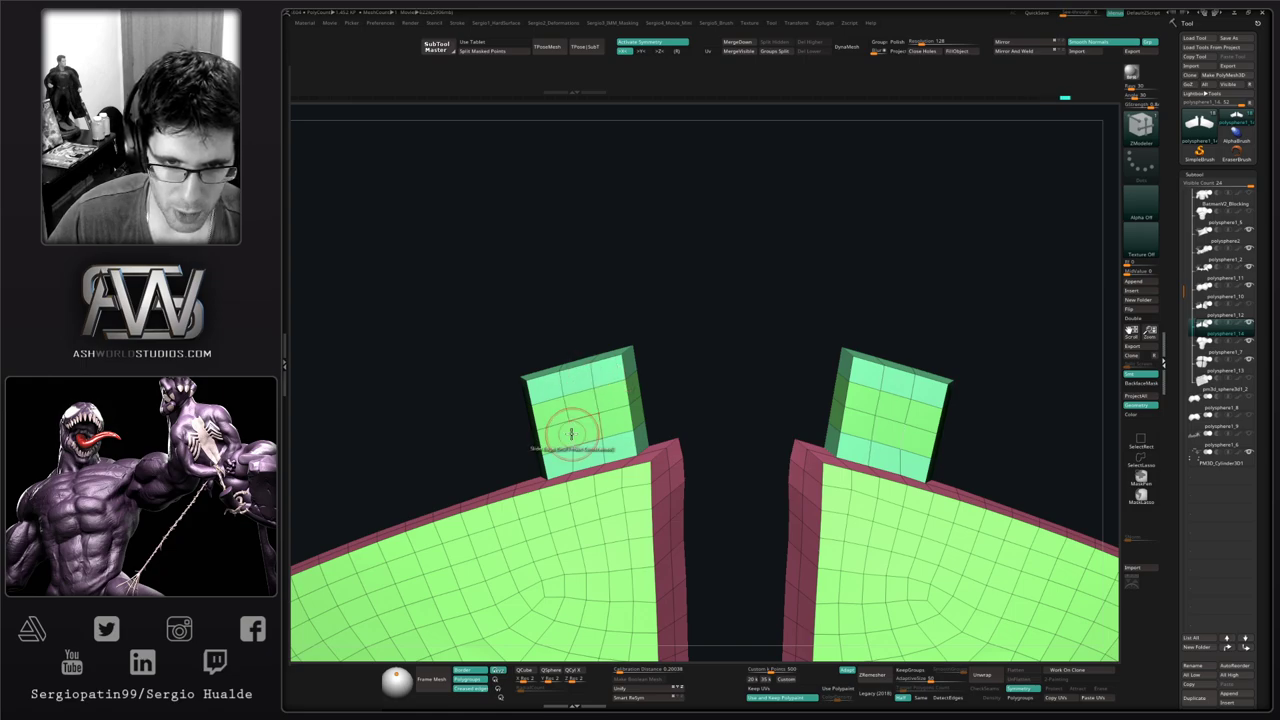
# Mark the upper centre polygons of the tab and QMesh them through to cut an open slot between two prongs
pyautogui.moveTo(564, 397); pyautogui.dragTo(790, 412, button='right')
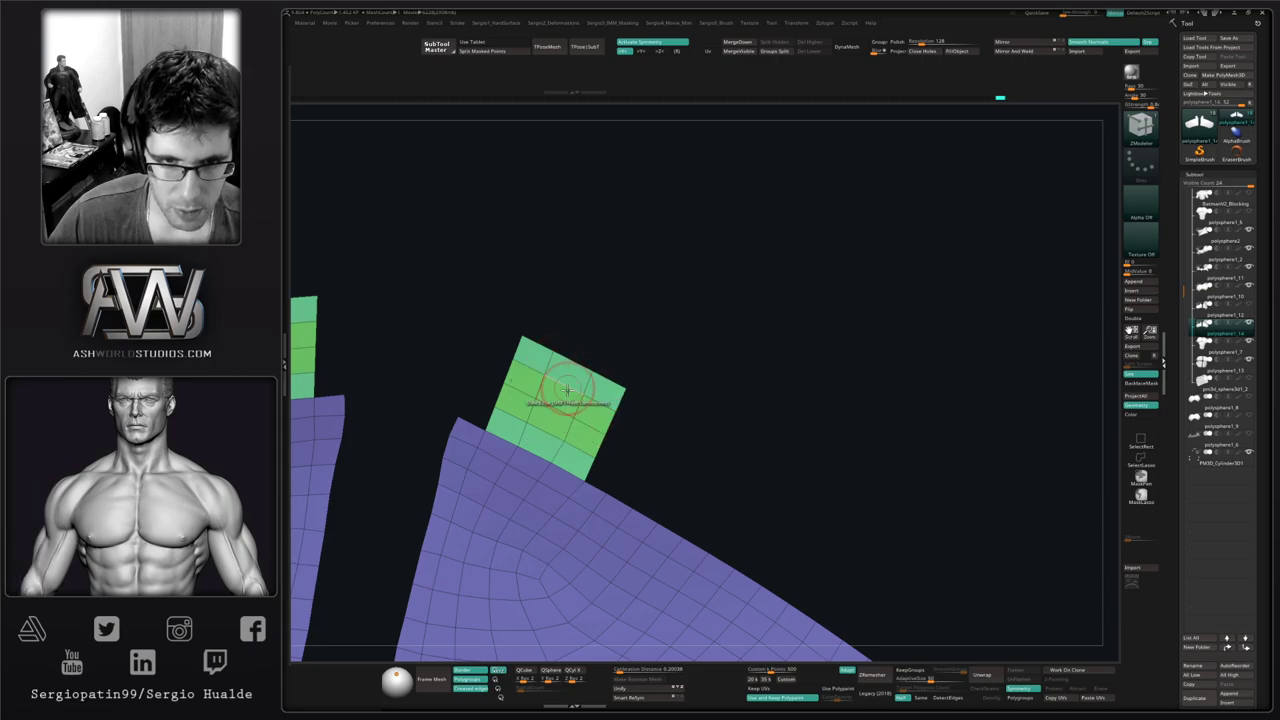
pyautogui.moveTo(567, 390)
pyautogui.mouseDown(button='right')
pyautogui.moveTo(494, 477)
pyautogui.moveTo(553, 400)
pyautogui.moveTo(561, 432)
pyautogui.moveTo(569, 398)
pyautogui.mouseUp(button='right')
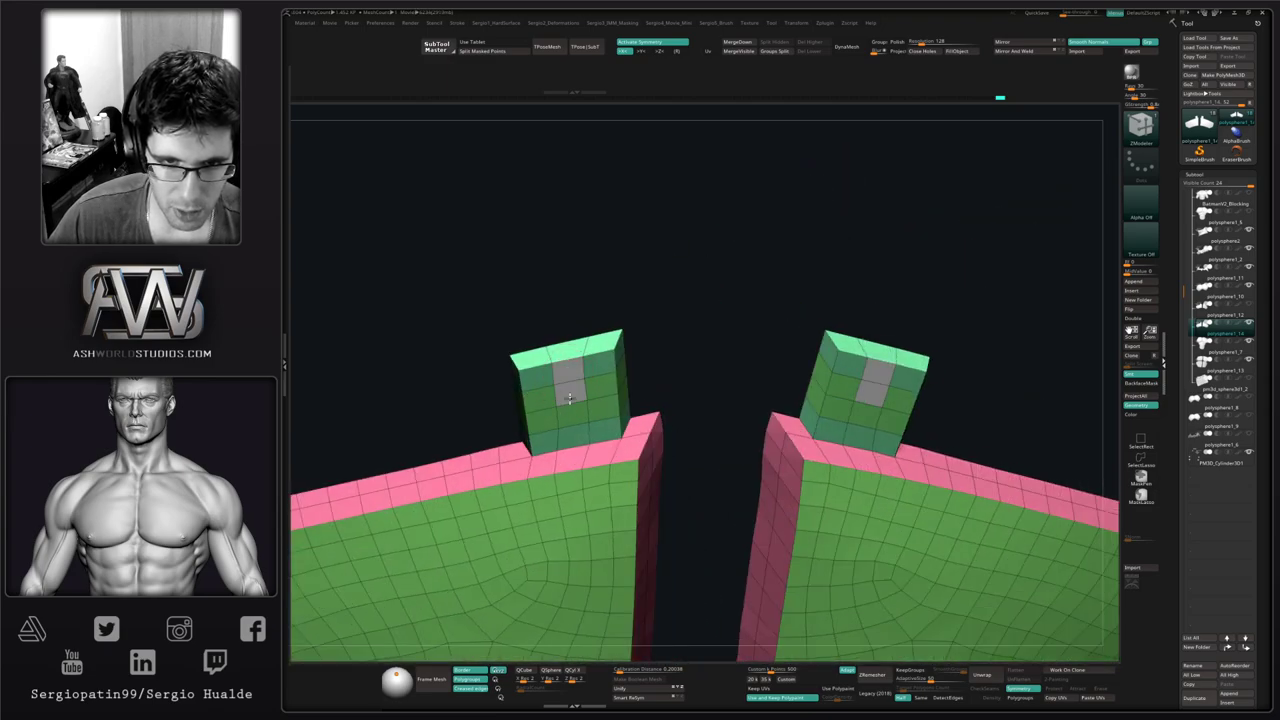
pyautogui.press('space')
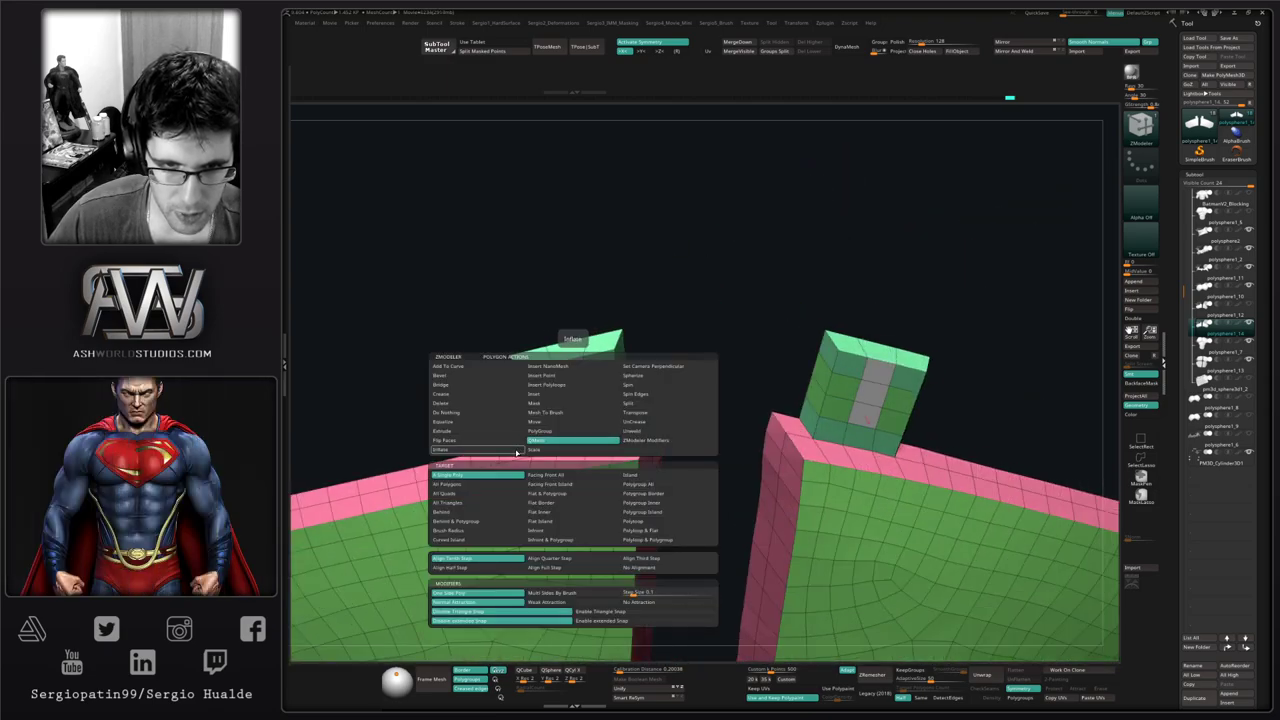
pyautogui.click(521, 453)
pyautogui.moveTo(535, 440); pyautogui.dragTo(571, 402, button='right')
pyautogui.moveTo(572, 400)
pyautogui.mouseDown()
pyautogui.moveTo(562, 368)
pyautogui.moveTo(571, 388)
pyautogui.mouseUp()
pyautogui.press('space')
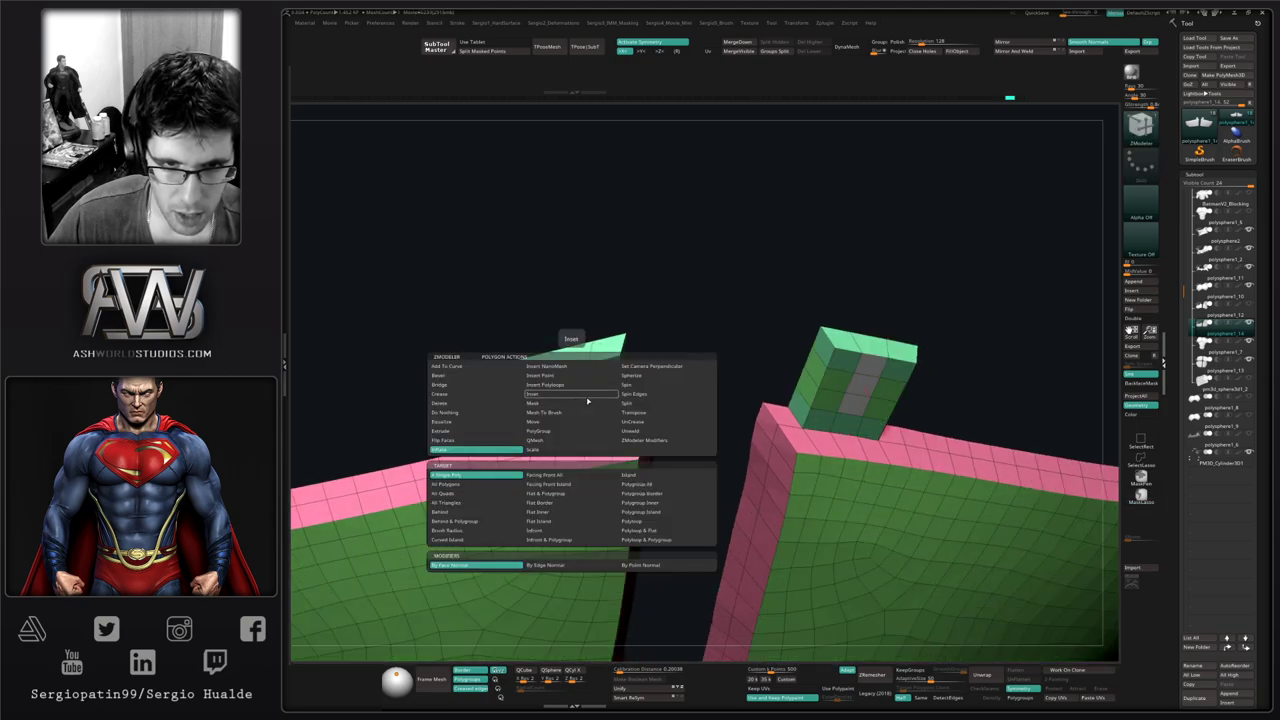
pyautogui.click(535, 441)
pyautogui.moveTo(572, 392); pyautogui.dragTo(545, 364)
pyautogui.moveTo(553, 371)
pyautogui.mouseDown(button='right')
pyautogui.moveTo(569, 346)
pyautogui.moveTo(563, 314)
pyautogui.moveTo(580, 397)
pyautogui.moveTo(570, 423)
pyautogui.moveTo(560, 415)
pyautogui.mouseUp(button='right')
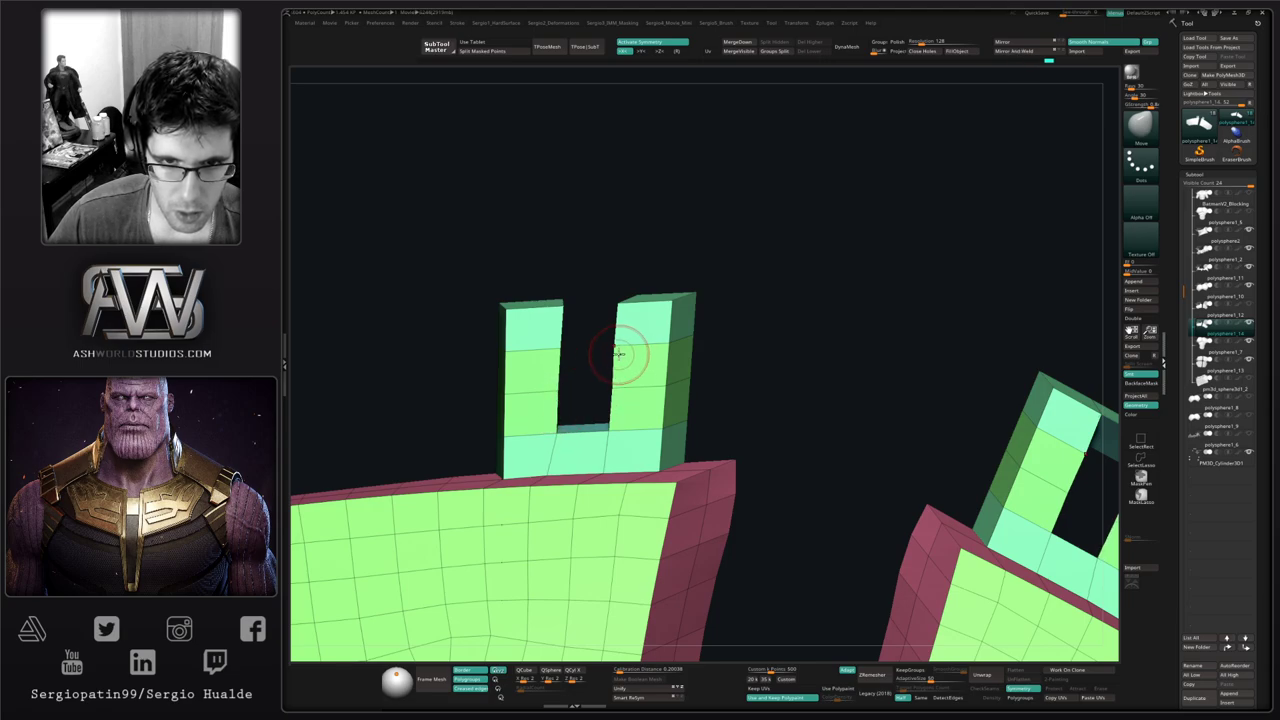
# Adjust the inner edges of the two prongs with the Move brush to even out the slot
pyautogui.moveTo(623, 366)
pyautogui.mouseDown(button='right')
pyautogui.moveTo(529, 423)
pyautogui.moveTo(595, 405)
pyautogui.moveTo(597, 378)
pyautogui.moveTo(557, 314)
pyautogui.mouseUp(button='right')
pyautogui.moveTo(576, 347); pyautogui.dragTo(592, 343)
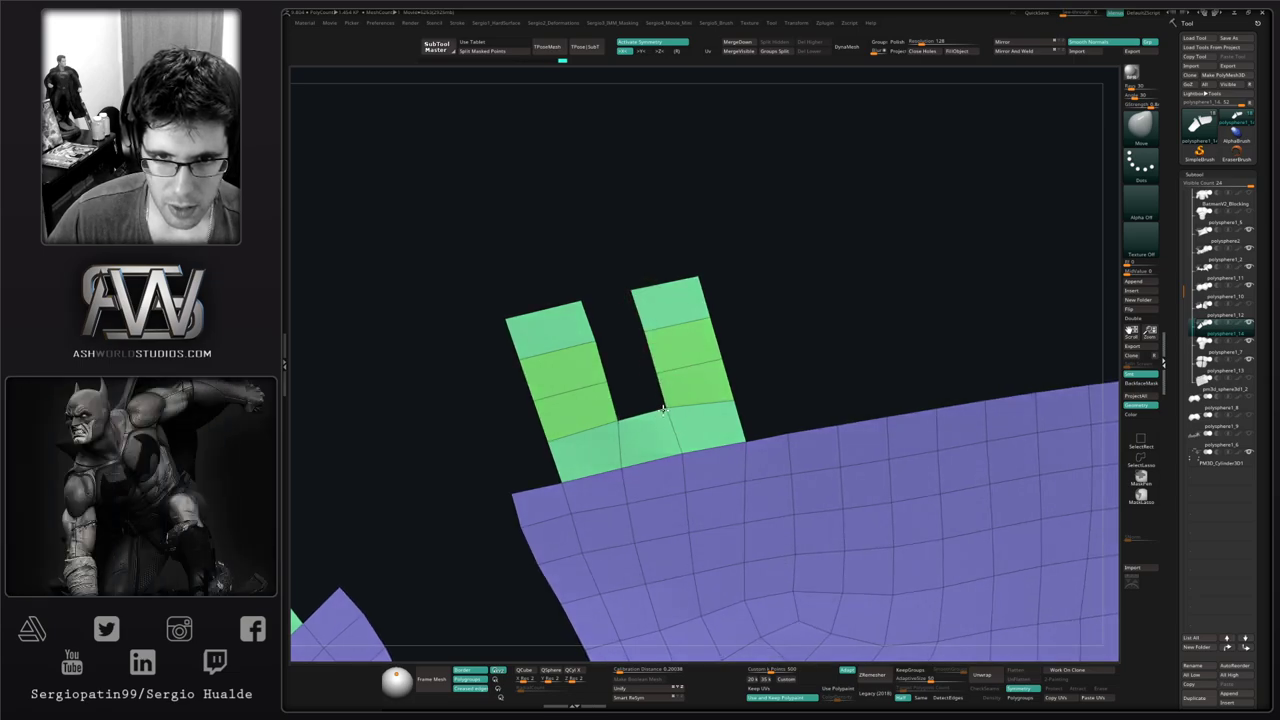
pyautogui.moveTo(666, 421)
pyautogui.mouseDown(button='right')
pyautogui.moveTo(685, 391)
pyautogui.moveTo(646, 374)
pyautogui.moveTo(613, 421)
pyautogui.mouseUp(button='right')
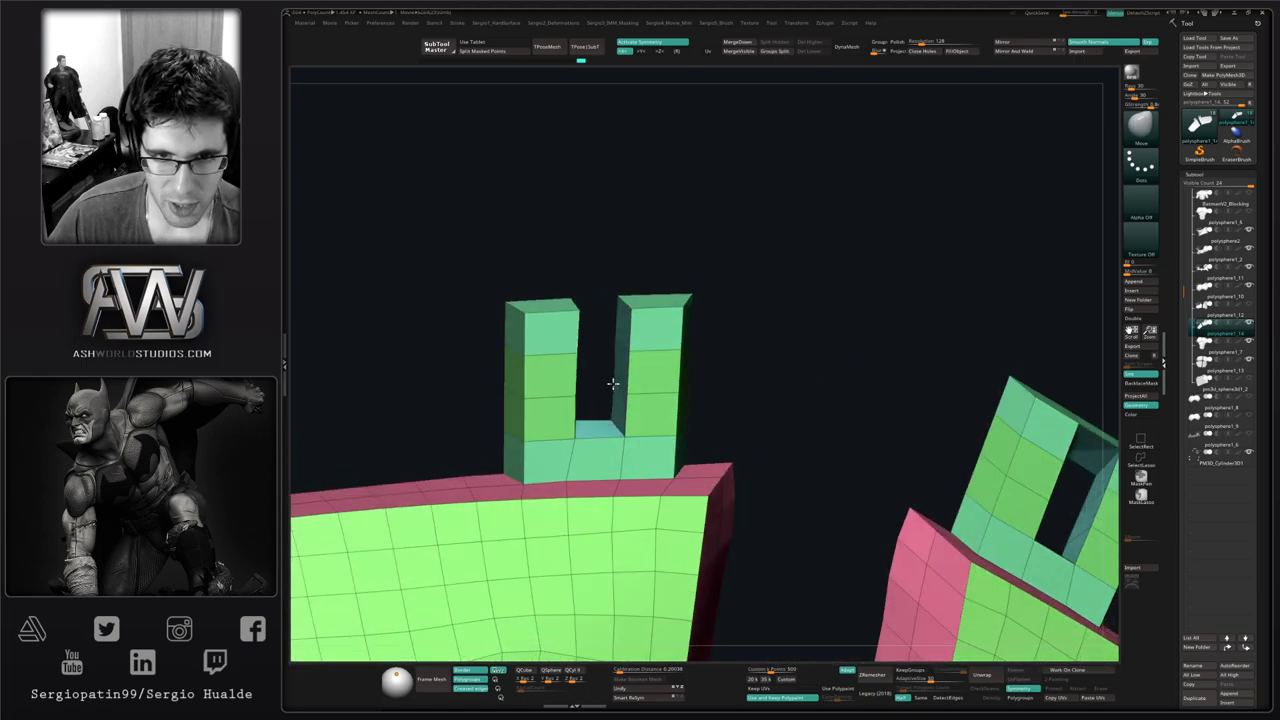
pyautogui.moveTo(609, 405); pyautogui.dragTo(579, 410)
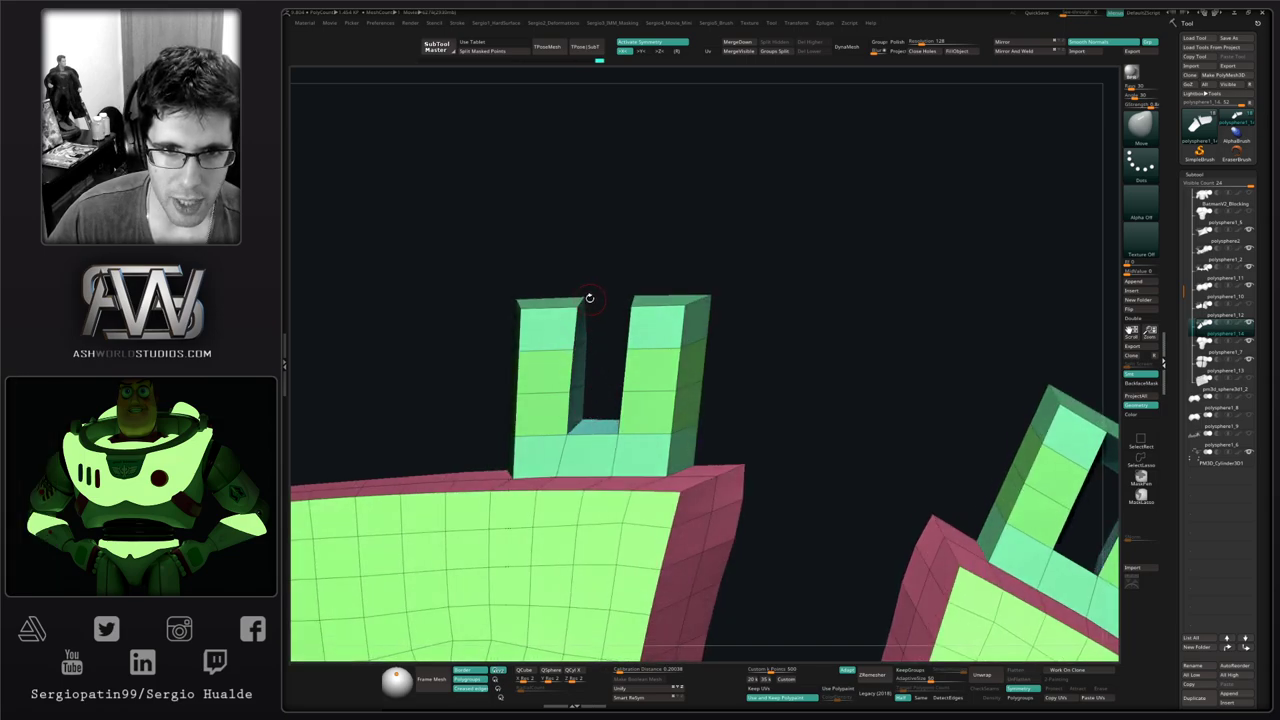
pyautogui.moveTo(598, 325); pyautogui.dragTo(602, 323)
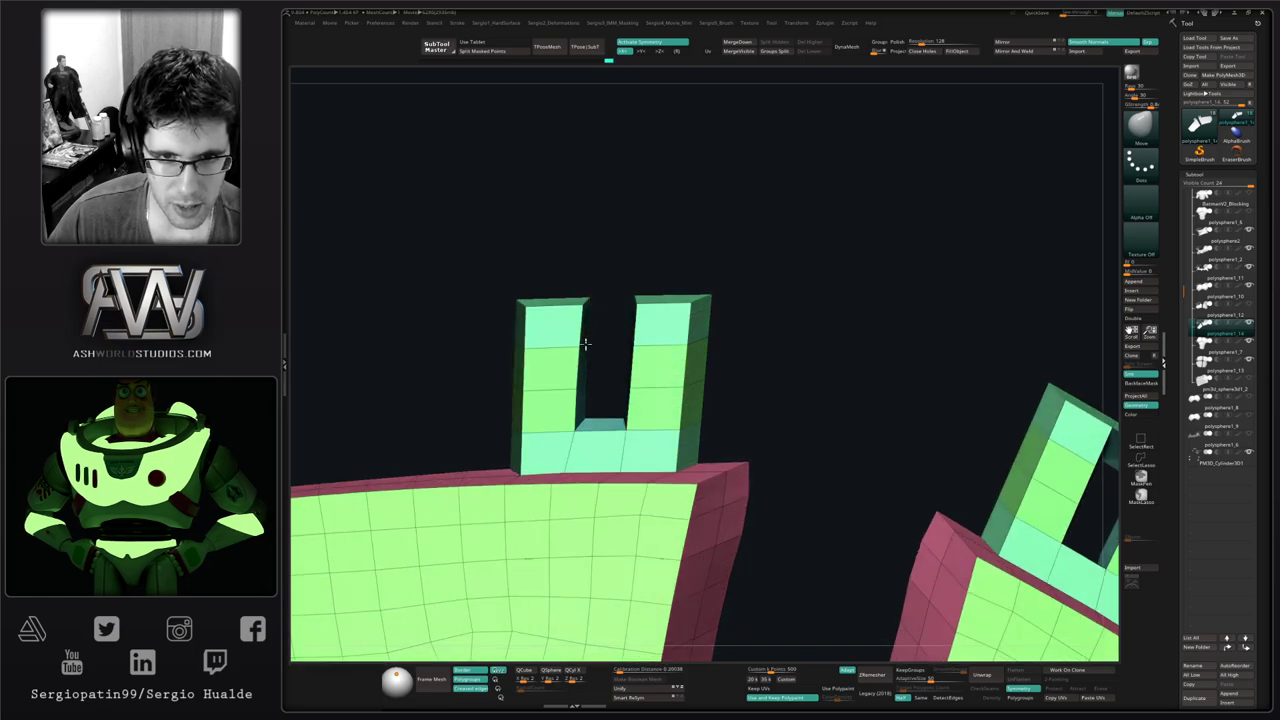
# Check the slotted tabs and the overall plate shape with and without the polyframe, including from the side
pyautogui.keyDown('ctrl'); pyautogui.moveTo(596, 392); pyautogui.dragTo(610, 436, button='right'); pyautogui.keyUp('ctrl')
pyautogui.hotkey('shift', 'f')
pyautogui.keyDown('ctrl'); pyautogui.moveTo(610, 436); pyautogui.dragTo(732, 419, button='right'); pyautogui.keyUp('ctrl')
pyautogui.keyDown('ctrl'); pyautogui.moveTo(732, 419); pyautogui.dragTo(660, 430, button='right'); pyautogui.keyUp('ctrl')
pyautogui.hotkey('shift', 'f')
pyautogui.keyDown('alt'); pyautogui.moveTo(660, 430); pyautogui.dragTo(781, 369, button='right'); pyautogui.keyUp('alt')
pyautogui.moveTo(781, 369)
pyautogui.keyDown('ctrl'); pyautogui.mouseDown(button='right')
pyautogui.moveTo(693, 445)
pyautogui.moveTo(608, 400)
pyautogui.moveTo(631, 398)
pyautogui.moveTo(600, 425)
pyautogui.moveTo(652, 410)
pyautogui.mouseUp(button='right'); pyautogui.keyUp('ctrl')
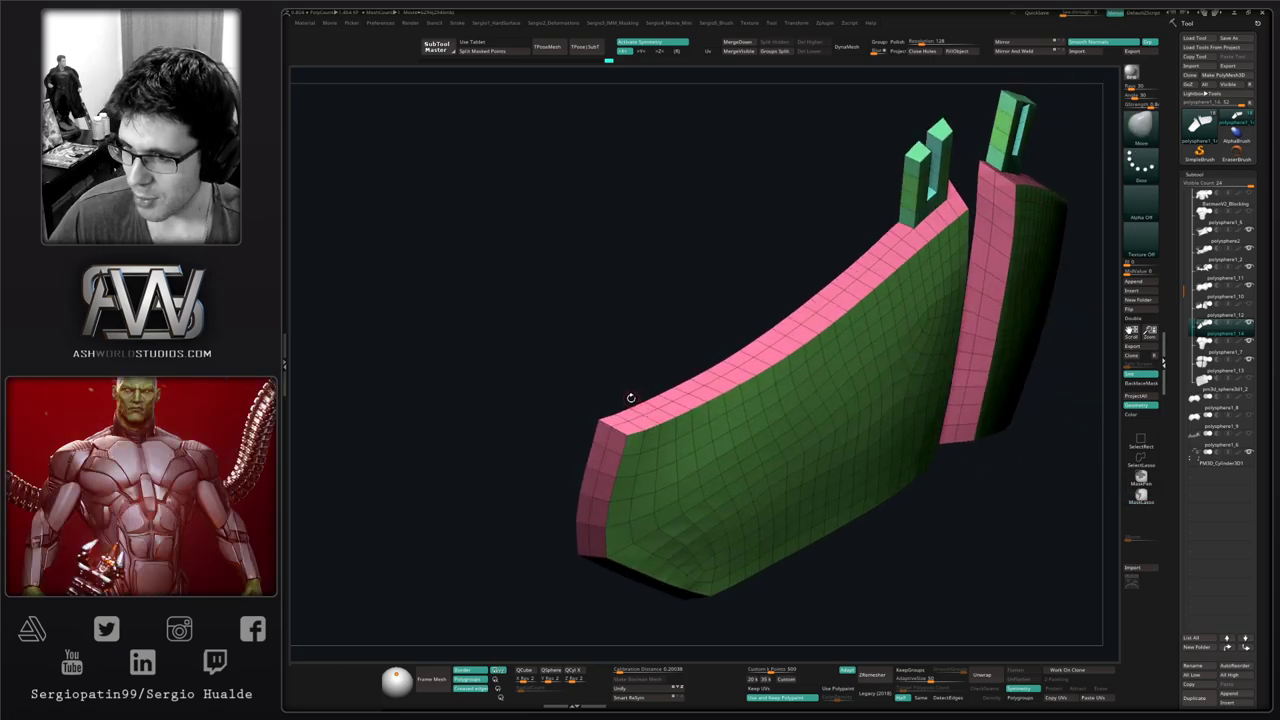
# Set the ZModeler edge action to Crease for single edges on the upper plate
pyautogui.press('b')
pyautogui.press('z')
pyautogui.press('m')
pyautogui.moveTo(612, 430)
pyautogui.keyDown('ctrl'); pyautogui.mouseDown(button='right')
pyautogui.moveTo(626, 480)
pyautogui.moveTo(625, 452)
pyautogui.mouseUp(button='right'); pyautogui.keyUp('ctrl')
pyautogui.moveTo(624, 452); pyautogui.dragTo(578, 427)
pyautogui.press('space')
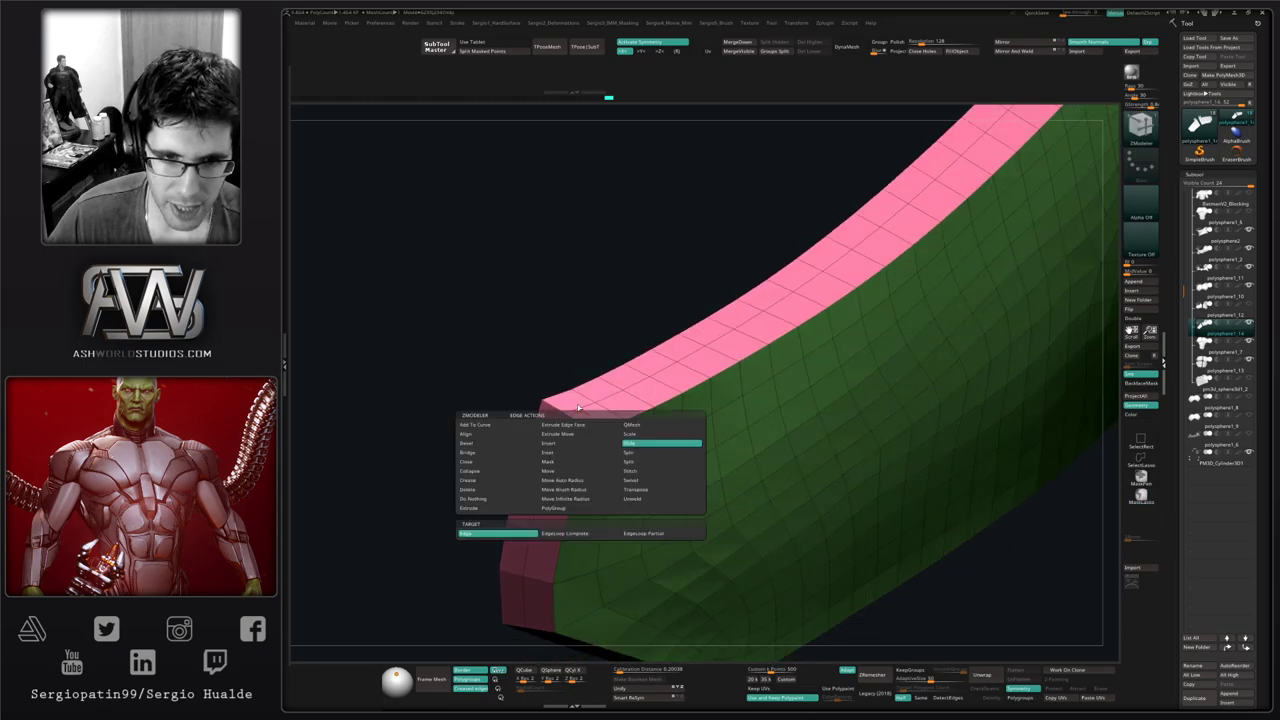
pyautogui.press('space')
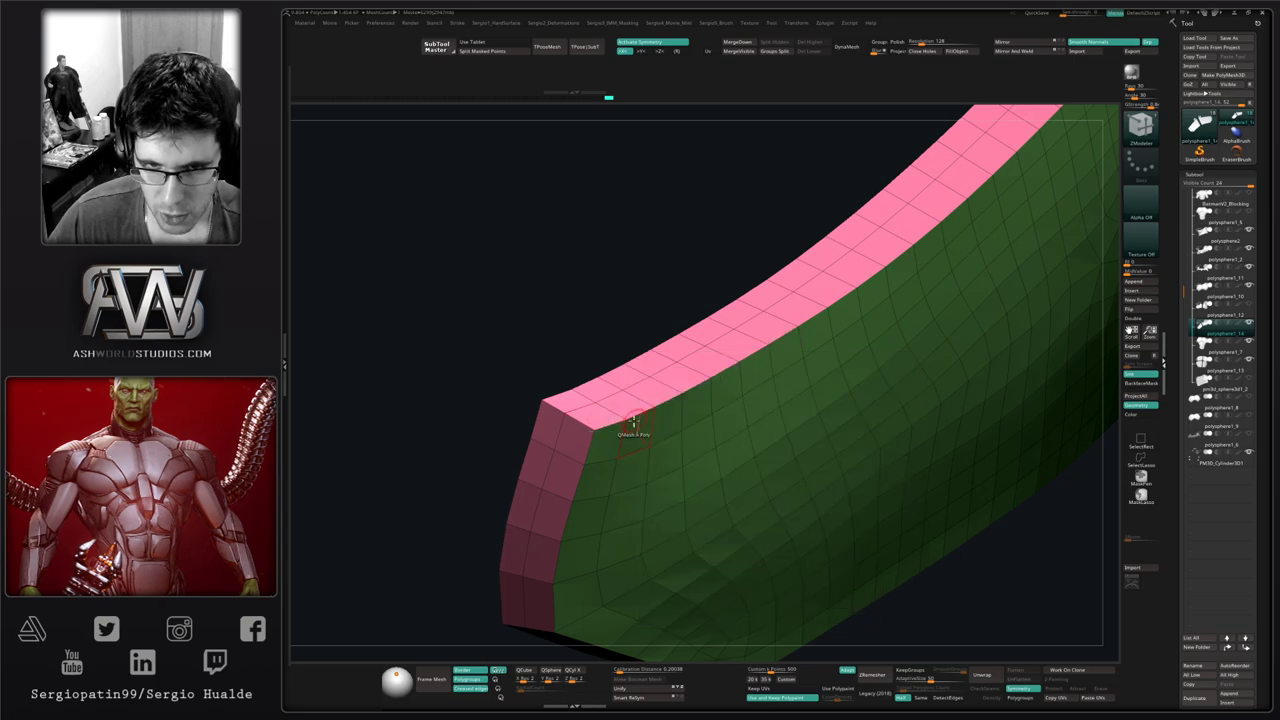
pyautogui.press('space')
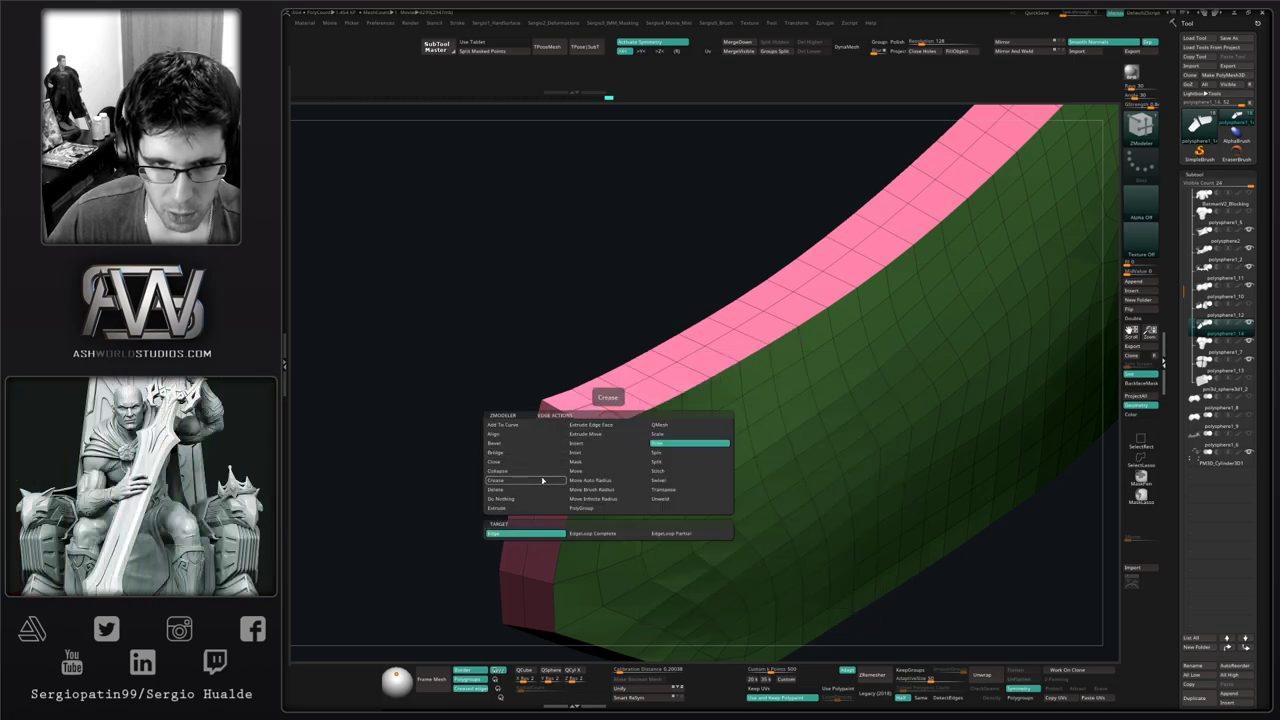
pyautogui.click(547, 481)
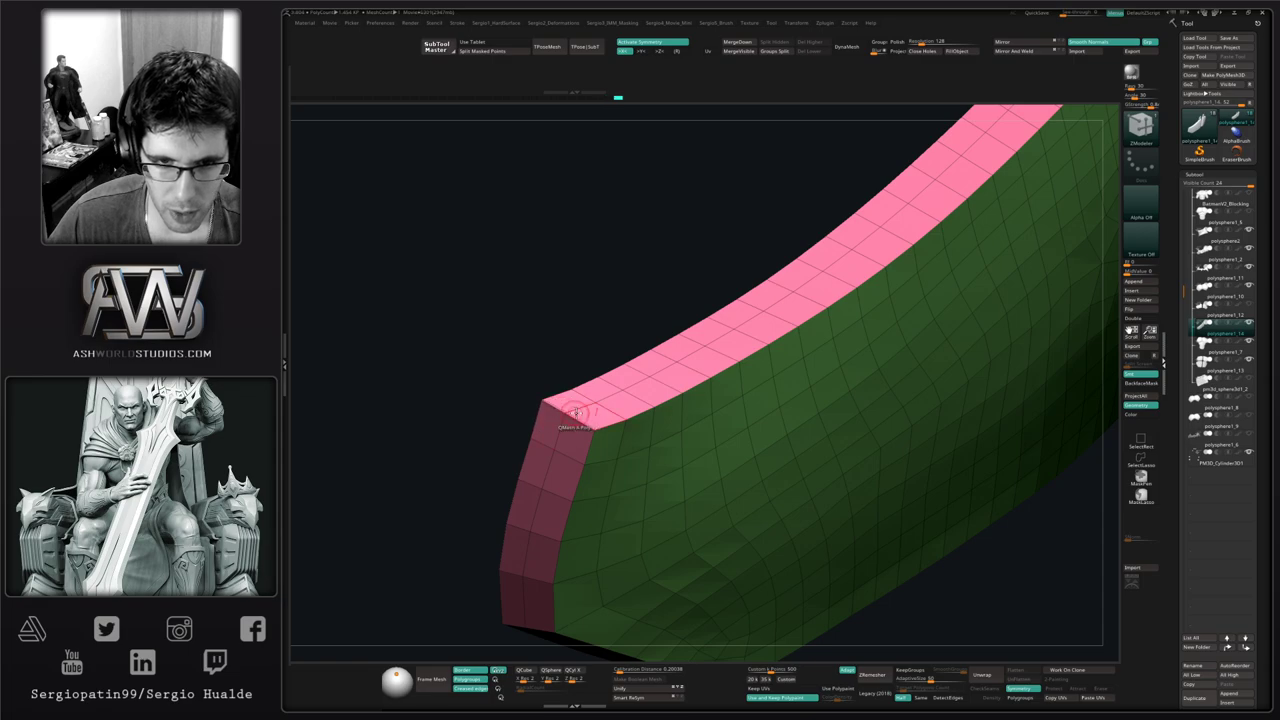
# Crease the plate's border edges and the corner edges at its outer end
pyautogui.hotkey('ctrl', '1')
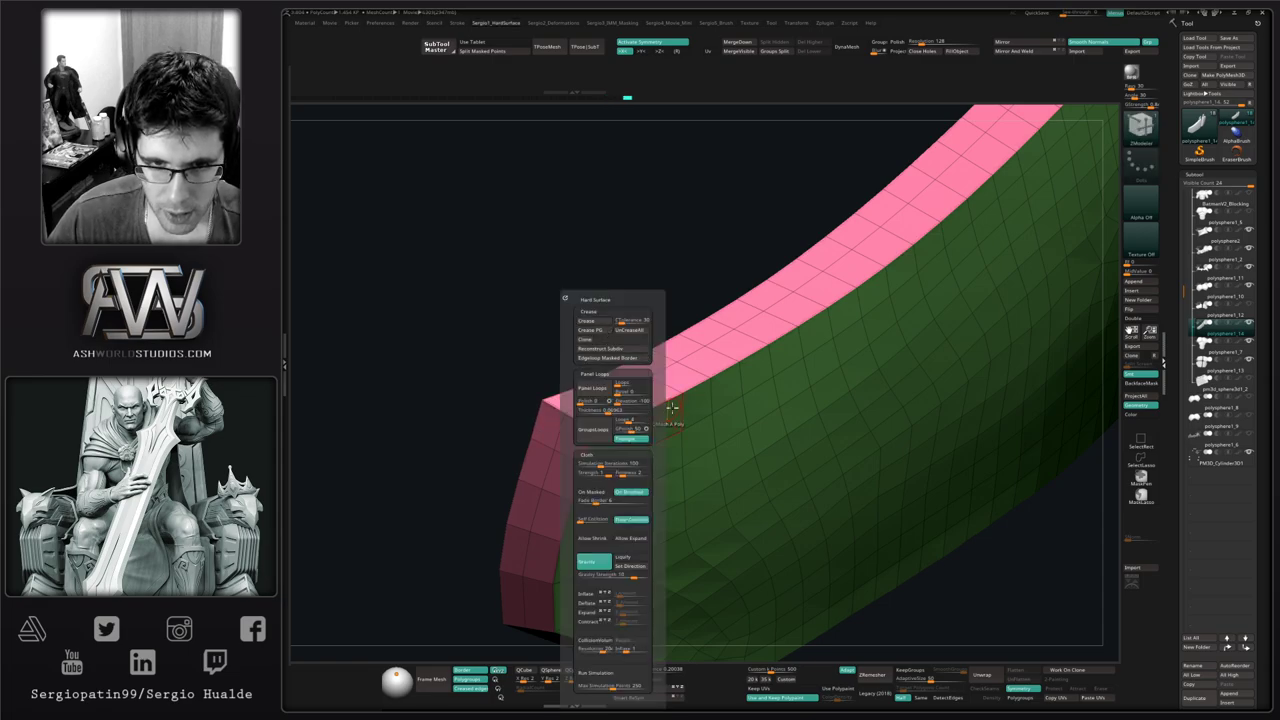
pyautogui.keyDown('alt'); pyautogui.moveTo(614, 512); pyautogui.dragTo(738, 309, button='right'); pyautogui.keyUp('alt')
pyautogui.moveTo(738, 309); pyautogui.dragTo(648, 409, button='right')
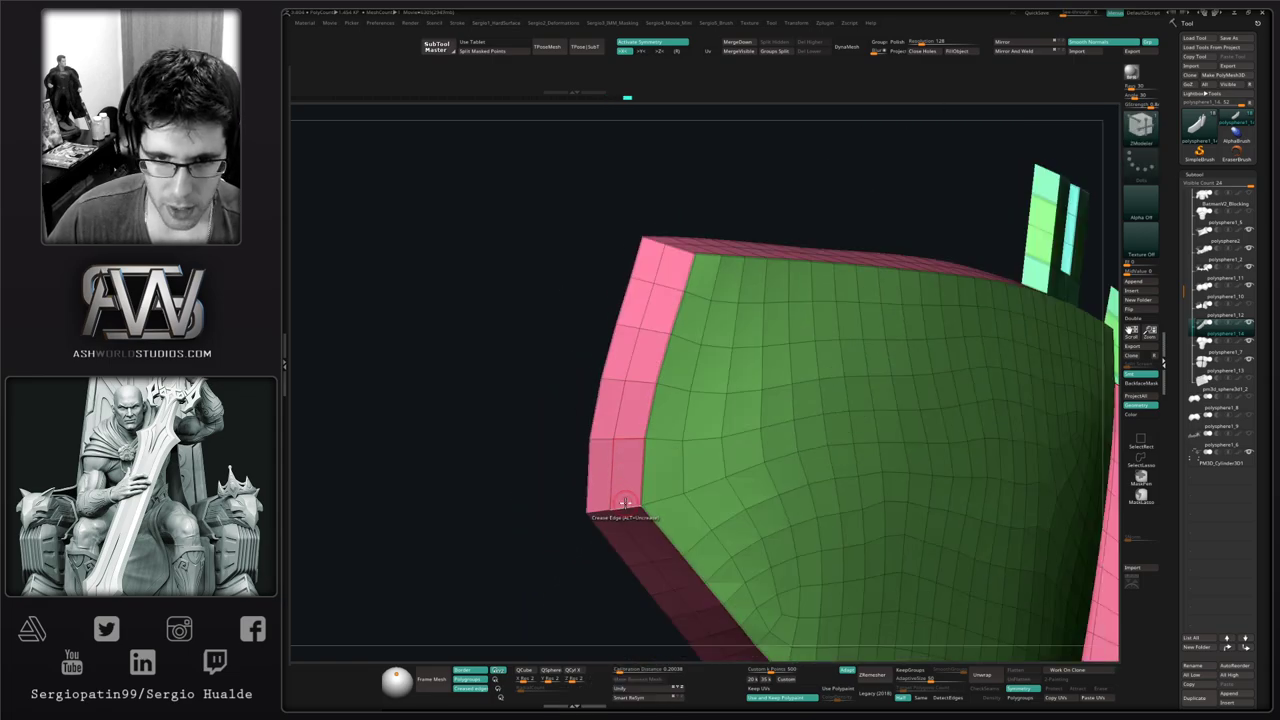
pyautogui.moveTo(597, 507)
pyautogui.mouseDown(button='right')
pyautogui.moveTo(680, 403)
pyautogui.moveTo(659, 316)
pyautogui.moveTo(491, 486)
pyautogui.moveTo(709, 371)
pyautogui.moveTo(666, 306)
pyautogui.moveTo(809, 350)
pyautogui.moveTo(837, 394)
pyautogui.moveTo(904, 304)
pyautogui.moveTo(843, 400)
pyautogui.moveTo(782, 445)
pyautogui.mouseUp(button='right')
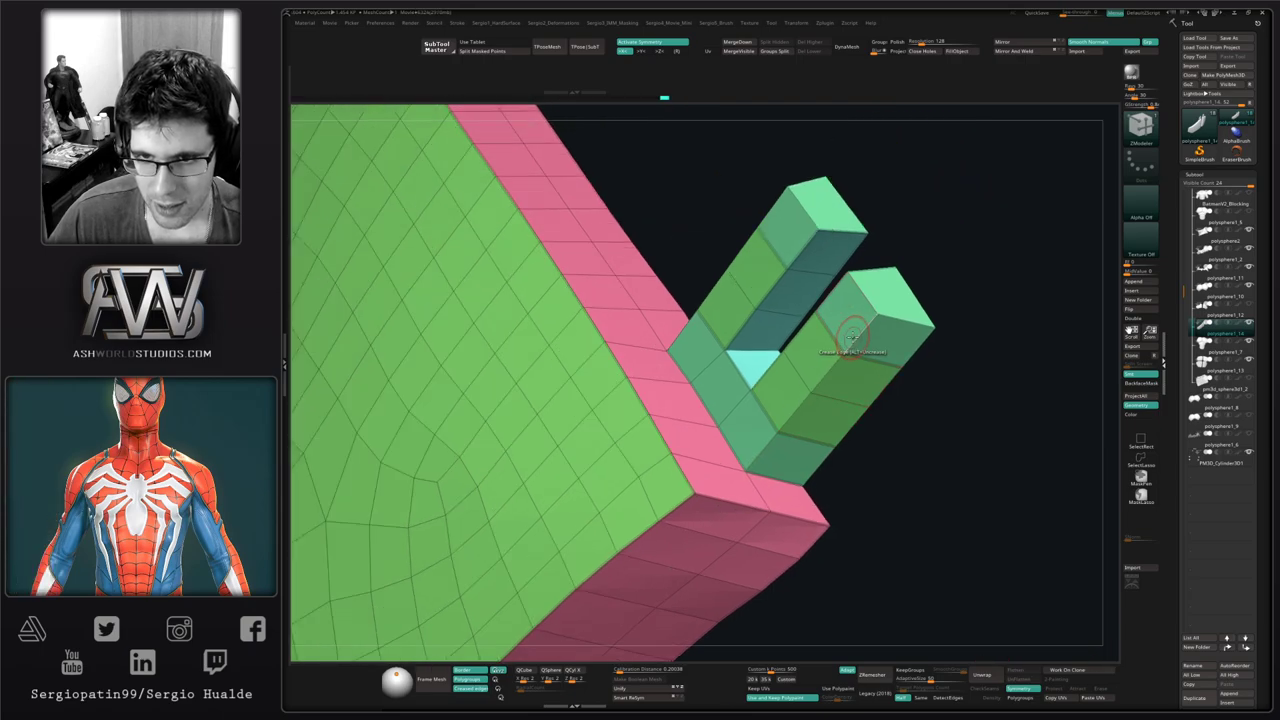
# Crease the corner edges of the slotted tab's two prongs one by one
pyautogui.moveTo(810, 395); pyautogui.dragTo(791, 380, button='right')
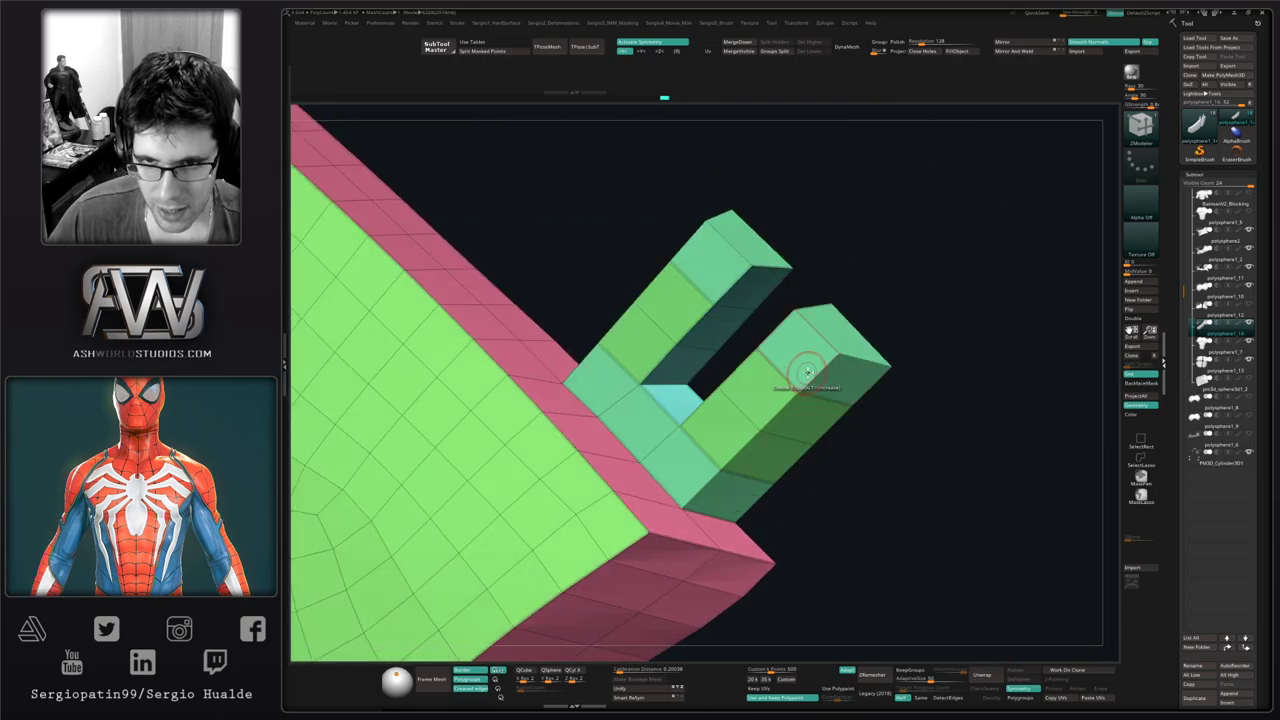
pyautogui.click(822, 305)
pyautogui.moveTo(845, 338); pyautogui.dragTo(820, 446, button='right')
pyautogui.click(818, 443)
pyautogui.moveTo(785, 405)
pyautogui.mouseDown(button='right')
pyautogui.moveTo(768, 340)
pyautogui.moveTo(783, 318)
pyautogui.mouseUp(button='right')
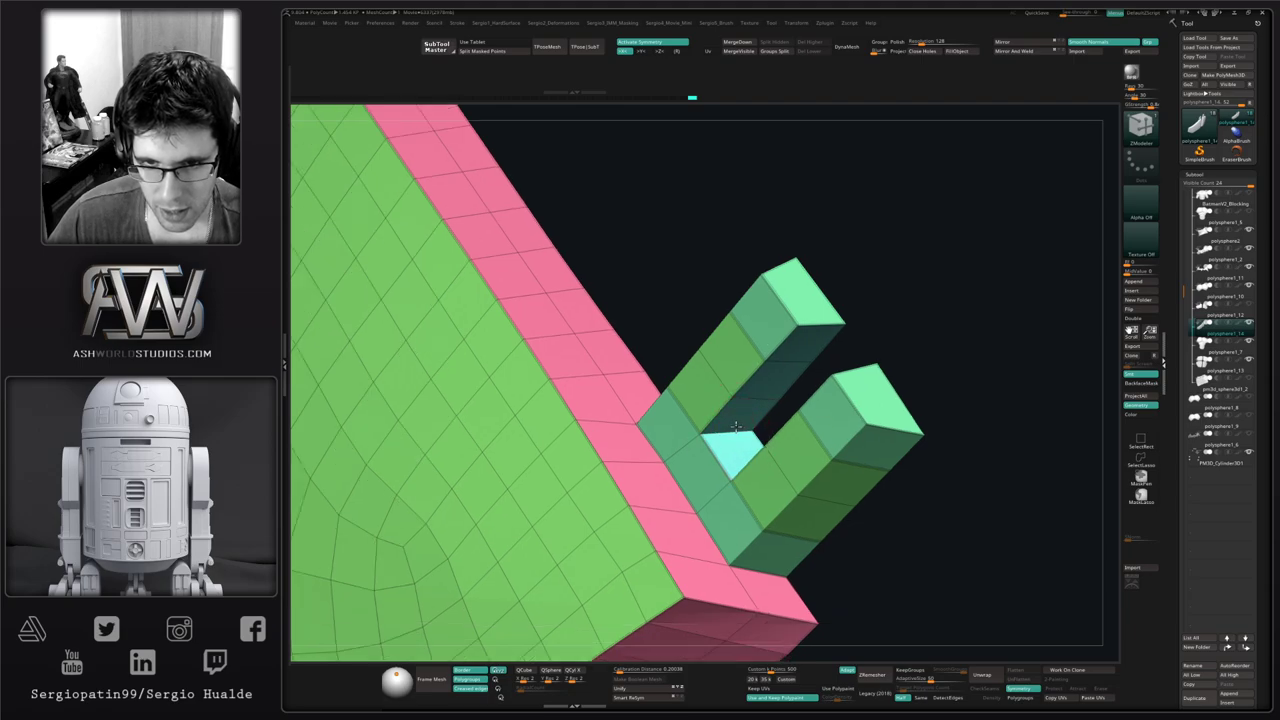
pyautogui.moveTo(728, 434); pyautogui.dragTo(745, 412, button='right')
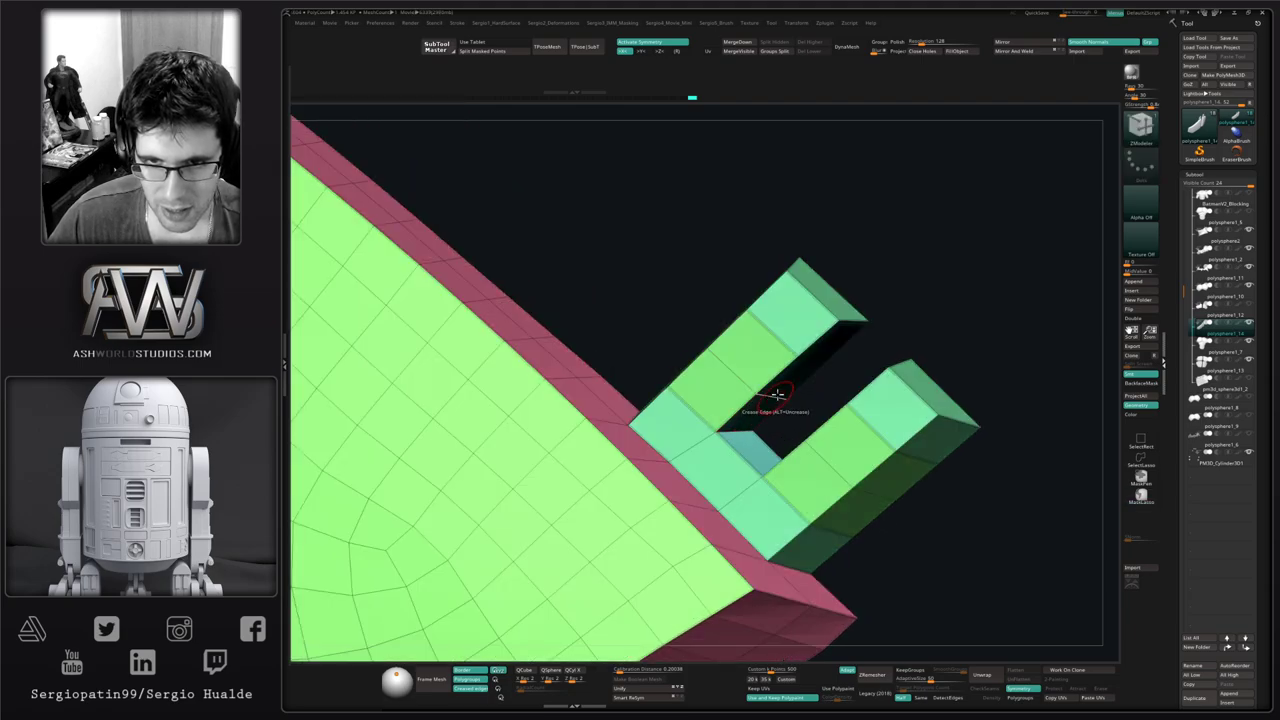
# Set the crease target to EdgeLoop Complete, crease a loop on the tab, and inspect it without the polyframe
pyautogui.press('space')
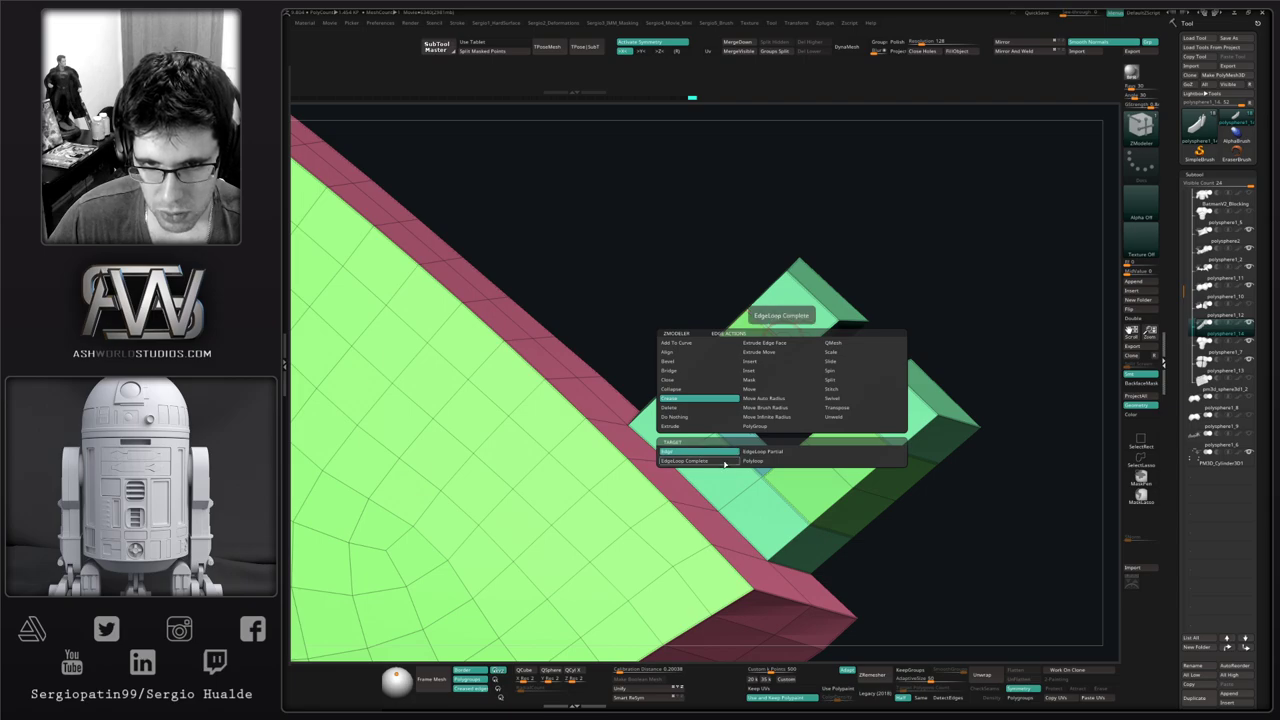
pyautogui.click(725, 461)
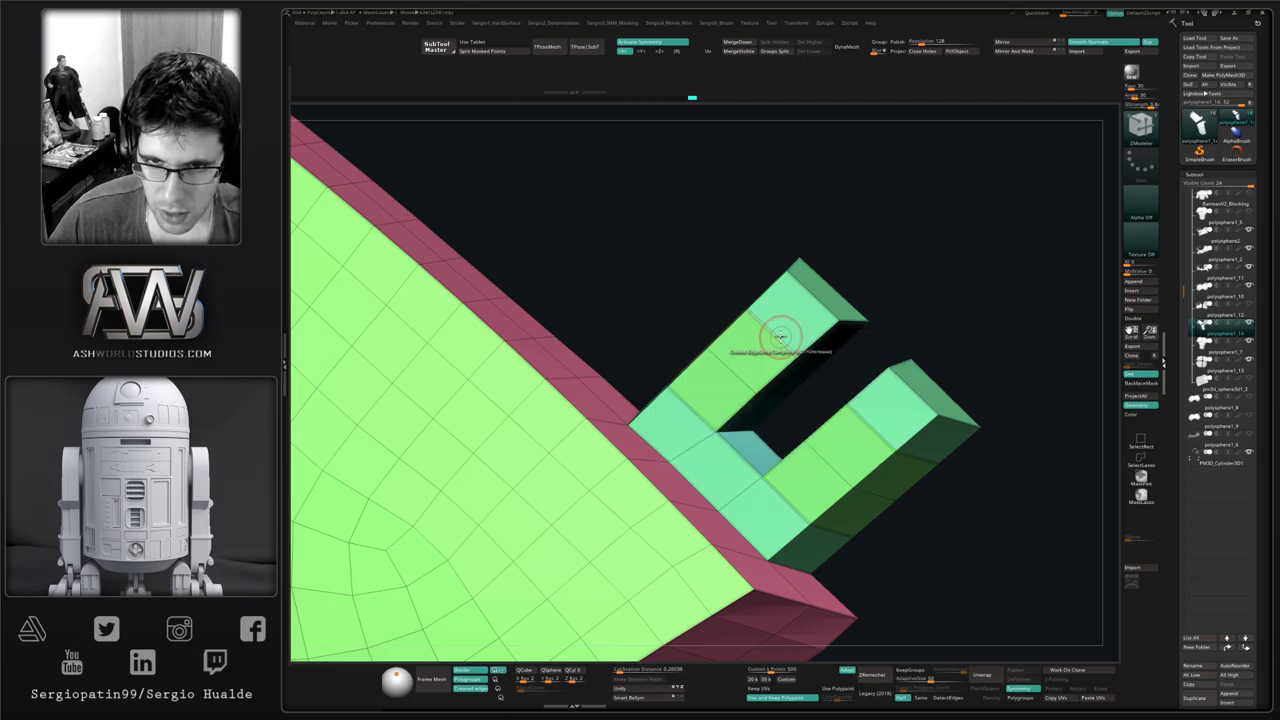
pyautogui.click(784, 483)
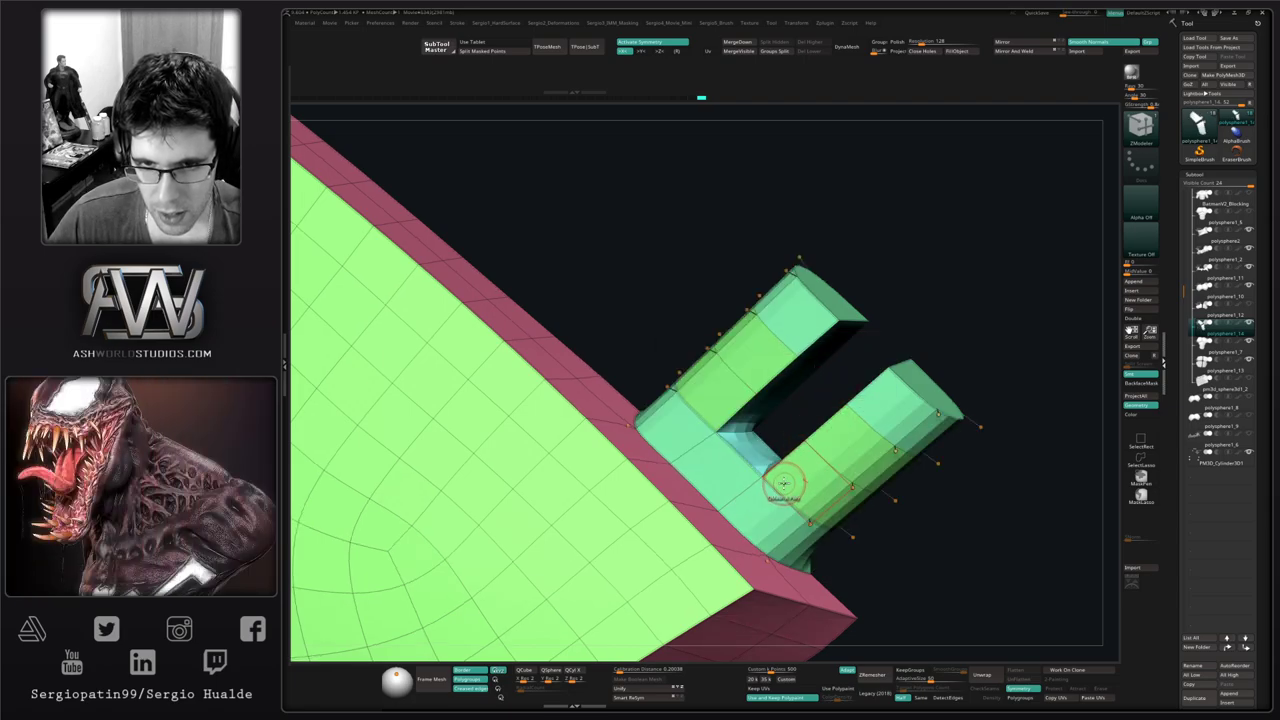
pyautogui.hotkey('shift', 'f')
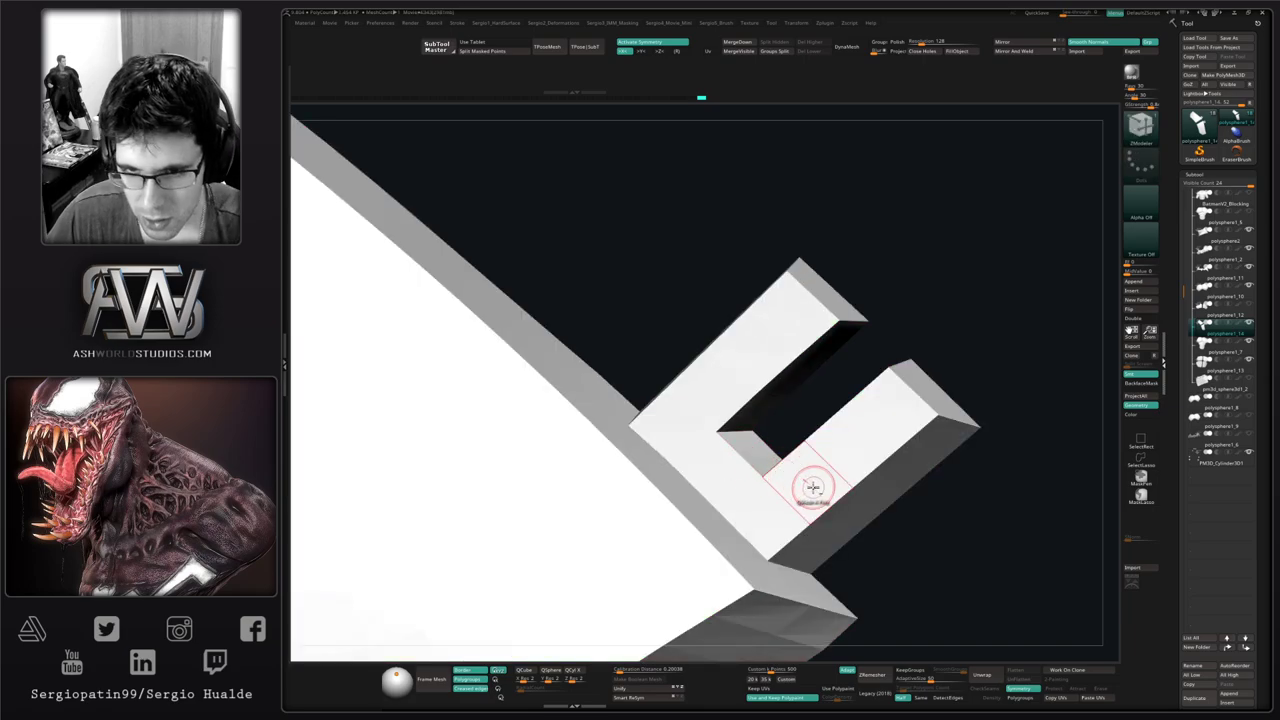
pyautogui.keyDown('alt'); pyautogui.moveTo(866, 541); pyautogui.dragTo(727, 442); pyautogui.keyUp('alt')
pyautogui.hotkey('shift', 'f')
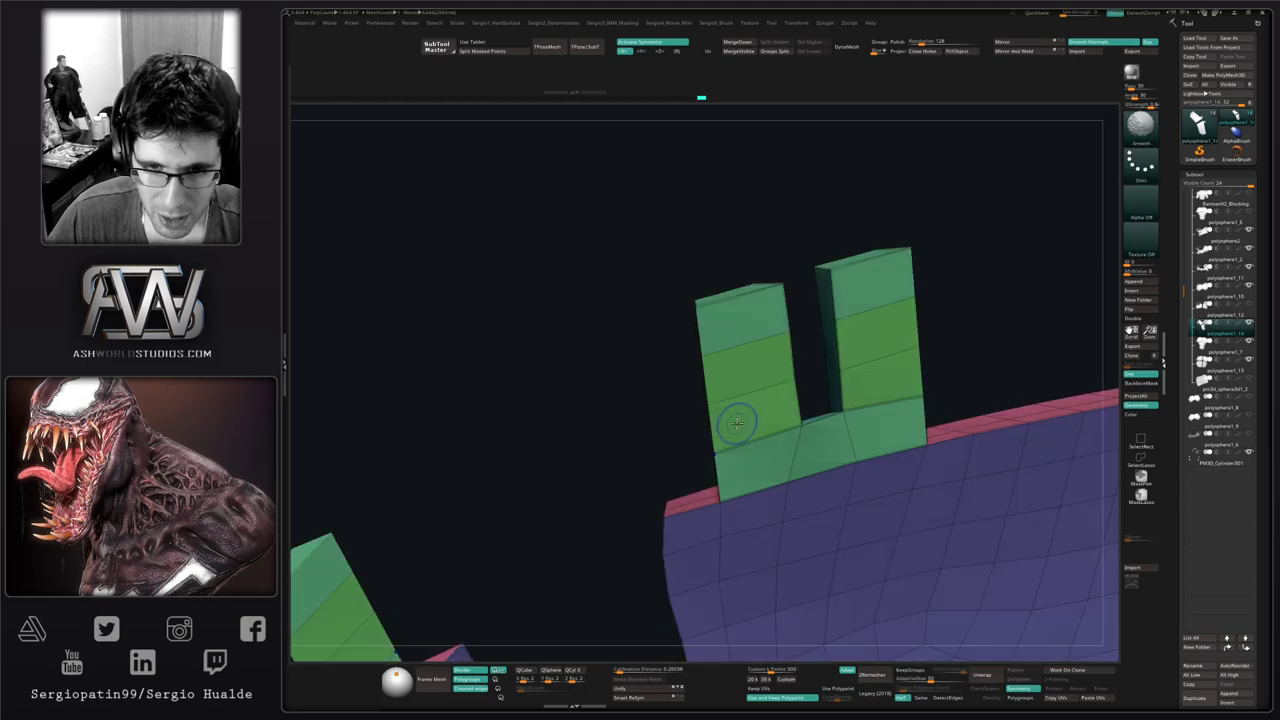
pyautogui.moveTo(735, 422)
pyautogui.mouseDown(button='right')
pyautogui.moveTo(748, 449)
pyautogui.moveTo(720, 463)
pyautogui.moveTo(716, 437)
pyautogui.mouseUp(button='right')
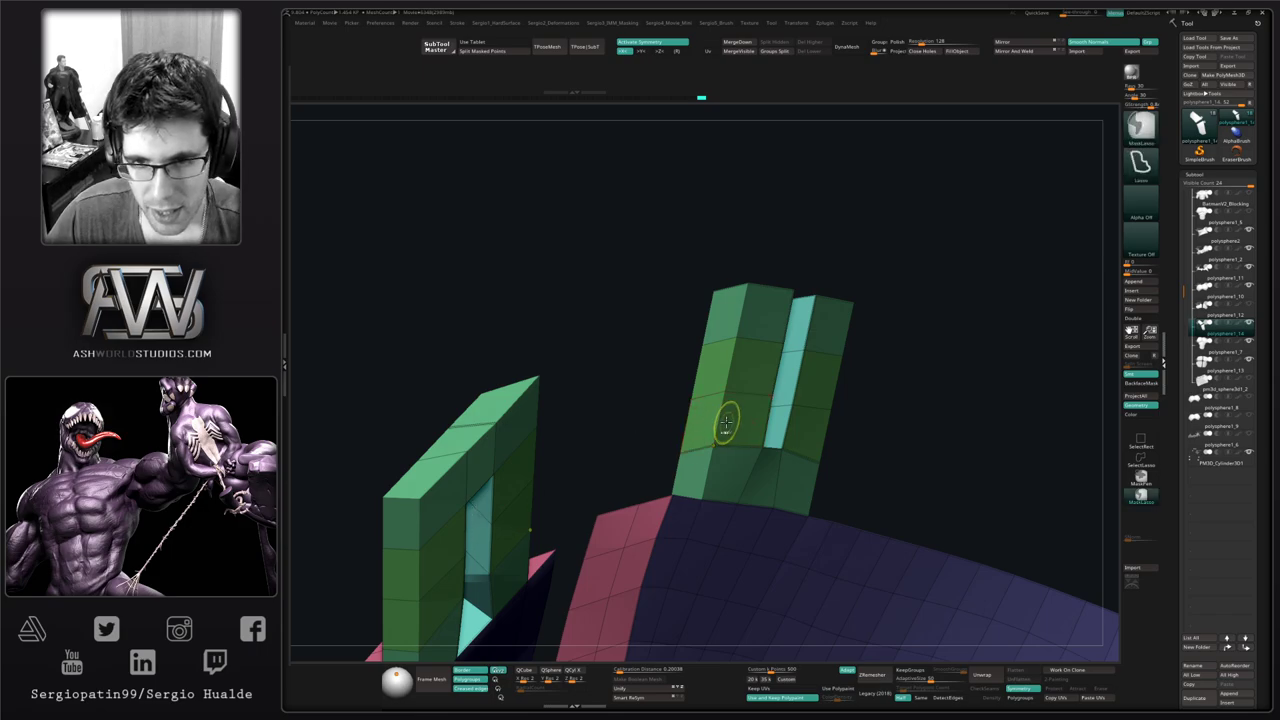
# Set the crease target back to Edge, crease further prong edges, and check the tab in the Dynamic Subdivision preview
pyautogui.keyDown('ctrl'); pyautogui.moveTo(726, 422); pyautogui.dragTo(695, 455, button='right'); pyautogui.keyUp('ctrl')
pyautogui.press('space')
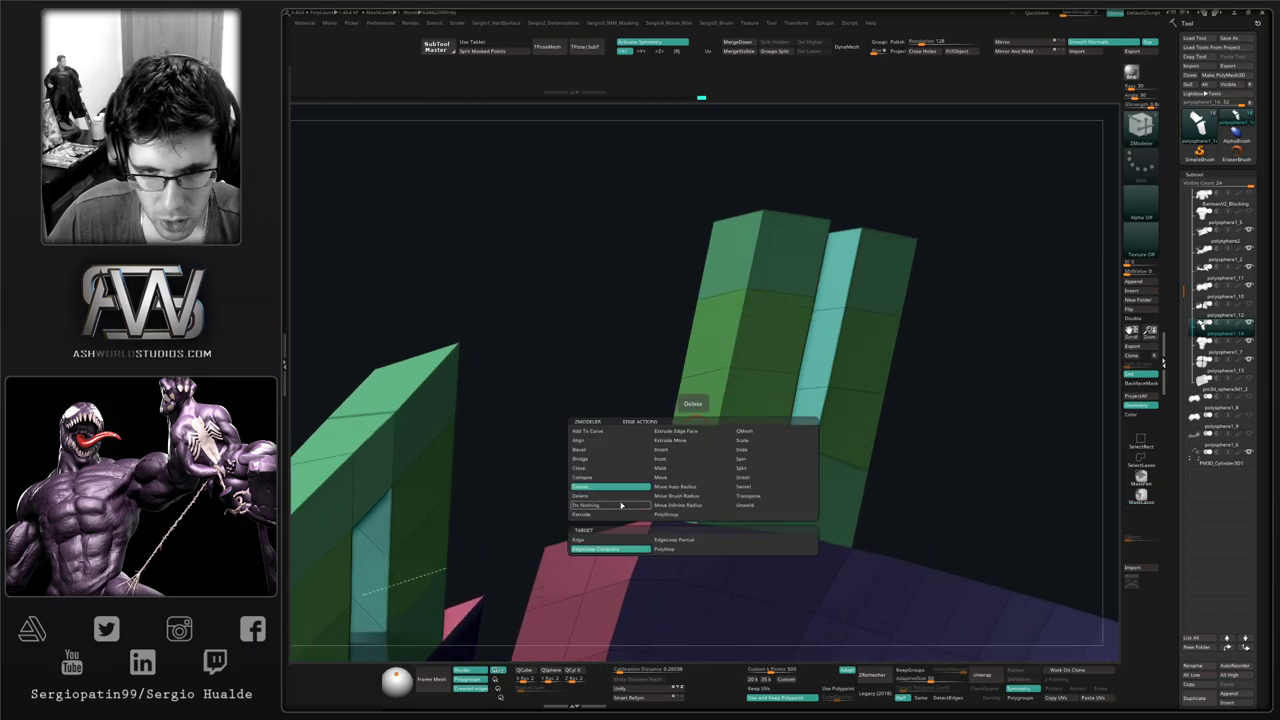
pyautogui.click(614, 540)
pyautogui.moveTo(698, 437); pyautogui.dragTo(680, 437, button='right')
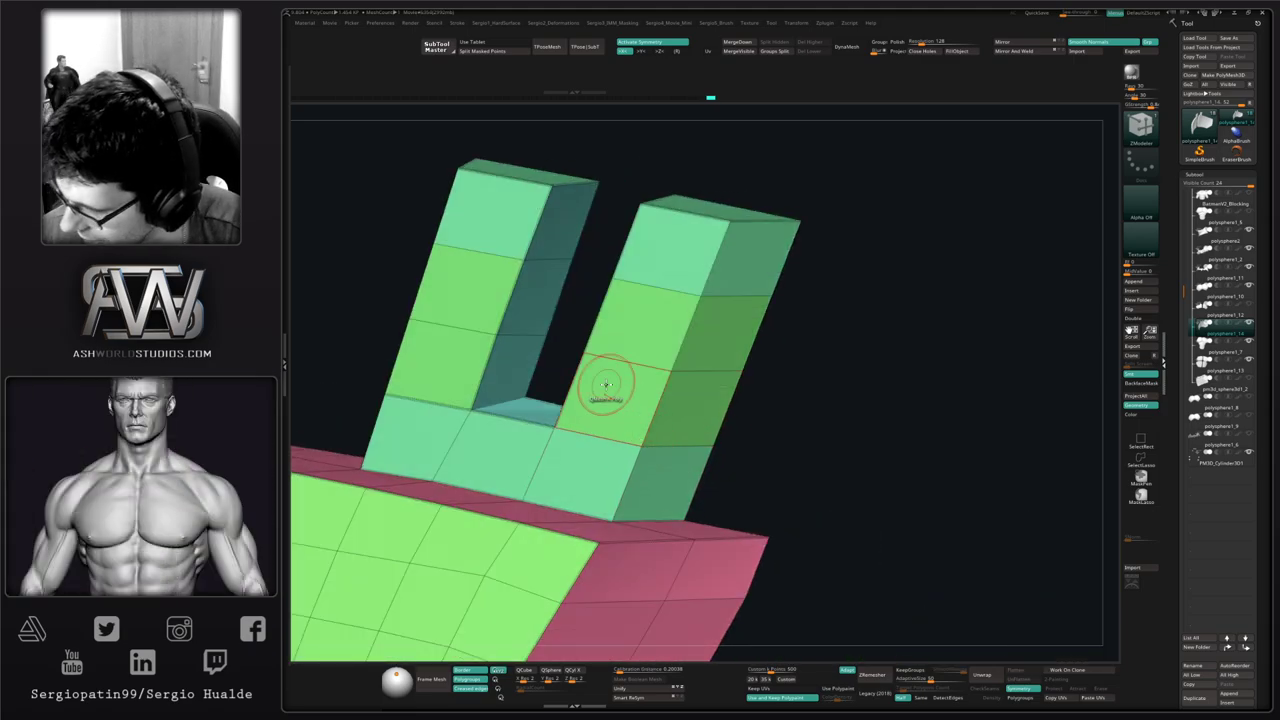
pyautogui.press('d')
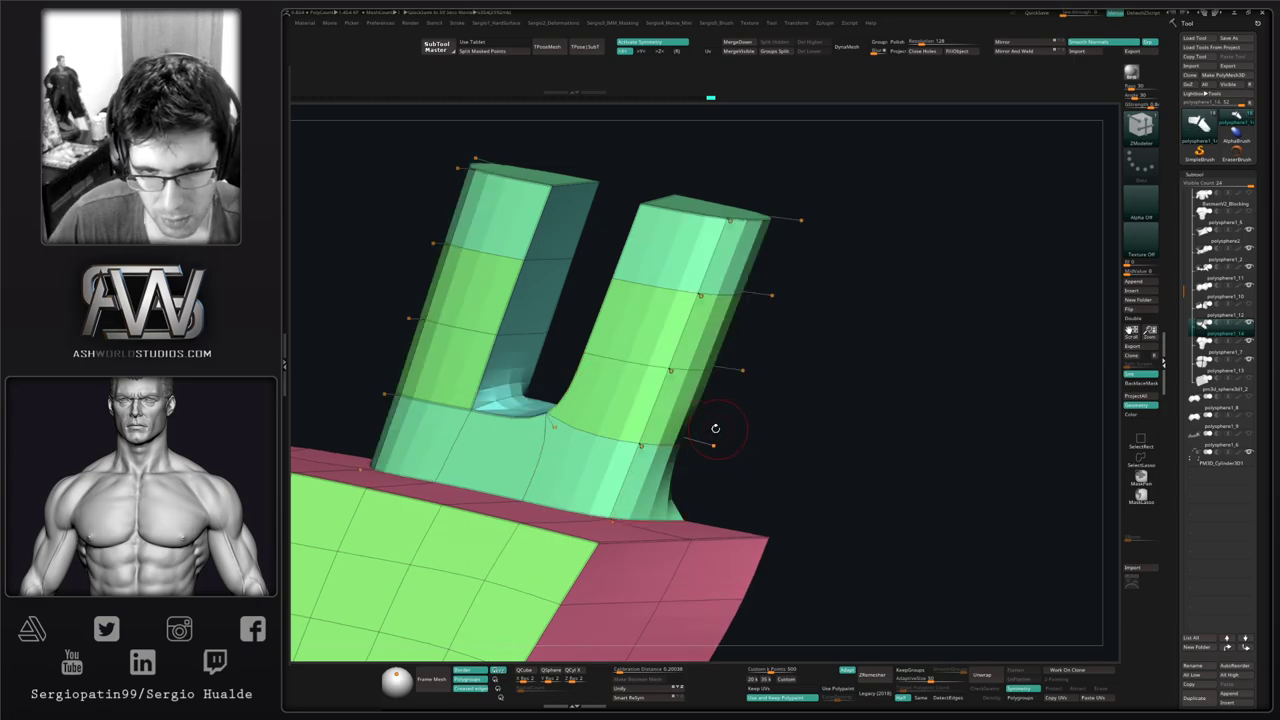
pyautogui.keyDown('alt'); pyautogui.moveTo(653, 439); pyautogui.dragTo(744, 476, button='right'); pyautogui.keyUp('alt')
pyautogui.hotkey('shift', 'd')
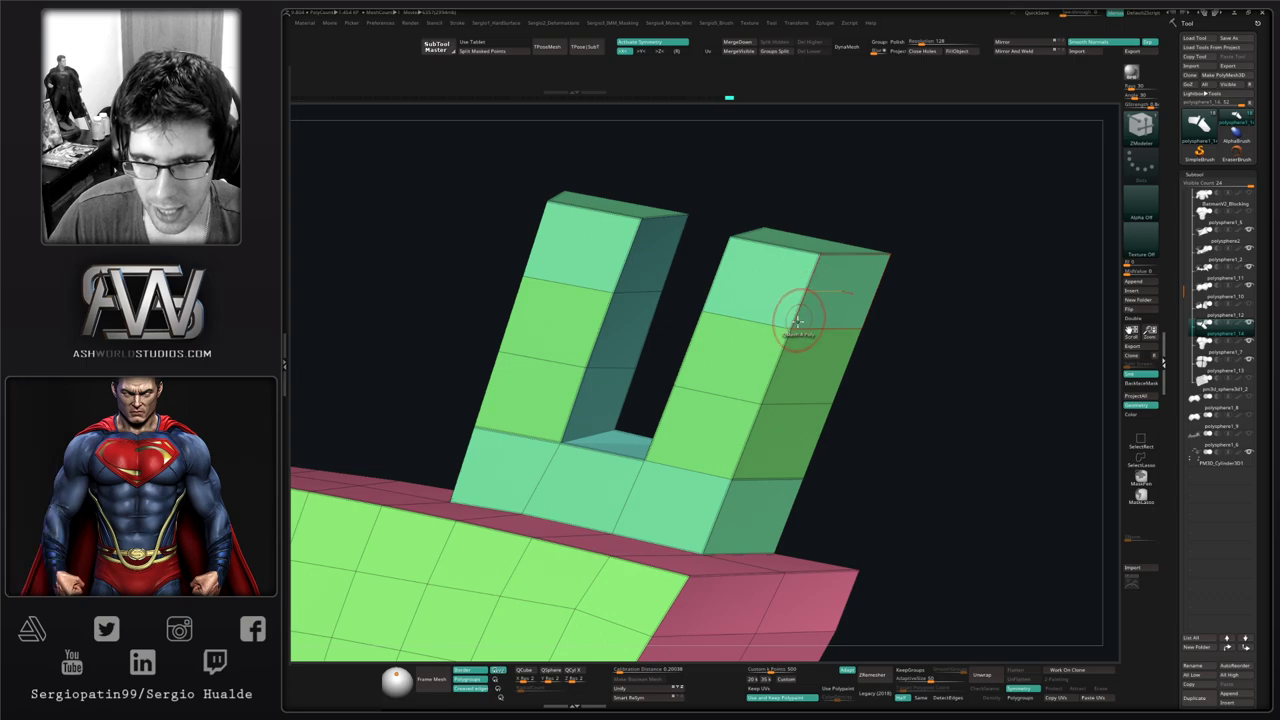
# Undo the last edit and compare the prongs with Dynamic Subdivision on and off to find uncreased edges
pyautogui.press('d')
pyautogui.moveTo(758, 425)
pyautogui.keyDown('ctrl'); pyautogui.mouseDown(button='right')
pyautogui.moveTo(694, 429)
pyautogui.moveTo(684, 455)
pyautogui.mouseUp(button='right'); pyautogui.keyUp('ctrl')
pyautogui.hotkey('ctrl', 'z')
pyautogui.press('d')
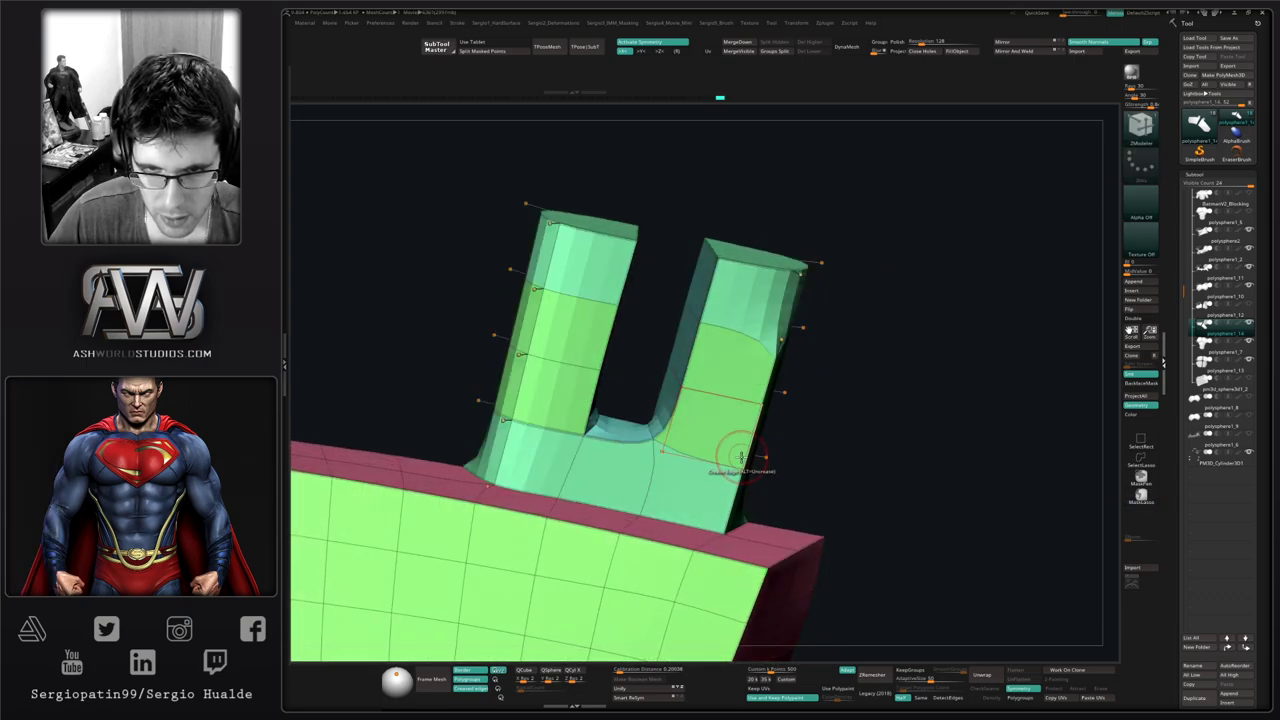
pyautogui.hotkey('shift', 'd')
pyautogui.moveTo(741, 464); pyautogui.dragTo(715, 470, button='right')
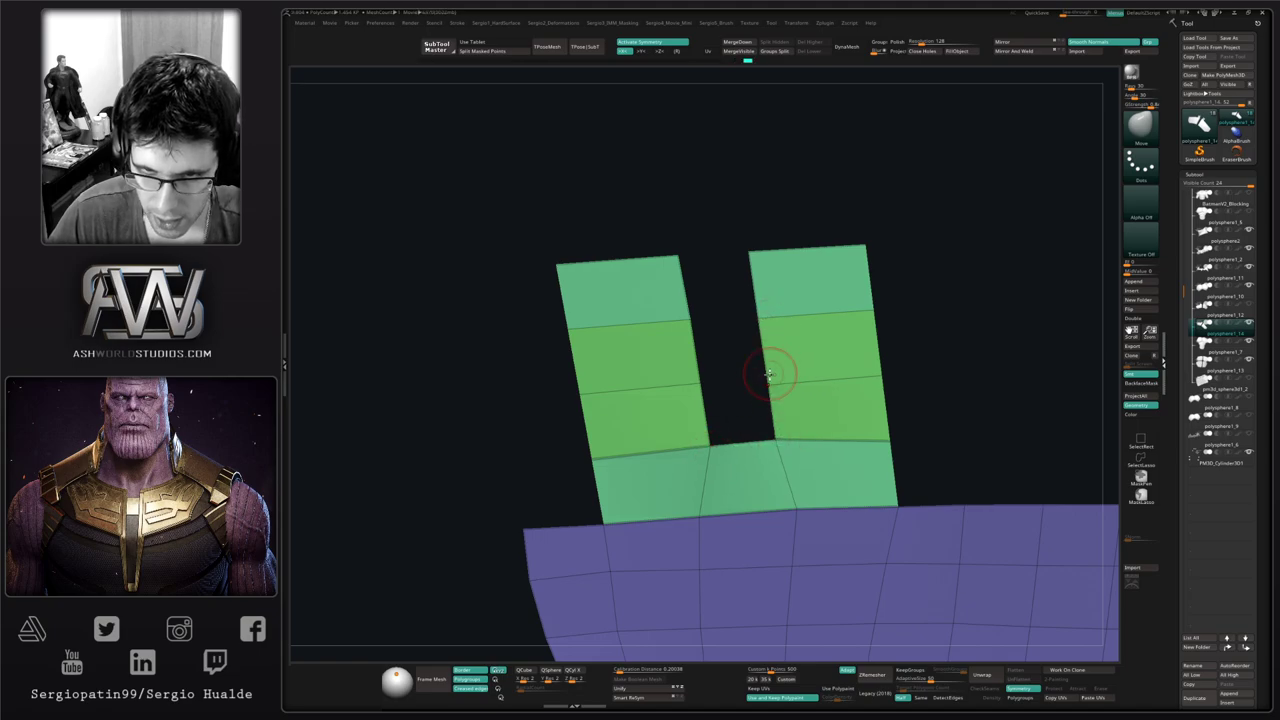
# Return to the ZModeler brush, inspect the tab from the back, and apply Mirror And Weld to the plates
pyautogui.press('b')
pyautogui.press('z')
pyautogui.press('m')
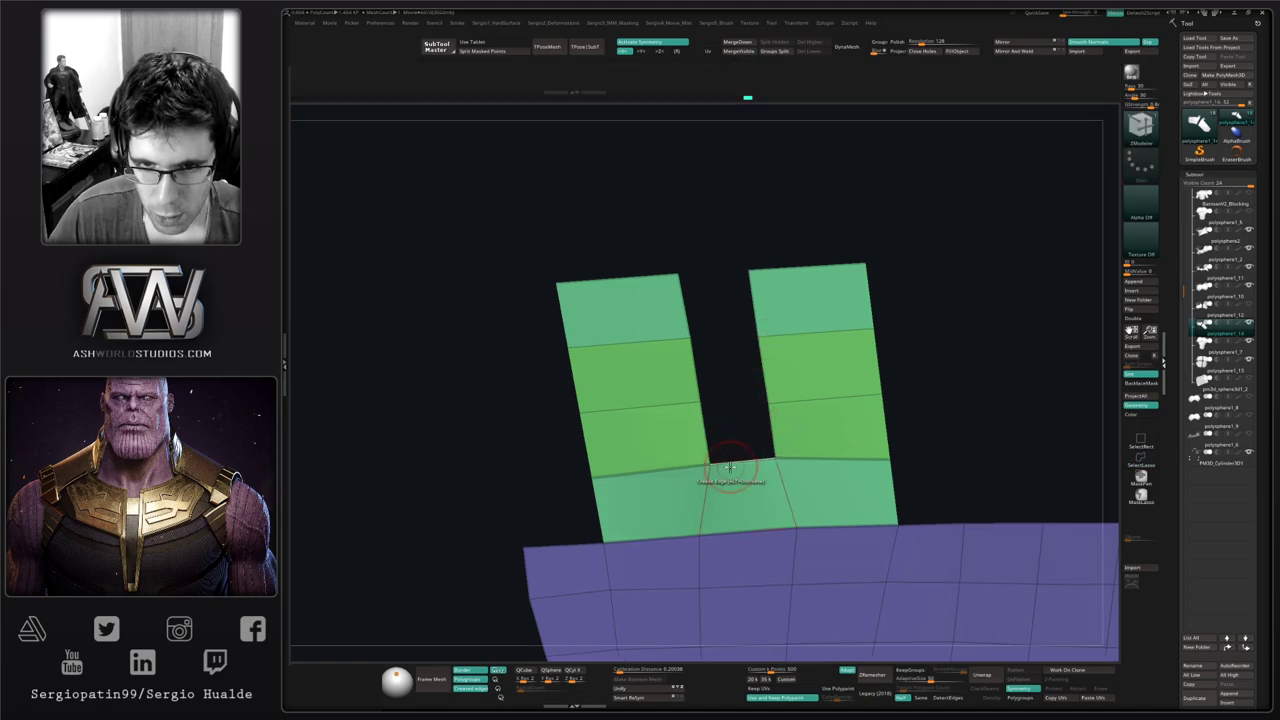
pyautogui.moveTo(731, 463)
pyautogui.mouseDown(button='right')
pyautogui.moveTo(718, 500)
pyautogui.moveTo(758, 452)
pyautogui.moveTo(680, 466)
pyautogui.moveTo(714, 486)
pyautogui.moveTo(712, 455)
pyautogui.moveTo(790, 380)
pyautogui.mouseUp(button='right')
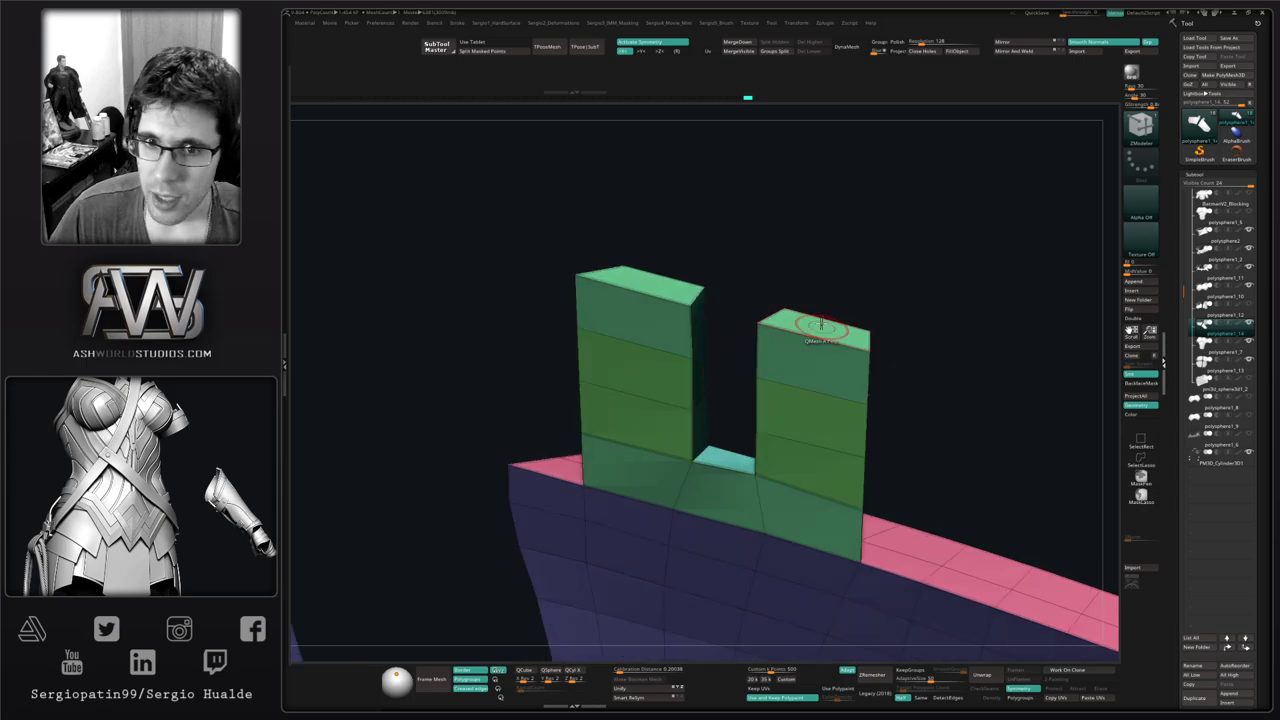
pyautogui.click(1008, 52)
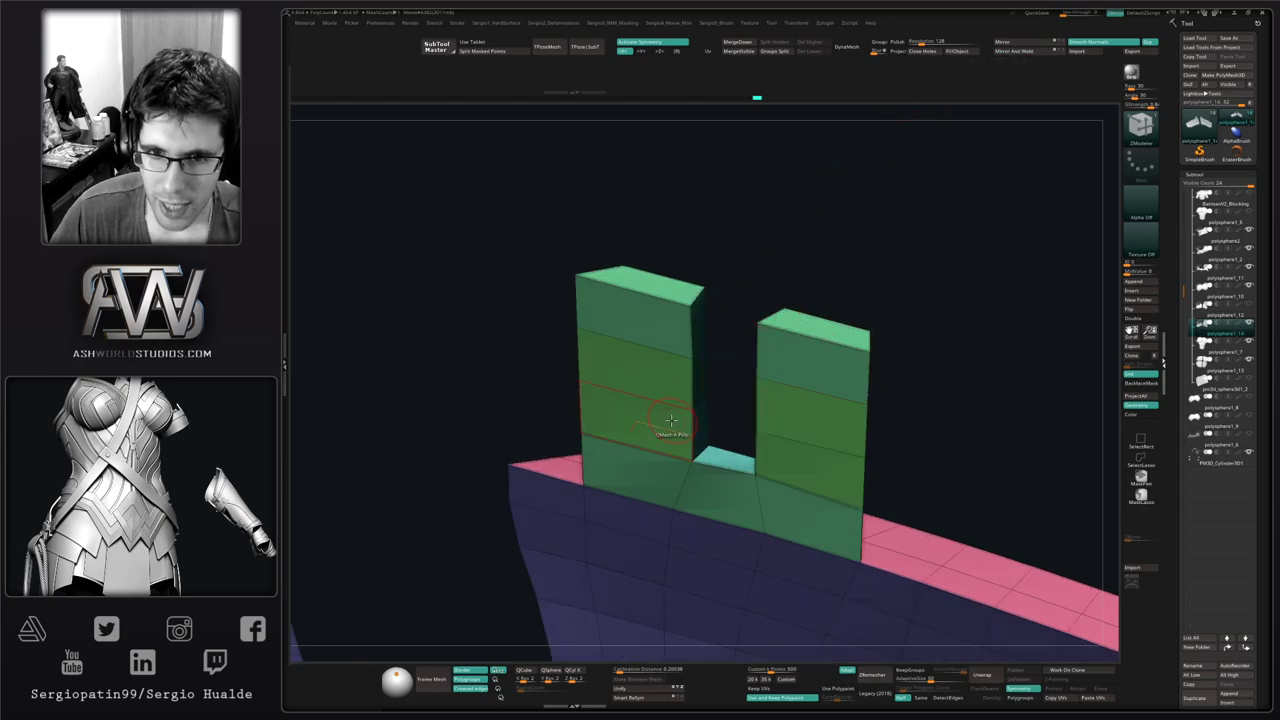
# Crease the remaining front, back and side edges of the prongs, then view the smoothed plates without the polyframe
pyautogui.keyDown('ctrl'); pyautogui.moveTo(686, 432); pyautogui.dragTo(652, 405, button='right'); pyautogui.keyUp('ctrl')
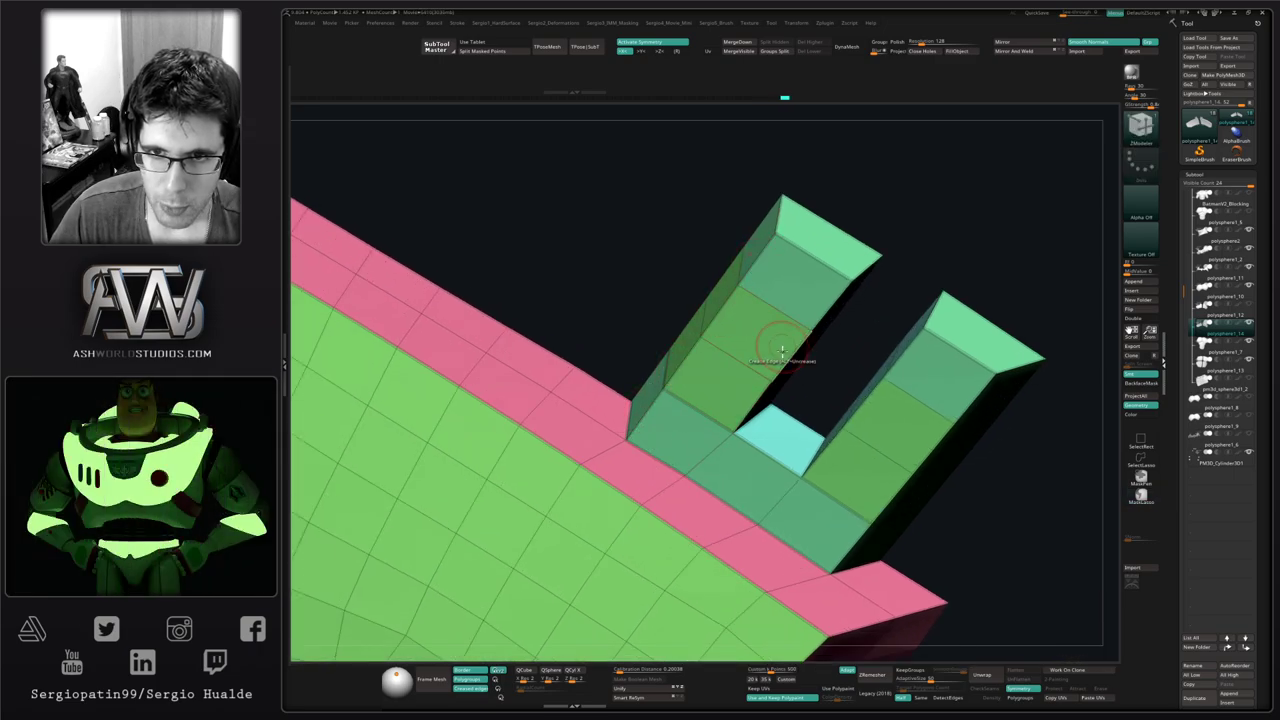
pyautogui.moveTo(778, 368); pyautogui.dragTo(760, 440, button='right')
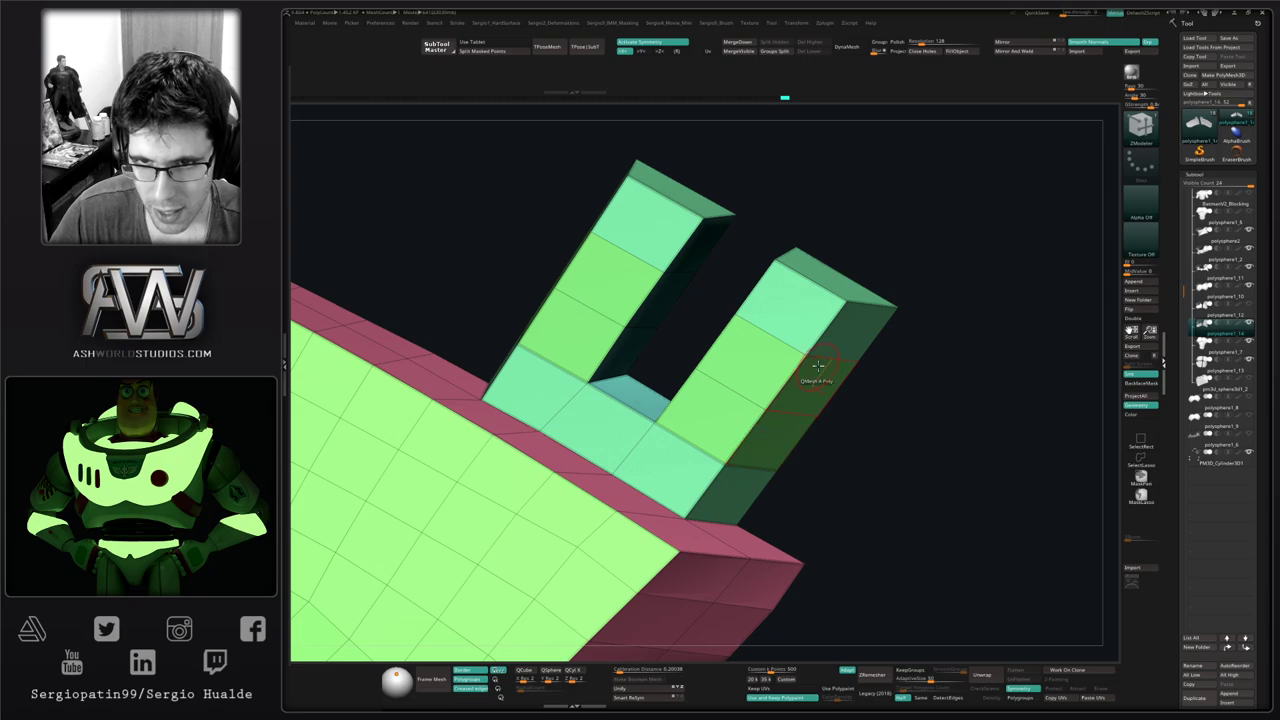
pyautogui.moveTo(818, 366); pyautogui.dragTo(785, 345, button='right')
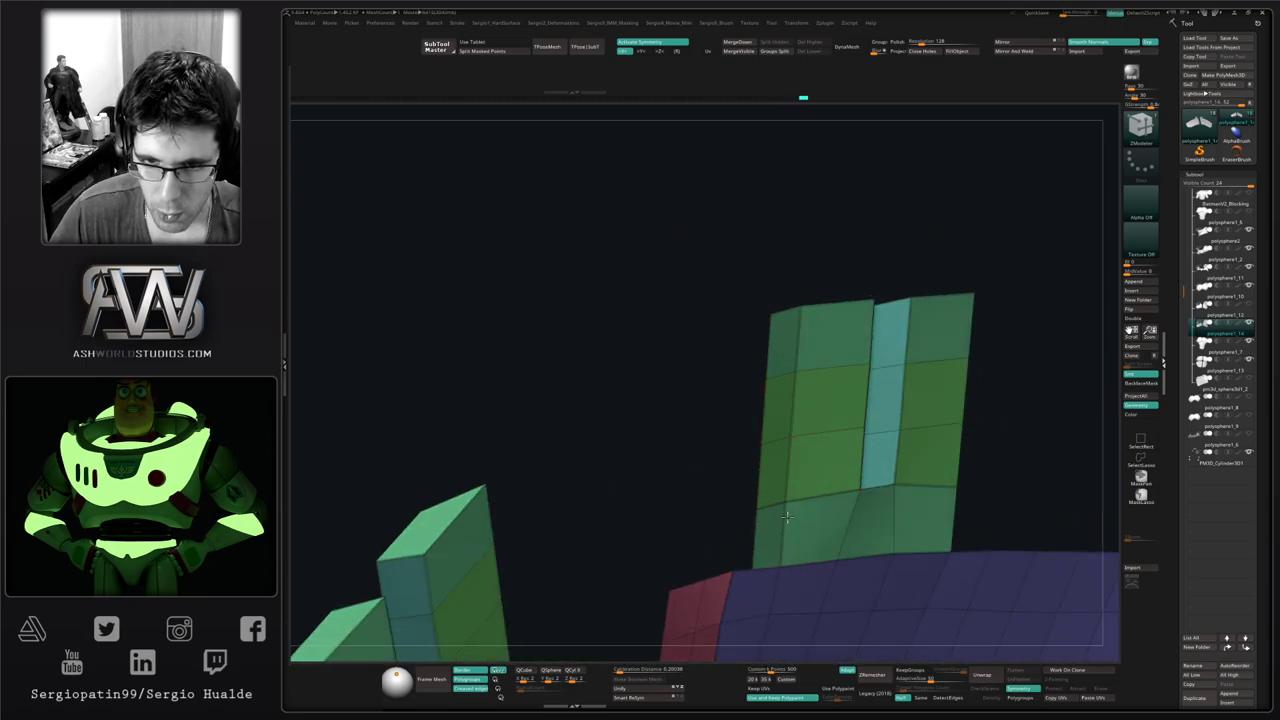
pyautogui.moveTo(794, 484); pyautogui.dragTo(713, 457, button='right')
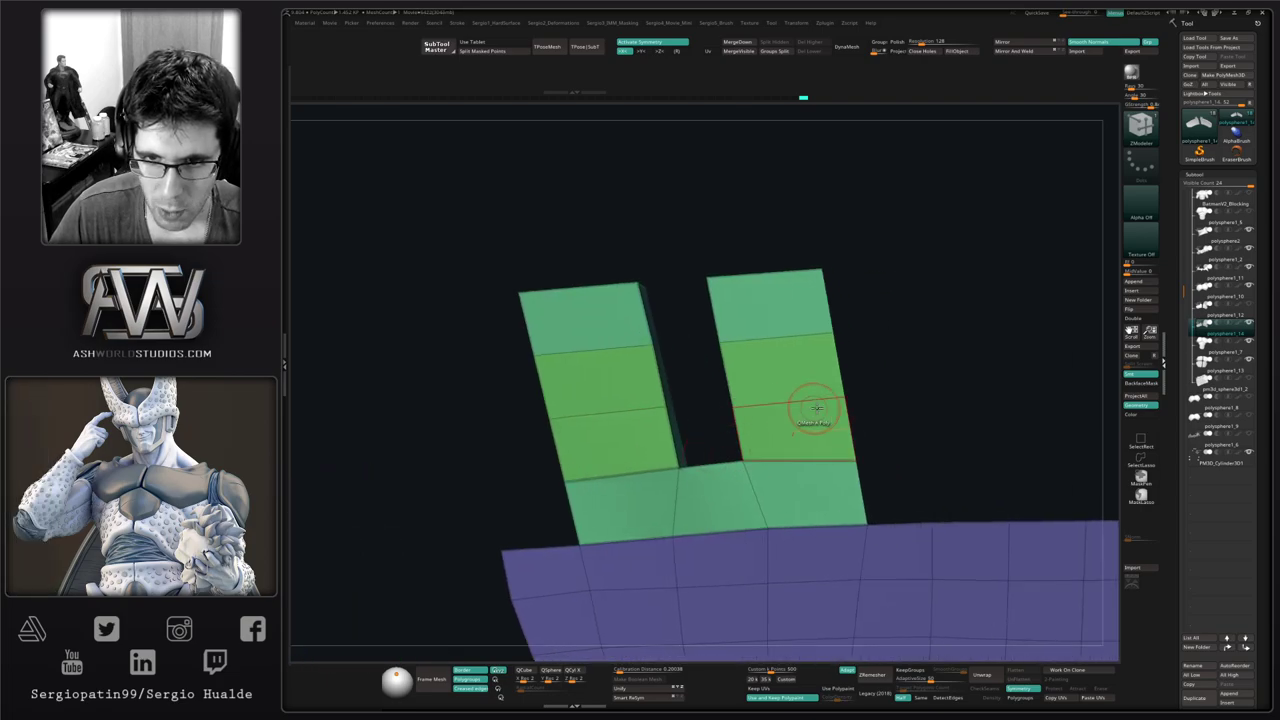
pyautogui.moveTo(817, 408); pyautogui.dragTo(822, 360, button='right')
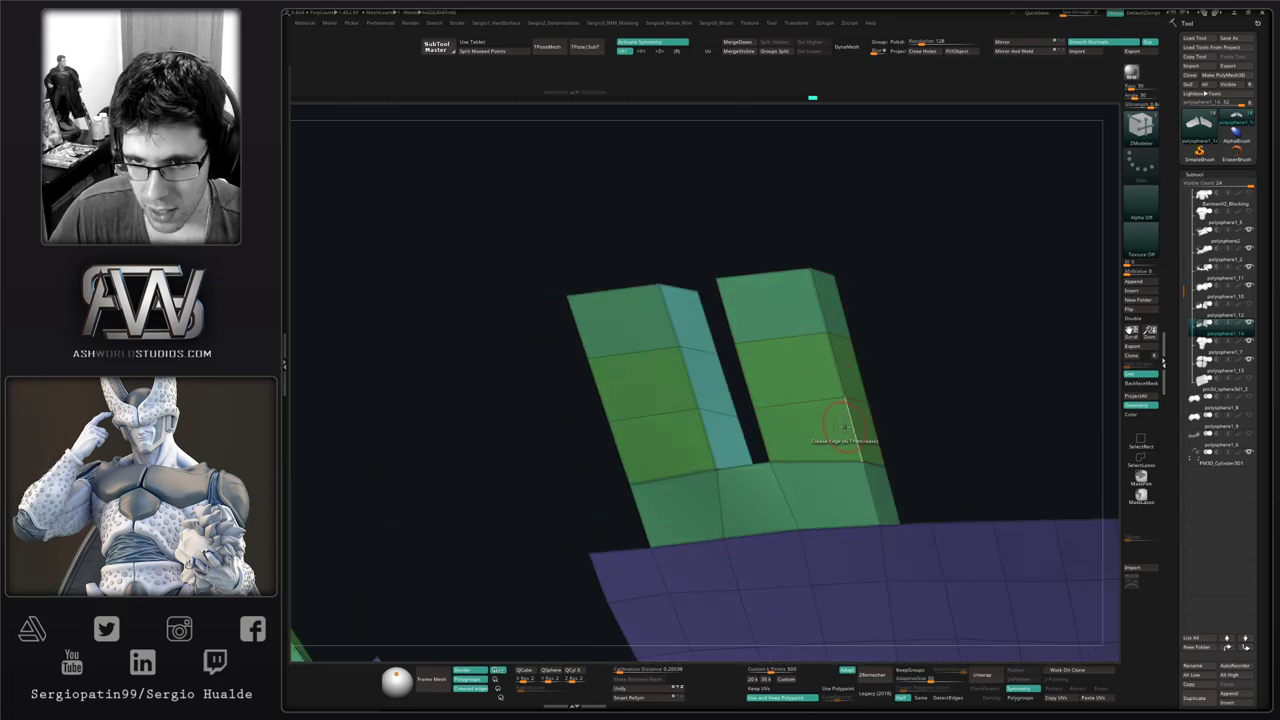
pyautogui.moveTo(829, 496); pyautogui.dragTo(811, 476, button='right')
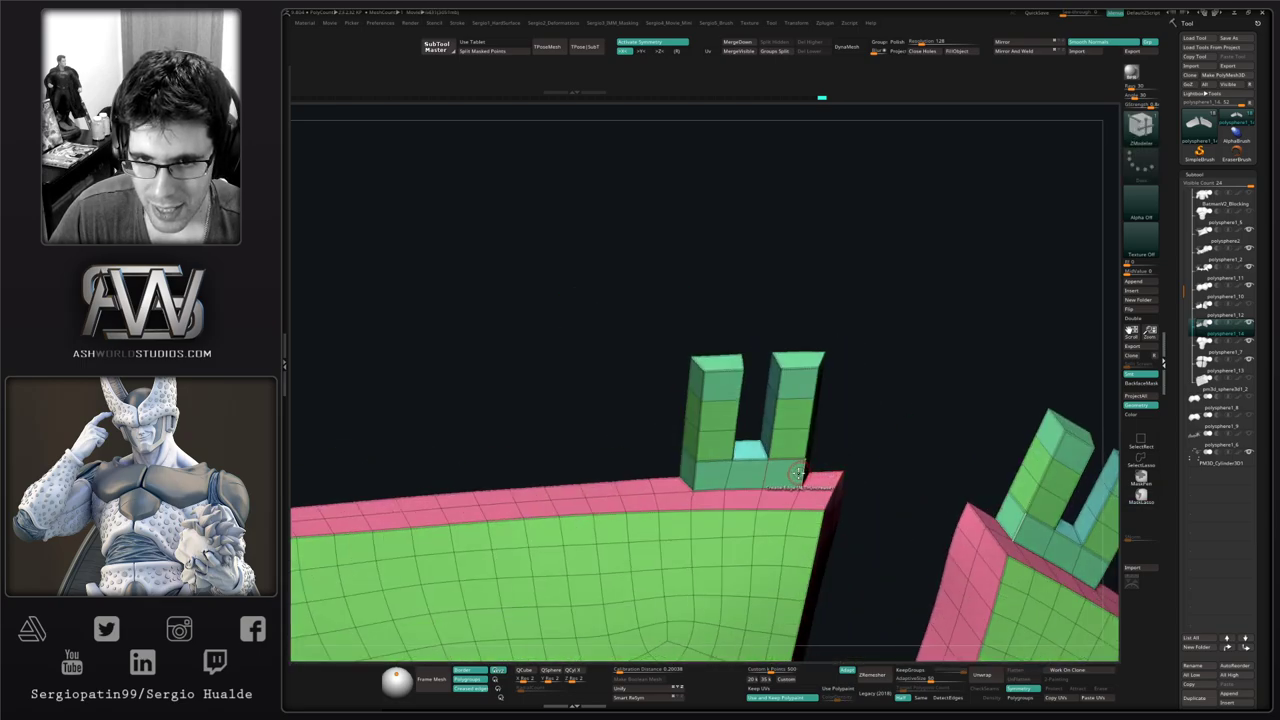
pyautogui.hotkey('shift', 'f')
pyautogui.moveTo(777, 531); pyautogui.dragTo(793, 305, button='right')
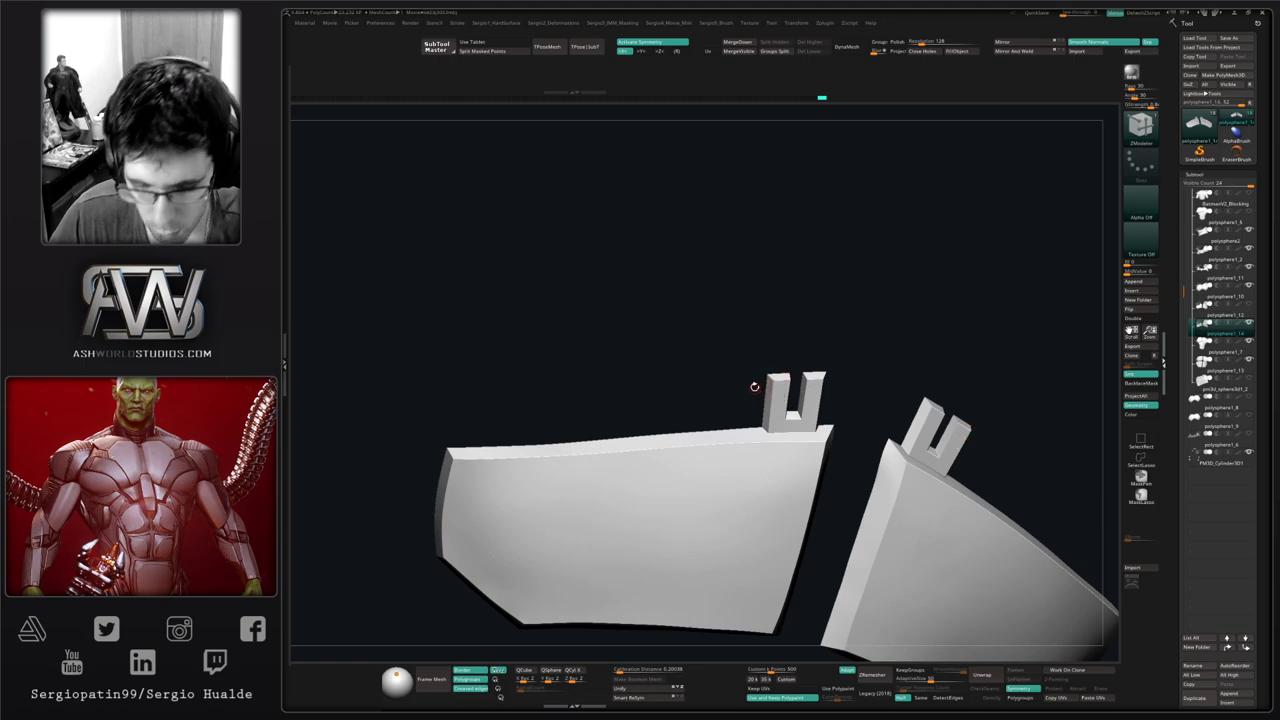
# Select the Move brush, show the full torso, and resize the brush to fit the slotted tabs on the upper abdominal plates
pyautogui.press('b')
pyautogui.press('c')
pyautogui.press('l')
pyautogui.moveTo(763, 427)
pyautogui.keyDown('ctrl'); pyautogui.mouseDown(button='right')
pyautogui.moveTo(720, 398)
pyautogui.moveTo(715, 430)
pyautogui.moveTo(806, 434)
pyautogui.mouseUp(button='right'); pyautogui.keyUp('ctrl')
pyautogui.hotkey('alt', 's')
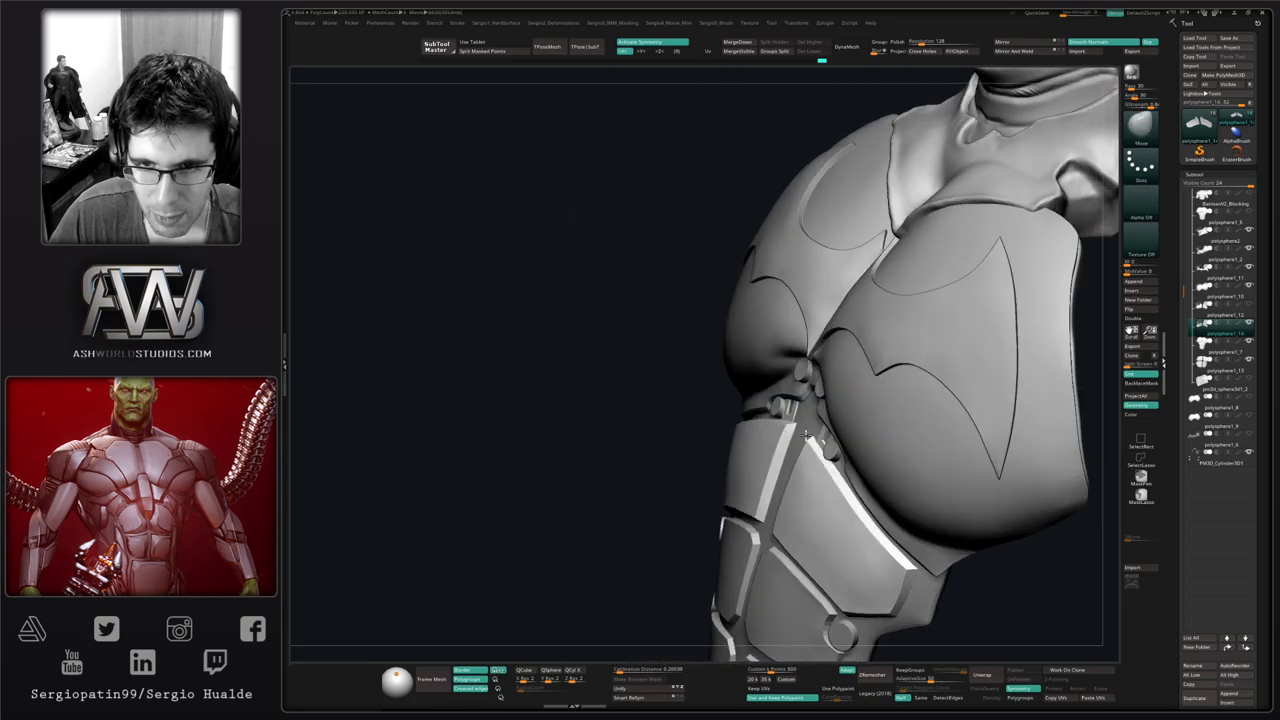
pyautogui.press('s')
pyautogui.moveTo(793, 424); pyautogui.dragTo(799, 424)
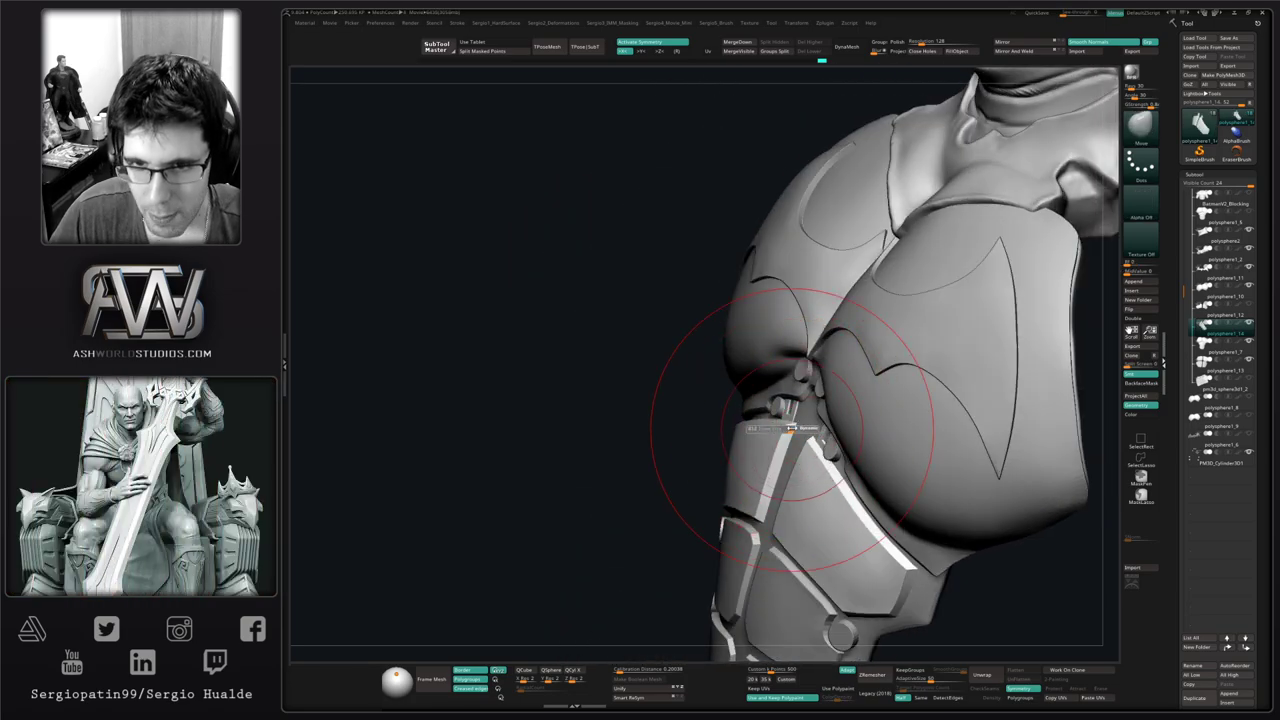
pyautogui.moveTo(799, 424)
pyautogui.mouseDown(button='right')
pyautogui.moveTo(738, 420)
pyautogui.moveTo(799, 425)
pyautogui.mouseUp(button='right')
pyautogui.press('s')
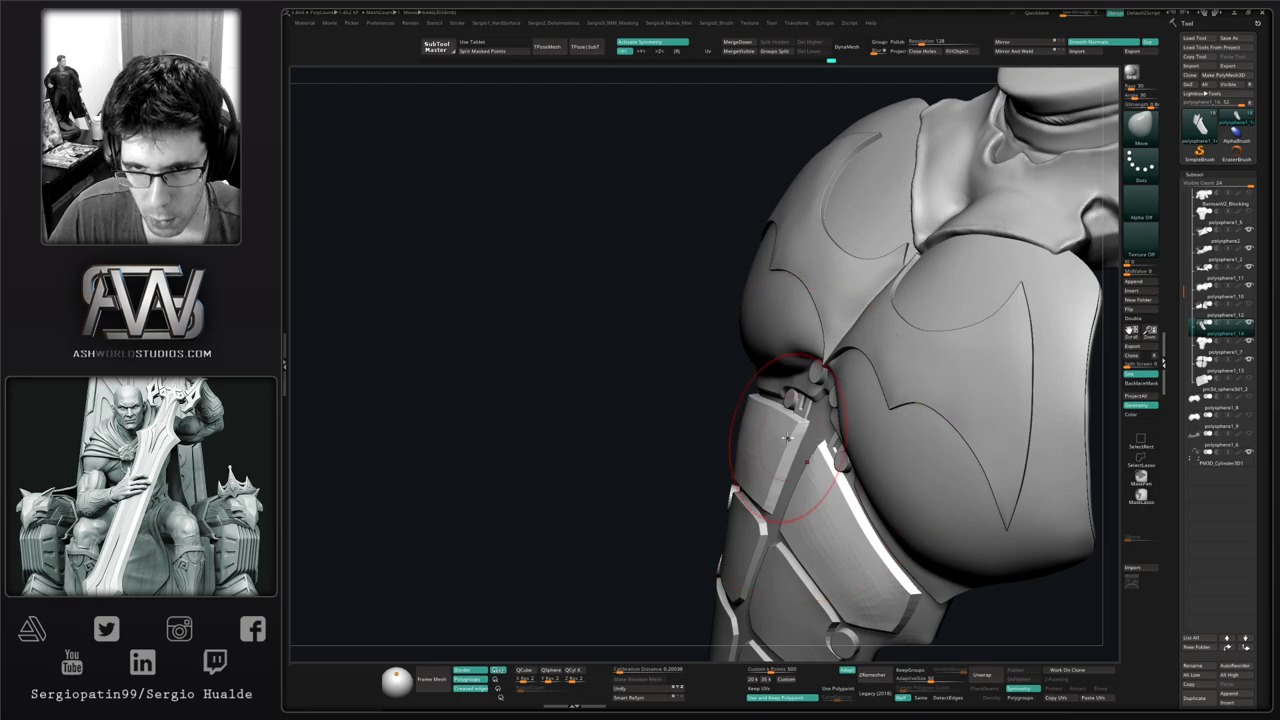
# Isolate the upper plates, toggle Dynamic Subdivision, show the polyframe, and mask everything except the slotted tabs
pyautogui.hotkey('alt', 's')
pyautogui.hotkey('shift', 'd')
pyautogui.keyDown('ctrl'); pyautogui.moveTo(809, 397); pyautogui.dragTo(842, 342, button='right'); pyautogui.keyUp('ctrl')
pyautogui.hotkey('shift', 'f')
pyautogui.press('ctrl')
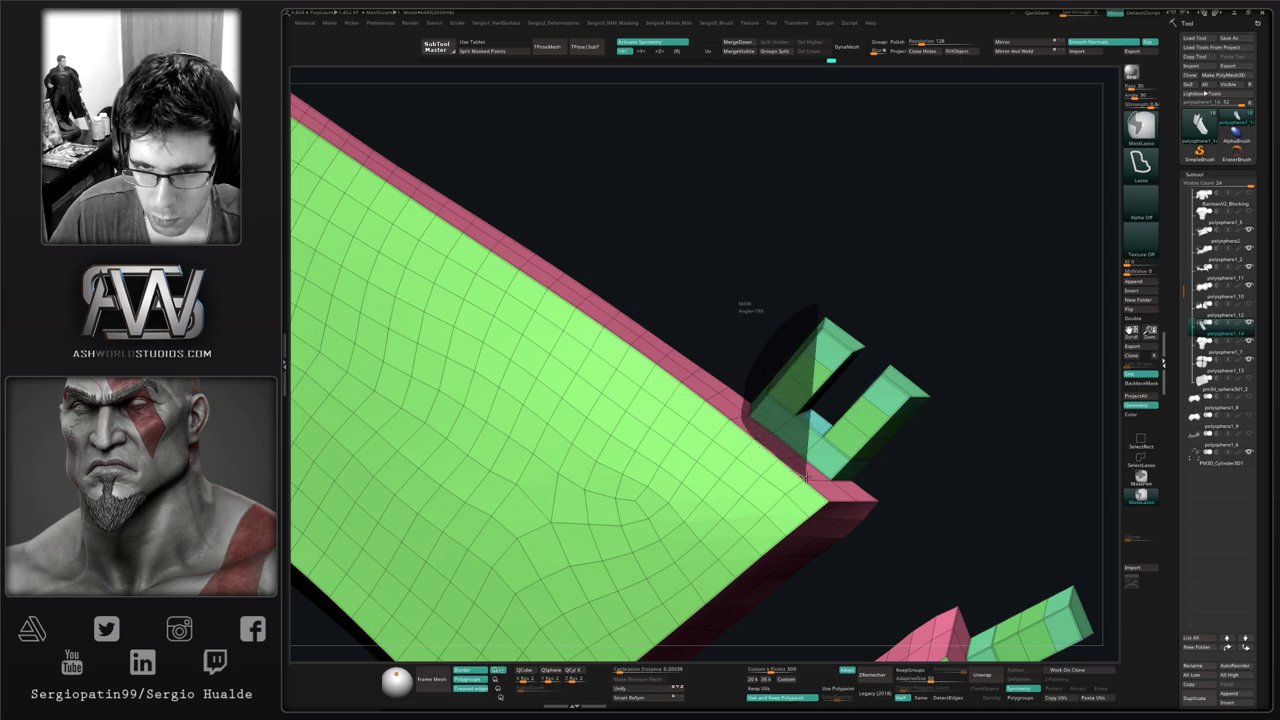
pyautogui.moveTo(838, 487)
pyautogui.keyDown('ctrl'); pyautogui.mouseDown()
pyautogui.moveTo(934, 423)
pyautogui.moveTo(866, 283)
pyautogui.mouseUp(); pyautogui.keyUp('ctrl')
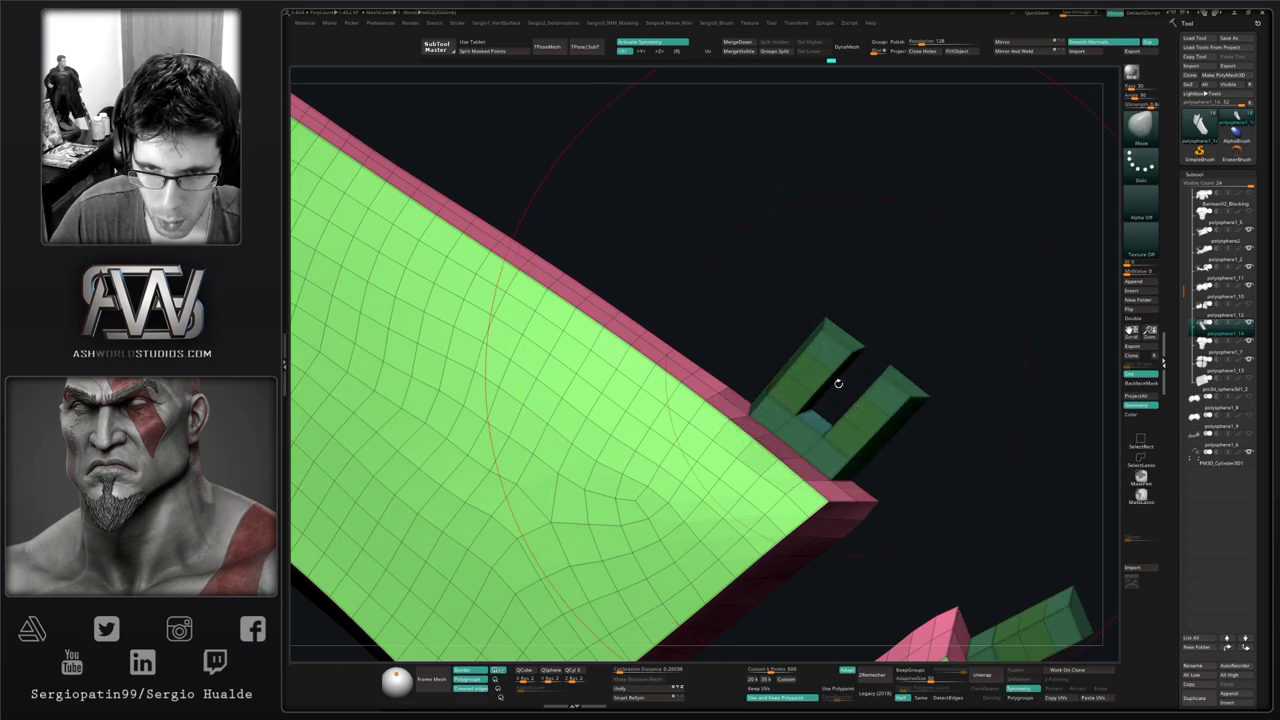
pyautogui.moveTo(773, 479); pyautogui.dragTo(748, 491, button='right')
pyautogui.moveTo(818, 610)
pyautogui.keyDown('ctrl'); pyautogui.mouseDown()
pyautogui.moveTo(824, 578)
pyautogui.moveTo(735, 405)
pyautogui.moveTo(766, 535)
pyautogui.mouseUp(); pyautogui.keyUp('ctrl')
pyautogui.moveTo(766, 535)
pyautogui.keyDown('ctrl'); pyautogui.mouseDown(button='right')
pyautogui.moveTo(790, 465)
pyautogui.moveTo(752, 463)
pyautogui.mouseUp(button='right'); pyautogui.keyUp('ctrl')
pyautogui.keyDown('ctrl'); pyautogui.click(831, 456); pyautogui.keyUp('ctrl')
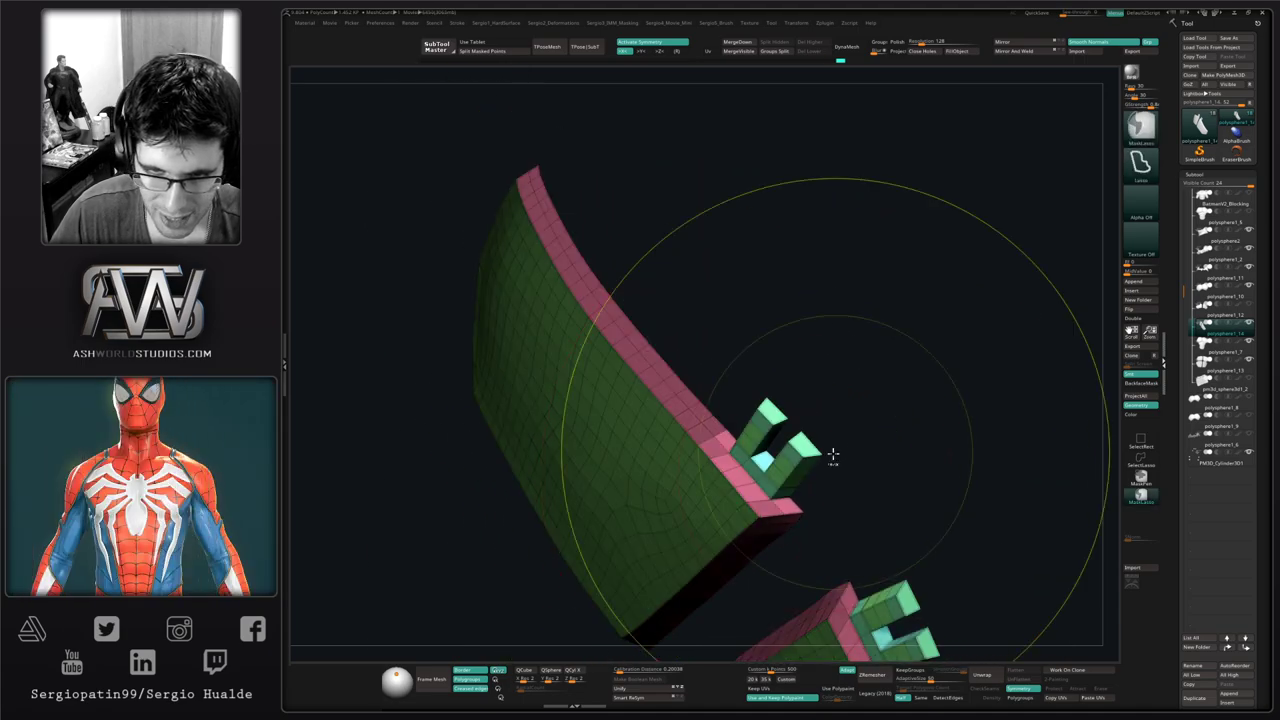
# Shift the unmasked tabs along the plates' upper rims with the Move brush, clear the mask, and hide the polyframe
pyautogui.moveTo(831, 456)
pyautogui.mouseDown(button='right')
pyautogui.moveTo(747, 472)
pyautogui.moveTo(765, 500)
pyautogui.mouseUp(button='right')
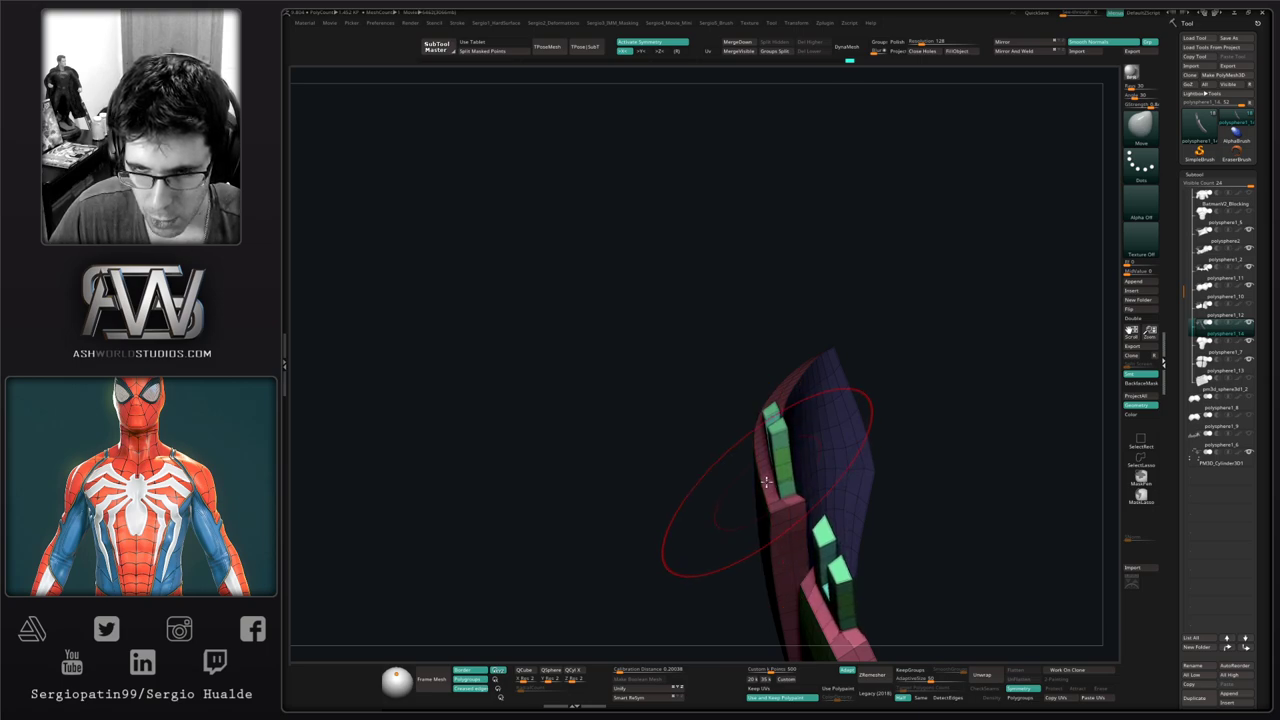
pyautogui.moveTo(766, 483)
pyautogui.mouseDown(button='right')
pyautogui.moveTo(720, 491)
pyautogui.moveTo(772, 487)
pyautogui.mouseUp(button='right')
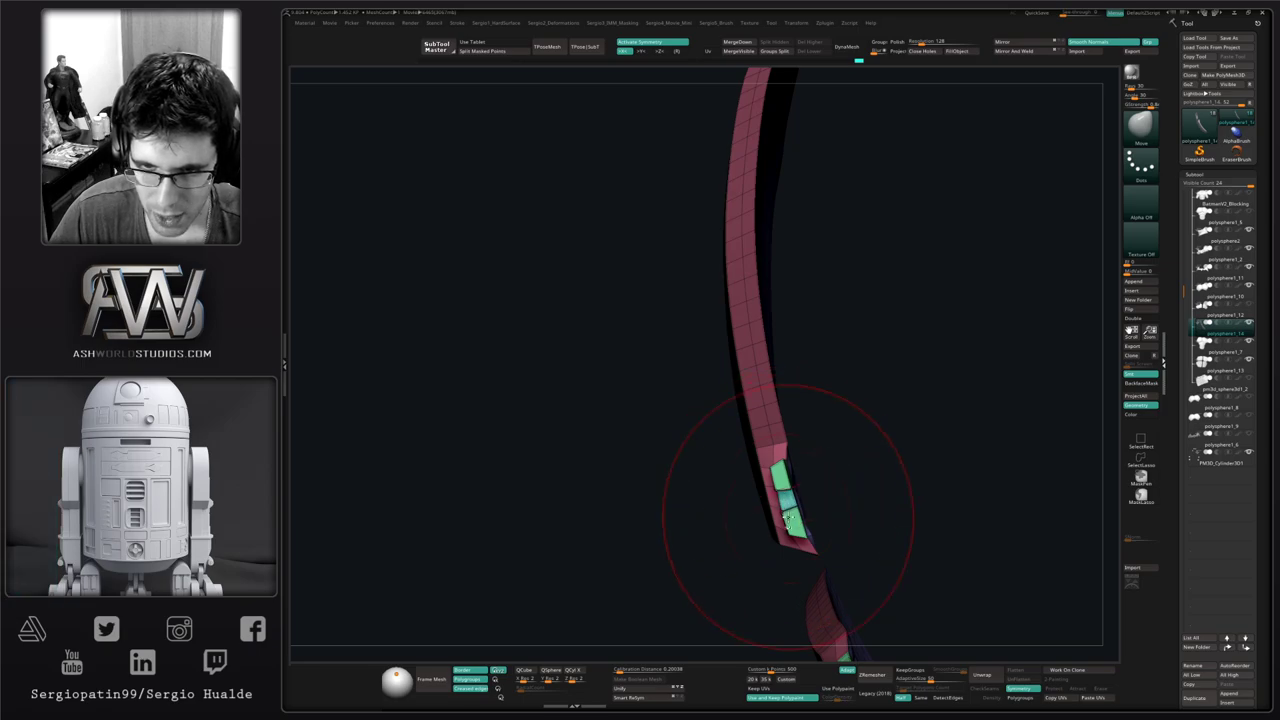
pyautogui.moveTo(785, 471)
pyautogui.mouseDown(button='right')
pyautogui.moveTo(815, 437)
pyautogui.moveTo(798, 510)
pyautogui.moveTo(788, 458)
pyautogui.mouseUp(button='right')
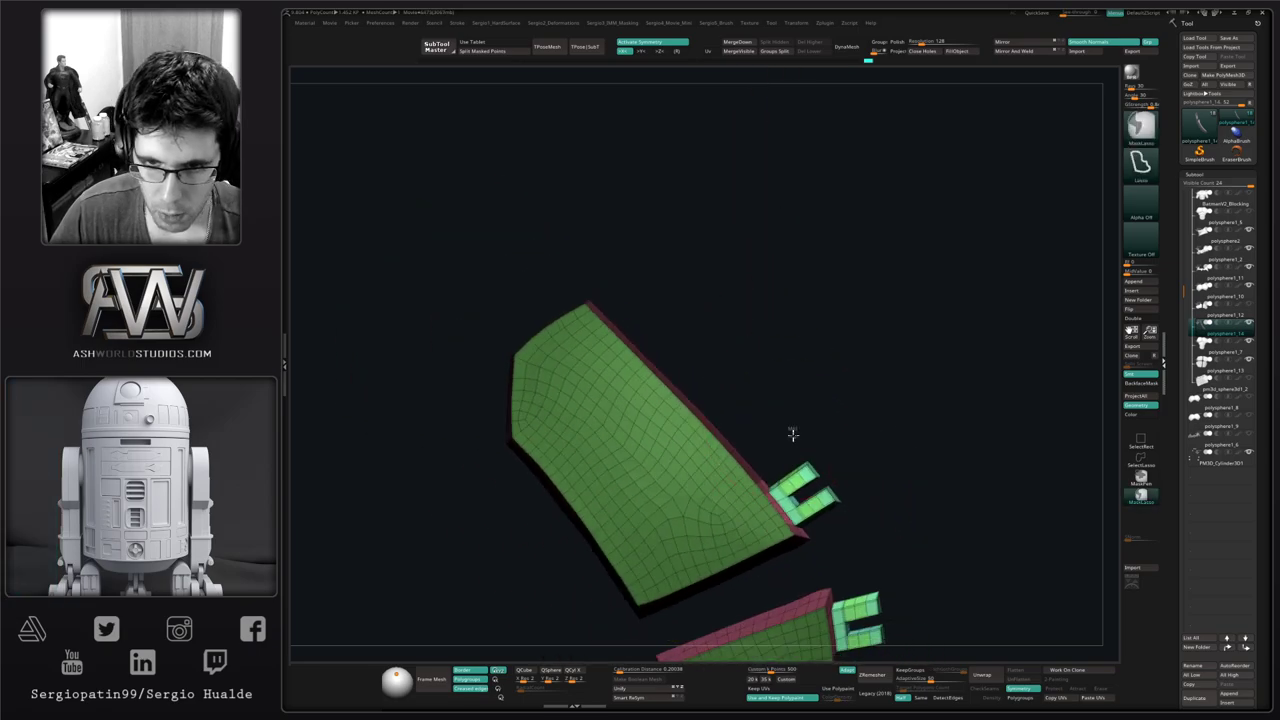
pyautogui.keyDown('ctrl'); pyautogui.moveTo(791, 434); pyautogui.dragTo(783, 443); pyautogui.keyUp('ctrl')
pyautogui.click(779, 447)
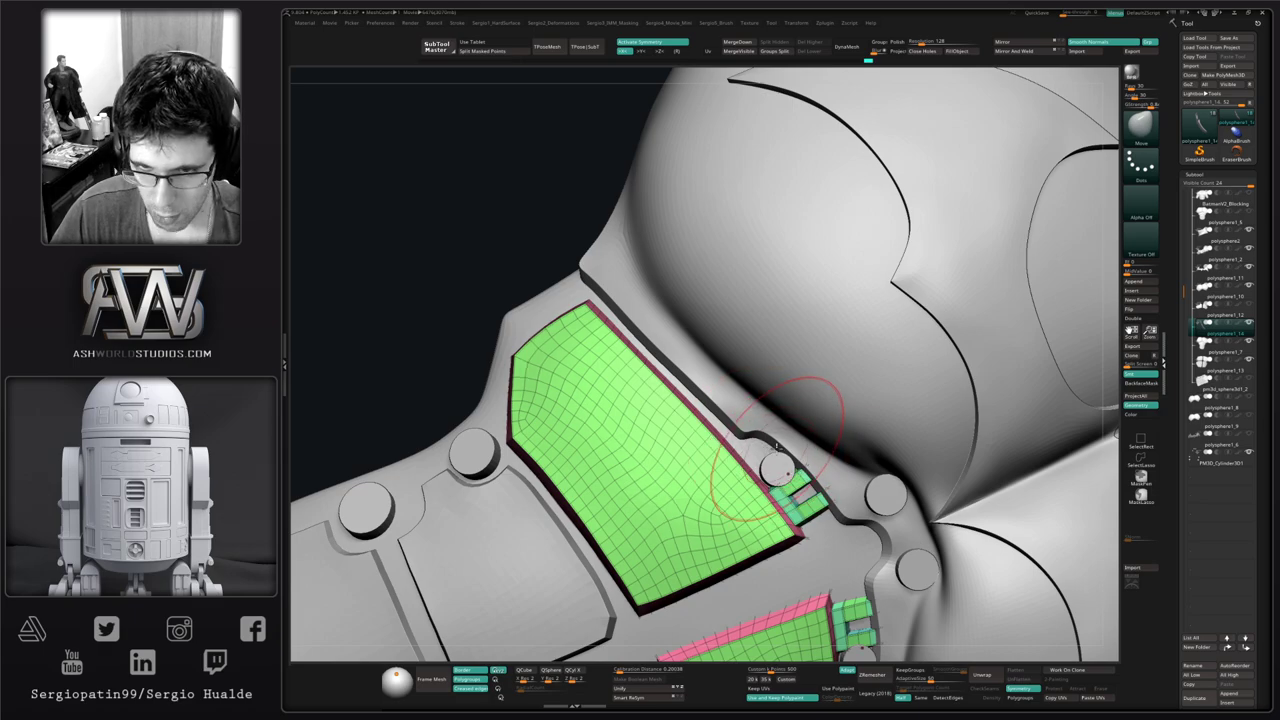
pyautogui.hotkey('shift', 'f')
pyautogui.moveTo(785, 492)
pyautogui.keyDown('ctrl'); pyautogui.mouseDown(button='right')
pyautogui.moveTo(734, 451)
pyautogui.moveTo(760, 471)
pyautogui.moveTo(749, 456)
pyautogui.moveTo(785, 452)
pyautogui.moveTo(792, 494)
pyautogui.moveTo(816, 478)
pyautogui.moveTo(749, 421)
pyautogui.moveTo(771, 457)
pyautogui.moveTo(783, 415)
pyautogui.mouseUp(button='right'); pyautogui.keyUp('ctrl')
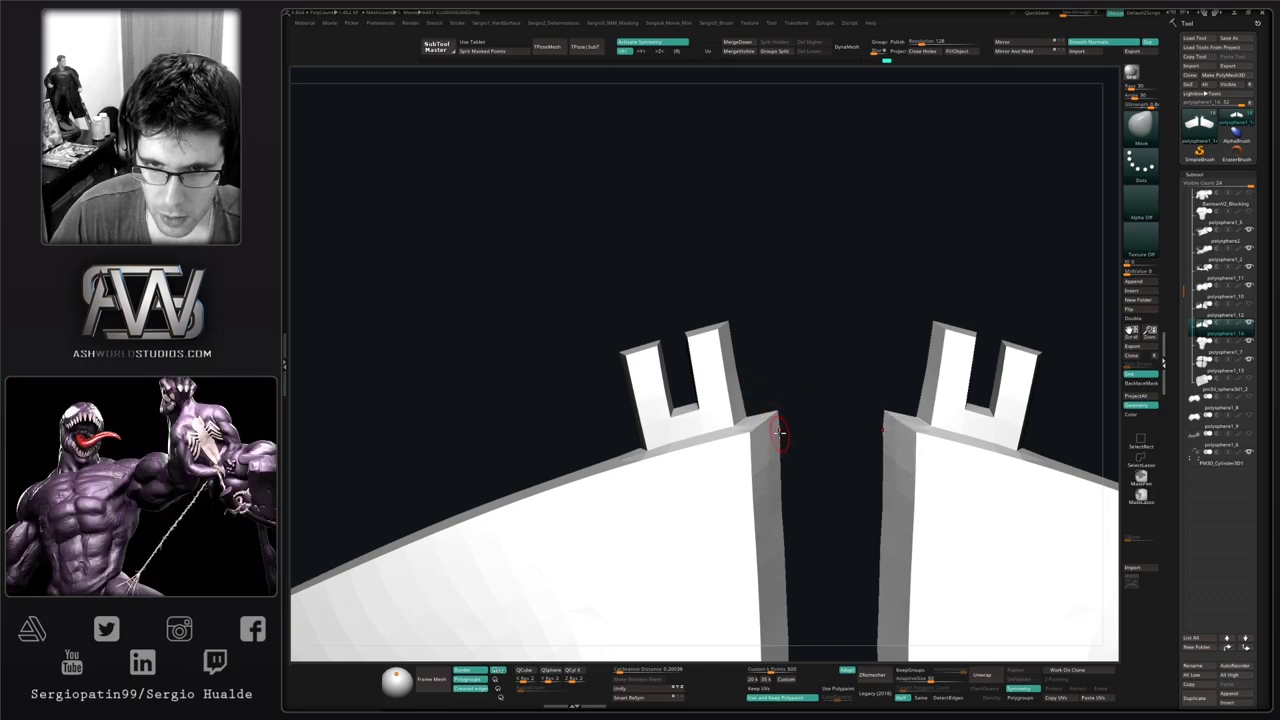
# Examine where the tabs meet the plates' upper rims, with the plates isolated and against the full torso
pyautogui.moveTo(778, 435)
pyautogui.keyDown('ctrl'); pyautogui.mouseDown(button='right')
pyautogui.moveTo(786, 426)
pyautogui.moveTo(791, 451)
pyautogui.mouseUp(button='right'); pyautogui.keyUp('ctrl')
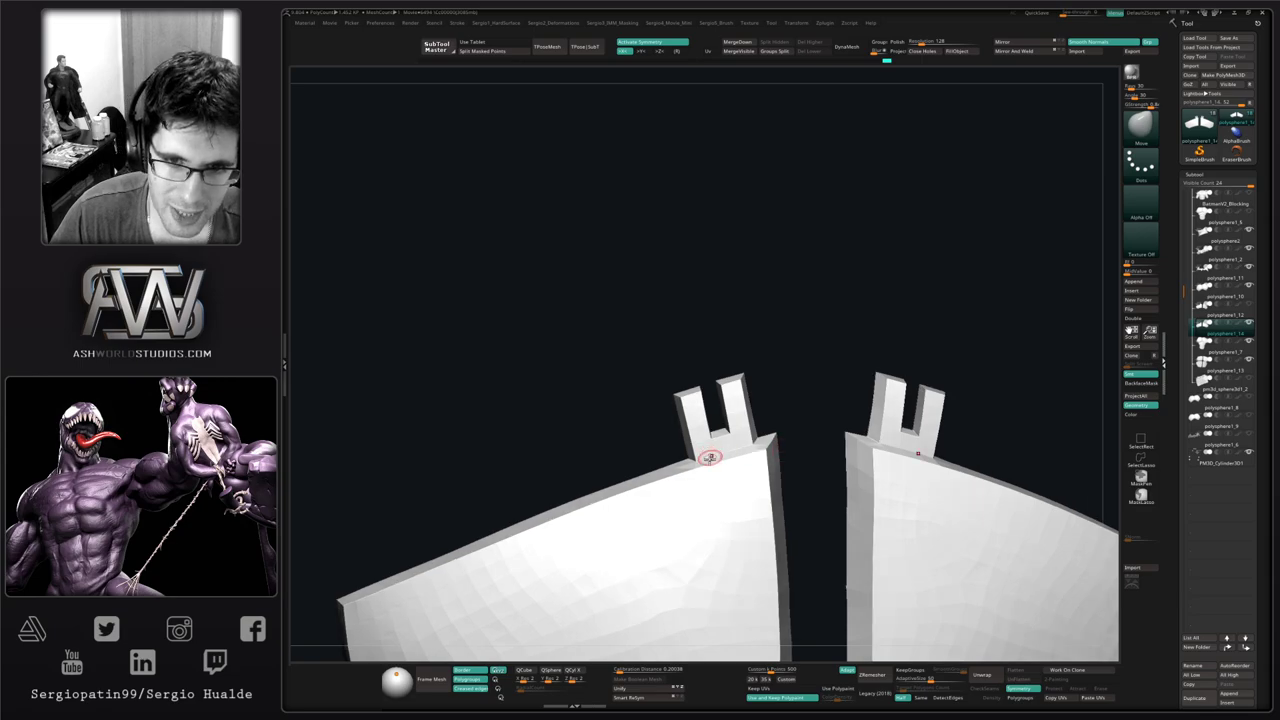
pyautogui.moveTo(711, 457)
pyautogui.mouseDown(button='right')
pyautogui.moveTo(687, 470)
pyautogui.moveTo(704, 462)
pyautogui.mouseUp(button='right')
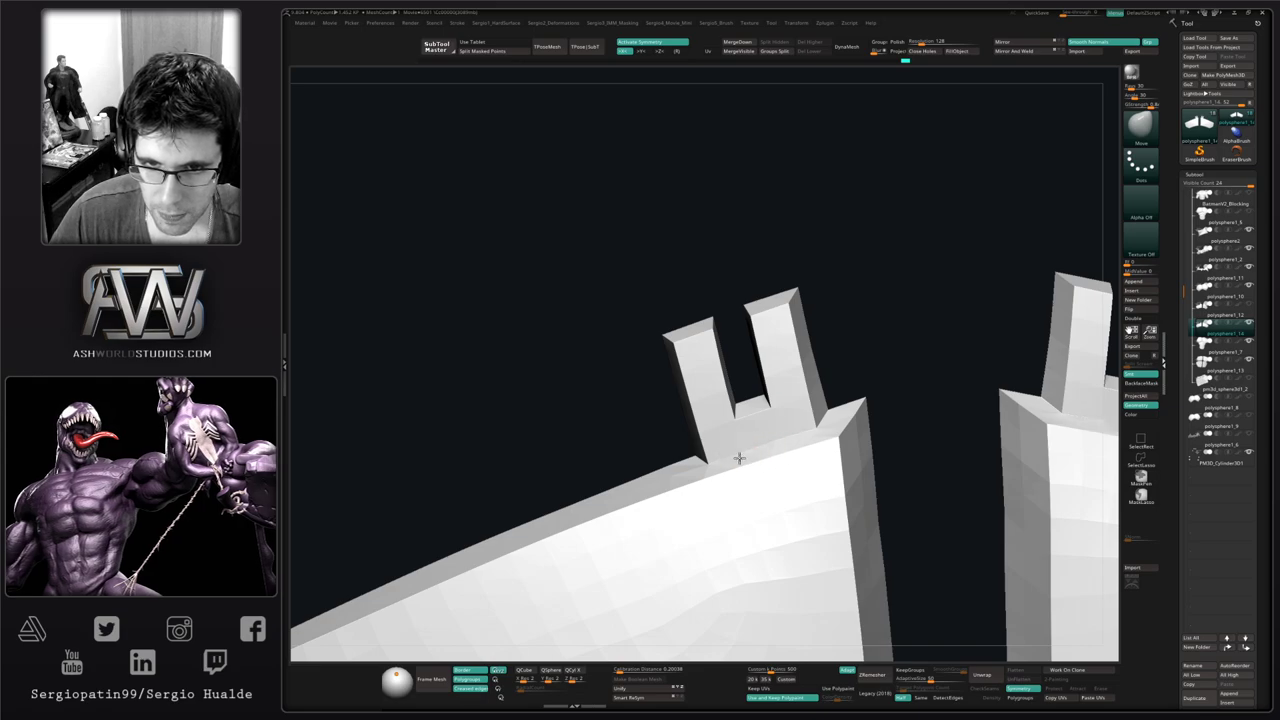
pyautogui.moveTo(766, 449)
pyautogui.keyDown('ctrl'); pyautogui.mouseDown(button='right')
pyautogui.moveTo(757, 336)
pyautogui.moveTo(734, 445)
pyautogui.mouseUp(button='right'); pyautogui.keyUp('ctrl')
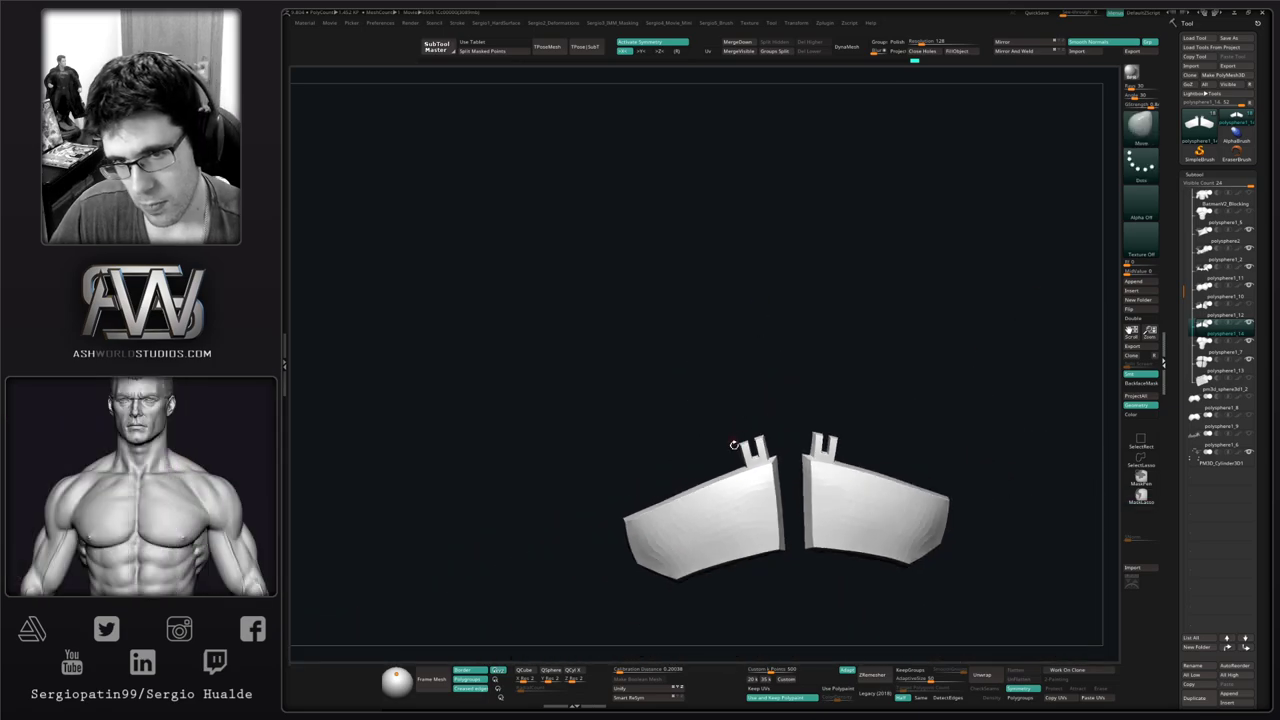
pyautogui.hotkey('alt', 's')
pyautogui.keyDown('ctrl'); pyautogui.moveTo(740, 514); pyautogui.dragTo(756, 390, button='right'); pyautogui.keyUp('ctrl')
pyautogui.keyDown('ctrl'); pyautogui.moveTo(756, 390); pyautogui.dragTo(752, 519, button='right'); pyautogui.keyUp('ctrl')
pyautogui.keyDown('ctrl'); pyautogui.moveTo(757, 421); pyautogui.dragTo(757, 345, button='right'); pyautogui.keyUp('ctrl')
pyautogui.moveTo(757, 345); pyautogui.dragTo(764, 489, button='right')
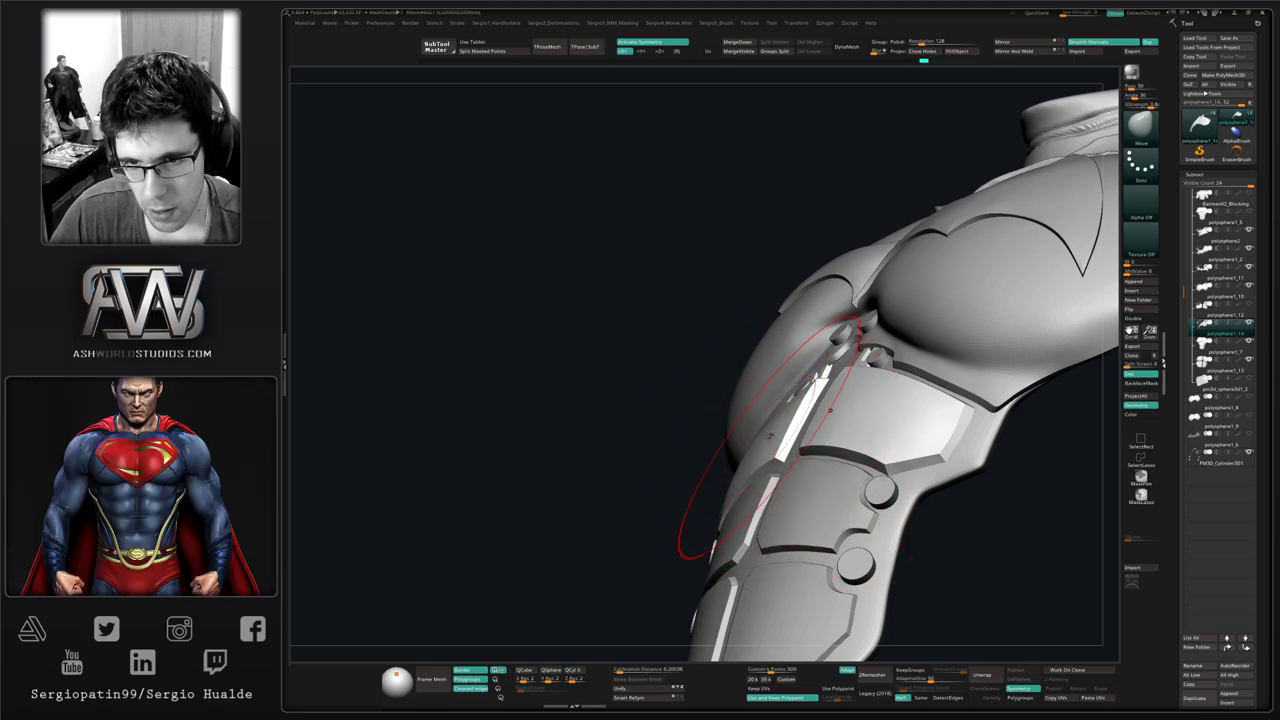
pyautogui.moveTo(761, 440); pyautogui.dragTo(811, 585, button='right')
pyautogui.hotkey('alt', 's')
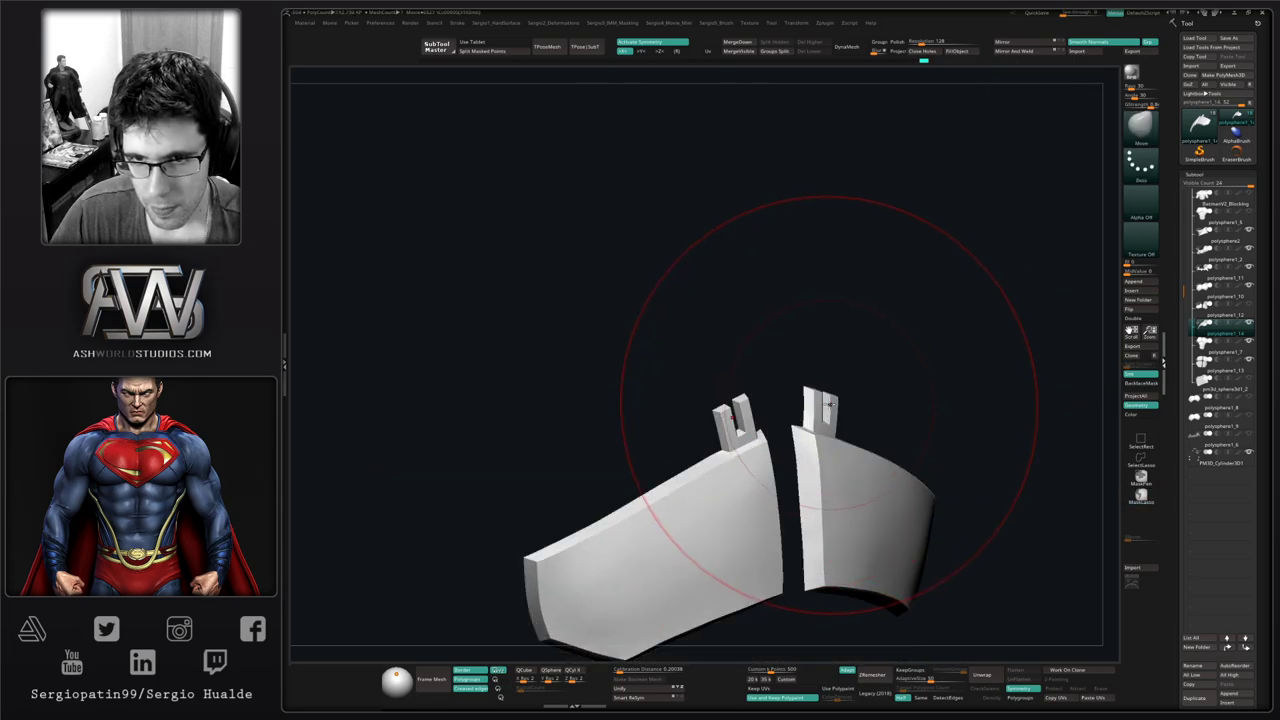
# Show the polyframe and lasso-mask the tabs from the side, inverting the mask to protect the plates
pyautogui.moveTo(831, 406); pyautogui.dragTo(852, 438, button='right')
pyautogui.moveTo(852, 438); pyautogui.dragTo(871, 407, button='right')
pyautogui.hotkey('shift', 'f')
pyautogui.keyDown('ctrl'); pyautogui.moveTo(874, 377); pyautogui.dragTo(798, 370); pyautogui.keyUp('ctrl')
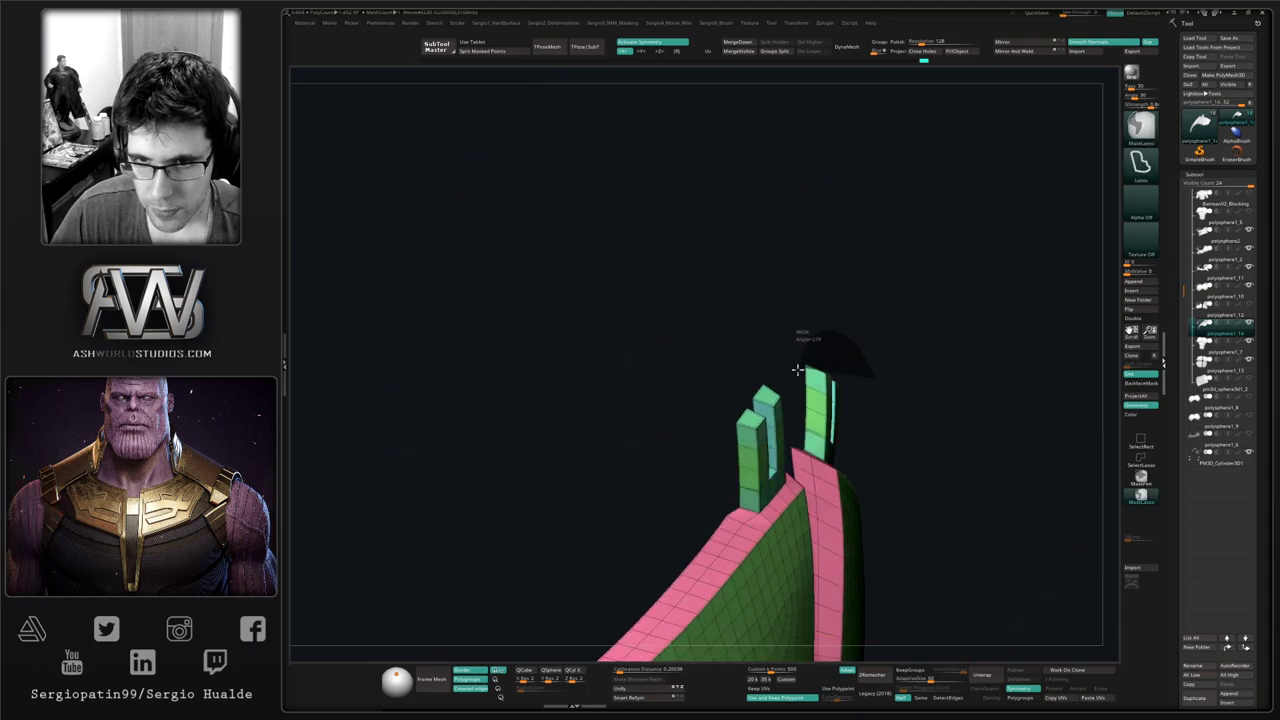
pyautogui.keyDown('ctrl'); pyautogui.moveTo(839, 438); pyautogui.dragTo(856, 437); pyautogui.keyUp('ctrl')
pyautogui.keyDown('ctrl'); pyautogui.click(848, 440); pyautogui.keyUp('ctrl')
# Bend the tab prongs with the Move brush to follow the torso's curvature, checking them against the full model
pyautogui.moveTo(829, 444); pyautogui.dragTo(866, 423, button='right')
pyautogui.press('w')
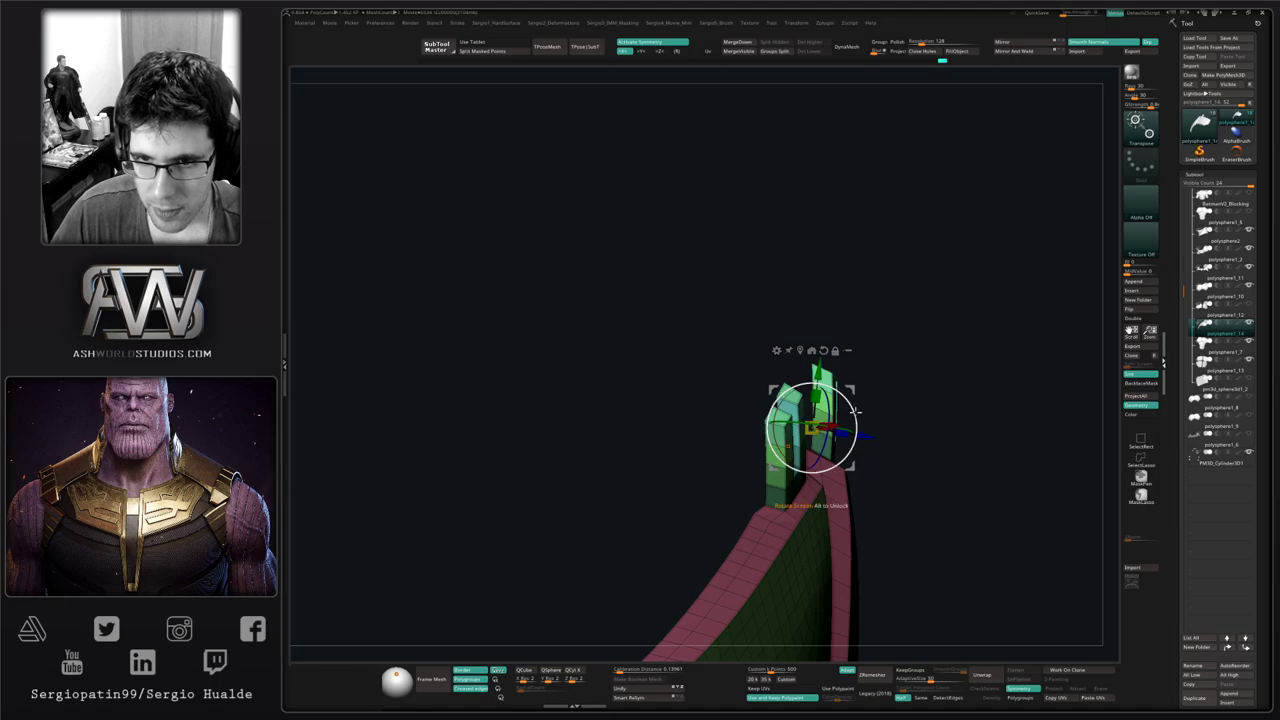
pyautogui.press('q')
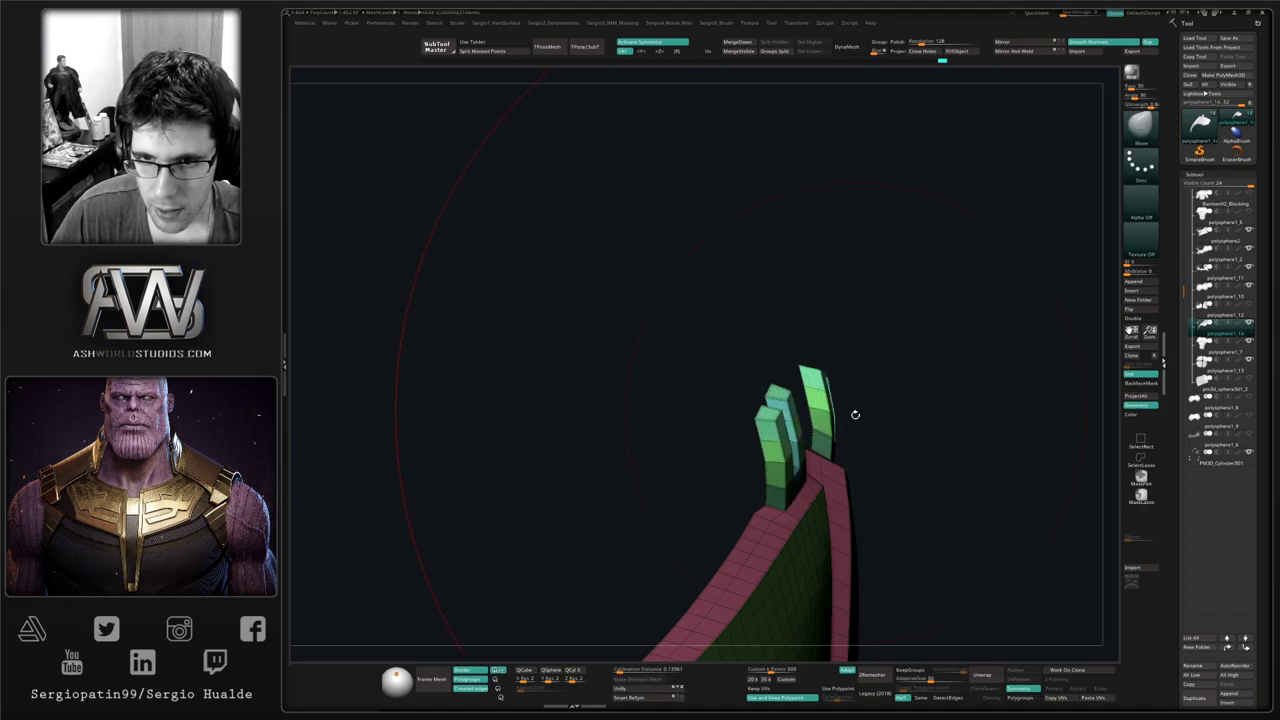
pyautogui.moveTo(854, 414); pyautogui.dragTo(921, 413, button='right')
pyautogui.hotkey('alt', 's')
pyautogui.keyDown('ctrl'); pyautogui.moveTo(842, 423); pyautogui.dragTo(840, 412, button='right'); pyautogui.keyUp('ctrl')
pyautogui.moveTo(840, 412)
pyautogui.mouseDown(button='right')
pyautogui.moveTo(842, 401)
pyautogui.moveTo(817, 411)
pyautogui.moveTo(851, 328)
pyautogui.mouseUp(button='right')
pyautogui.hotkey('alt', 's')
pyautogui.press('s')
pyautogui.click(827, 401)
# Nudge the tabs into place beside the small cylinders under the chest and clear the mask
pyautogui.hotkey('alt', 's')
pyautogui.moveTo(930, 472); pyautogui.dragTo(962, 466, button='right')
pyautogui.keyDown('ctrl'); pyautogui.moveTo(925, 400); pyautogui.dragTo(844, 448, button='right'); pyautogui.keyUp('ctrl')
pyautogui.moveTo(835, 447); pyautogui.dragTo(843, 448)
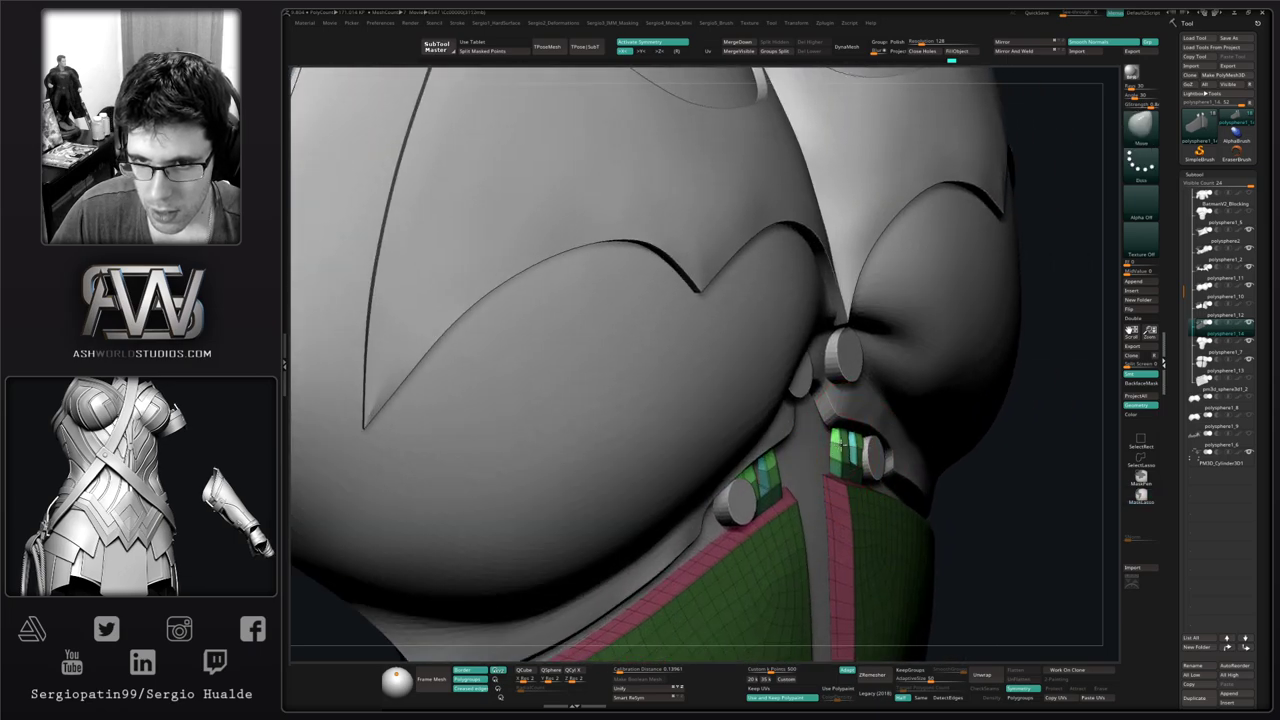
pyautogui.keyDown('ctrl'); pyautogui.moveTo(965, 496); pyautogui.dragTo(963, 524); pyautogui.keyUp('ctrl')
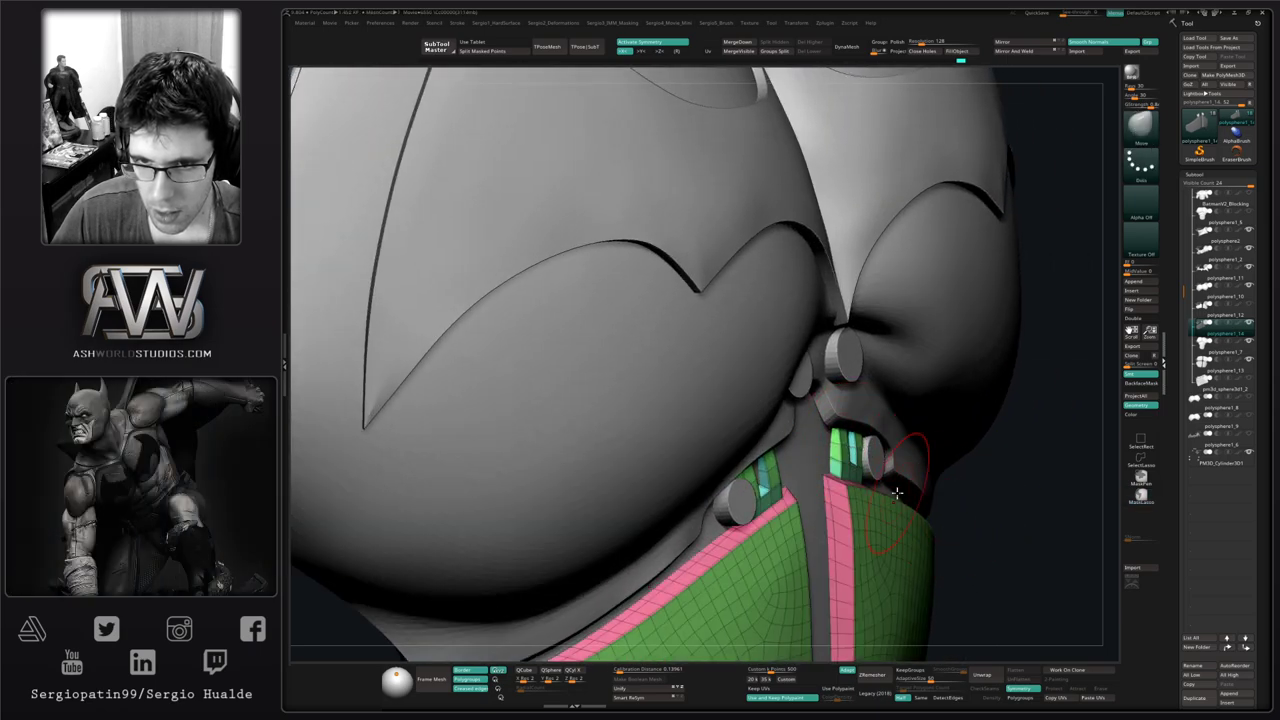
# Hide the polyframe and adjust the upper plates' inner edges near the torso centreline with the Move brush
pyautogui.keyDown('ctrl'); pyautogui.moveTo(934, 462); pyautogui.dragTo(857, 363, button='right'); pyautogui.keyUp('ctrl')
pyautogui.hotkey('shift', 'f')
pyautogui.keyDown('ctrl'); pyautogui.moveTo(838, 465); pyautogui.dragTo(831, 414, button='right'); pyautogui.keyUp('ctrl')
pyautogui.moveTo(868, 498)
pyautogui.mouseDown(button='right')
pyautogui.moveTo(828, 509)
pyautogui.moveTo(826, 457)
pyautogui.moveTo(735, 419)
pyautogui.moveTo(780, 449)
pyautogui.moveTo(840, 450)
pyautogui.moveTo(808, 446)
pyautogui.mouseUp(button='right')
pyautogui.press('s')
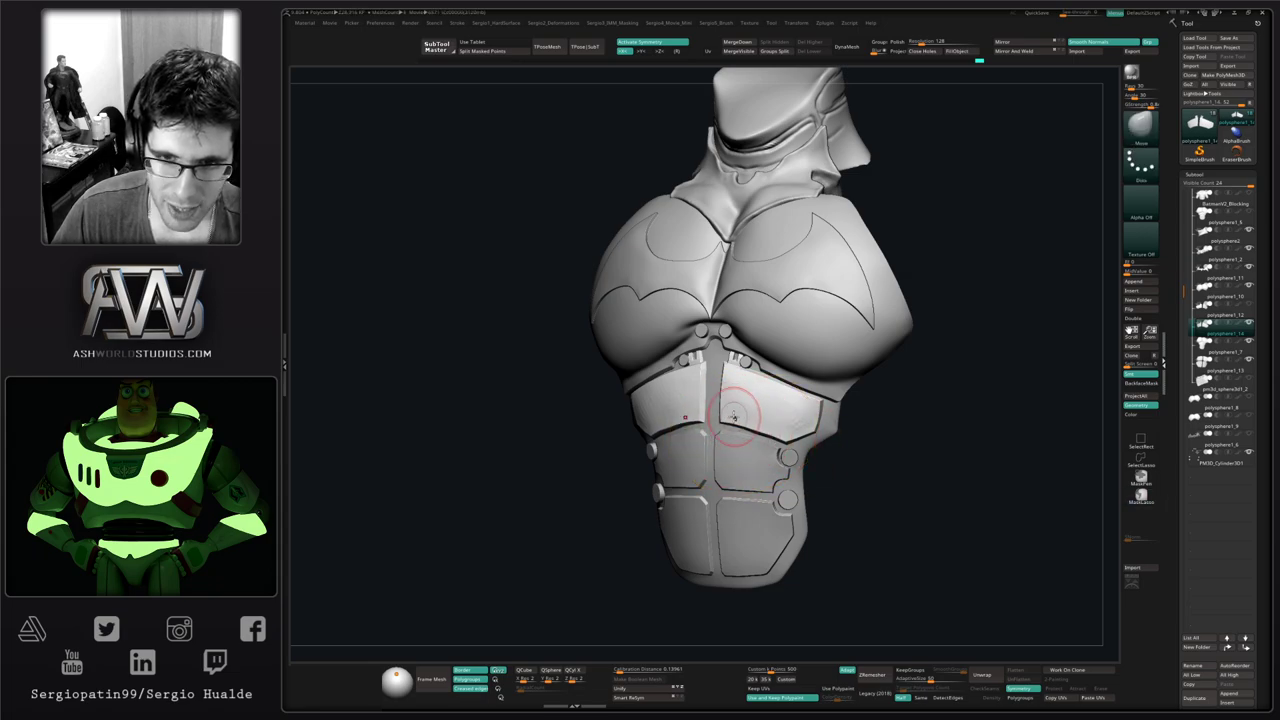
pyautogui.keyDown('ctrl'); pyautogui.moveTo(740, 417); pyautogui.dragTo(751, 471, button='right'); pyautogui.keyUp('ctrl')
pyautogui.press('w')
pyautogui.press('q')
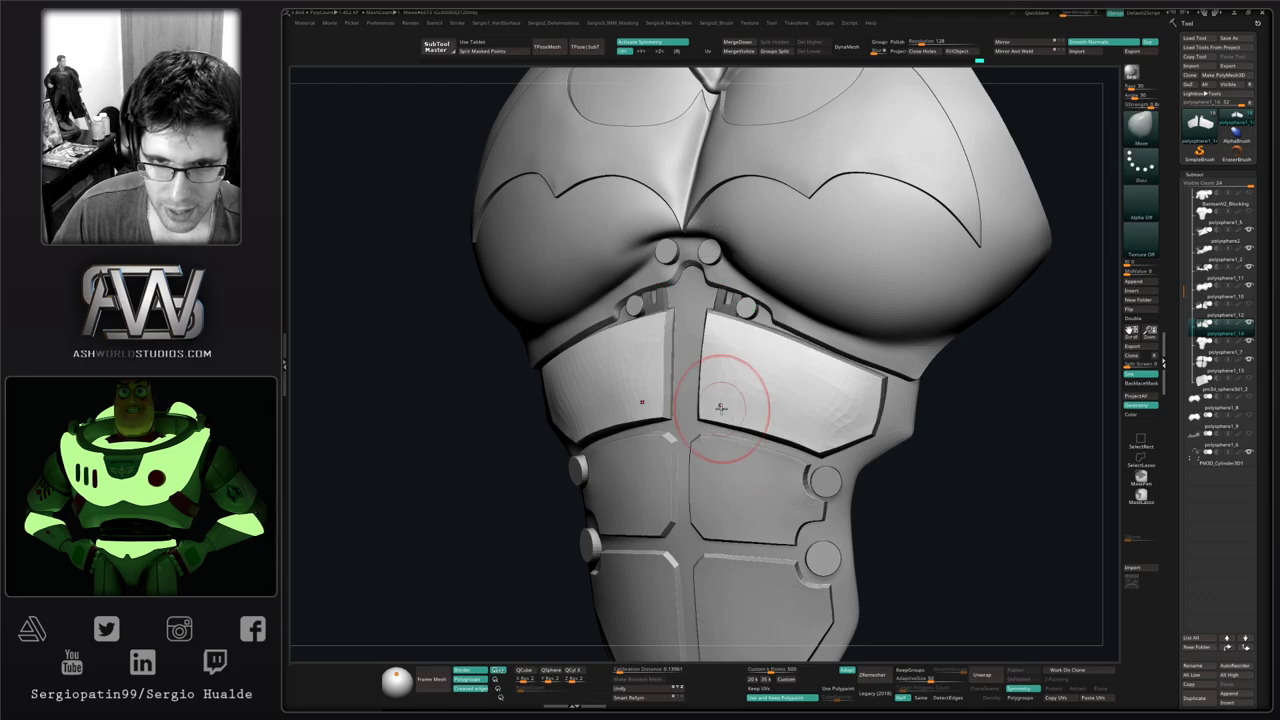
pyautogui.moveTo(721, 408); pyautogui.dragTo(731, 414, button='right')
pyautogui.moveTo(731, 414); pyautogui.dragTo(711, 412)
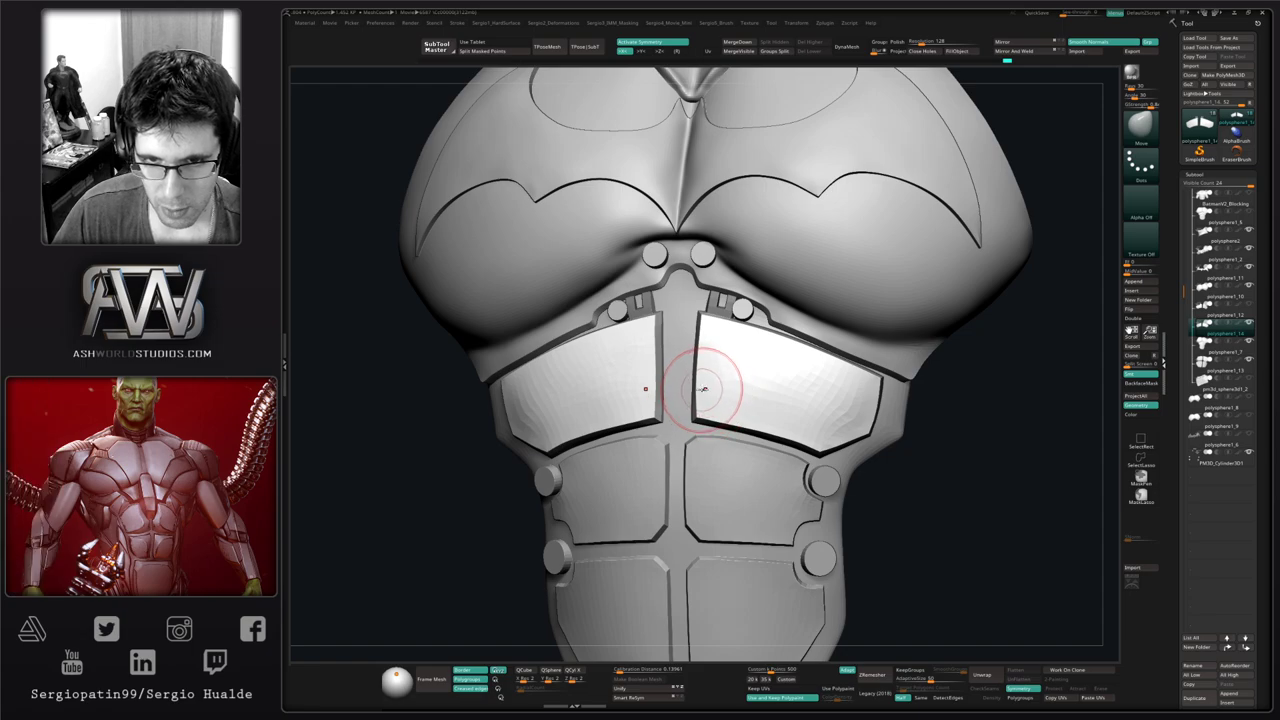
# Adjust the outer side of the upper plates with the Move brush in side view to fit the torso profile
pyautogui.keyDown('ctrl'); pyautogui.moveTo(746, 352); pyautogui.dragTo(757, 412, button='right'); pyautogui.keyUp('ctrl')
pyautogui.moveTo(757, 412)
pyautogui.mouseDown(button='right')
pyautogui.moveTo(786, 423)
pyautogui.moveTo(747, 395)
pyautogui.moveTo(793, 396)
pyautogui.moveTo(785, 385)
pyautogui.mouseUp(button='right')
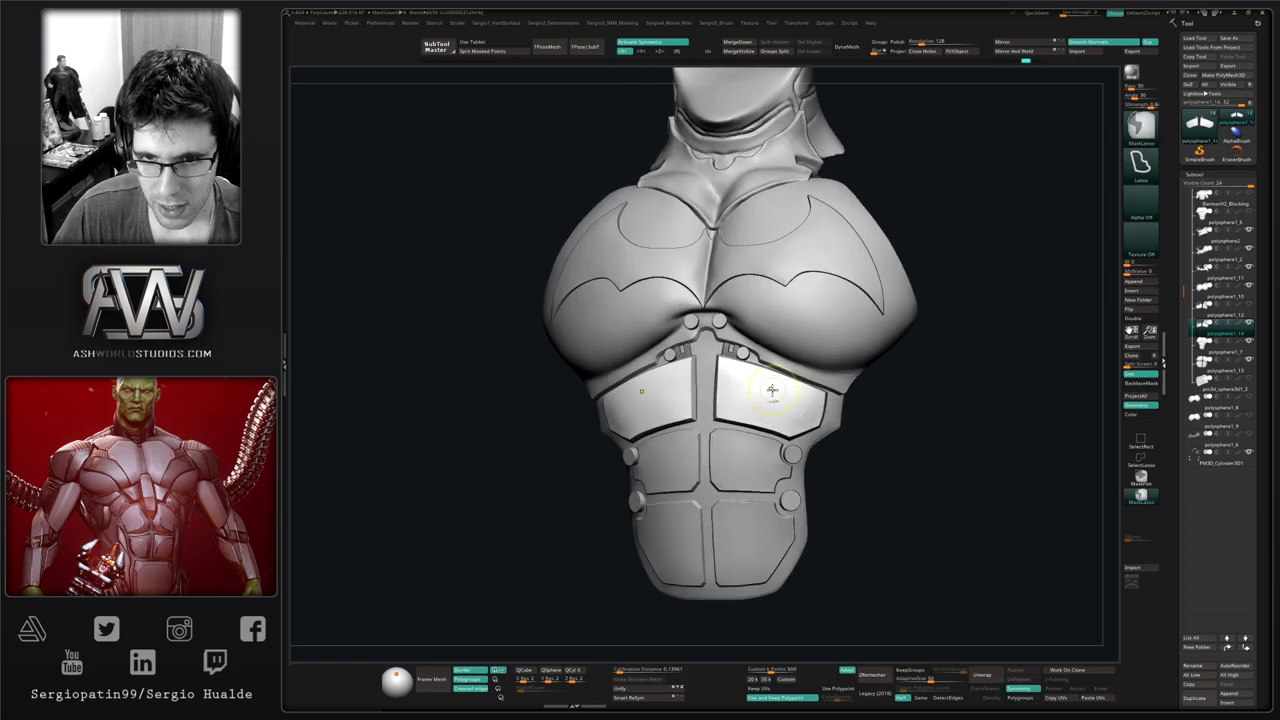
pyautogui.press('f')
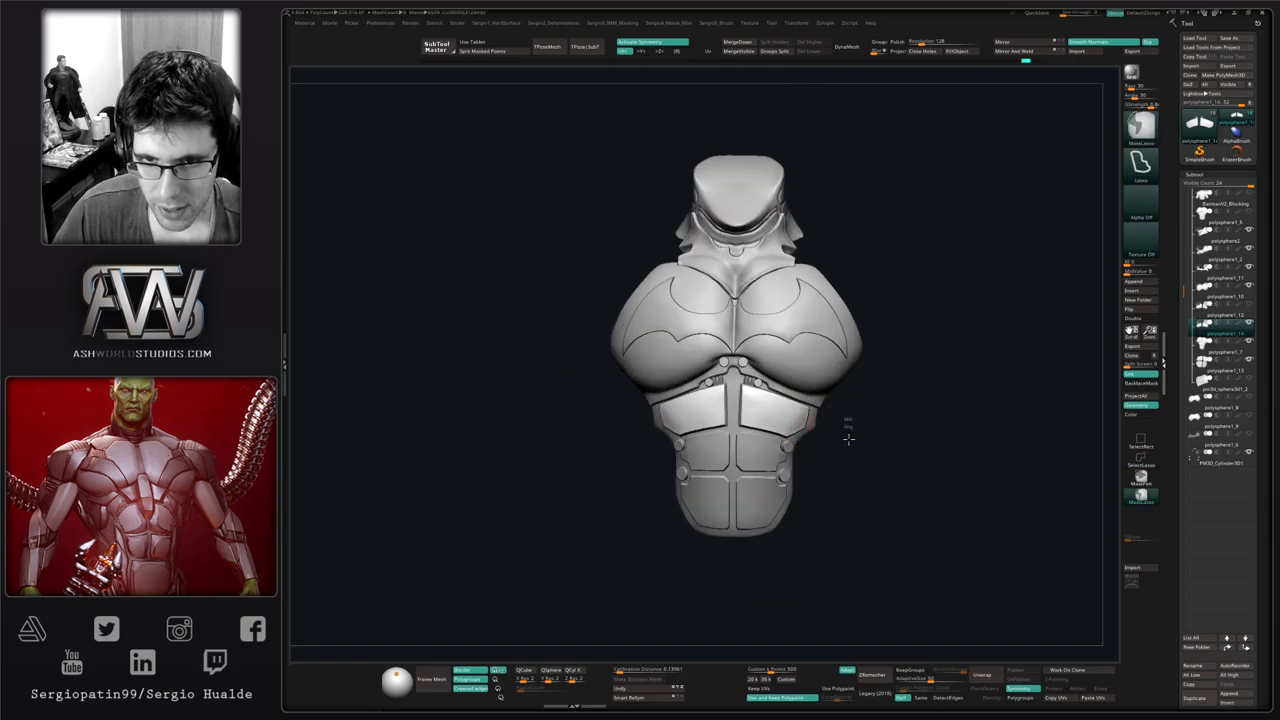
pyautogui.moveTo(848, 439)
pyautogui.mouseDown(button='right')
pyautogui.moveTo(826, 424)
pyautogui.moveTo(790, 430)
pyautogui.mouseUp(button='right')
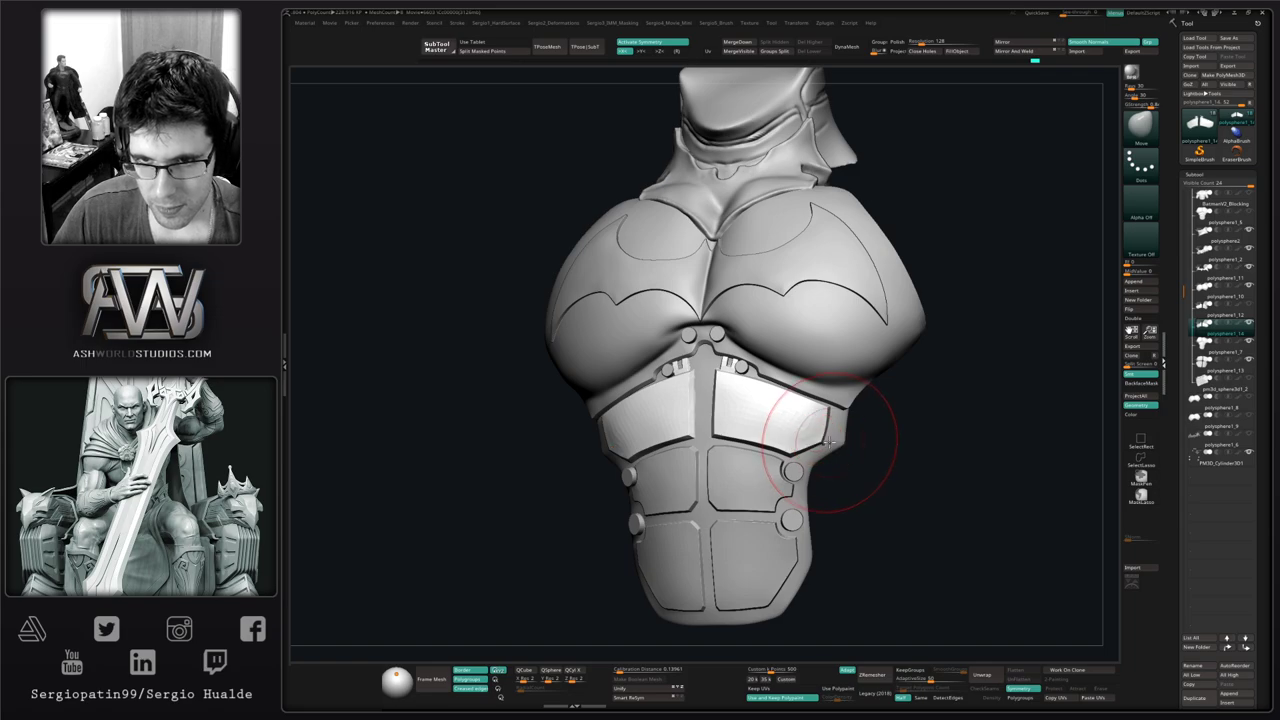
pyautogui.moveTo(889, 438)
pyautogui.mouseDown()
pyautogui.moveTo(782, 446)
pyautogui.moveTo(816, 440)
pyautogui.mouseUp()
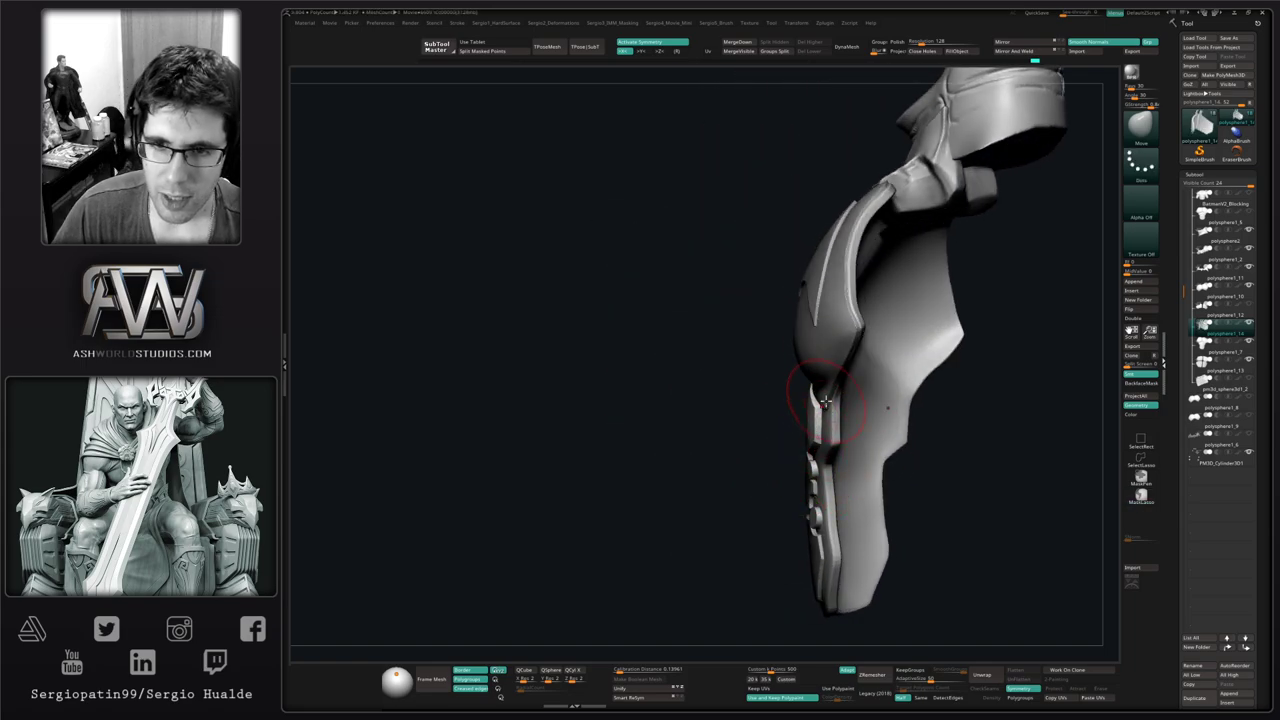
pyautogui.moveTo(809, 413)
pyautogui.mouseDown(button='right')
pyautogui.moveTo(872, 412)
pyautogui.moveTo(808, 410)
pyautogui.mouseUp(button='right')
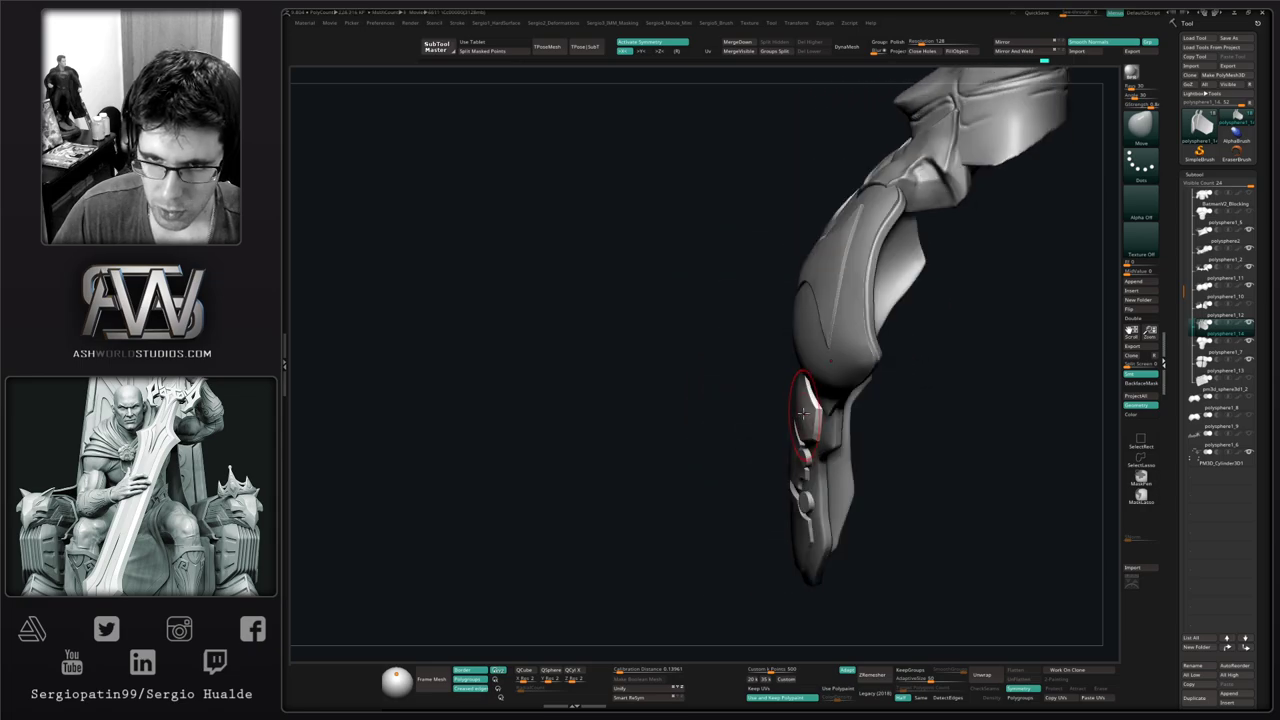
pyautogui.moveTo(805, 412); pyautogui.dragTo(812, 408)
# Inspect the torso base around the abdominal plates from the front, back and below, toggling Dynamic Subdivision
pyautogui.moveTo(808, 408)
pyautogui.mouseDown(button='right')
pyautogui.moveTo(840, 400)
pyautogui.moveTo(748, 403)
pyautogui.moveTo(726, 440)
pyautogui.moveTo(740, 428)
pyautogui.moveTo(787, 437)
pyautogui.mouseUp(button='right')
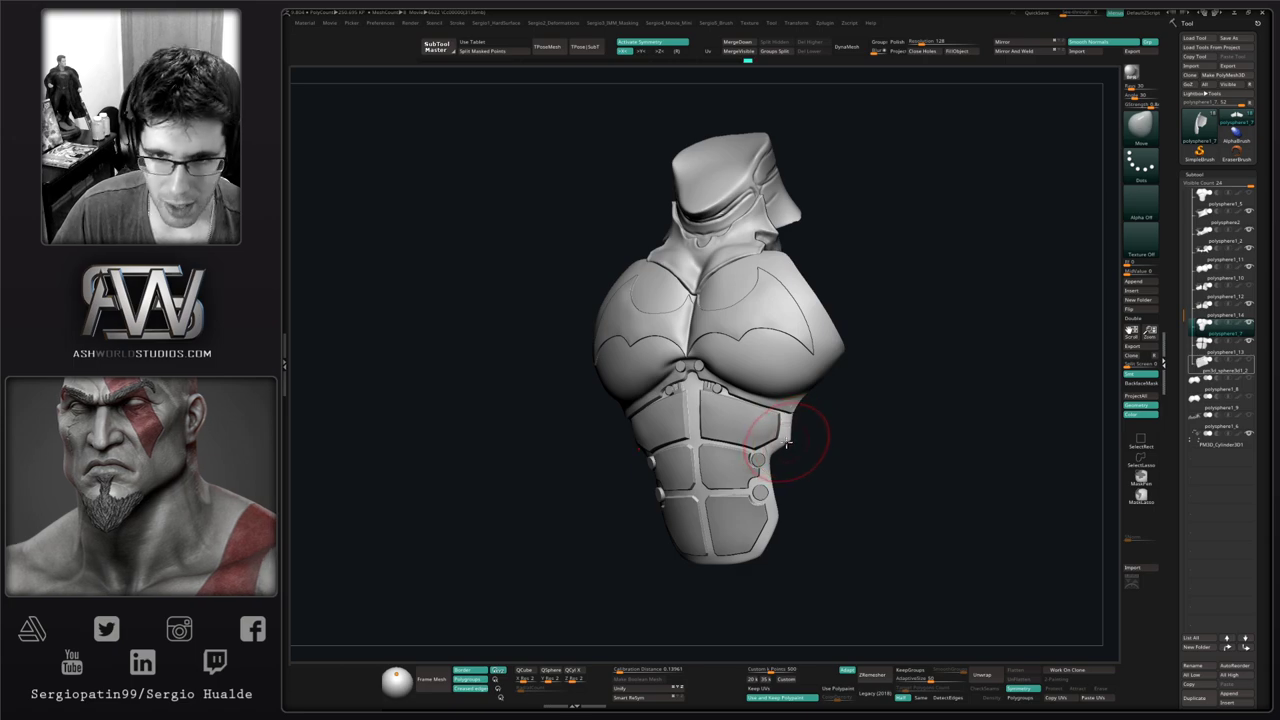
pyautogui.moveTo(808, 428); pyautogui.dragTo(766, 401, button='right')
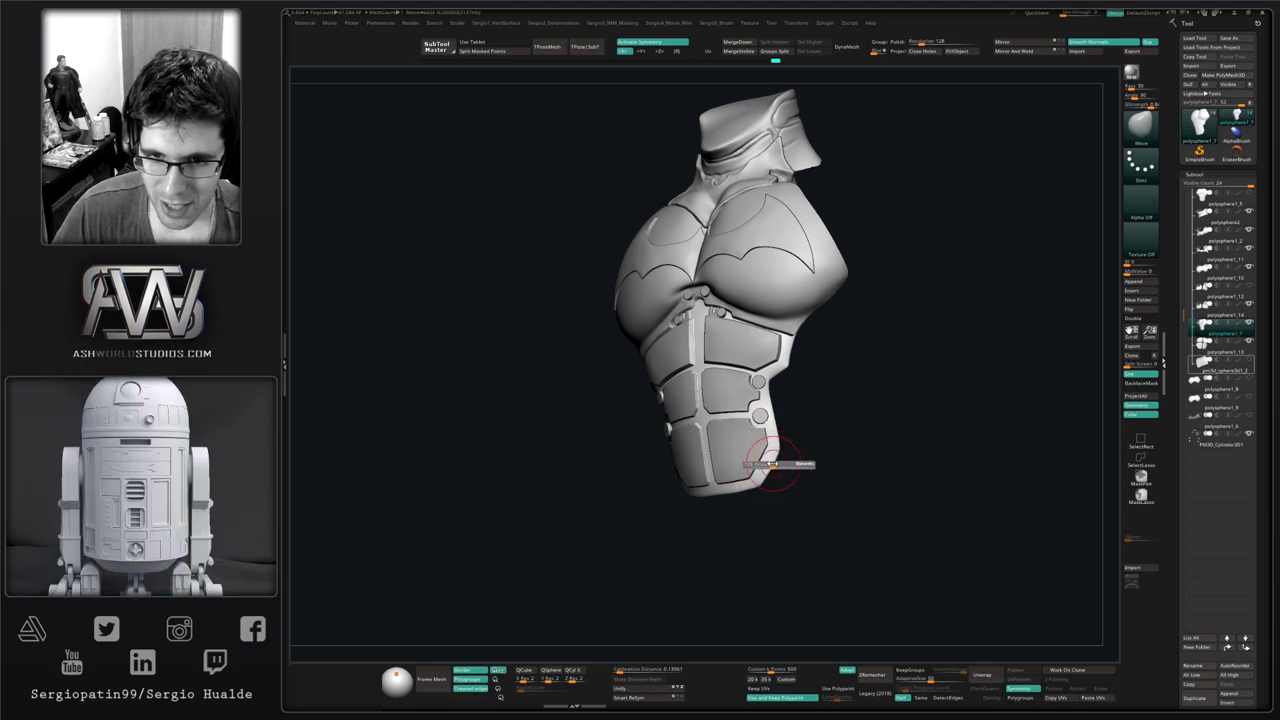
pyautogui.moveTo(777, 456)
pyautogui.mouseDown(button='right')
pyautogui.moveTo(789, 434)
pyautogui.moveTo(811, 435)
pyautogui.moveTo(763, 327)
pyautogui.moveTo(800, 416)
pyautogui.moveTo(813, 408)
pyautogui.moveTo(792, 422)
pyautogui.moveTo(831, 437)
pyautogui.moveTo(820, 438)
pyautogui.mouseUp(button='right')
pyautogui.press('w')
pyautogui.keyDown('alt'); pyautogui.click(843, 434); pyautogui.keyUp('alt')
pyautogui.hotkey('shift', 'd')
pyautogui.hotkey('shift', 'd')
pyautogui.press('q')
pyautogui.press('s')
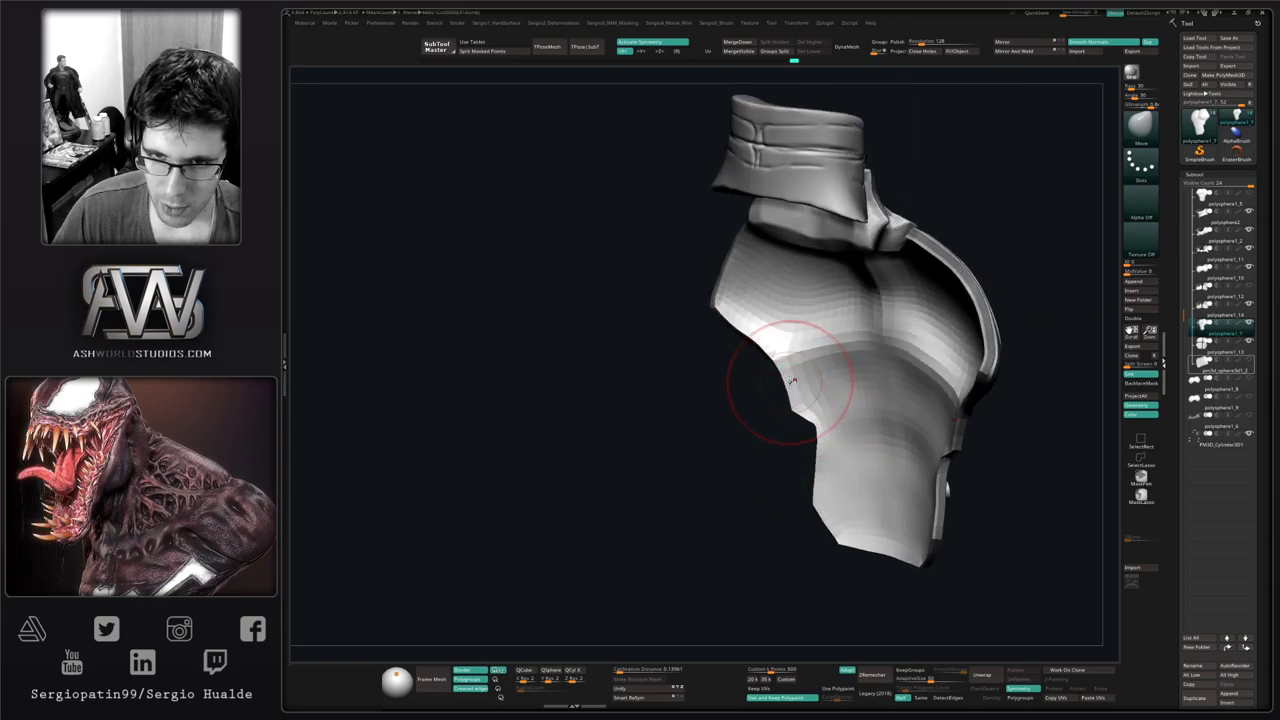
pyautogui.moveTo(775, 355); pyautogui.dragTo(783, 400, button='right')
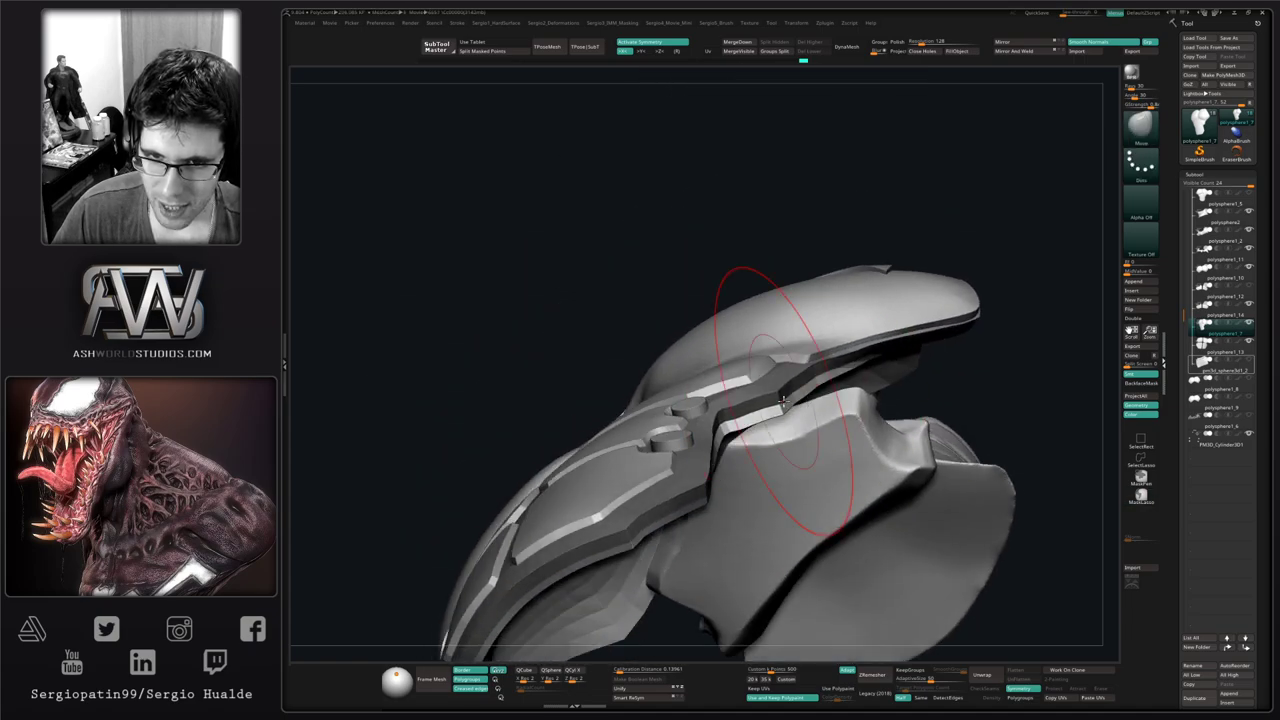
pyautogui.moveTo(671, 423)
pyautogui.mouseDown(button='right')
pyautogui.moveTo(737, 429)
pyautogui.moveTo(700, 400)
pyautogui.moveTo(725, 430)
pyautogui.moveTo(727, 413)
pyautogui.moveTo(712, 438)
pyautogui.mouseUp(button='right')
# Show the polyframe and remove the edge loop along the middle of the torso base's rim with the ZModeler edge Insert action
pyautogui.press('b')
pyautogui.press('c')
pyautogui.press('l')
pyautogui.hotkey('shift', 'f')
pyautogui.press('b')
pyautogui.press('z')
pyautogui.press('m')
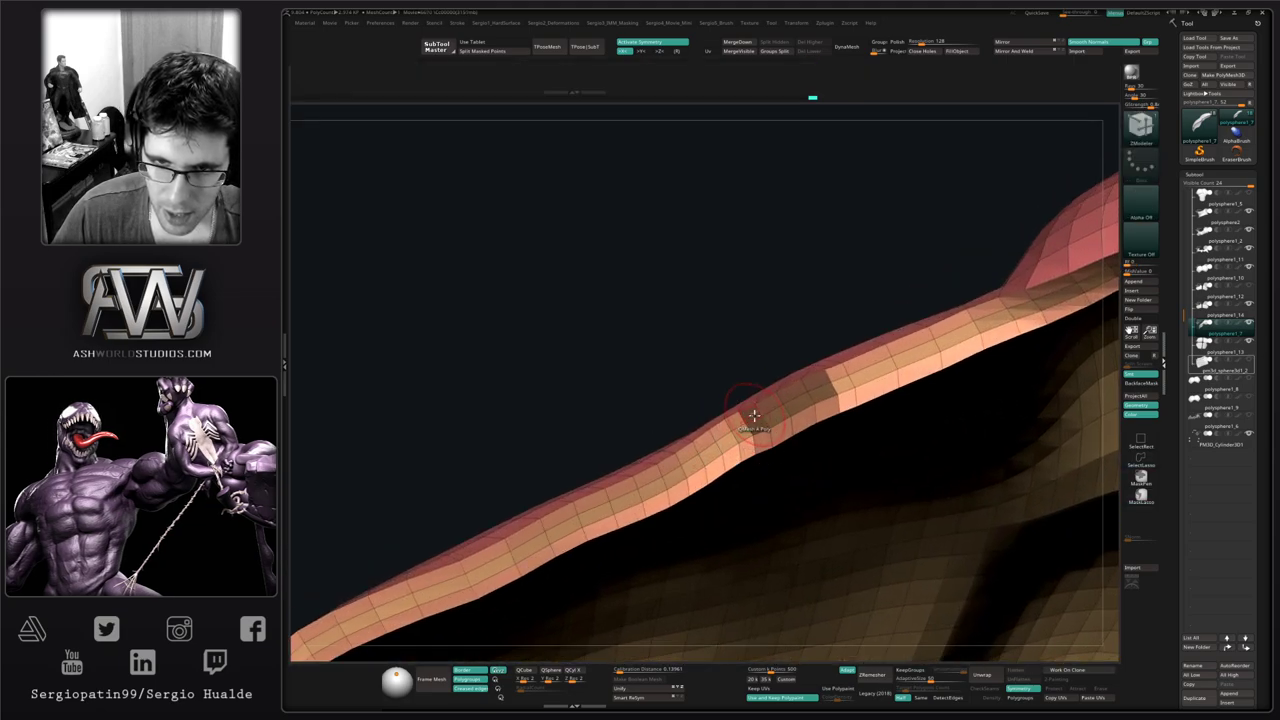
pyautogui.press('space')
pyautogui.click(748, 441)
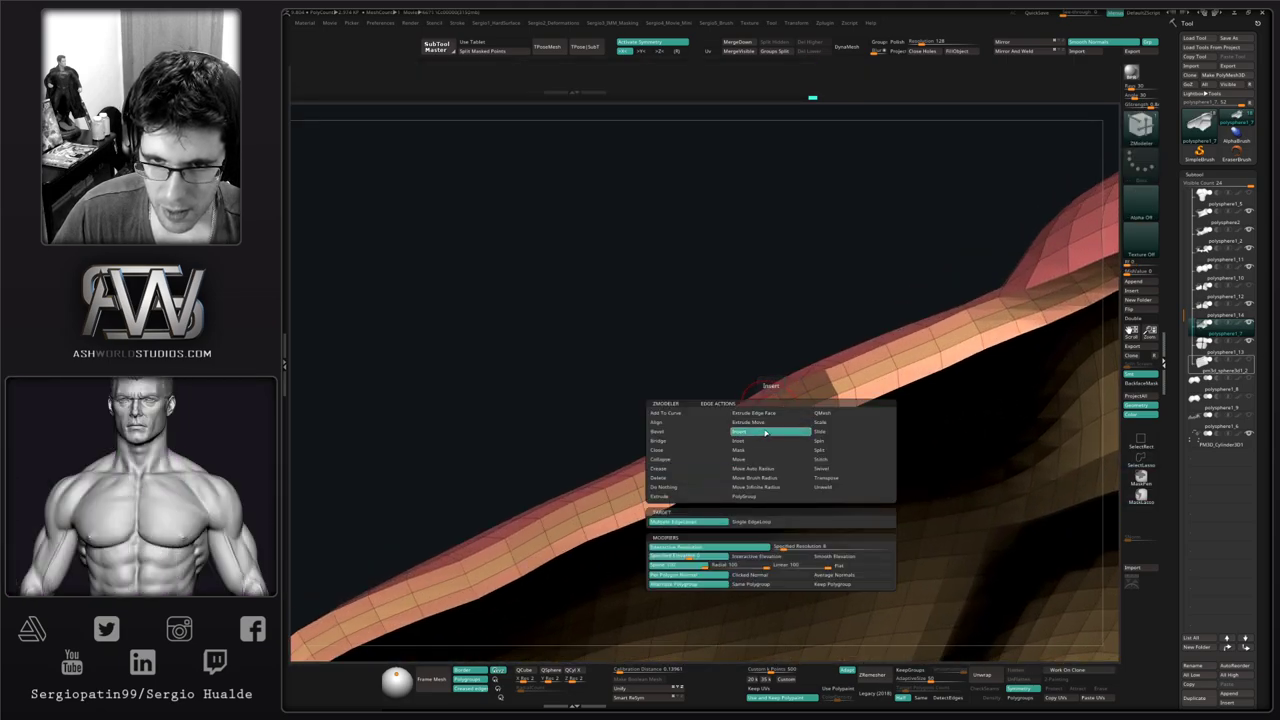
pyautogui.click(769, 440)
pyautogui.keyDown('ctrl'); pyautogui.moveTo(769, 440); pyautogui.dragTo(757, 337, button='right'); pyautogui.keyUp('ctrl')
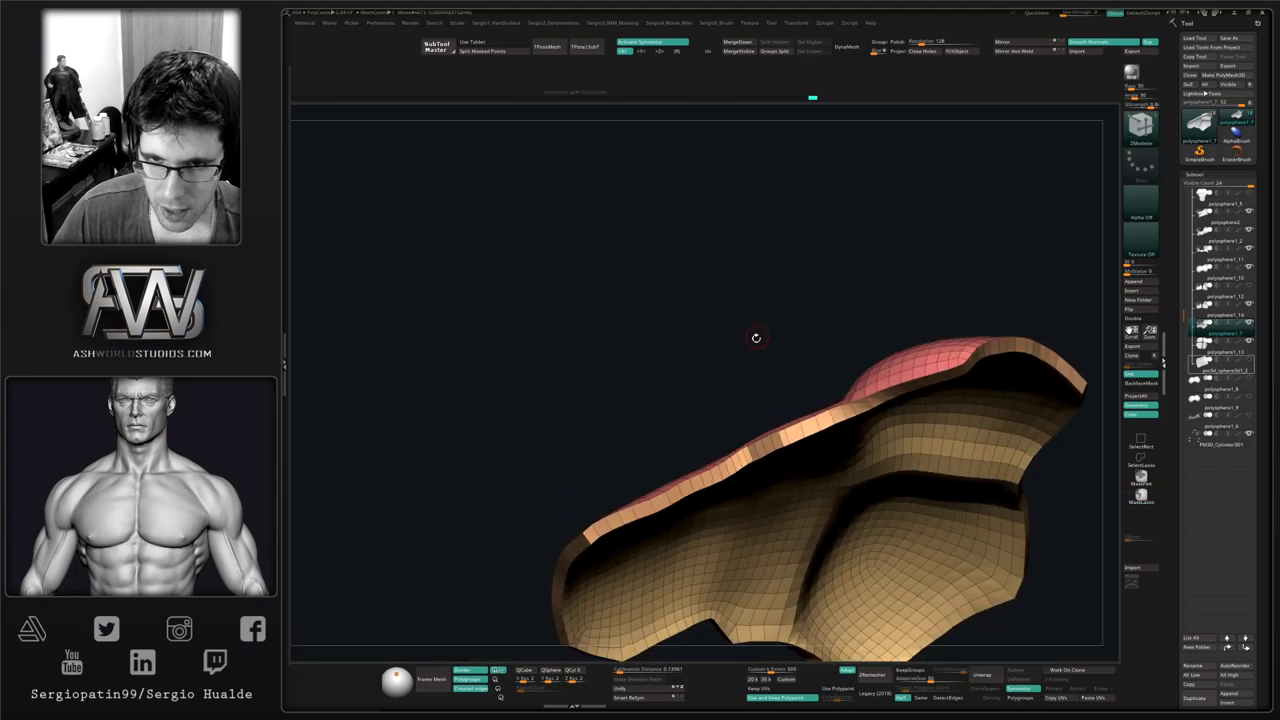
# Hide the polyframe and preview the torso base with Dynamic Subdivision before returning to the low-poly view
pyautogui.hotkey('shift', 'f')
pyautogui.keyDown('ctrl'); pyautogui.moveTo(749, 457); pyautogui.dragTo(750, 418, button='right'); pyautogui.keyUp('ctrl')
pyautogui.moveTo(750, 418); pyautogui.dragTo(730, 540, button='right')
pyautogui.press('d')
pyautogui.hotkey('shift', 'd')
# Adjust the torso base's side edge around and below the notch with a resized Move brush
pyautogui.moveTo(730, 540)
pyautogui.mouseDown(button='right')
pyautogui.moveTo(704, 479)
pyautogui.moveTo(733, 469)
pyautogui.moveTo(708, 452)
pyautogui.moveTo(690, 482)
pyautogui.moveTo(680, 463)
pyautogui.moveTo(651, 457)
pyautogui.moveTo(679, 436)
pyautogui.mouseUp(button='right')
pyautogui.click(736, 471)
pyautogui.press('w')
pyautogui.keyDown('alt'); pyautogui.click(698, 498); pyautogui.keyUp('alt')
pyautogui.press('q')
pyautogui.press('s')
pyautogui.click(683, 479)
pyautogui.press('s')
pyautogui.click(695, 398)
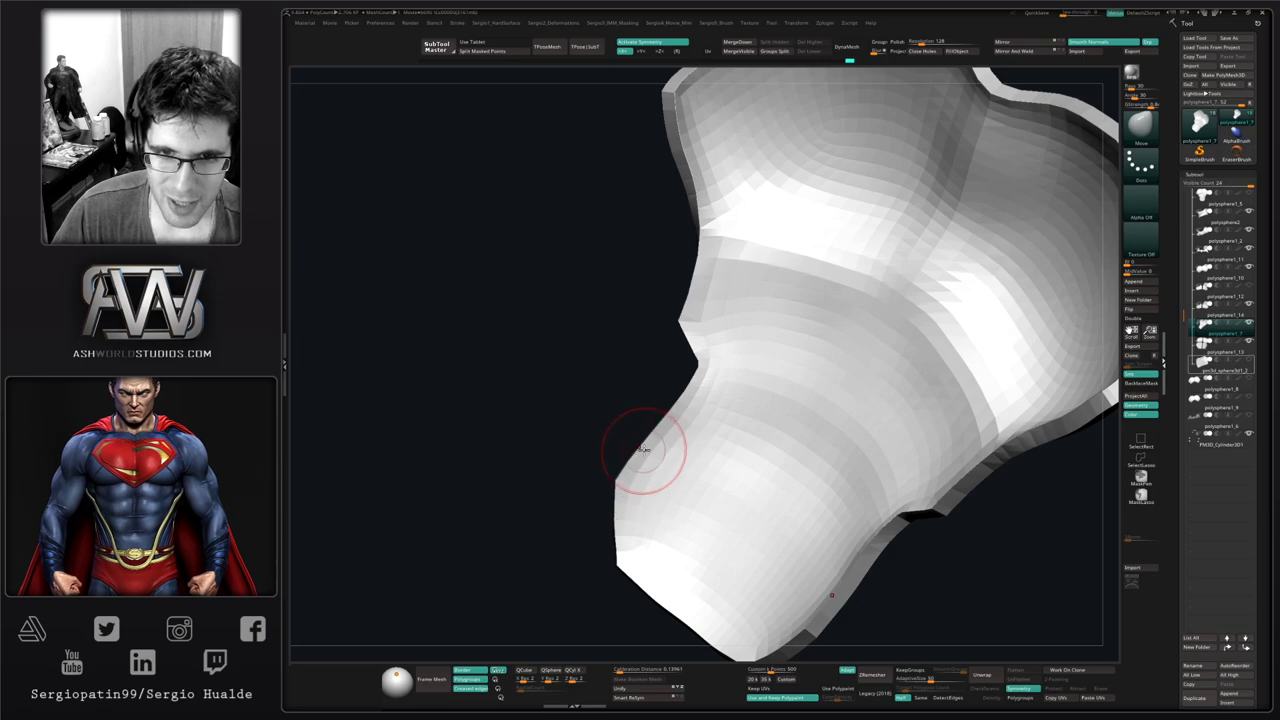
pyautogui.moveTo(688, 410); pyautogui.dragTo(686, 395)
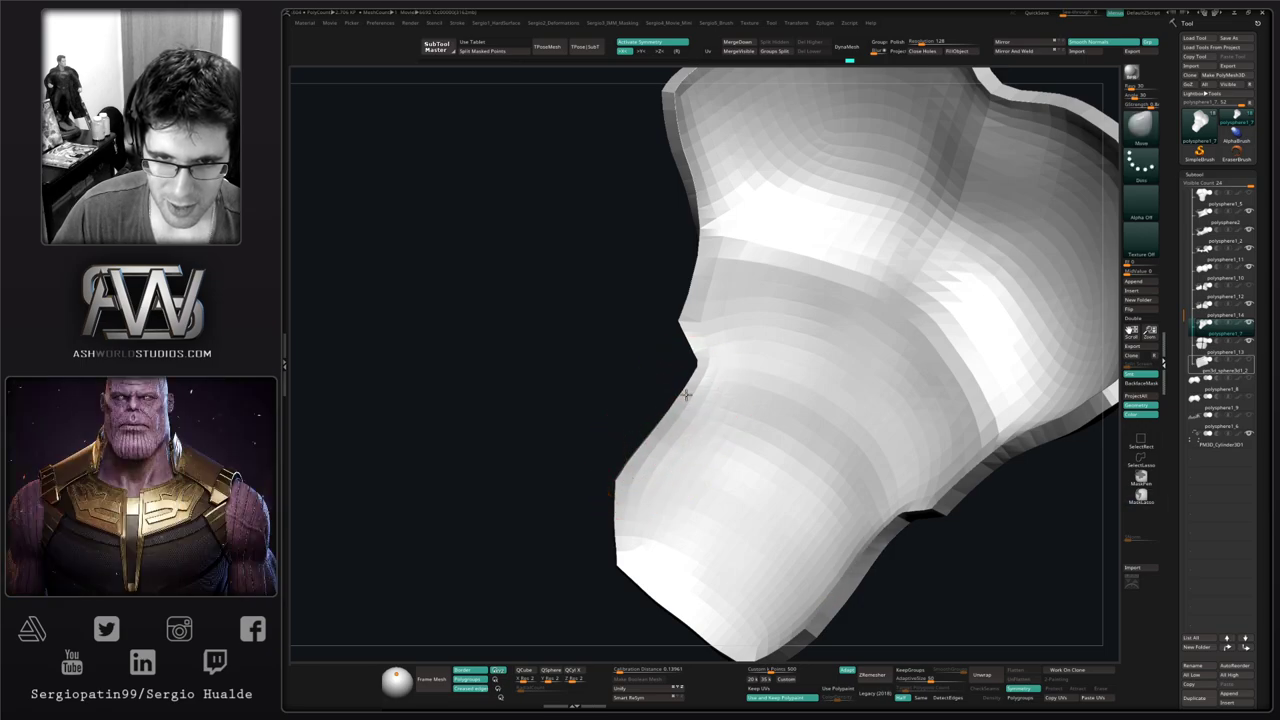
pyautogui.moveTo(703, 345); pyautogui.dragTo(723, 402)
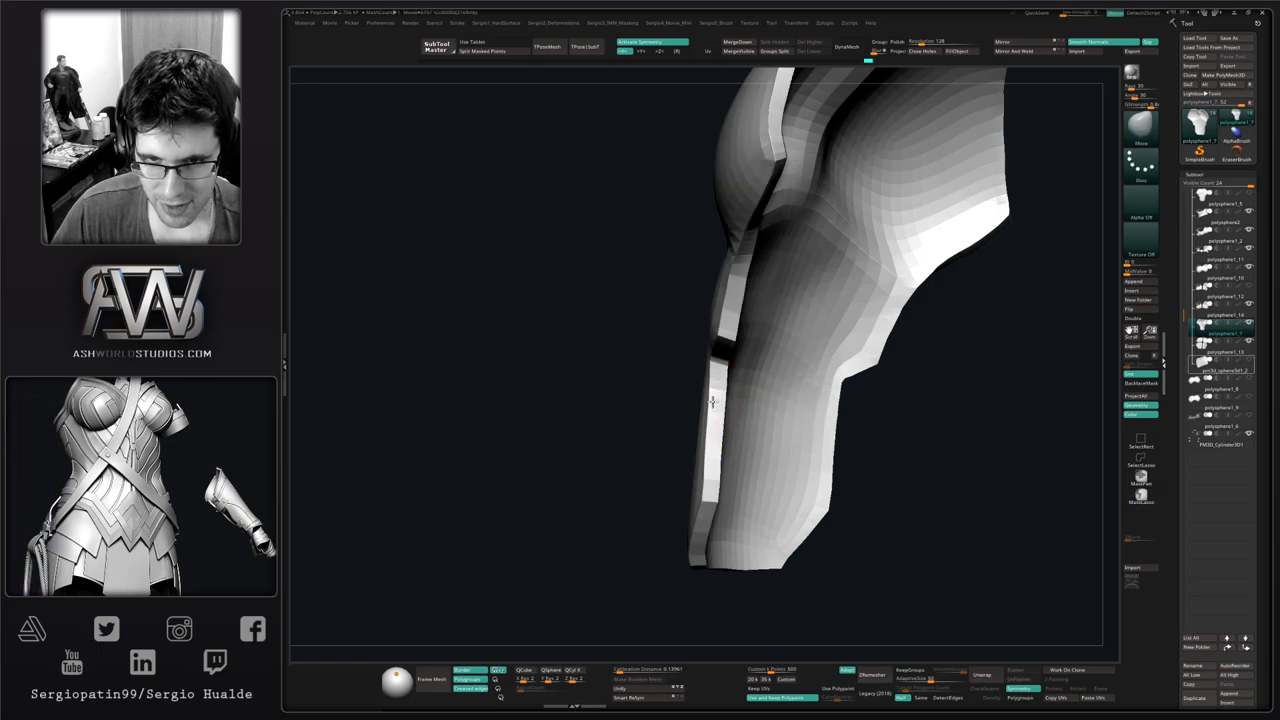
# Refine the lower outer edge of the torso base with the Move brush and check it with Dynamic Subdivision
pyautogui.moveTo(718, 420)
pyautogui.mouseDown(button='right')
pyautogui.moveTo(749, 428)
pyautogui.moveTo(714, 415)
pyautogui.mouseUp(button='right')
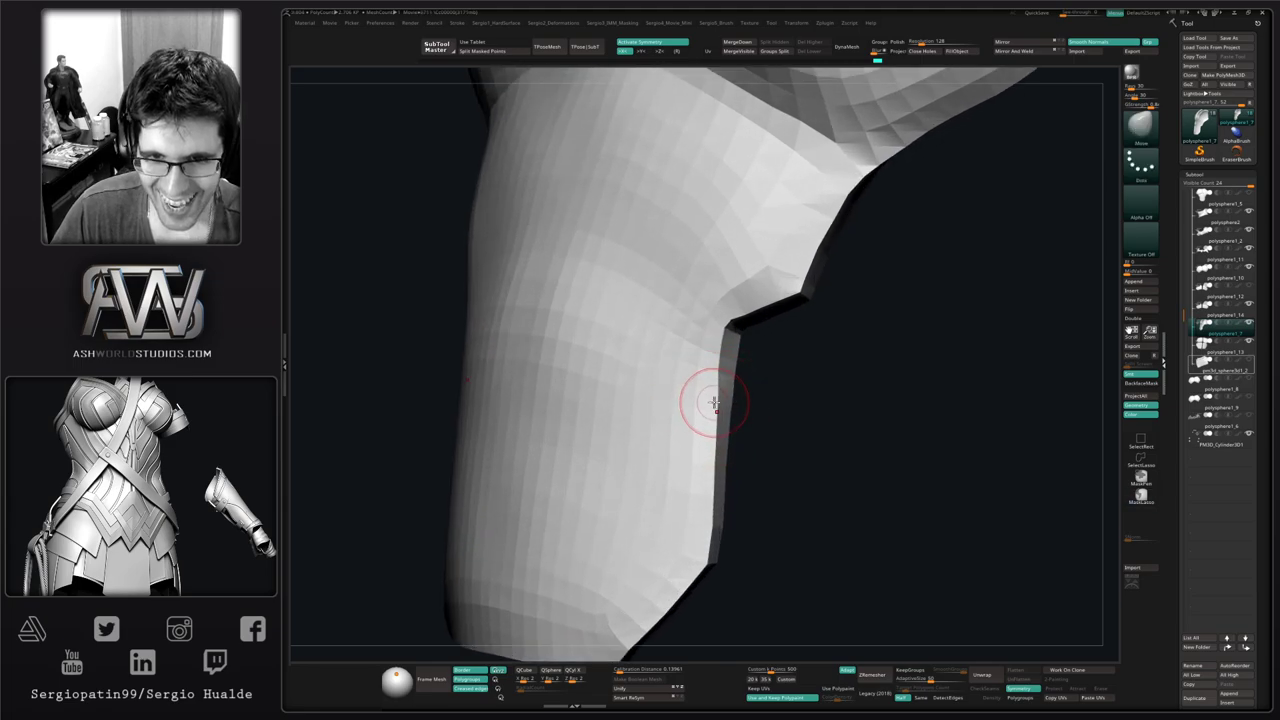
pyautogui.scroll(-5, 706, 431)
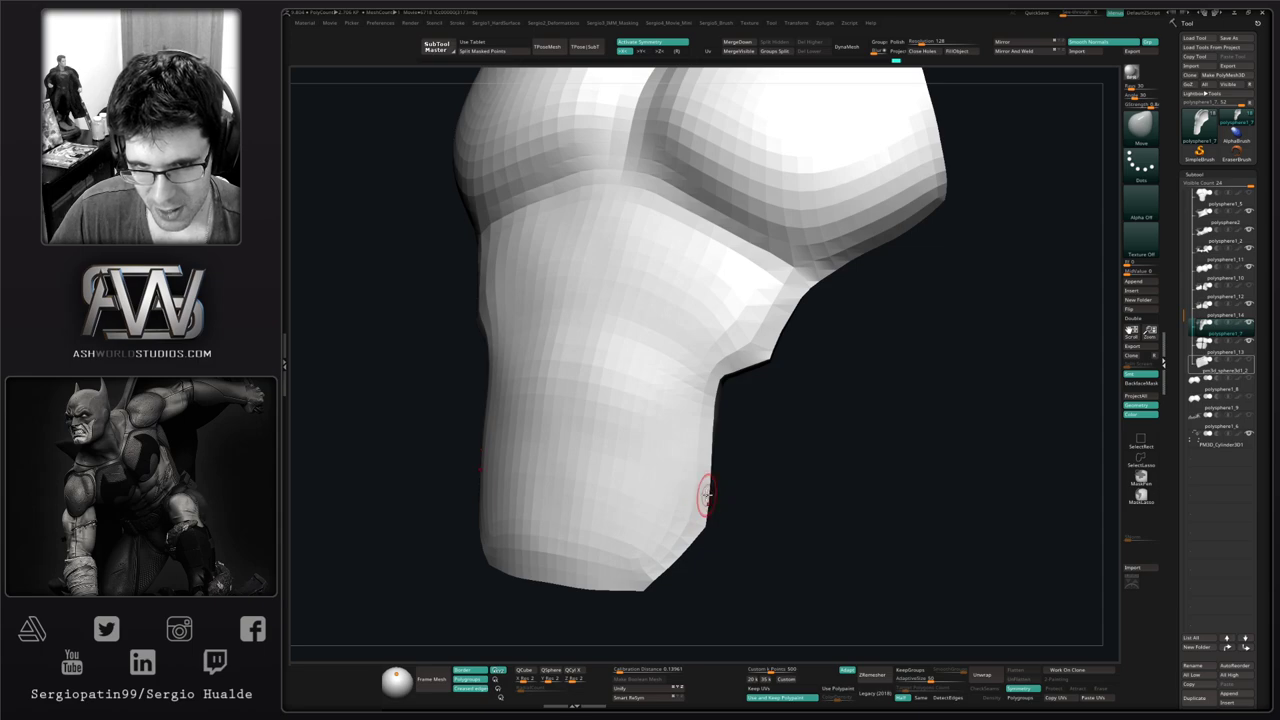
pyautogui.moveTo(706, 493); pyautogui.dragTo(706, 457)
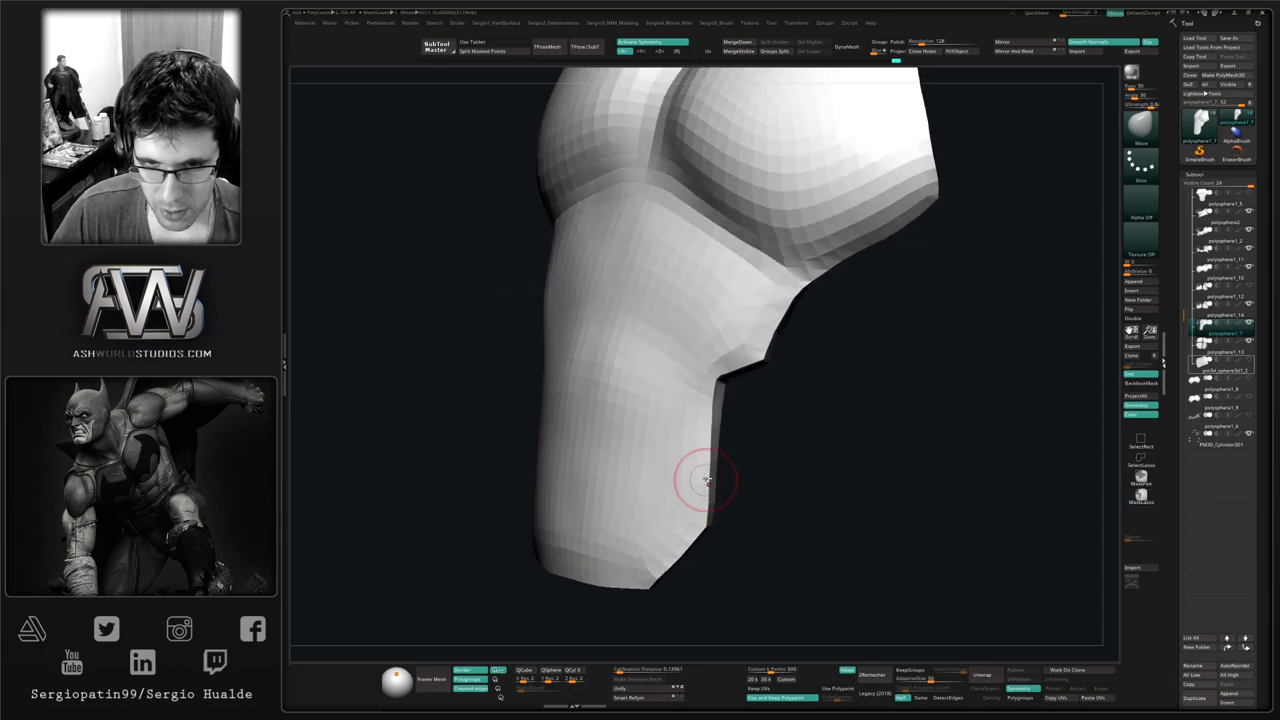
pyautogui.keyDown('ctrl'); pyautogui.moveTo(705, 465); pyautogui.dragTo(713, 420, button='right'); pyautogui.keyUp('ctrl')
pyautogui.press('d')
pyautogui.hotkey('shift', 'd')
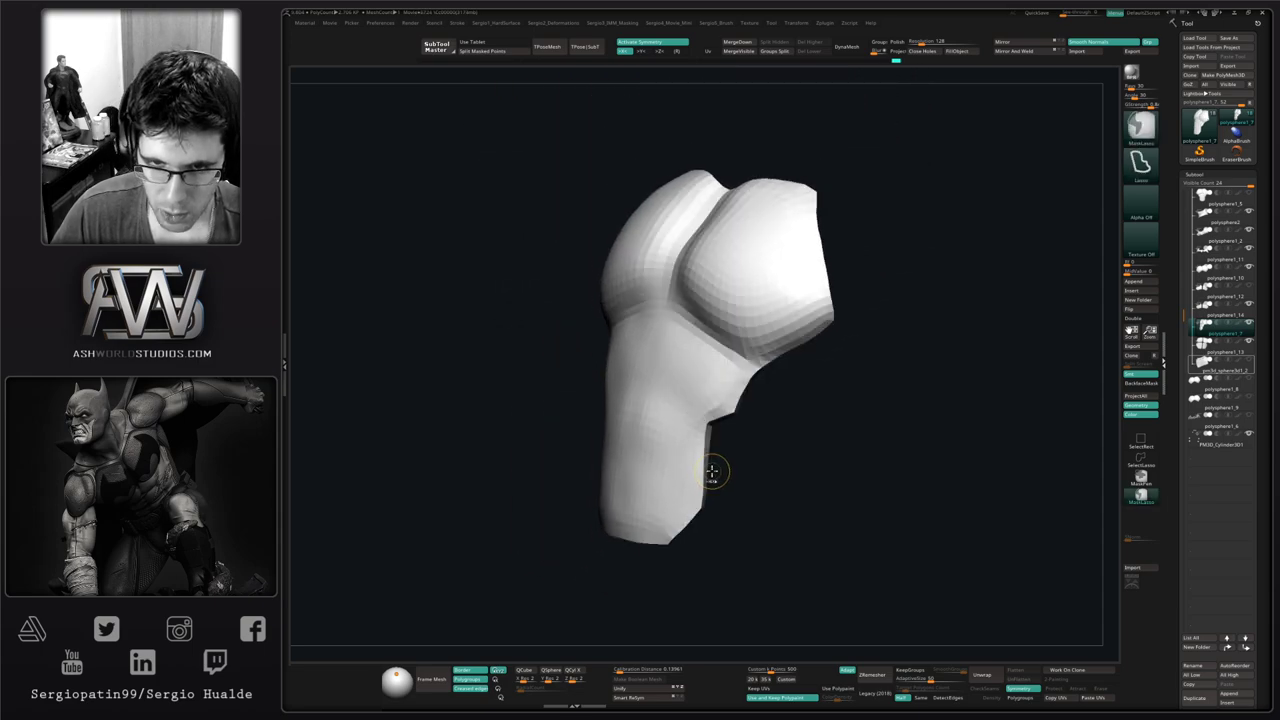
pyautogui.keyDown('ctrl'); pyautogui.moveTo(712, 474); pyautogui.dragTo(706, 520, button='right'); pyautogui.keyUp('ctrl')
# Show the polyframe and crease the torso base's polygroup borders with Crease PG
pyautogui.hotkey('shift', 'f')
pyautogui.keyDown('ctrl'); pyautogui.moveTo(737, 466); pyautogui.dragTo(734, 500, button='right'); pyautogui.keyUp('ctrl')
pyautogui.moveTo(734, 500); pyautogui.dragTo(723, 397, button='right')
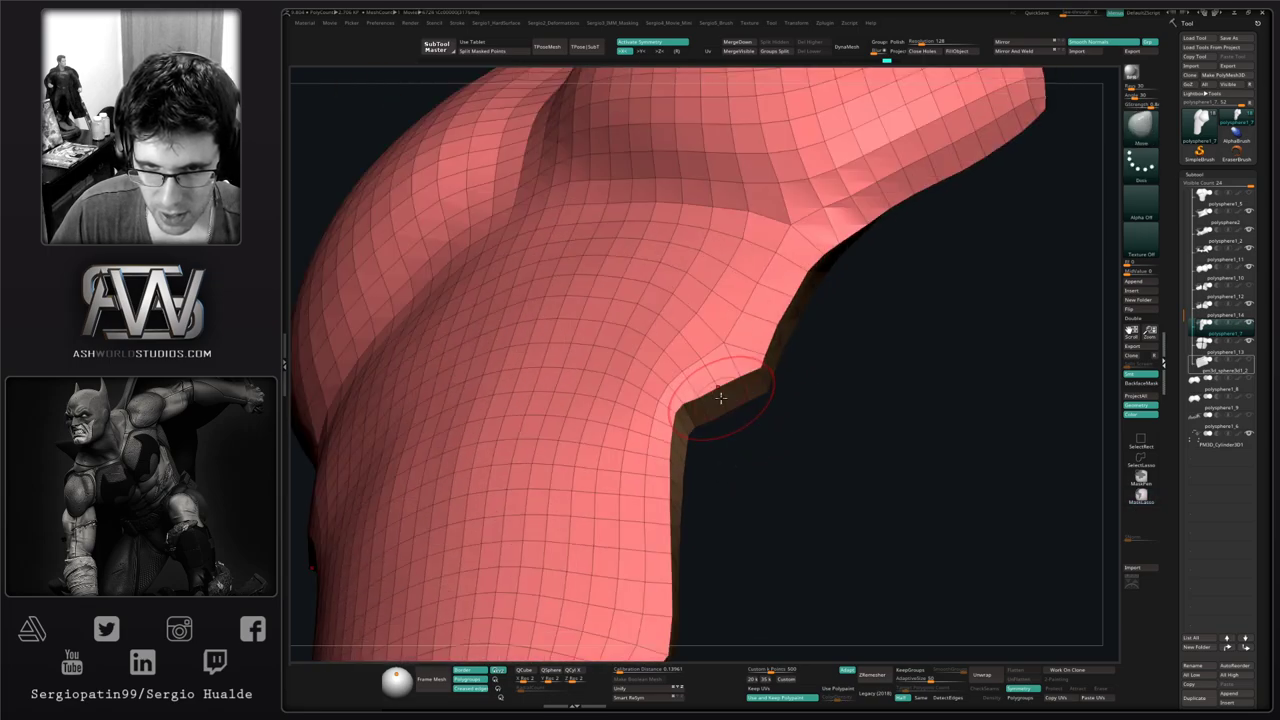
pyautogui.hotkey('shift', '1')
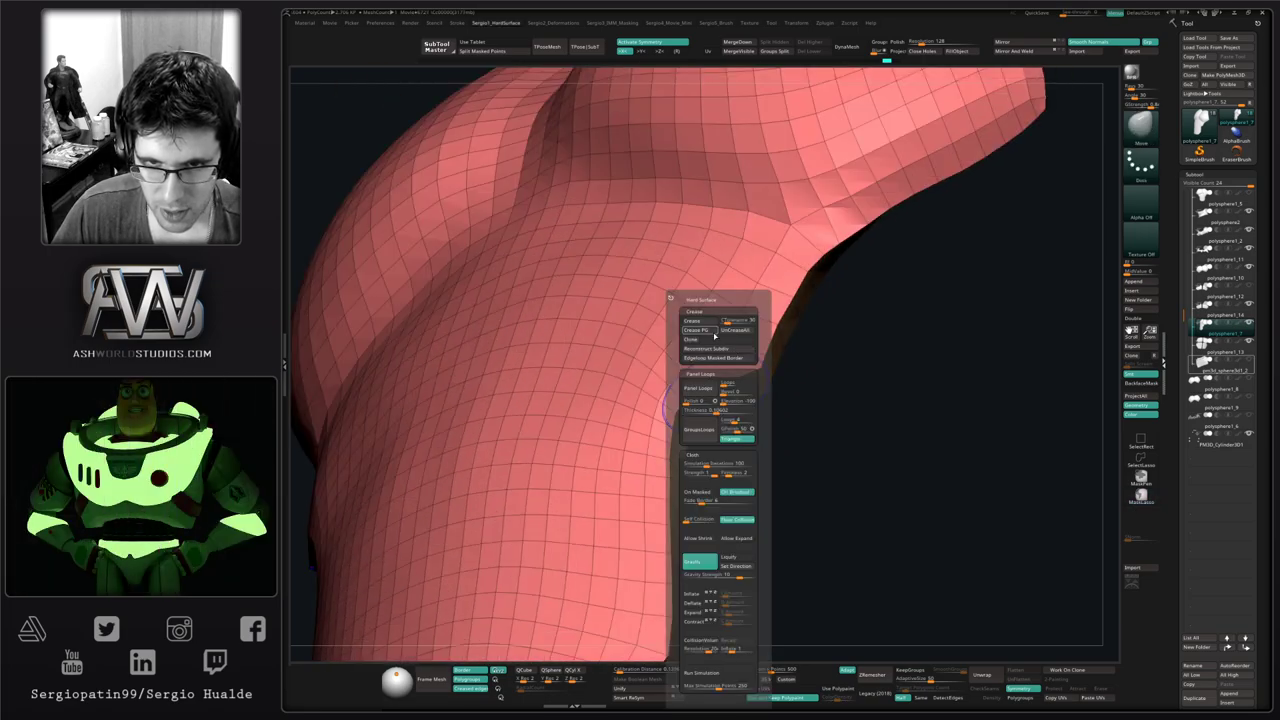
# Mask the torso base, leaving only the corner faces just below the side notch unmasked
pyautogui.moveTo(676, 440)
pyautogui.mouseDown()
pyautogui.moveTo(700, 434)
pyautogui.moveTo(710, 372)
pyautogui.moveTo(726, 389)
pyautogui.moveTo(783, 366)
pyautogui.moveTo(803, 306)
pyautogui.moveTo(706, 336)
pyautogui.moveTo(756, 384)
pyautogui.mouseUp()
pyautogui.keyDown('ctrl'); pyautogui.click(757, 380); pyautogui.keyUp('ctrl')
pyautogui.moveTo(688, 346)
pyautogui.keyDown('ctrl'); pyautogui.mouseDown()
pyautogui.moveTo(711, 388)
pyautogui.moveTo(671, 363)
pyautogui.moveTo(700, 366)
pyautogui.mouseUp(); pyautogui.keyUp('ctrl')
pyautogui.keyDown('ctrl'); pyautogui.click(711, 381); pyautogui.keyUp('ctrl')
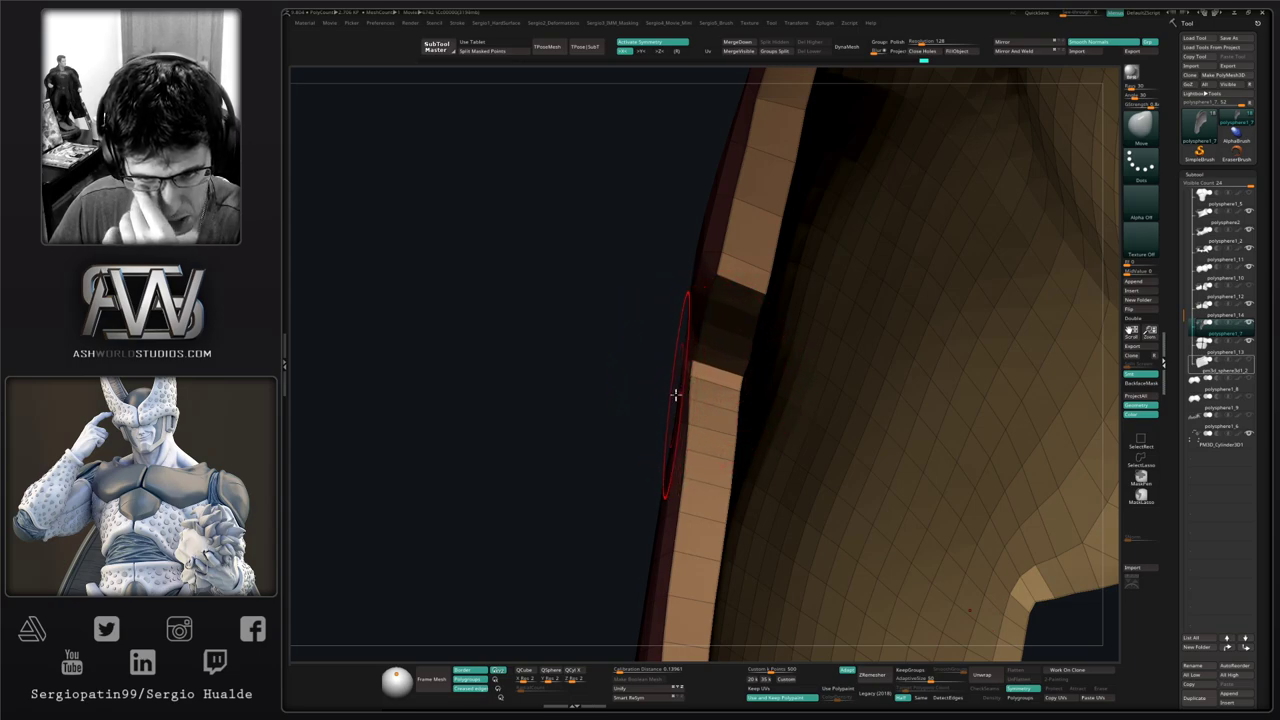
pyautogui.moveTo(675, 397)
pyautogui.mouseDown()
pyautogui.moveTo(748, 399)
pyautogui.moveTo(700, 380)
pyautogui.moveTo(754, 446)
pyautogui.mouseUp()
pyautogui.keyDown('ctrl'); pyautogui.keyDown('alt'); pyautogui.moveTo(680, 396); pyautogui.dragTo(694, 372); pyautogui.keyUp('alt'); pyautogui.keyUp('ctrl')
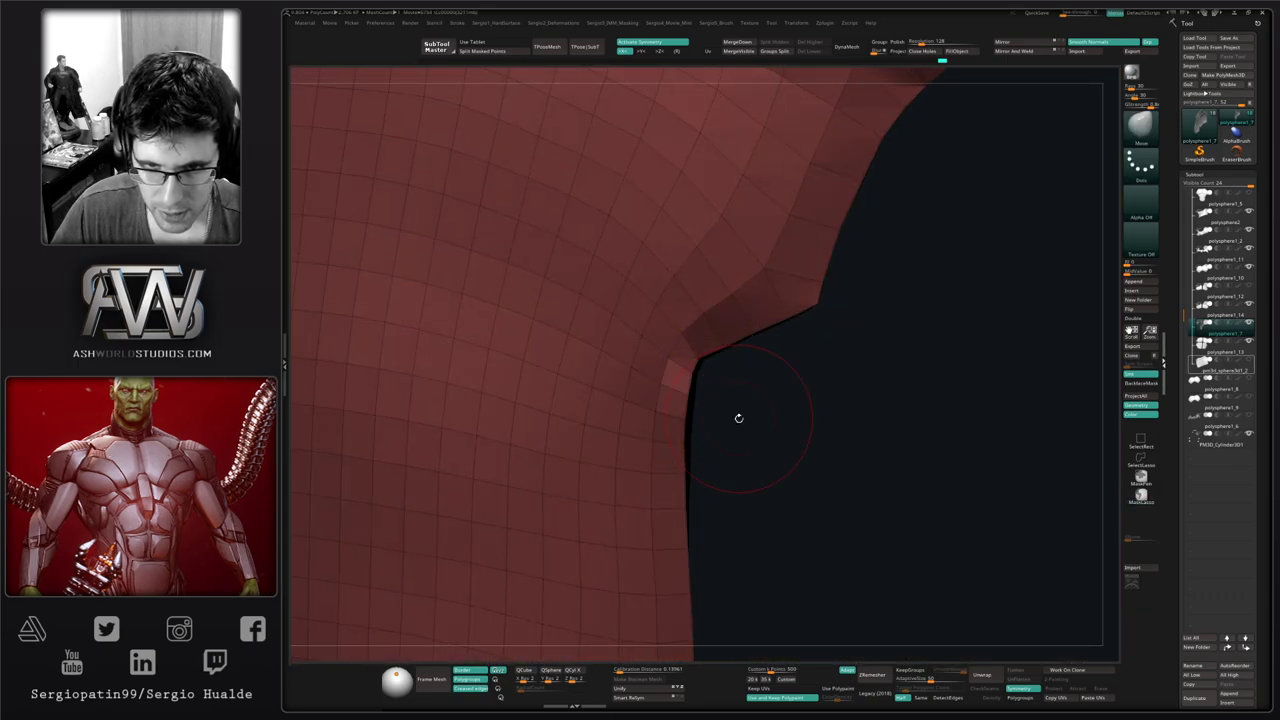
# Adjust the unmasked faces at the torso base's notch corner and clear the mask
pyautogui.moveTo(737, 417); pyautogui.dragTo(711, 386)
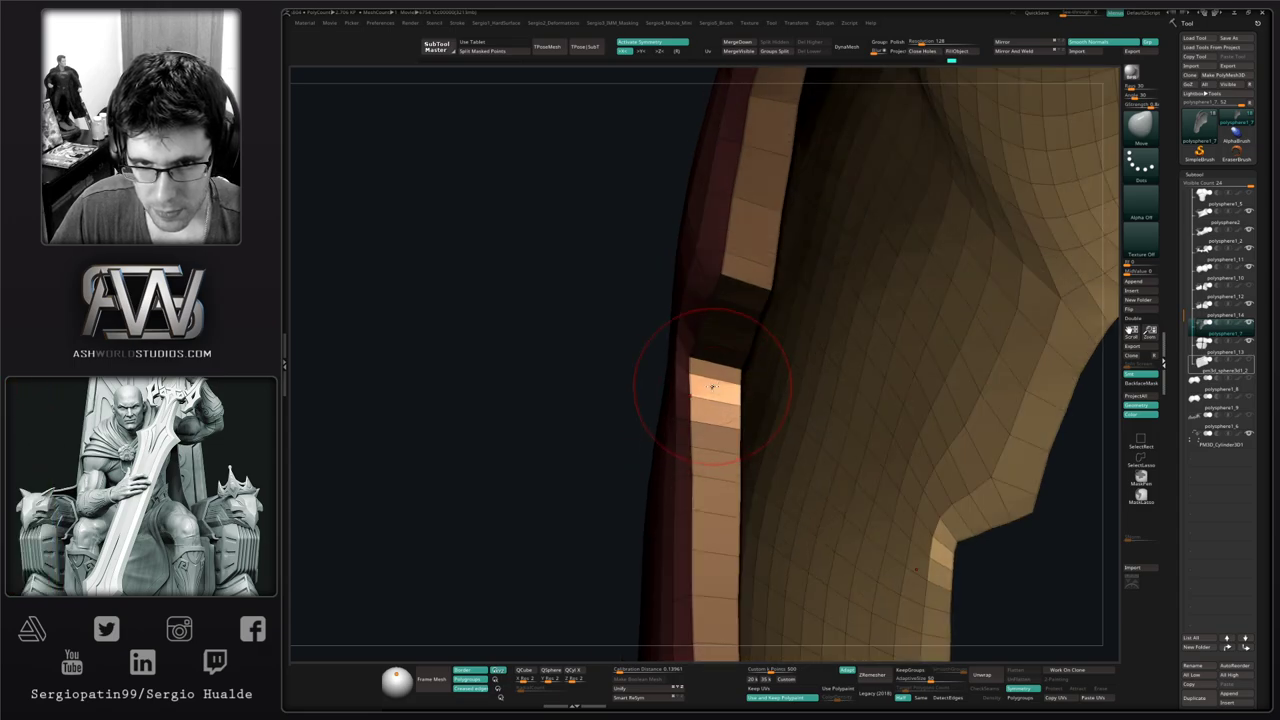
pyautogui.moveTo(712, 386); pyautogui.dragTo(800, 458, button='right')
pyautogui.keyDown('ctrl'); pyautogui.moveTo(812, 478); pyautogui.dragTo(835, 500); pyautogui.keyUp('ctrl')
# Show all the suit parts again, hide the polyframe and review the whole torso
pyautogui.keyDown('ctrl'); pyautogui.moveTo(785, 277); pyautogui.dragTo(725, 172, button='right'); pyautogui.keyUp('ctrl')
pyautogui.hotkey('alt', 's')
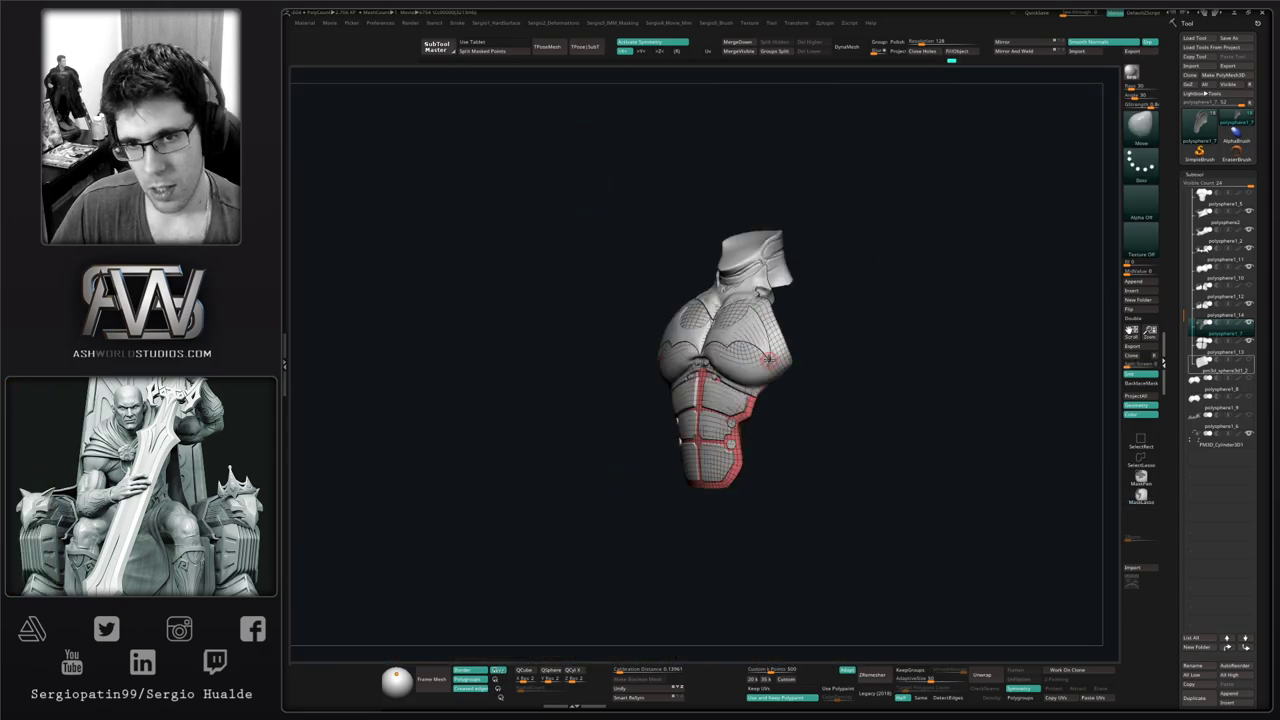
pyautogui.keyDown('ctrl'); pyautogui.moveTo(768, 359); pyautogui.dragTo(745, 325, button='right'); pyautogui.keyUp('ctrl')
pyautogui.hotkey('shift', 'f')
pyautogui.moveTo(710, 390); pyautogui.dragTo(794, 443, button='right')
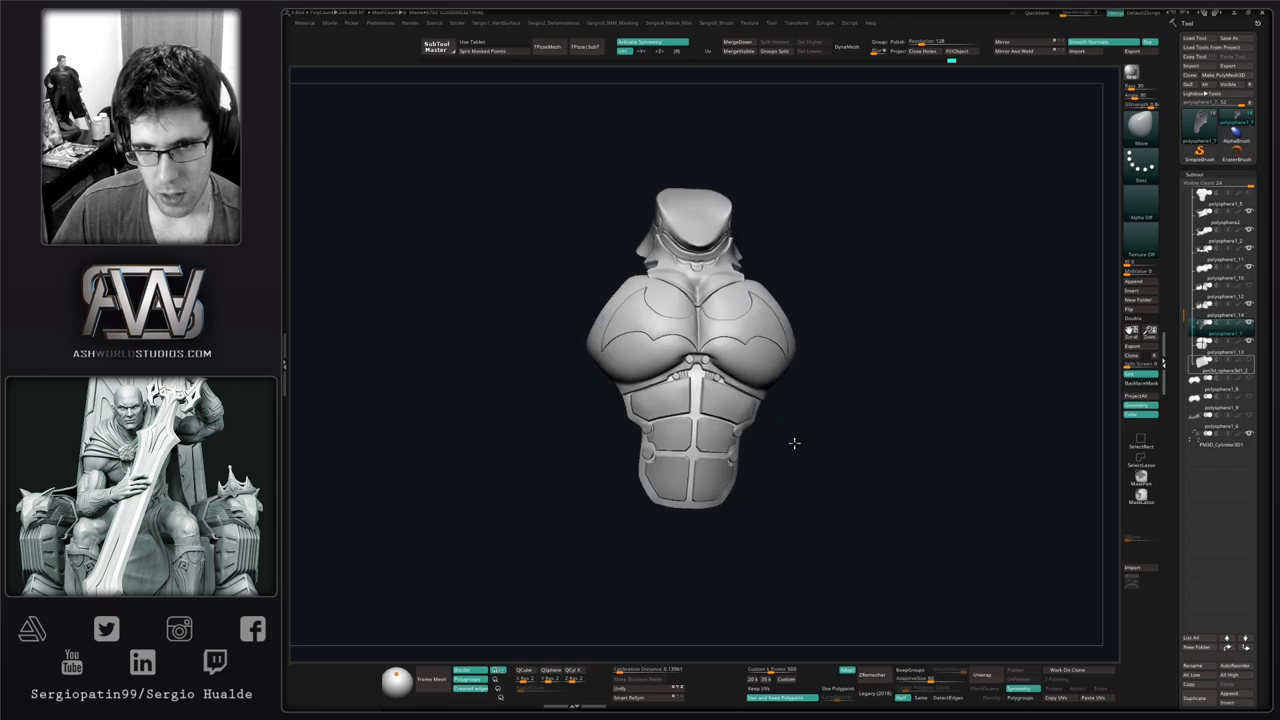
pyautogui.moveTo(794, 443); pyautogui.dragTo(658, 408)
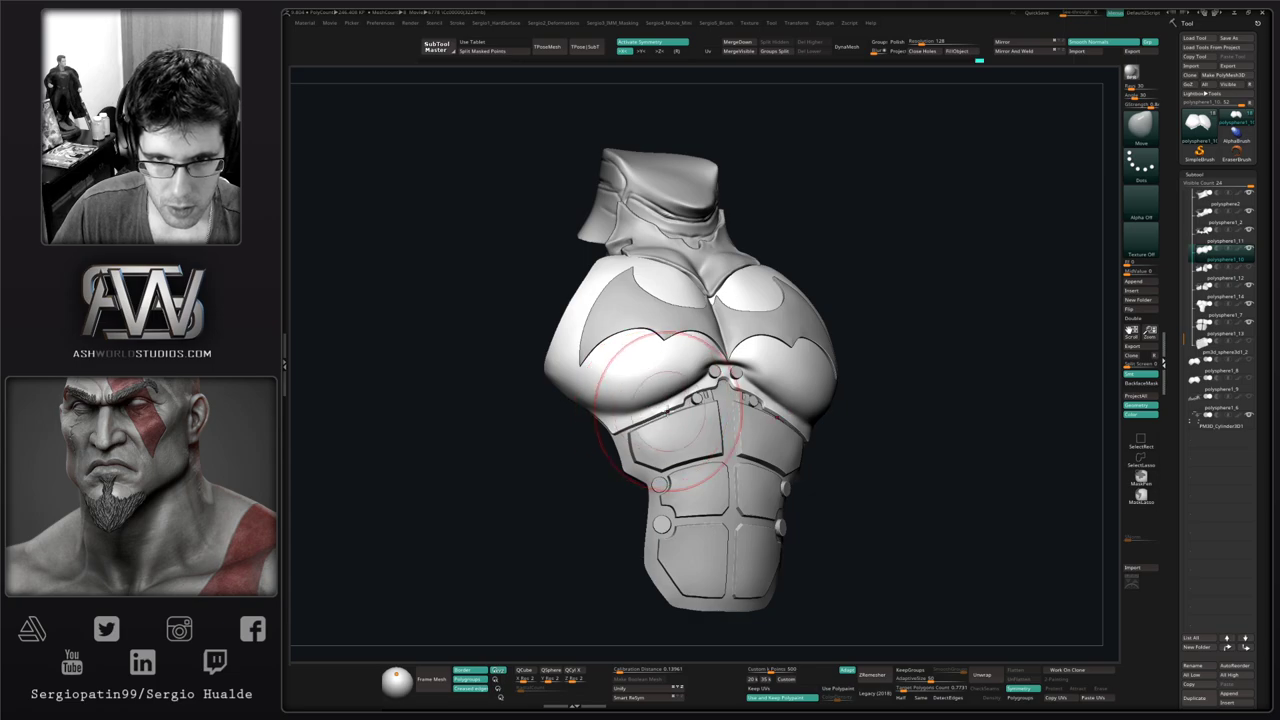
# Adjust the lower edges of the chest plates above the abdominal armor with the Move brush
pyautogui.keyDown('shift'); pyautogui.moveTo(668, 410); pyautogui.dragTo(674, 434, button='right'); pyautogui.keyUp('shift')
pyautogui.moveTo(795, 412); pyautogui.dragTo(790, 403)
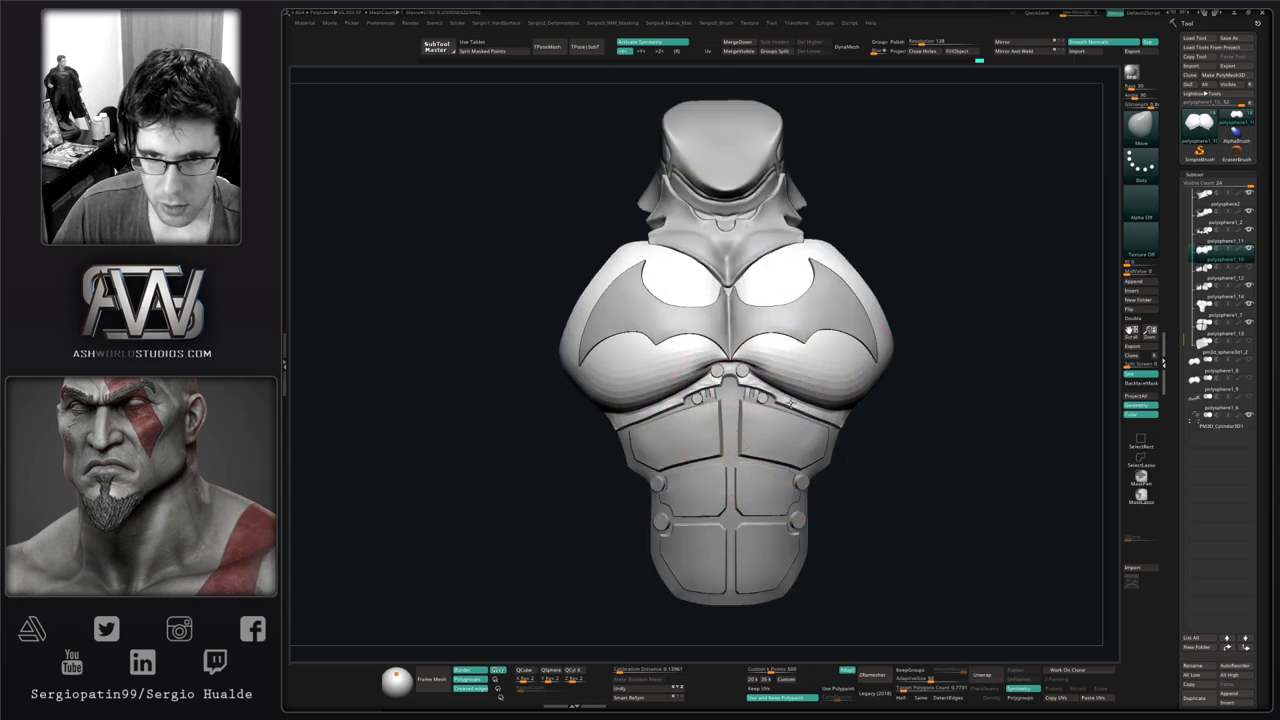
pyautogui.keyDown('alt'); pyautogui.moveTo(800, 406); pyautogui.dragTo(766, 423, button='right'); pyautogui.keyUp('alt')
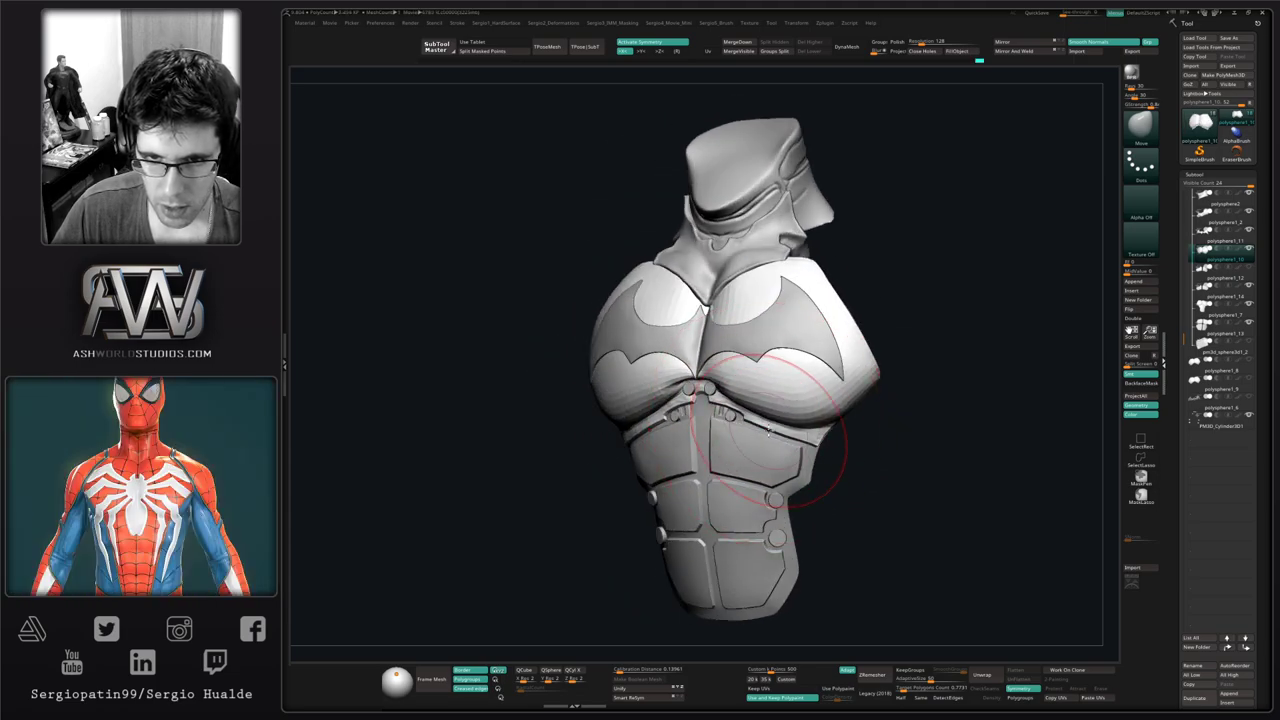
pyautogui.moveTo(768, 432); pyautogui.dragTo(789, 438)
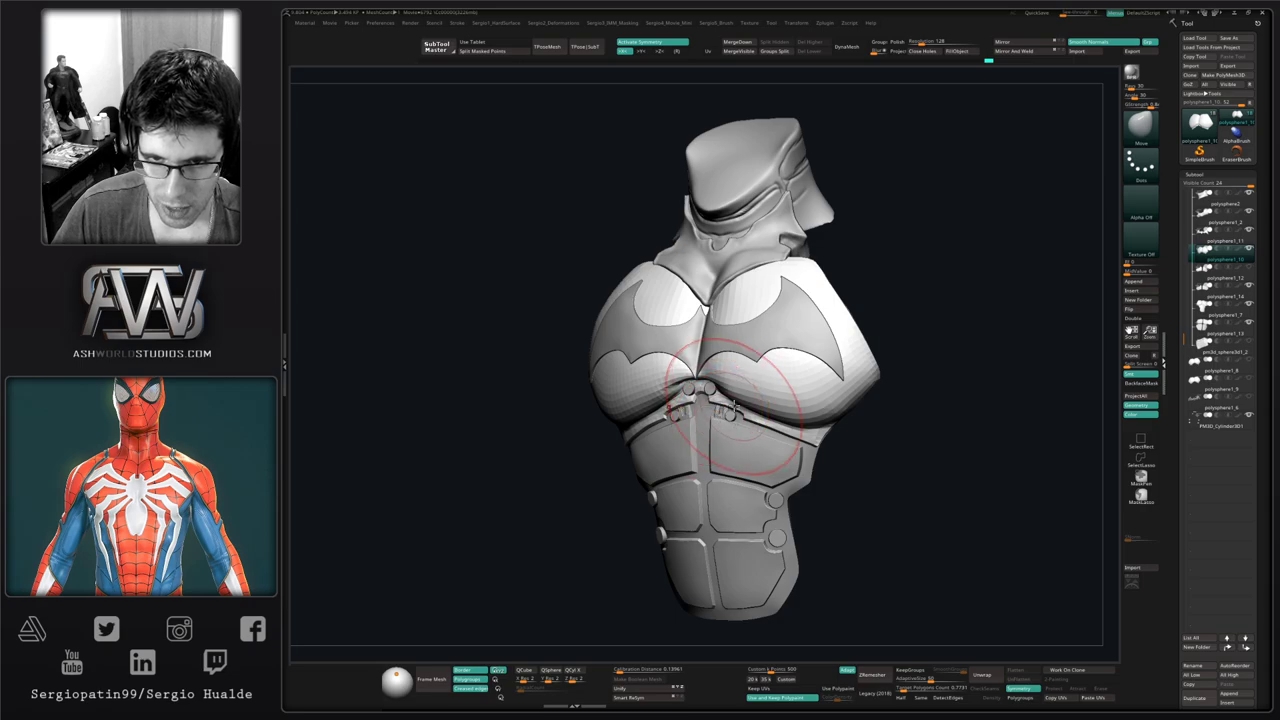
pyautogui.moveTo(740, 394)
pyautogui.mouseDown()
pyautogui.moveTo(697, 401)
pyautogui.moveTo(678, 383)
pyautogui.moveTo(728, 388)
pyautogui.mouseUp()
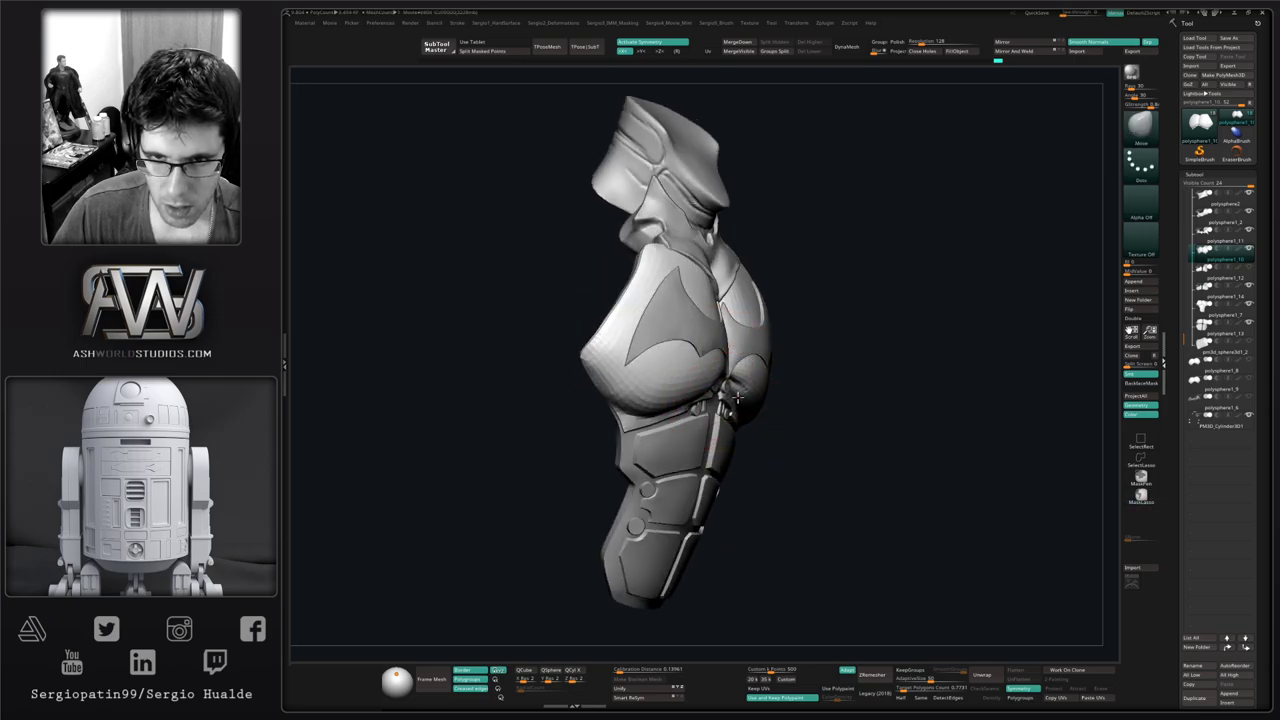
pyautogui.moveTo(740, 398); pyautogui.dragTo(700, 376)
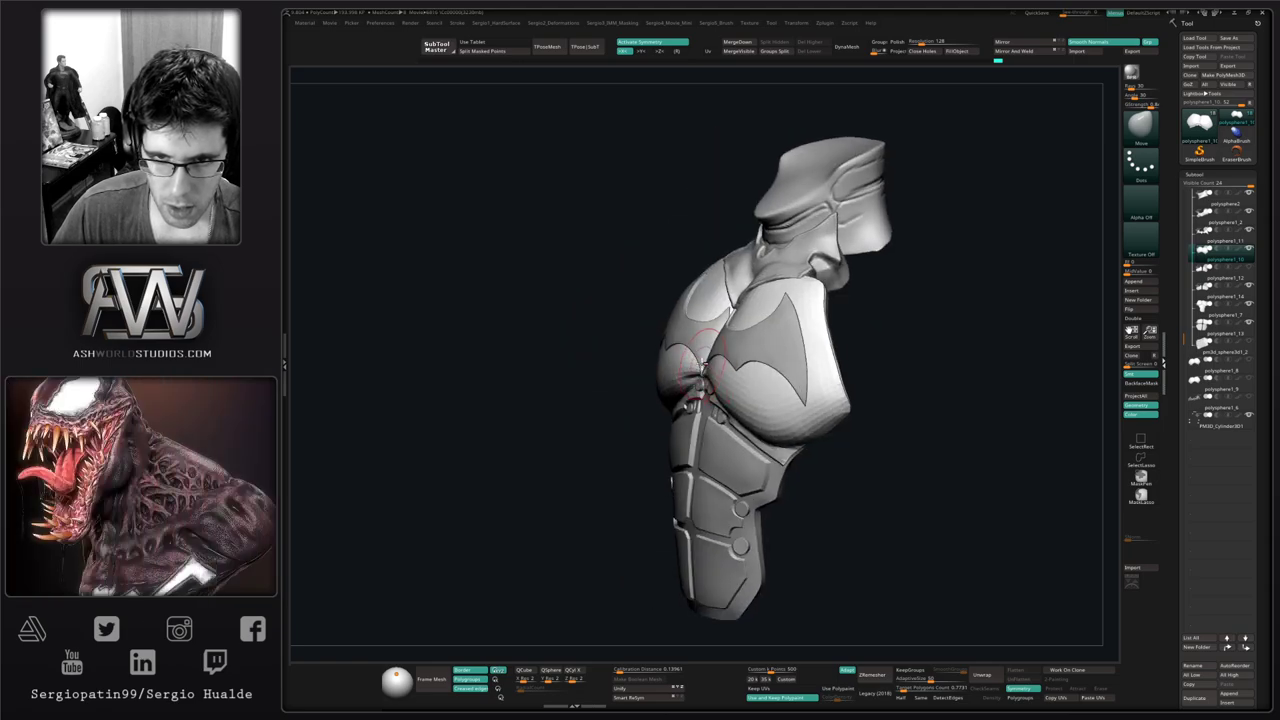
# Select the bat emblem and fit its inner part to the chest surface with the Move brush
pyautogui.keyDown('alt'); pyautogui.click(714, 352); pyautogui.keyUp('alt')
pyautogui.moveTo(714, 352)
pyautogui.keyDown('ctrl'); pyautogui.mouseDown(button='right')
pyautogui.moveTo(712, 335)
pyautogui.moveTo(733, 367)
pyautogui.mouseUp(button='right'); pyautogui.keyUp('ctrl')
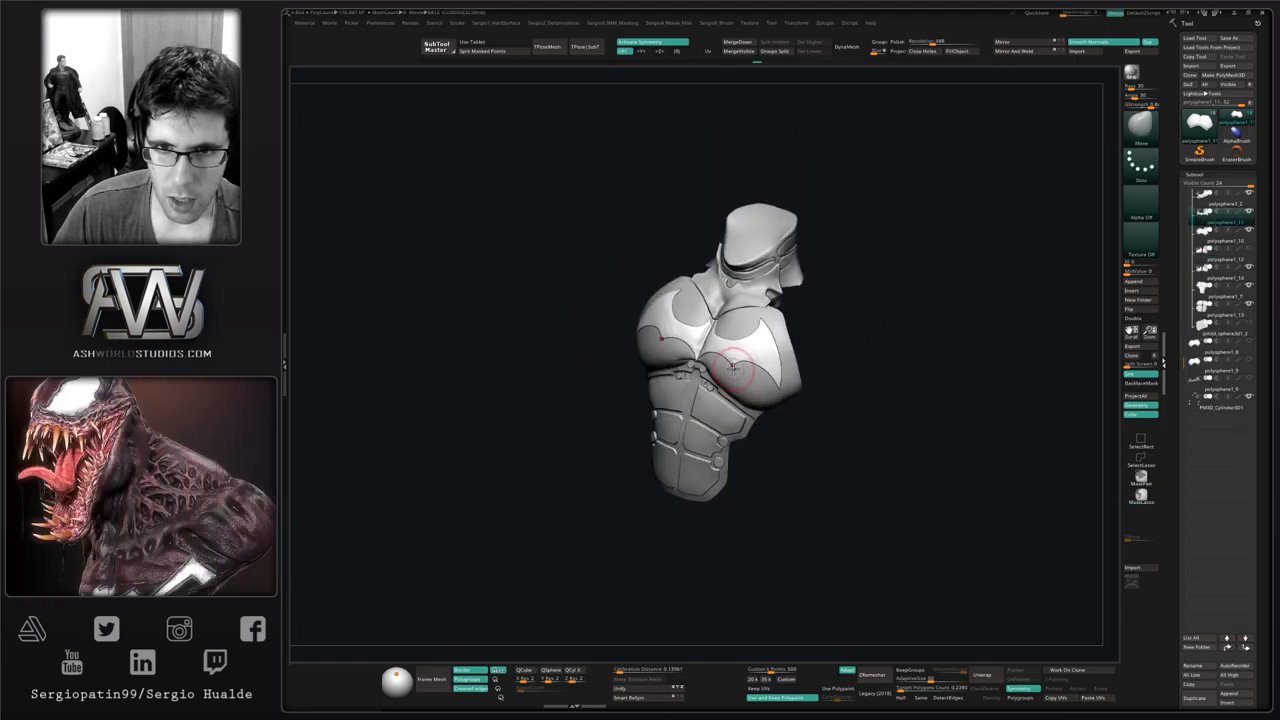
pyautogui.moveTo(735, 362)
pyautogui.mouseDown()
pyautogui.moveTo(706, 356)
pyautogui.moveTo(769, 342)
pyautogui.mouseUp()
pyautogui.moveTo(767, 362)
pyautogui.mouseDown(button='right')
pyautogui.moveTo(720, 335)
pyautogui.moveTo(689, 397)
pyautogui.moveTo(657, 380)
pyautogui.mouseUp(button='right')
pyautogui.press('s')
pyautogui.moveTo(657, 384); pyautogui.dragTo(641, 390)
pyautogui.moveTo(644, 387)
pyautogui.mouseDown(button='right')
pyautogui.moveTo(655, 345)
pyautogui.moveTo(650, 382)
pyautogui.moveTo(694, 371)
pyautogui.moveTo(708, 394)
pyautogui.mouseUp(button='right')
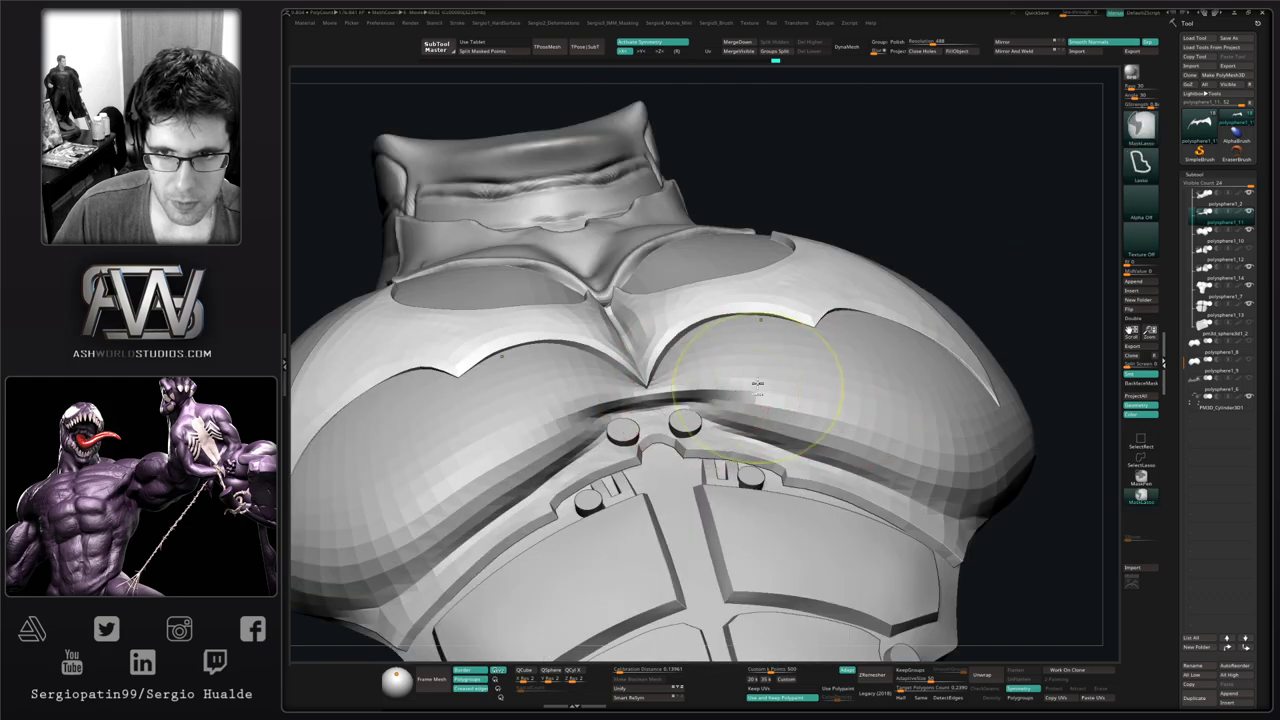
pyautogui.moveTo(757, 383)
pyautogui.mouseDown()
pyautogui.moveTo(800, 357)
pyautogui.moveTo(856, 388)
pyautogui.mouseUp()
# Fit the bat emblem's outer wings to the curve of the chest with the Move brush from below and the side
pyautogui.keyDown('alt'); pyautogui.moveTo(780, 349); pyautogui.dragTo(612, 378, button='right'); pyautogui.keyUp('alt')
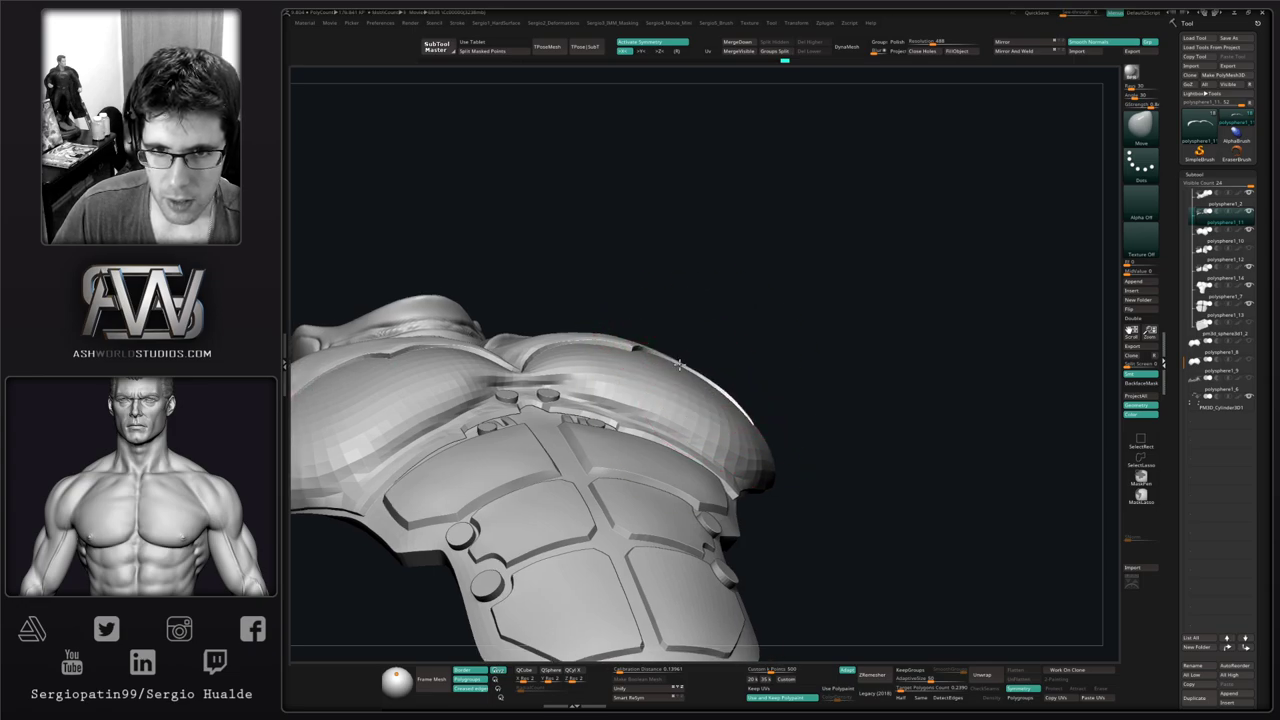
pyautogui.press('s')
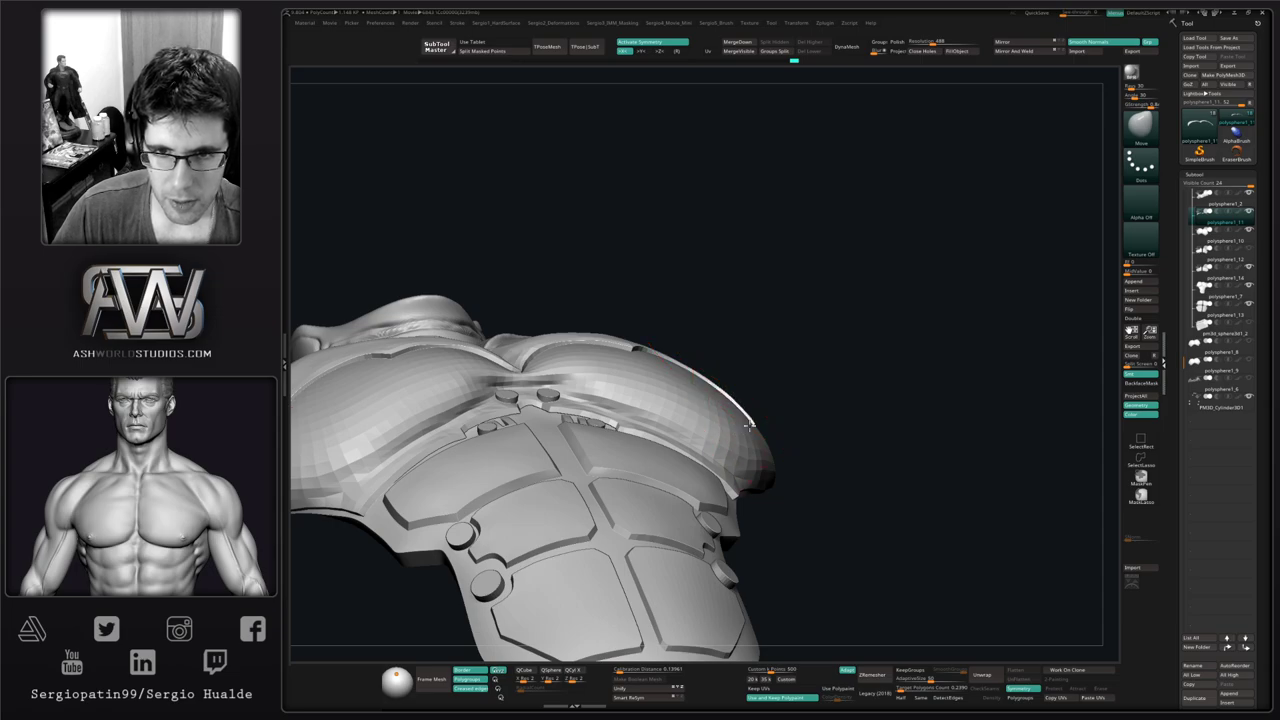
pyautogui.moveTo(749, 426)
pyautogui.mouseDown(button='right')
pyautogui.moveTo(686, 400)
pyautogui.moveTo(692, 420)
pyautogui.mouseUp(button='right')
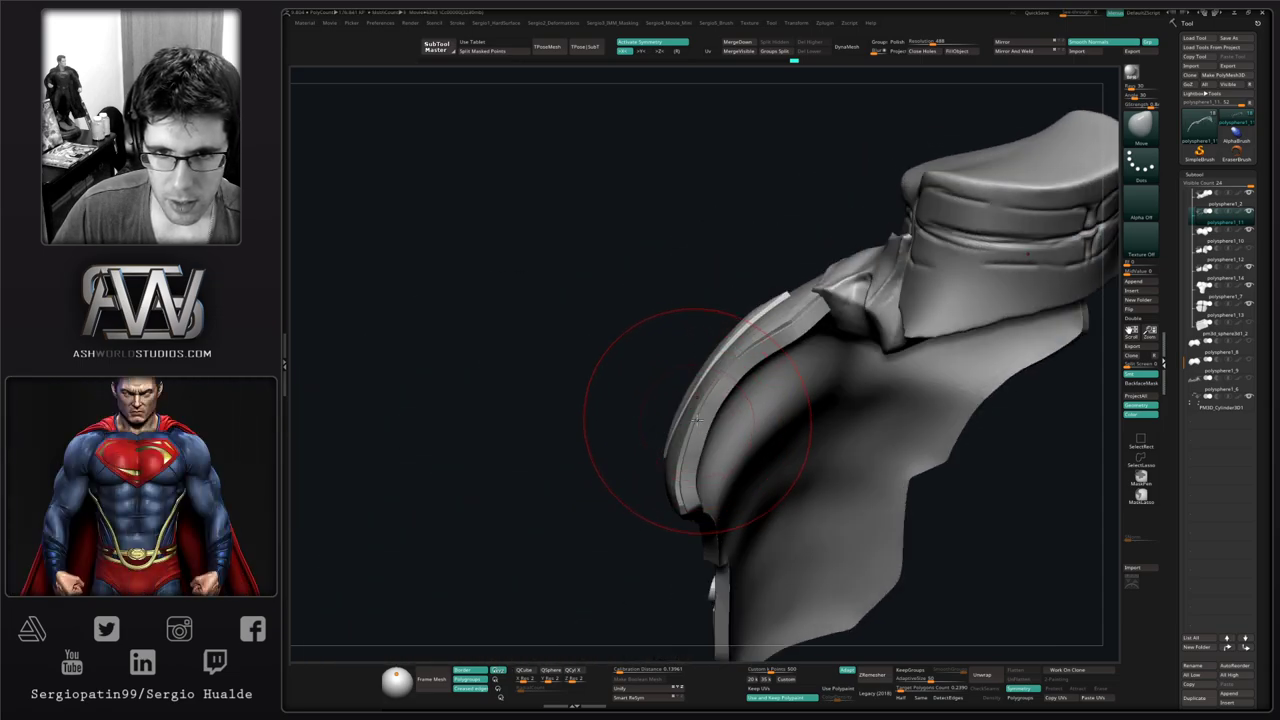
pyautogui.moveTo(690, 404); pyautogui.dragTo(688, 402)
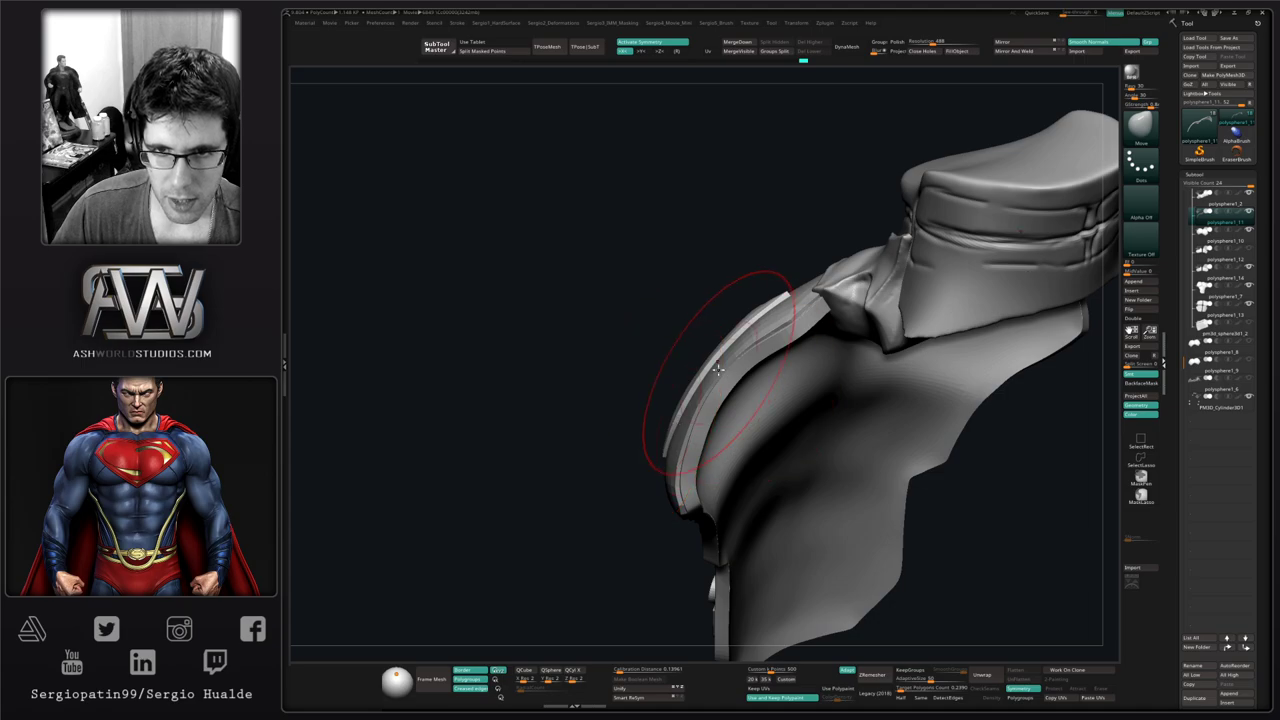
pyautogui.moveTo(718, 369)
pyautogui.mouseDown(button='right')
pyautogui.moveTo(700, 395)
pyautogui.moveTo(700, 450)
pyautogui.moveTo(704, 420)
pyautogui.moveTo(718, 427)
pyautogui.moveTo(674, 414)
pyautogui.moveTo(518, 478)
pyautogui.mouseUp(button='right')
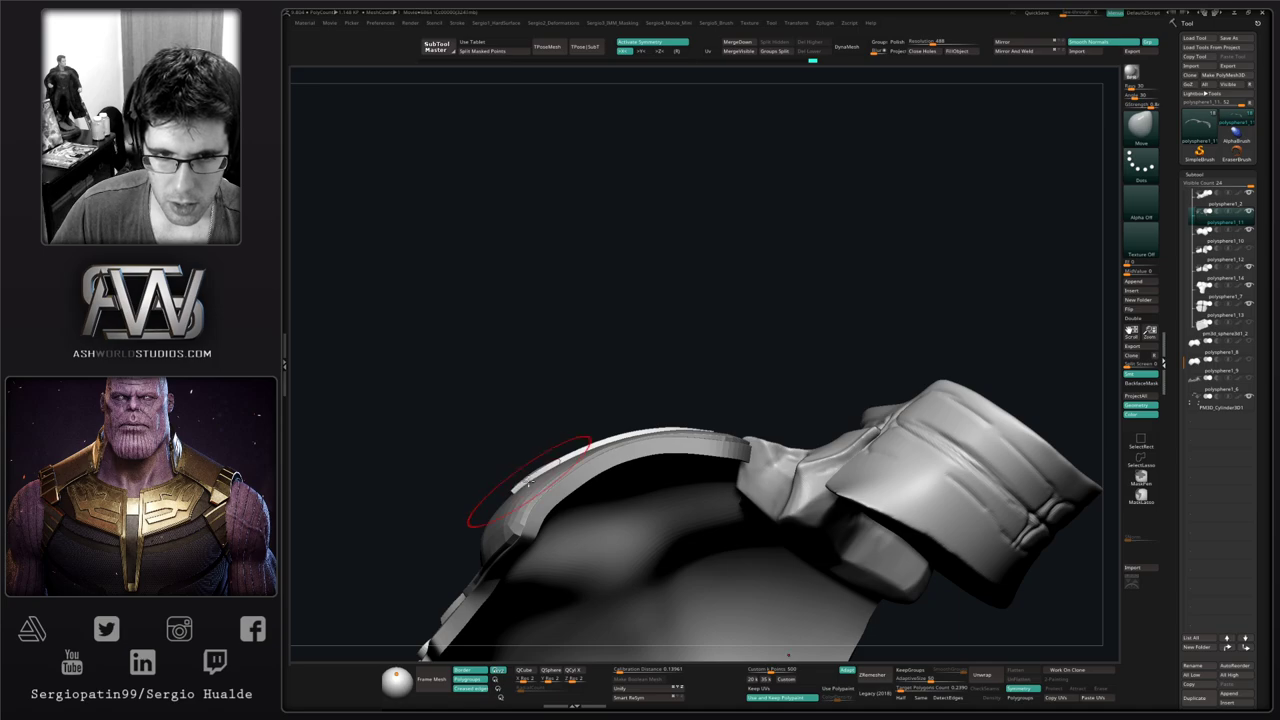
pyautogui.moveTo(529, 483); pyautogui.dragTo(691, 437, button='right')
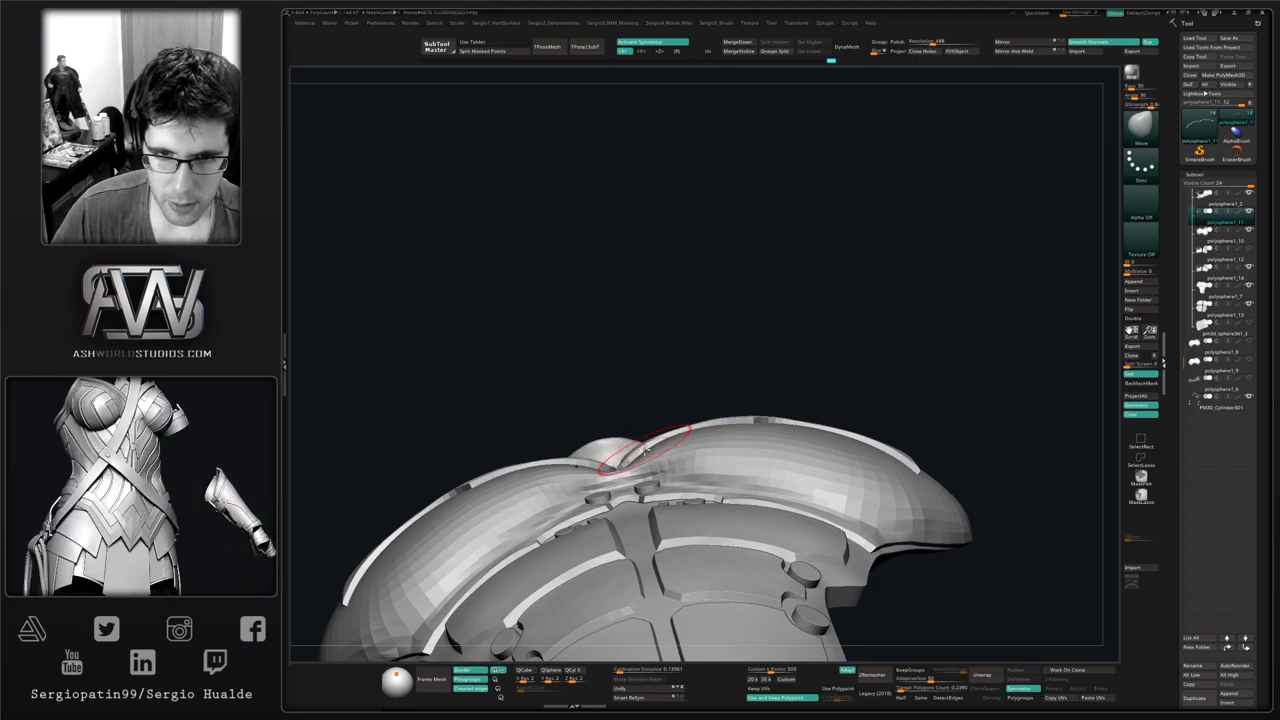
pyautogui.moveTo(645, 451); pyautogui.dragTo(677, 393, button='right')
pyautogui.moveTo(677, 393); pyautogui.dragTo(671, 446, button='right')
# Select the upper abdominal plates and adjust their lower edges above the middle plates with the Move brush
pyautogui.keyDown('alt'); pyautogui.click(607, 457); pyautogui.keyUp('alt')
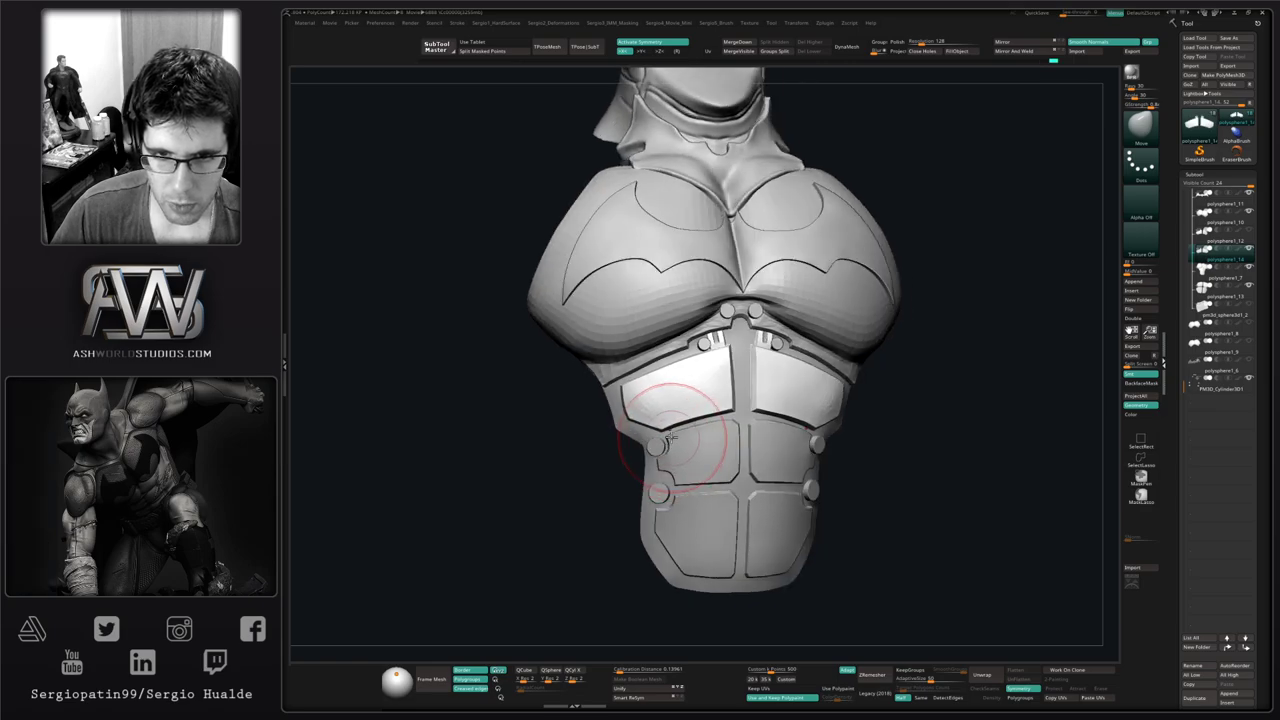
pyautogui.moveTo(671, 437); pyautogui.dragTo(677, 437)
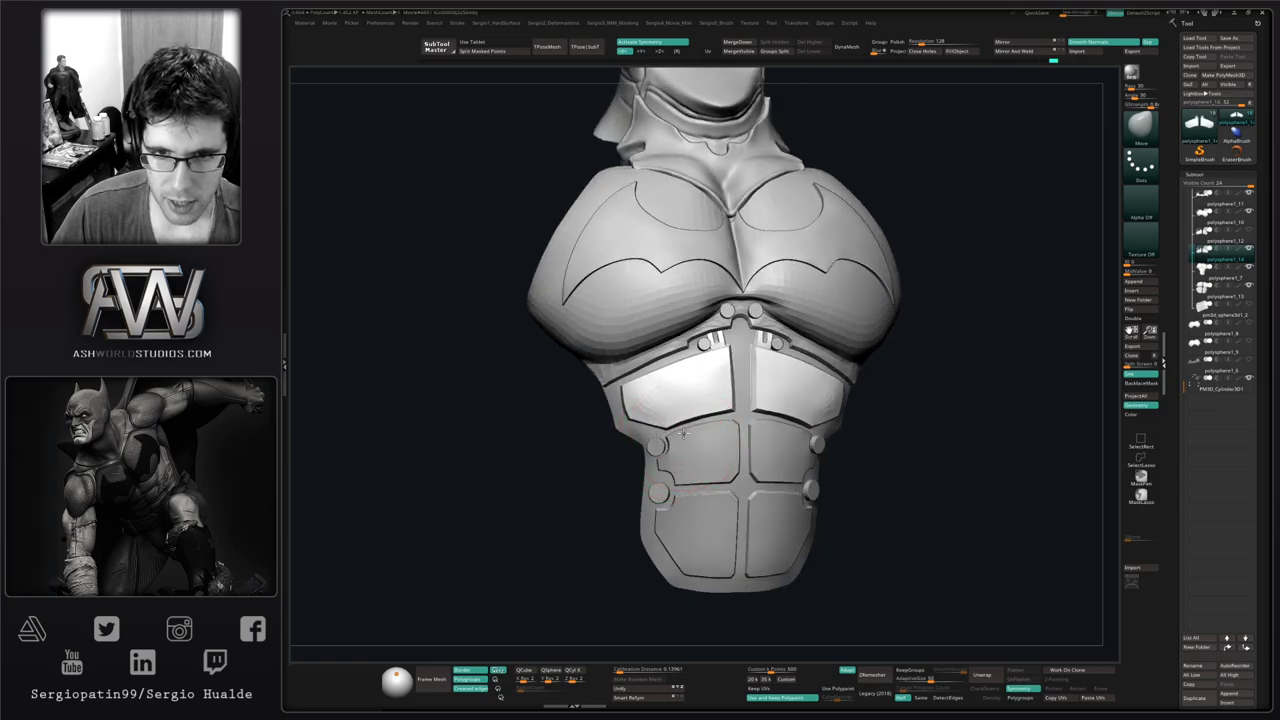
pyautogui.press('s')
pyautogui.moveTo(688, 434); pyautogui.dragTo(676, 434)
pyautogui.keyDown('ctrl'); pyautogui.moveTo(677, 434); pyautogui.dragTo(697, 449, button='right'); pyautogui.keyUp('ctrl')
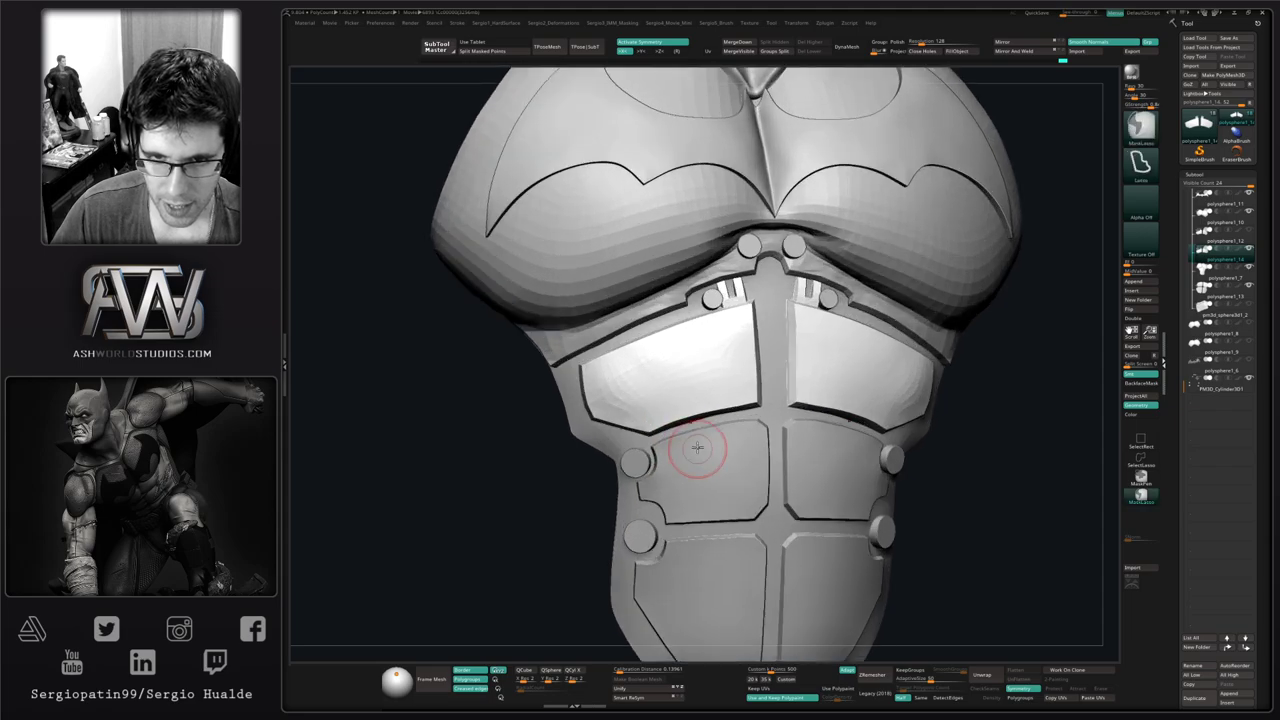
pyautogui.moveTo(692, 442); pyautogui.dragTo(700, 413)
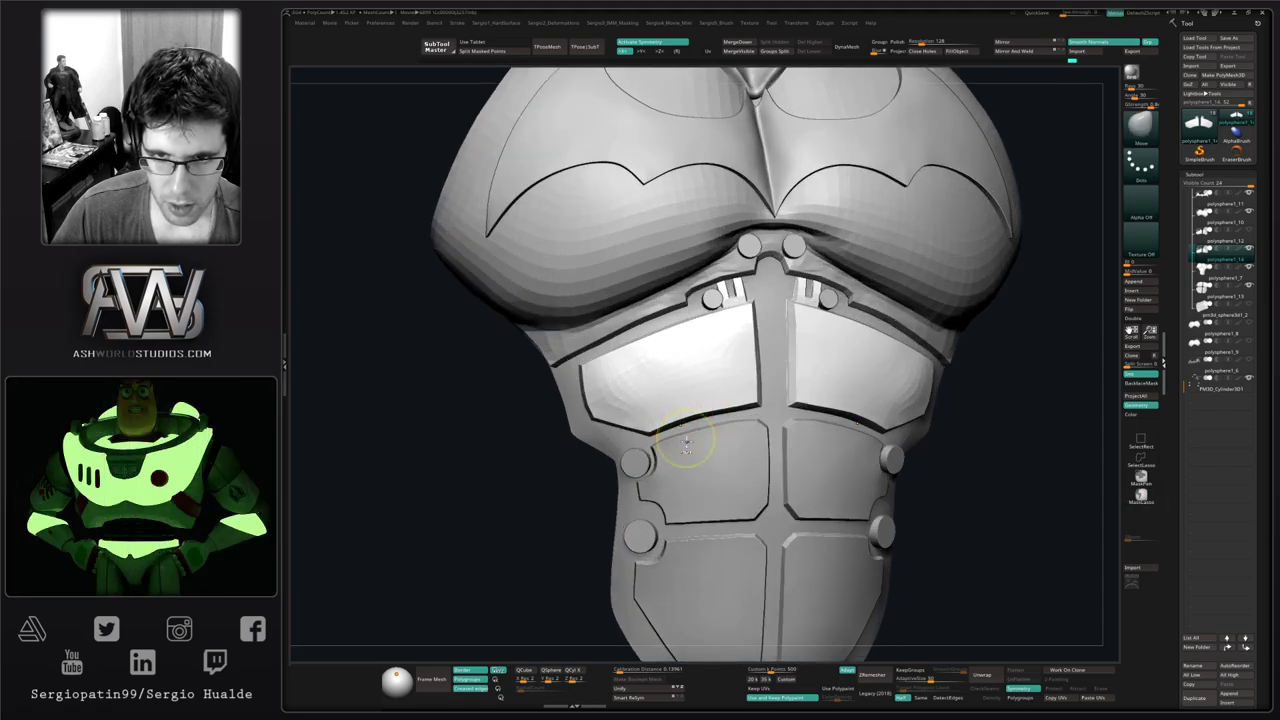
# Shift the upper abdominal plates slightly along their depth axis in side view to seat them on the torso
pyautogui.keyDown('alt'); pyautogui.moveTo(683, 455); pyautogui.dragTo(686, 392, button='right'); pyautogui.keyUp('alt')
pyautogui.keyDown('ctrl'); pyautogui.moveTo(787, 464); pyautogui.dragTo(836, 384, button='right'); pyautogui.keyUp('ctrl')
pyautogui.keyDown('shift'); pyautogui.moveTo(875, 429); pyautogui.dragTo(795, 475, button='right'); pyautogui.keyUp('shift')
pyautogui.moveTo(781, 415); pyautogui.dragTo(724, 428, button='right')
pyautogui.press('w')
pyautogui.keyDown('alt'); pyautogui.click(781, 380); pyautogui.keyUp('alt')
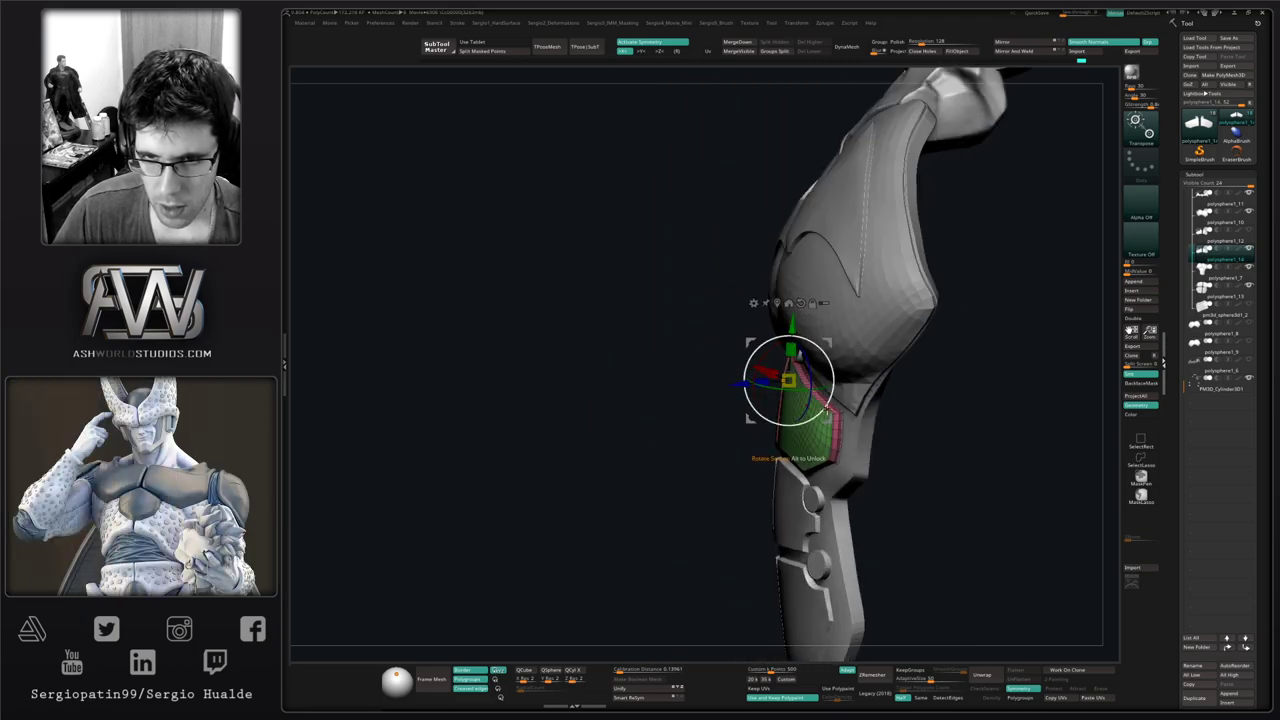
pyautogui.moveTo(818, 417)
pyautogui.mouseDown(button='right')
pyautogui.moveTo(778, 418)
pyautogui.moveTo(814, 410)
pyautogui.mouseUp(button='right')
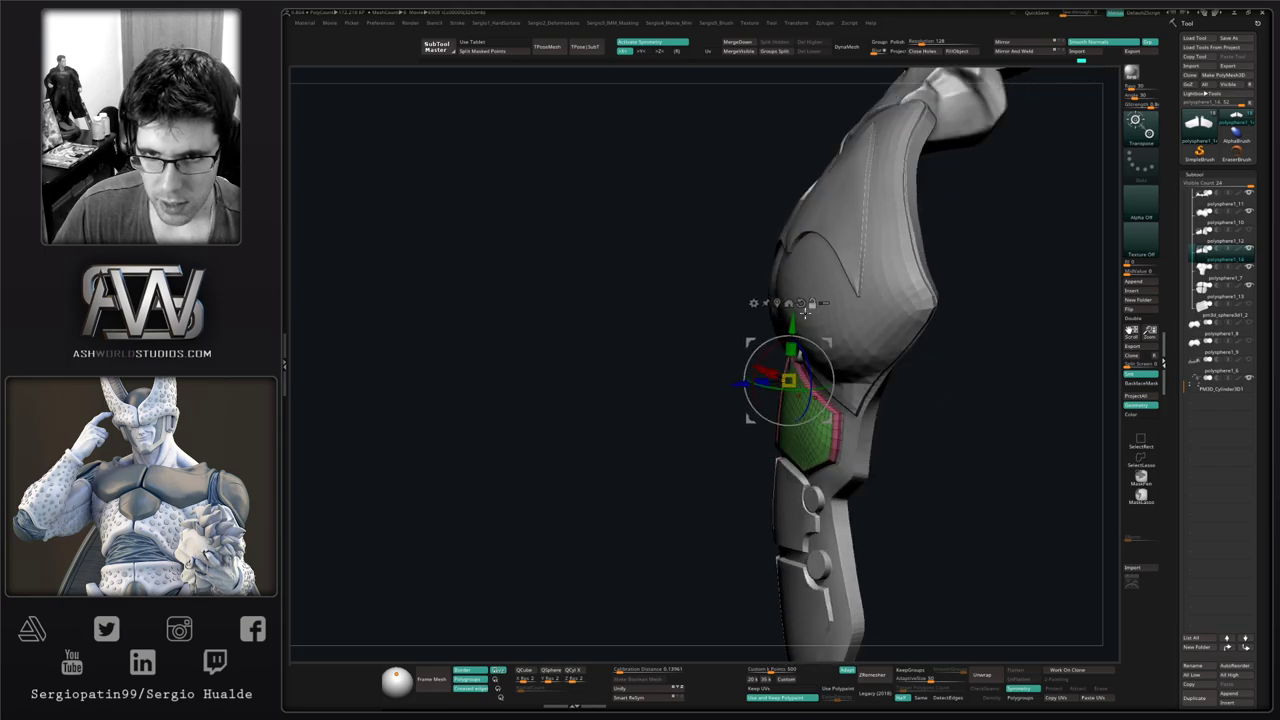
pyautogui.moveTo(736, 364); pyautogui.dragTo(732, 367, button='right')
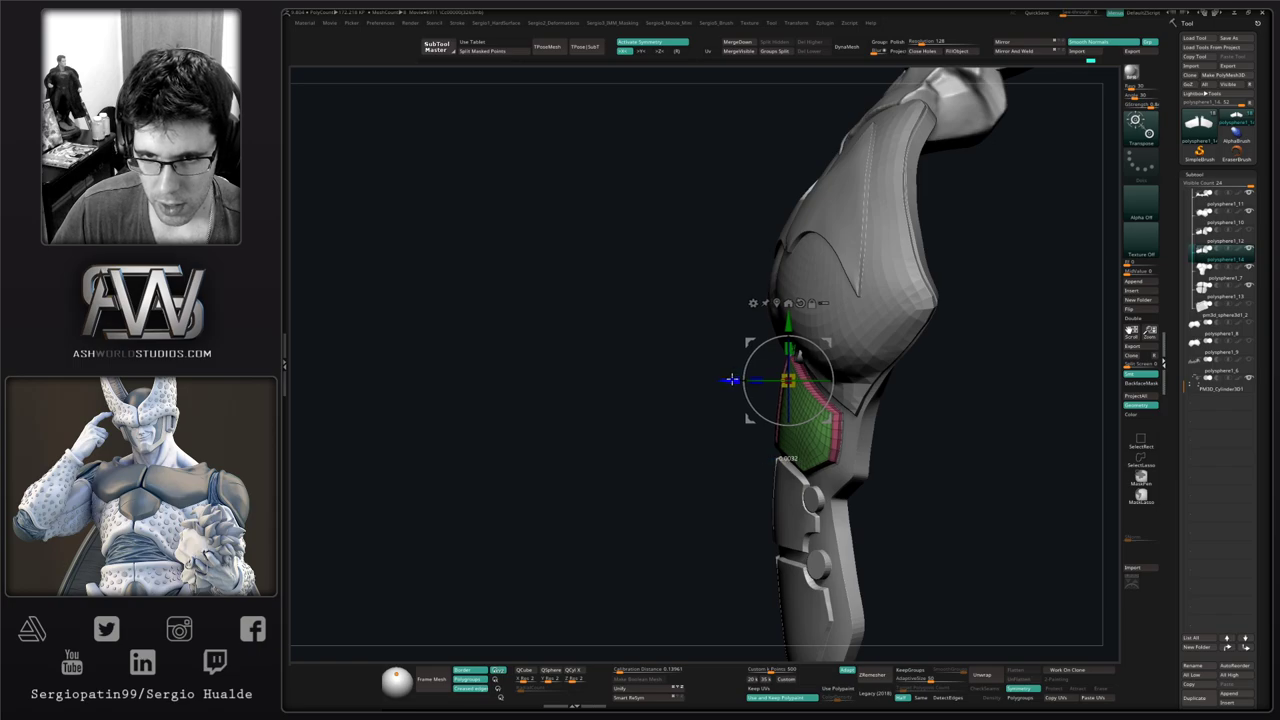
pyautogui.press('q')
# Isolate the upper abdominal plates and switch to the ZModeler brush at their outer rim
pyautogui.moveTo(727, 415); pyautogui.dragTo(780, 427, button='right')
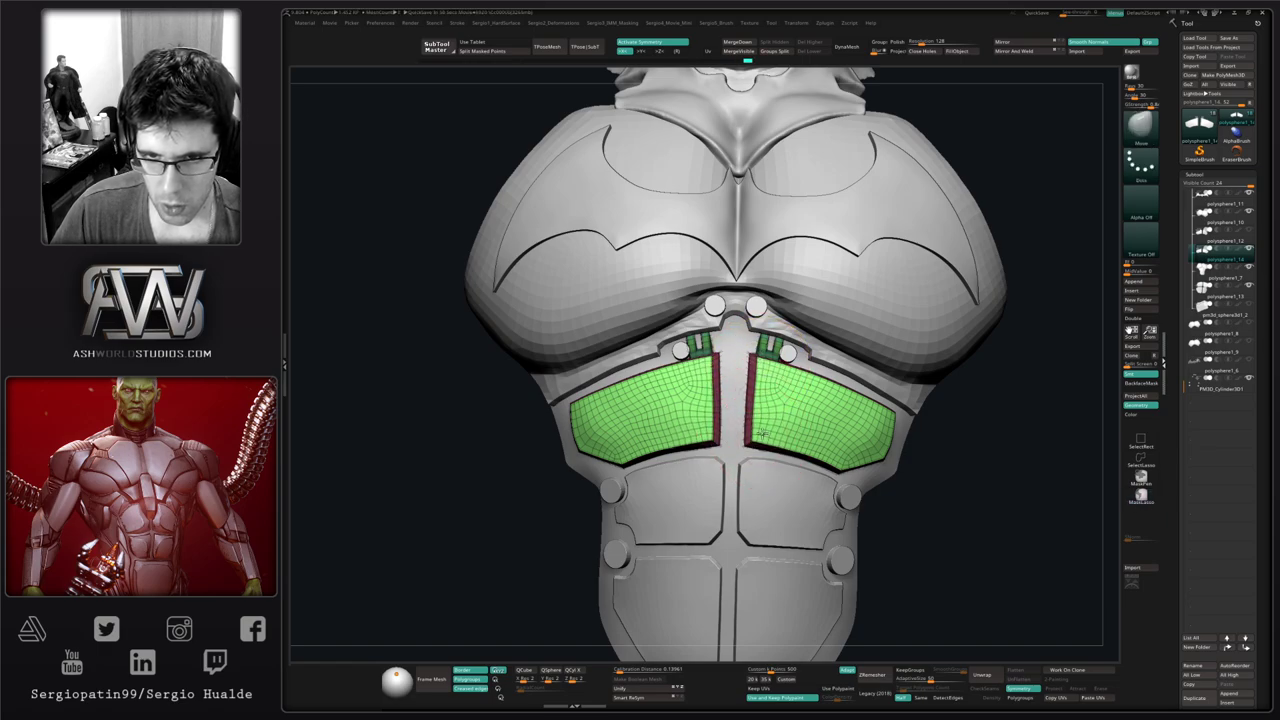
pyautogui.moveTo(763, 433); pyautogui.dragTo(702, 430, button='right')
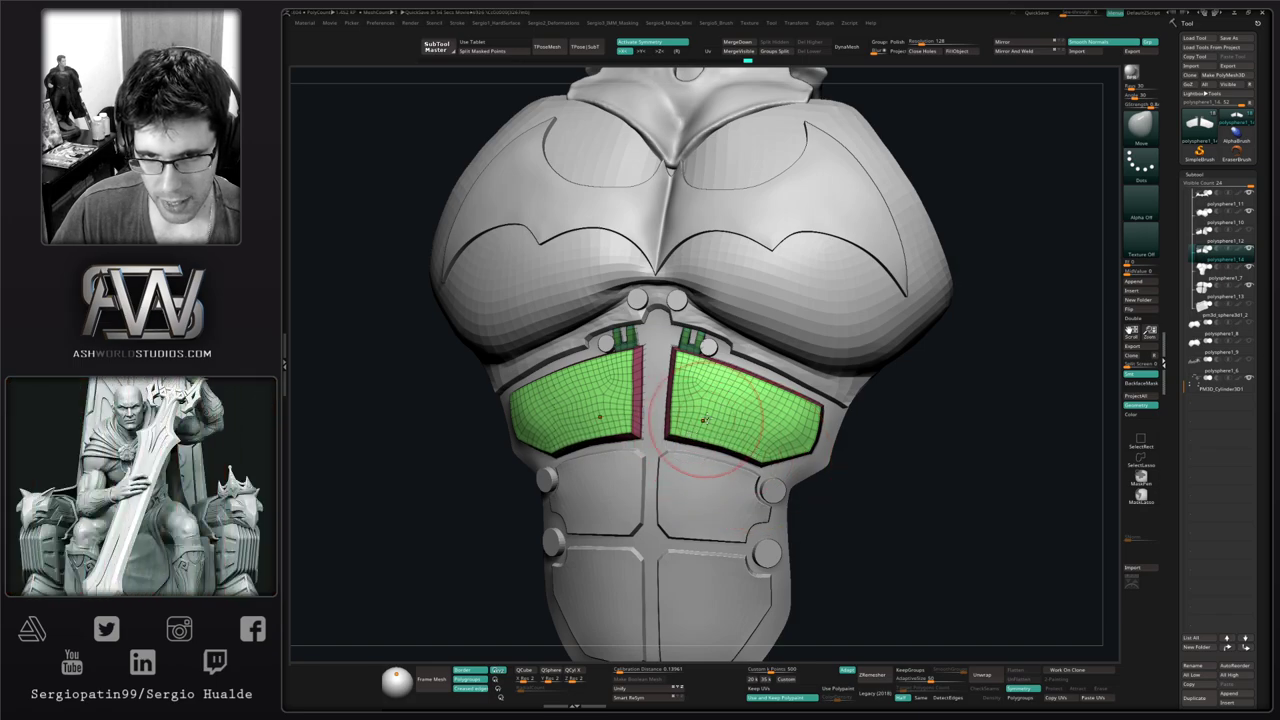
pyautogui.moveTo(722, 388); pyautogui.dragTo(703, 387, button='right')
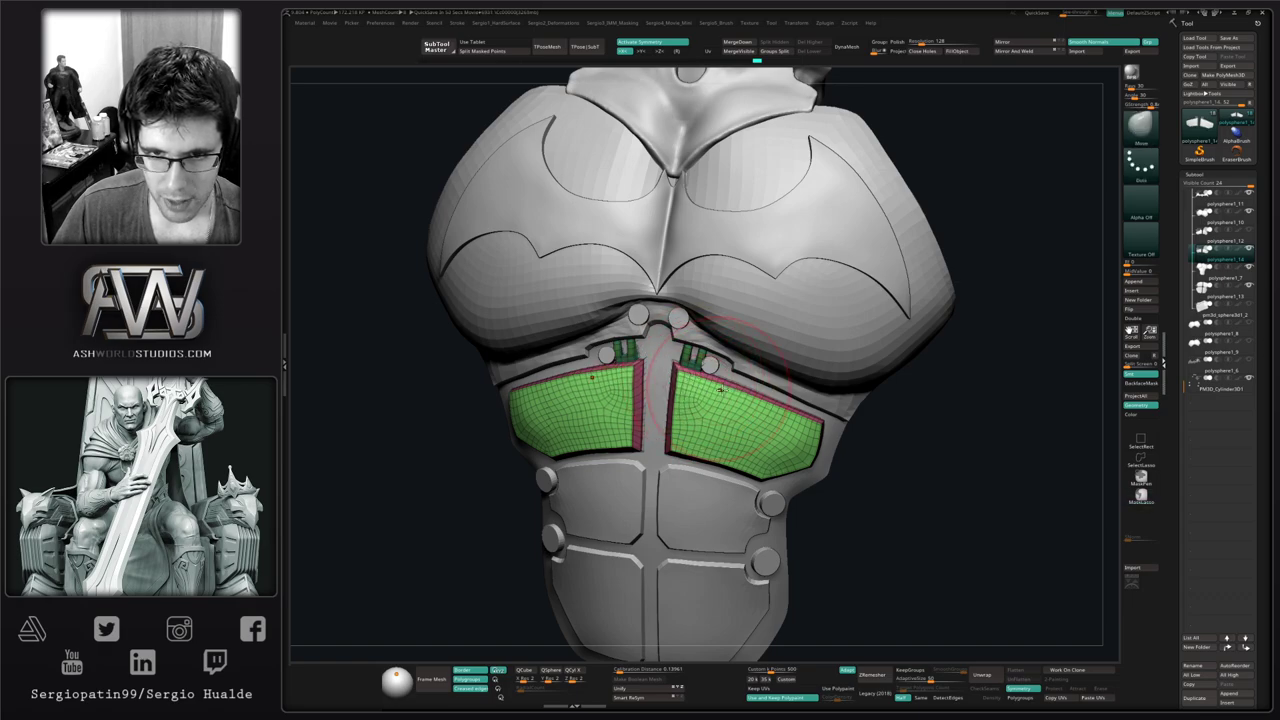
pyautogui.moveTo(830, 435); pyautogui.dragTo(803, 408, button='right')
pyautogui.moveTo(797, 467); pyautogui.dragTo(852, 460, button='right')
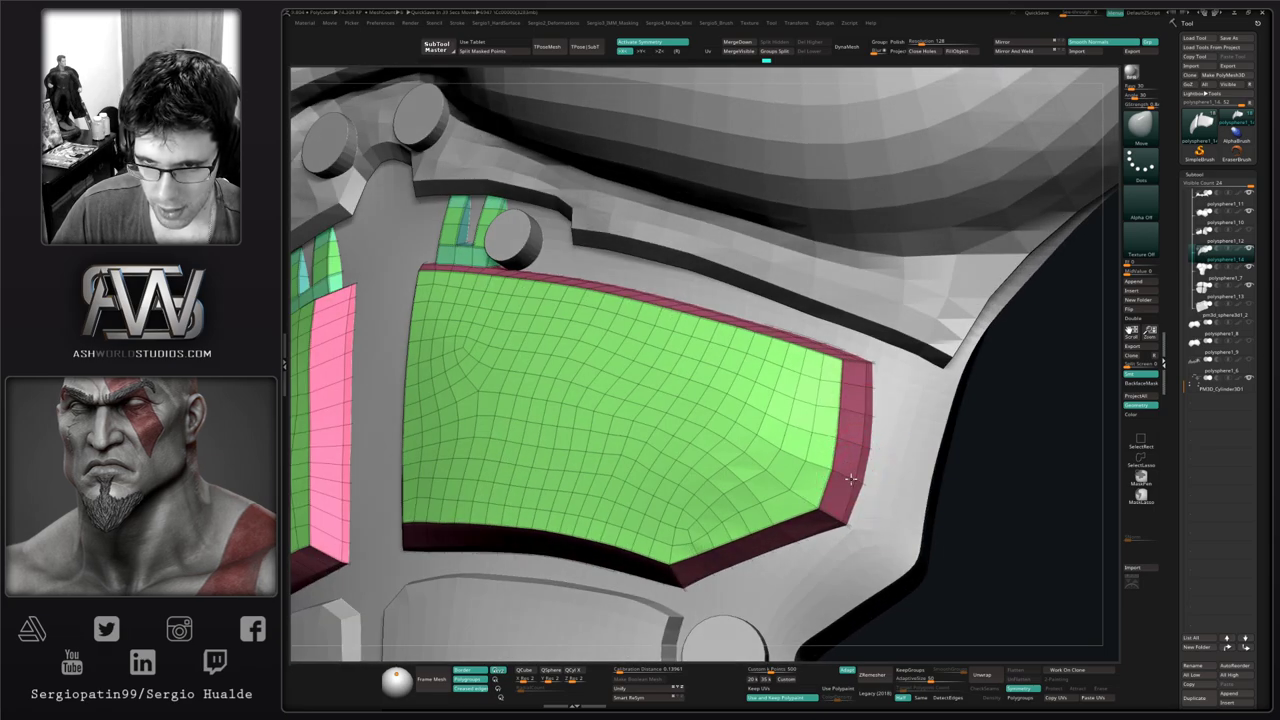
pyautogui.hotkey('alt', 's')
pyautogui.moveTo(870, 457); pyautogui.dragTo(858, 460, button='right')
pyautogui.press('b')
pyautogui.press('z')
pyautogui.press('m')
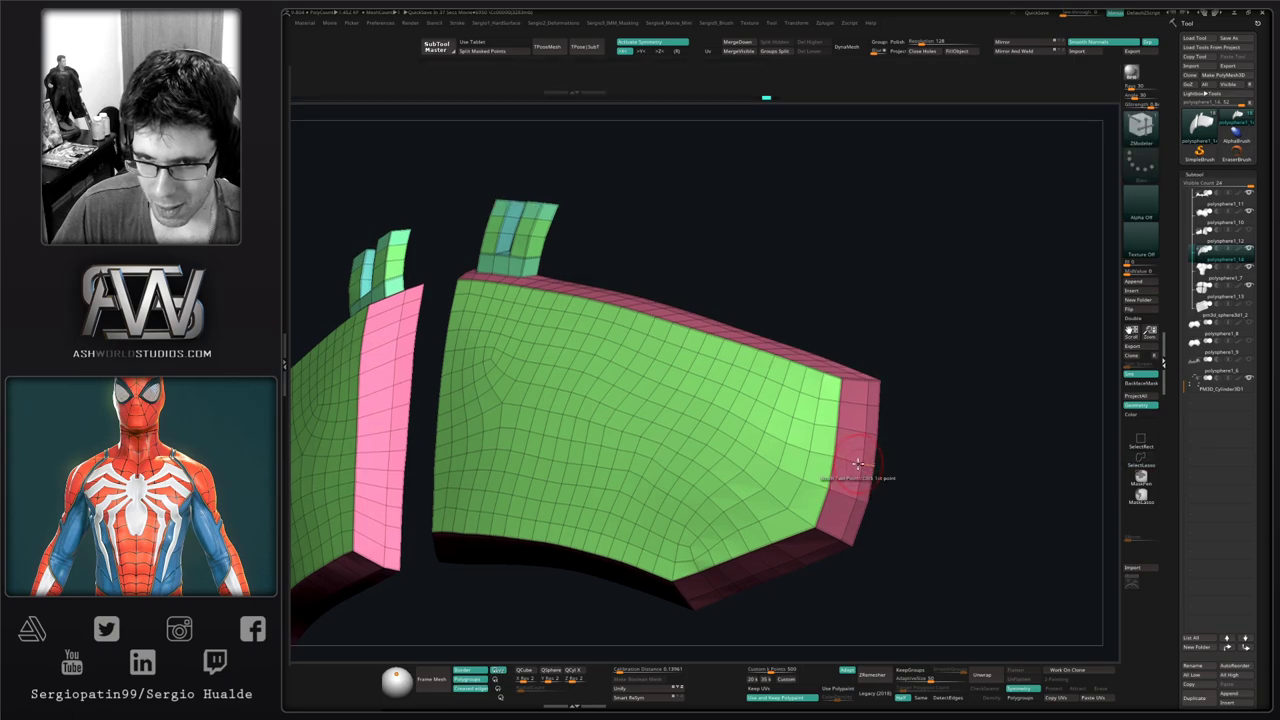
# Set the ZModeler edge action to Scale with the EdgeLoop Complete target and apply it to the plates' outer rim
pyautogui.press('space')
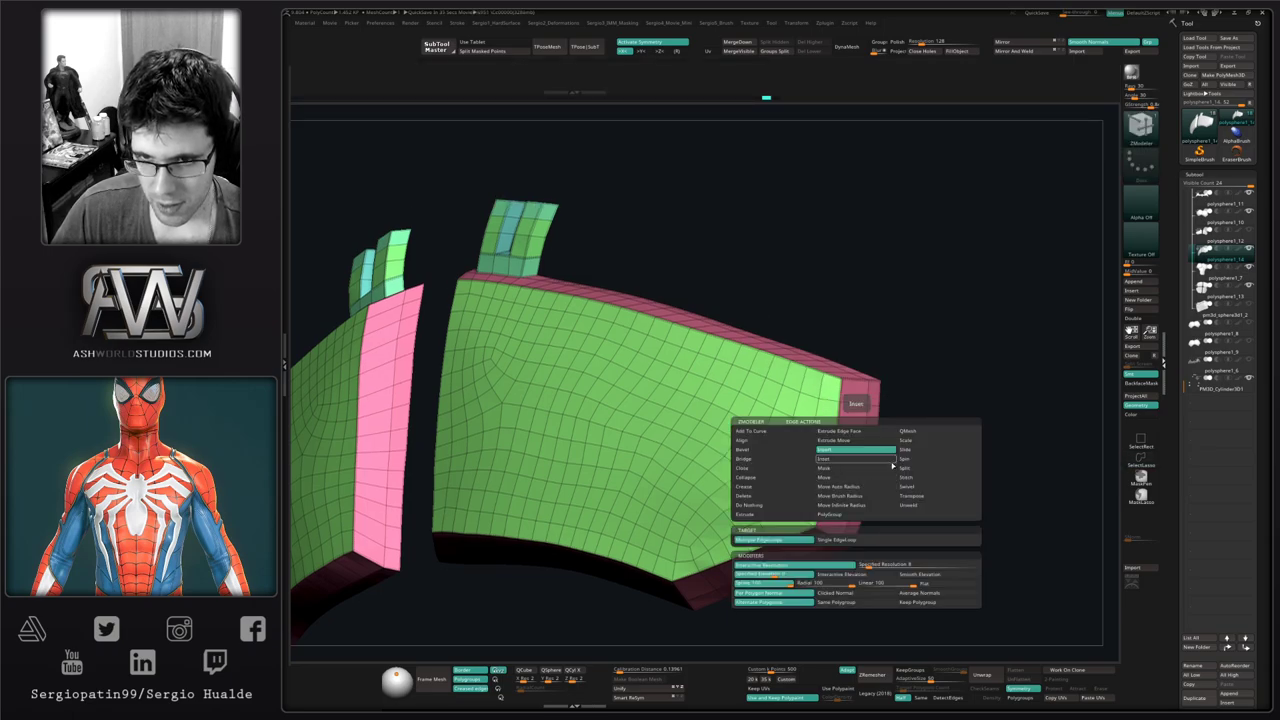
pyautogui.click(908, 440)
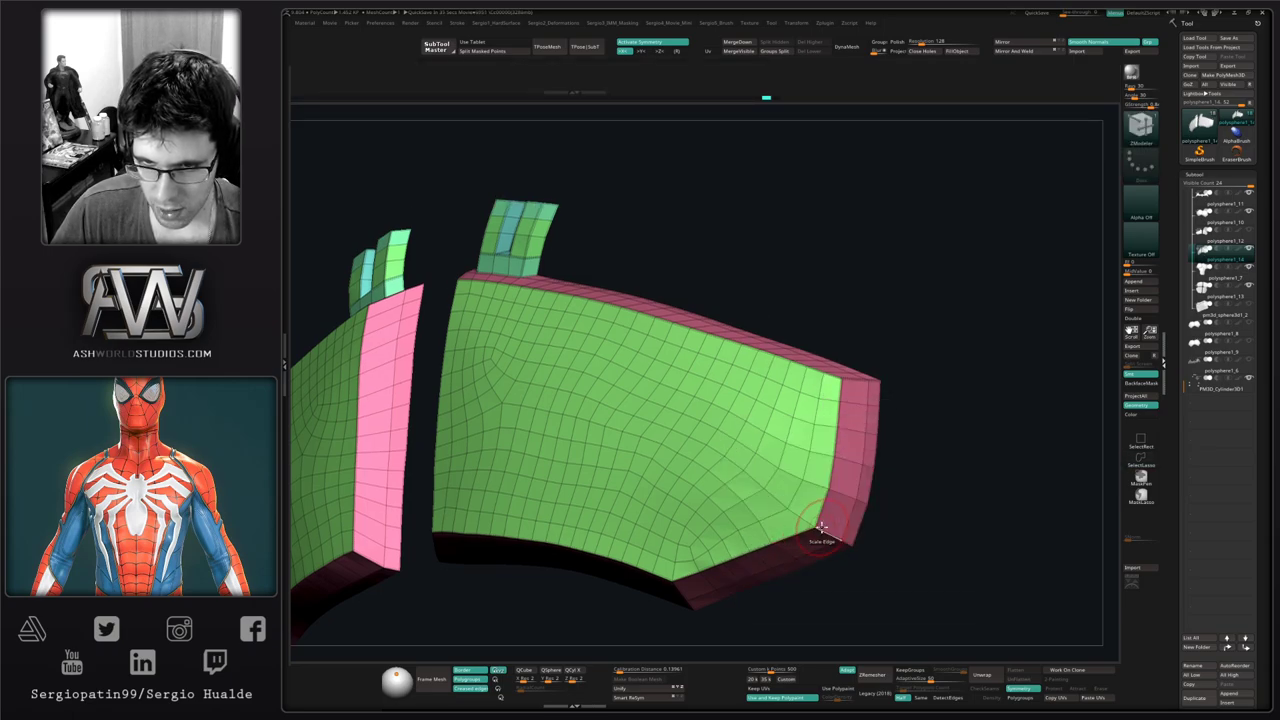
pyautogui.press('space')
pyautogui.click(793, 549)
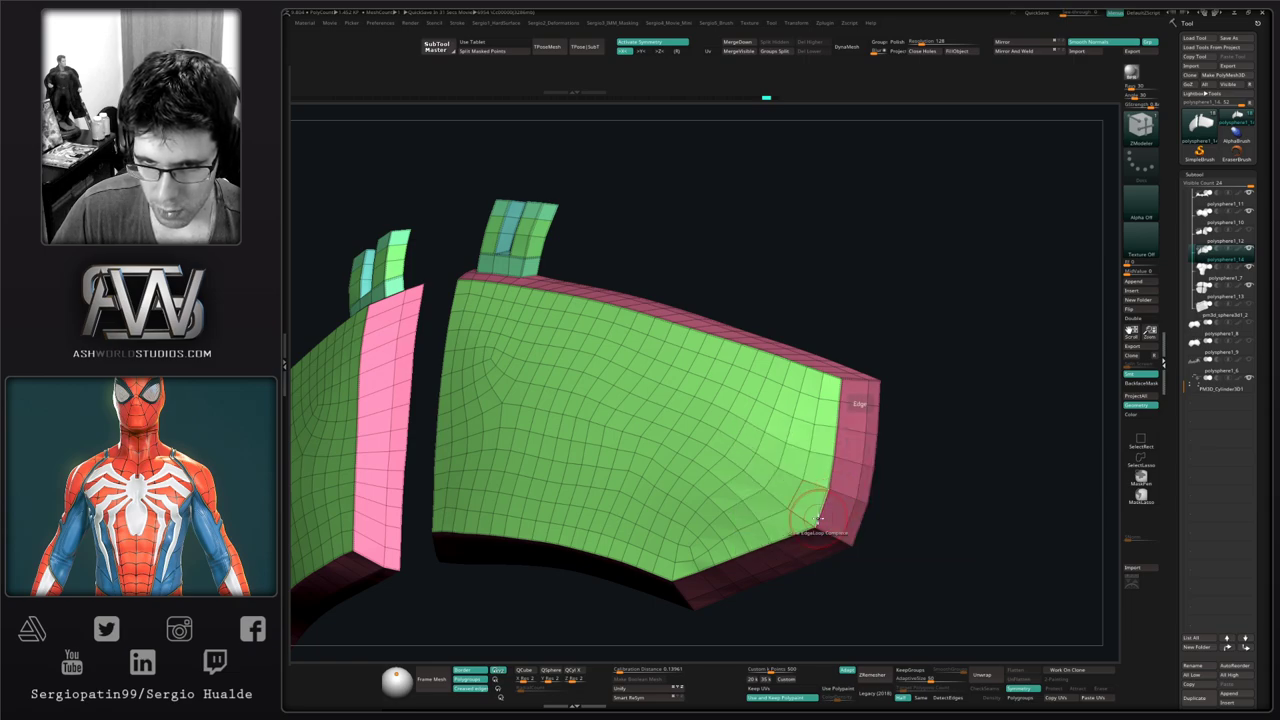
pyautogui.moveTo(817, 517); pyautogui.dragTo(860, 477, button='right')
pyautogui.moveTo(855, 477)
pyautogui.mouseDown()
pyautogui.moveTo(860, 466)
pyautogui.moveTo(858, 477)
pyautogui.mouseUp()
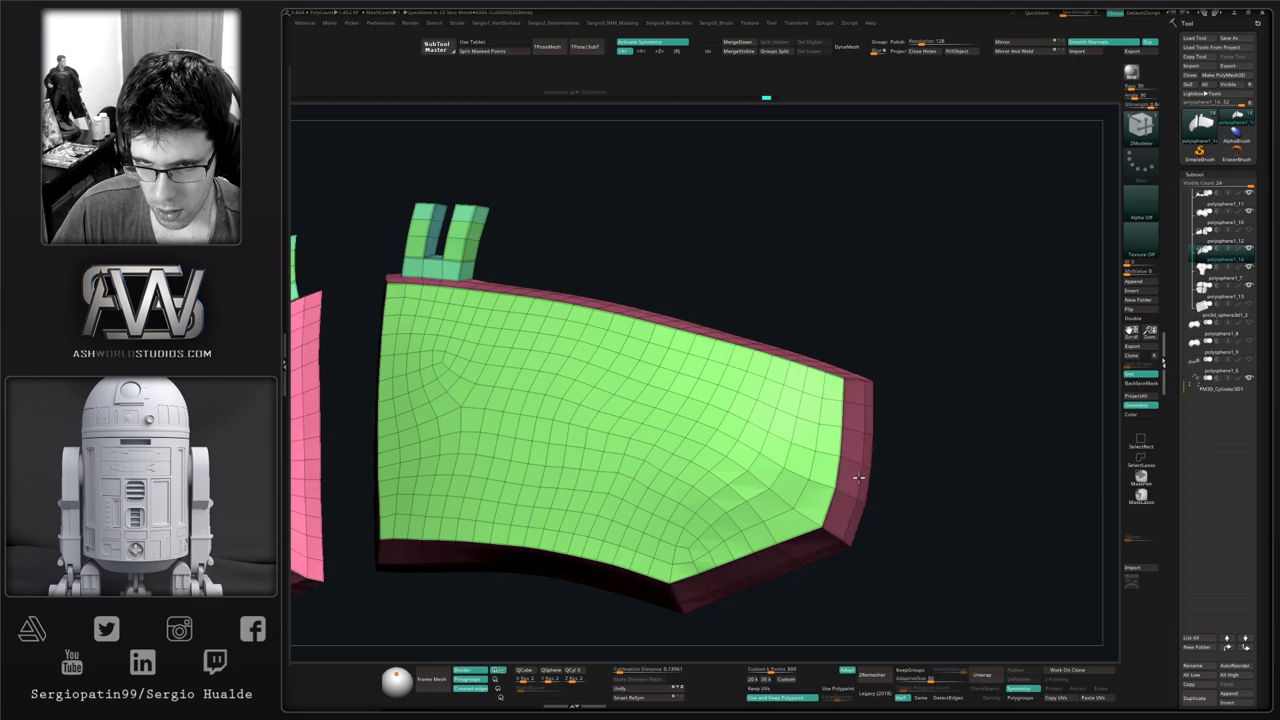
pyautogui.keyDown('ctrl'); pyautogui.moveTo(853, 484); pyautogui.dragTo(817, 345, button='right'); pyautogui.keyUp('ctrl')
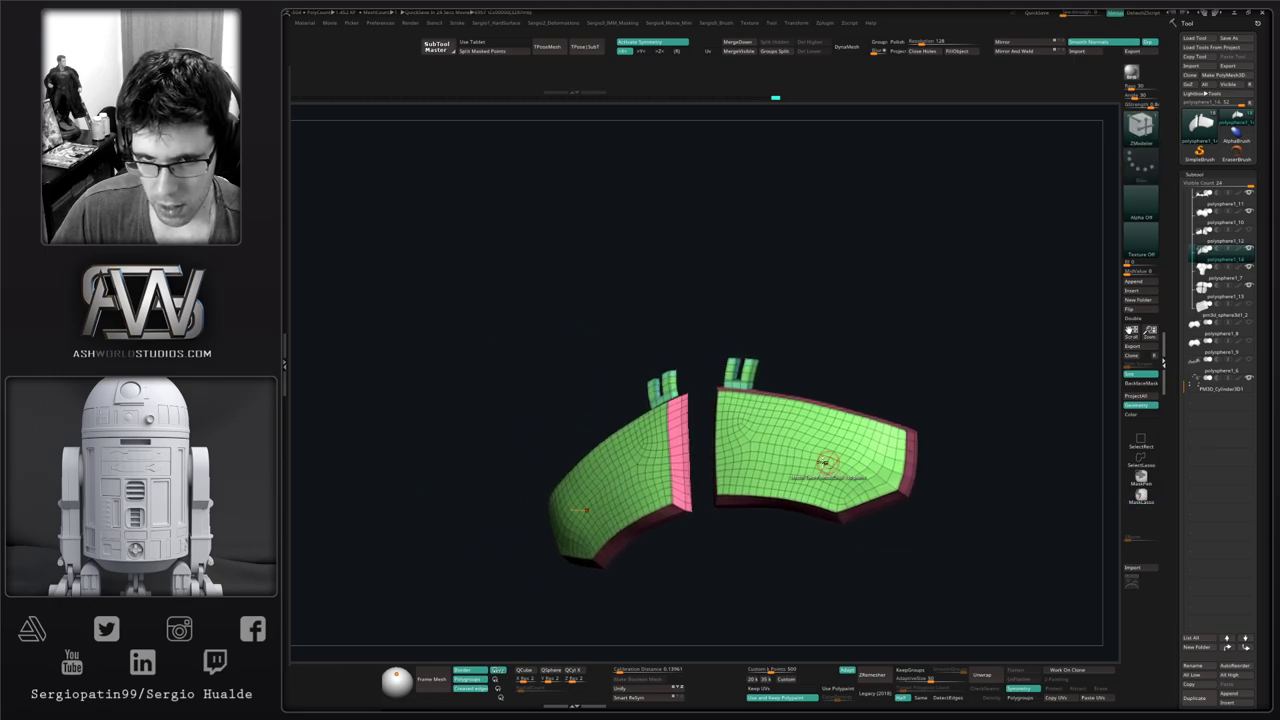
# Select the Move brush and adjust its size for the slotted tabs on the upper abdominal plates
pyautogui.moveTo(826, 466); pyautogui.dragTo(735, 396, button='right')
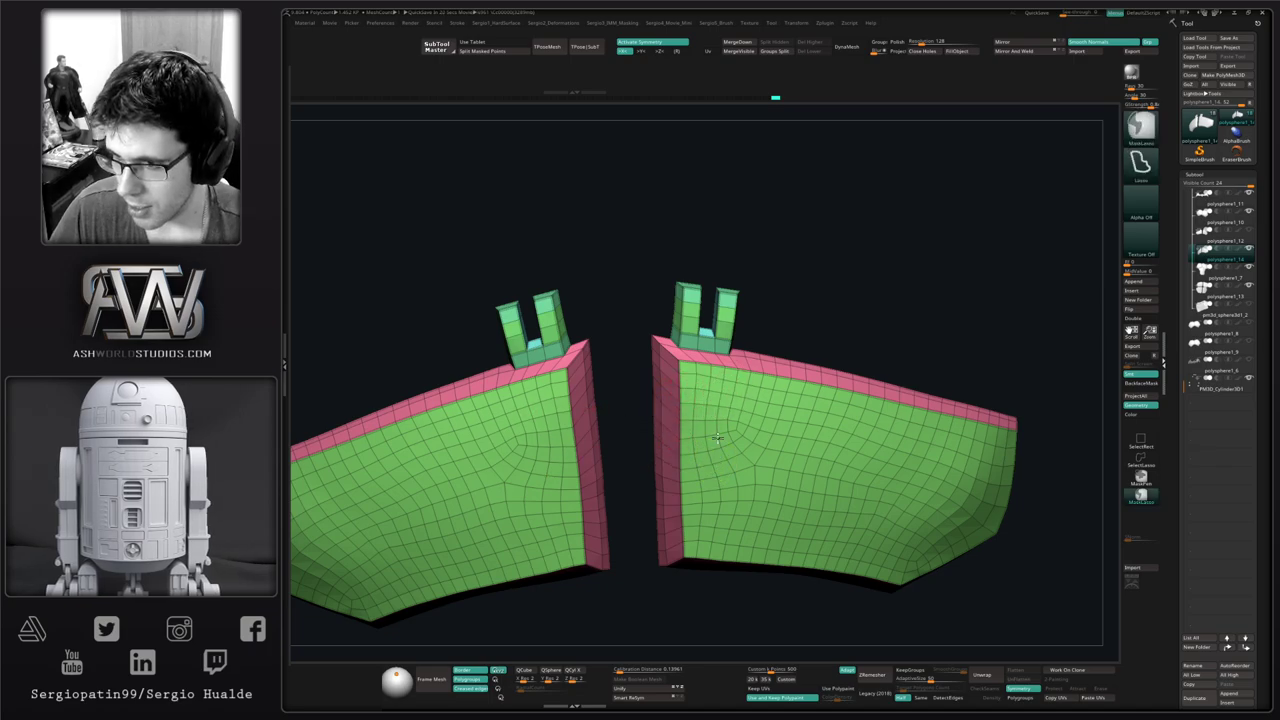
pyautogui.keyDown('ctrl'); pyautogui.moveTo(719, 448); pyautogui.dragTo(720, 435, button='right'); pyautogui.keyUp('ctrl')
pyautogui.hotkey('alt', 's')
pyautogui.moveTo(708, 478)
pyautogui.keyDown('ctrl'); pyautogui.mouseDown(button='right')
pyautogui.moveTo(686, 436)
pyautogui.moveTo(716, 404)
pyautogui.moveTo(720, 422)
pyautogui.mouseUp(button='right'); pyautogui.keyUp('ctrl')
pyautogui.press('b')
pyautogui.press('m')
pyautogui.press('v')
pyautogui.hotkey('shift', 'ctrl', 's')
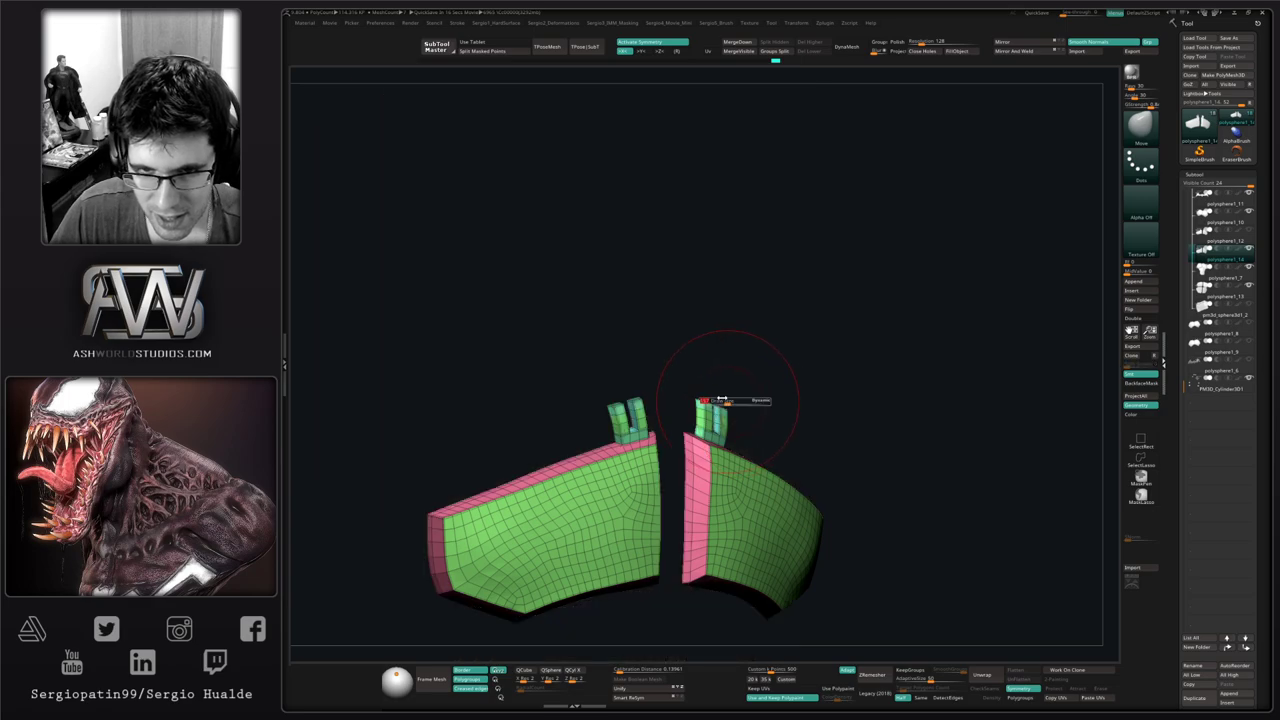
# Examine the slotted tabs' fit against the cylinders and chest plates, both isolated and in context, and hide the polyframe
pyautogui.moveTo(724, 402); pyautogui.dragTo(706, 370, button='right')
pyautogui.hotkey('alt', 's')
pyautogui.moveTo(706, 370); pyautogui.dragTo(700, 415, button='right')
pyautogui.moveTo(700, 415)
pyautogui.keyDown('ctrl'); pyautogui.mouseDown(button='right')
pyautogui.moveTo(708, 461)
pyautogui.moveTo(718, 428)
pyautogui.mouseUp(button='right'); pyautogui.keyUp('ctrl')
pyautogui.hotkey('shift', 'ctrl', 's')
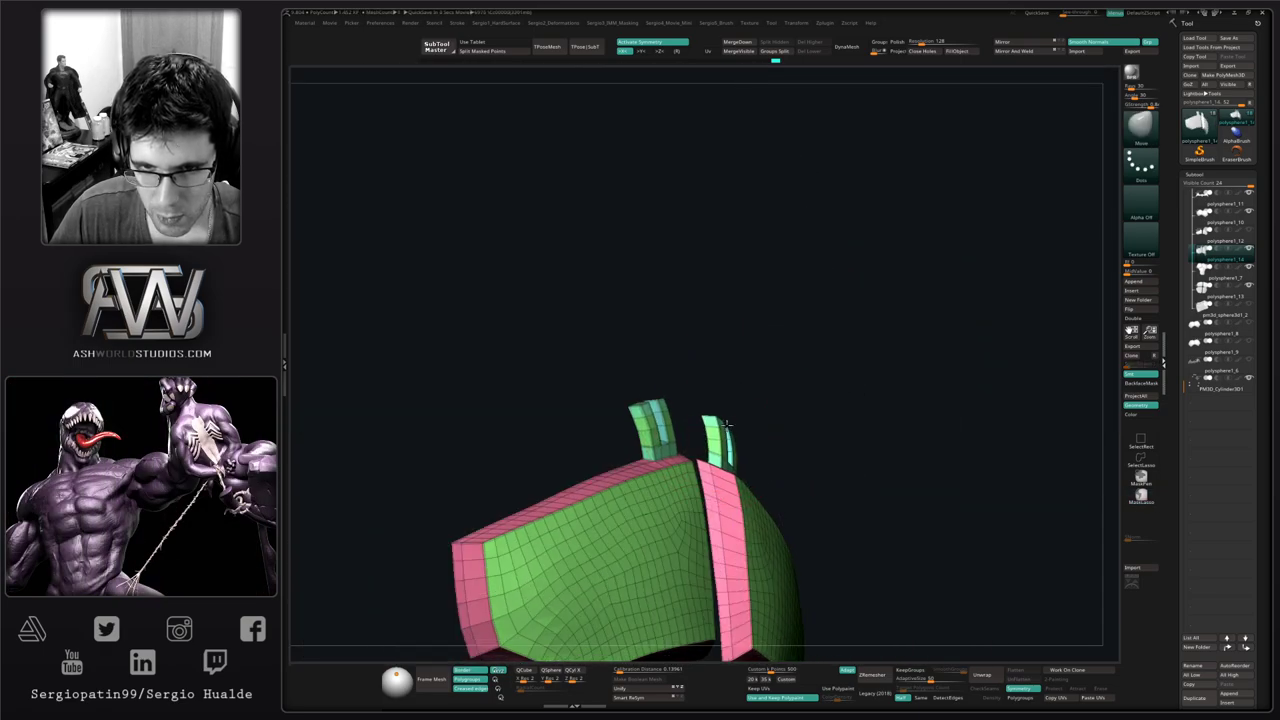
pyautogui.hotkey('alt', 's')
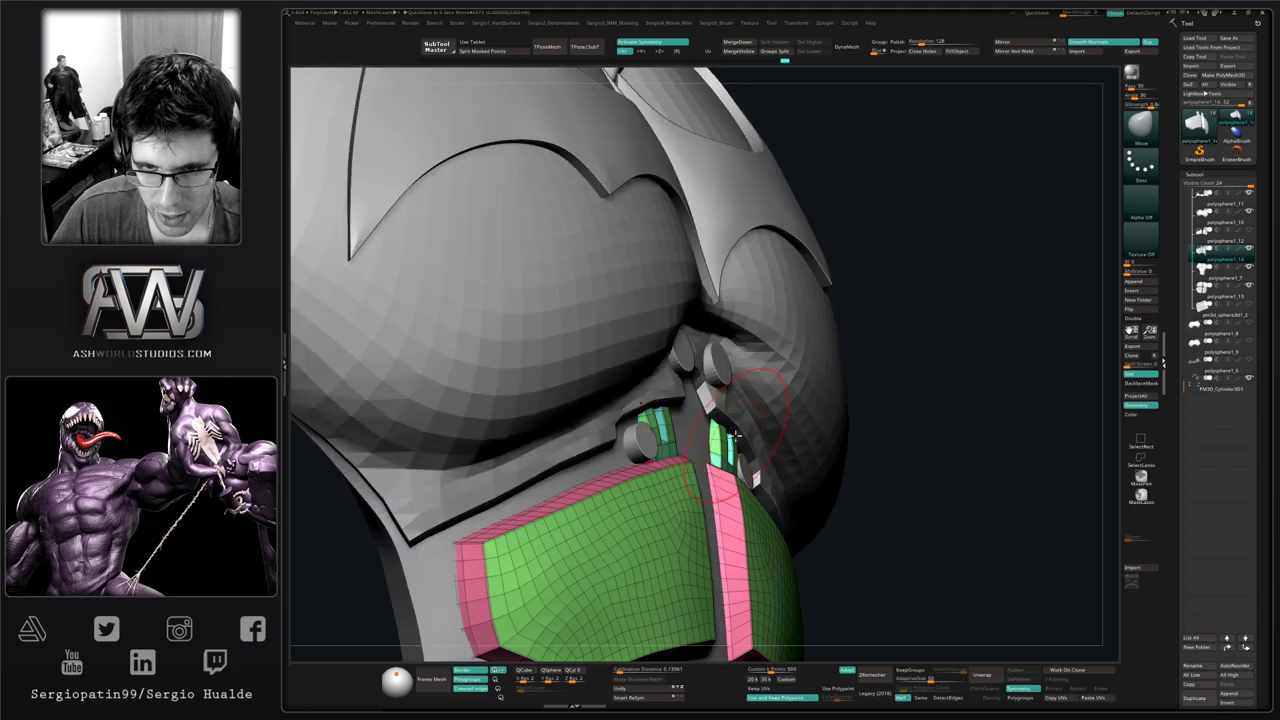
pyautogui.moveTo(731, 425); pyautogui.dragTo(731, 432, button='right')
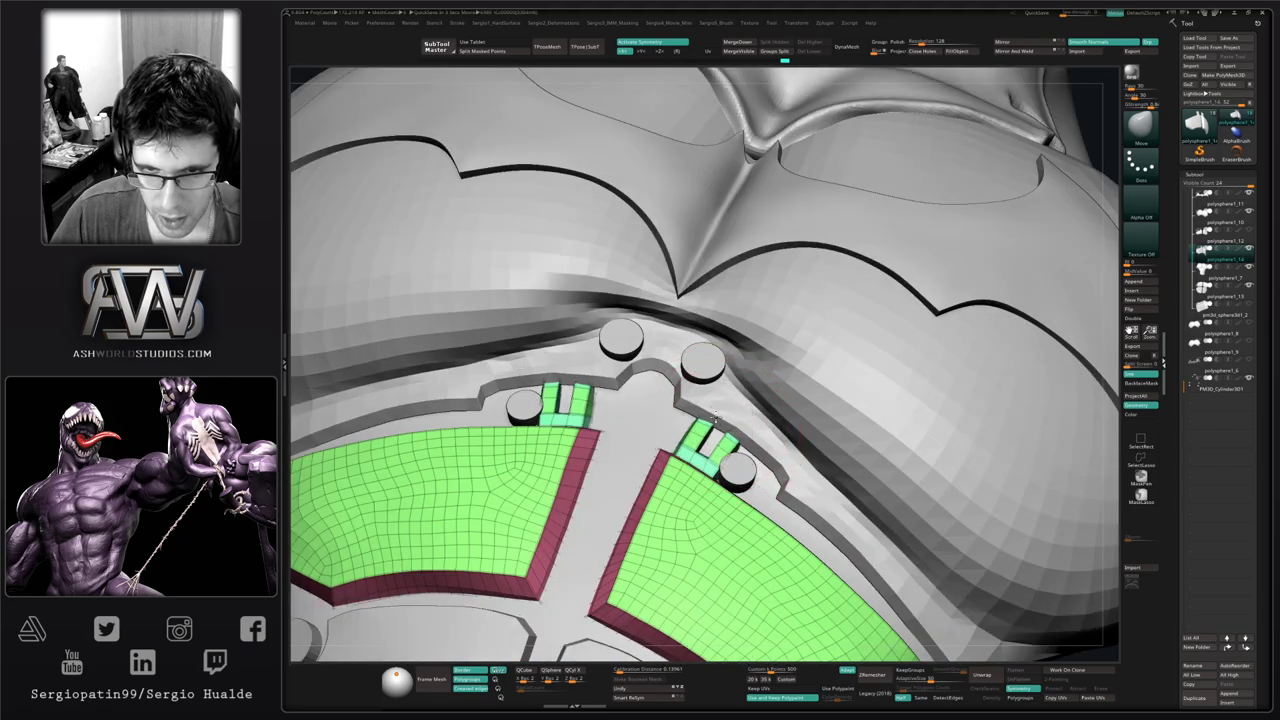
pyautogui.press('f')
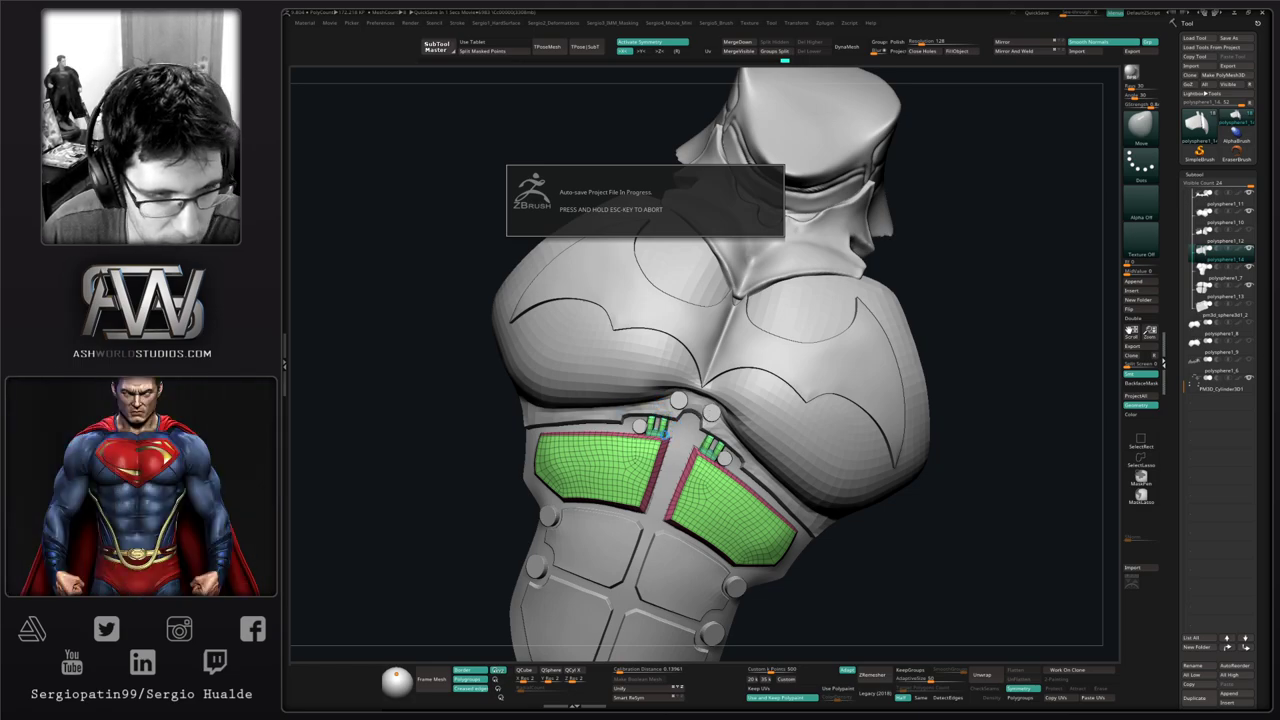
pyautogui.moveTo(660, 350)
pyautogui.mouseDown(button='right')
pyautogui.moveTo(655, 430)
pyautogui.moveTo(686, 440)
pyautogui.mouseUp(button='right')
pyautogui.hotkey('shift', 'f')
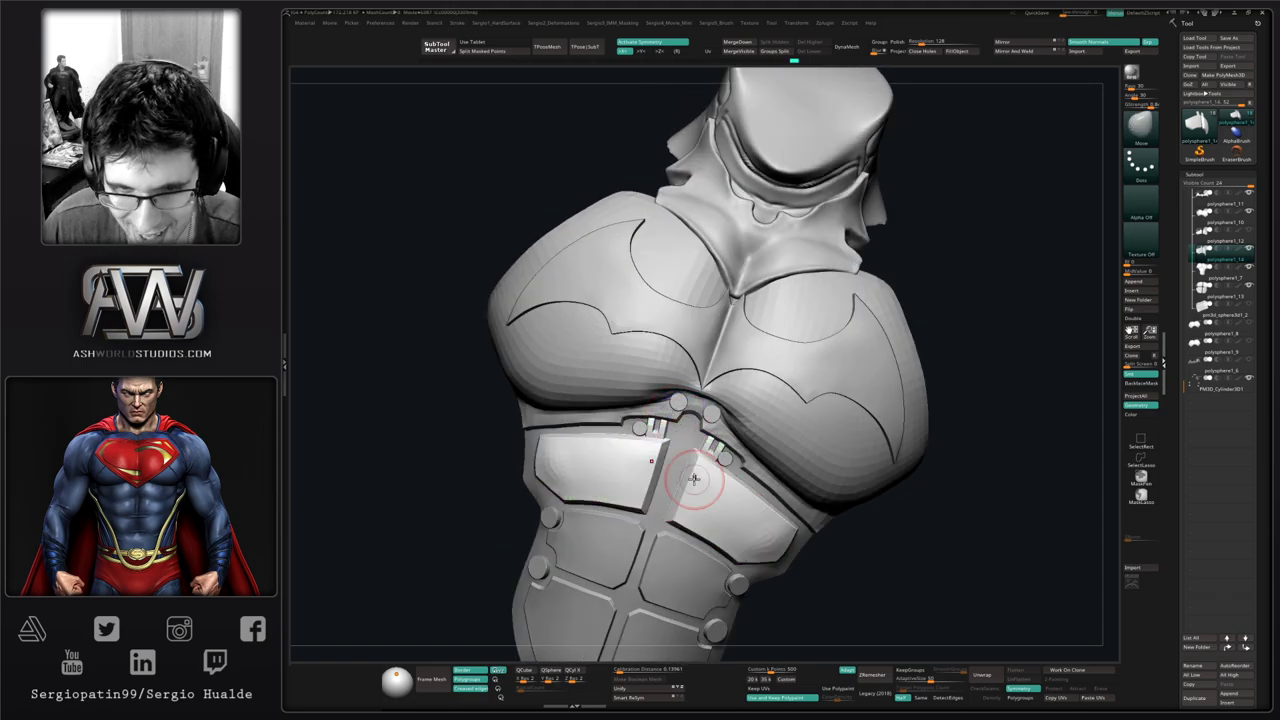
# Select the middle and lower abdominal plates, reset the gizmo orientation and move the plates slightly forward from the torso
pyautogui.keyDown('ctrl'); pyautogui.moveTo(694, 486); pyautogui.dragTo(636, 462, button='right'); pyautogui.keyUp('ctrl')
pyautogui.keyDown('alt'); pyautogui.click(694, 502); pyautogui.keyUp('alt')
pyautogui.press('w')
pyautogui.keyDown('ctrl'); pyautogui.click(685, 470); pyautogui.keyUp('ctrl')
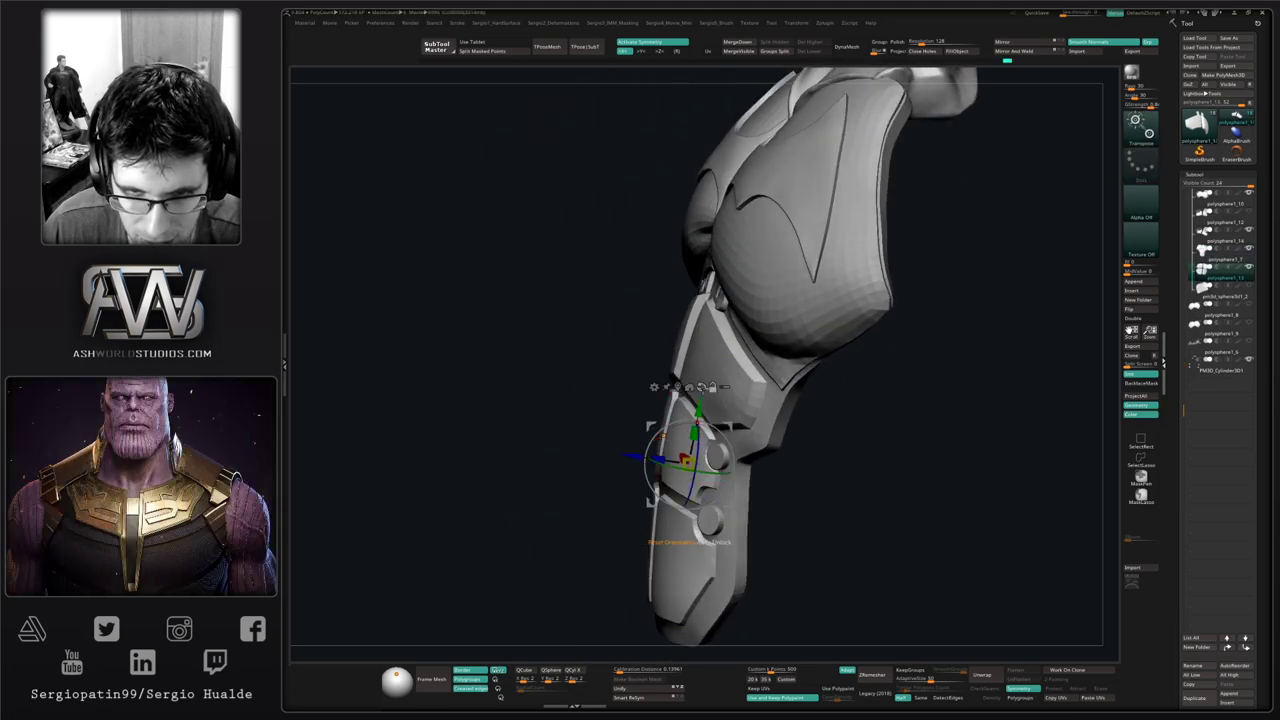
pyautogui.click(701, 387)
pyautogui.moveTo(693, 396); pyautogui.dragTo(650, 430, button='right')
pyautogui.moveTo(638, 463); pyautogui.dragTo(633, 463)
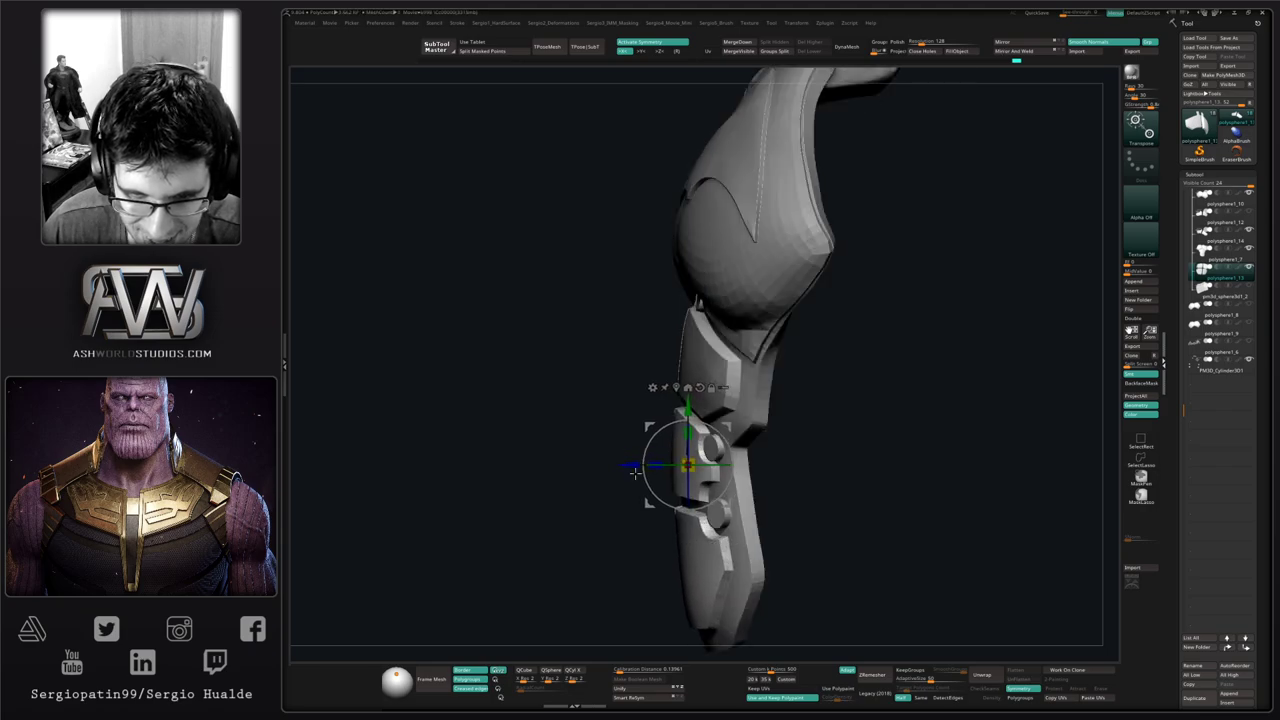
pyautogui.press('q')
# Adjust the upper and inner edges of the middle abdominal plates with the Move Topological brush
pyautogui.moveTo(635, 473)
pyautogui.mouseDown(button='right')
pyautogui.moveTo(680, 482)
pyautogui.moveTo(695, 462)
pyautogui.mouseUp(button='right')
pyautogui.press('b')
pyautogui.press('m')
pyautogui.press('t')
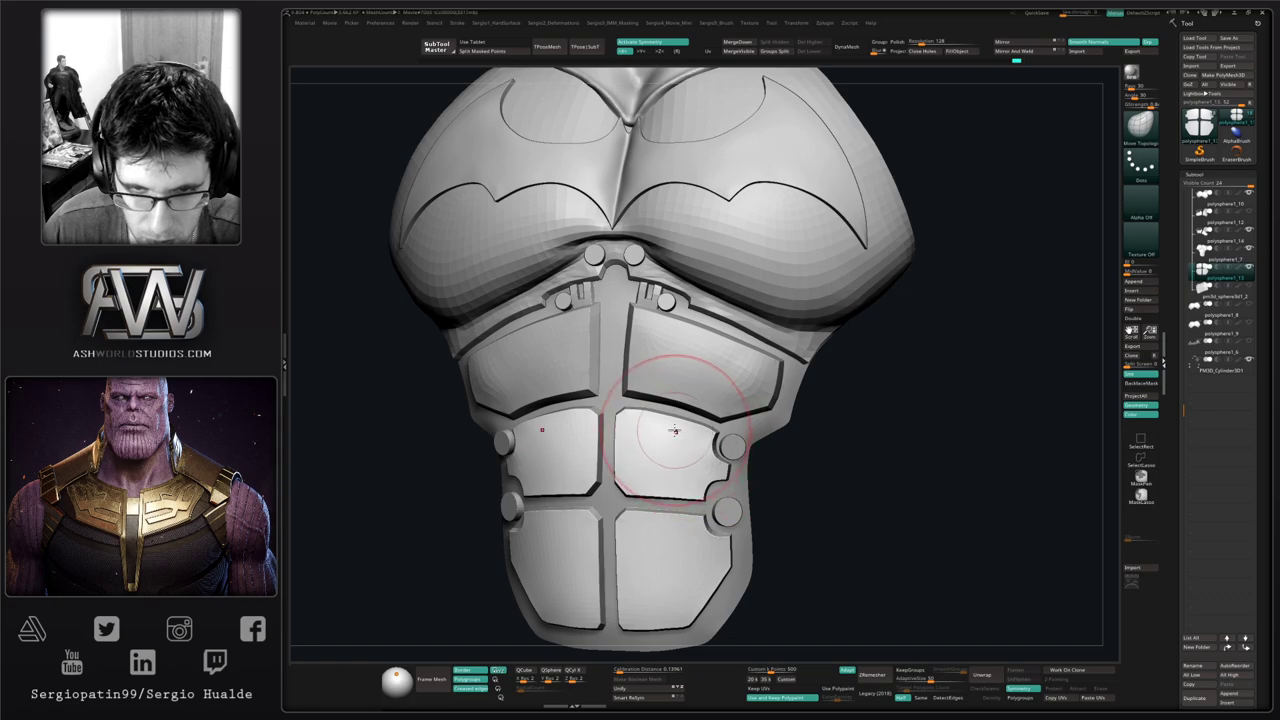
pyautogui.moveTo(648, 424); pyautogui.dragTo(651, 416)
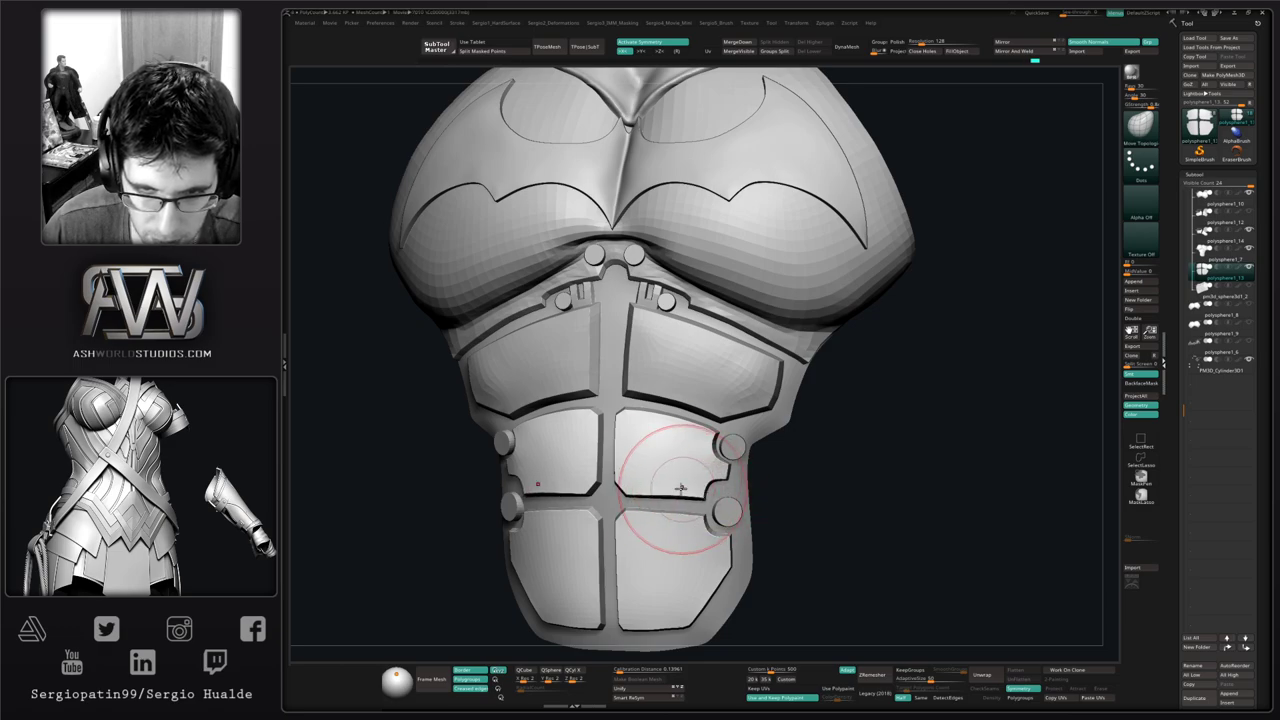
pyautogui.moveTo(681, 488); pyautogui.dragTo(644, 472, button='right')
pyautogui.moveTo(617, 443); pyautogui.dragTo(626, 447)
# Refine the bottom edges of the lower abdominal plates with the Move Topological brush
pyautogui.keyDown('alt'); pyautogui.moveTo(620, 548); pyautogui.dragTo(628, 464, button='right'); pyautogui.keyUp('alt')
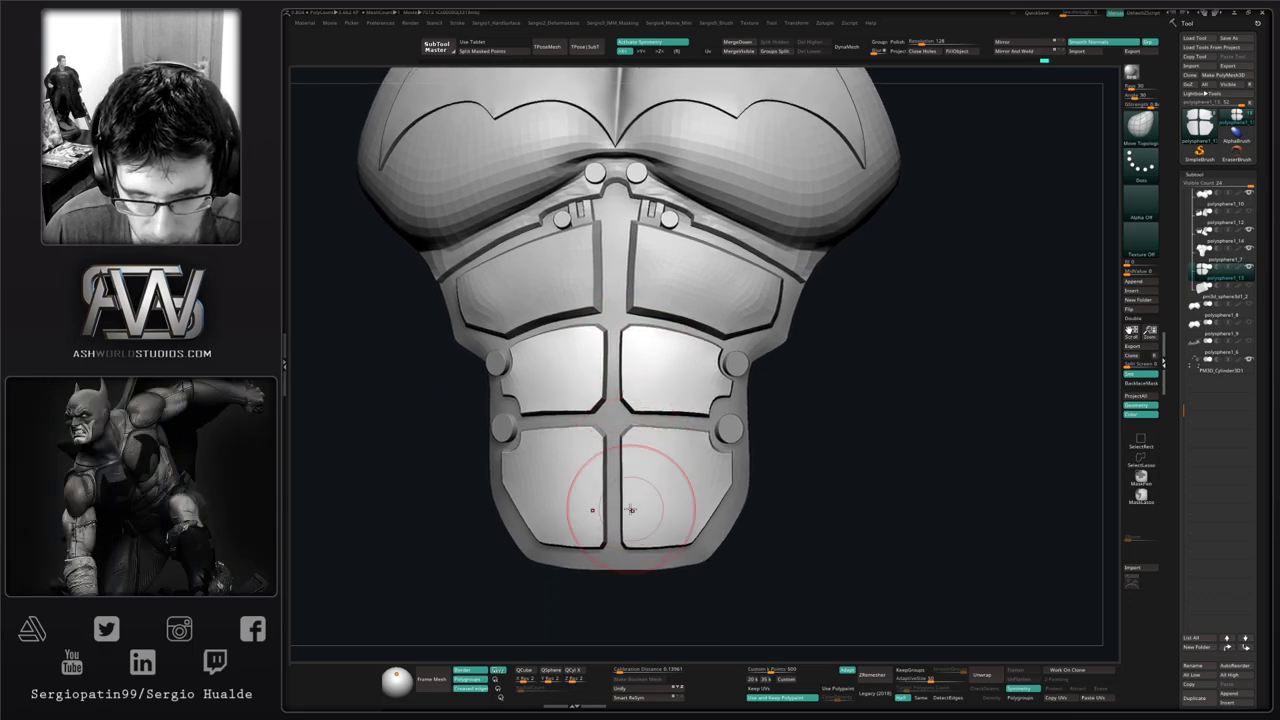
pyautogui.moveTo(661, 543); pyautogui.dragTo(662, 538)
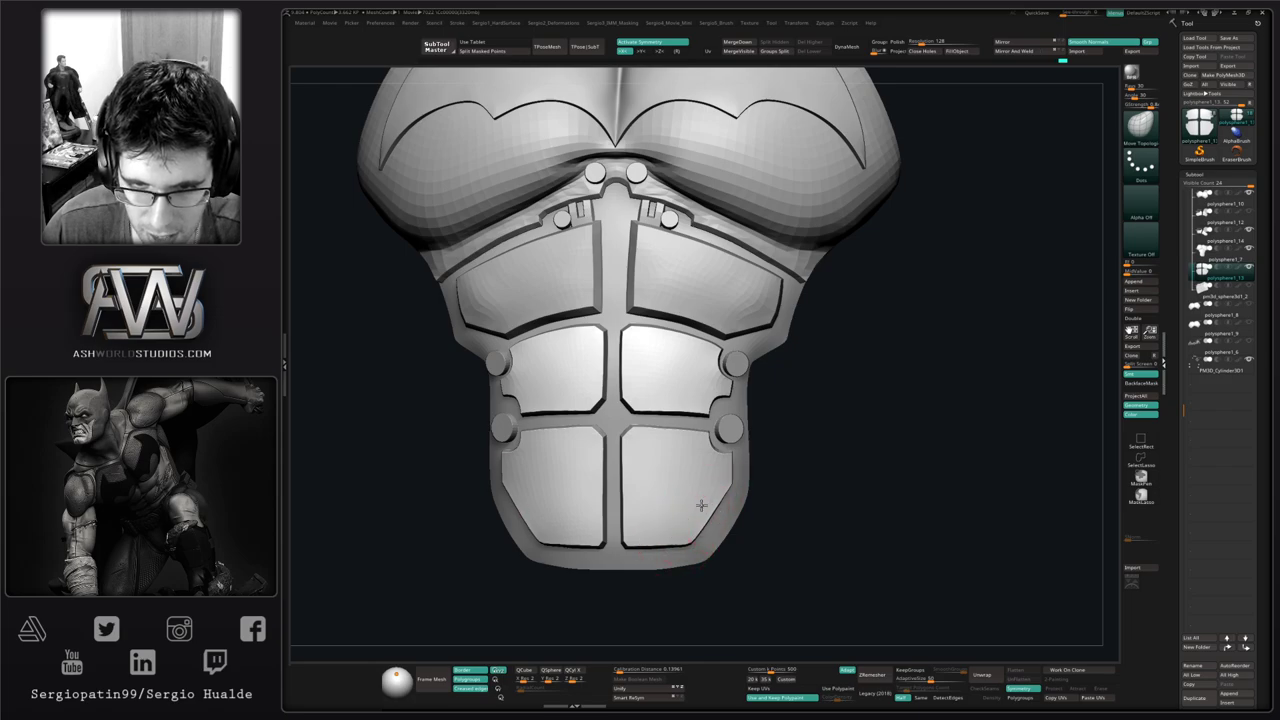
pyautogui.moveTo(701, 505); pyautogui.dragTo(677, 491, button='right')
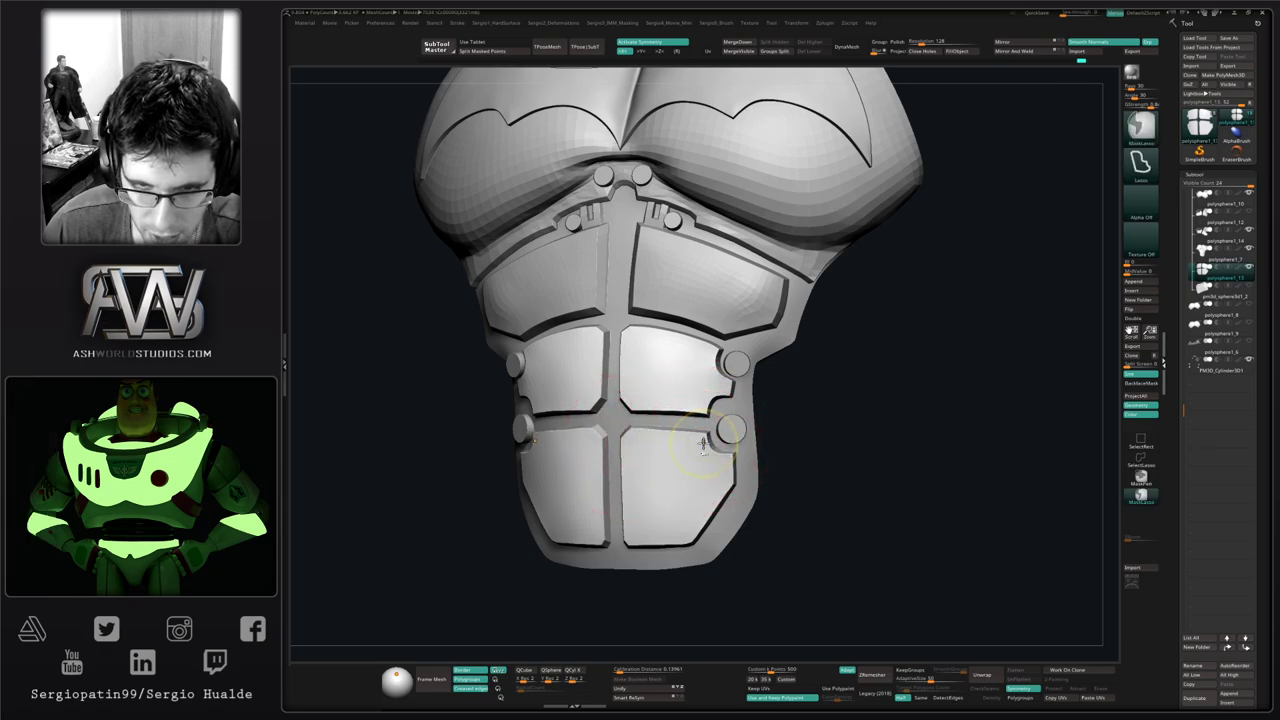
pyautogui.moveTo(688, 457)
pyautogui.mouseDown(button='right')
pyautogui.moveTo(646, 464)
pyautogui.moveTo(622, 432)
pyautogui.moveTo(652, 478)
pyautogui.moveTo(737, 440)
pyautogui.mouseUp(button='right')
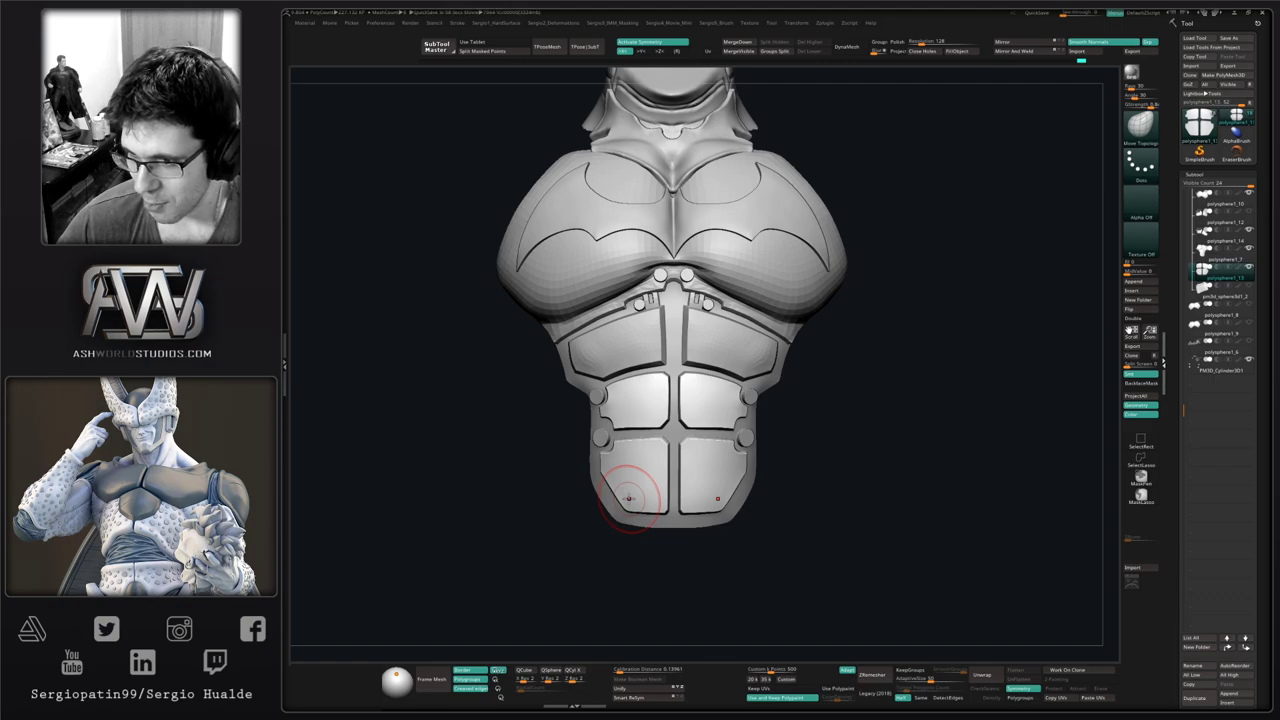
# Select the chest plates, switch to the DamStandard brush and turn on their smooth subdivision display
pyautogui.moveTo(814, 437); pyautogui.dragTo(780, 462, button='right')
pyautogui.keyDown('ctrl'); pyautogui.moveTo(780, 462); pyautogui.dragTo(766, 404, button='right'); pyautogui.keyUp('ctrl')
pyautogui.keyDown('alt'); pyautogui.moveTo(766, 404); pyautogui.dragTo(752, 466, button='right'); pyautogui.keyUp('alt')
pyautogui.moveTo(752, 466); pyautogui.dragTo(734, 461, button='right')
pyautogui.keyDown('alt'); pyautogui.click(736, 434); pyautogui.keyUp('alt')
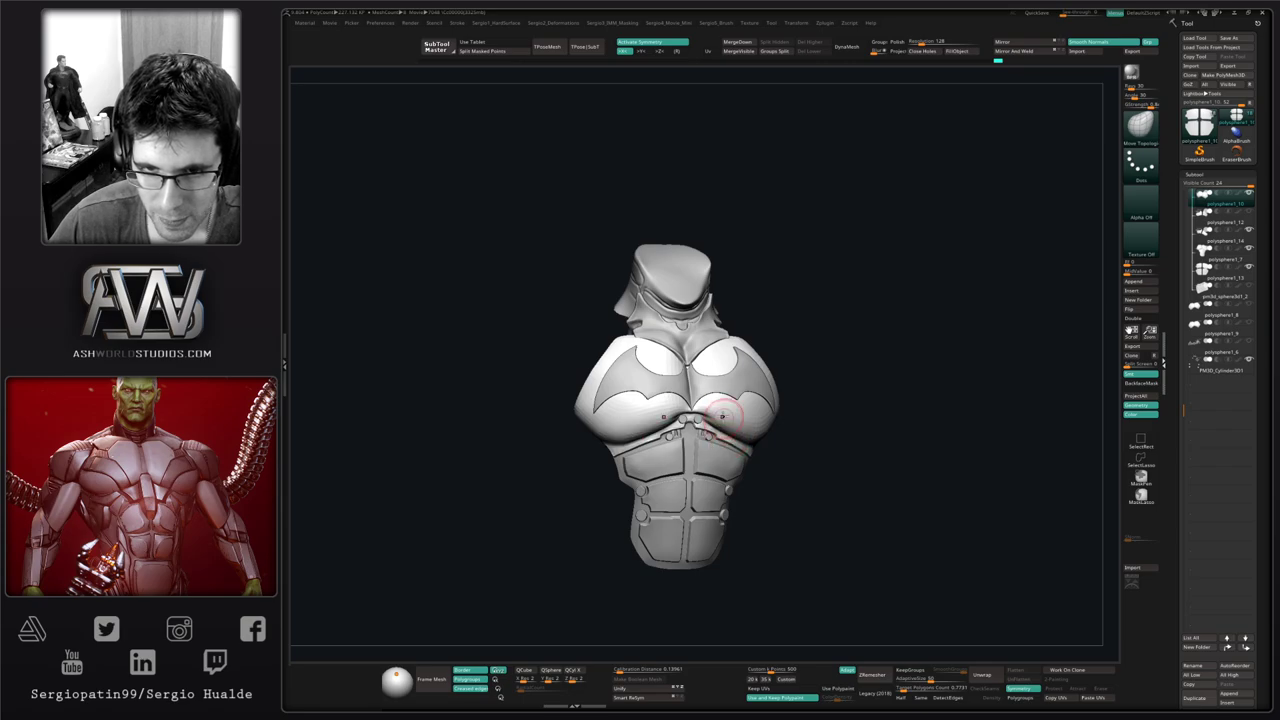
pyautogui.keyDown('ctrl'); pyautogui.moveTo(723, 416); pyautogui.dragTo(714, 434, button='right'); pyautogui.keyUp('ctrl')
pyautogui.press('b')
pyautogui.press('d')
pyautogui.press('s')
pyautogui.moveTo(664, 400)
pyautogui.keyDown('ctrl'); pyautogui.mouseDown(button='right')
pyautogui.moveTo(640, 432)
pyautogui.moveTo(665, 421)
pyautogui.mouseUp(button='right'); pyautogui.keyUp('ctrl')
pyautogui.hotkey('shift', 'd')
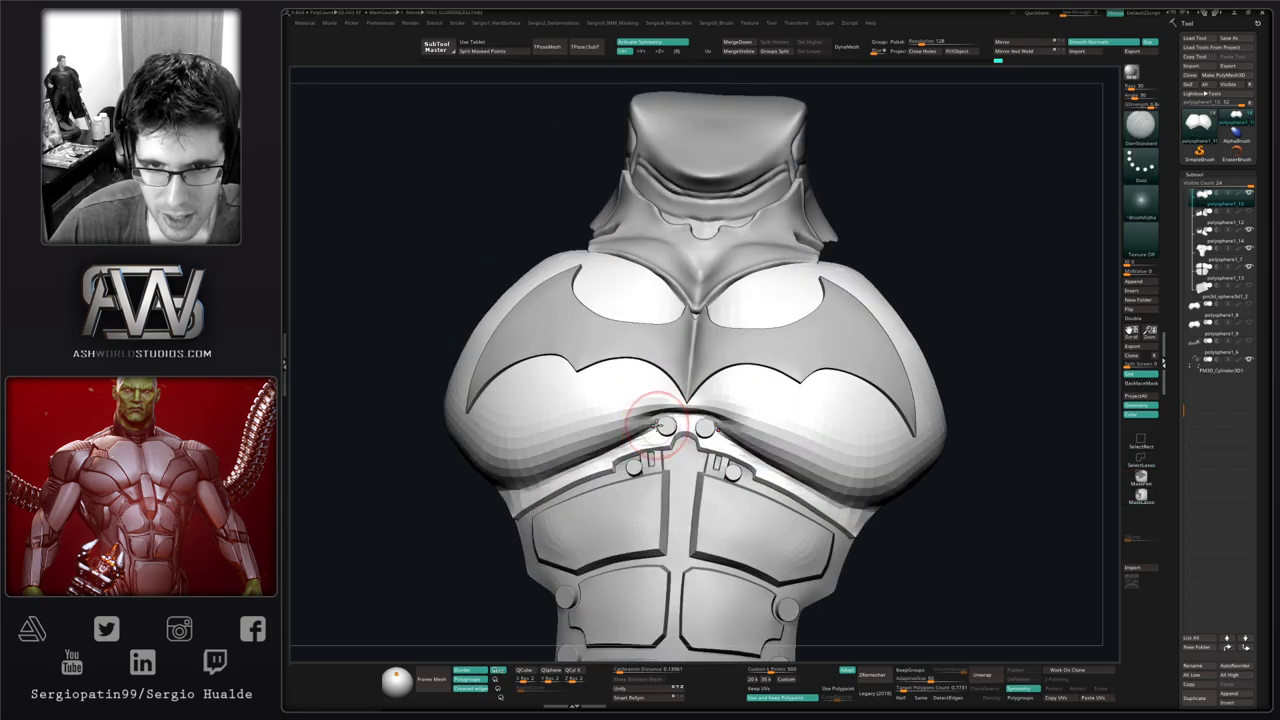
pyautogui.press('d')
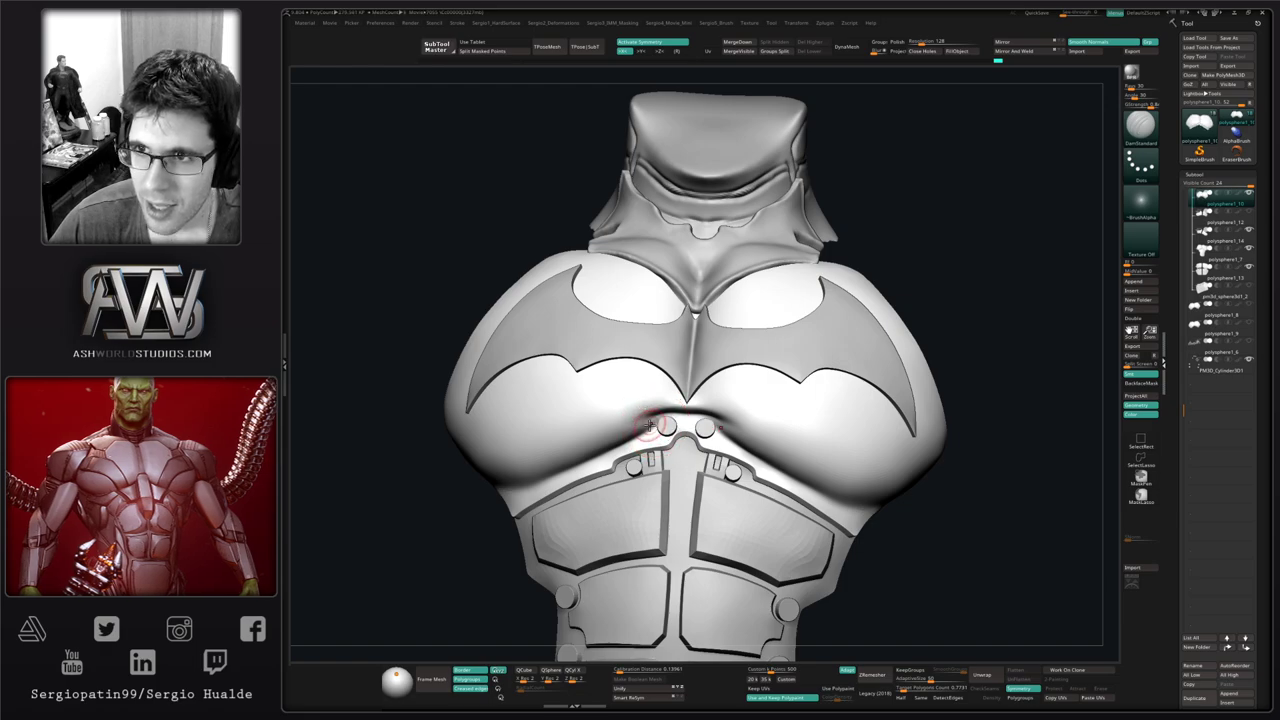
# Examine the smoothed chest plates around the bat emblem and central cylinders from several angles and distances
pyautogui.press('space')
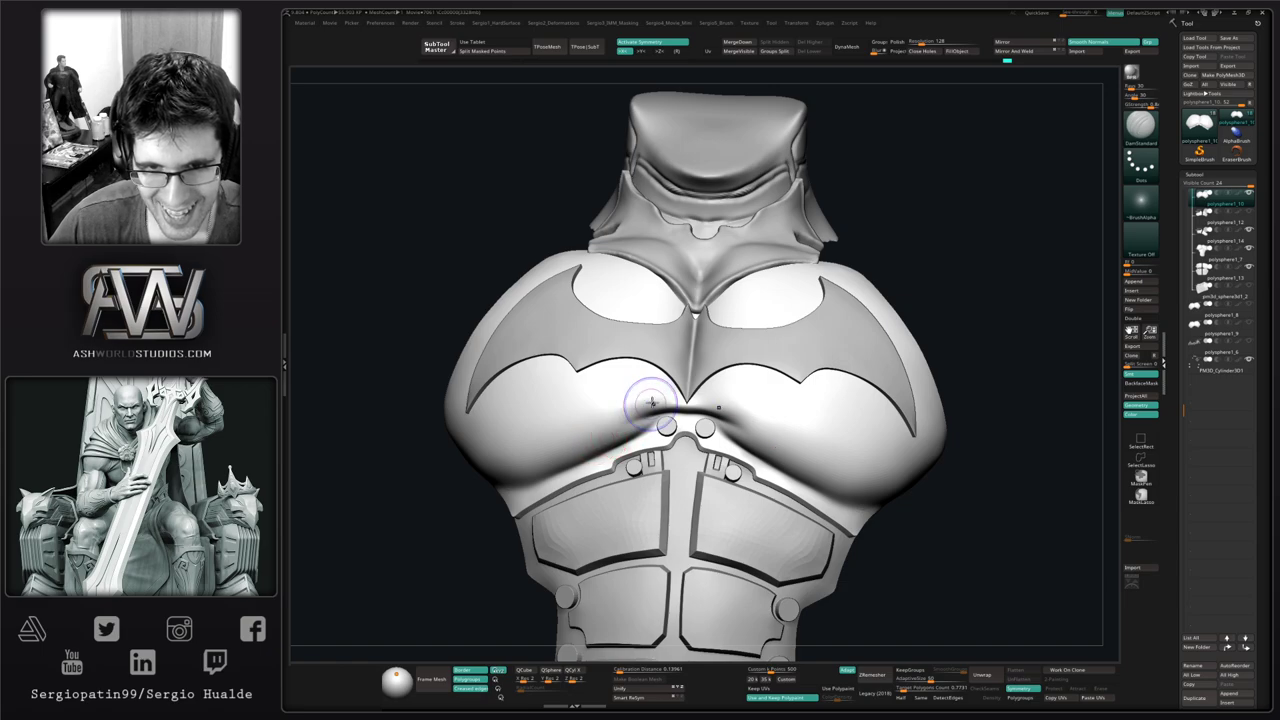
pyautogui.moveTo(655, 395)
pyautogui.mouseDown(button='right')
pyautogui.moveTo(757, 412)
pyautogui.moveTo(737, 394)
pyautogui.moveTo(682, 412)
pyautogui.moveTo(692, 403)
pyautogui.moveTo(674, 388)
pyautogui.moveTo(686, 406)
pyautogui.moveTo(687, 394)
pyautogui.mouseUp(button='right')
pyautogui.moveTo(687, 394)
pyautogui.keyDown('ctrl'); pyautogui.mouseDown(button='right')
pyautogui.moveTo(688, 415)
pyautogui.moveTo(696, 367)
pyautogui.moveTo(704, 430)
pyautogui.mouseUp(button='right'); pyautogui.keyUp('ctrl')
pyautogui.press('s')
pyautogui.moveTo(704, 430)
pyautogui.keyDown('ctrl'); pyautogui.mouseDown(button='right')
pyautogui.moveTo(706, 402)
pyautogui.moveTo(738, 412)
pyautogui.moveTo(751, 460)
pyautogui.moveTo(767, 436)
pyautogui.moveTo(829, 469)
pyautogui.moveTo(831, 445)
pyautogui.mouseUp(button='right'); pyautogui.keyUp('ctrl')
pyautogui.moveTo(803, 497); pyautogui.dragTo(782, 498, button='right')
pyautogui.keyDown('ctrl'); pyautogui.moveTo(759, 440); pyautogui.dragTo(725, 385, button='right'); pyautogui.keyUp('ctrl')
pyautogui.moveTo(826, 475); pyautogui.dragTo(767, 452, button='right')
pyautogui.moveTo(767, 452)
pyautogui.keyDown('alt'); pyautogui.mouseDown(button='right')
pyautogui.moveTo(743, 480)
pyautogui.moveTo(748, 459)
pyautogui.mouseUp(button='right'); pyautogui.keyUp('alt')
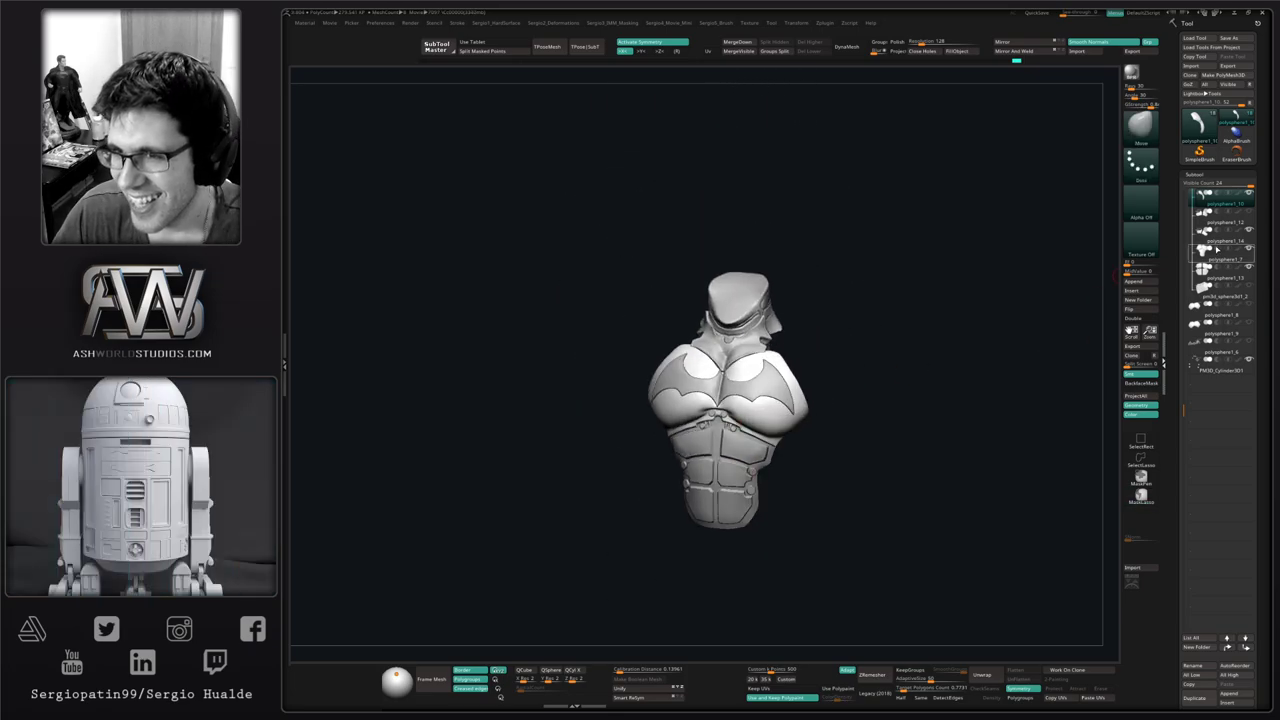
# Select the upper abdominal plates, check the armor from the side and front, and open the custom movie and extraction pop-up
pyautogui.moveTo(946, 380)
pyautogui.mouseDown(button='right')
pyautogui.moveTo(823, 397)
pyautogui.moveTo(787, 453)
pyautogui.moveTo(792, 442)
pyautogui.mouseUp(button='right')
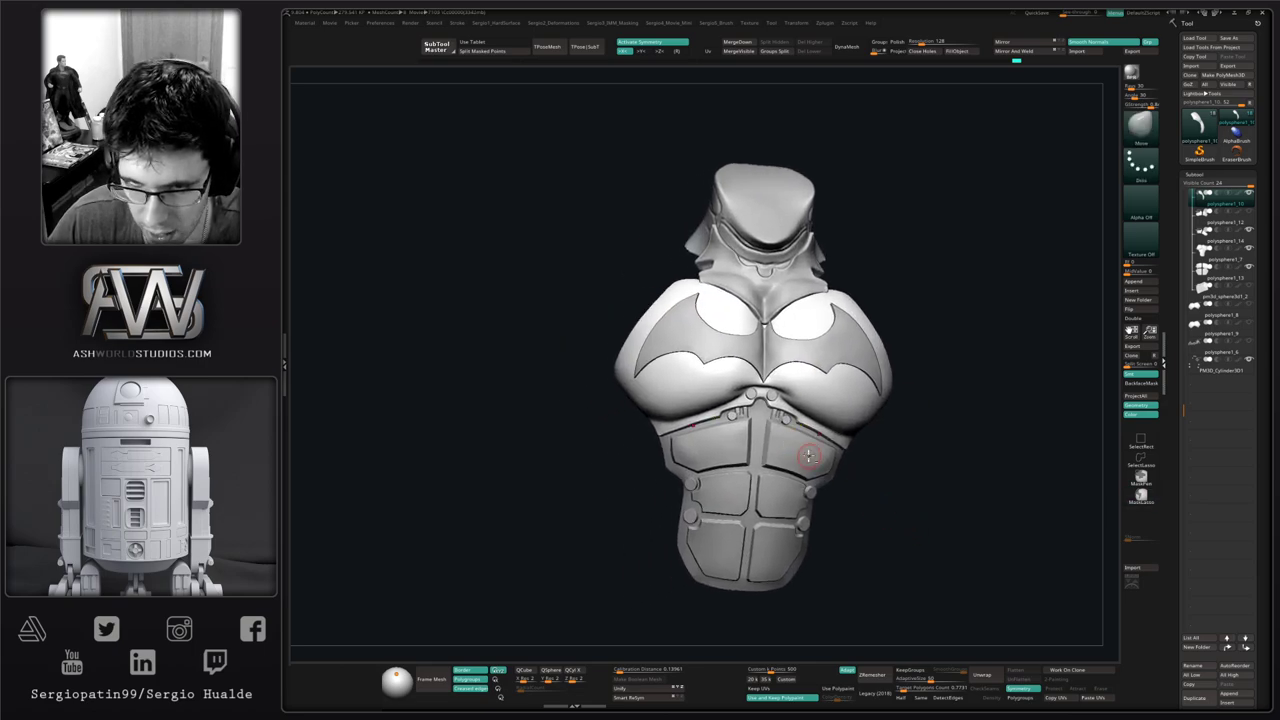
pyautogui.keyDown('alt'); pyautogui.click(813, 461); pyautogui.keyUp('alt')
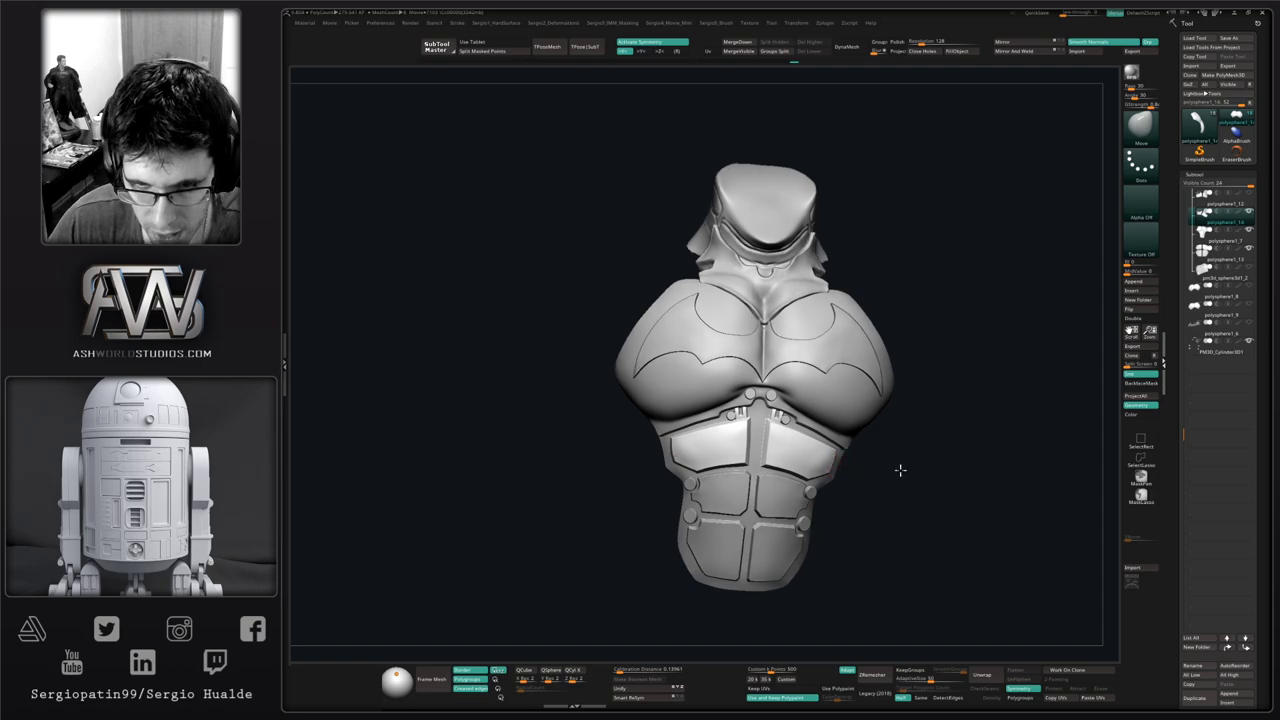
pyautogui.moveTo(900, 471); pyautogui.dragTo(880, 450, button='right')
pyautogui.press('ctrl')
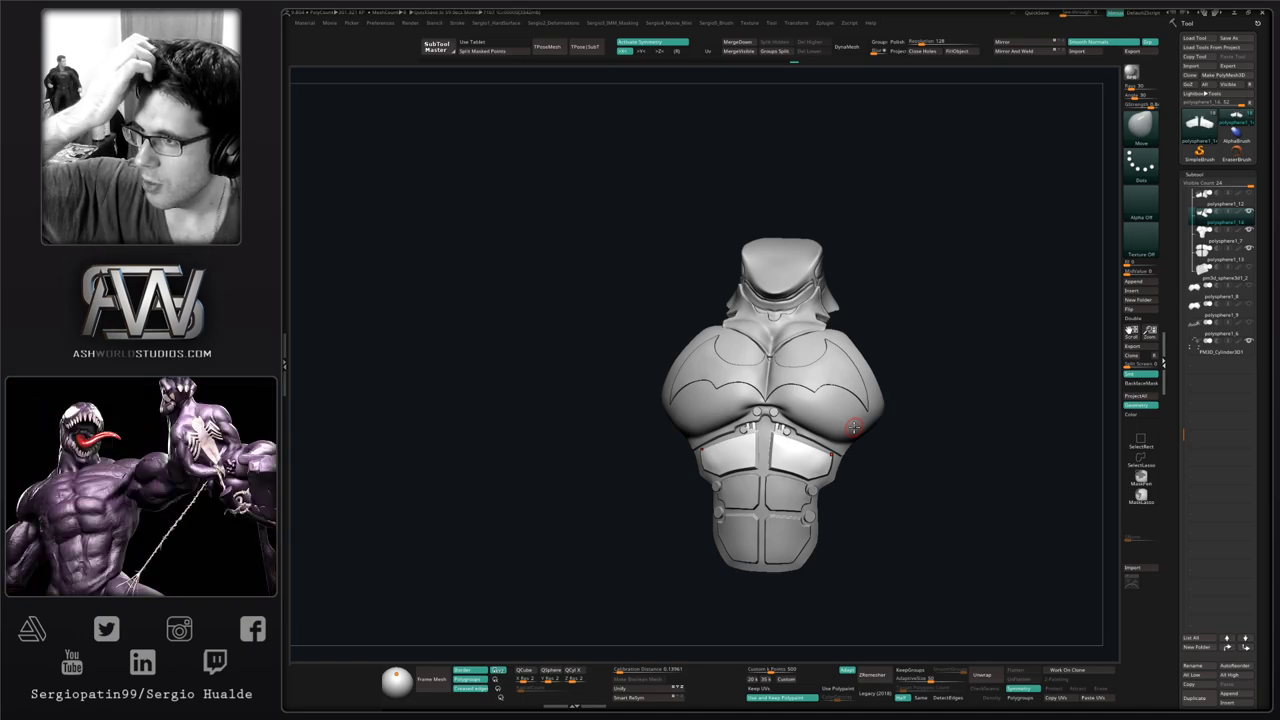
pyautogui.moveTo(852, 451); pyautogui.dragTo(770, 466, button='right')
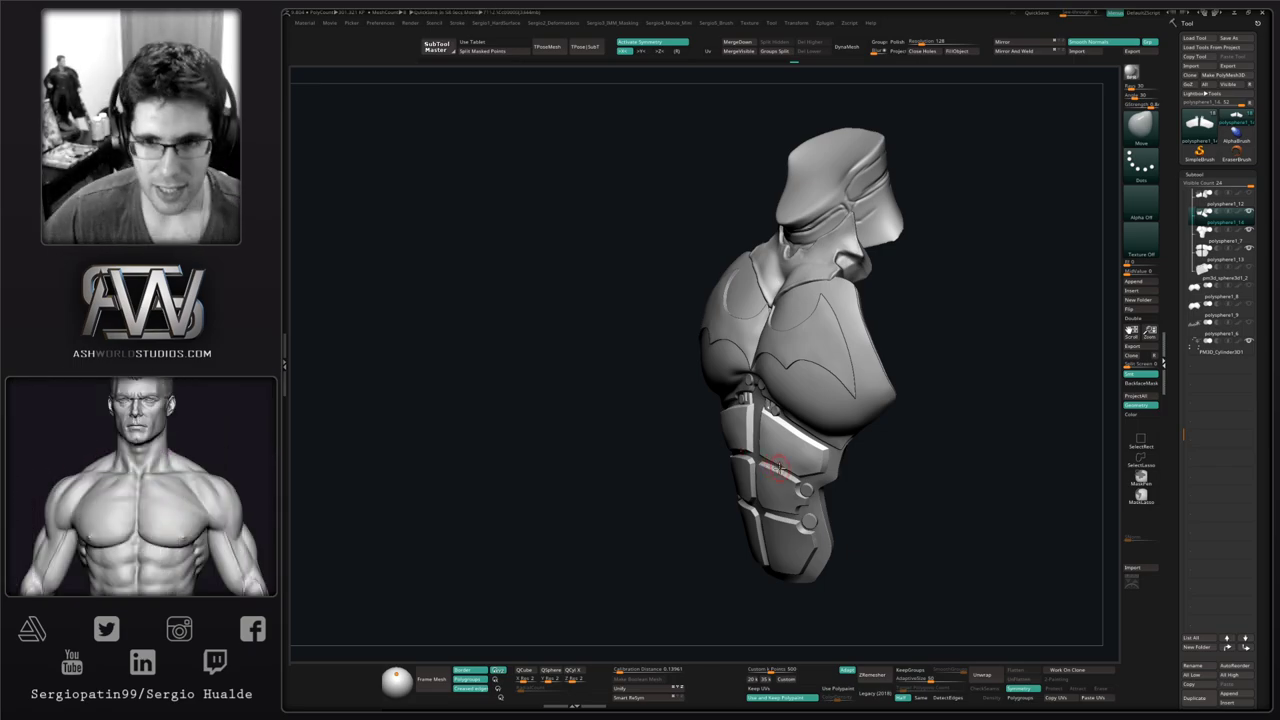
pyautogui.moveTo(786, 462)
pyautogui.mouseDown(button='right')
pyautogui.moveTo(800, 446)
pyautogui.moveTo(791, 457)
pyautogui.moveTo(803, 457)
pyautogui.mouseUp(button='right')
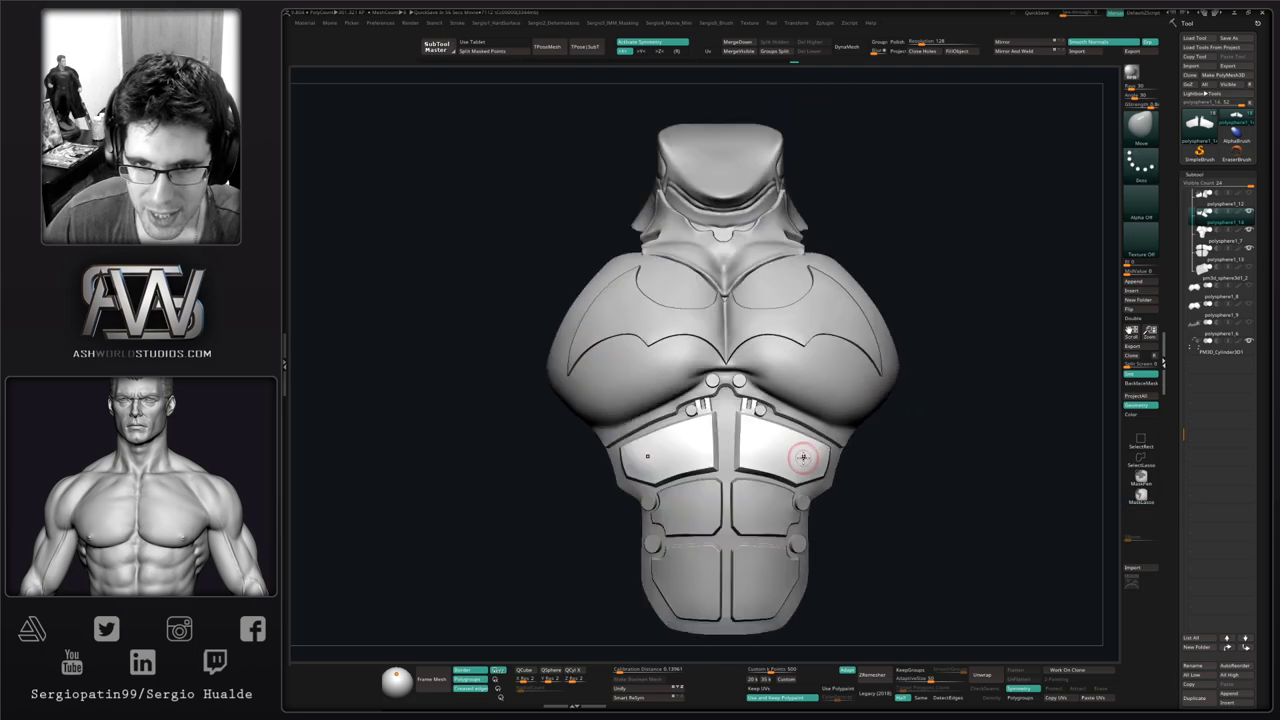
pyautogui.press('4')
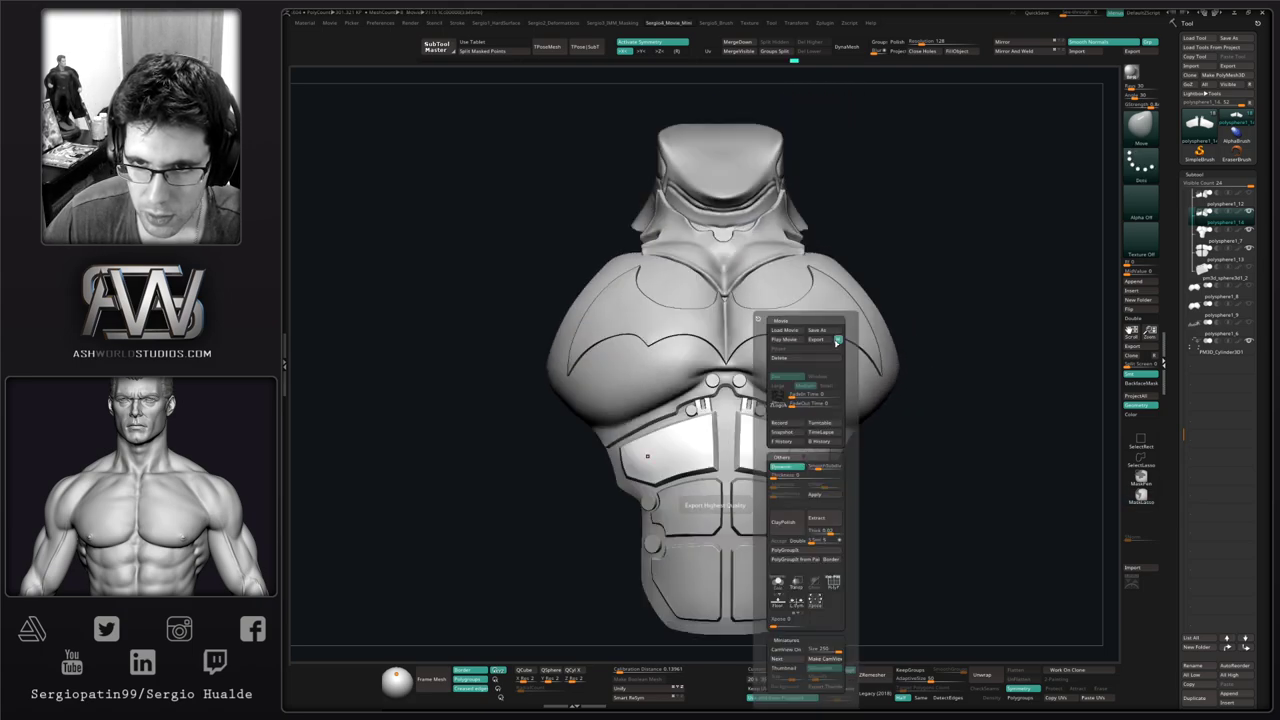